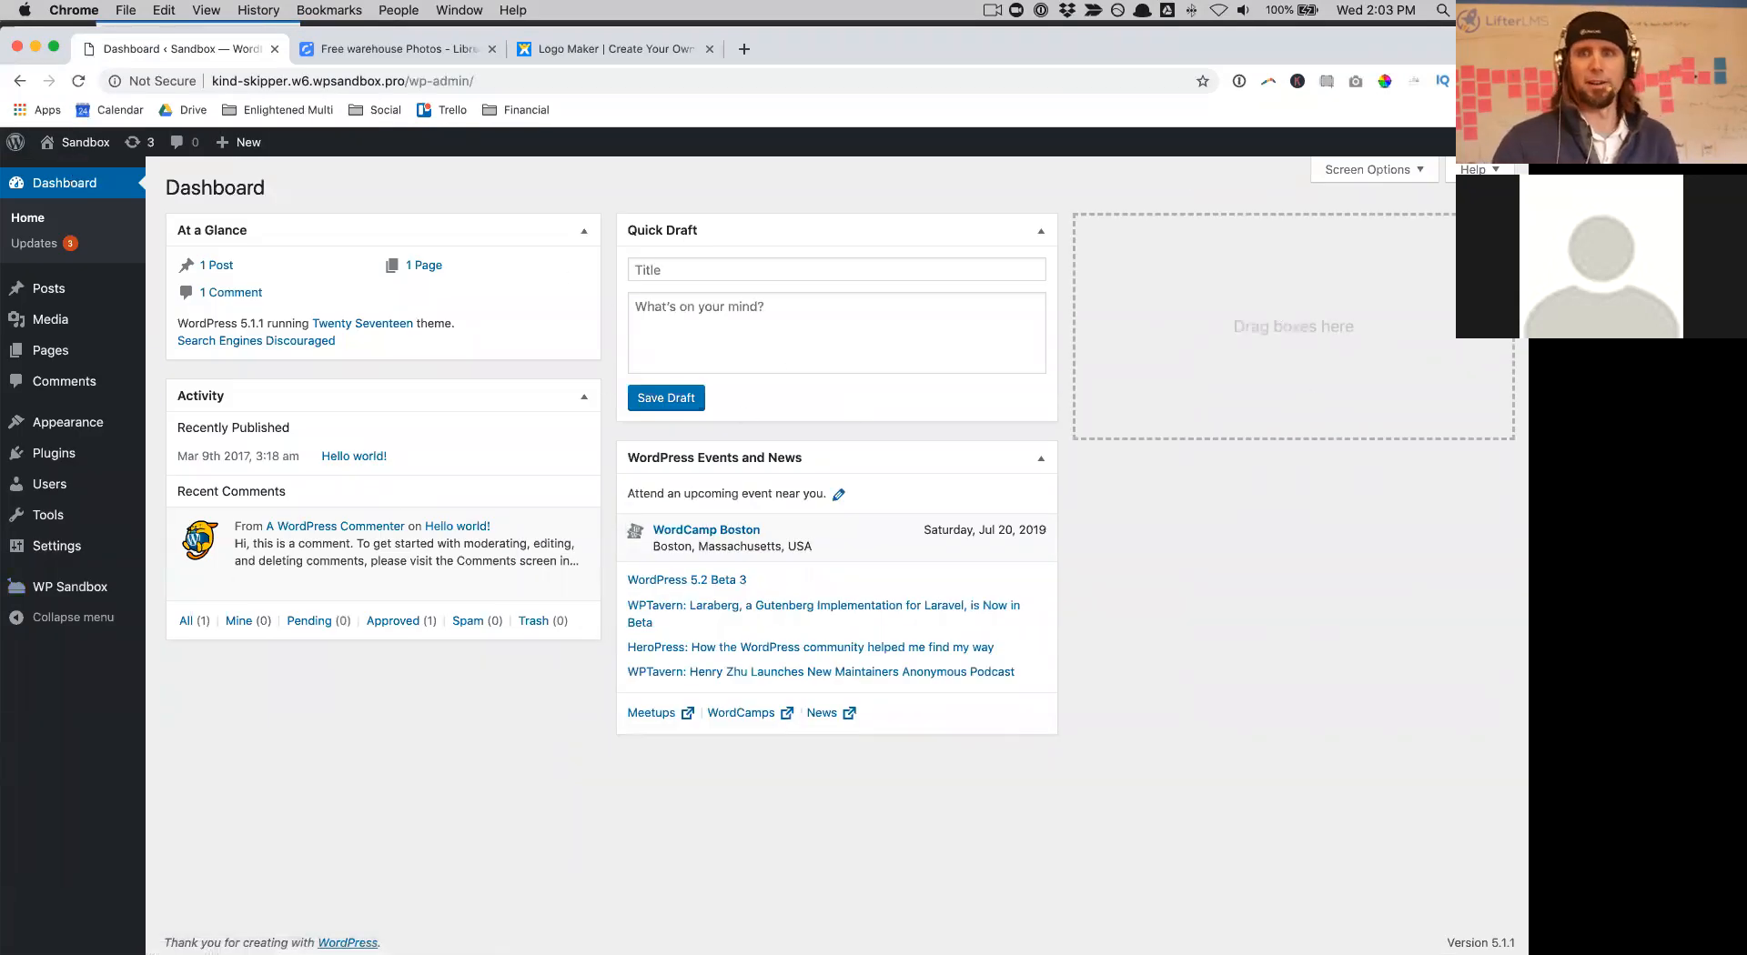
Step: Hide the Events and News, Quick Draft, Activity and At a Glance dashboard boxes, then switch to the LifterLMS Firefox window
{"action": "left_click", "coordinate": [1413, 169]}
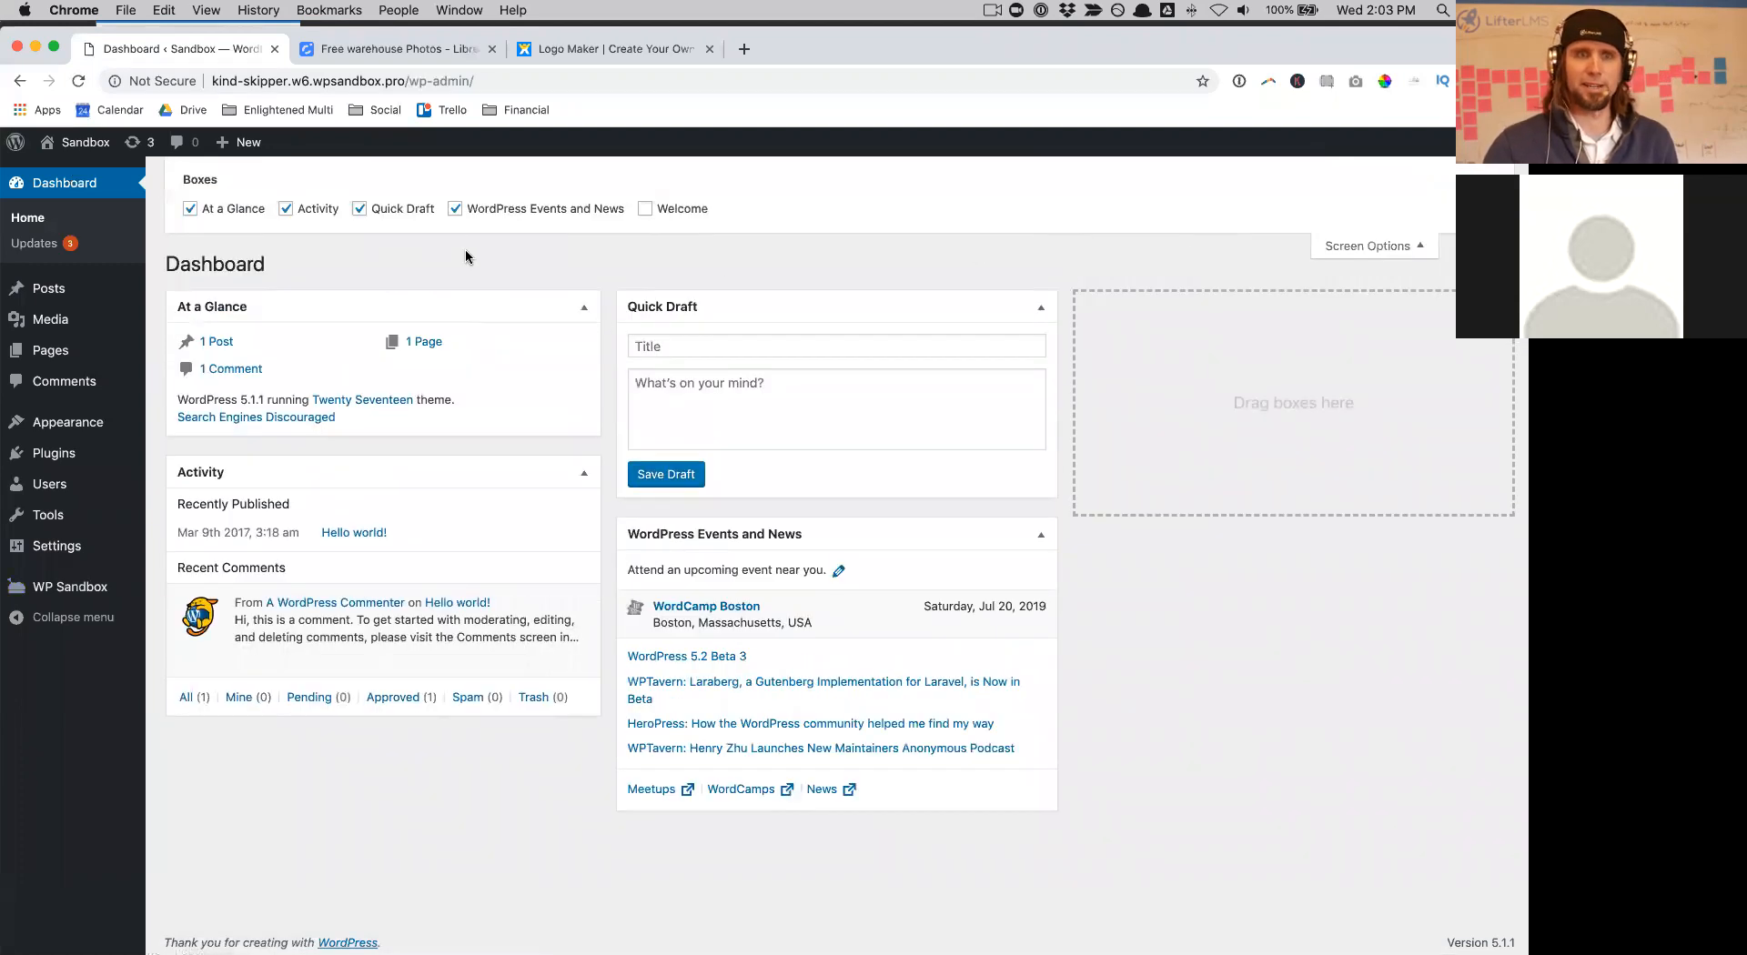
{"action": "left_click", "coordinate": [454, 210]}
{"action": "left_click", "coordinate": [359, 212]}
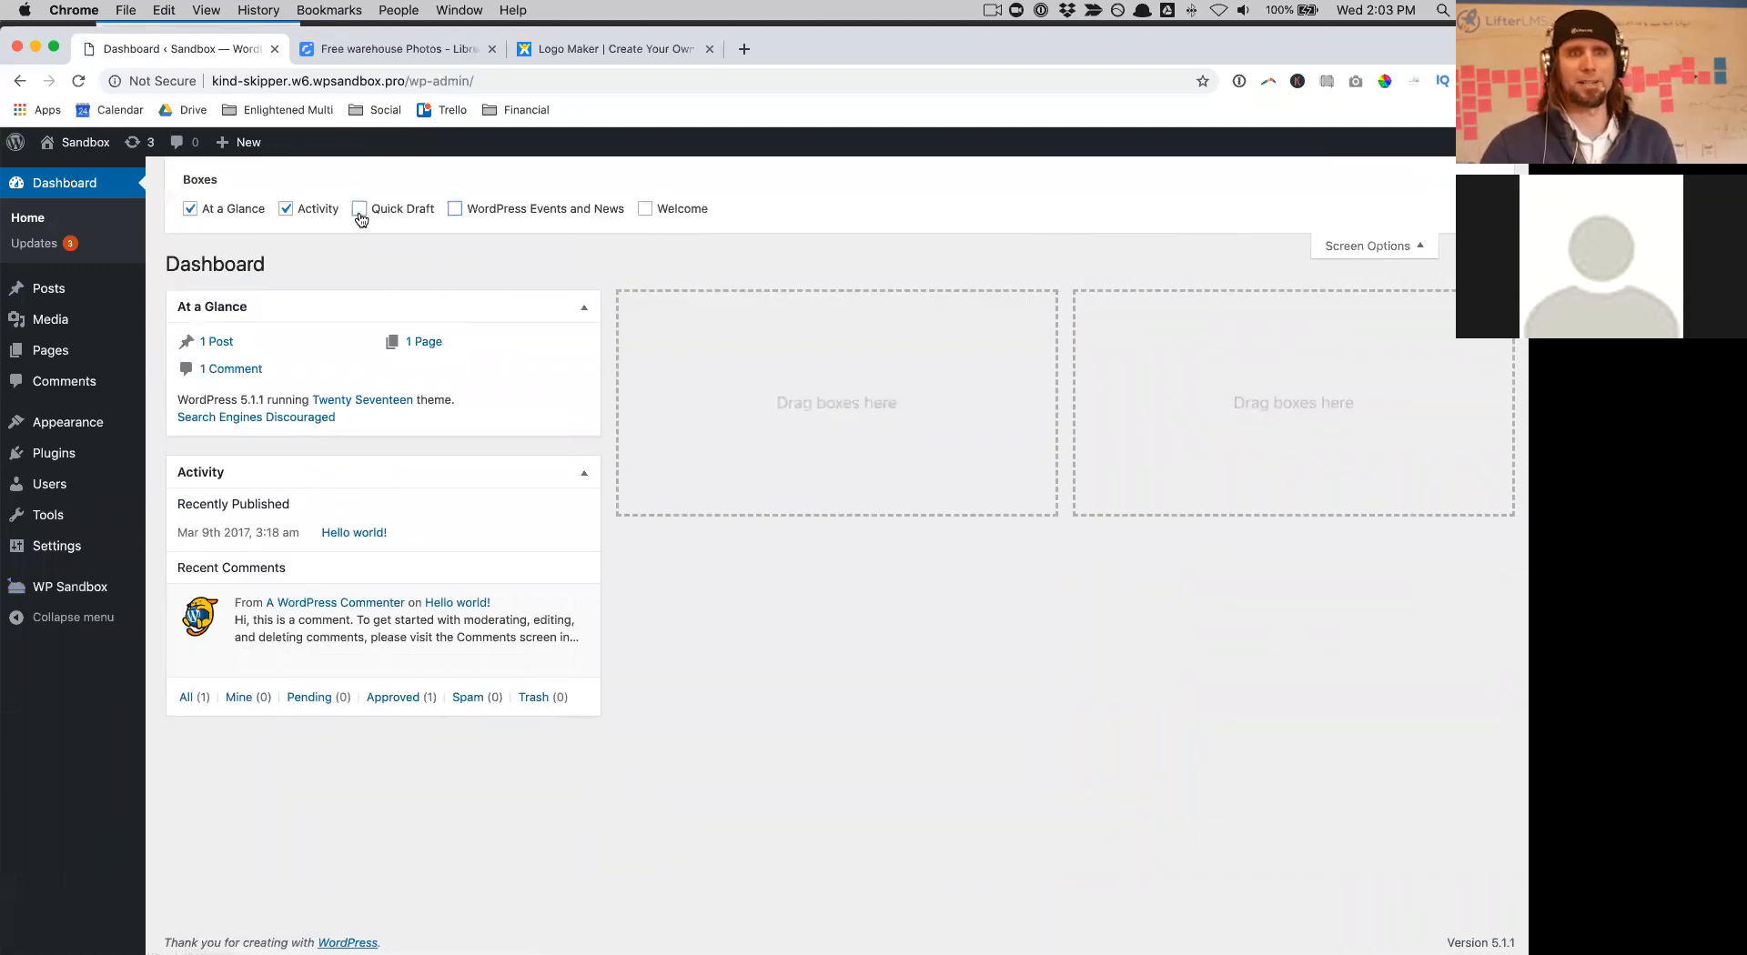
{"action": "left_click", "coordinate": [285, 214]}
{"action": "left_click", "coordinate": [190, 209]}
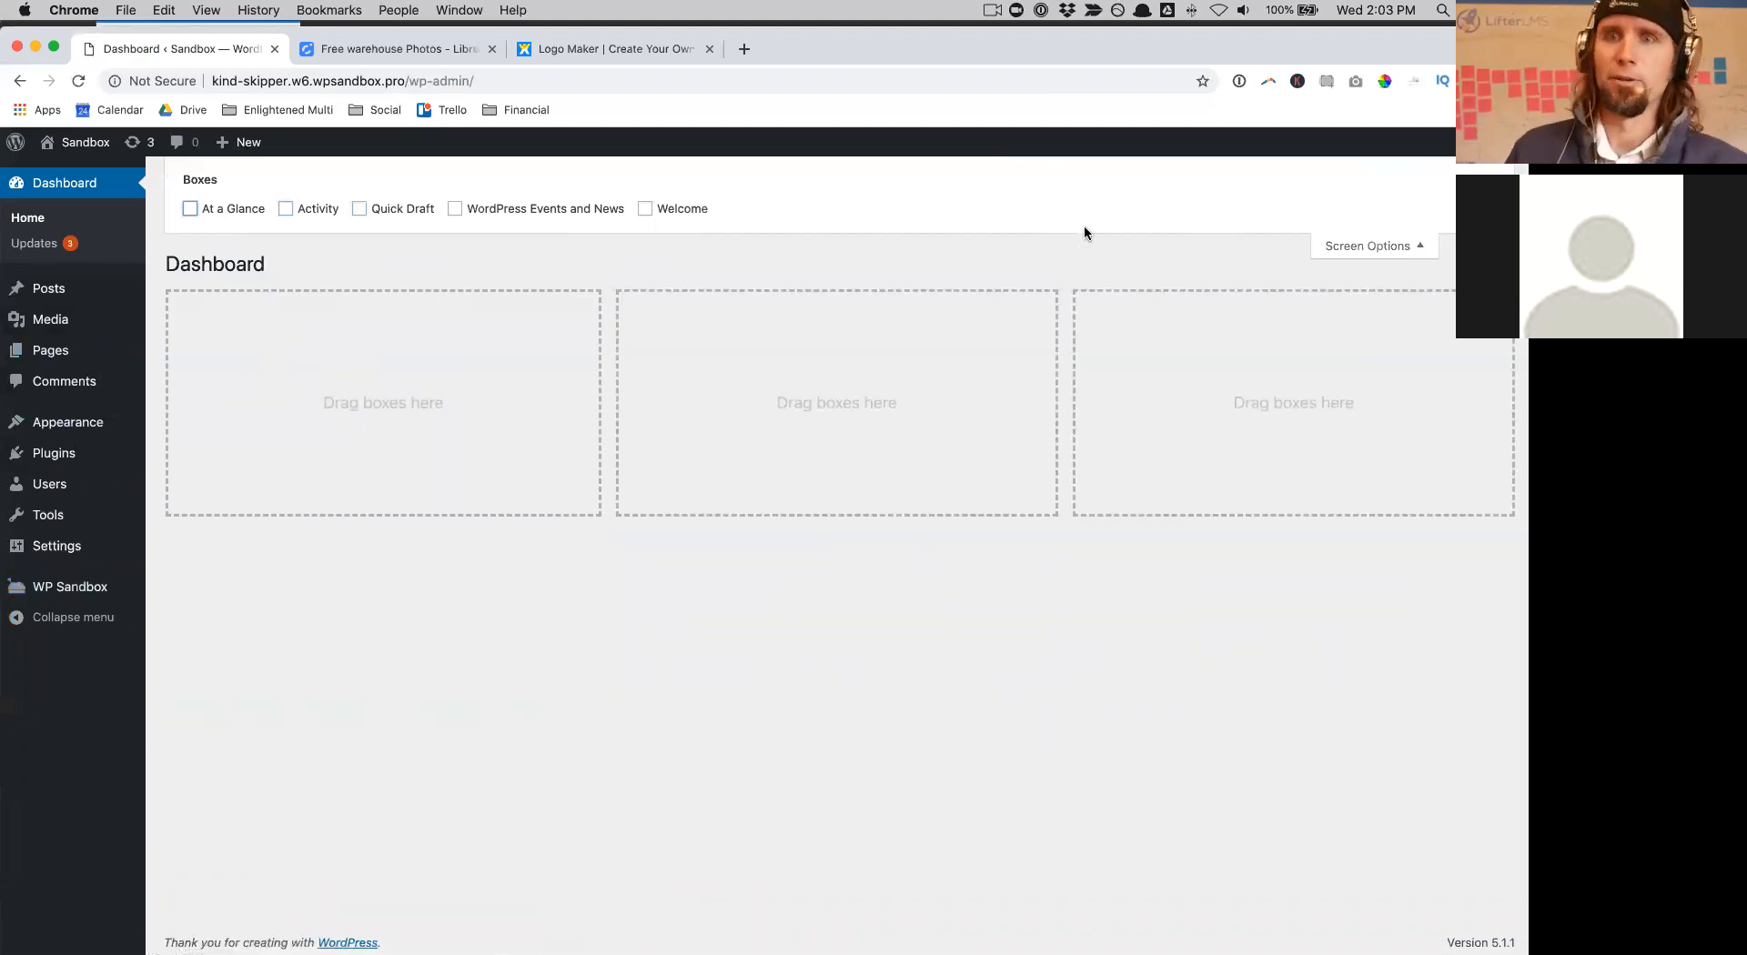
{"action": "left_click", "coordinate": [1373, 246]}
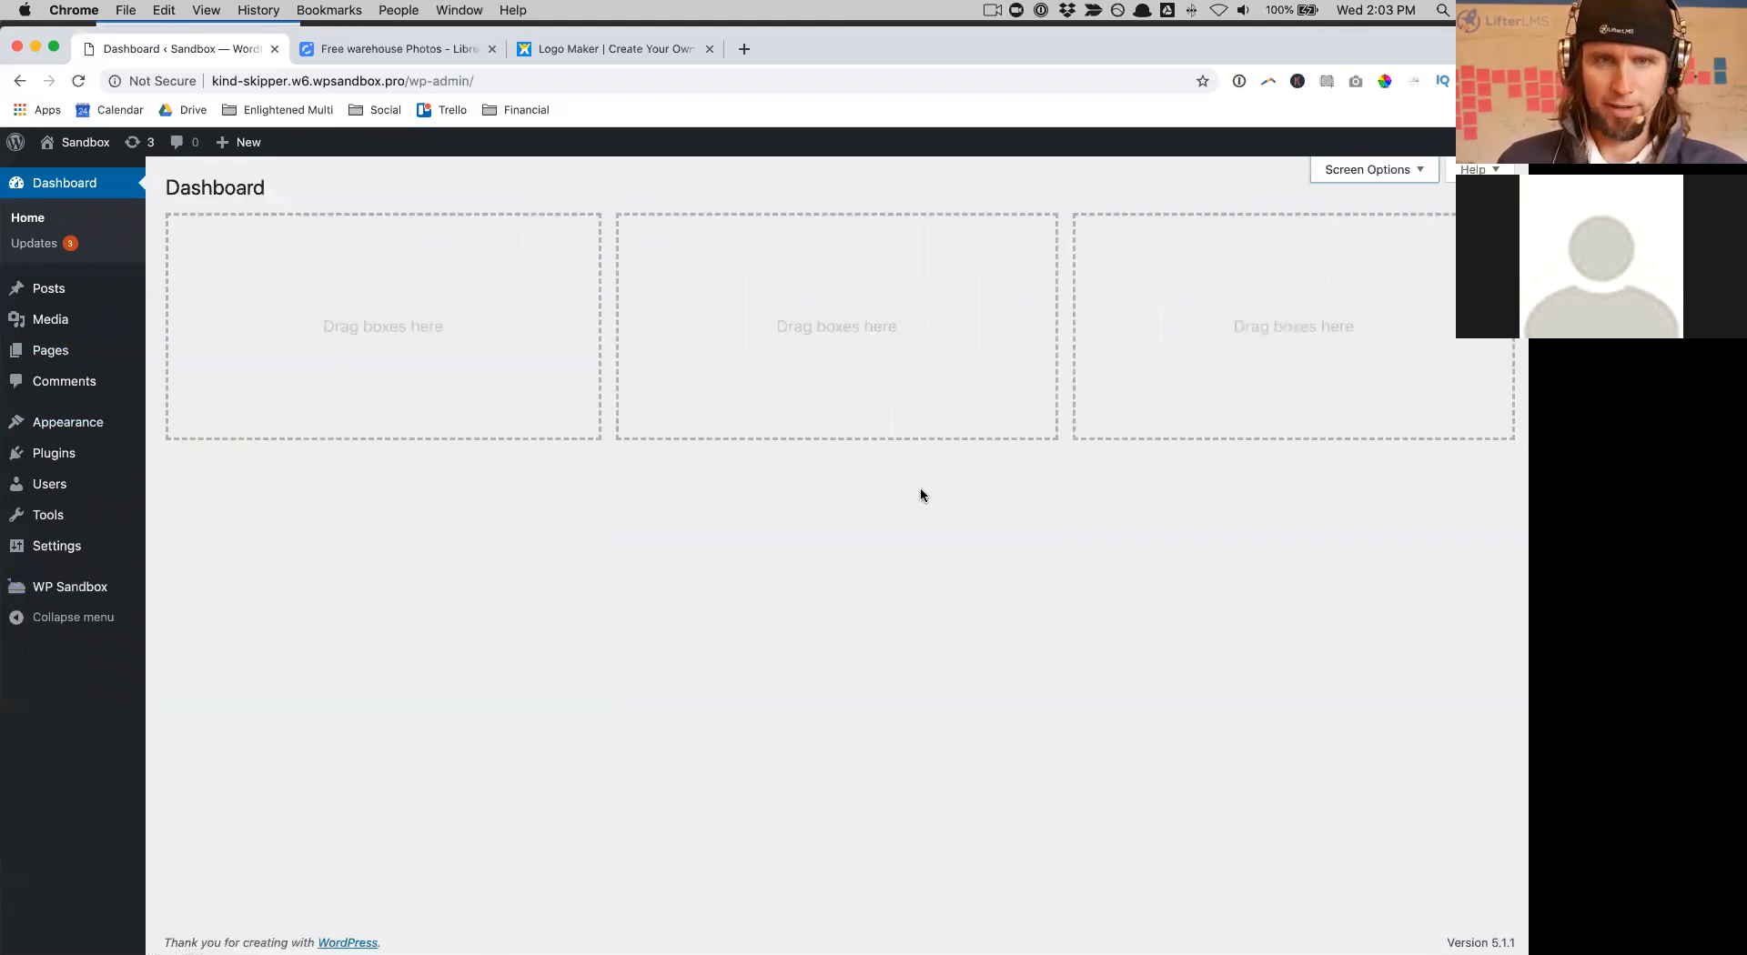
{"action": "key", "text": "ctrl+Up"}
{"action": "left_click", "coordinate": [965, 500]}
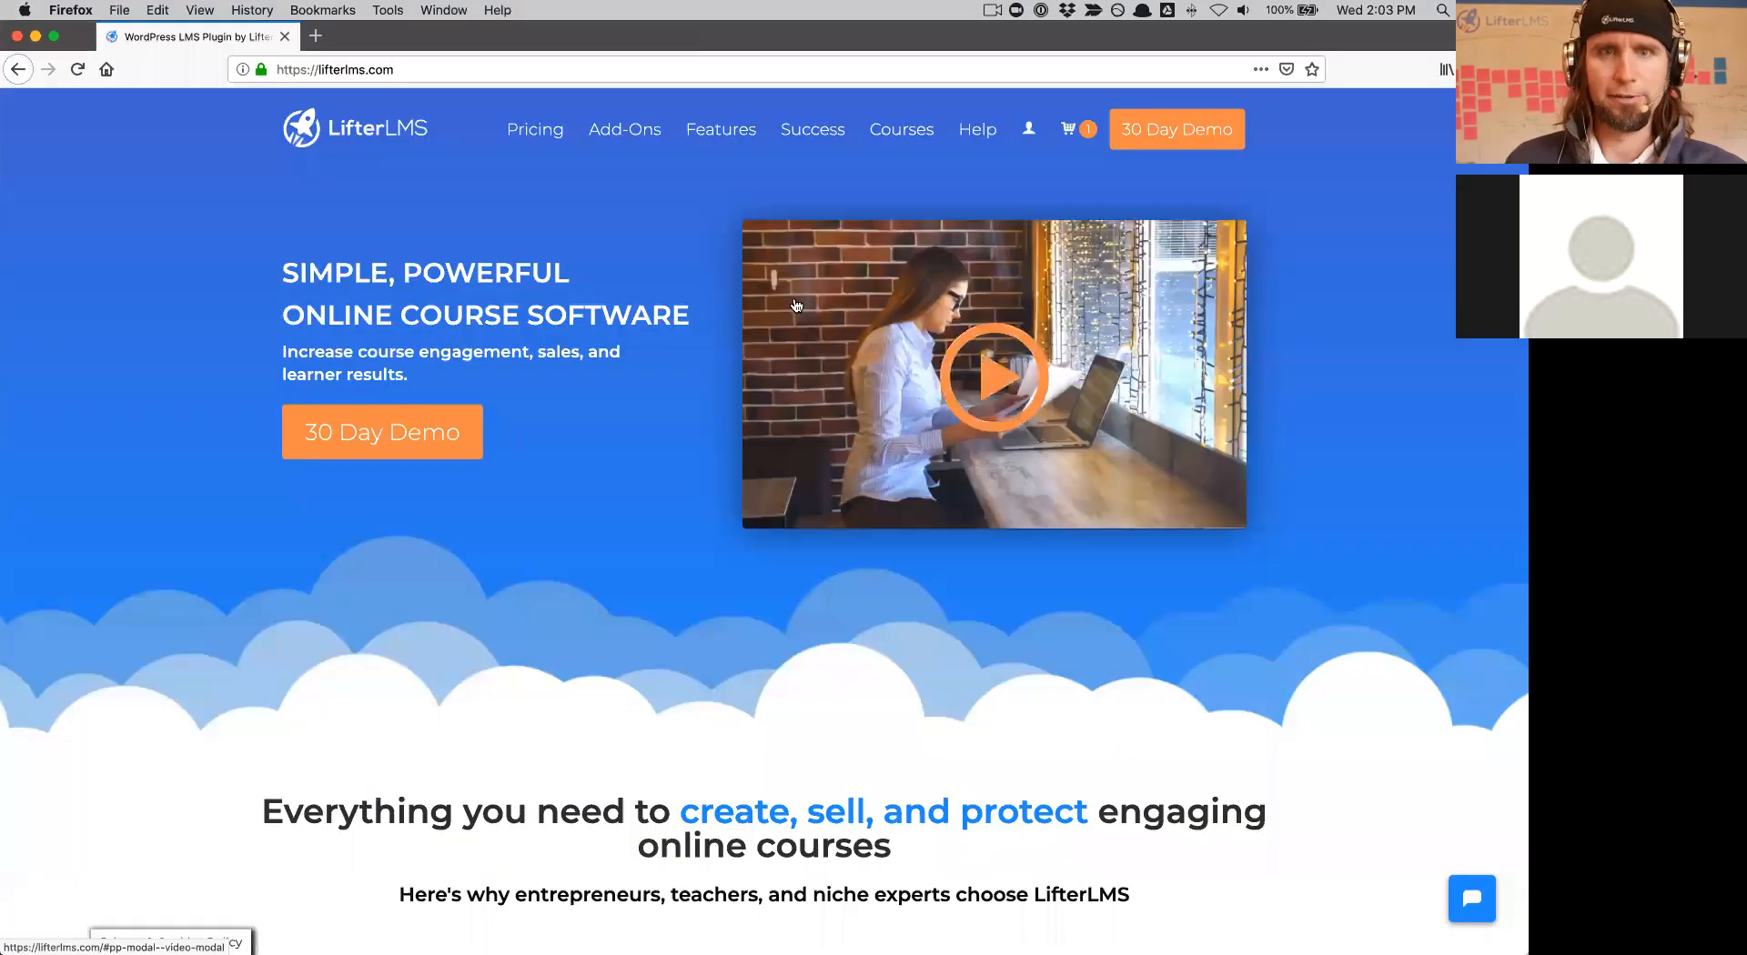
Step: Open the LifterLMS Pricing page and scroll through it
{"action": "scroll", "coordinate": [725, 468], "scroll_direction": "down", "scroll_amount": 3}
{"action": "scroll", "coordinate": [725, 468], "scroll_direction": "up", "scroll_amount": 3}
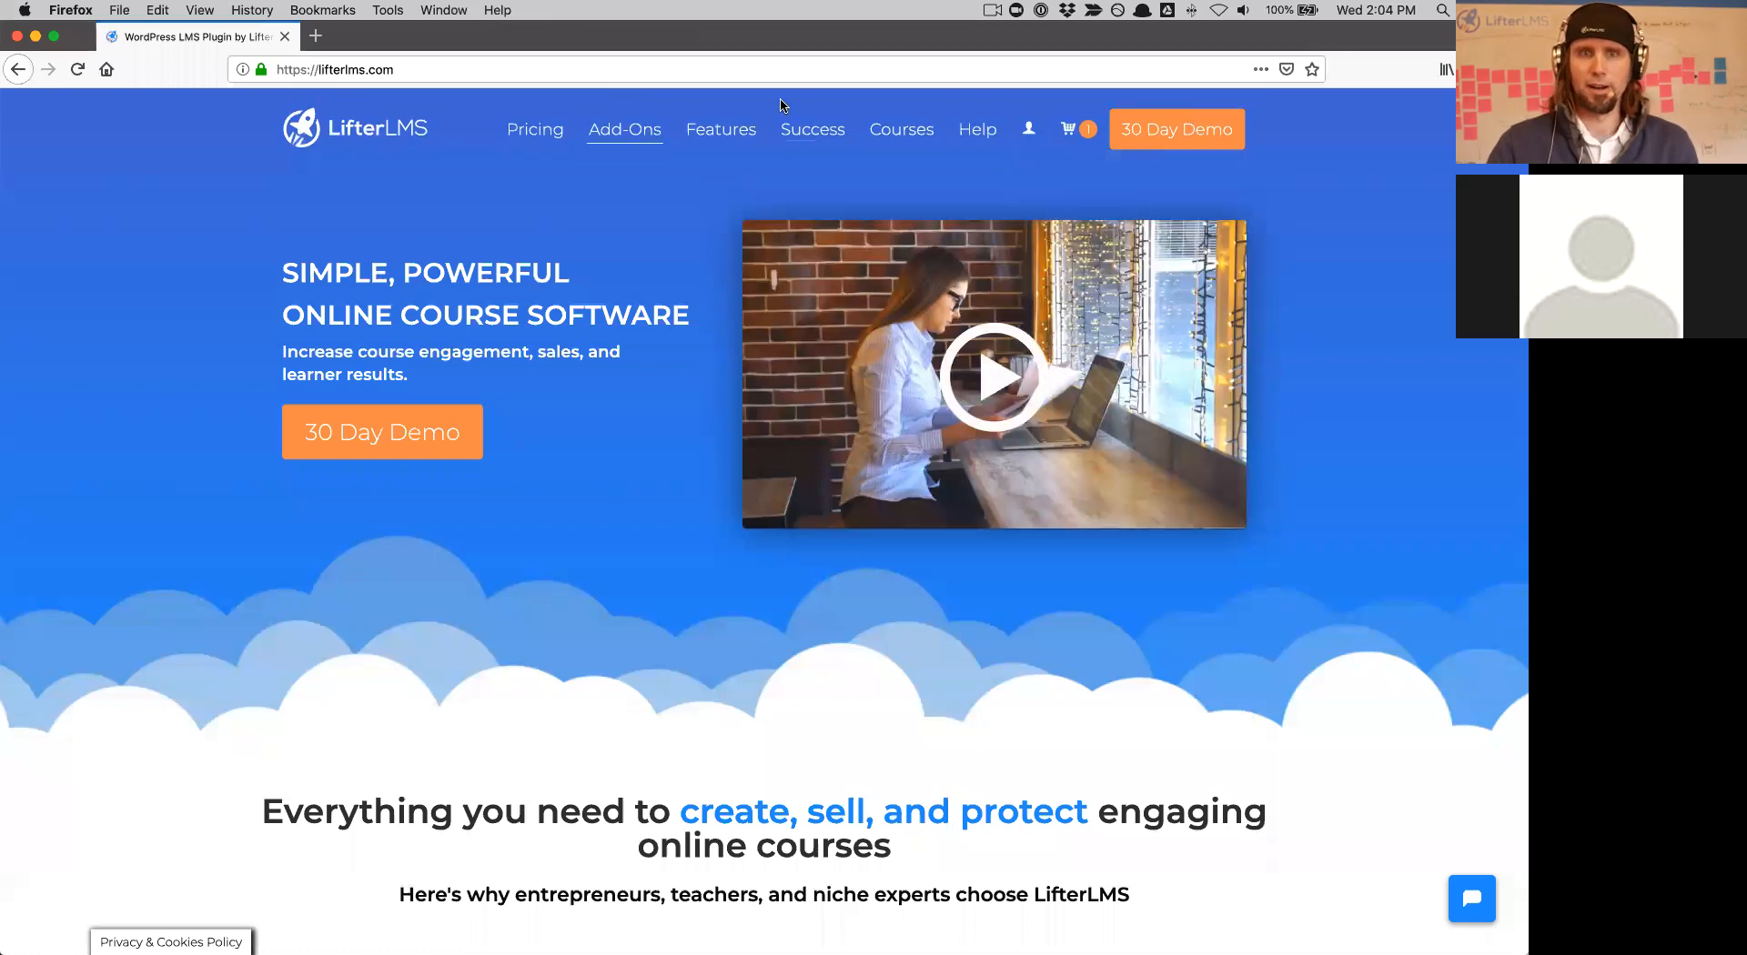
{"action": "left_click", "coordinate": [552, 143]}
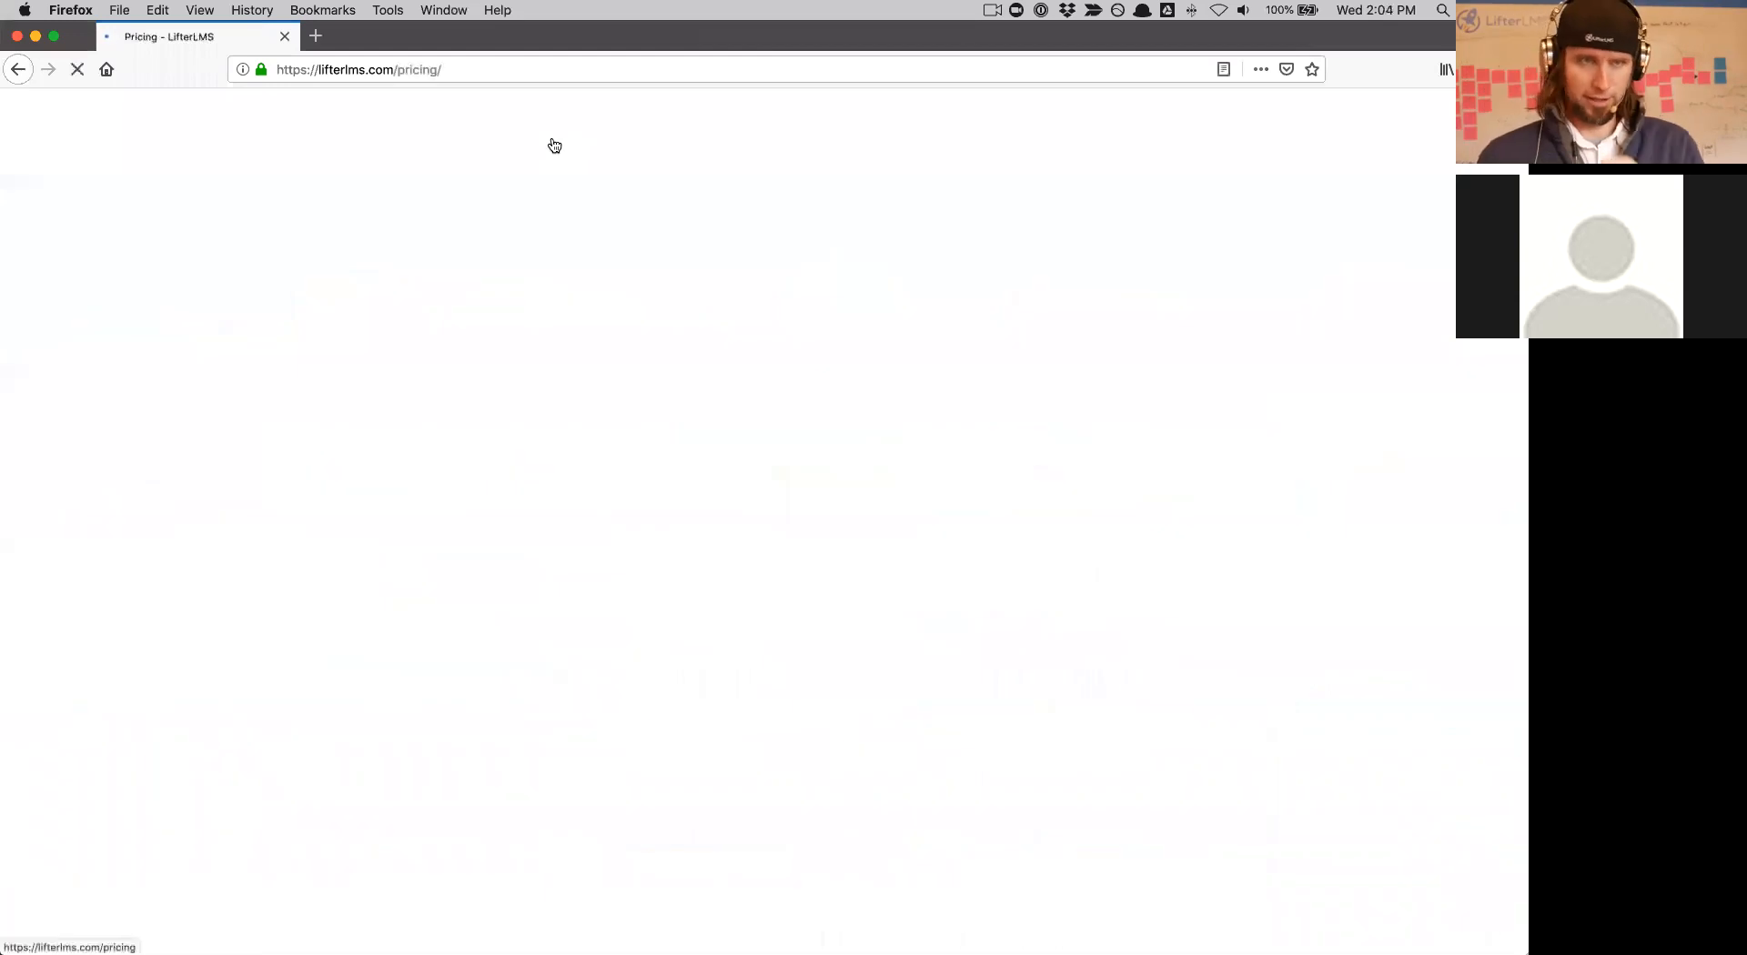
{"action": "scroll", "coordinate": [554, 145], "scroll_direction": "down", "scroll_amount": 3}
{"action": "scroll", "coordinate": [554, 146], "scroll_direction": "down", "scroll_amount": 3}
{"action": "scroll", "coordinate": [555, 146], "scroll_direction": "up", "scroll_amount": 5}
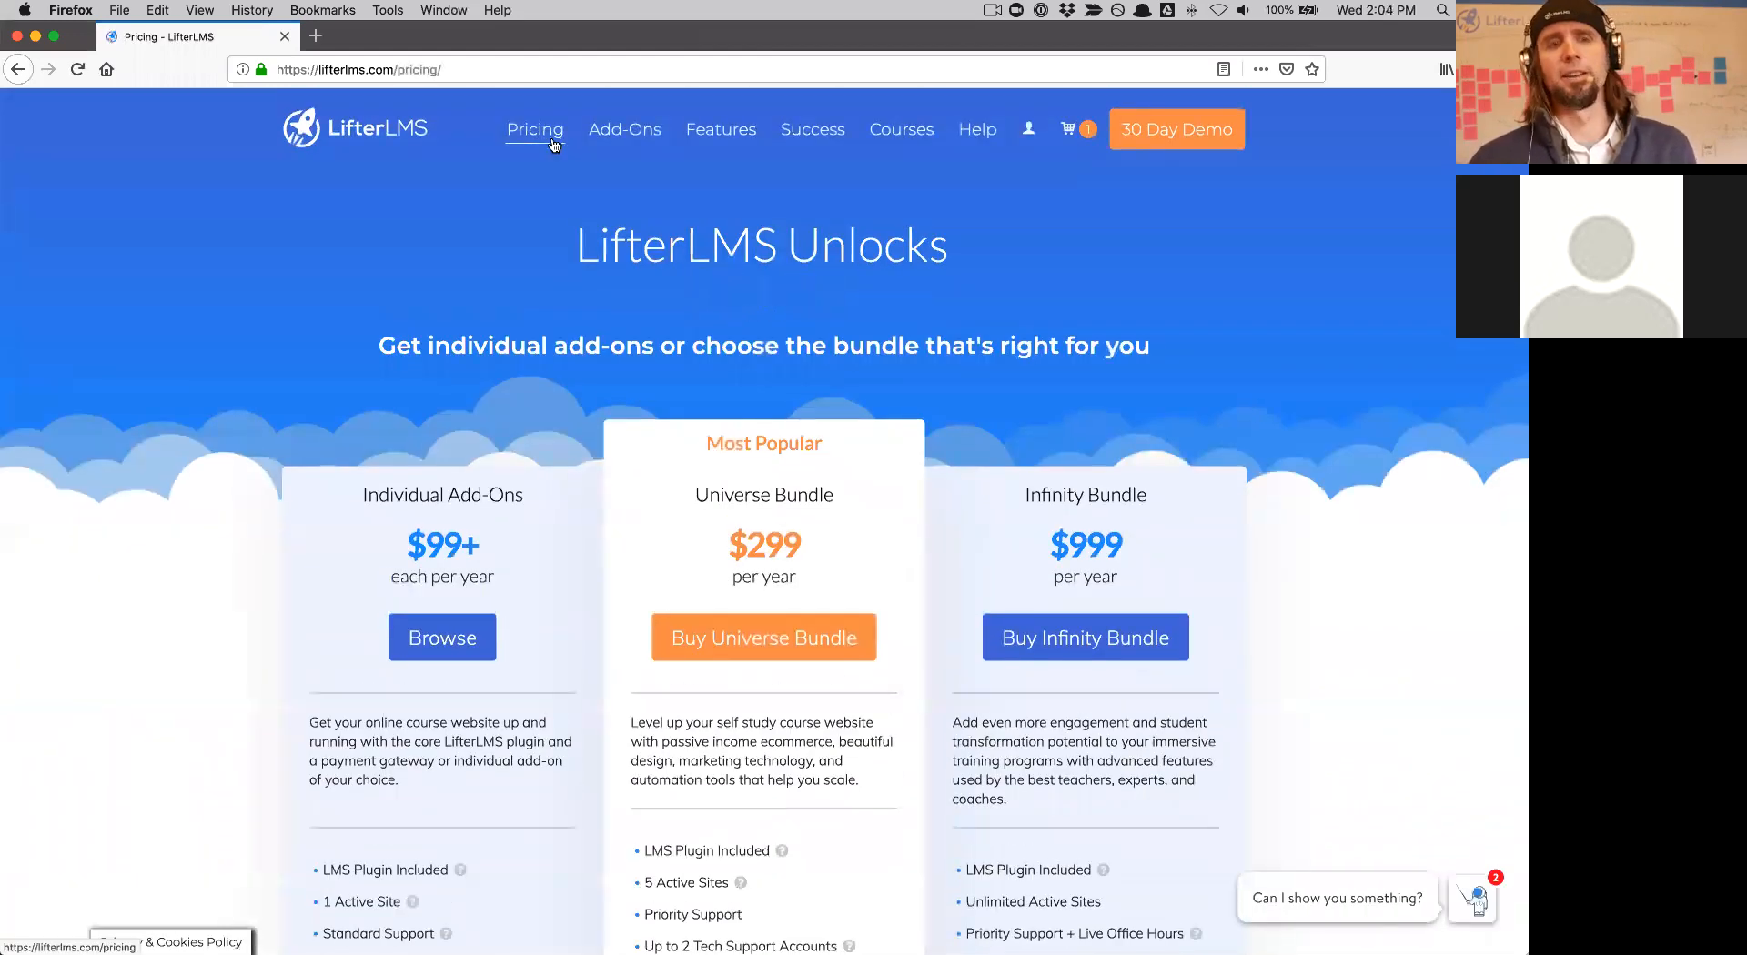
{"action": "scroll", "coordinate": [316, 602], "scroll_direction": "down", "scroll_amount": 2}
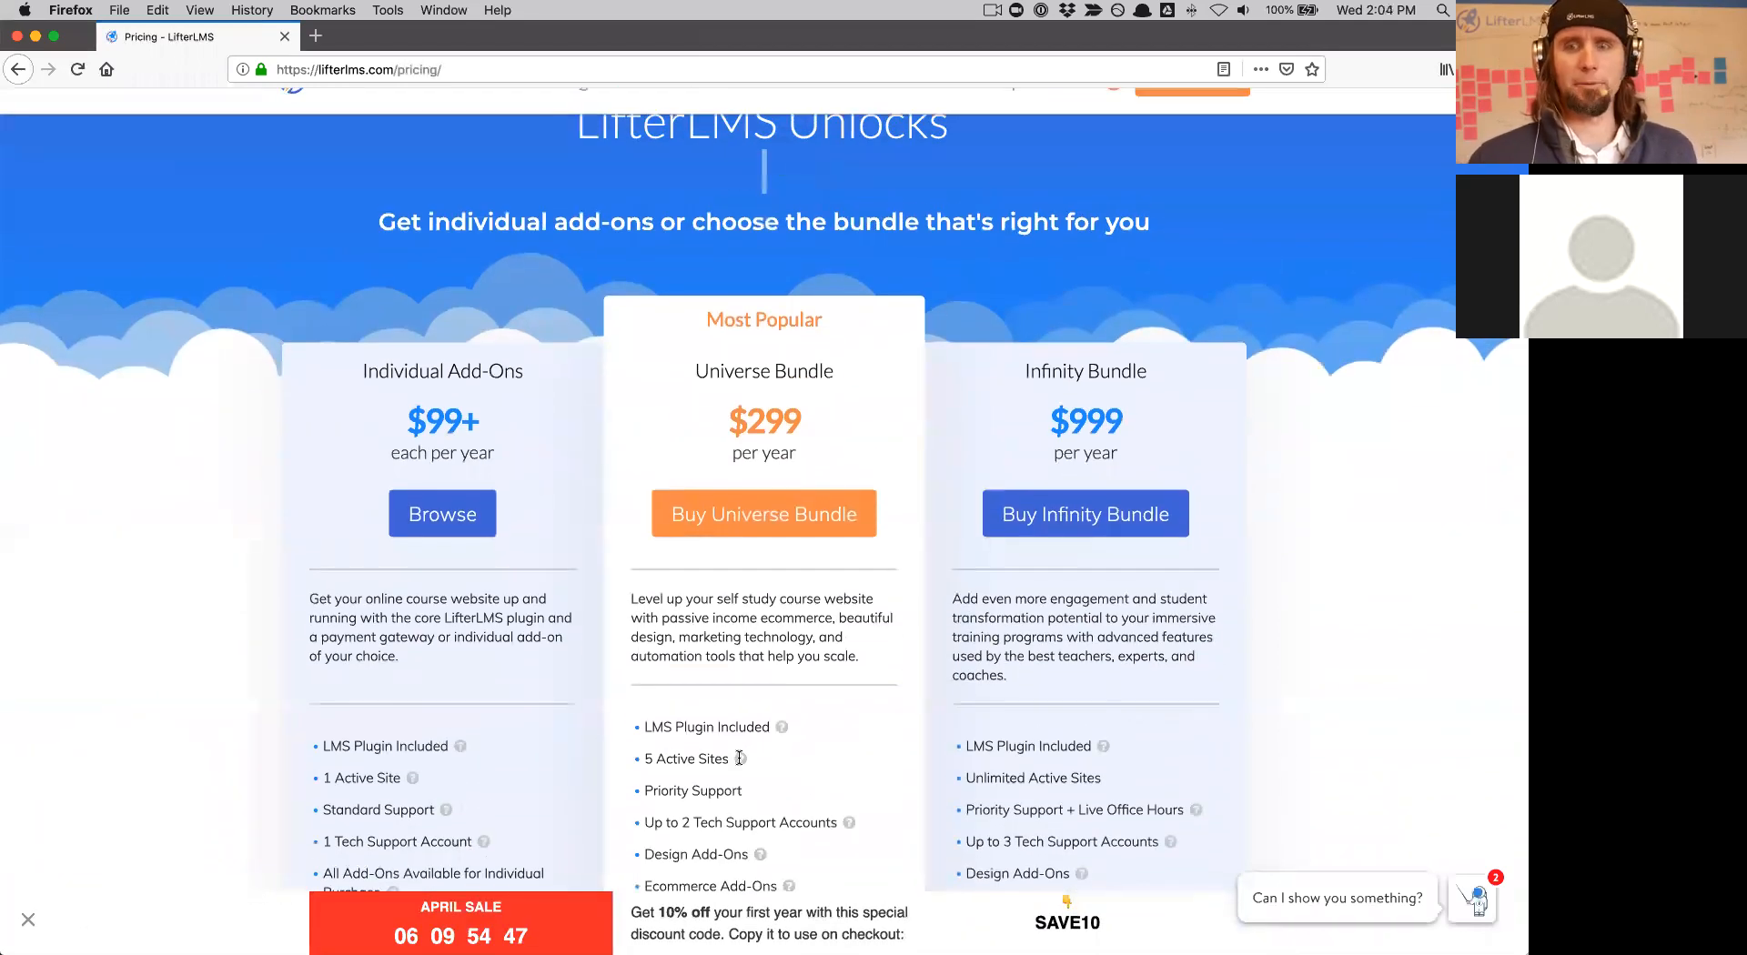
Step: Dismiss the April Sale banner and review the Individual Add-Ons, Universe and Infinity Bundle cards
{"action": "left_click", "coordinate": [28, 920]}
{"action": "scroll", "coordinate": [342, 584], "scroll_direction": "down", "scroll_amount": 1}
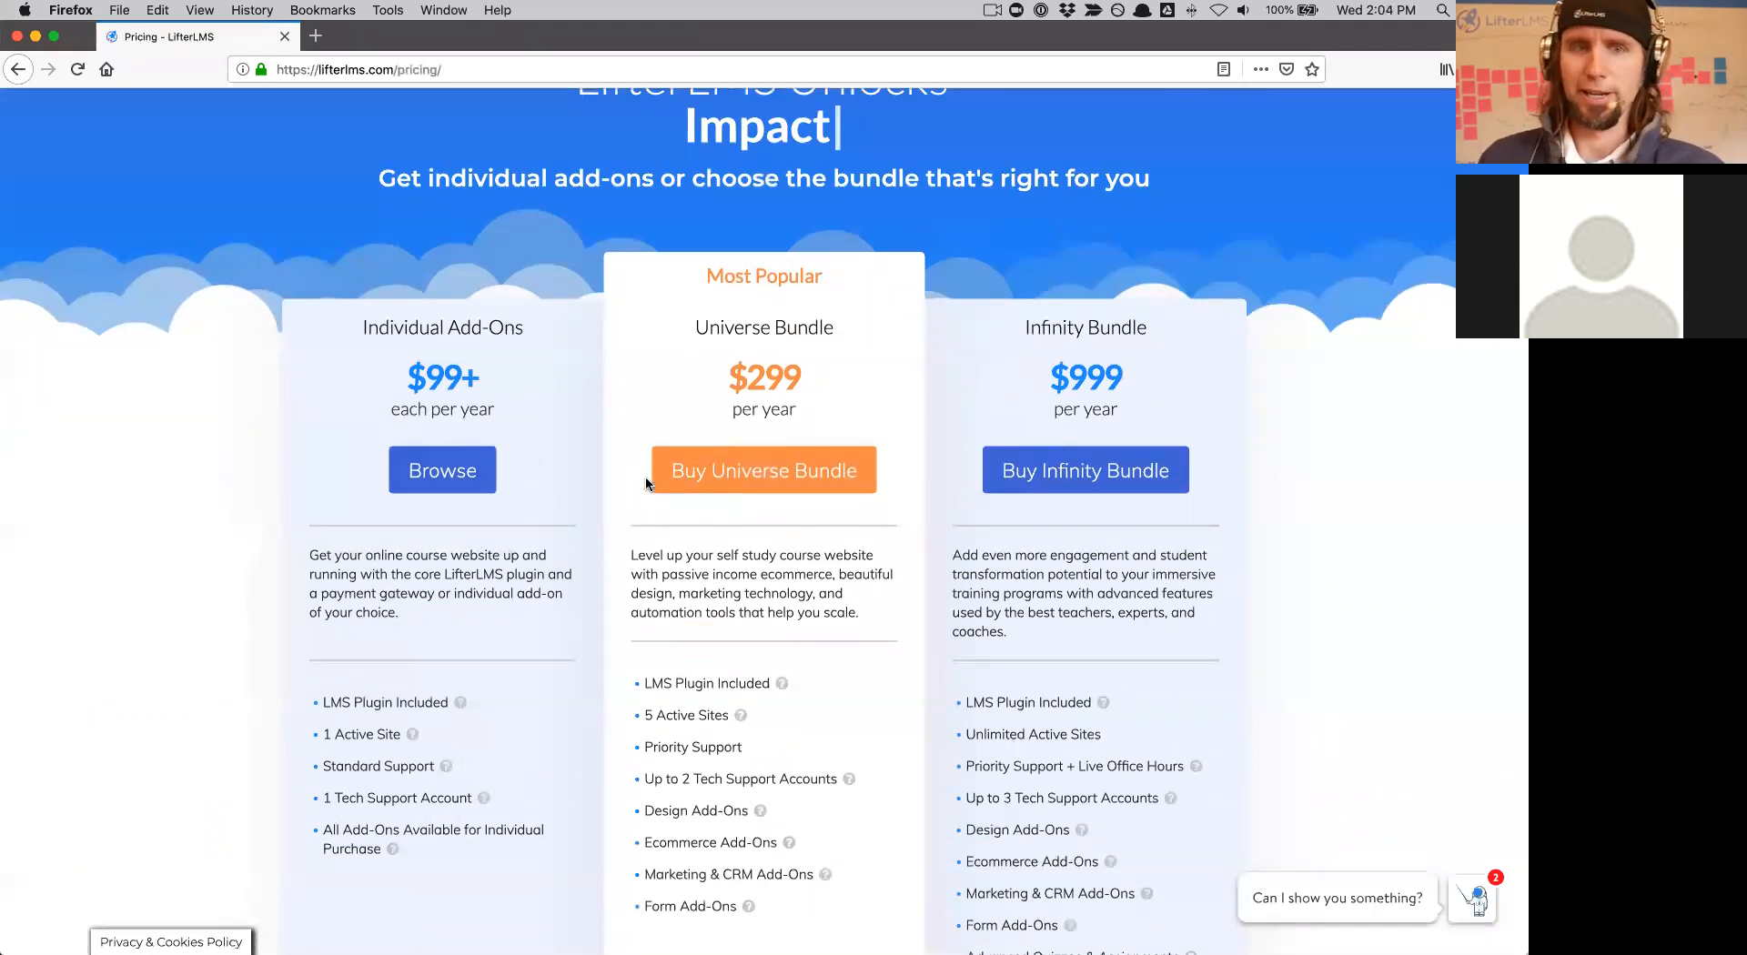
{"action": "scroll", "coordinate": [646, 477], "scroll_direction": "down", "scroll_amount": 2}
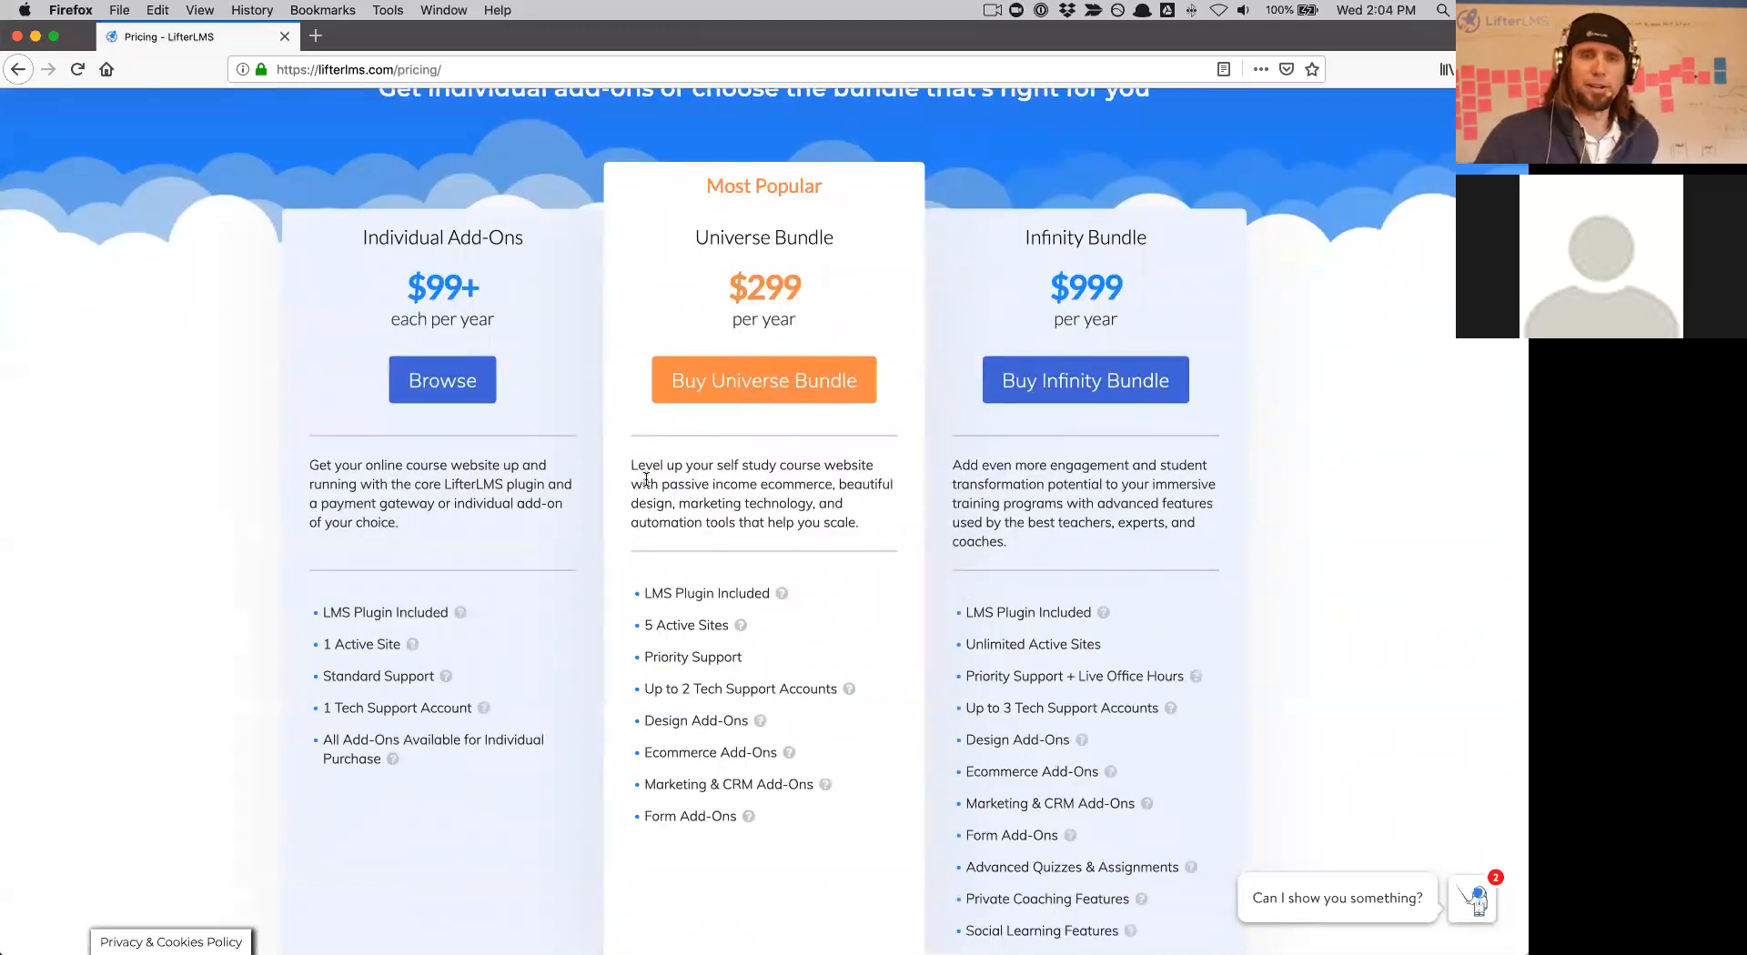
{"action": "scroll", "coordinate": [648, 484], "scroll_direction": "up", "scroll_amount": 2}
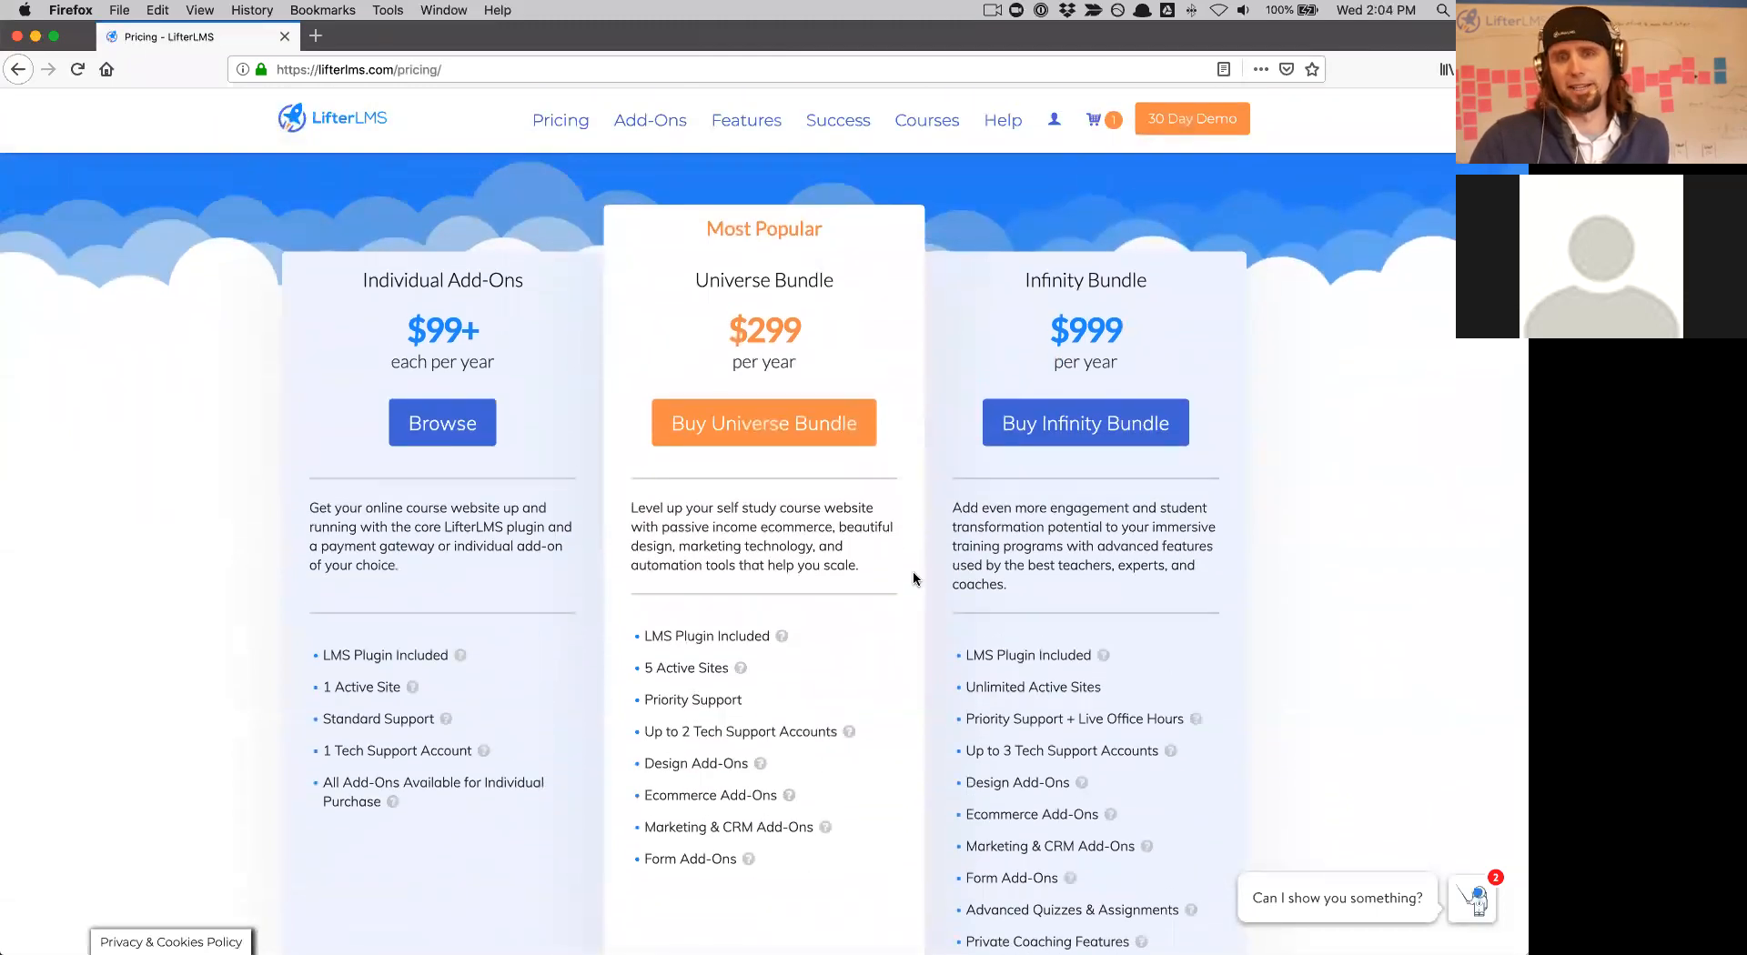
{"action": "scroll", "coordinate": [913, 571], "scroll_direction": "down", "scroll_amount": 3}
{"action": "scroll", "coordinate": [1088, 375], "scroll_direction": "down", "scroll_amount": 5}
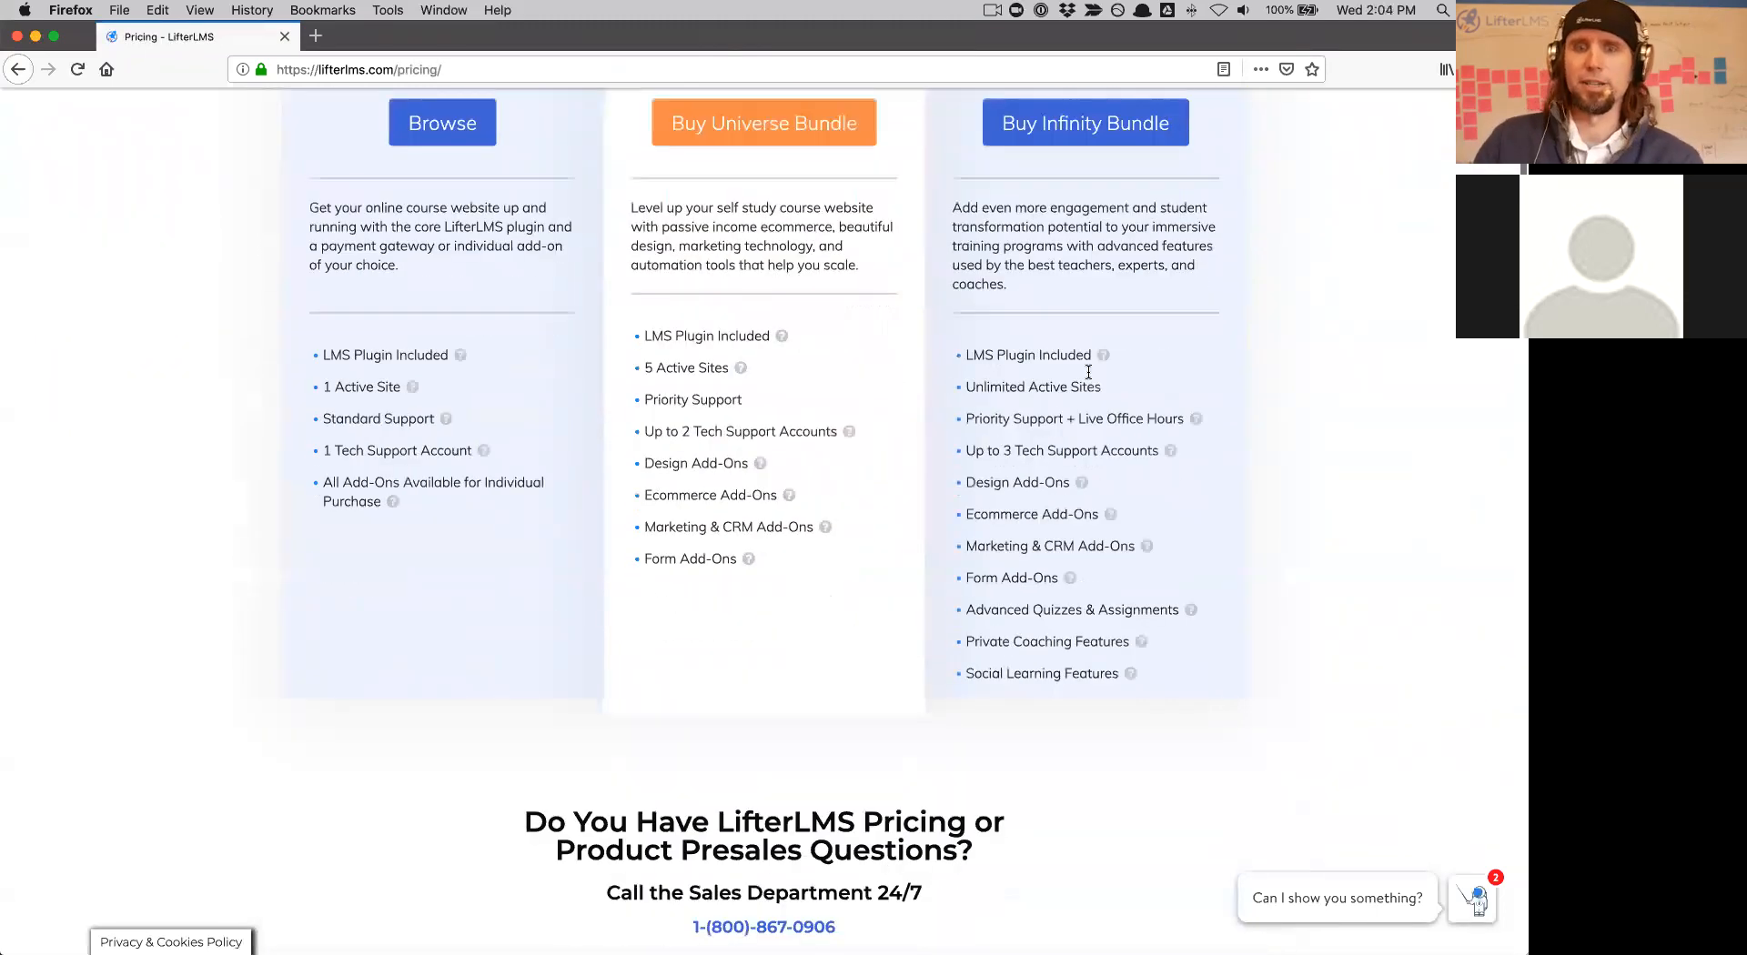
{"action": "scroll", "coordinate": [1088, 375], "scroll_direction": "up", "scroll_amount": 5}
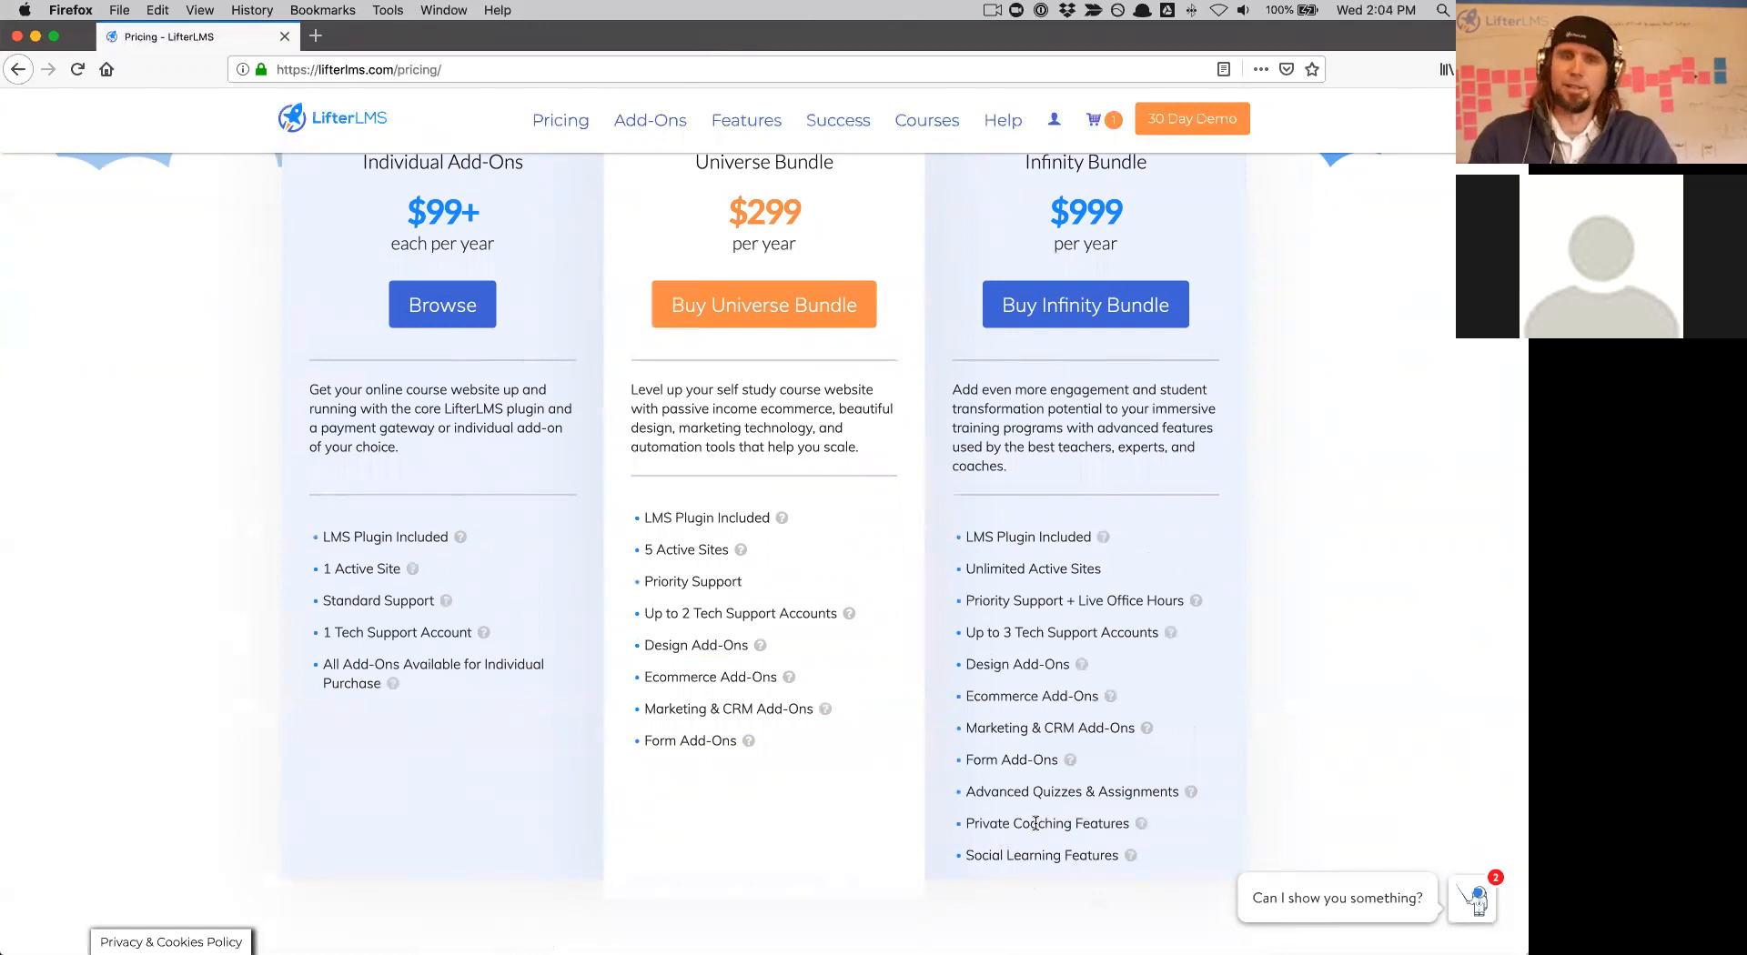
{"action": "scroll", "coordinate": [1035, 823], "scroll_direction": "down", "scroll_amount": 1}
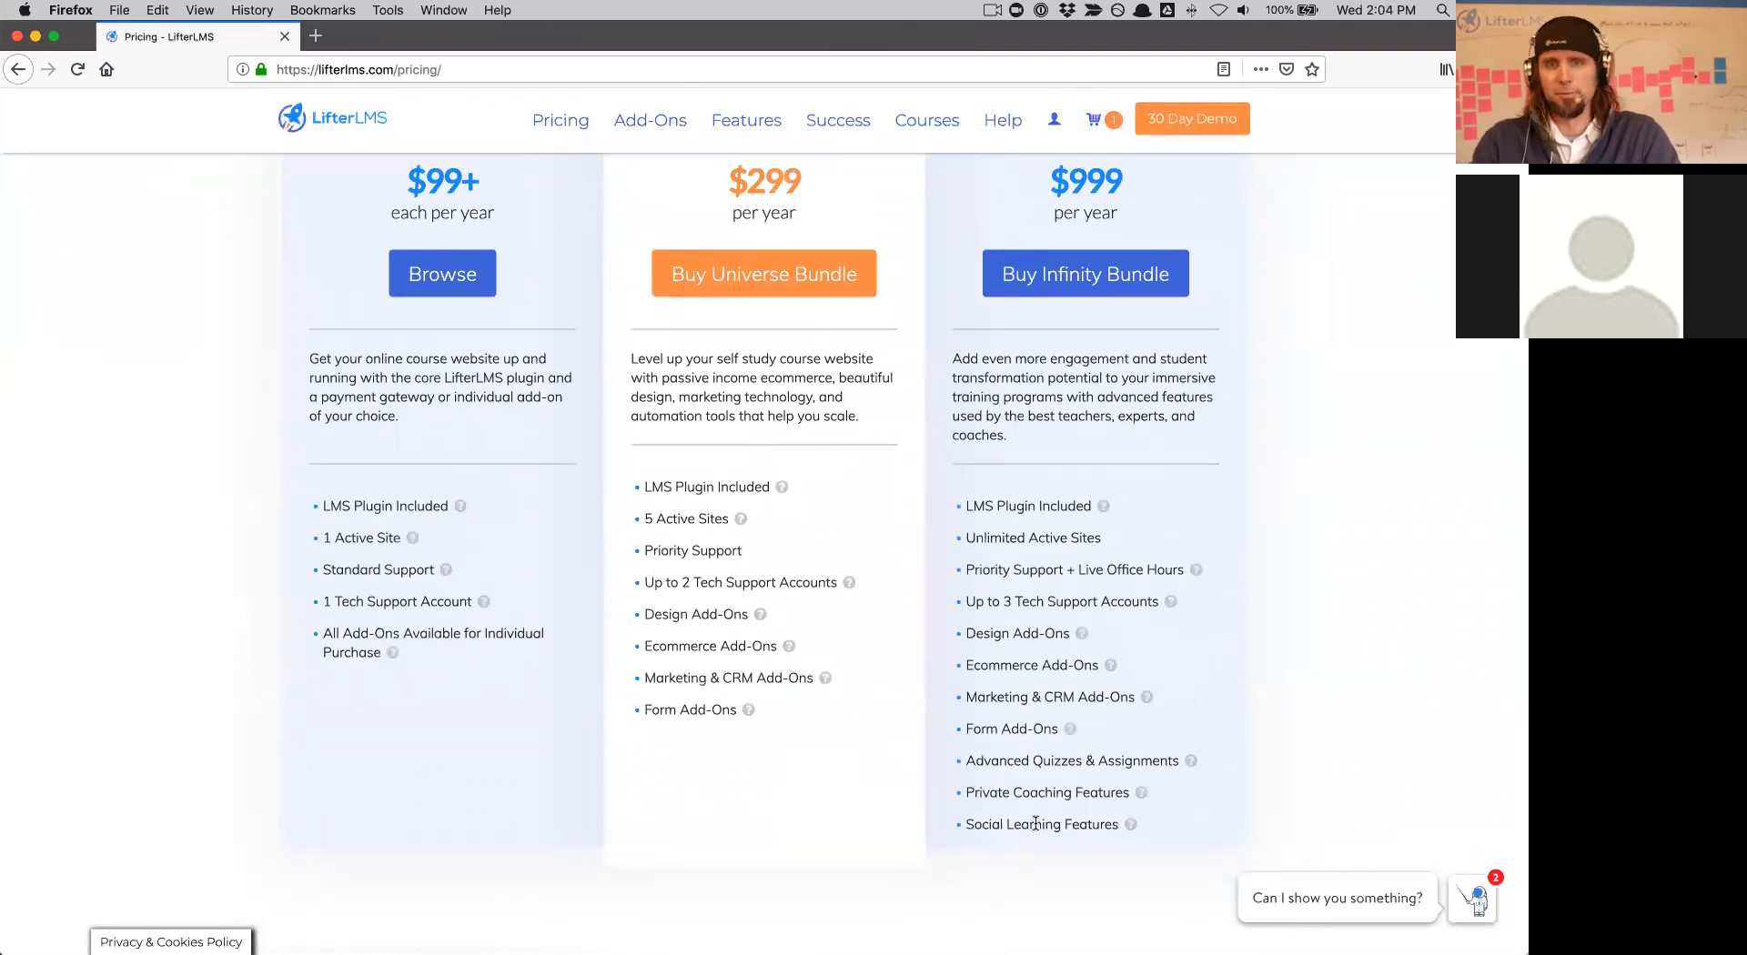
{"action": "scroll", "coordinate": [1035, 823], "scroll_direction": "down", "scroll_amount": 10}
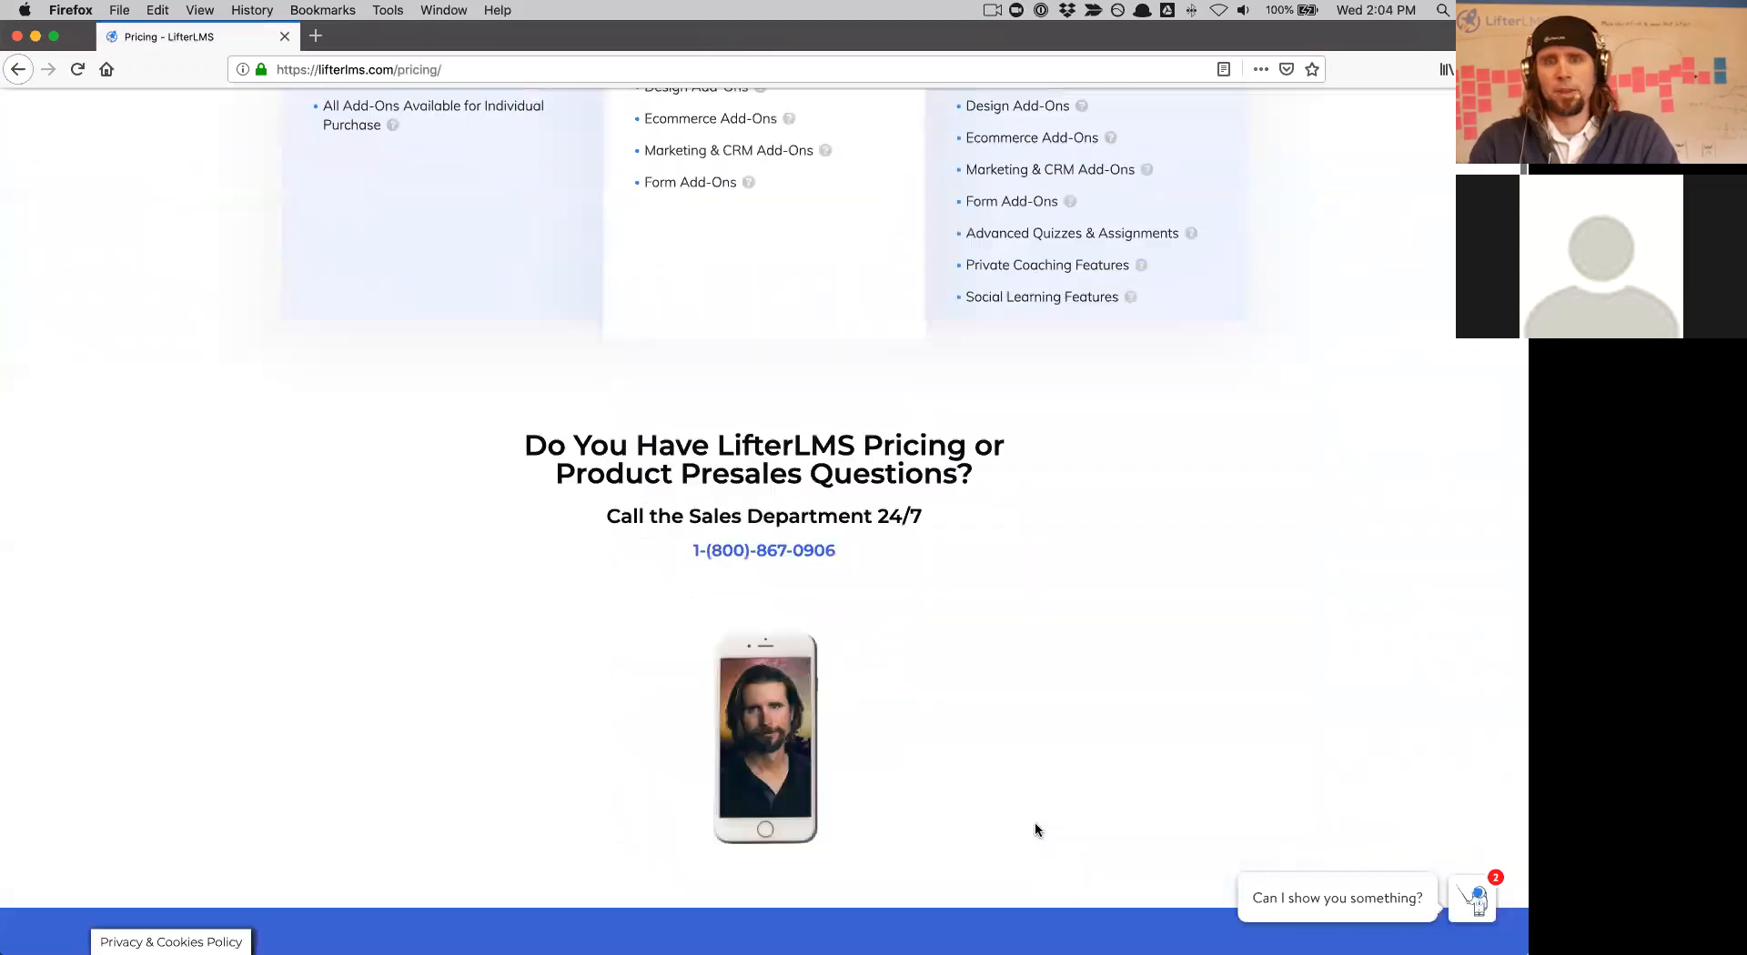
Step: Review the feature comparison table, add the Infinity Bundle to the cart and show the cart
{"action": "scroll", "coordinate": [1037, 828], "scroll_direction": "down", "scroll_amount": 1}
{"action": "scroll", "coordinate": [1037, 828], "scroll_direction": "up", "scroll_amount": 1}
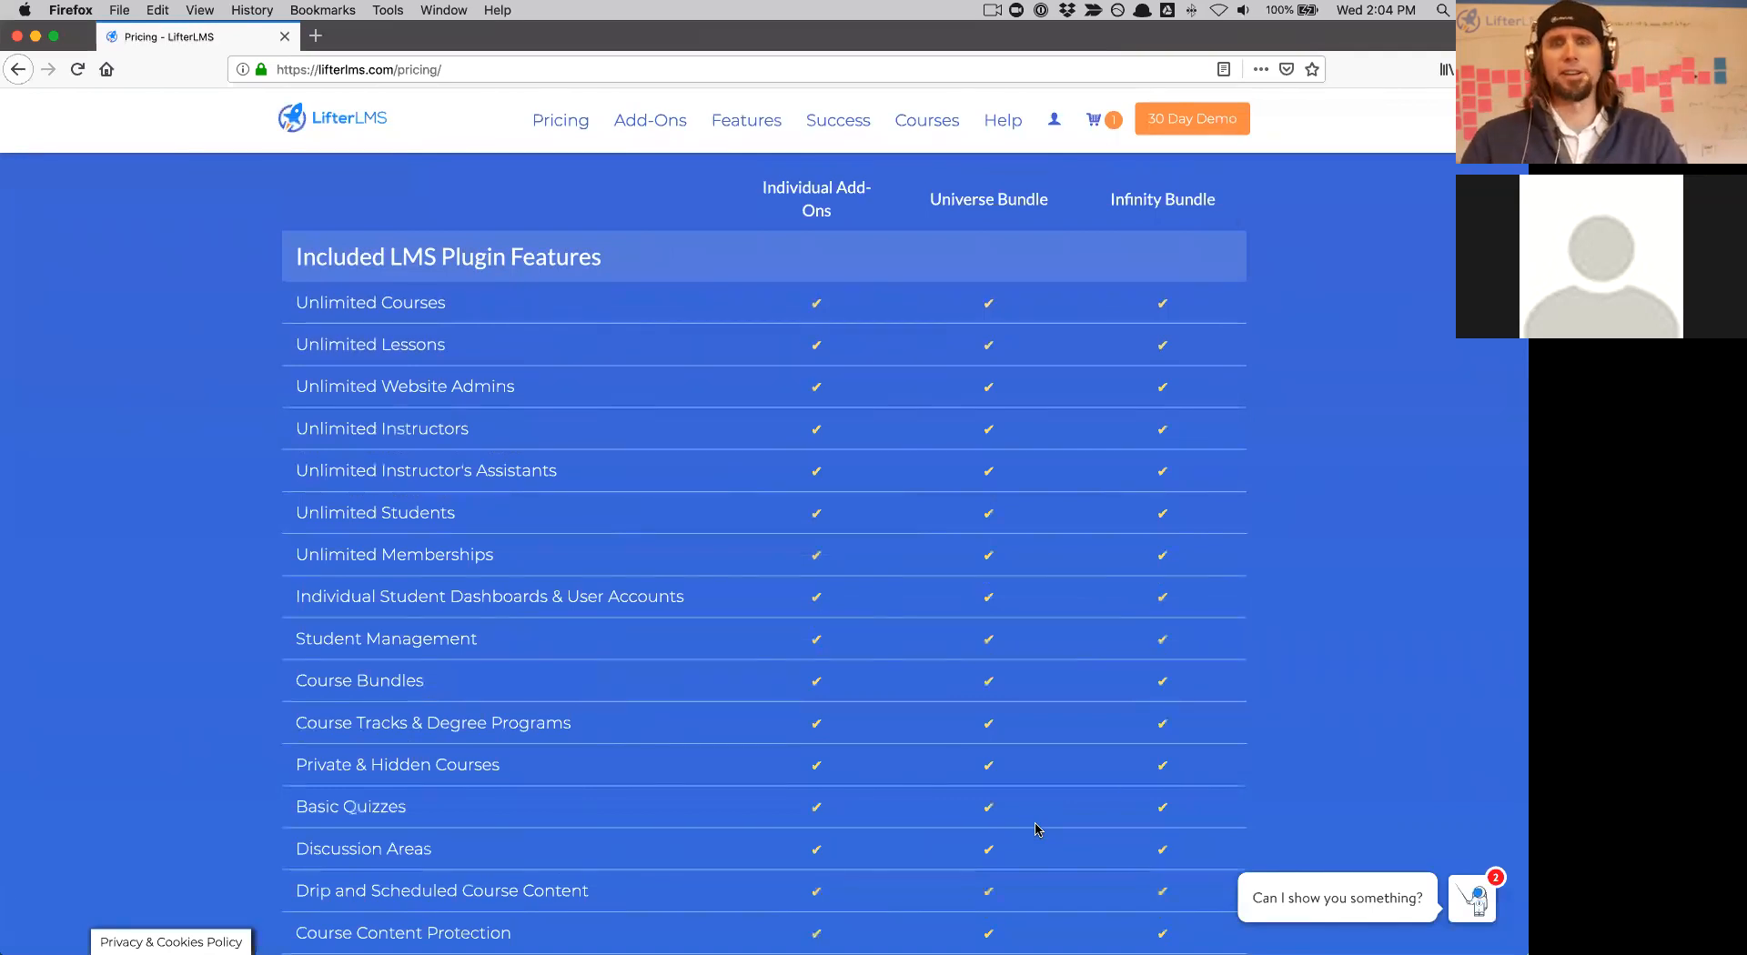
{"action": "scroll", "coordinate": [1037, 828], "scroll_direction": "up", "scroll_amount": 3}
{"action": "scroll", "coordinate": [1037, 828], "scroll_direction": "down", "scroll_amount": 5}
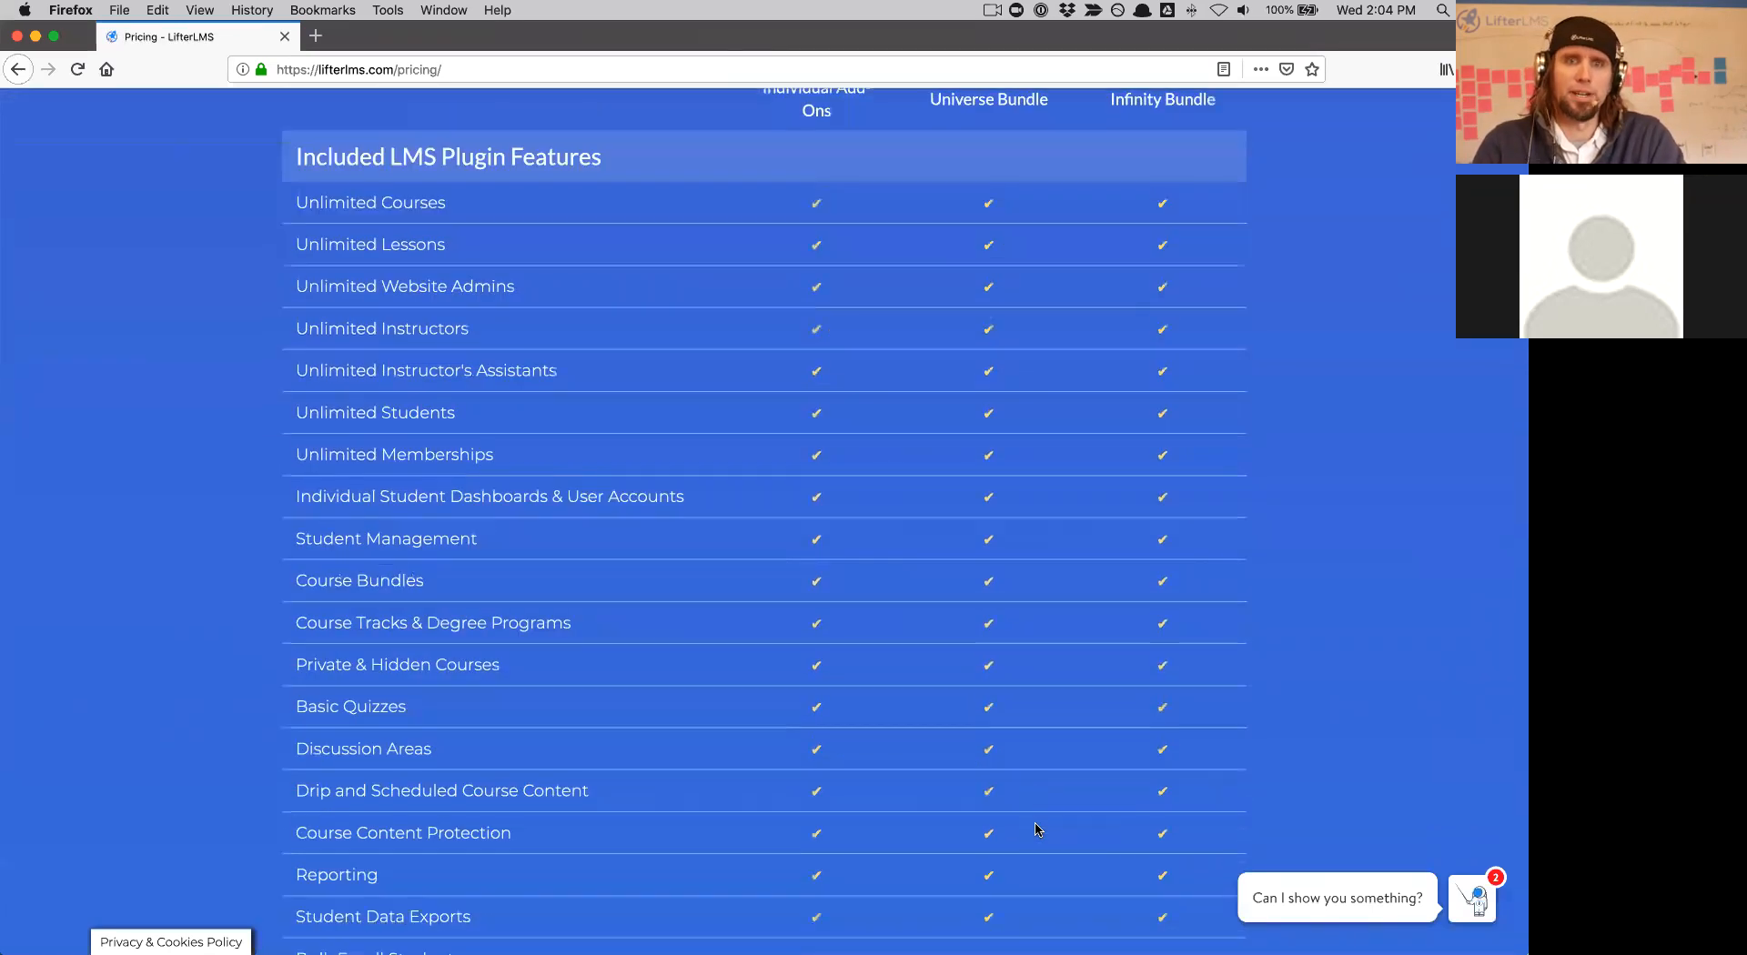
{"action": "scroll", "coordinate": [1037, 828], "scroll_direction": "down", "scroll_amount": 6}
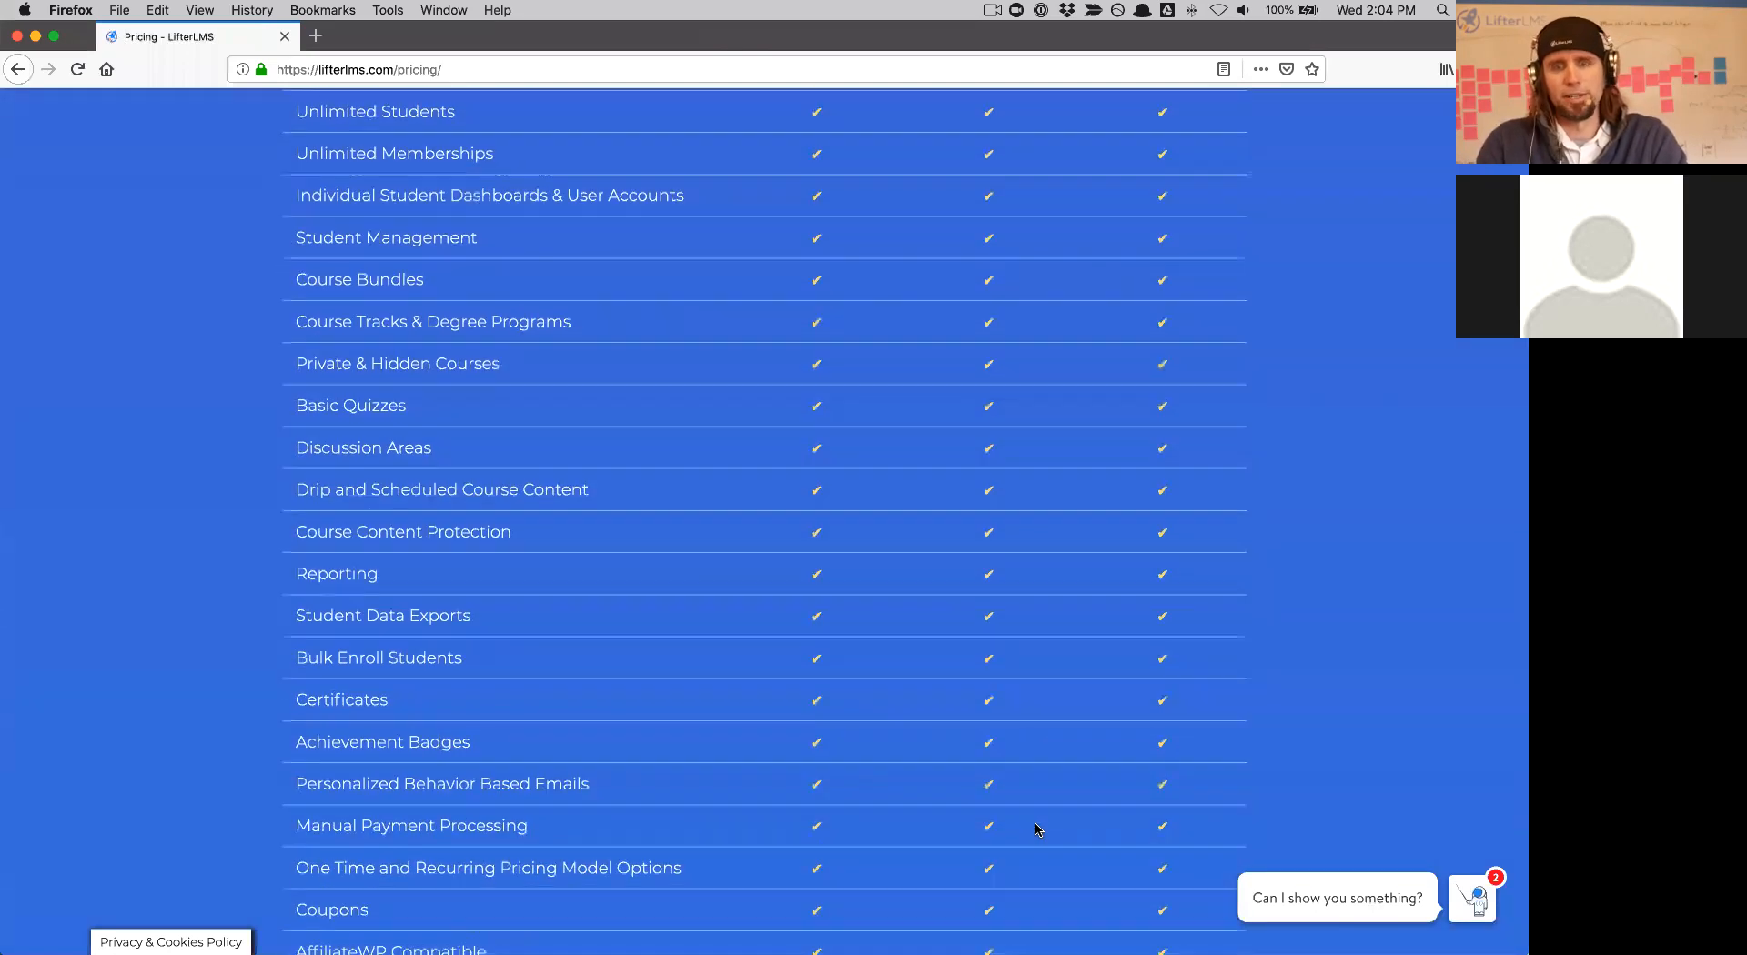
{"action": "scroll", "coordinate": [1038, 830], "scroll_direction": "down", "scroll_amount": 8}
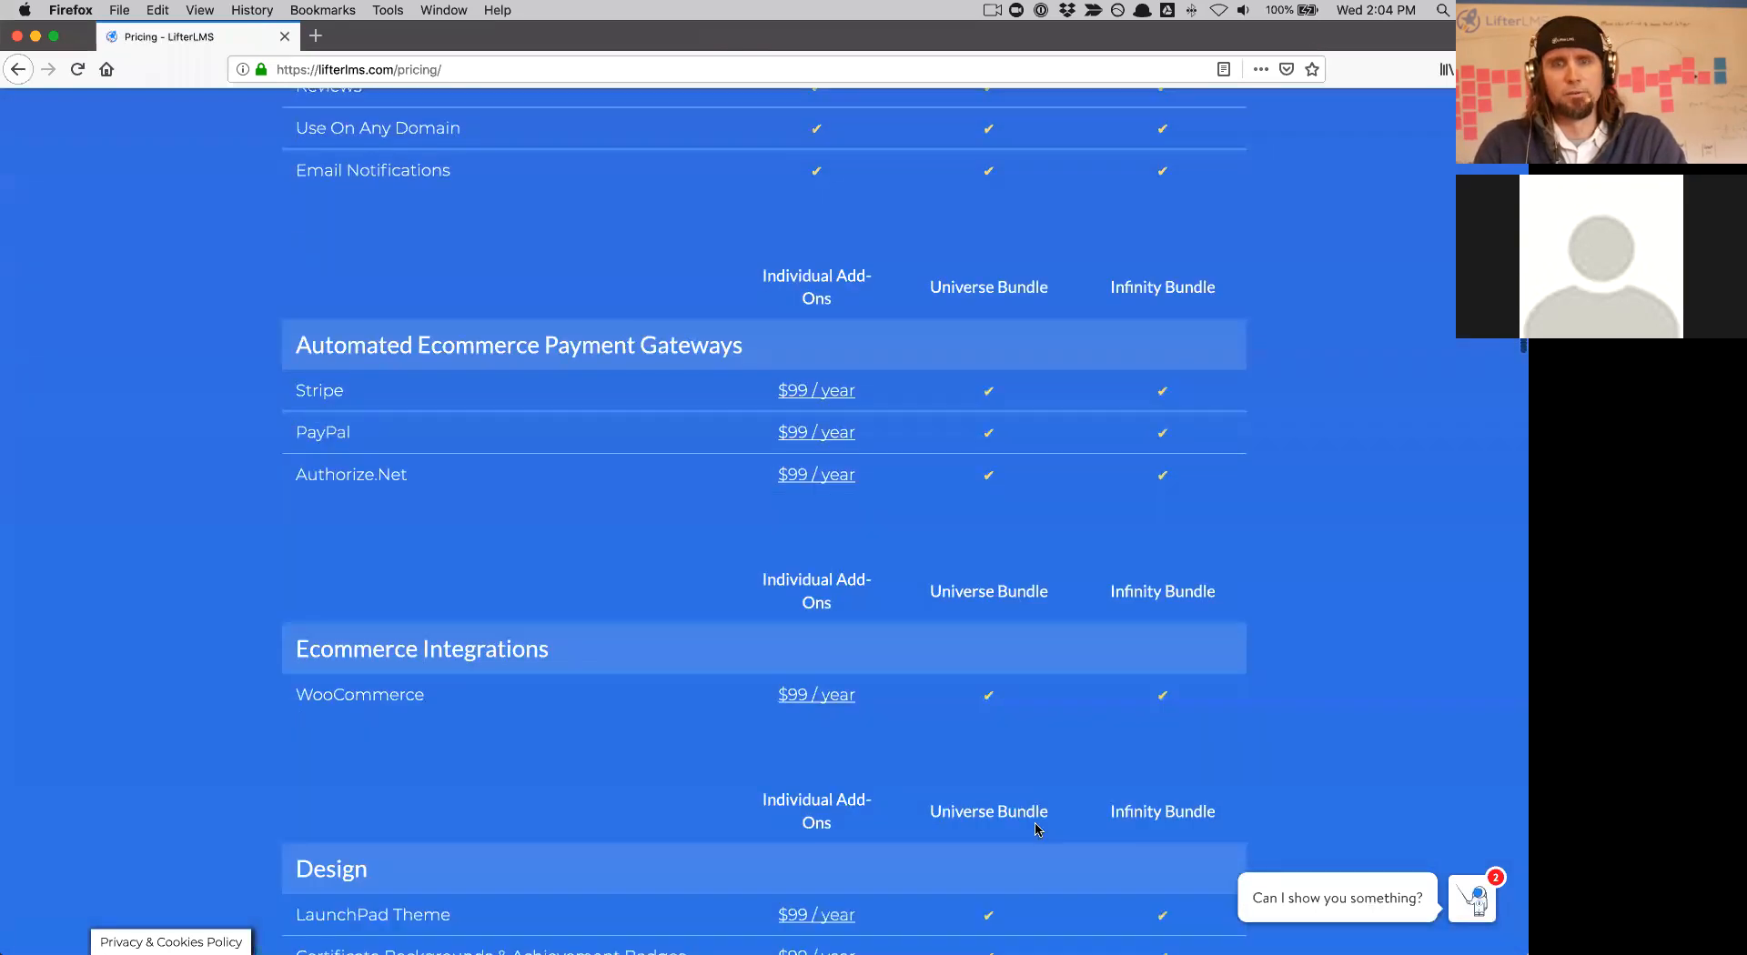
{"action": "scroll", "coordinate": [1042, 768], "scroll_direction": "down", "scroll_amount": 13}
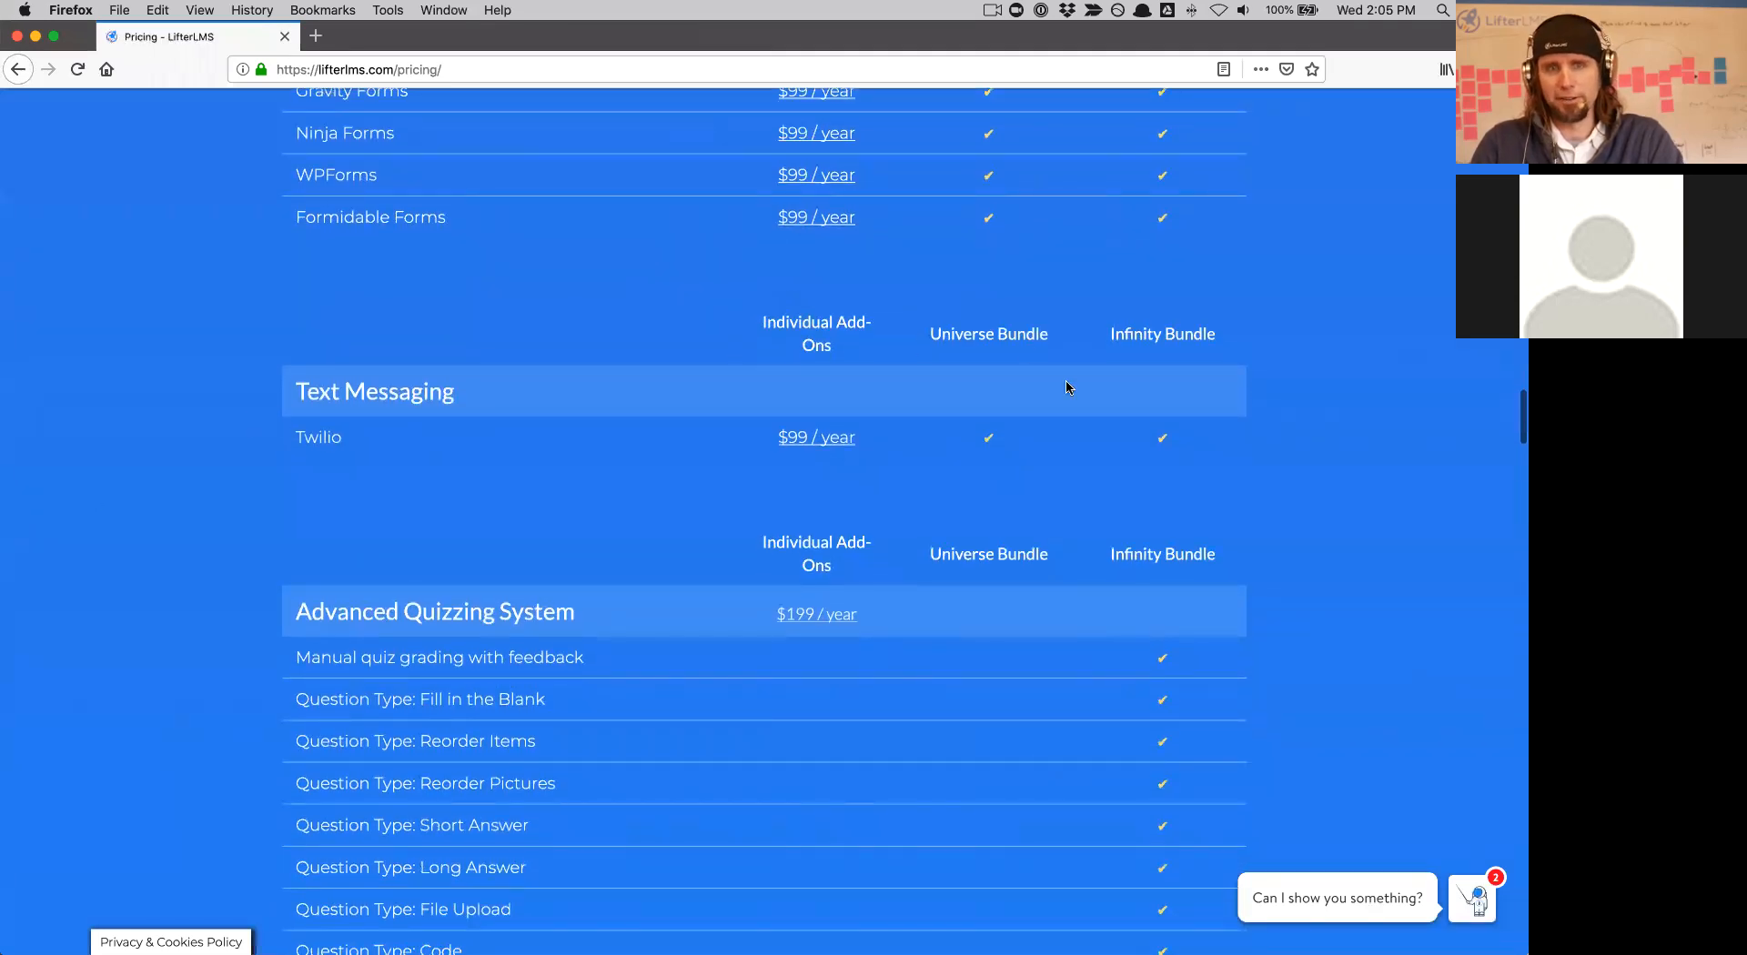
{"action": "scroll", "coordinate": [690, 719], "scroll_direction": "down", "scroll_amount": 2}
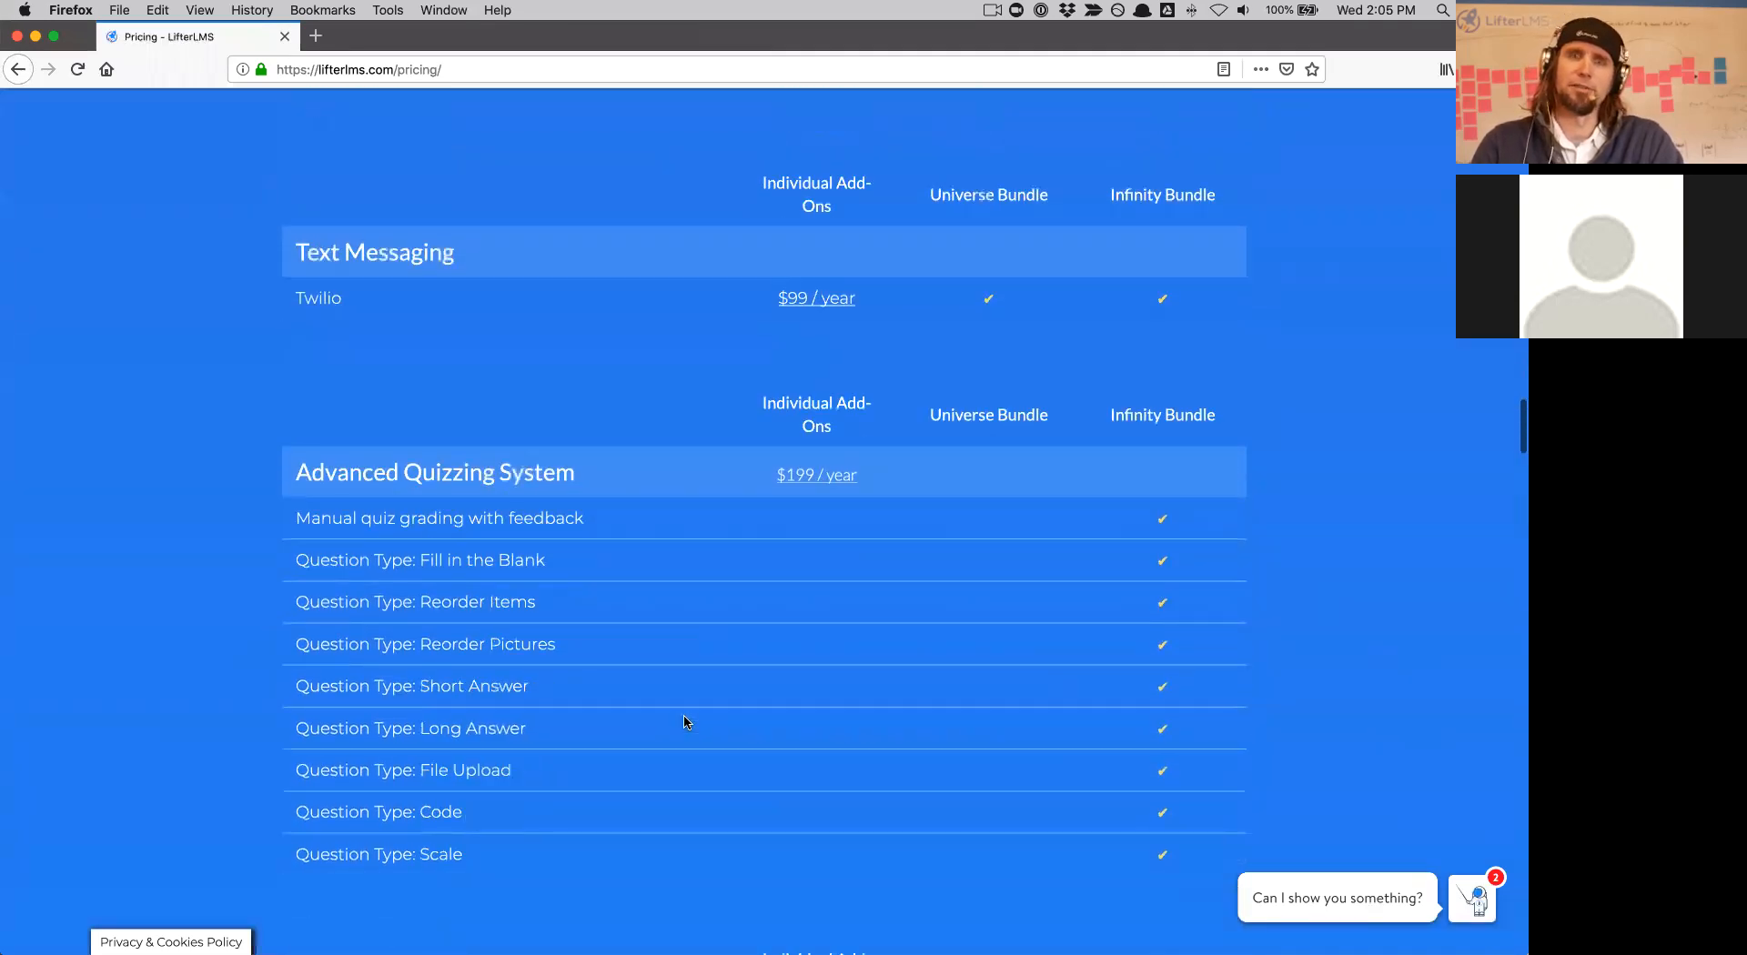
{"action": "scroll", "coordinate": [1017, 647], "scroll_direction": "down", "scroll_amount": 2}
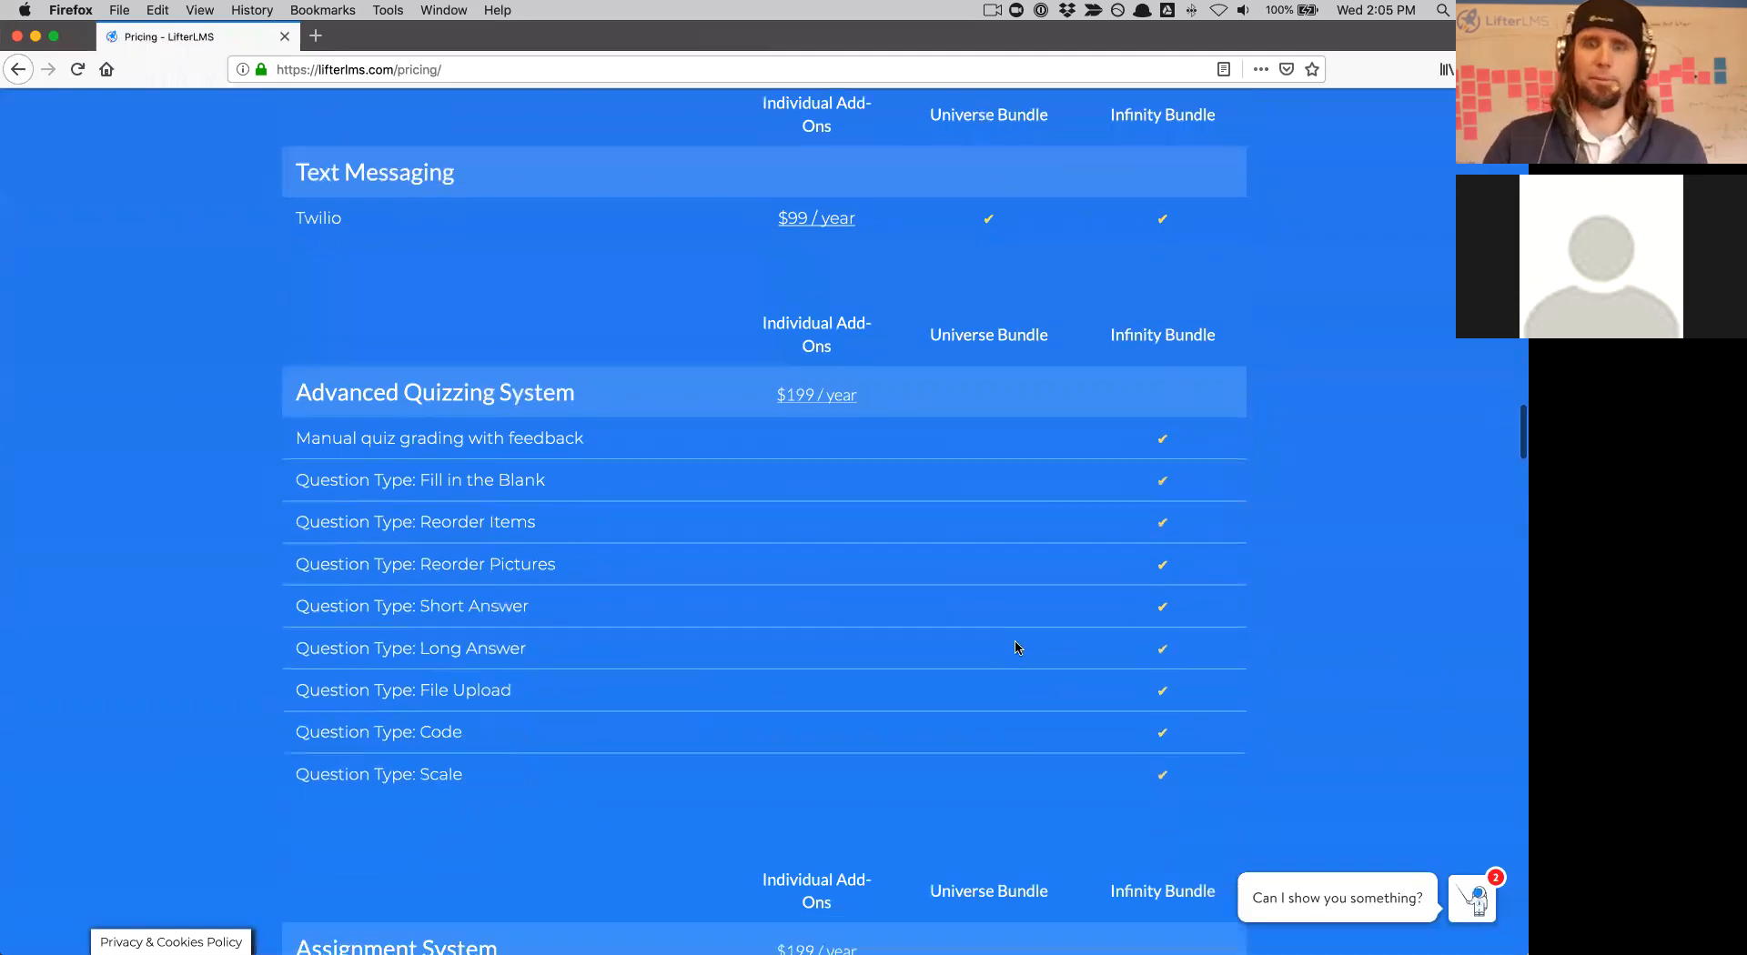
{"action": "scroll", "coordinate": [1017, 647], "scroll_direction": "down", "scroll_amount": 7}
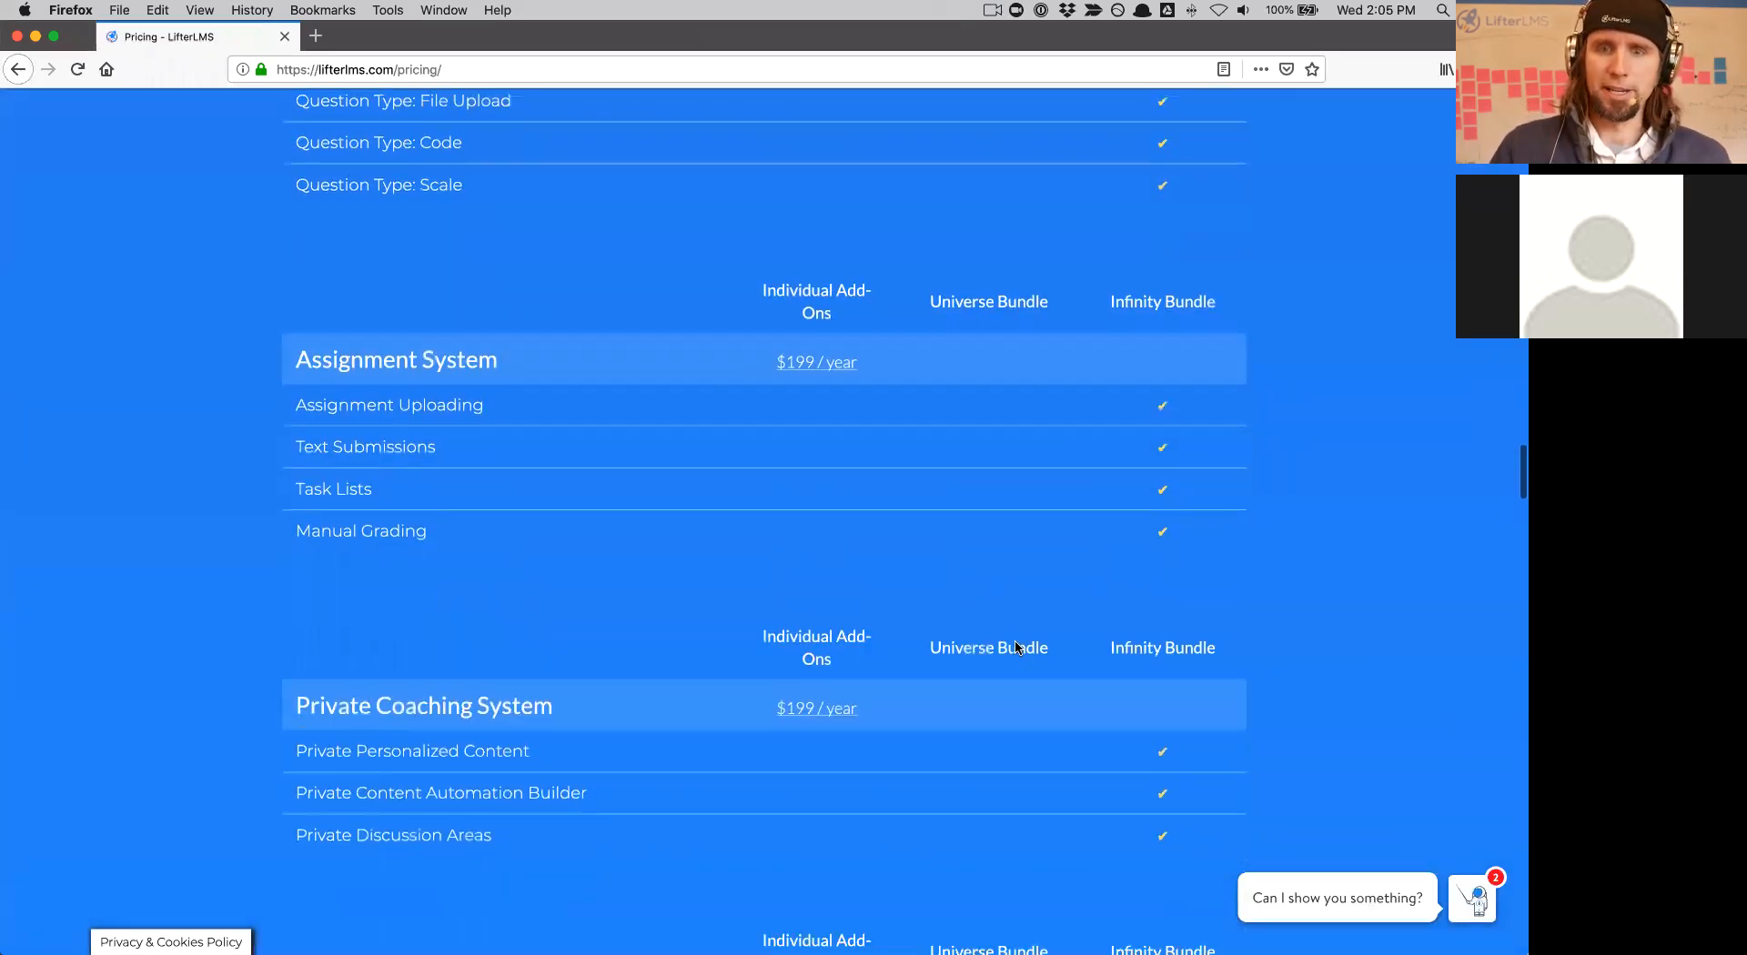
{"action": "scroll", "coordinate": [1017, 647], "scroll_direction": "down", "scroll_amount": 7}
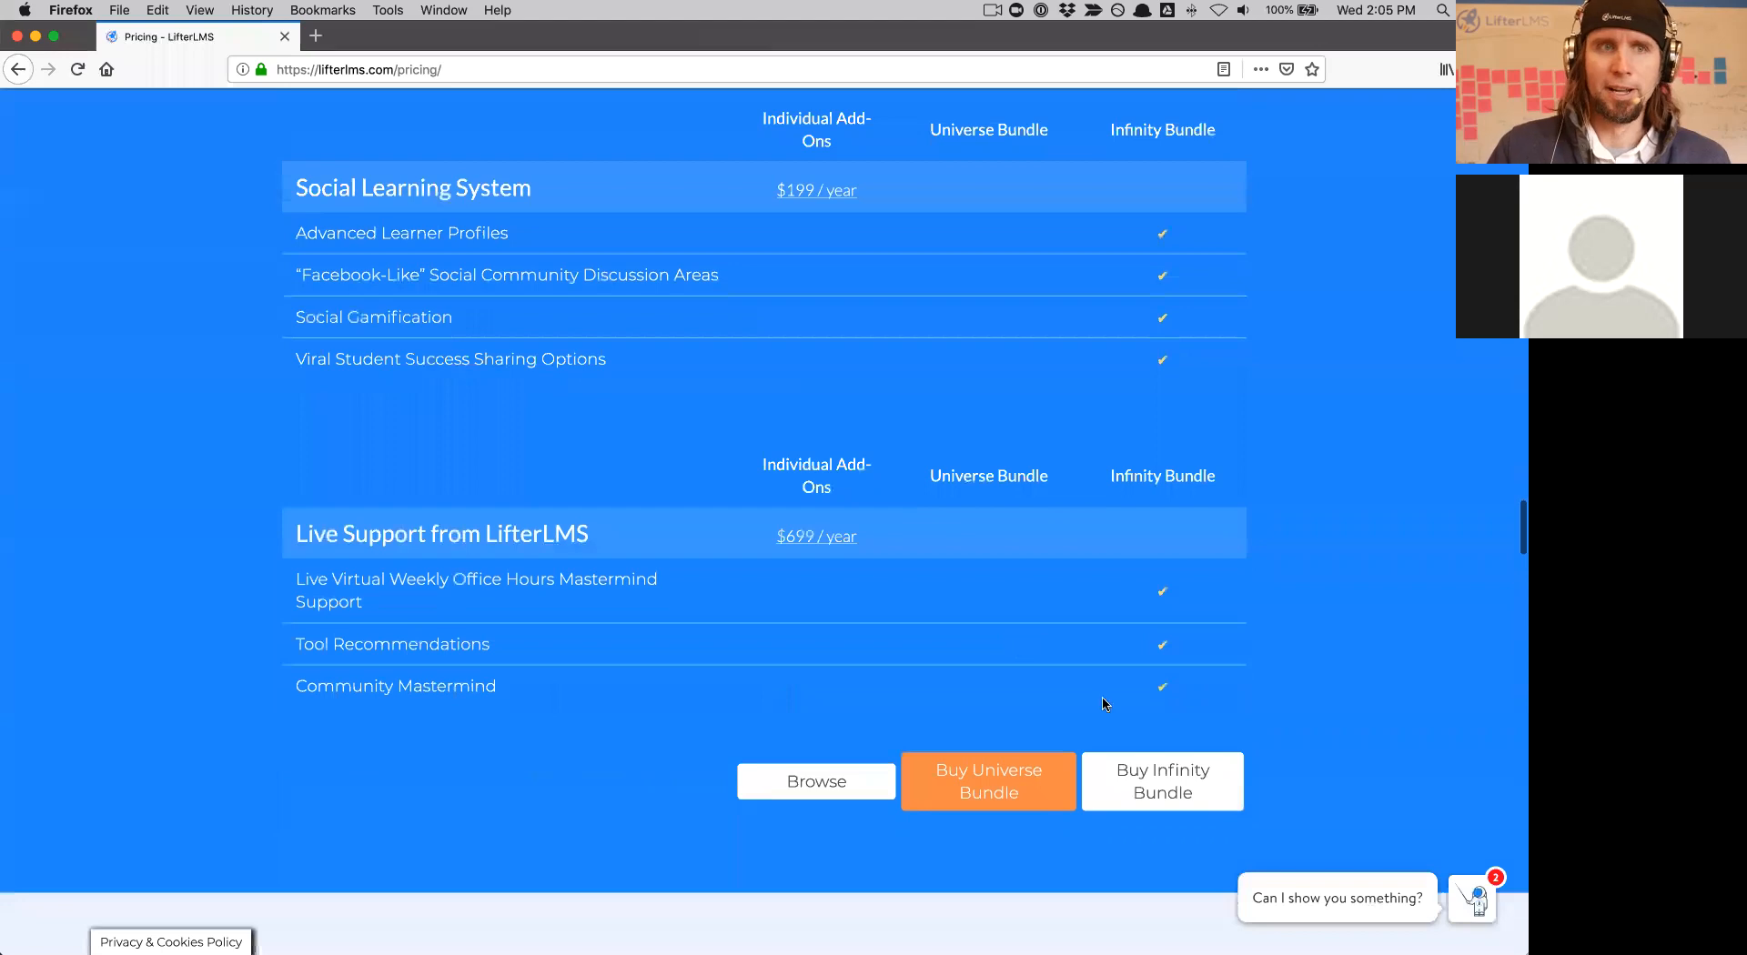
{"action": "left_click", "coordinate": [1131, 763]}
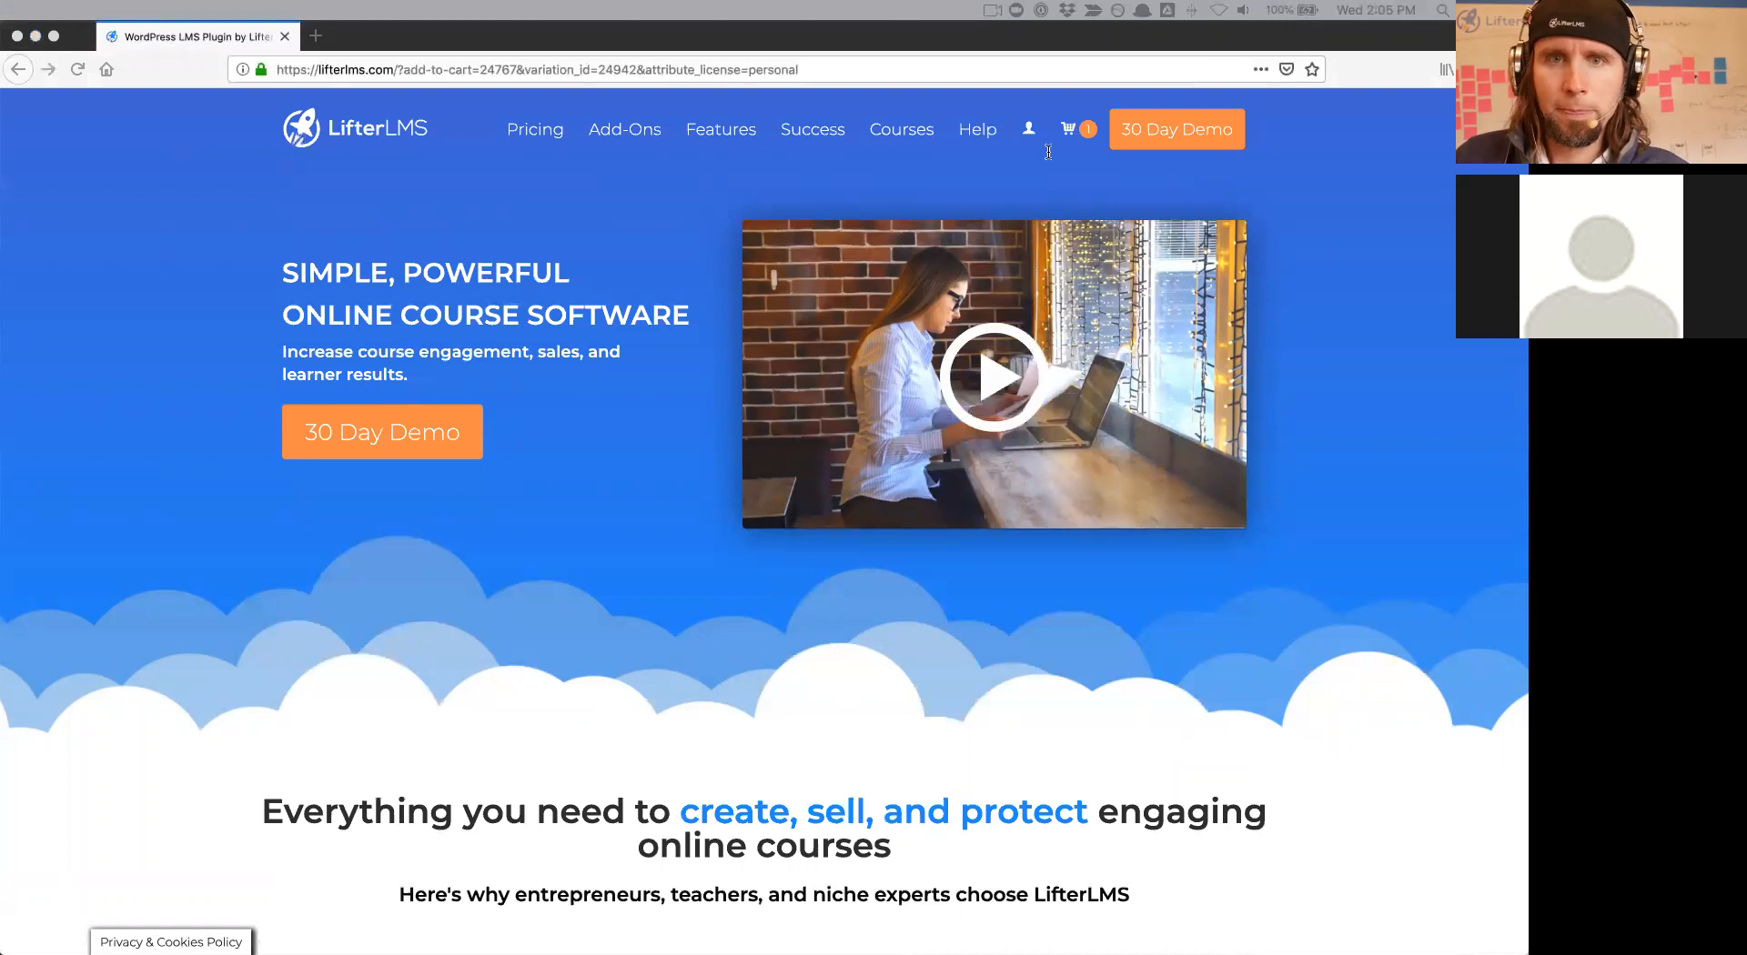
{"action": "left_click", "coordinate": [1049, 151]}
Step: Open the cart and proceed to checkout for the Infinity Bundle
{"action": "left_click", "coordinate": [1062, 137]}
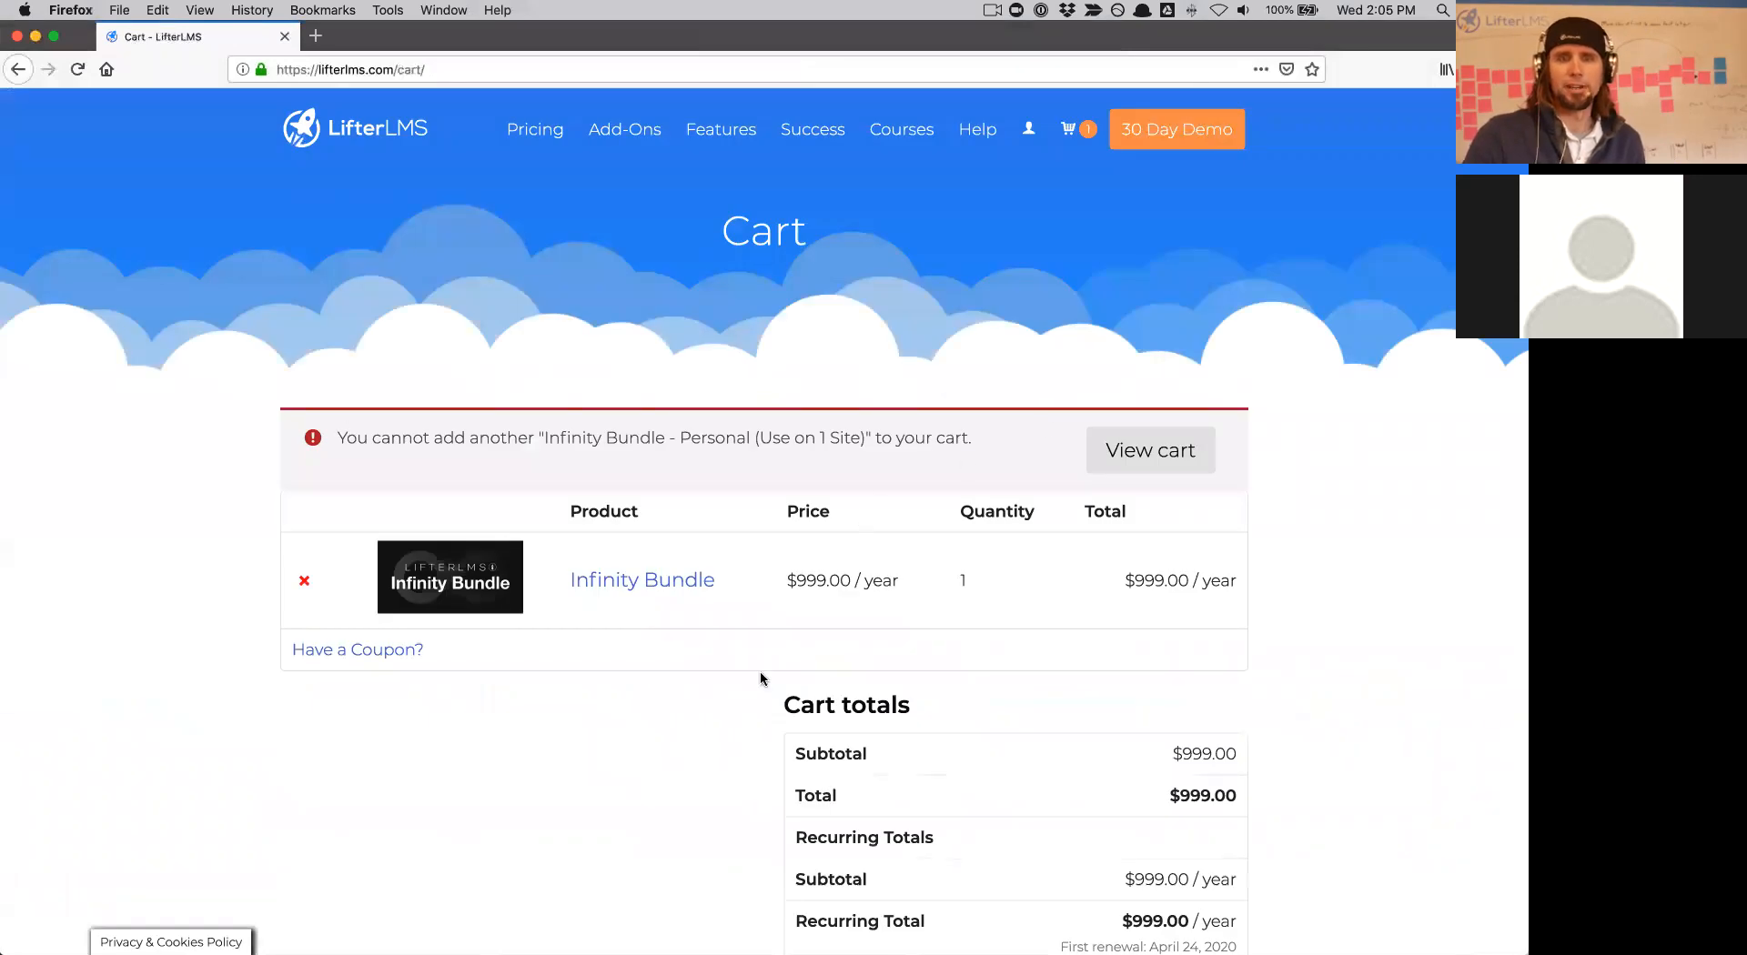
{"action": "scroll", "coordinate": [763, 605], "scroll_direction": "down", "scroll_amount": 5}
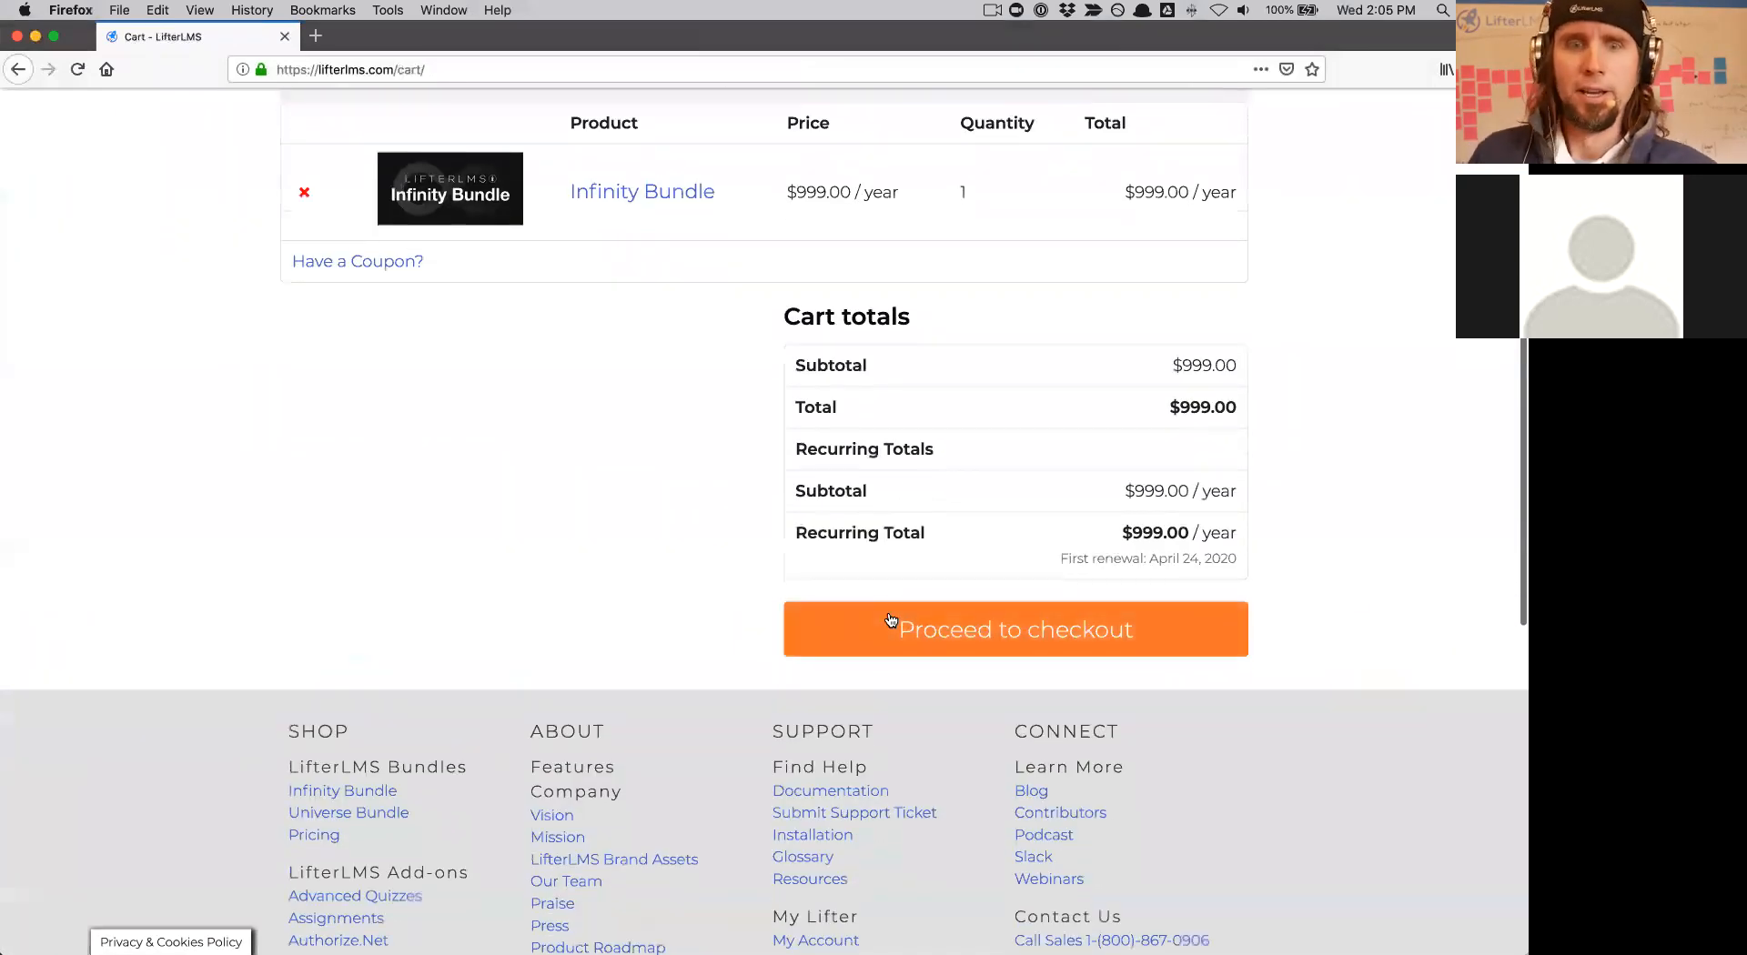
{"action": "left_click", "coordinate": [890, 621]}
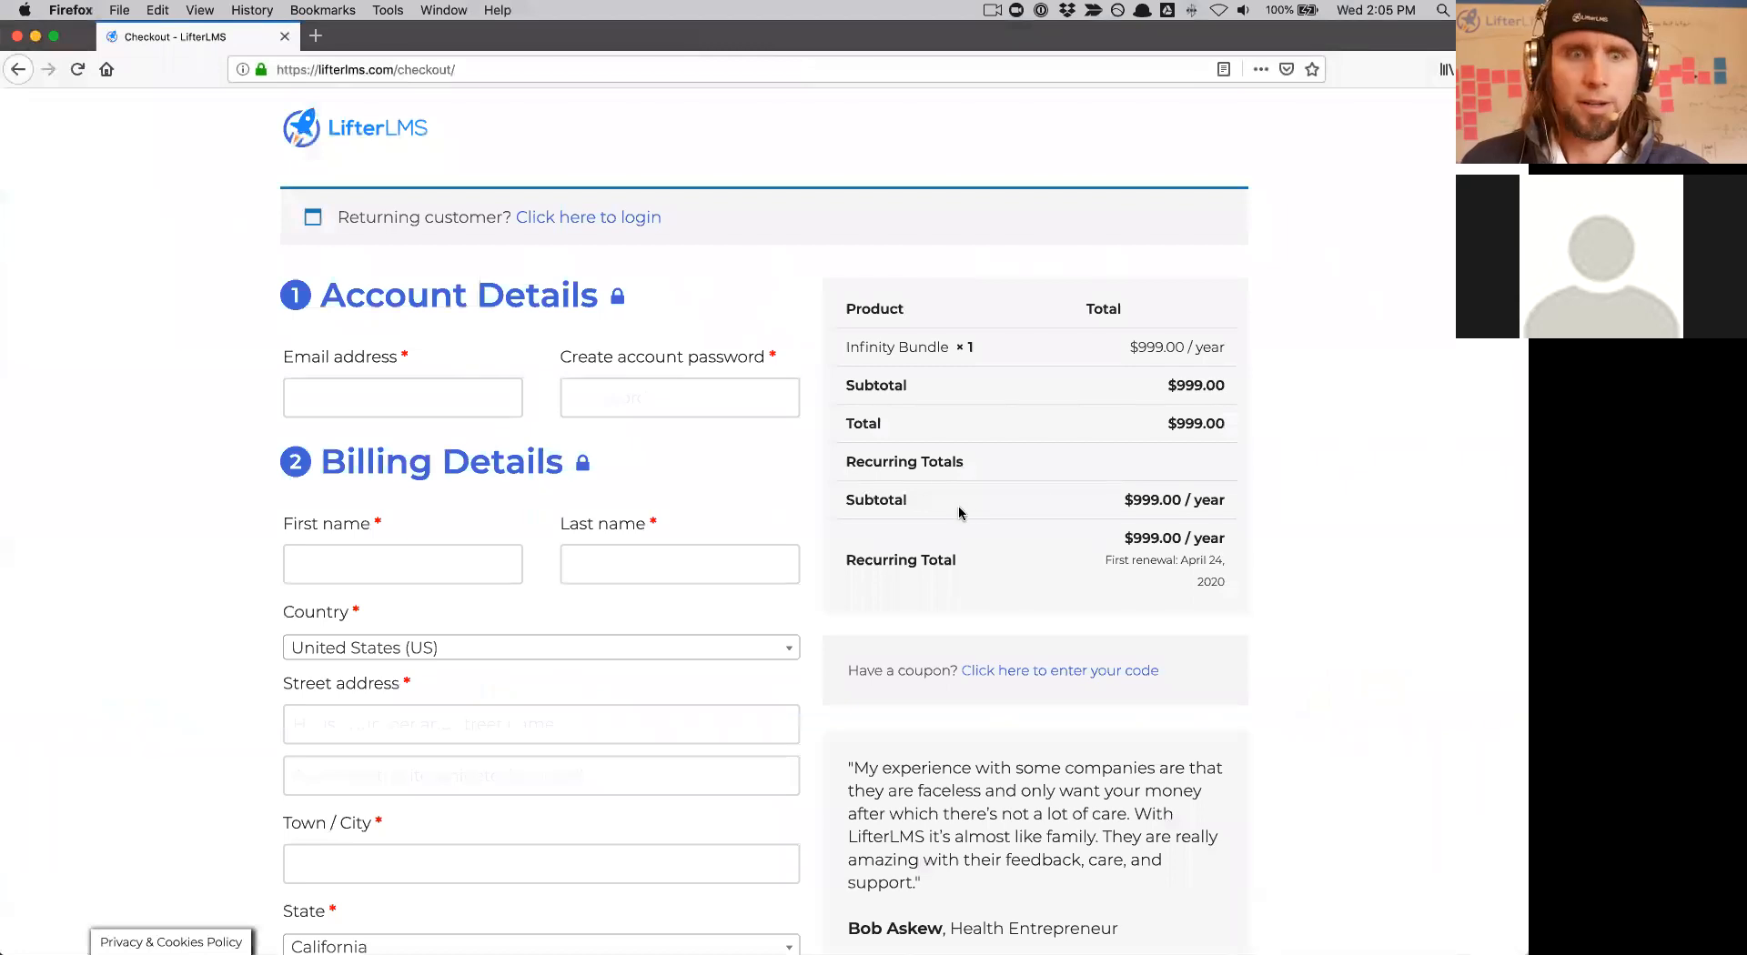
Step: Paste the coupon code and apply it, dropping the checkout total to $0.00
{"action": "scroll", "coordinate": [958, 509], "scroll_direction": "down", "scroll_amount": 2}
{"action": "scroll", "coordinate": [958, 505], "scroll_direction": "down", "scroll_amount": 3}
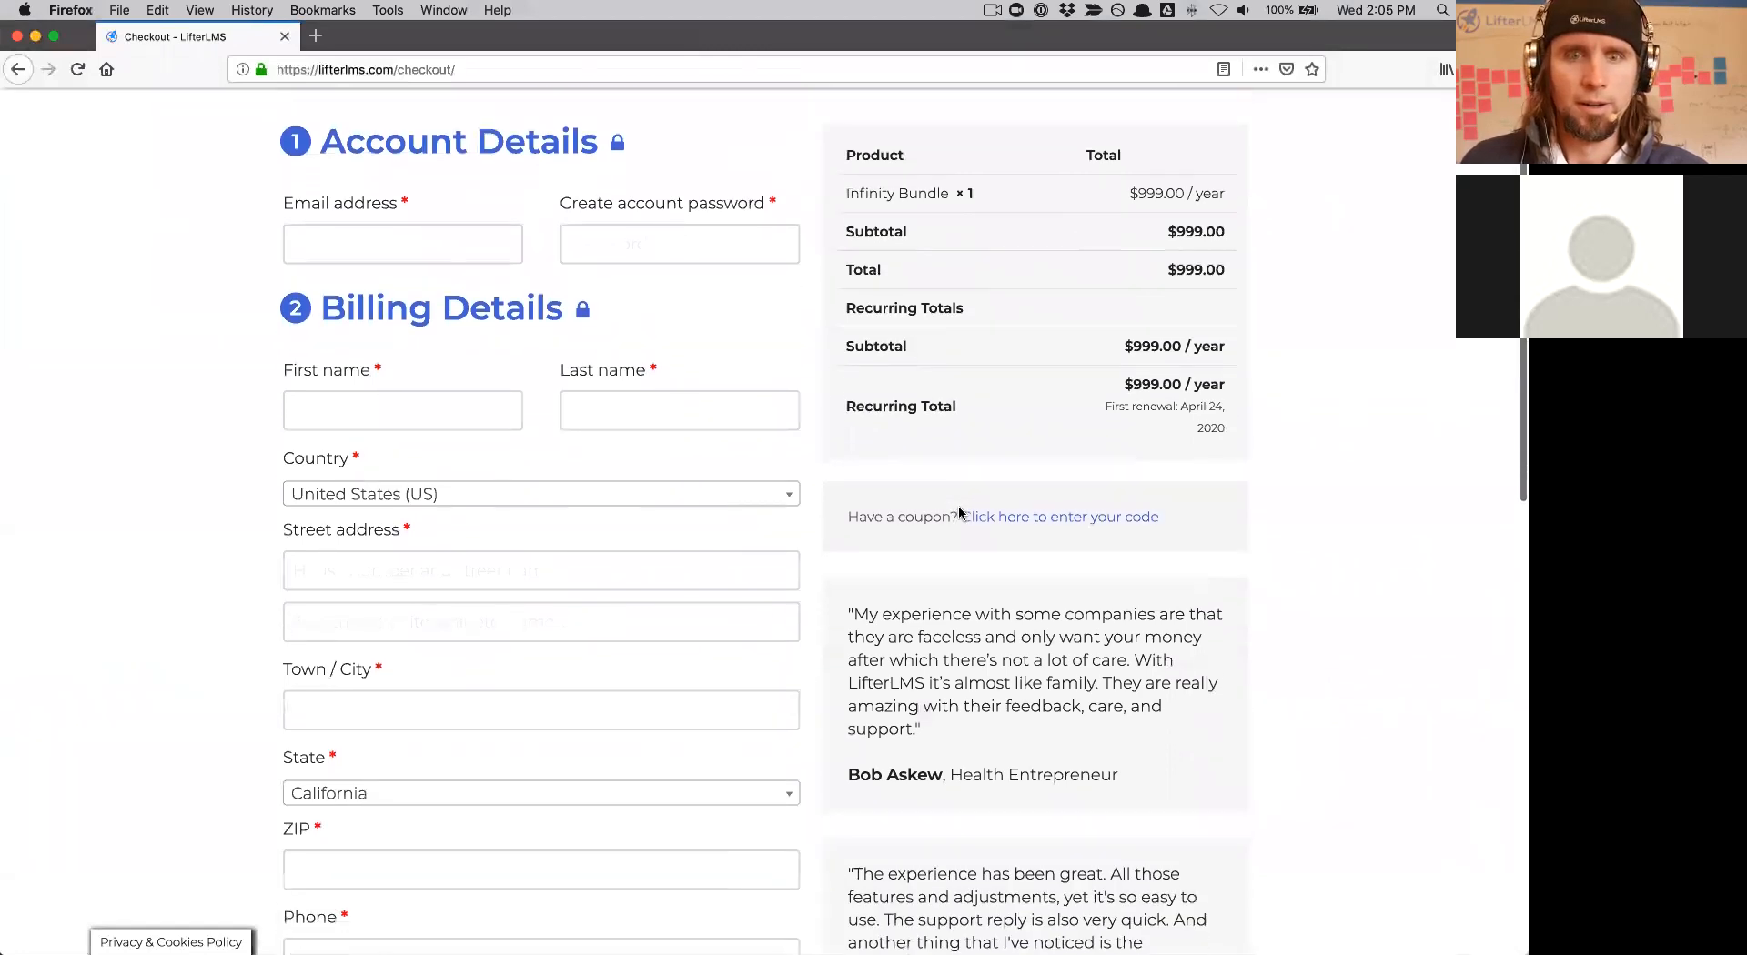
{"action": "left_click", "coordinate": [1001, 482]}
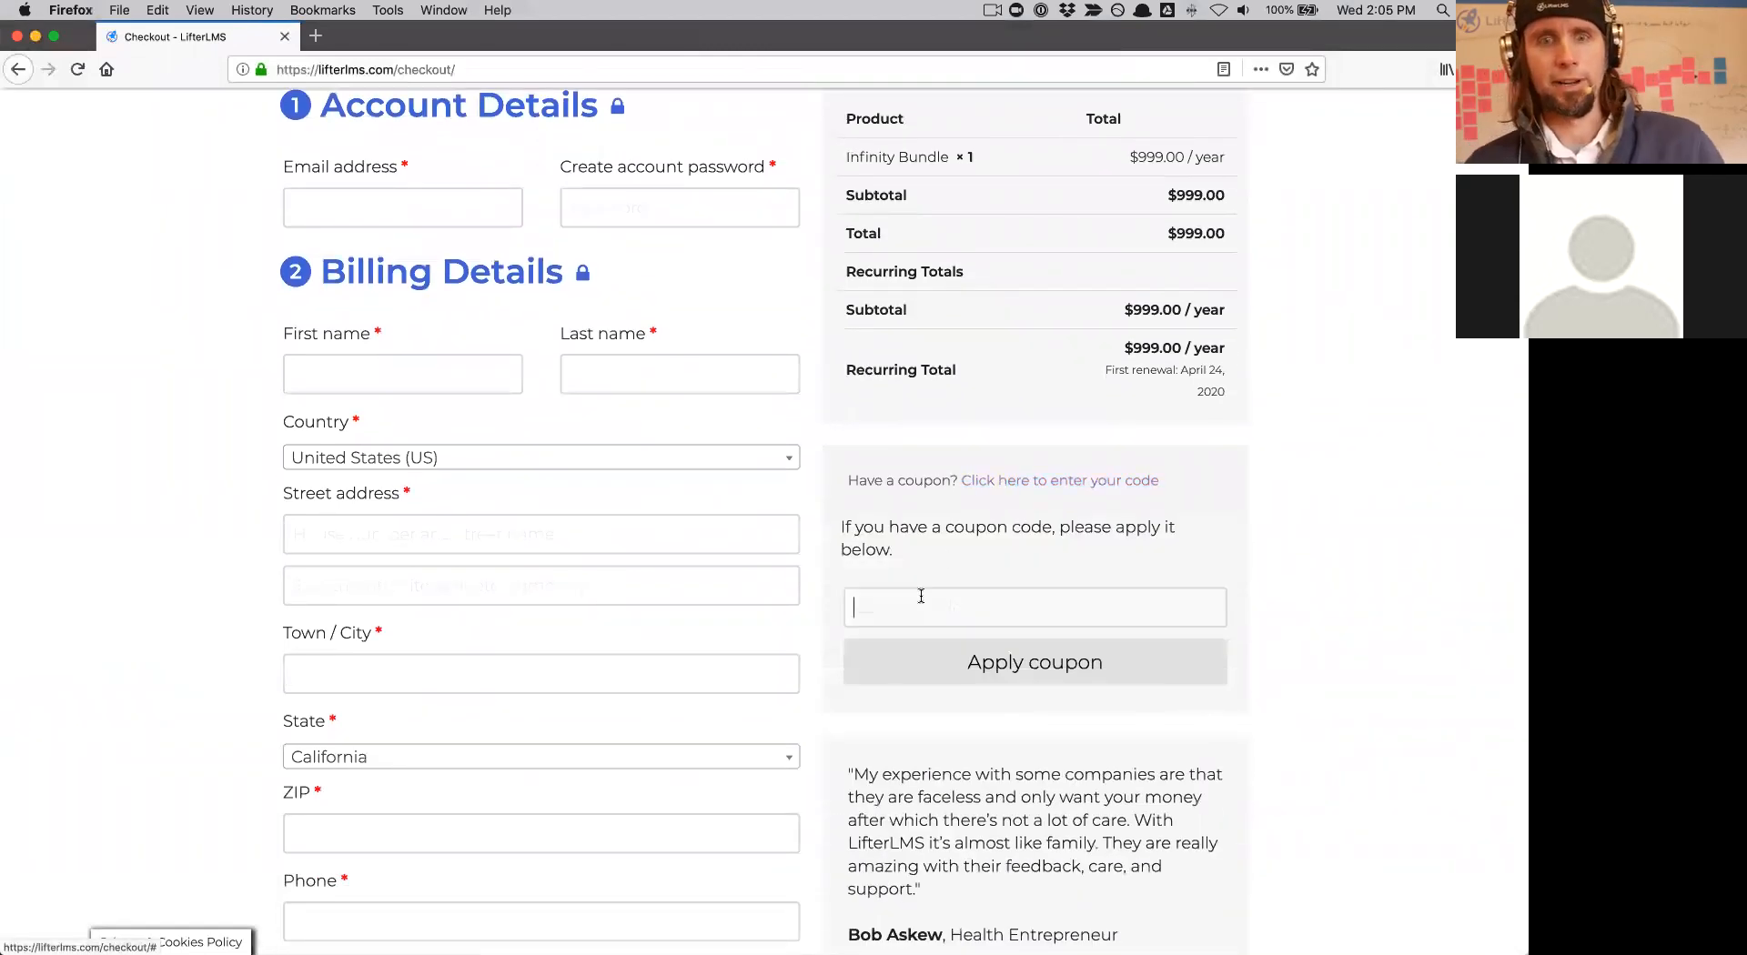
{"action": "left_click", "coordinate": [969, 654]}
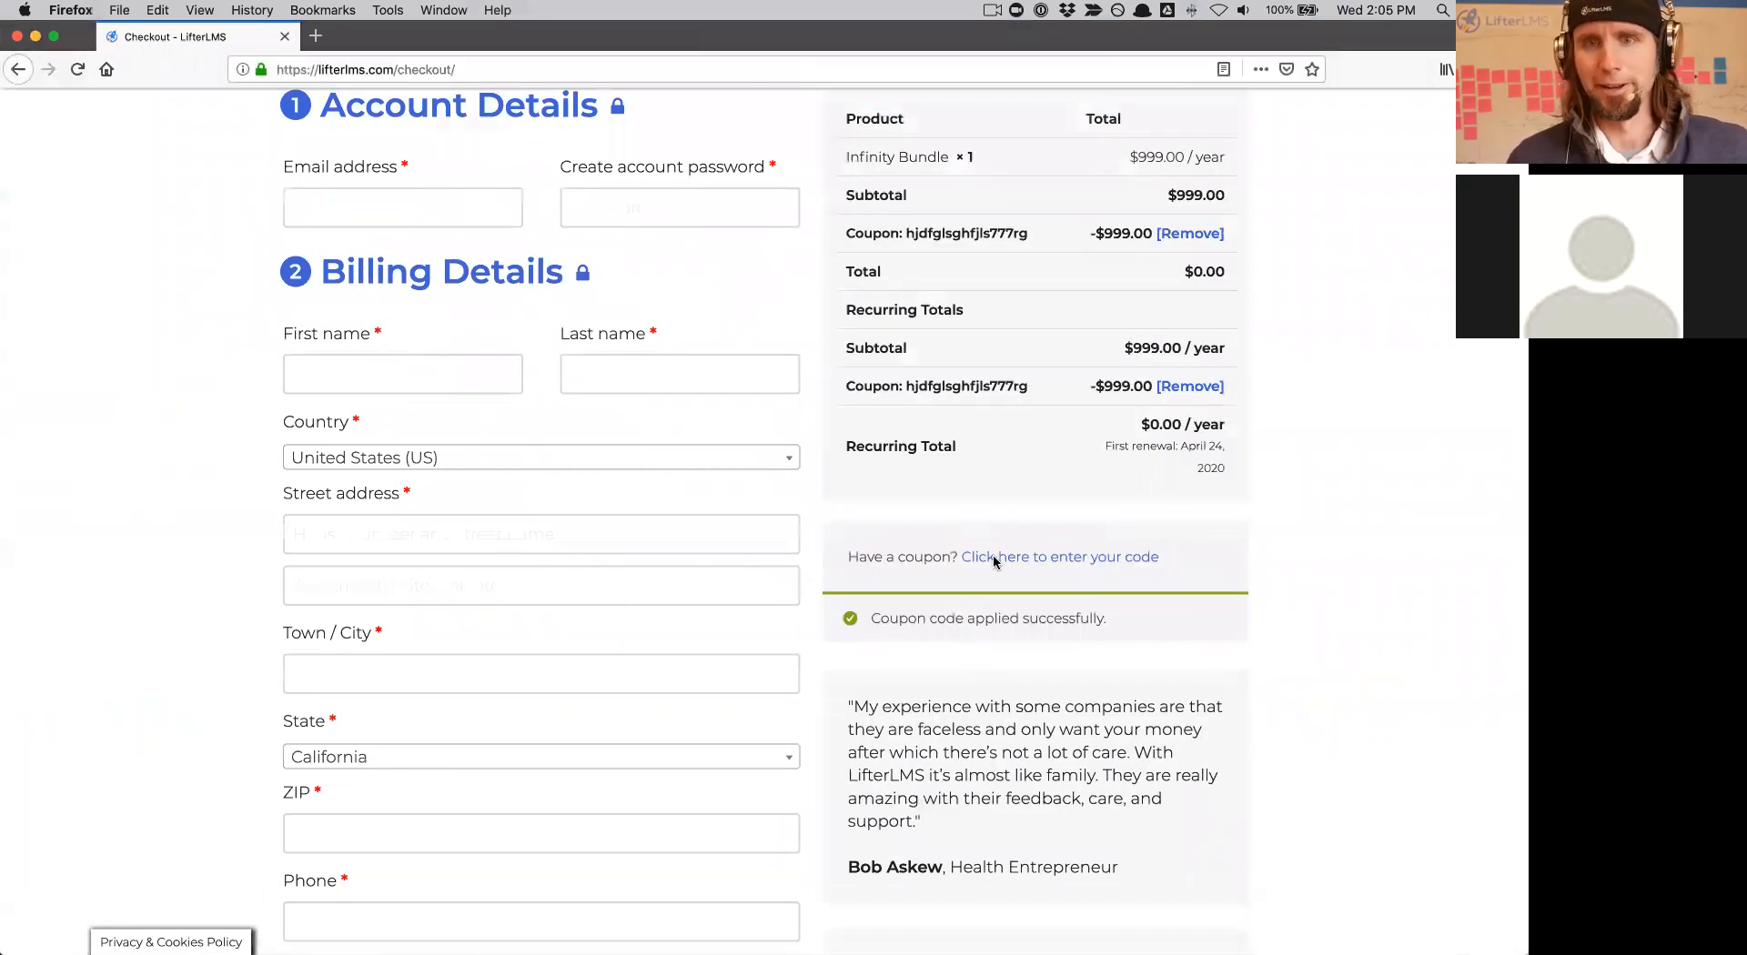
{"action": "scroll", "coordinate": [1003, 511], "scroll_direction": "up", "scroll_amount": 5}
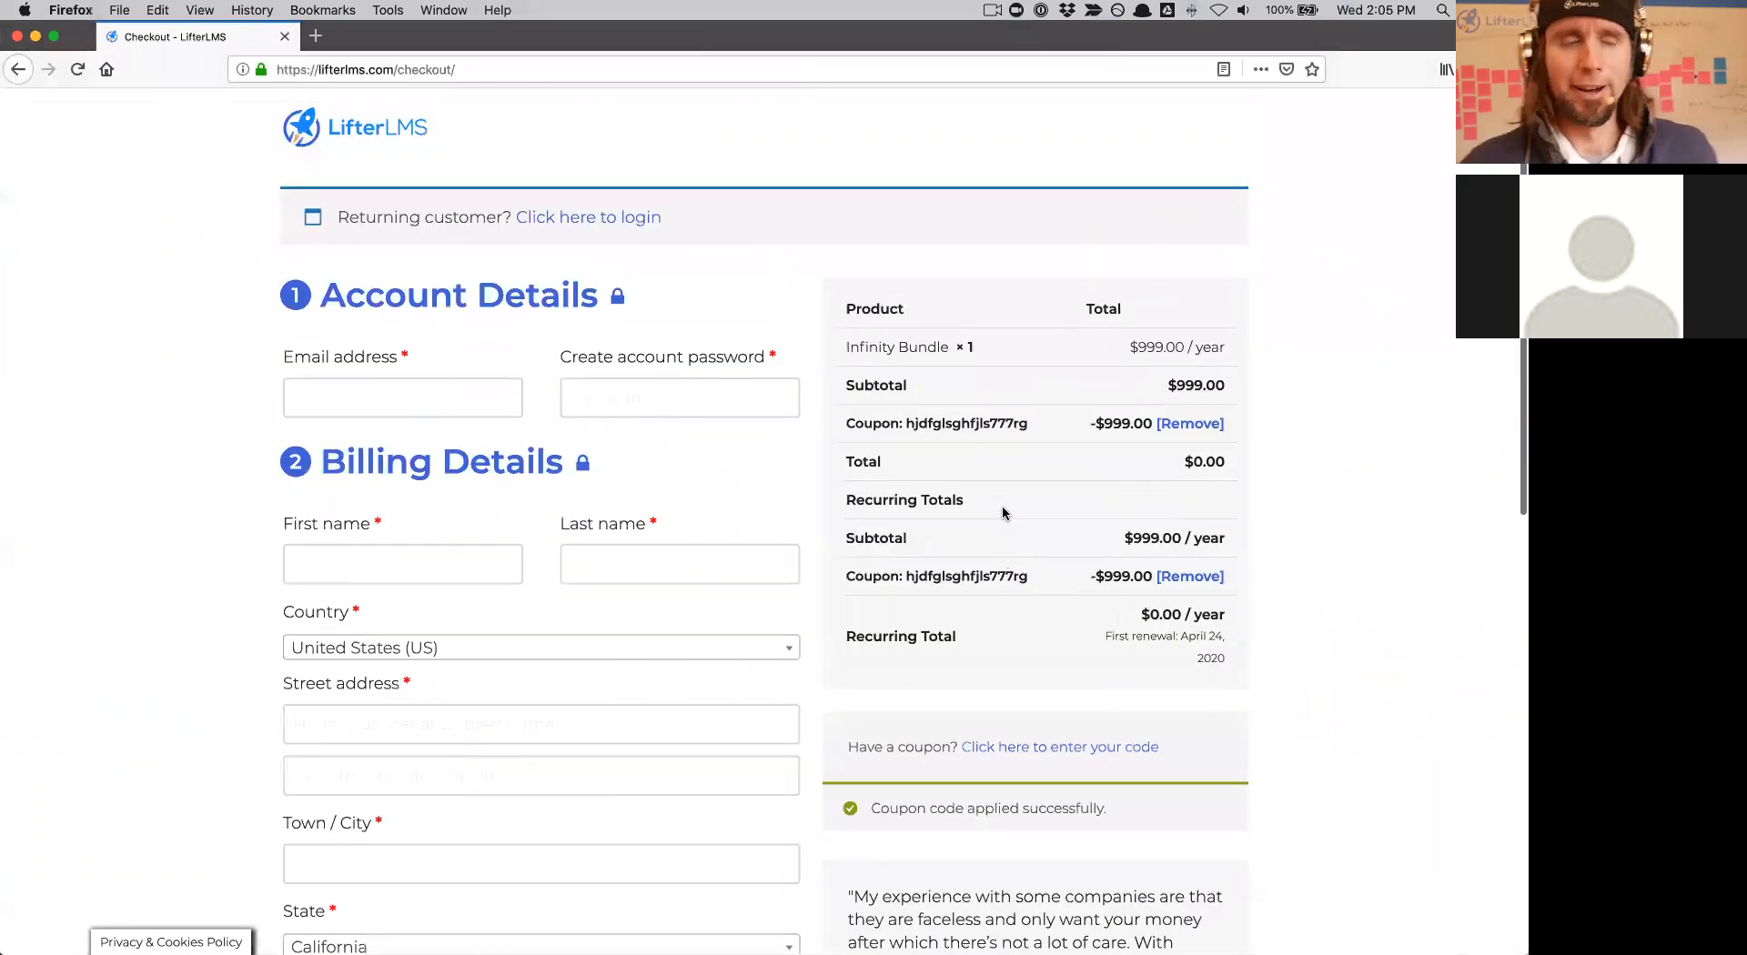
Step: Enter the account email address and create the account password
{"action": "left_click", "coordinate": [413, 382]}
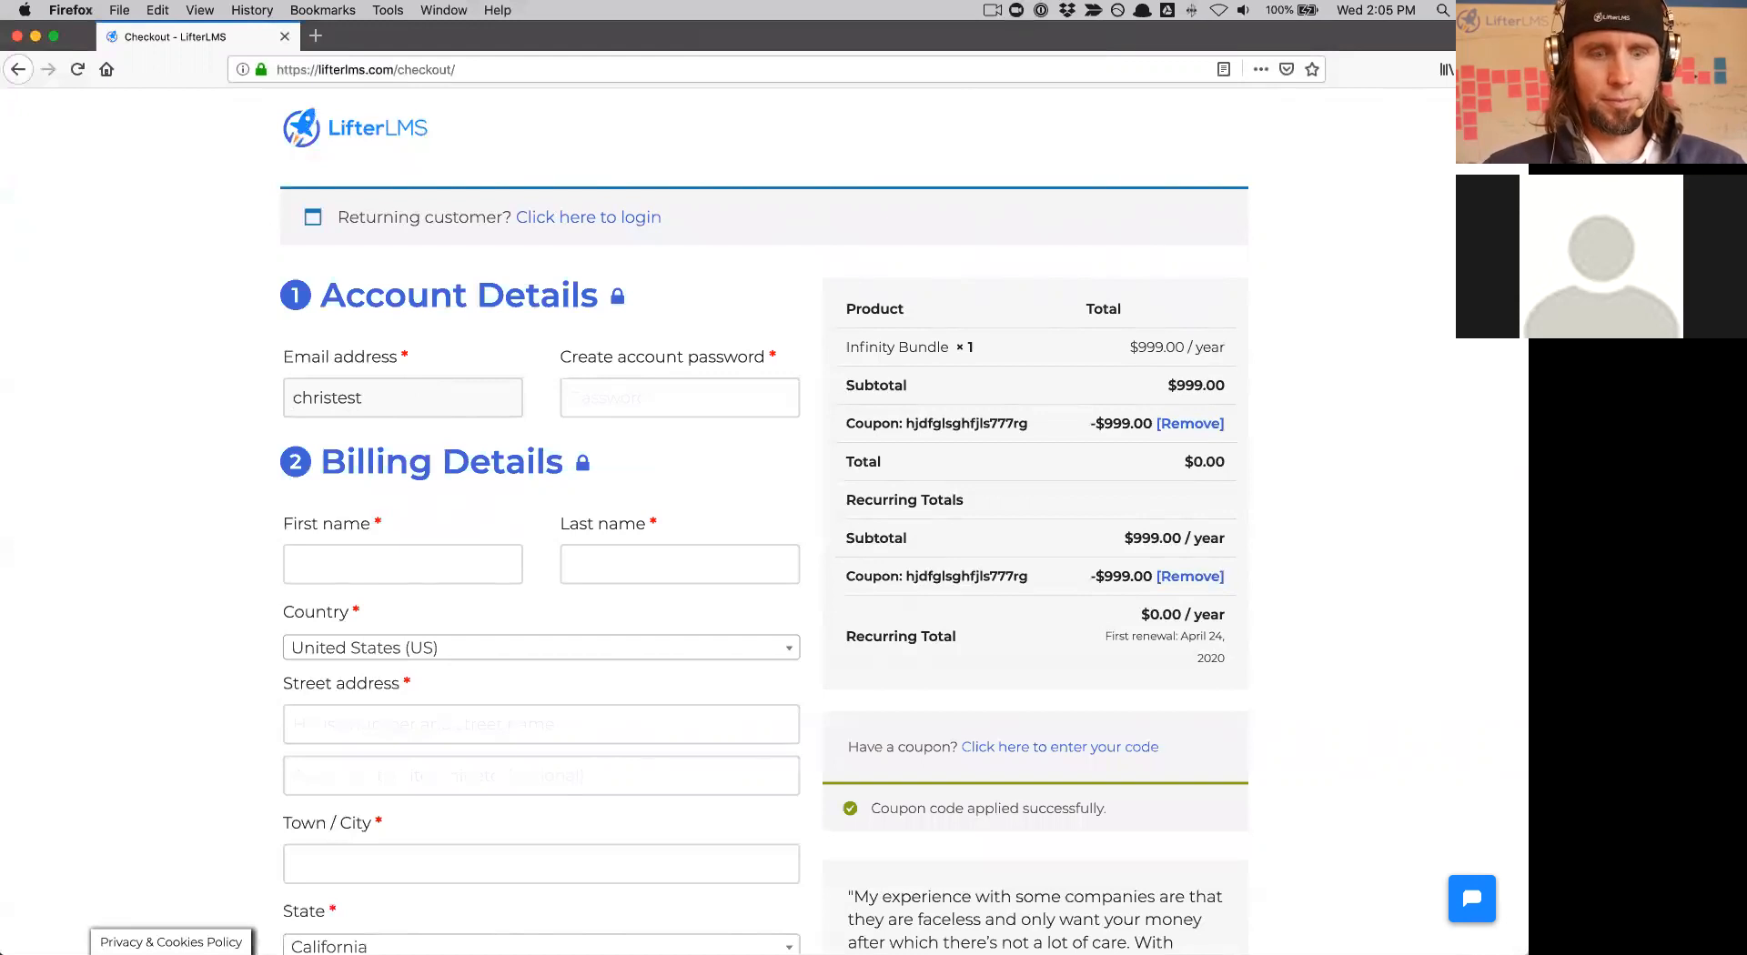
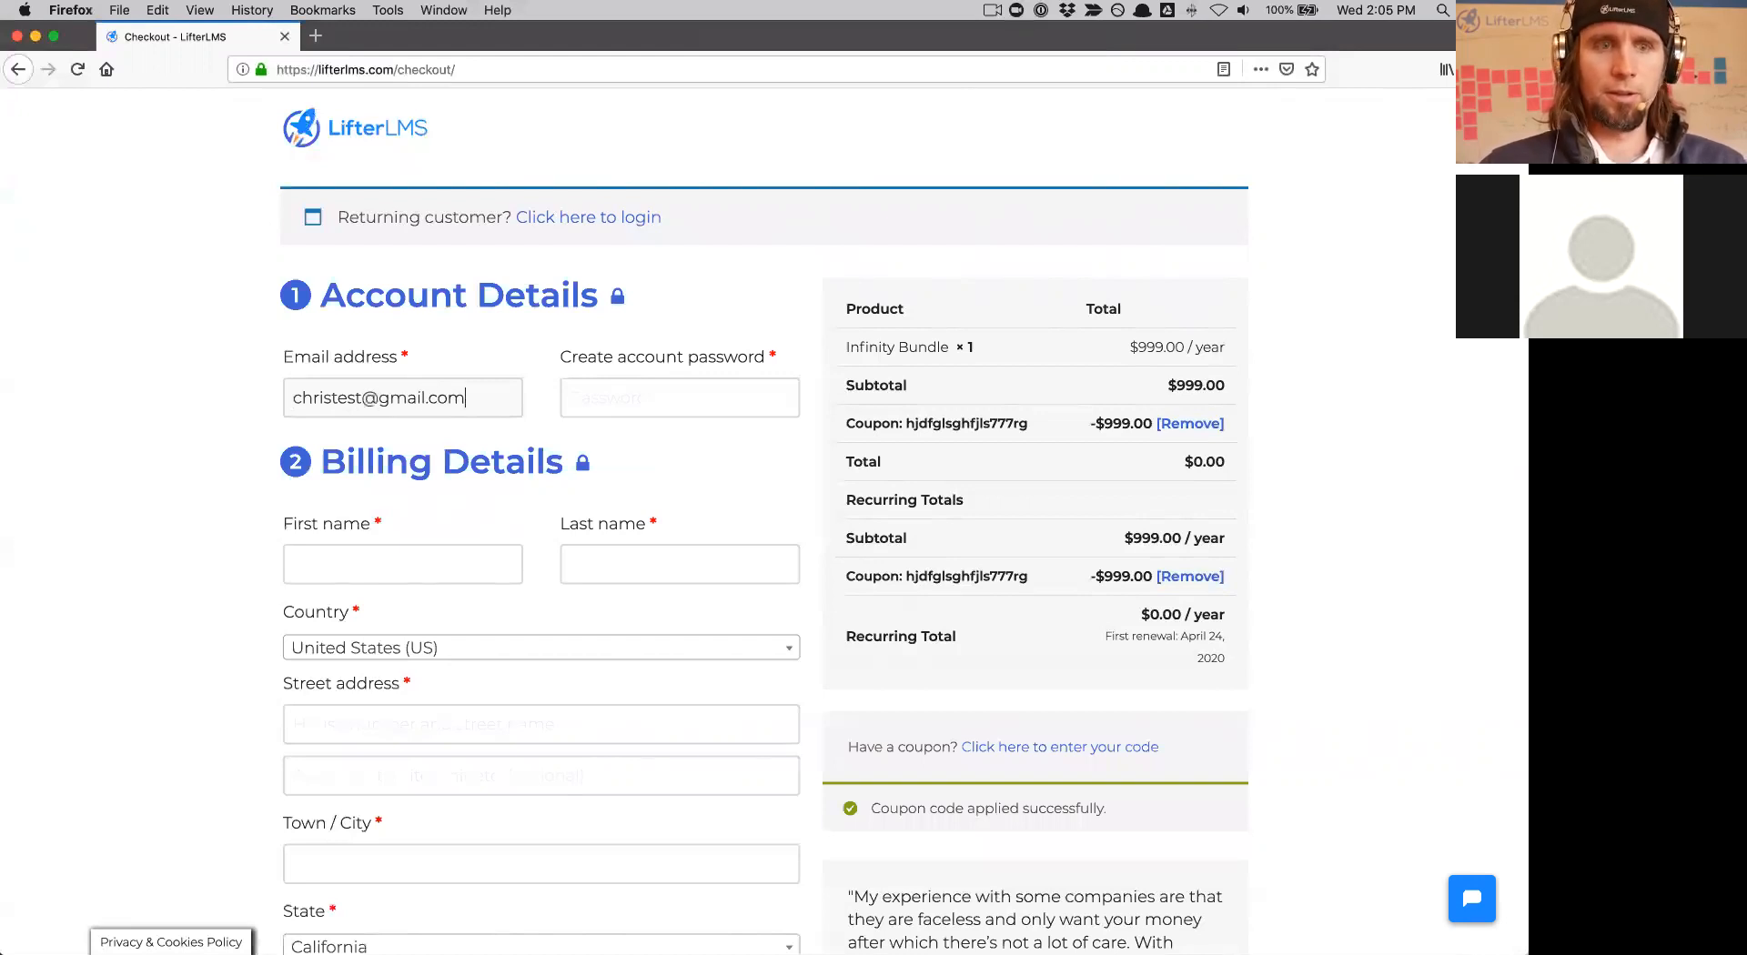
{"action": "left_click", "coordinate": [363, 398]}
{"action": "type", "text": "+12233"}
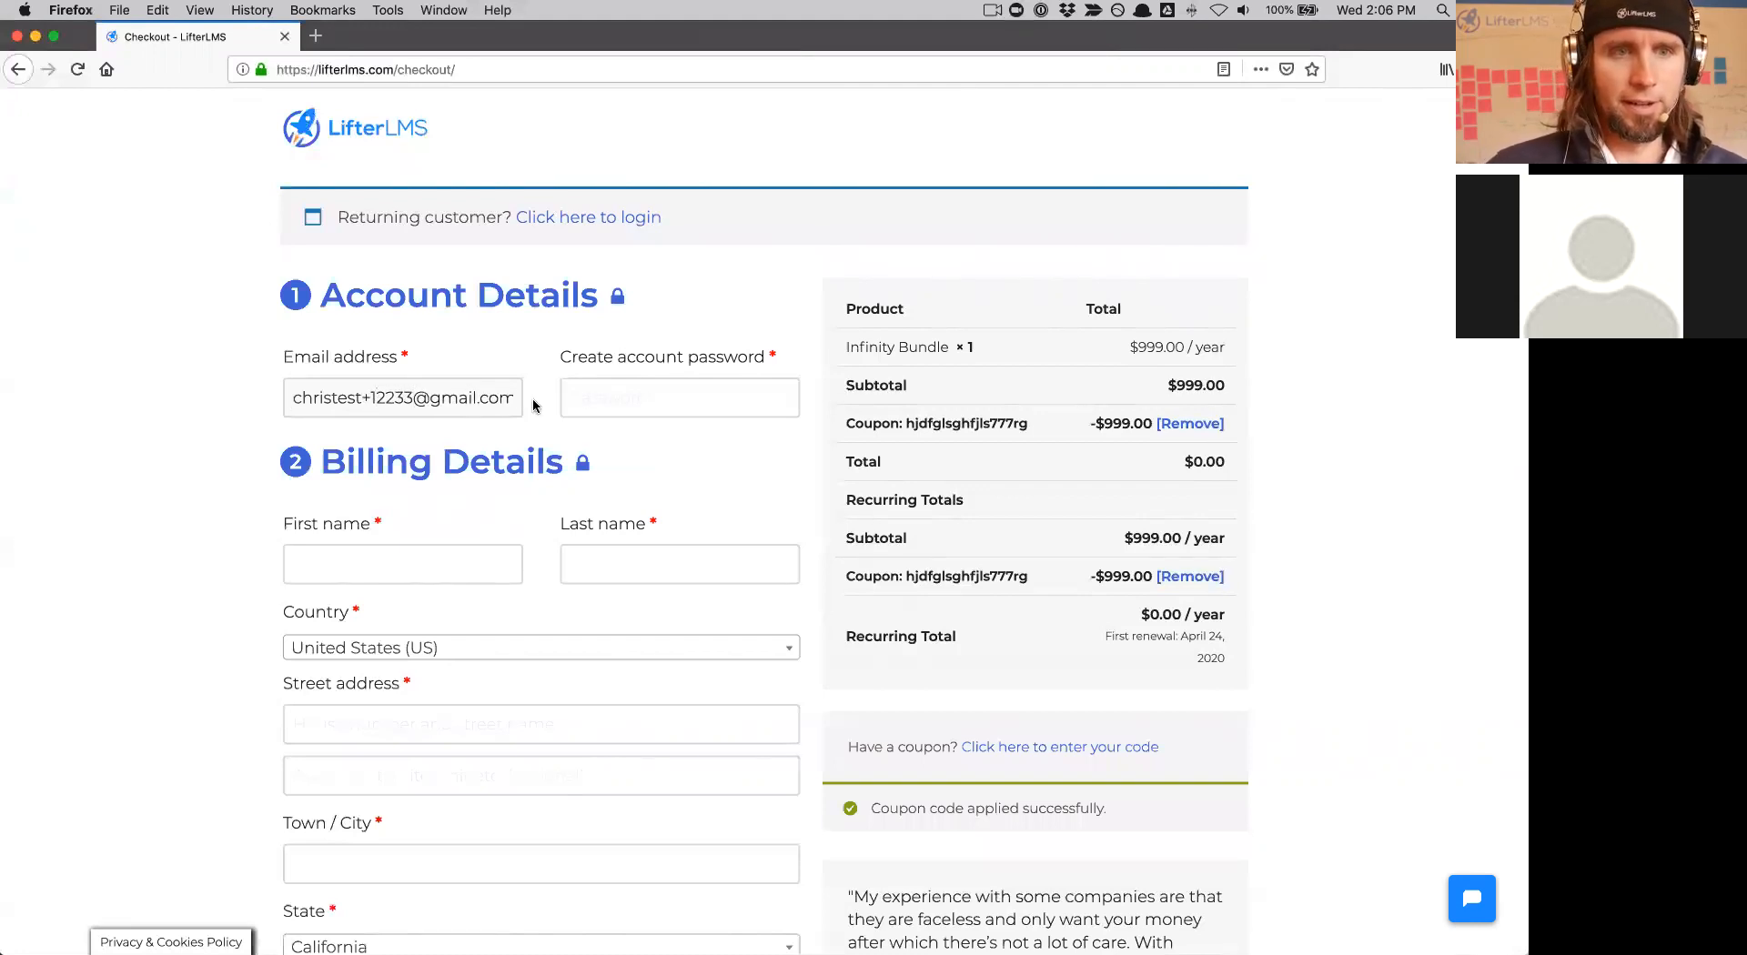
{"action": "left_click", "coordinate": [614, 396]}
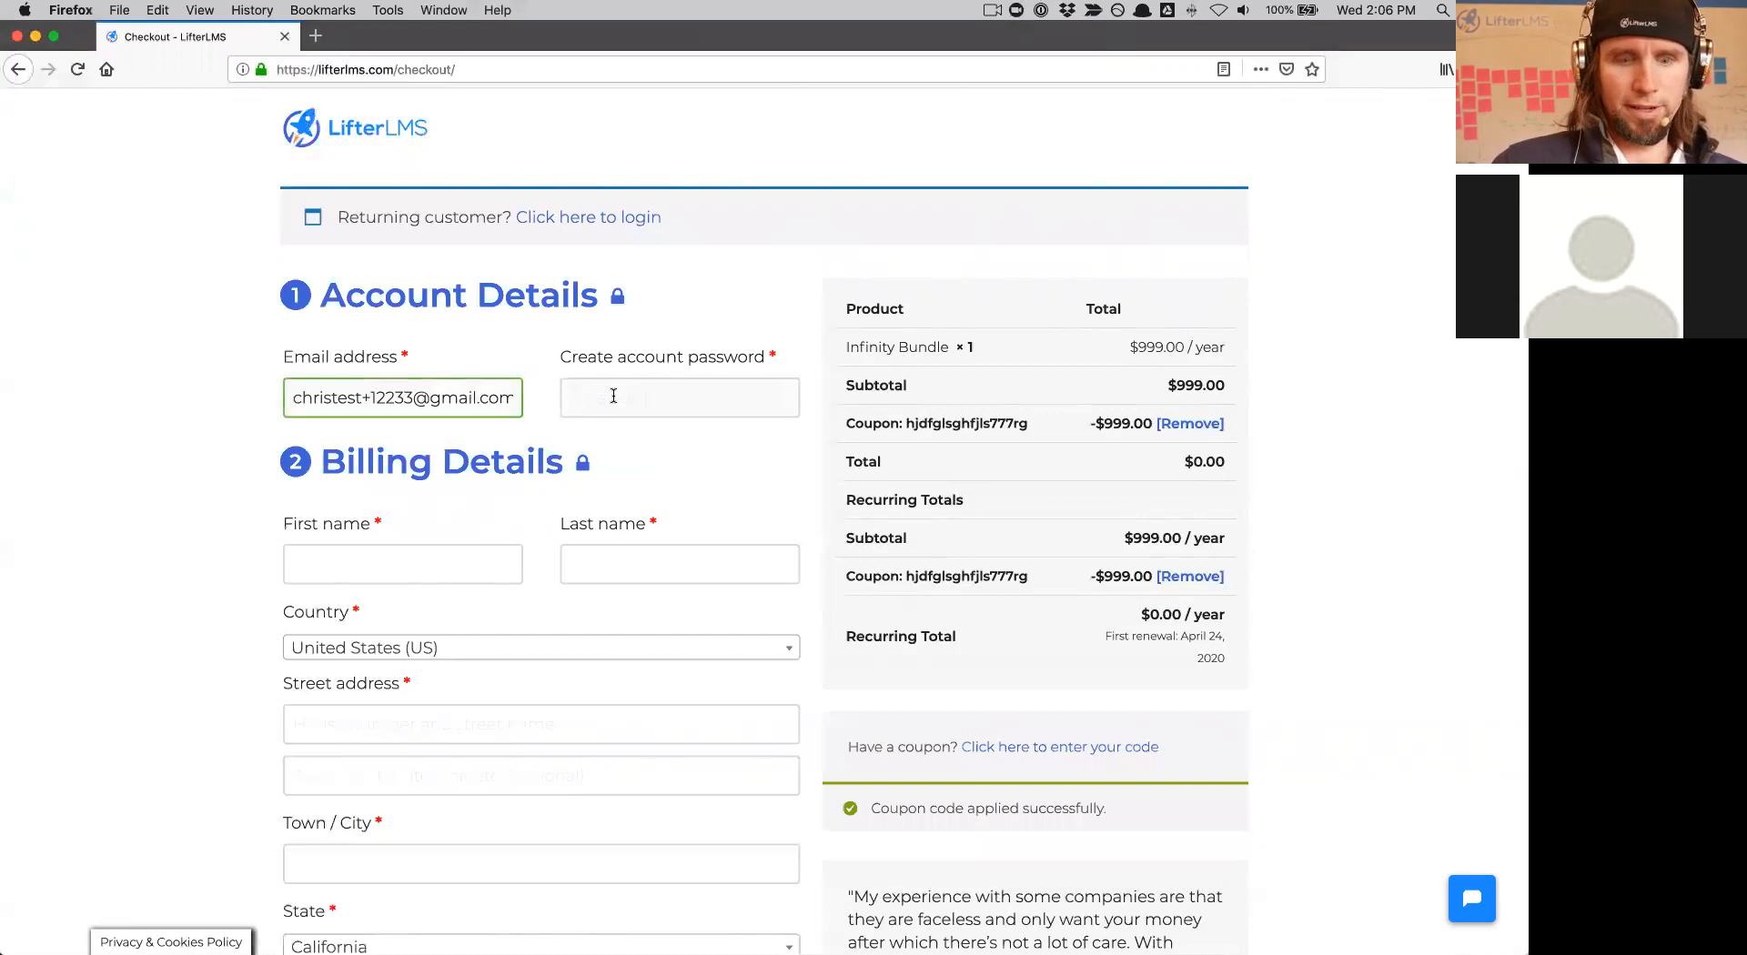
{"action": "type", "text": "•••••••••••••••••"}
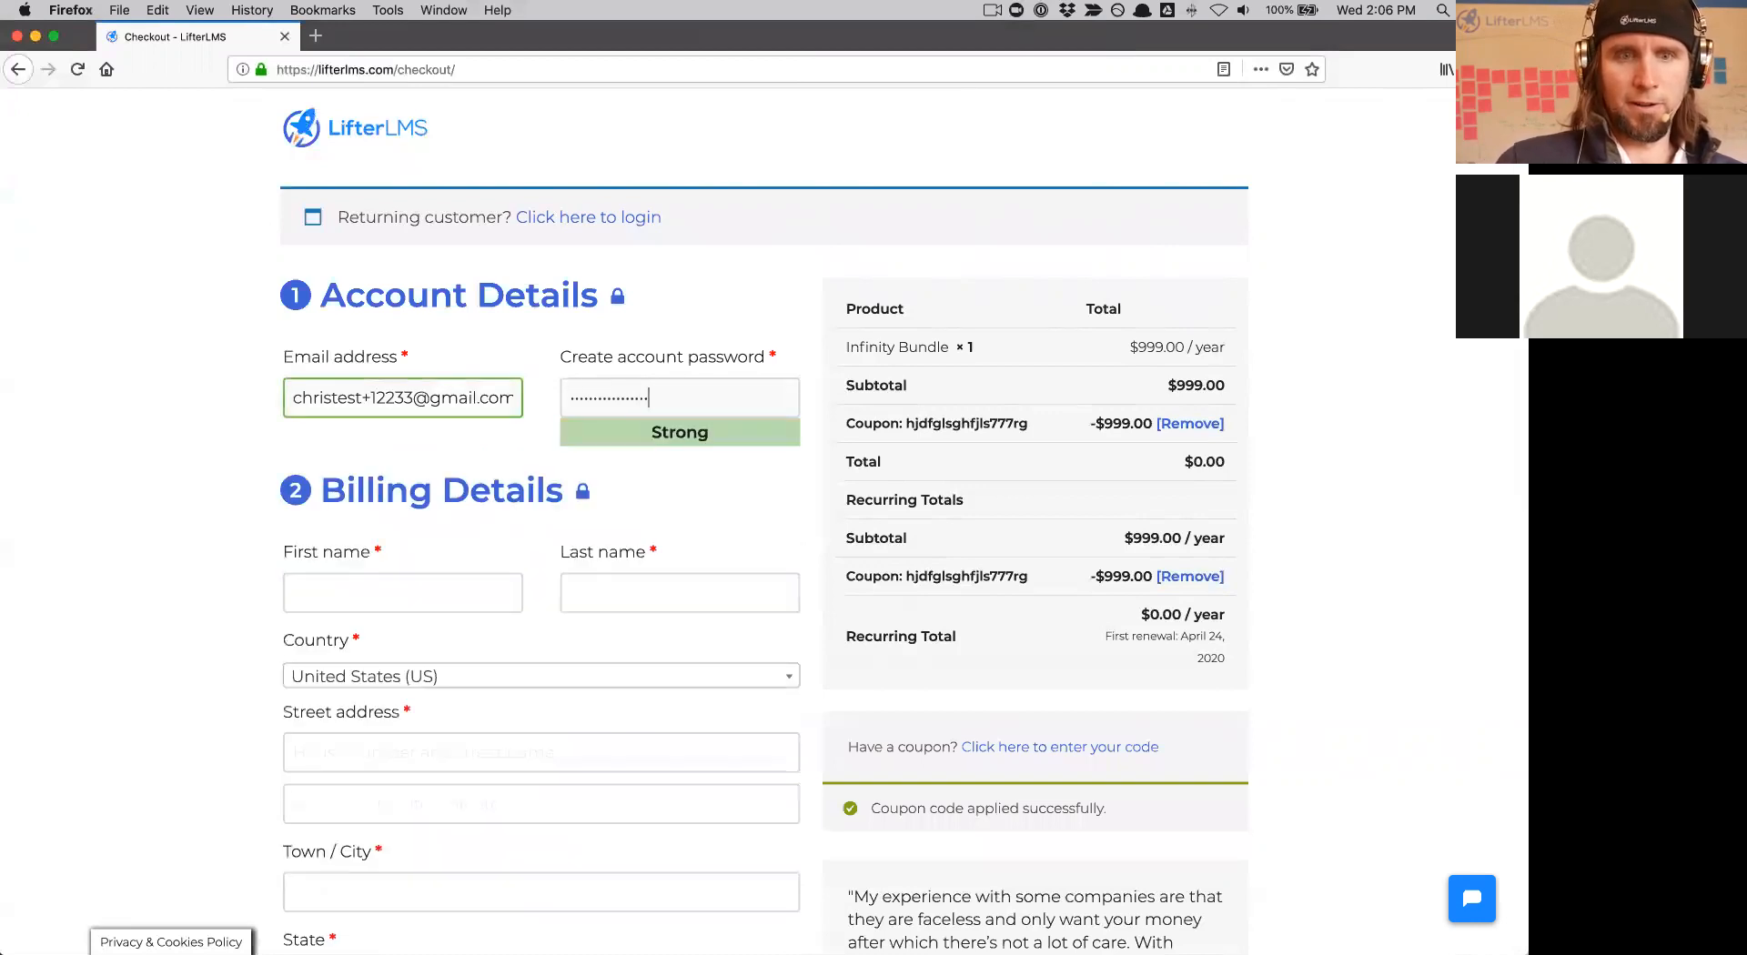
Step: Fill in the first and last name, street, town, ZIP code and phone number
{"action": "left_click", "coordinate": [362, 609]}
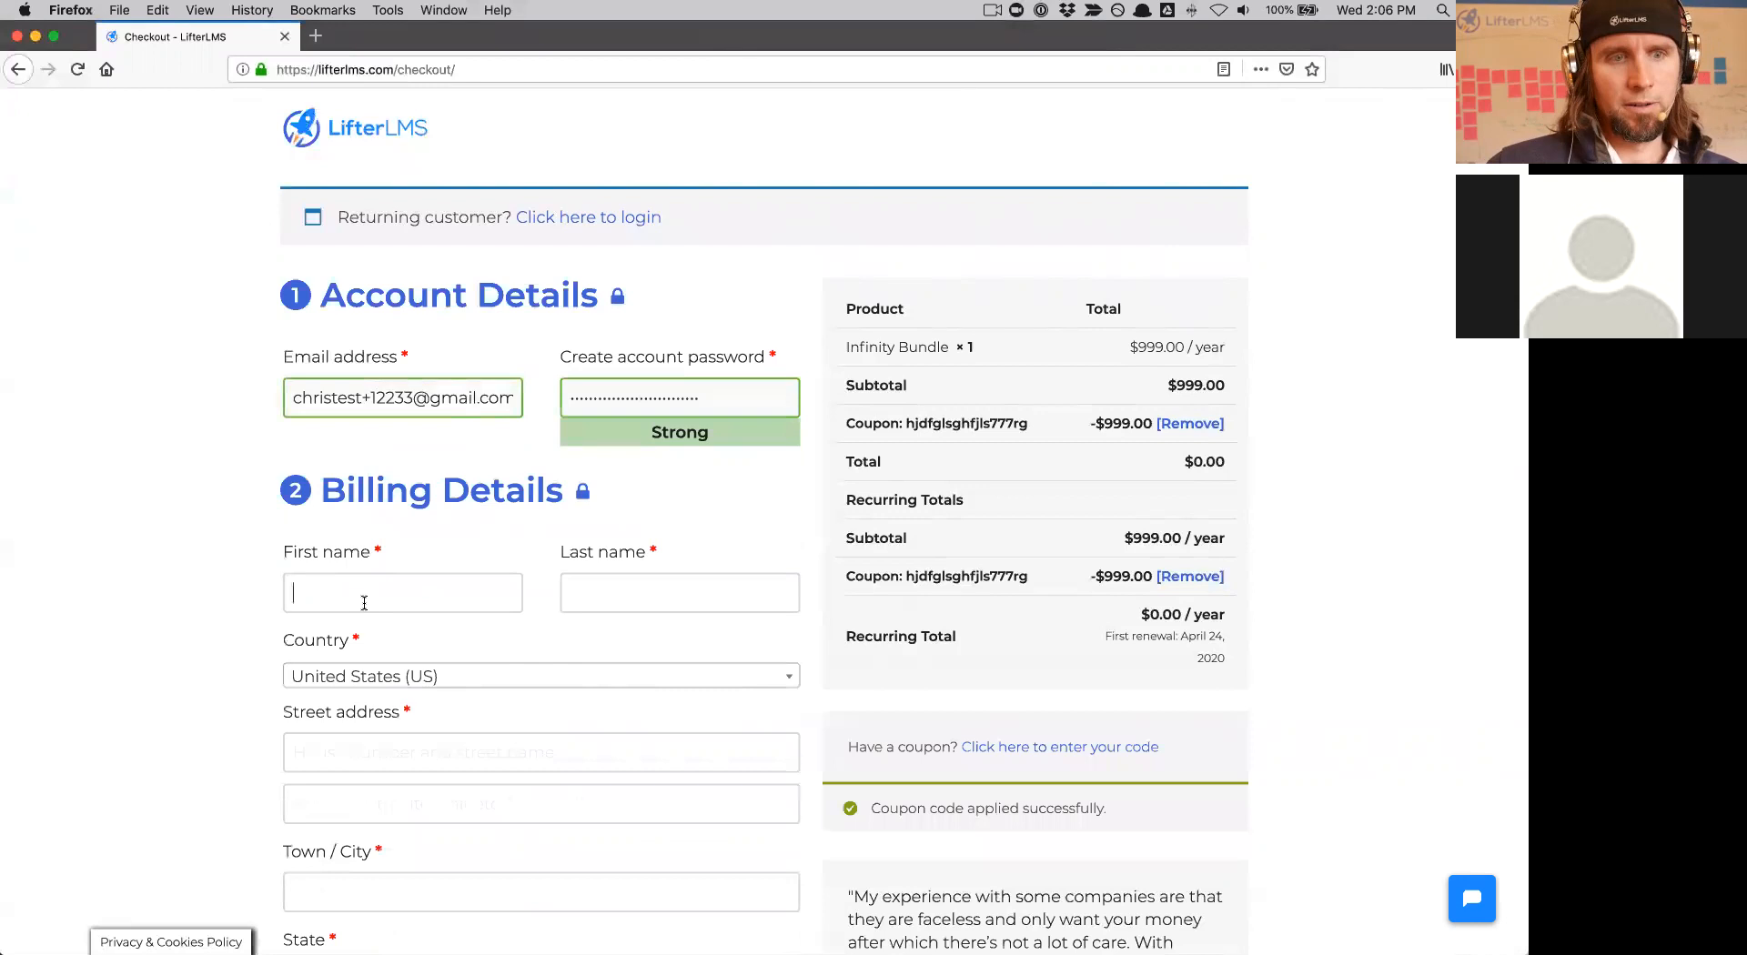
{"action": "left_click", "coordinate": [582, 607]}
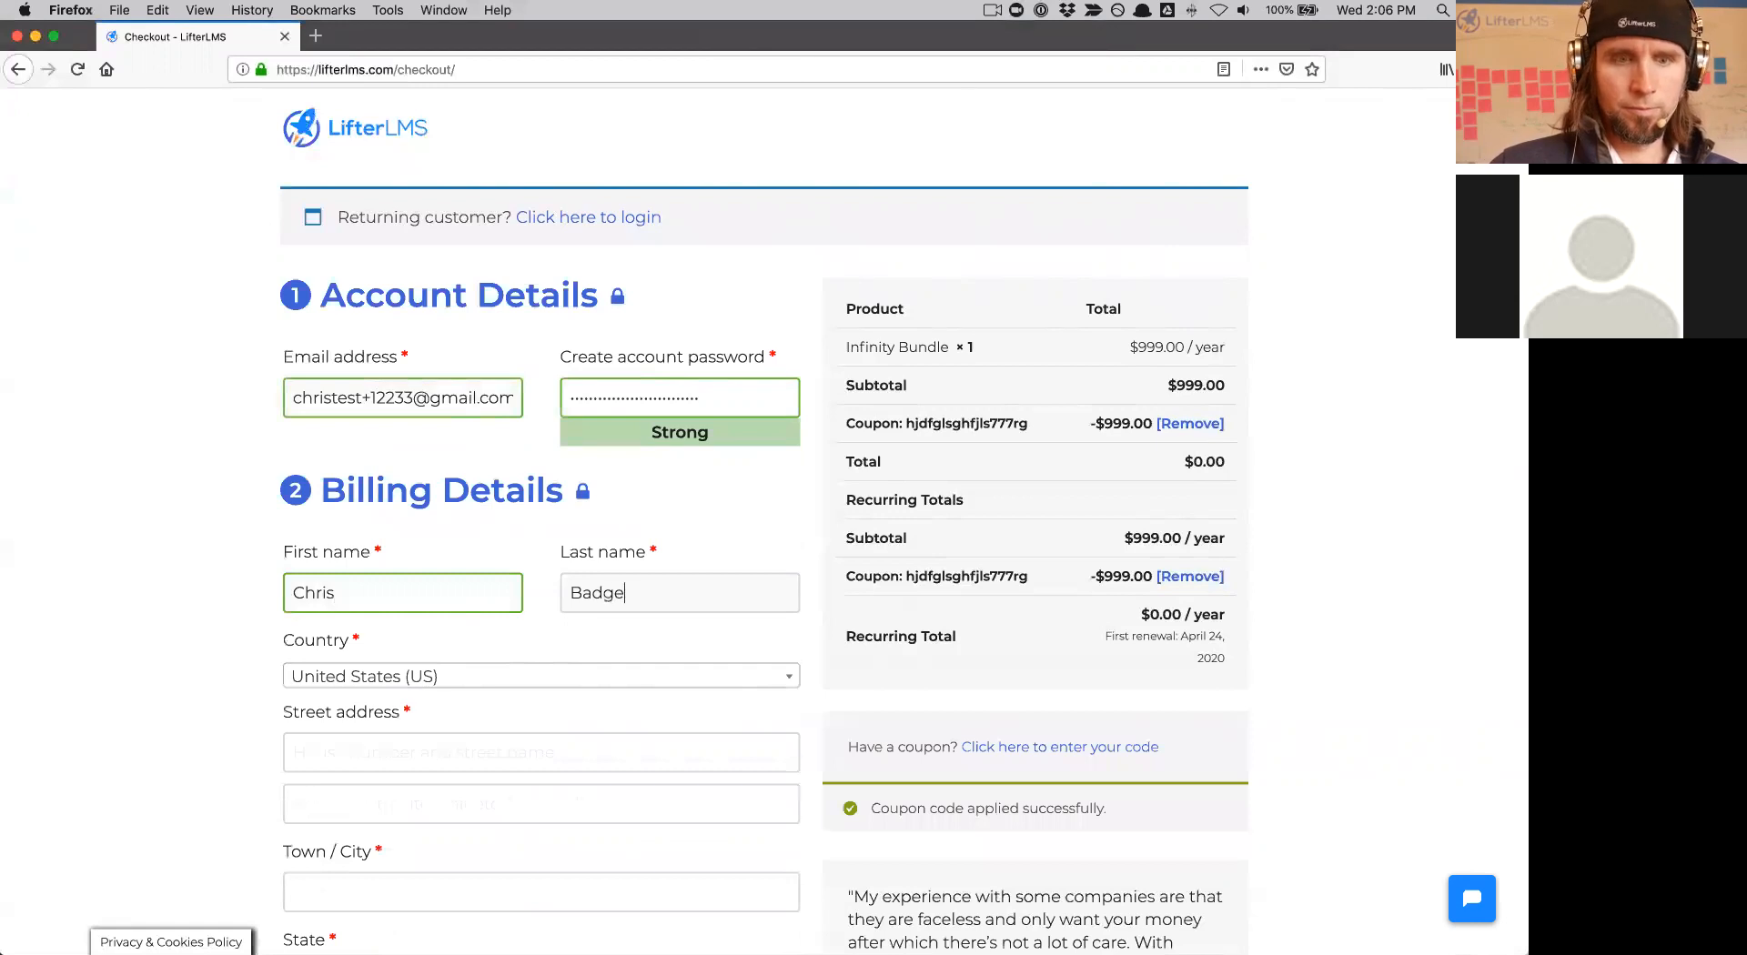
{"action": "left_click", "coordinate": [400, 752]}
{"action": "type", "text": "123 Main"}
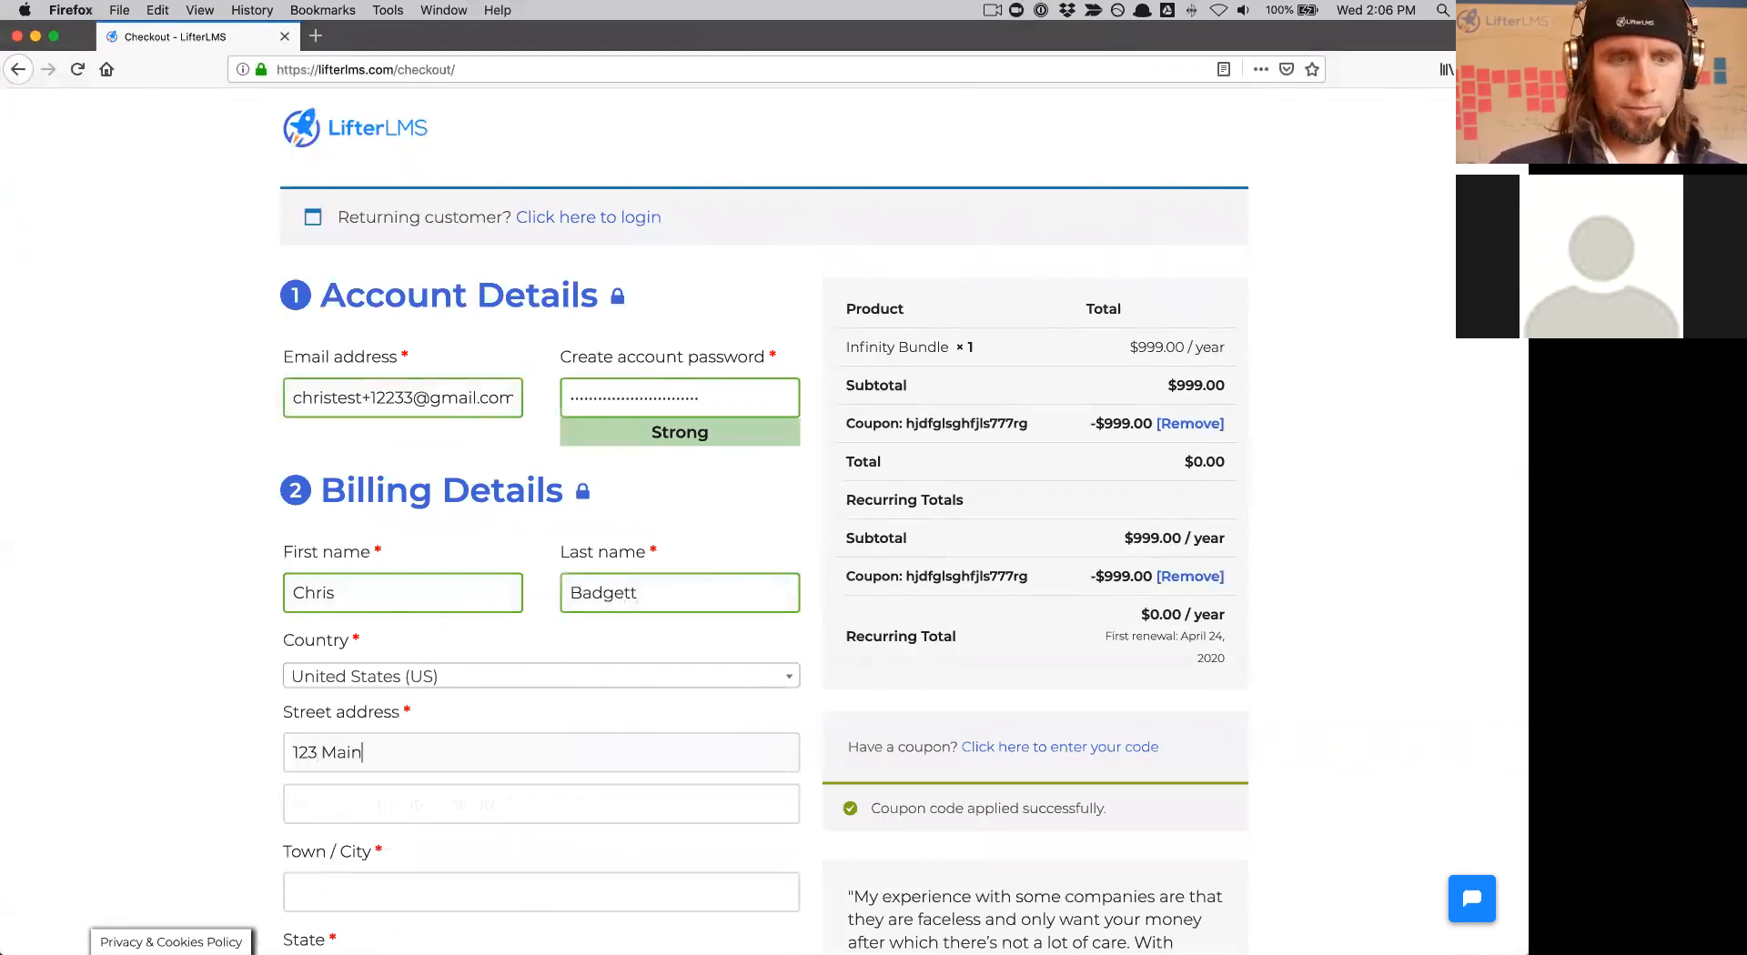
{"action": "scroll", "coordinate": [401, 728], "scroll_direction": "down", "scroll_amount": 5}
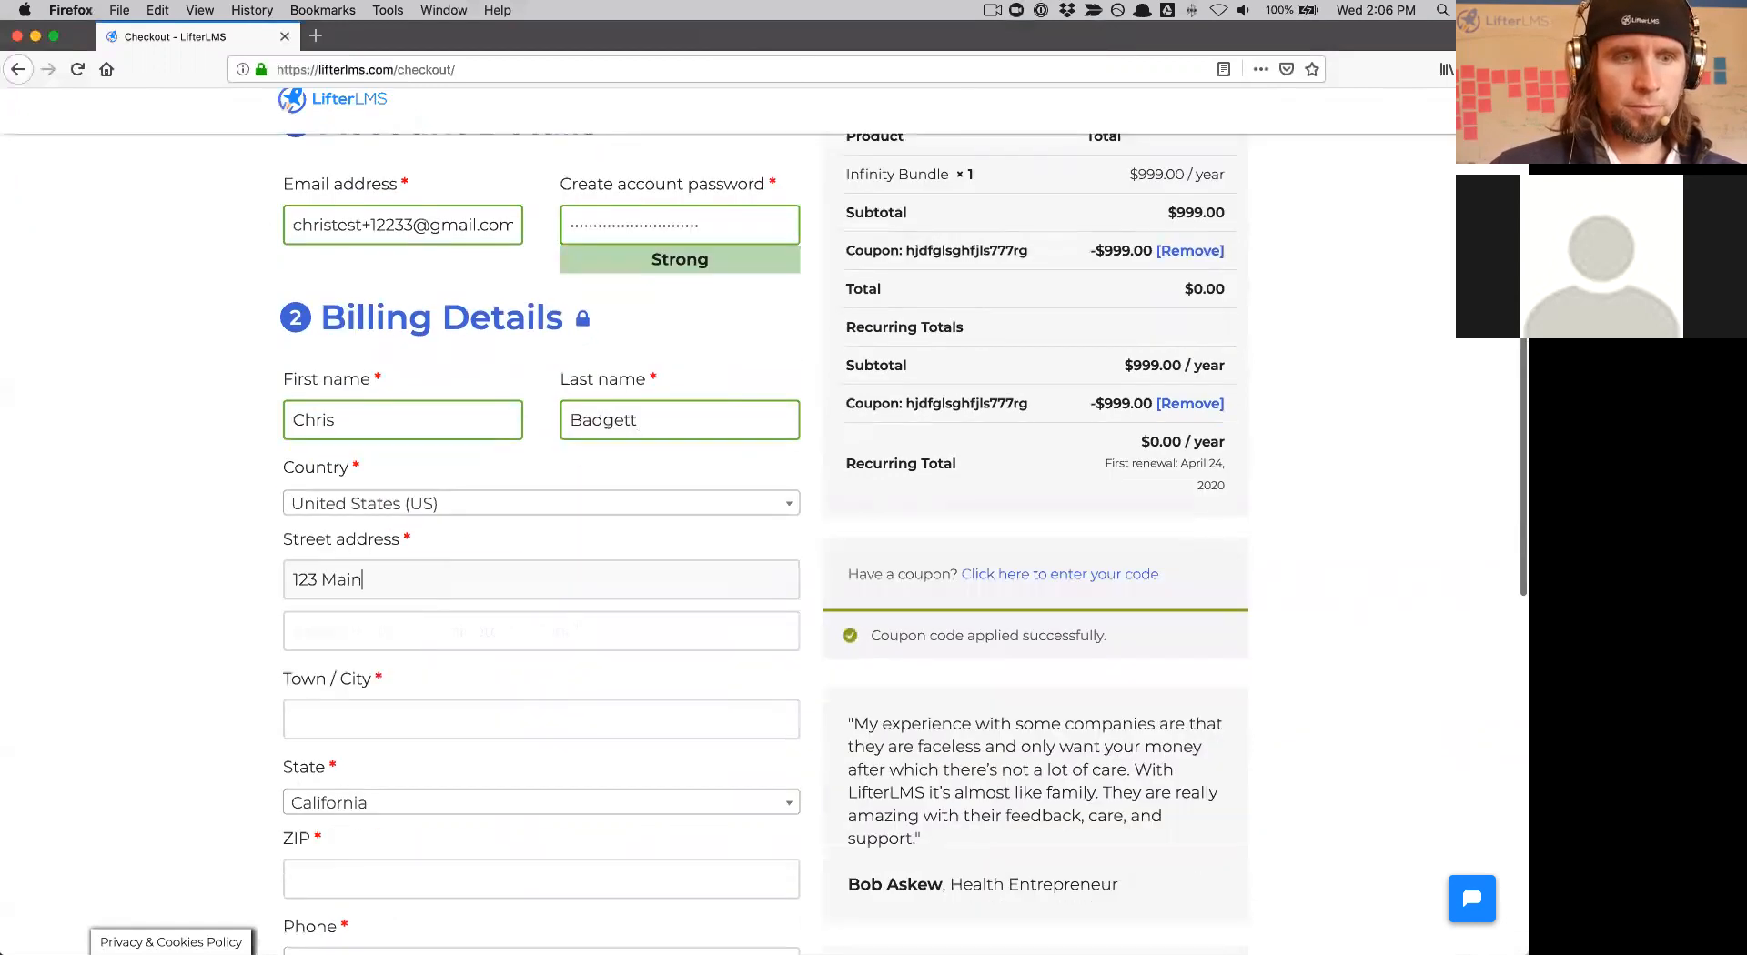
{"action": "left_click", "coordinate": [326, 511]}
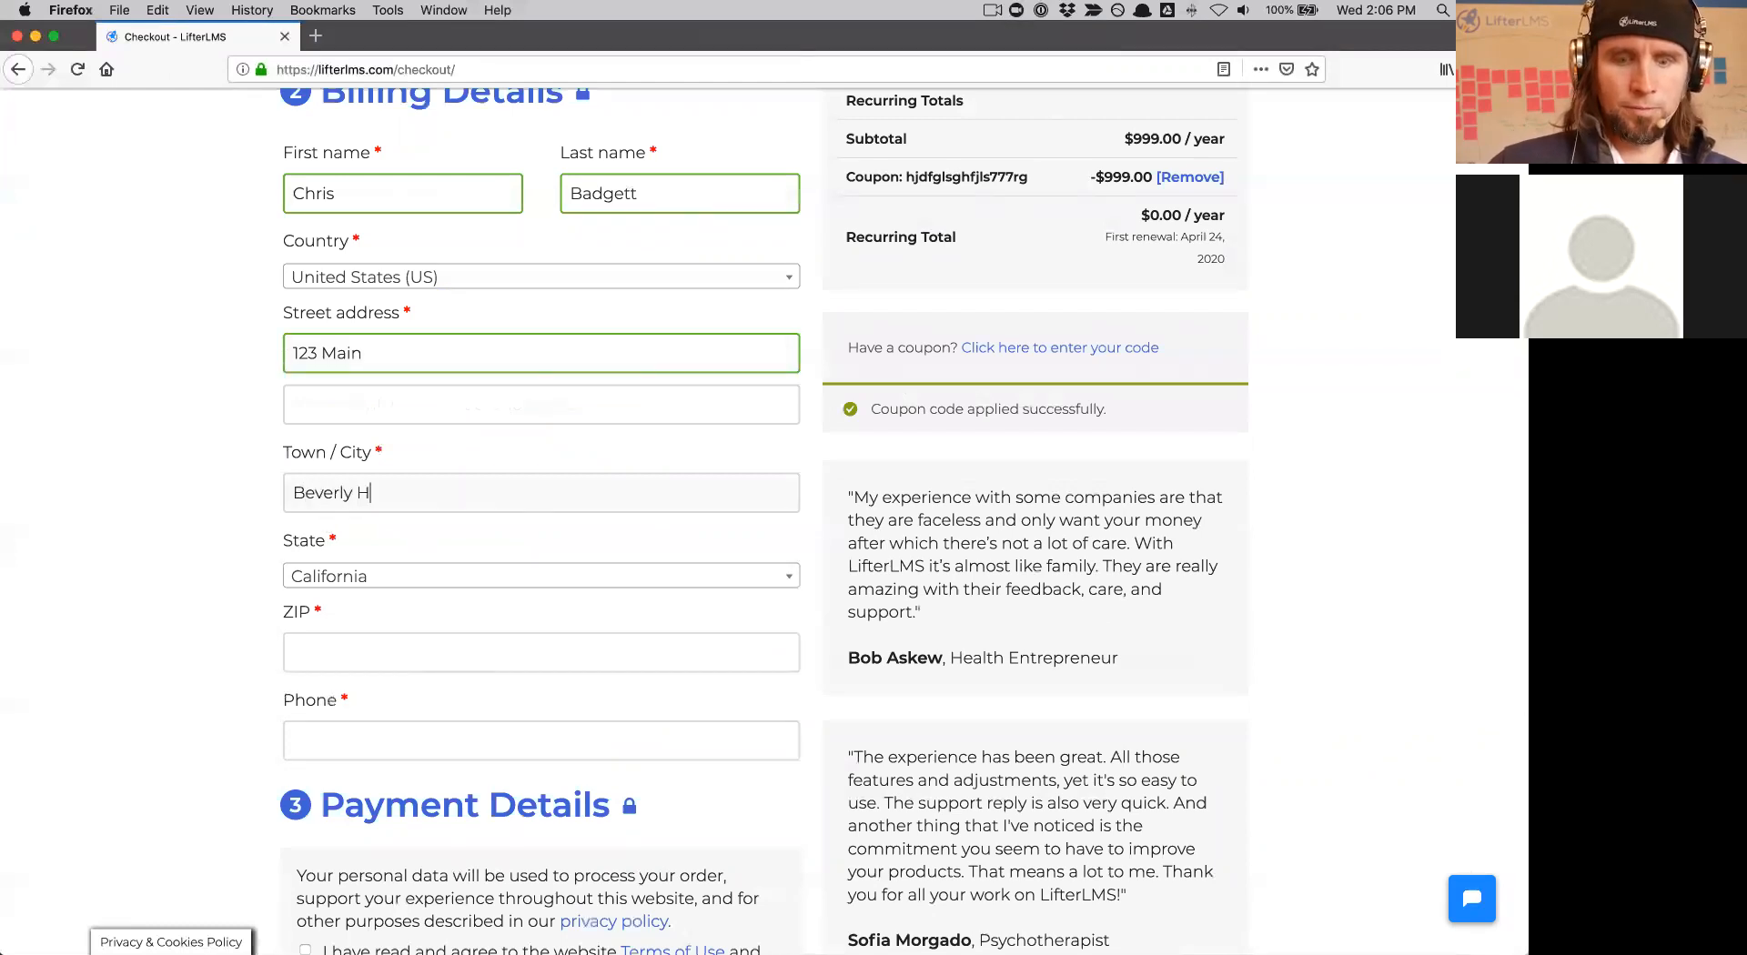
{"action": "left_click", "coordinate": [328, 659]}
{"action": "type", "text": "90210"}
{"action": "left_click", "coordinate": [329, 743]}
{"action": "type", "text": "555555555555"}
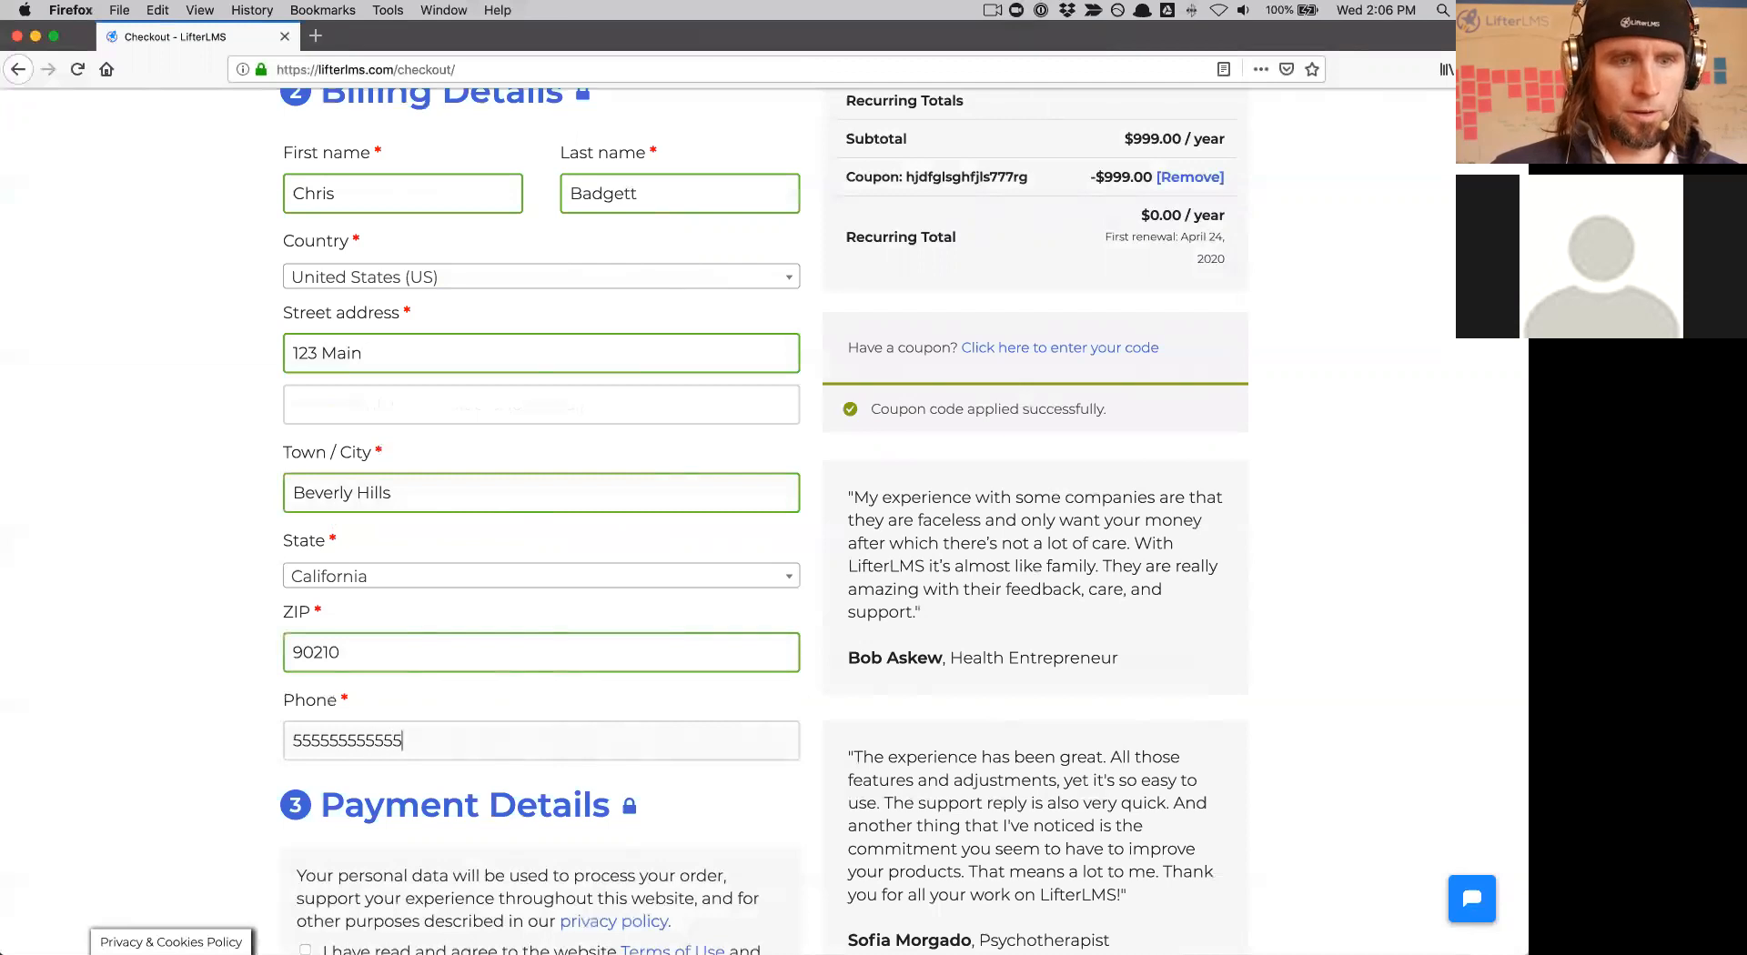
Step: Accept the Terms of Use, place the $0.00 order and decline saving the login
{"action": "scroll", "coordinate": [242, 650], "scroll_direction": "down", "scroll_amount": 5}
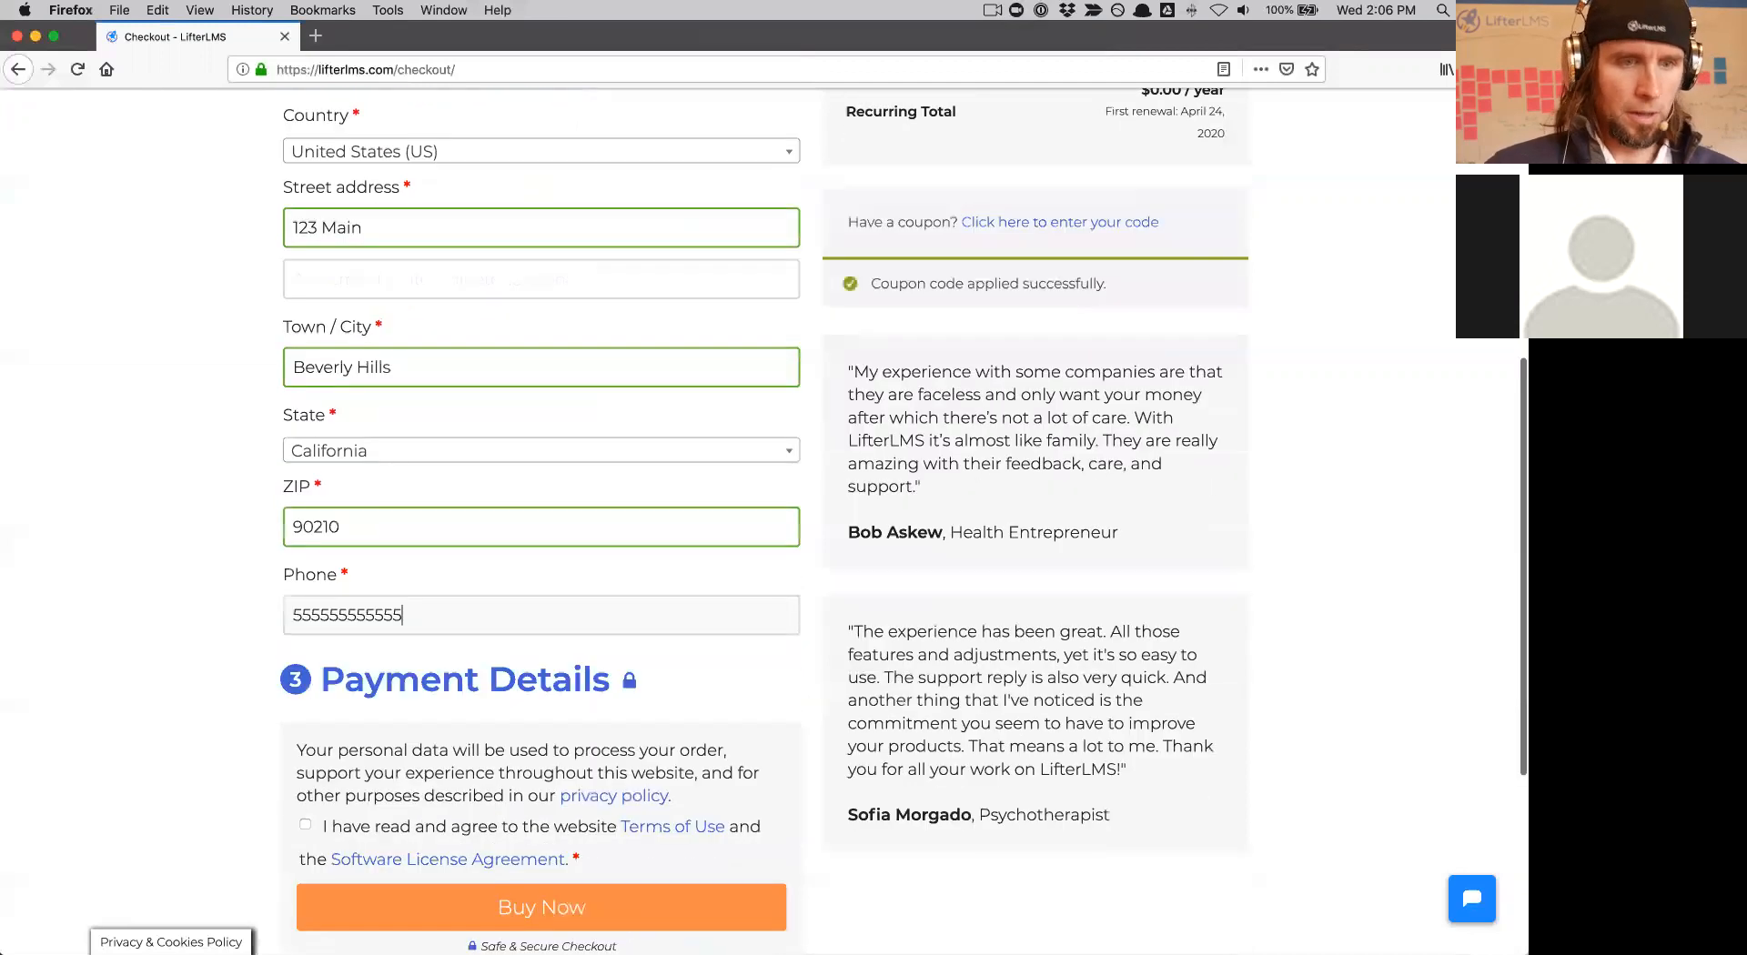
{"action": "left_click", "coordinate": [304, 602]}
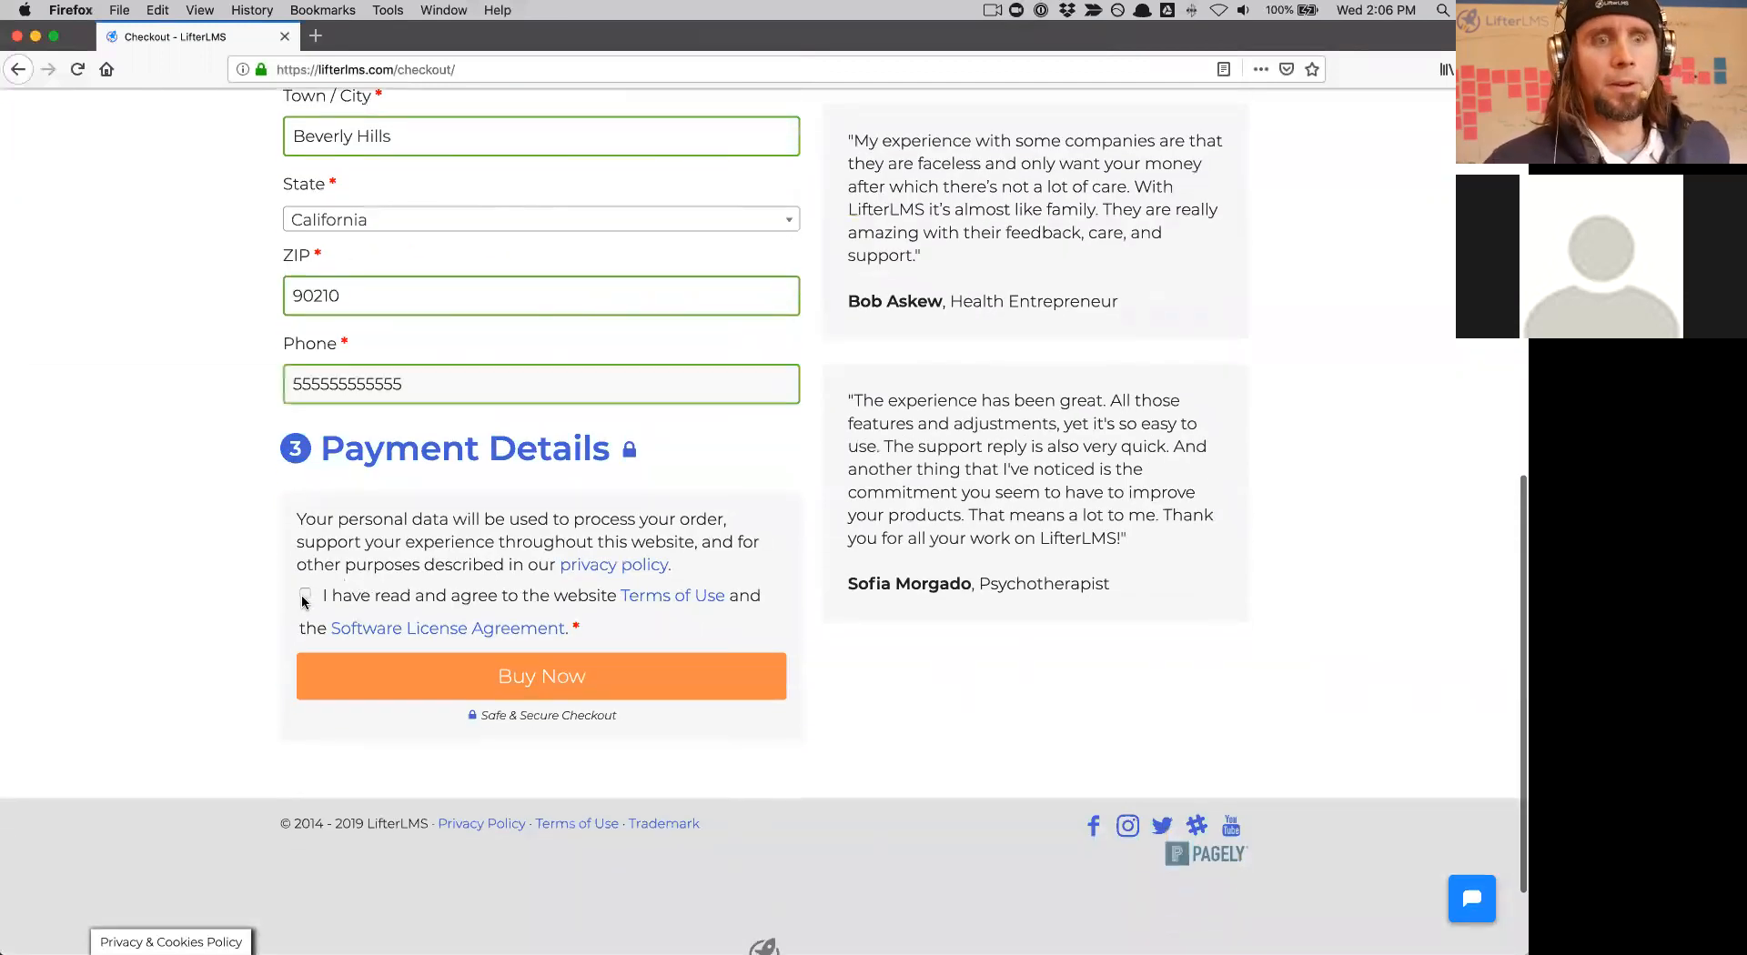
{"action": "scroll", "coordinate": [469, 551], "scroll_direction": "up", "scroll_amount": 10}
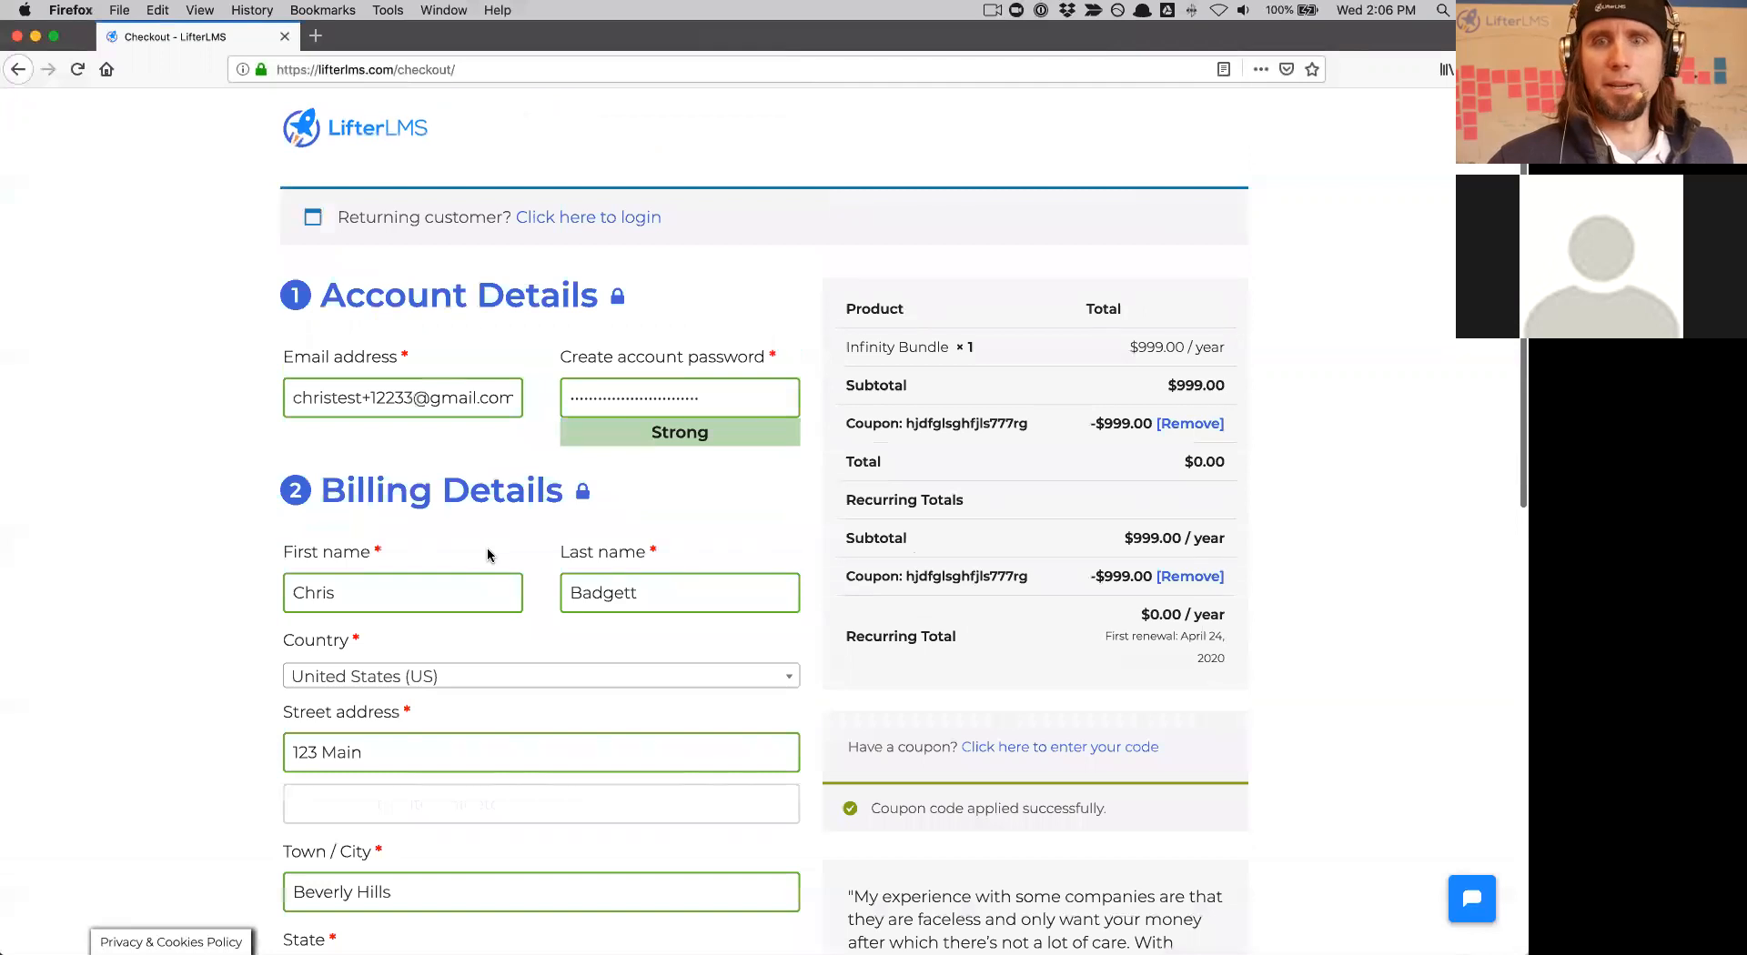
{"action": "scroll", "coordinate": [1003, 558], "scroll_direction": "down", "scroll_amount": 10}
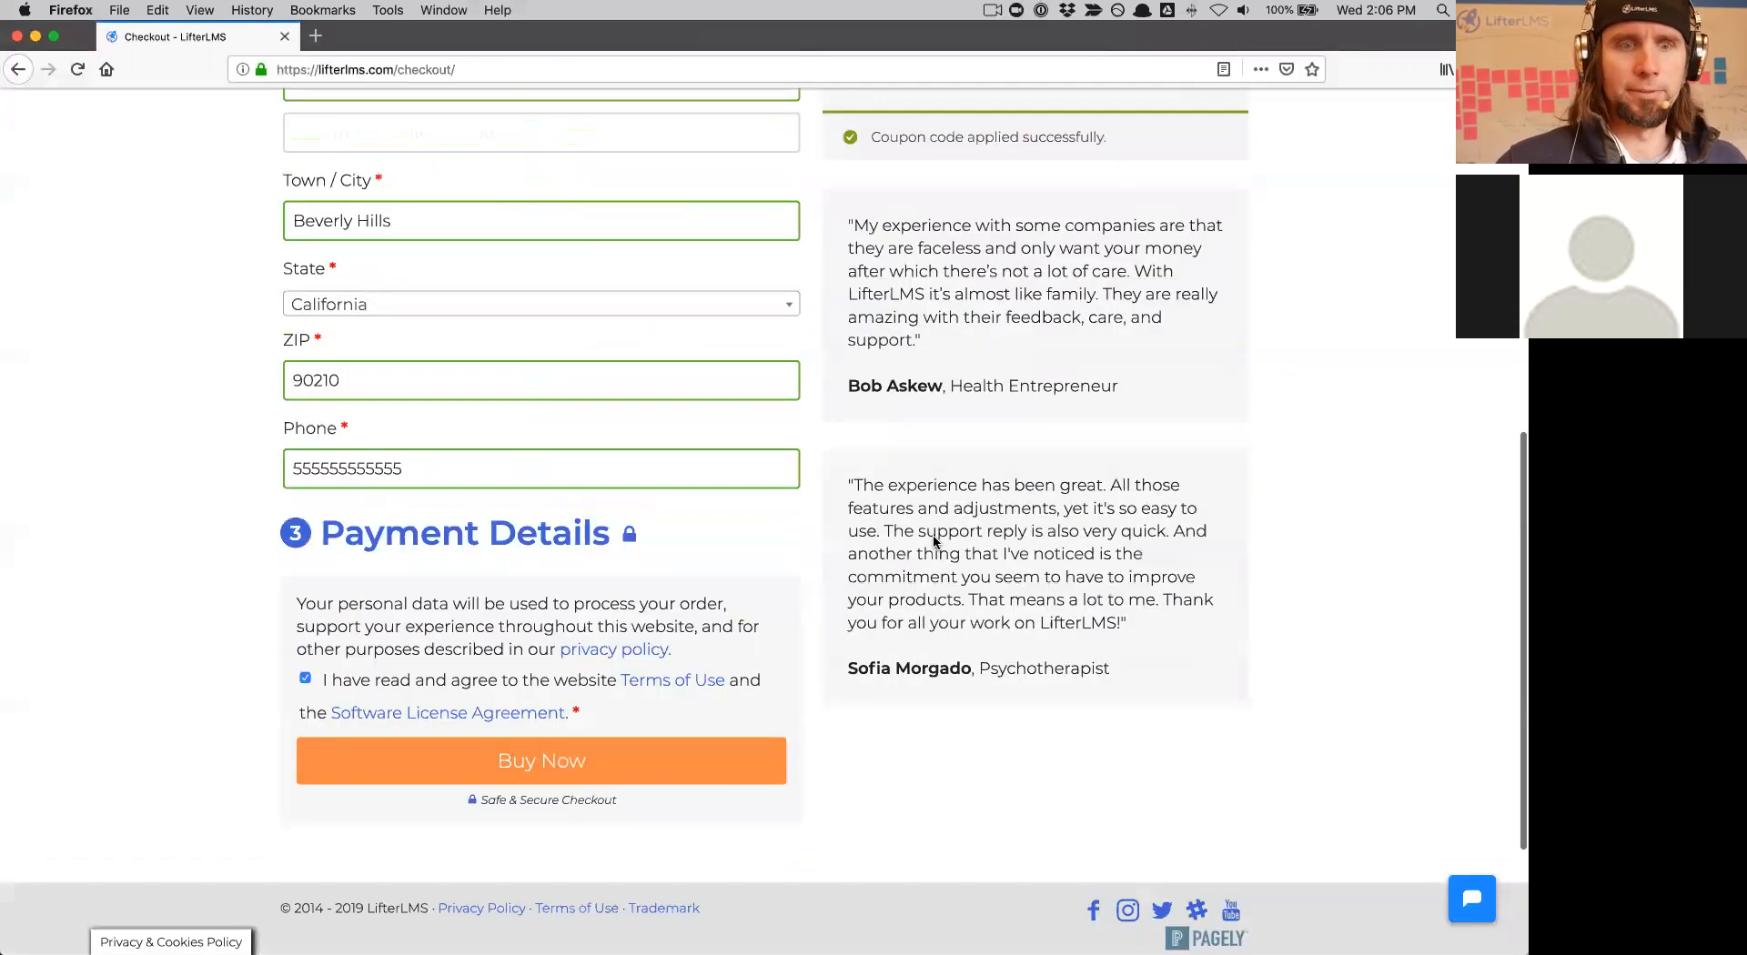
{"action": "left_click", "coordinate": [622, 697]}
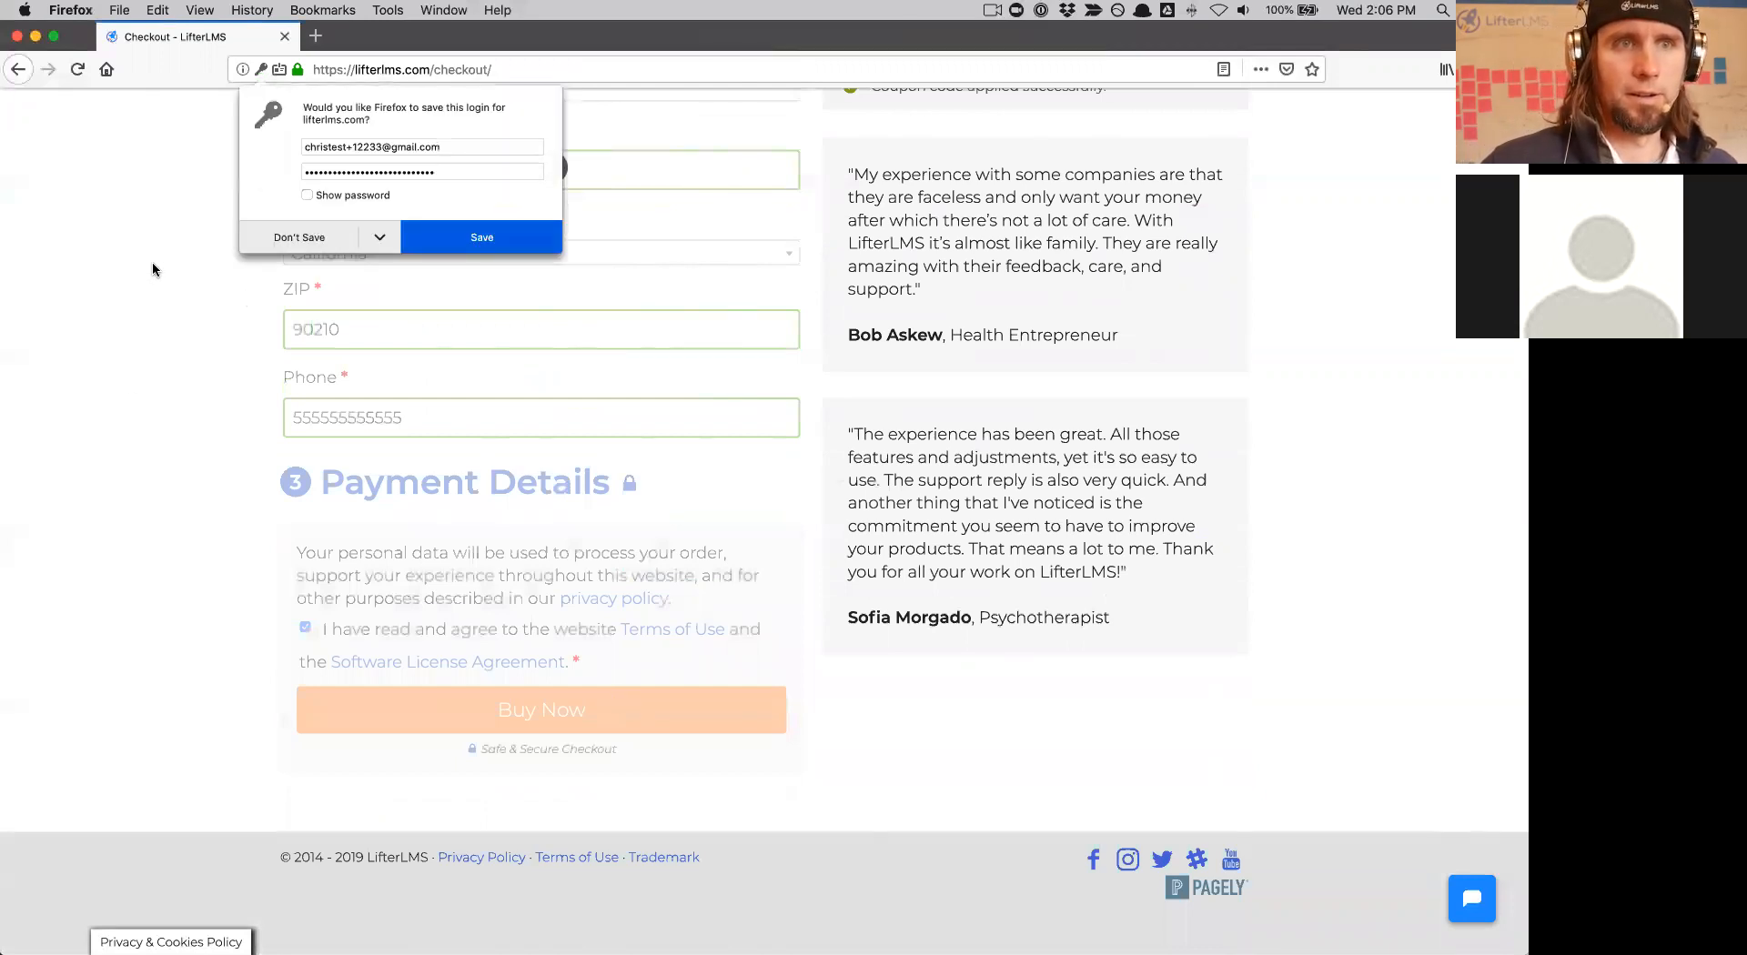
{"action": "left_click", "coordinate": [325, 239]}
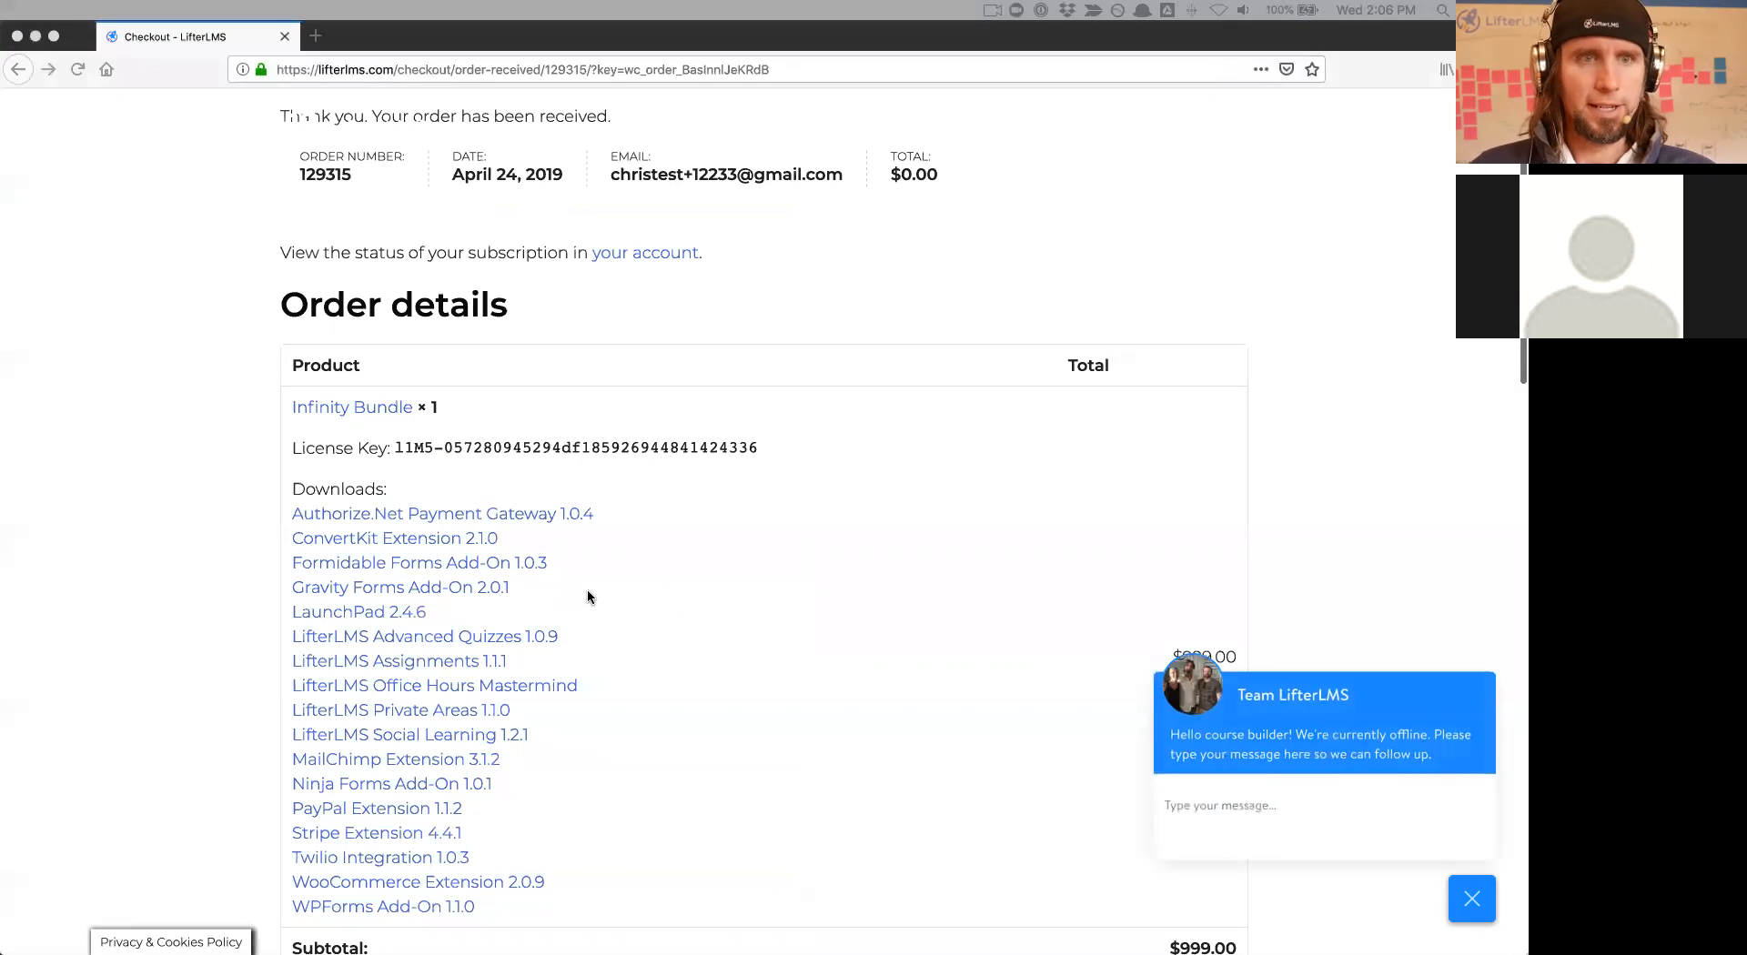
Step: Close the support chat, select the license key and review the order confirmation
{"action": "left_click", "coordinate": [1470, 901]}
{"action": "left_click_drag", "start_coordinate": [772, 444], "coordinate": [404, 443]}
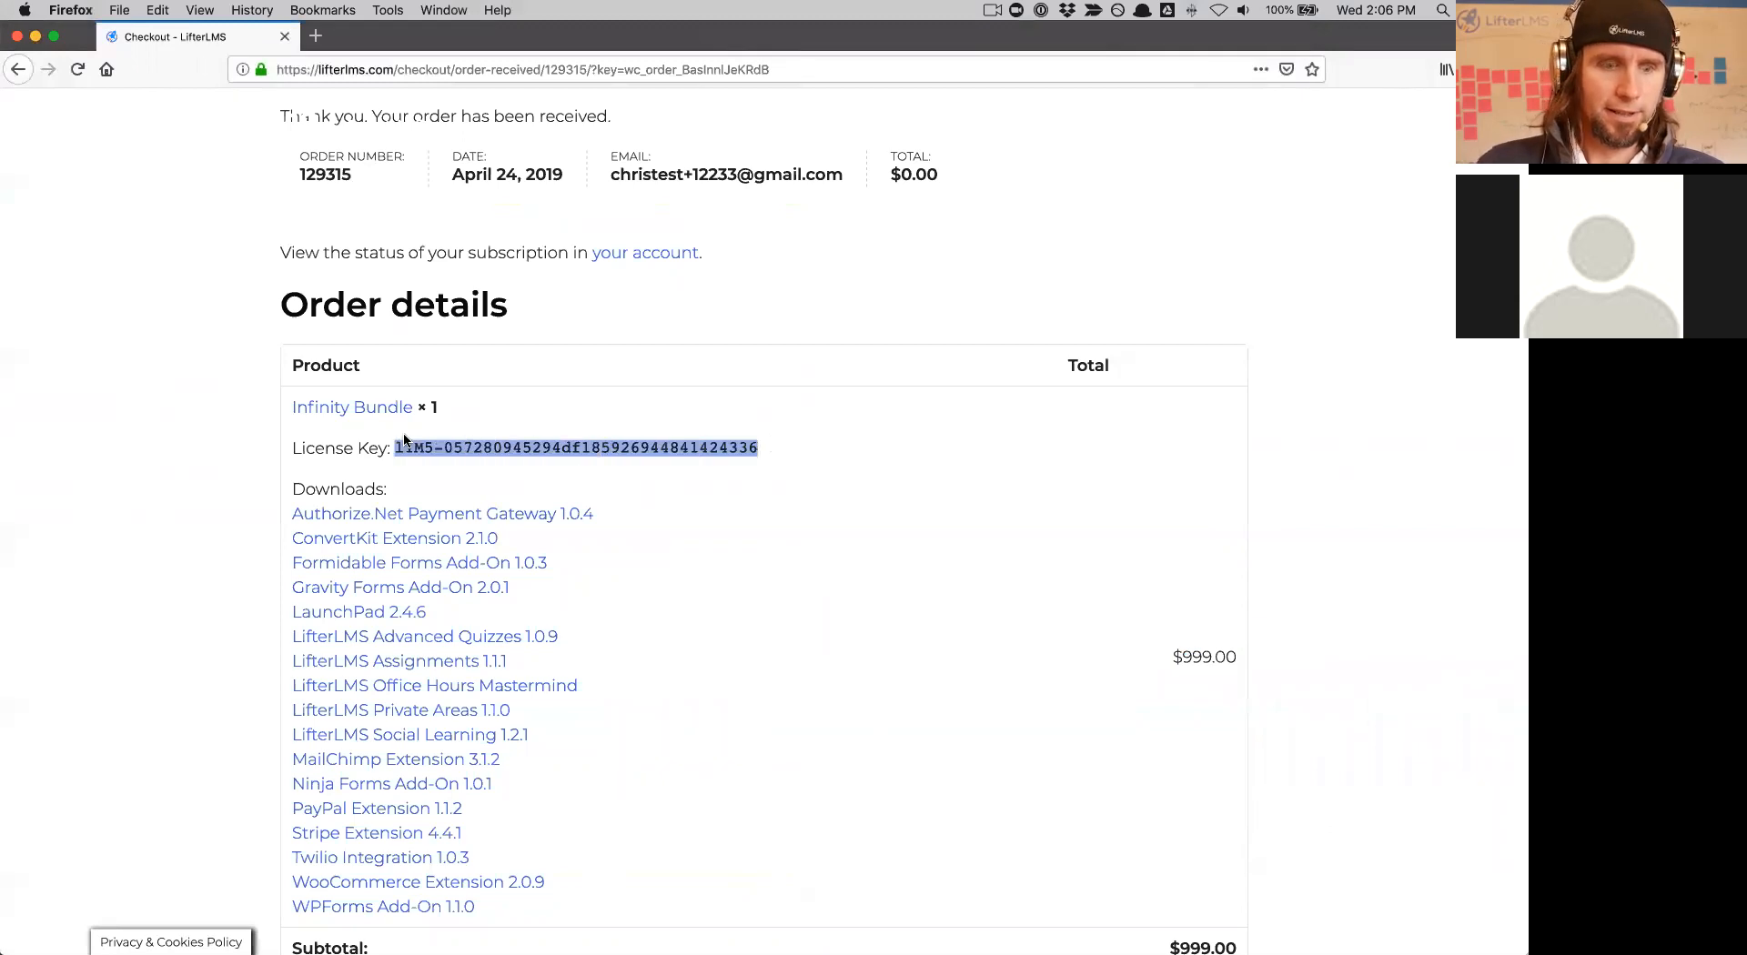
{"action": "scroll", "coordinate": [887, 634], "scroll_direction": "down", "scroll_amount": 5}
{"action": "scroll", "coordinate": [889, 635], "scroll_direction": "up", "scroll_amount": 2}
{"action": "scroll", "coordinate": [890, 635], "scroll_direction": "up", "scroll_amount": 2}
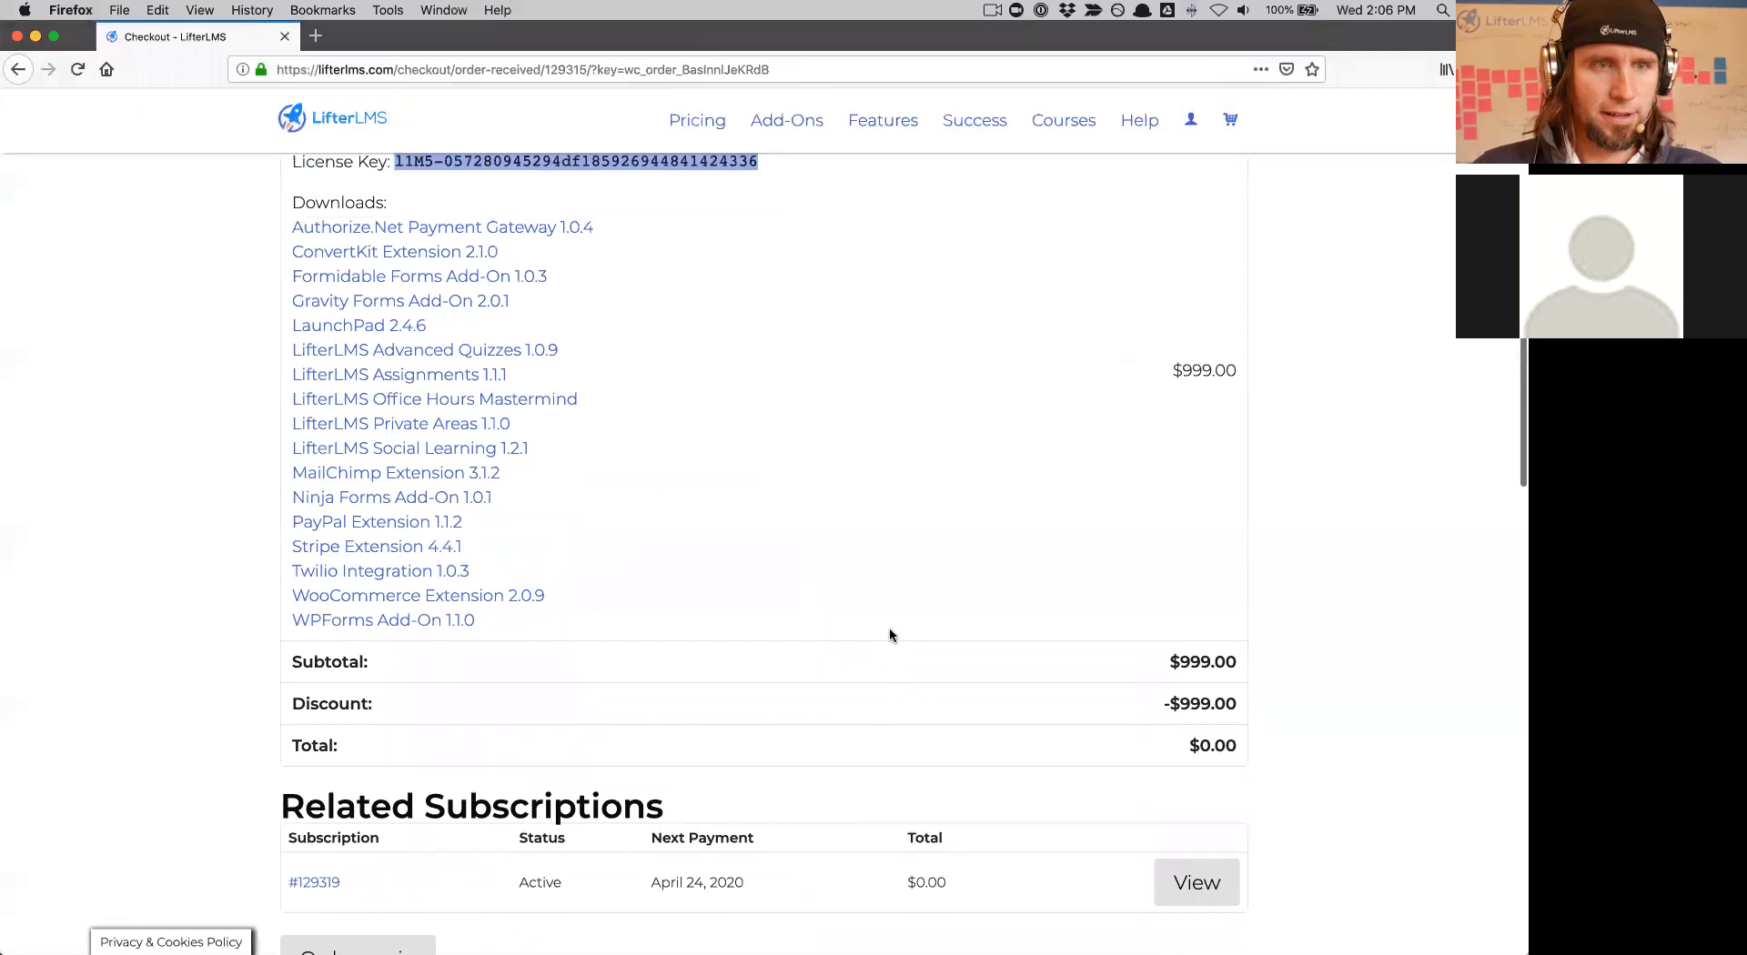
{"action": "scroll", "coordinate": [889, 635], "scroll_direction": "up", "scroll_amount": 8}
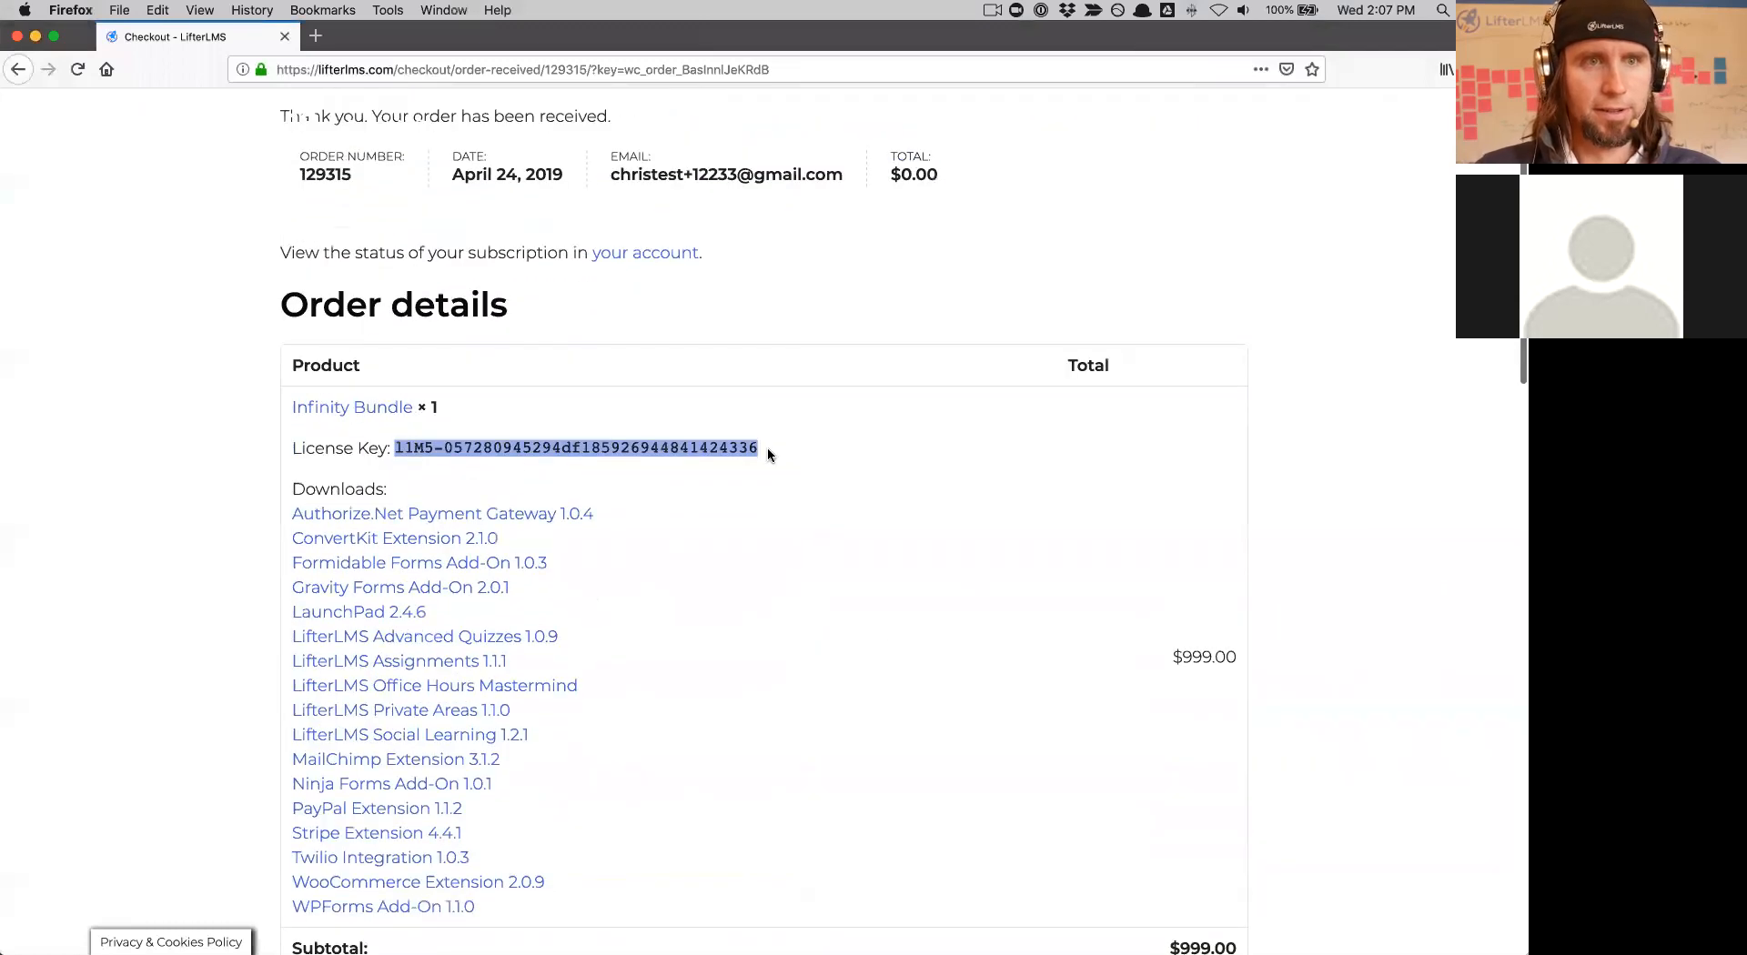
{"action": "scroll", "coordinate": [624, 252], "scroll_direction": "down", "scroll_amount": 10}
{"action": "scroll", "coordinate": [624, 249], "scroll_direction": "up", "scroll_amount": 10}
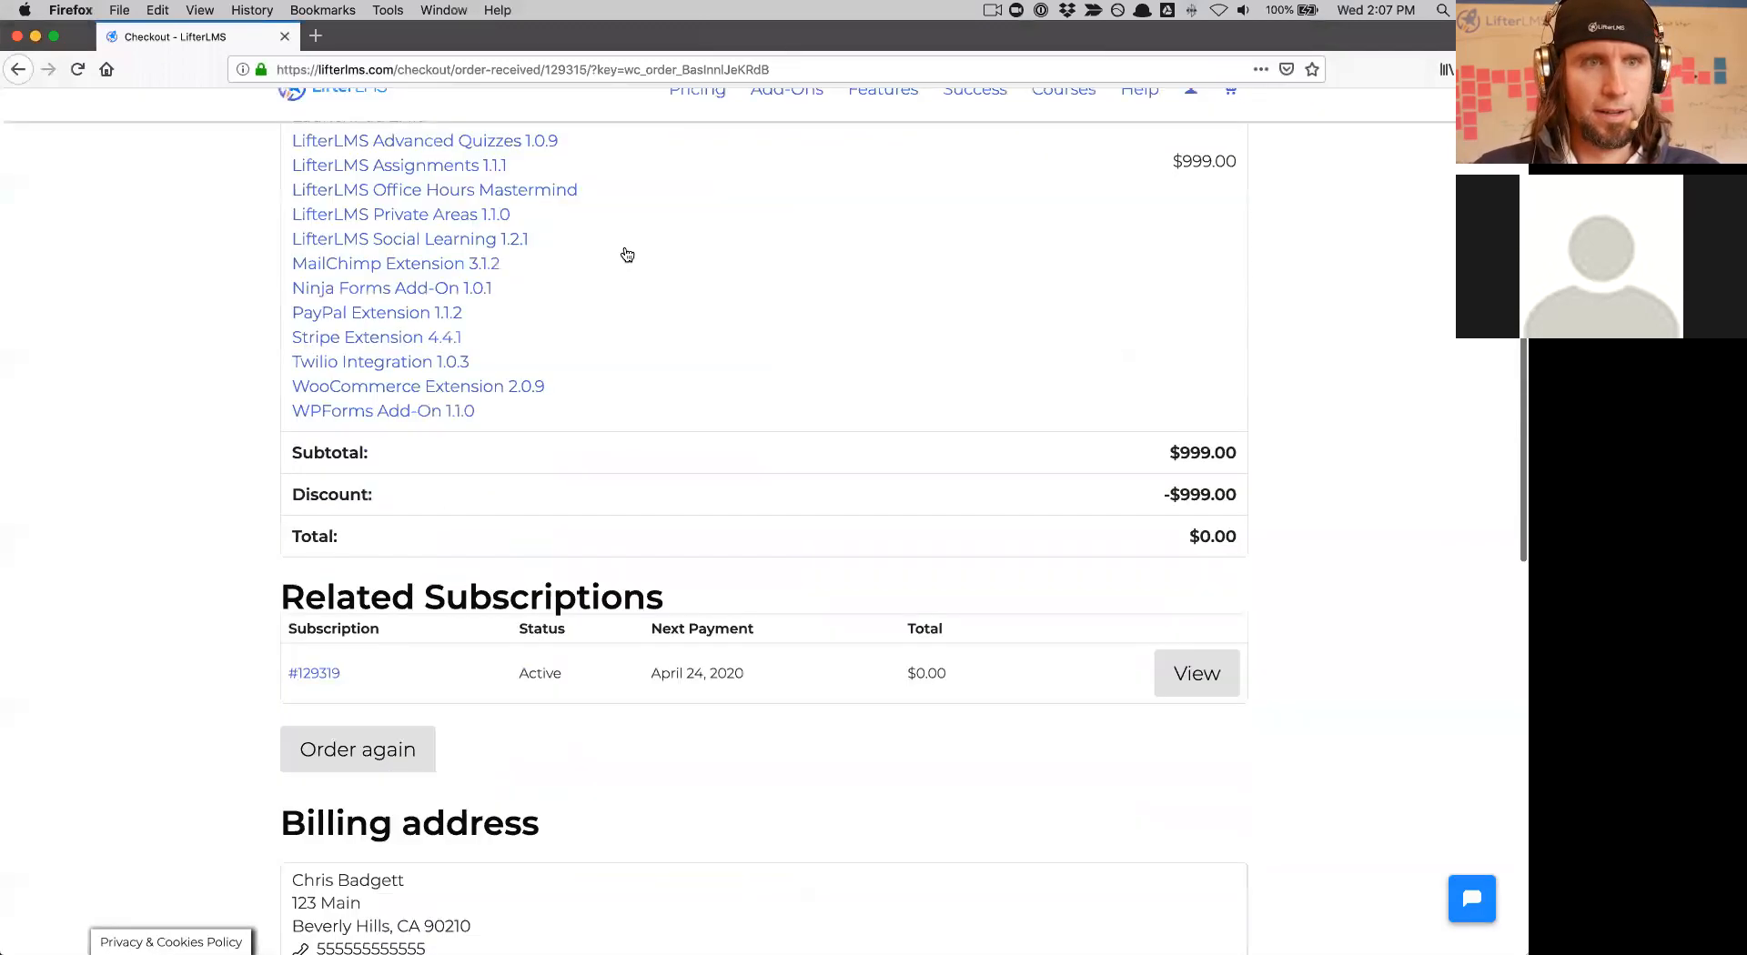
{"action": "scroll", "coordinate": [626, 254], "scroll_direction": "down", "scroll_amount": 1}
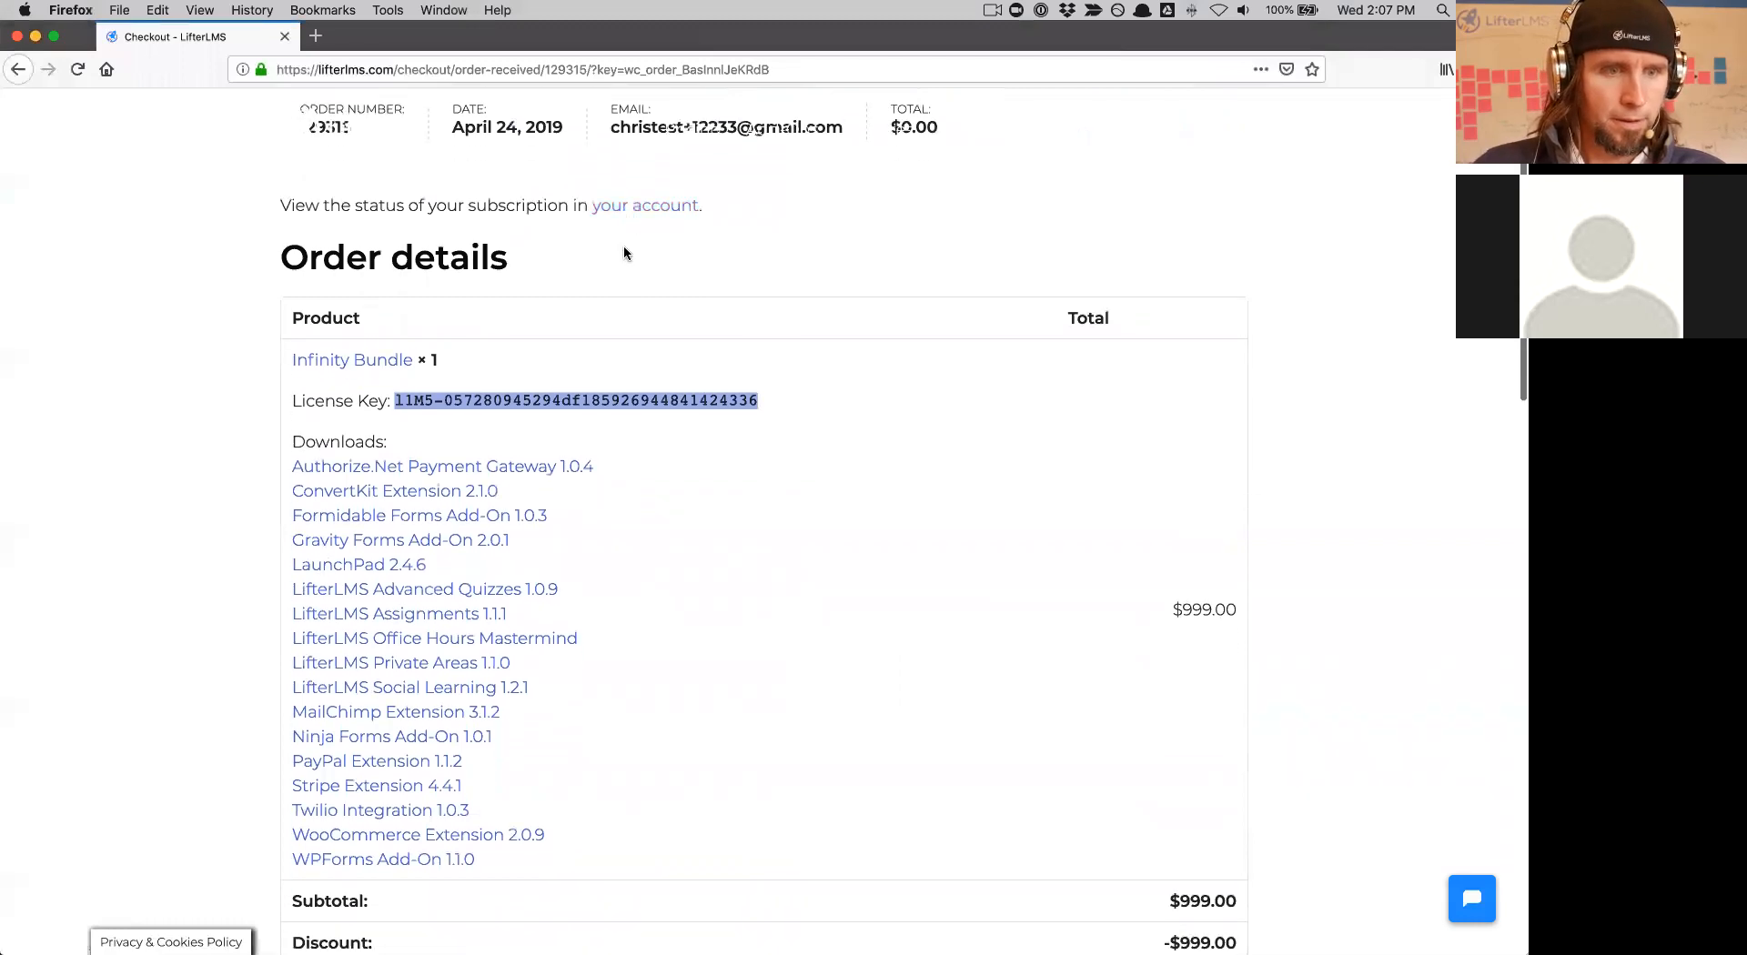
{"action": "scroll", "coordinate": [624, 253], "scroll_direction": "up", "scroll_amount": 1}
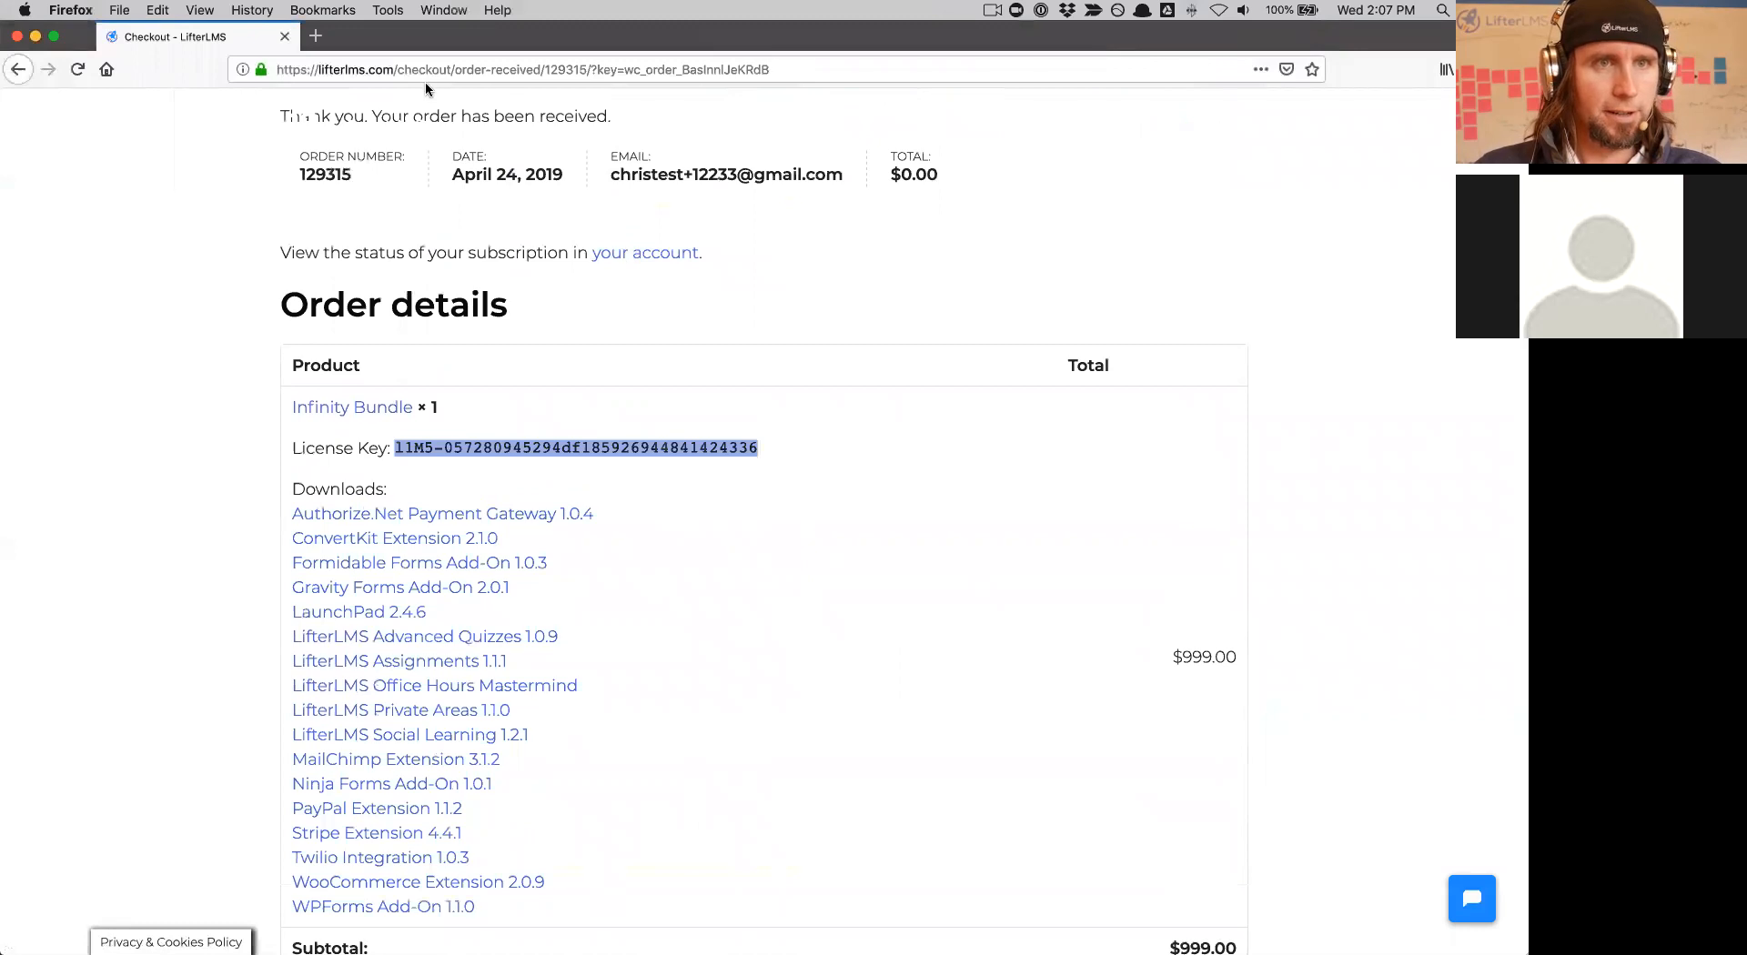
Step: Trim the address bar to lifterlms.com and load the homepage
{"action": "left_click_drag", "start_coordinate": [397, 73], "coordinate": [1310, 96]}
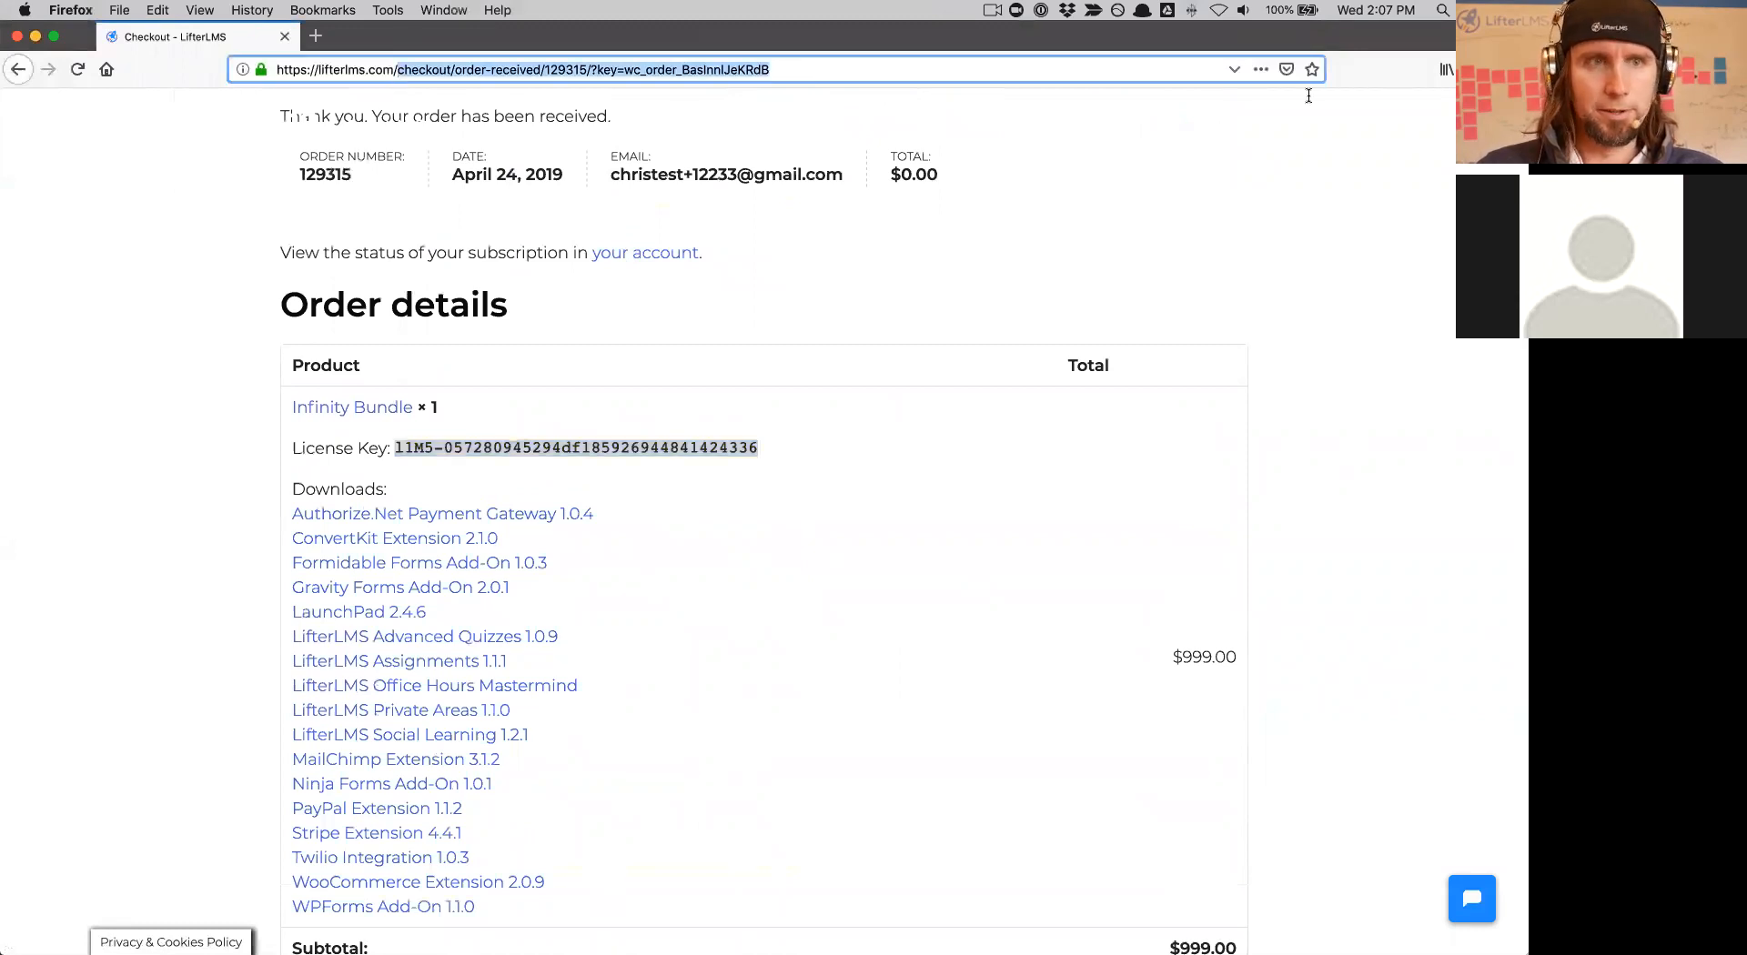
{"action": "key", "text": "BackSpace"}
{"action": "key", "text": "Return"}
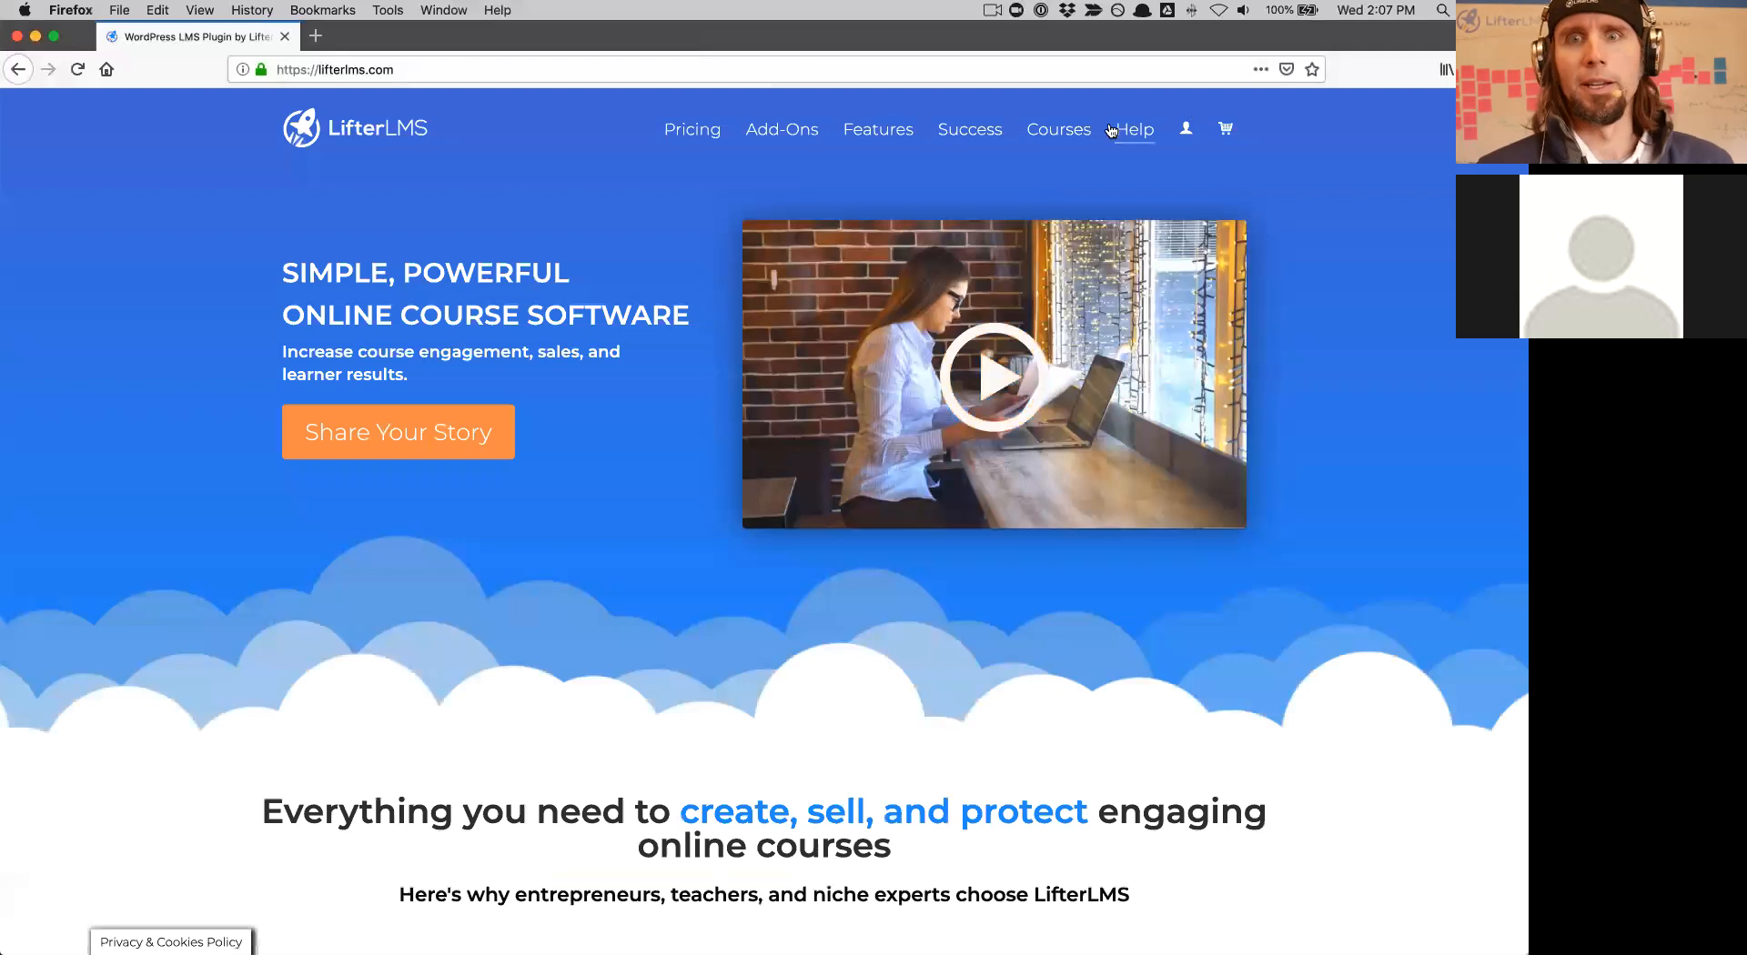
Step: Open My Account and show the account's available downloads
{"action": "mouse_move", "coordinate": [1184, 135]}
{"action": "left_click", "coordinate": [1192, 172]}
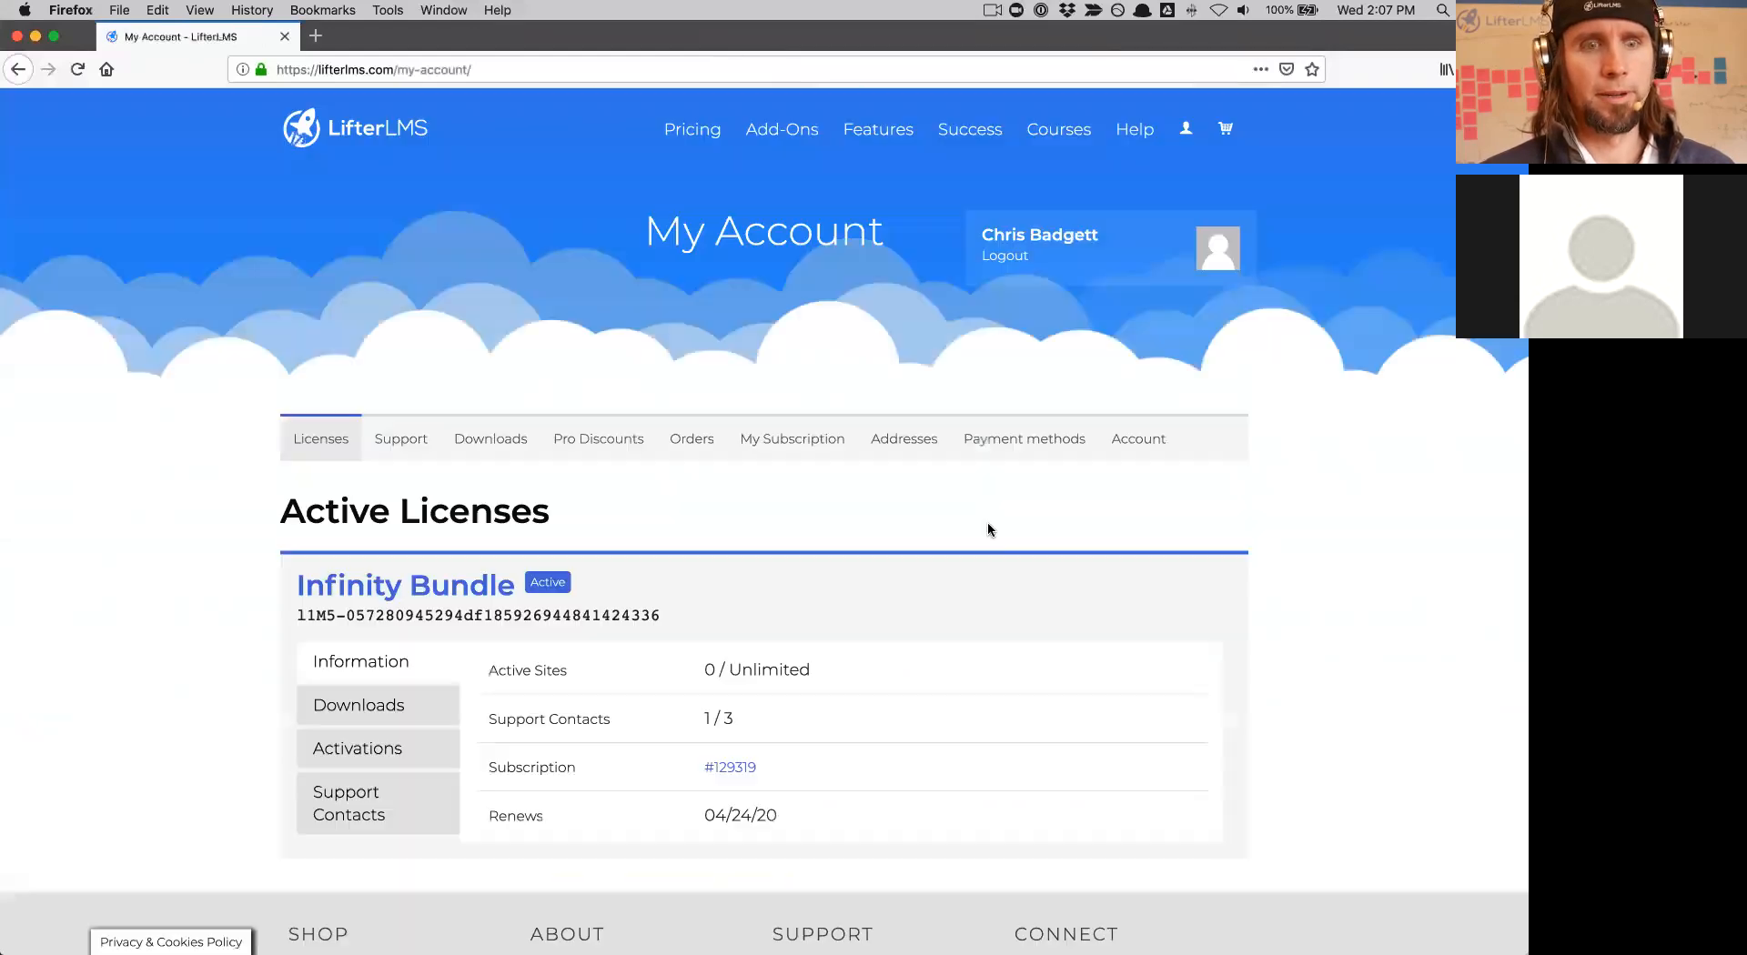
{"action": "scroll", "coordinate": [751, 668], "scroll_direction": "down", "scroll_amount": 1}
{"action": "scroll", "coordinate": [752, 668], "scroll_direction": "up", "scroll_amount": 1}
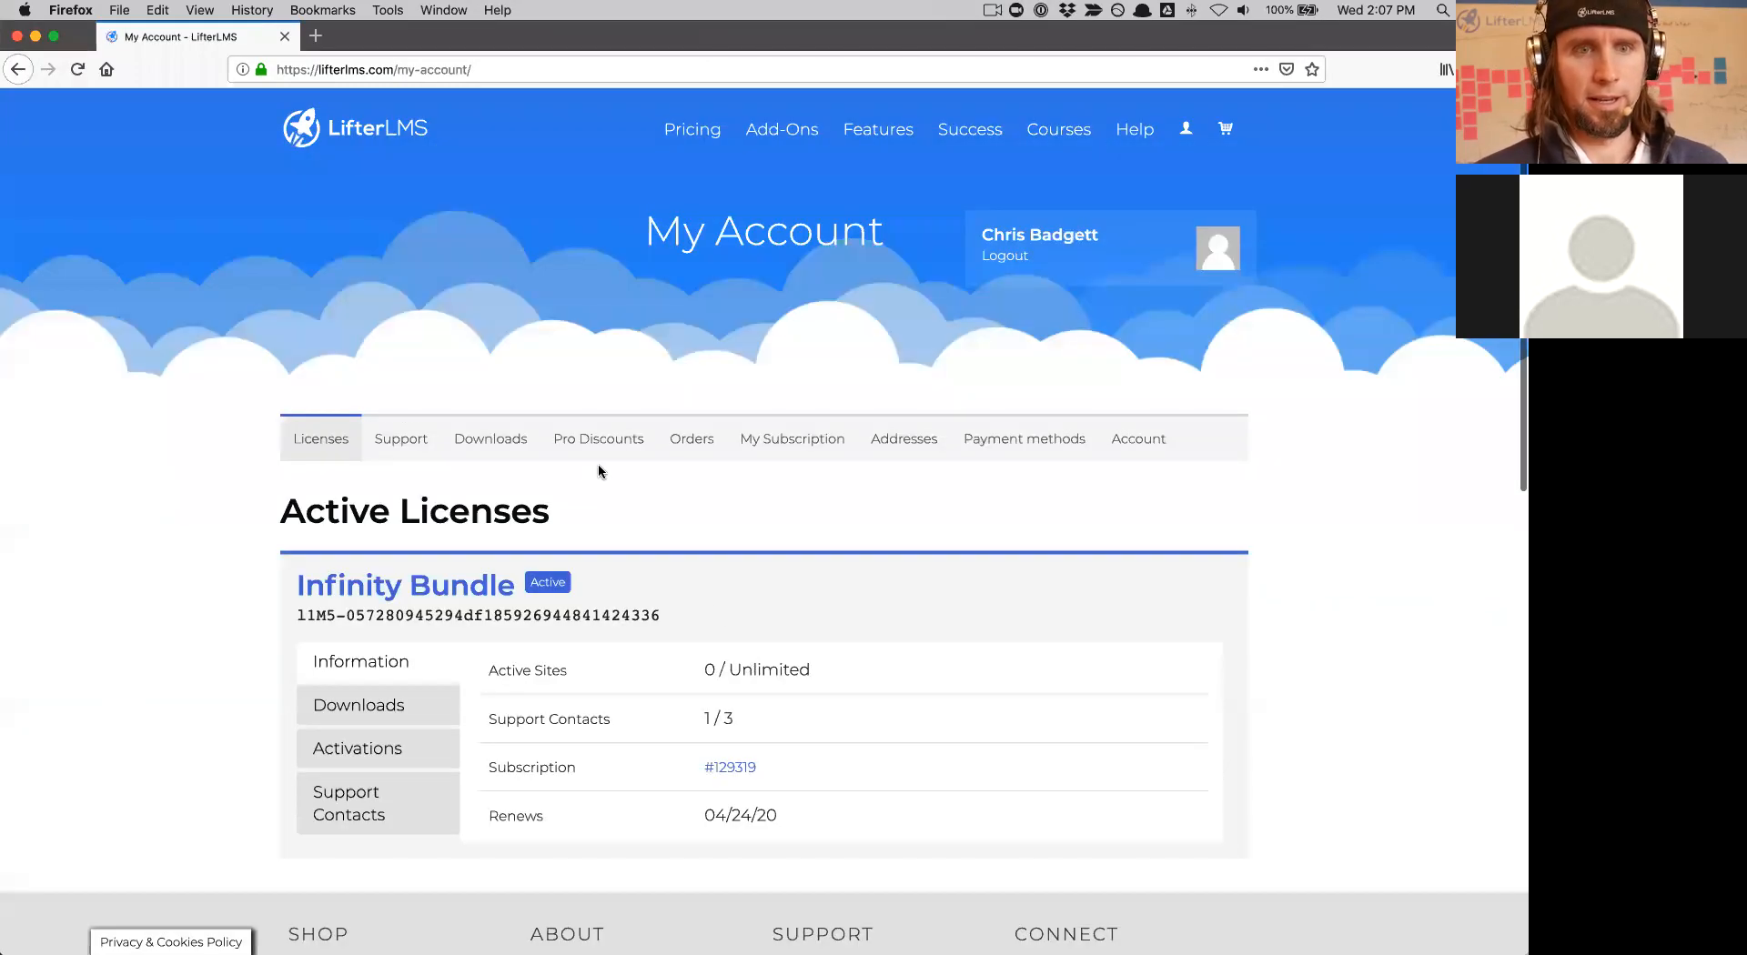
{"action": "left_click", "coordinate": [483, 446]}
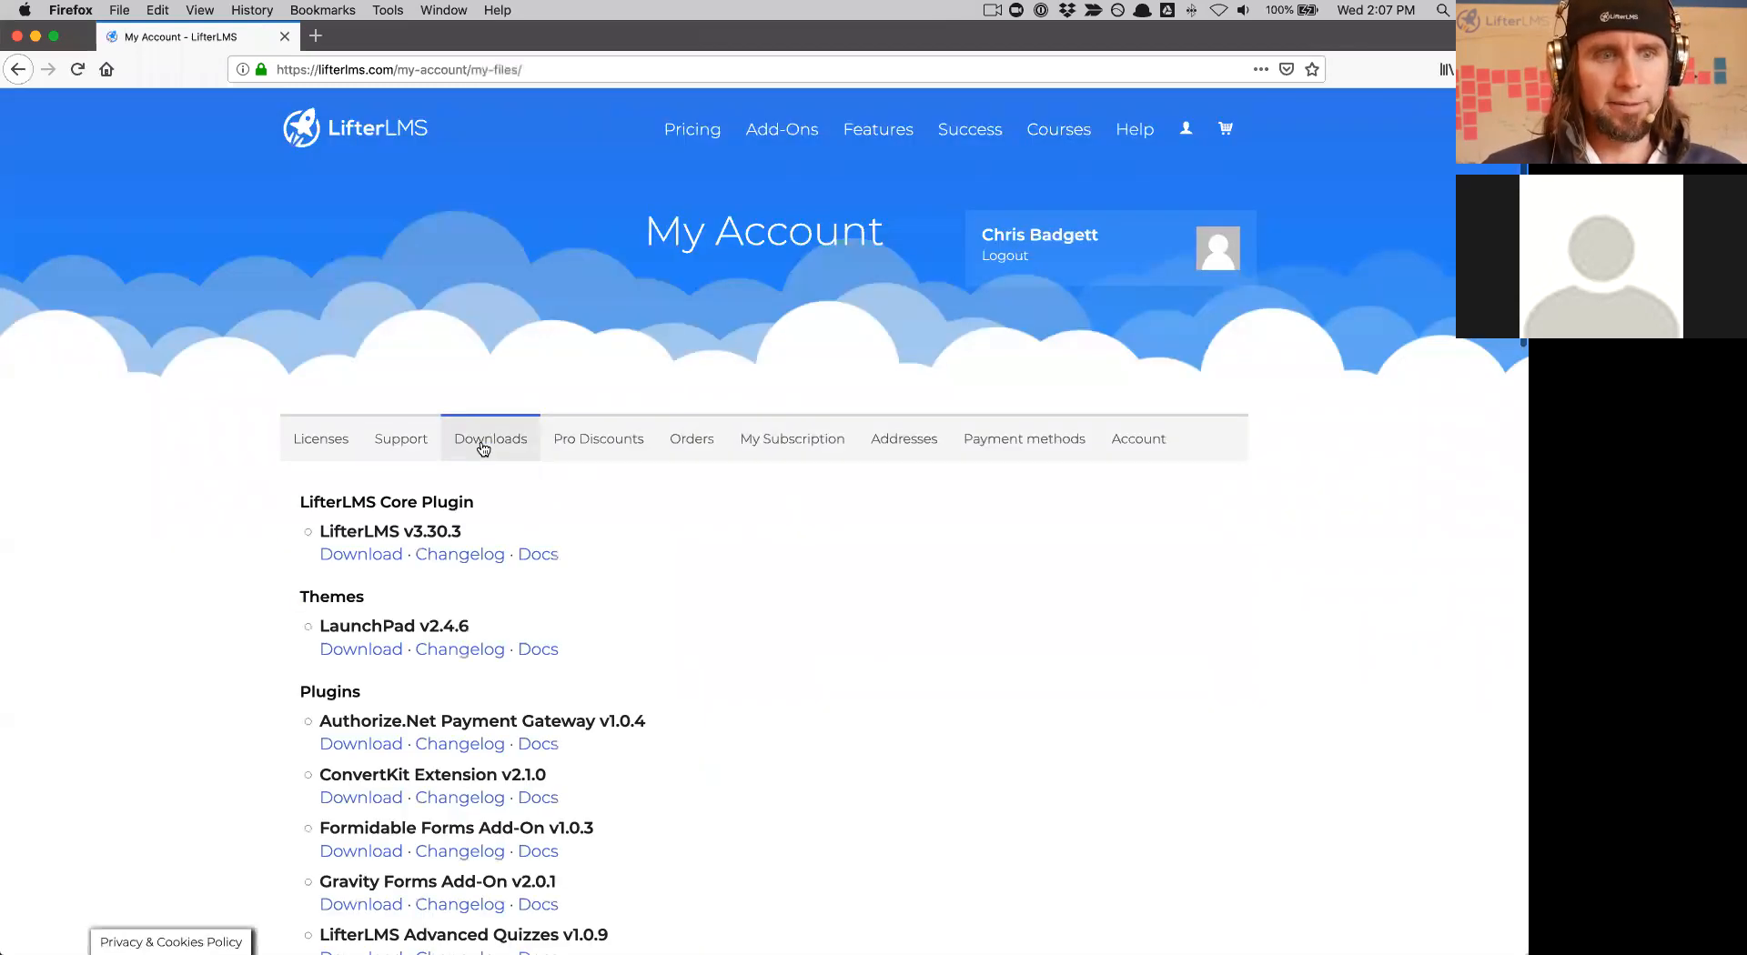
{"action": "scroll", "coordinate": [483, 450], "scroll_direction": "down", "scroll_amount": 3}
{"action": "scroll", "coordinate": [483, 450], "scroll_direction": "down", "scroll_amount": 3}
{"action": "scroll", "coordinate": [464, 464], "scroll_direction": "up", "scroll_amount": 5}
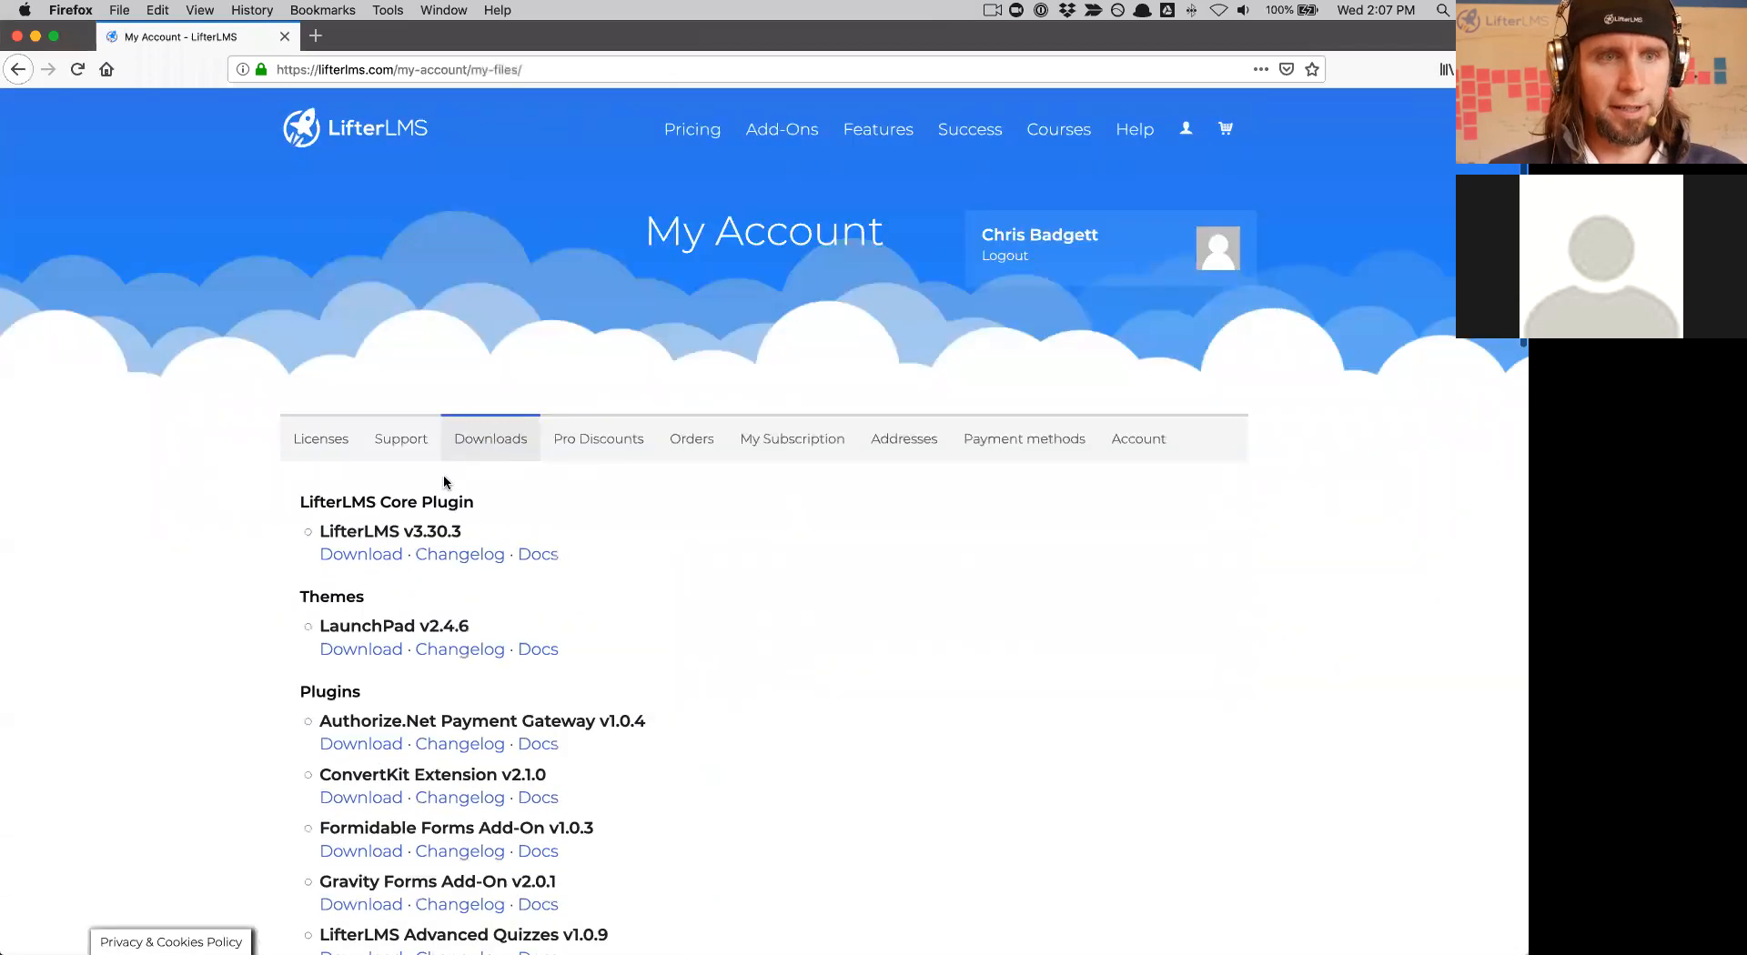
Step: Download and save the LifterLMS 3.30.3 core plugin zip
{"action": "left_click", "coordinate": [371, 556]}
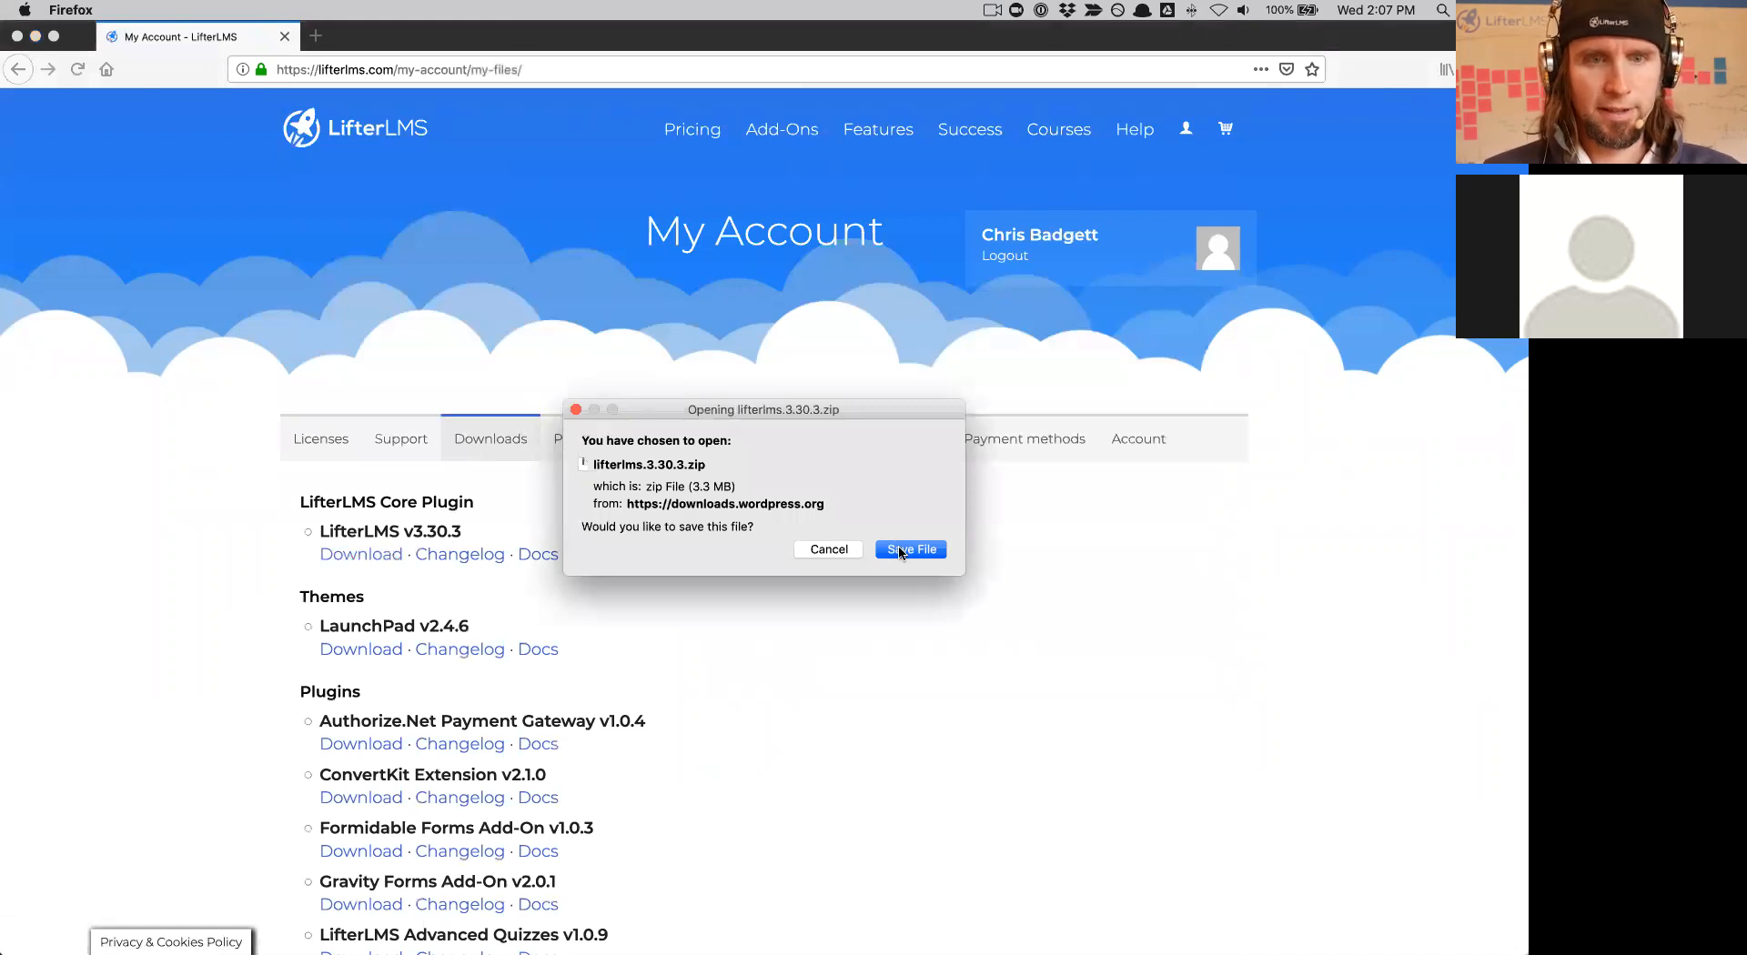
{"action": "left_click", "coordinate": [900, 552]}
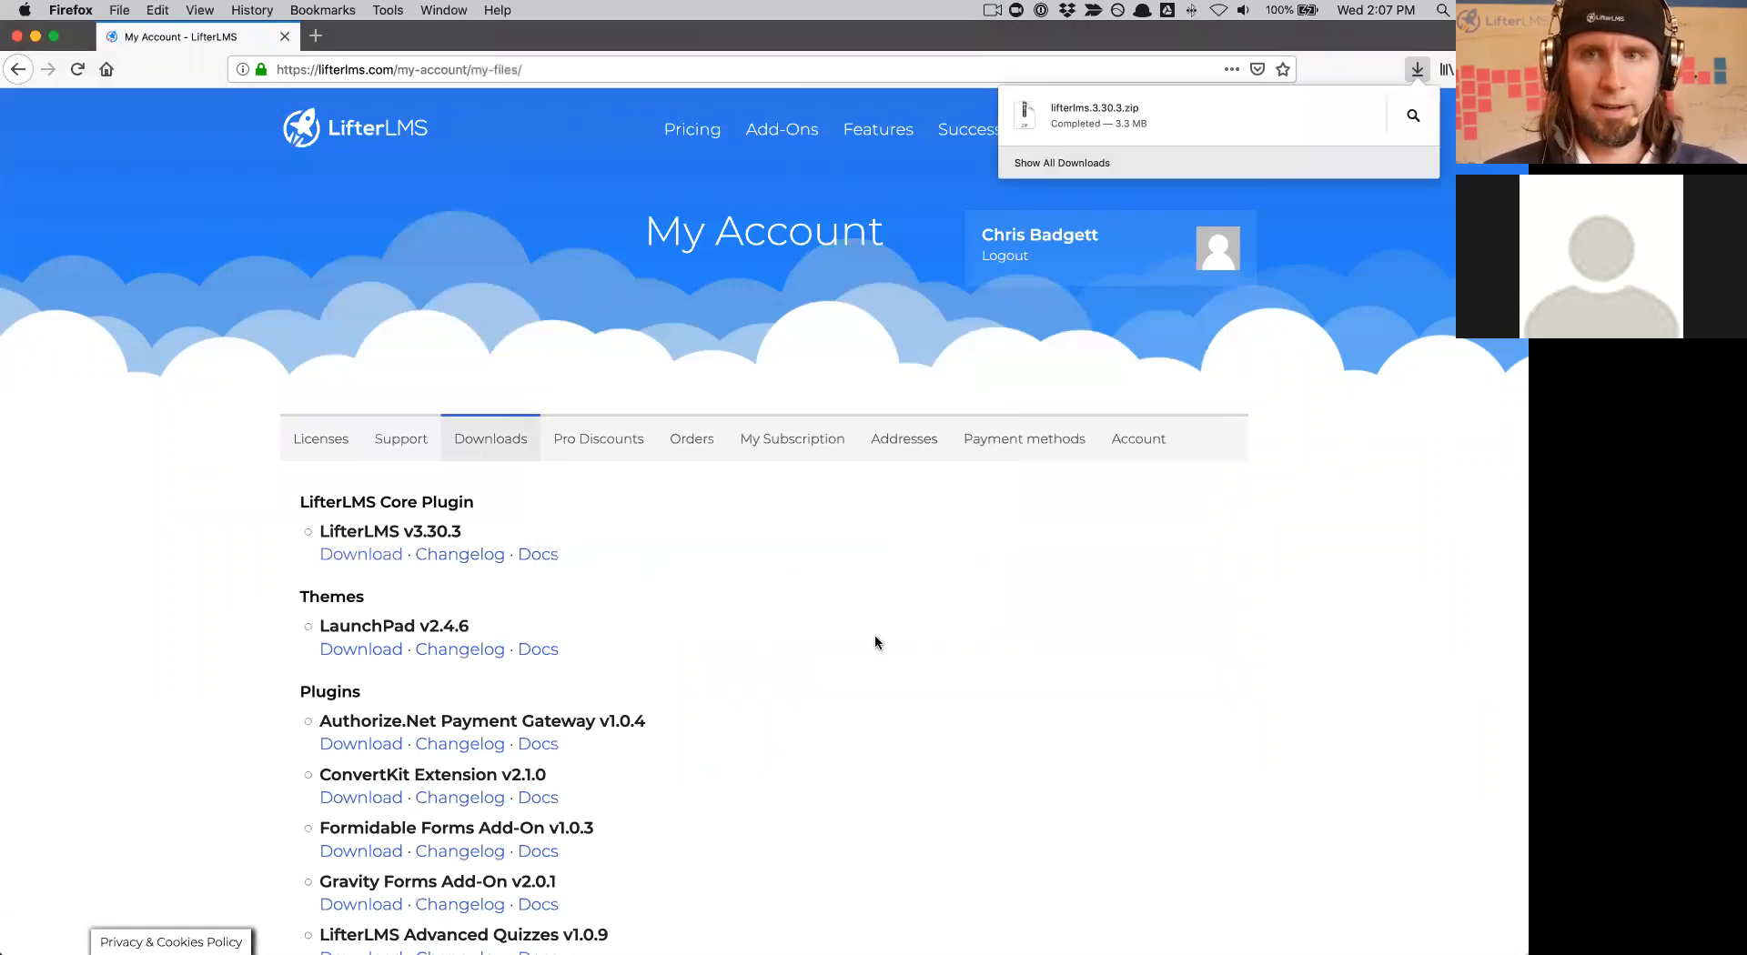
{"action": "scroll", "coordinate": [875, 637], "scroll_direction": "down", "scroll_amount": 3}
{"action": "scroll", "coordinate": [875, 637], "scroll_direction": "down", "scroll_amount": 15}
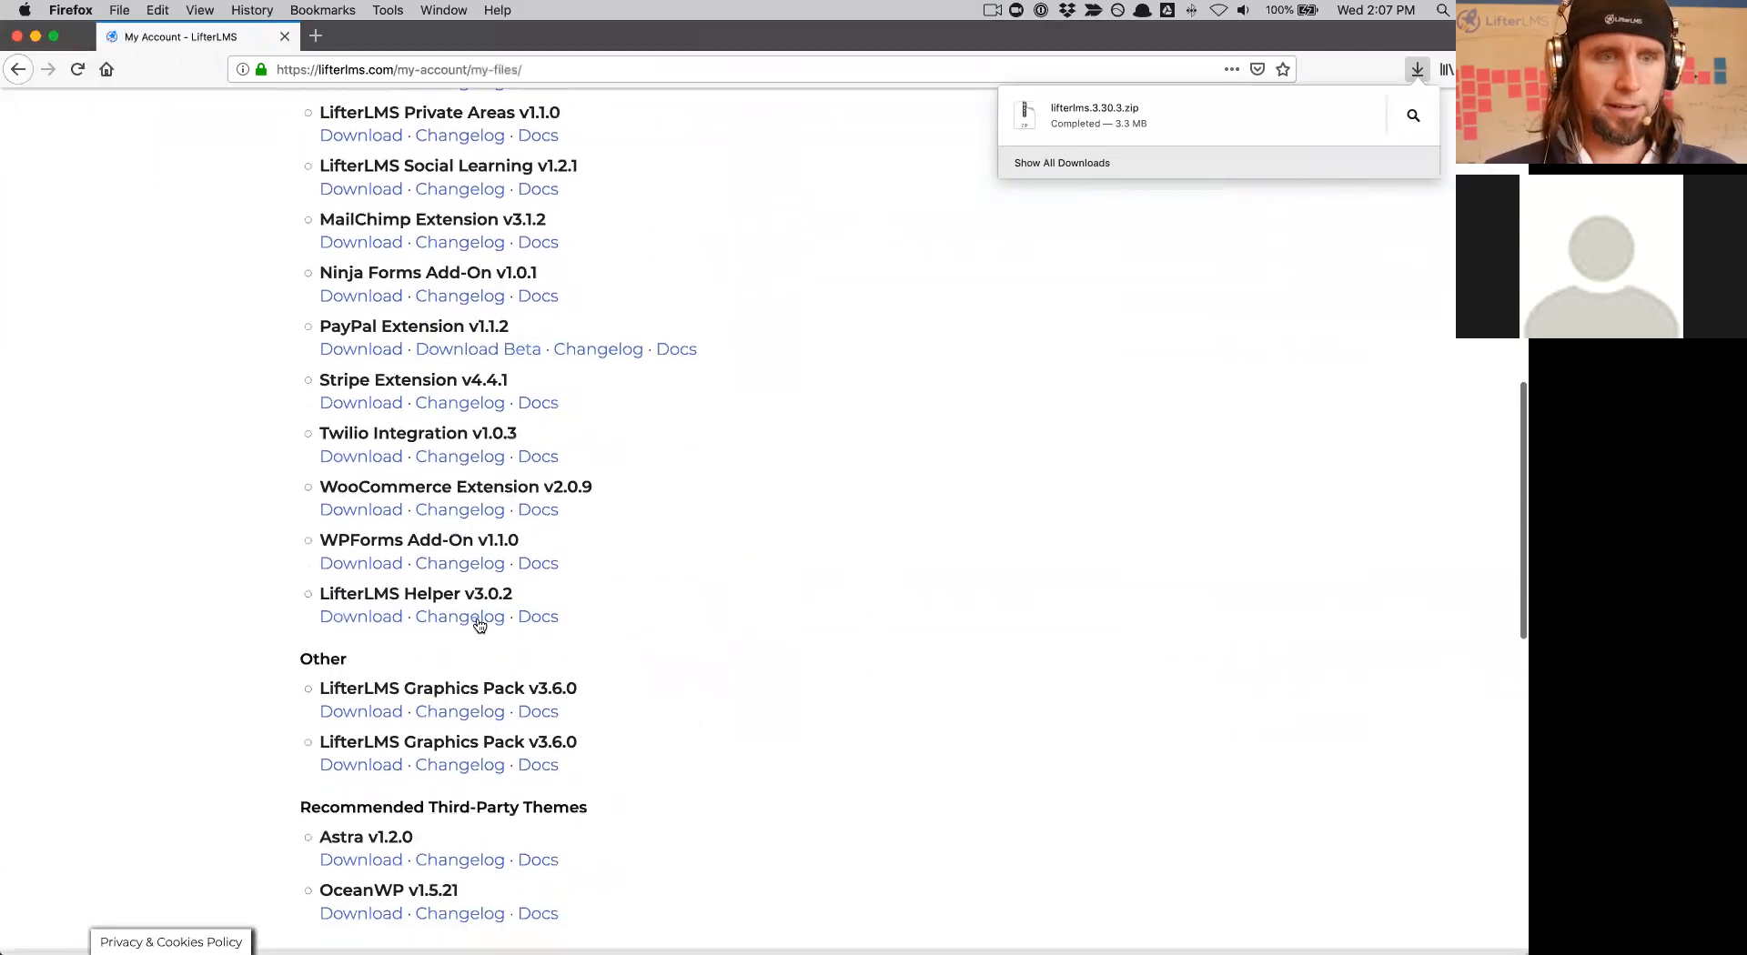
Step: Save the LifterLMS Helper v3.0.2 zip file to the computer
{"action": "left_click", "coordinate": [380, 618]}
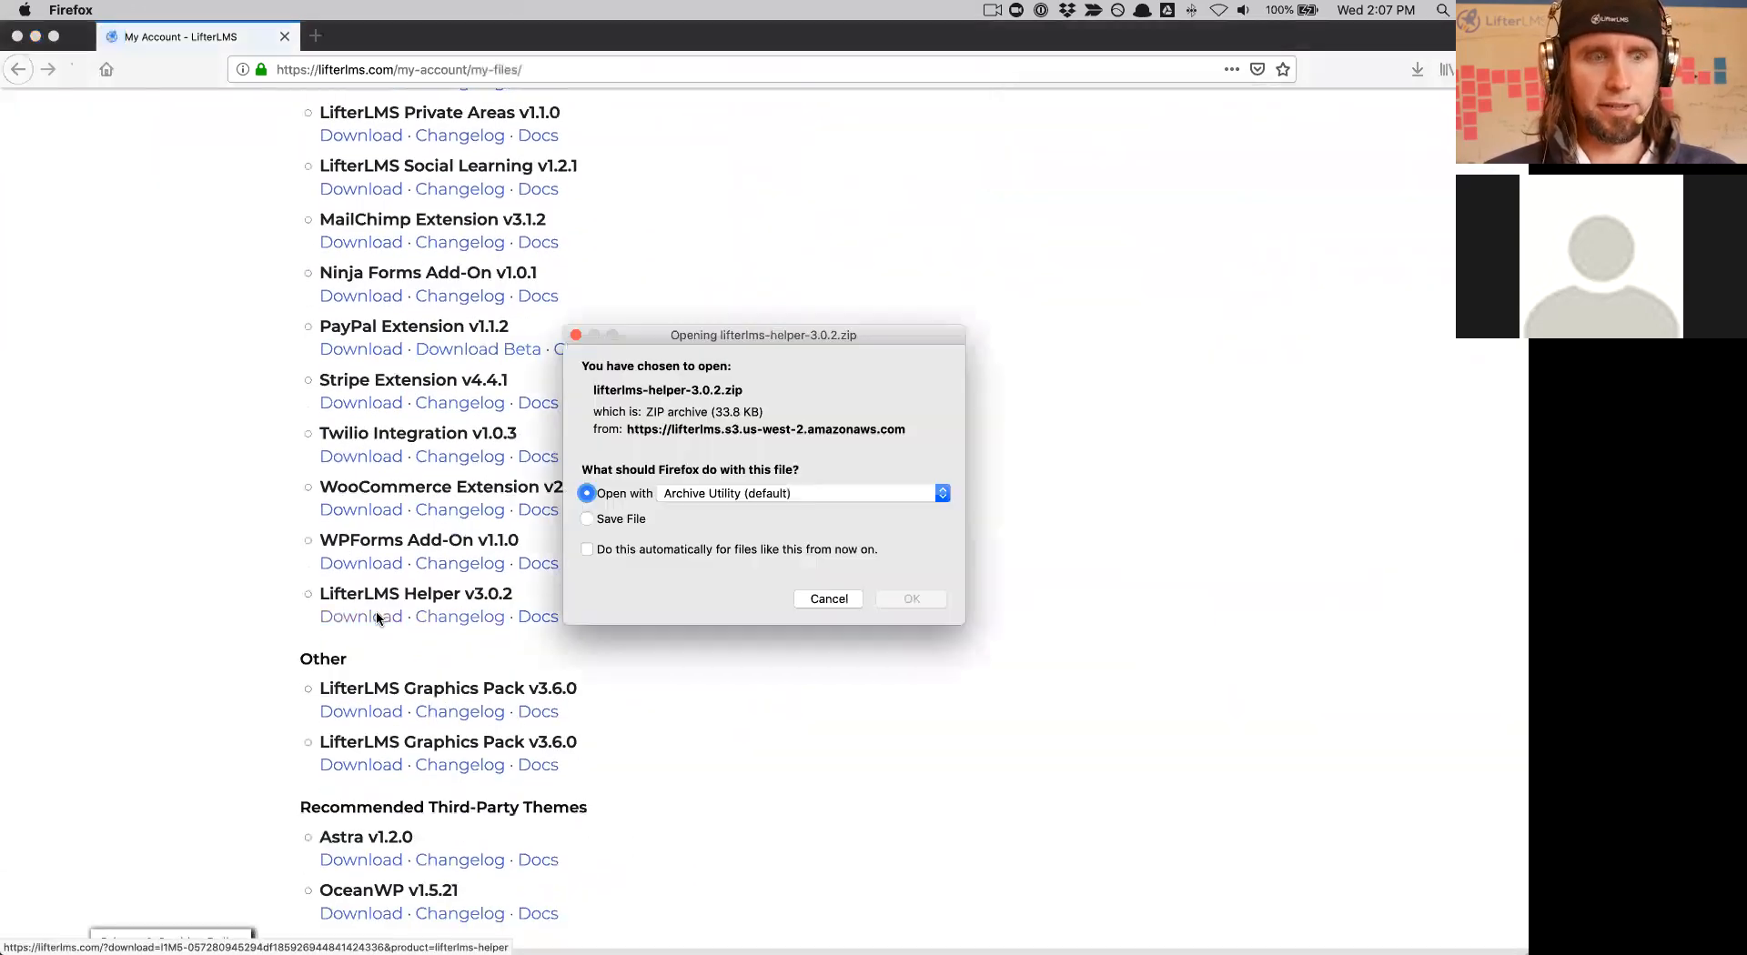
{"action": "left_click", "coordinate": [587, 519]}
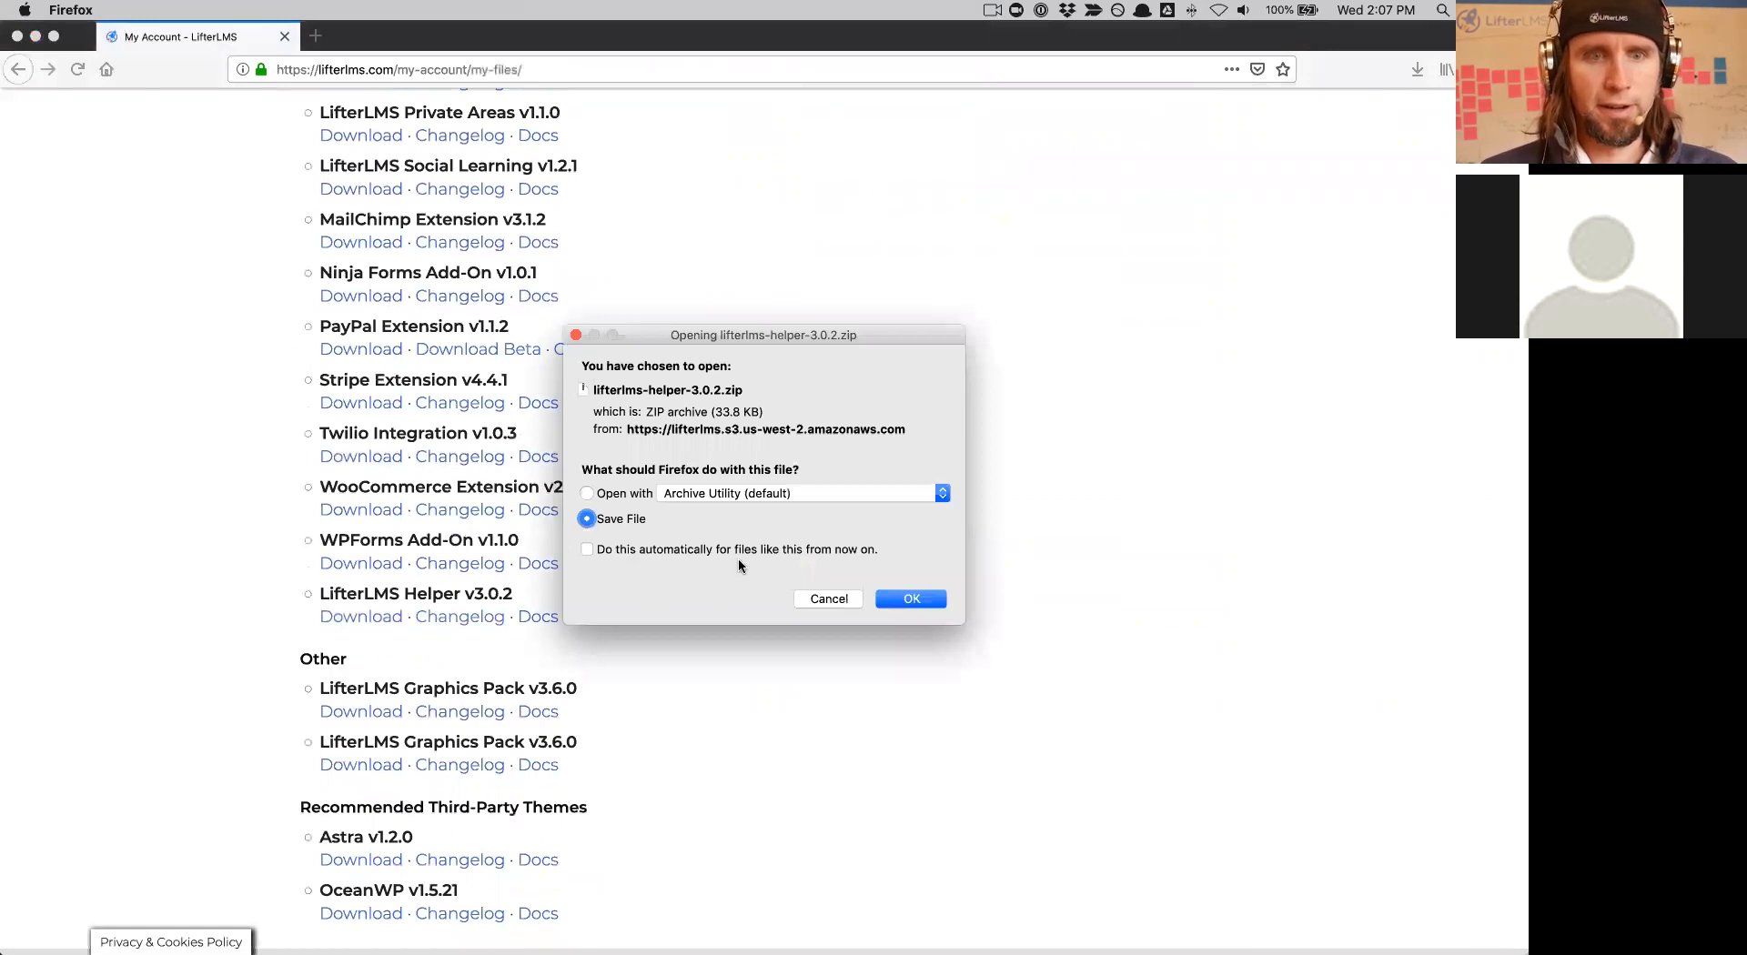
{"action": "left_click", "coordinate": [911, 600]}
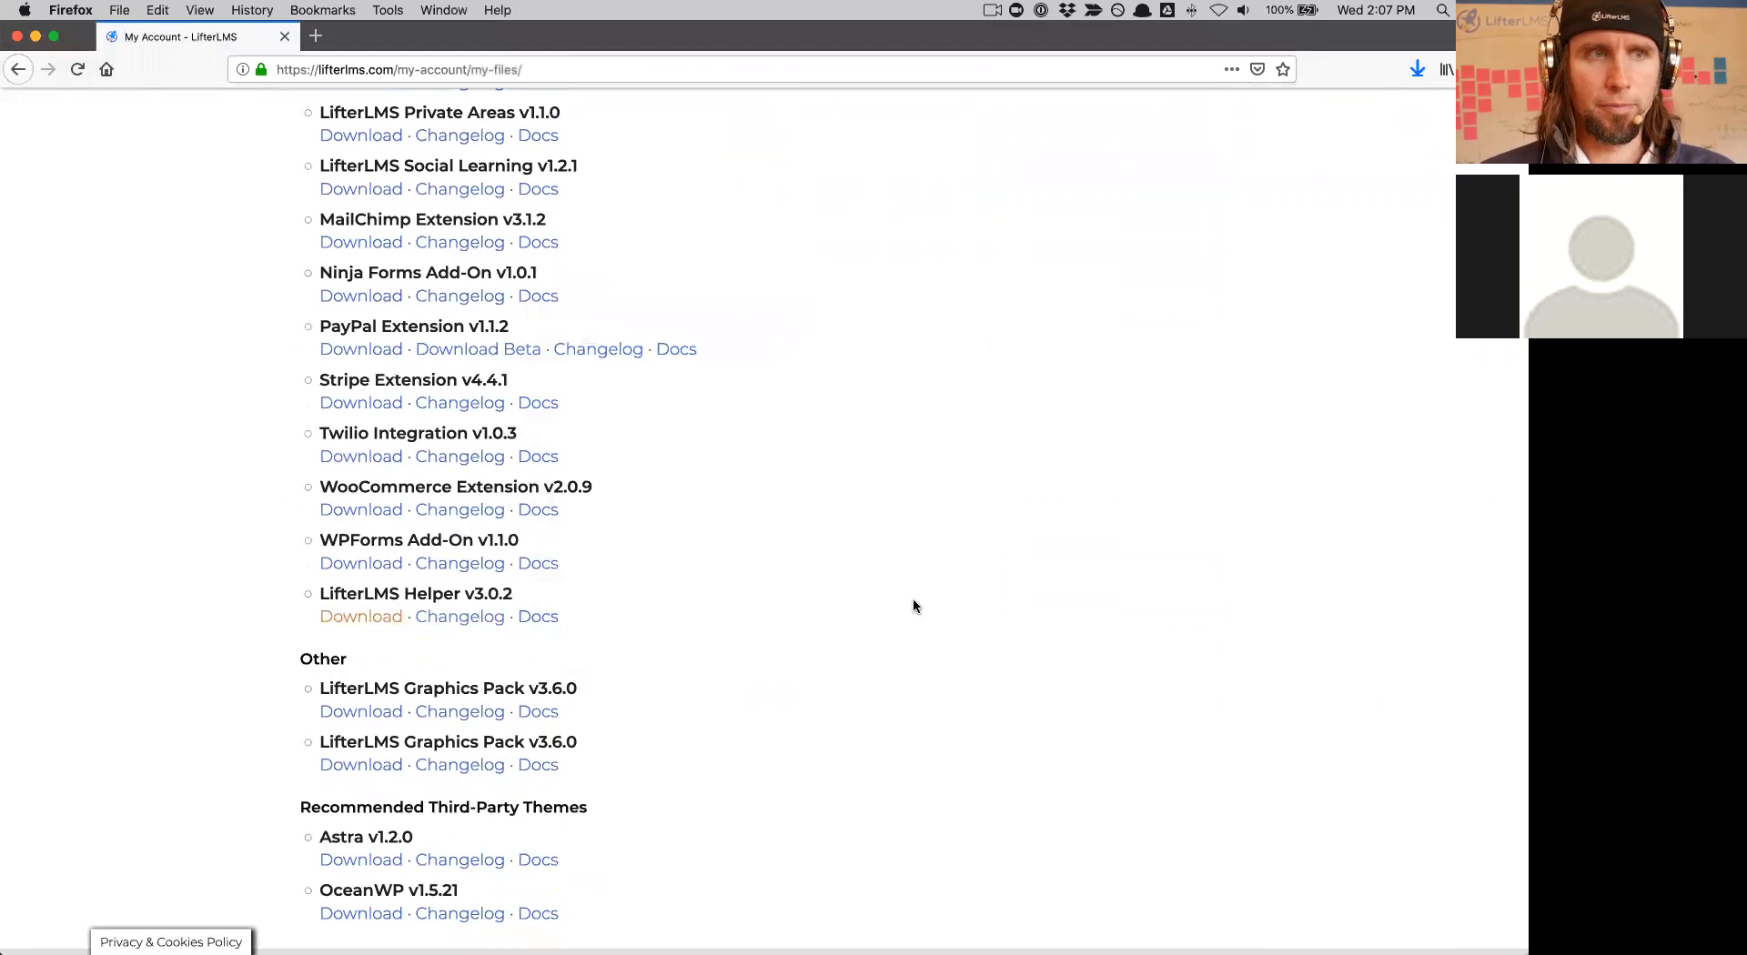
{"action": "scroll", "coordinate": [1001, 441], "scroll_direction": "up", "scroll_amount": 10}
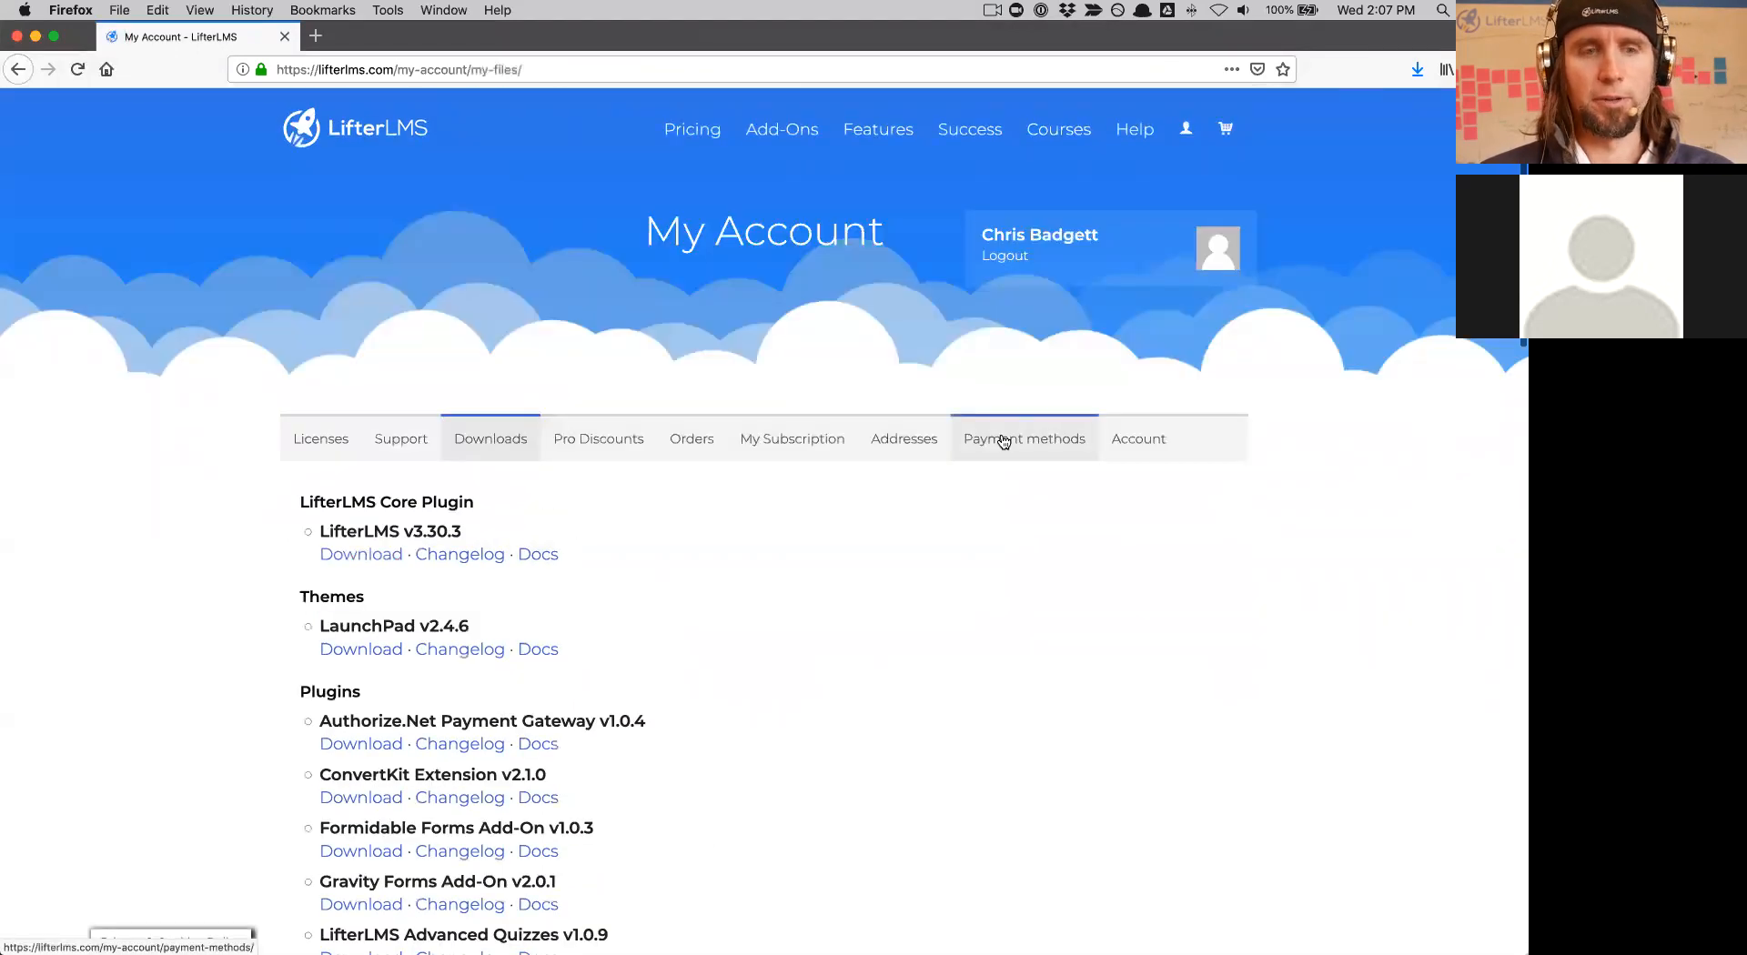
{"action": "key", "text": "ctrl+Up"}
Step: In WordPress, upload lifterlms.3.30.3.zip from Downloads via Plugins > Add New and install it
{"action": "left_click", "coordinate": [396, 273]}
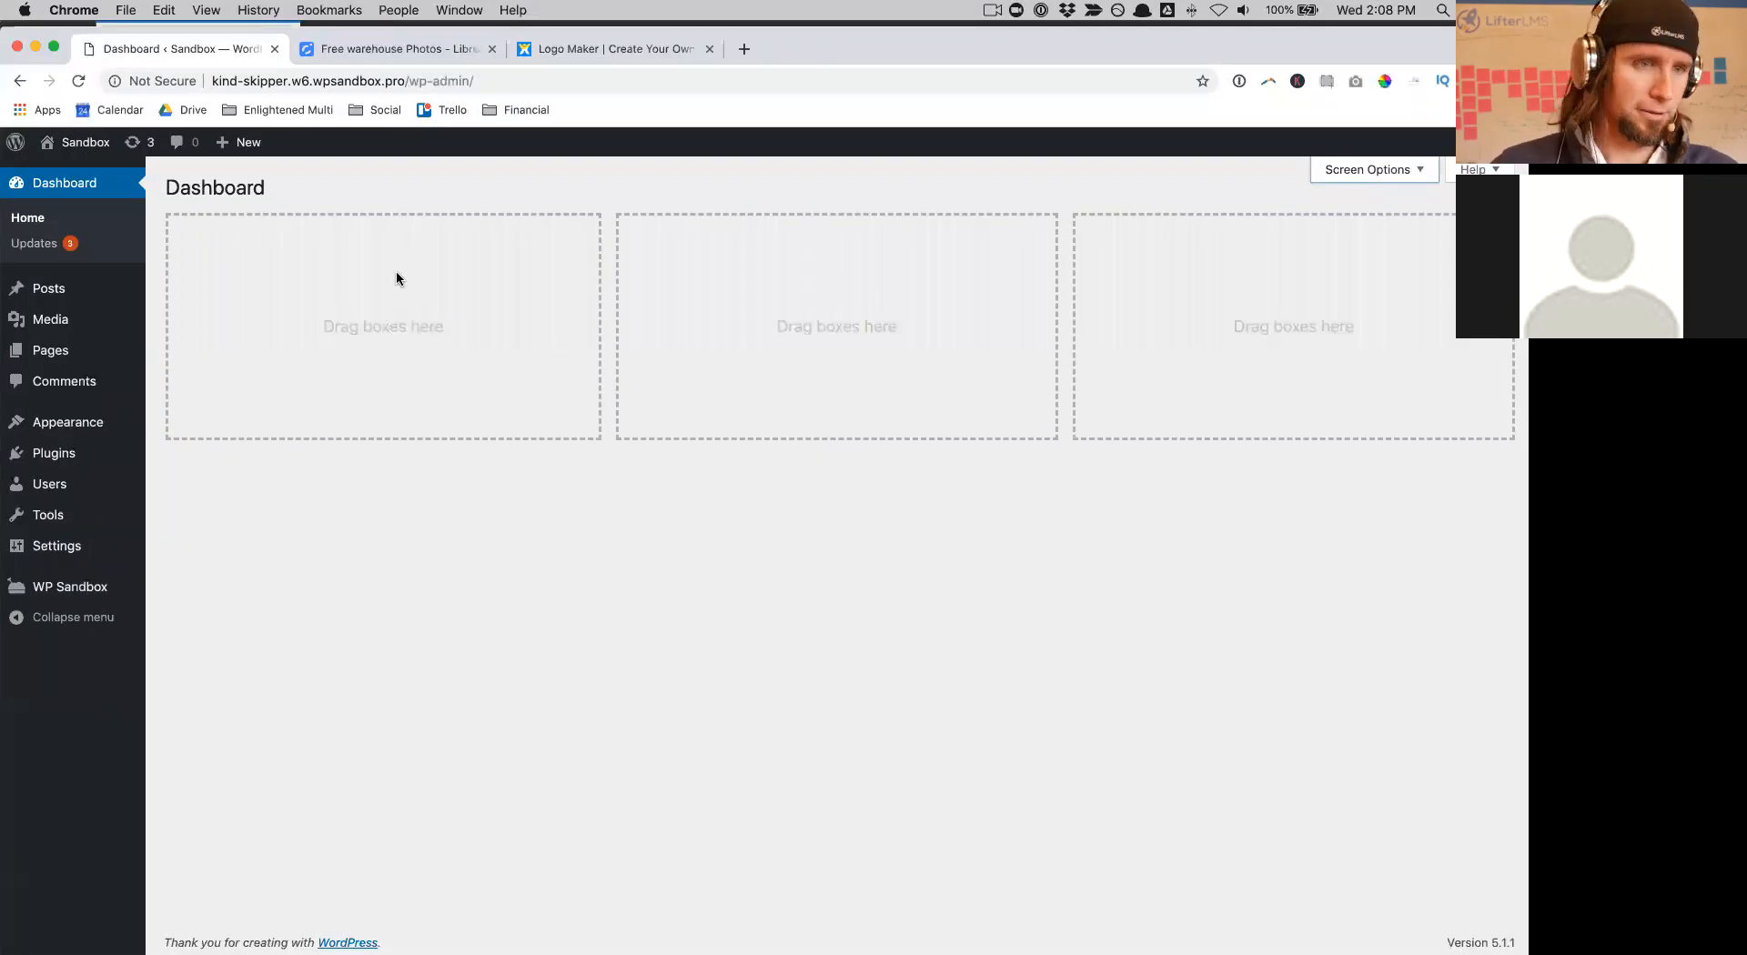
{"action": "mouse_move", "coordinate": [69, 493]}
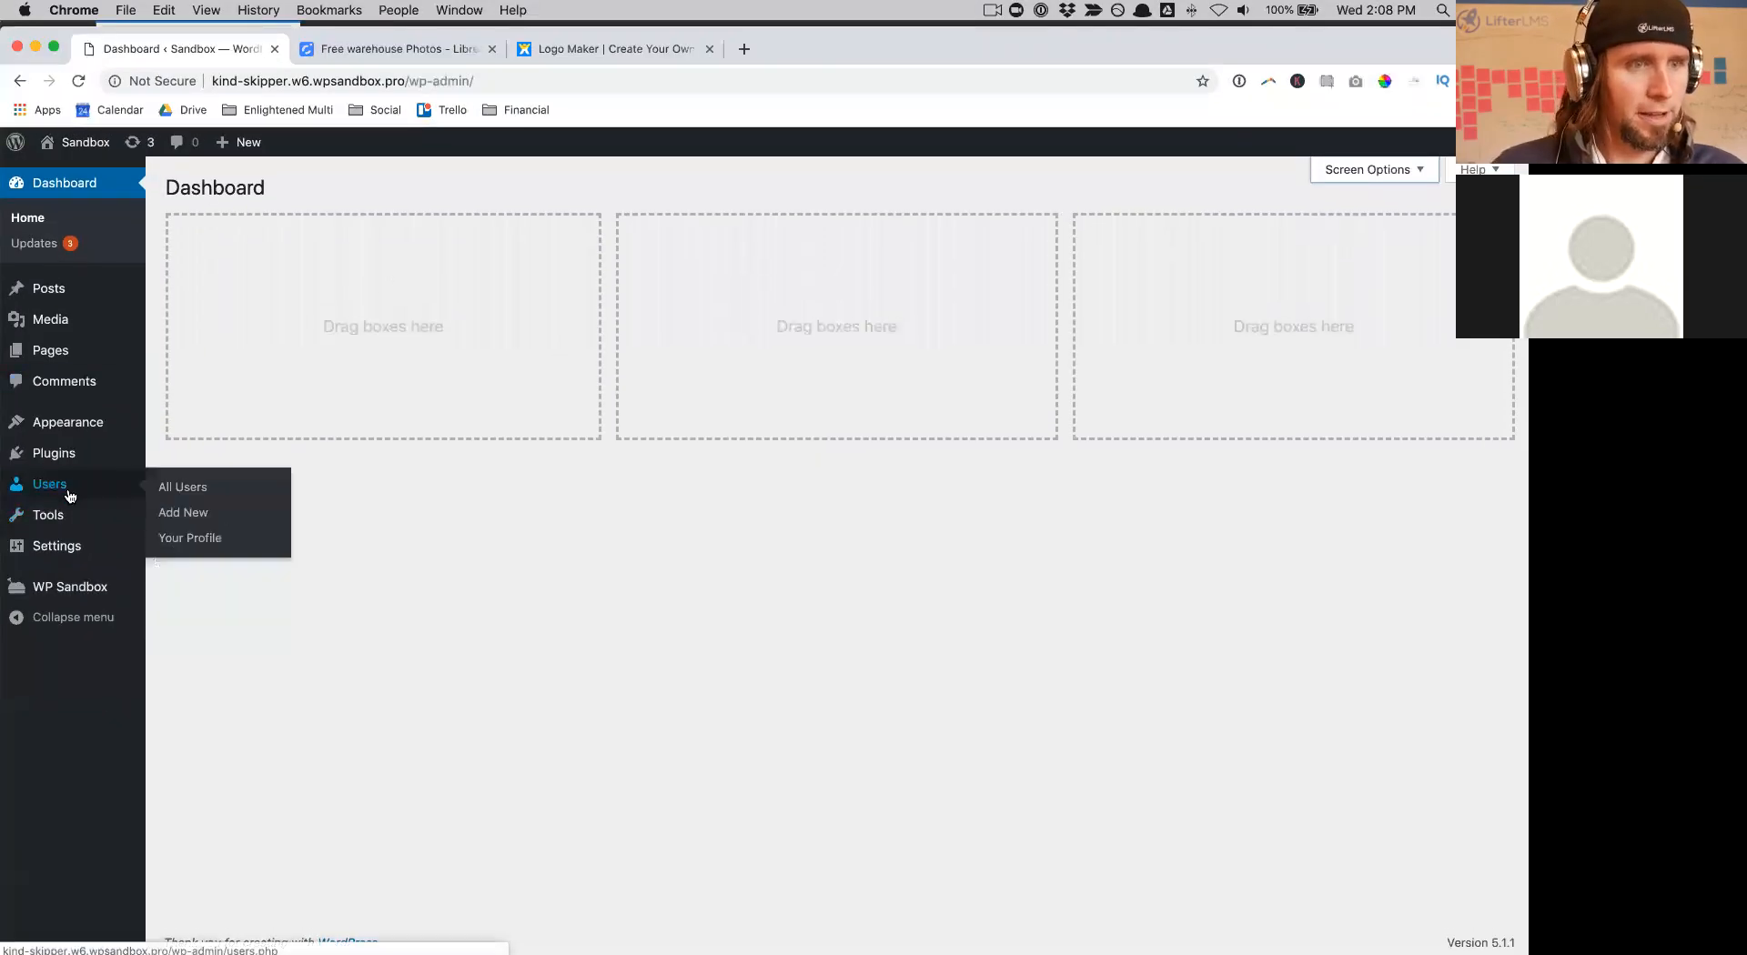
{"action": "mouse_move", "coordinate": [66, 452]}
{"action": "left_click", "coordinate": [193, 482]}
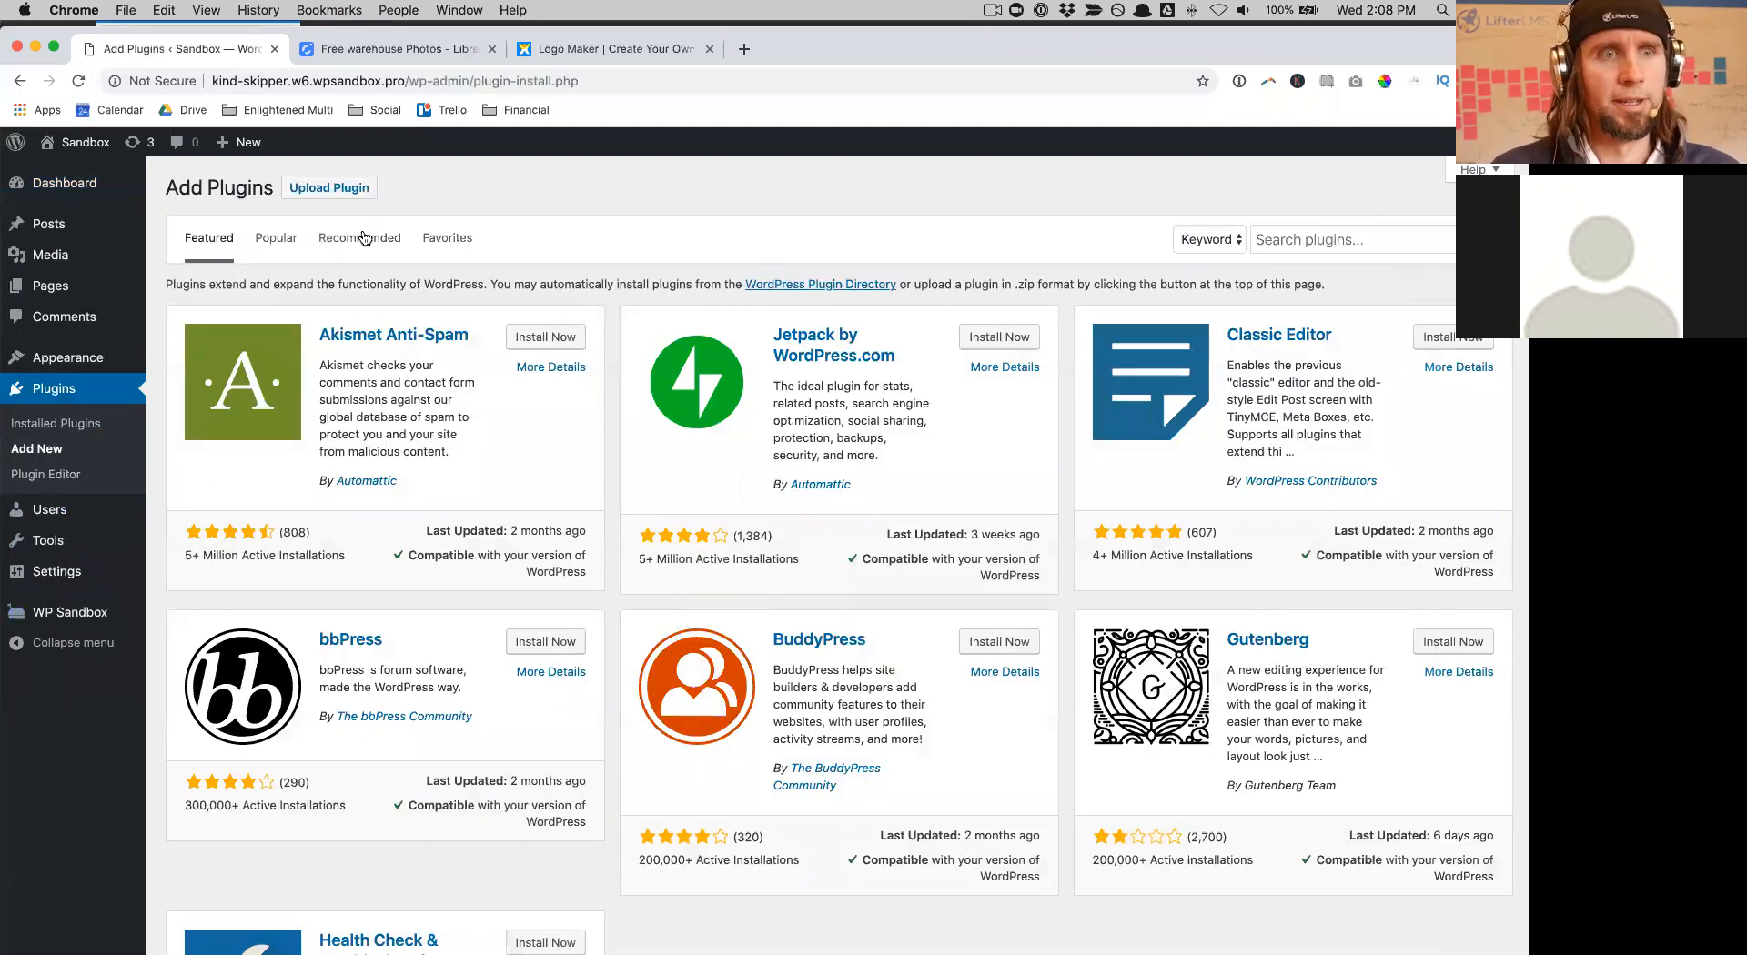
{"action": "left_click", "coordinate": [330, 187]}
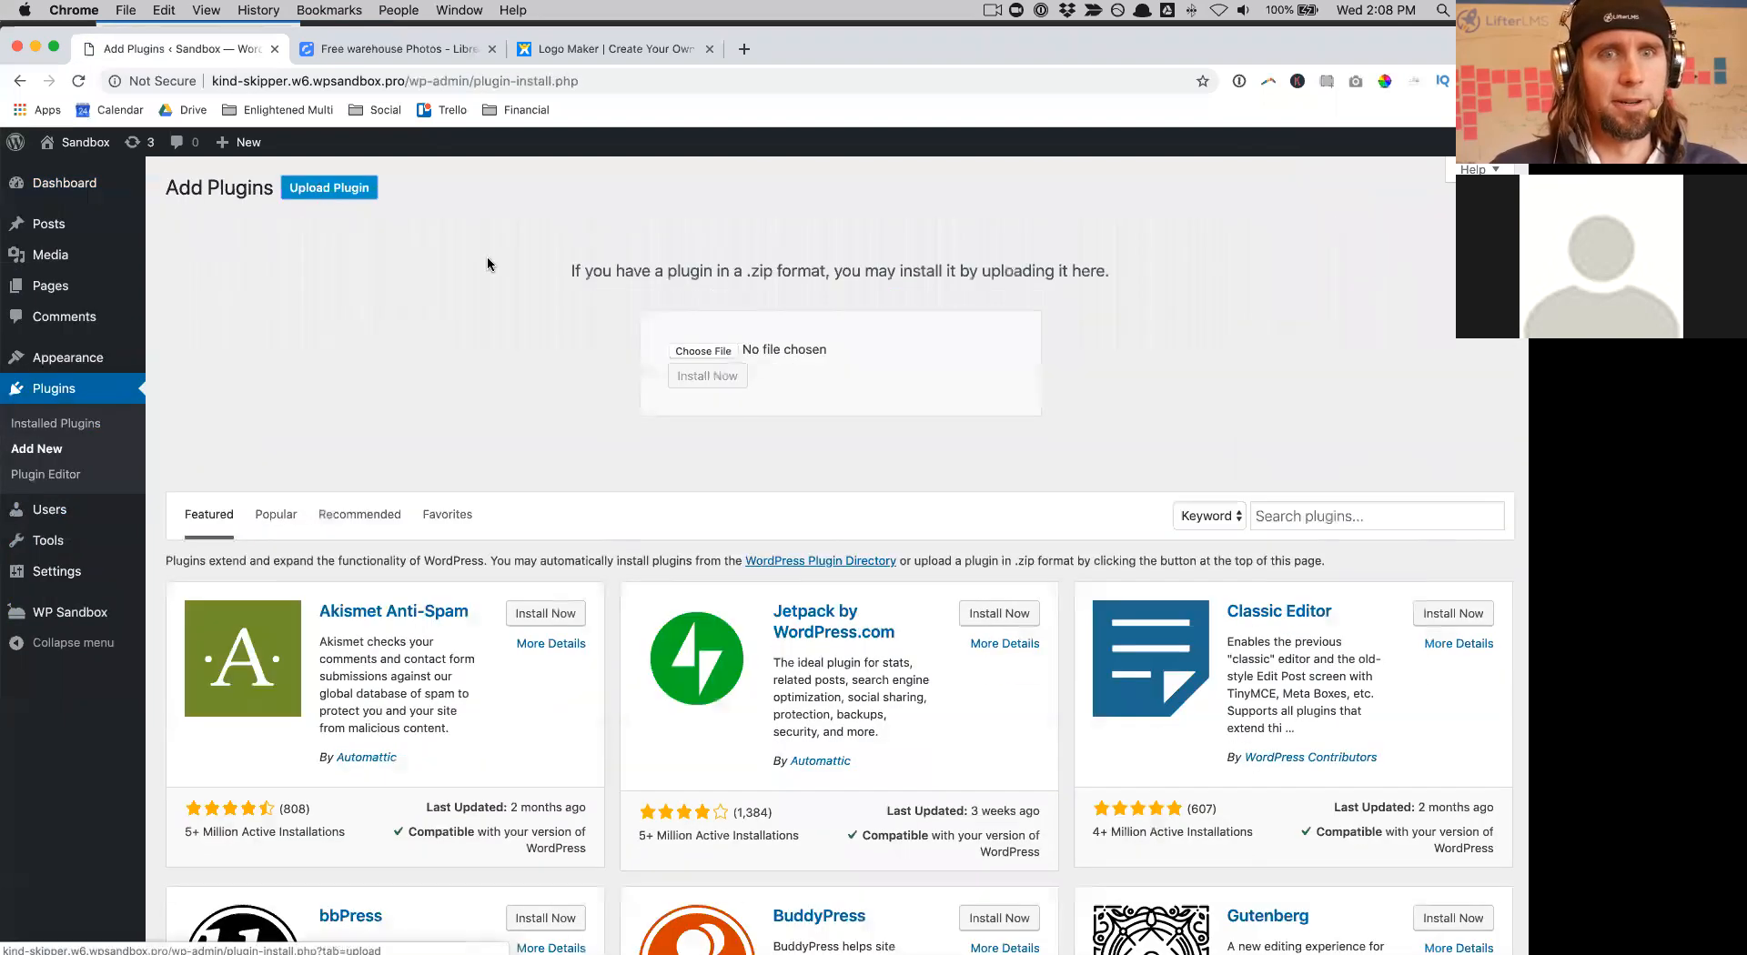
{"action": "left_click", "coordinate": [703, 351]}
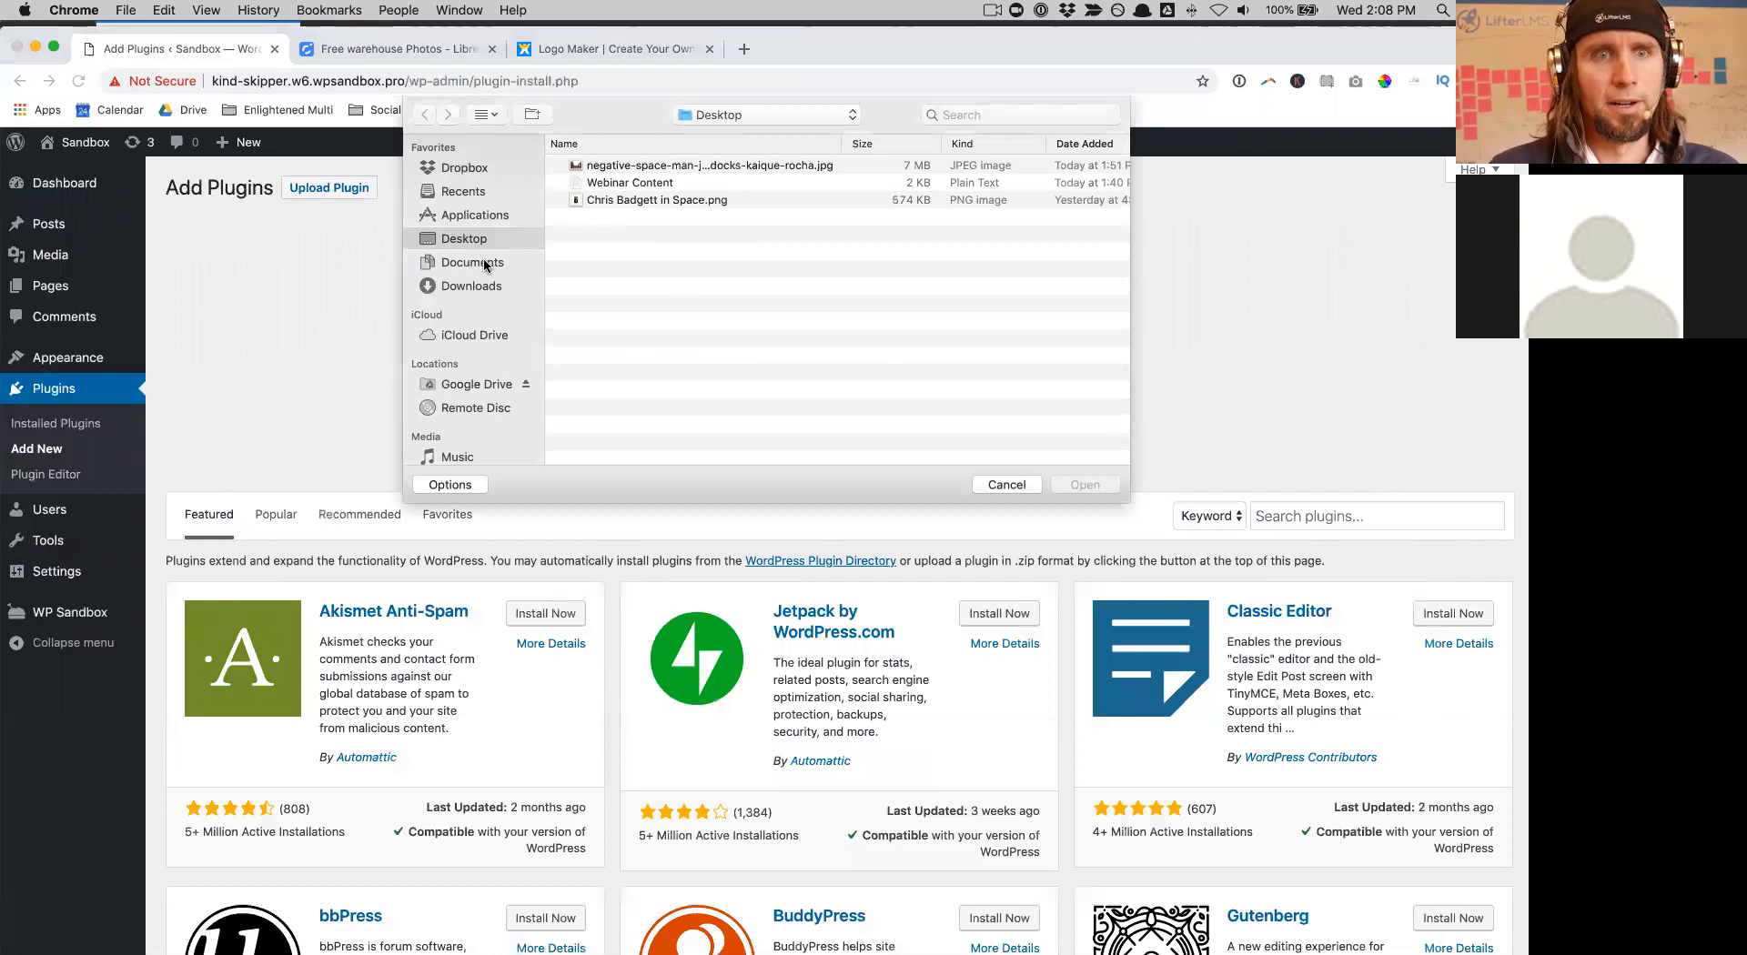
{"action": "left_click", "coordinate": [482, 288]}
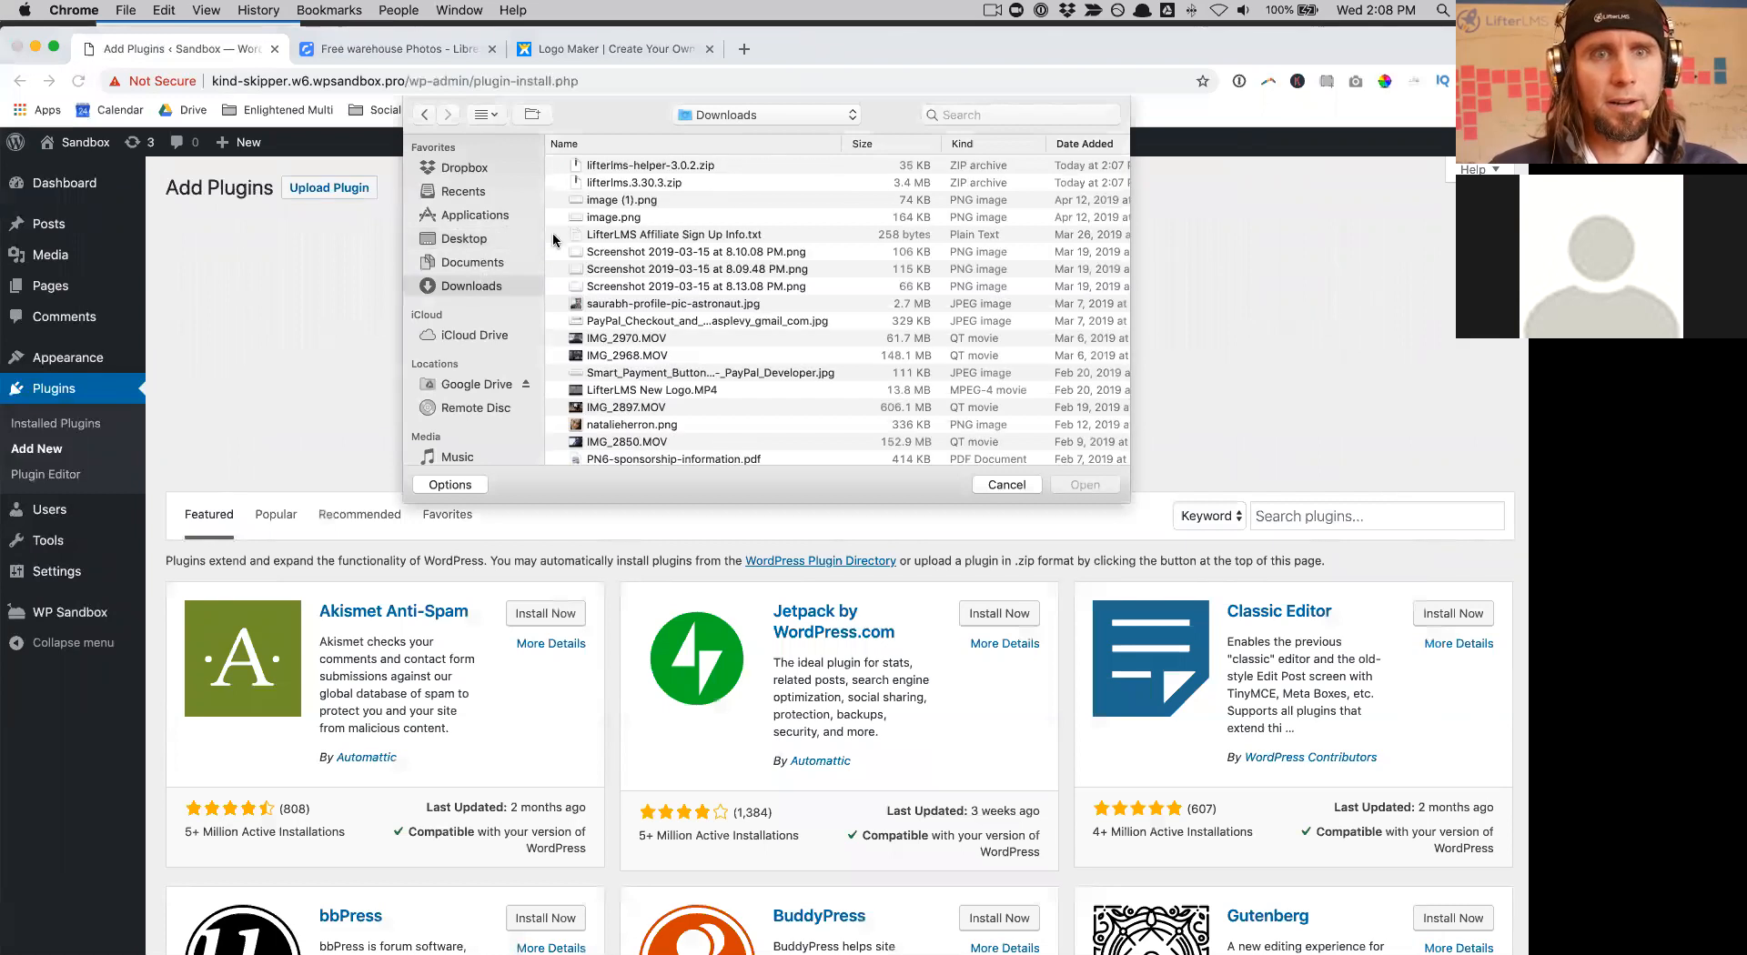
{"action": "left_click", "coordinate": [630, 183]}
{"action": "left_click", "coordinate": [1085, 485]}
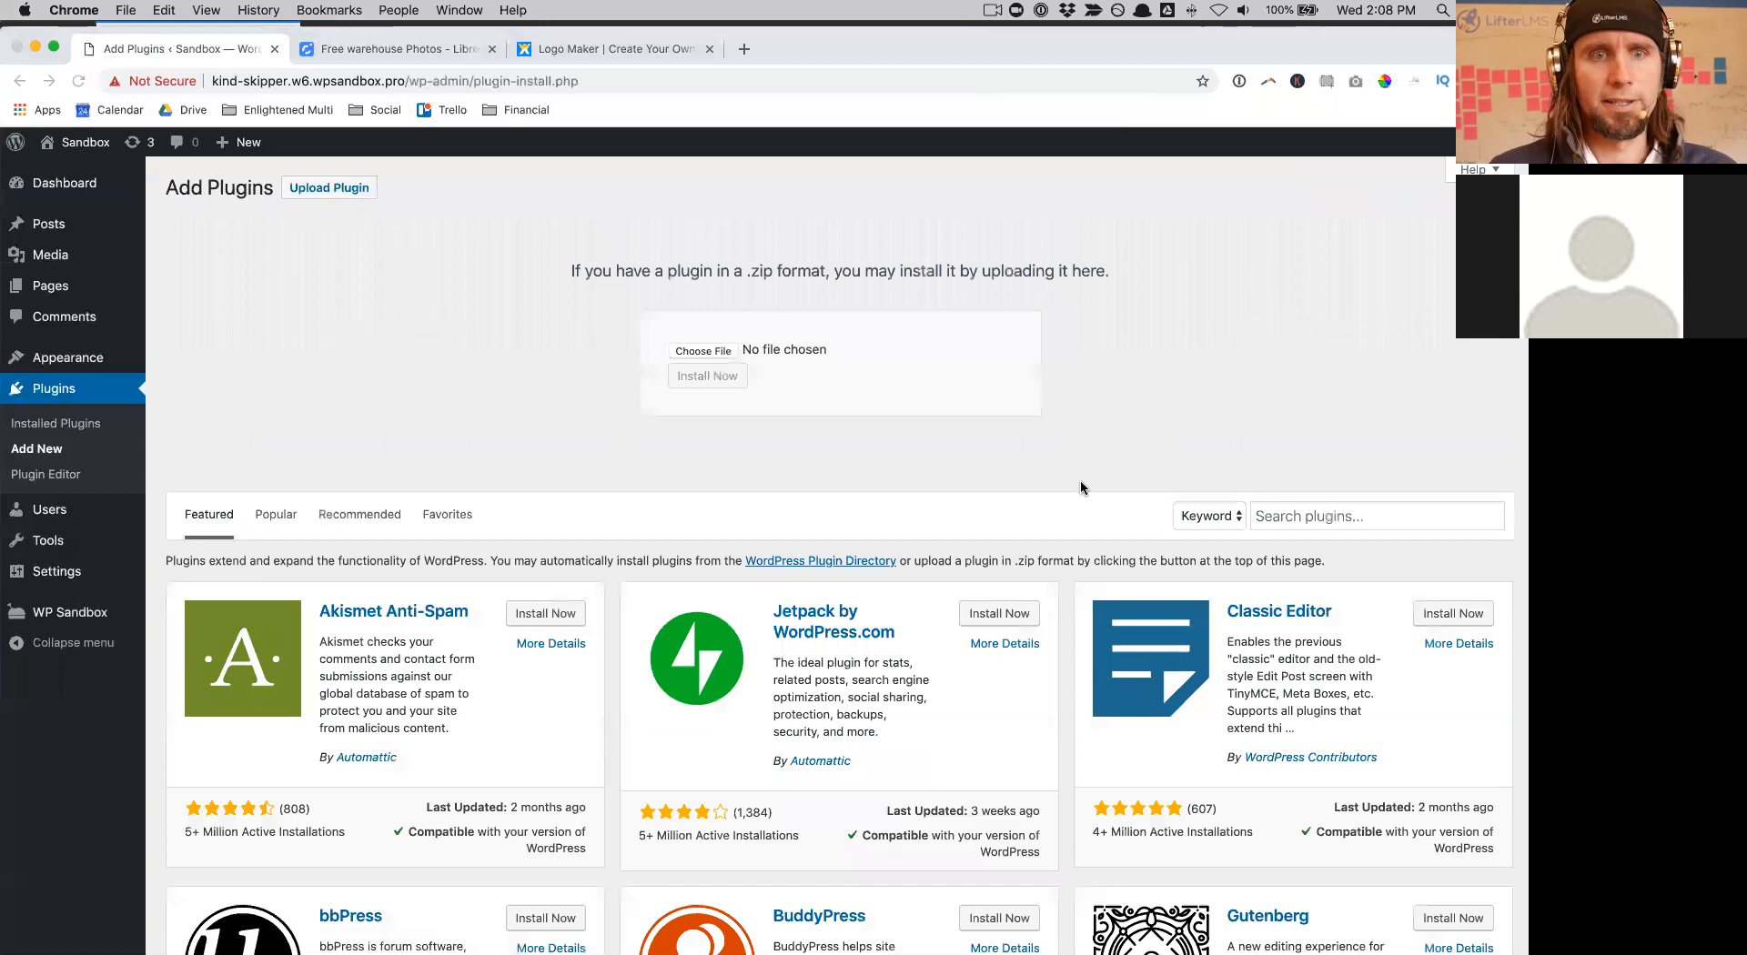
{"action": "left_click", "coordinate": [719, 376]}
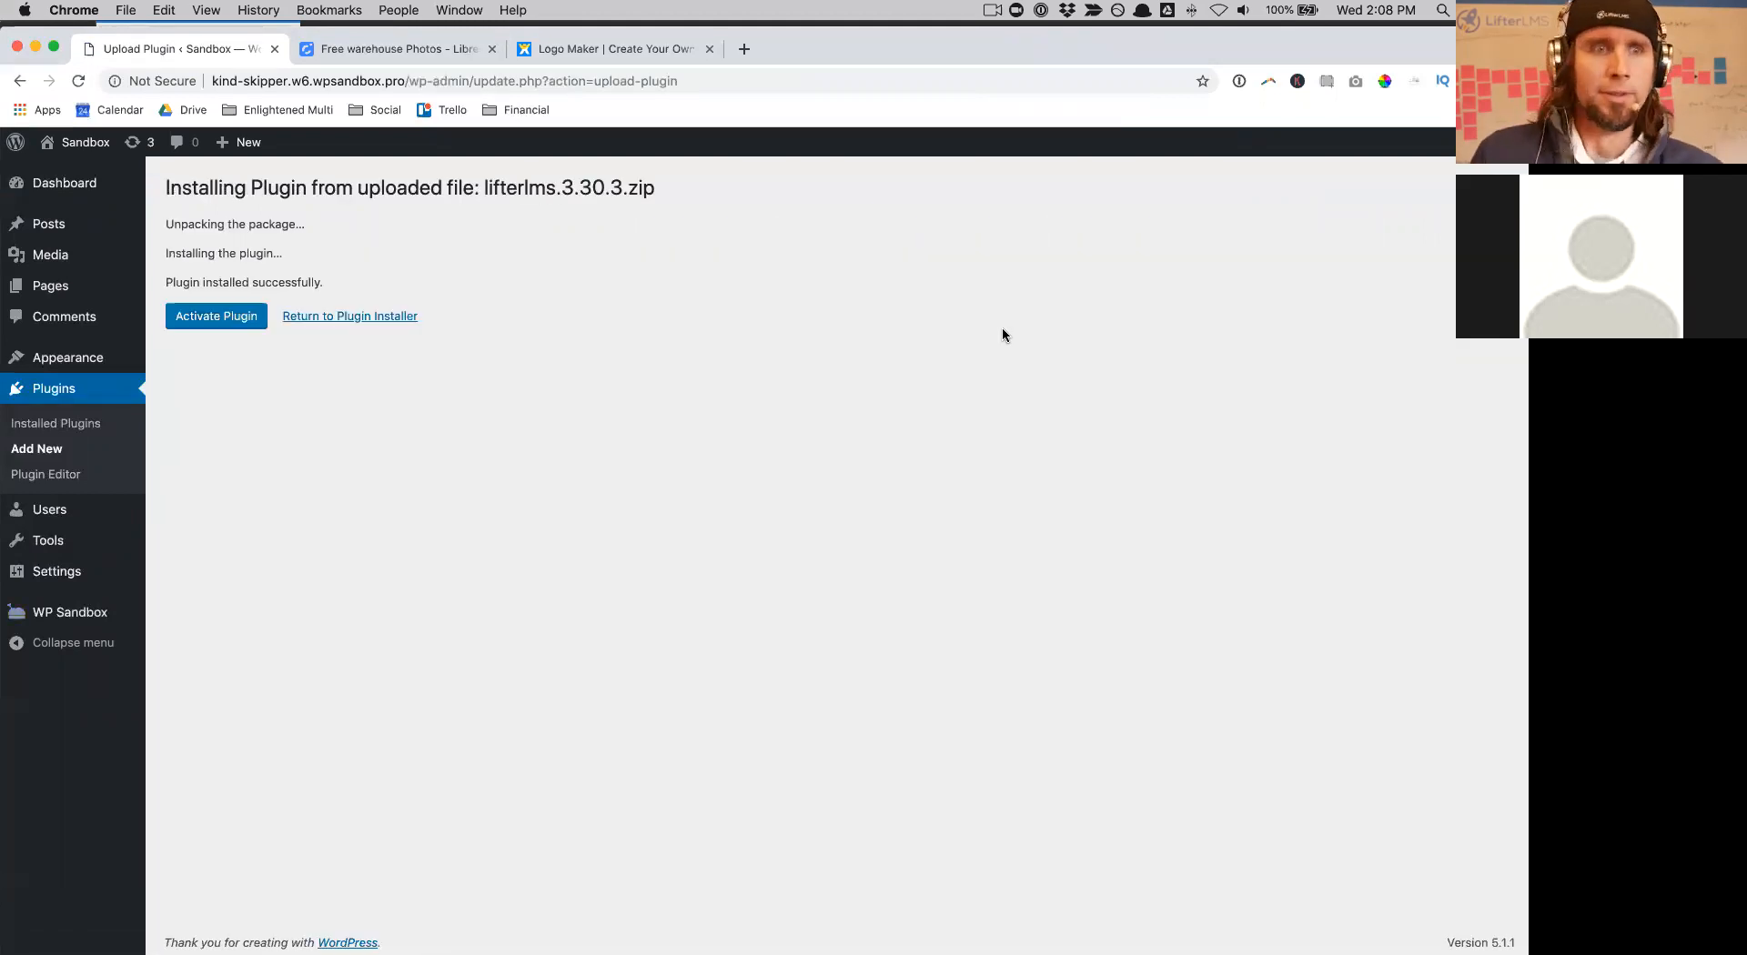
Step: Activate LifterLMS, start the setup wizard and accept the default pages
{"action": "left_click", "coordinate": [237, 328]}
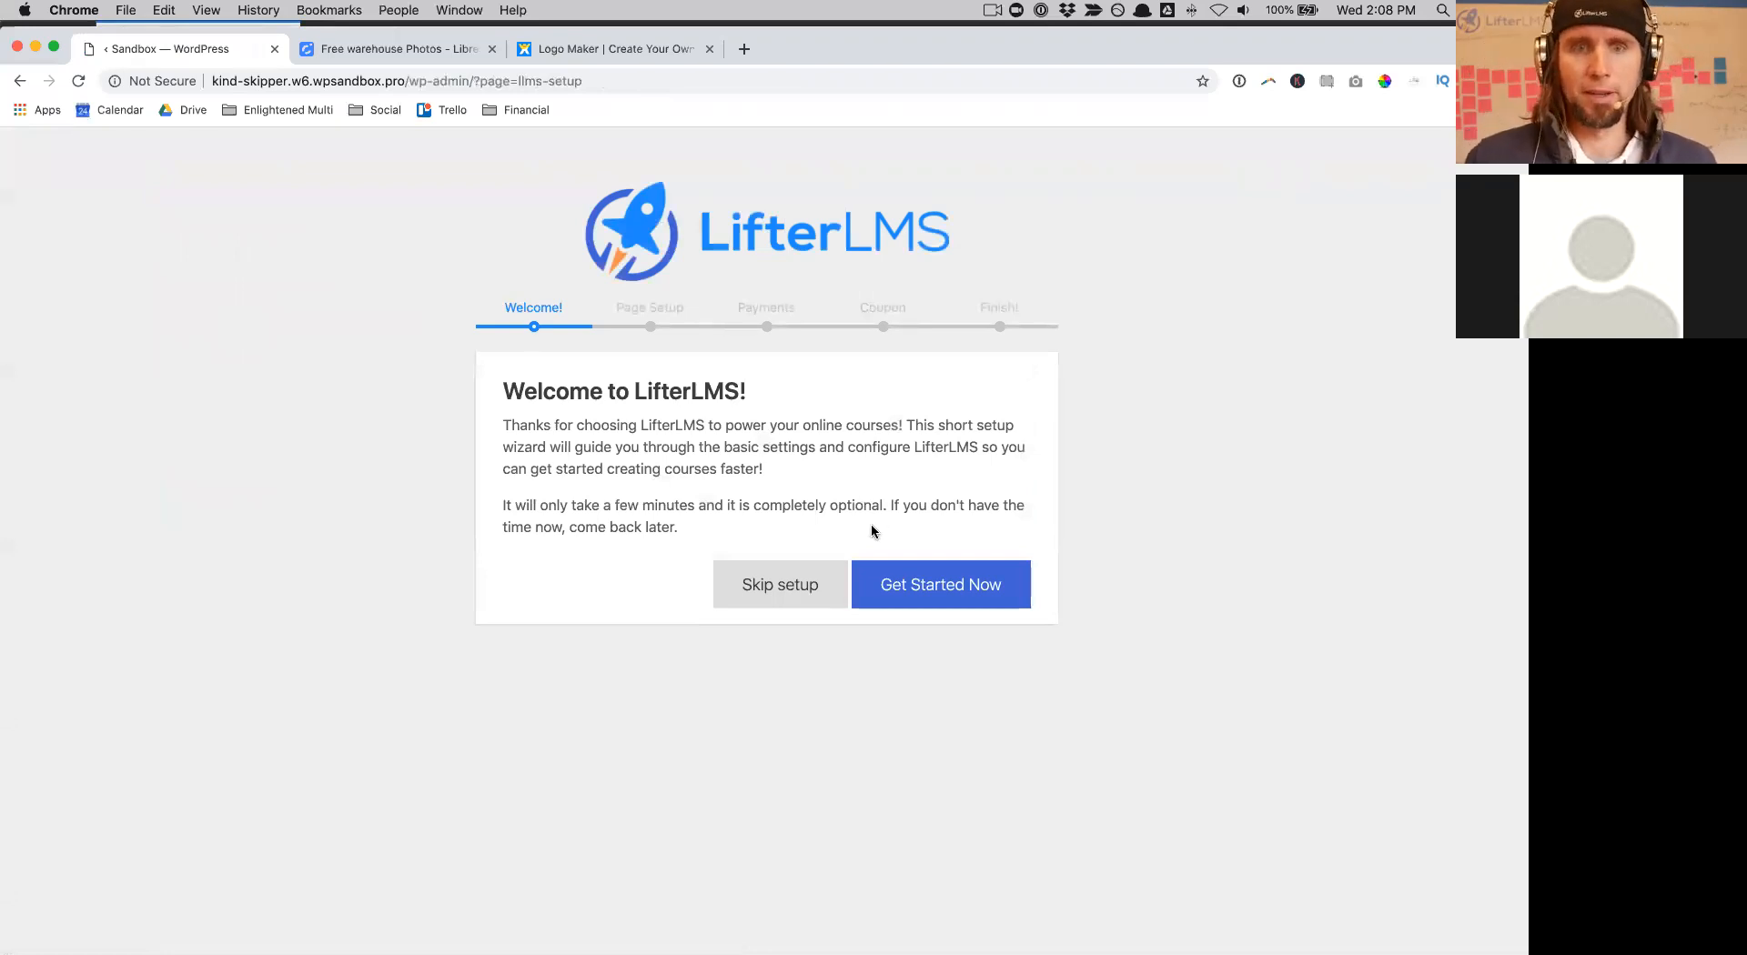
{"action": "left_click", "coordinate": [933, 587]}
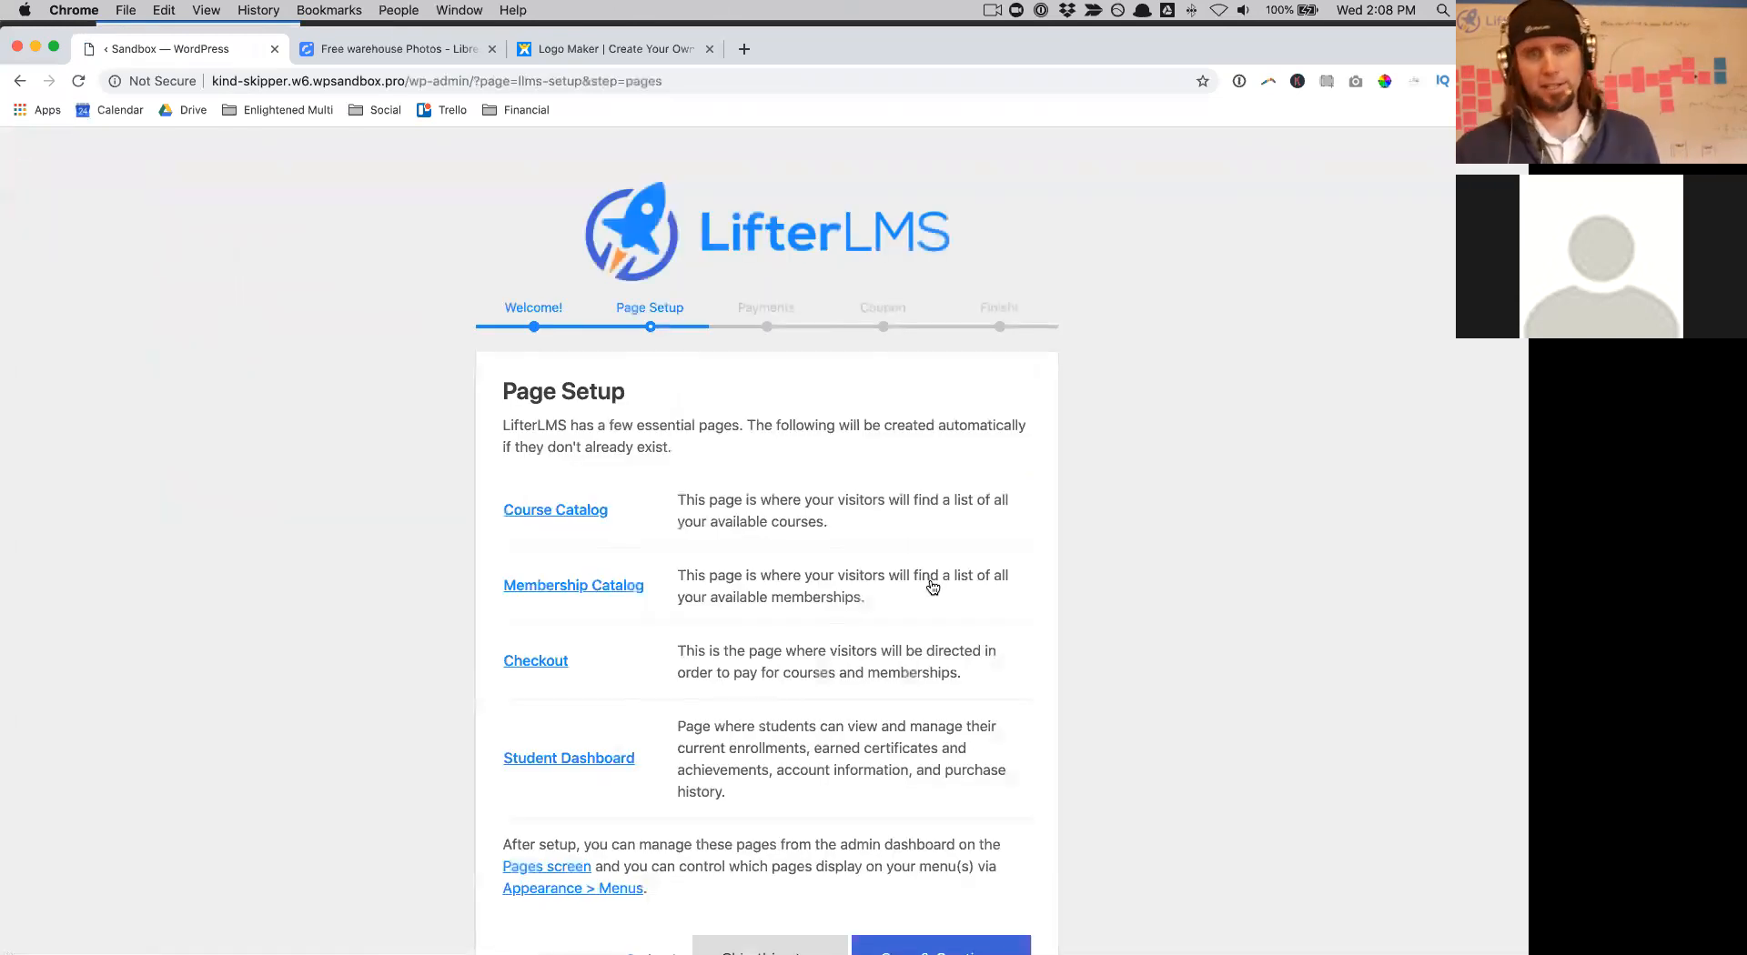
{"action": "scroll", "coordinate": [933, 587], "scroll_direction": "down", "scroll_amount": 2}
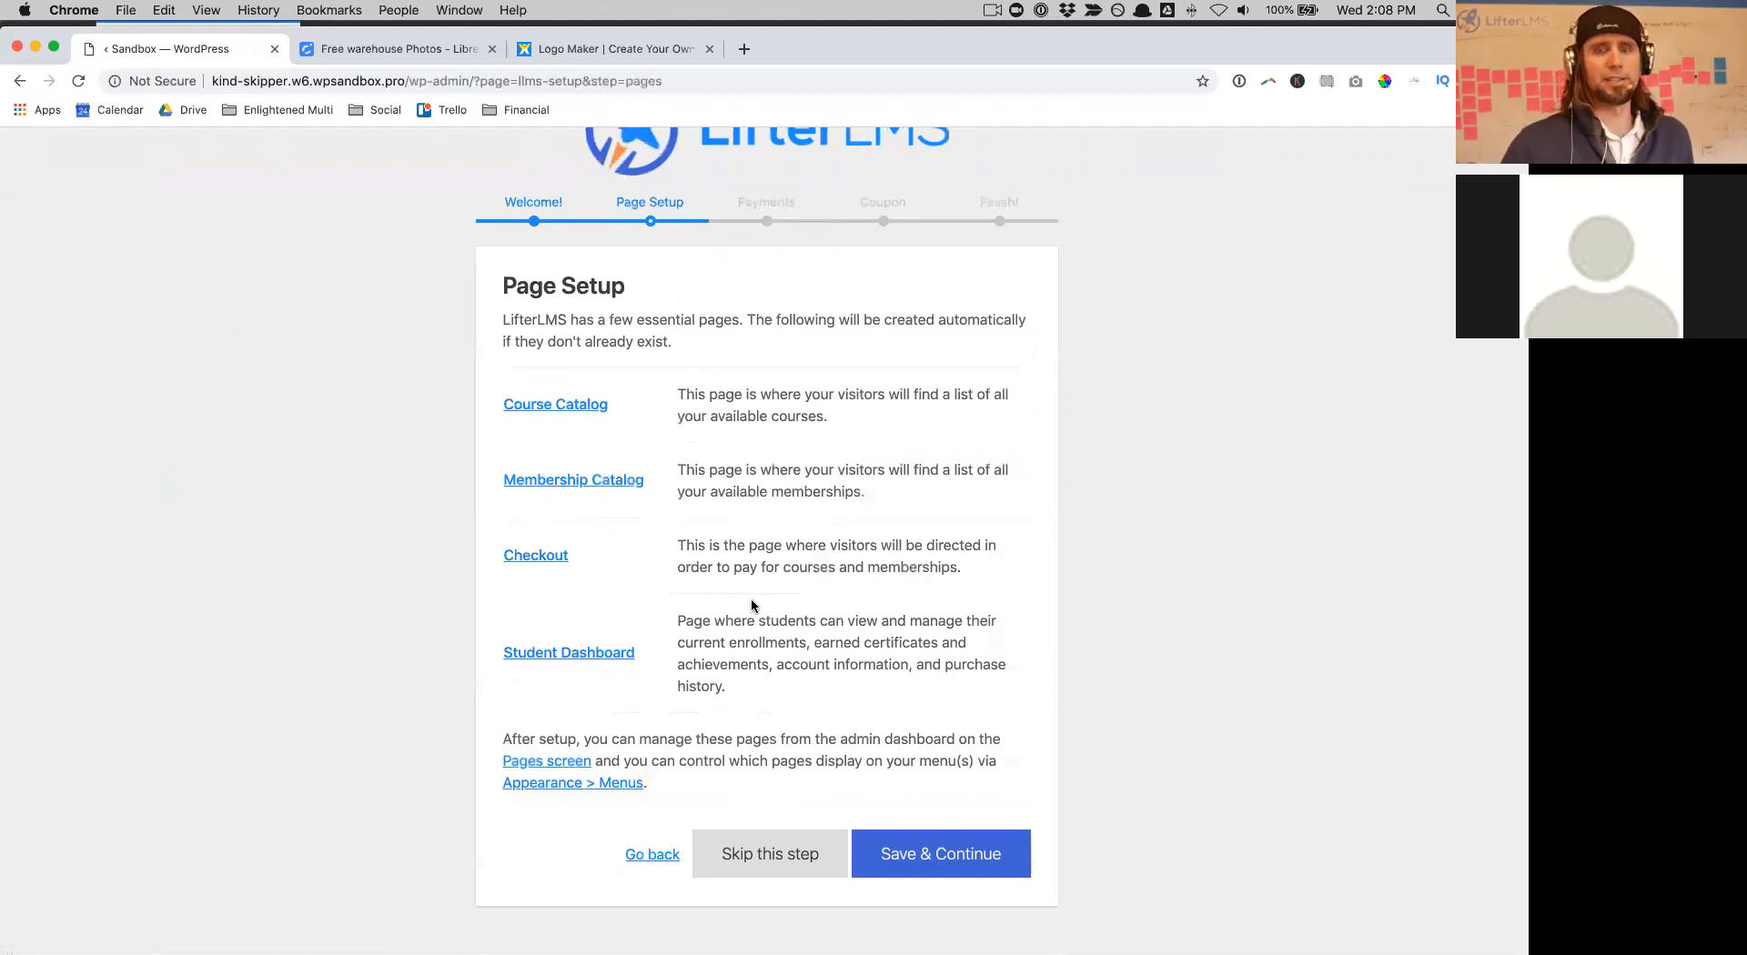
{"action": "left_click", "coordinate": [932, 861]}
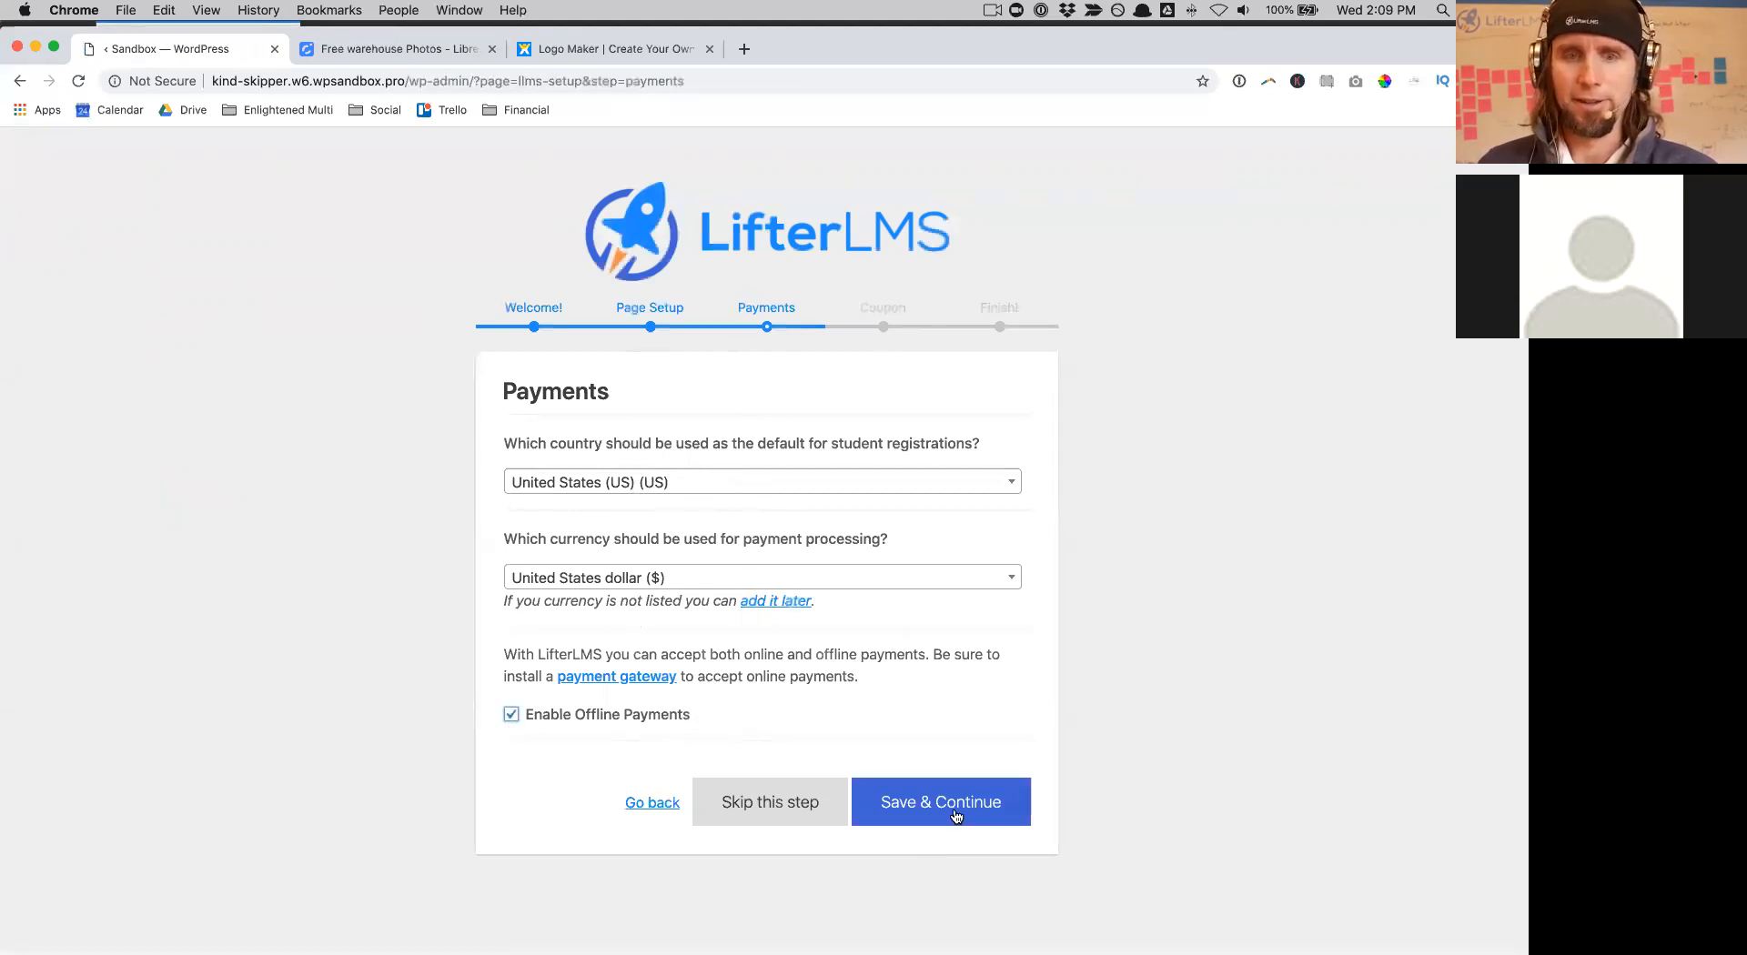
Step: Save US dollar offline payment settings, decline usage tracking and install the sample course
{"action": "left_click", "coordinate": [928, 817]}
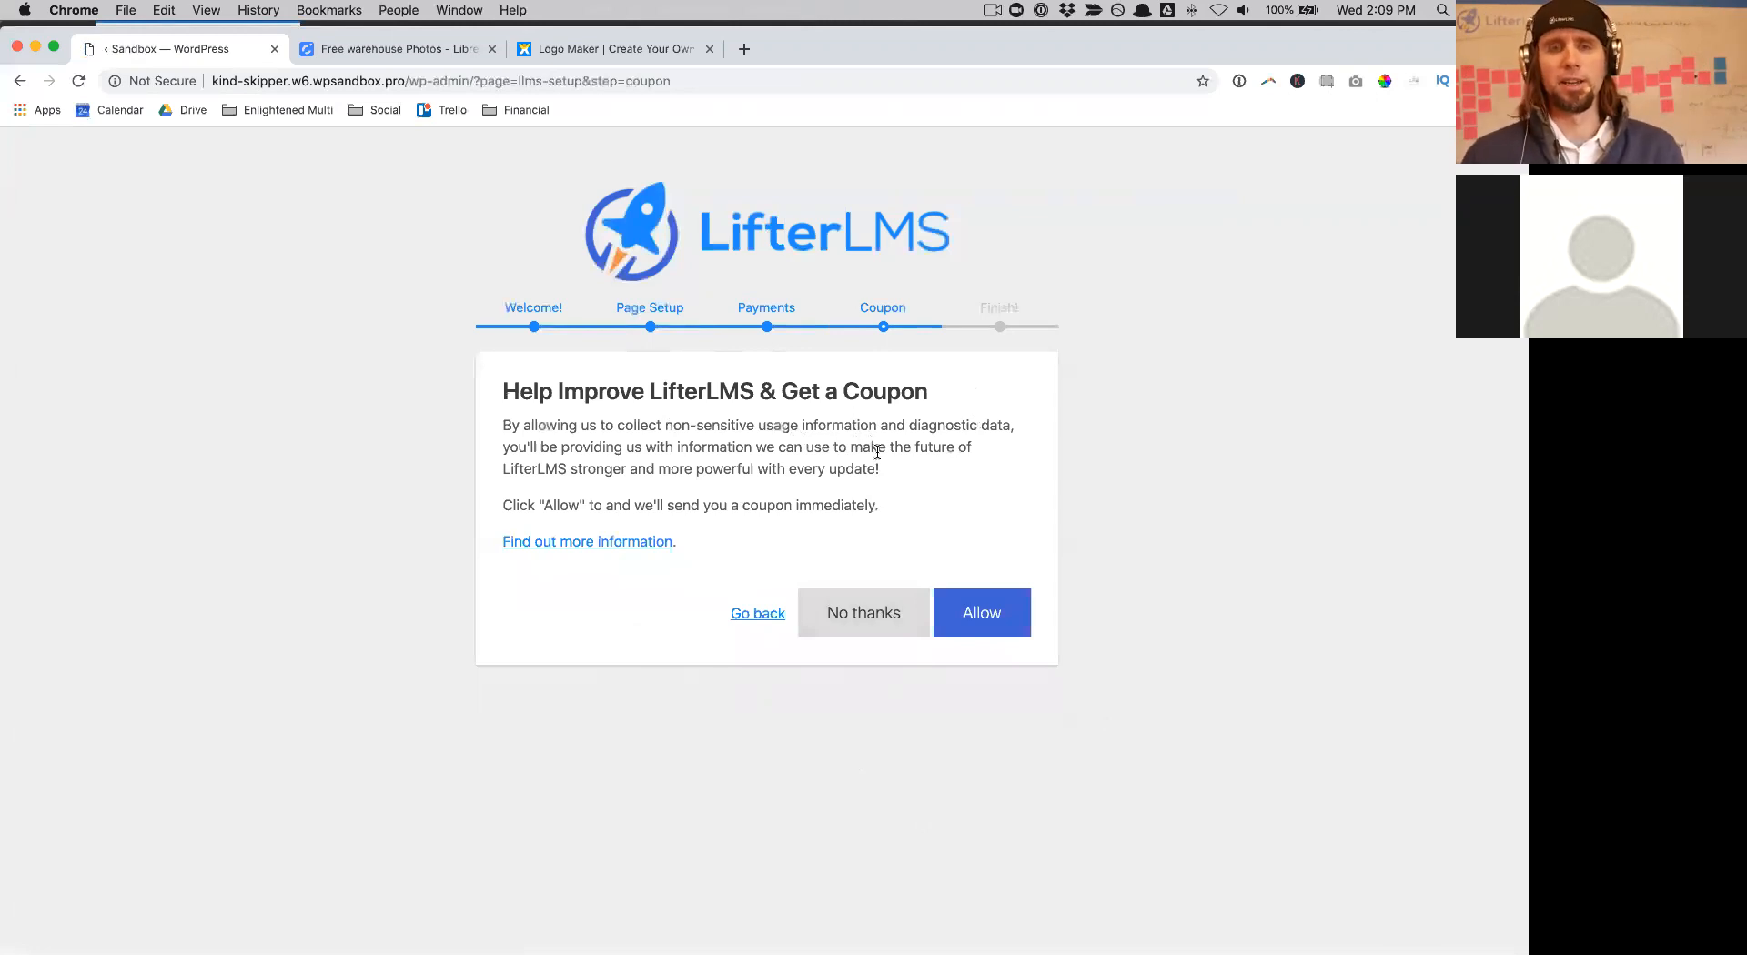
{"action": "left_click", "coordinate": [876, 616]}
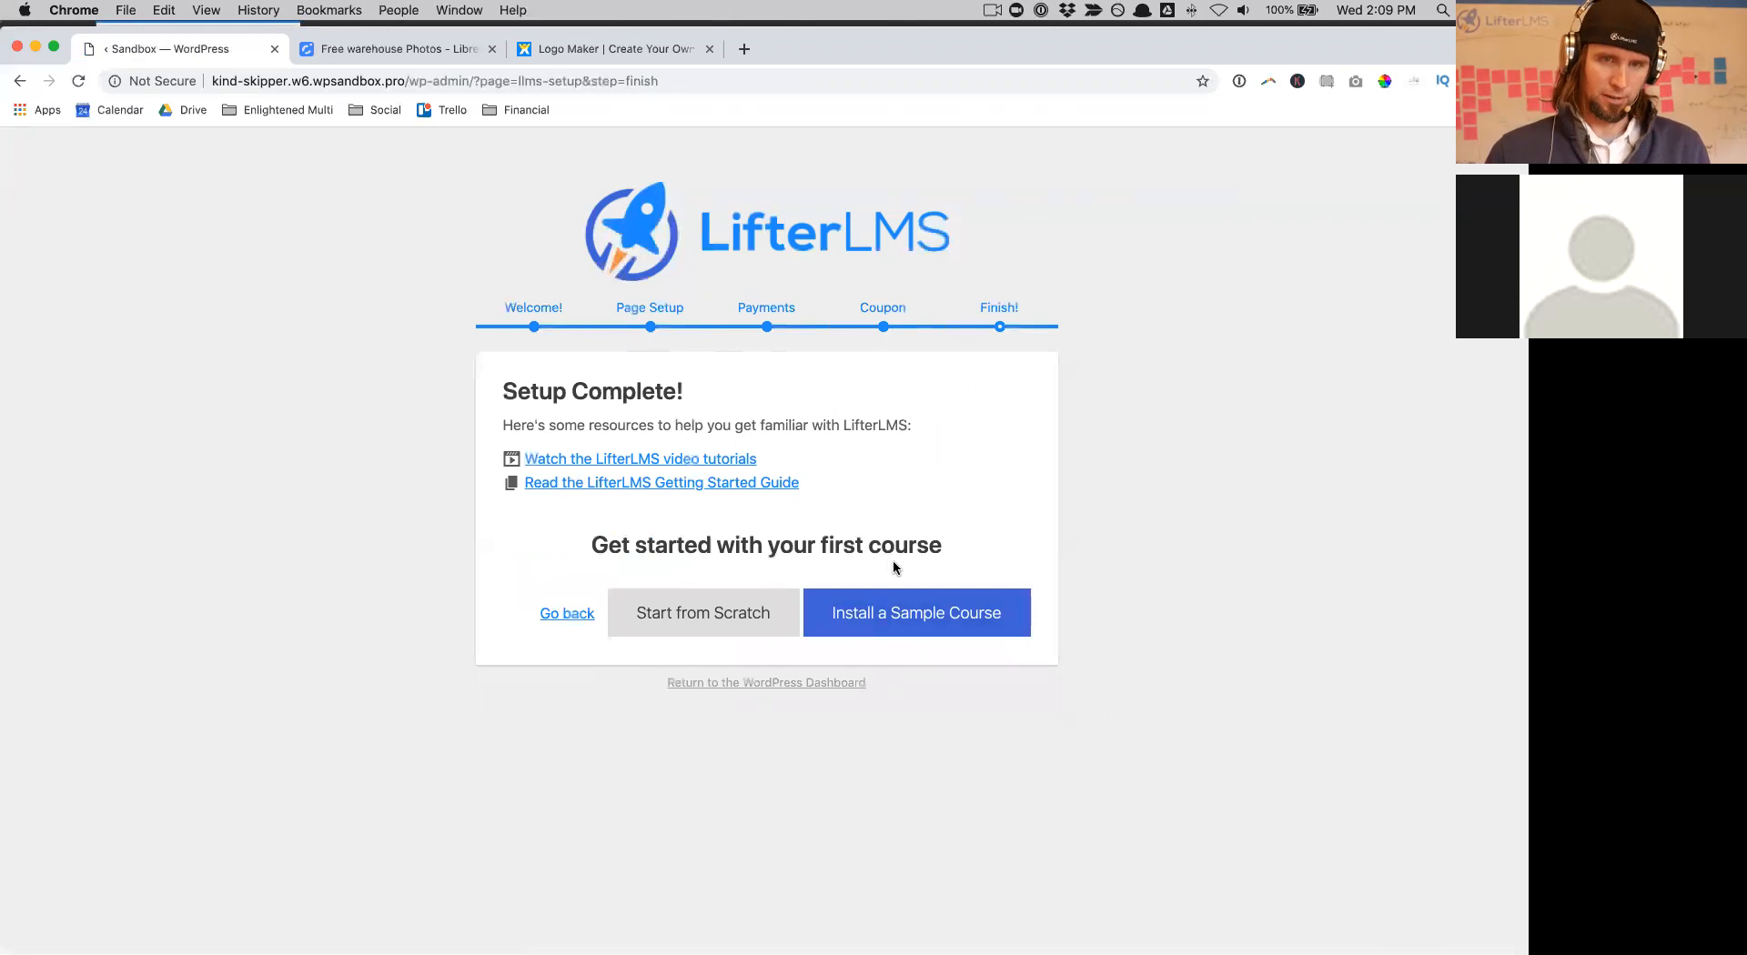
{"action": "left_click", "coordinate": [890, 611]}
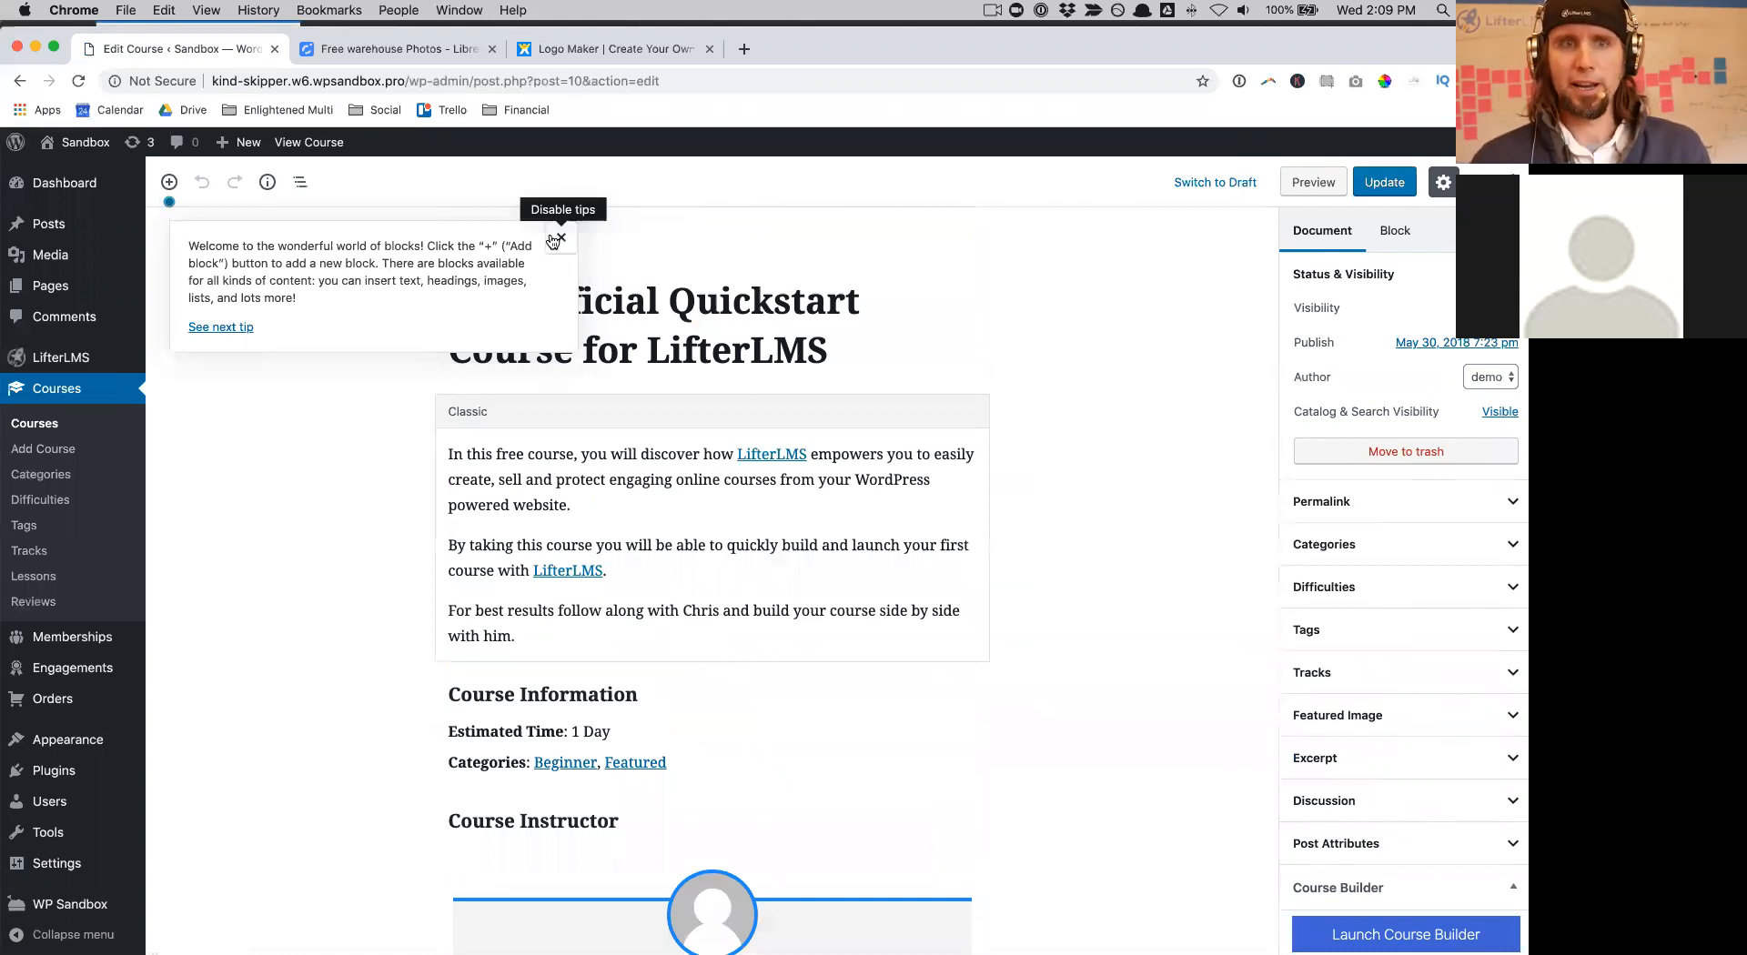
Step: Move the Chrome window down and open a new browser tab
{"action": "left_click_drag", "start_coordinate": [1174, 50], "coordinate": [1171, 128]}
{"action": "left_click", "coordinate": [744, 126]}
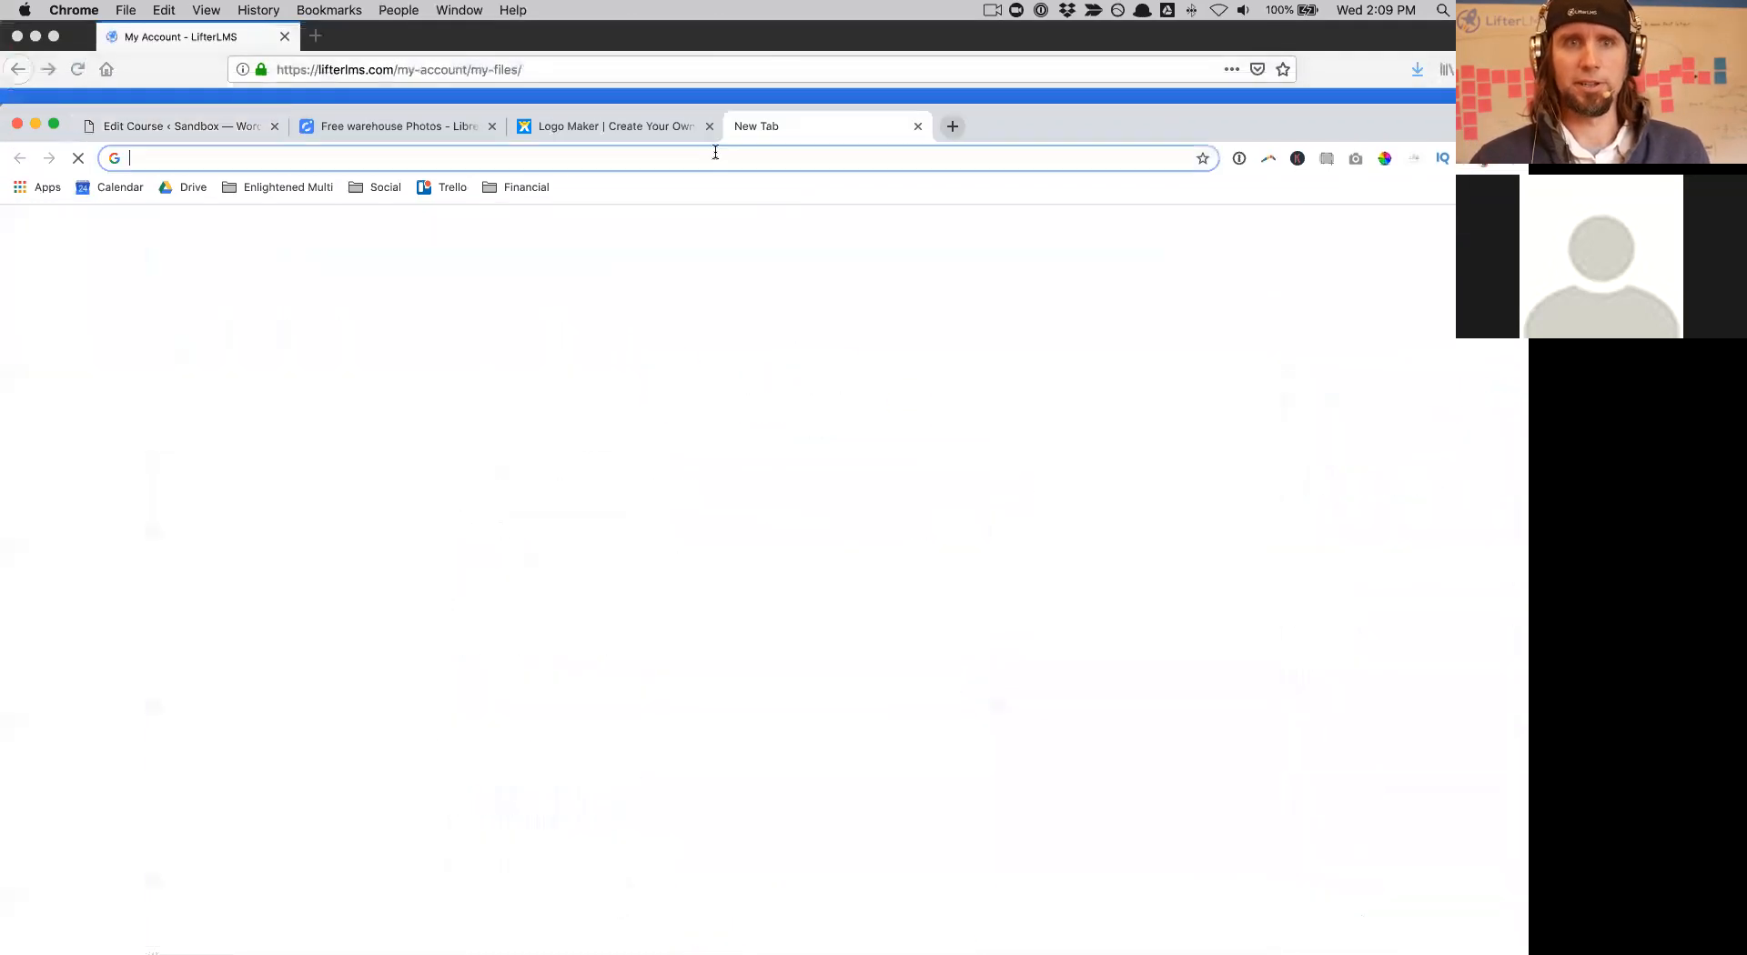
Step: Load lifterlms.com in the new Chrome tab and scroll through its homepage
{"action": "type", "text": "lifterlms.com"}
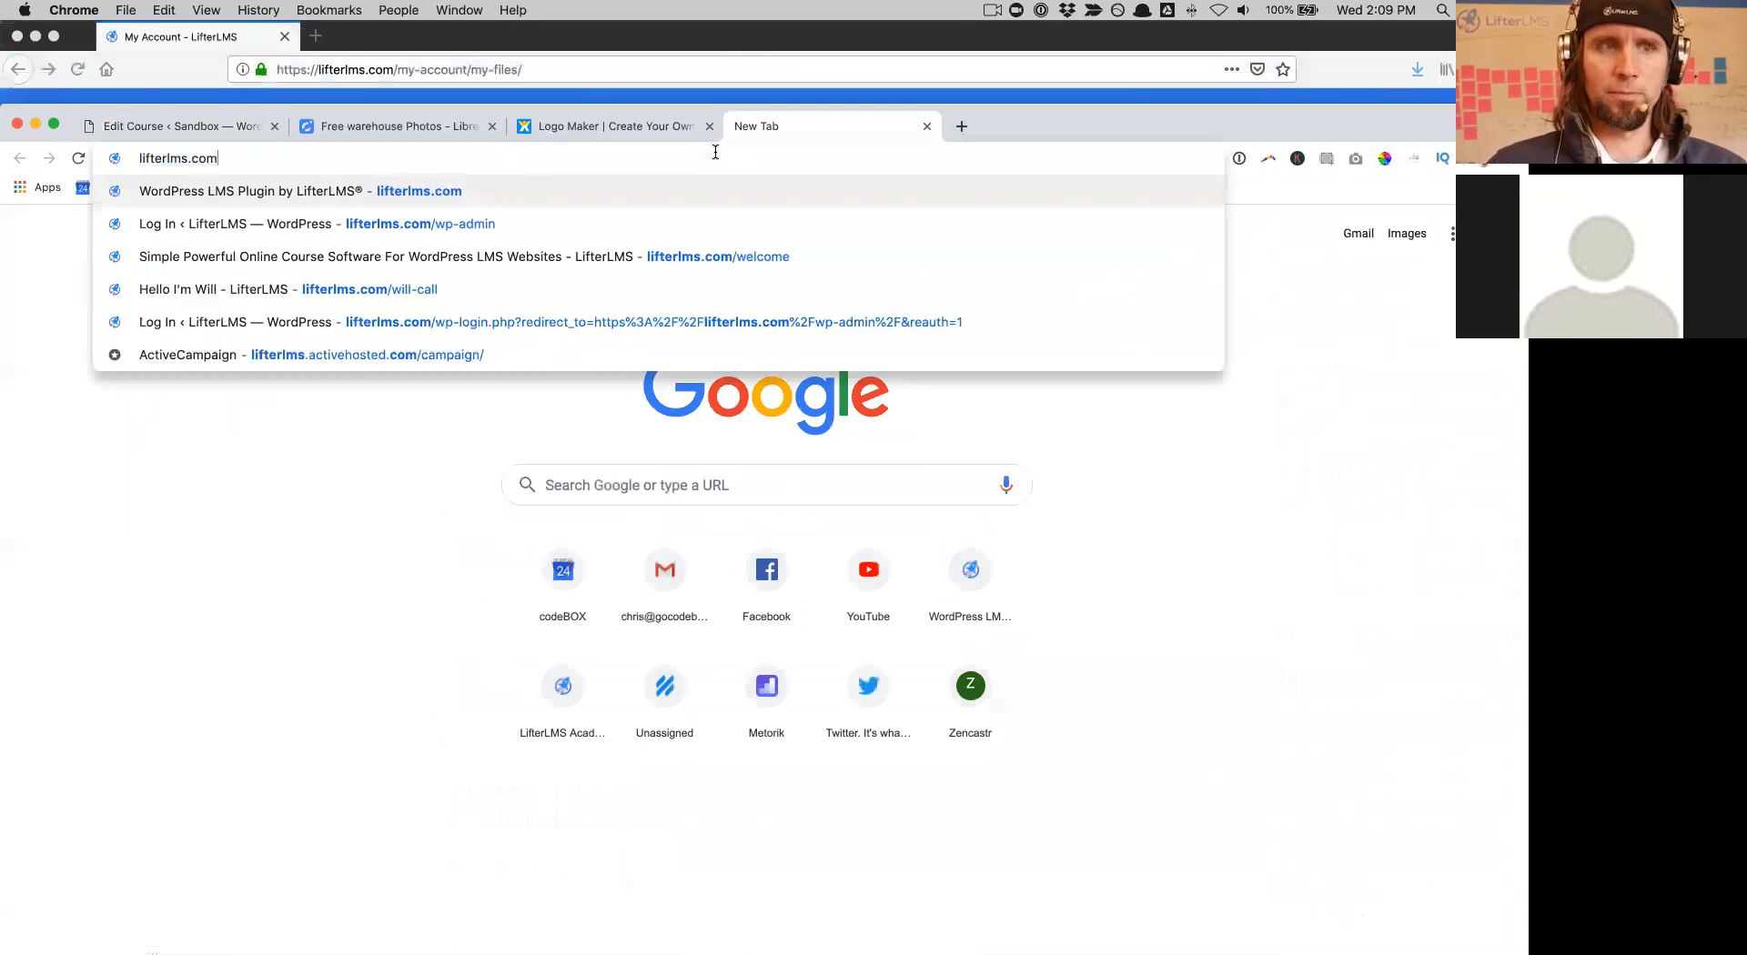
{"action": "key", "text": "Return"}
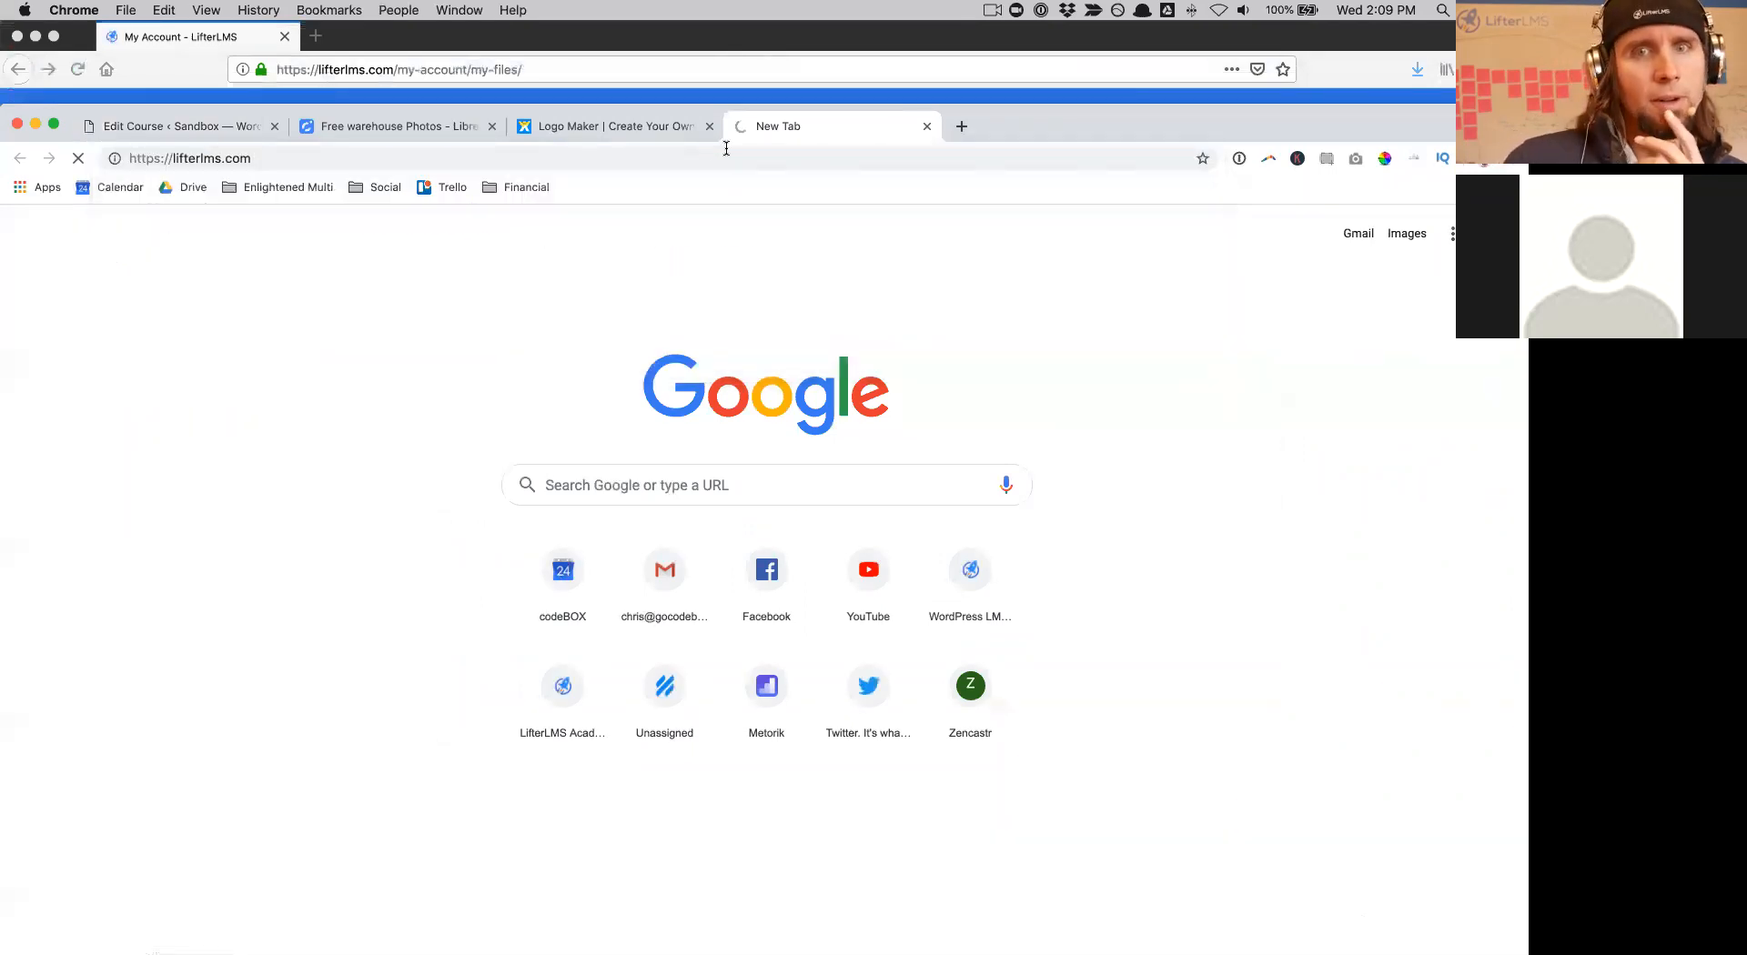
{"action": "left_click_drag", "start_coordinate": [1048, 125], "coordinate": [1048, 98]}
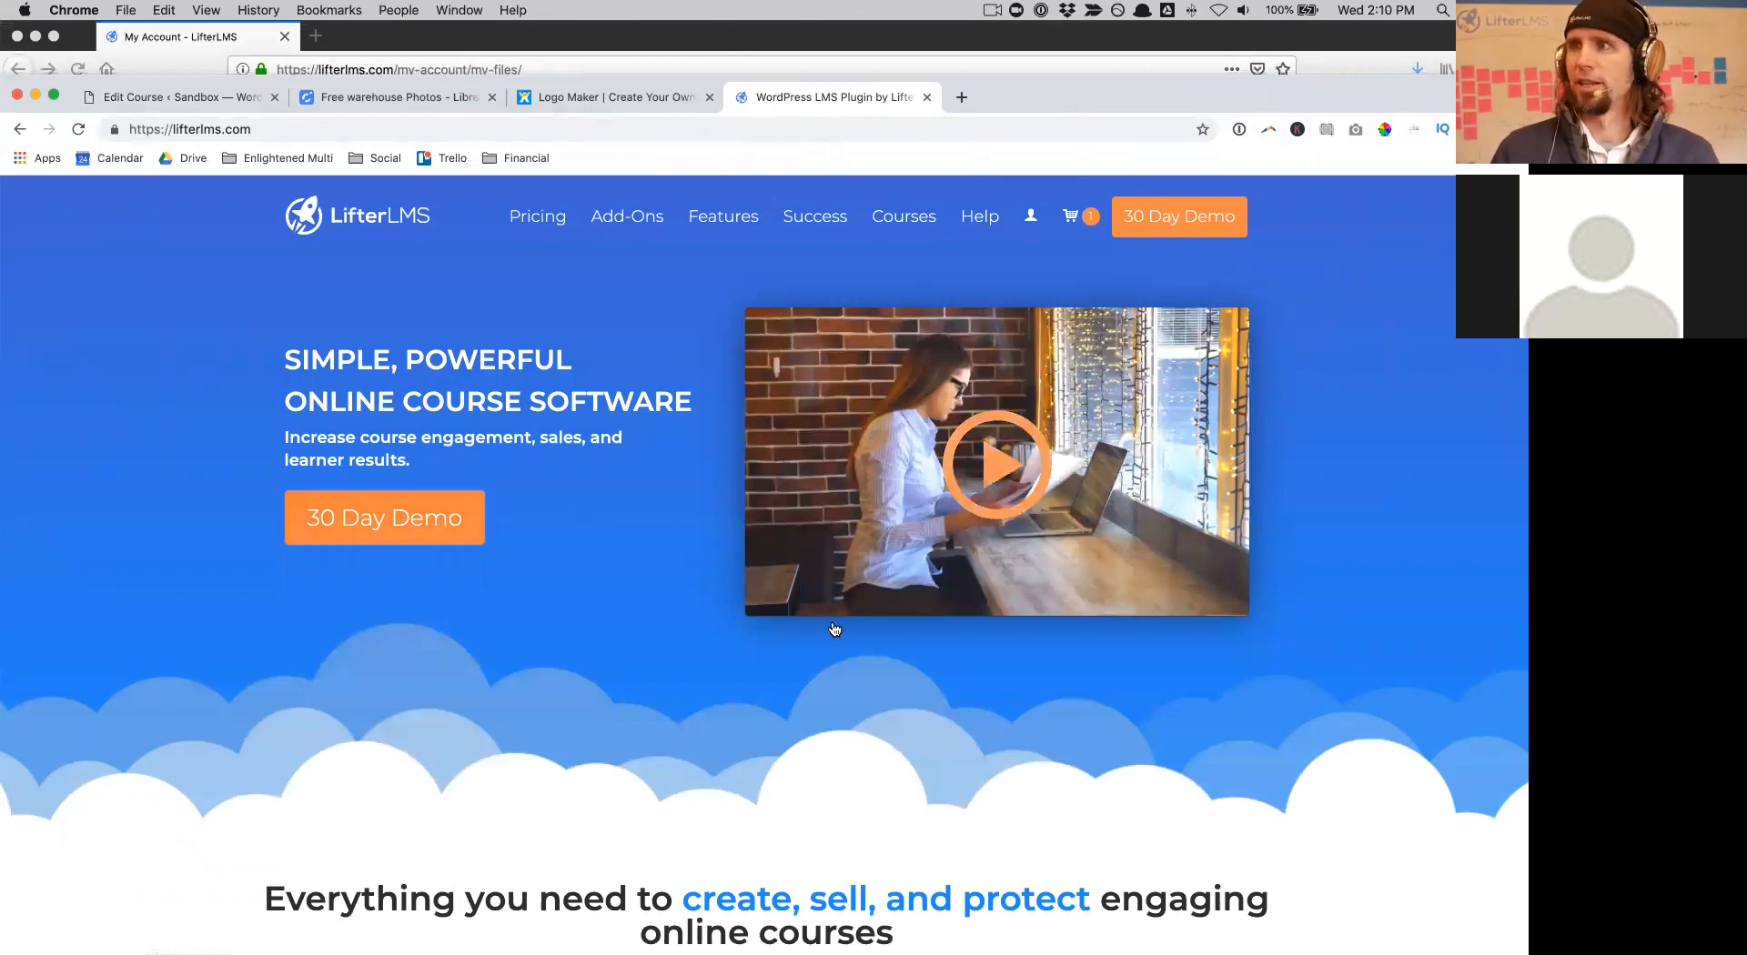
{"action": "scroll", "coordinate": [837, 645], "scroll_direction": "down", "scroll_amount": 5}
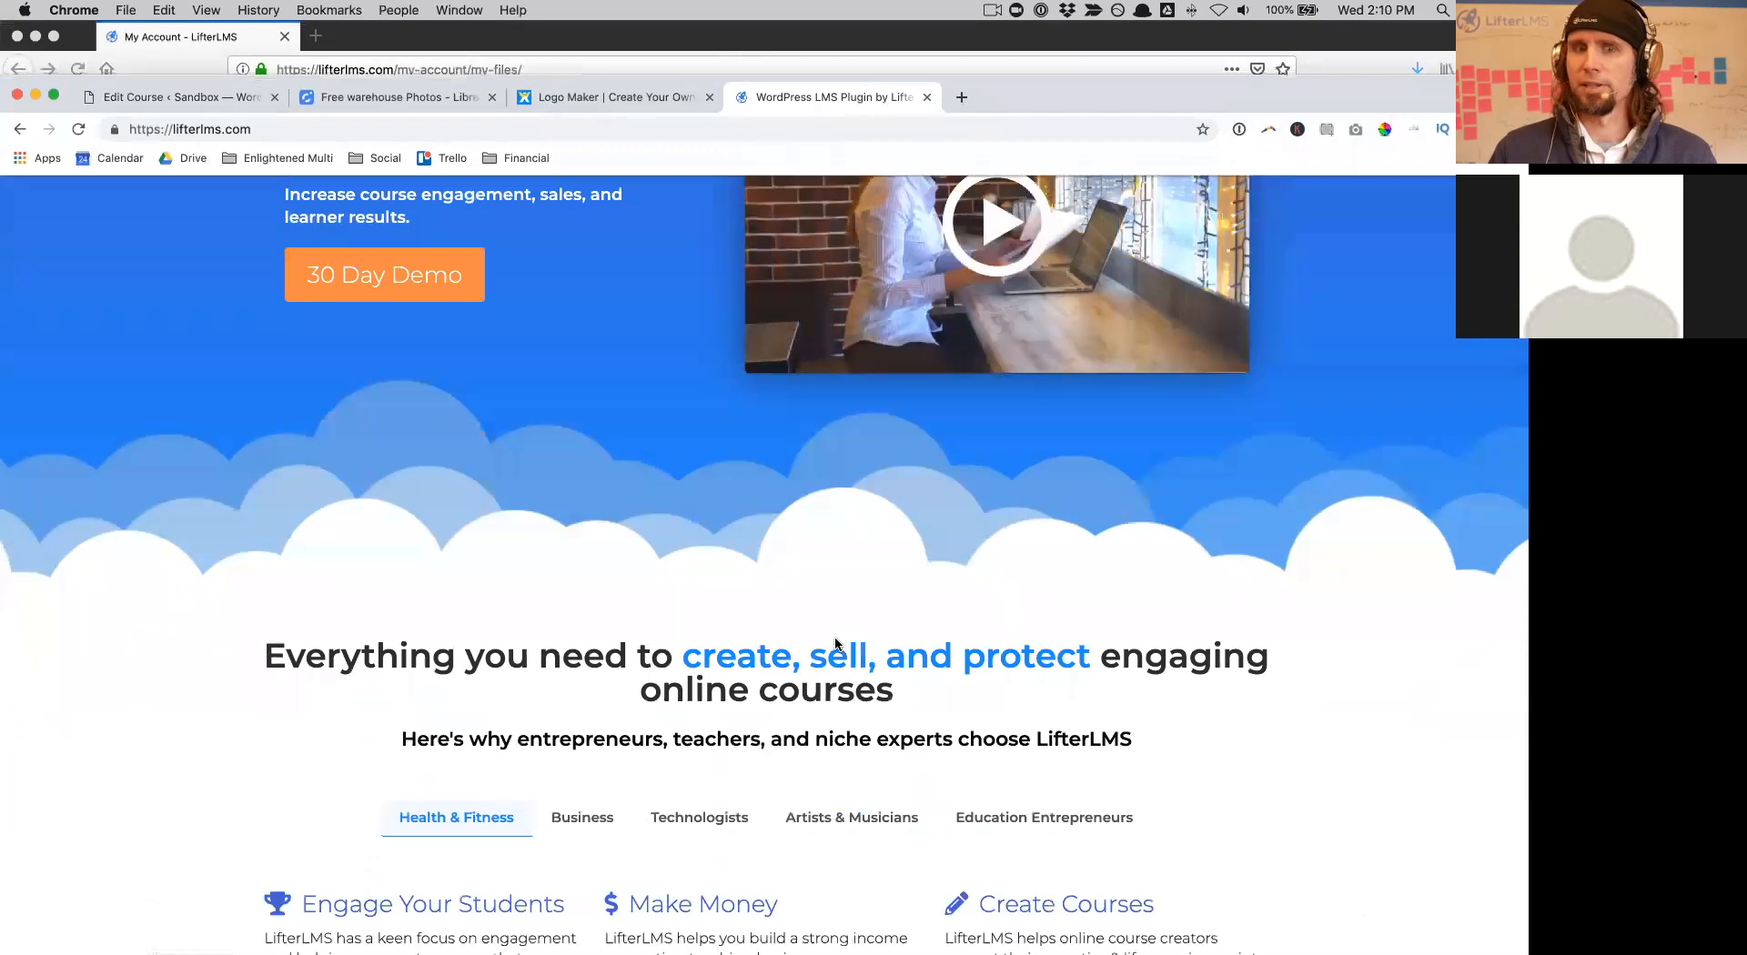
{"action": "scroll", "coordinate": [838, 645], "scroll_direction": "up", "scroll_amount": 3}
{"action": "scroll", "coordinate": [835, 644], "scroll_direction": "down", "scroll_amount": 20}
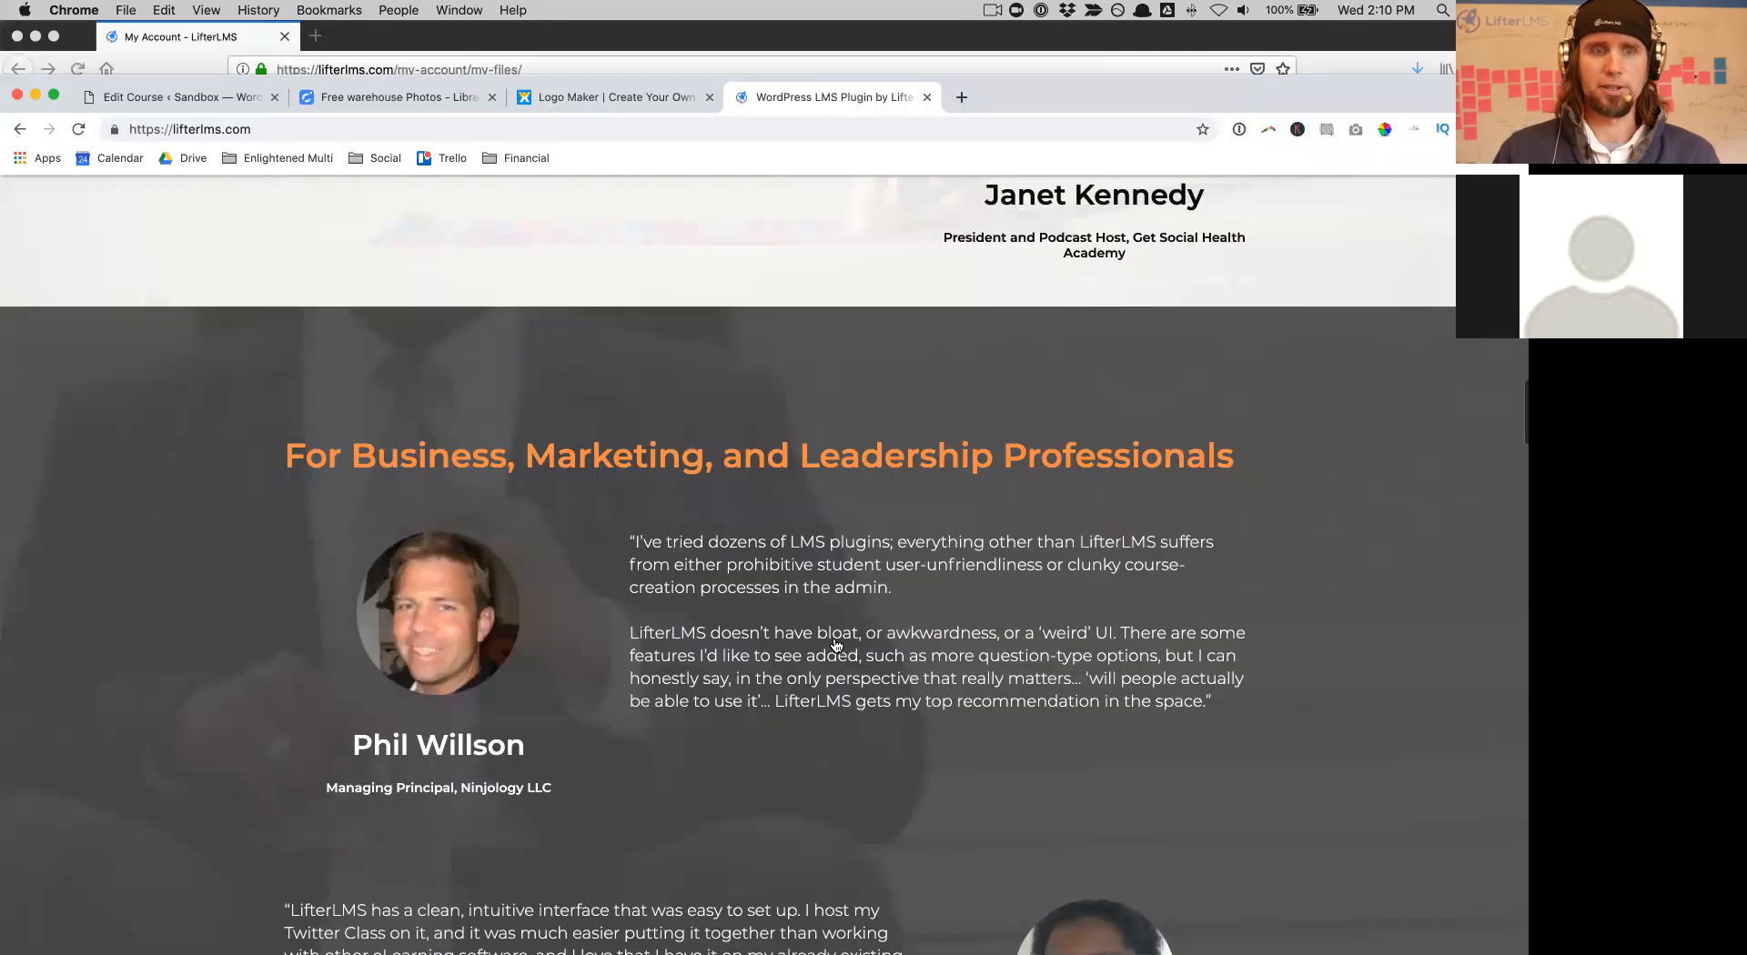
{"action": "scroll", "coordinate": [835, 644], "scroll_direction": "down", "scroll_amount": 20}
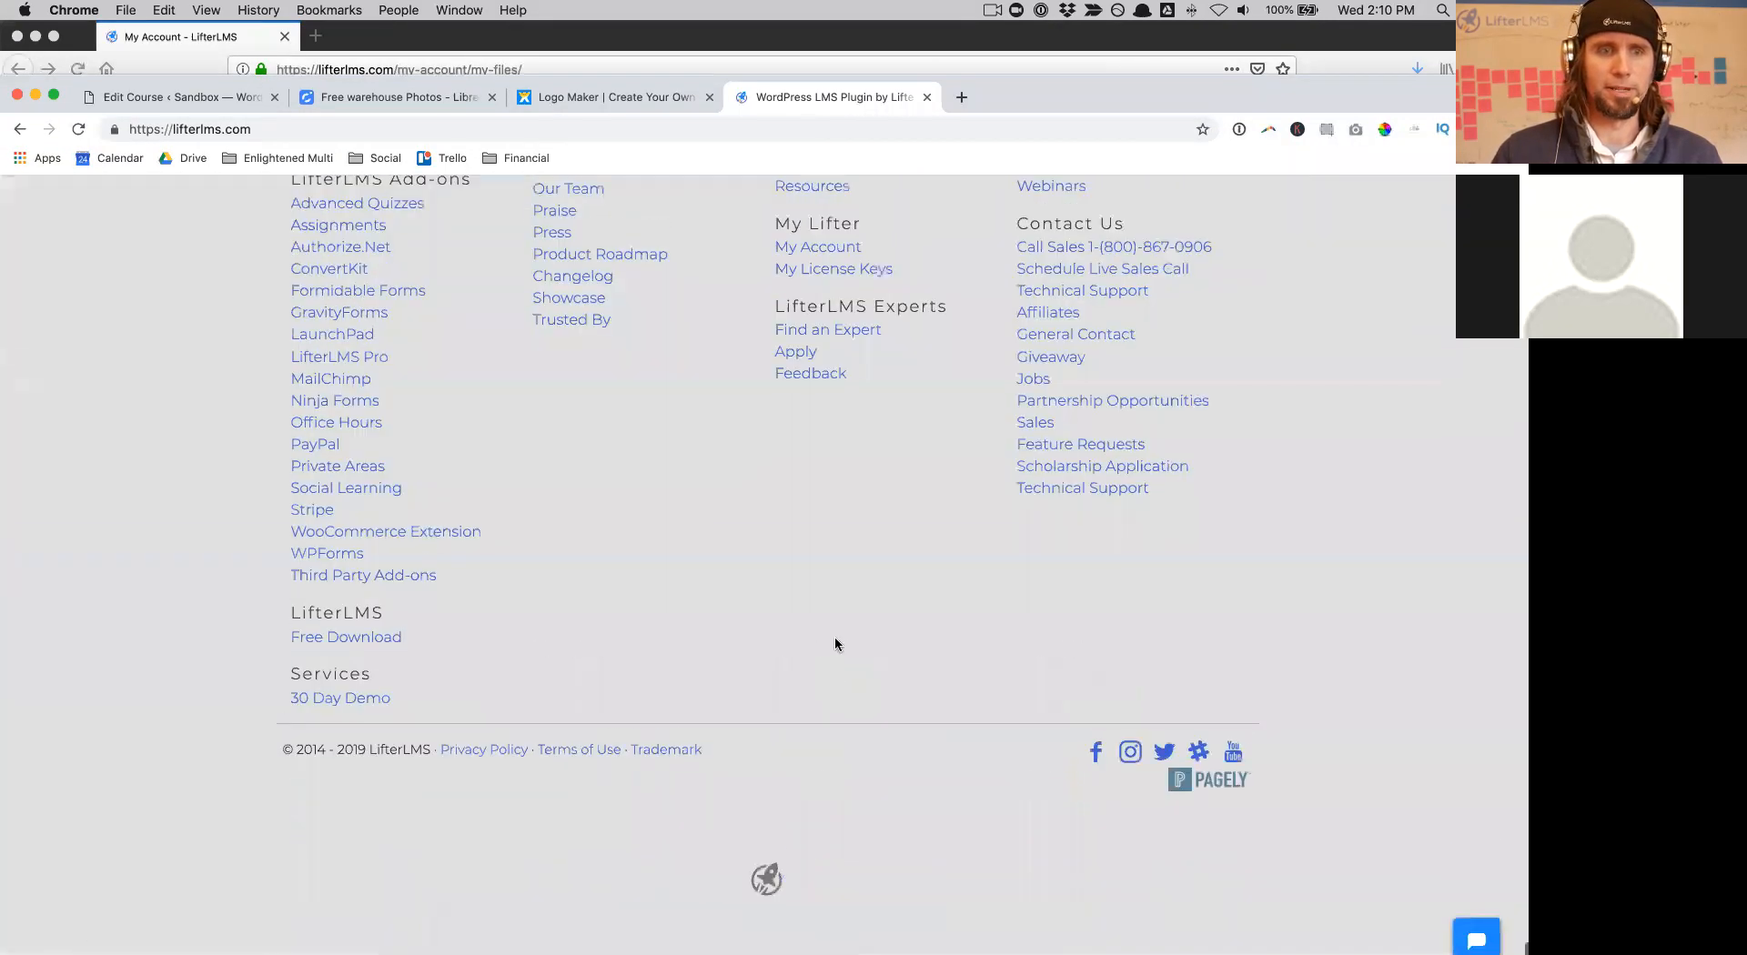
{"action": "scroll", "coordinate": [575, 824], "scroll_direction": "up", "scroll_amount": 3}
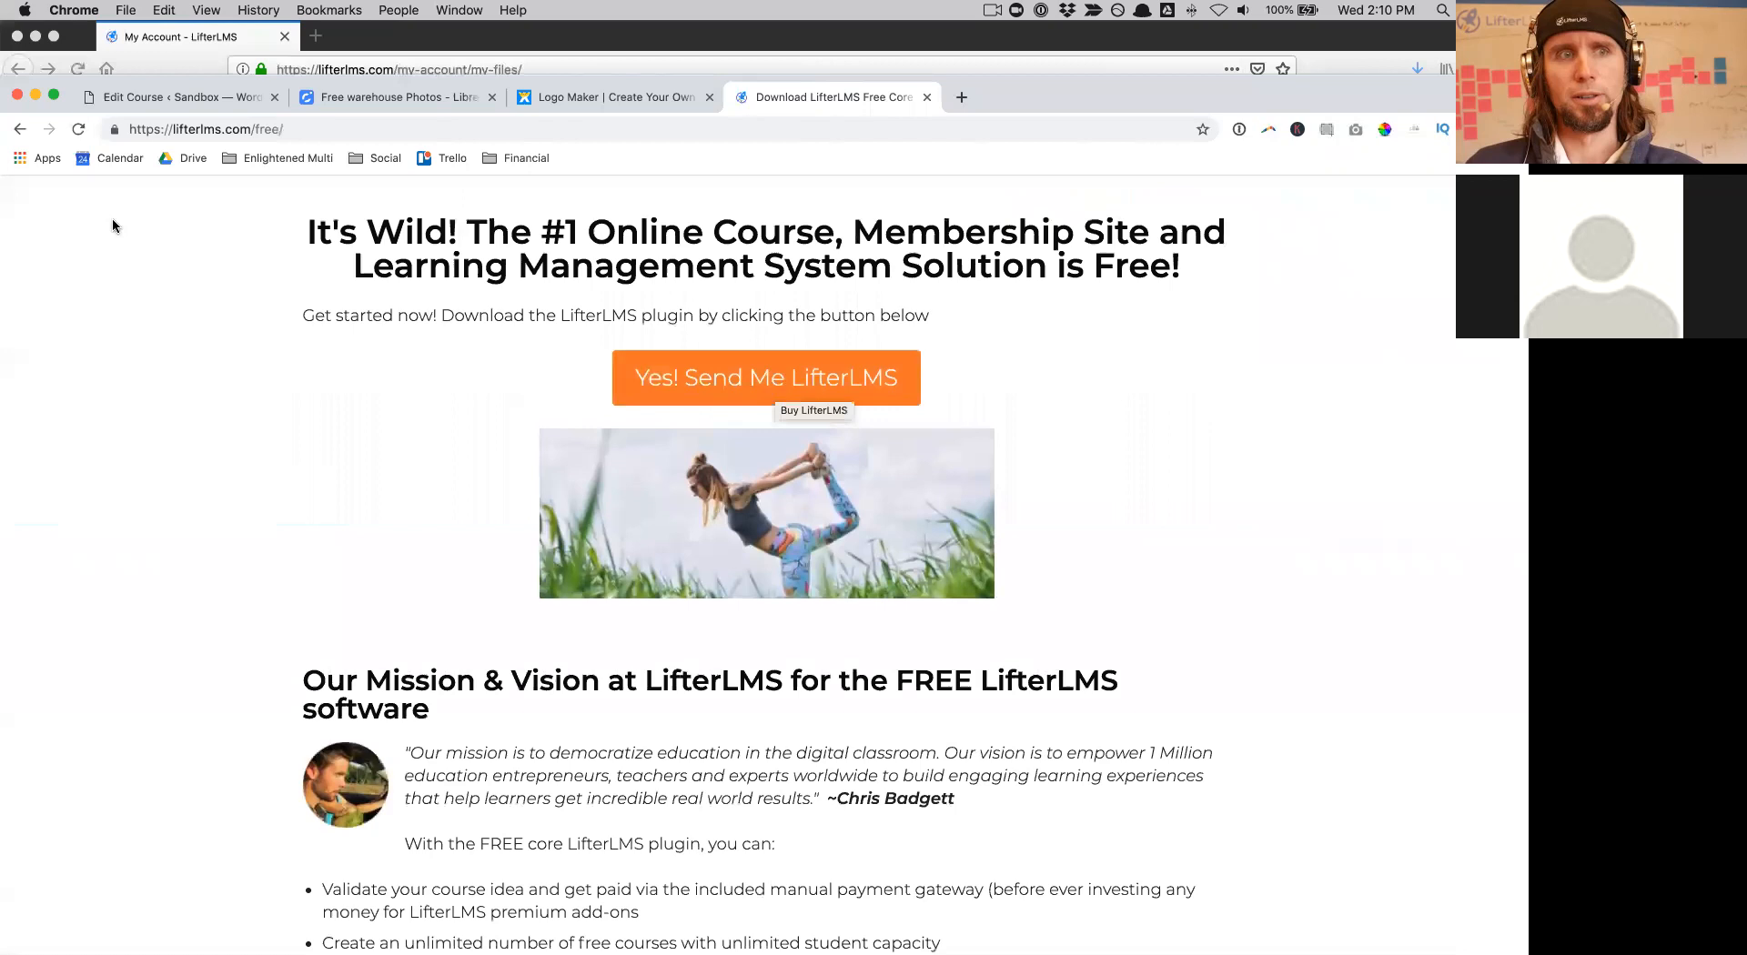
Step: Close the download tab, dismiss the block editor tip, and scroll back to the page top
{"action": "left_click", "coordinate": [926, 98]}
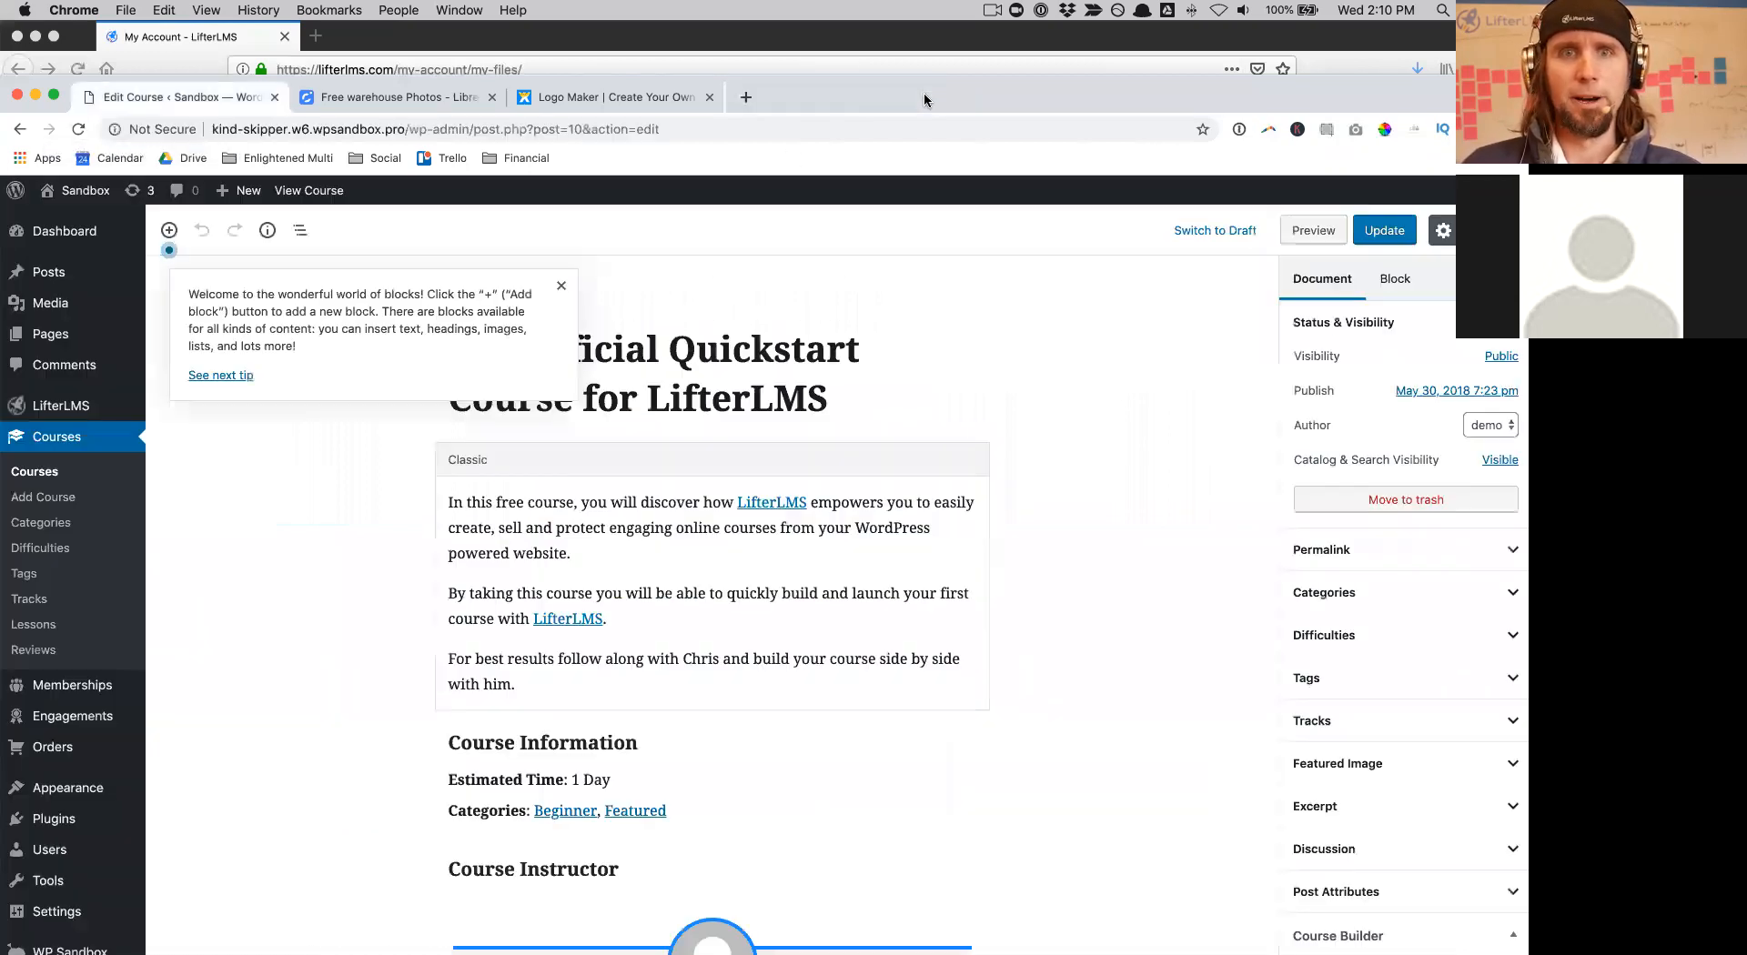
{"action": "left_click", "coordinate": [560, 285]}
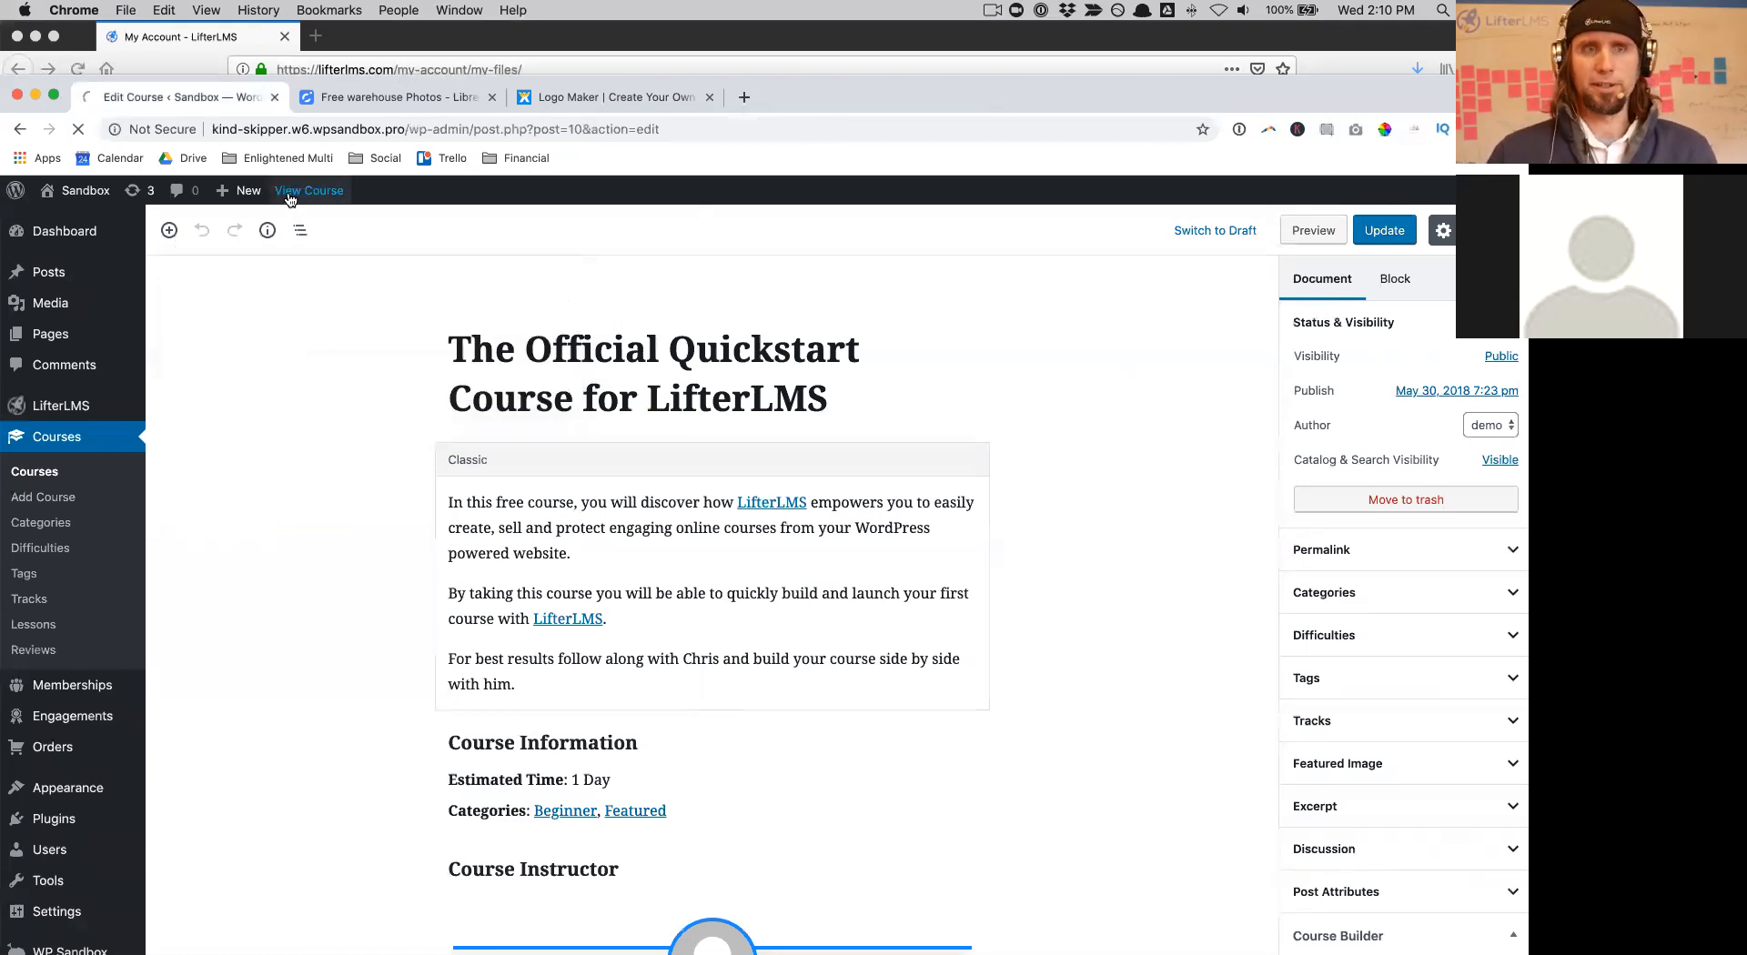
{"action": "scroll", "coordinate": [675, 636], "scroll_direction": "down", "scroll_amount": 10}
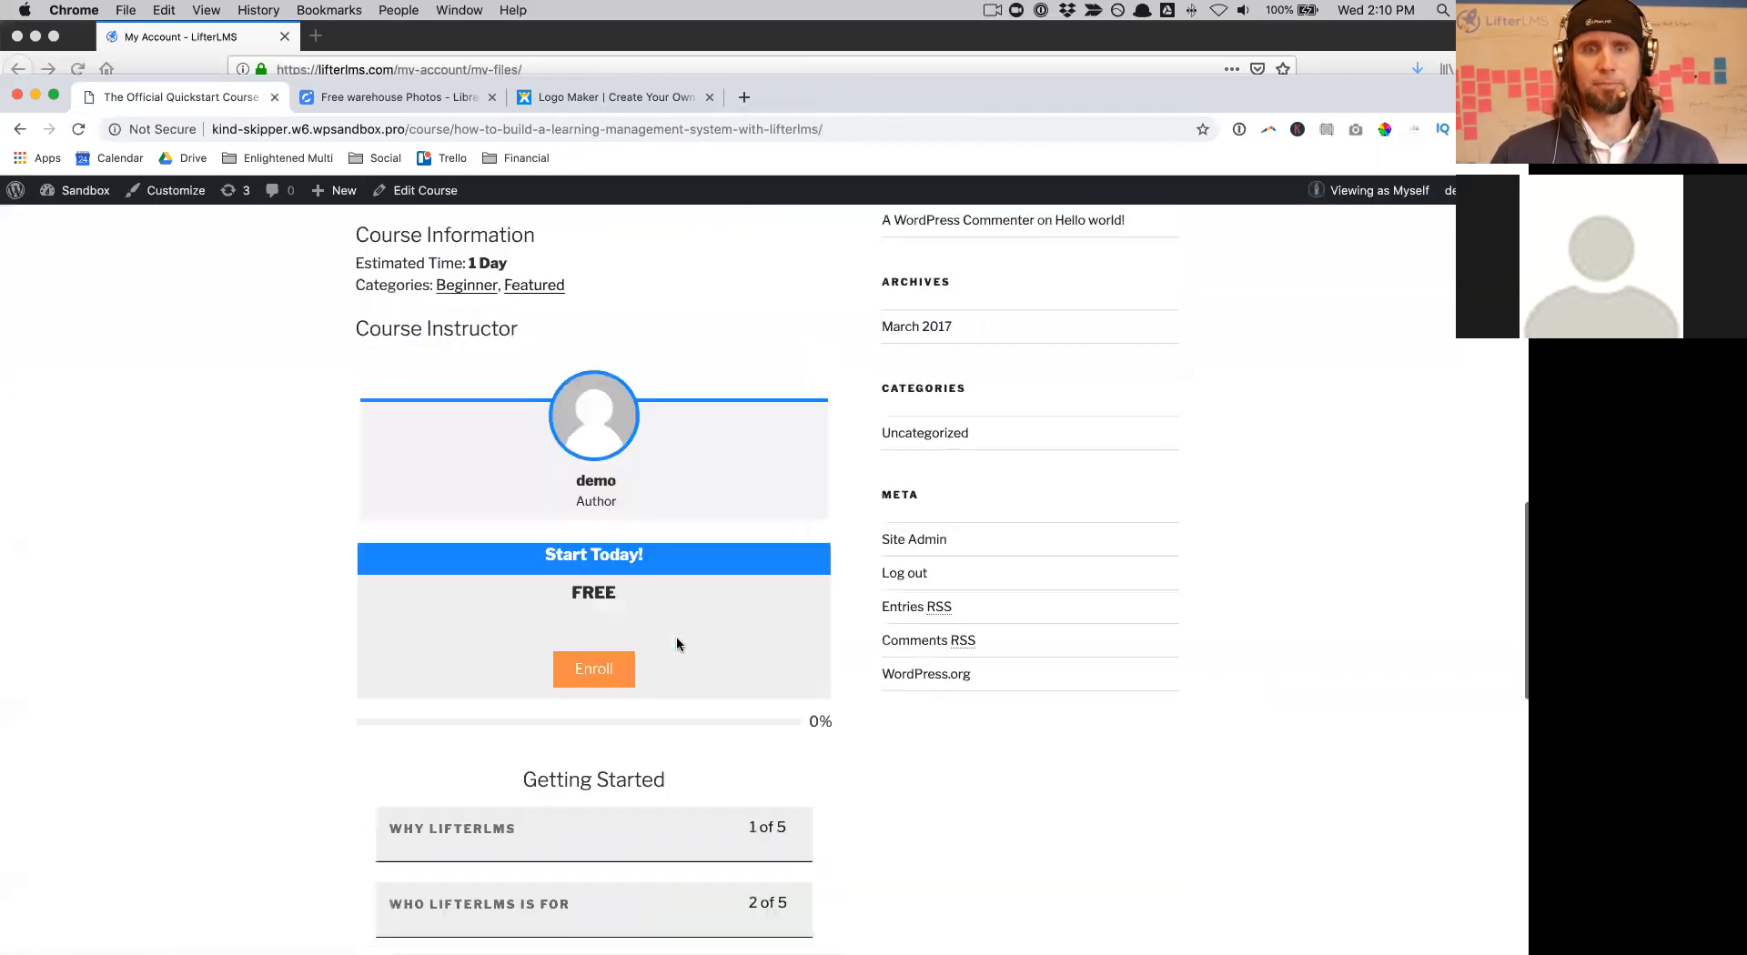
{"action": "scroll", "coordinate": [675, 636], "scroll_direction": "down", "scroll_amount": 13}
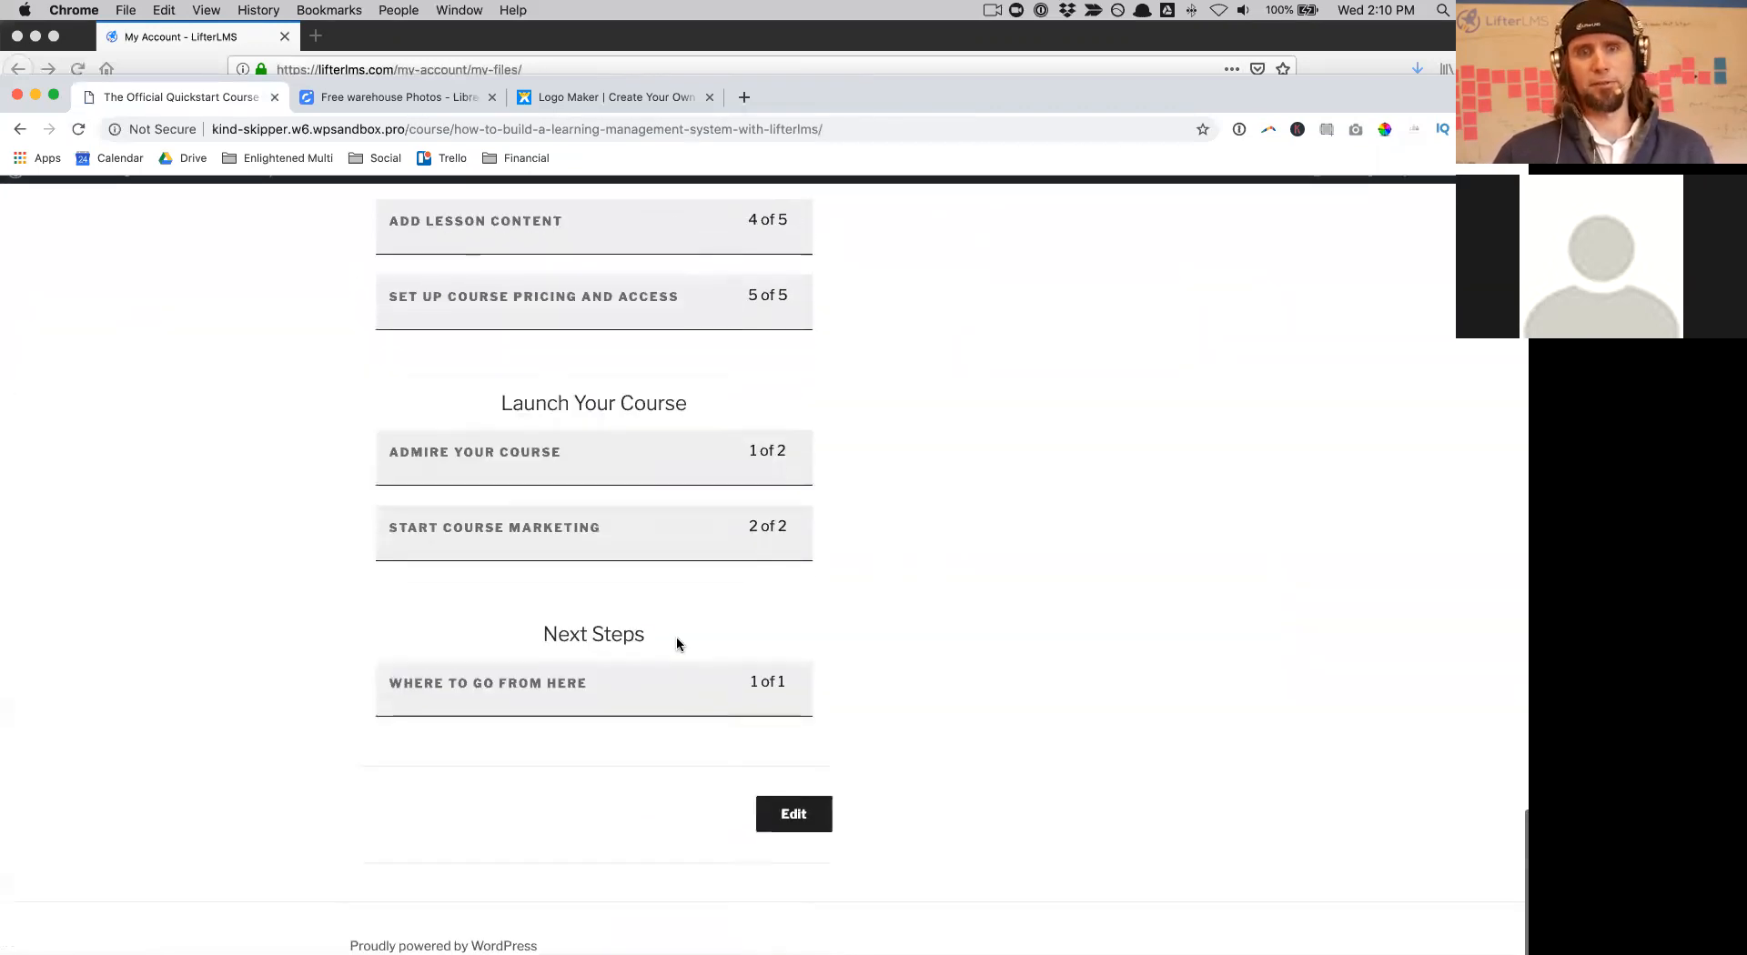
{"action": "scroll", "coordinate": [677, 643], "scroll_direction": "up", "scroll_amount": 15}
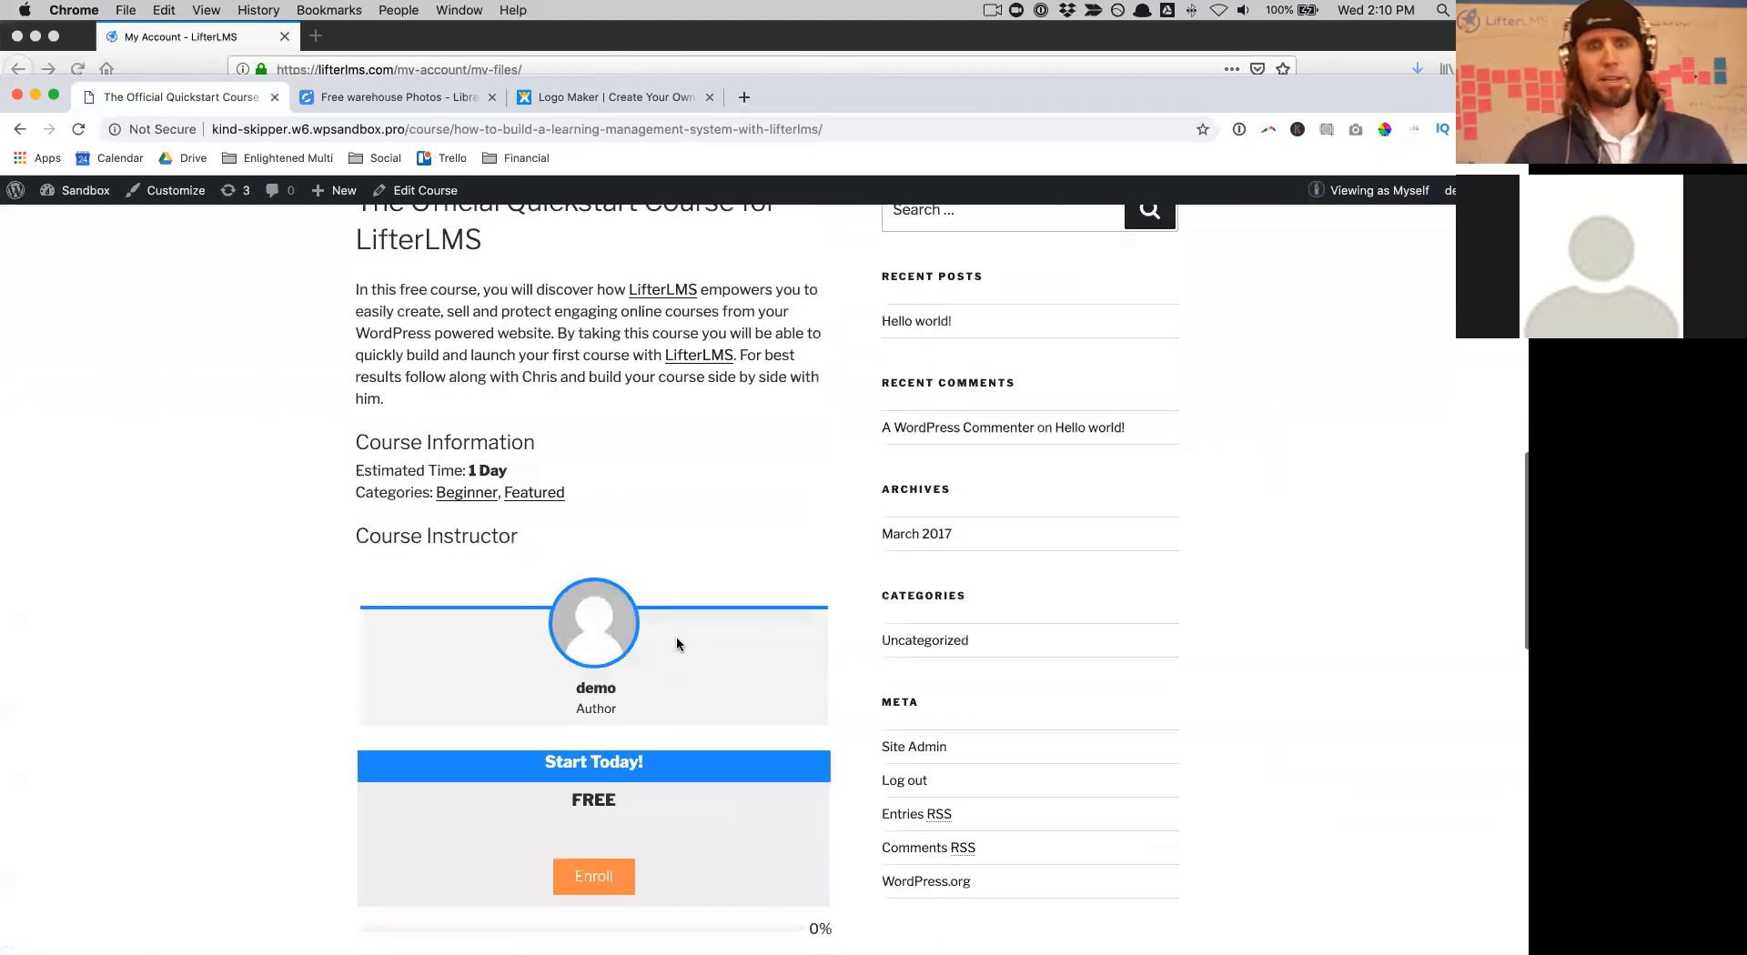
{"action": "scroll", "coordinate": [676, 643], "scroll_direction": "up", "scroll_amount": 8}
{"action": "scroll", "coordinate": [676, 643], "scroll_direction": "down", "scroll_amount": 4}
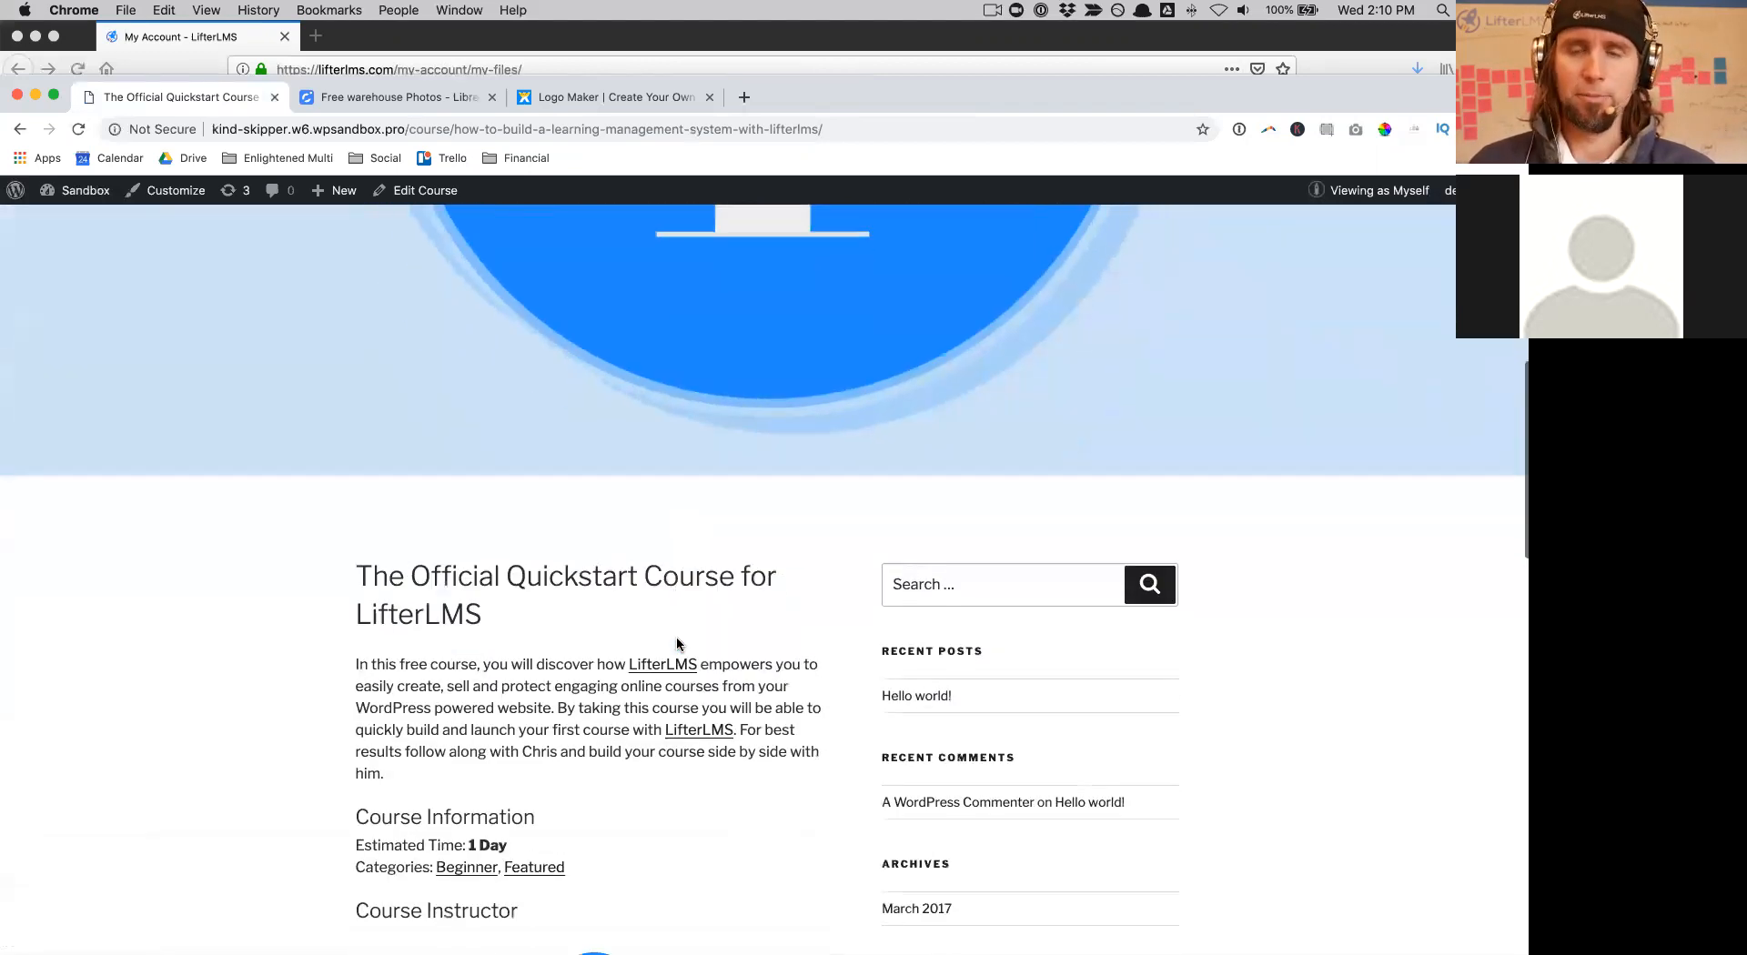
{"action": "scroll", "coordinate": [676, 643], "scroll_direction": "up", "scroll_amount": 1}
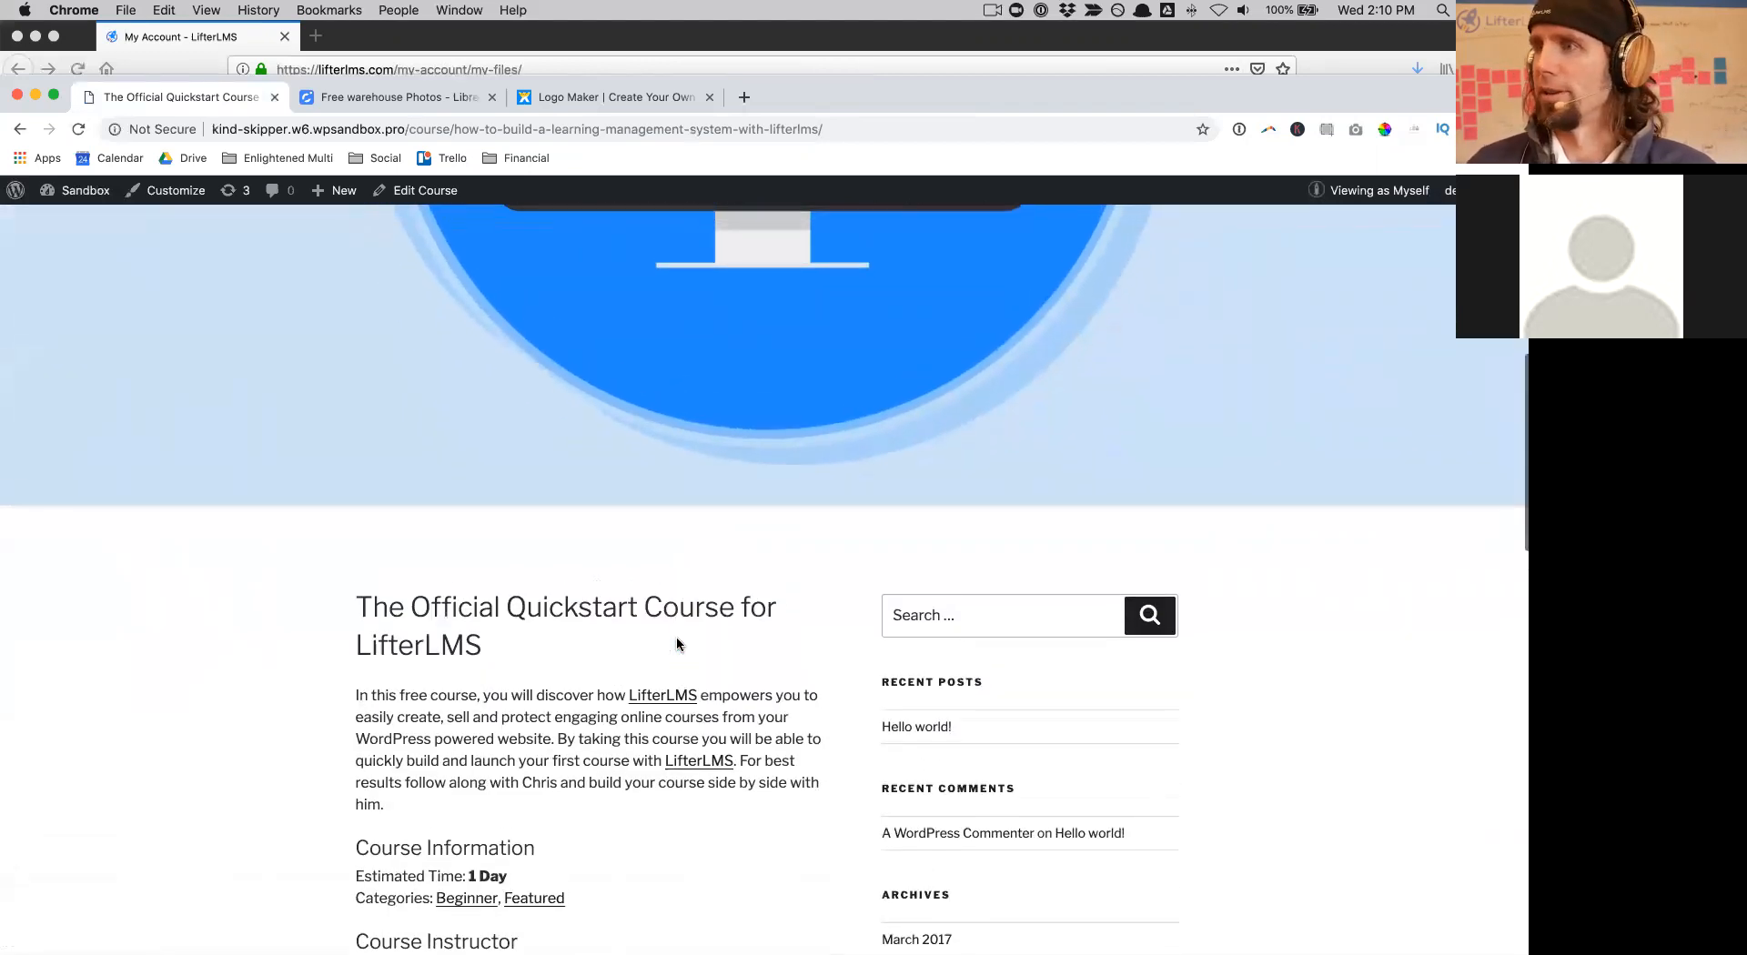
{"action": "scroll", "coordinate": [676, 643], "scroll_direction": "up", "scroll_amount": 10}
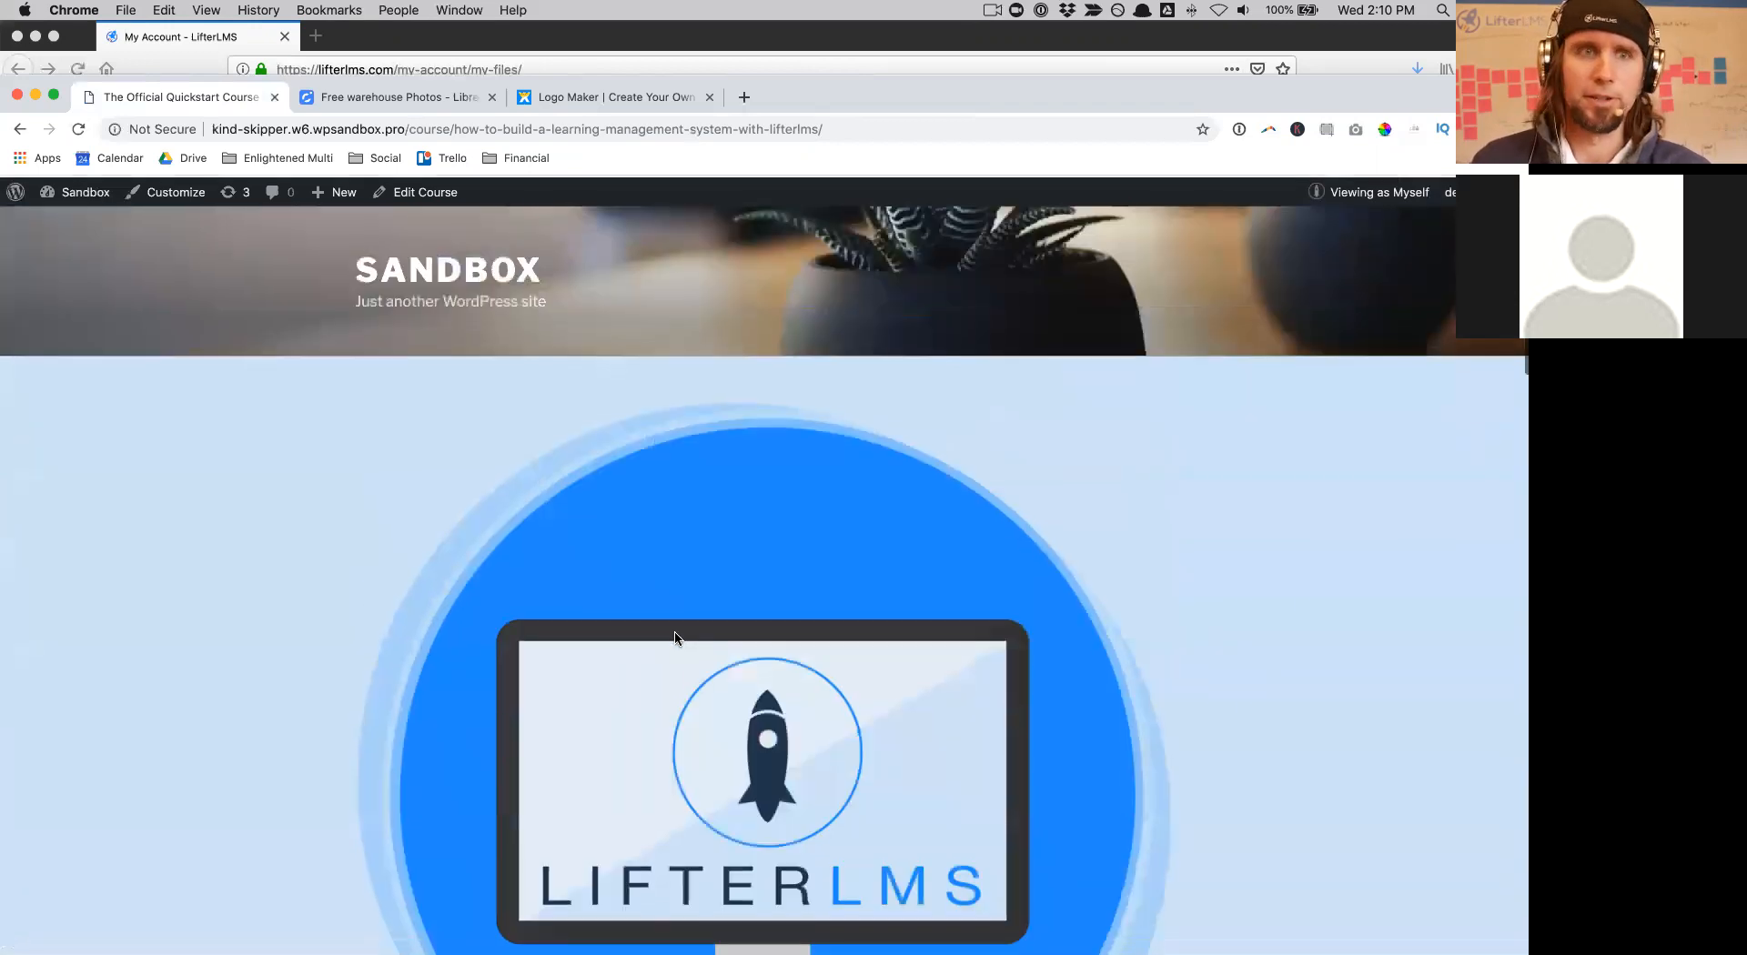
{"action": "mouse_move", "coordinate": [47, 193]}
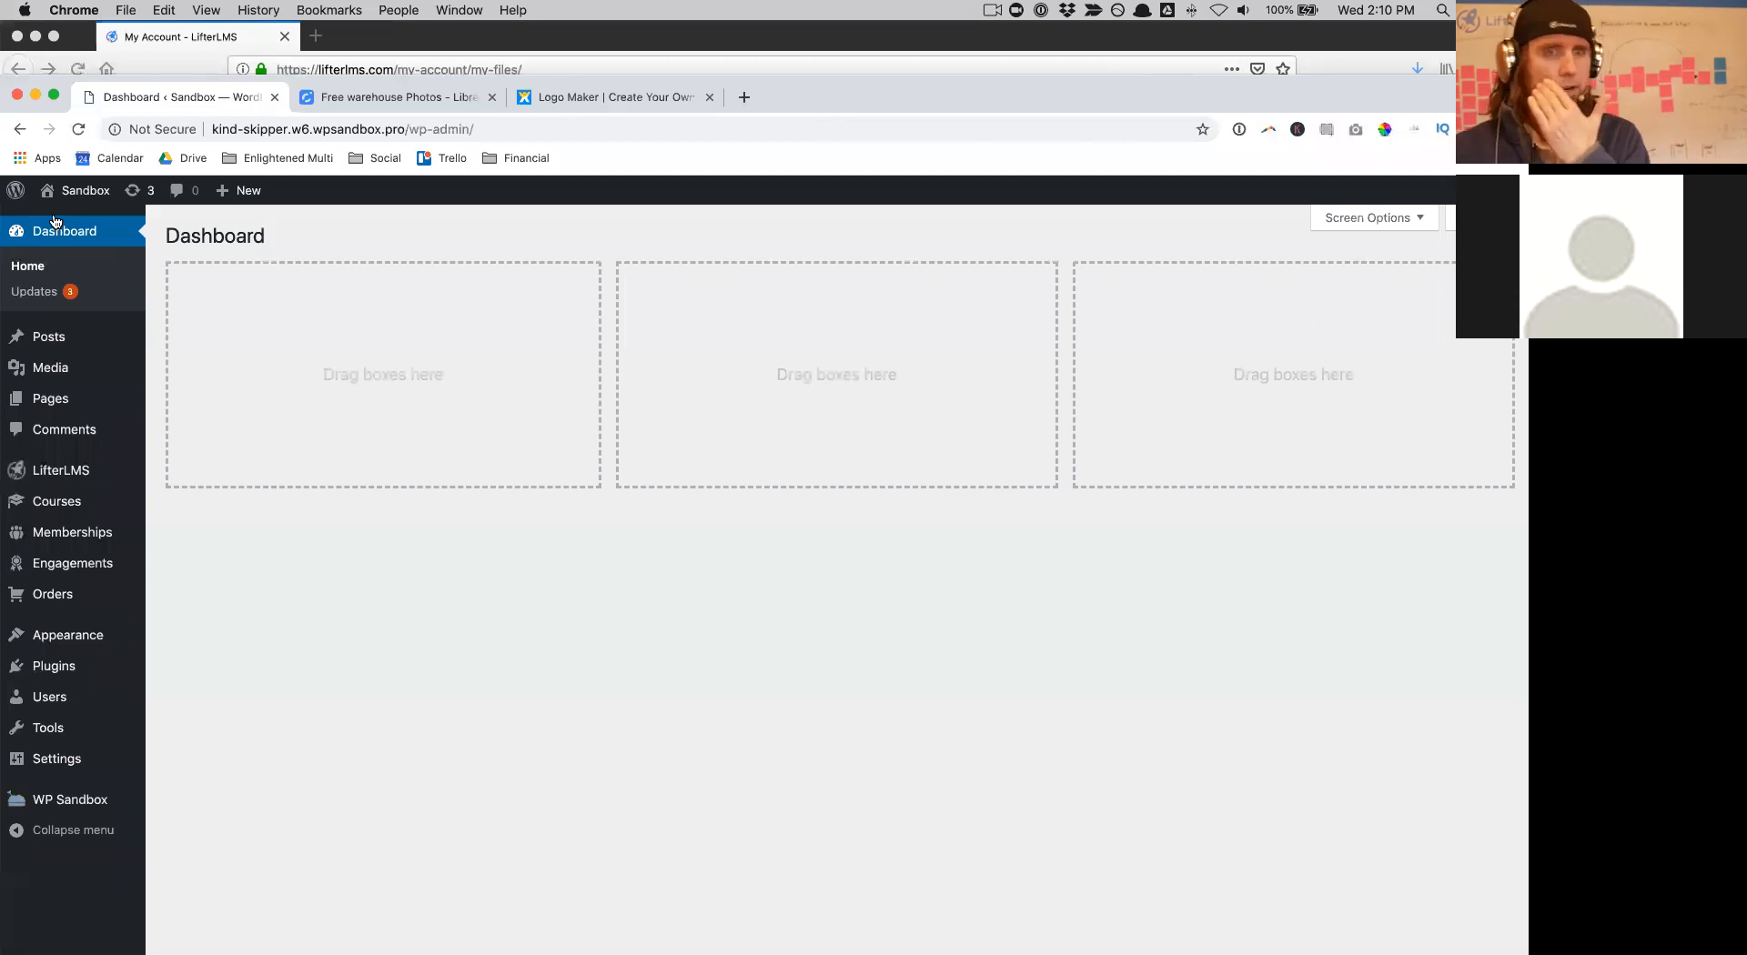
{"action": "mouse_move", "coordinate": [106, 650]}
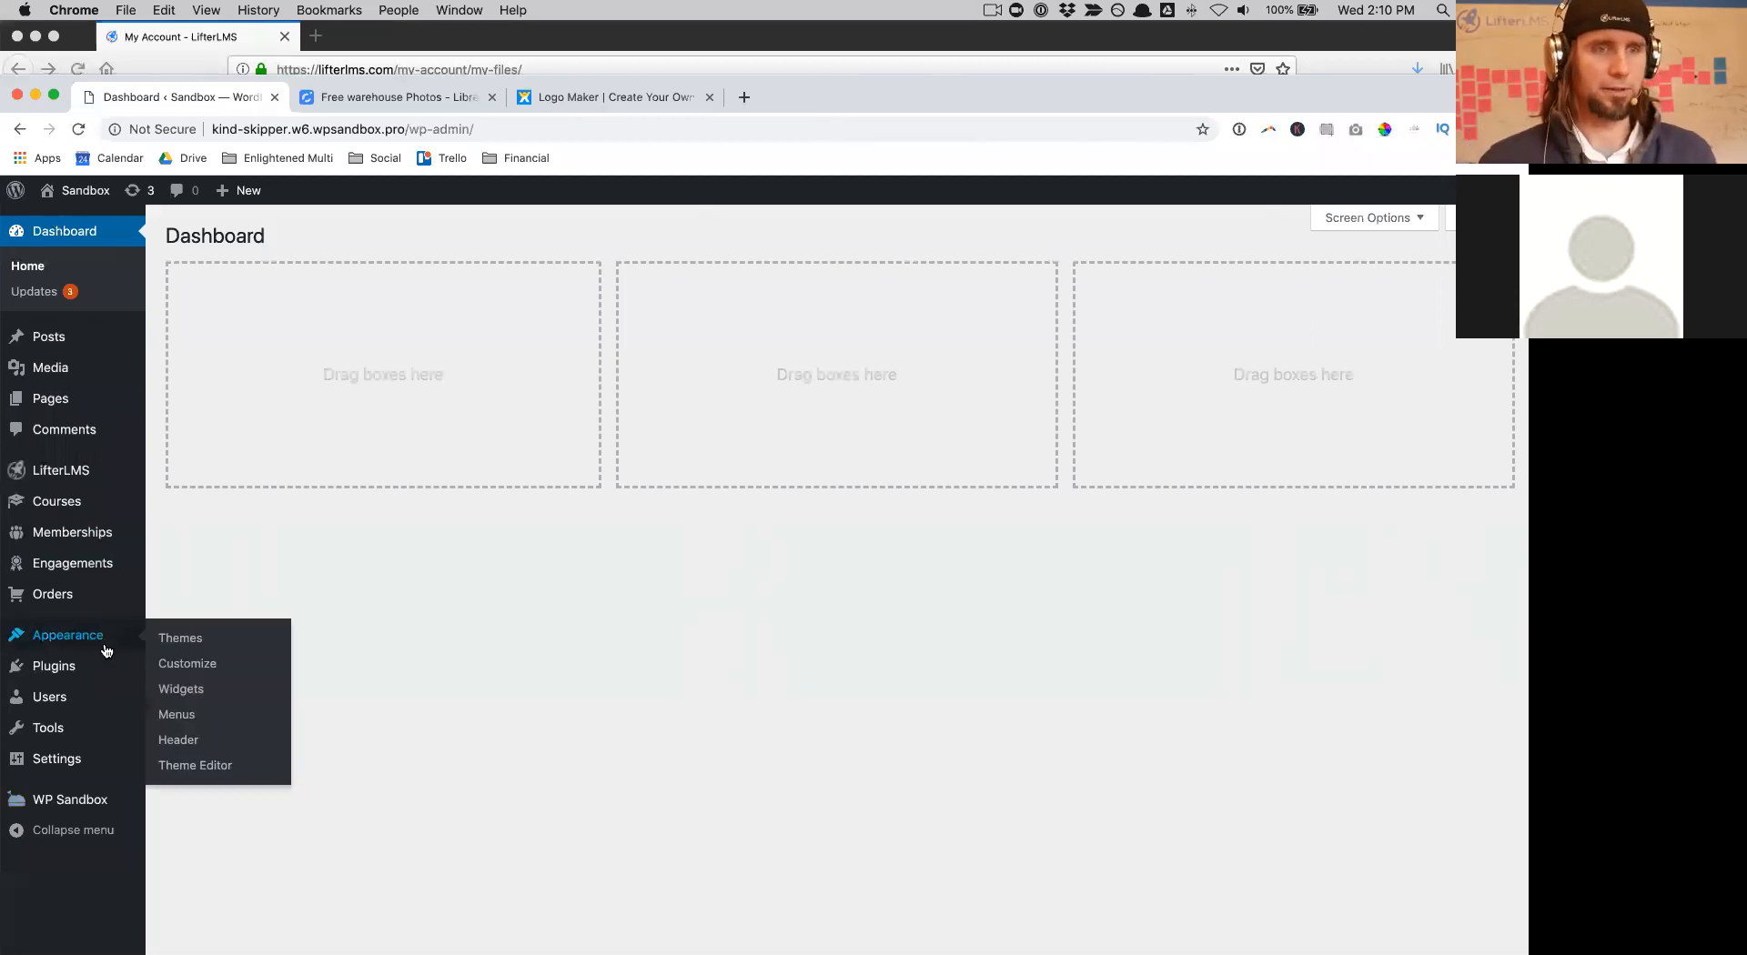
Step: Search the theme directory for 'astra', then install and activate the Astra theme
{"action": "left_click", "coordinate": [161, 643]}
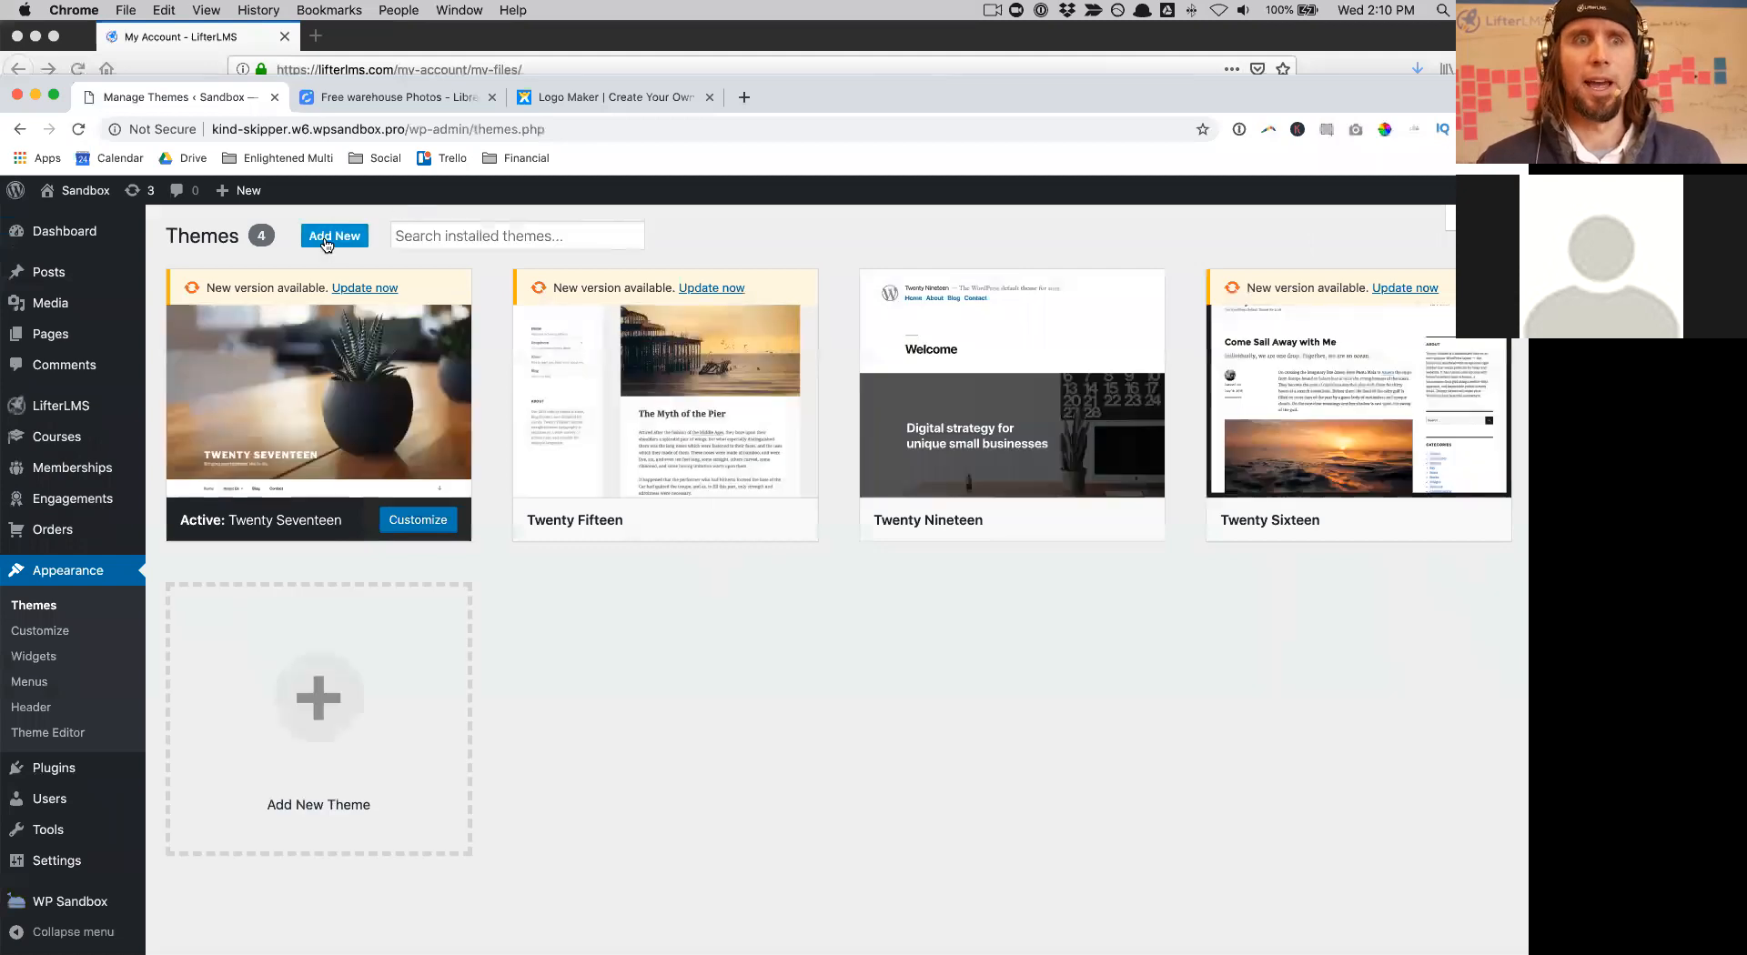
{"action": "left_click", "coordinate": [325, 239]}
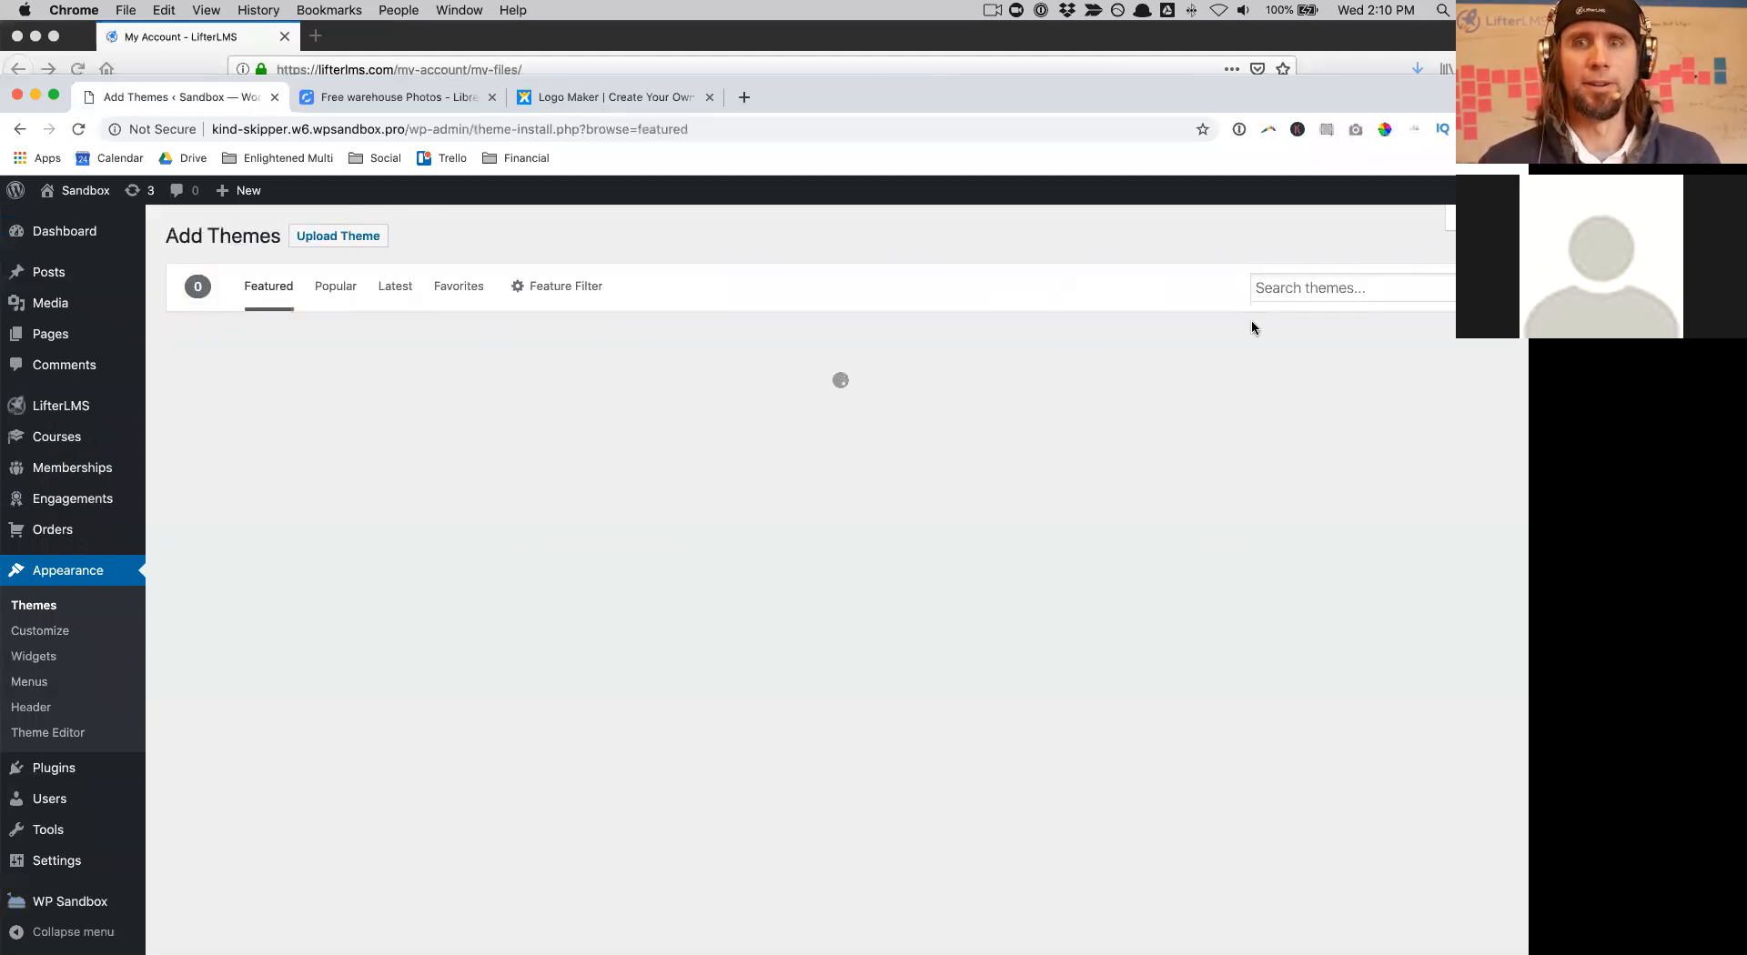
{"action": "left_click", "coordinate": [1288, 289]}
{"action": "type", "text": "astra"}
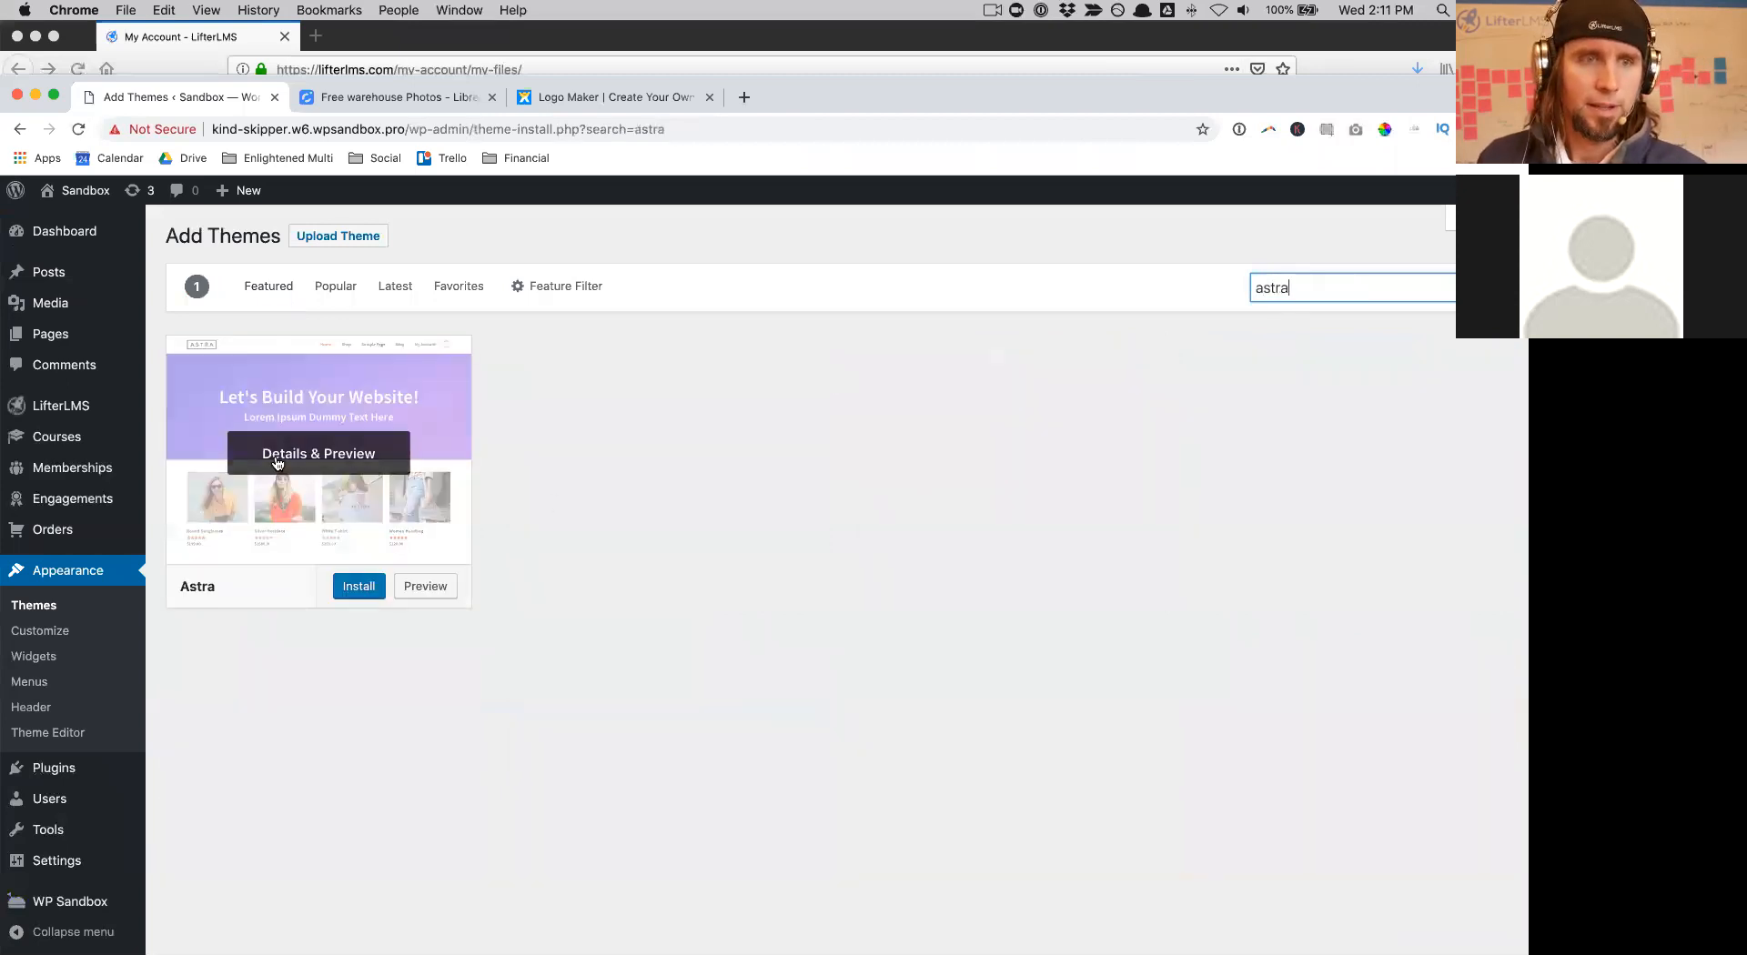
{"action": "left_click", "coordinate": [349, 592]}
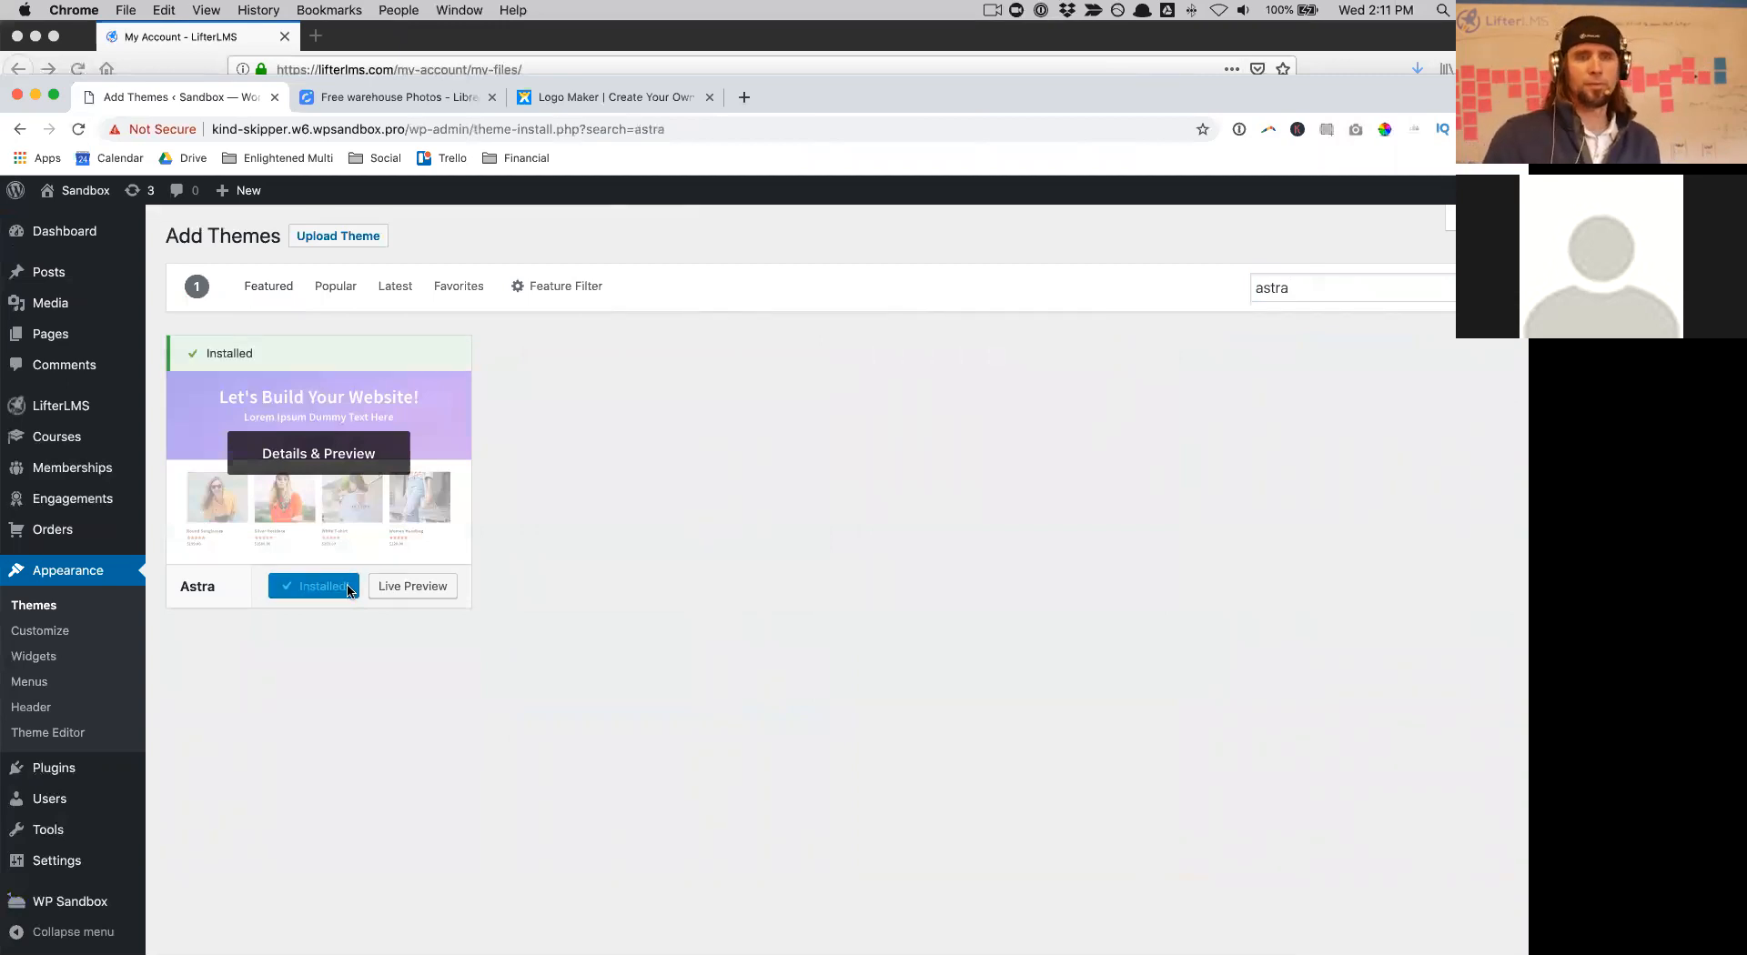
{"action": "left_click", "coordinate": [324, 586]}
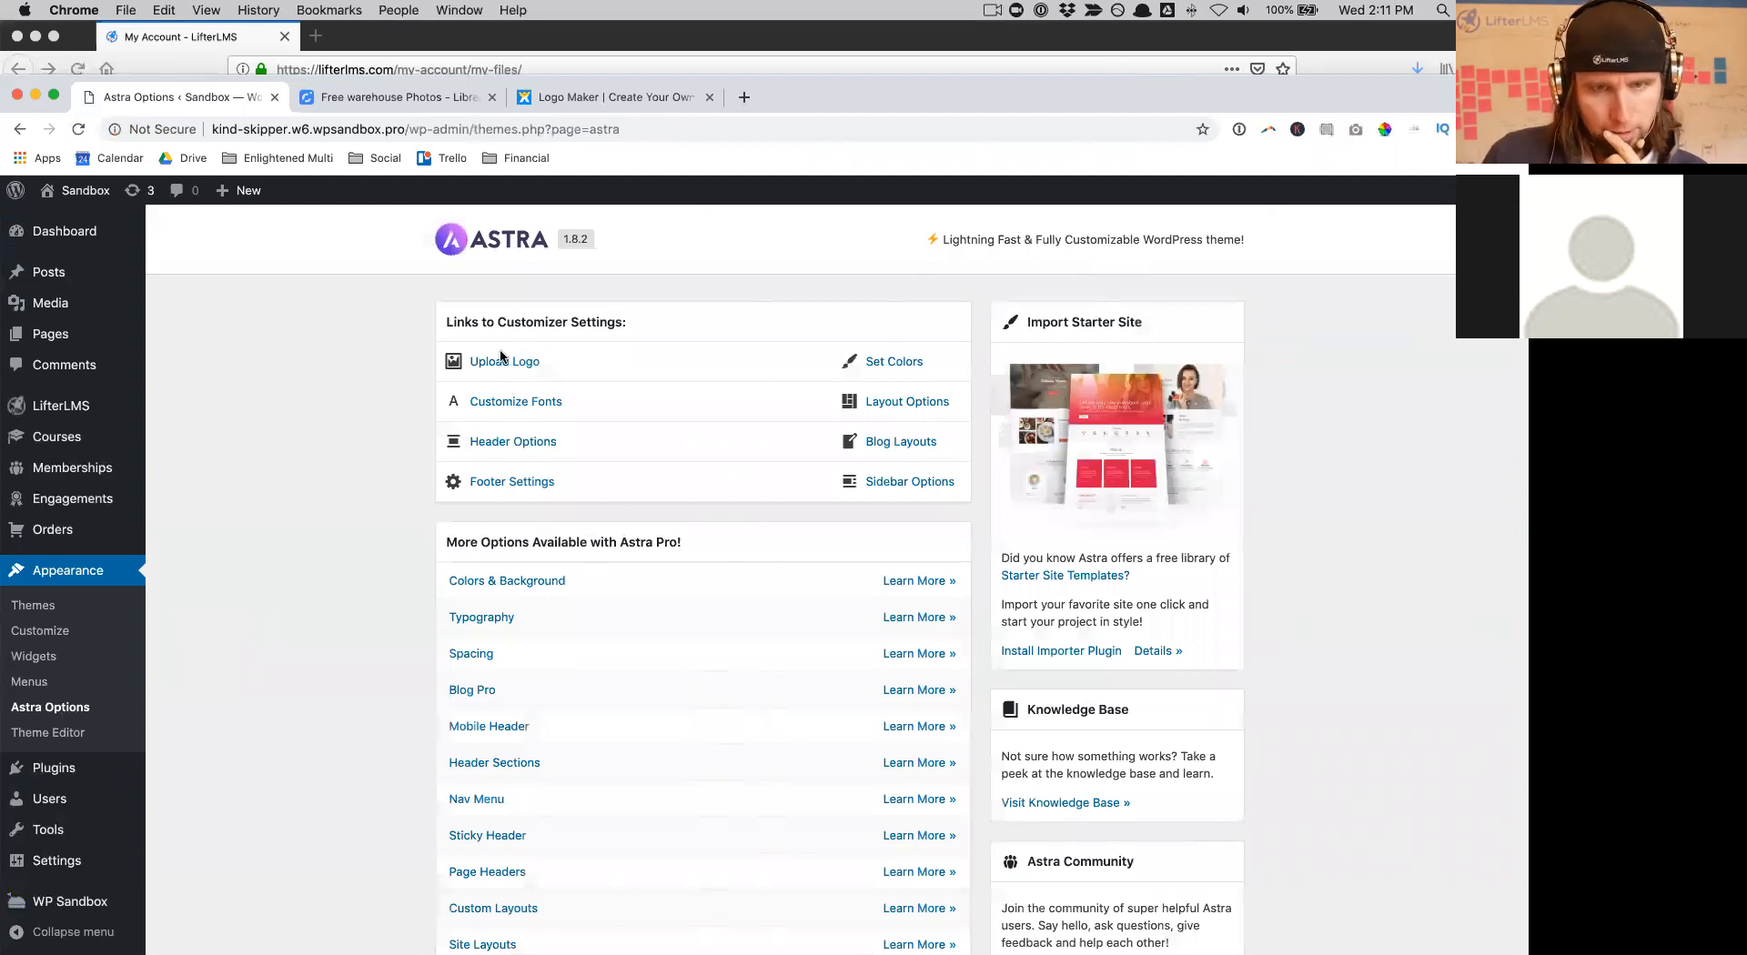
Step: In Astra's layout settings, set Pages and LifterLMS pages to No Sidebar
{"action": "left_click", "coordinate": [879, 405]}
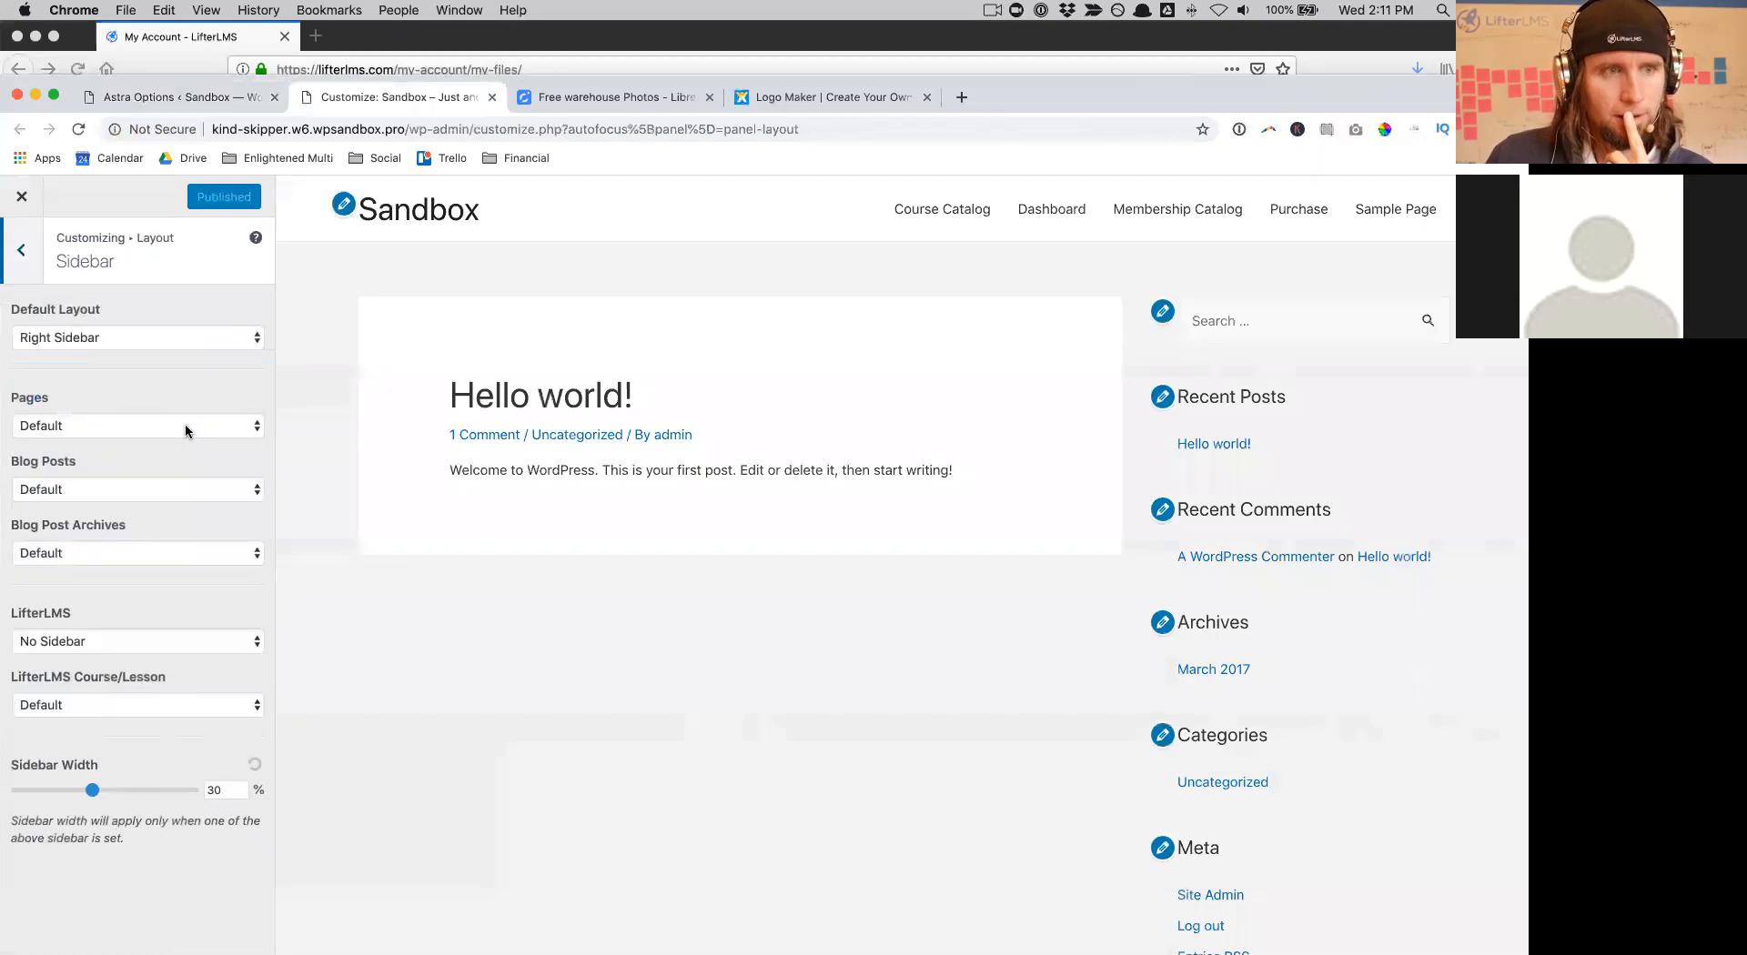
{"action": "left_click", "coordinate": [123, 424]}
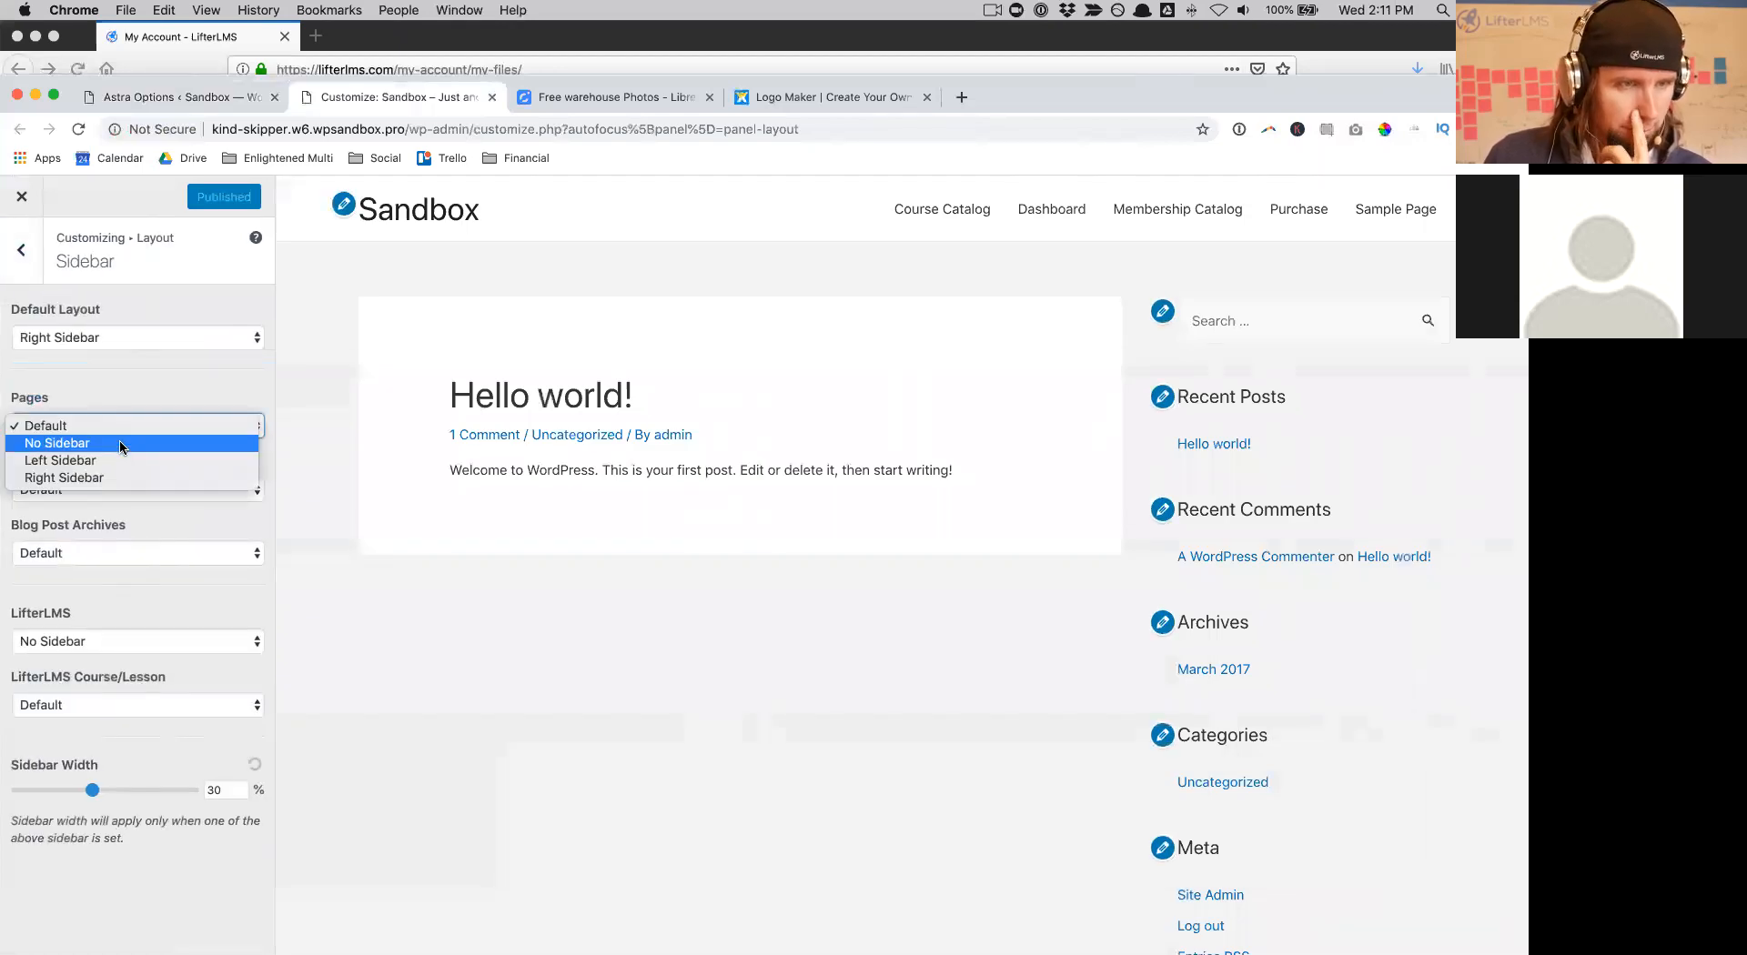
{"action": "left_click", "coordinate": [123, 444]}
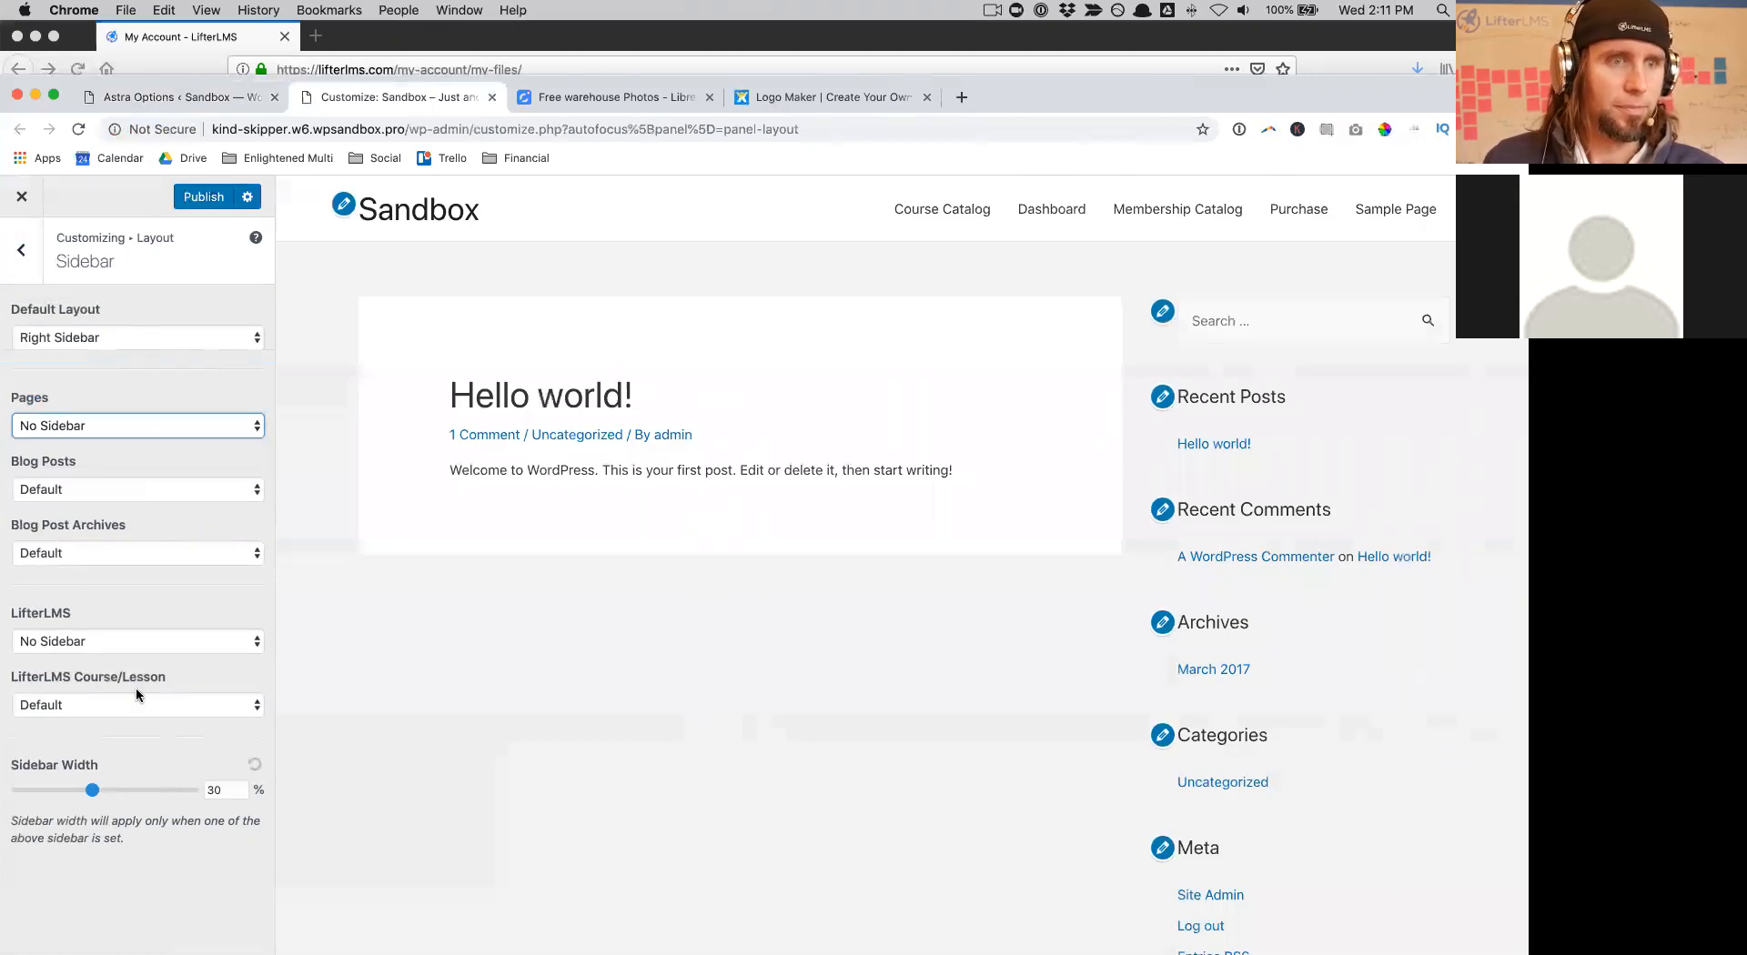
{"action": "left_click", "coordinate": [87, 643]}
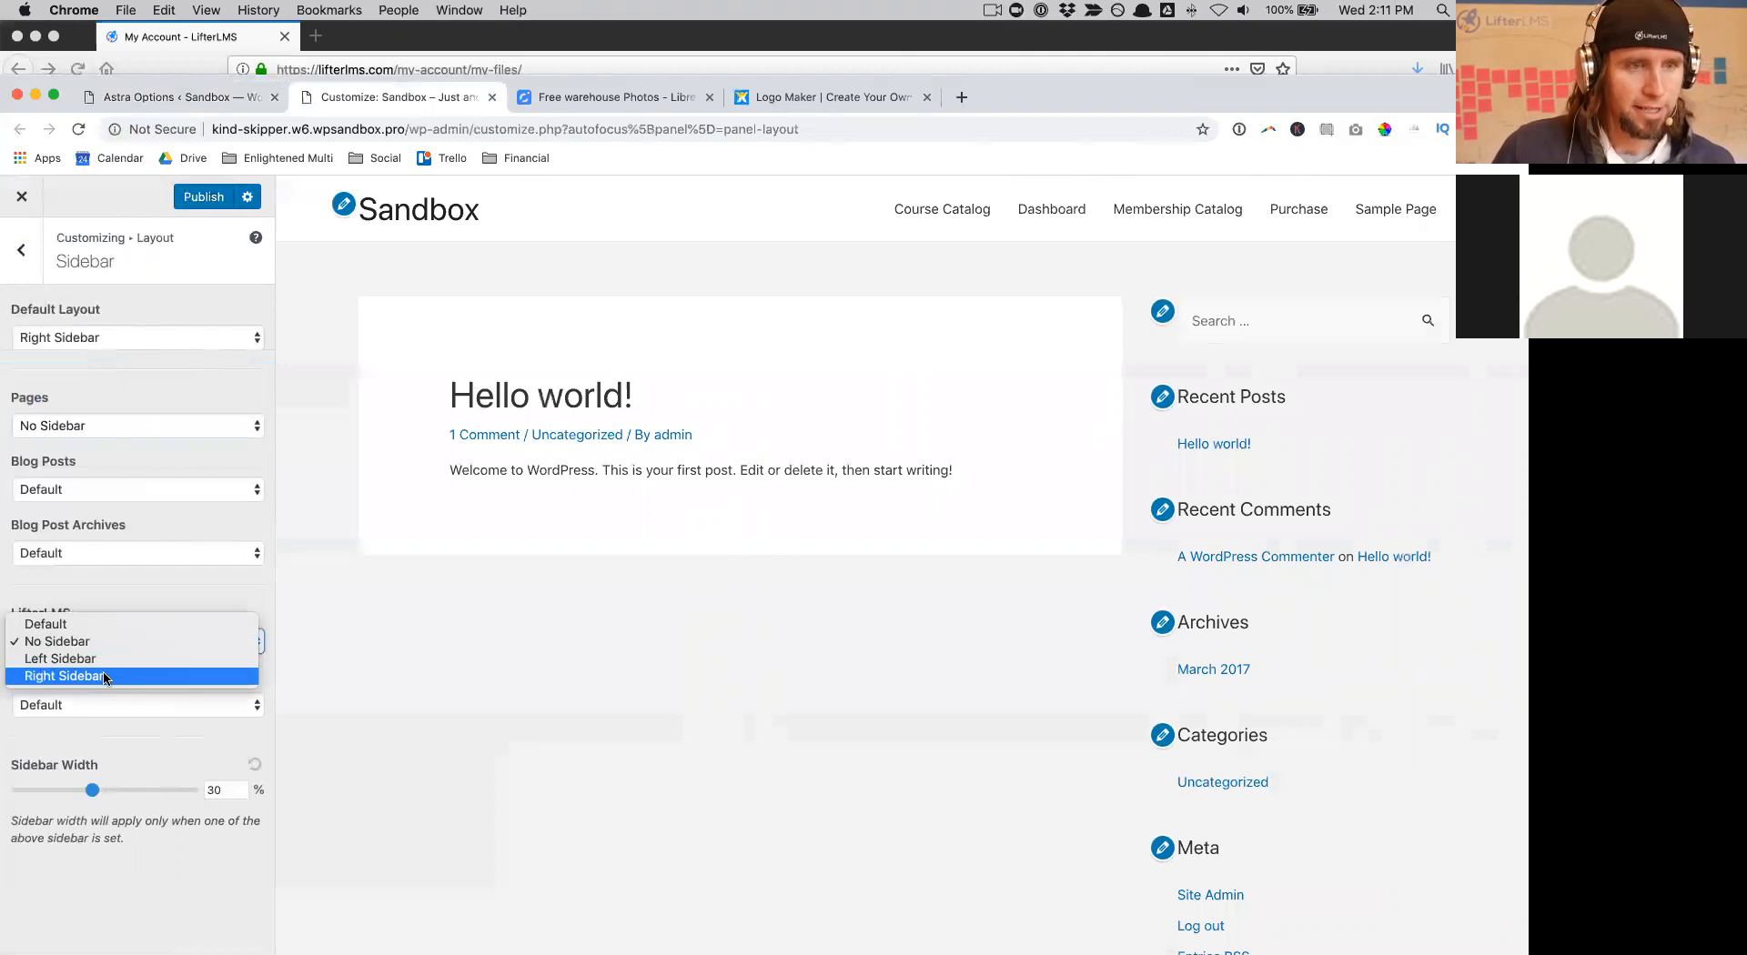
{"action": "left_click", "coordinate": [106, 676]}
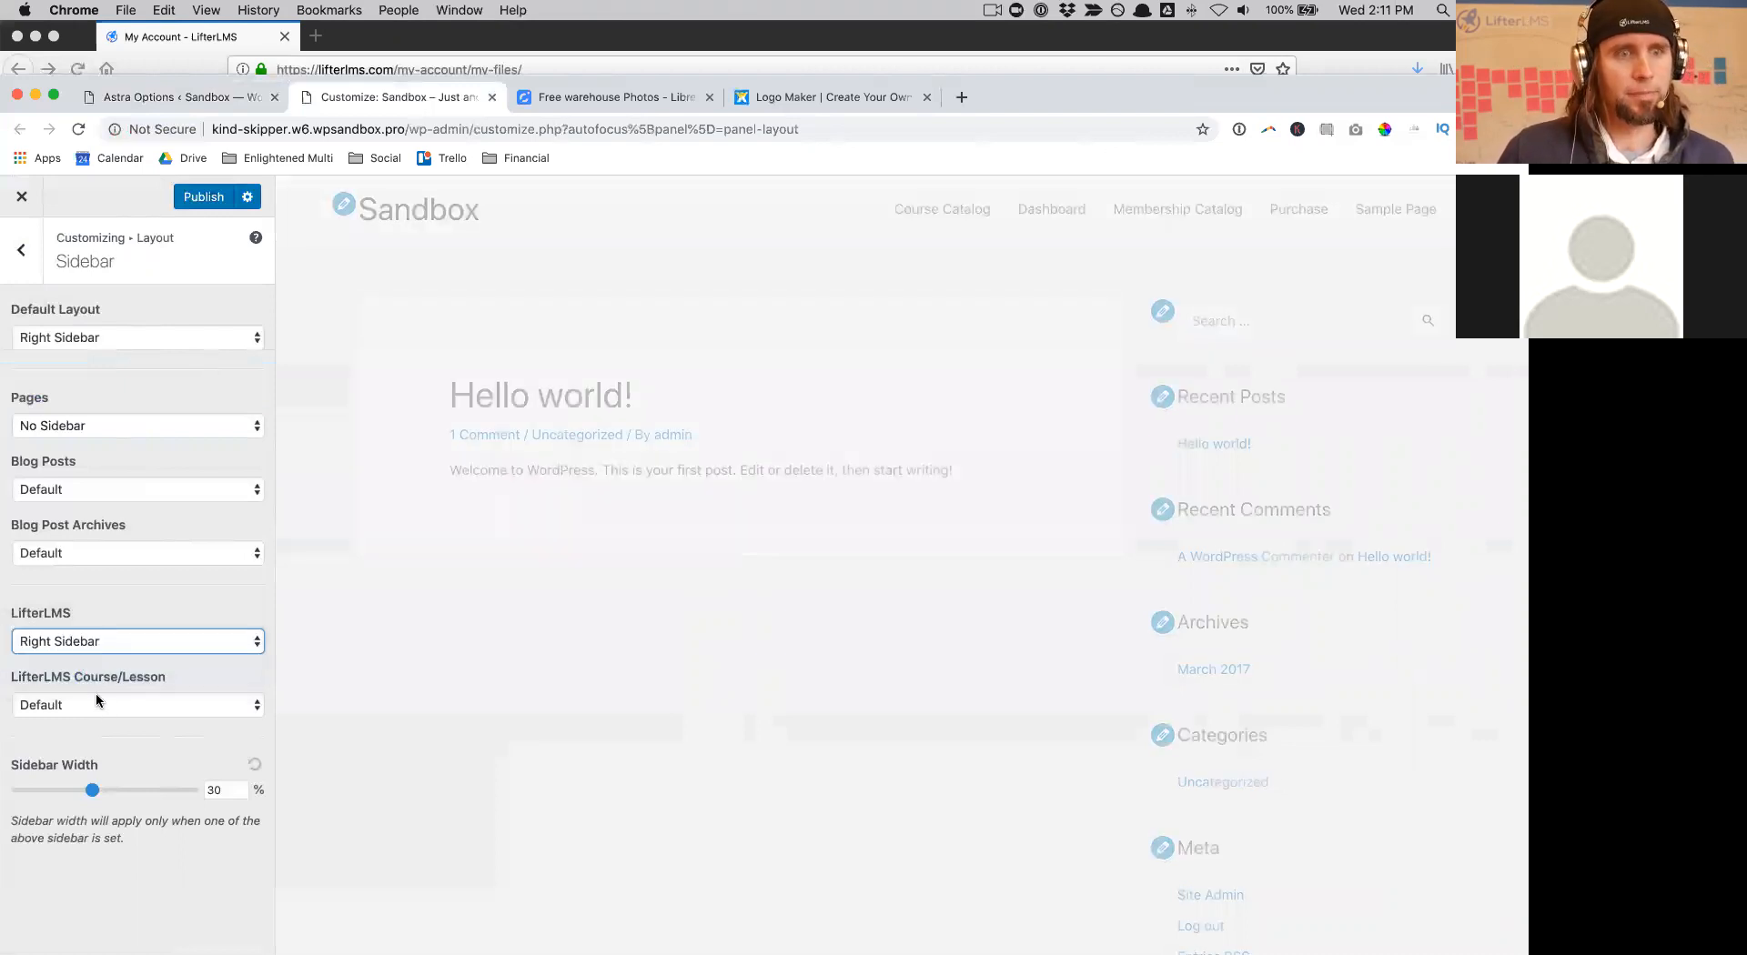
{"action": "left_click", "coordinate": [64, 641]}
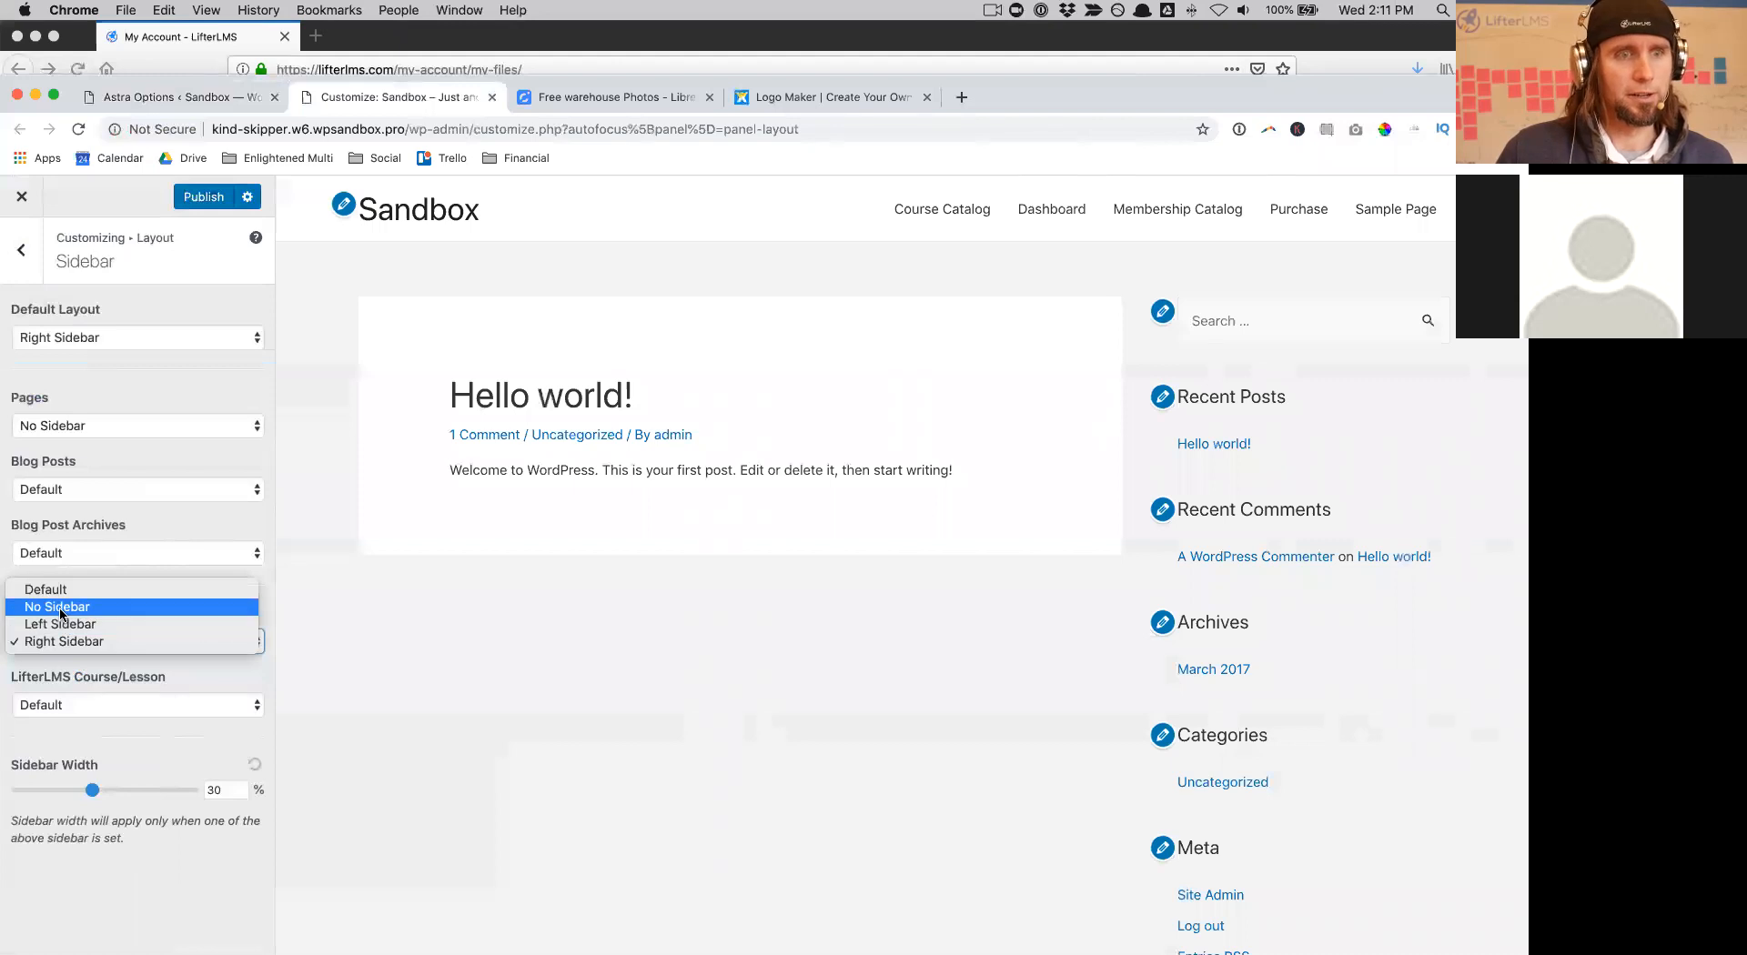
{"action": "left_click", "coordinate": [61, 610]}
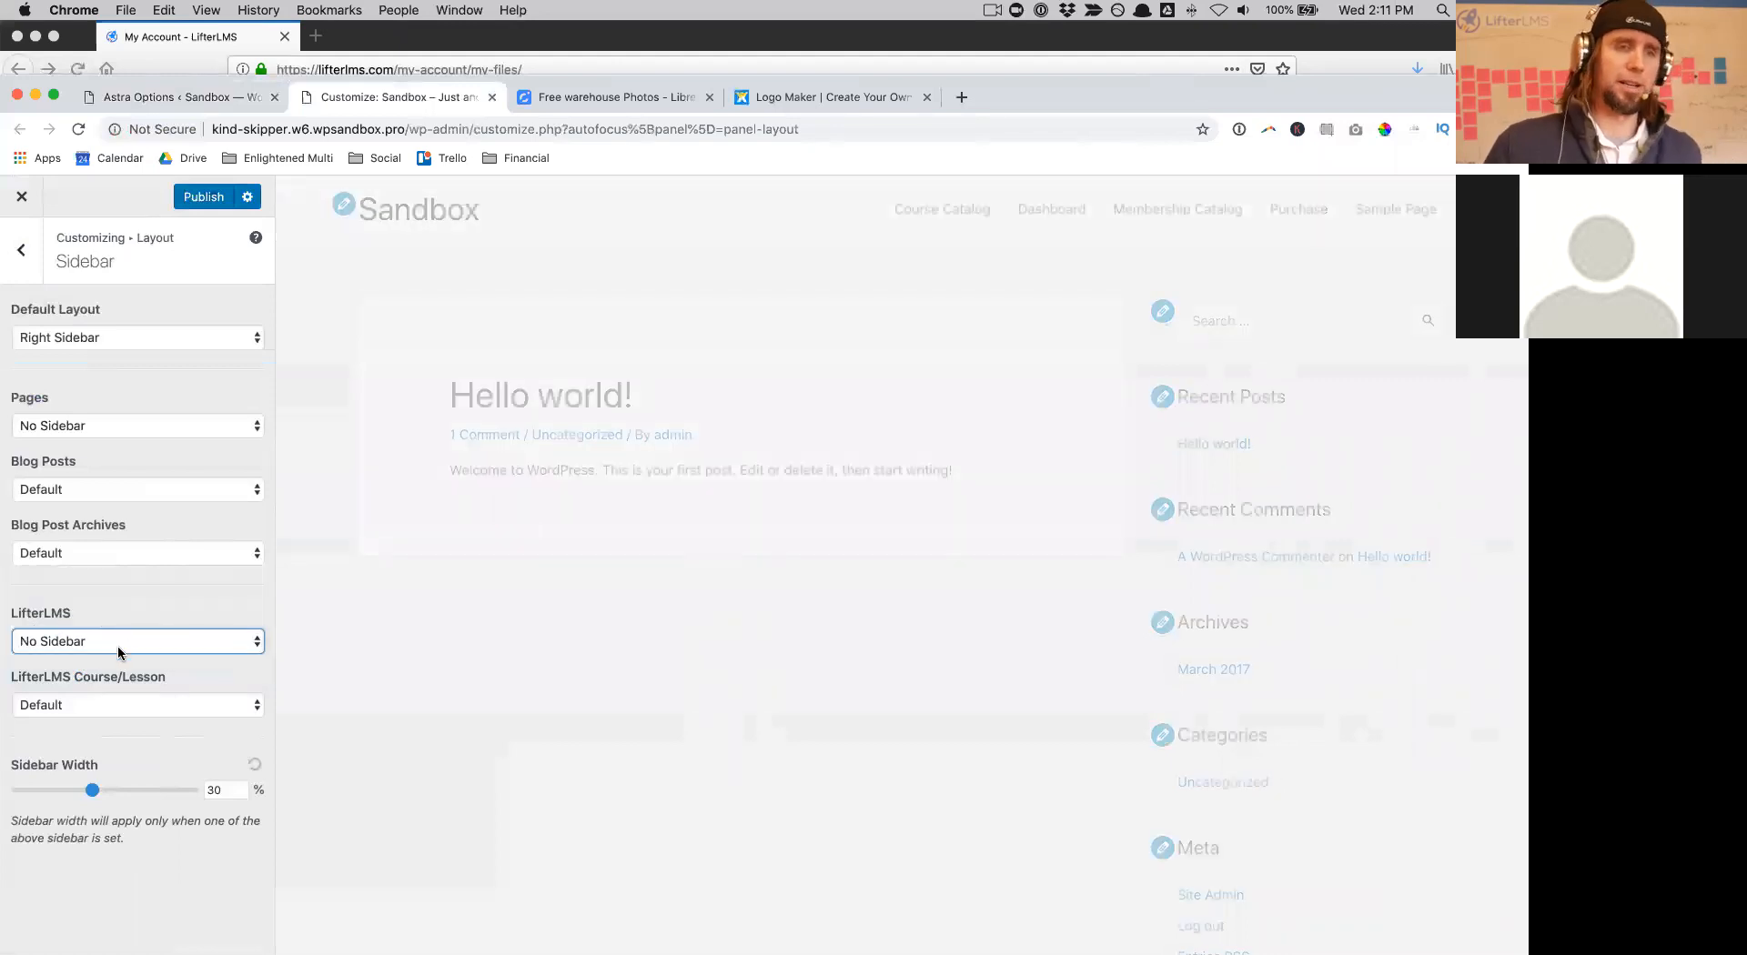
Step: Give LifterLMS courses and lessons a Right Sidebar and publish the changes
{"action": "left_click", "coordinate": [125, 707]}
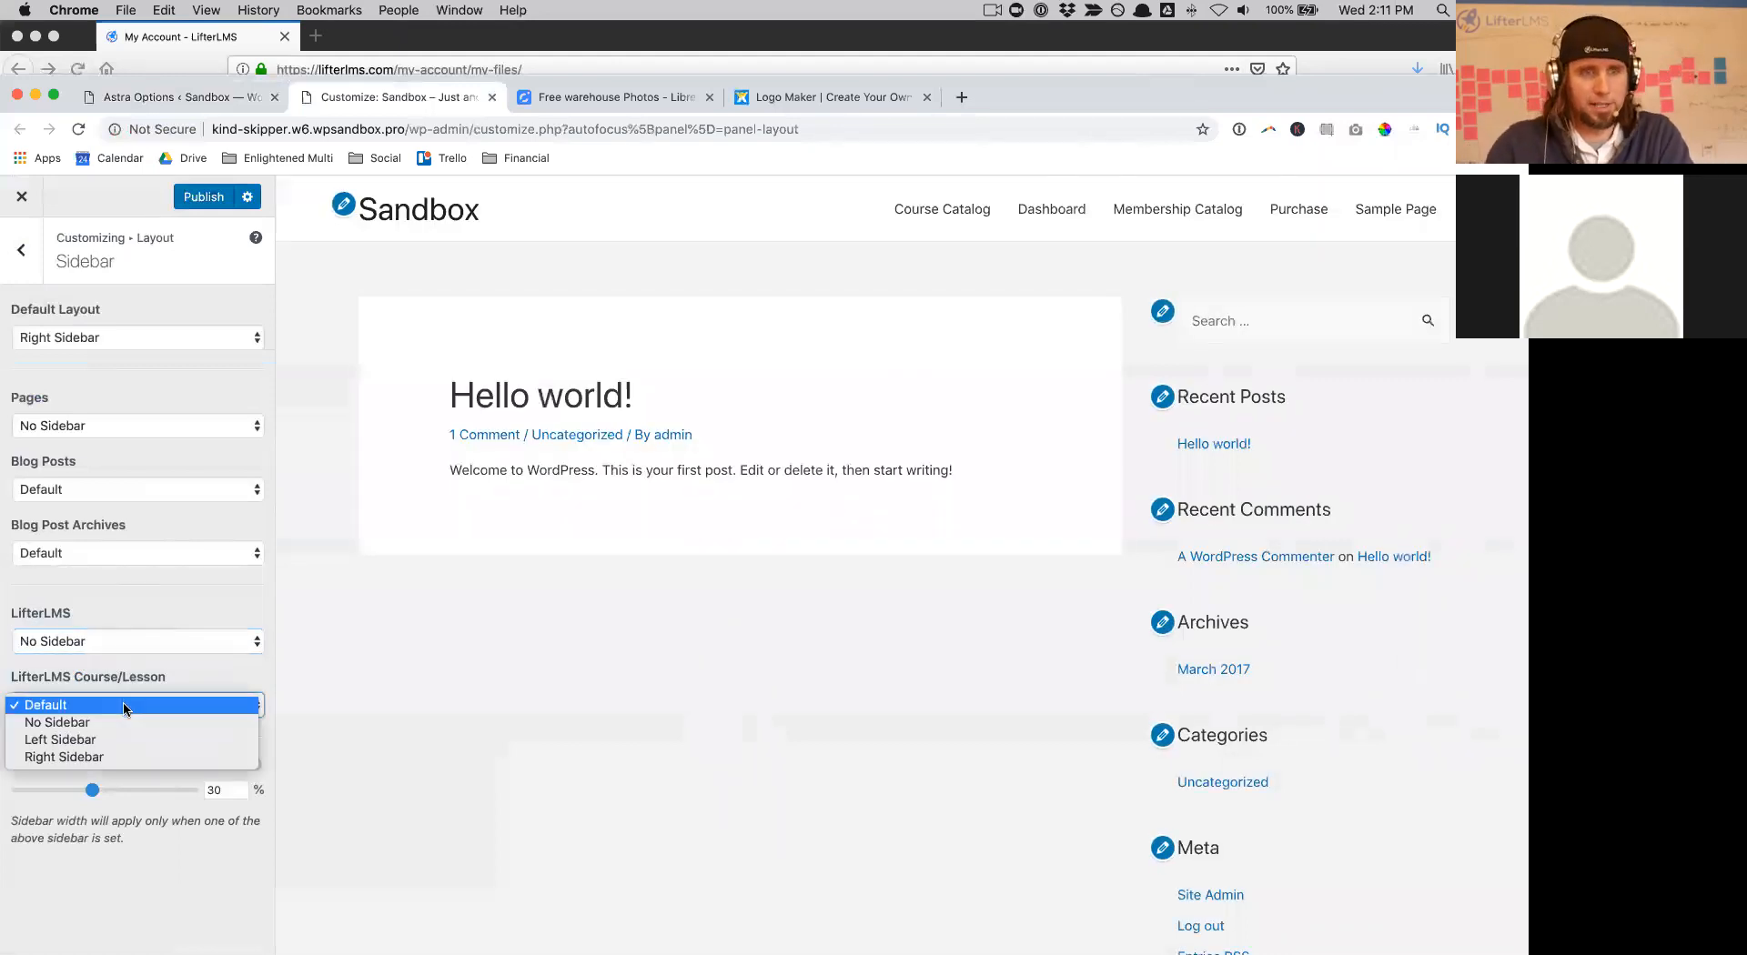
{"action": "left_click", "coordinate": [125, 755]}
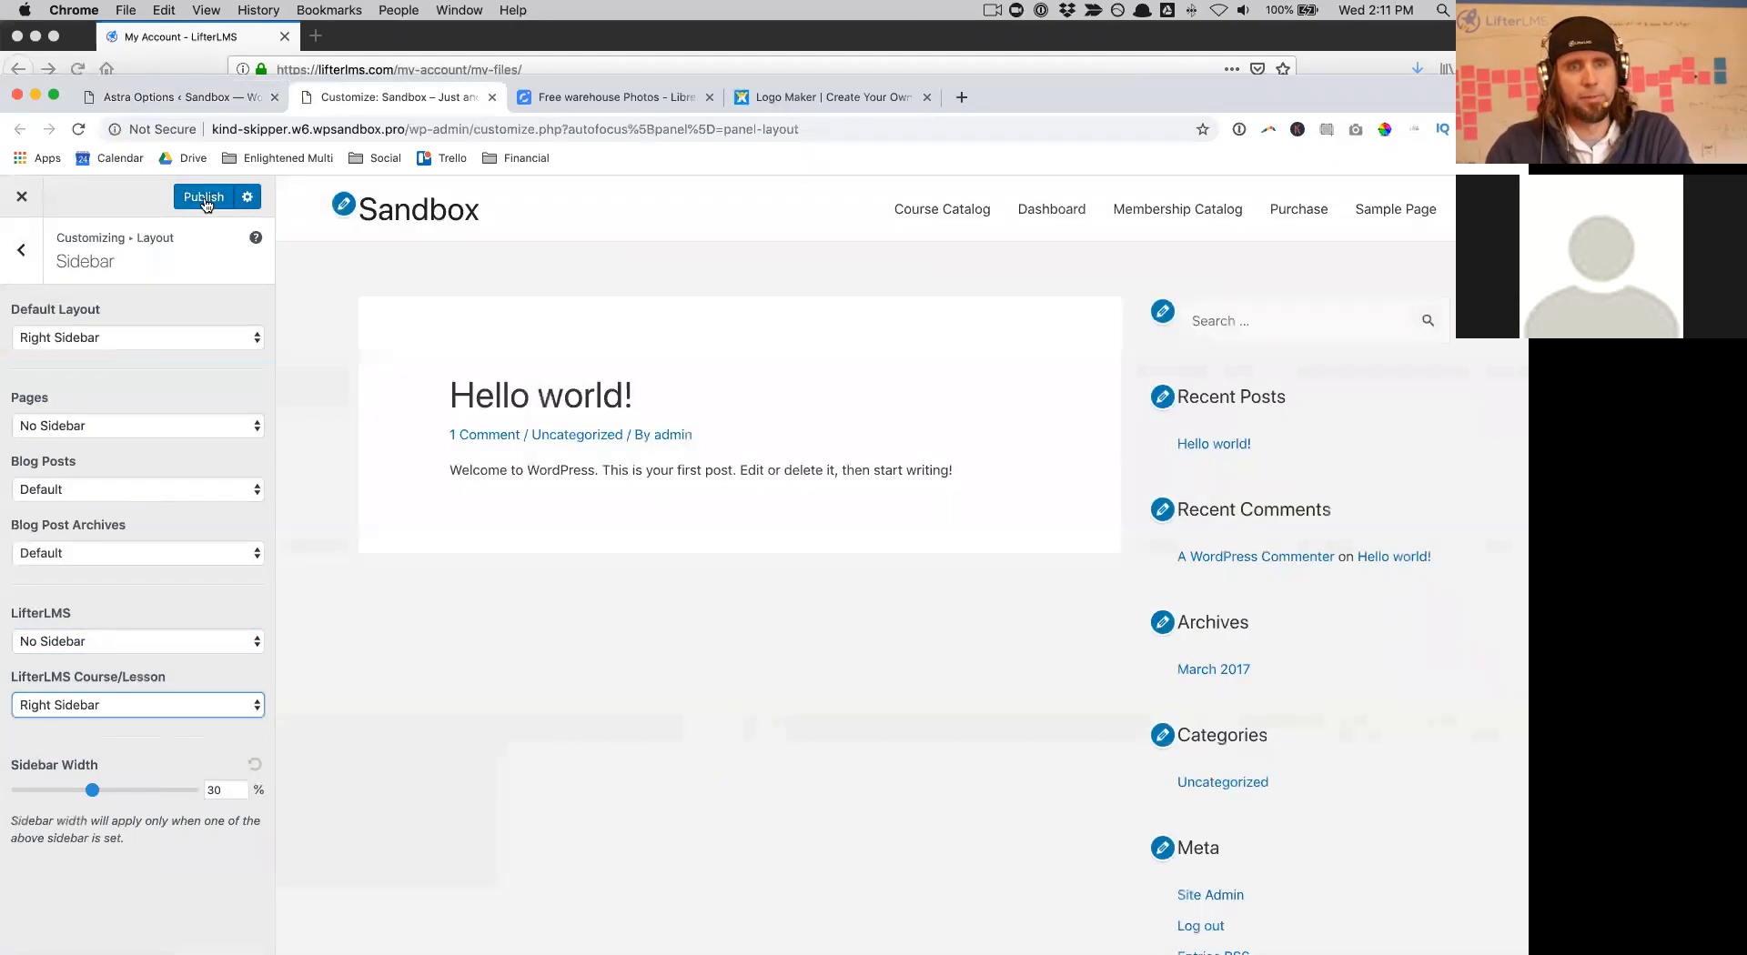
{"action": "left_click", "coordinate": [207, 203]}
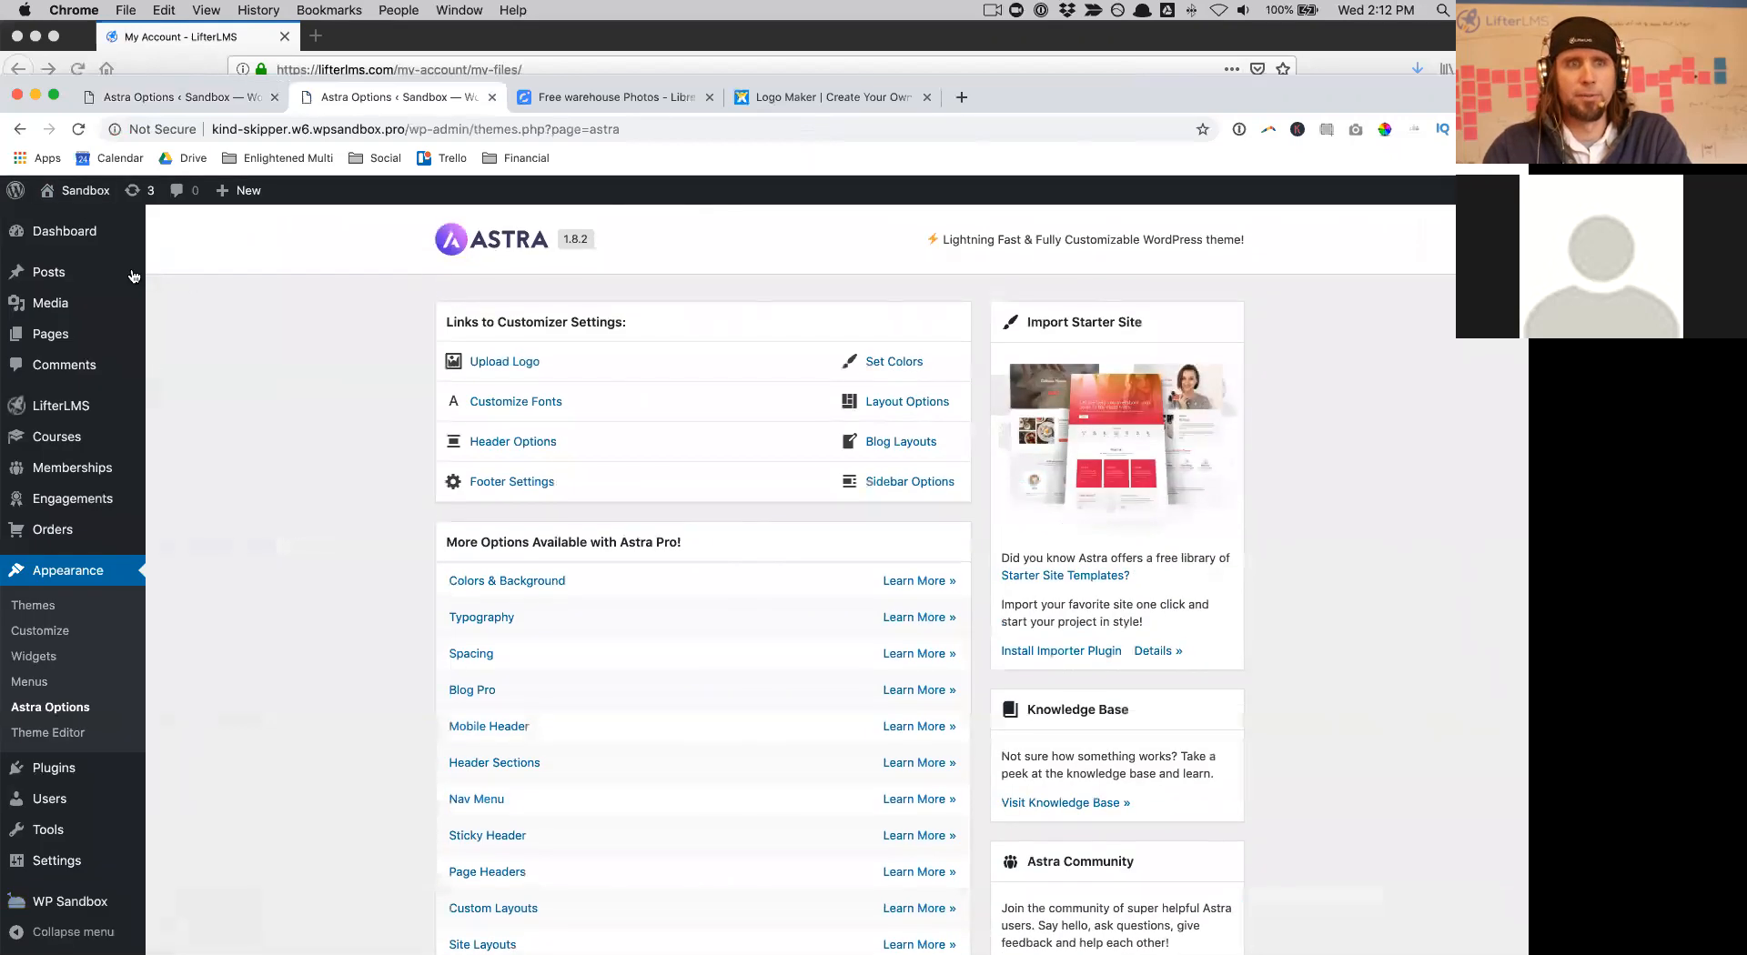
Step: Scroll through the previewed course pages to check the new sidebar layout
{"action": "mouse_move", "coordinate": [82, 193]}
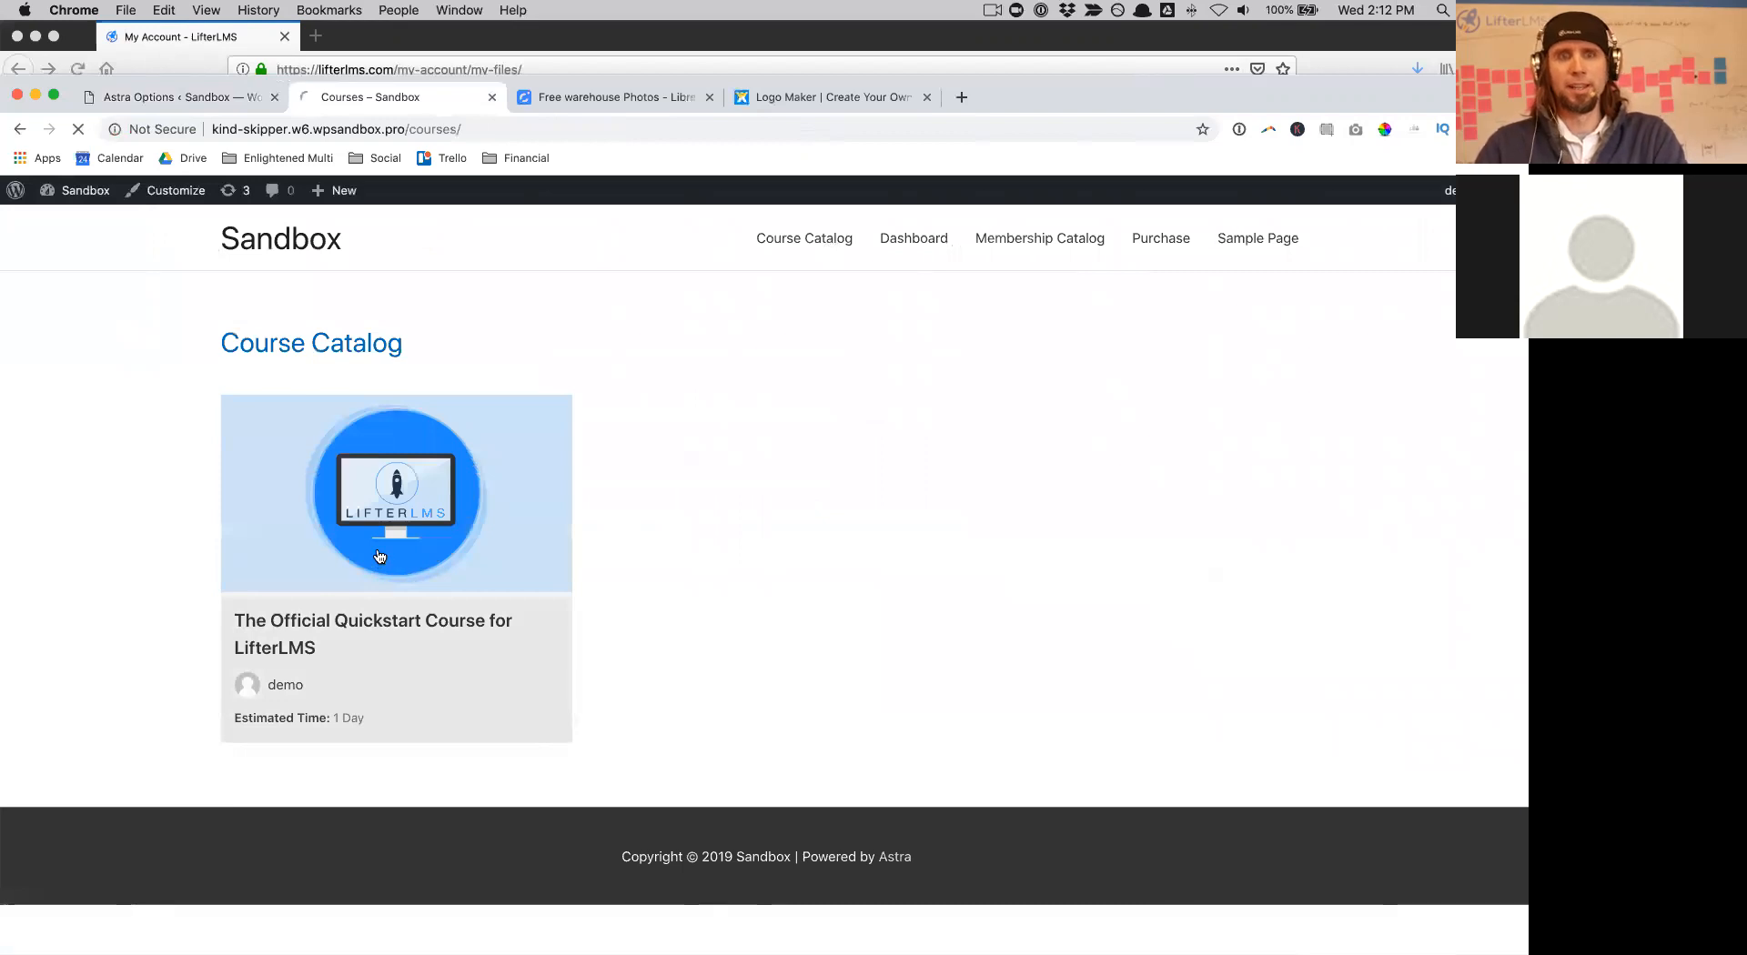
{"action": "scroll", "coordinate": [380, 556], "scroll_direction": "down", "scroll_amount": 10}
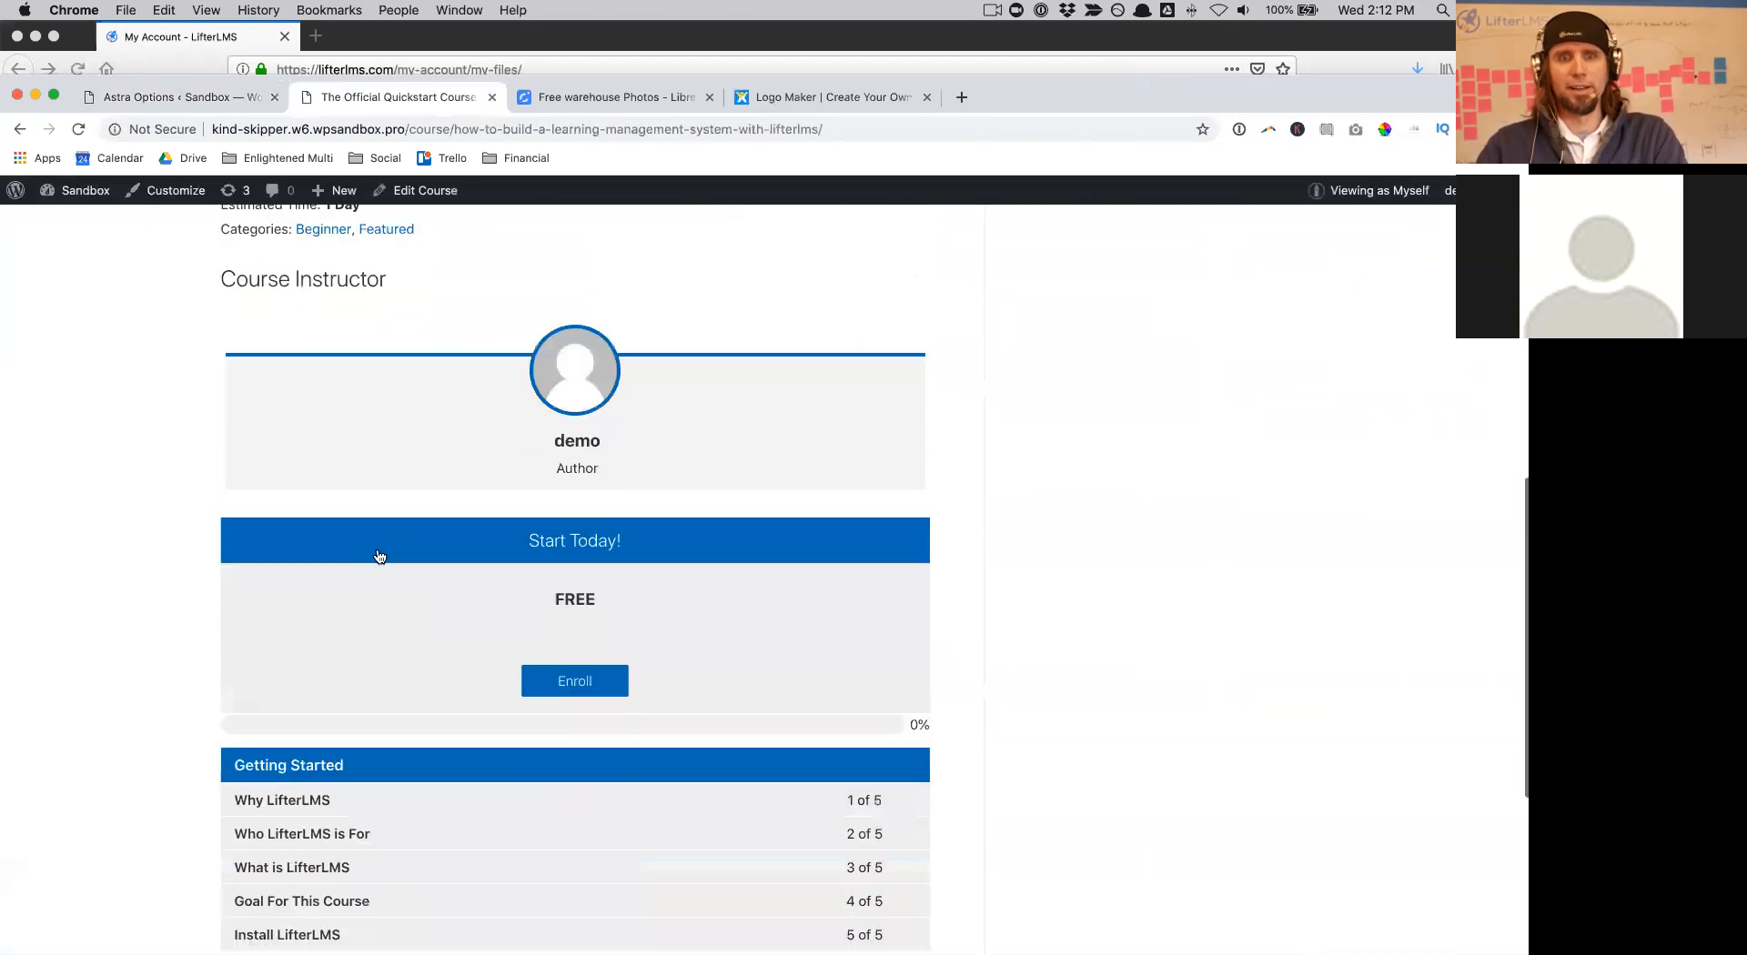
{"action": "scroll", "coordinate": [931, 429], "scroll_direction": "up", "scroll_amount": 10}
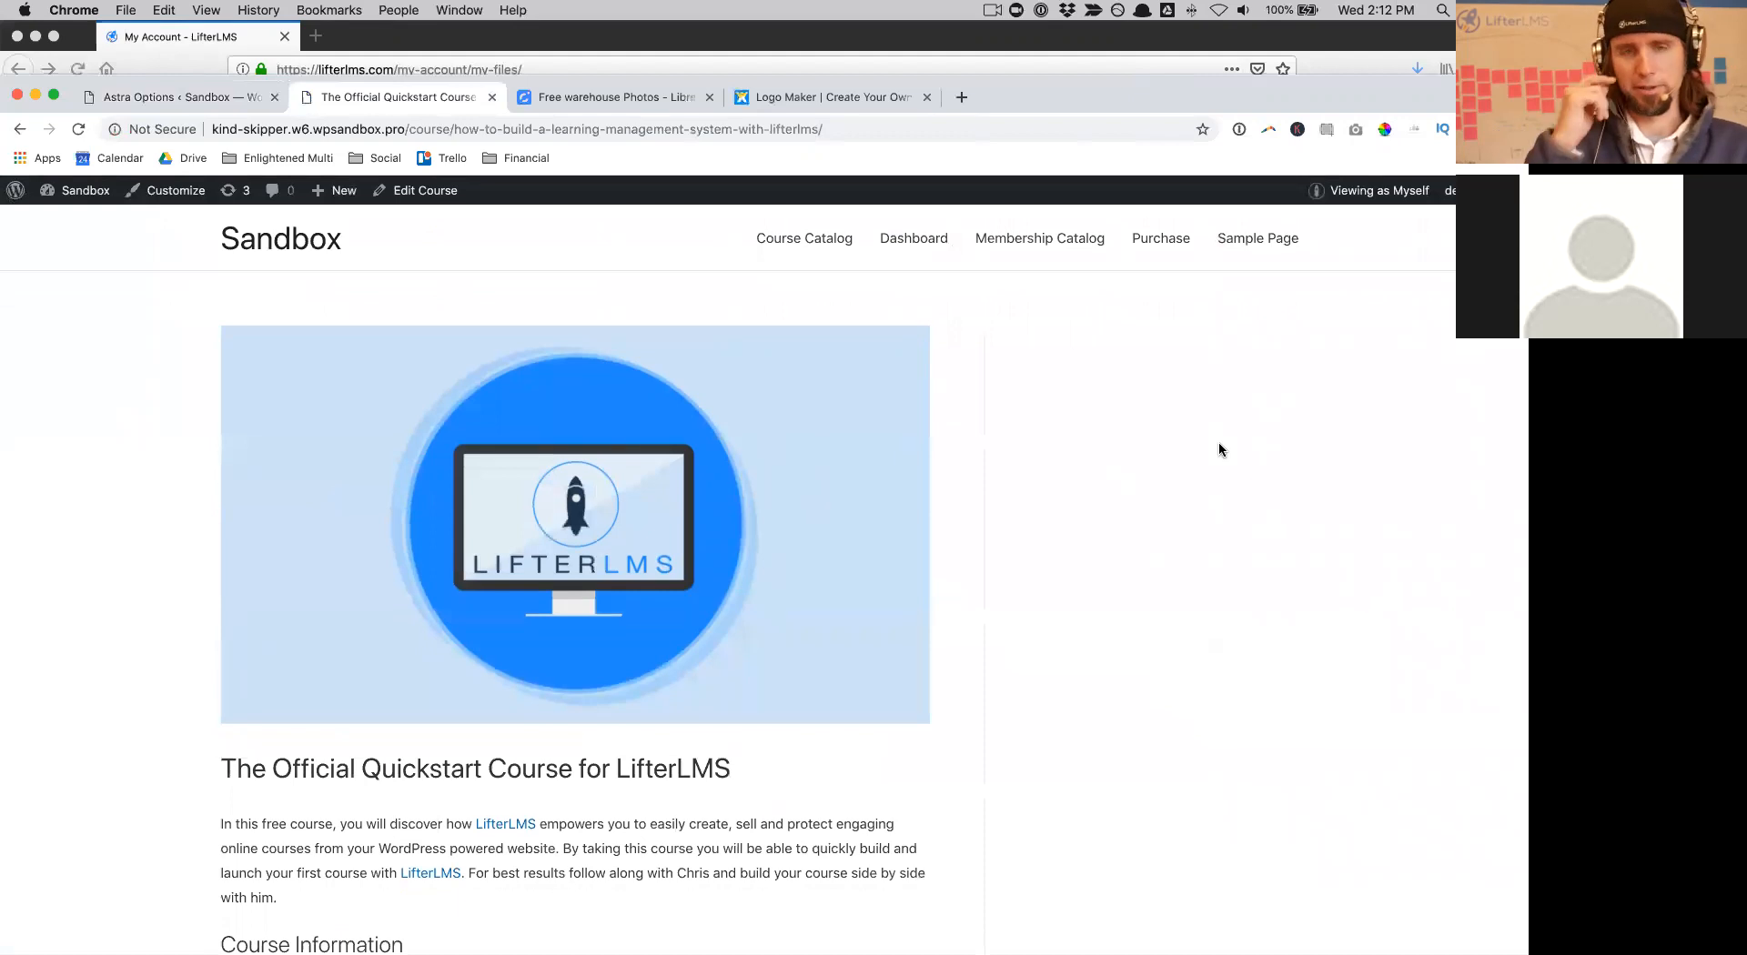
{"action": "scroll", "coordinate": [1219, 444], "scroll_direction": "down", "scroll_amount": 10}
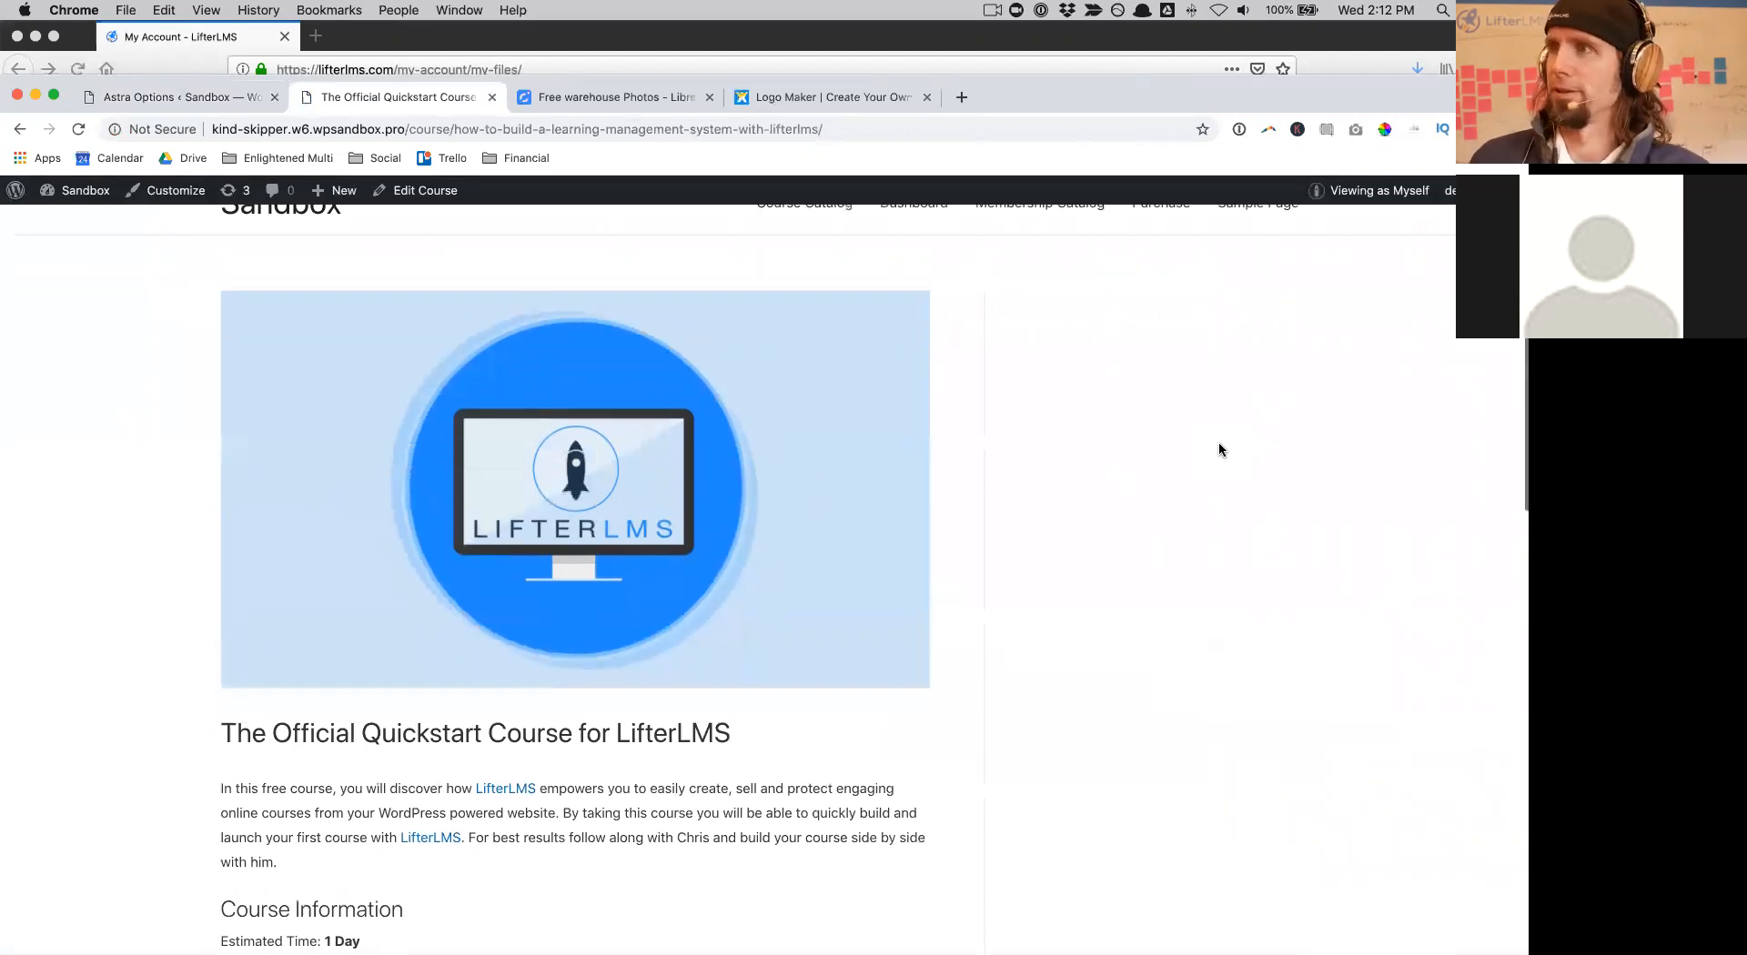
{"action": "scroll", "coordinate": [1219, 449], "scroll_direction": "down", "scroll_amount": 3}
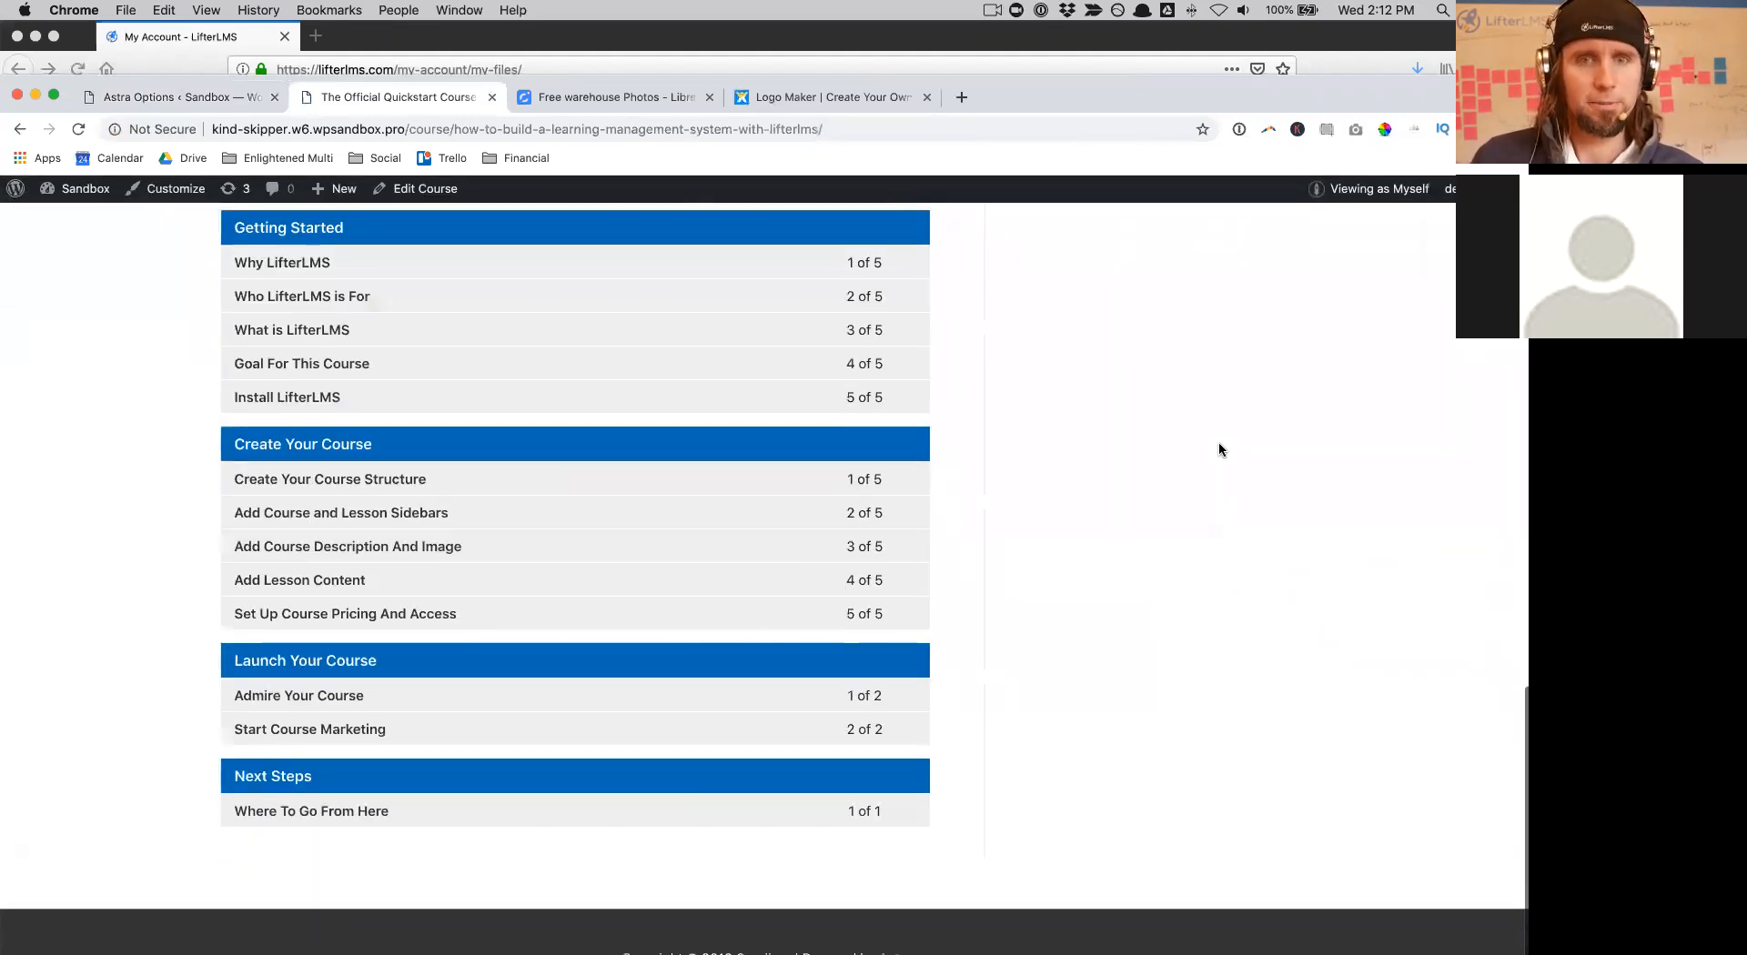
{"action": "scroll", "coordinate": [1071, 444], "scroll_direction": "up", "scroll_amount": 5}
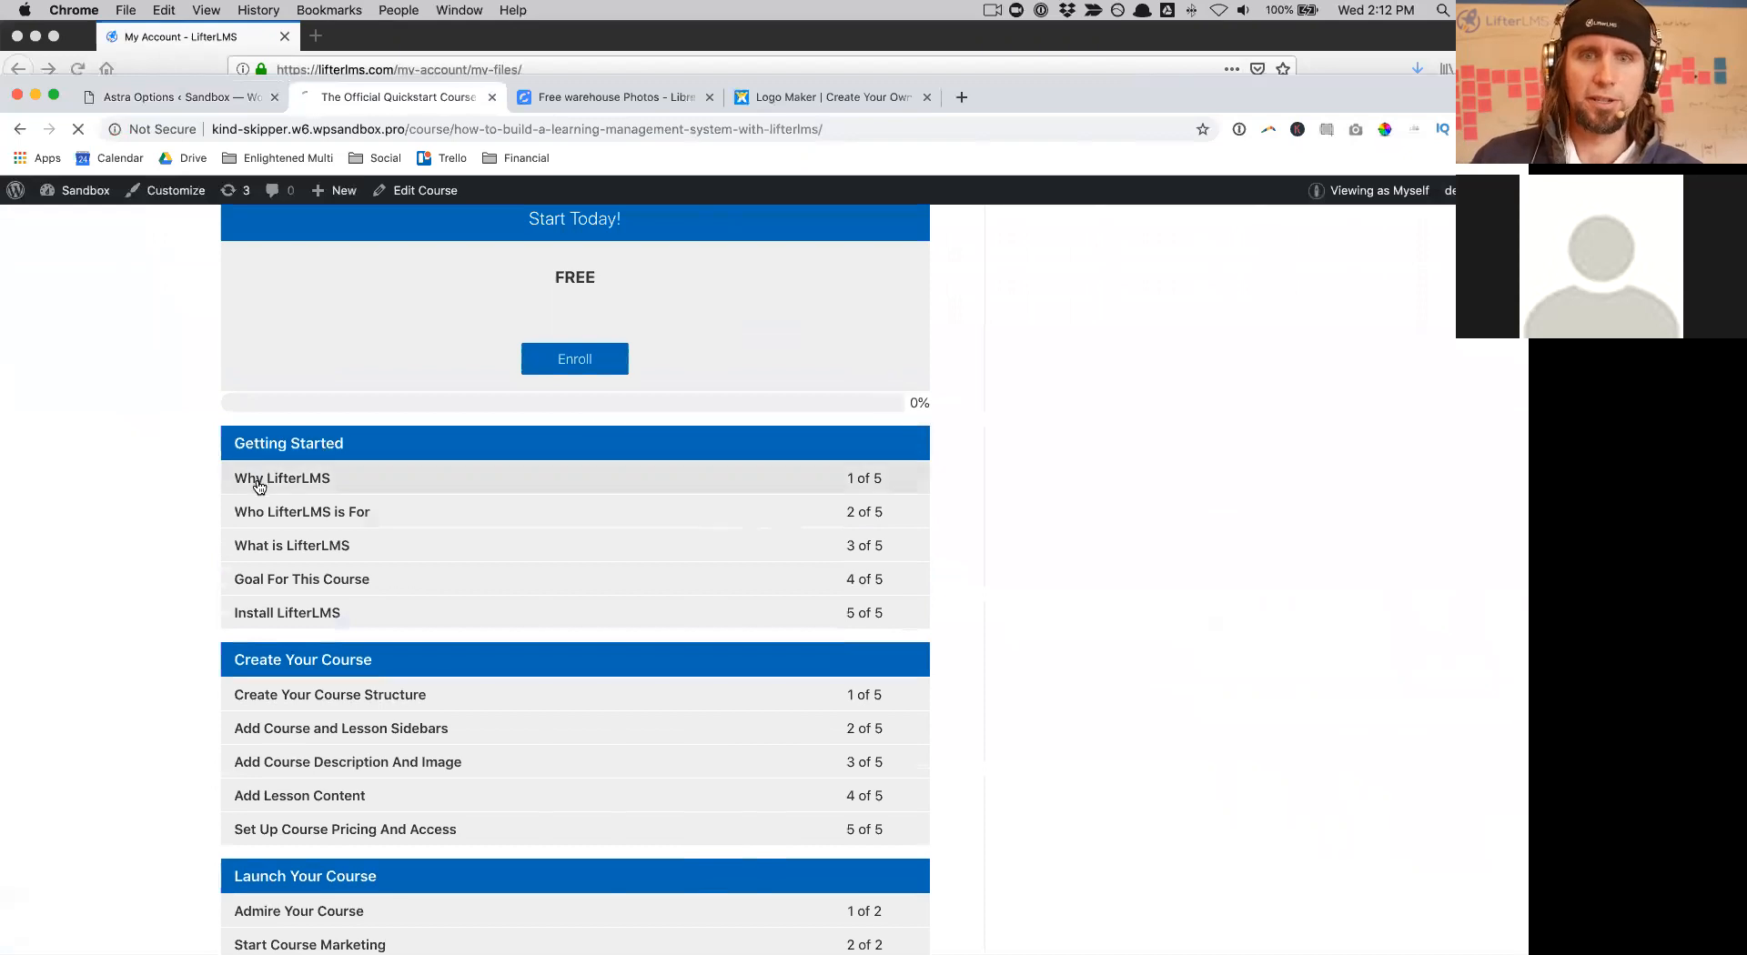
{"action": "scroll", "coordinate": [571, 605], "scroll_direction": "down", "scroll_amount": 3}
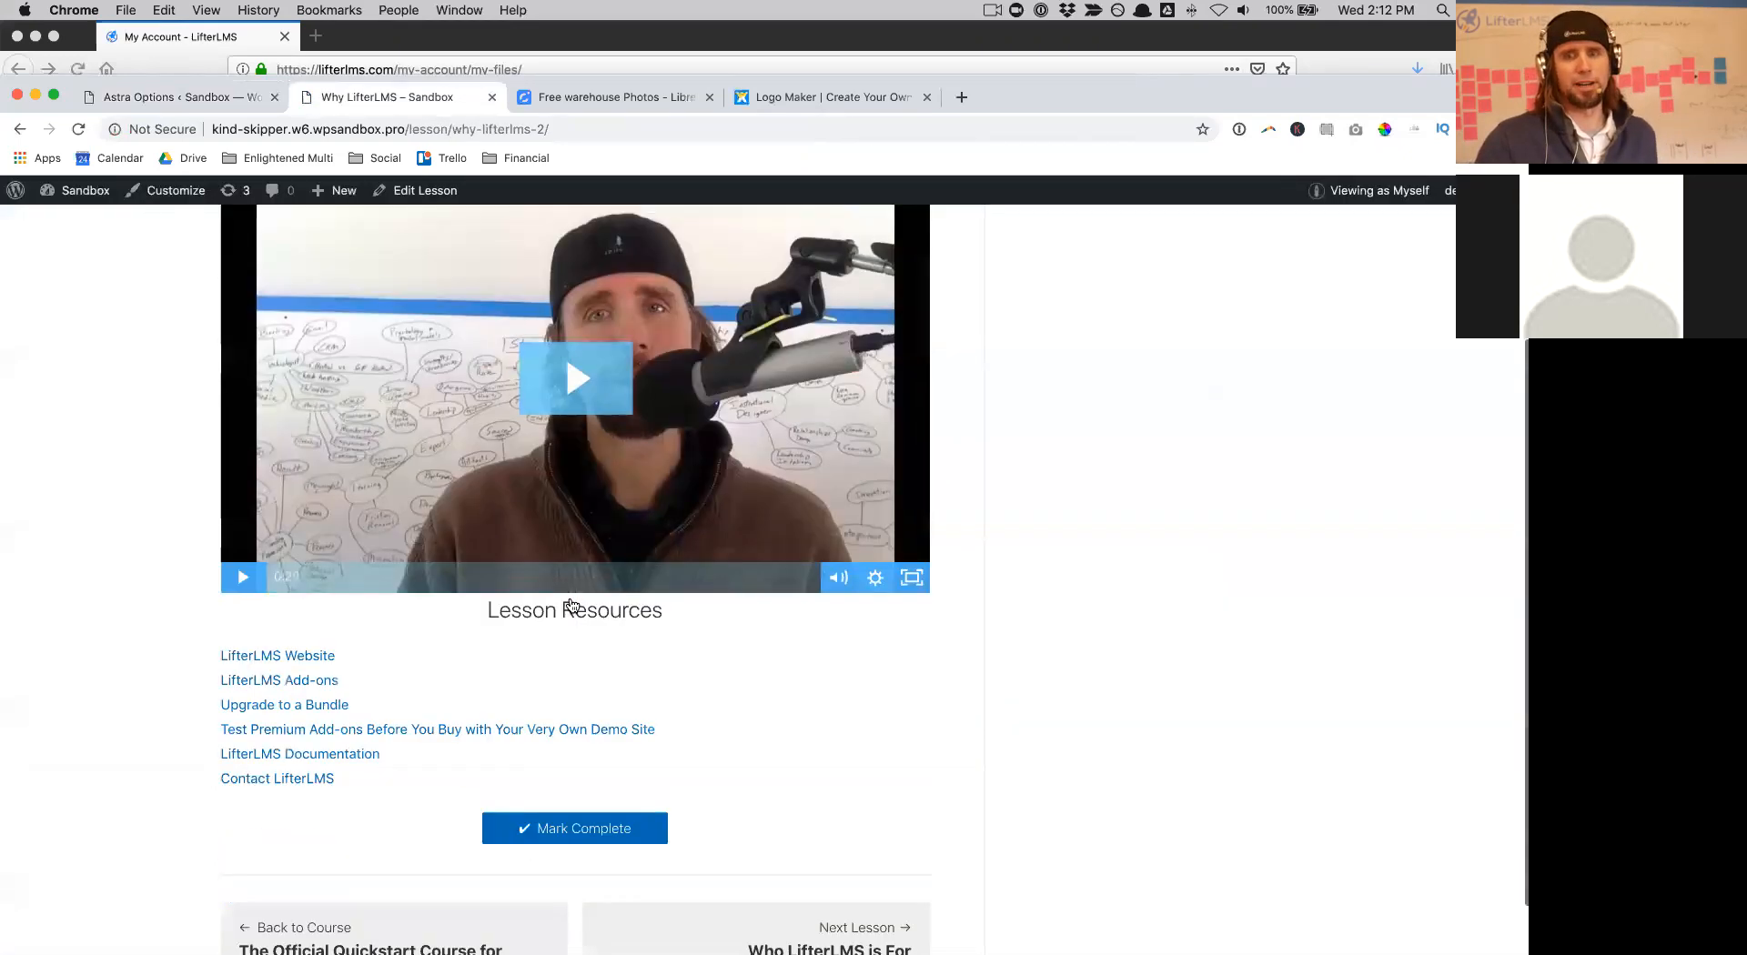
{"action": "scroll", "coordinate": [570, 604], "scroll_direction": "down", "scroll_amount": 2}
{"action": "scroll", "coordinate": [570, 604], "scroll_direction": "up", "scroll_amount": 5}
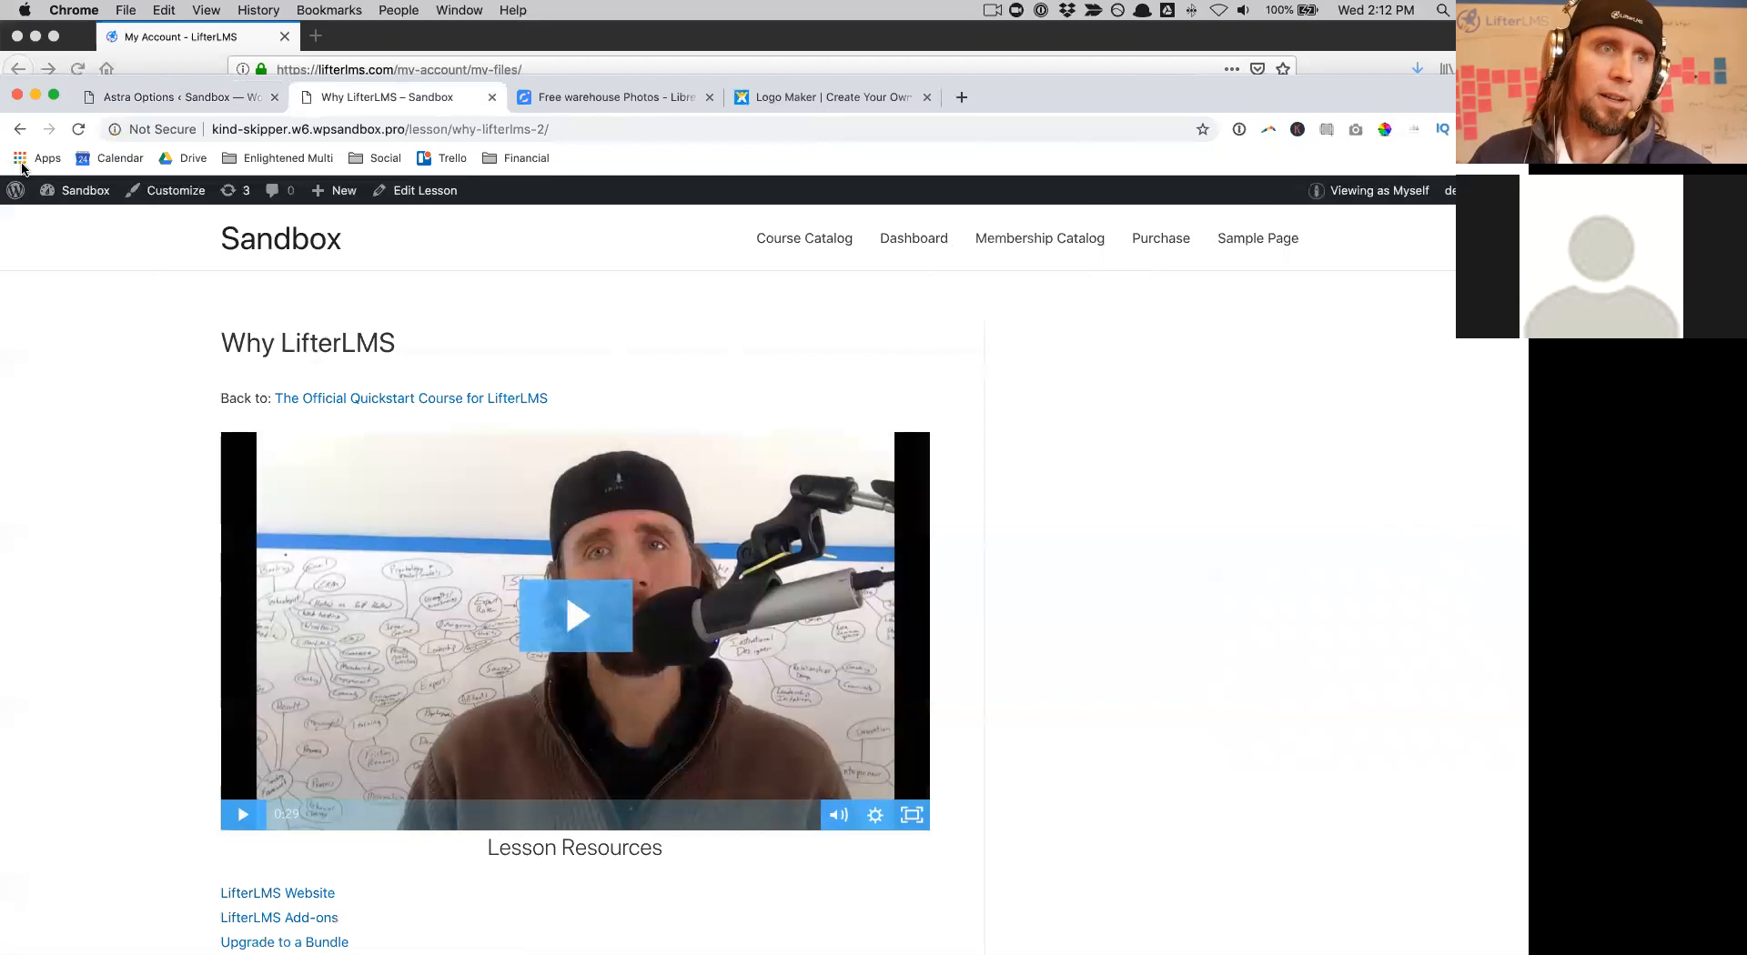
Step: Go back through the course and Course Catalog pages, then open the admin Dashboard
{"action": "left_click", "coordinate": [17, 129]}
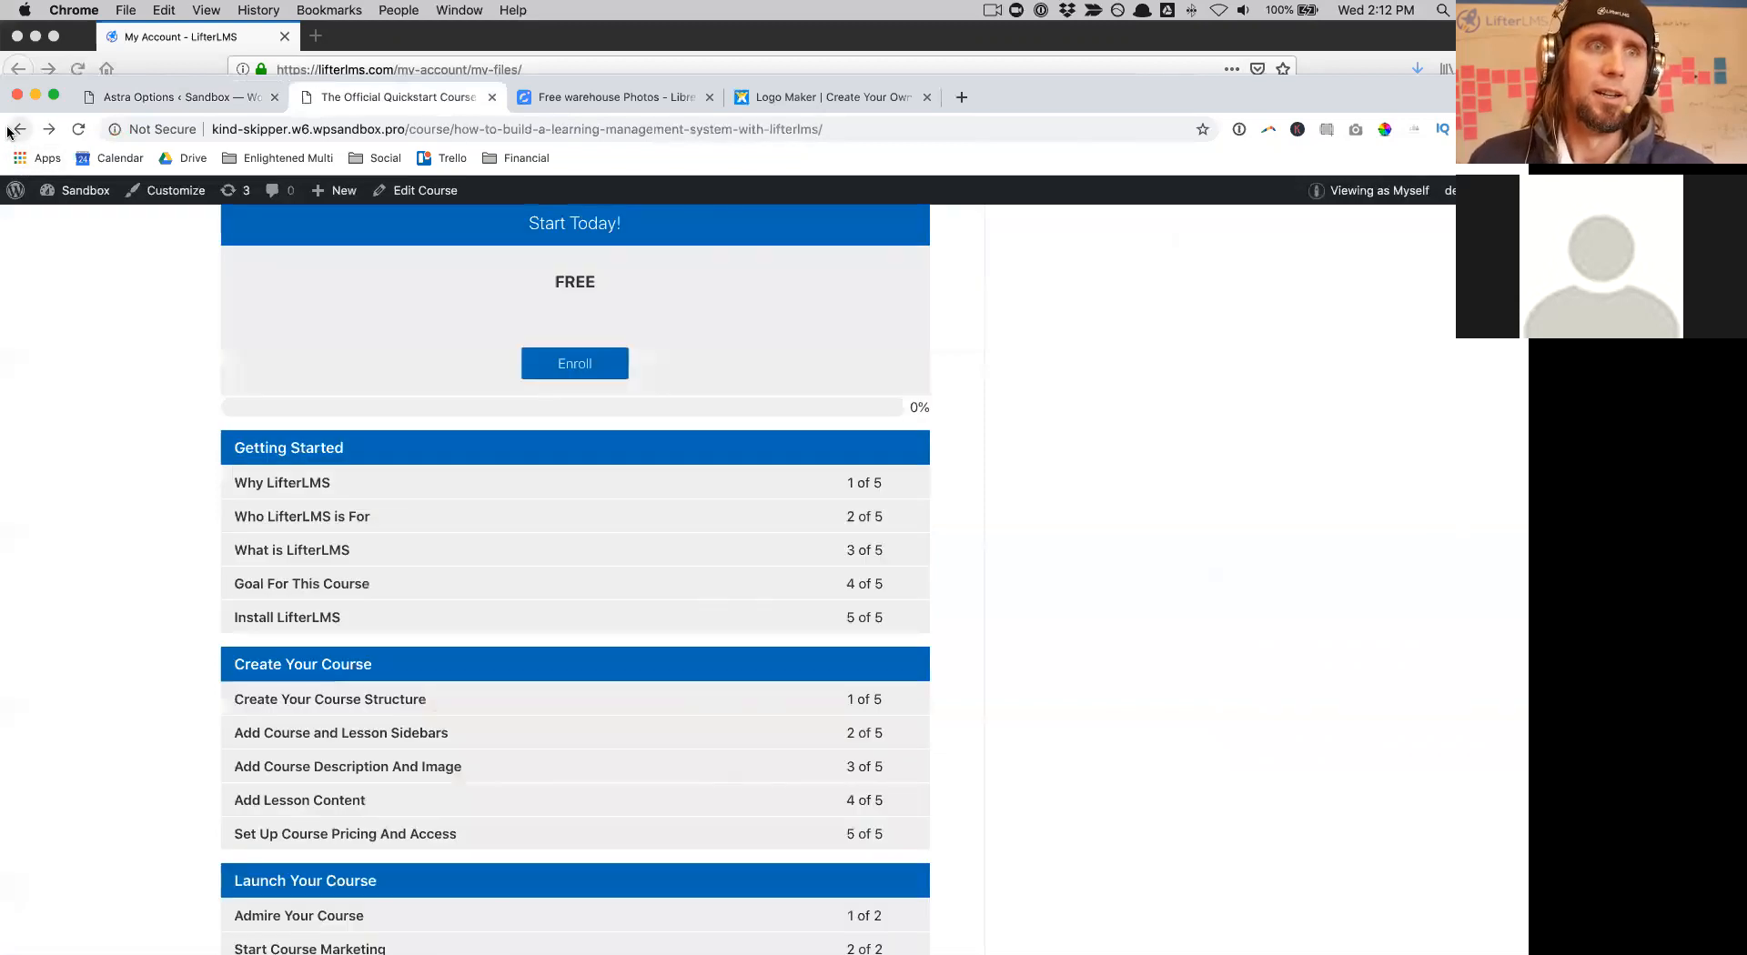
{"action": "left_click", "coordinate": [8, 133]}
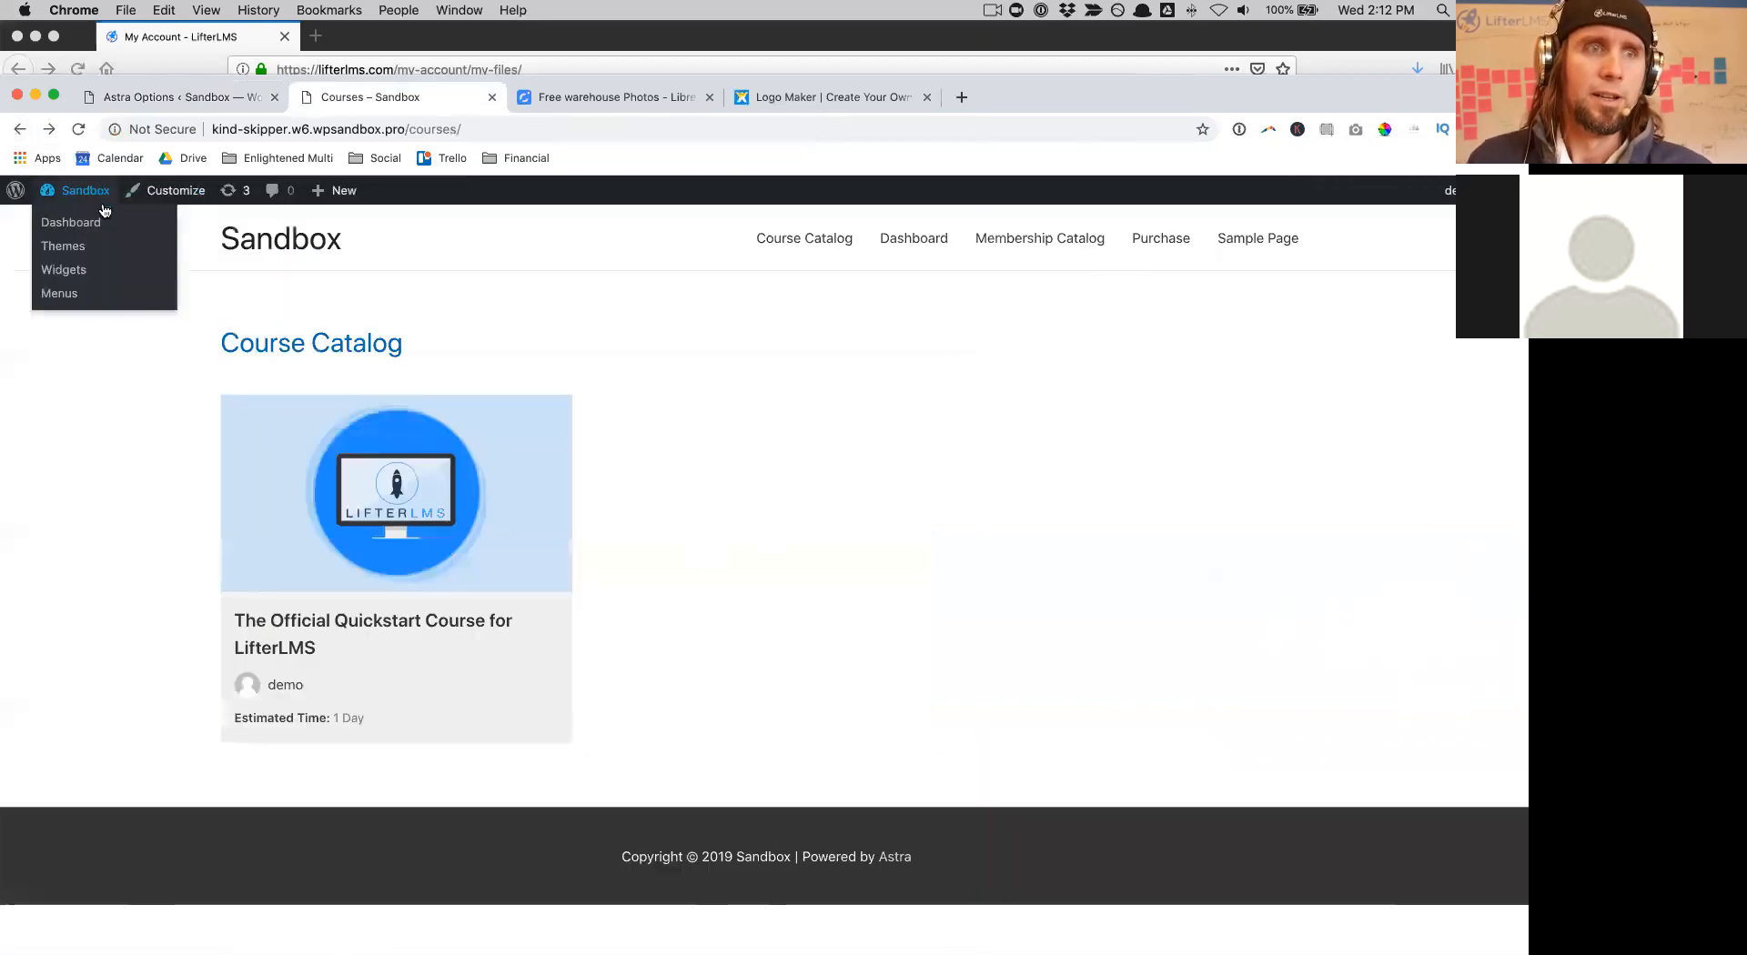
{"action": "left_click", "coordinate": [103, 221]}
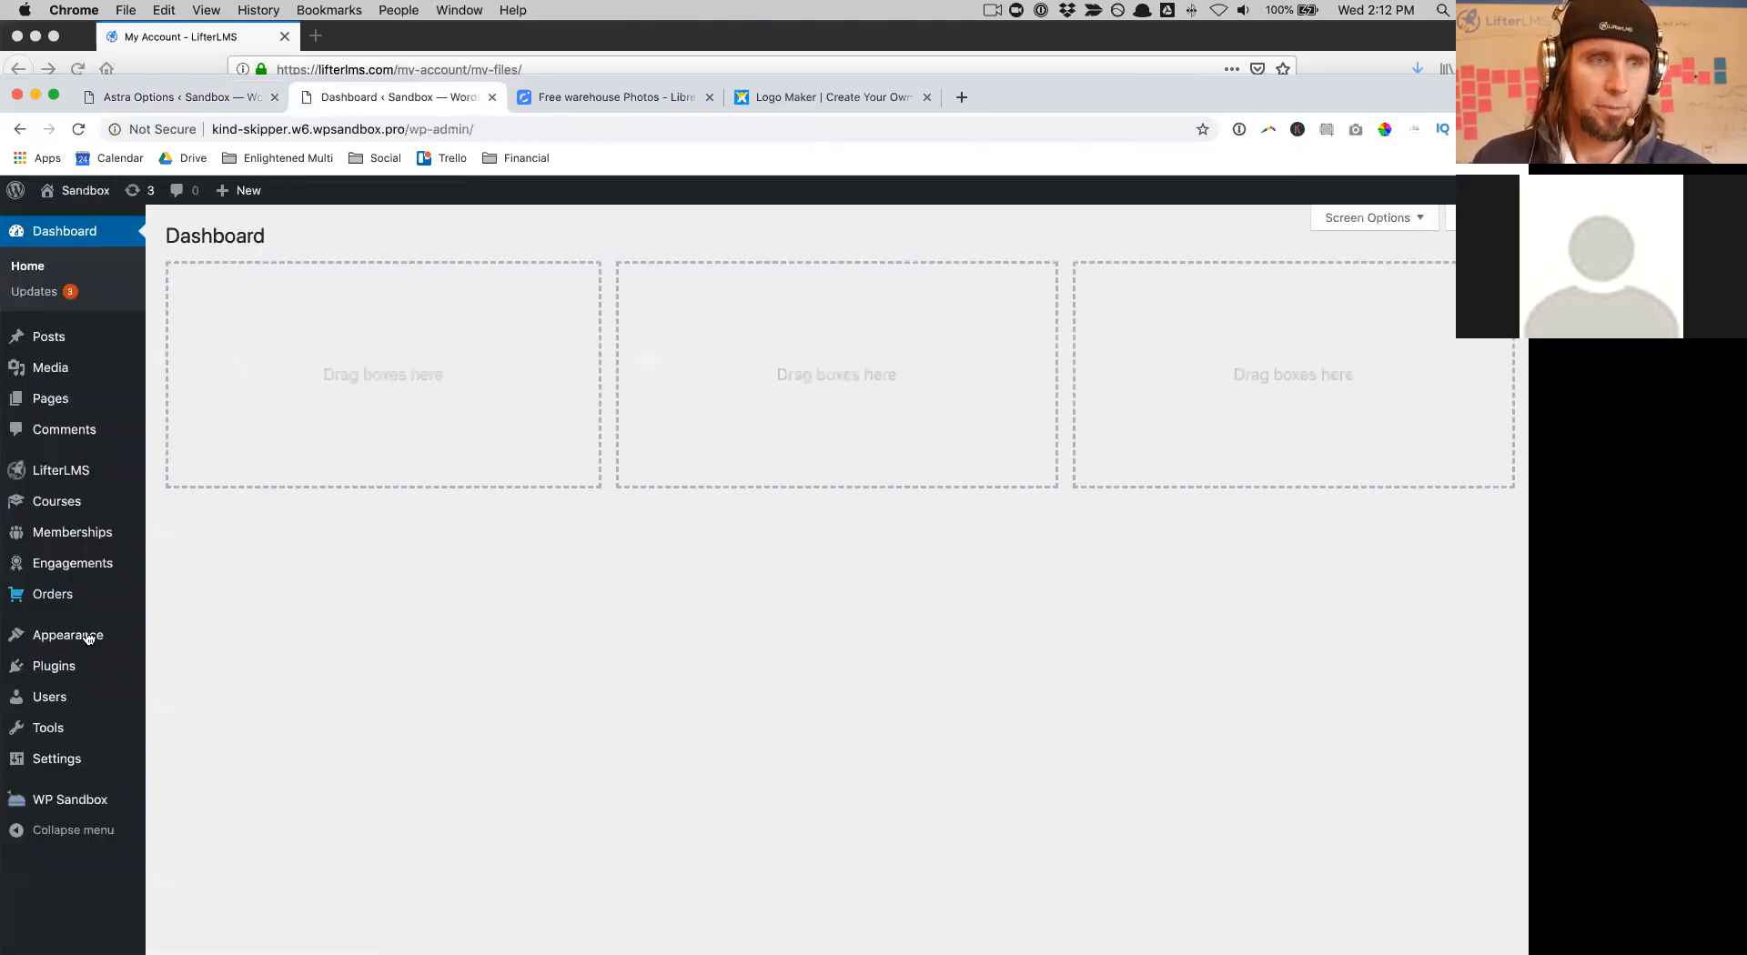
{"action": "mouse_move", "coordinate": [88, 638]}
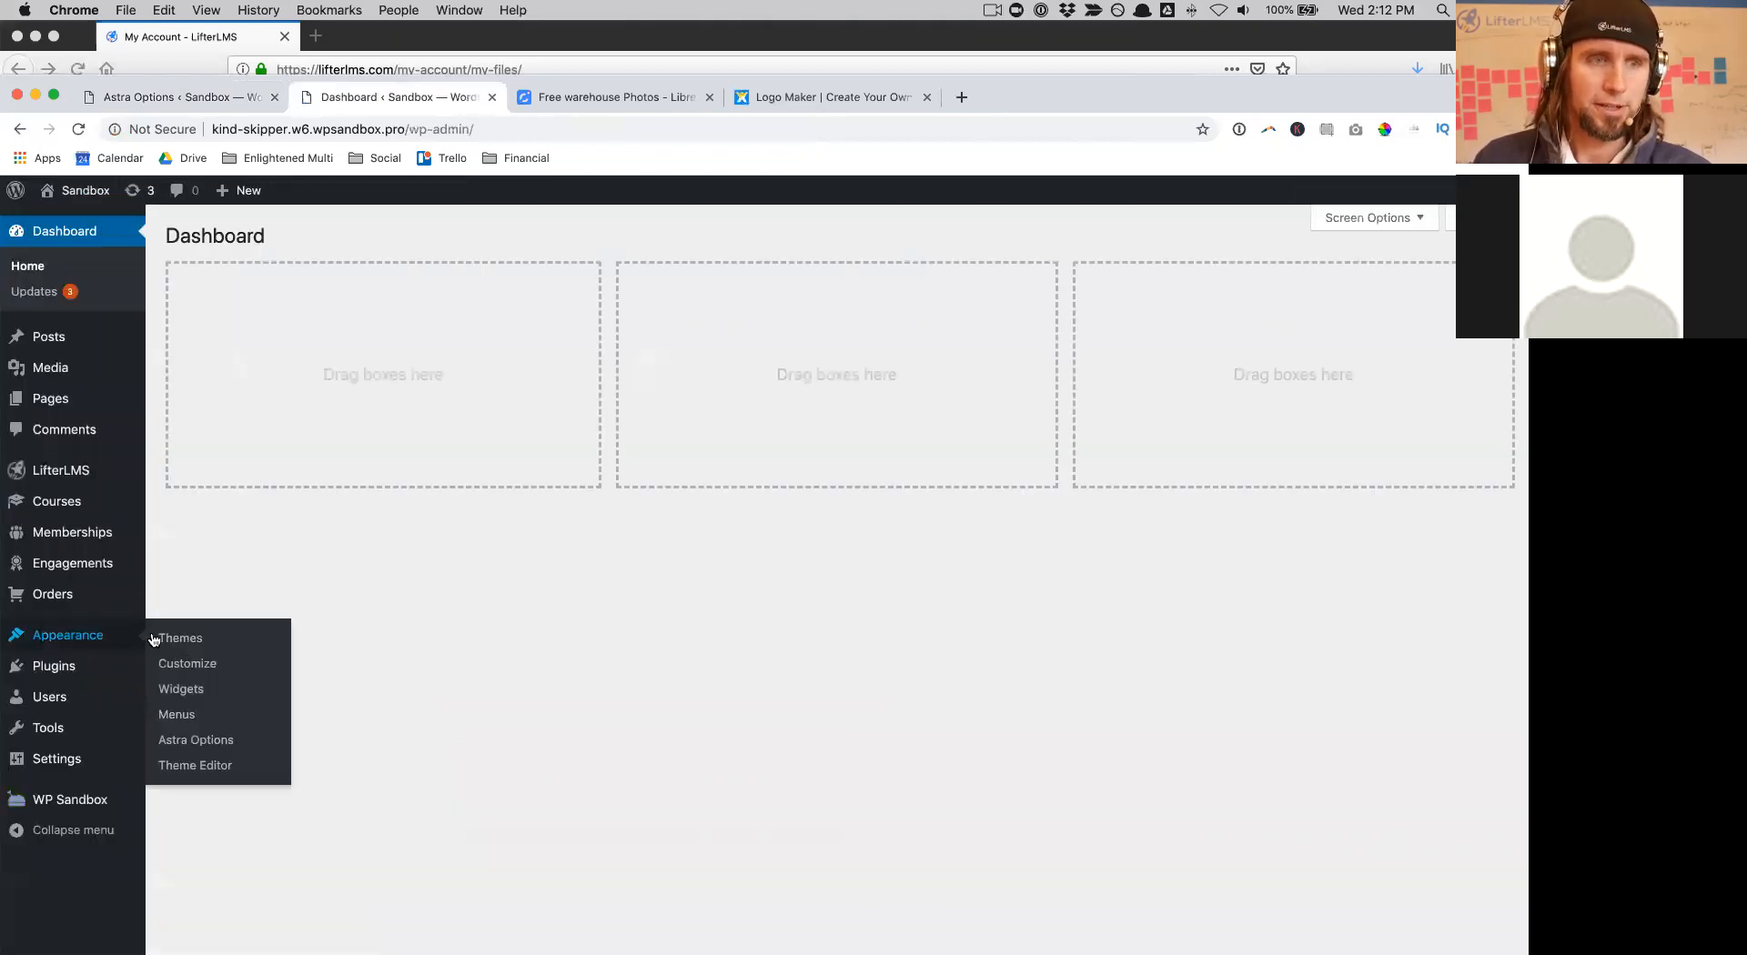
Step: Add Course Progress widgets titled 'Progress' to both the Course and Lesson sidebars
{"action": "left_click", "coordinate": [180, 693]}
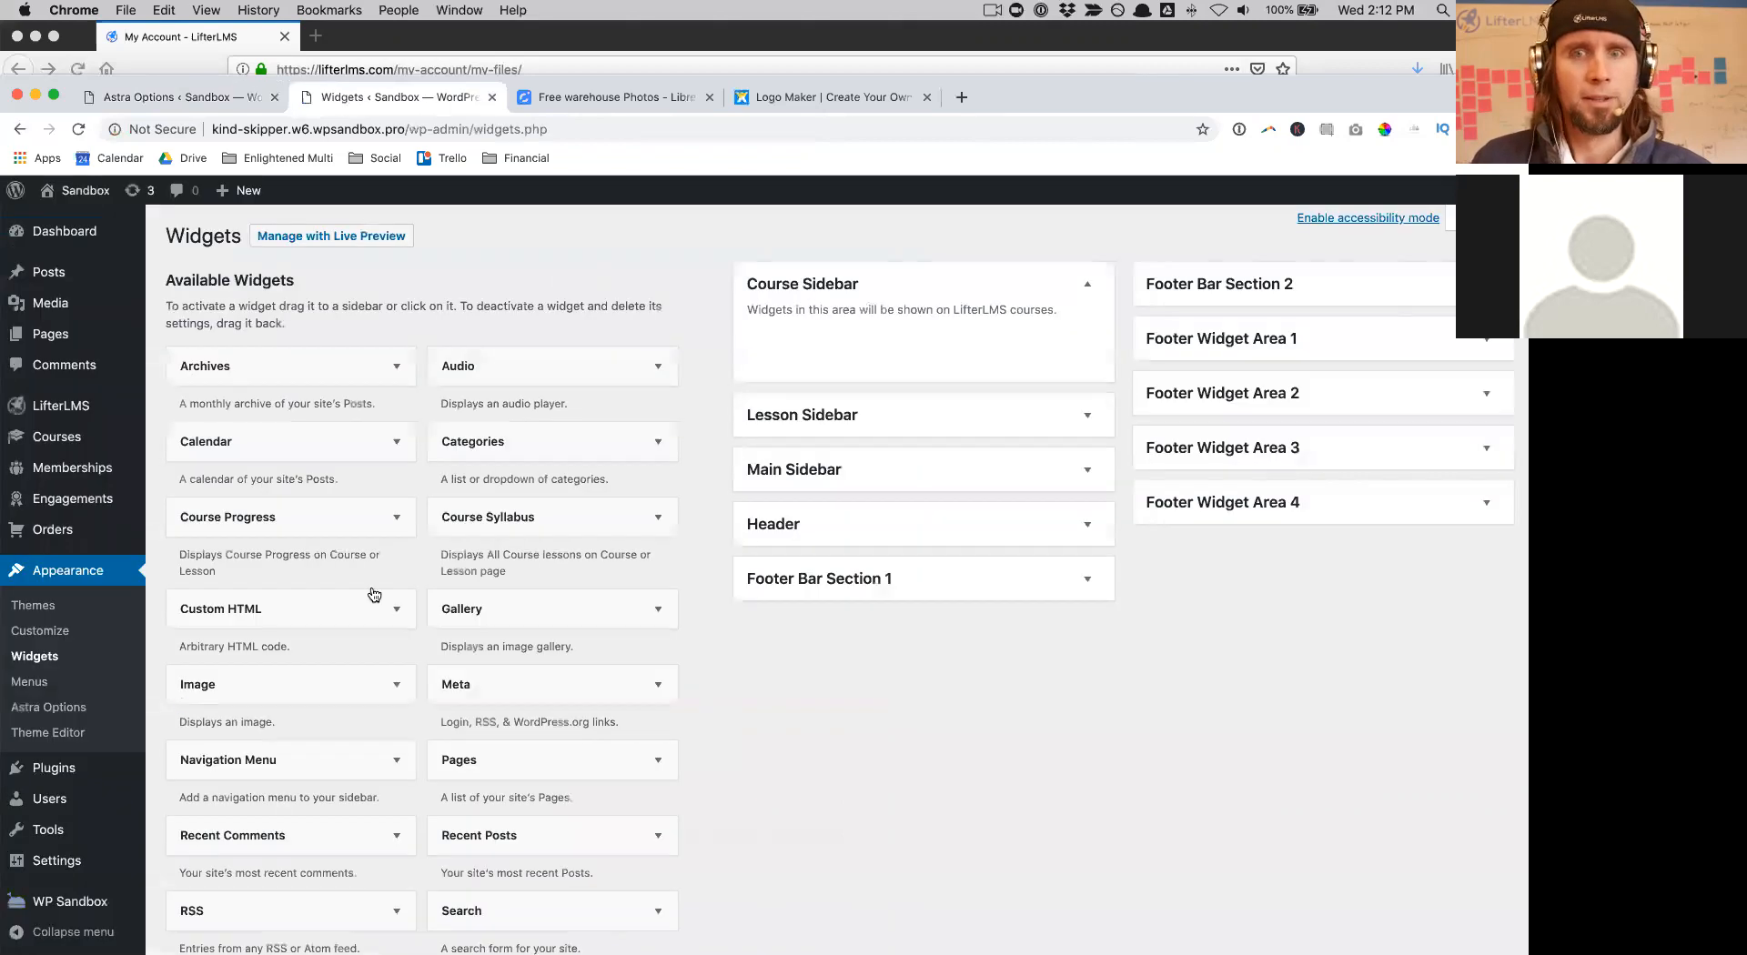
{"action": "left_click", "coordinate": [875, 411]}
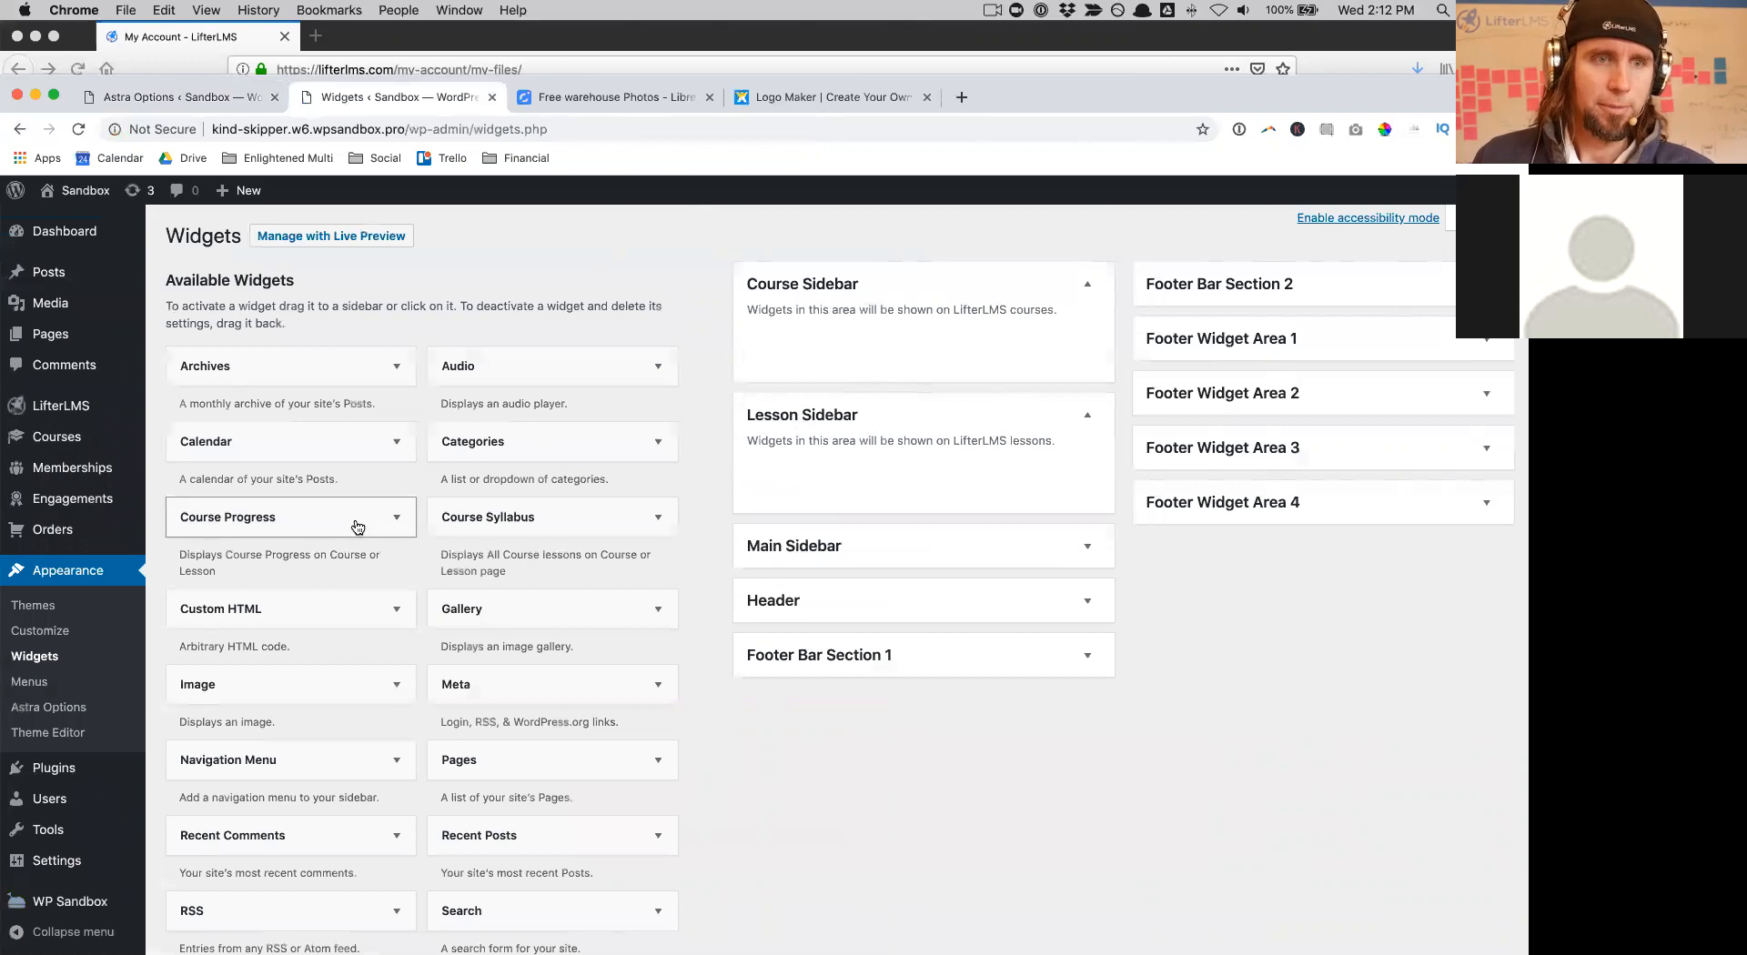
{"action": "left_click_drag", "start_coordinate": [355, 525], "coordinate": [810, 332]}
{"action": "left_click", "coordinate": [812, 417]}
{"action": "type", "text": "Progress"}
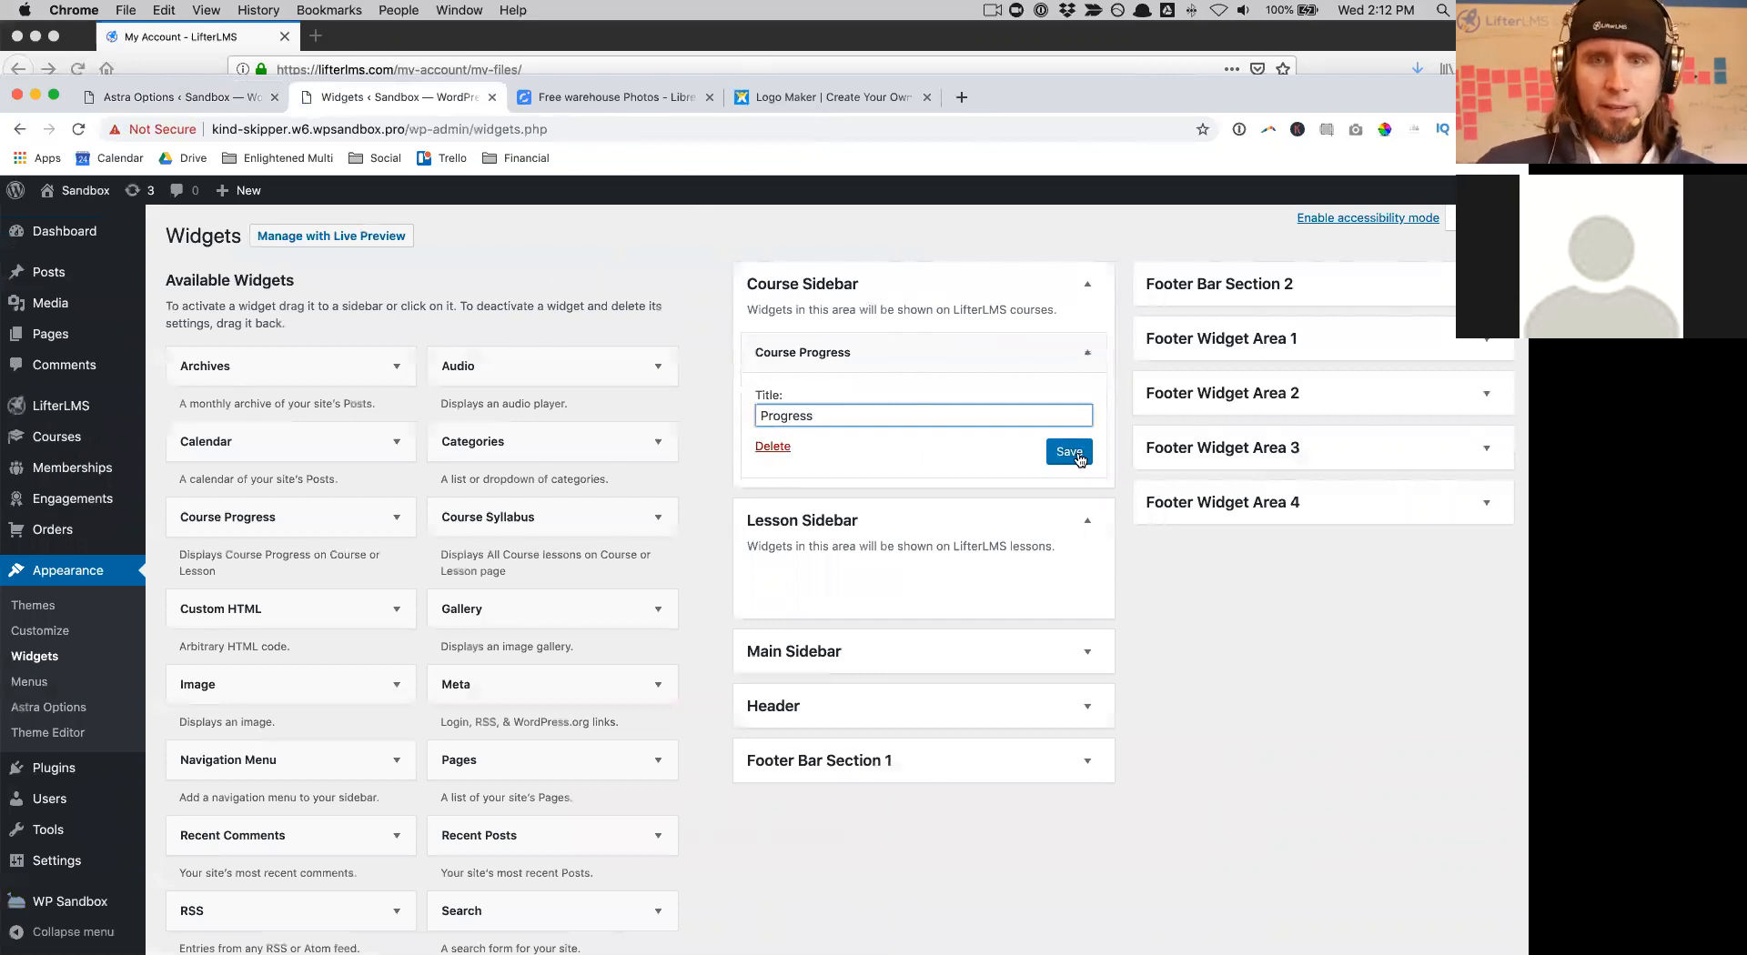
{"action": "left_click", "coordinate": [1077, 455]}
{"action": "left_click_drag", "start_coordinate": [287, 527], "coordinate": [819, 591]}
{"action": "left_click", "coordinate": [779, 649]}
{"action": "type", "text": "Progress"}
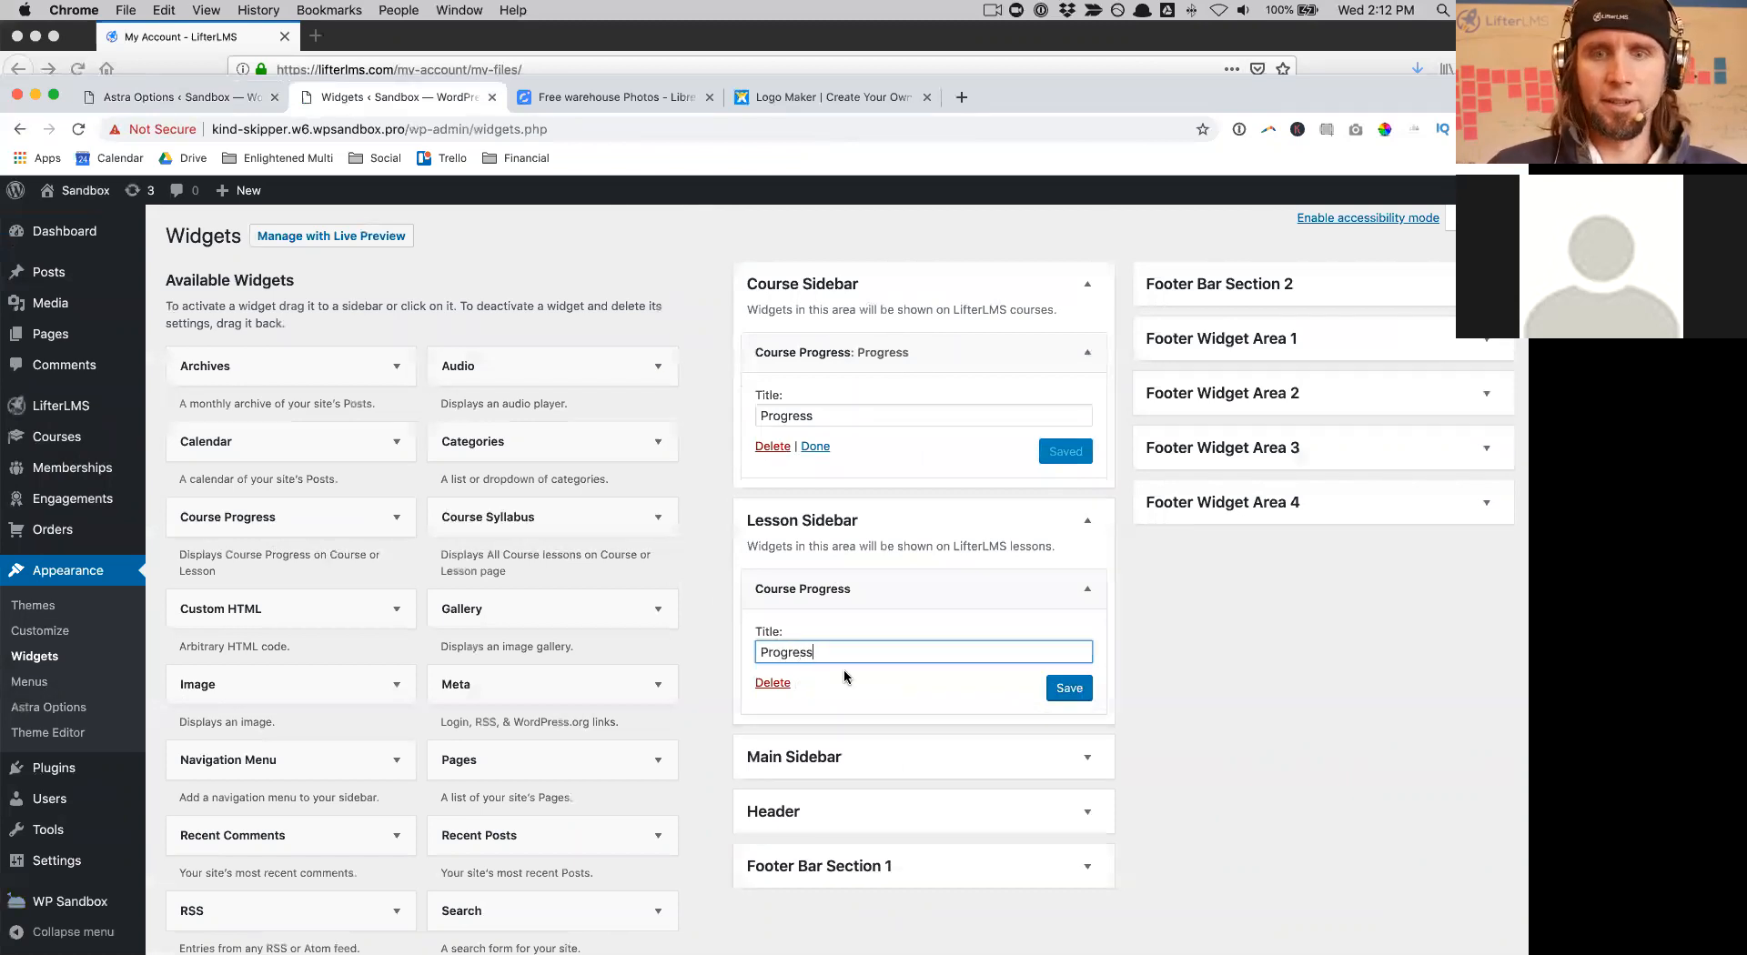
{"action": "left_click", "coordinate": [1063, 689]}
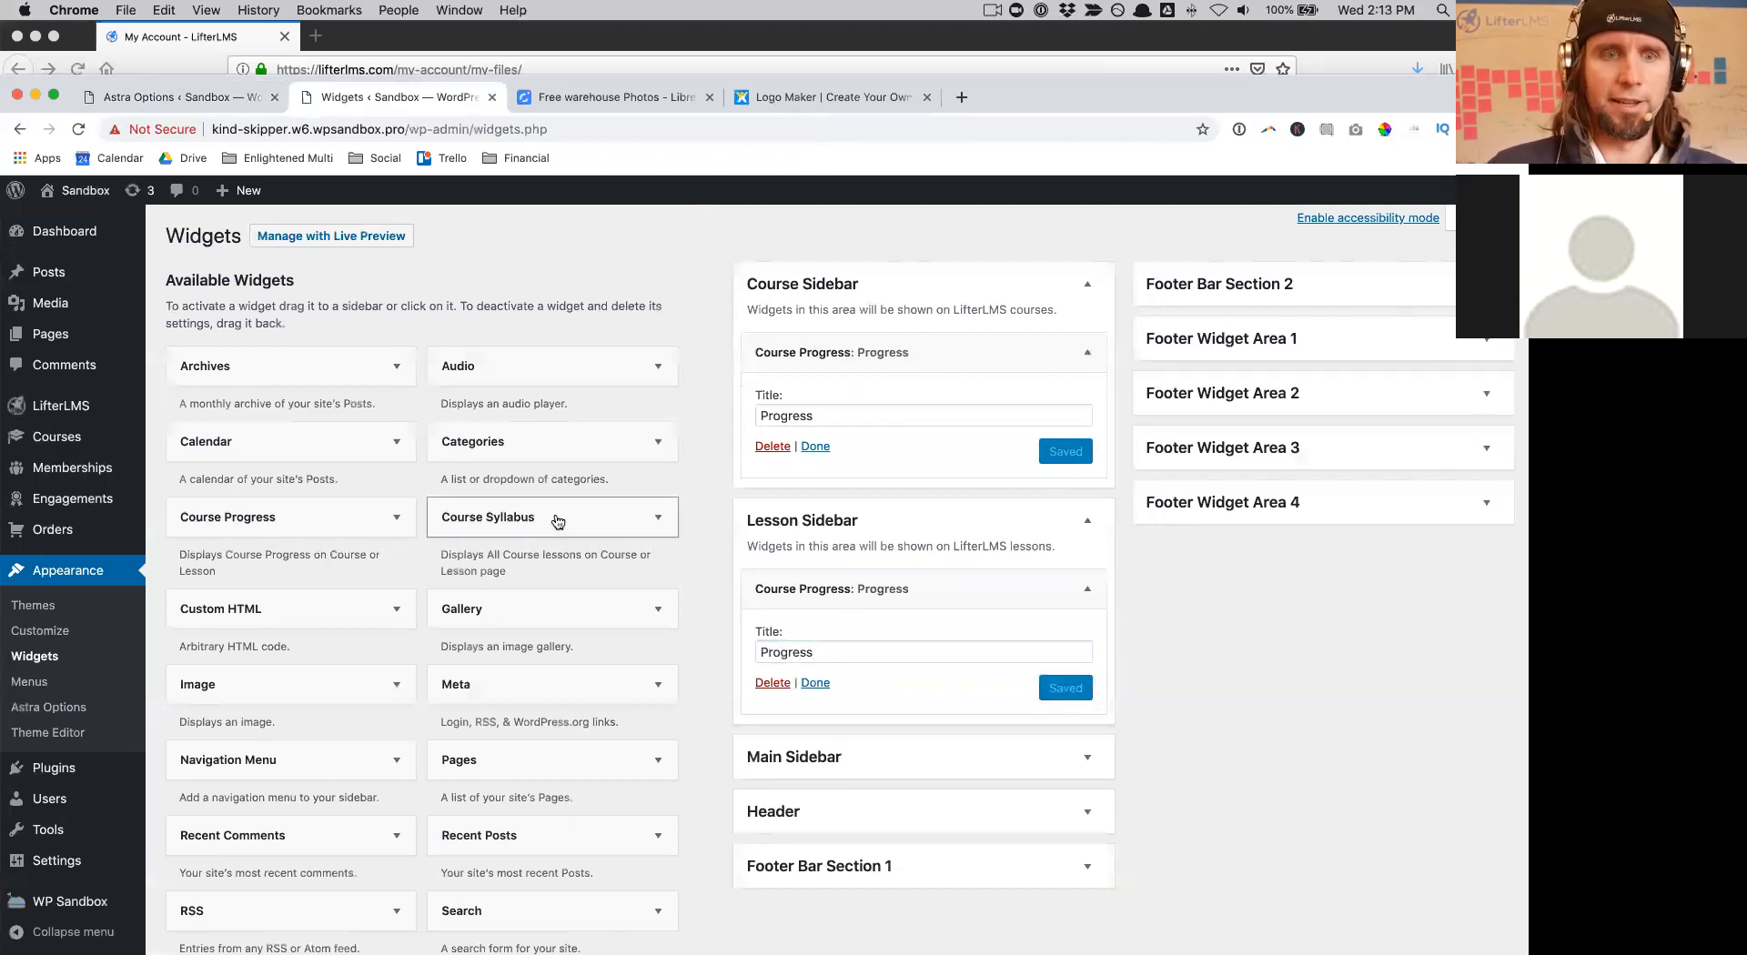
Step: Add collapsible Course Syllabus widgets titled 'Lessons' with Open/Close All toggles to both sidebars
{"action": "left_click_drag", "start_coordinate": [629, 515], "coordinate": [895, 494]}
{"action": "left_click", "coordinate": [816, 571]}
{"action": "type", "text": "Lessons"}
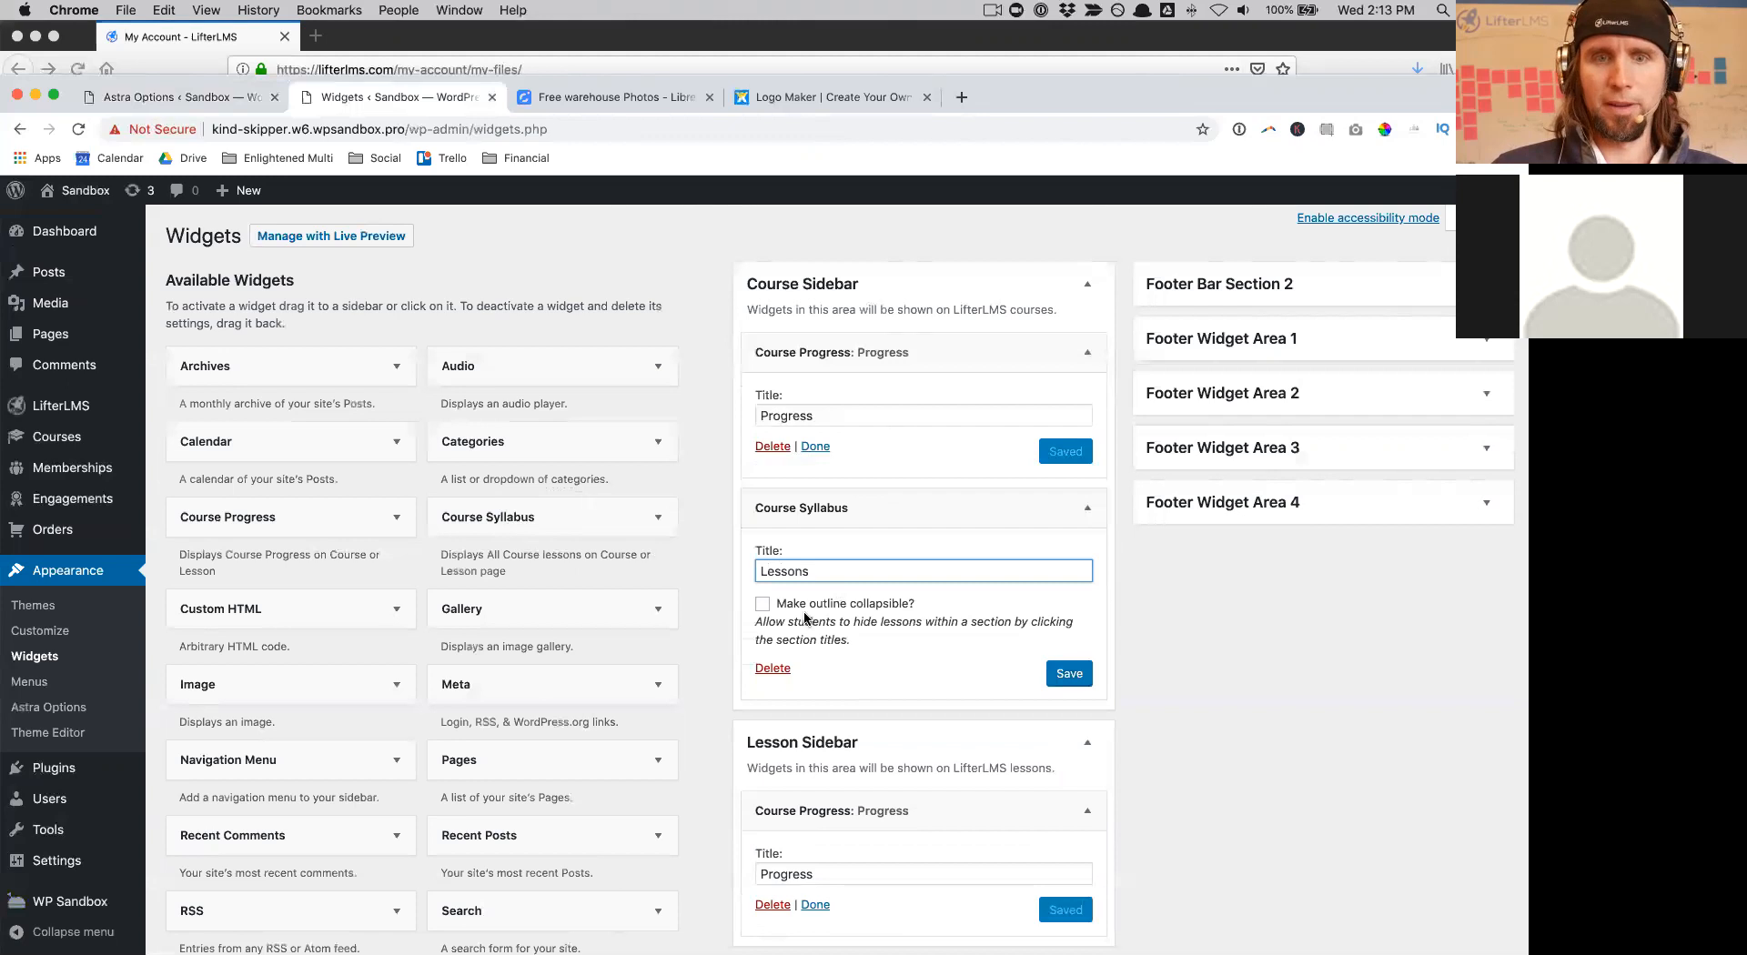
{"action": "left_click", "coordinate": [763, 606]}
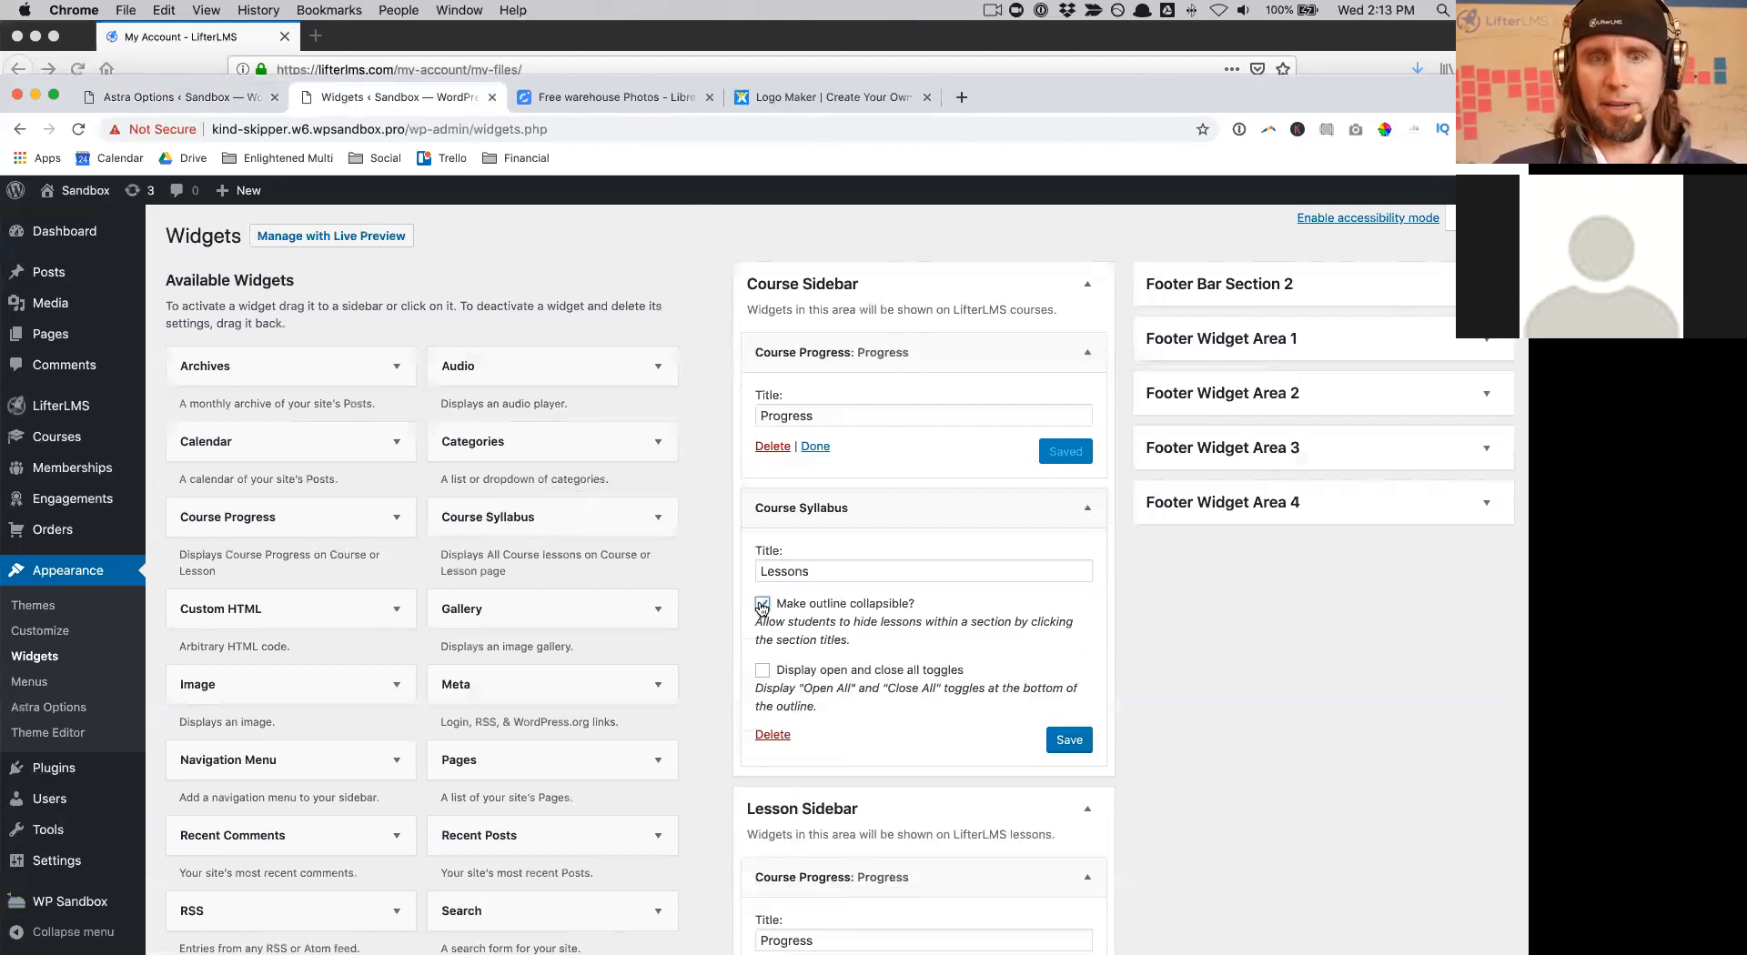
{"action": "left_click", "coordinate": [763, 671]}
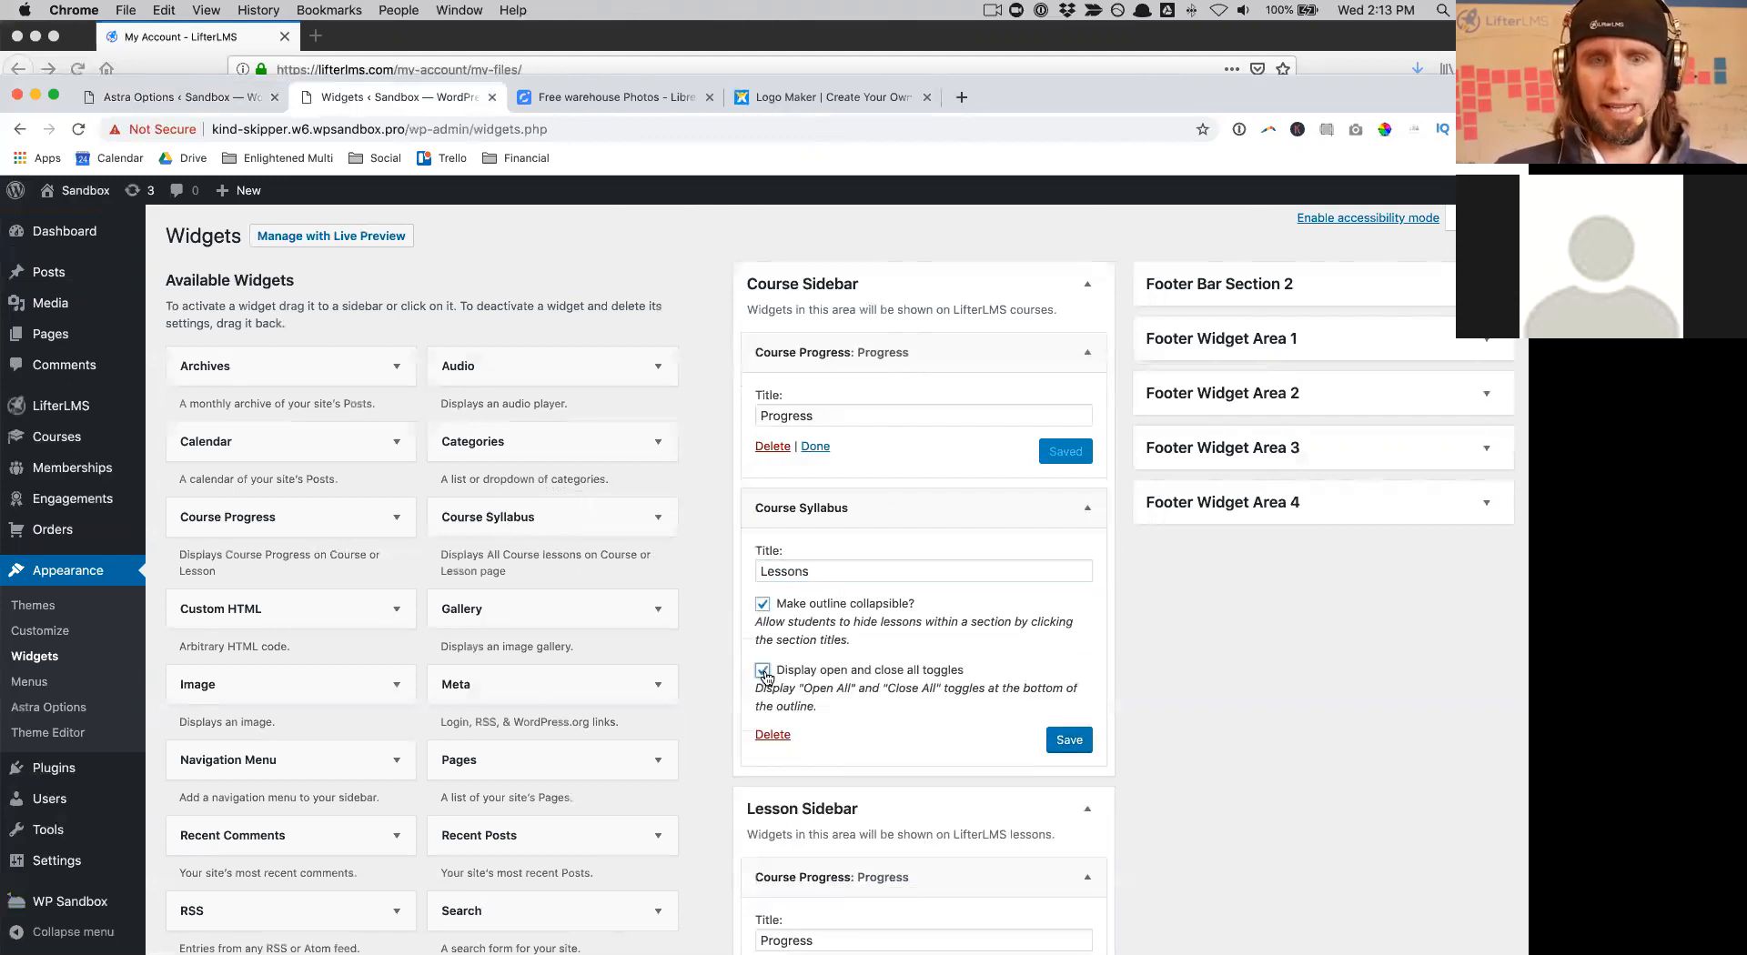
{"action": "left_click", "coordinate": [1070, 741]}
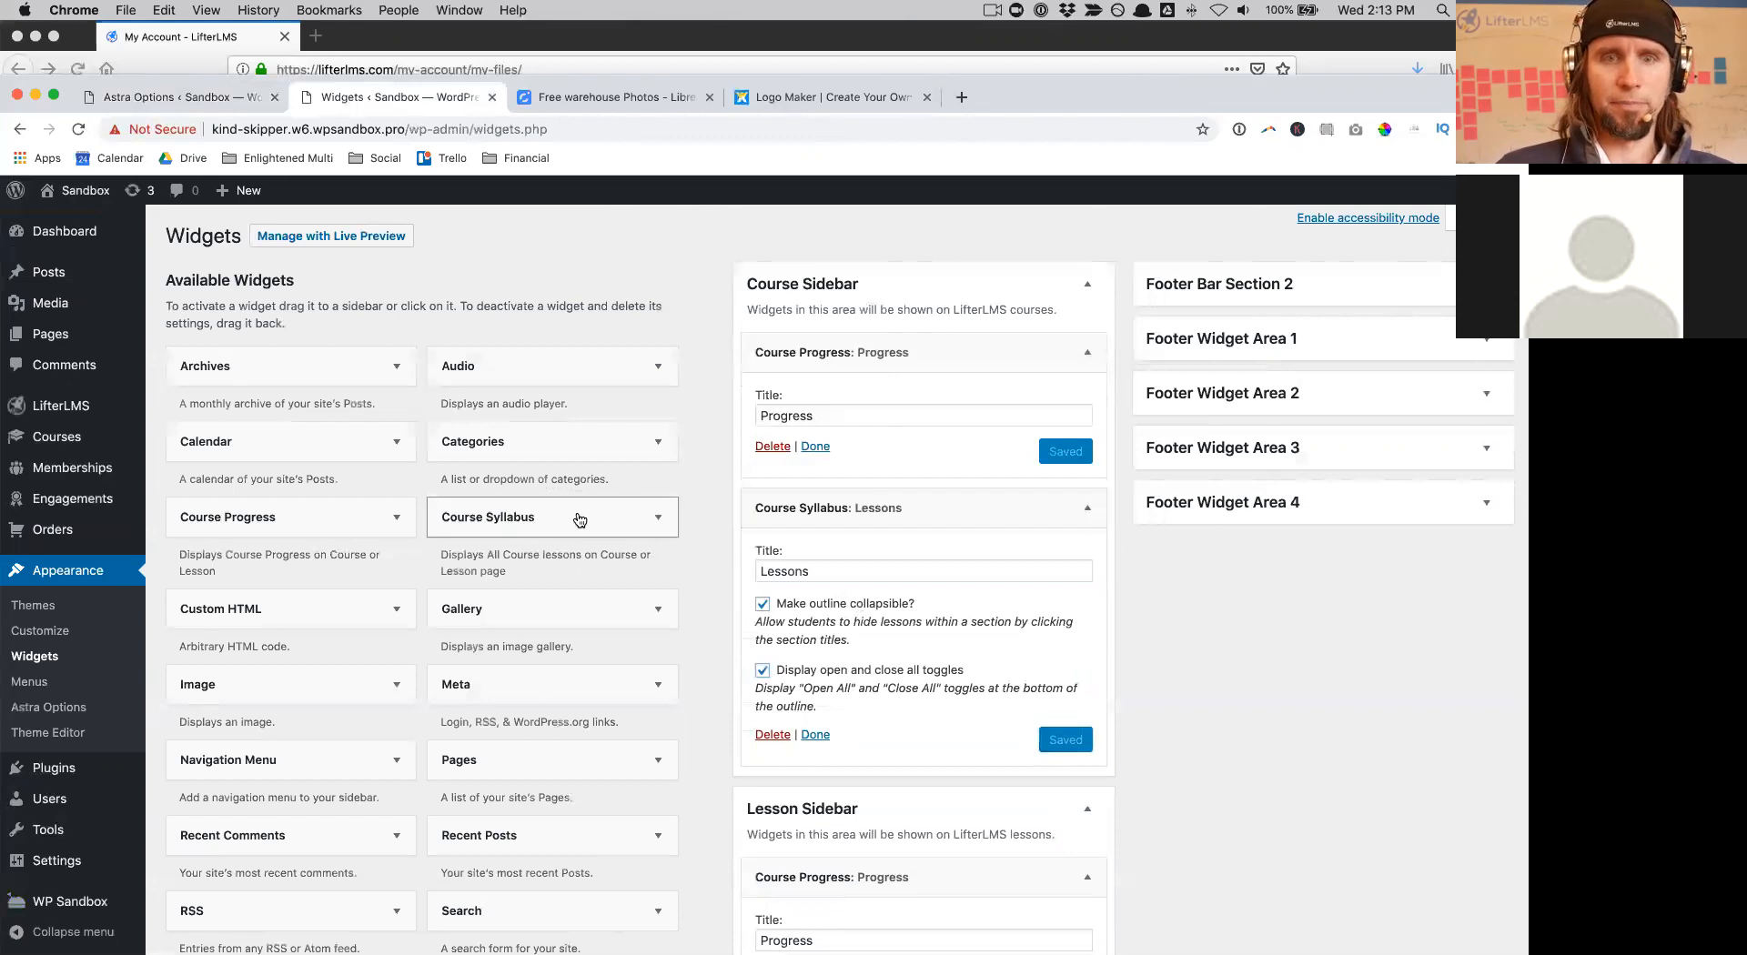
{"action": "left_click_drag", "start_coordinate": [905, 508], "coordinate": [913, 795]}
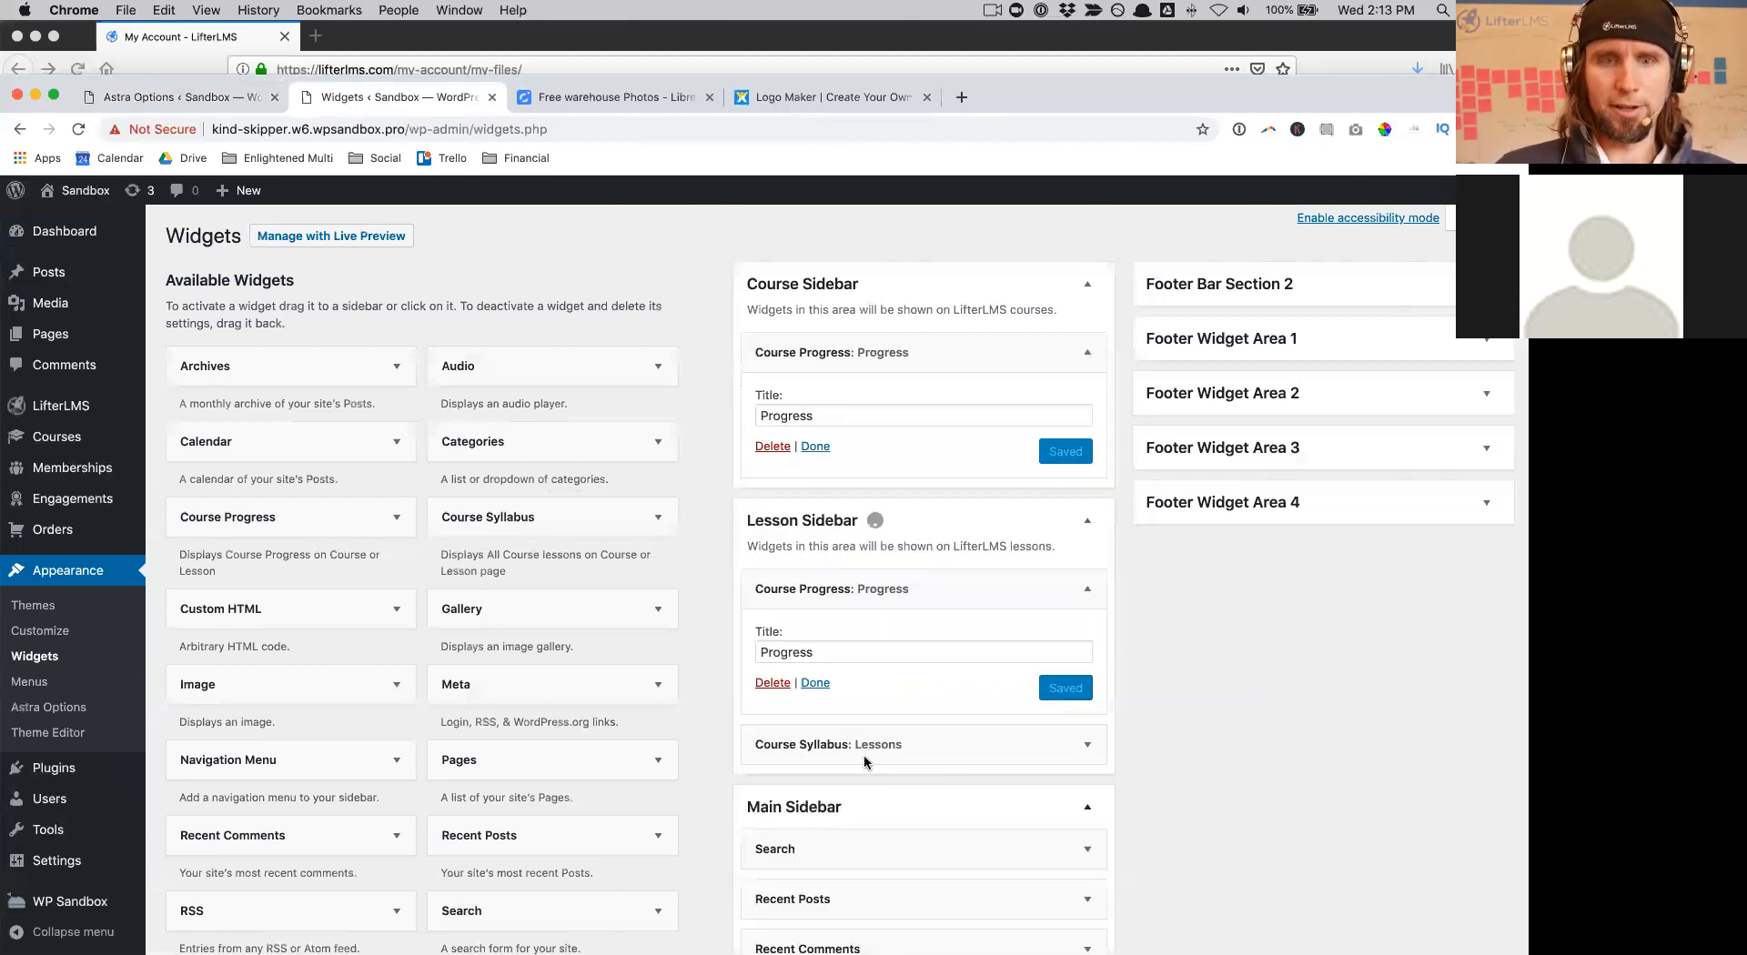
{"action": "left_click_drag", "start_coordinate": [537, 518], "coordinate": [864, 496]}
{"action": "left_click", "coordinate": [823, 570]}
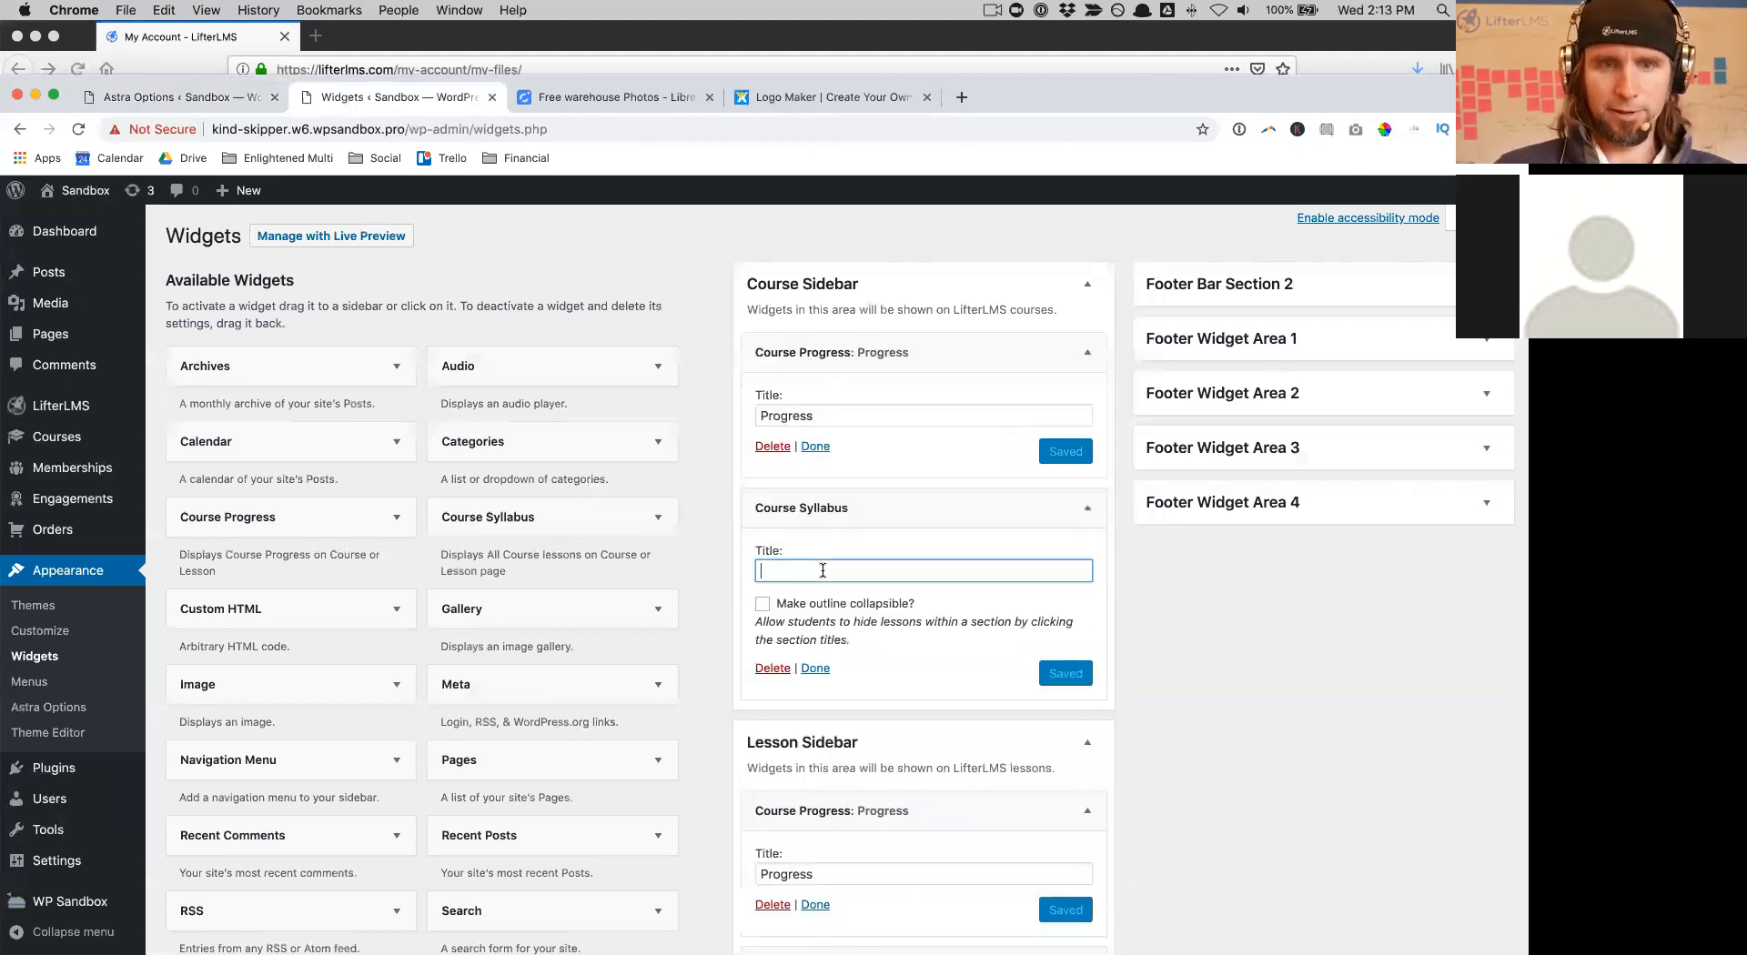
{"action": "type", "text": "Lessons"}
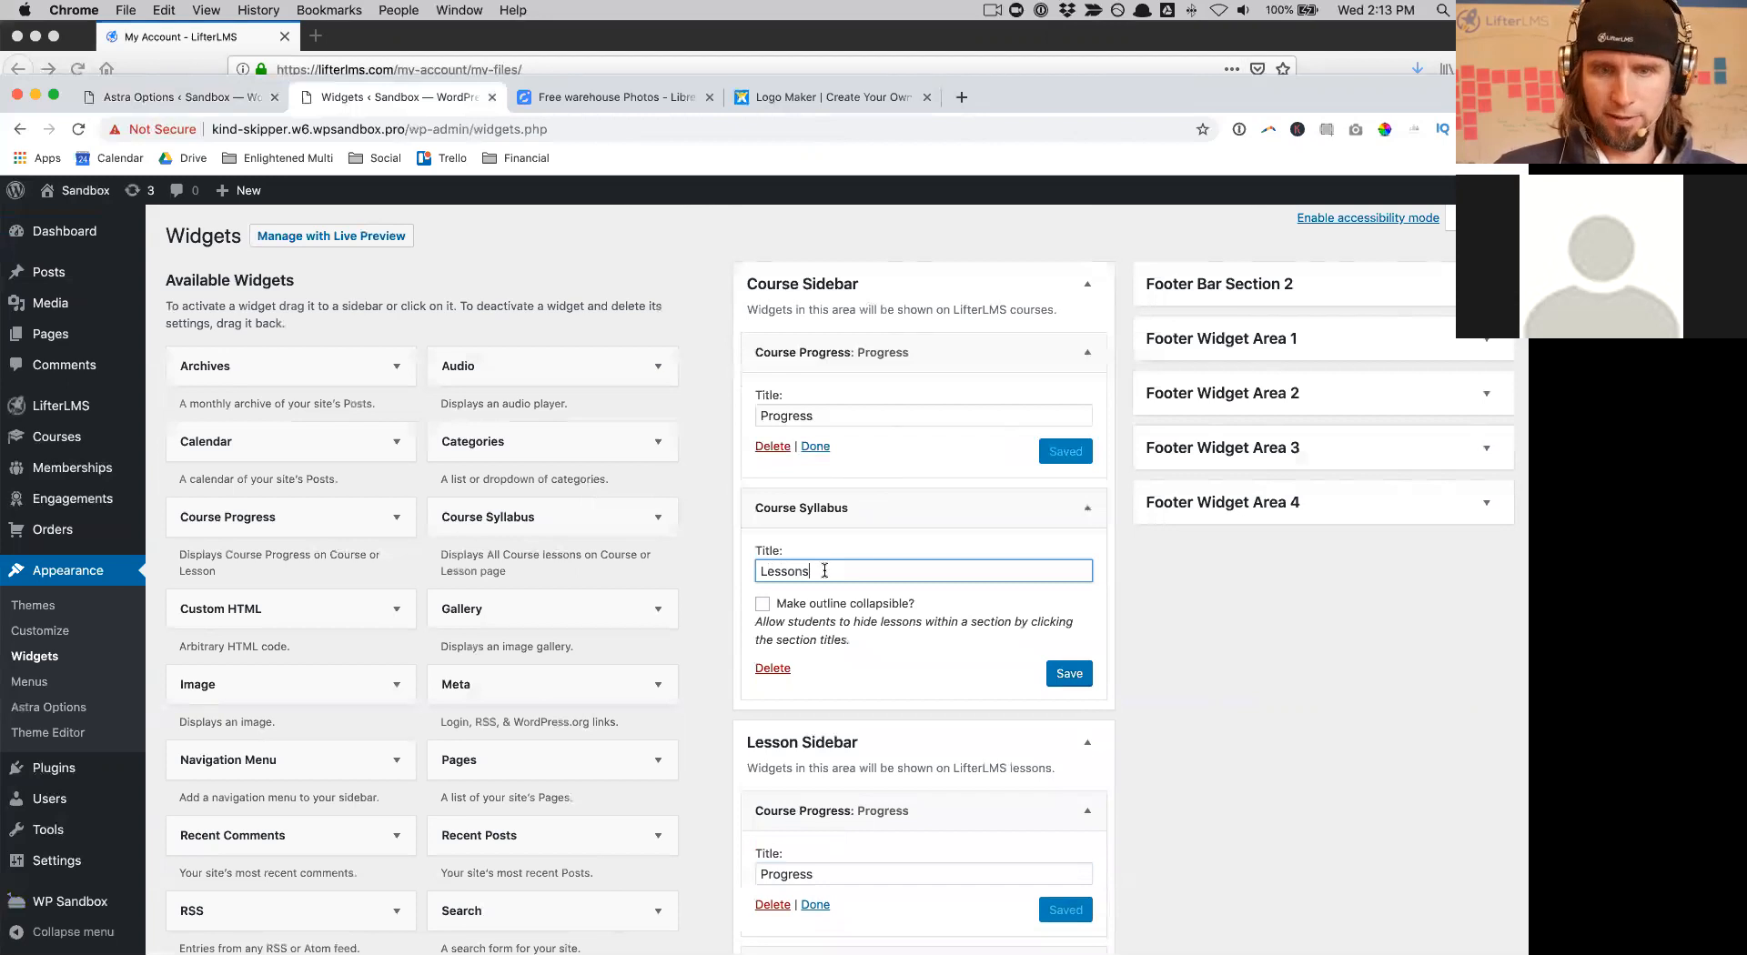
{"action": "left_click", "coordinate": [1072, 670]}
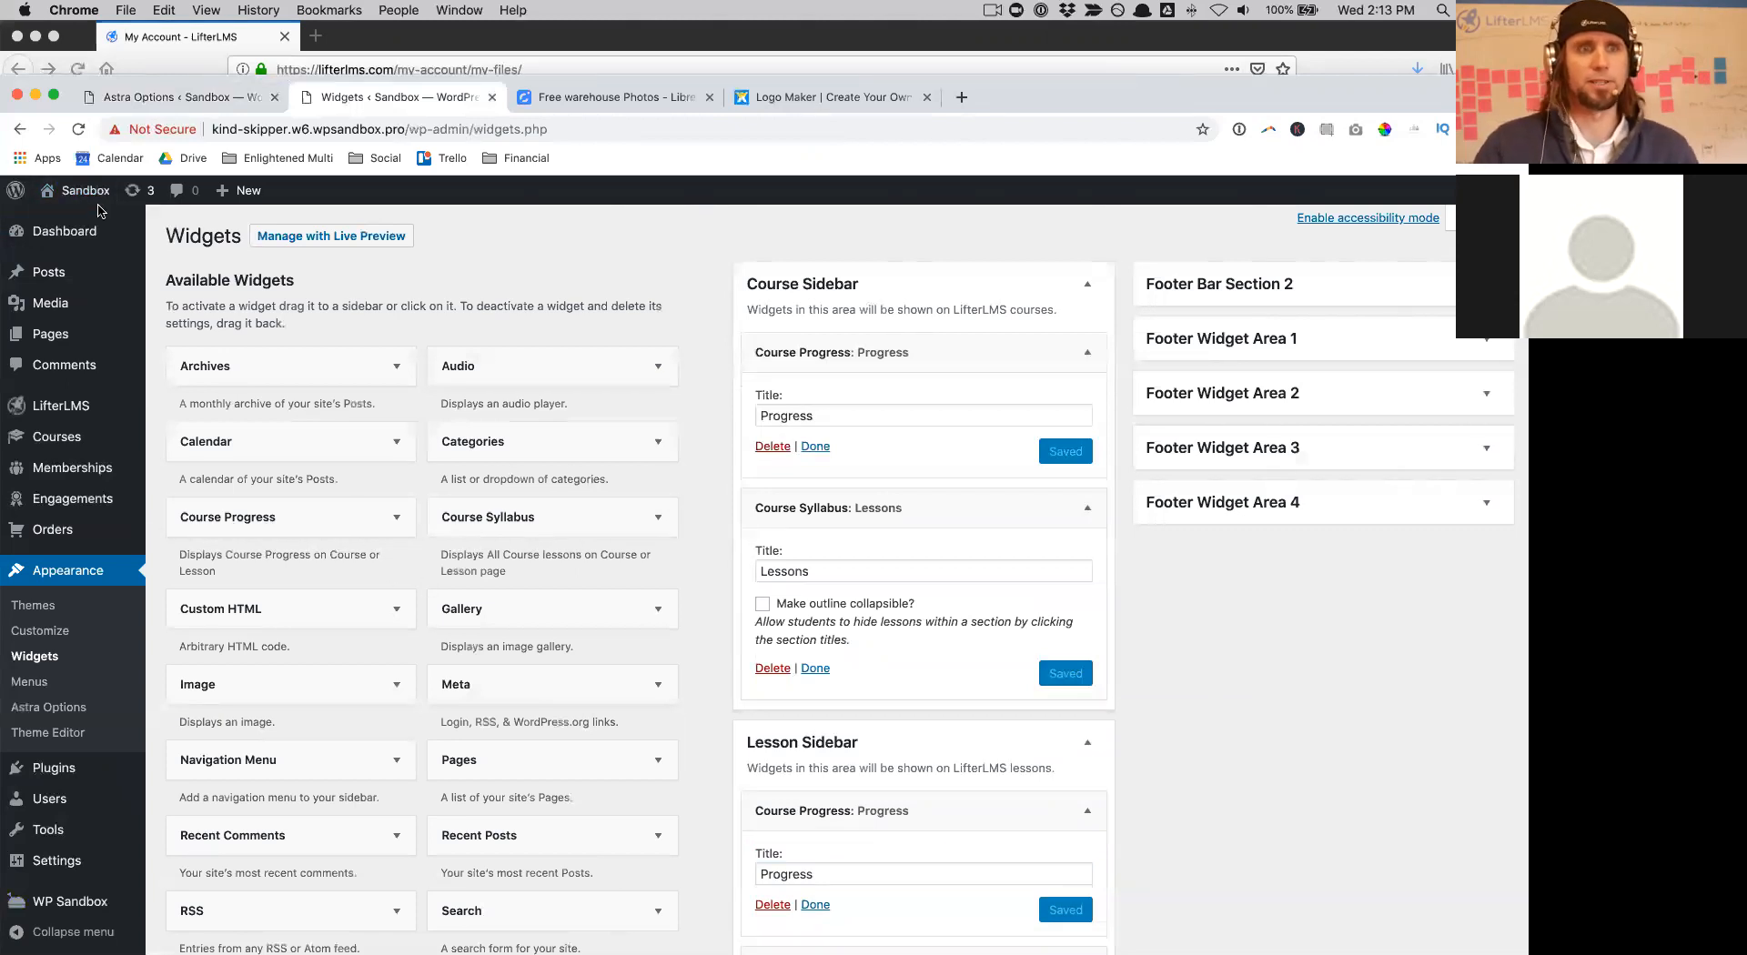
Step: Open the Official Quickstart Course page on the live site and scroll through it
{"action": "mouse_move", "coordinate": [85, 190]}
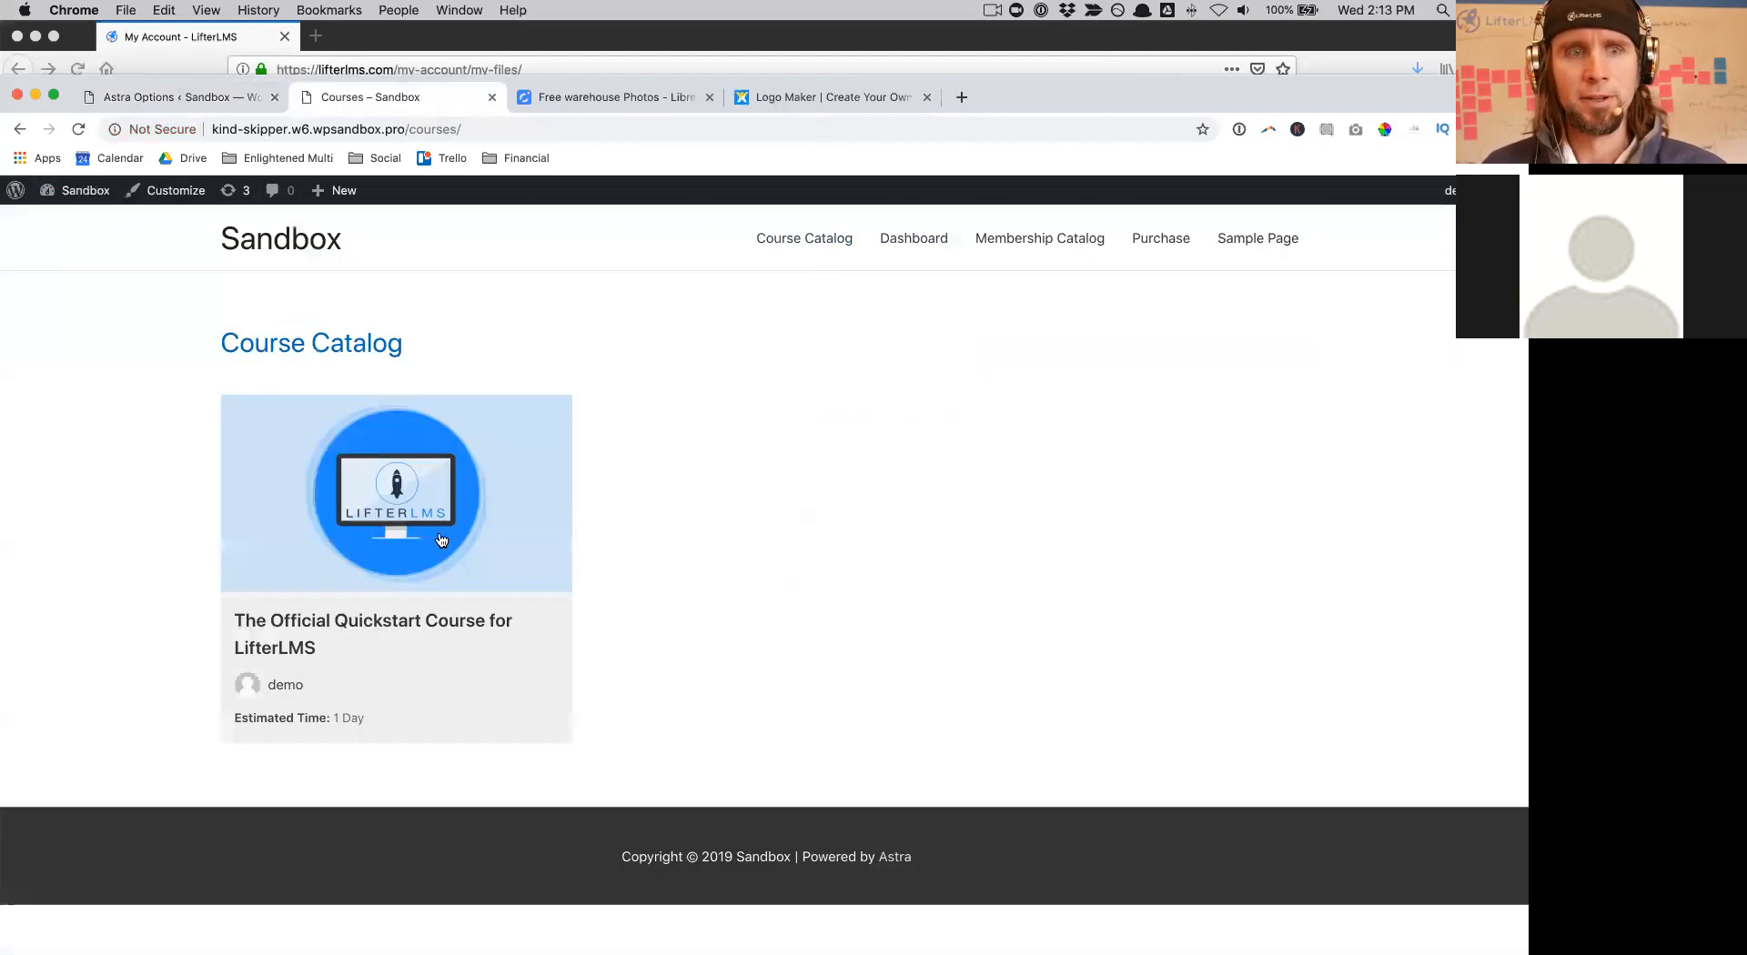
{"action": "left_click", "coordinate": [441, 540]}
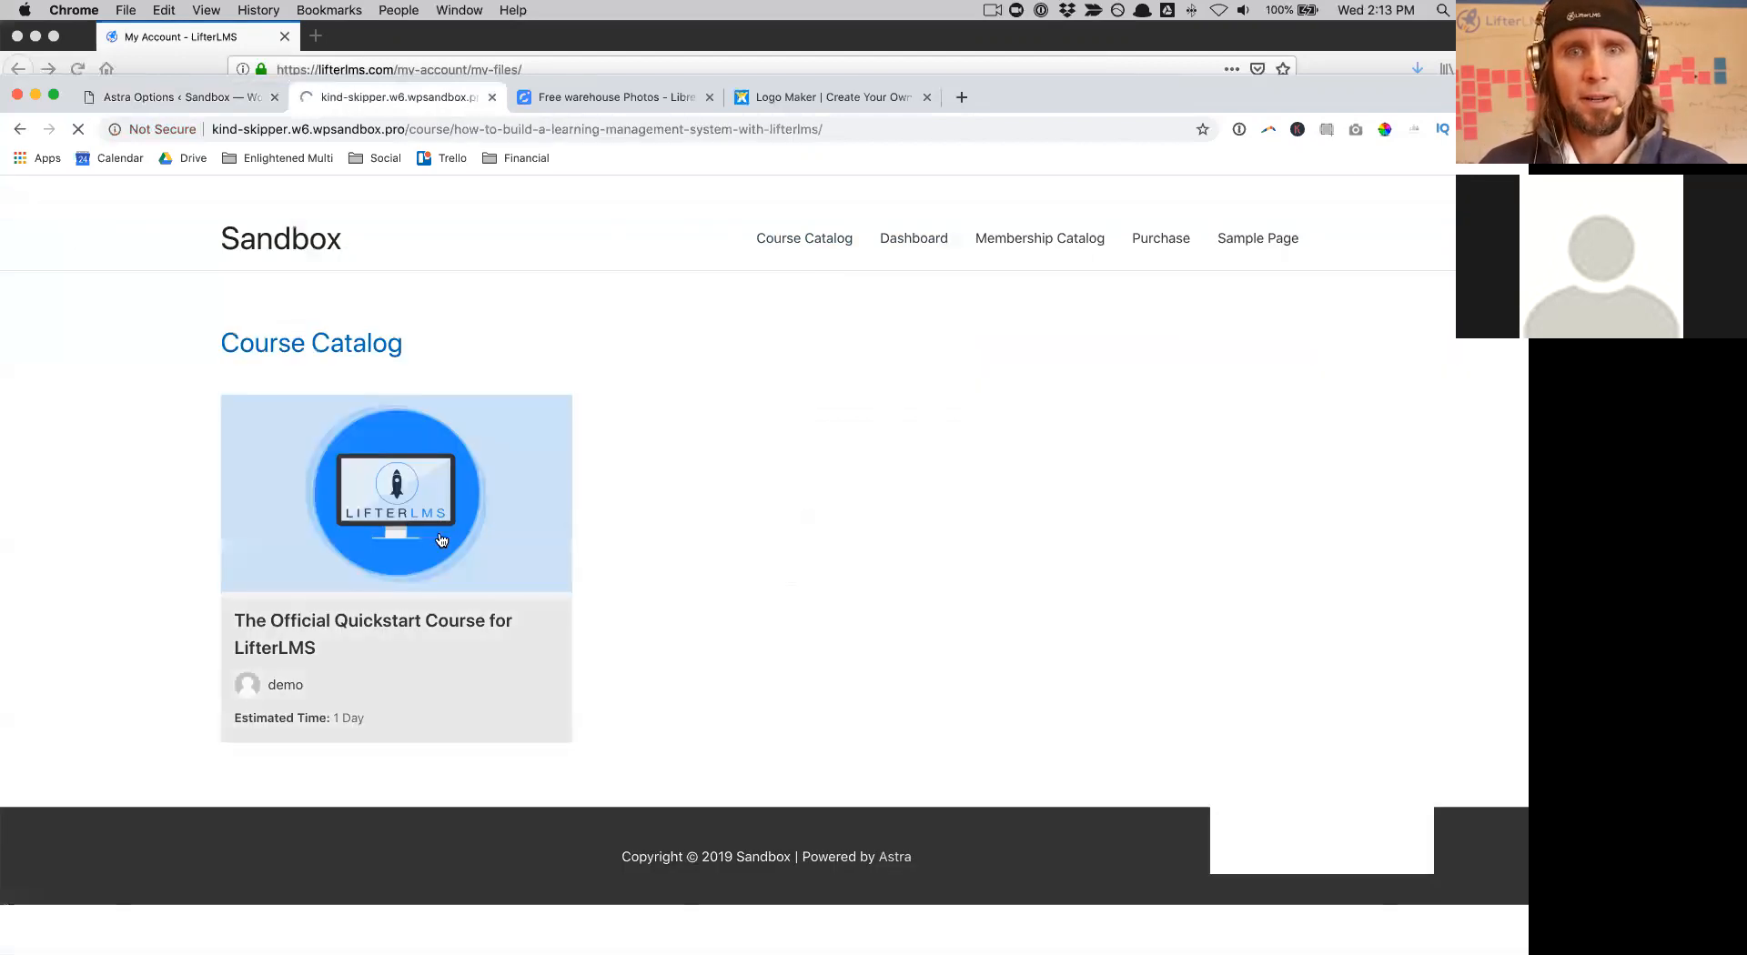
{"action": "scroll", "coordinate": [870, 389], "scroll_direction": "down", "scroll_amount": 2}
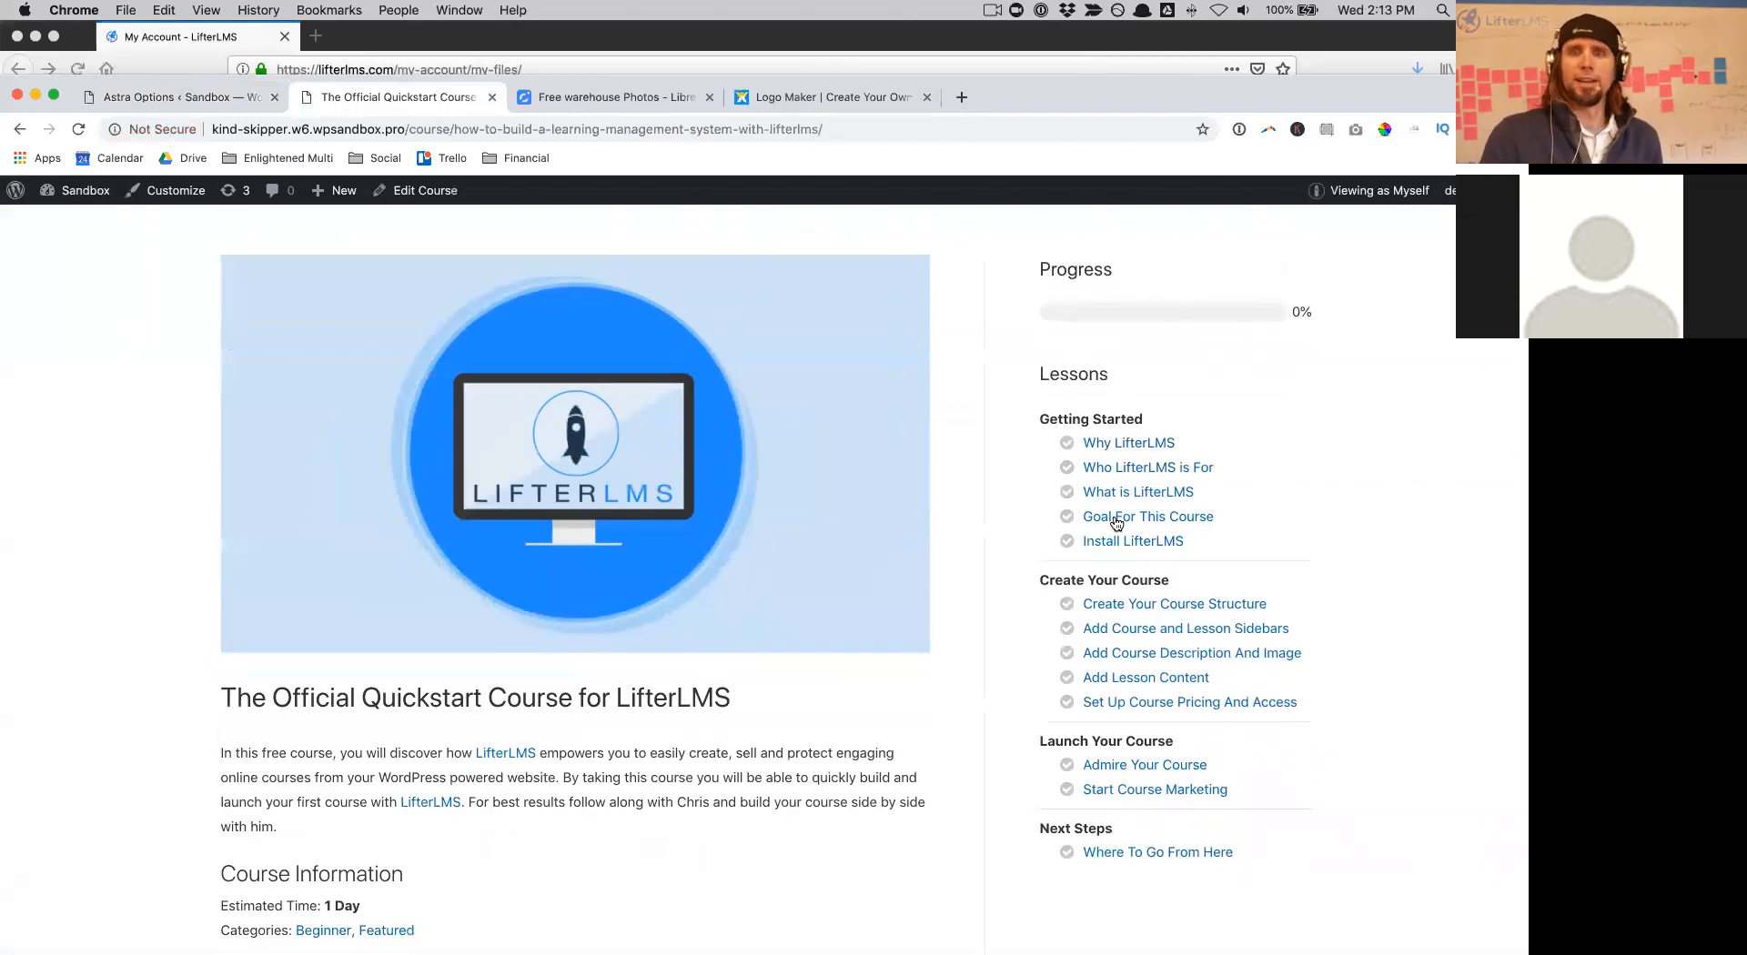
{"action": "scroll", "coordinate": [1135, 770], "scroll_direction": "down", "scroll_amount": 2}
{"action": "scroll", "coordinate": [1137, 770], "scroll_direction": "down", "scroll_amount": 15}
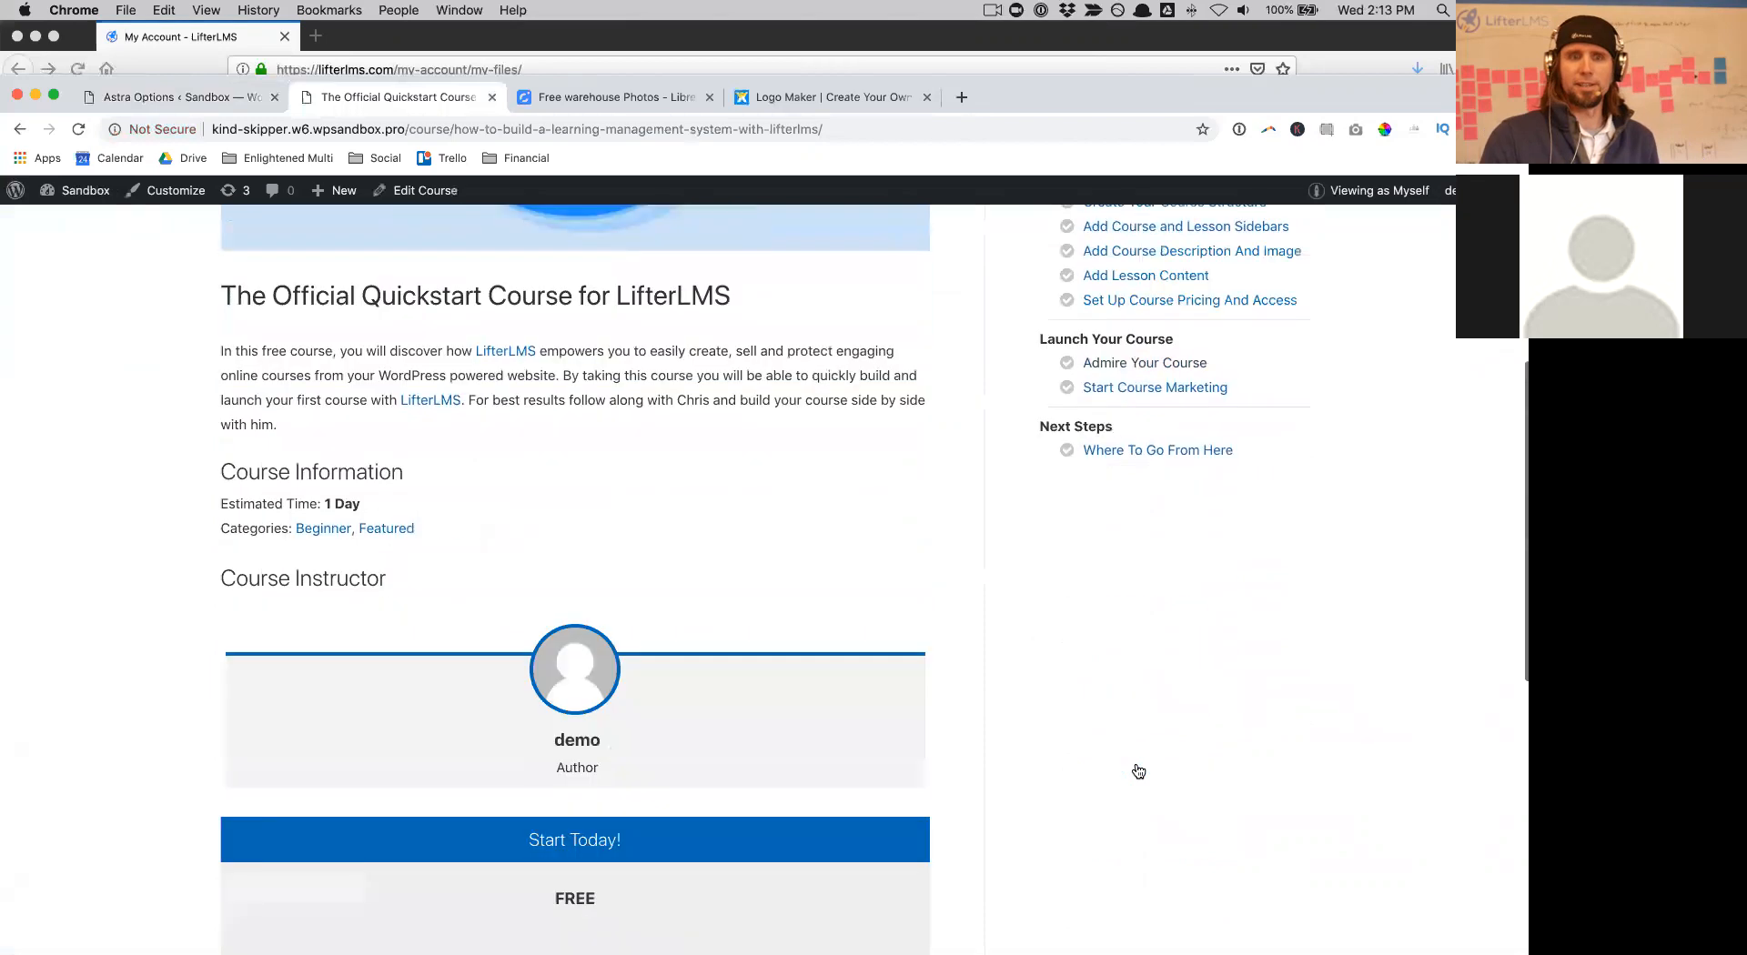
{"action": "scroll", "coordinate": [754, 656], "scroll_direction": "up", "scroll_amount": 15}
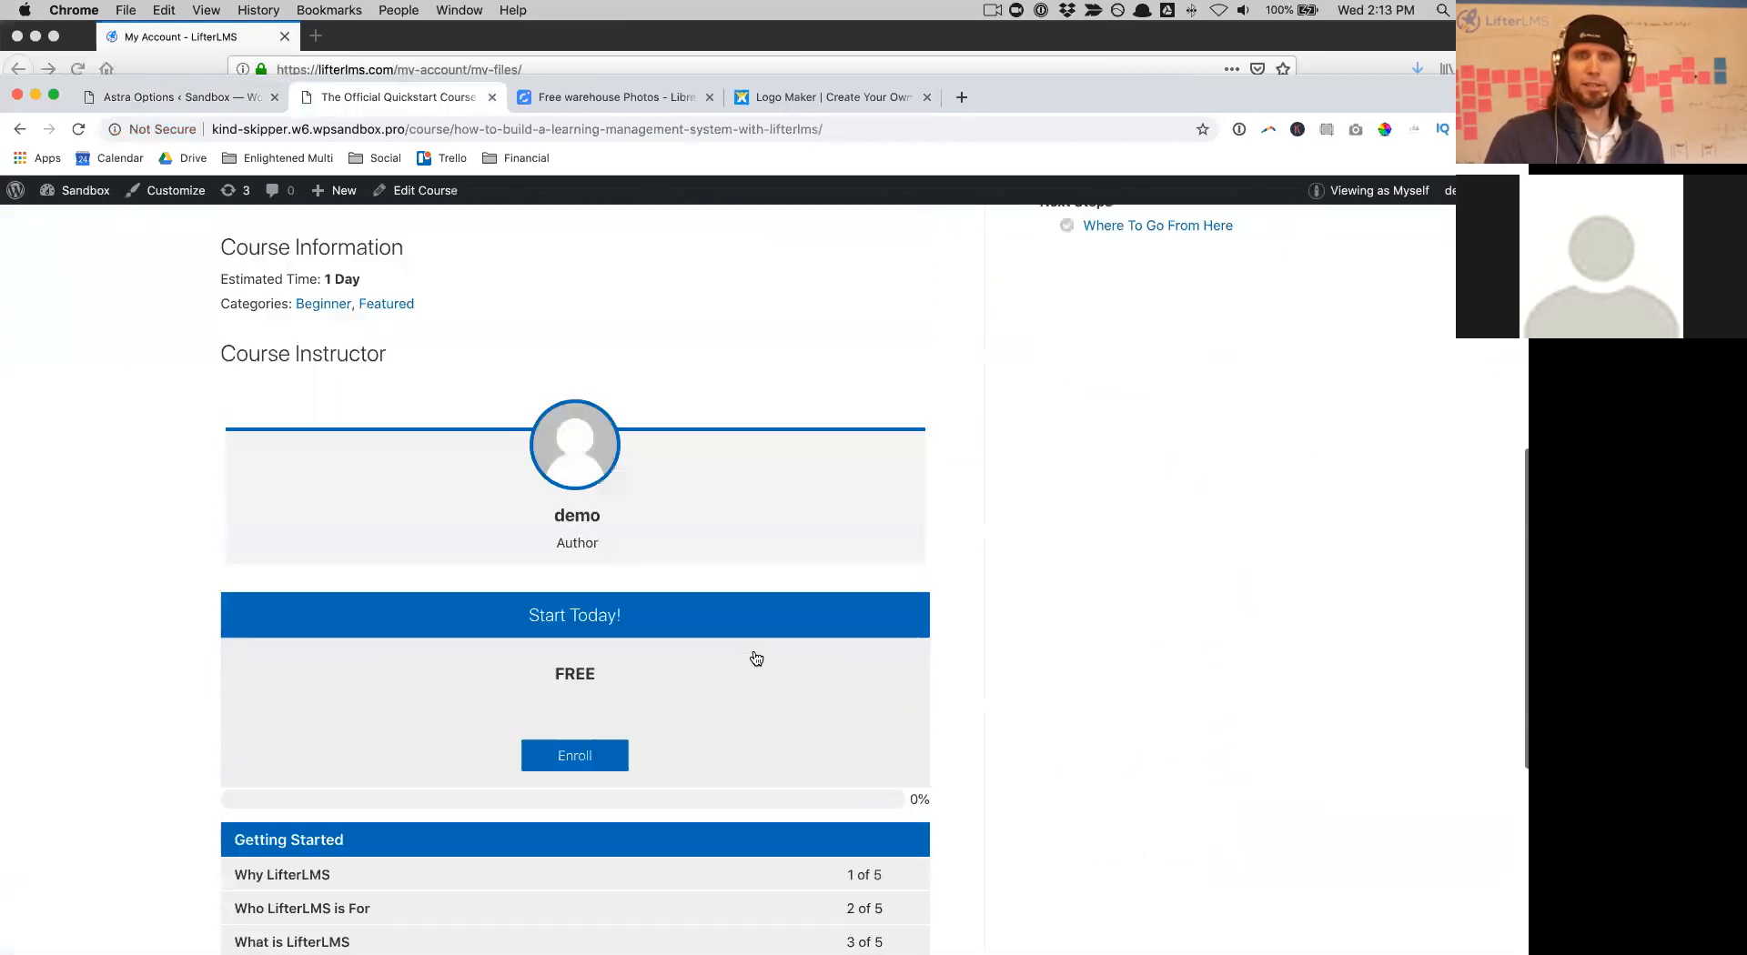
Step: Open the Why LifterLMS lesson and collapse then re-expand its Getting Started outline group
{"action": "left_click", "coordinate": [1110, 522]}
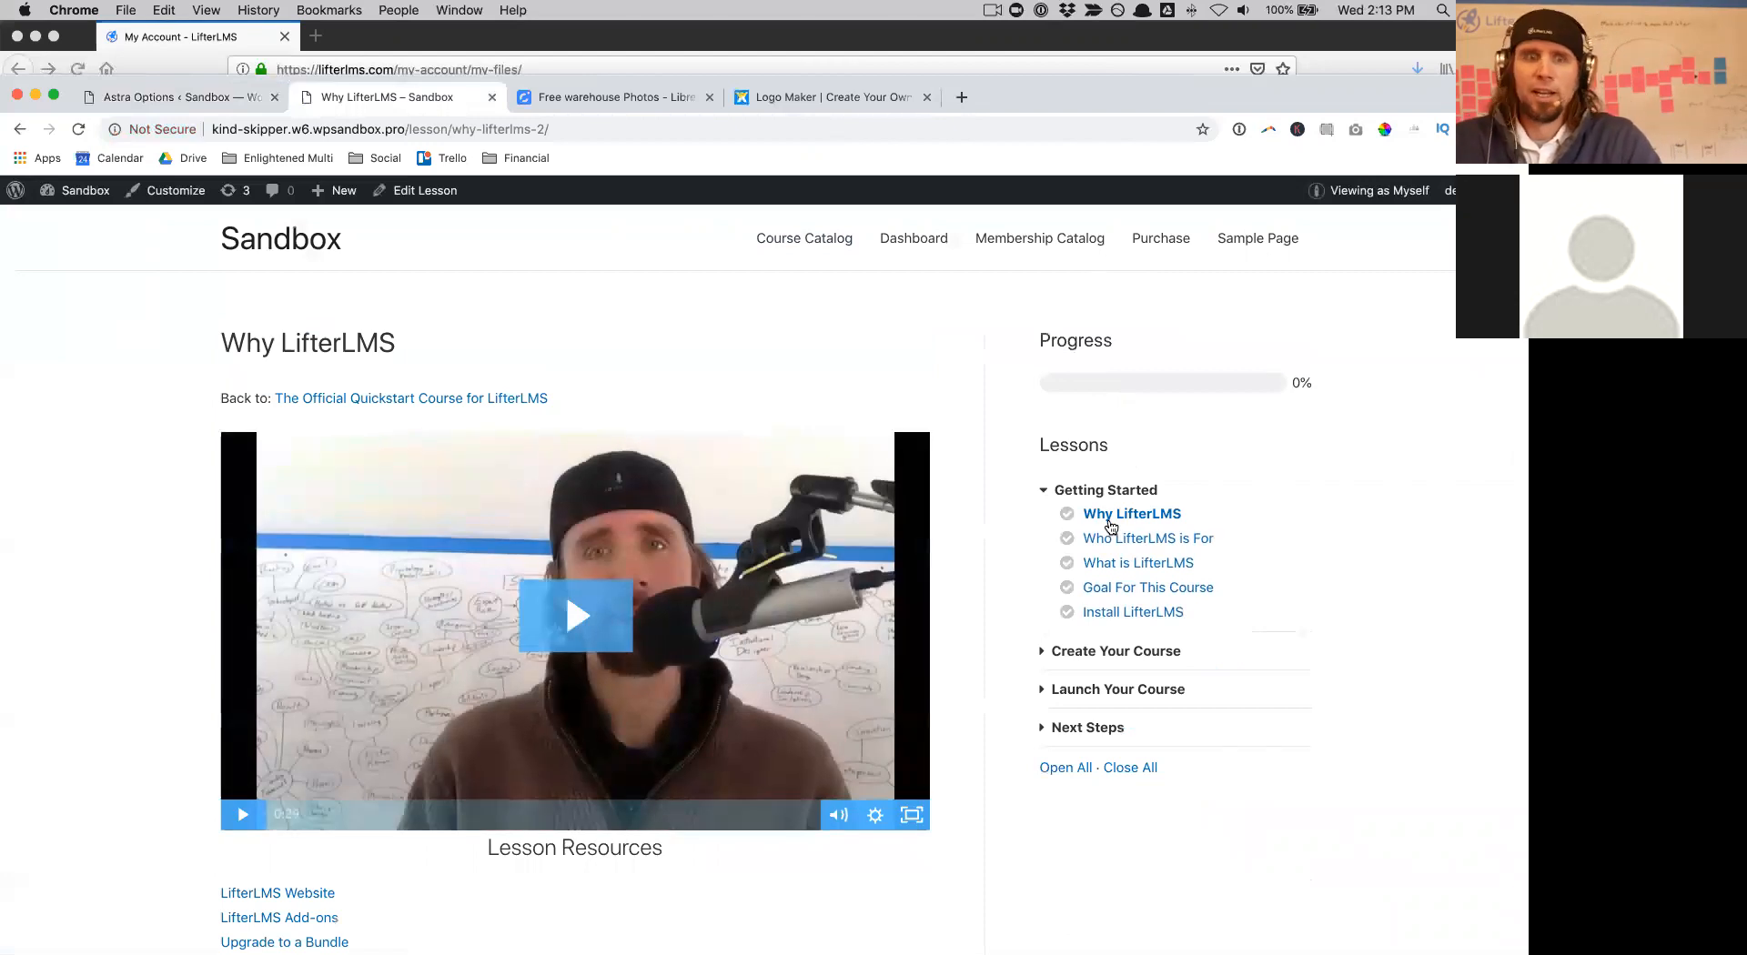
{"action": "scroll", "coordinate": [935, 511], "scroll_direction": "down", "scroll_amount": 3}
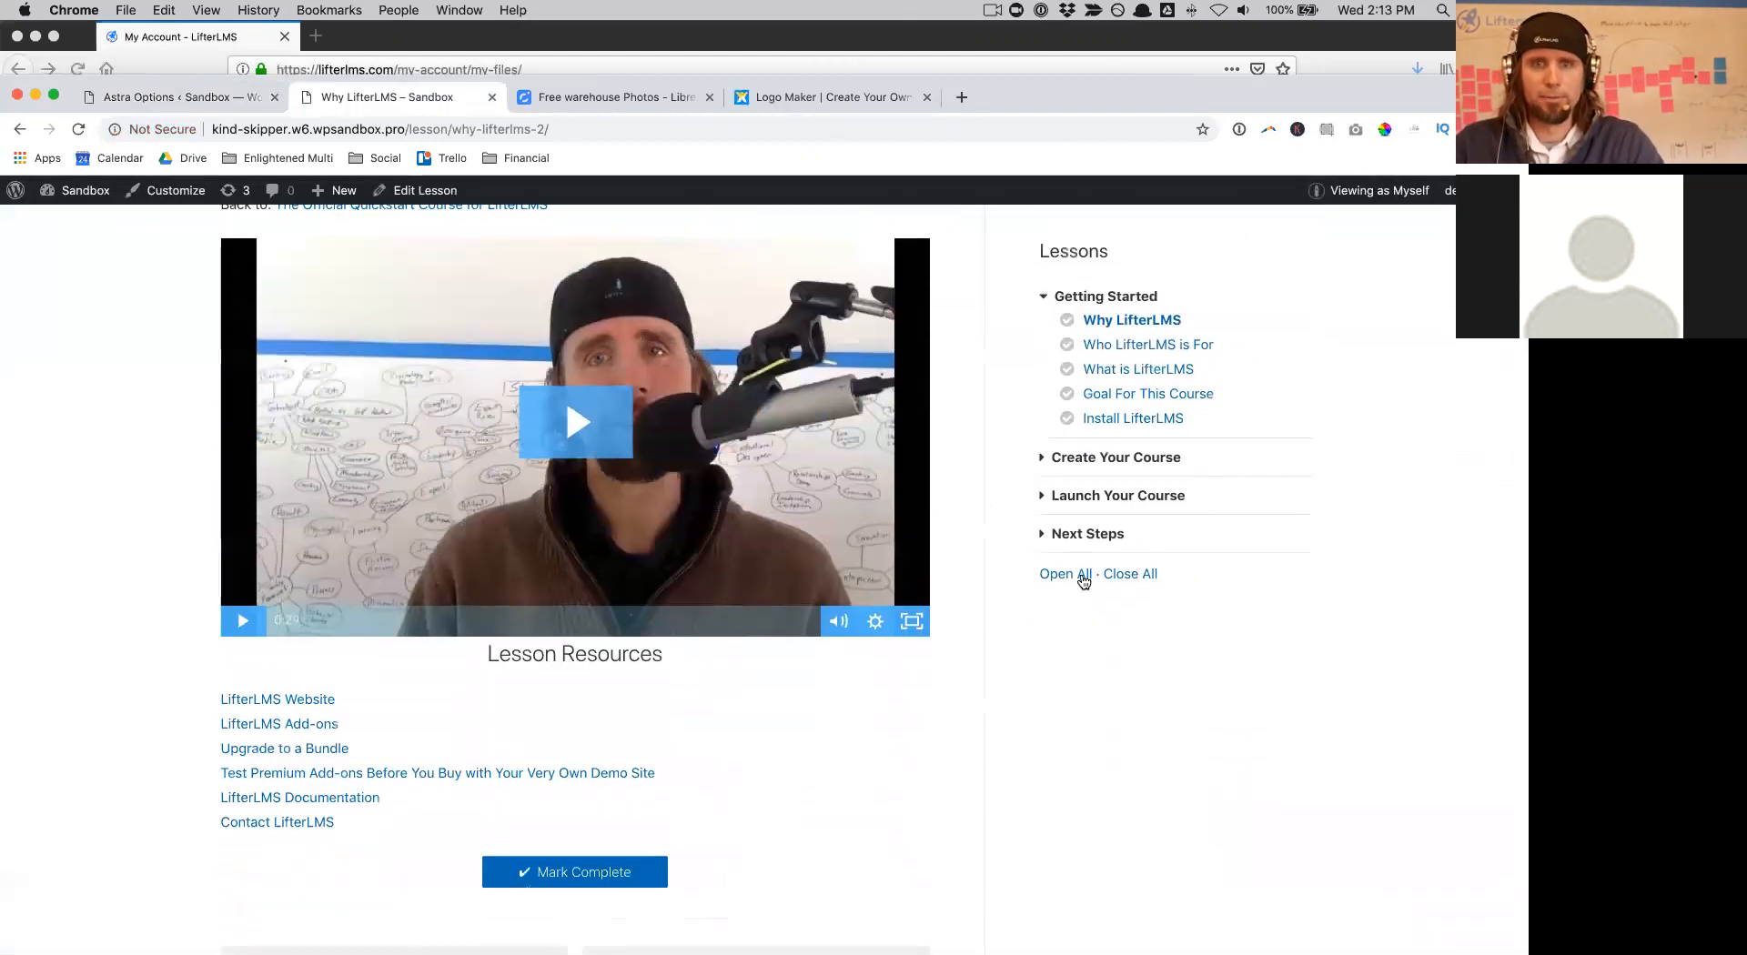
{"action": "scroll", "coordinate": [1084, 583], "scroll_direction": "up", "scroll_amount": 3}
{"action": "left_click", "coordinate": [1045, 491]}
{"action": "left_click", "coordinate": [1045, 491]}
{"action": "scroll", "coordinate": [1066, 583], "scroll_direction": "up", "scroll_amount": 1}
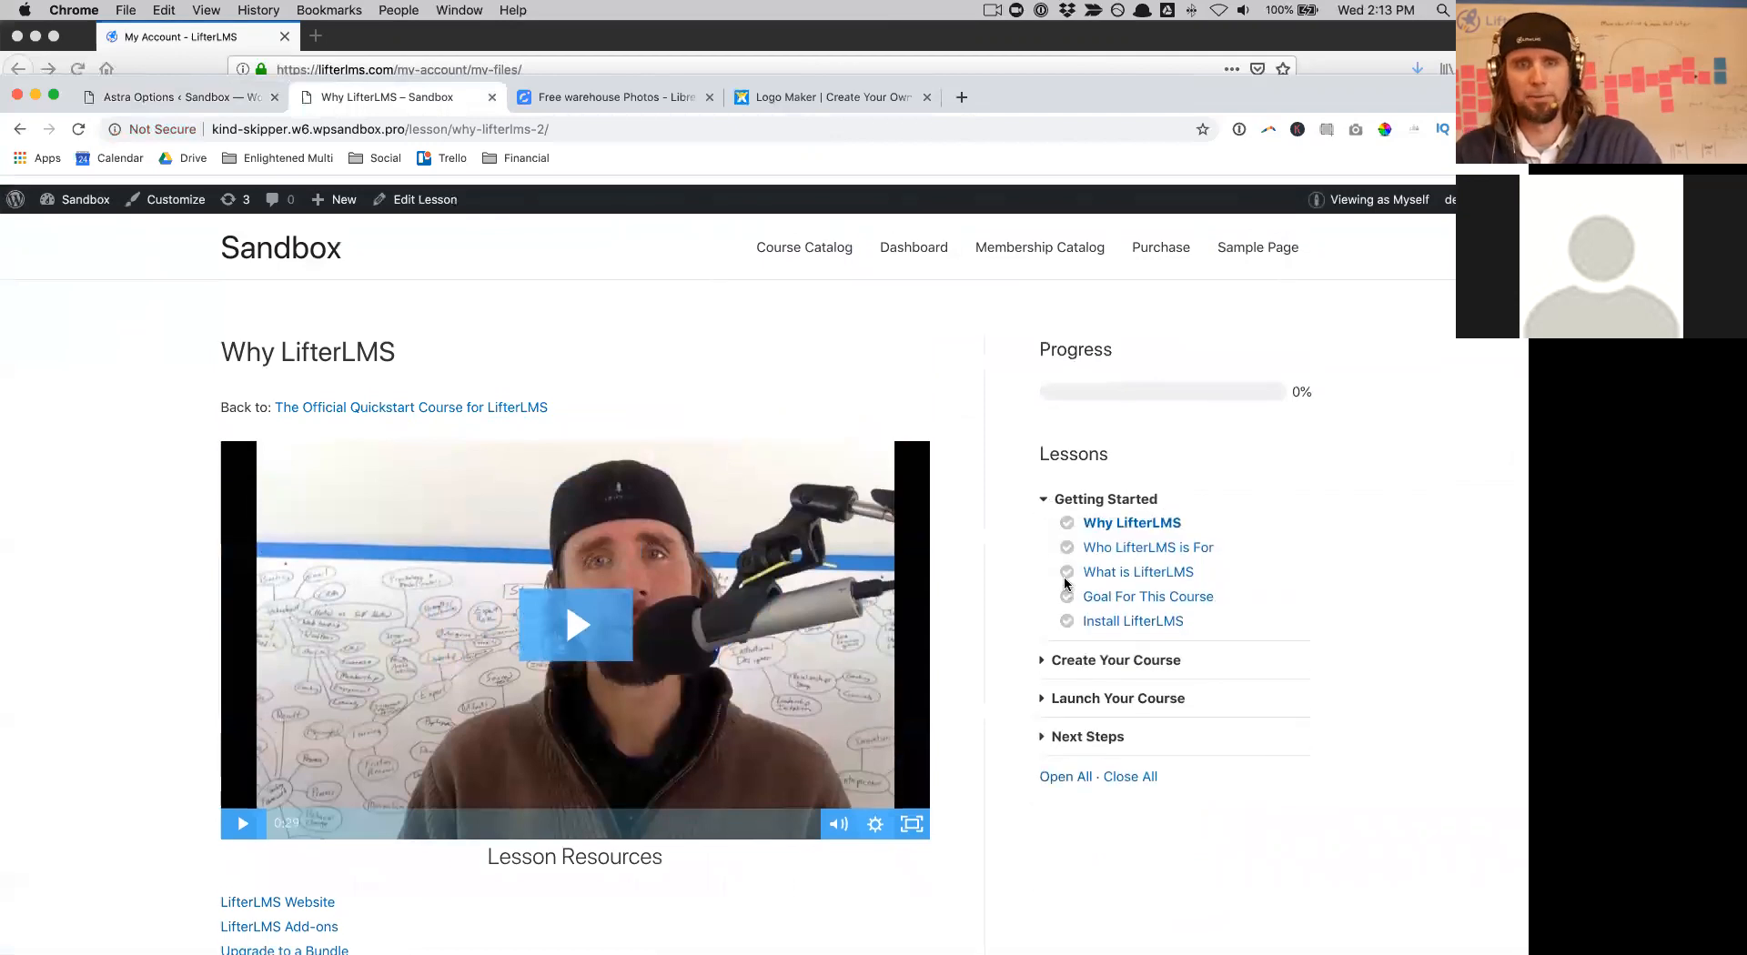
{"action": "scroll", "coordinate": [880, 685], "scroll_direction": "down", "scroll_amount": 5}
{"action": "scroll", "coordinate": [880, 691], "scroll_direction": "up", "scroll_amount": 5}
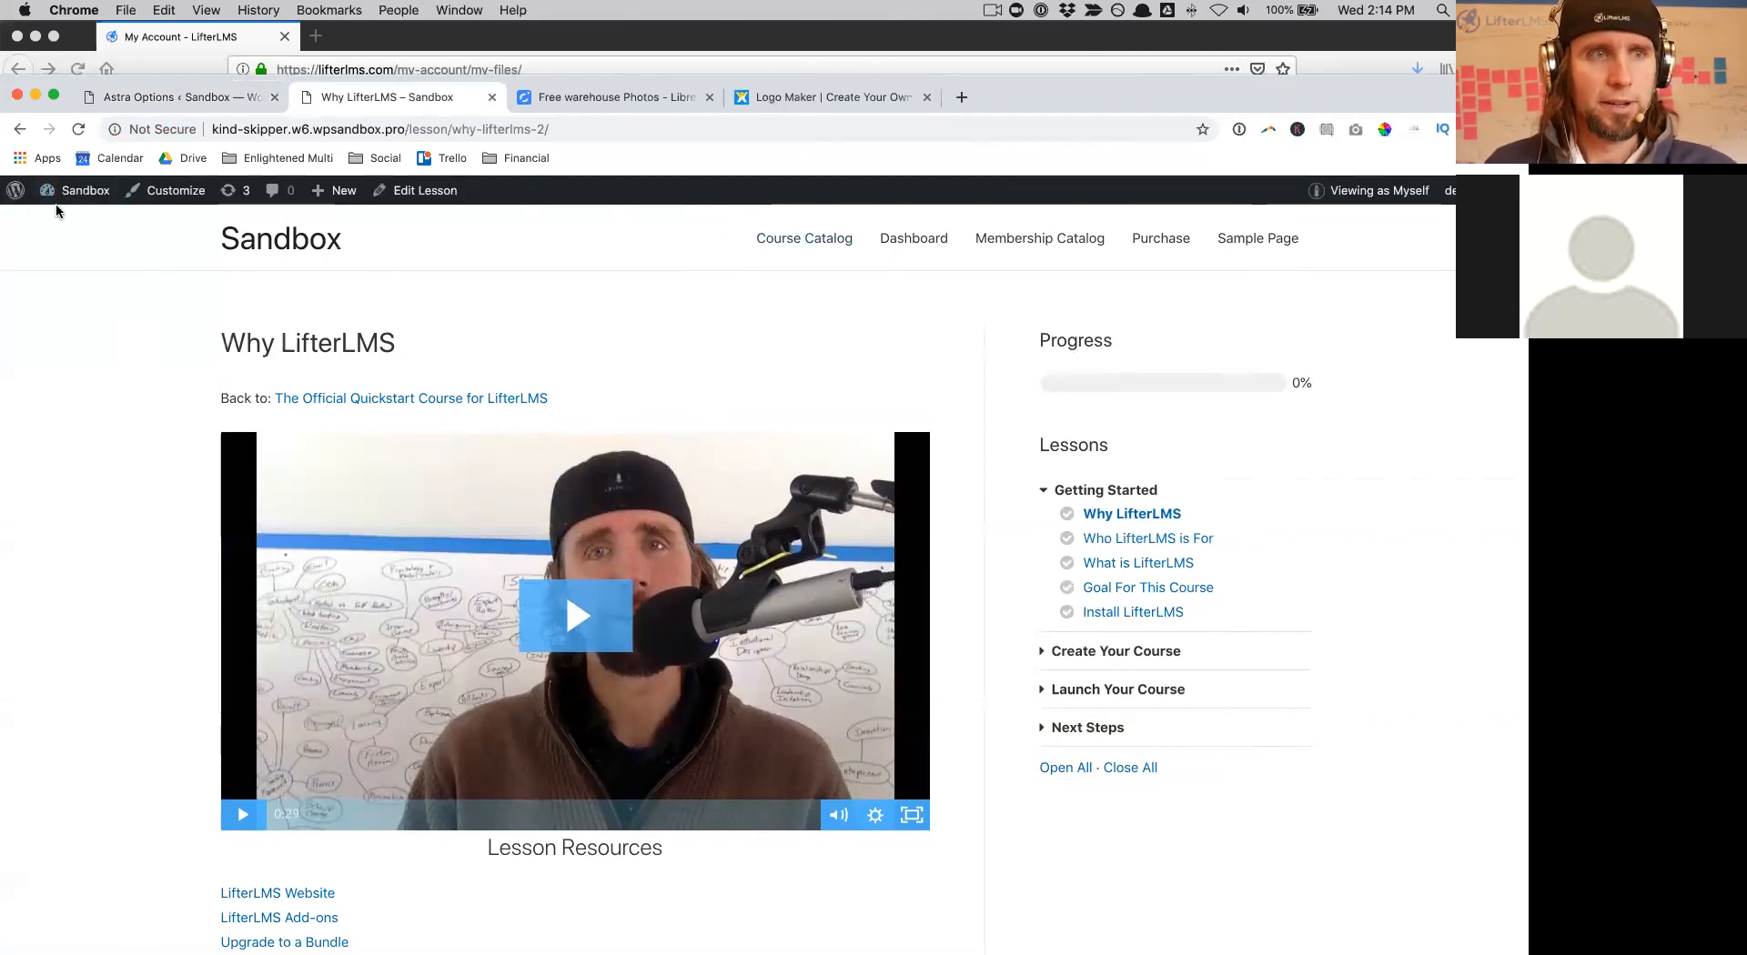
Step: Visit the Dashboard, browse the Customizer's Layout, Header and Site Identity settings, then close it
{"action": "mouse_move", "coordinate": [82, 209]}
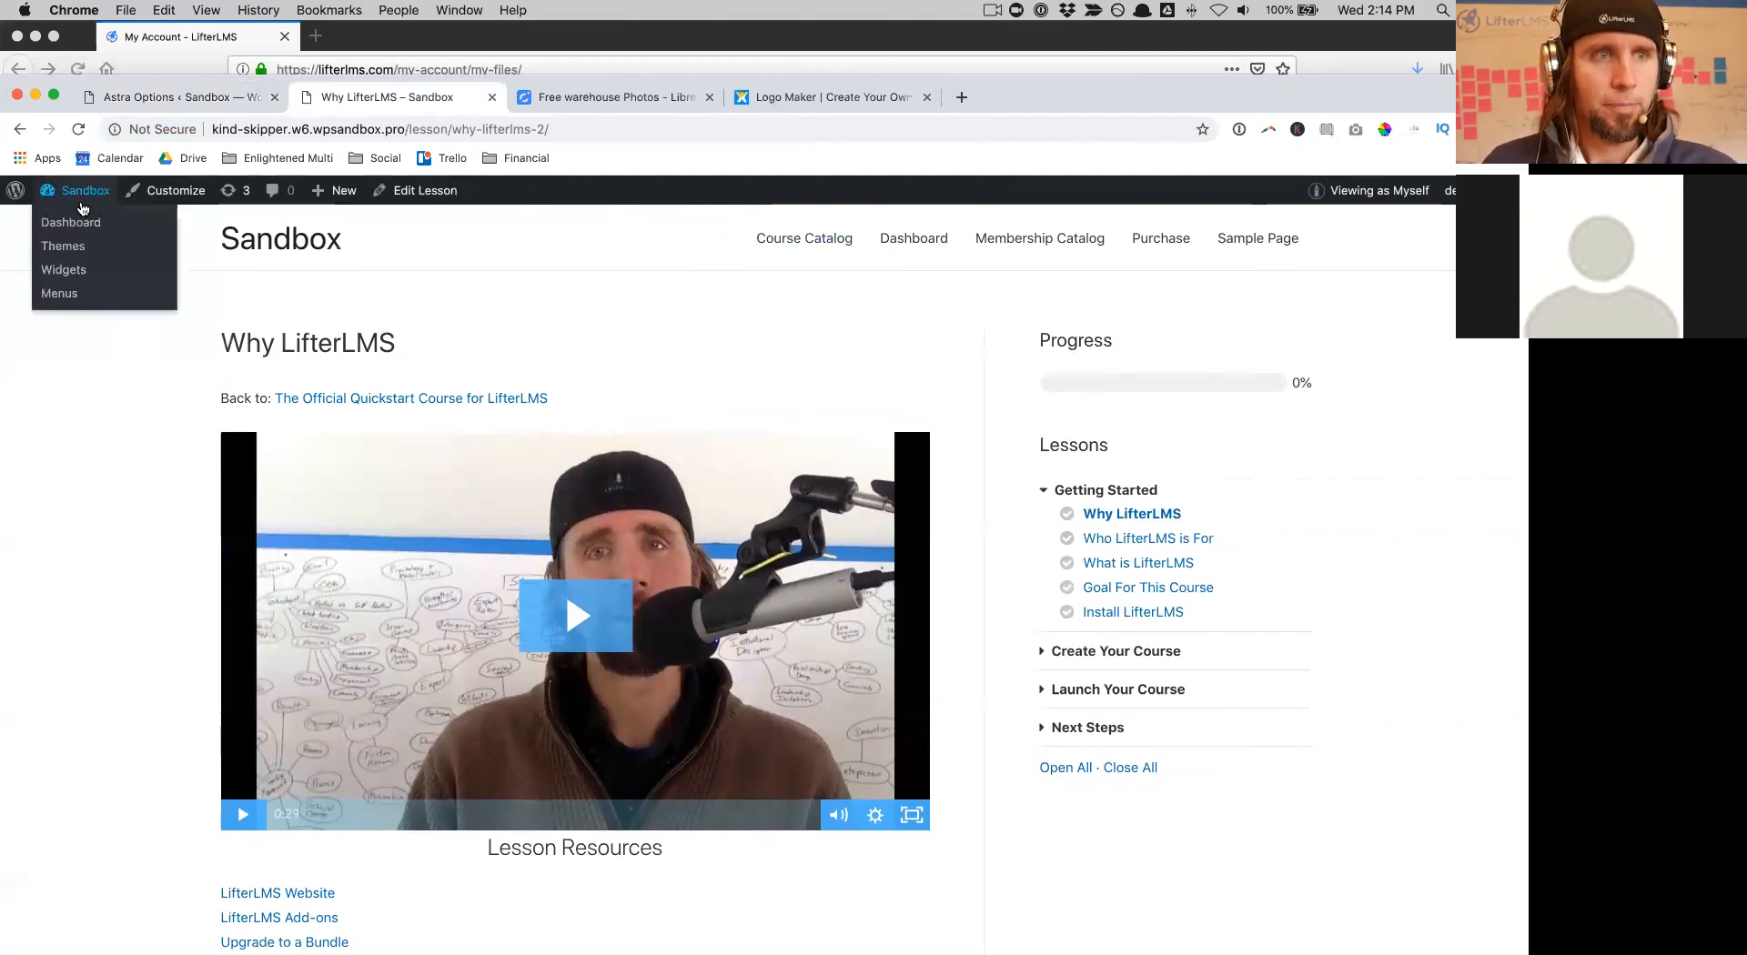
{"action": "left_click", "coordinate": [82, 228]}
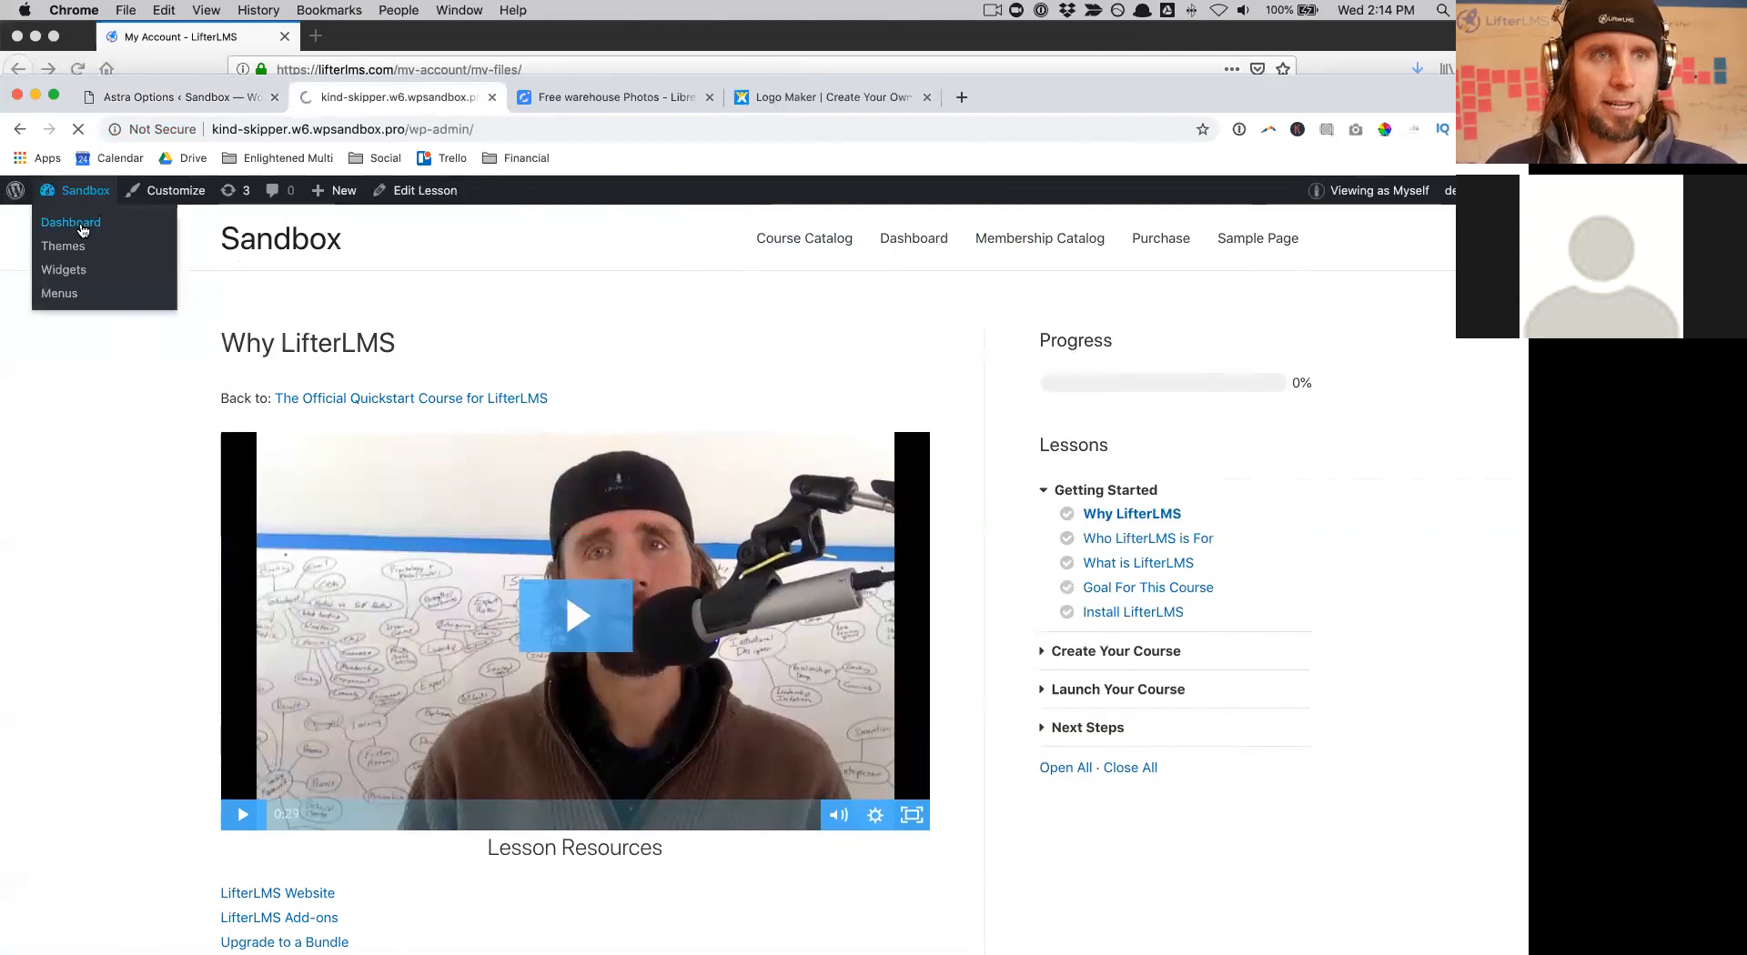
{"action": "mouse_move", "coordinate": [81, 631]}
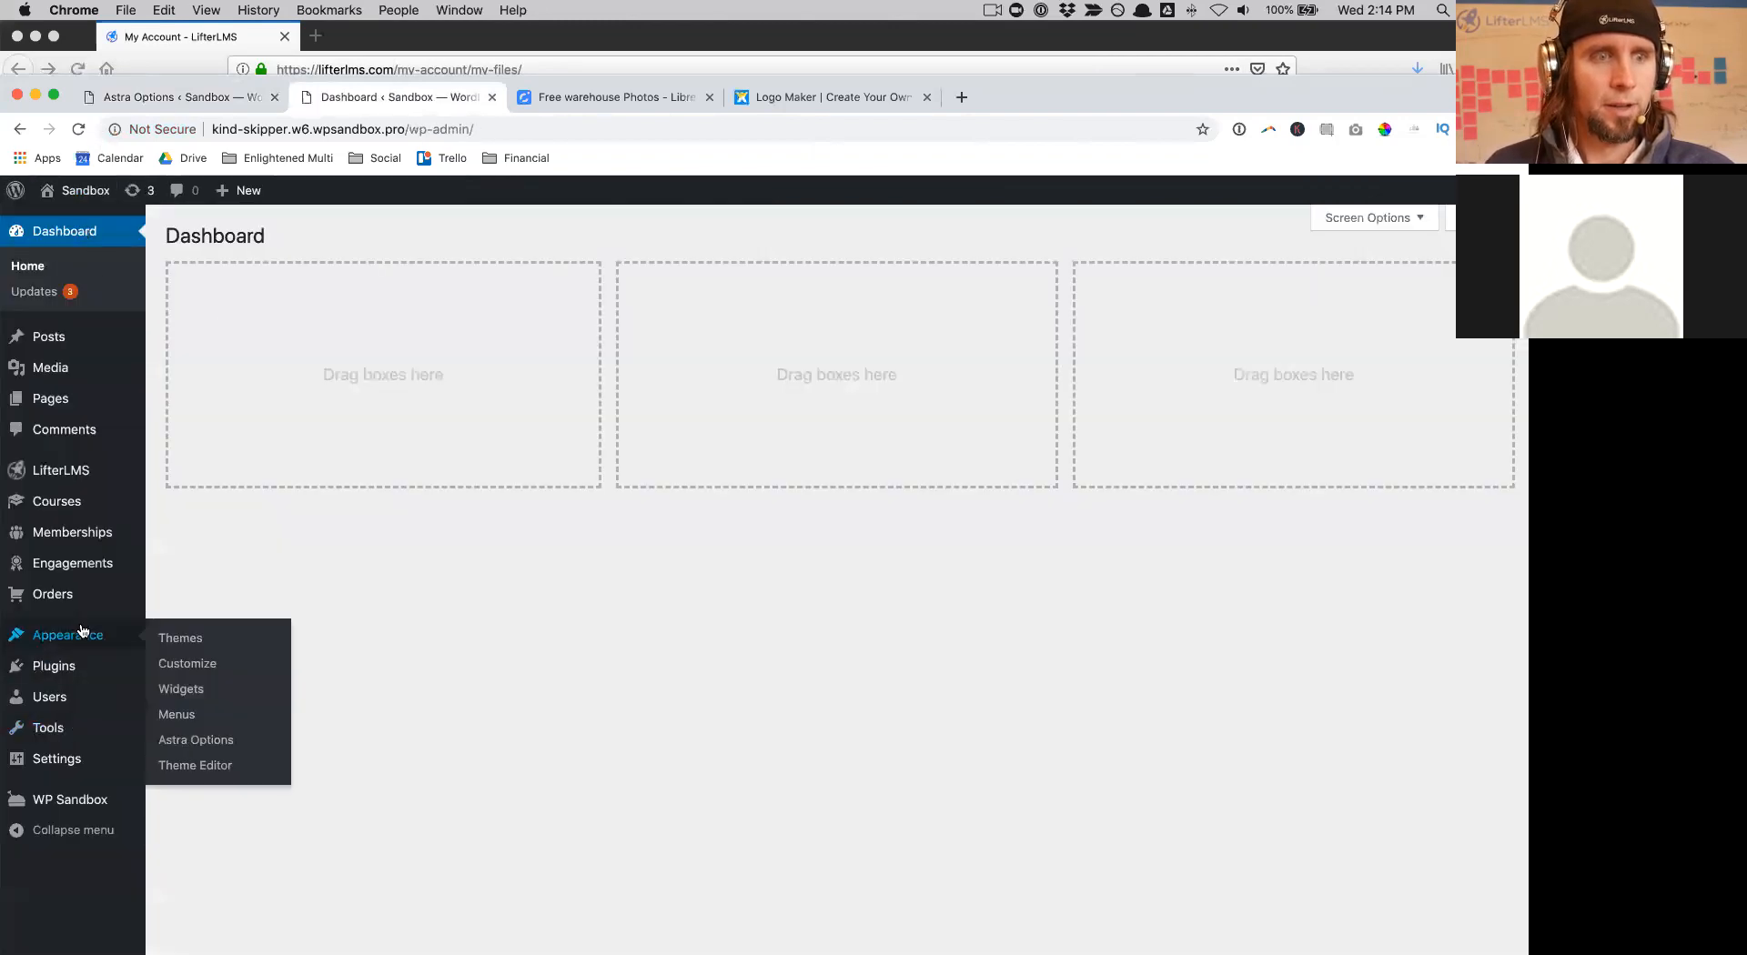
{"action": "mouse_move", "coordinate": [58, 512]}
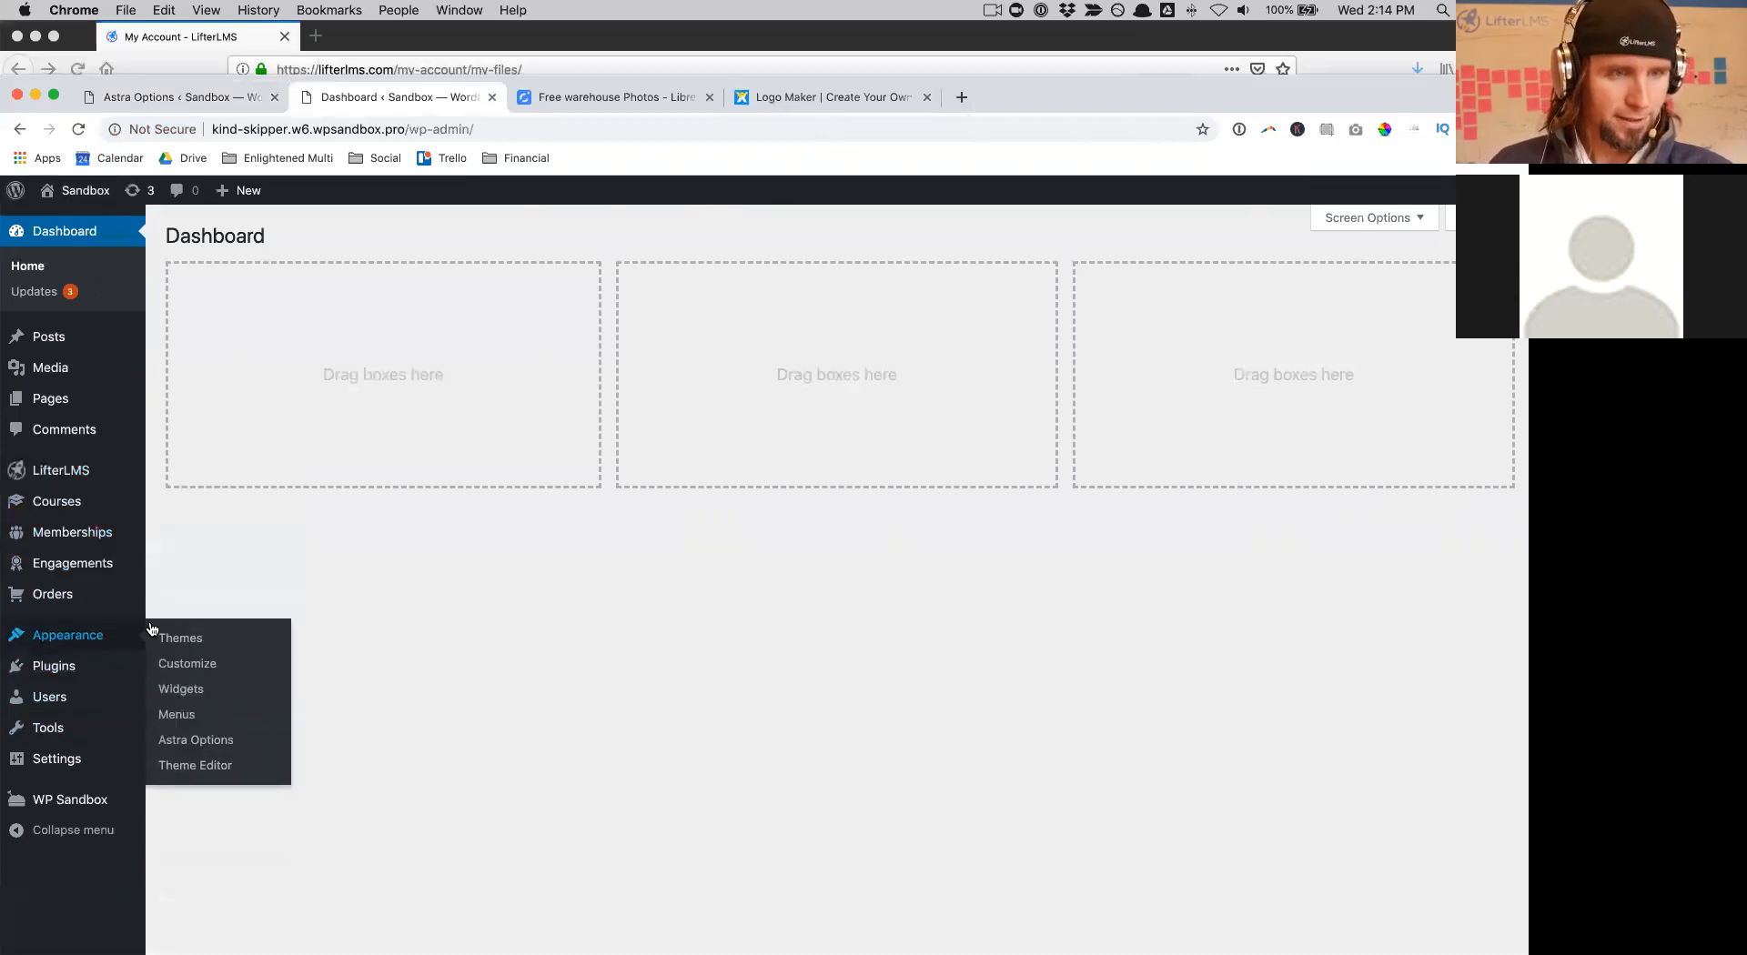
{"action": "left_click", "coordinate": [177, 668]}
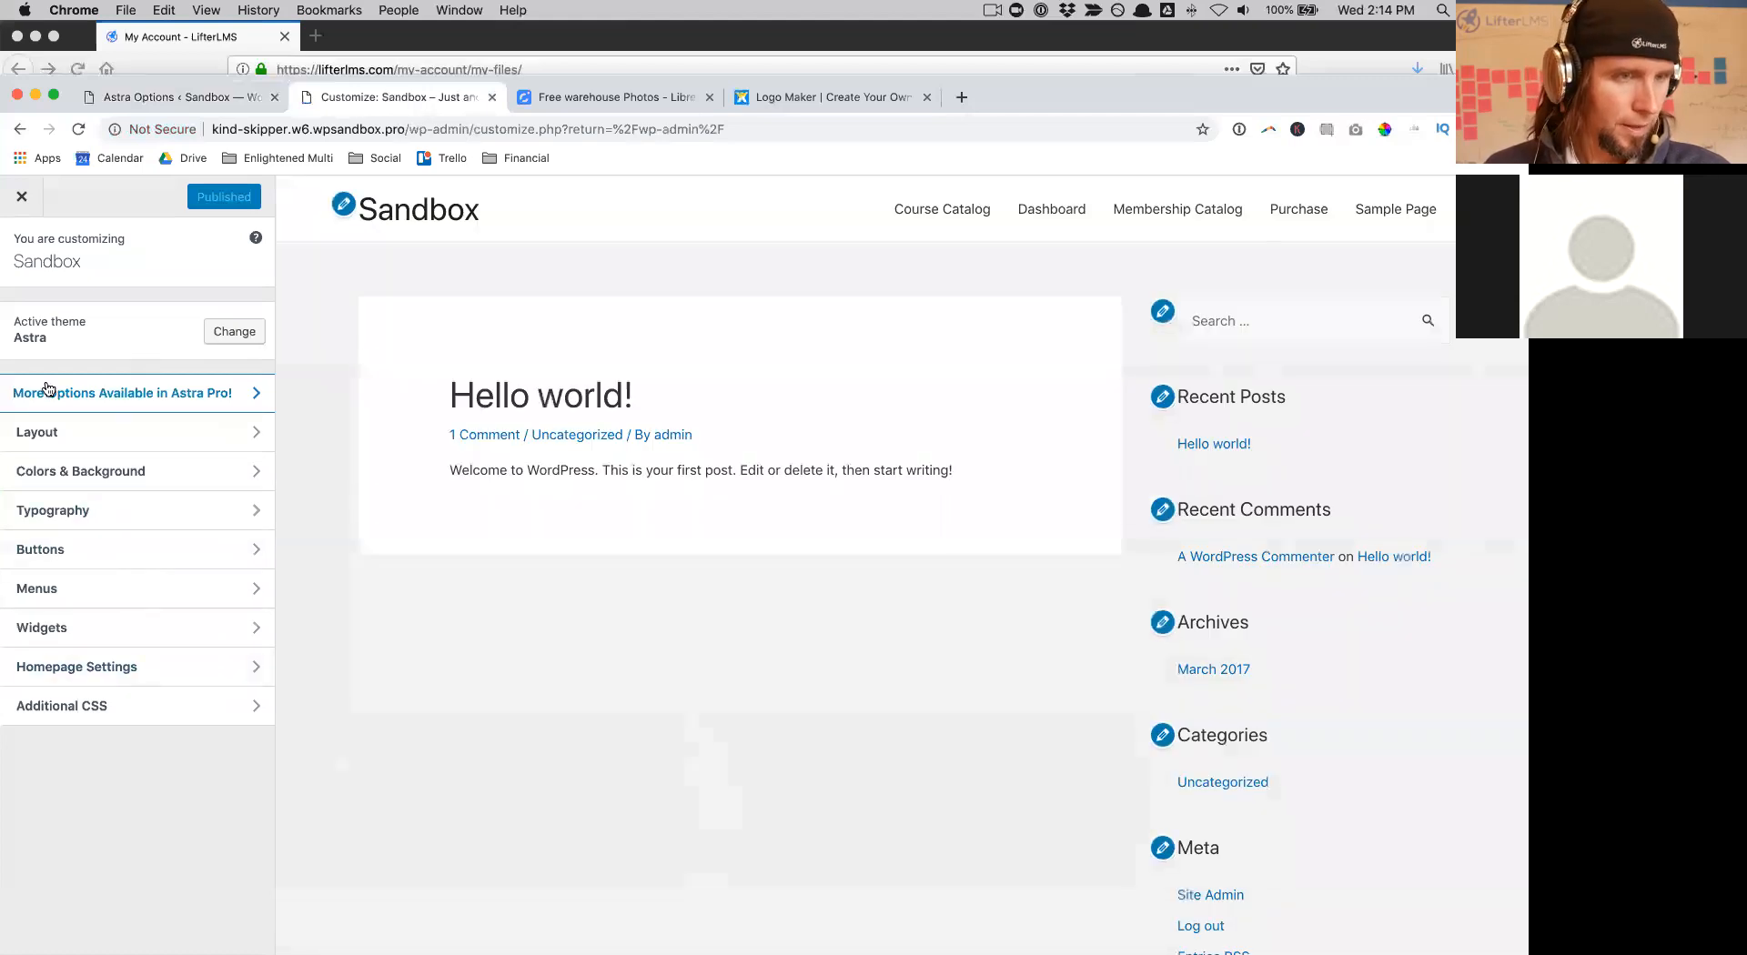
{"action": "left_click", "coordinate": [123, 434]}
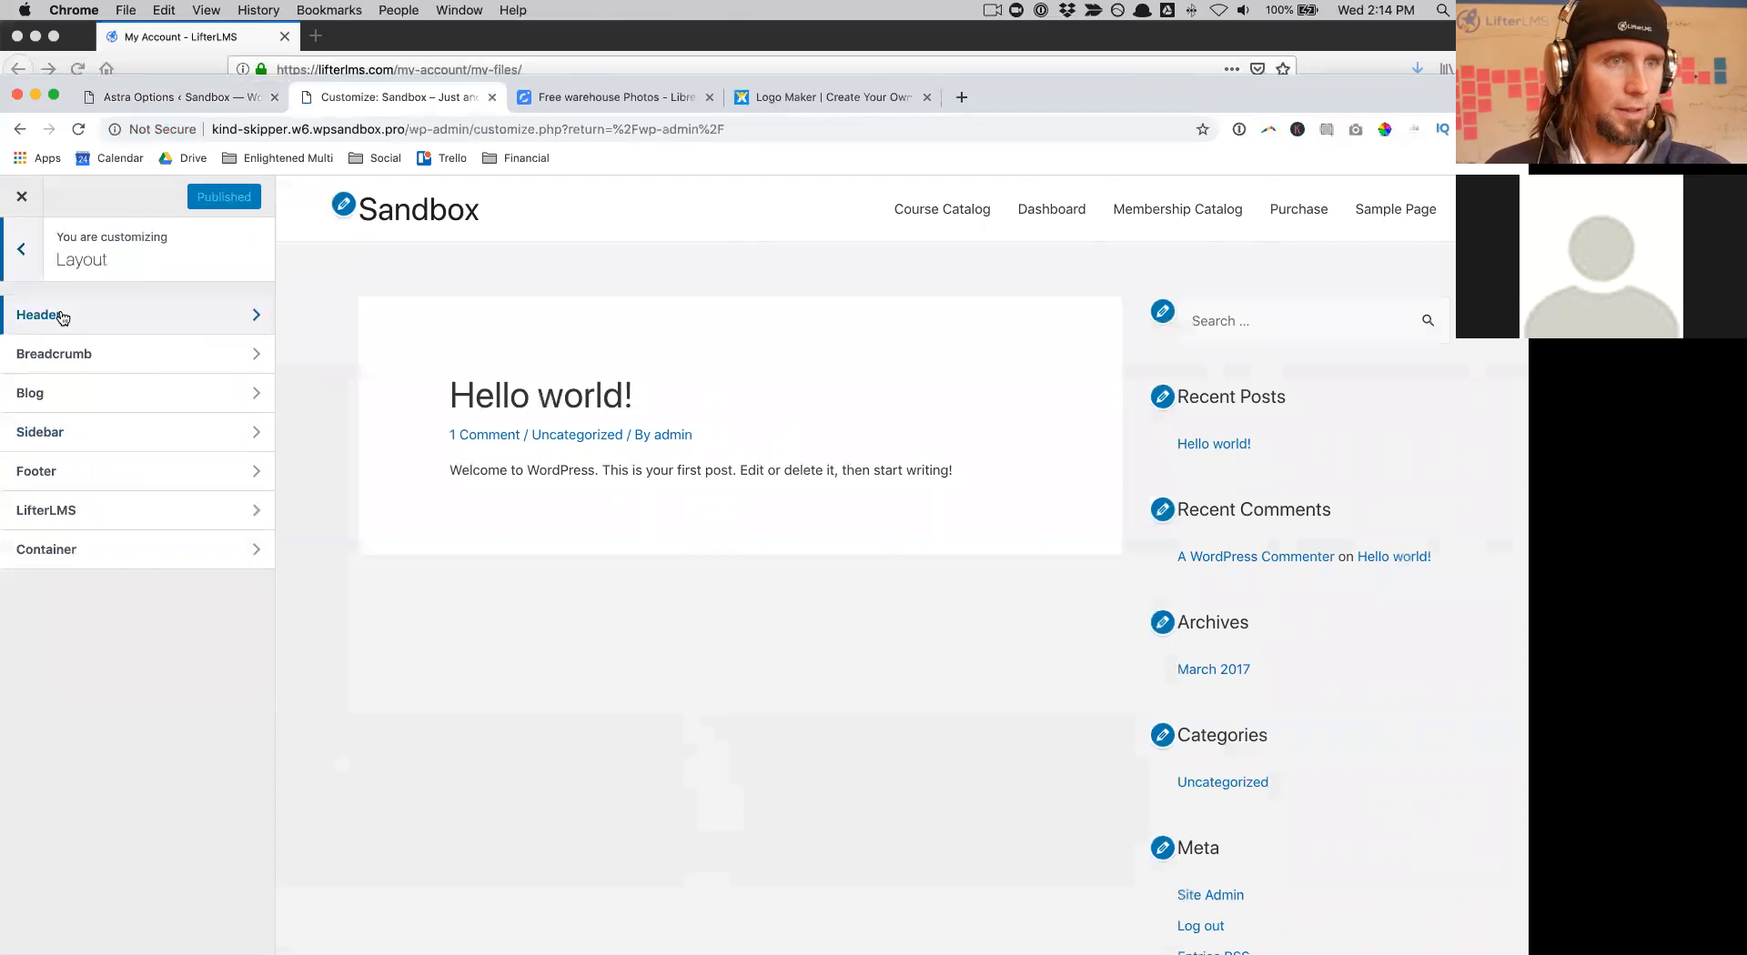
{"action": "left_click", "coordinate": [62, 317]}
{"action": "left_click", "coordinate": [50, 333]}
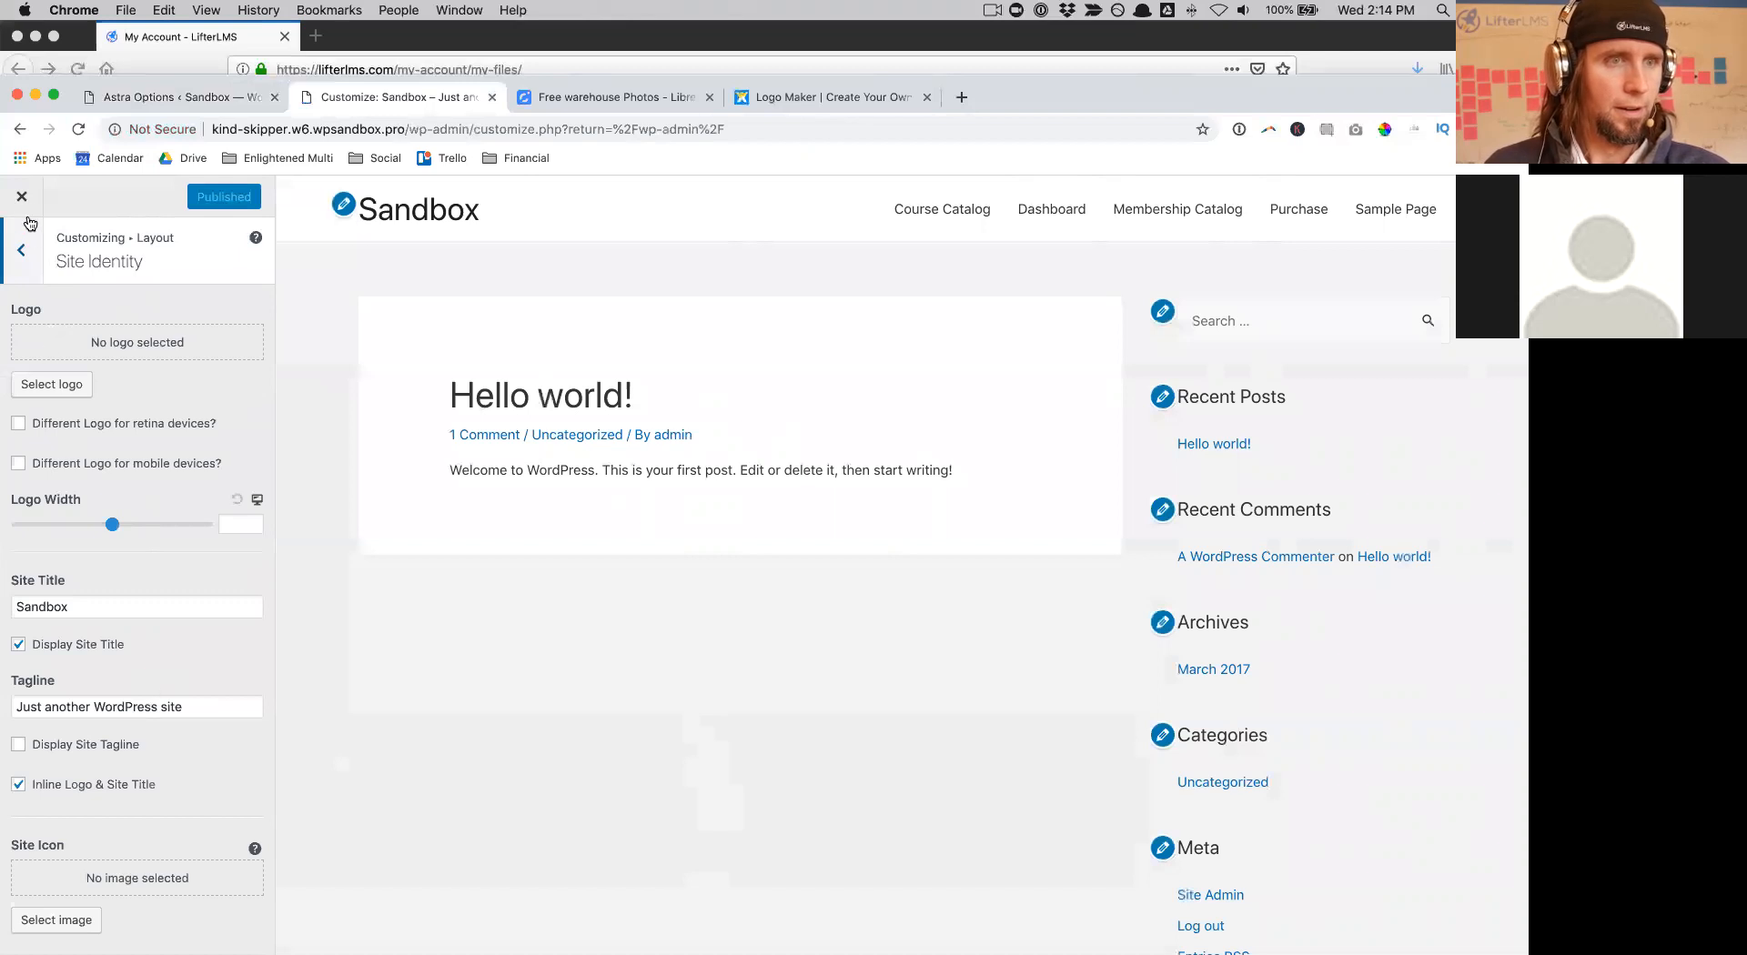
{"action": "left_click", "coordinate": [21, 252]}
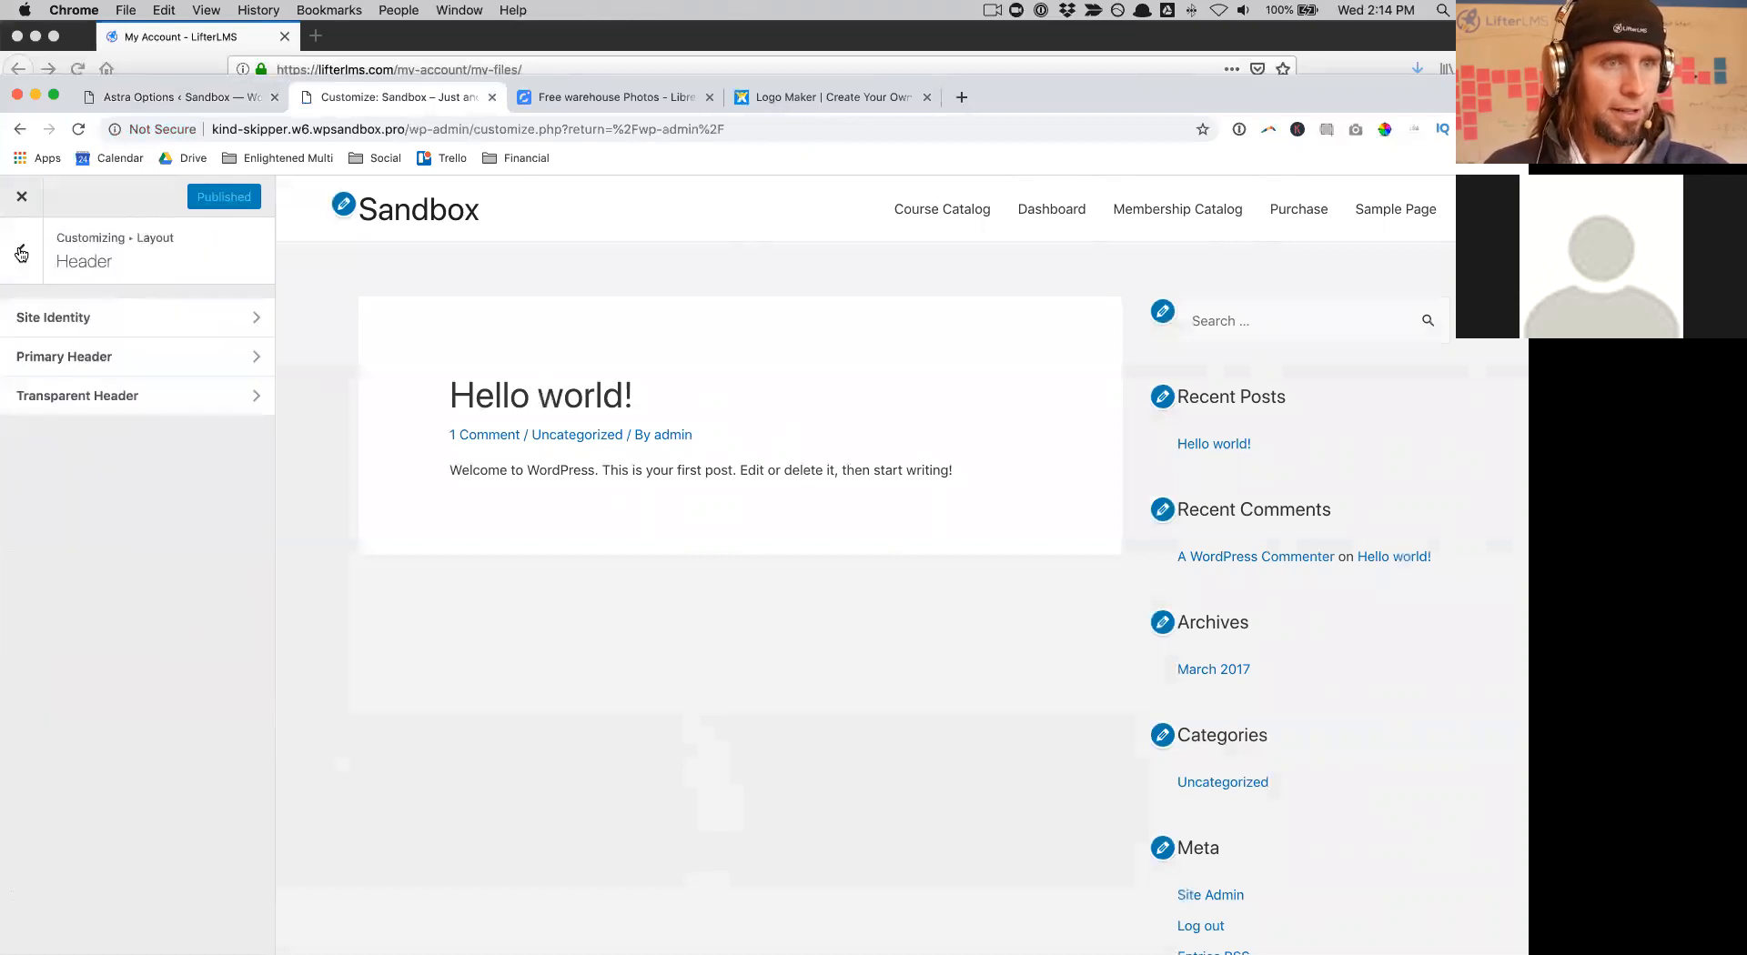
{"action": "left_click", "coordinate": [22, 198]}
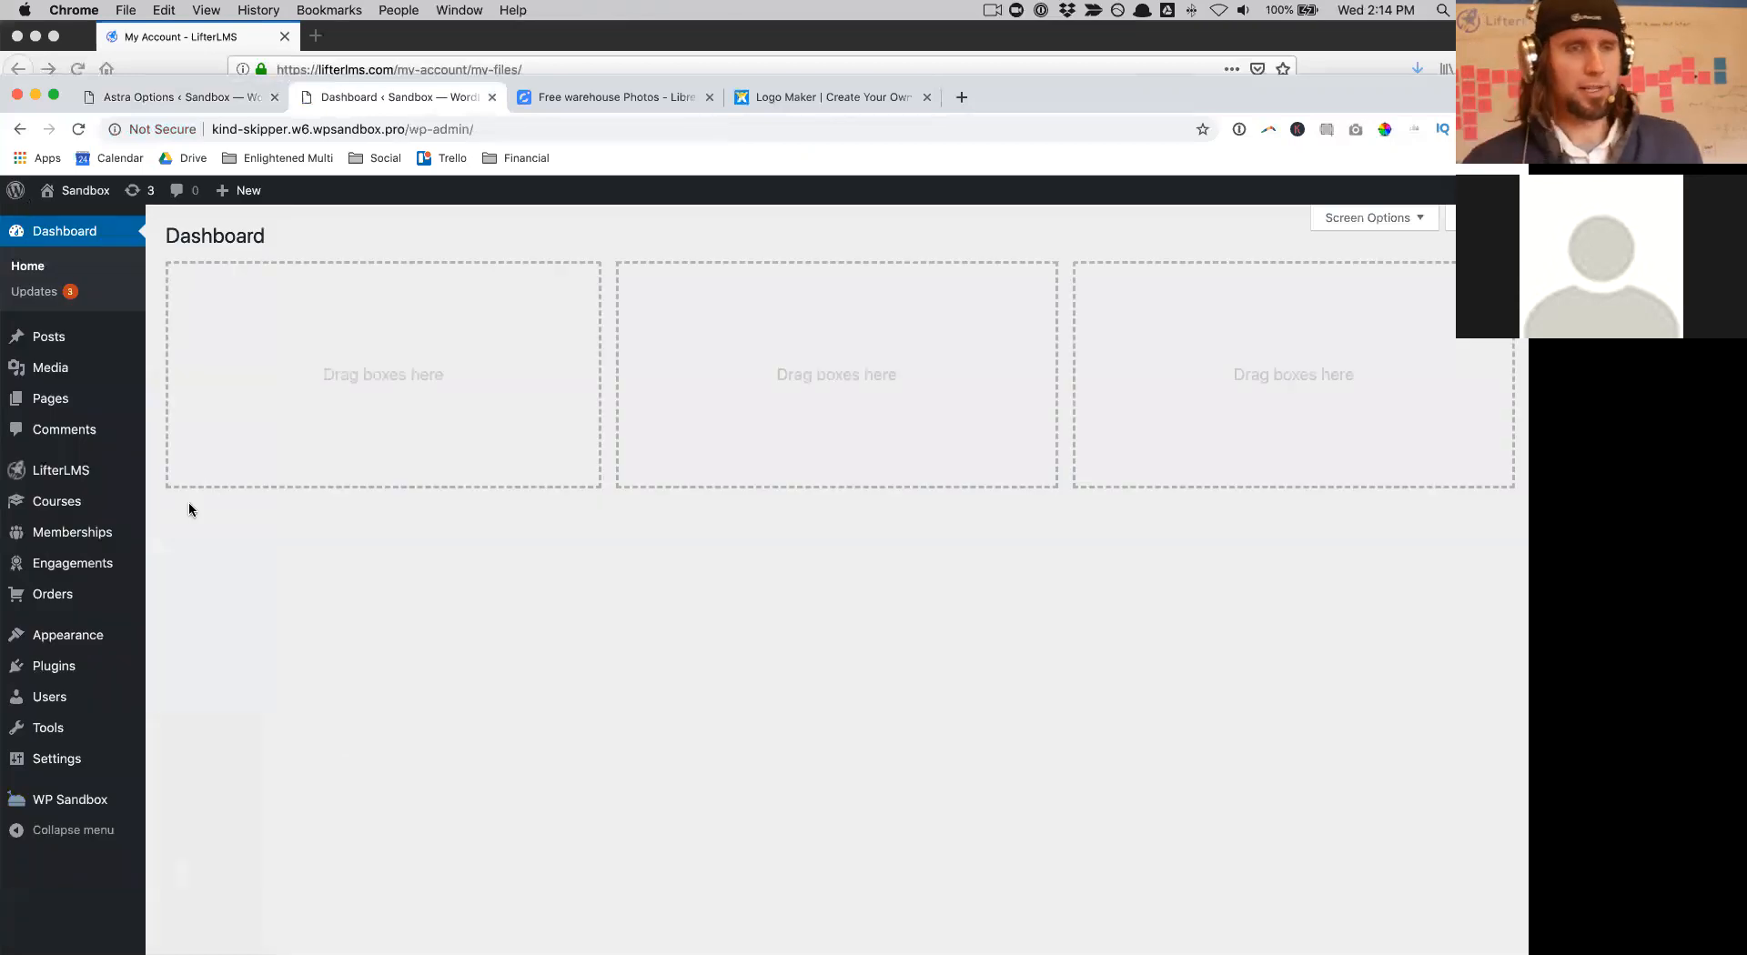
Step: Set the homepage to the static page 'Sample Page' and save the Reading settings
{"action": "mouse_move", "coordinate": [53, 699]}
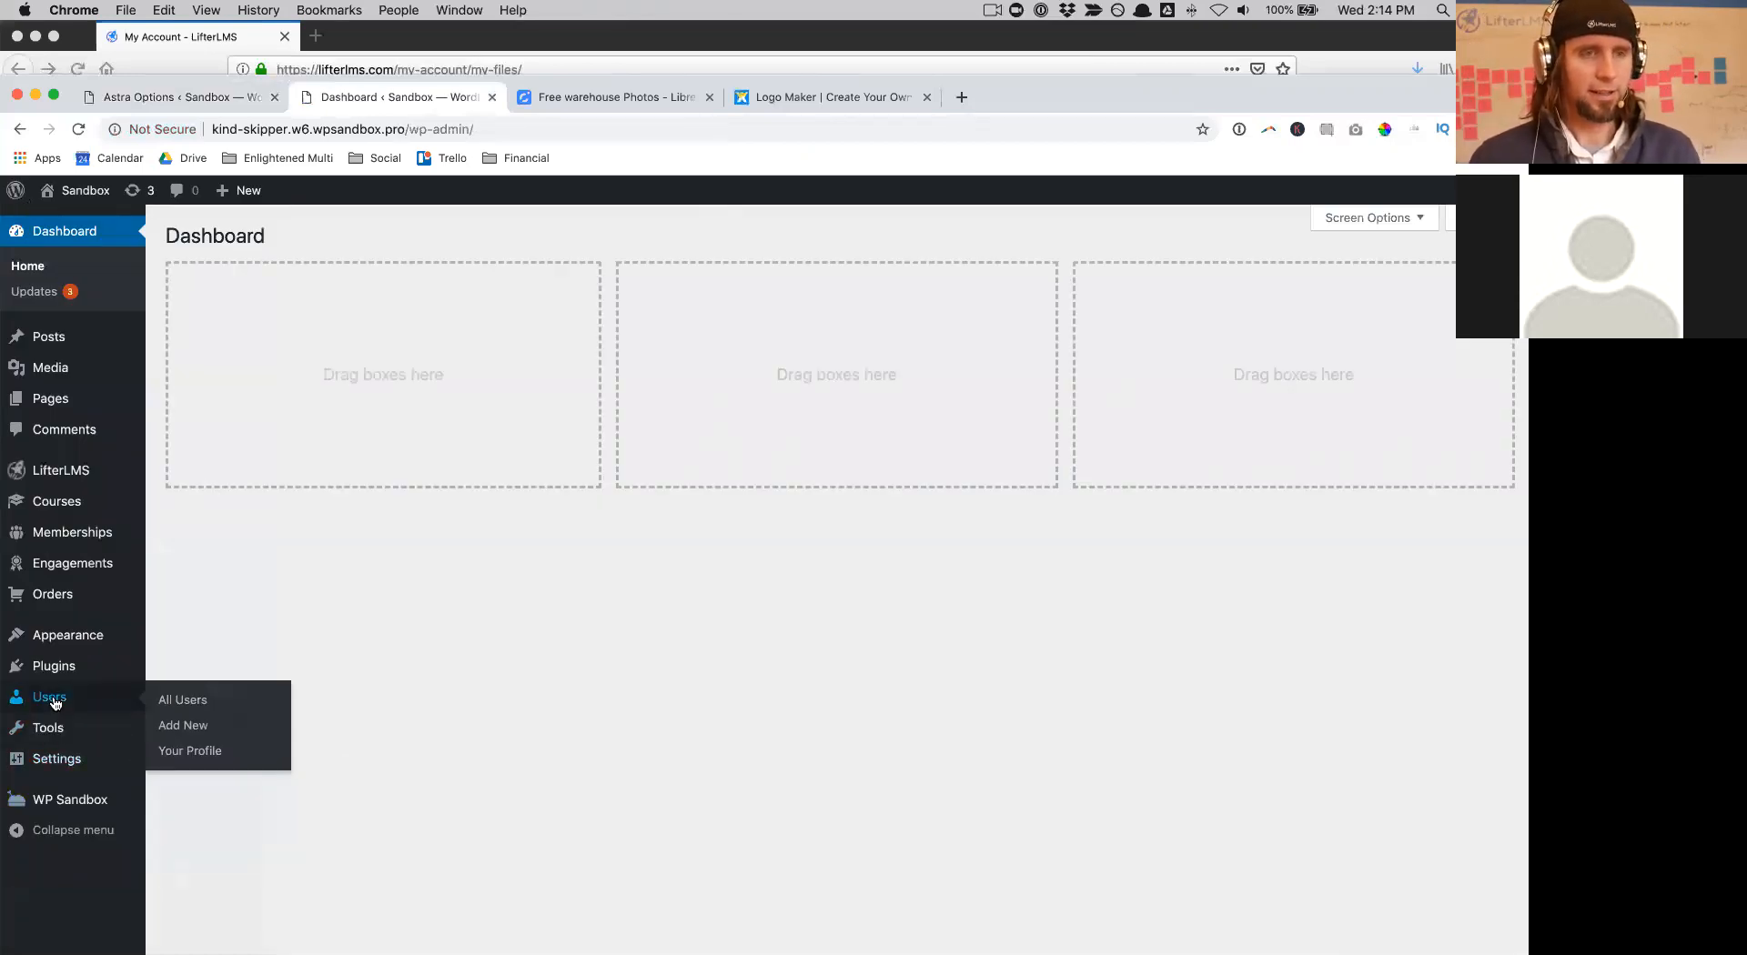
{"action": "mouse_move", "coordinate": [56, 759]}
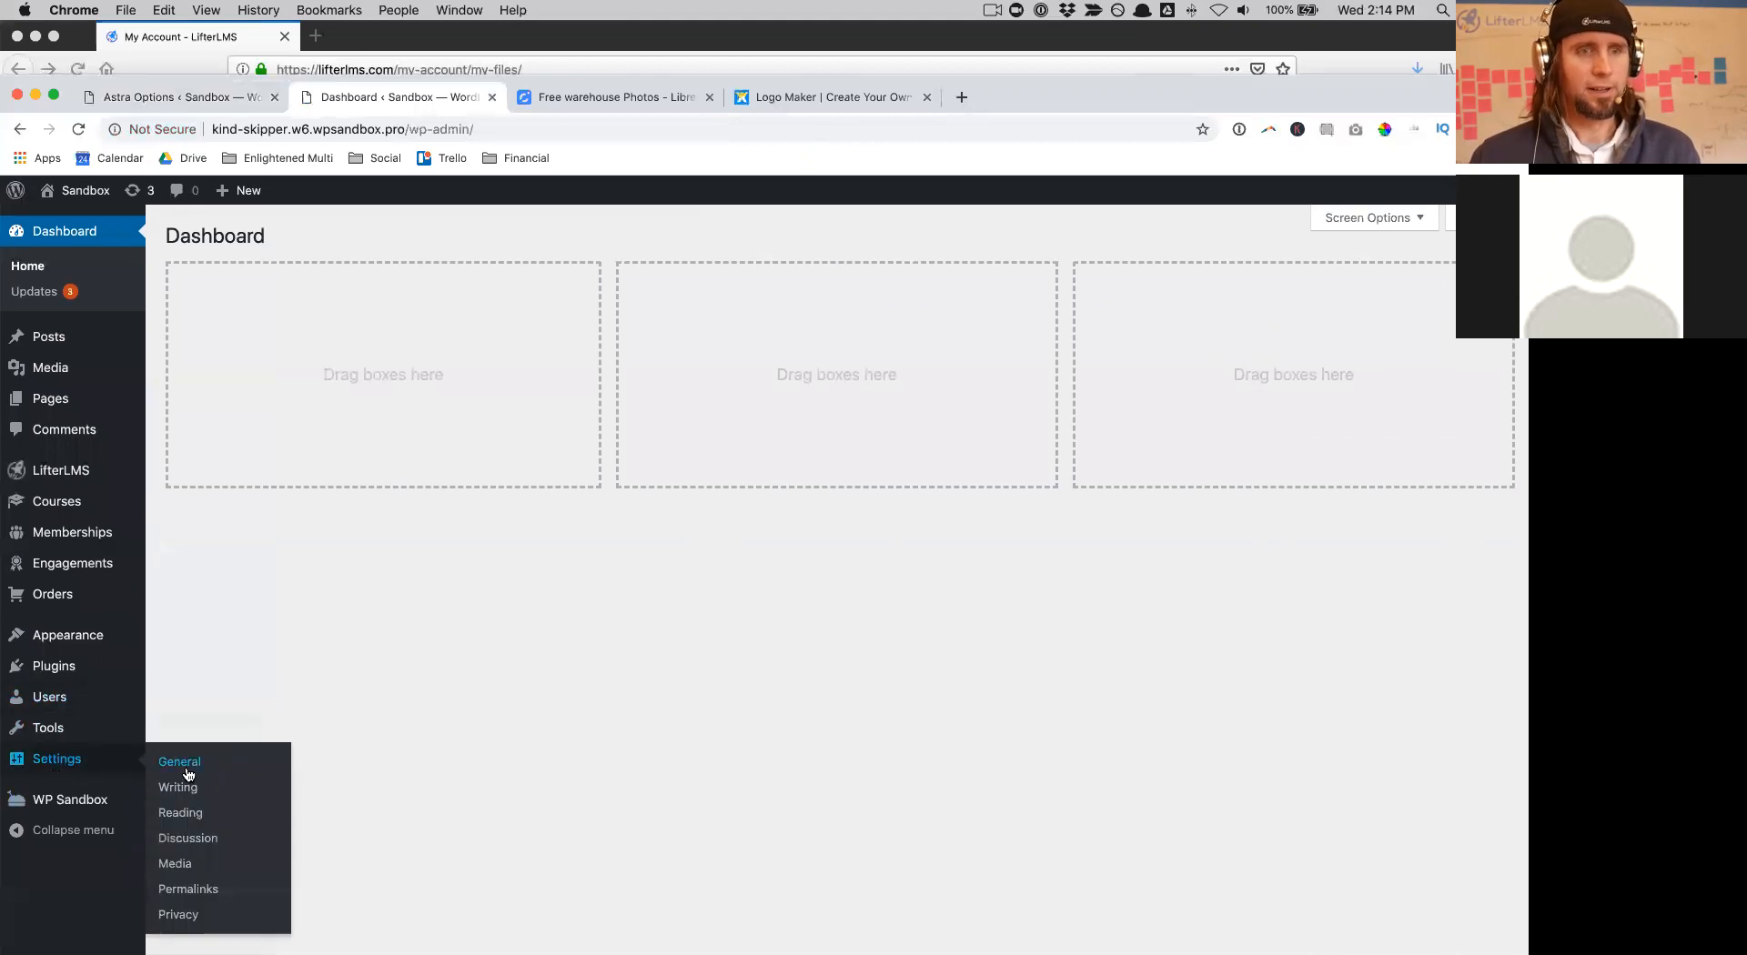
{"action": "left_click", "coordinate": [188, 812]}
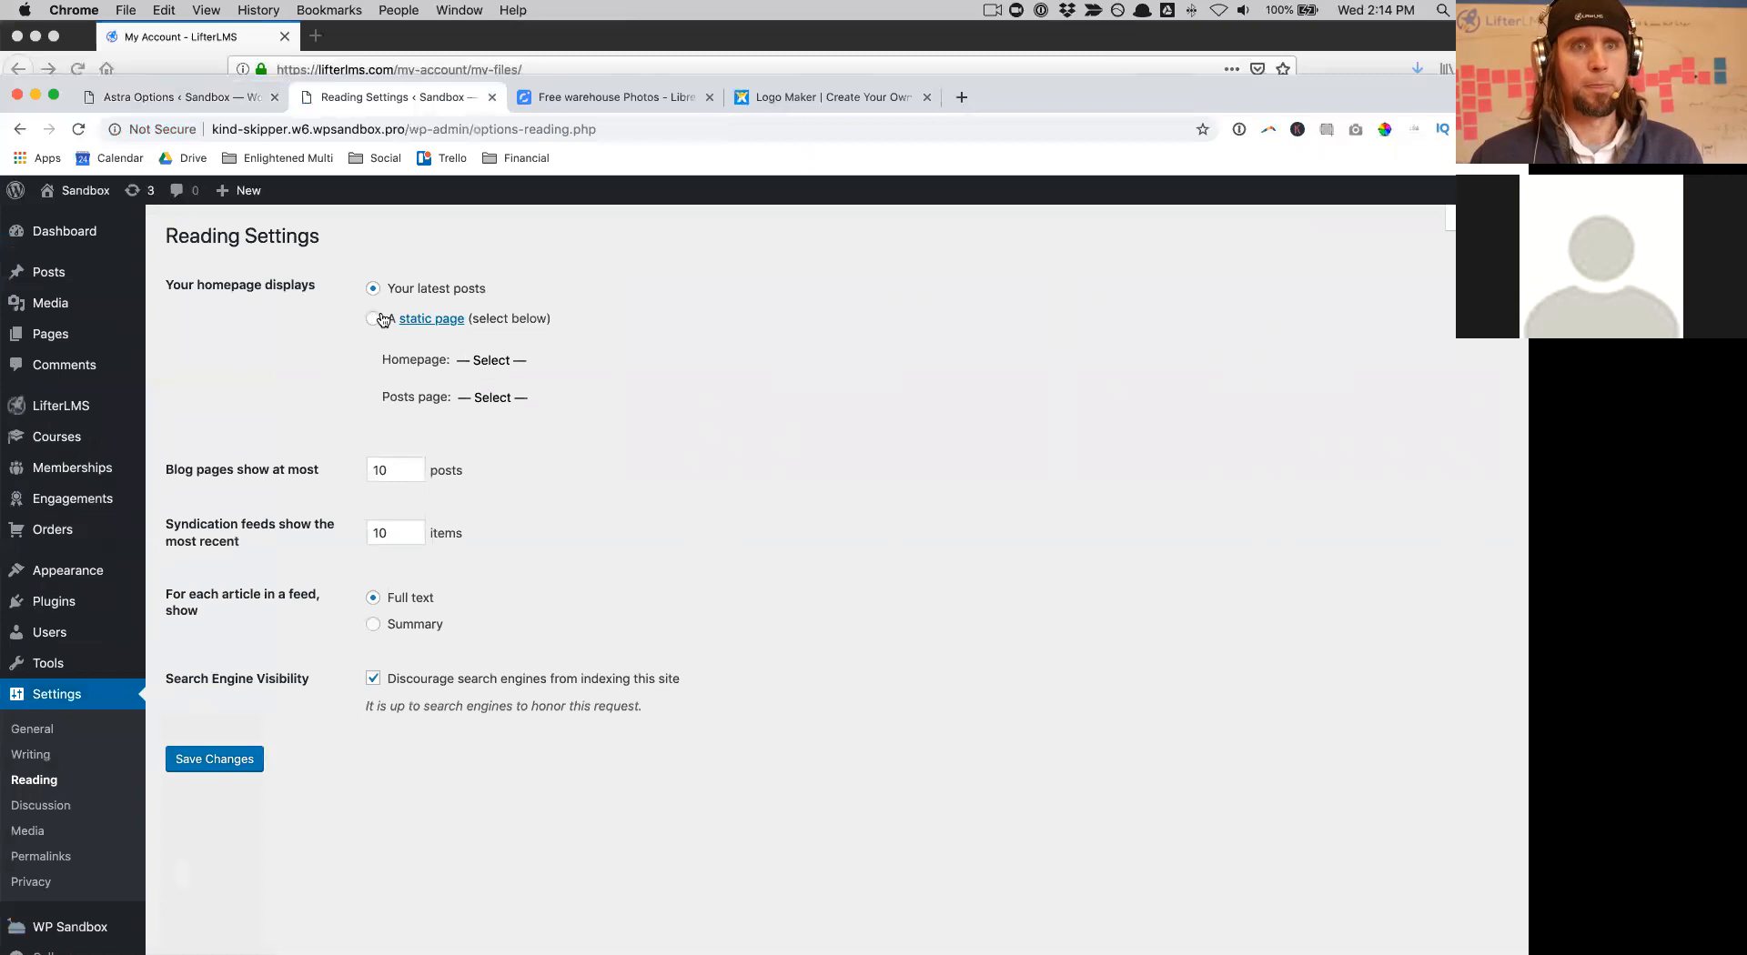
{"action": "left_click", "coordinate": [380, 318]}
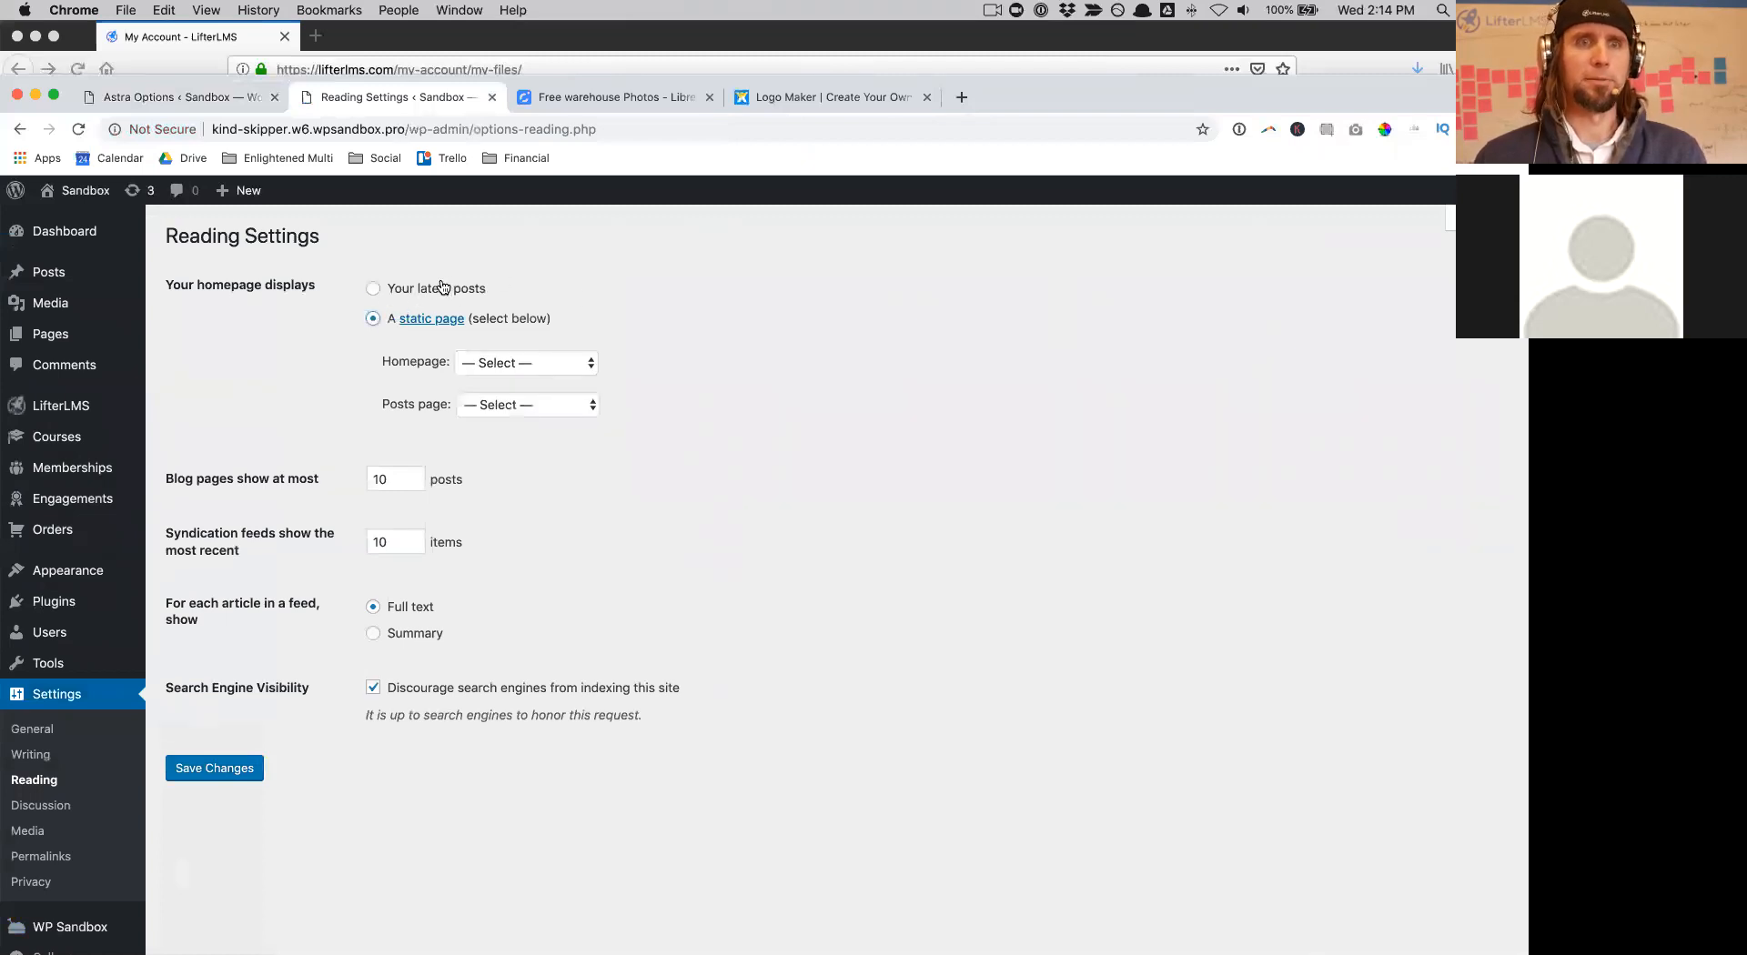
{"action": "left_click", "coordinate": [561, 366]}
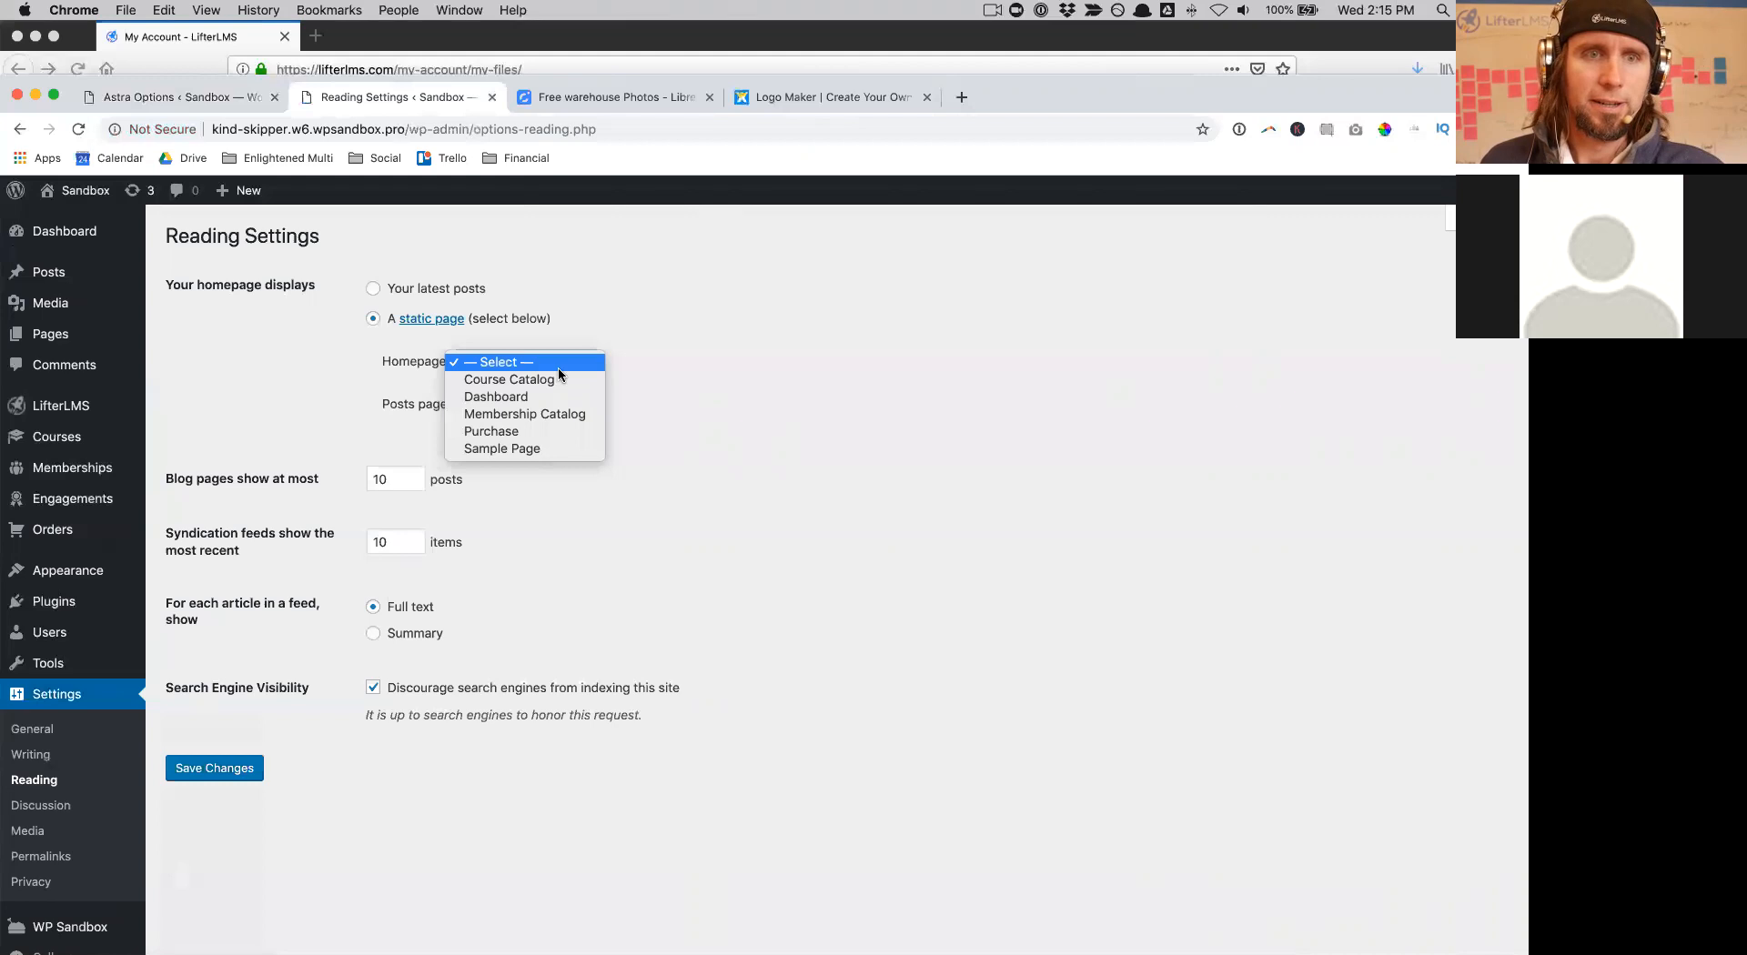
{"action": "left_click", "coordinate": [554, 449]}
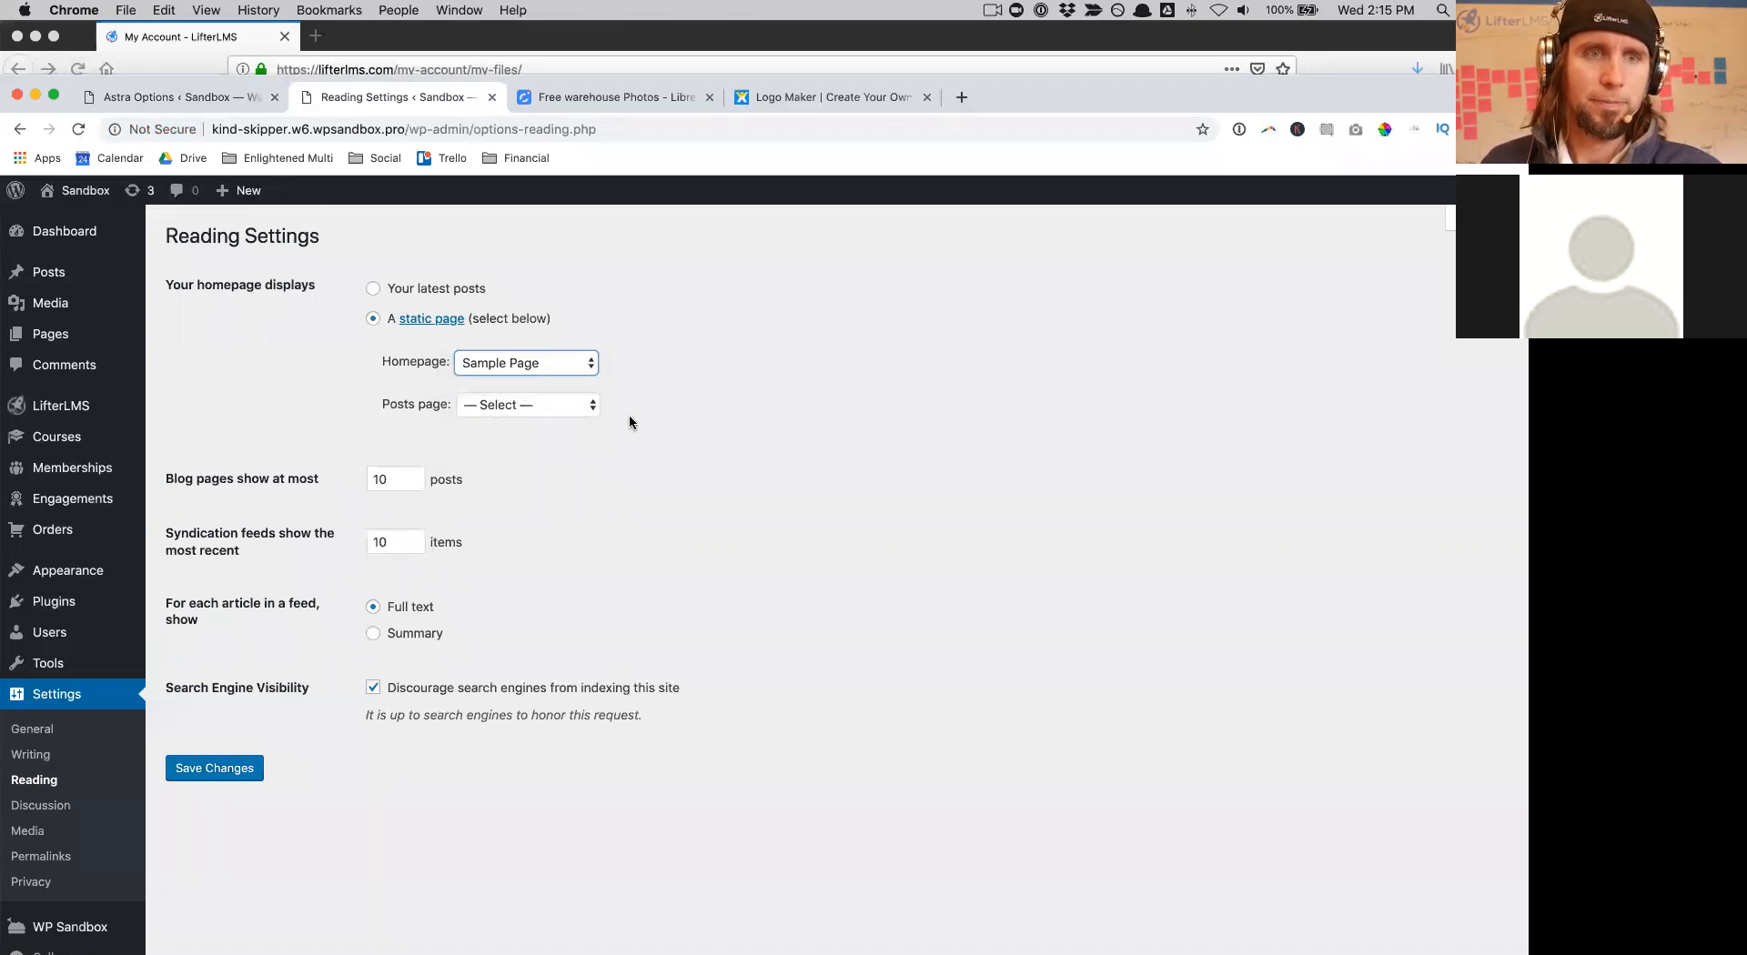
{"action": "left_click", "coordinate": [241, 765]}
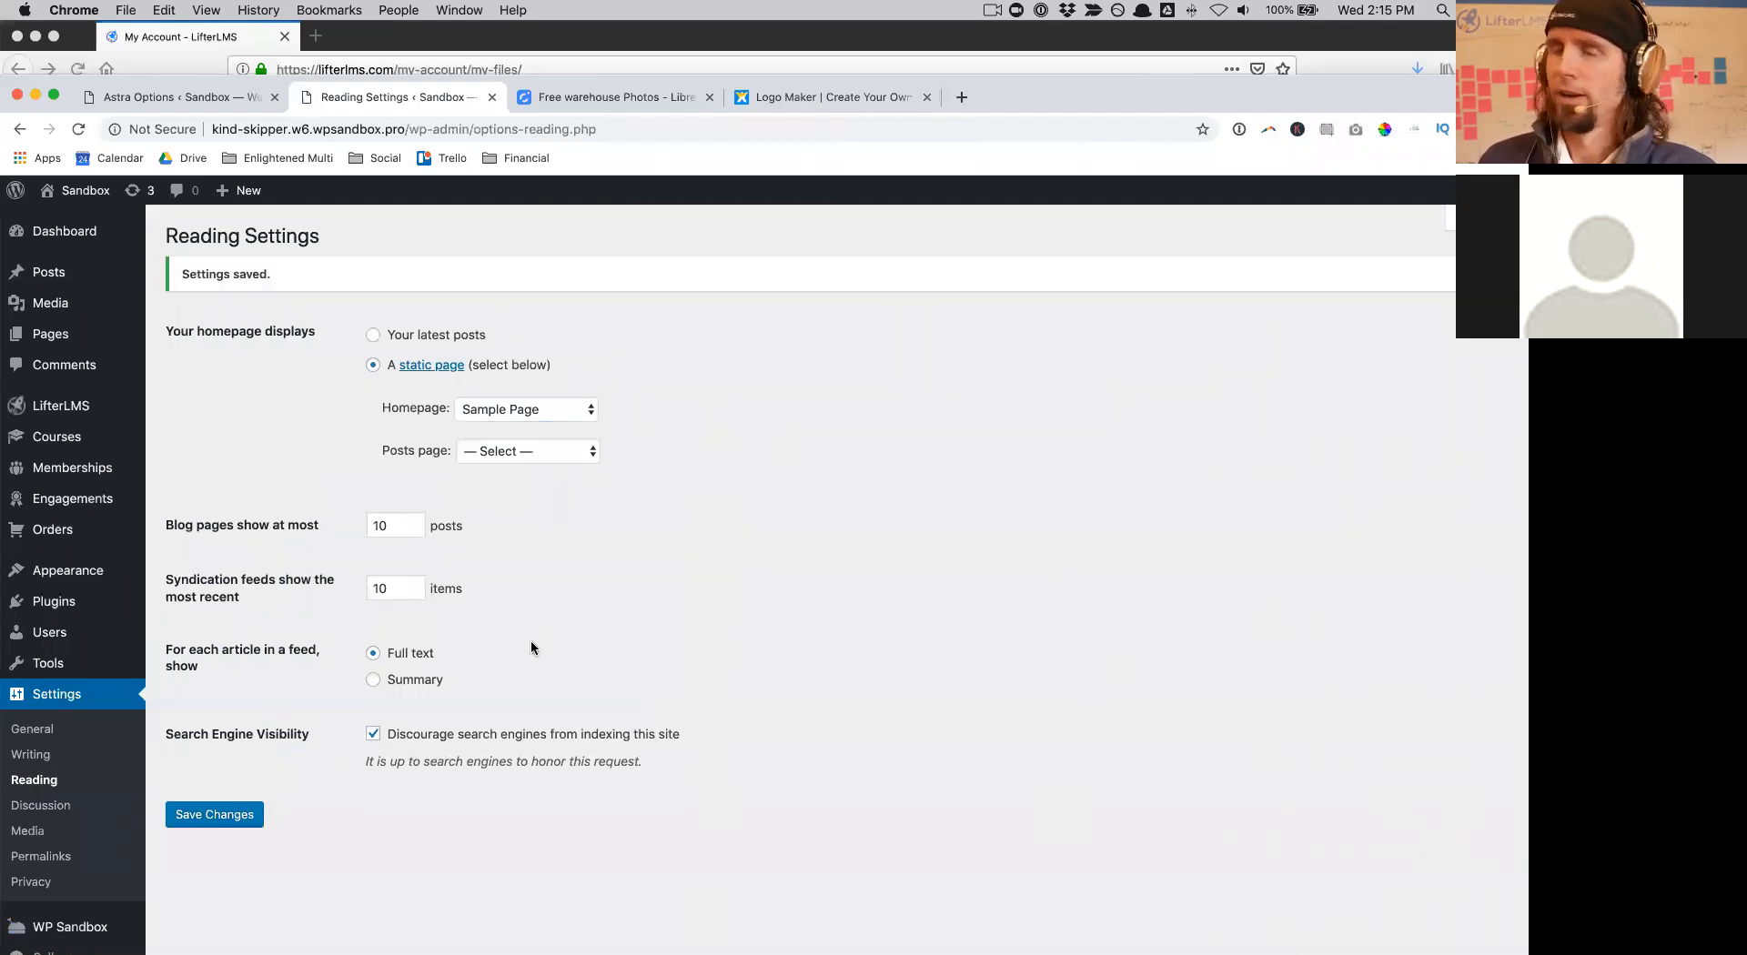
{"action": "left_click", "coordinate": [181, 815]}
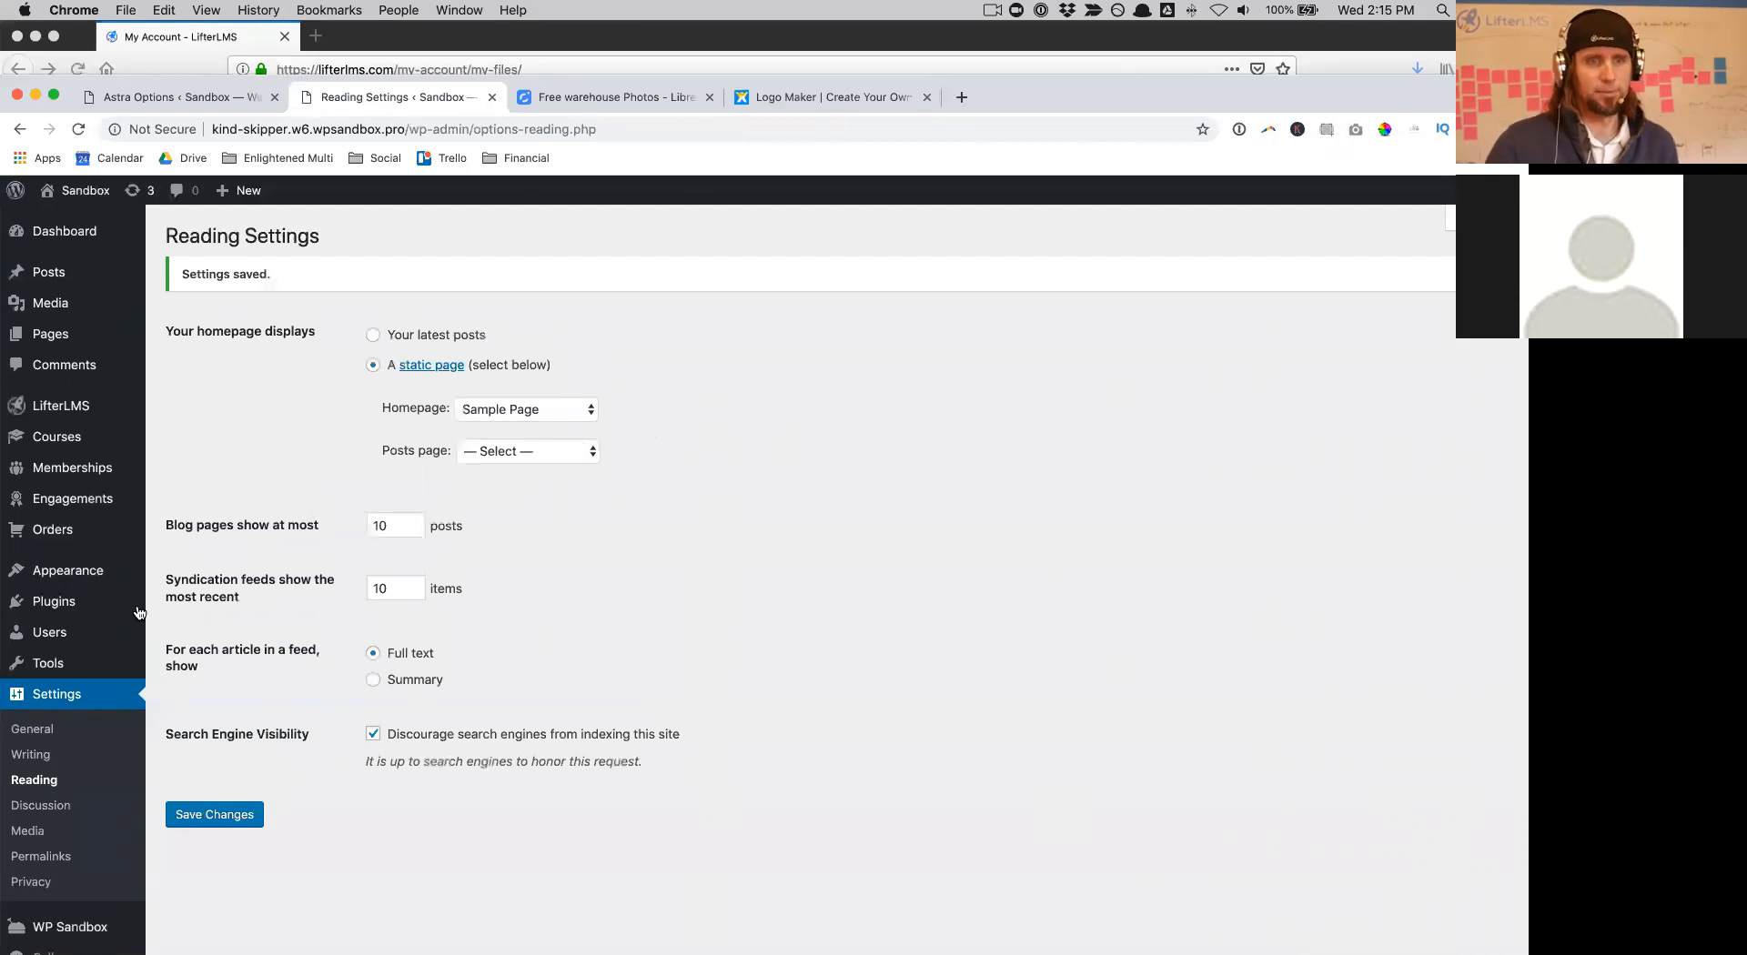
{"action": "mouse_move", "coordinate": [100, 582]}
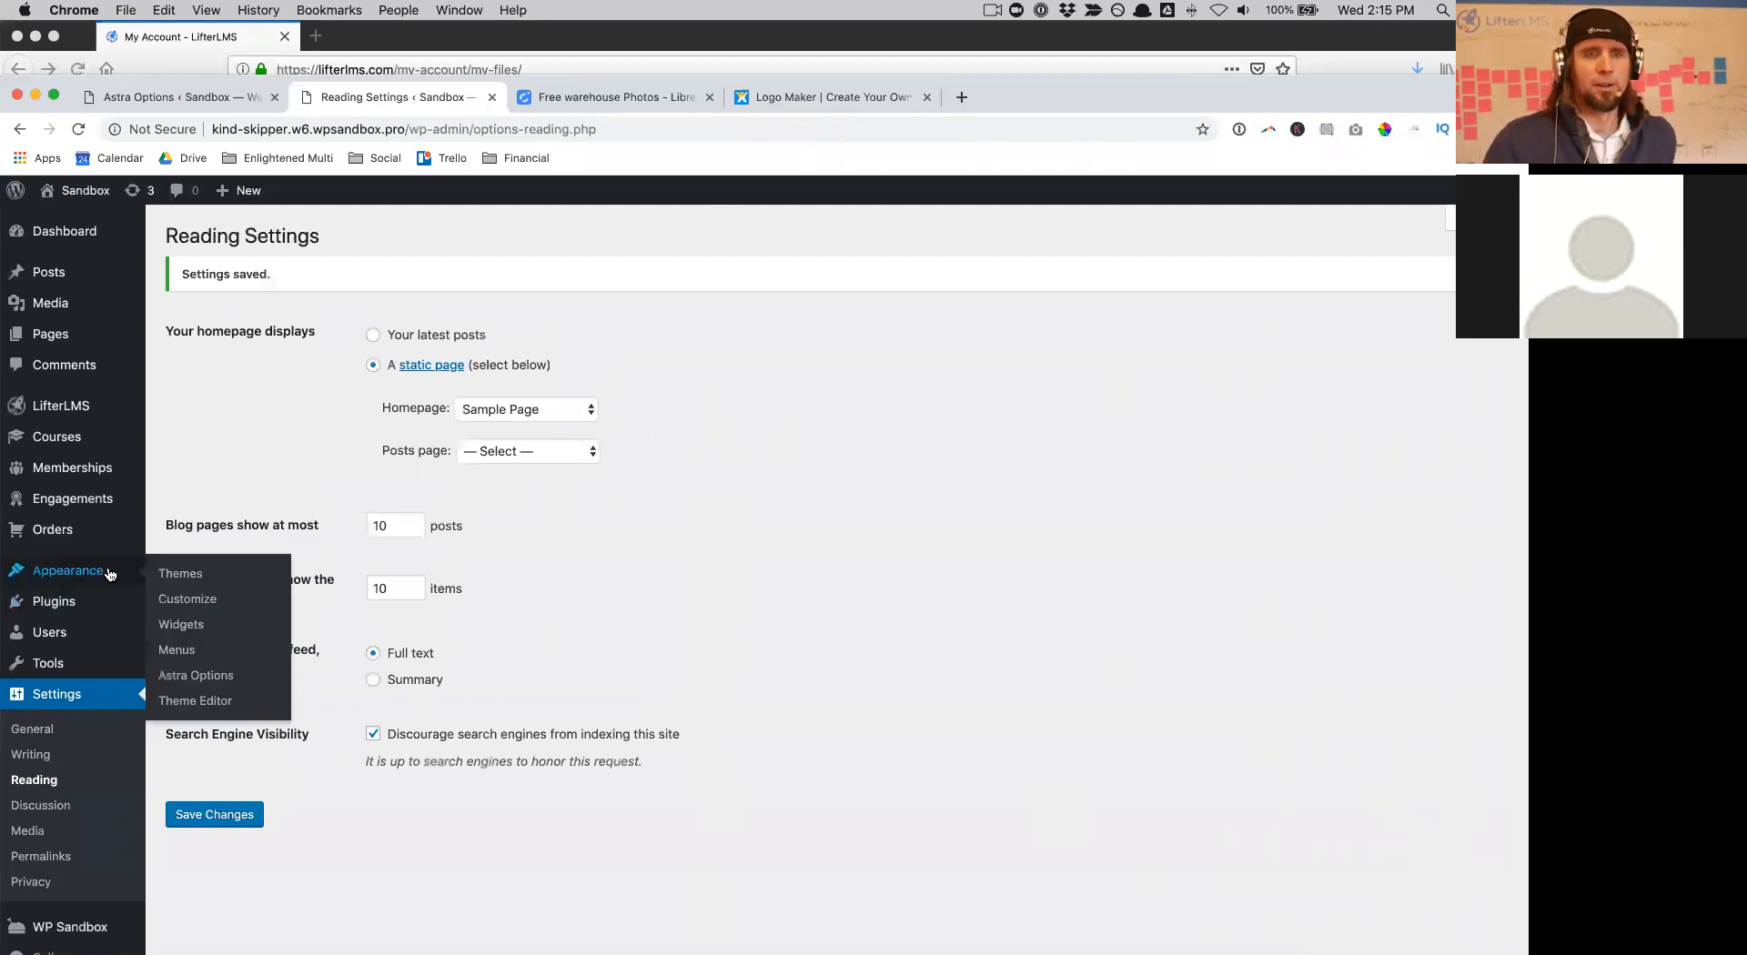
Step: Add a new page from the Pages list and title it 'About'
{"action": "left_click", "coordinate": [52, 333]}
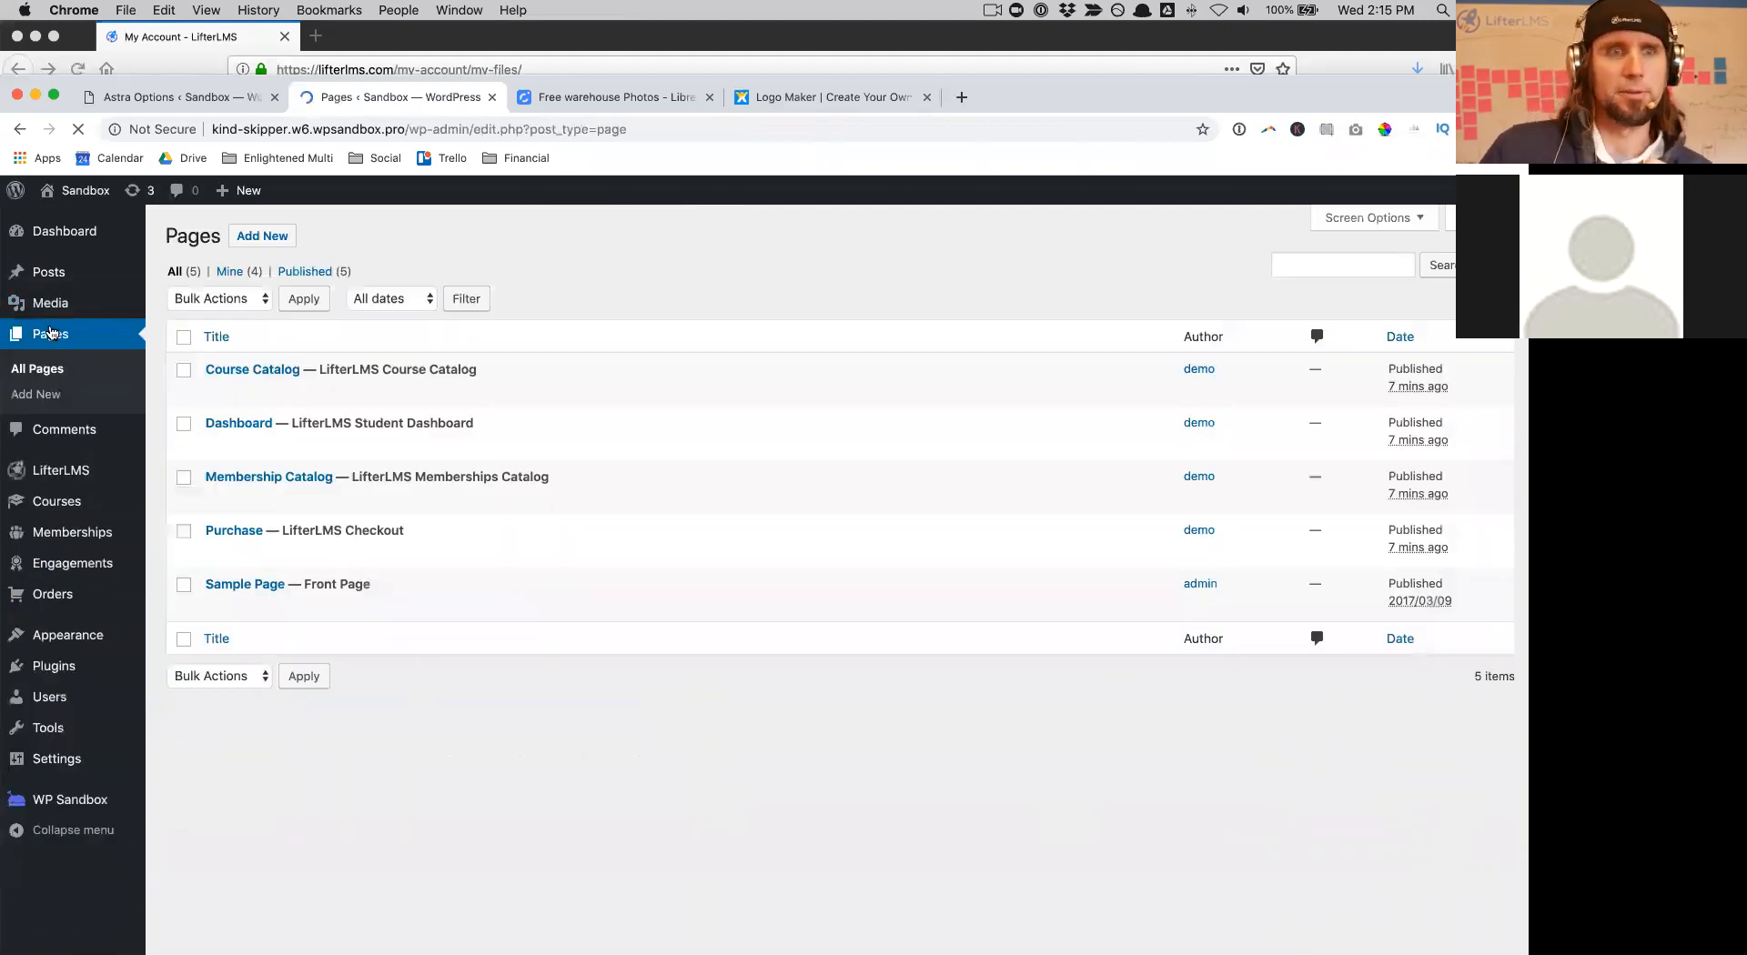
{"action": "left_click", "coordinate": [250, 238]}
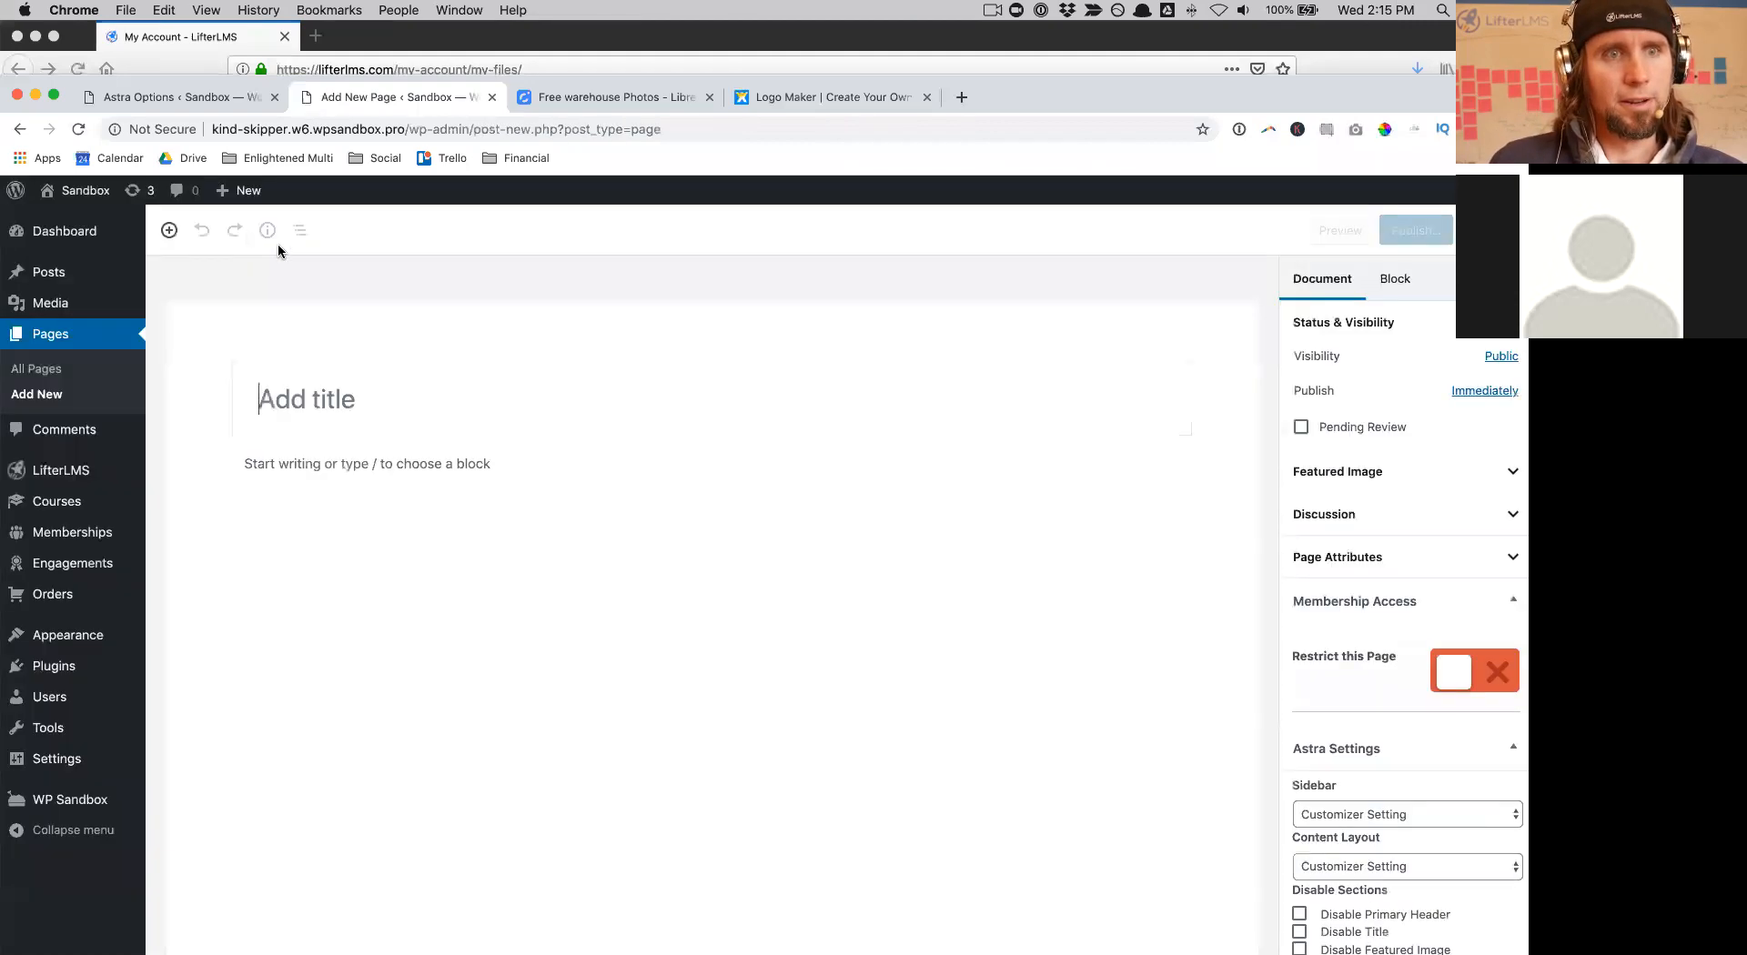
{"action": "type", "text": "About"}
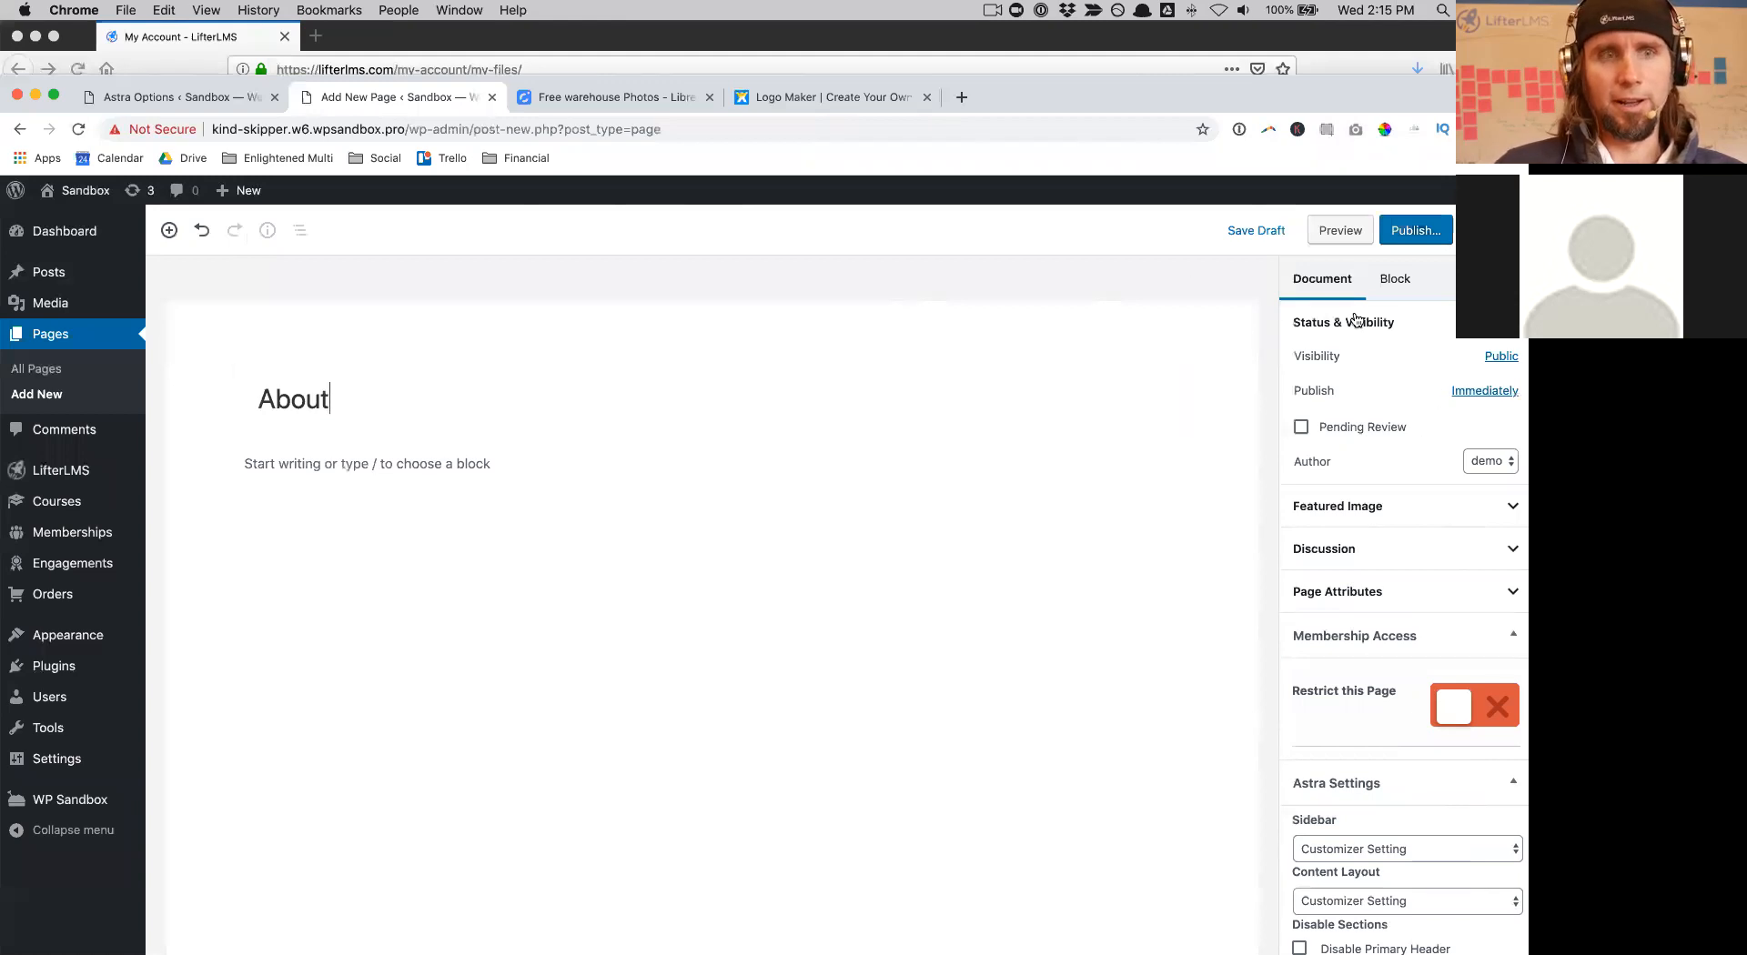
Step: Insert a two-column Columns block below the About title
{"action": "left_click", "coordinate": [451, 461]}
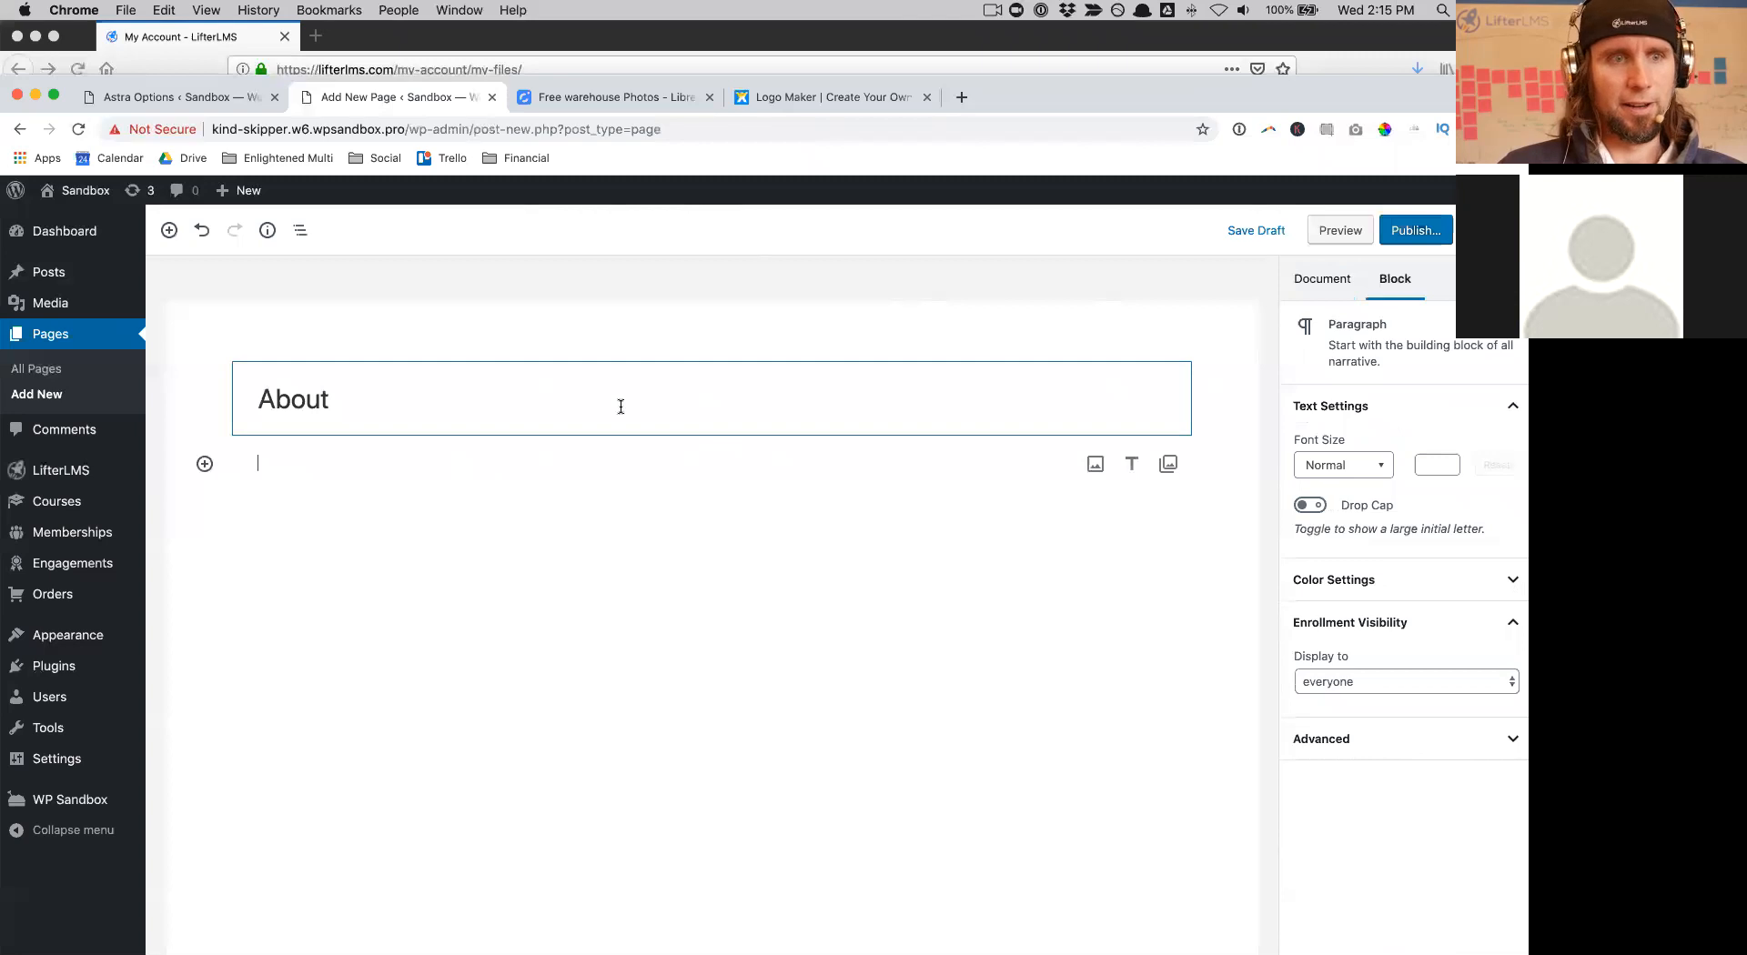
{"action": "left_click", "coordinate": [175, 231]}
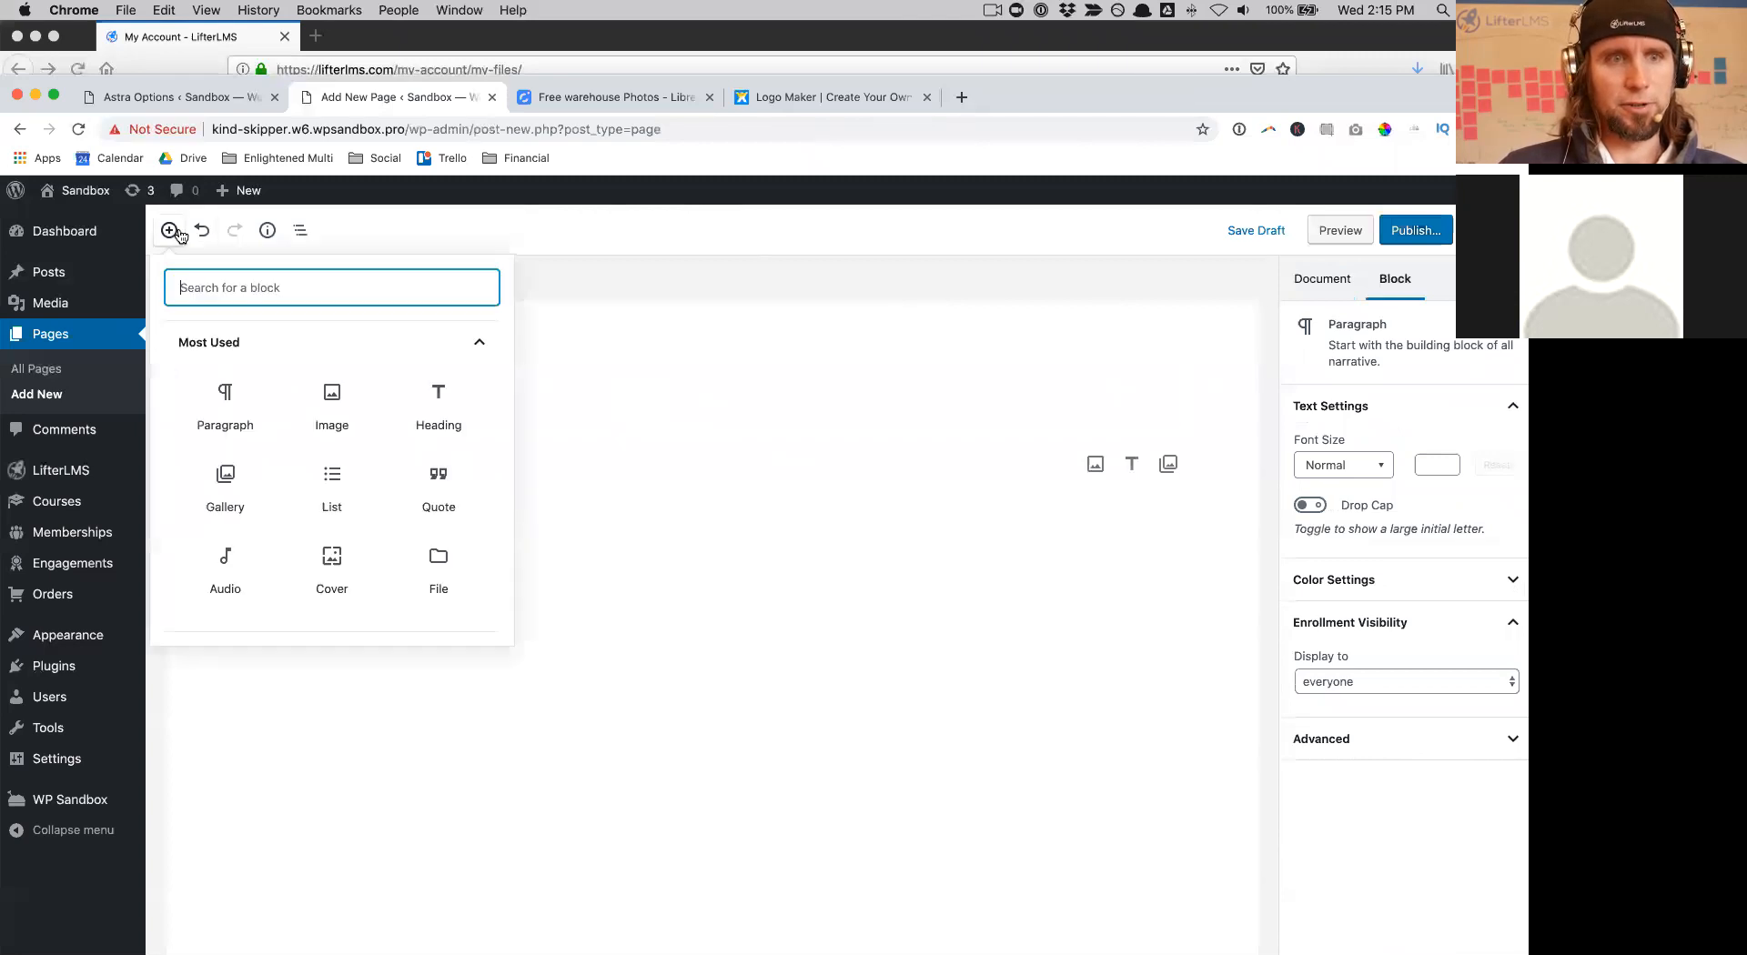
{"action": "scroll", "coordinate": [392, 411], "scroll_direction": "down", "scroll_amount": 2}
{"action": "scroll", "coordinate": [392, 410], "scroll_direction": "down", "scroll_amount": 4}
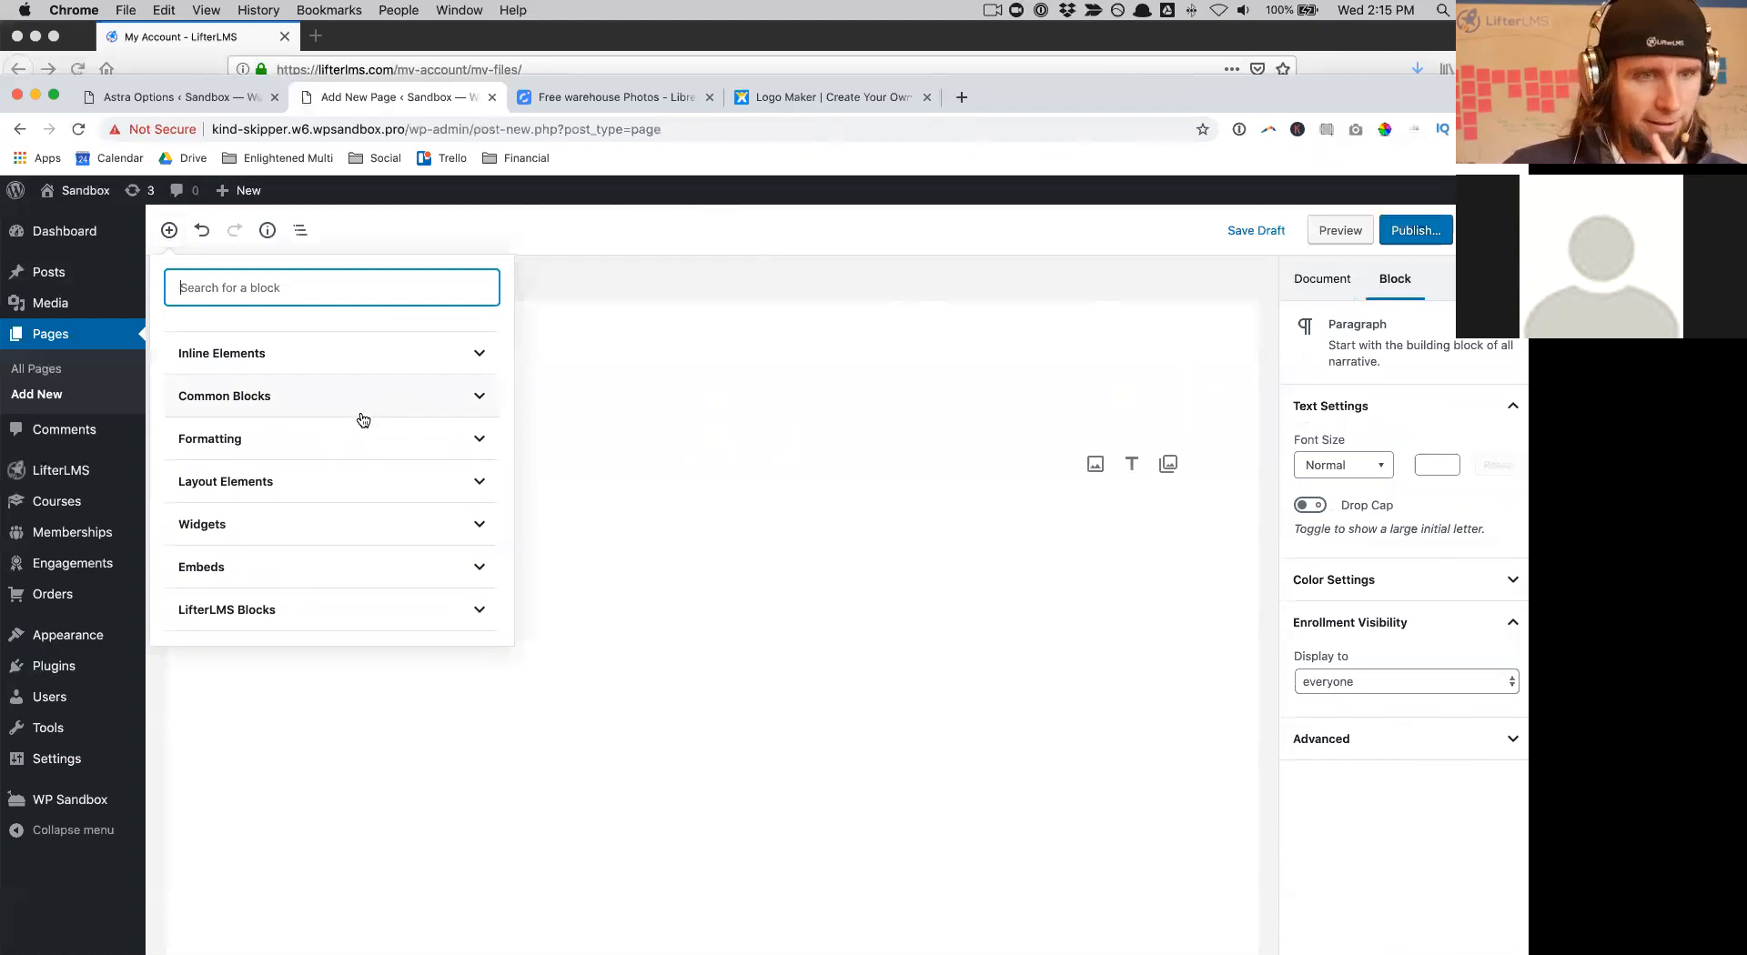
{"action": "left_click", "coordinate": [325, 500]}
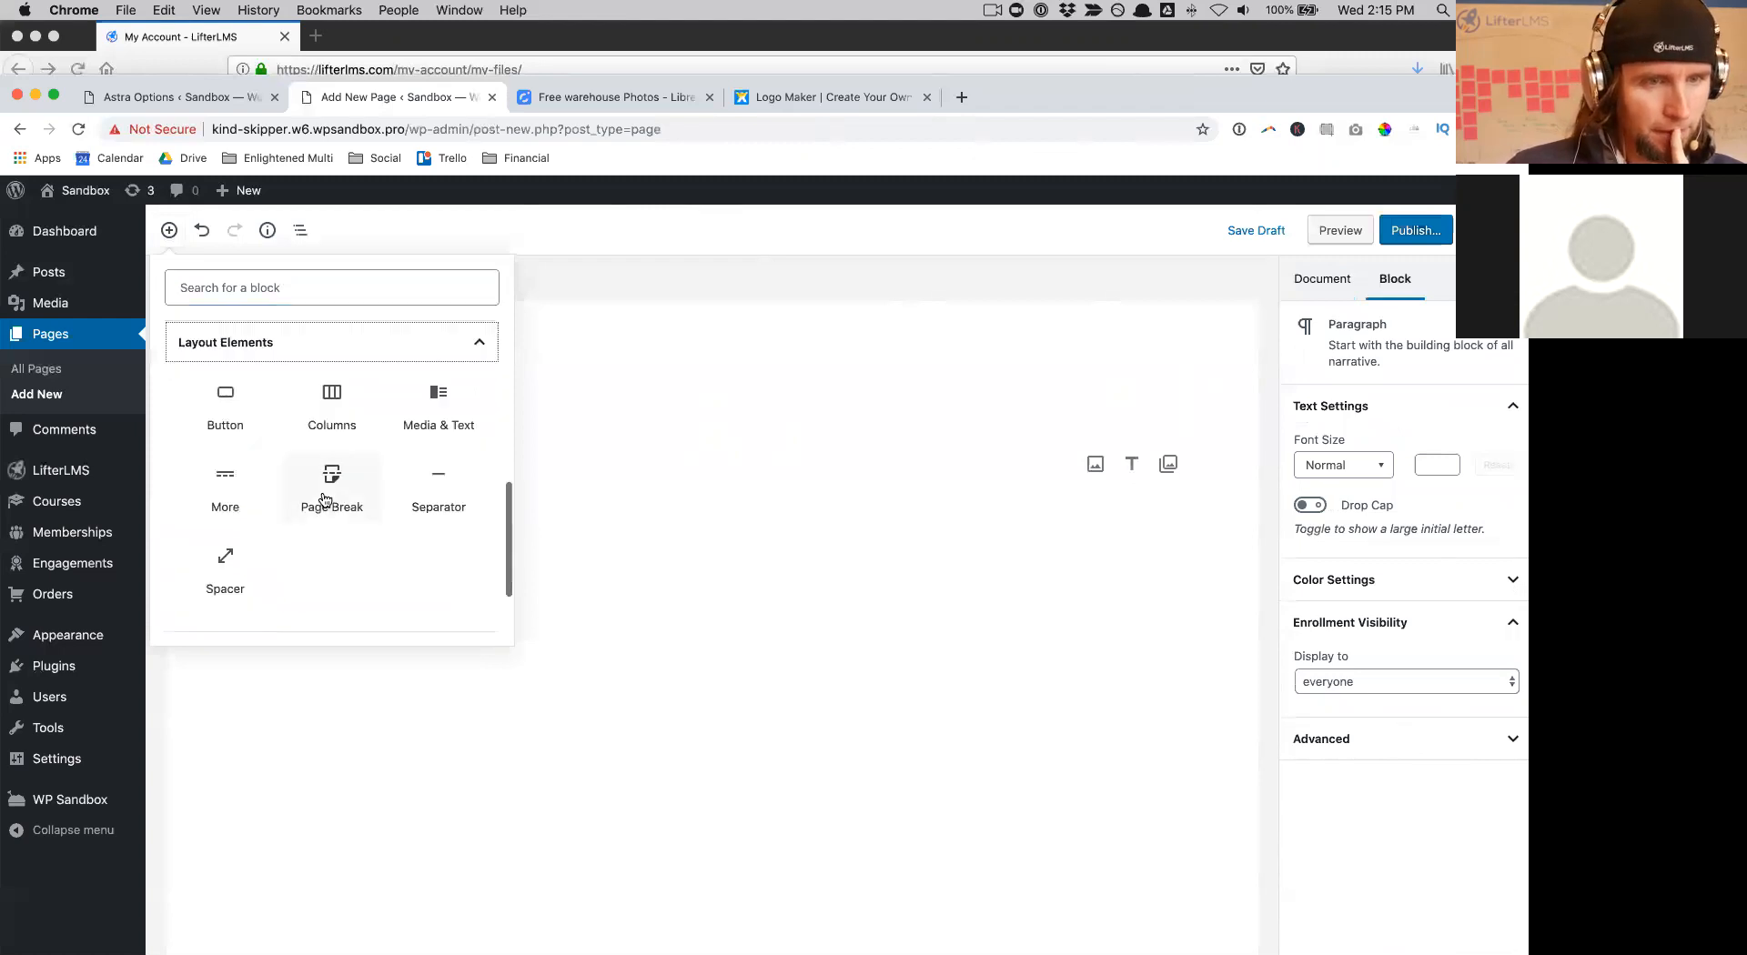
{"action": "left_click", "coordinate": [338, 392]}
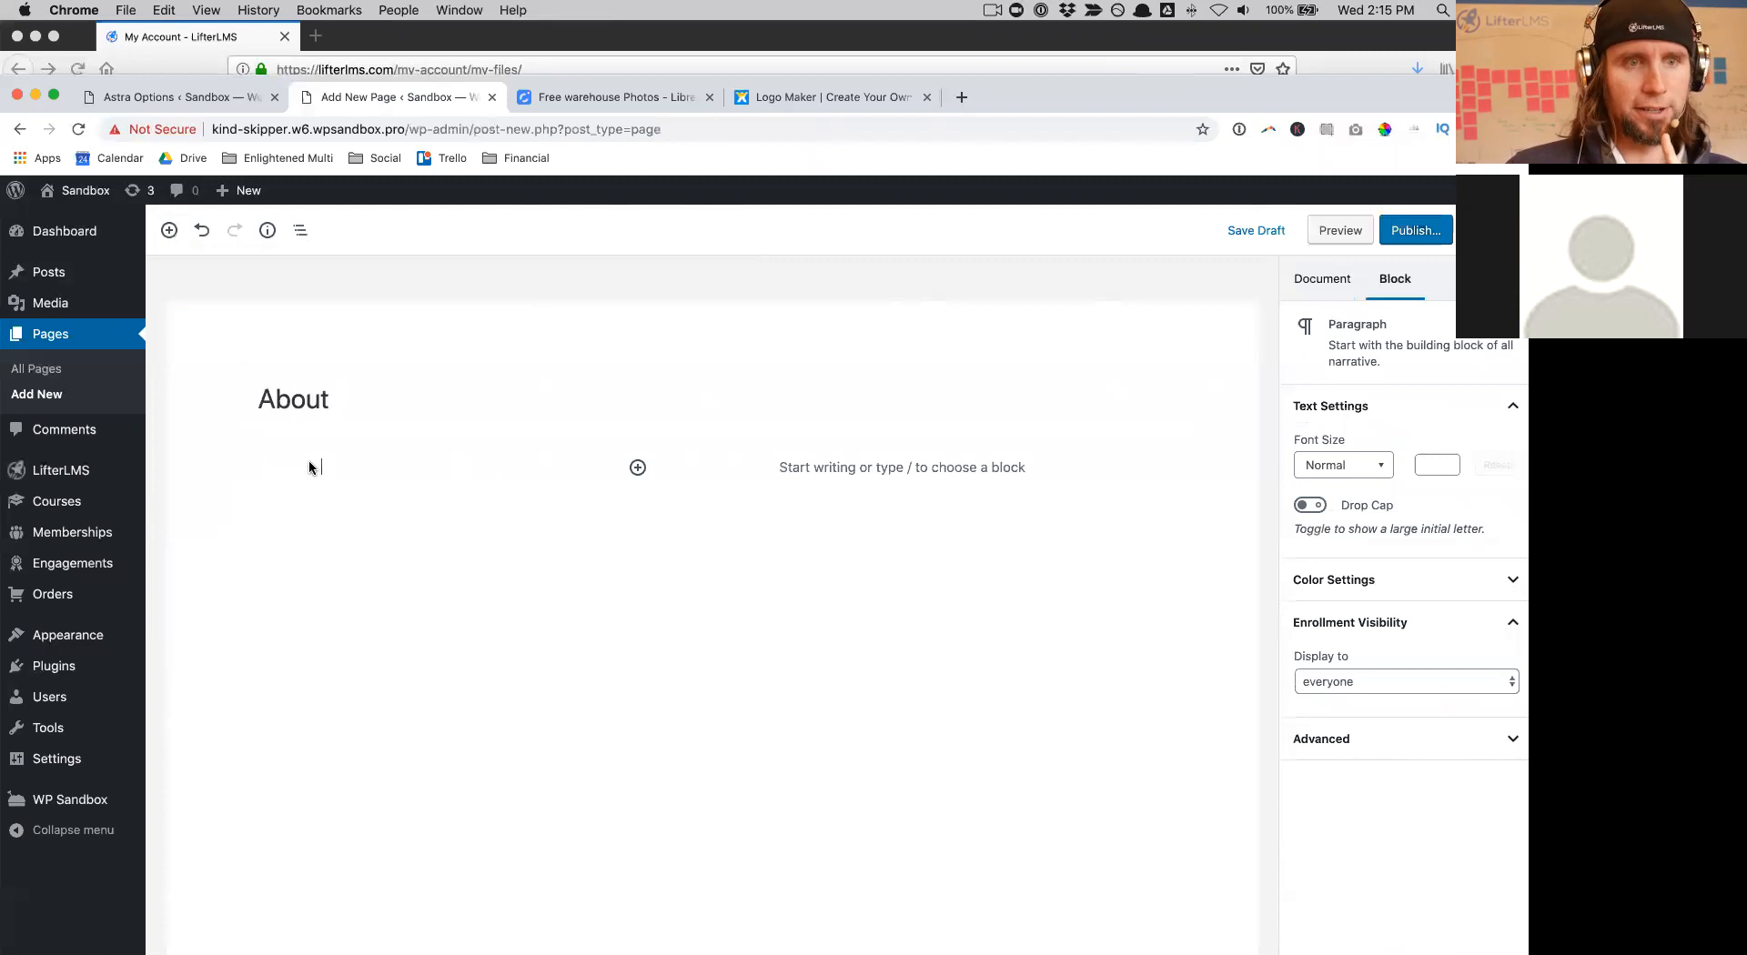
Step: Open the block choices inside the left column
{"action": "left_click", "coordinate": [513, 487]}
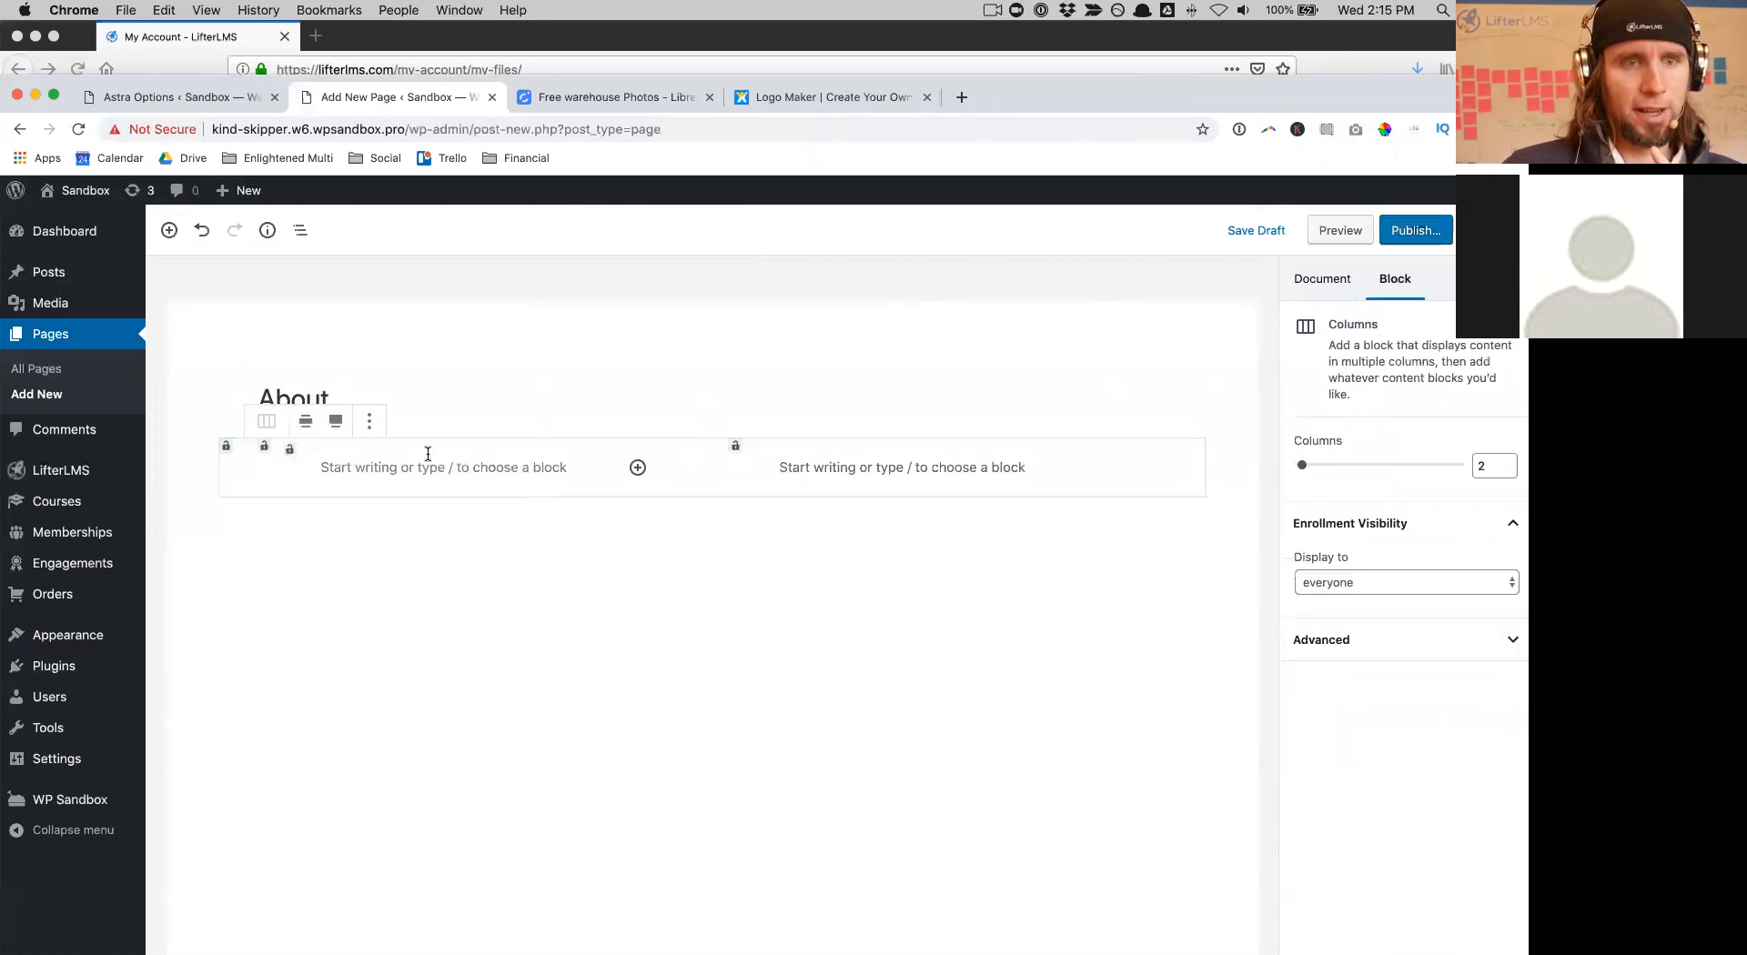
{"action": "left_click", "coordinate": [397, 464]}
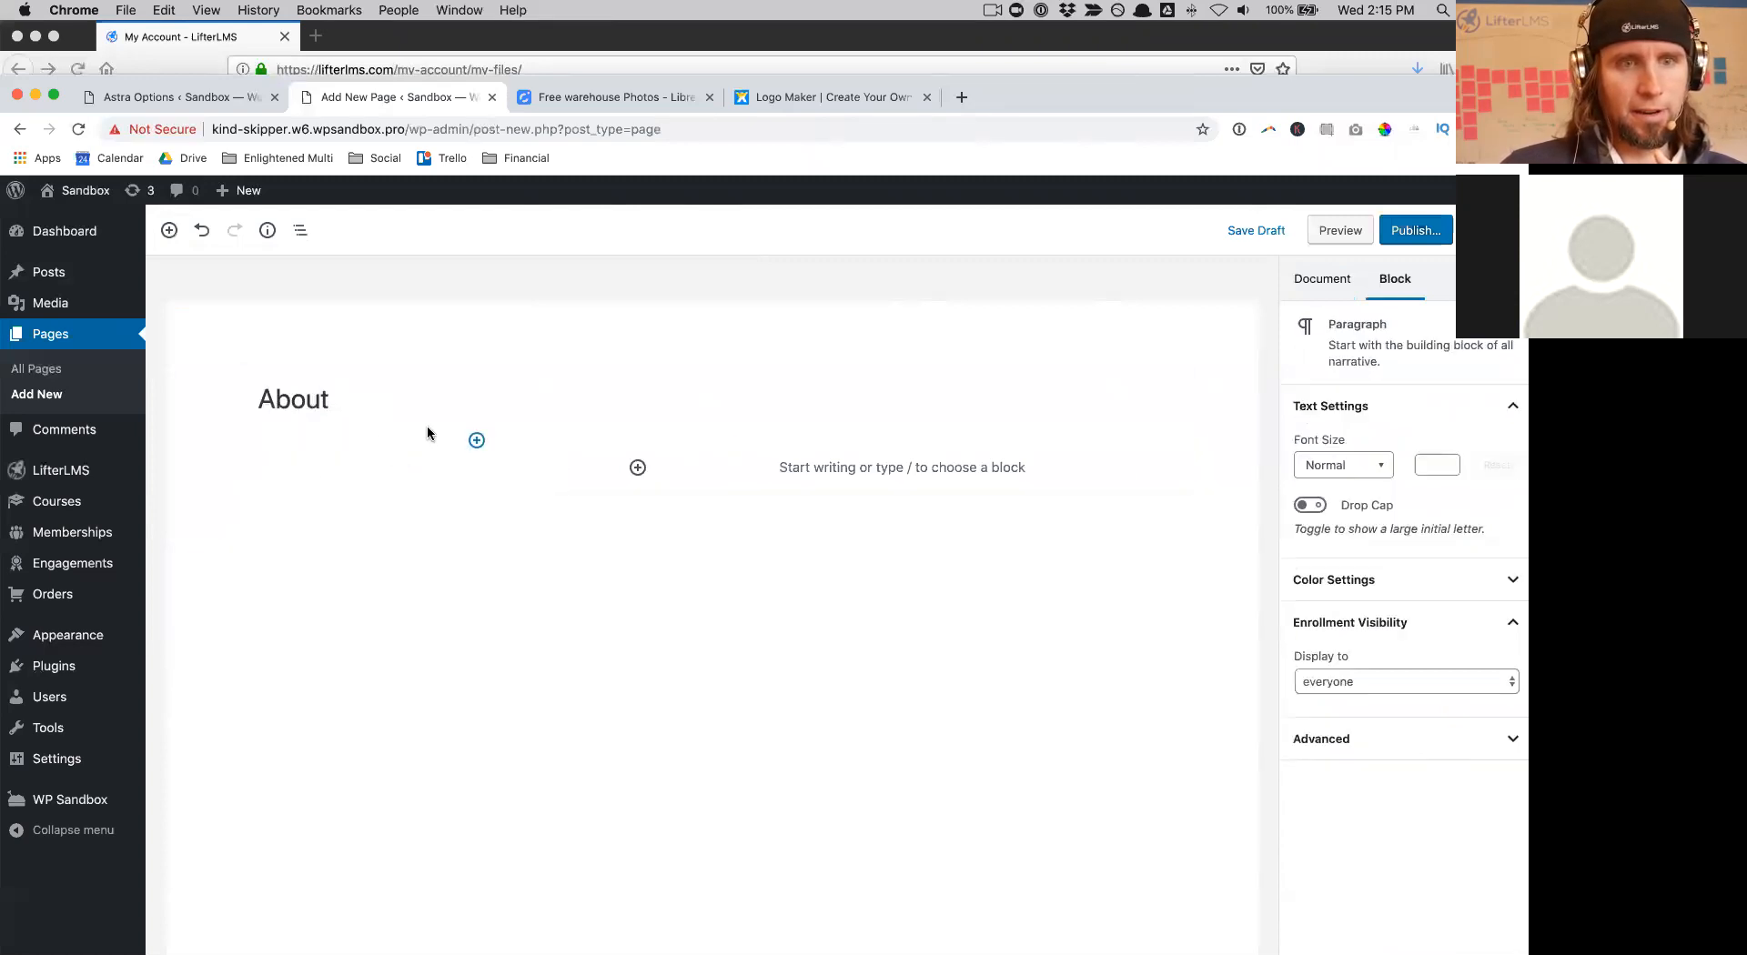
{"action": "left_click", "coordinate": [477, 442]}
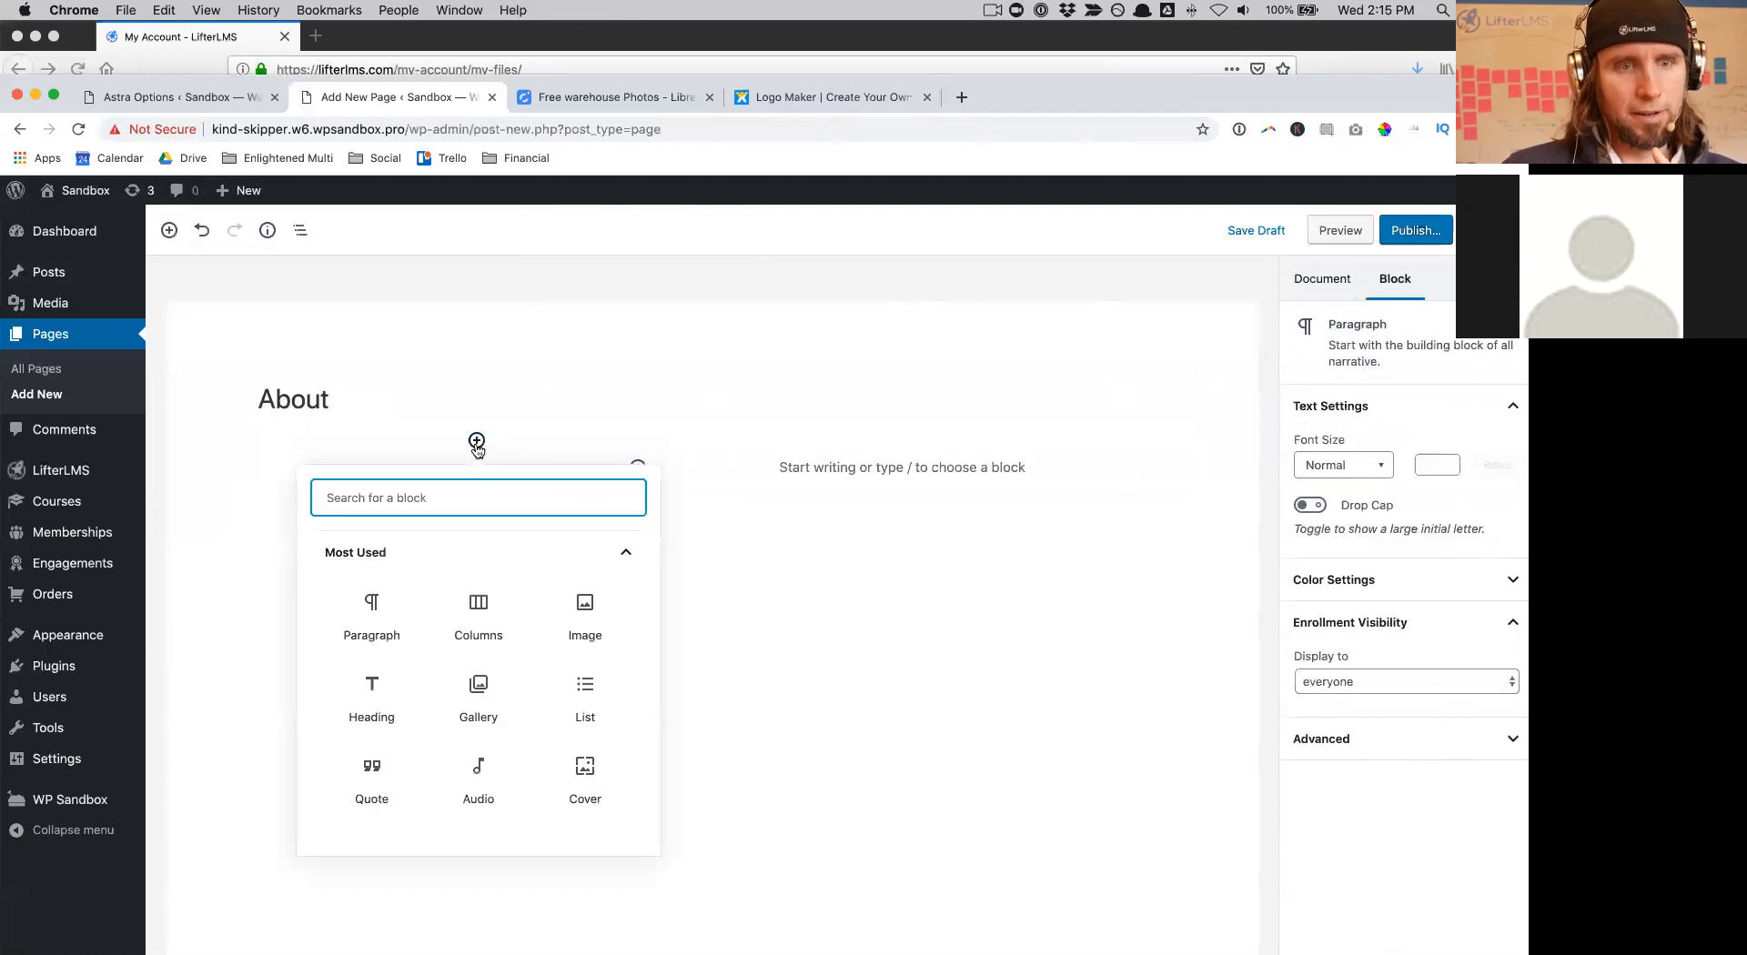
Step: Add an Image block in the left column and upload the CaboPress jpg from Documents
{"action": "left_click", "coordinate": [568, 601]}
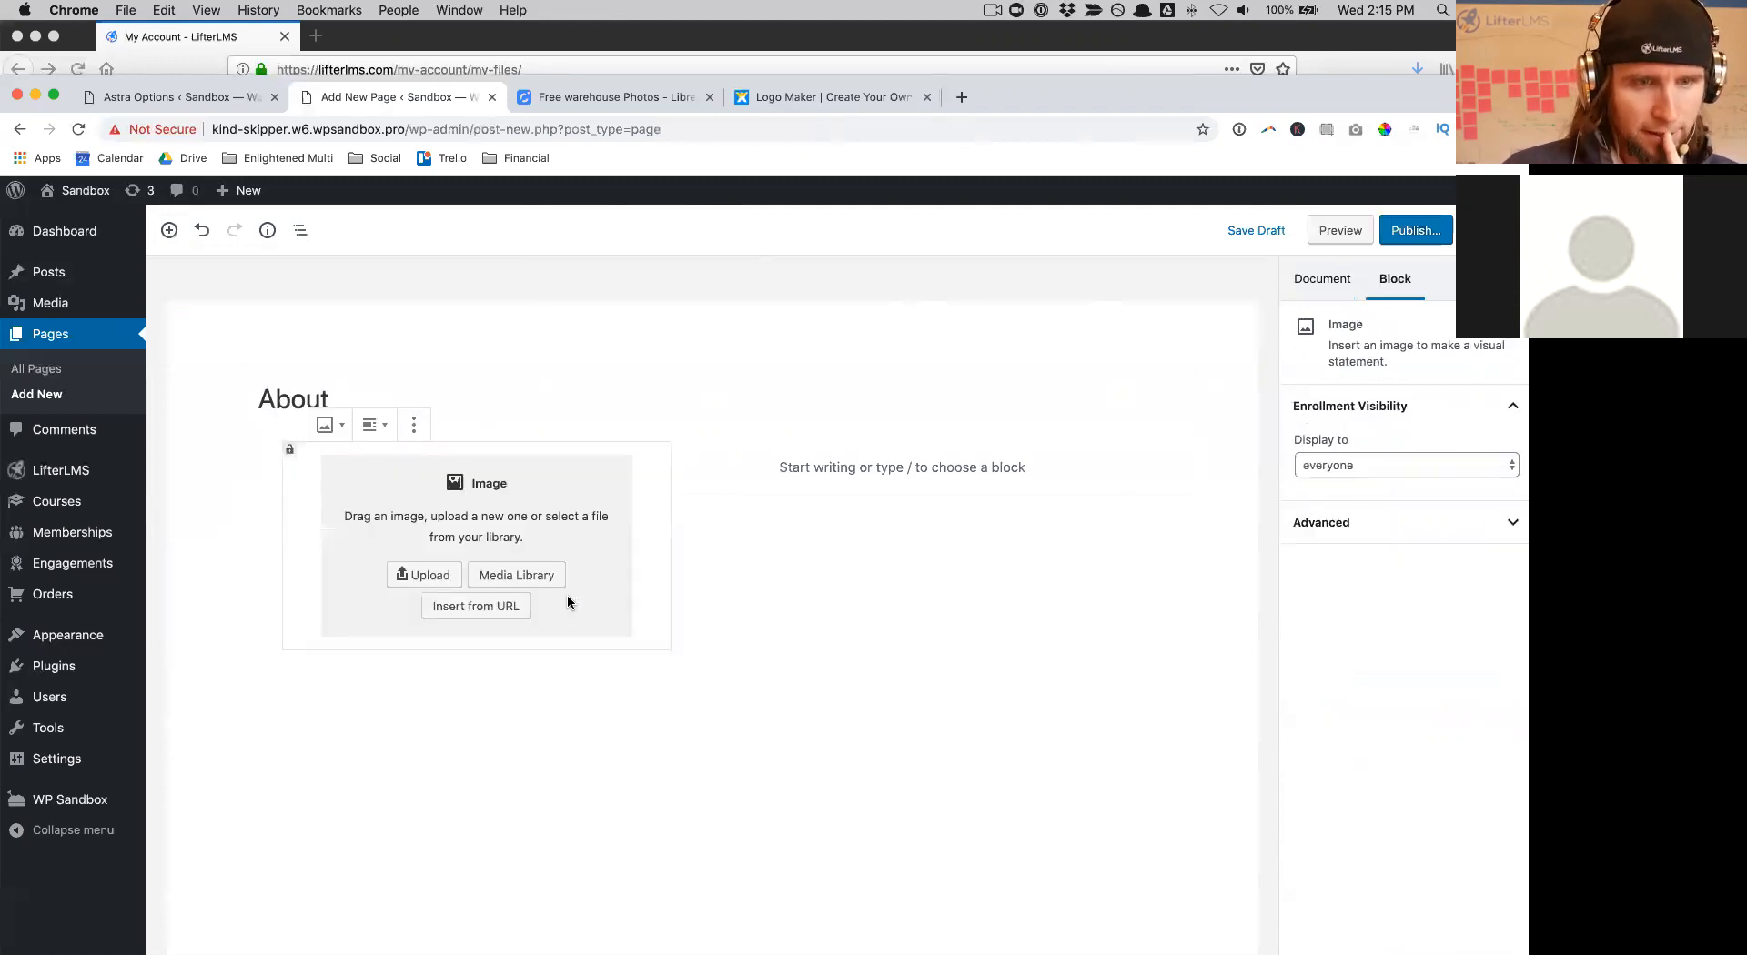
{"action": "left_click", "coordinate": [428, 575]}
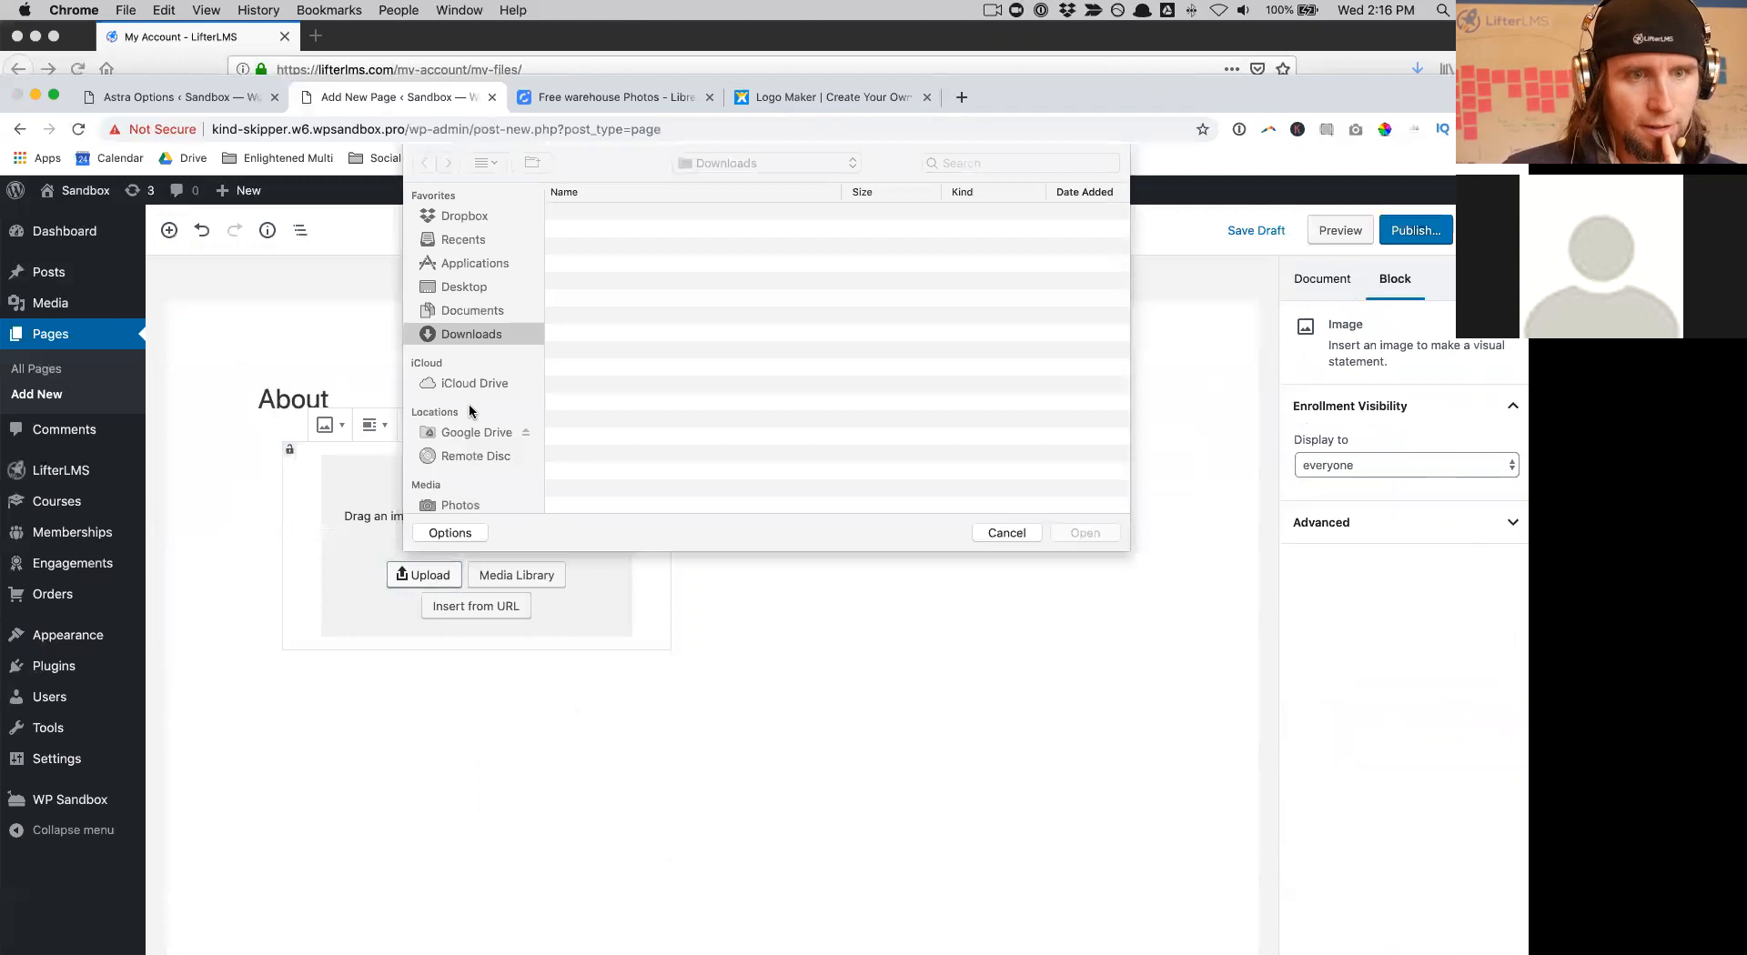
{"action": "left_click", "coordinate": [472, 310]}
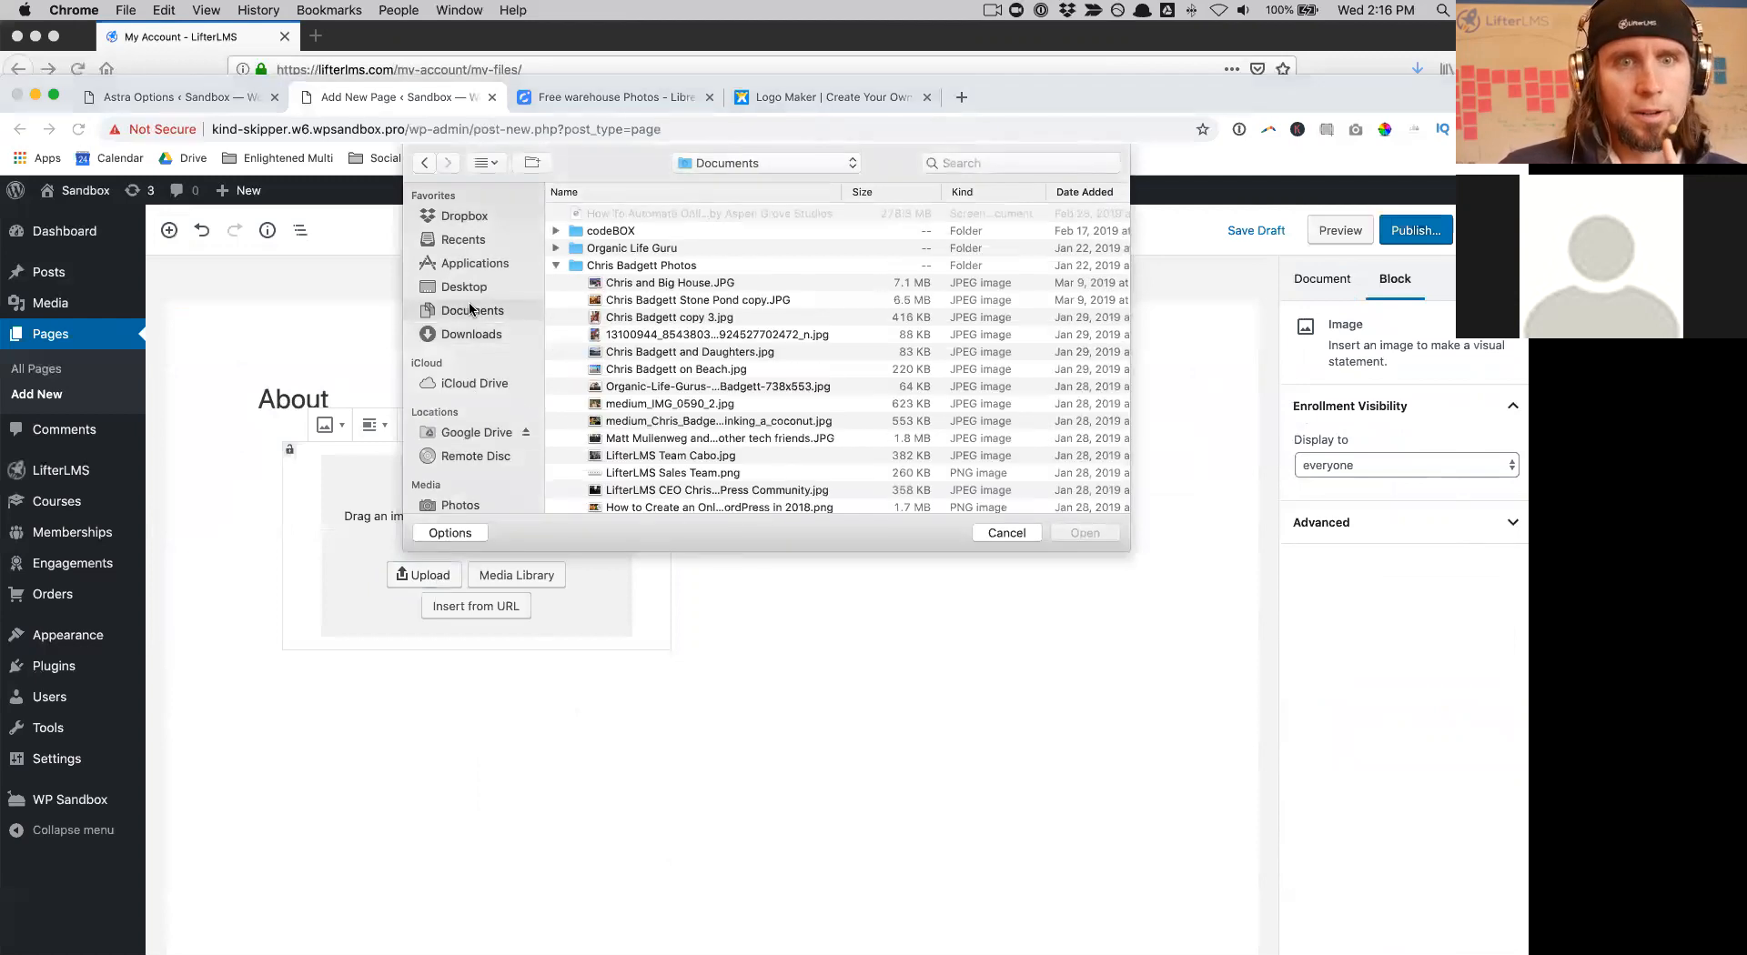
{"action": "scroll", "coordinate": [725, 416], "scroll_direction": "down", "scroll_amount": 2}
{"action": "scroll", "coordinate": [725, 416], "scroll_direction": "down", "scroll_amount": 5}
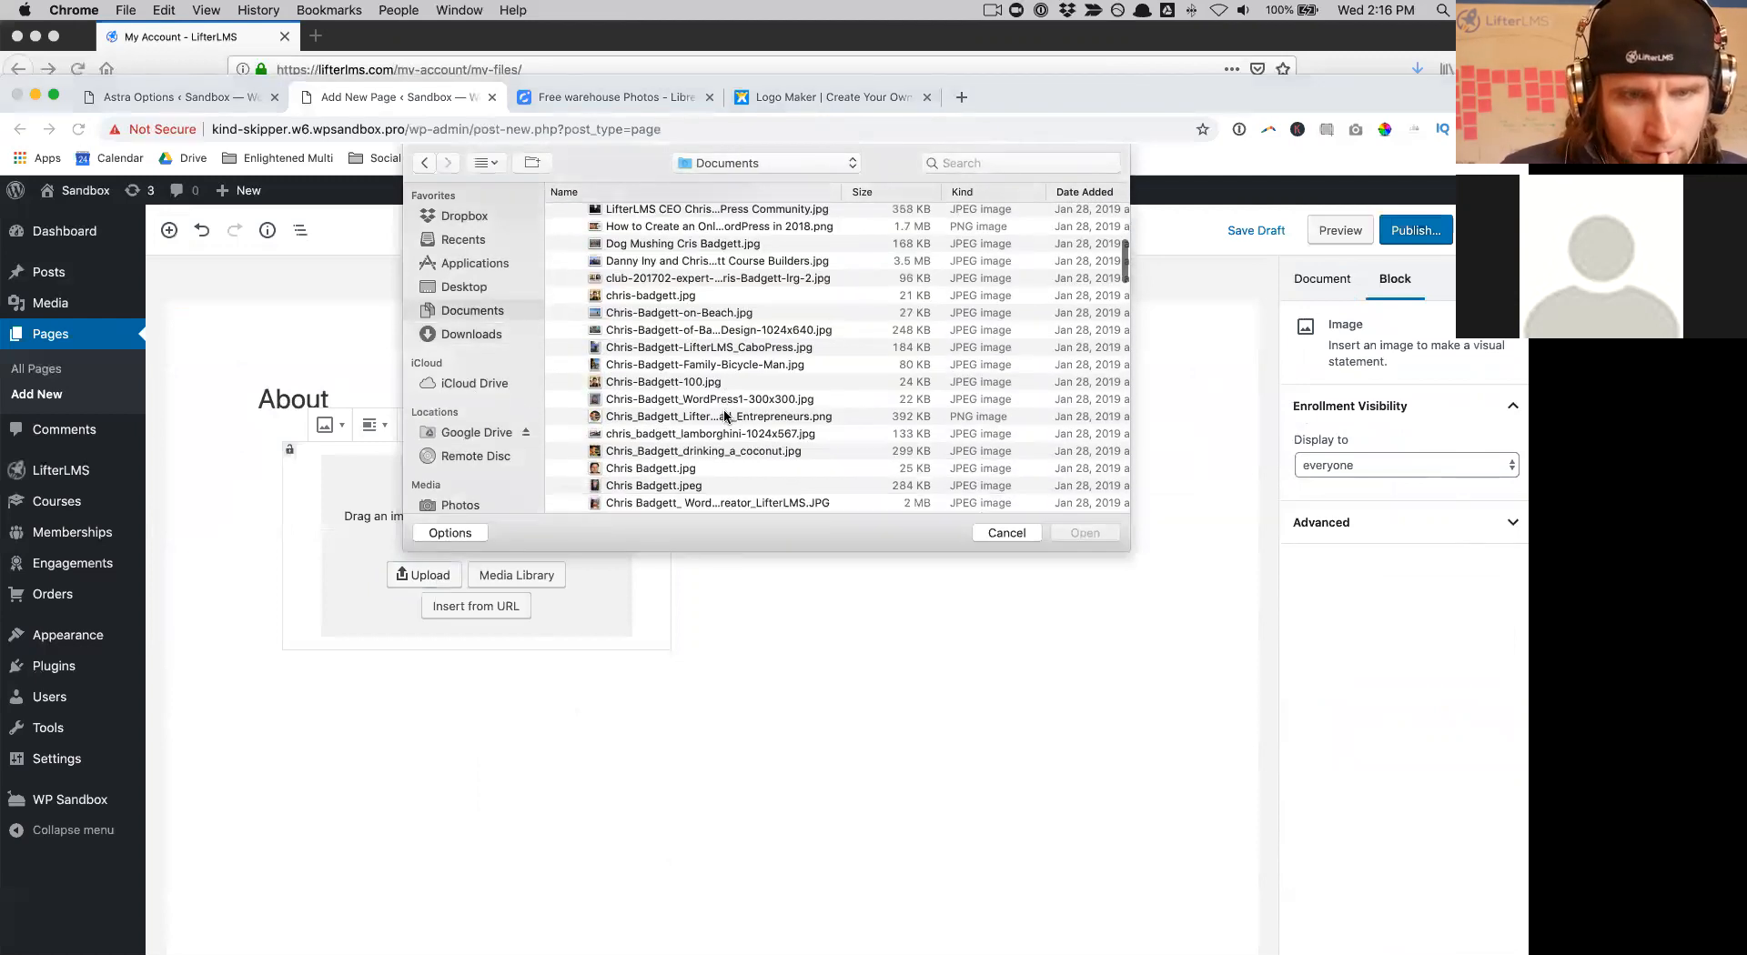
{"action": "scroll", "coordinate": [725, 415], "scroll_direction": "up", "scroll_amount": 3}
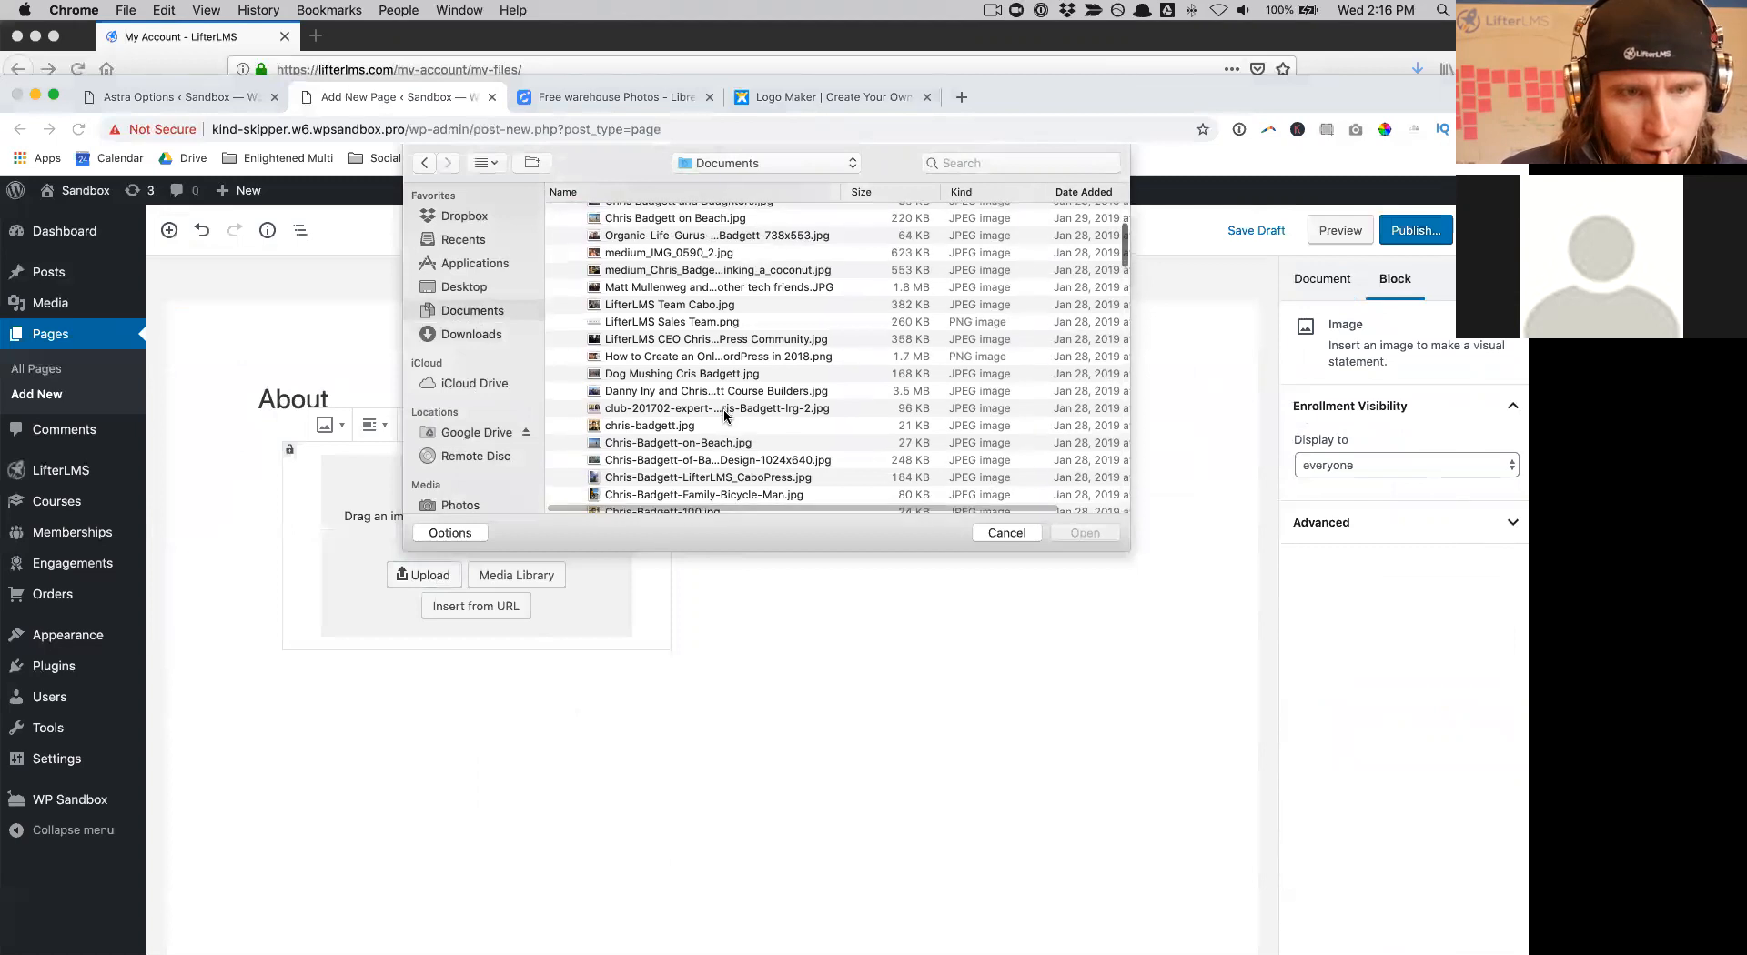
{"action": "scroll", "coordinate": [726, 416], "scroll_direction": "down", "scroll_amount": 2}
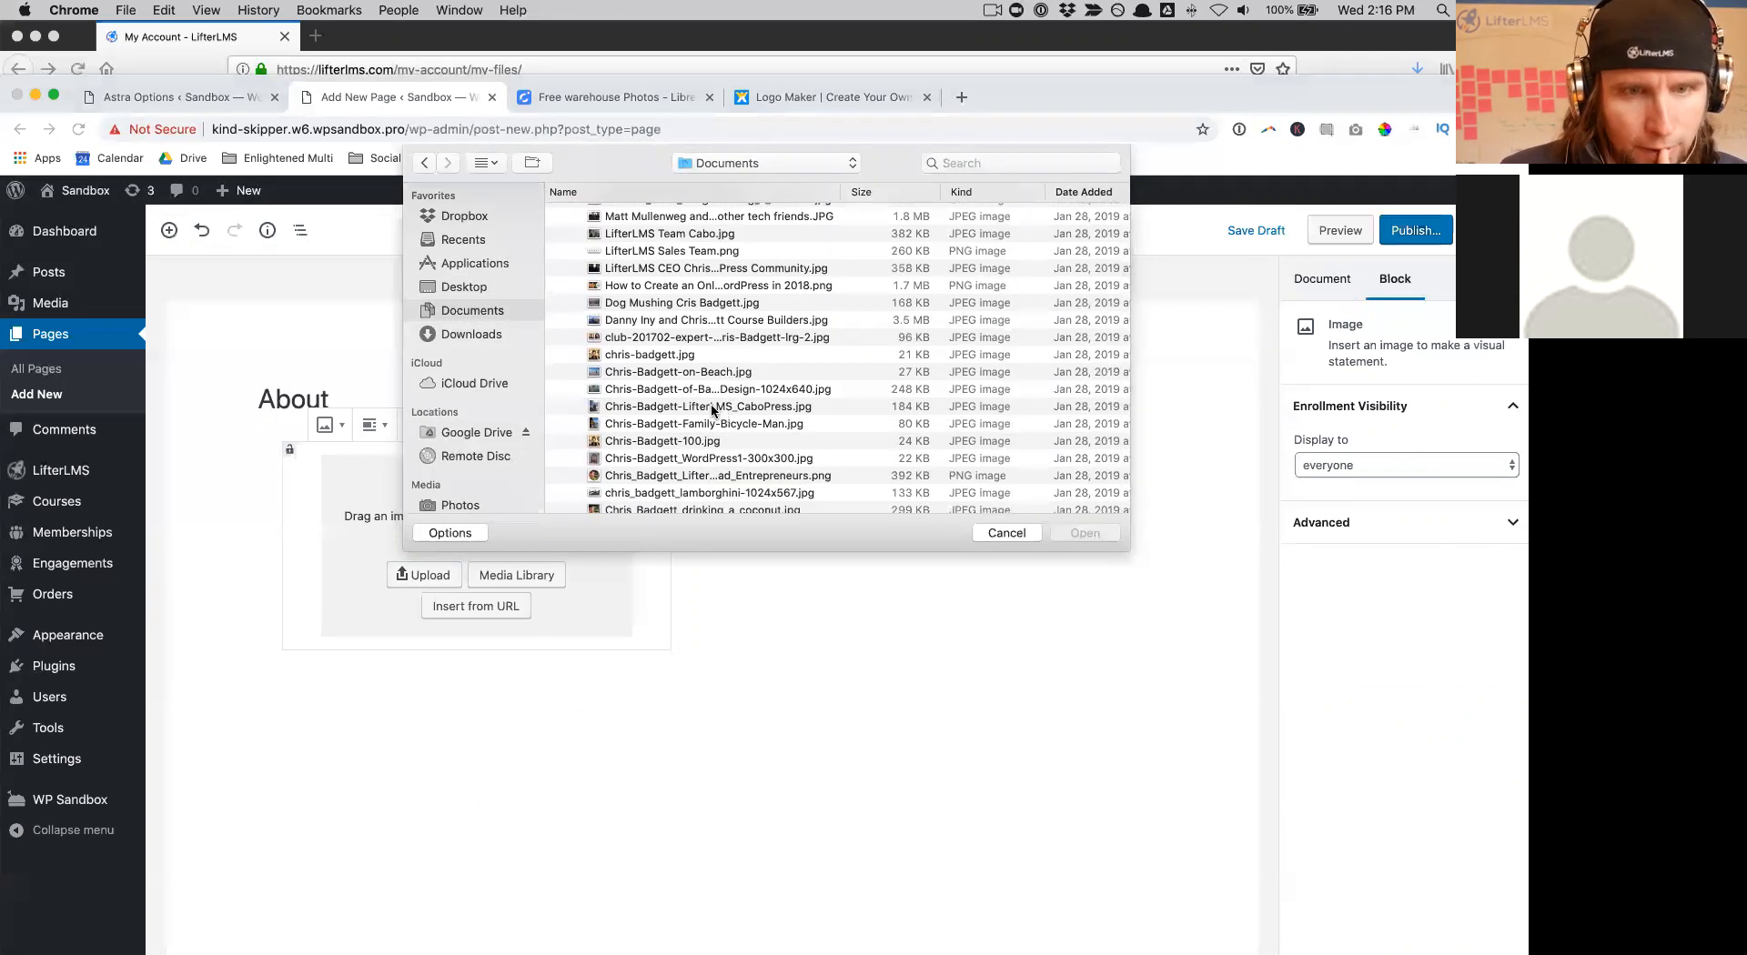
{"action": "left_click", "coordinate": [705, 407]}
{"action": "left_click", "coordinate": [1078, 534]}
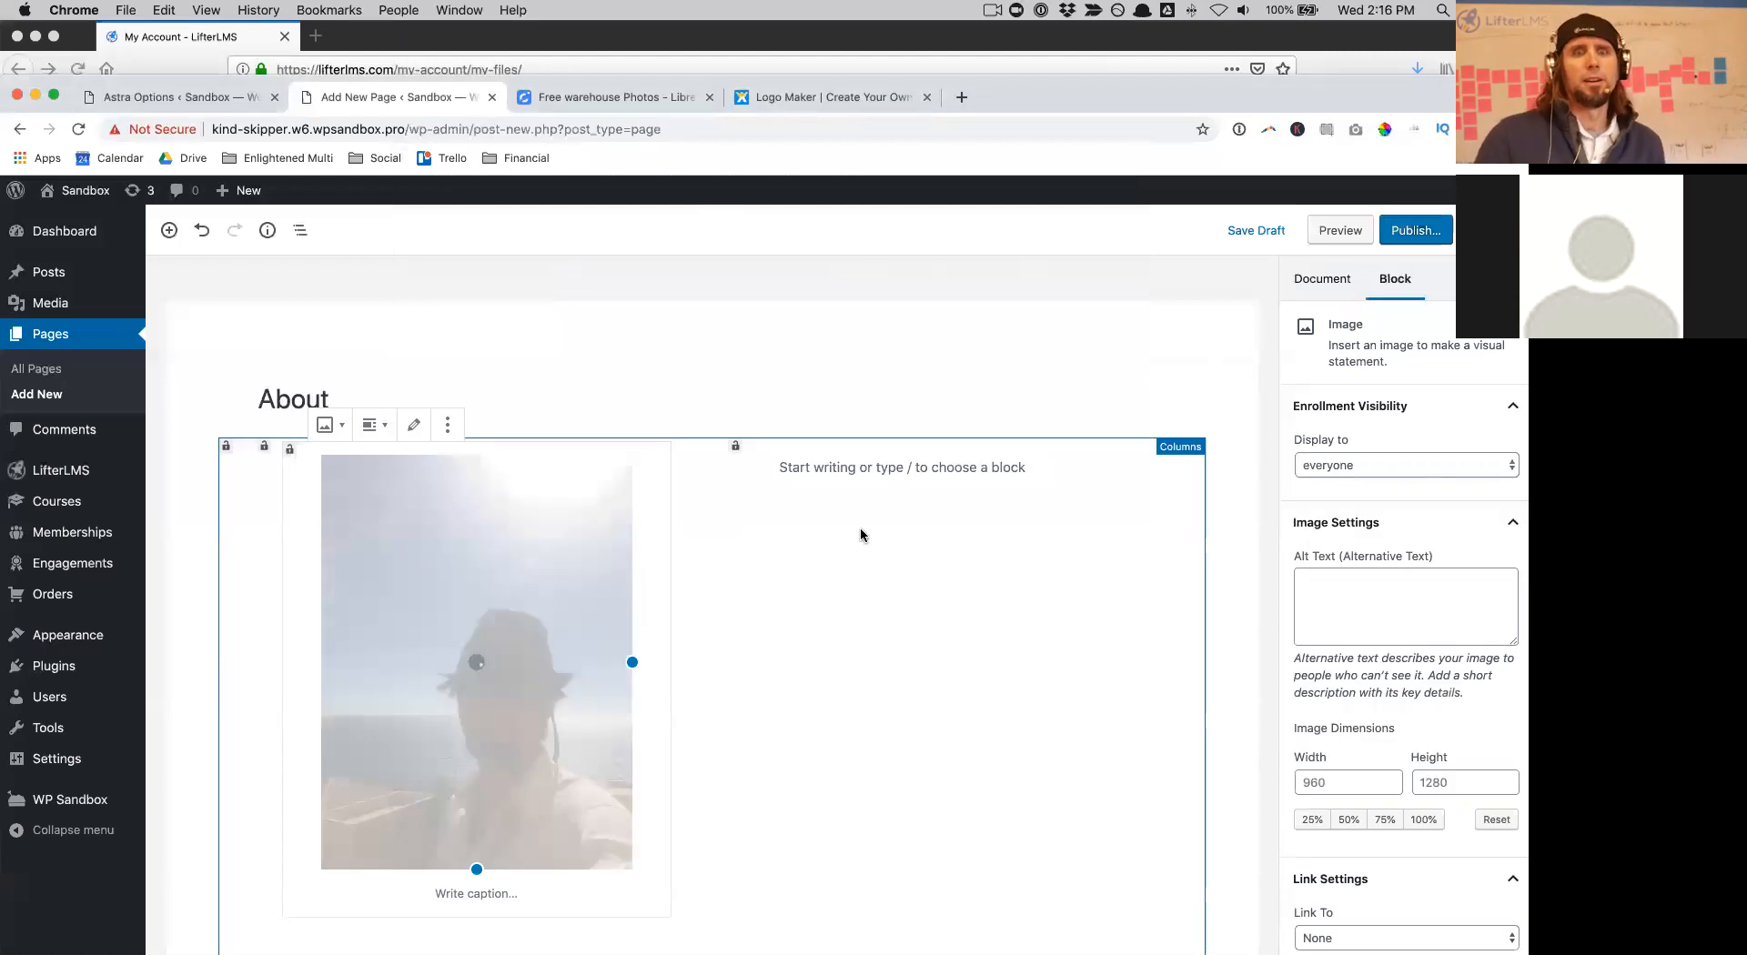
{"action": "left_click", "coordinate": [862, 535]}
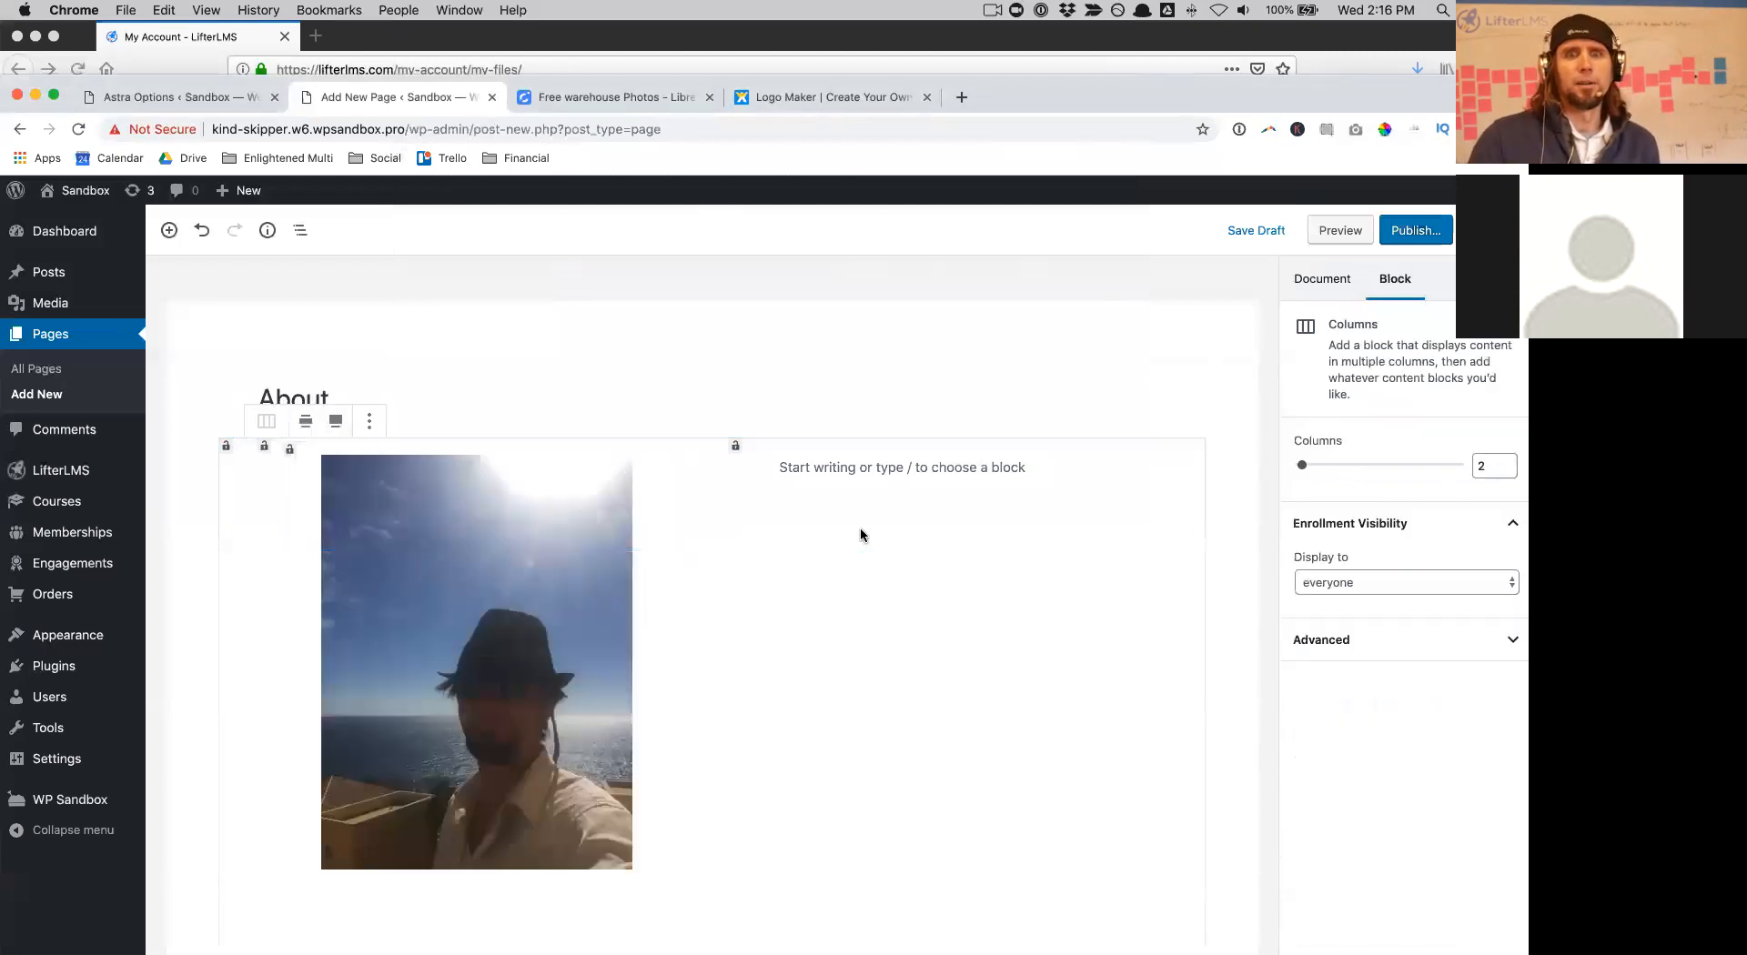
{"action": "left_click", "coordinate": [790, 466]}
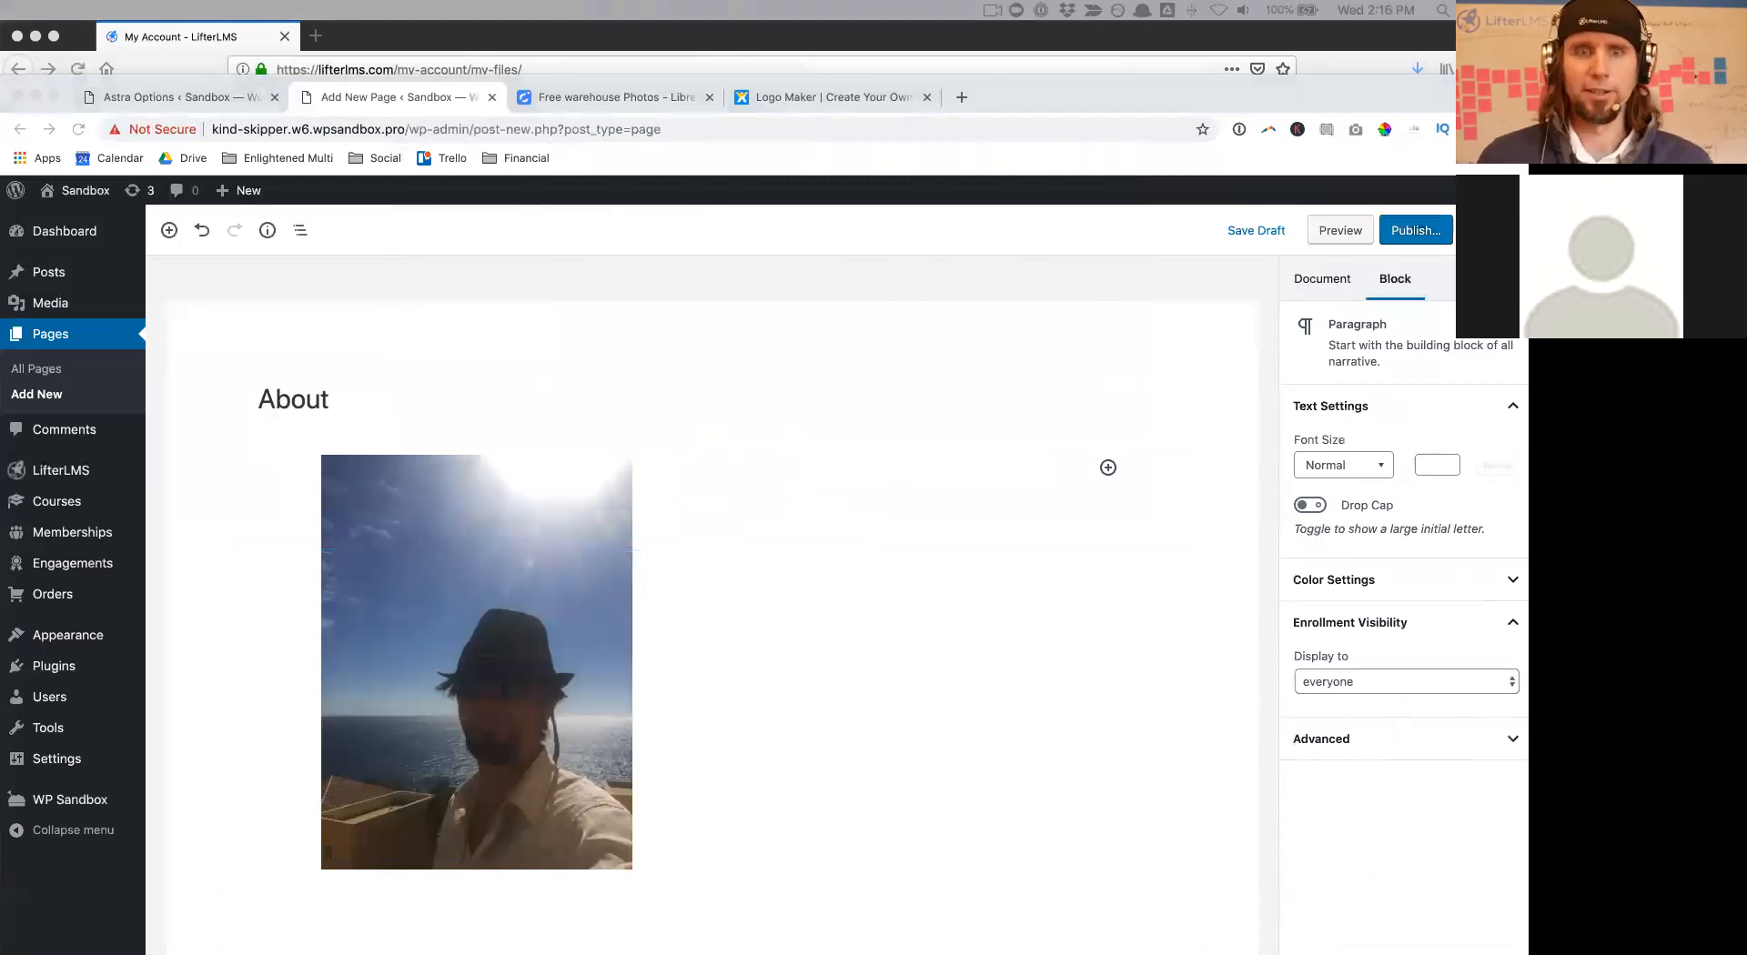
Step: Paste placeholder text into the right column and split it into paragraphs at Nulla and Vestibulum
{"action": "left_click", "coordinate": [816, 640]}
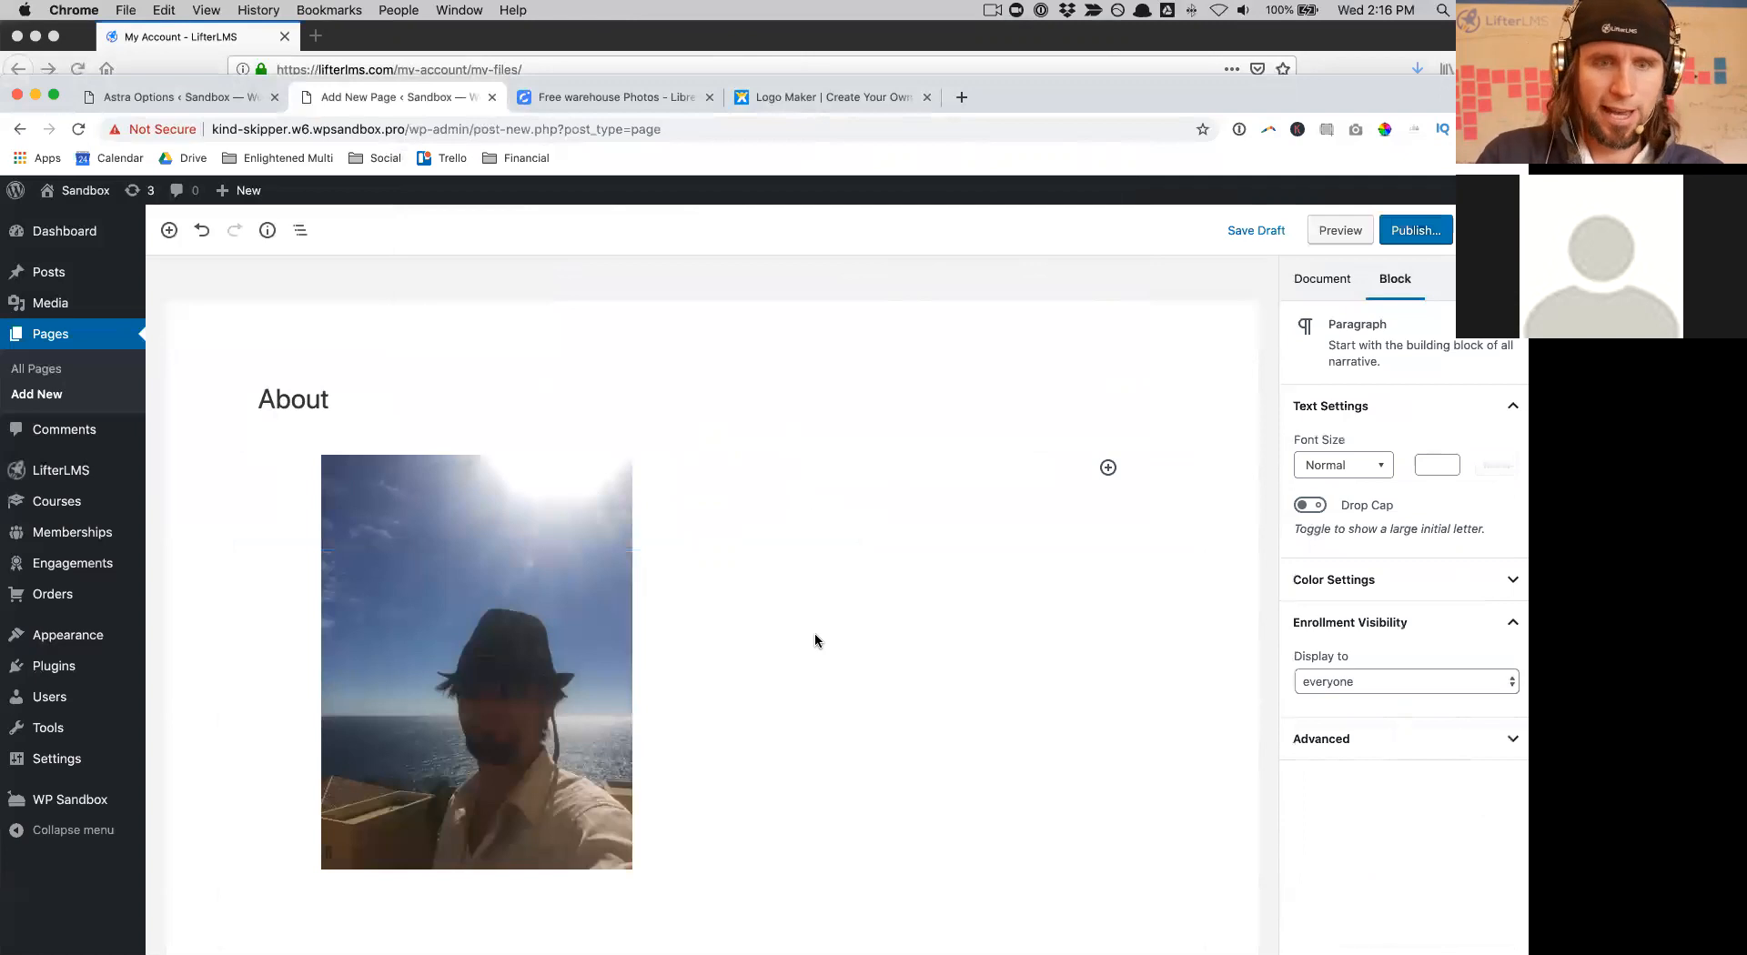
{"action": "type", "text": "Lorem ipsum dolor sit amet, consectetur adipiscing elit. Nam maximus, ligula in feugiat vestibulum, augue turpis maximus lorem, id suscipit mauris enim eget libero. Nulla vulputate dictum odio at placerat. Praesent eu purus nec massa accumsan sagittis ac a eros. Praesent hendrerit nisl lectus, sed congue risus molestie non. Vestibulum tristique, neque sit amet facilisis semper, metus augue vehicula nibh, in posuere orci purus ac velit."}
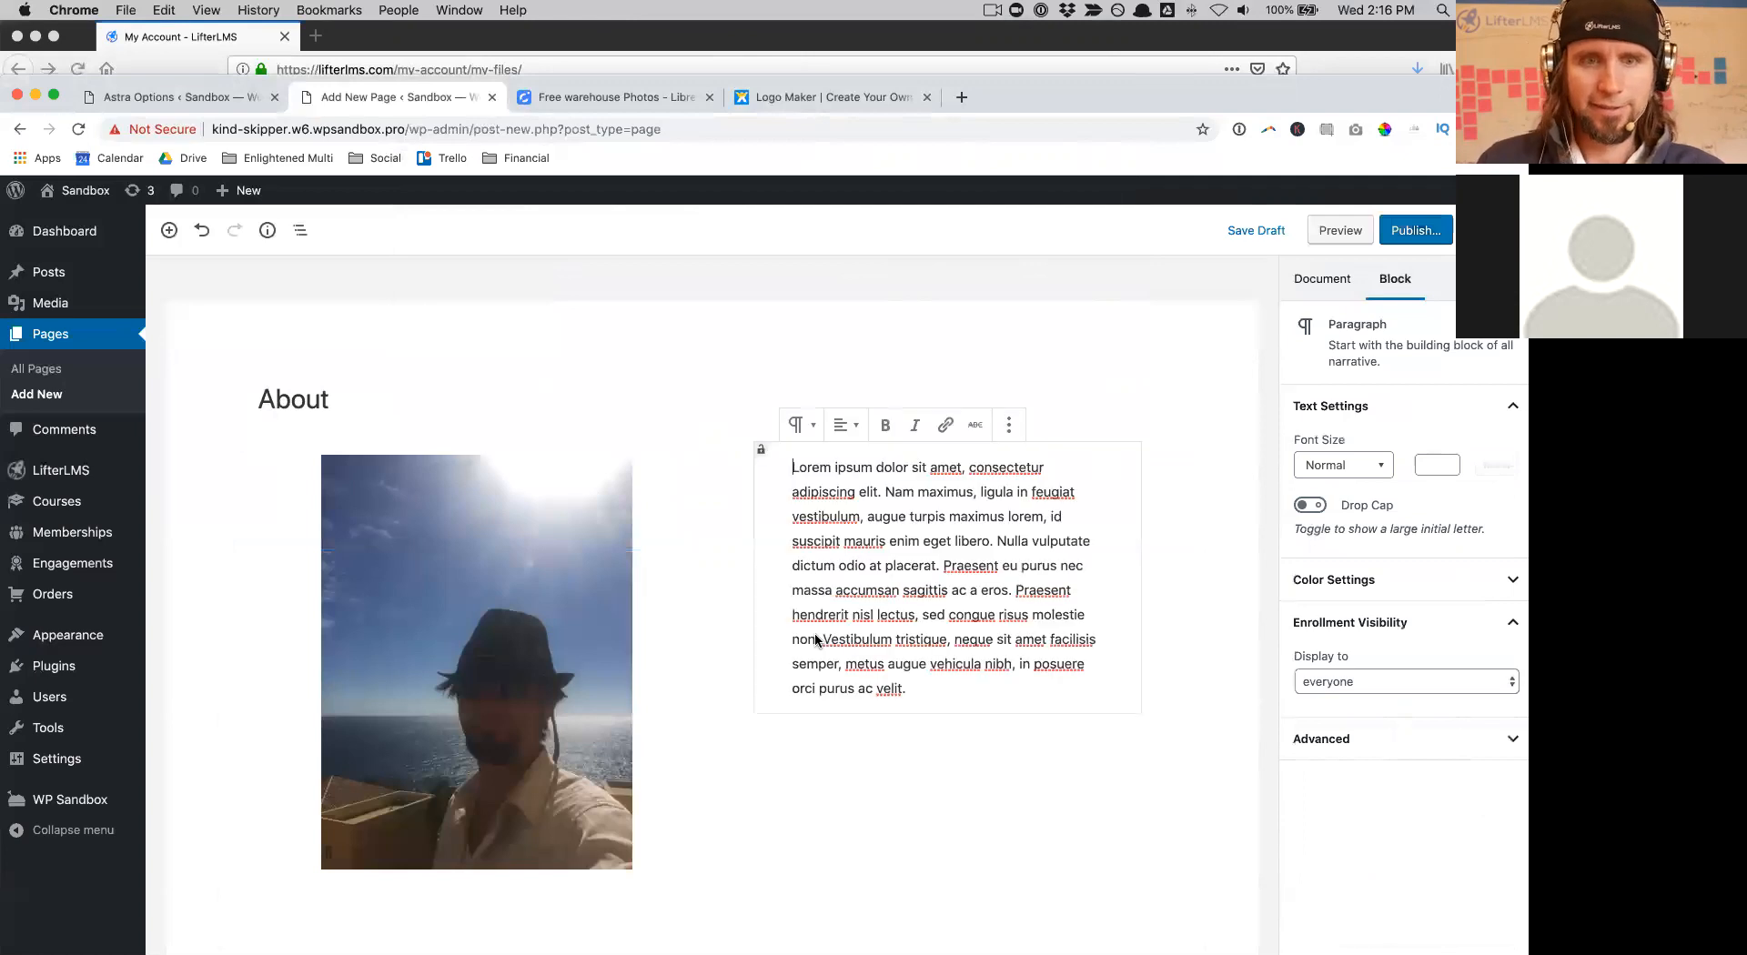
{"action": "left_click", "coordinate": [999, 546]}
{"action": "key", "text": "Return"}
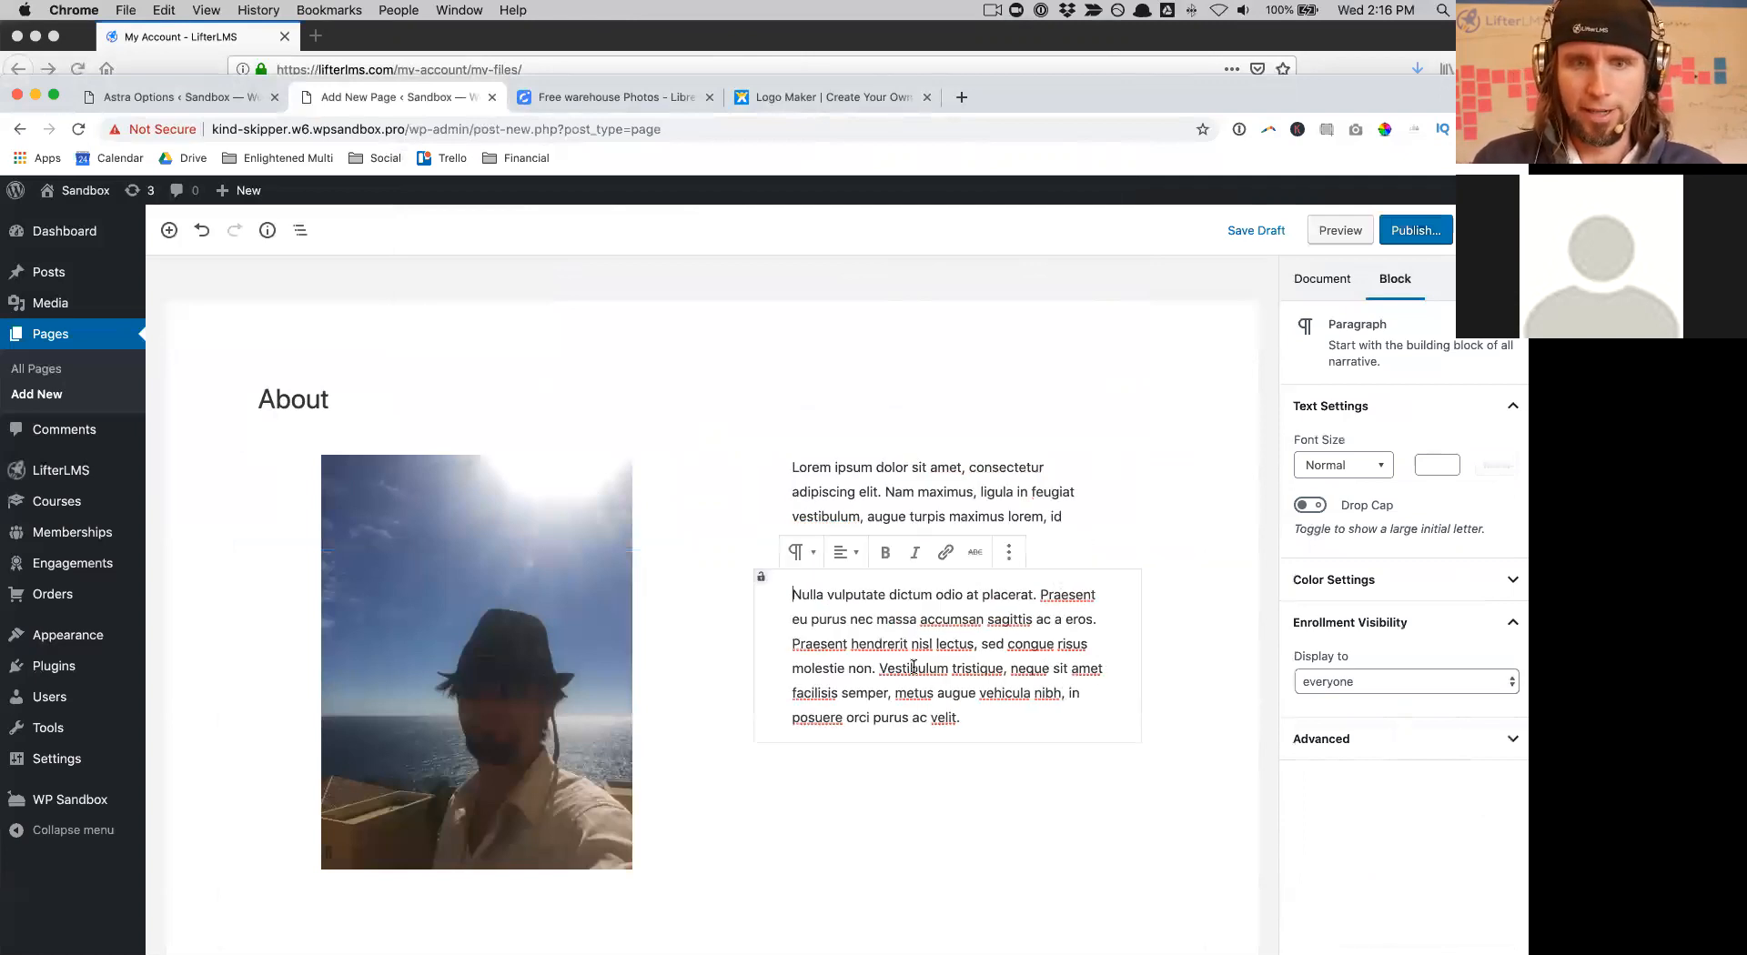
{"action": "left_click", "coordinate": [879, 669]}
{"action": "key", "text": "Return"}
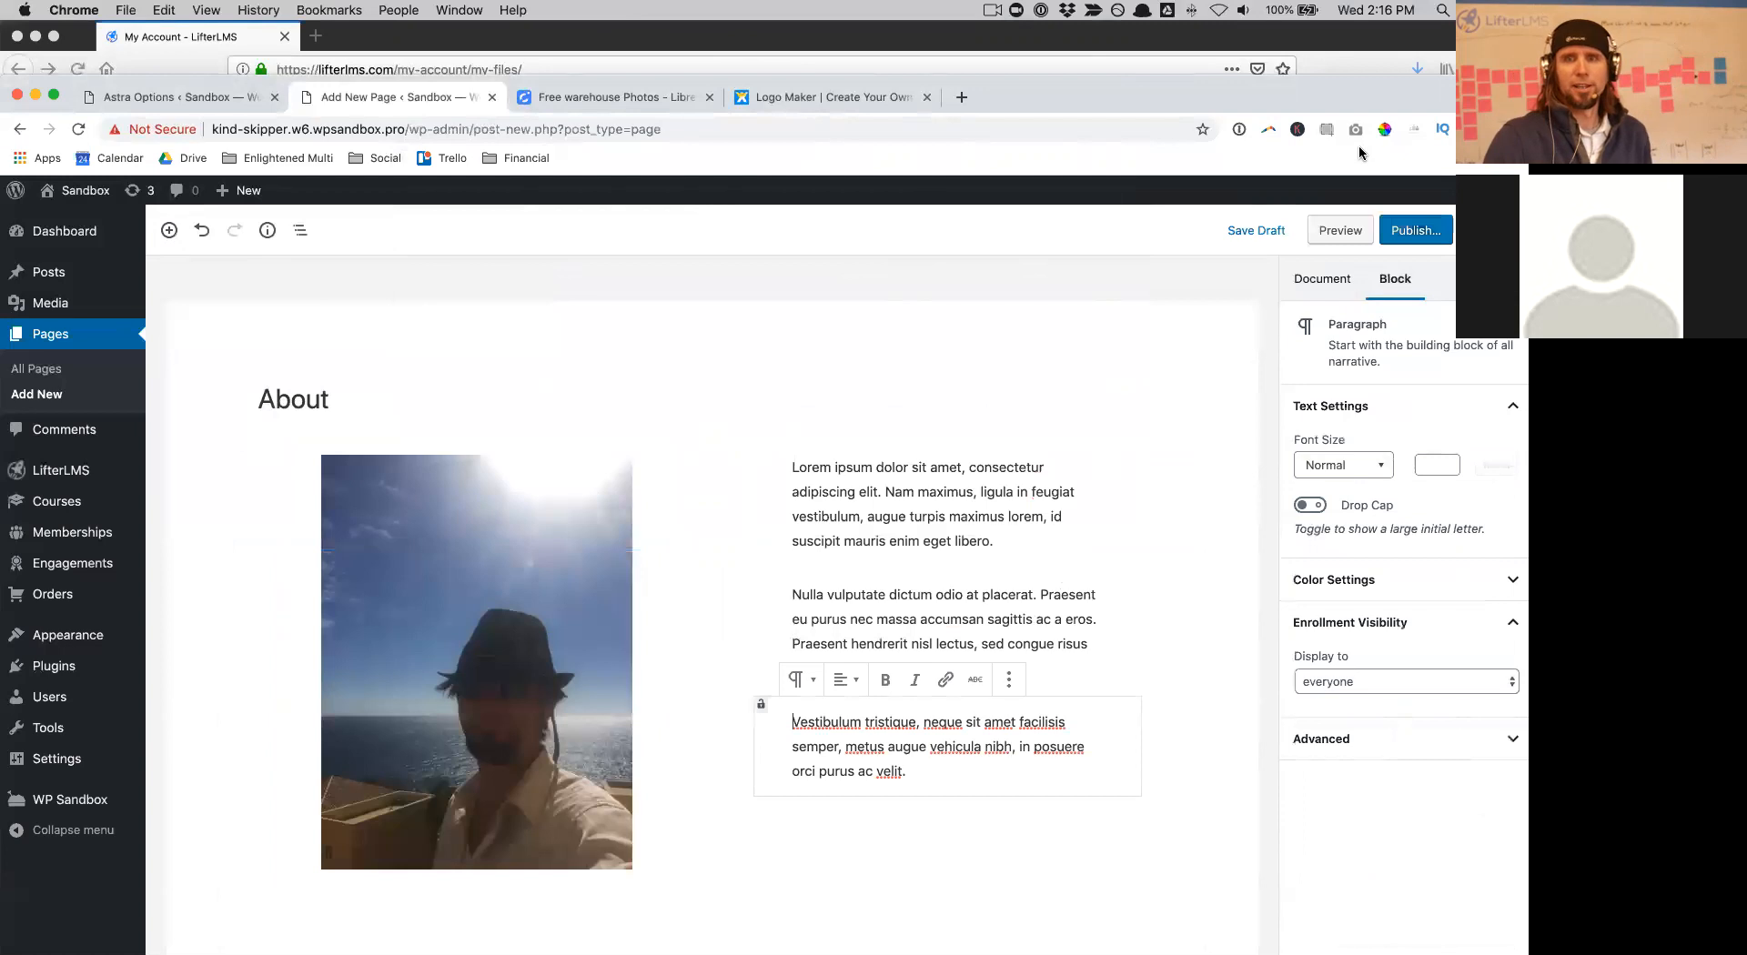
Step: Publish the About page, view it on the live site, then reopen its editor
{"action": "left_click", "coordinate": [1411, 232]}
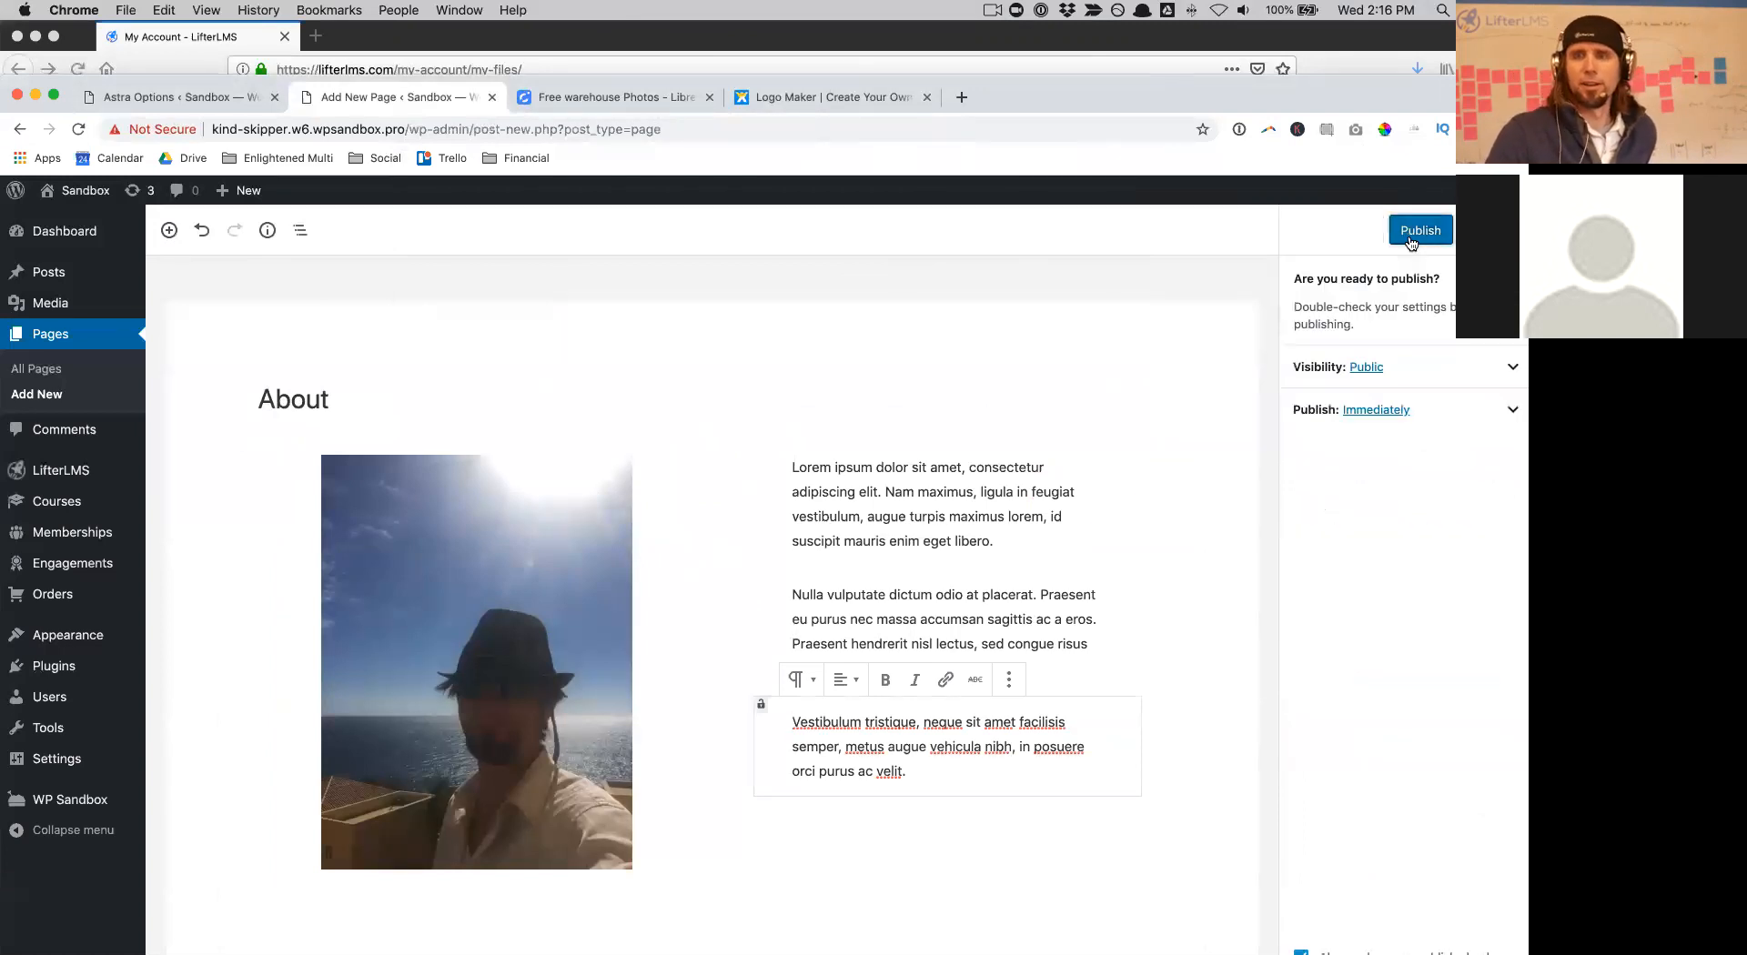
{"action": "left_click", "coordinate": [1410, 238]}
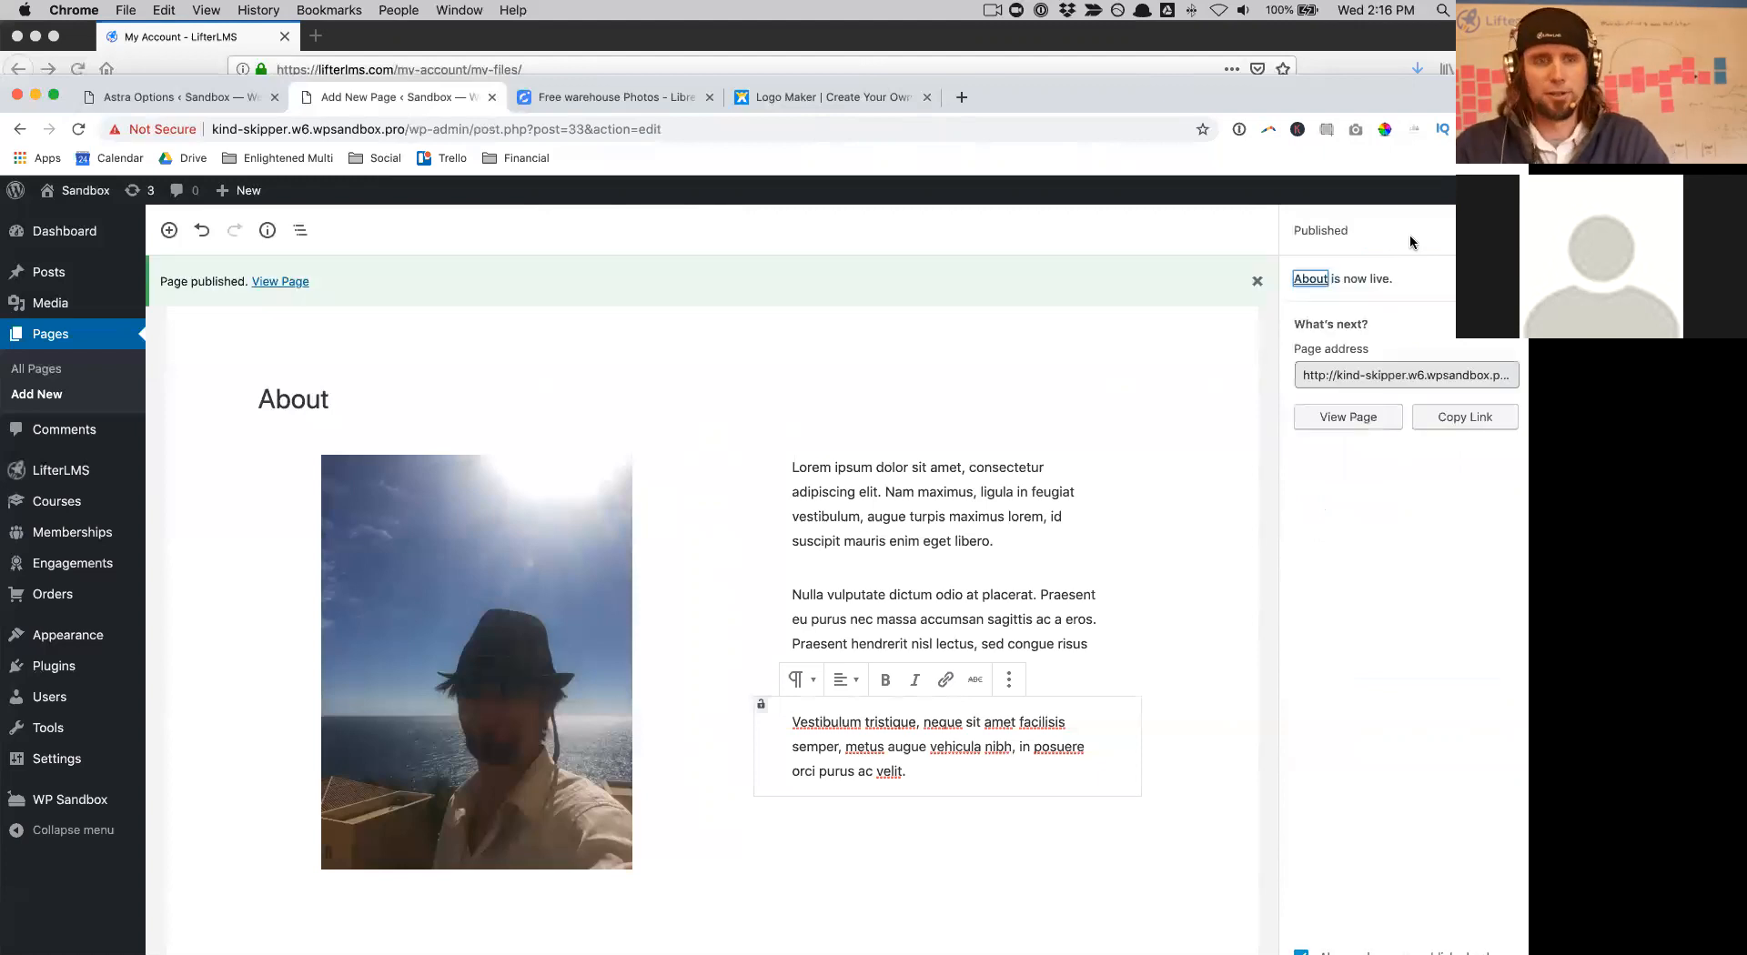
{"action": "left_click", "coordinate": [274, 283]}
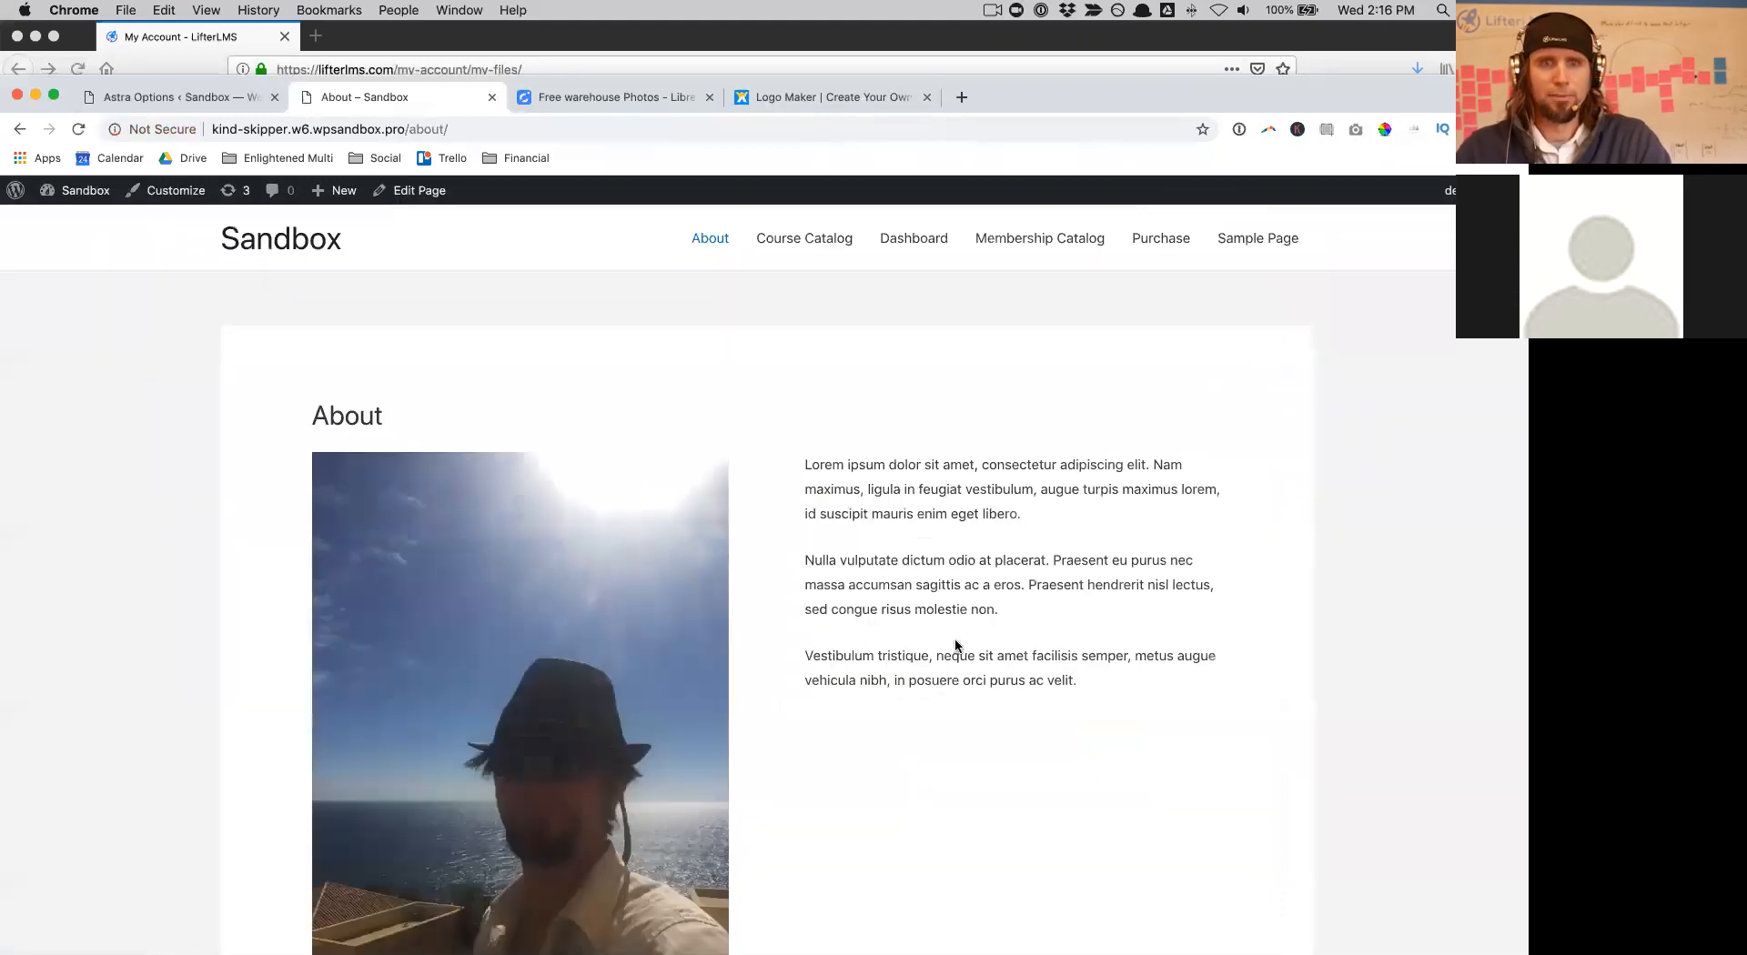
{"action": "scroll", "coordinate": [956, 643], "scroll_direction": "down", "scroll_amount": 3}
{"action": "scroll", "coordinate": [955, 643], "scroll_direction": "up", "scroll_amount": 3}
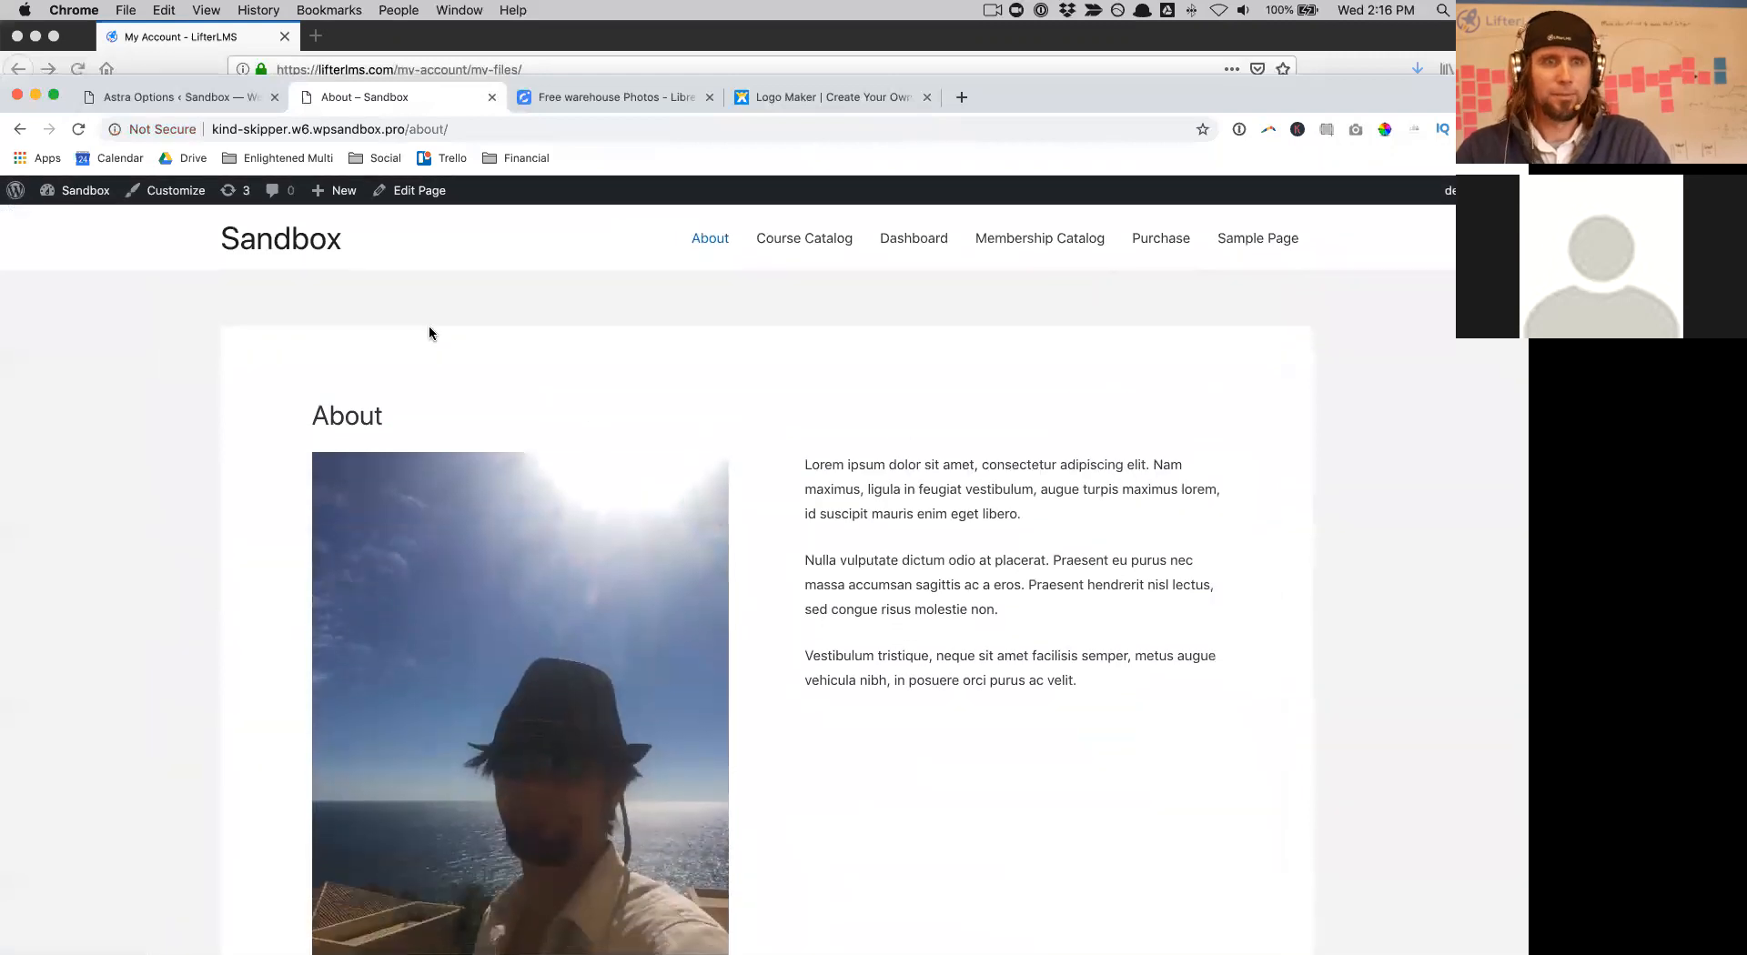
{"action": "left_click", "coordinate": [420, 191]}
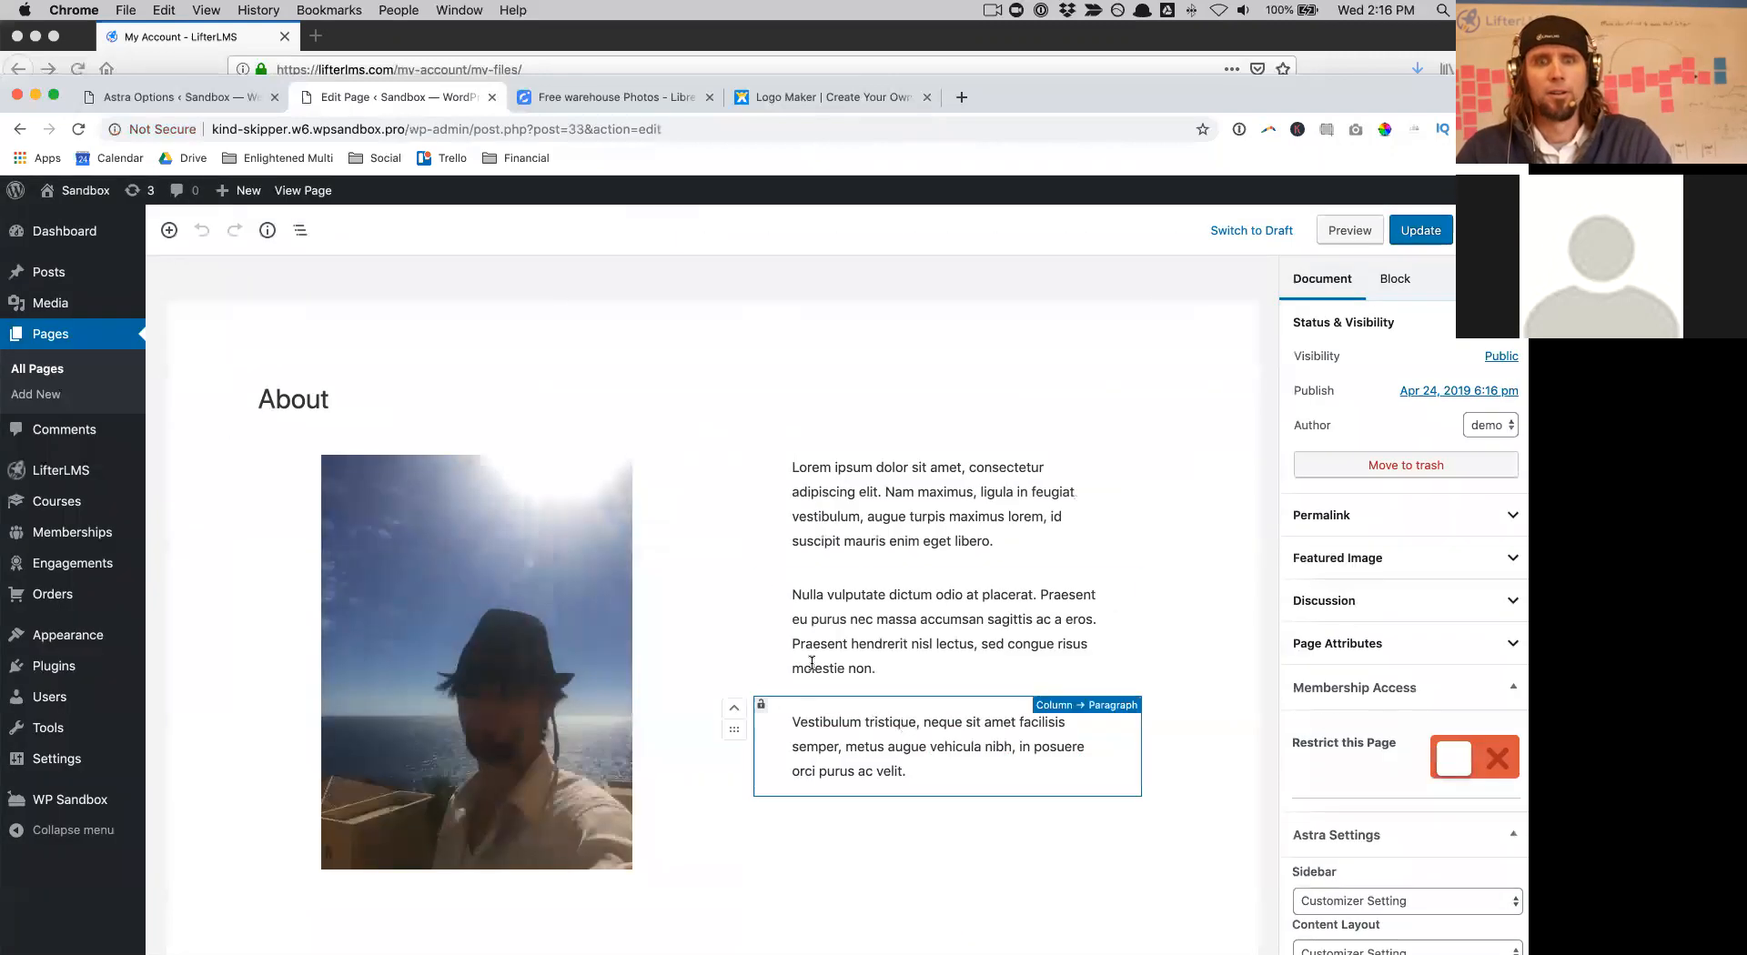
Step: Paste two extra copies of the Vestibulum paragraph below it and update the About page
{"action": "left_click", "coordinate": [922, 773], "text": "shift"}
{"action": "key", "text": "super+c"}
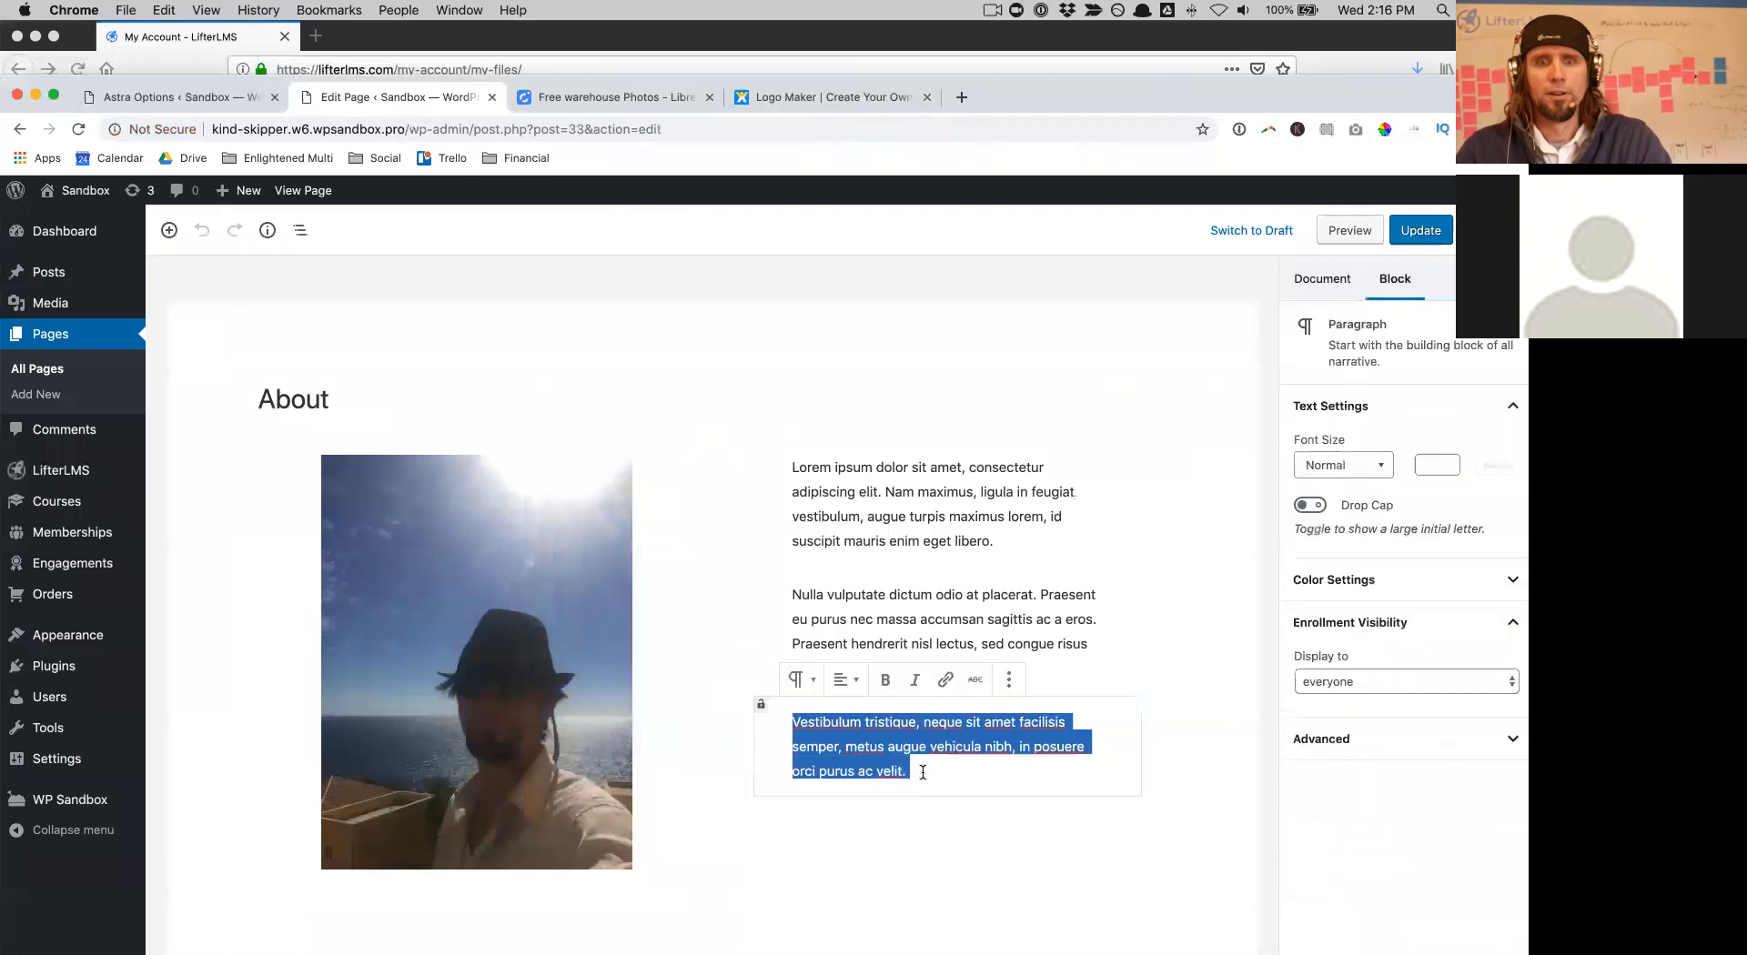
{"action": "left_click", "coordinate": [1019, 782]}
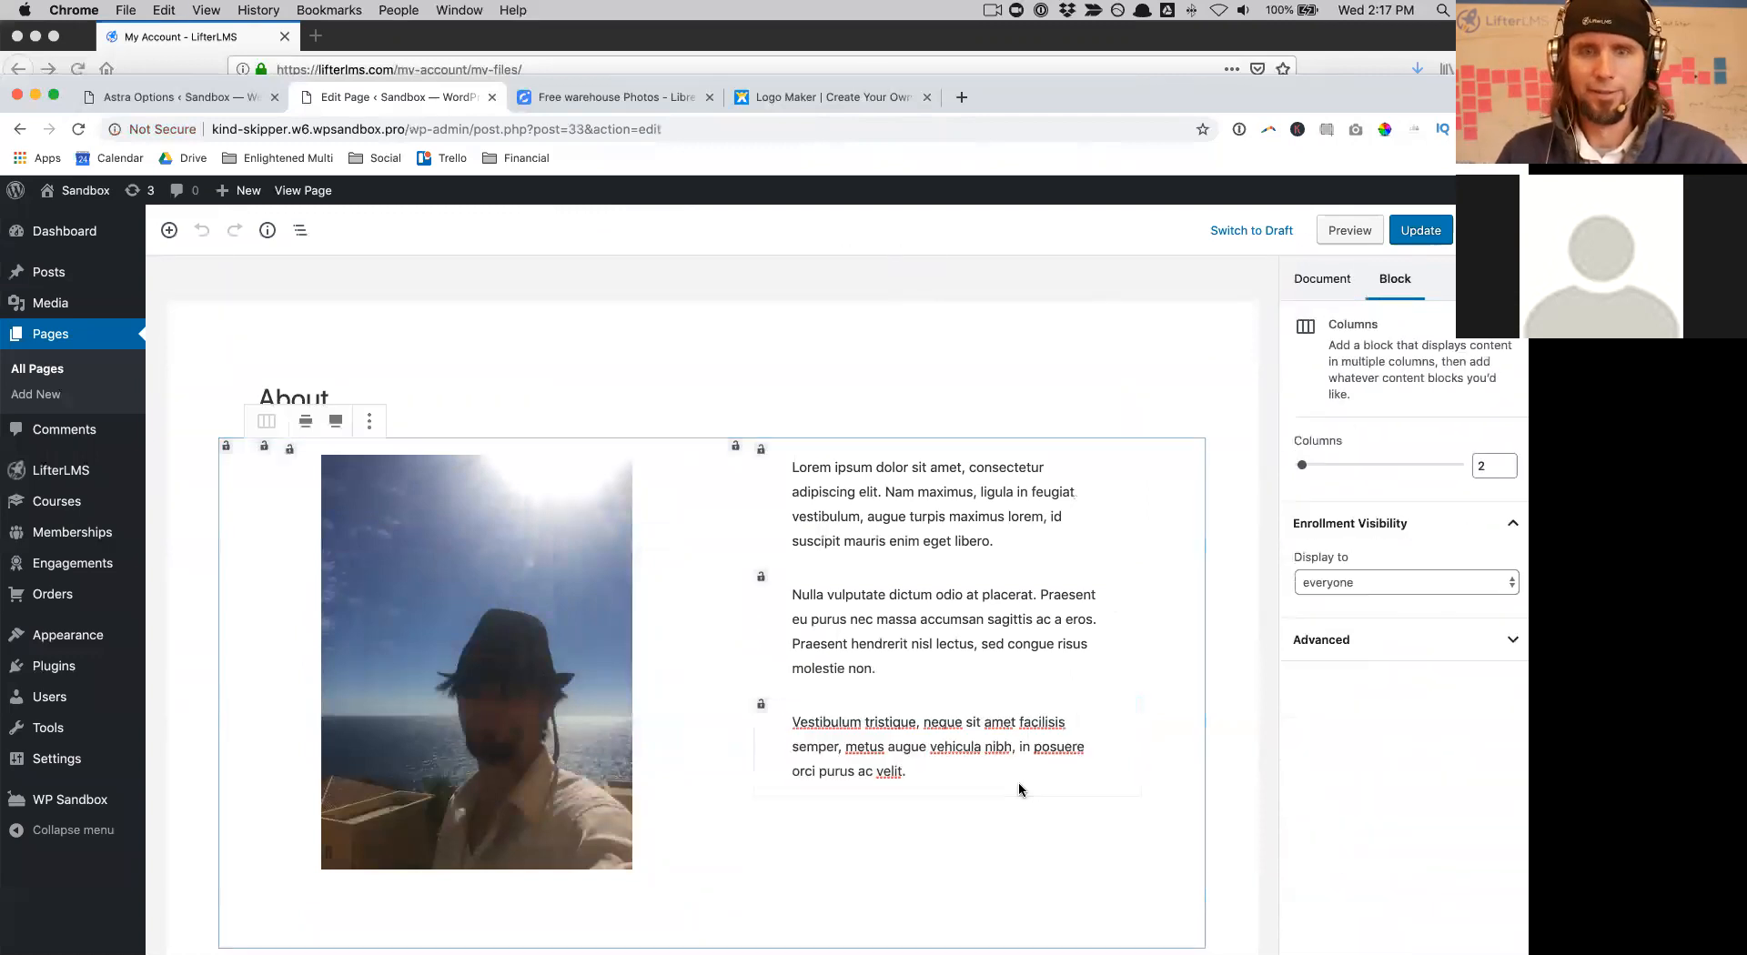
{"action": "key", "text": "Return"}
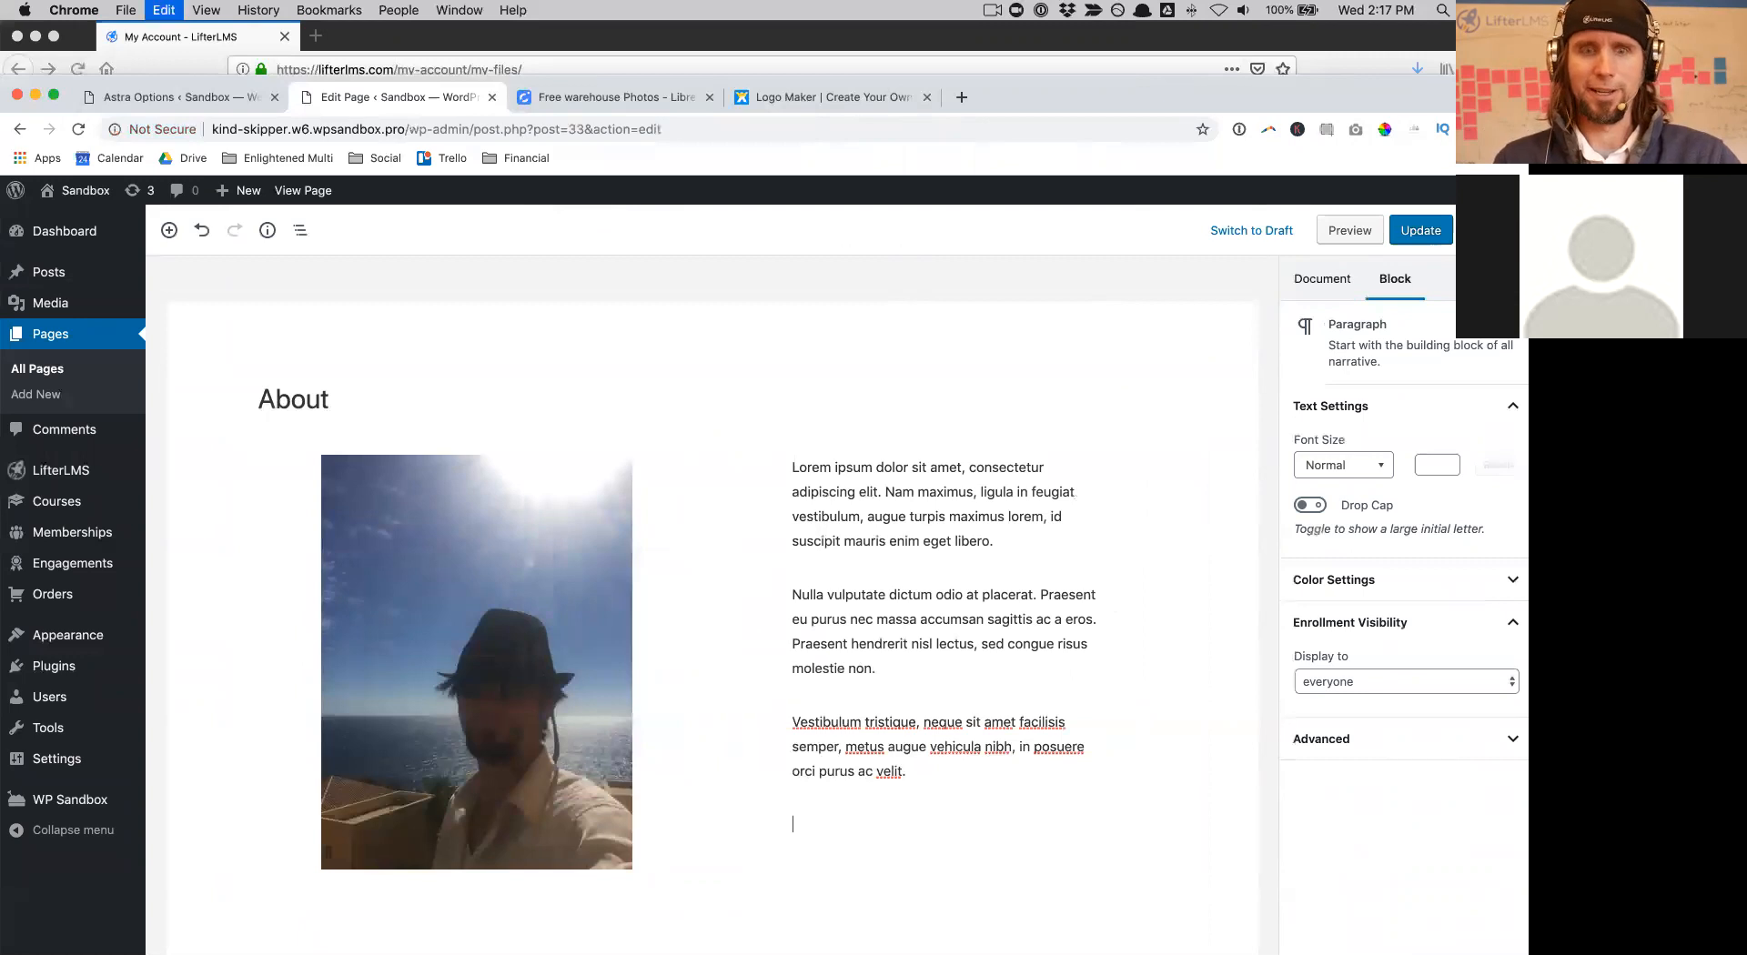
{"action": "key", "text": "super+v"}
{"action": "key", "text": "super+v"}
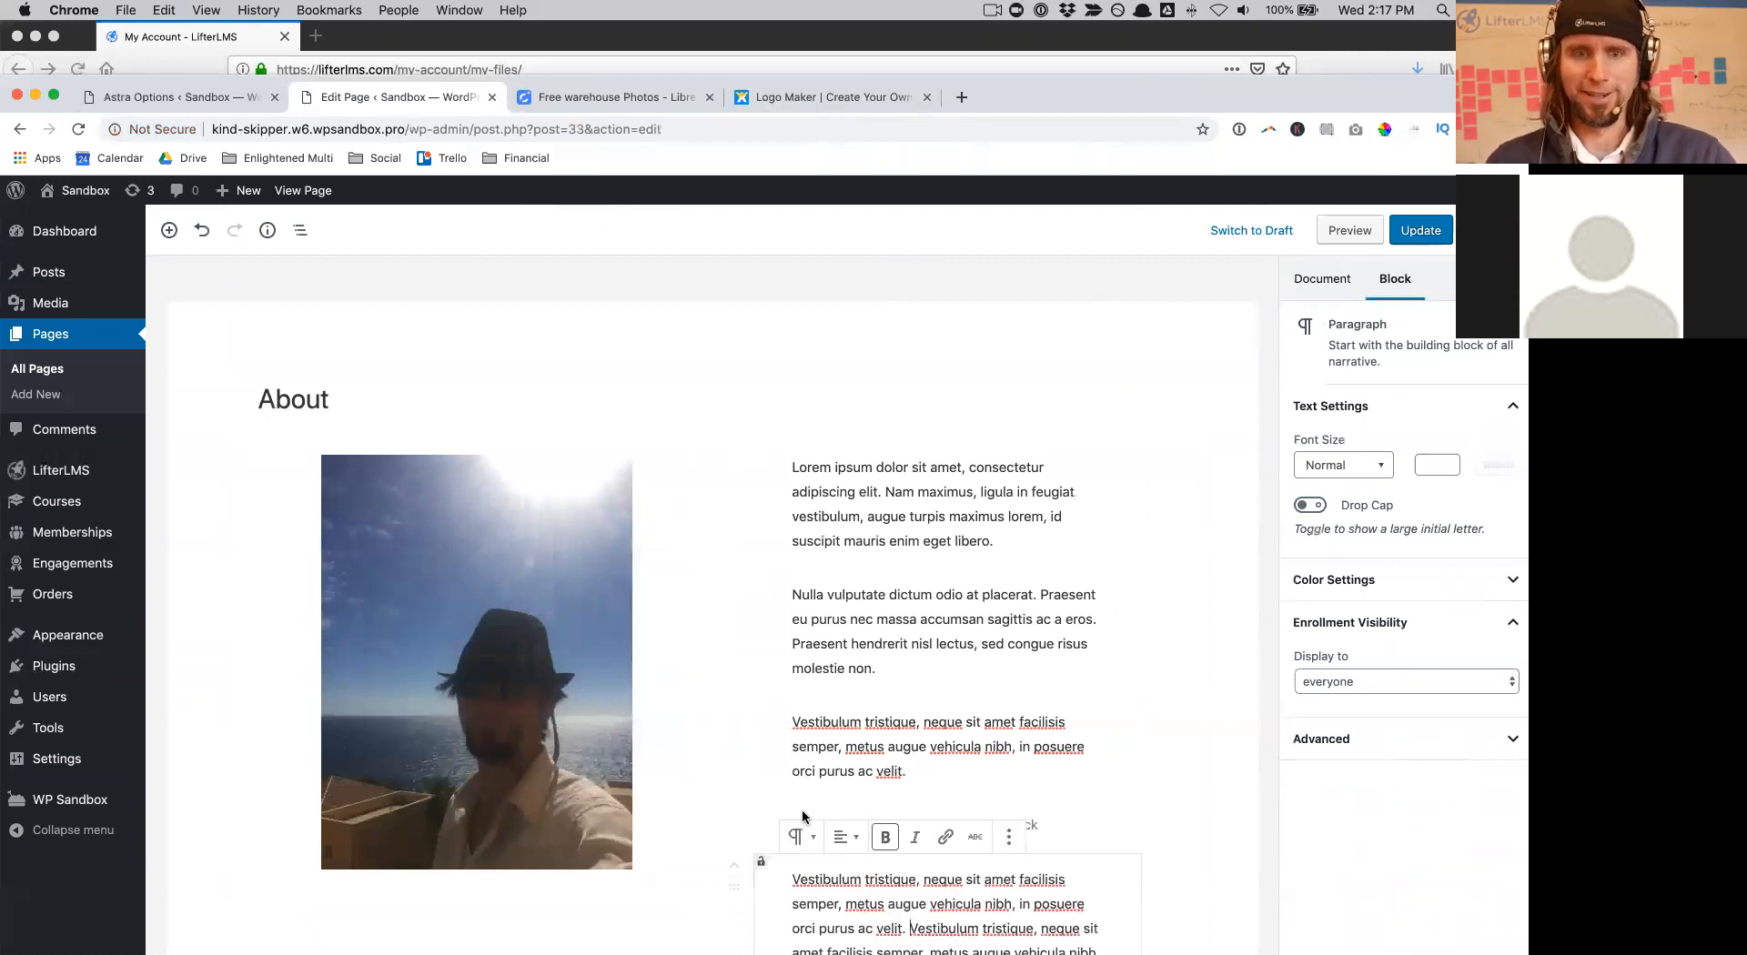
{"action": "left_click", "coordinate": [1054, 822]}
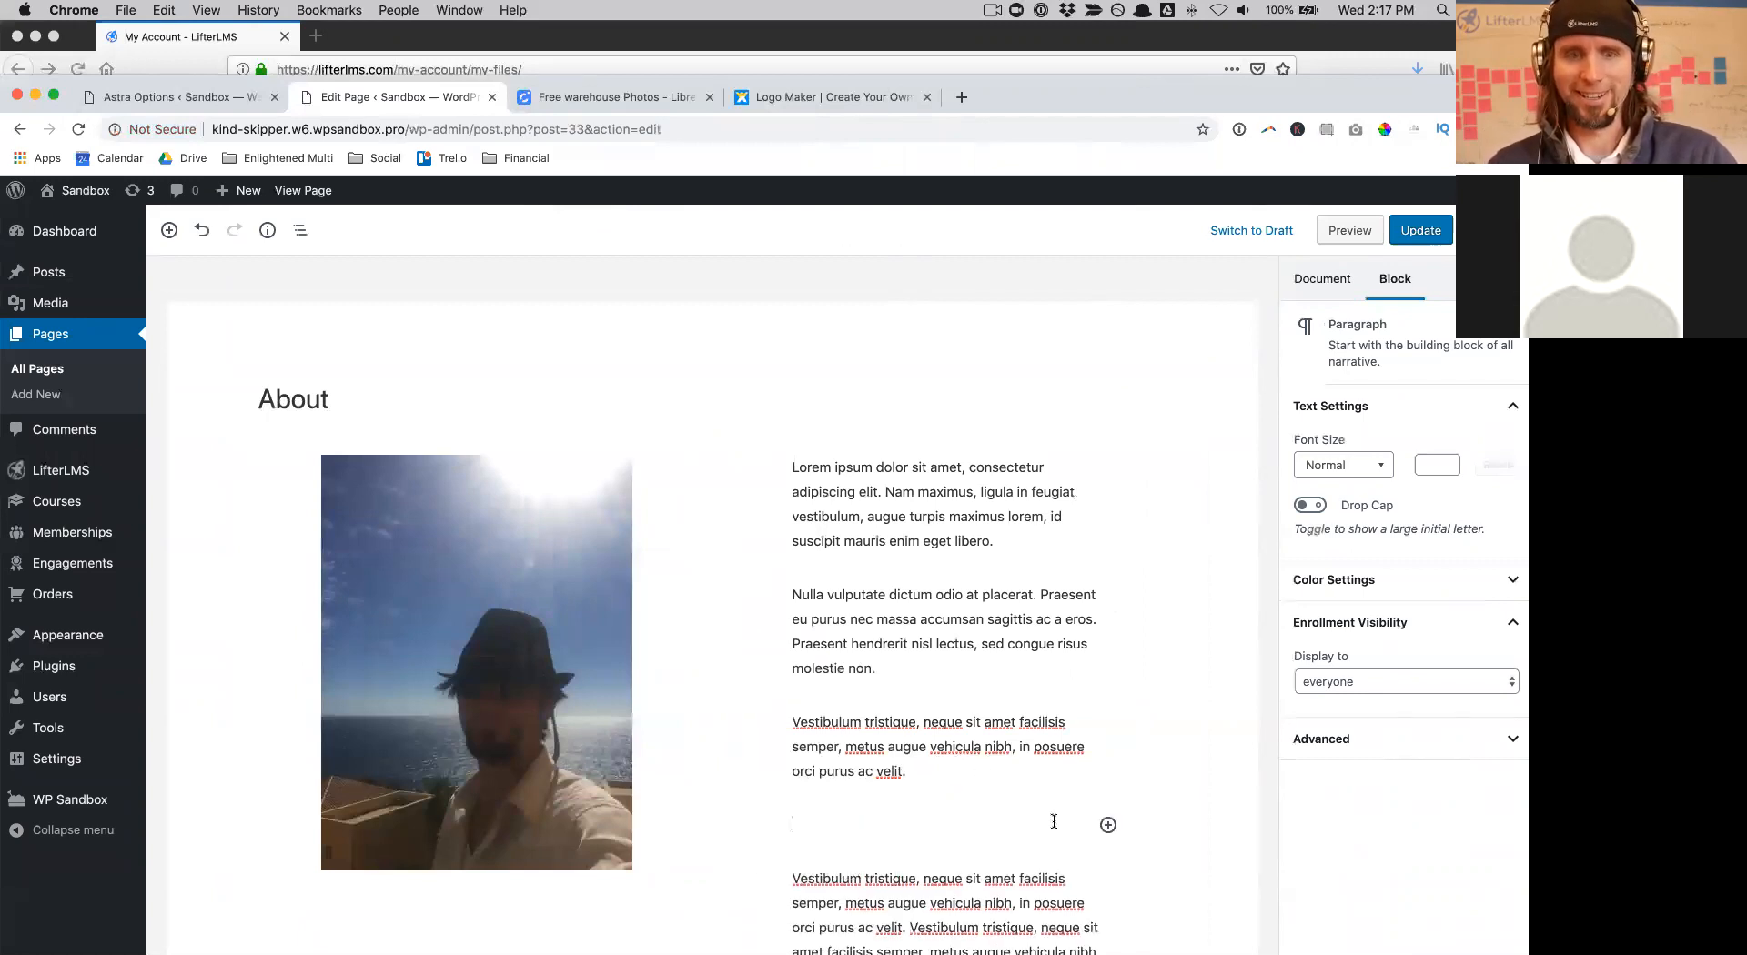
{"action": "key", "text": "super+v"}
{"action": "left_click_drag", "start_coordinate": [1302, 529], "coordinate": [1299, 431]}
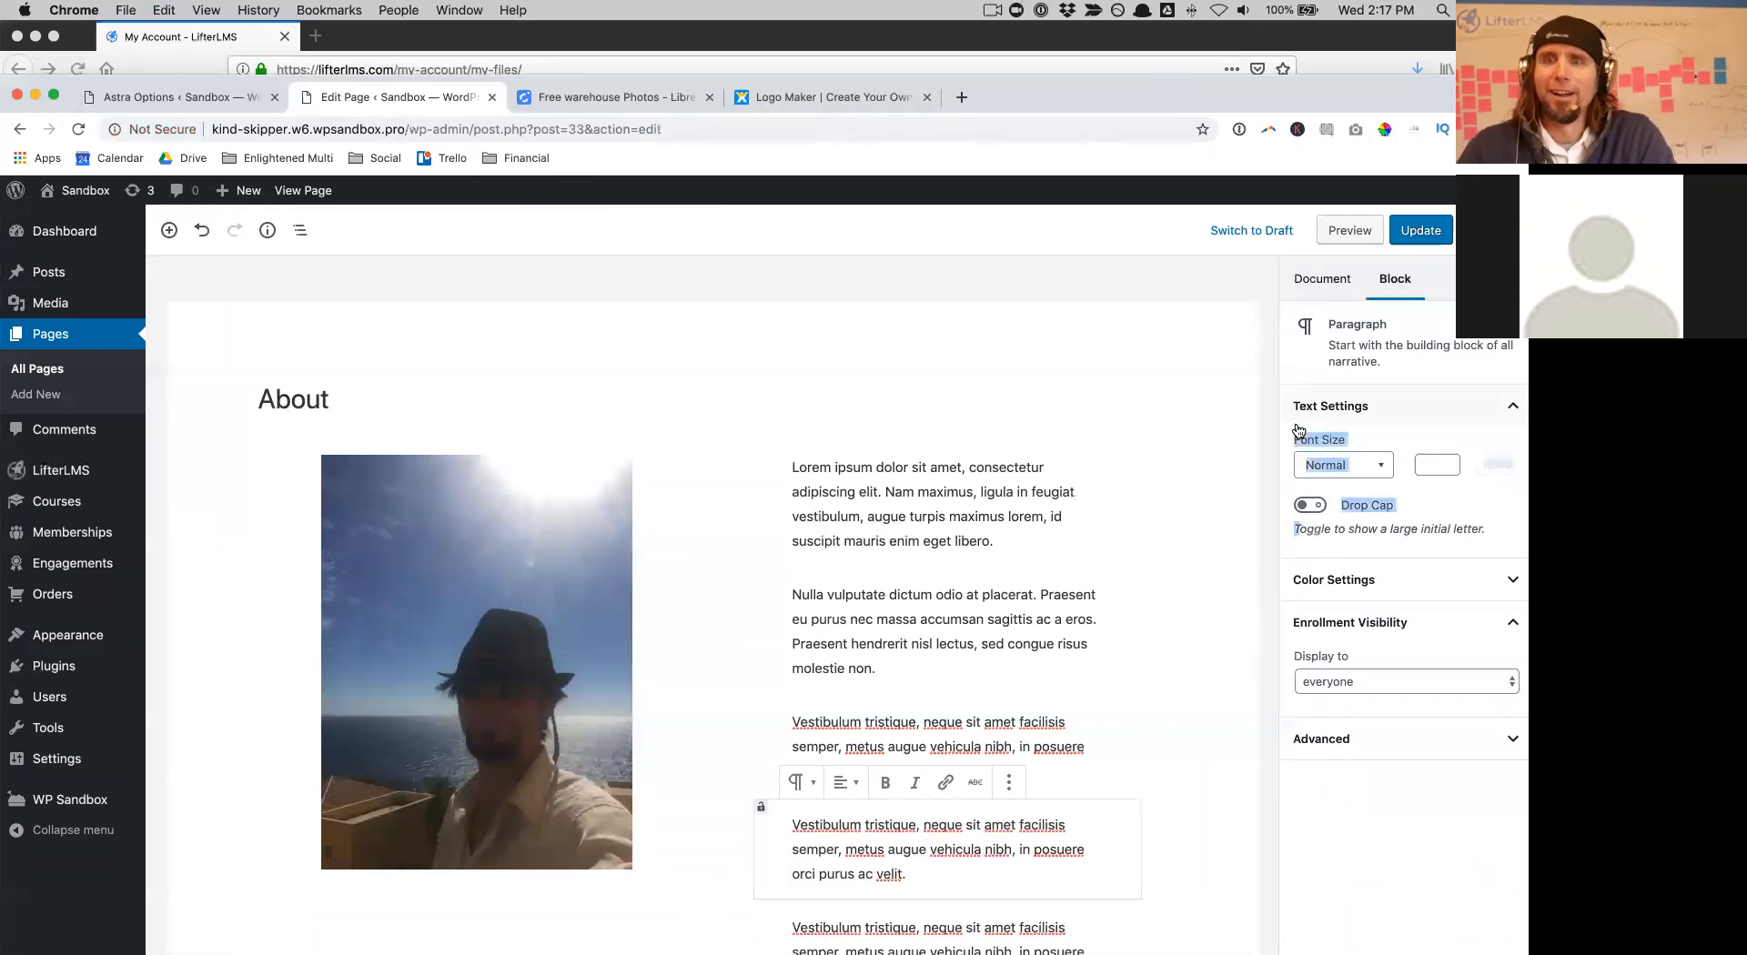
{"action": "left_click", "coordinate": [1394, 232]}
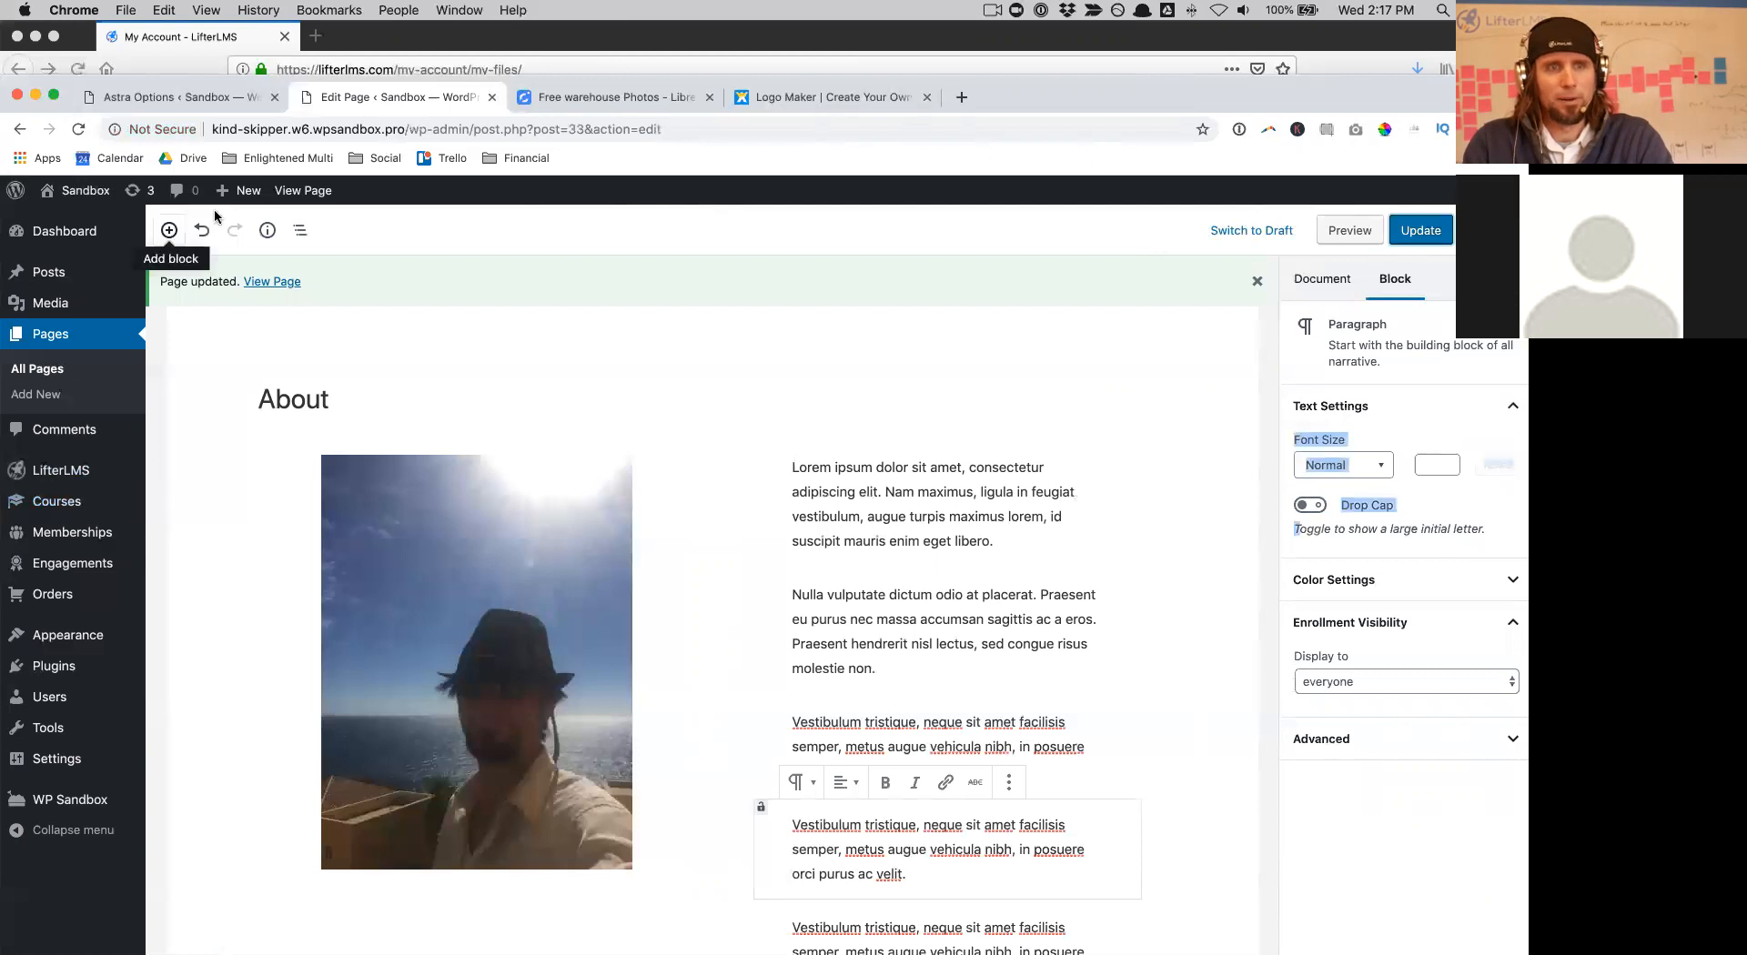
Step: Start a new page titled 'Contact'
{"action": "mouse_move", "coordinate": [232, 208]}
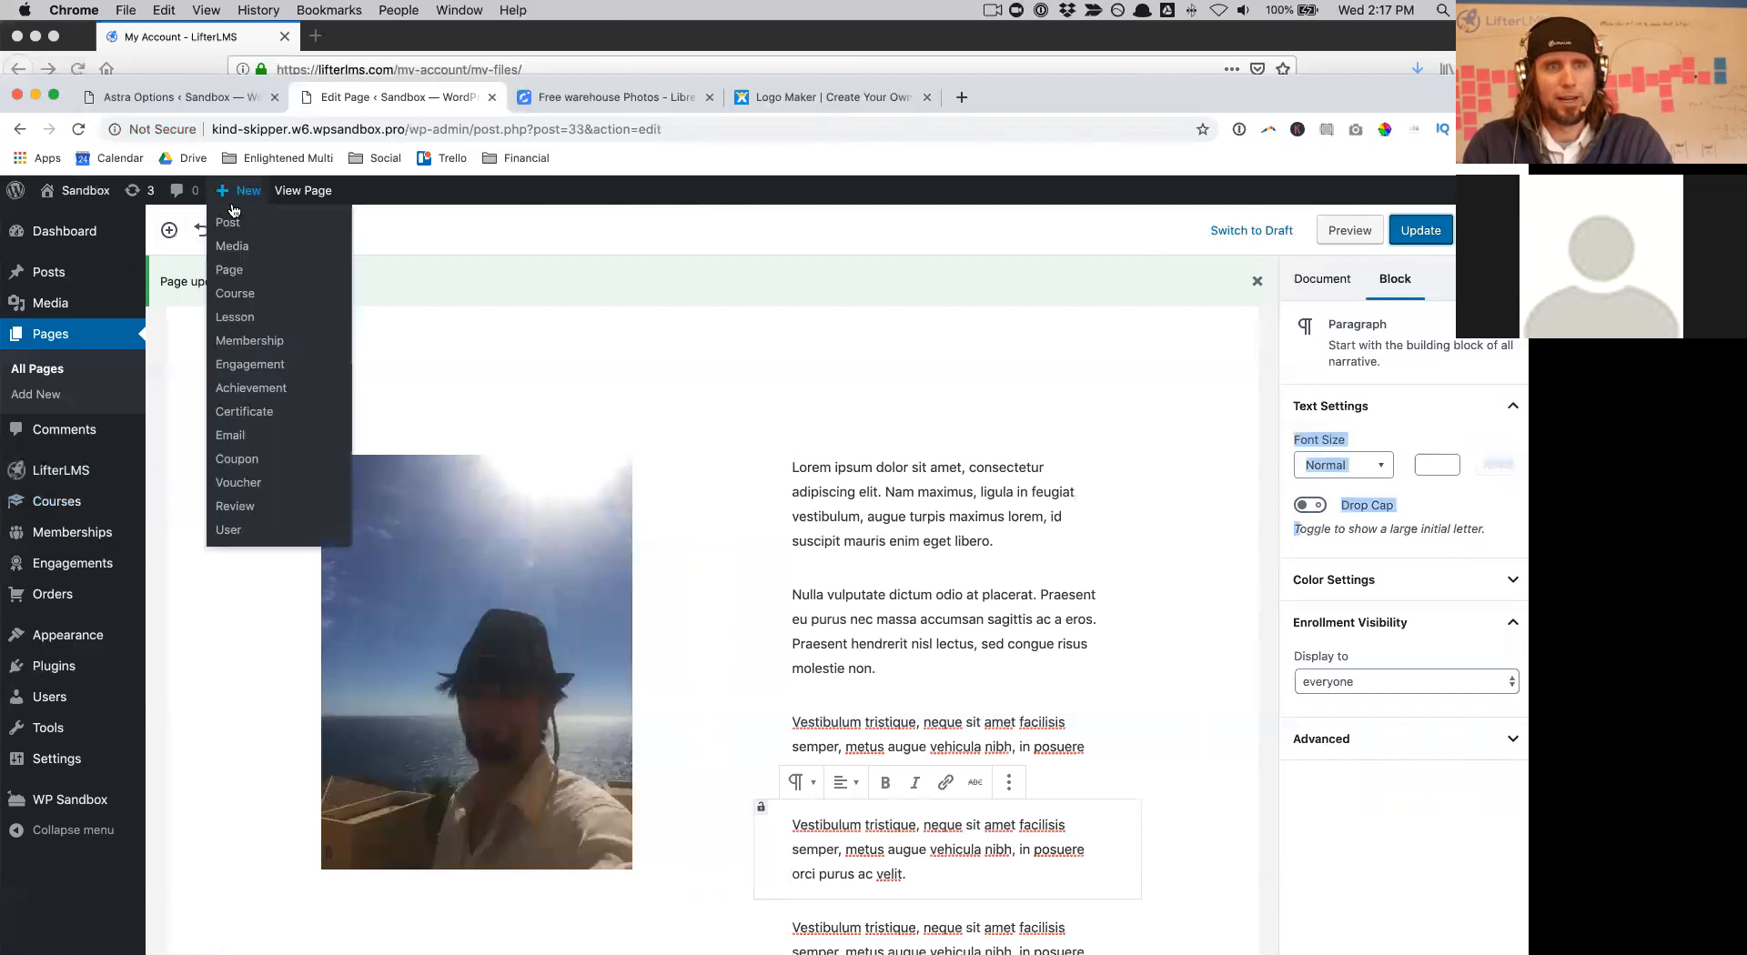
{"action": "left_click", "coordinate": [243, 271]}
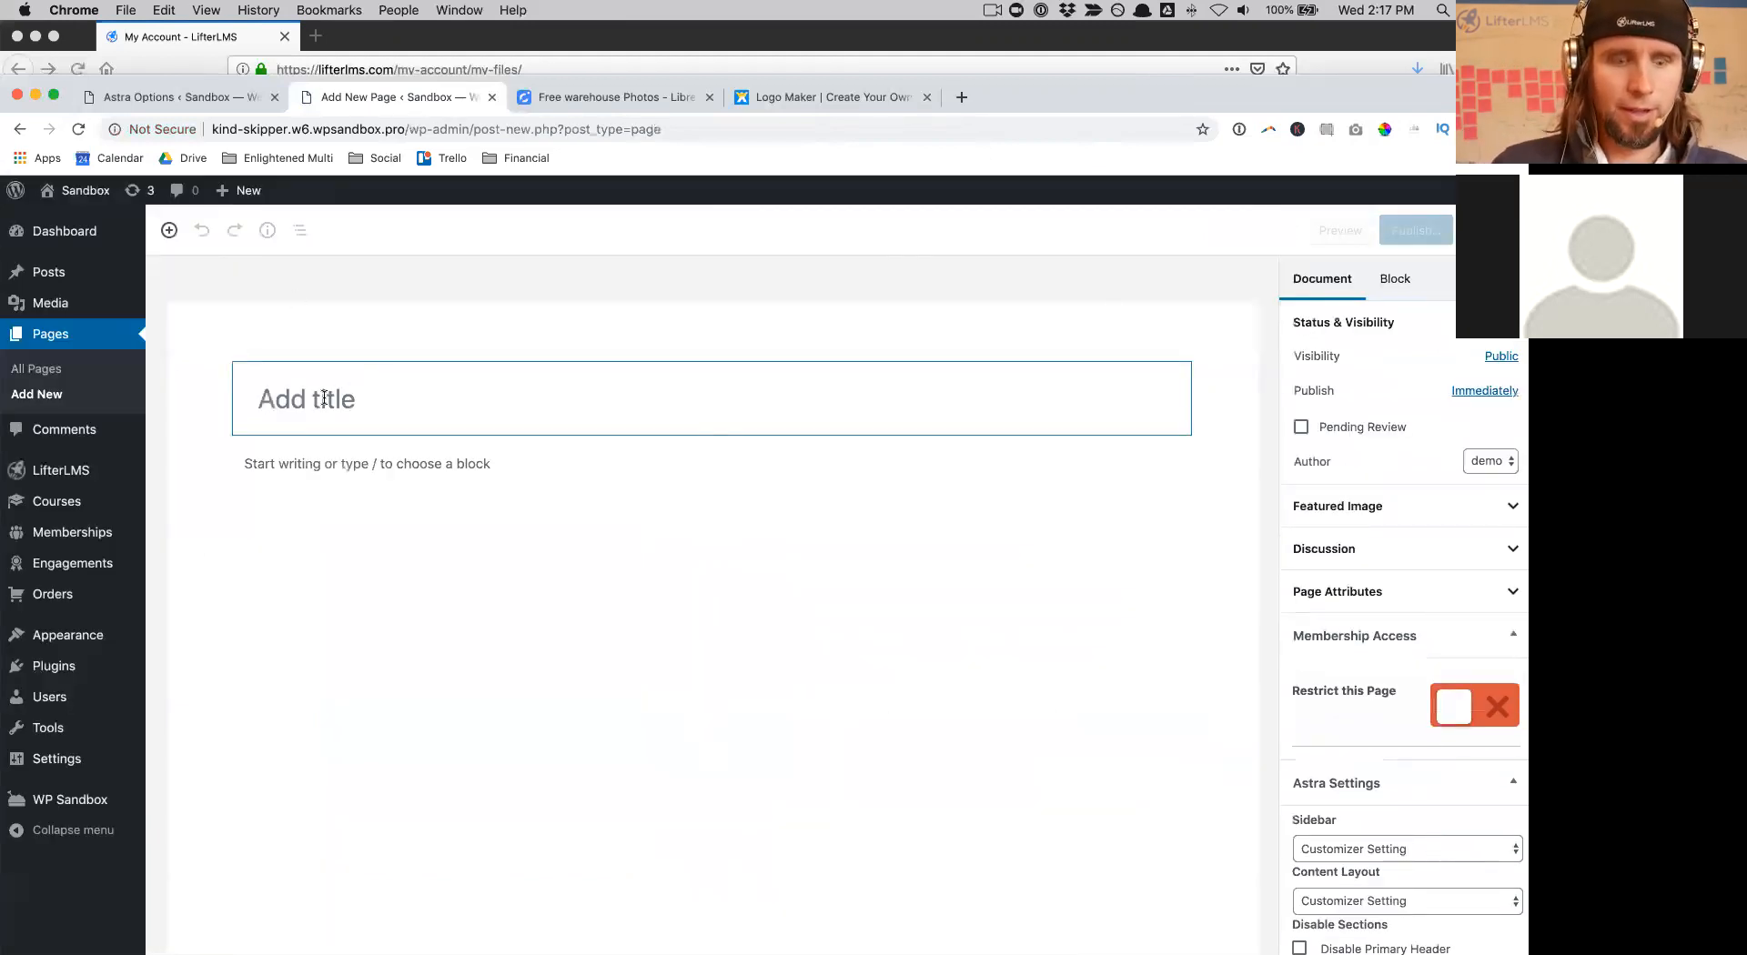
{"action": "type", "text": "Contact"}
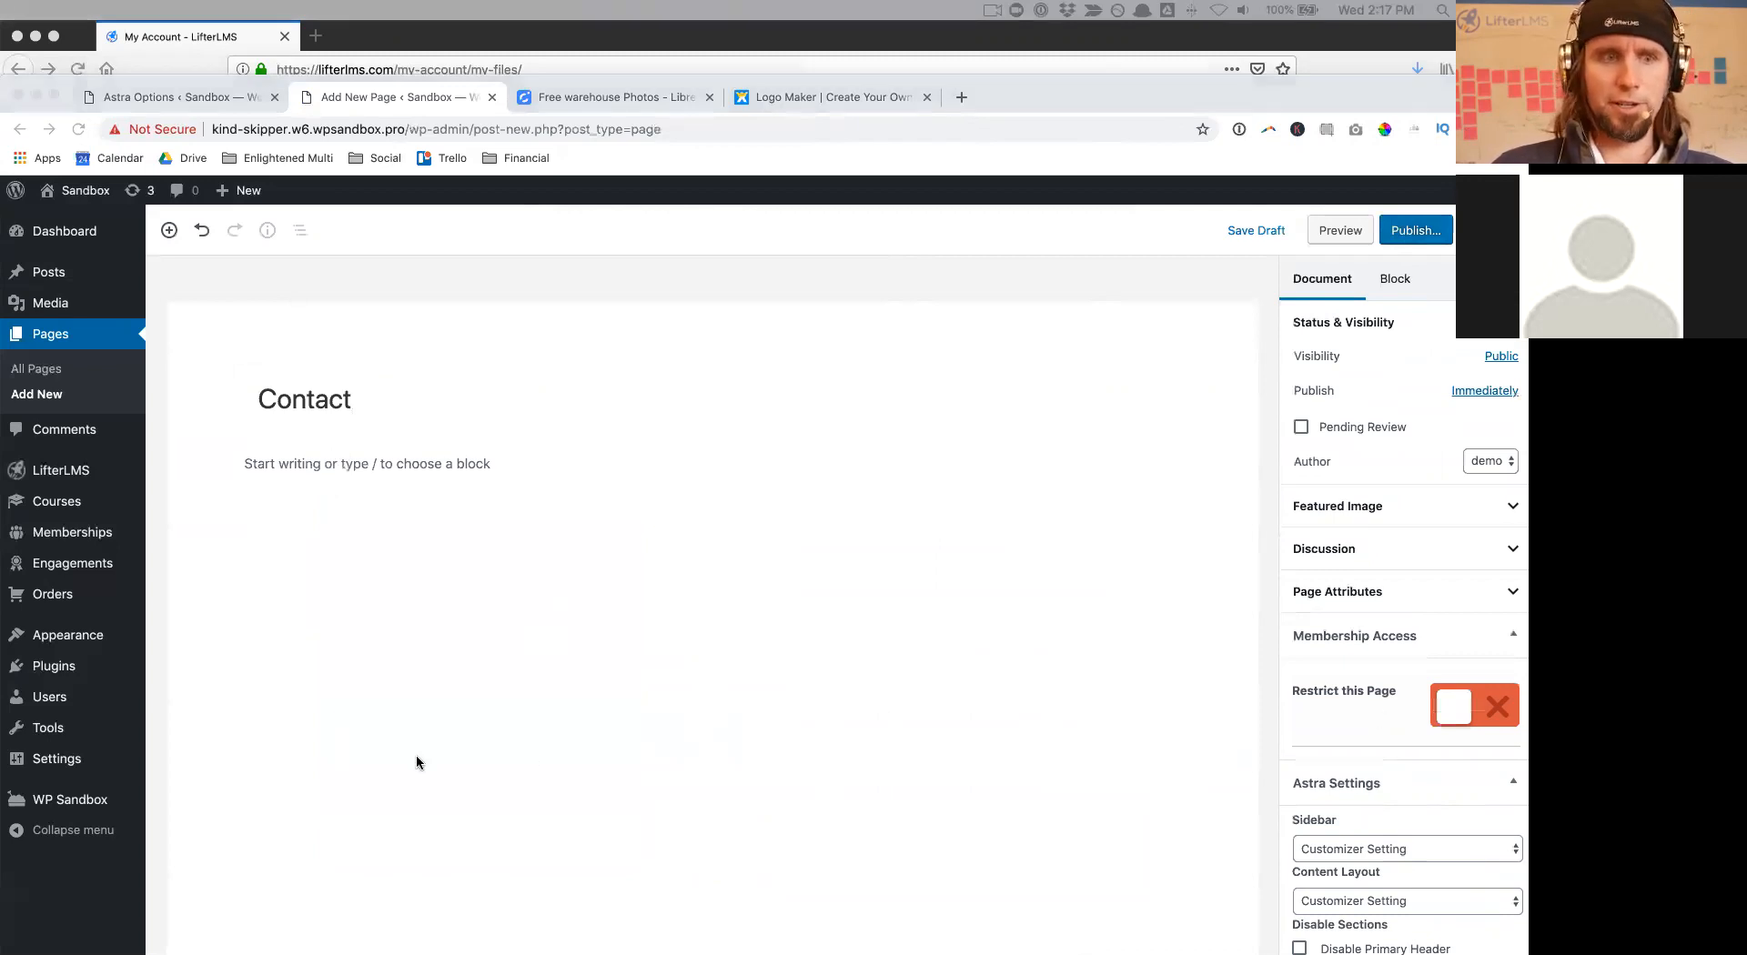
Step: Paste Lorem ipsum text into the Contact page body and publish it
{"action": "left_click", "coordinate": [277, 462]}
{"action": "left_click", "coordinate": [276, 461]}
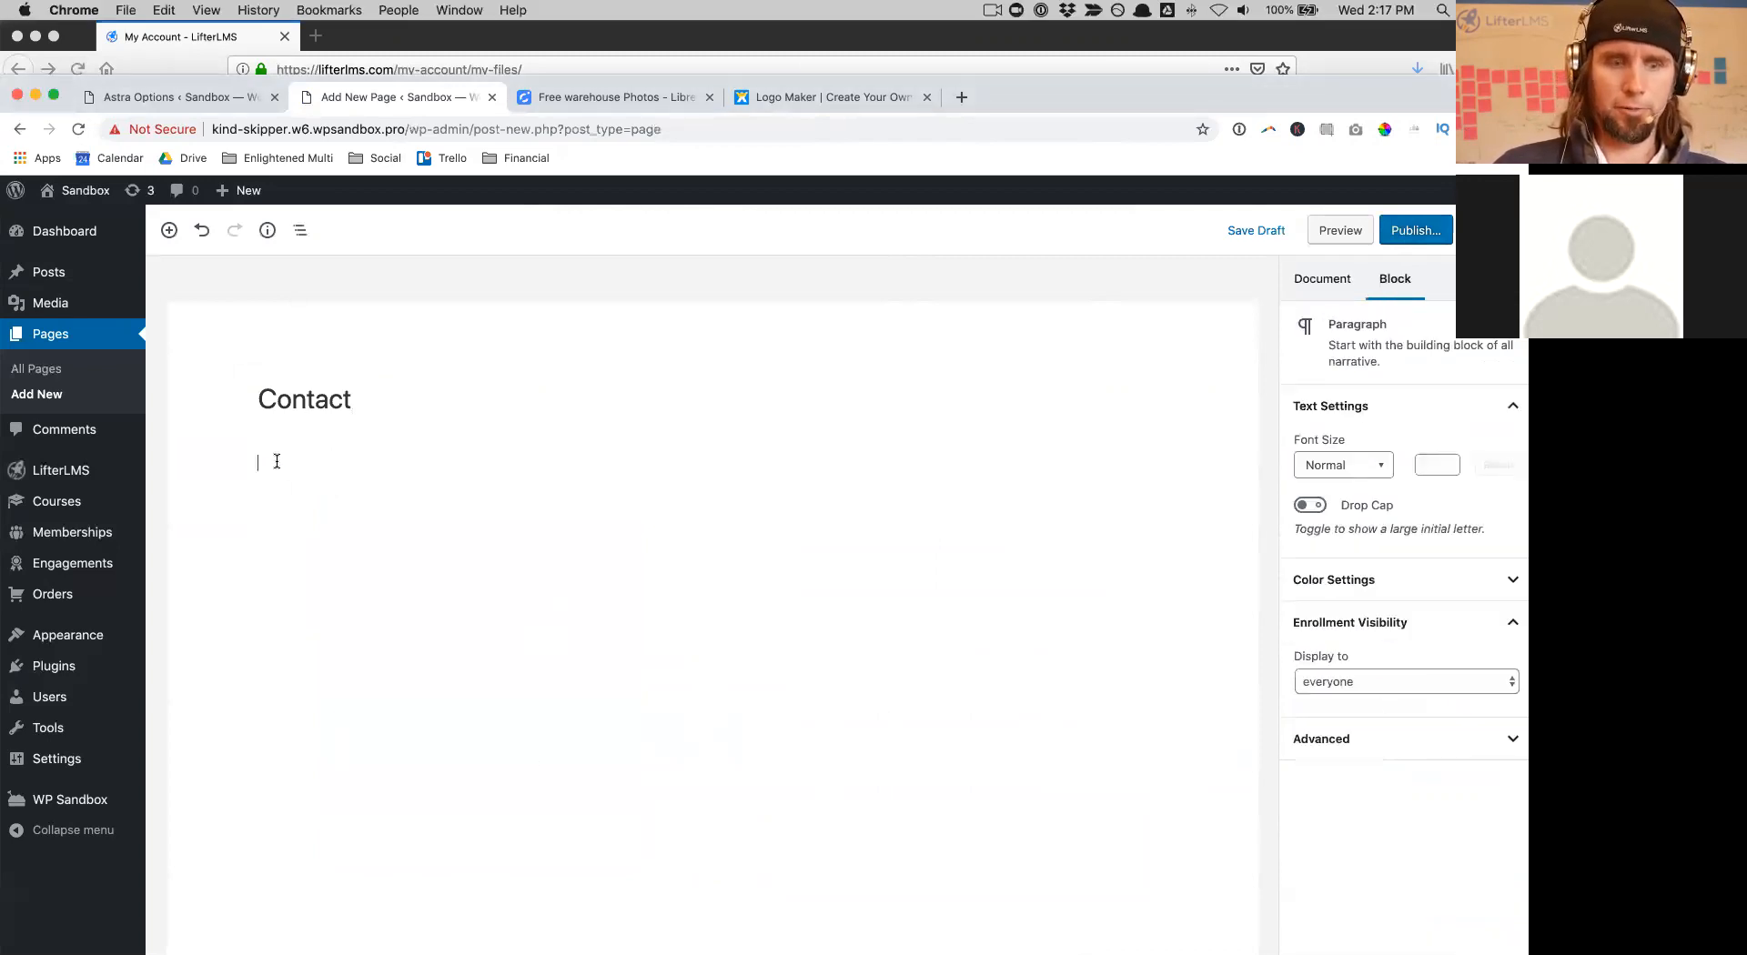
{"action": "type", "text": "Lorem ipsum dolor sit amet, consectetur adipiscing elit. Nam maximus, ligula in feugiat vestibulum, augue turpis maximus lorem, id suscipit mauris enim eget libero. Nulla vulputate dictum odio at placerat. Praesent eu purus nec massa accumsan sagittis ac a eros. Praesent hendrerit nisl lectus, sed congue risus molestie non. Vestibulum tristique, neque sit amet facilisis semper, metus augue vehicula nibh, in posuere orci purus ac velit."}
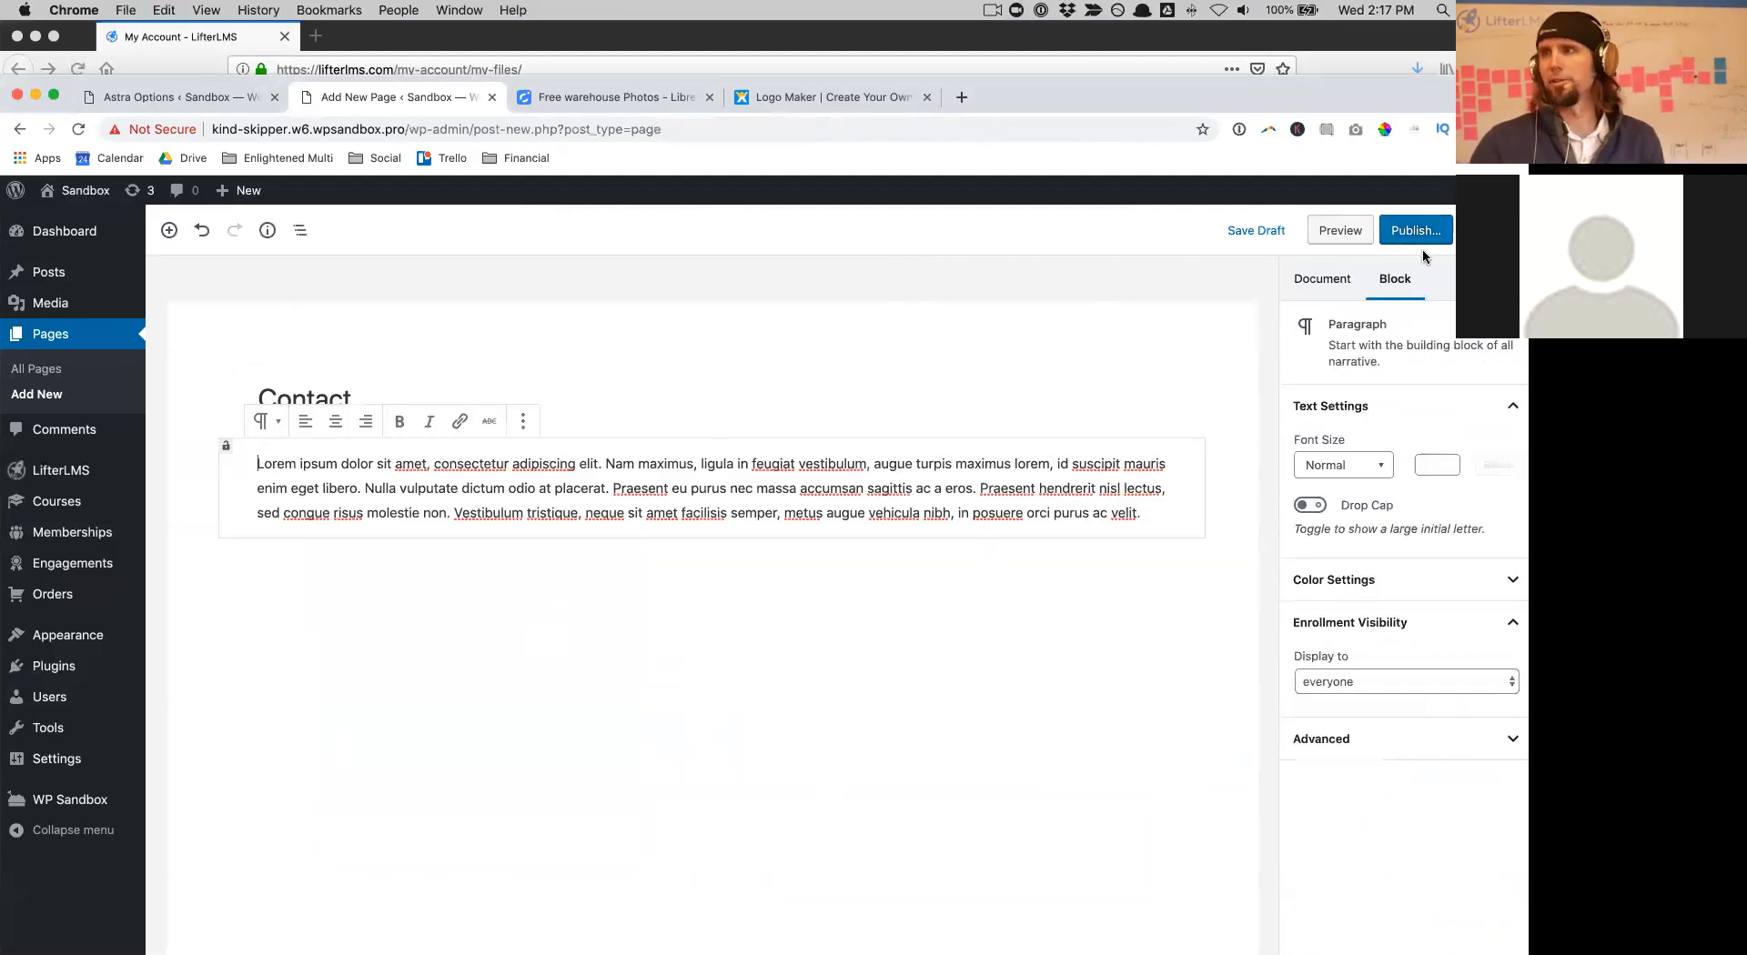
{"action": "left_click", "coordinate": [1391, 242]}
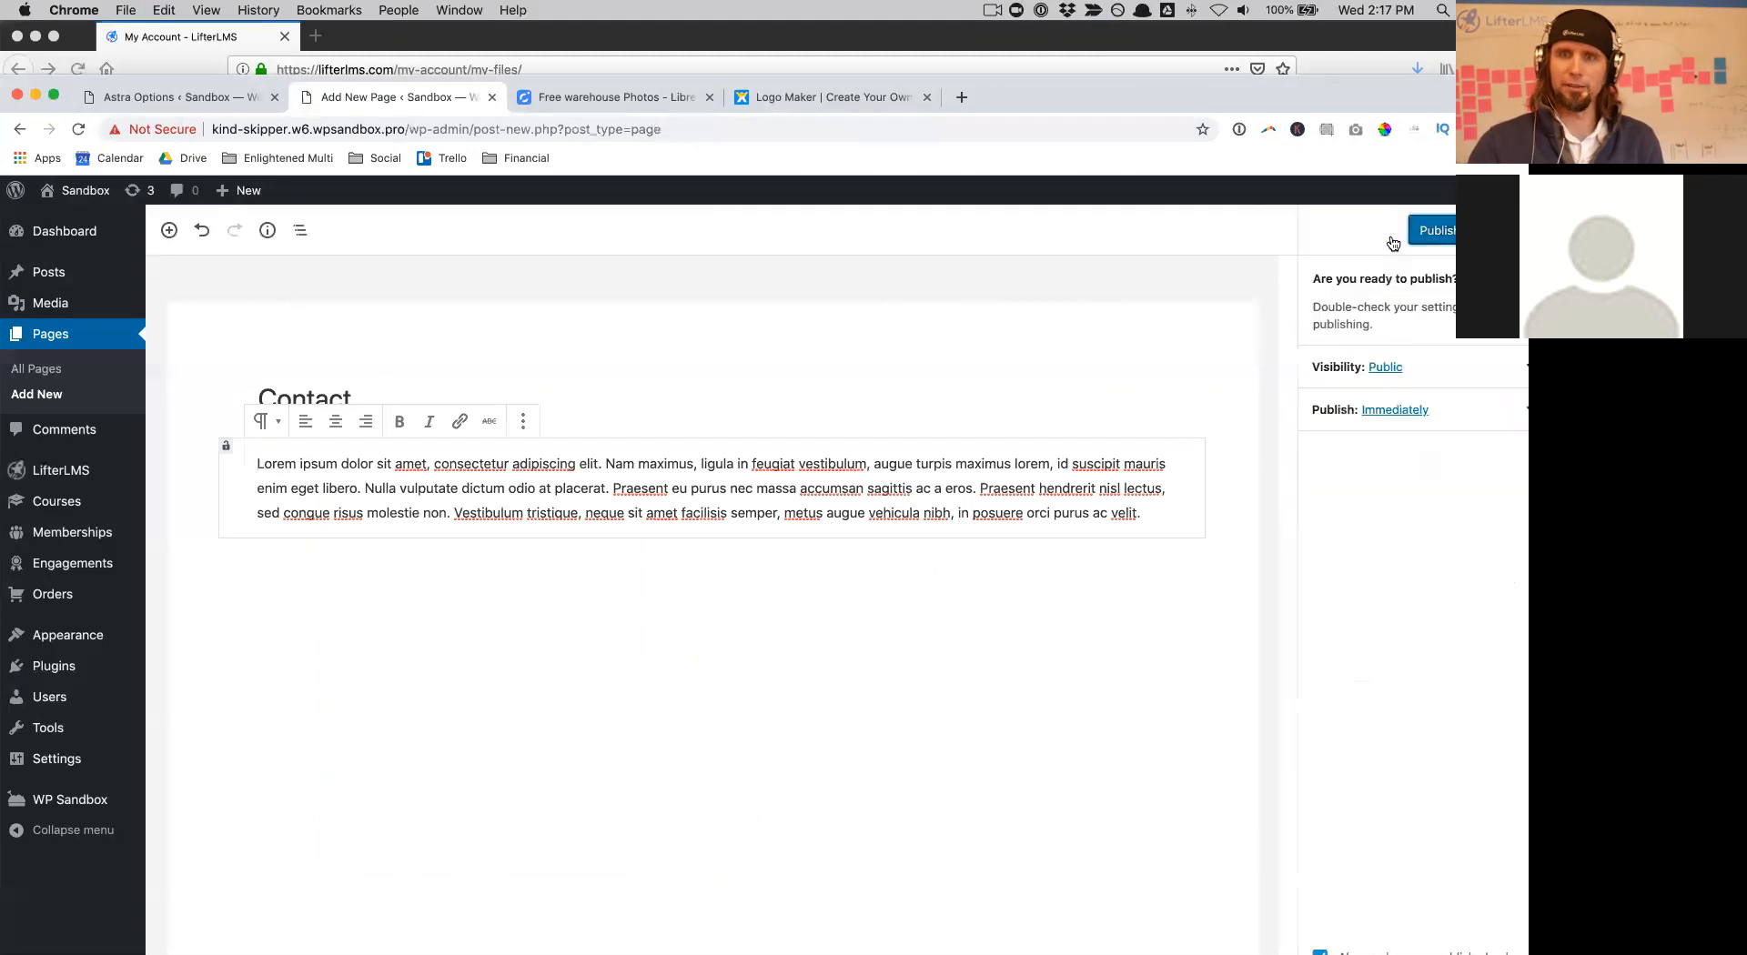
{"action": "left_click", "coordinate": [1437, 230]}
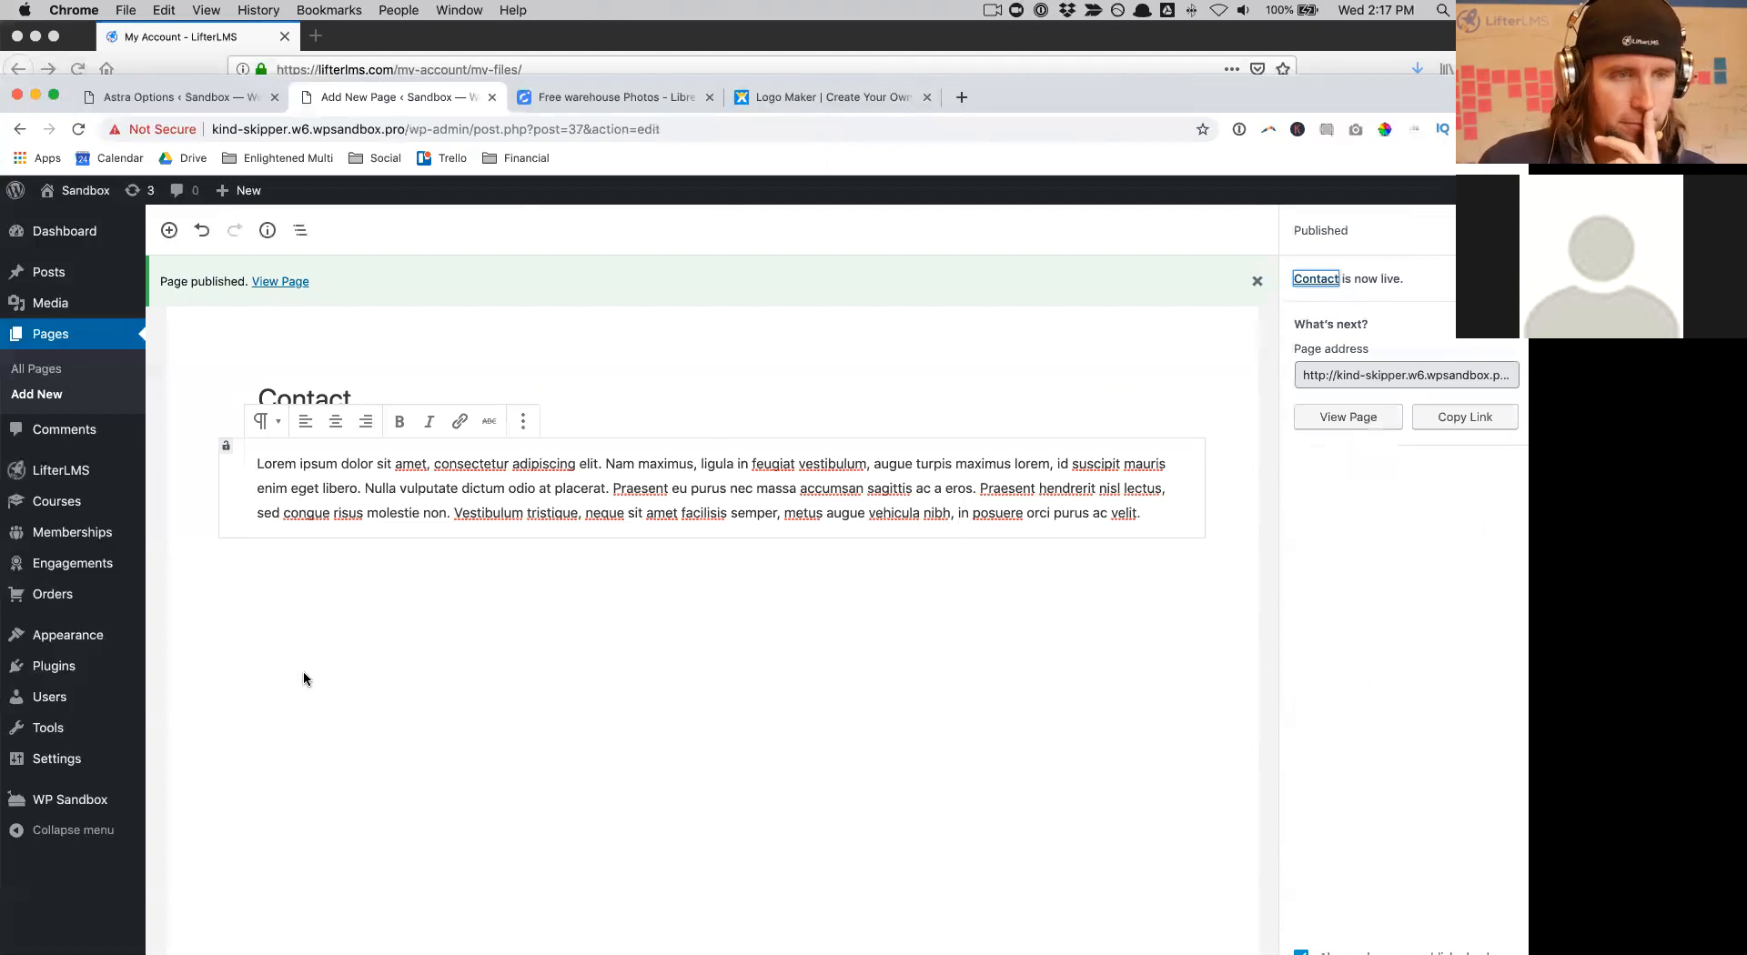
{"action": "mouse_move", "coordinate": [109, 648]}
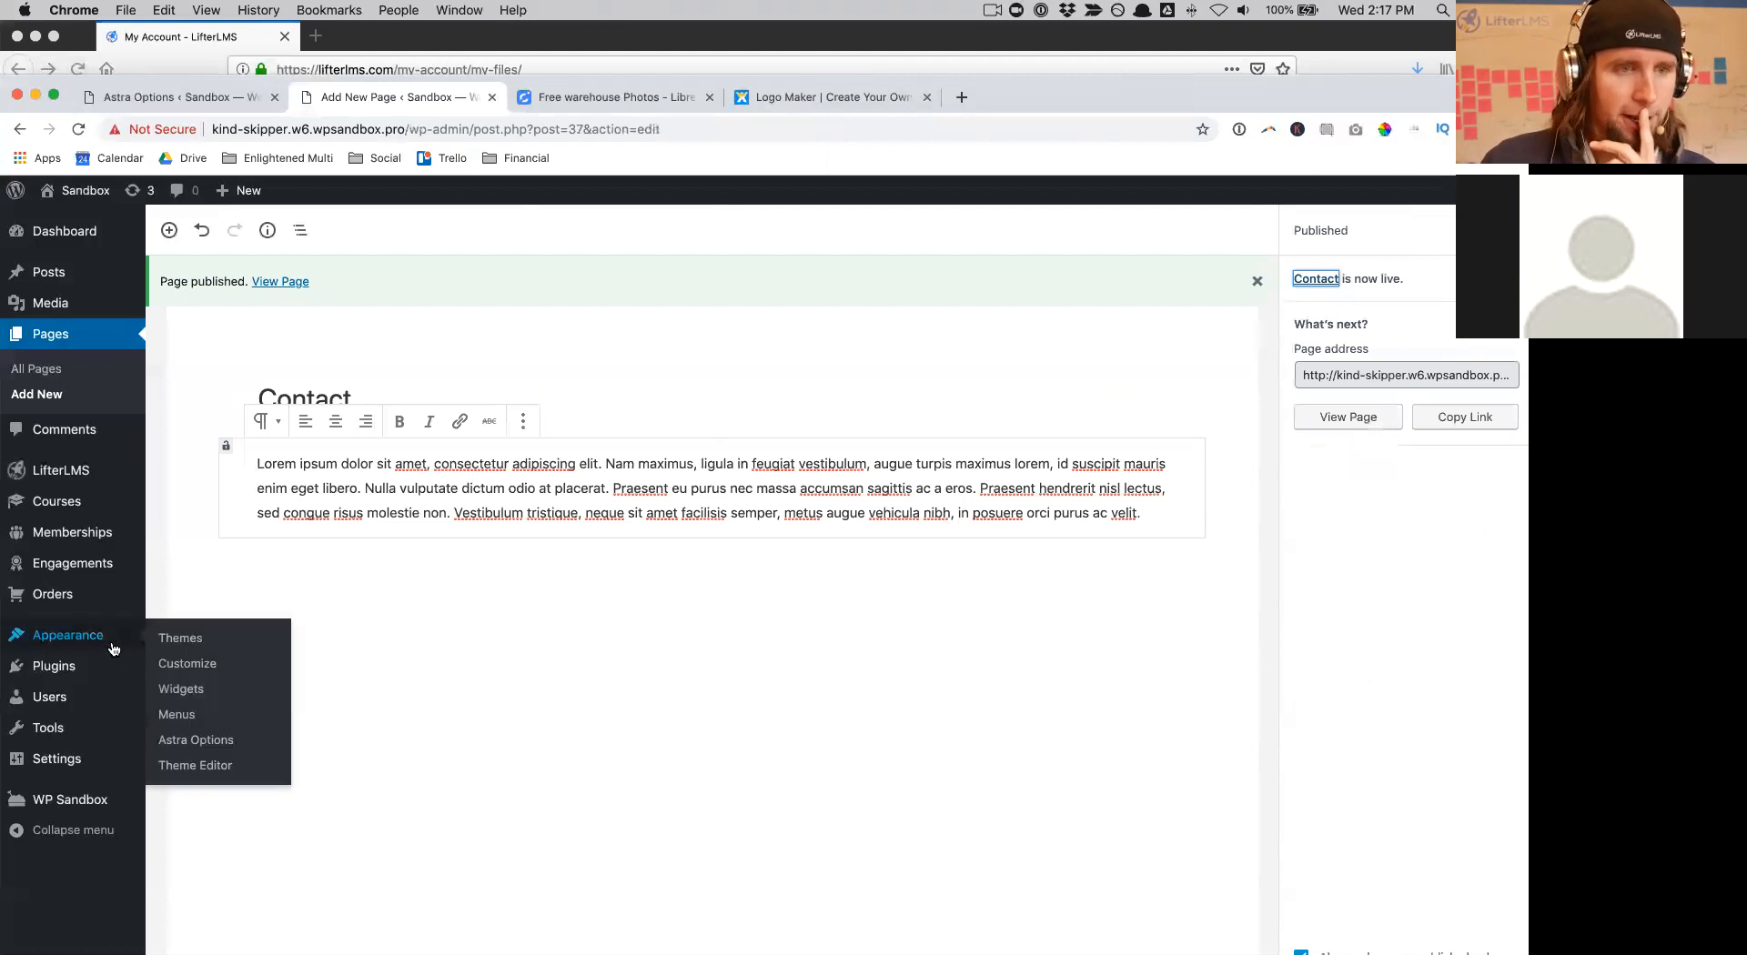
Step: In Appearance > Menus, create a new menu named 'Main Menu'
{"action": "left_click", "coordinate": [192, 717]}
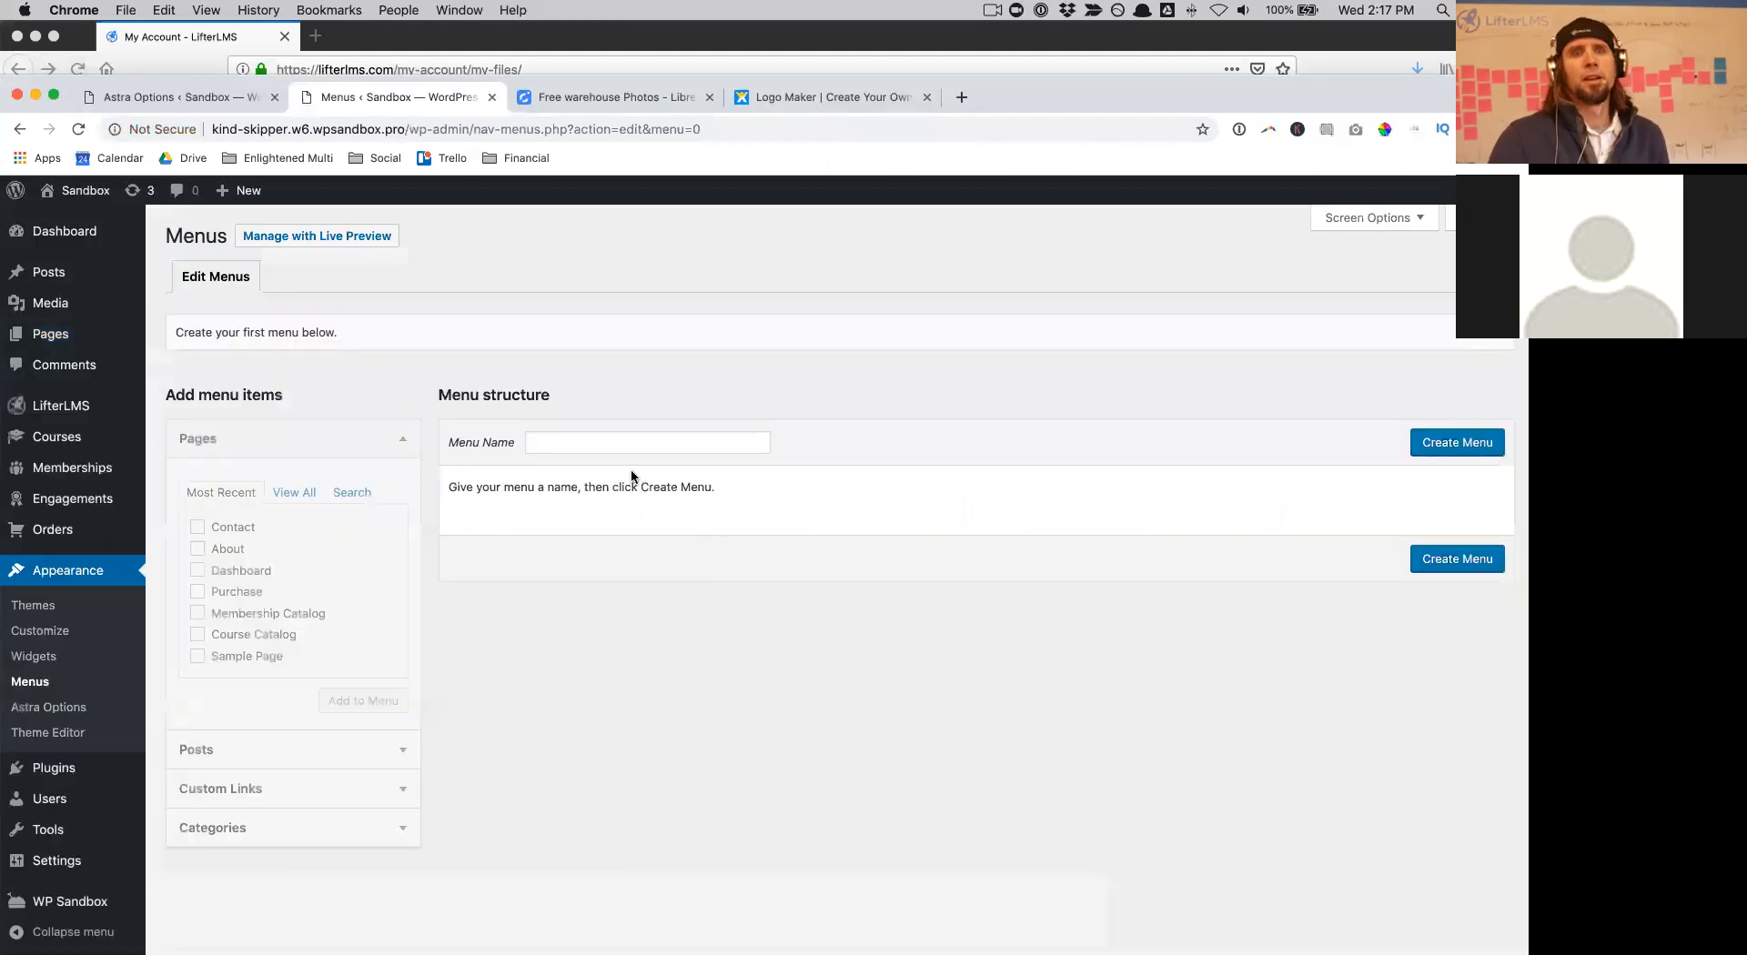
{"action": "left_click", "coordinate": [562, 445]}
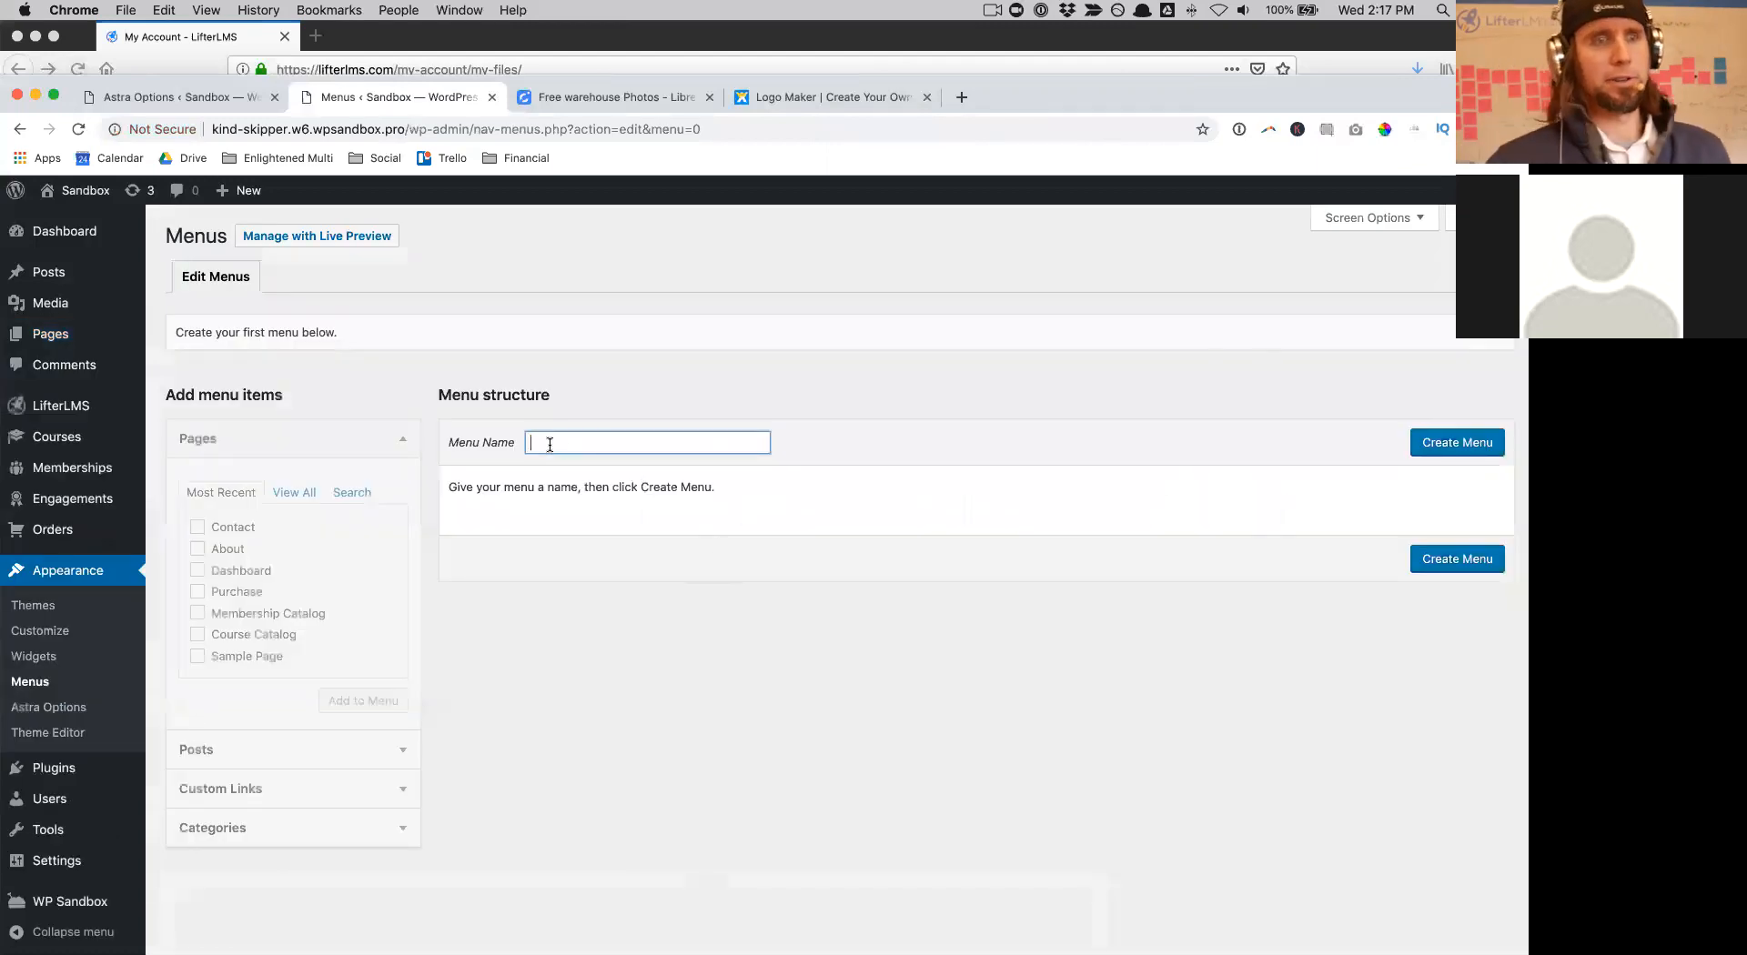
{"action": "type", "text": "Main Menu"}
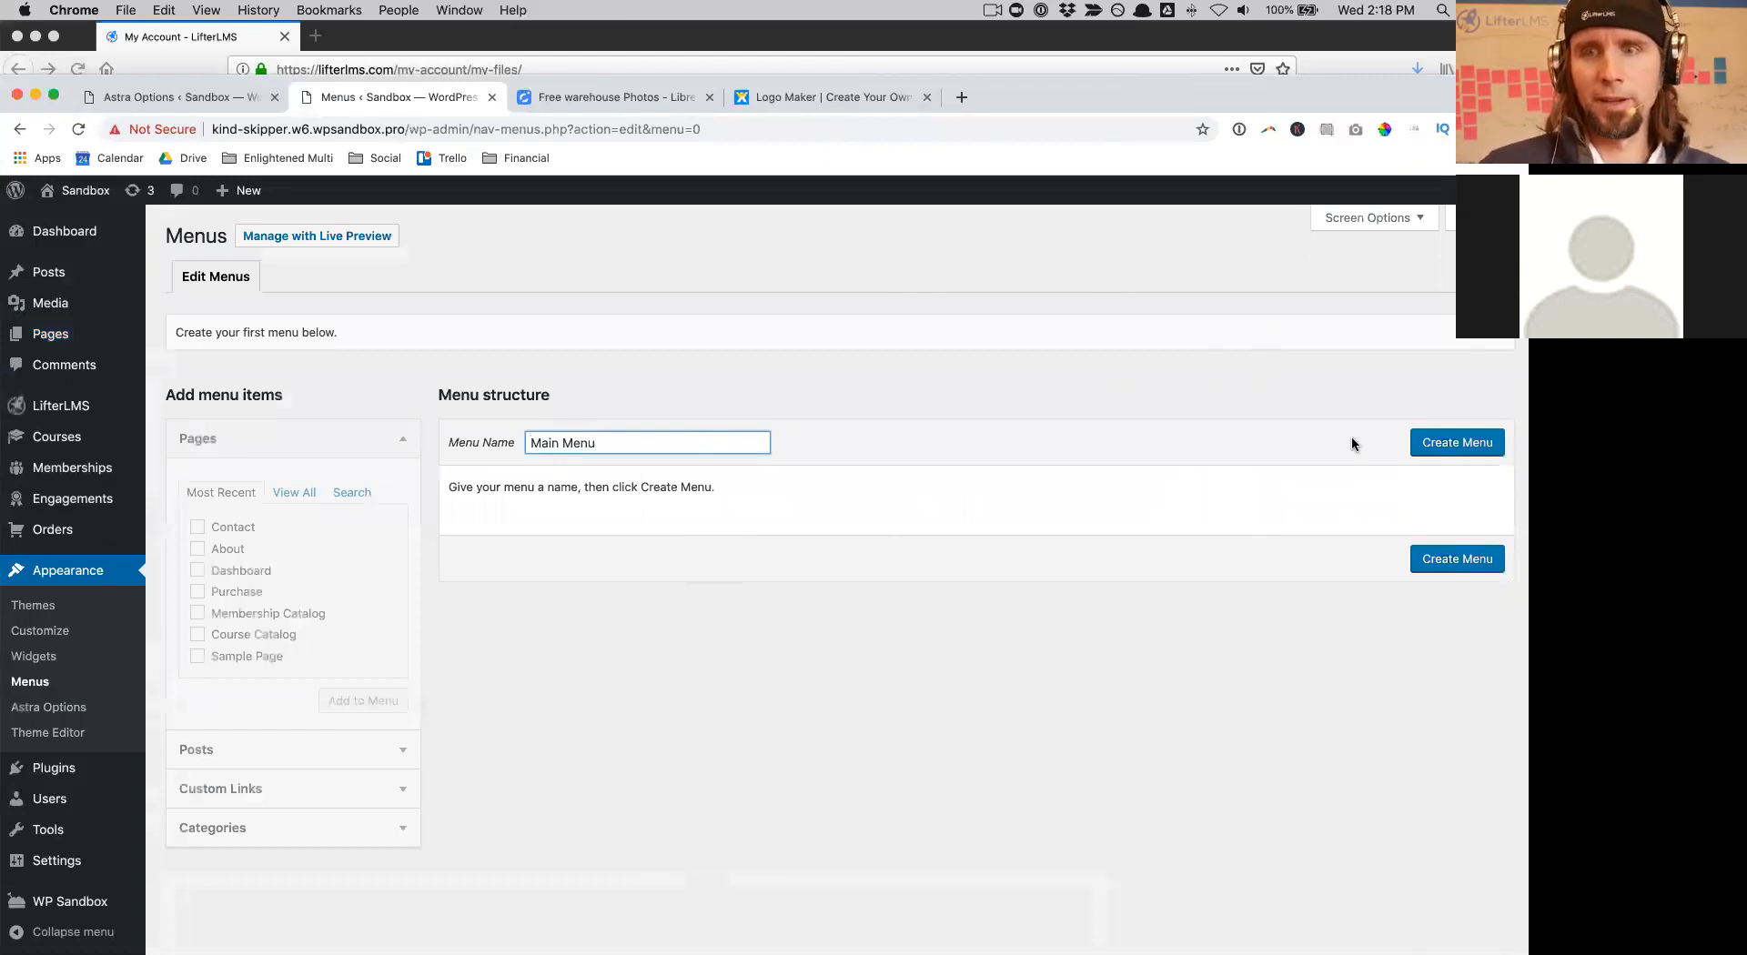
{"action": "left_click", "coordinate": [280, 564]}
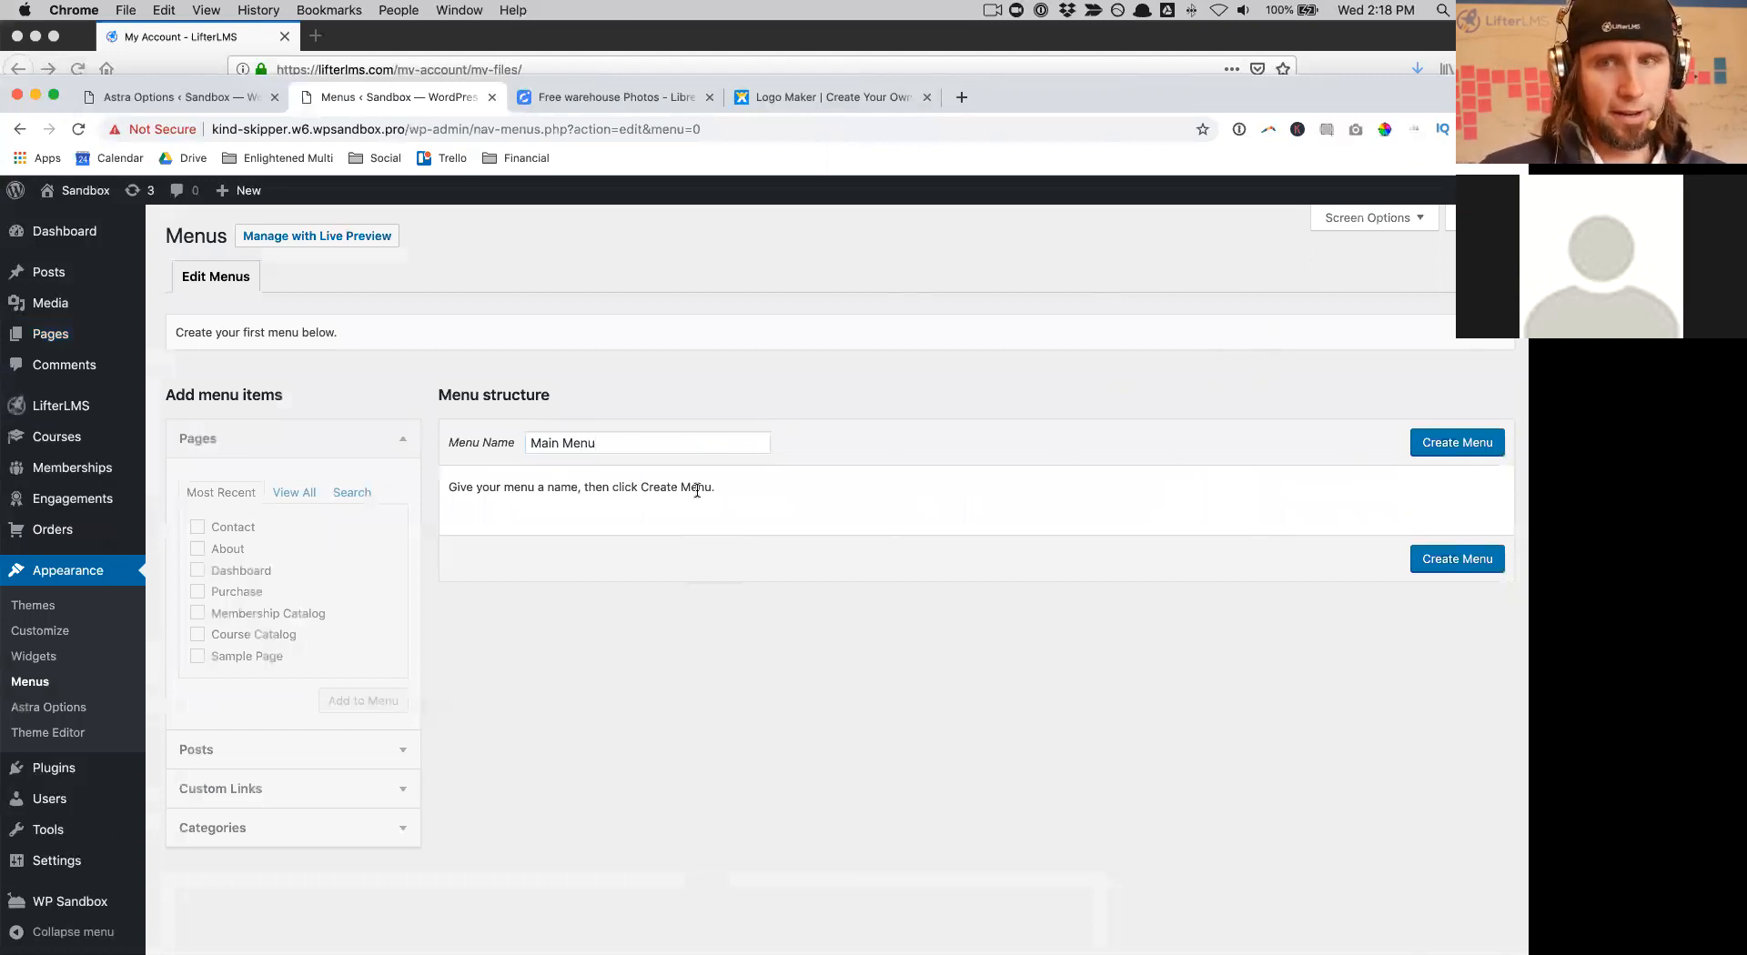
{"action": "left_click", "coordinate": [1468, 443]}
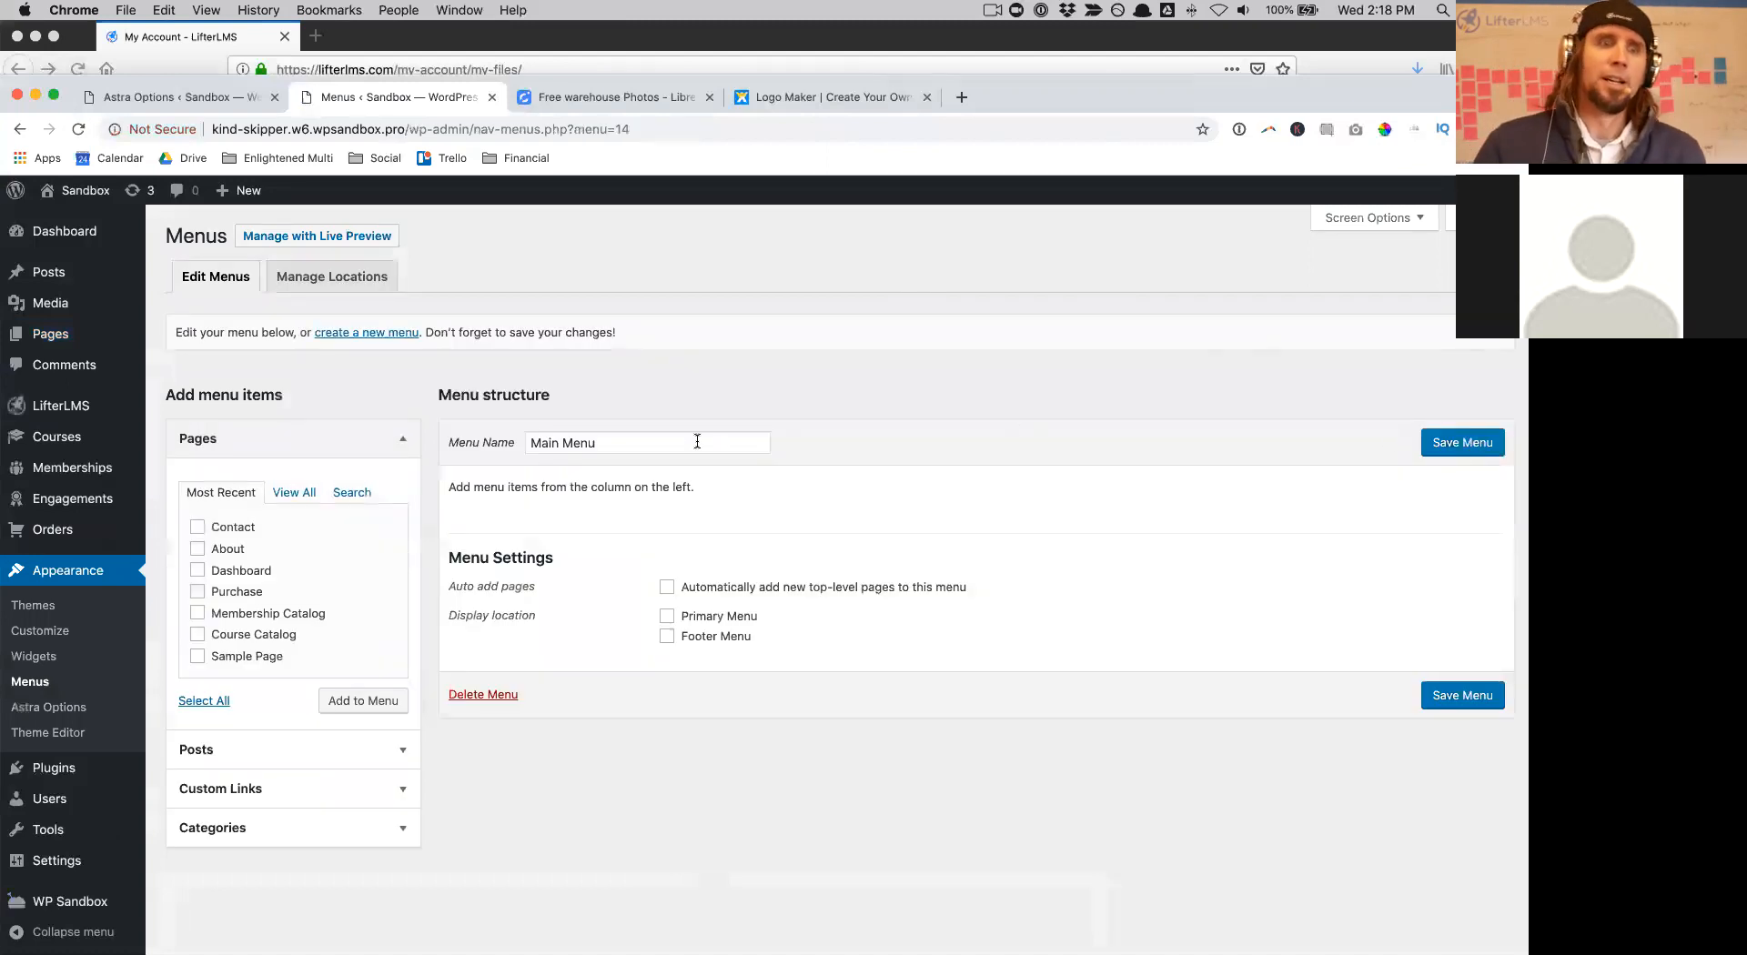
Step: Add Sample Page, Dashboard, About, Contact and Course Catalog pages to Main Menu
{"action": "left_click", "coordinate": [199, 657]}
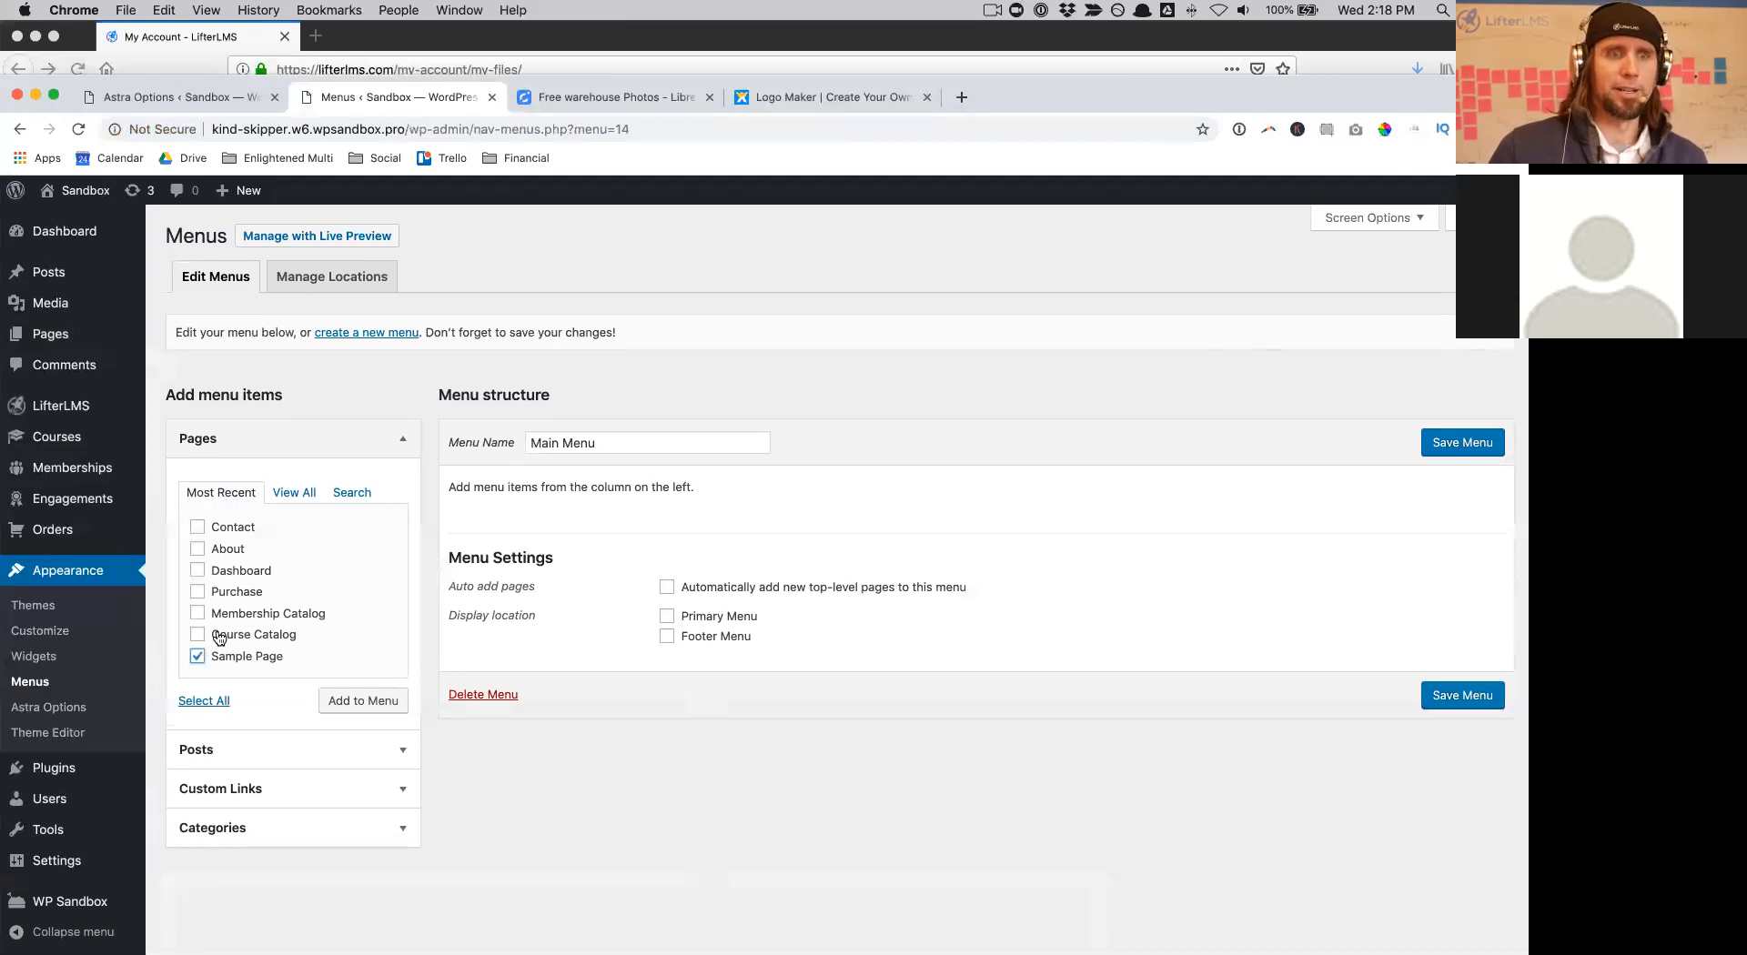
{"action": "left_click", "coordinate": [197, 571]}
{"action": "left_click", "coordinate": [198, 550]}
{"action": "left_click", "coordinate": [198, 529]}
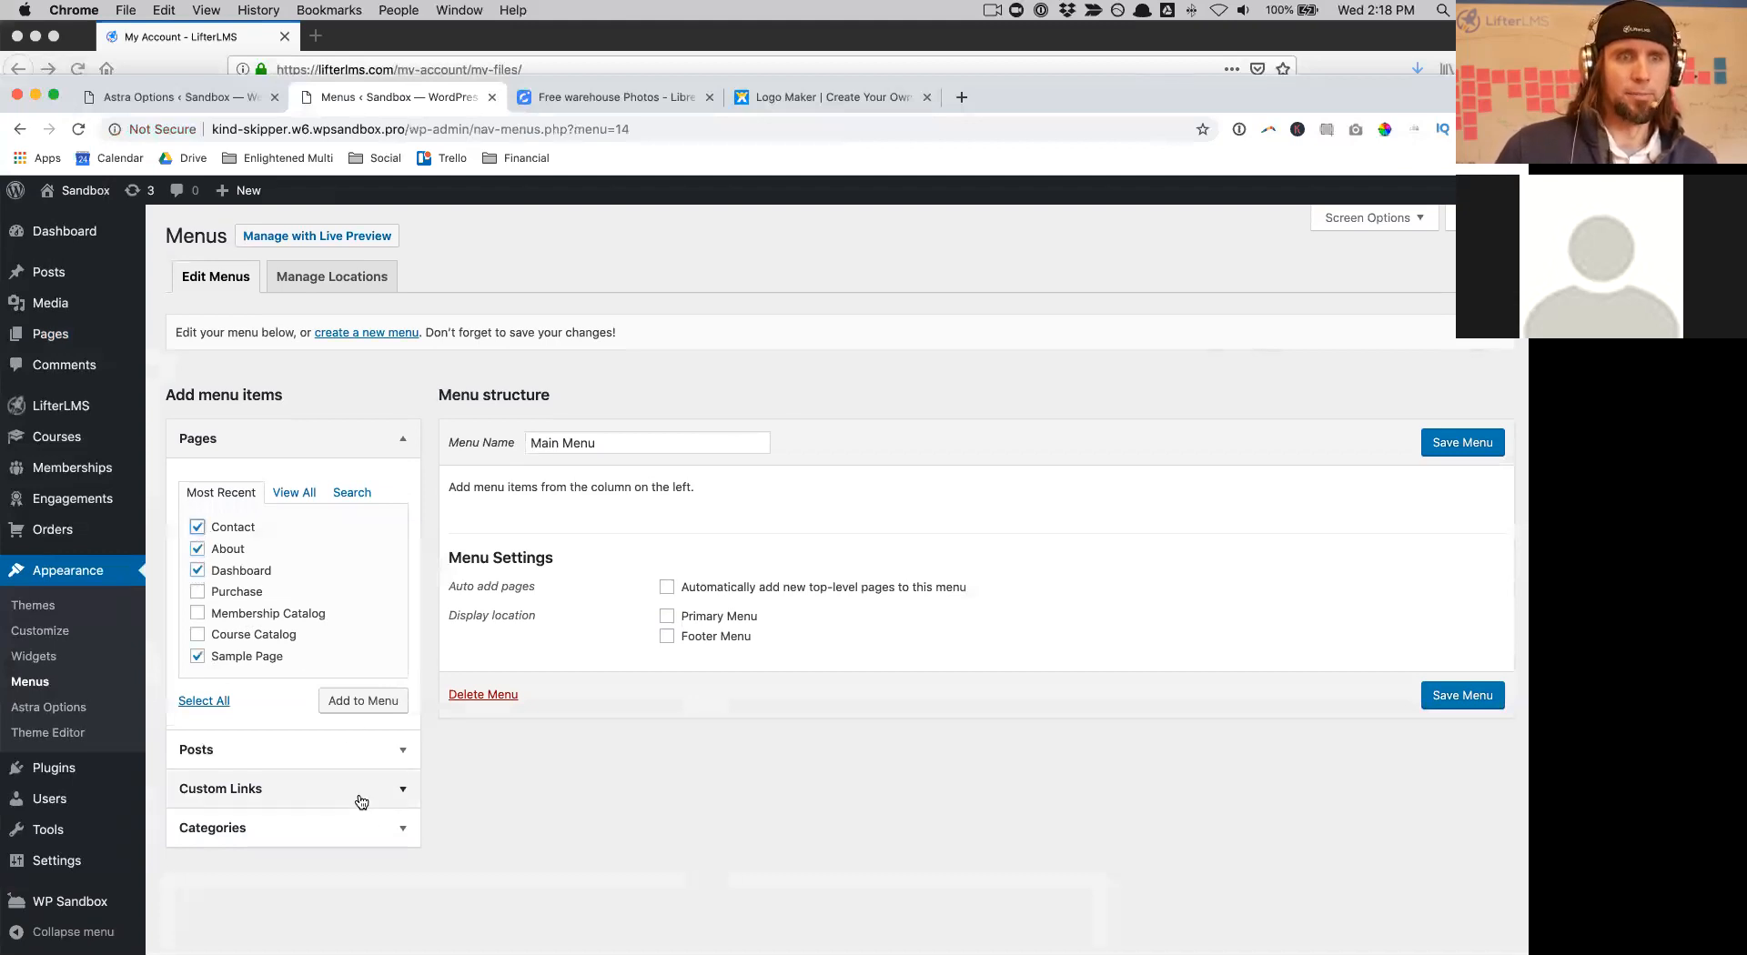
{"action": "left_click", "coordinate": [197, 635]}
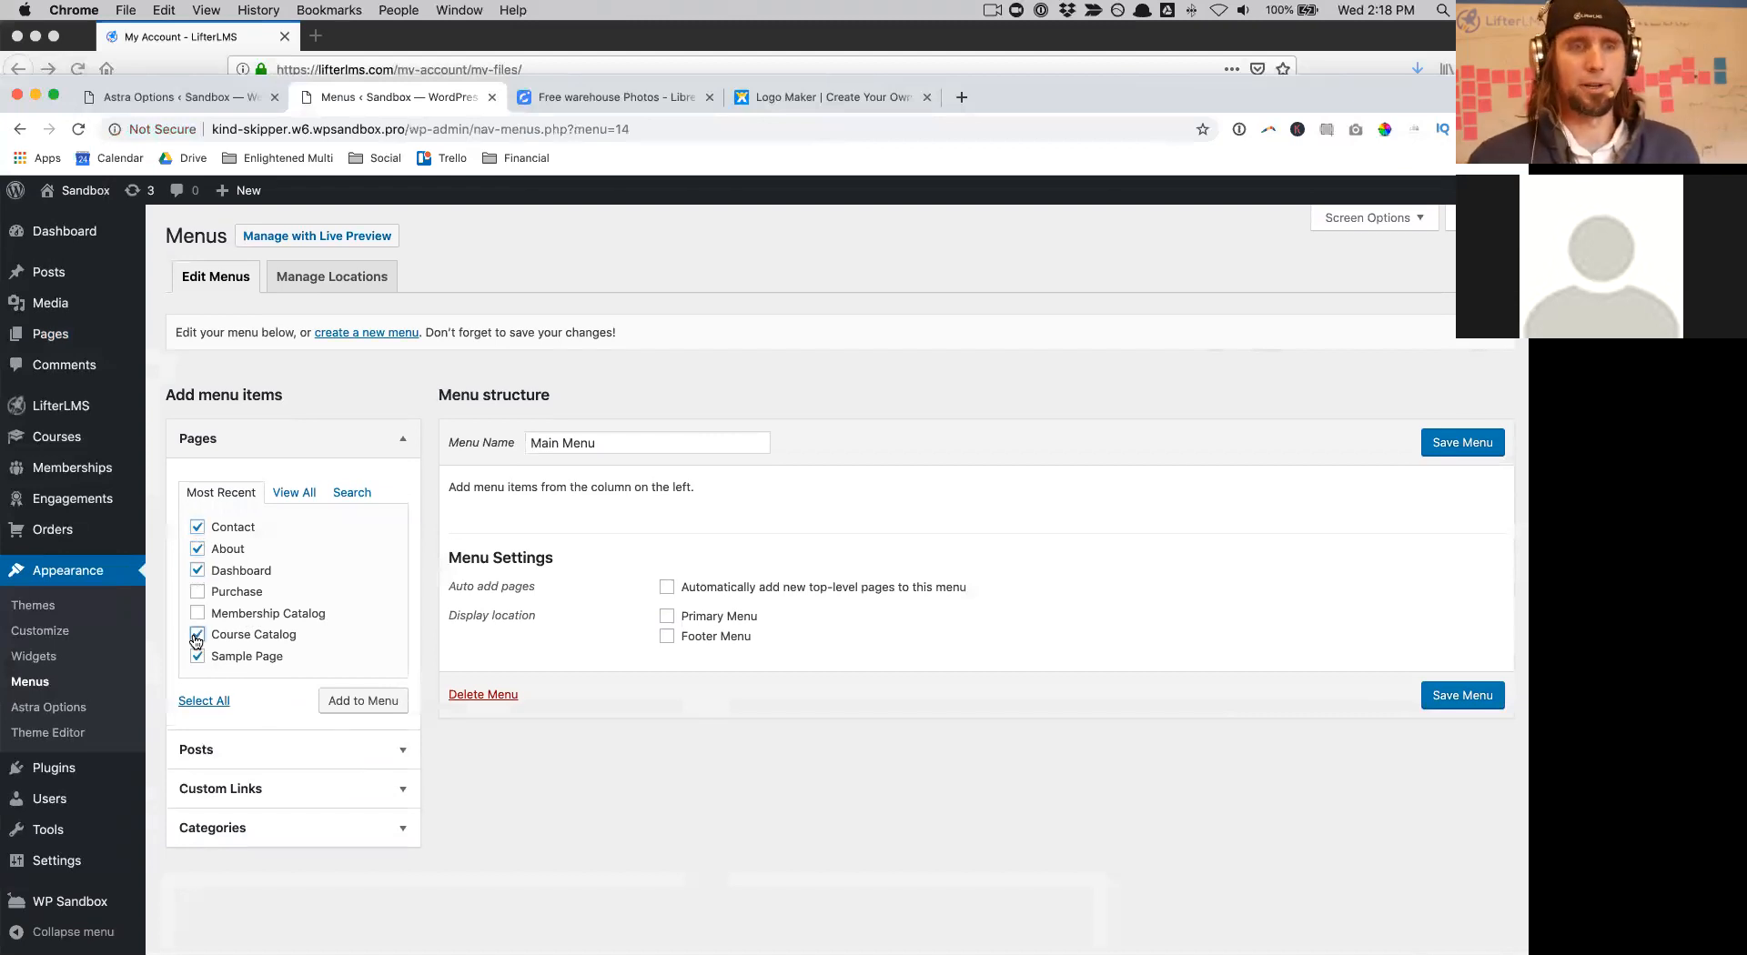
{"action": "left_click", "coordinate": [369, 708]}
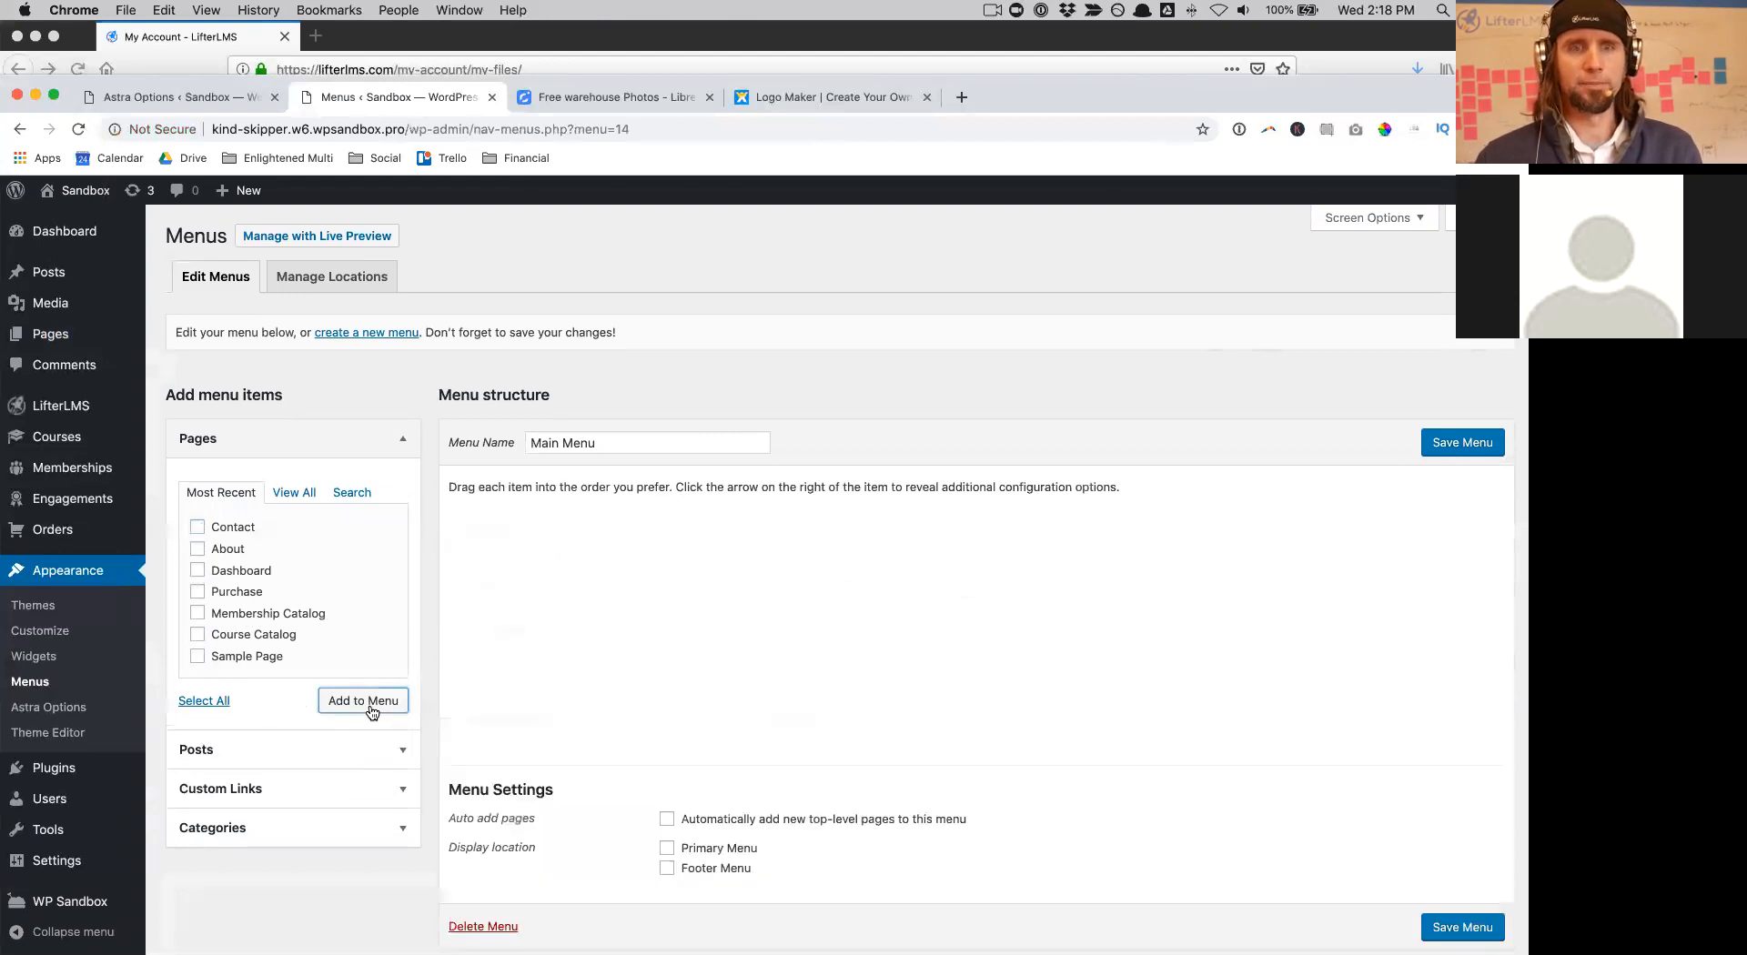
Step: Move Sample Page to the top of the menu and relabel it 'Home'
{"action": "left_click_drag", "start_coordinate": [548, 664], "coordinate": [548, 501]}
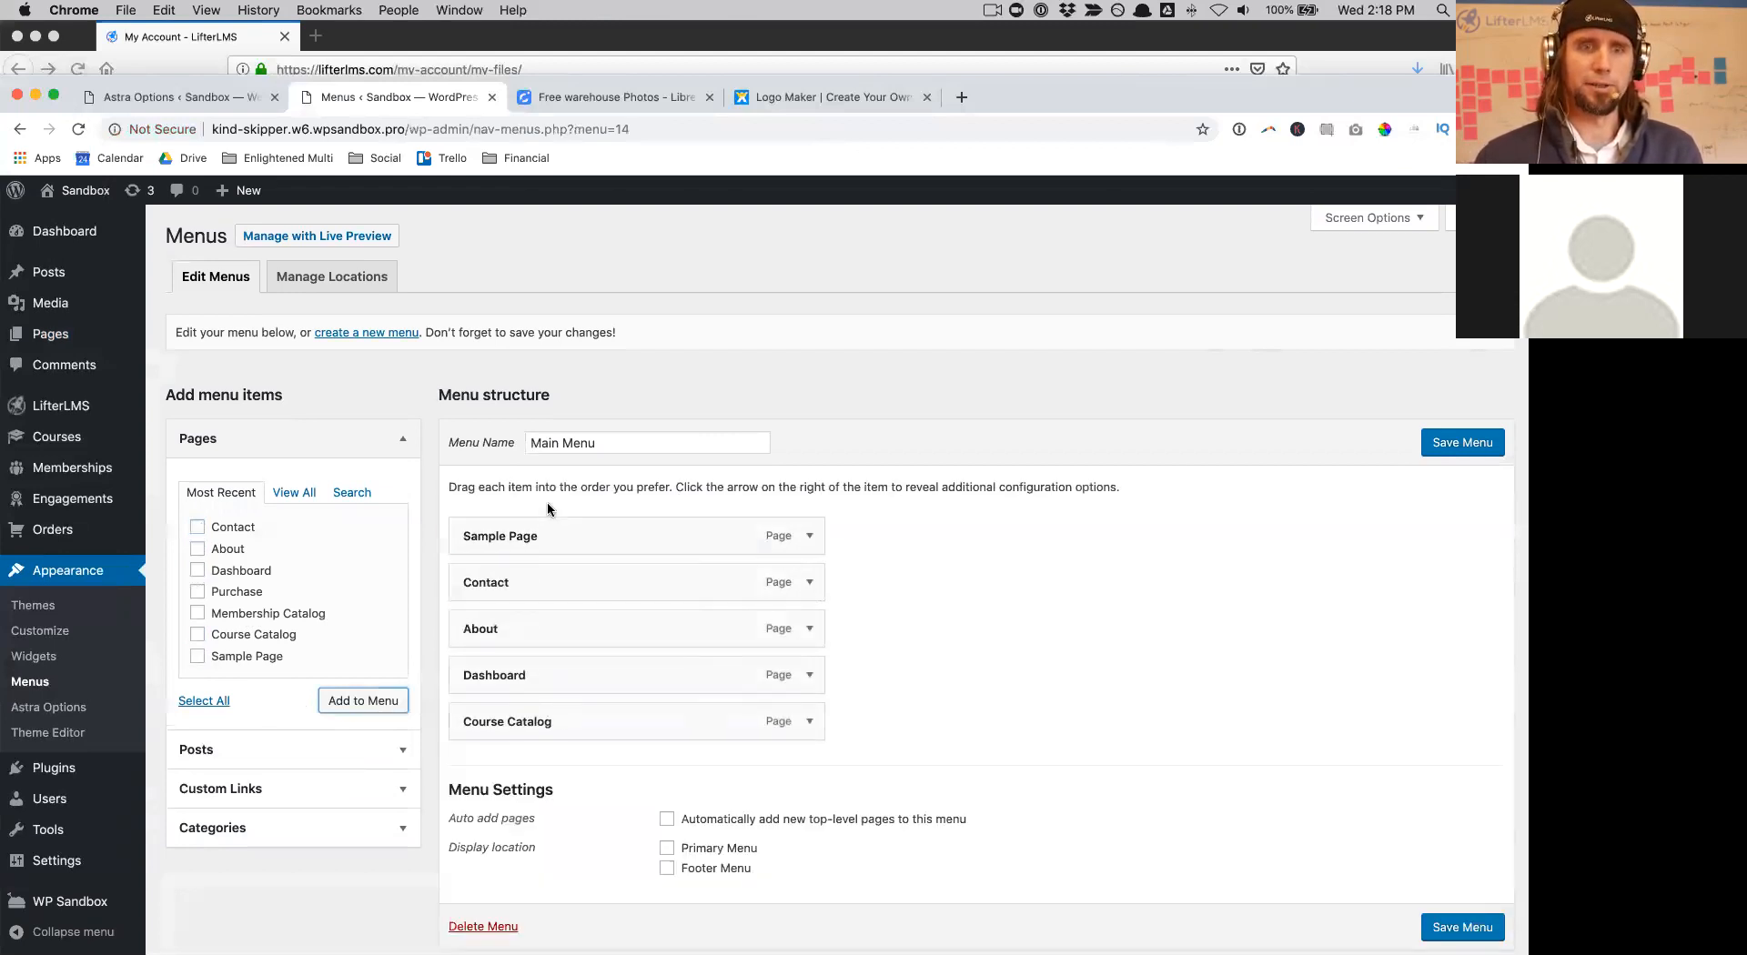
{"action": "left_click", "coordinate": [809, 537]}
{"action": "left_click_drag", "start_coordinate": [553, 599], "coordinate": [437, 580]}
{"action": "type", "text": "W"}
{"action": "key", "text": "BackSpace"}
{"action": "key", "text": "BackSpace"}
{"action": "type", "text": "Home"}
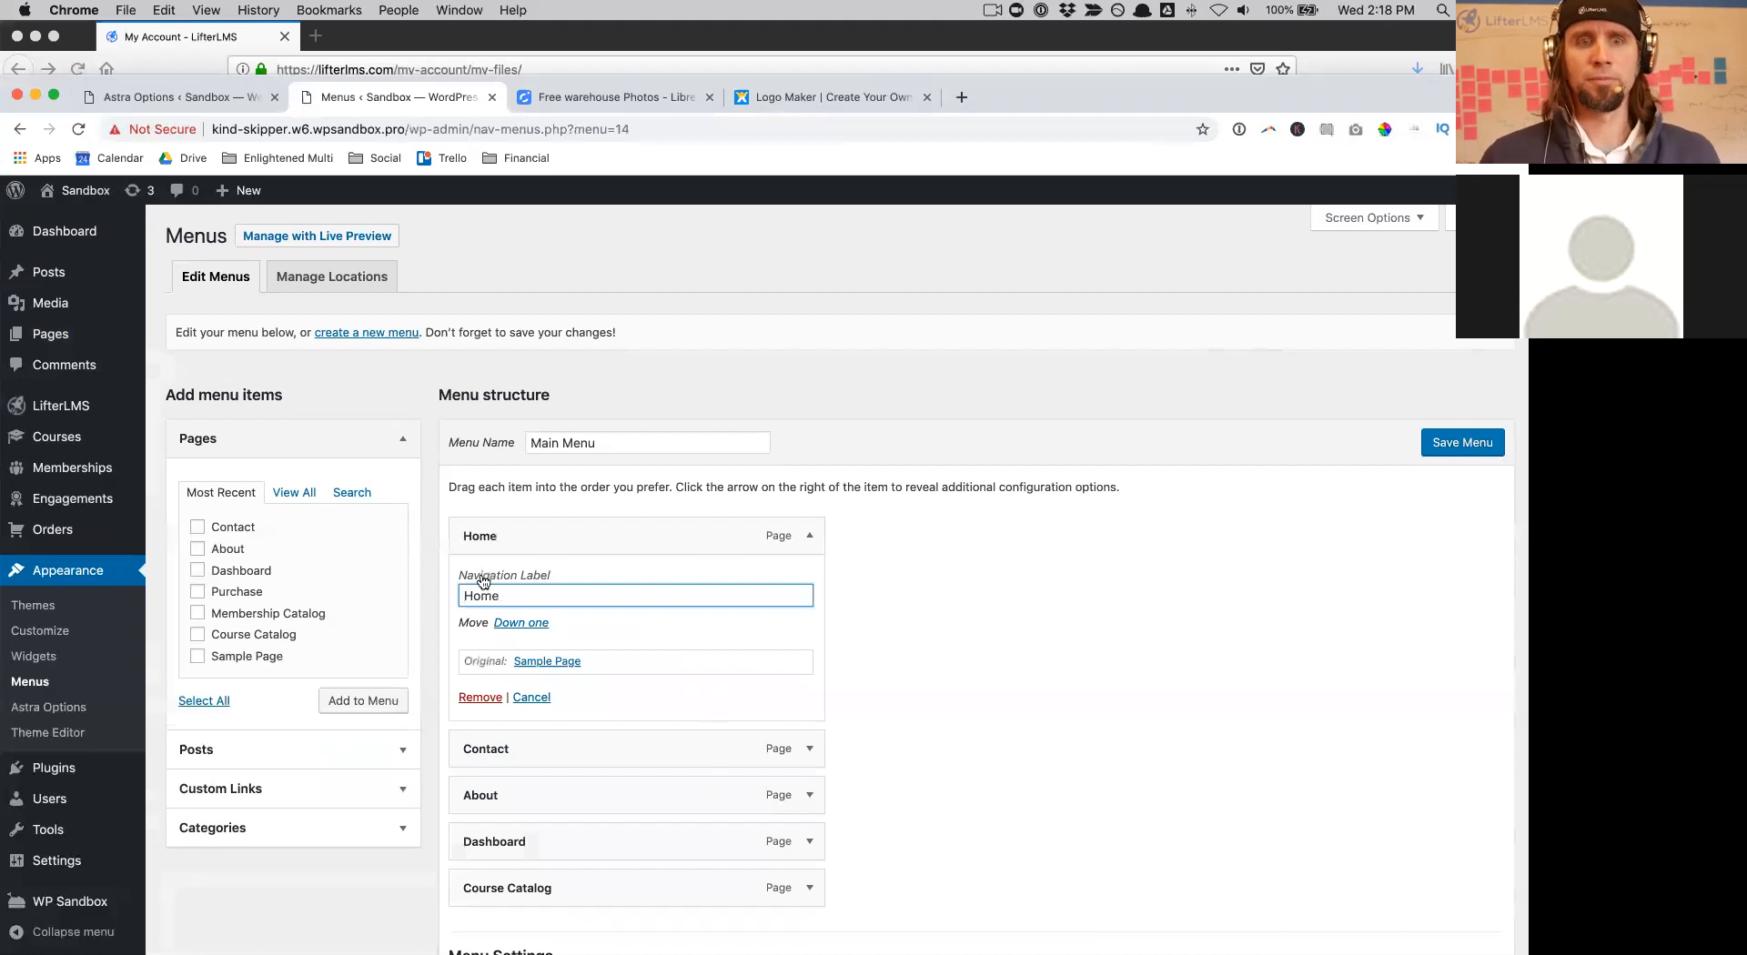
{"action": "left_click", "coordinate": [809, 539]}
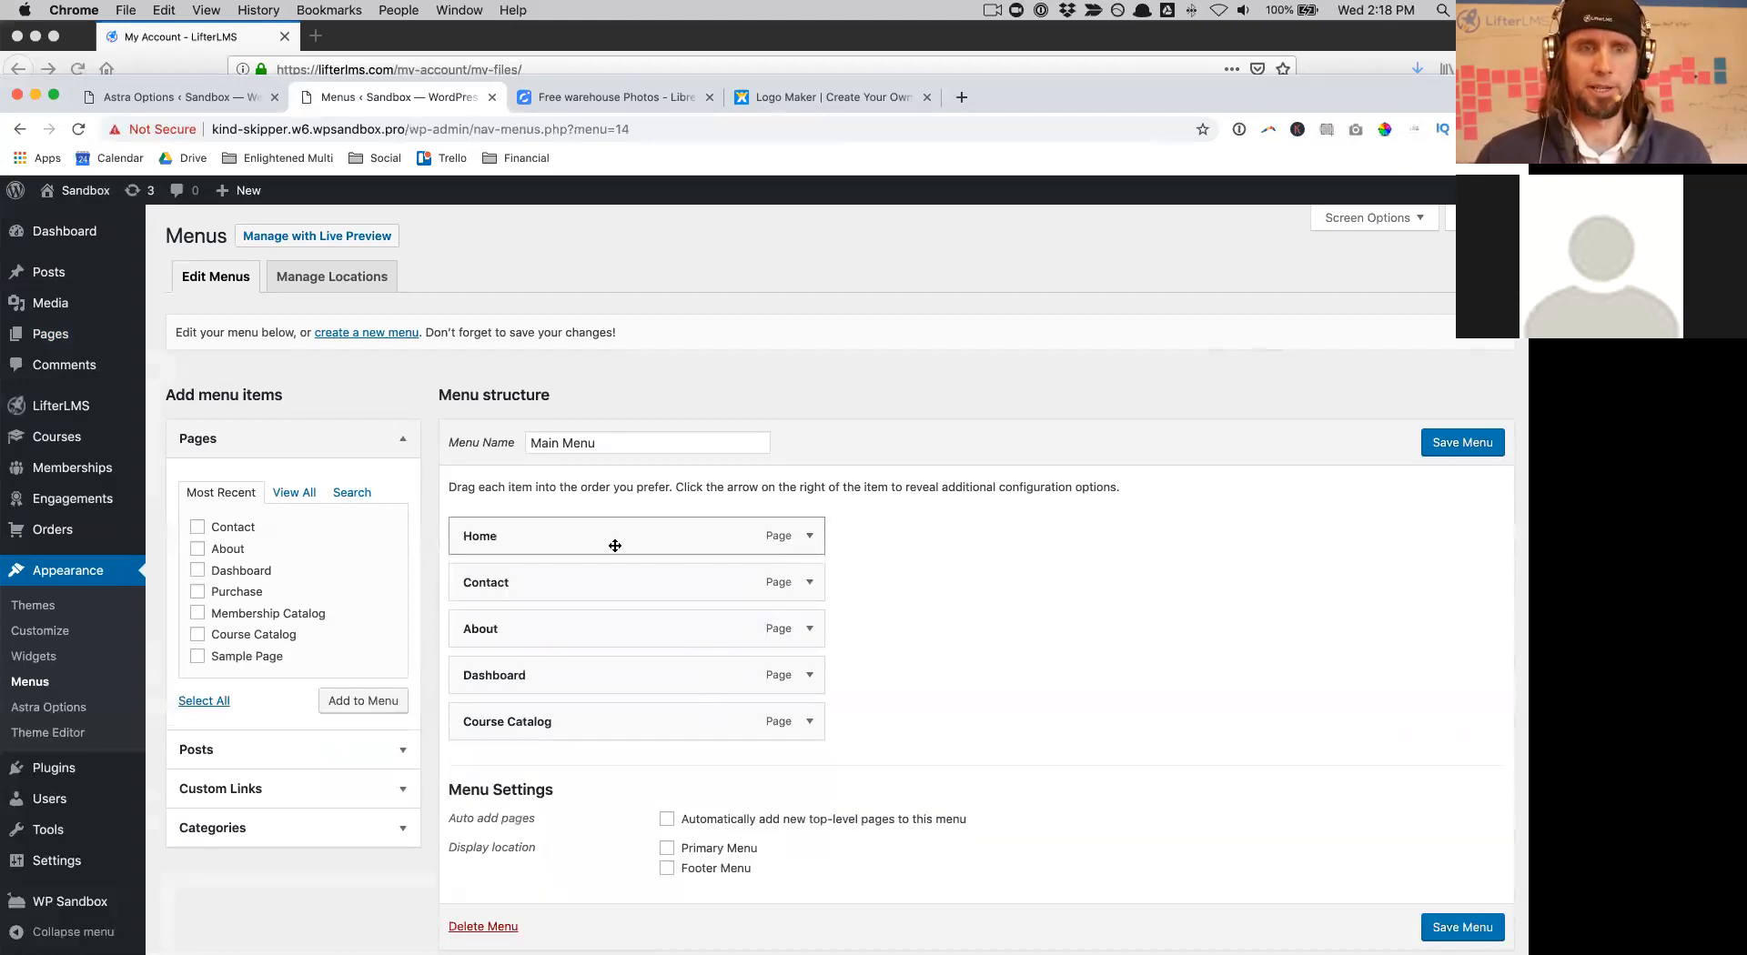
Step: Move About above Contact and Course Catalog beneath About, then open Screen Options
{"action": "left_click_drag", "start_coordinate": [561, 618], "coordinate": [527, 579]}
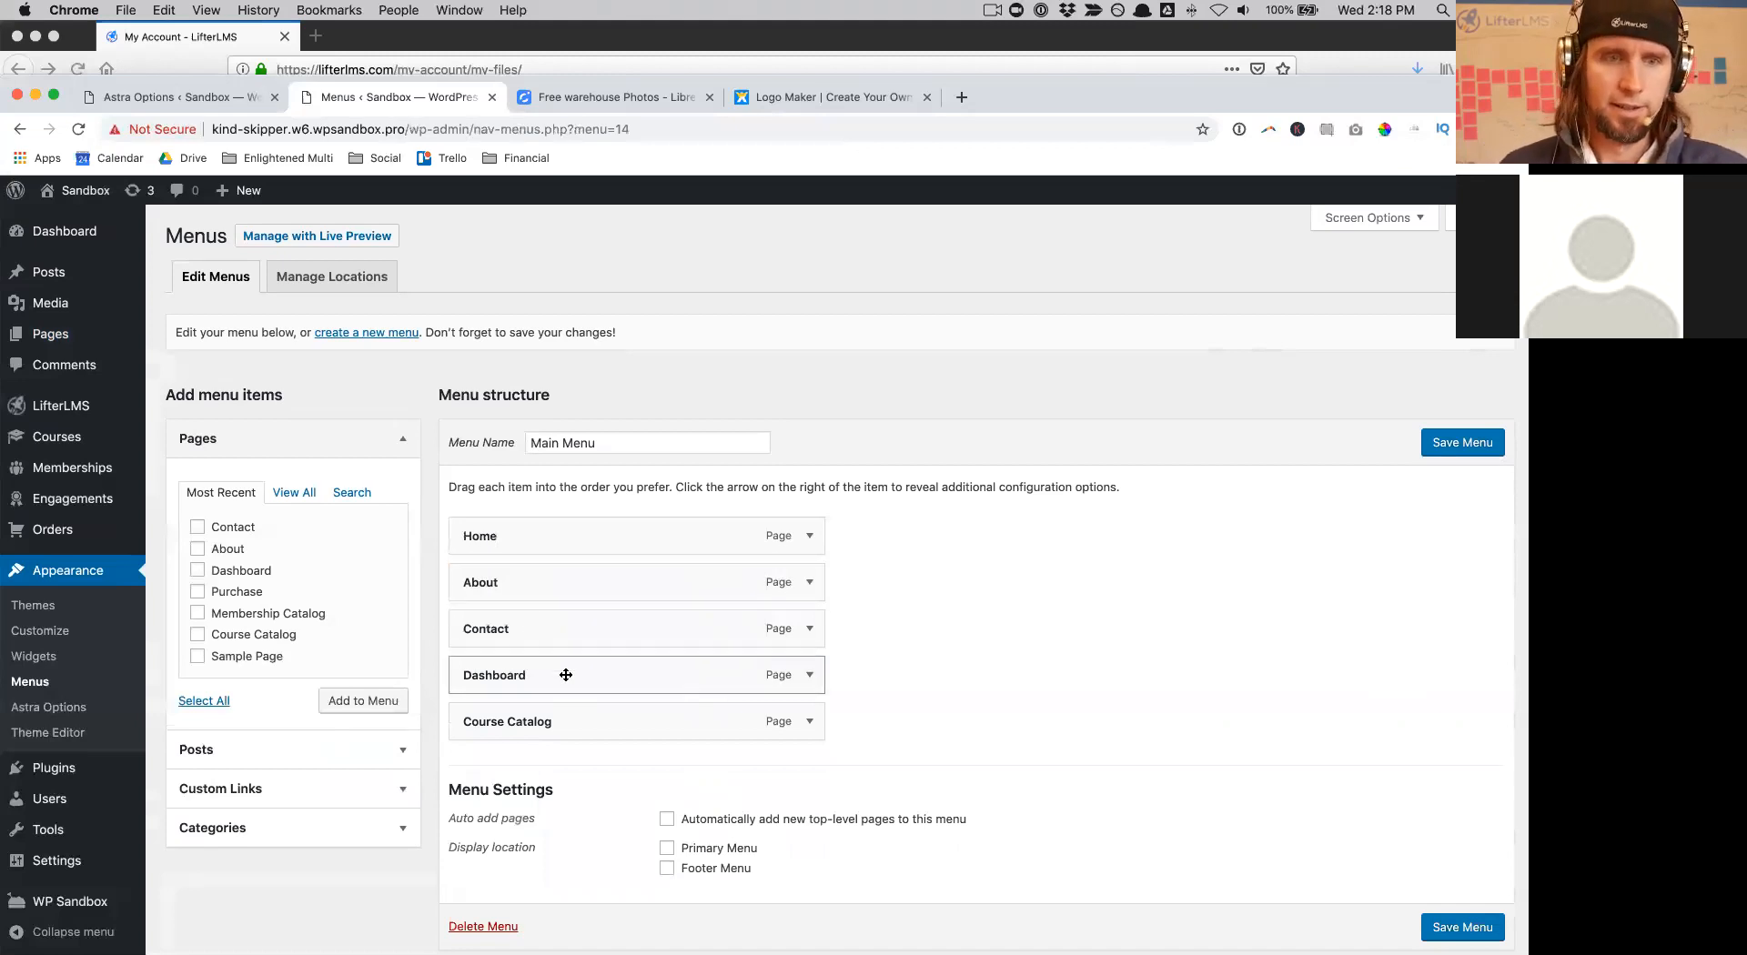
{"action": "left_click_drag", "start_coordinate": [619, 730], "coordinate": [579, 630]}
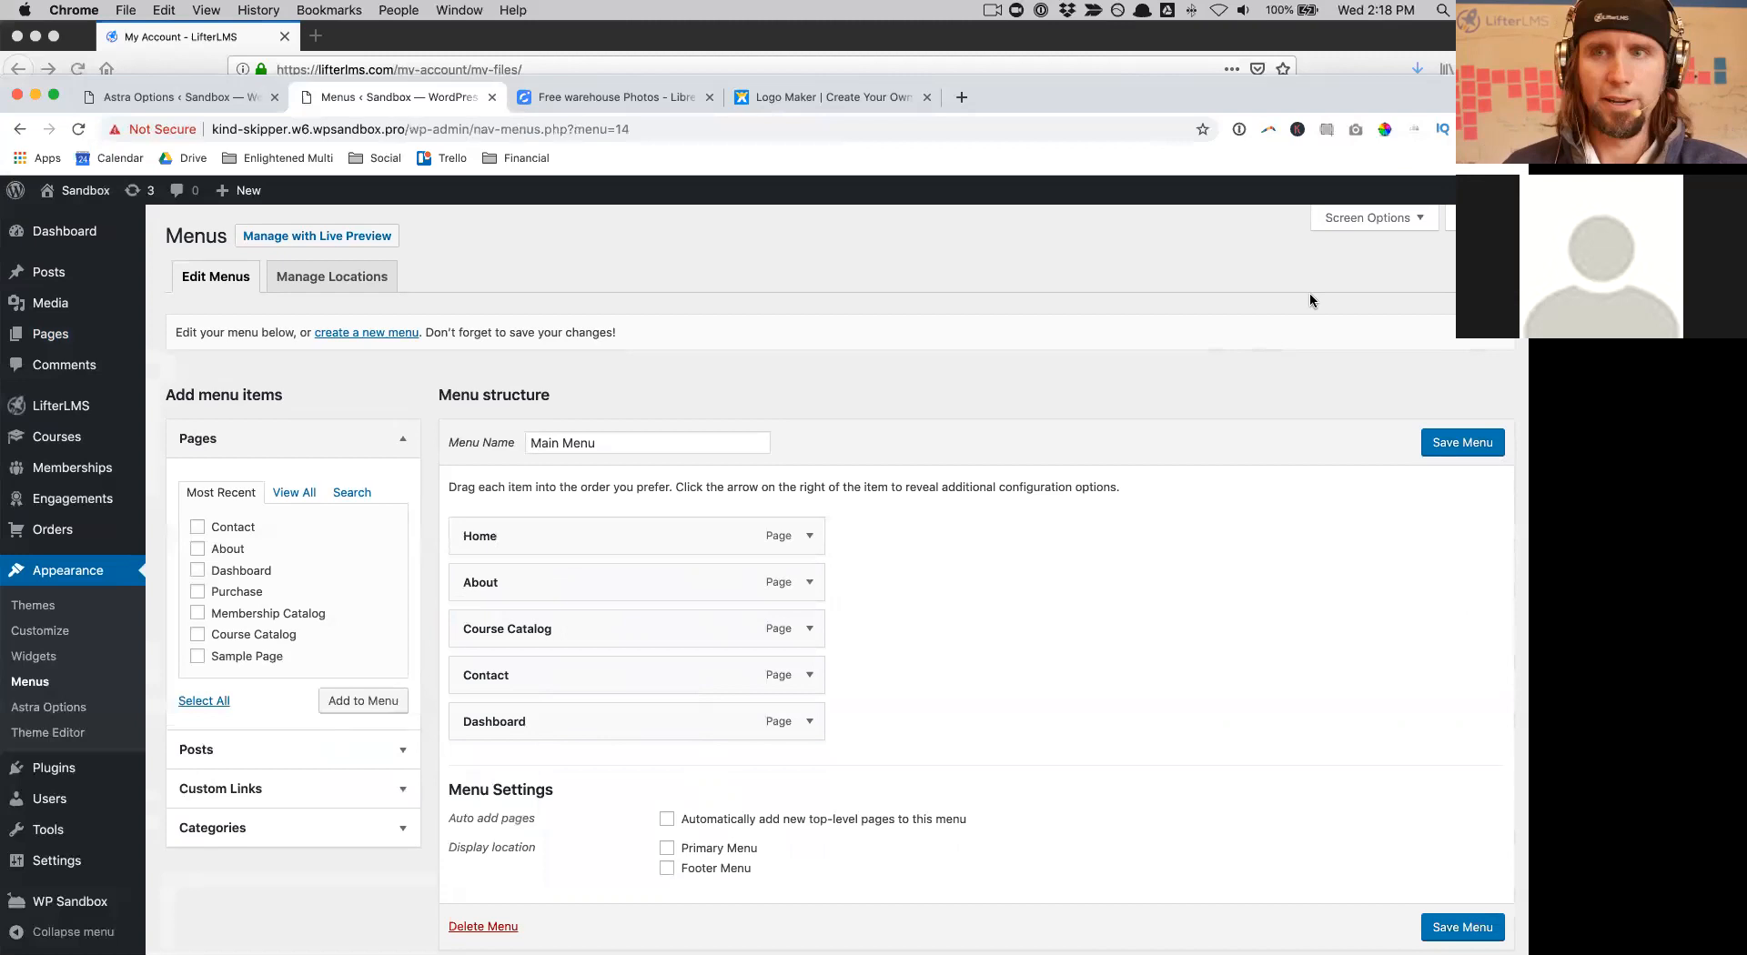
{"action": "left_click", "coordinate": [1362, 220]}
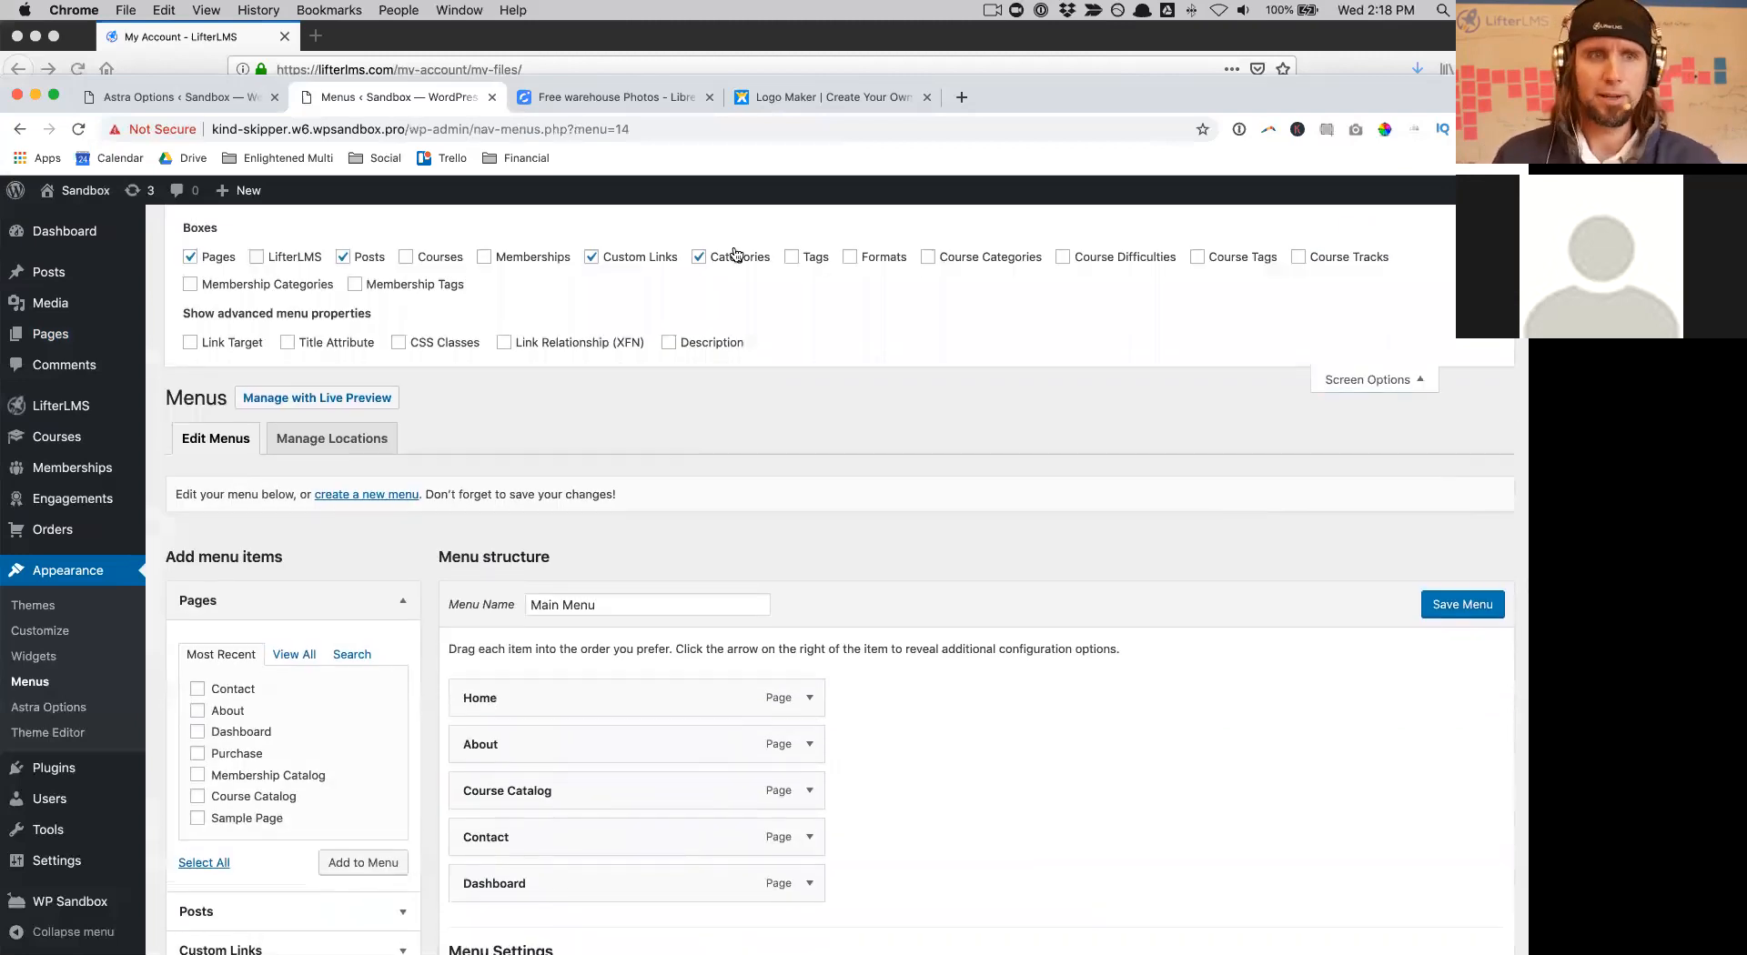
Step: Enable the LifterLMS box and add its Sign In and Sign Out links to the menu
{"action": "left_click", "coordinate": [257, 257]}
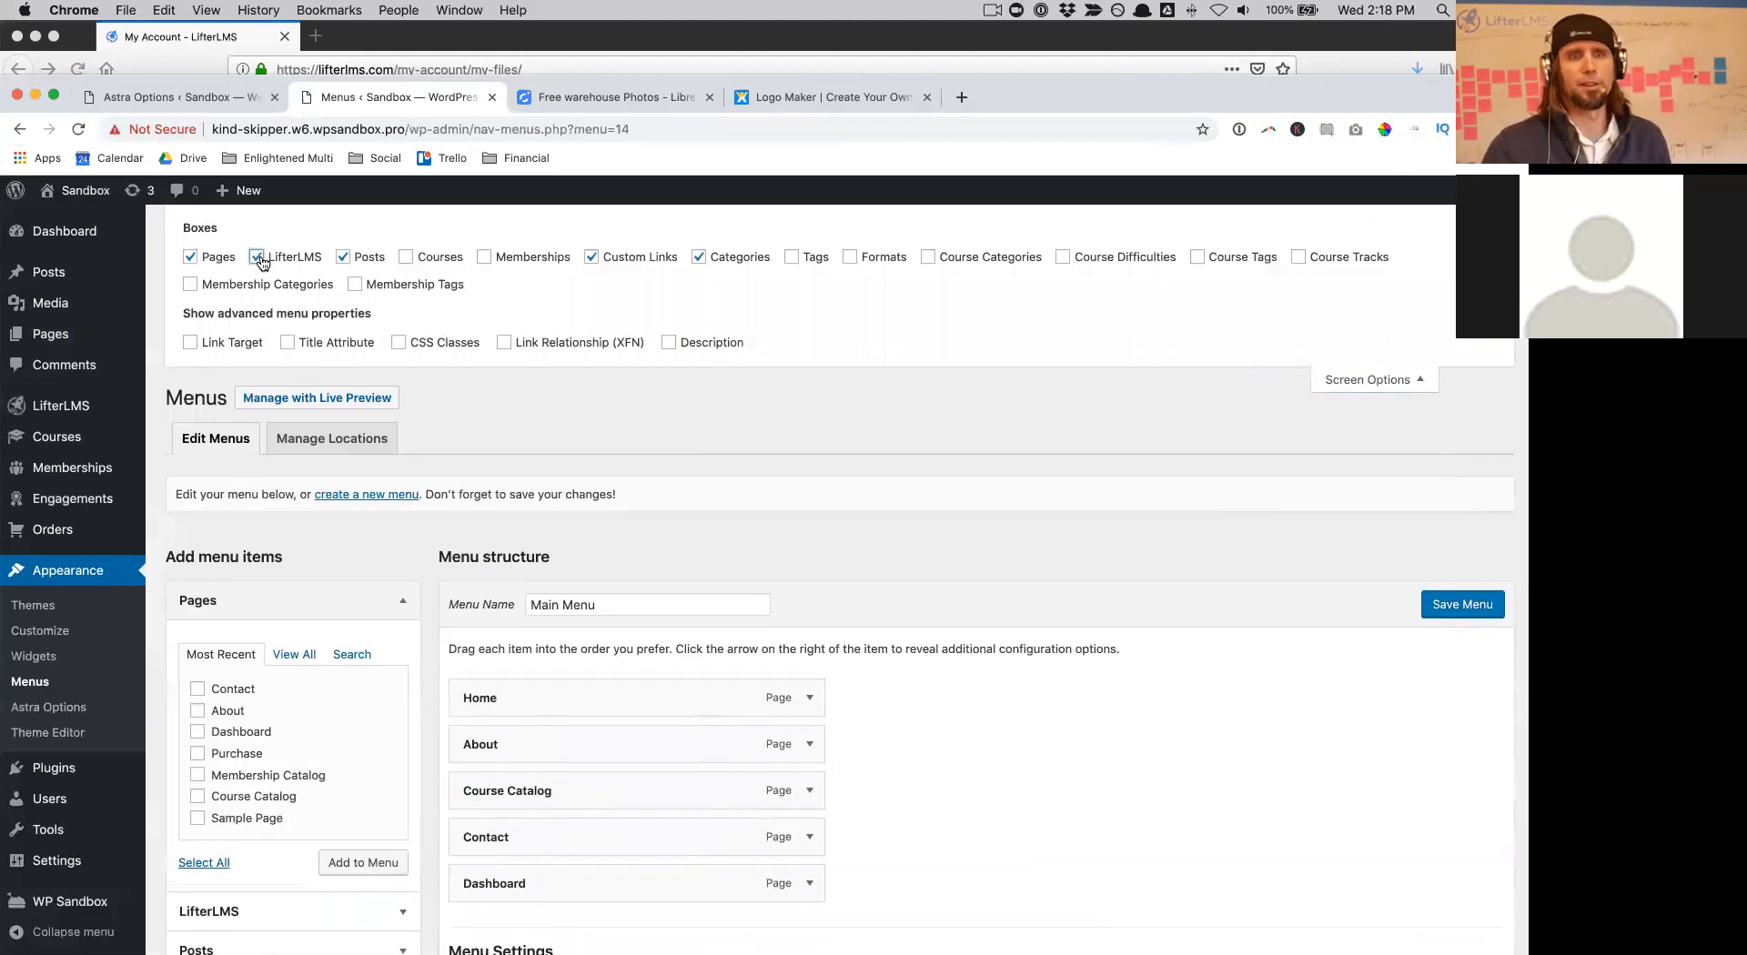
{"action": "left_click", "coordinate": [1355, 380]}
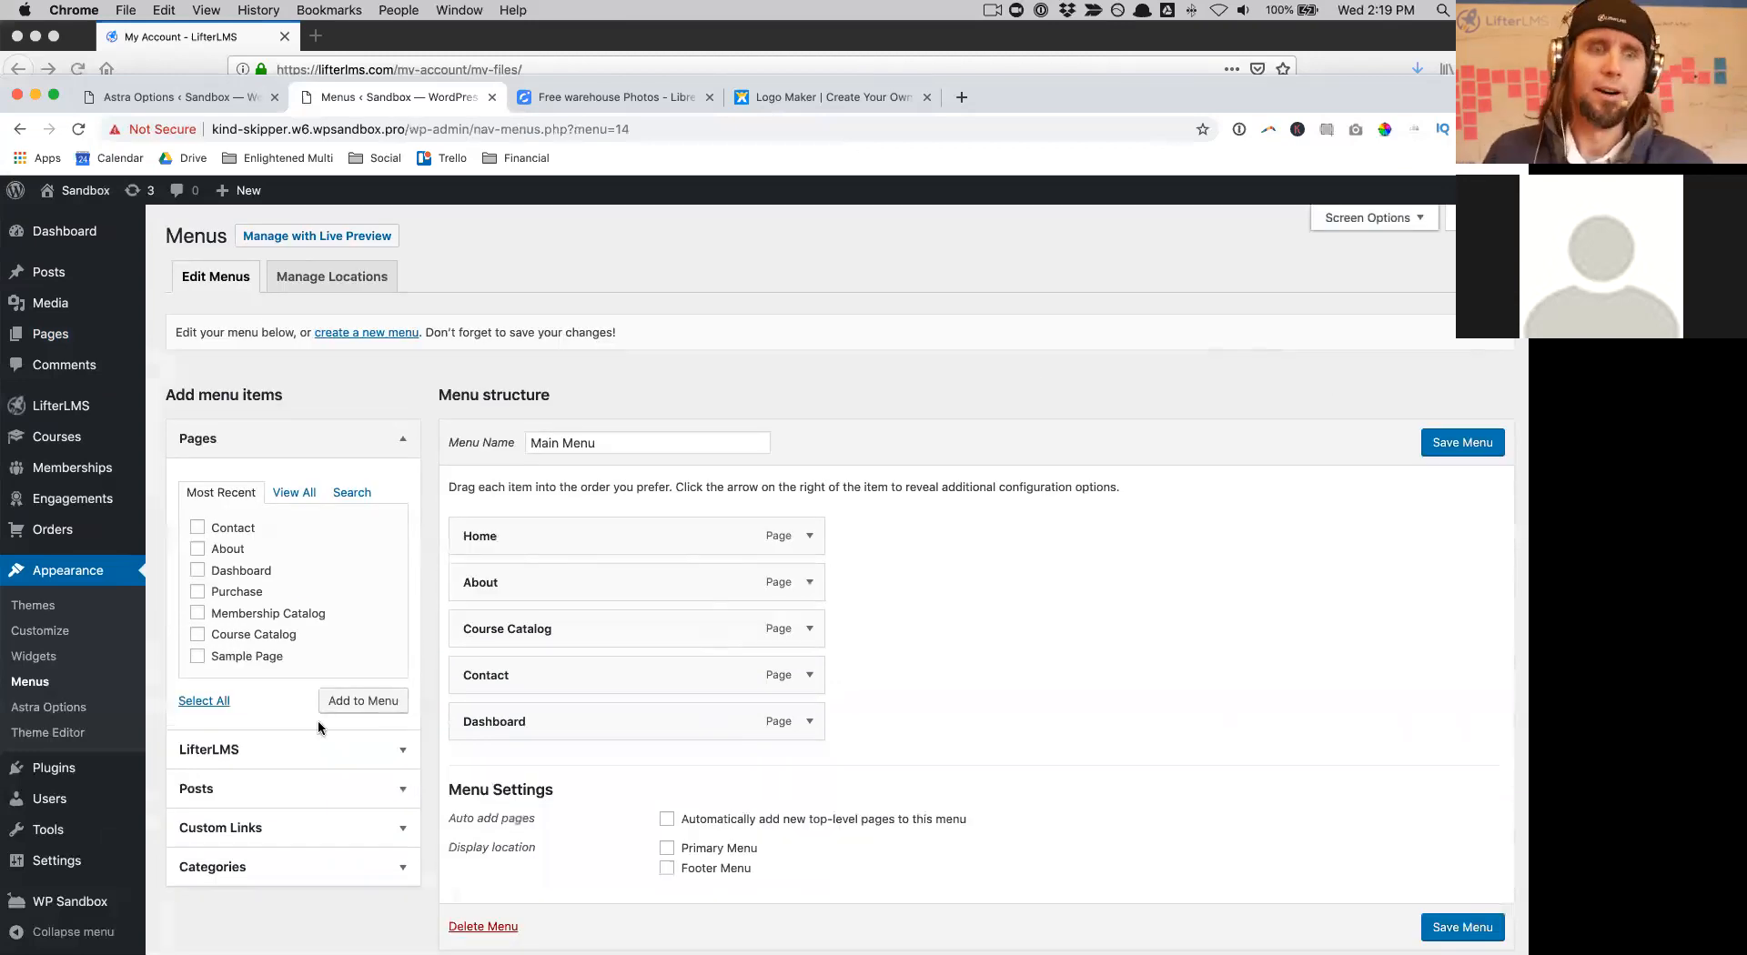
{"action": "left_click", "coordinate": [308, 755]}
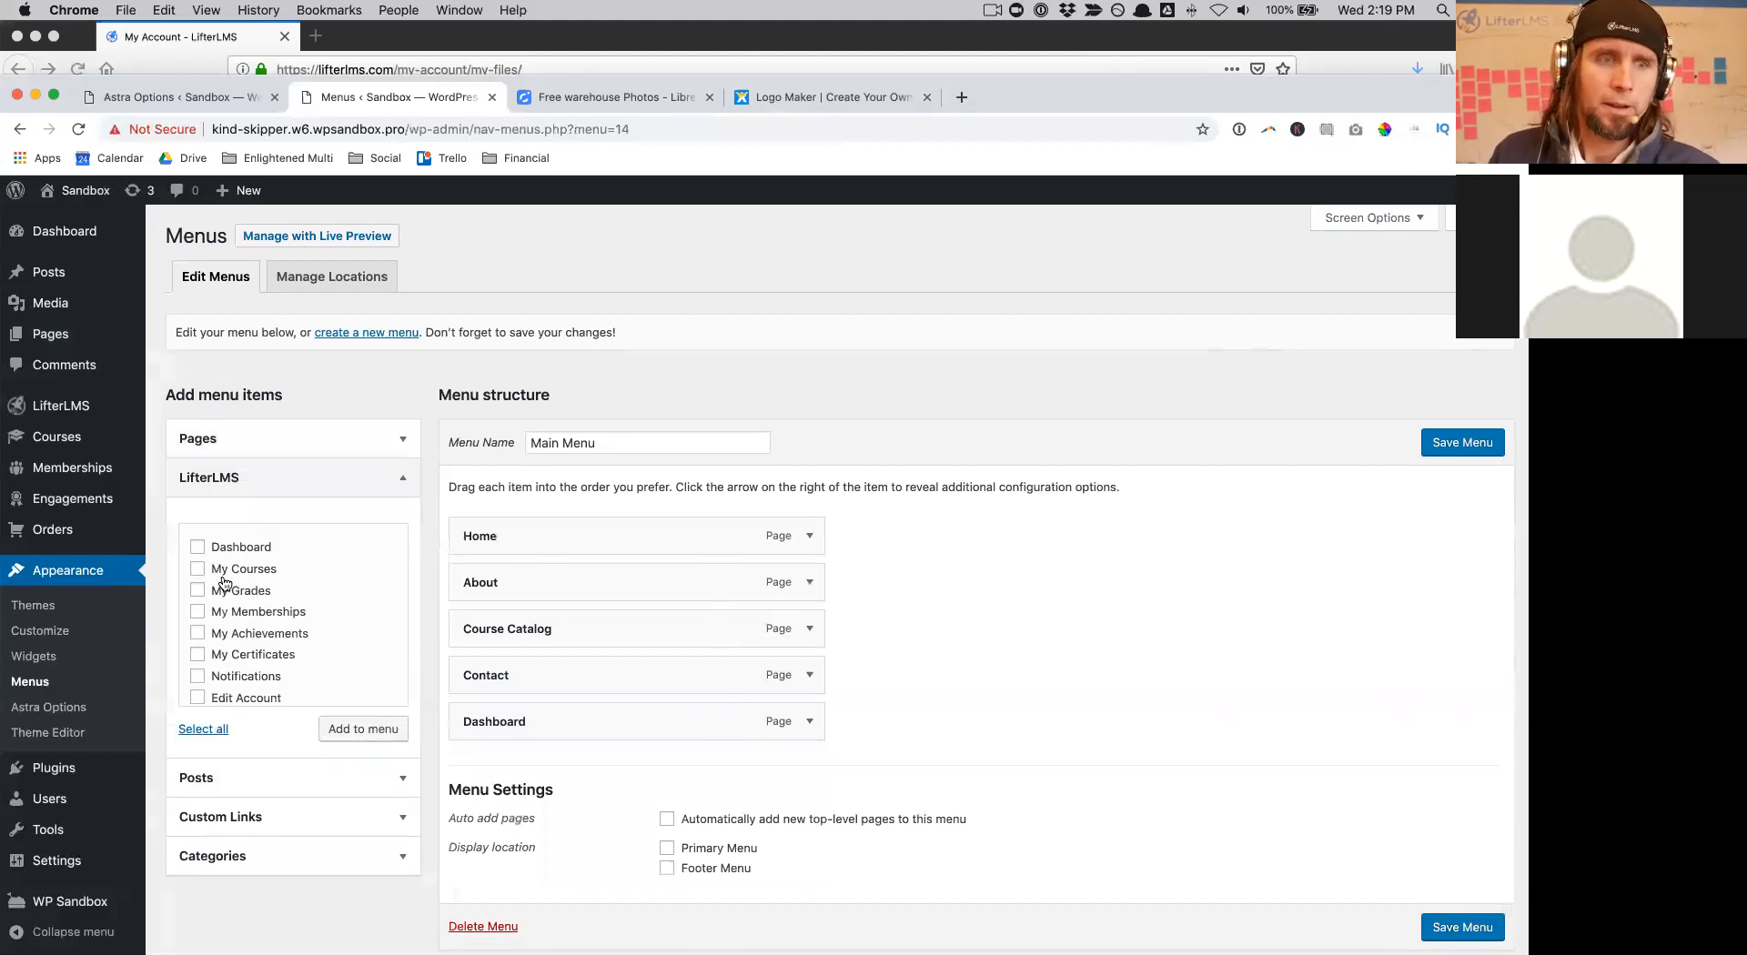
{"action": "scroll", "coordinate": [227, 673], "scroll_direction": "down", "scroll_amount": 3}
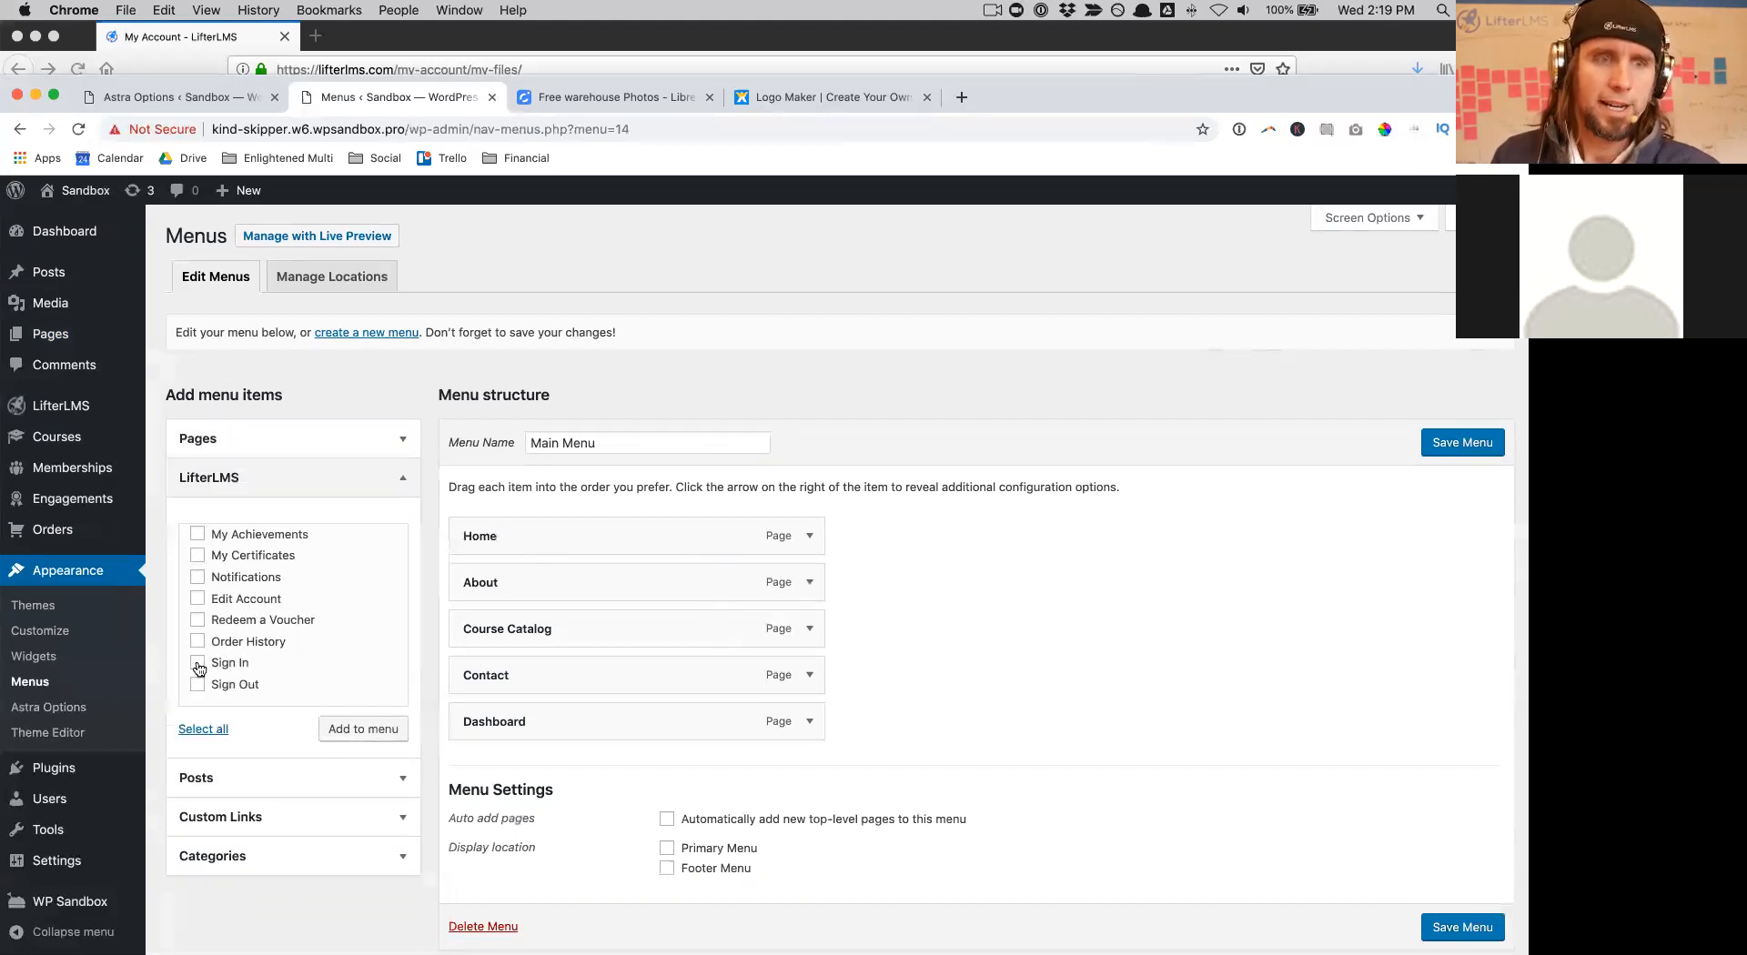
{"action": "left_click", "coordinate": [197, 684]}
{"action": "scroll", "coordinate": [286, 629], "scroll_direction": "up", "scroll_amount": 3}
{"action": "scroll", "coordinate": [286, 635], "scroll_direction": "up", "scroll_amount": 1}
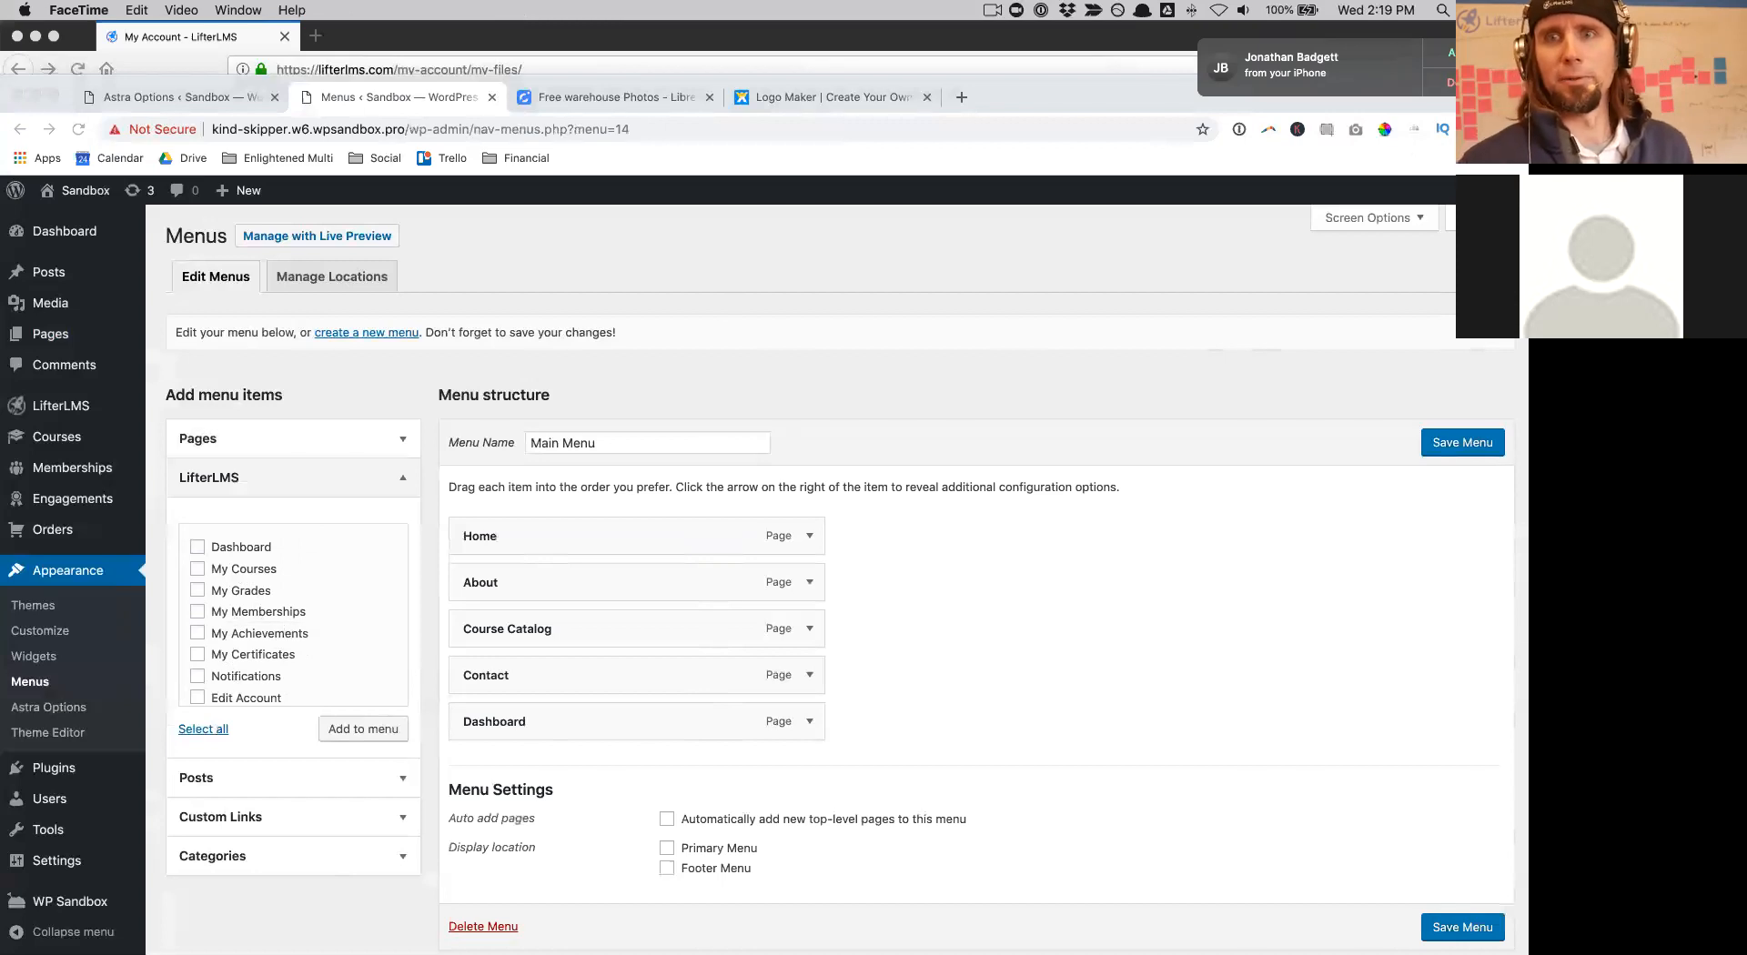
{"action": "left_click", "coordinate": [1466, 82]}
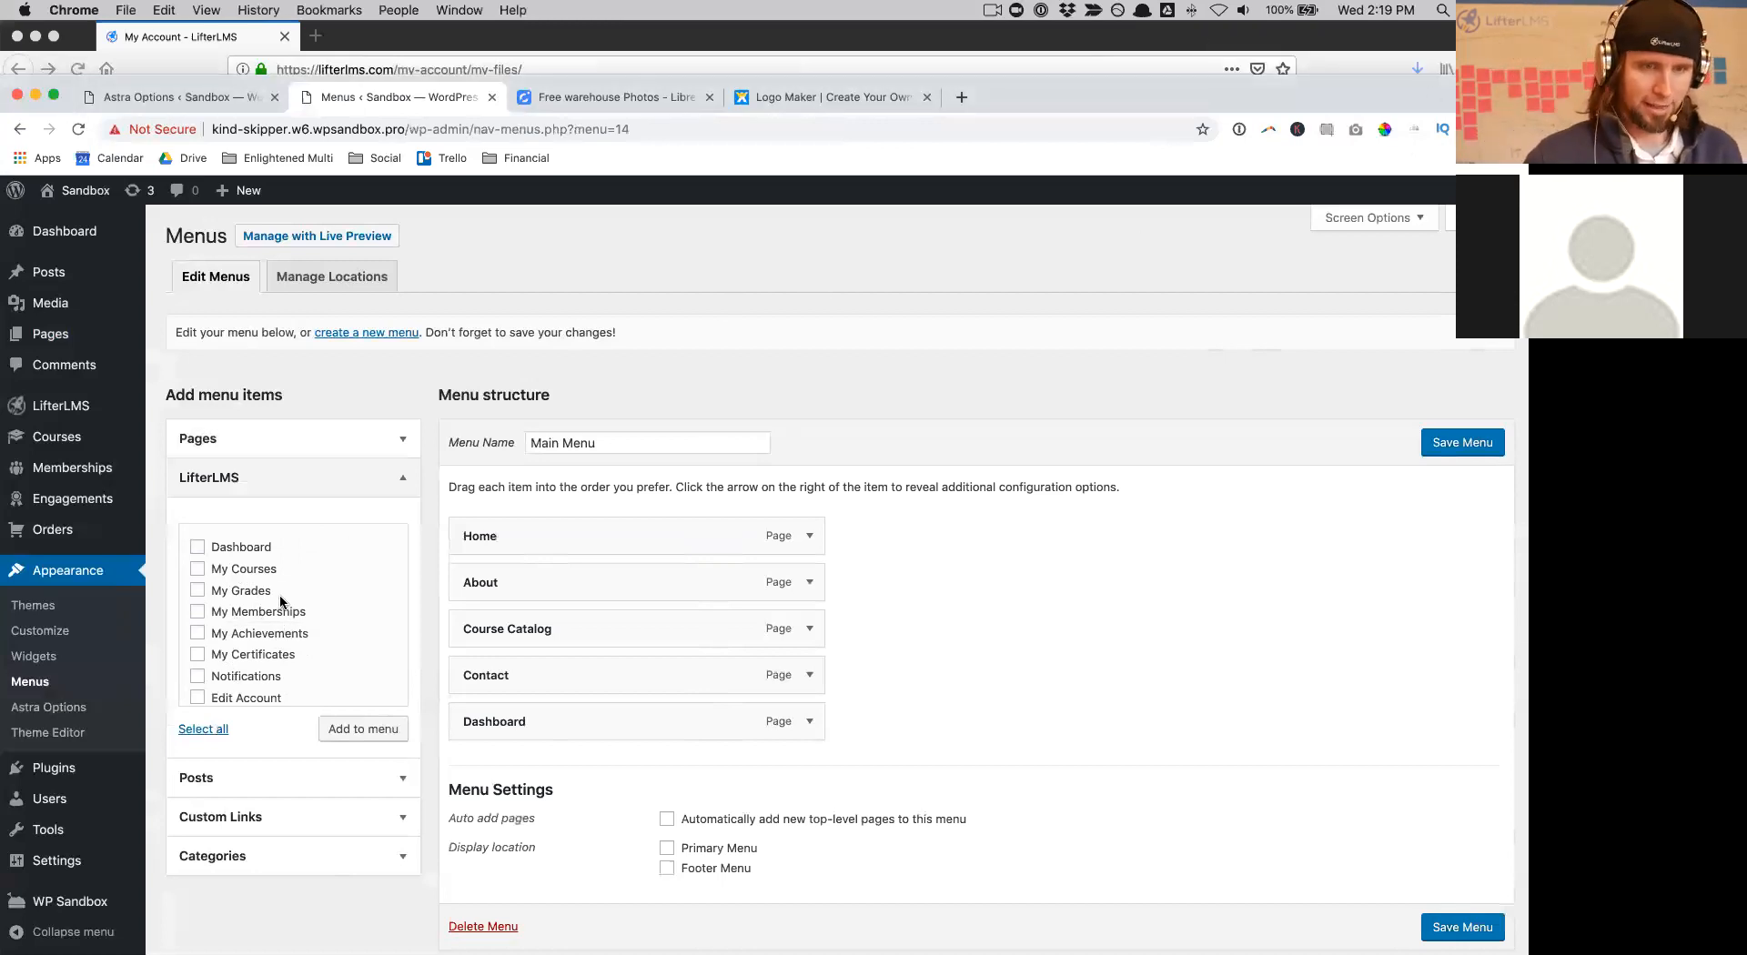
{"action": "scroll", "coordinate": [281, 600], "scroll_direction": "down", "scroll_amount": 3}
{"action": "left_click", "coordinate": [354, 733]}
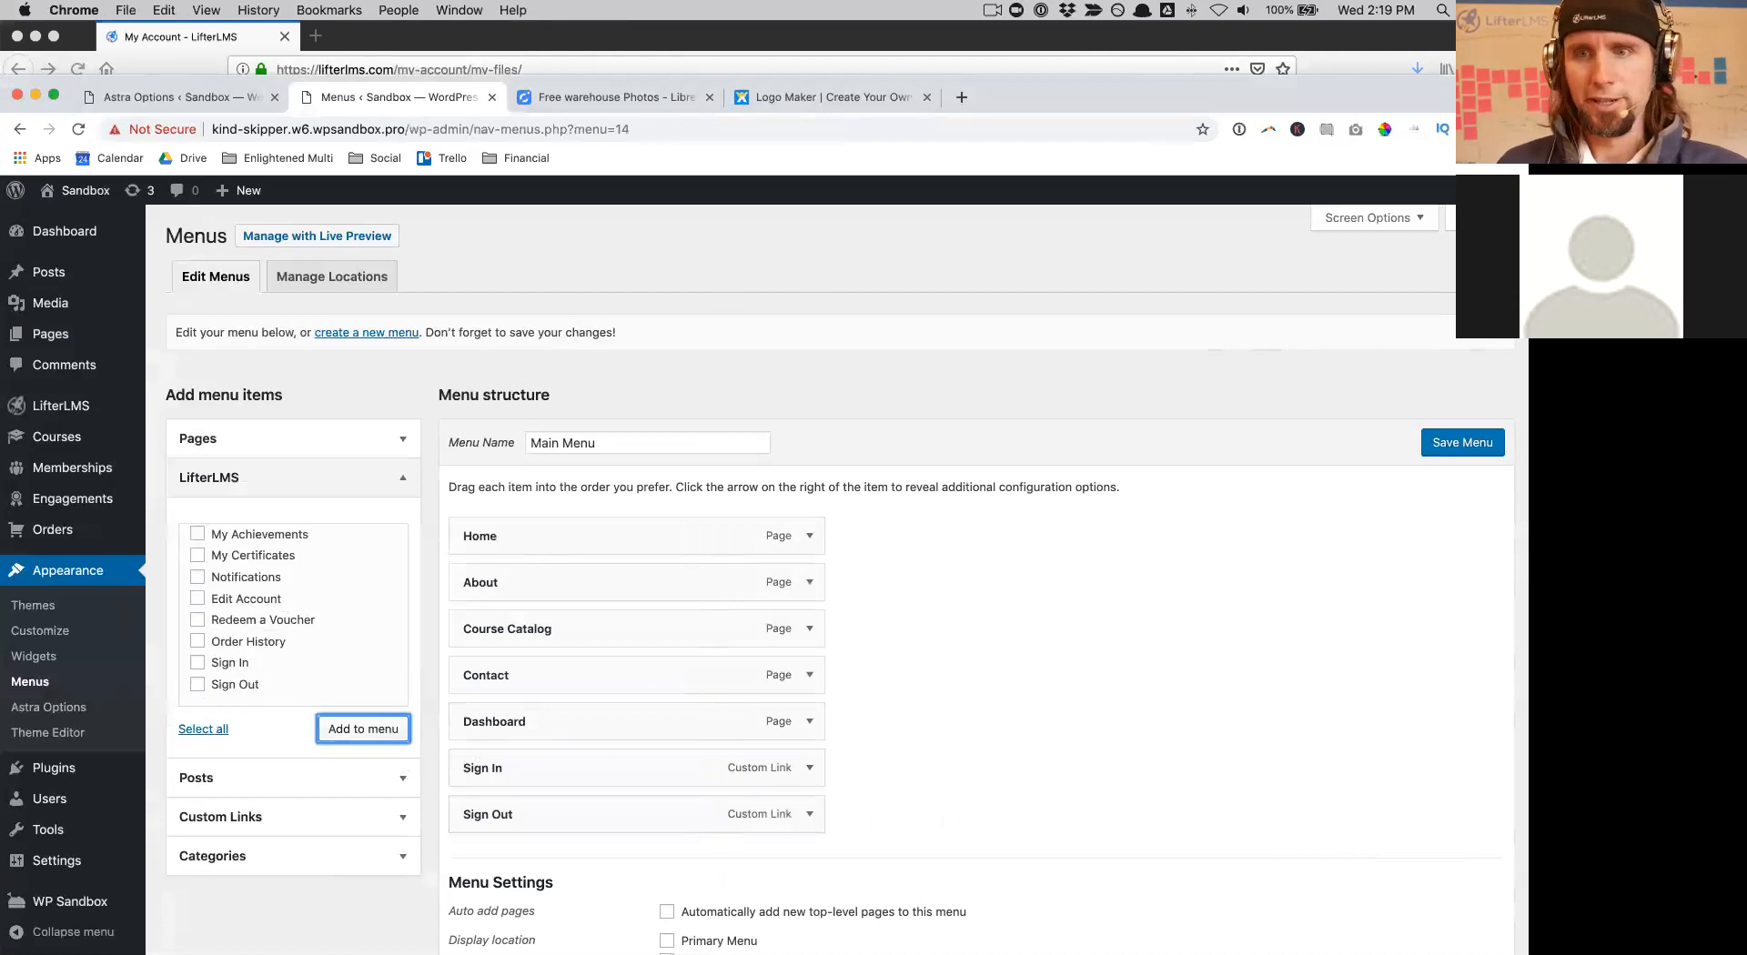
Step: Save Main Menu with Primary Menu as its display location and view the live site
{"action": "left_click", "coordinate": [1460, 451]}
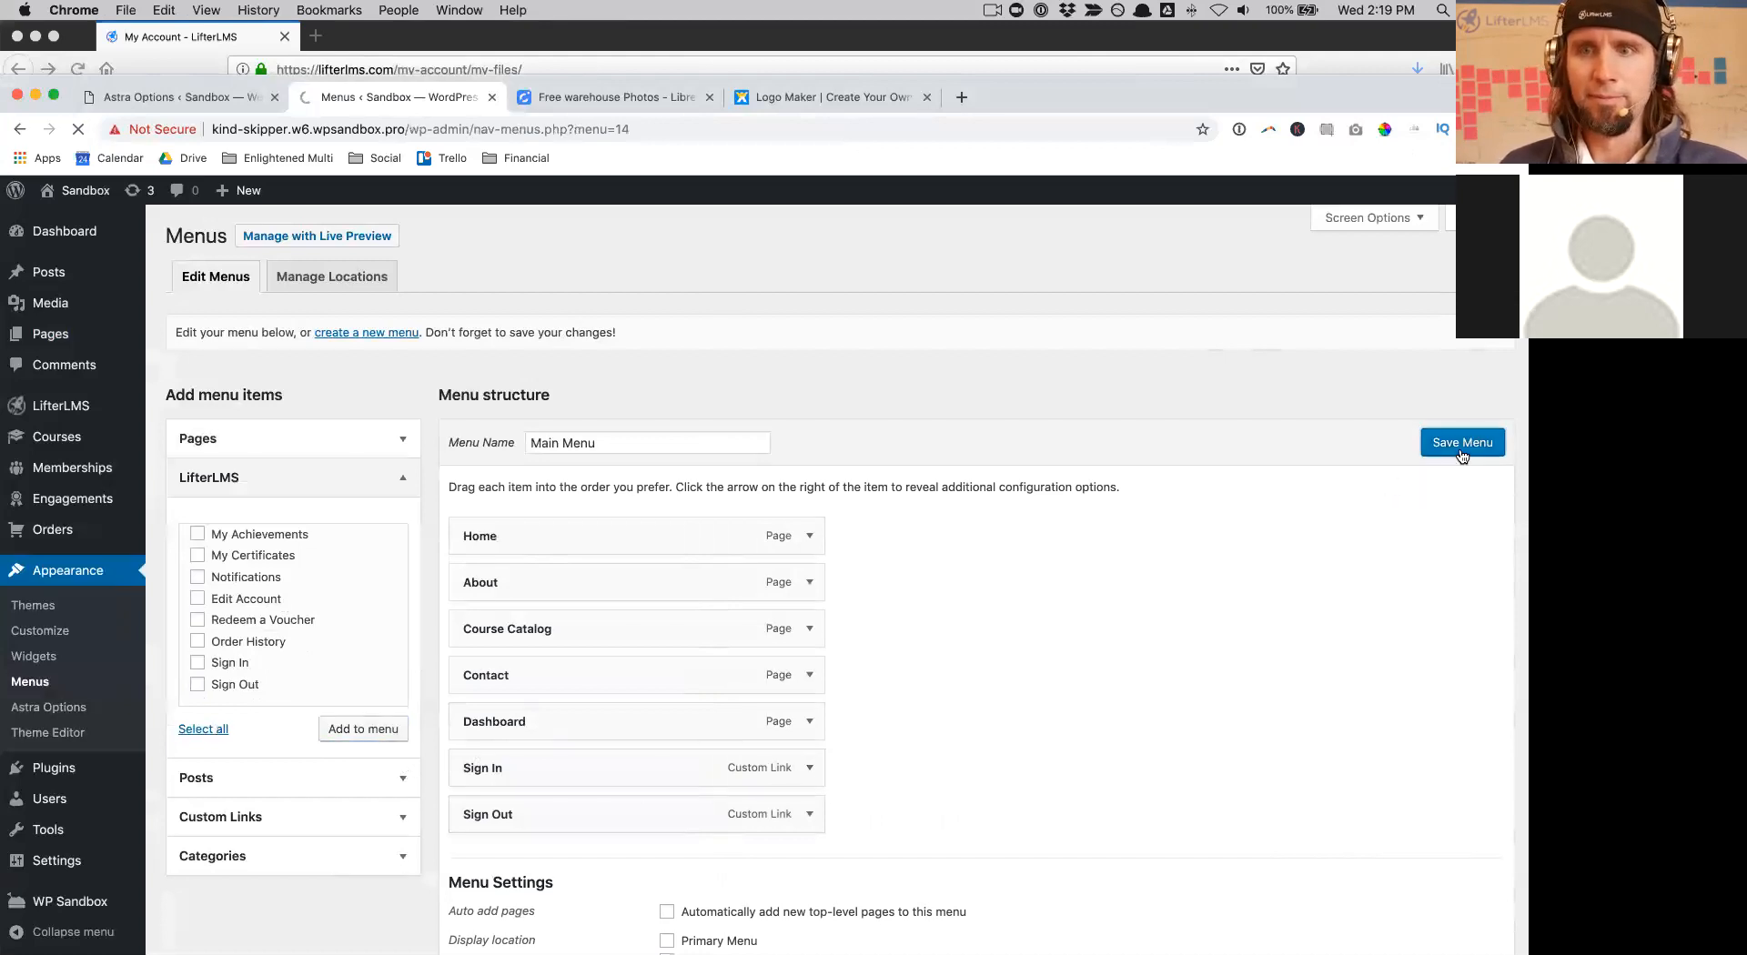
{"action": "scroll", "coordinate": [1221, 565], "scroll_direction": "down", "scroll_amount": 3}
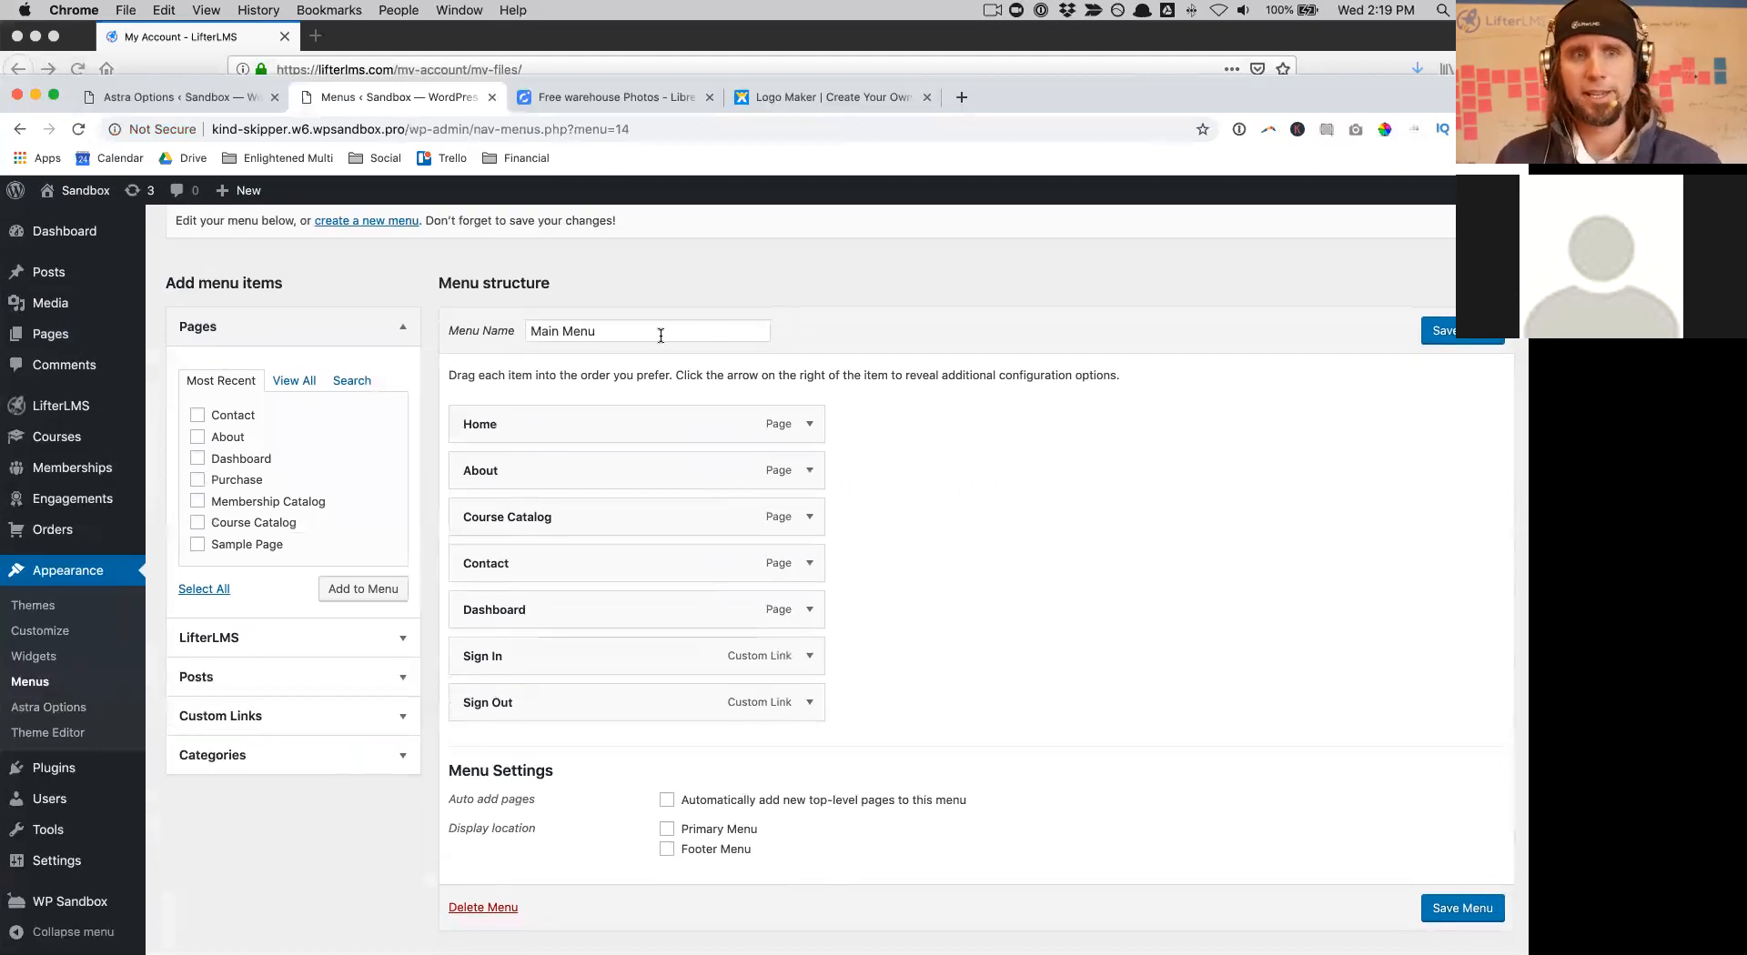
{"action": "left_click", "coordinate": [666, 832]}
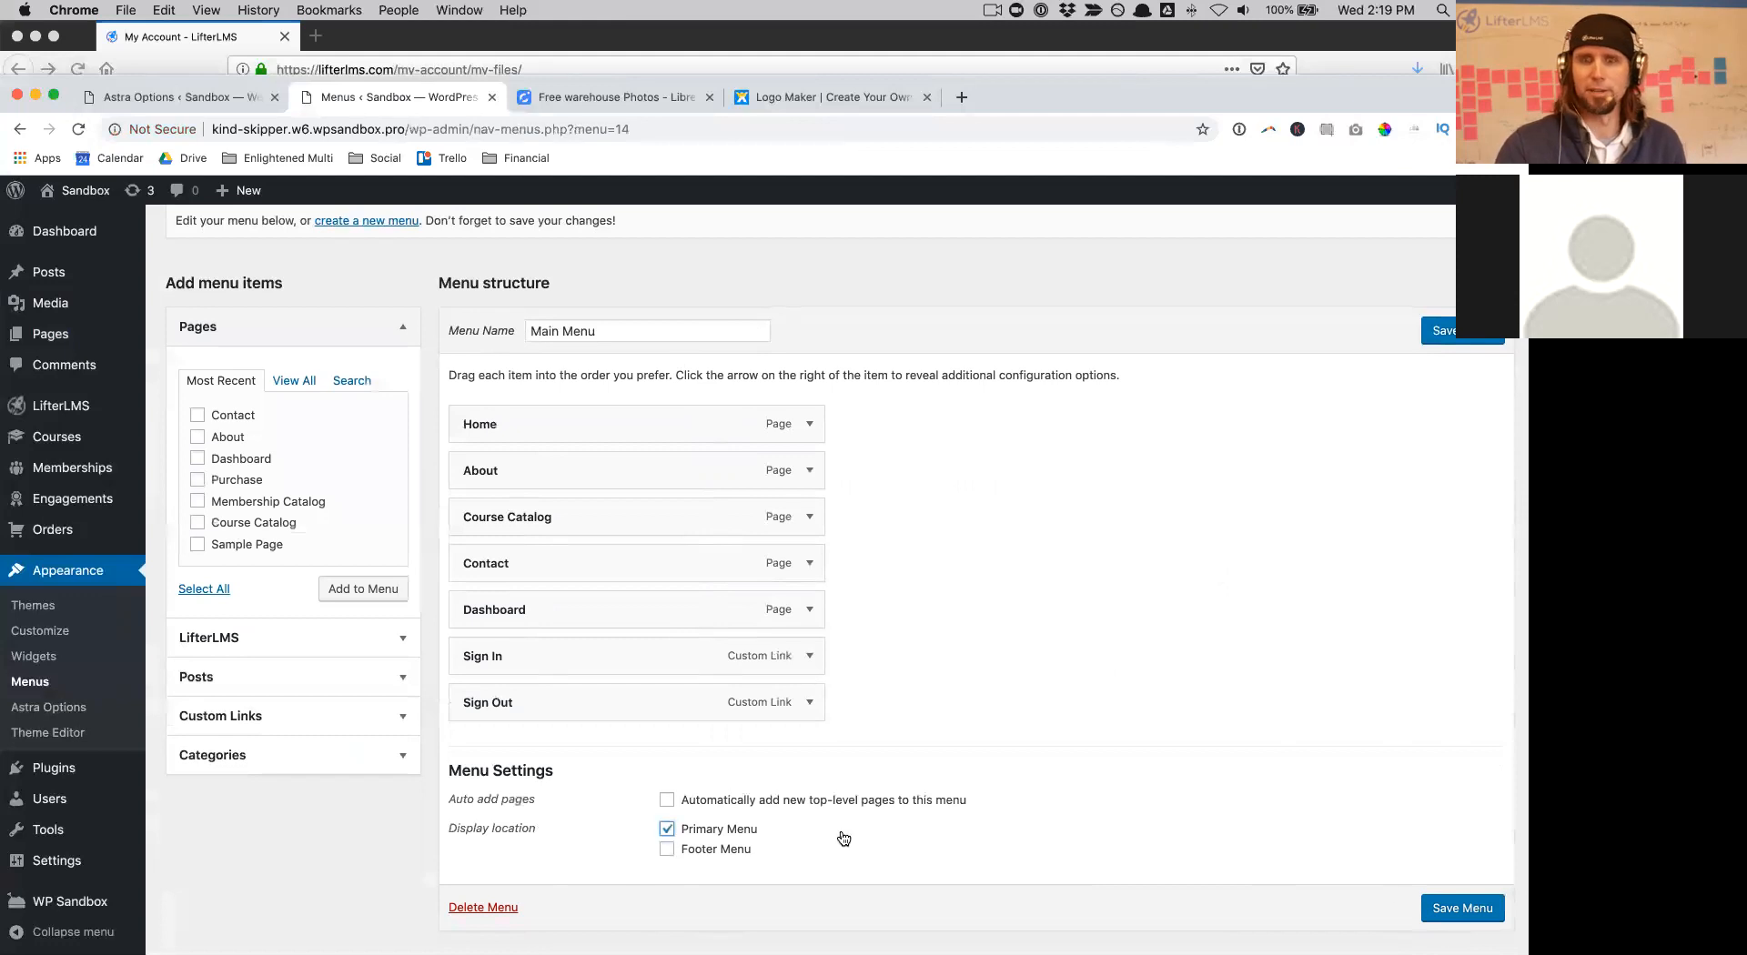
{"action": "left_click", "coordinate": [1470, 909]}
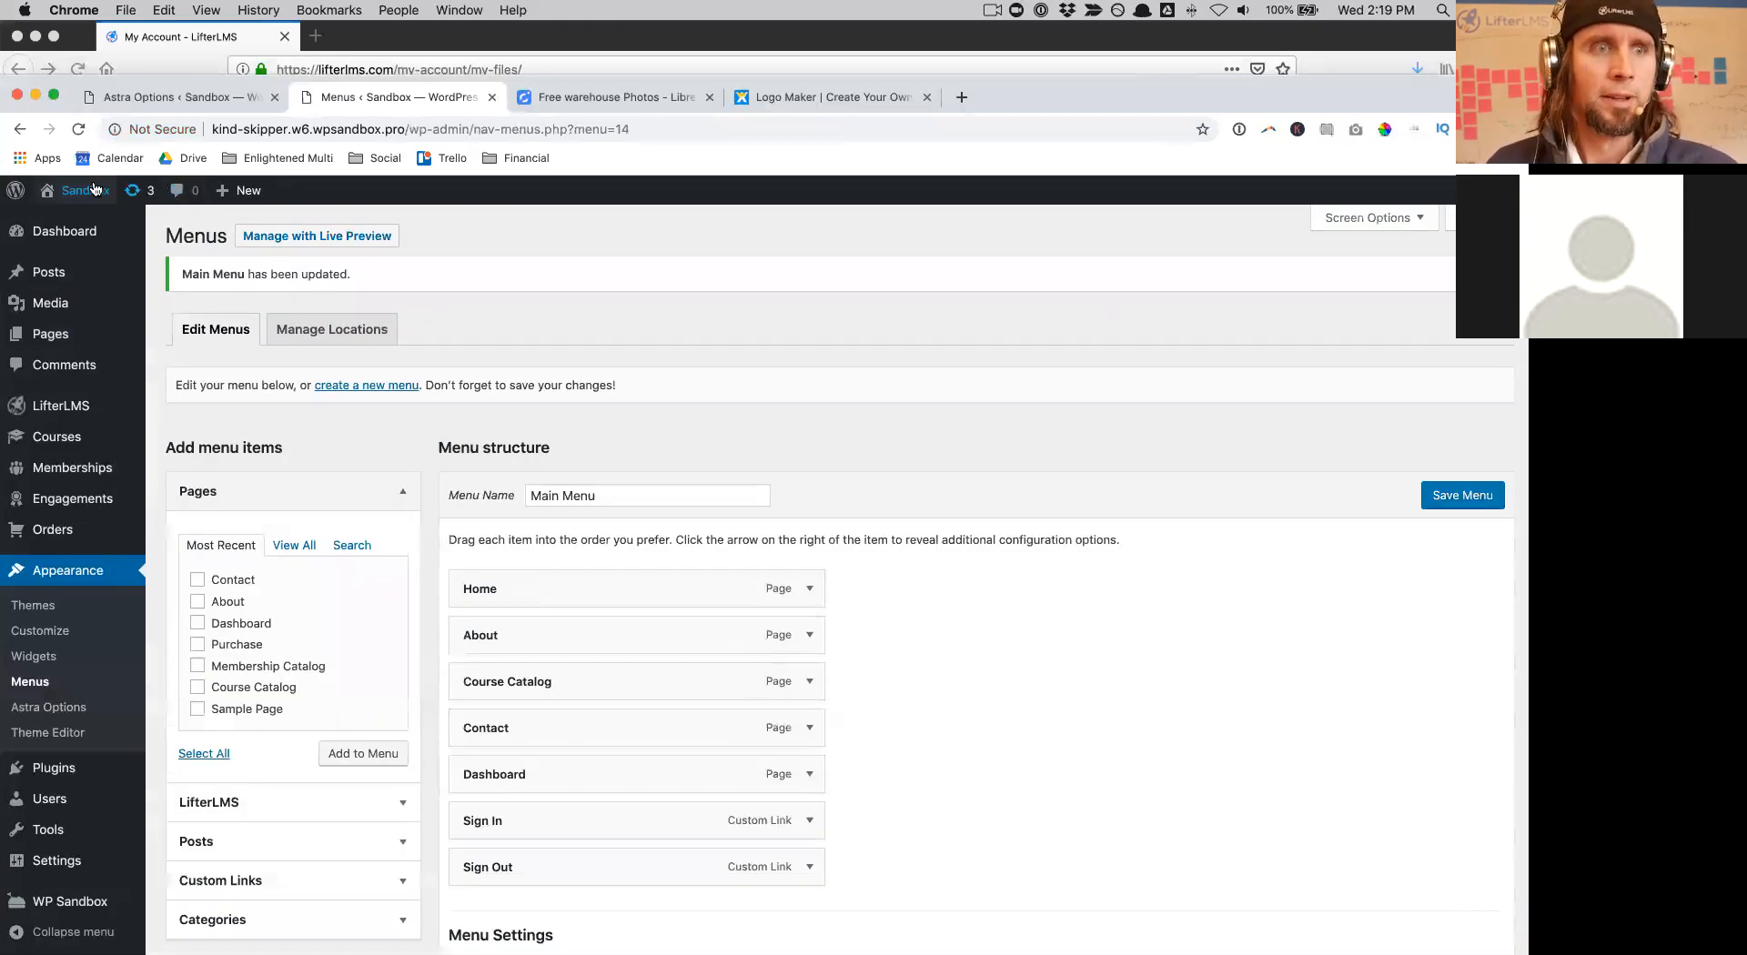
{"action": "left_click", "coordinate": [69, 227]}
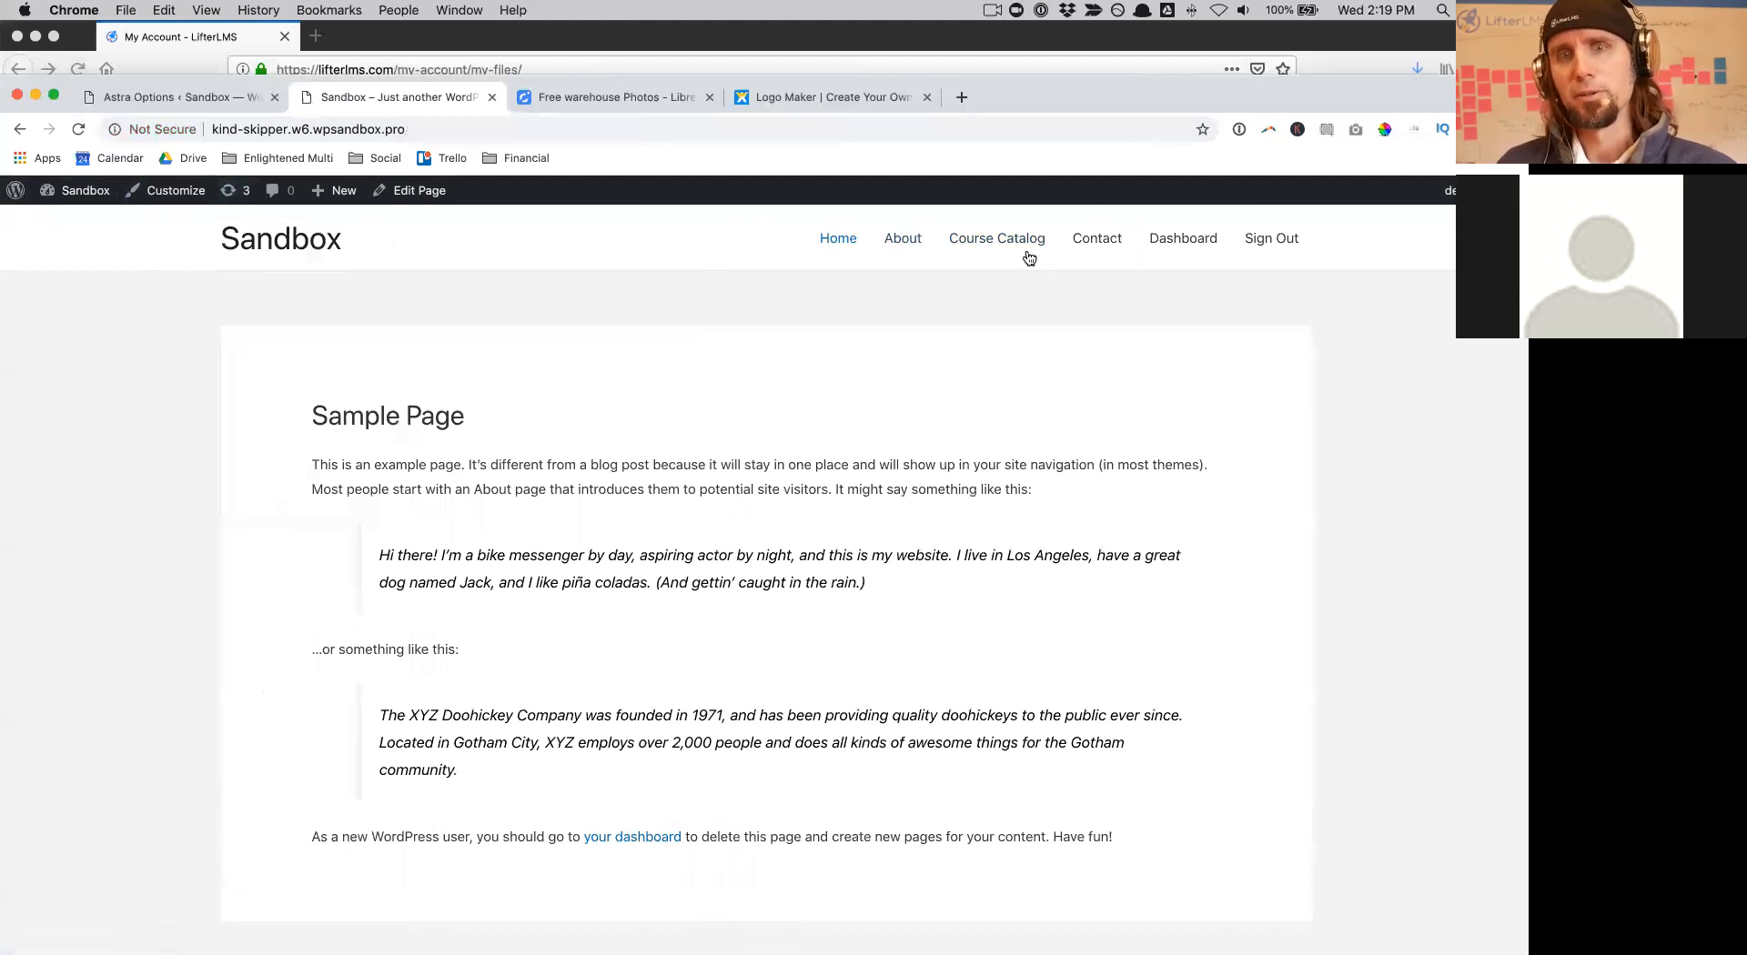
Step: Visit About, Course Catalog, Contact and Home via the header menu, then return to the admin Dashboard
{"action": "left_click", "coordinate": [910, 245]}
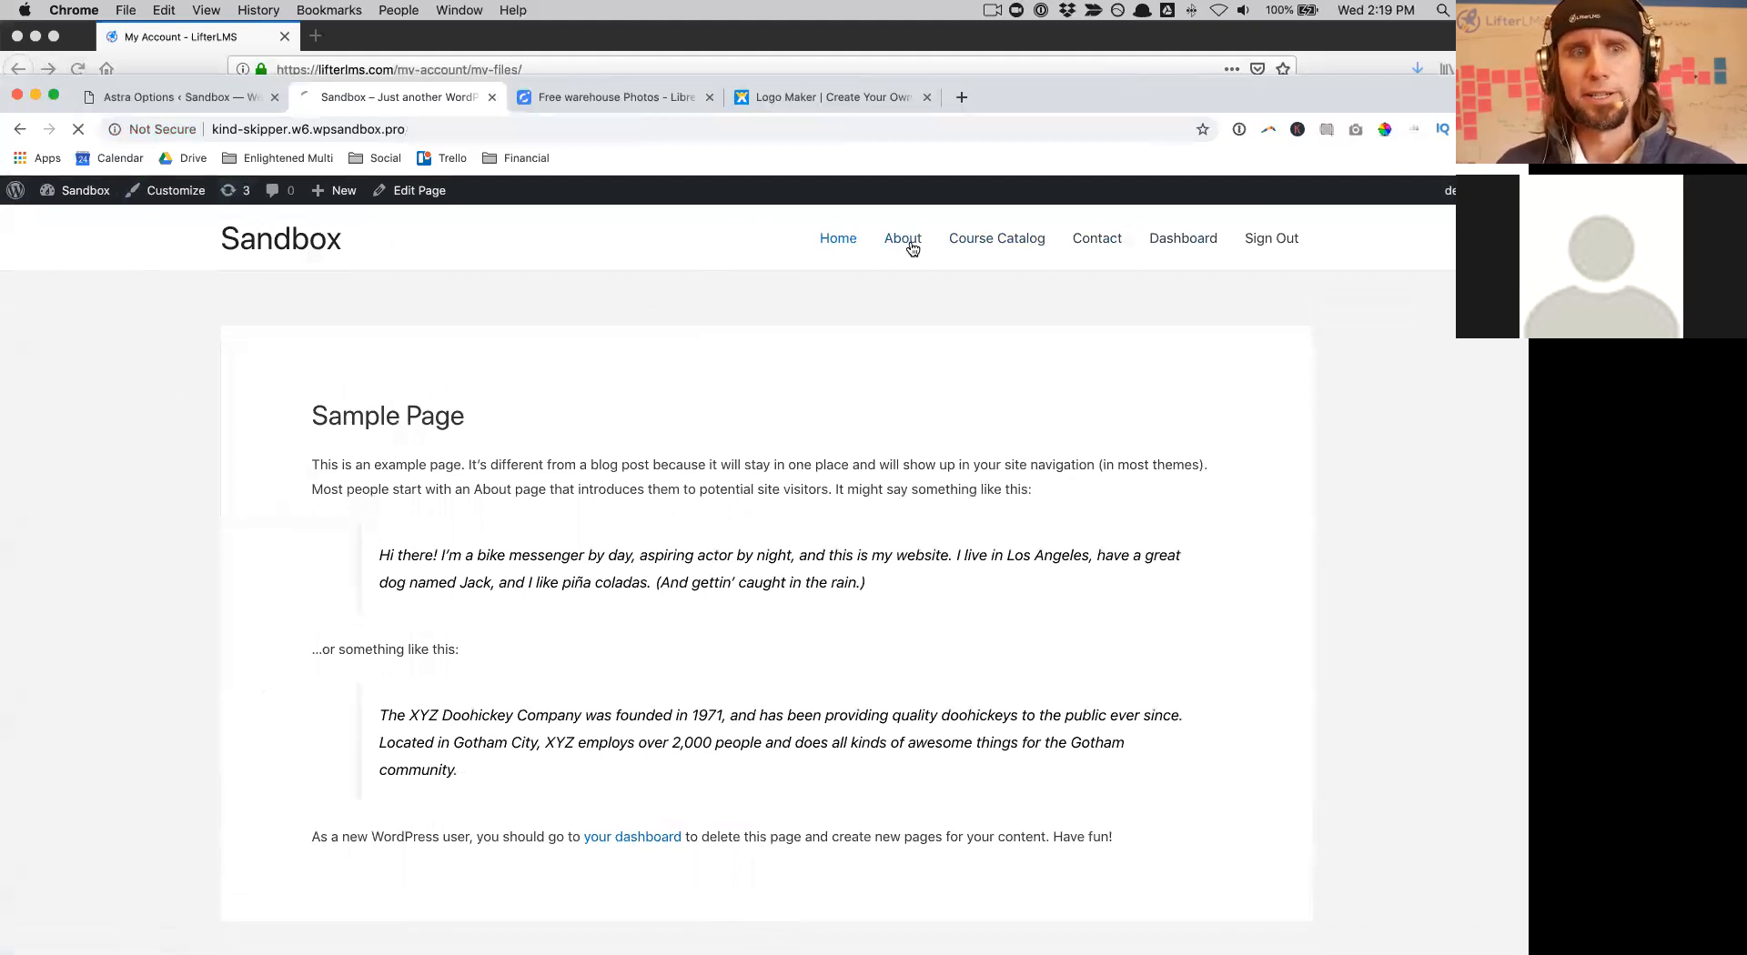
{"action": "left_click", "coordinate": [995, 245]}
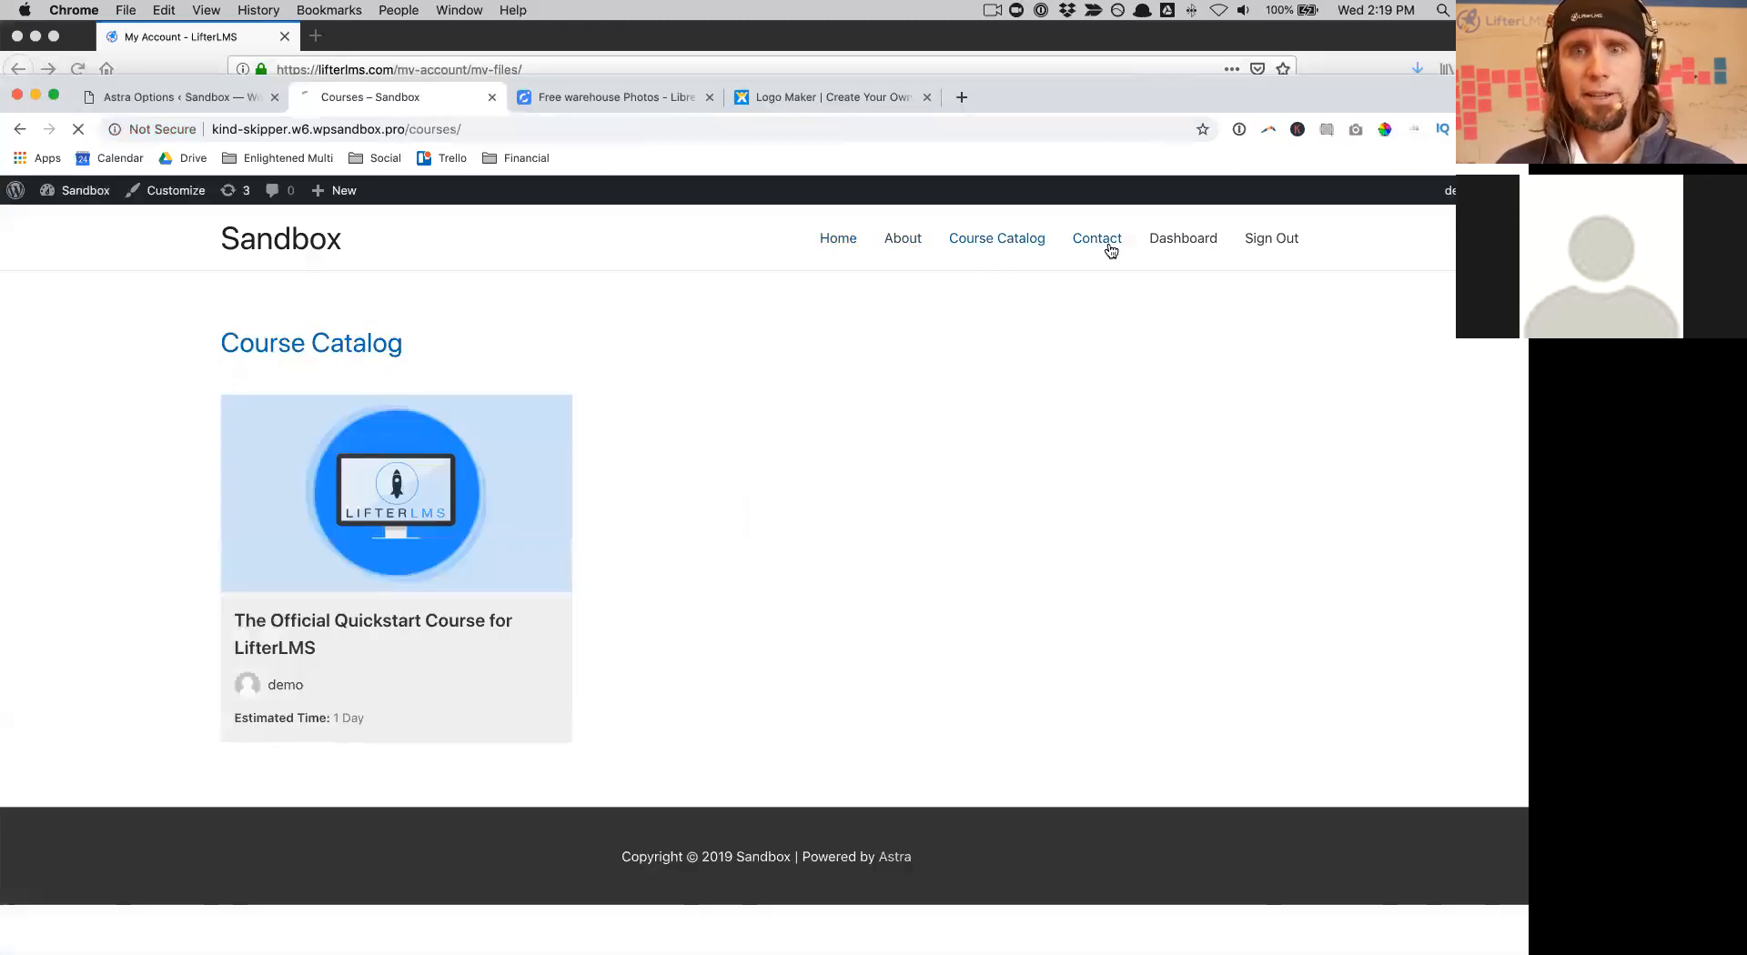
{"action": "left_click", "coordinate": [1109, 251]}
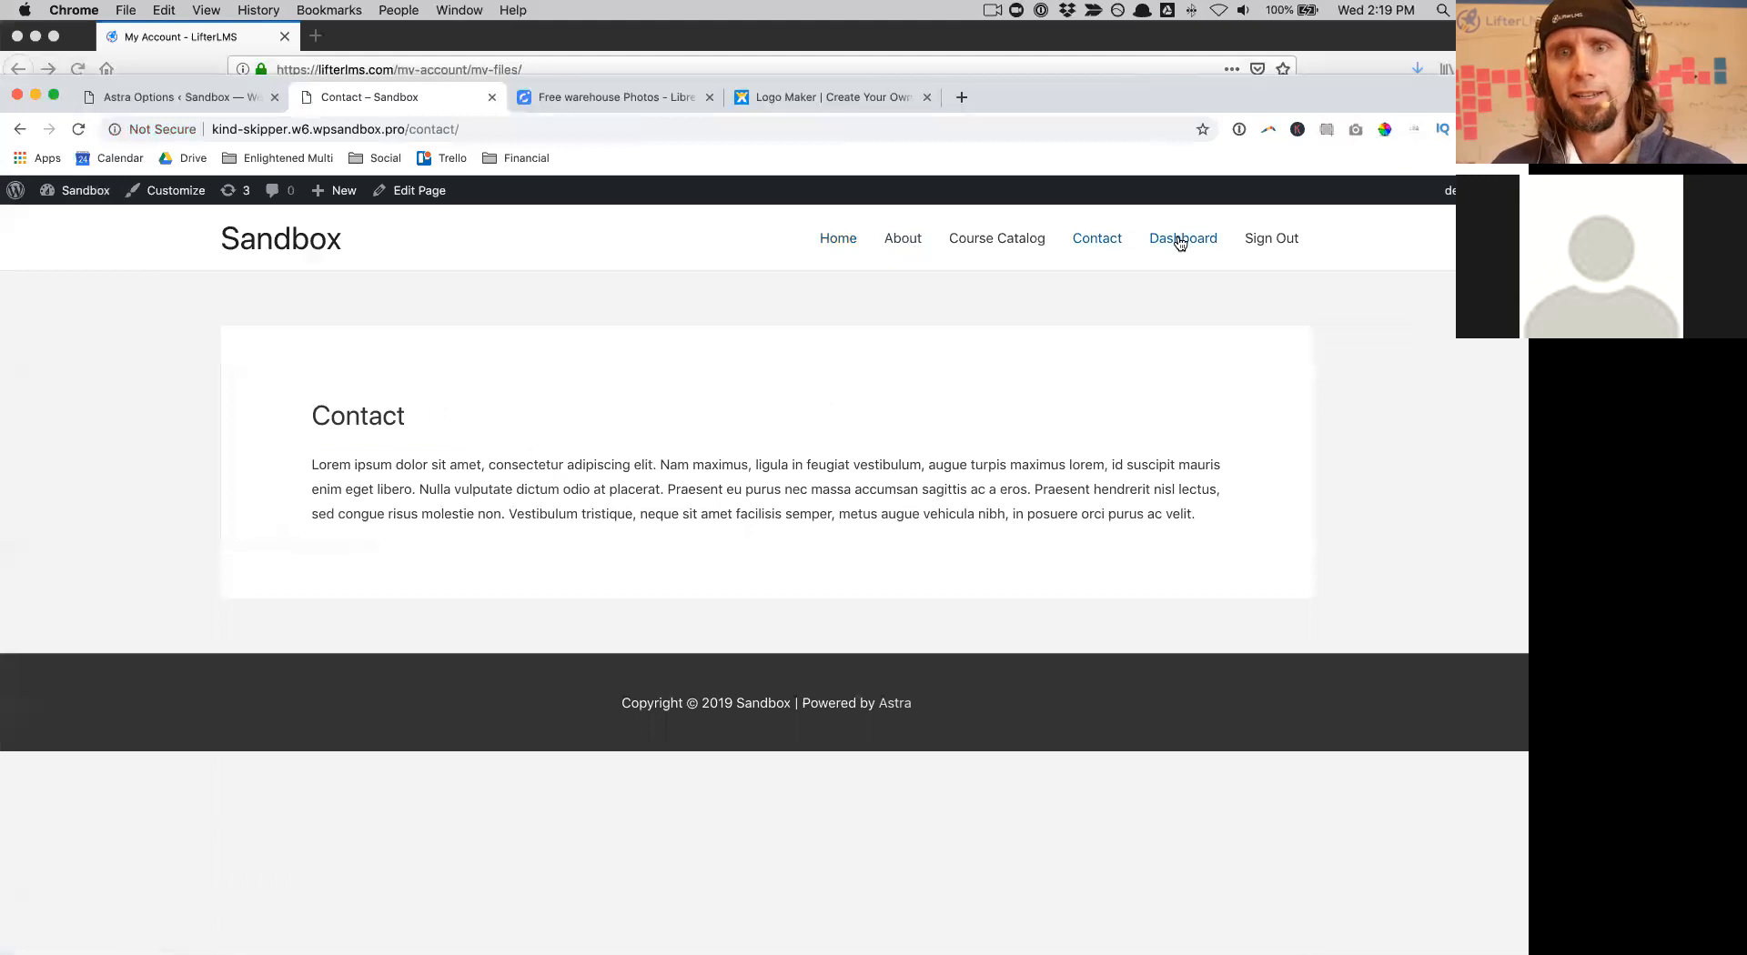
{"action": "scroll", "coordinate": [953, 695], "scroll_direction": "down", "scroll_amount": 1}
{"action": "scroll", "coordinate": [974, 655], "scroll_direction": "up", "scroll_amount": 1}
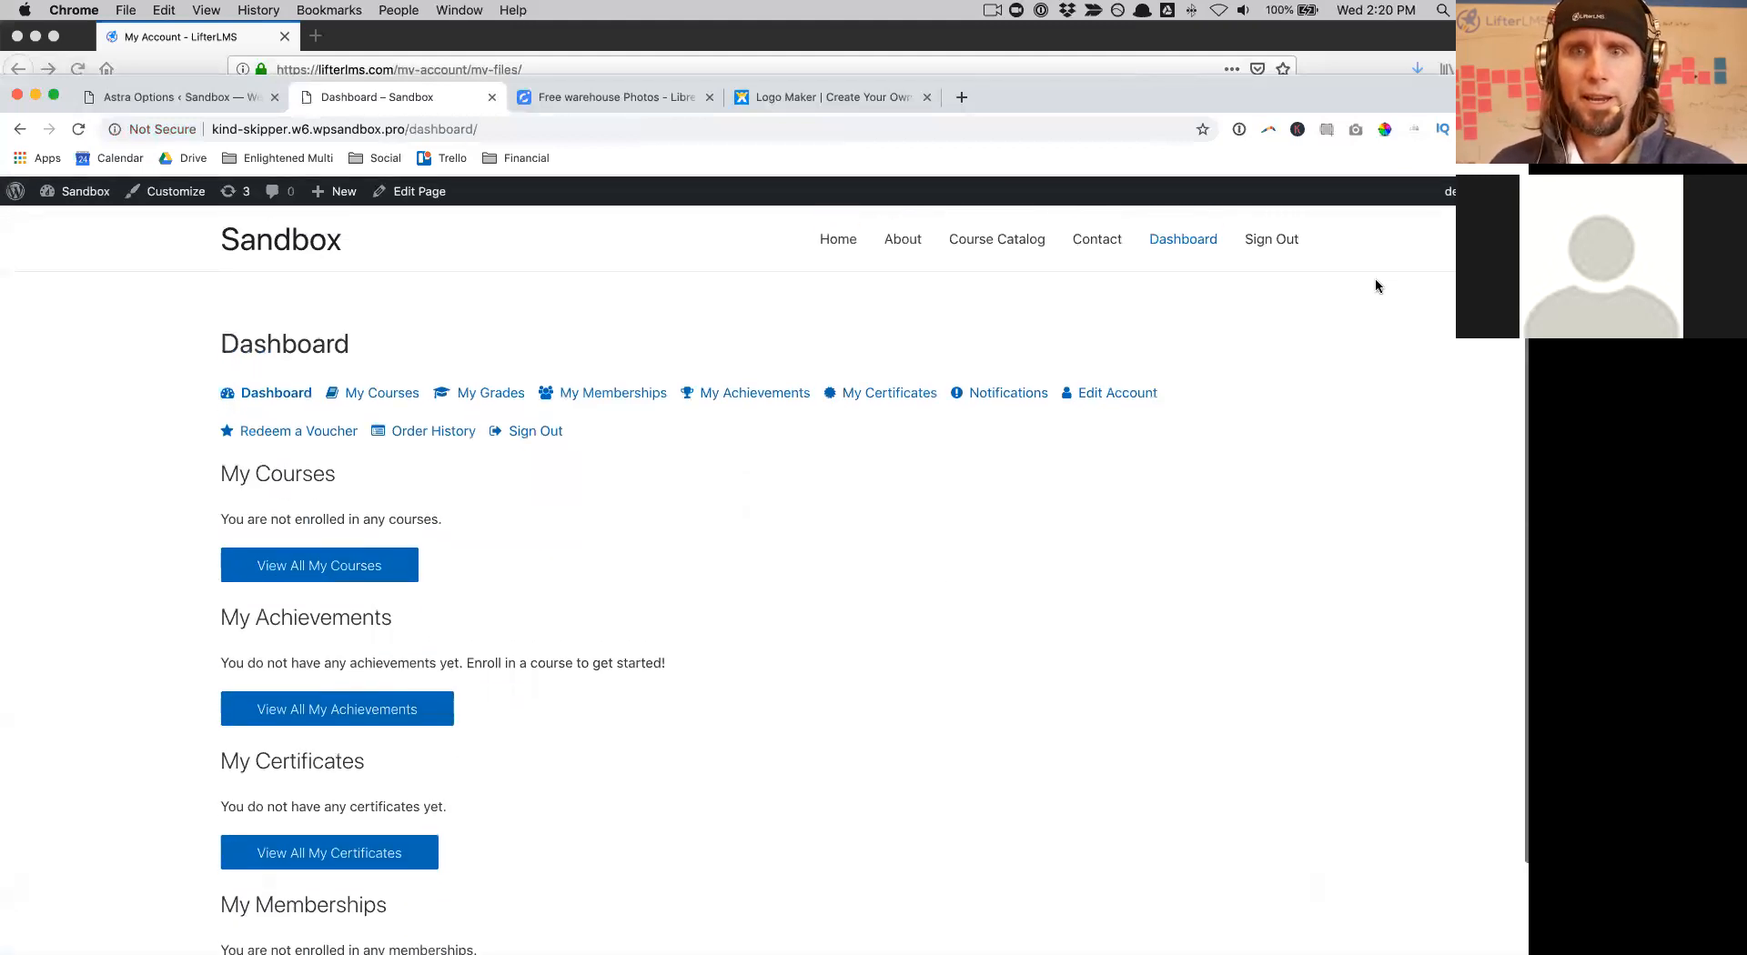
{"action": "left_click", "coordinate": [248, 244]}
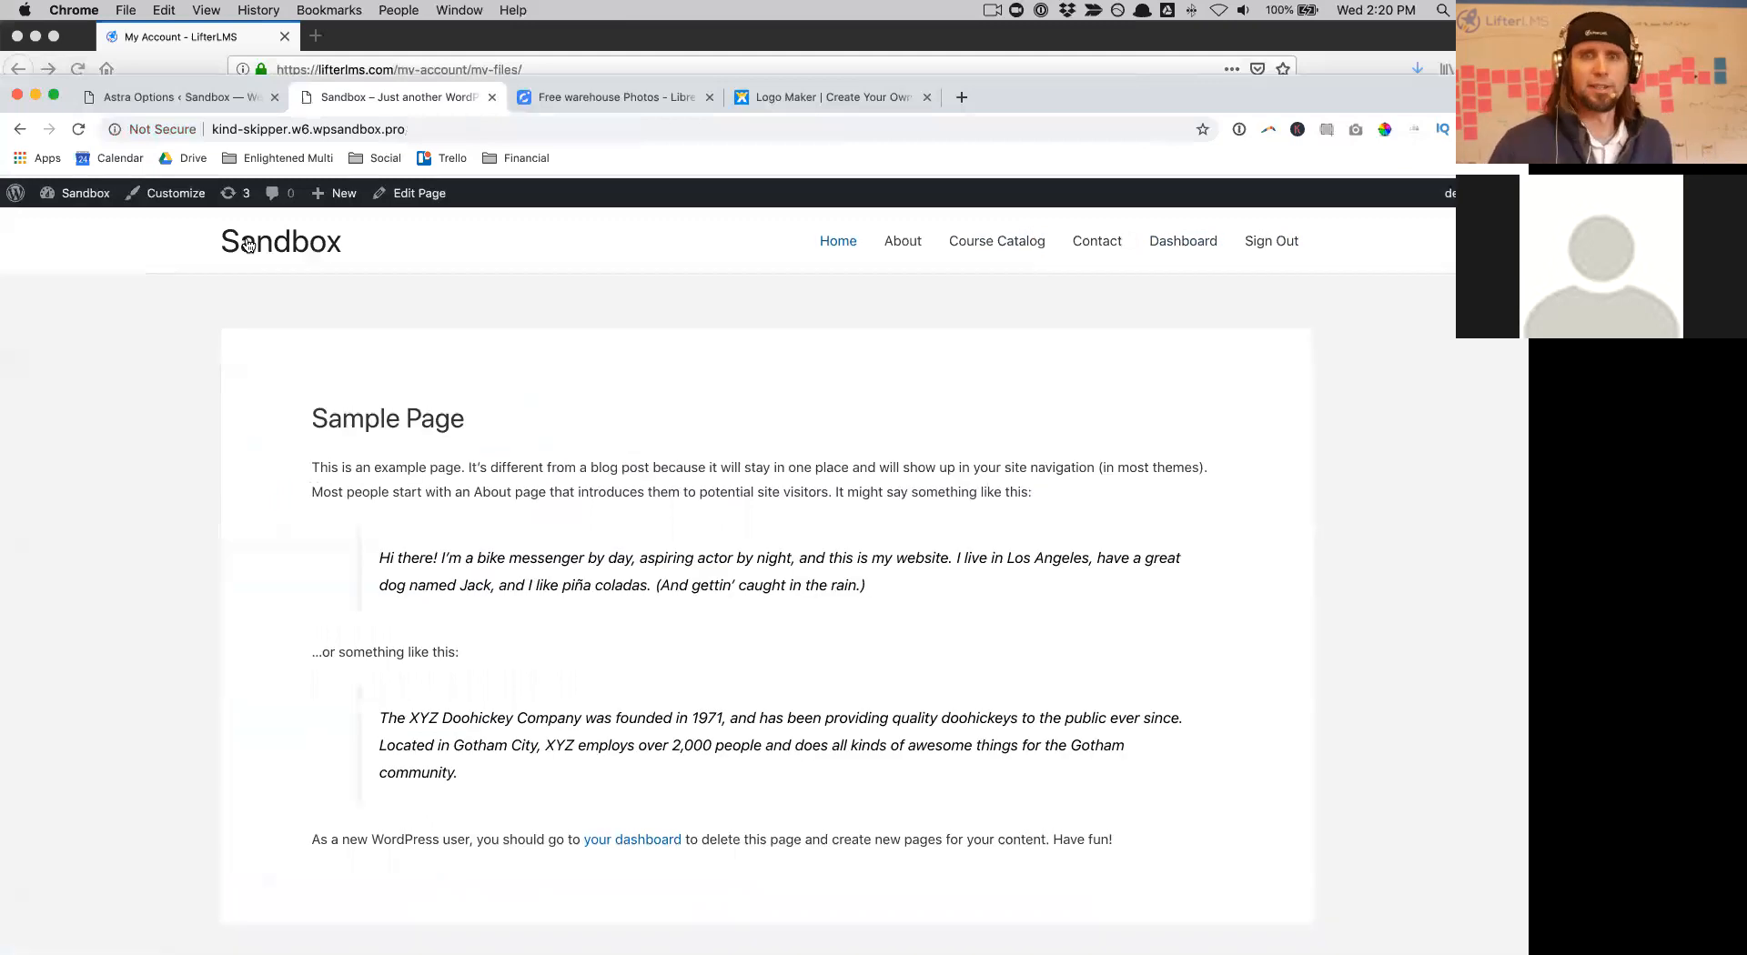
{"action": "mouse_move", "coordinate": [85, 191]}
{"action": "left_click", "coordinate": [86, 222]}
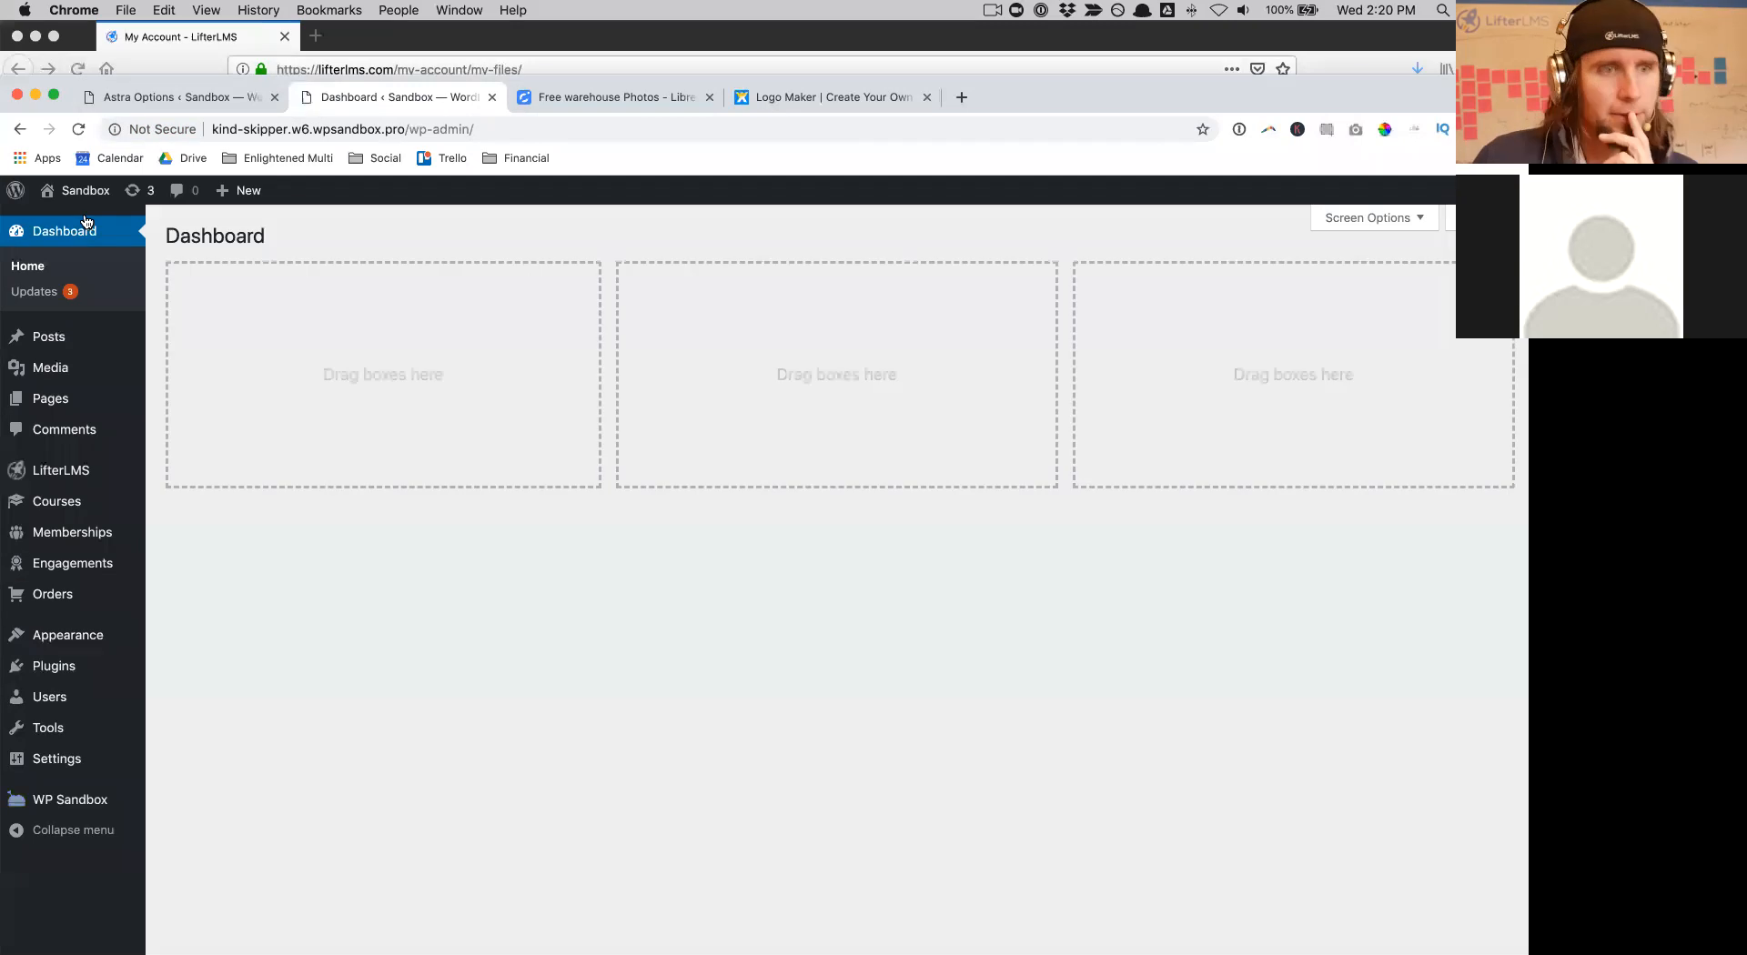
Step: Change the Course Catalog menu item's navigation label to Courses and save the menu
{"action": "mouse_move", "coordinate": [68, 636]}
{"action": "left_click", "coordinate": [169, 715]}
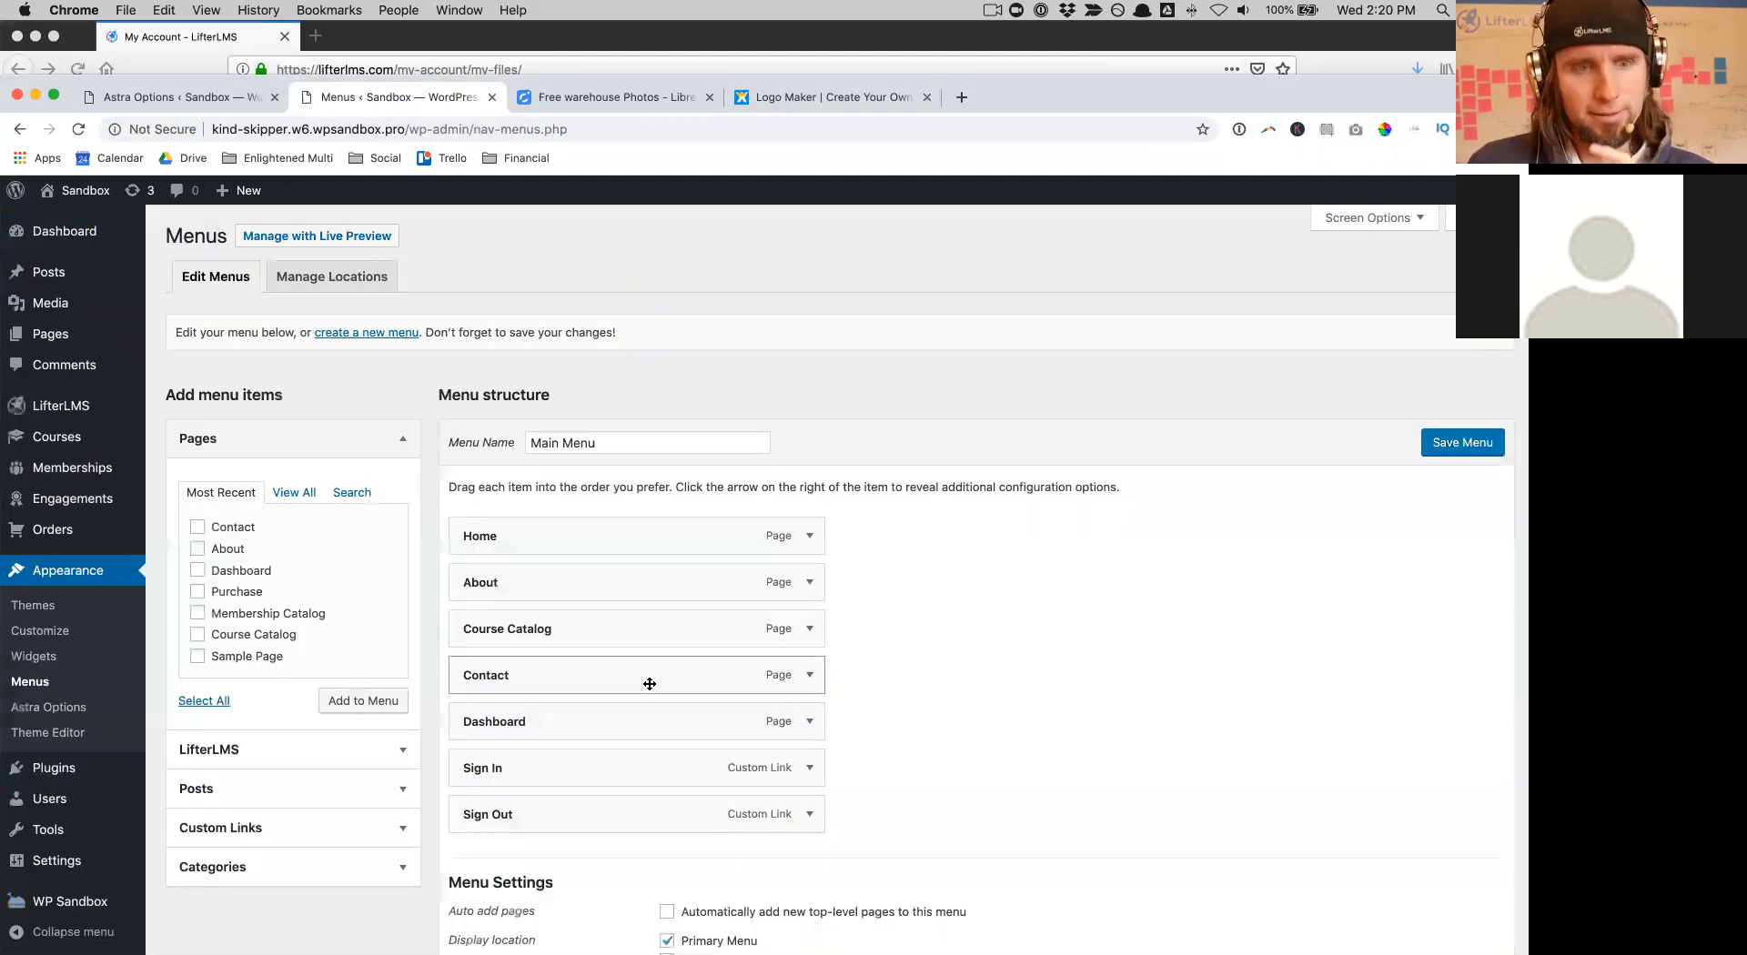
{"action": "left_click", "coordinate": [801, 635]}
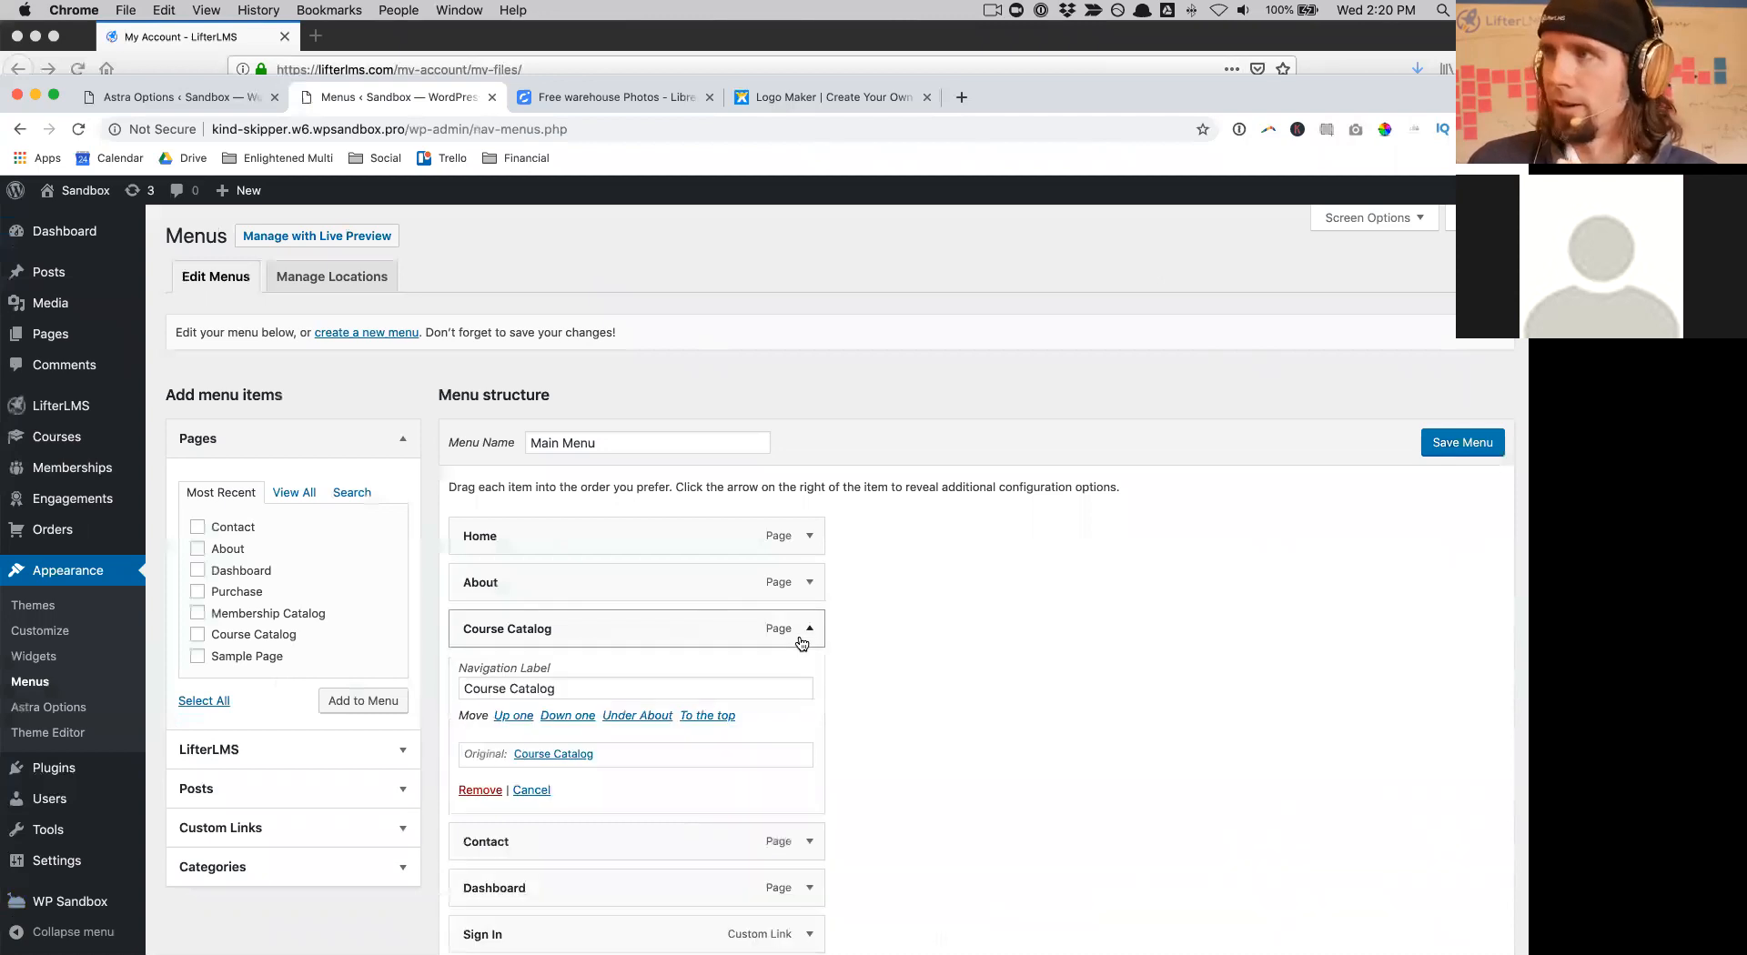
{"action": "left_click_drag", "start_coordinate": [504, 693], "coordinate": [642, 693]}
{"action": "type", "text": "ses"}
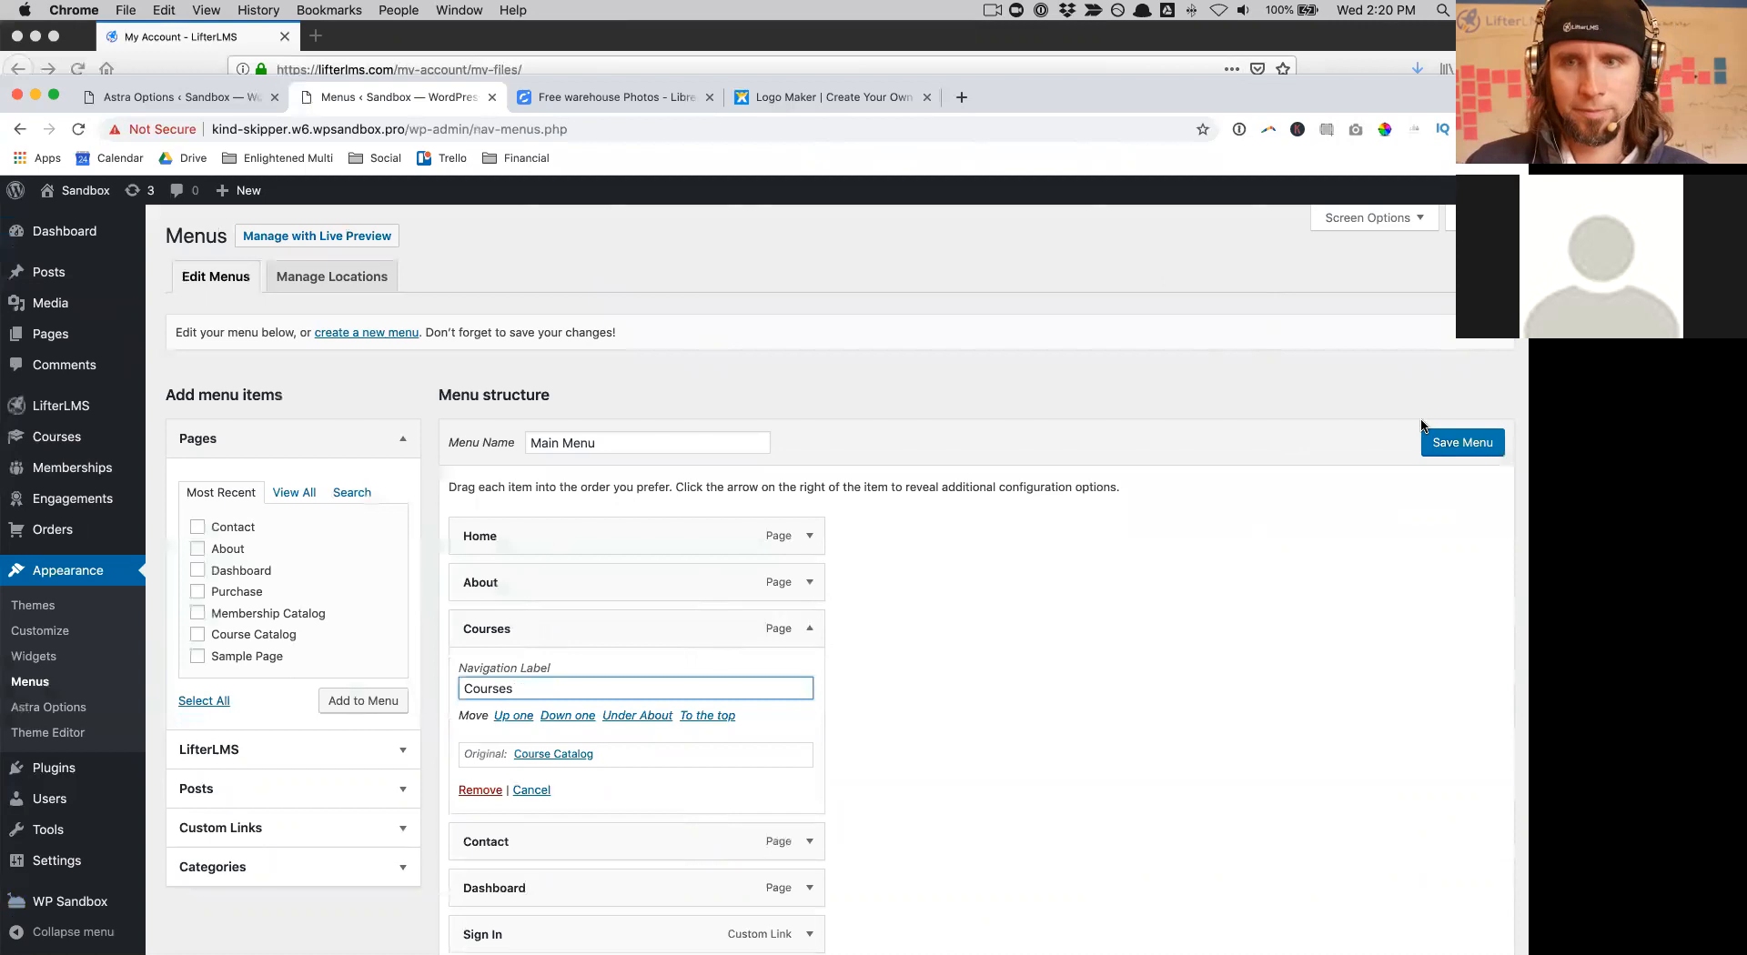
{"action": "left_click", "coordinate": [1489, 445]}
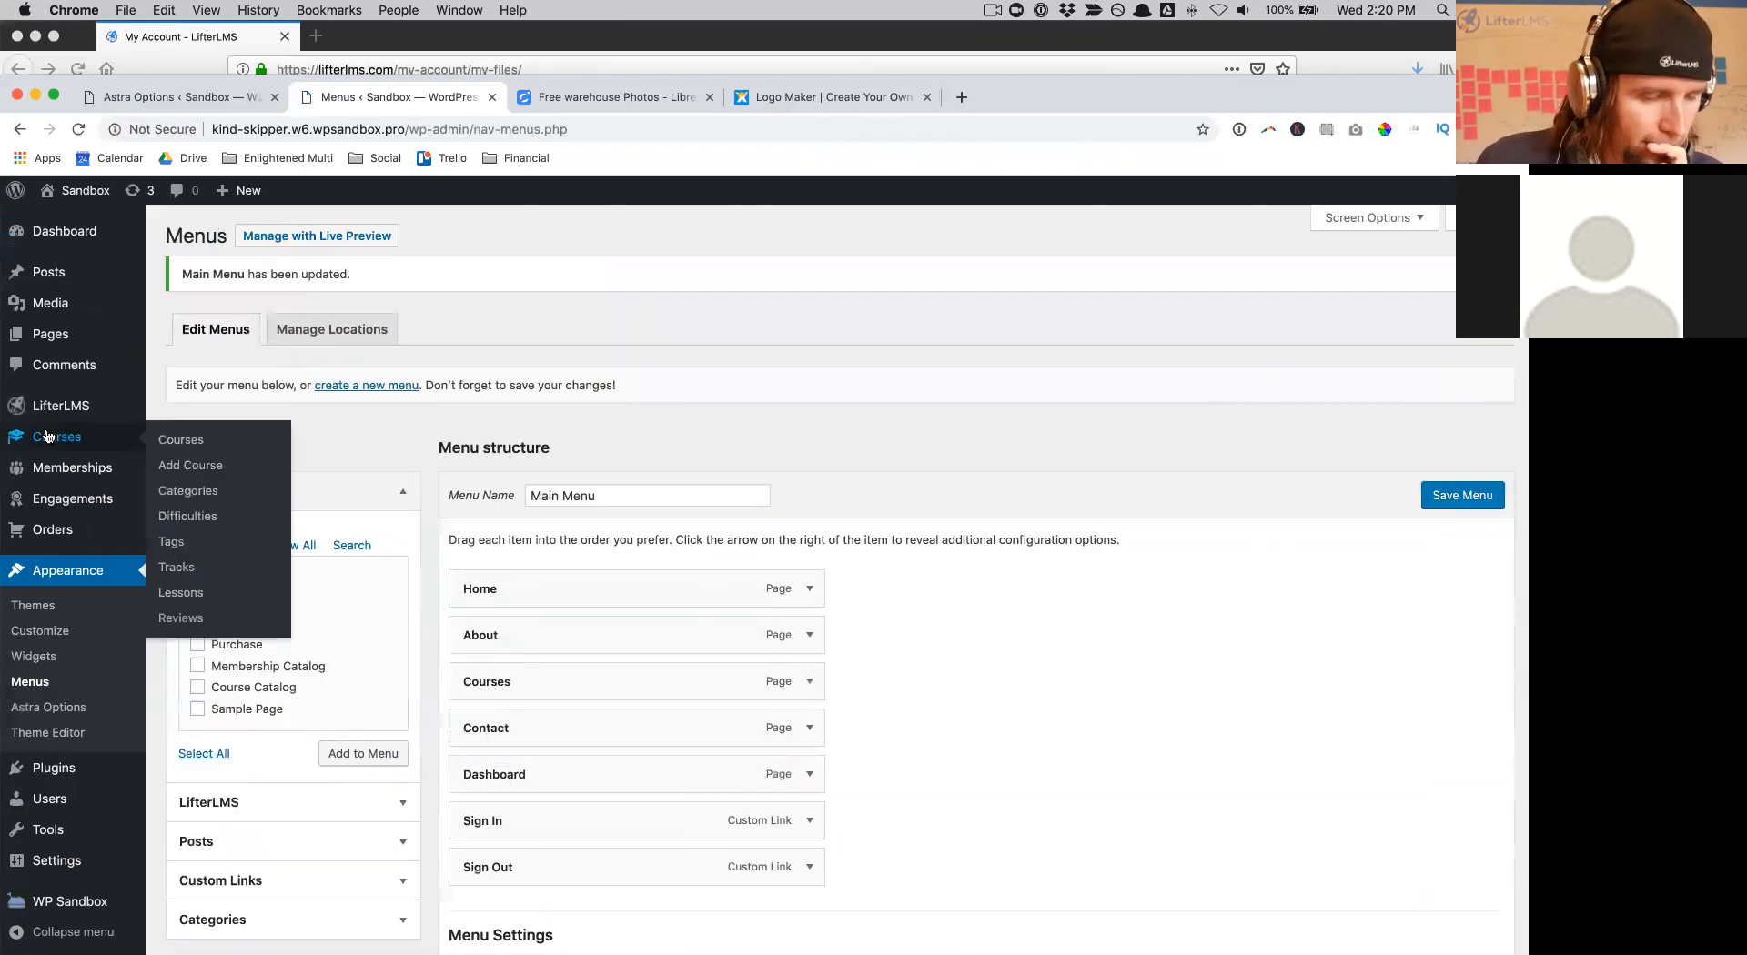
Step: Launch the theme Customizer to preview the updated navigation
{"action": "mouse_move", "coordinate": [52, 459]}
{"action": "scroll", "coordinate": [52, 459], "scroll_direction": "down", "scroll_amount": 3}
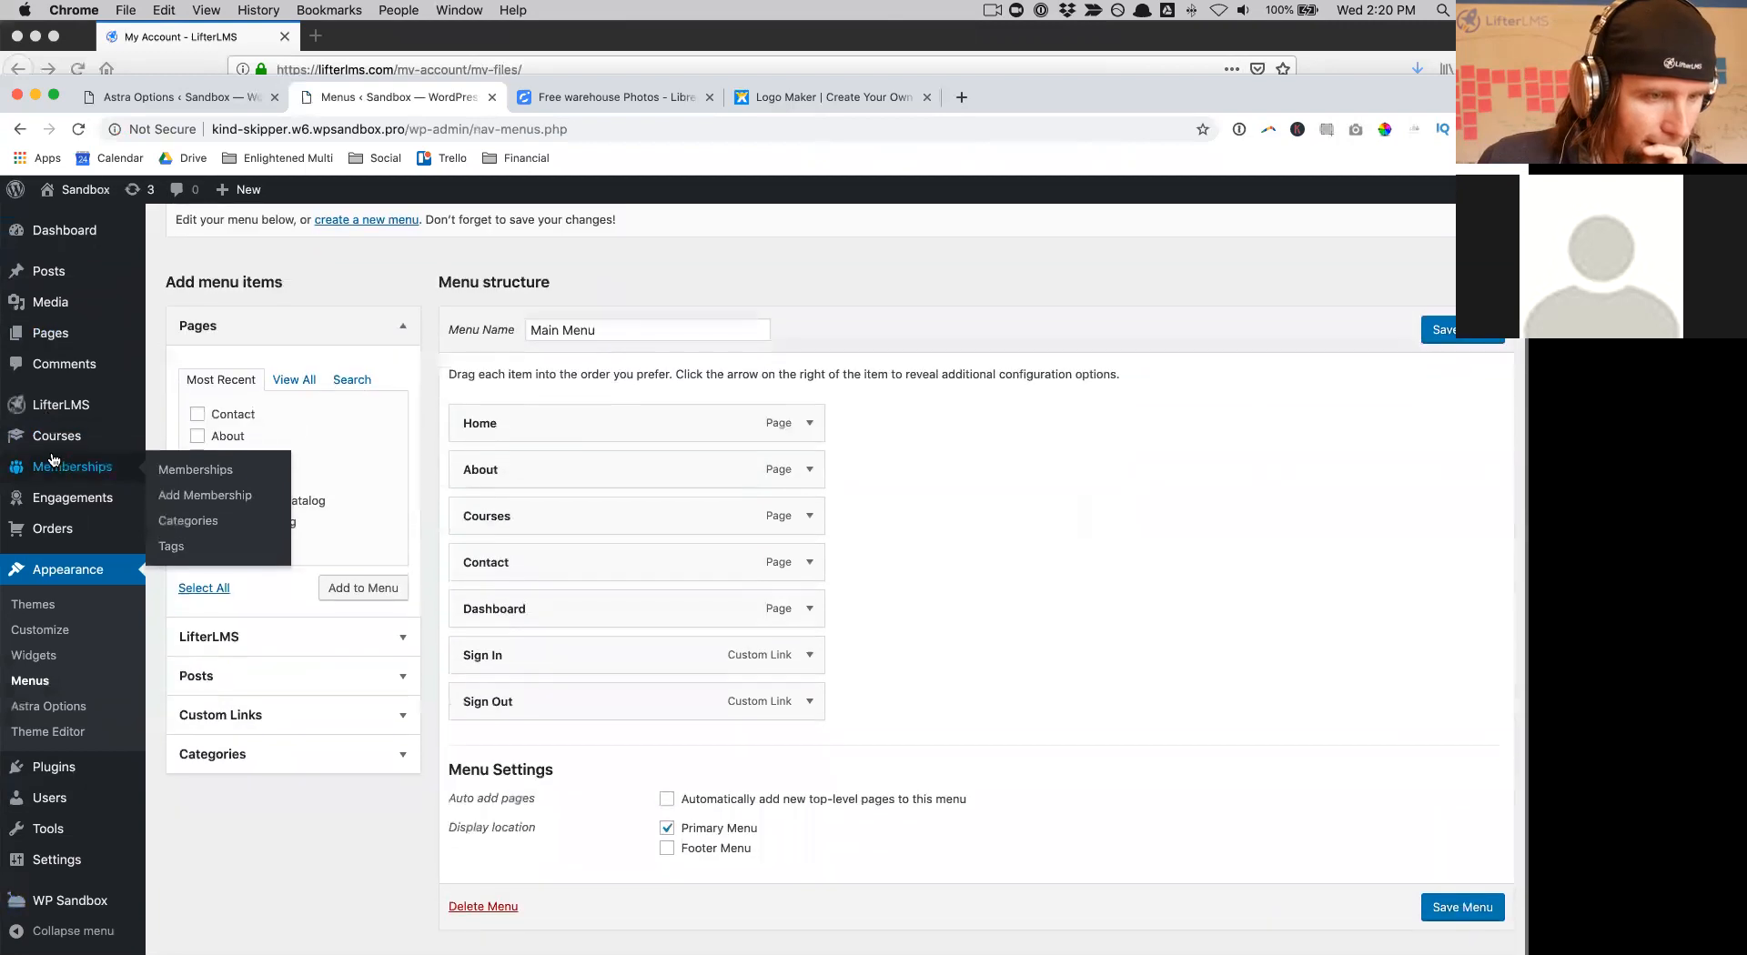
{"action": "left_click", "coordinate": [48, 632]}
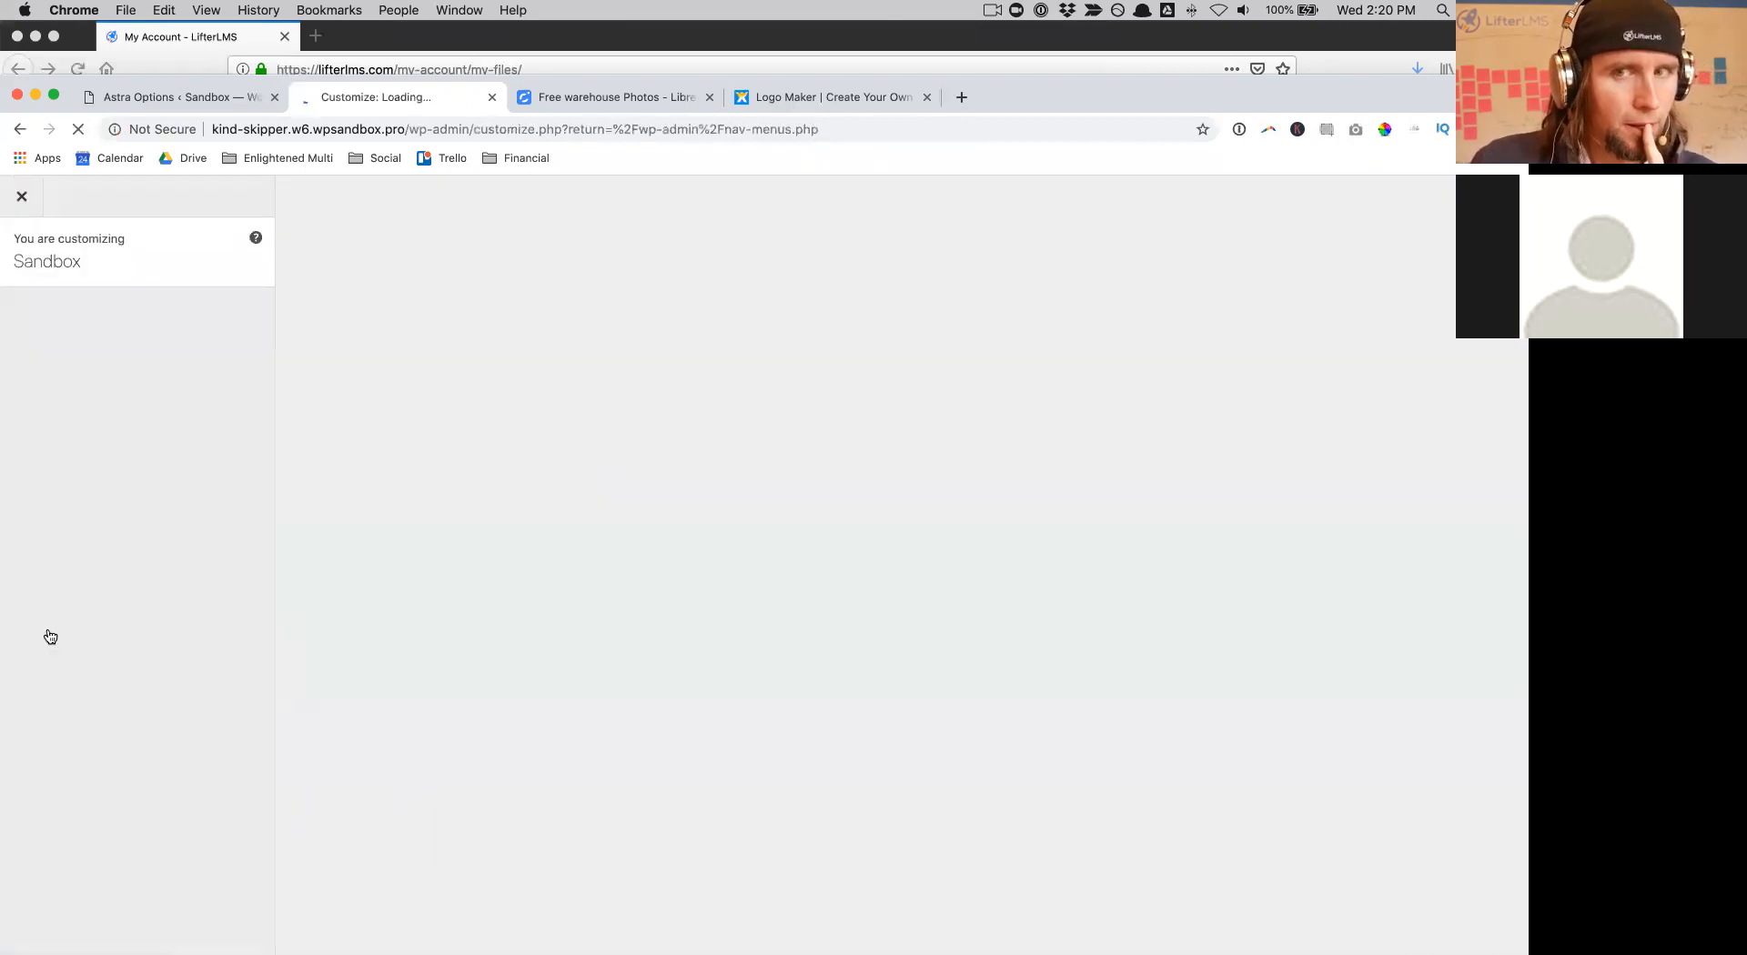
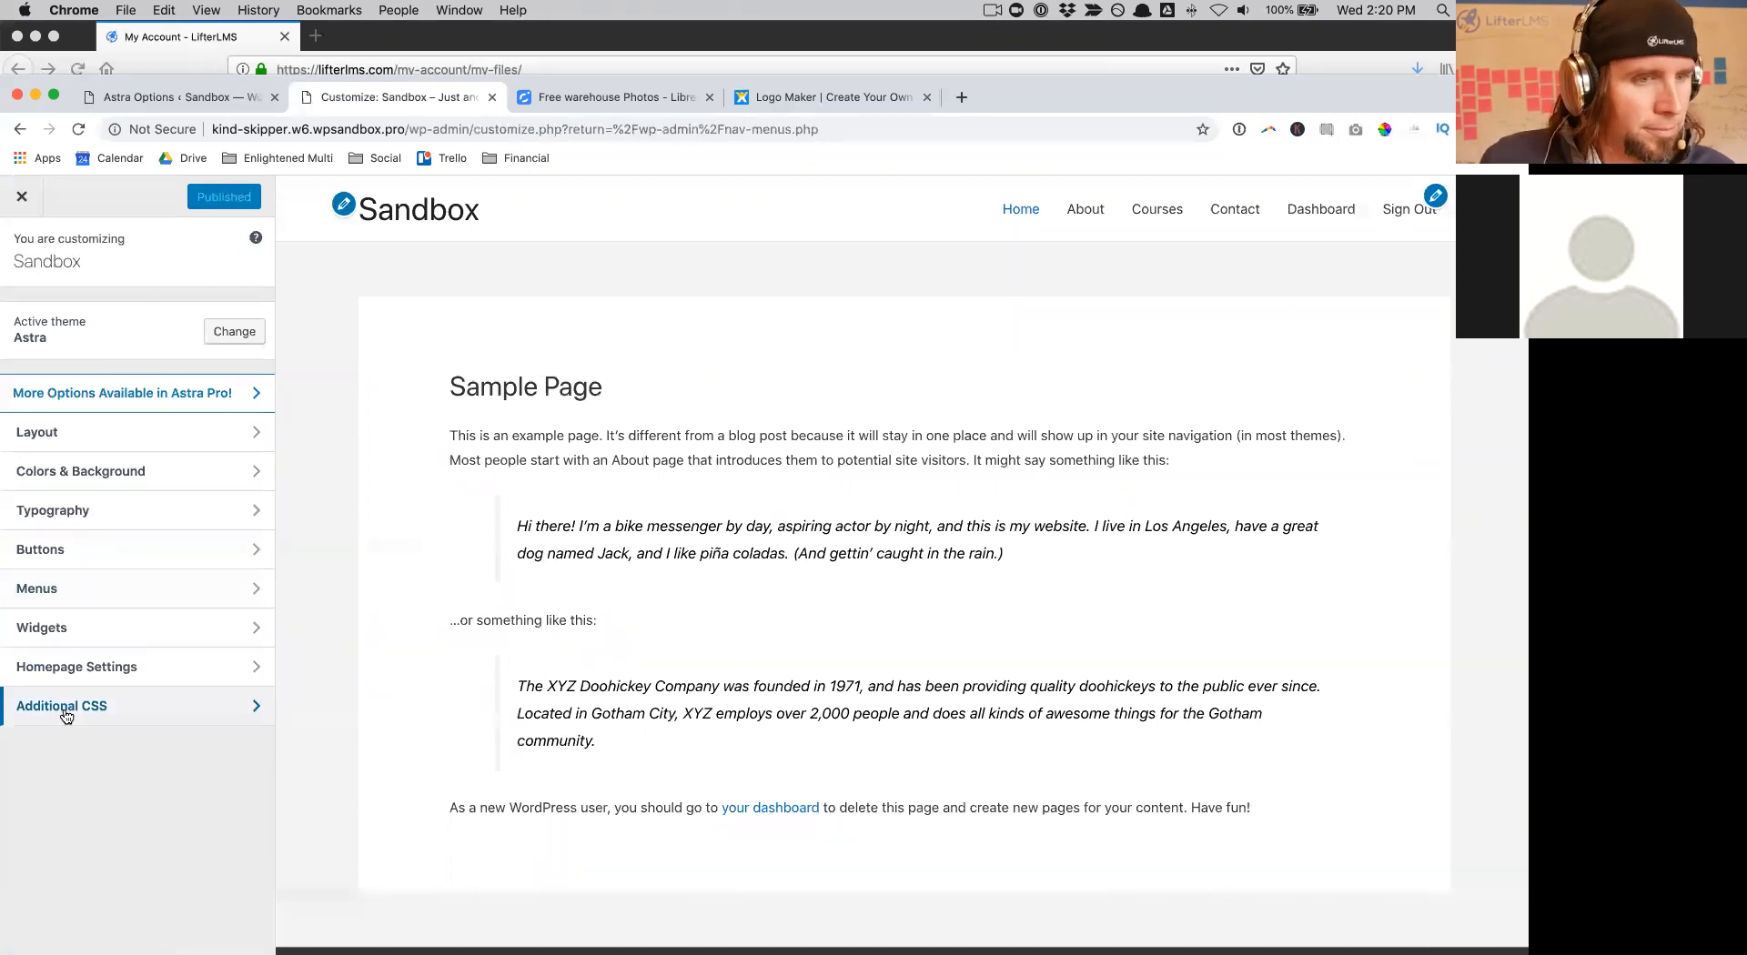
Step: In the Customizer's Layout > Header > Site Identity, replace the site title Sandbox with Safety Training
{"action": "left_click", "coordinate": [62, 669]}
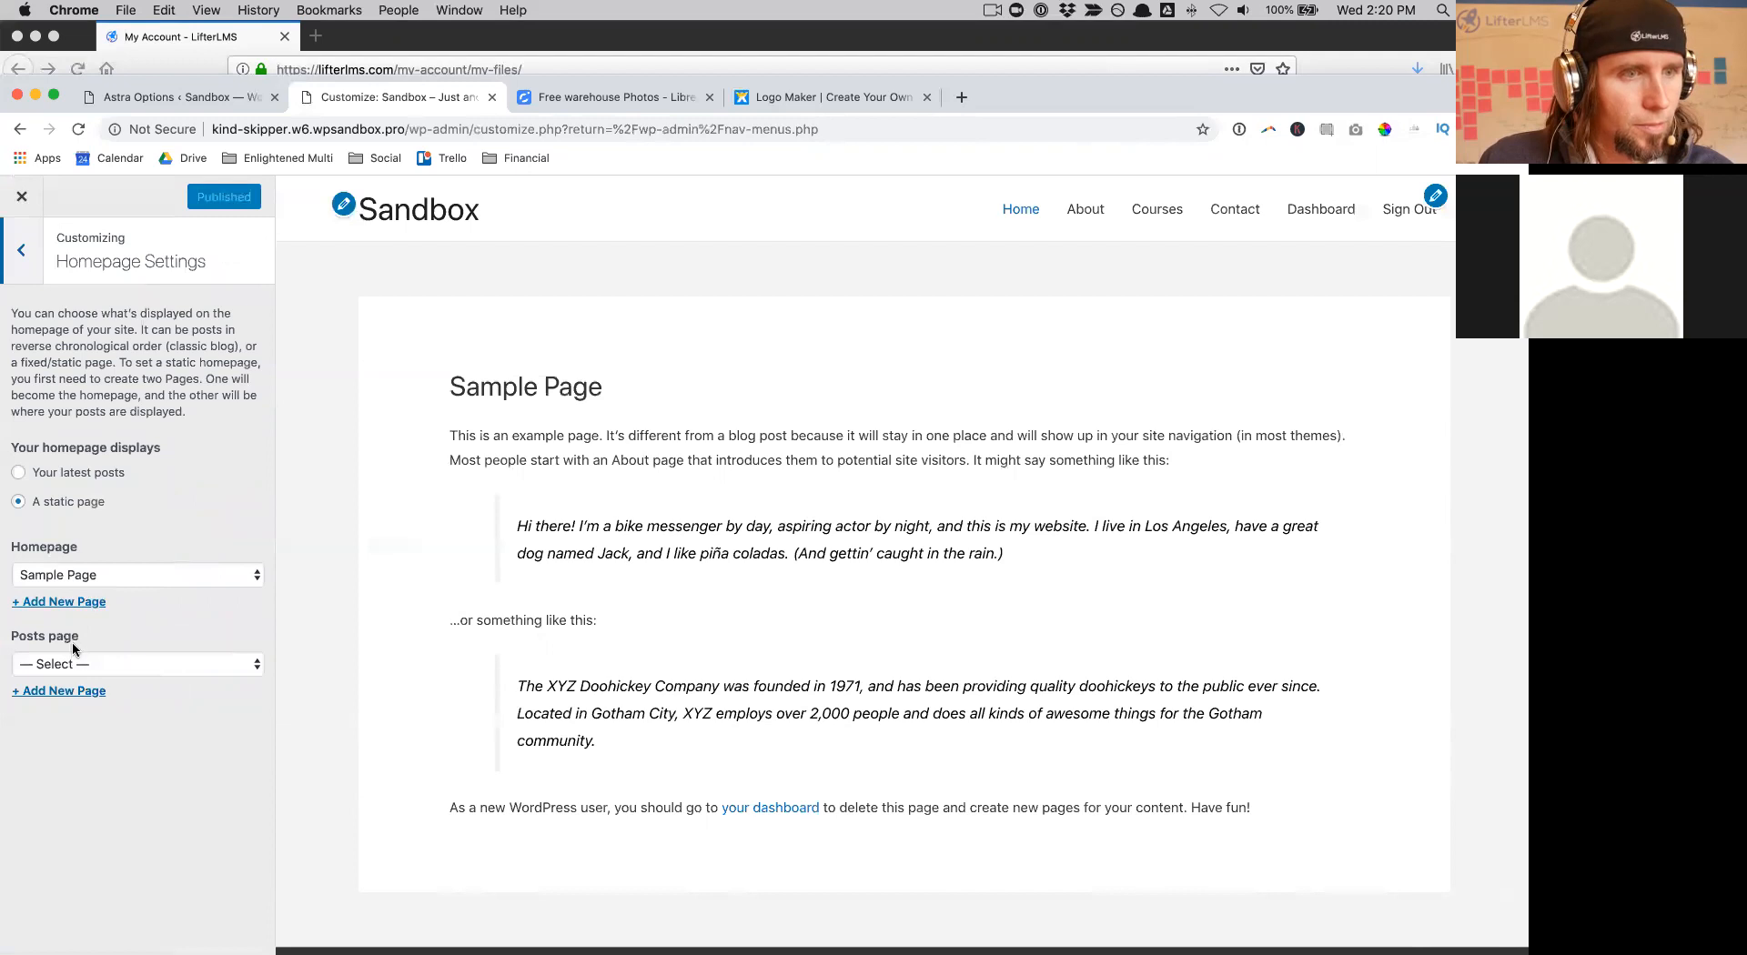
{"action": "left_click", "coordinate": [21, 250]}
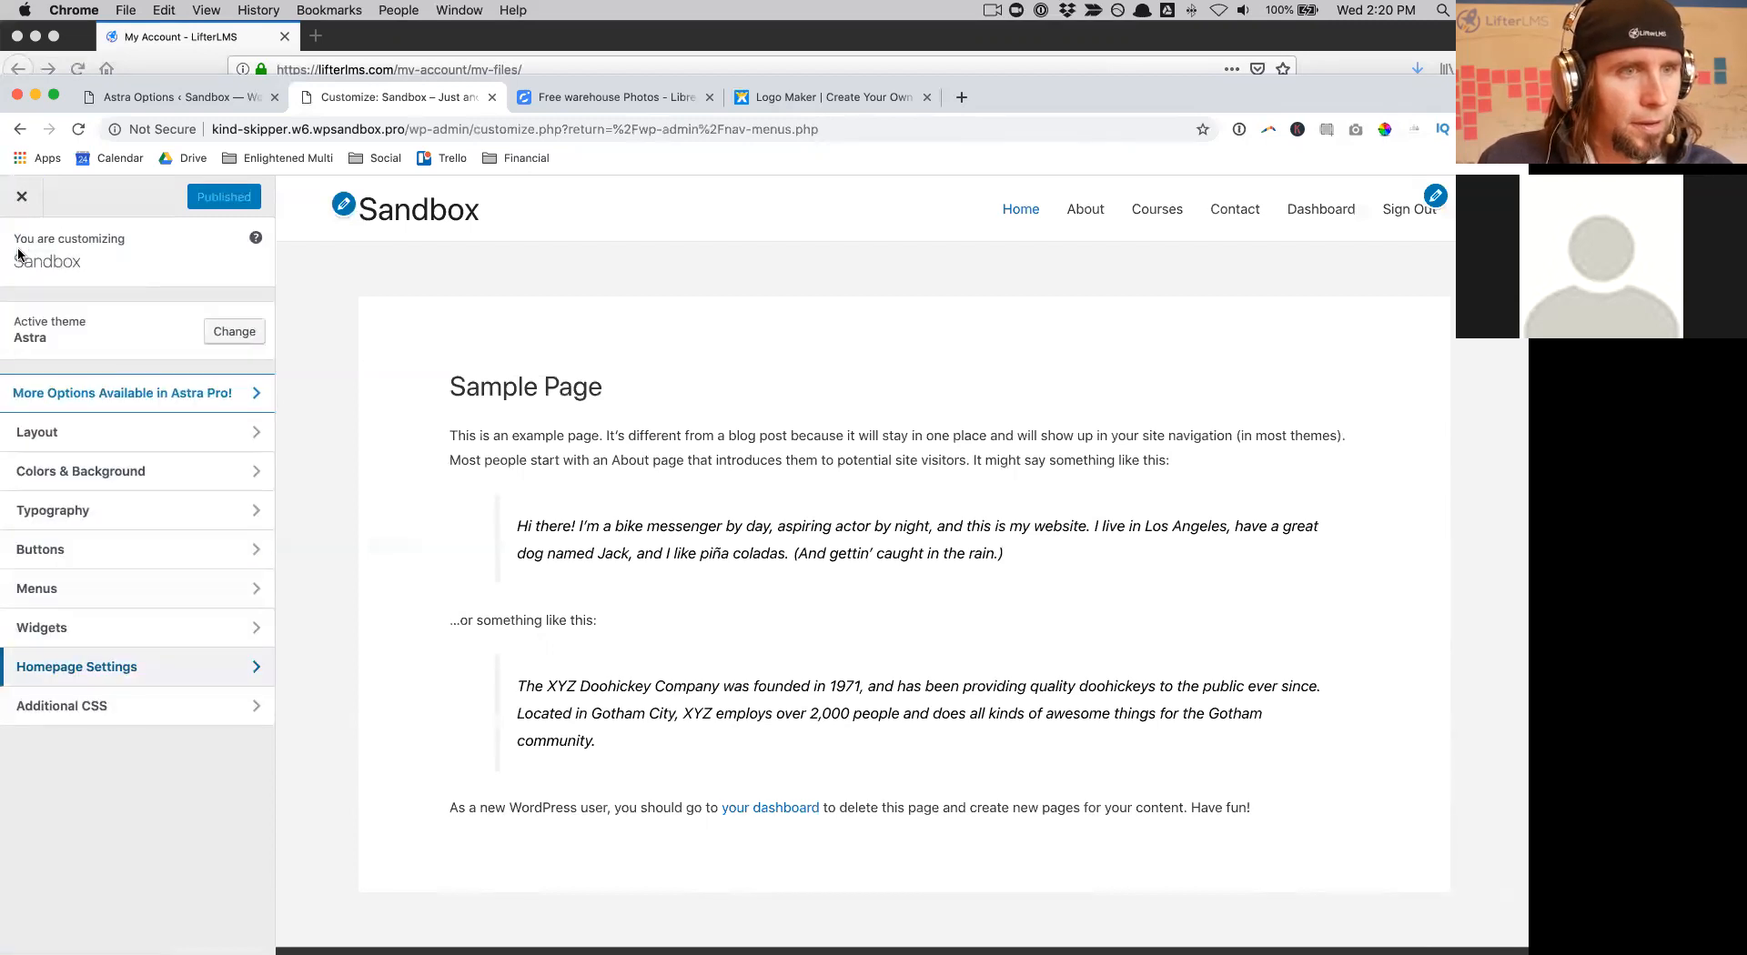
{"action": "left_click", "coordinate": [57, 441]}
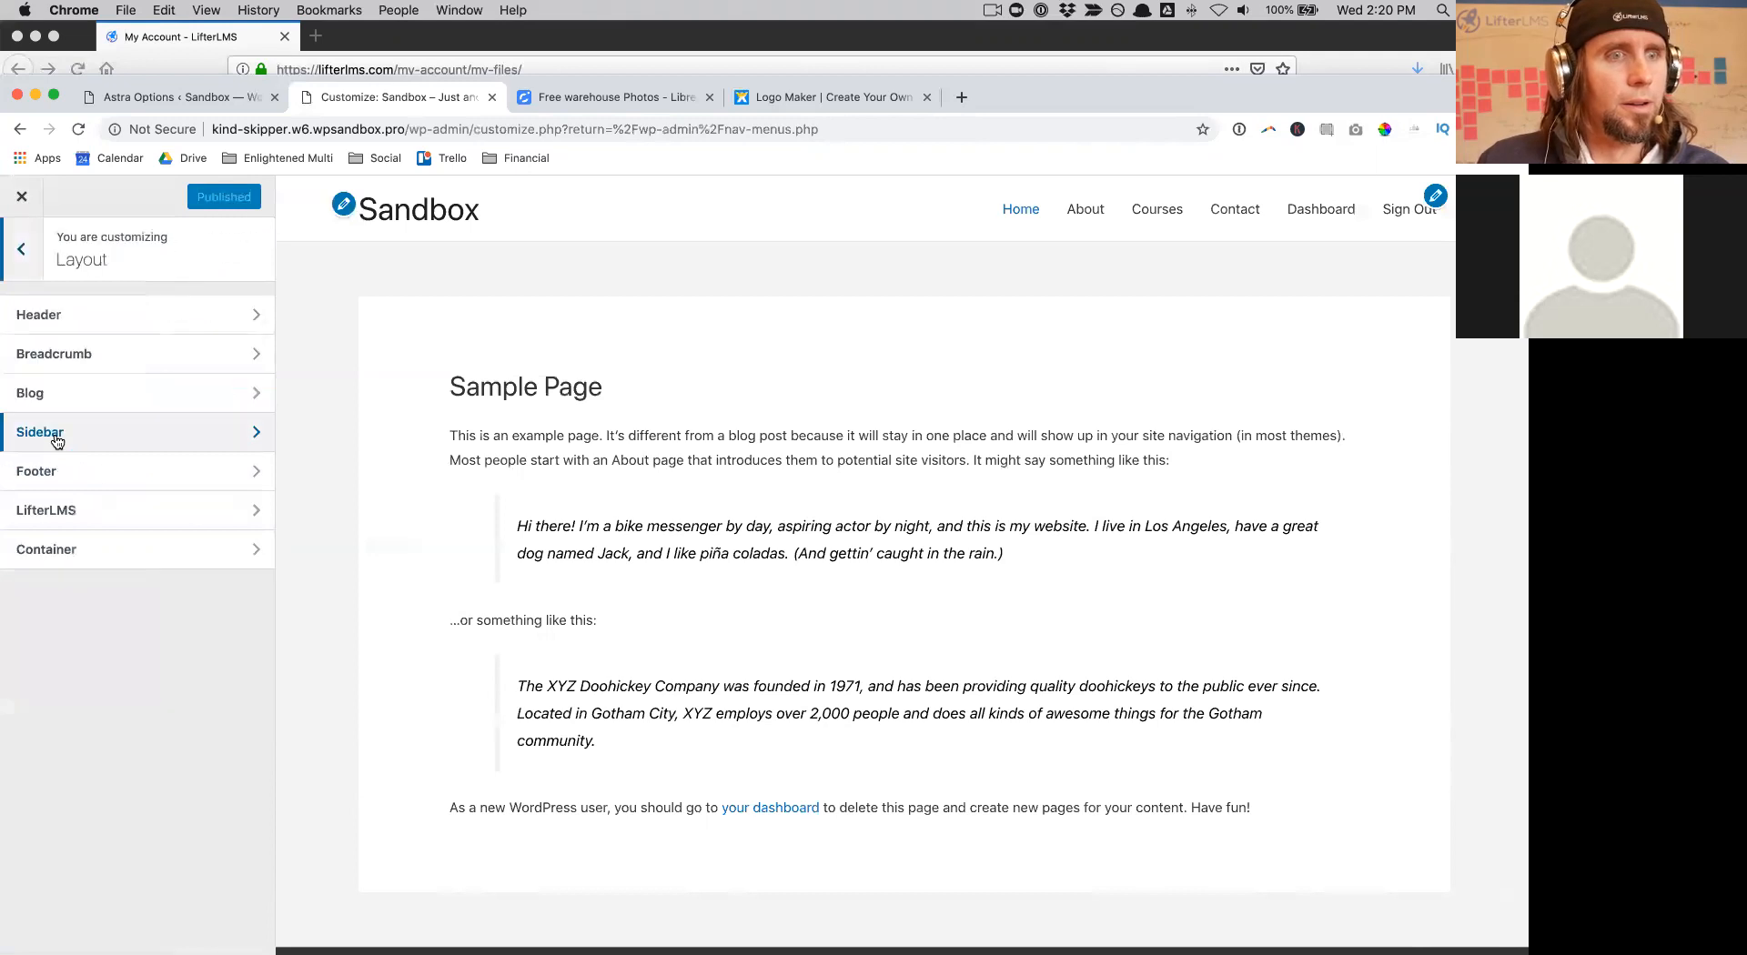
{"action": "left_click", "coordinate": [50, 319]}
{"action": "left_click", "coordinate": [51, 314]}
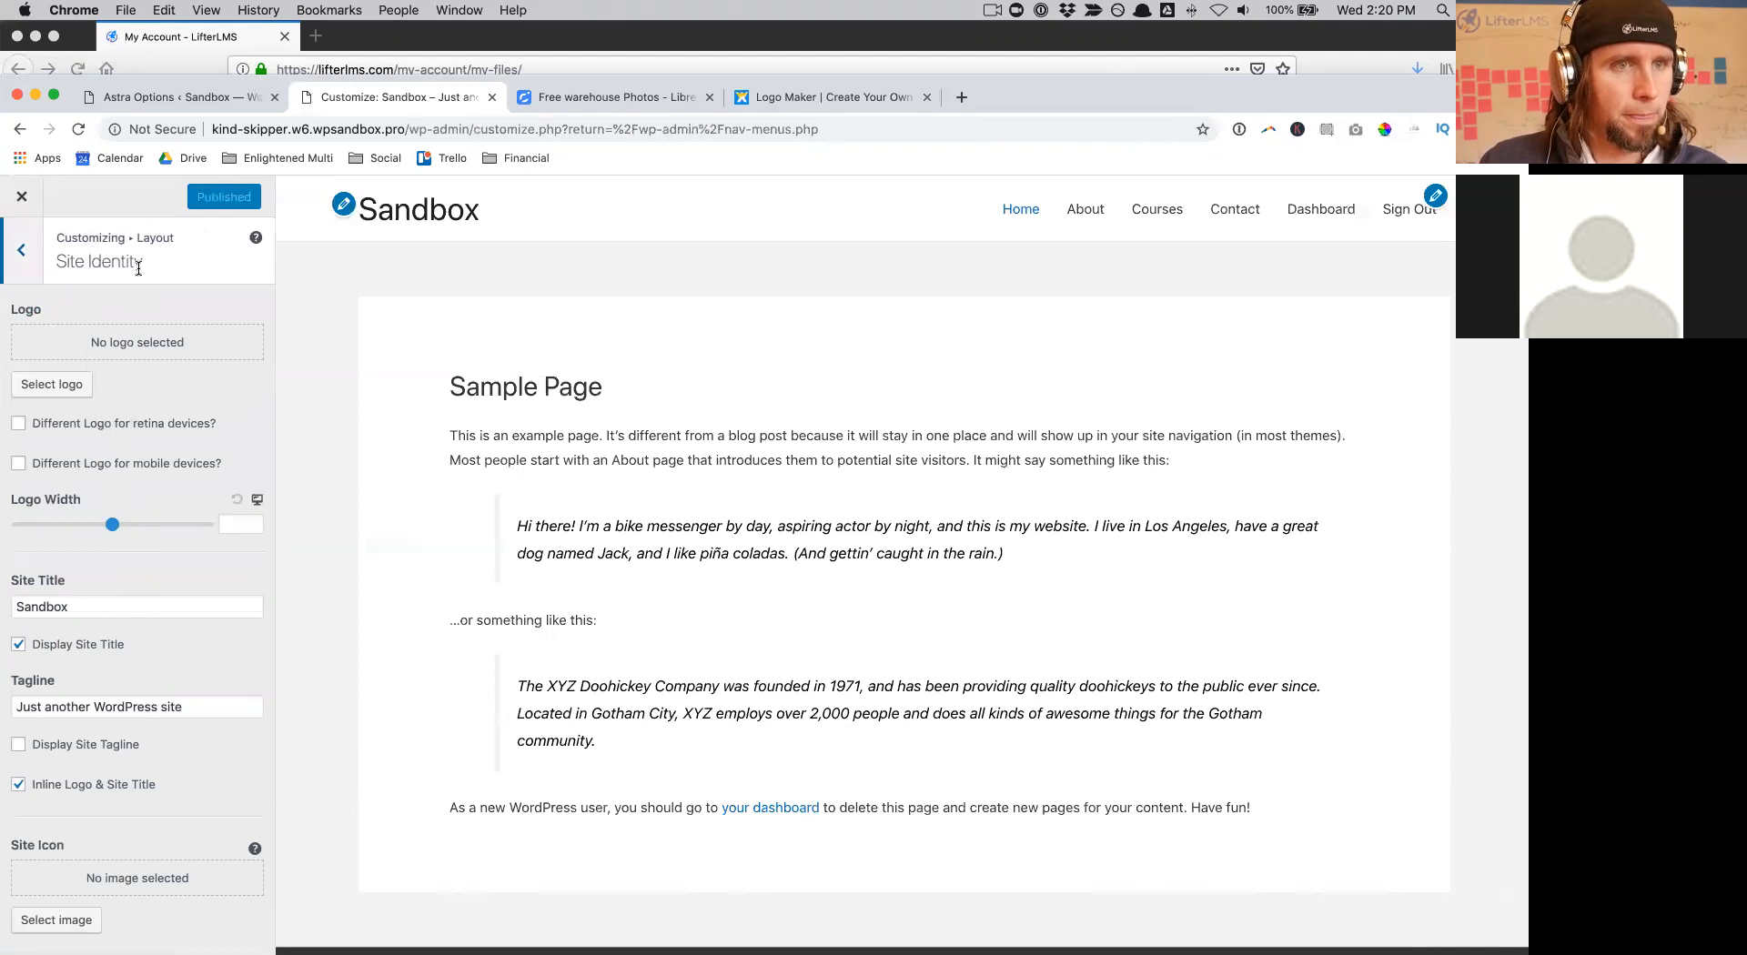
{"action": "left_click_drag", "start_coordinate": [89, 605], "coordinate": [5, 601]}
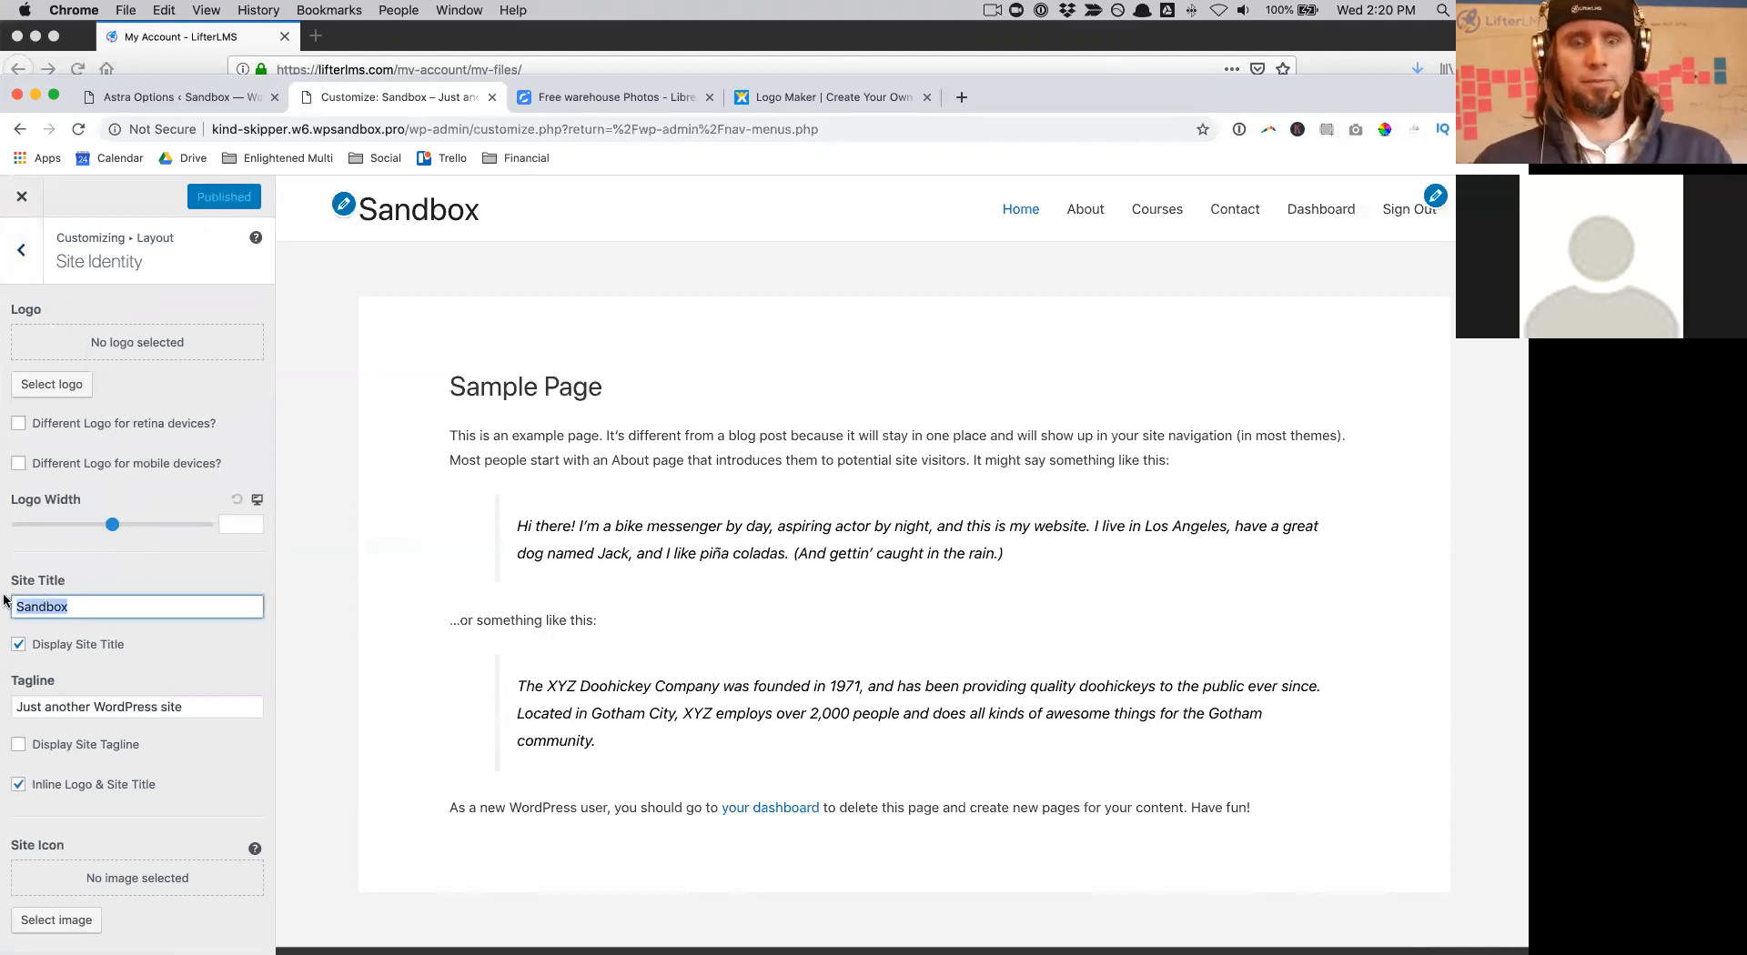
{"action": "type", "text": "Safet"}
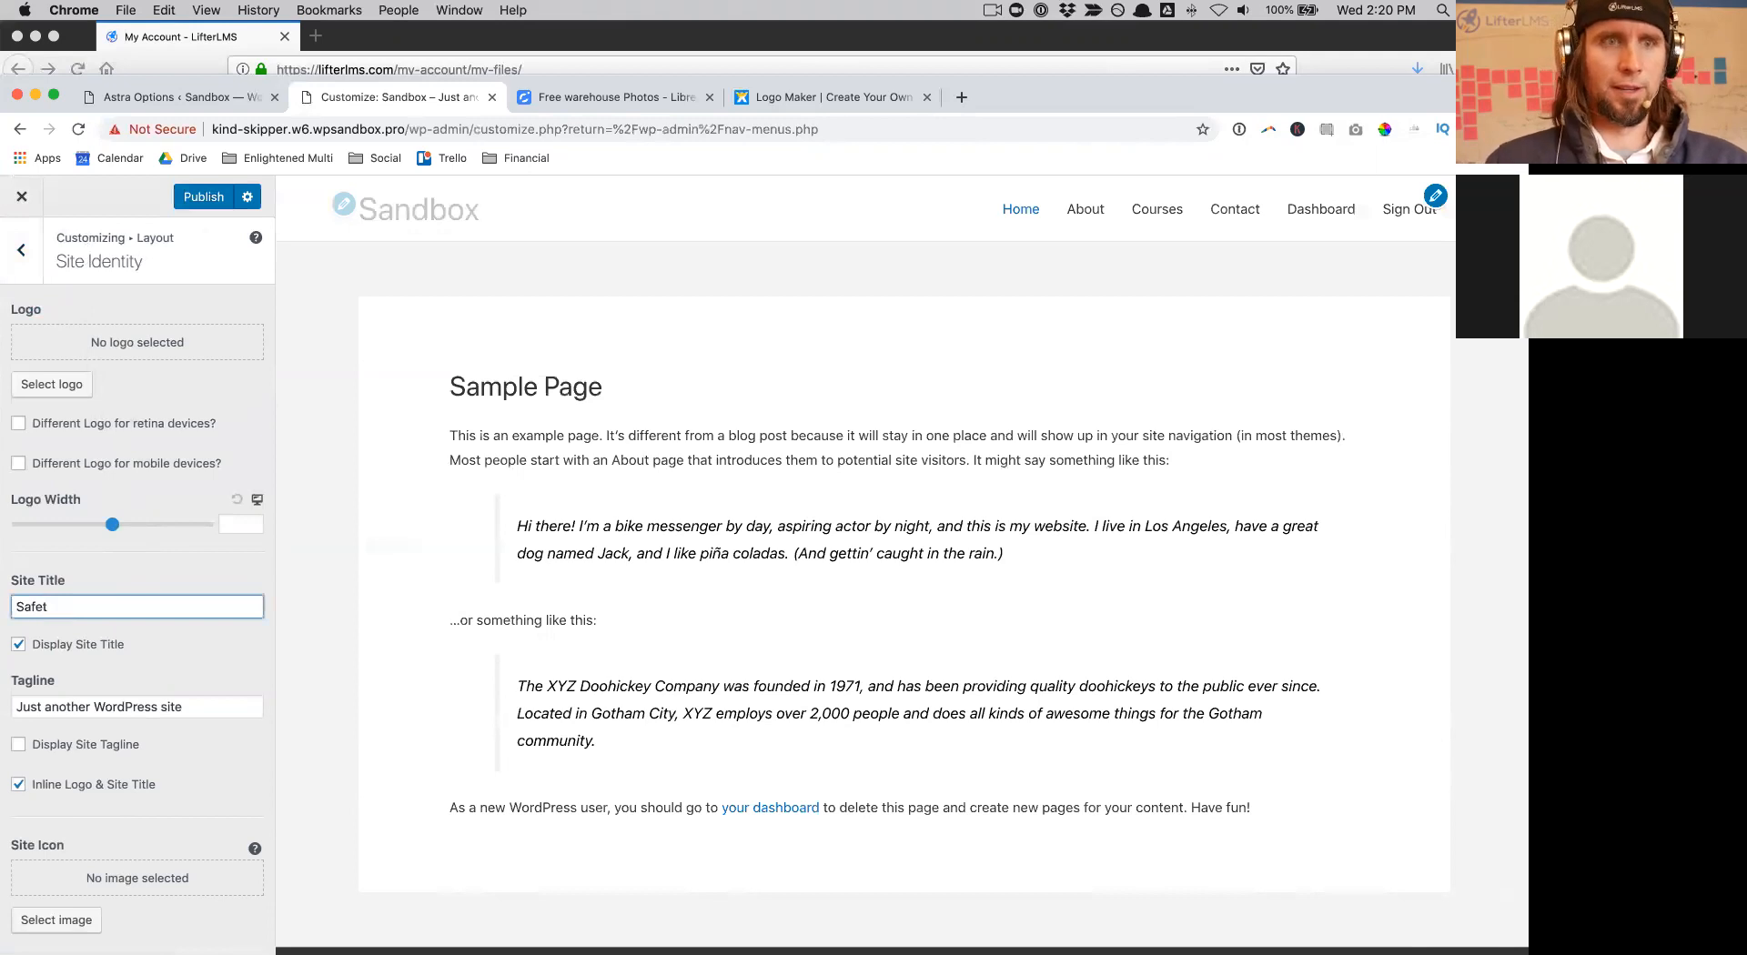
{"action": "type", "text": "y"}
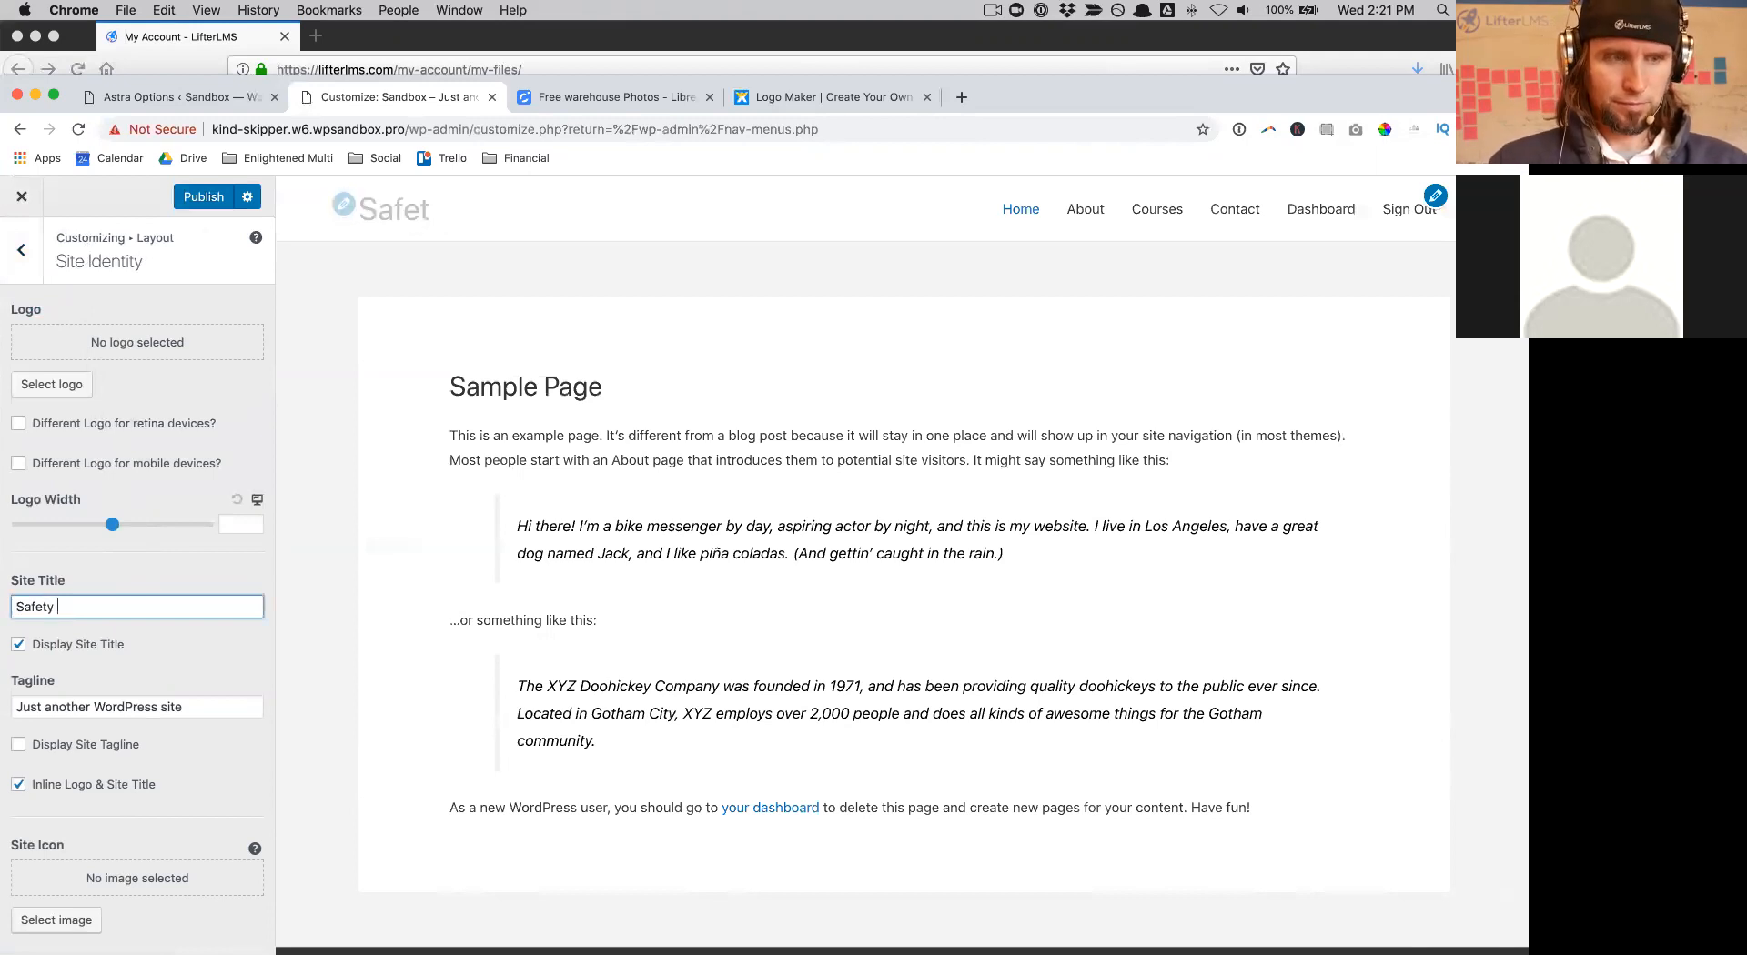
{"action": "type", "text": " Training"}
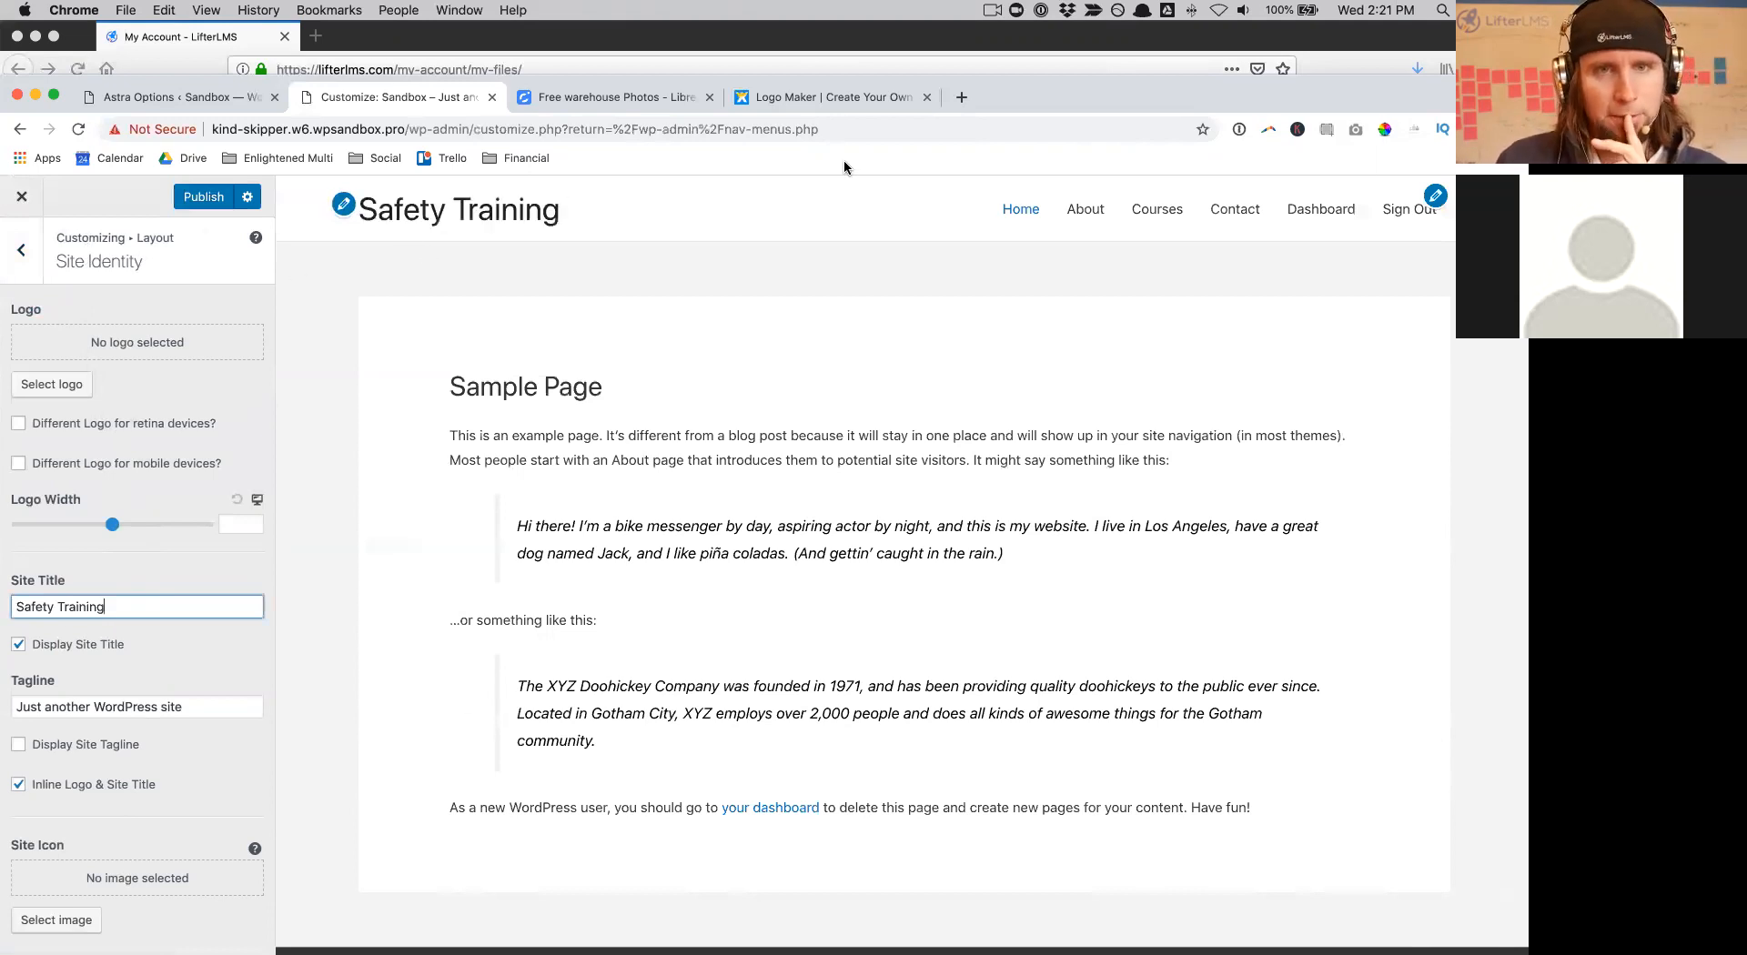
{"action": "left_click", "coordinate": [793, 102]}
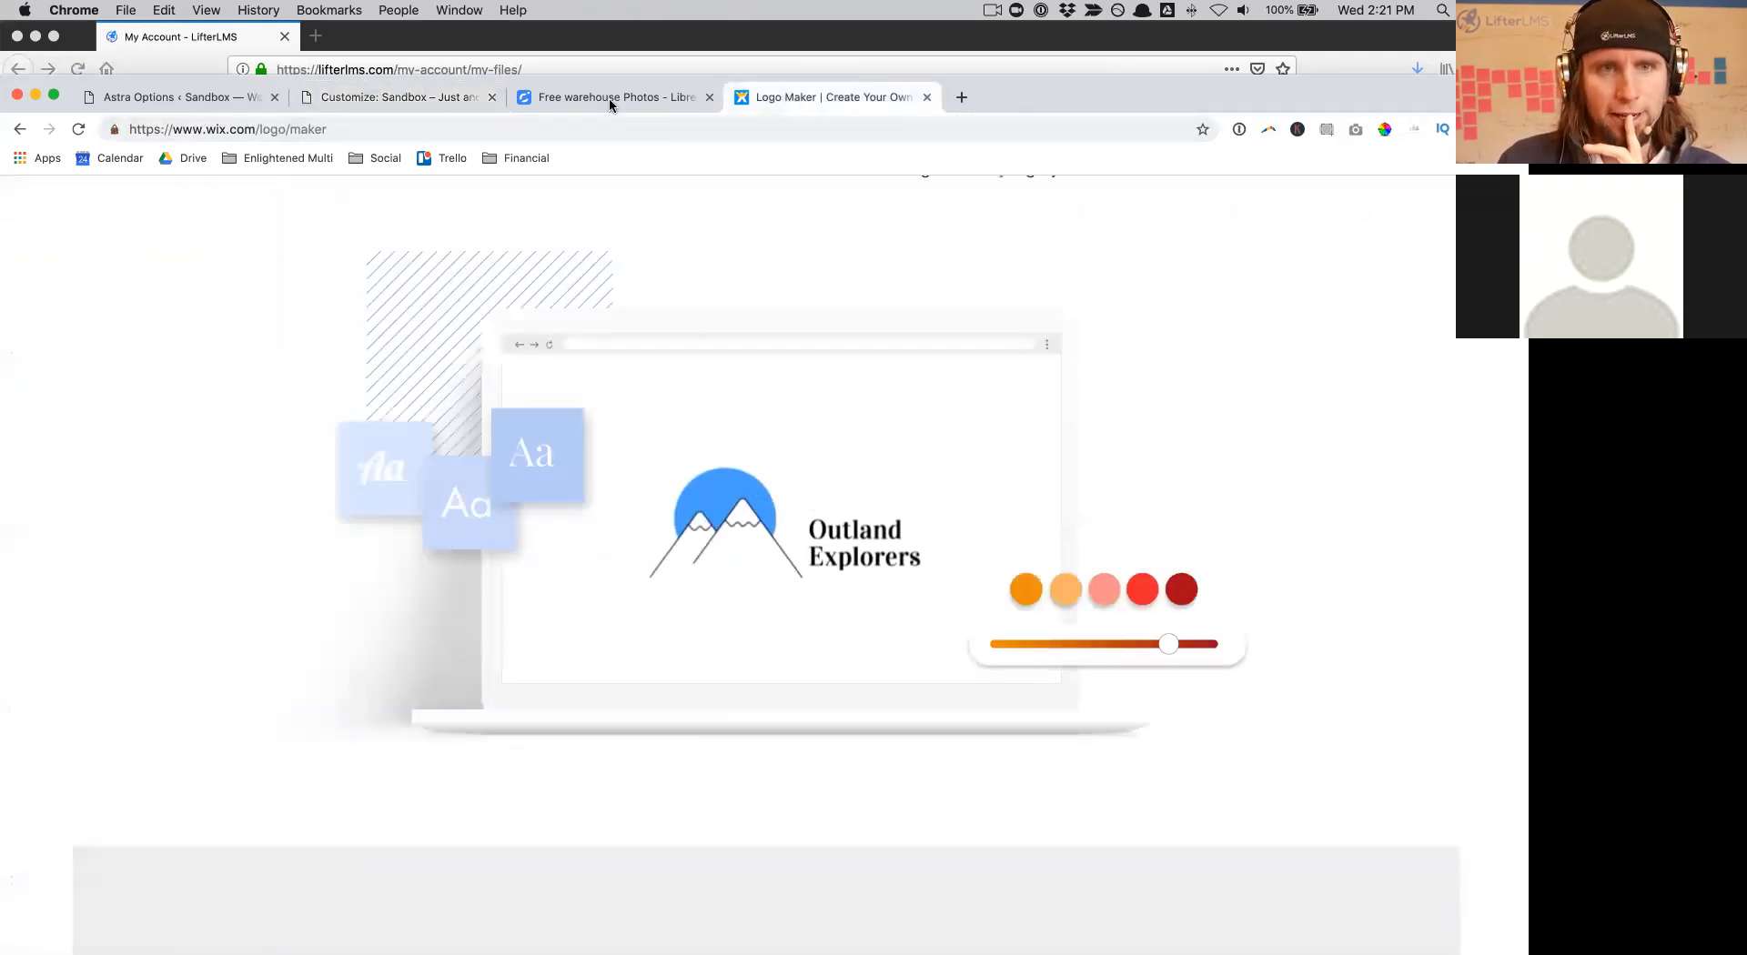
Step: Start a new logo in Wix Logo Maker, reaching the Wix Sign Up page
{"action": "left_click", "coordinate": [443, 95]}
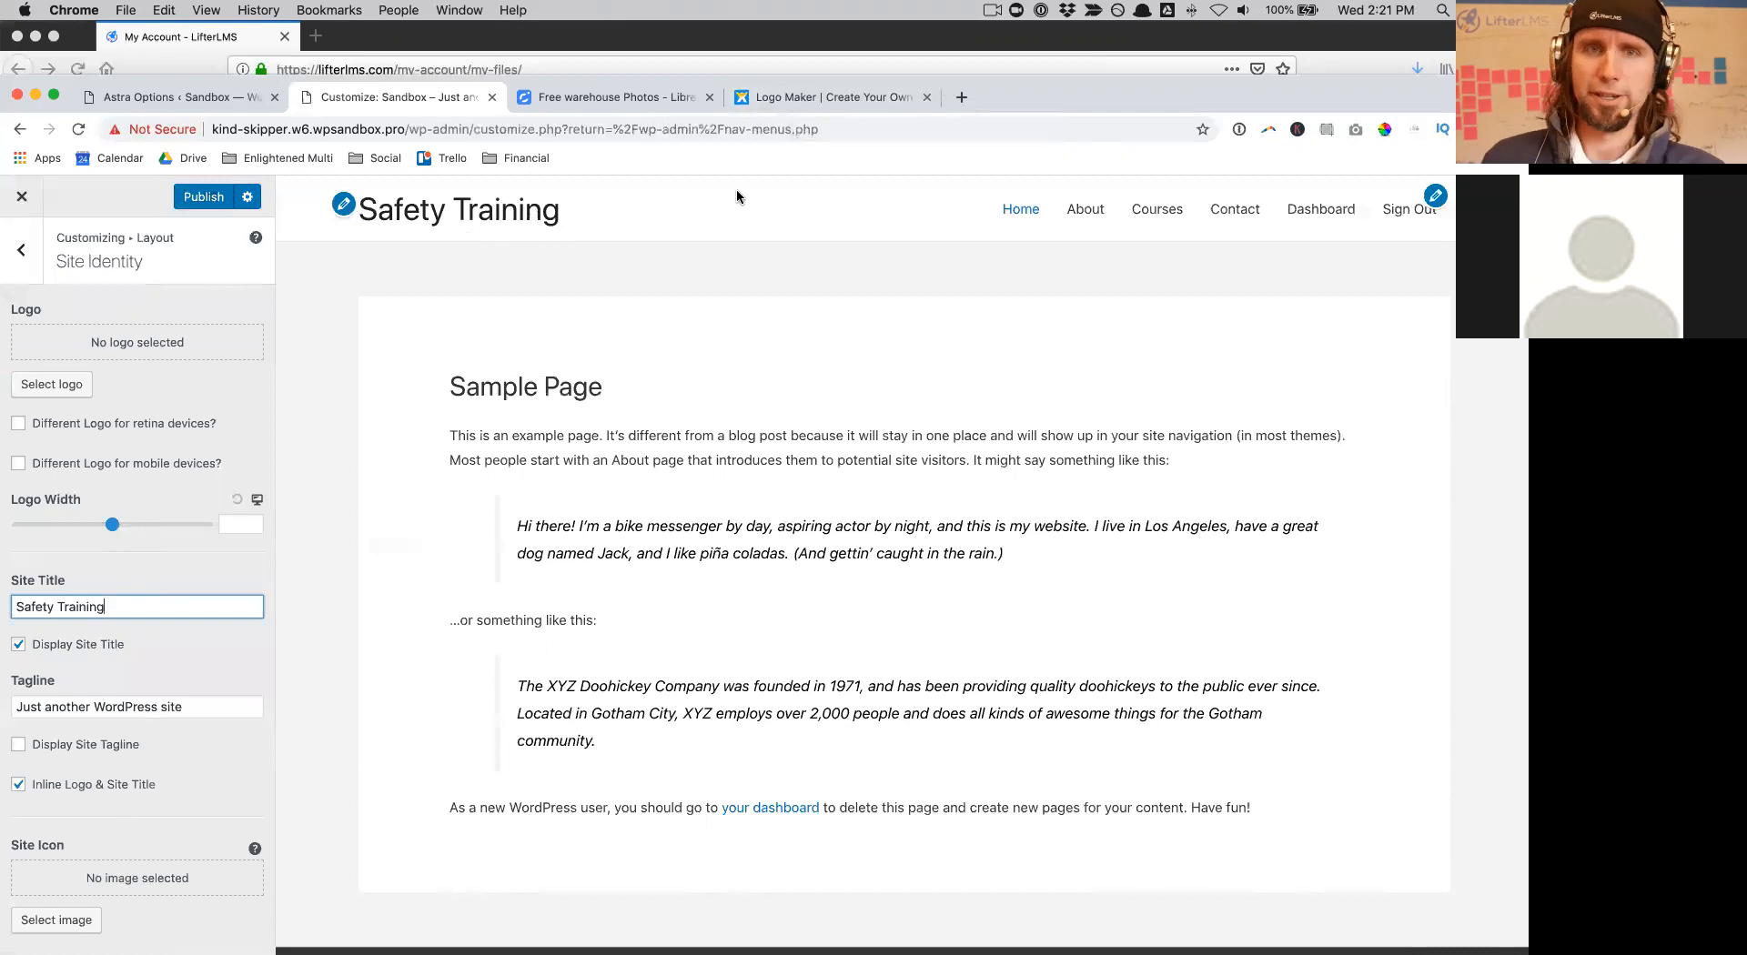
{"action": "left_click", "coordinate": [878, 105]}
{"action": "scroll", "coordinate": [1005, 537], "scroll_direction": "down", "scroll_amount": 3}
{"action": "scroll", "coordinate": [1005, 537], "scroll_direction": "up", "scroll_amount": 5}
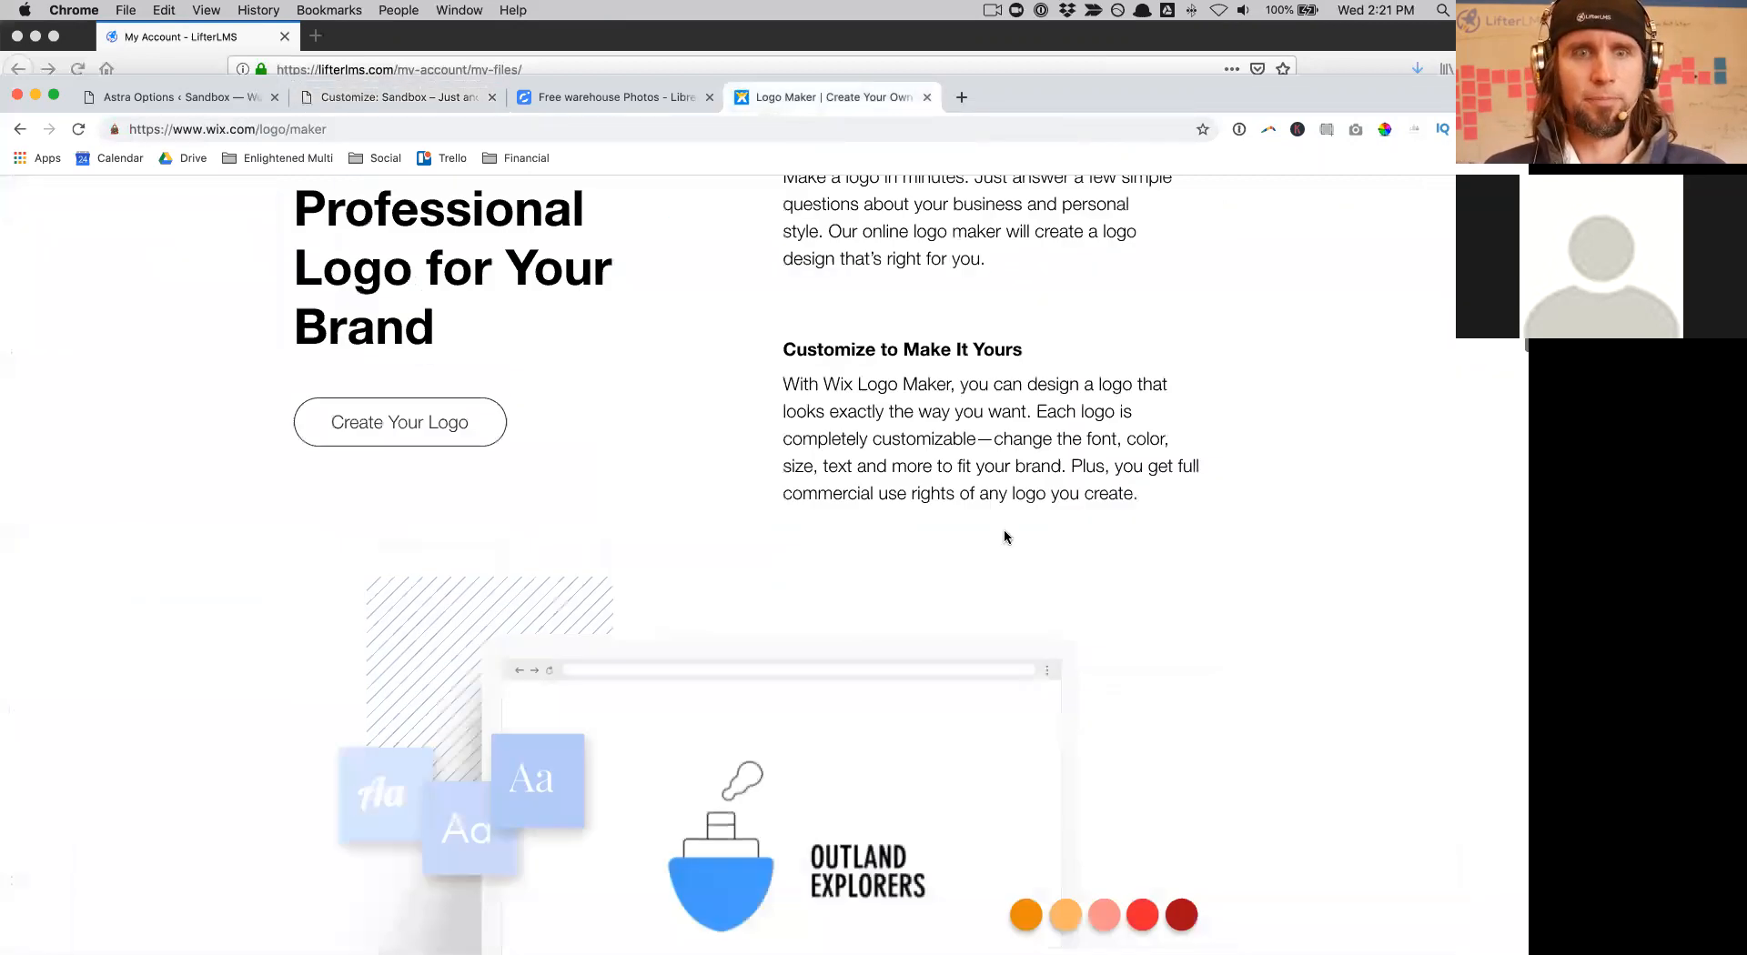
{"action": "scroll", "coordinate": [1005, 536], "scroll_direction": "up", "scroll_amount": 5}
{"action": "left_click", "coordinate": [742, 523]}
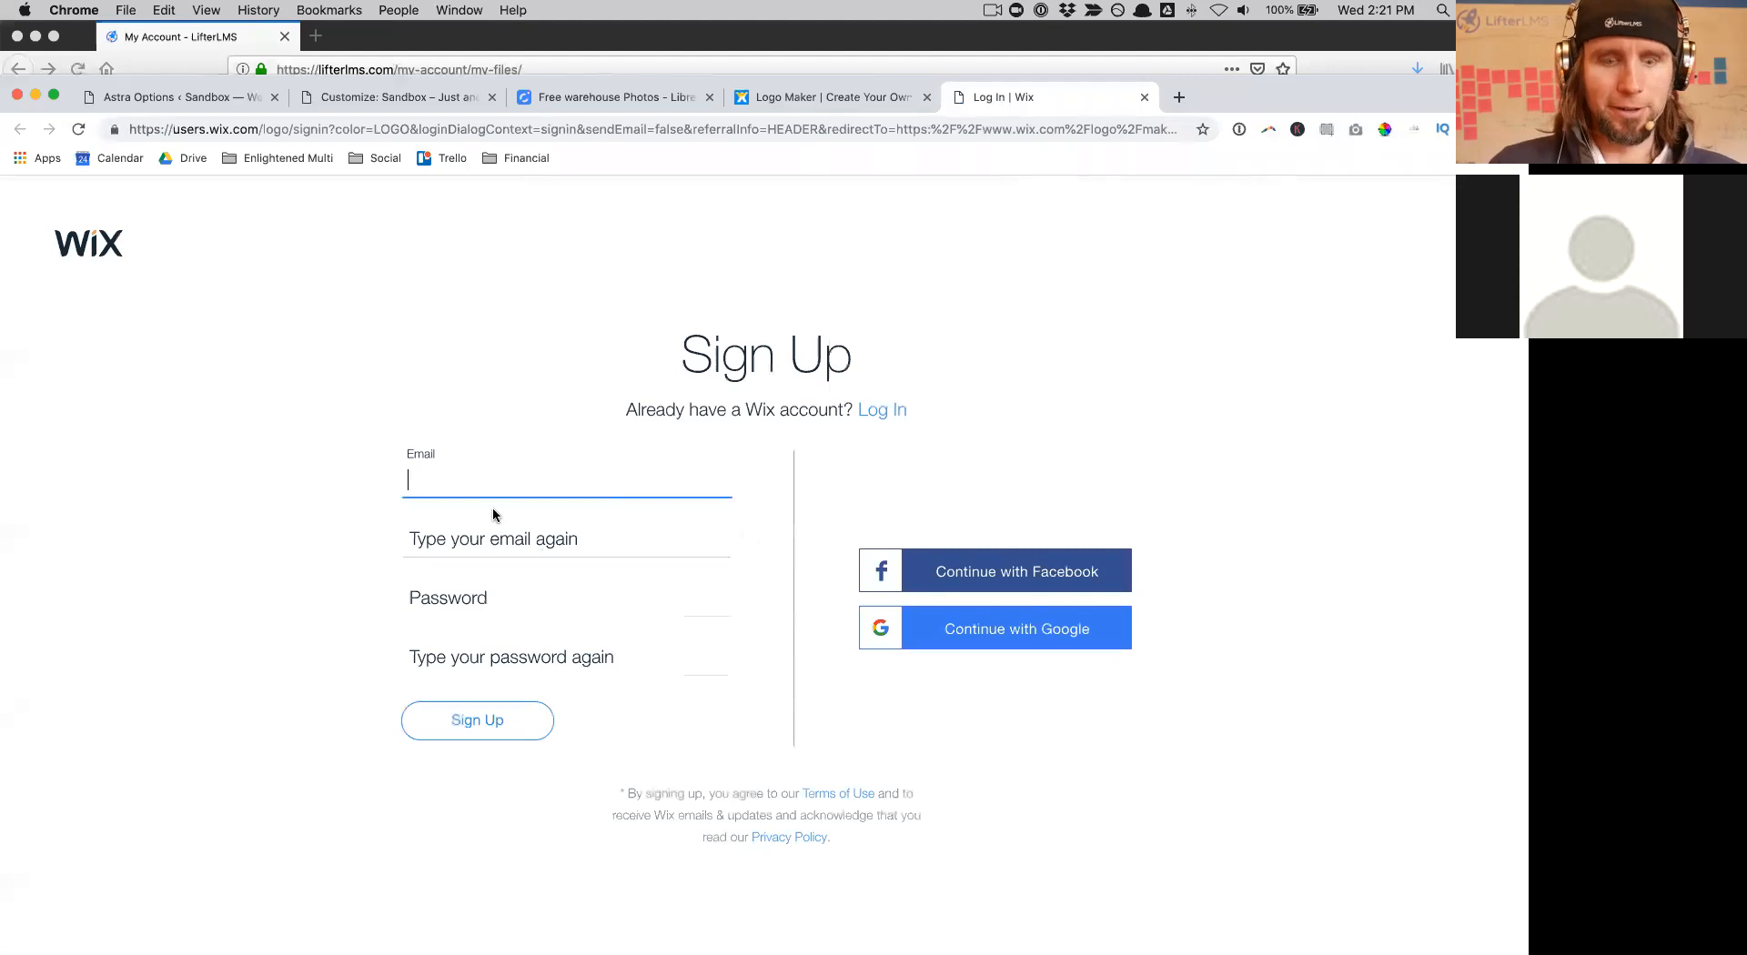
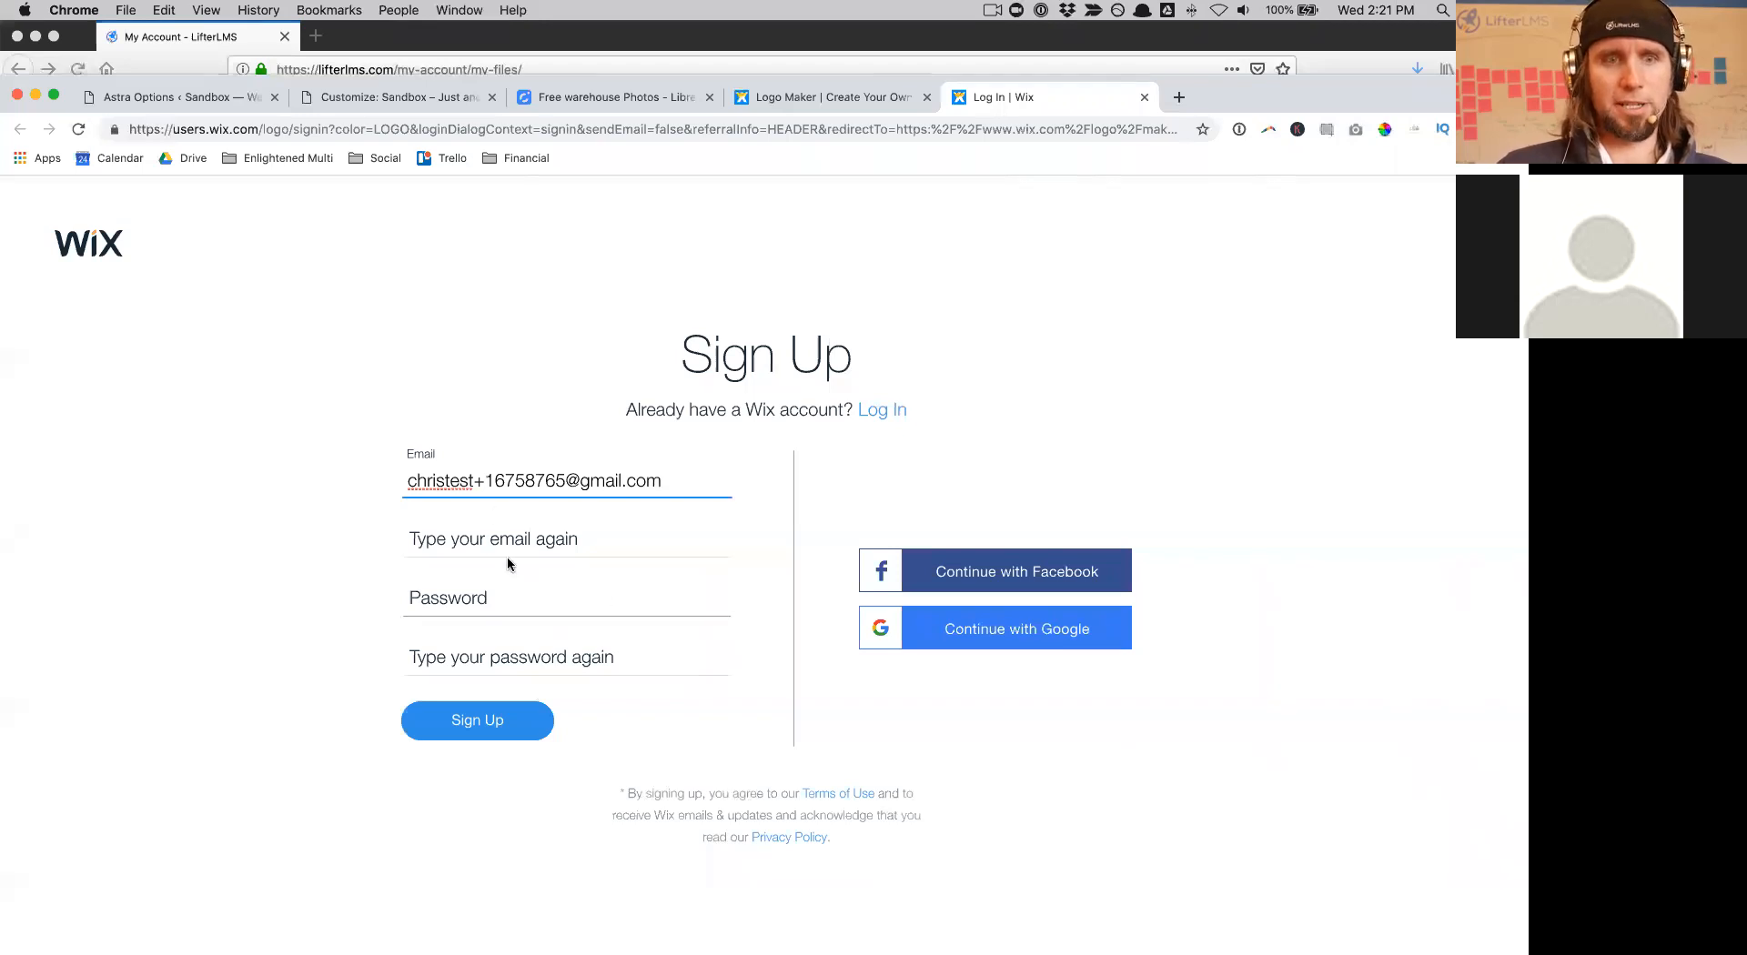
Step: Sign up for Wix with a confirmed e-mail and repeated password, declining 1Password's save offer
{"action": "left_click_drag", "start_coordinate": [662, 482], "coordinate": [405, 478]}
{"action": "key", "text": "super+c"}
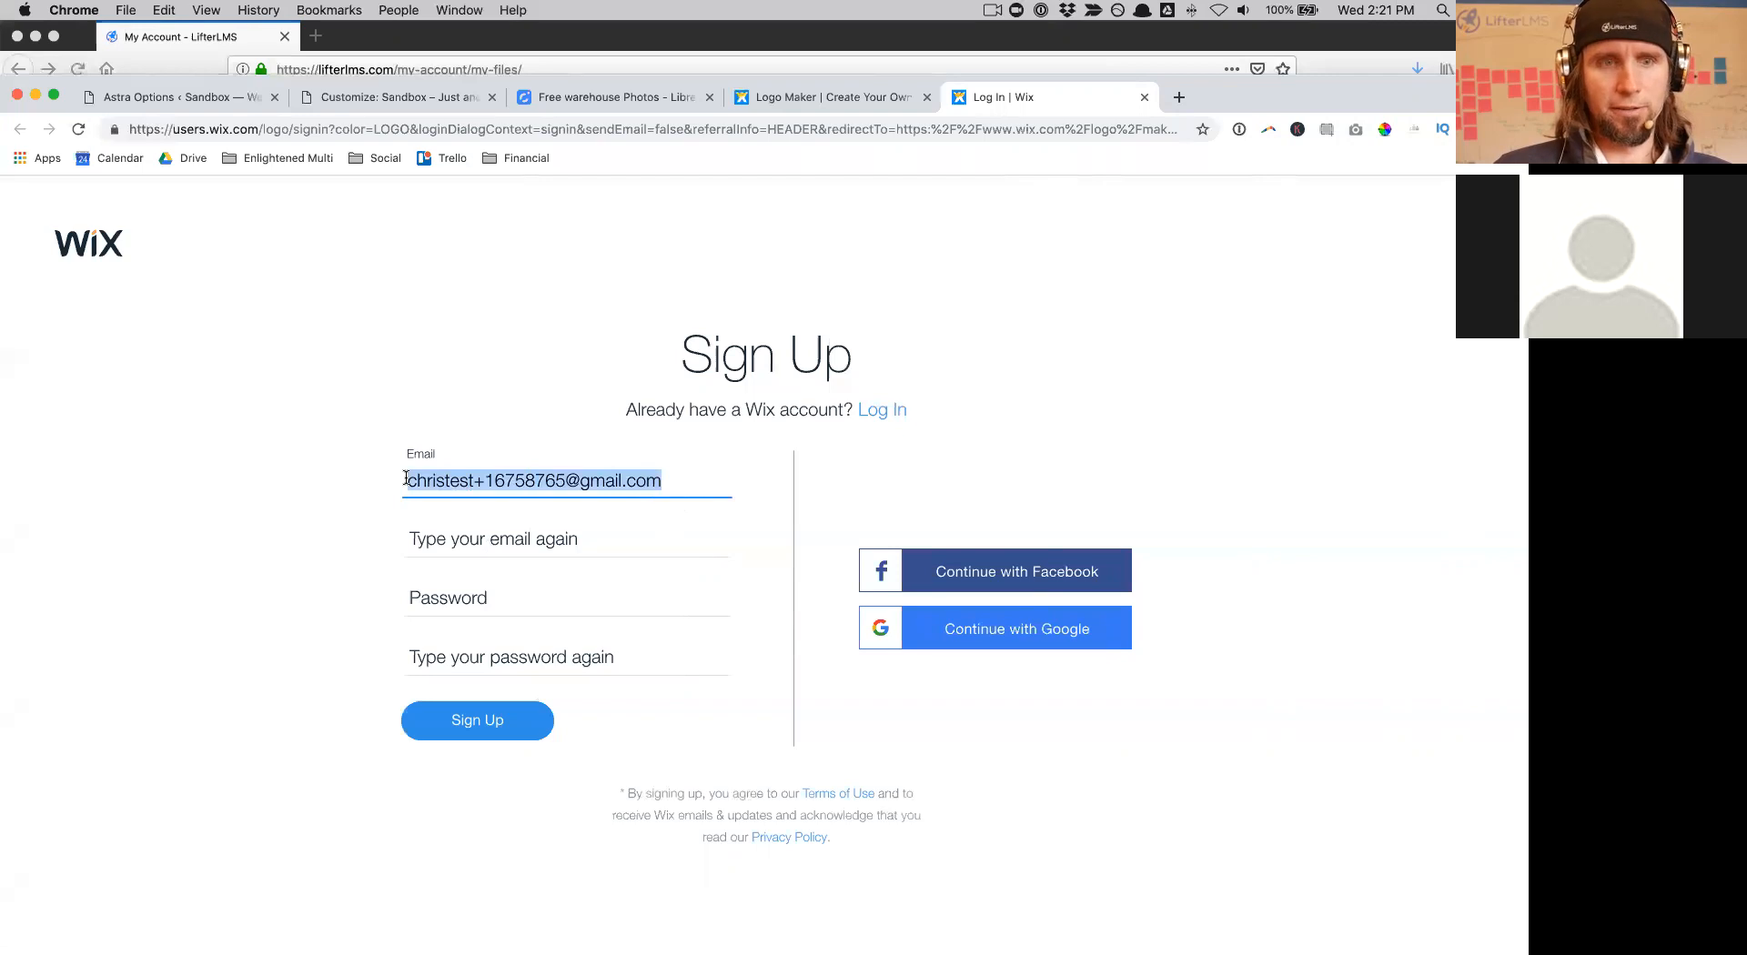
{"action": "left_click", "coordinate": [441, 542]}
{"action": "key", "text": "super+v"}
{"action": "left_click", "coordinate": [486, 591]}
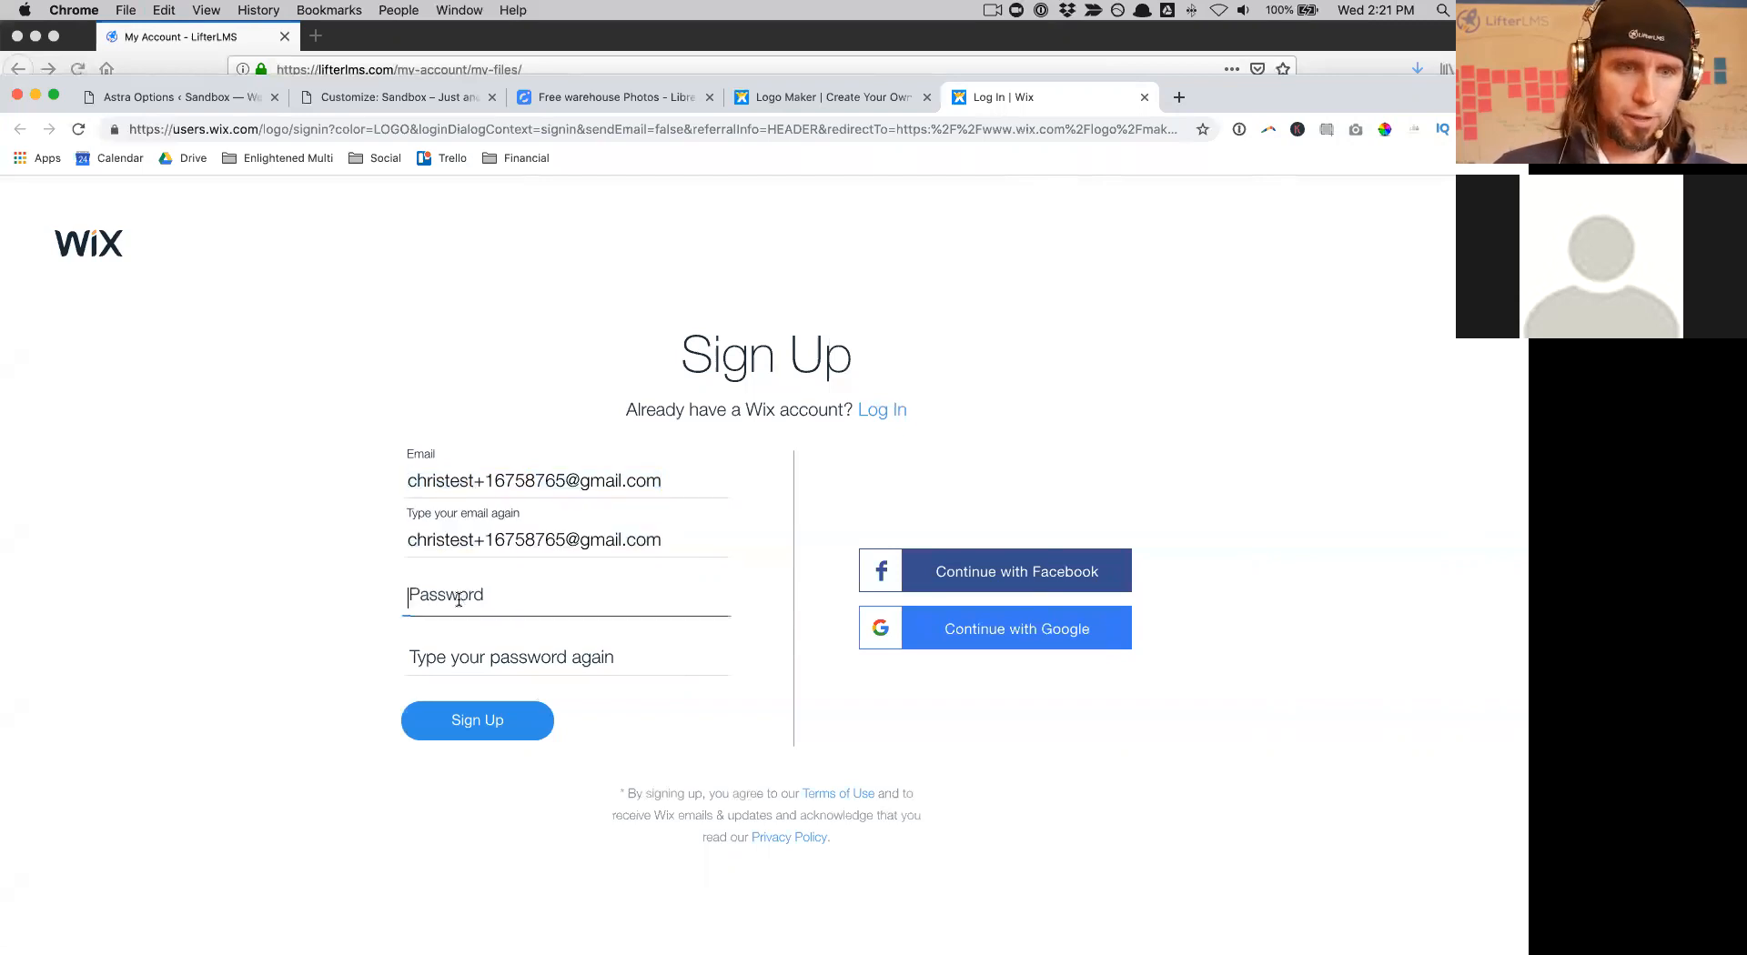
{"action": "type", "text": "••••••"}
{"action": "left_click", "coordinate": [472, 665]}
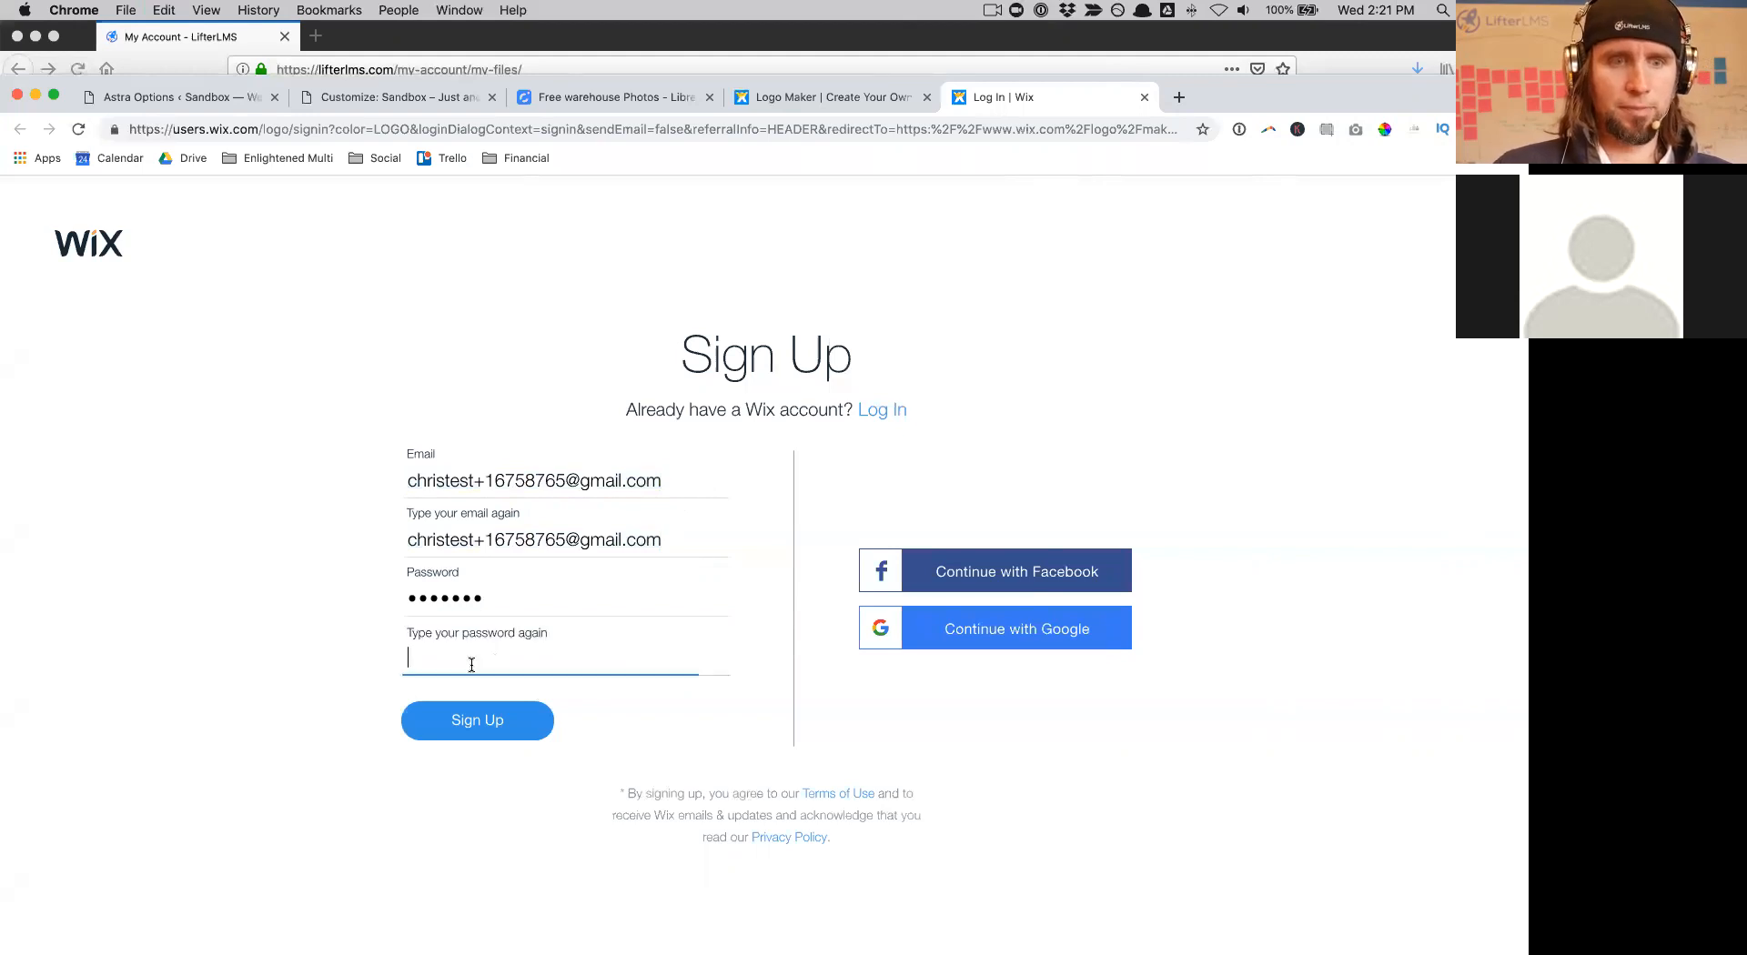
{"action": "type", "text": "•••••••"}
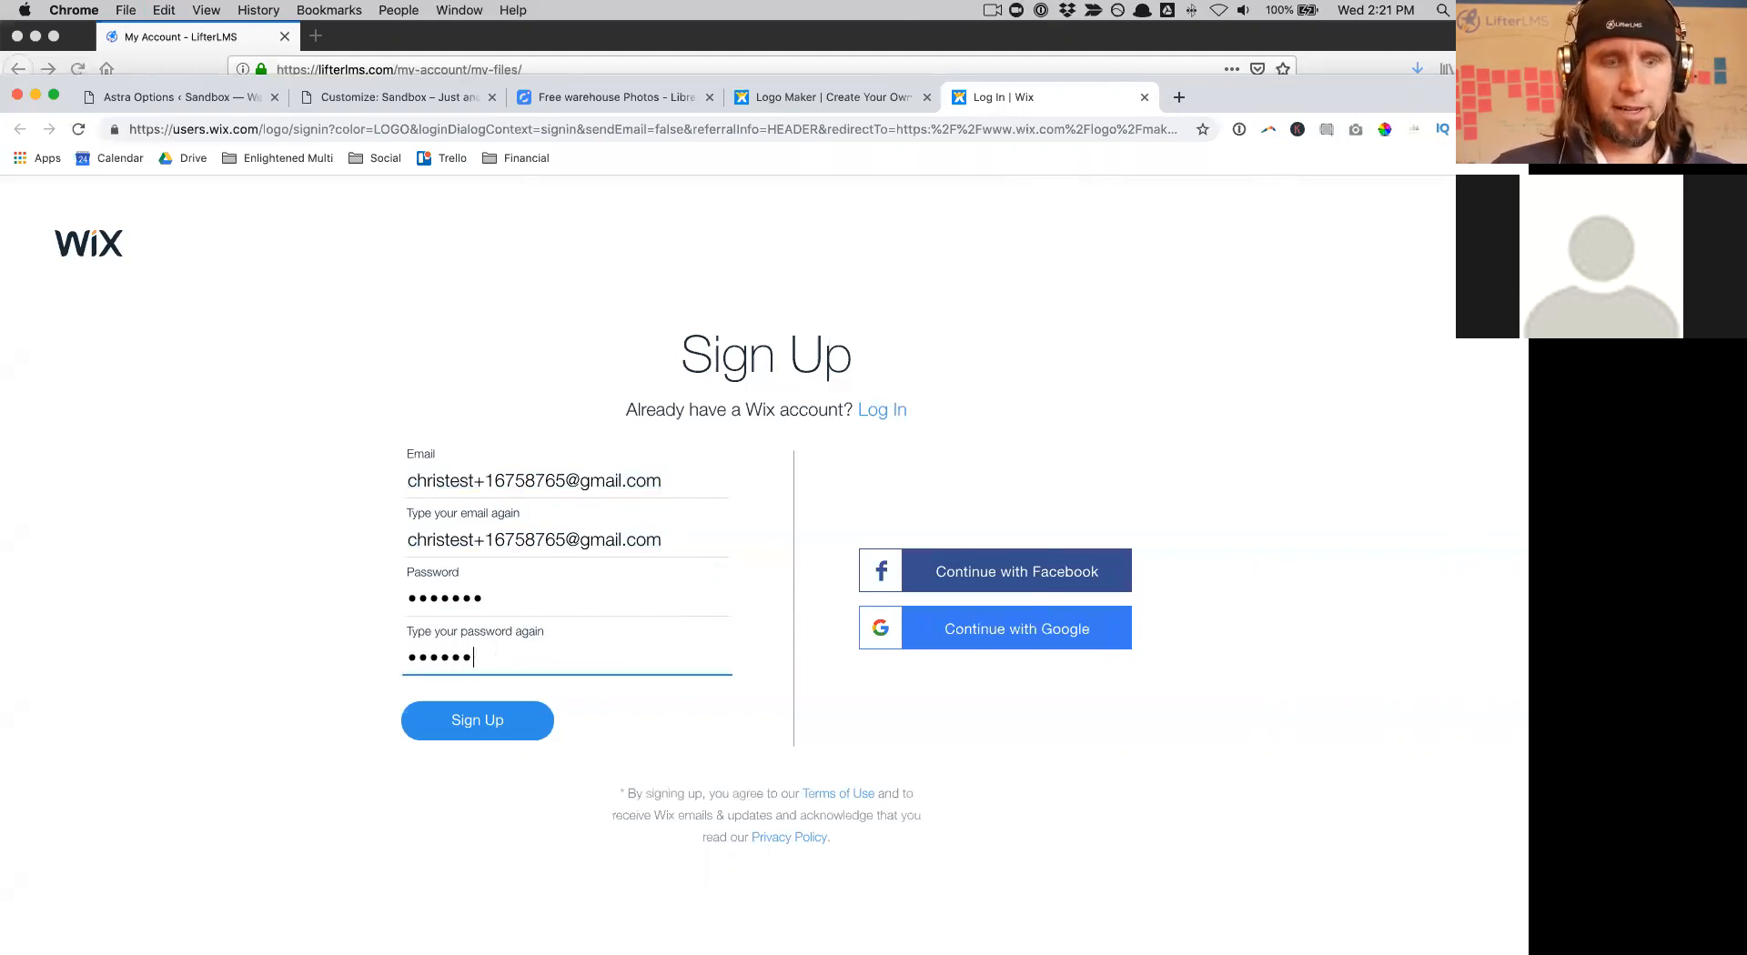
{"action": "left_click", "coordinate": [493, 722]}
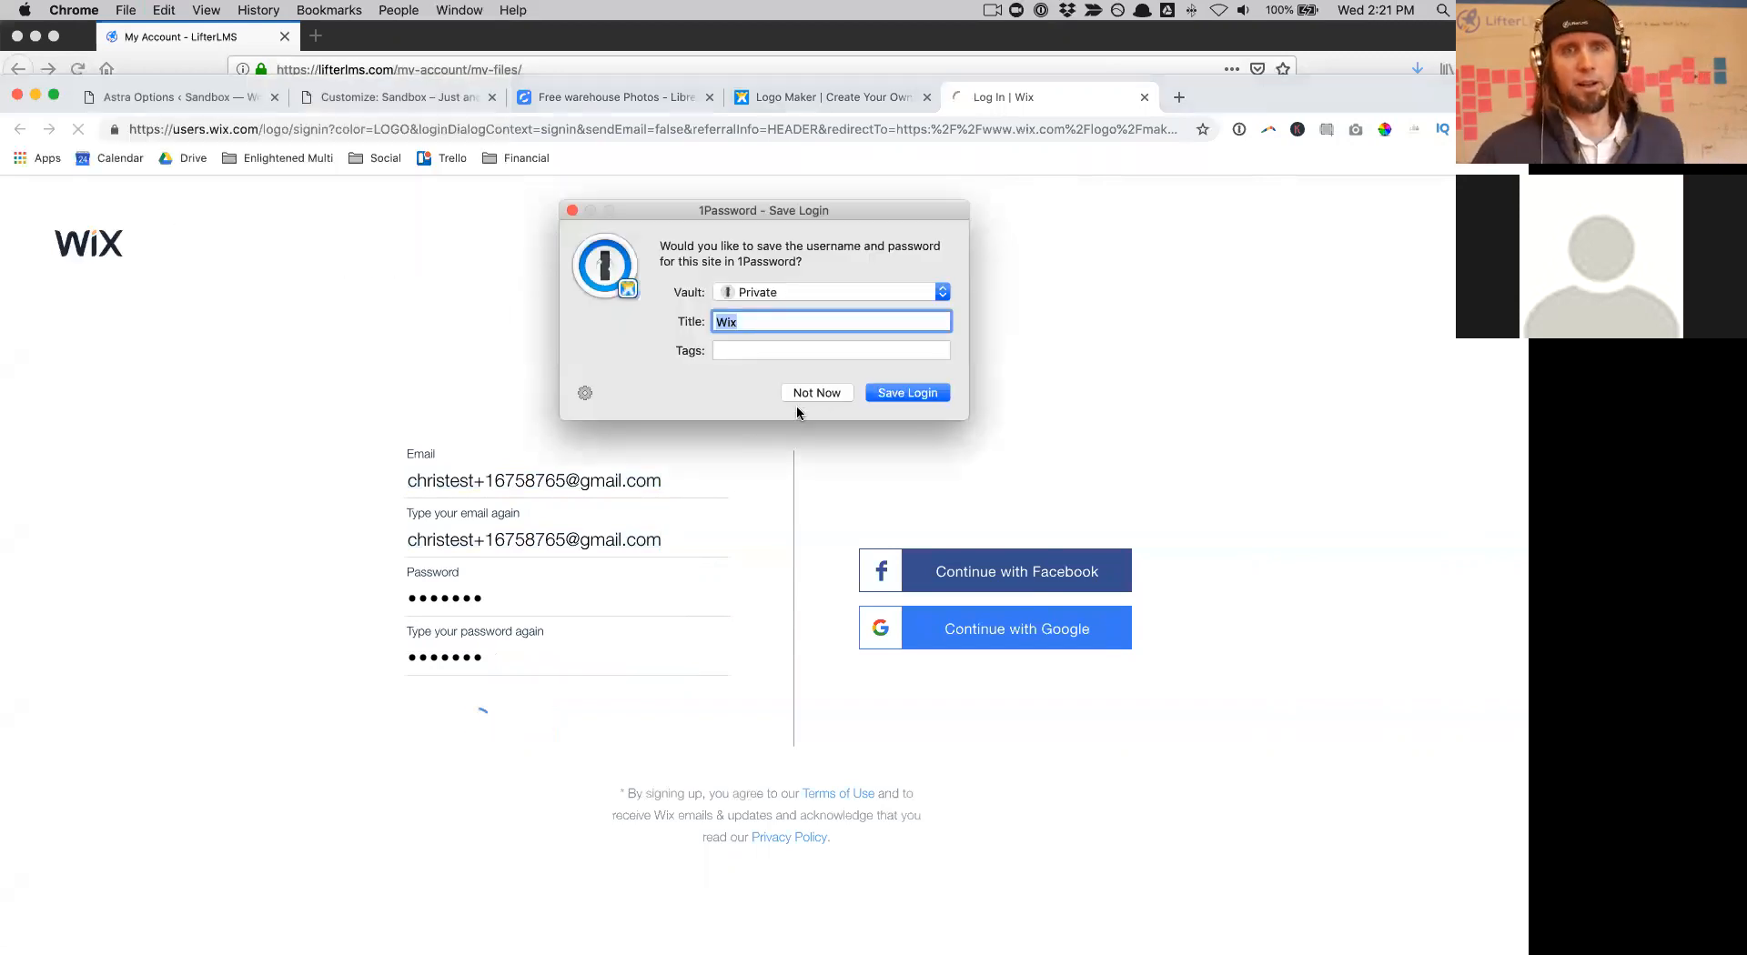
{"action": "left_click", "coordinate": [819, 392]}
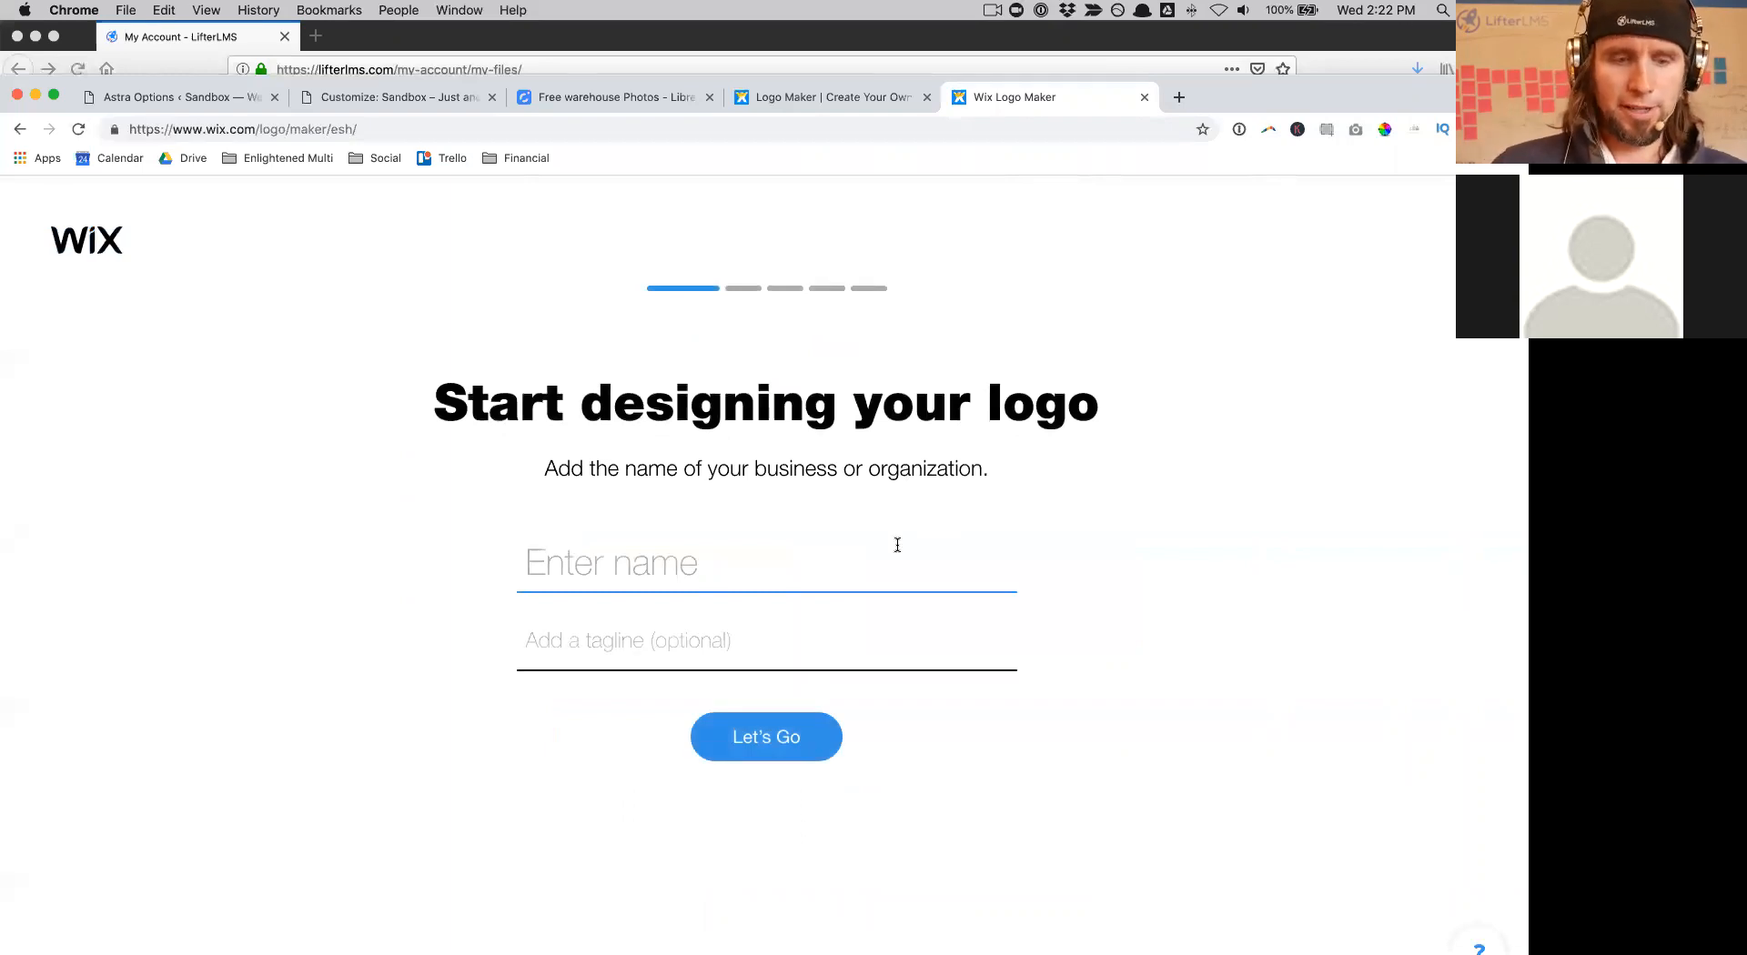
Step: Enter Safety Academy as the logo's business name
{"action": "left_click", "coordinate": [440, 100]}
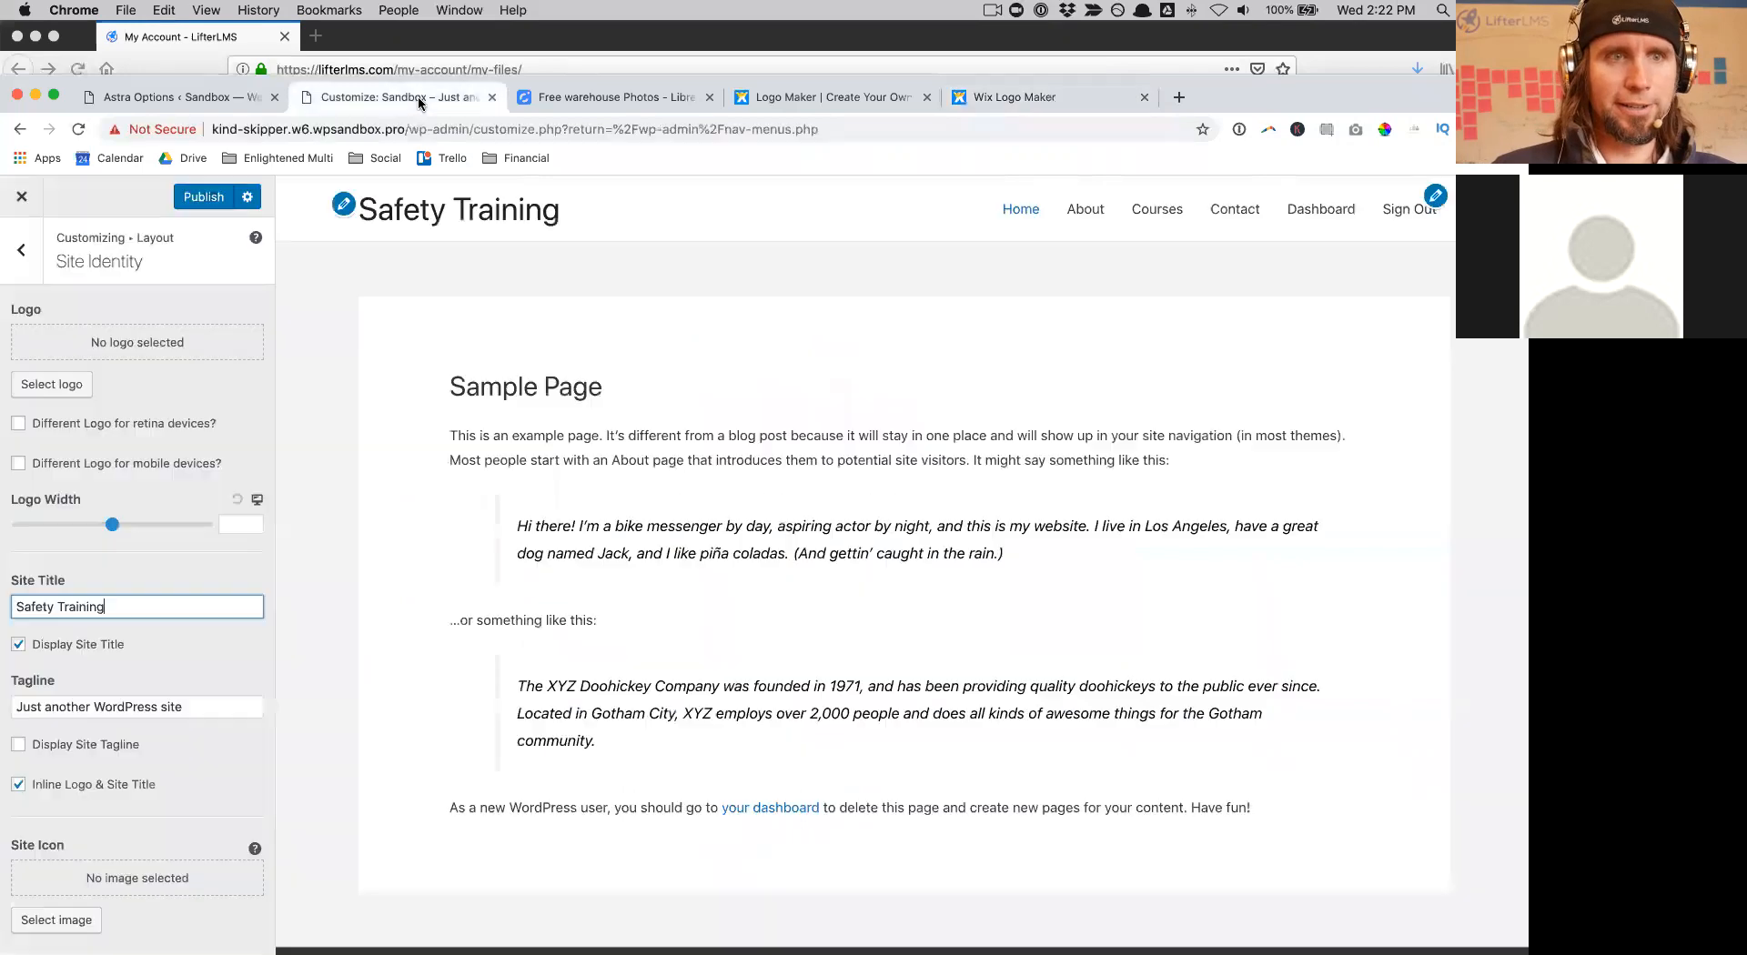
{"action": "left_click", "coordinate": [1013, 96]}
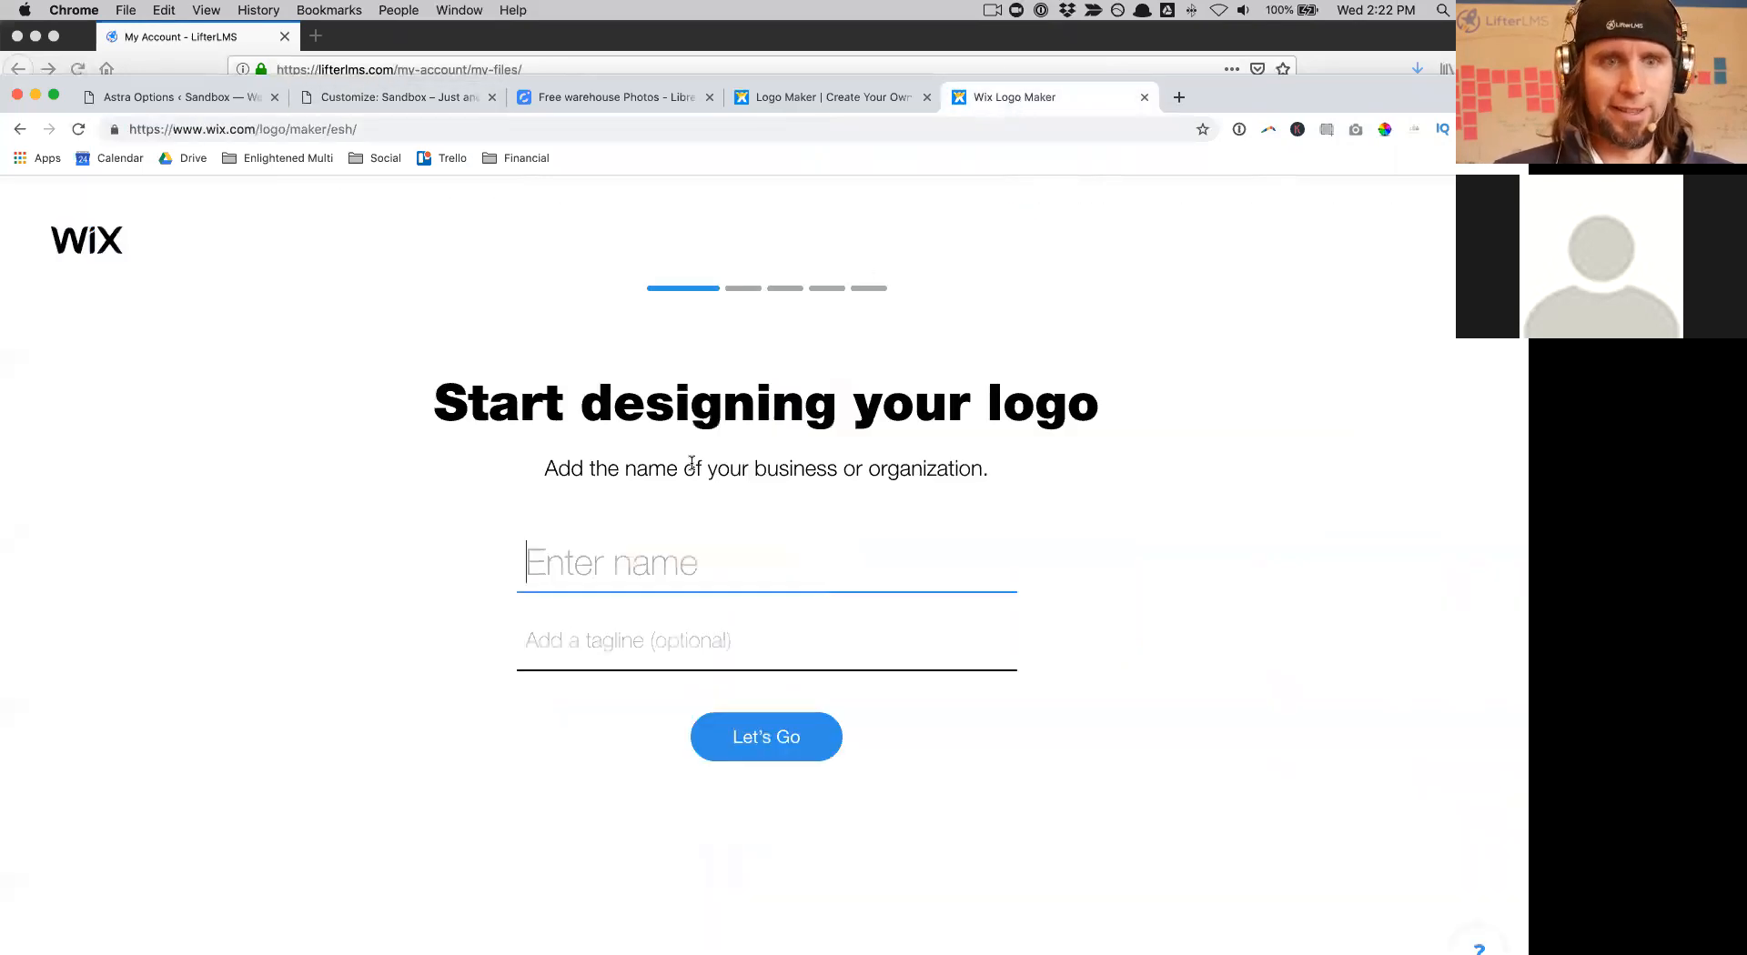
{"action": "type", "text": "Safet"}
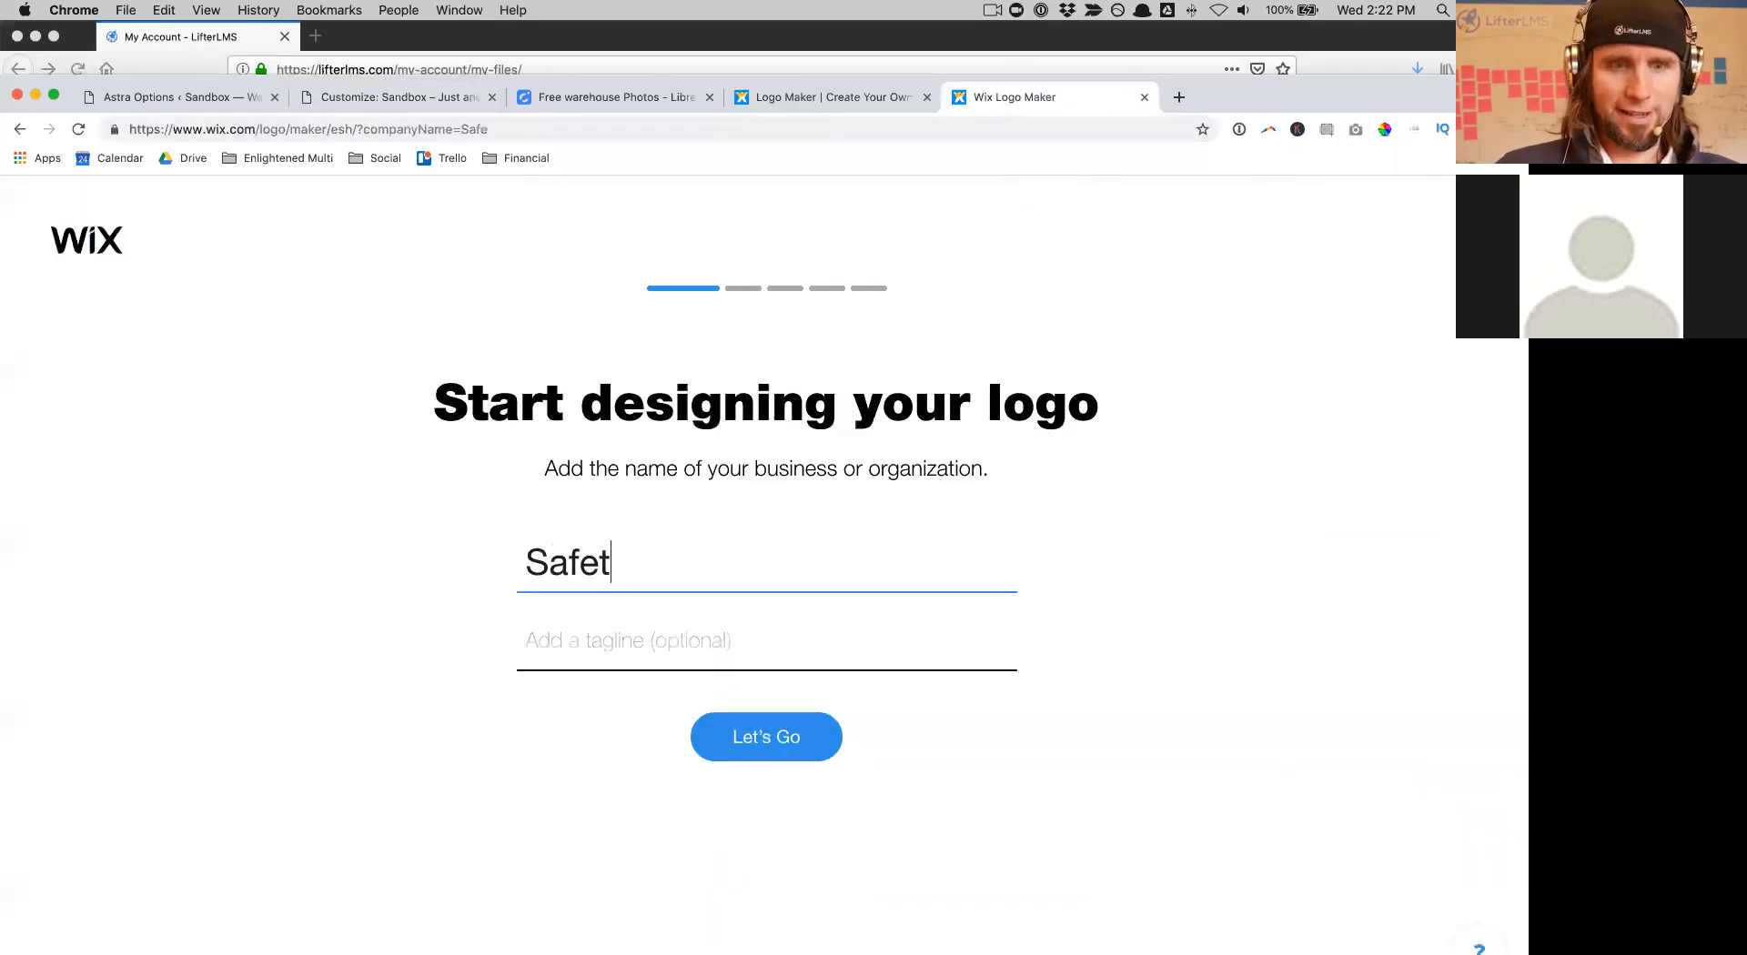
{"action": "type", "text": "y A"}
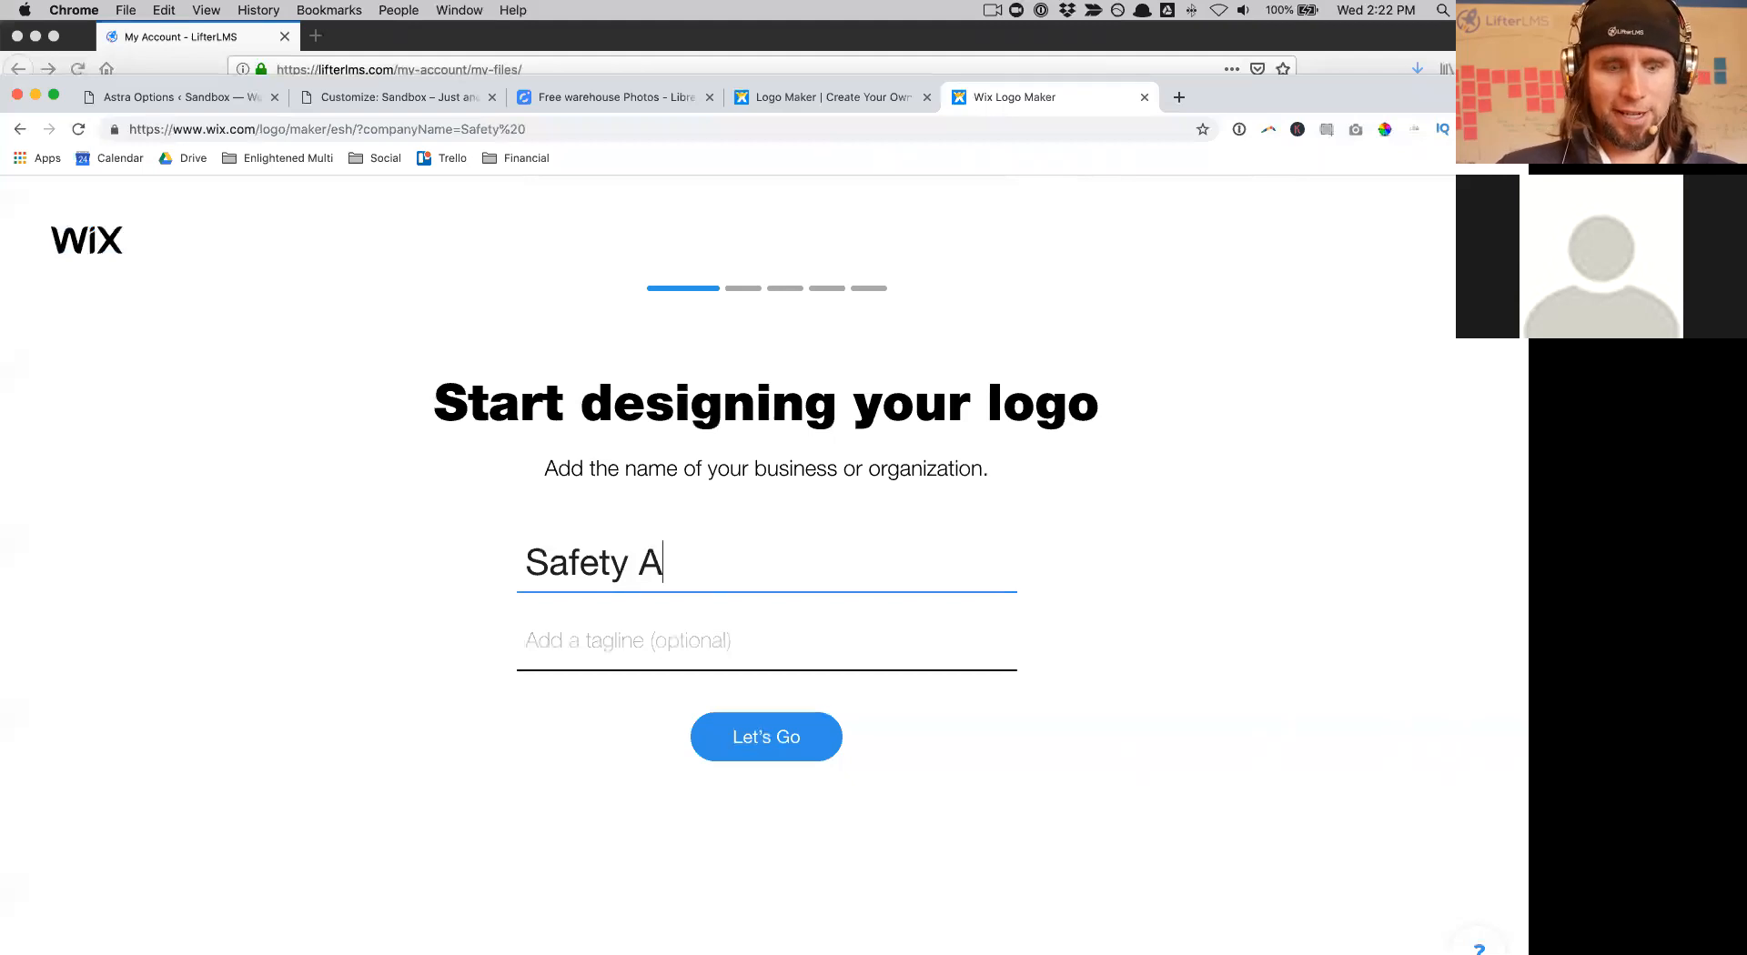
{"action": "type", "text": "cademny"}
{"action": "key", "text": "BackSpace"}
{"action": "key", "text": "BackSpace"}
{"action": "type", "text": "y"}
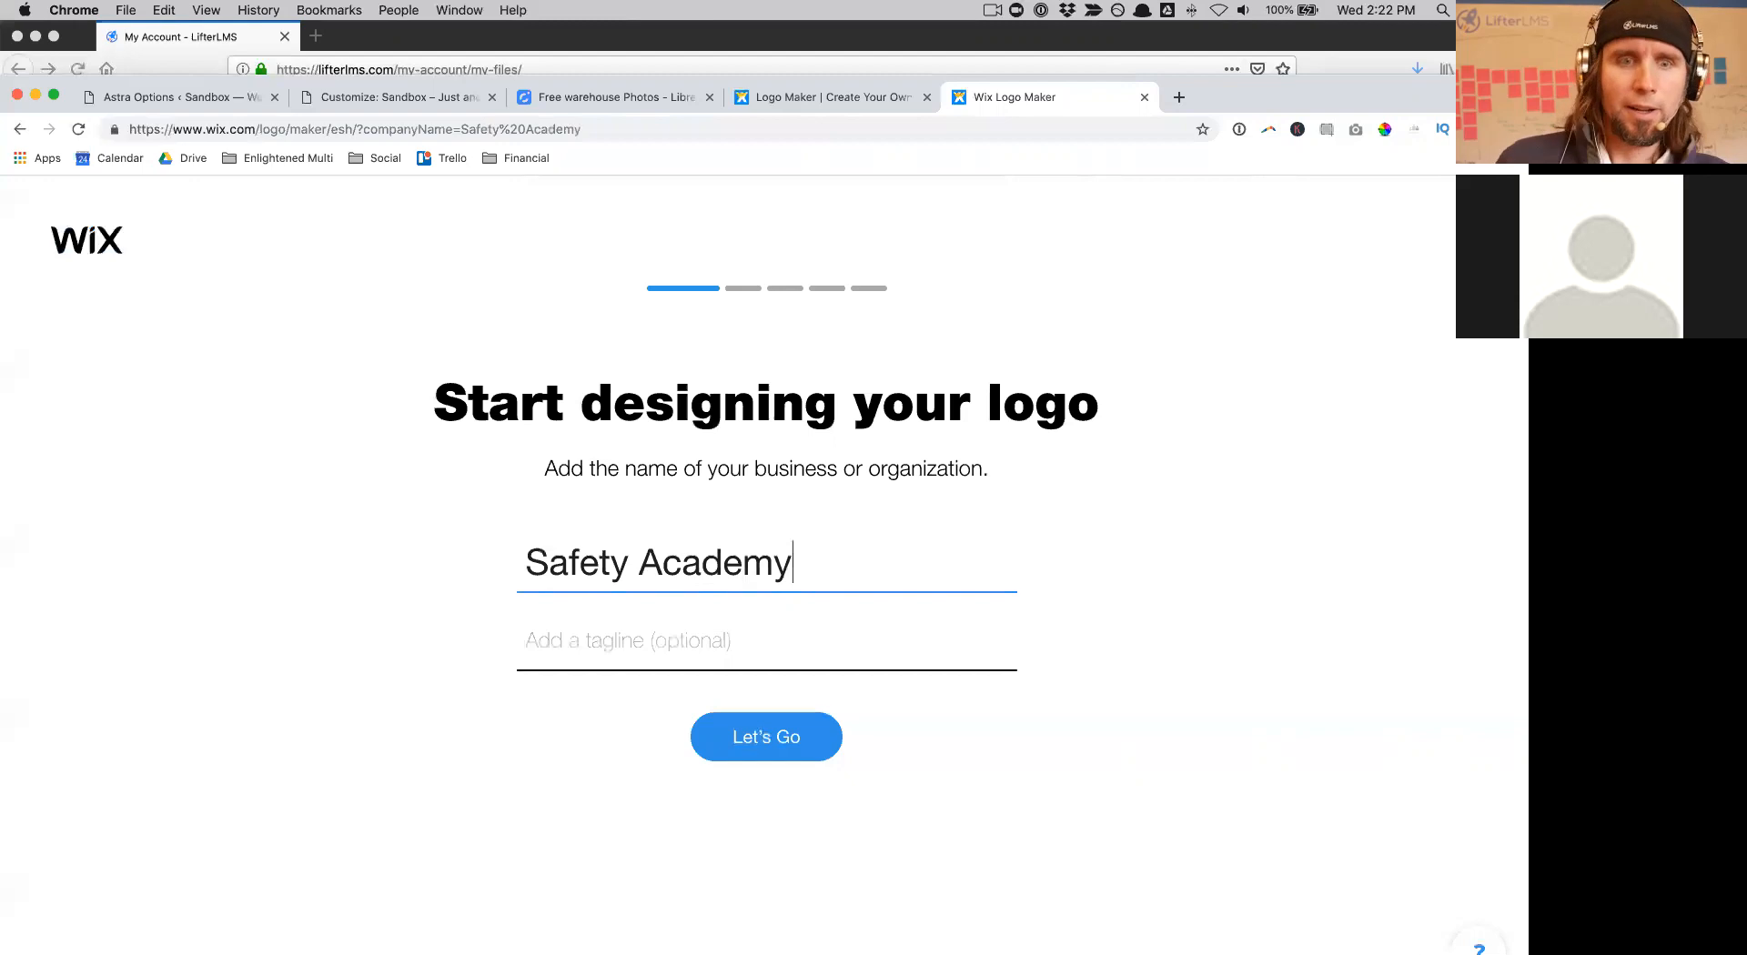
Step: Add the tagline 'Warehouse Management Training Courses' and submit both
{"action": "left_click", "coordinate": [619, 640]}
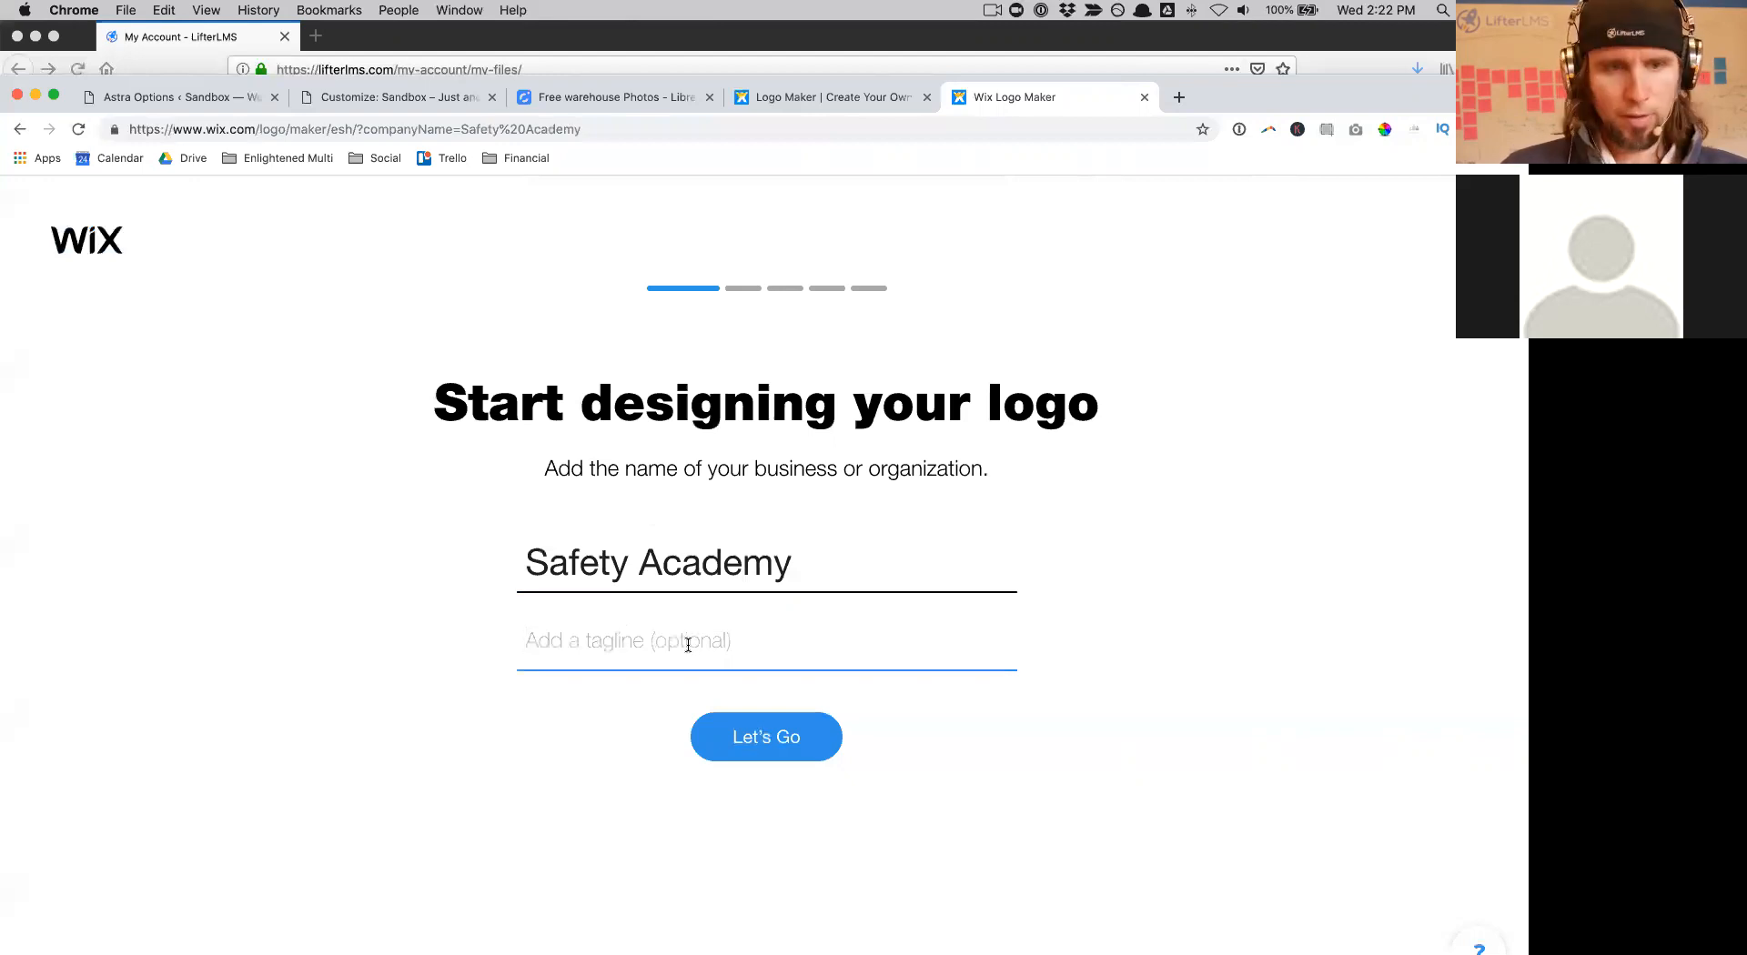
{"action": "type", "text": "Ware"}
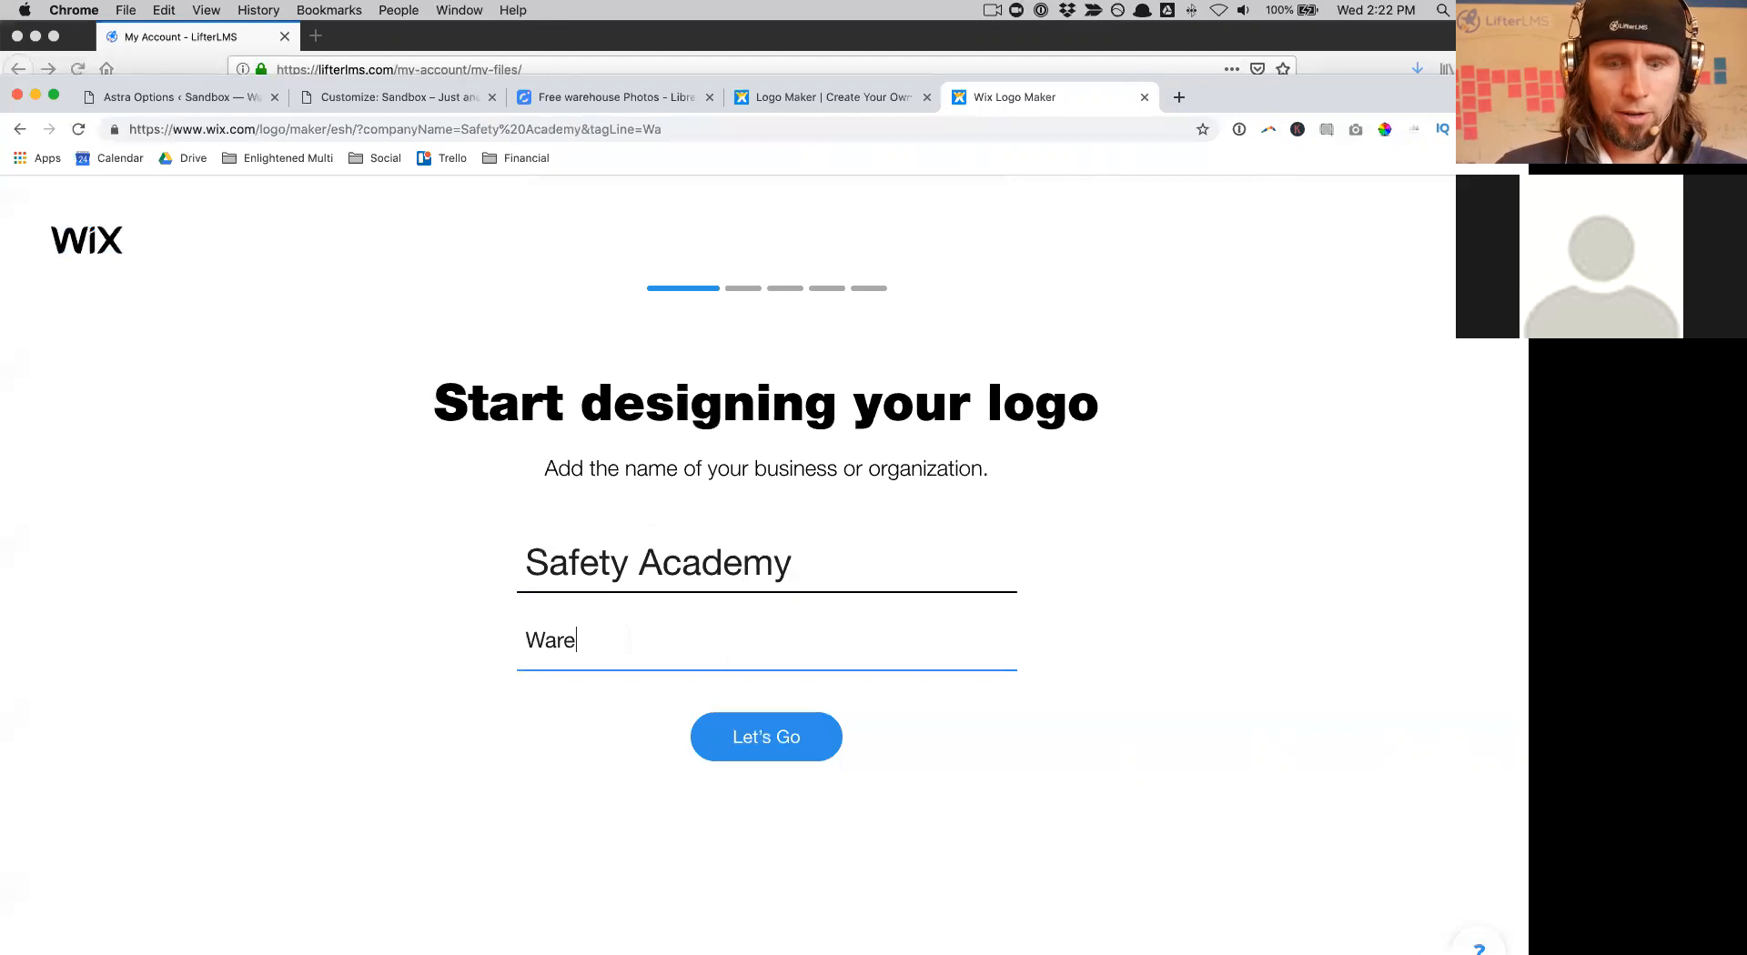
{"action": "type", "text": "house M"}
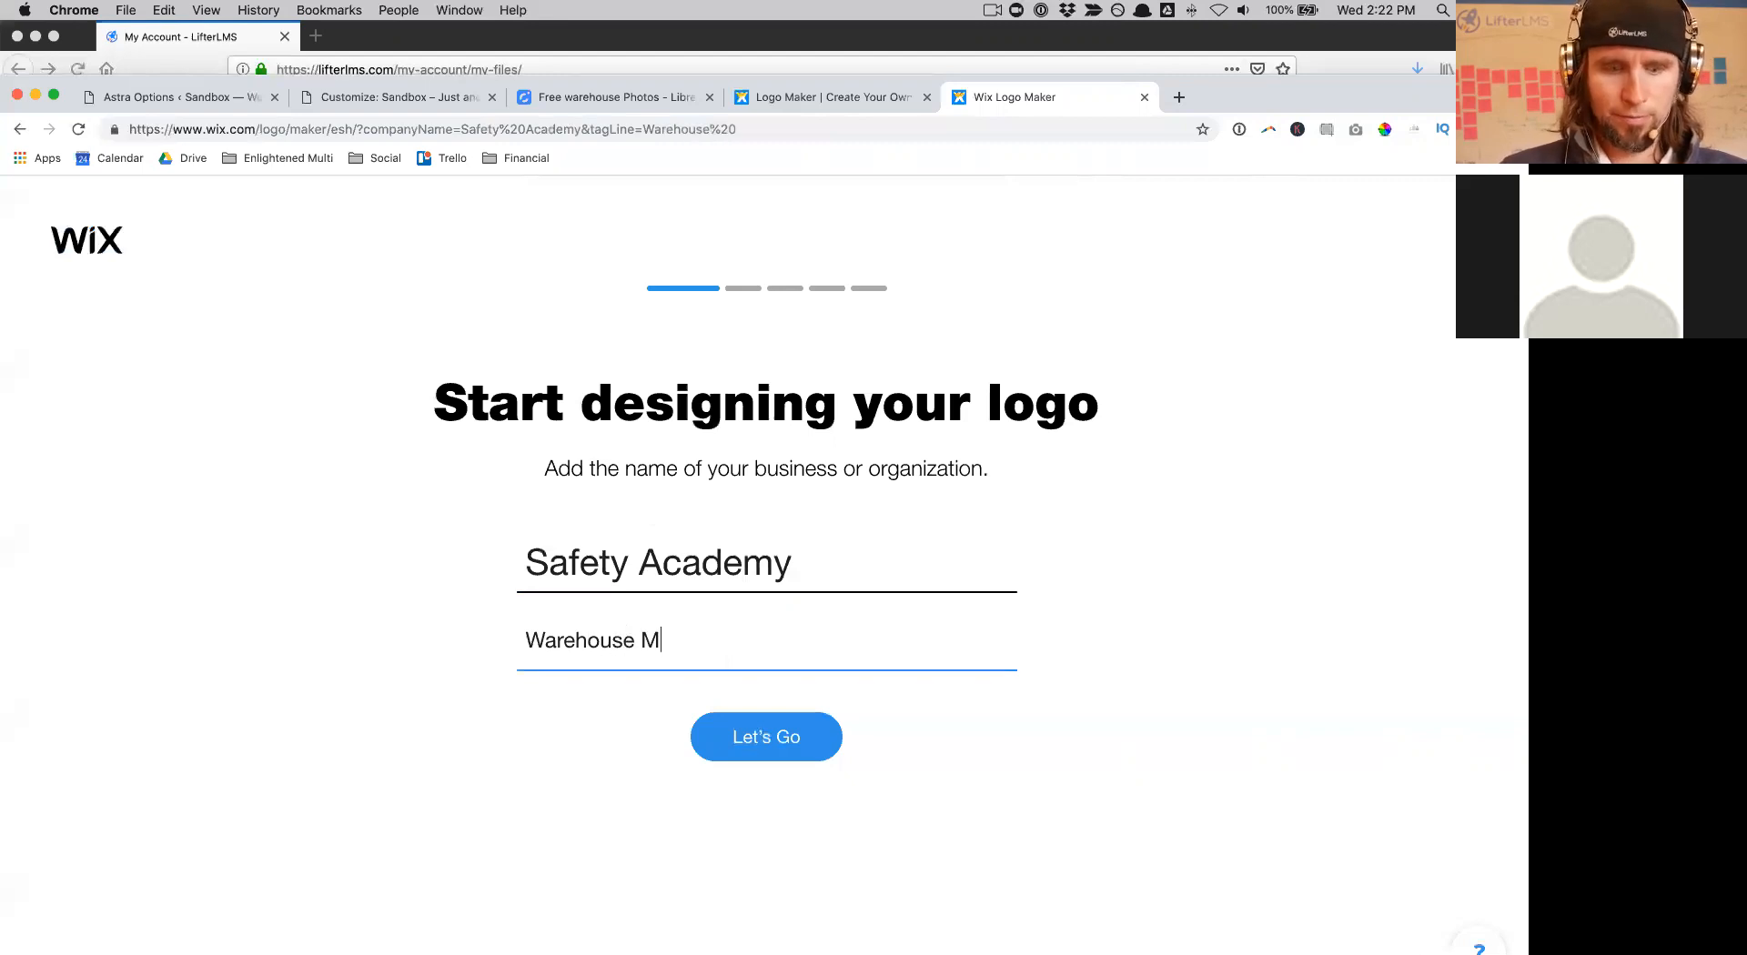
{"action": "type", "text": "anagement "}
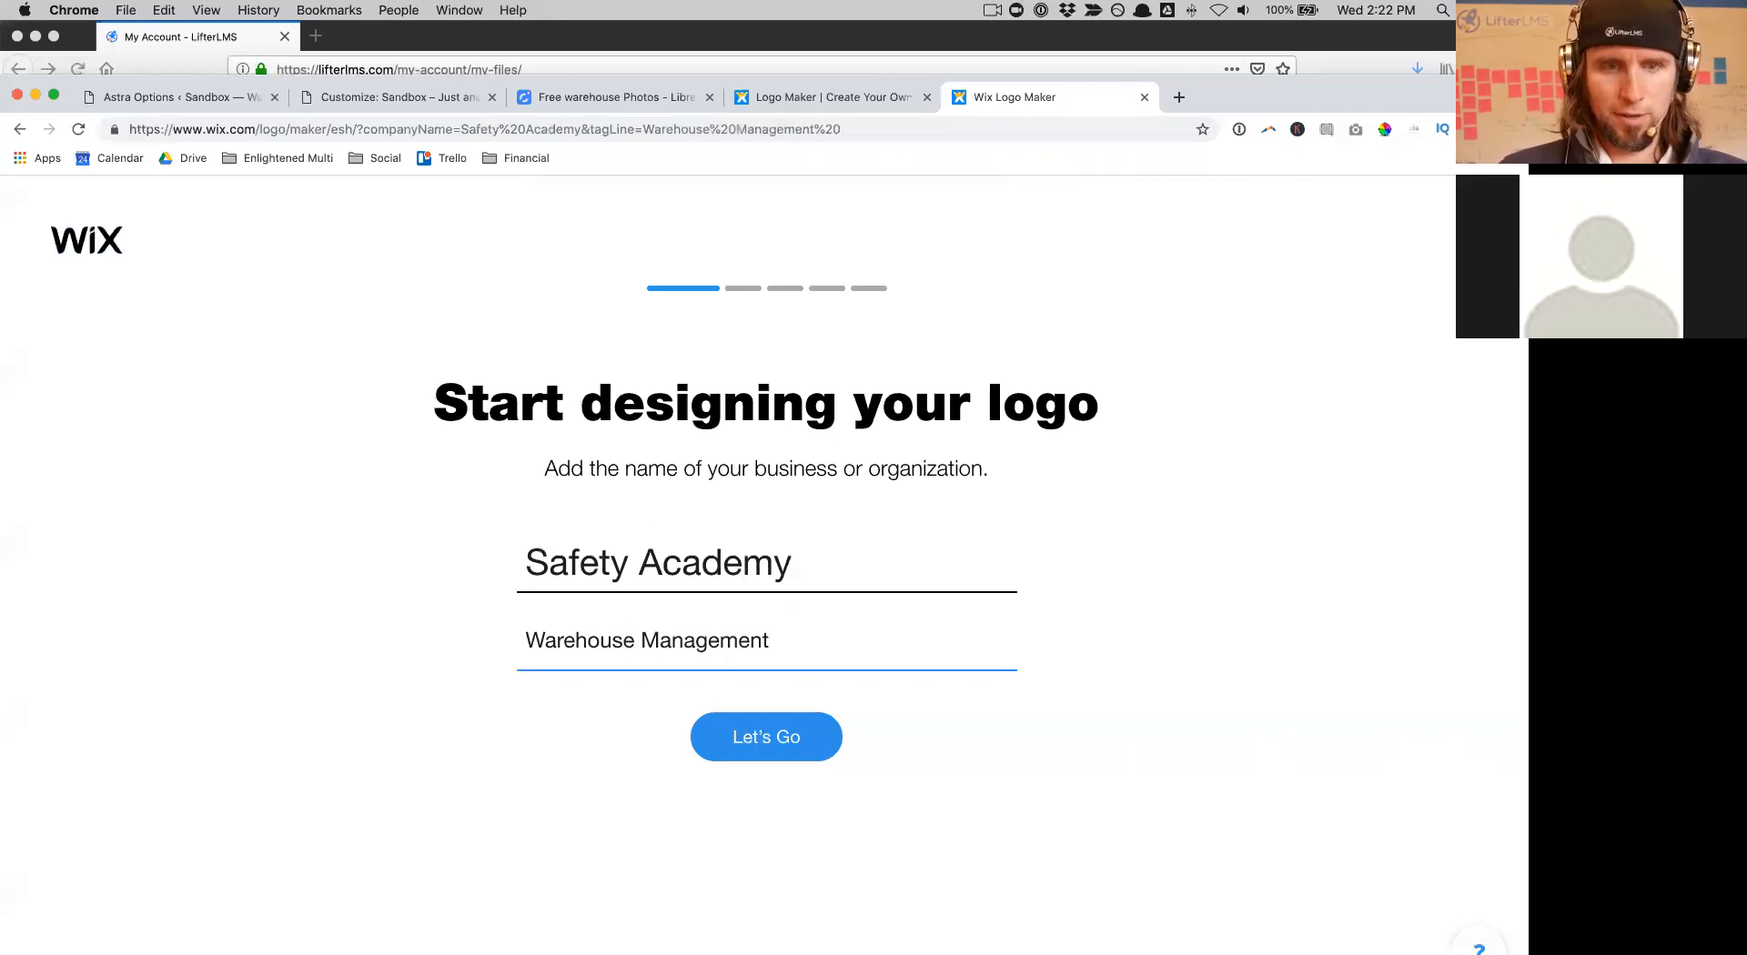
{"action": "type", "text": "Cou"}
{"action": "key", "text": "BackSpace"}
{"action": "key", "text": "BackSpace"}
{"action": "key", "text": "BackSpace"}
{"action": "type", "text": "Tr"}
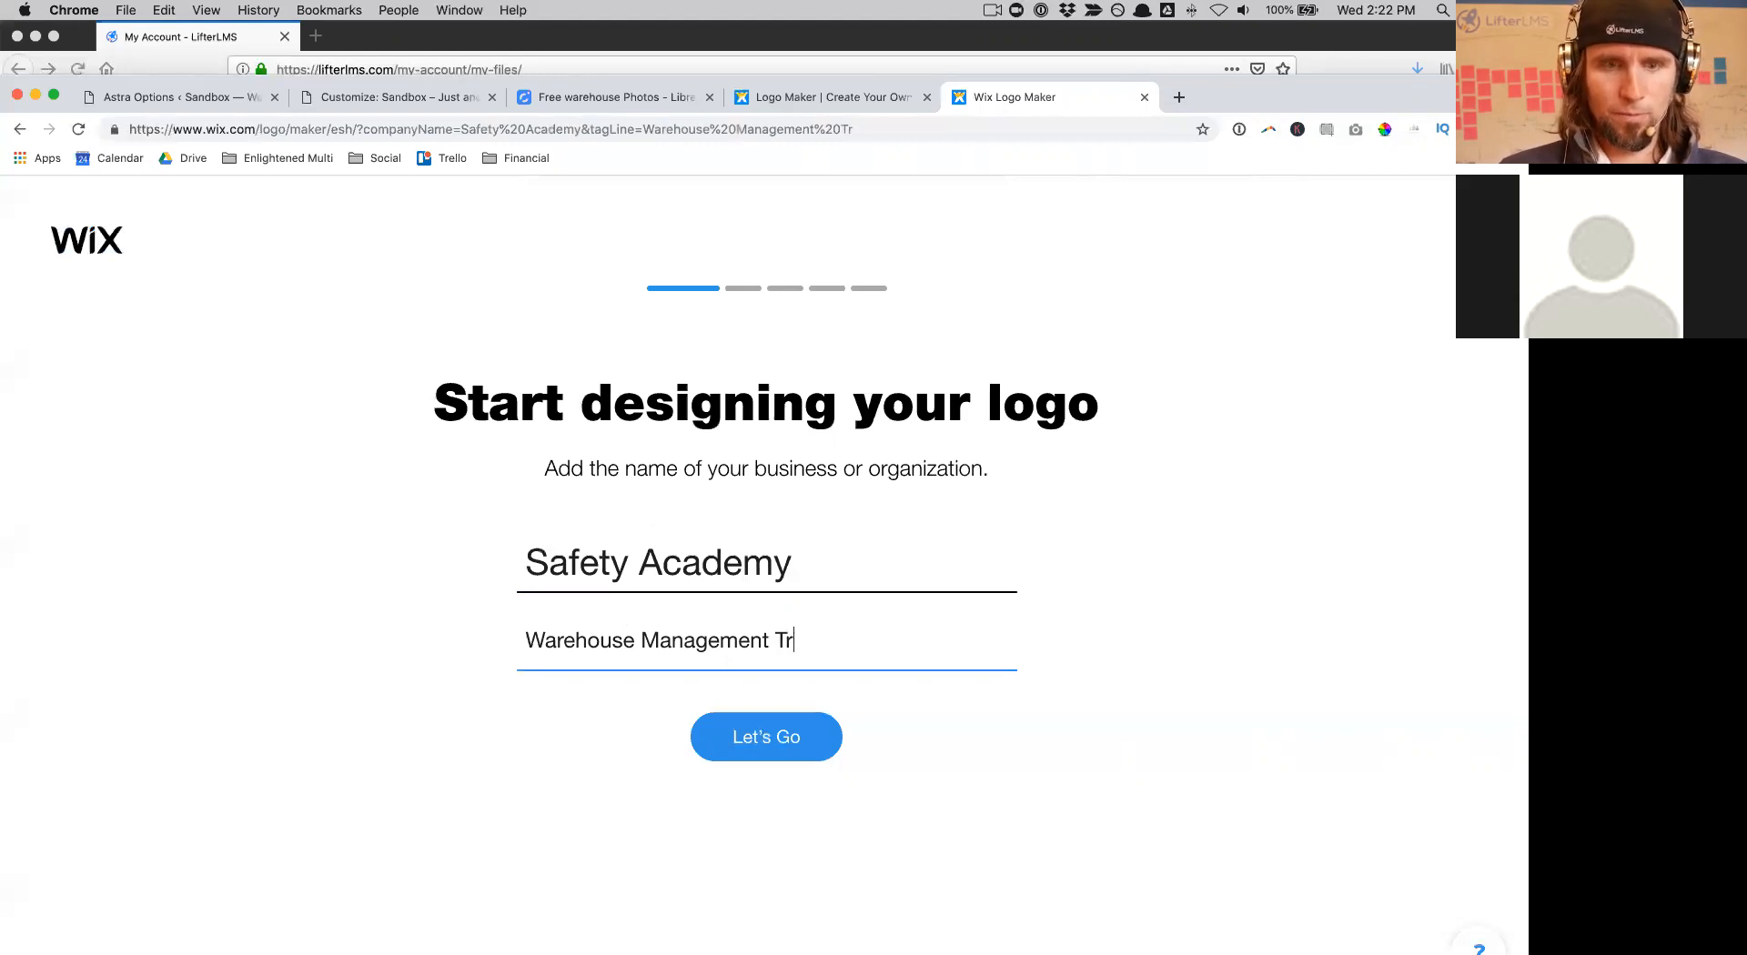
{"action": "type", "text": "aining C"}
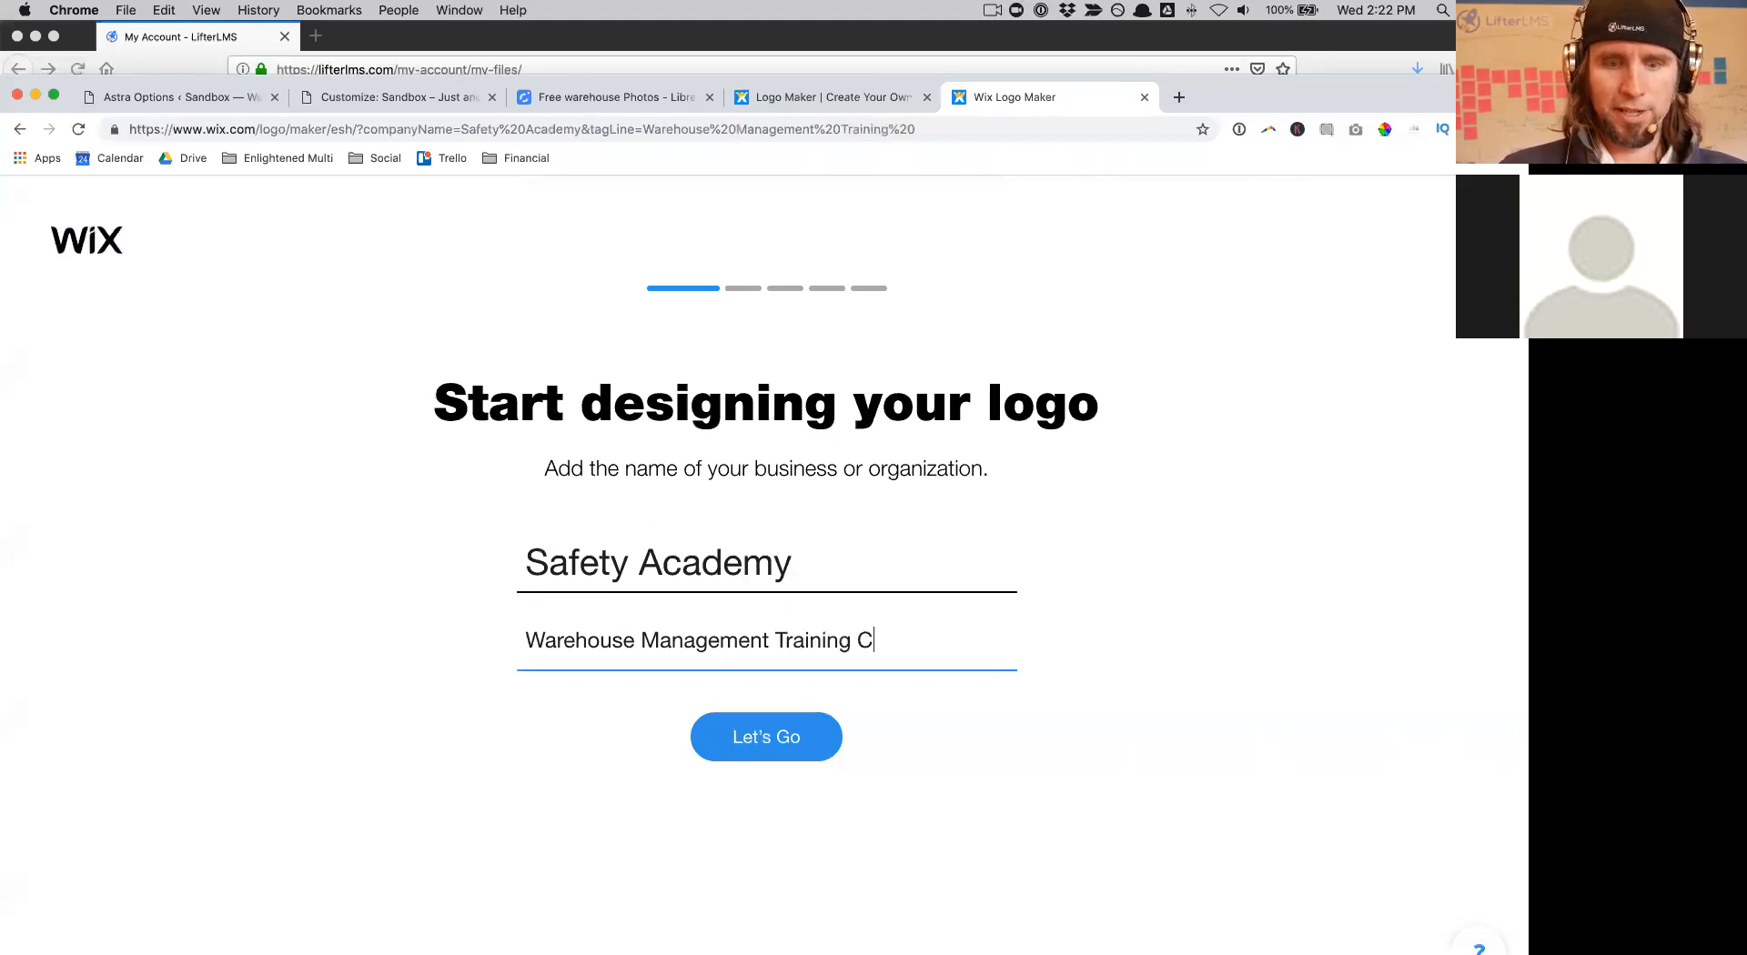
{"action": "type", "text": "ourses"}
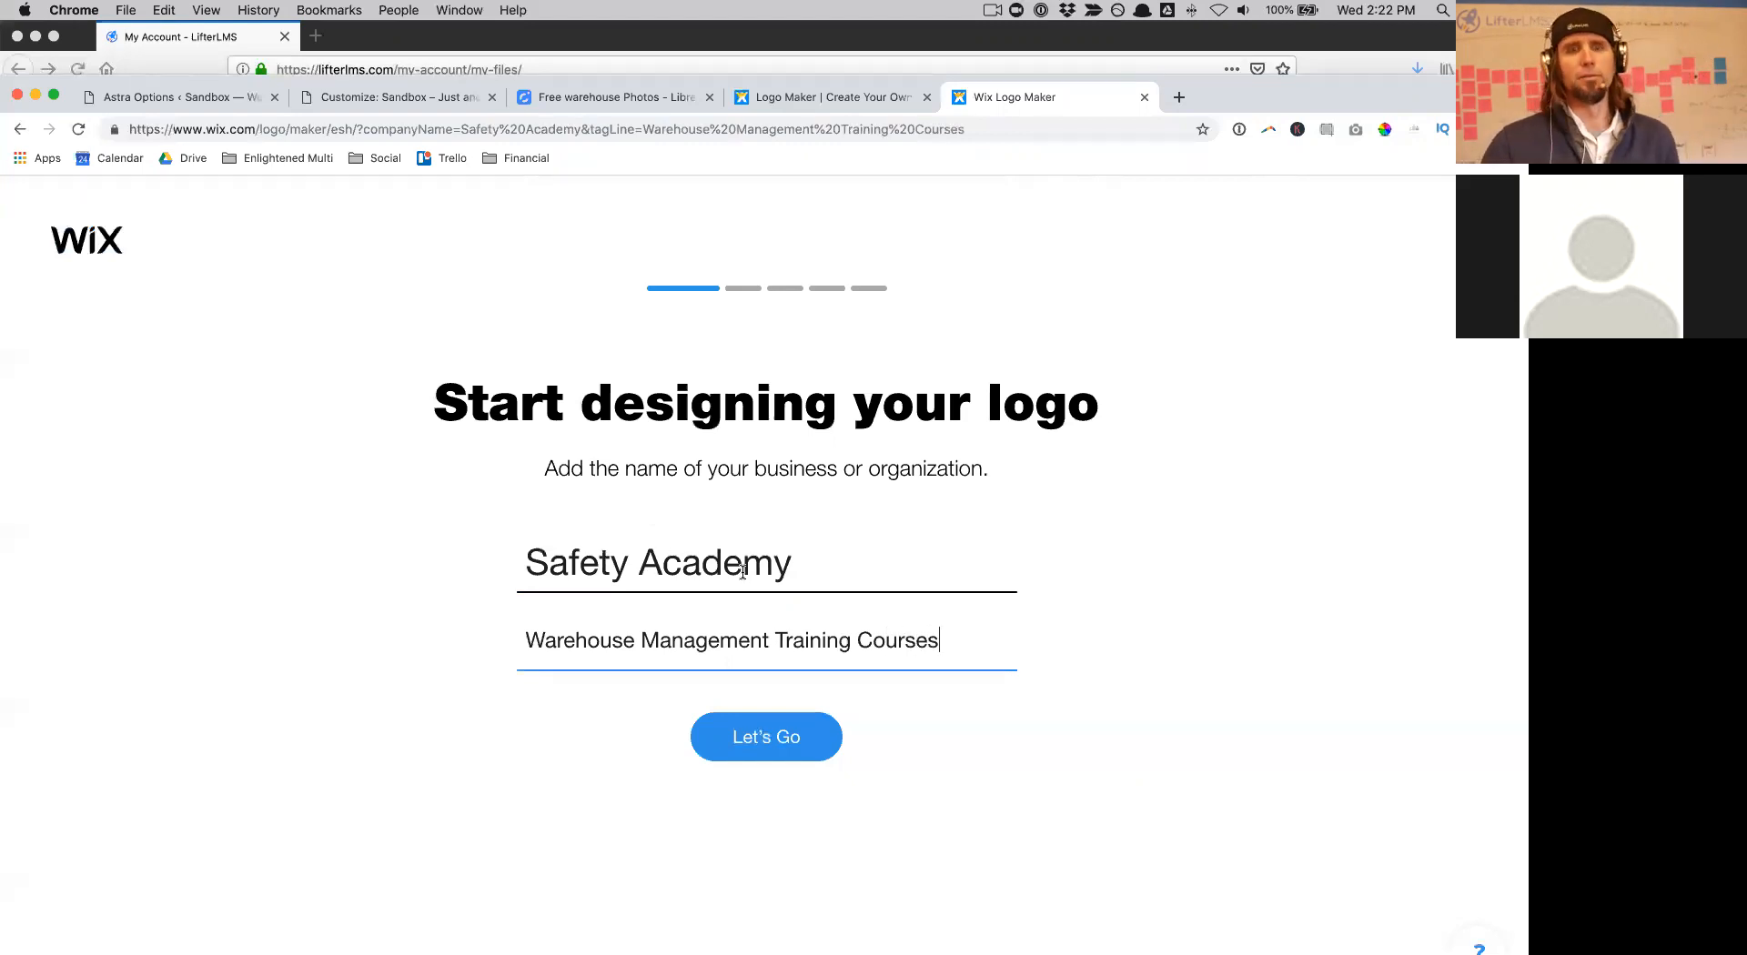
{"action": "left_click", "coordinate": [781, 743]}
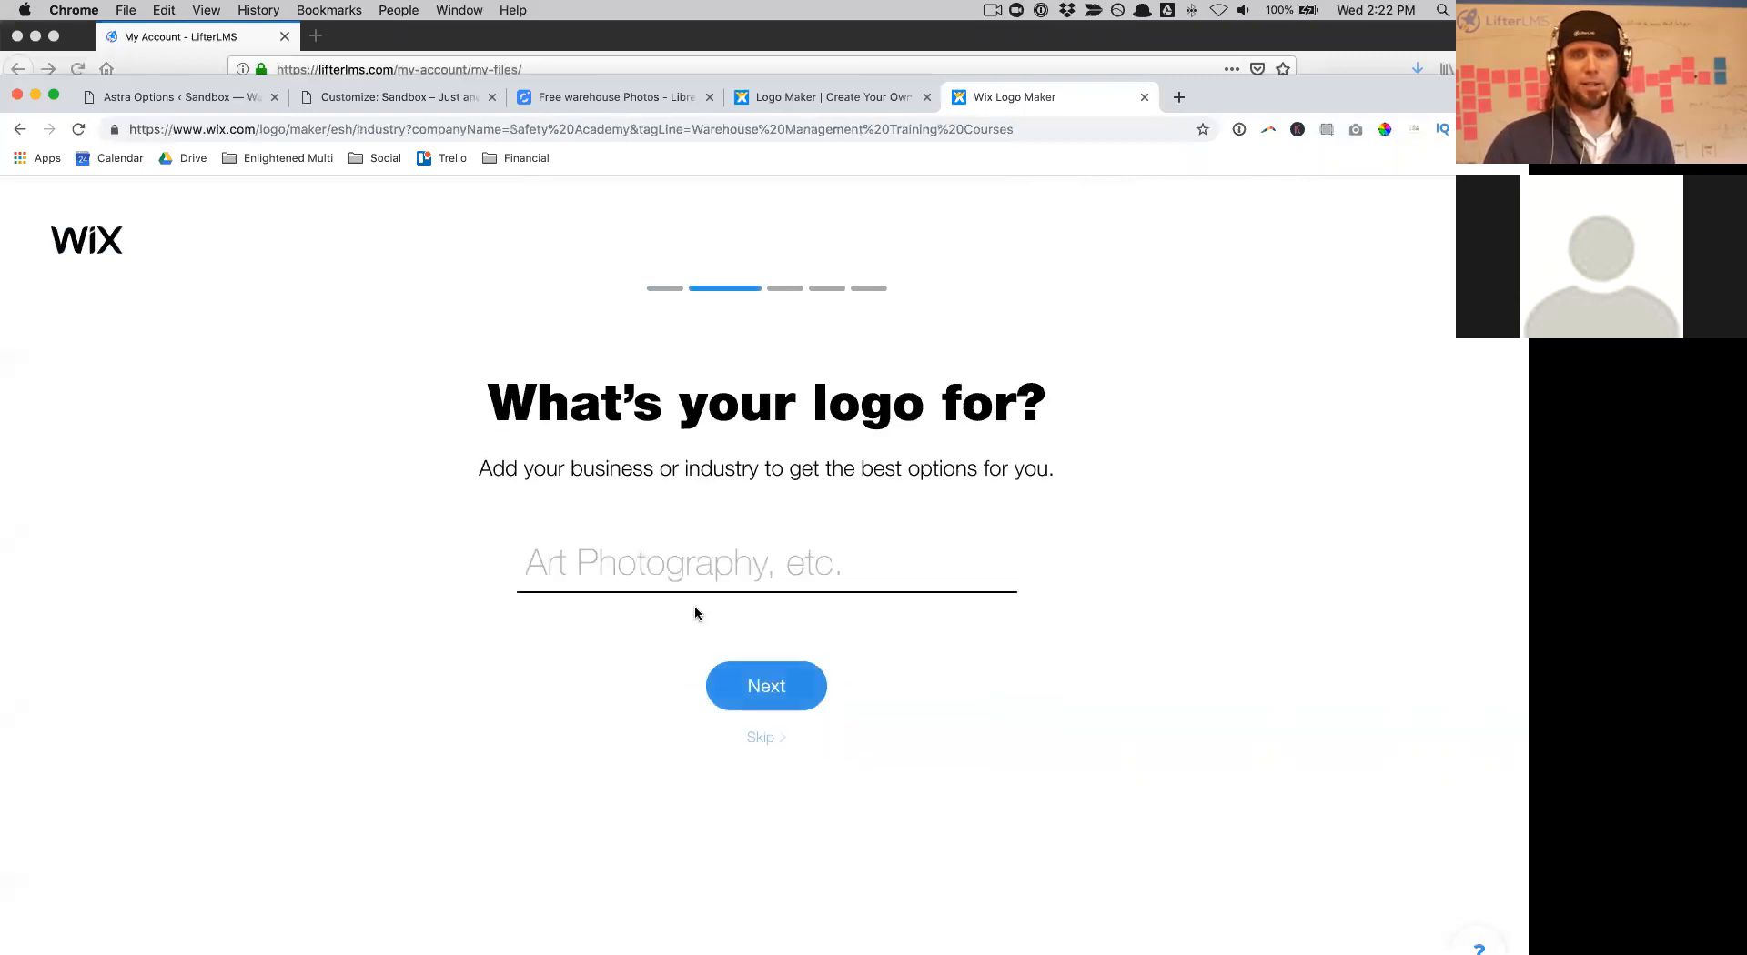
Step: Choose Warehousing Service as the logo's industry
{"action": "left_click", "coordinate": [661, 565]}
{"action": "type", "text": "B"}
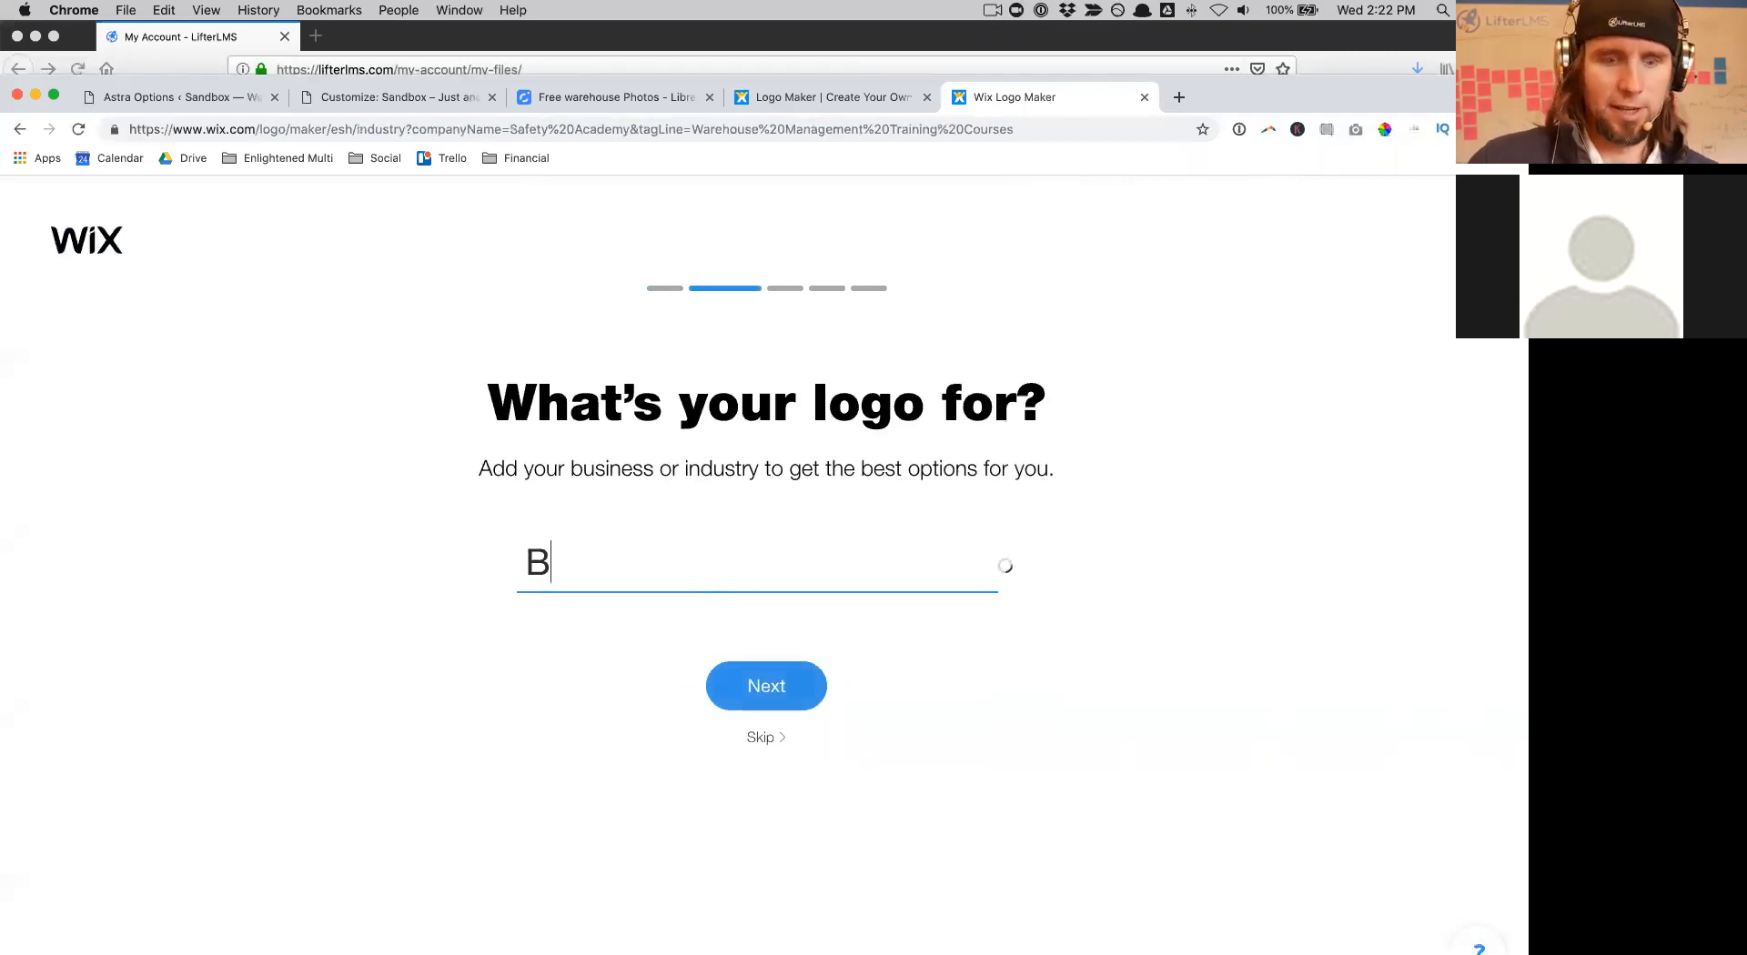
{"action": "type", "text": "usin"}
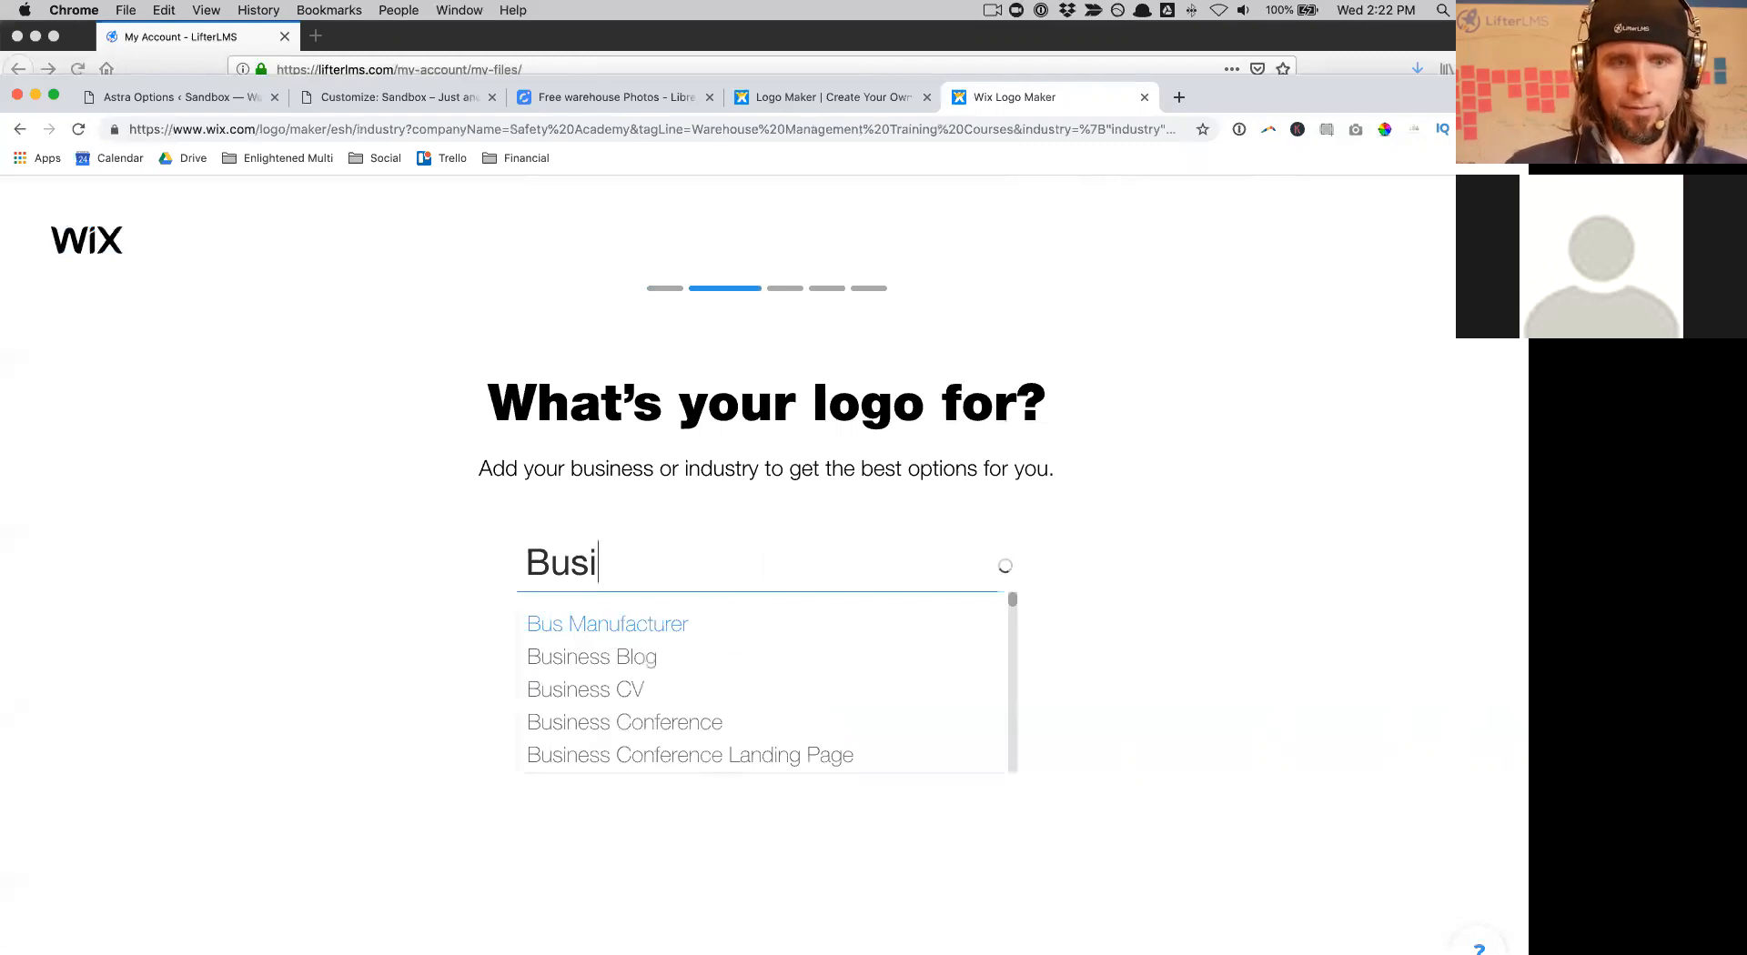
{"action": "key", "text": "BackSpace"}
{"action": "key", "text": "BackSpace"}
{"action": "key", "text": "BackSpace"}
{"action": "key", "text": "BackSpace"}
{"action": "key", "text": "BackSpace"}
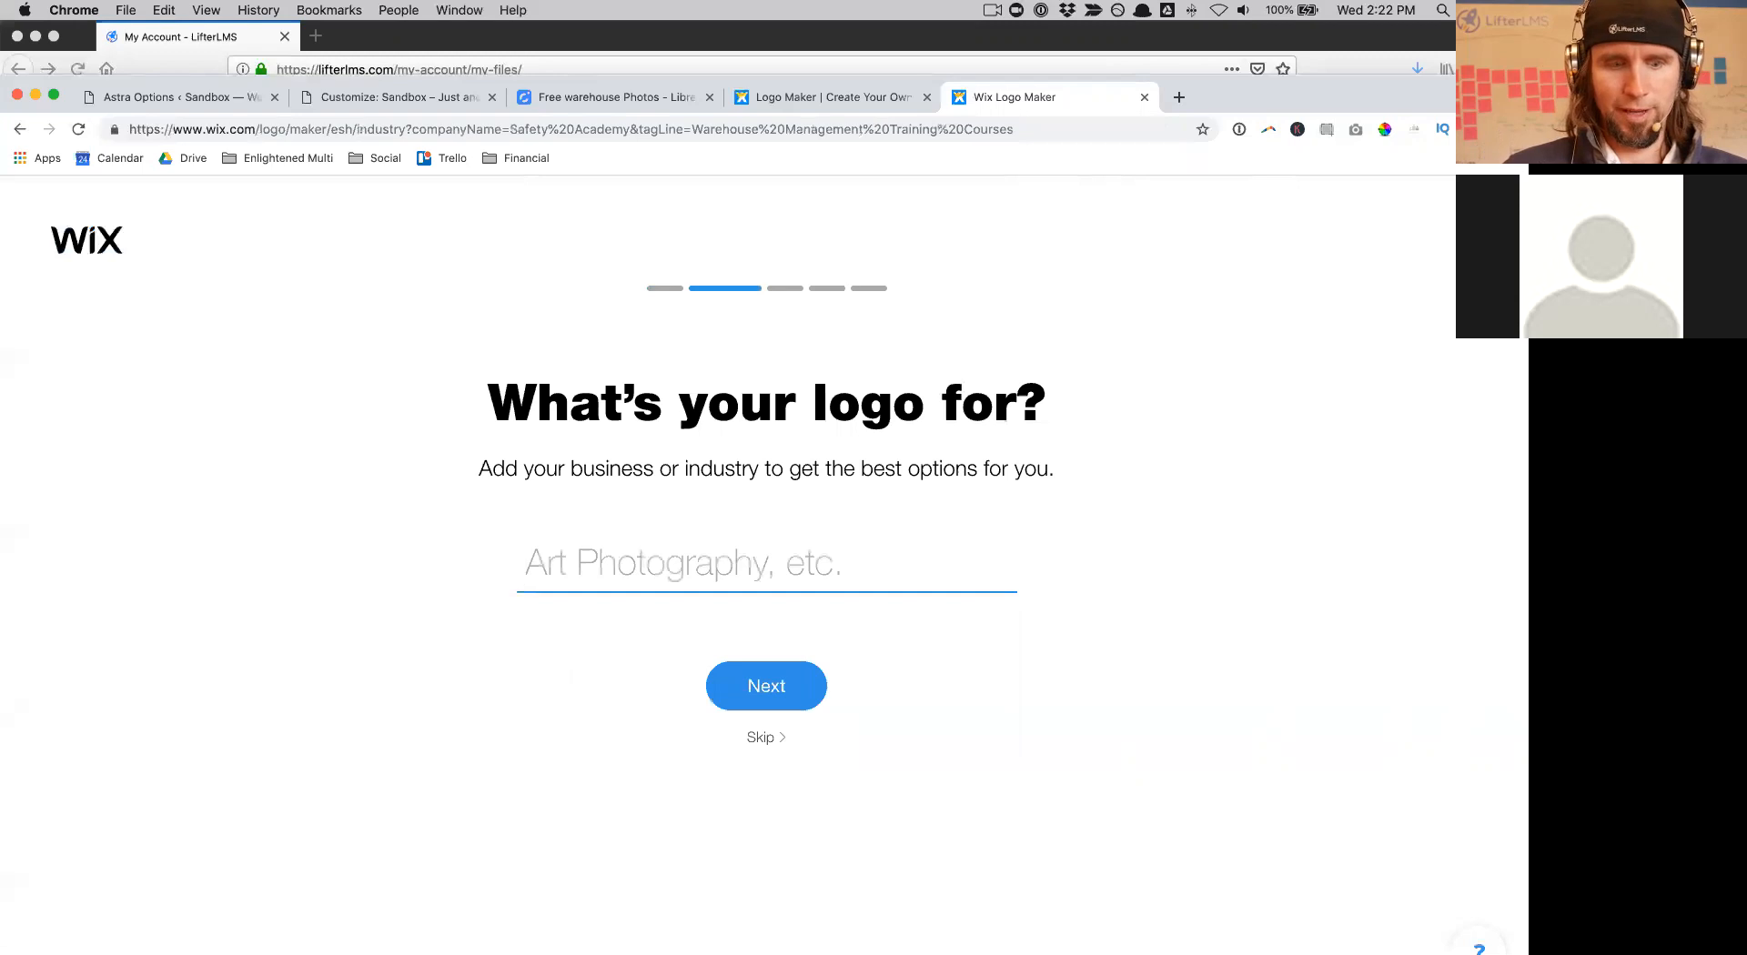
{"action": "type", "text": "ware"}
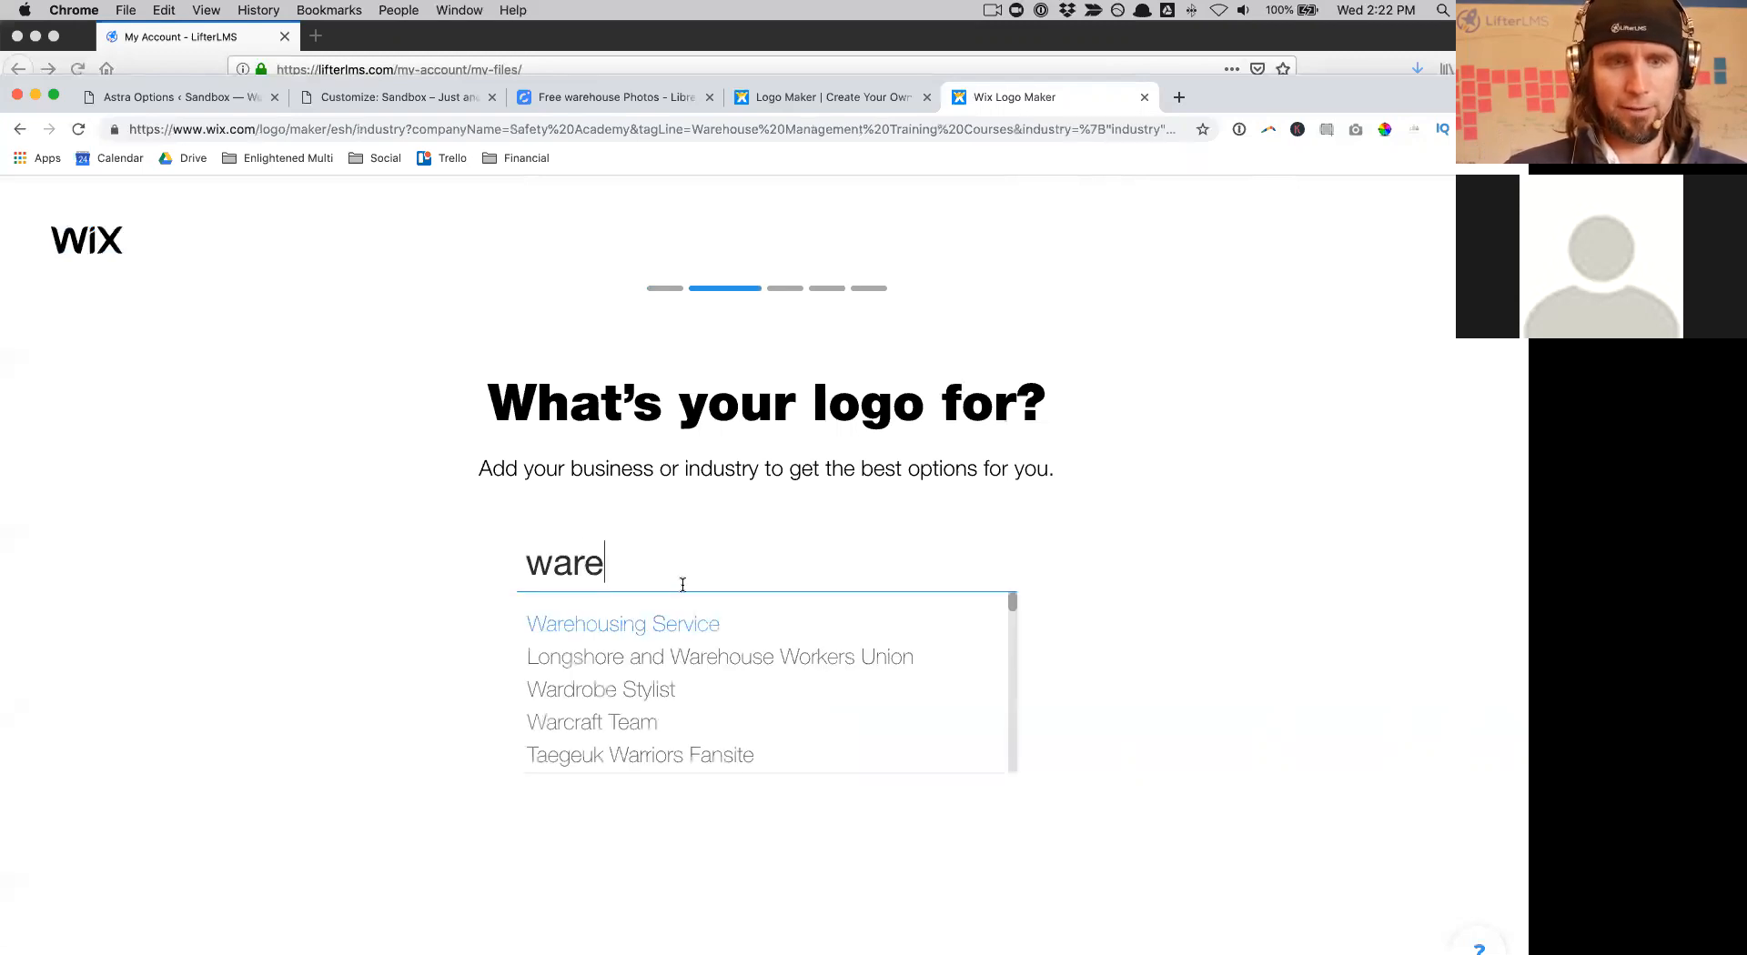
{"action": "left_click", "coordinate": [659, 628]}
{"action": "left_click", "coordinate": [764, 686]}
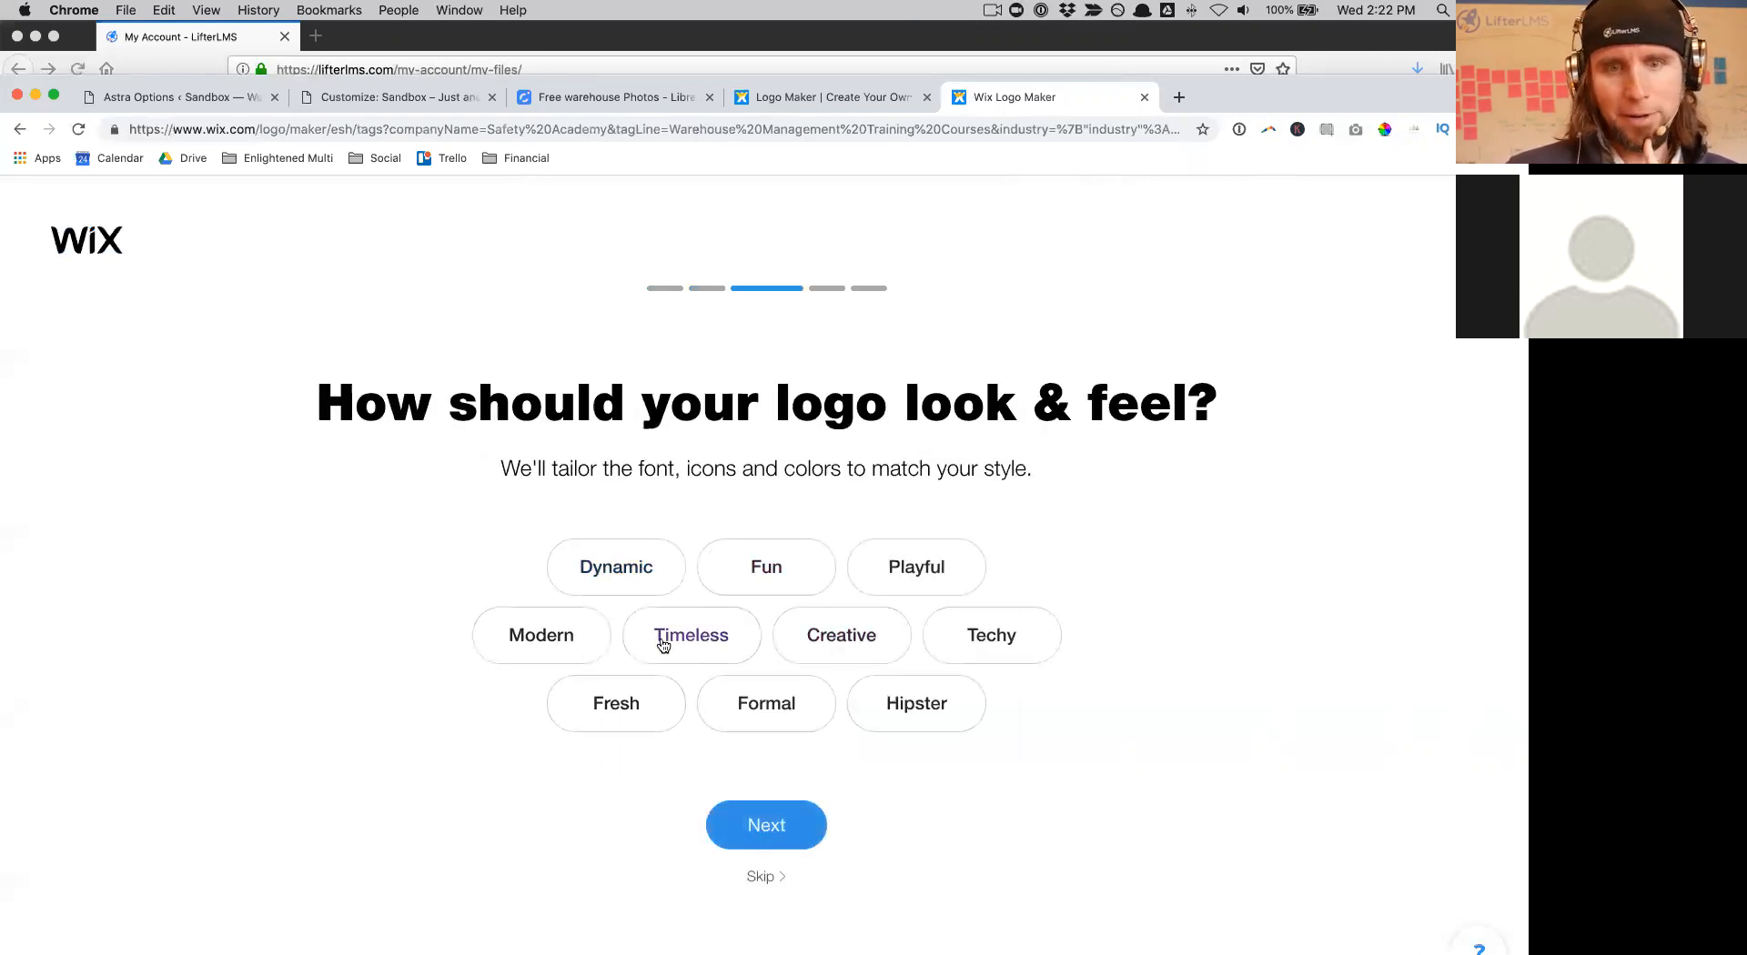
Step: Pick Modern and Techy styles, then choose preferred sample logo designs
{"action": "left_click", "coordinate": [577, 643]}
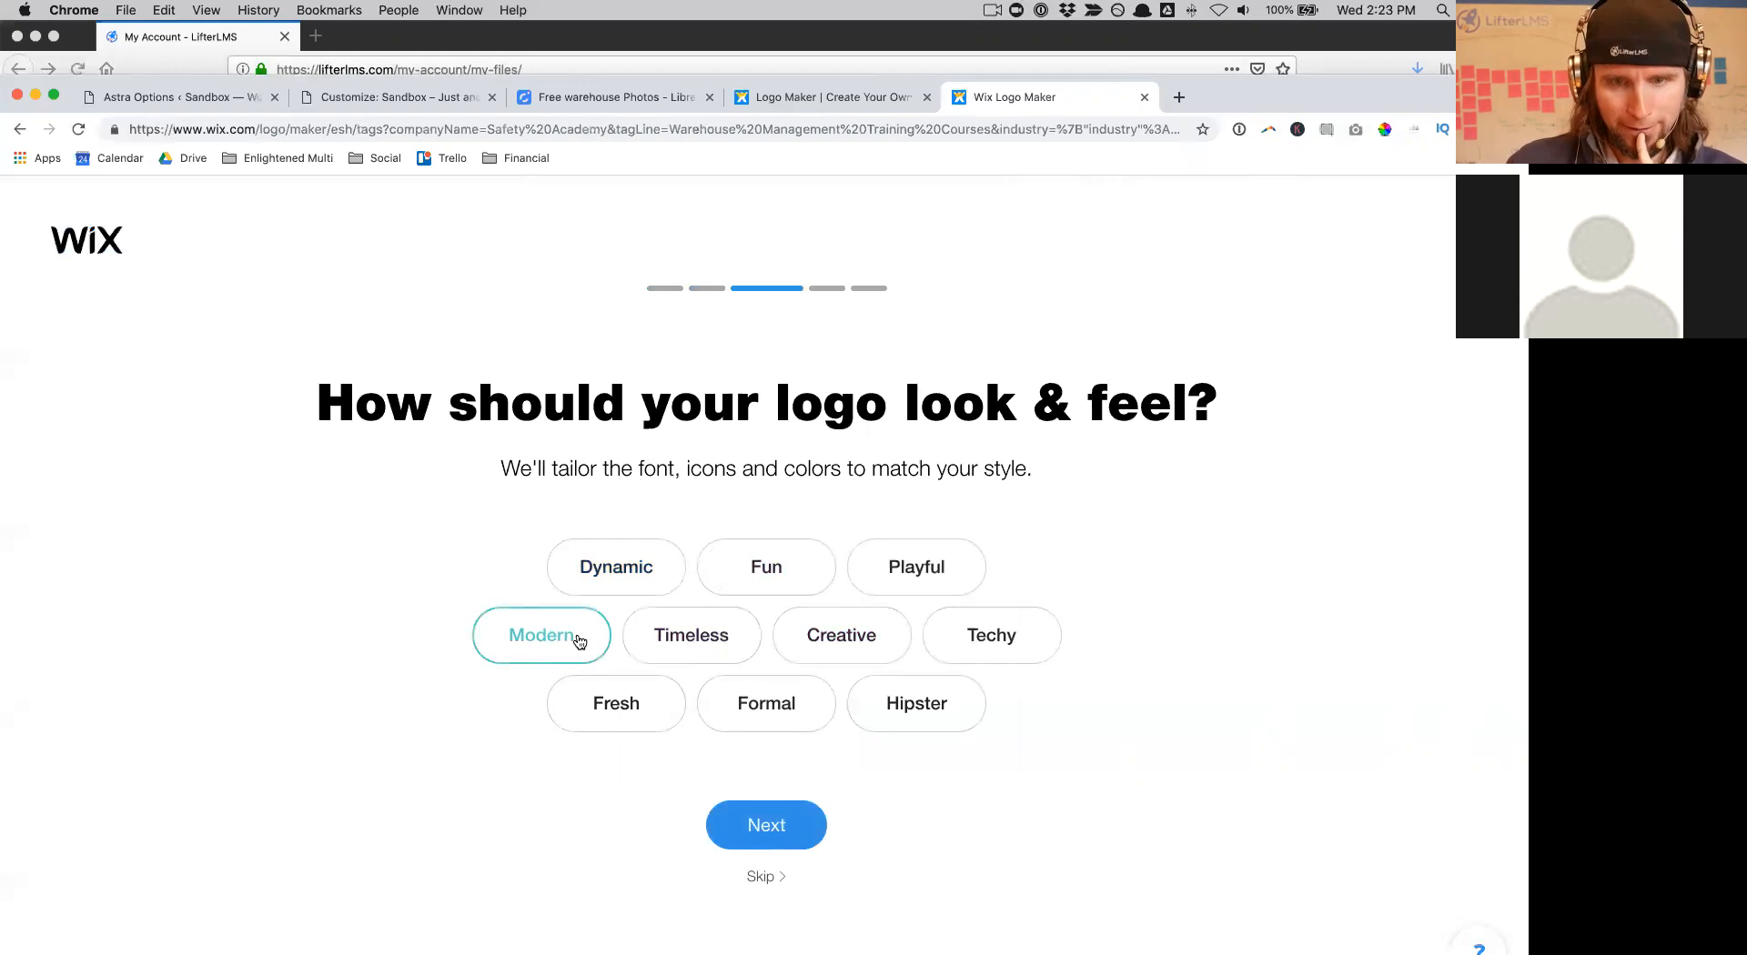
{"action": "left_click", "coordinate": [967, 643]}
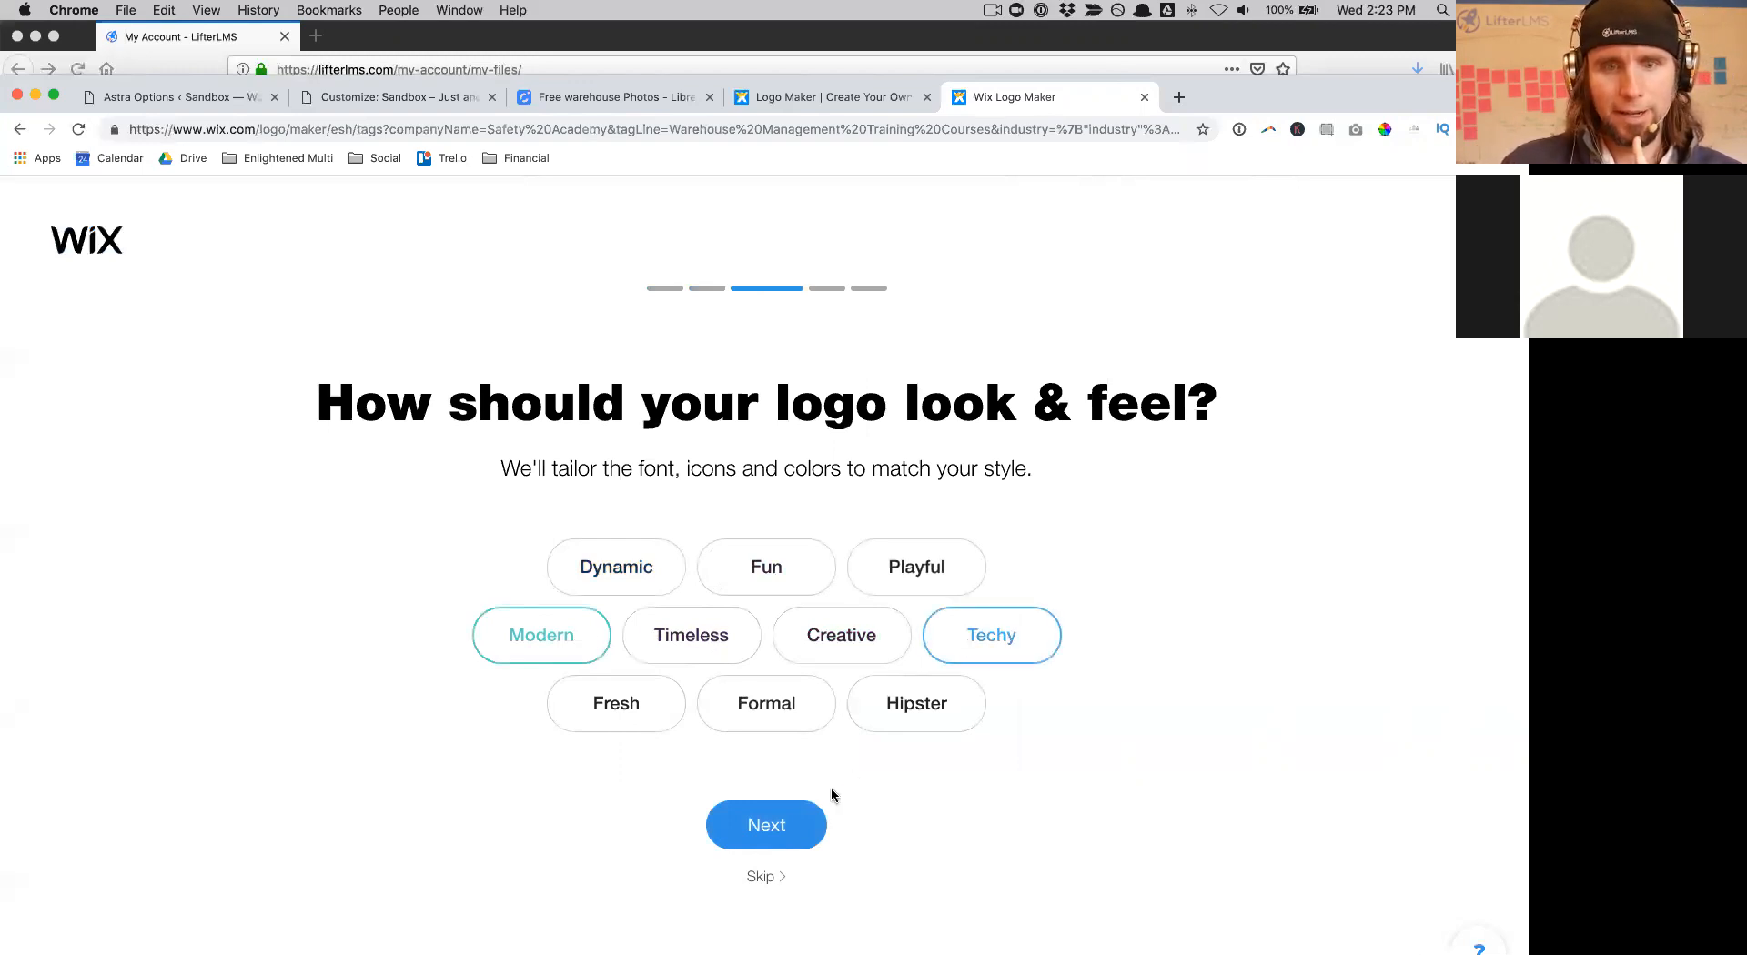
{"action": "left_click", "coordinate": [782, 821]}
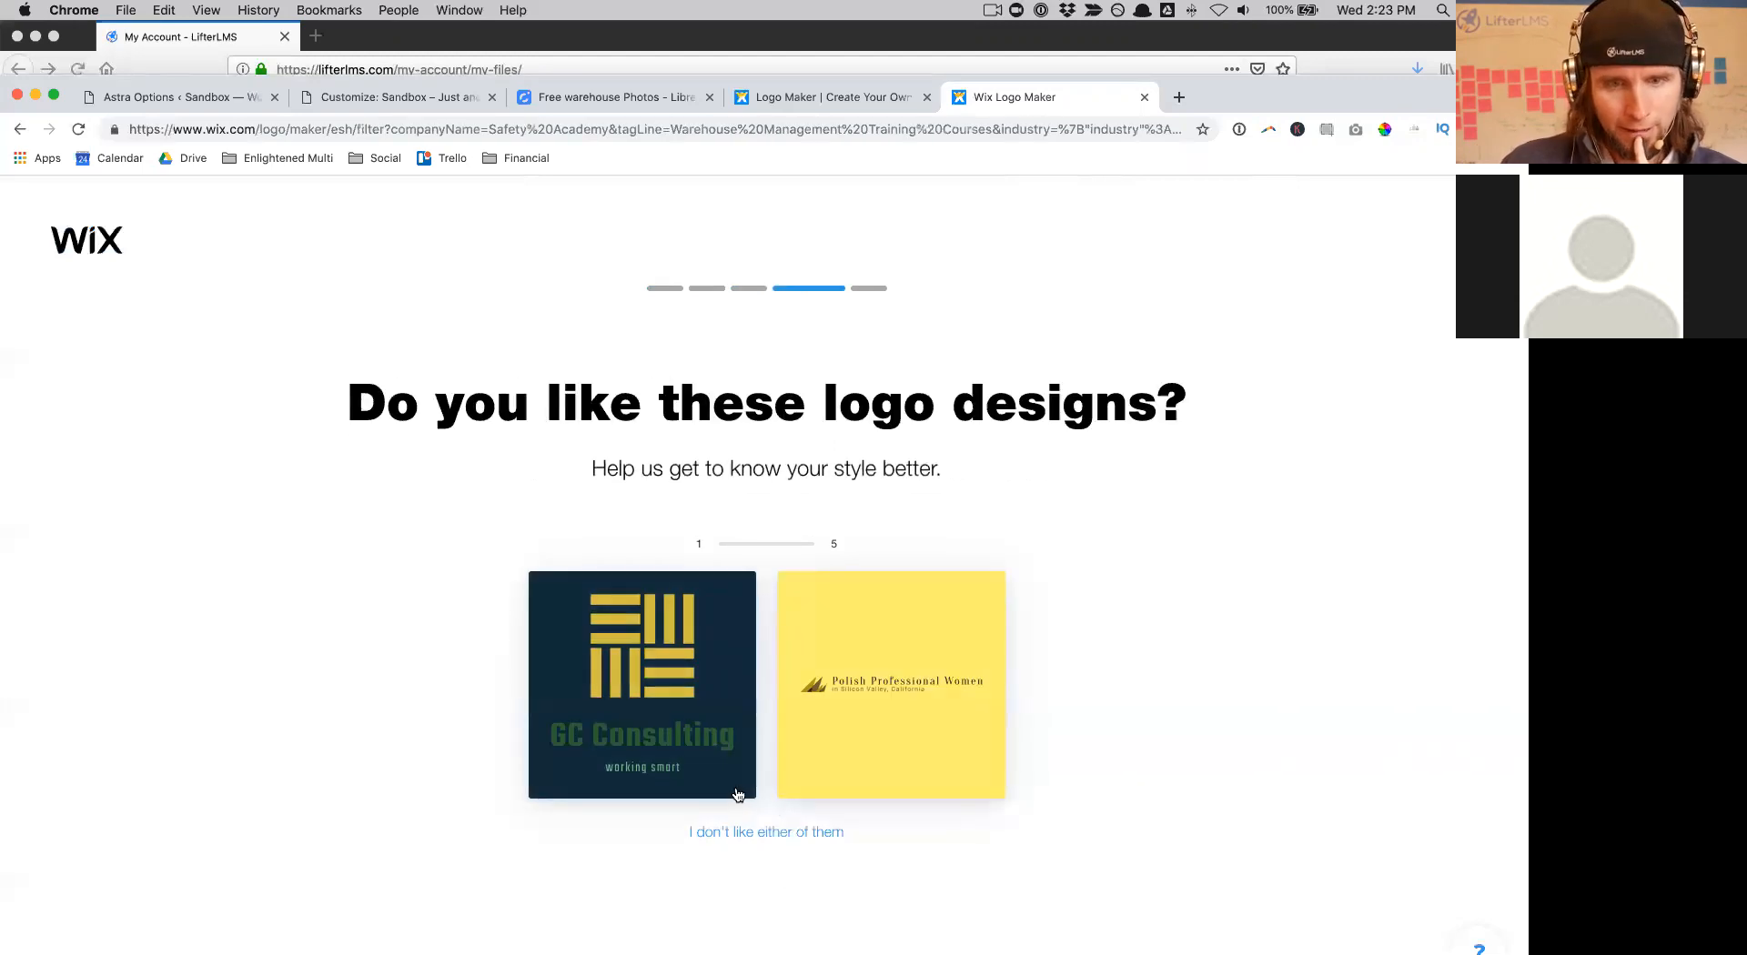
{"action": "left_click", "coordinate": [949, 697]}
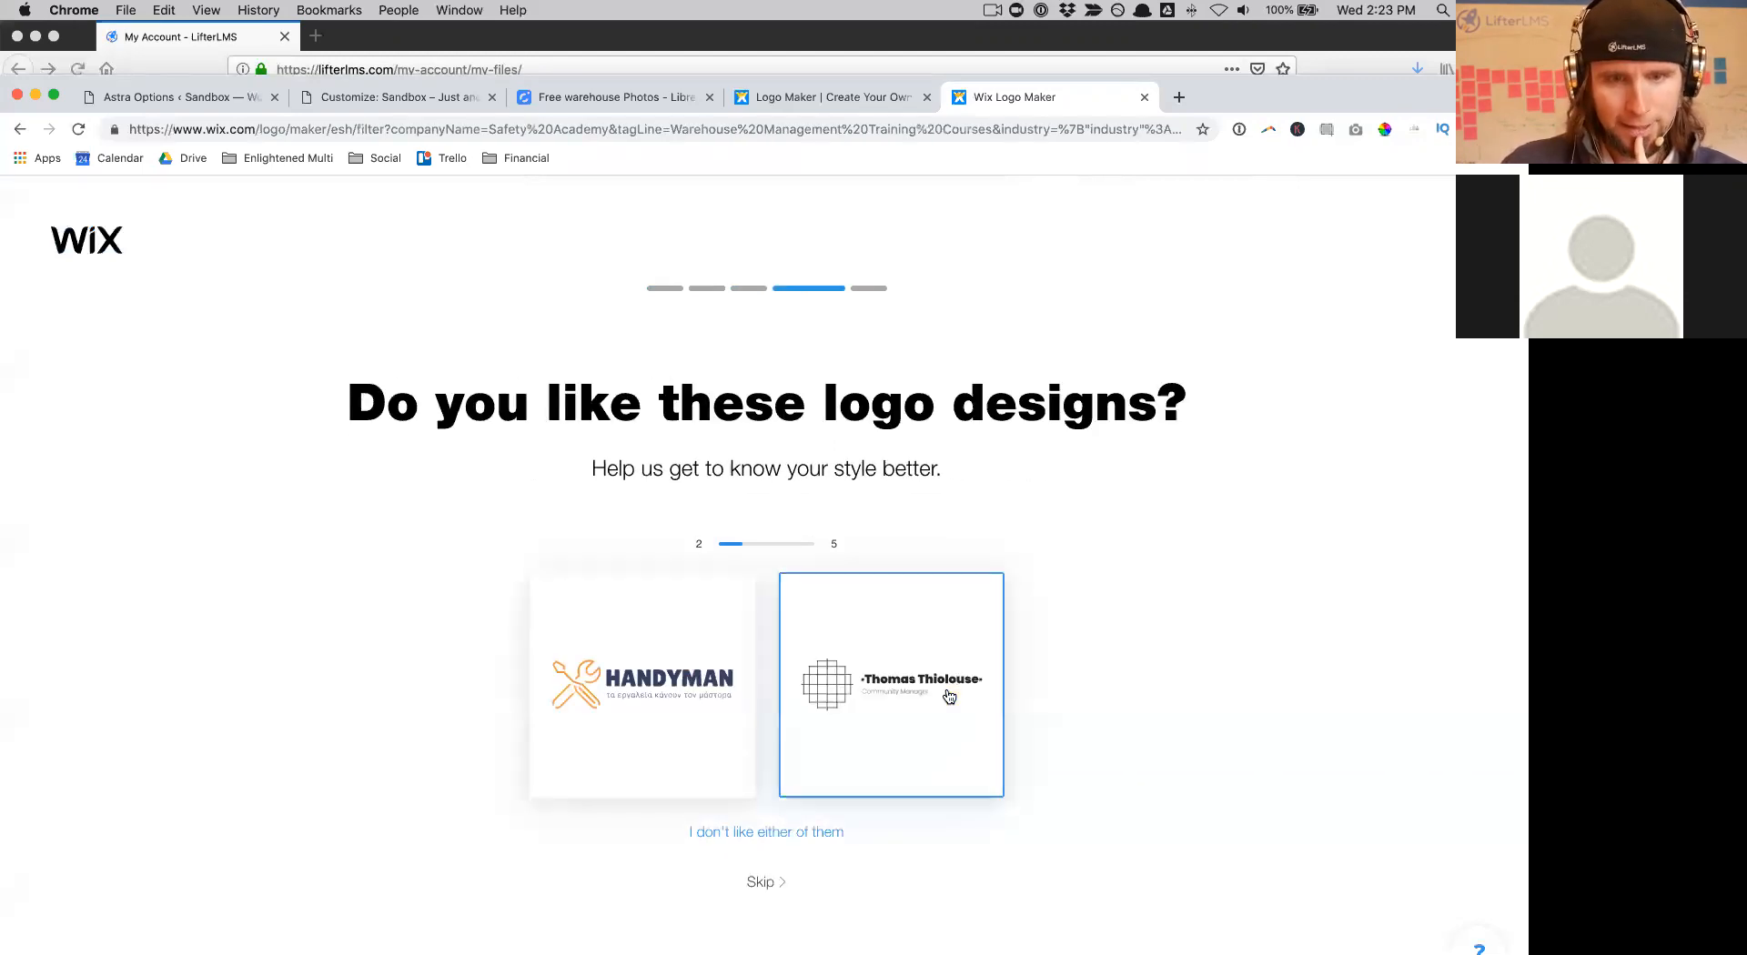
{"action": "left_click", "coordinate": [881, 697]}
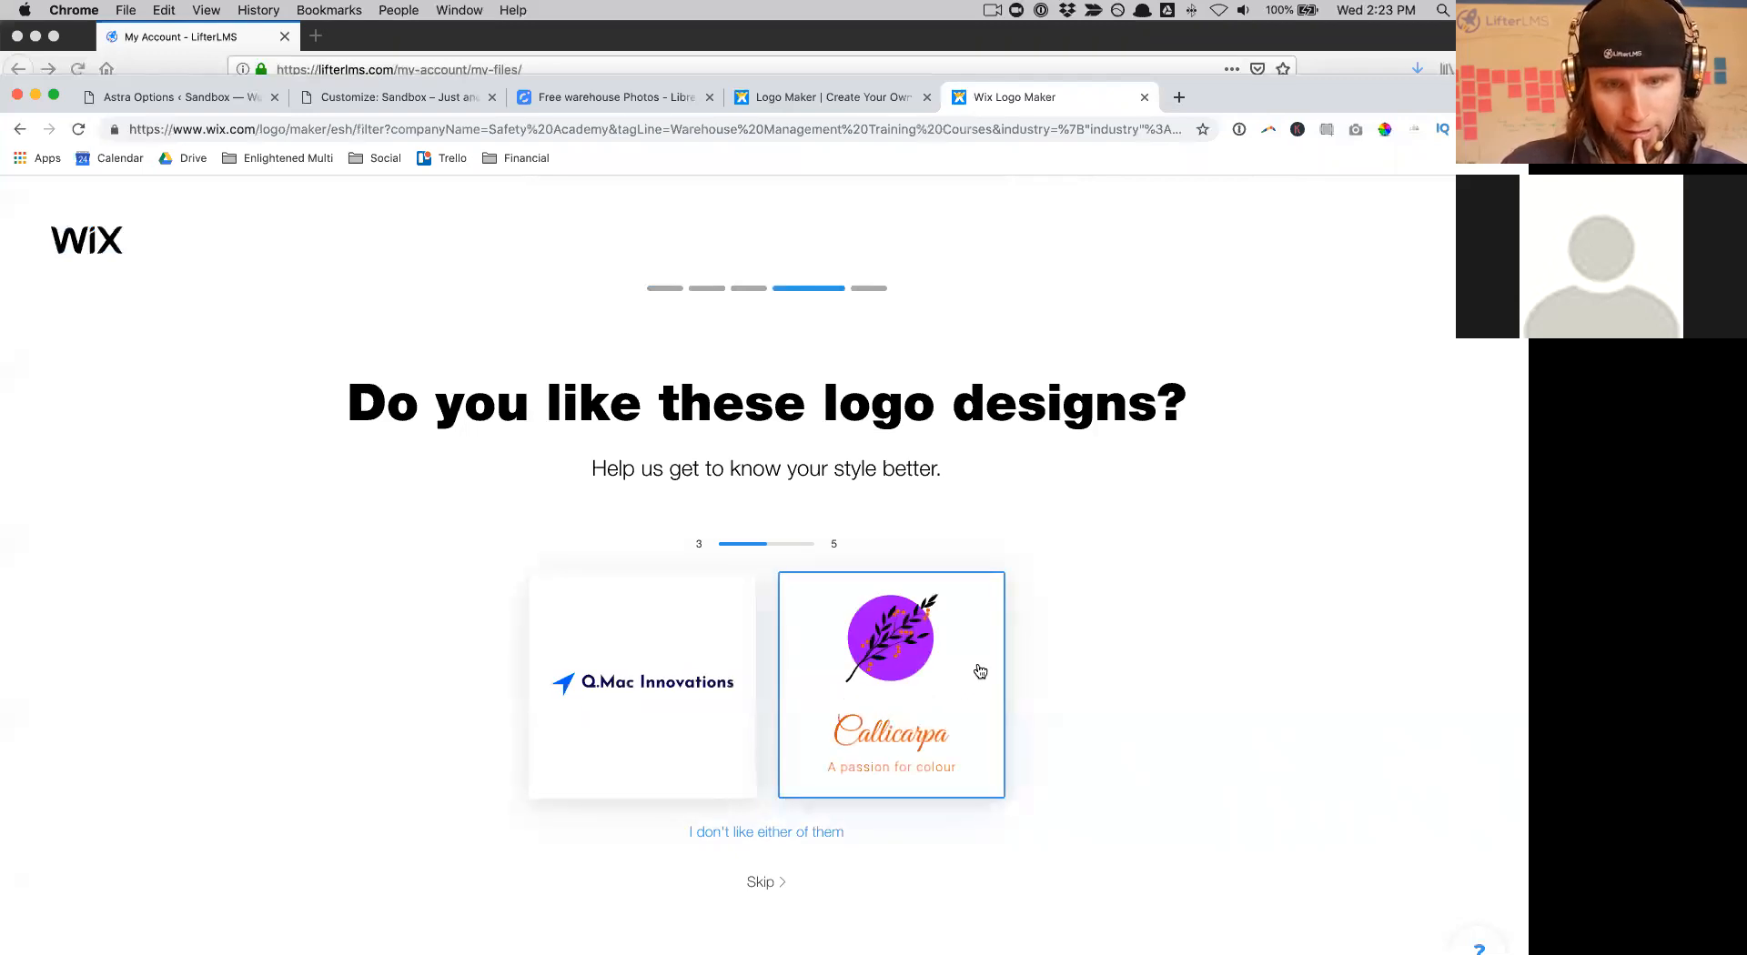
{"action": "left_click", "coordinate": [676, 686]}
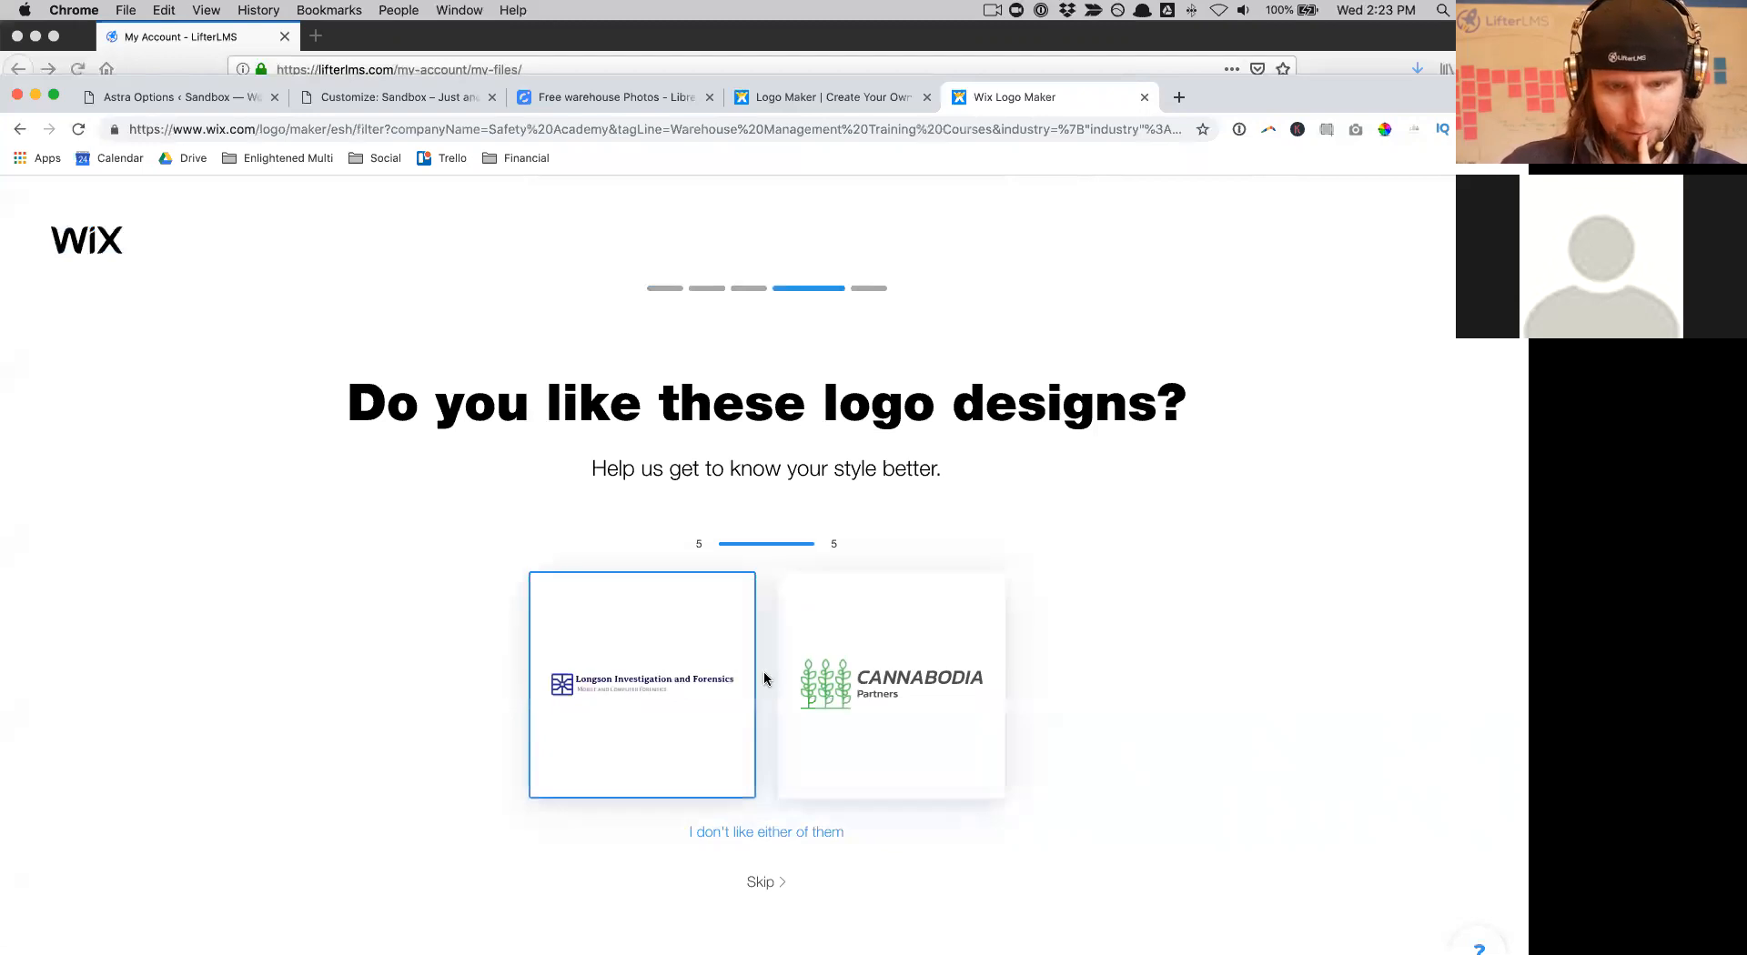
{"action": "left_click", "coordinate": [857, 690]}
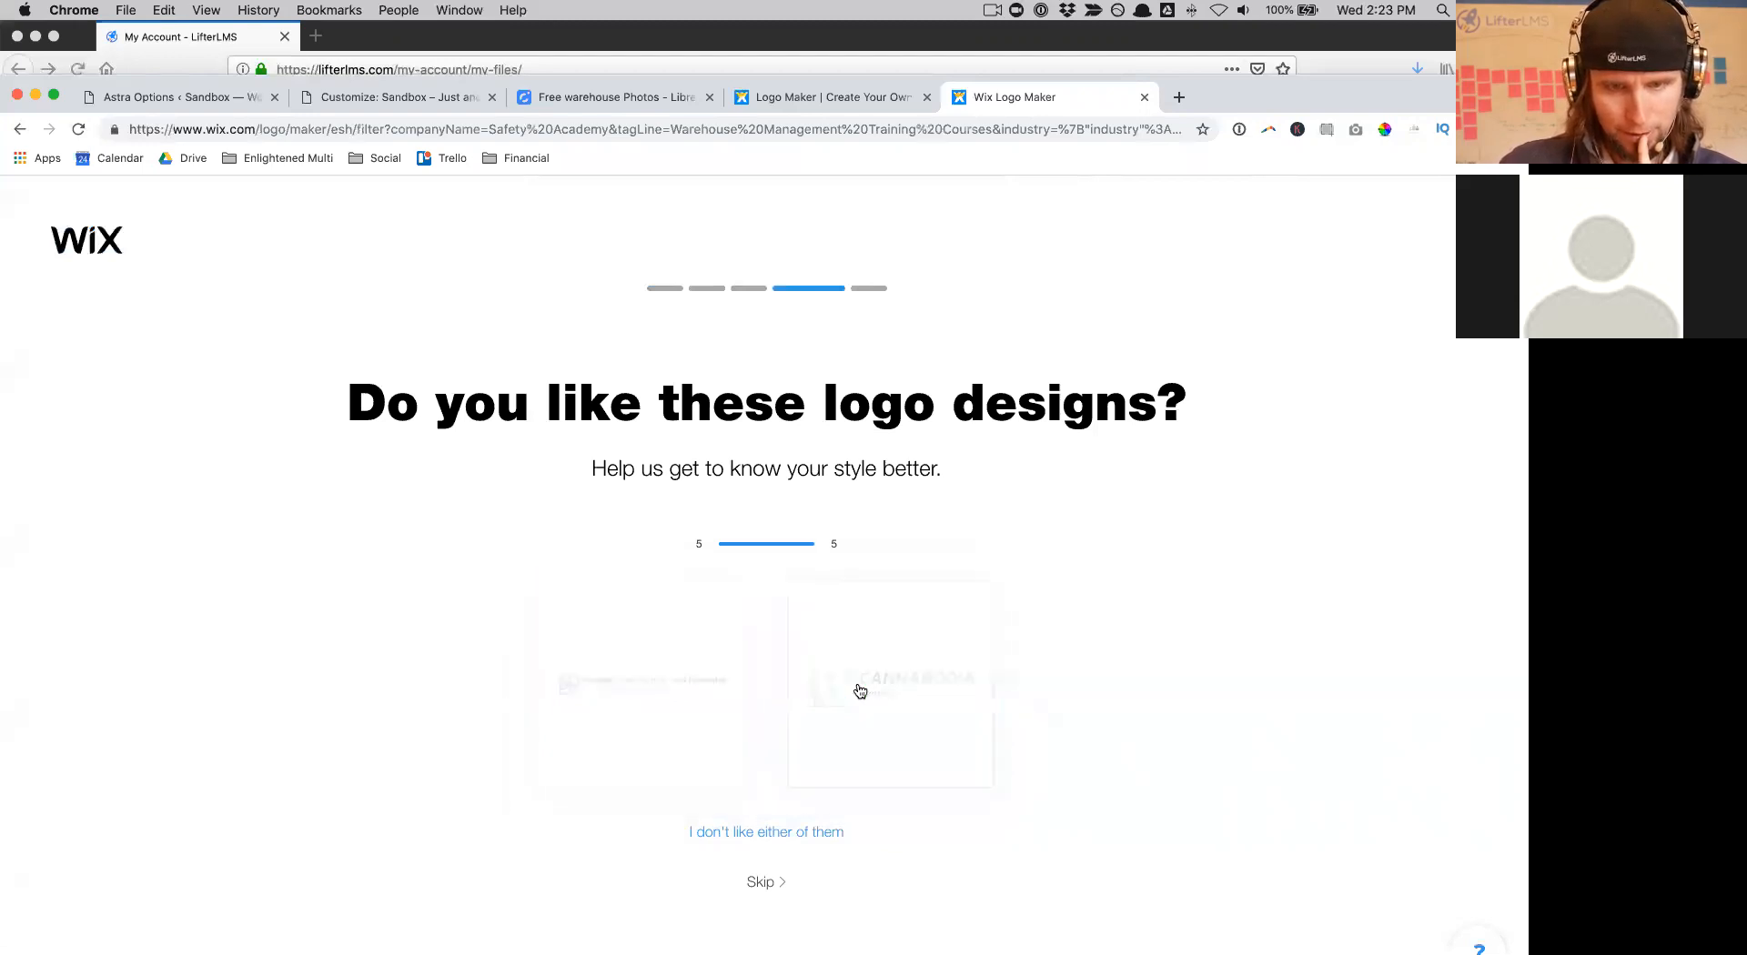
Step: Mark the logo as intended for a website and generate suggested logos
{"action": "left_click", "coordinate": [566, 653]}
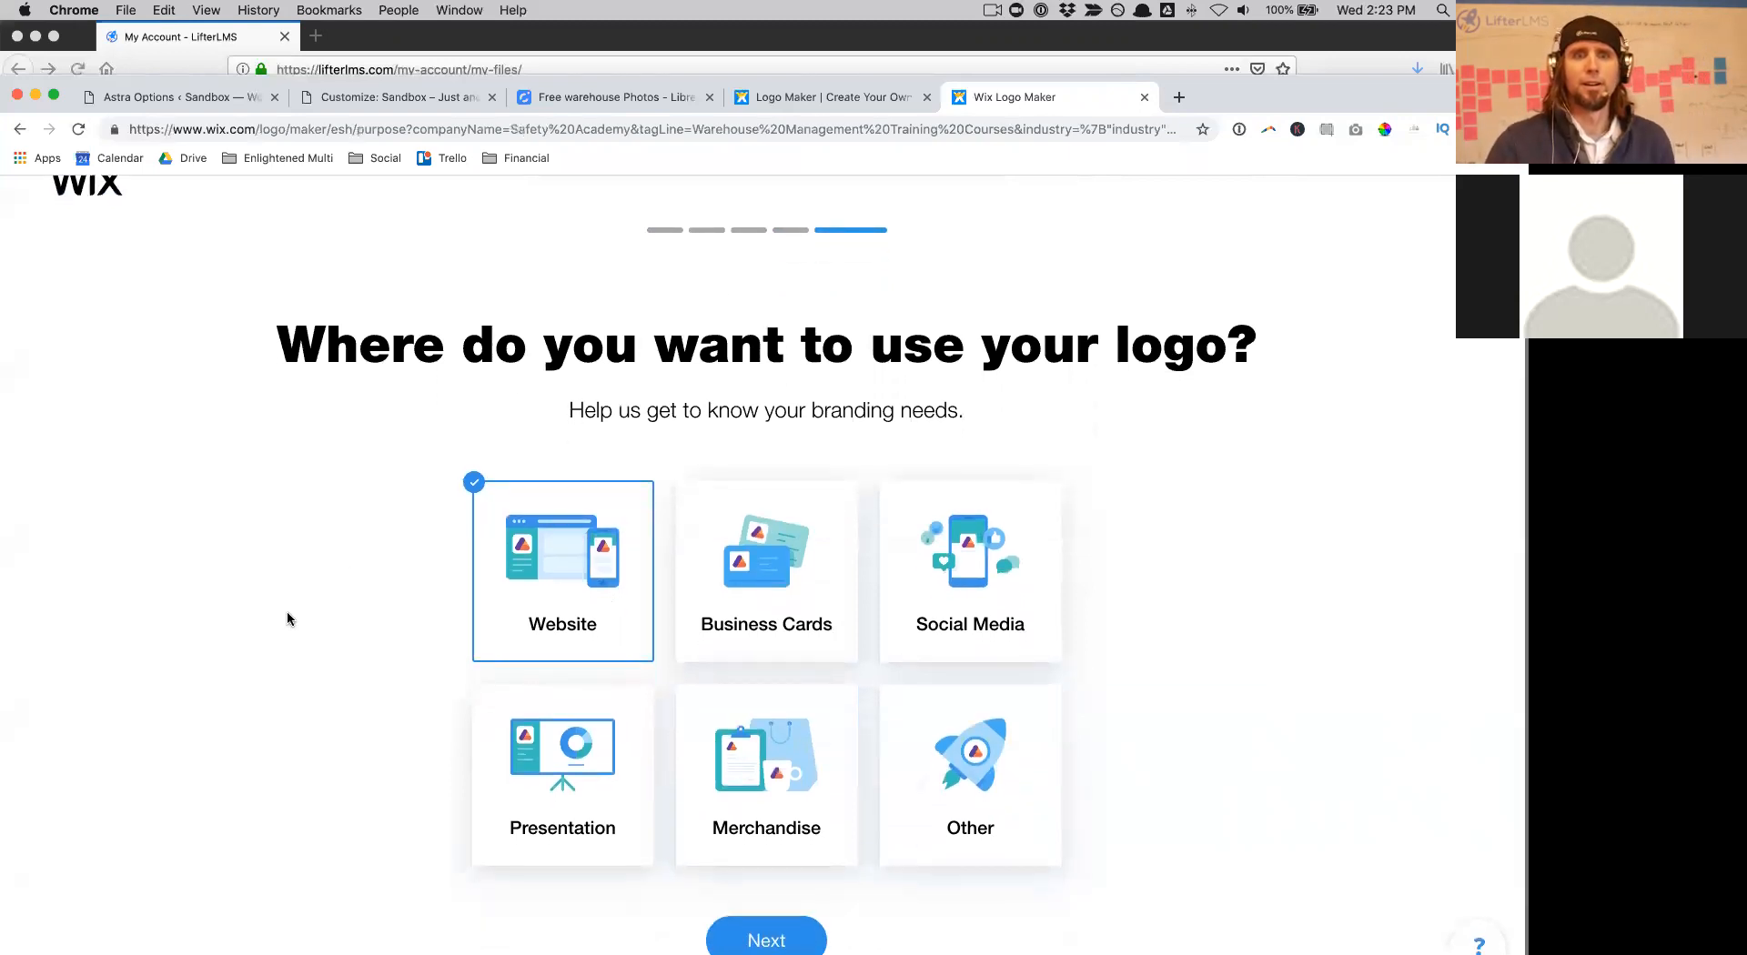
{"action": "left_click", "coordinate": [764, 942]}
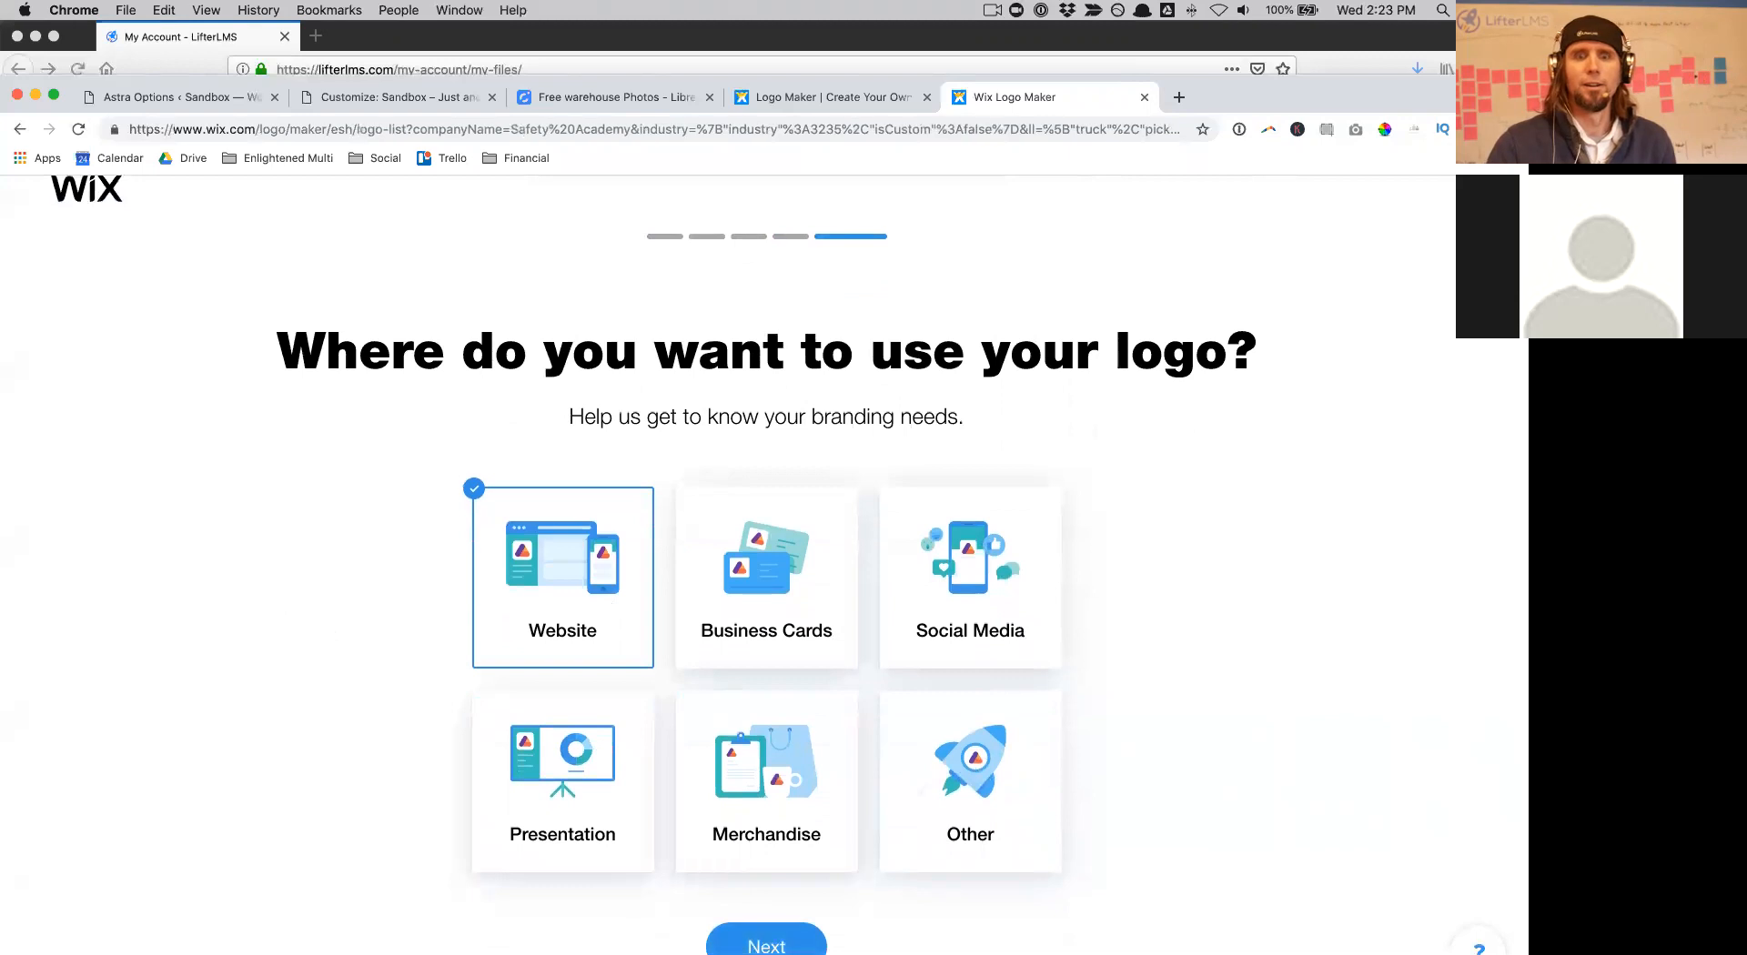
{"action": "left_click_drag", "start_coordinate": [1290, 88], "coordinate": [1287, 24]}
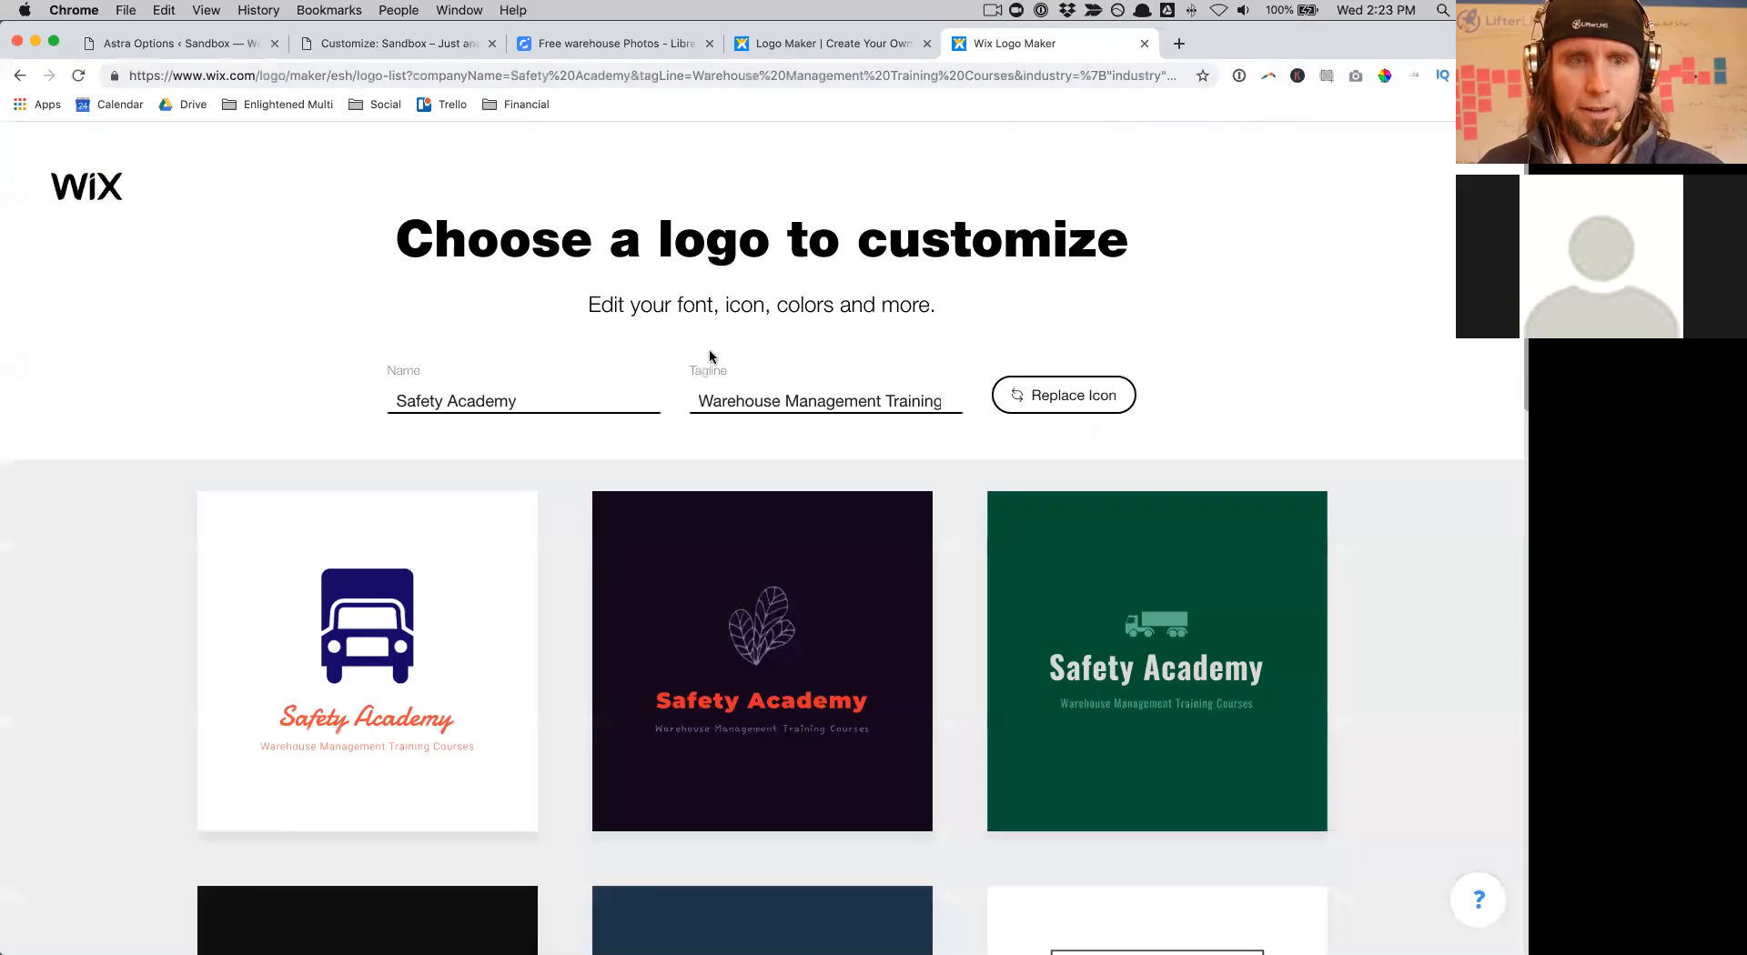
Step: Open the black truck Safety Academy logo for customizing, check its plans, and return to the editor
{"action": "mouse_move", "coordinate": [672, 695]}
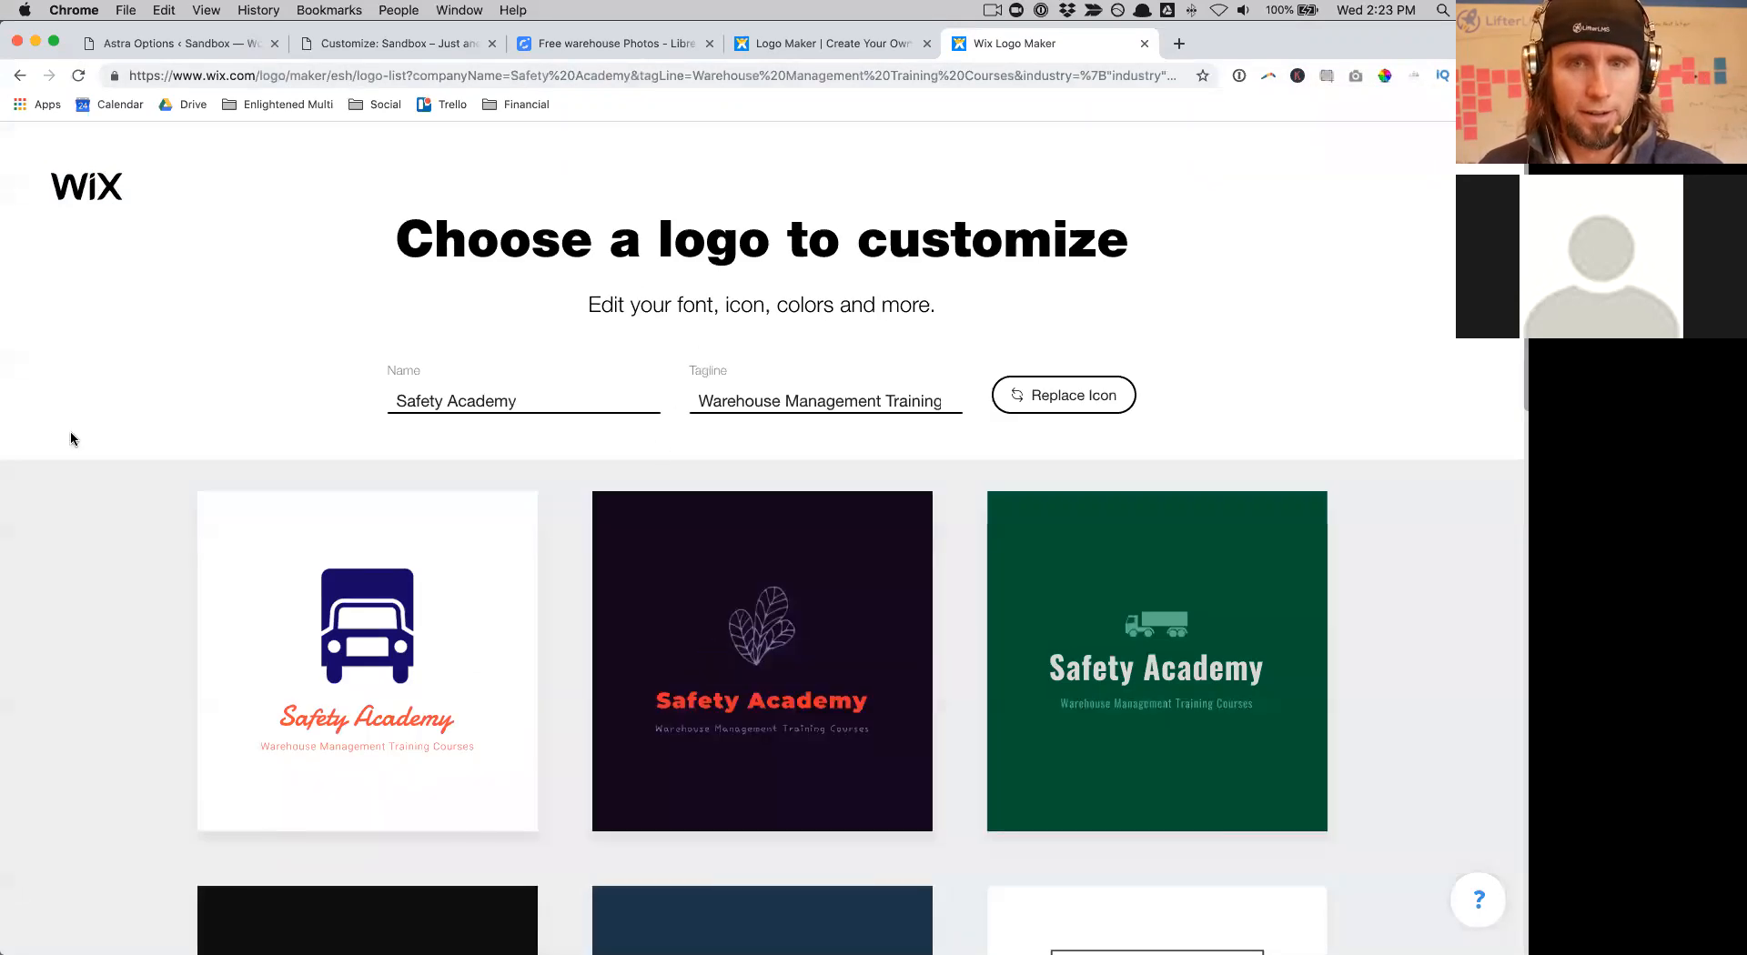
{"action": "scroll", "coordinate": [100, 458], "scroll_direction": "down", "scroll_amount": 6}
{"action": "scroll", "coordinate": [100, 458], "scroll_direction": "down", "scroll_amount": 5}
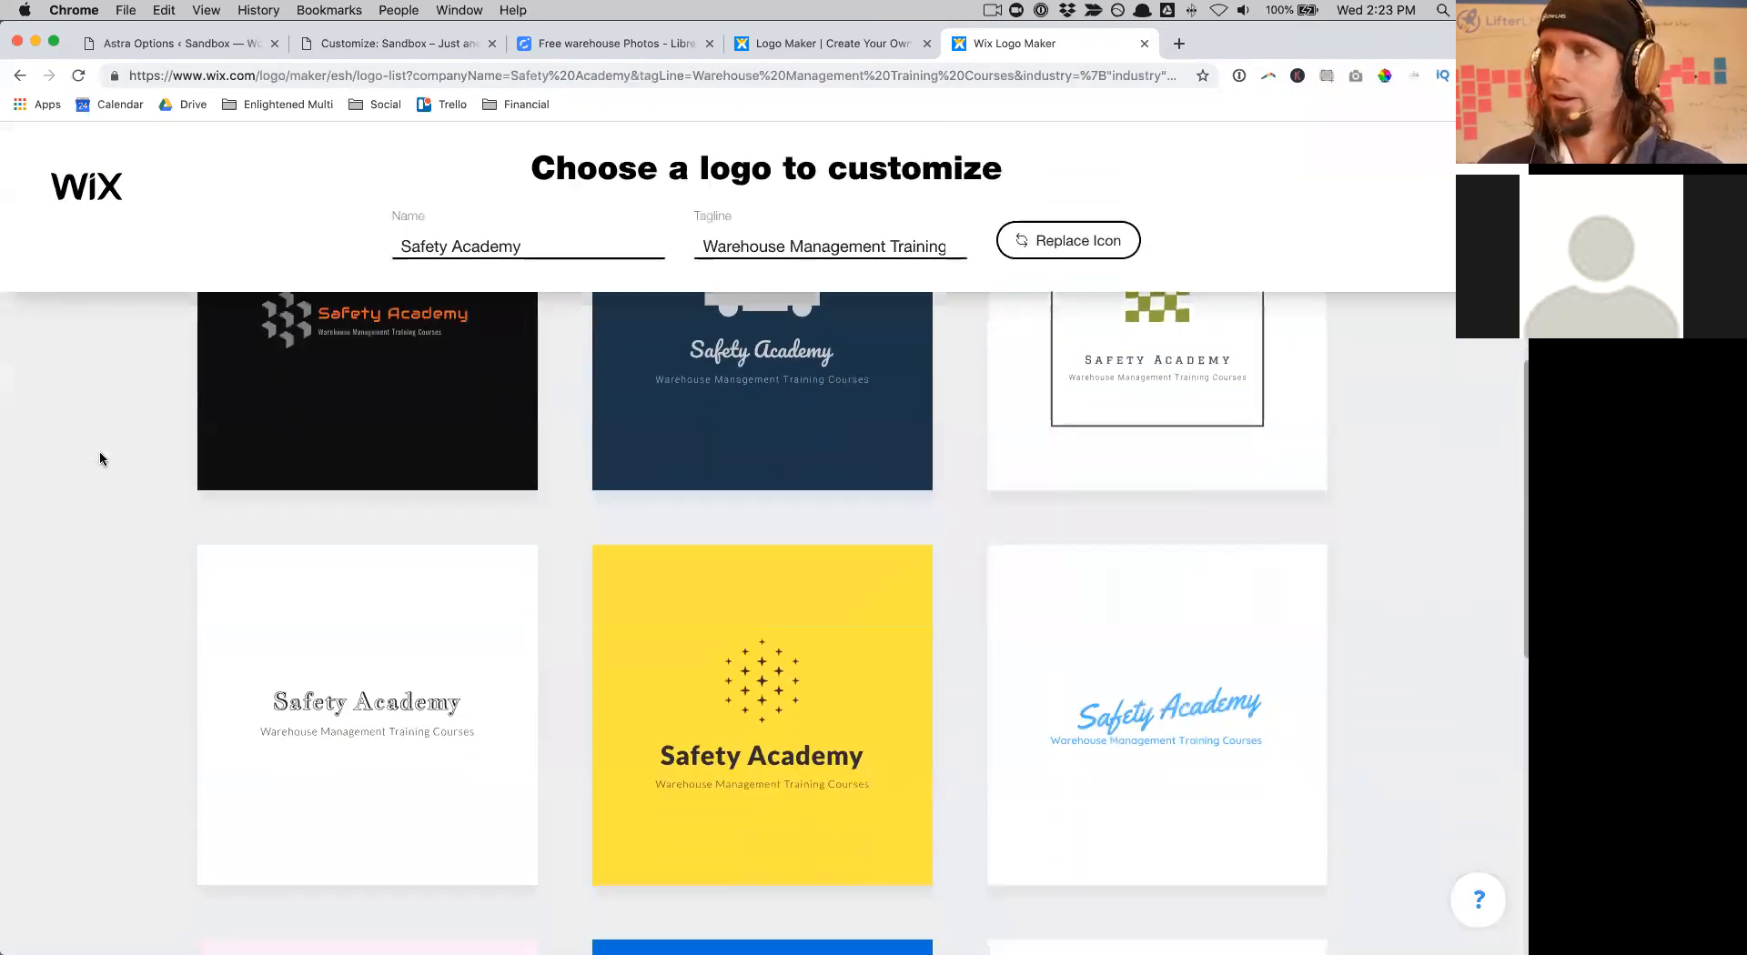
{"action": "scroll", "coordinate": [100, 459], "scroll_direction": "down", "scroll_amount": 7}
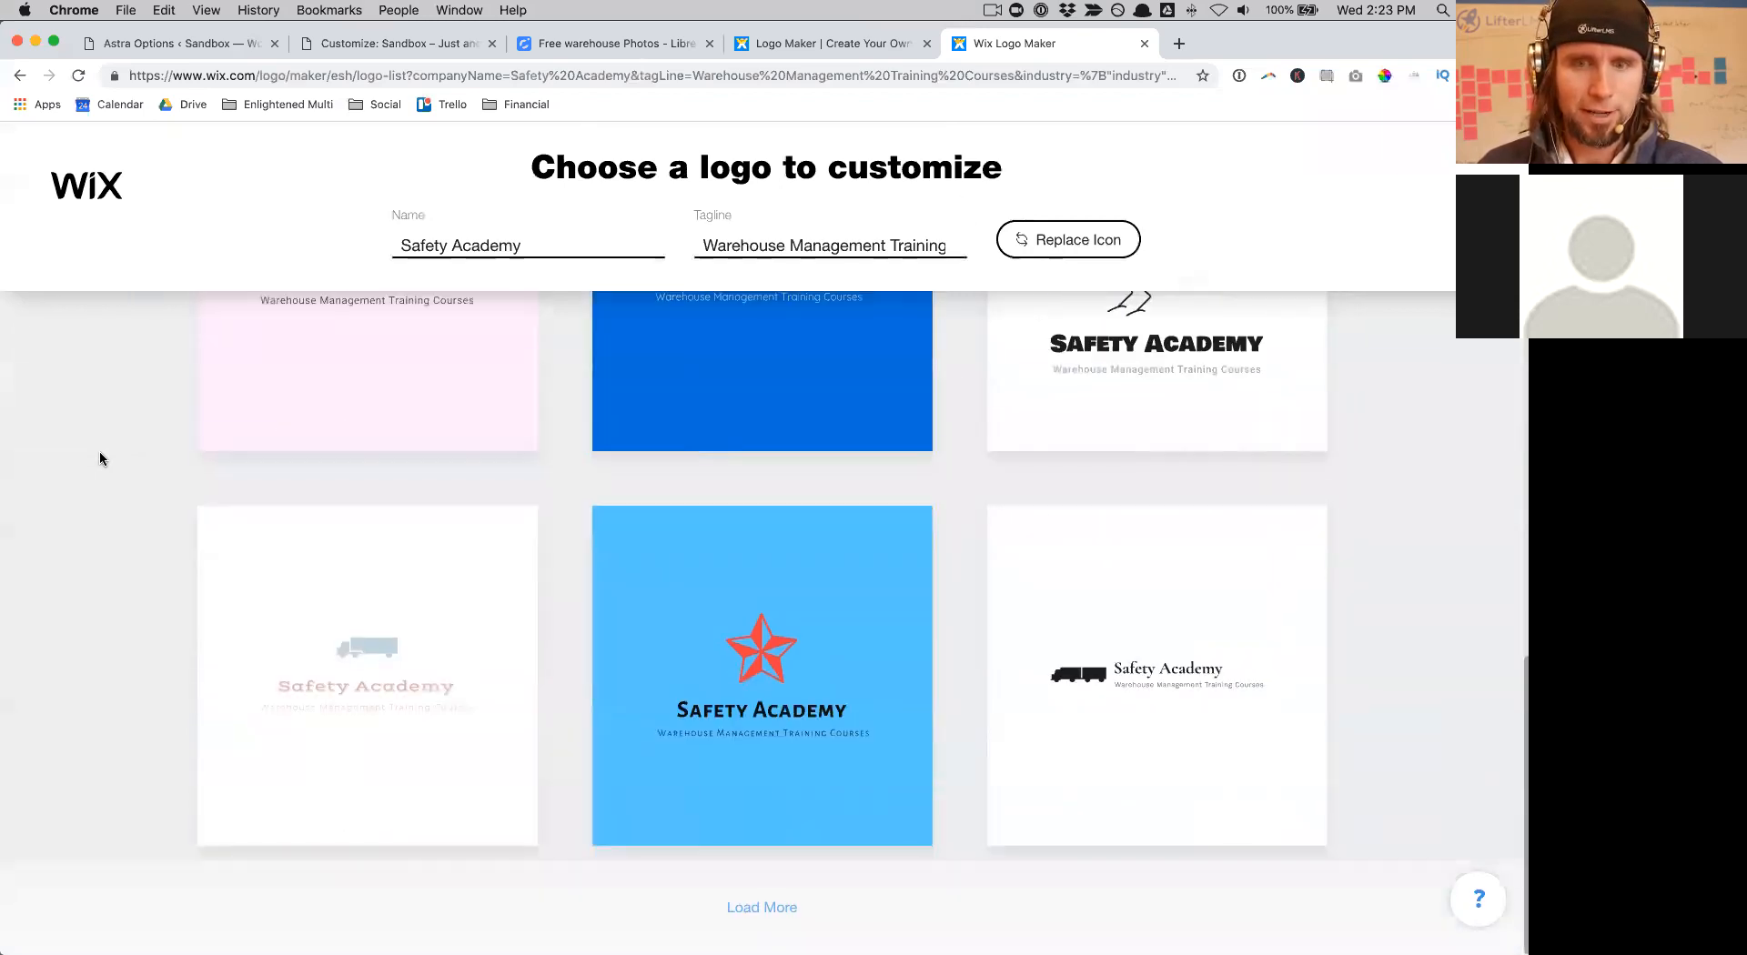
{"action": "mouse_move", "coordinate": [1154, 733]}
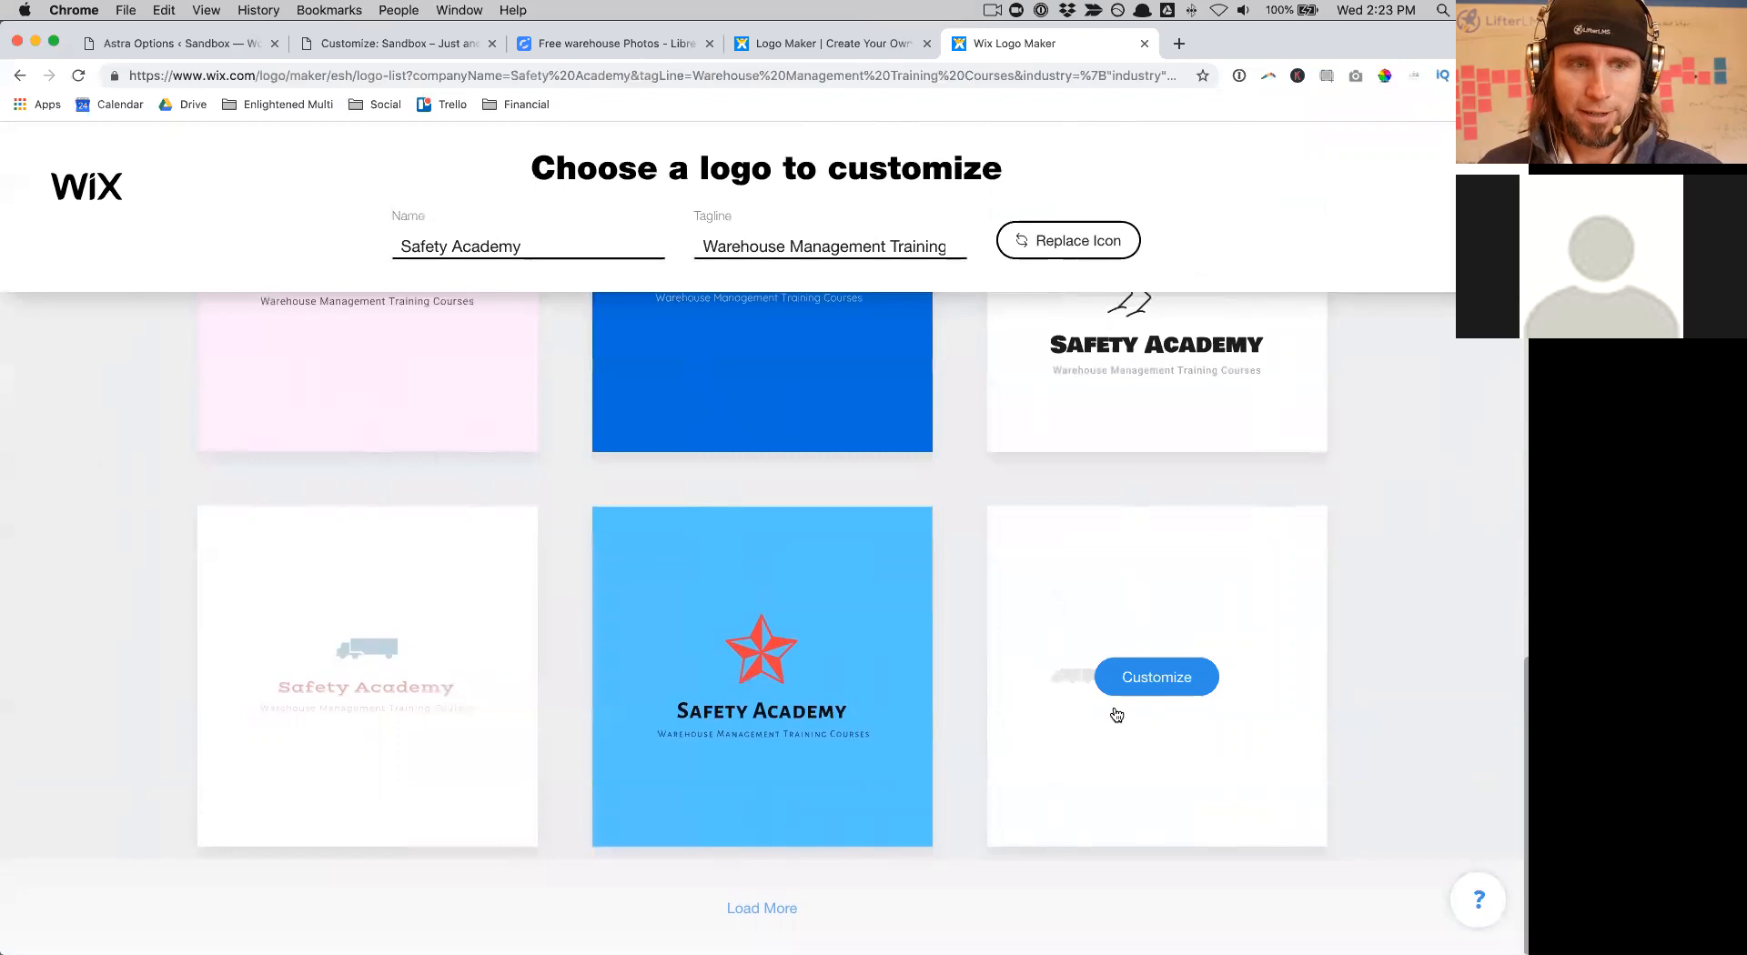
{"action": "left_click", "coordinate": [1116, 713]}
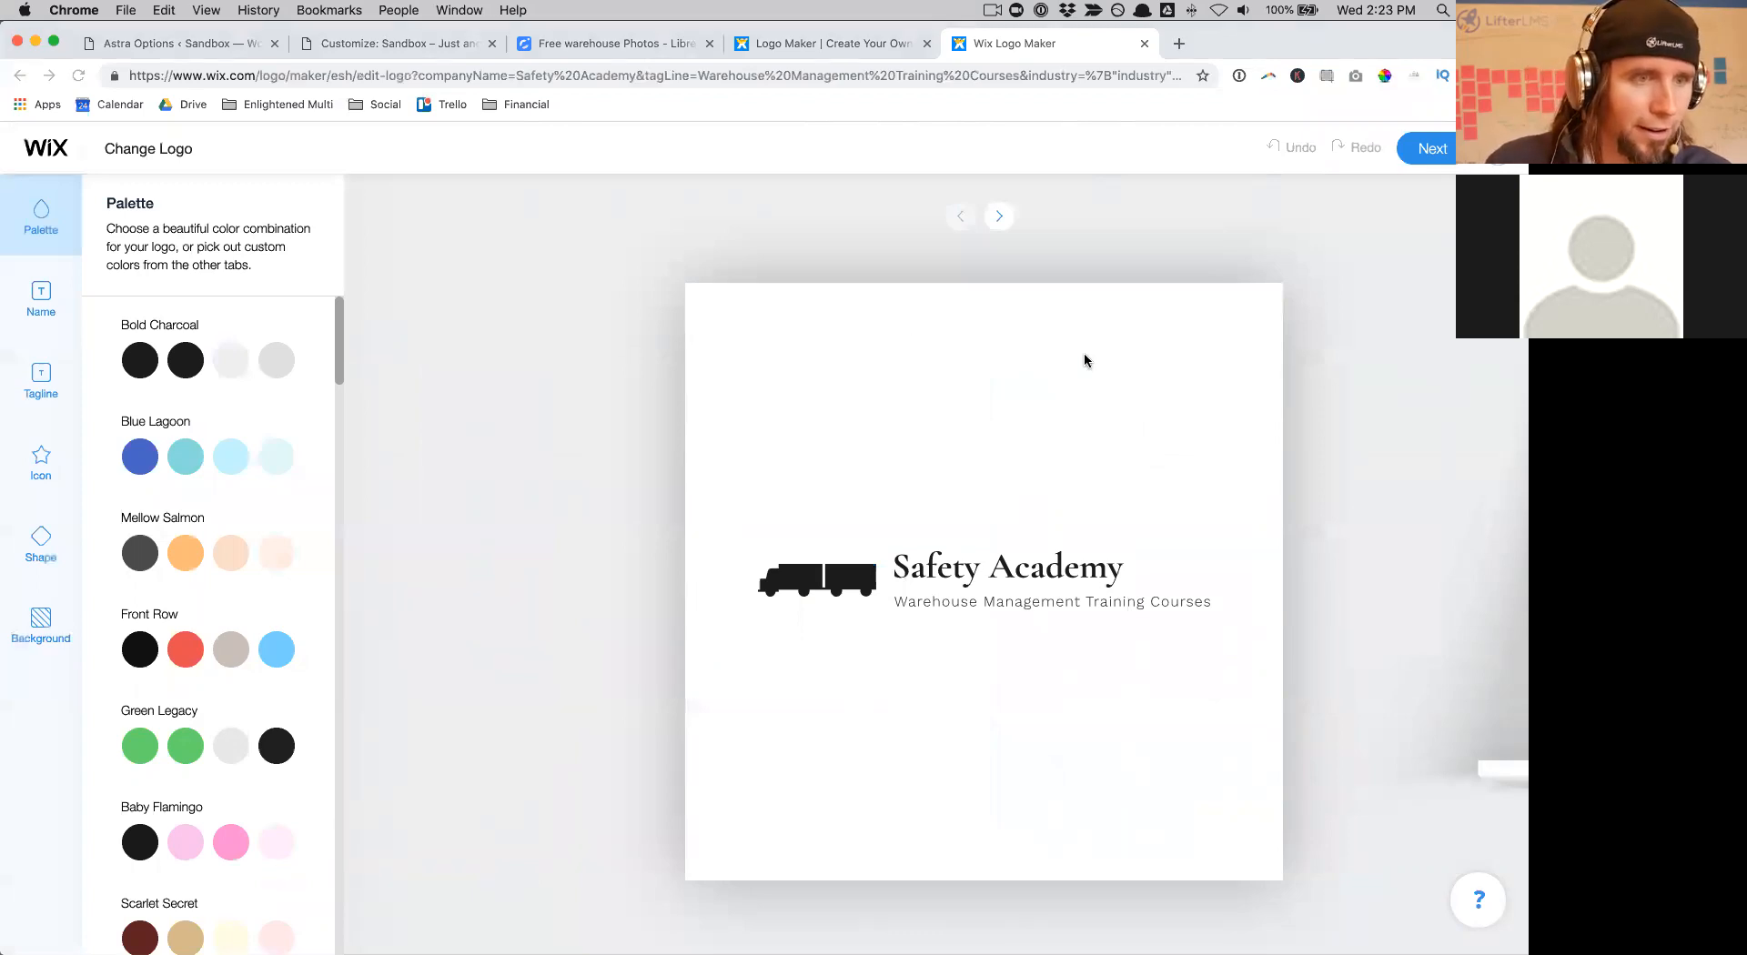
{"action": "left_click", "coordinate": [1425, 150]}
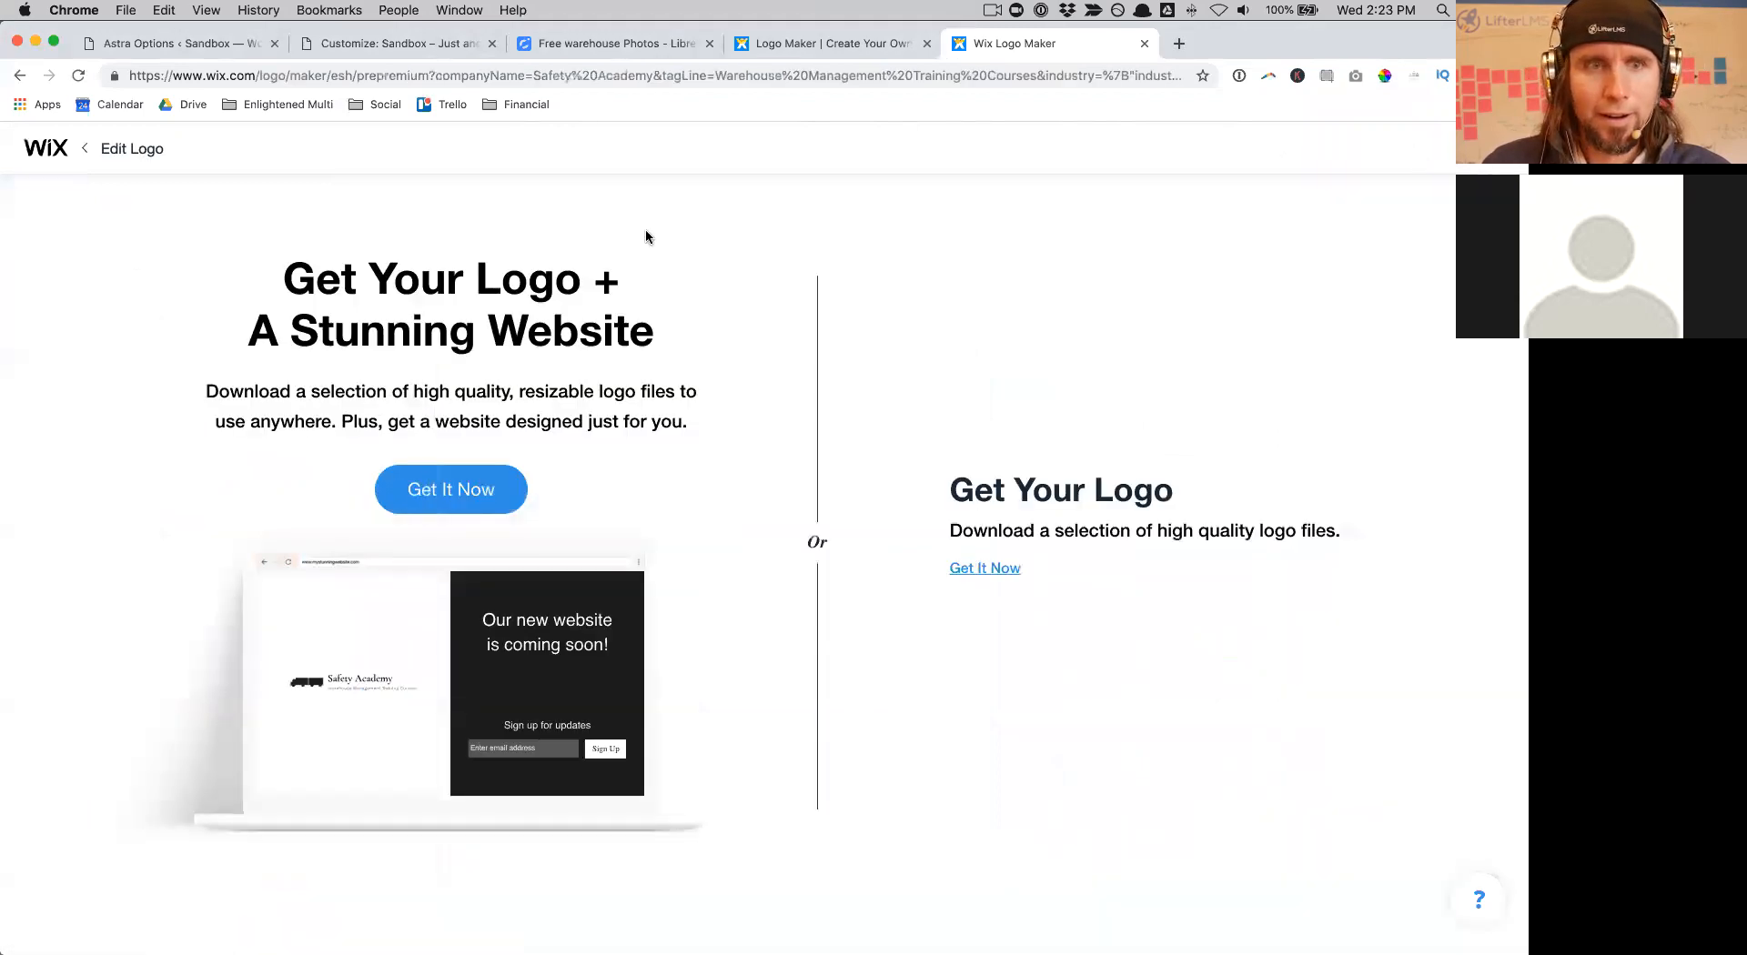
{"action": "left_click", "coordinate": [1000, 568]}
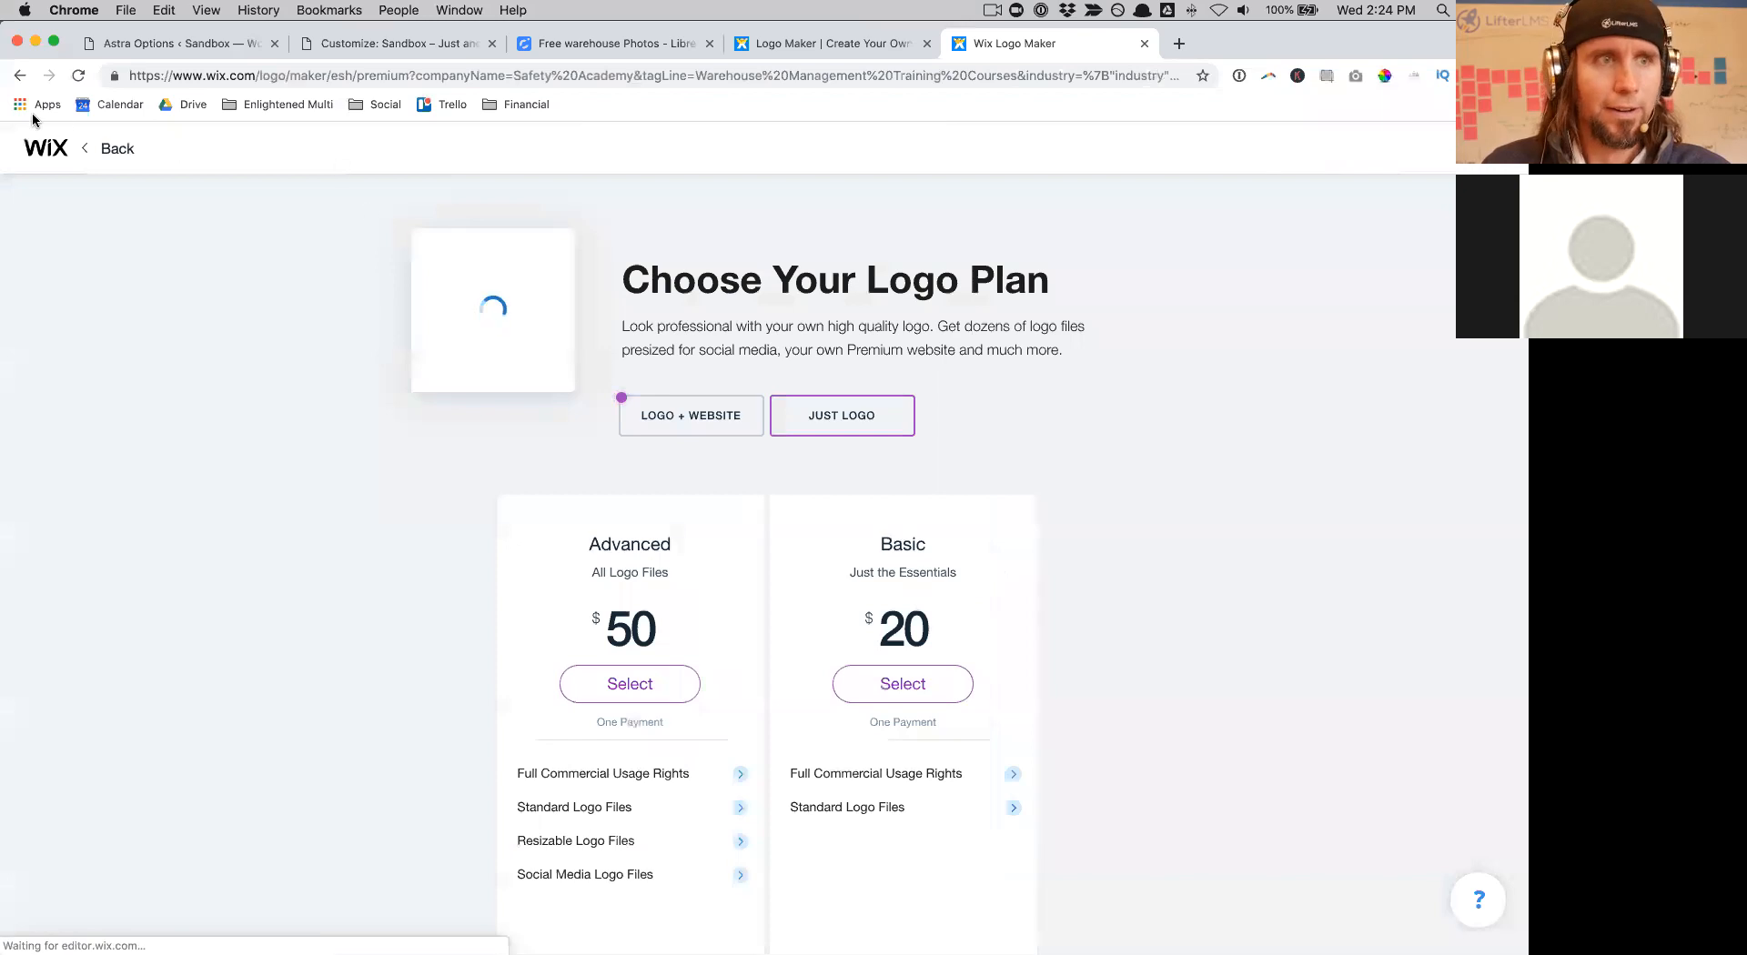
{"action": "left_click", "coordinate": [19, 75]}
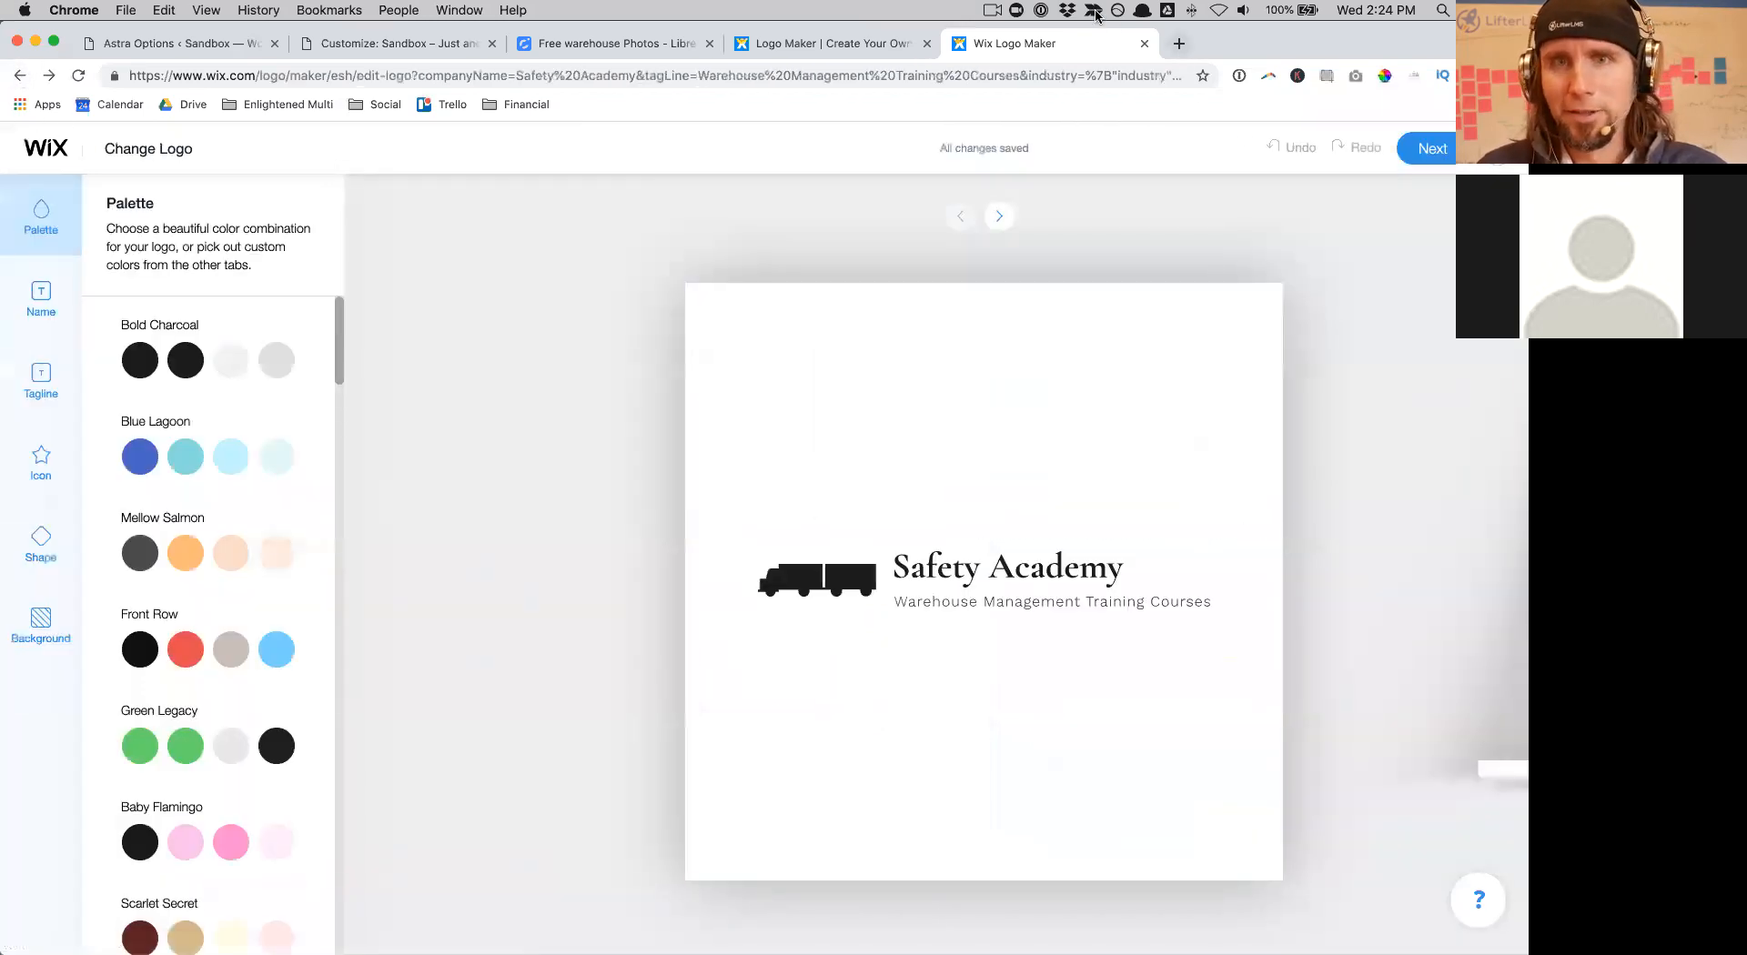
Step: Outline the Safety Academy logo with a Skitch crosshair snapshot
{"action": "left_click", "coordinate": [1091, 13]}
{"action": "left_click", "coordinate": [1108, 30]}
{"action": "left_click_drag", "start_coordinate": [707, 533], "coordinate": [1257, 642]}
Step: Capture the logo, move Skitch to Desktop 2, and drag the PNG onto the desktop
{"action": "left_click", "coordinate": [1256, 639]}
{"action": "key", "text": "ctrl+Up"}
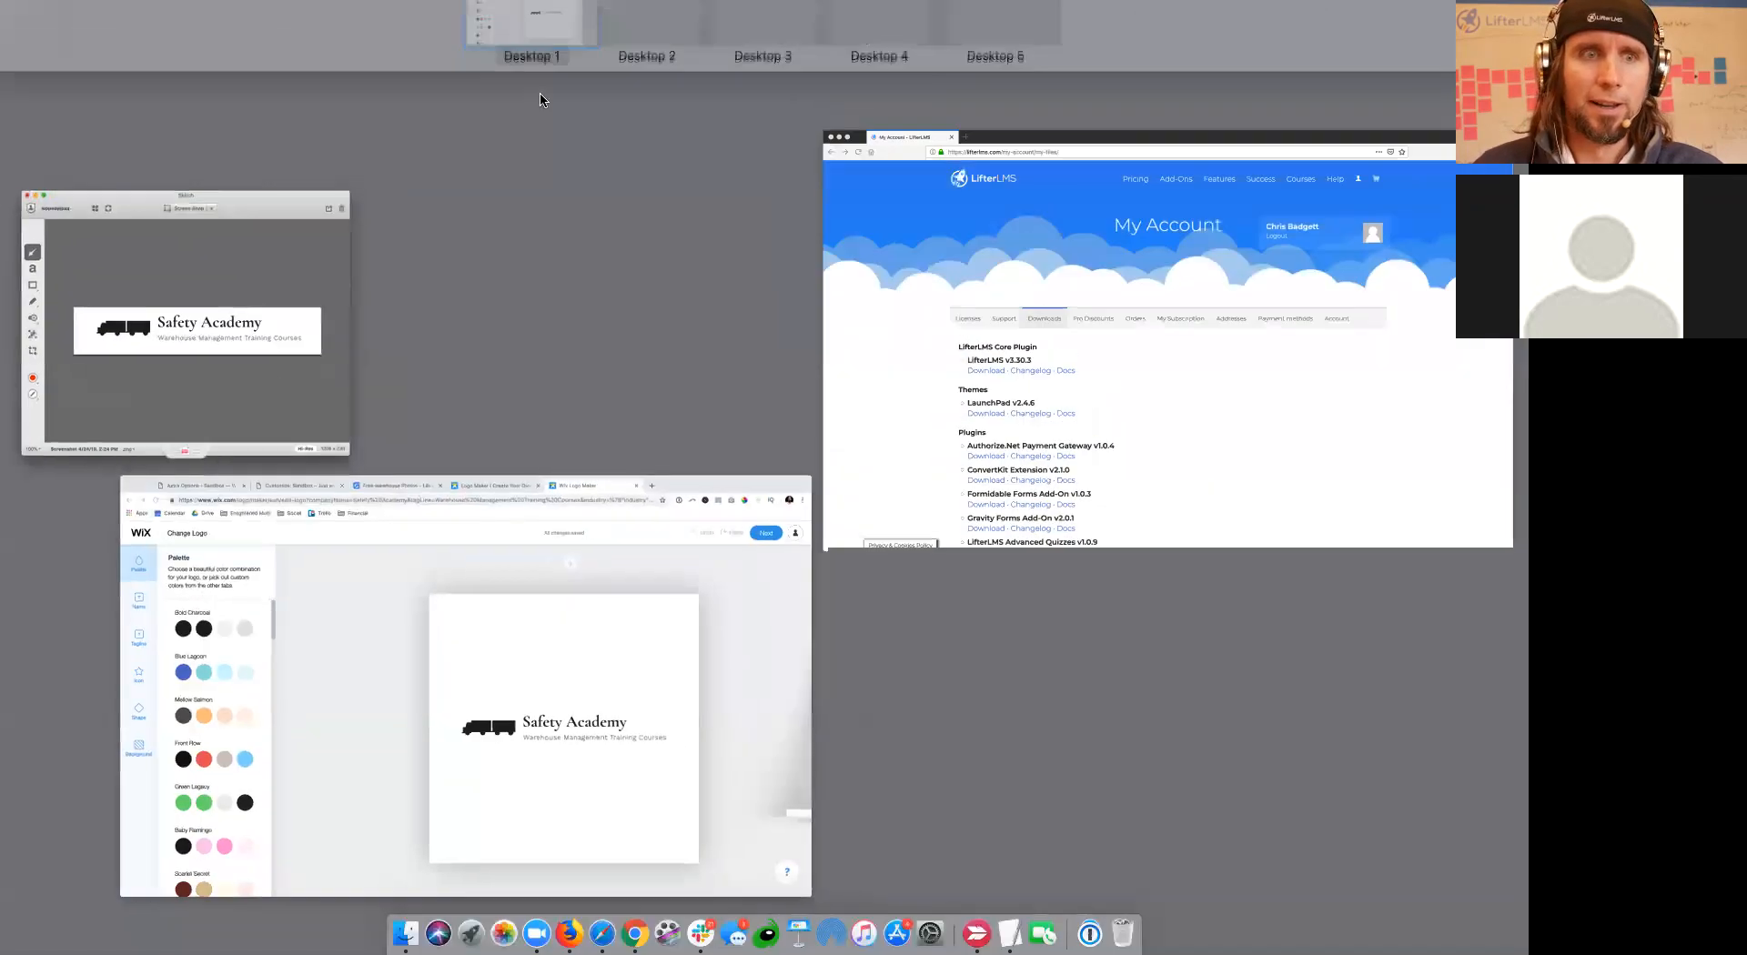
{"action": "left_click", "coordinate": [114, 396]}
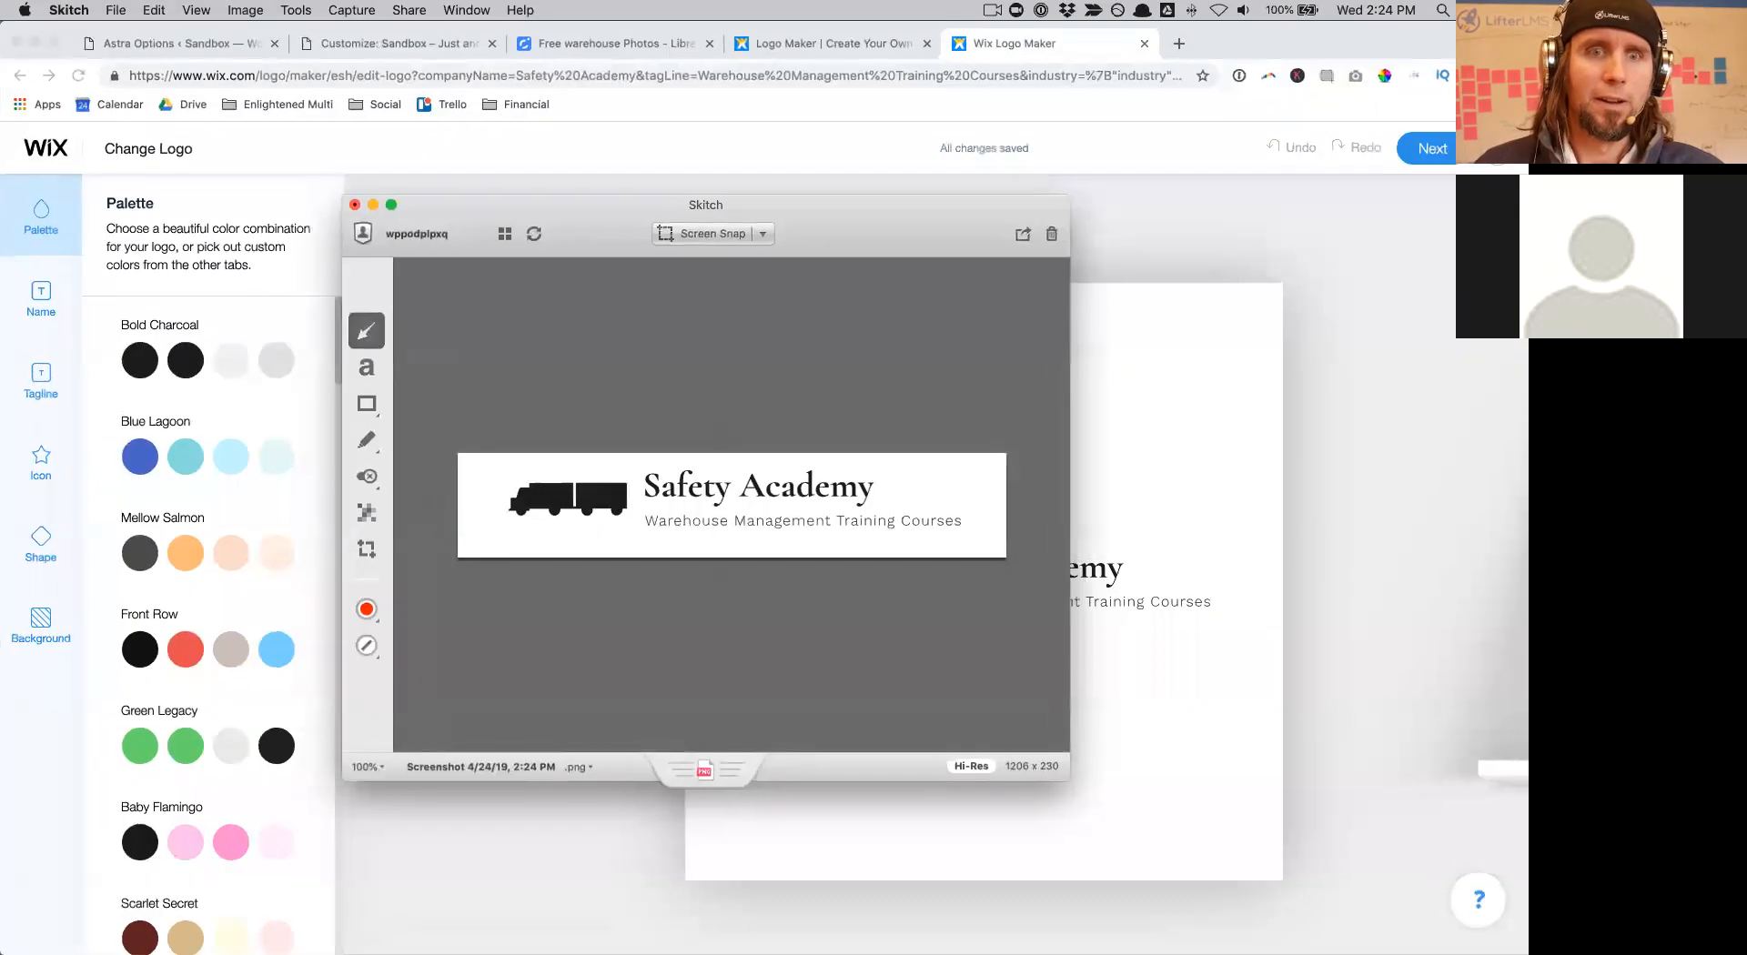
{"action": "key", "text": "ctrl+Up"}
{"action": "left_click_drag", "start_coordinate": [249, 382], "coordinate": [599, 86]}
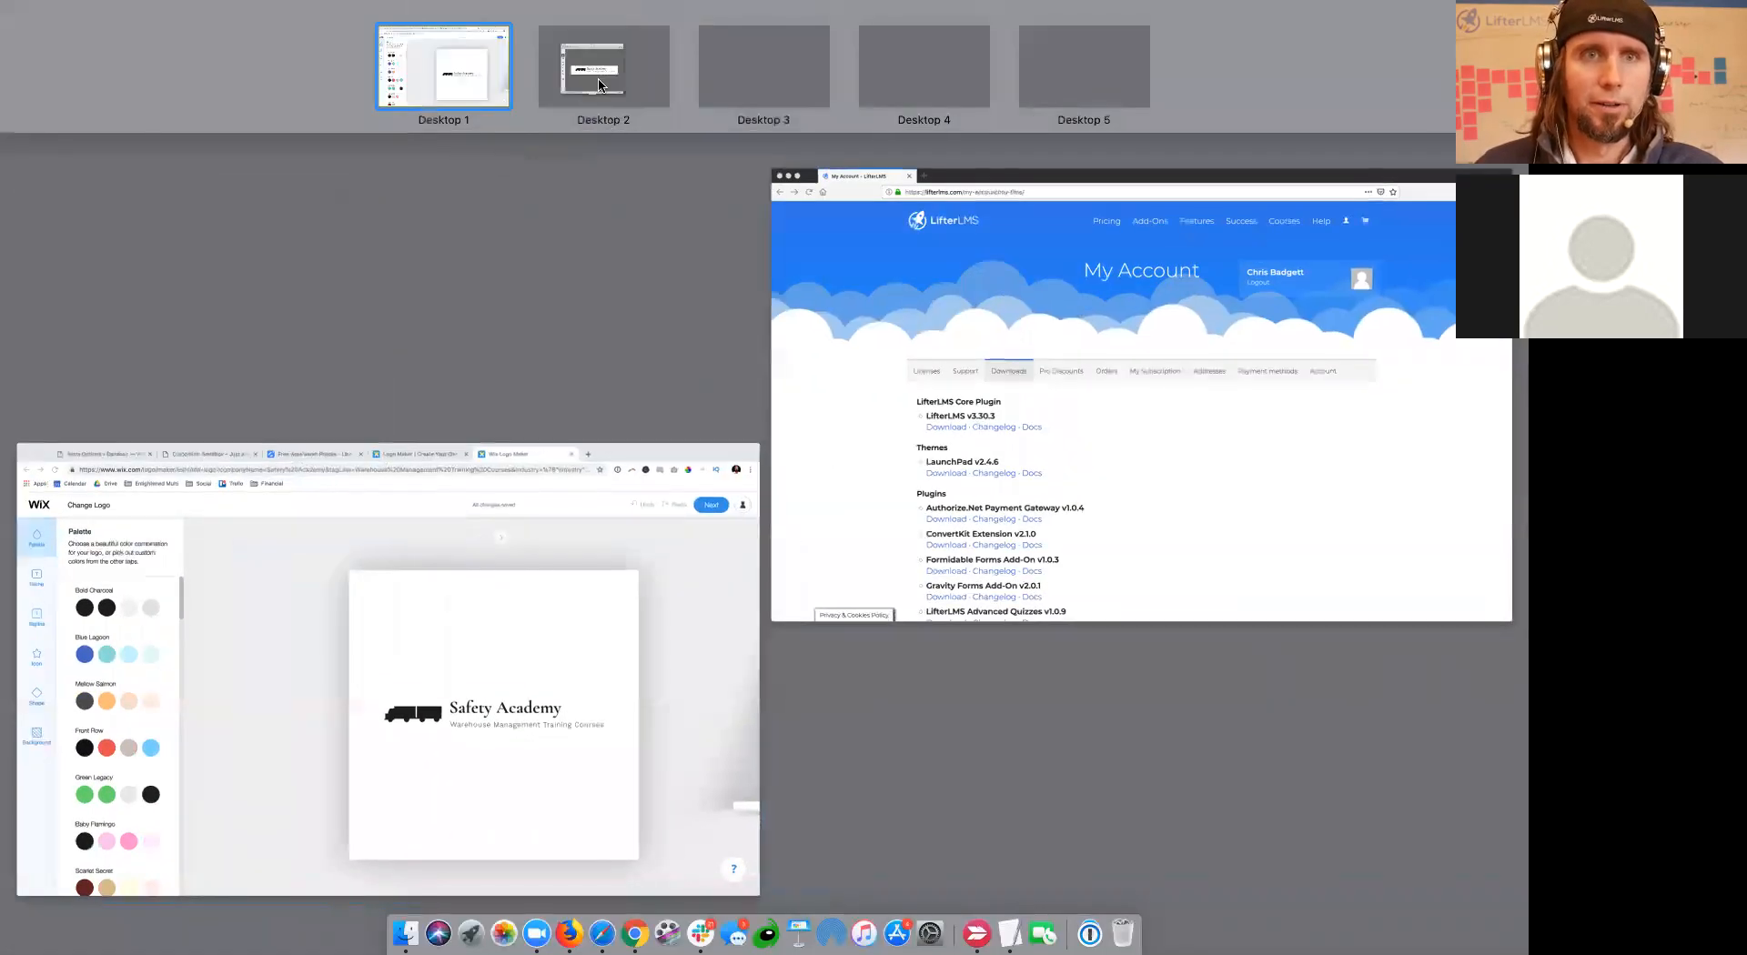
{"action": "left_click", "coordinate": [599, 86]}
{"action": "left_click_drag", "start_coordinate": [694, 784], "coordinate": [1442, 180]}
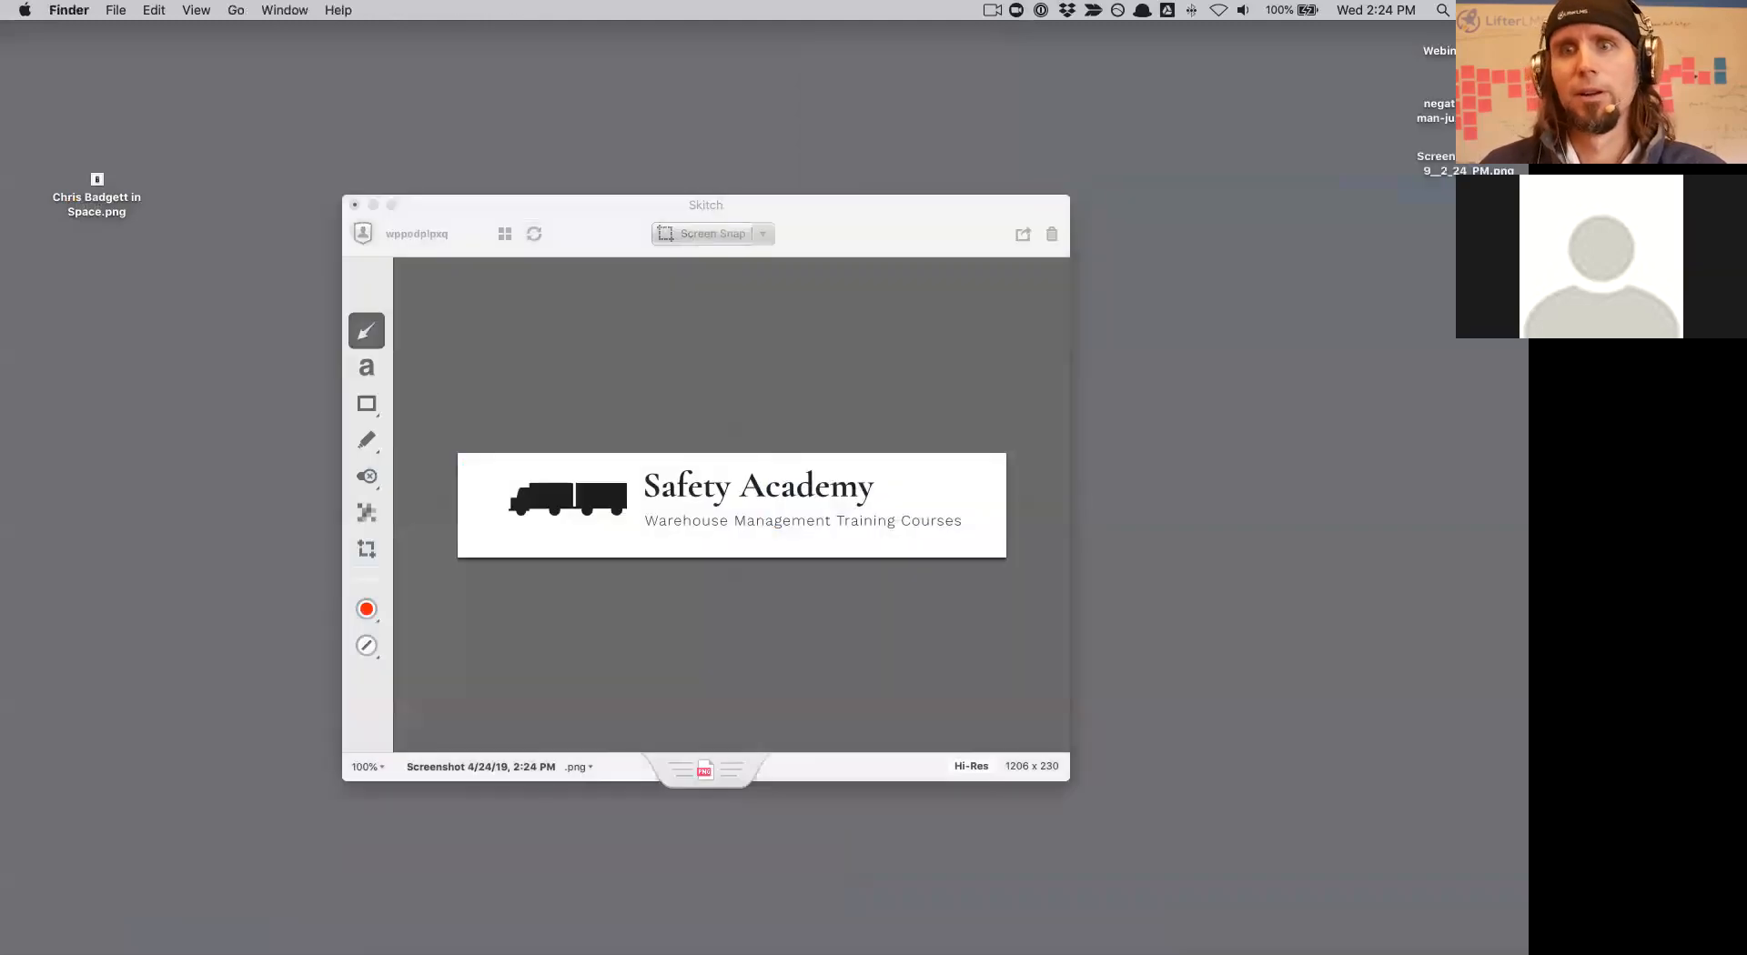
{"action": "key", "text": "ctrl+Up"}
Step: Upload the logo screenshot from the Desktop and choose it as the site logo
{"action": "left_click", "coordinate": [416, 75]}
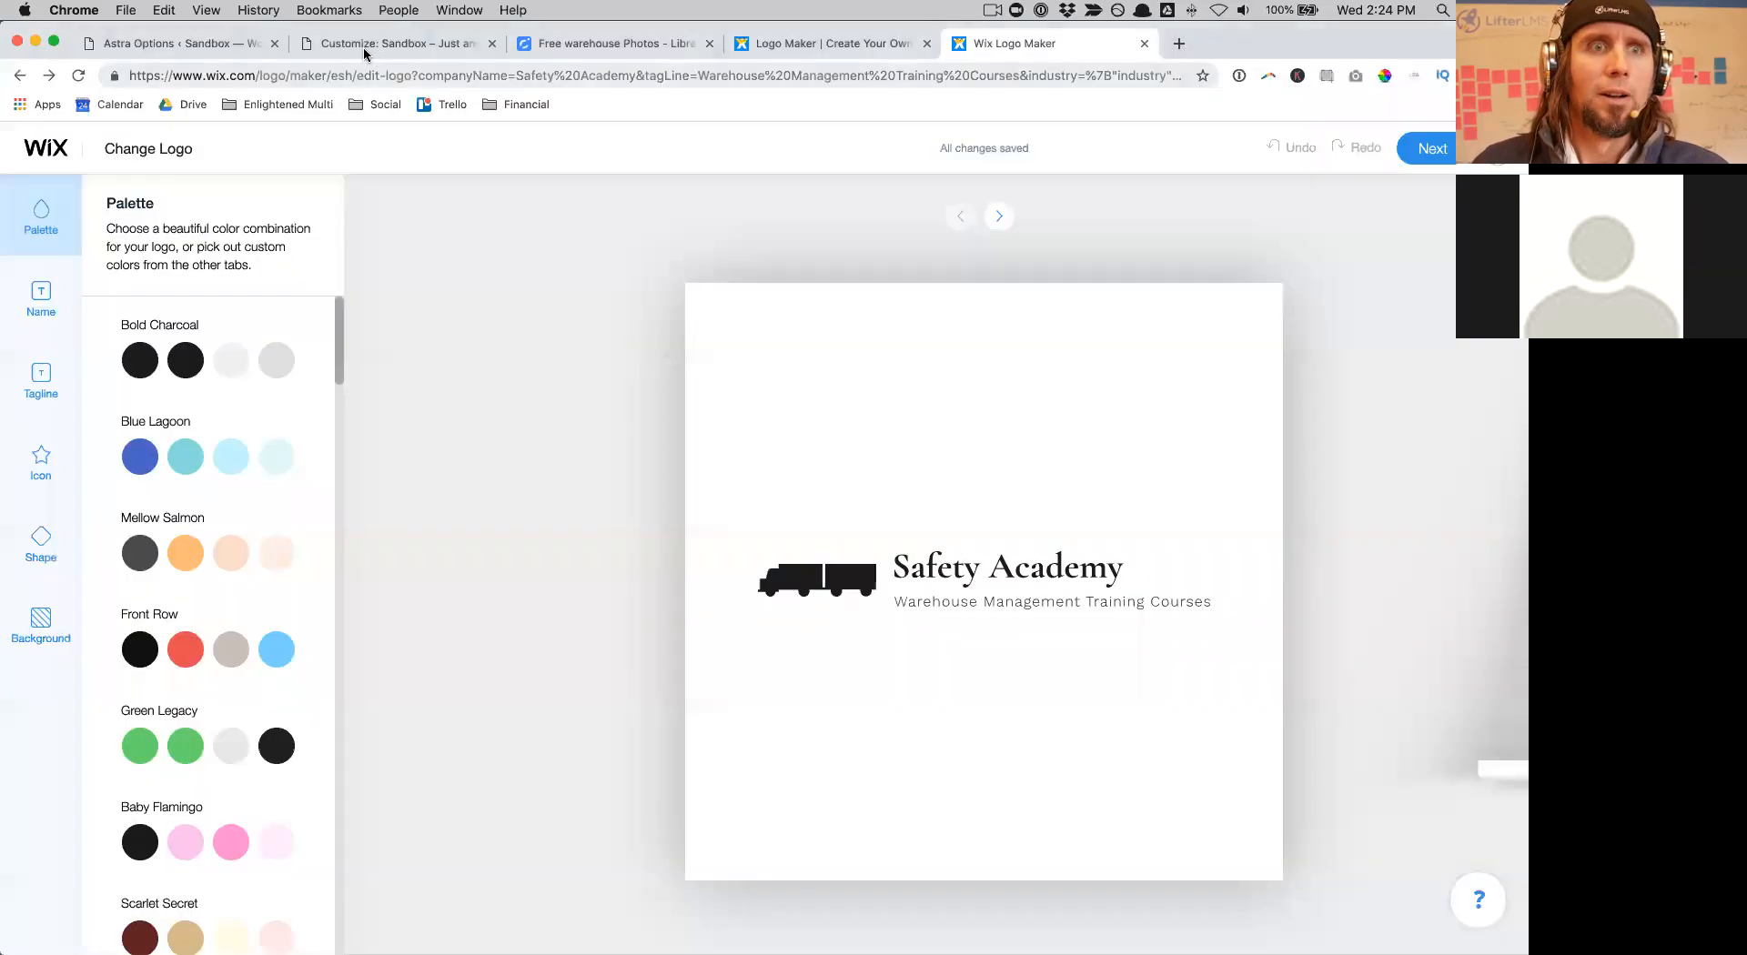
{"action": "left_click", "coordinate": [313, 45]}
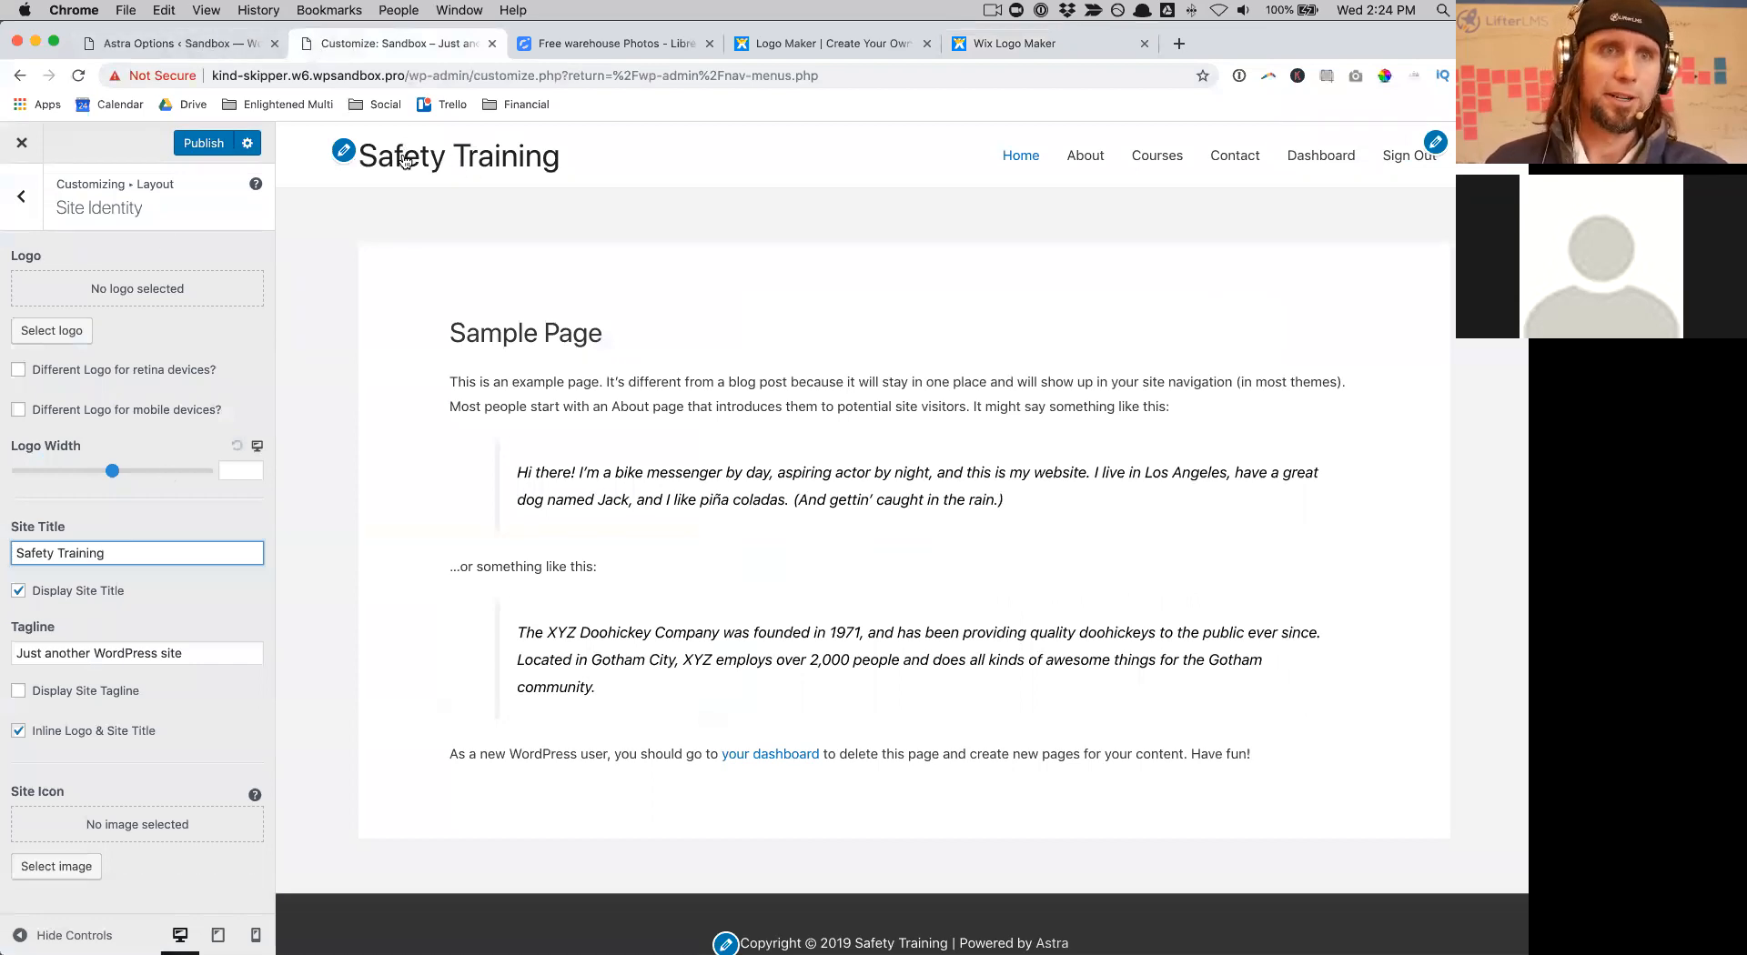
{"action": "left_click", "coordinate": [67, 331]}
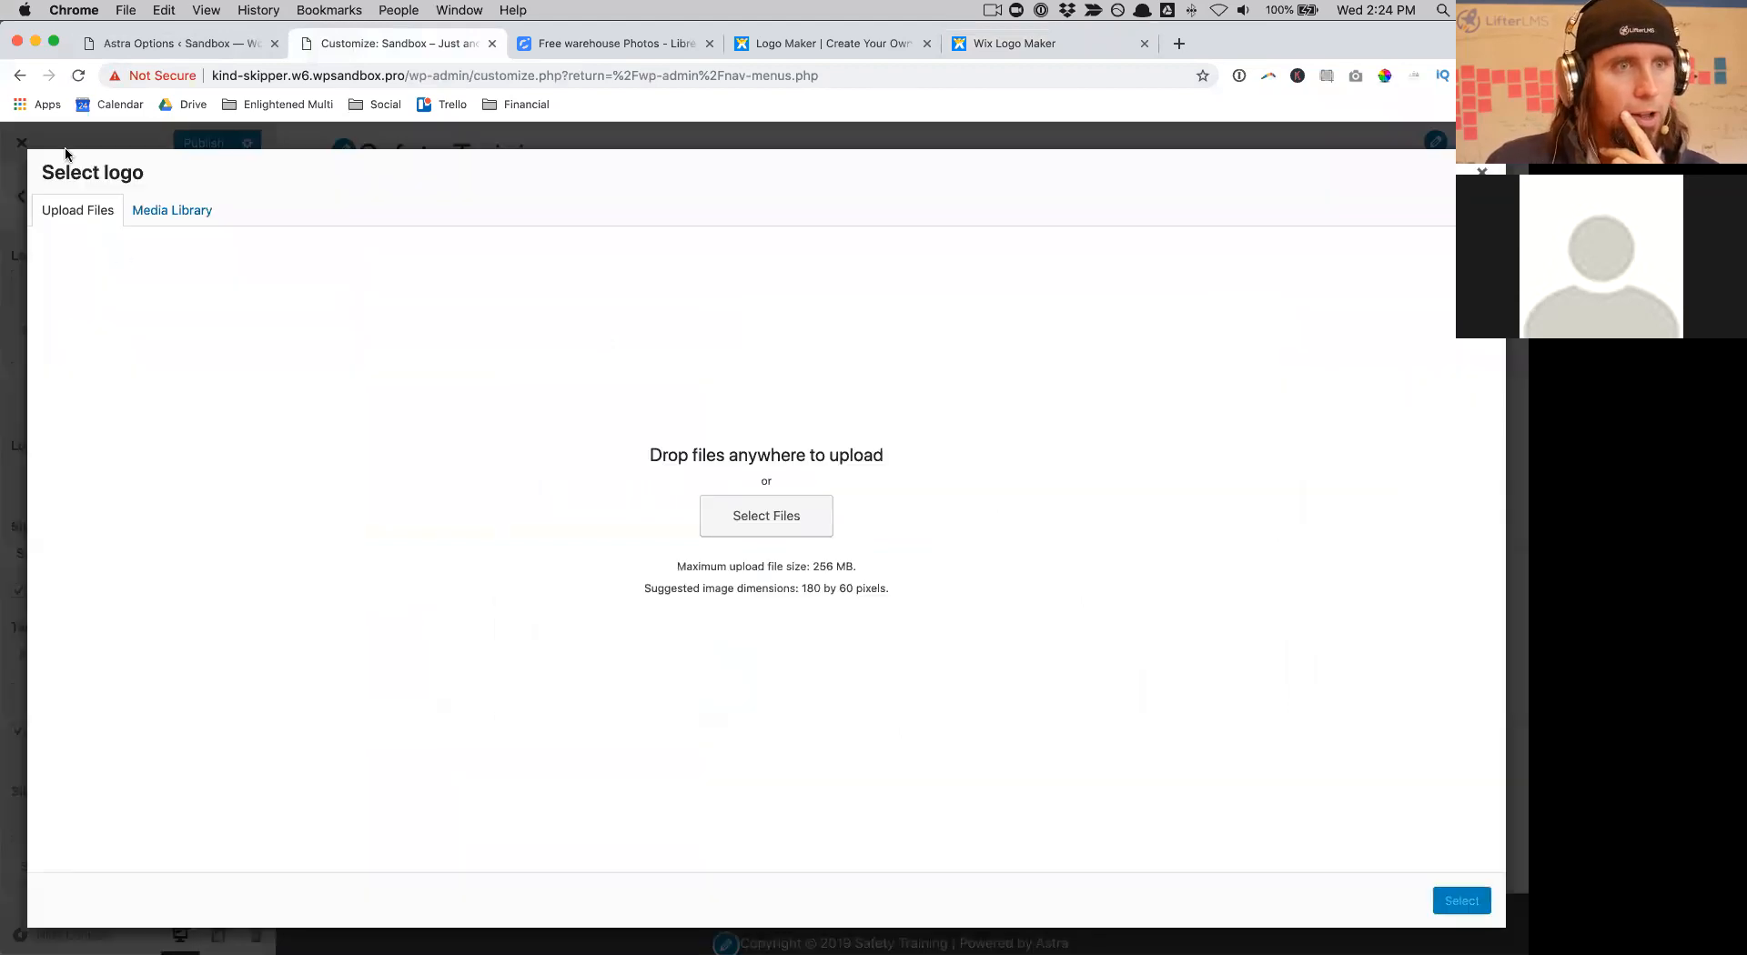
{"action": "left_click", "coordinate": [734, 535]}
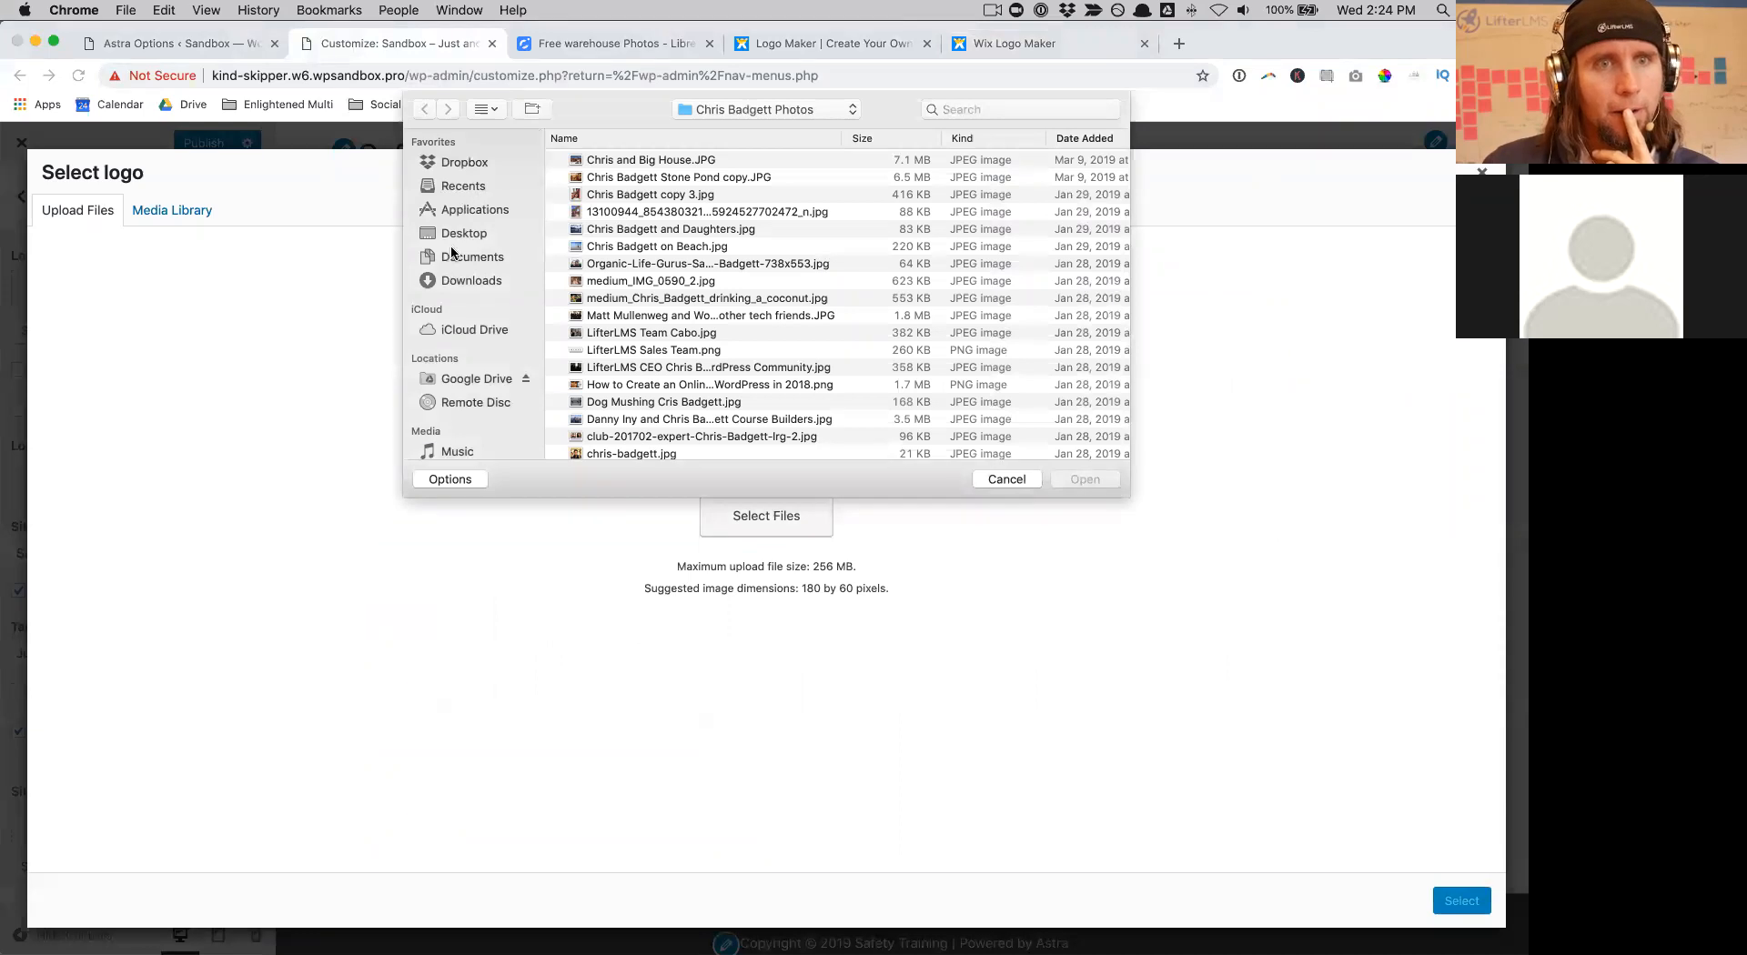
{"action": "left_click", "coordinate": [453, 234]}
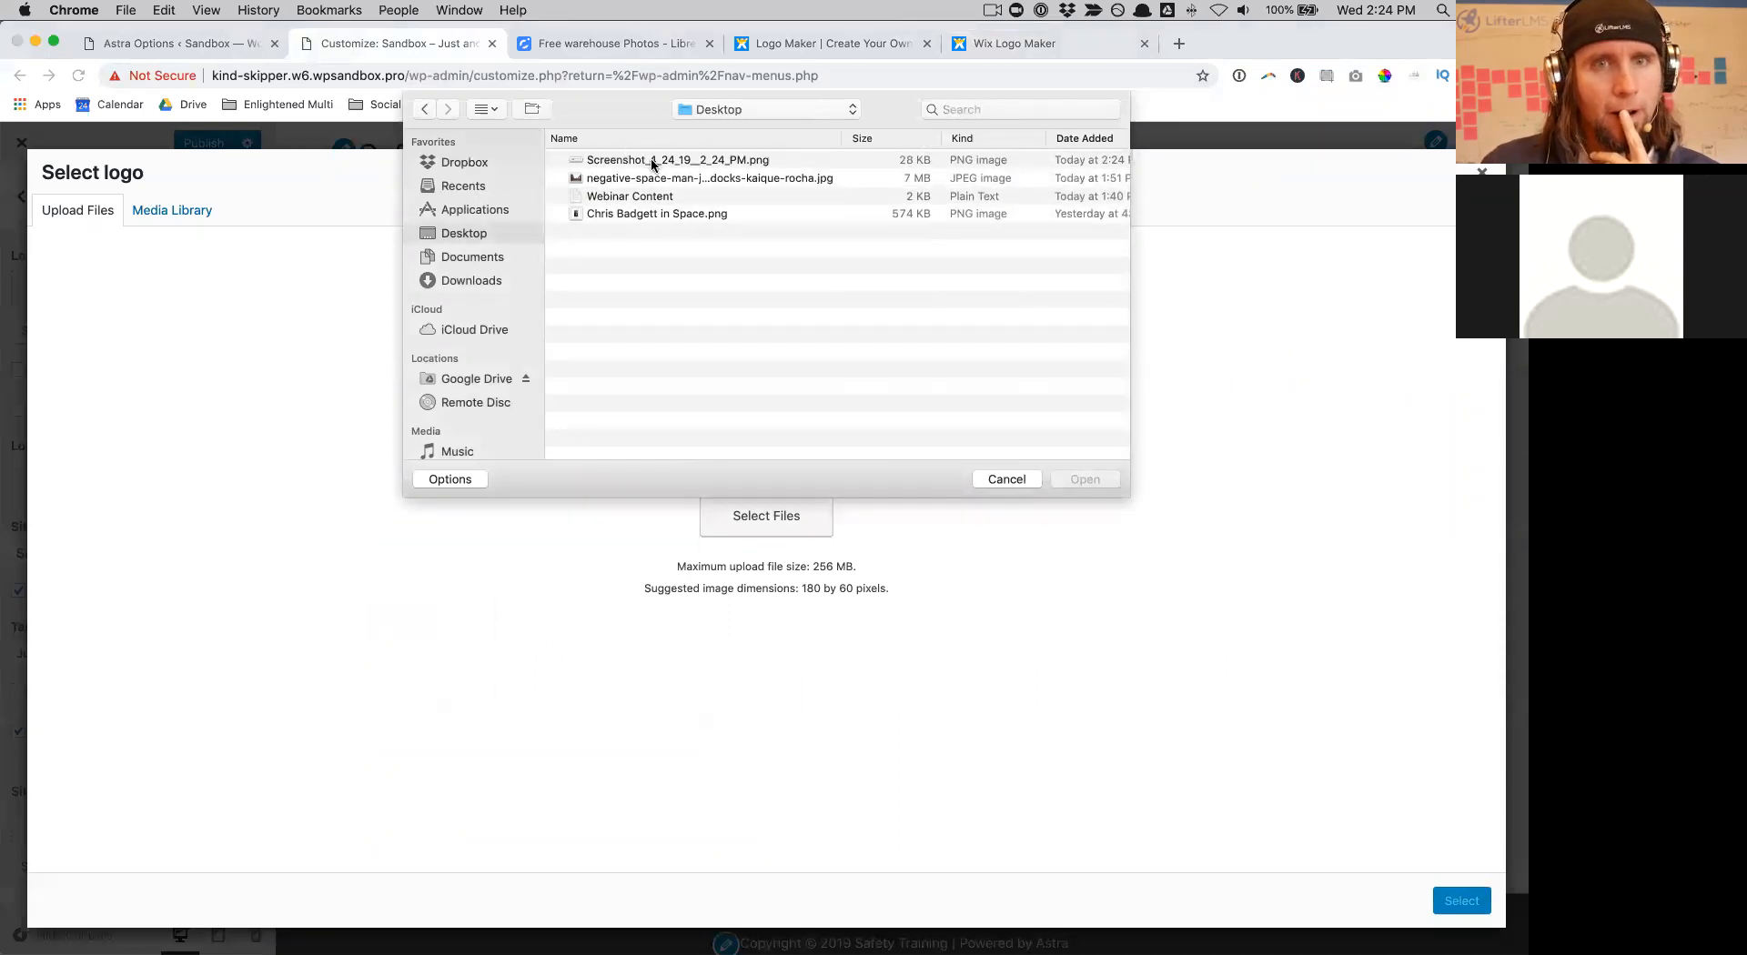
{"action": "left_click", "coordinate": [653, 162]}
{"action": "left_click", "coordinate": [1085, 480]}
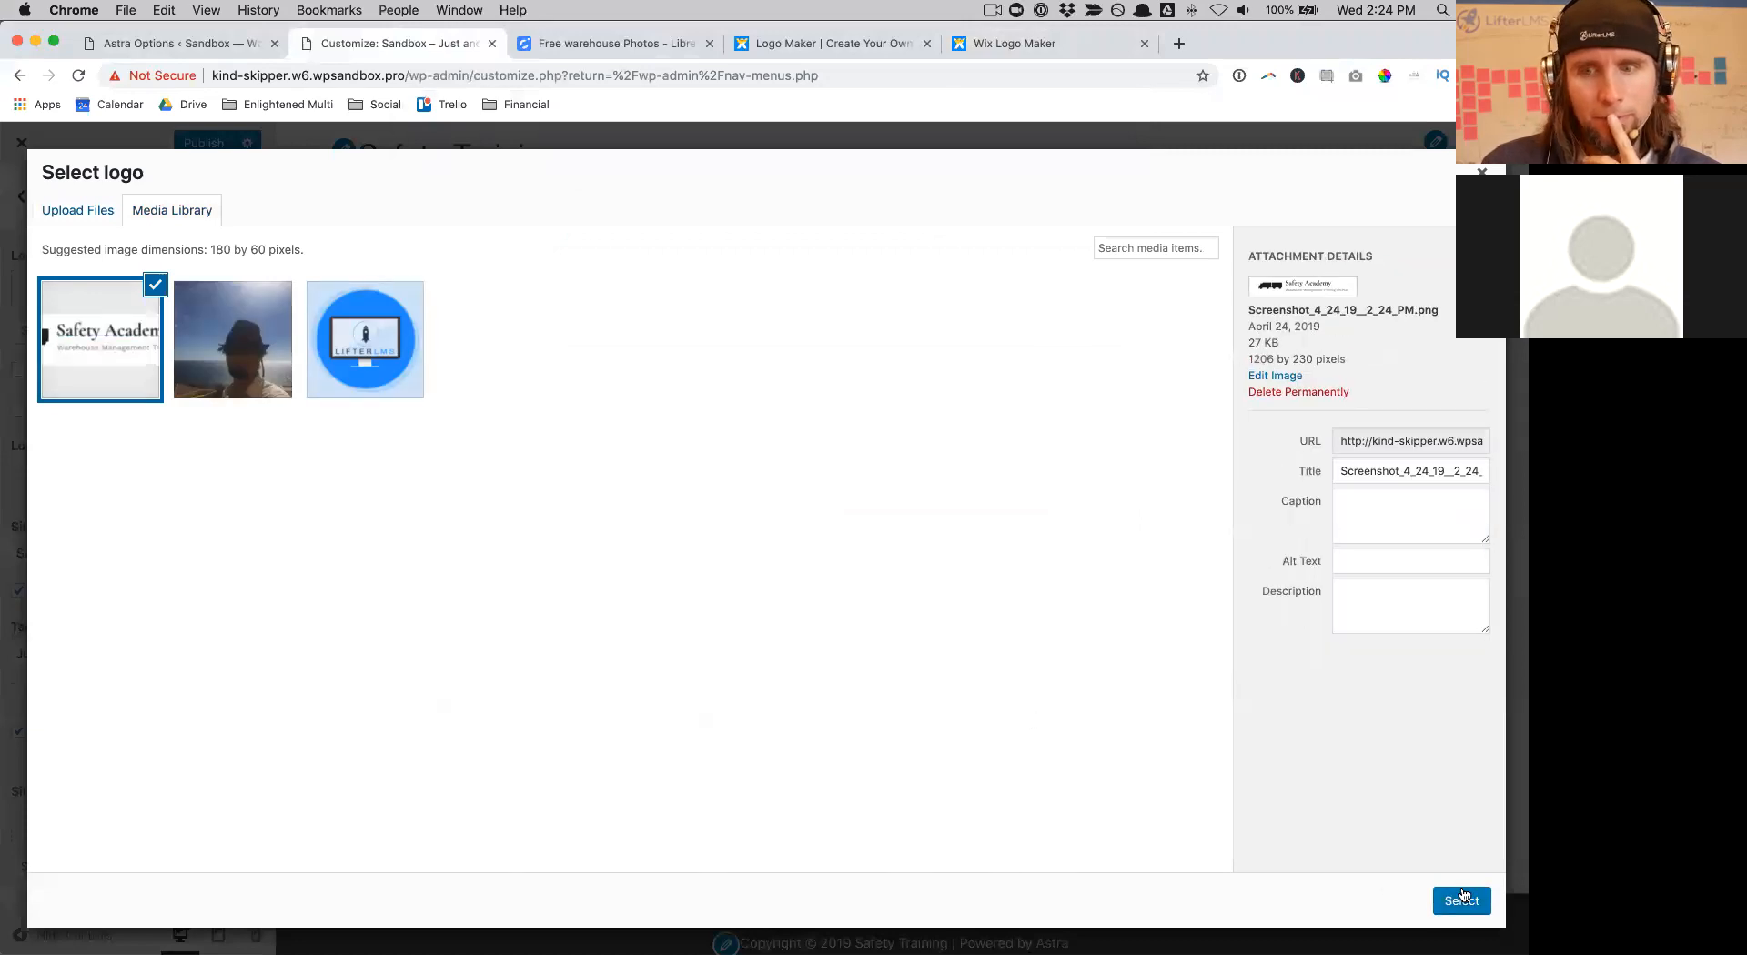
{"action": "left_click", "coordinate": [1461, 900]}
Step: Crop the logo to include the truck and the full Safety Academy text
{"action": "left_click_drag", "start_coordinate": [721, 339], "coordinate": [547, 339]}
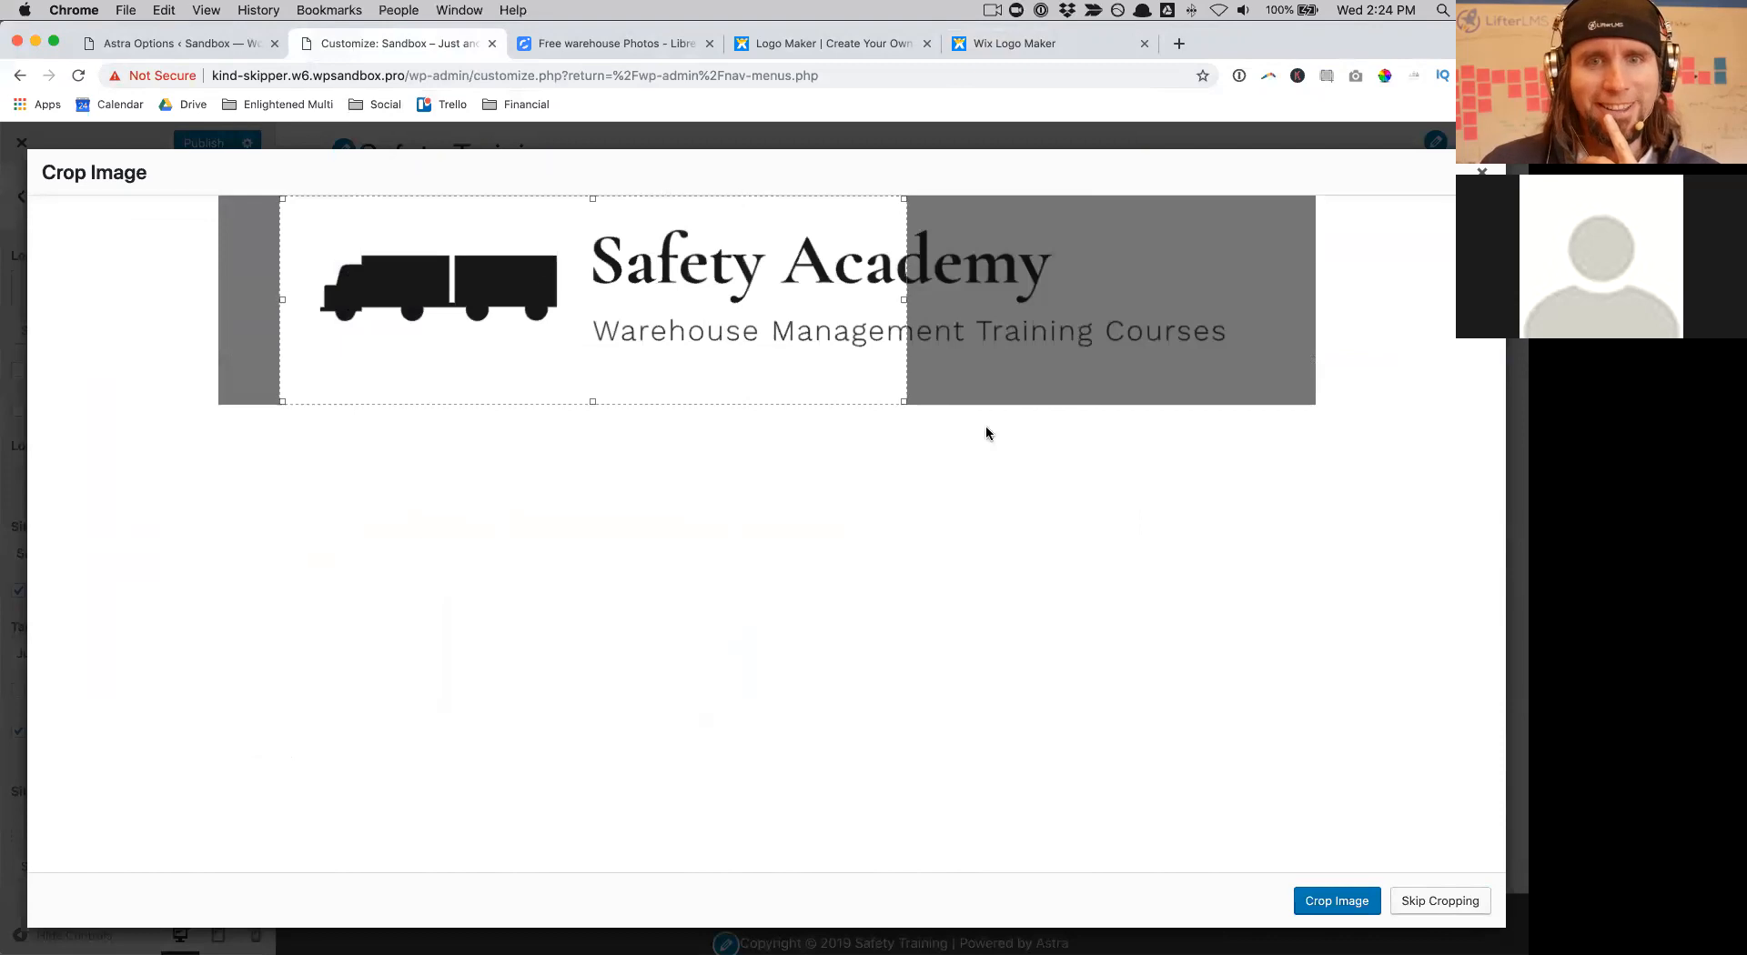
{"action": "left_click_drag", "start_coordinate": [904, 401], "coordinate": [1237, 401]}
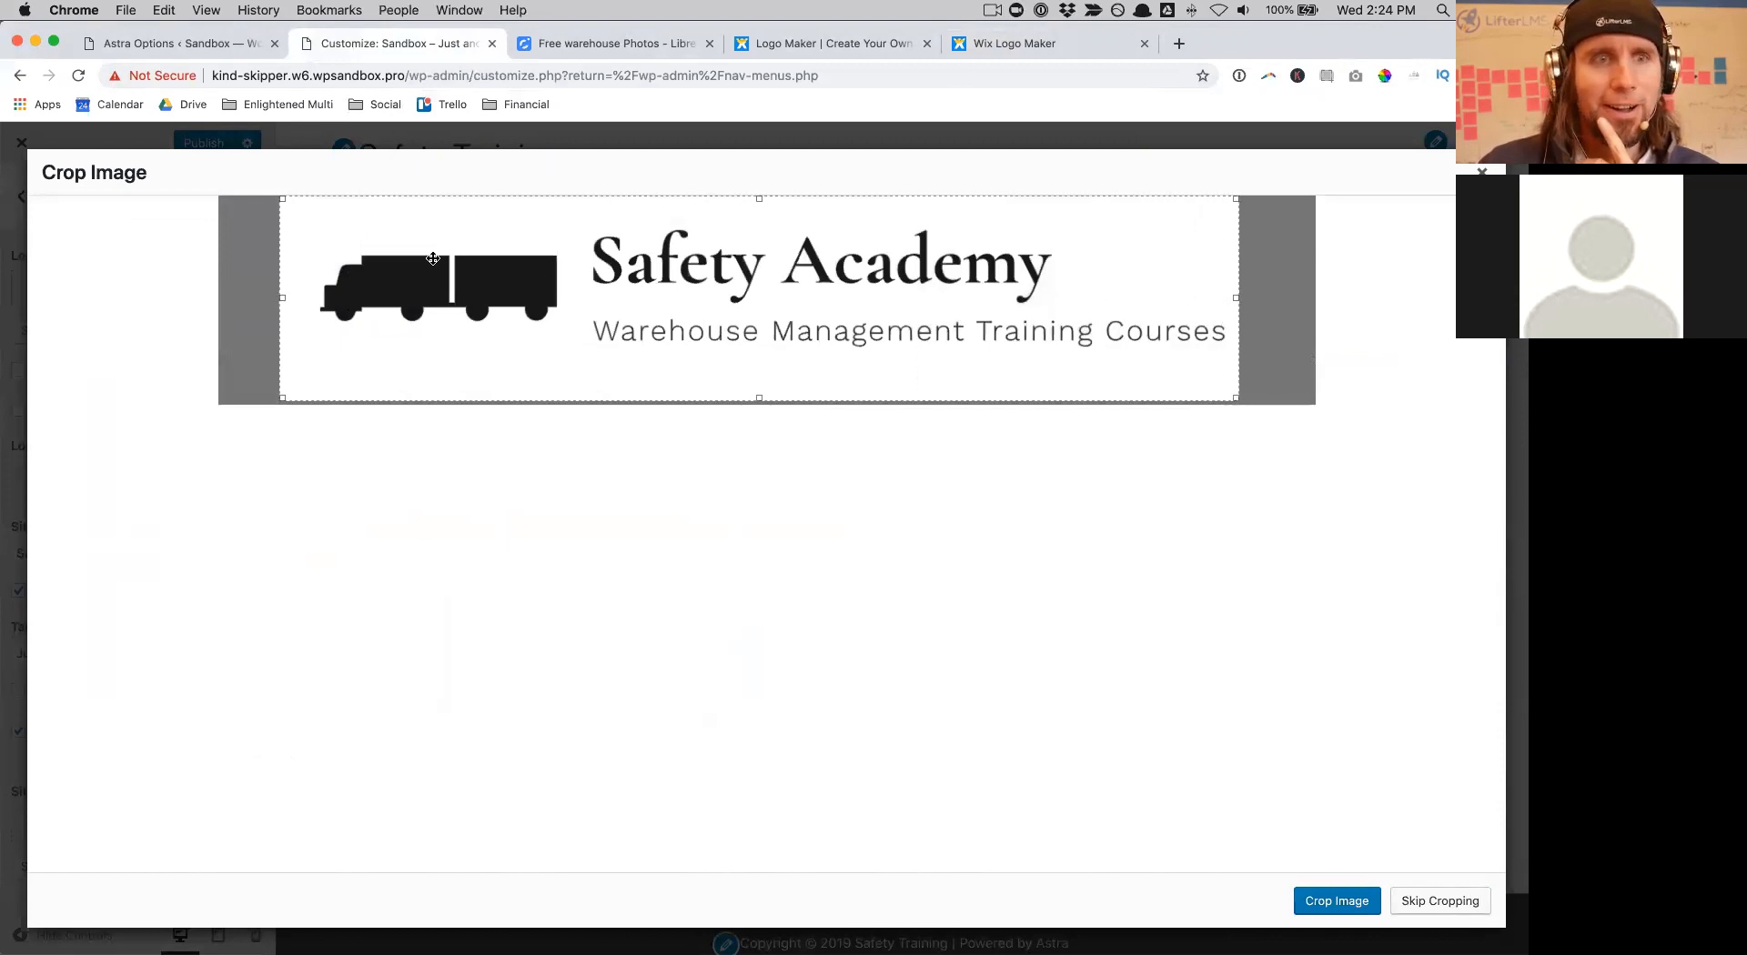
{"action": "left_click_drag", "start_coordinate": [282, 298], "coordinate": [311, 296]}
{"action": "left_click", "coordinate": [1320, 901]}
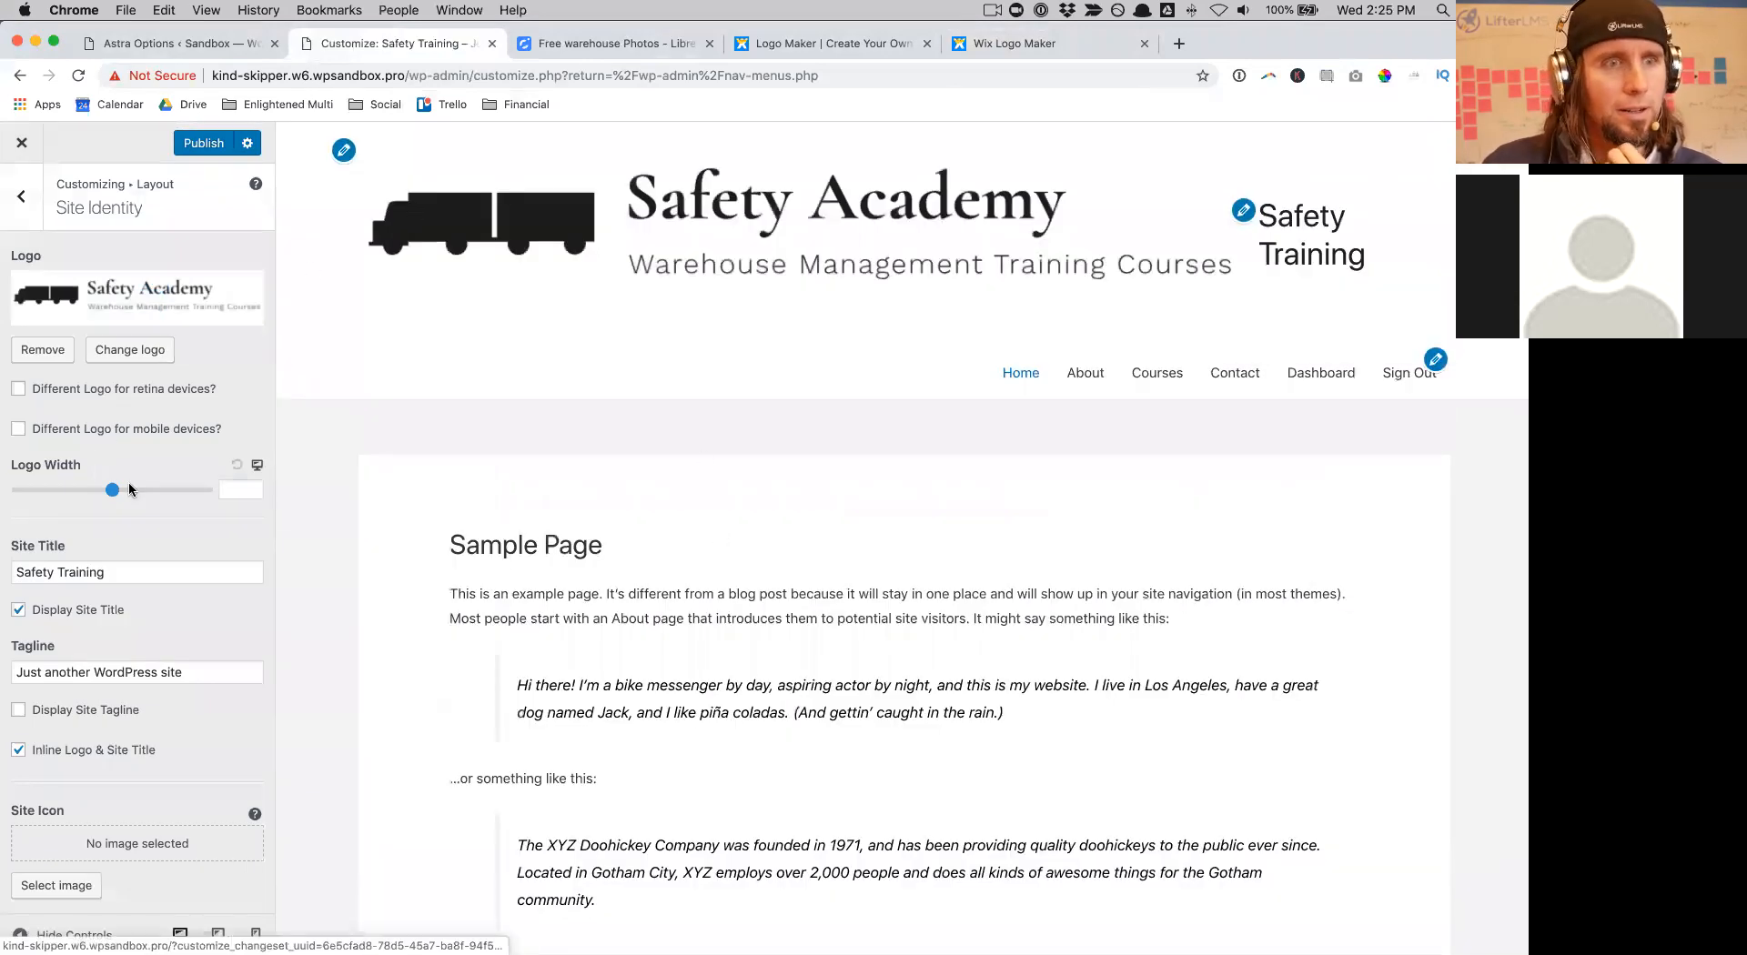
Step: Uncheck Display Site Title, set Logo Width to 390, and publish
{"action": "mouse_move", "coordinate": [114, 494]}
{"action": "left_mouse_down"}
{"action": "mouse_move", "coordinate": [34, 489]}
{"action": "mouse_move", "coordinate": [3, 467]}
{"action": "mouse_move", "coordinate": [71, 492]}
{"action": "mouse_move", "coordinate": [188, 493]}
{"action": "mouse_move", "coordinate": [122, 491]}
{"action": "left_mouse_up"}
{"action": "left_click", "coordinate": [18, 616]}
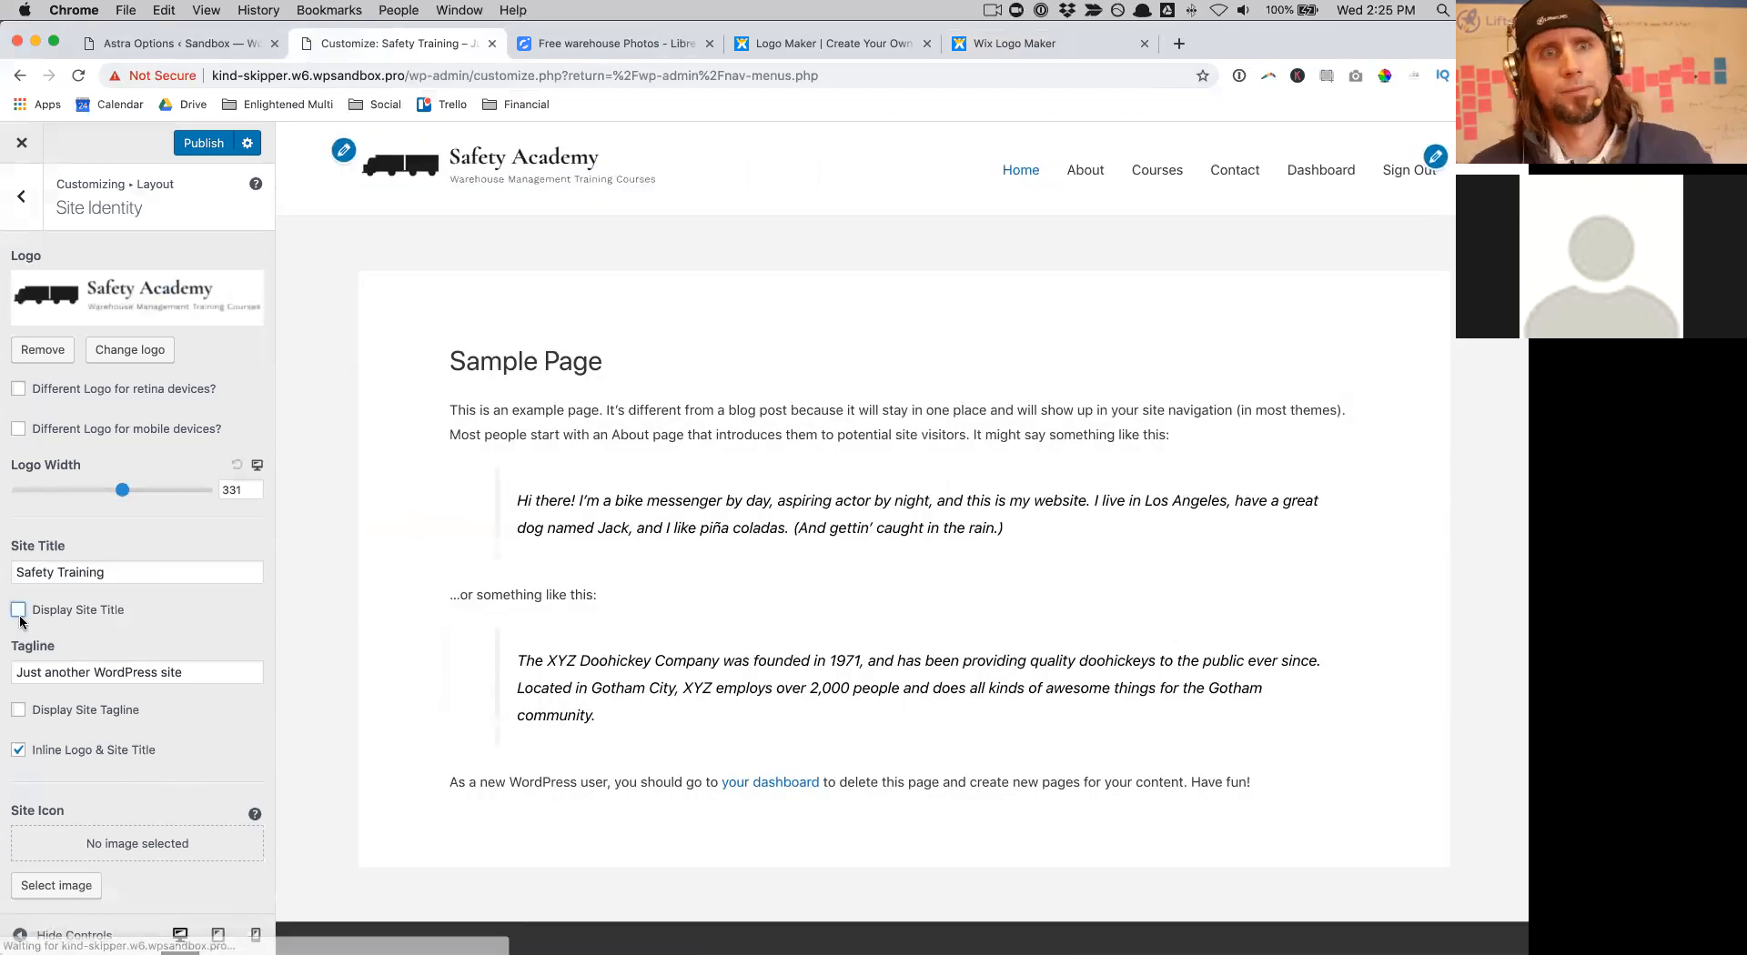
{"action": "left_click_drag", "start_coordinate": [133, 490], "coordinate": [142, 495]}
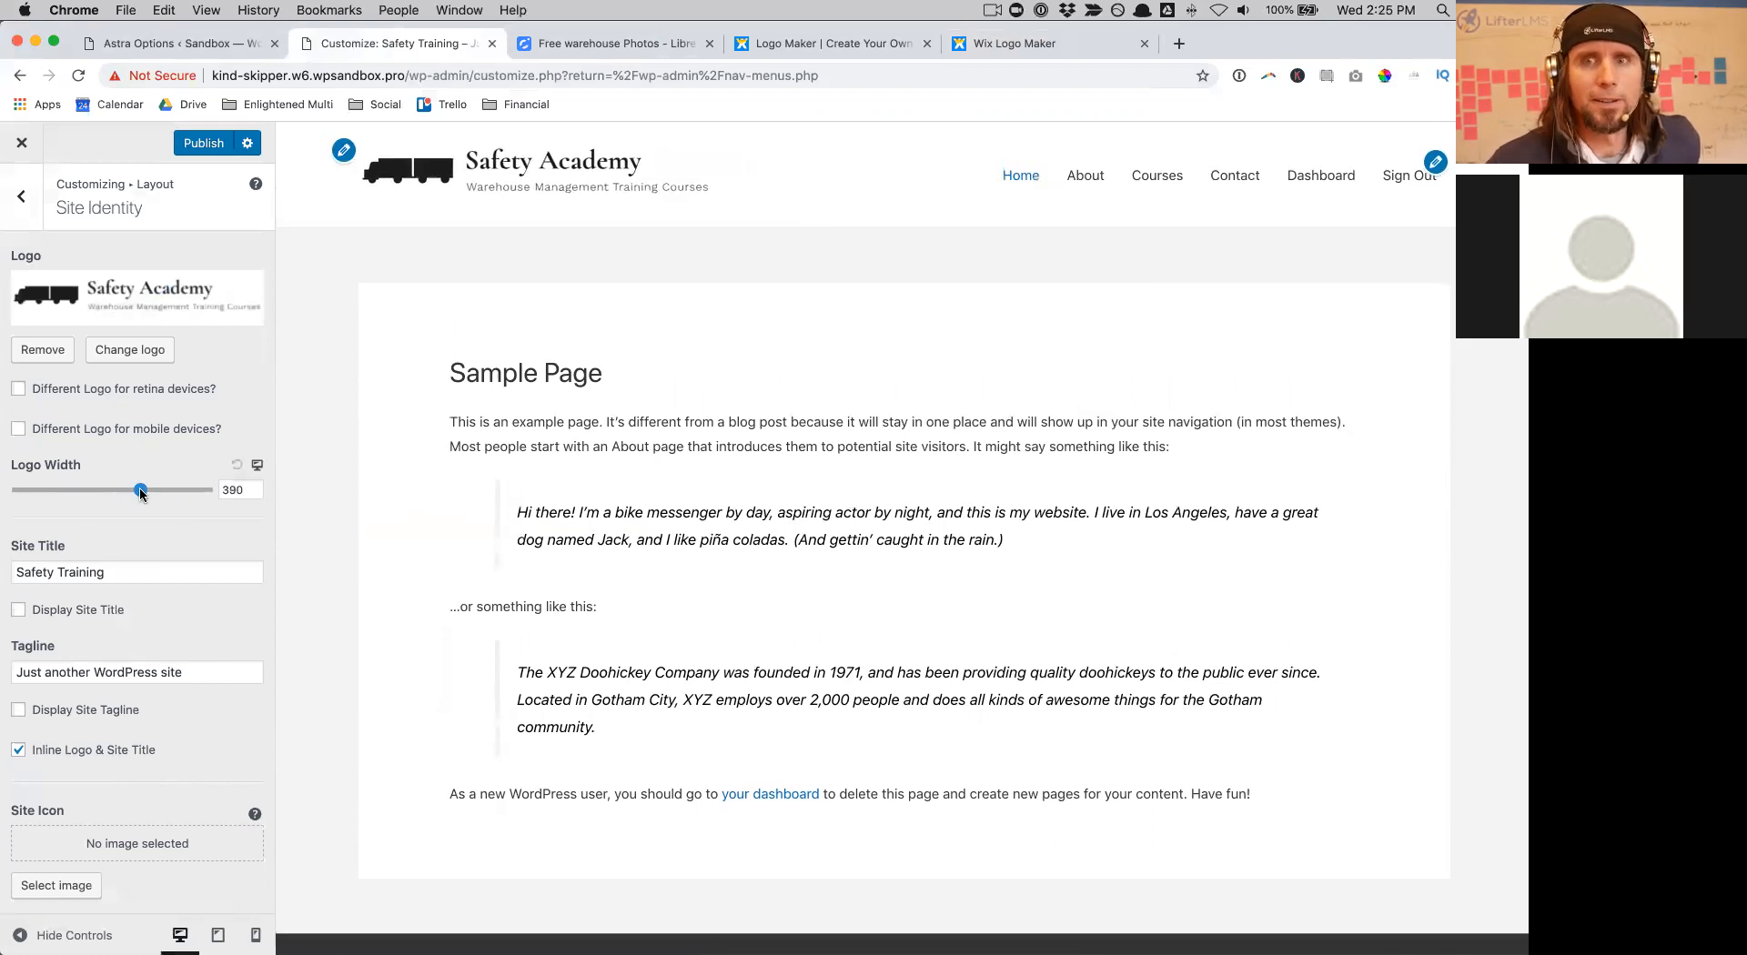
{"action": "left_click", "coordinate": [190, 144]}
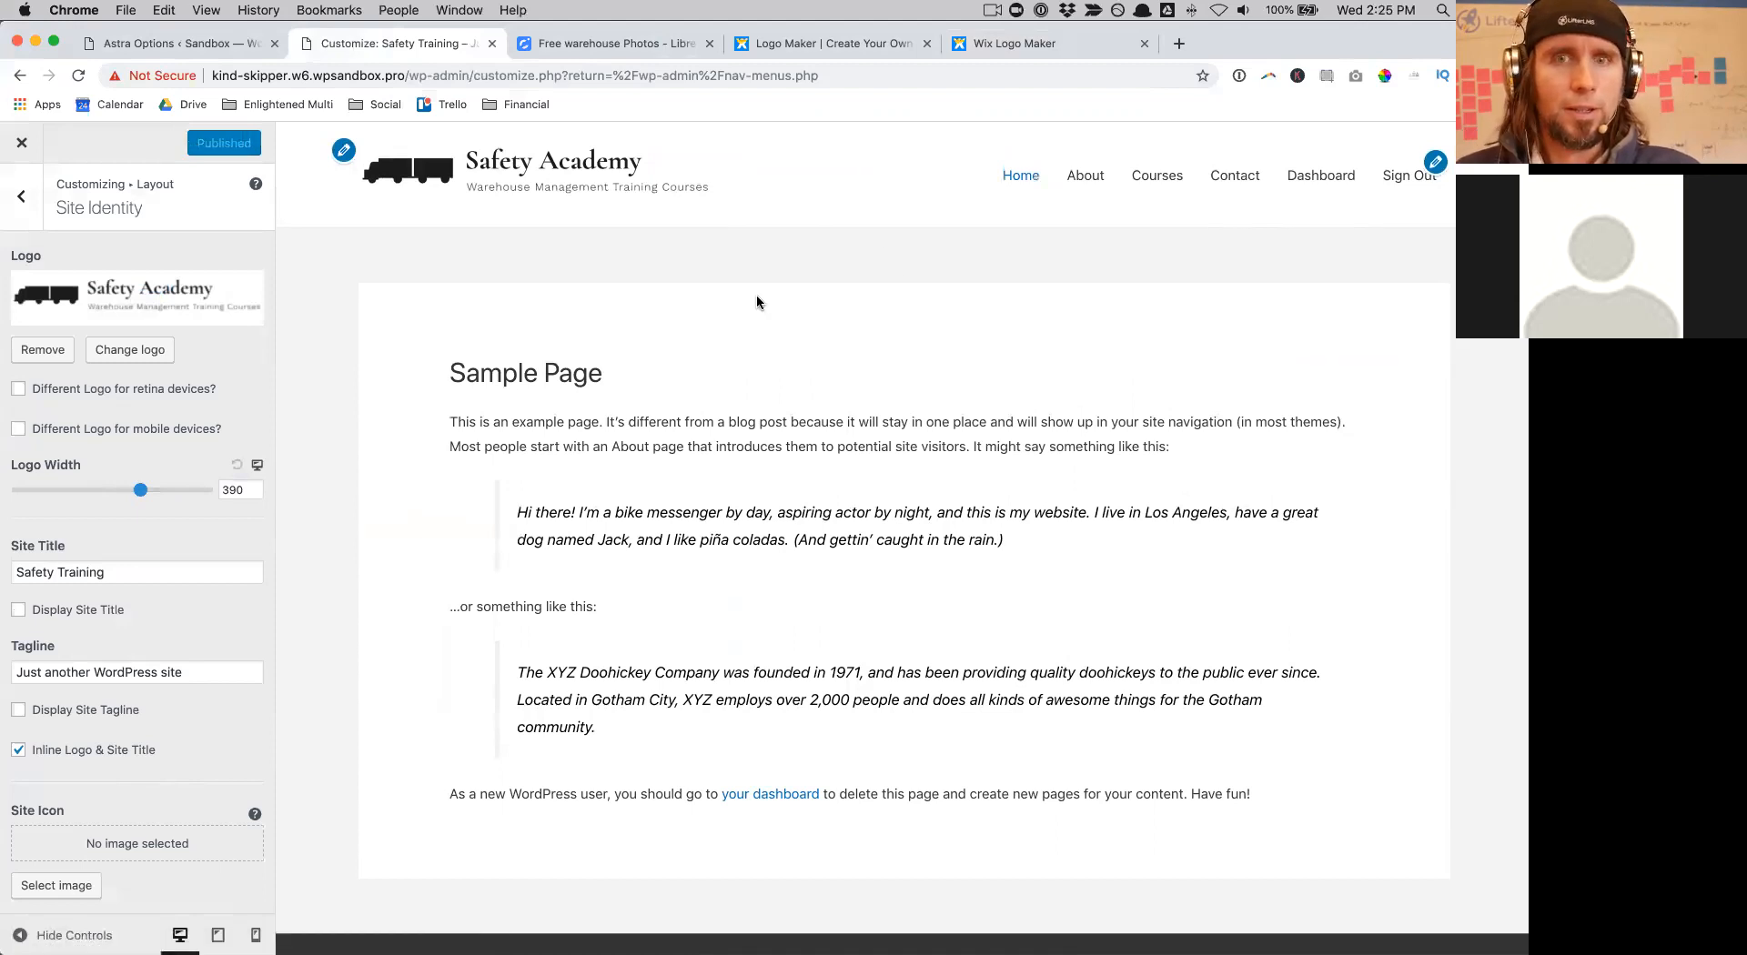
Step: Preview the Courses page and the quickstart course with the new logo in the Customizer
{"action": "left_click", "coordinate": [1174, 176]}
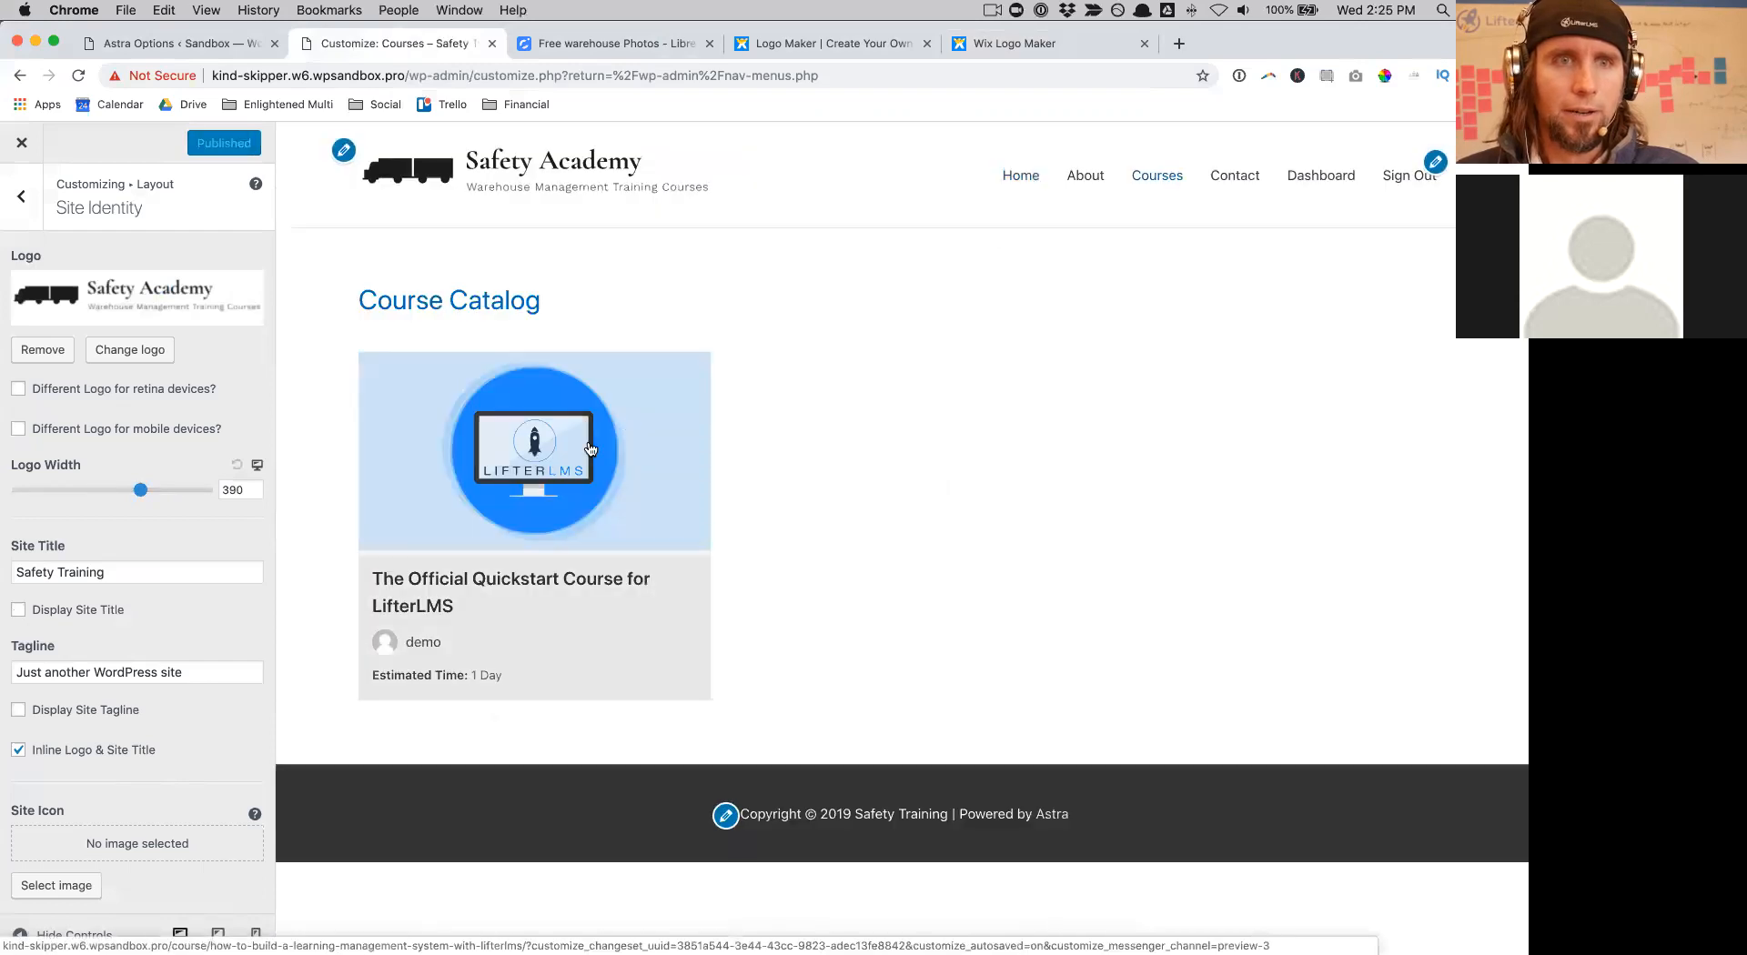
{"action": "left_click", "coordinate": [590, 448]}
{"action": "scroll", "coordinate": [590, 448], "scroll_direction": "down", "scroll_amount": 7}
{"action": "scroll", "coordinate": [590, 448], "scroll_direction": "up", "scroll_amount": 7}
{"action": "scroll", "coordinate": [590, 448], "scroll_direction": "down", "scroll_amount": 4}
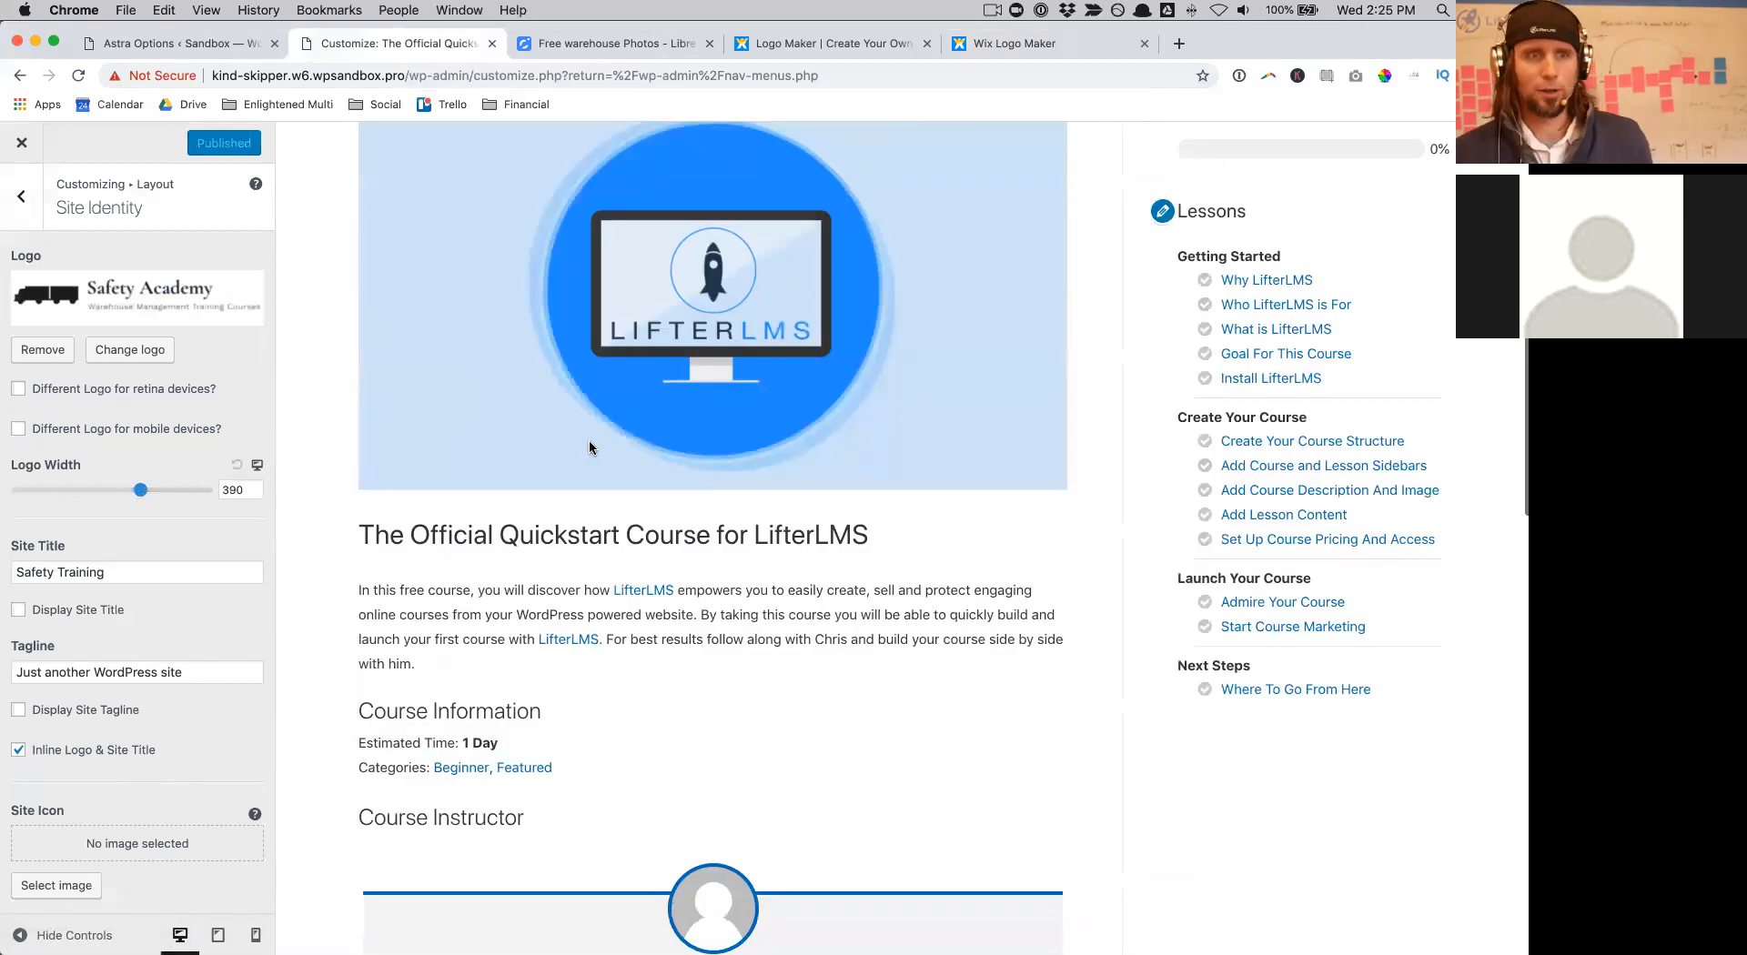
{"action": "scroll", "coordinate": [590, 448], "scroll_direction": "up", "scroll_amount": 4}
Step: Close the Customizer and visit the live site
{"action": "left_click", "coordinate": [18, 144]}
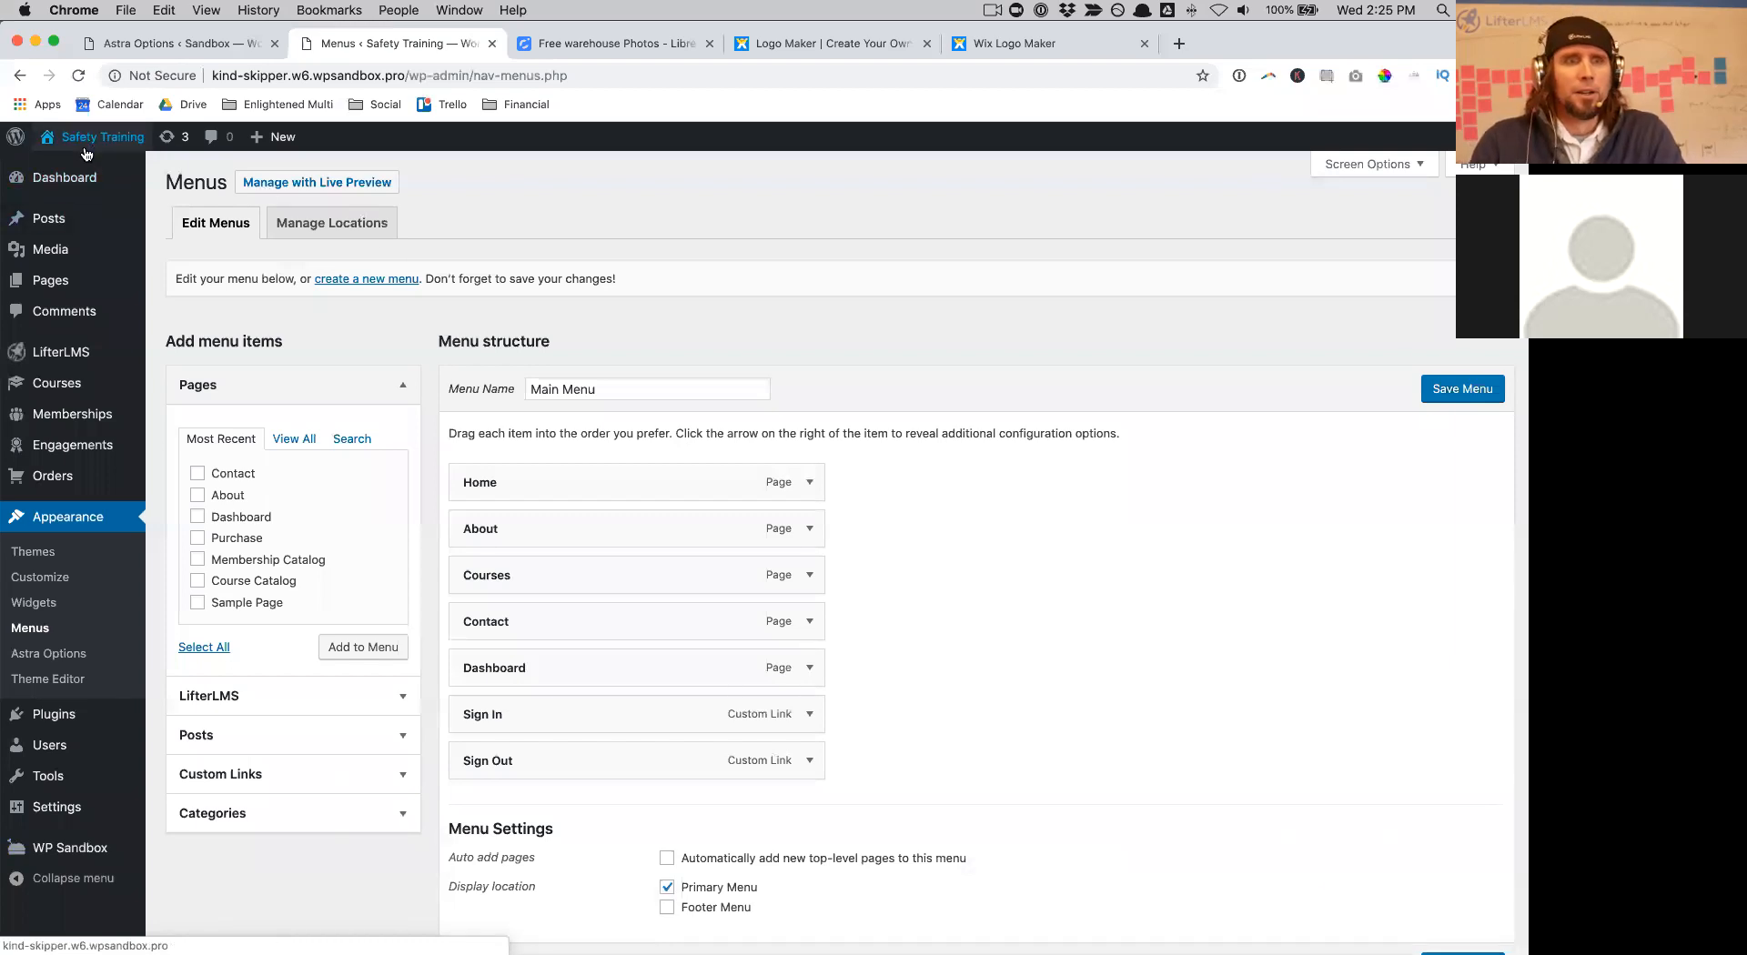
{"action": "left_click", "coordinate": [82, 168]}
{"action": "scroll", "coordinate": [637, 569], "scroll_direction": "down", "scroll_amount": 2}
{"action": "scroll", "coordinate": [638, 568], "scroll_direction": "up", "scroll_amount": 2}
Step: Browse About, Courses, the quickstart course, Why LifterLMS lesson, Contact and Dashboard, then return home
{"action": "left_click", "coordinate": [947, 208]}
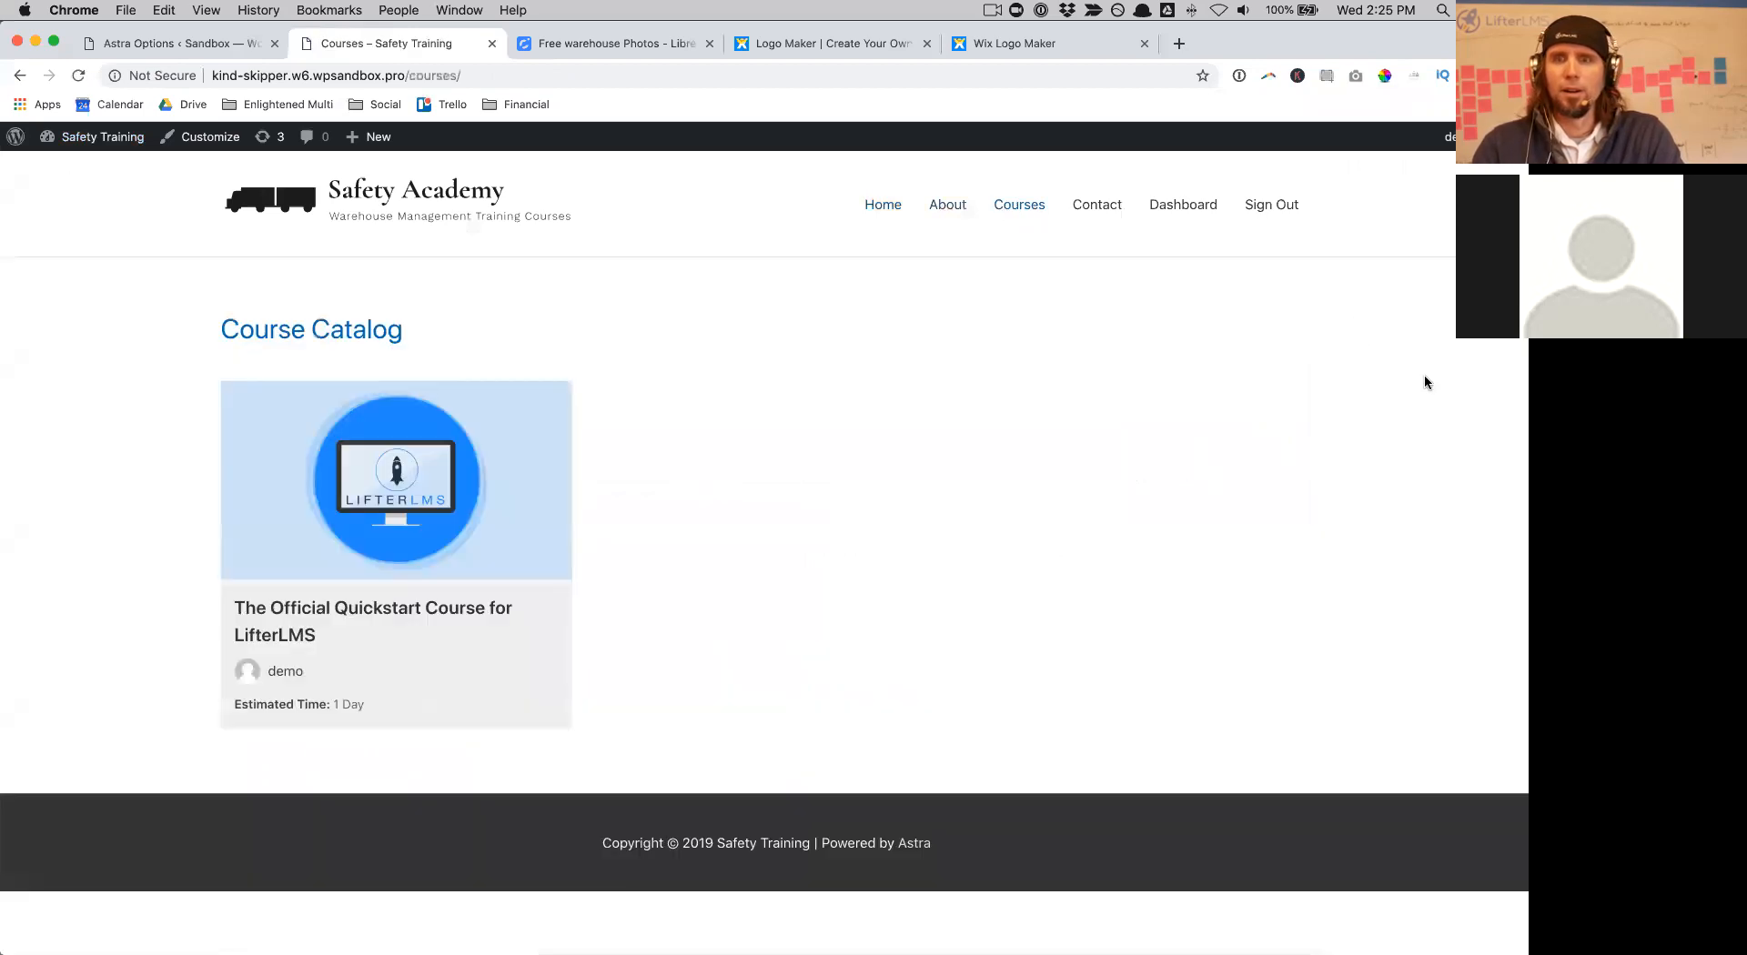
{"action": "left_click", "coordinate": [1425, 382]}
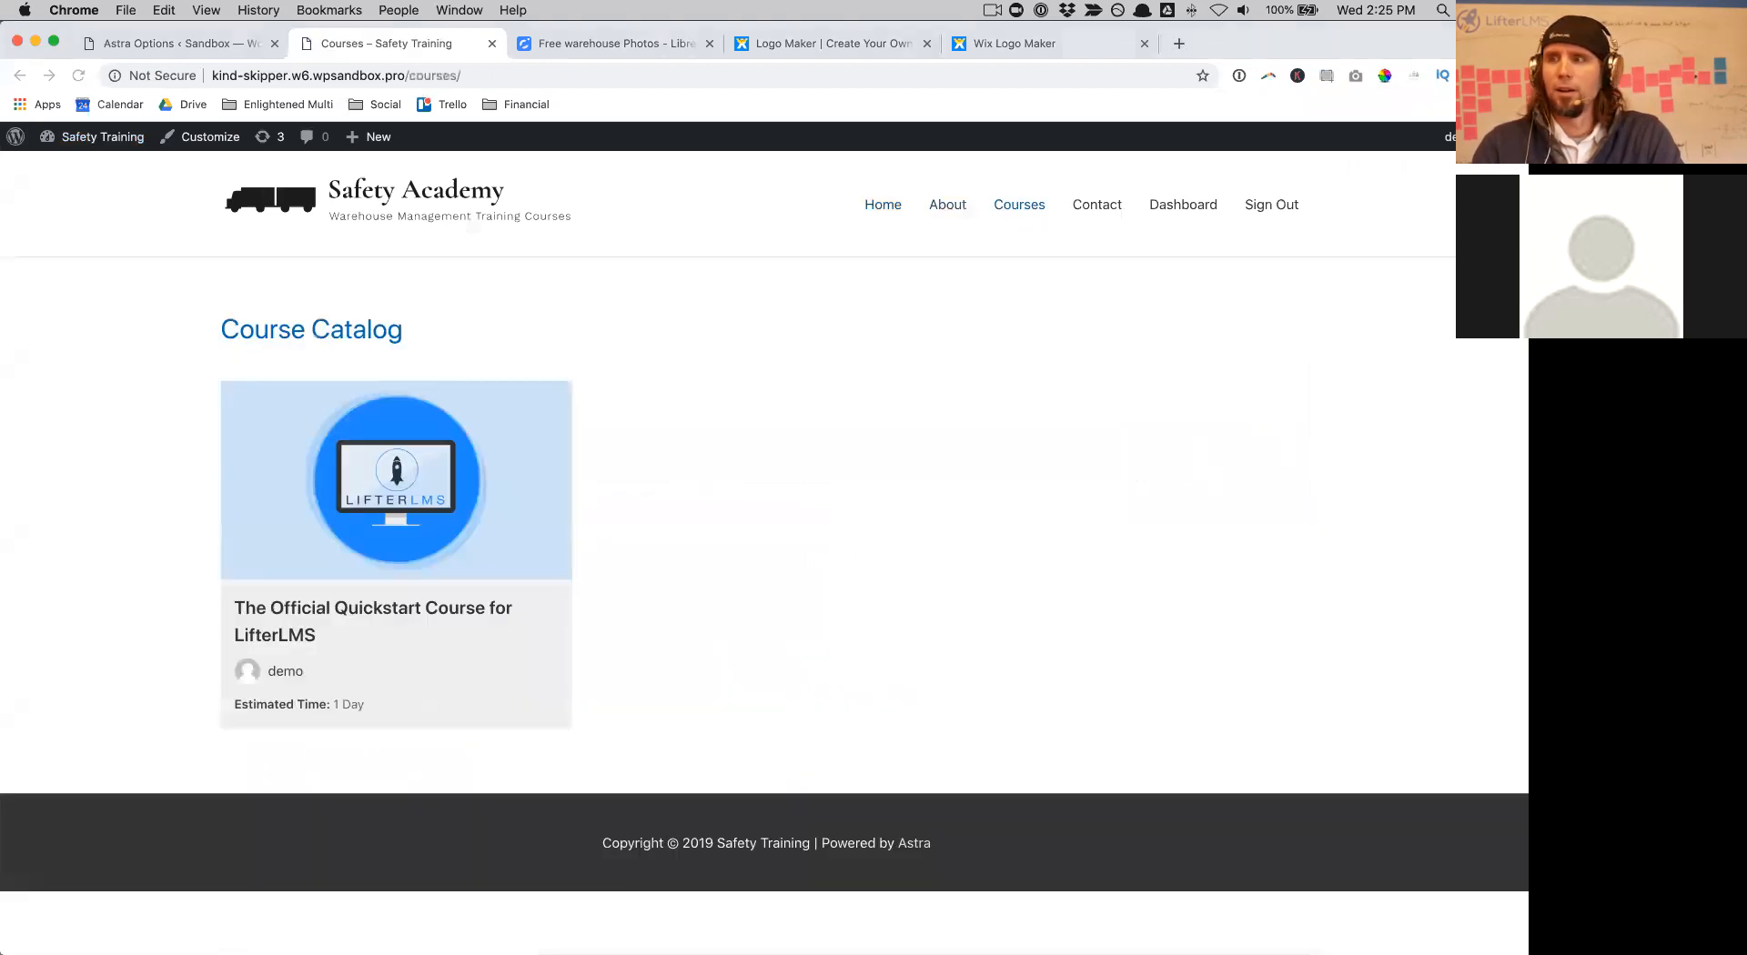
{"action": "left_click", "coordinate": [342, 566]}
{"action": "scroll", "coordinate": [963, 689], "scroll_direction": "down", "scroll_amount": 1}
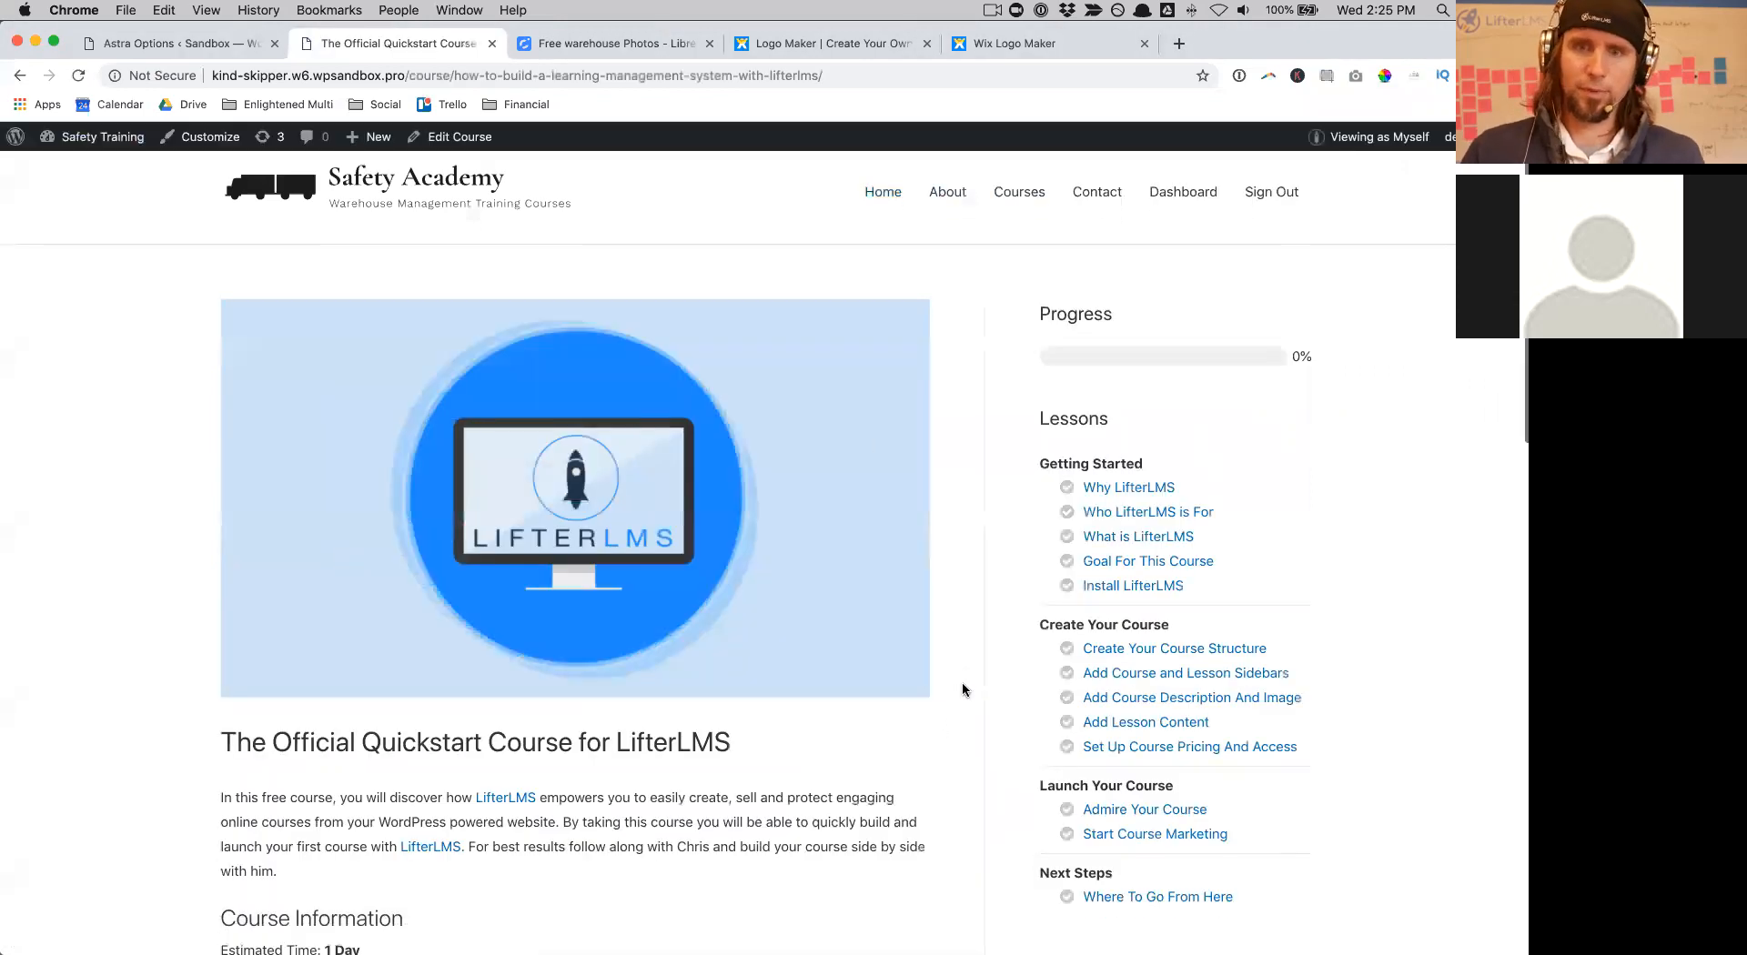
{"action": "scroll", "coordinate": [962, 690], "scroll_direction": "down", "scroll_amount": 5}
{"action": "scroll", "coordinate": [889, 725], "scroll_direction": "down", "scroll_amount": 5}
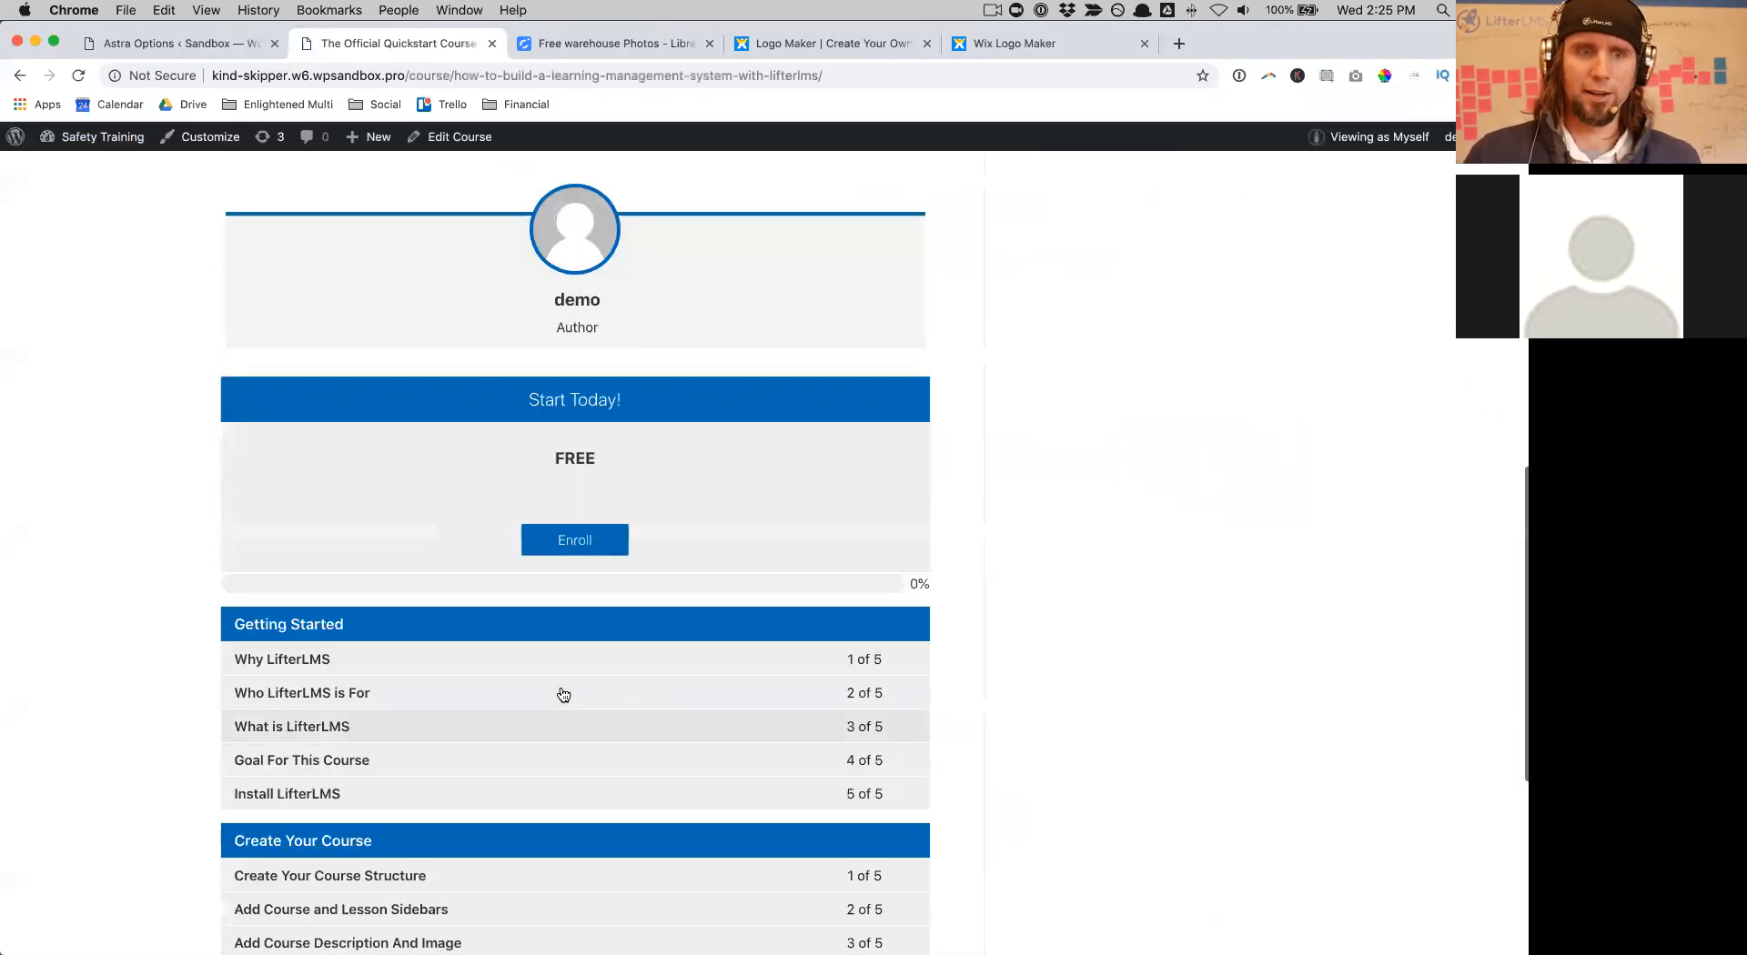
{"action": "left_click", "coordinate": [370, 667]}
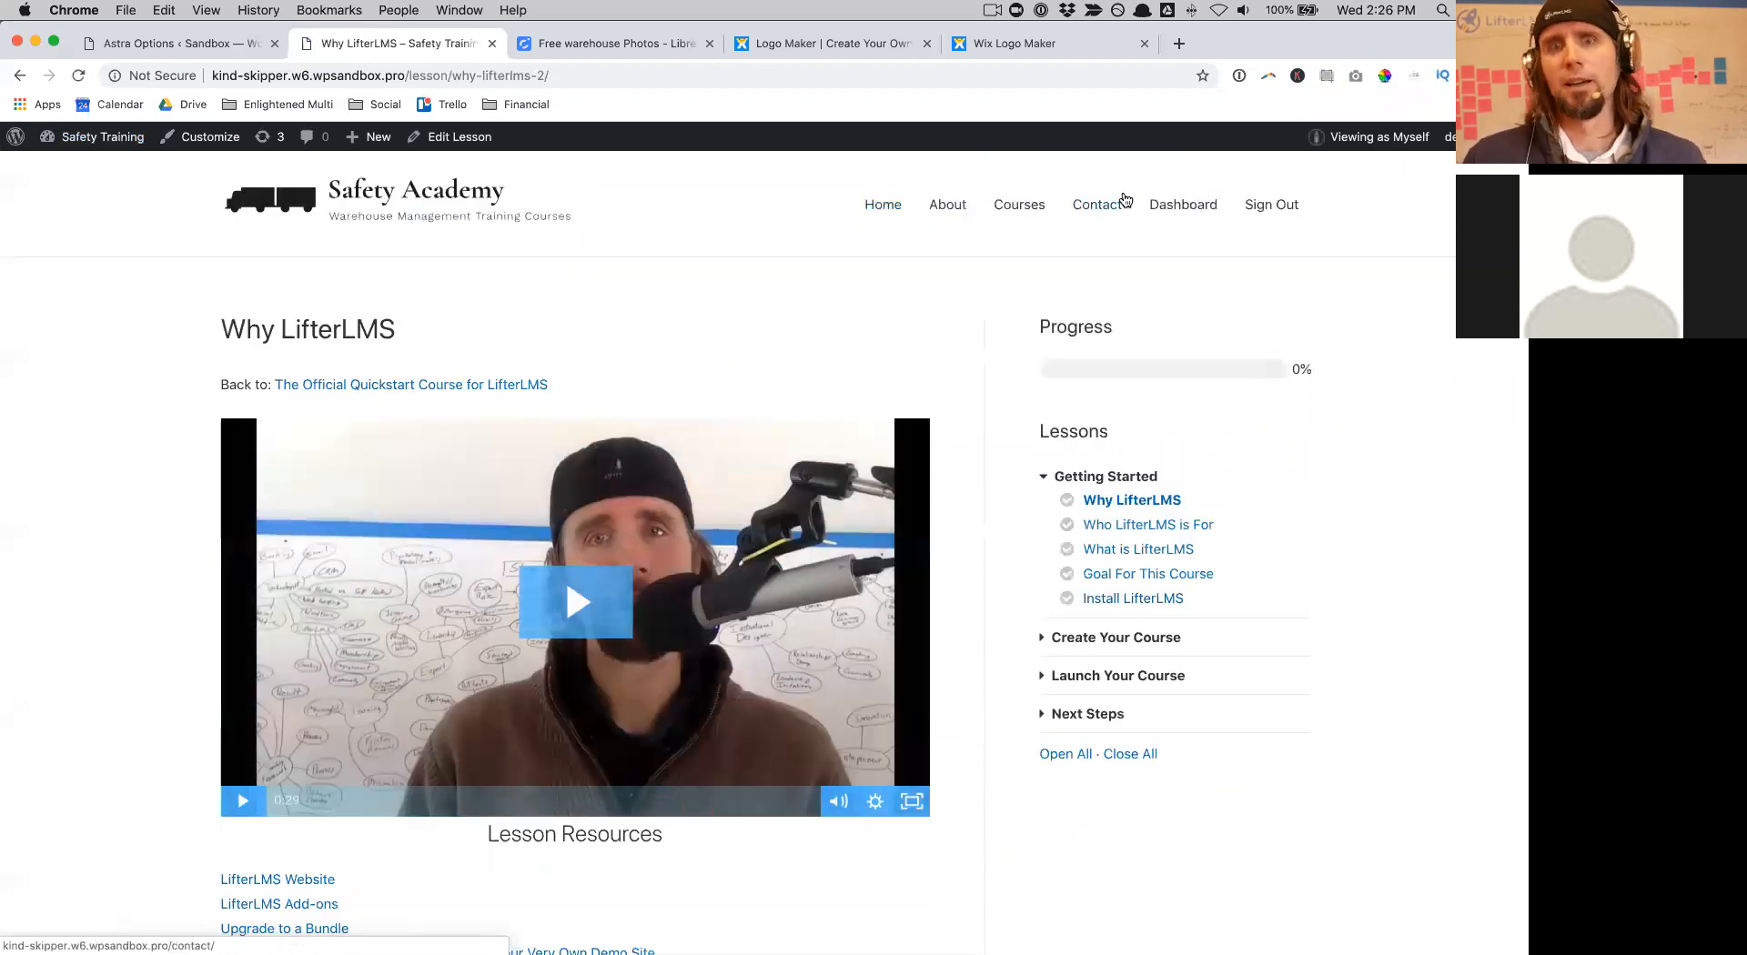
{"action": "left_click", "coordinate": [1098, 219]}
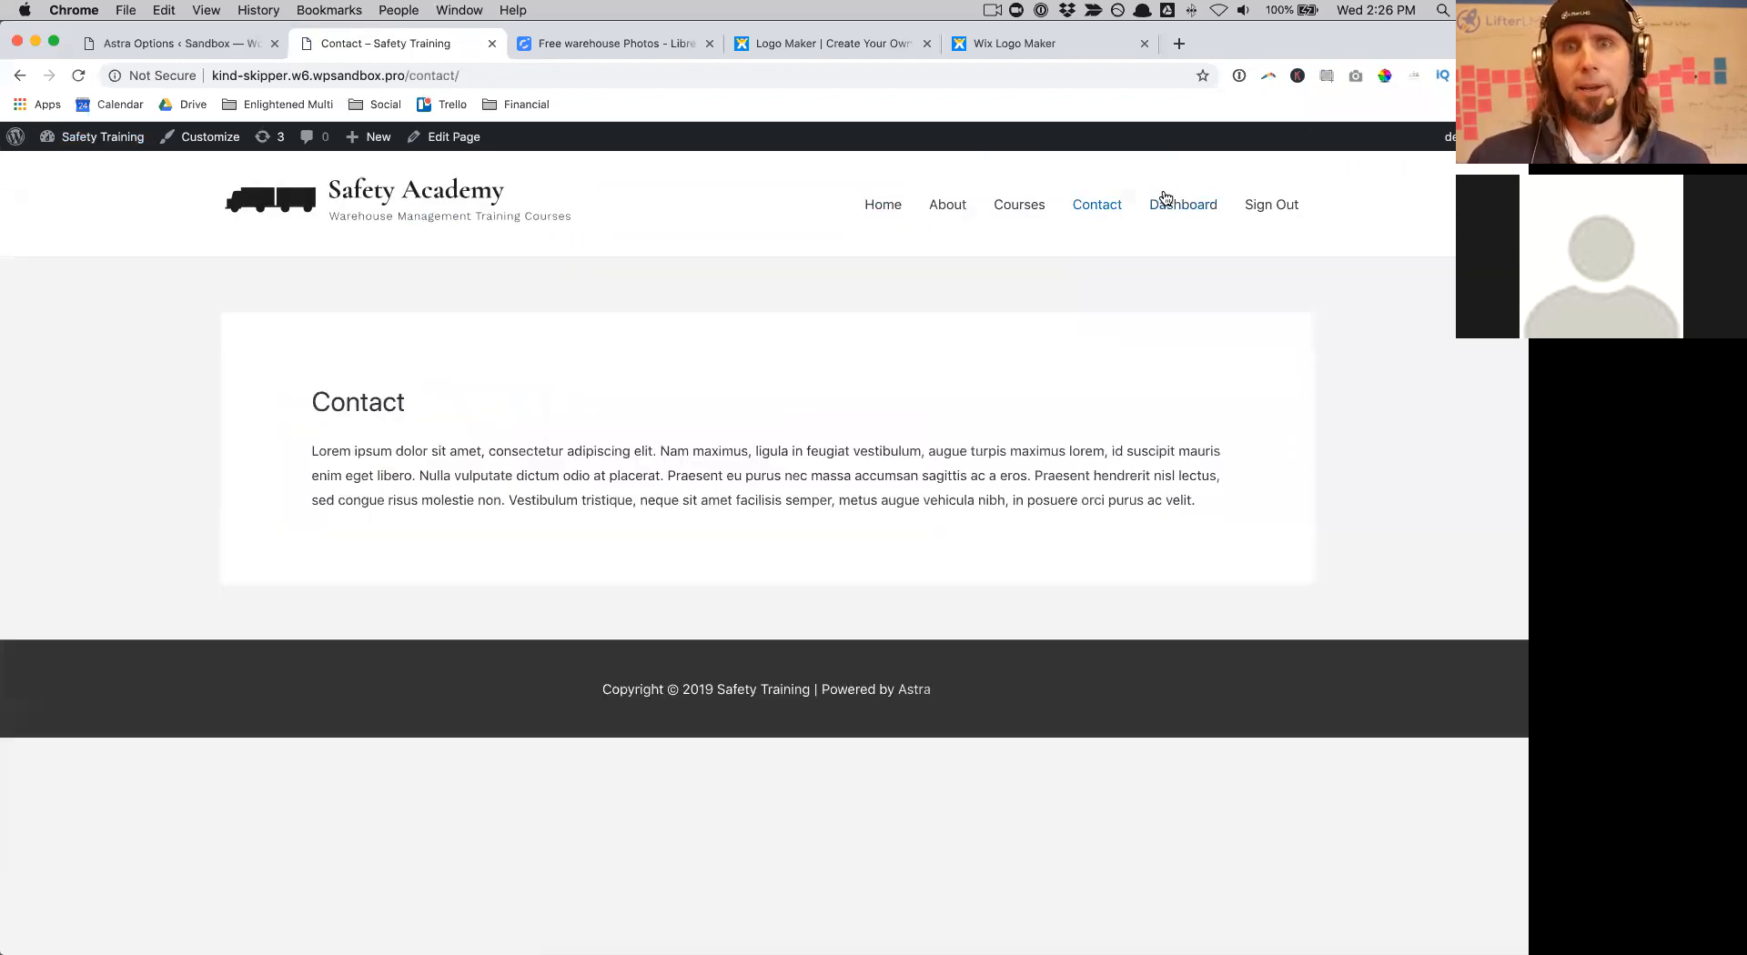
{"action": "left_click", "coordinate": [1169, 204]}
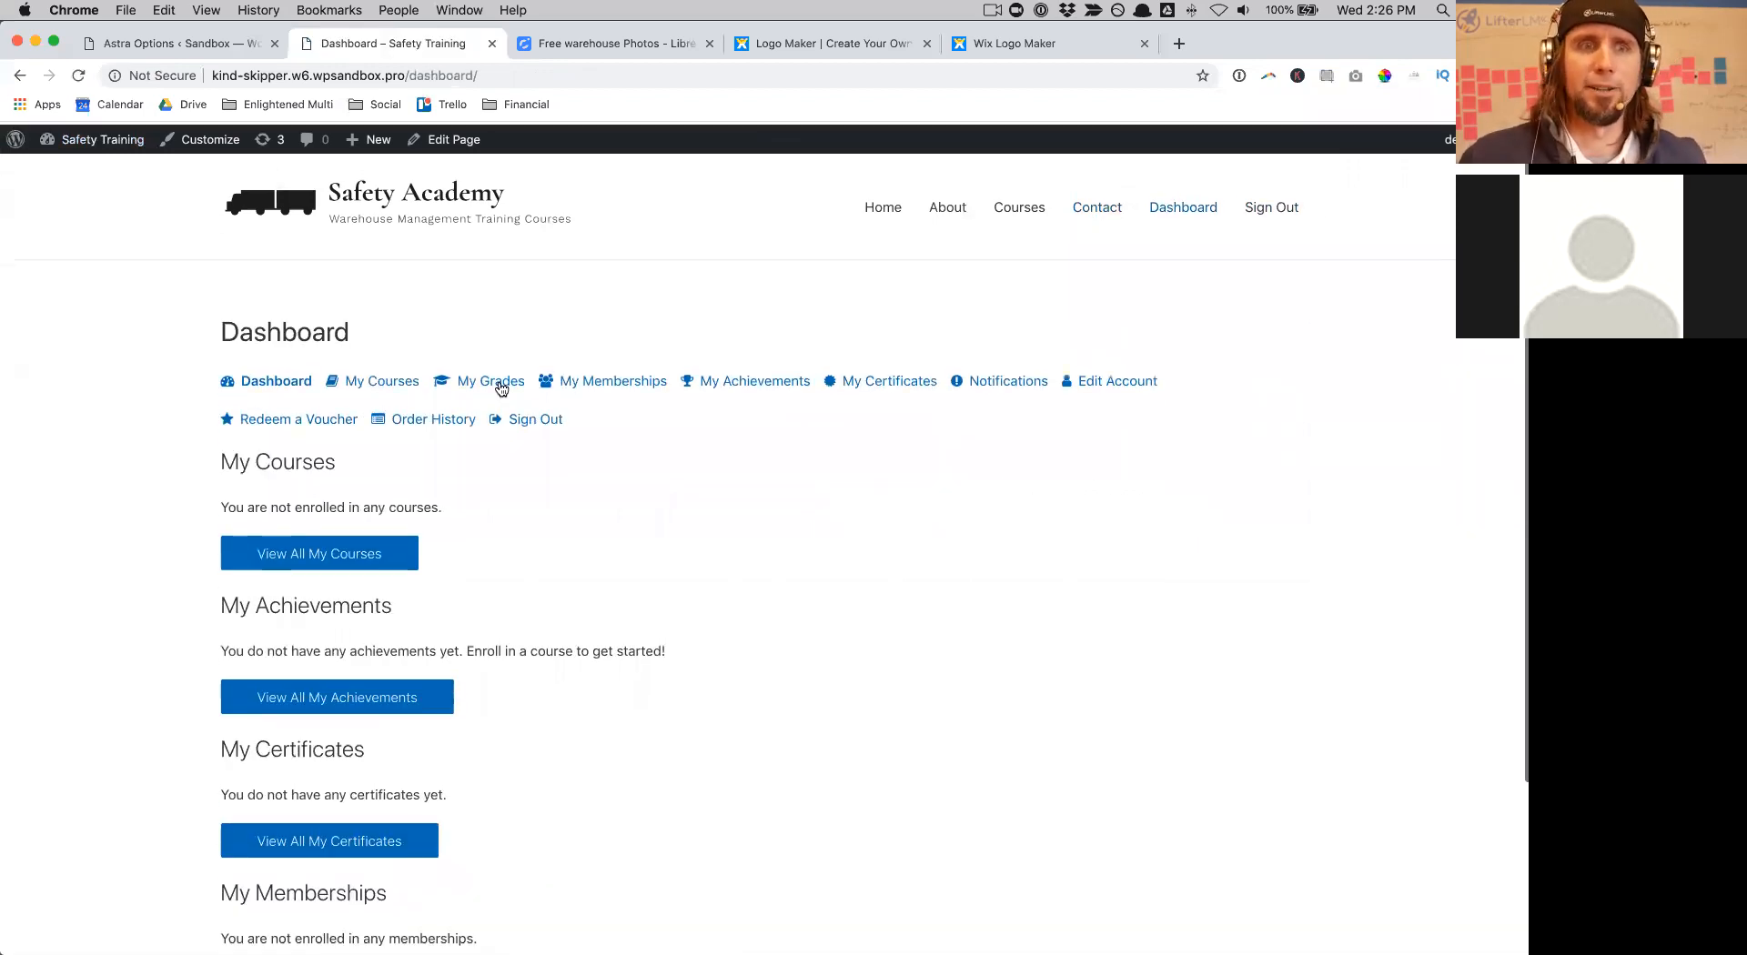
{"action": "left_click", "coordinate": [346, 190]}
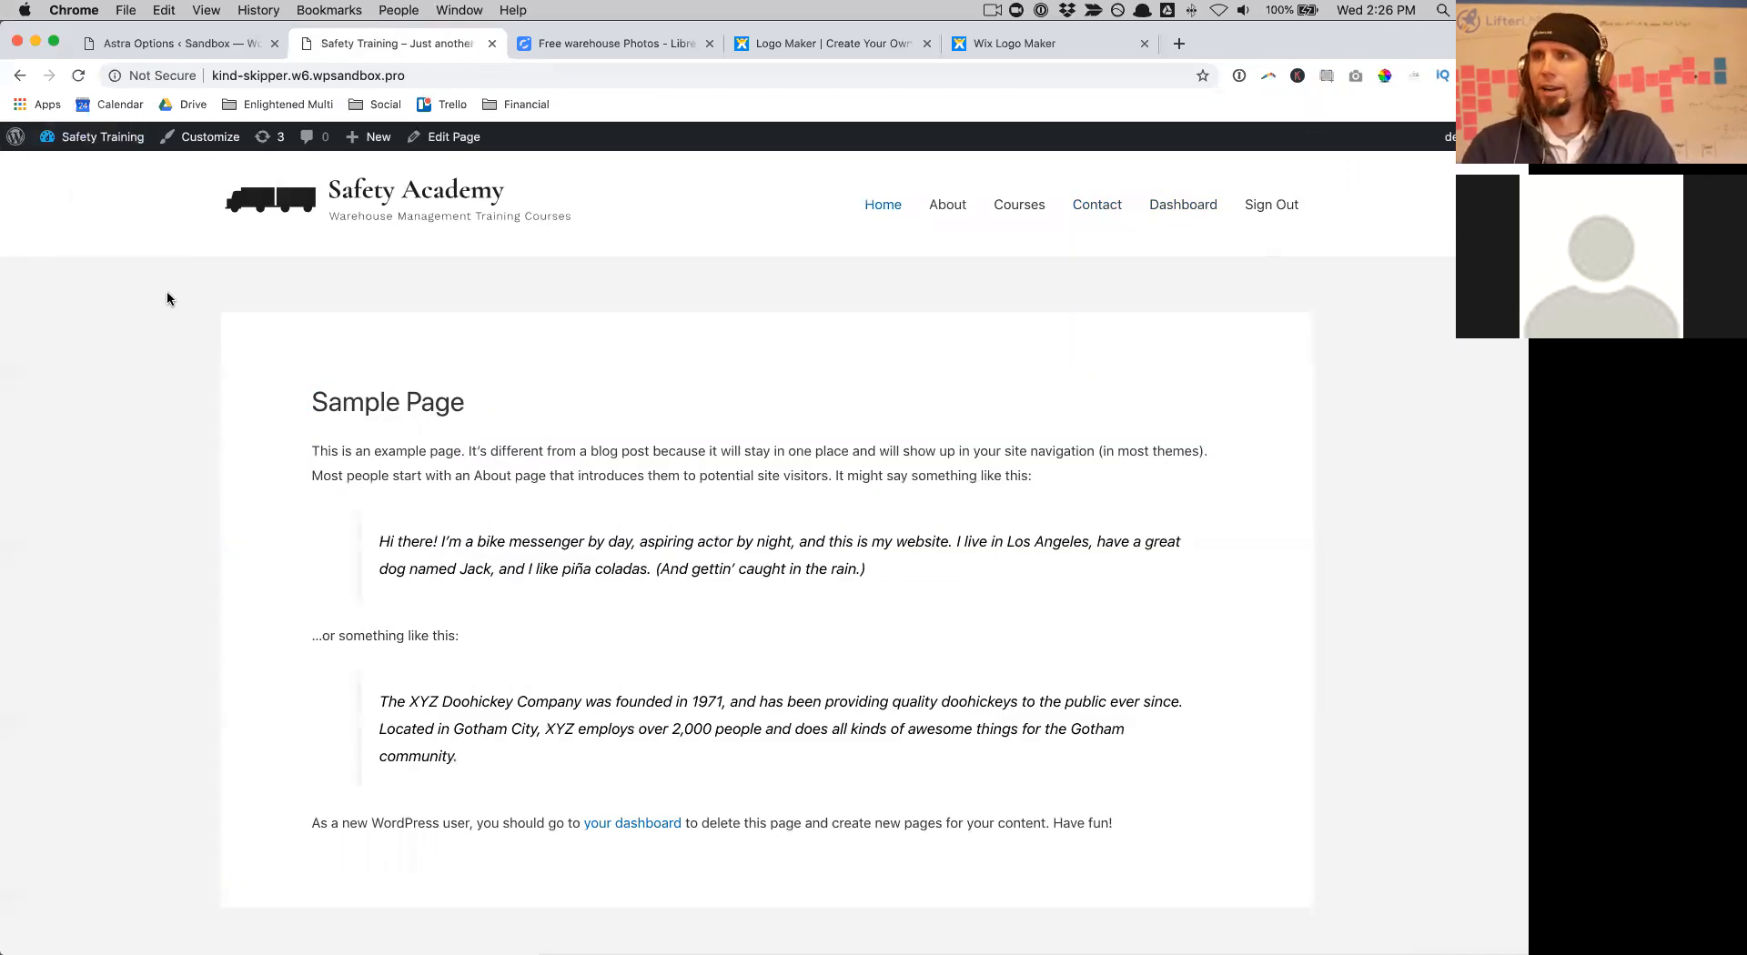
Step: From the dashboard, start a new course titled 'Warehouse Management 101'
{"action": "left_click", "coordinate": [73, 173]}
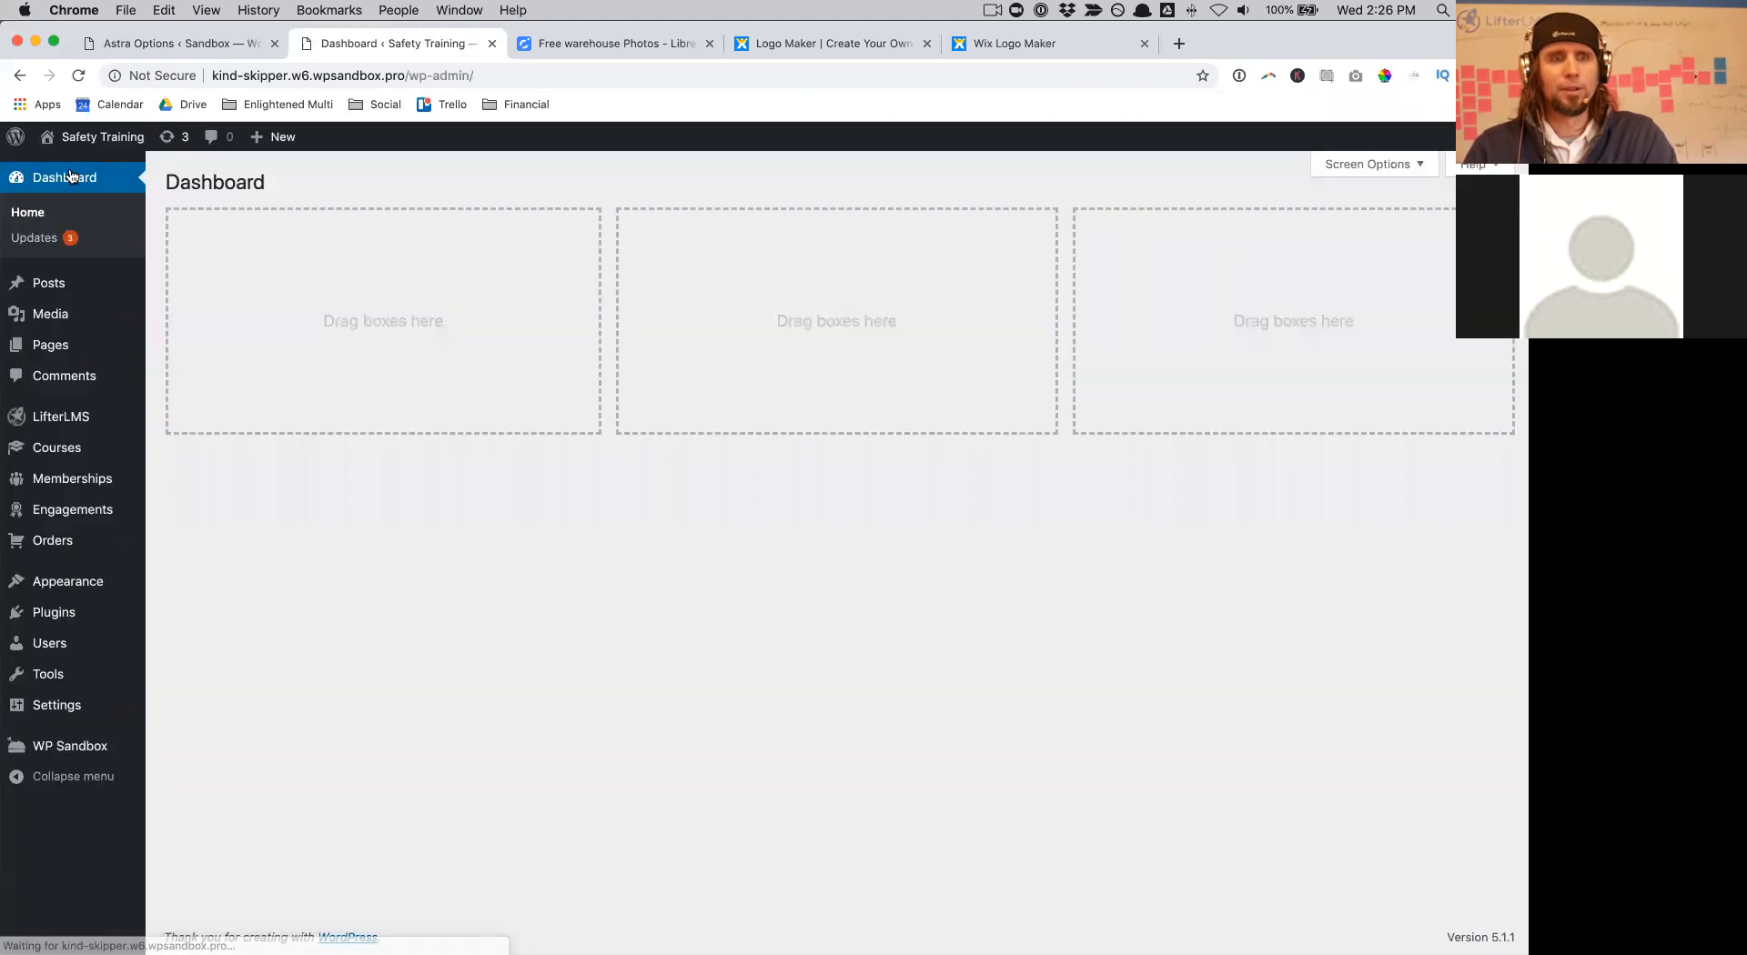
{"action": "mouse_move", "coordinate": [71, 446]}
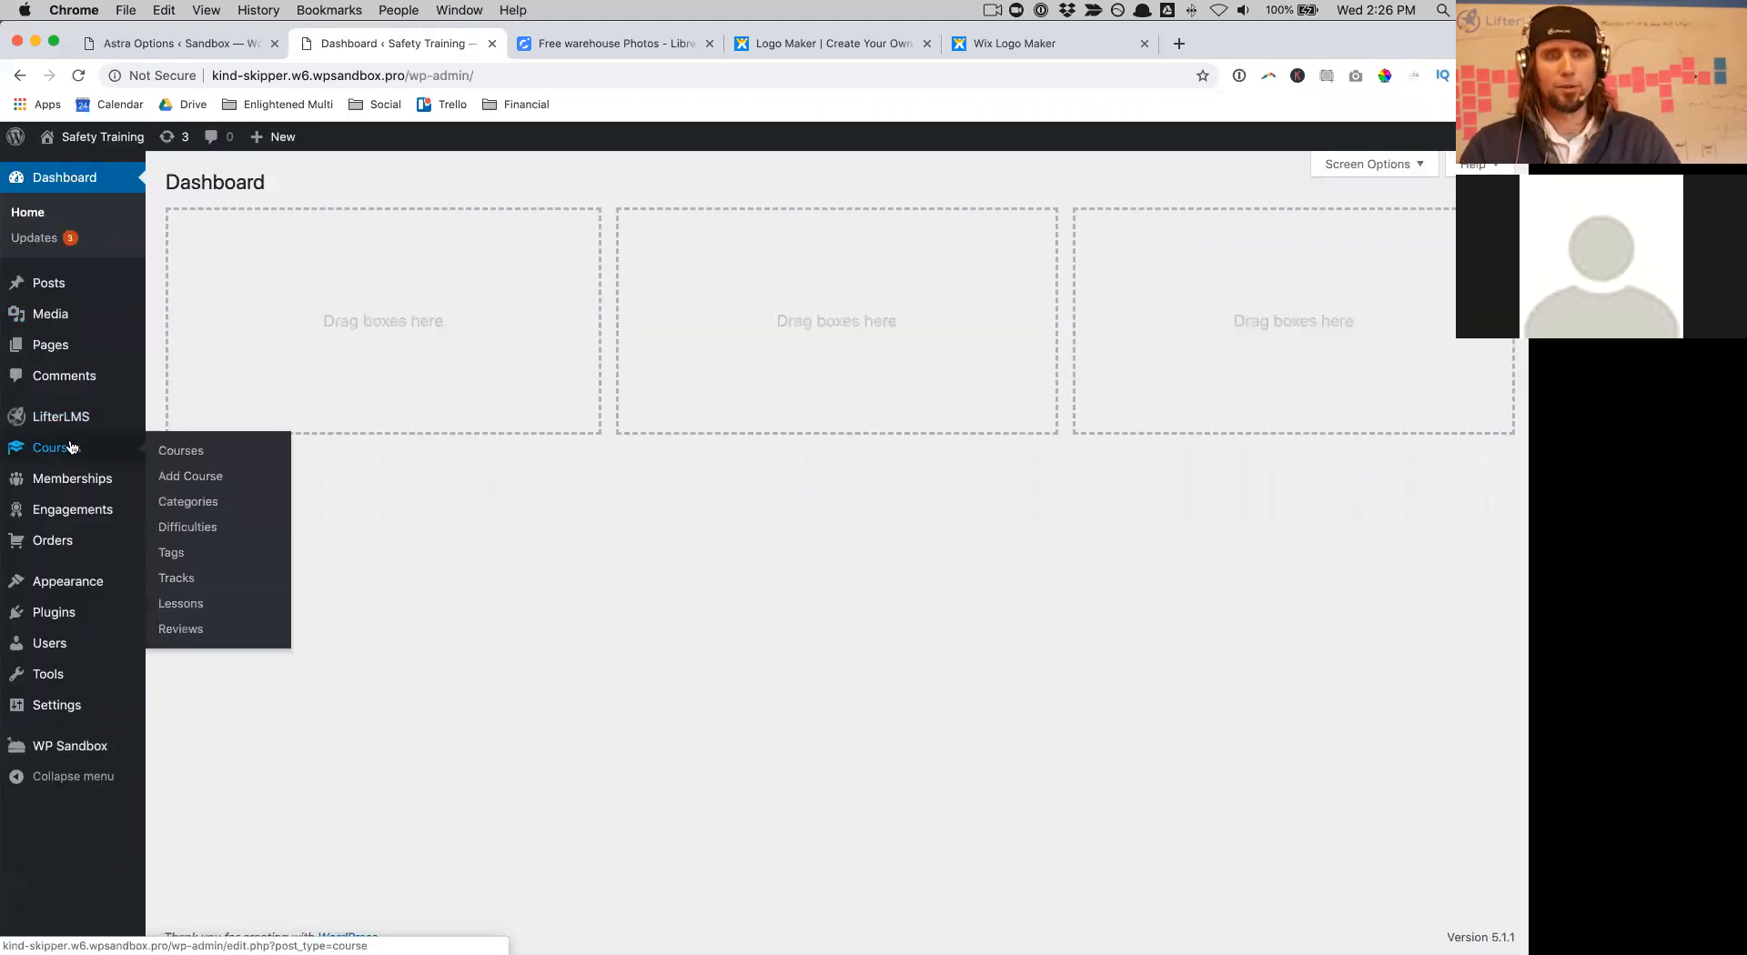
{"action": "left_click", "coordinate": [209, 485]}
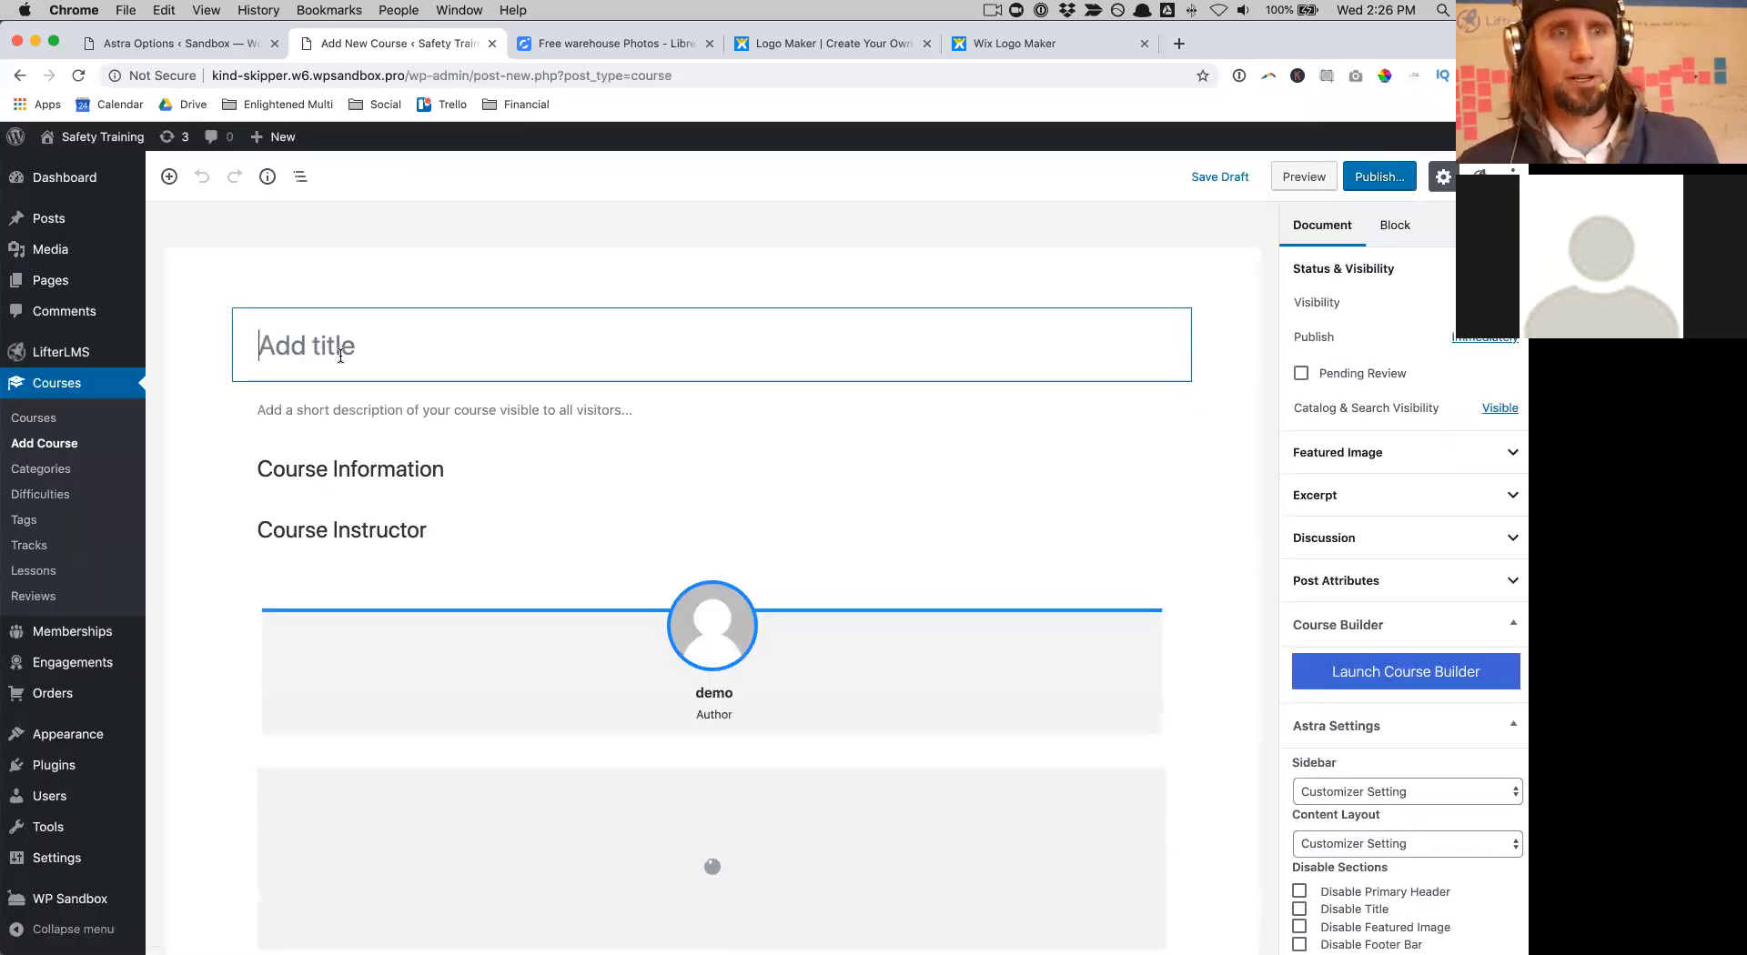
{"action": "type", "text": "Wareh"}
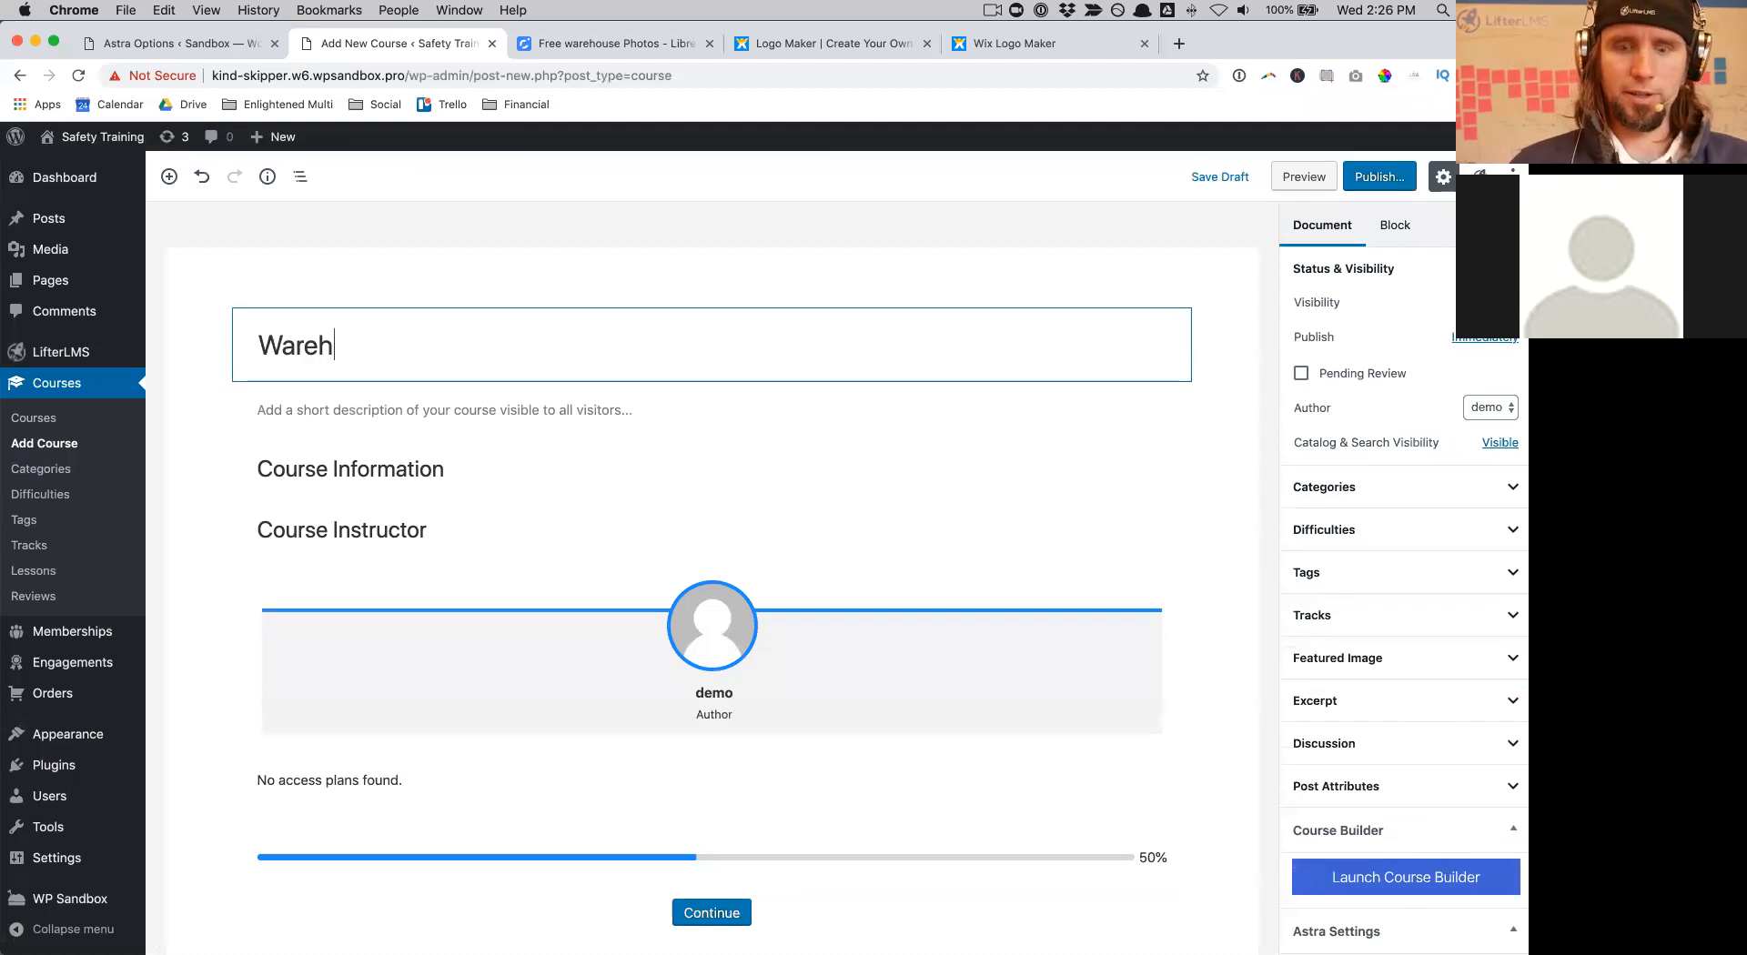
{"action": "type", "text": "ouse Management 101"}
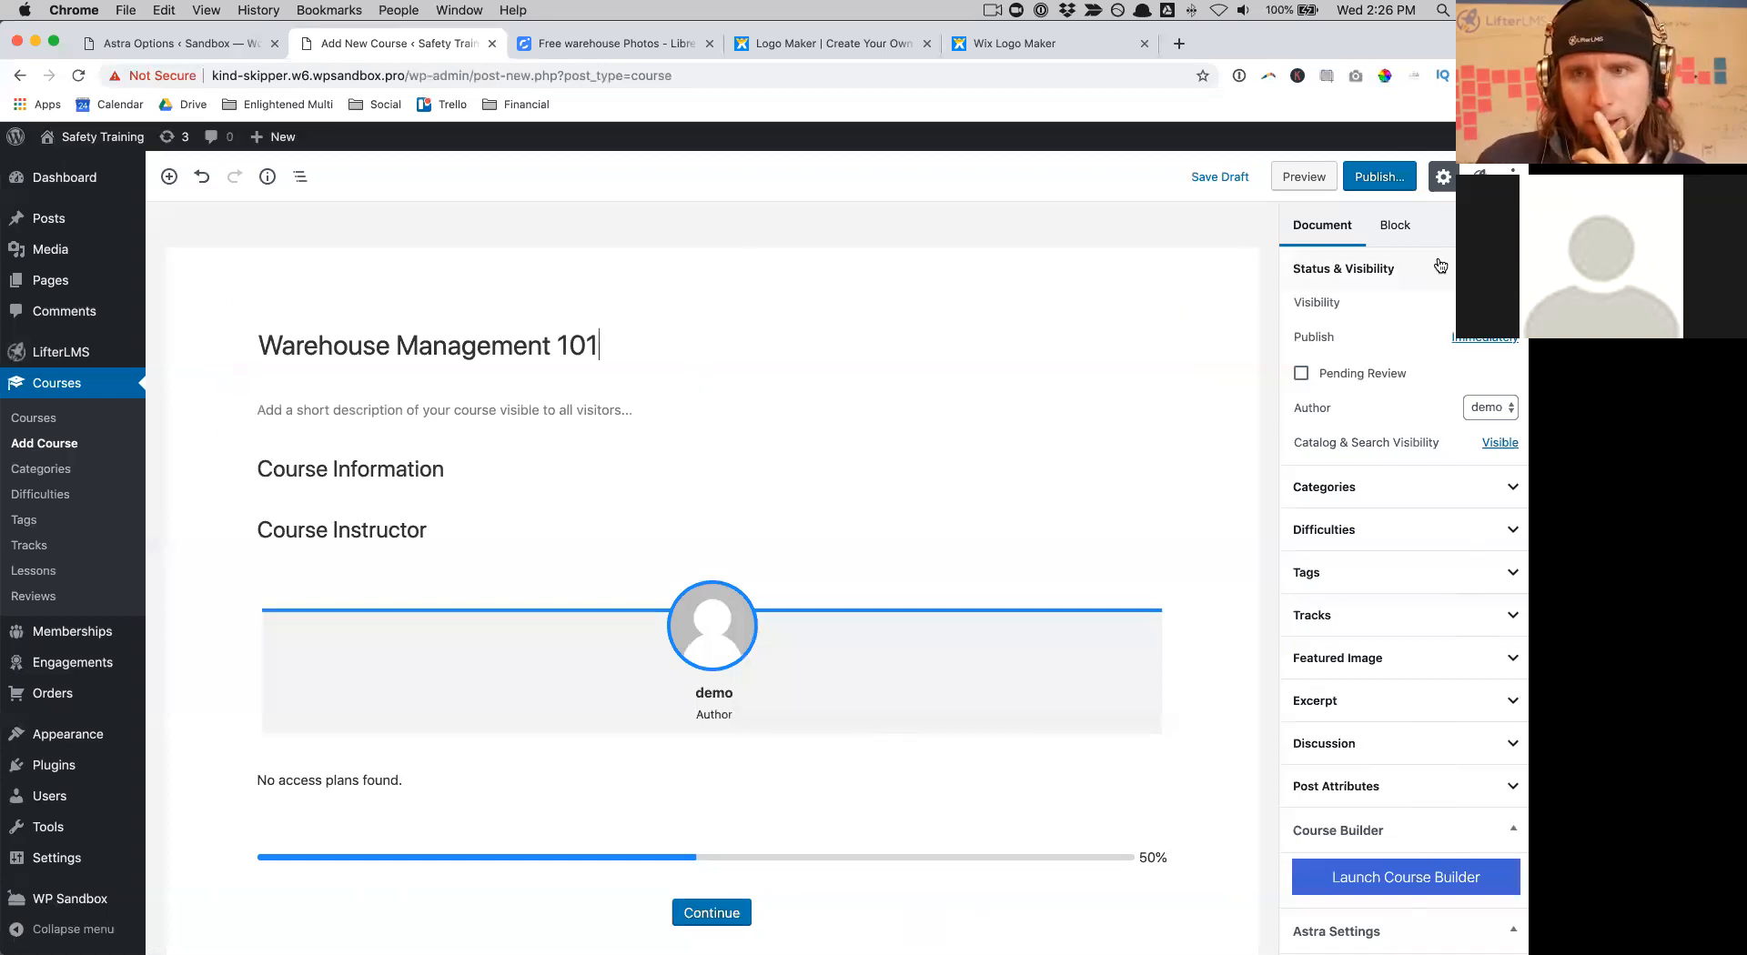
Step: Publish the Warehouse Management 101 course and close the publish summary to review the Document settings
{"action": "left_click", "coordinate": [1387, 180]}
{"action": "left_click", "coordinate": [1420, 177]}
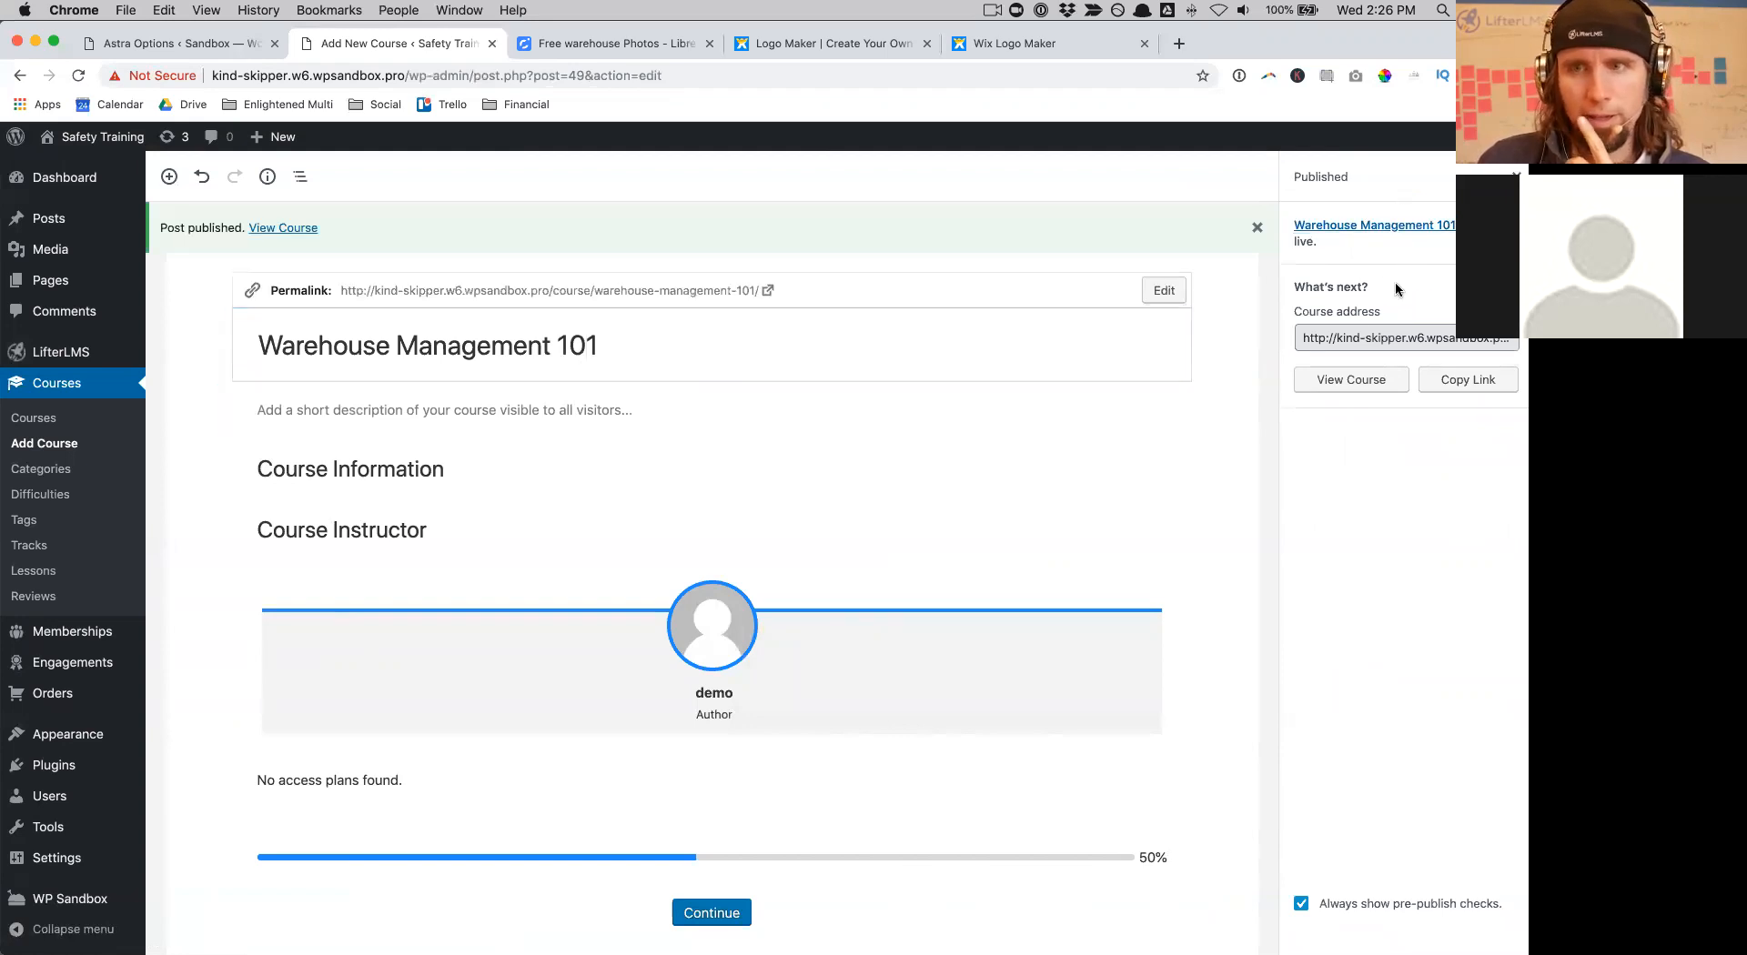
{"action": "left_click", "coordinate": [1515, 175]}
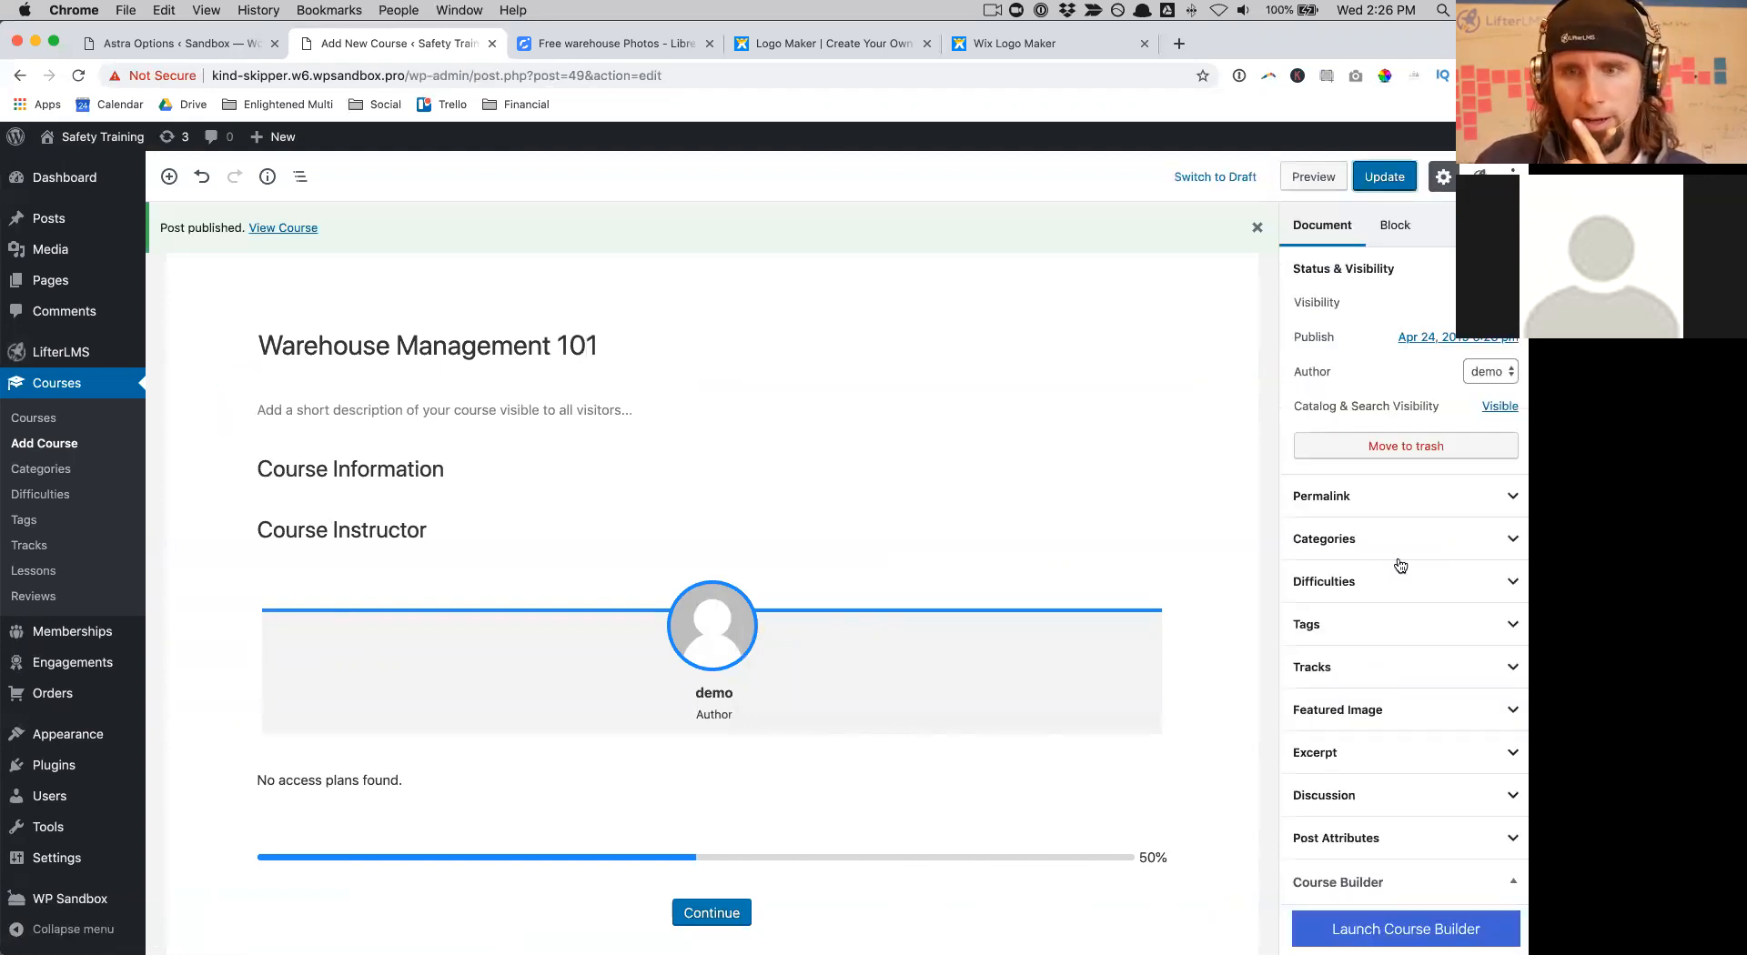
{"action": "scroll", "coordinate": [1395, 564], "scroll_direction": "down", "scroll_amount": 5}
{"action": "scroll", "coordinate": [1389, 611], "scroll_direction": "down", "scroll_amount": 1}
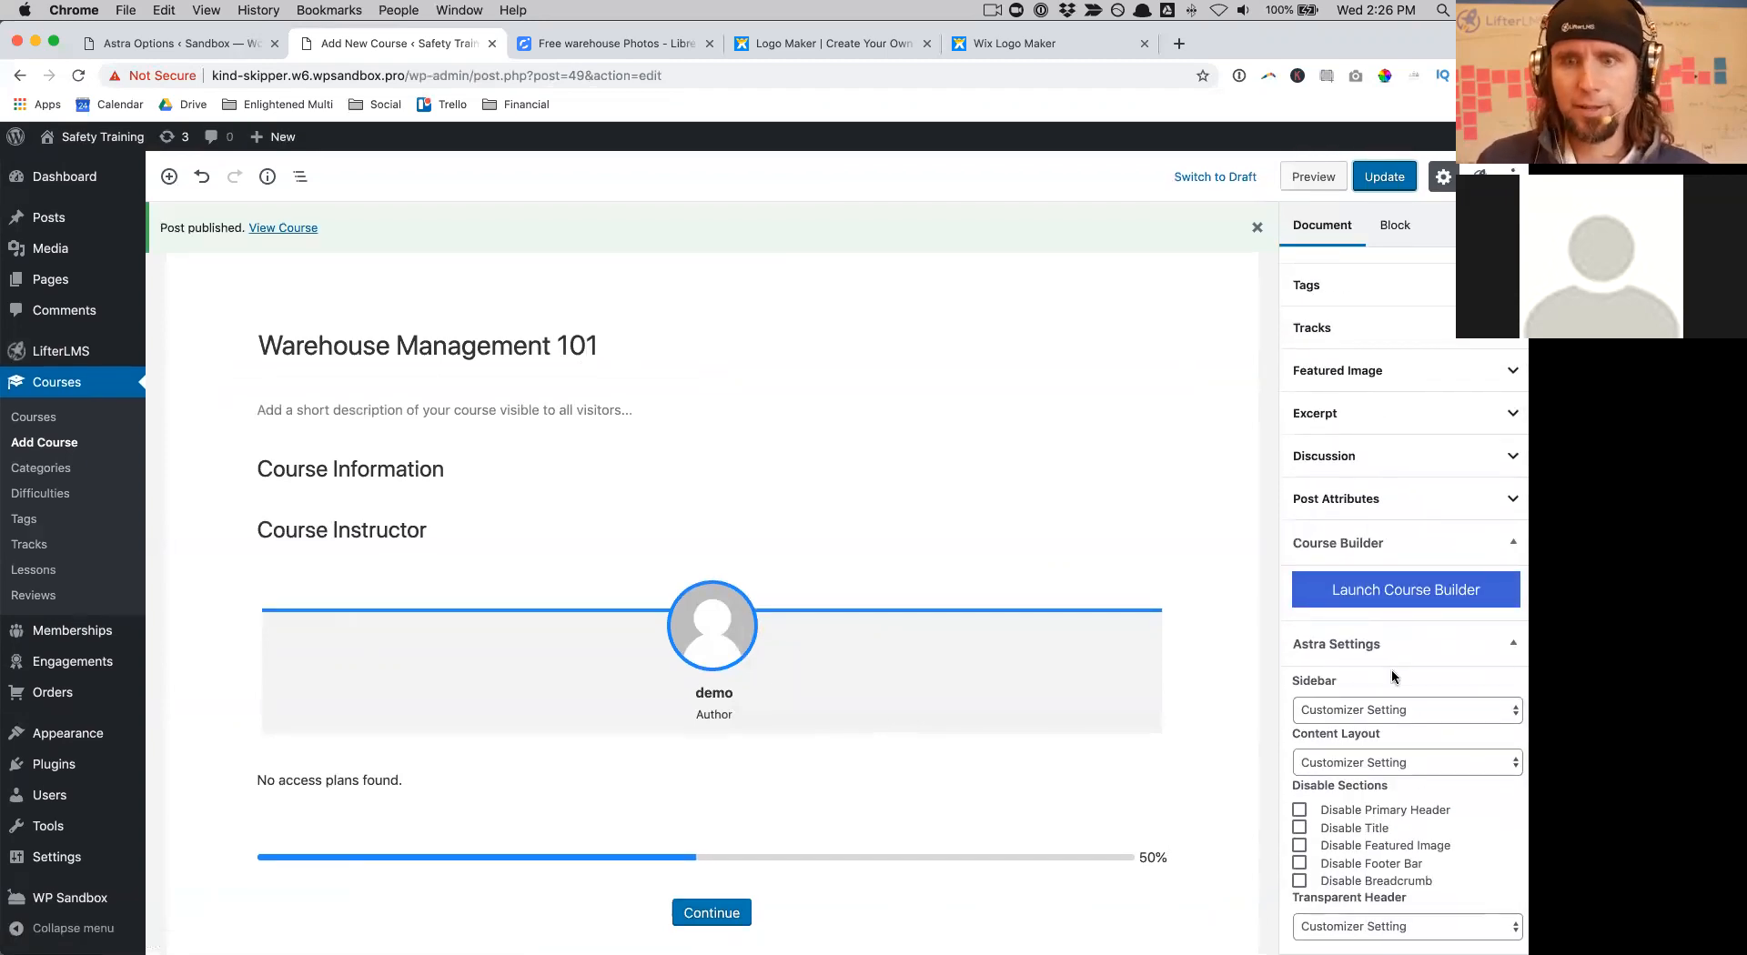
{"action": "scroll", "coordinate": [1391, 669], "scroll_direction": "up", "scroll_amount": 3}
Step: Upload the container docks JPEG from the computer through the Featured Image panel
{"action": "left_click", "coordinate": [1335, 511]}
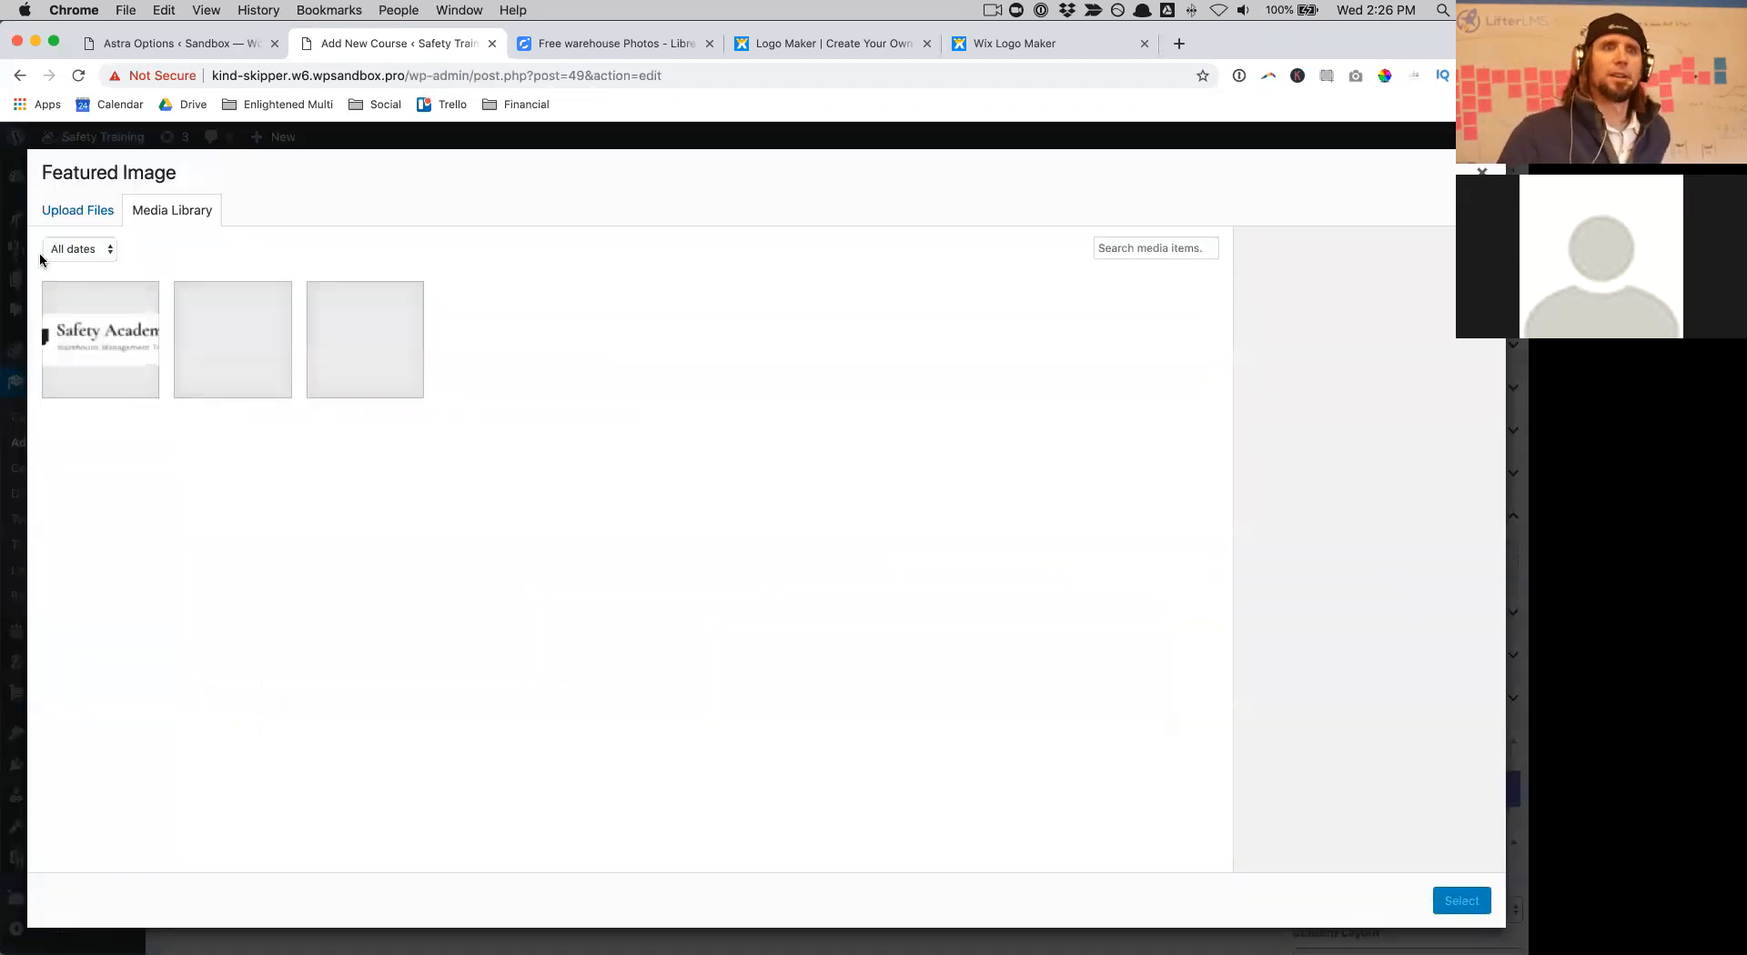
{"action": "left_click", "coordinate": [75, 214]}
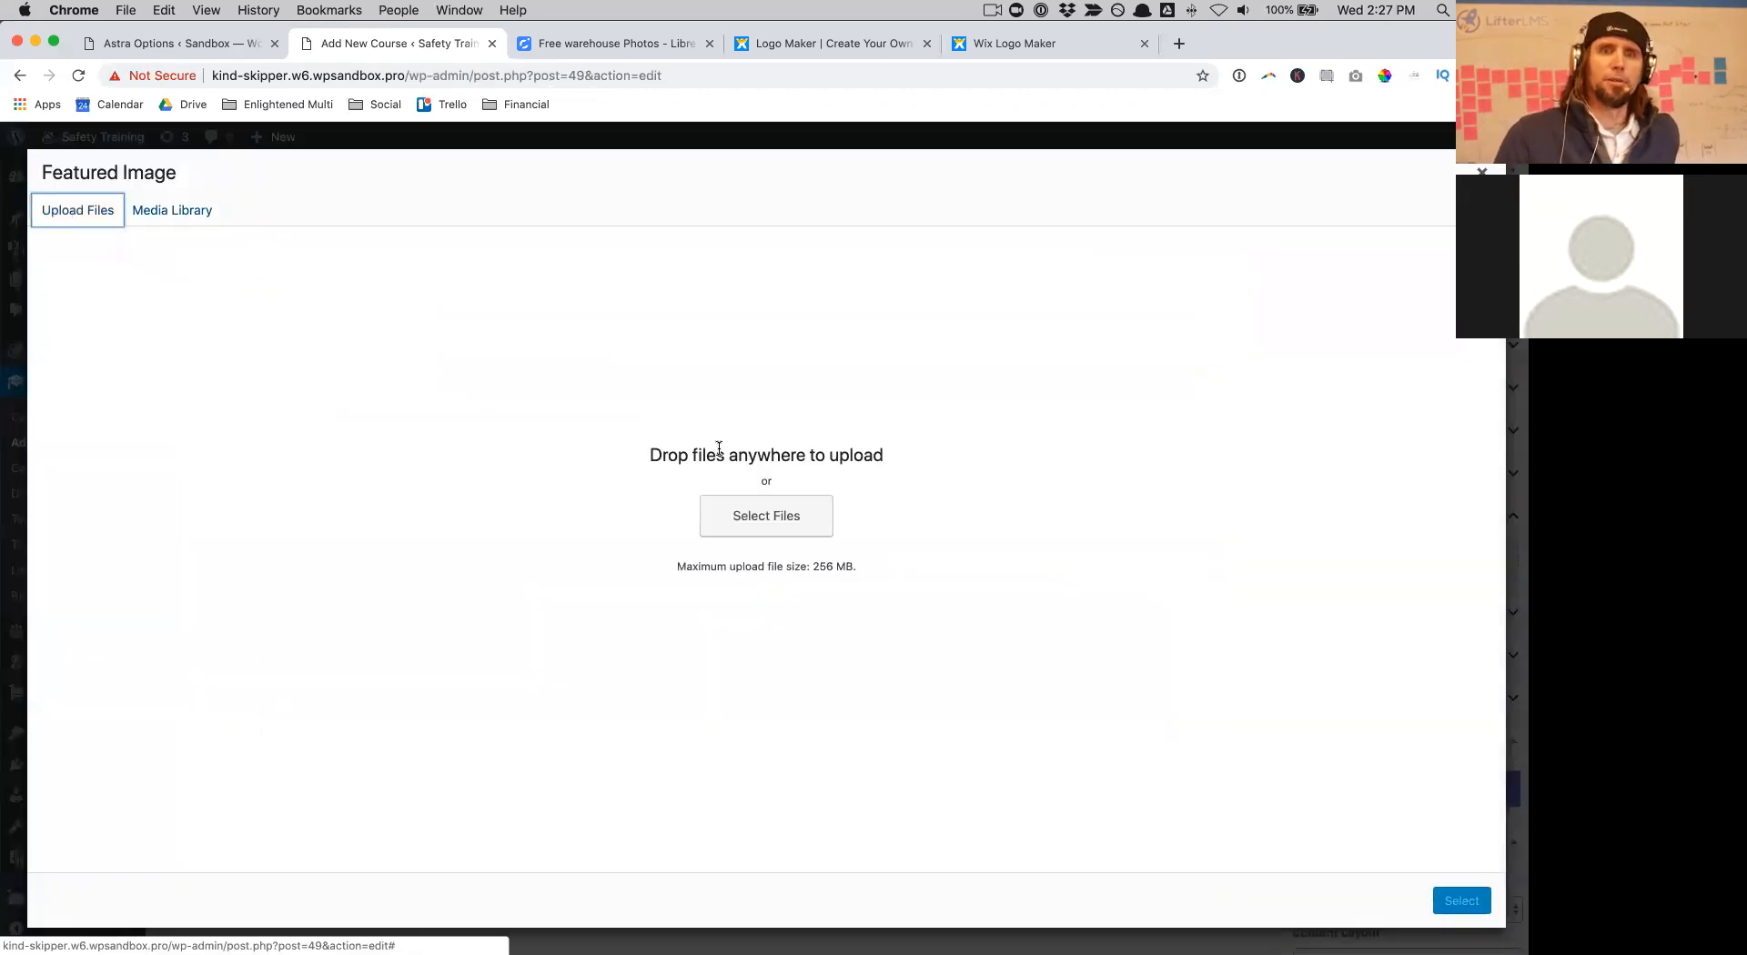
{"action": "left_click", "coordinate": [771, 527]}
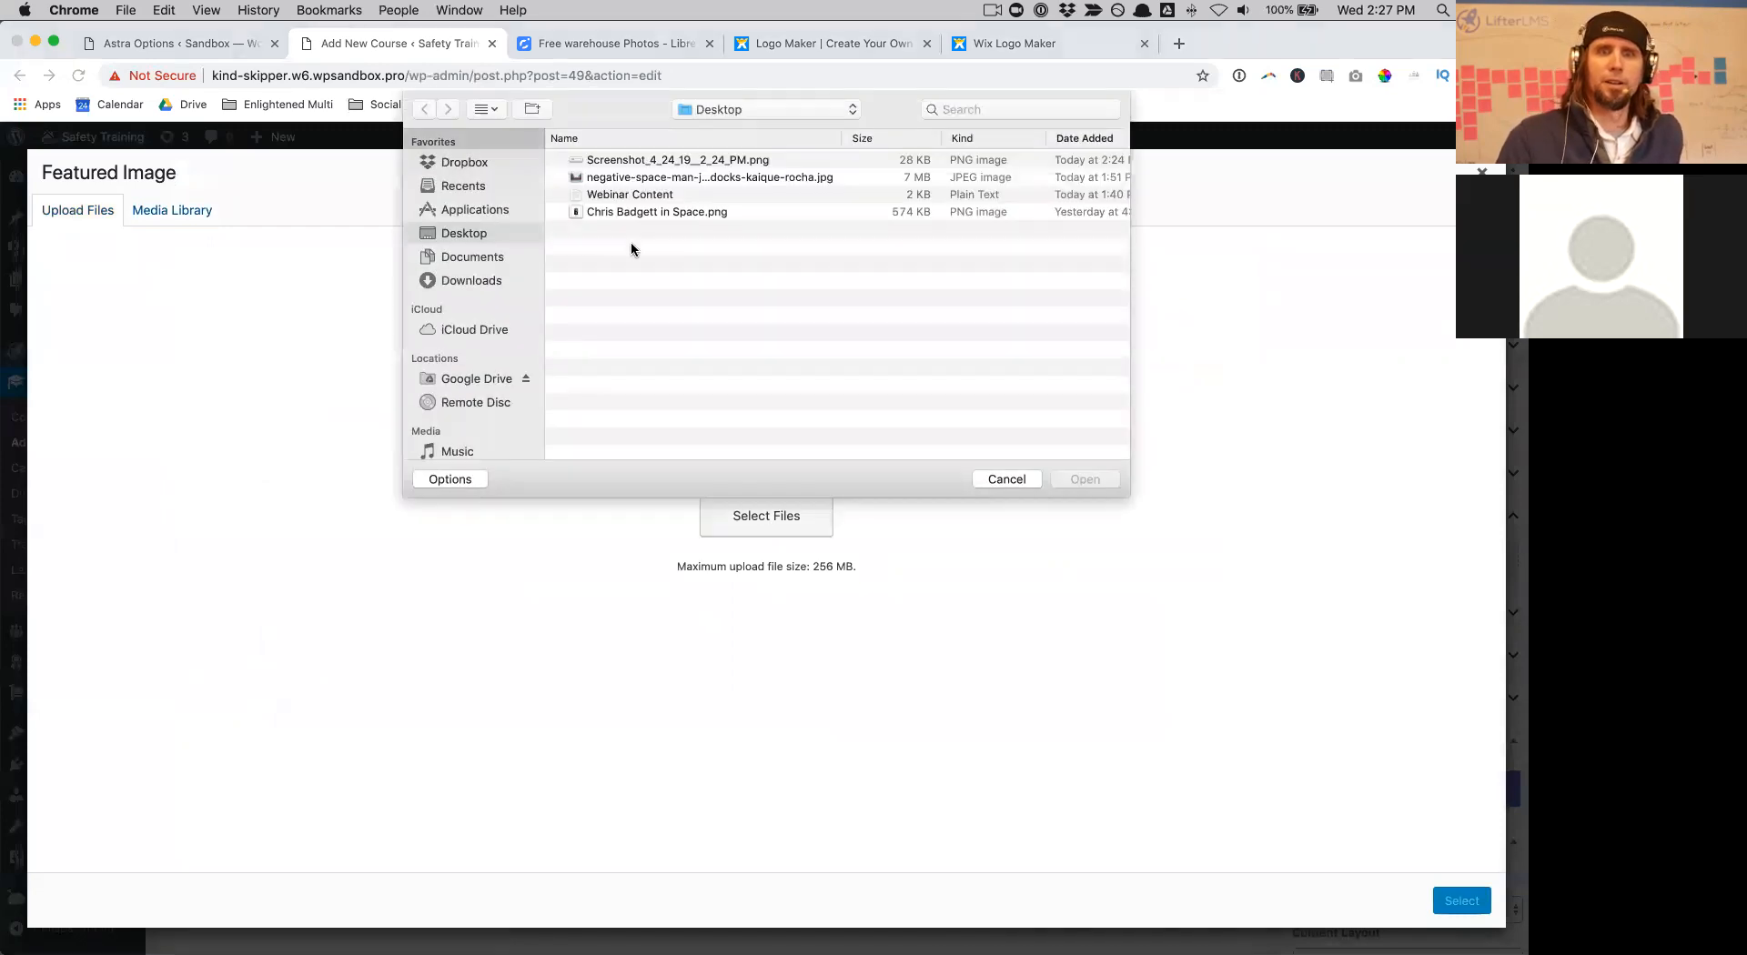
{"action": "left_click", "coordinate": [615, 178]}
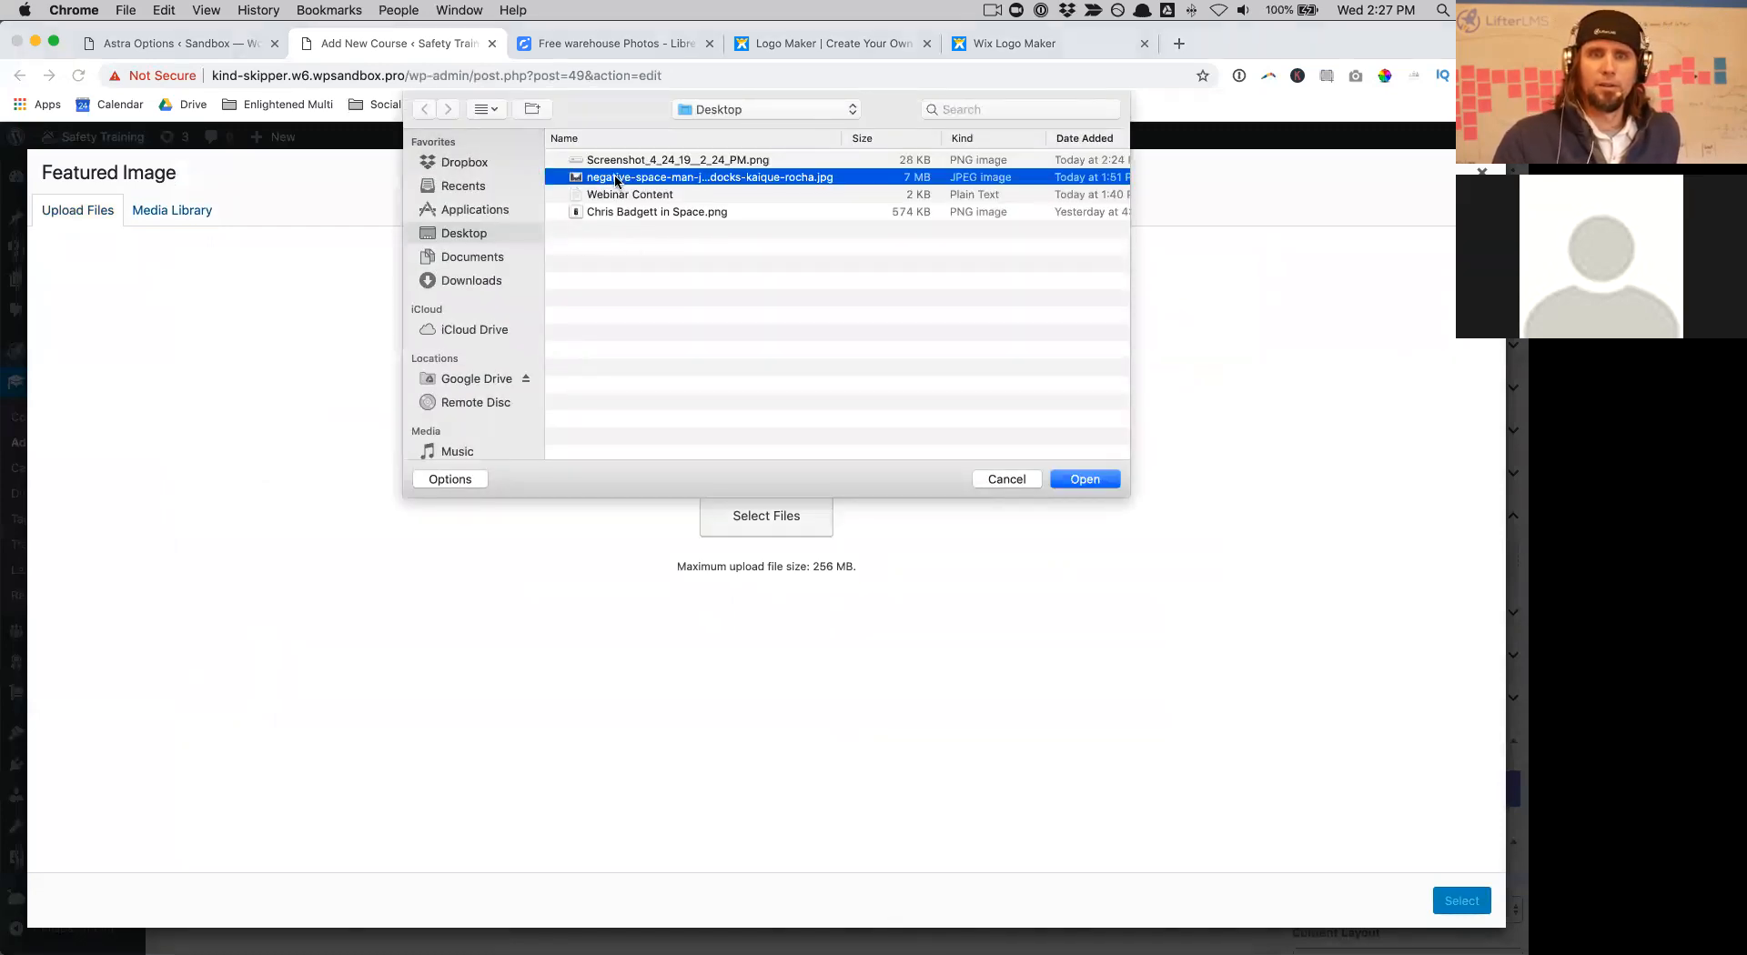
{"action": "left_click", "coordinate": [1085, 479]}
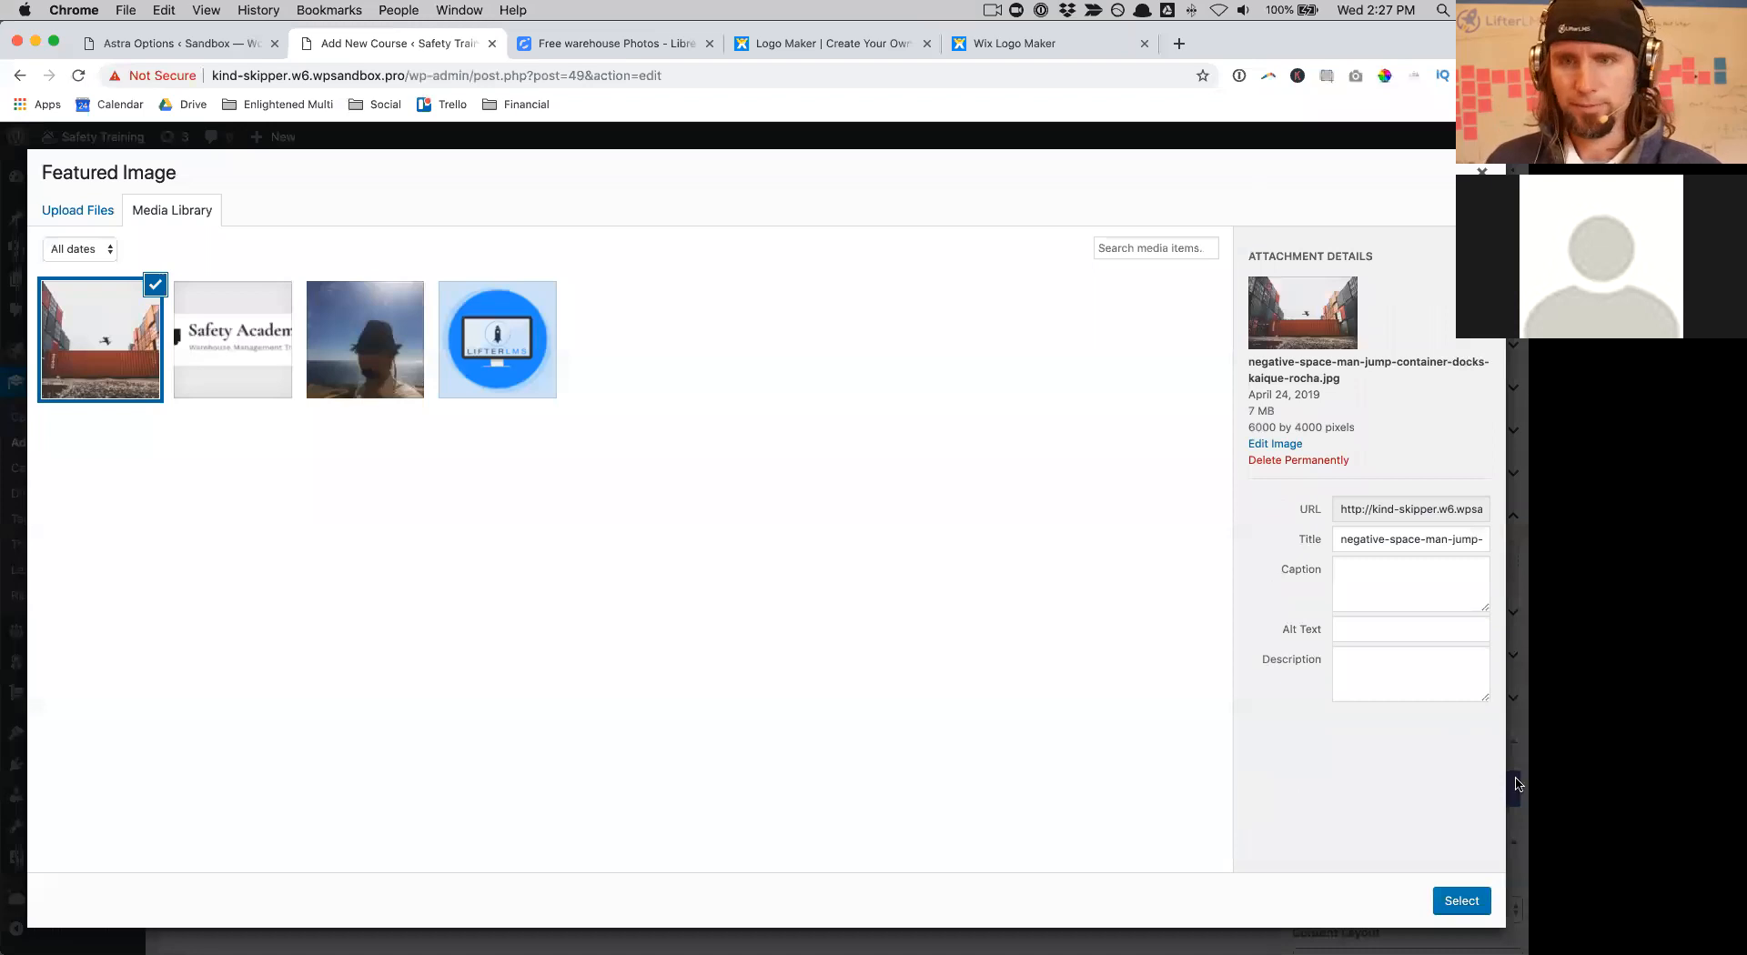
Step: Use the uploaded container photo as the featured image and update the course
{"action": "left_click", "coordinate": [1461, 899]}
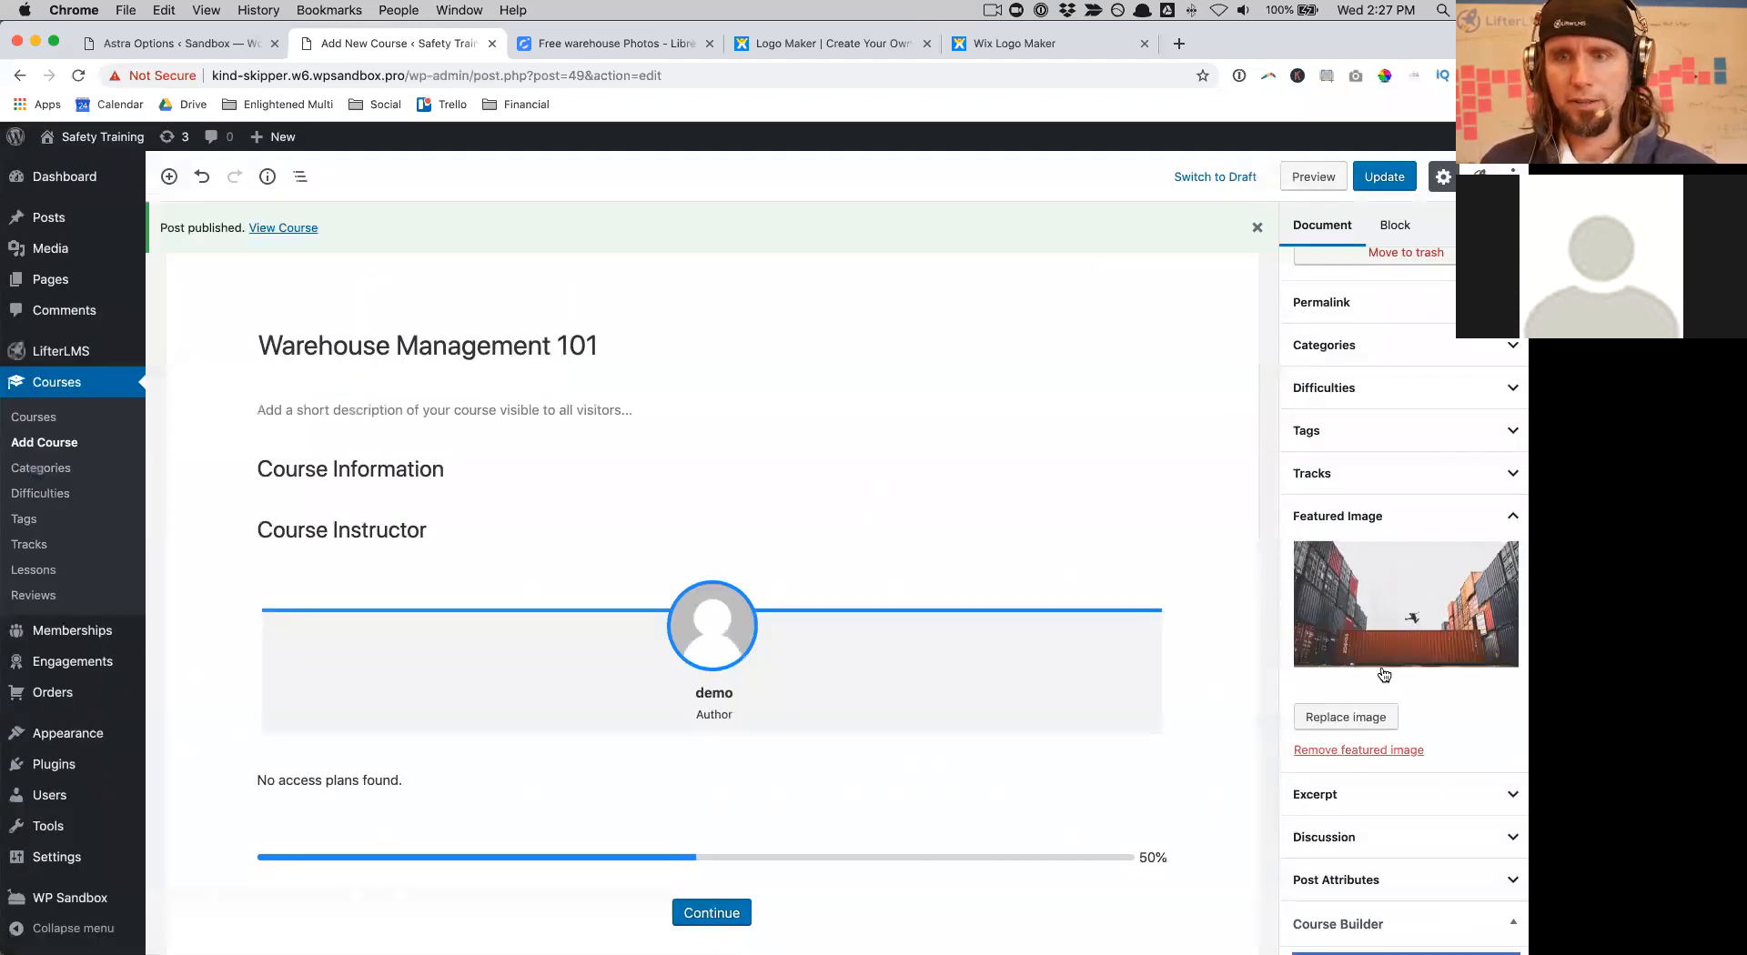
{"action": "left_click", "coordinate": [1387, 181]}
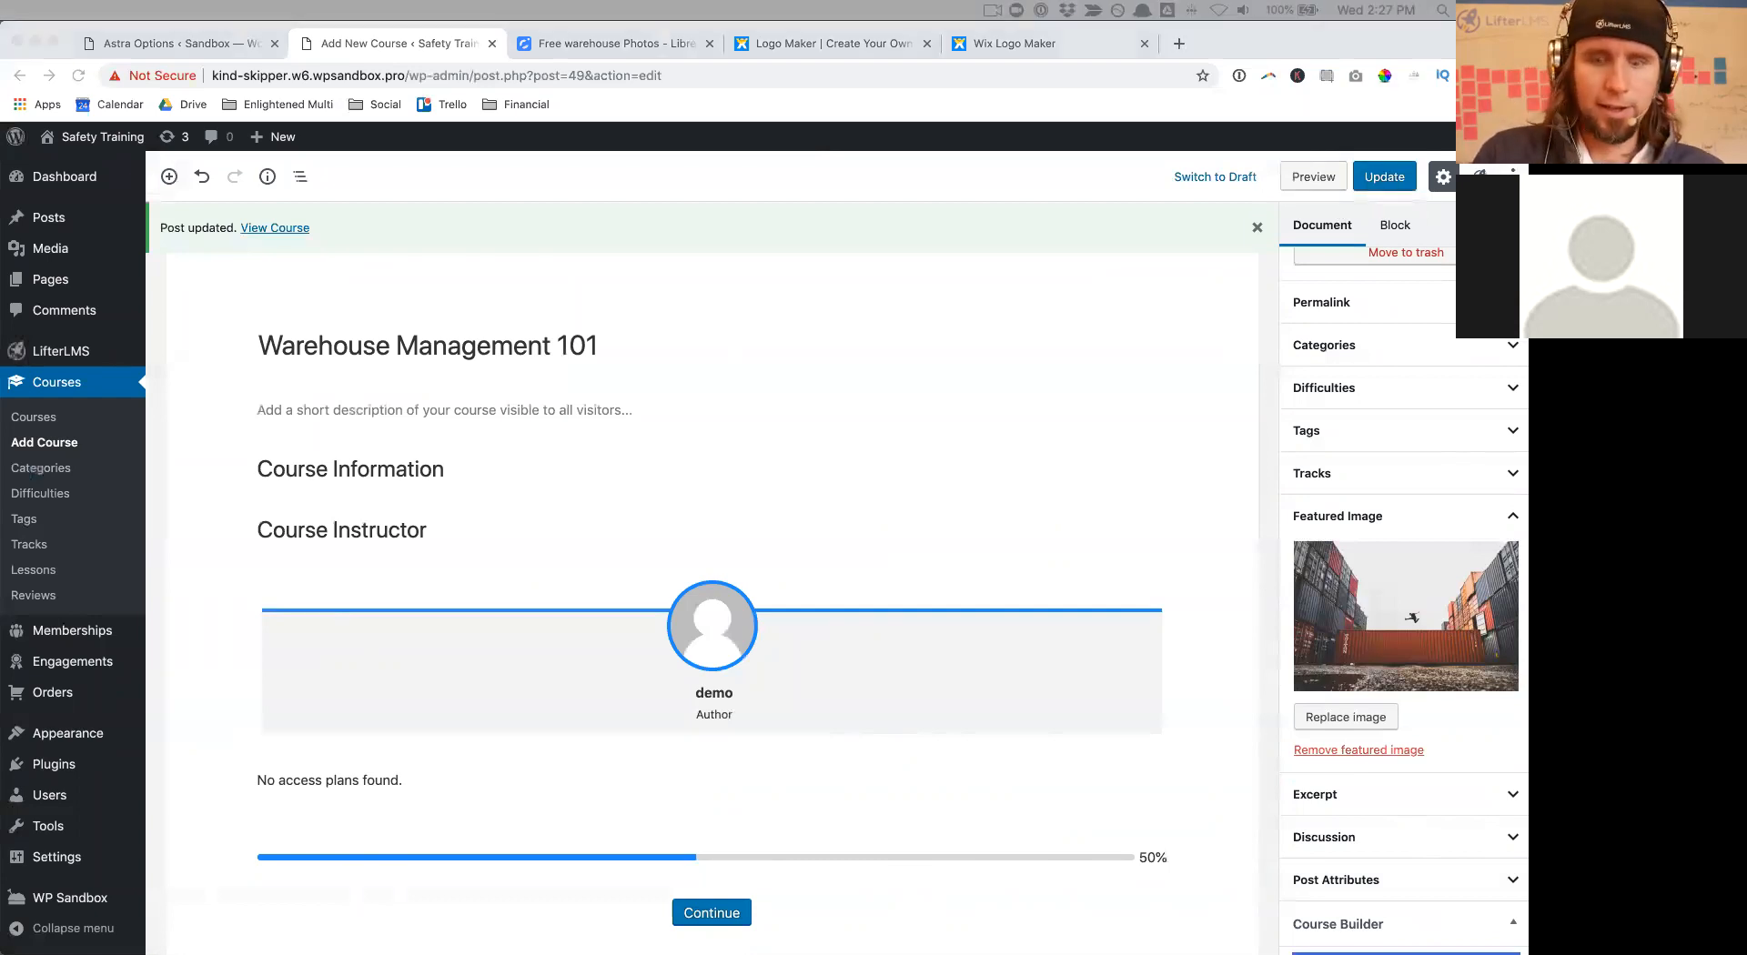
{"action": "left_click", "coordinate": [297, 410]}
Step: Paste Lorem ipsum text into the description and break it into two paragraphs before 'Praesent hendrerit'
{"action": "type", "text": "Lorem ipsum dolor sit amet, consectetur adipiscing elit. Nam maximus, ligula in feugiat vestibulum, augue turpis maximus lorem, id suscipit mauris enim eget libero. Nulla vulputate dictum odio at placerat. Praesent eu purus nec massa accumsan sagittis ac a eros. Praesent hendrerit nisl lectus, sed congue risus molestie non. Vestibulum tristique, neque sit amet facilisis semper, metus augue vehicula nibh, in posuere orci purus ac velit."}
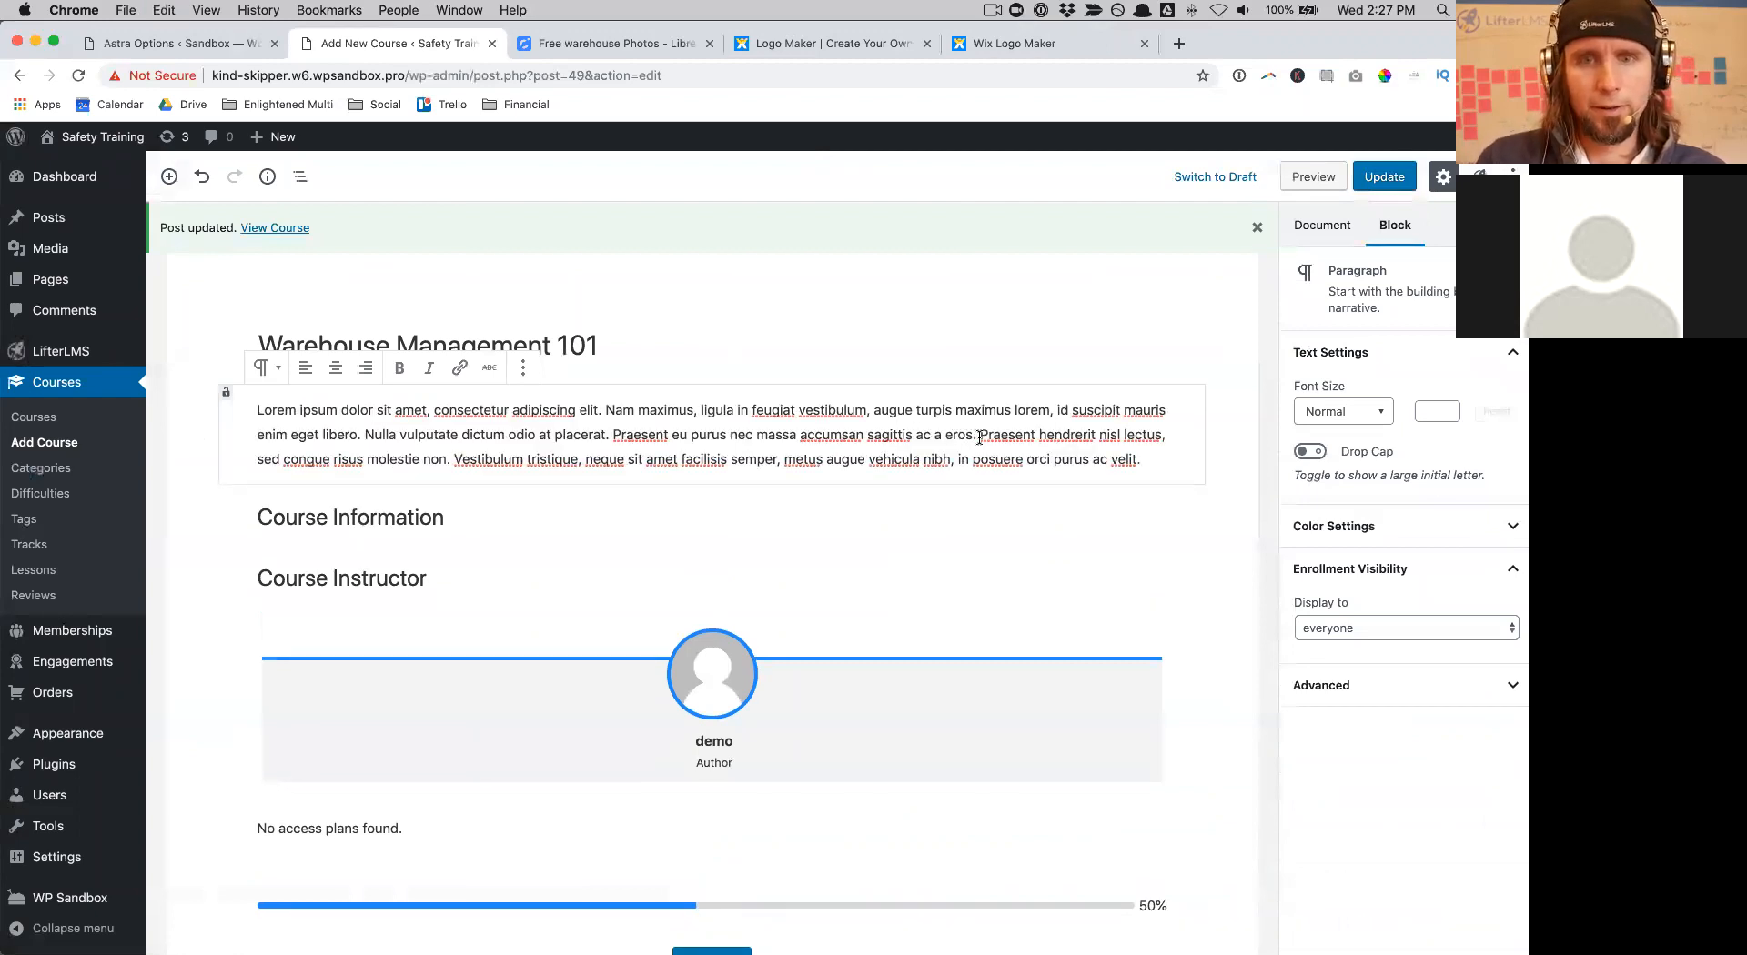
{"action": "key", "text": "Return"}
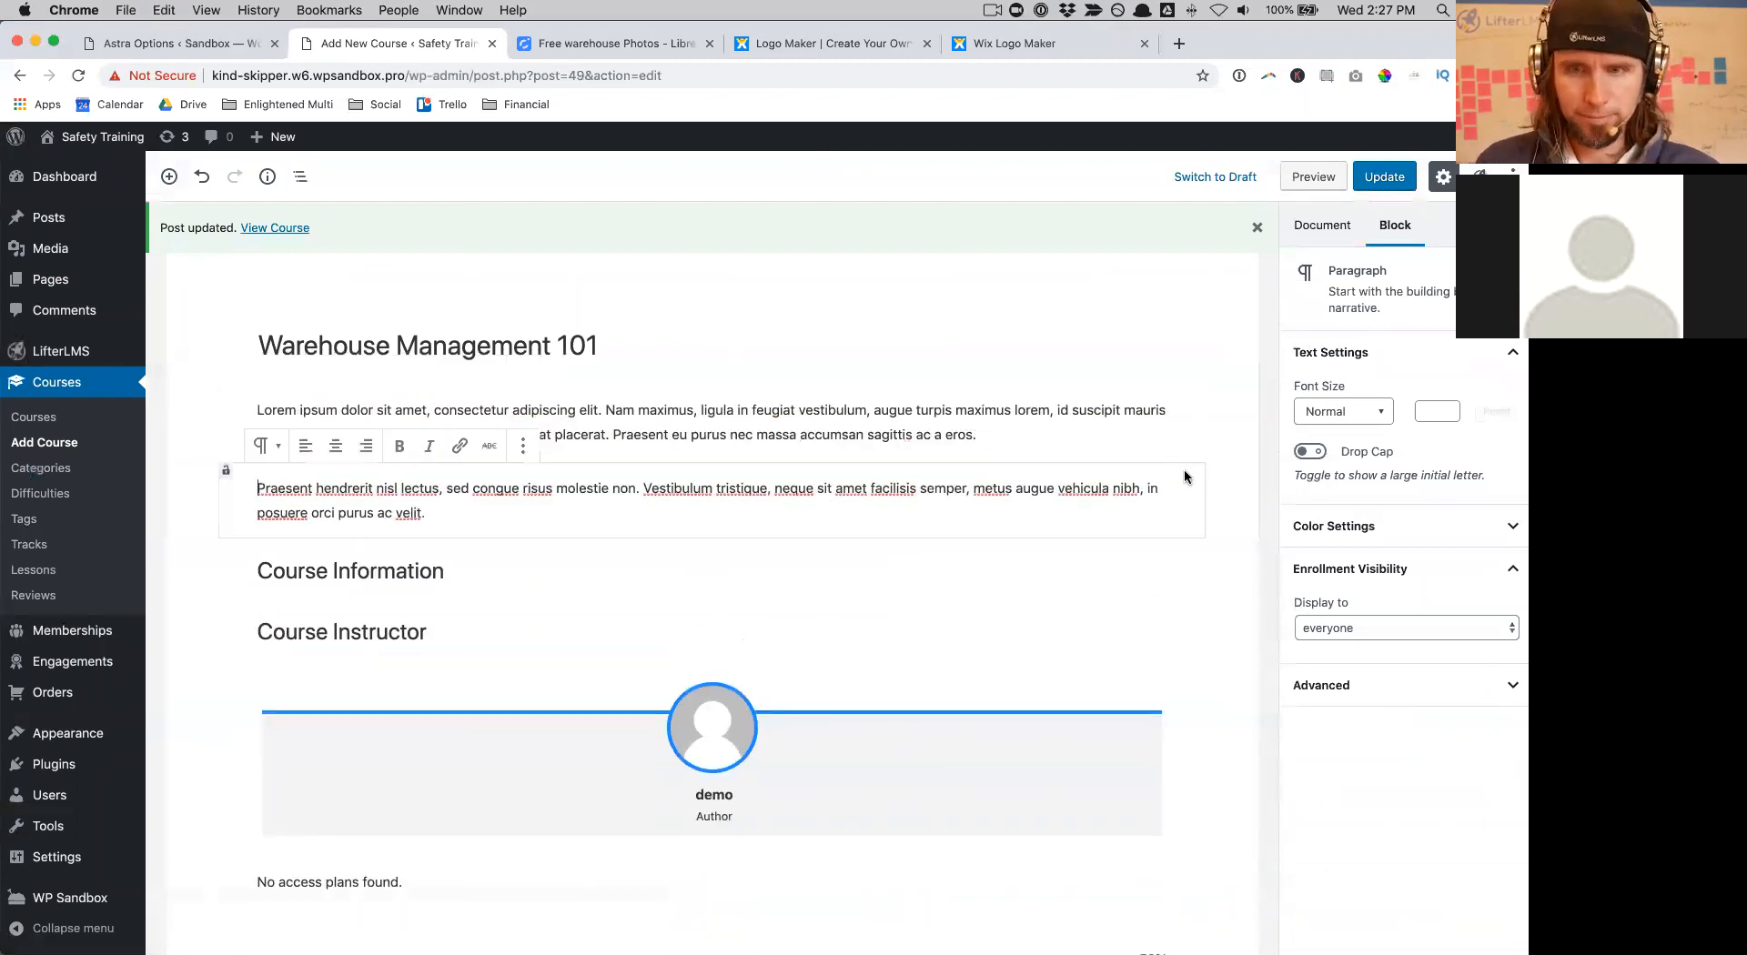
{"action": "scroll", "coordinate": [999, 442], "scroll_direction": "down", "scroll_amount": 3}
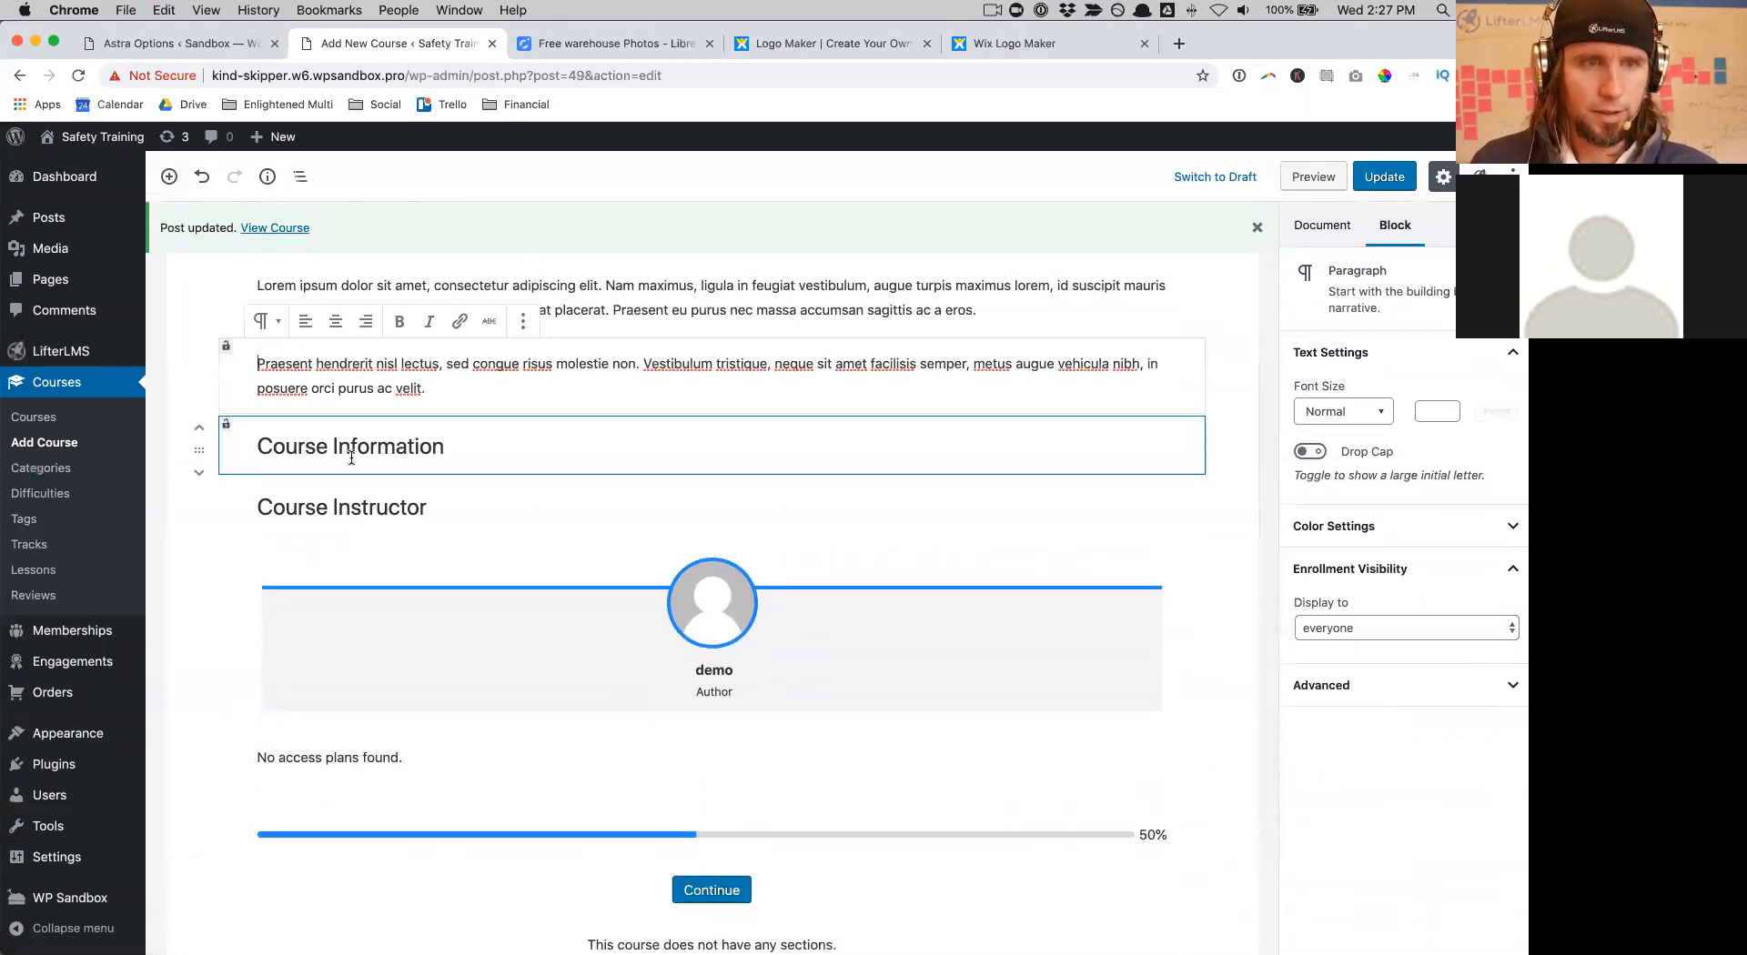
{"action": "scroll", "coordinate": [792, 440], "scroll_direction": "up", "scroll_amount": 3}
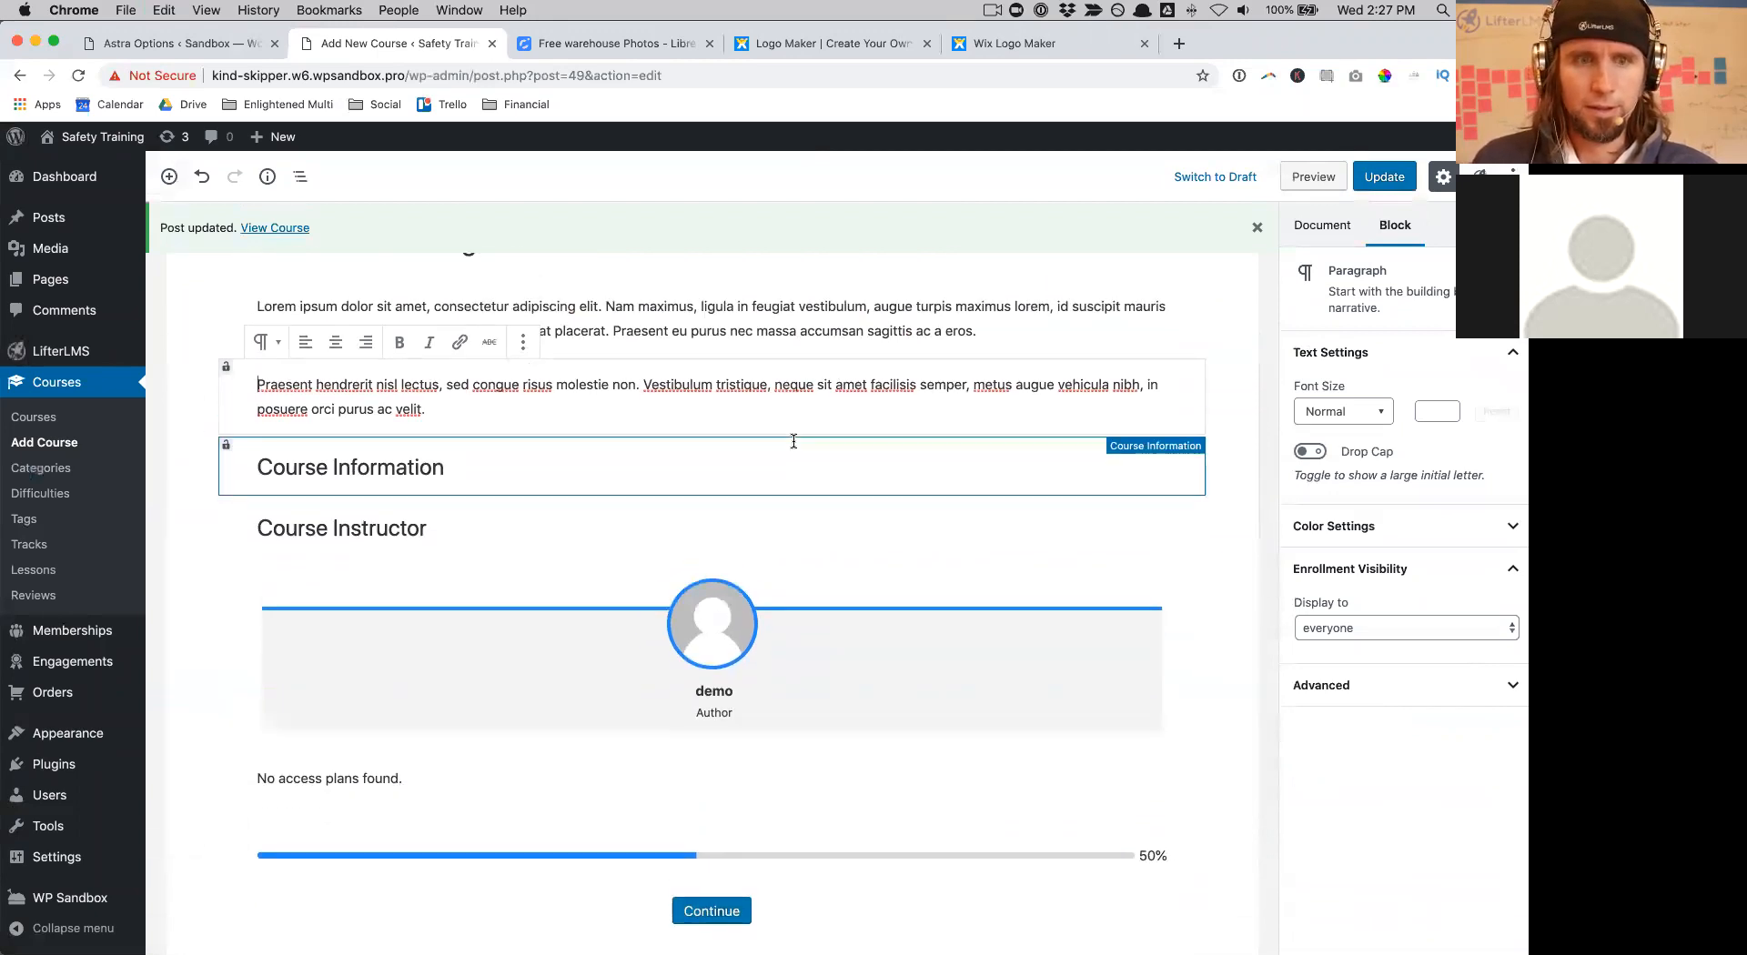
{"action": "scroll", "coordinate": [794, 440], "scroll_direction": "down", "scroll_amount": 12}
{"action": "scroll", "coordinate": [794, 441], "scroll_direction": "up", "scroll_amount": 8}
{"action": "scroll", "coordinate": [793, 445], "scroll_direction": "up", "scroll_amount": 7}
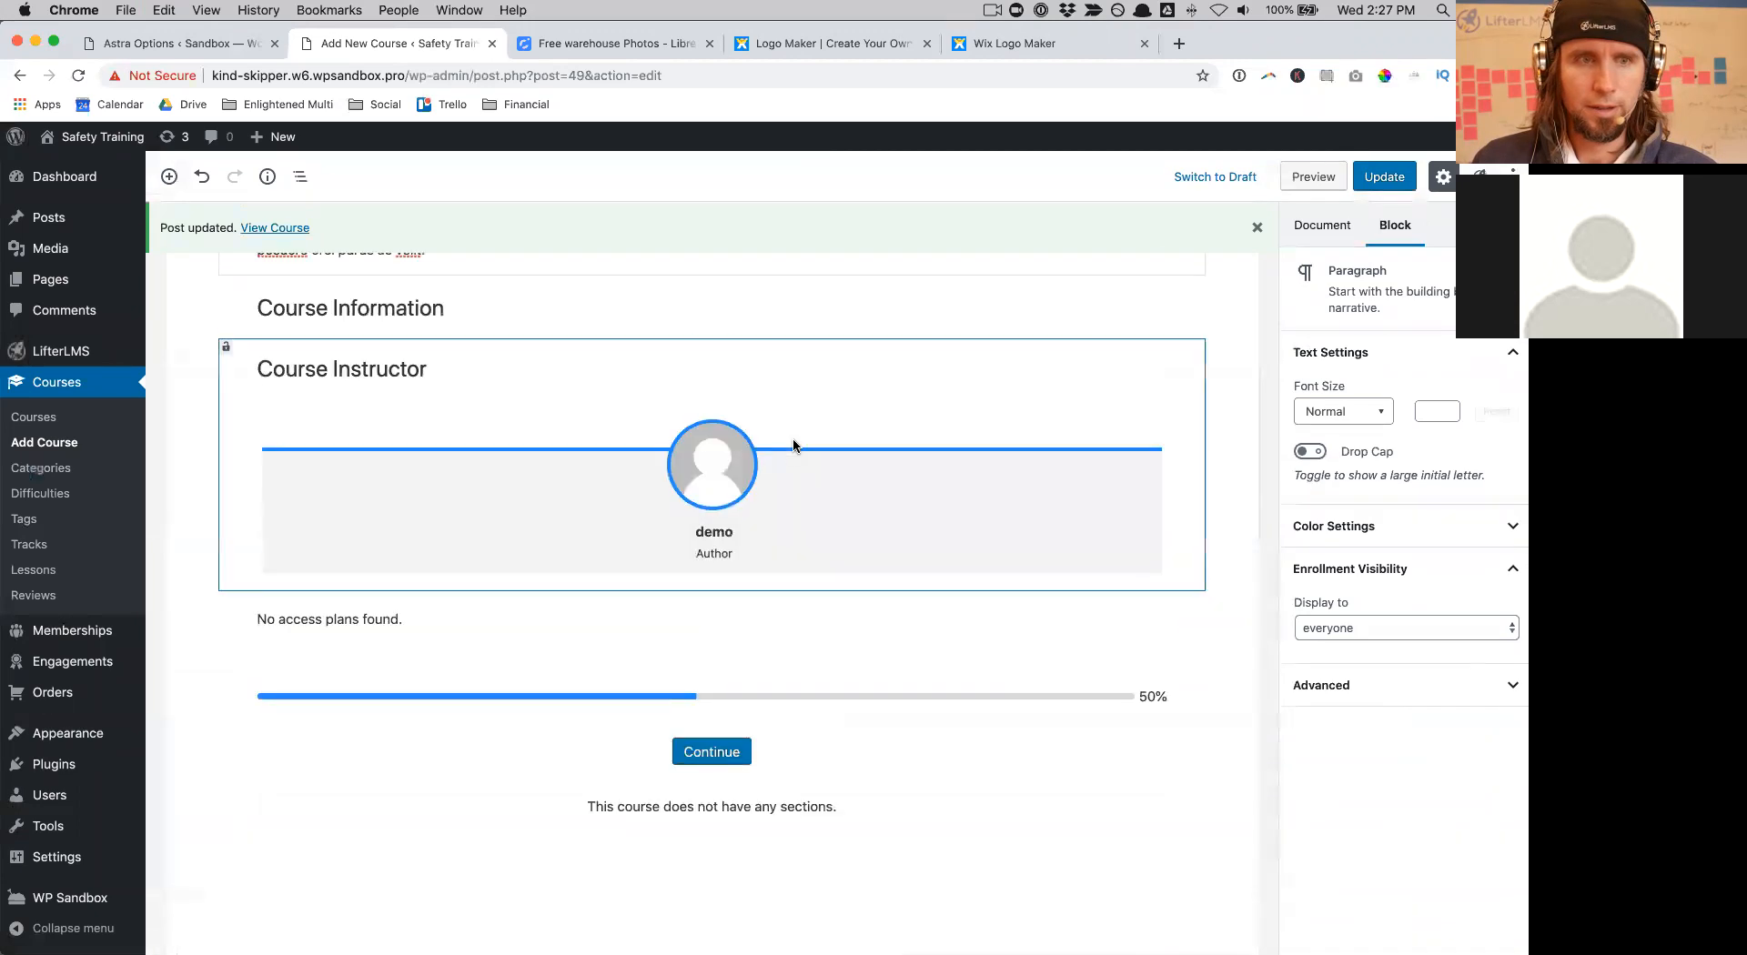
Step: Enter 6 Weeks as the Course Information block's Estimated Completion Time, then update the course
{"action": "left_click", "coordinate": [615, 529]}
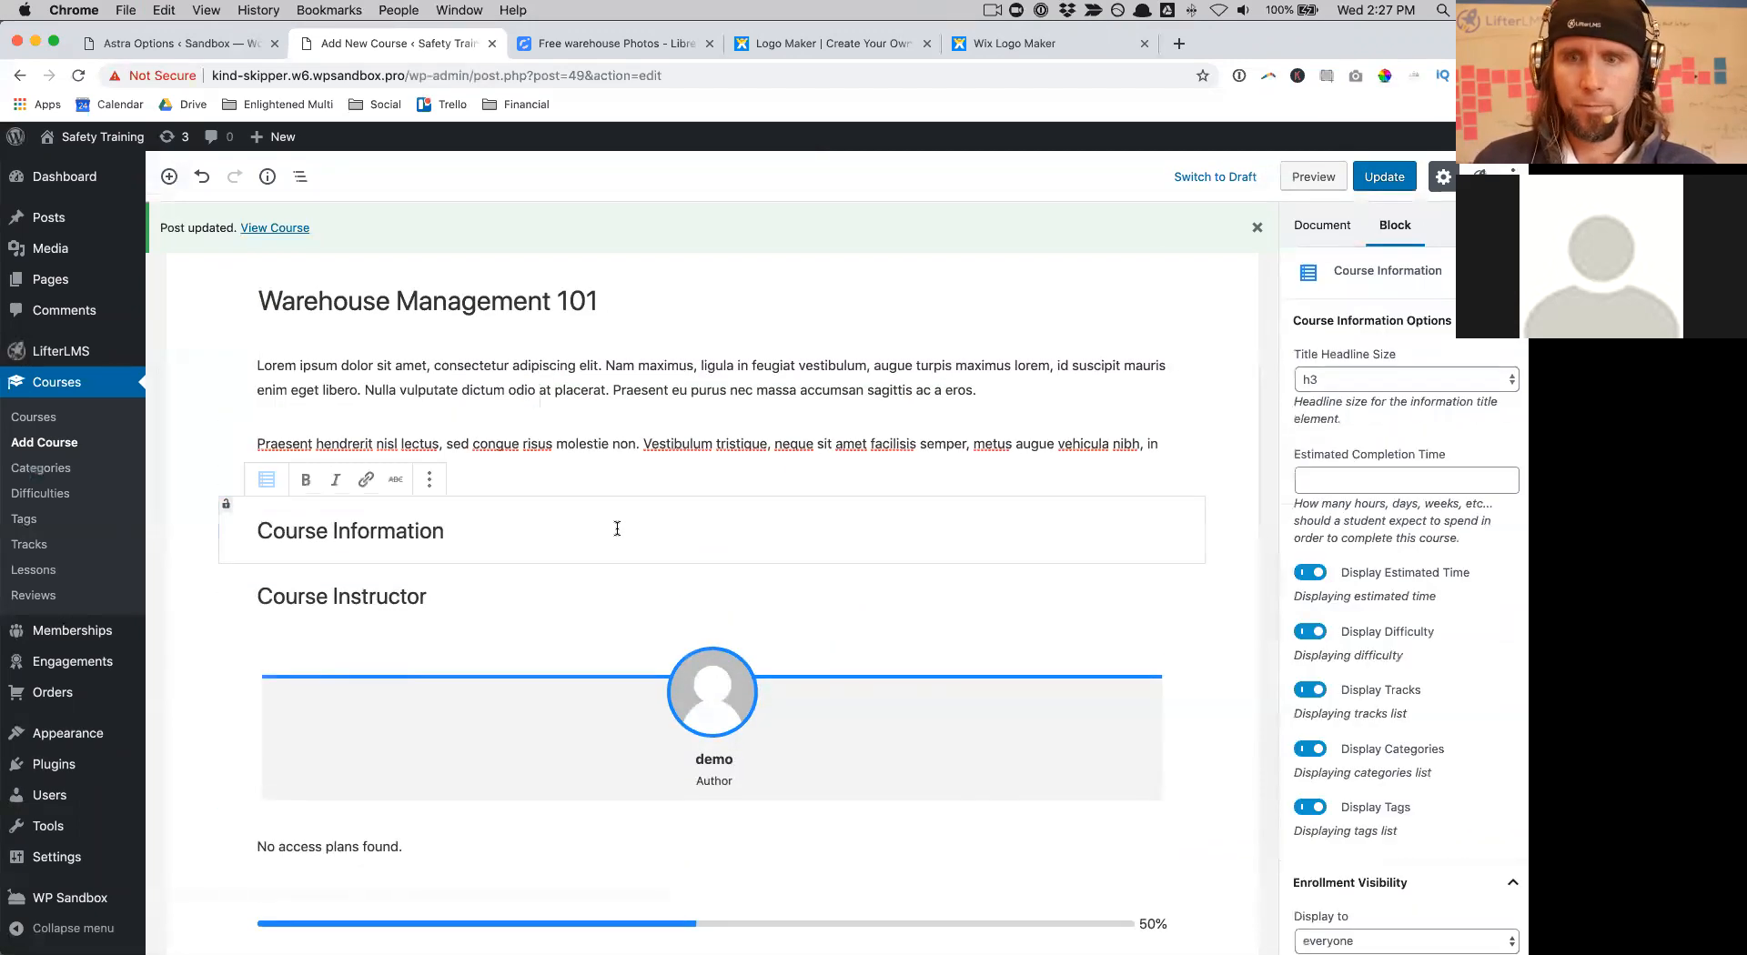
{"action": "scroll", "coordinate": [1374, 618], "scroll_direction": "down", "scroll_amount": 1}
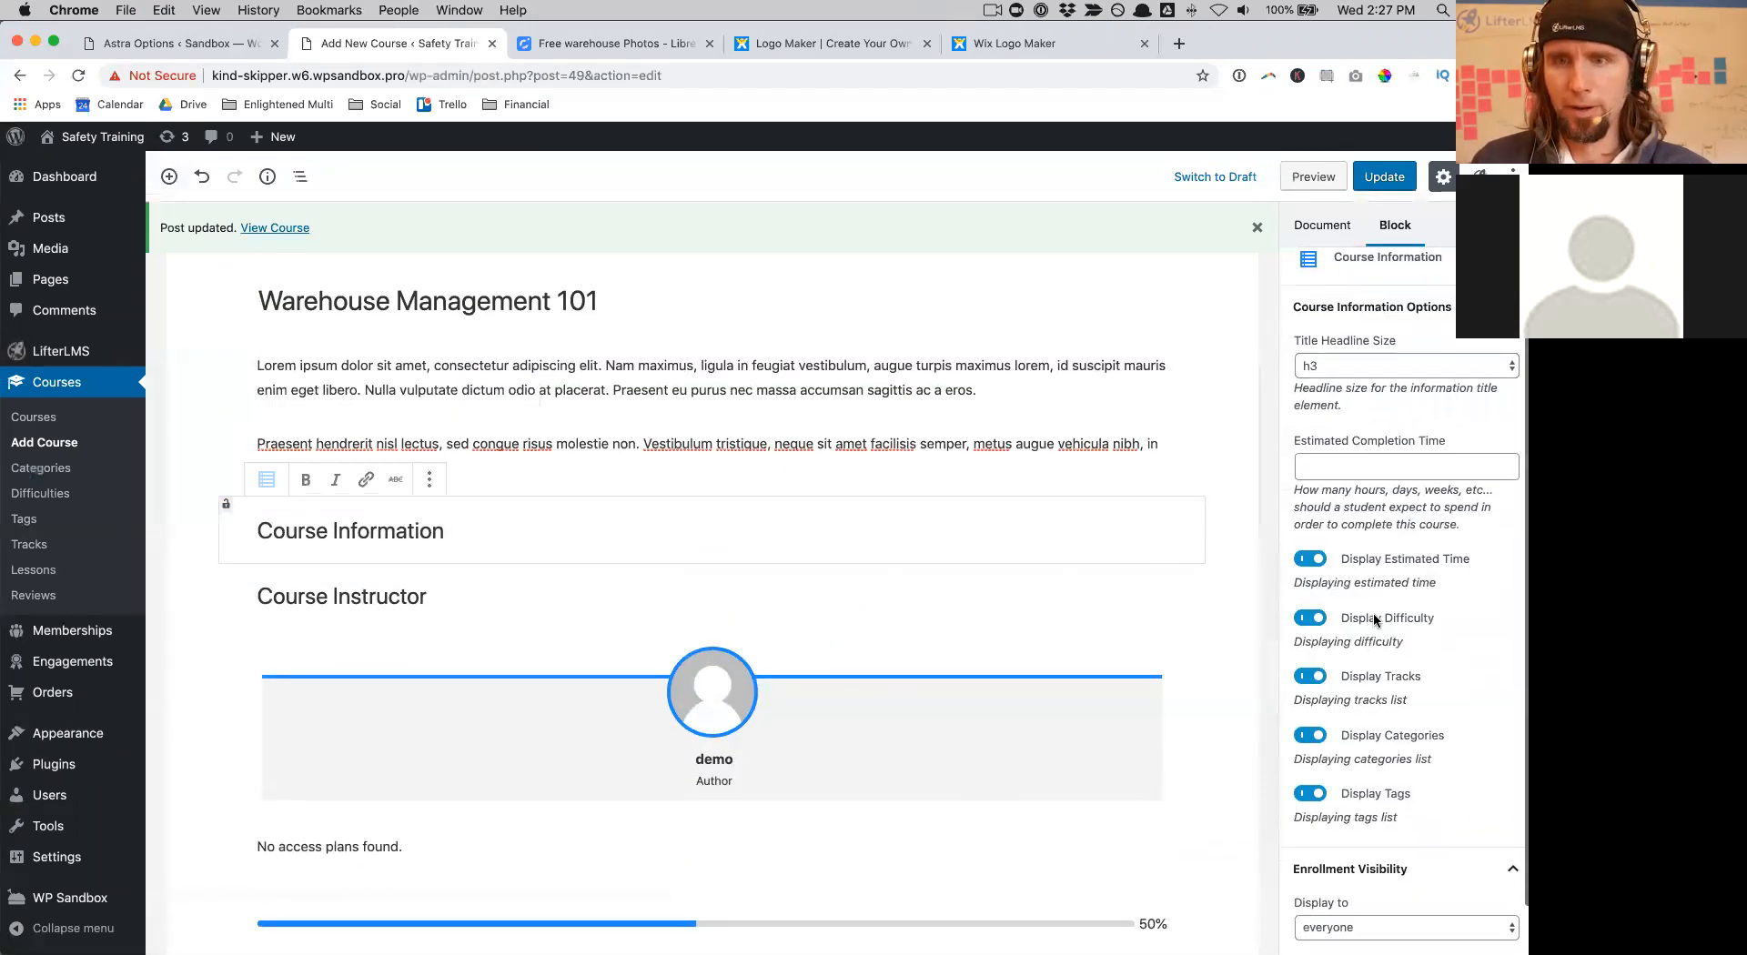
{"action": "left_click", "coordinate": [1339, 456]}
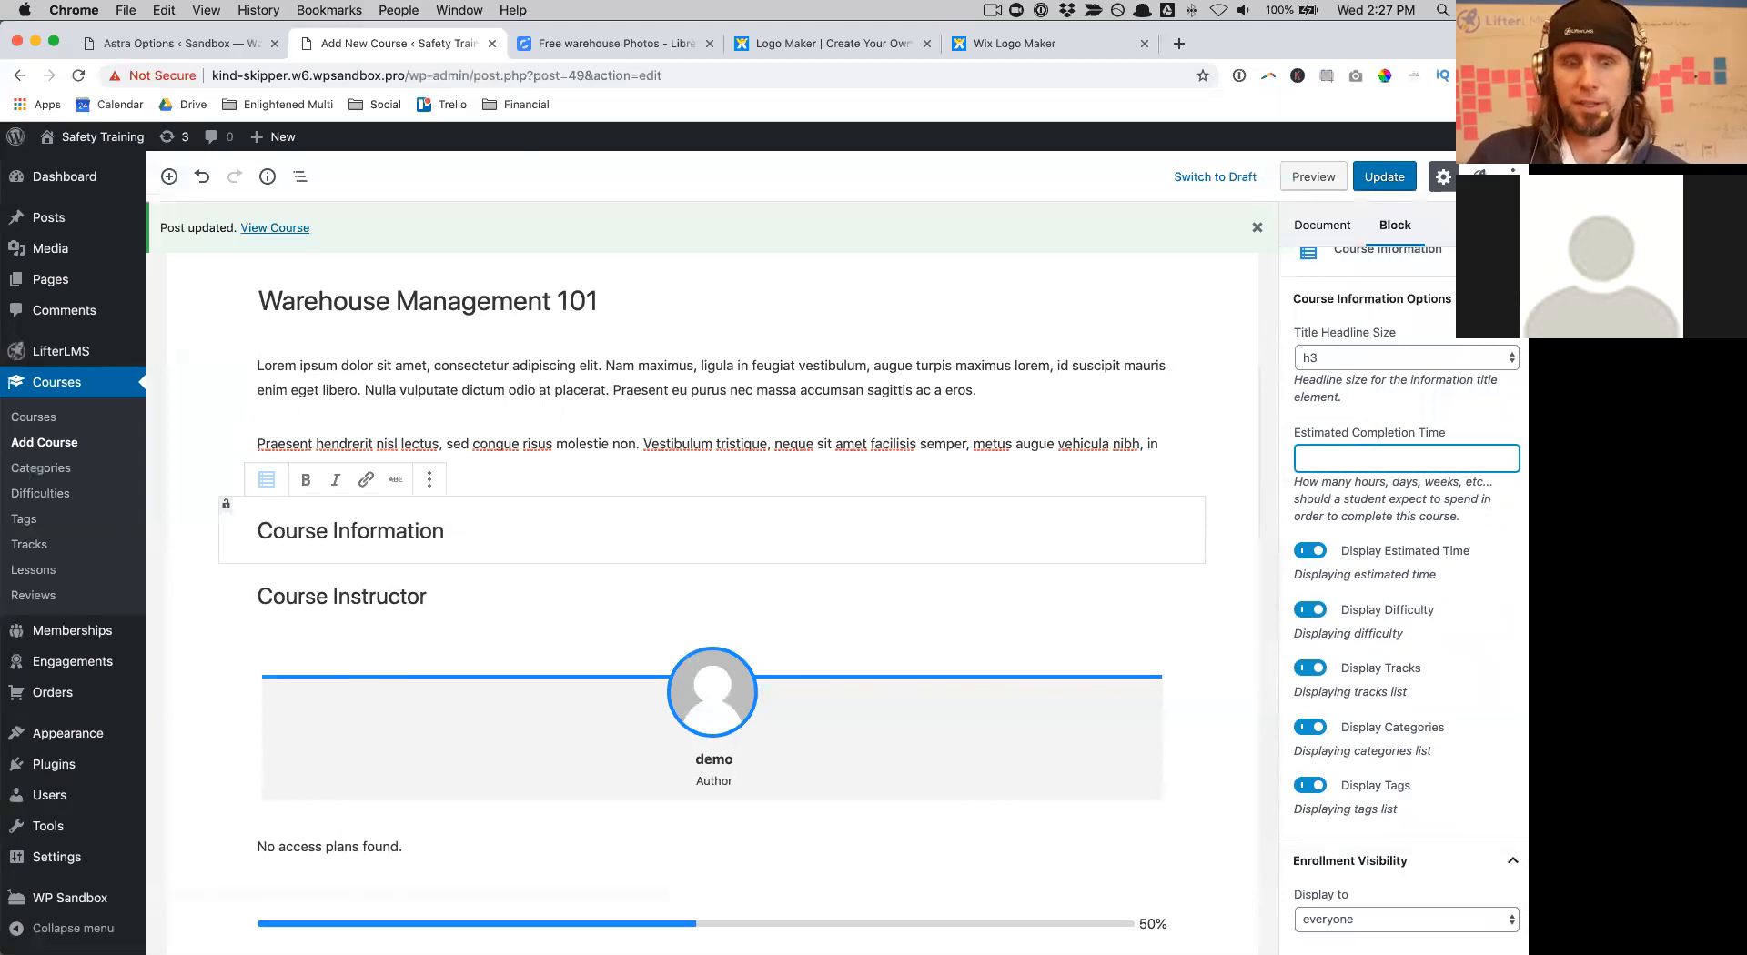
{"action": "type", "text": "6 Weeks"}
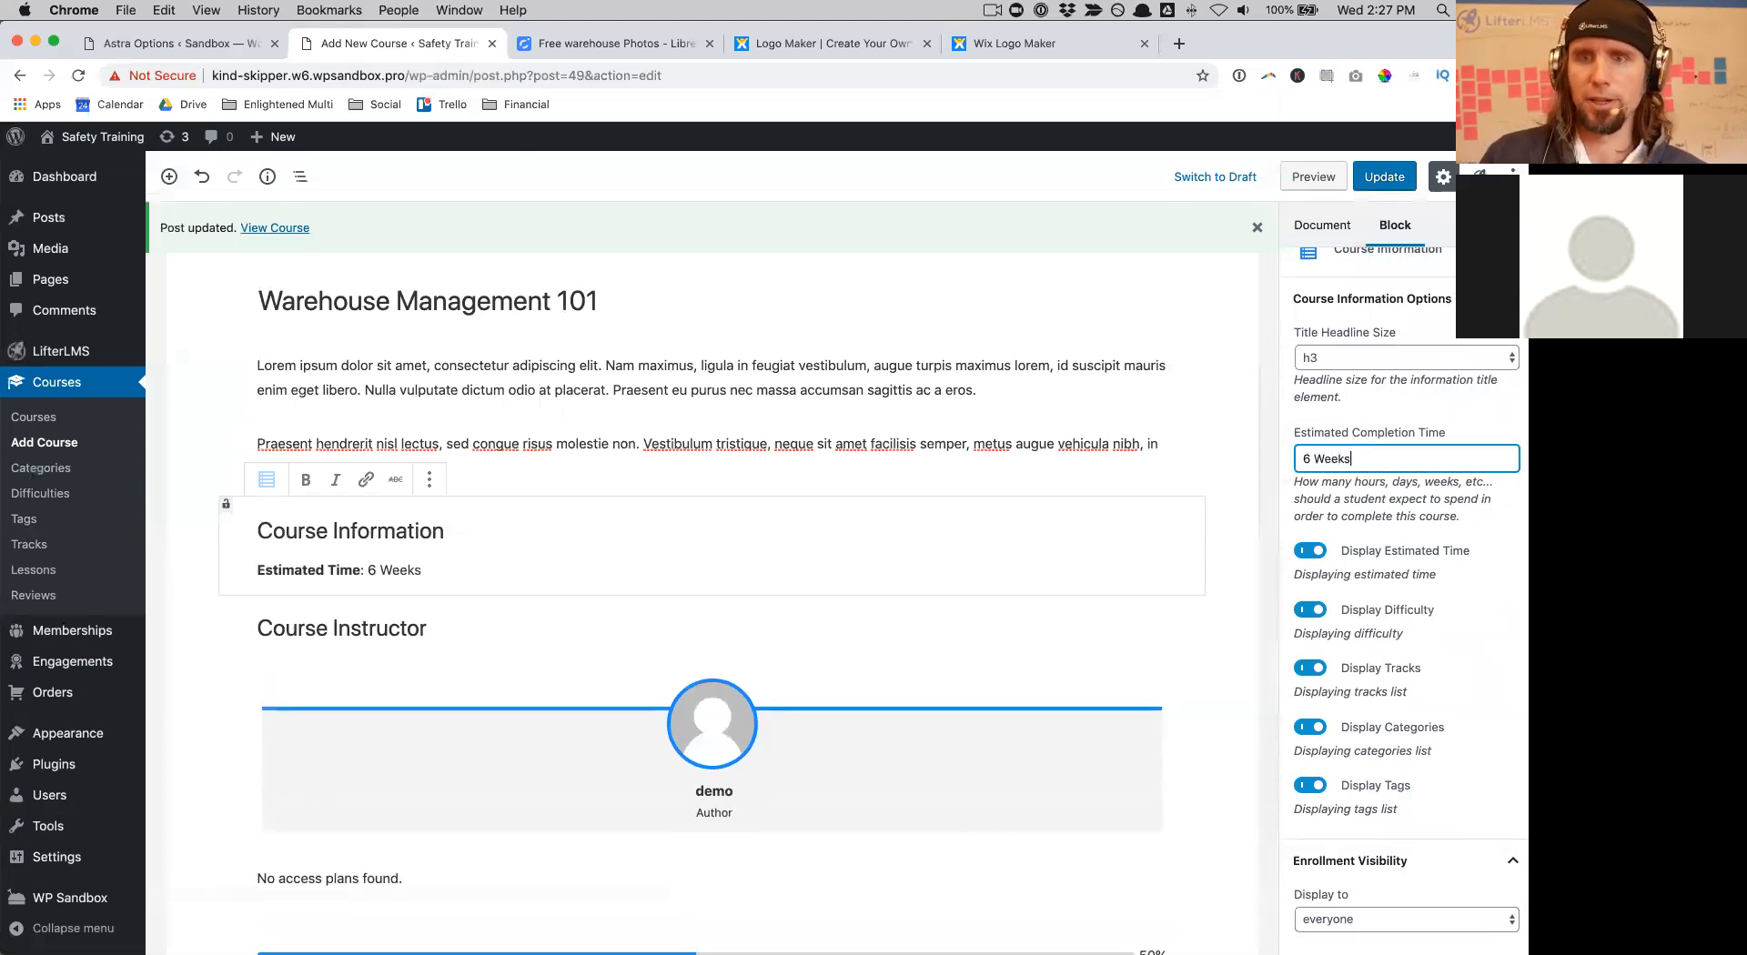
{"action": "scroll", "coordinate": [1459, 730], "scroll_direction": "down", "scroll_amount": 2}
{"action": "scroll", "coordinate": [1453, 668], "scroll_direction": "up", "scroll_amount": 3}
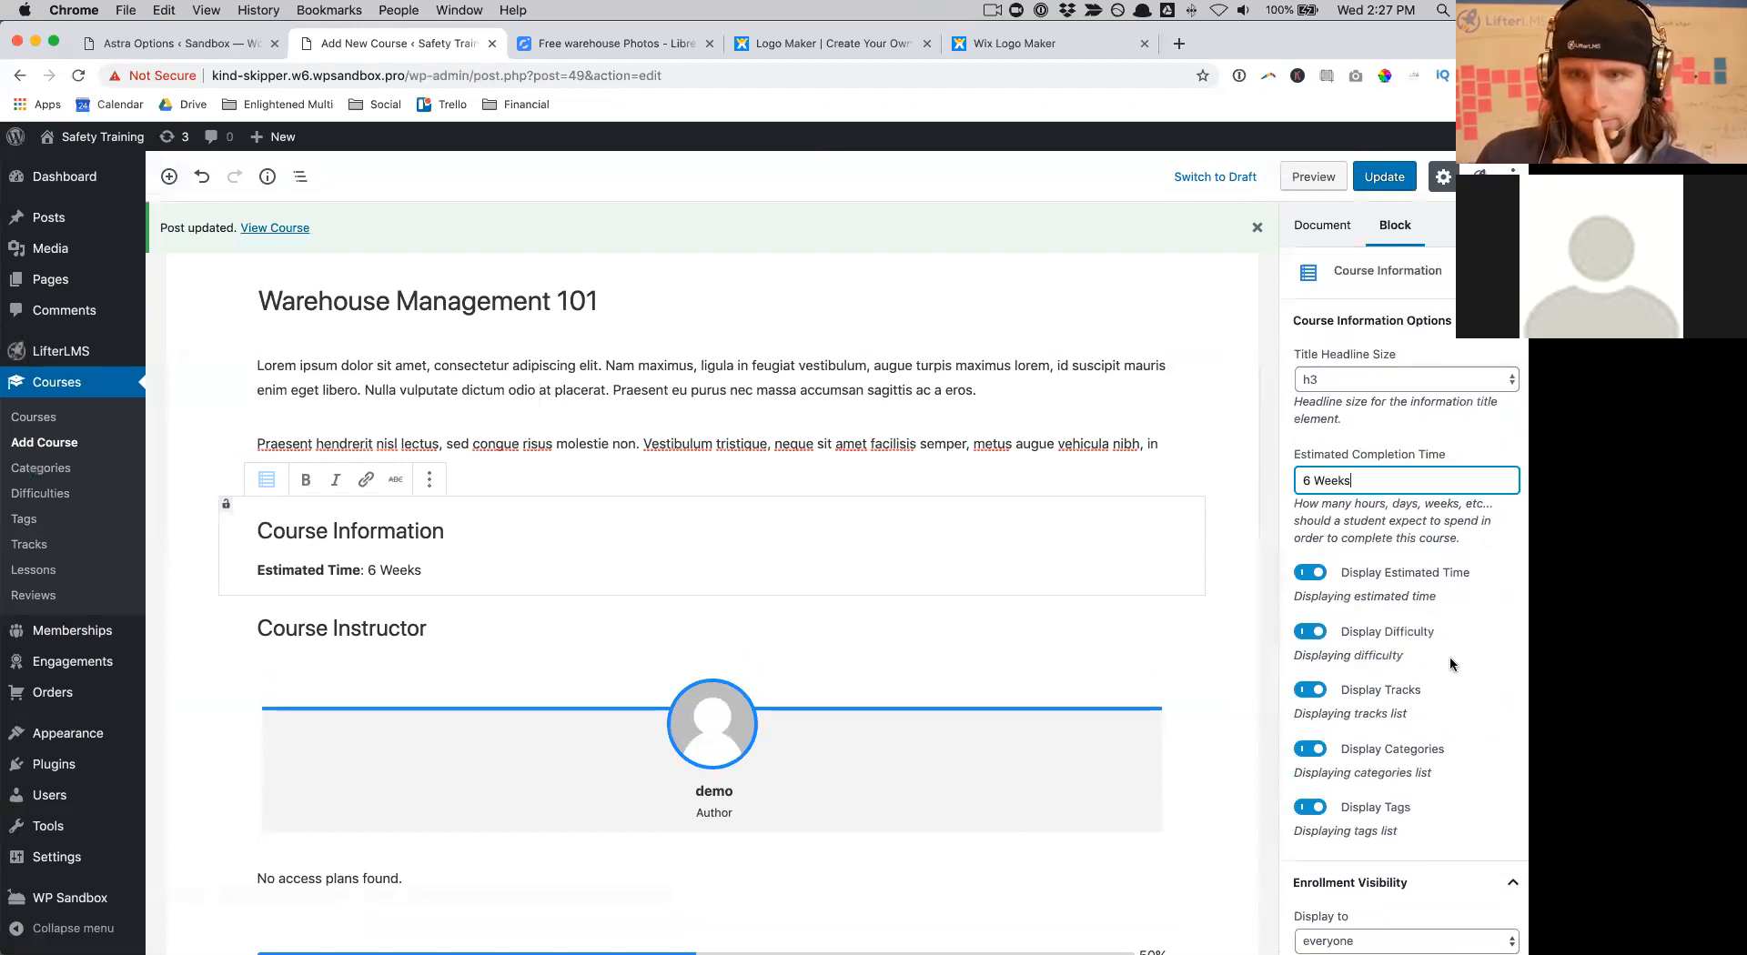
{"action": "left_click", "coordinate": [499, 650]}
{"action": "scroll", "coordinate": [669, 793], "scroll_direction": "down", "scroll_amount": 15}
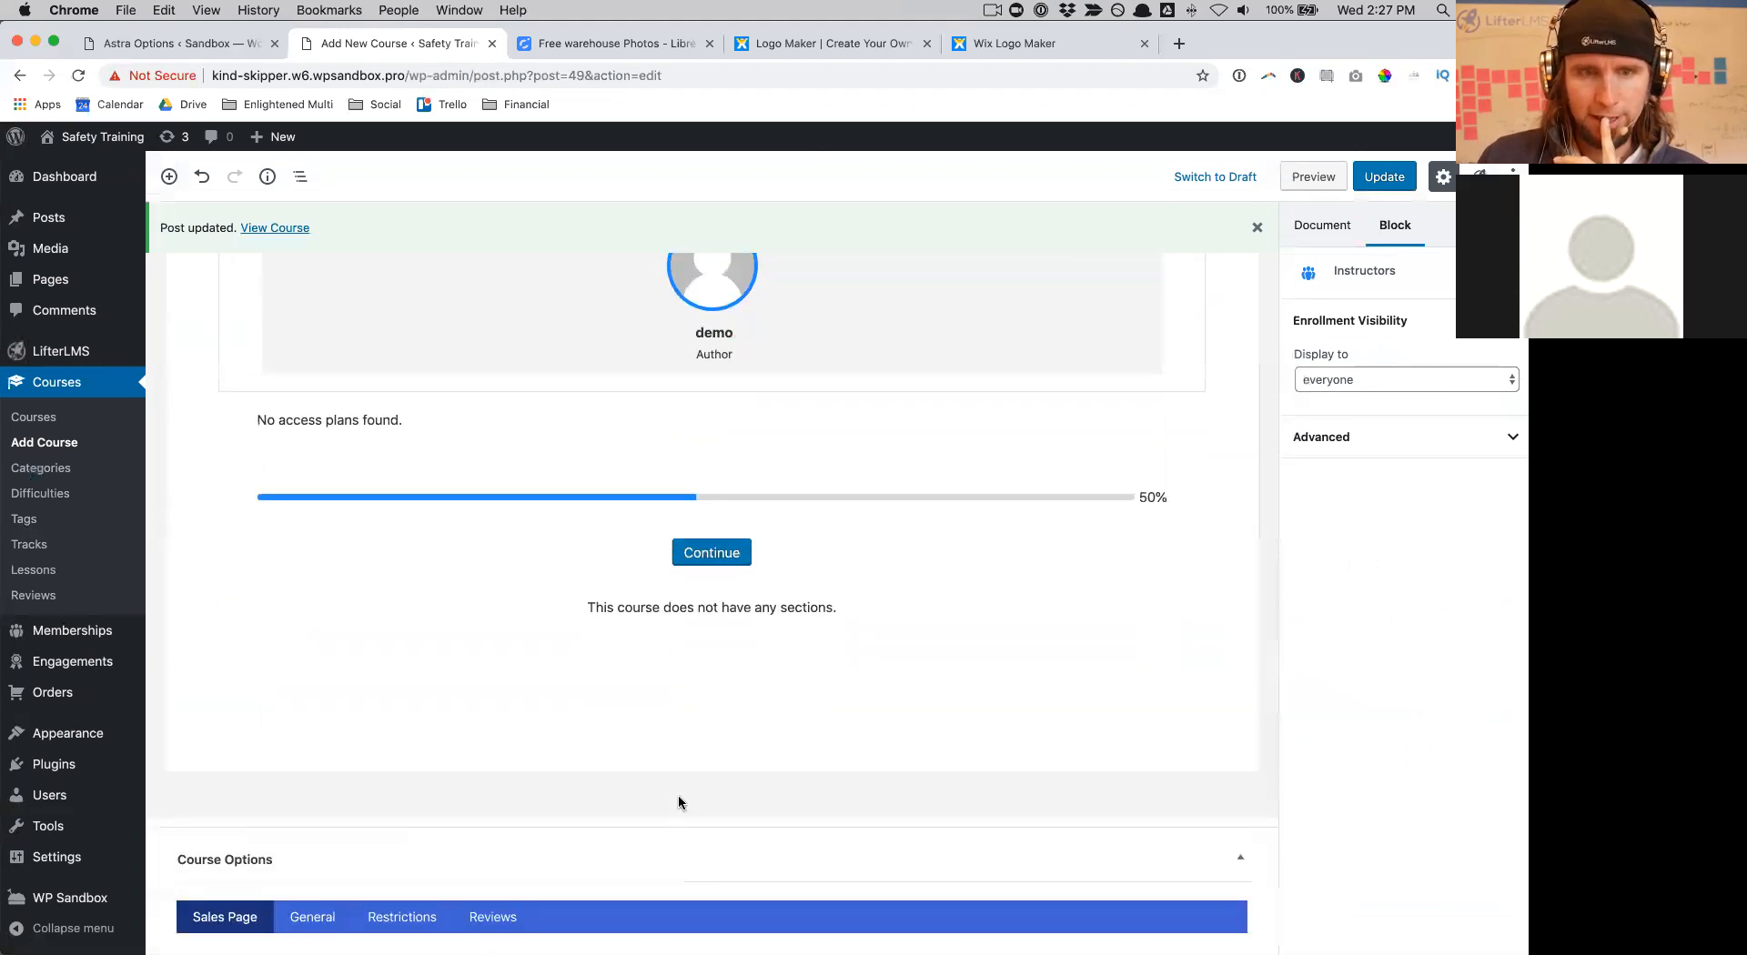
{"action": "scroll", "coordinate": [677, 637], "scroll_direction": "up", "scroll_amount": 15}
{"action": "left_click", "coordinate": [1383, 179]}
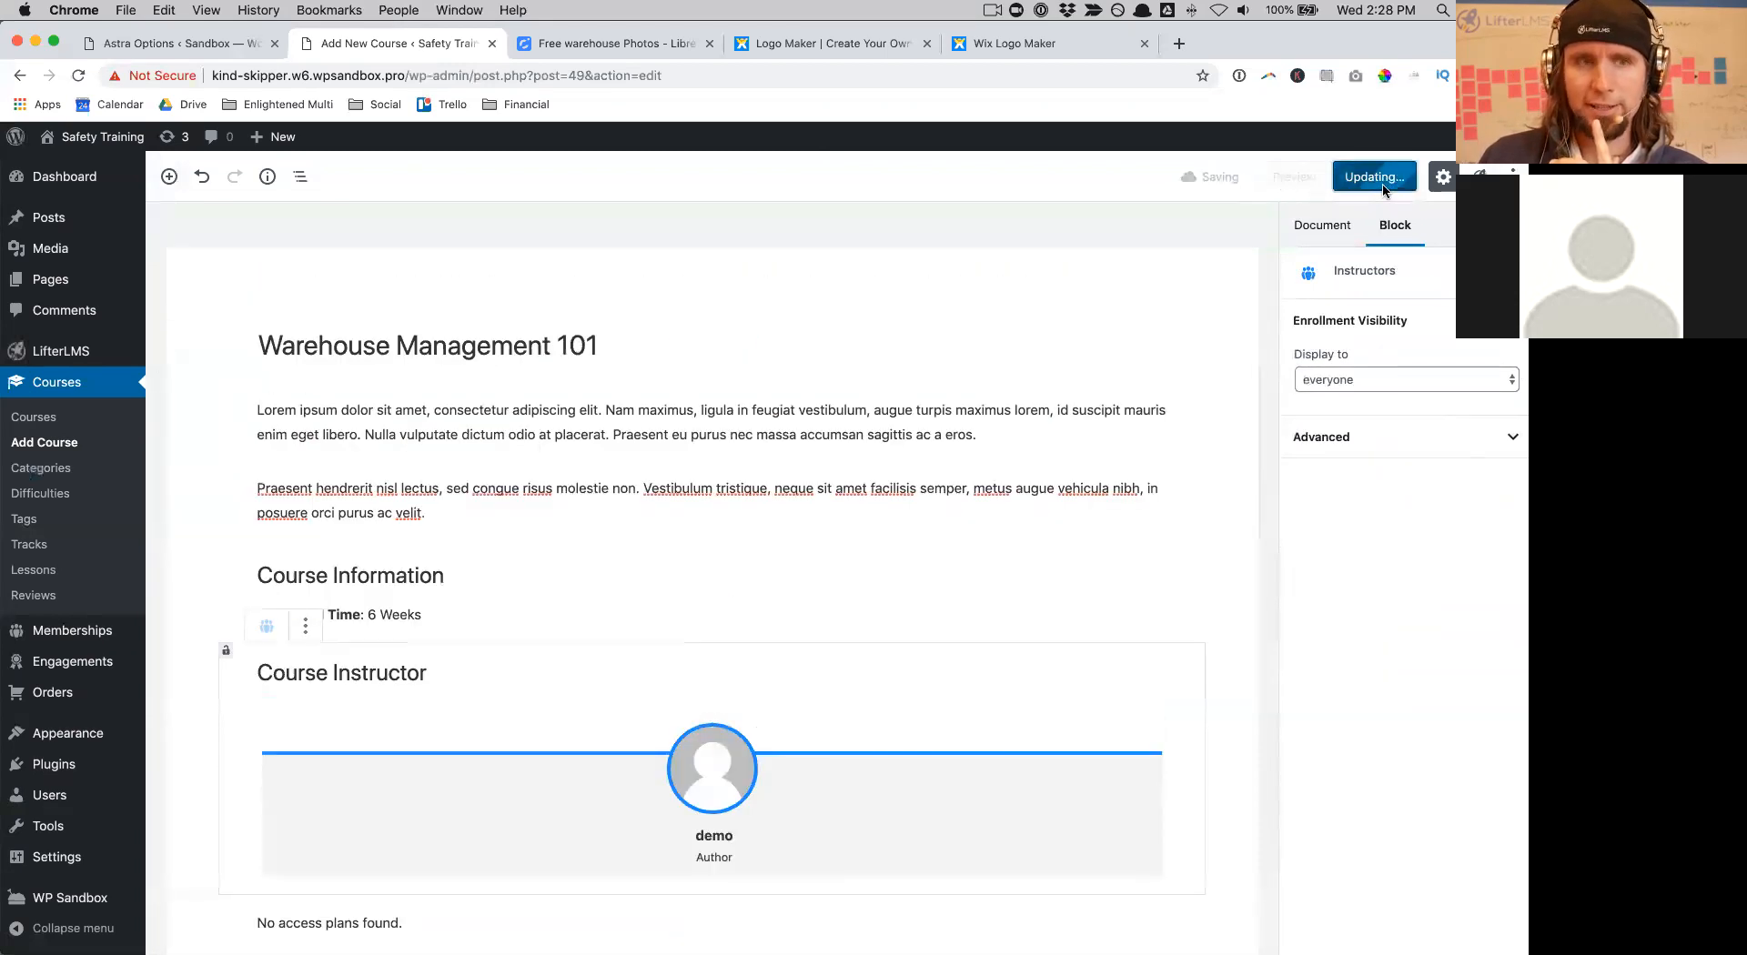
Step: Visit the site's Courses catalog to review the live Warehouse Management 101 page, then return to editing it
{"action": "left_click", "coordinate": [68, 390]}
{"action": "mouse_move", "coordinate": [109, 138]}
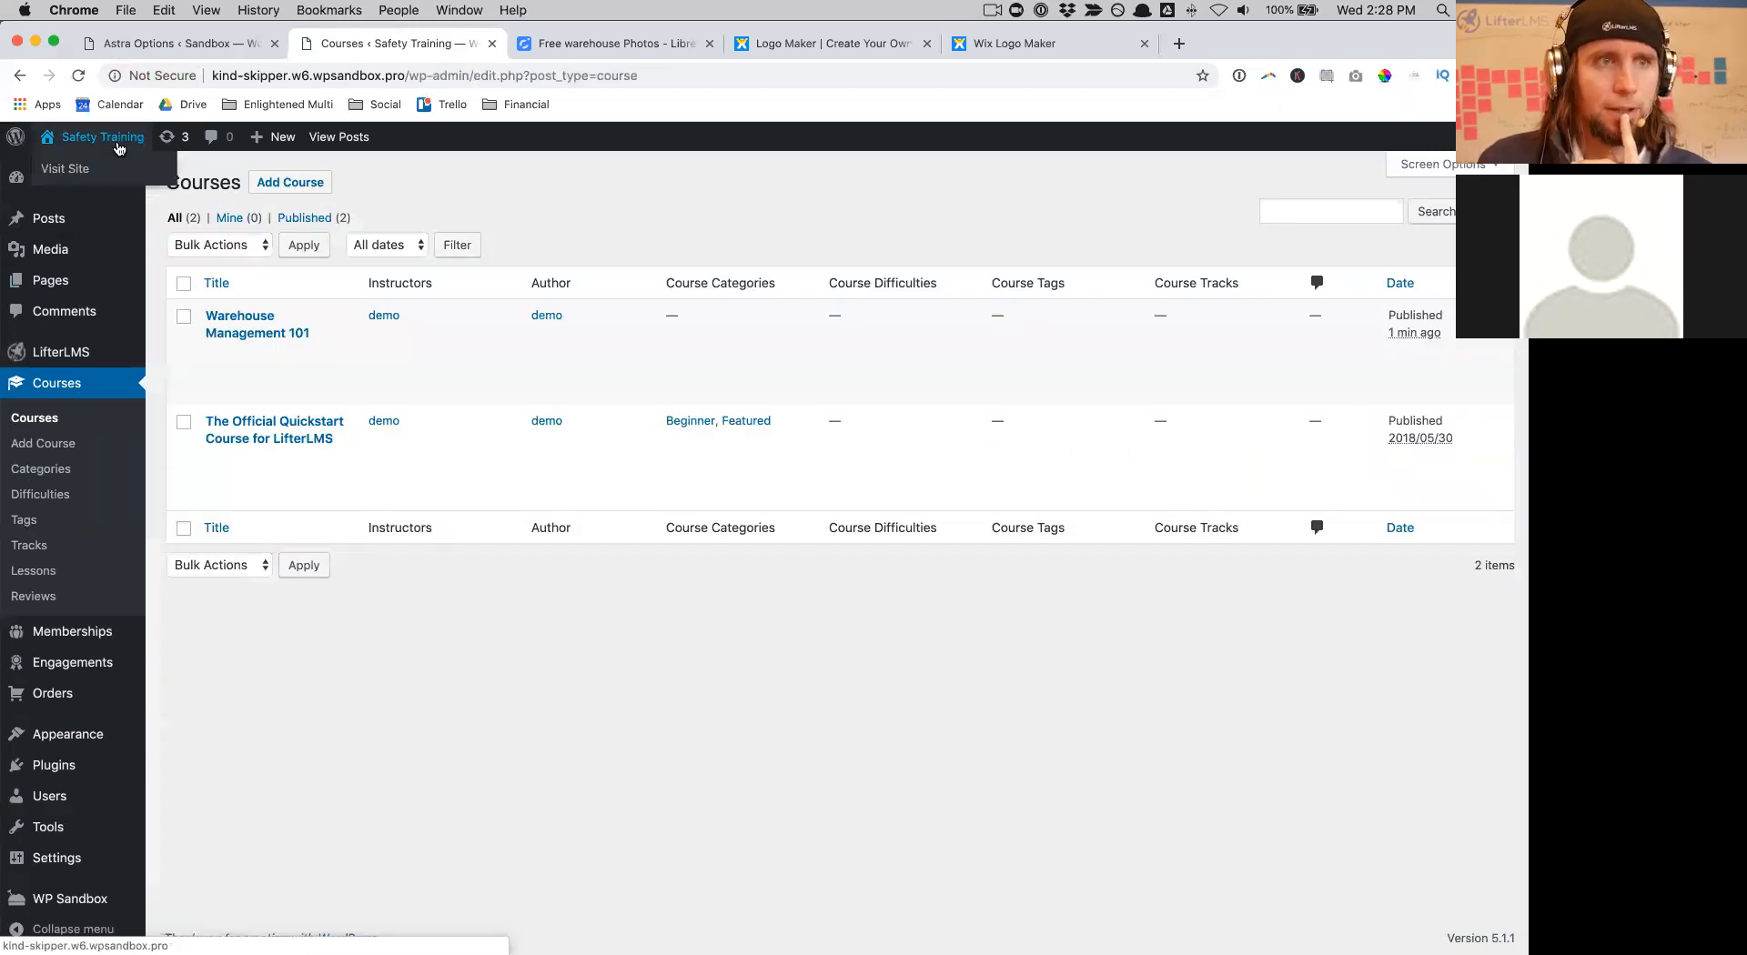
{"action": "left_click", "coordinate": [98, 167]}
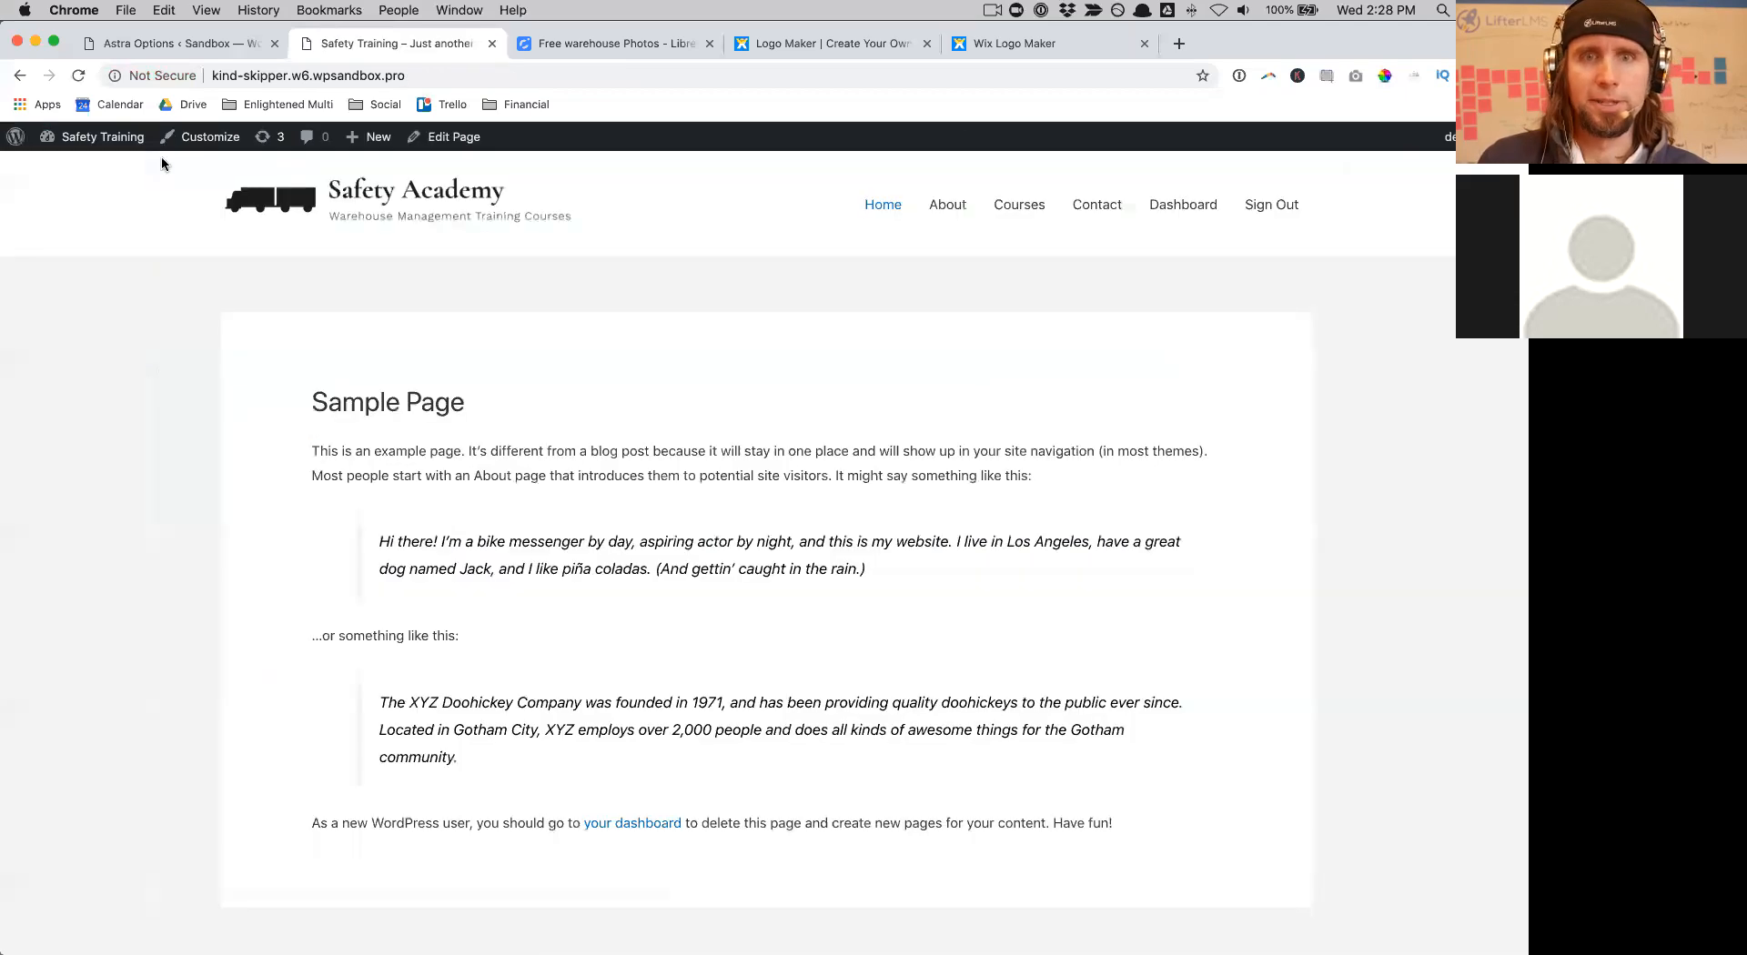
{"action": "left_click", "coordinate": [1011, 209]}
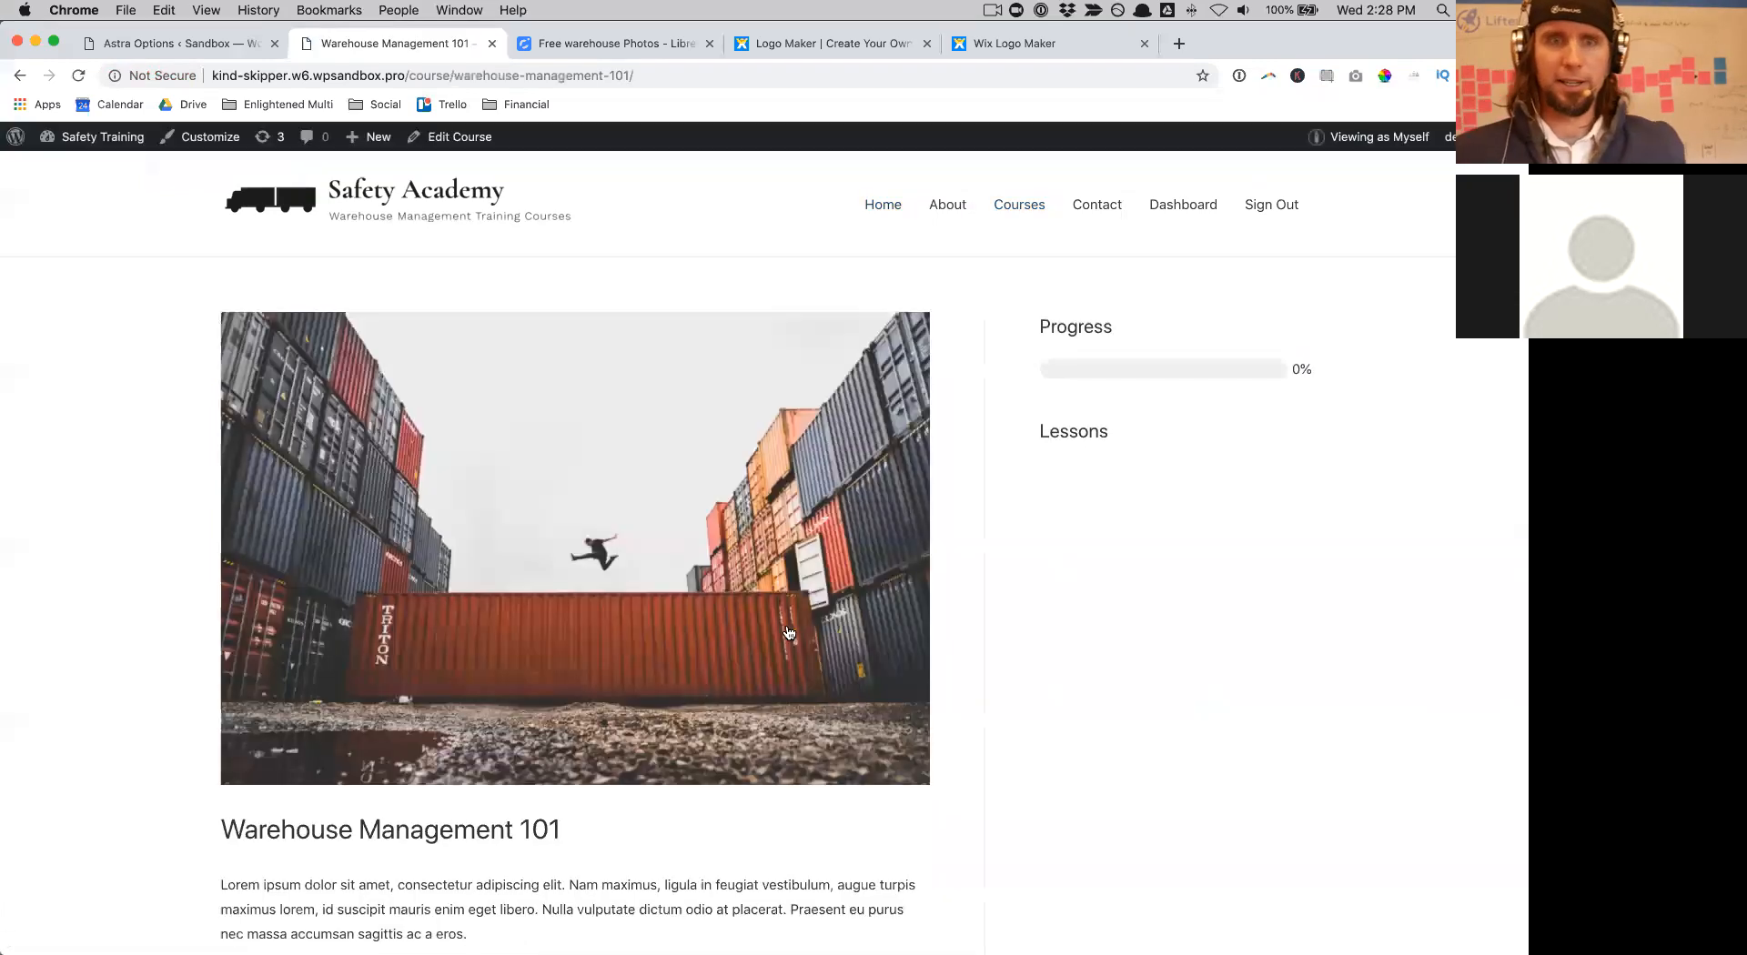
{"action": "scroll", "coordinate": [789, 633], "scroll_direction": "down", "scroll_amount": 10}
{"action": "scroll", "coordinate": [789, 634], "scroll_direction": "up", "scroll_amount": 5}
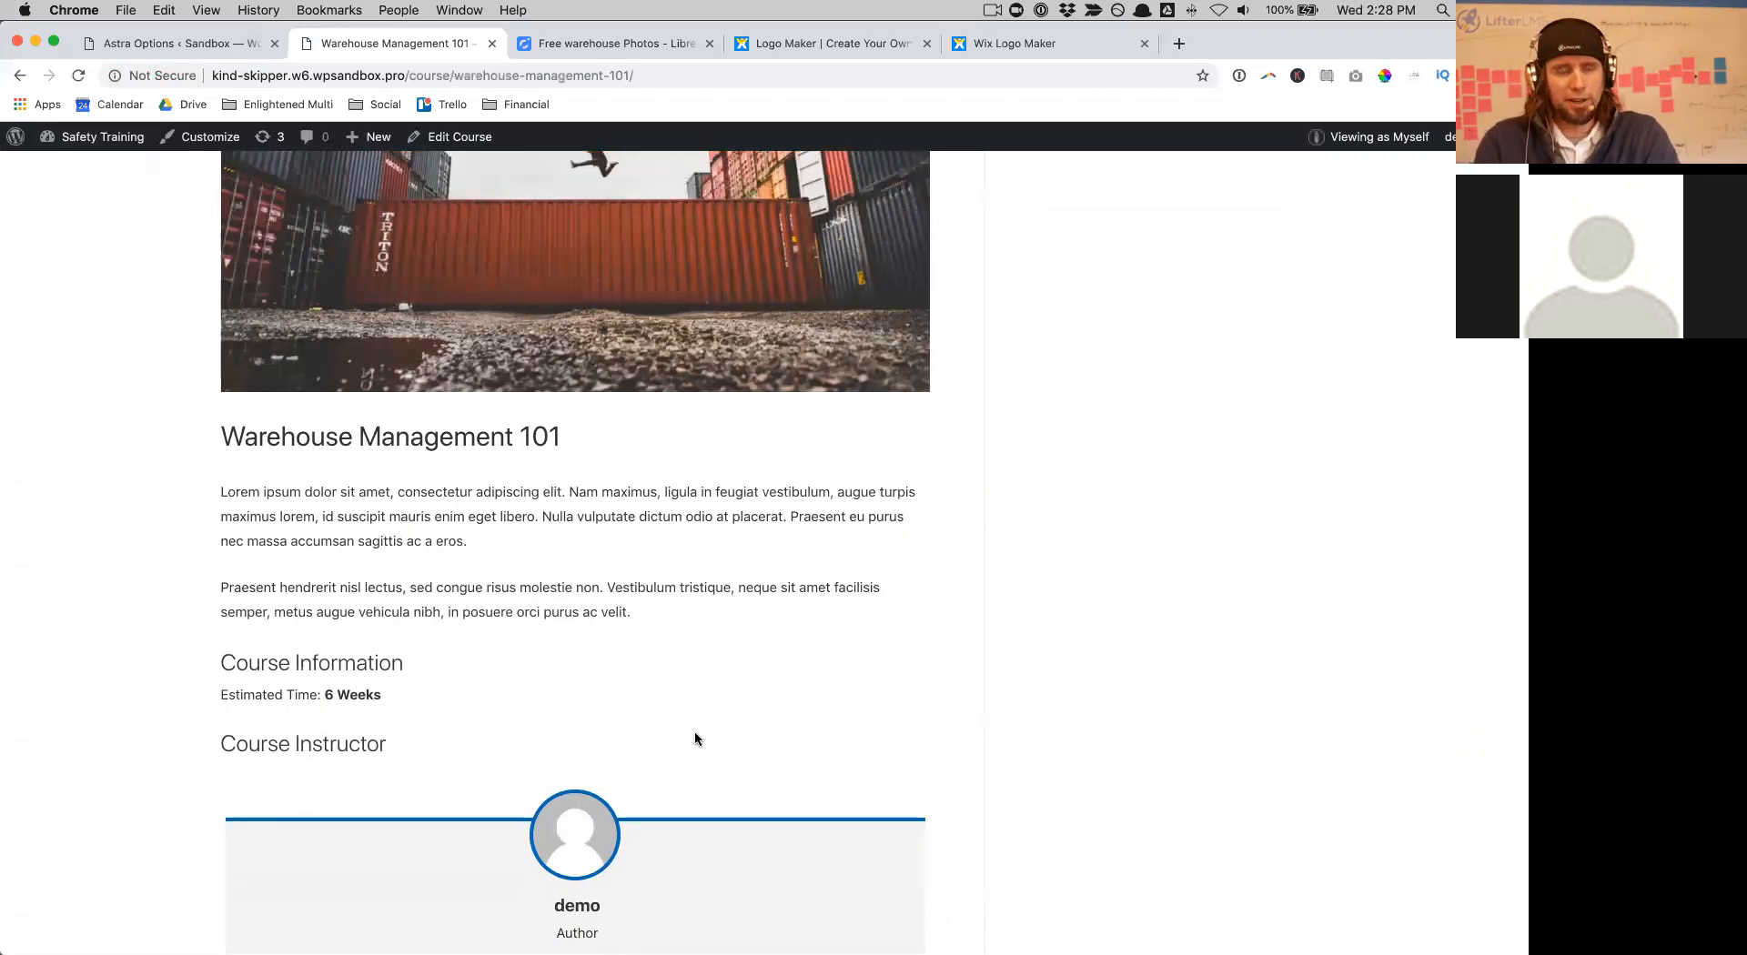
{"action": "scroll", "coordinate": [457, 735], "scroll_direction": "down", "scroll_amount": 5}
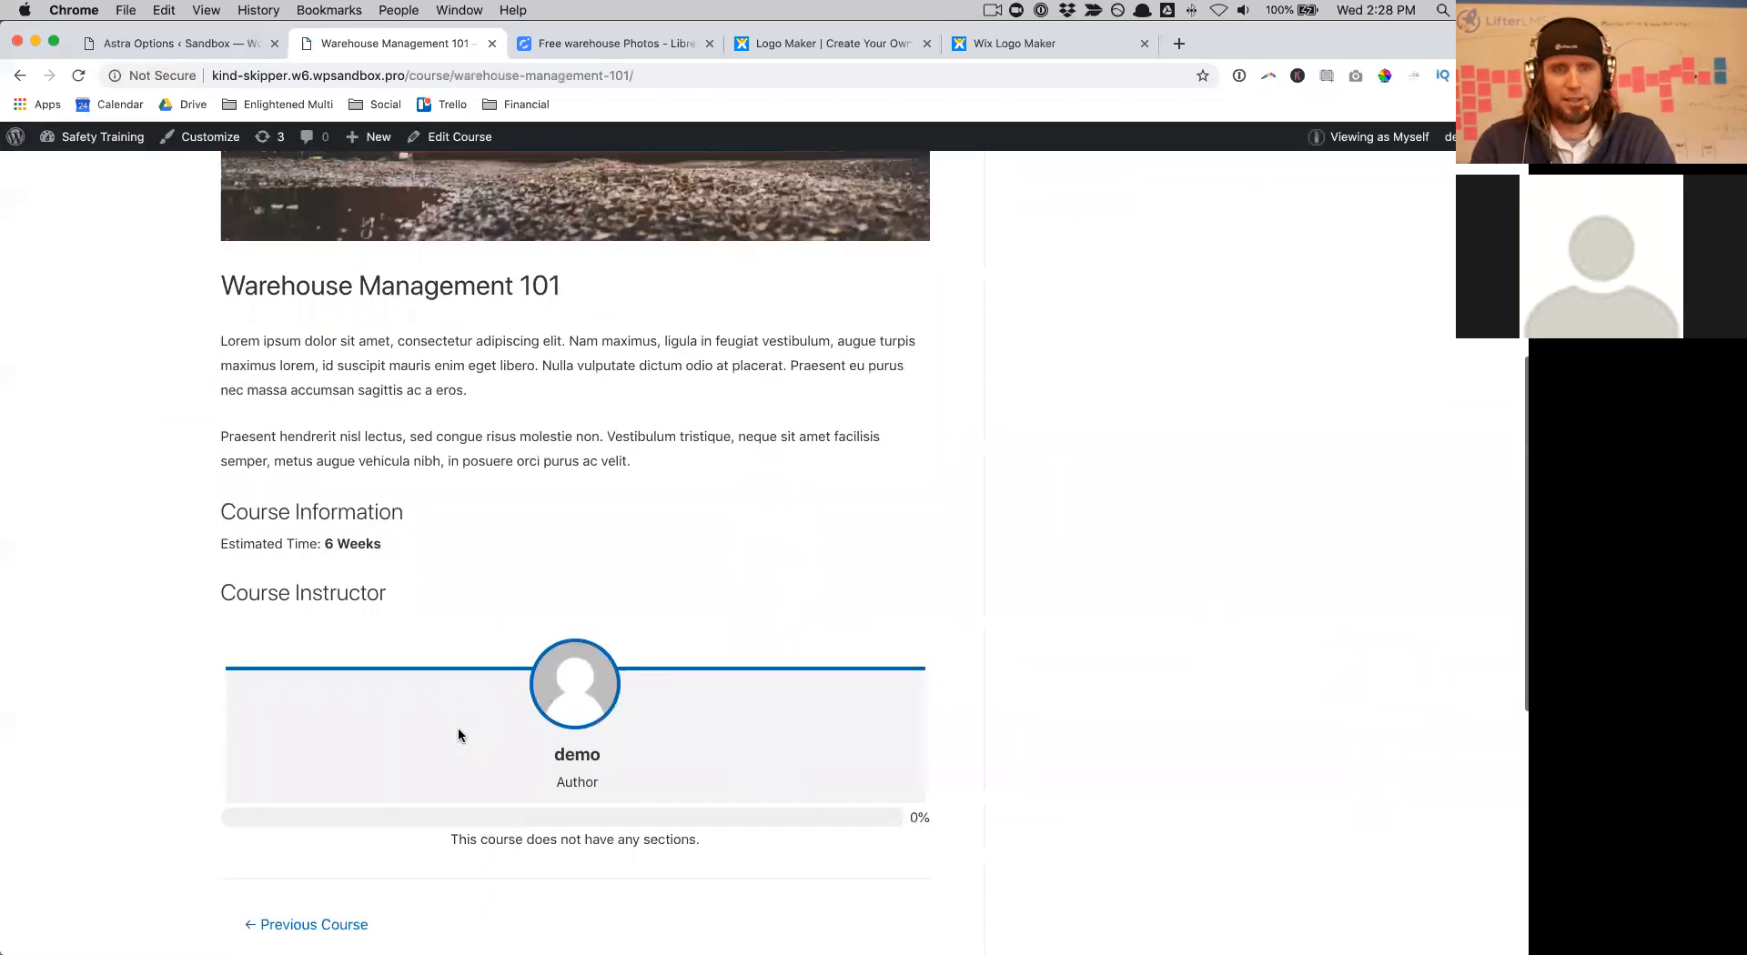
{"action": "scroll", "coordinate": [683, 628], "scroll_direction": "up", "scroll_amount": 10}
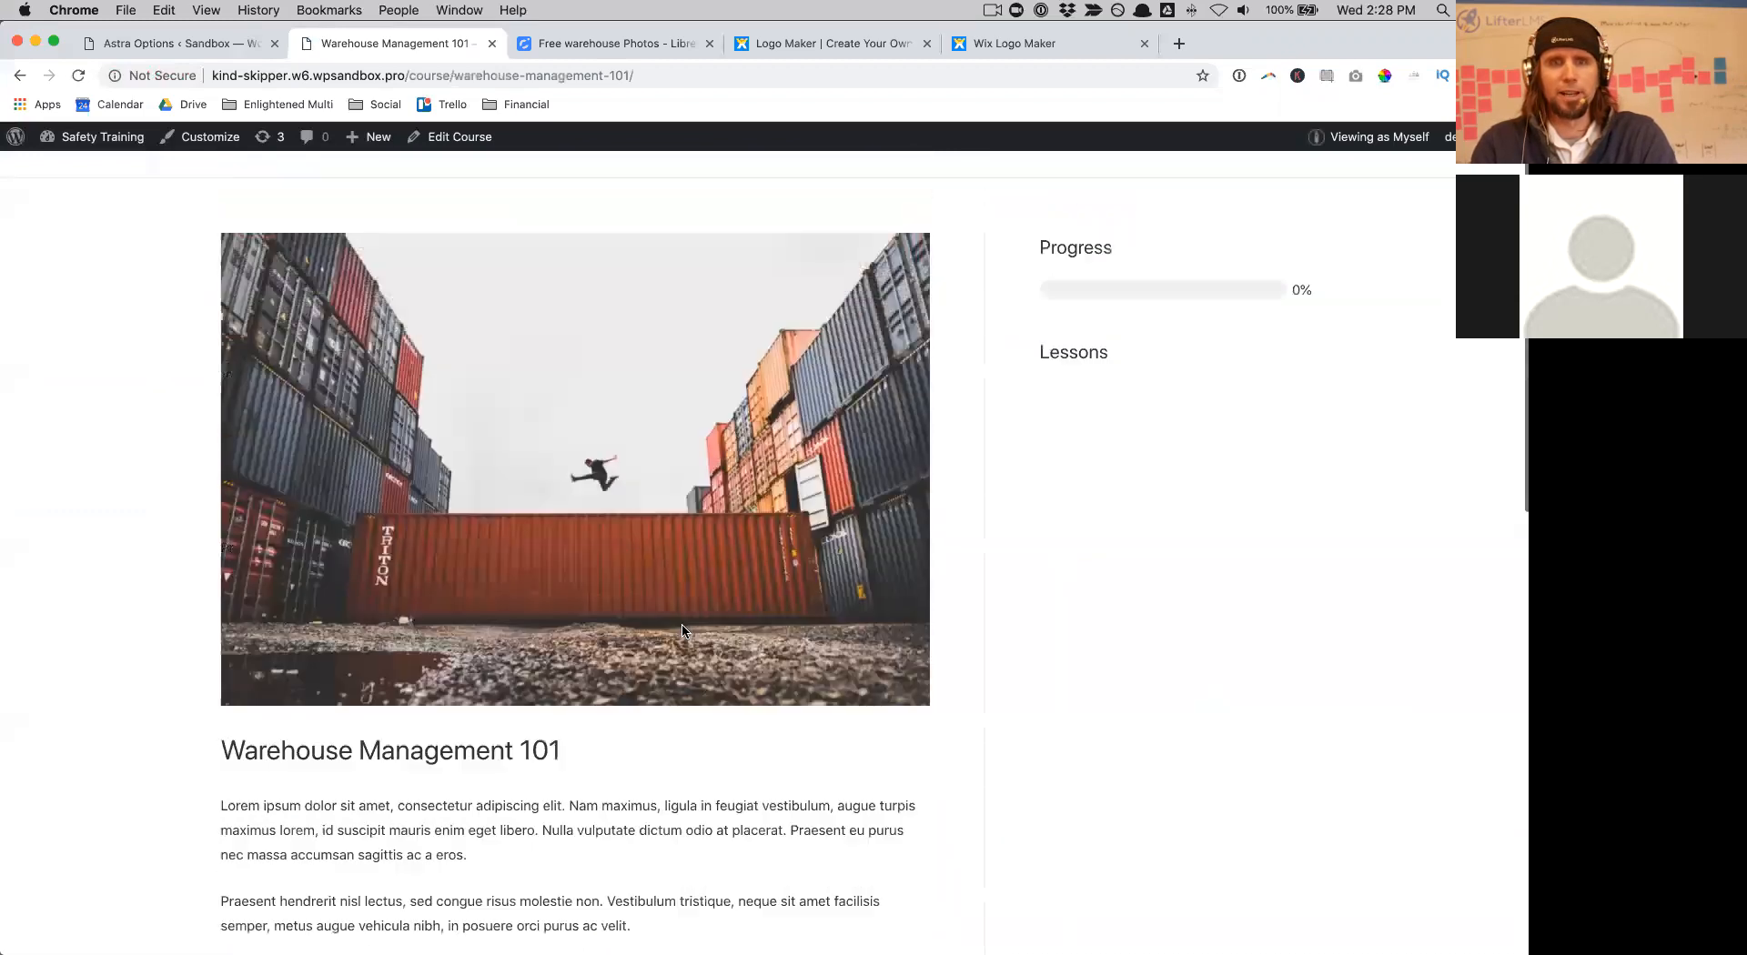
{"action": "left_click", "coordinate": [452, 143]}
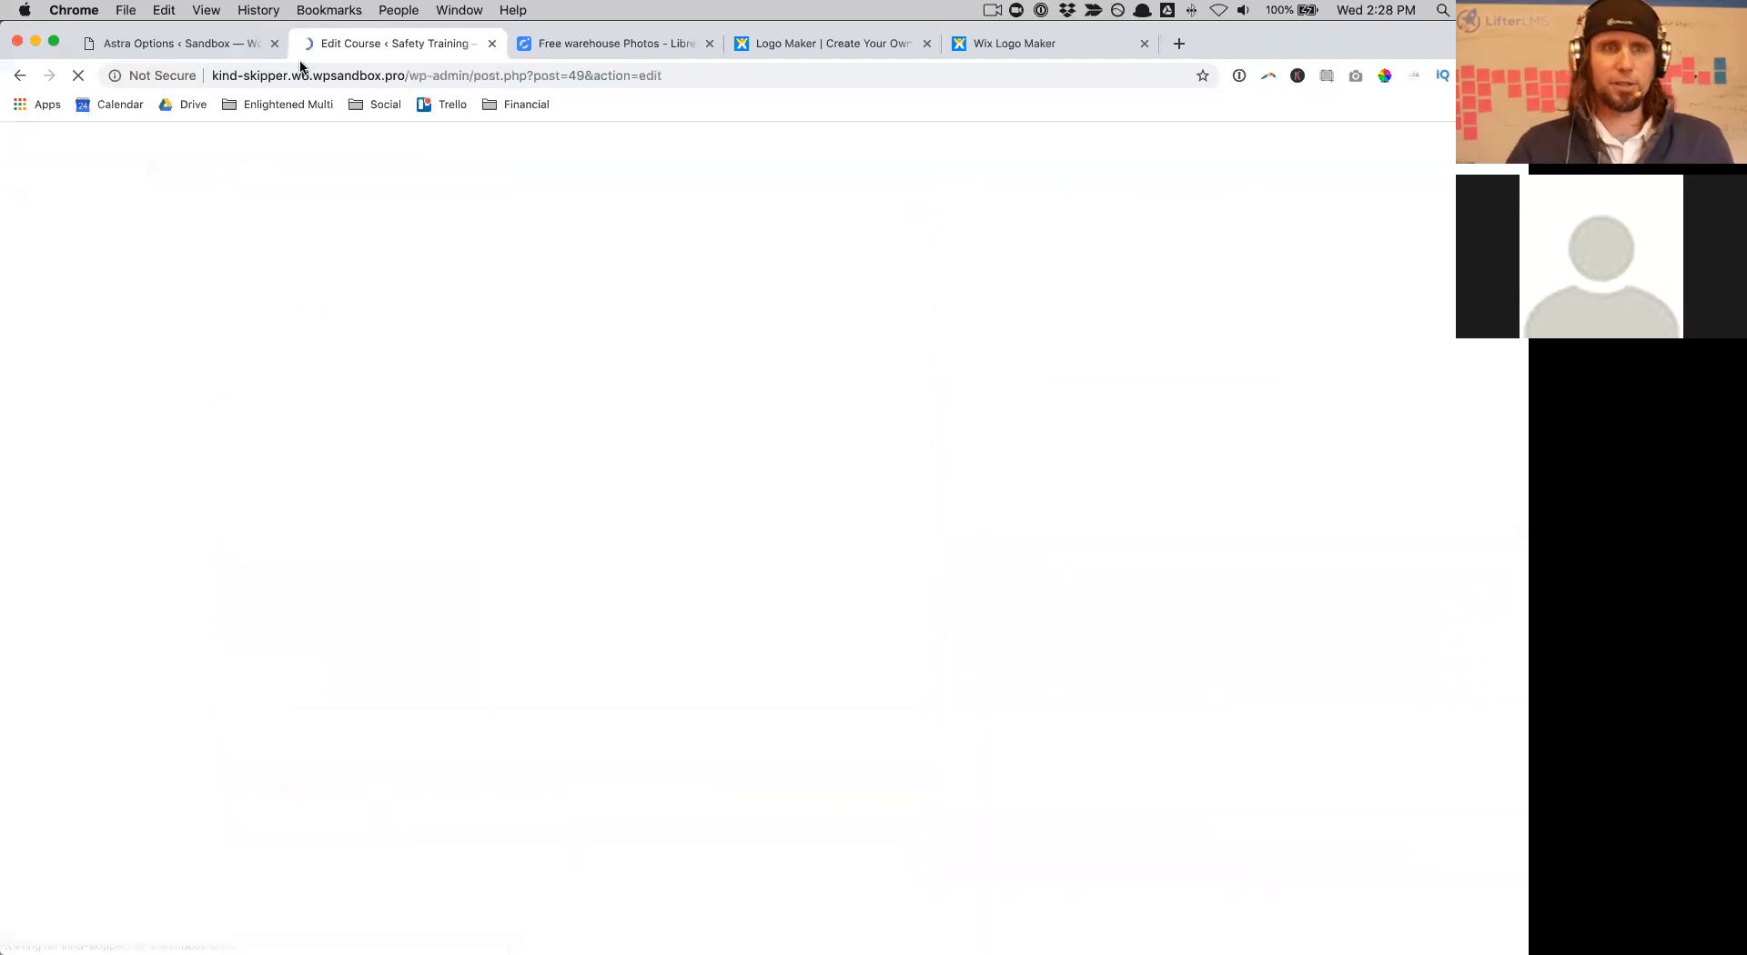
Step: Uncheck Allow Comments under Discussion, update the course, and launch the Course Builder
{"action": "left_click", "coordinate": [274, 52]}
{"action": "scroll", "coordinate": [983, 550], "scroll_direction": "down", "scroll_amount": 15}
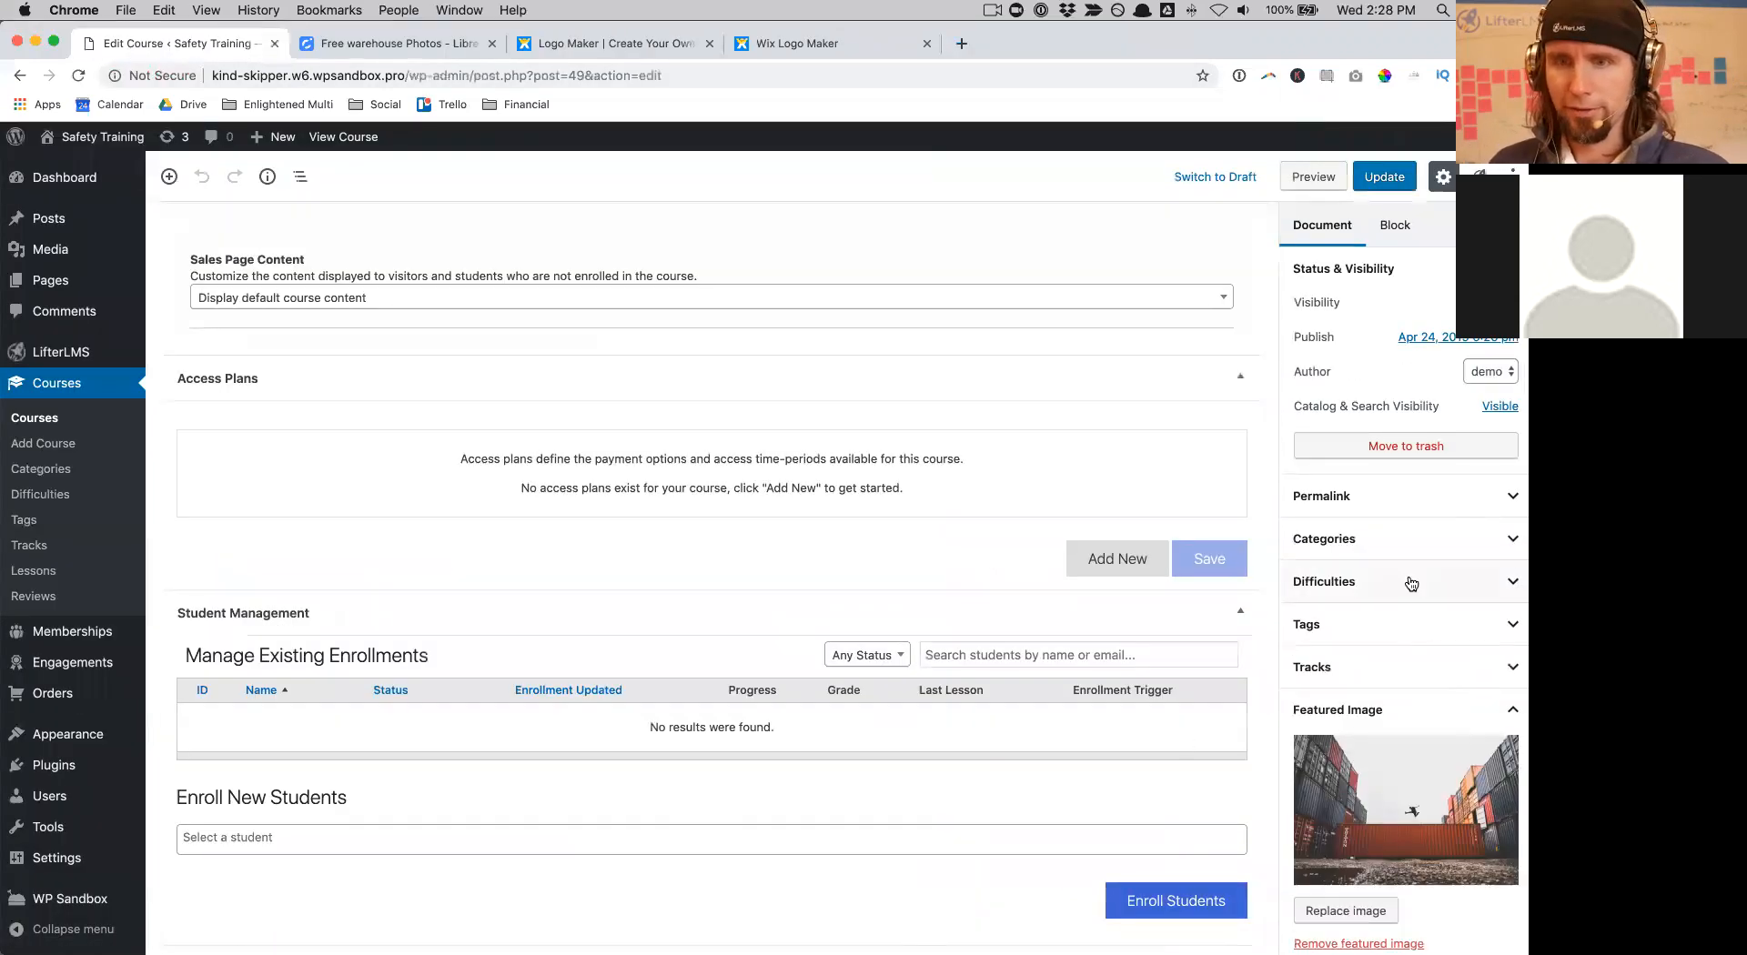
{"action": "scroll", "coordinate": [1411, 583], "scroll_direction": "down", "scroll_amount": 5}
{"action": "scroll", "coordinate": [1412, 584], "scroll_direction": "down", "scroll_amount": 4}
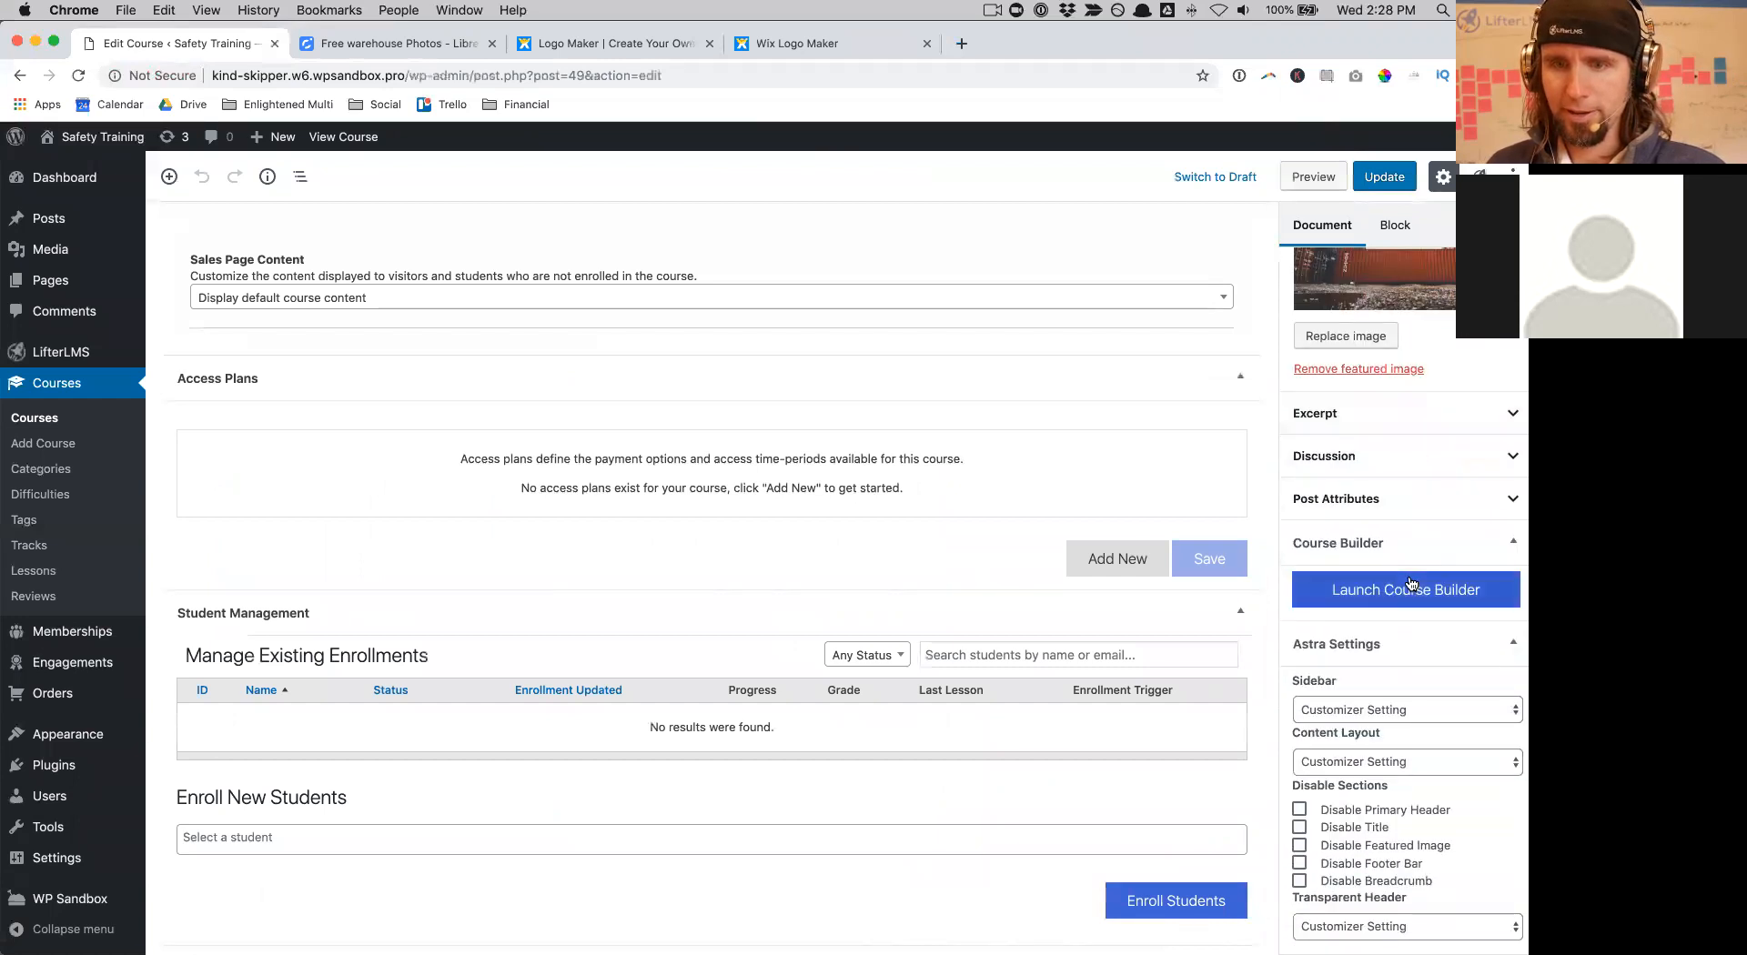
{"action": "scroll", "coordinate": [1411, 583], "scroll_direction": "up", "scroll_amount": 1}
{"action": "scroll", "coordinate": [1411, 583], "scroll_direction": "up", "scroll_amount": 2}
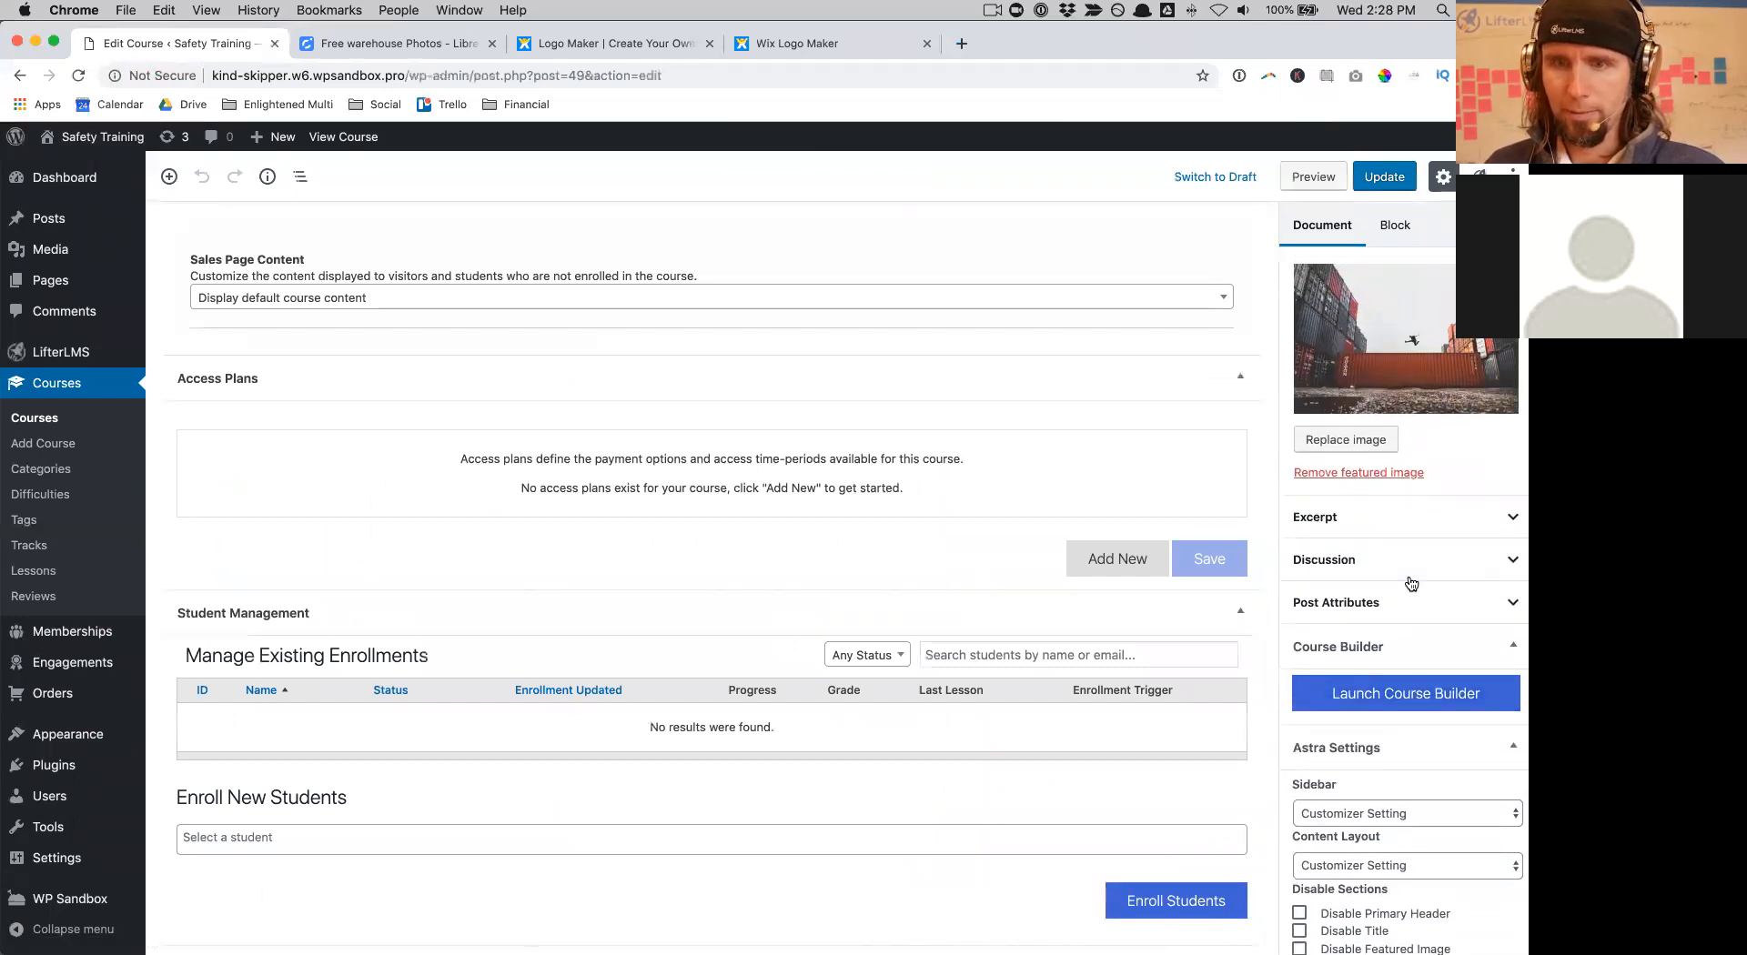
{"action": "left_click", "coordinate": [1390, 571]}
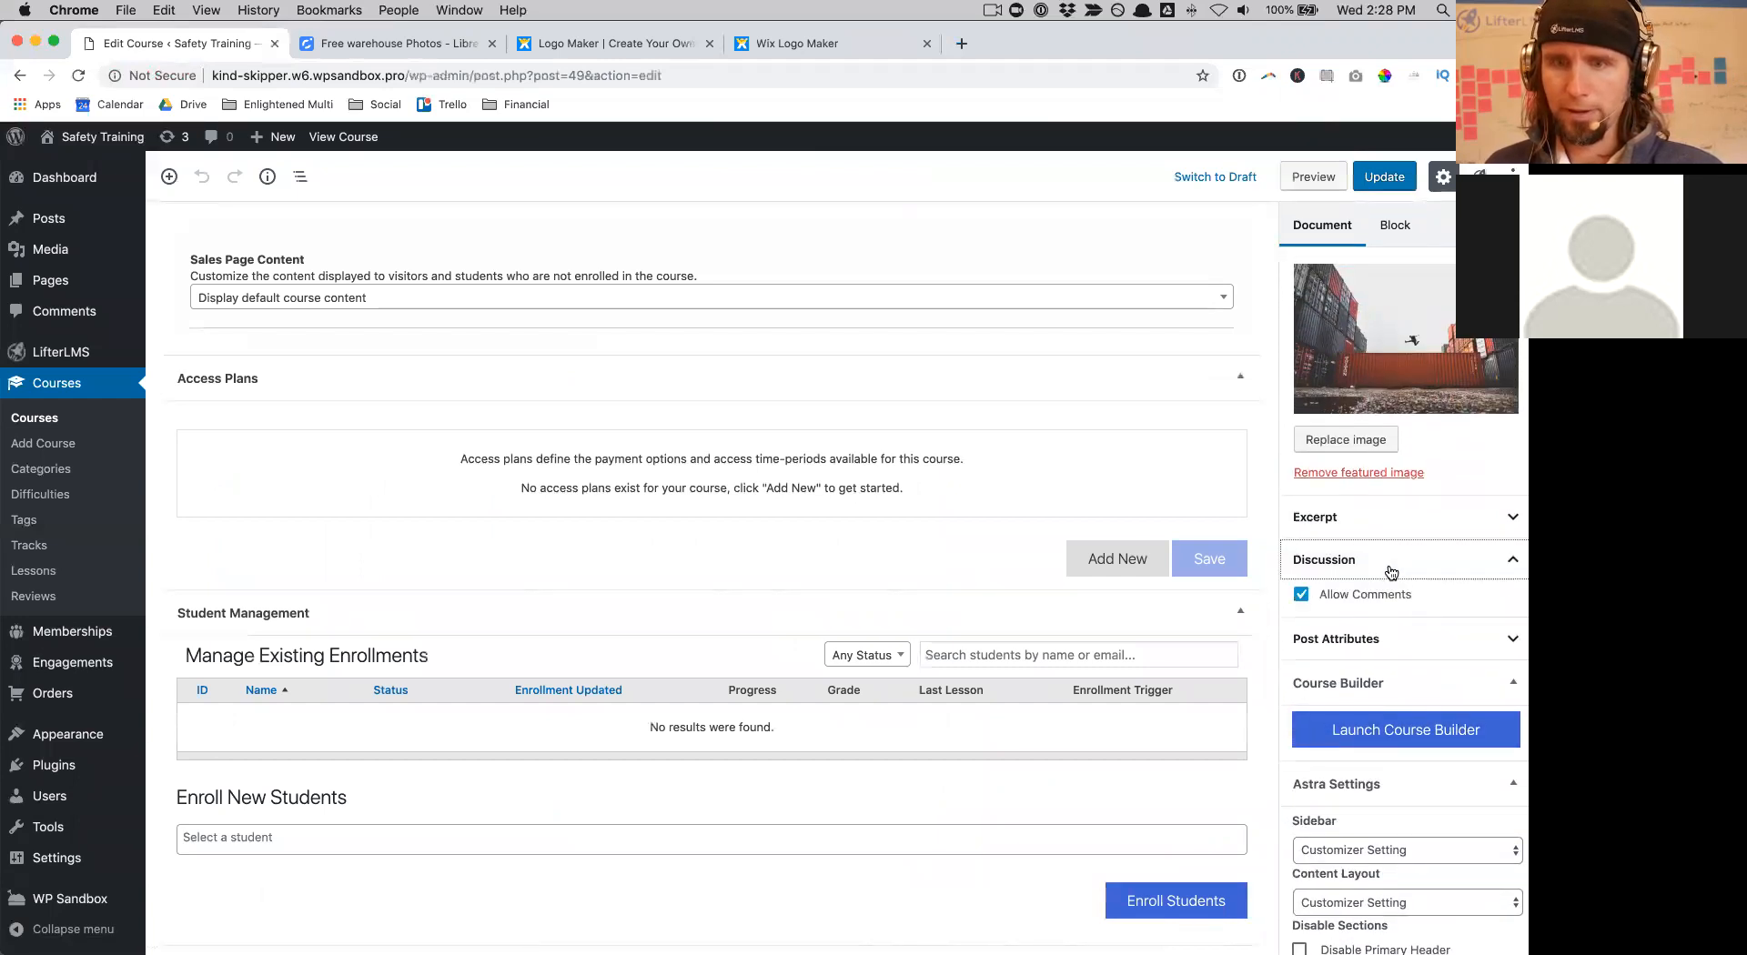
{"action": "left_click", "coordinate": [1303, 596]}
{"action": "left_click", "coordinate": [1384, 184]}
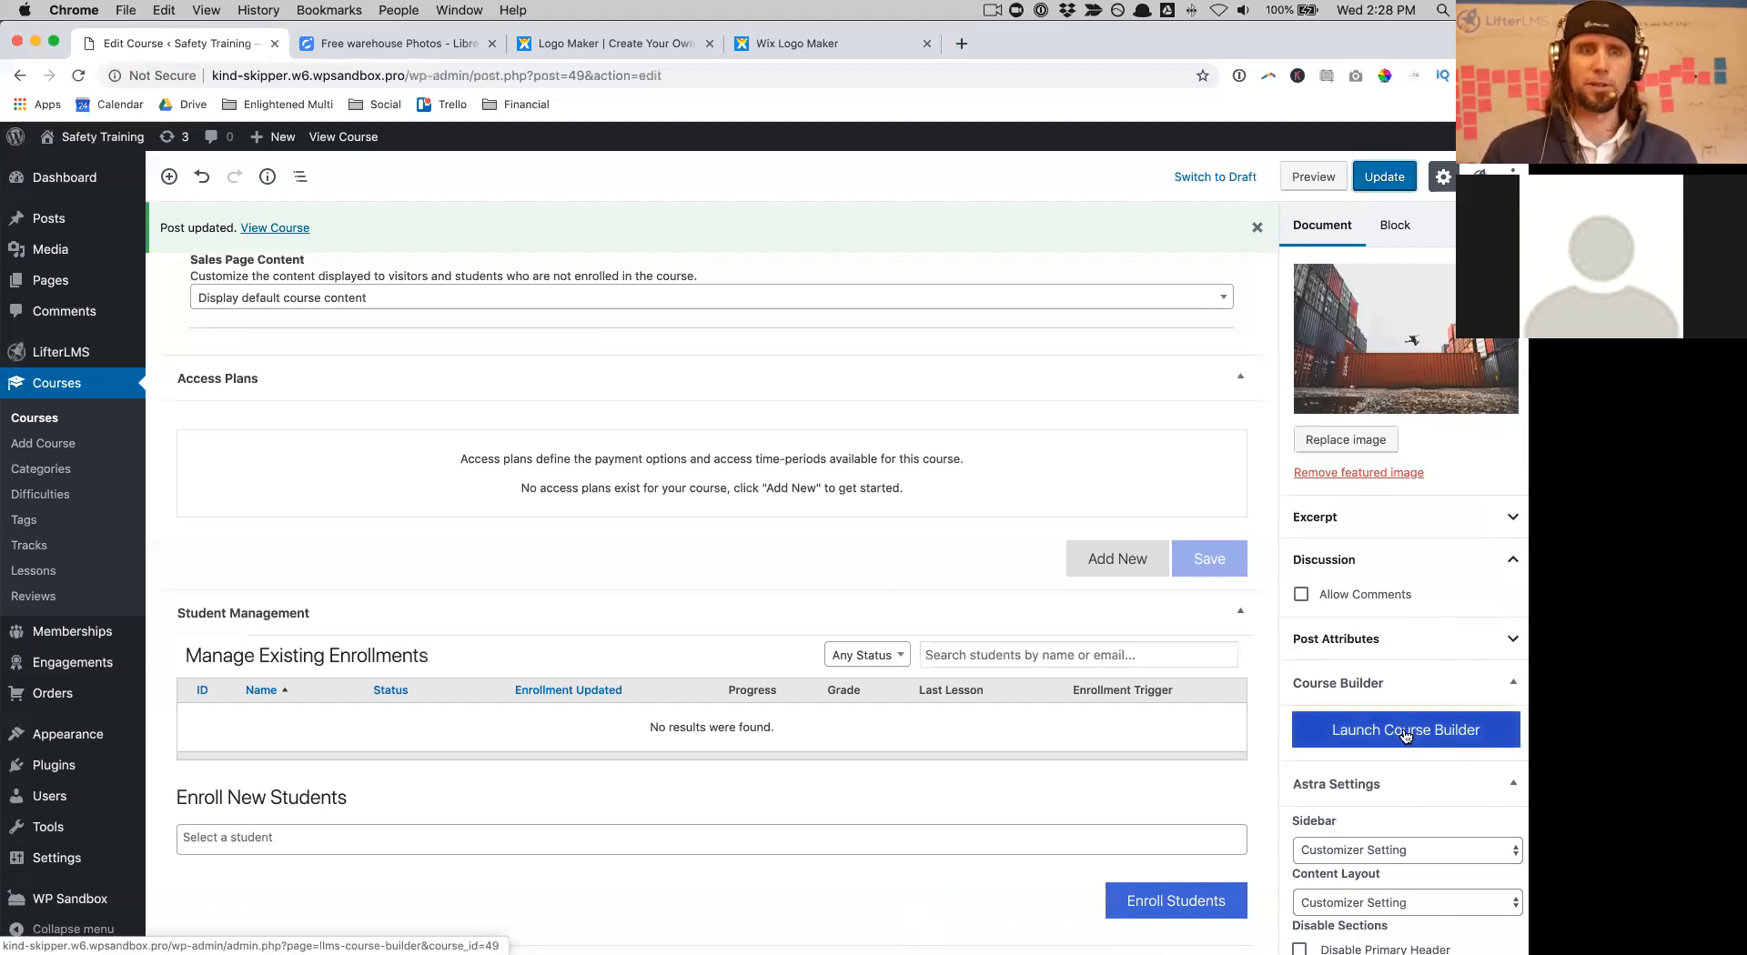
{"action": "left_click", "coordinate": [1406, 733]}
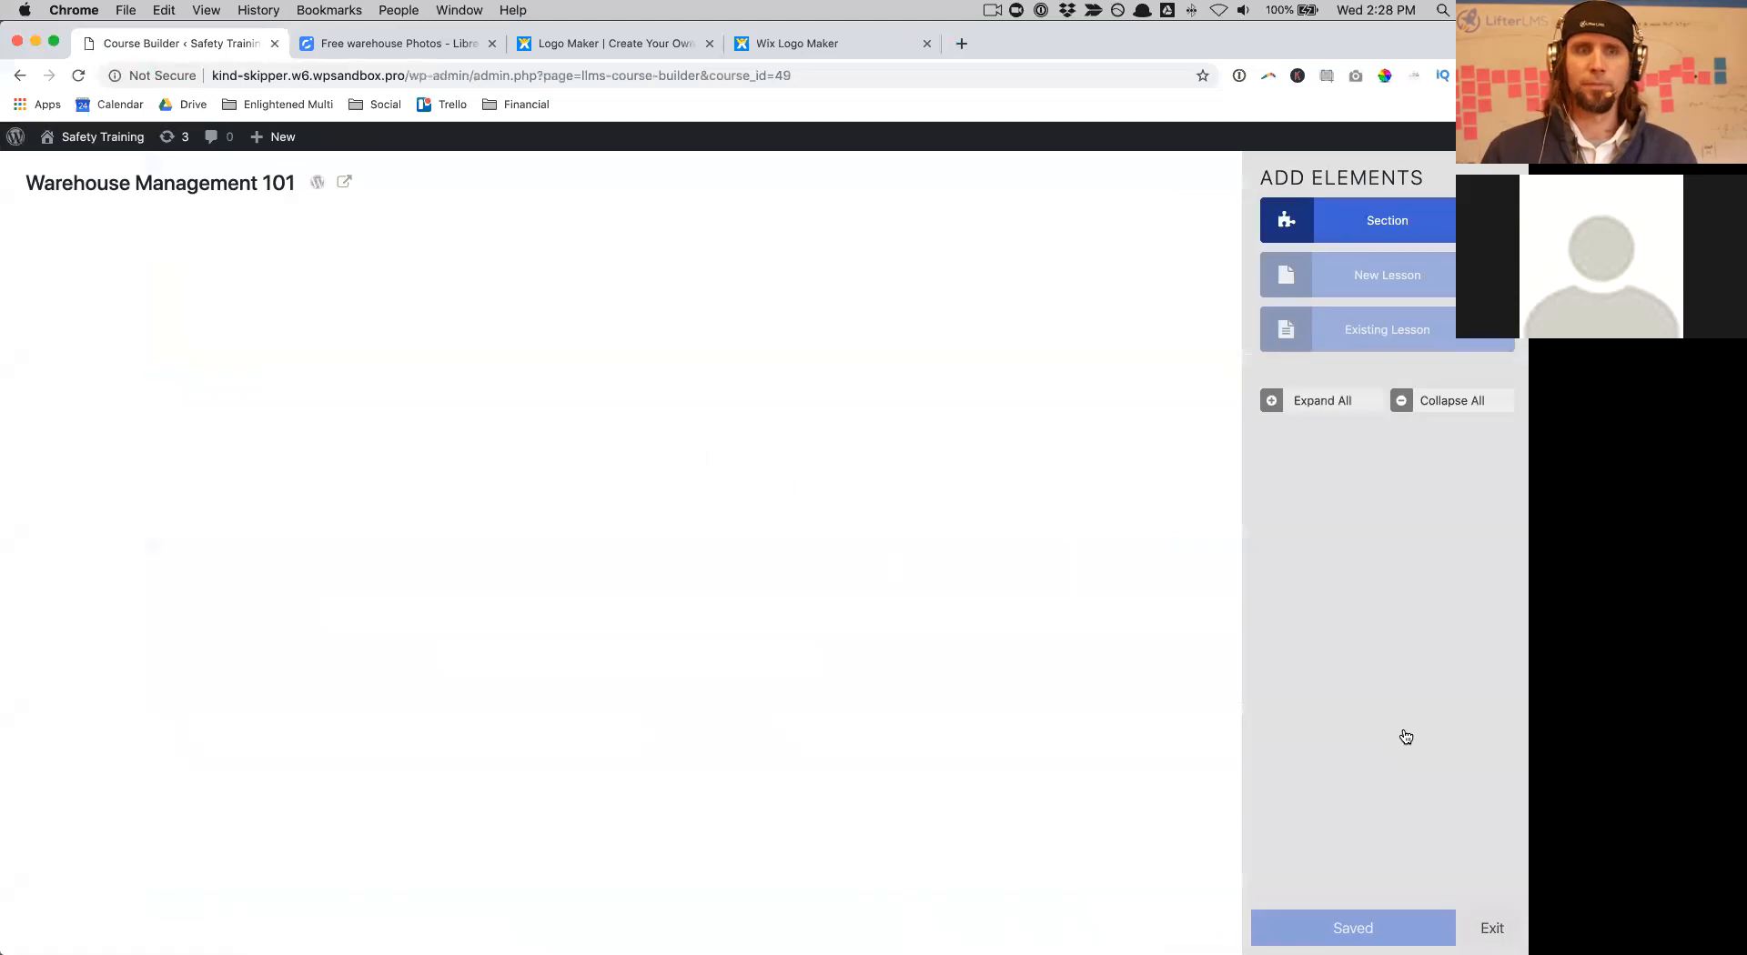
Step: Add a first section titled Module 1 and give it three new lessons
{"action": "left_click", "coordinate": [1358, 241]}
{"action": "left_click", "coordinate": [133, 243]}
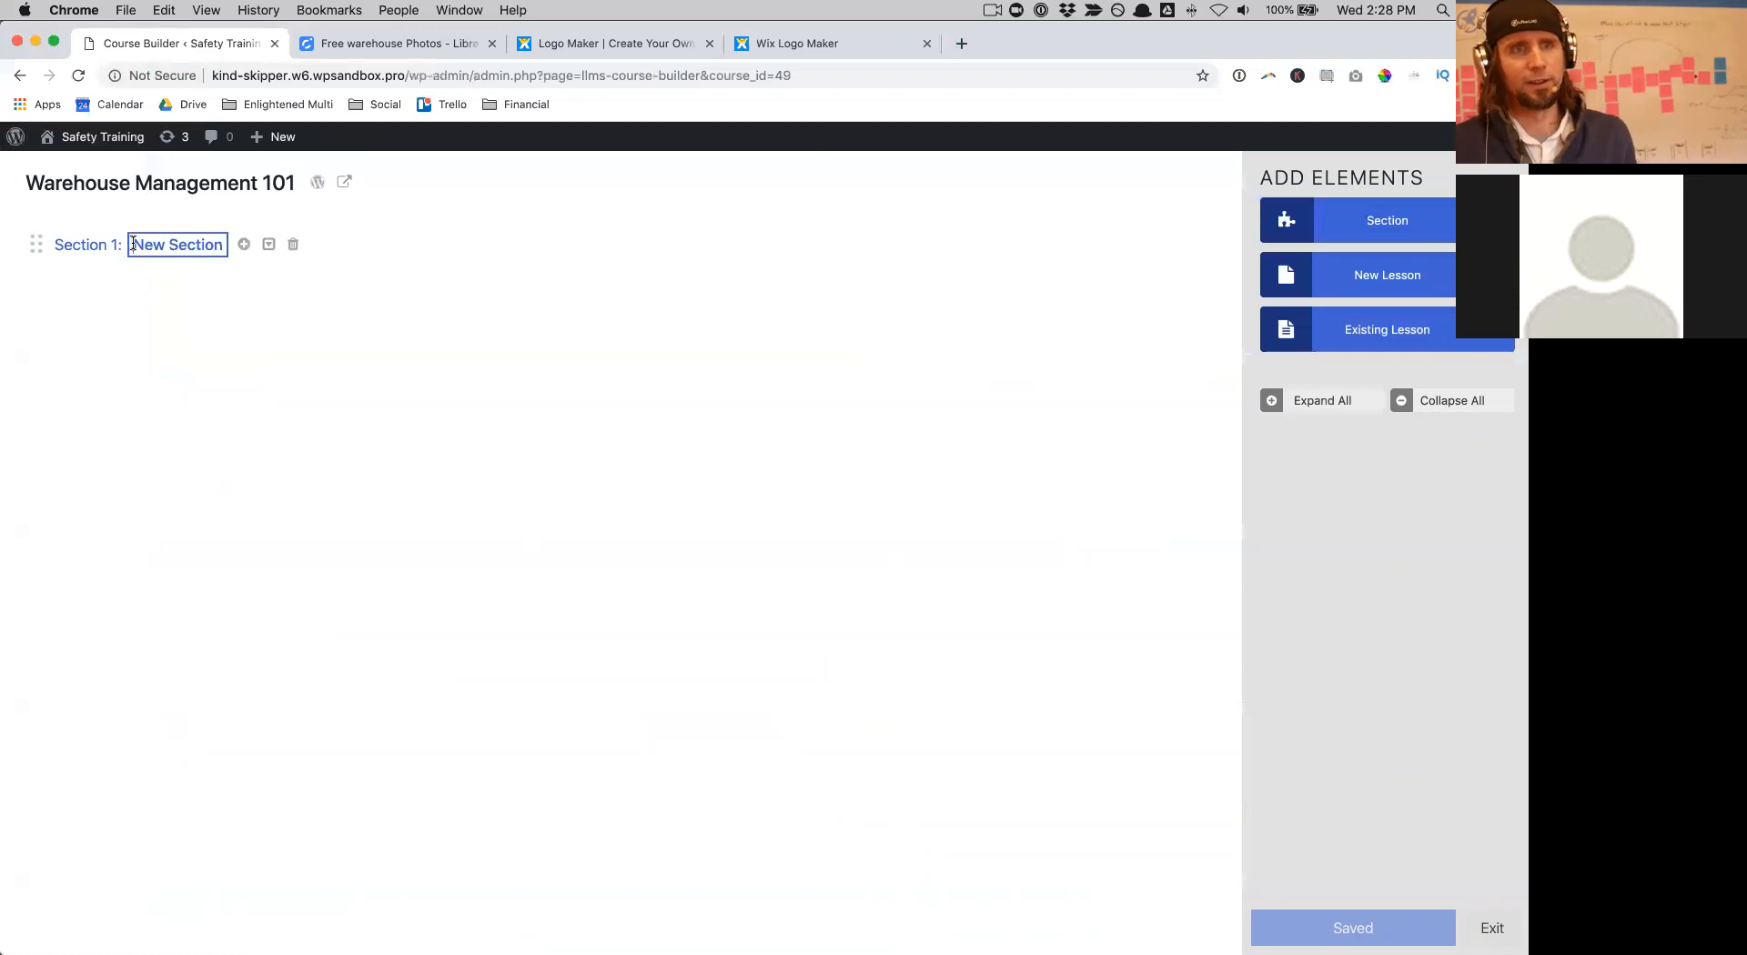
{"action": "left_click_drag", "start_coordinate": [133, 244], "coordinate": [217, 244]}
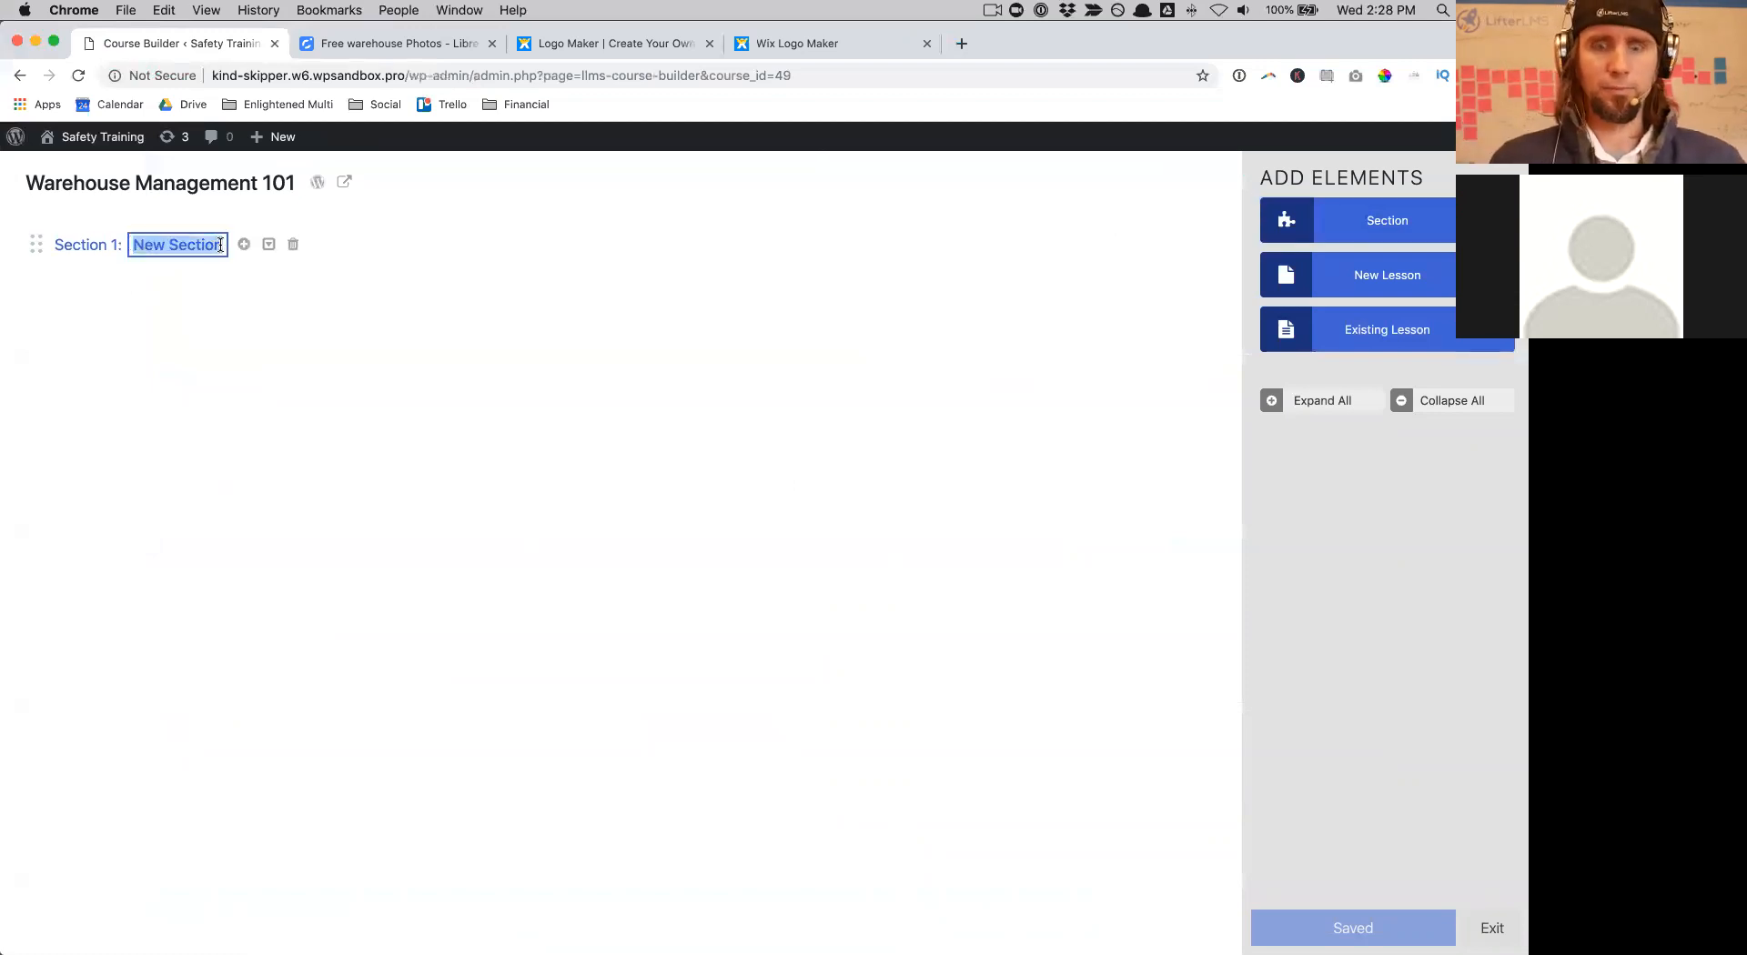
{"action": "type", "text": "Module 1"}
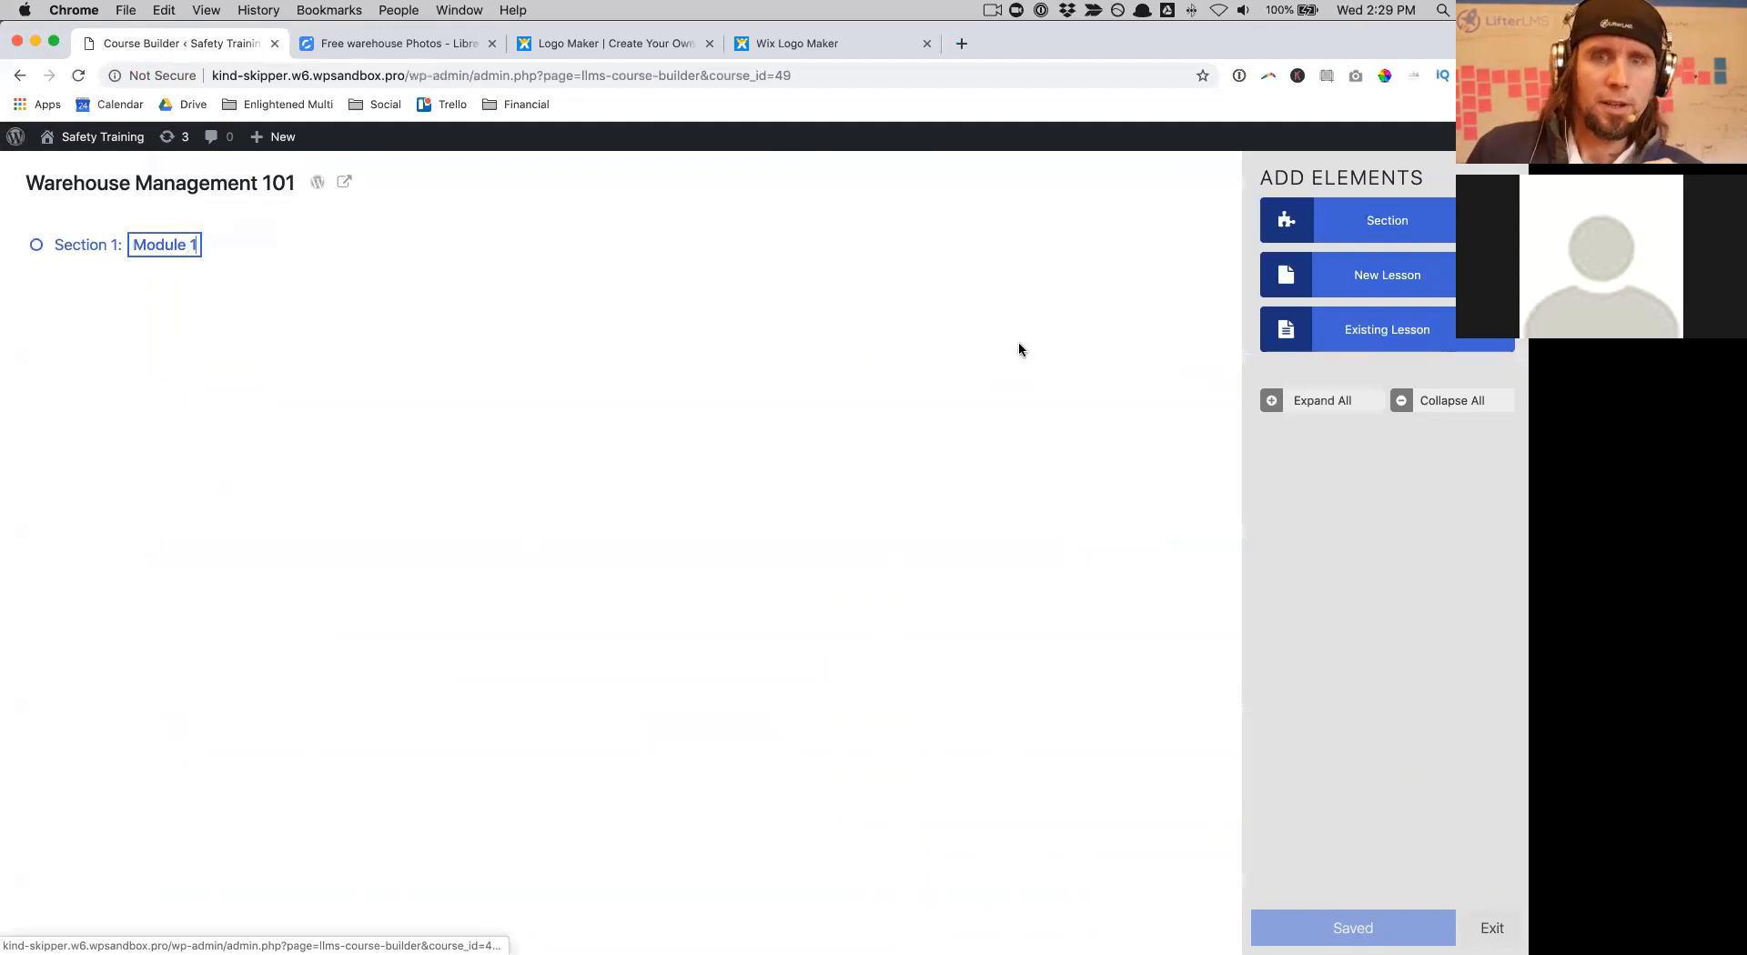
{"action": "left_click", "coordinate": [1357, 535]}
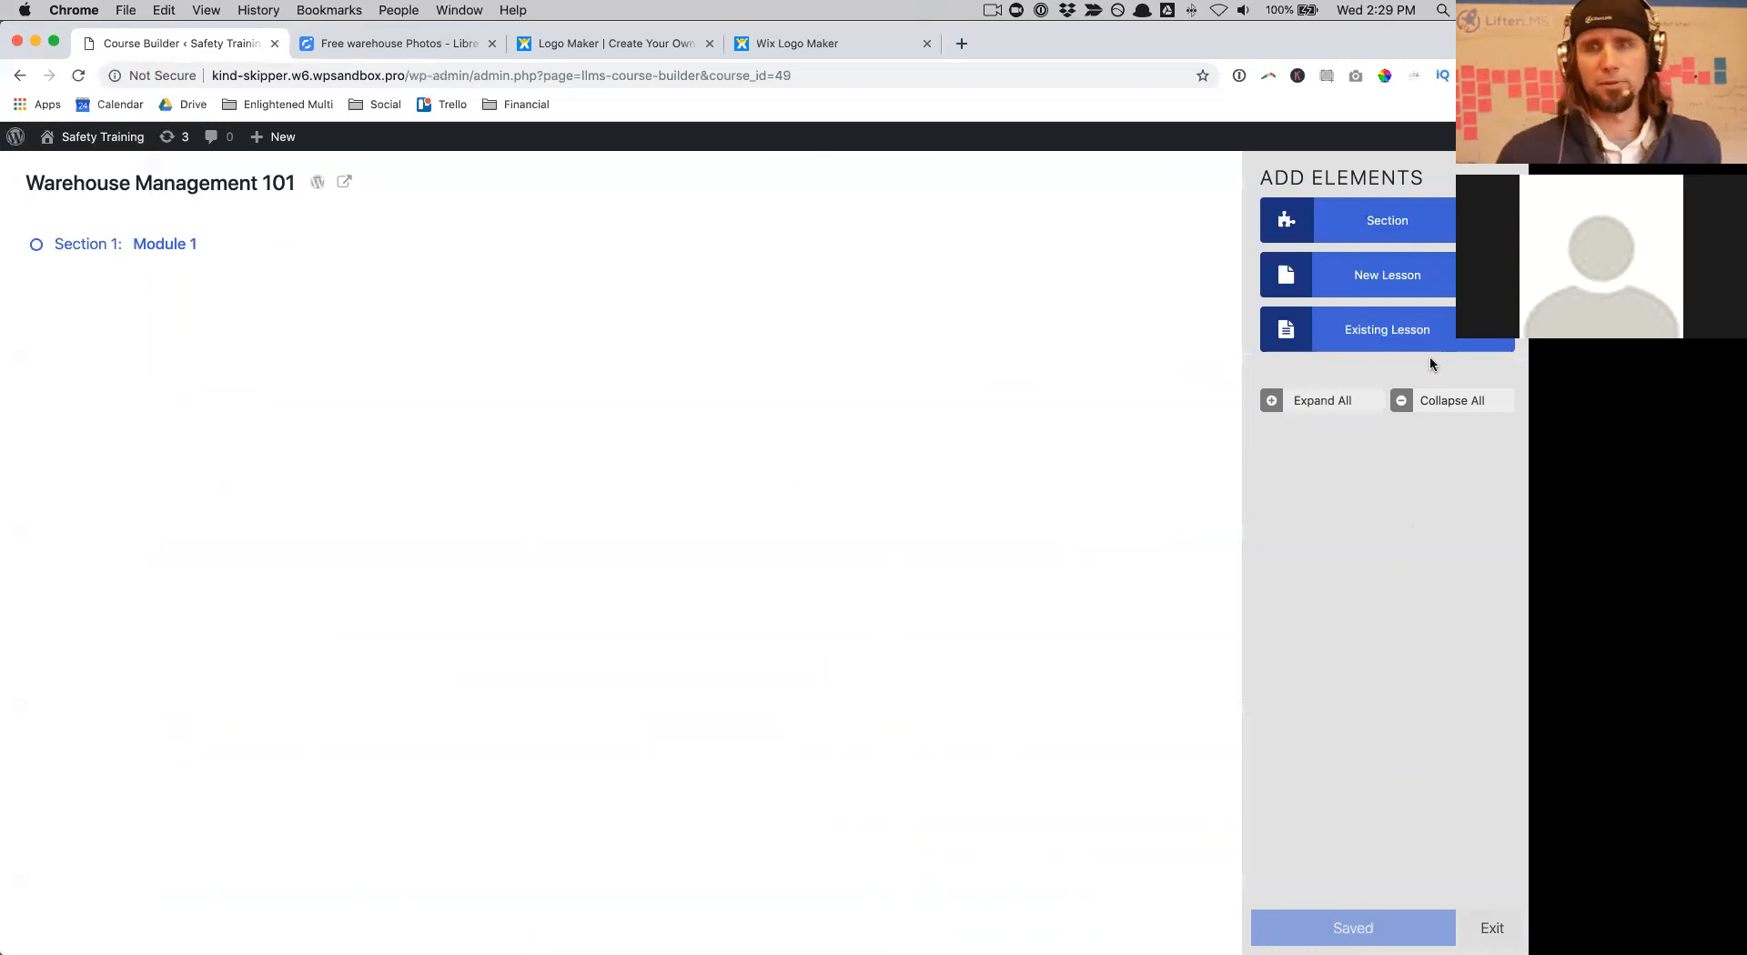
{"action": "left_click", "coordinate": [1389, 289]}
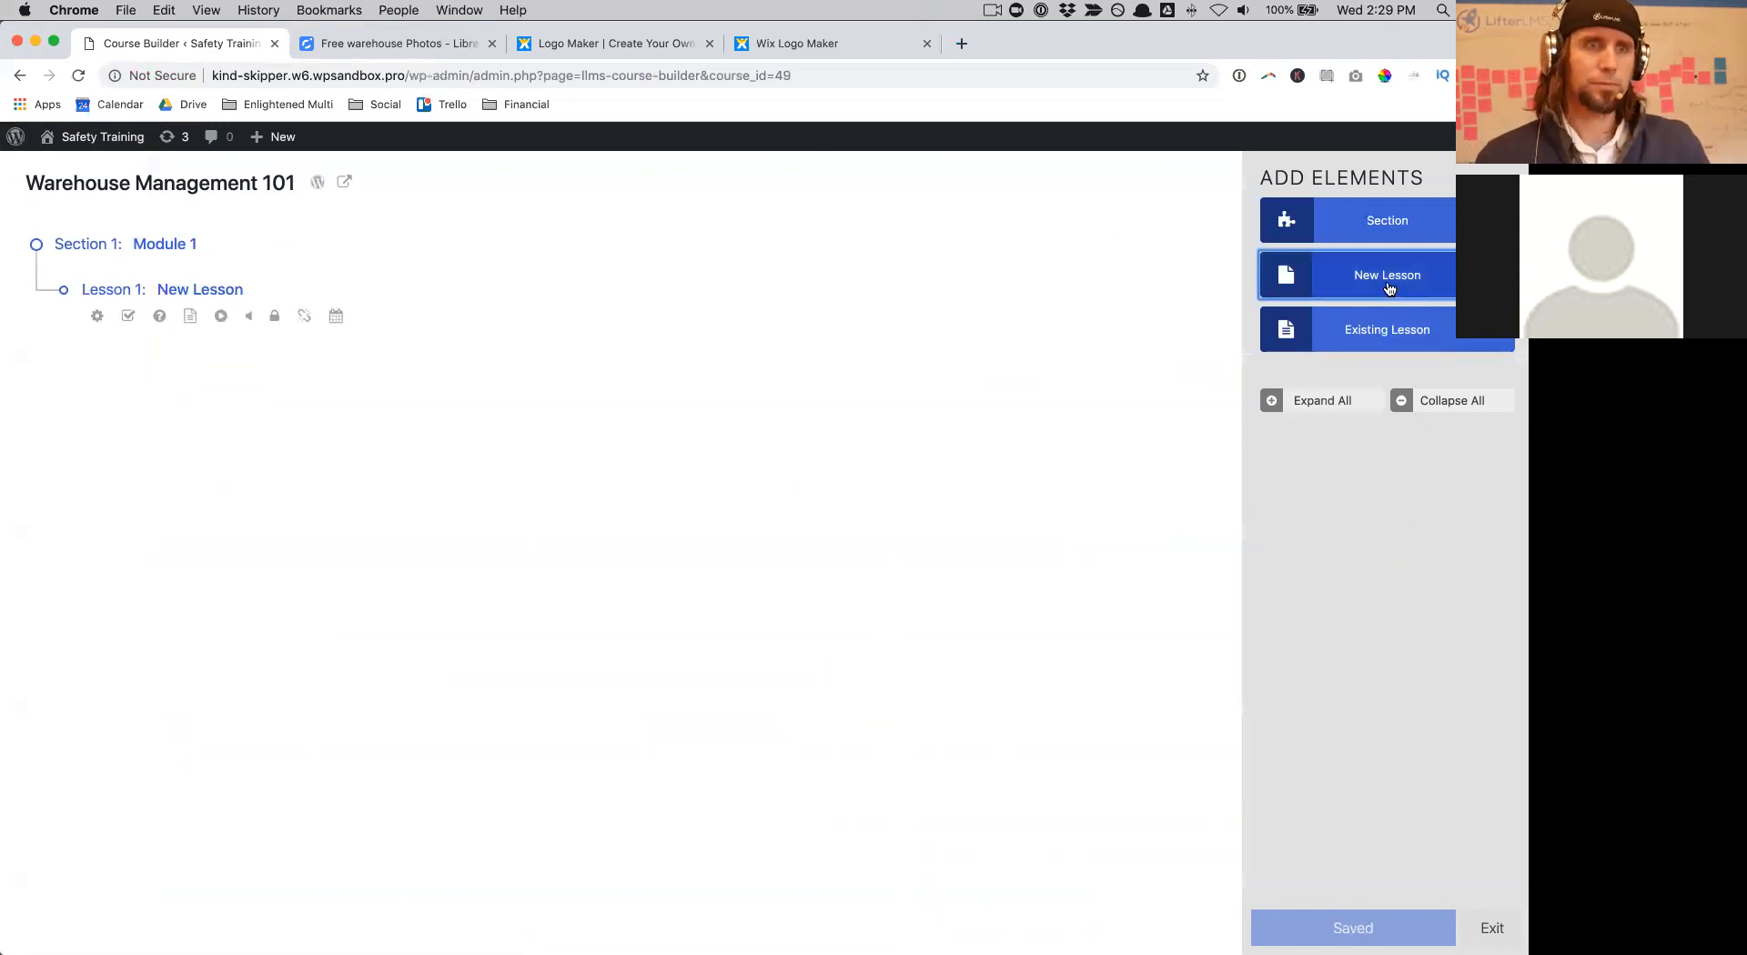
{"action": "left_click", "coordinate": [1389, 288]}
{"action": "left_click", "coordinate": [1390, 289]}
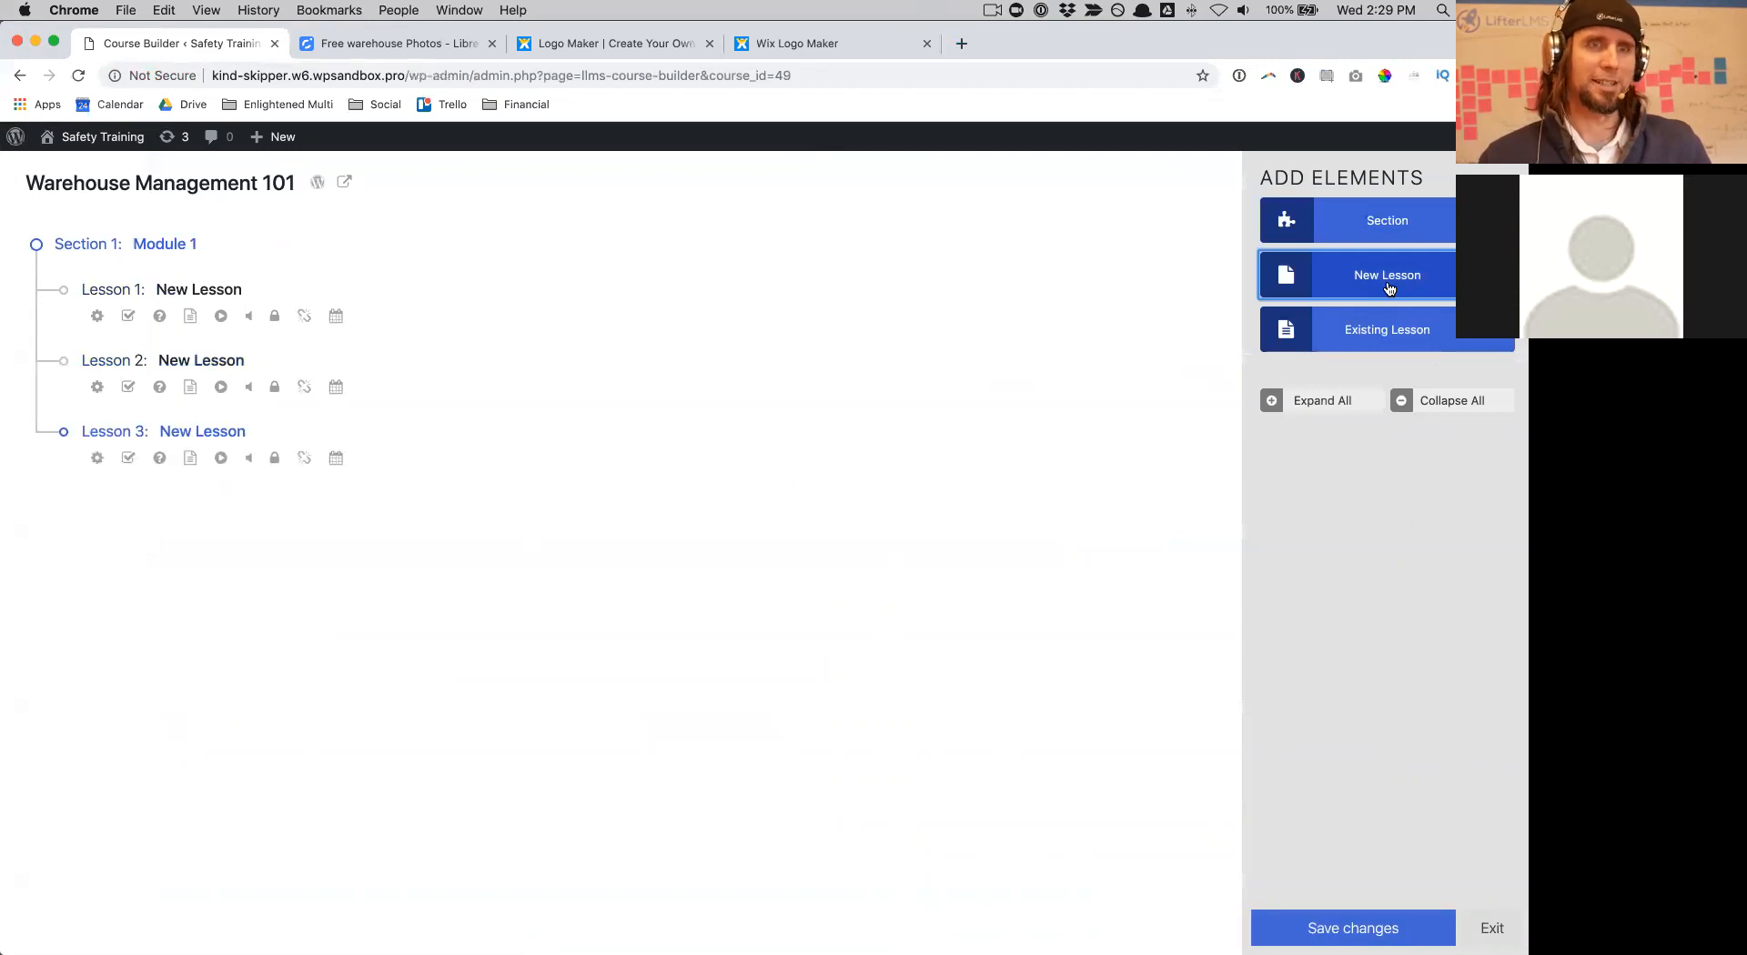
Step: Add a second section titled Module 3 with three lessons, then add one more blank section
{"action": "left_click", "coordinate": [1349, 227]}
{"action": "left_click", "coordinate": [136, 542]}
{"action": "left_click_drag", "start_coordinate": [137, 542], "coordinate": [231, 541]}
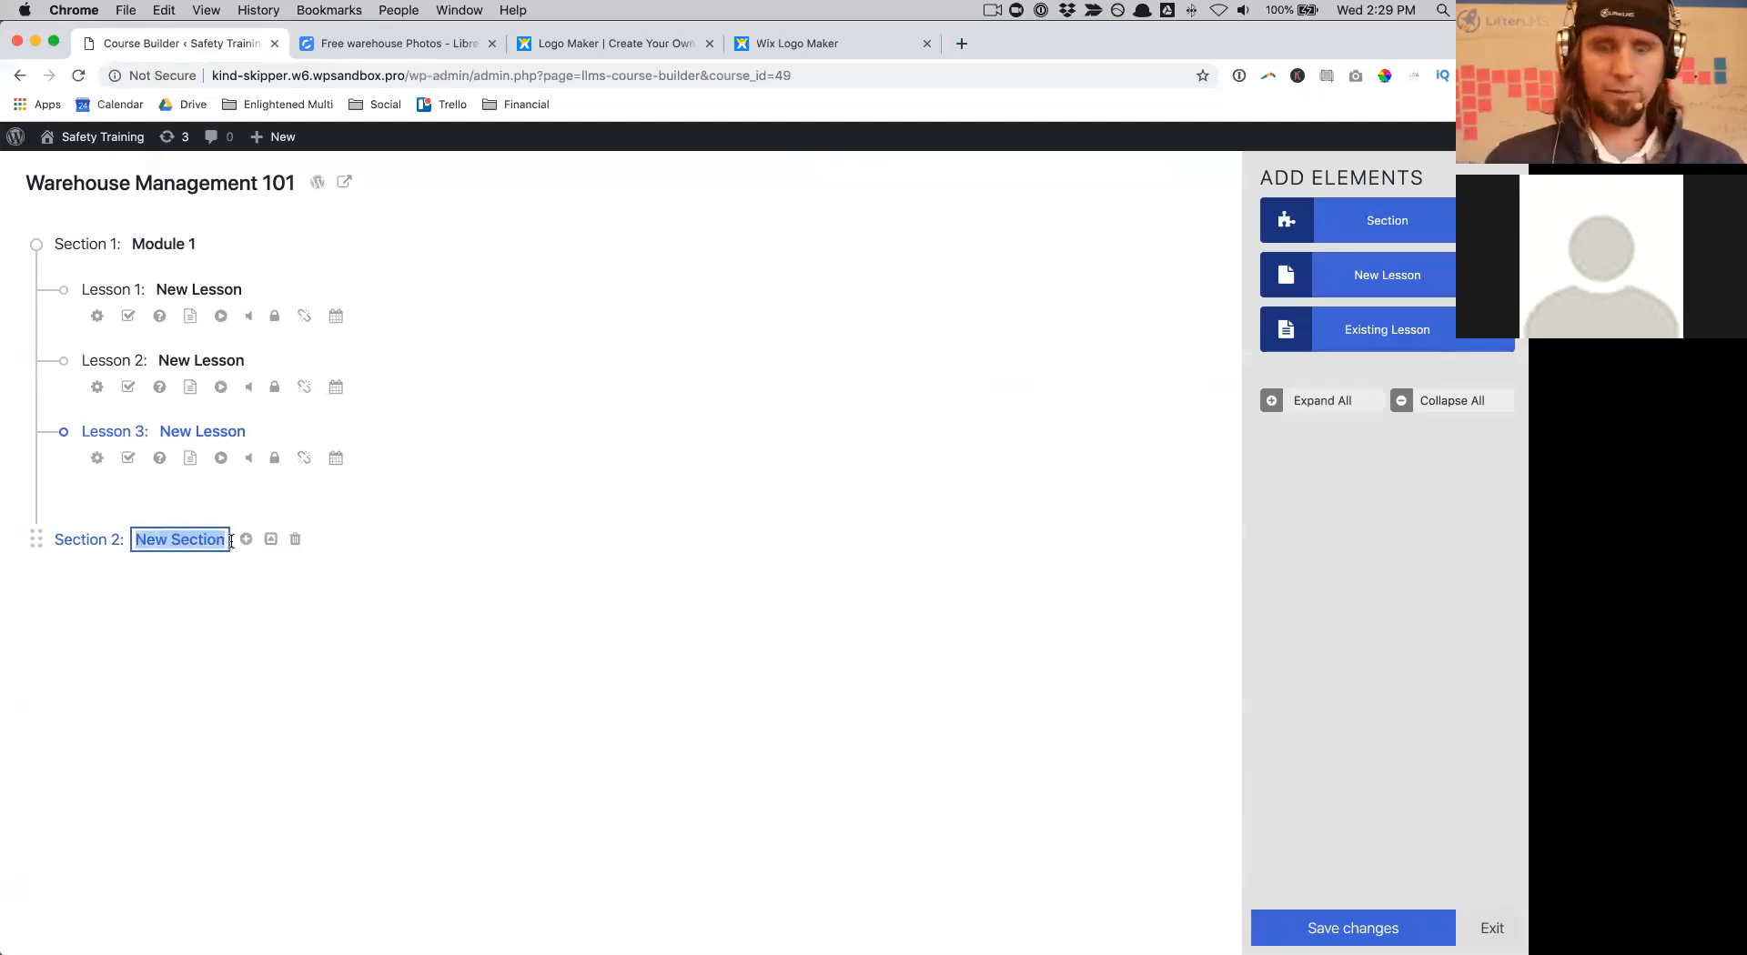
{"action": "type", "text": "Module 3"}
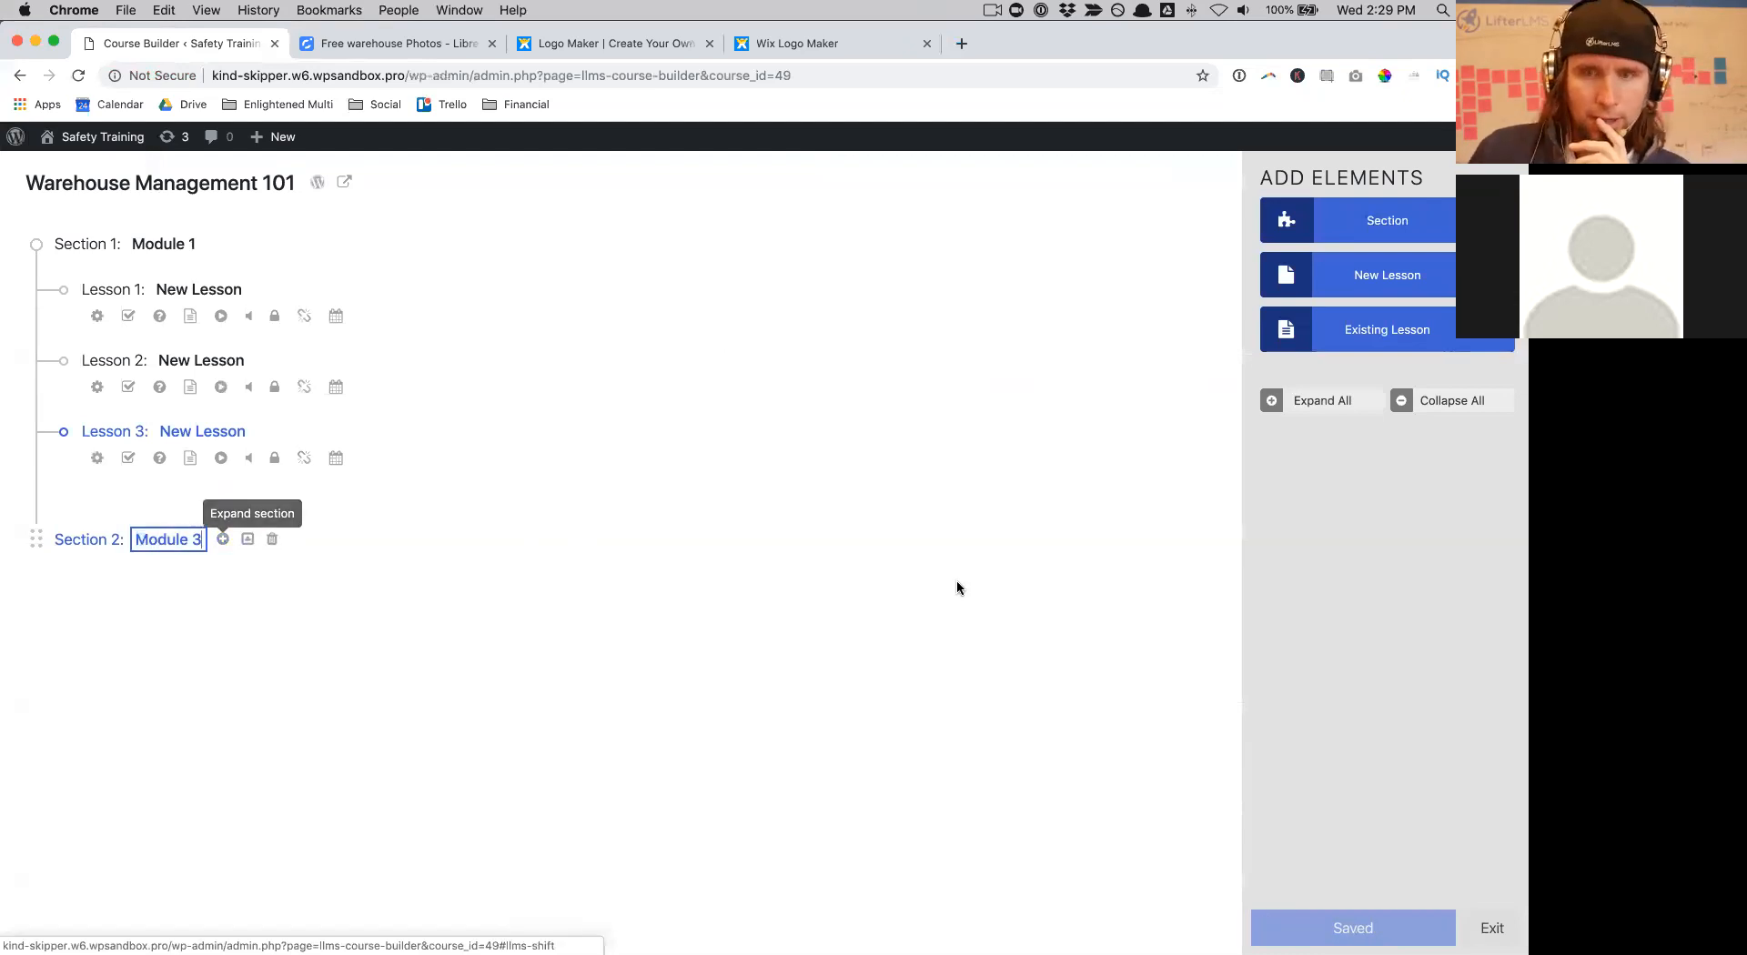
{"action": "left_click", "coordinate": [1388, 631]}
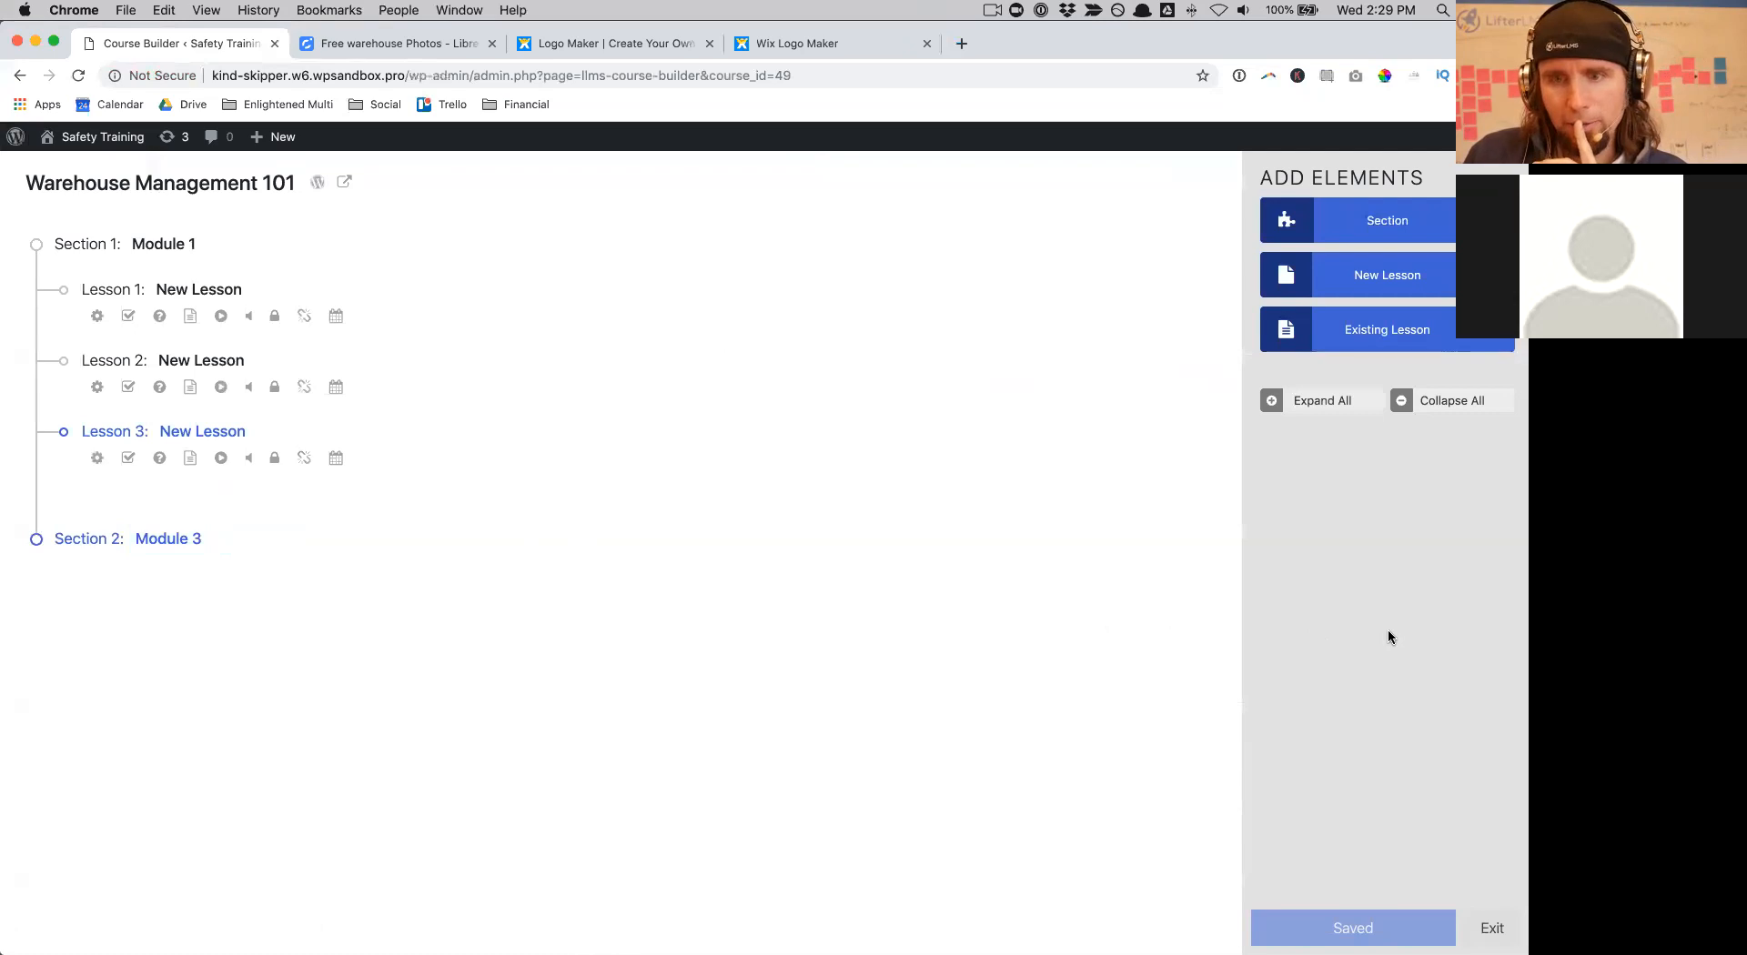
{"action": "left_click", "coordinate": [1344, 270]}
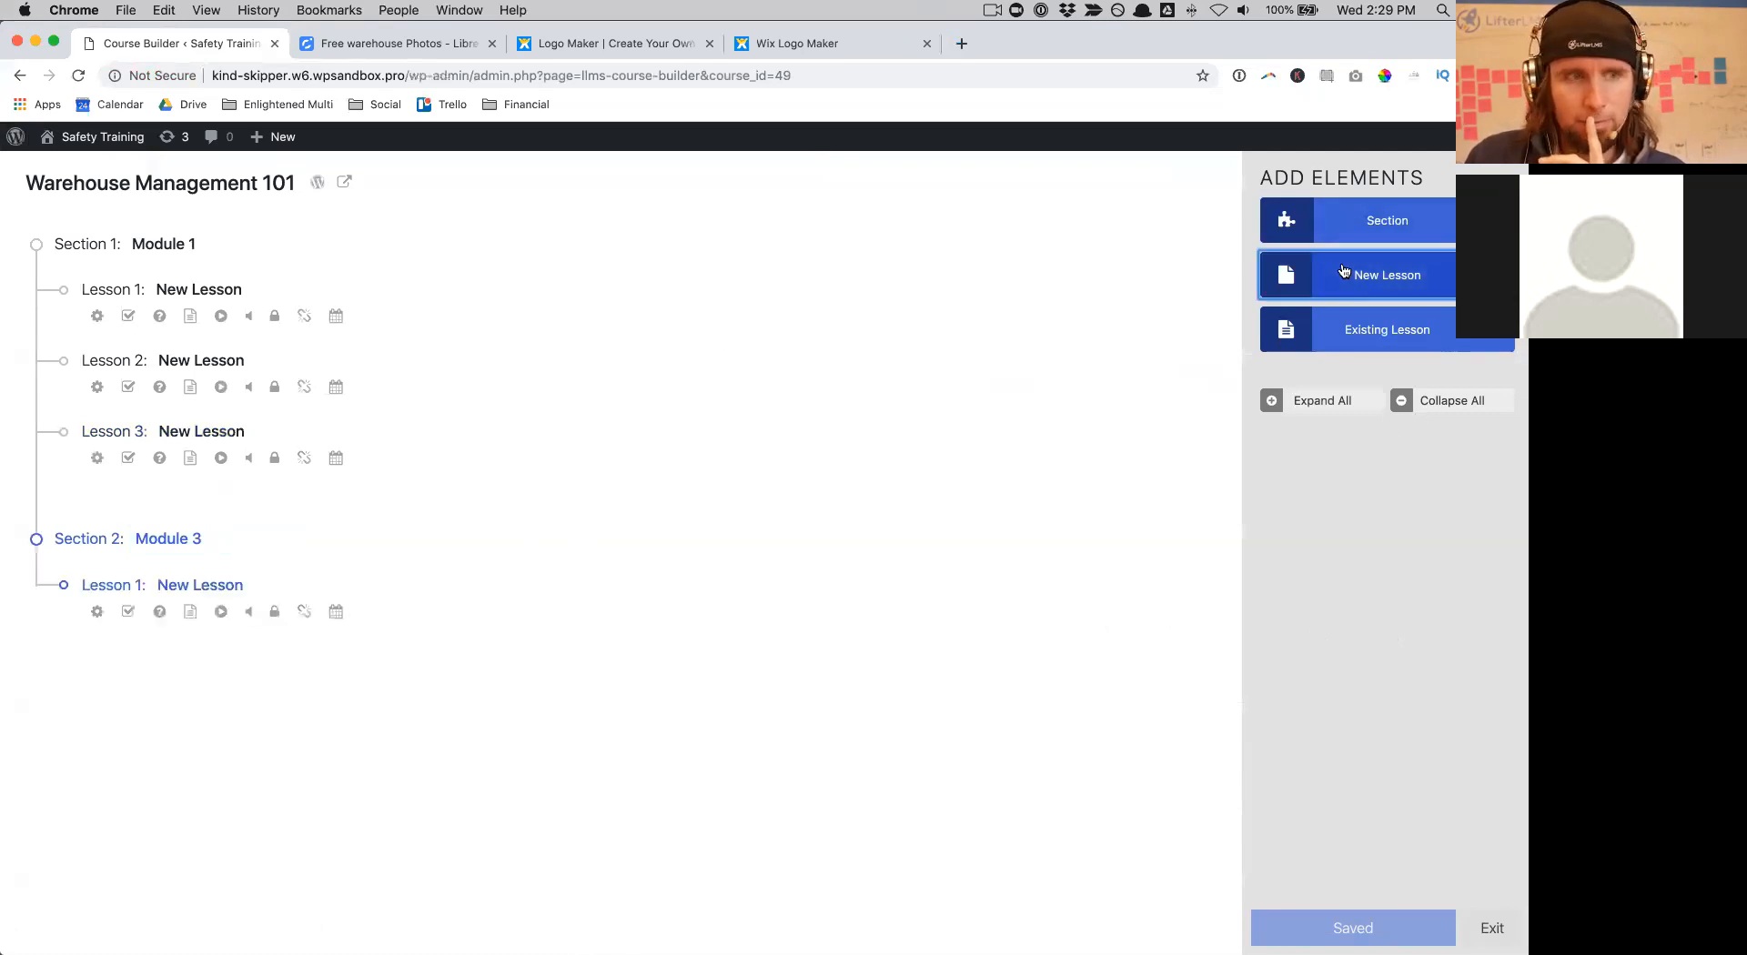
{"action": "left_click", "coordinate": [1344, 270]}
{"action": "left_click", "coordinate": [1344, 271]}
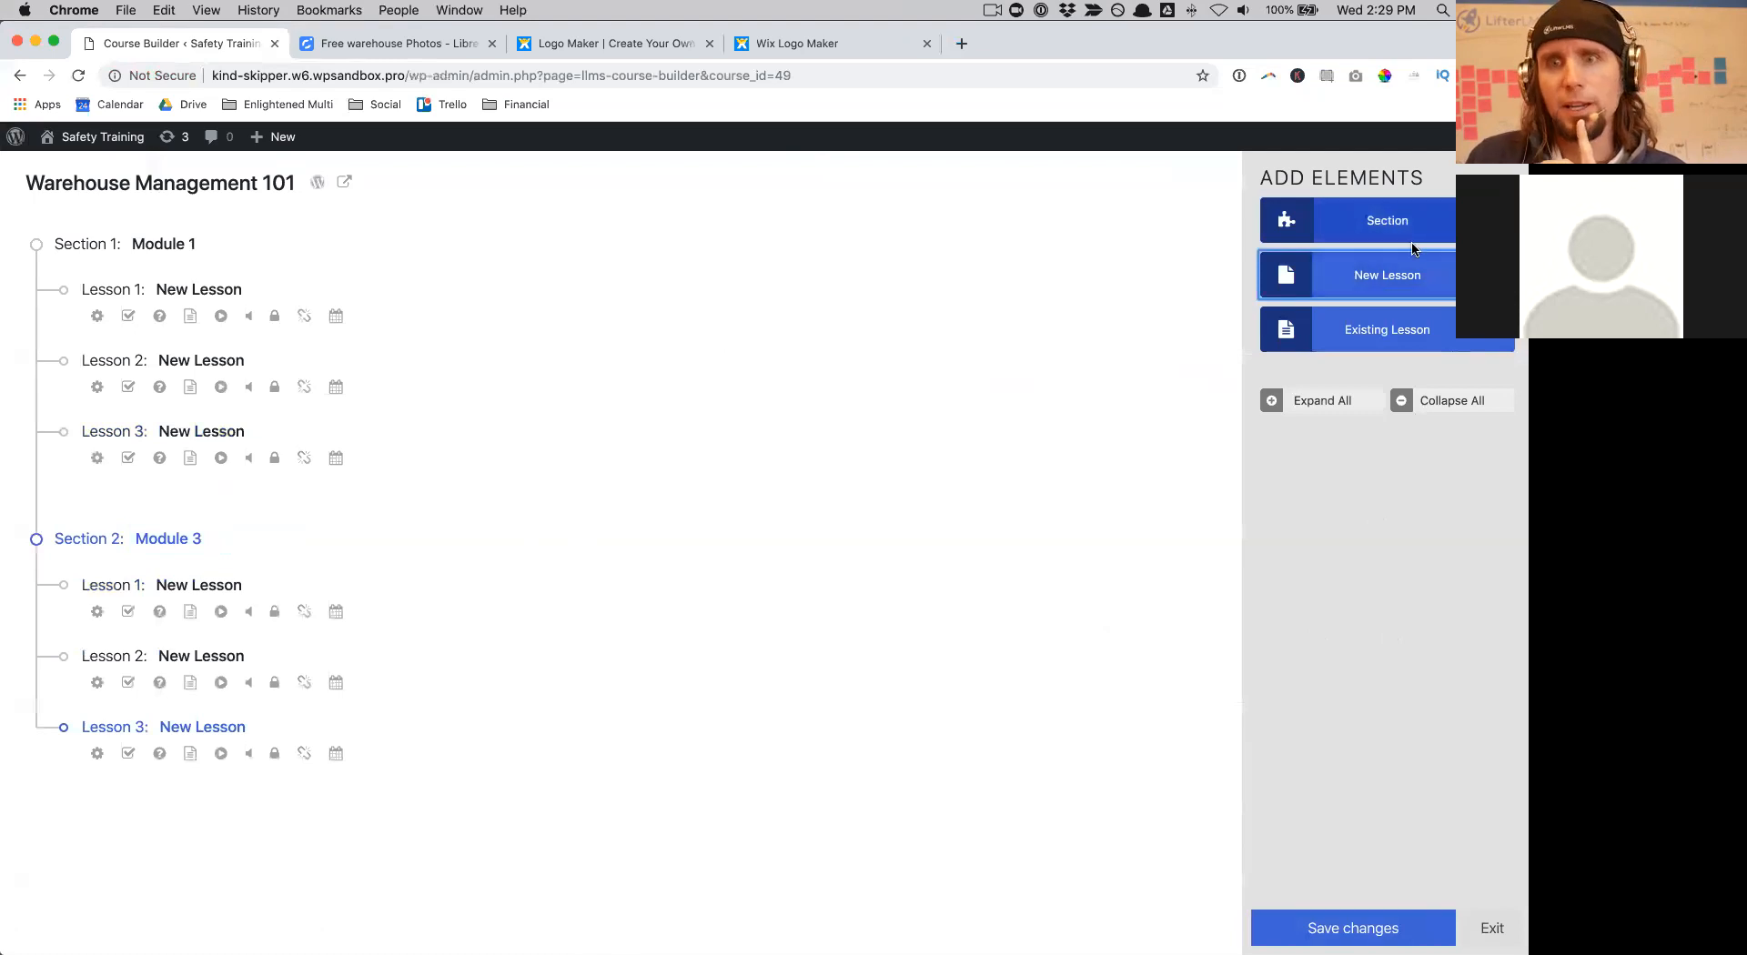
{"action": "left_click", "coordinate": [1338, 218]}
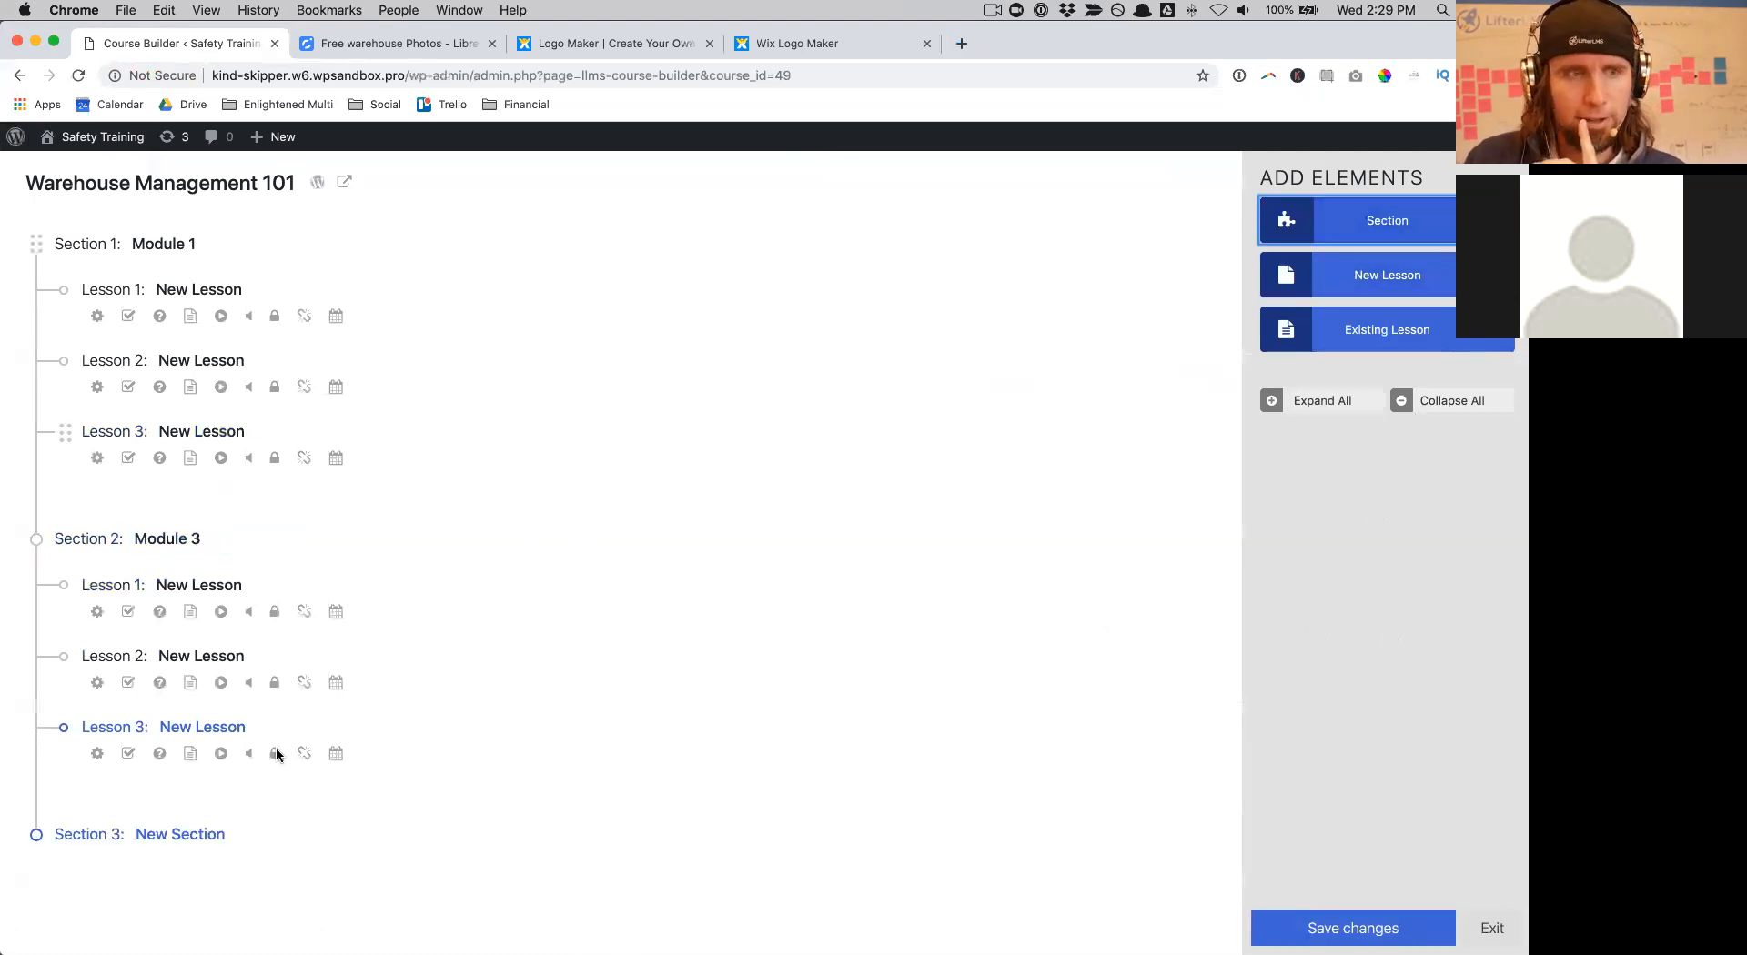
Step: Retitle the third section Module 2 and add two new lessons to it
{"action": "left_click", "coordinate": [186, 834]}
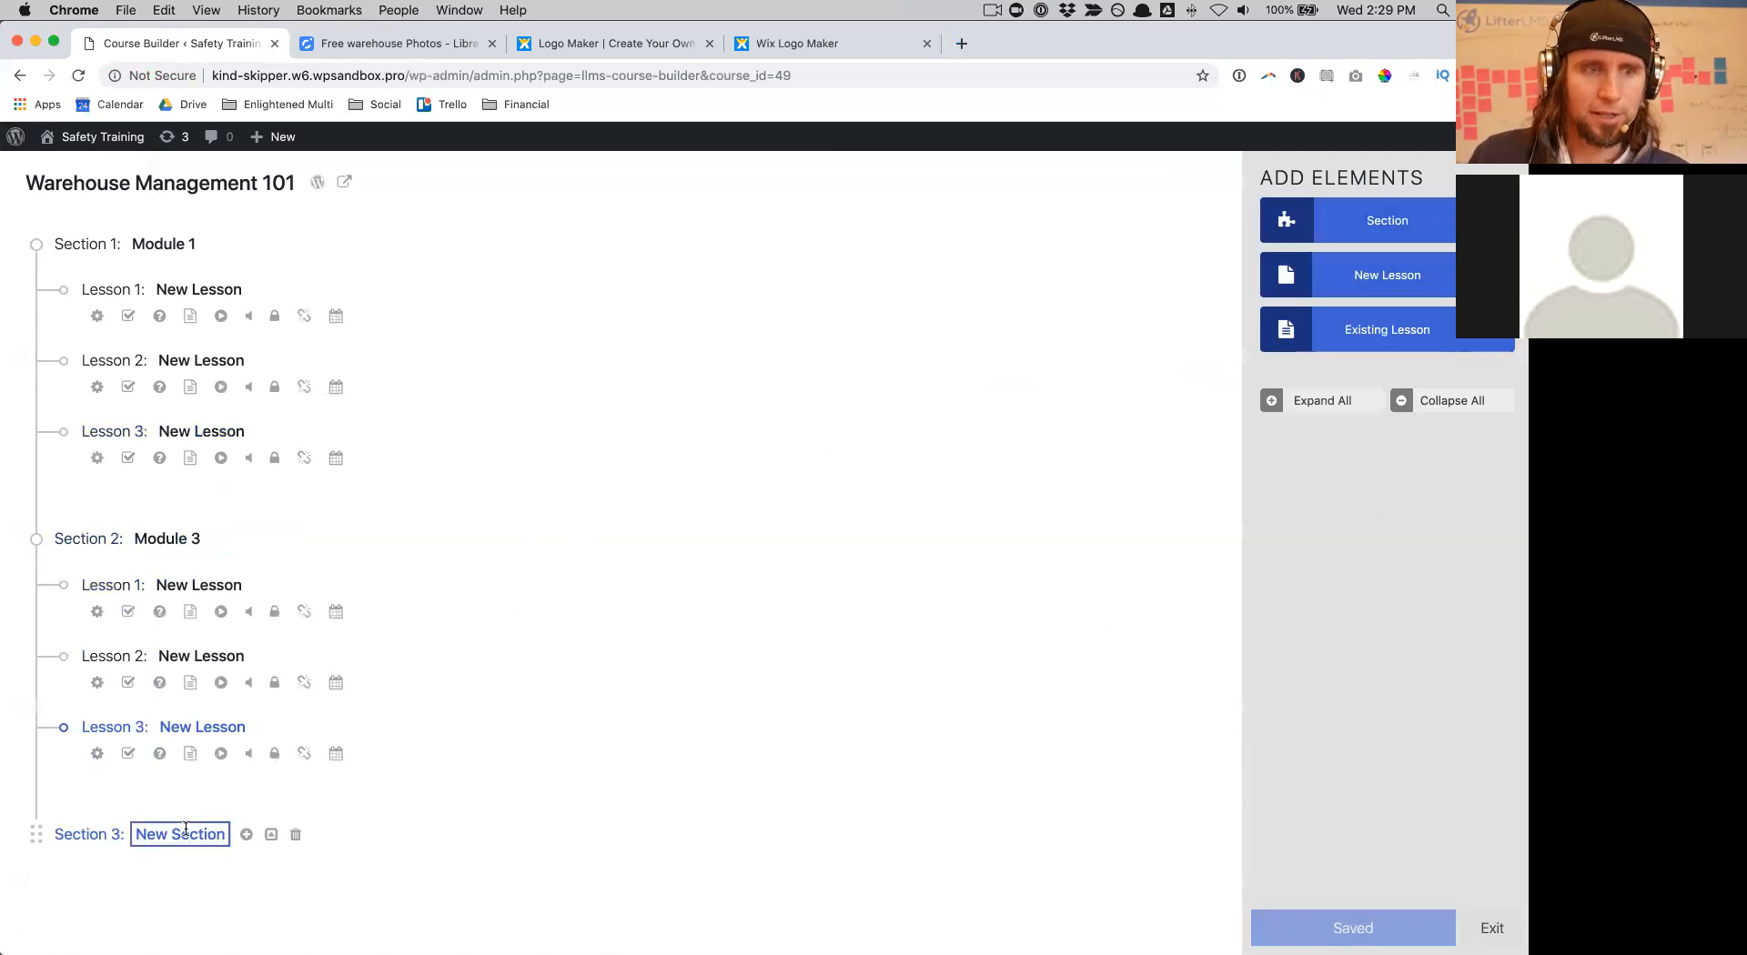
{"action": "left_click_drag", "start_coordinate": [222, 831], "coordinate": [120, 832]}
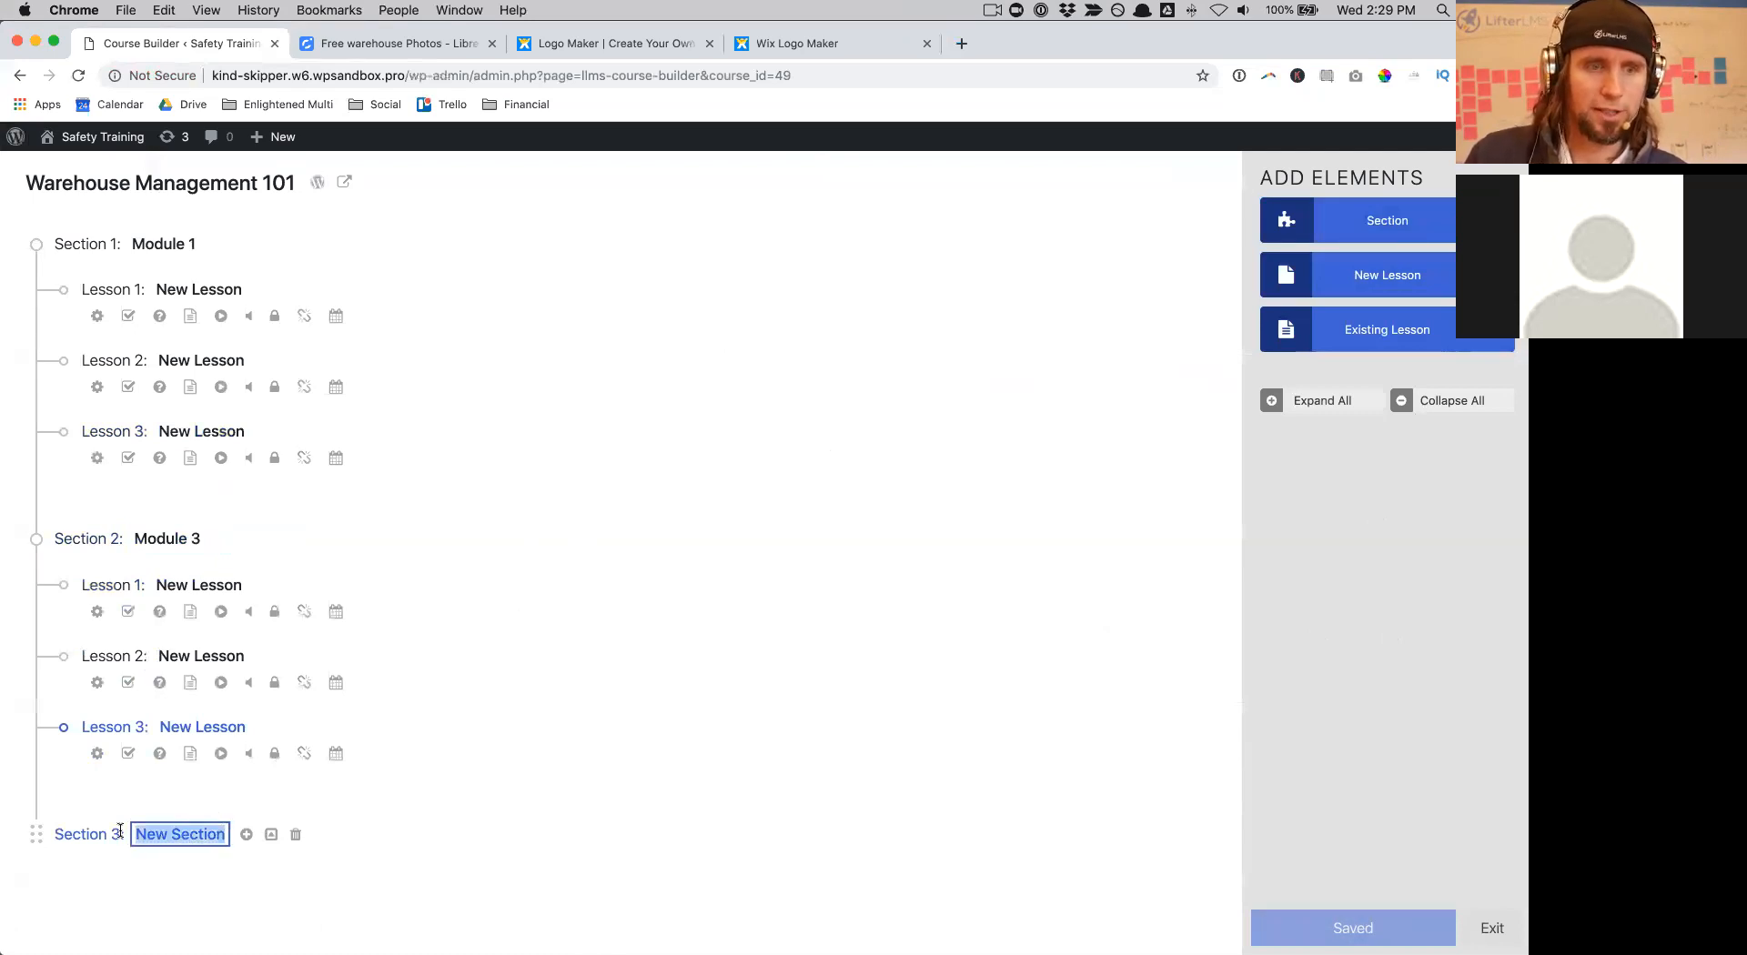
{"action": "type", "text": "Module 2"}
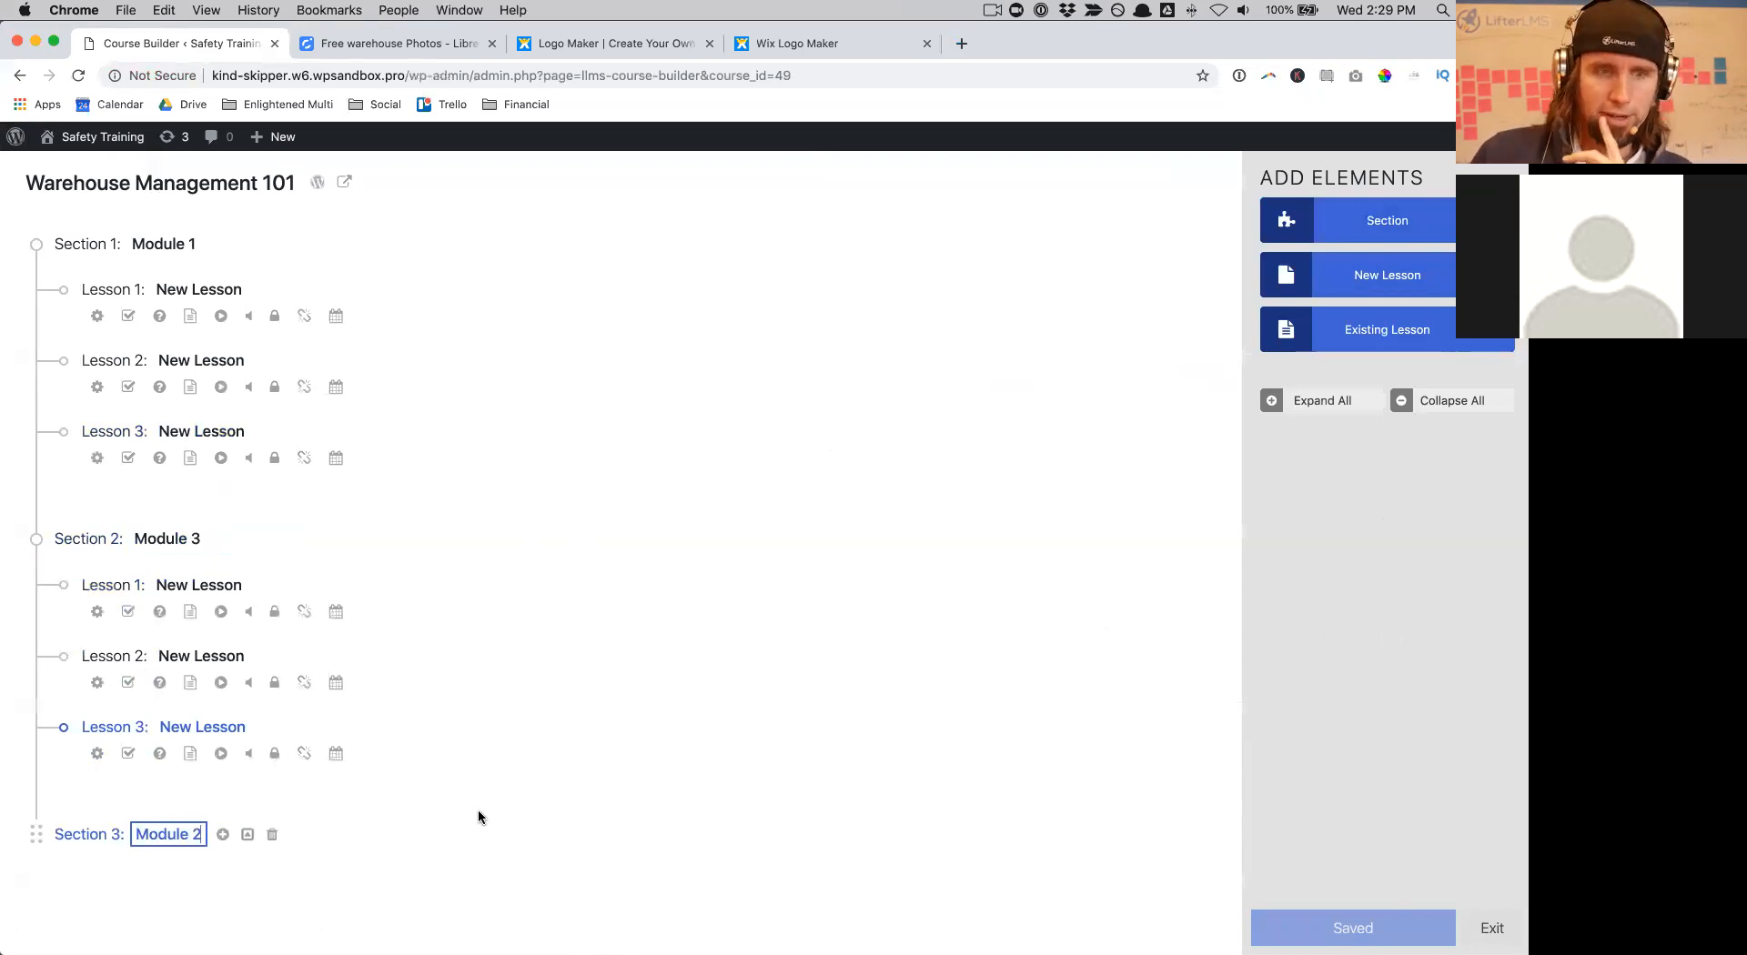
{"action": "left_click", "coordinate": [1354, 641]}
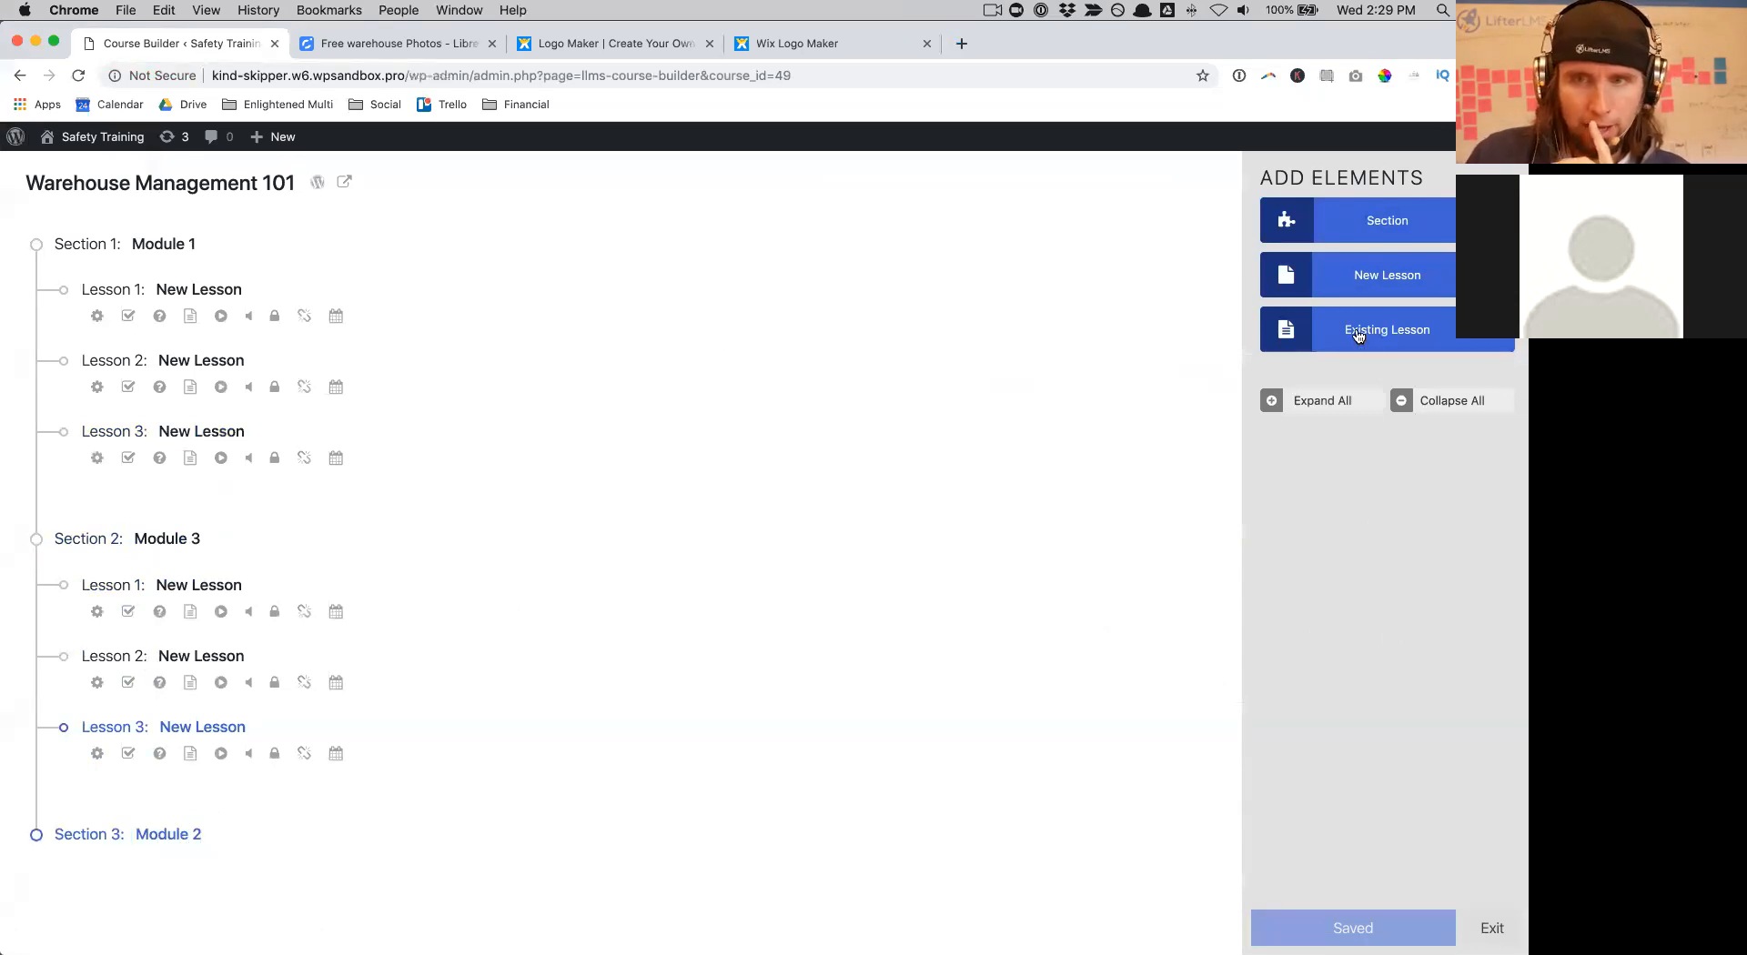
{"action": "left_click", "coordinate": [1330, 279]}
{"action": "left_click", "coordinate": [1330, 279]}
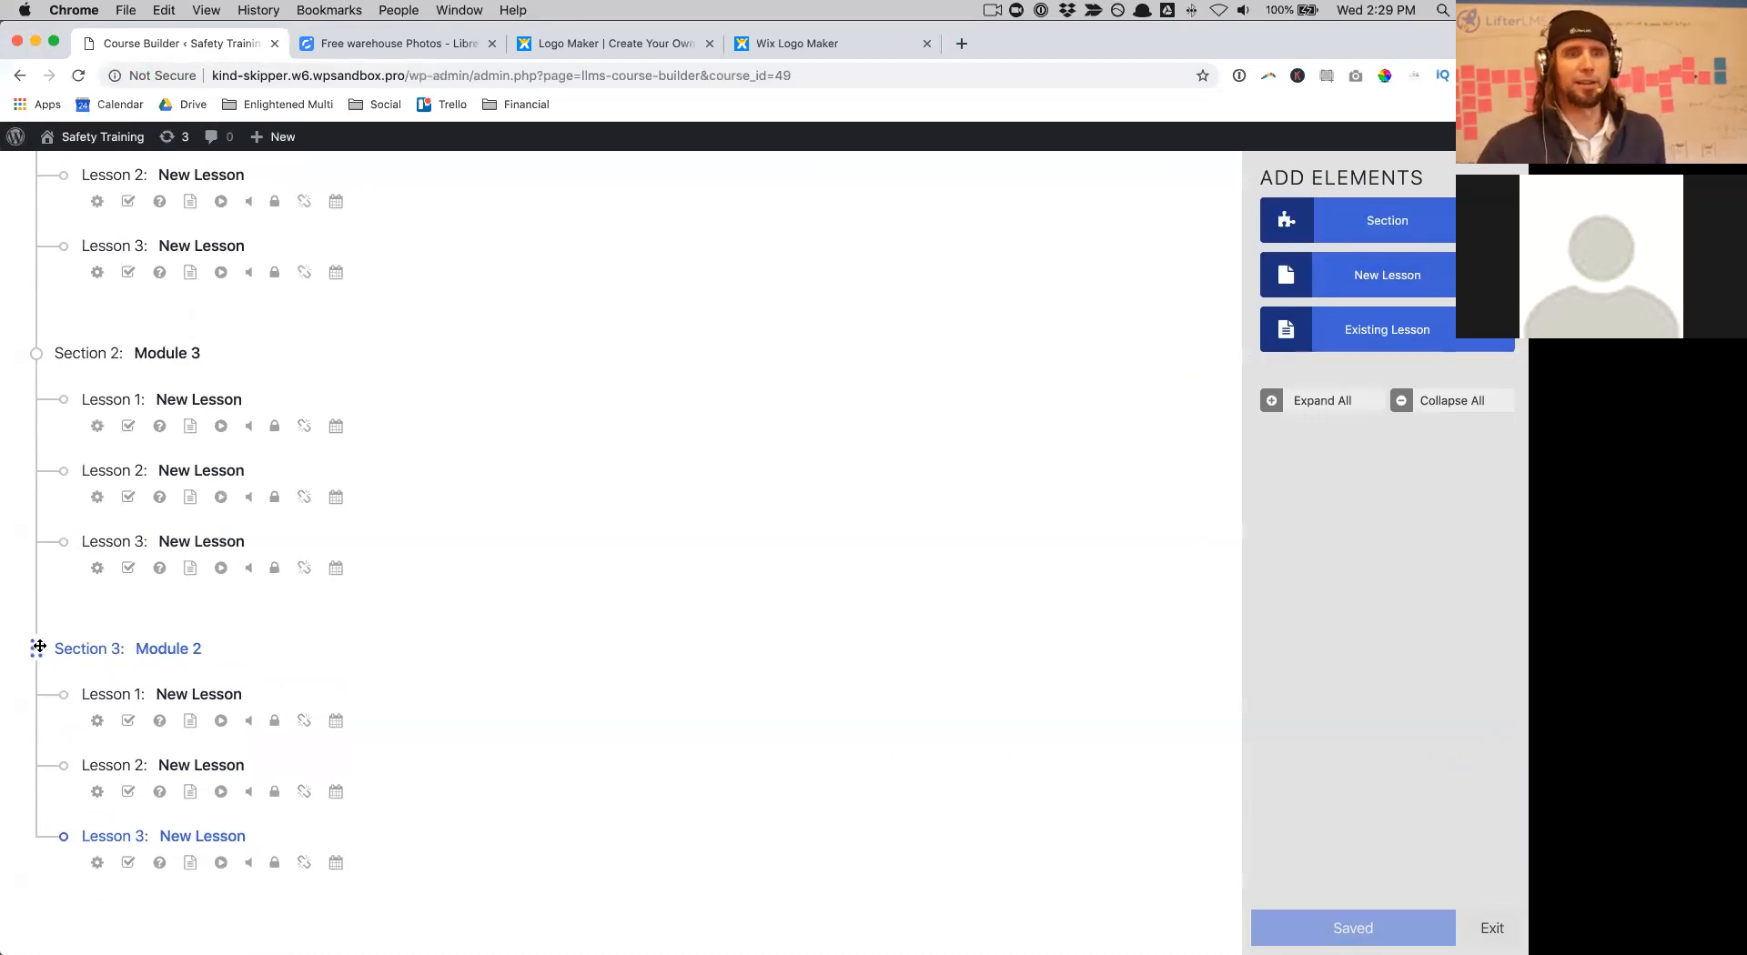
Step: Drag Module 2 above Module 3 and reposition Module 3's first lesson
{"action": "left_click_drag", "start_coordinate": [37, 644], "coordinate": [63, 407]}
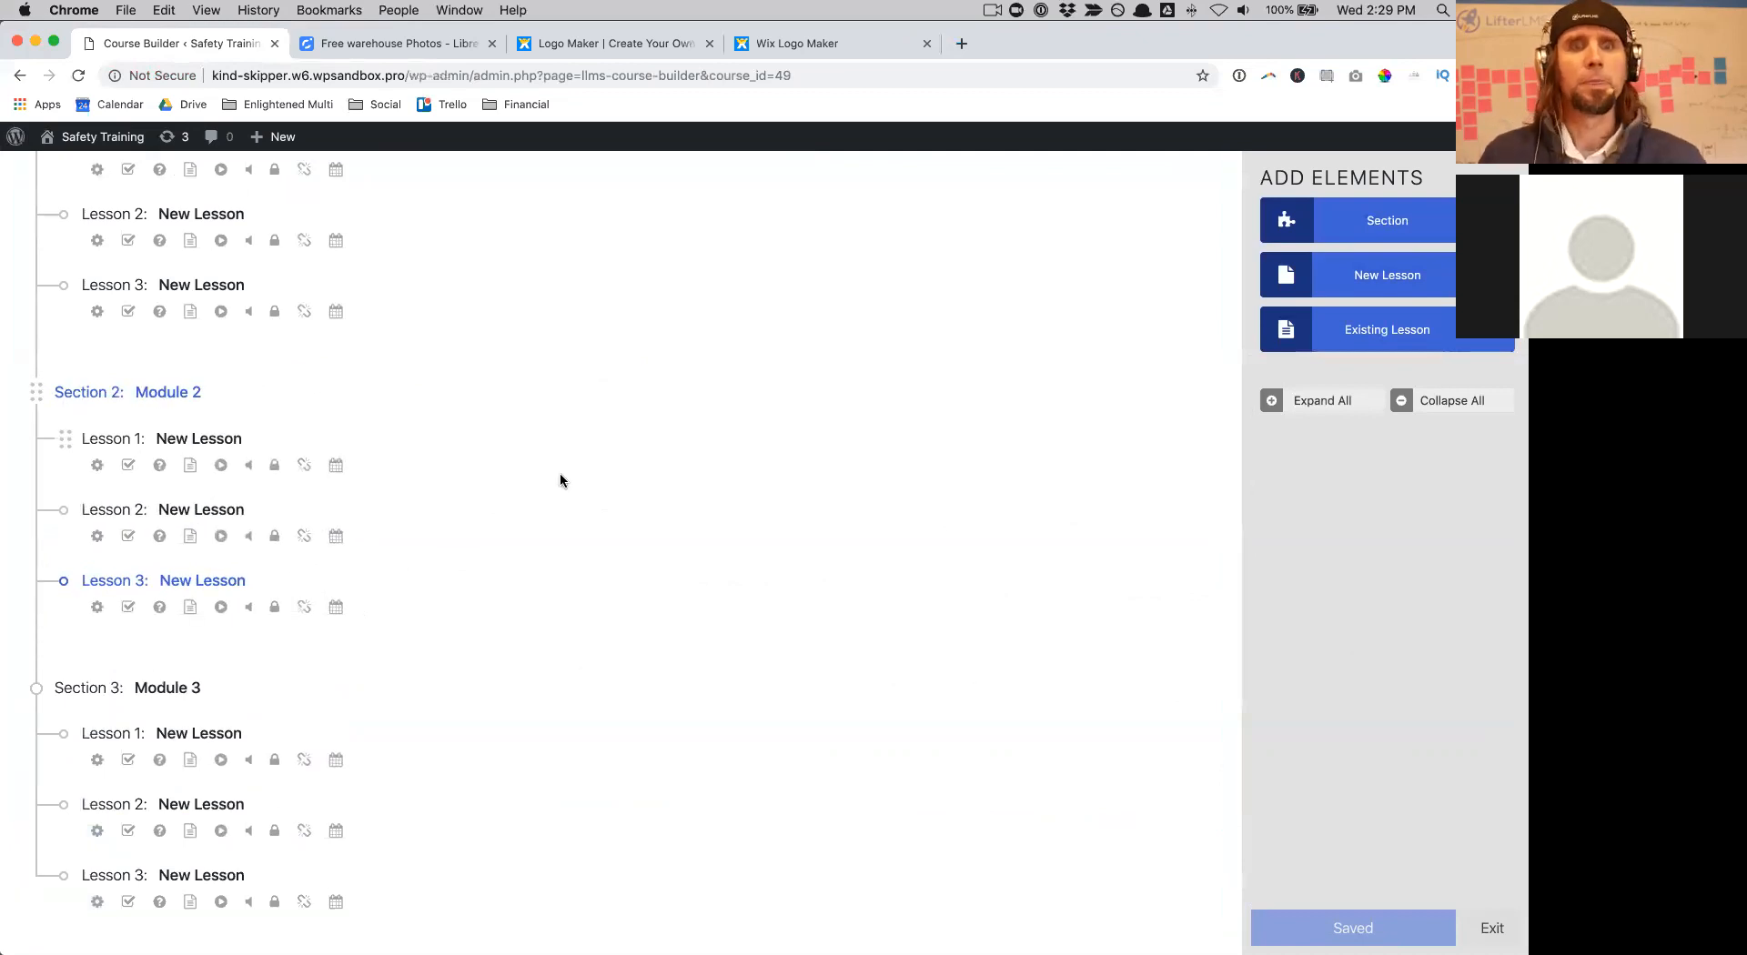
{"action": "scroll", "coordinate": [559, 480], "scroll_direction": "up", "scroll_amount": 3}
{"action": "scroll", "coordinate": [449, 394], "scroll_direction": "down", "scroll_amount": 2}
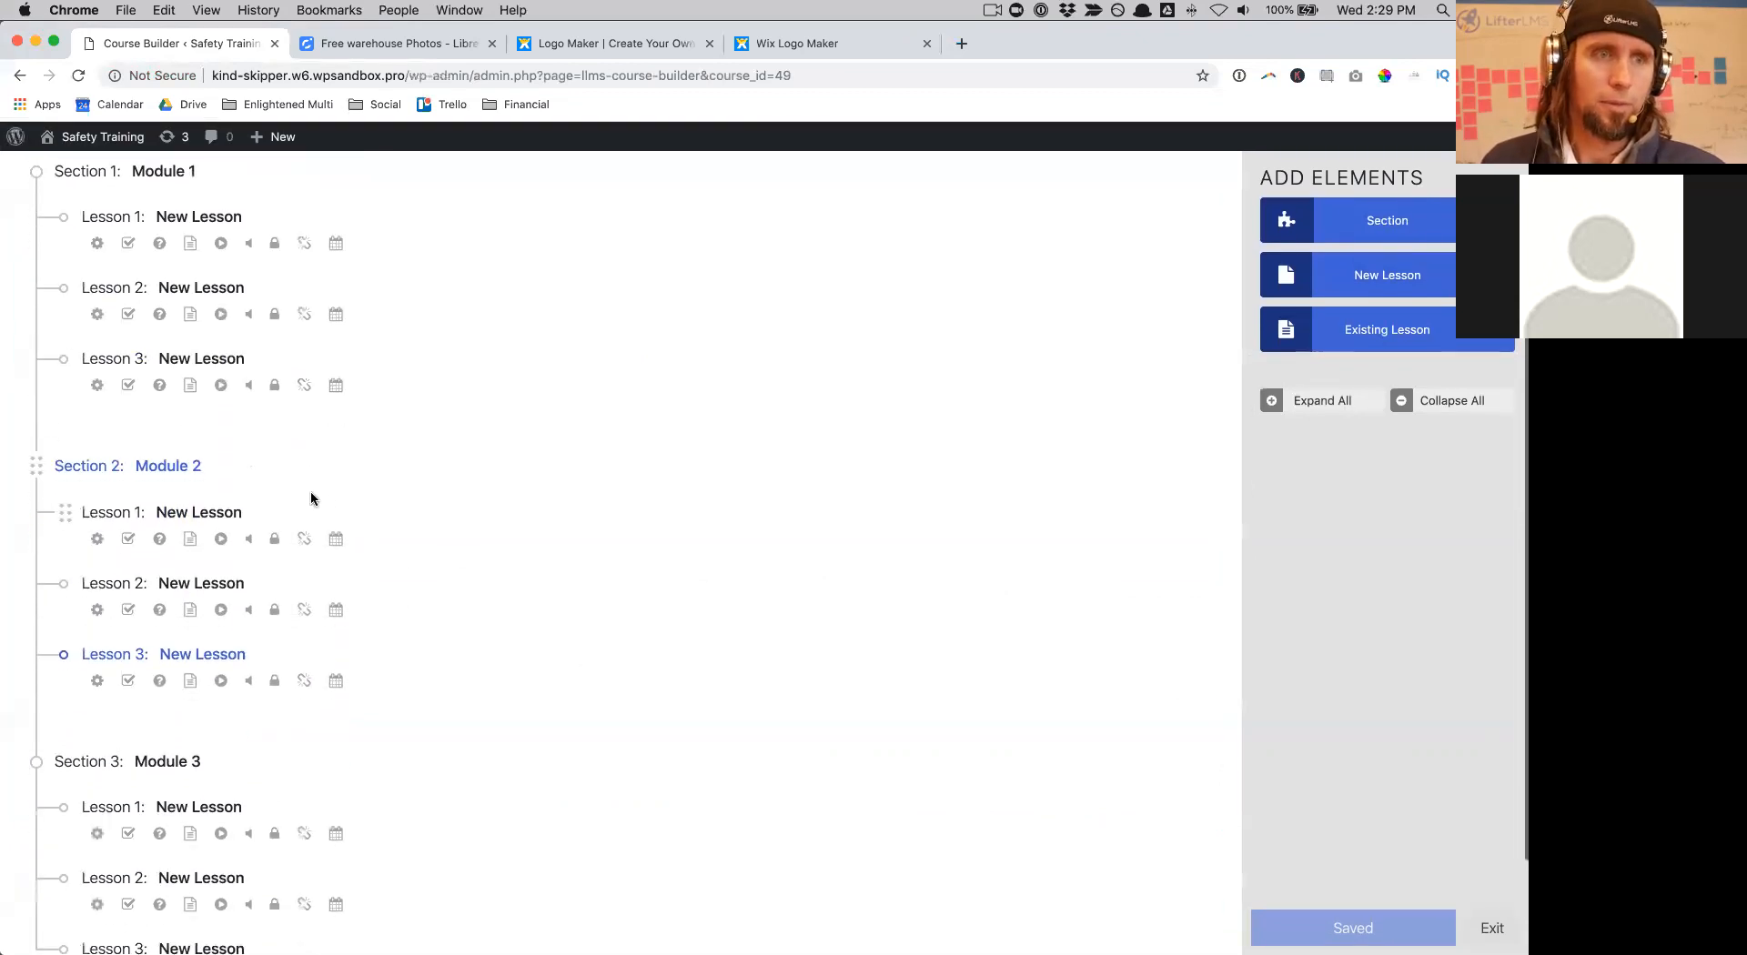
{"action": "scroll", "coordinate": [312, 495], "scroll_direction": "down", "scroll_amount": 3}
{"action": "left_click_drag", "start_coordinate": [64, 693], "coordinate": [207, 809]}
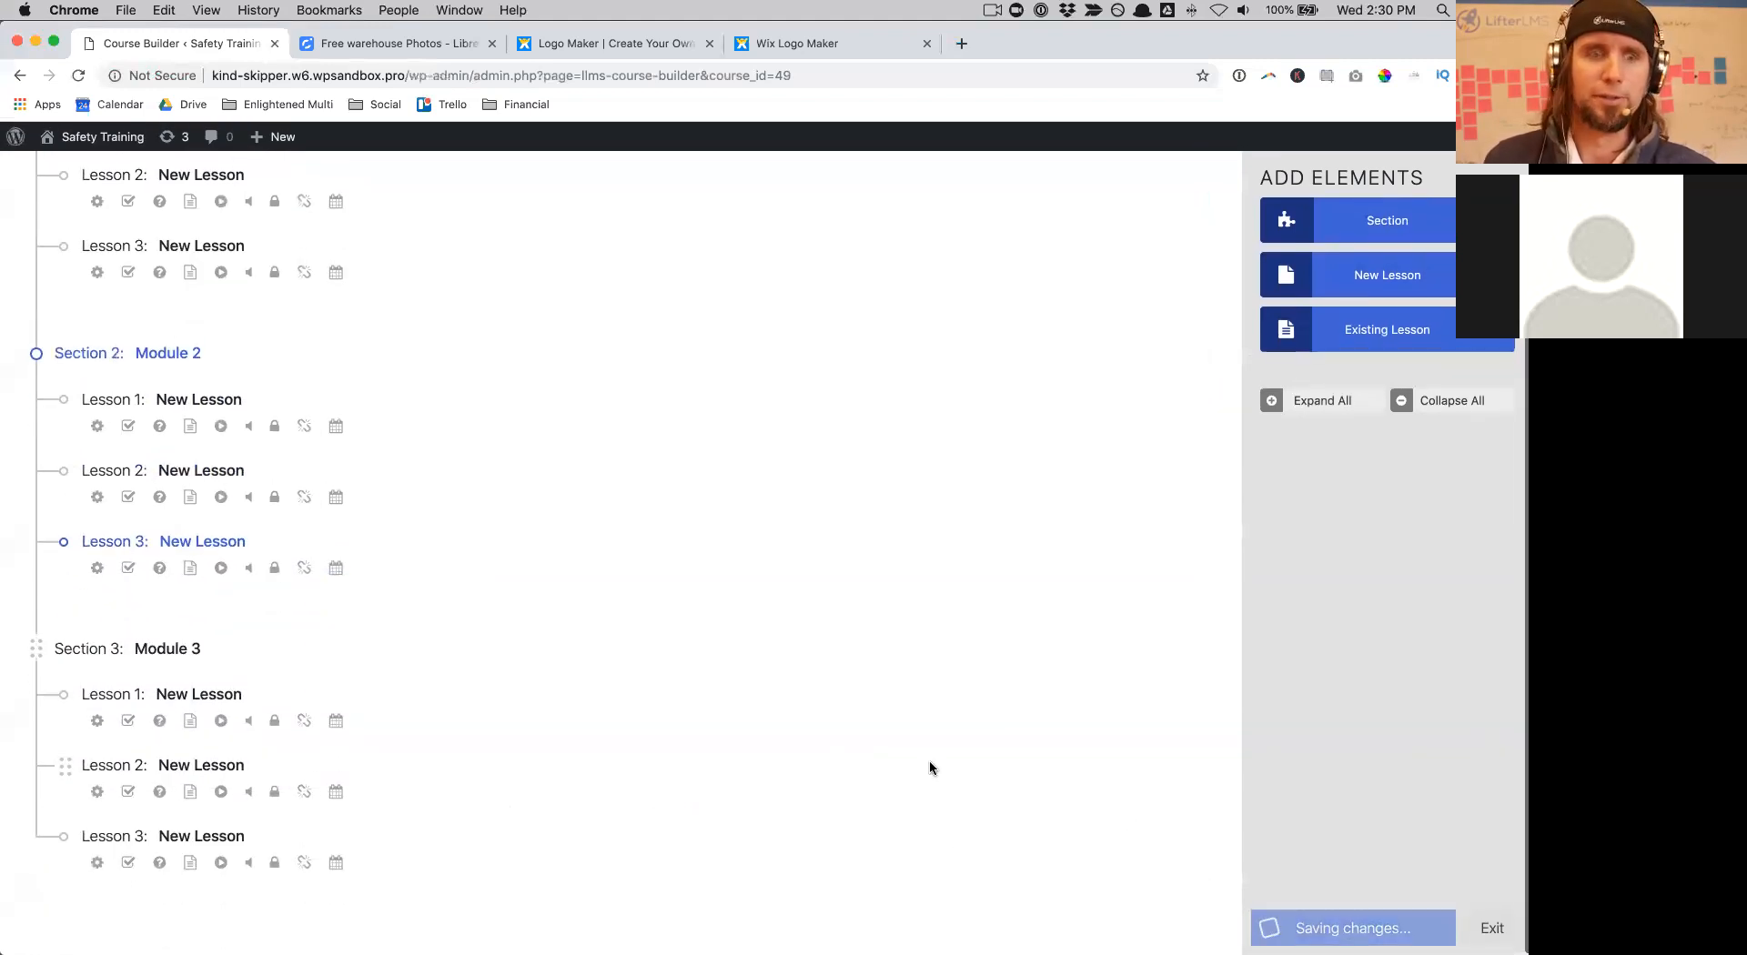
Step: Add a new section titled Module 4 and fill it with lessons up to three
{"action": "left_click", "coordinate": [1361, 221]}
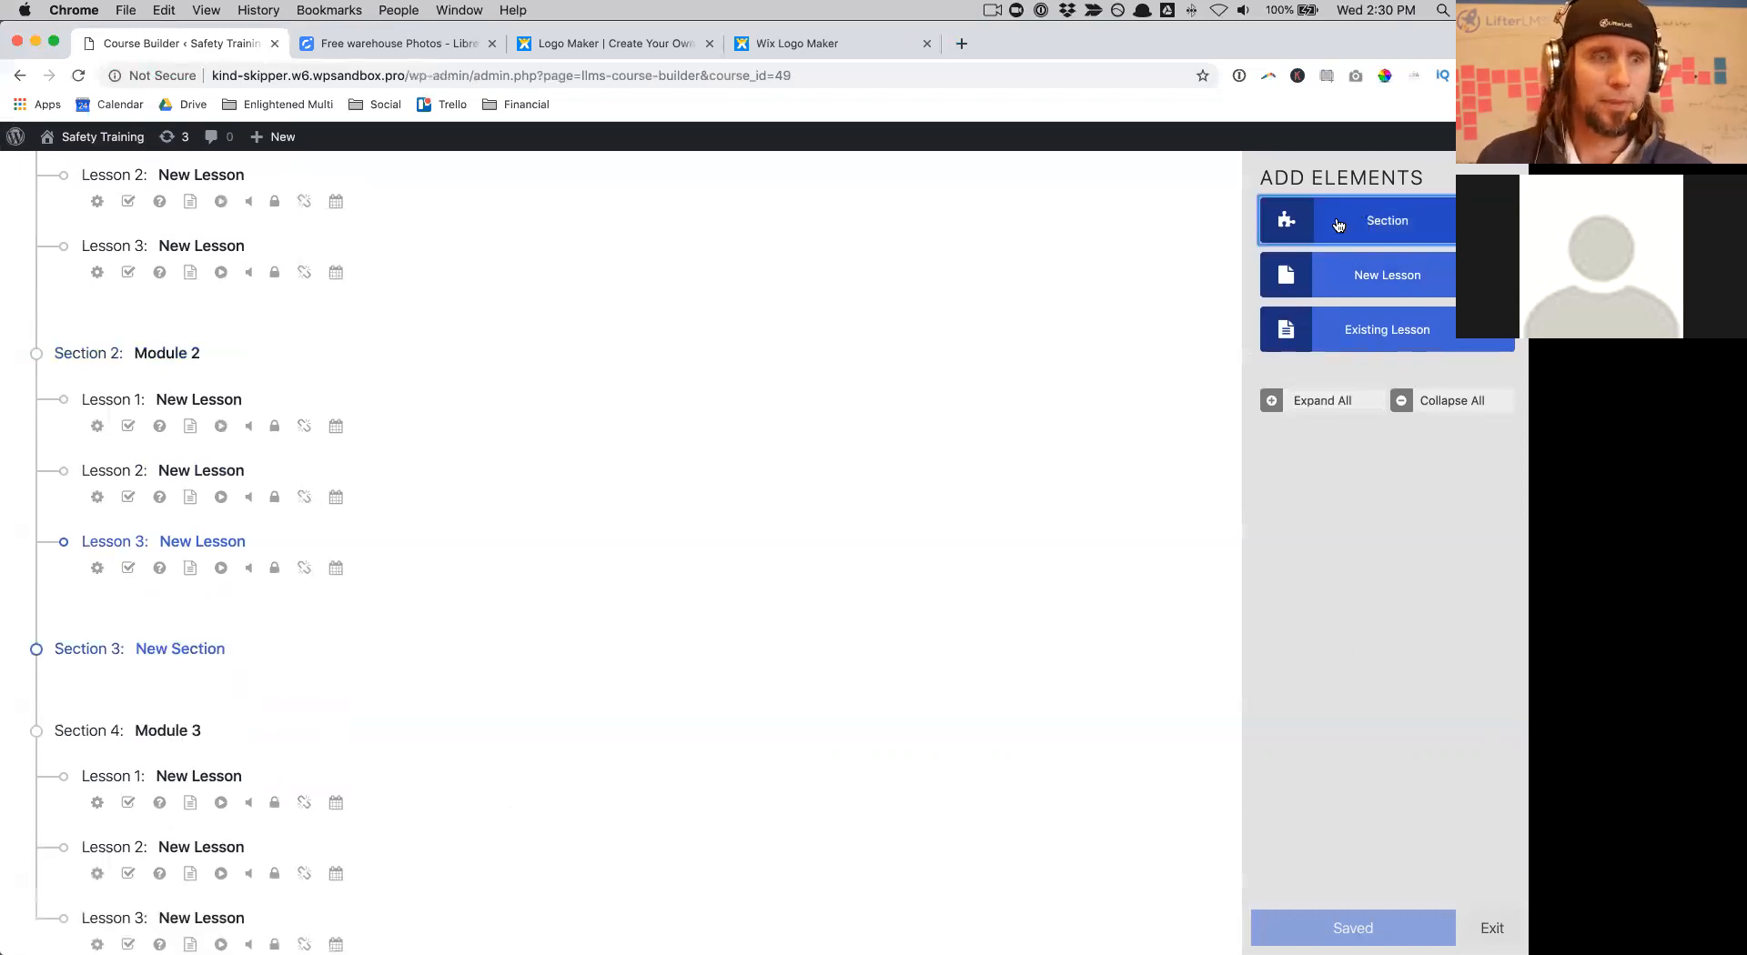
{"action": "left_click", "coordinate": [162, 645]}
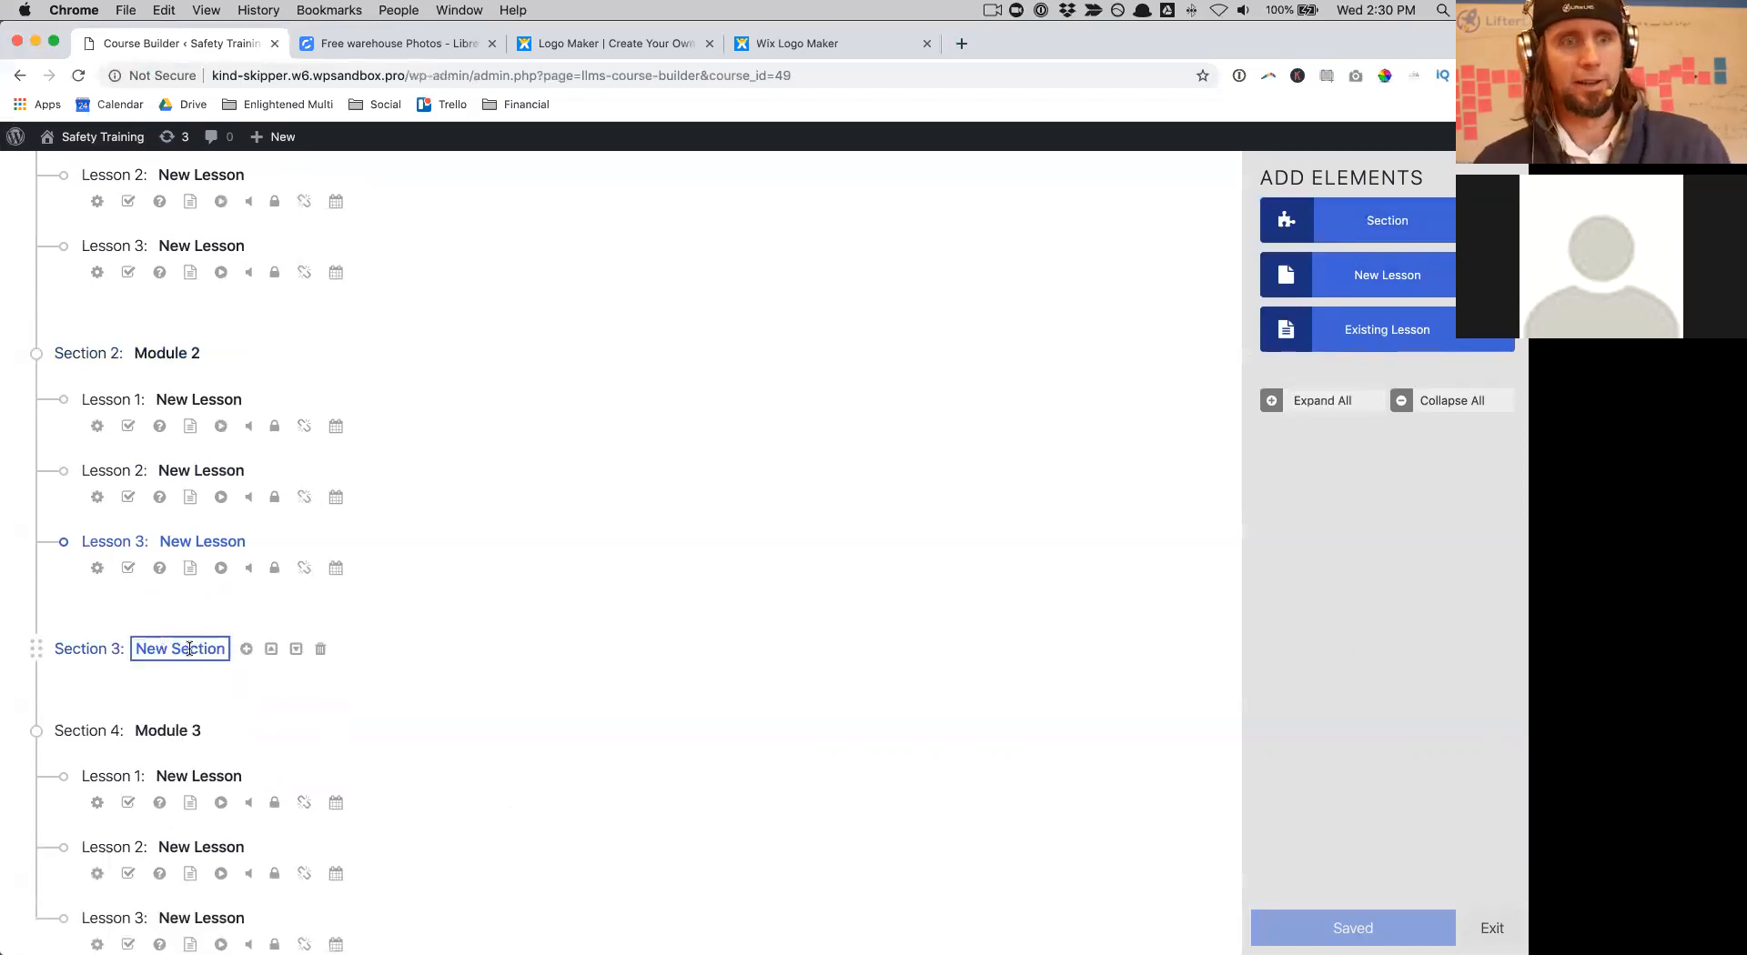
{"action": "left_click_drag", "start_coordinate": [224, 653], "coordinate": [158, 639]}
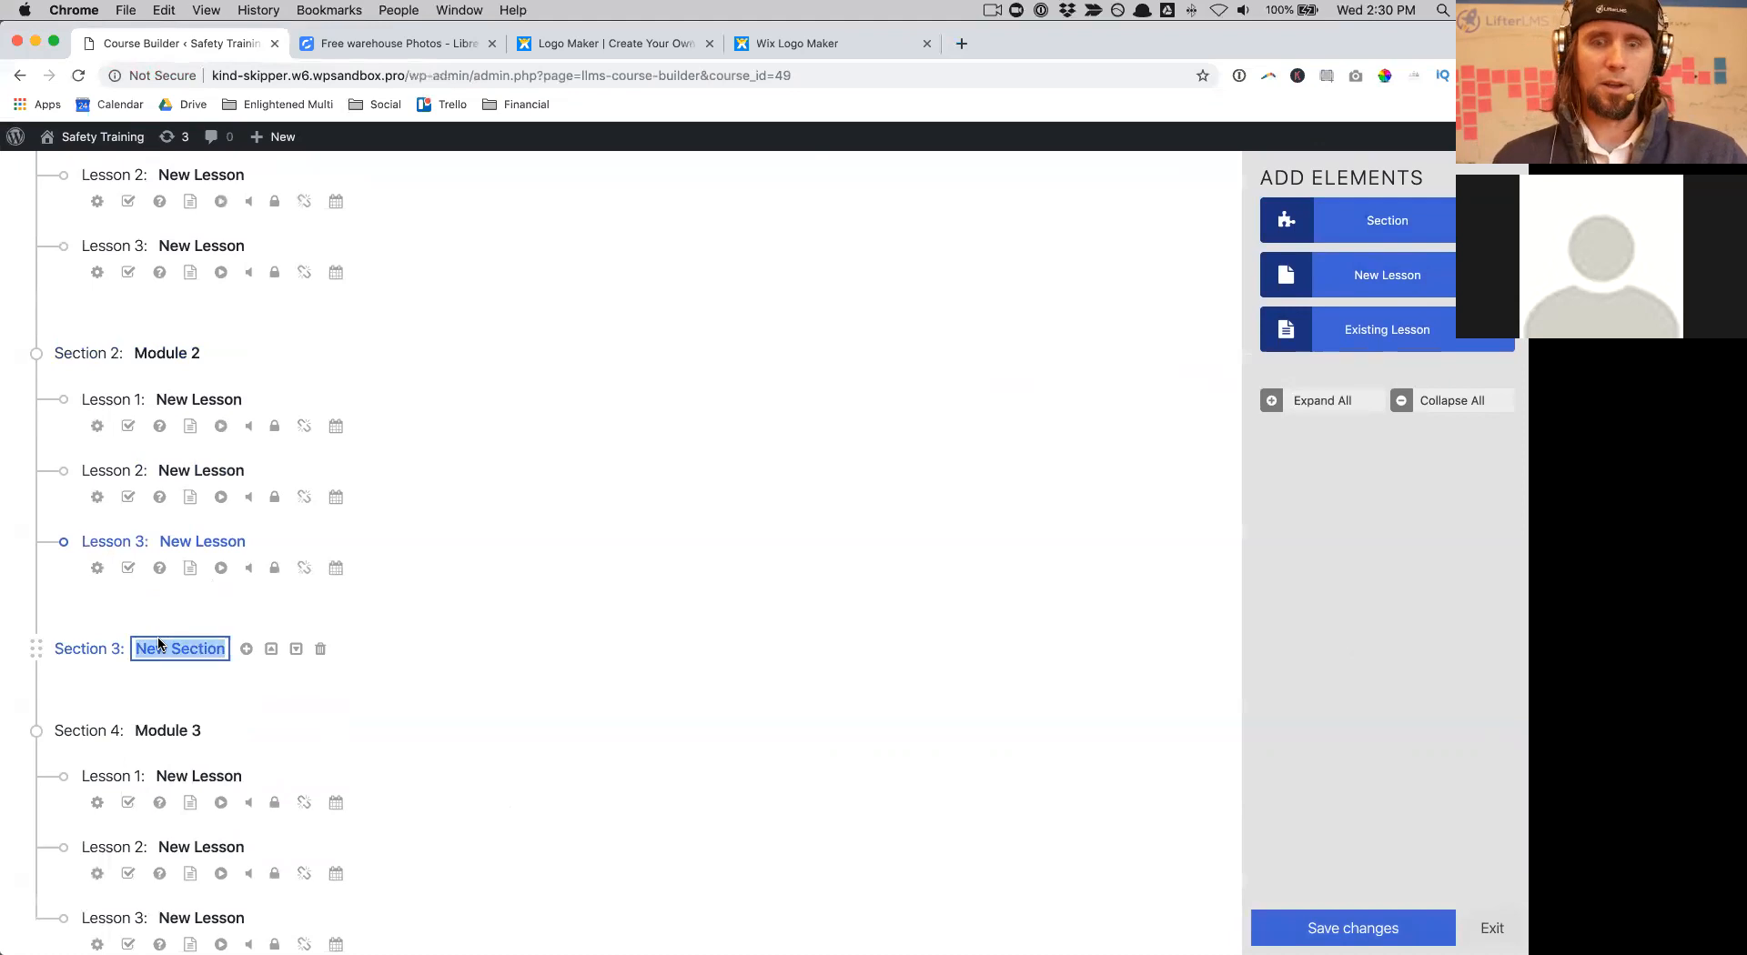
{"action": "type", "text": "Module"}
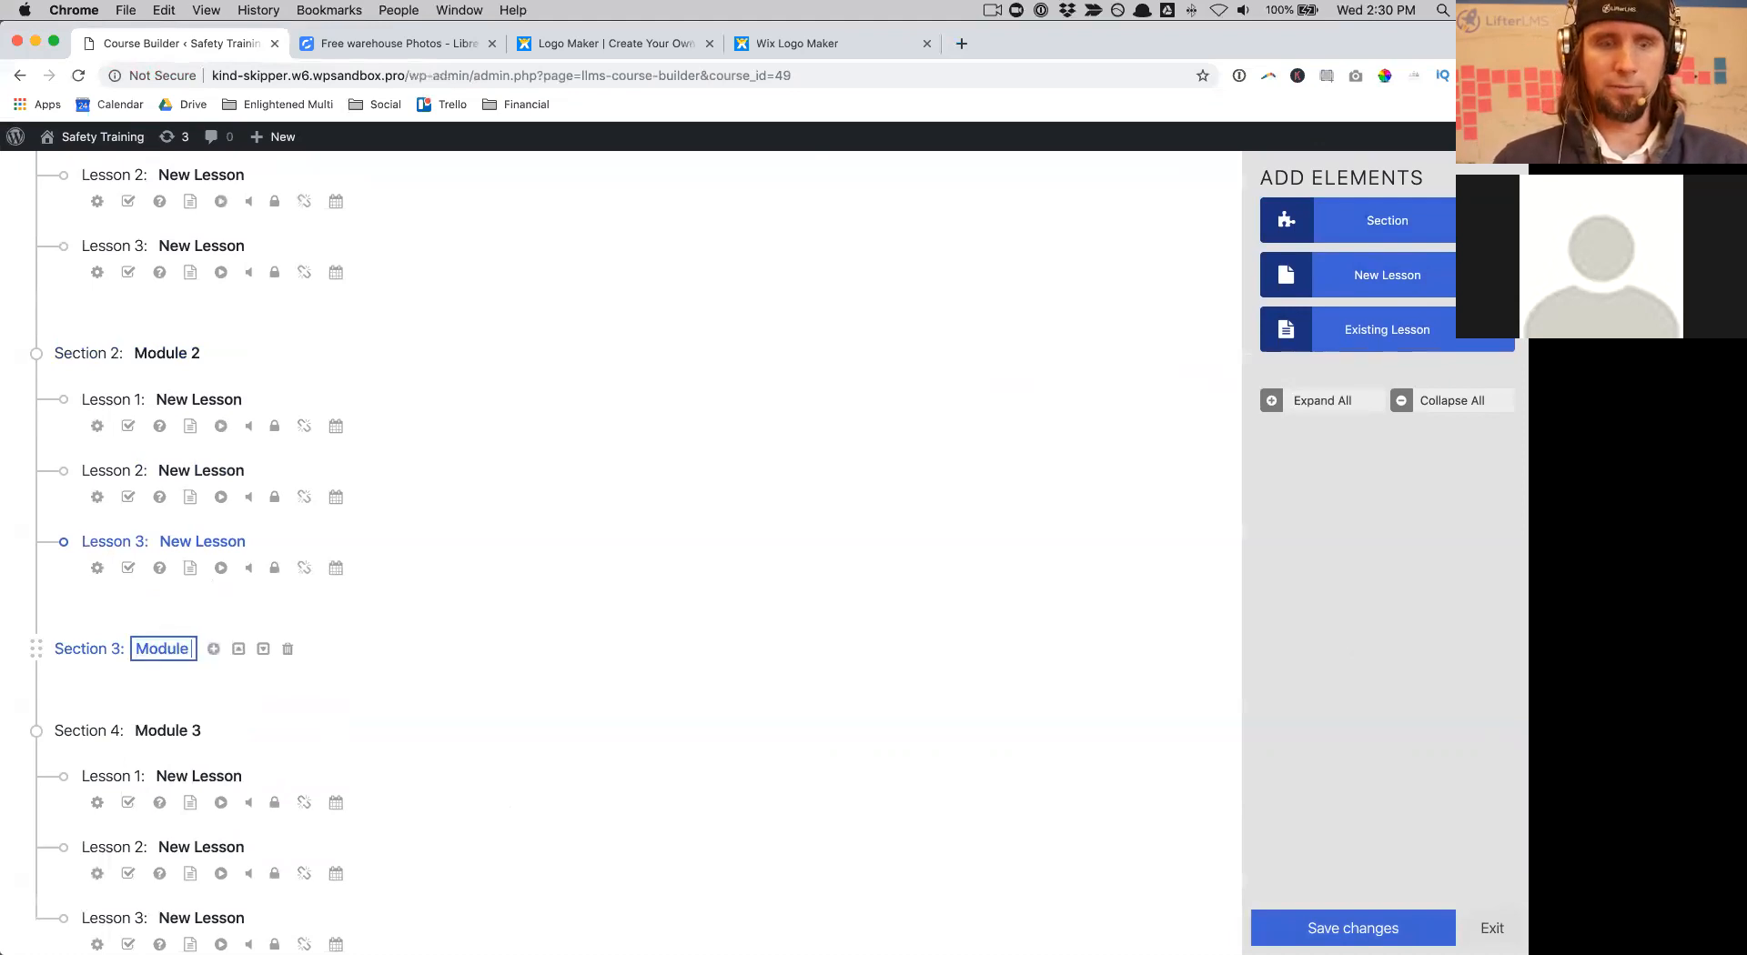
{"action": "type", "text": " 4"}
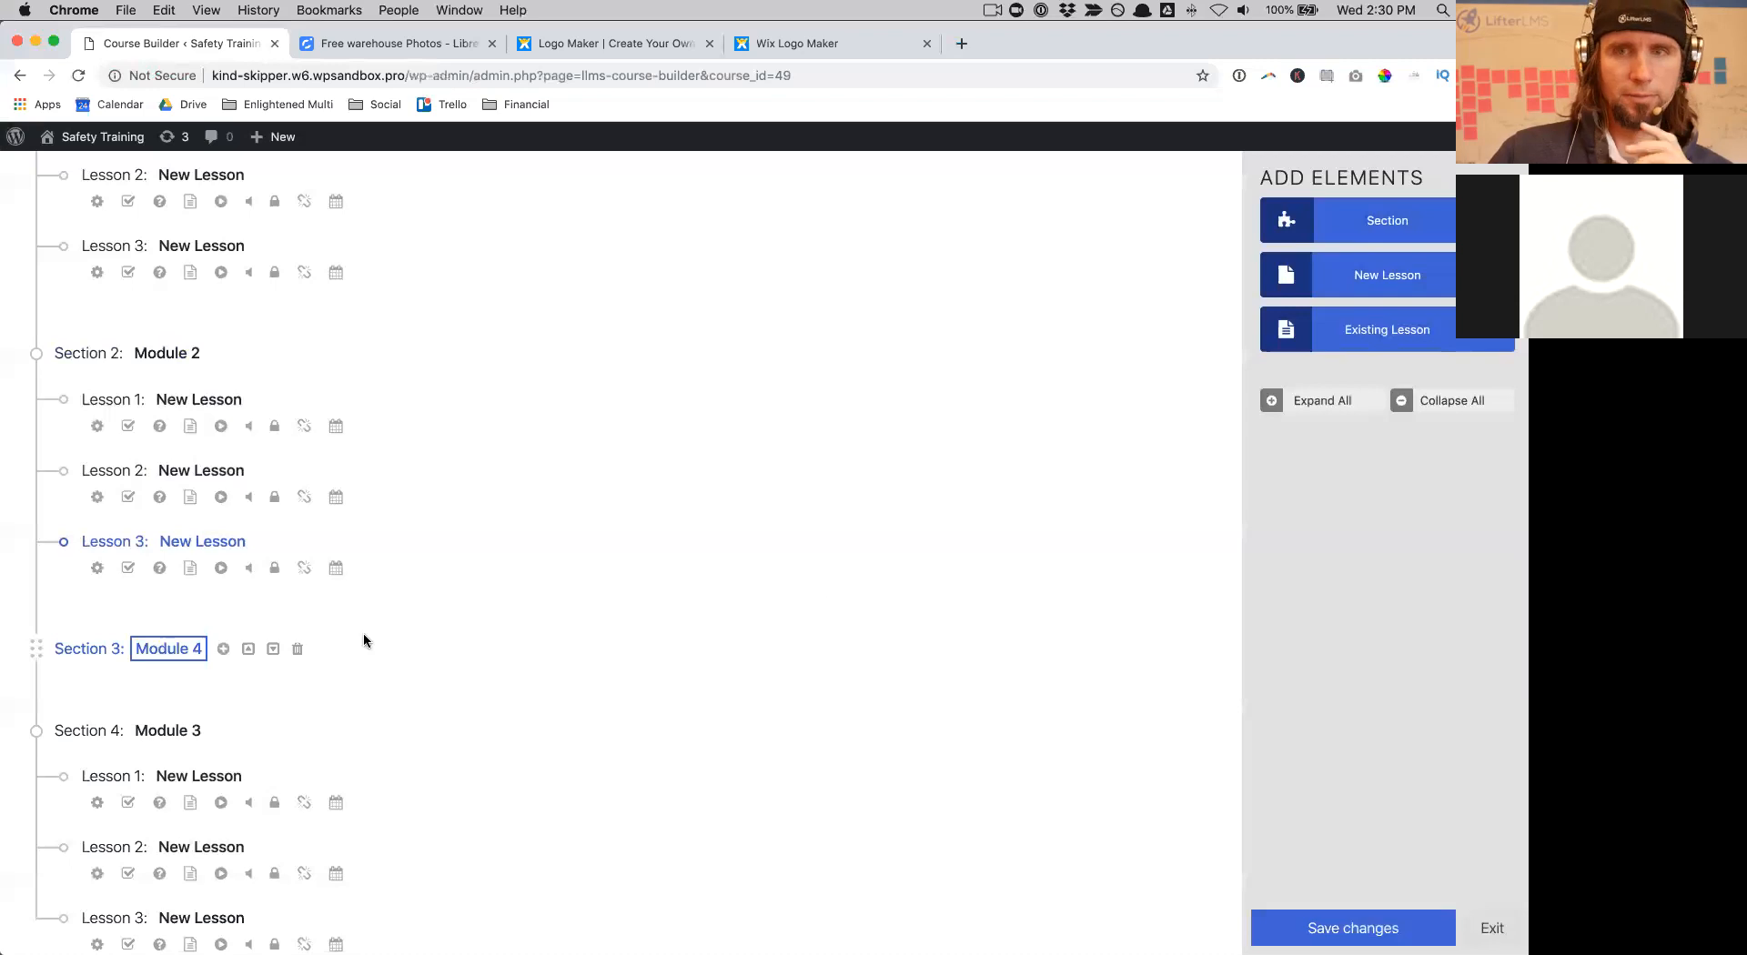
{"action": "left_click", "coordinate": [1322, 291]}
{"action": "left_click", "coordinate": [1322, 291]}
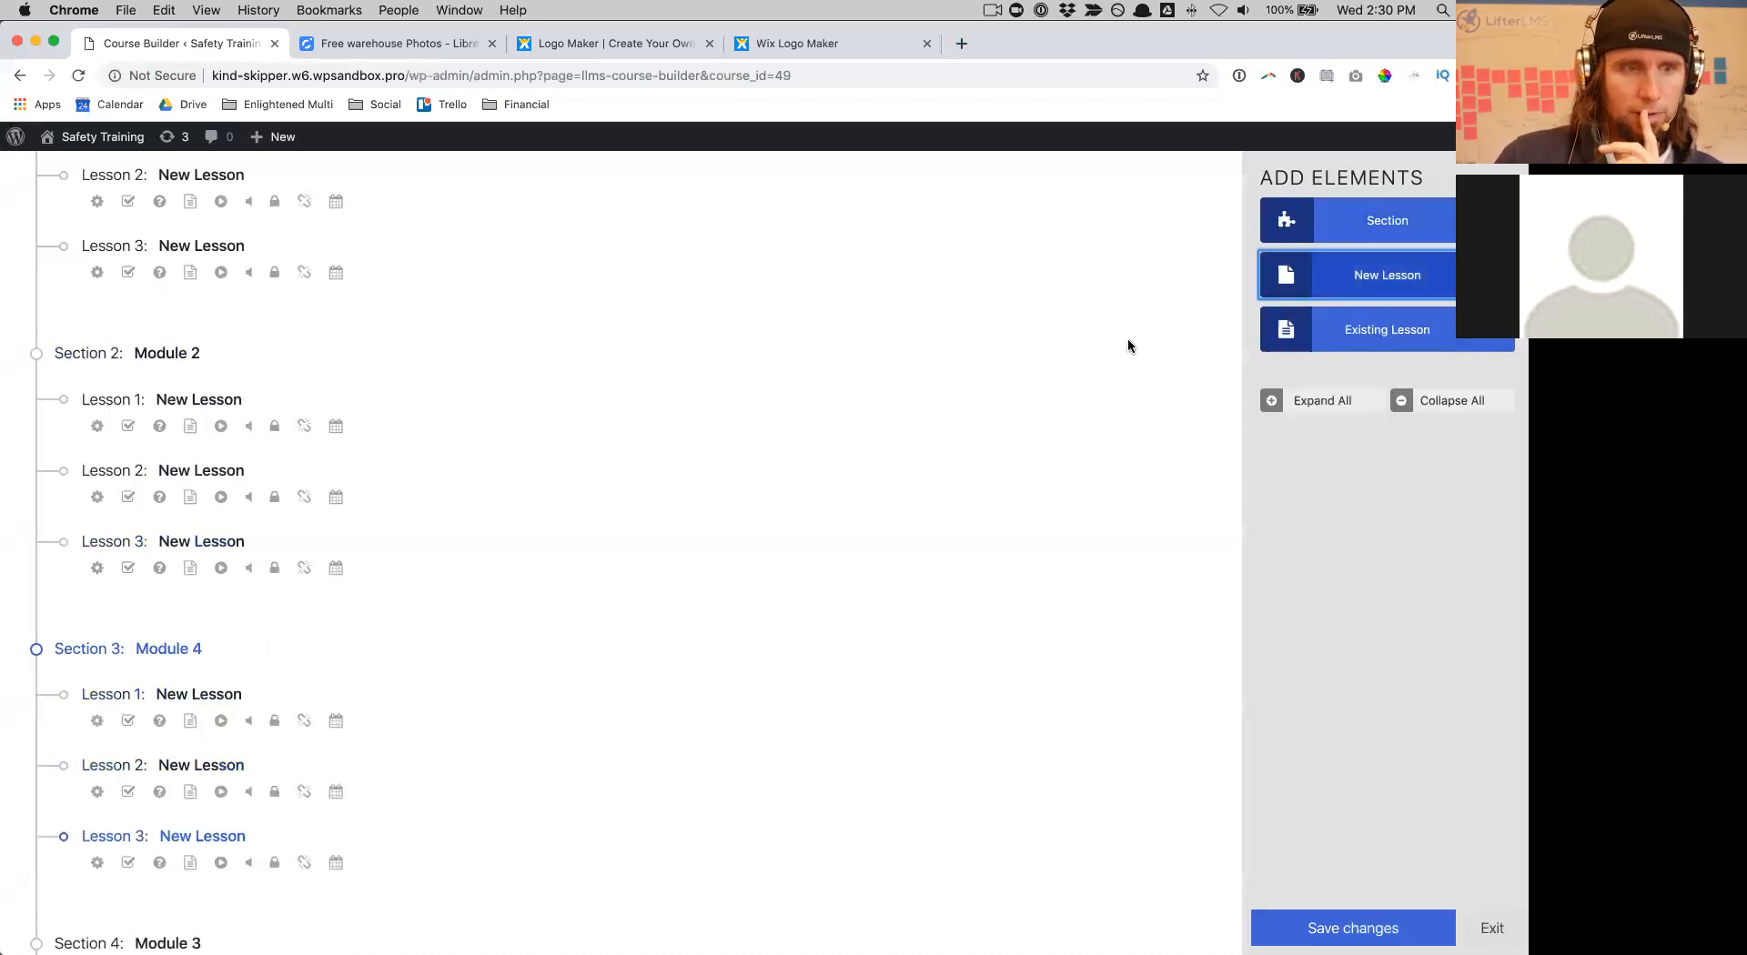
Step: Rearrange the sections by dragging so Module 3 sits directly above Module 4
{"action": "scroll", "coordinate": [585, 409], "scroll_direction": "down", "scroll_amount": 3}
{"action": "left_click_drag", "start_coordinate": [38, 351], "coordinate": [32, 755]}
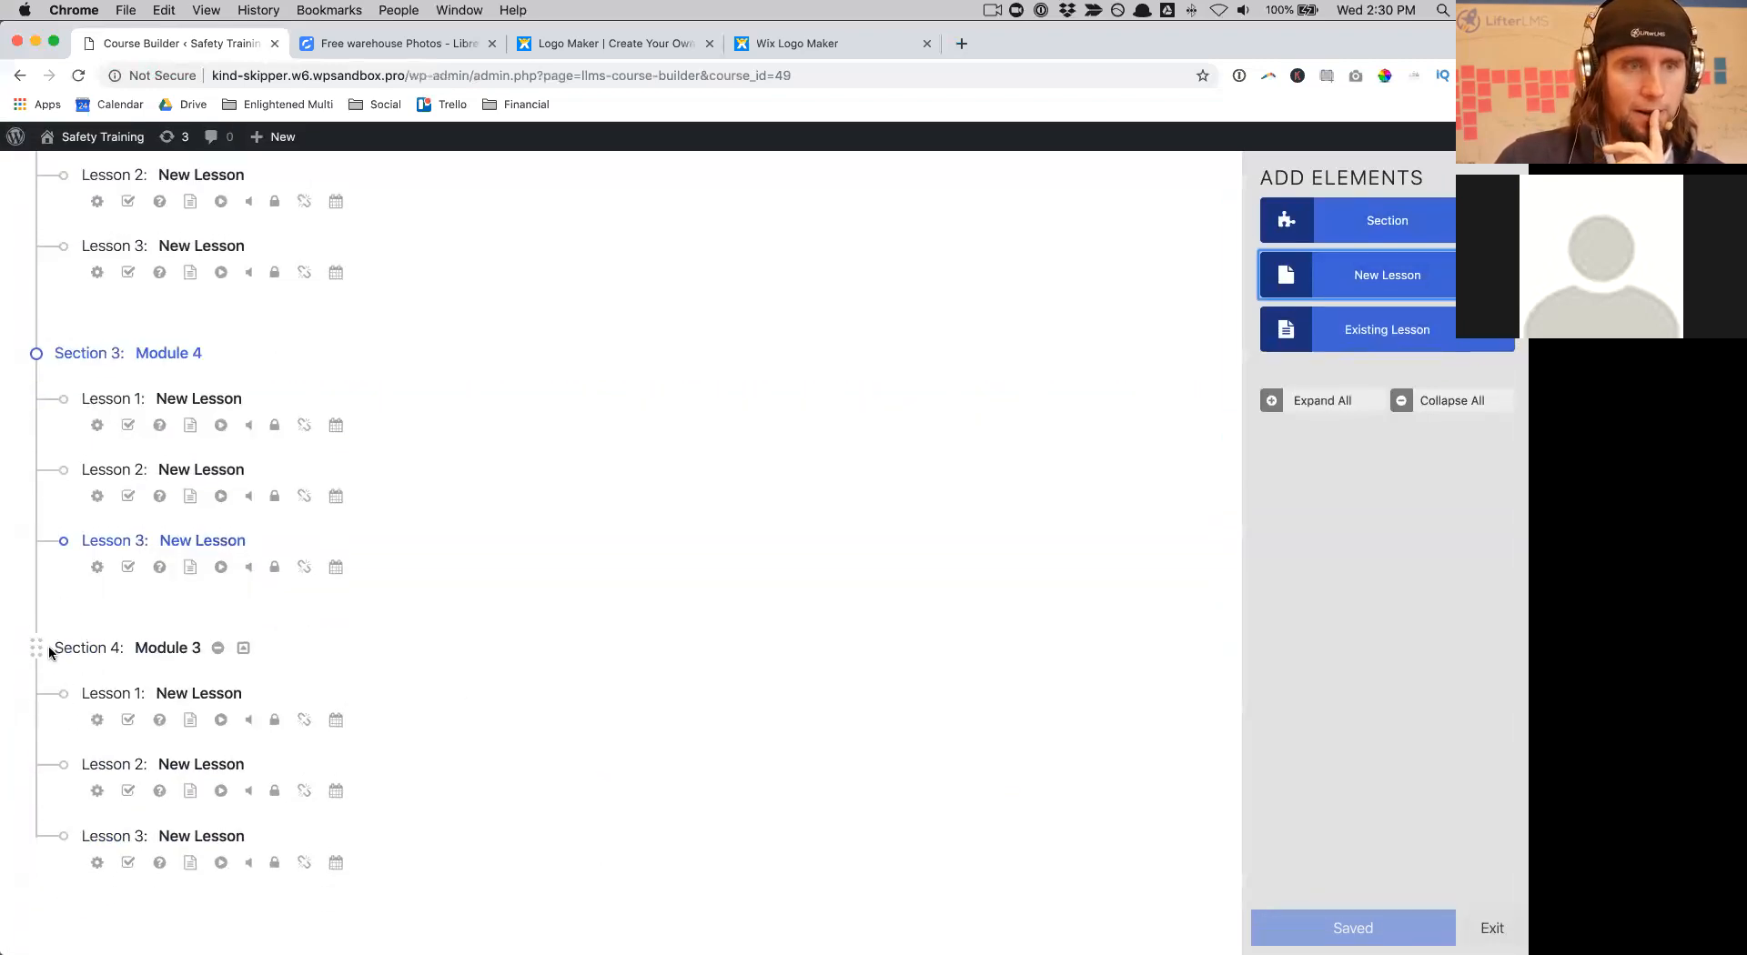
{"action": "left_click_drag", "start_coordinate": [34, 648], "coordinate": [33, 423]}
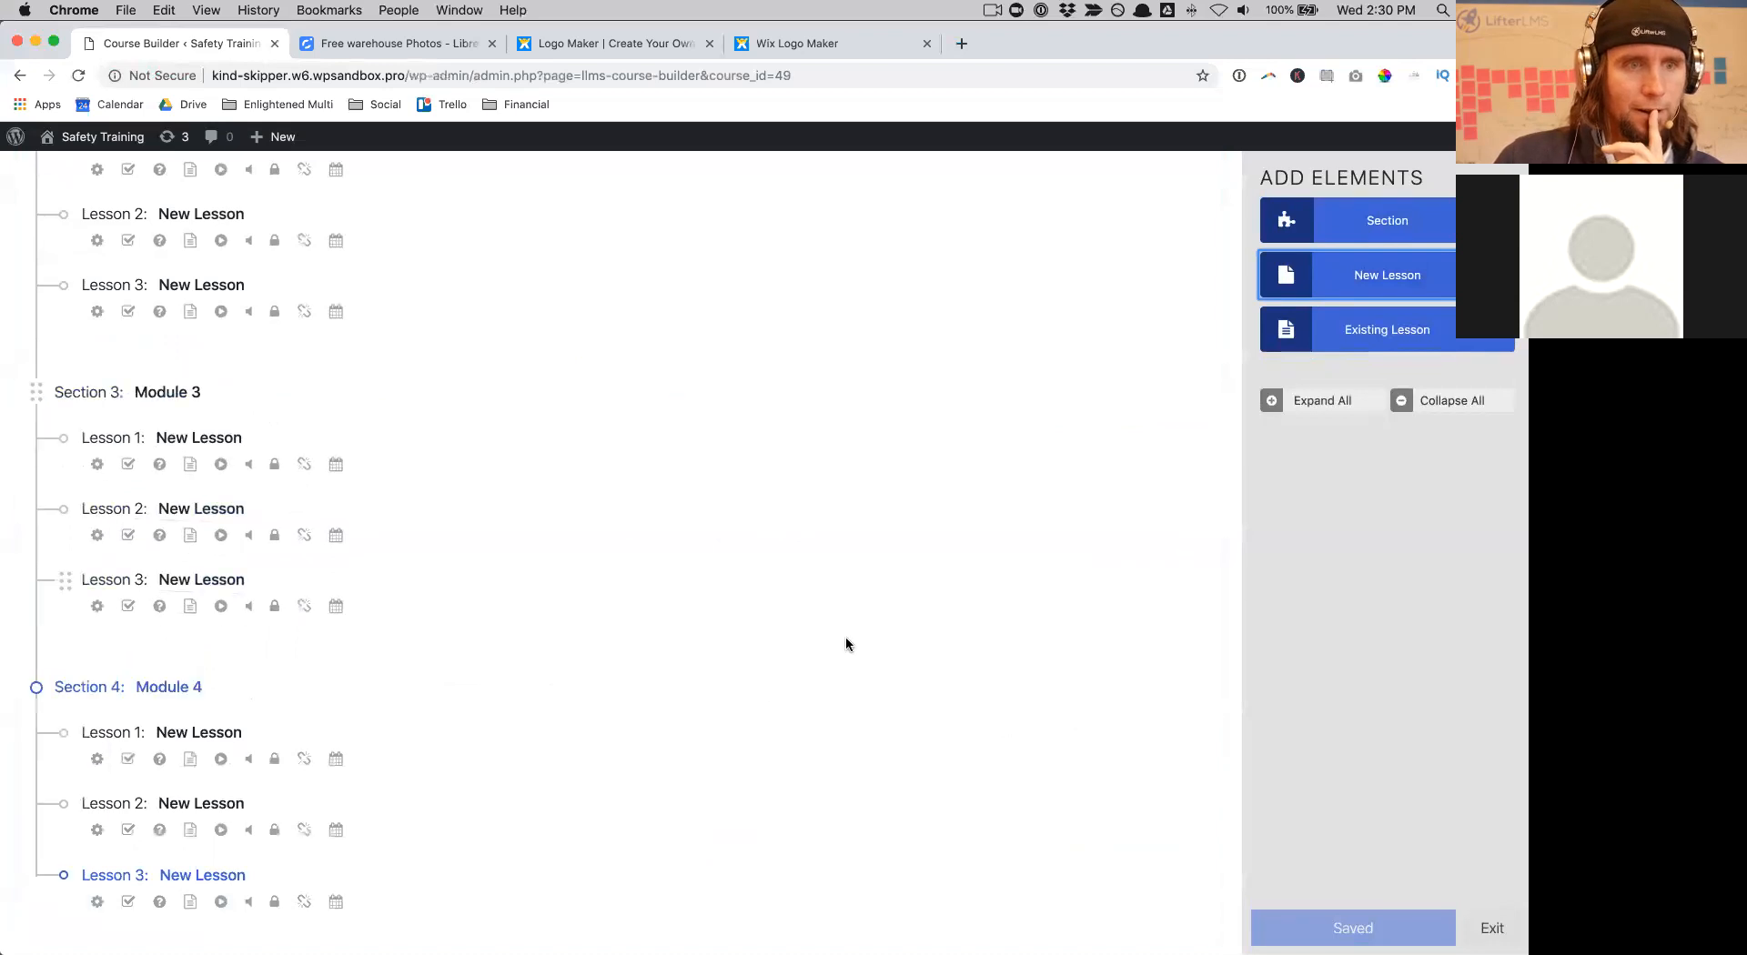
{"action": "scroll", "coordinate": [844, 636], "scroll_direction": "up", "scroll_amount": 5}
{"action": "scroll", "coordinate": [844, 644], "scroll_direction": "down", "scroll_amount": 5}
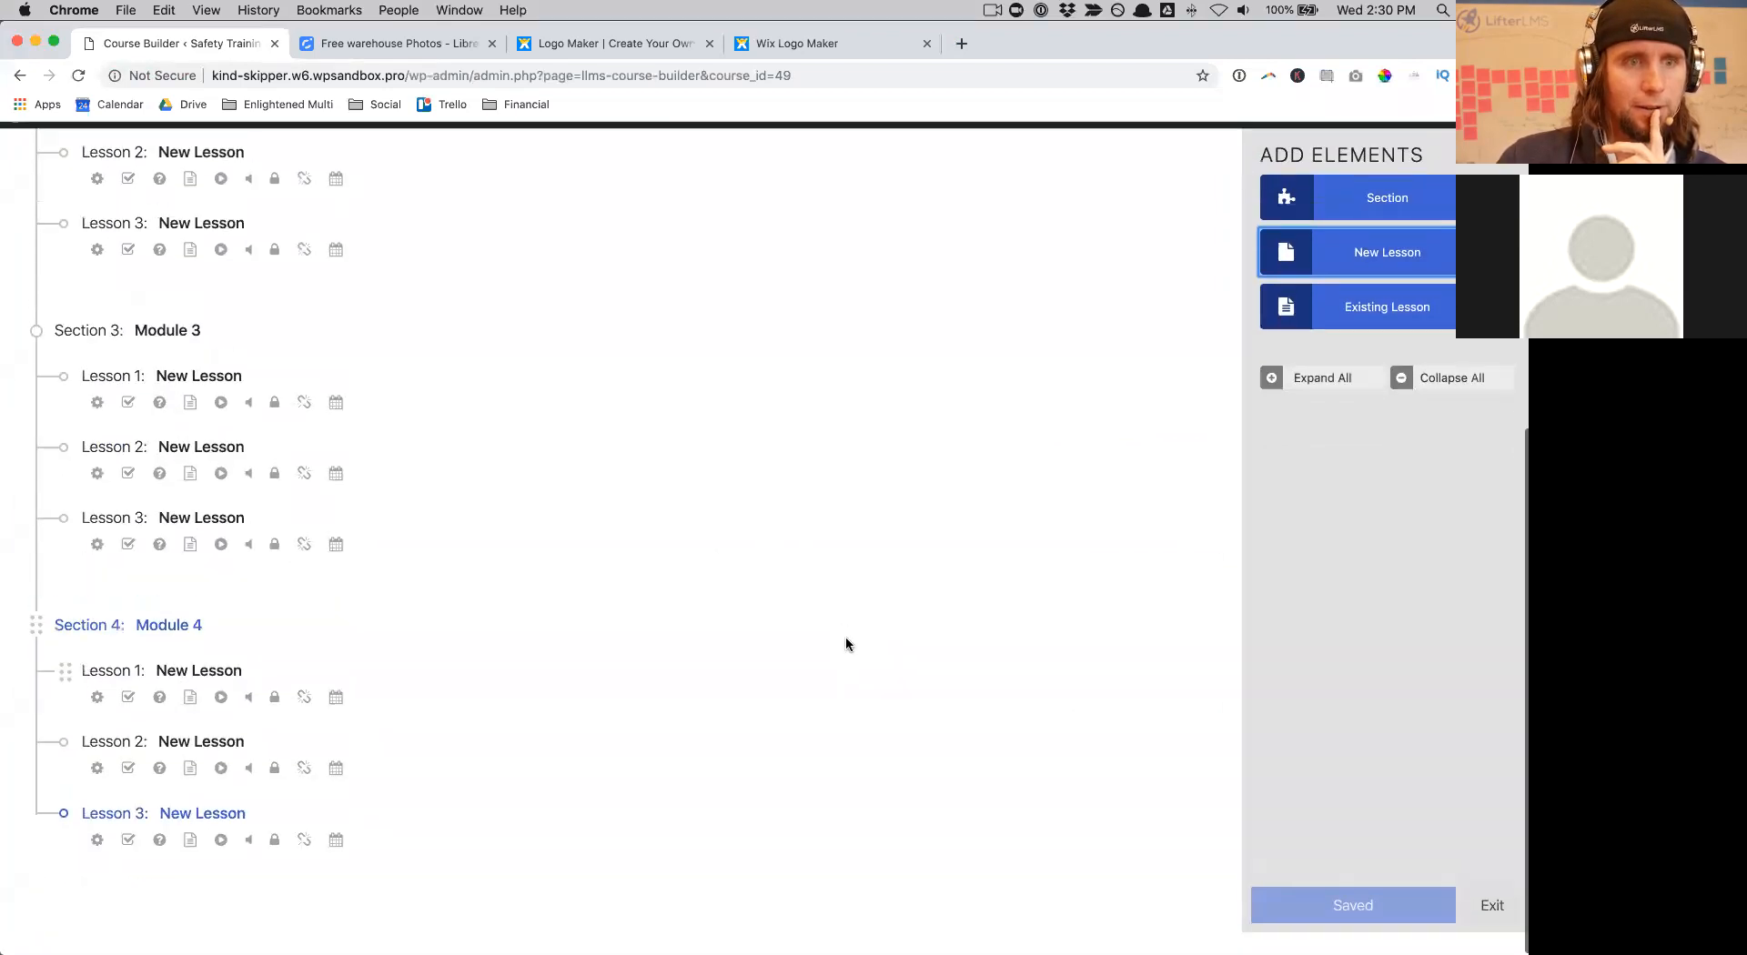
Step: Add a new section at the end of the course titled Module 5
{"action": "left_click", "coordinate": [1347, 232]}
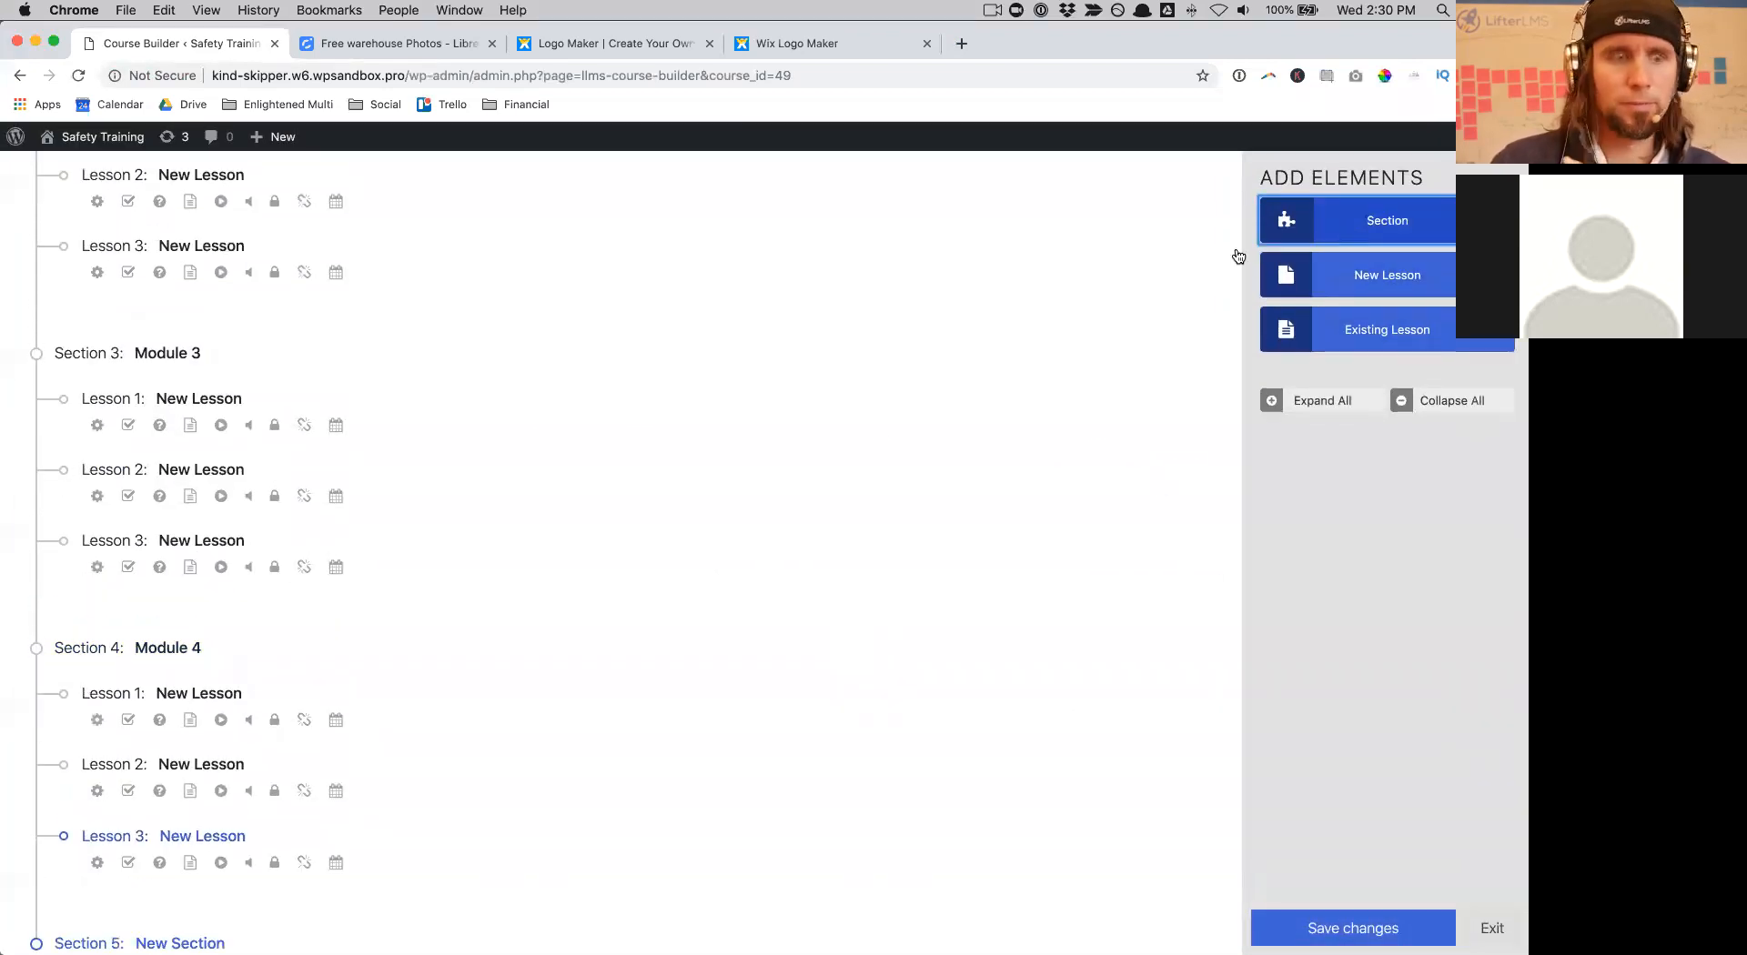
{"action": "left_click", "coordinate": [164, 865]}
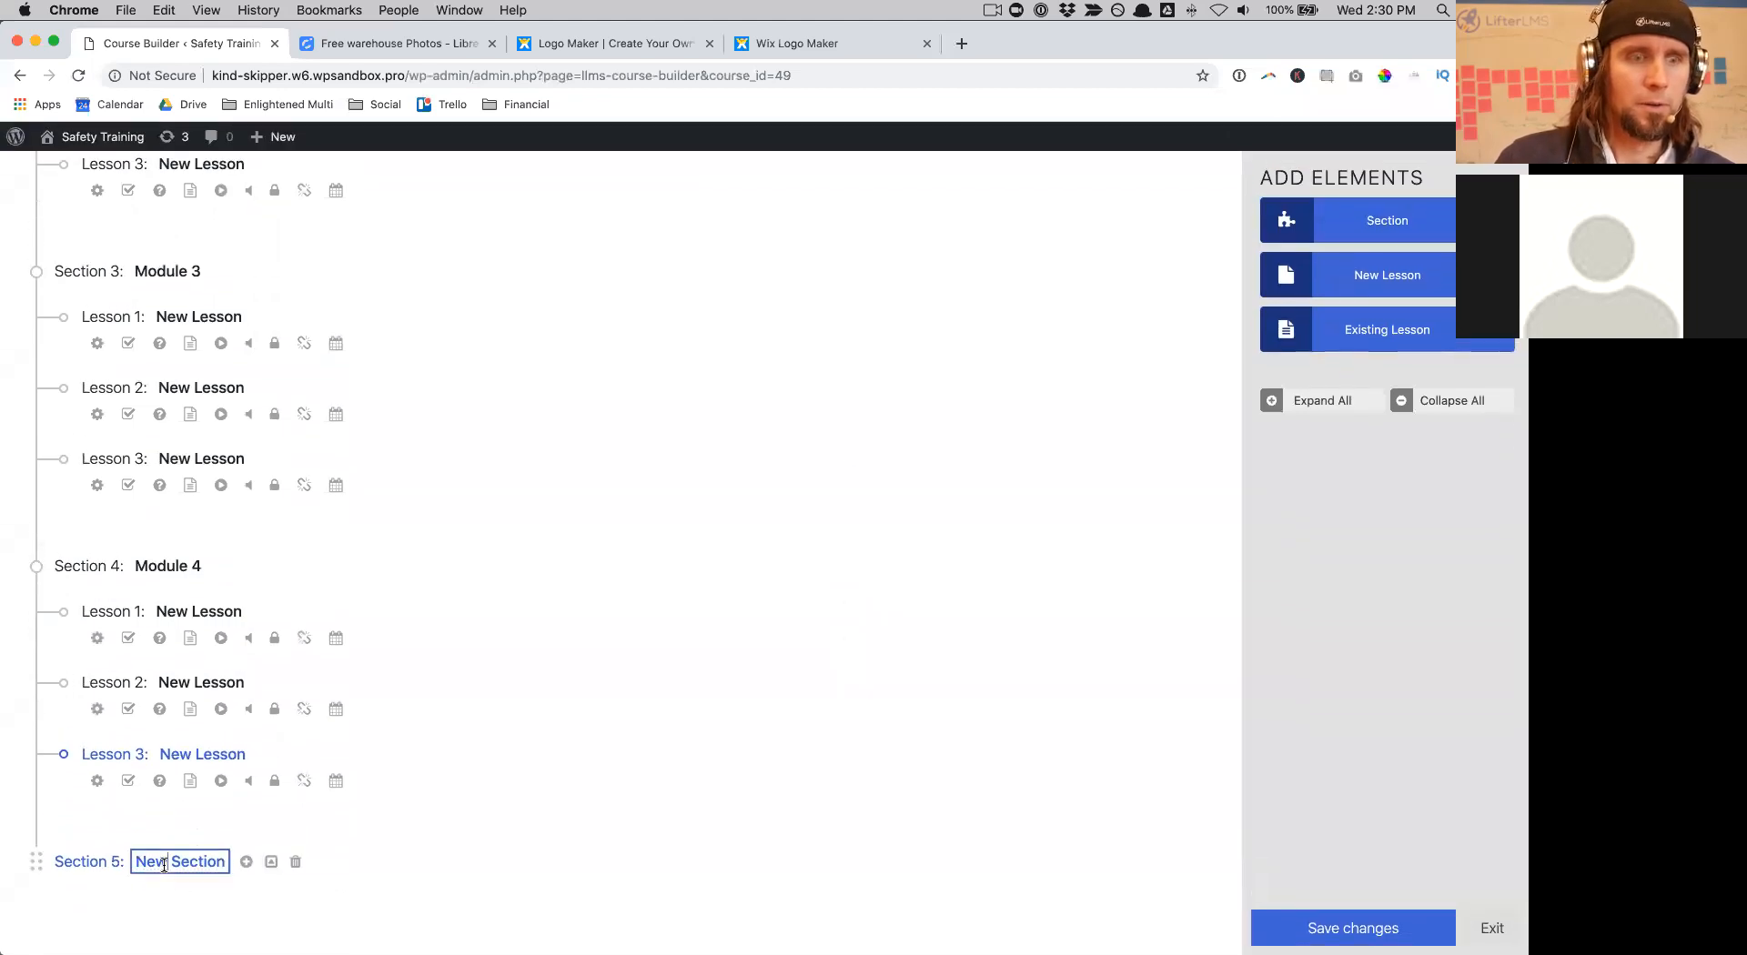
{"action": "left_click_drag", "start_coordinate": [140, 861], "coordinate": [228, 867]}
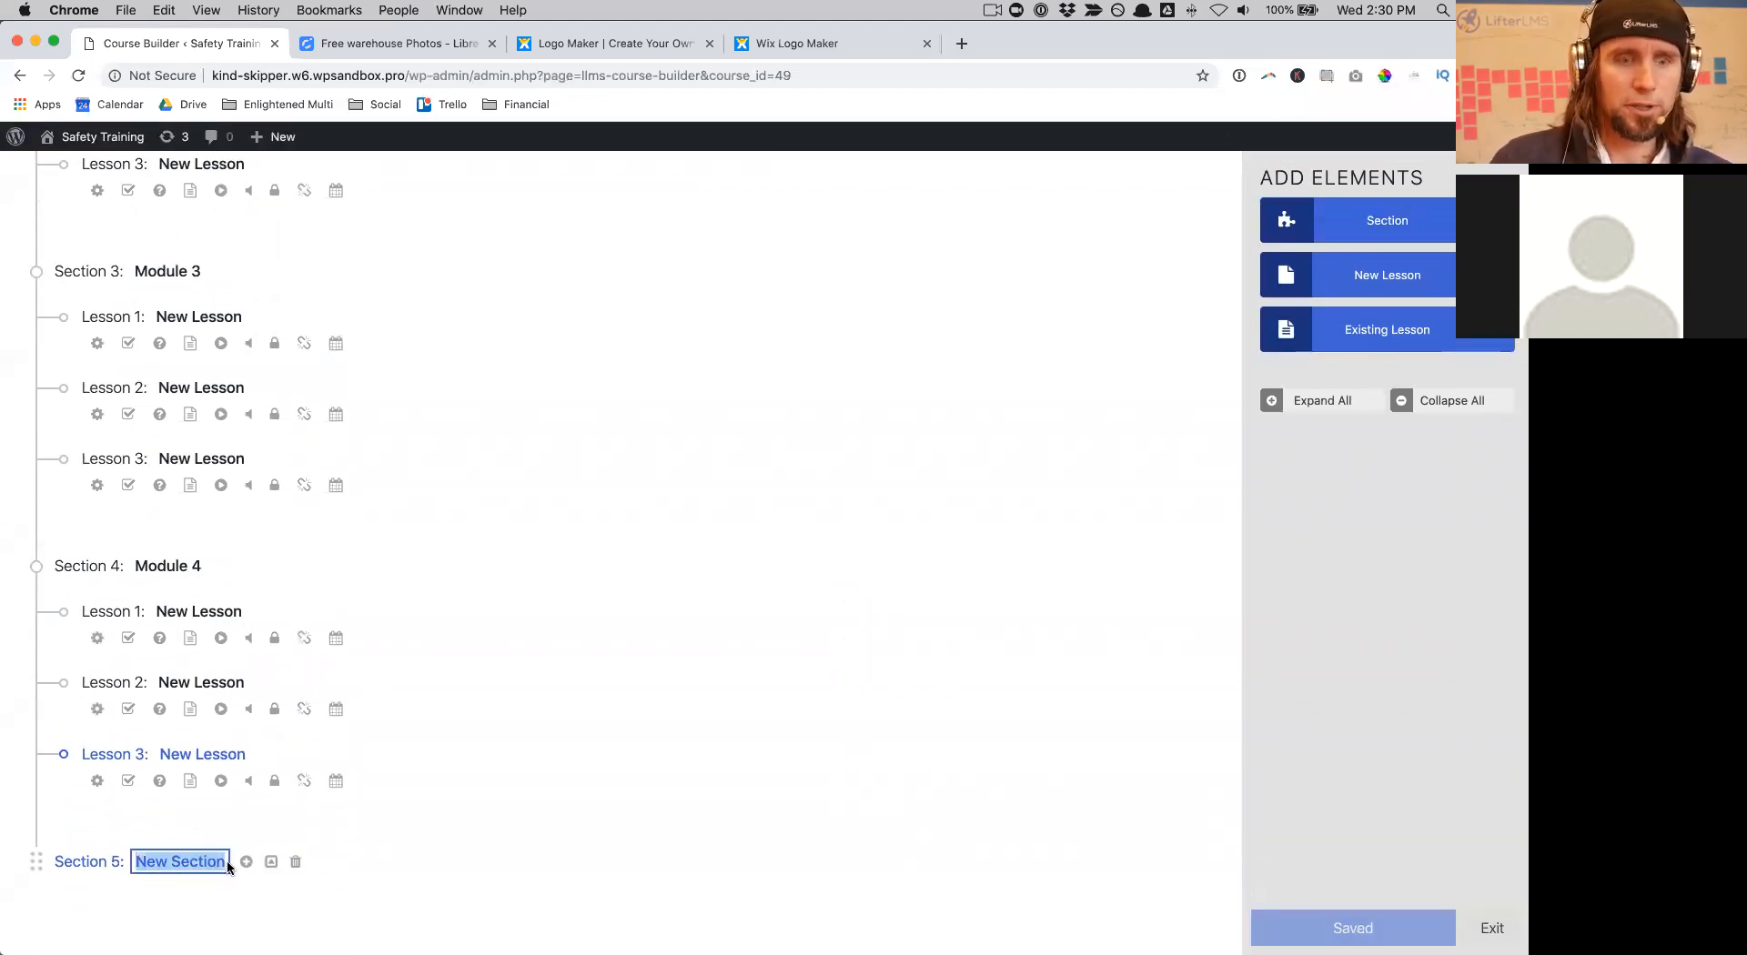
{"action": "type", "text": "Module "}
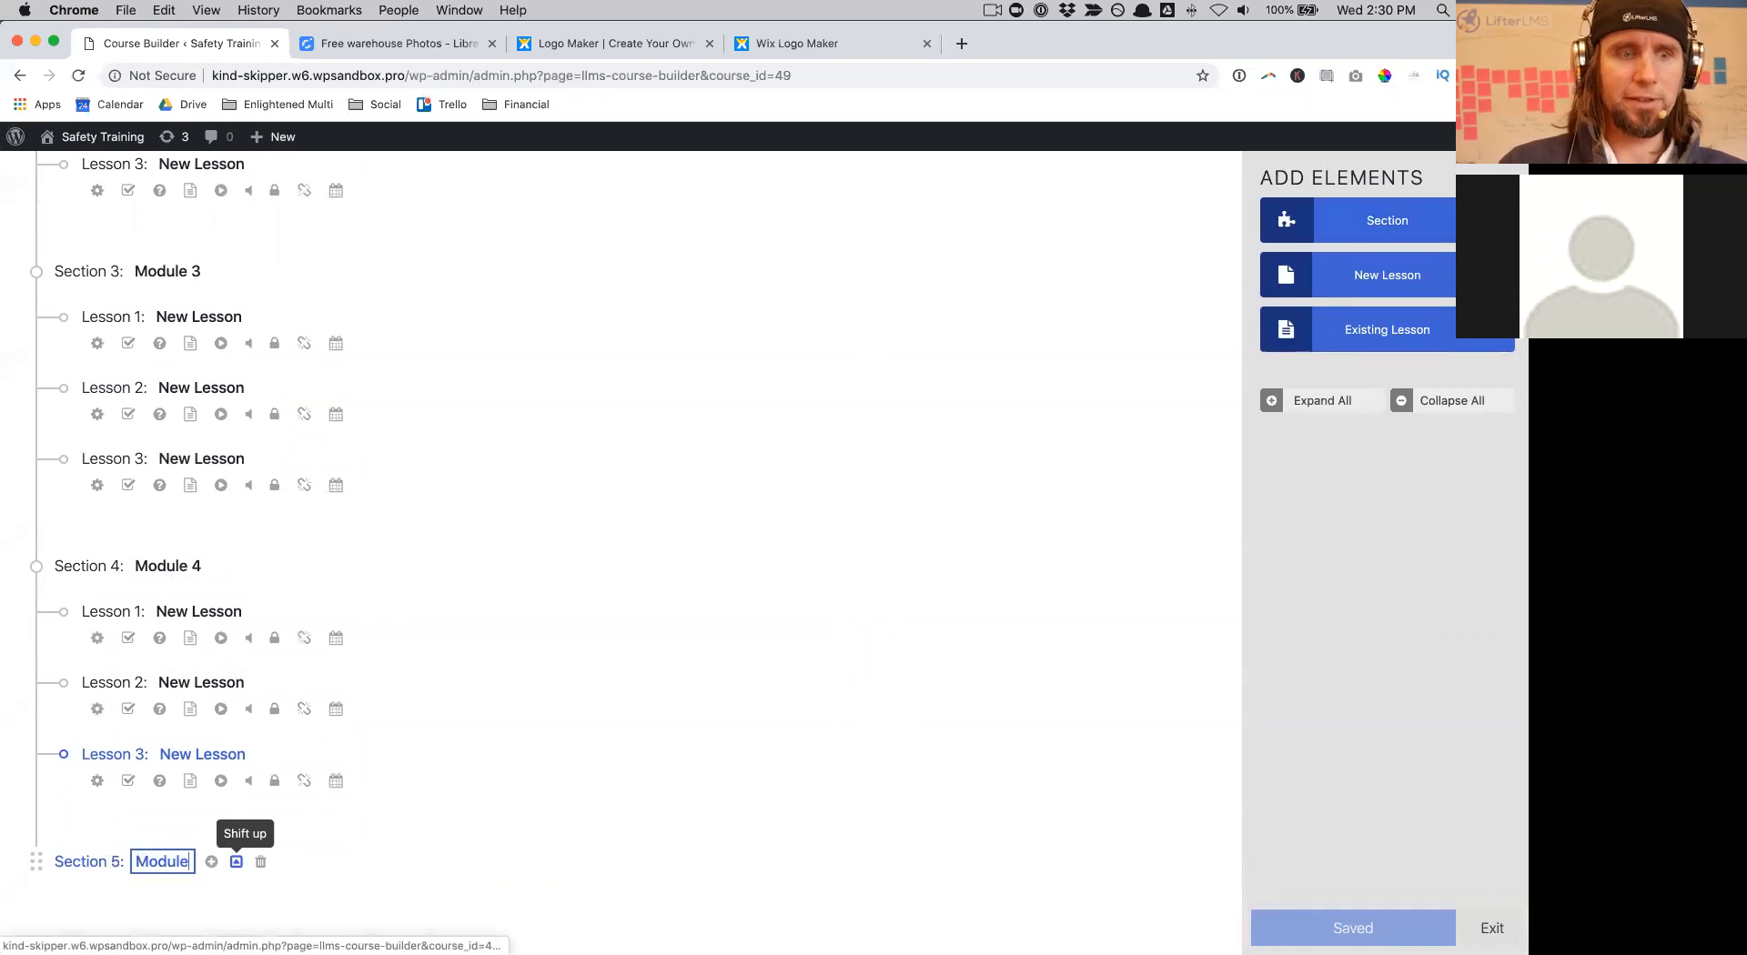
{"action": "type", "text": "5"}
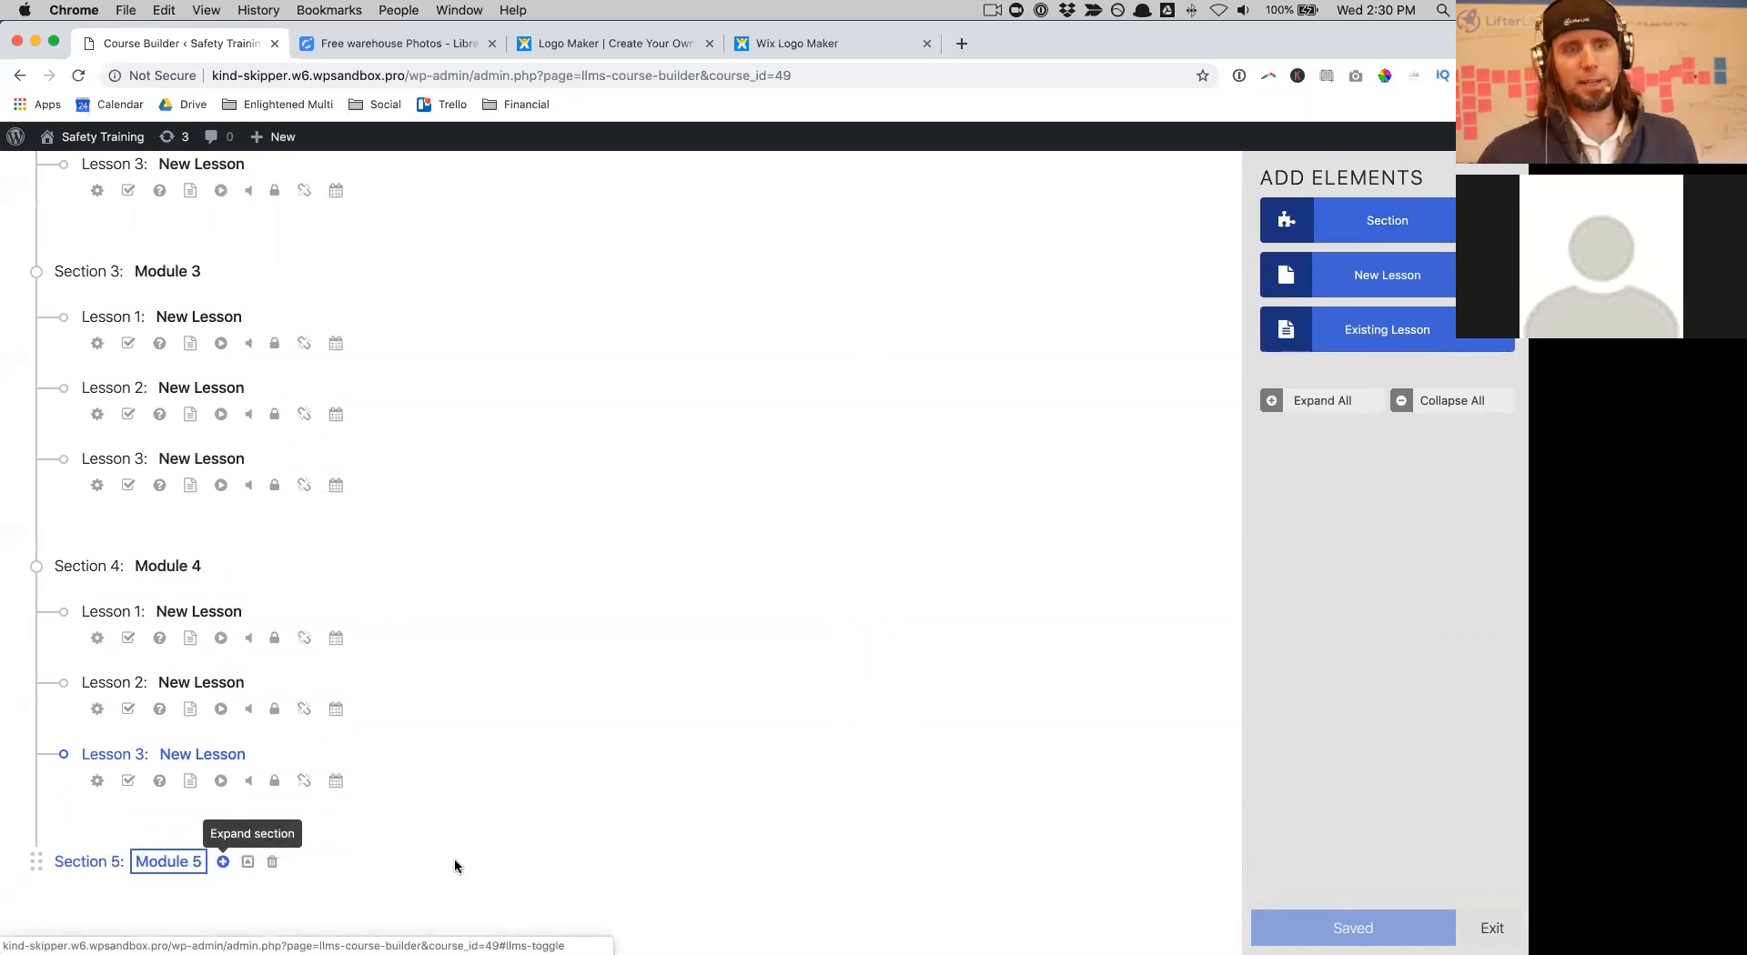
{"action": "left_click", "coordinate": [754, 877]}
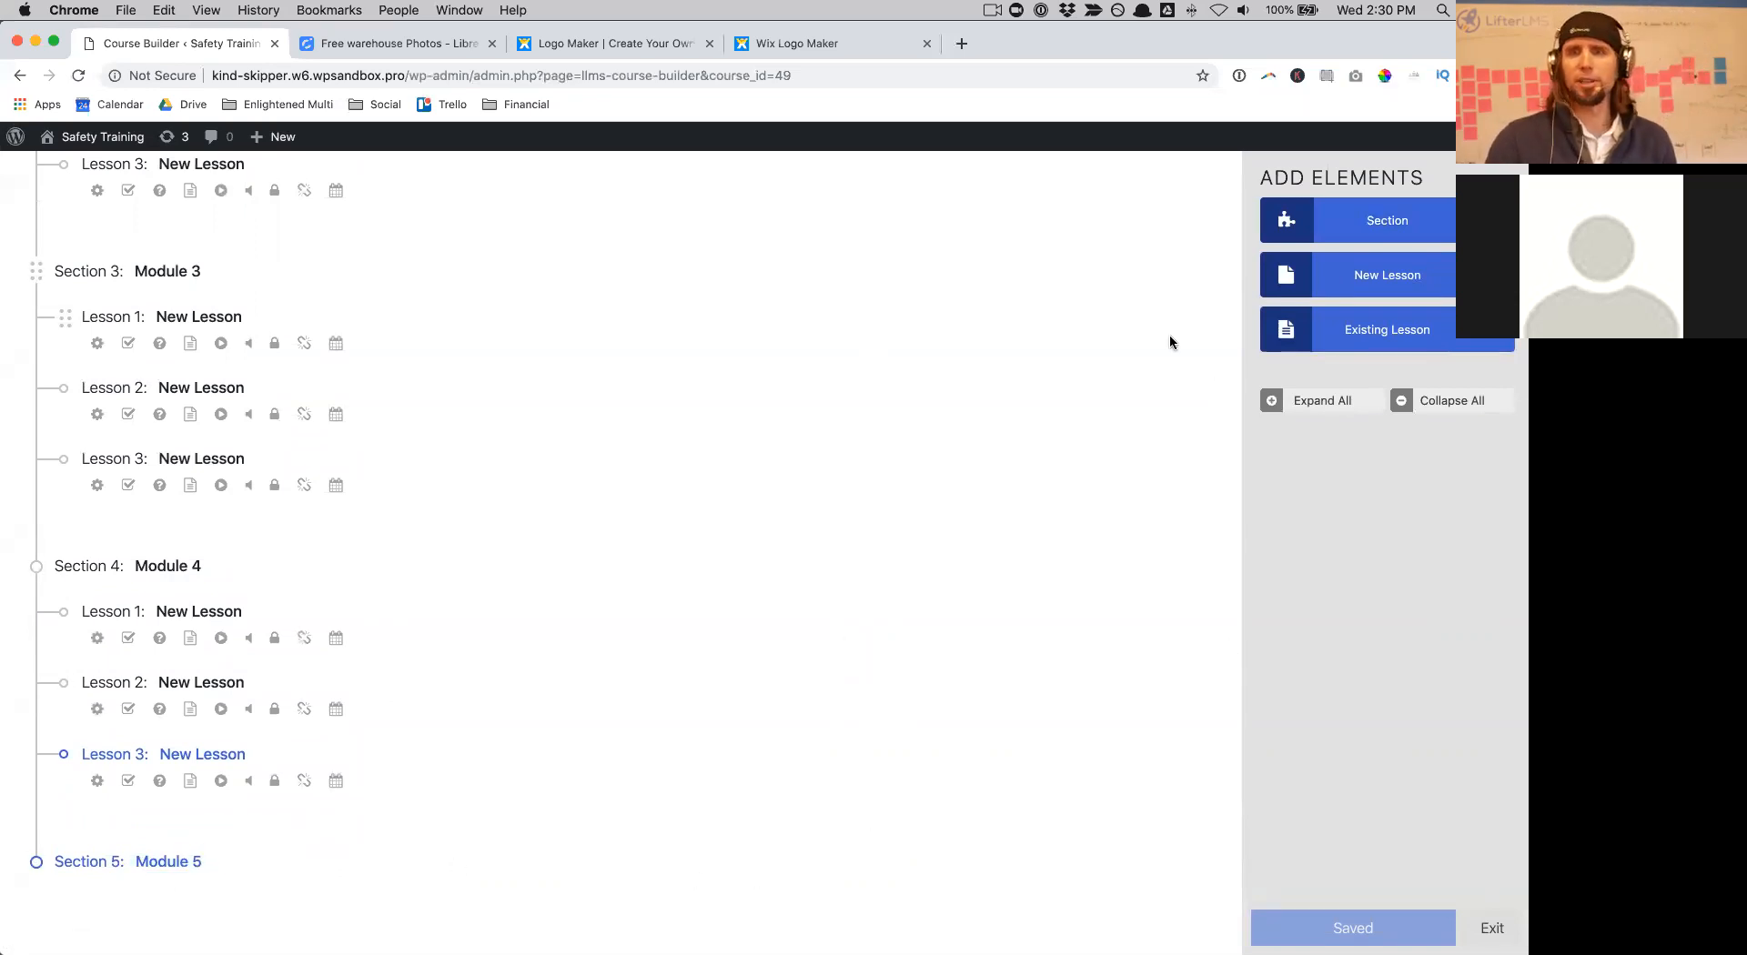
Step: Add three new lessons under Module 5
{"action": "left_click", "coordinate": [1281, 278]}
{"action": "left_click", "coordinate": [1281, 278]}
{"action": "scroll", "coordinate": [882, 486], "scroll_direction": "down", "scroll_amount": 3}
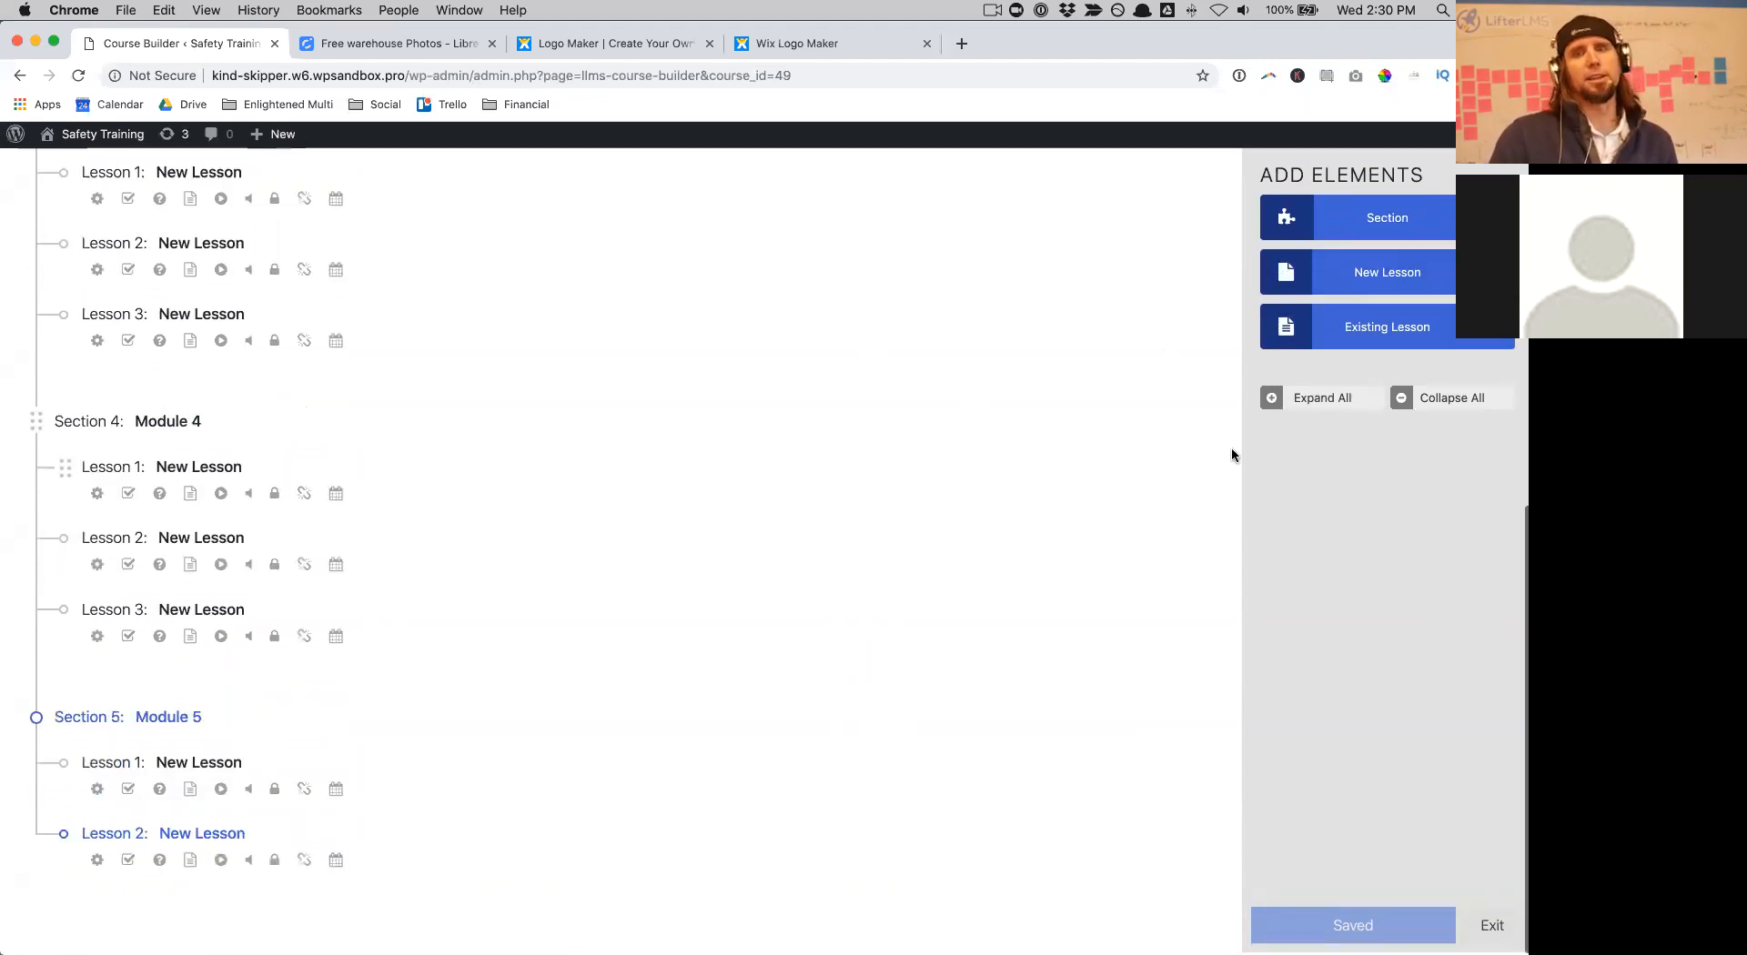
{"action": "left_click", "coordinate": [1283, 273]}
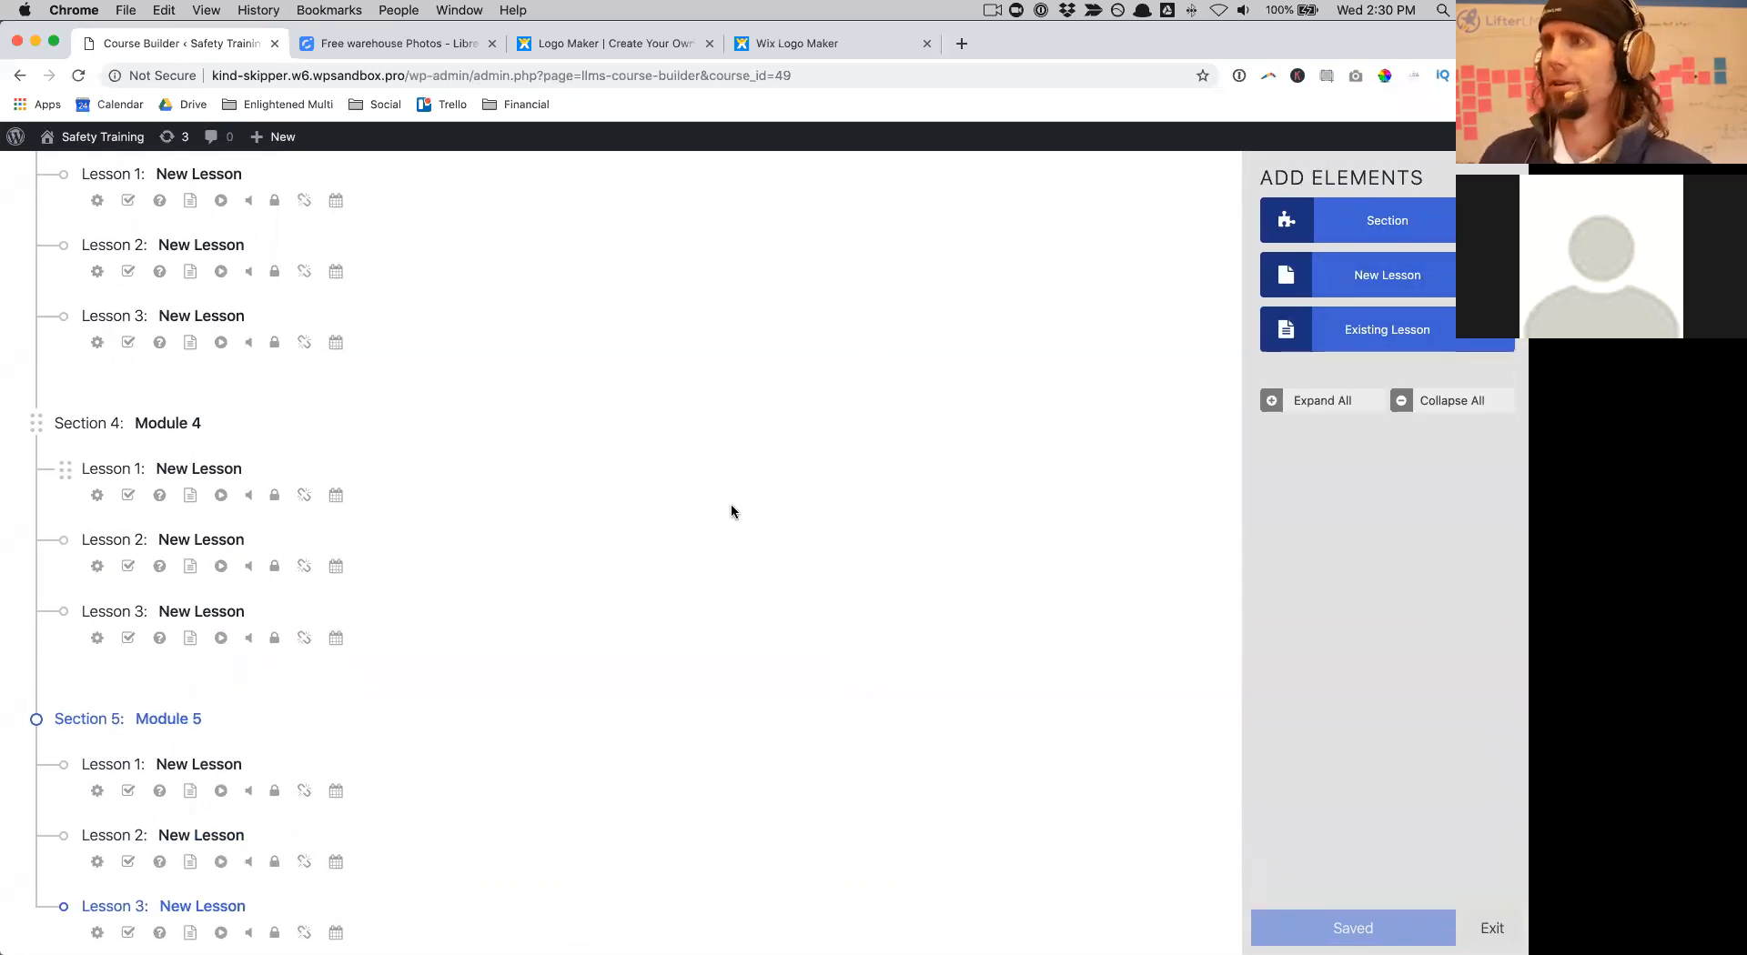
{"action": "scroll", "coordinate": [1280, 569], "scroll_direction": "up", "scroll_amount": 3}
{"action": "scroll", "coordinate": [1279, 566], "scroll_direction": "up", "scroll_amount": 5}
{"action": "scroll", "coordinate": [1279, 566], "scroll_direction": "down", "scroll_amount": 2}
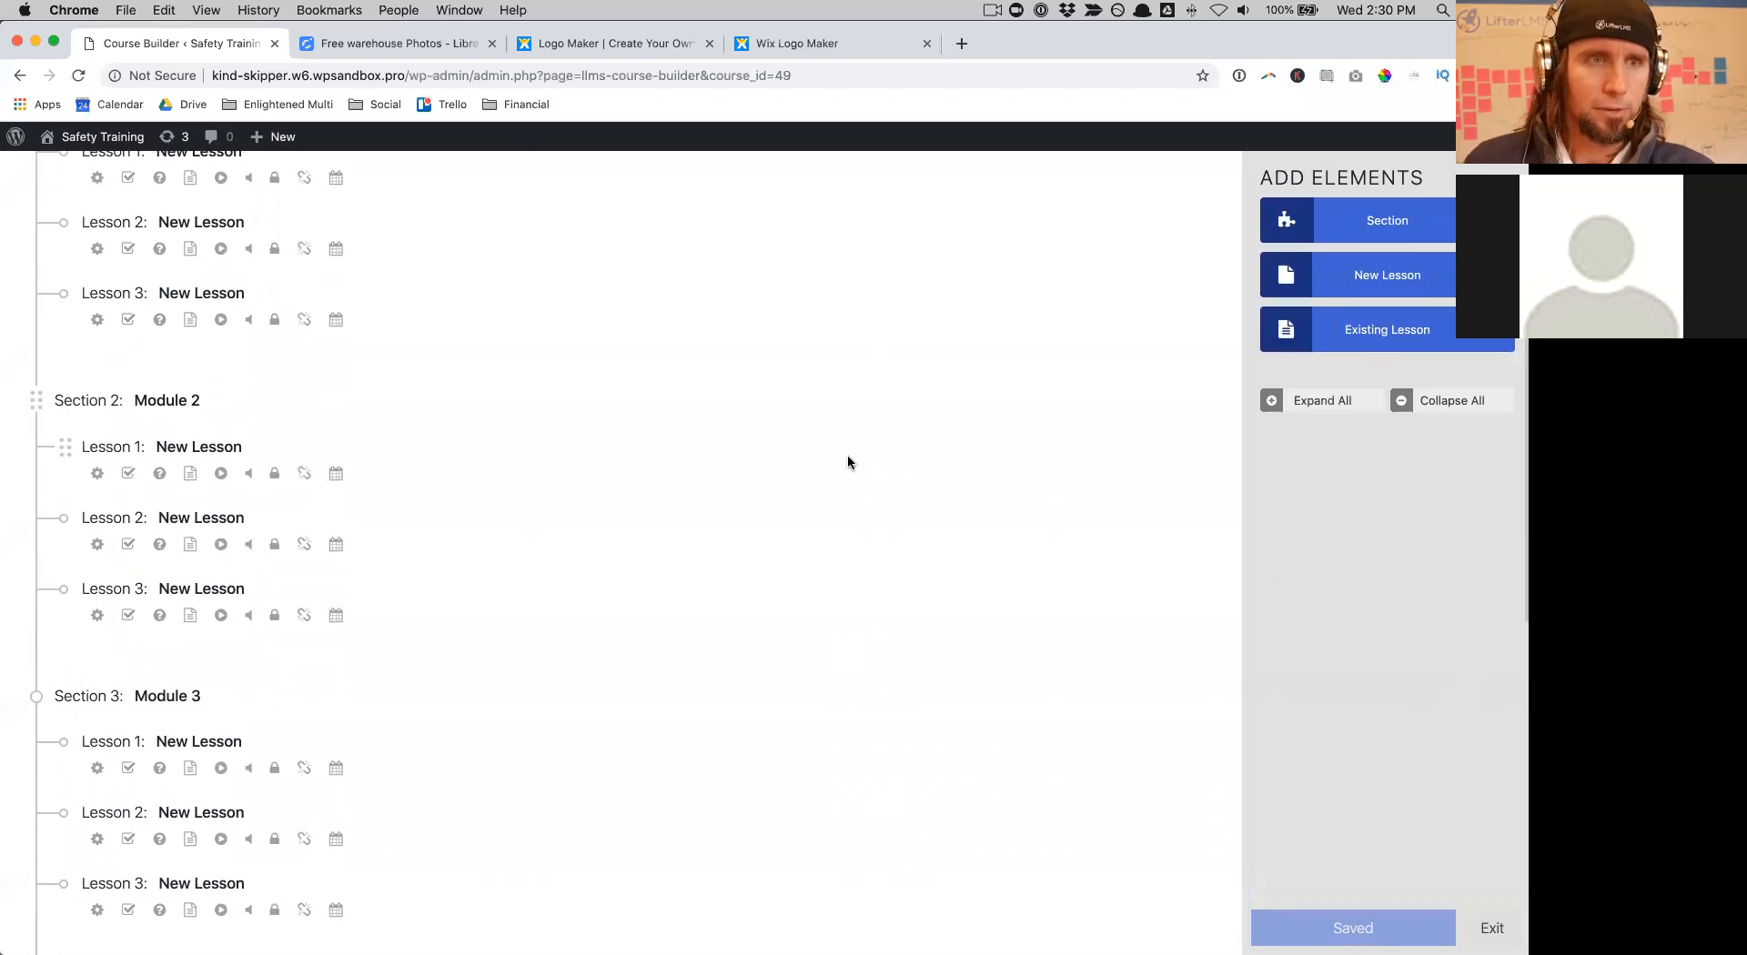
{"action": "scroll", "coordinate": [848, 462], "scroll_direction": "up", "scroll_amount": 2}
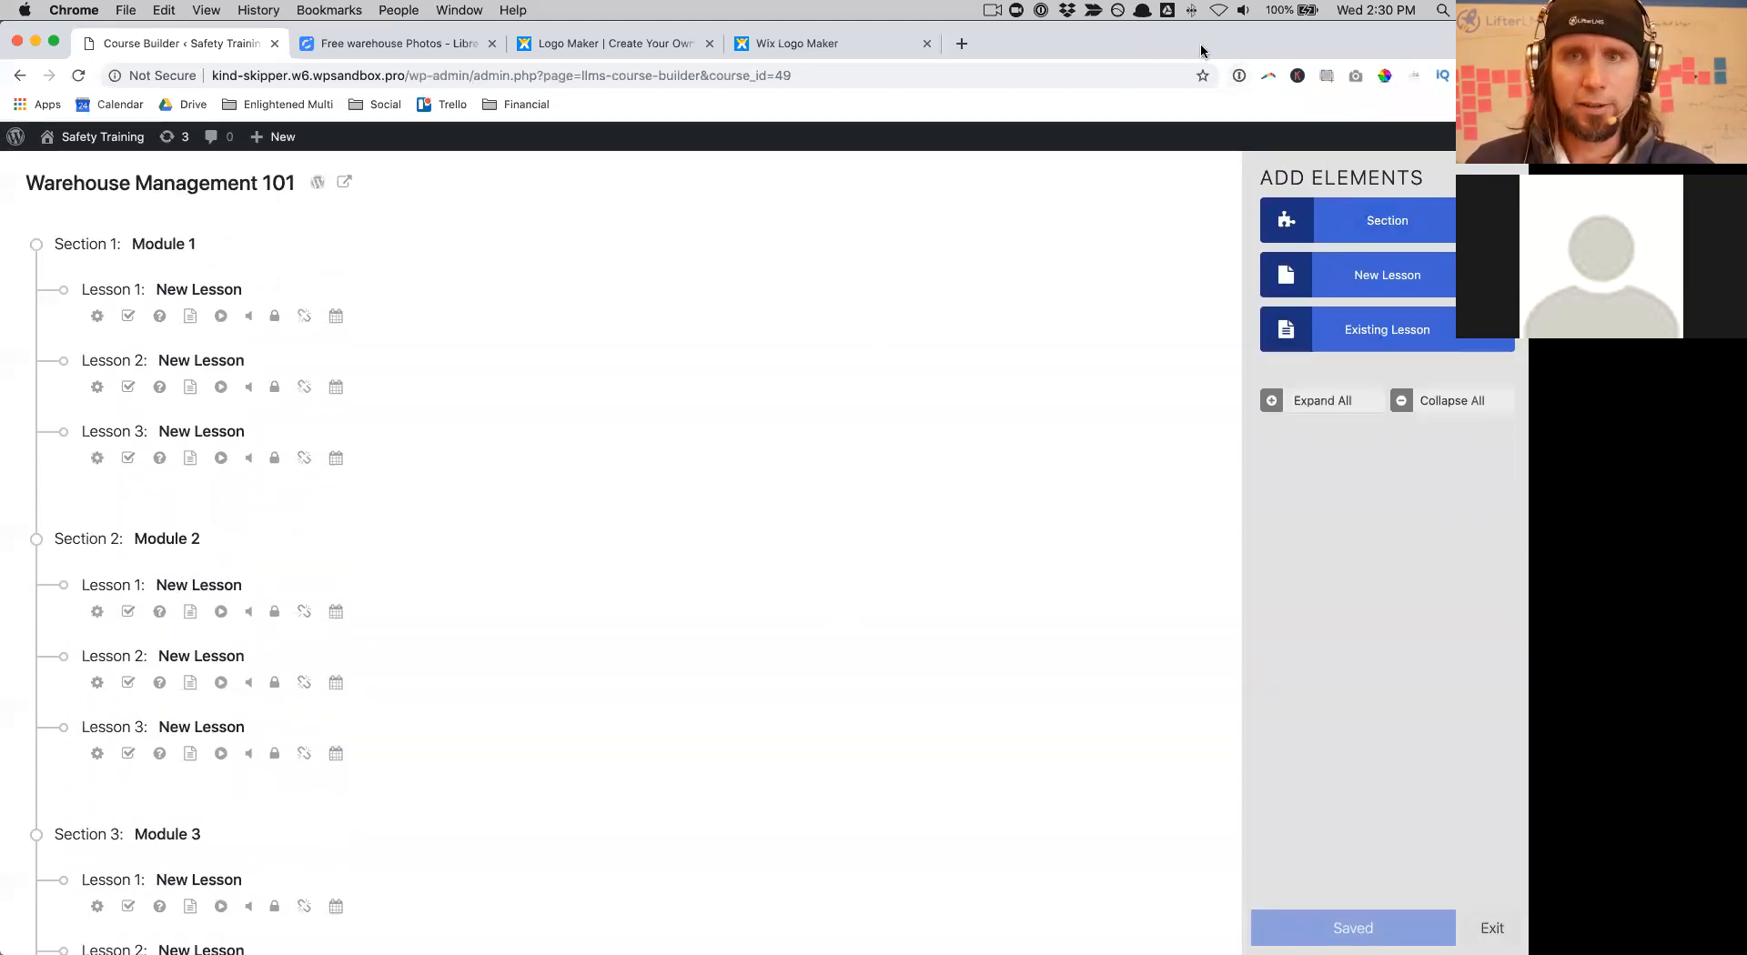
{"action": "left_click_drag", "start_coordinate": [1201, 51], "coordinate": [1182, 122]}
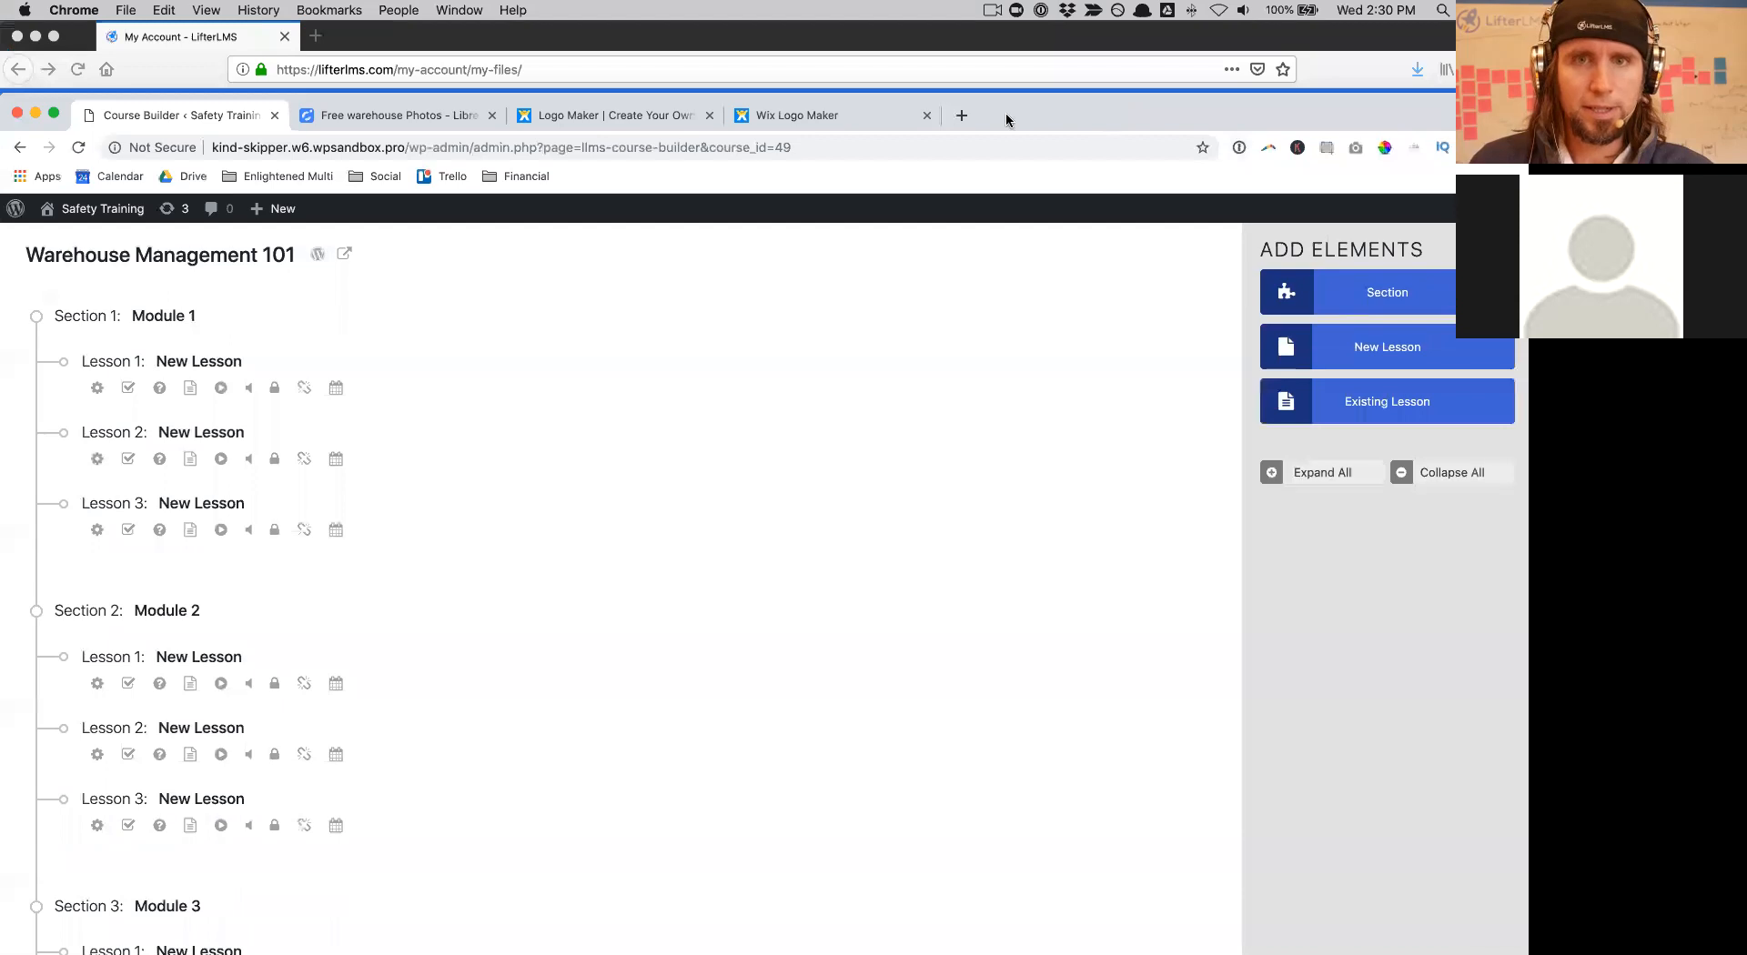
Step: Search Google for 'vimeo placeholder' in a new tab and copy the Vimeo Video Placeholder URL
{"action": "left_click", "coordinate": [959, 115]}
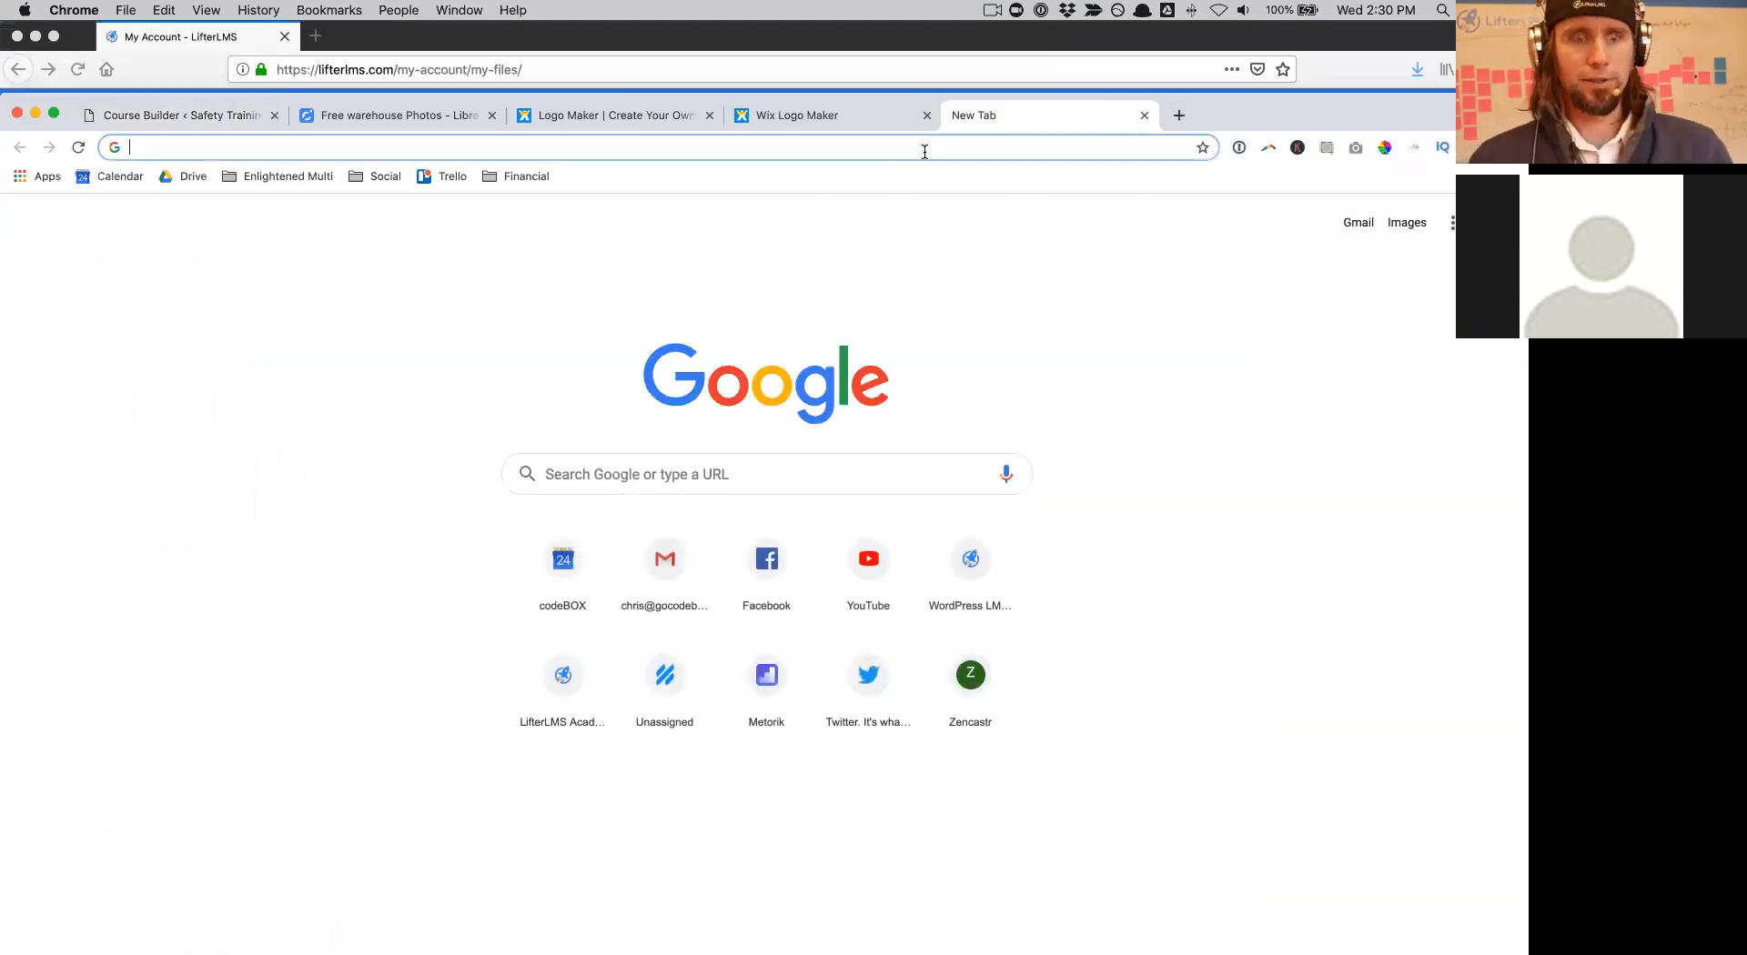
{"action": "type", "text": "vimeo pla"}
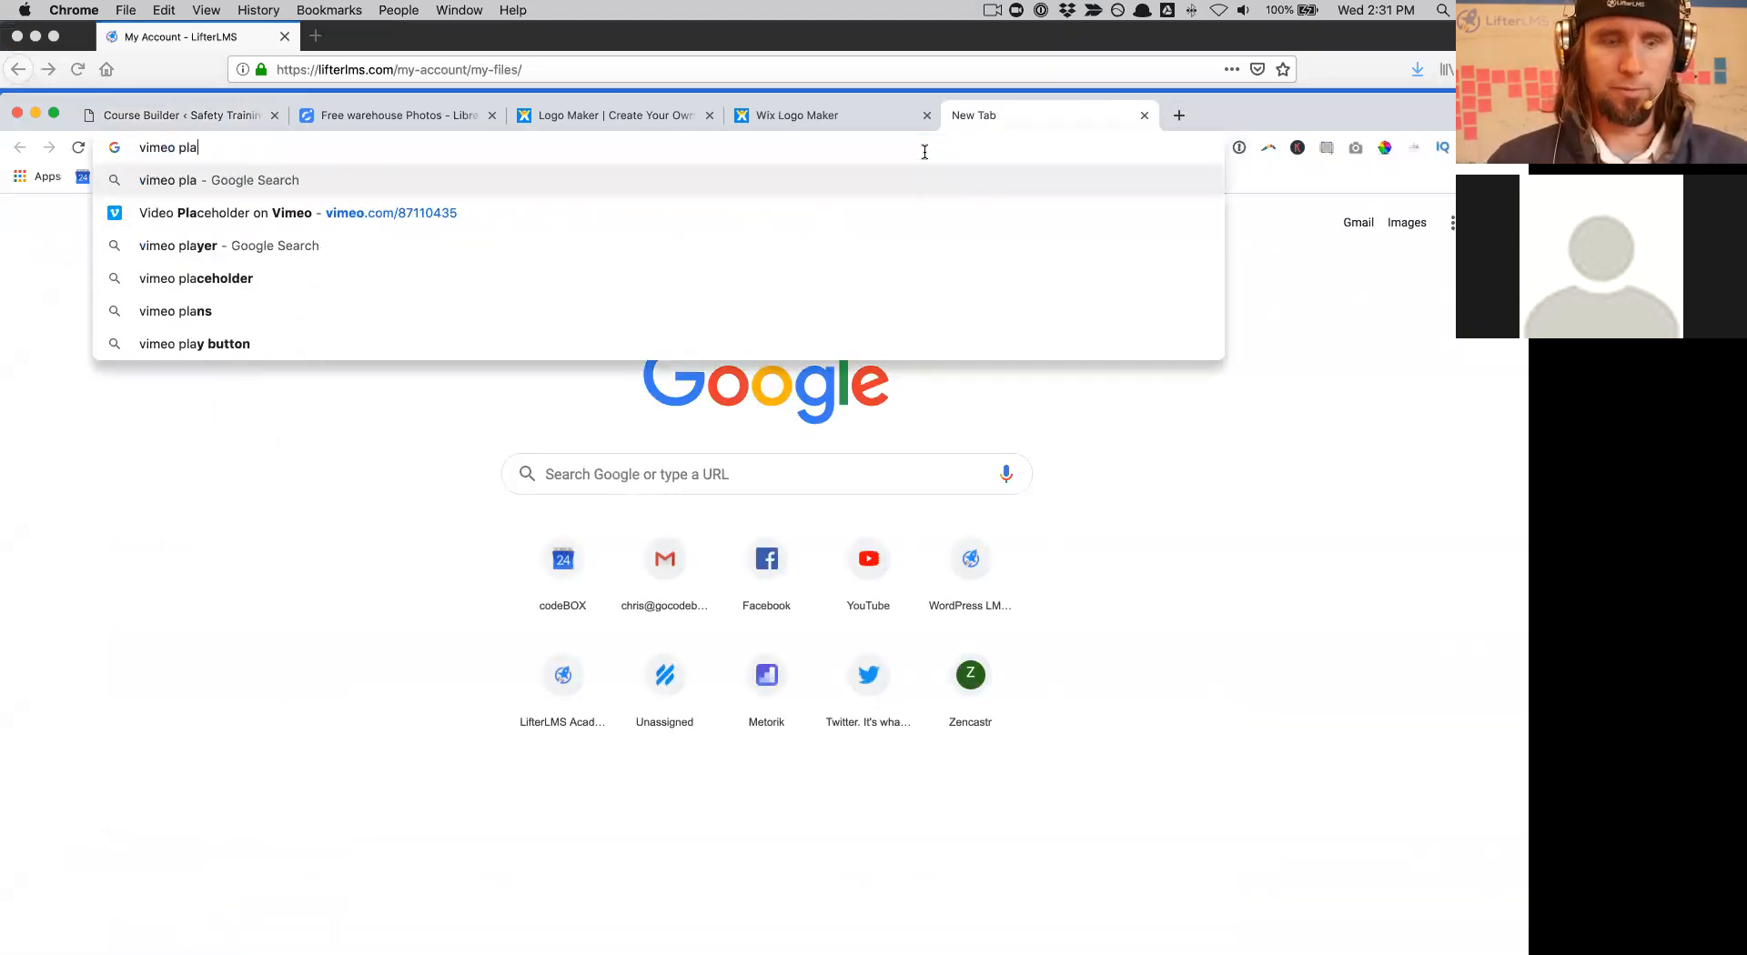
{"action": "type", "text": "ceholder"}
{"action": "key", "text": "Return"}
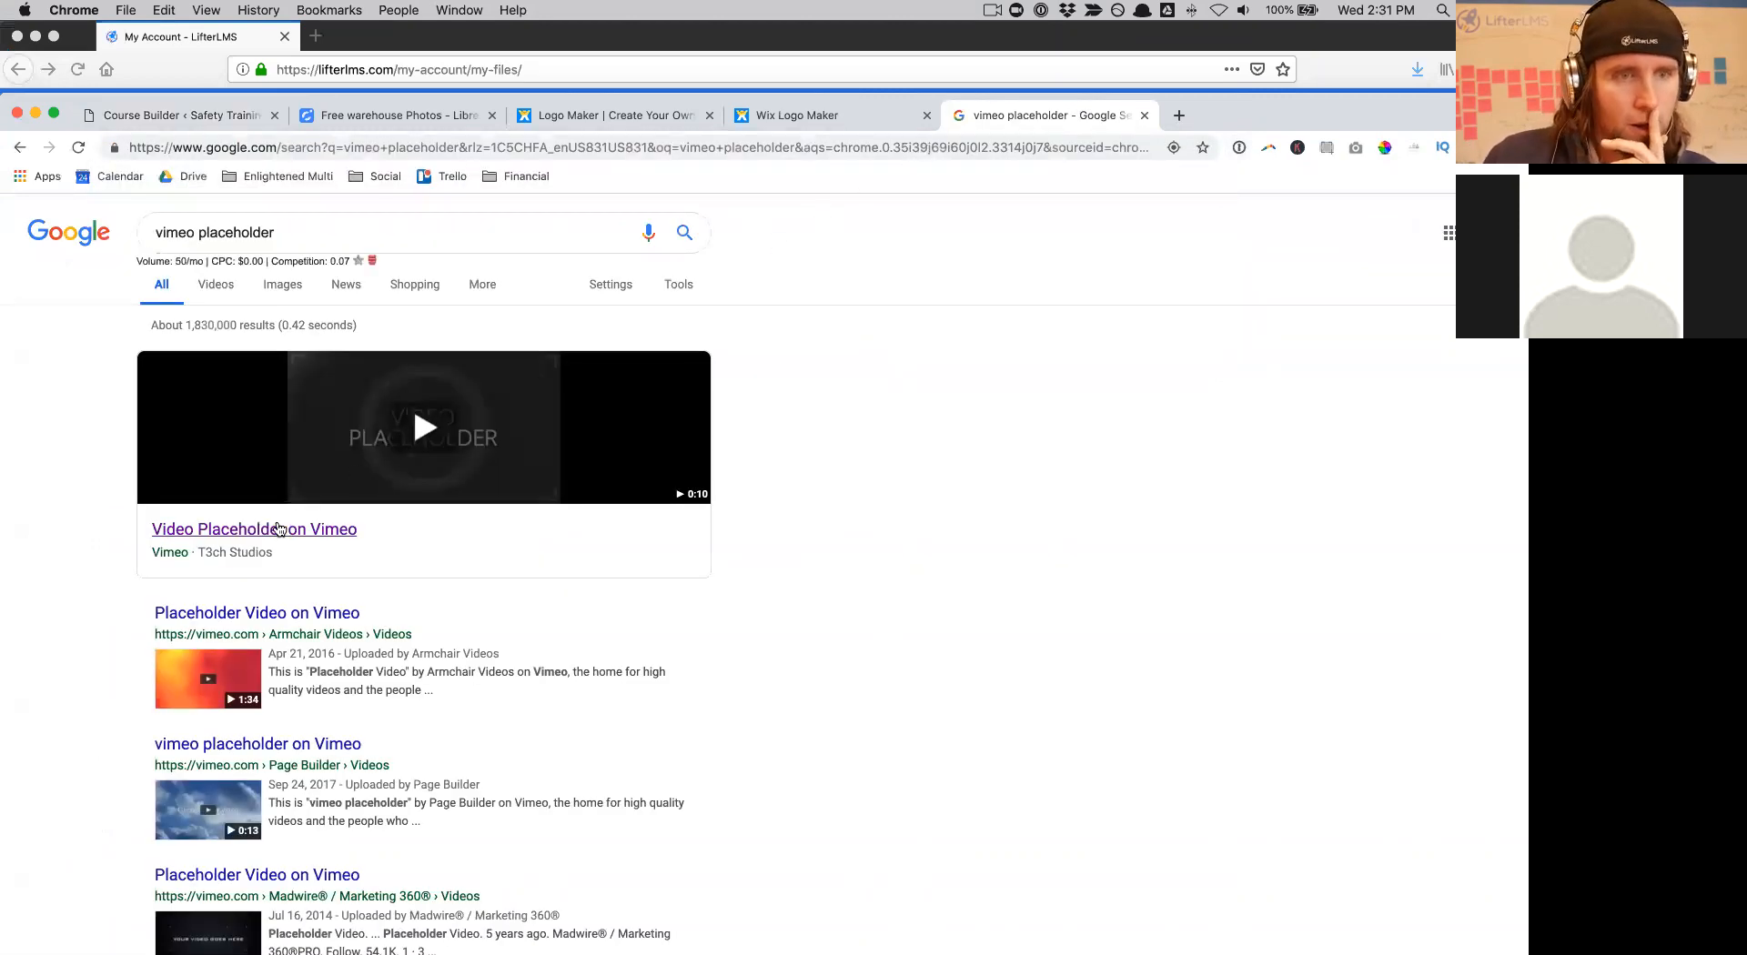
{"action": "left_click", "coordinate": [278, 533]}
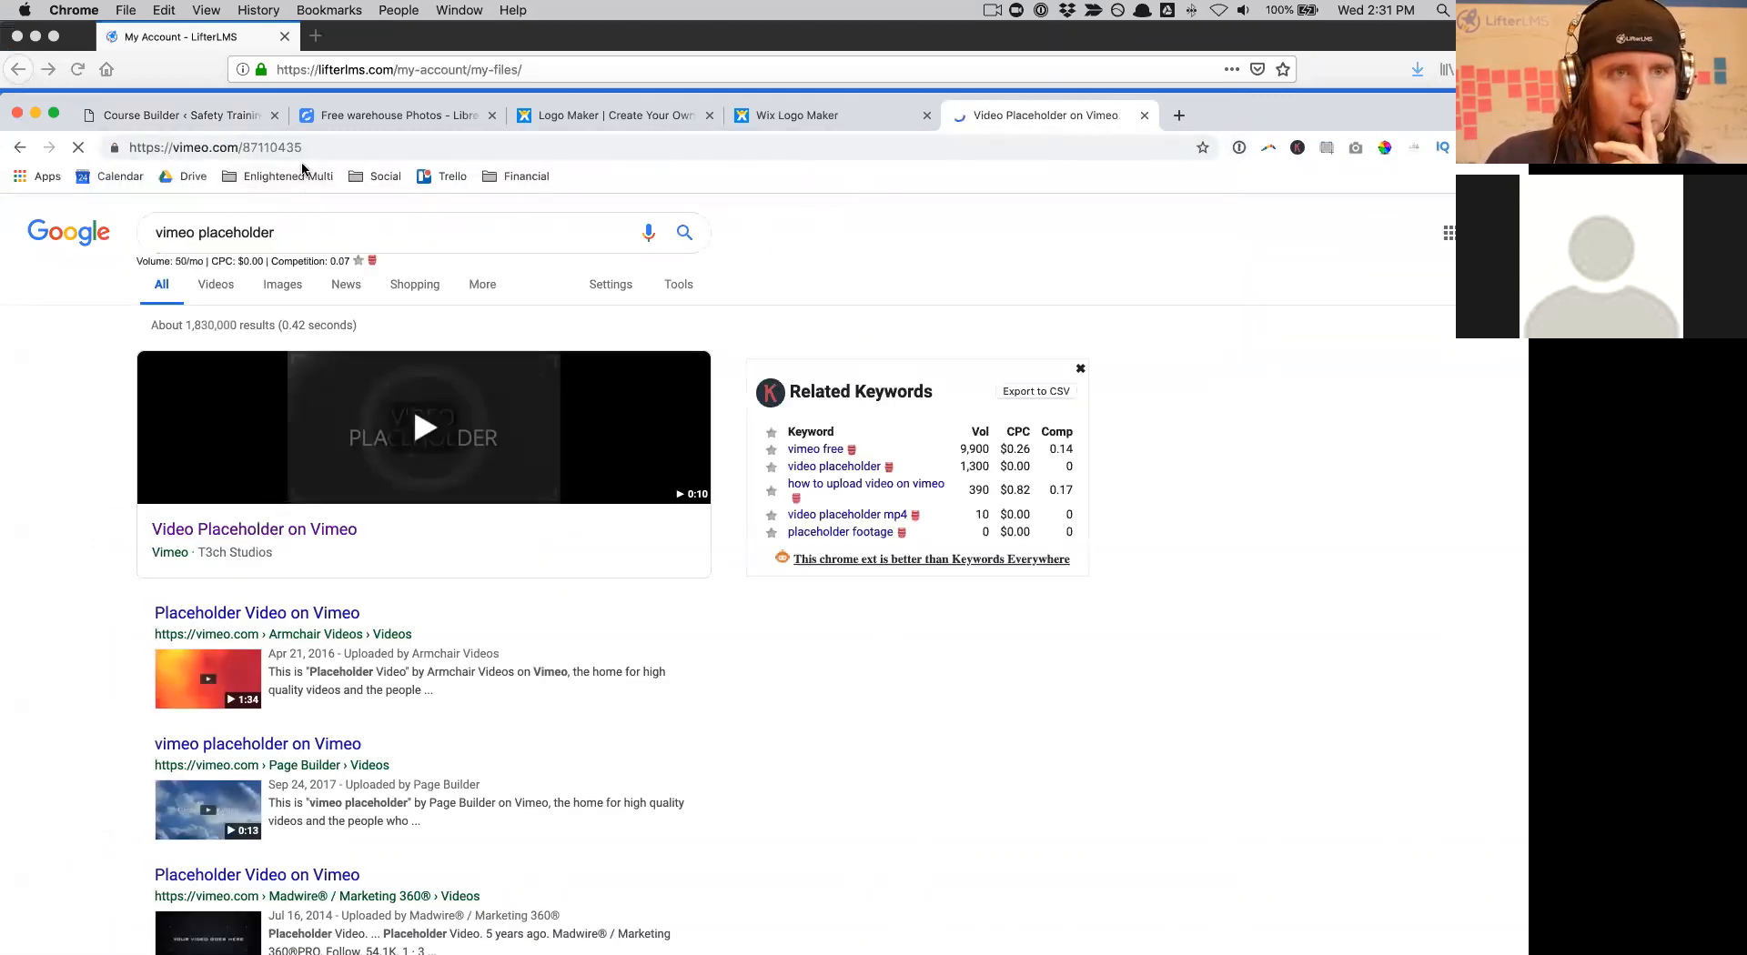
{"action": "left_click", "coordinate": [297, 152]}
{"action": "key", "text": "super+c"}
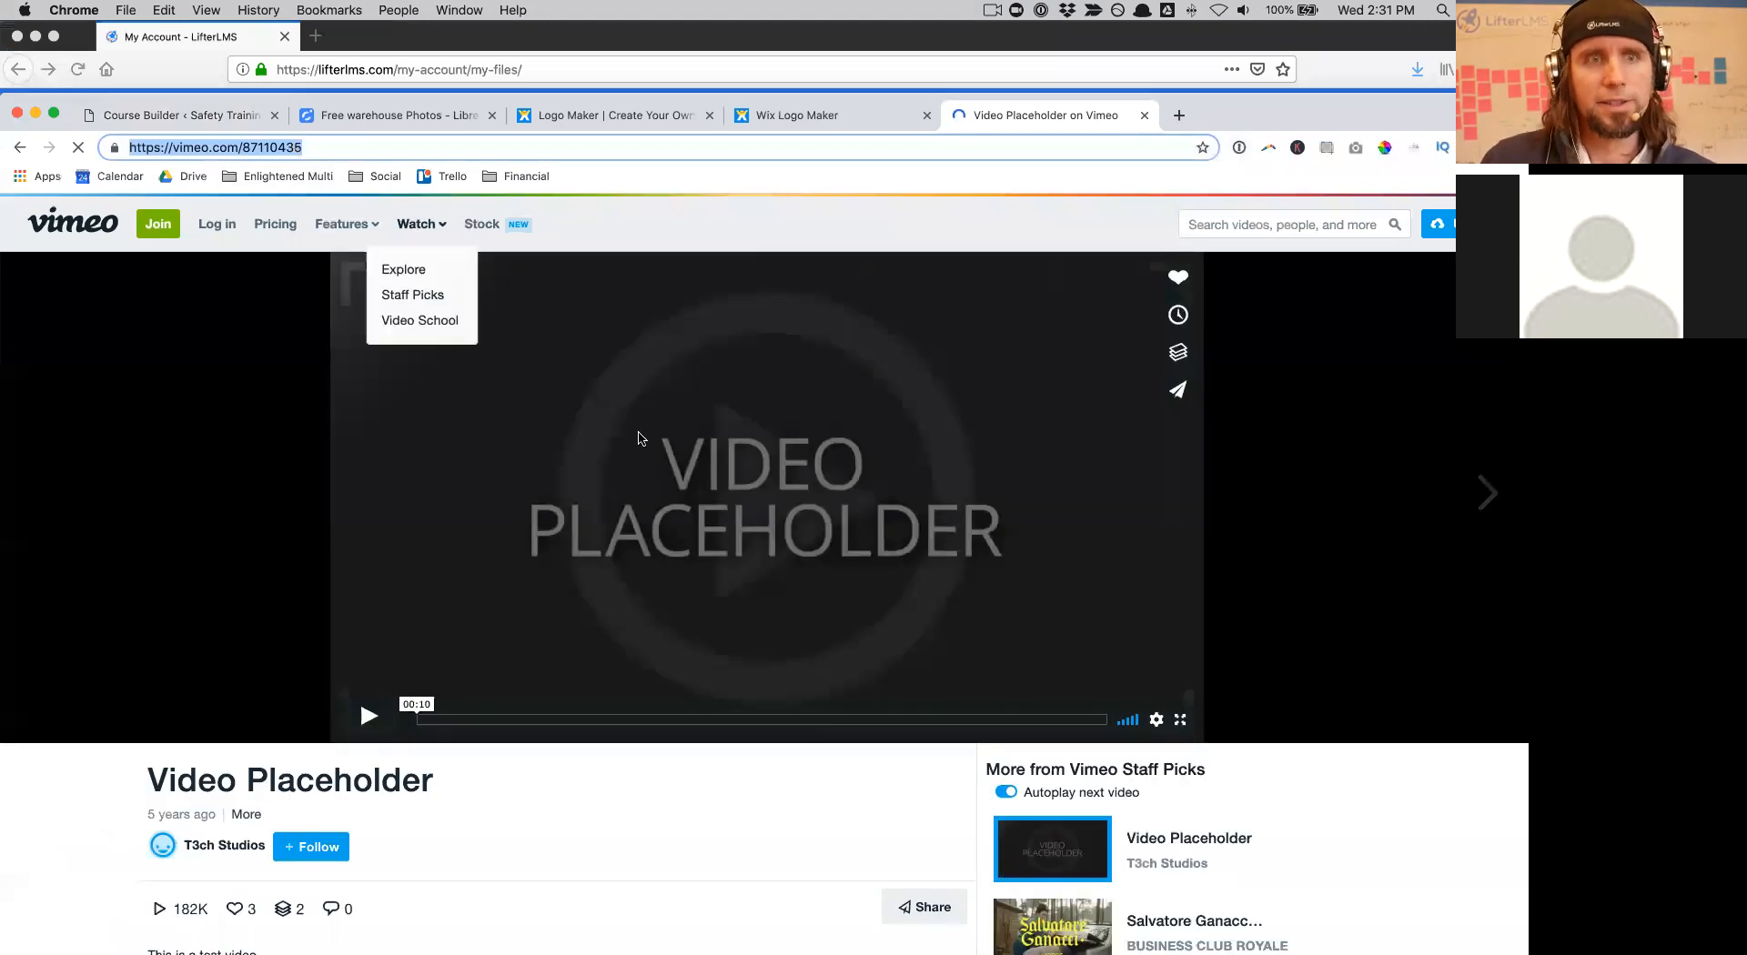
{"action": "left_click", "coordinate": [178, 116]}
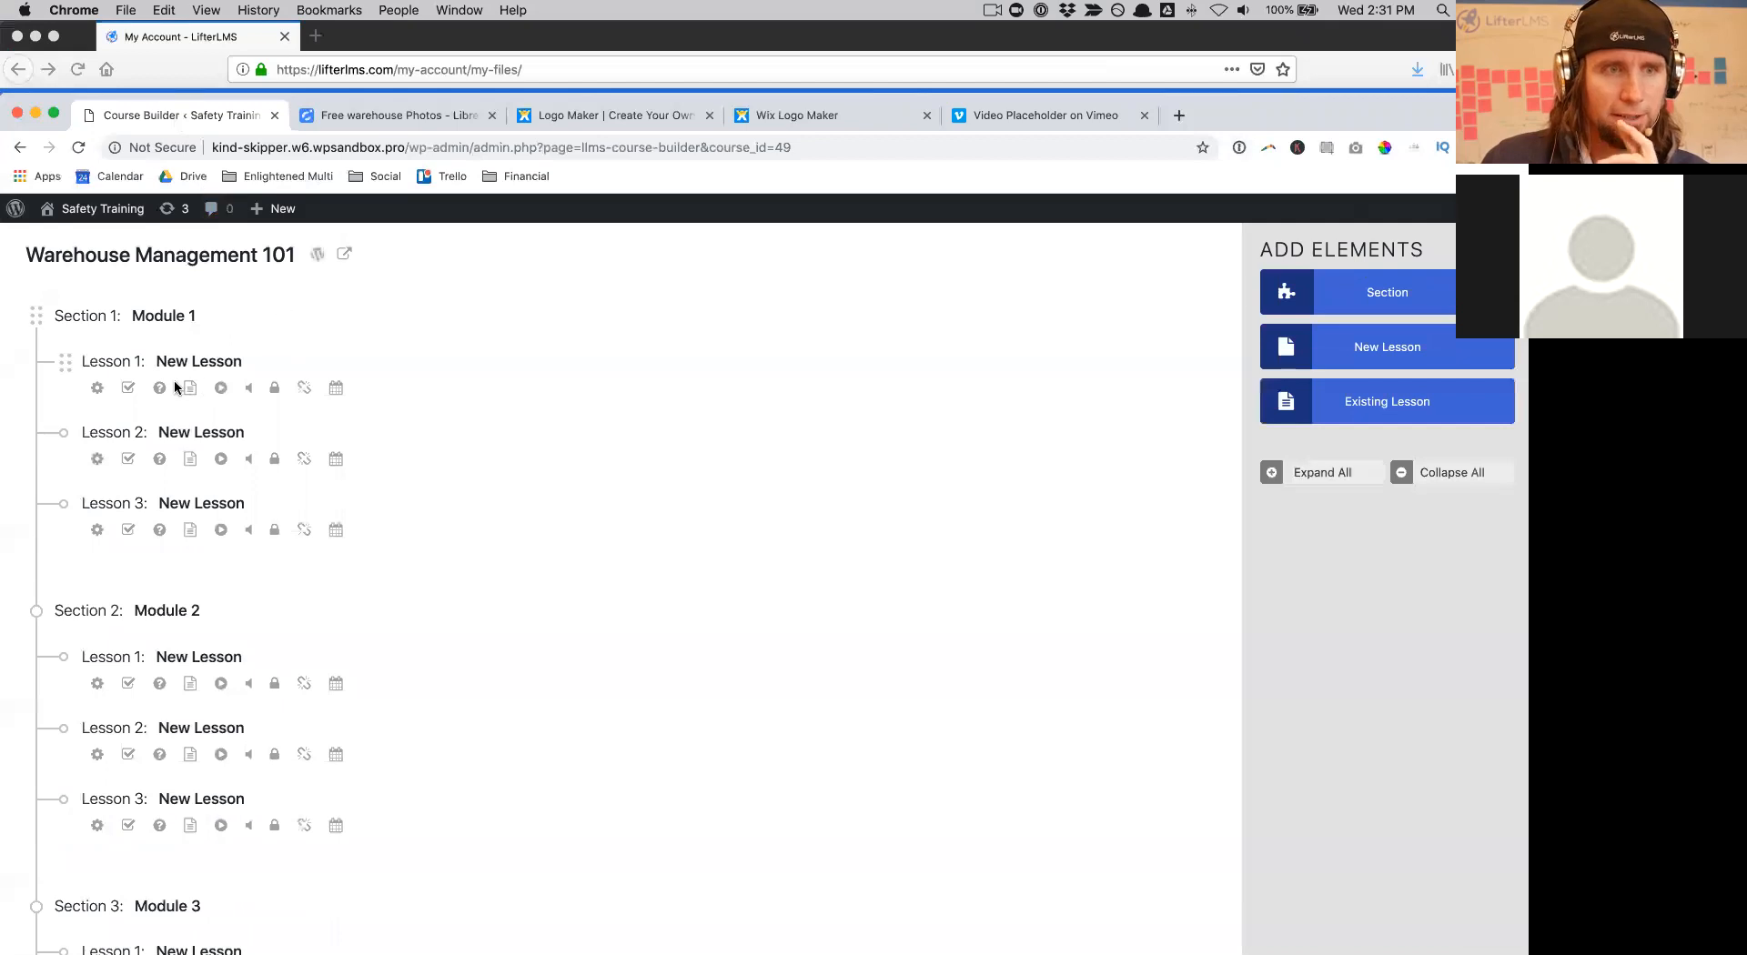
Step: Embed the copied Vimeo video in Lesson 1 of Module 1 using a Vimeo block
{"action": "mouse_move", "coordinate": [324, 373]}
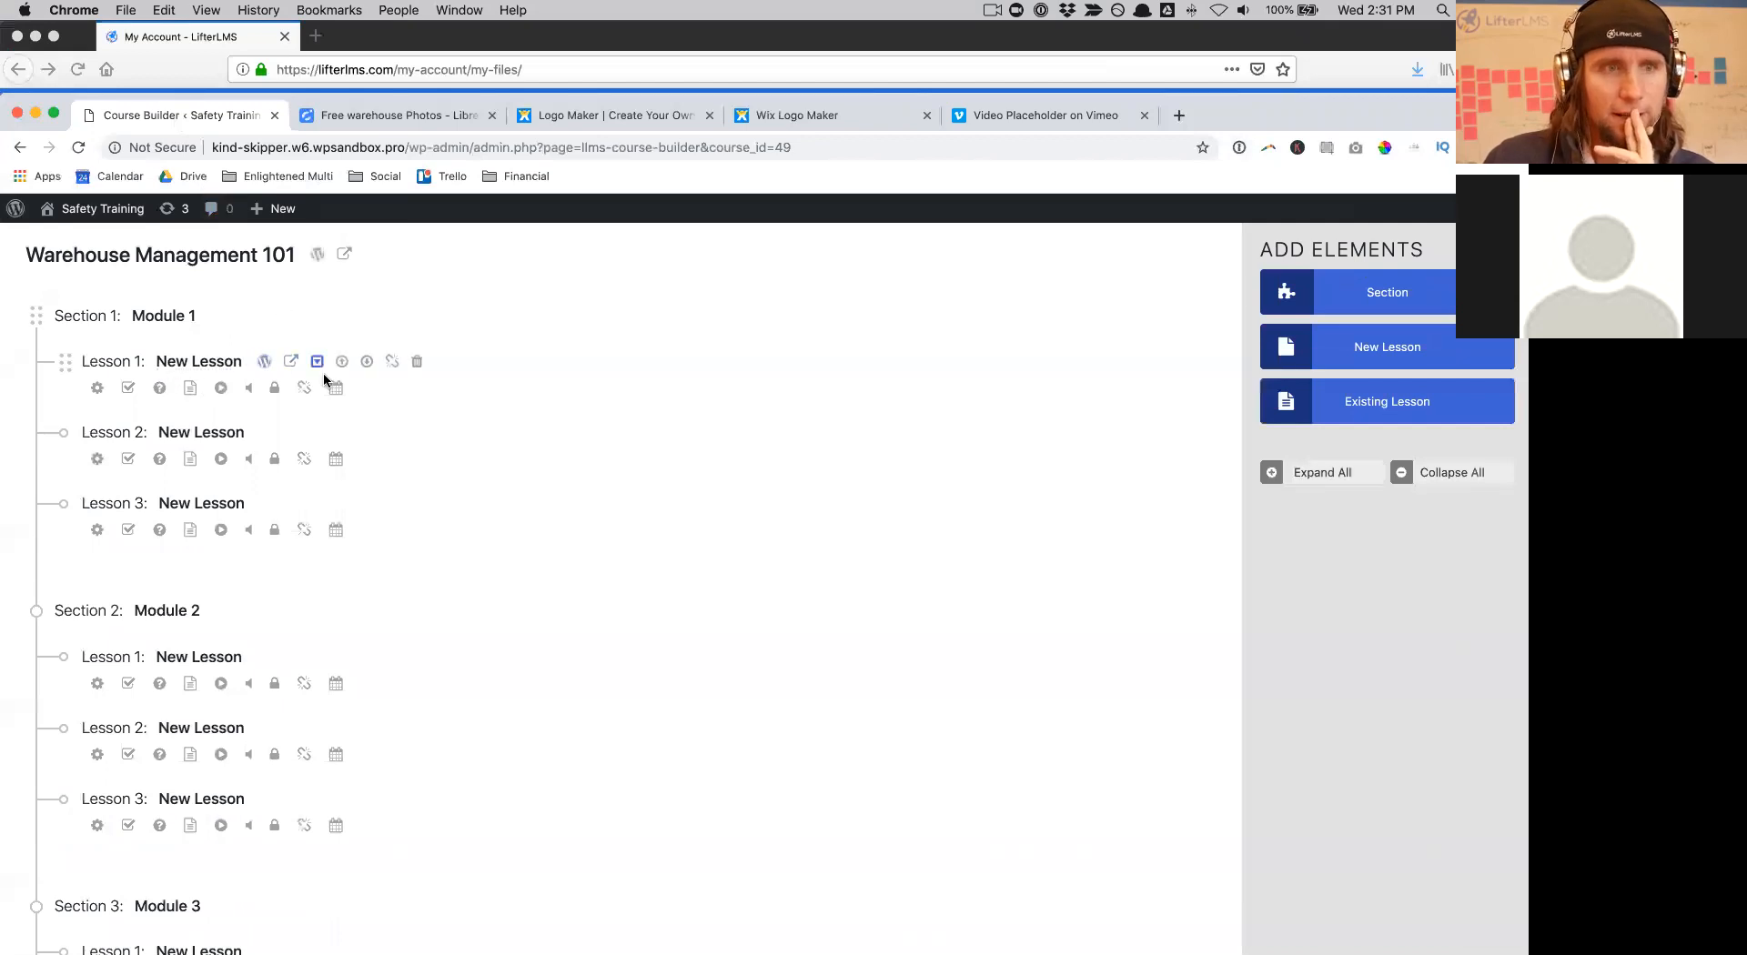
{"action": "left_click", "coordinate": [264, 363]}
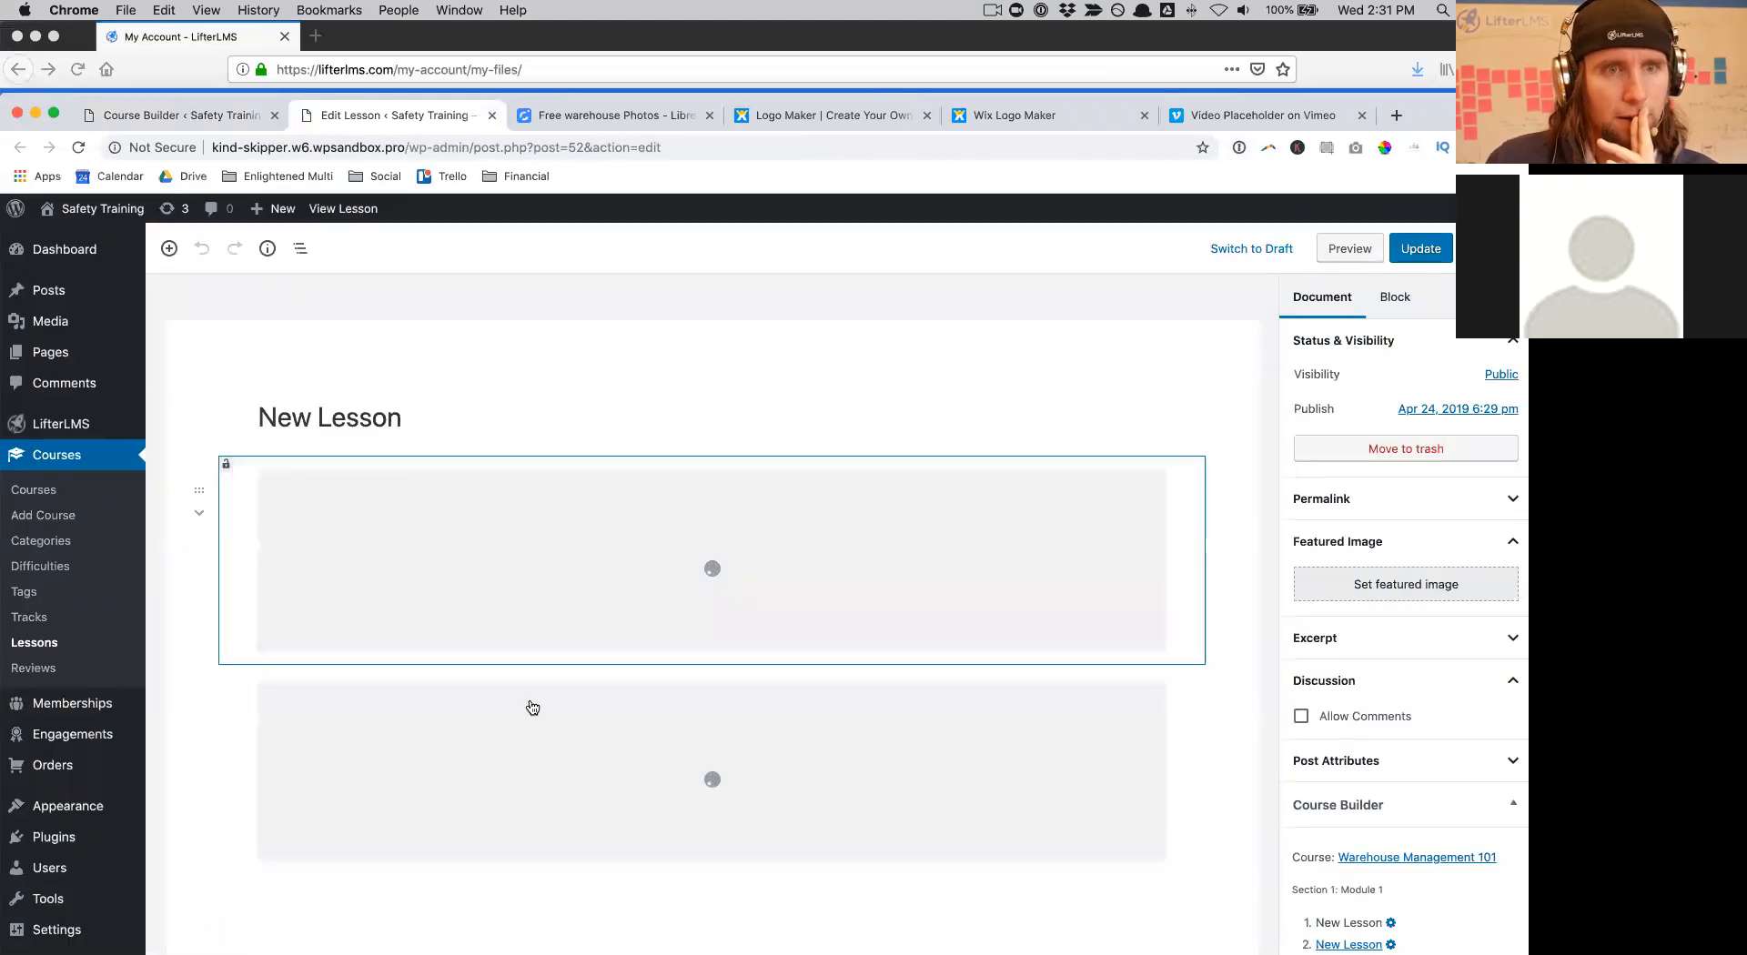
{"action": "left_click", "coordinate": [169, 249]}
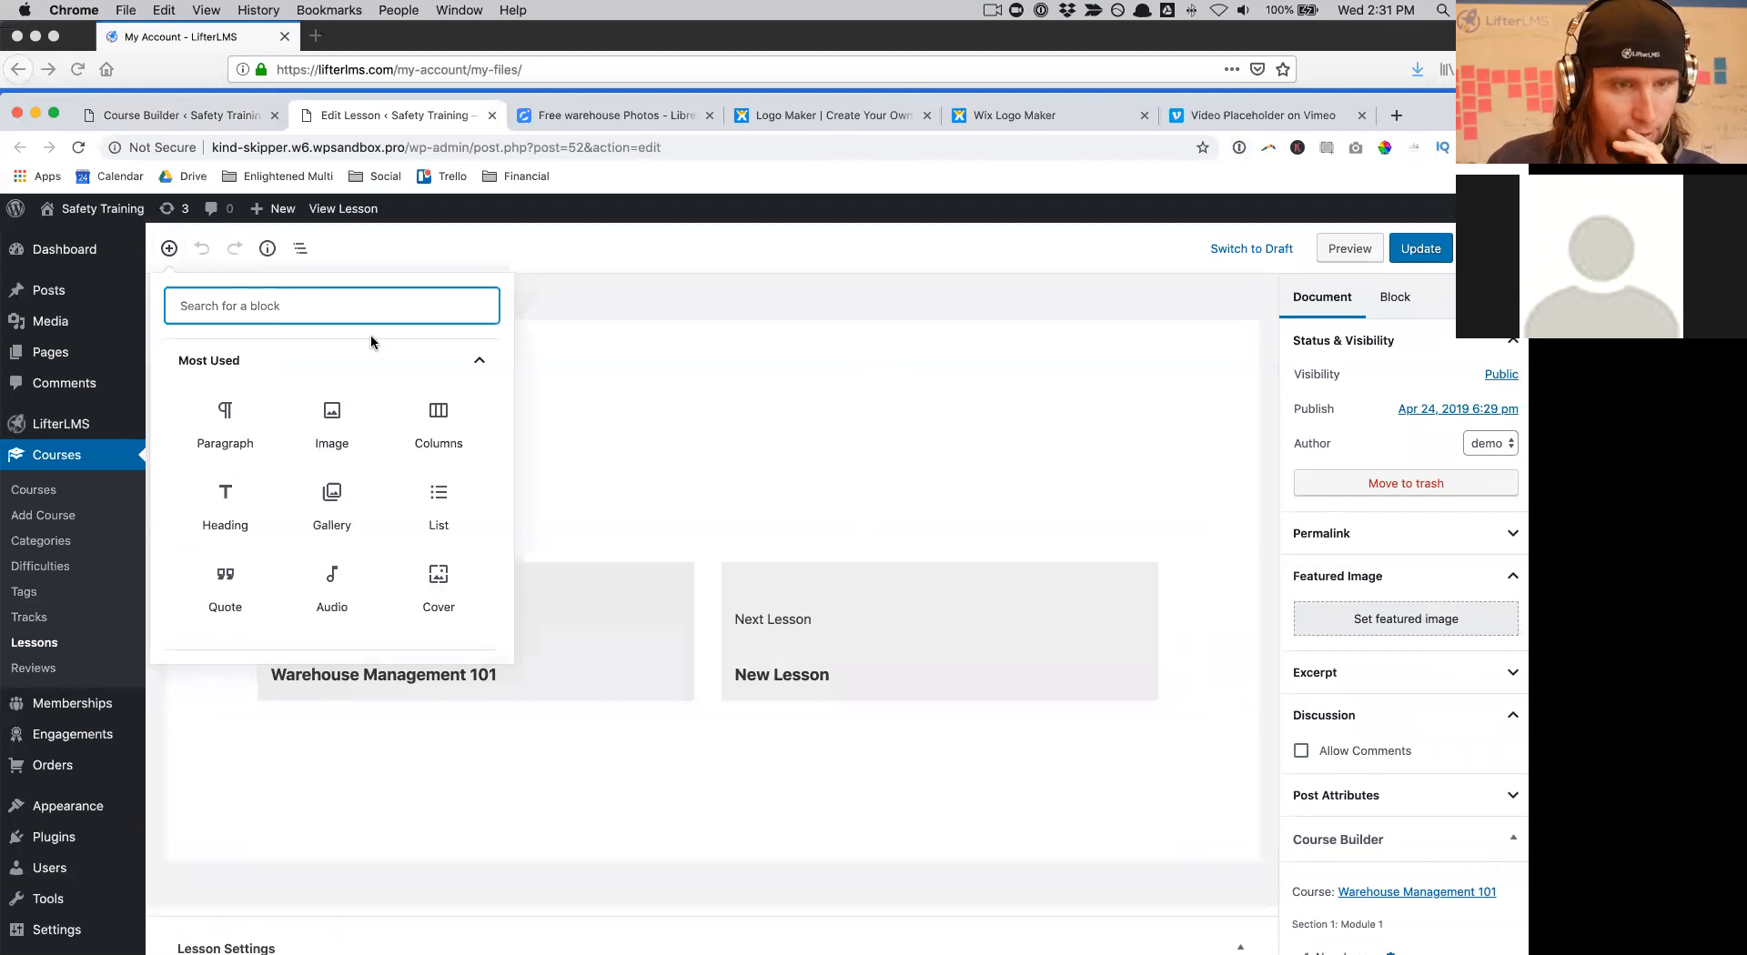
{"action": "scroll", "coordinate": [320, 488], "scroll_direction": "down", "scroll_amount": 5}
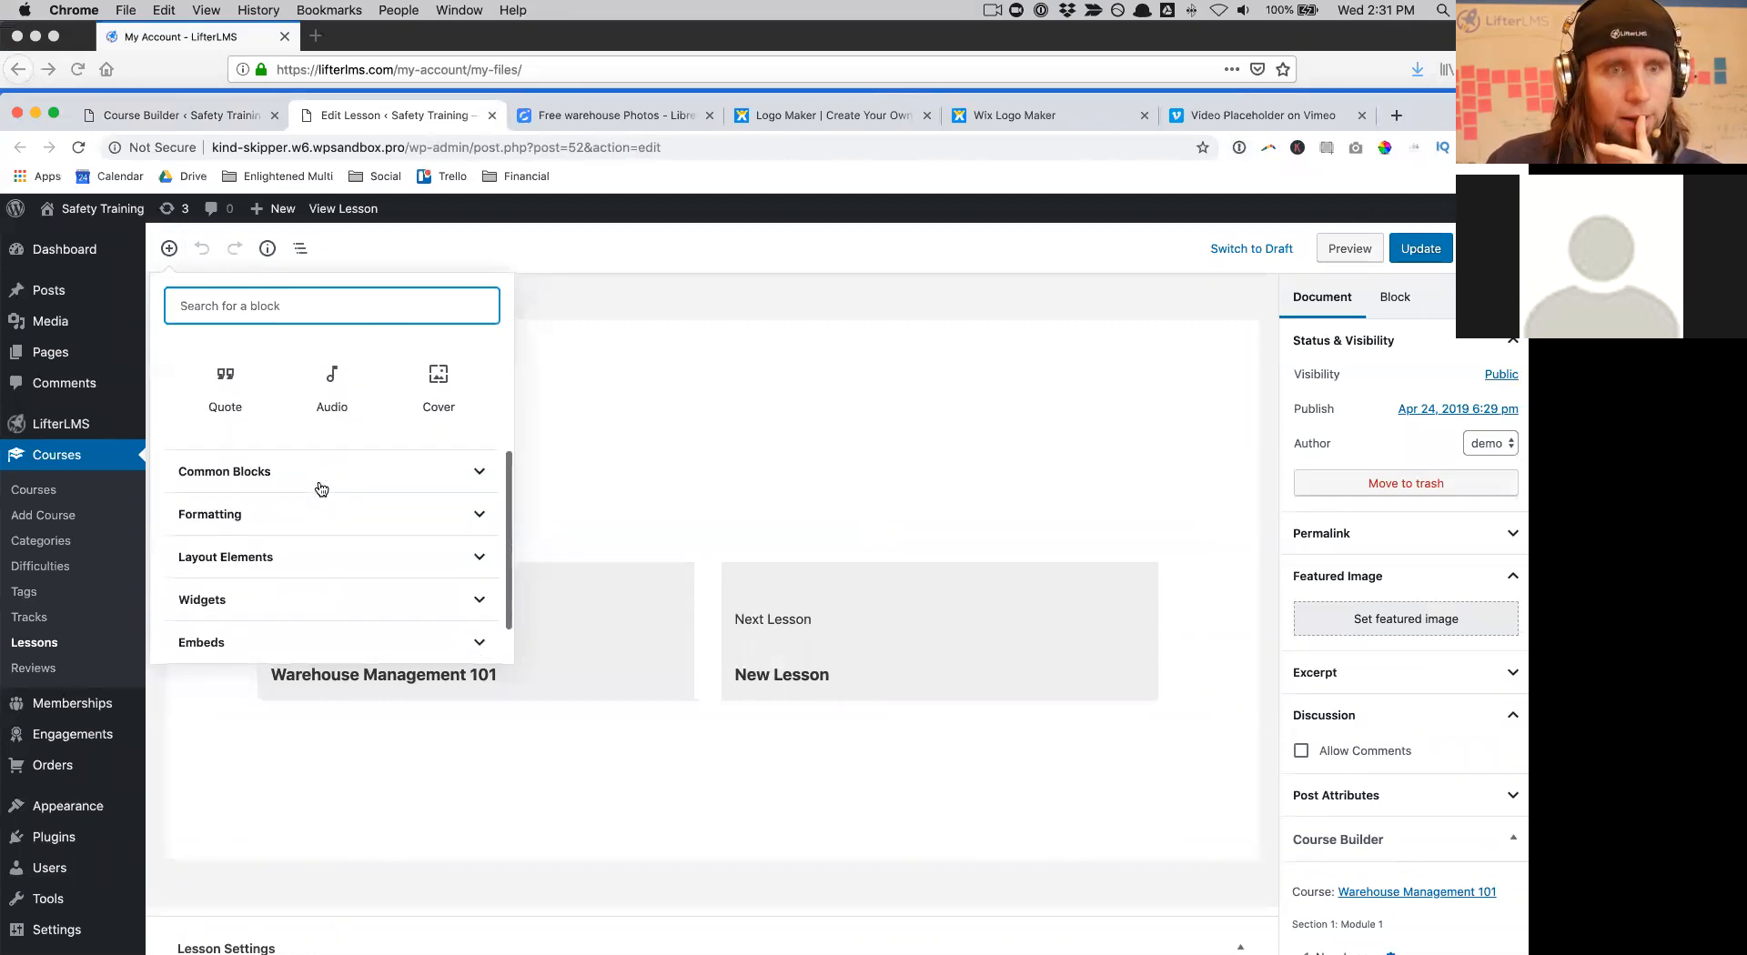
{"action": "left_click", "coordinate": [265, 587]}
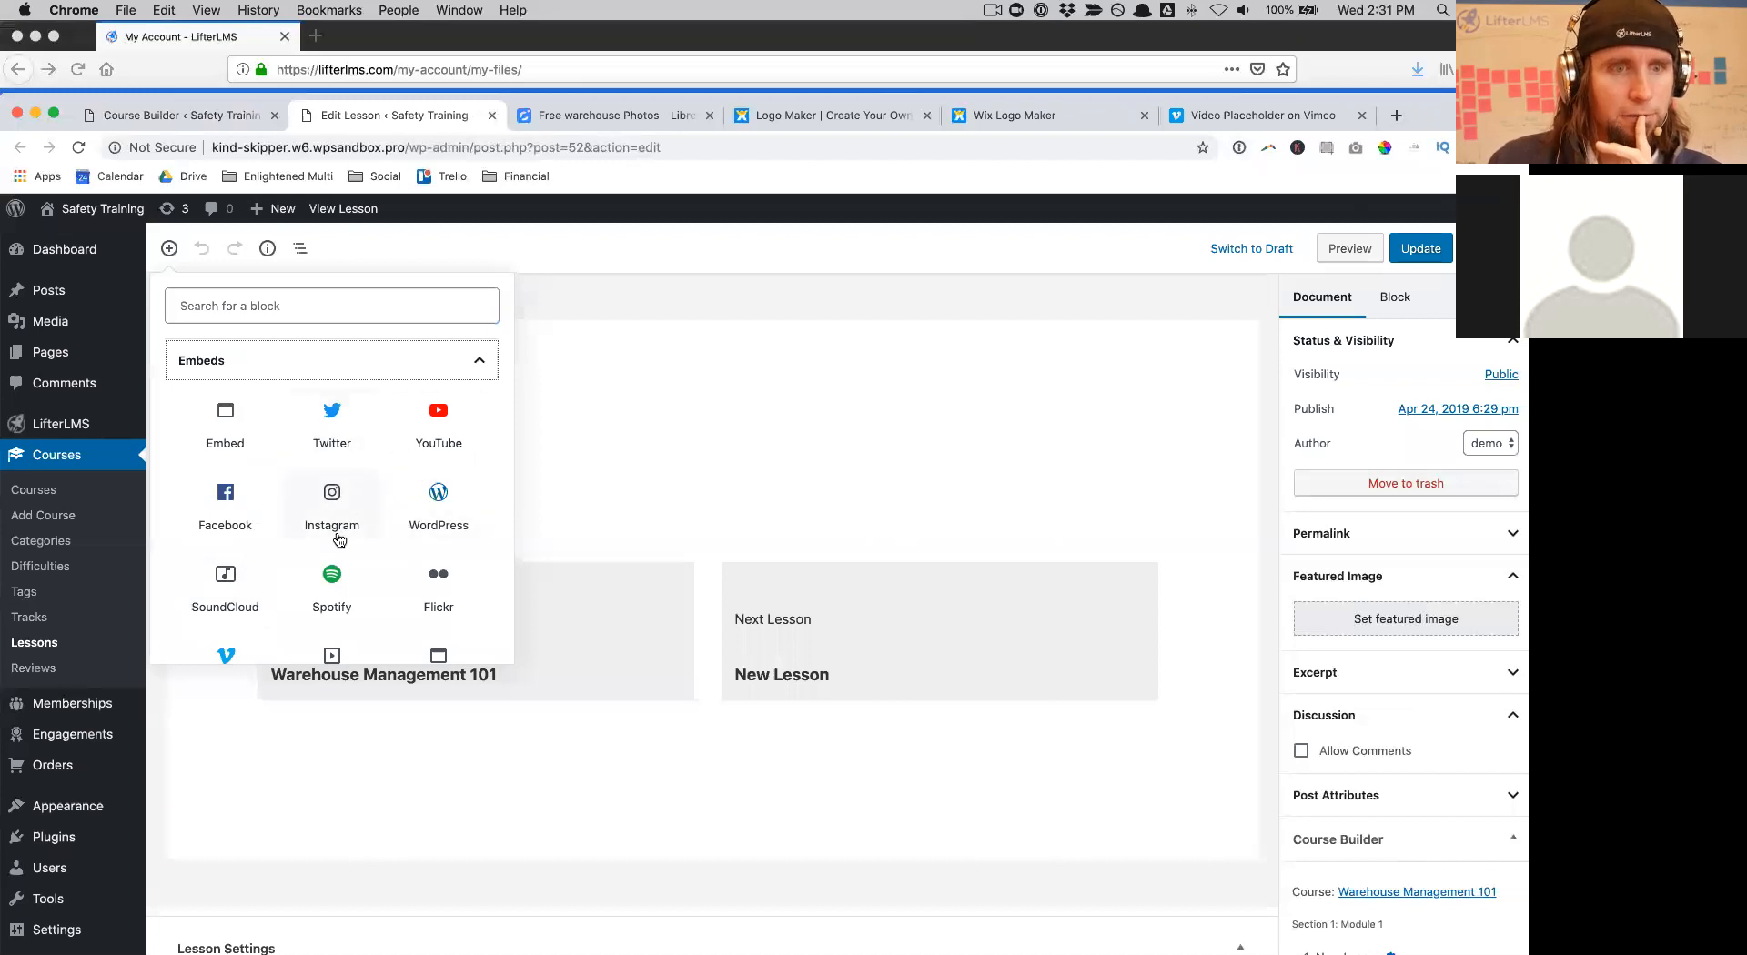
{"action": "left_click", "coordinate": [227, 655]}
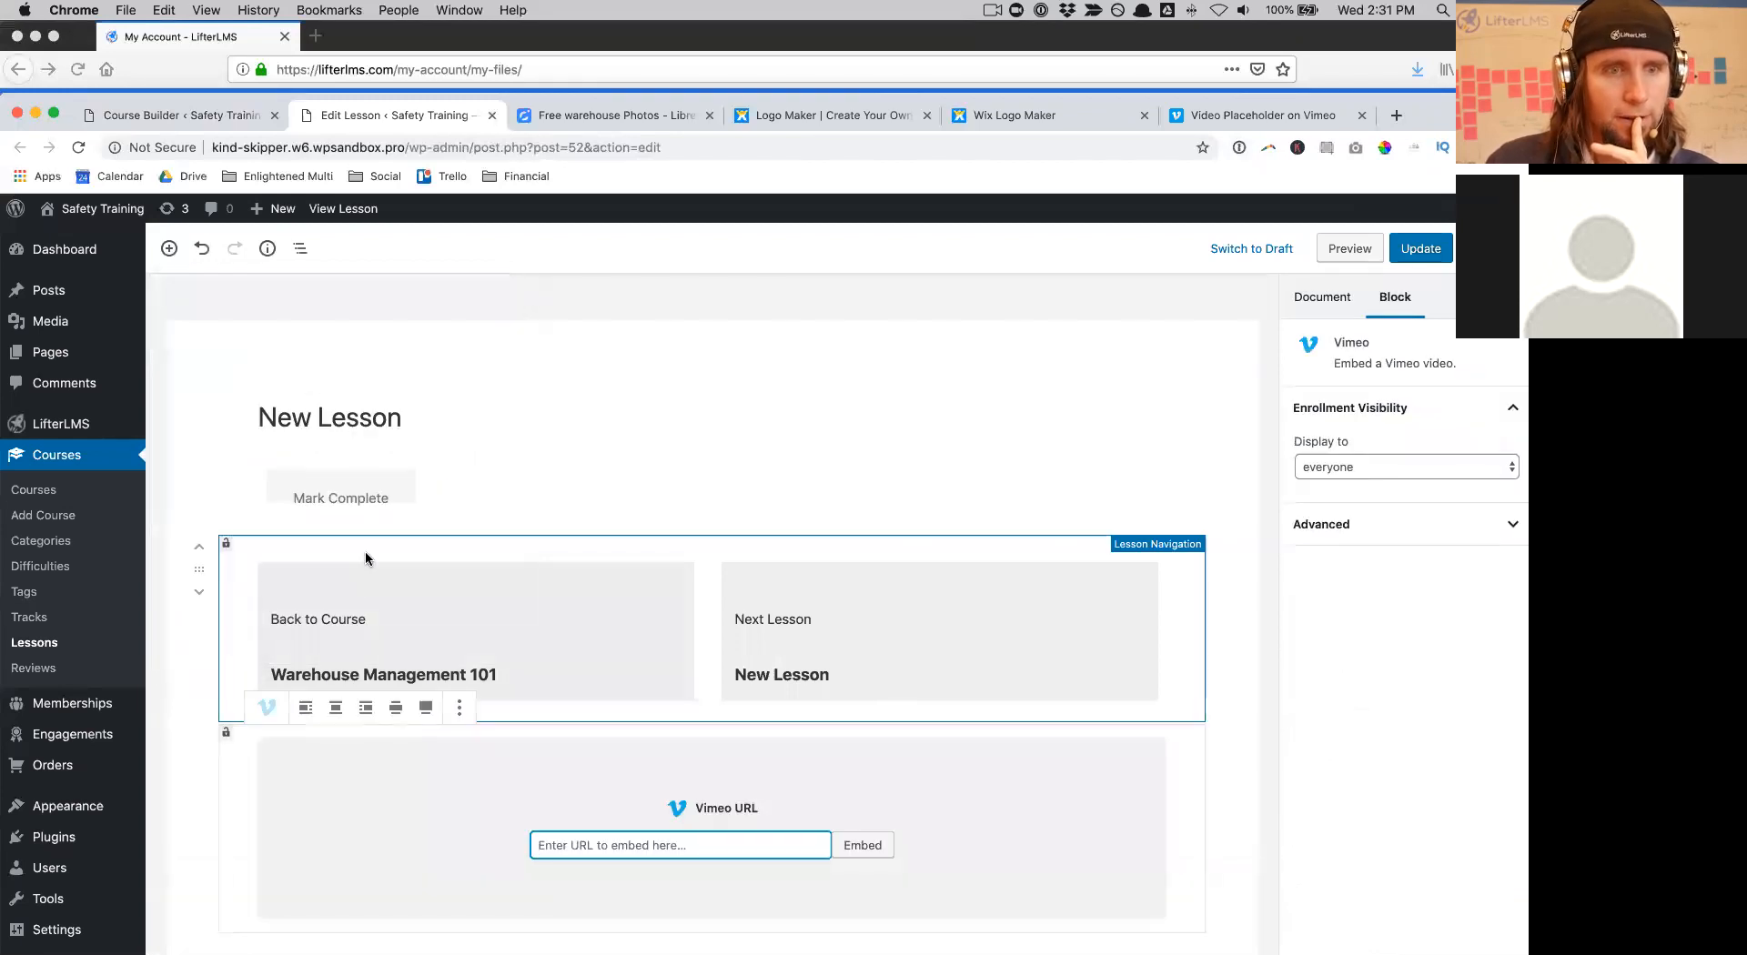
{"action": "key", "text": "super+v"}
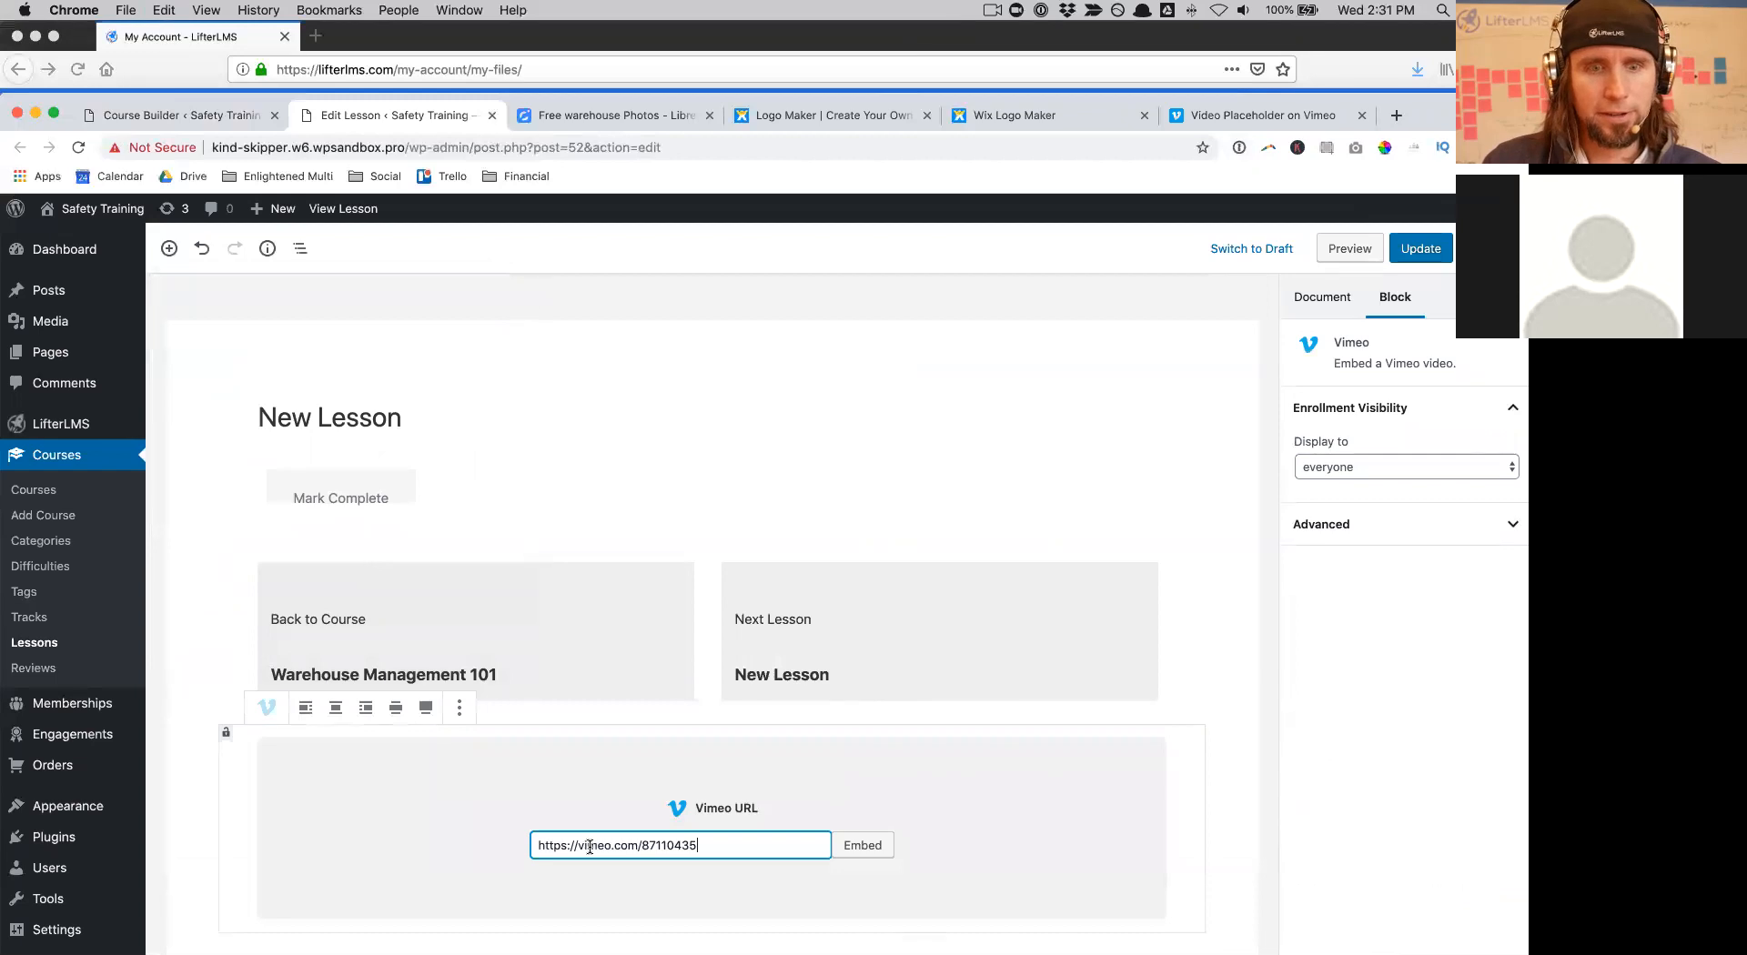
{"action": "left_click", "coordinate": [871, 846]}
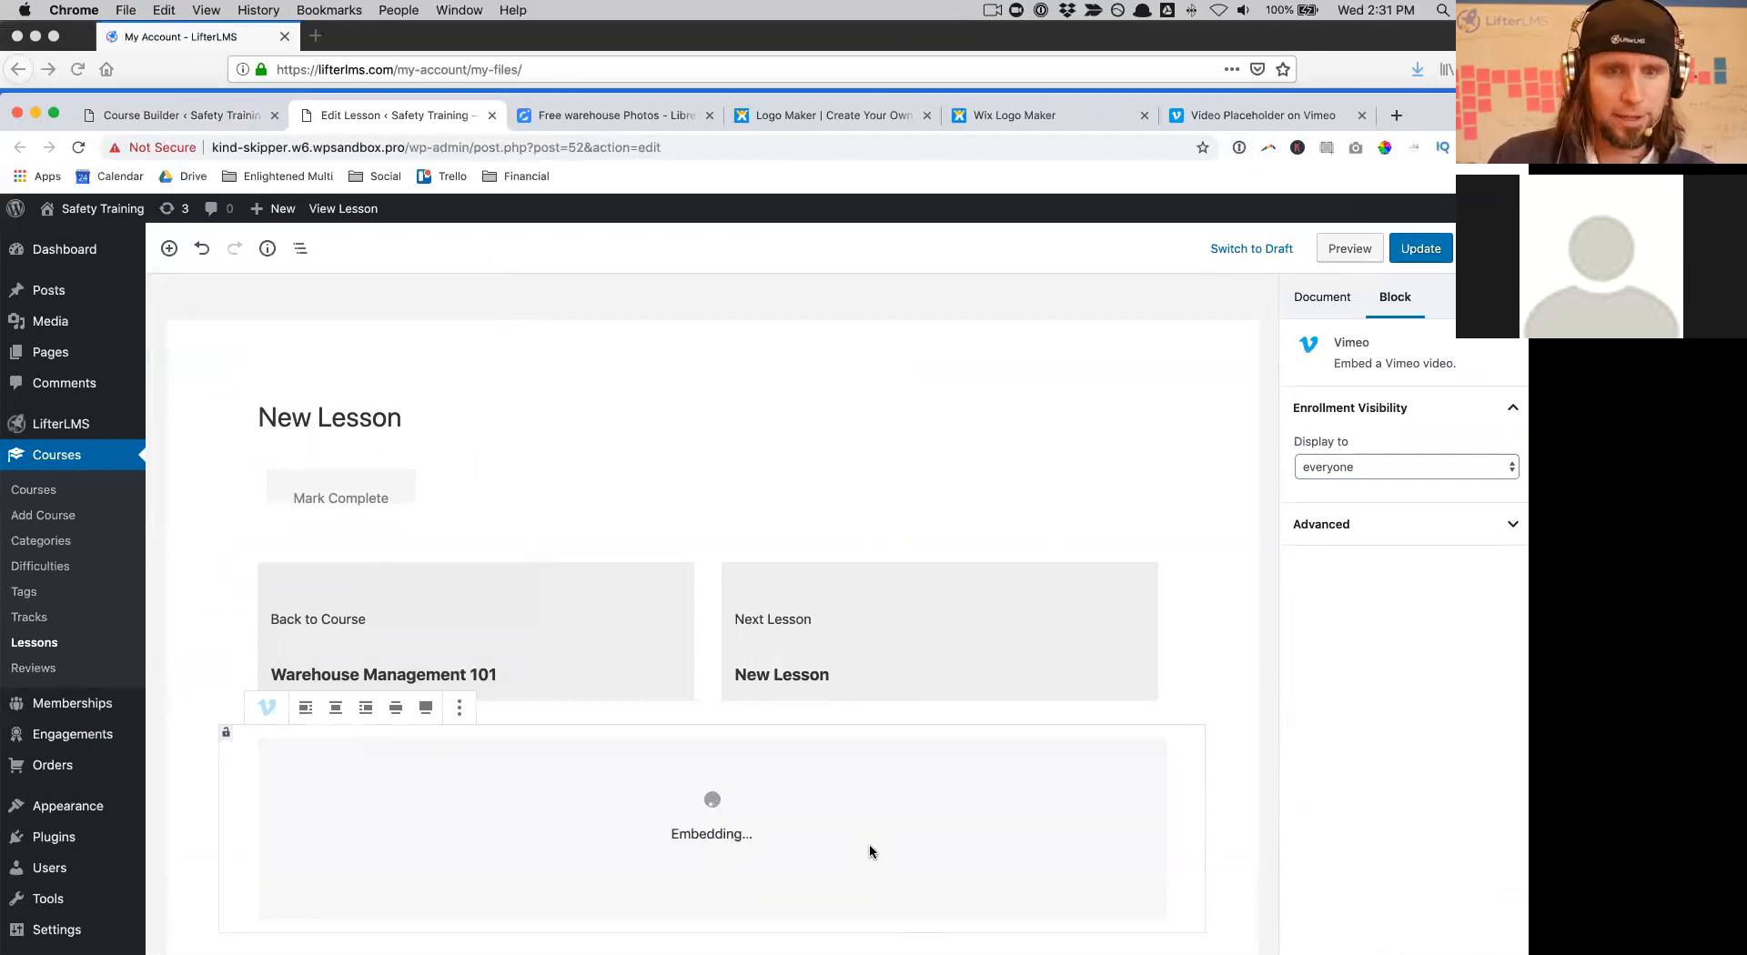
Step: Move the Vimeo block above Mark Complete, update the lesson, and view it live
{"action": "scroll", "coordinate": [870, 843], "scroll_direction": "down", "scroll_amount": 3}
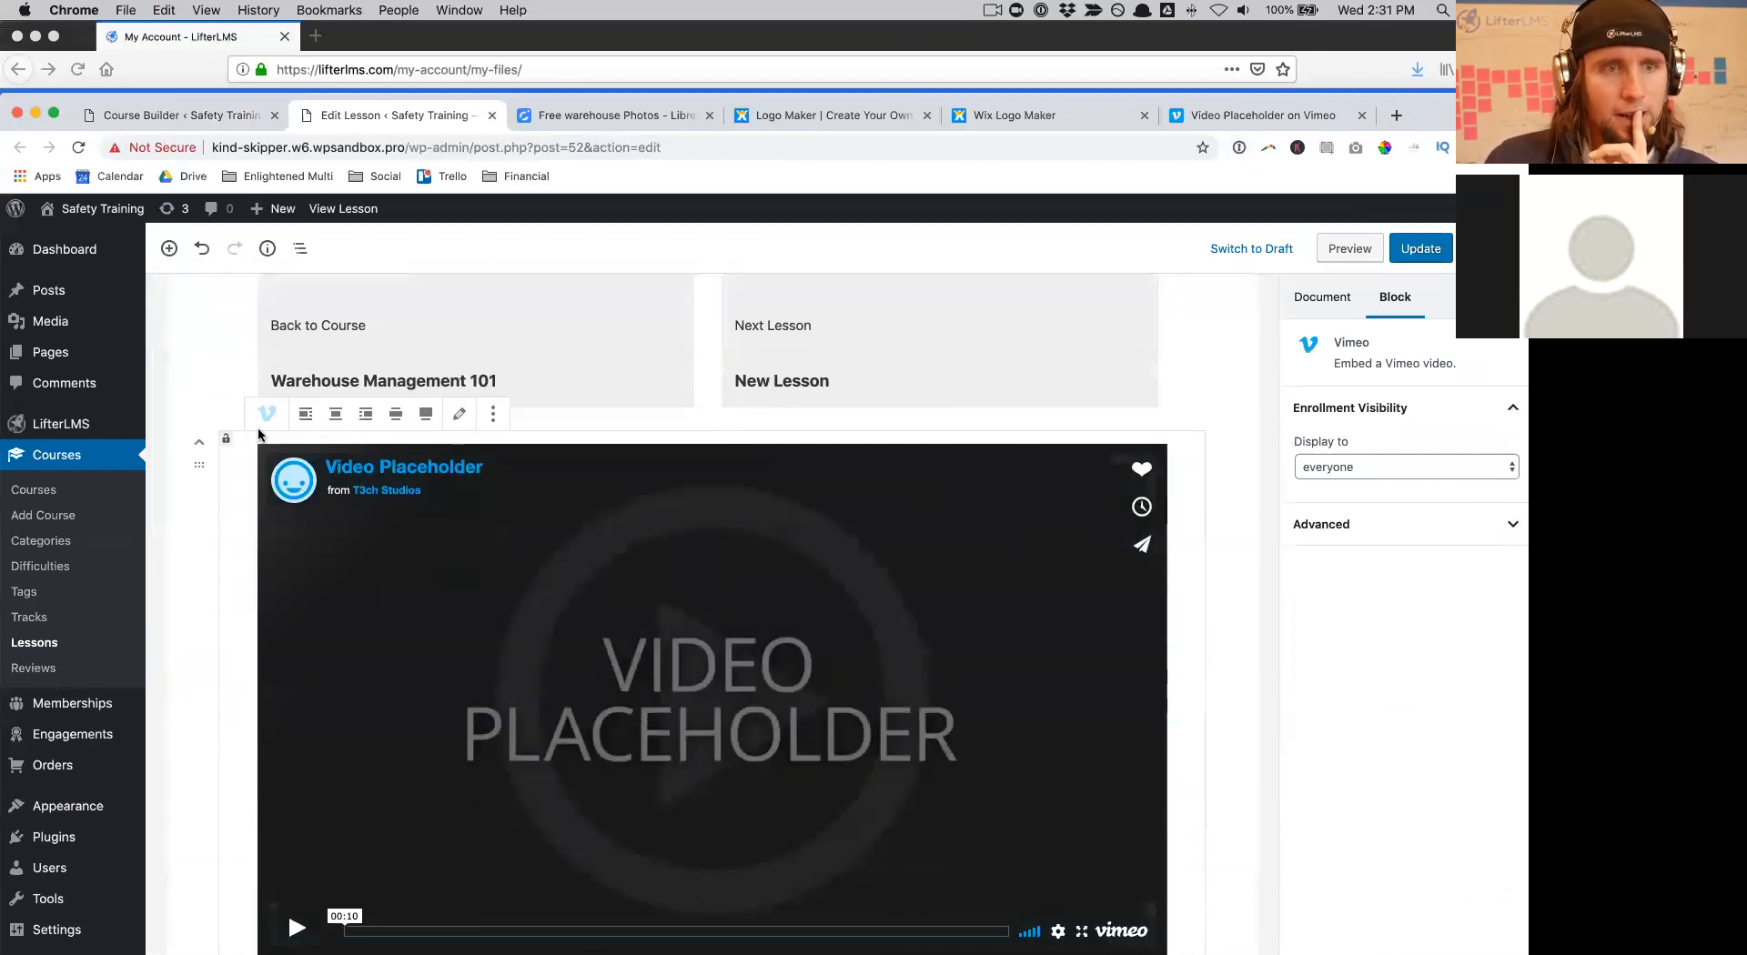
{"action": "left_click", "coordinate": [199, 445]}
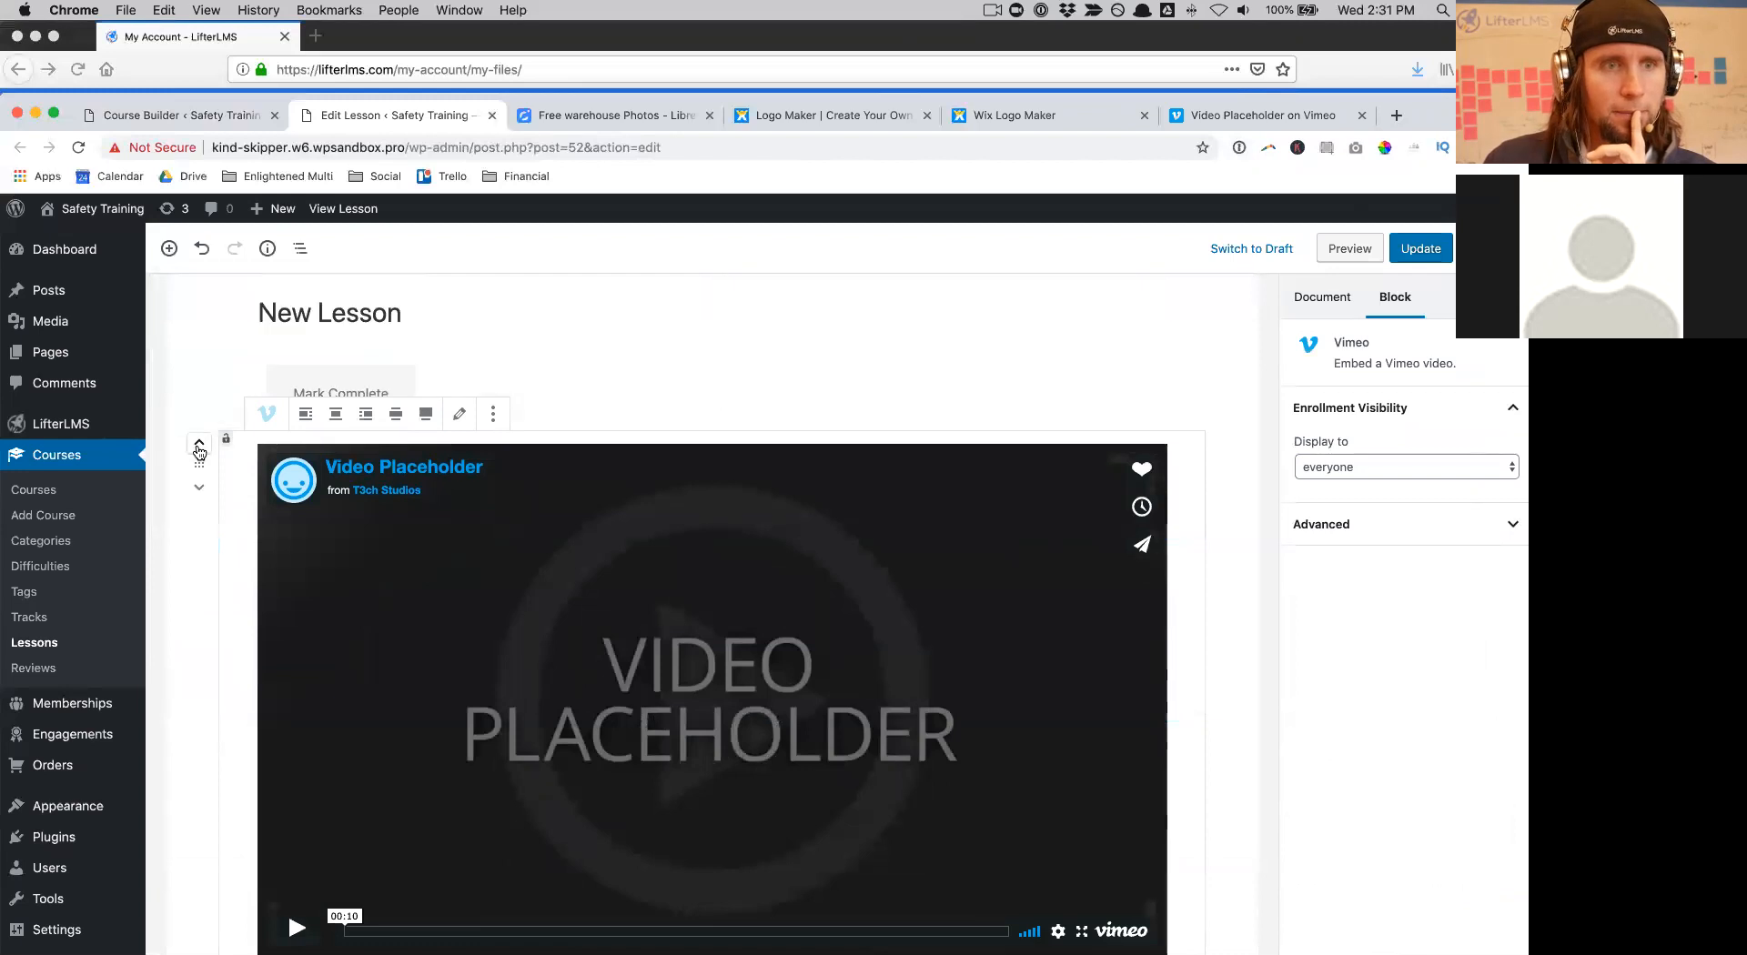
{"action": "left_click", "coordinate": [199, 445]}
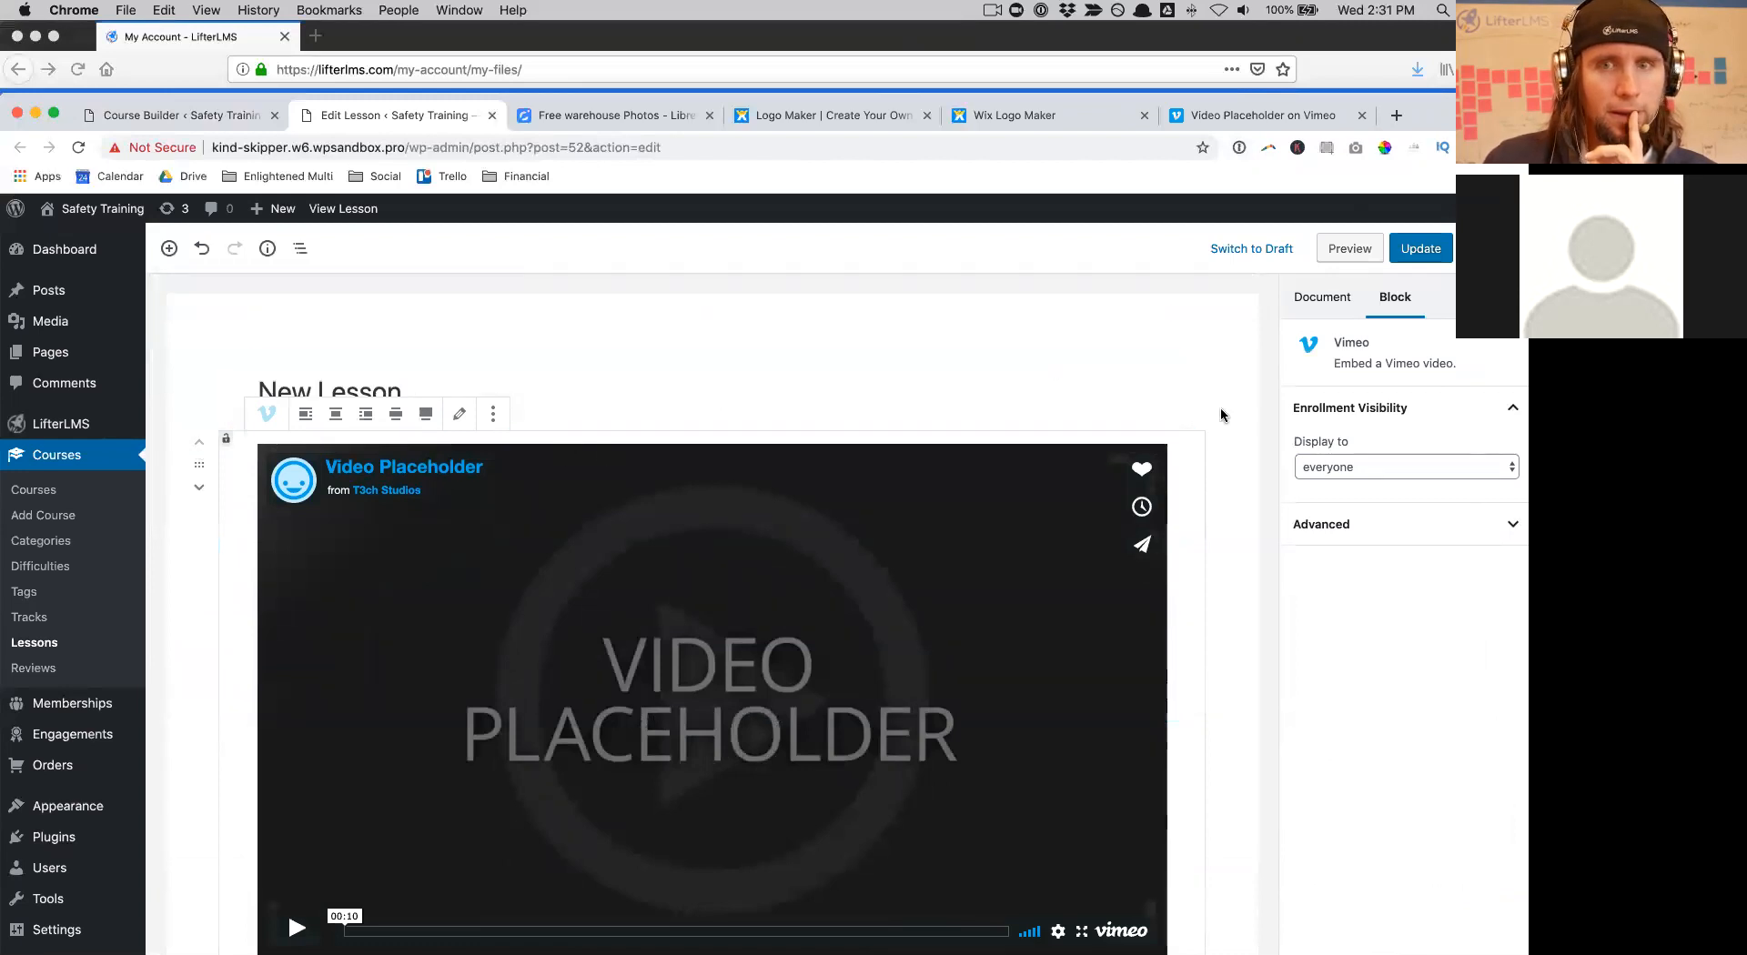
{"action": "scroll", "coordinate": [1236, 440], "scroll_direction": "down", "scroll_amount": 8}
{"action": "scroll", "coordinate": [1236, 441], "scroll_direction": "up", "scroll_amount": 7}
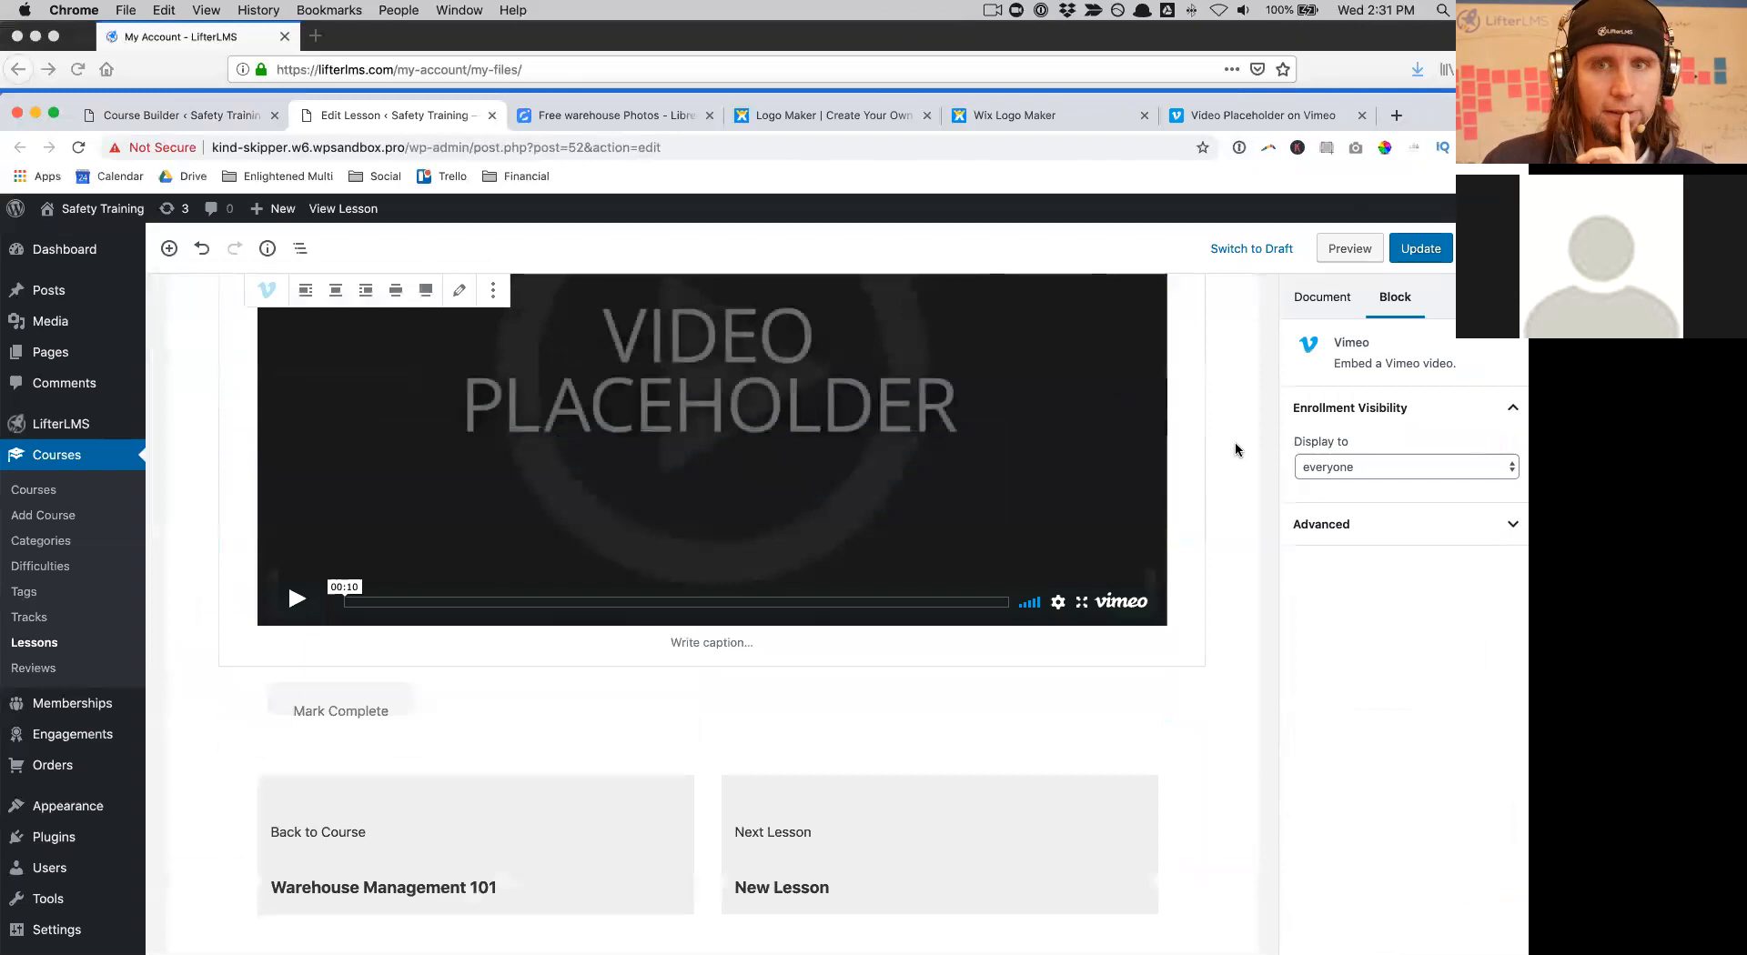
{"action": "left_click", "coordinate": [1433, 251]}
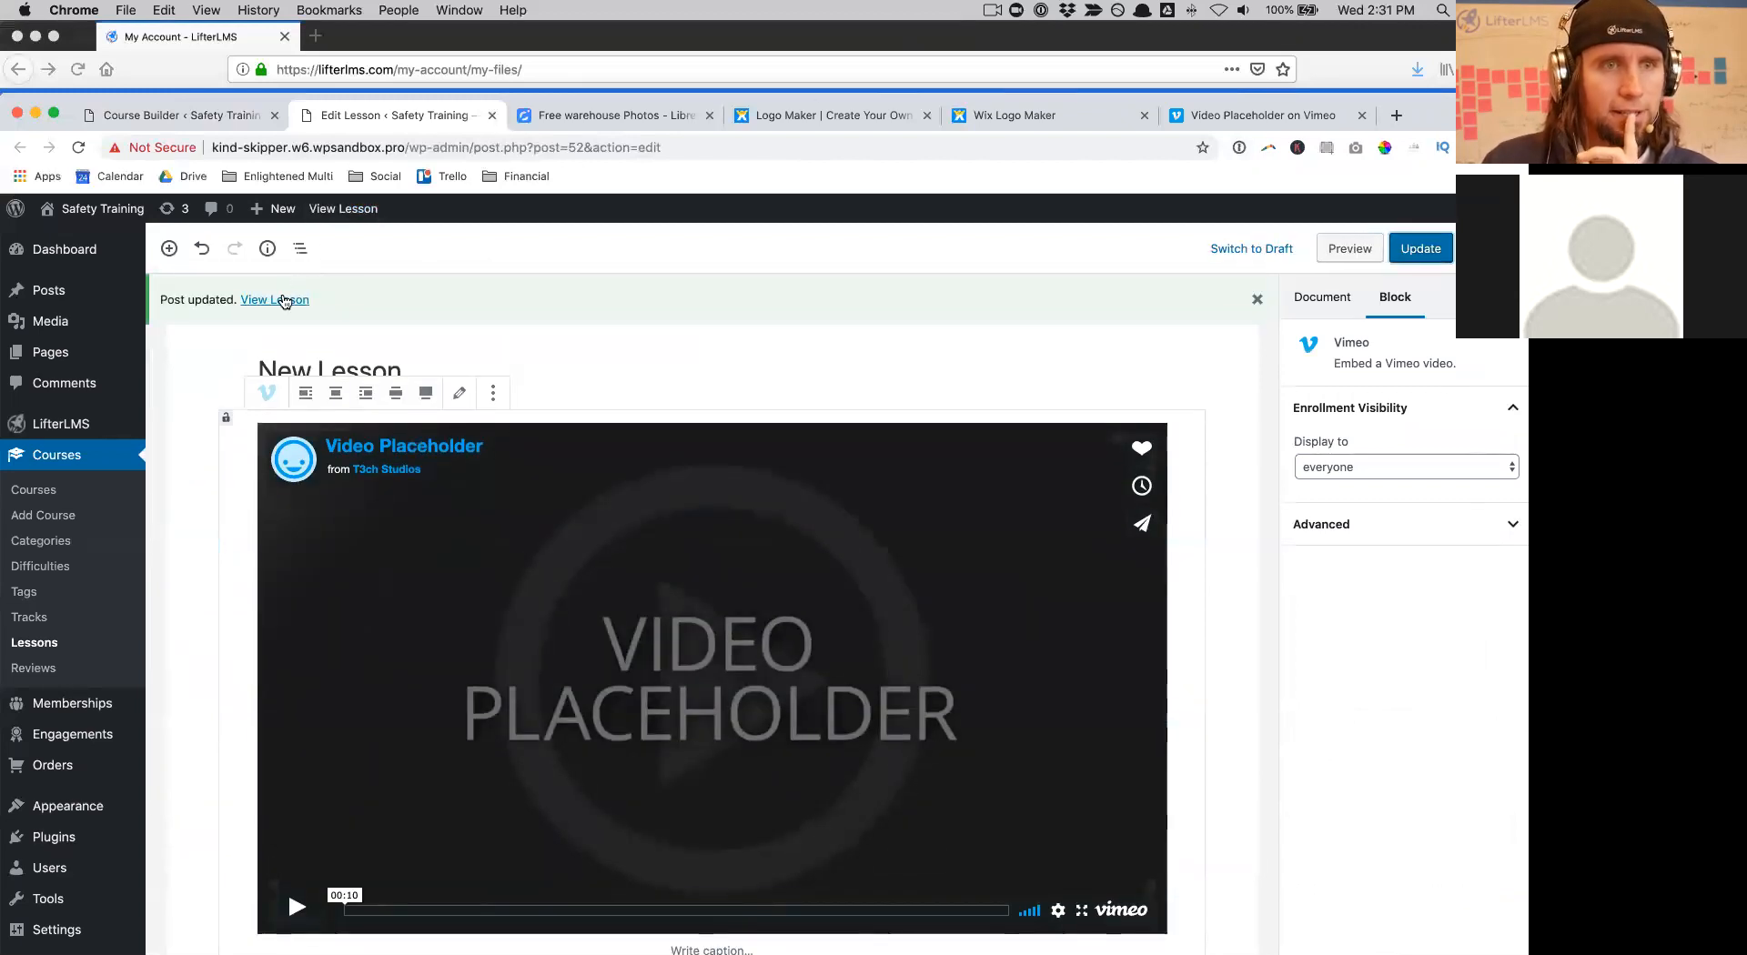
{"action": "left_click", "coordinate": [284, 301]}
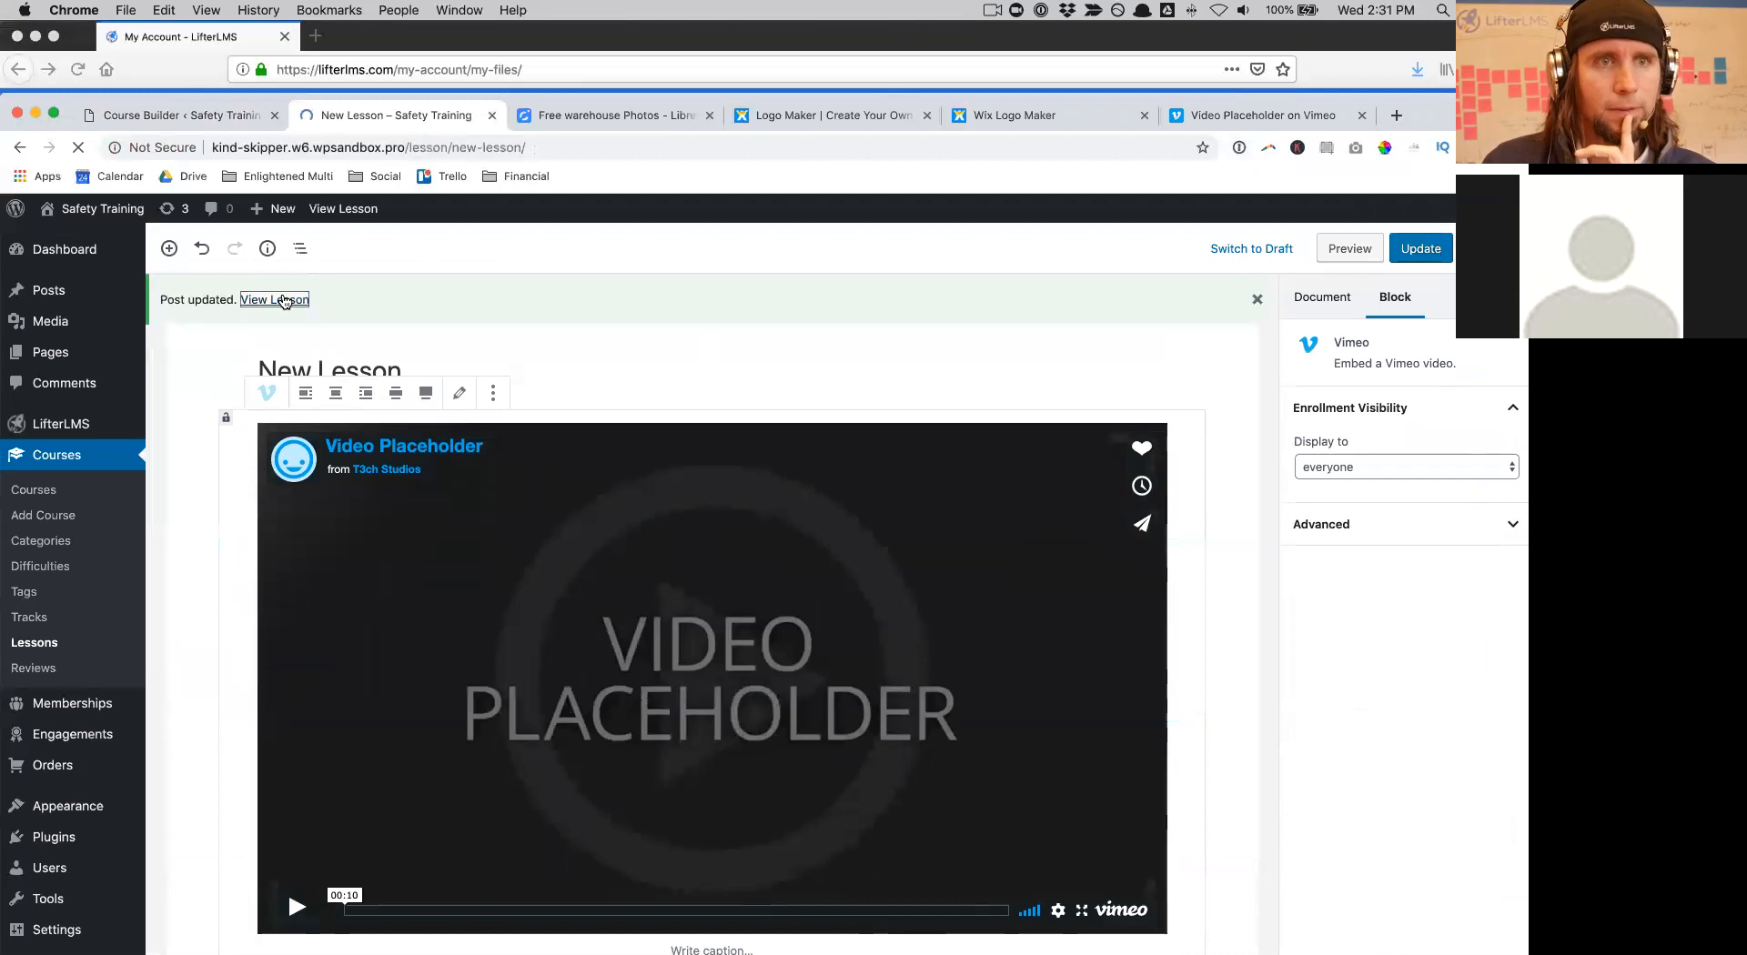
Step: Play and pause the embedded Vimeo video on the live lesson page to test it
{"action": "scroll", "coordinate": [655, 656], "scroll_direction": "down", "scroll_amount": 3}
{"action": "scroll", "coordinate": [655, 656], "scroll_direction": "up", "scroll_amount": 3}
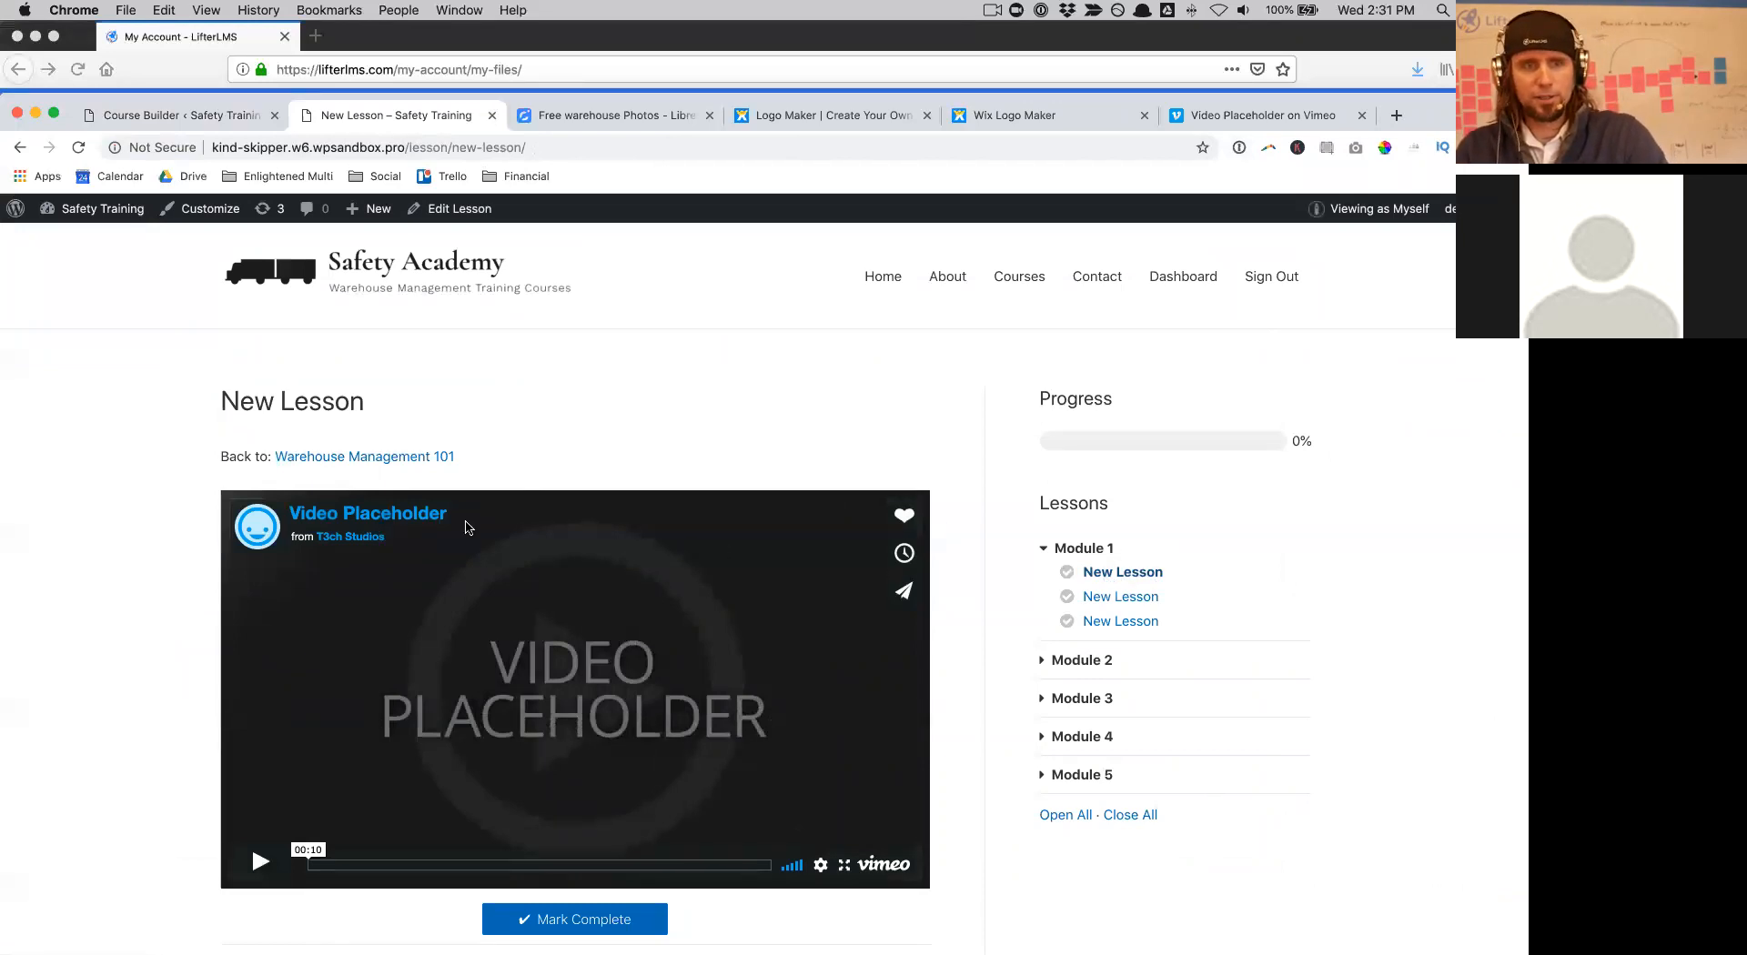
{"action": "scroll", "coordinate": [835, 706], "scroll_direction": "down", "scroll_amount": 2}
{"action": "scroll", "coordinate": [819, 701], "scroll_direction": "up", "scroll_amount": 2}
{"action": "scroll", "coordinate": [763, 675], "scroll_direction": "down", "scroll_amount": 1}
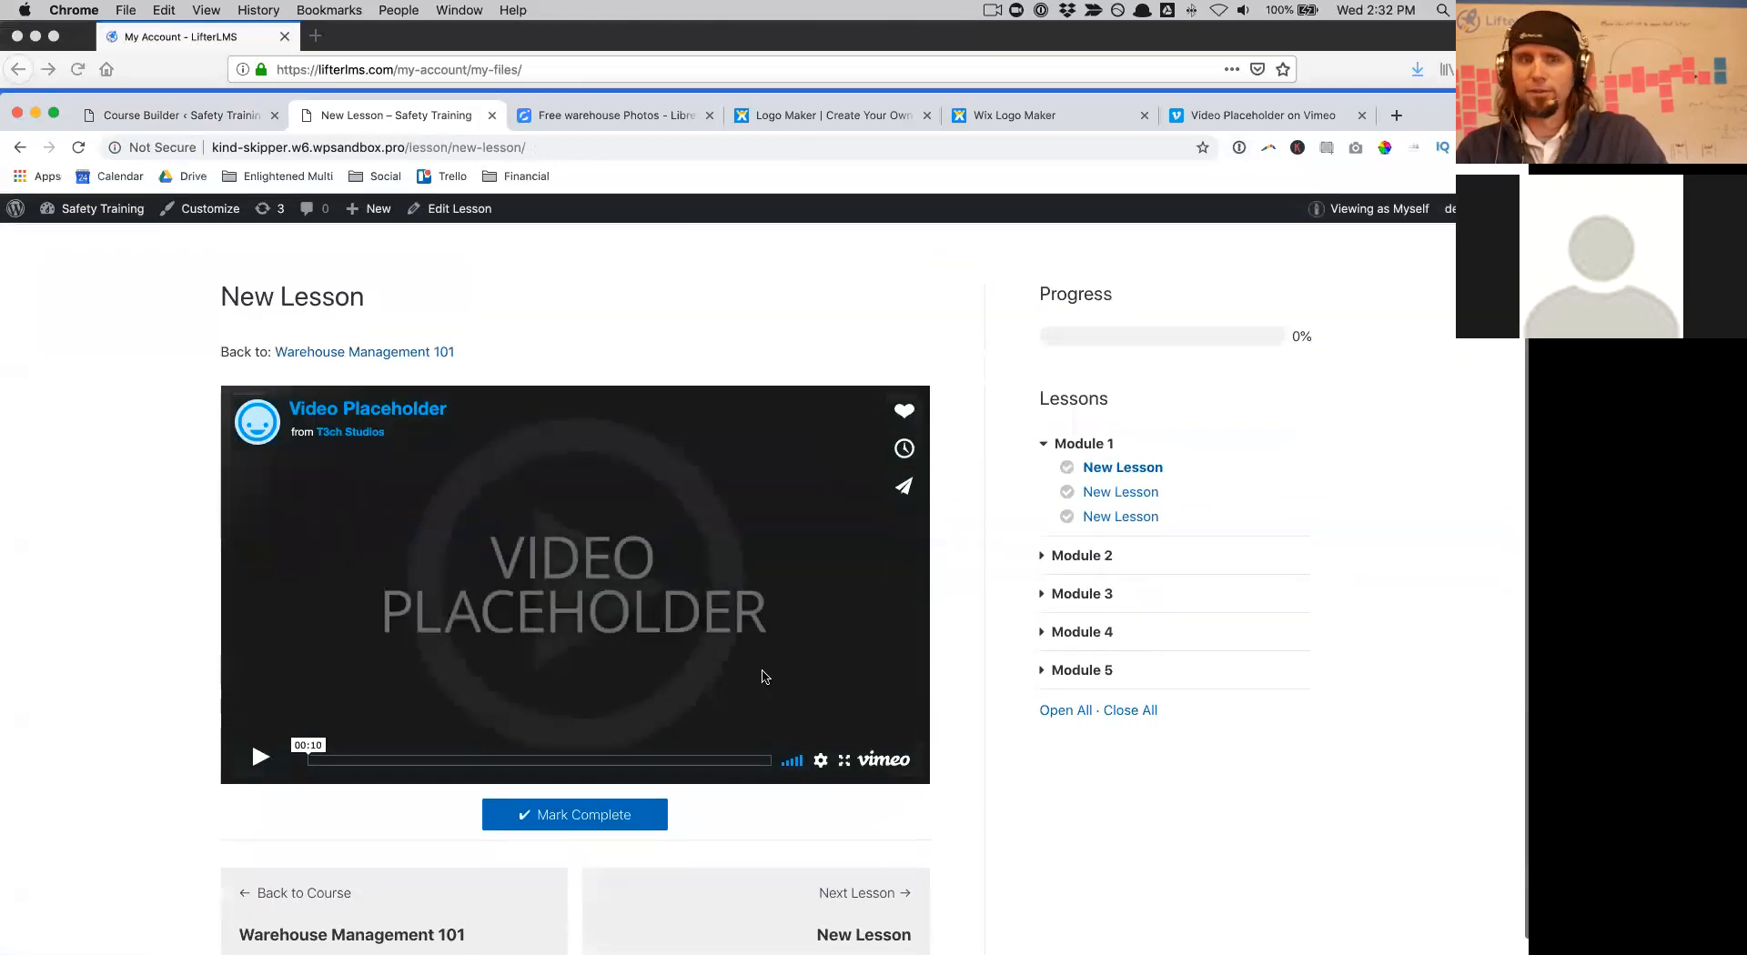
{"action": "scroll", "coordinate": [691, 637], "scroll_direction": "down", "scroll_amount": 1}
{"action": "left_click", "coordinate": [260, 667]}
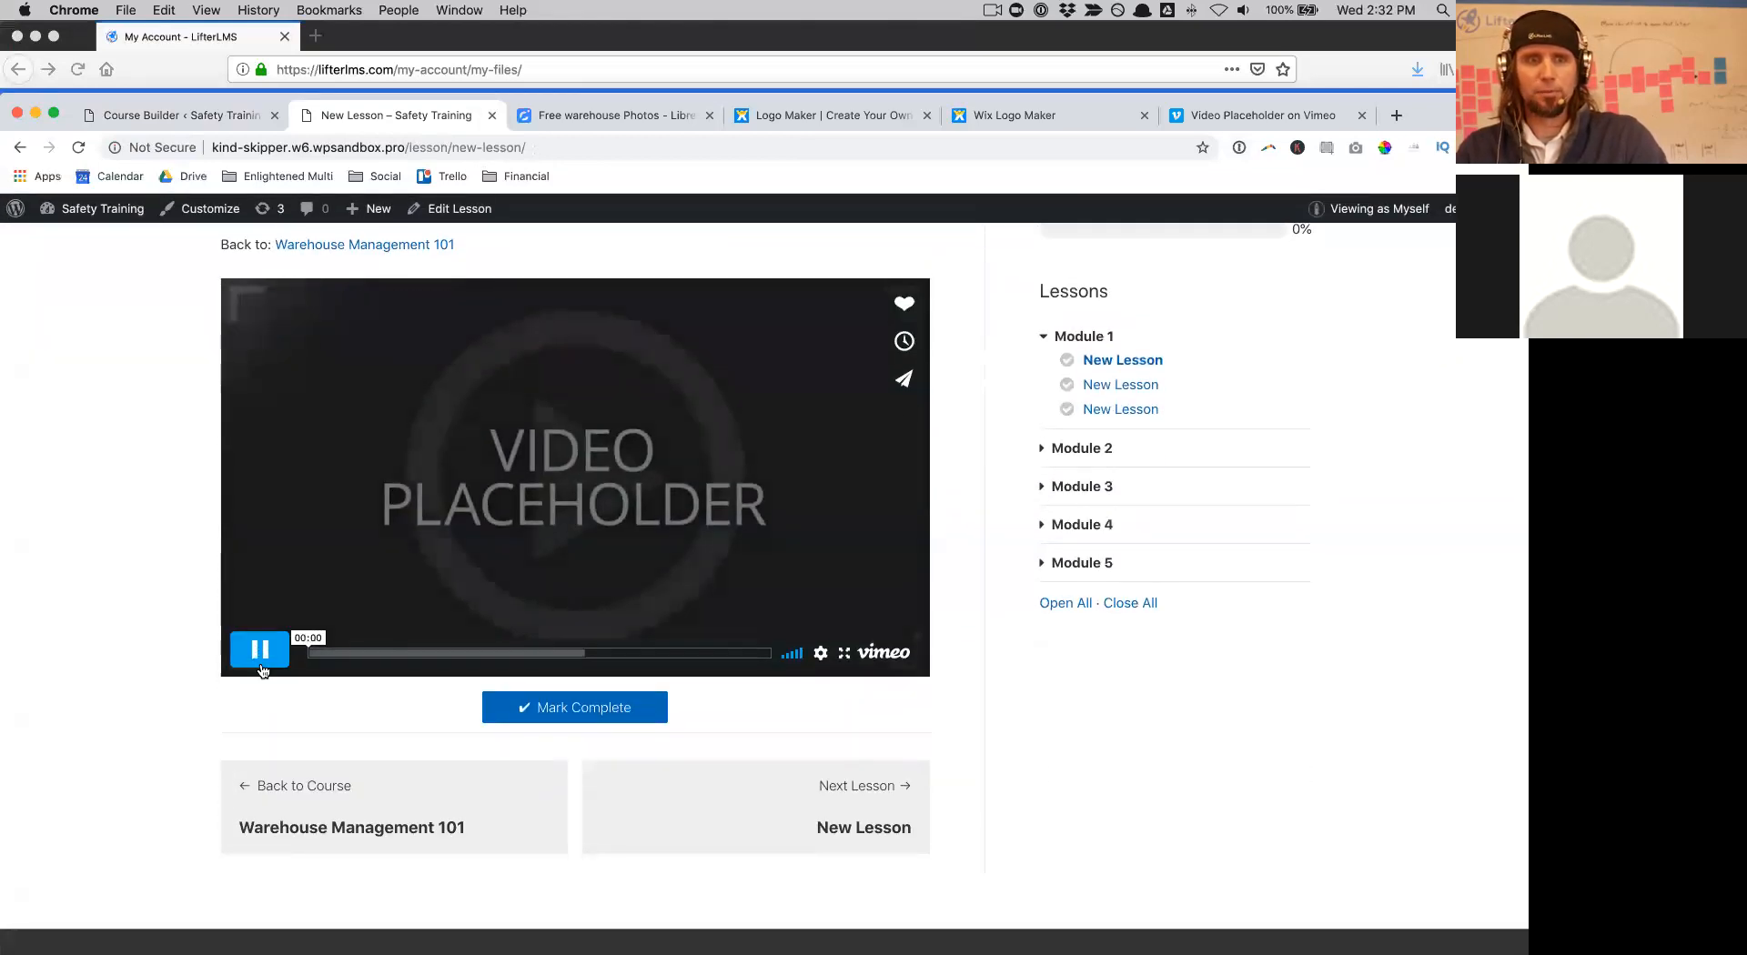
{"action": "left_click", "coordinate": [261, 666]}
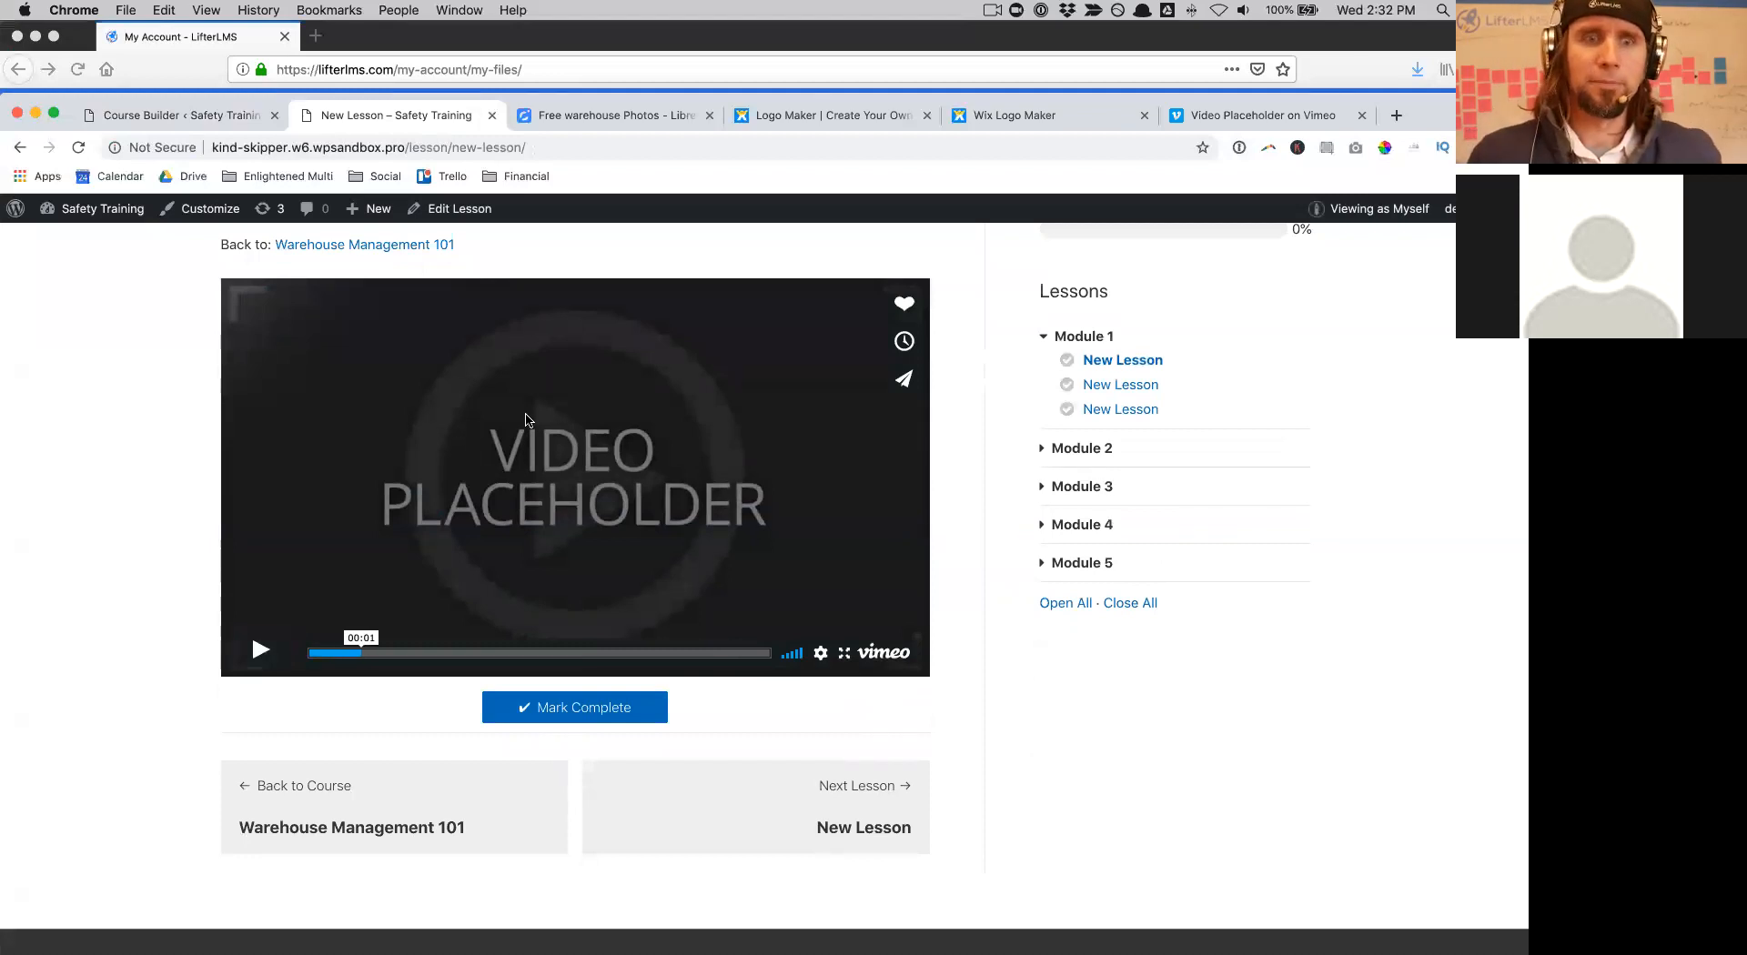
{"action": "scroll", "coordinate": [525, 420], "scroll_direction": "up", "scroll_amount": 3}
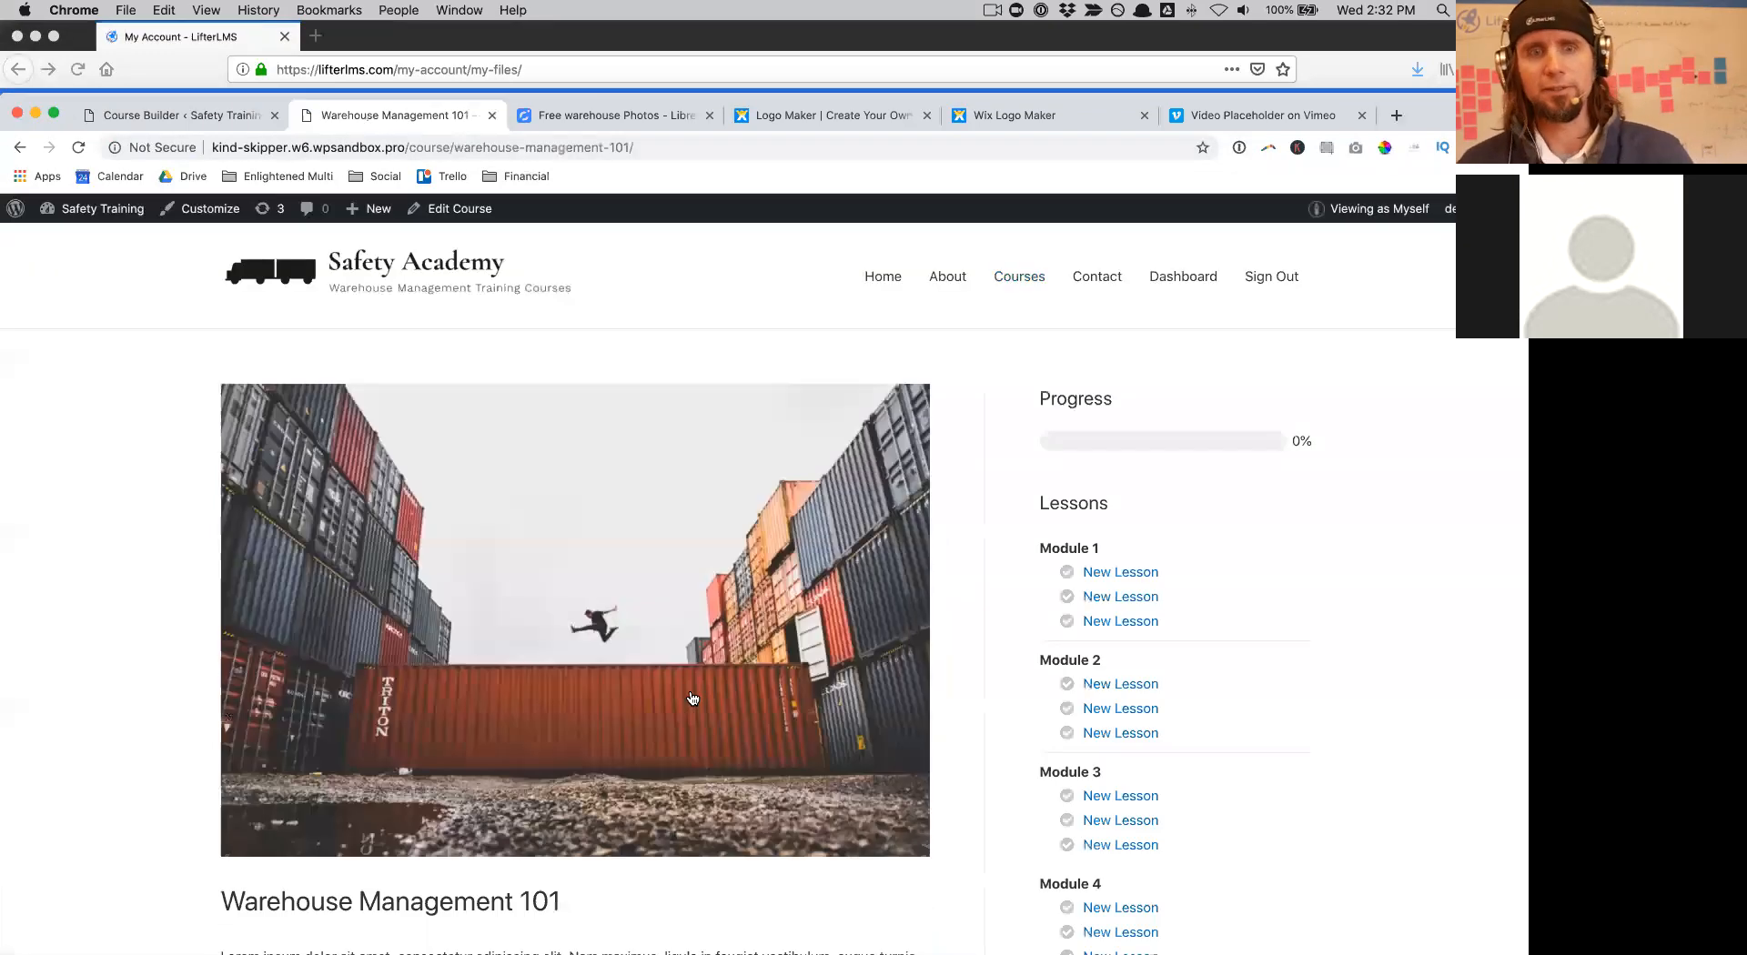
Step: Scroll through the Warehouse Management 101 course down to its empty Access Plans panel
{"action": "scroll", "coordinate": [693, 698], "scroll_direction": "down", "scroll_amount": 10}
{"action": "scroll", "coordinate": [692, 698], "scroll_direction": "down", "scroll_amount": 7}
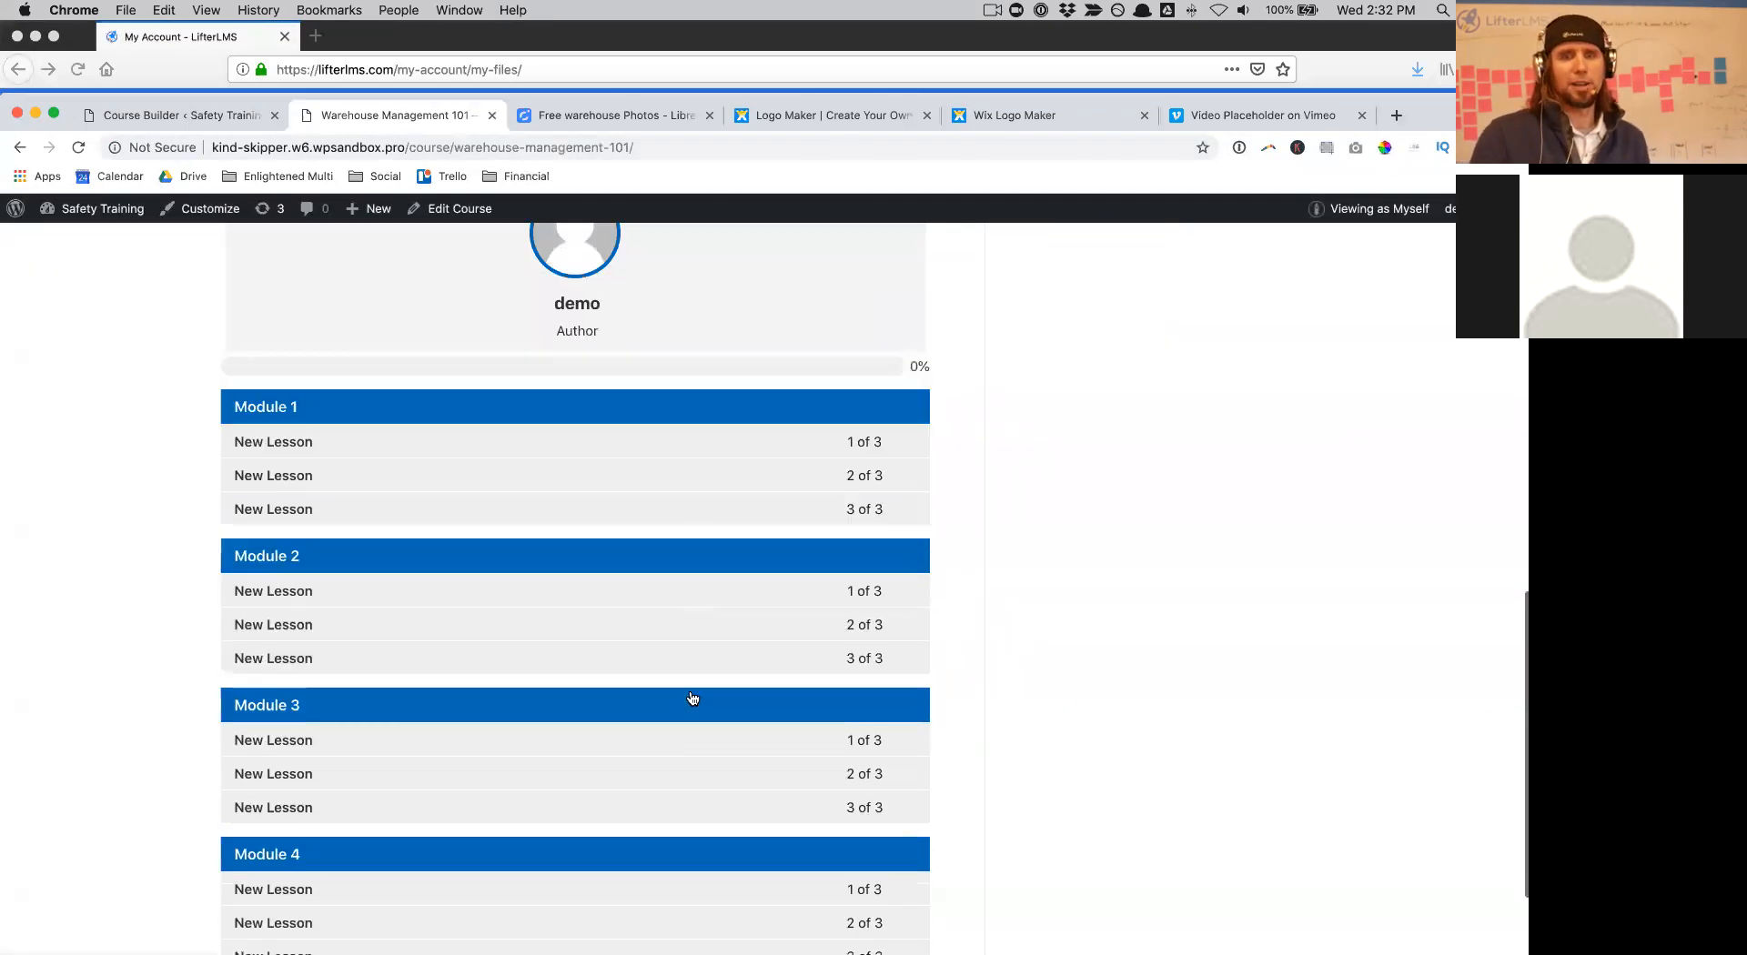
{"action": "scroll", "coordinate": [692, 698], "scroll_direction": "up", "scroll_amount": 5}
{"action": "scroll", "coordinate": [692, 698], "scroll_direction": "up", "scroll_amount": 10}
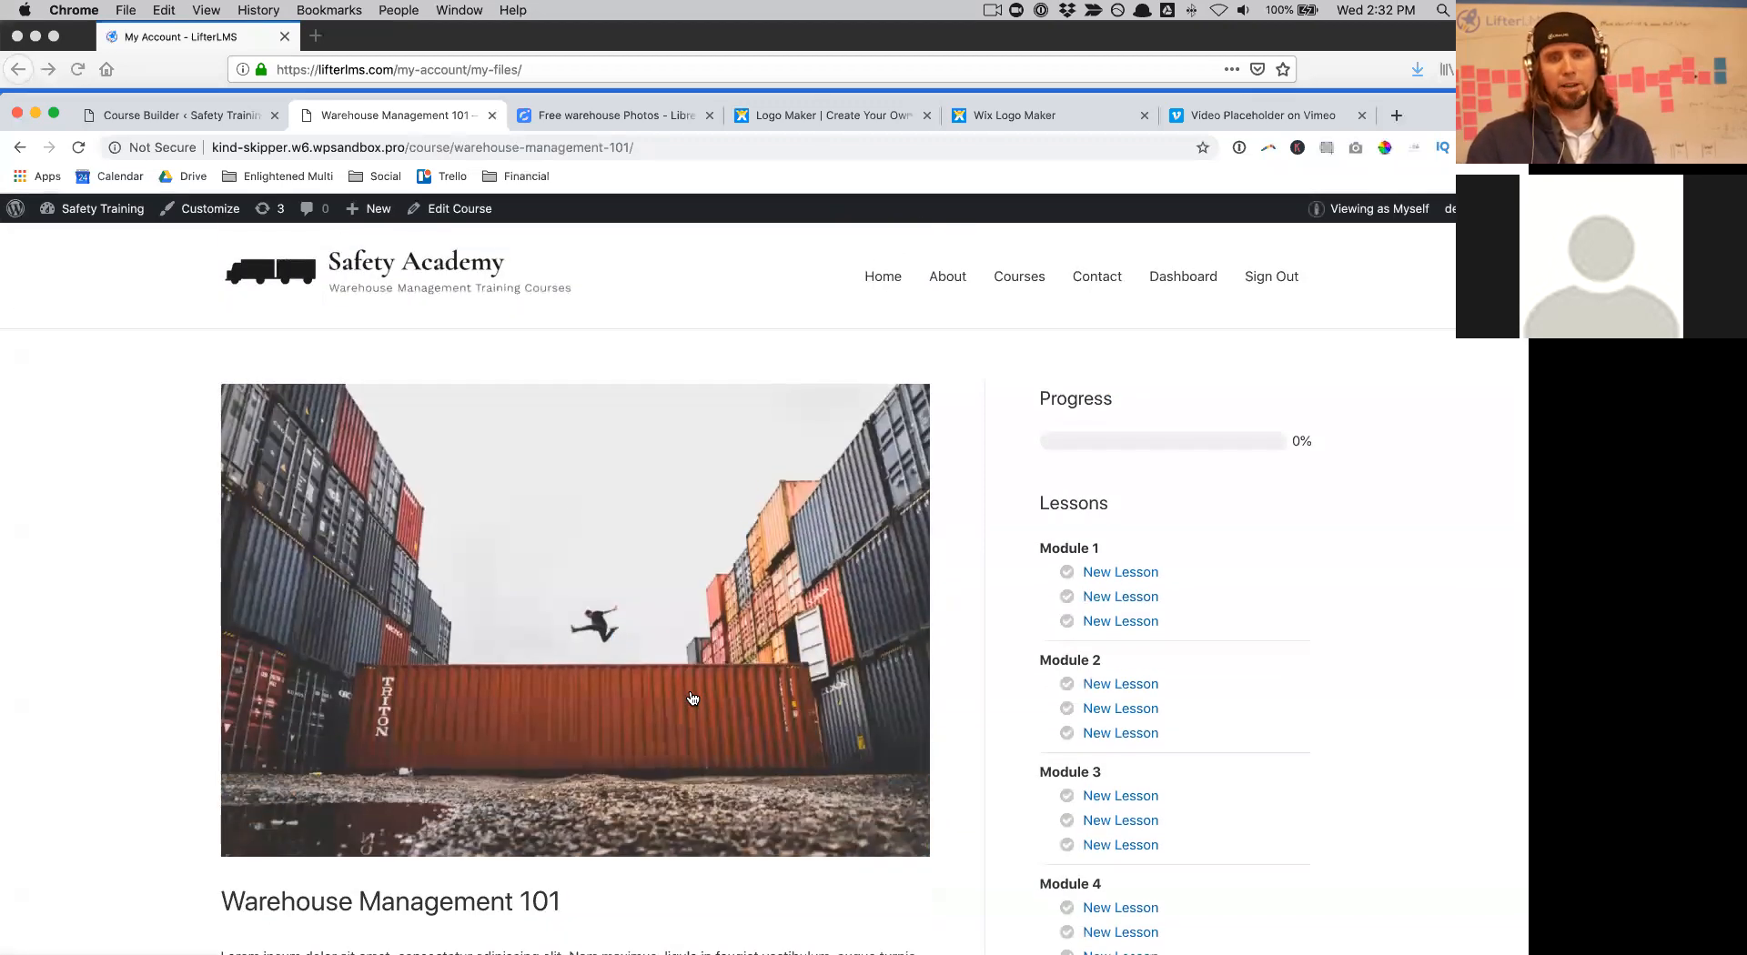
{"action": "scroll", "coordinate": [693, 698], "scroll_direction": "down", "scroll_amount": 3}
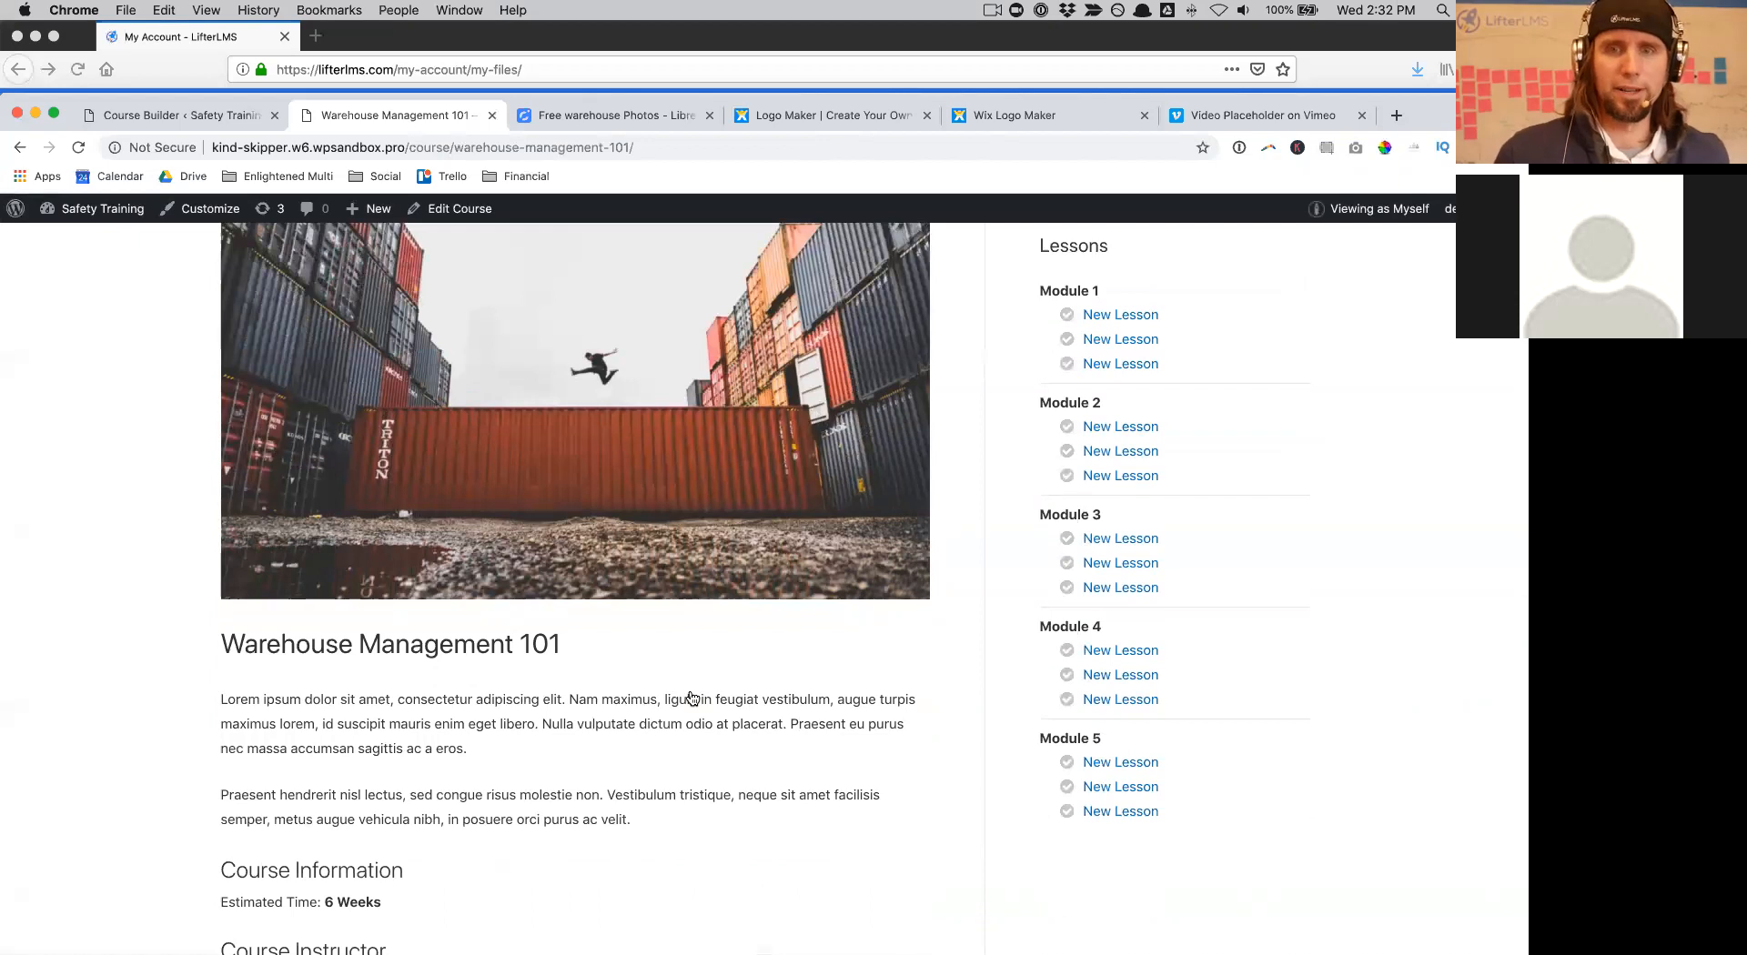
{"action": "scroll", "coordinate": [692, 698], "scroll_direction": "up", "scroll_amount": 3}
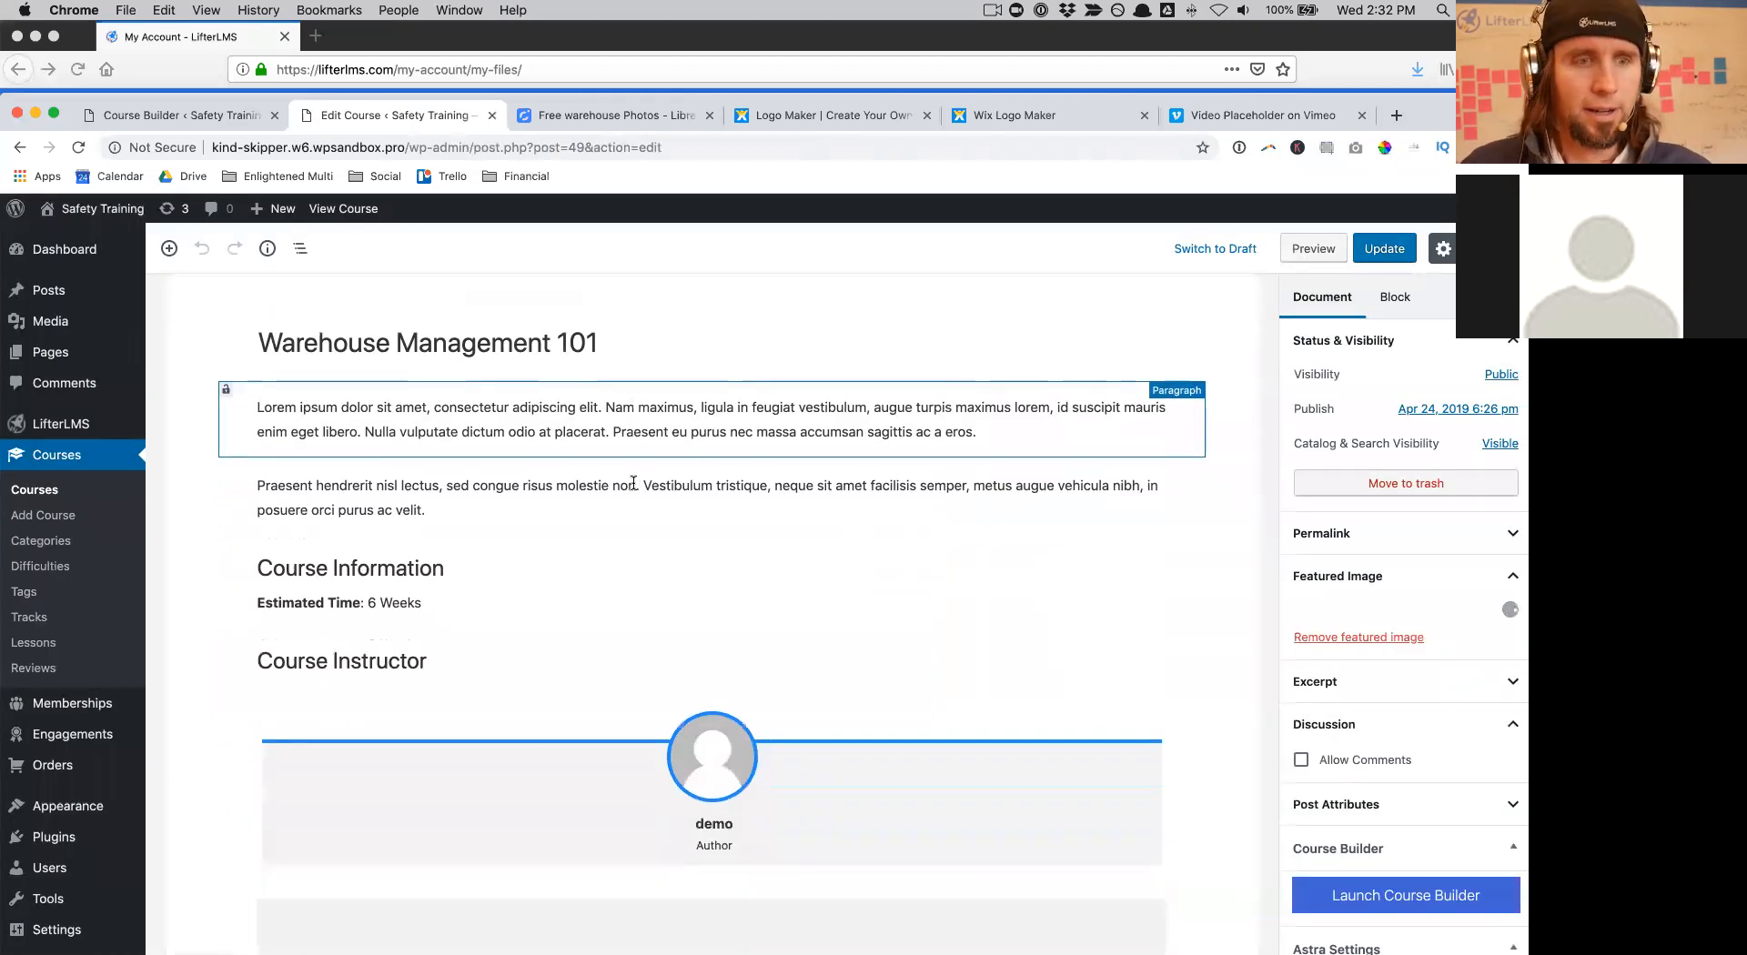
{"action": "scroll", "coordinate": [633, 482], "scroll_direction": "down", "scroll_amount": 15}
{"action": "scroll", "coordinate": [633, 483], "scroll_direction": "down", "scroll_amount": 5}
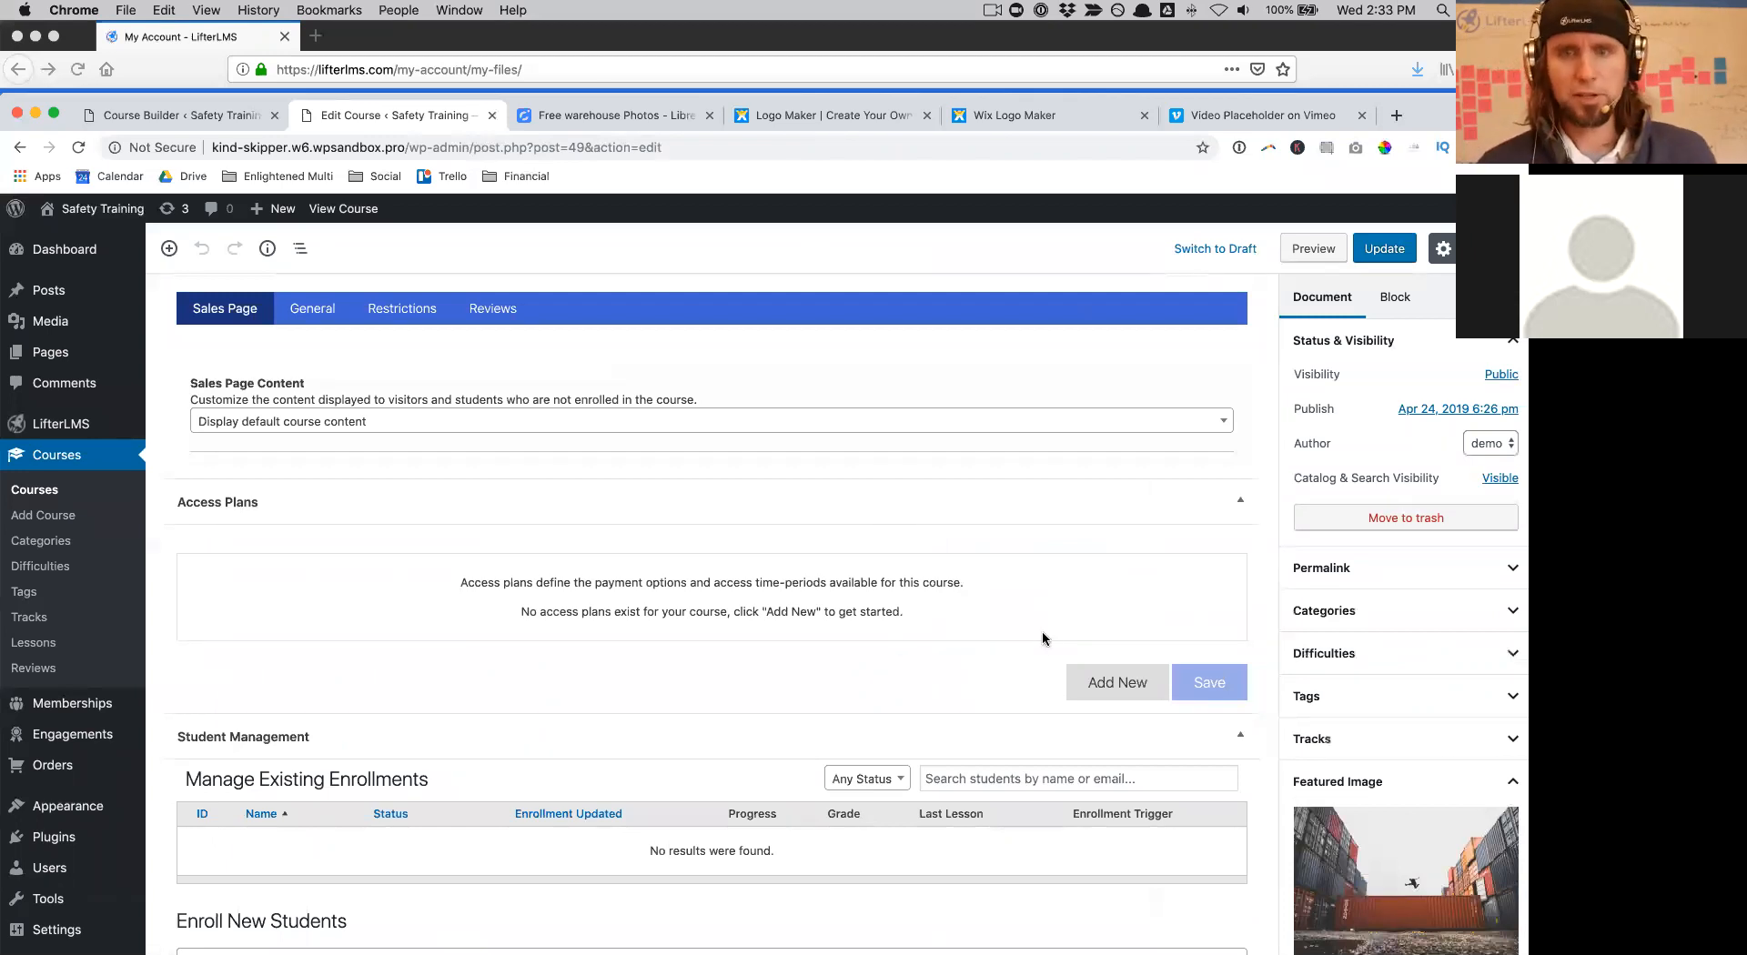
Step: Add an access plan titled 'One Time Payment' with Buy Now enroll text and price 1000
{"action": "left_click", "coordinate": [1078, 682]}
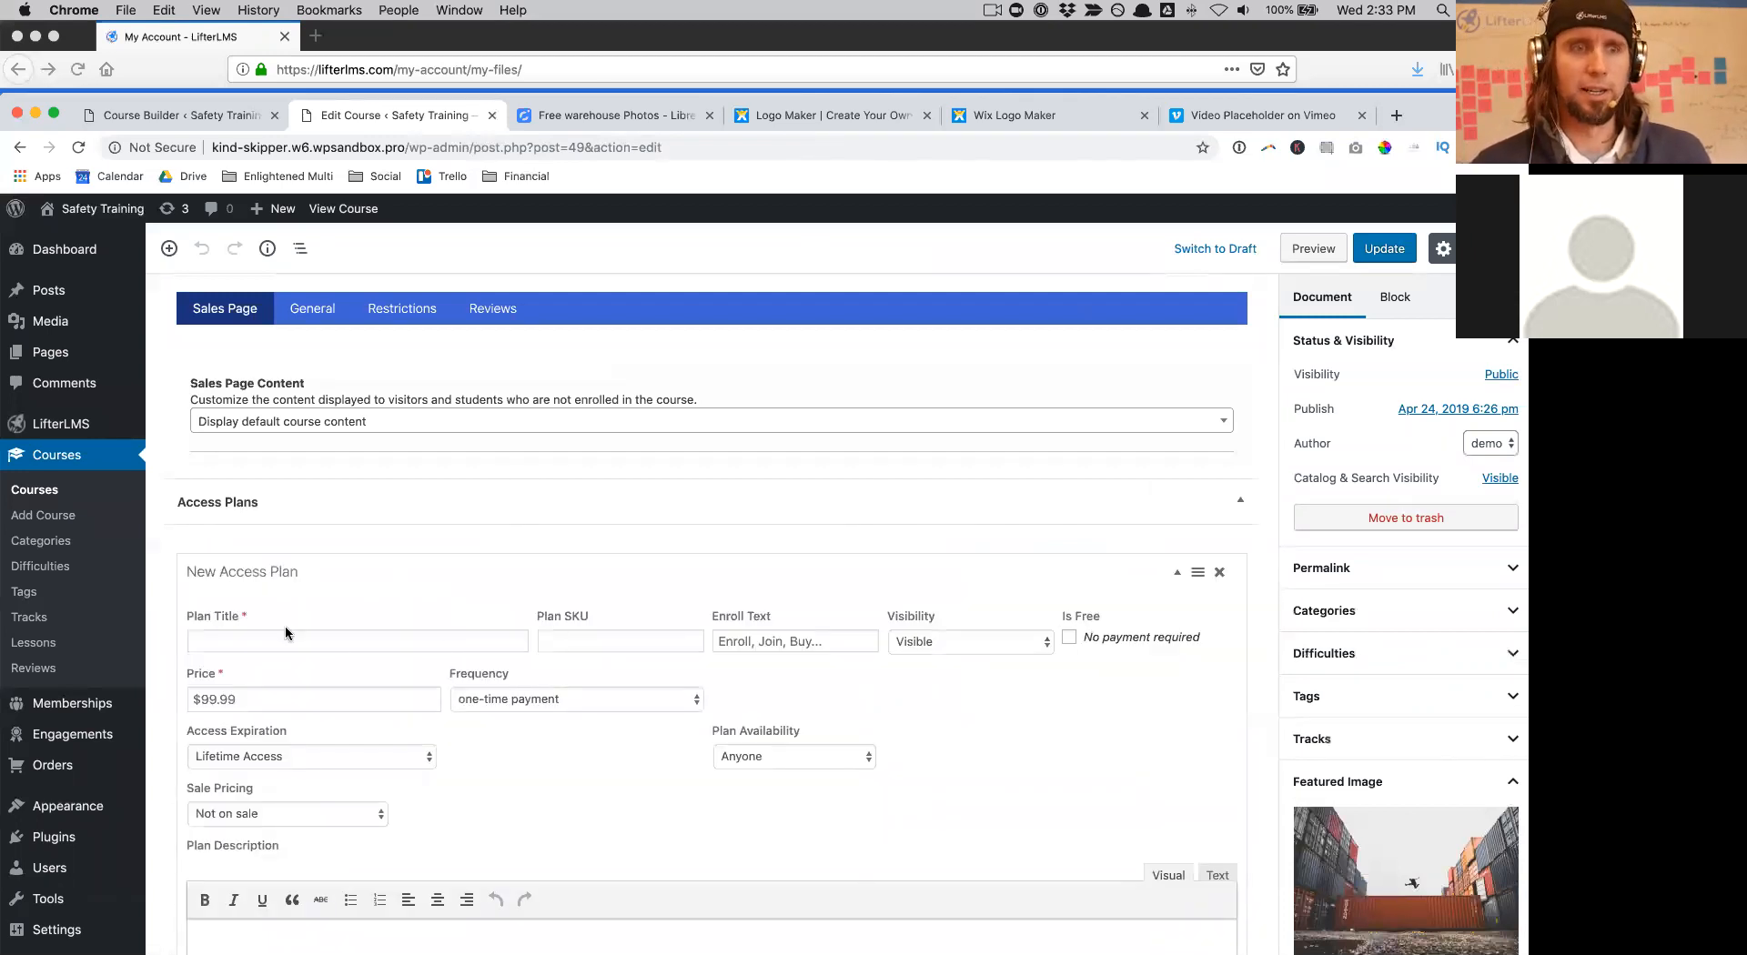
{"action": "left_click", "coordinate": [262, 641]}
{"action": "type", "text": "One Time"}
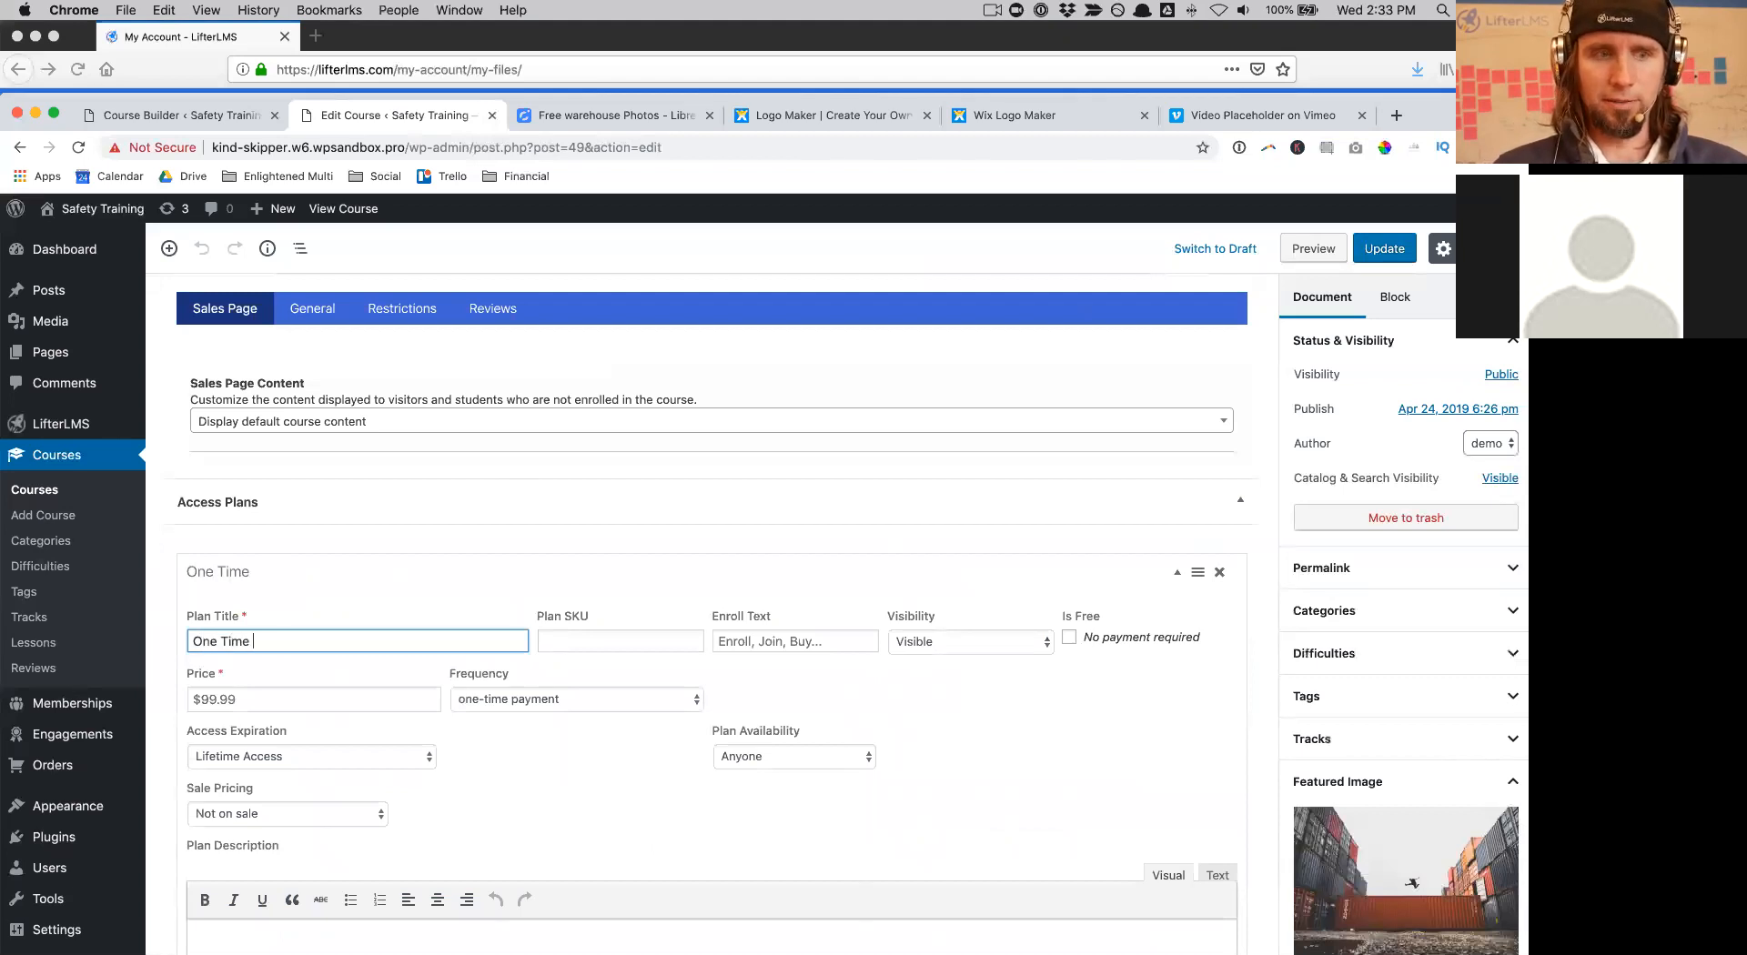
{"action": "type", "text": " Payment"}
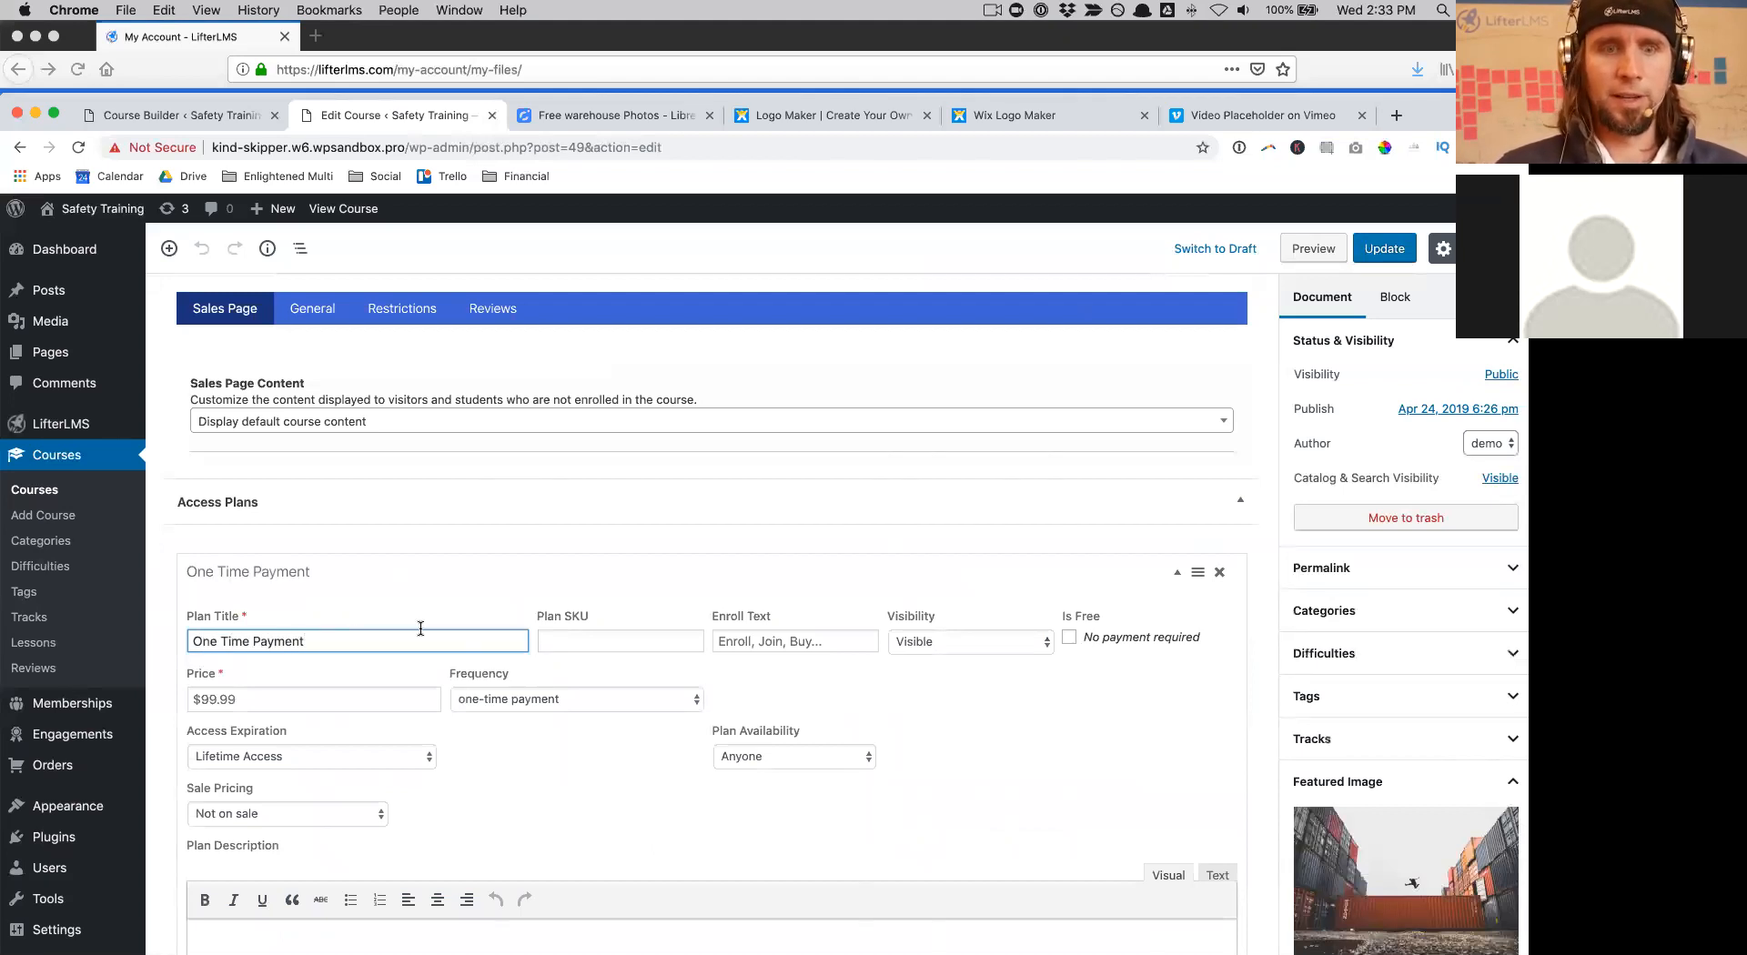
{"action": "left_click", "coordinate": [816, 642]}
{"action": "type", "text": "Buy Now"}
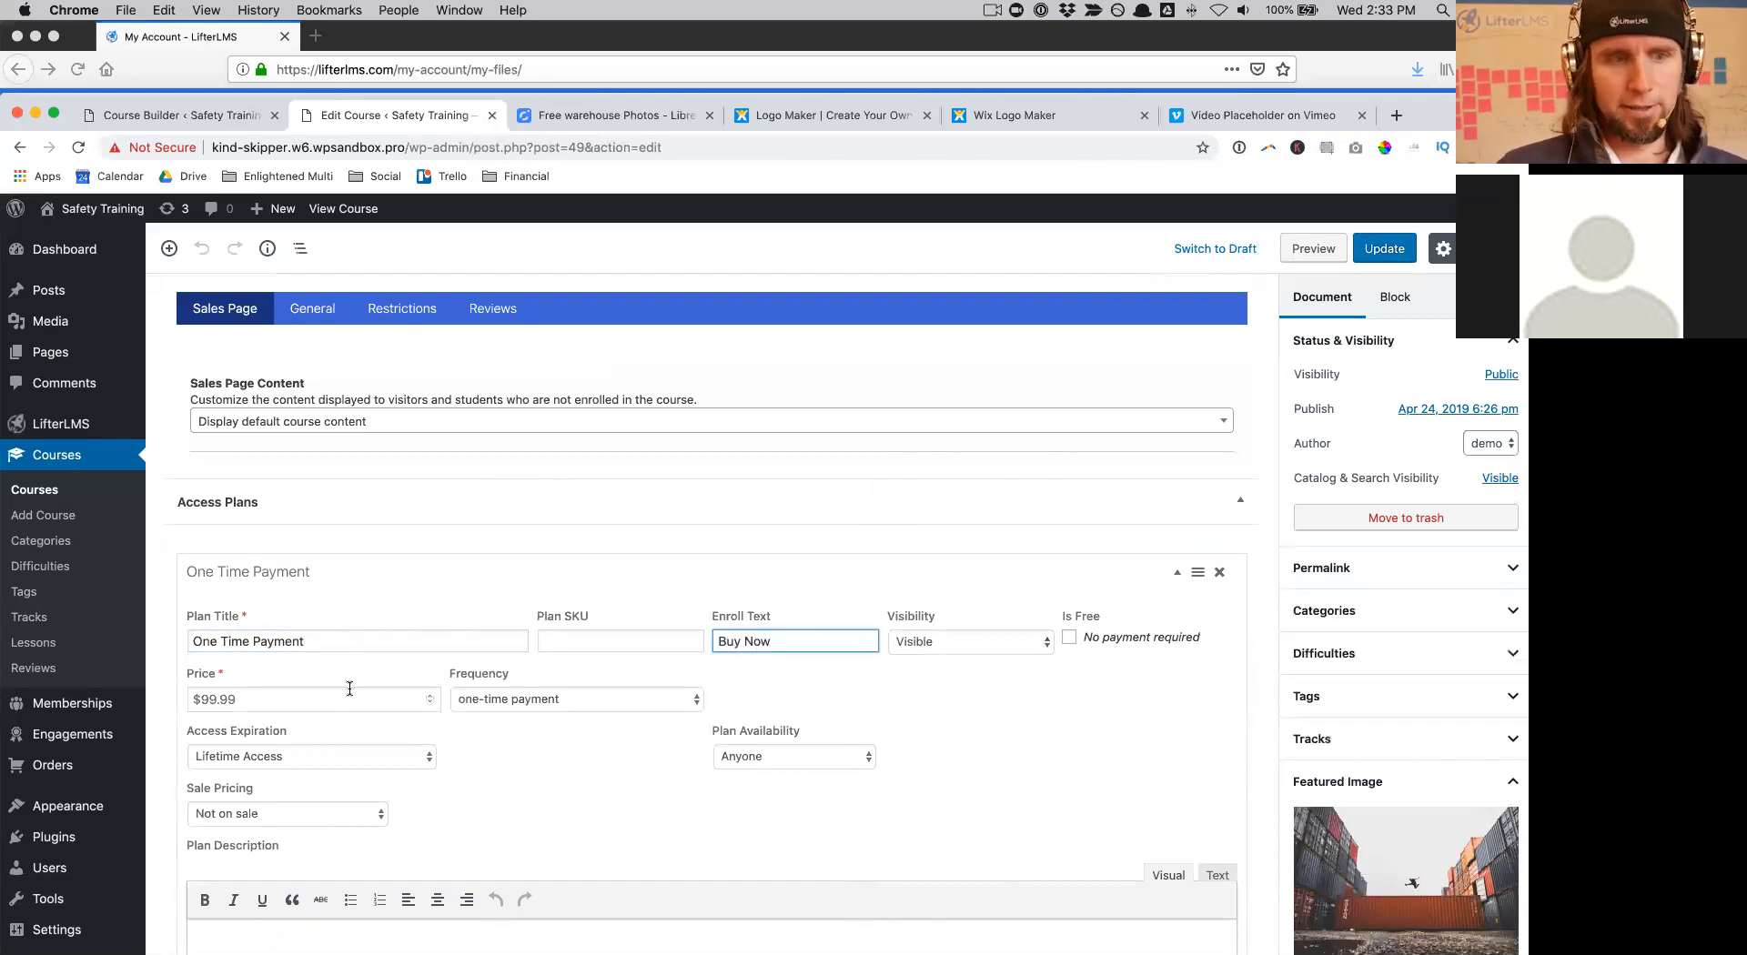
{"action": "left_click", "coordinate": [308, 705]}
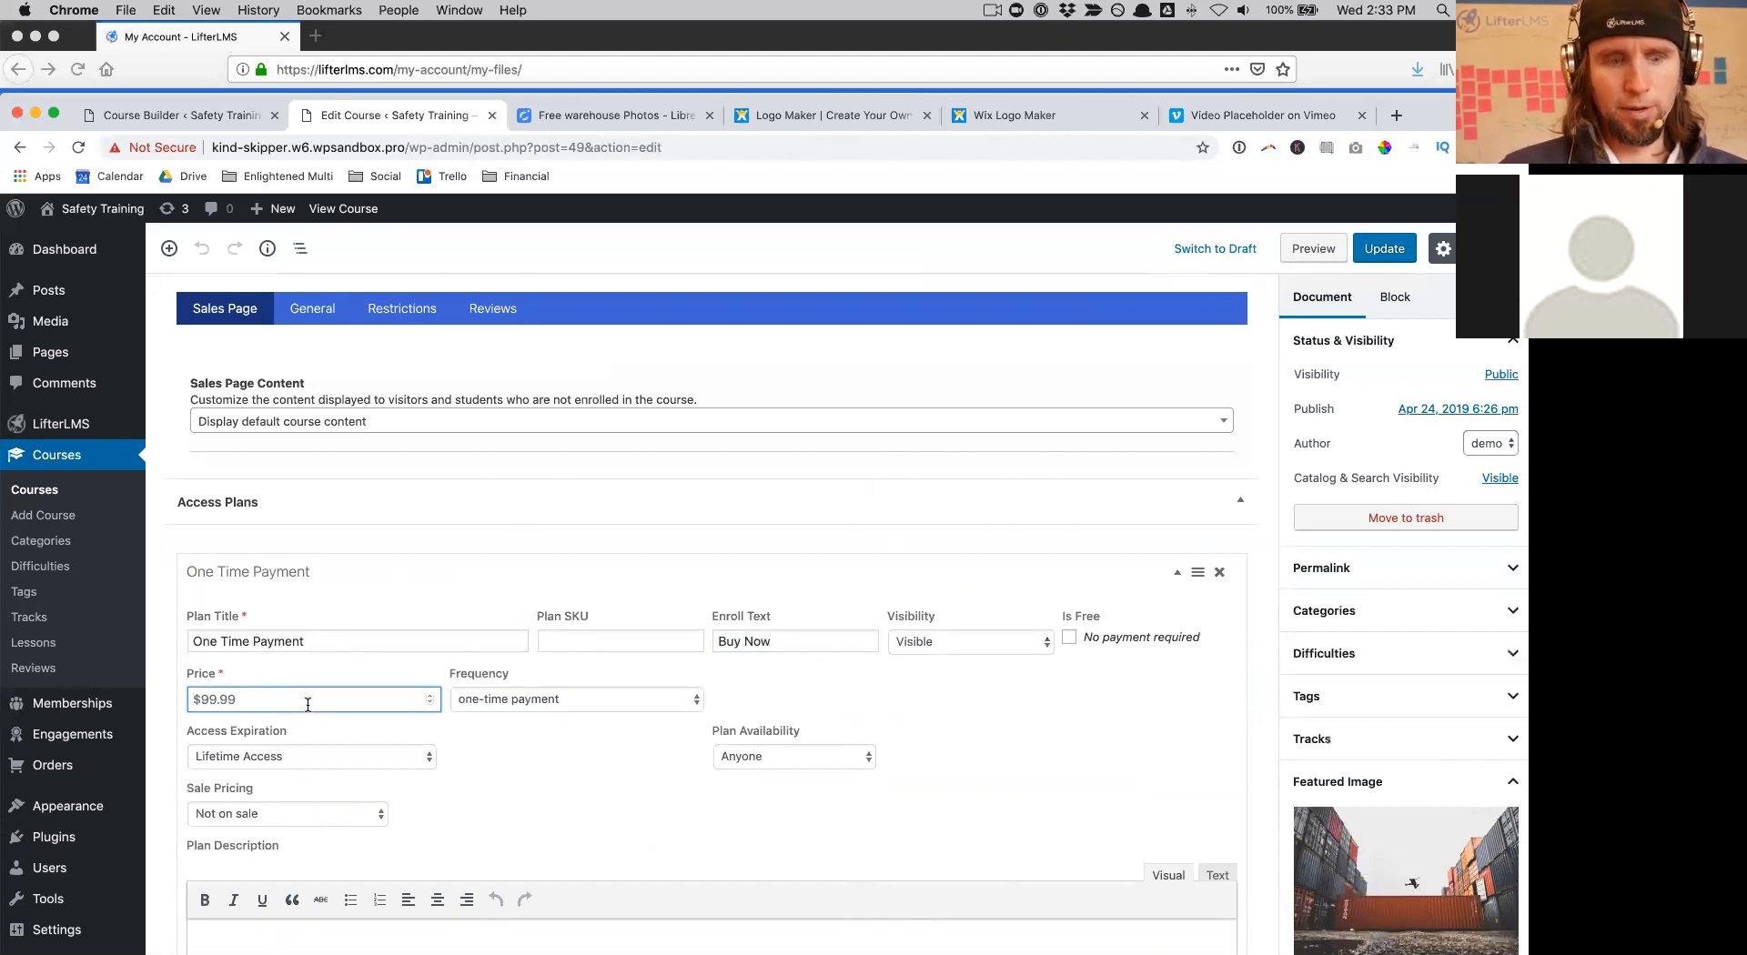
{"action": "type", "text": "1000"}
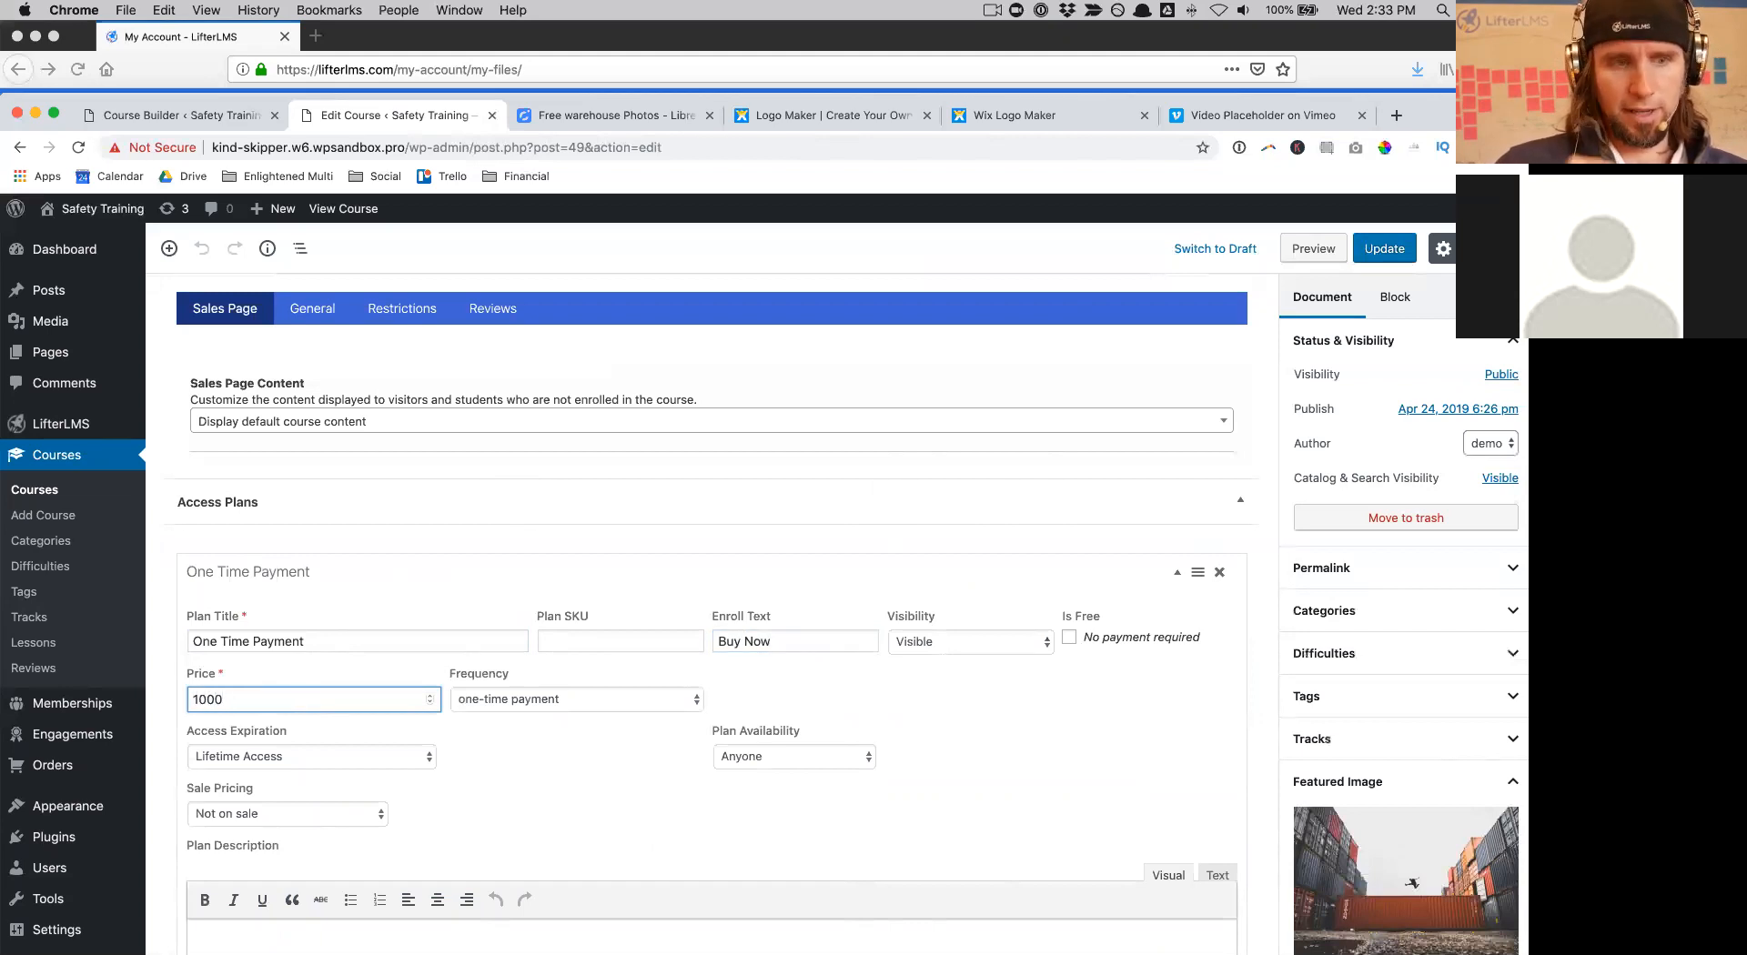
Step: Keep the one-time payment frequency, expire access after 1 year, and update the course
{"action": "left_click", "coordinate": [566, 706]}
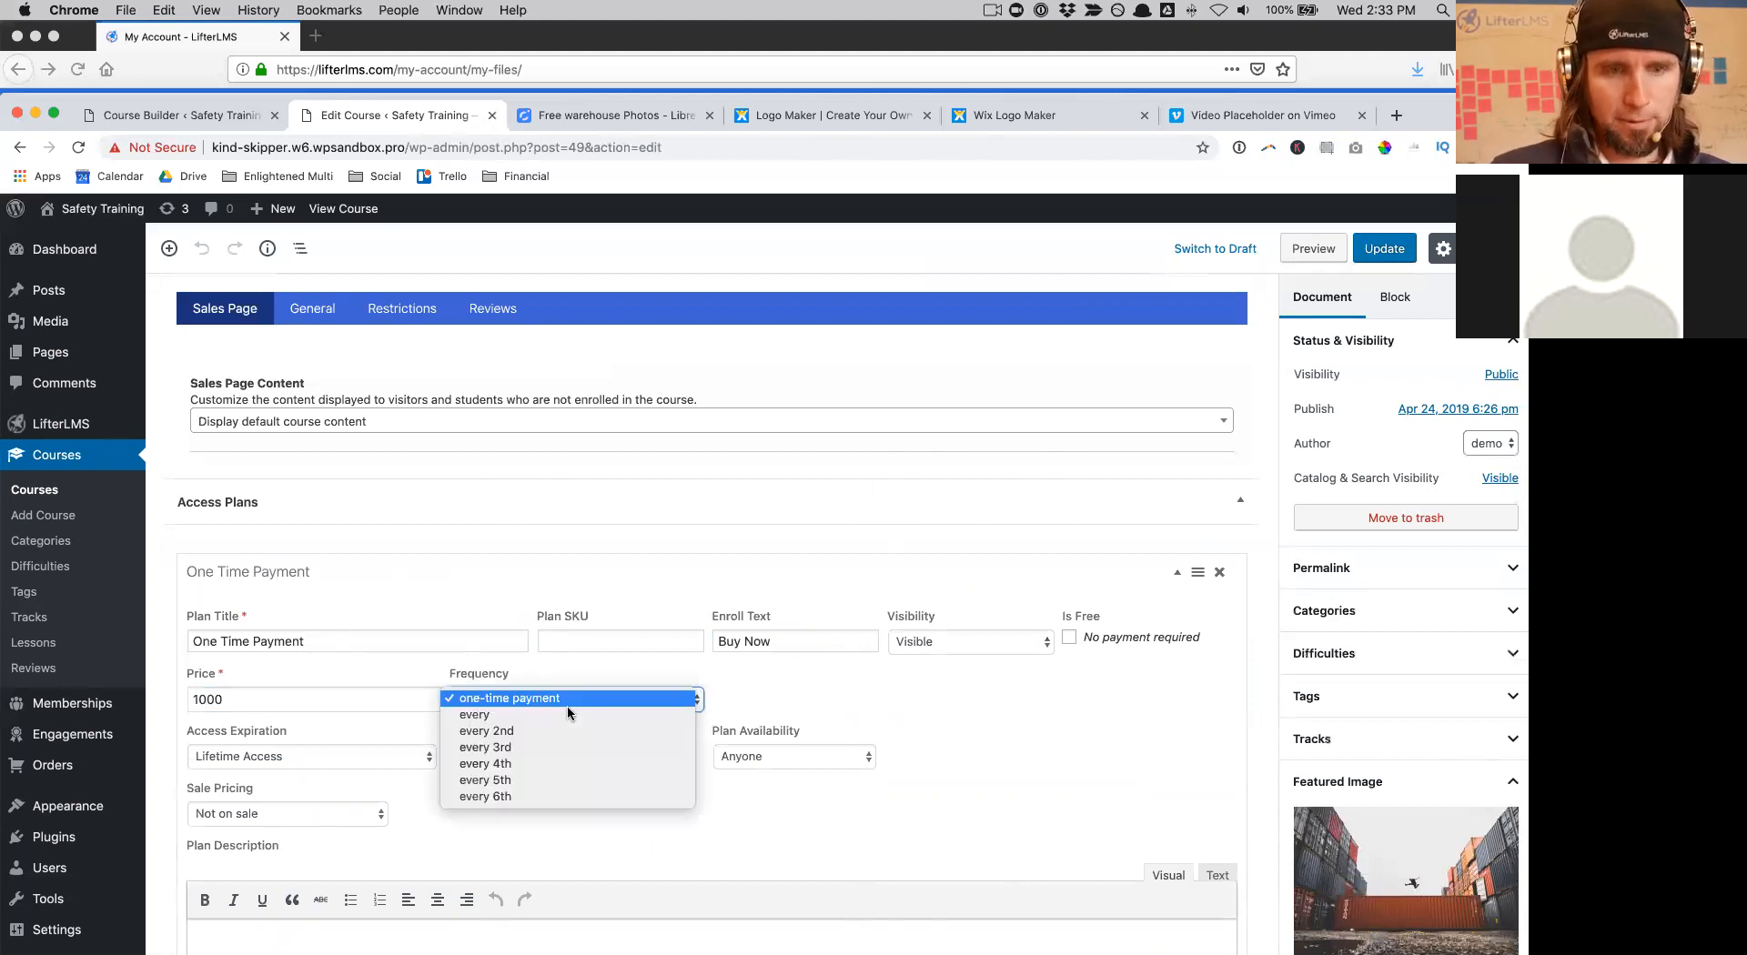
{"action": "left_click", "coordinate": [805, 691]}
{"action": "left_click", "coordinate": [393, 751]}
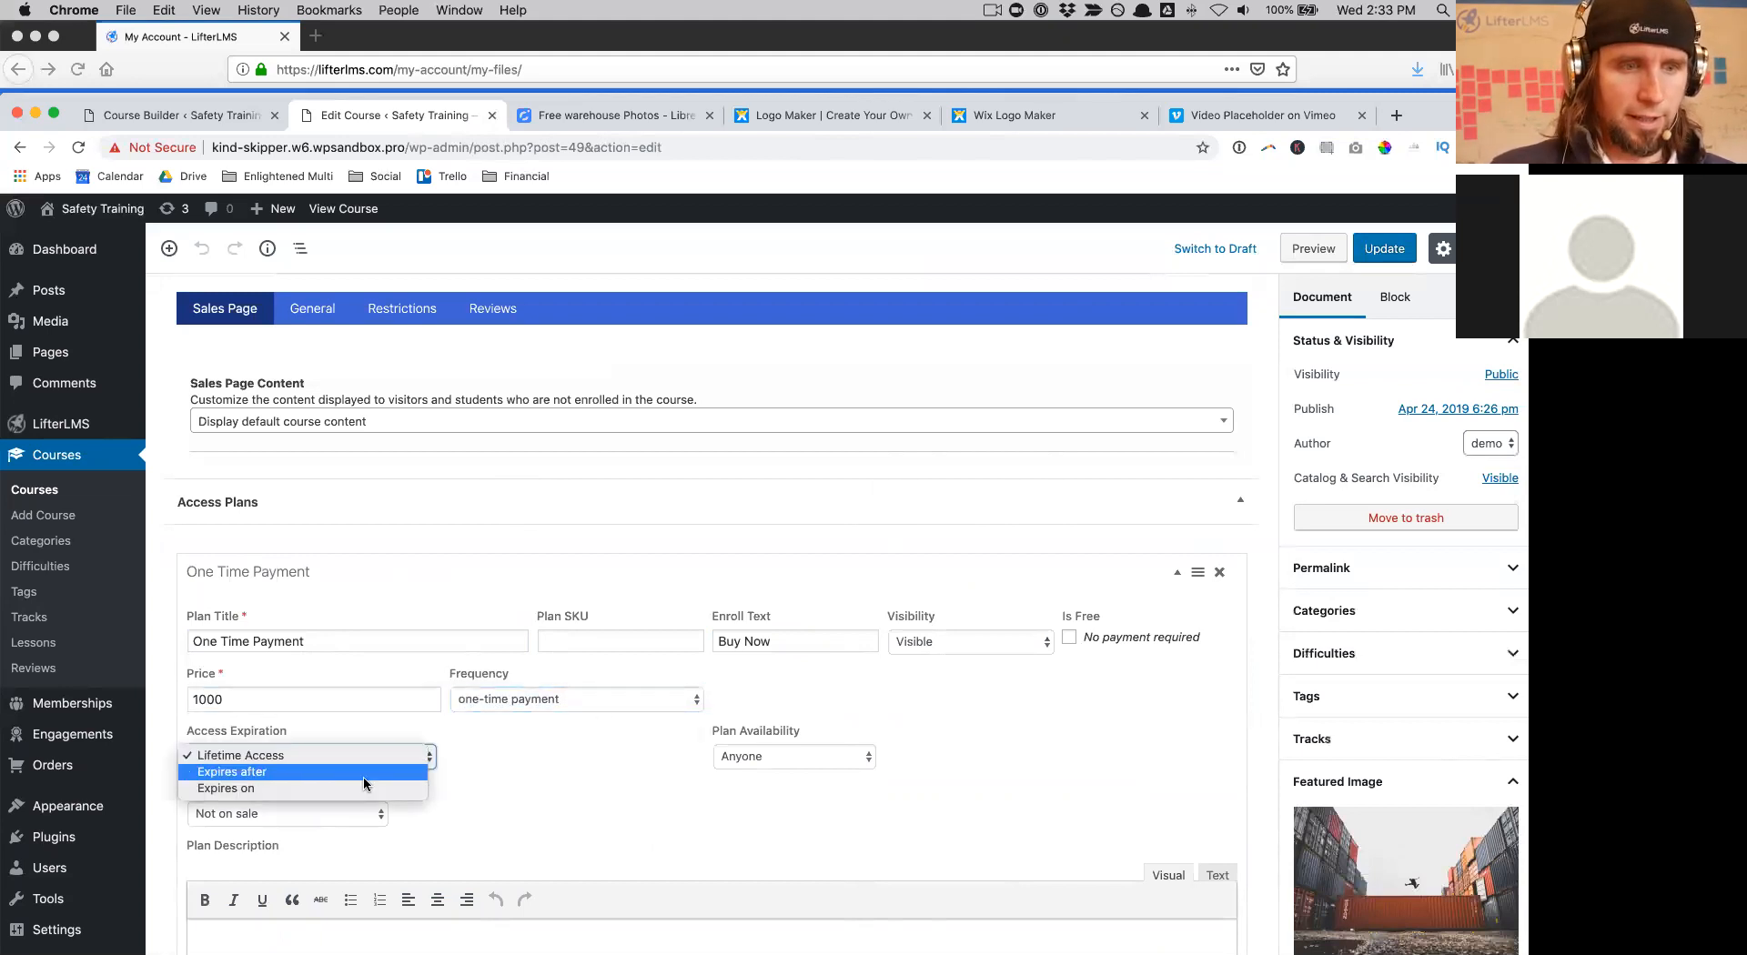
{"action": "key", "text": "Escape"}
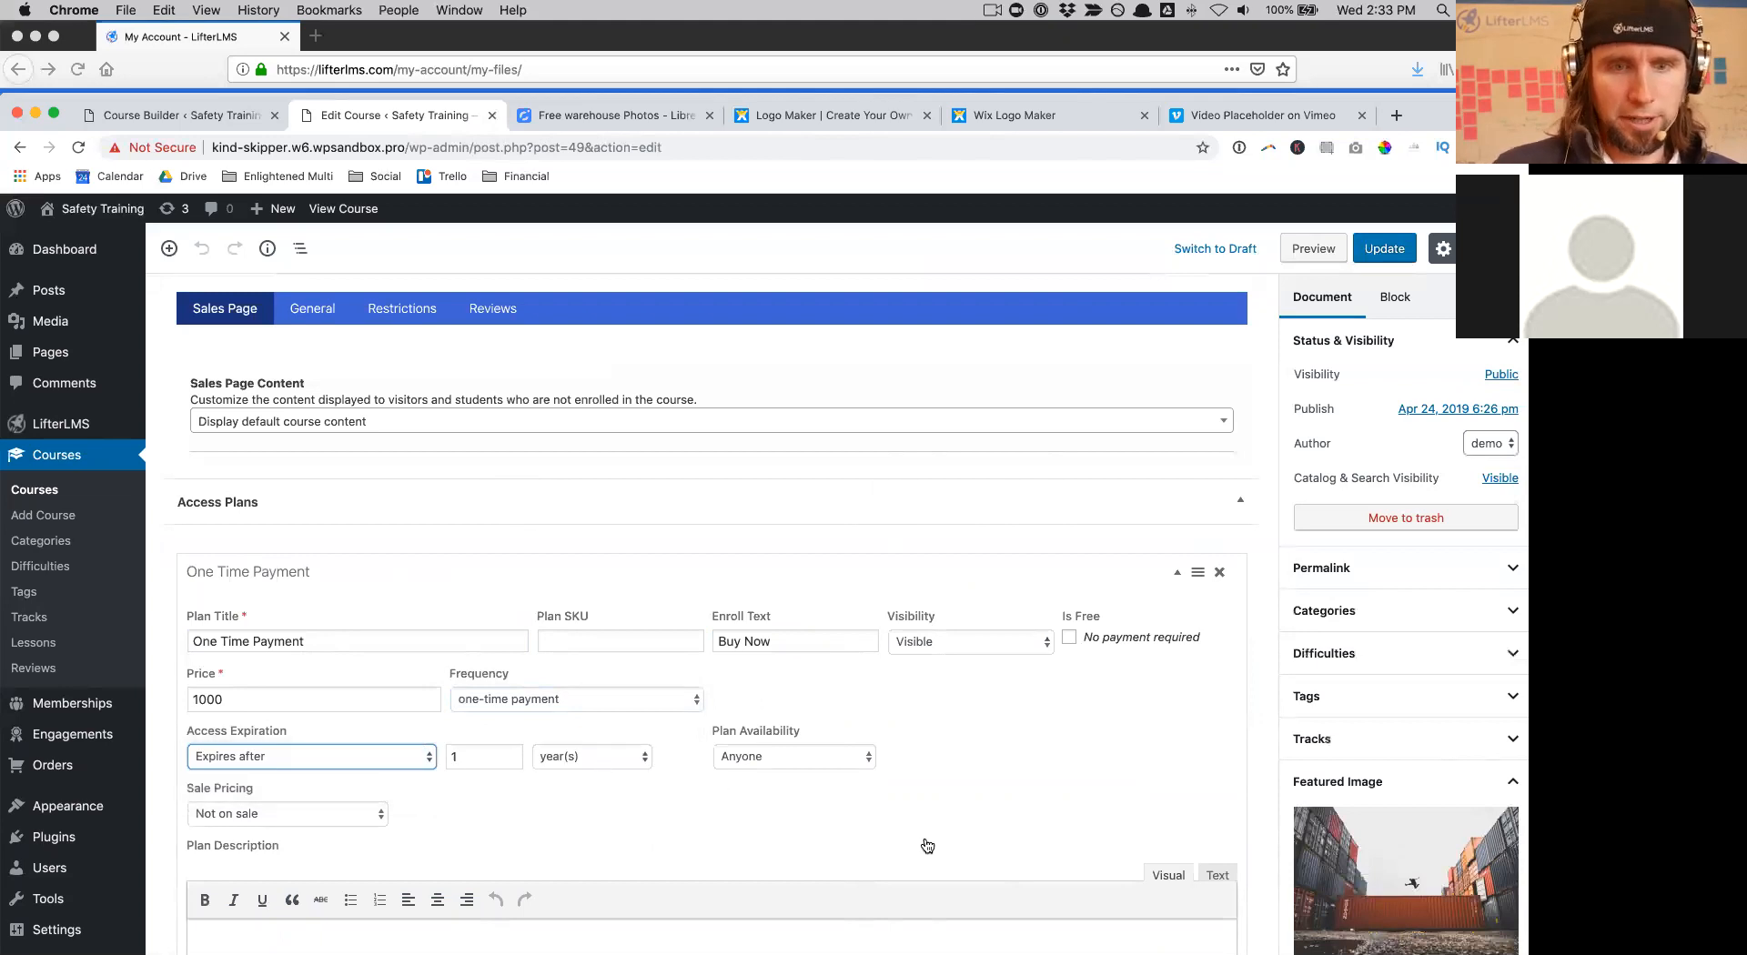
{"action": "scroll", "coordinate": [927, 846], "scroll_direction": "down", "scroll_amount": 4}
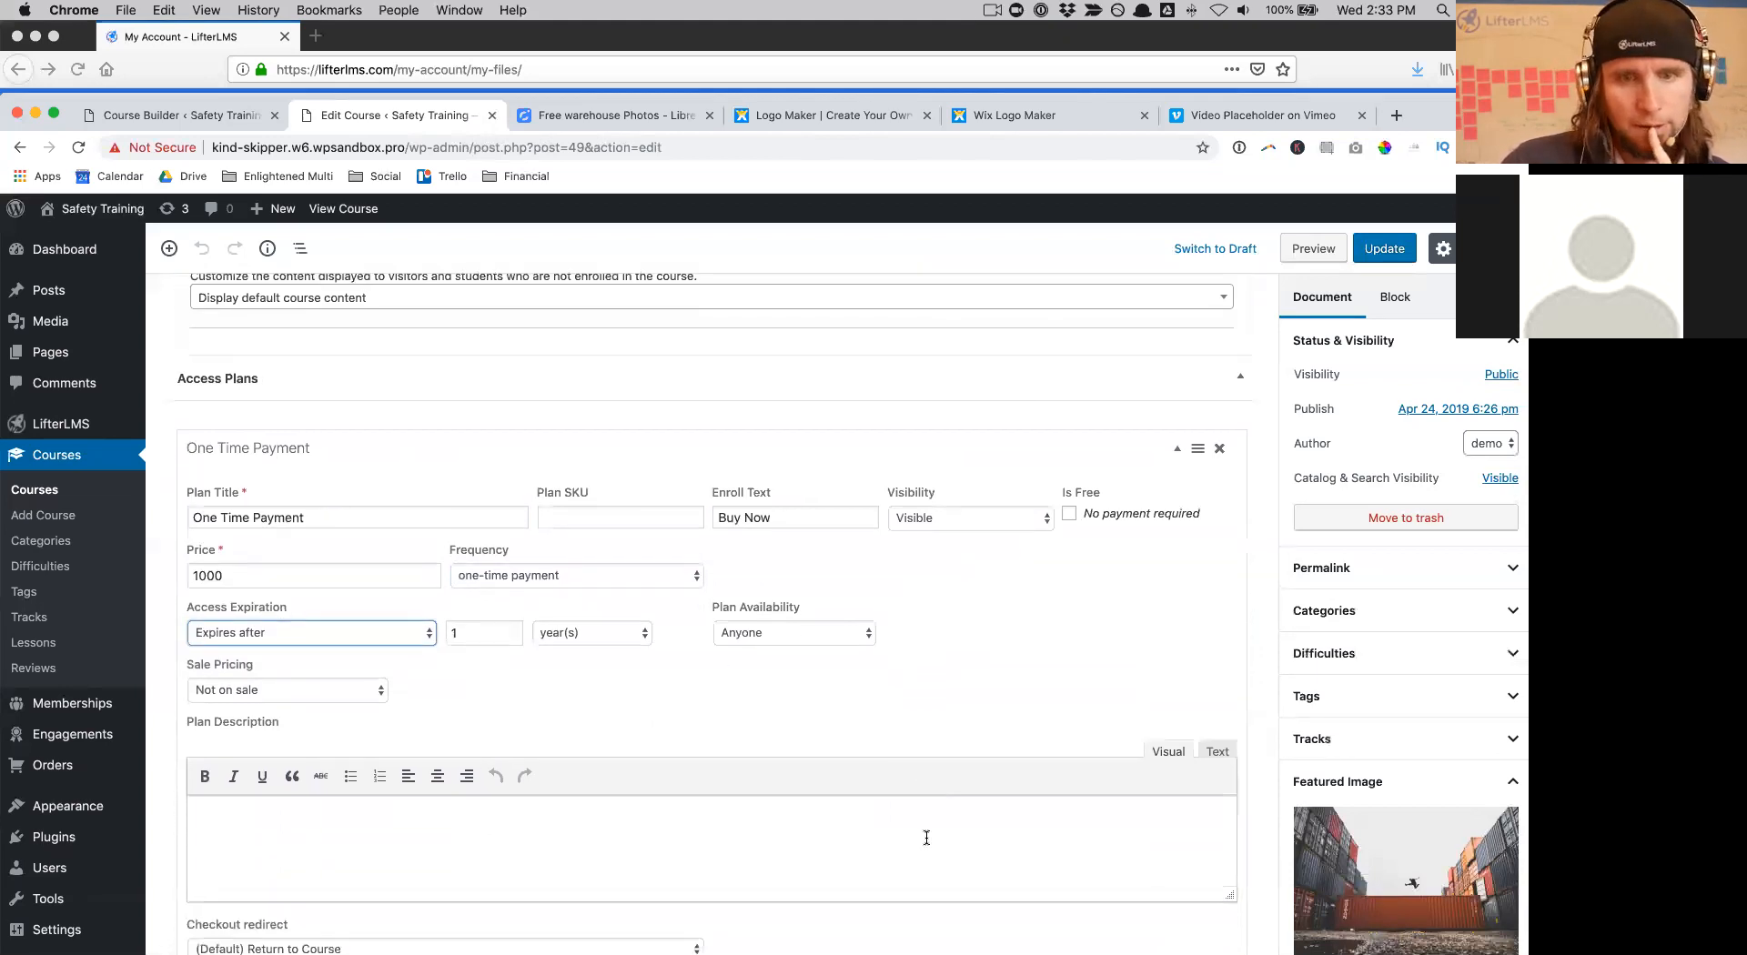
{"action": "scroll", "coordinate": [925, 837], "scroll_direction": "up", "scroll_amount": 2}
{"action": "scroll", "coordinate": [926, 837], "scroll_direction": "up", "scroll_amount": 4}
{"action": "left_click", "coordinate": [1397, 256]}
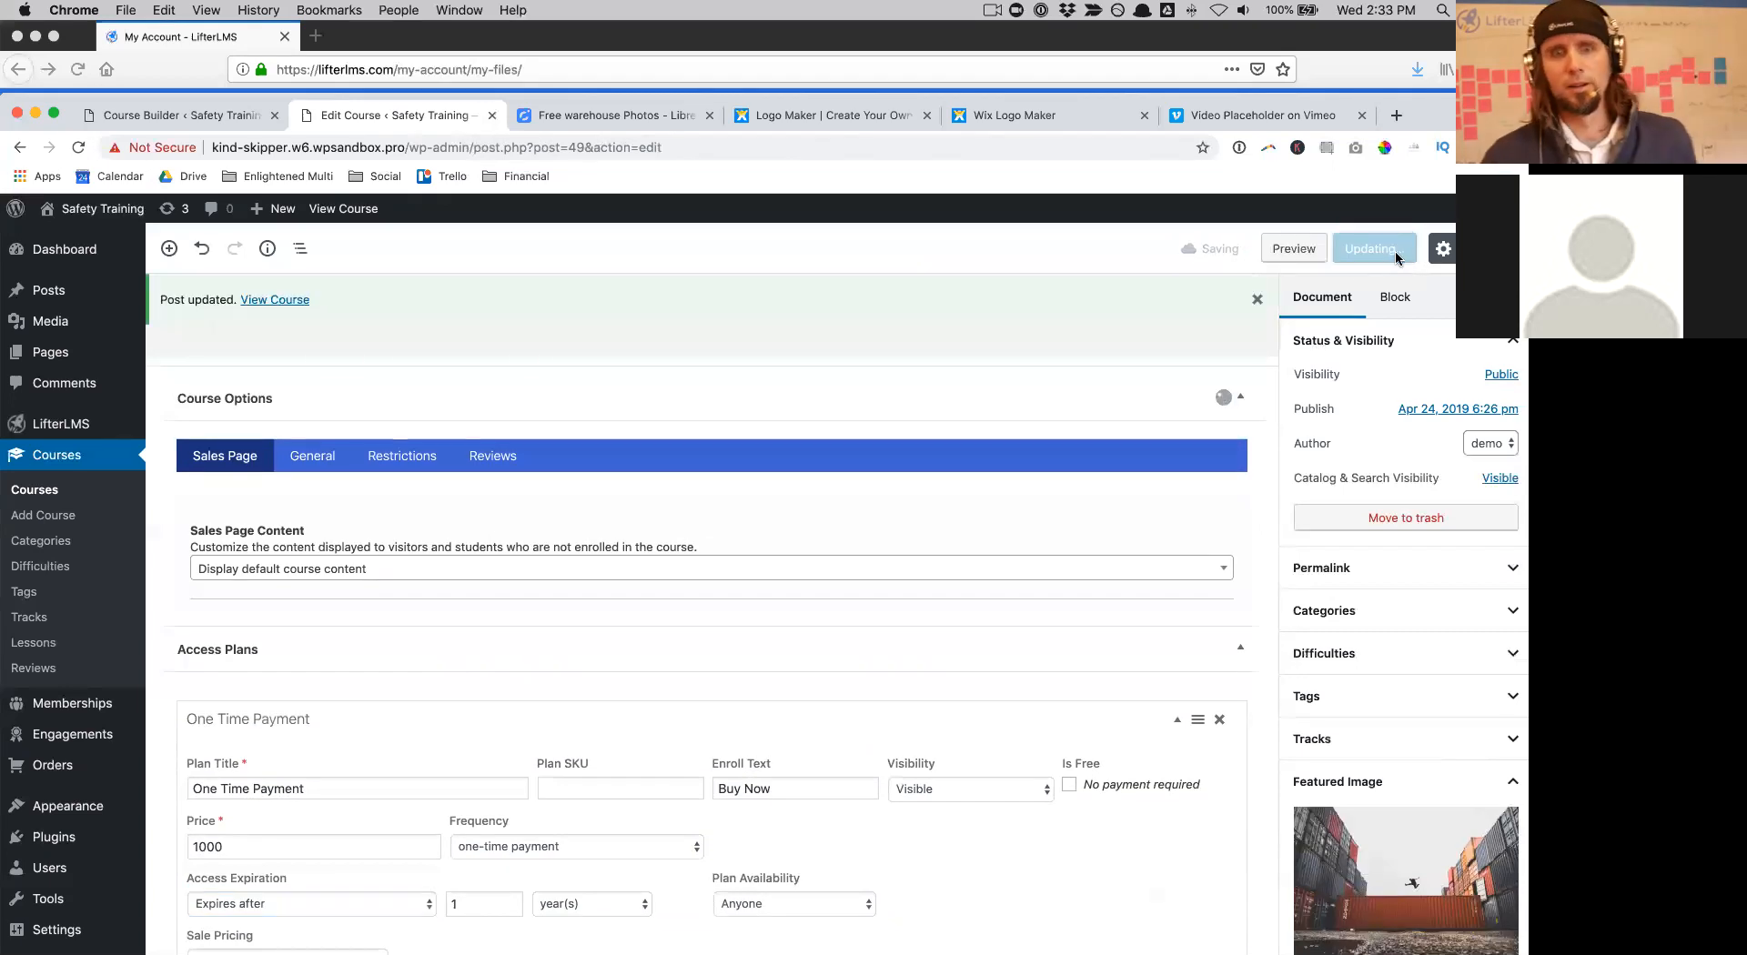
Step: Start the plan description with a 'Key Features' line followed by a bulleted list
{"action": "scroll", "coordinate": [811, 526], "scroll_direction": "down", "scroll_amount": 8}
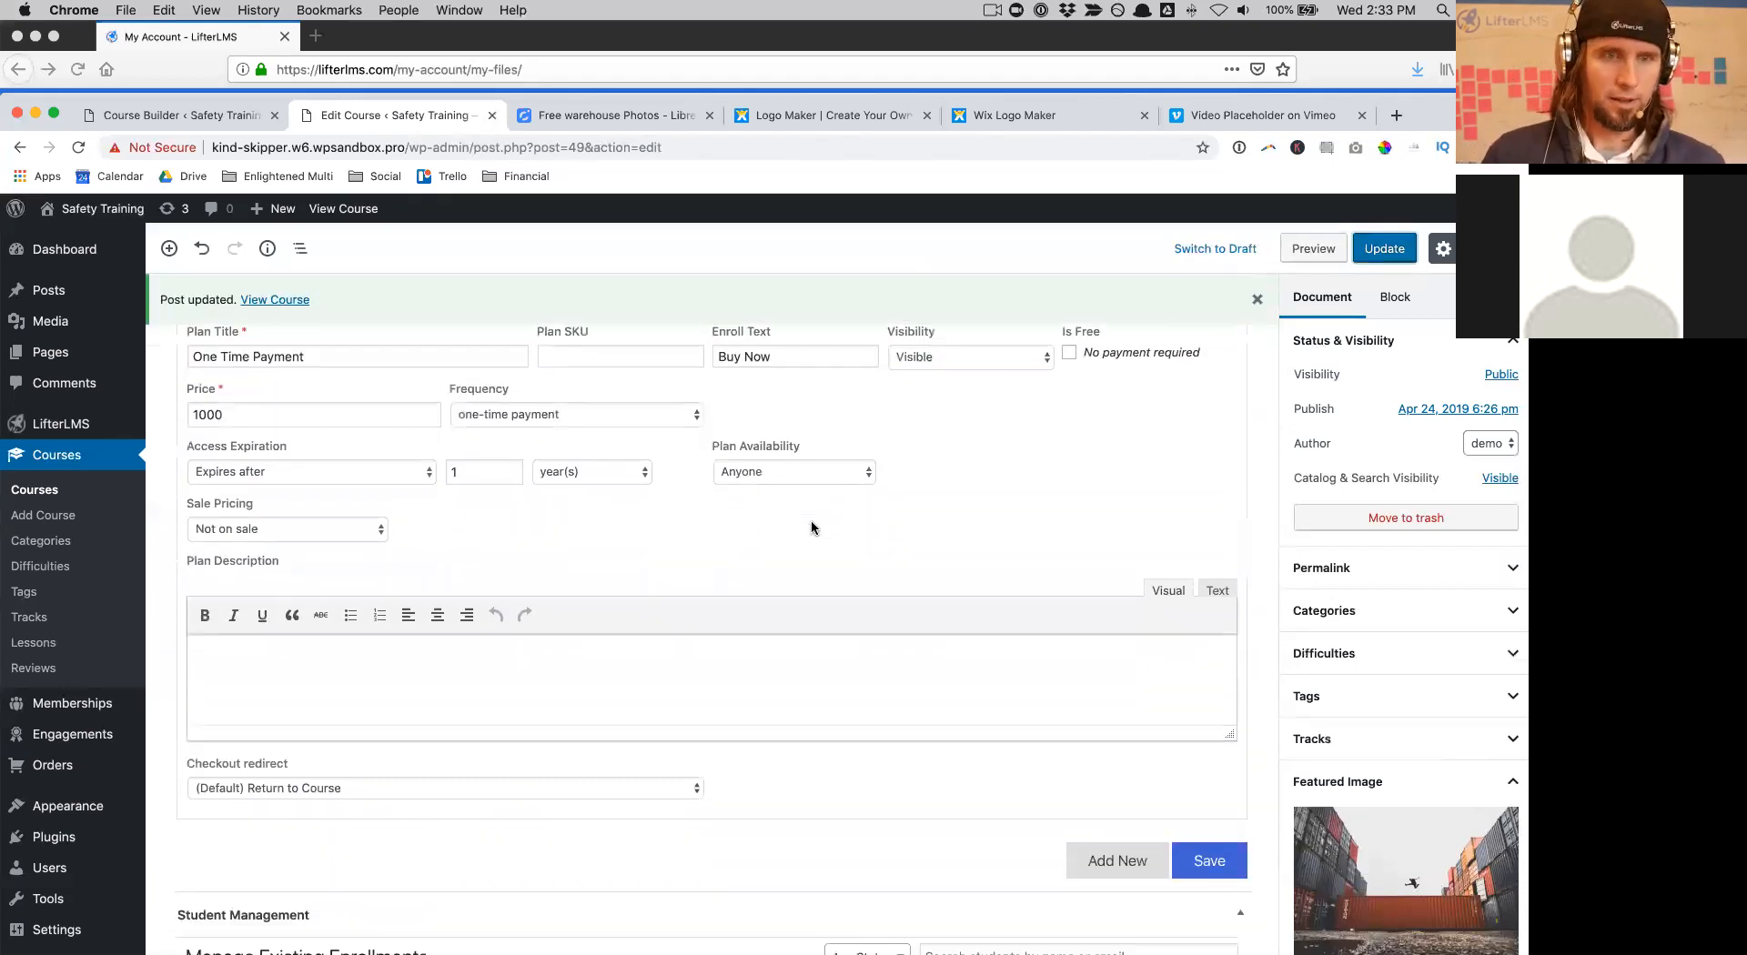
{"action": "left_click", "coordinate": [360, 599]}
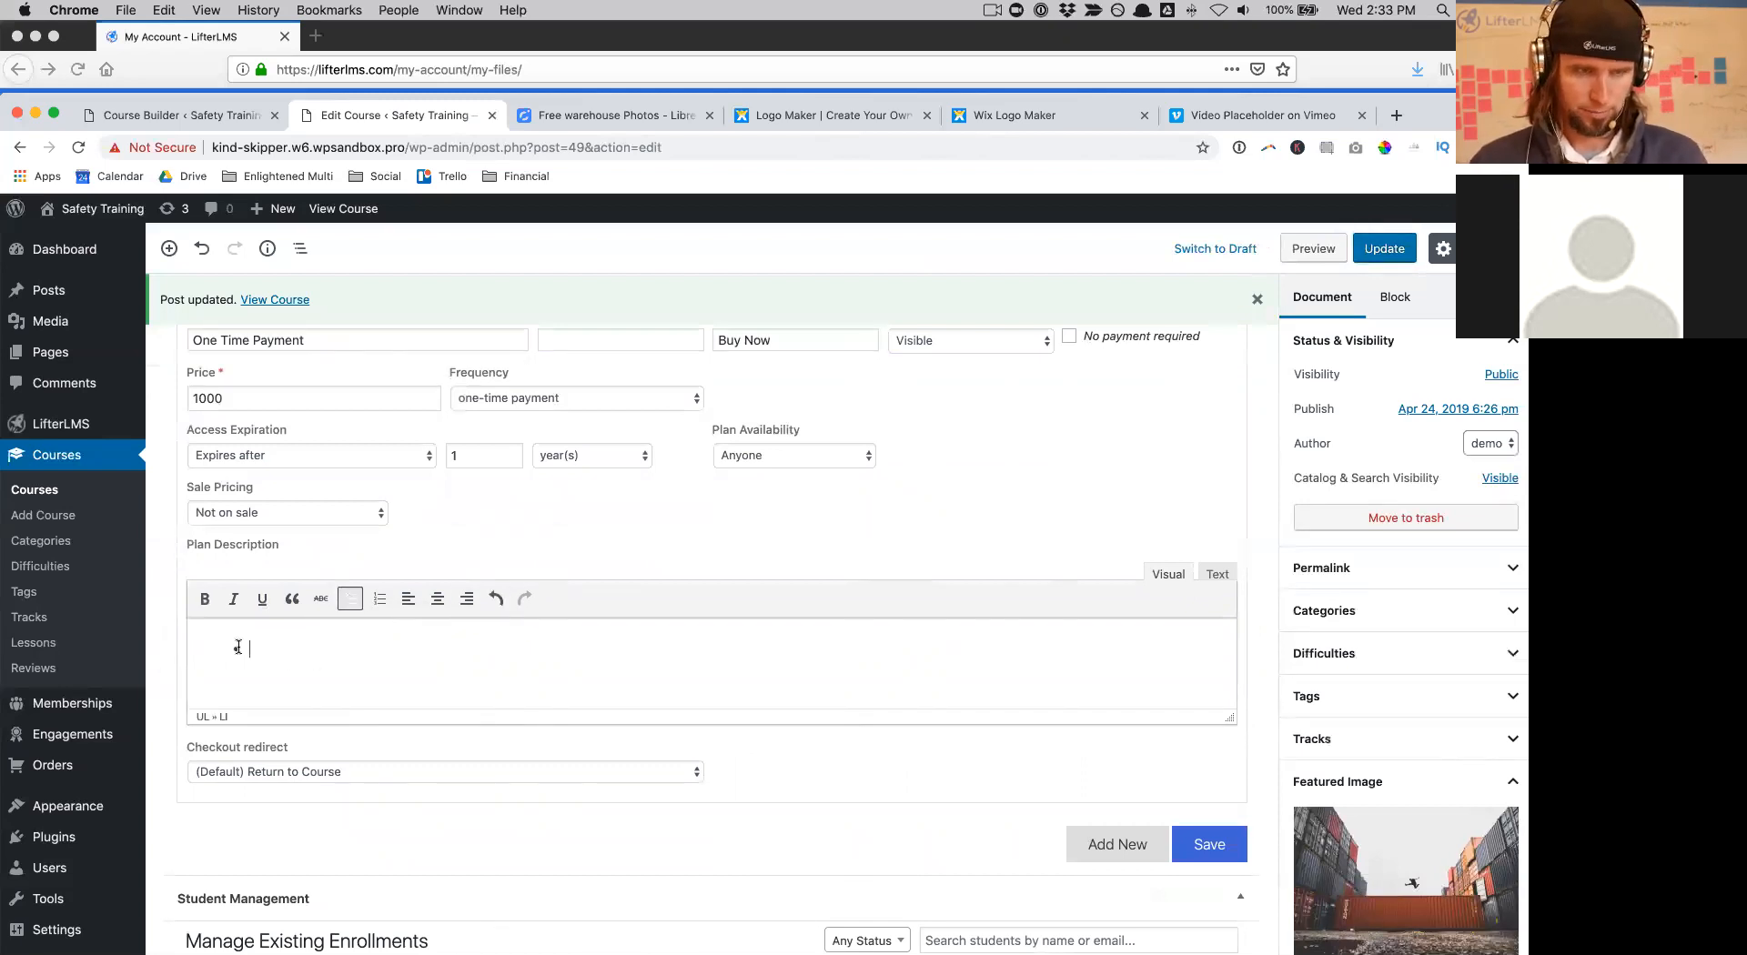
{"action": "key", "text": "BackSpace"}
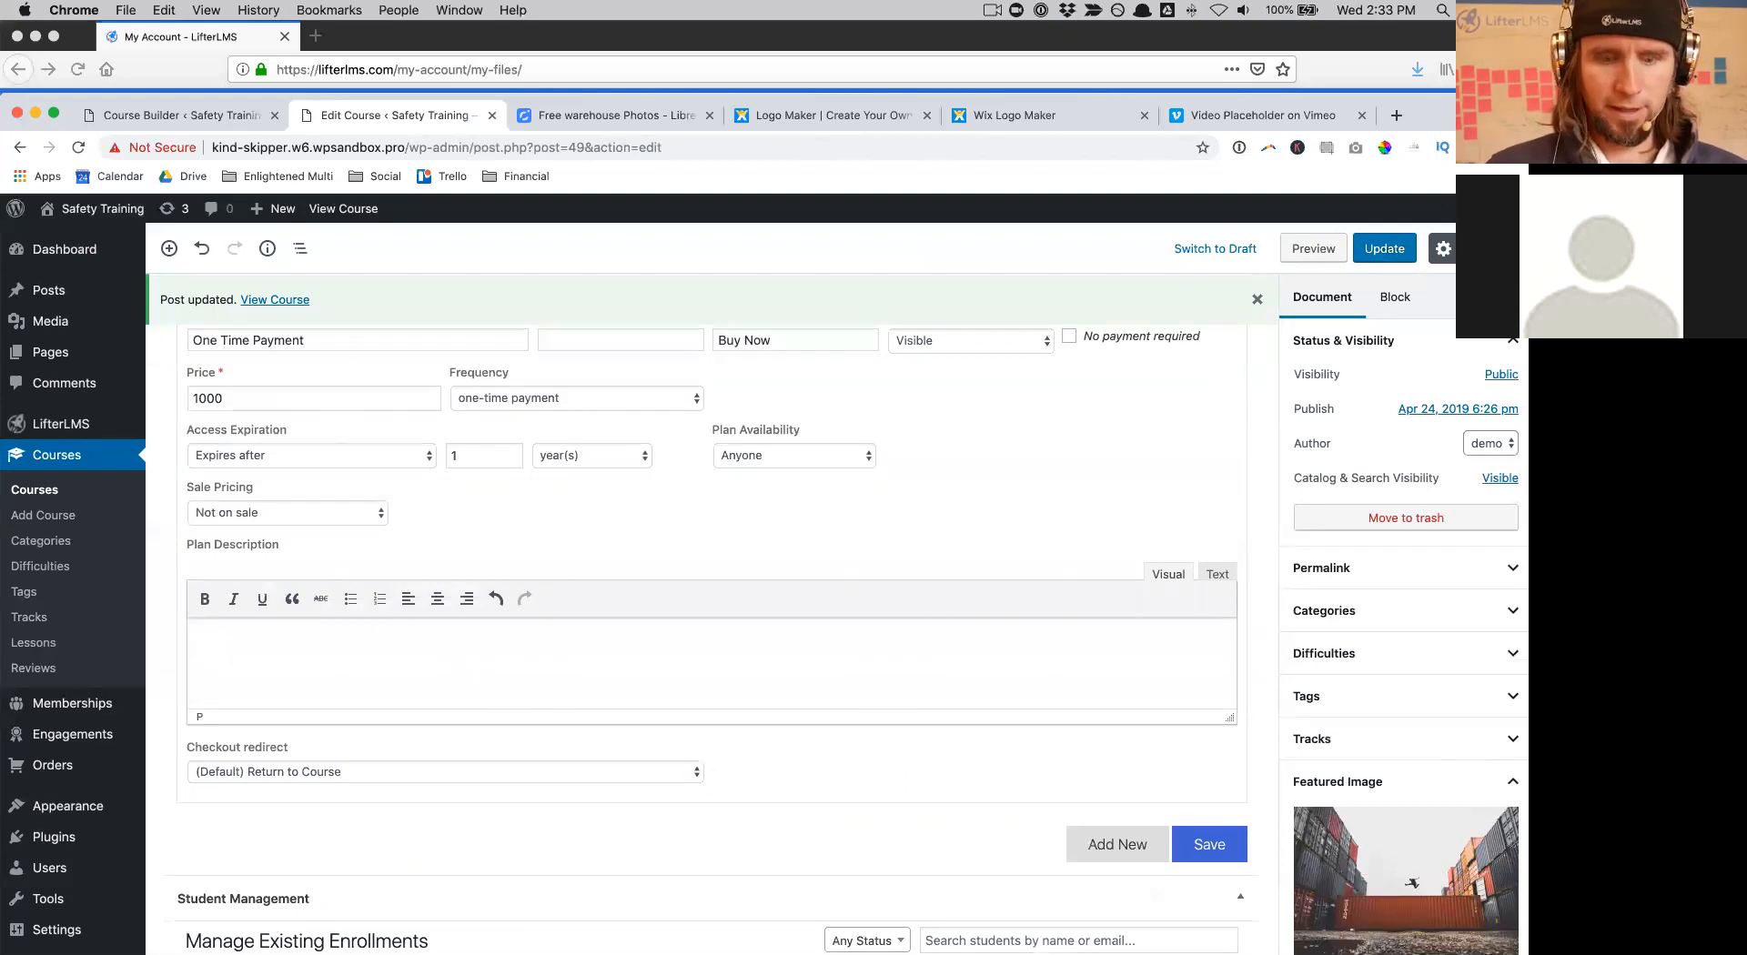
{"action": "type", "text": "Key Features"}
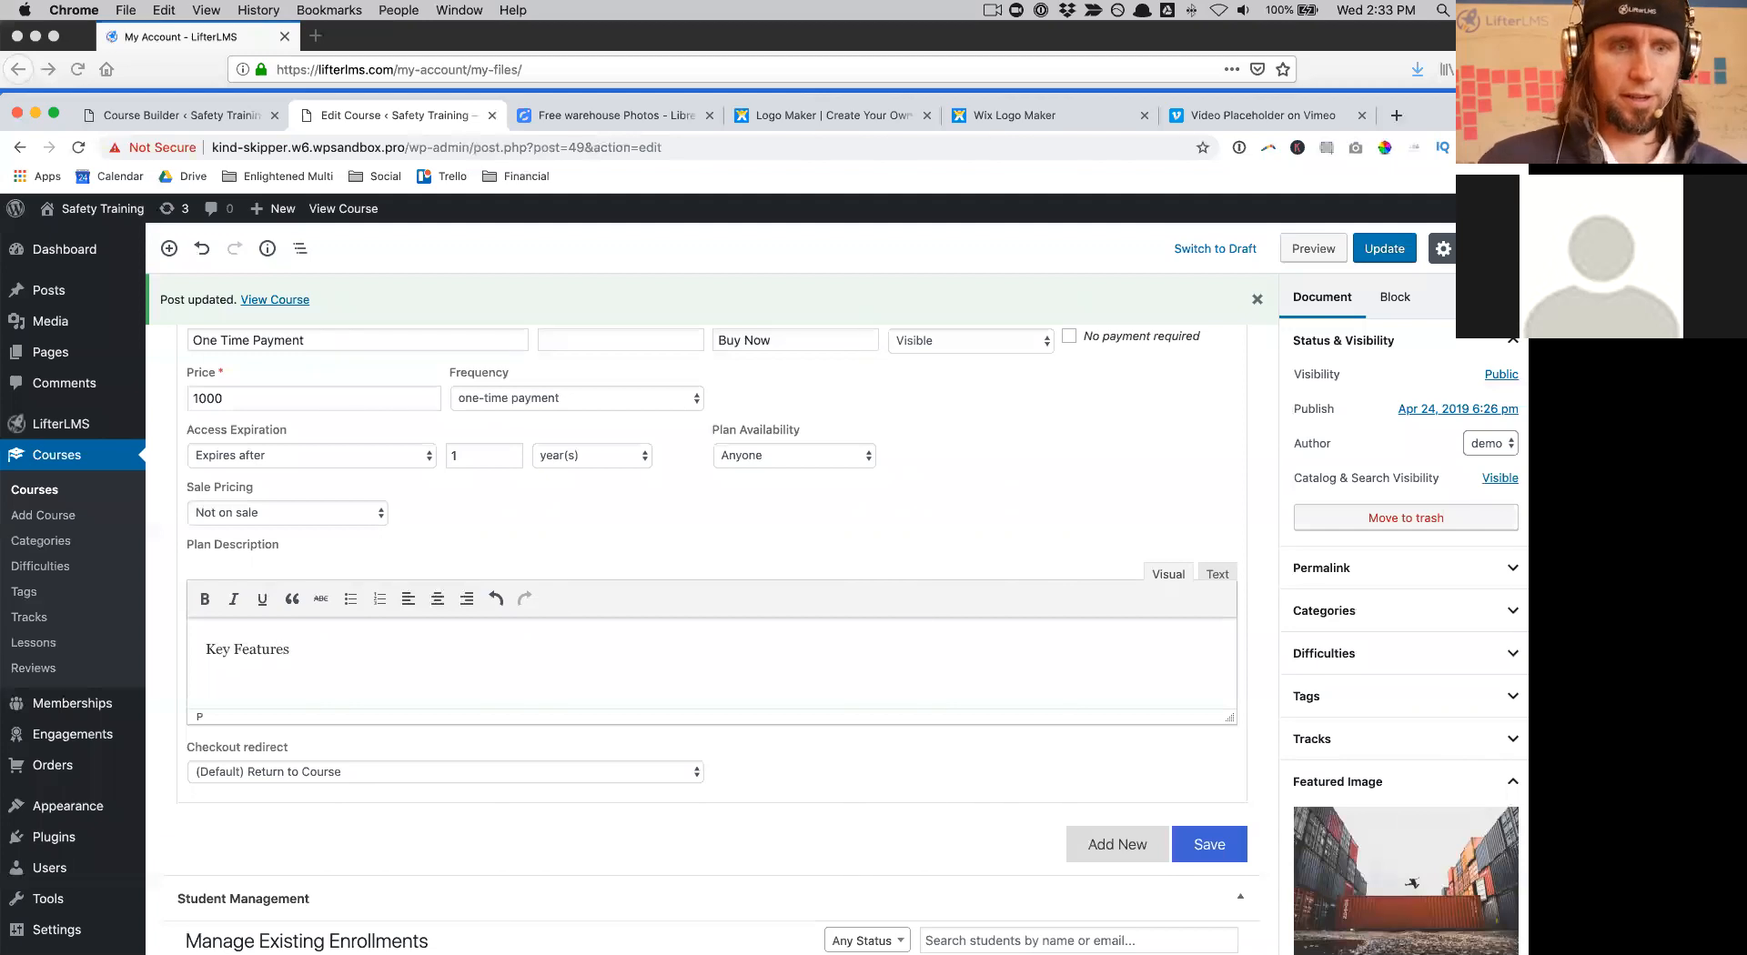
{"action": "key", "text": "Return"}
{"action": "left_click", "coordinate": [350, 598]}
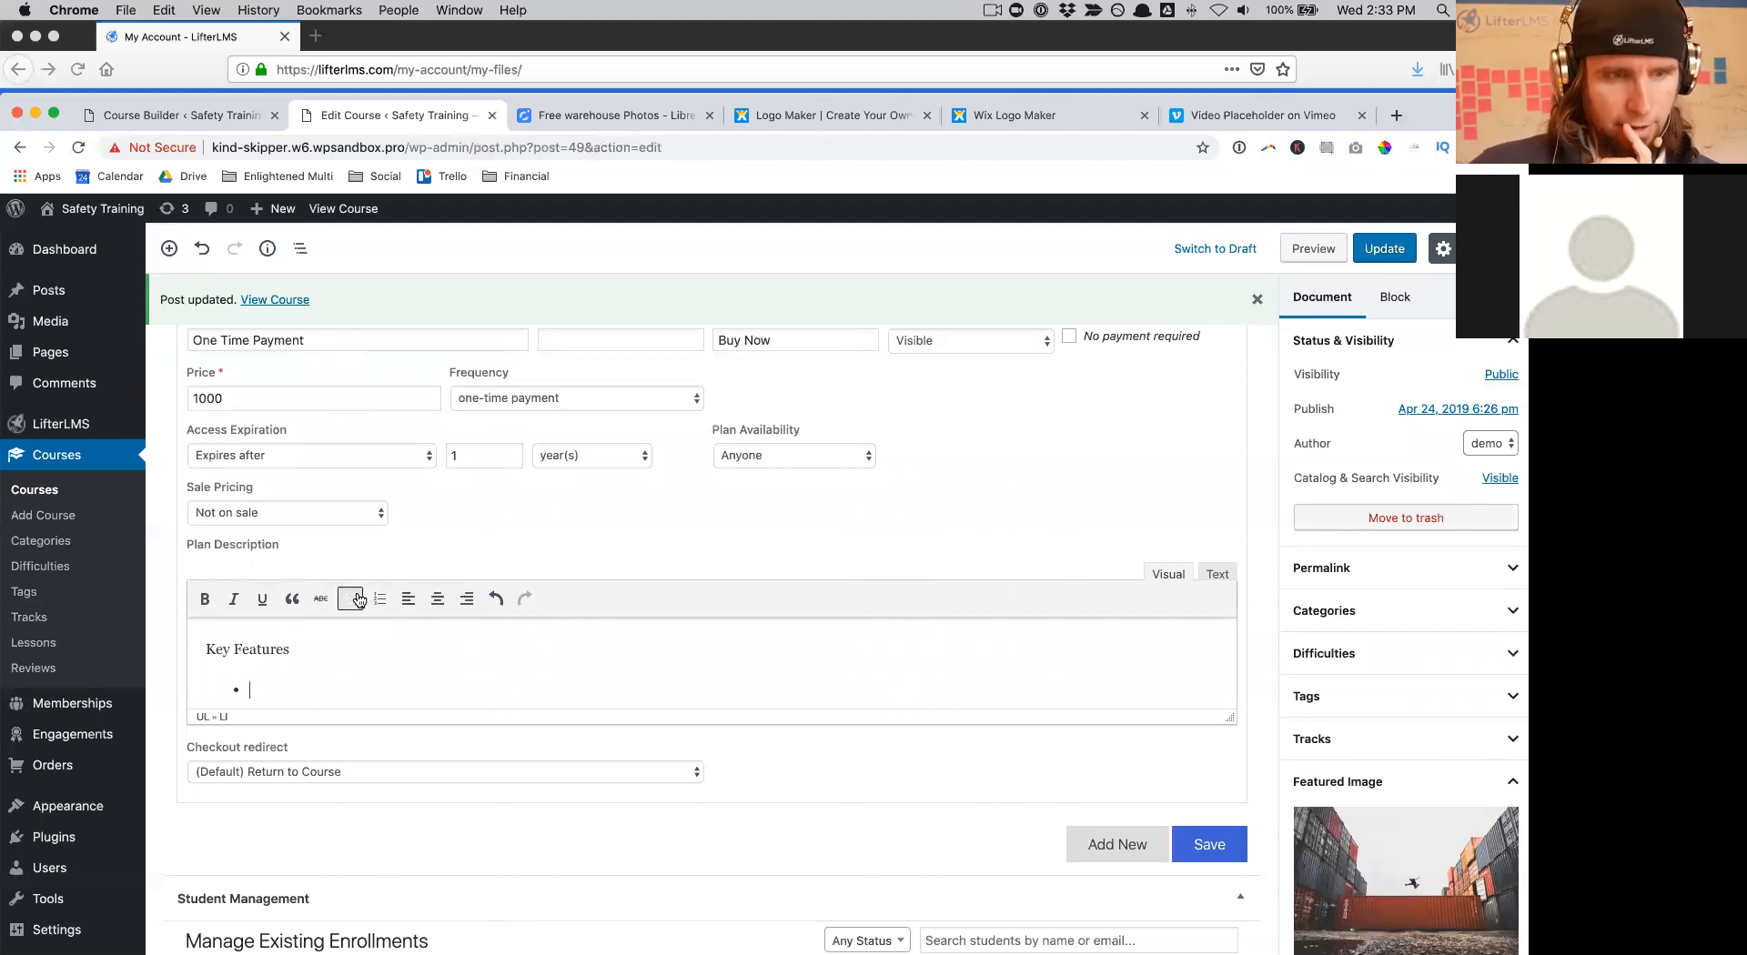
Step: List bullets '15 Training Videos' and 'Certification', remove the extra bullet, and save the plan
{"action": "scroll", "coordinate": [331, 661], "scroll_direction": "down", "scroll_amount": 1}
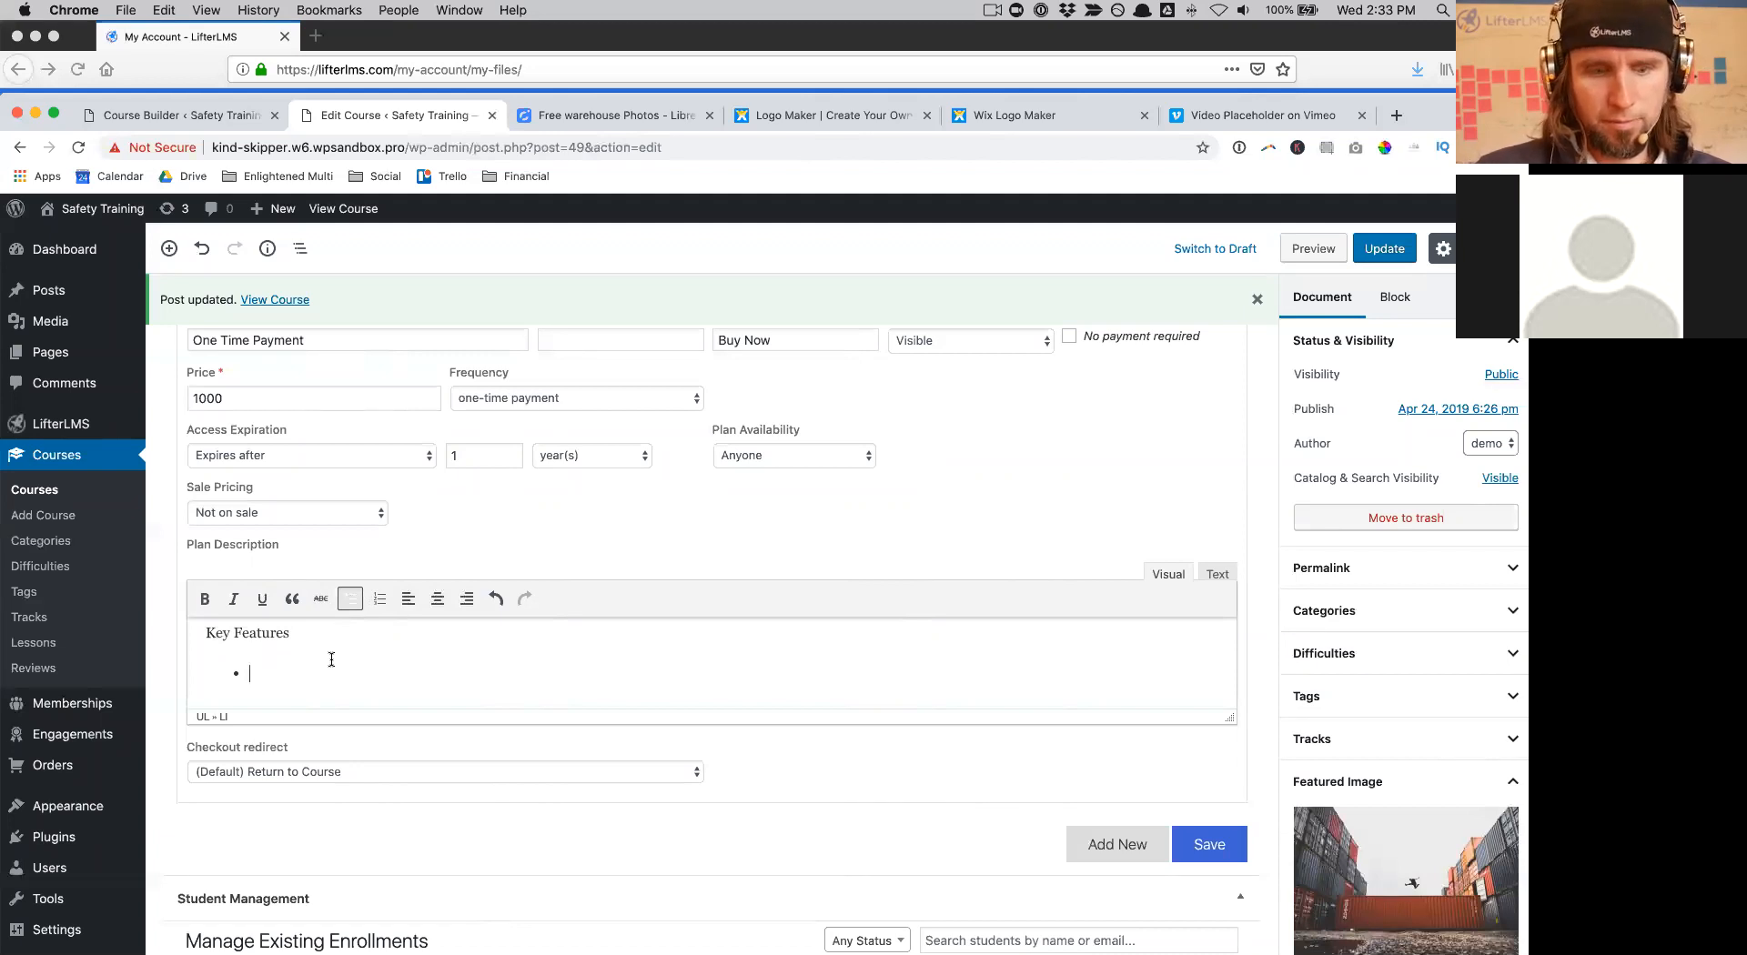
{"action": "type", "text": "15 Training Videos "}
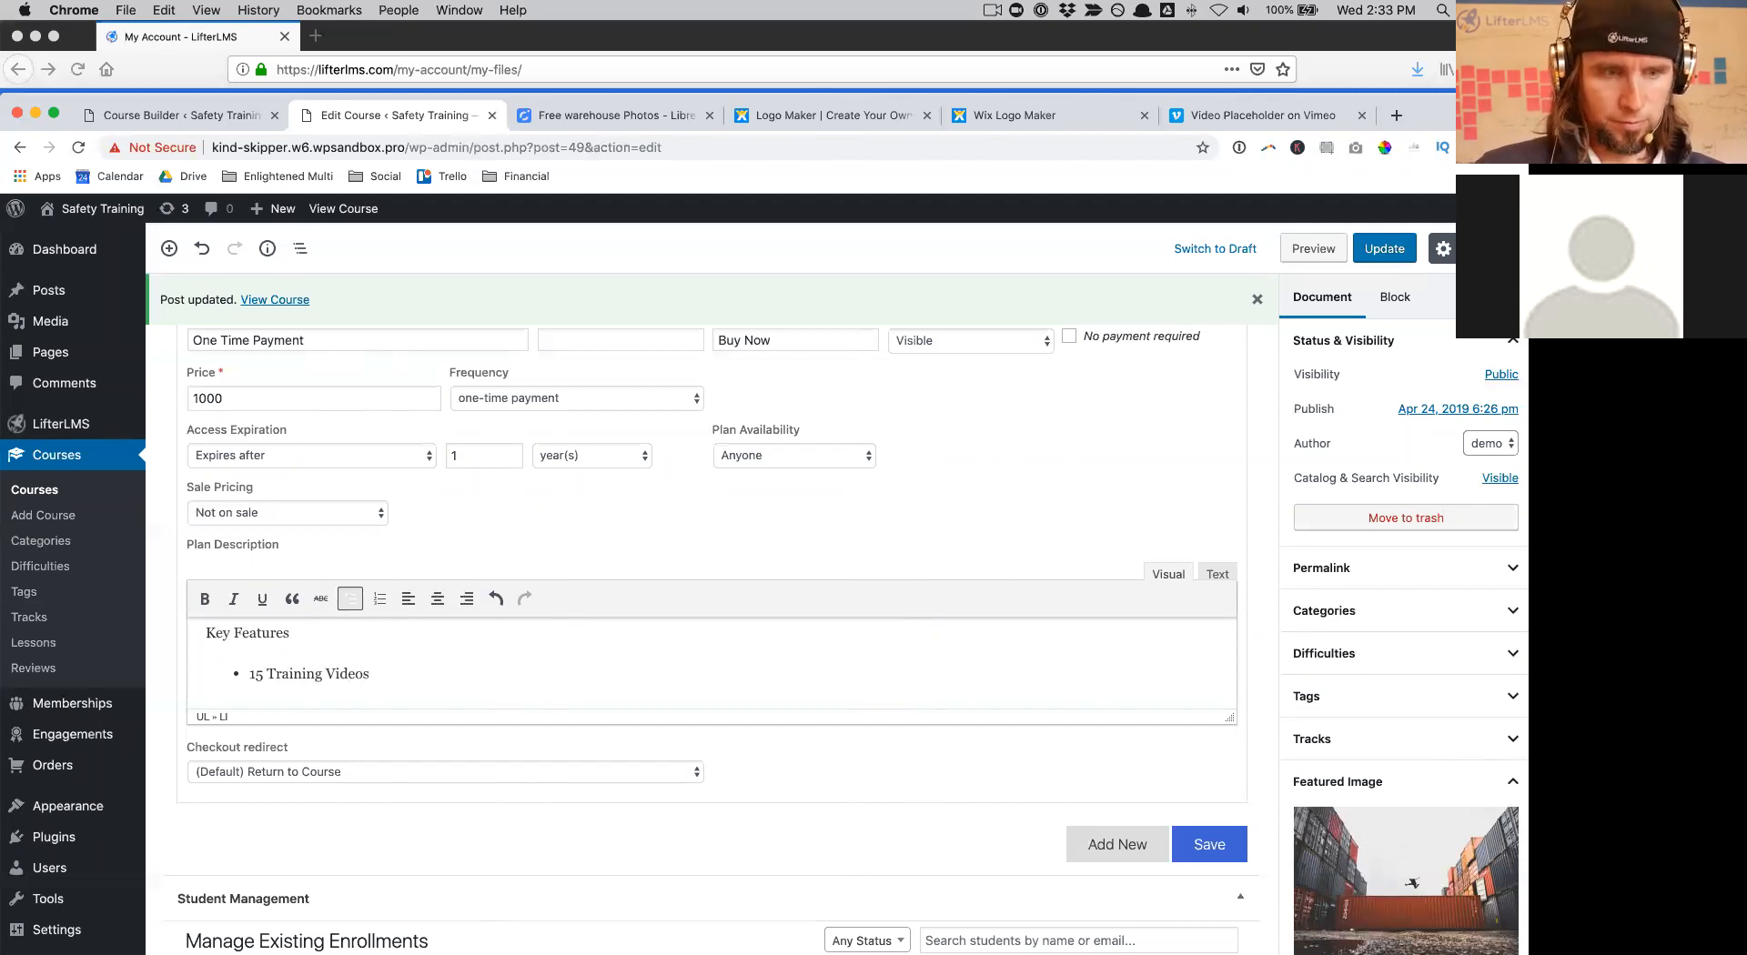
{"action": "type", "text": "Certification"}
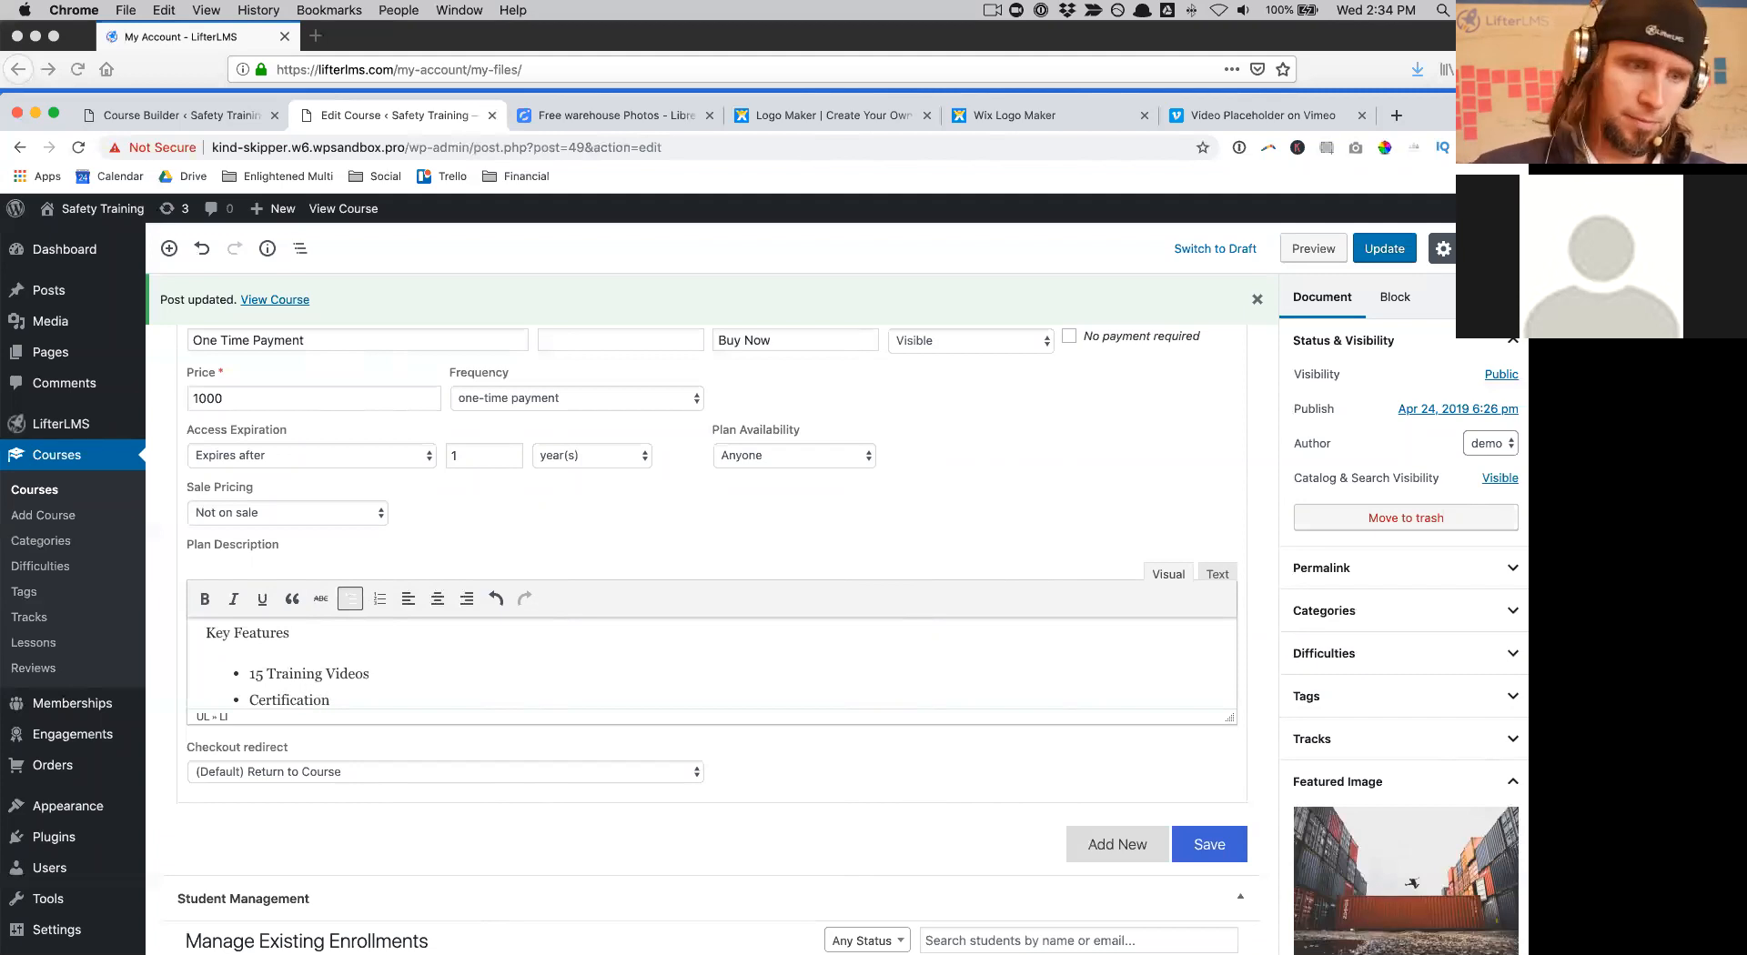
{"action": "key", "text": "Return"}
{"action": "type", "text": "Access to"}
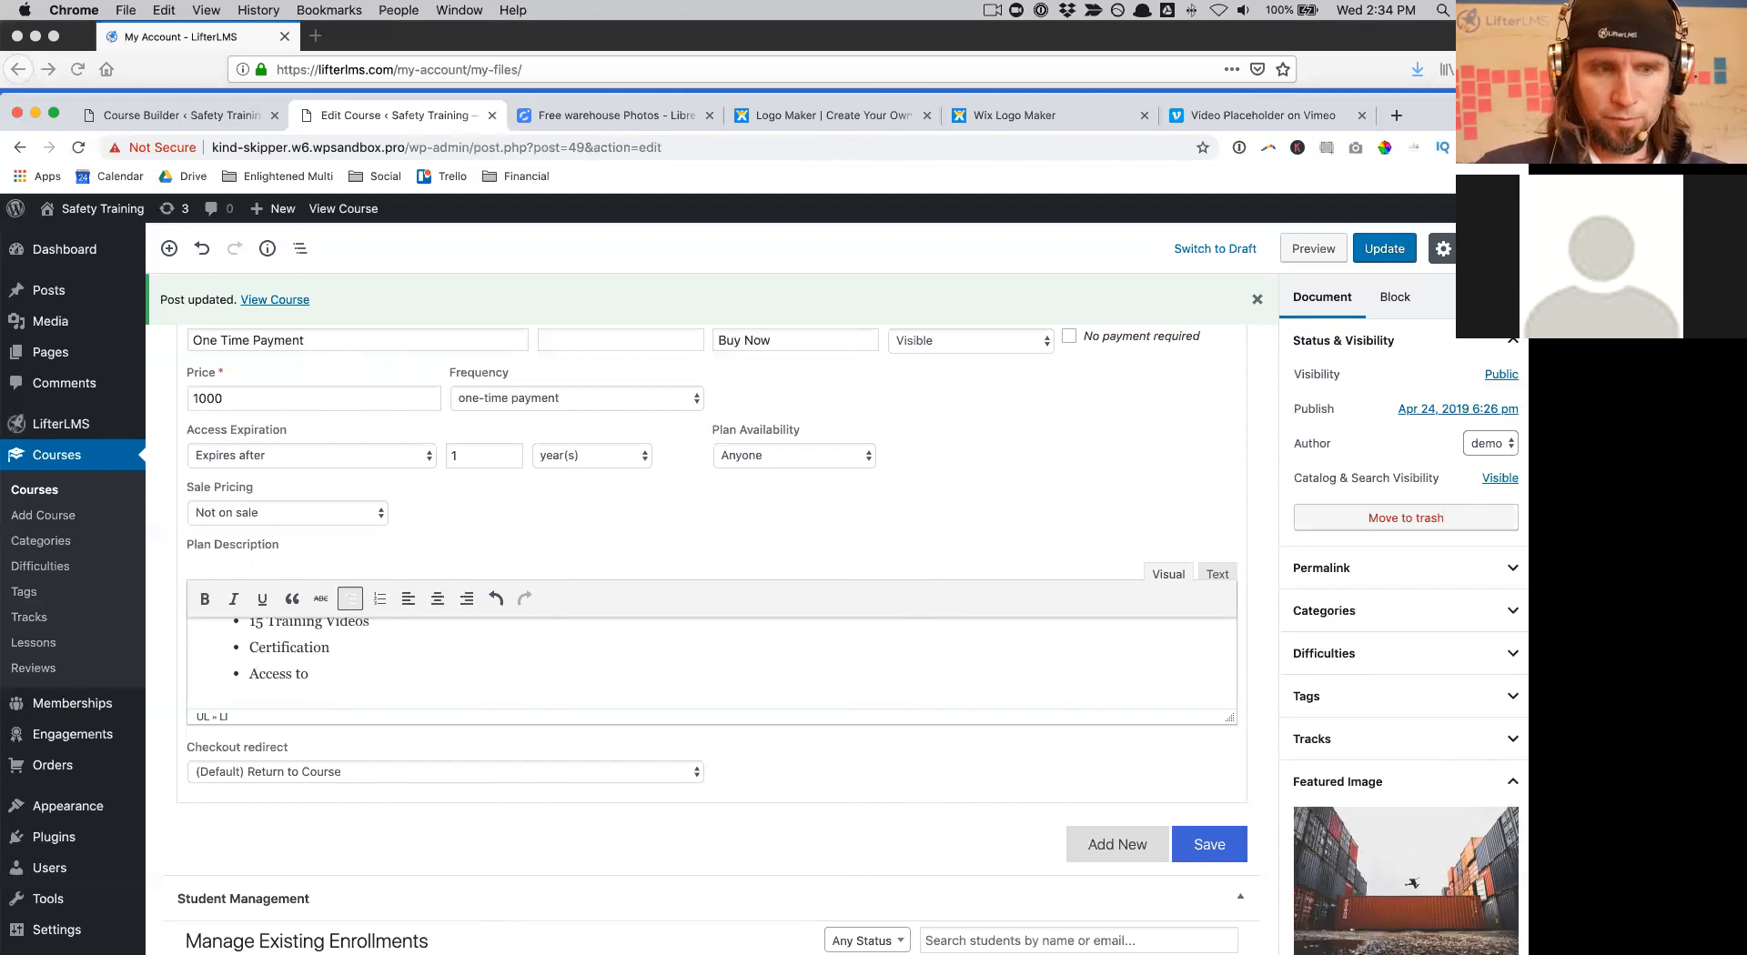
{"action": "type", "text": " Monthly Coaching C"}
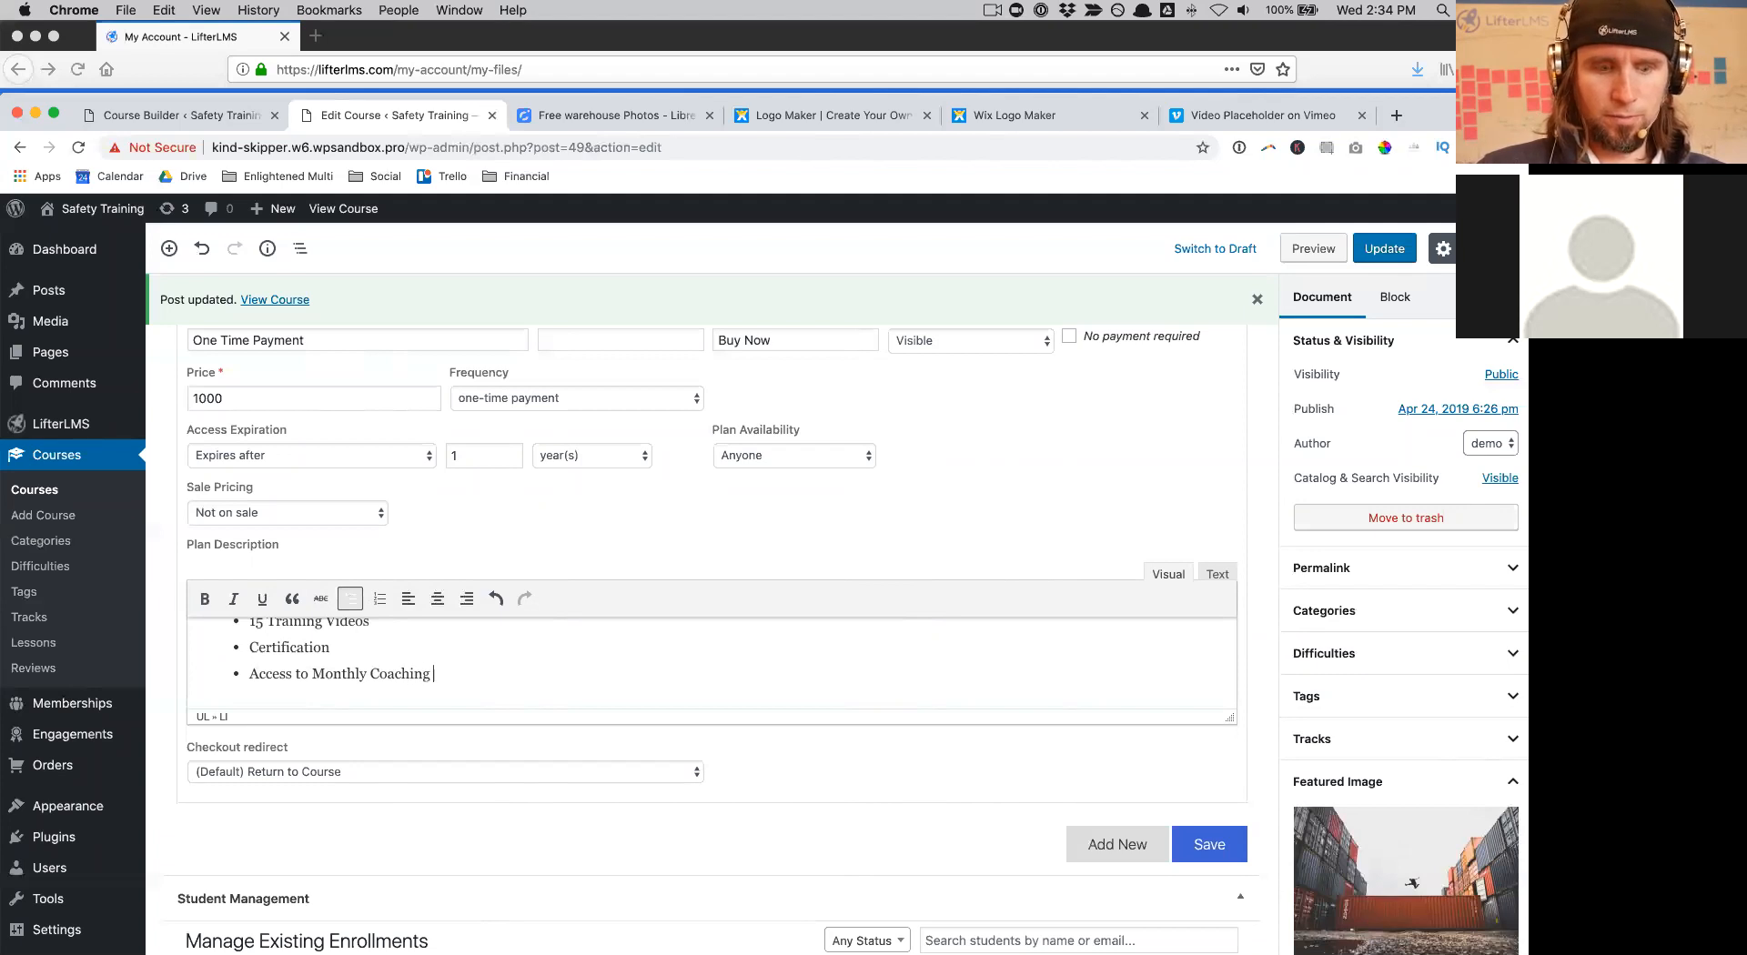
{"action": "key", "text": "BackSpace"}
{"action": "key", "text": "BackSpace"}
{"action": "key", "text": "BackSpace"}
{"action": "key", "text": "BackSpace"}
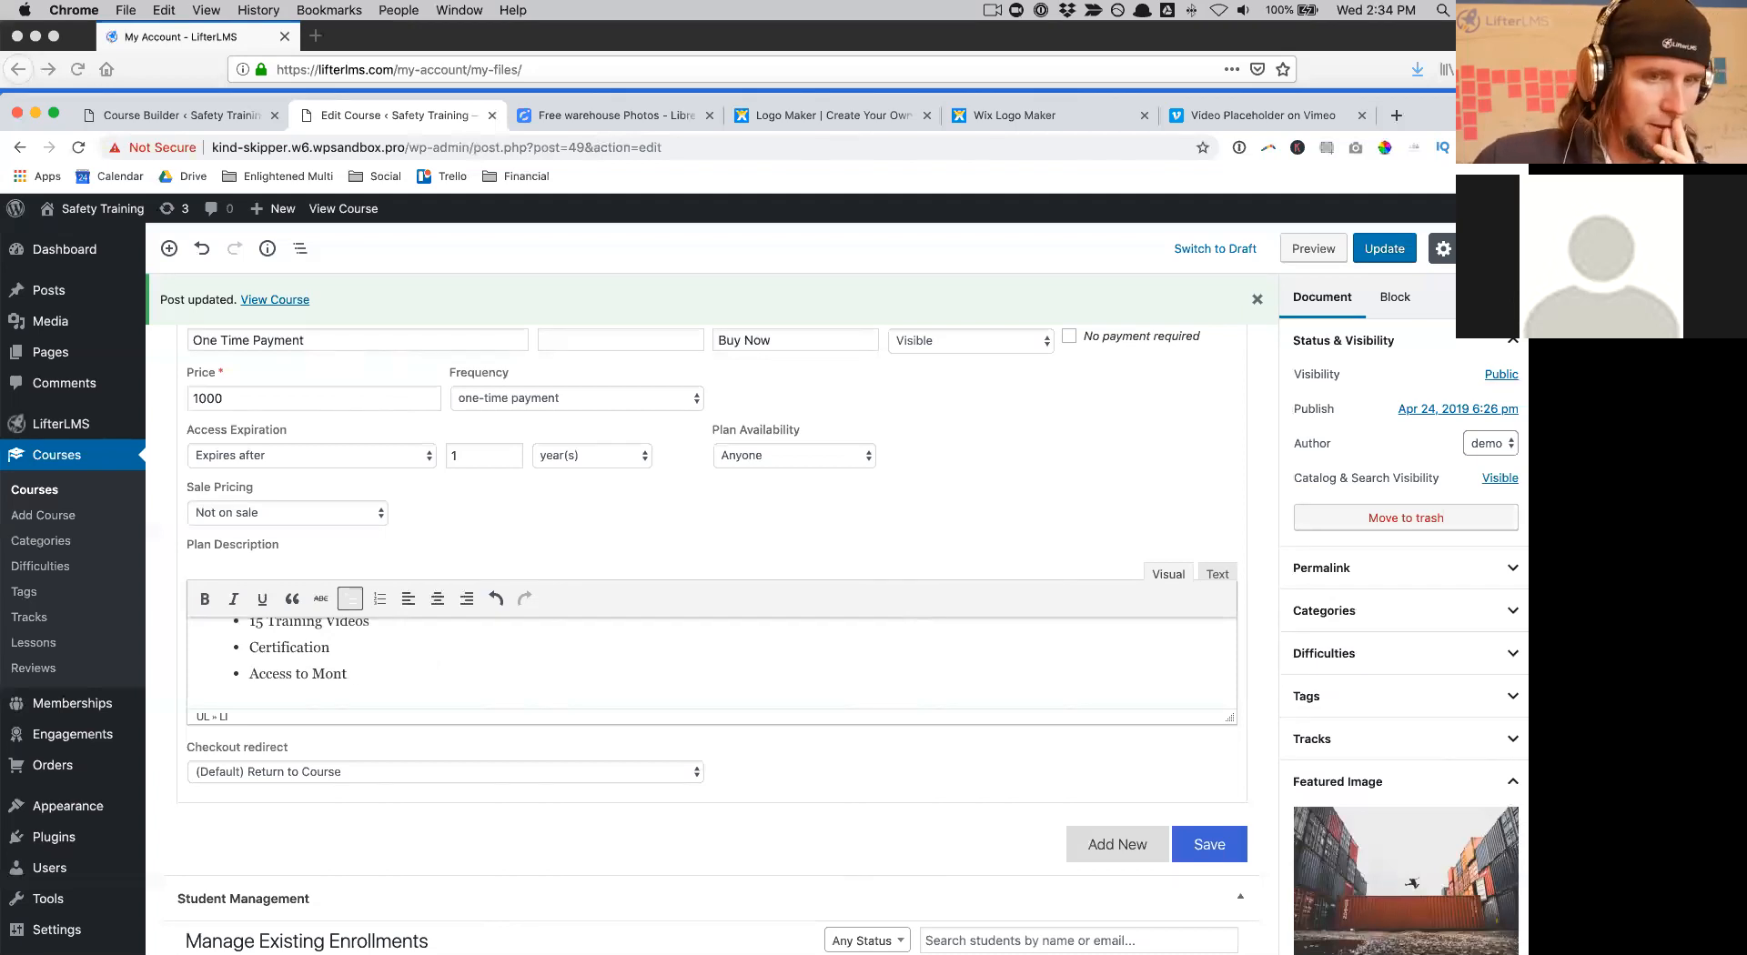
{"action": "key", "text": "BackSpace"}
{"action": "key", "text": "BackSpace"}
{"action": "key", "text": "BackSpace"}
{"action": "key", "text": "BackSpace"}
{"action": "key", "text": "BackSpace"}
{"action": "key", "text": "BackSpace"}
{"action": "scroll", "coordinate": [711, 664], "scroll_direction": "up", "scroll_amount": 1}
{"action": "scroll", "coordinate": [711, 665], "scroll_direction": "down", "scroll_amount": 1}
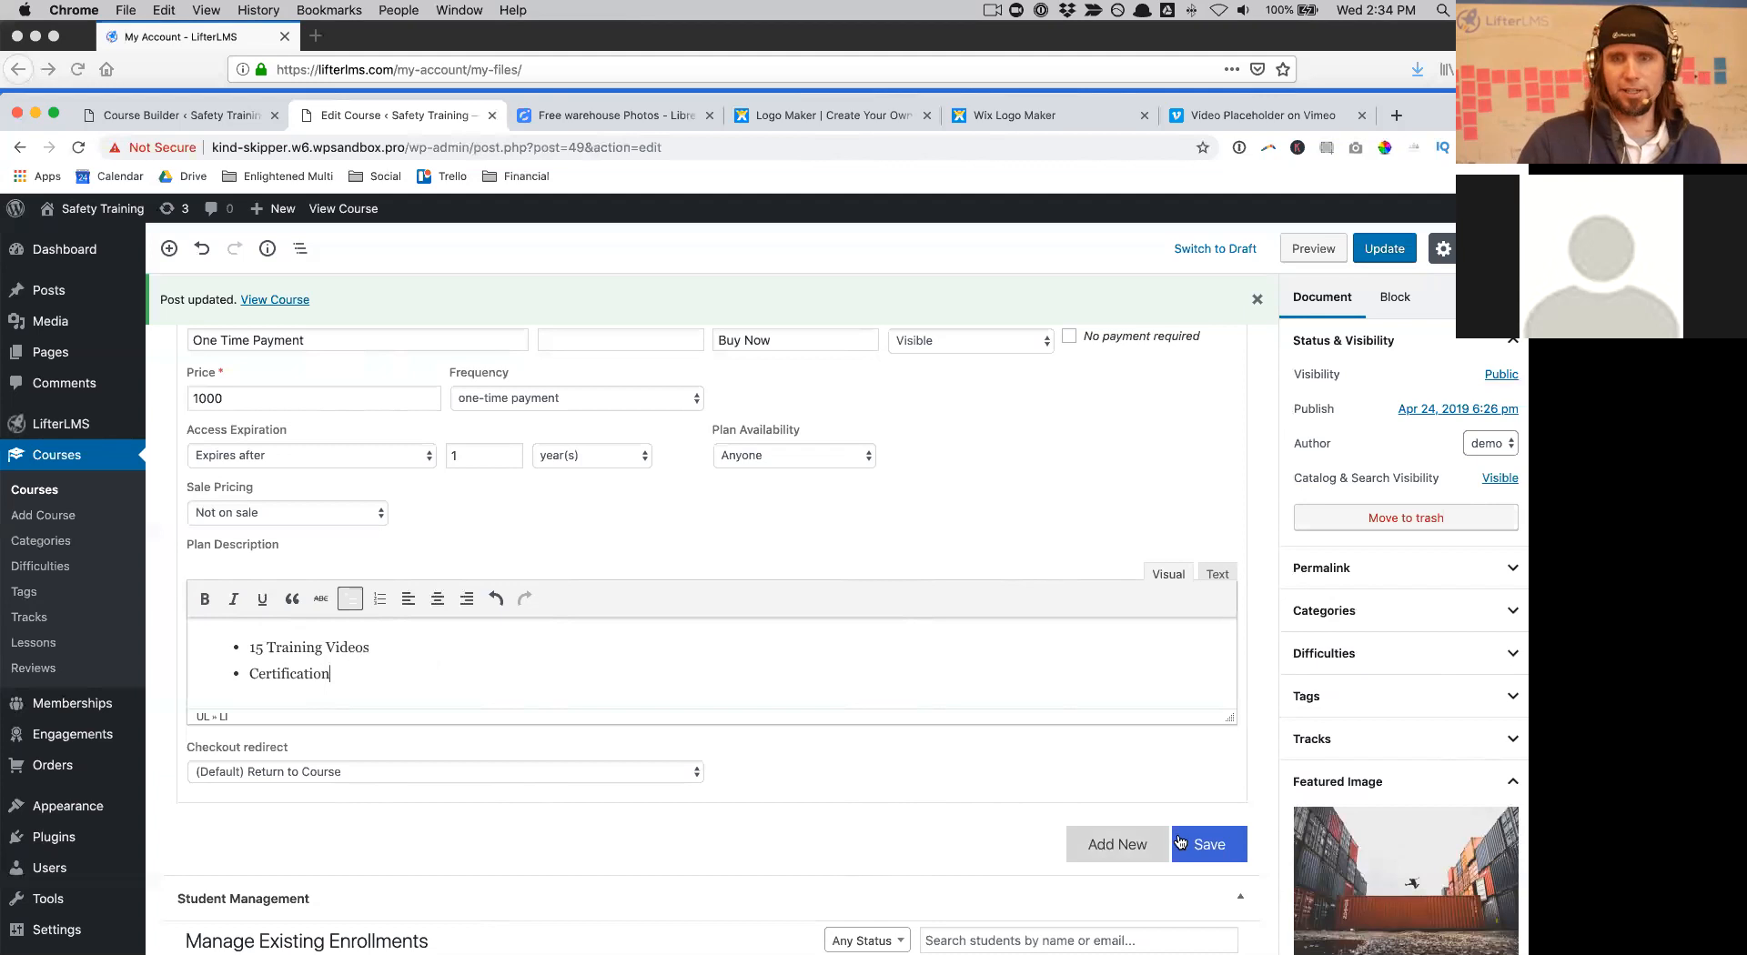
{"action": "left_click", "coordinate": [1209, 844]}
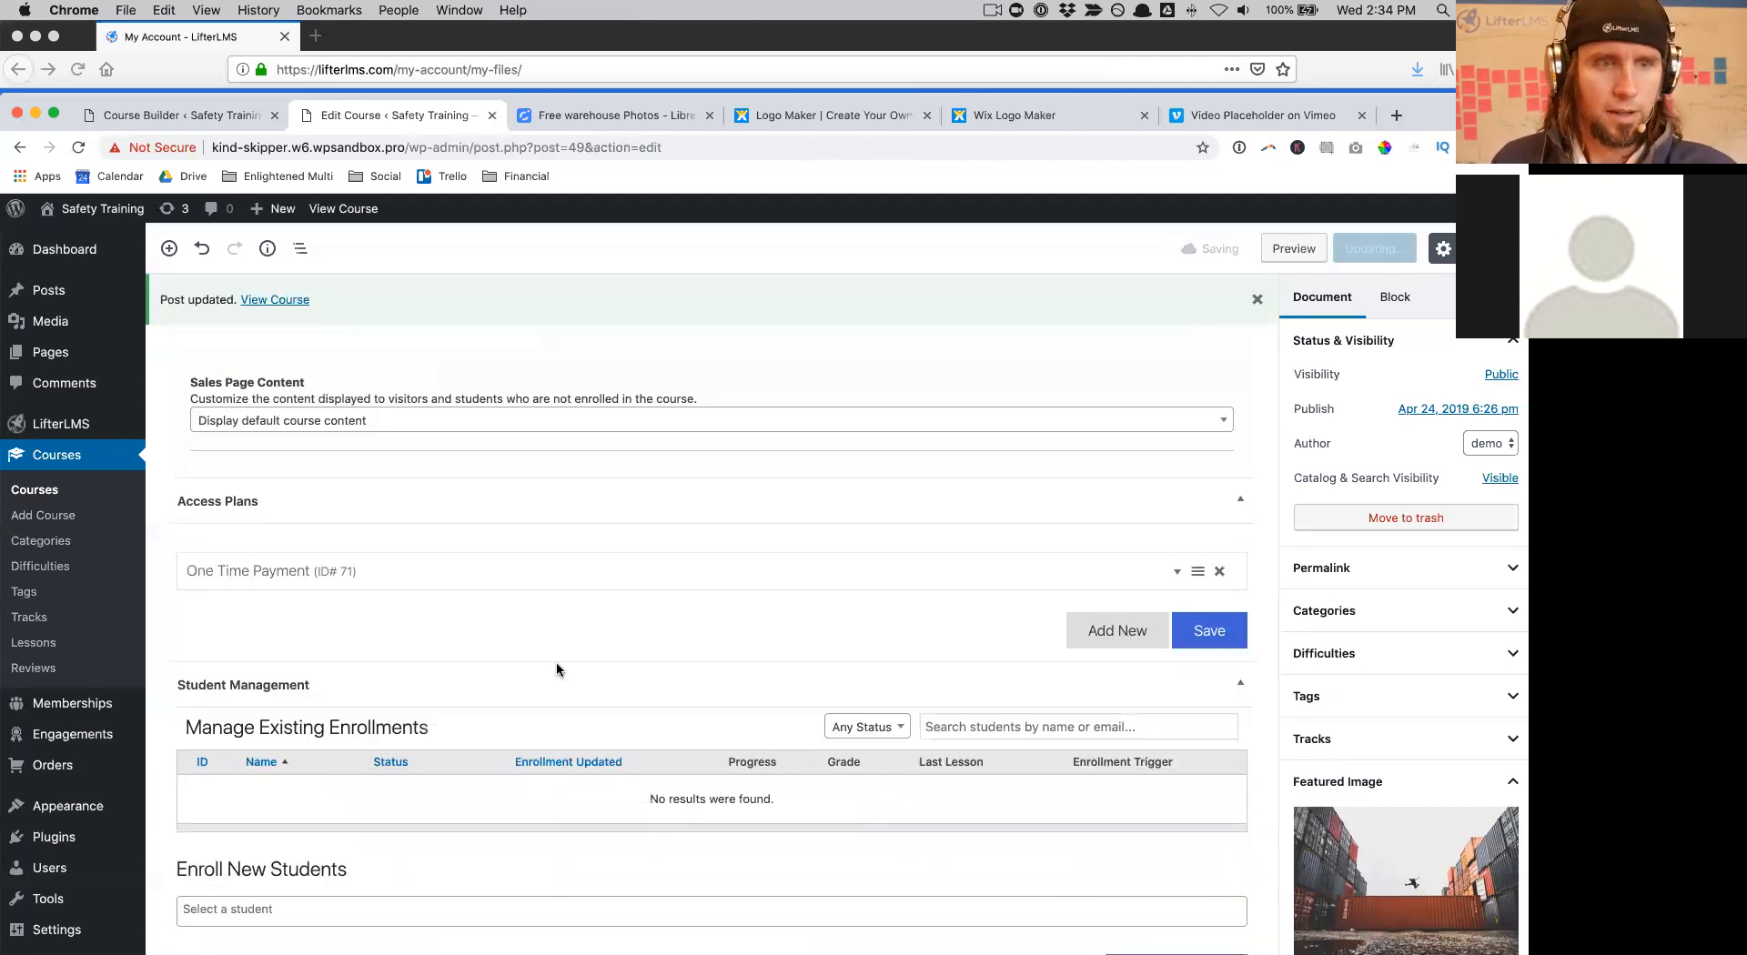
Step: Add a new access plan titled 'Payment Plan' with Buy Now enroll text
{"action": "left_click", "coordinate": [1091, 632]}
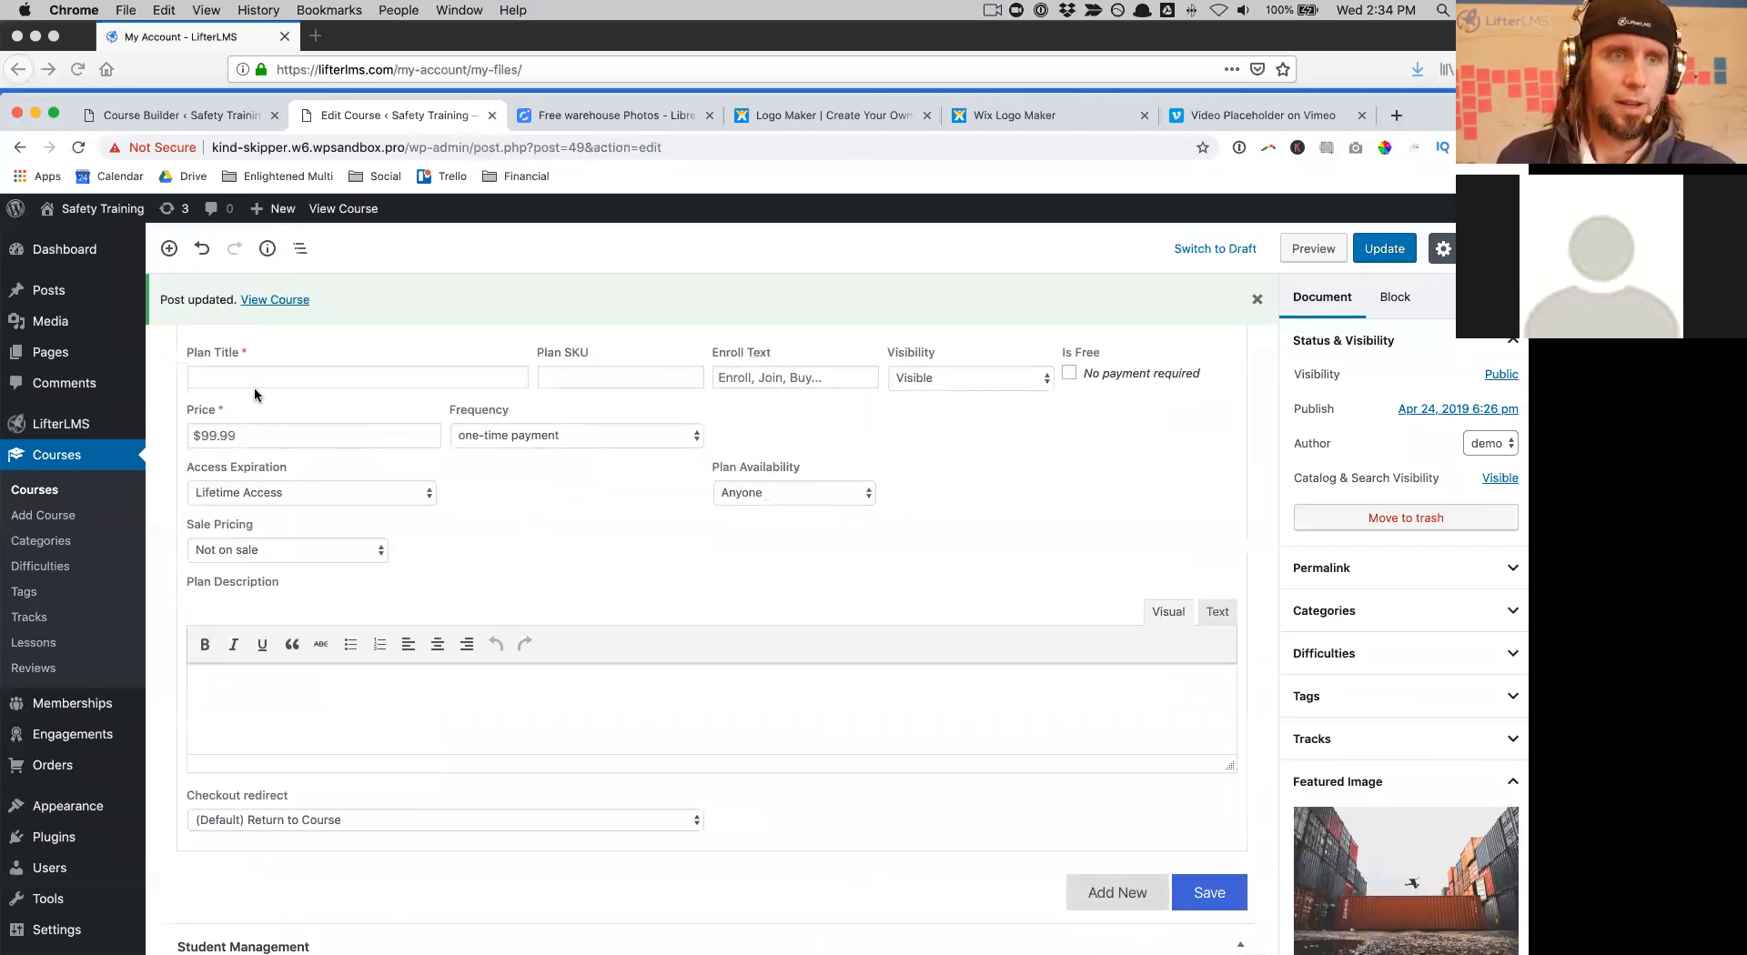
{"action": "scroll", "coordinate": [253, 386], "scroll_direction": "up", "scroll_amount": 5}
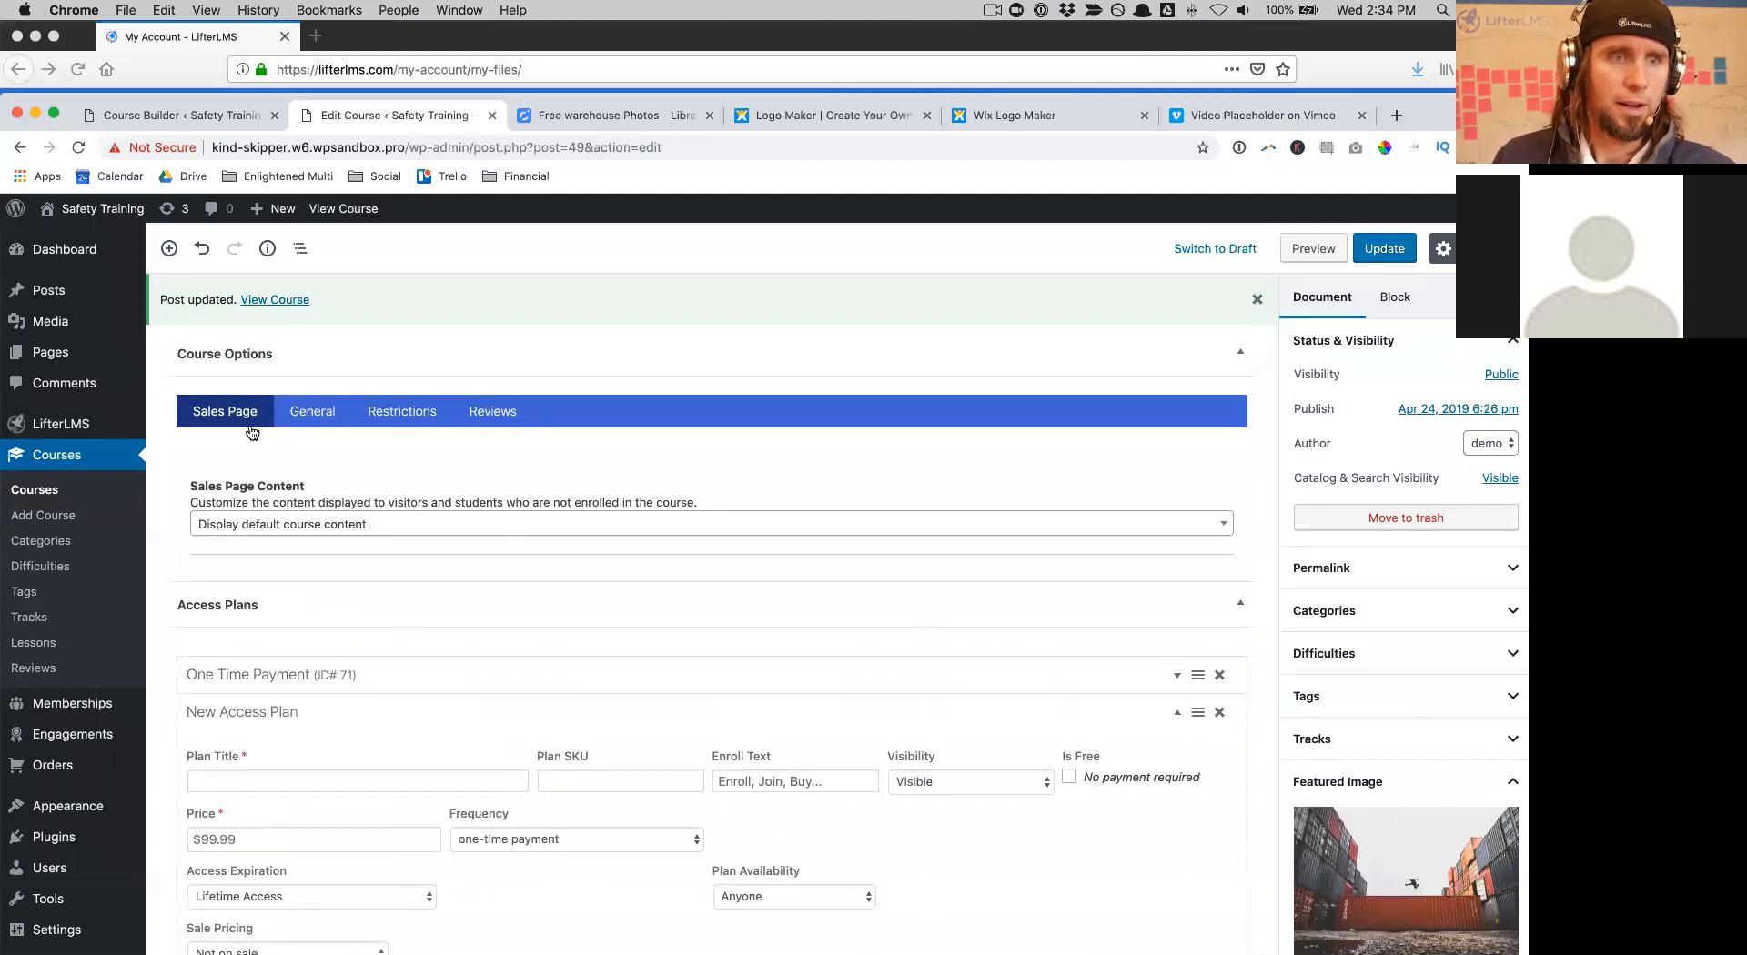
{"action": "scroll", "coordinate": [252, 432], "scroll_direction": "down", "scroll_amount": 2}
{"action": "left_click", "coordinate": [222, 671]}
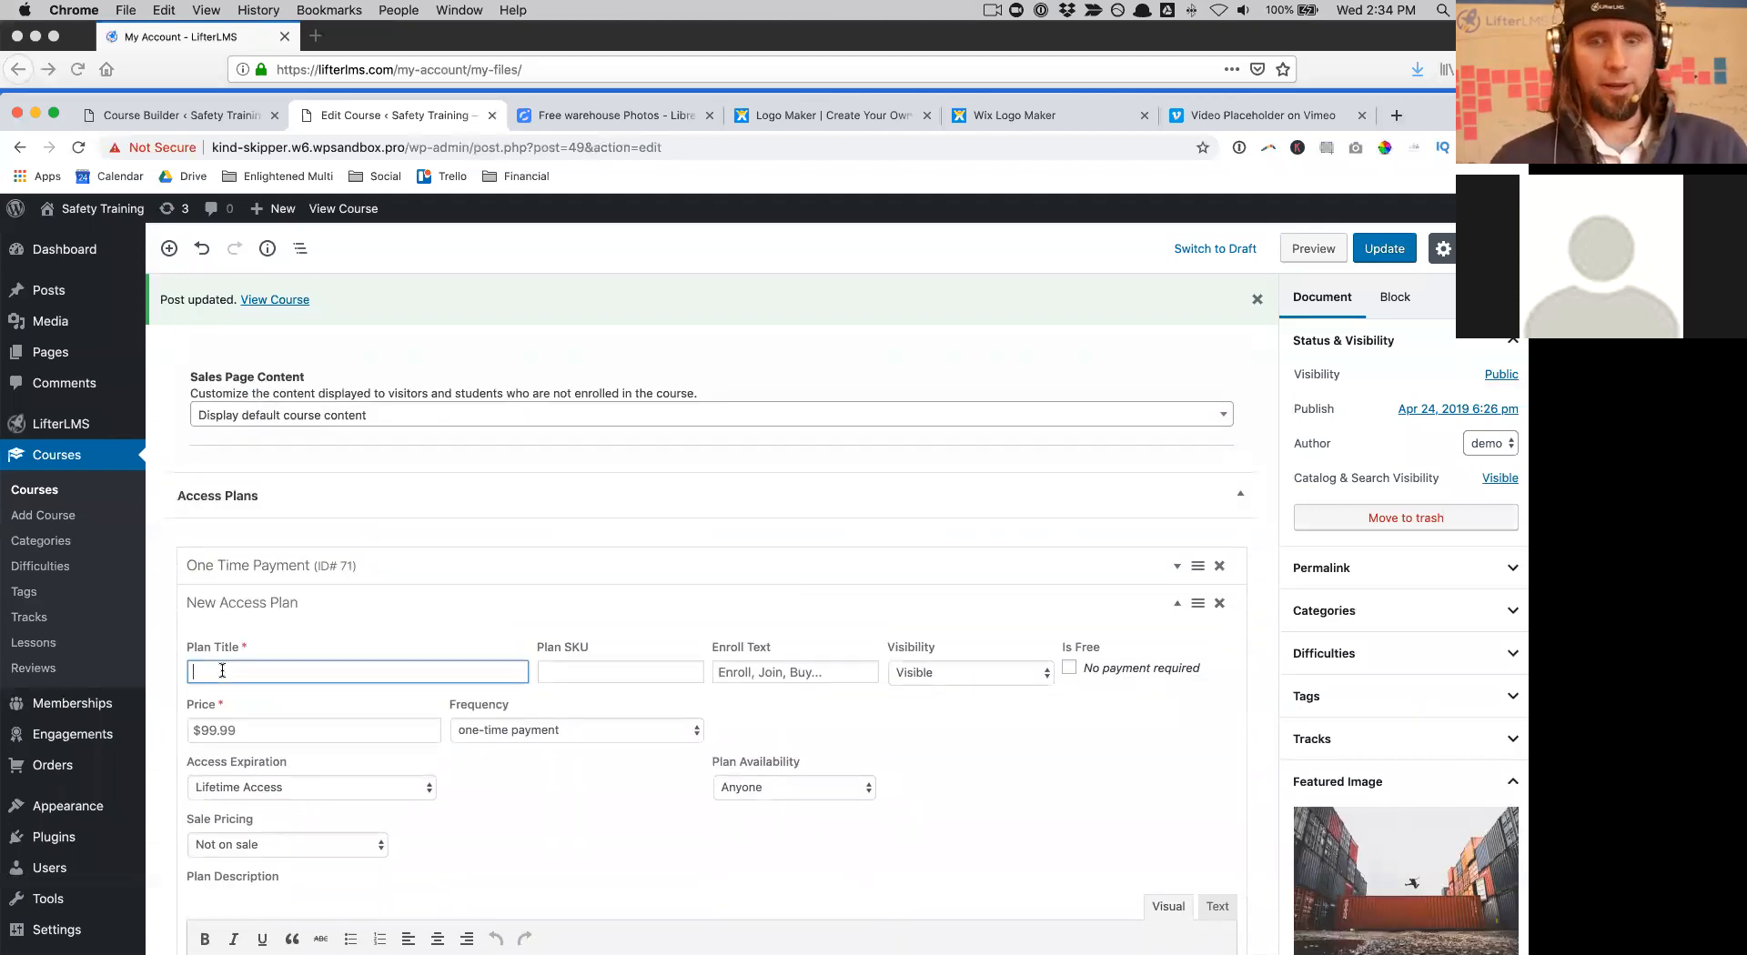
{"action": "type", "text": "Payment Pl"}
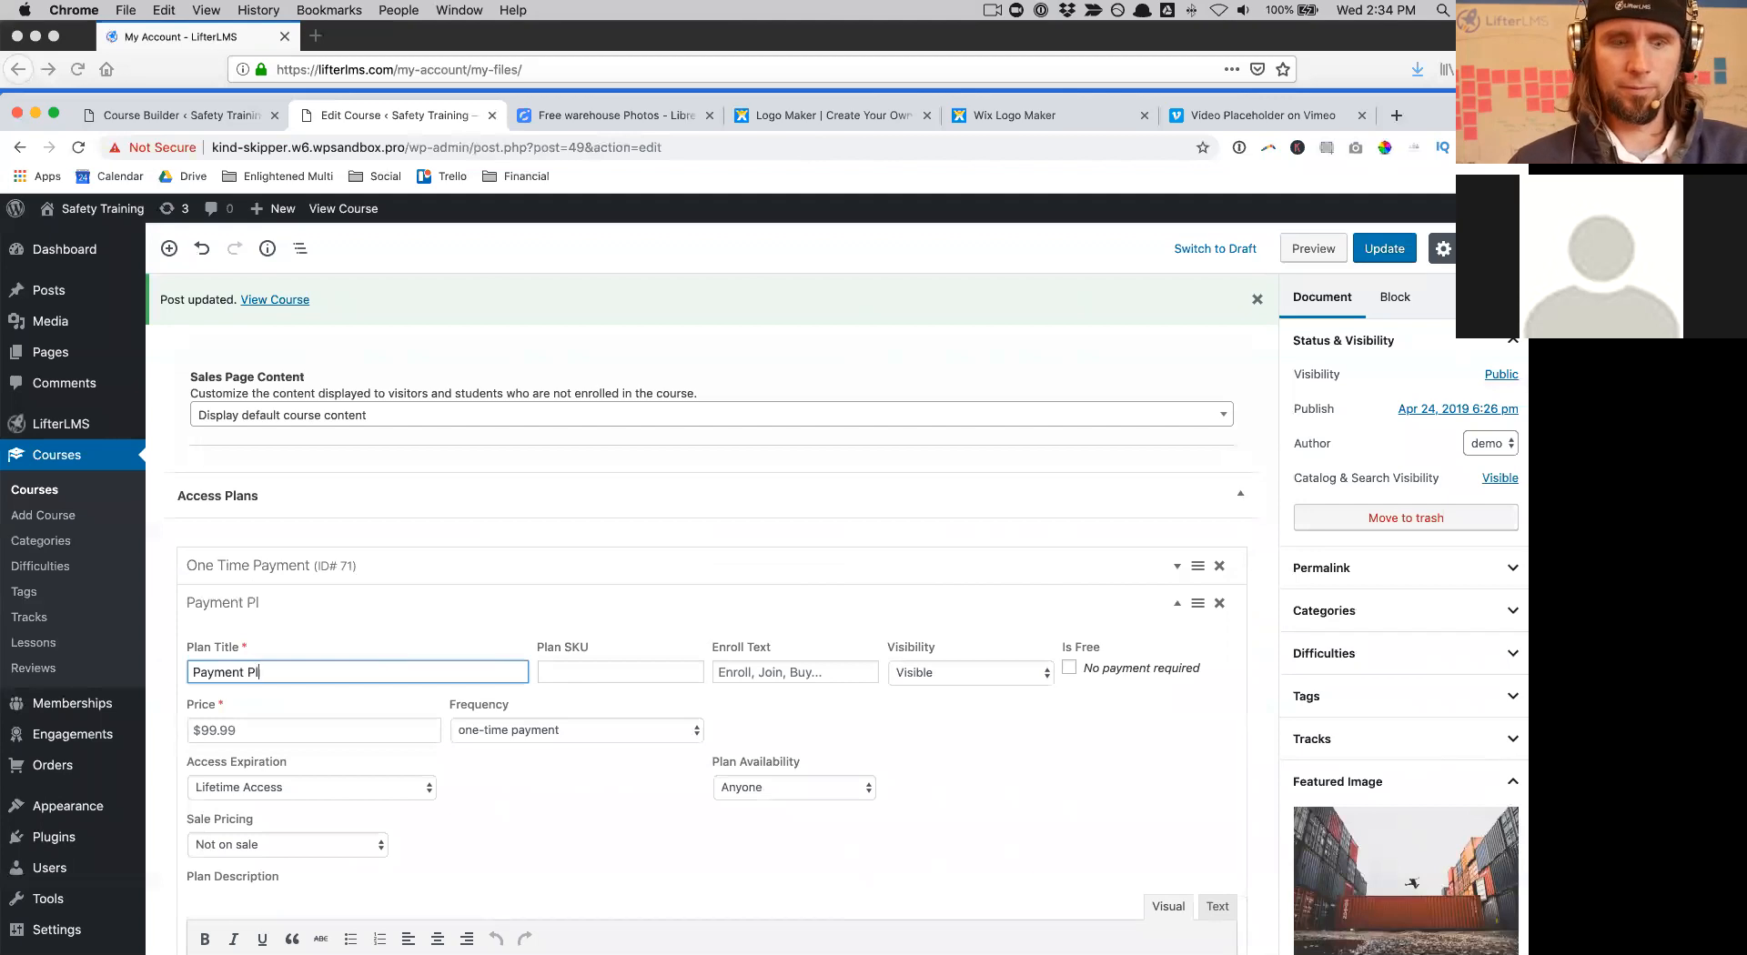
{"action": "type", "text": "an"}
{"action": "left_click", "coordinate": [748, 669]}
{"action": "type", "text": "Buy Now"}
{"action": "scroll", "coordinate": [908, 730], "scroll_direction": "down", "scroll_amount": 4}
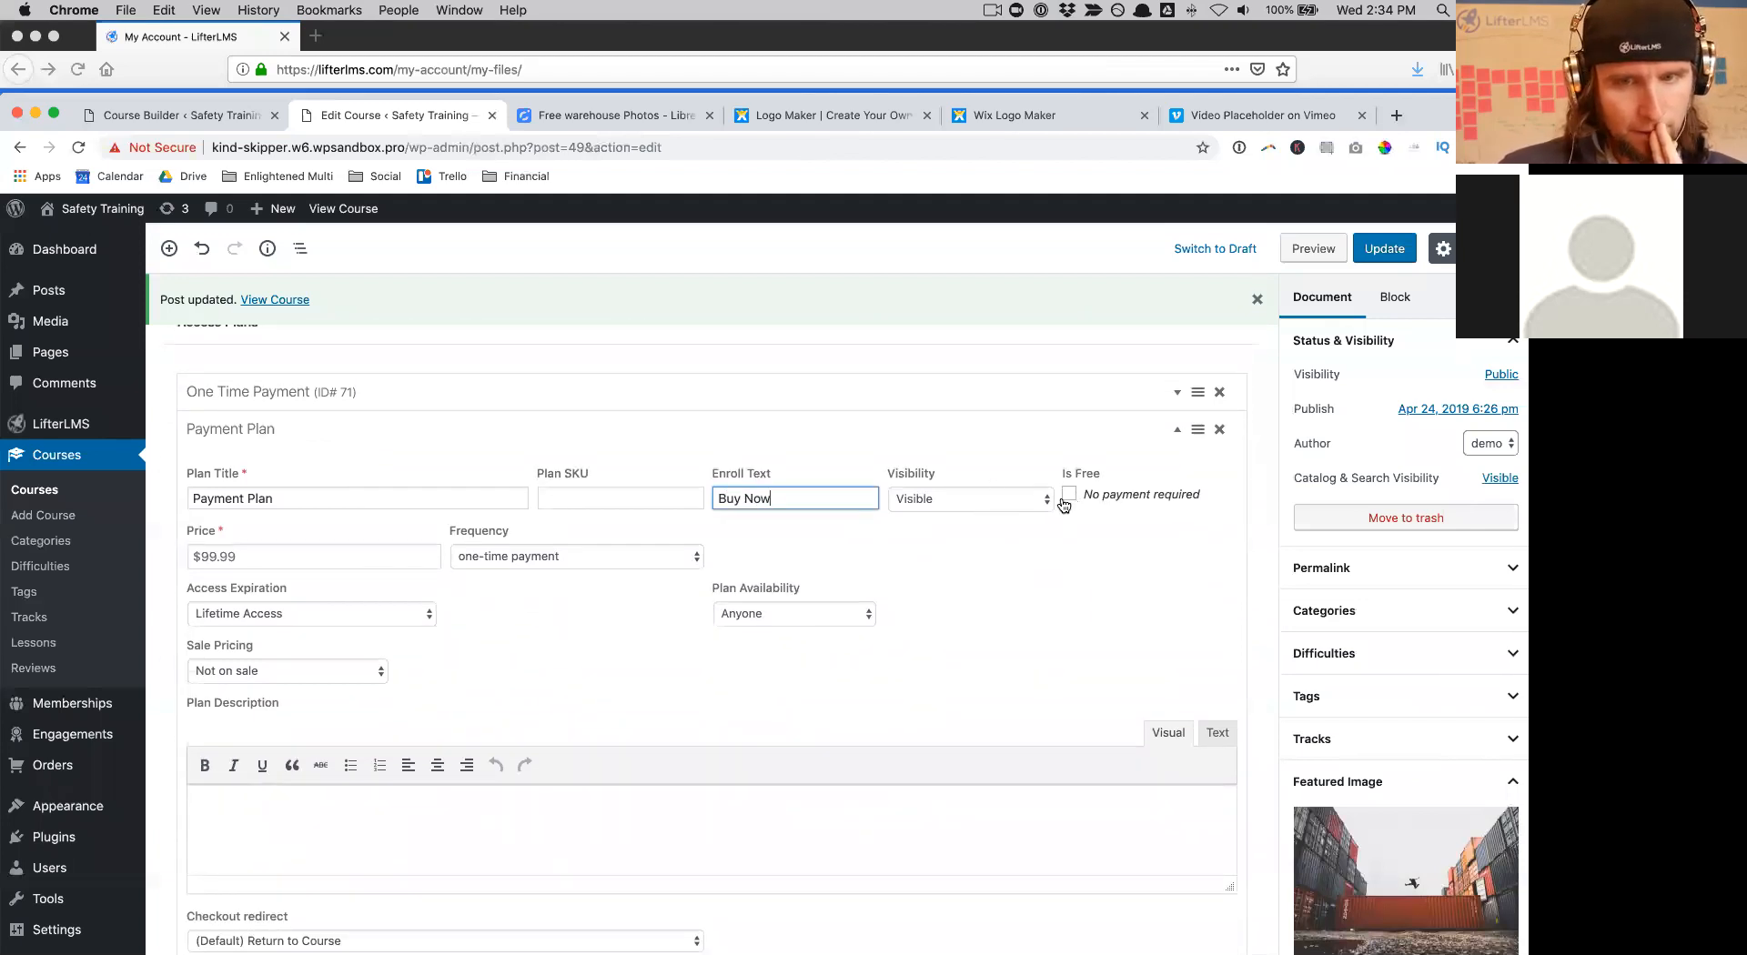
Step: Price the plan at 400 charged every month for 3 months
{"action": "left_click", "coordinate": [322, 554]}
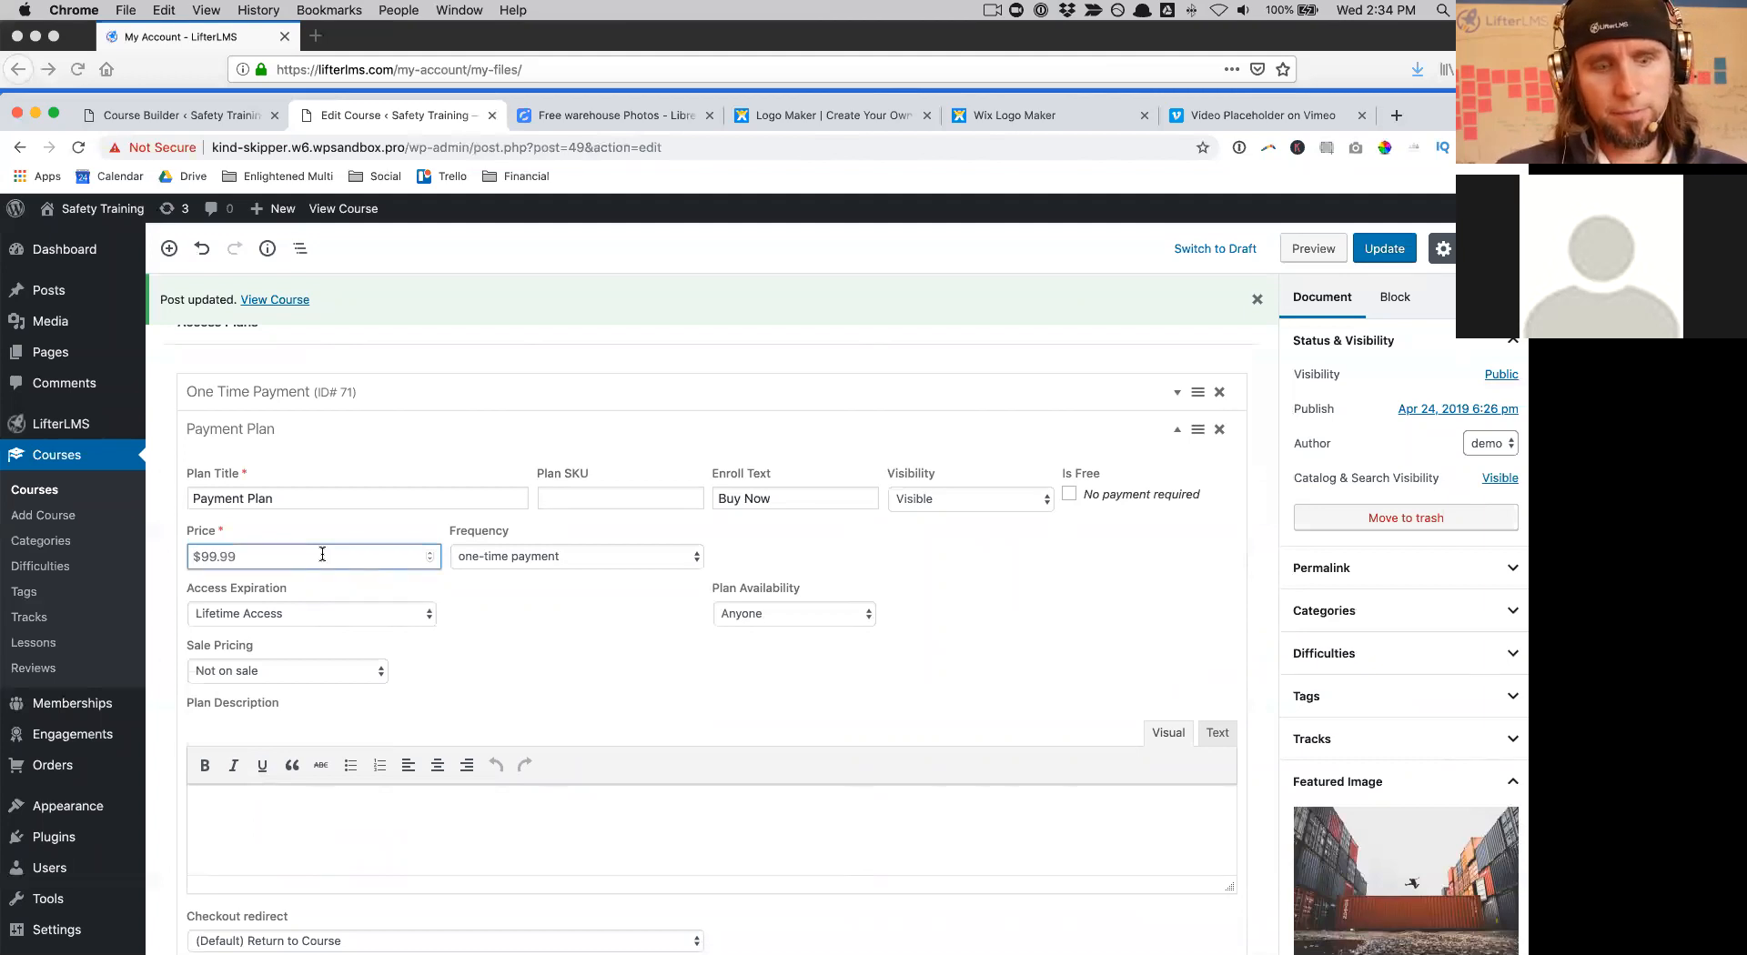
{"action": "type", "text": "400"}
{"action": "left_click", "coordinate": [512, 557]}
{"action": "left_click", "coordinate": [510, 572]}
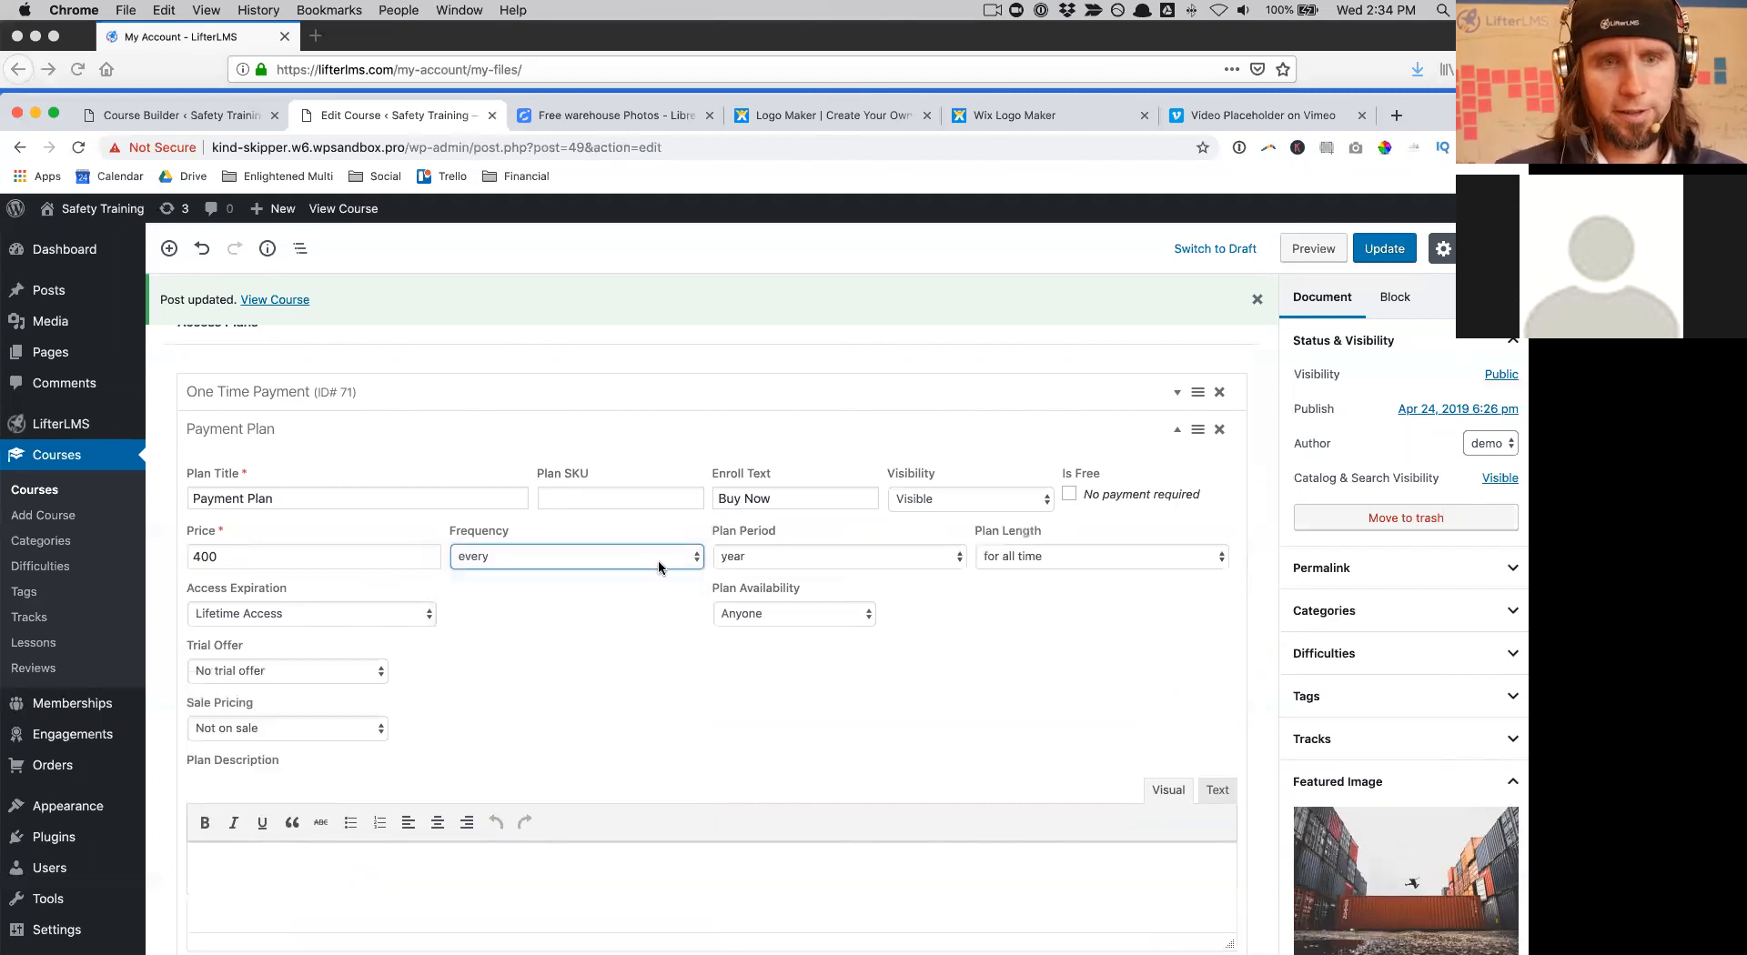
{"action": "left_click", "coordinate": [767, 558]}
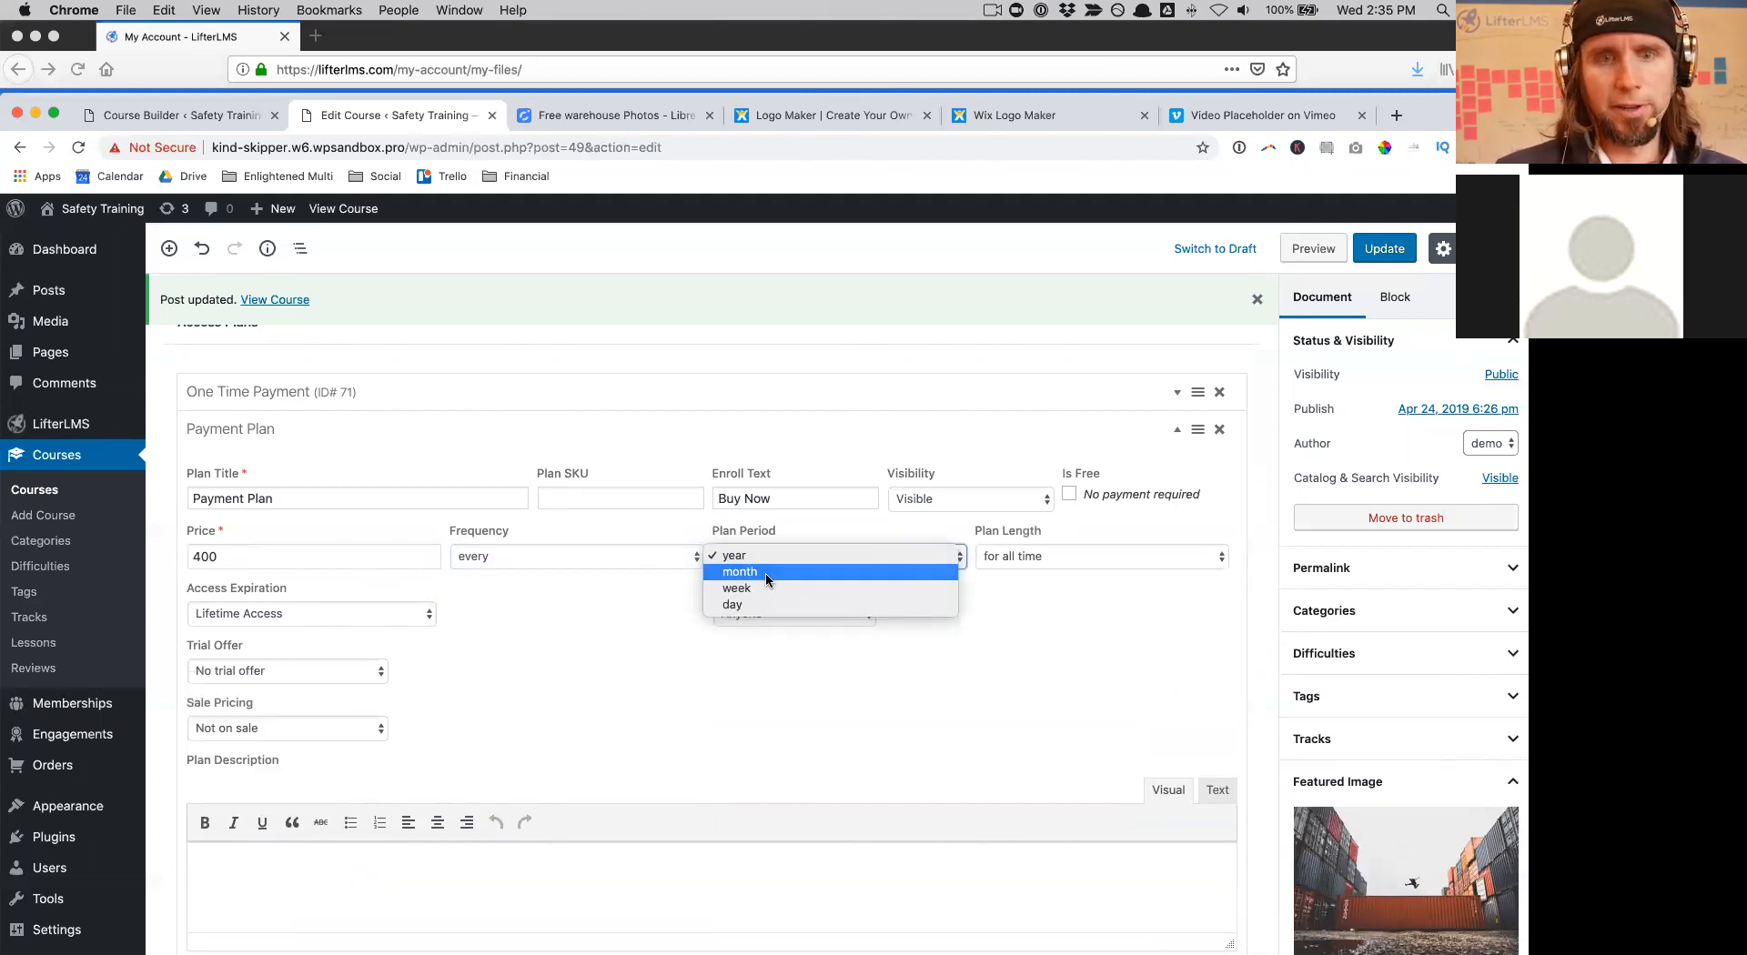
{"action": "left_click", "coordinate": [767, 571]}
{"action": "left_click", "coordinate": [1042, 557]}
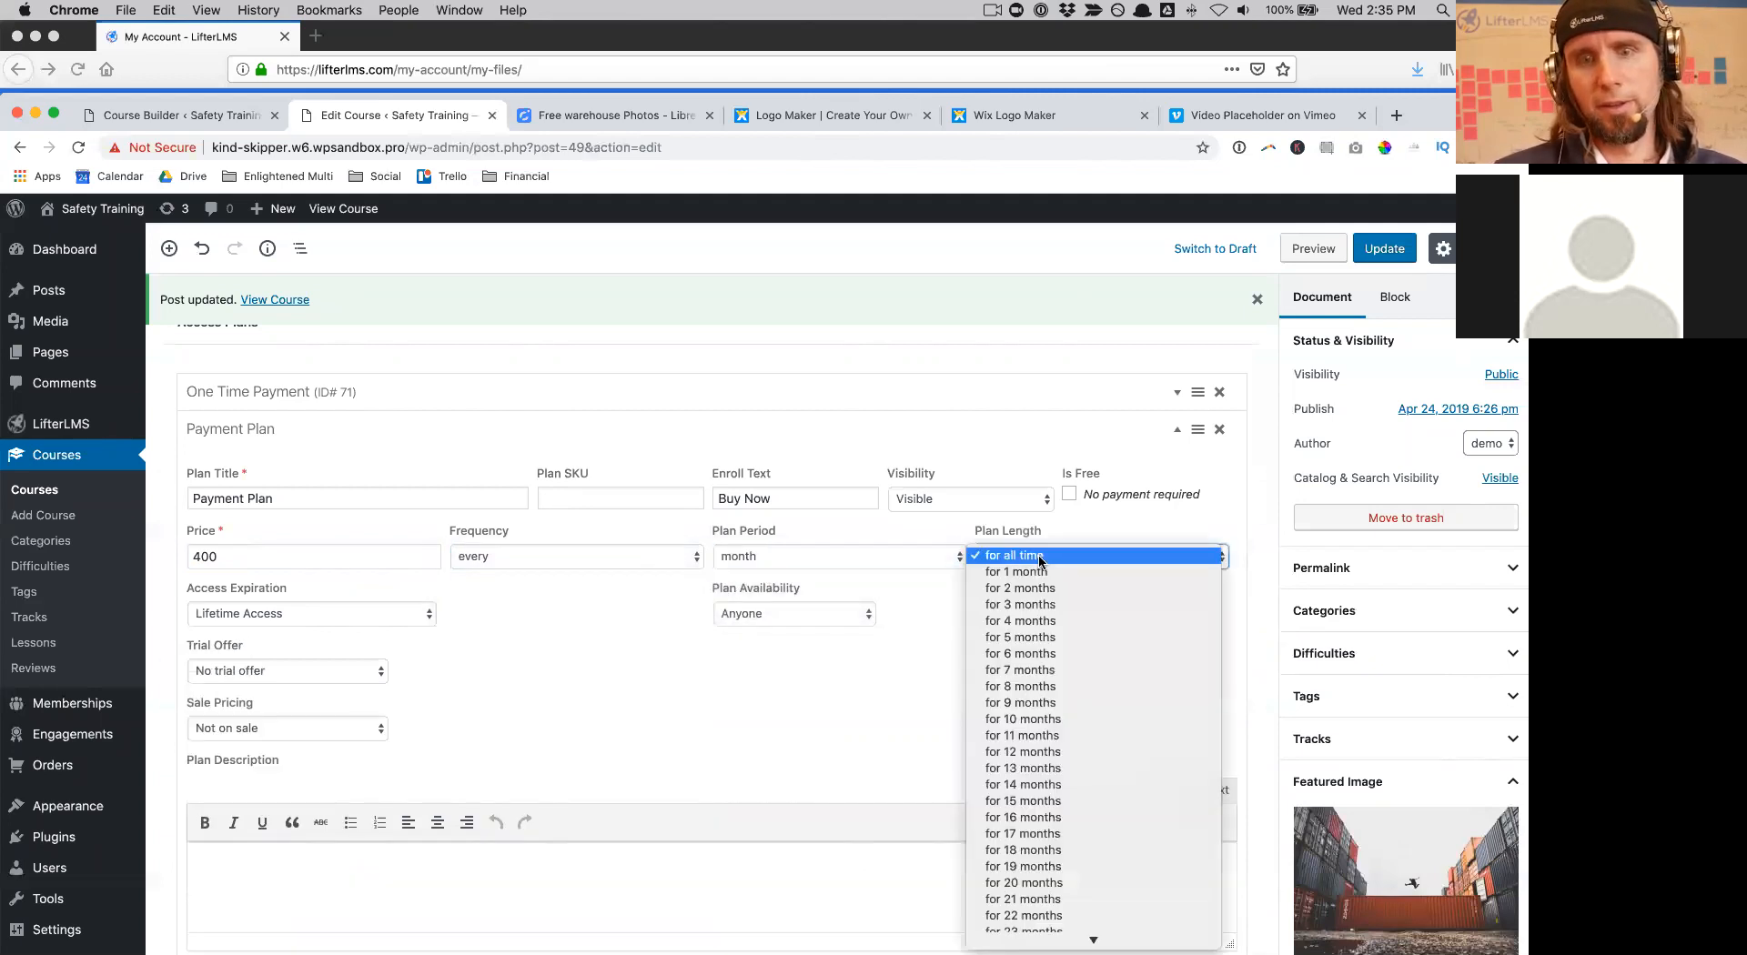
{"action": "left_click", "coordinate": [1039, 602]}
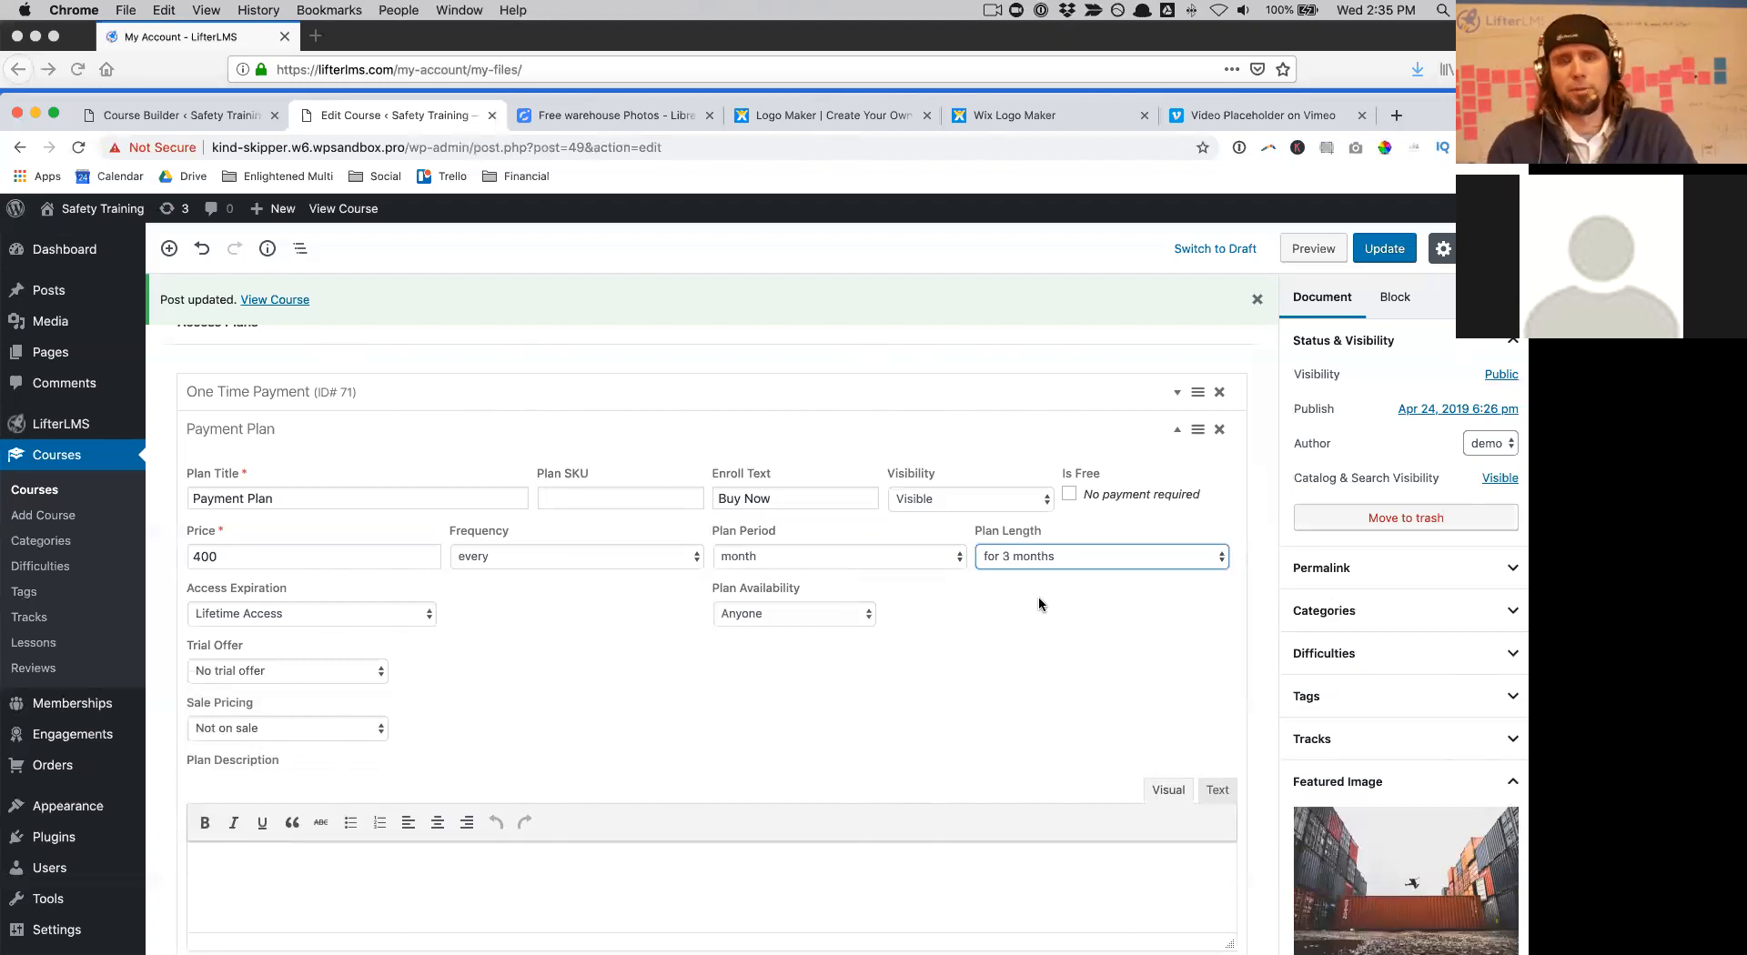
{"action": "scroll", "coordinate": [1039, 597], "scroll_direction": "down", "scroll_amount": 2}
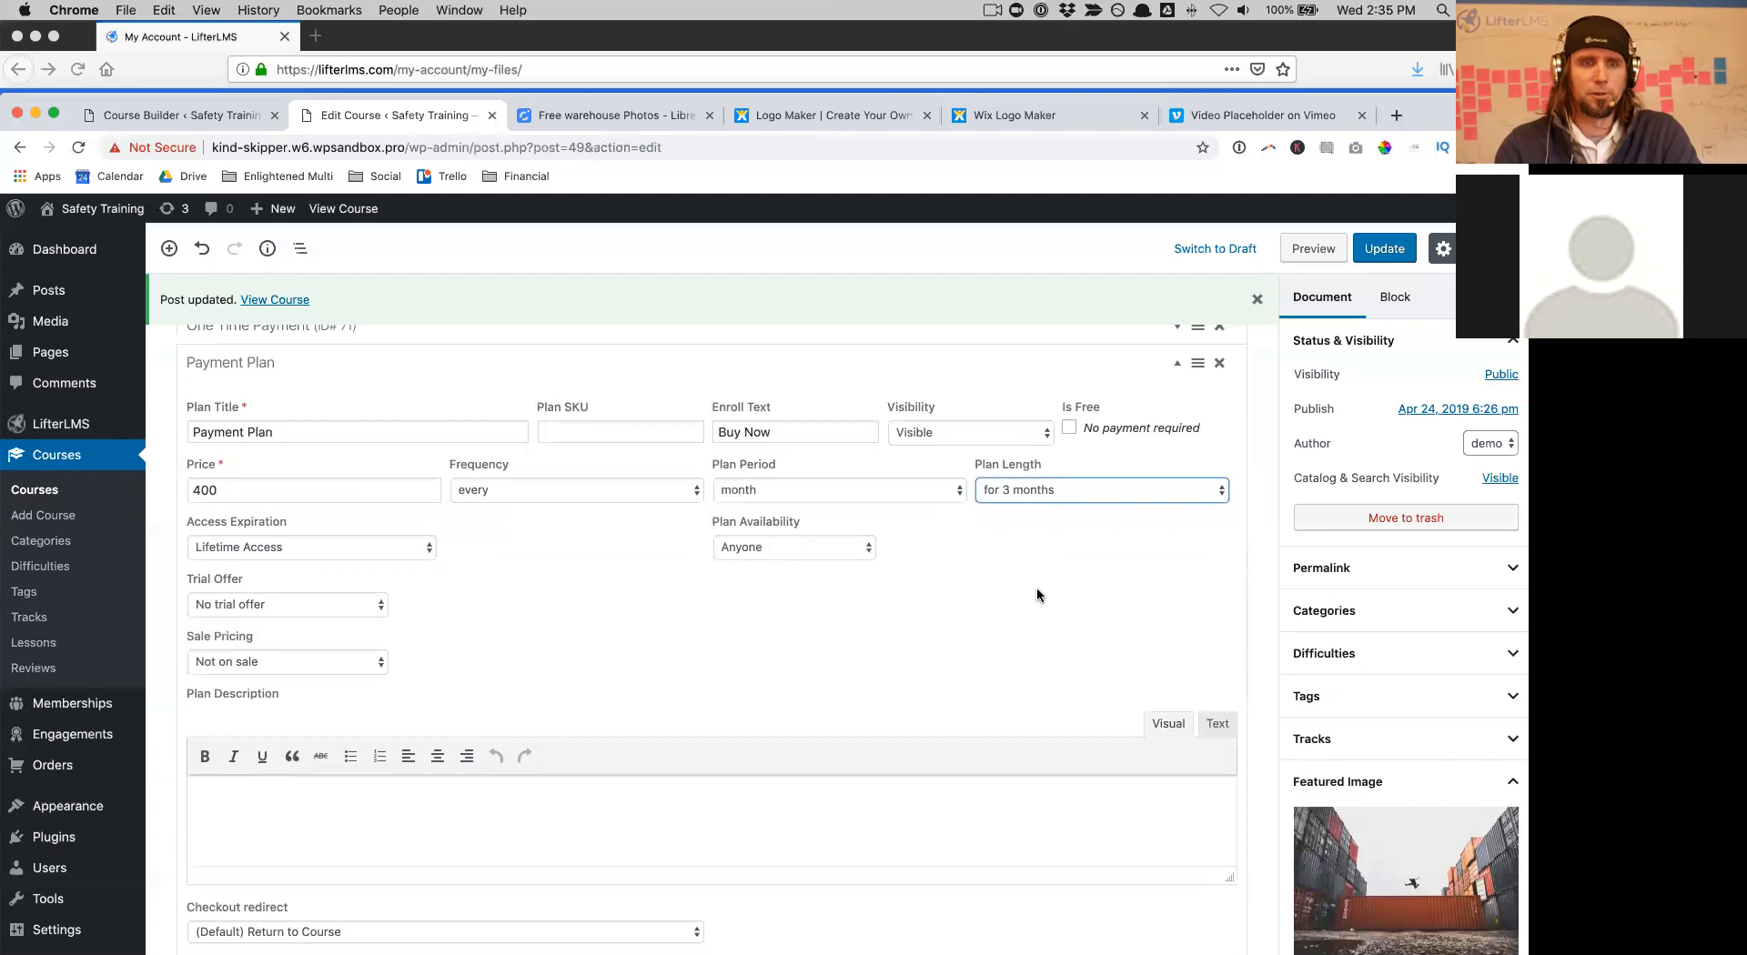
Step: Describe Payment Plan with 'Key Features' bullets '15 Training Modules' and 'Certification', then save
{"action": "left_click", "coordinate": [340, 787]}
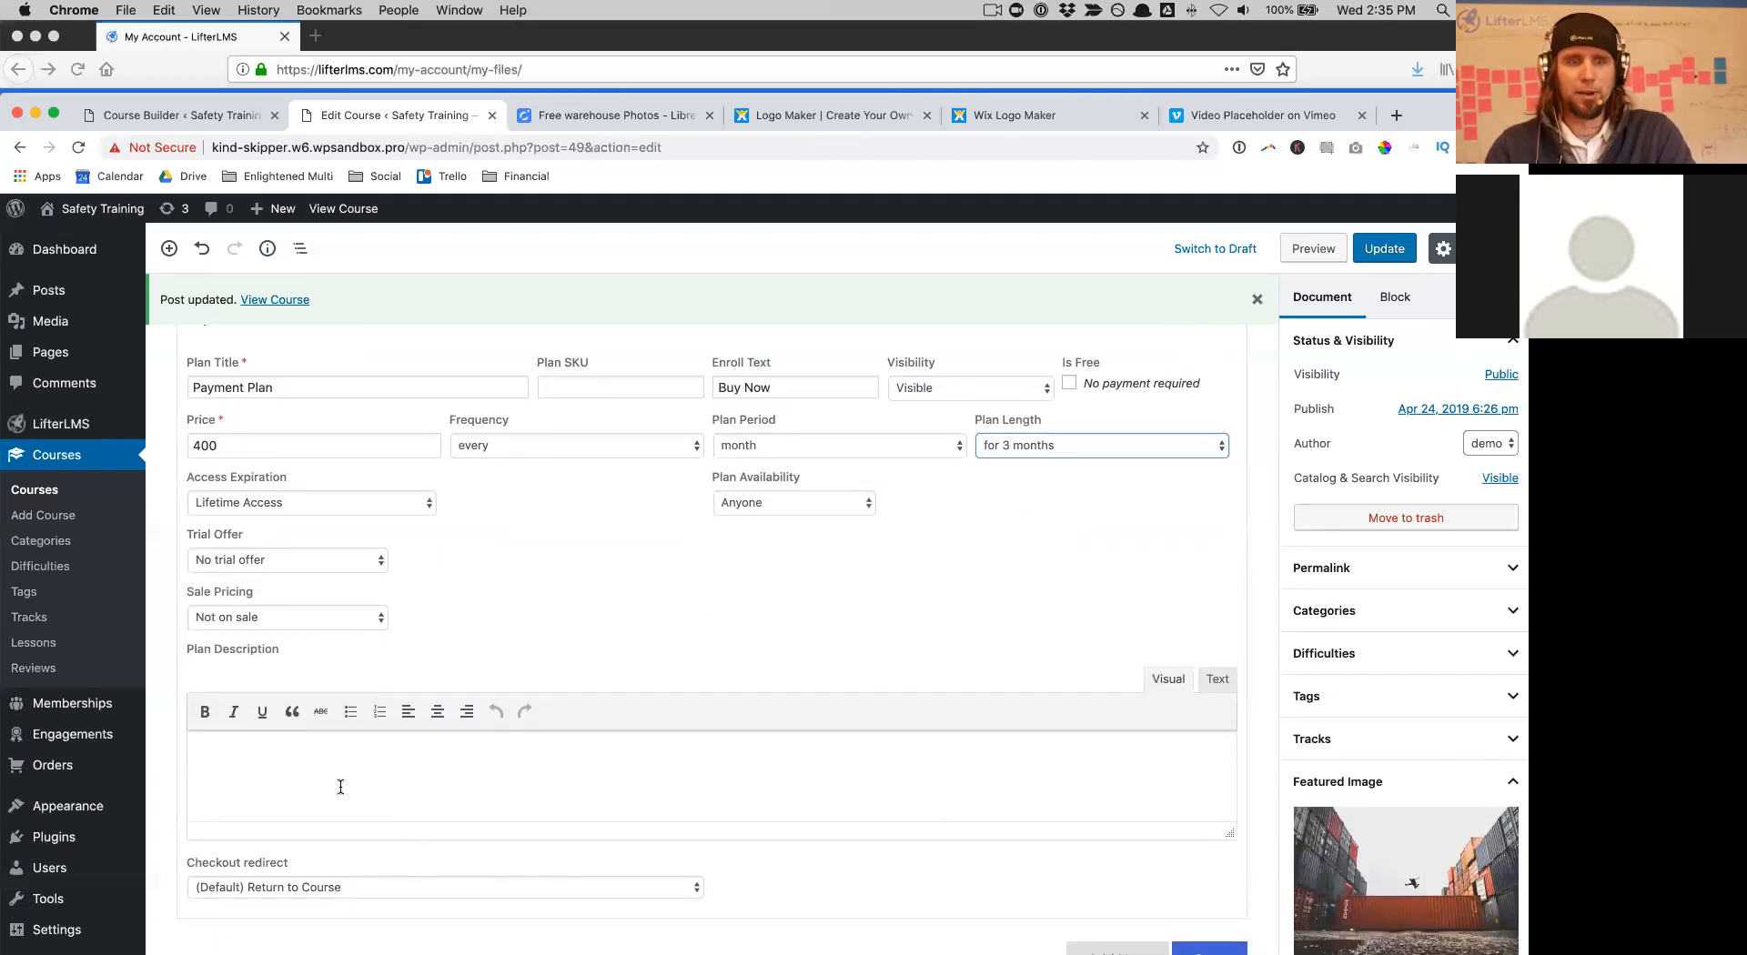
{"action": "type", "text": "Key "}
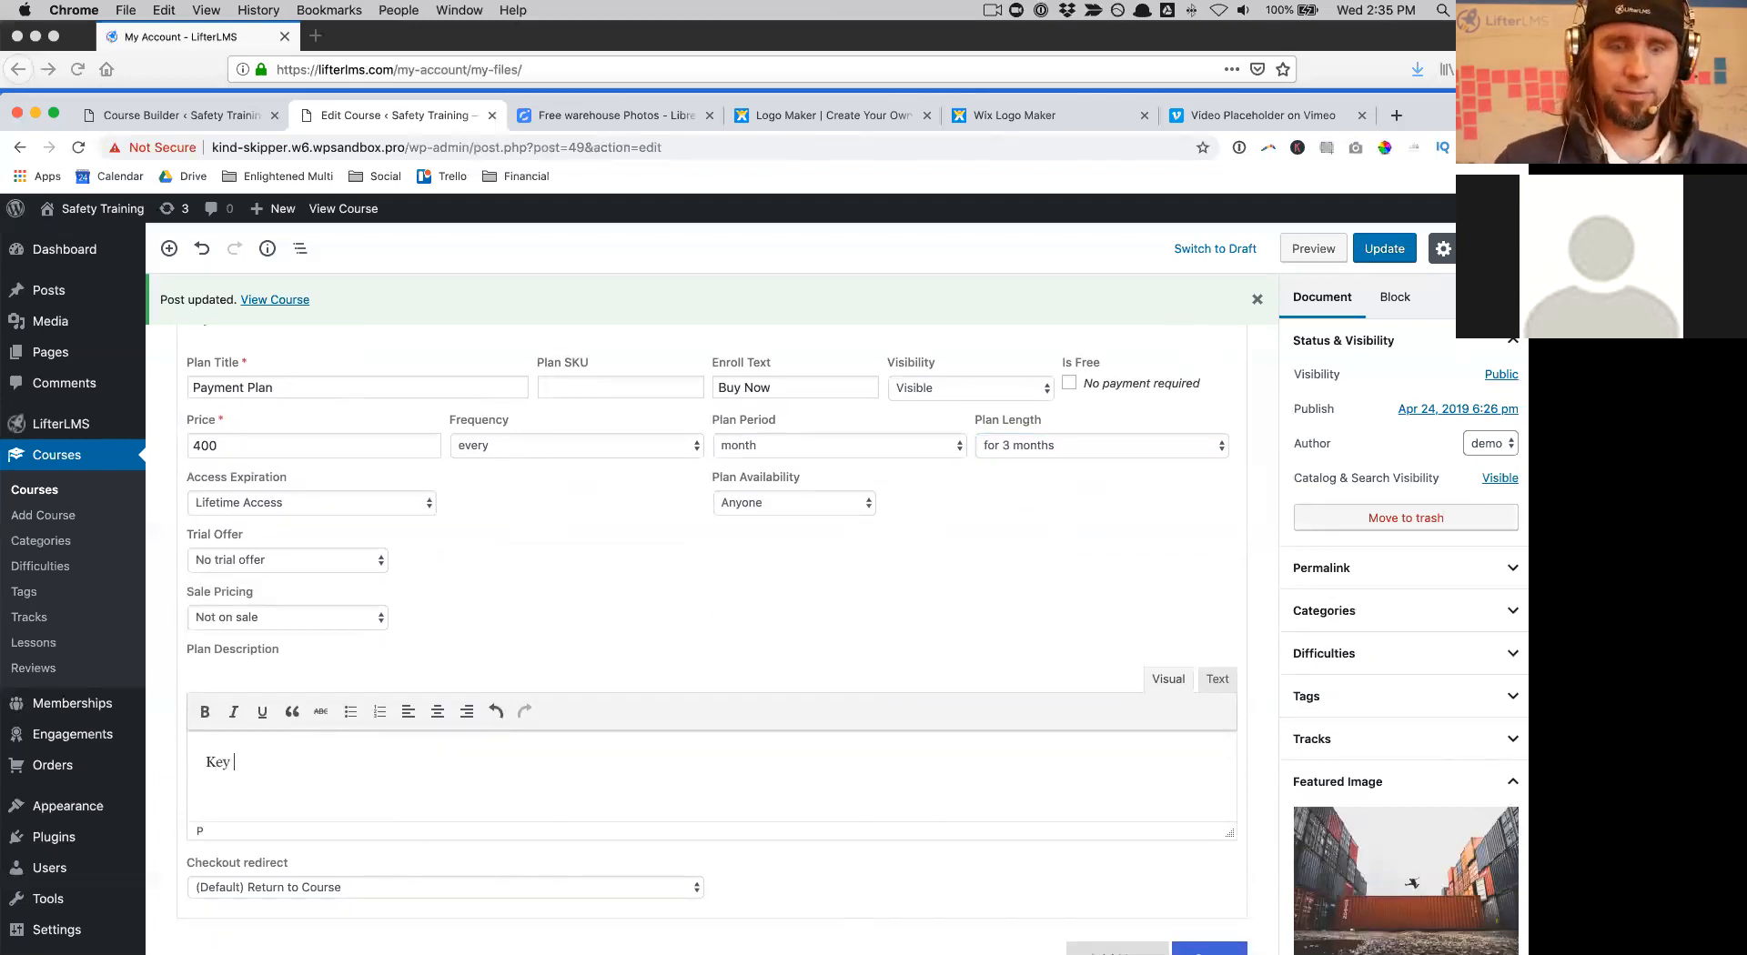
{"action": "type", "text": "Features"}
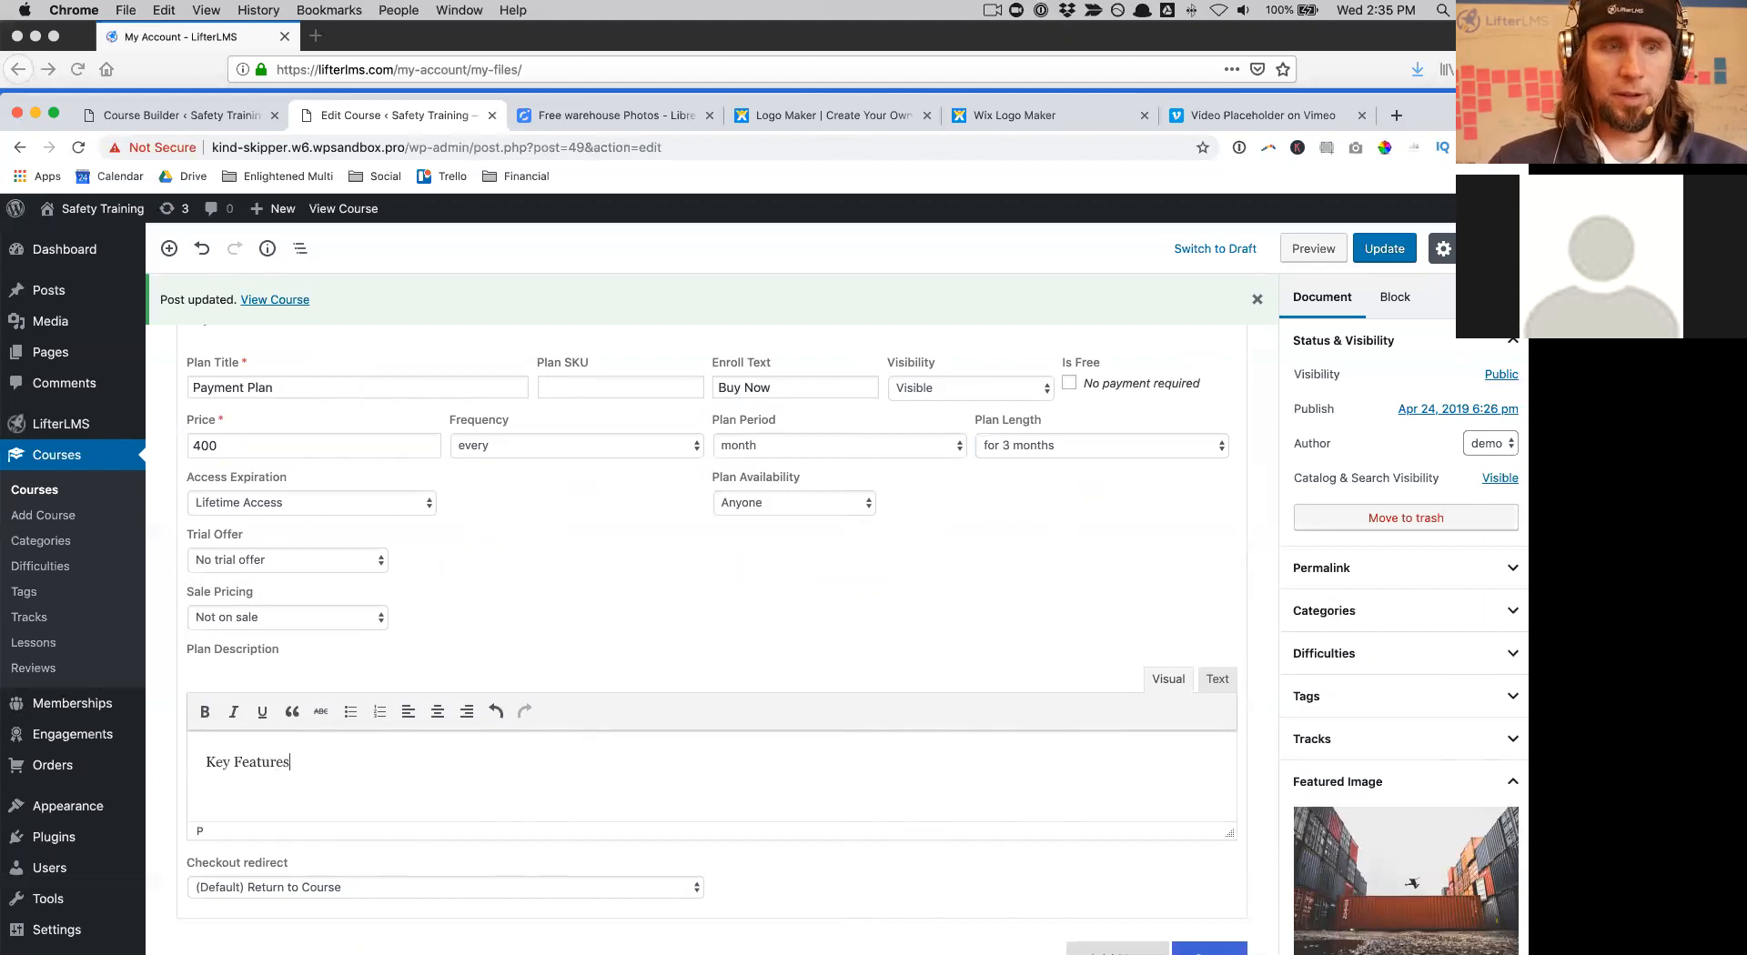
{"action": "key", "text": "Return"}
{"action": "left_click", "coordinate": [346, 719]}
{"action": "type", "text": "15 Training Modules"}
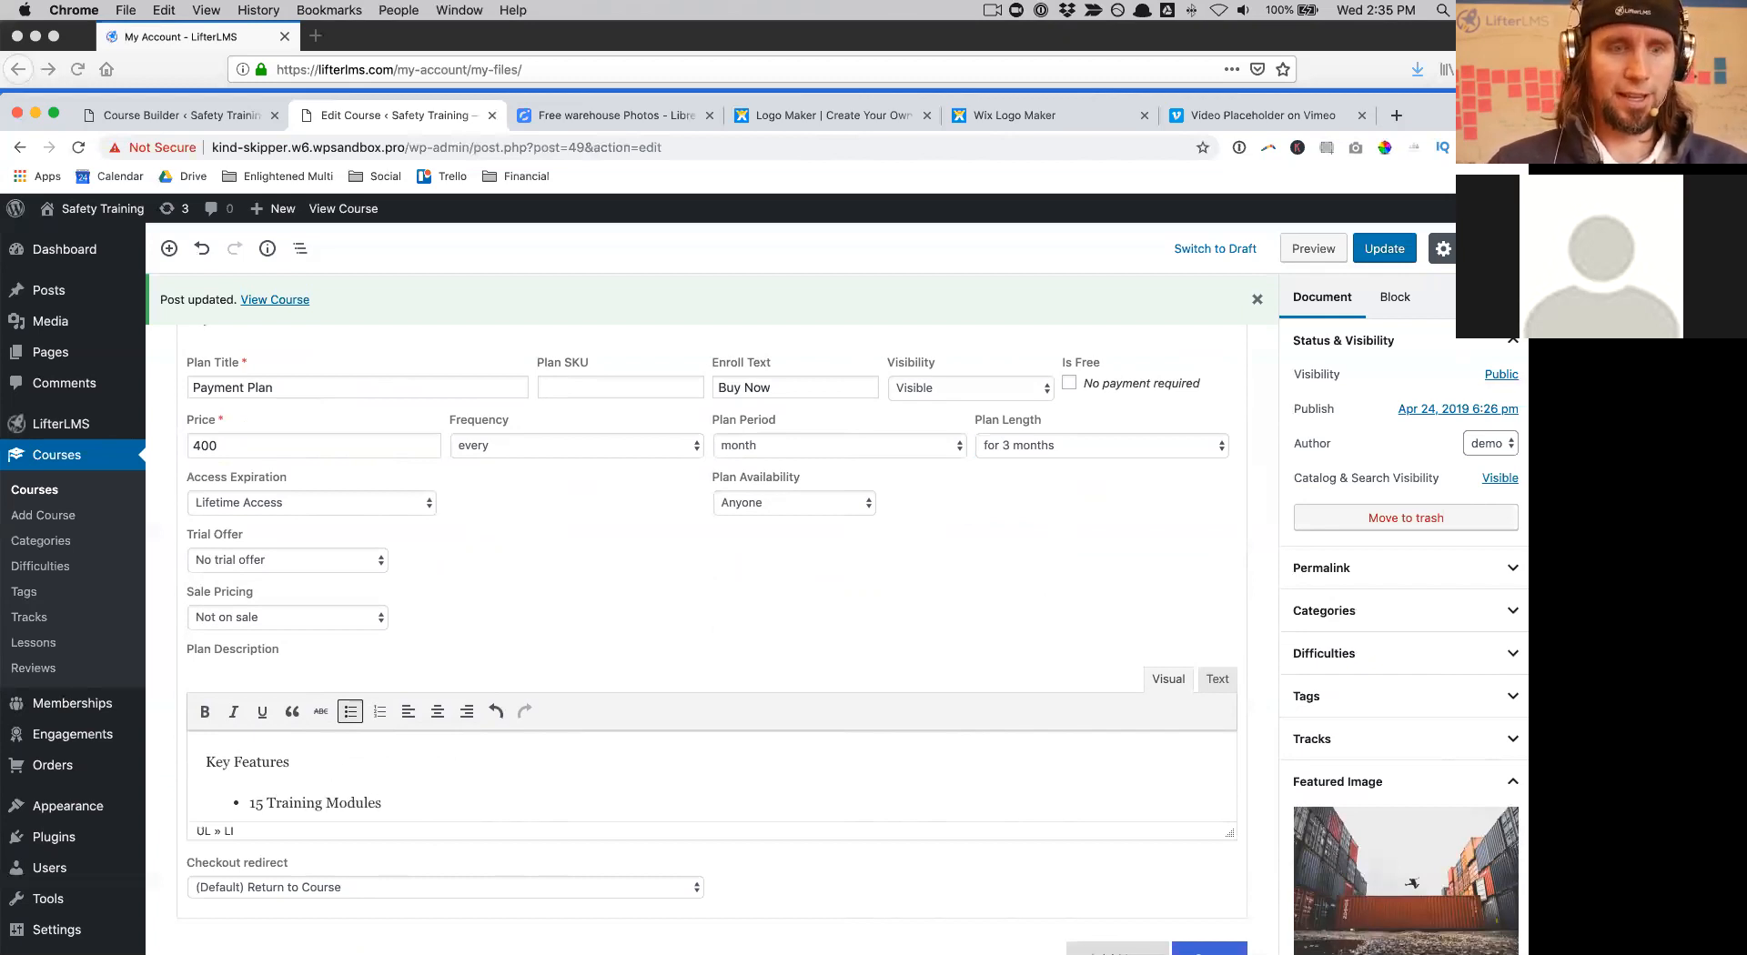
{"action": "scroll", "coordinate": [346, 714], "scroll_direction": "down", "scroll_amount": 1}
{"action": "scroll", "coordinate": [344, 658], "scroll_direction": "down", "scroll_amount": 1}
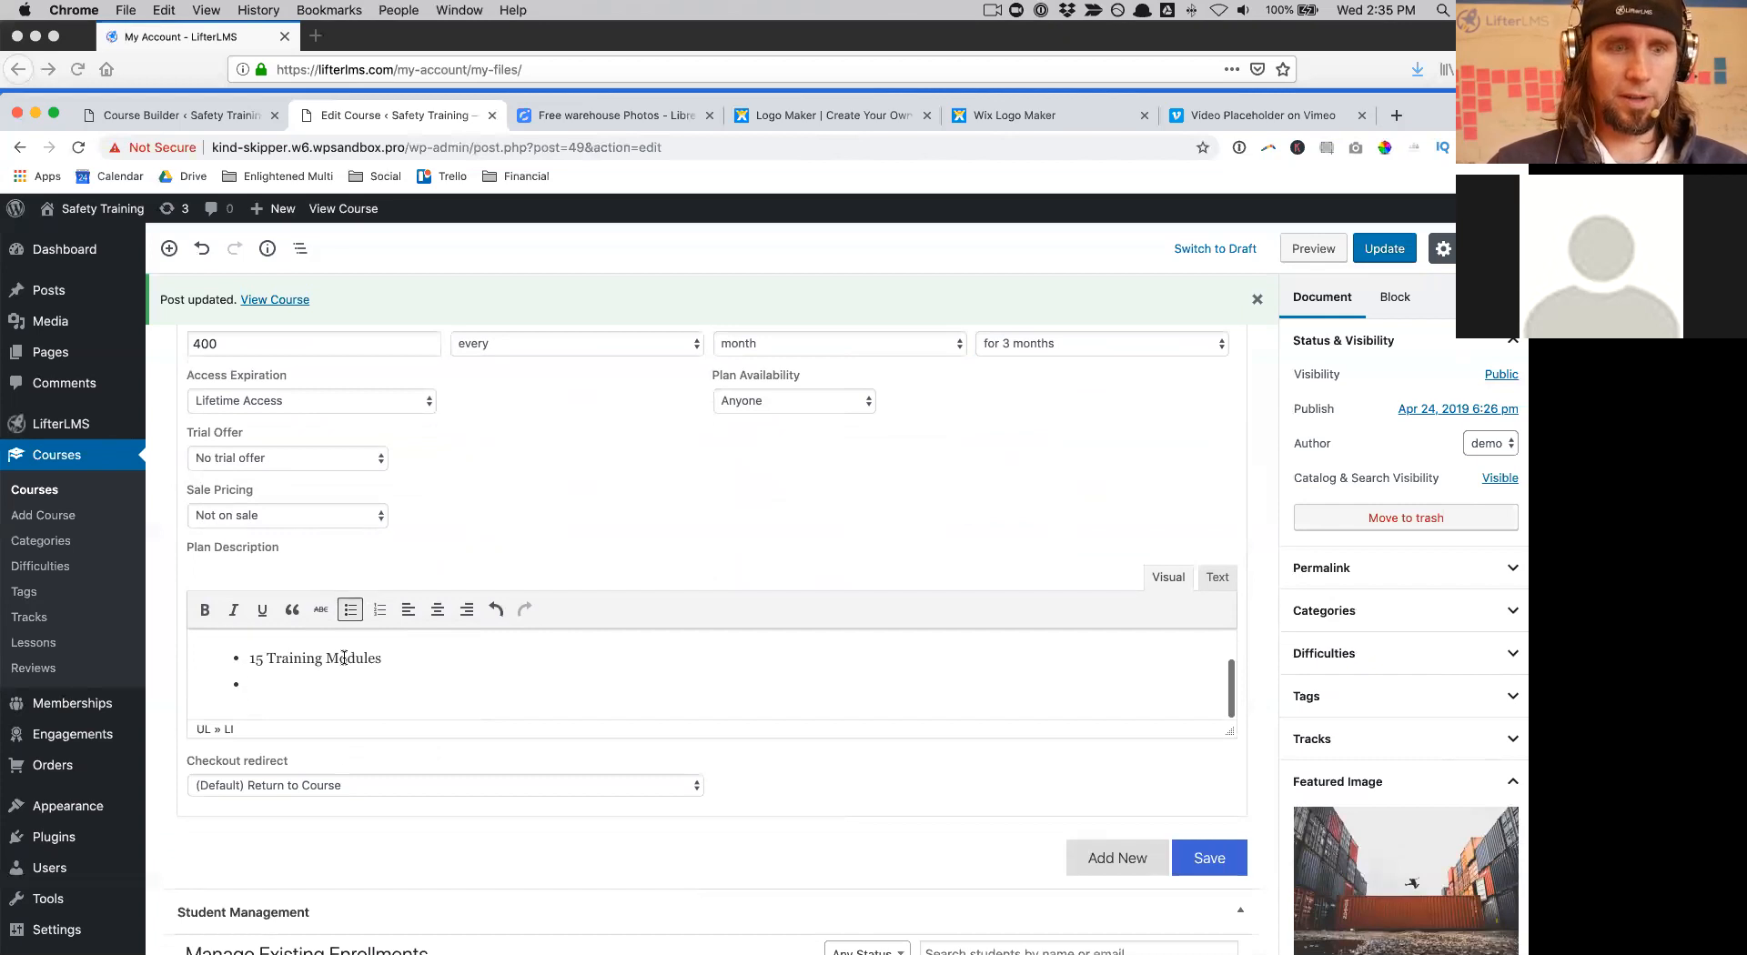
{"action": "type", "text": "Certification"}
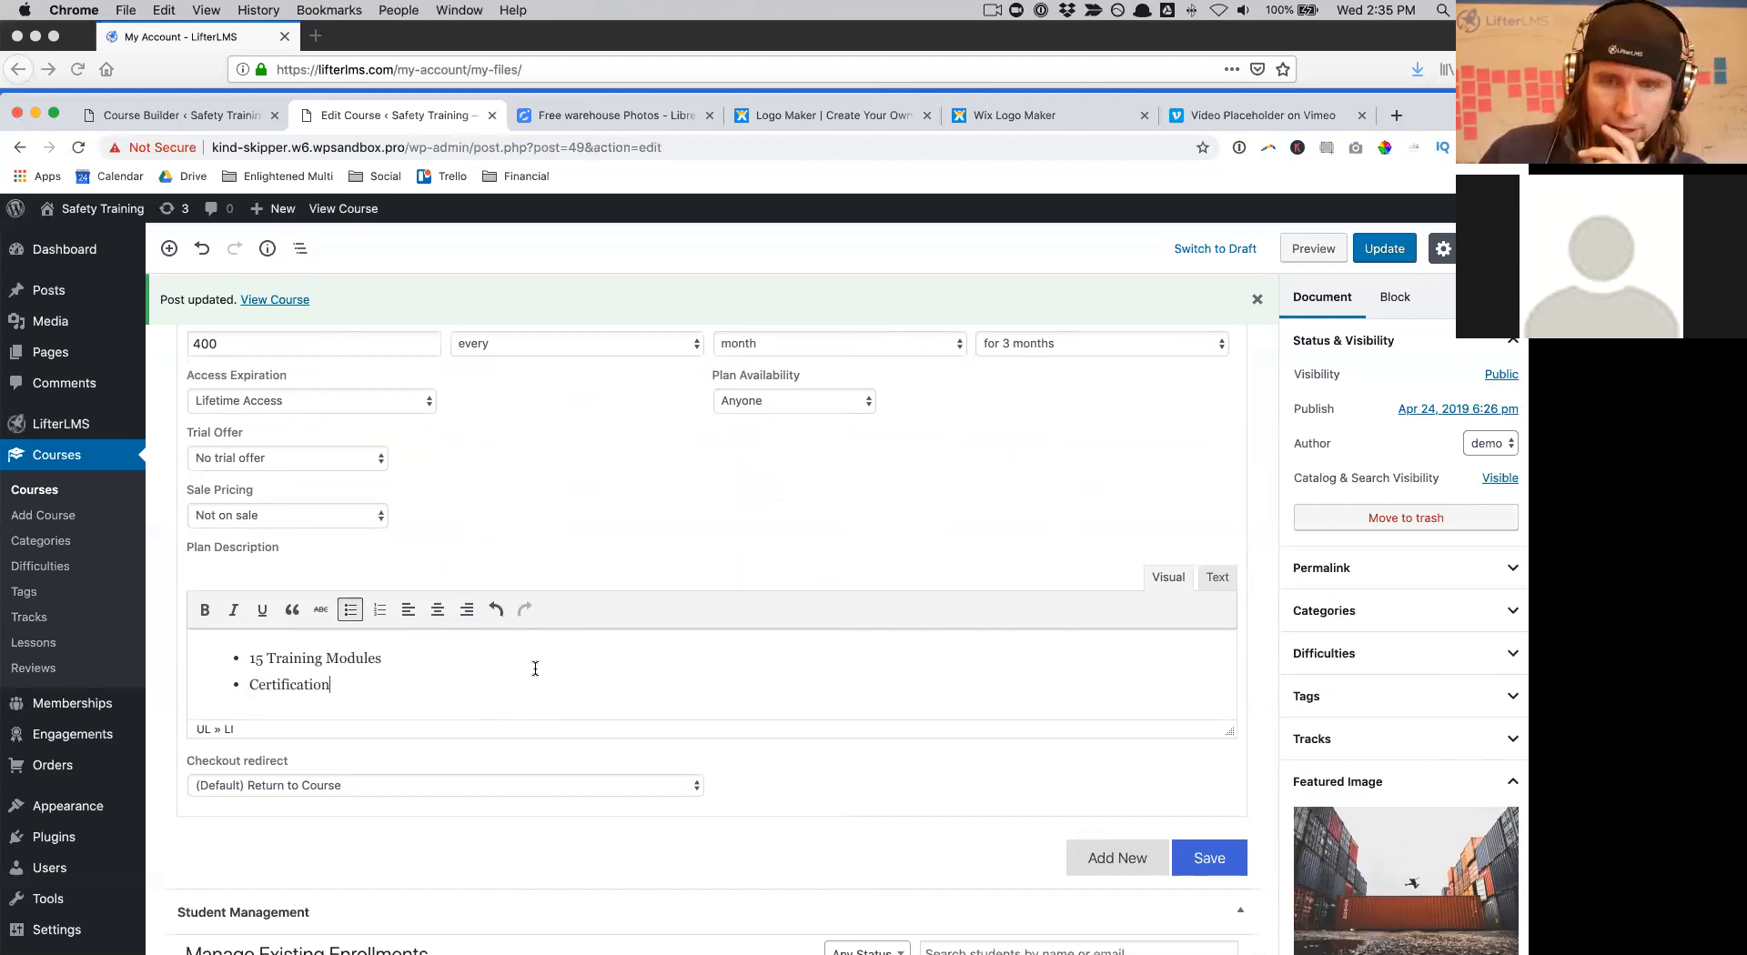
{"action": "left_click", "coordinate": [1193, 872]}
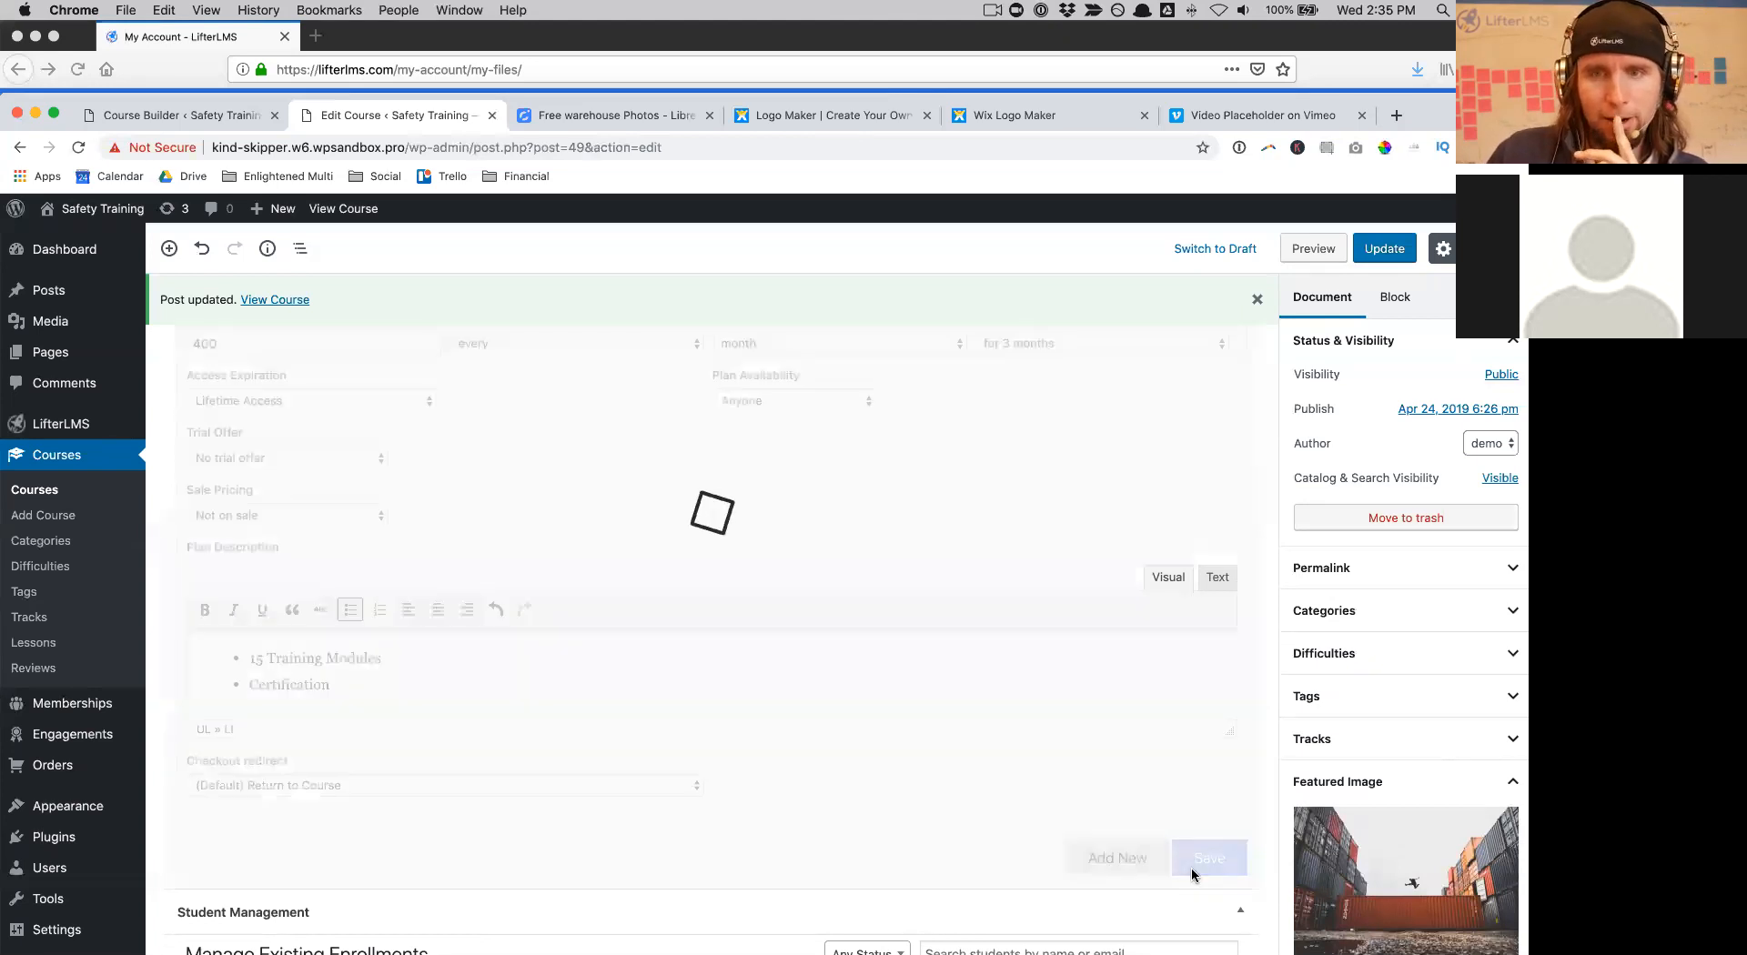
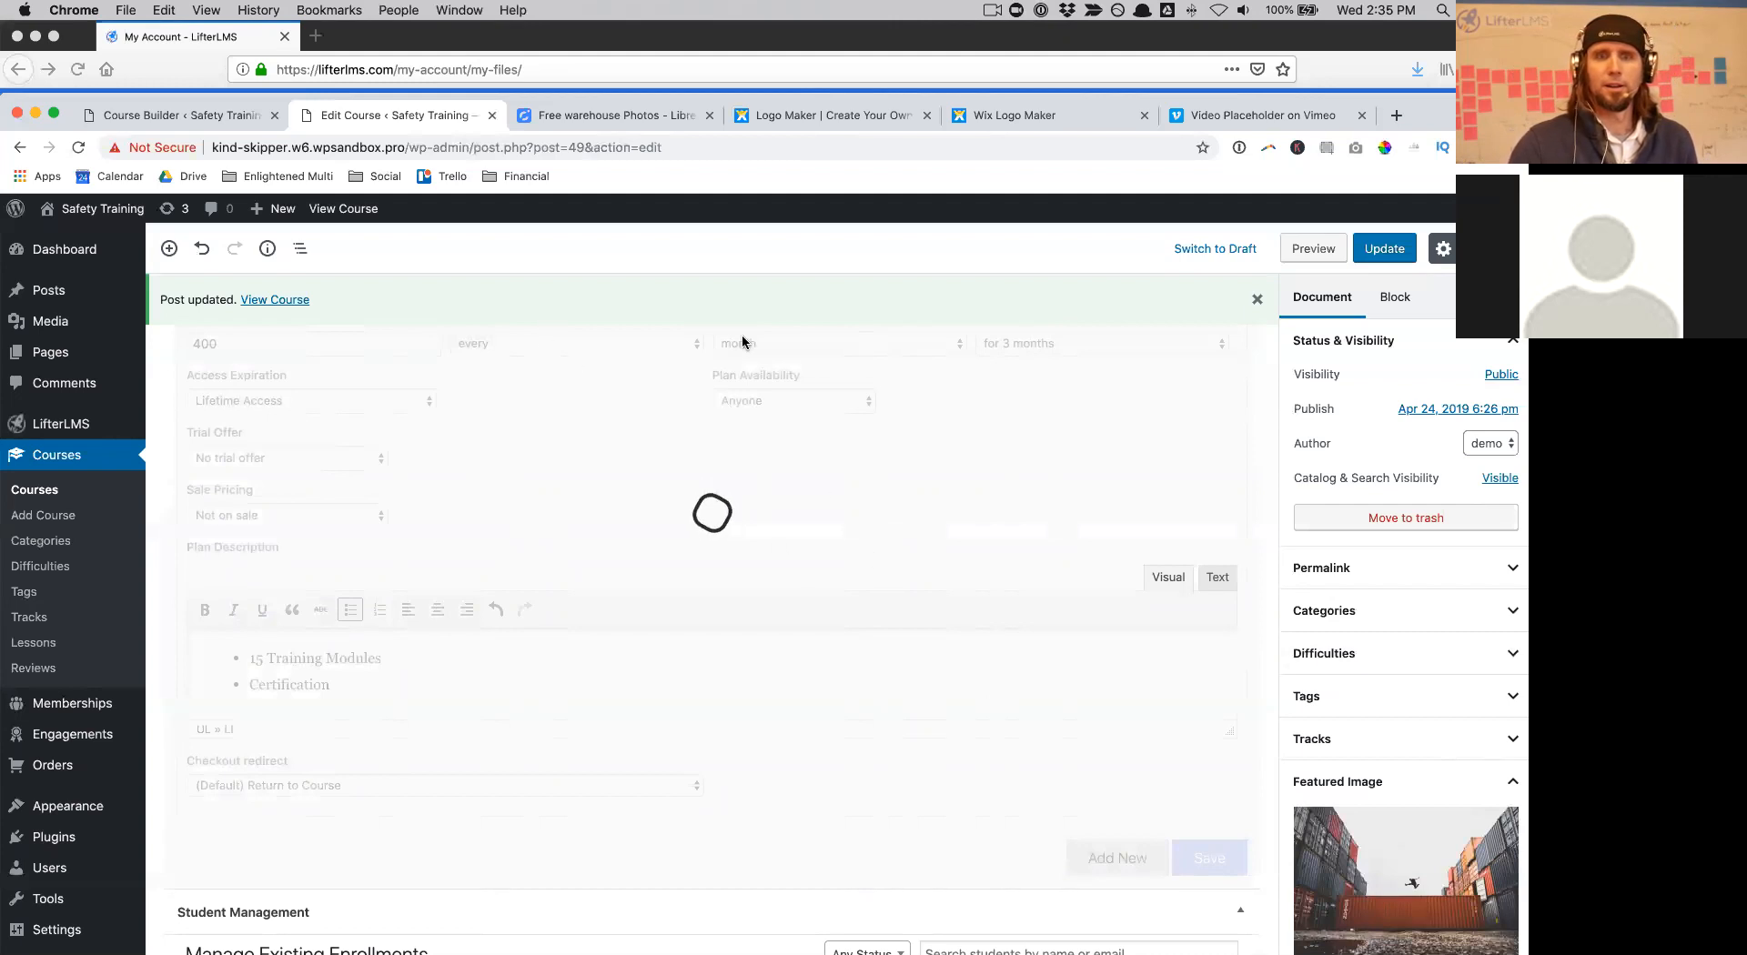
Step: Return to the Warehouse Management 101 course editor and update the course to save its access plans
{"action": "left_click", "coordinate": [664, 118]}
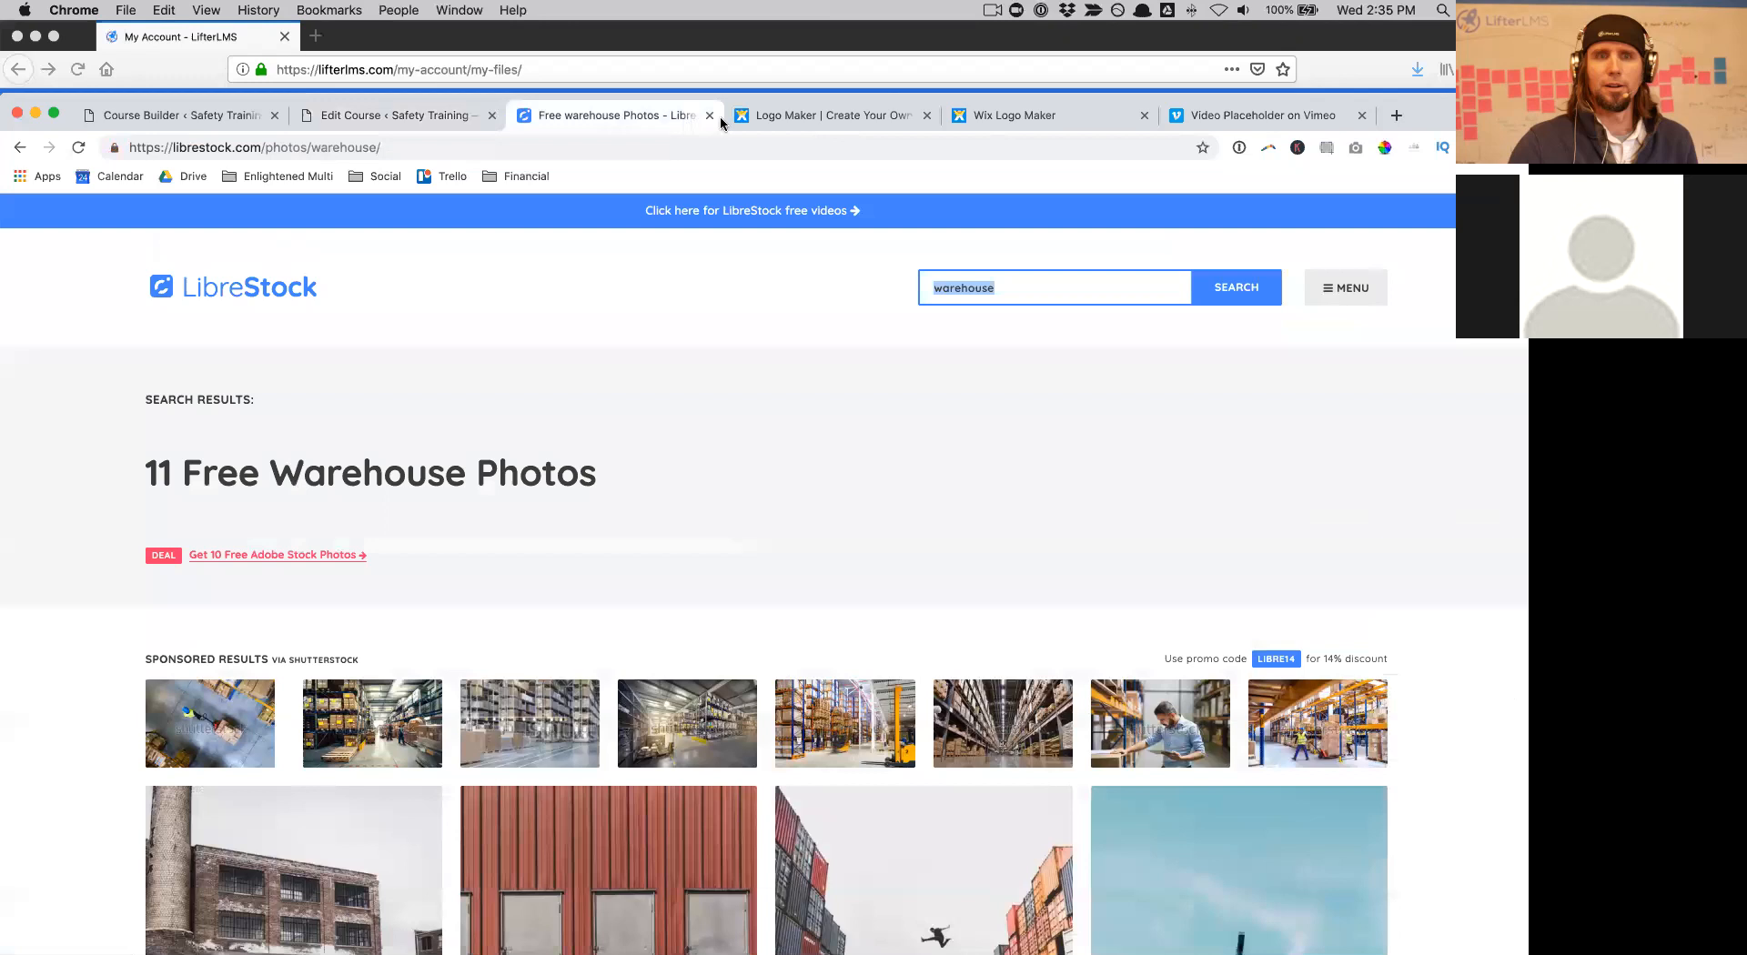
{"action": "left_click", "coordinate": [418, 114]}
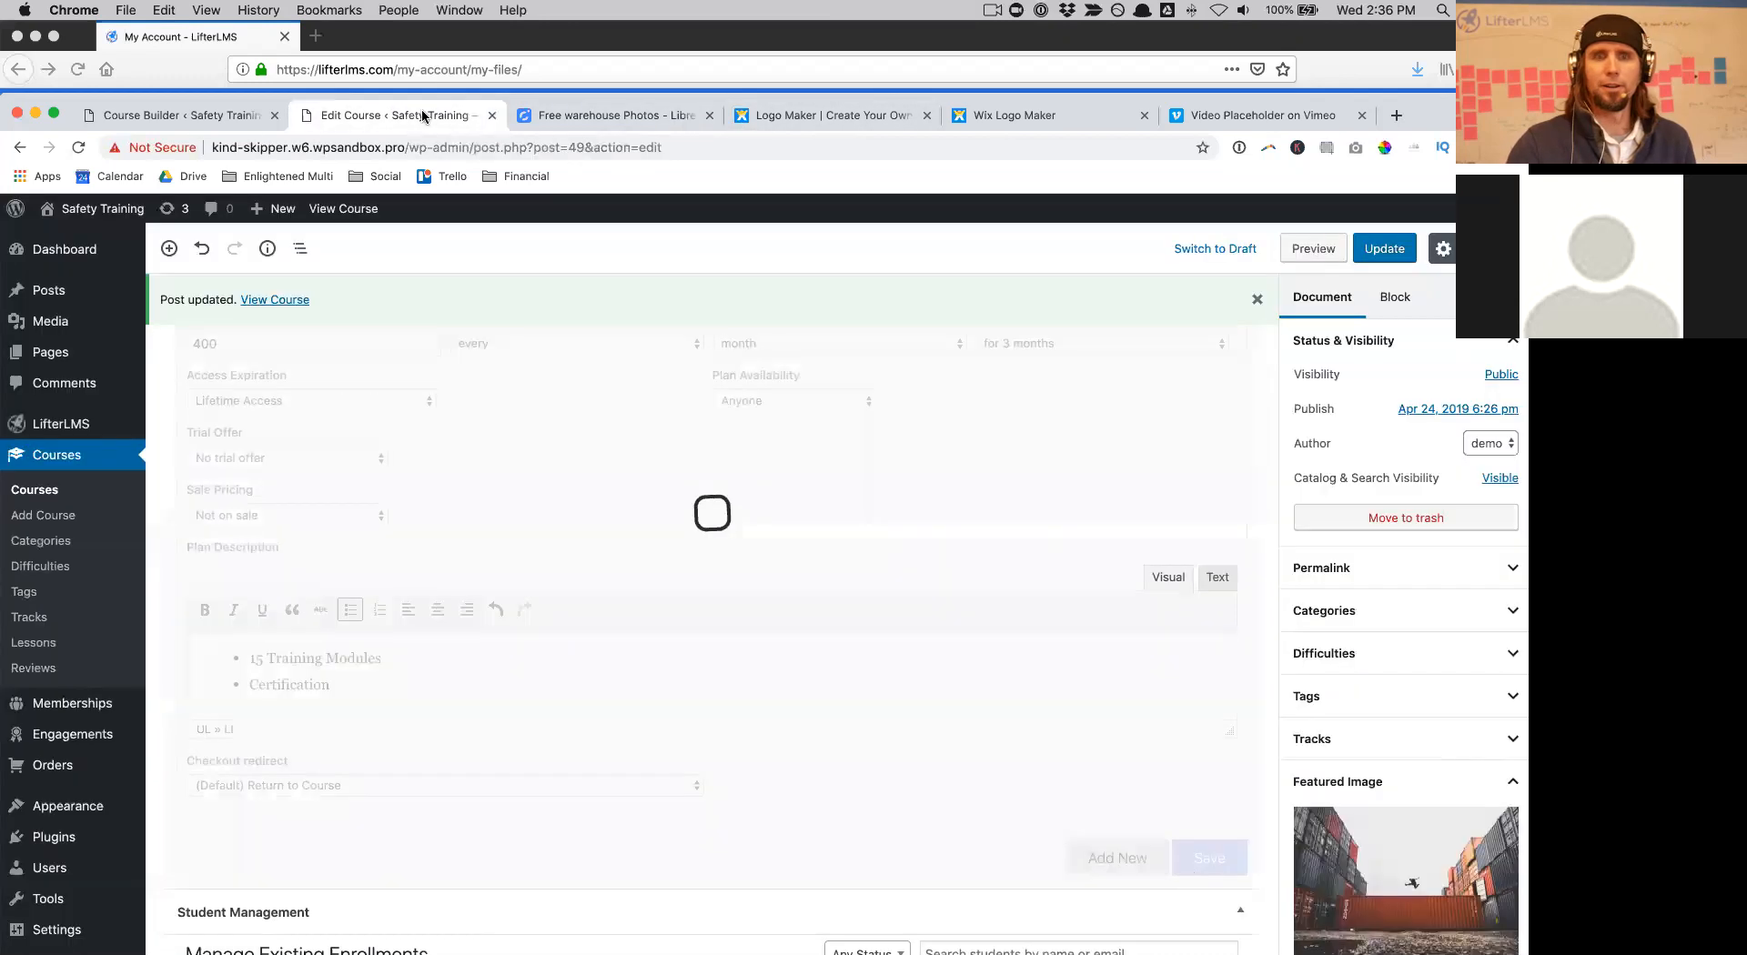
{"action": "left_click", "coordinate": [604, 126]}
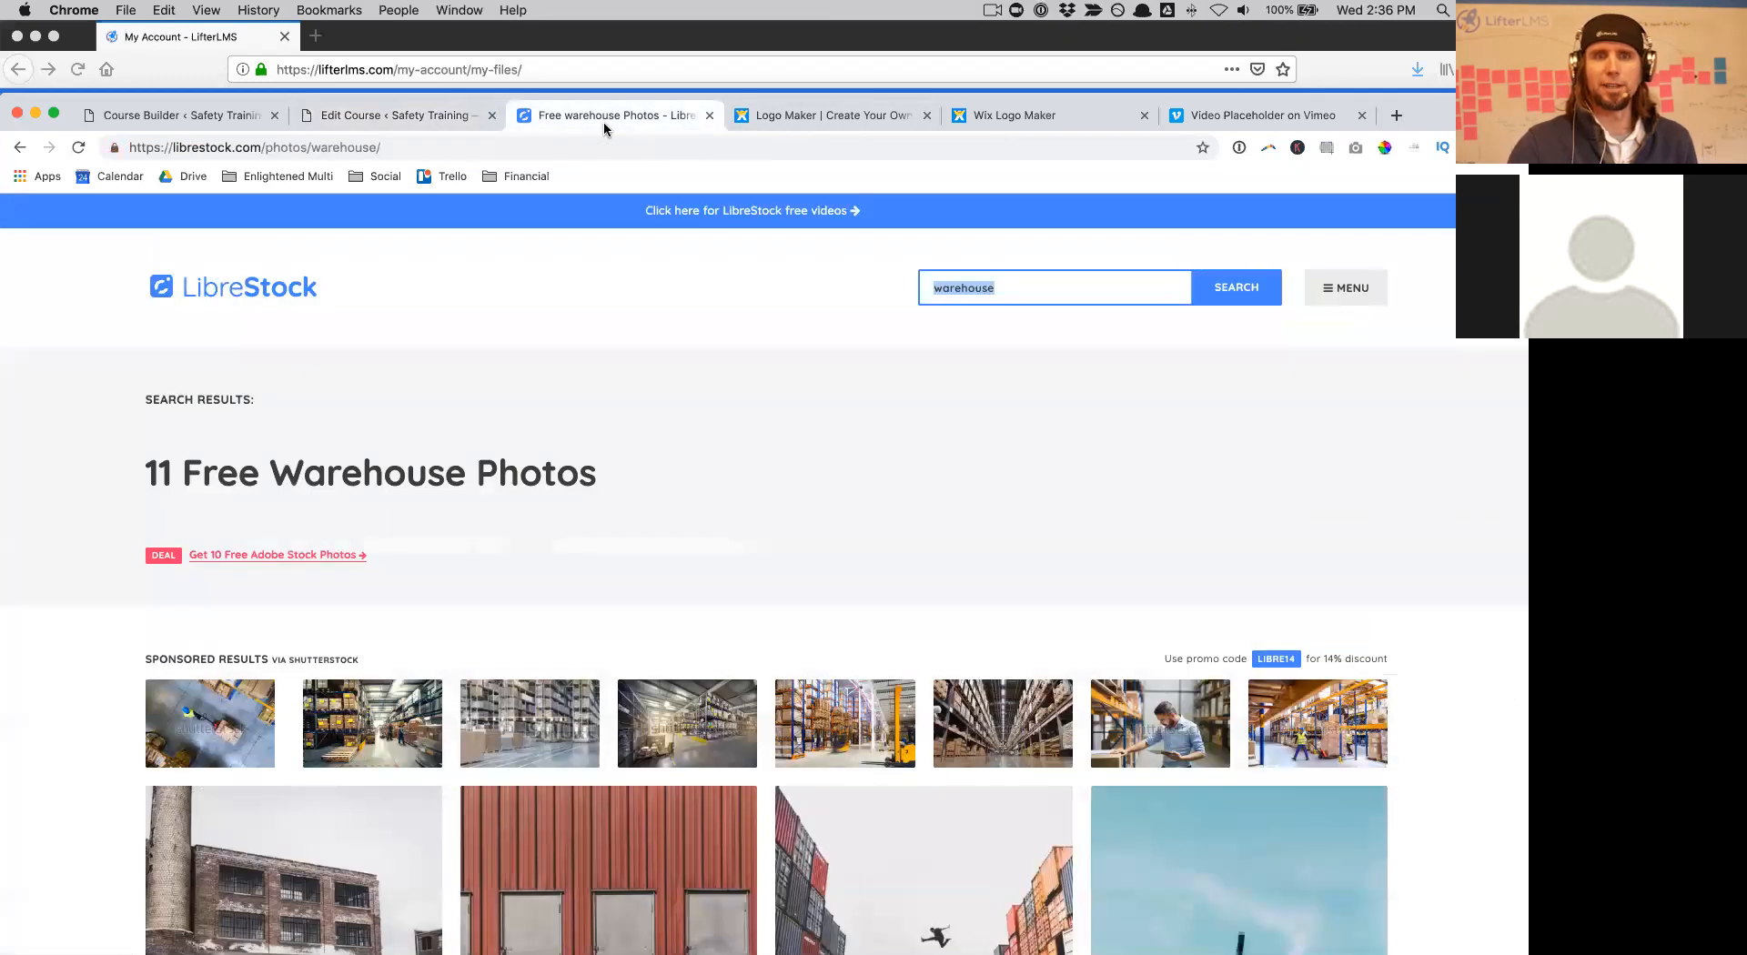
{"action": "left_click", "coordinate": [418, 121]}
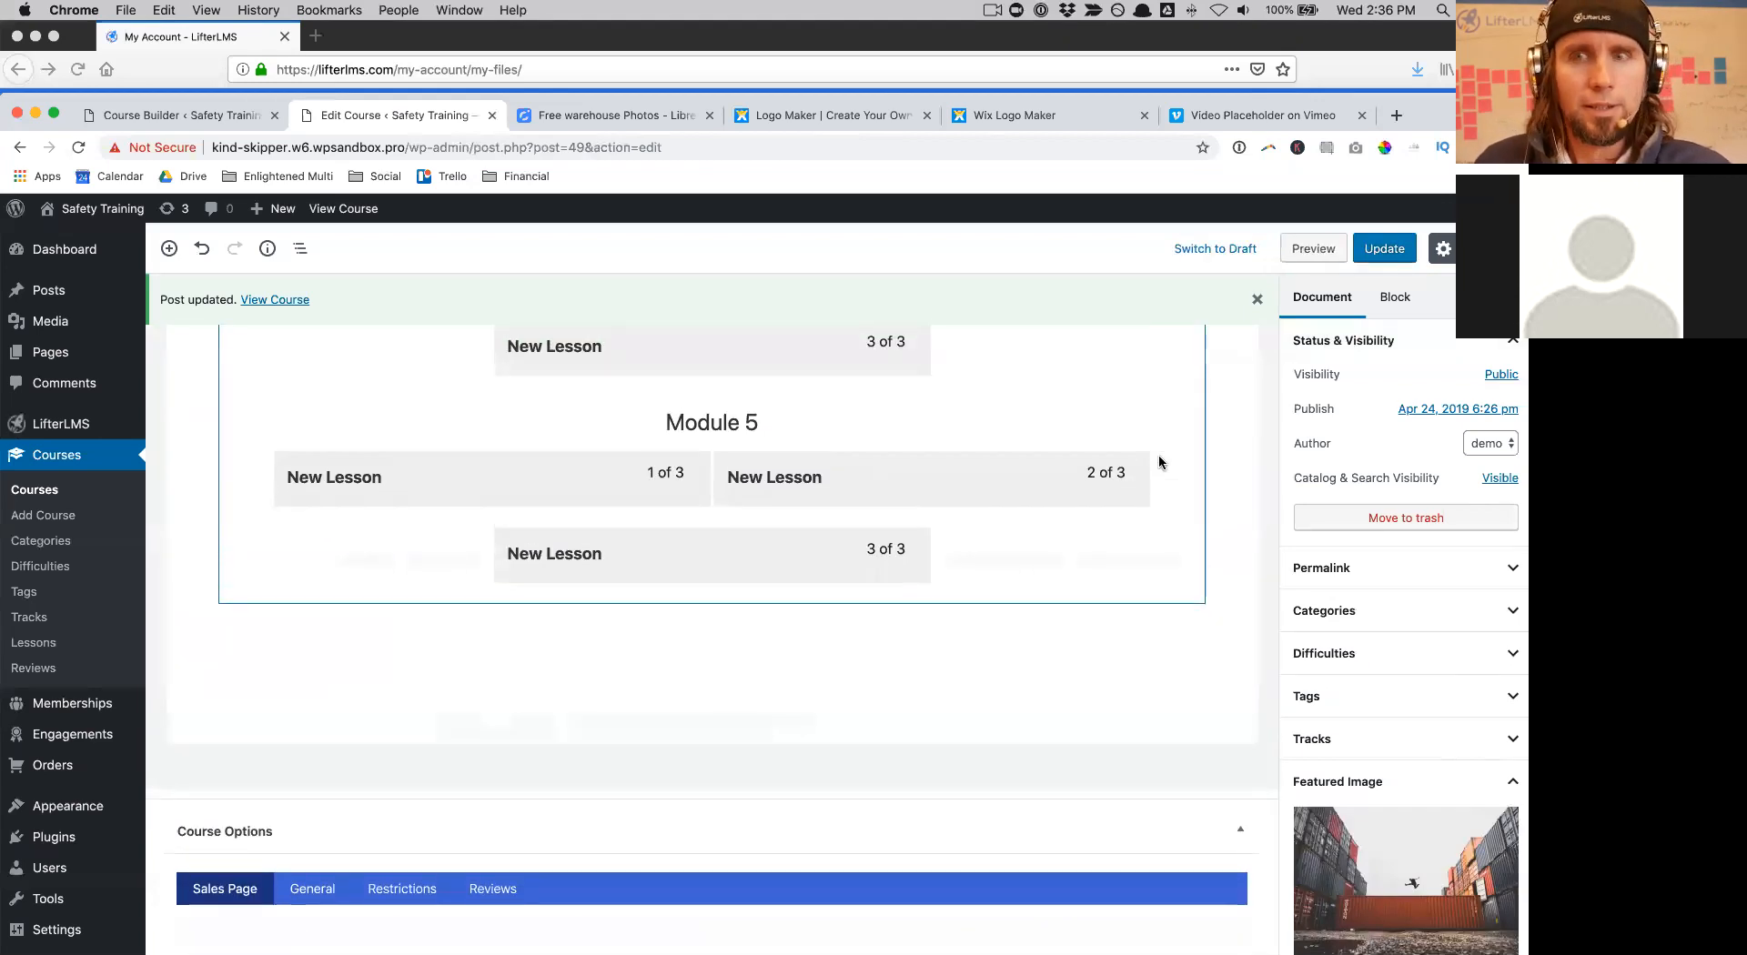
{"action": "left_click", "coordinate": [1388, 248]}
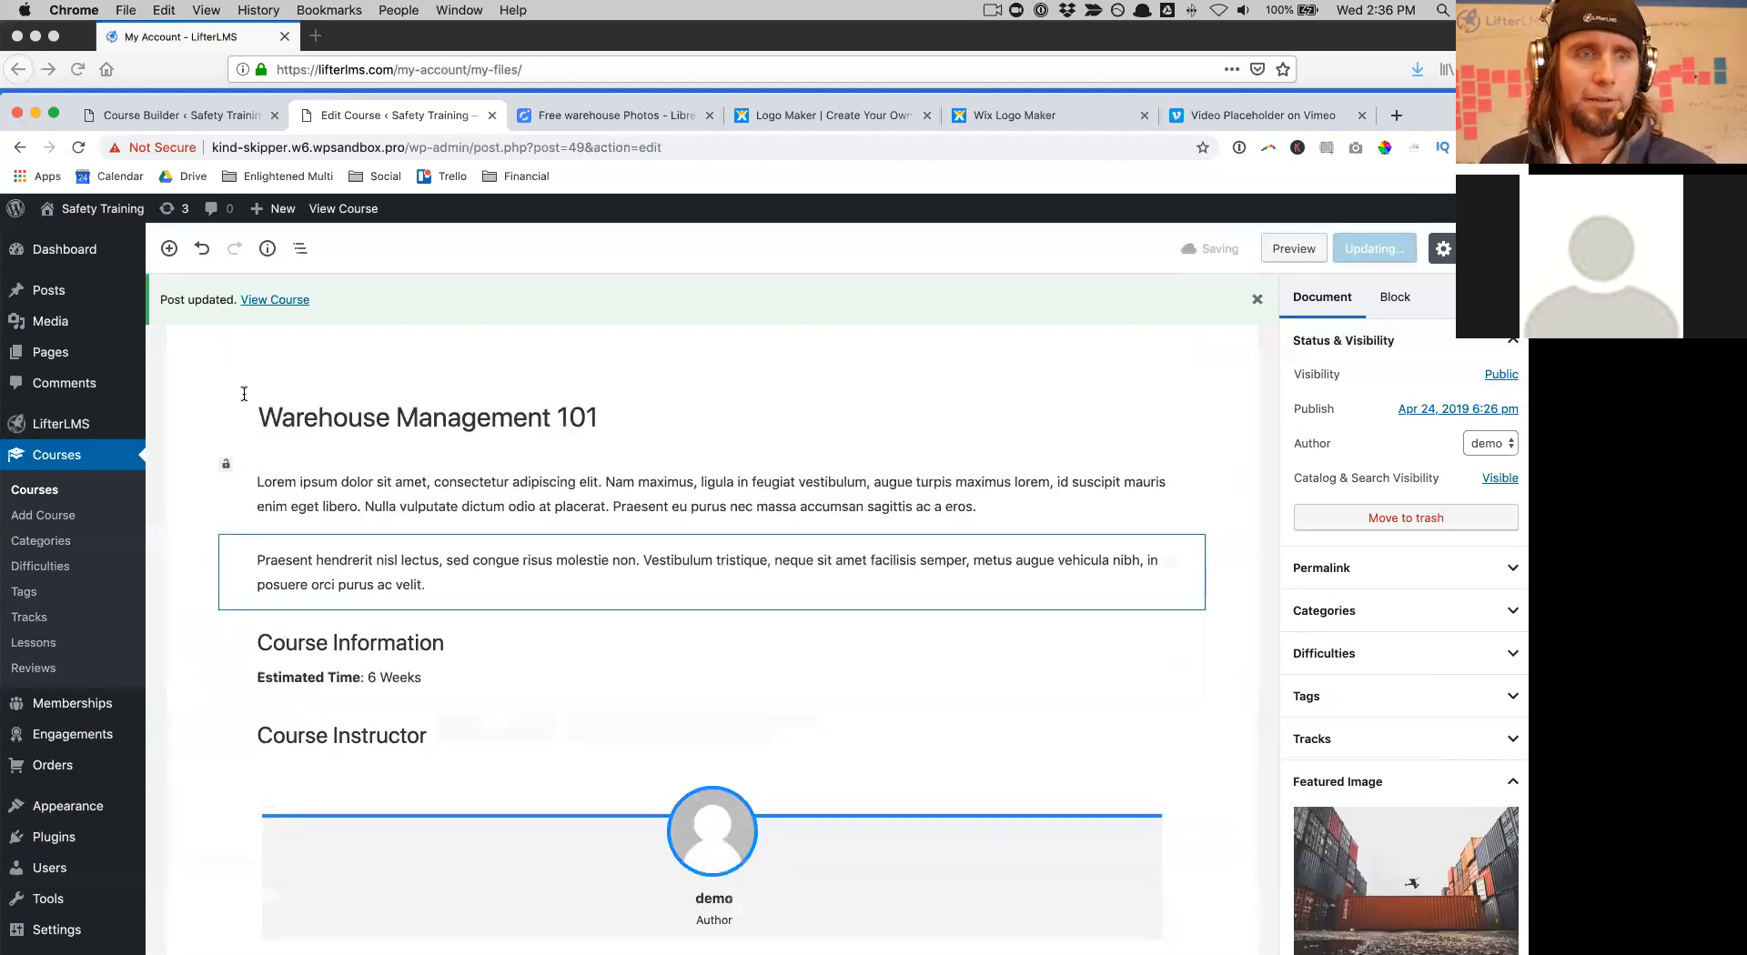
Step: Open the live Warehouse Management 101 course page and scroll through its pricing plans
{"action": "left_click", "coordinate": [294, 305], "text": "super"}
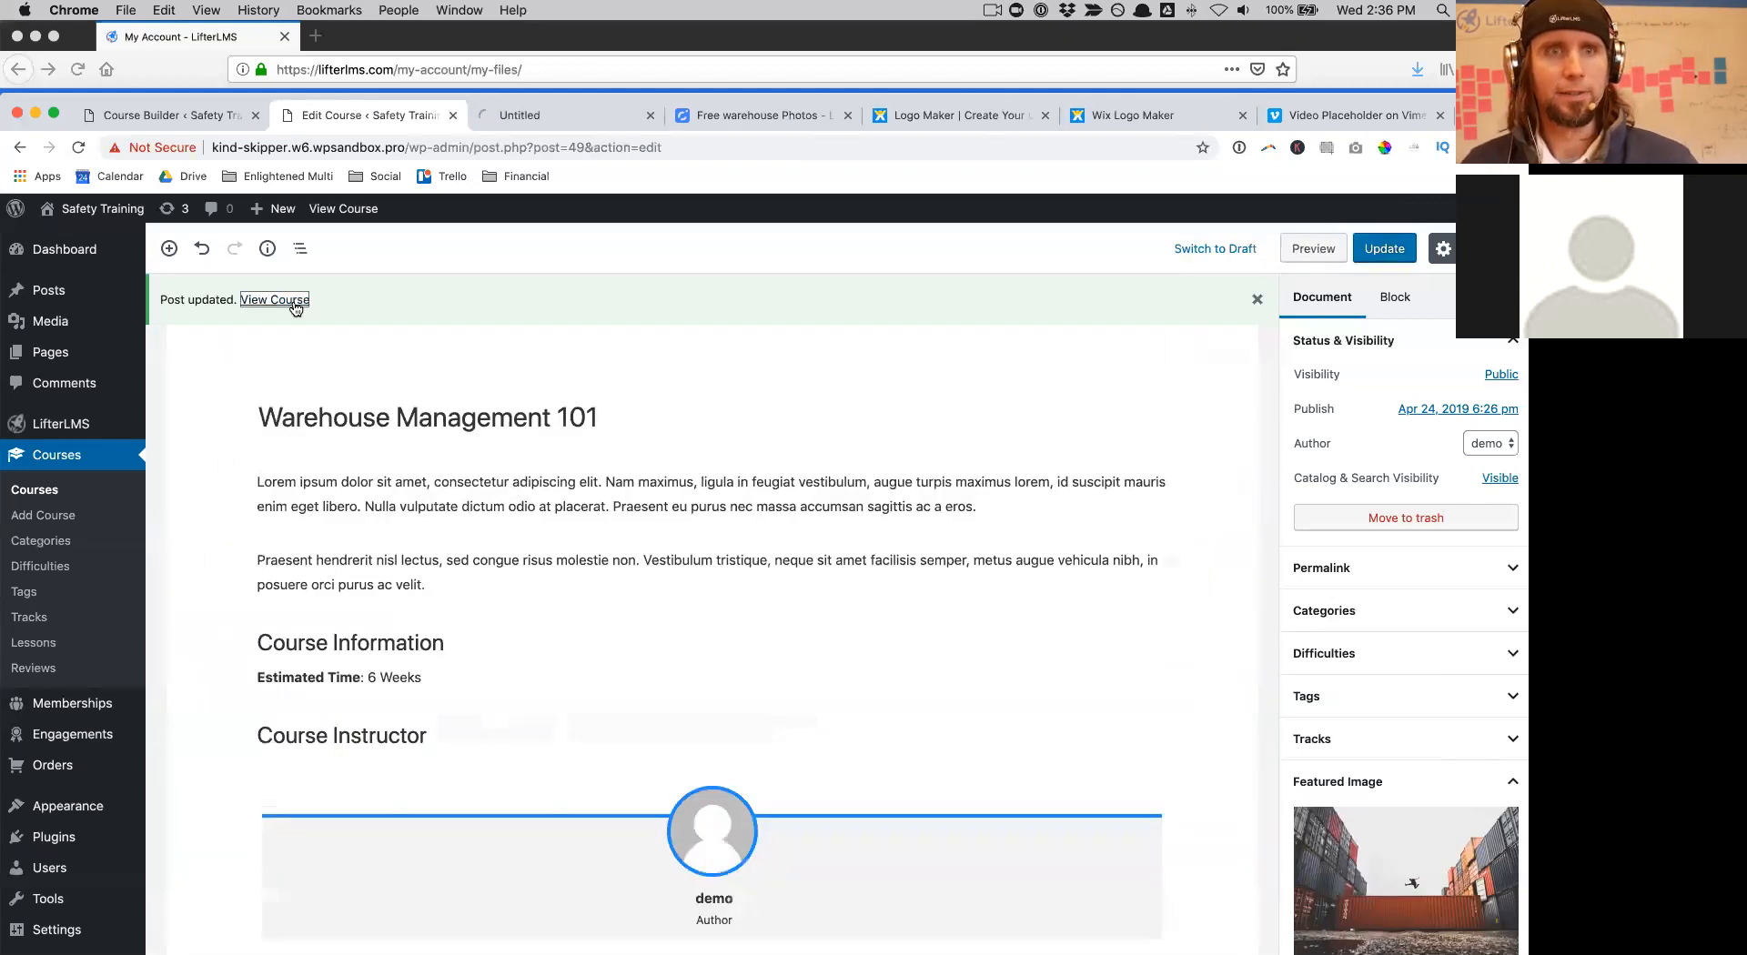
{"action": "left_click", "coordinate": [560, 114]}
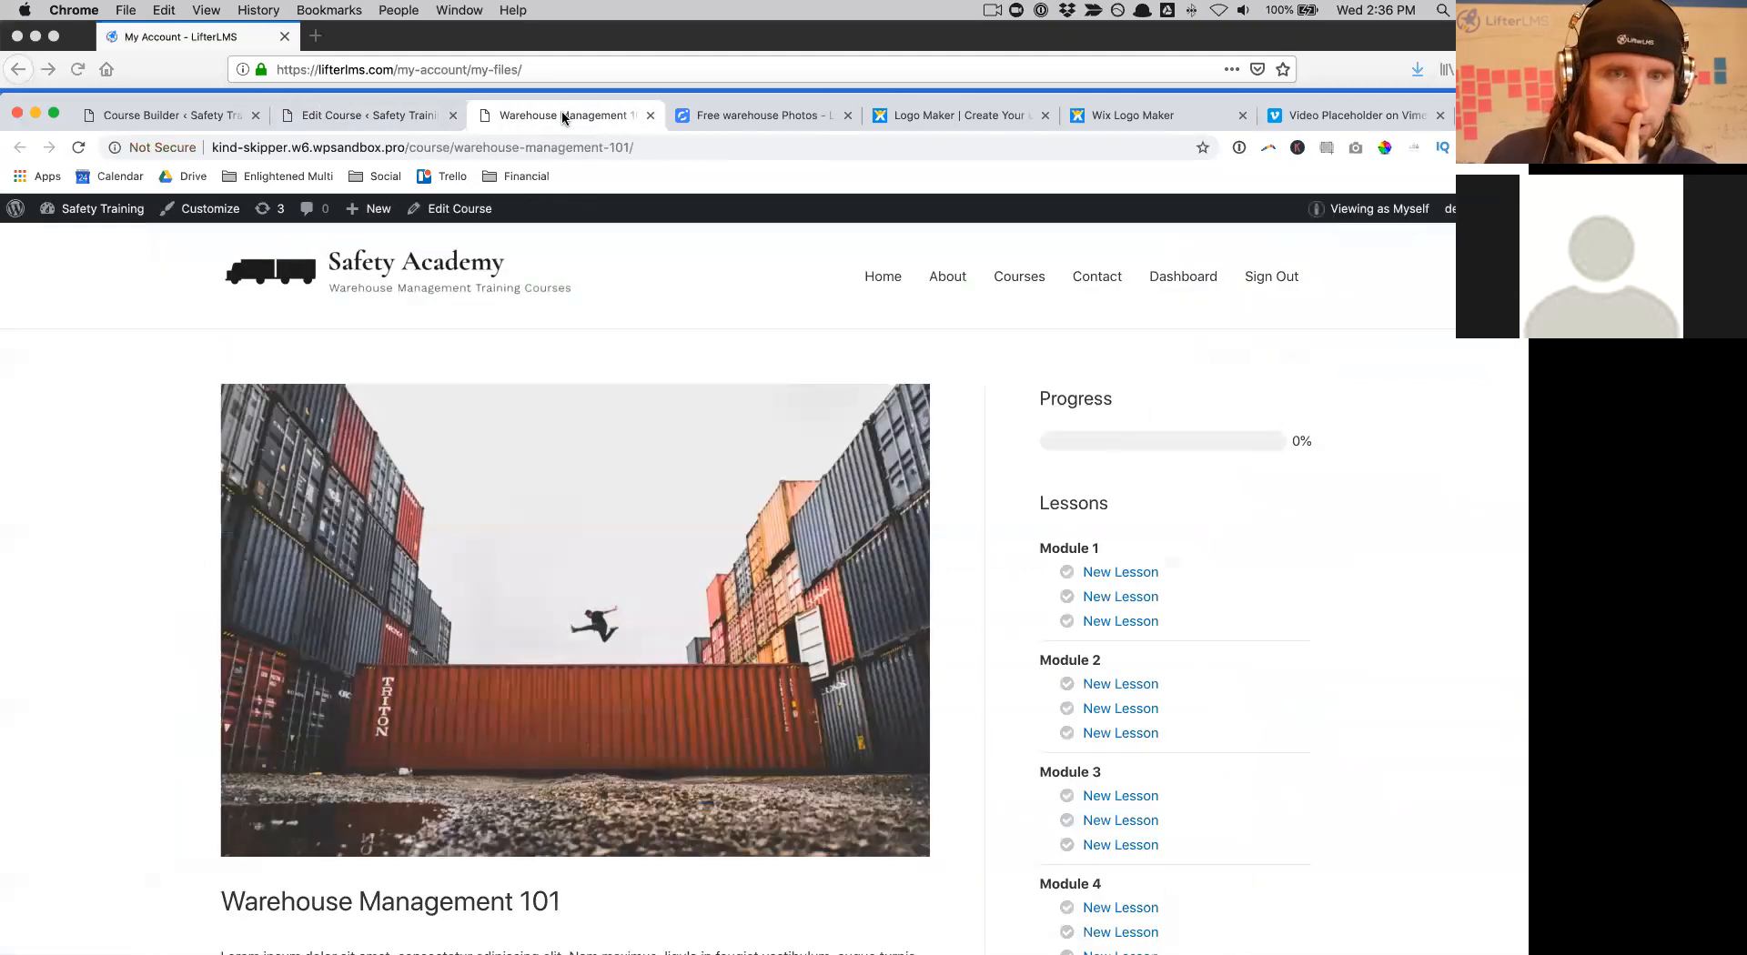
{"action": "scroll", "coordinate": [1013, 620], "scroll_direction": "down", "scroll_amount": 7}
{"action": "scroll", "coordinate": [1013, 621], "scroll_direction": "down", "scroll_amount": 4}
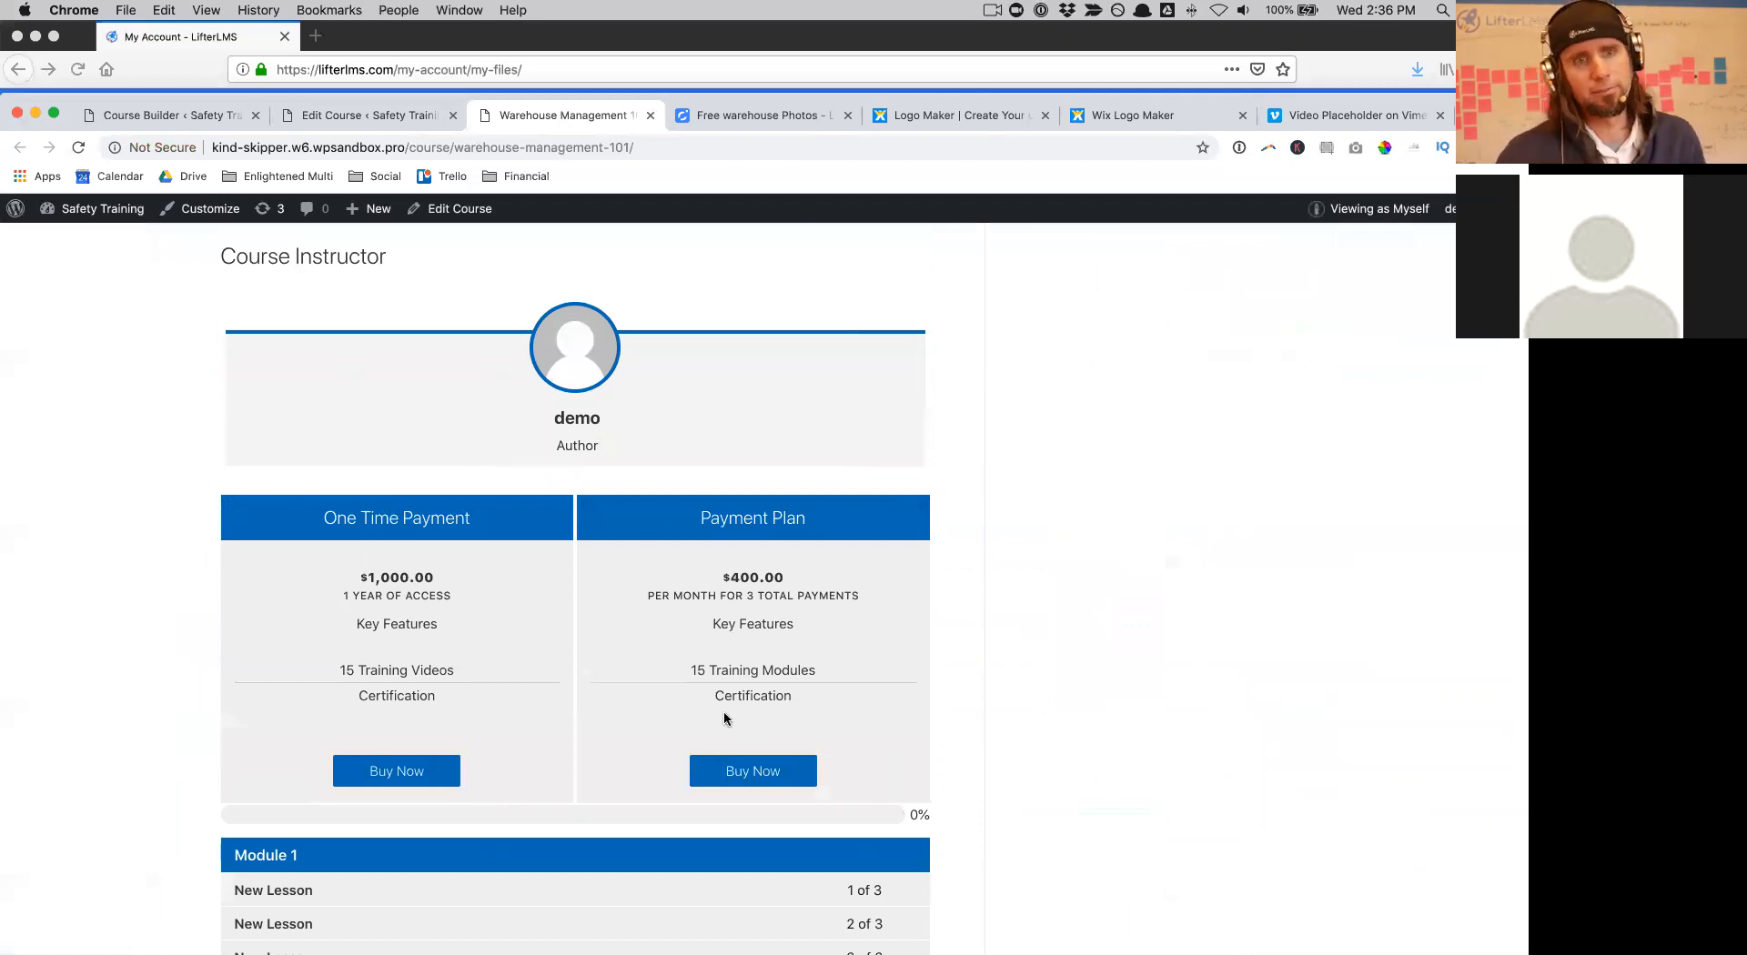
{"action": "scroll", "coordinate": [687, 629], "scroll_direction": "up", "scroll_amount": 10}
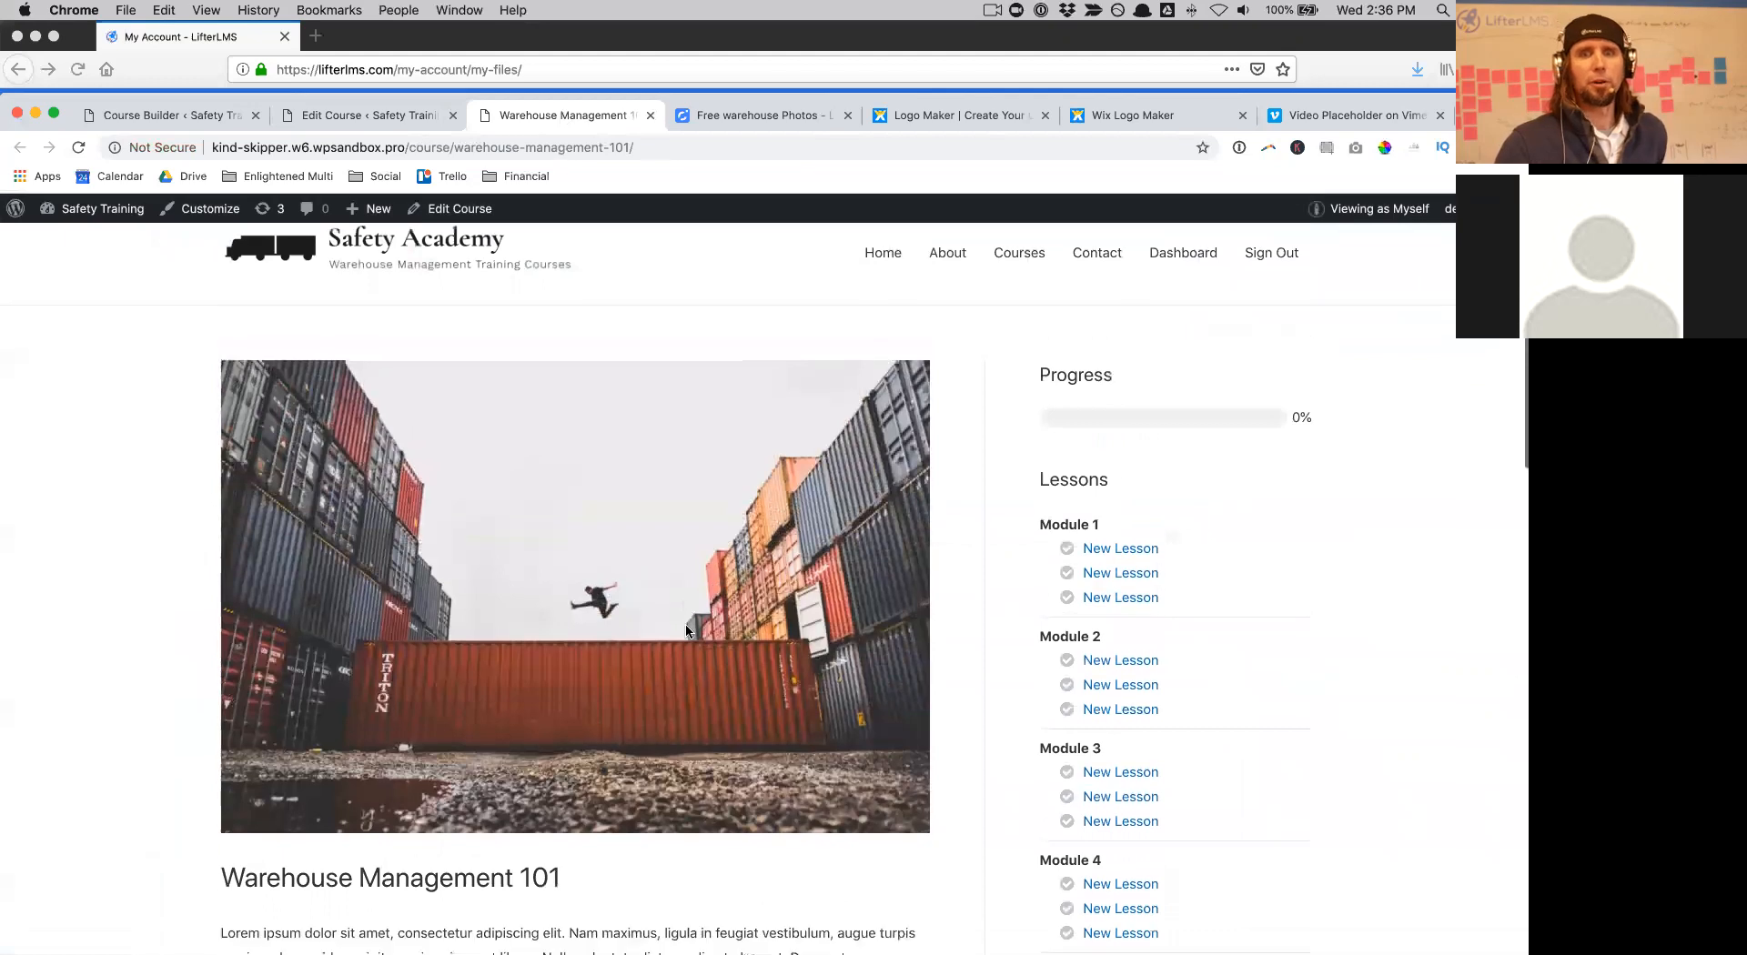
{"action": "scroll", "coordinate": [687, 630], "scroll_direction": "down", "scroll_amount": 8}
{"action": "scroll", "coordinate": [1081, 676], "scroll_direction": "up", "scroll_amount": 1}
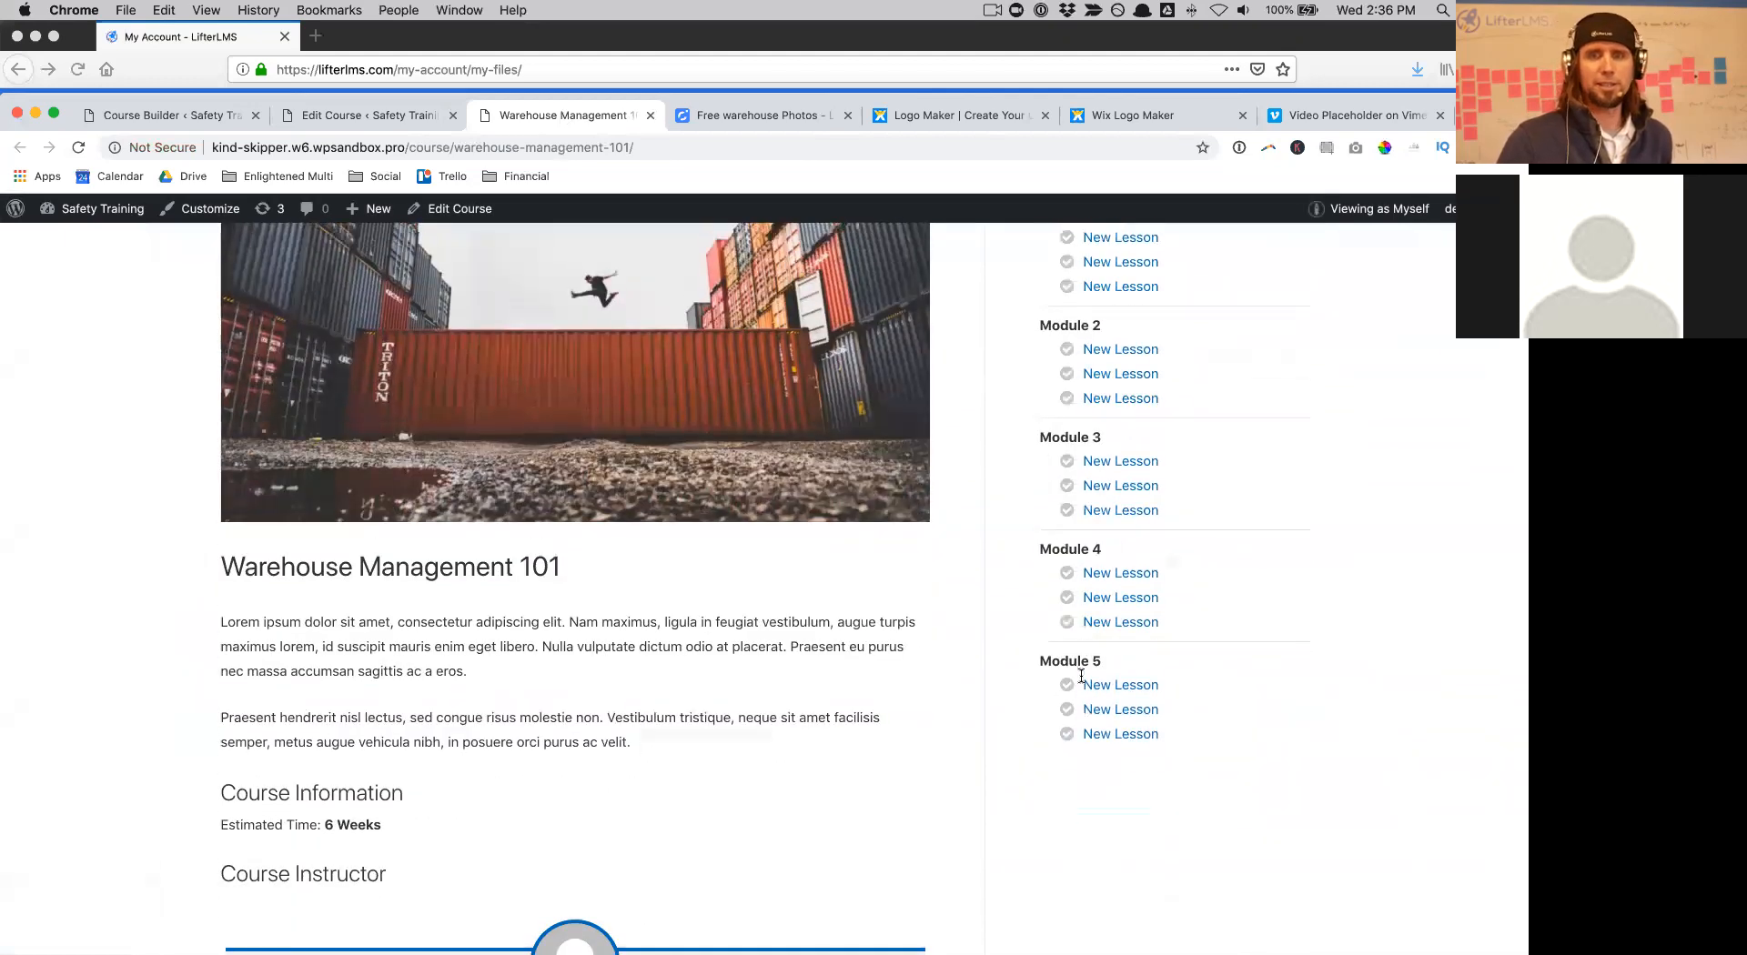
{"action": "scroll", "coordinate": [1081, 676], "scroll_direction": "up", "scroll_amount": 4}
Step: View the first lesson of Module 1, then return to the course page
{"action": "left_click", "coordinate": [1089, 543]}
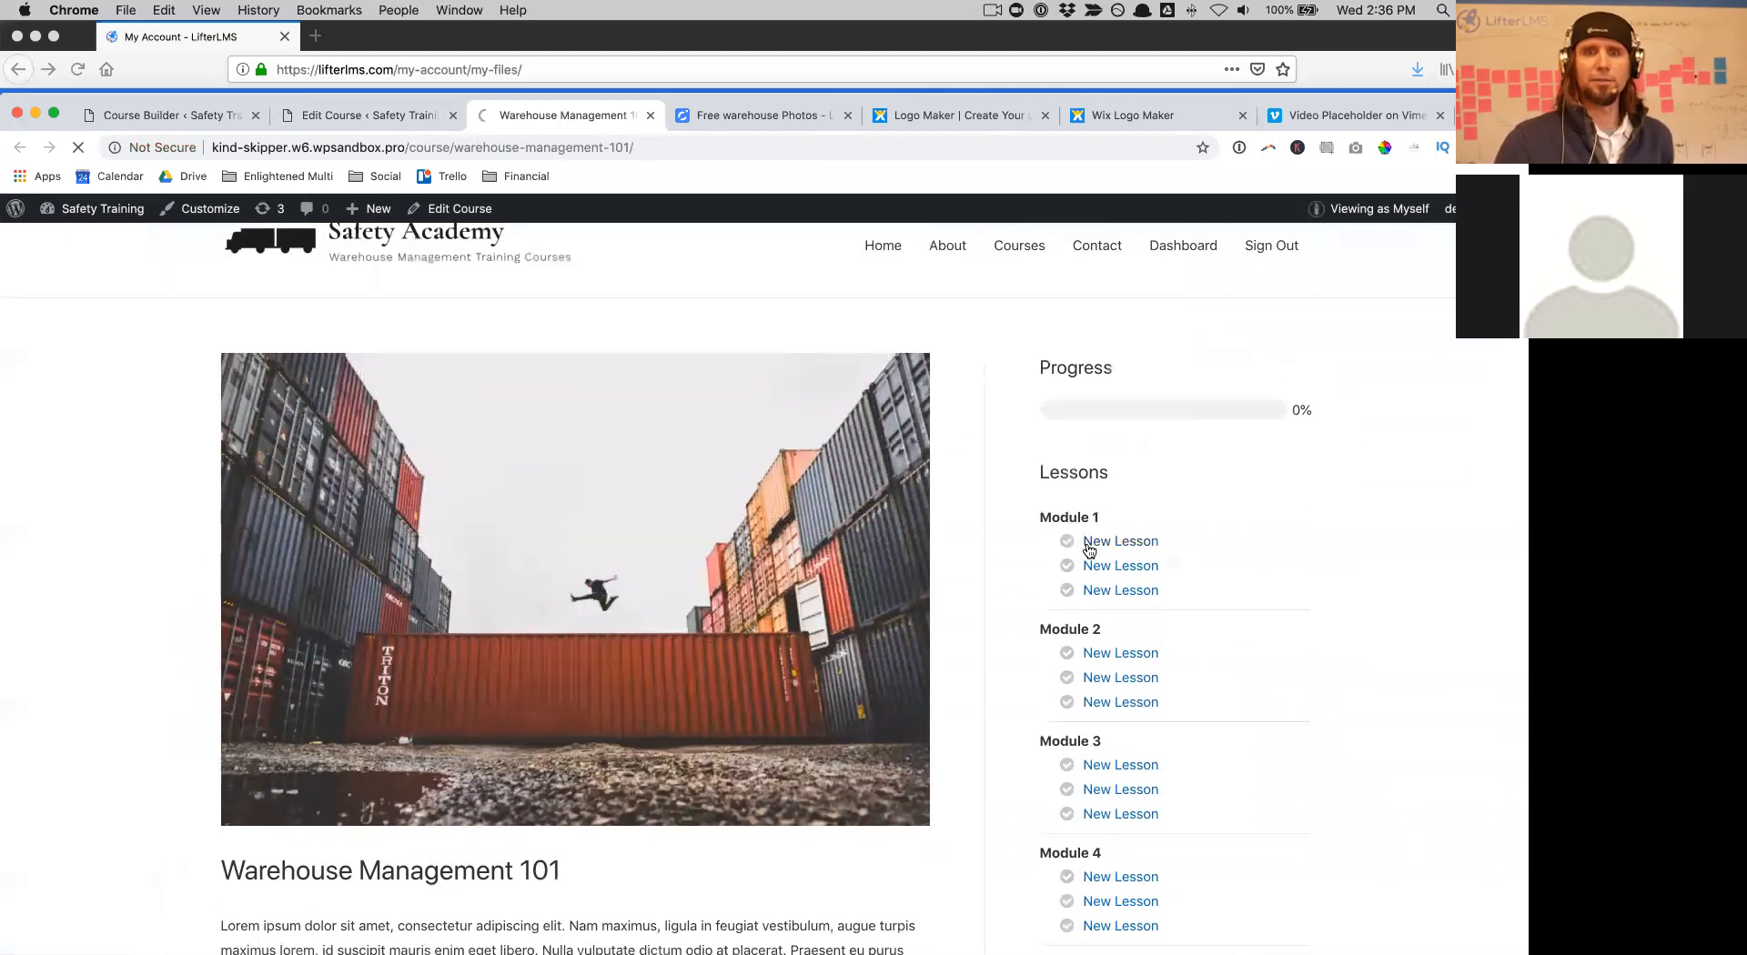
{"action": "scroll", "coordinate": [717, 601], "scroll_direction": "down", "scroll_amount": 5}
{"action": "scroll", "coordinate": [717, 600], "scroll_direction": "up", "scroll_amount": 5}
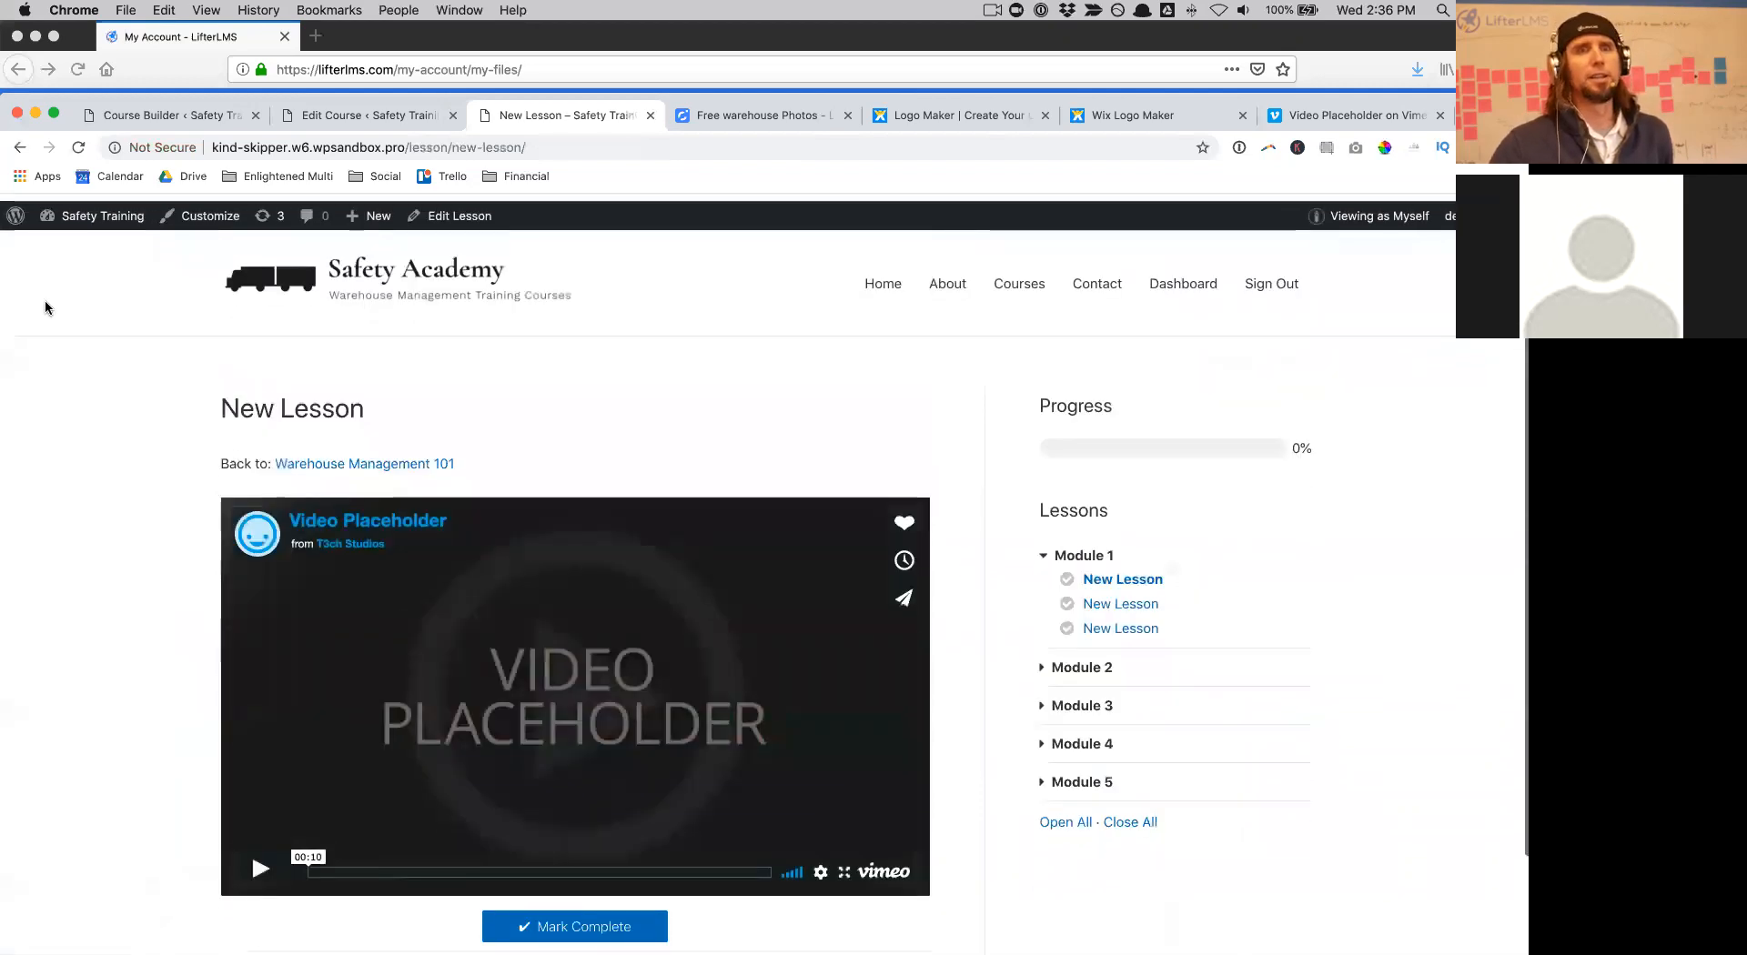
{"action": "left_click", "coordinate": [20, 148]}
Step: Check the One Time Payment plan's Buy Now checkout, then return and review the course page
{"action": "scroll", "coordinate": [282, 428], "scroll_direction": "down", "scroll_amount": 15}
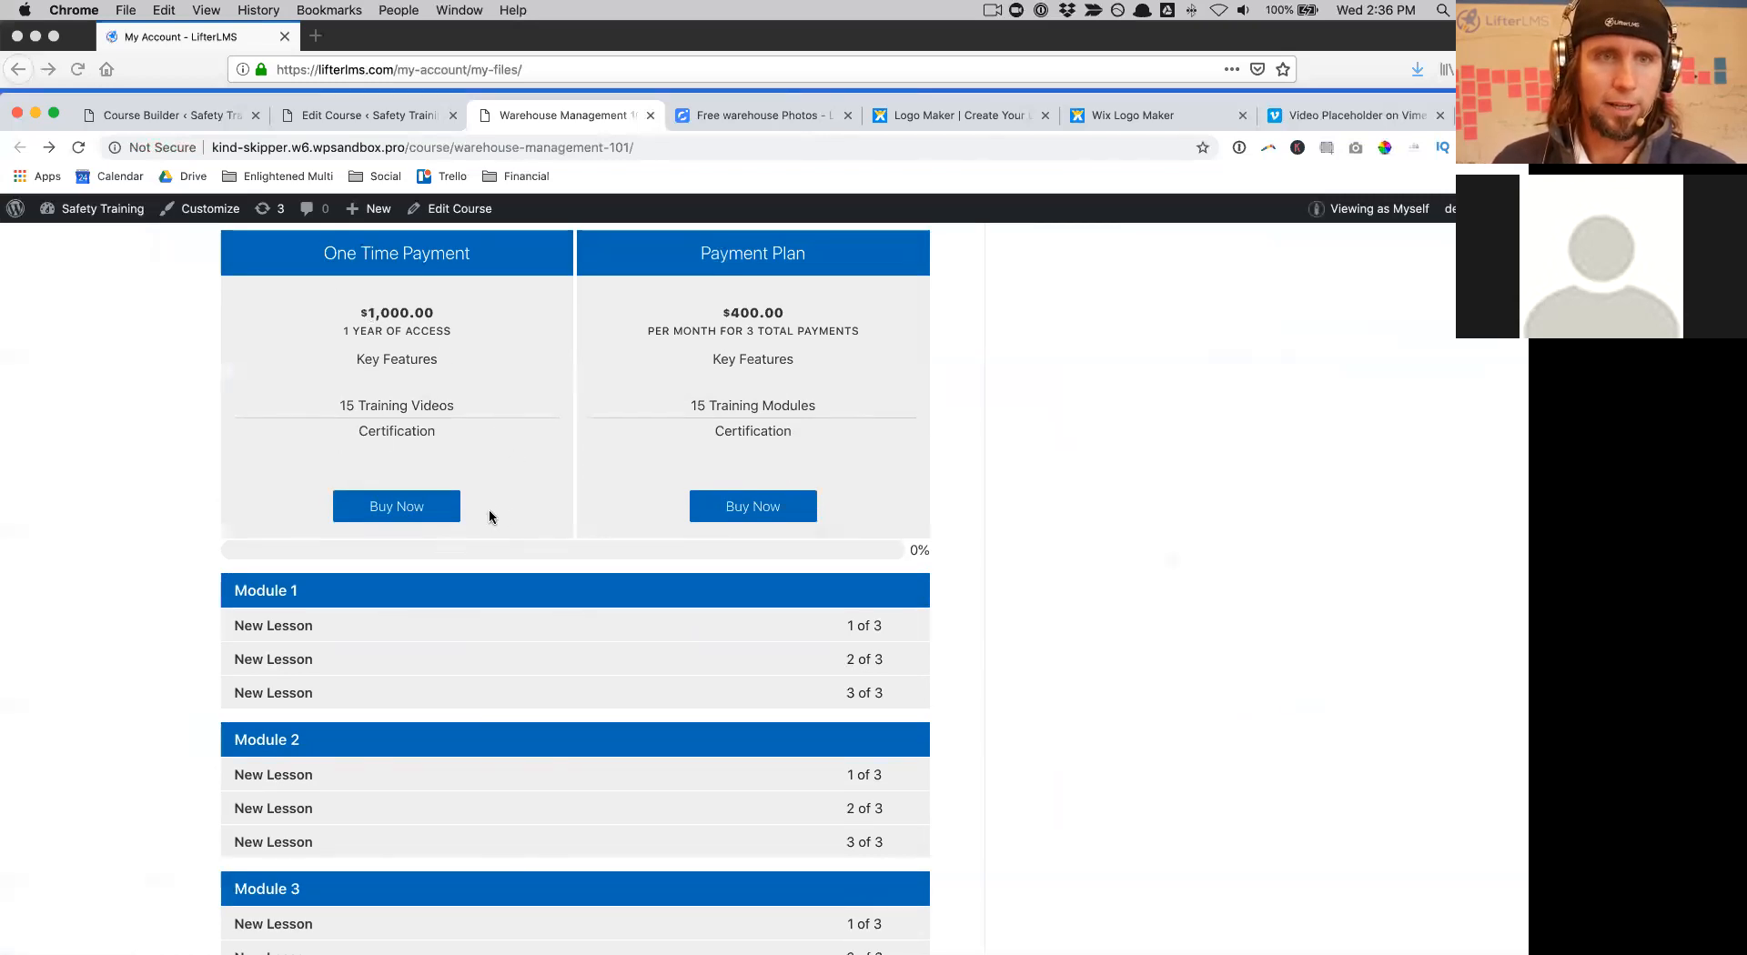
{"action": "left_click", "coordinate": [388, 515]}
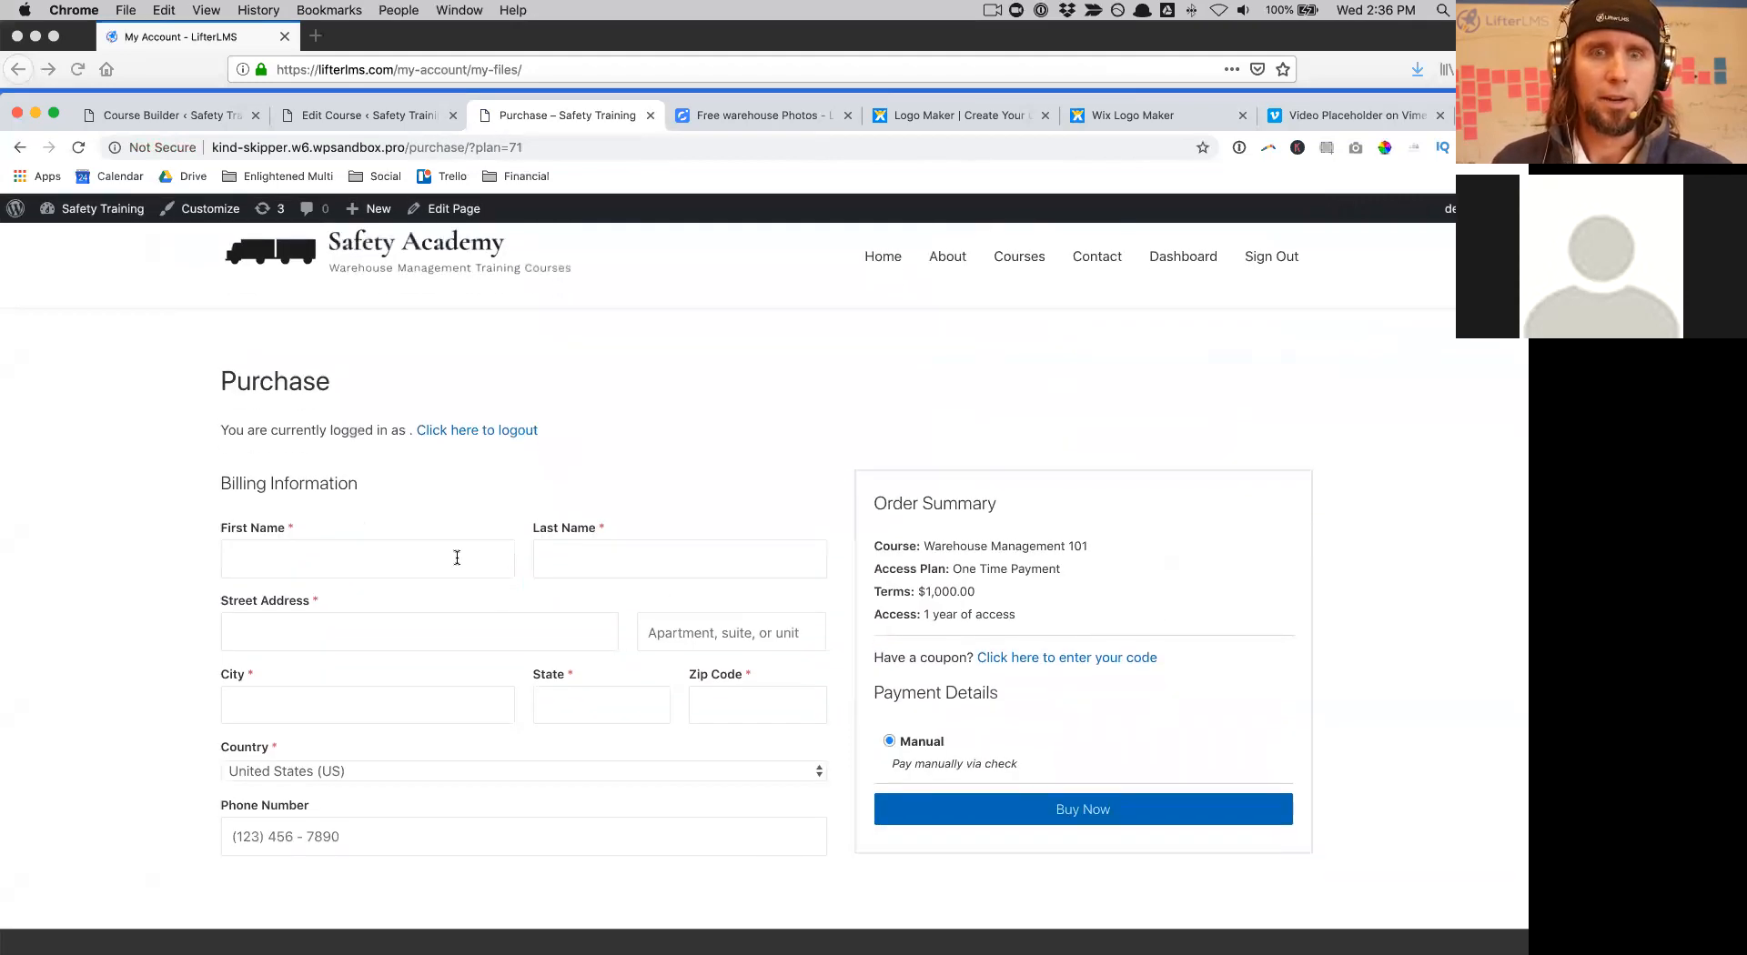
{"action": "left_click", "coordinate": [20, 153]}
{"action": "scroll", "coordinate": [948, 613], "scroll_direction": "down", "scroll_amount": 4}
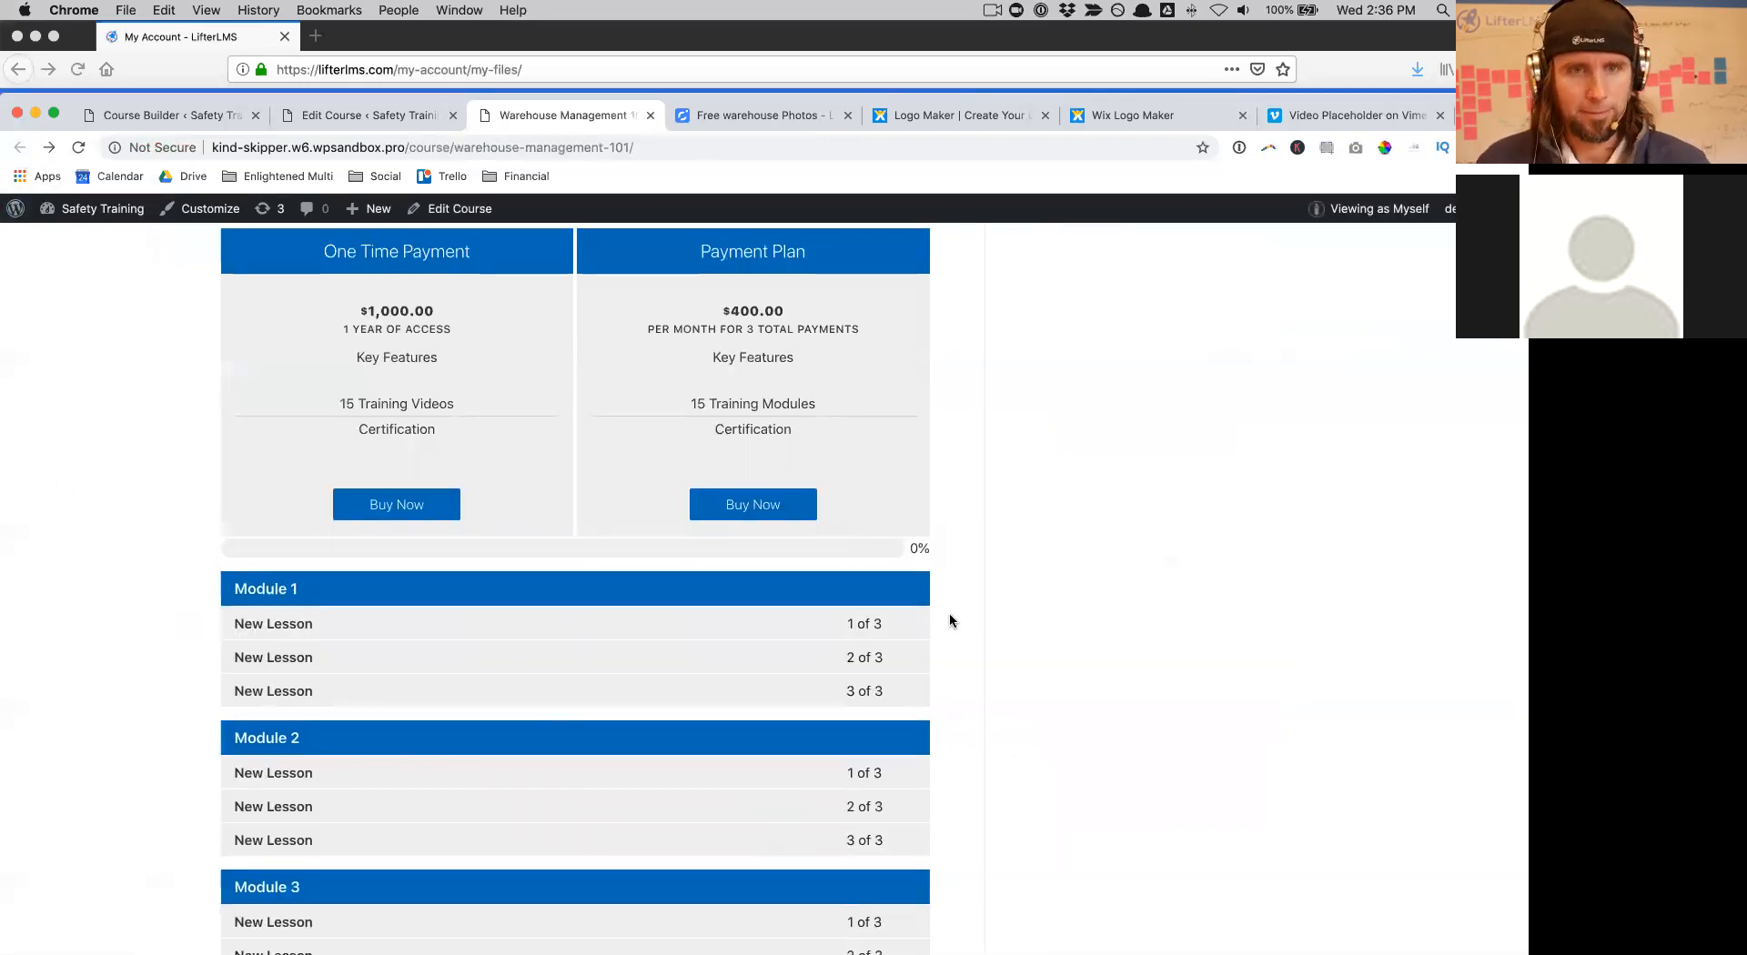
{"action": "scroll", "coordinate": [948, 613], "scroll_direction": "up", "scroll_amount": 9}
{"action": "scroll", "coordinate": [949, 615], "scroll_direction": "down", "scroll_amount": 3}
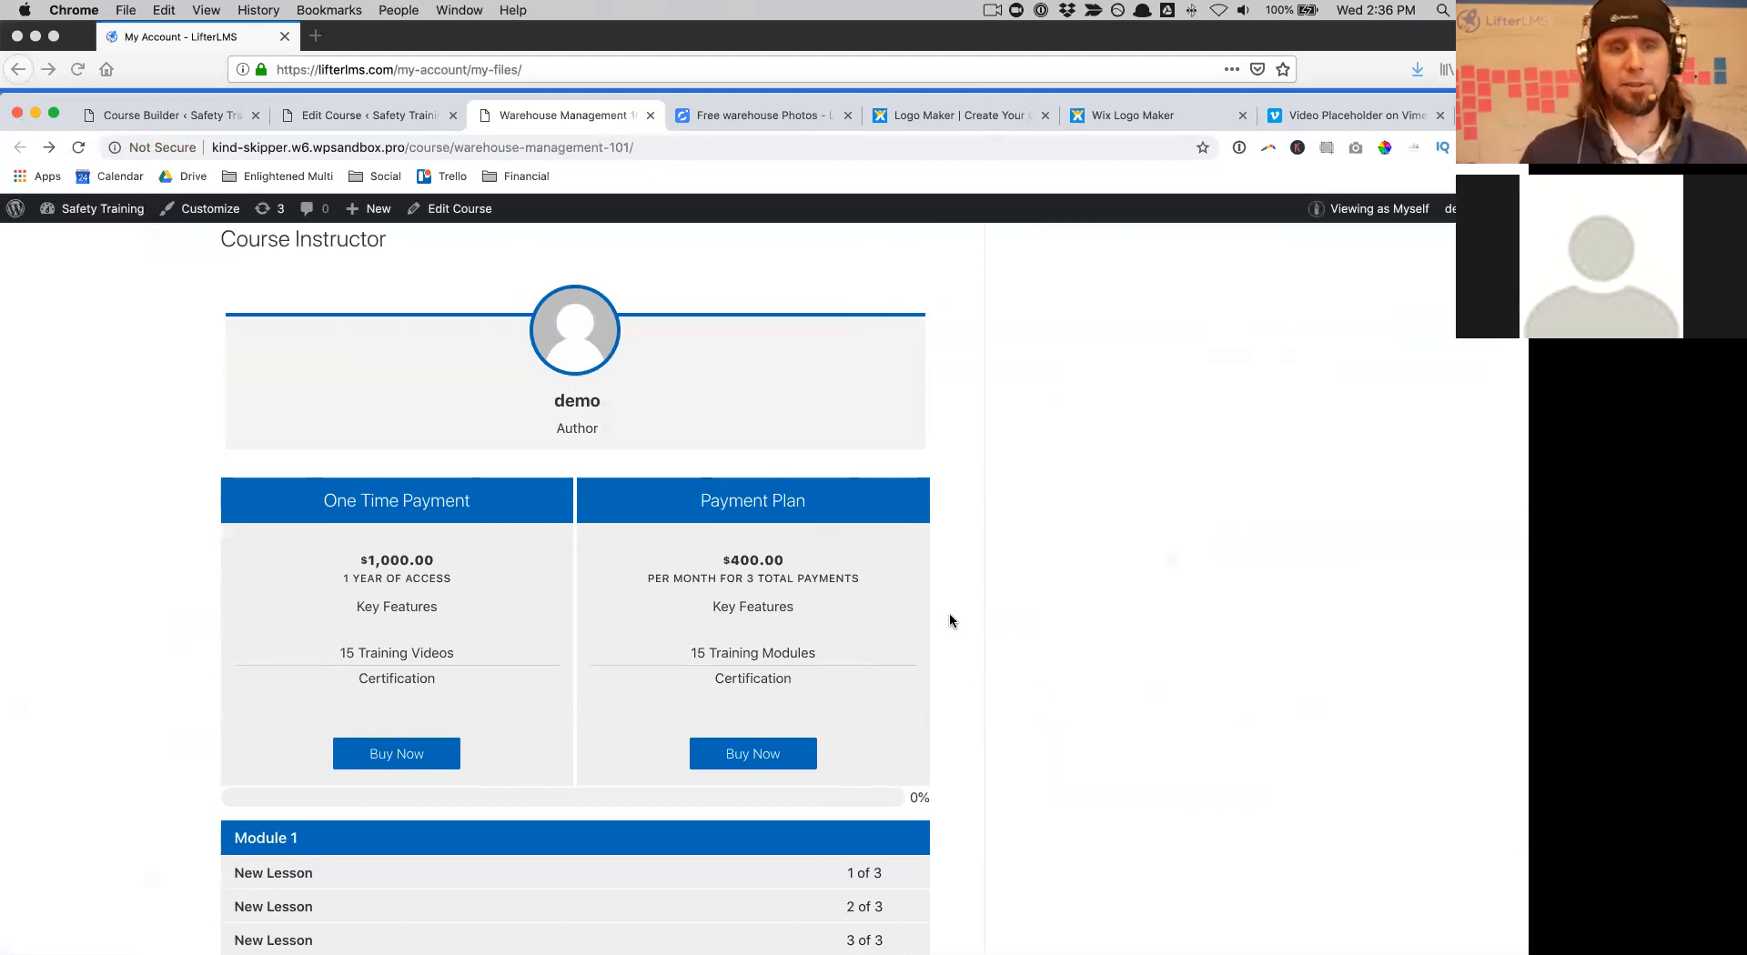
{"action": "scroll", "coordinate": [948, 615], "scroll_direction": "down", "scroll_amount": 15}
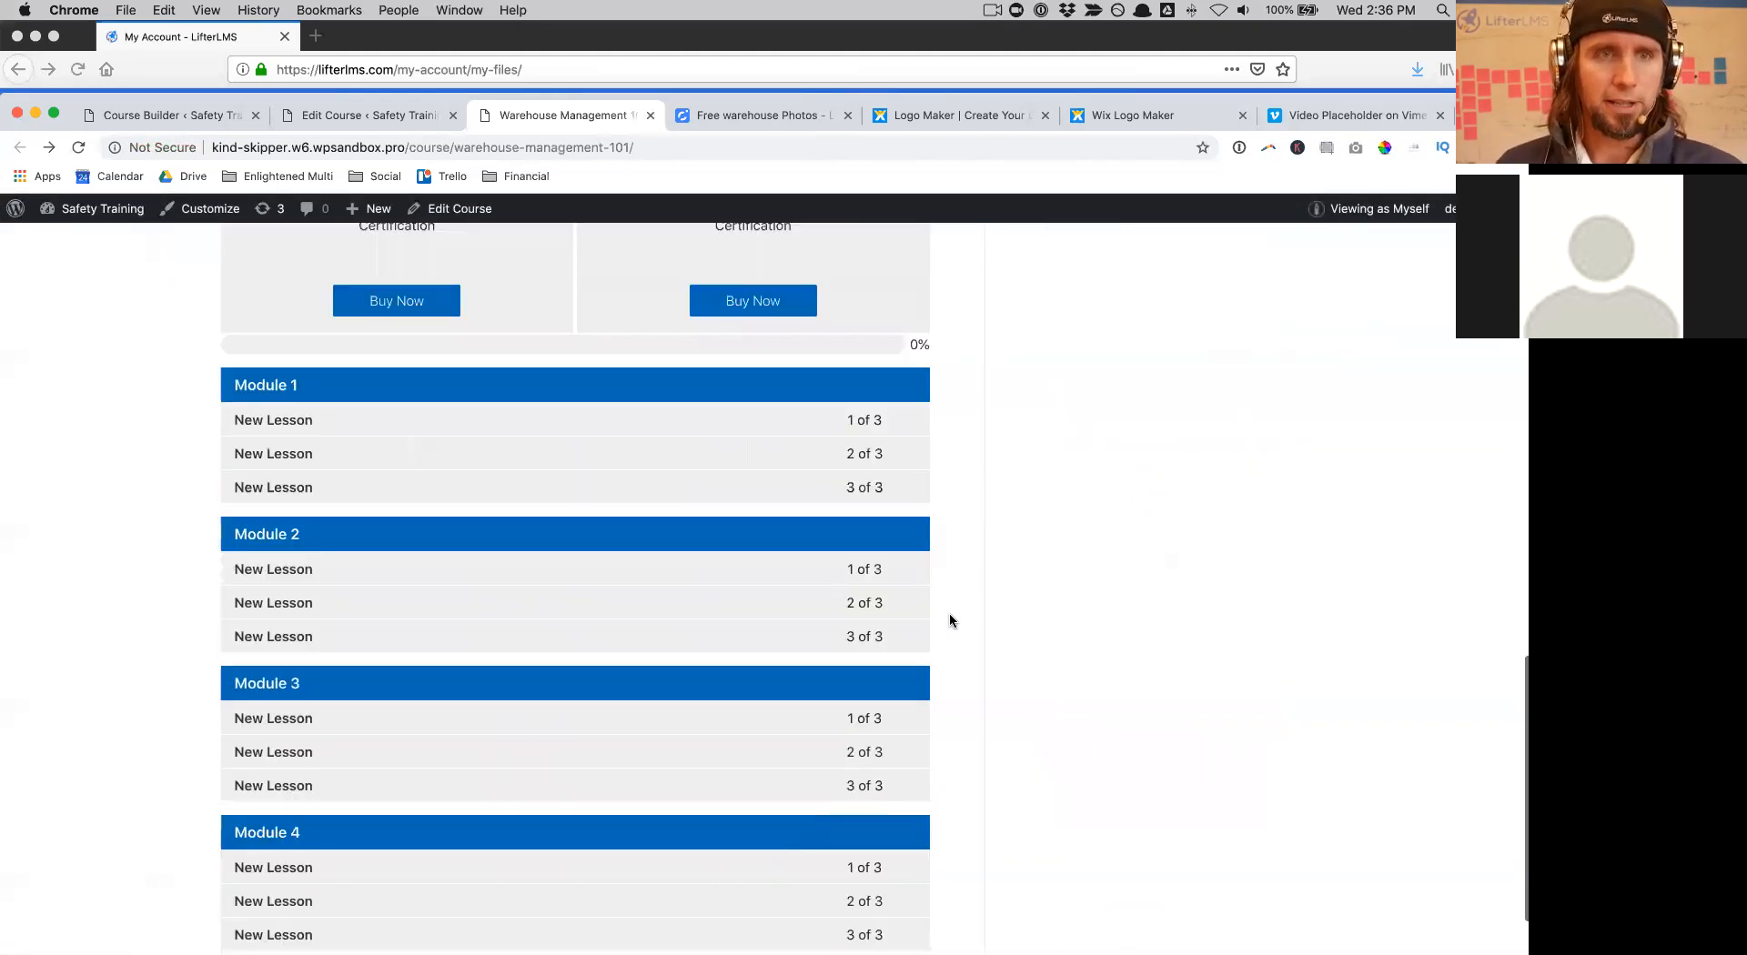
{"action": "scroll", "coordinate": [948, 615], "scroll_direction": "up", "scroll_amount": 15}
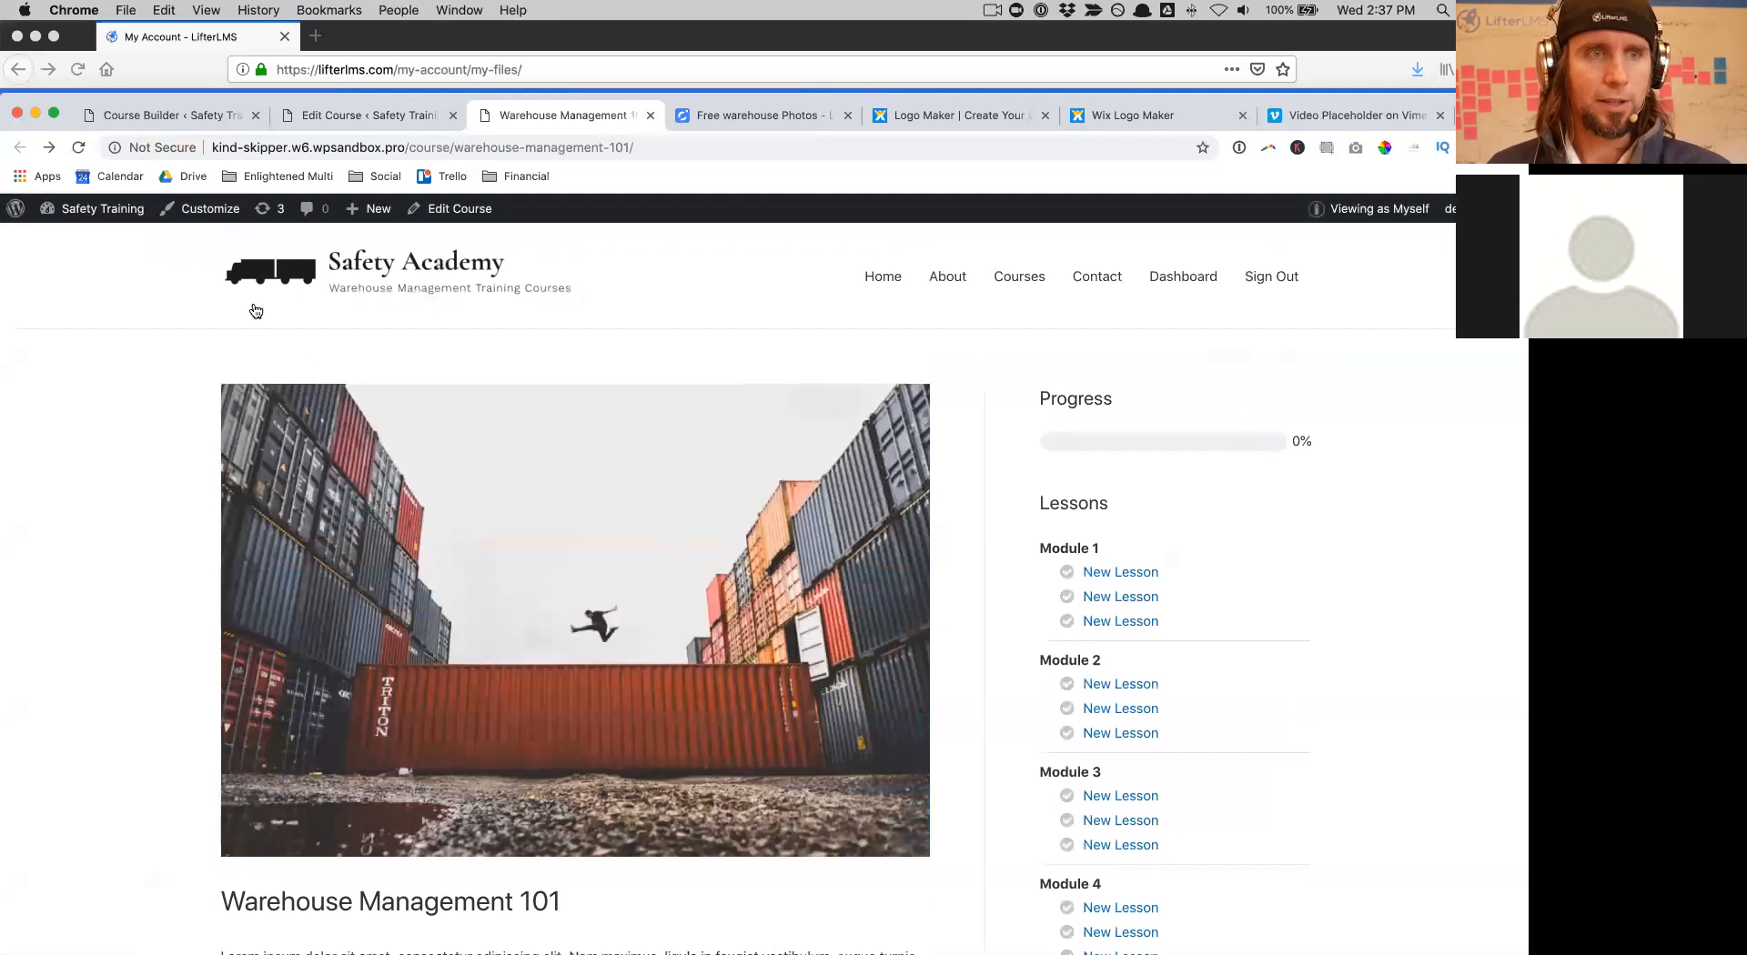
Step: Add a third access plan titled 'Course + Private Coaching' with Buy enroll text
{"action": "left_click", "coordinate": [479, 209]}
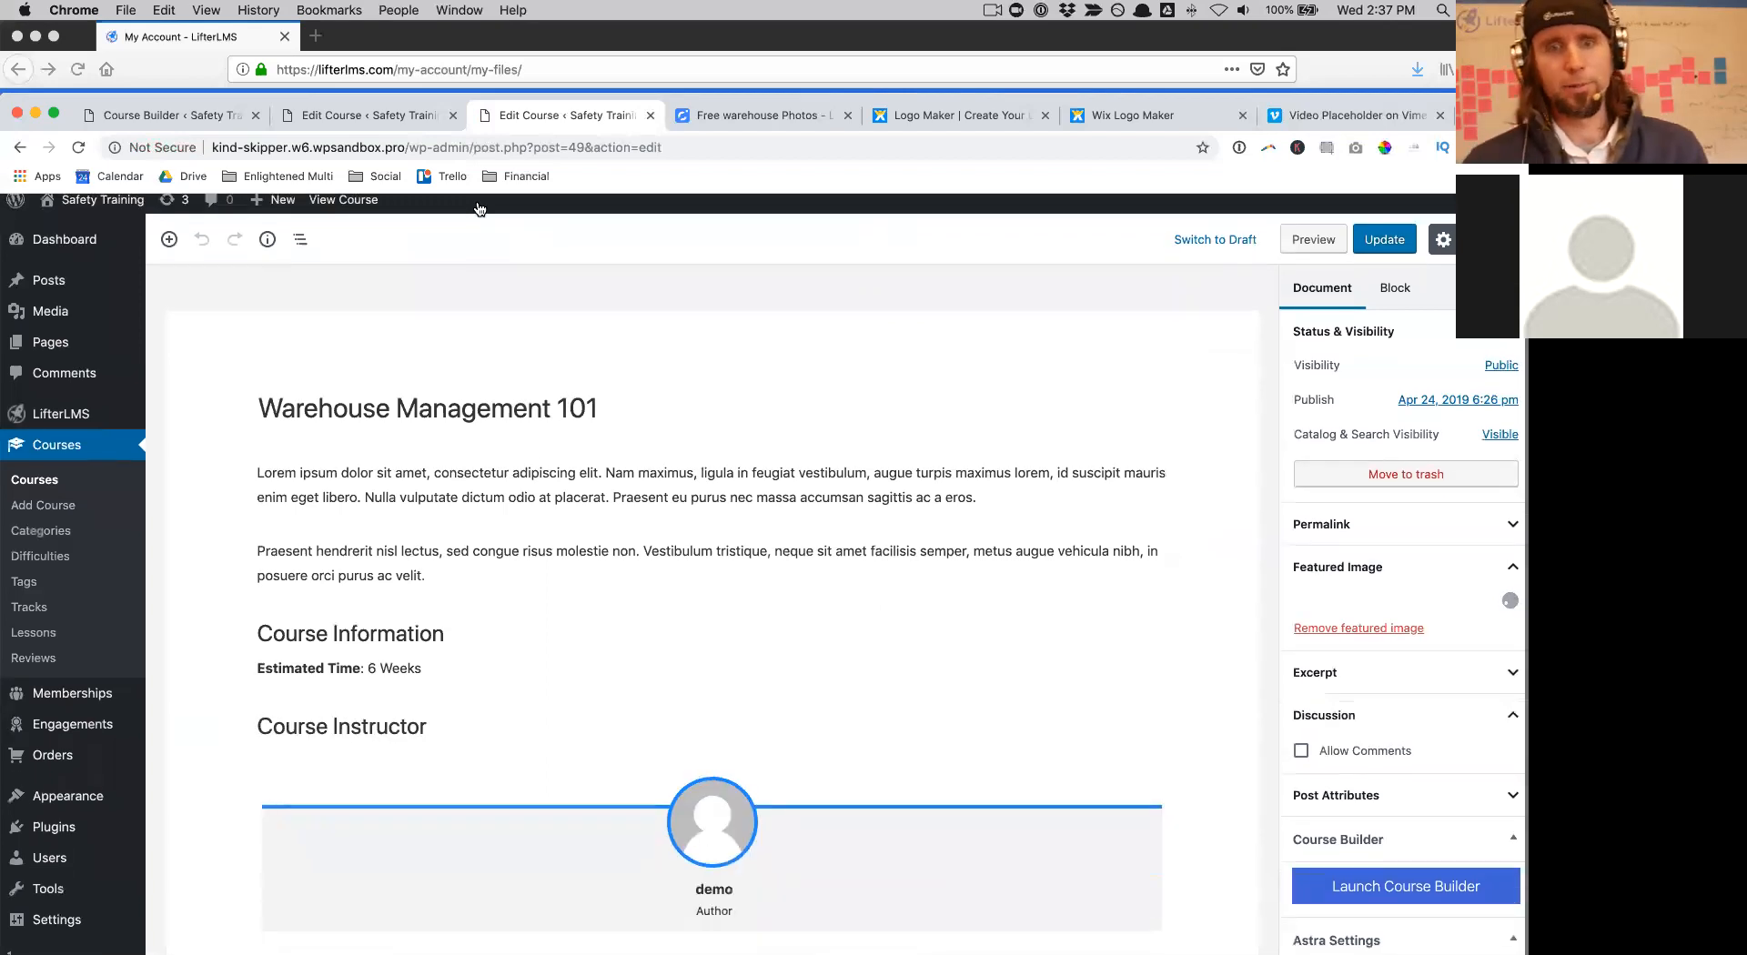
{"action": "scroll", "coordinate": [806, 549], "scroll_direction": "down", "scroll_amount": 10}
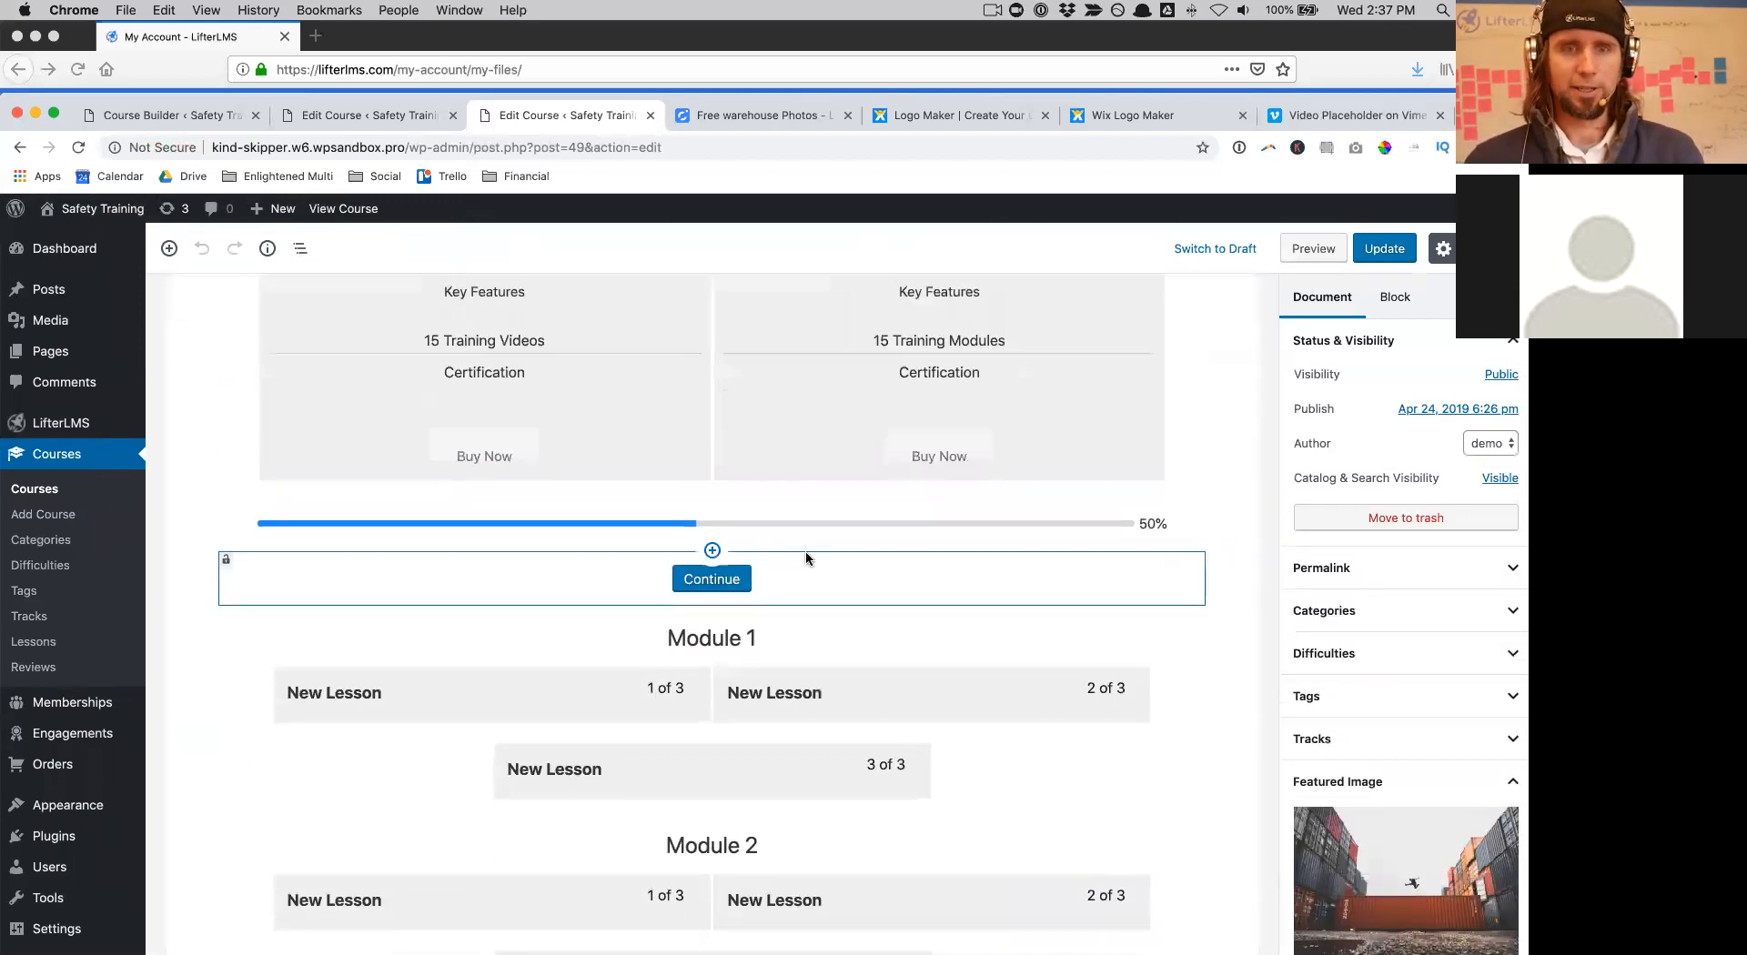
{"action": "scroll", "coordinate": [805, 550], "scroll_direction": "down", "scroll_amount": 15}
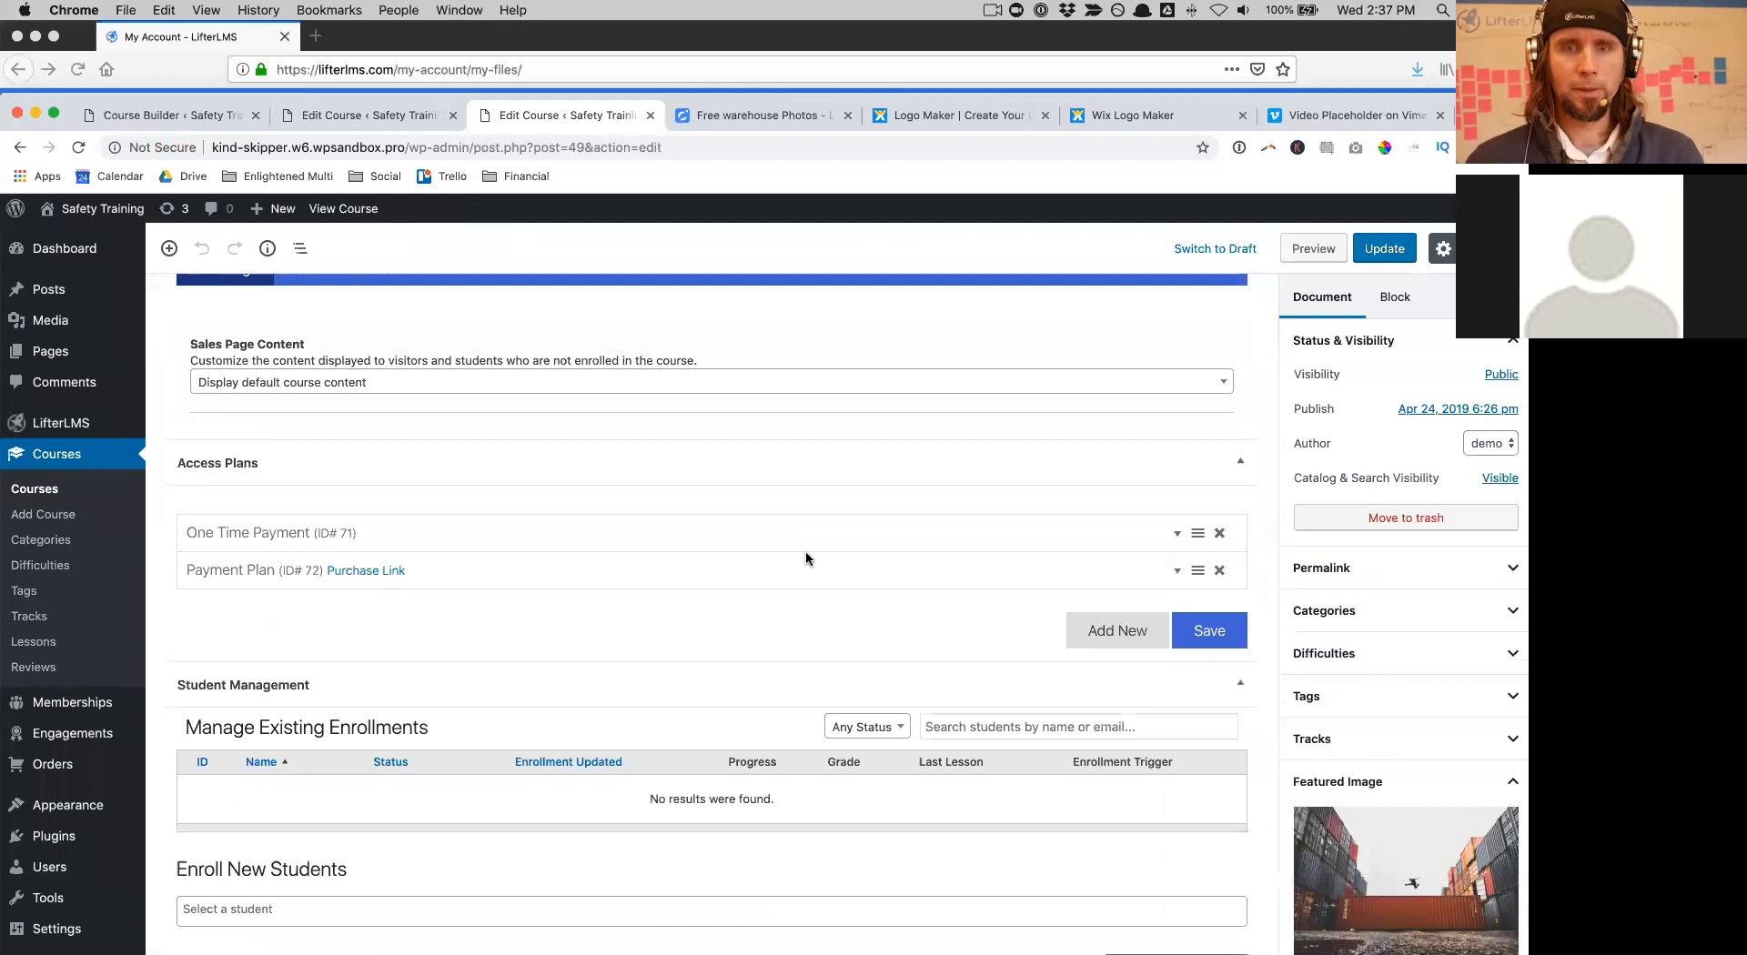
{"action": "left_click", "coordinate": [1094, 640]}
{"action": "left_click", "coordinate": [238, 681]}
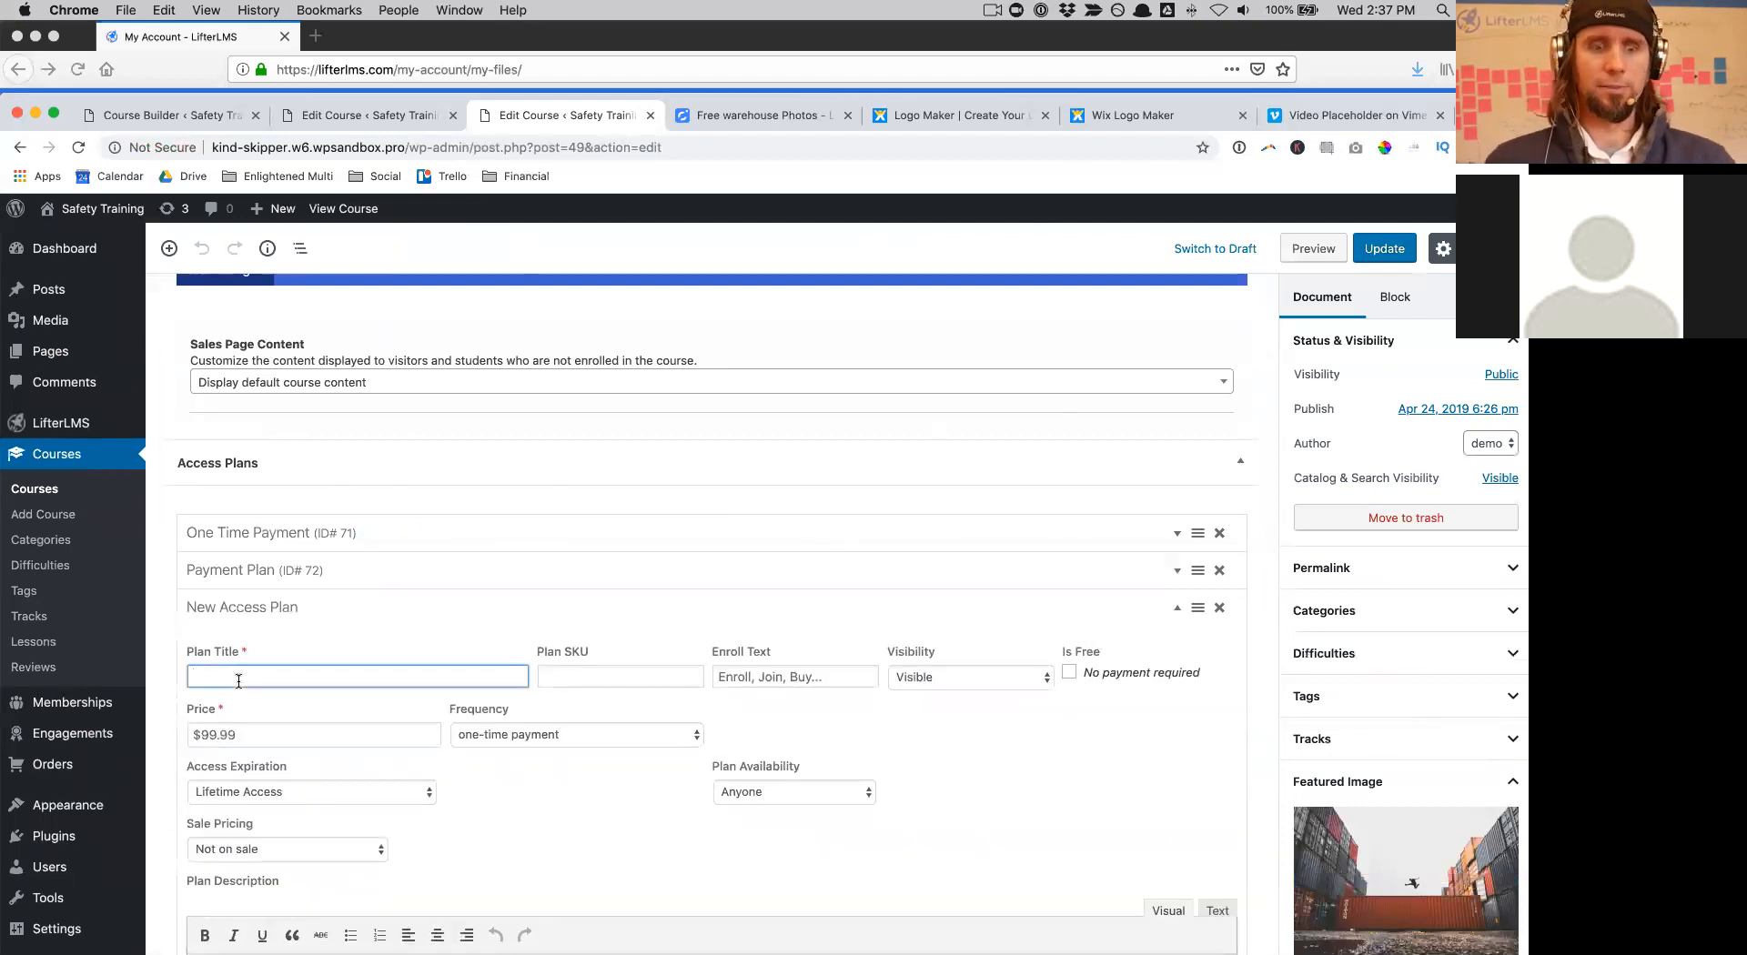
{"action": "type", "text": "Course +"}
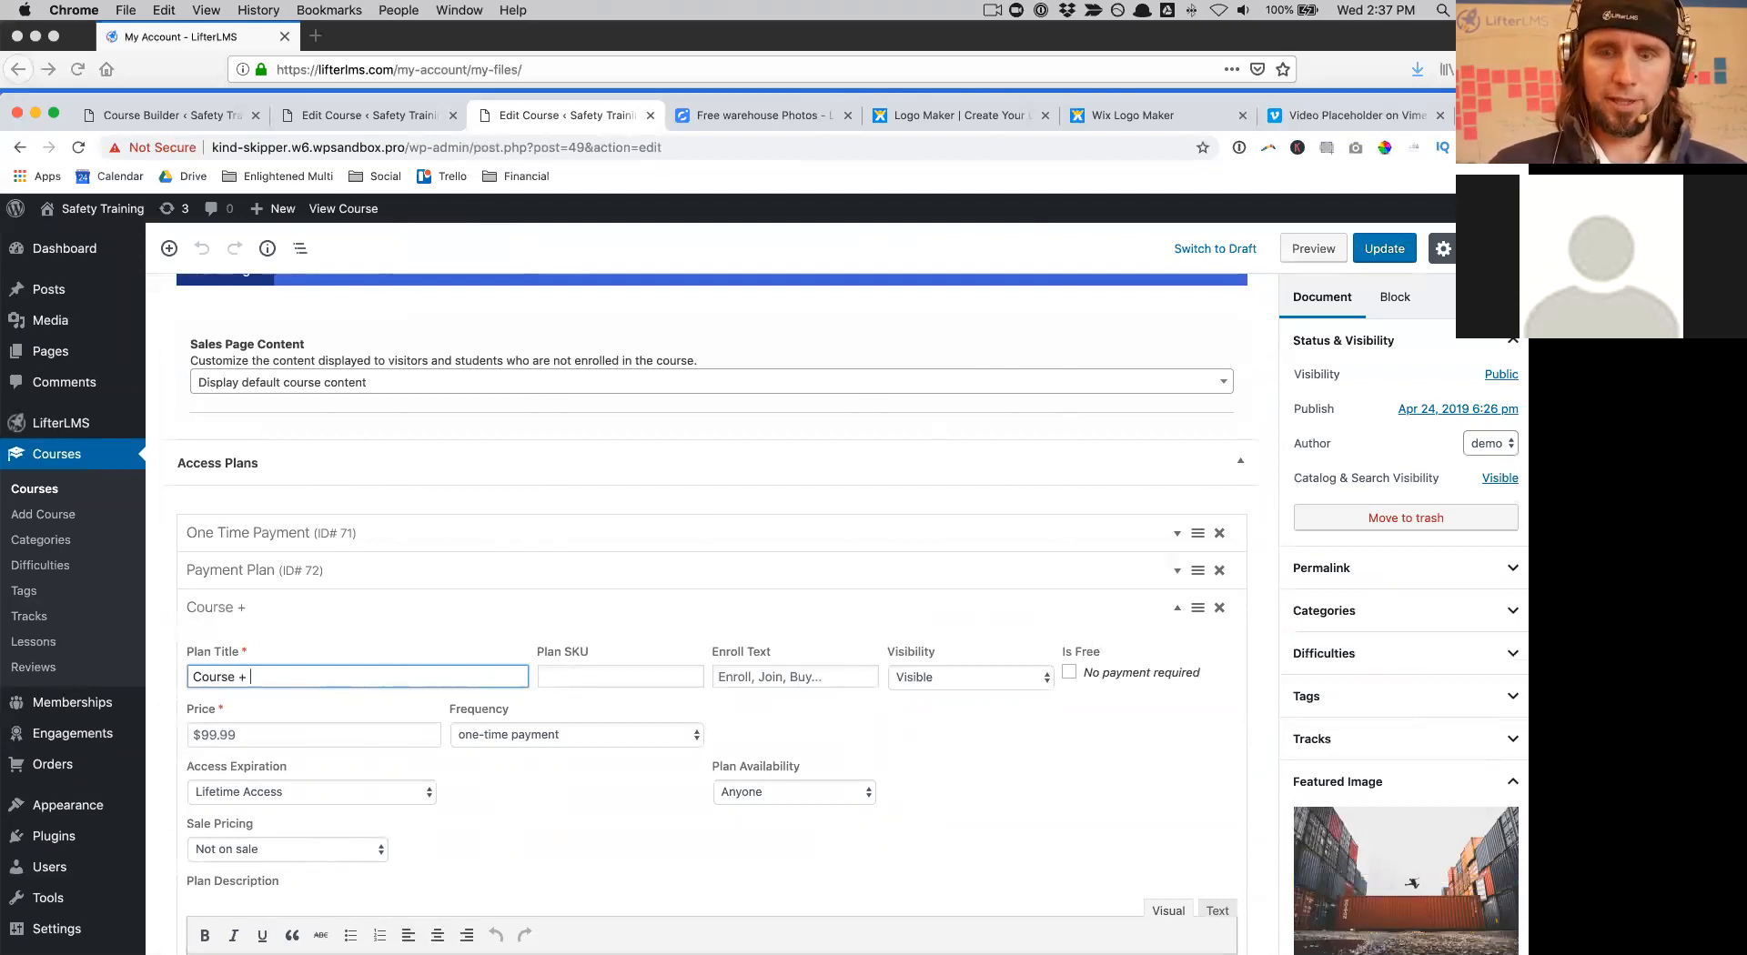
{"action": "type", "text": " Private "}
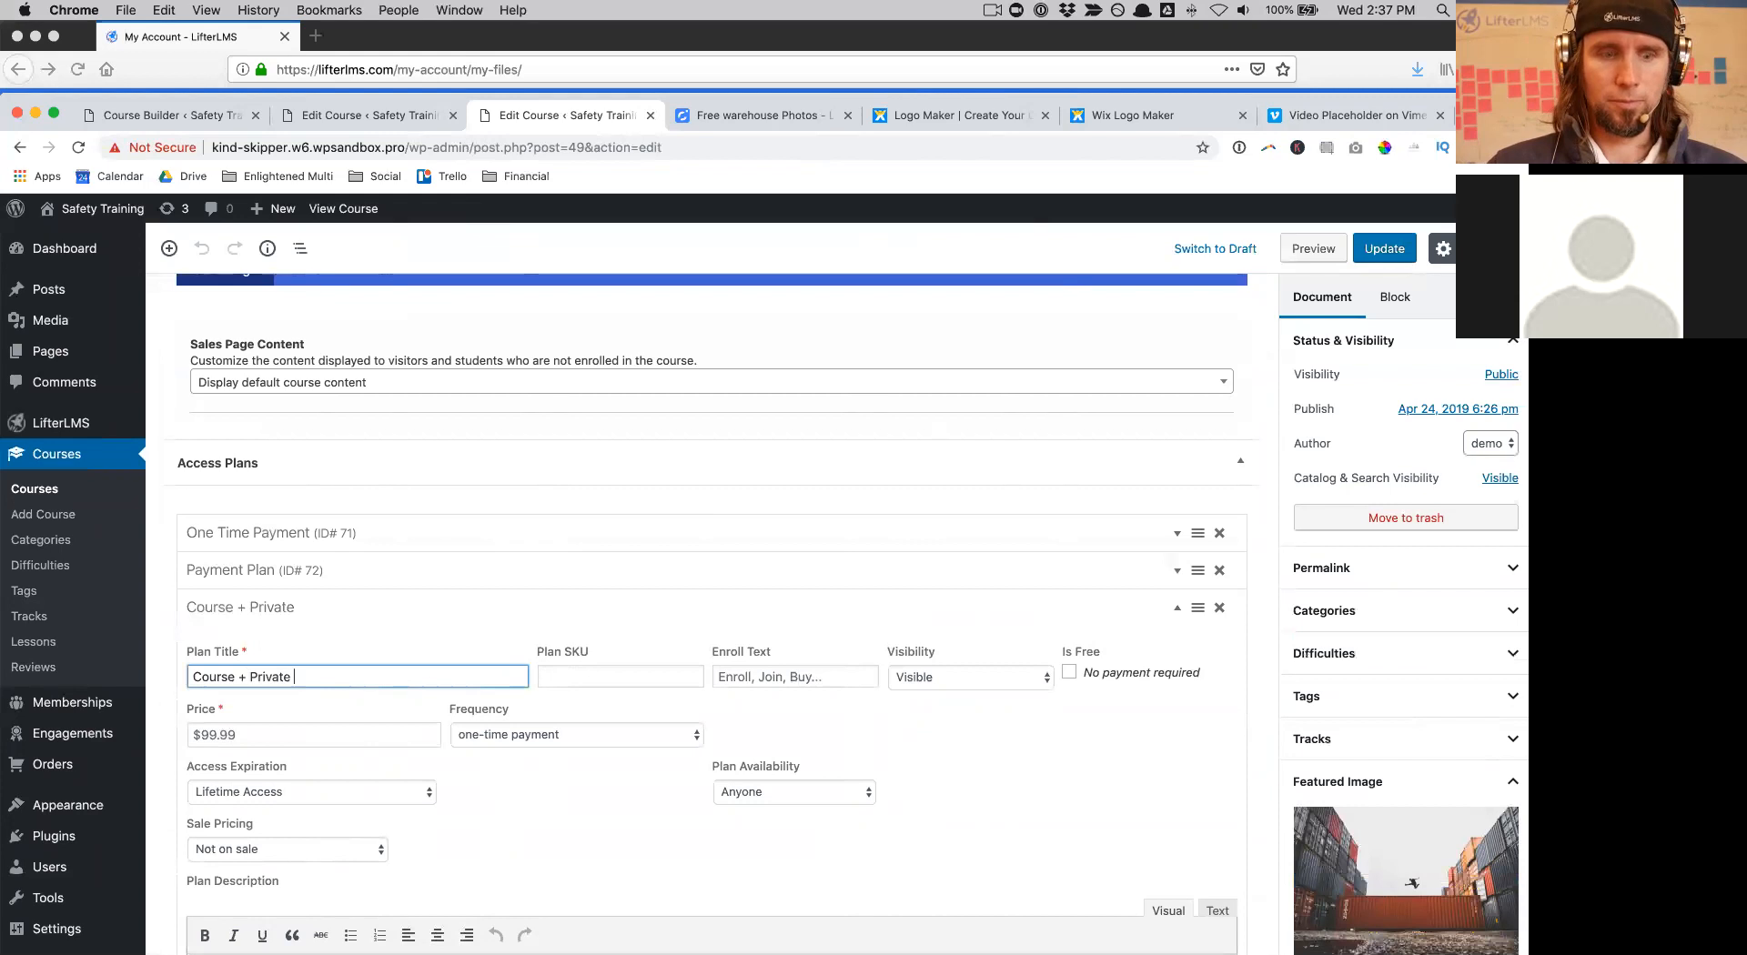
{"action": "type", "text": "Coaching"}
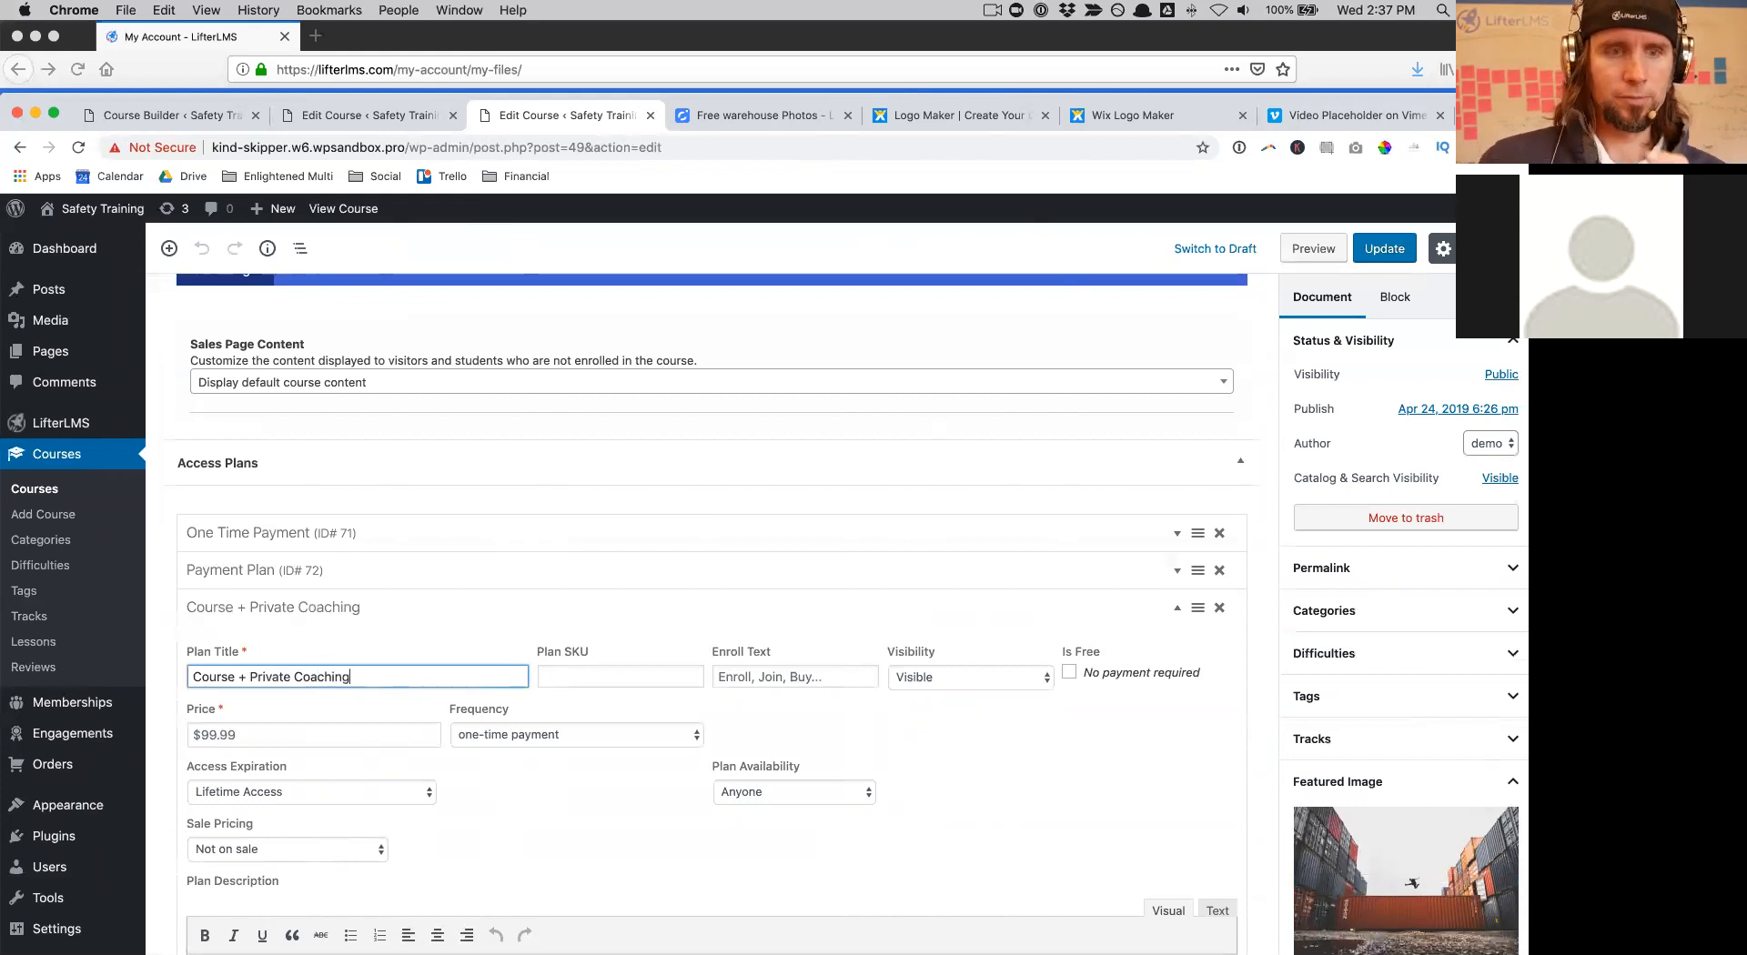
{"action": "left_click", "coordinate": [764, 676]}
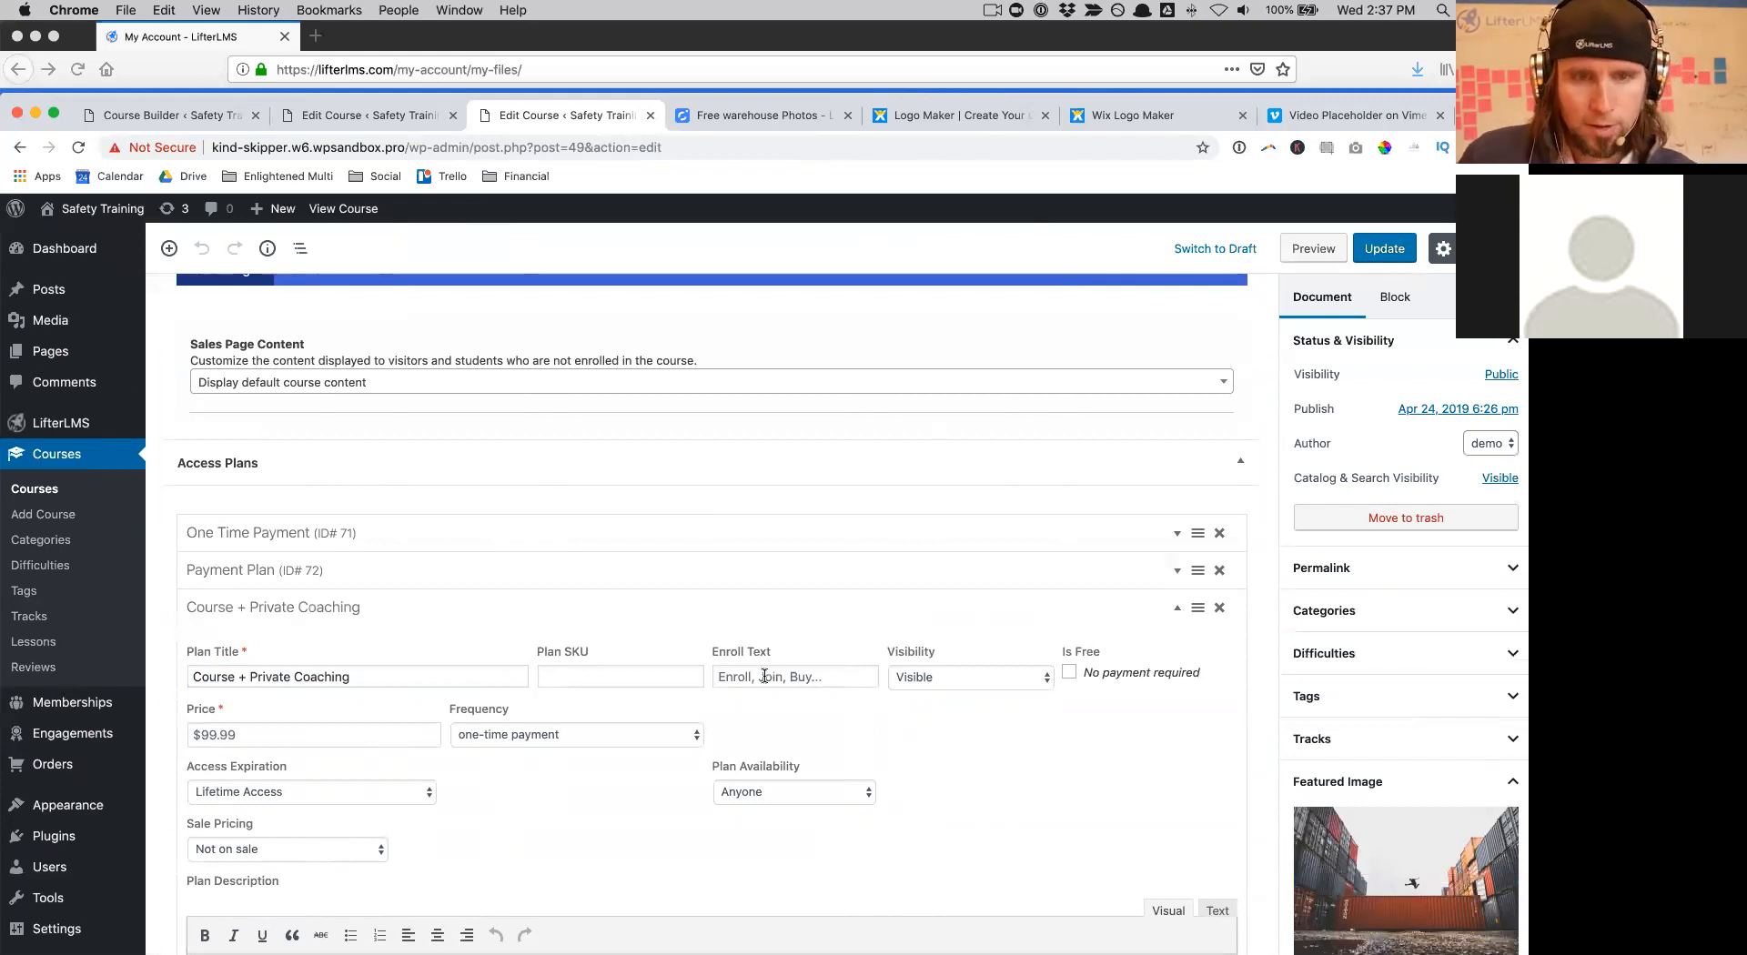
{"action": "type", "text": "Bi"}
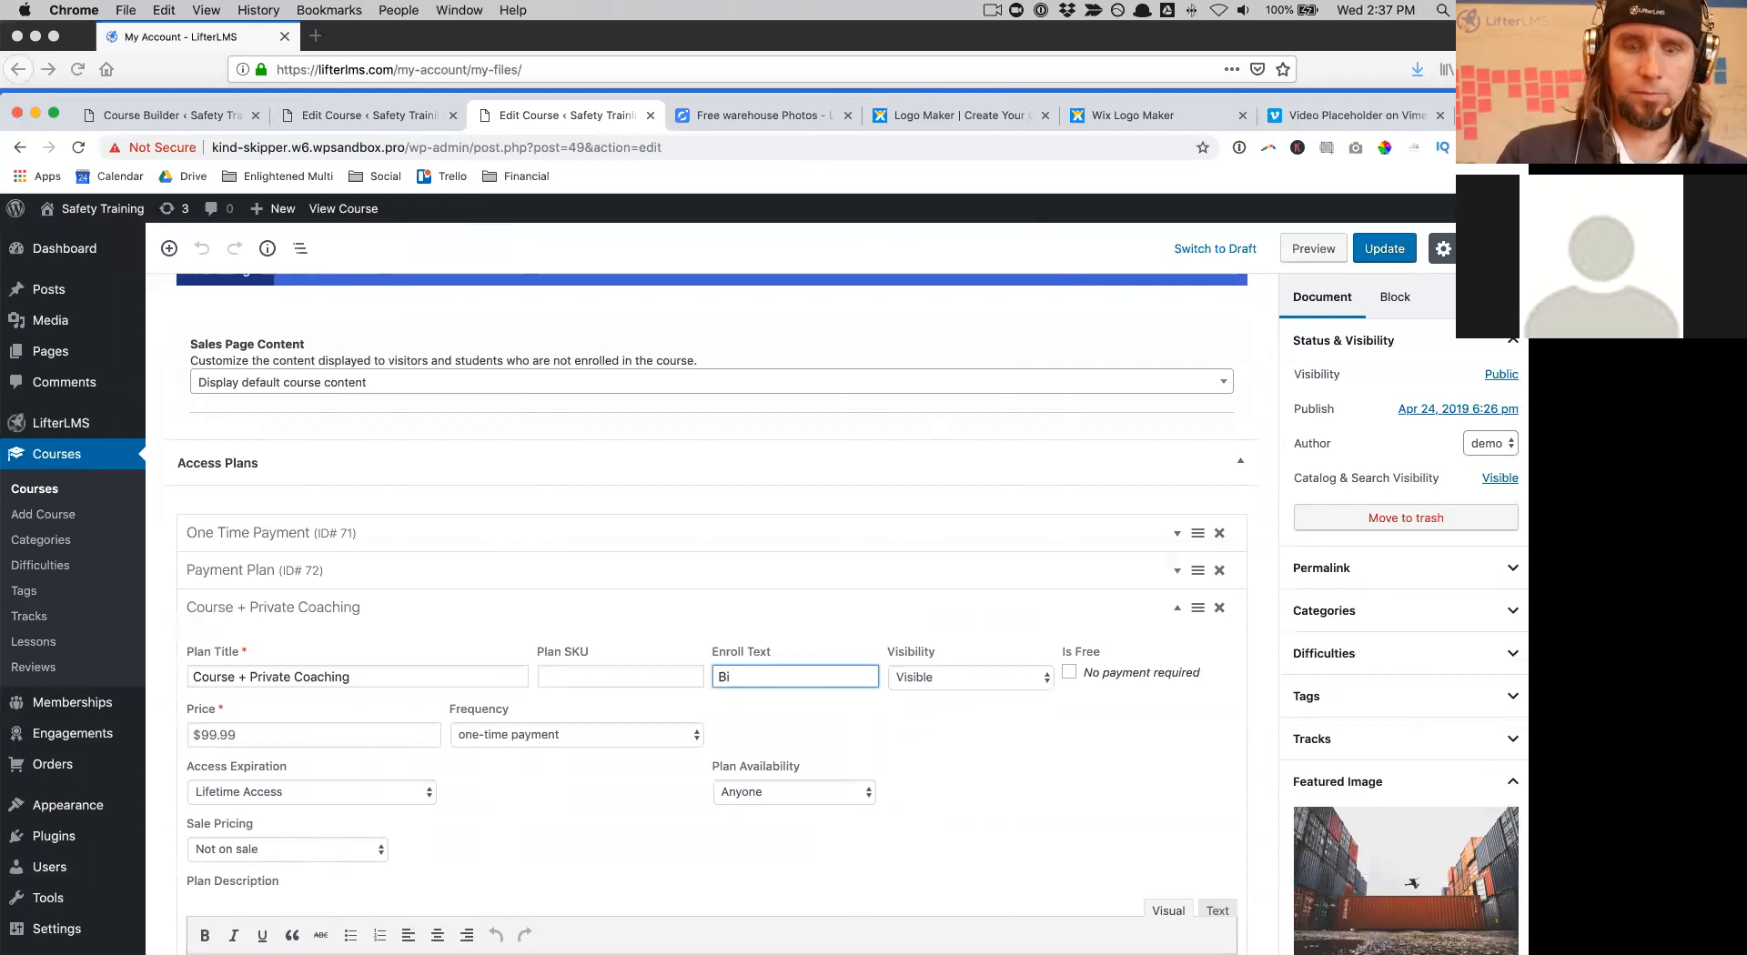
{"action": "type", "text": "uy Now"}
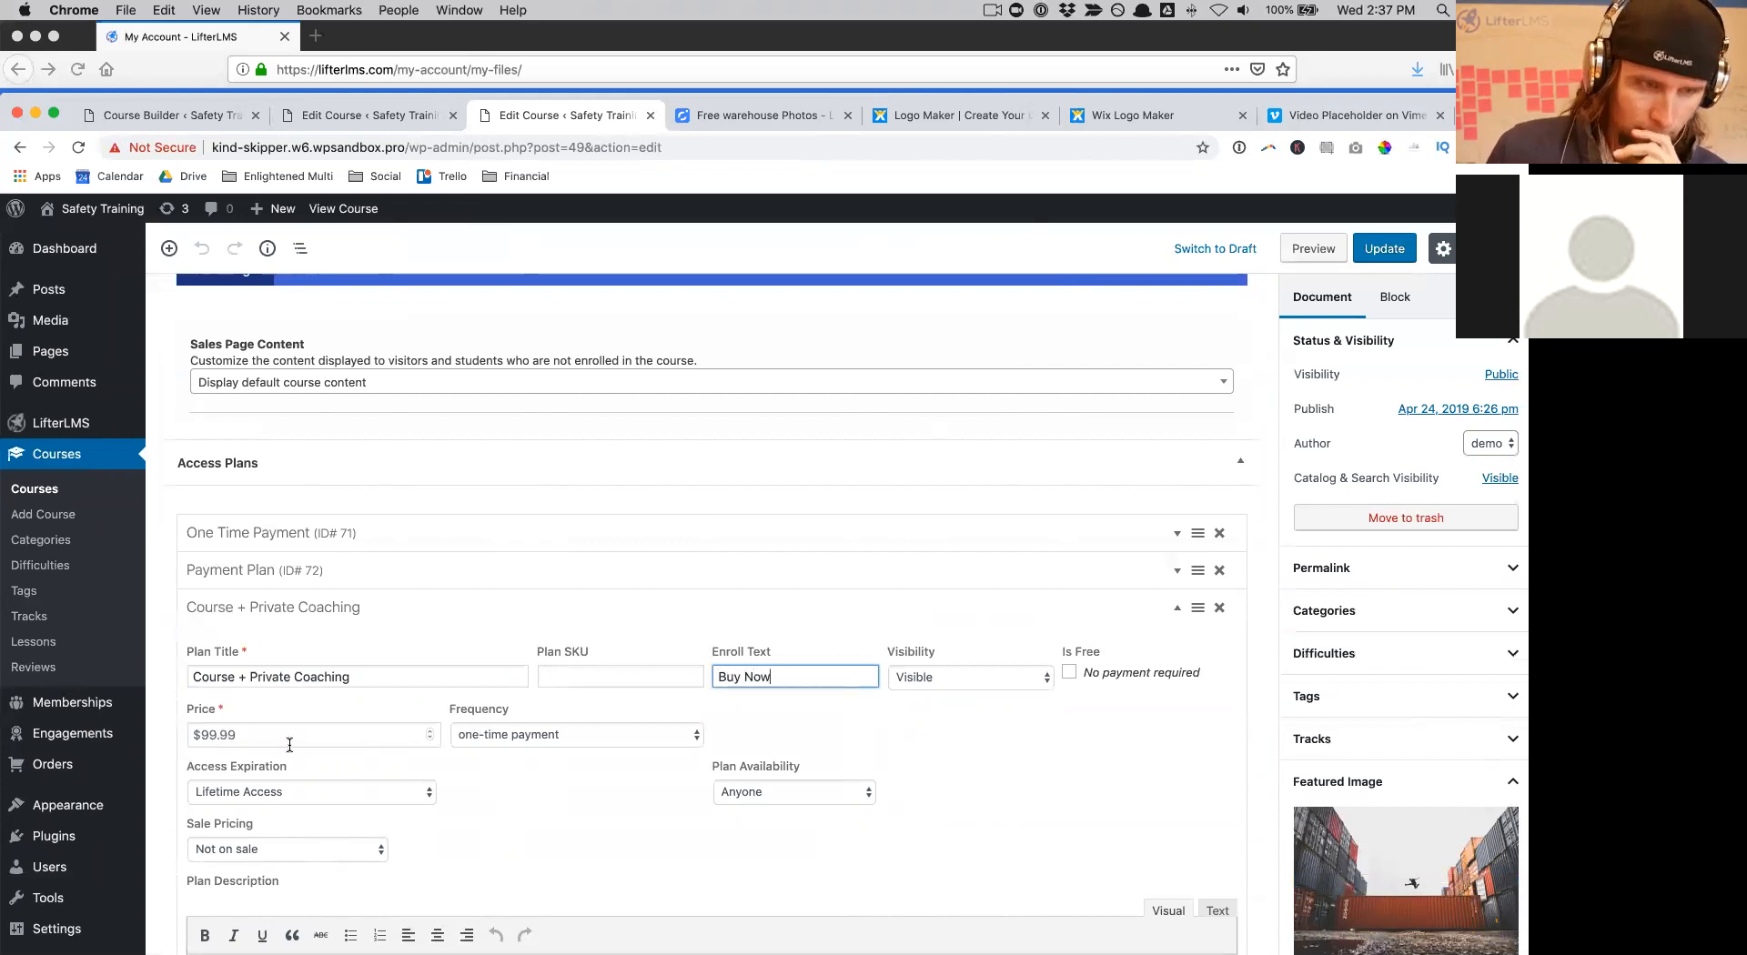
Step: Set the plan's price to 10000 and its access to expire after 1 year
{"action": "double_click", "coordinate": [236, 735]}
{"action": "type", "text": "10000"}
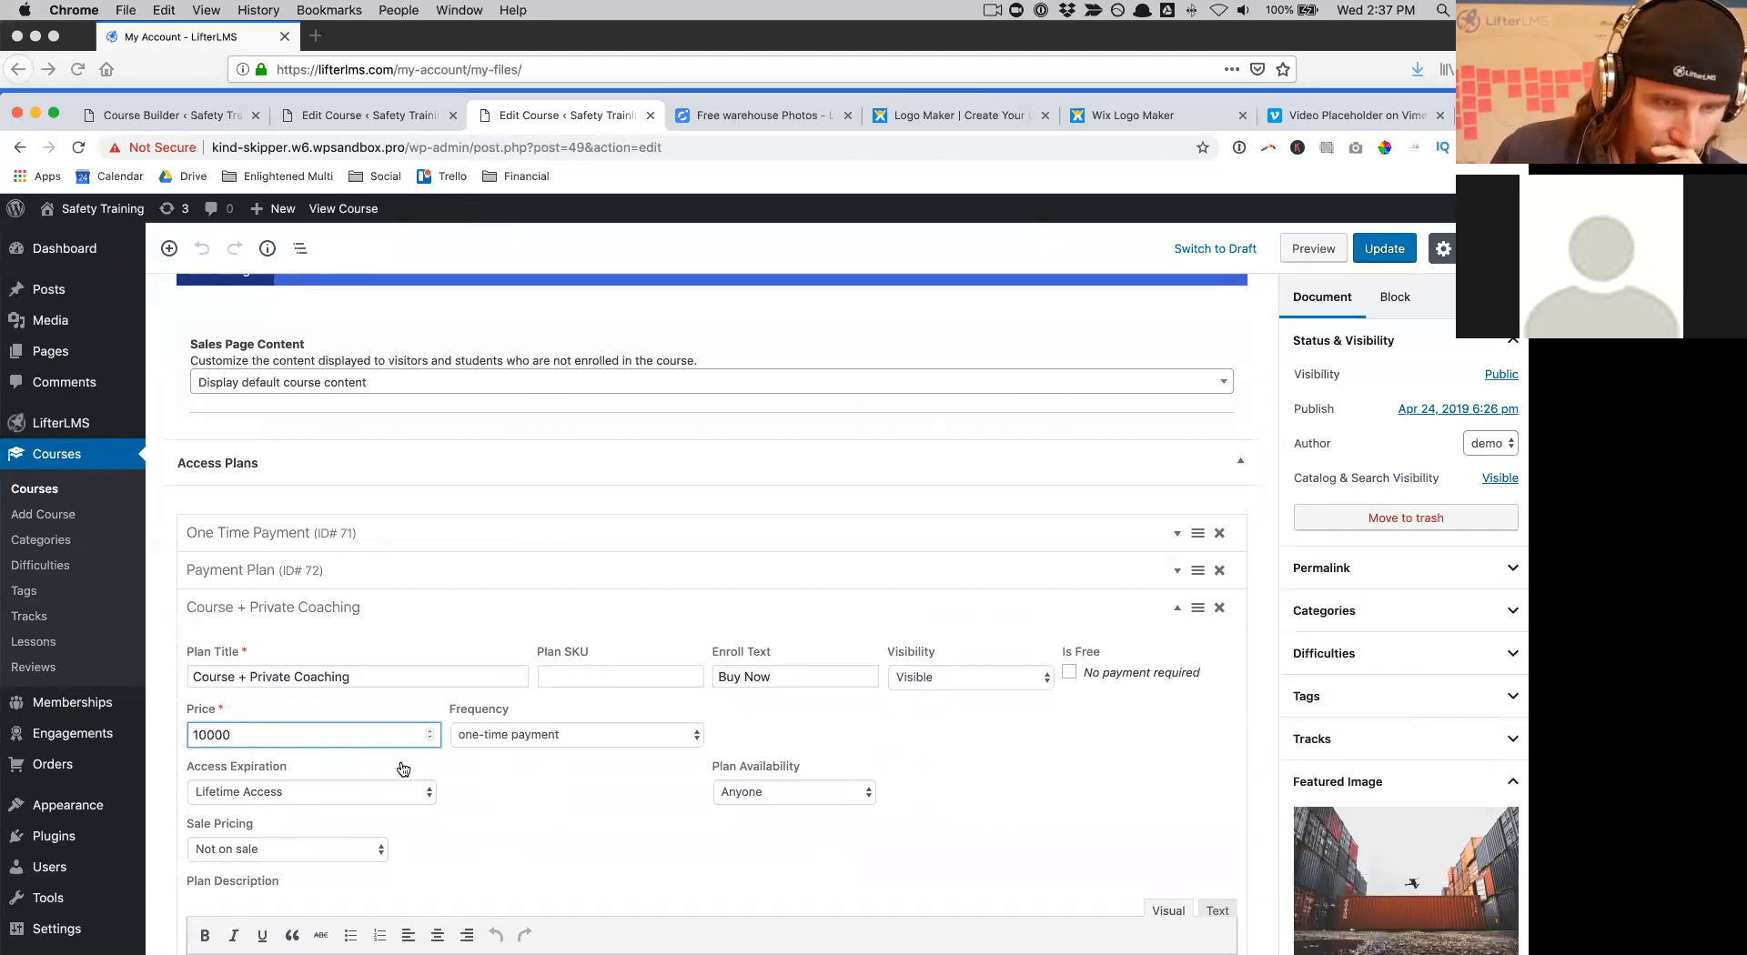
{"action": "left_click", "coordinate": [336, 788]}
{"action": "left_click", "coordinate": [320, 804]}
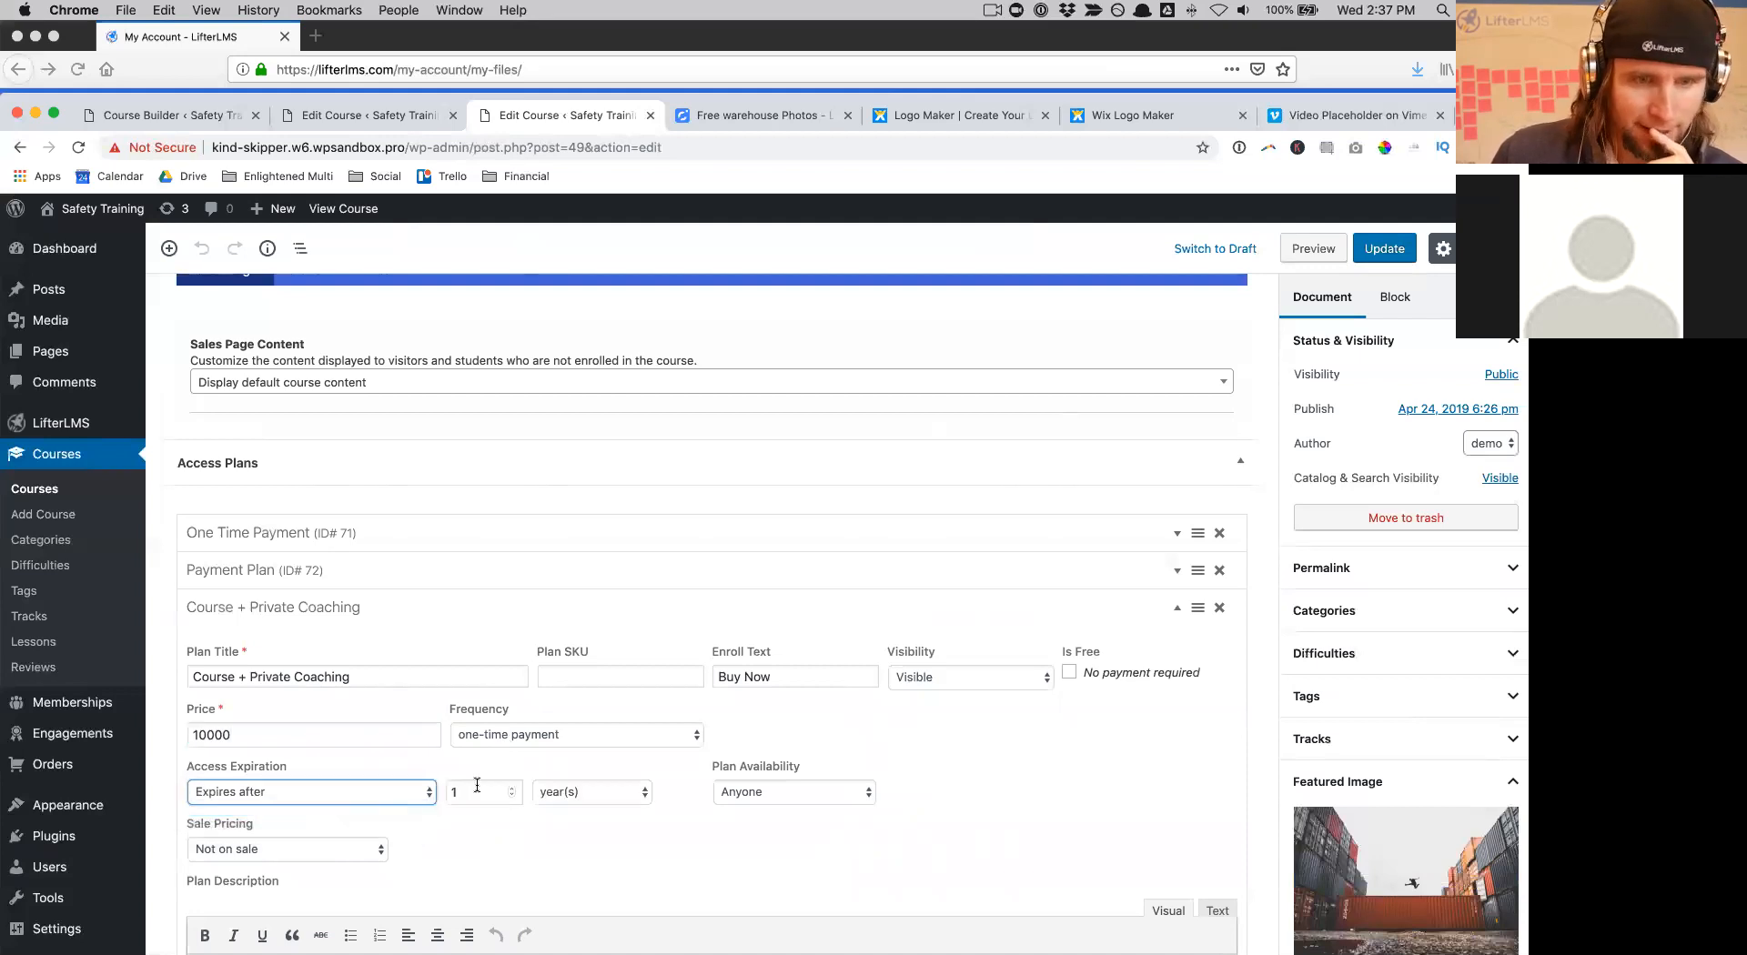
{"action": "scroll", "coordinate": [1025, 816], "scroll_direction": "down", "scroll_amount": 5}
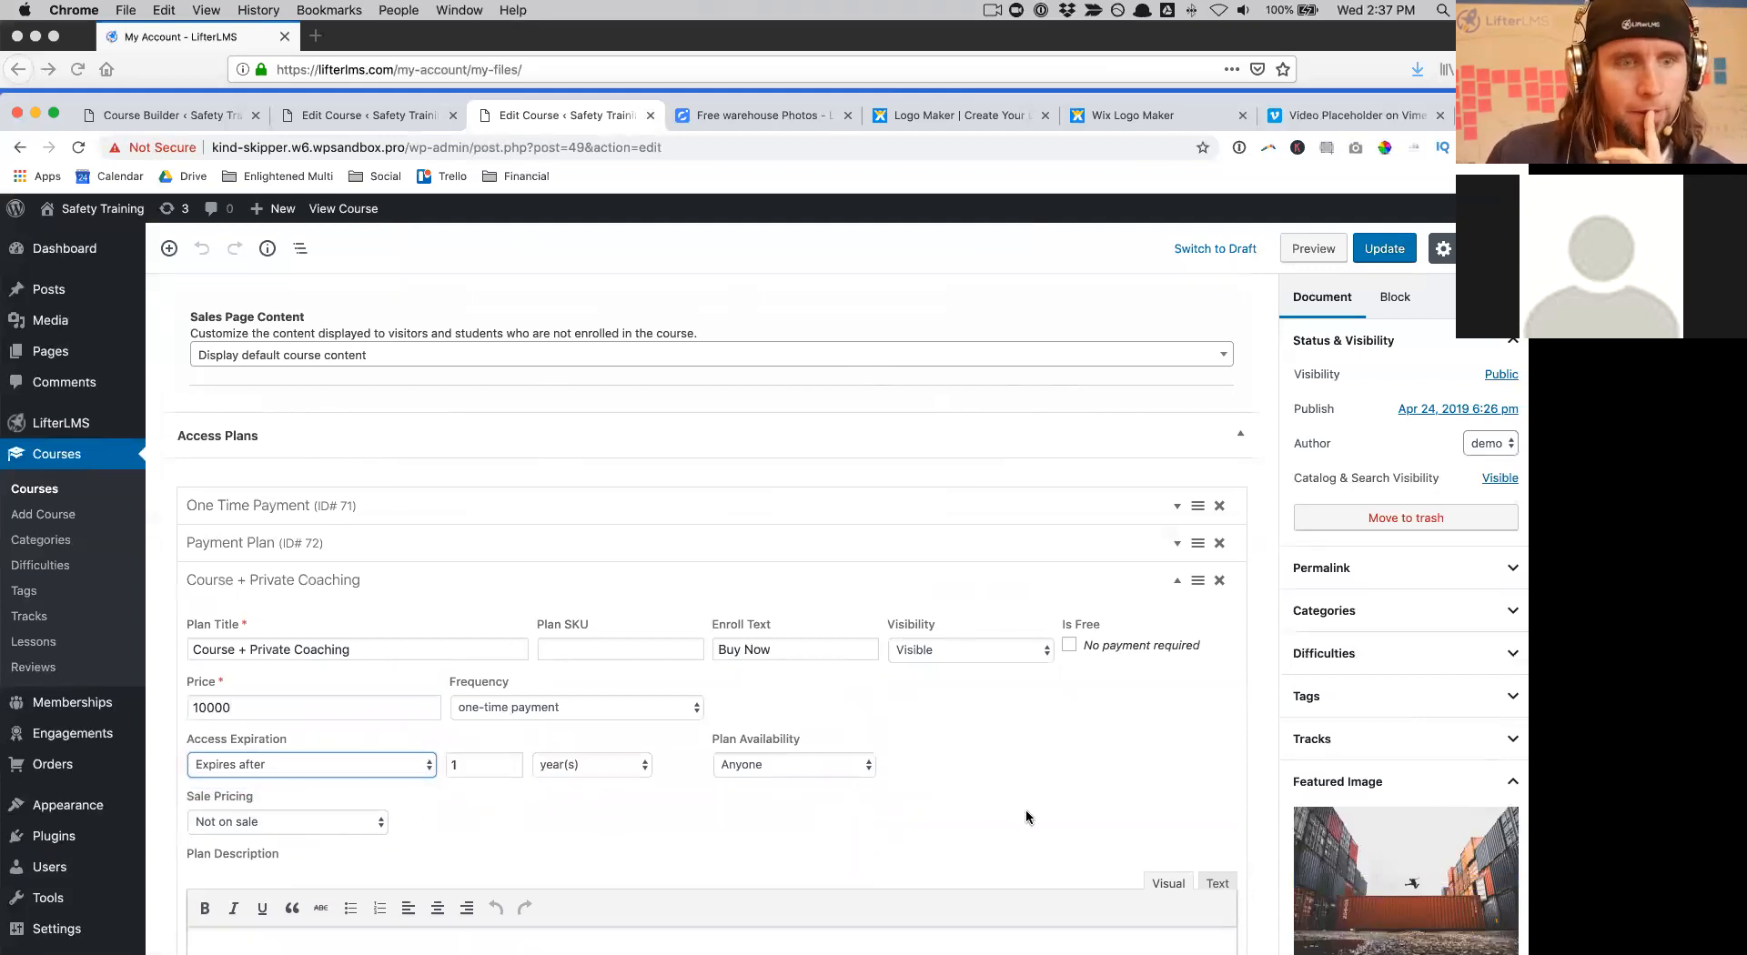
Step: Describe the plan with 'Key Features' bullets: 15 Training Modules, Certification, 4 Hr. Monthly Private Consulting Sessions
{"action": "left_click", "coordinate": [422, 688]}
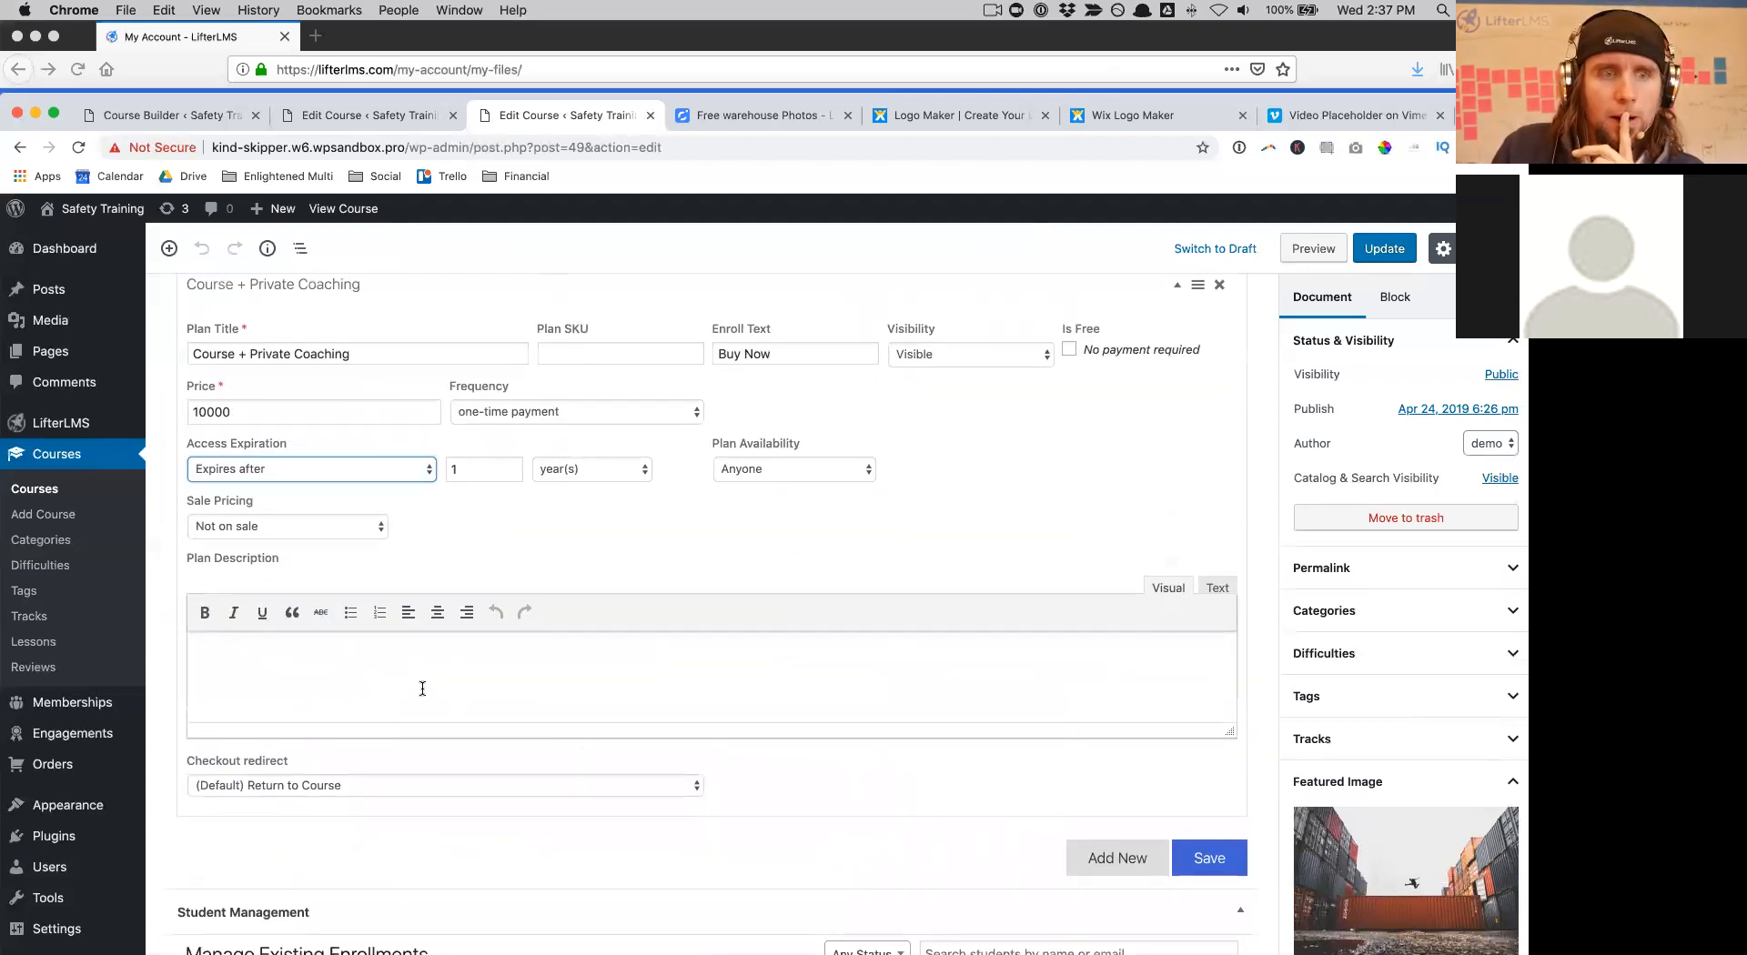
{"action": "type", "text": "Key Features"}
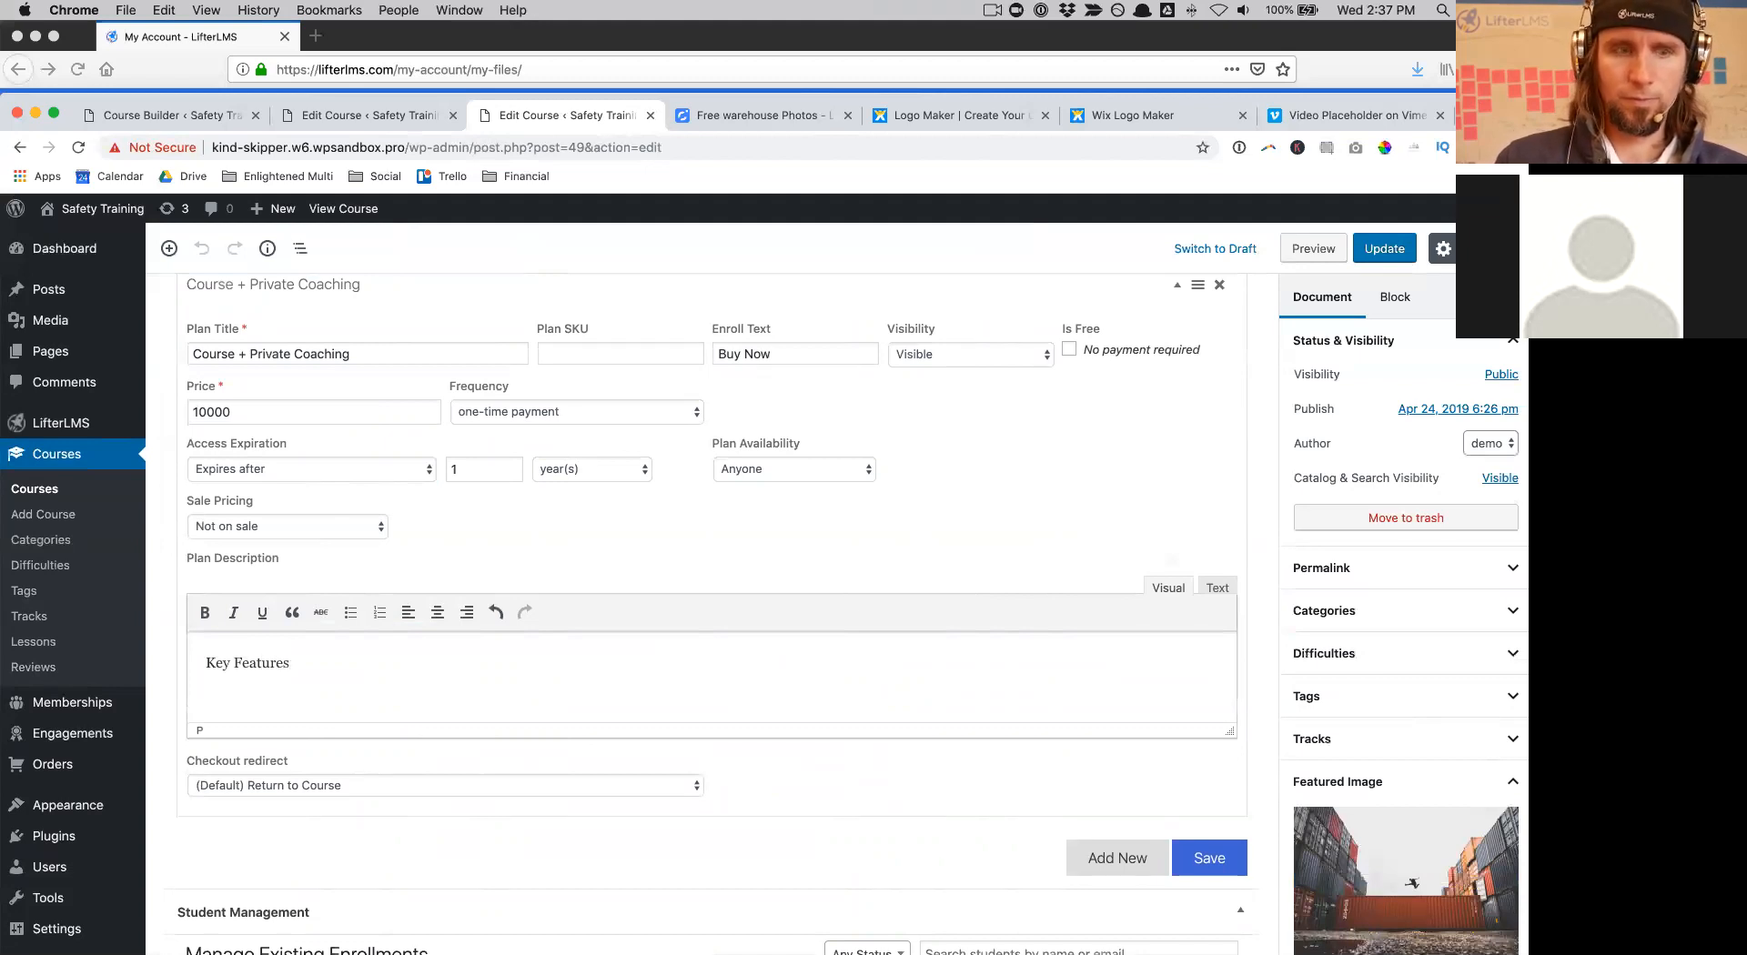
{"action": "left_click", "coordinate": [355, 617]}
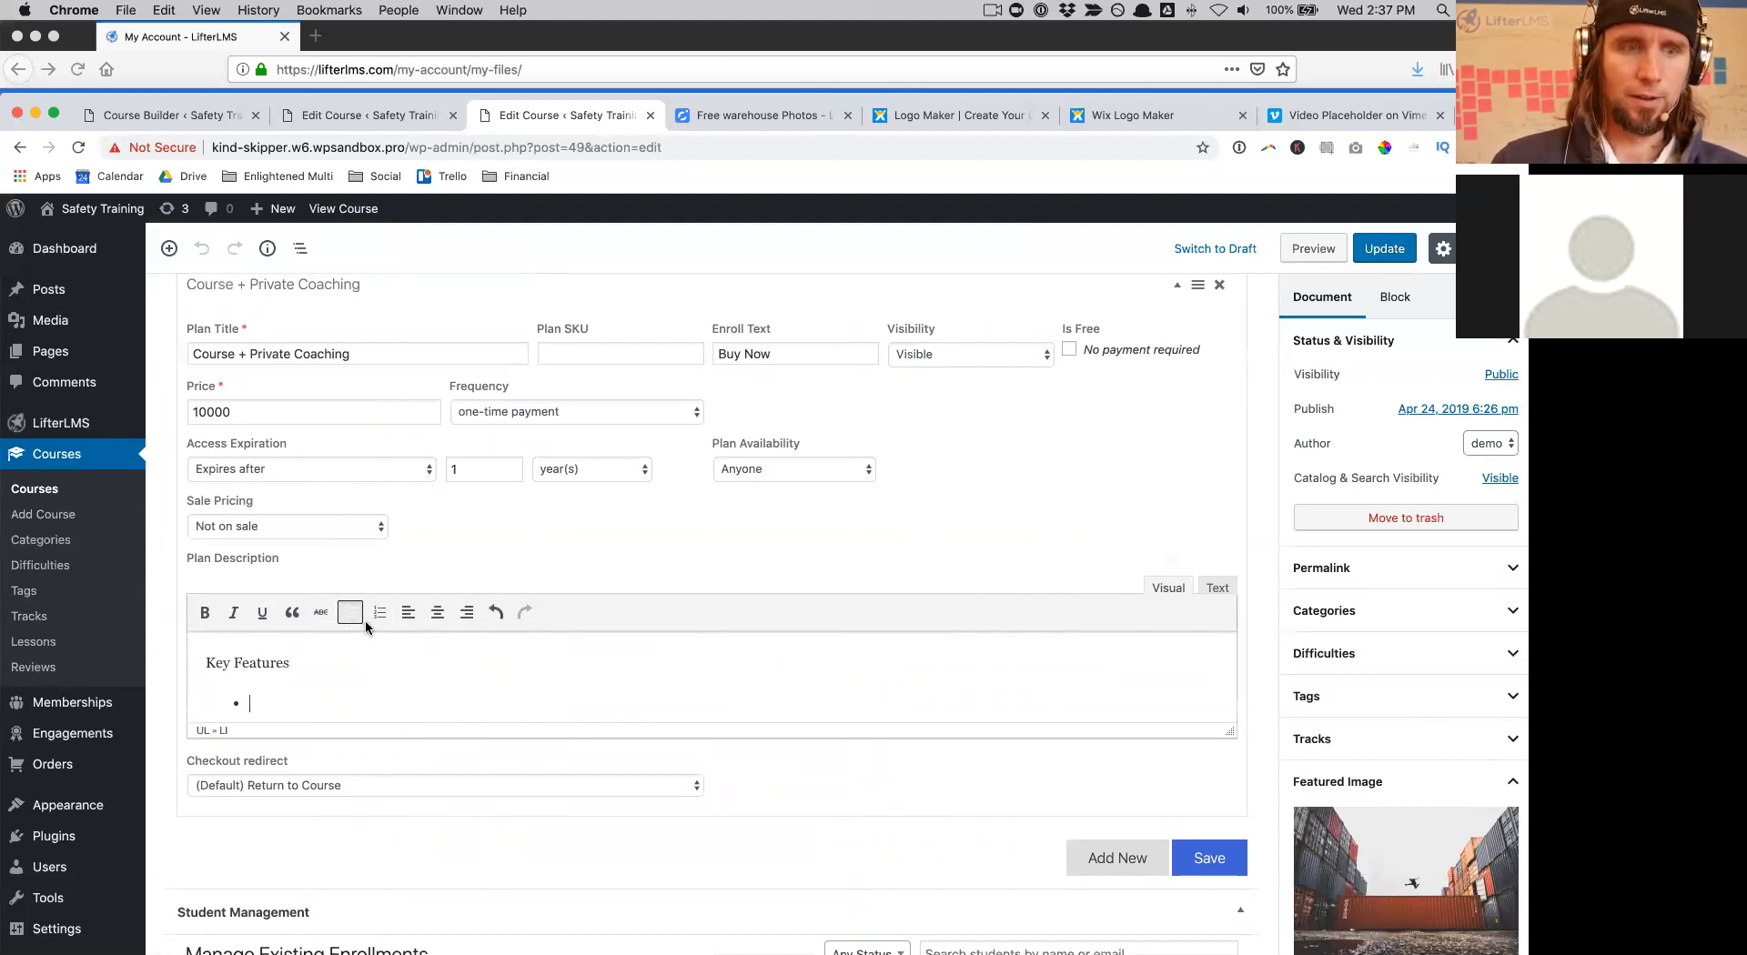
{"action": "type", "text": "15 Training Modules"}
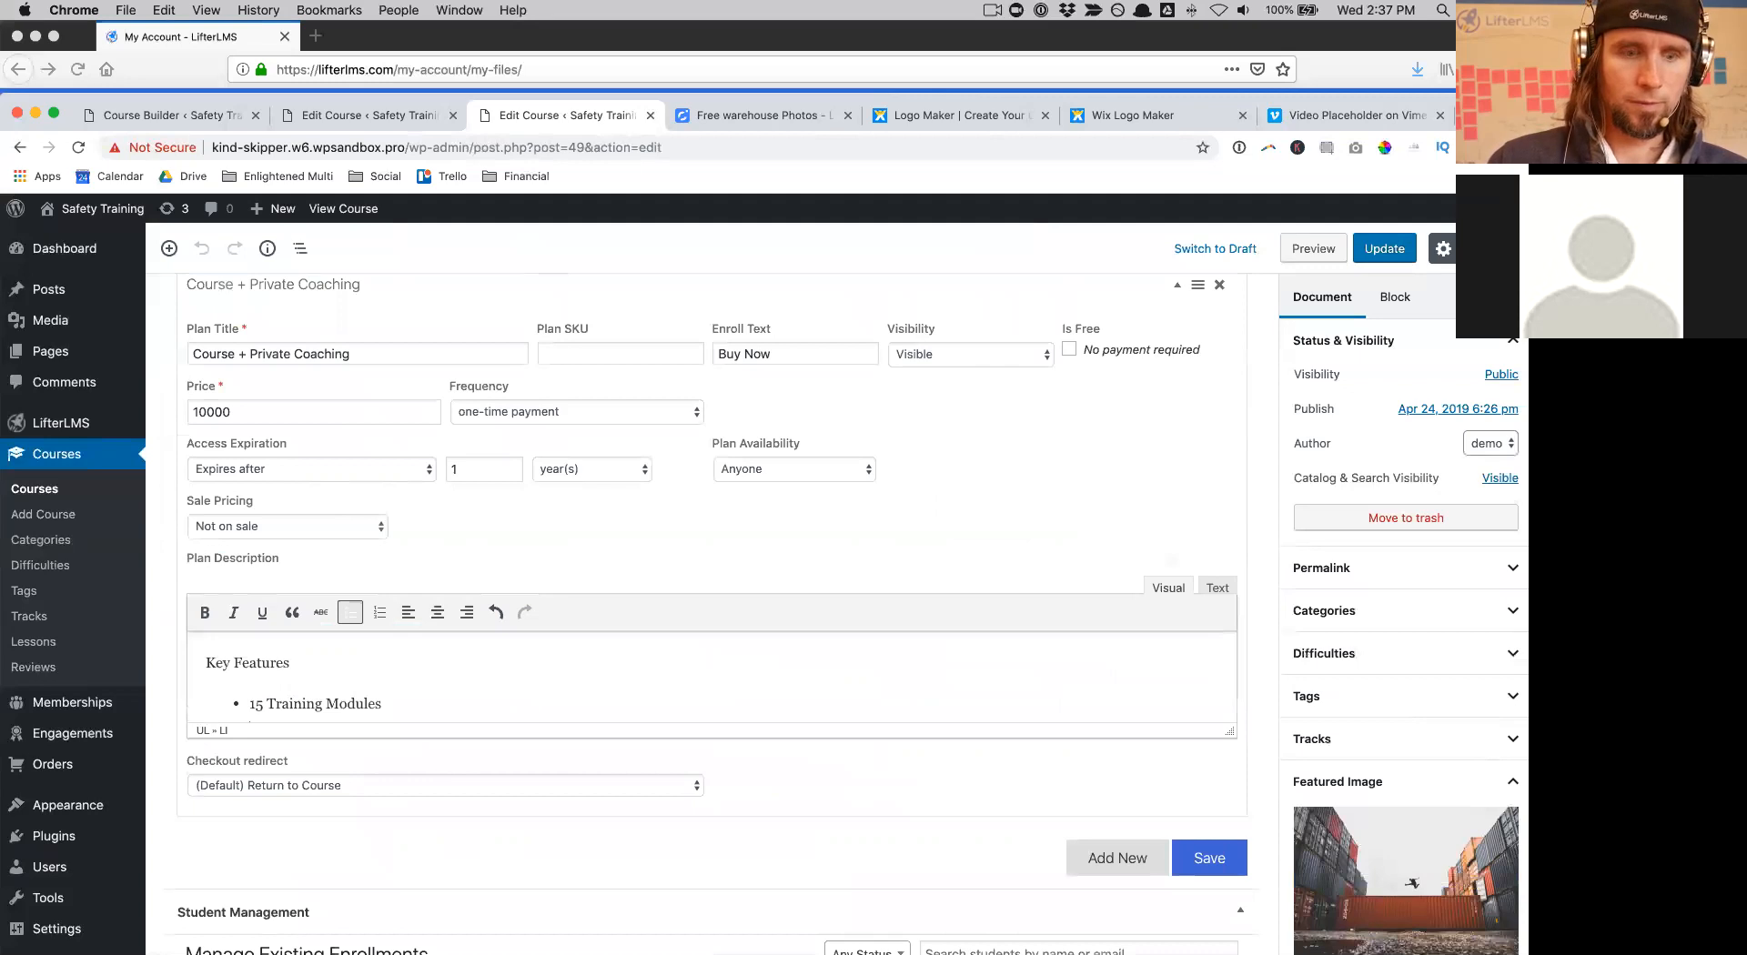
{"action": "scroll", "coordinate": [712, 676], "scroll_direction": "down", "scroll_amount": 1}
{"action": "left_click_drag", "start_coordinate": [1229, 732], "coordinate": [1219, 905]}
{"action": "type", "text": "Certification"}
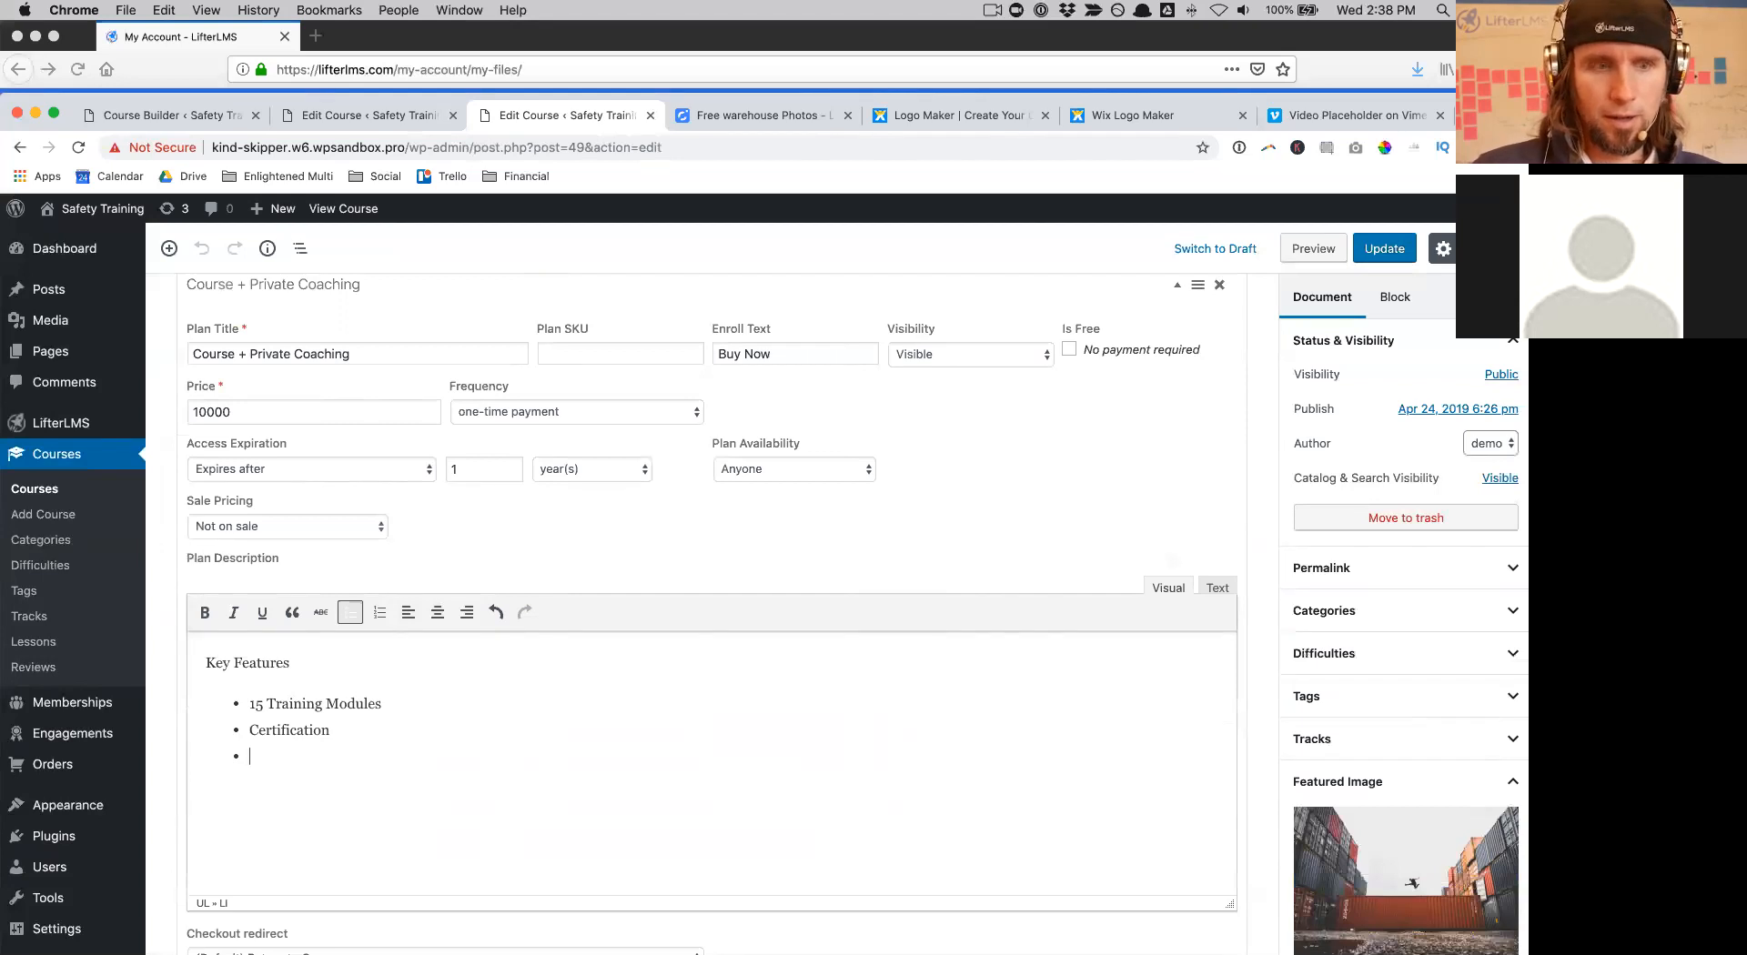
{"action": "type", "text": "Monthly"}
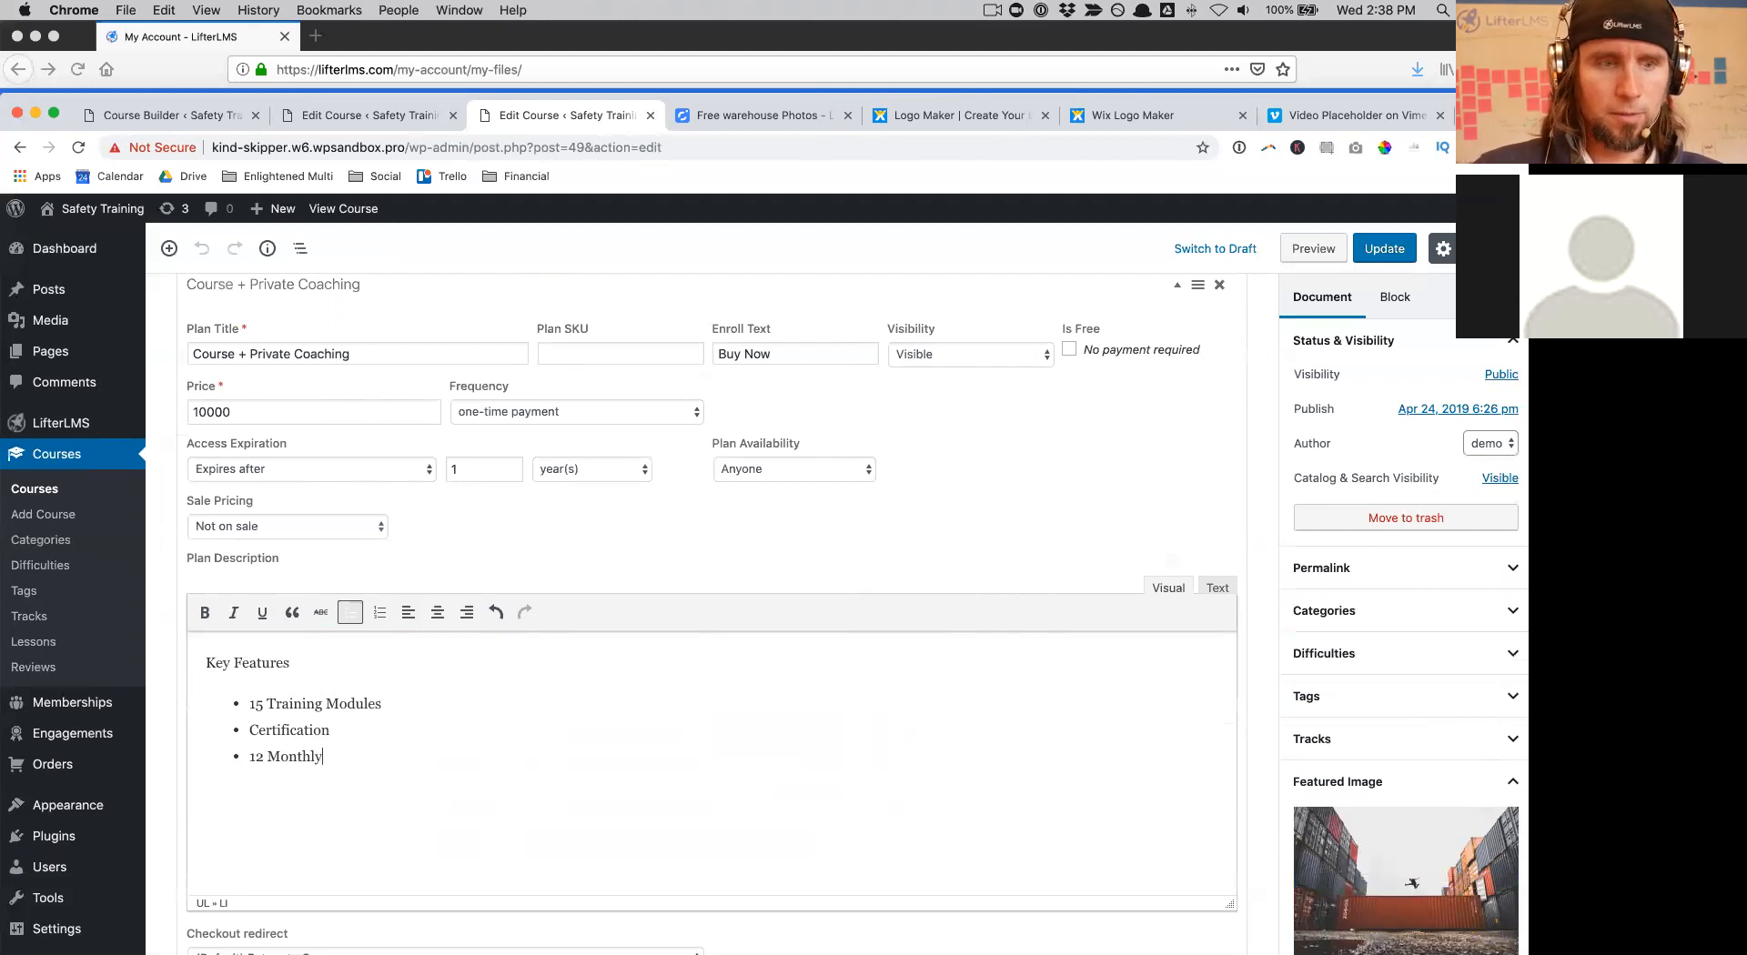
{"action": "type", "text": " Private"}
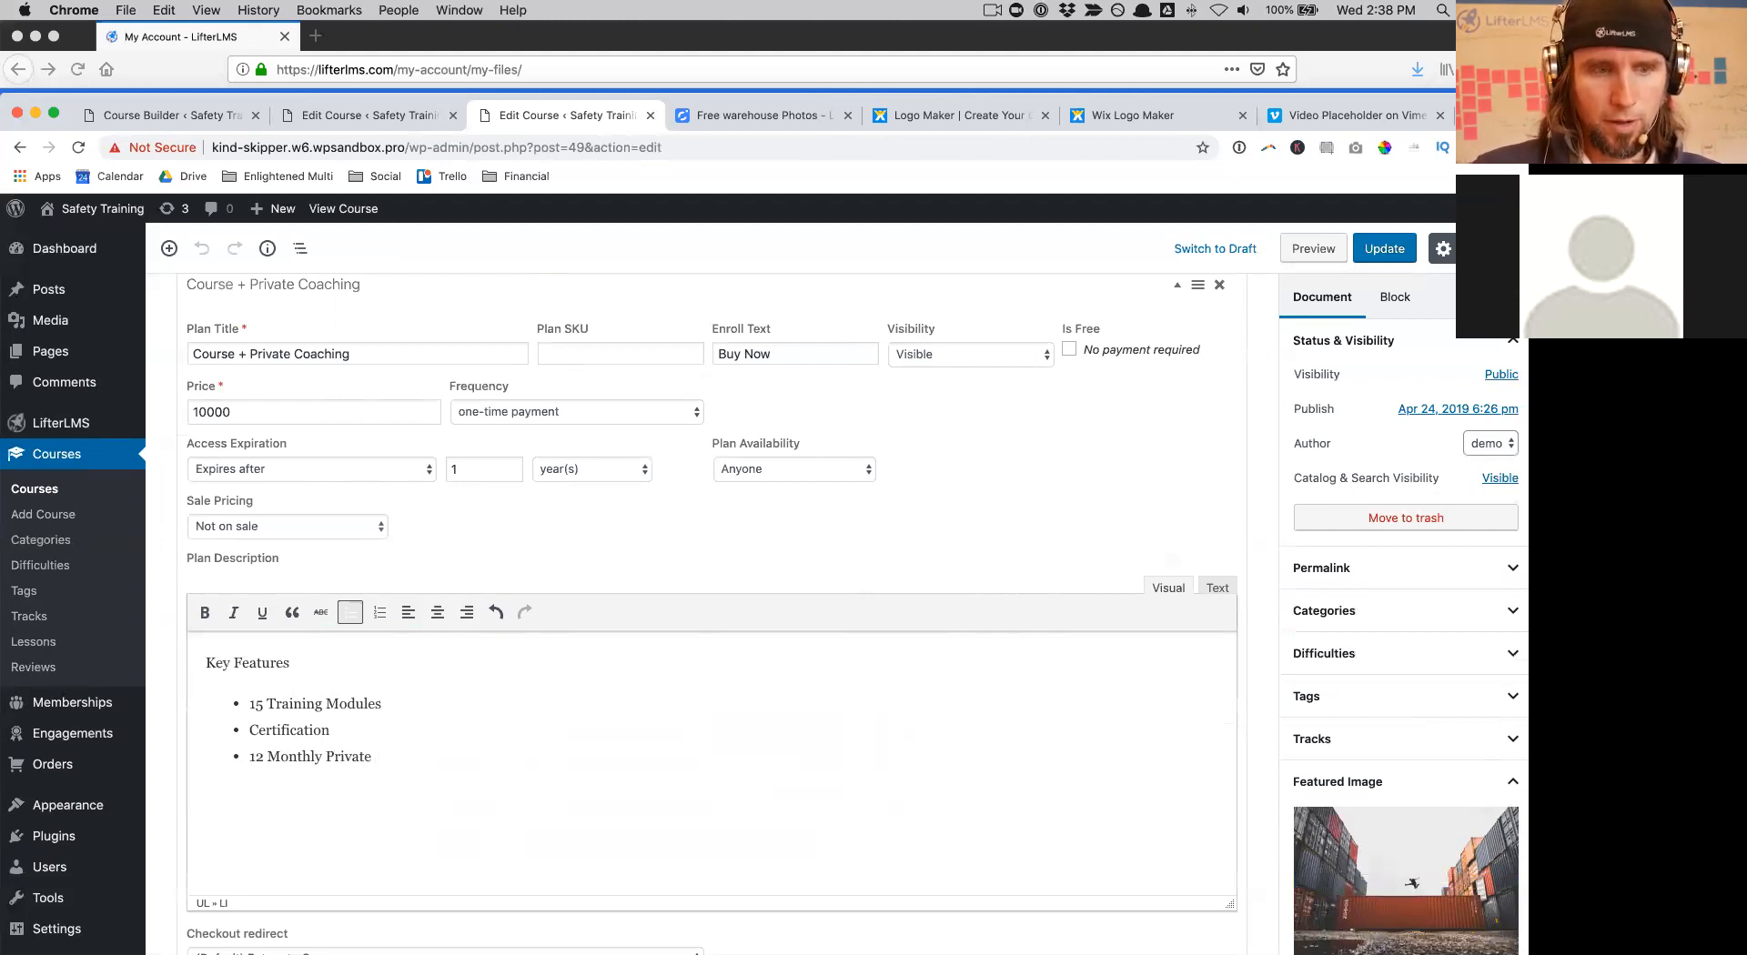
{"action": "type", "text": " Consultin"}
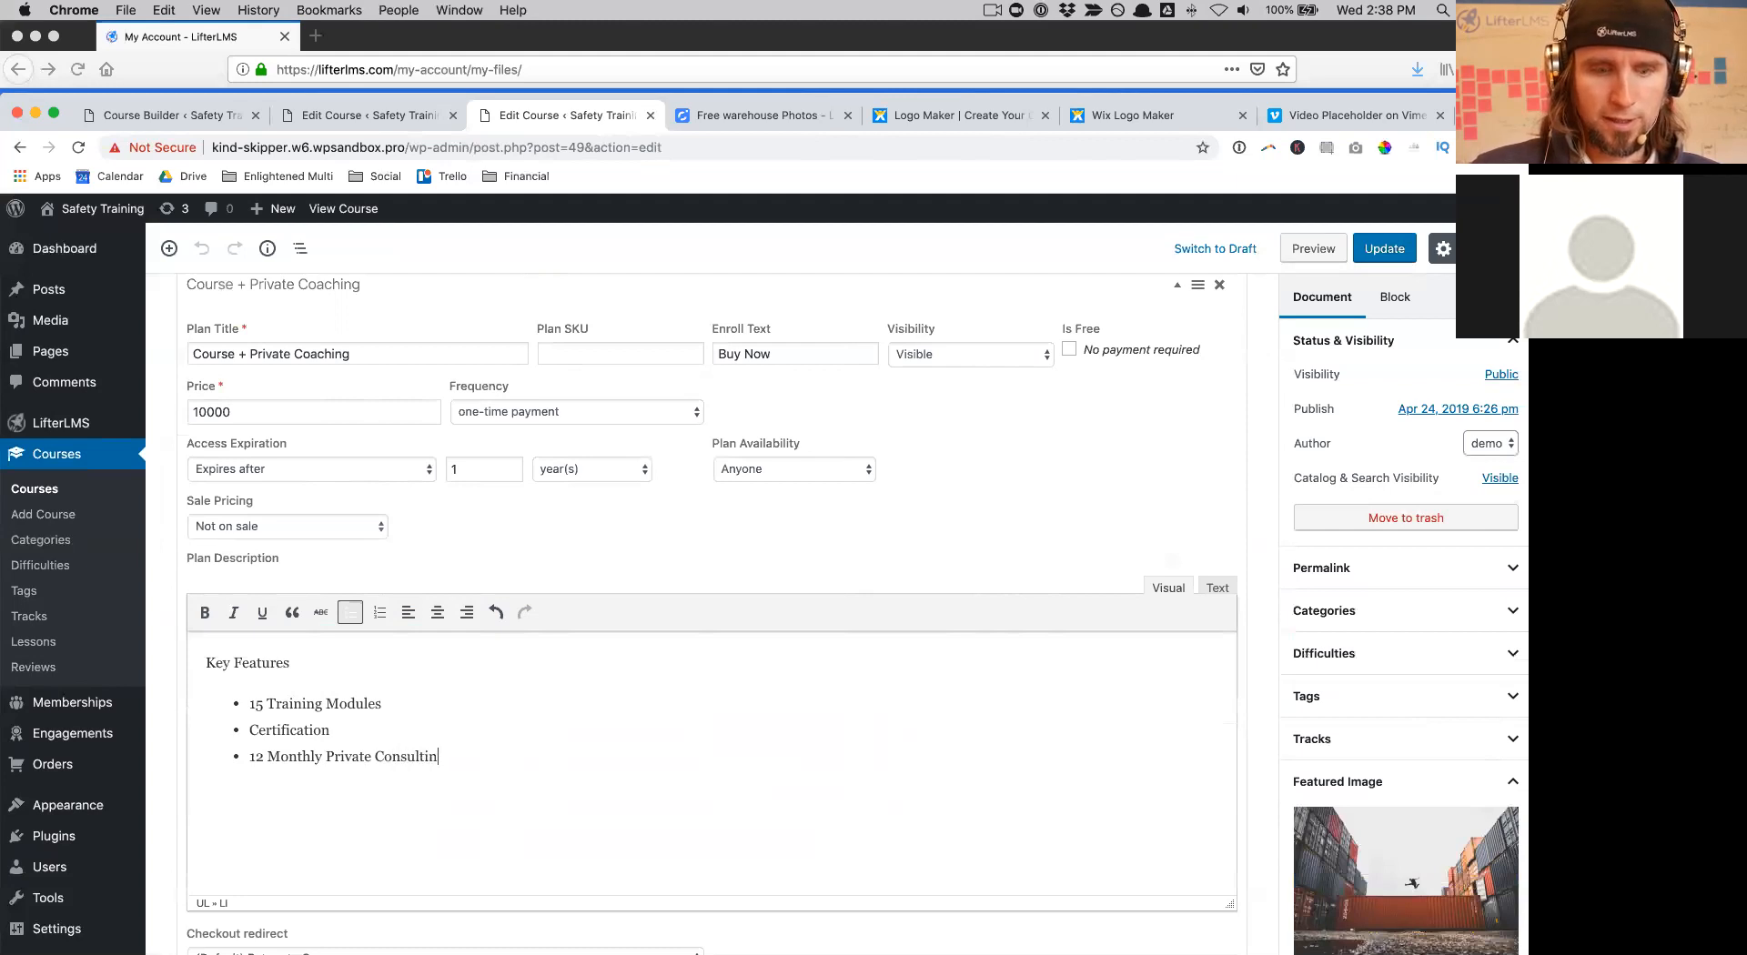
{"action": "type", "text": "g Sessions"}
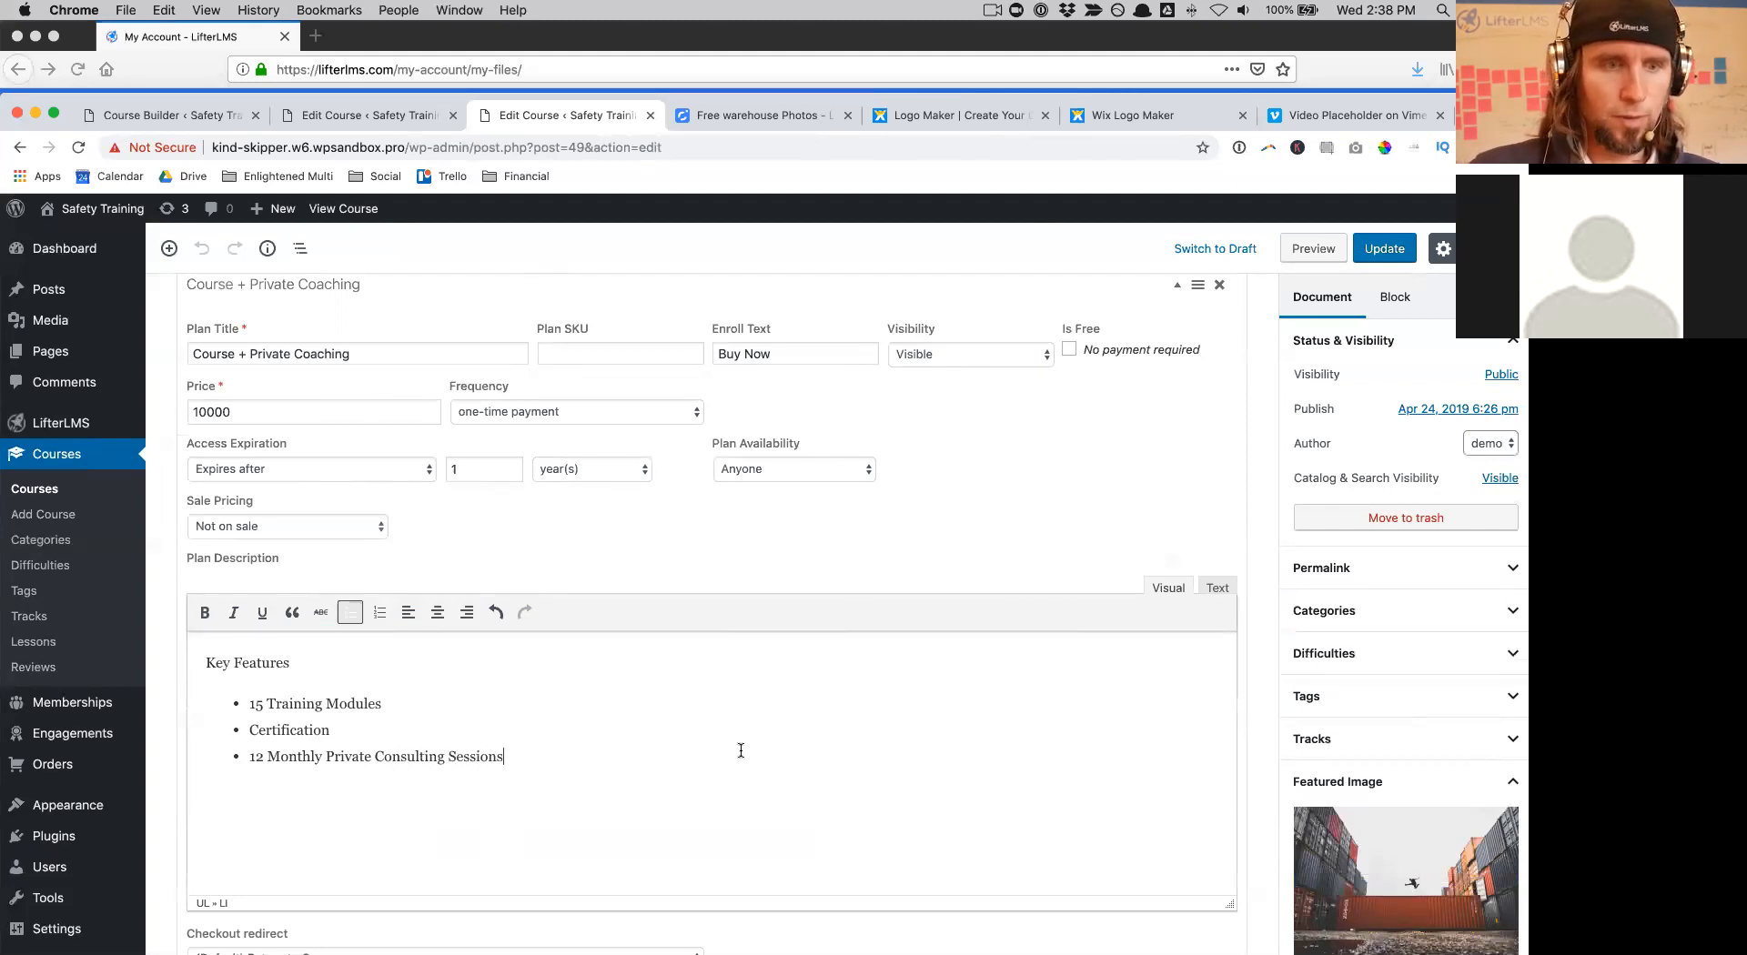
{"action": "left_click", "coordinate": [377, 757]}
{"action": "type", "text": "4 Hr."}
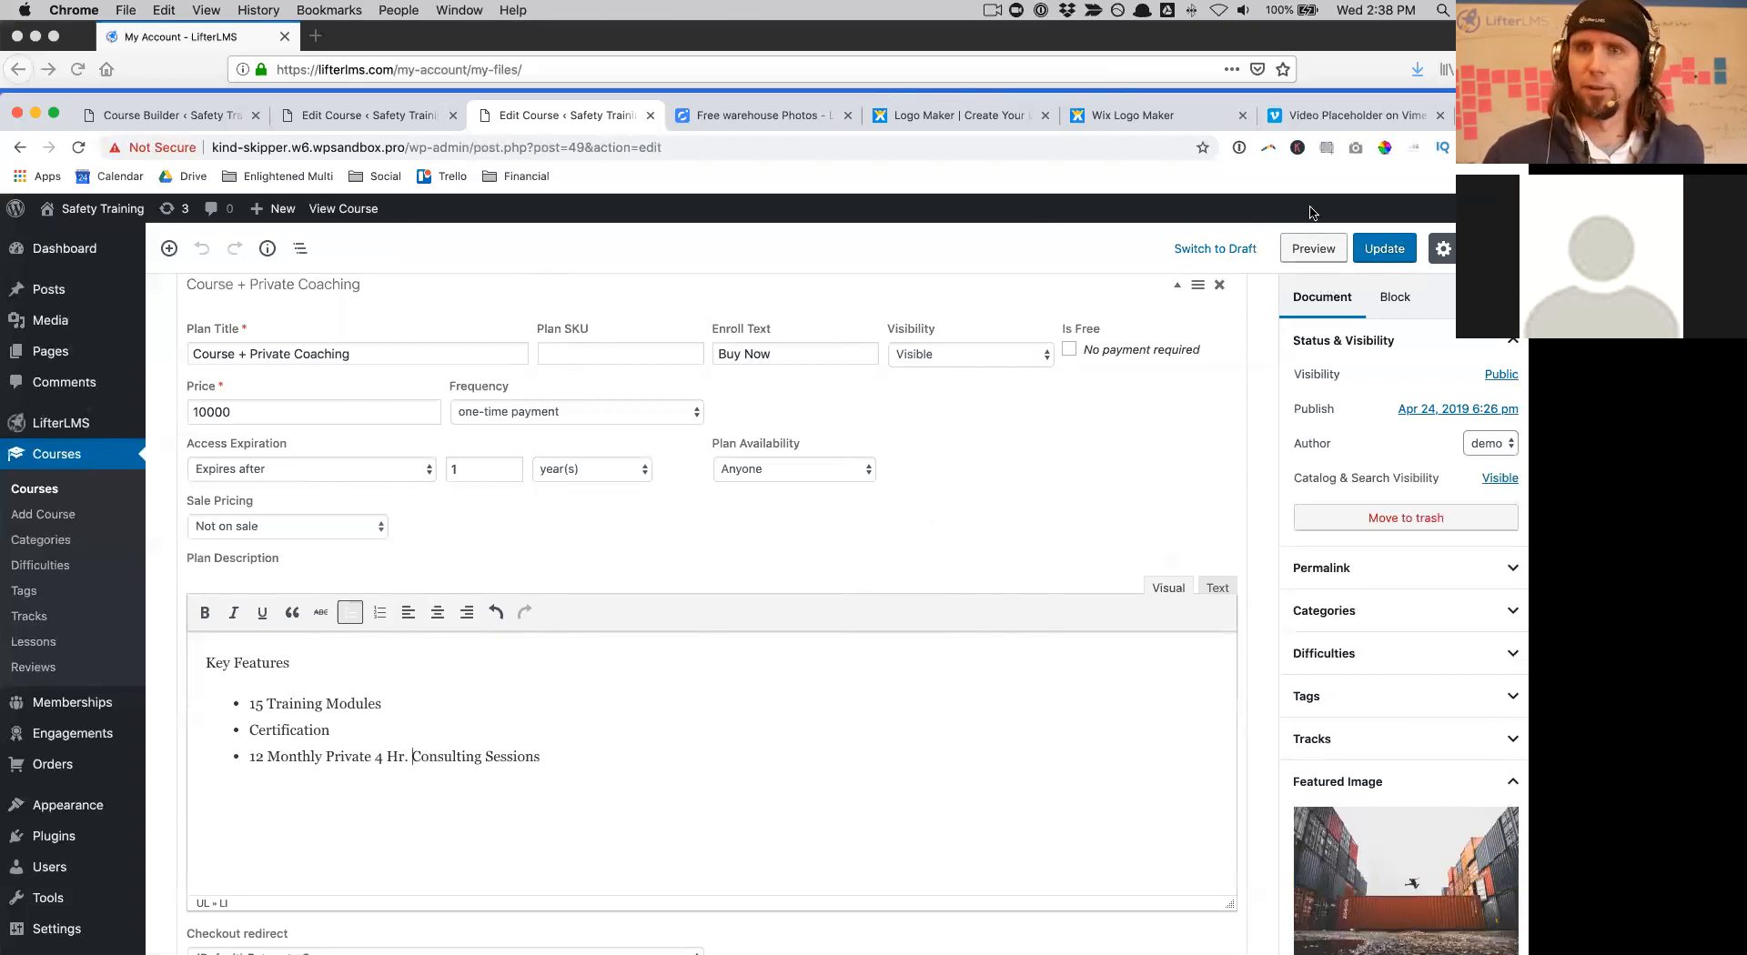
Step: Save the Course + Private Coaching plan and update the course
{"action": "left_click", "coordinate": [1364, 244]}
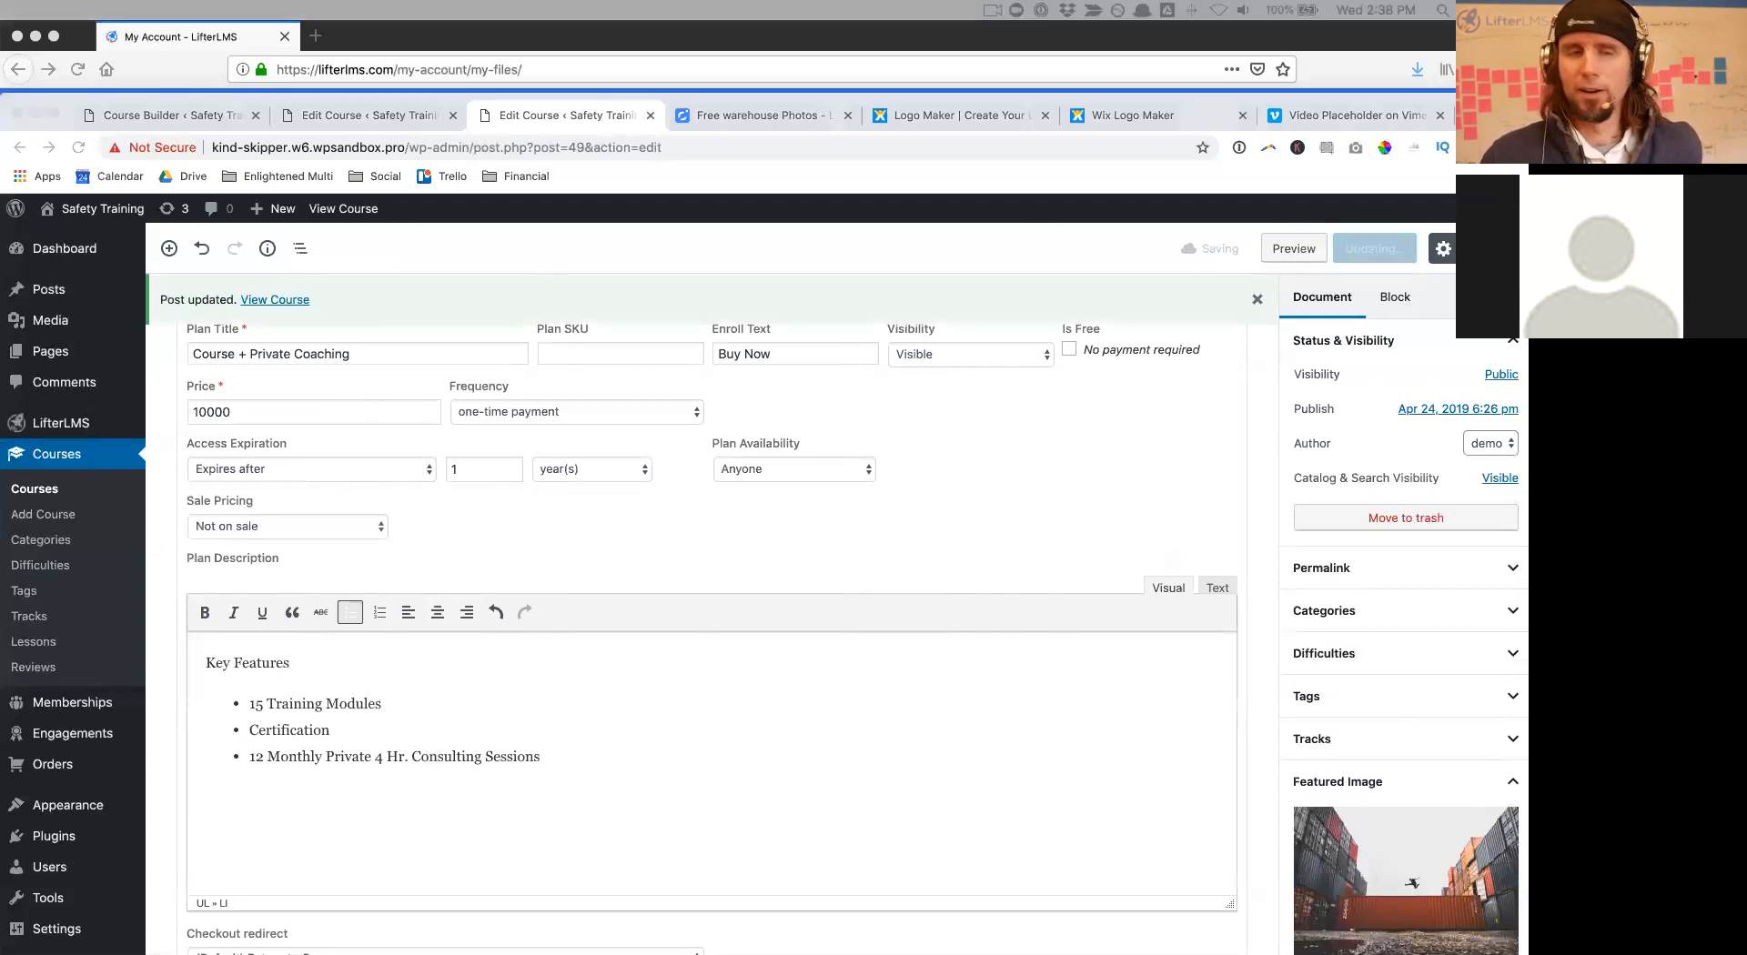
{"action": "scroll", "coordinate": [862, 417], "scroll_direction": "up", "scroll_amount": 2}
{"action": "scroll", "coordinate": [862, 417], "scroll_direction": "down", "scroll_amount": 4}
{"action": "scroll", "coordinate": [860, 416], "scroll_direction": "down", "scroll_amount": 2}
{"action": "left_click", "coordinate": [1227, 760]}
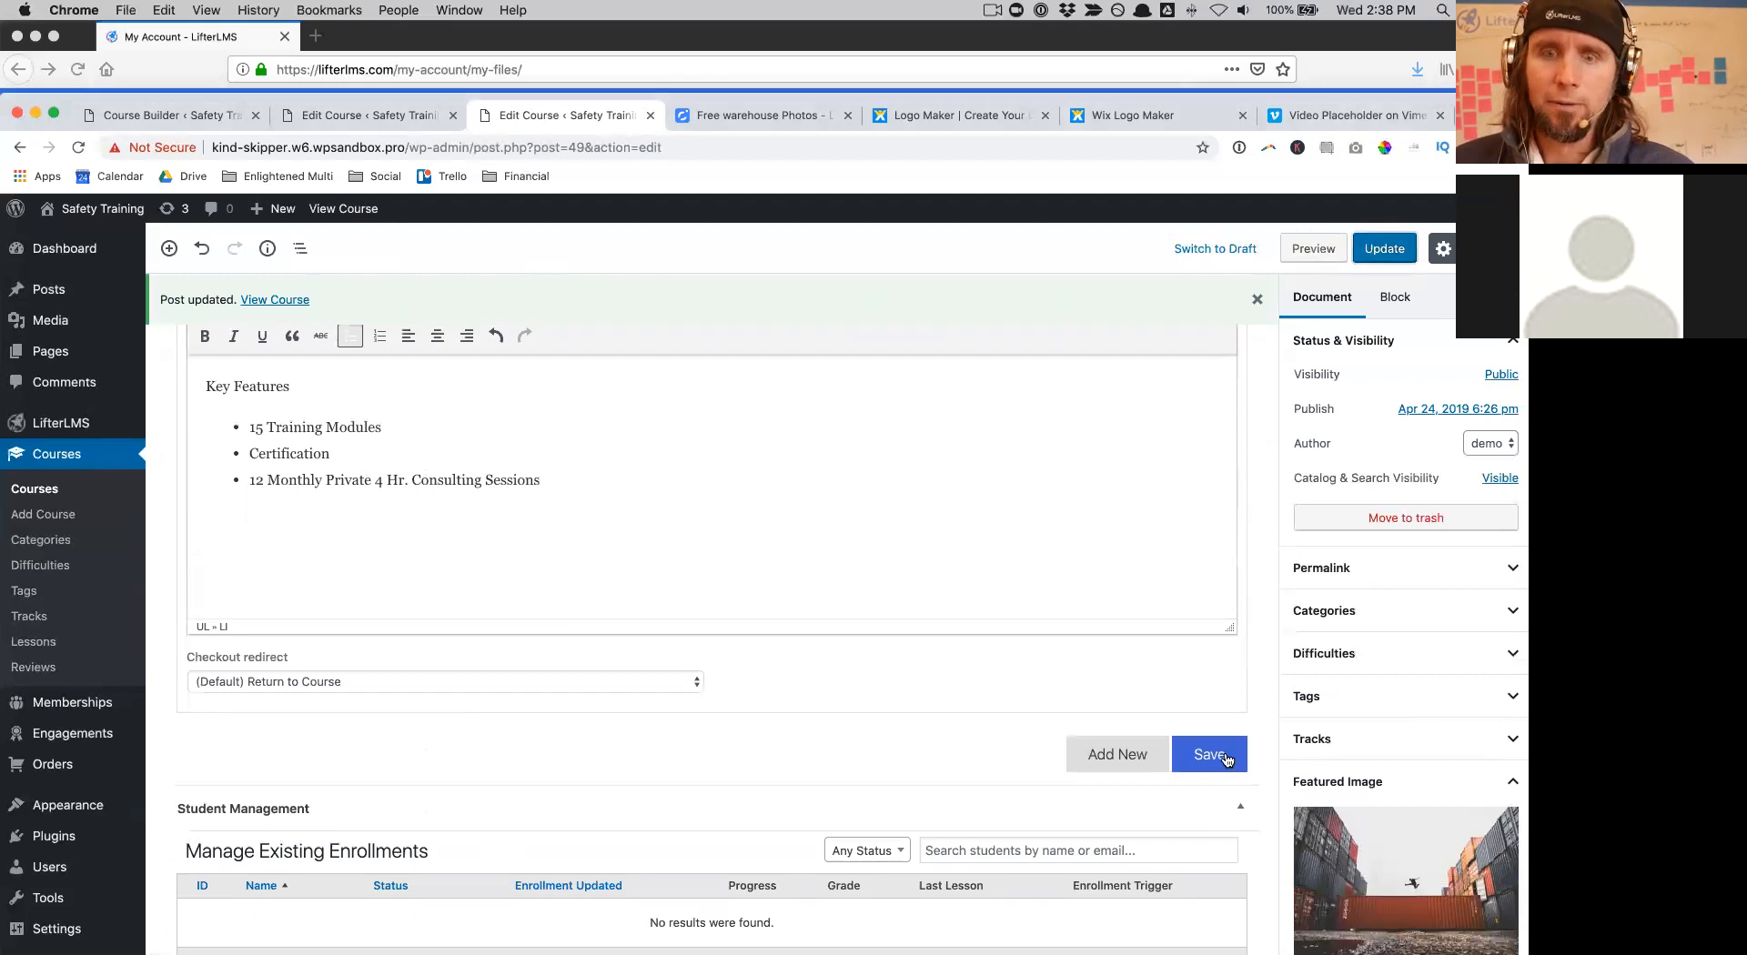
{"action": "left_click", "coordinate": [1384, 255]}
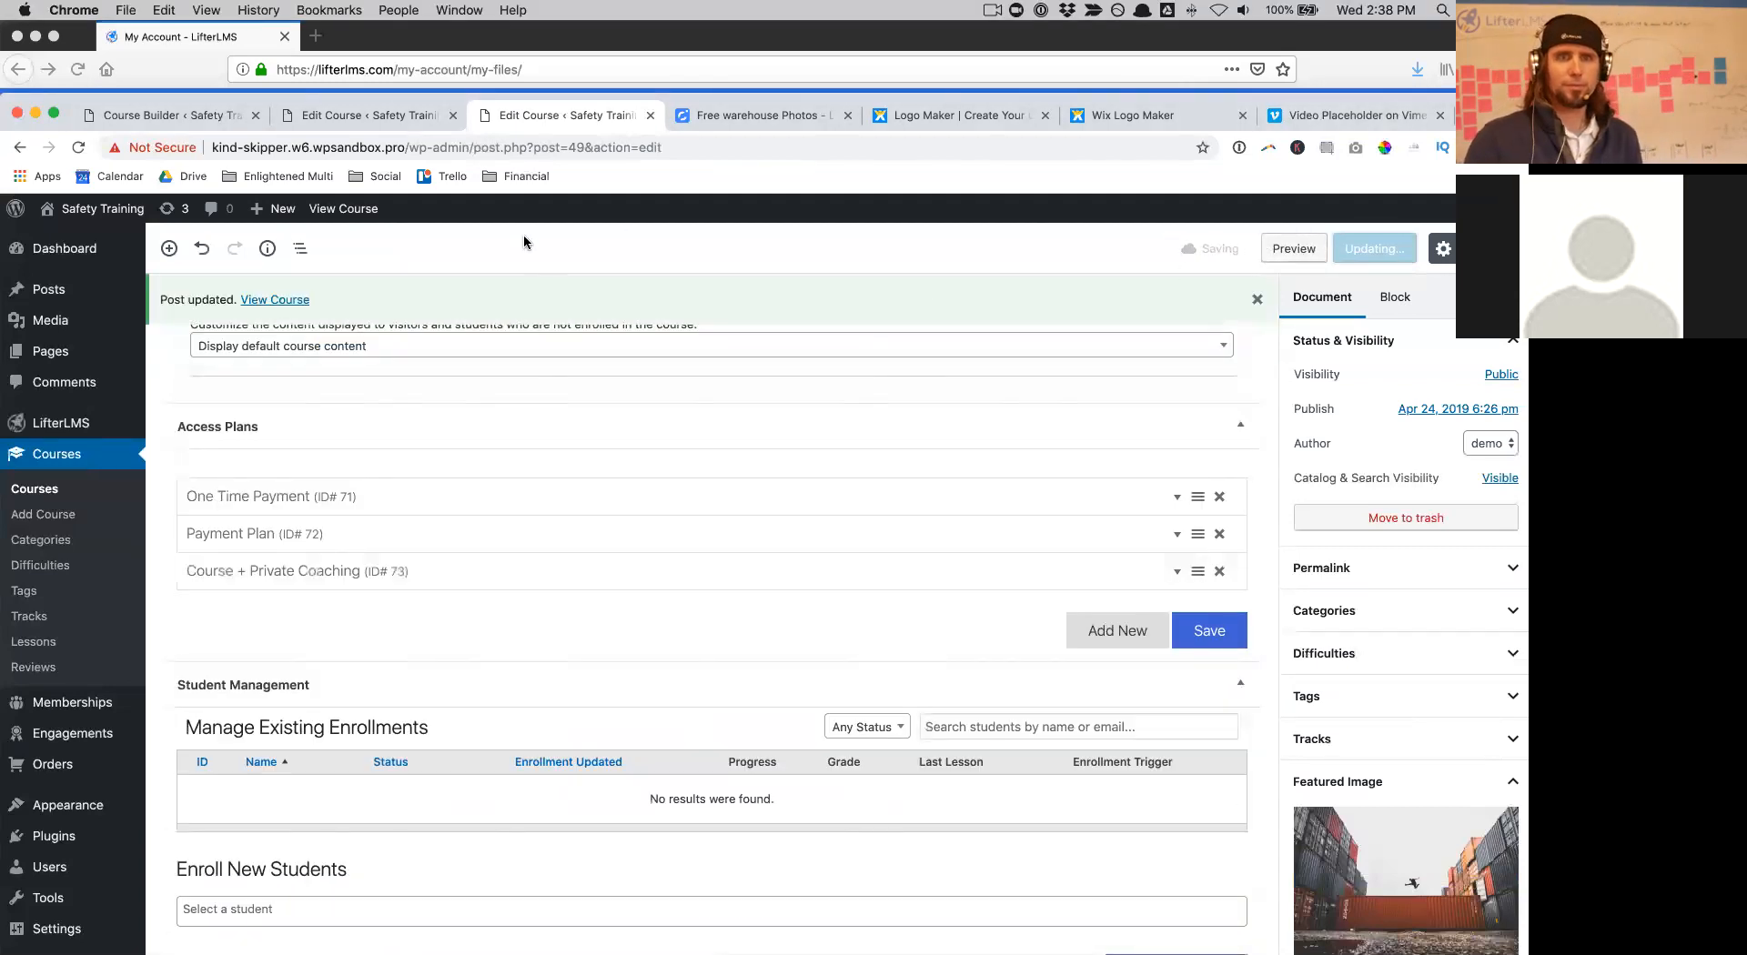
{"action": "left_click", "coordinate": [275, 300]}
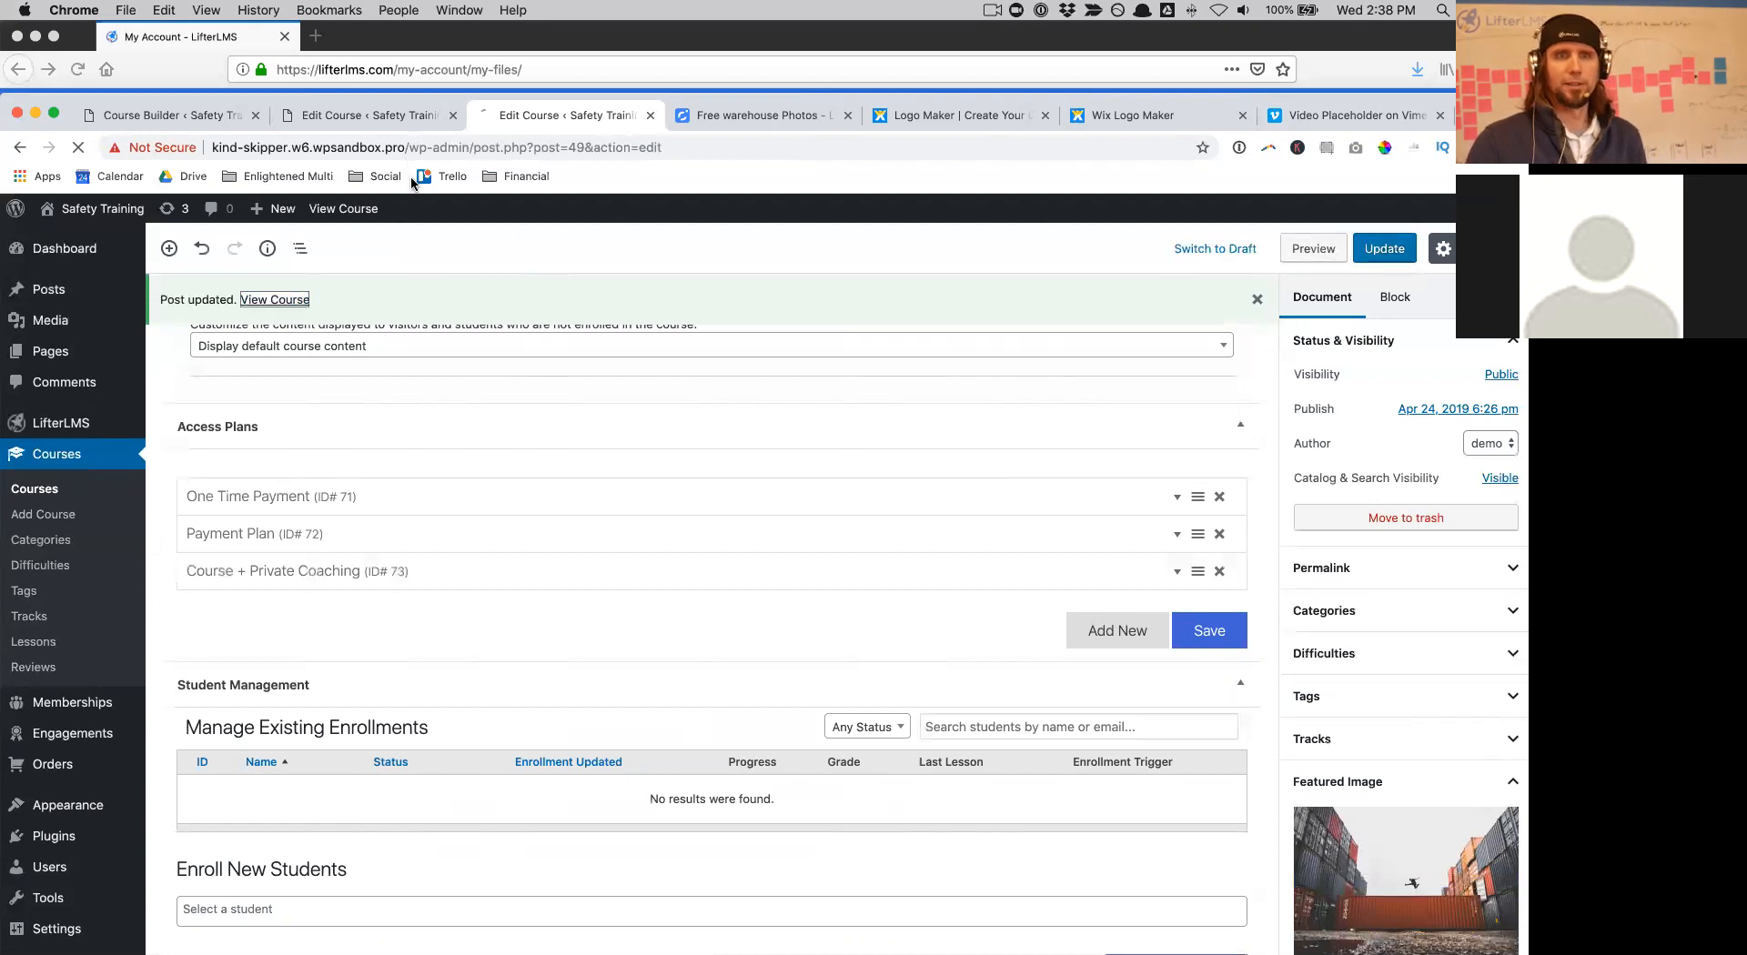
Step: Scroll the live course page to review the three pricing plans, including the $10,000 coaching plan, and the lessons
{"action": "scroll", "coordinate": [583, 351], "scroll_direction": "down", "scroll_amount": 10}
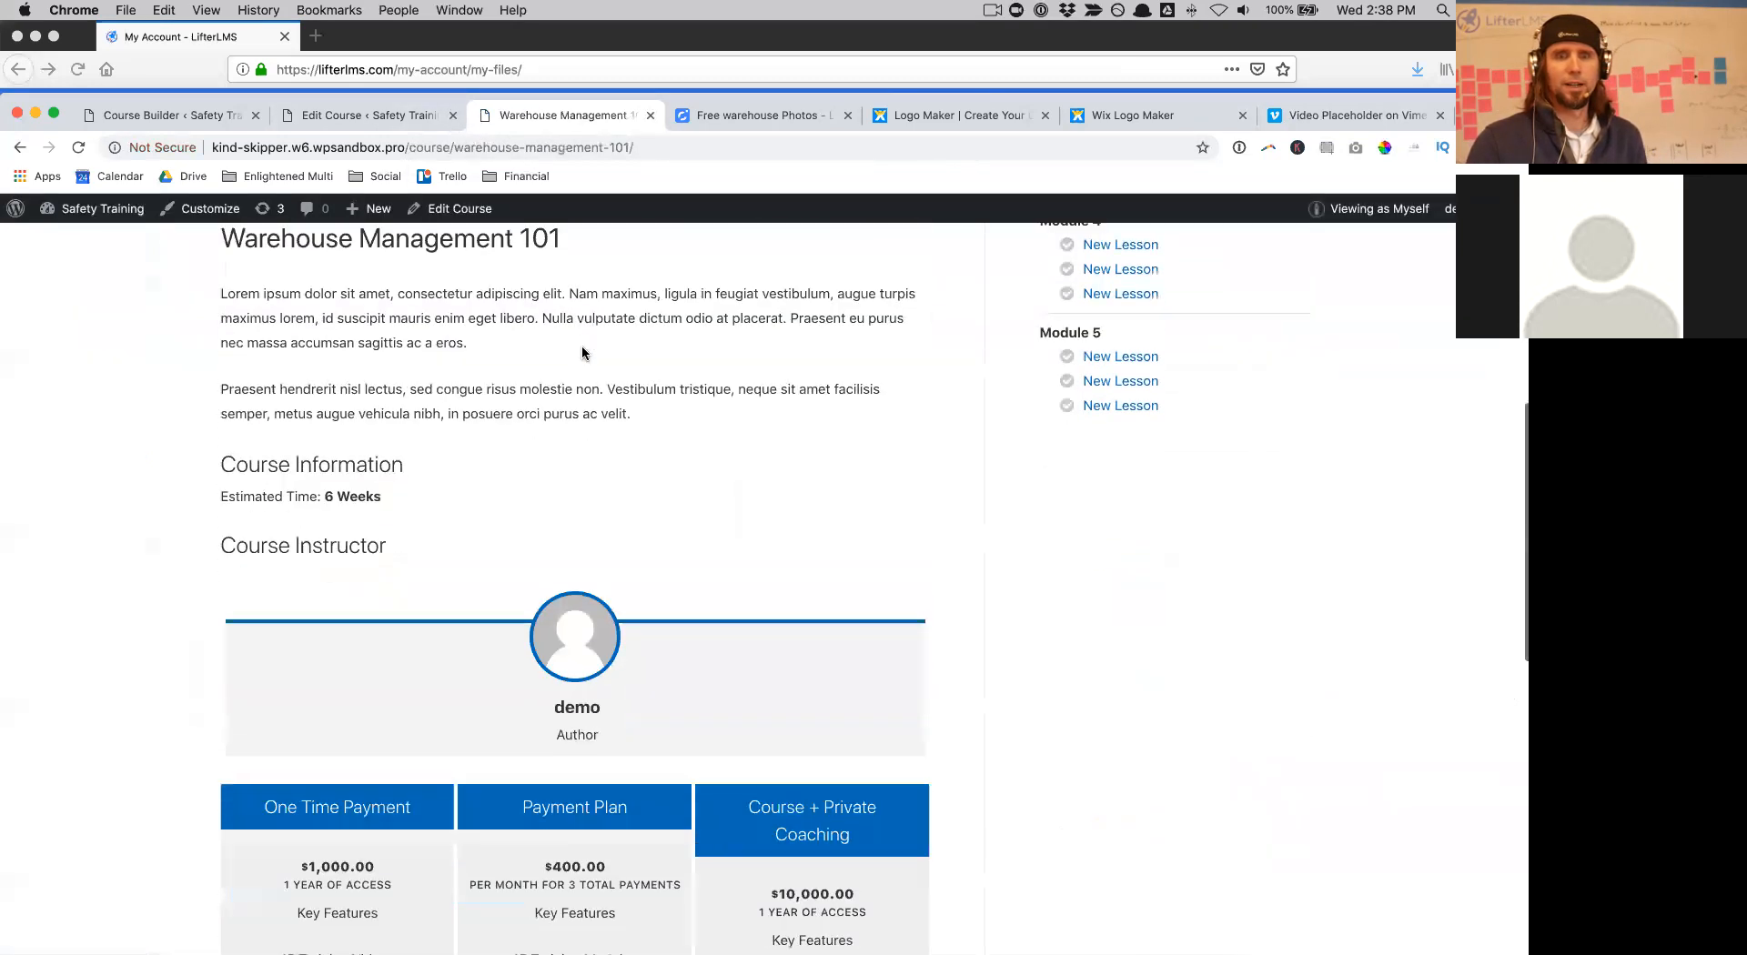
{"action": "scroll", "coordinate": [582, 353], "scroll_direction": "down", "scroll_amount": 3}
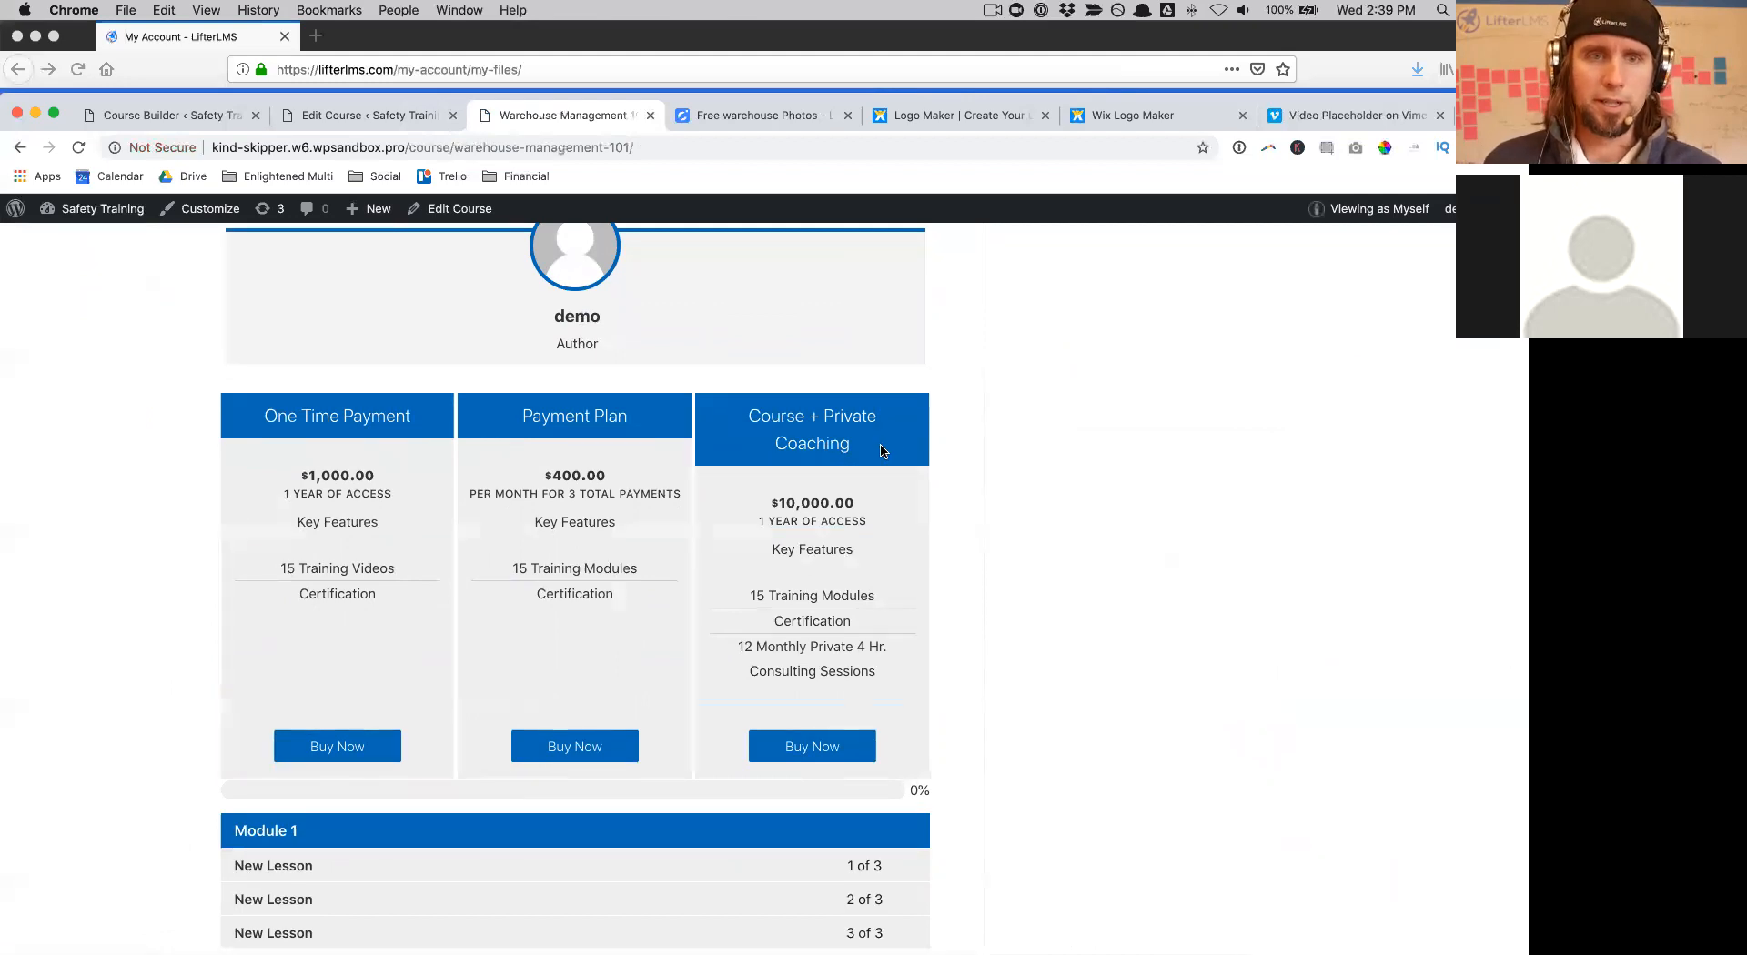
{"action": "scroll", "coordinate": [971, 627], "scroll_direction": "down", "scroll_amount": 10}
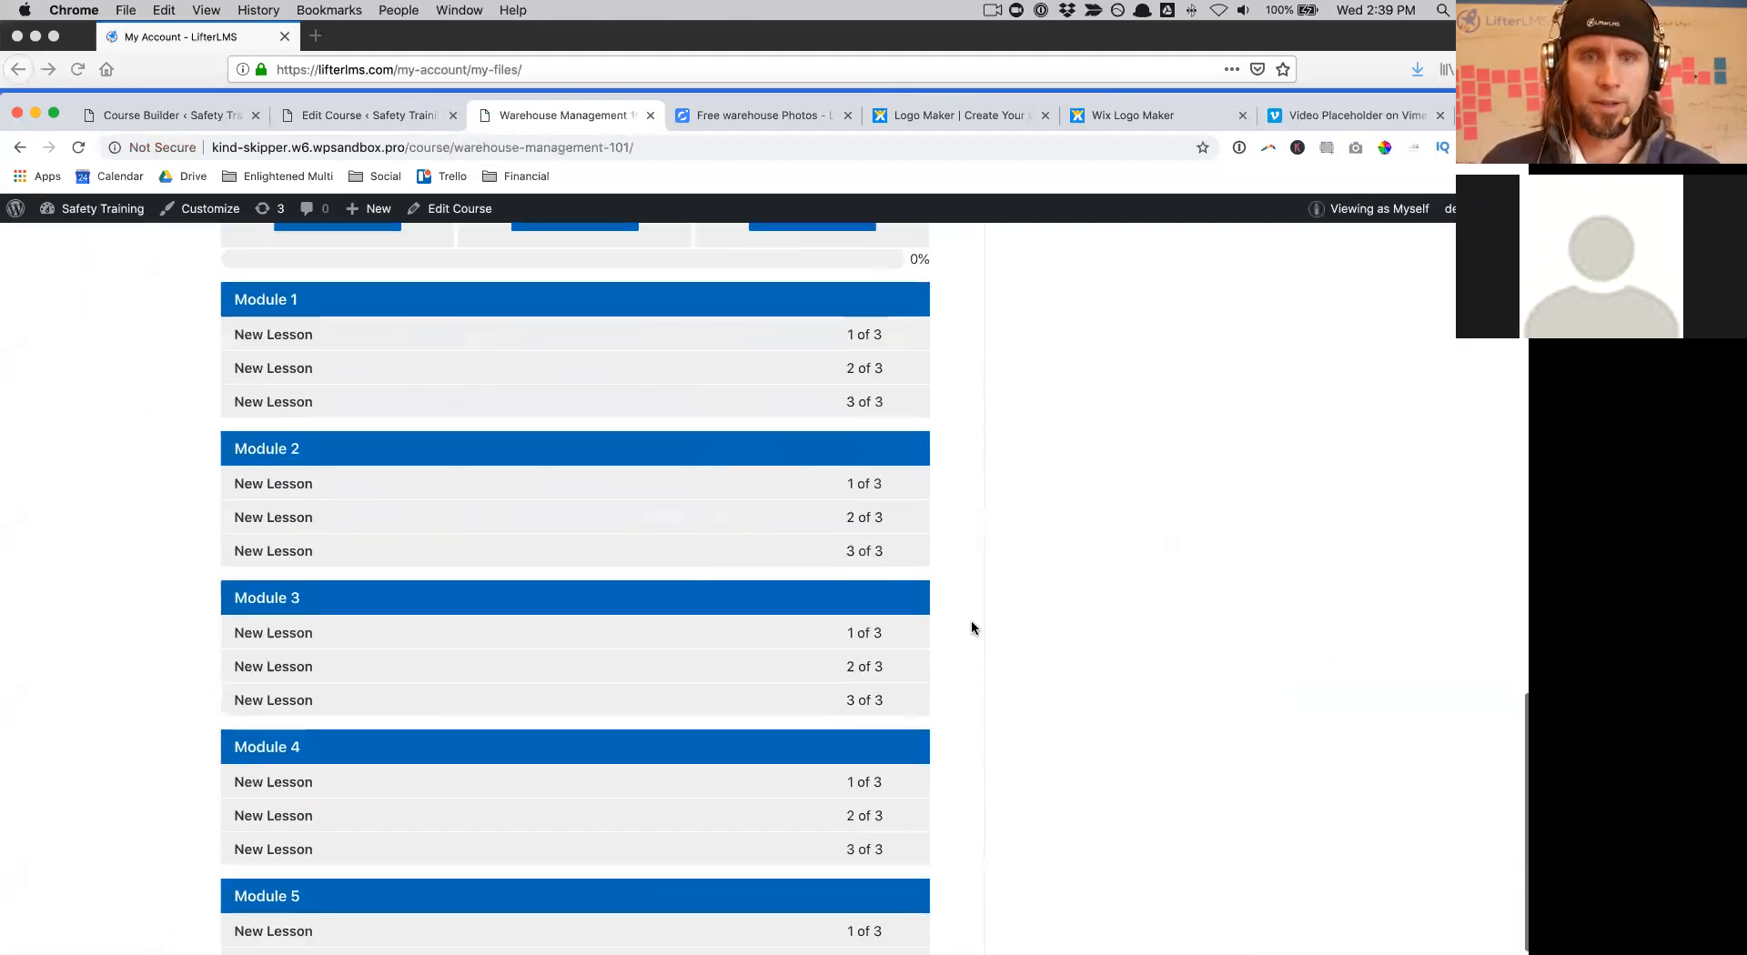
{"action": "scroll", "coordinate": [972, 628], "scroll_direction": "up", "scroll_amount": 15}
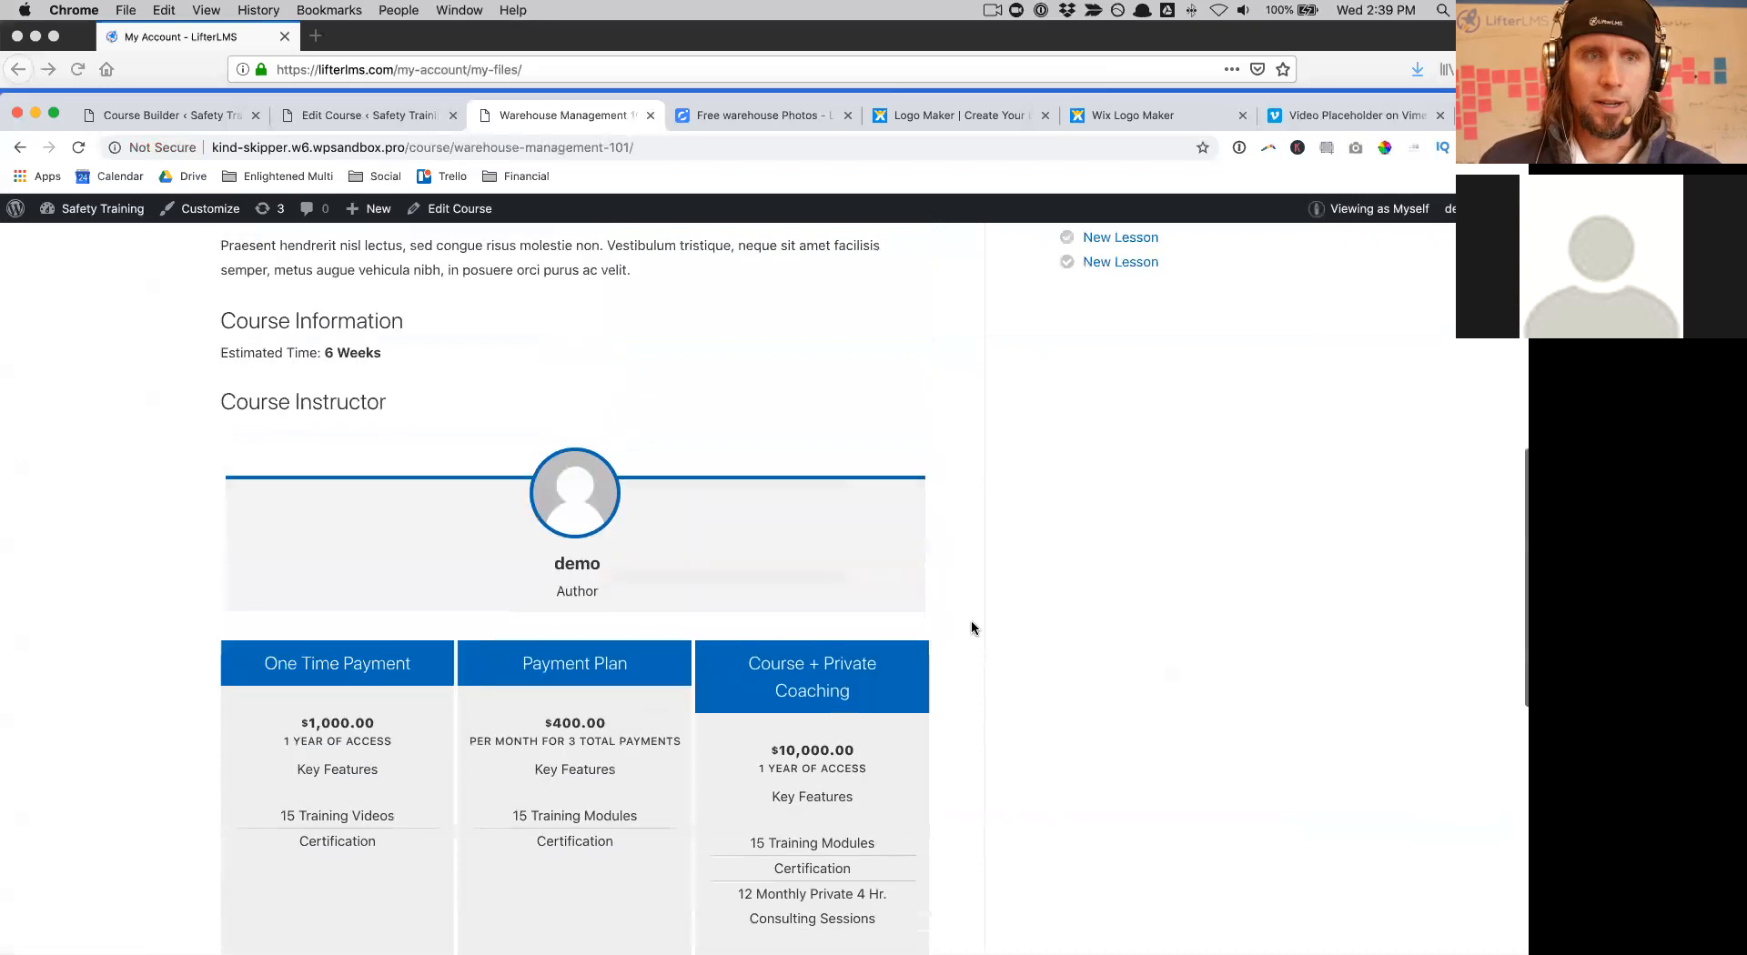
{"action": "scroll", "coordinate": [798, 546], "scroll_direction": "up", "scroll_amount": 6}
{"action": "left_click", "coordinate": [367, 146]}
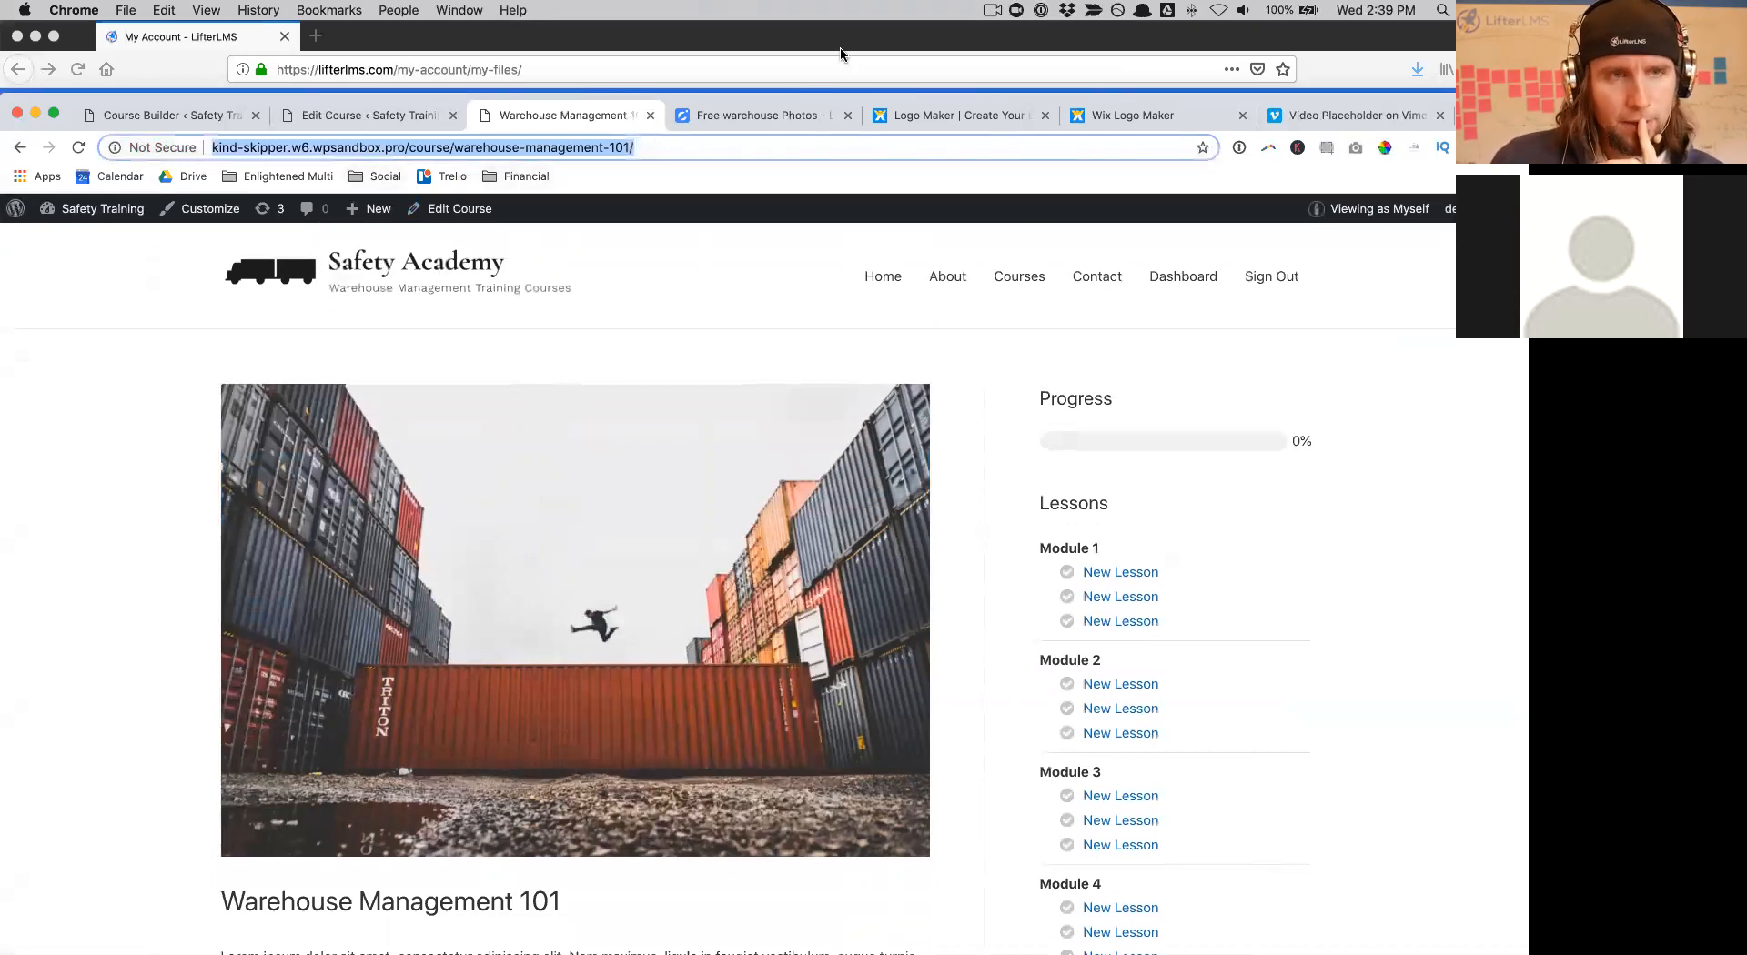
{"action": "scroll", "coordinate": [592, 386], "scroll_direction": "down", "scroll_amount": 15}
{"action": "scroll", "coordinate": [594, 391], "scroll_direction": "up", "scroll_amount": 15}
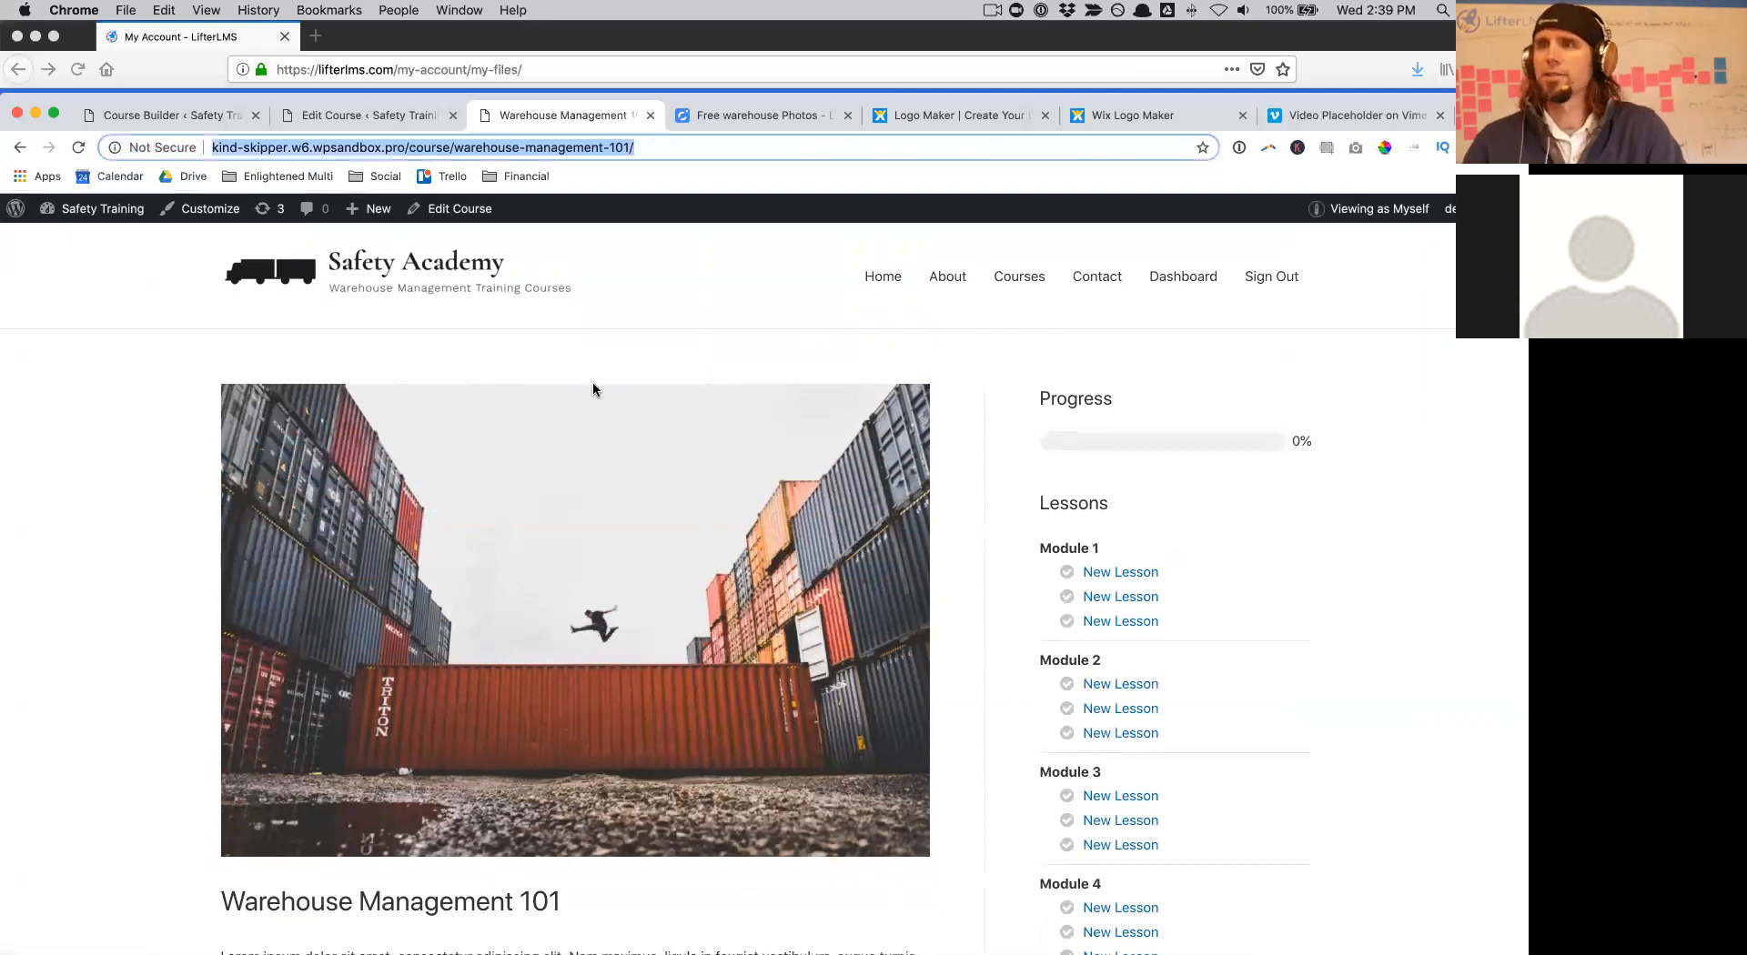
{"action": "scroll", "coordinate": [152, 379], "scroll_direction": "up", "scroll_amount": 2}
{"action": "mouse_move", "coordinate": [105, 217]}
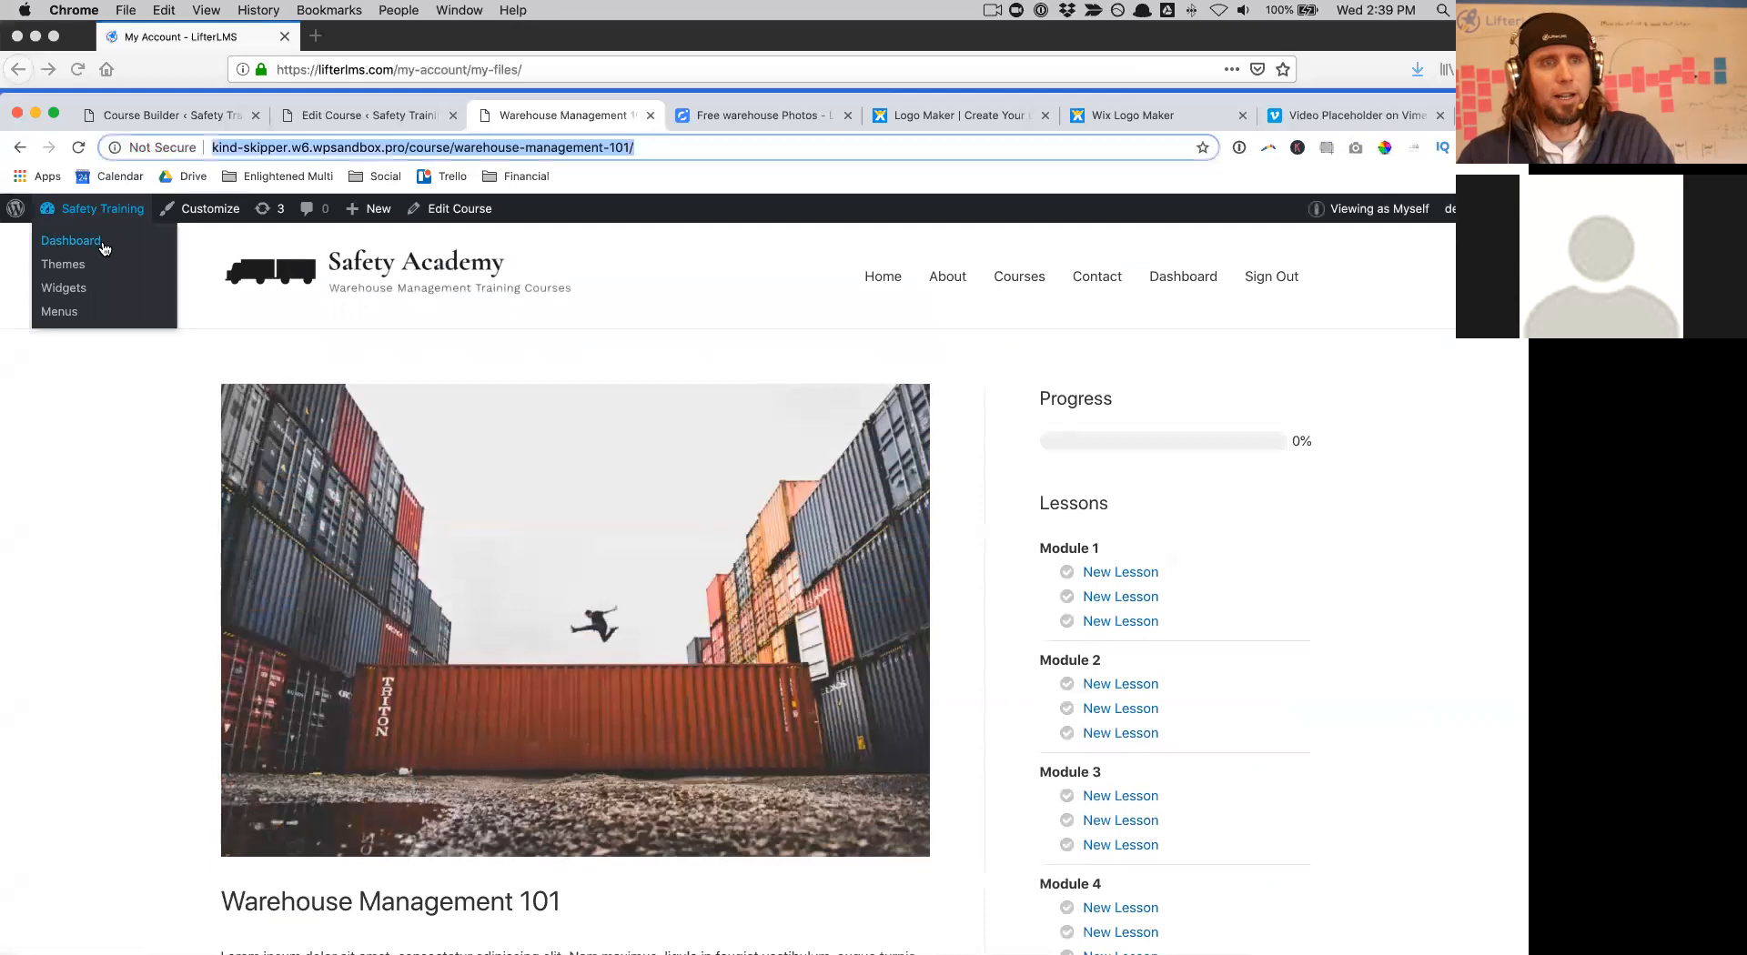
Step: Upload lifterlms-helper-3.0.2.zip from Downloads, then install and activate the LifterLMS Helper plugin
{"action": "left_click", "coordinate": [73, 241]}
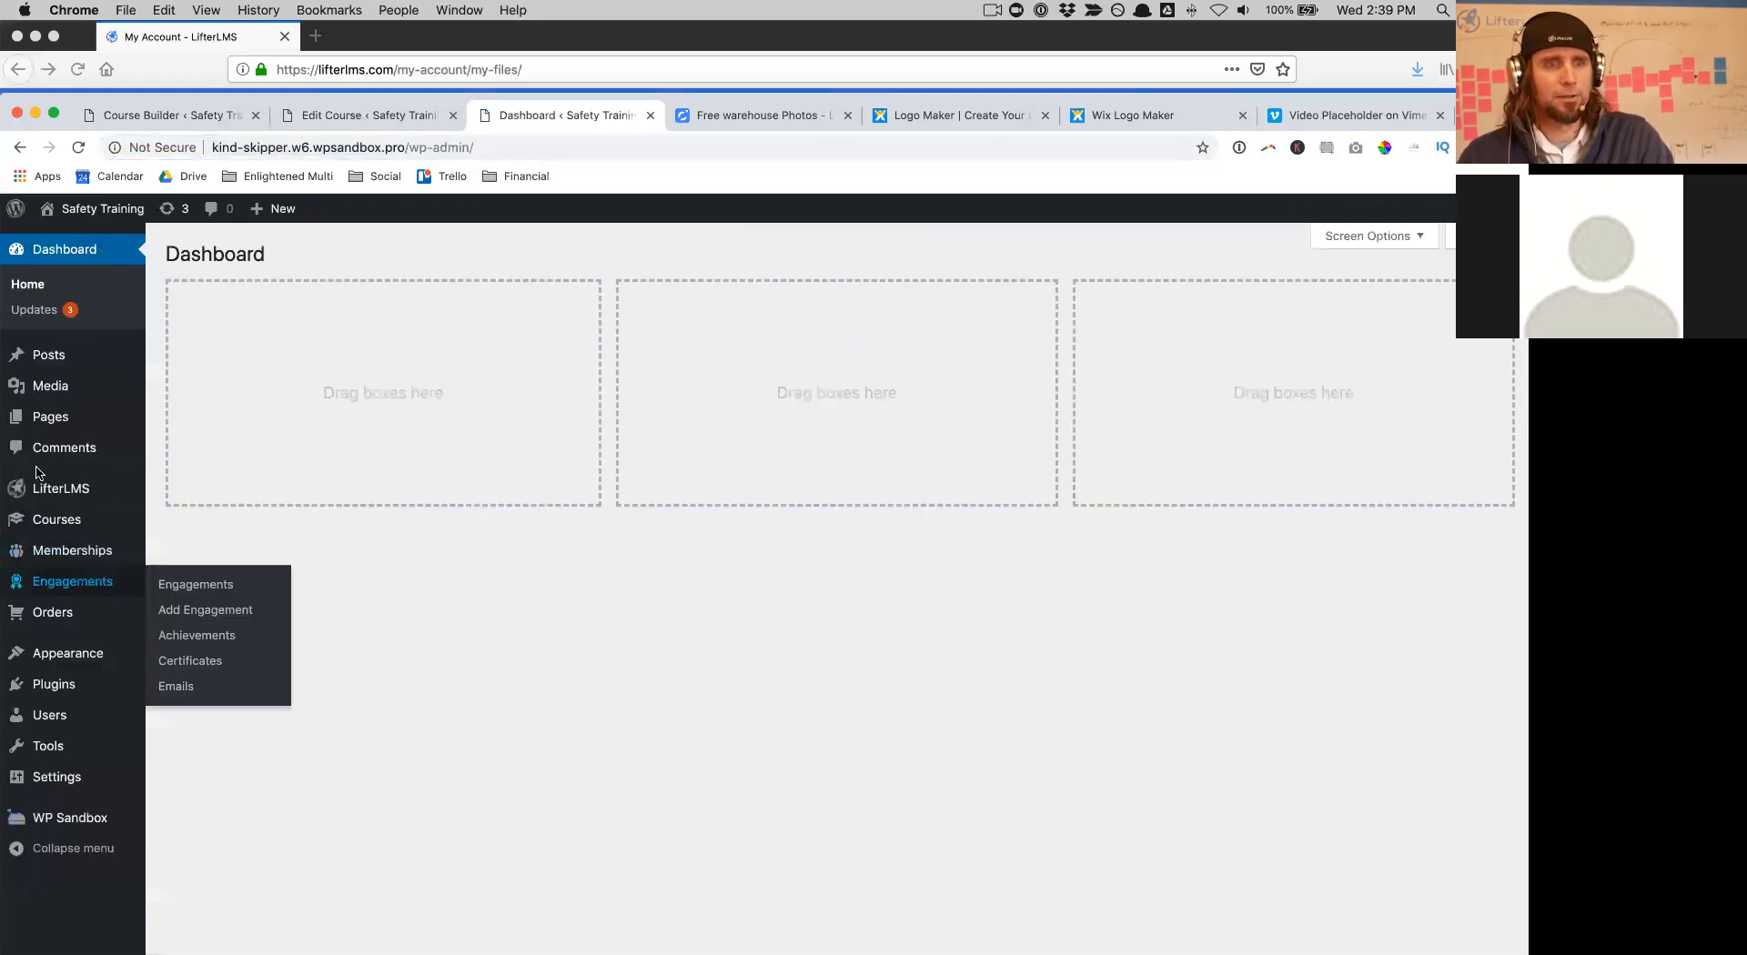
{"action": "left_click", "coordinate": [40, 685]}
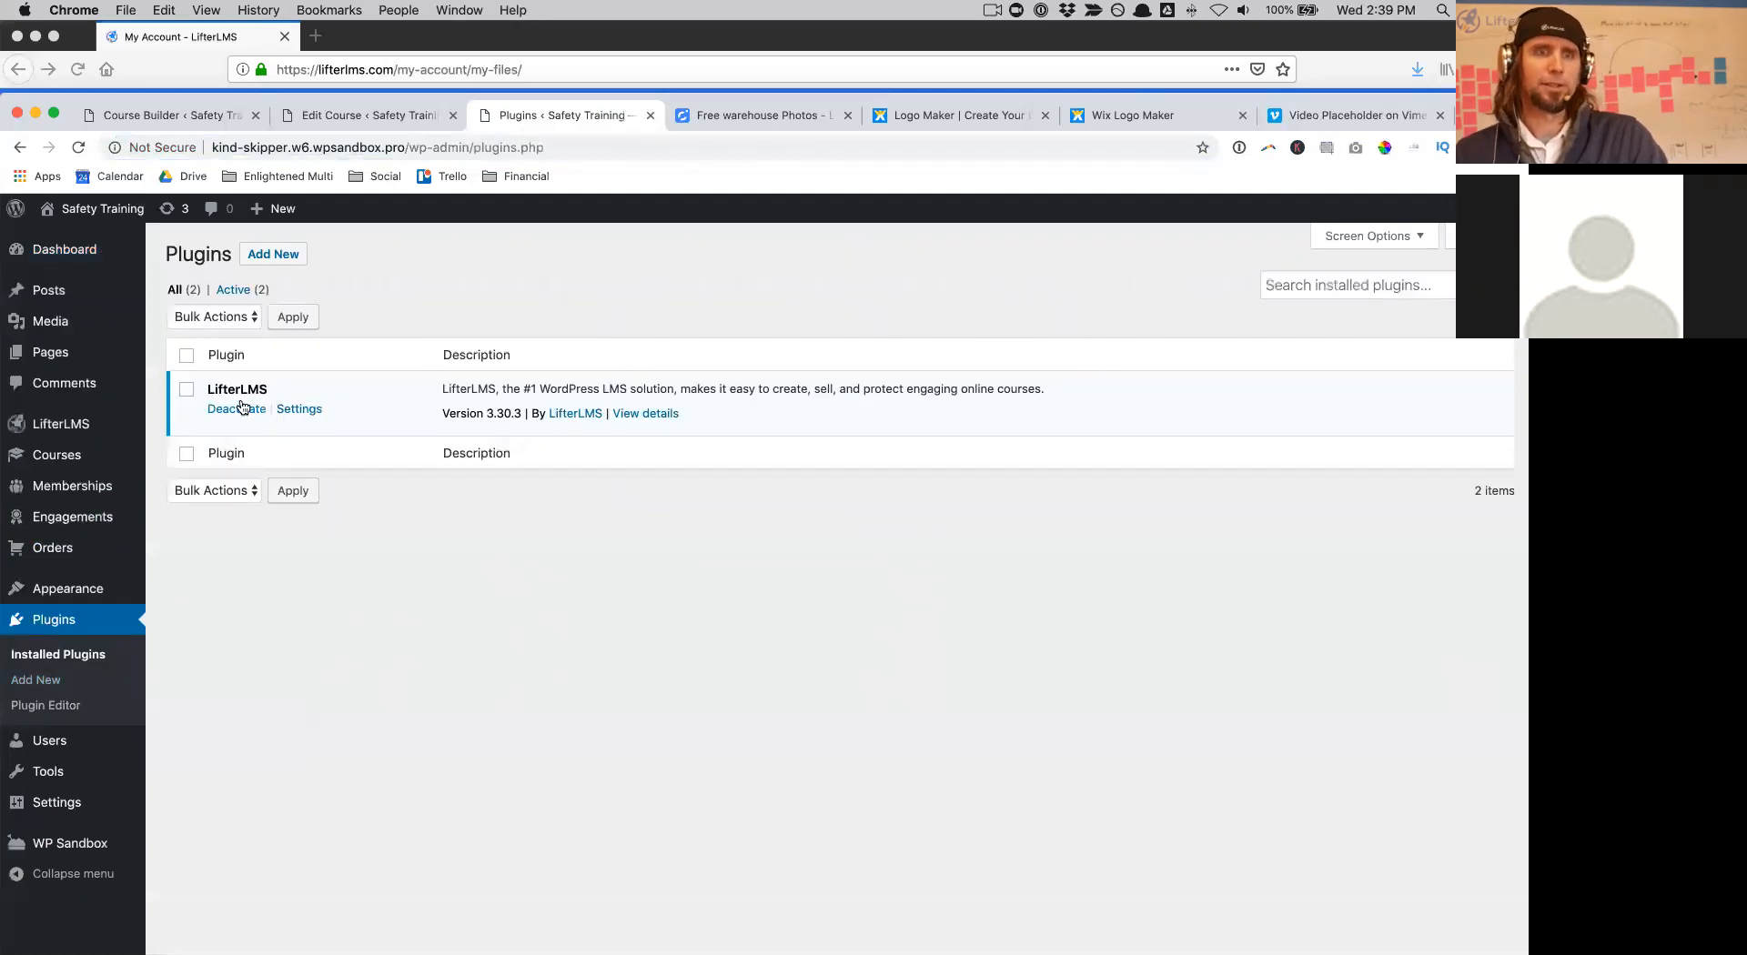
{"action": "left_click", "coordinate": [293, 258]}
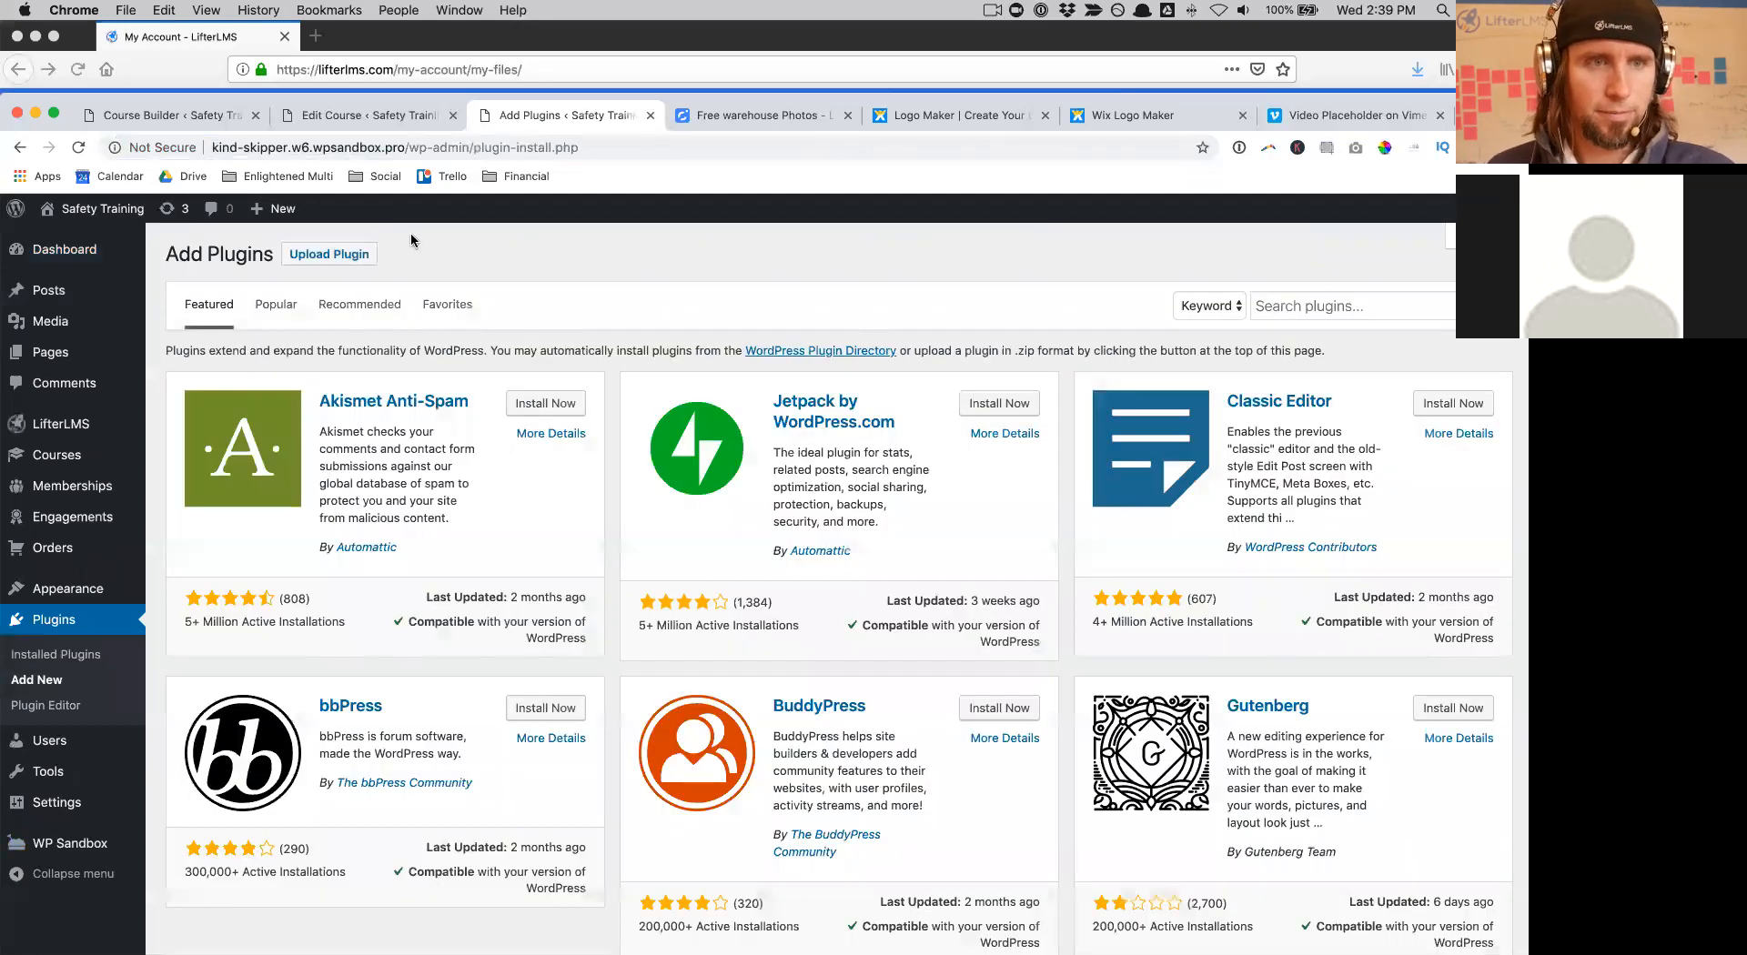
{"action": "left_click", "coordinate": [314, 259]}
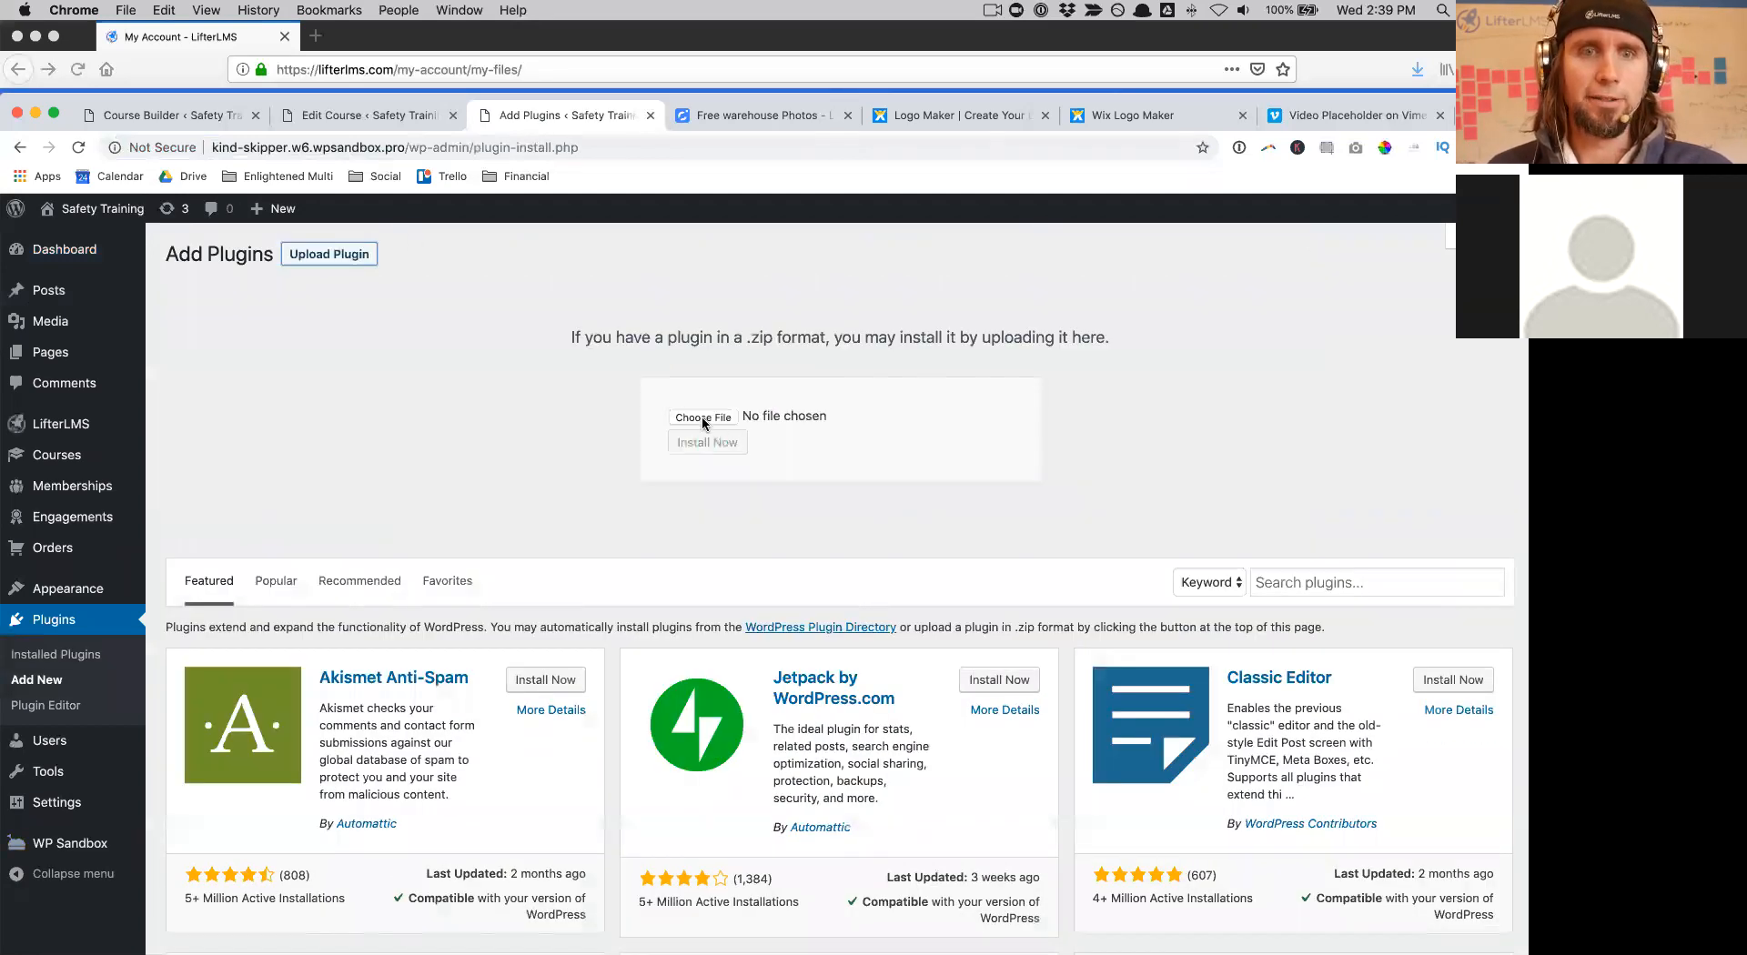
{"action": "left_click", "coordinate": [703, 417]}
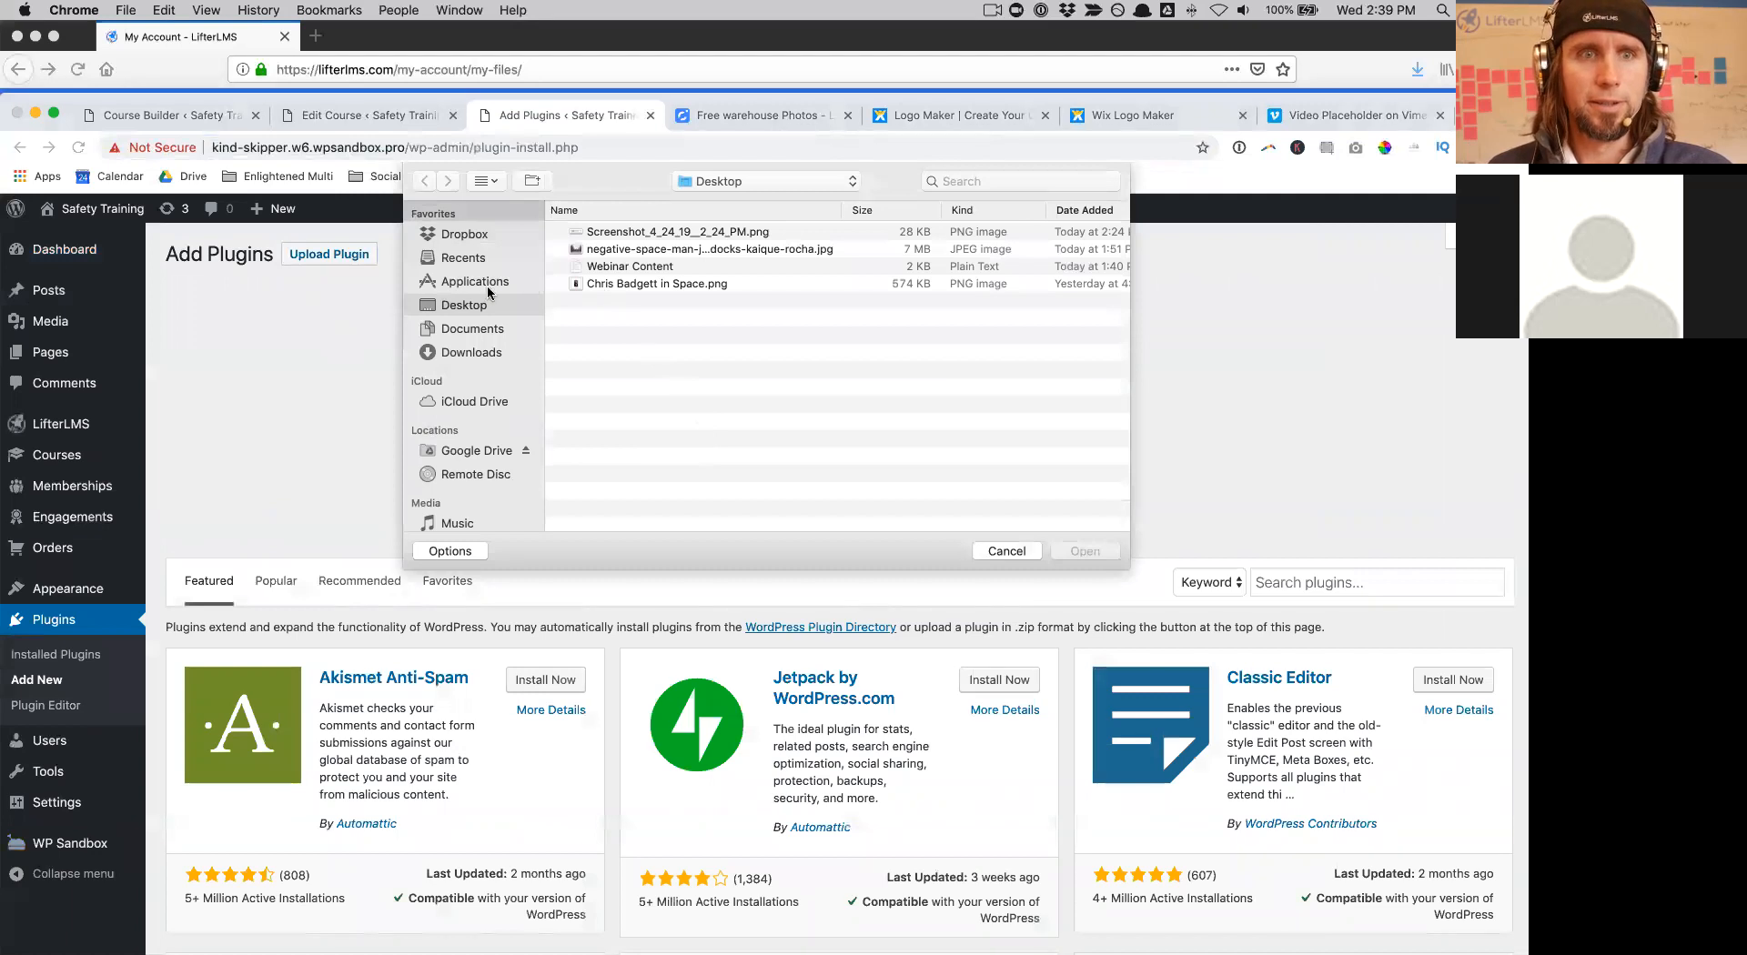
{"action": "left_click", "coordinate": [463, 351]}
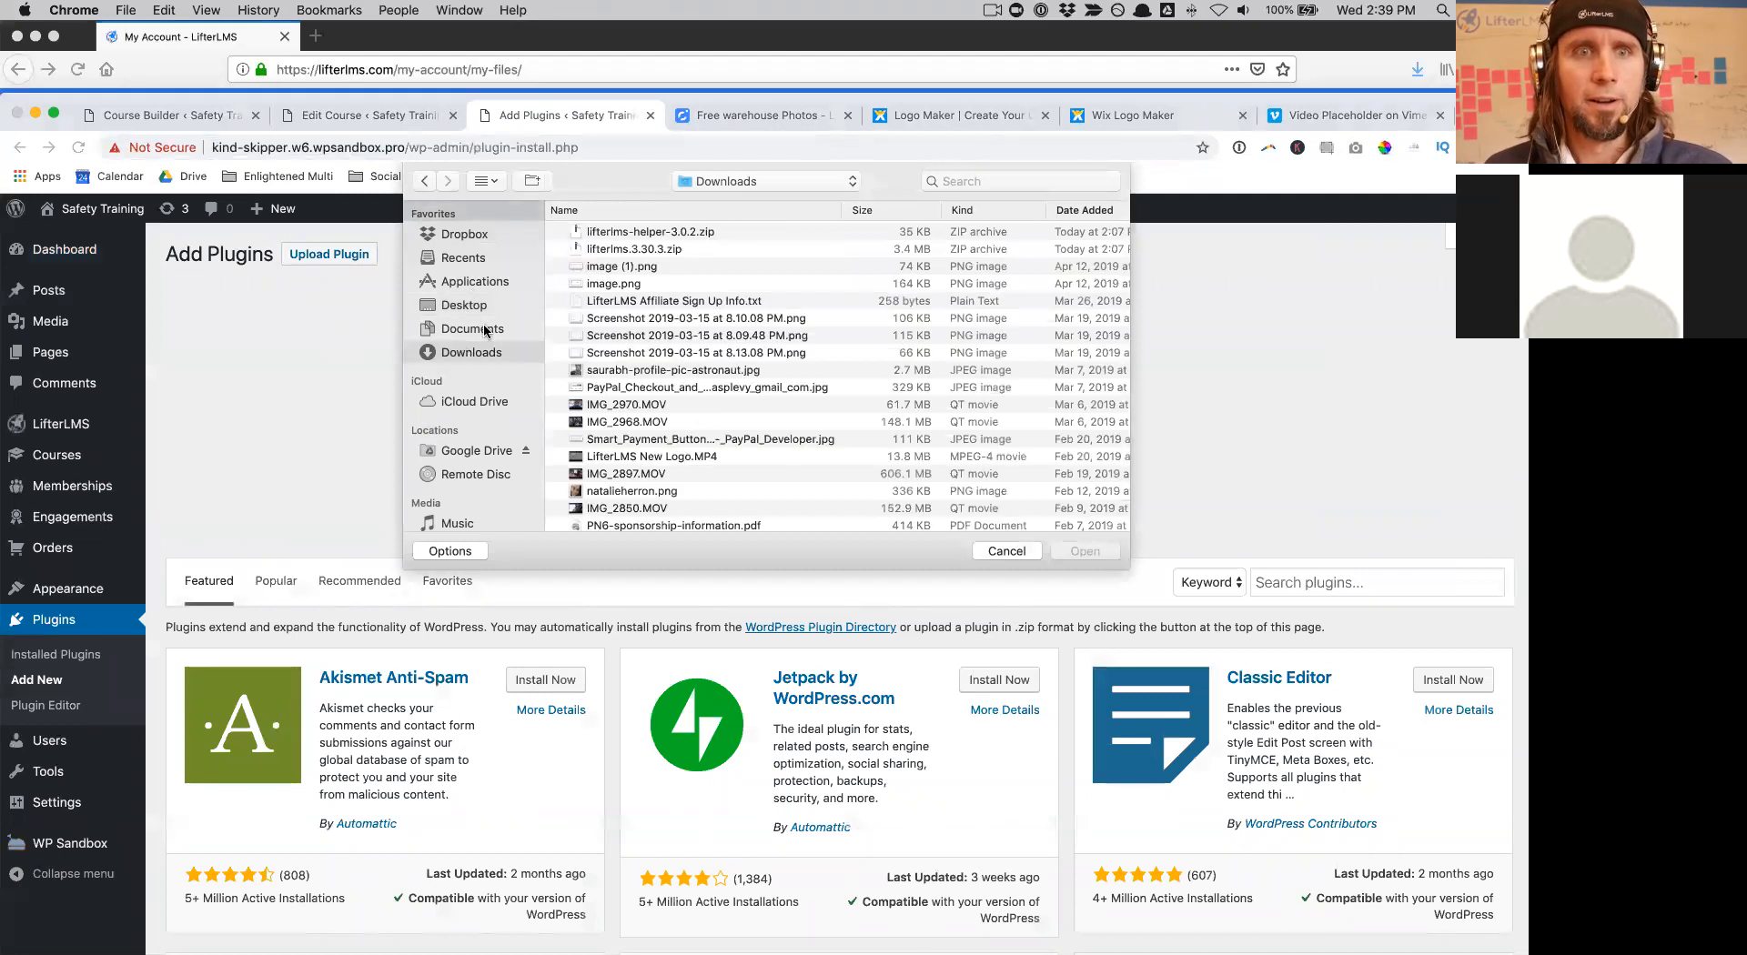
{"action": "left_click", "coordinate": [628, 233]}
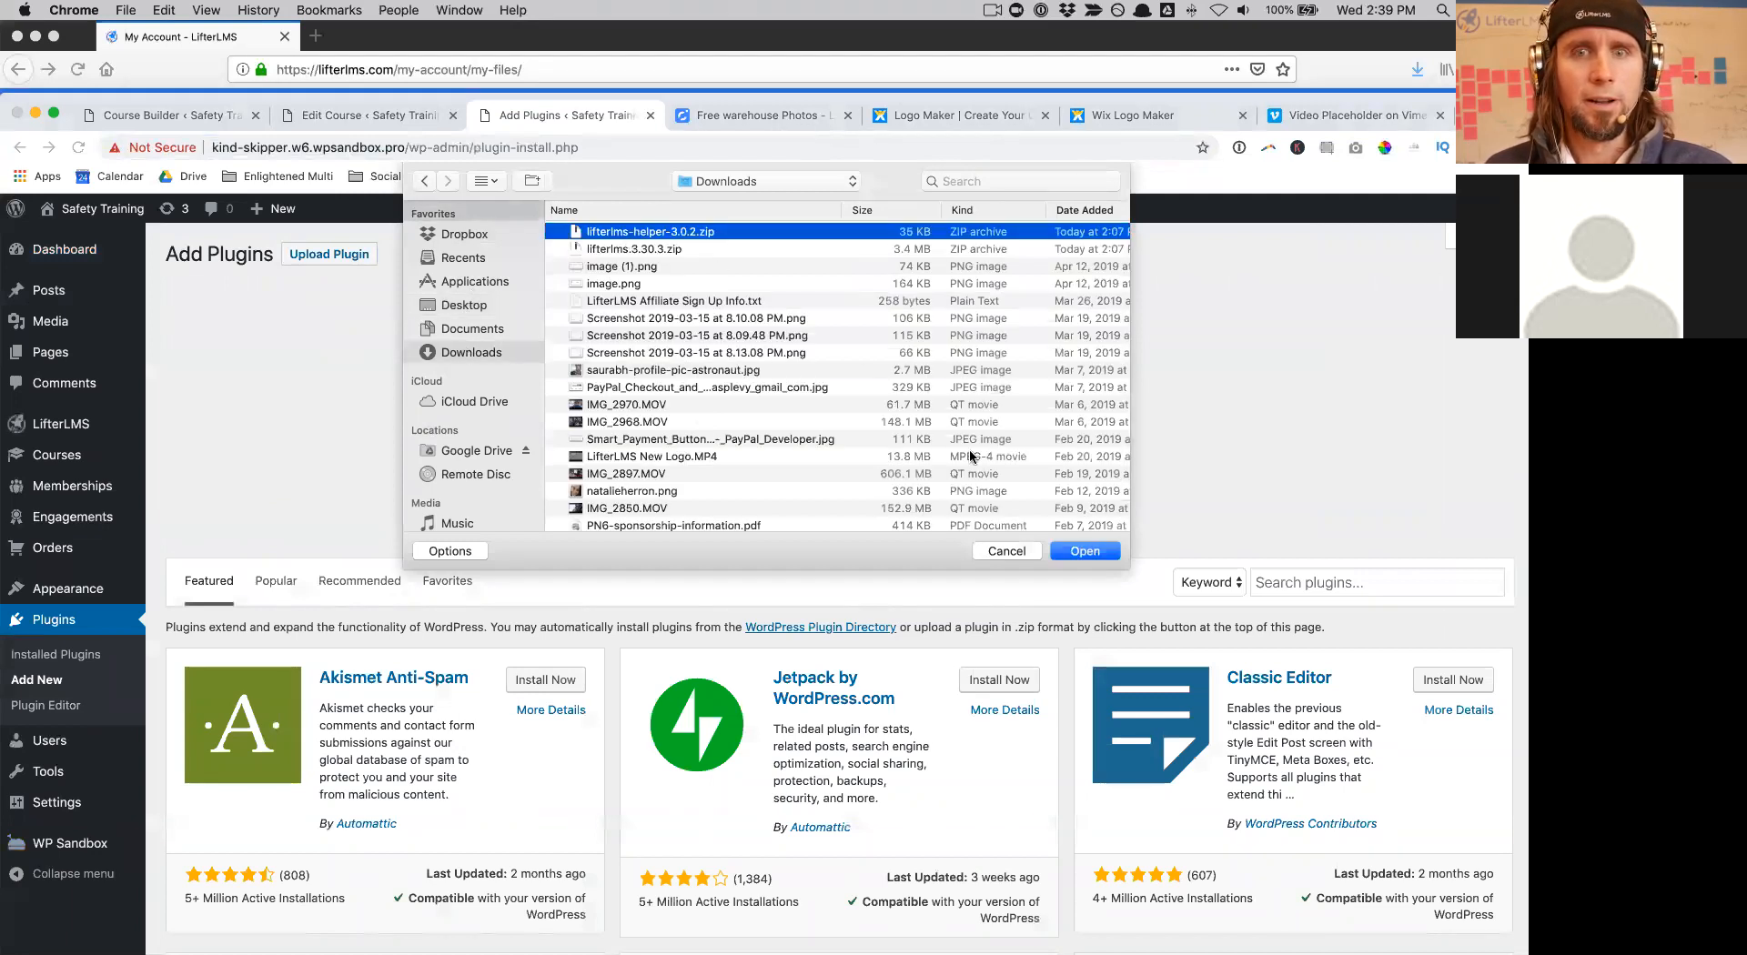
{"action": "left_click", "coordinate": [1085, 553]}
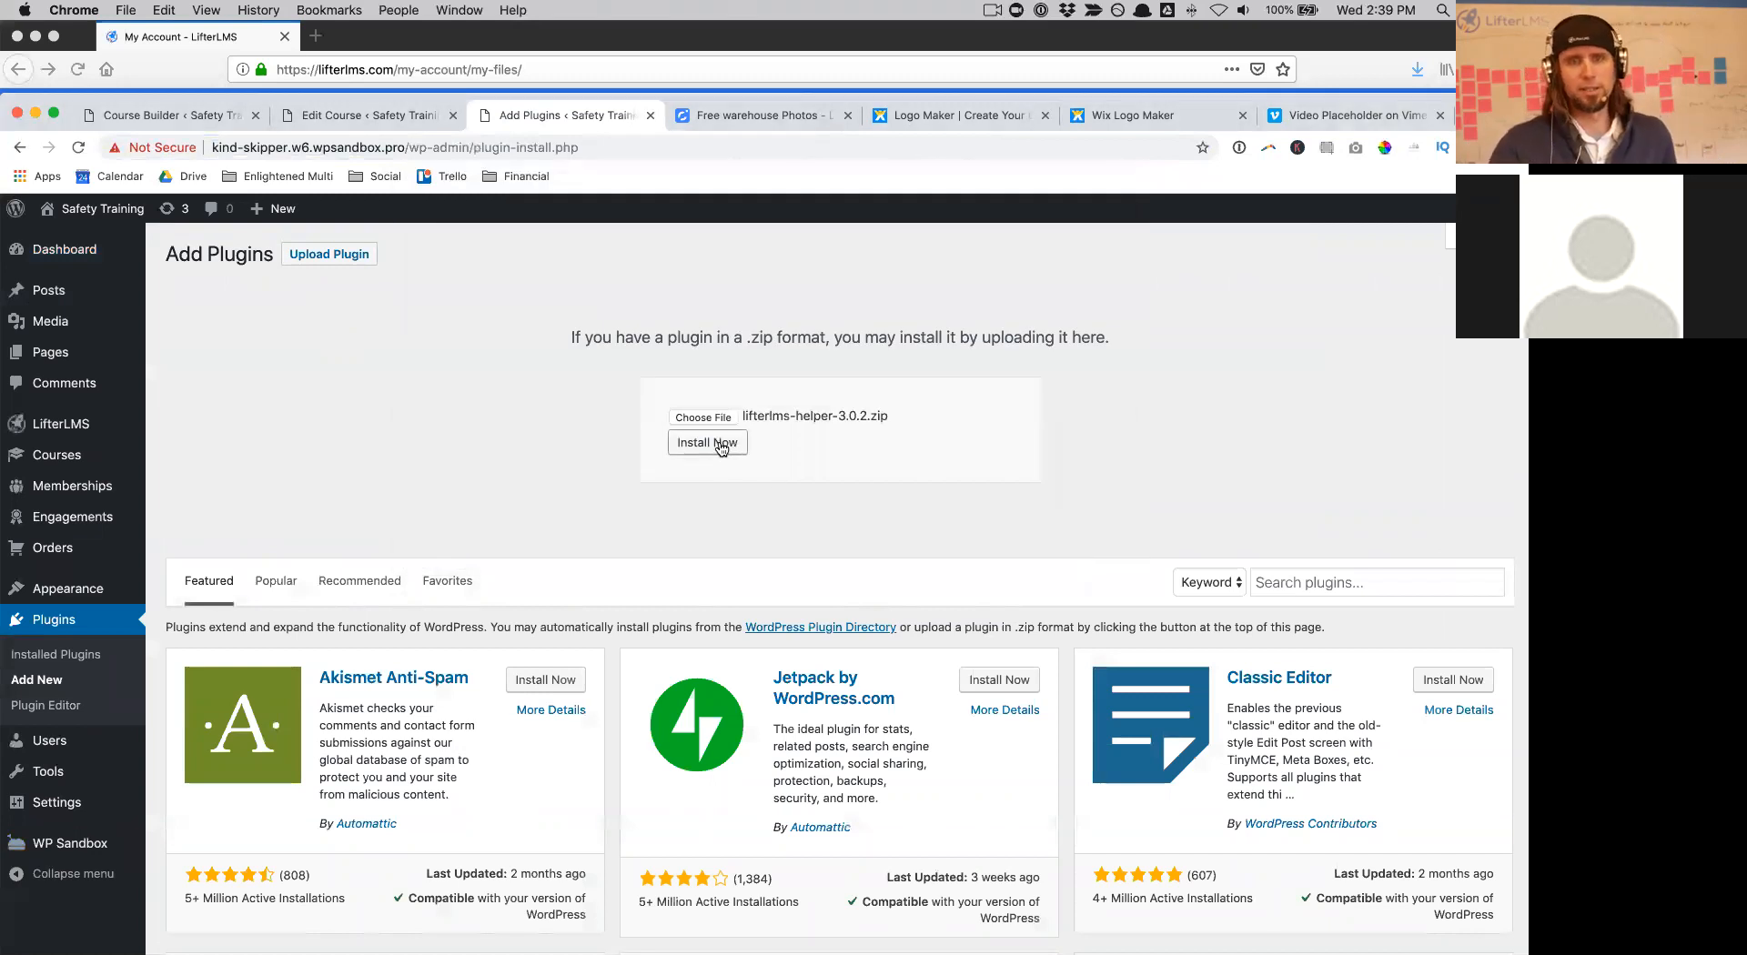
{"action": "left_click", "coordinate": [712, 442]}
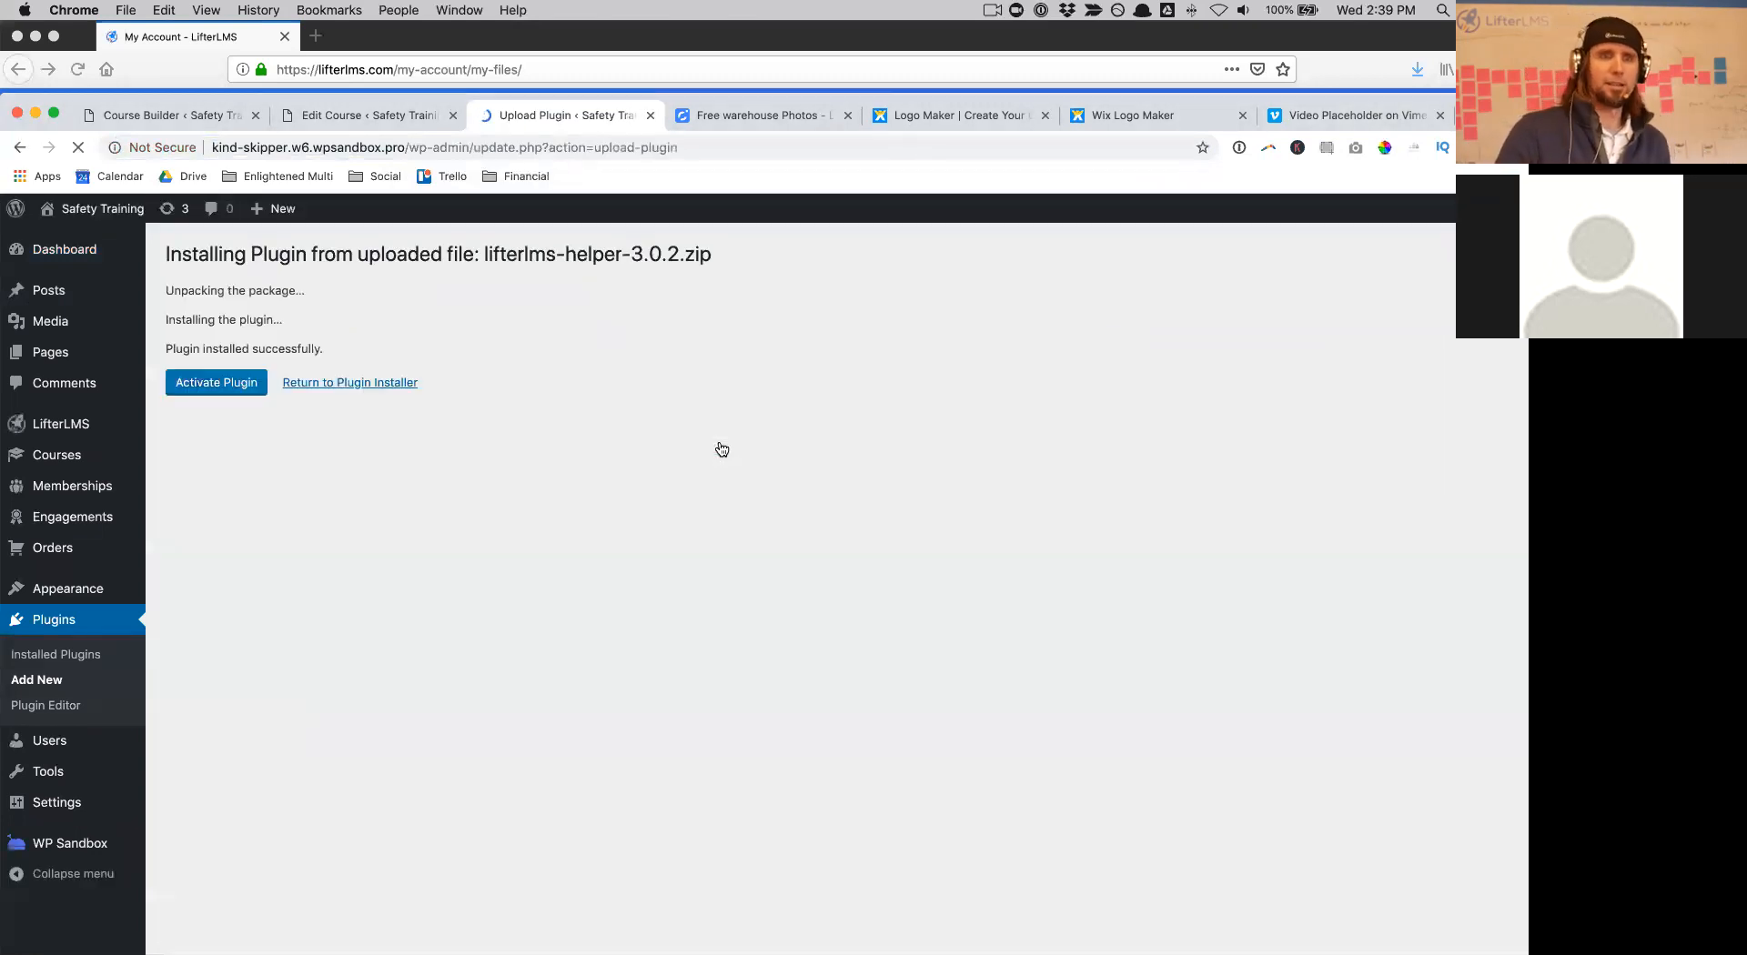
{"action": "left_click", "coordinate": [192, 390]}
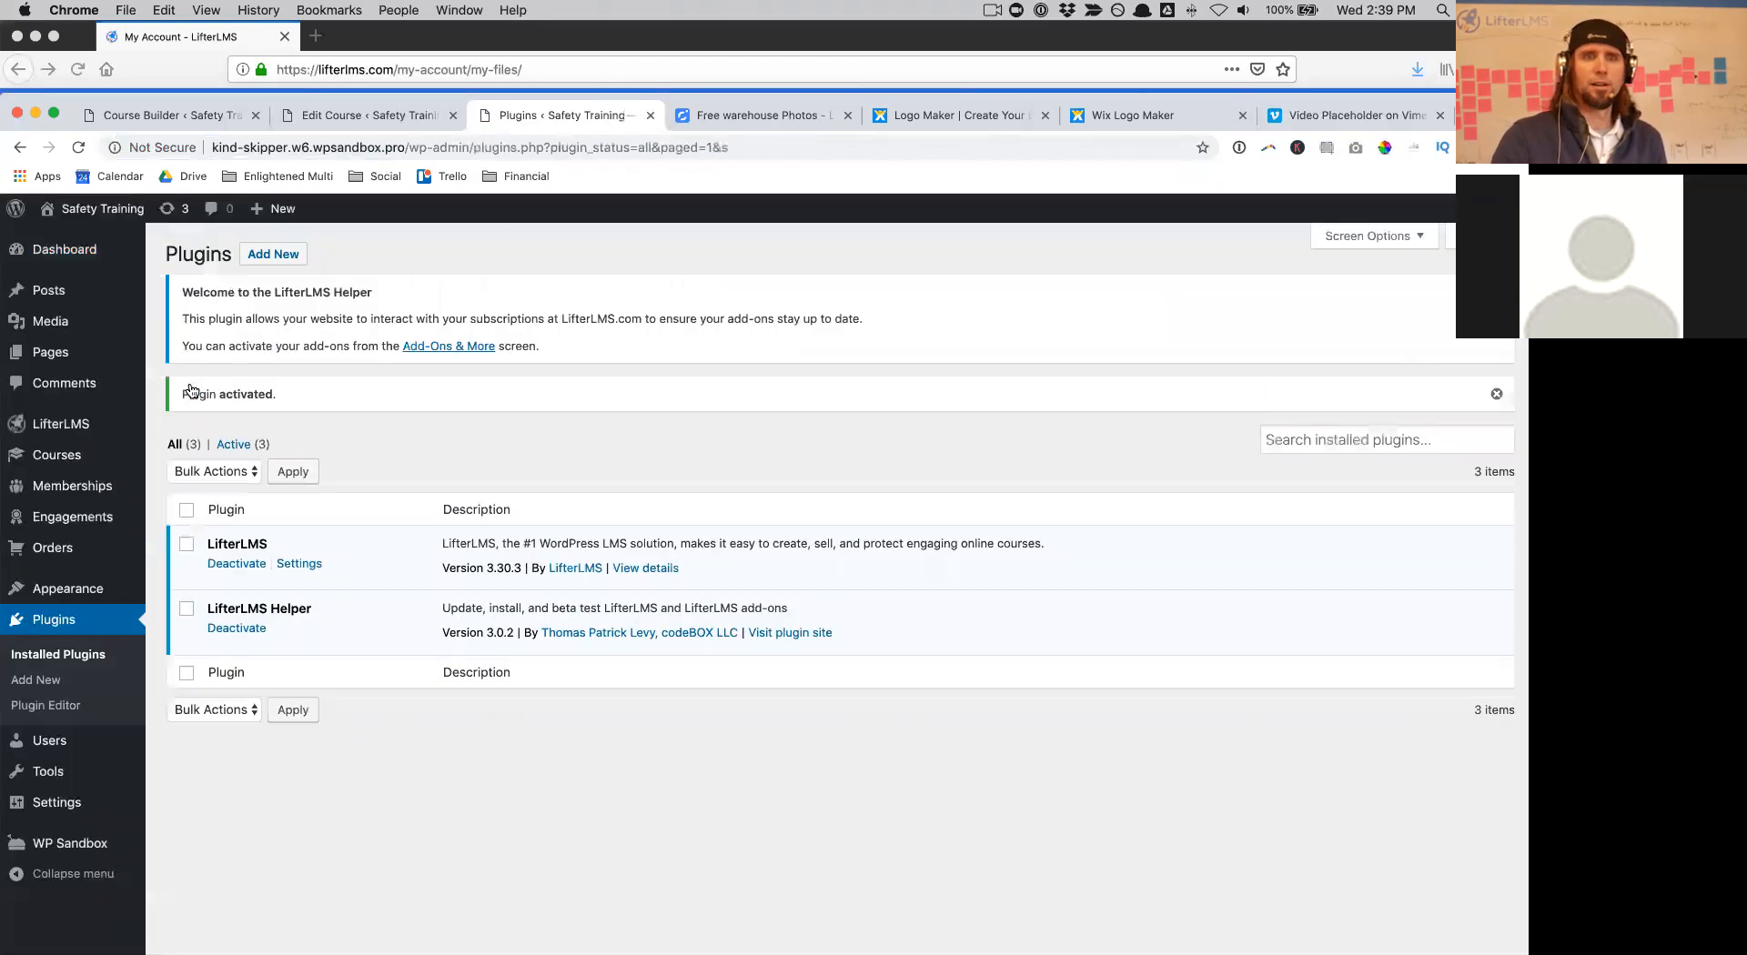
{"action": "key", "text": "ctrl+Up"}
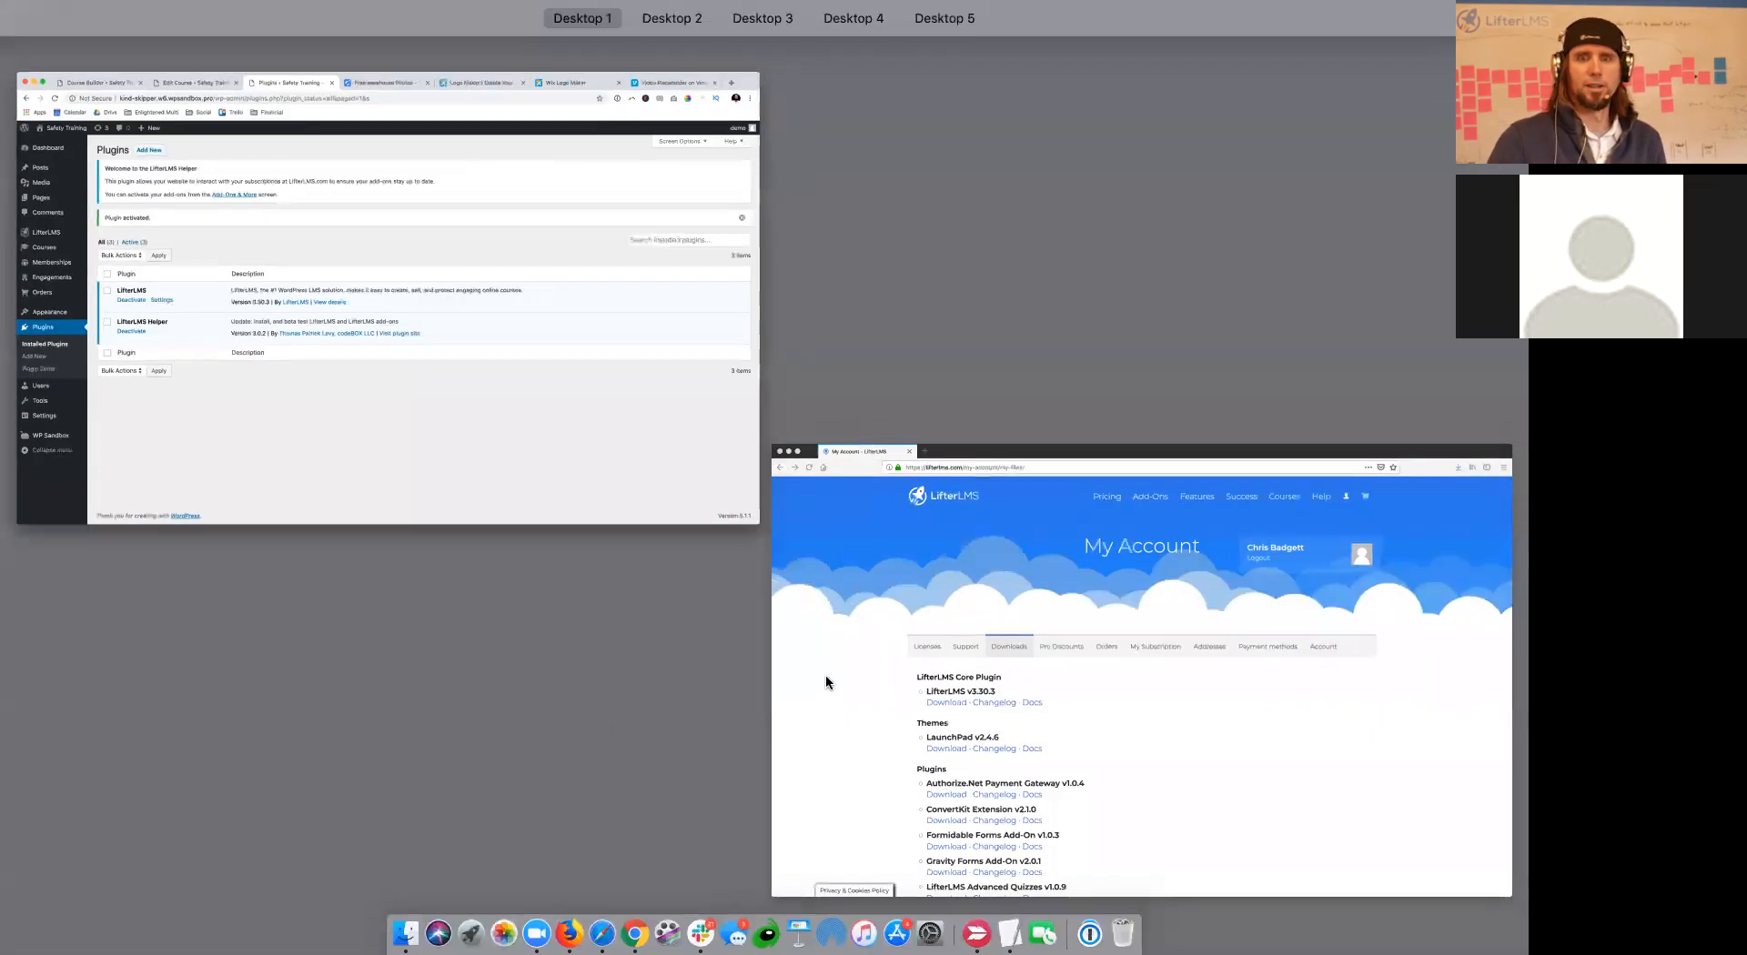
Step: Copy the Infinity Bundle licence key from the LifterLMS.com Licenses page, then return to WordPress
{"action": "left_click", "coordinate": [937, 673]}
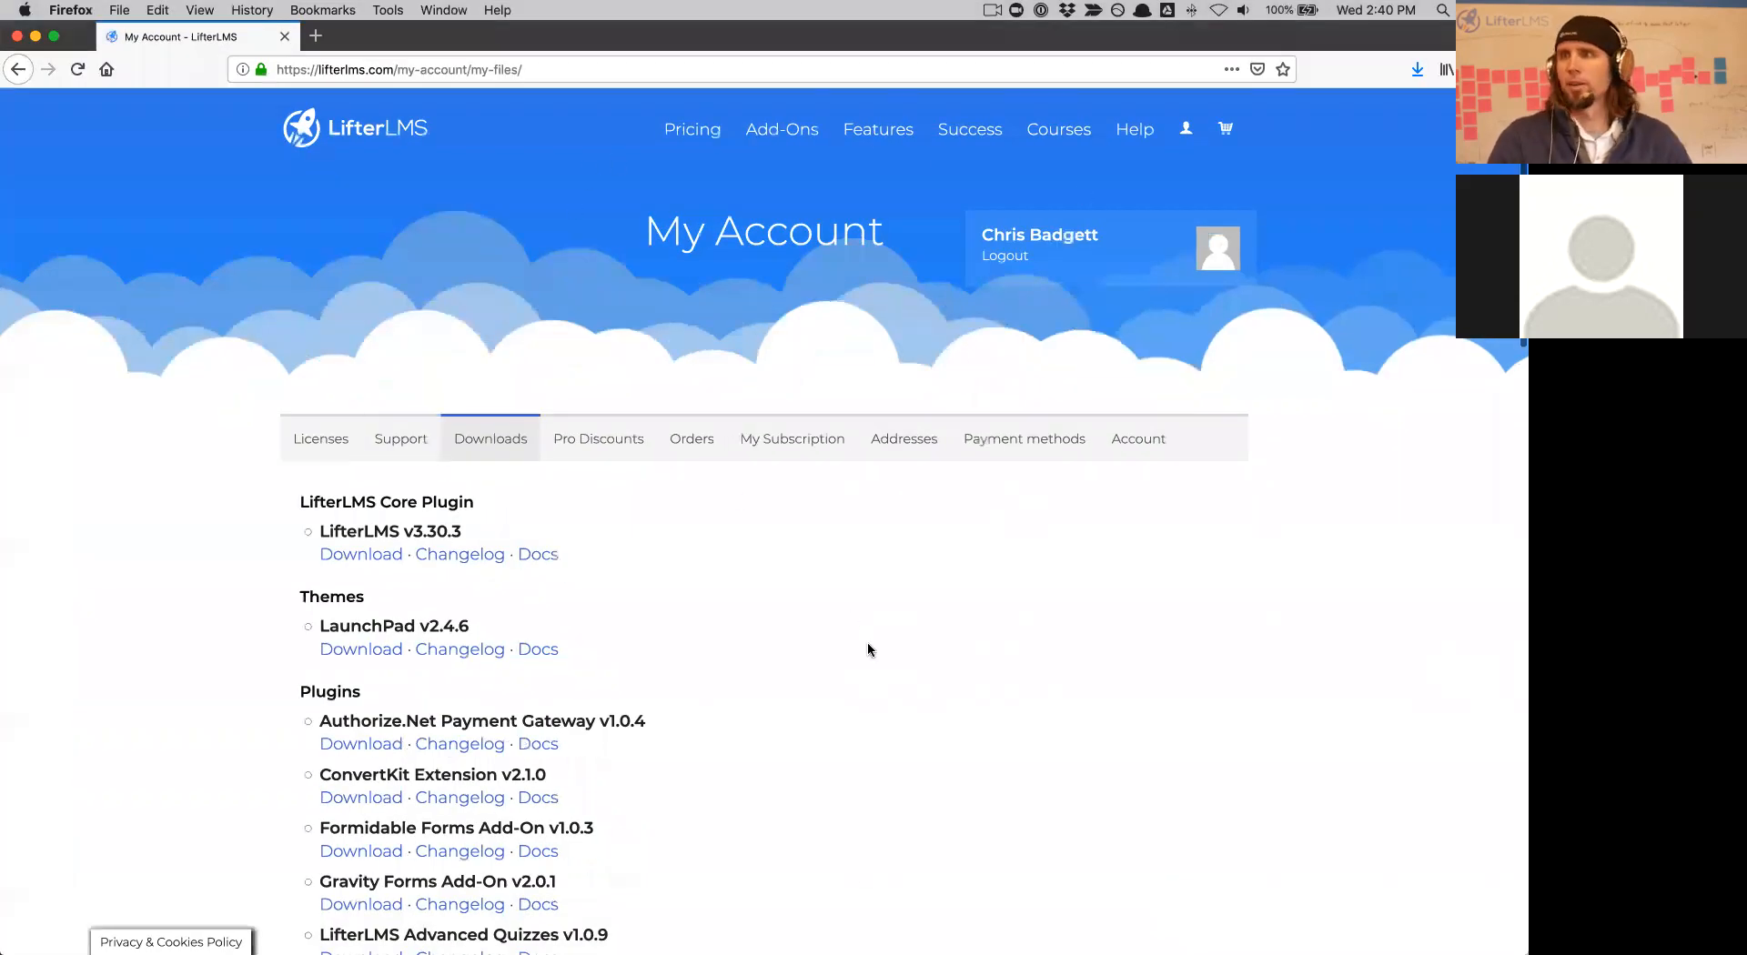
{"action": "scroll", "coordinate": [867, 643], "scroll_direction": "down", "scroll_amount": 3}
{"action": "scroll", "coordinate": [867, 644], "scroll_direction": "up", "scroll_amount": 3}
{"action": "left_click", "coordinate": [314, 452]}
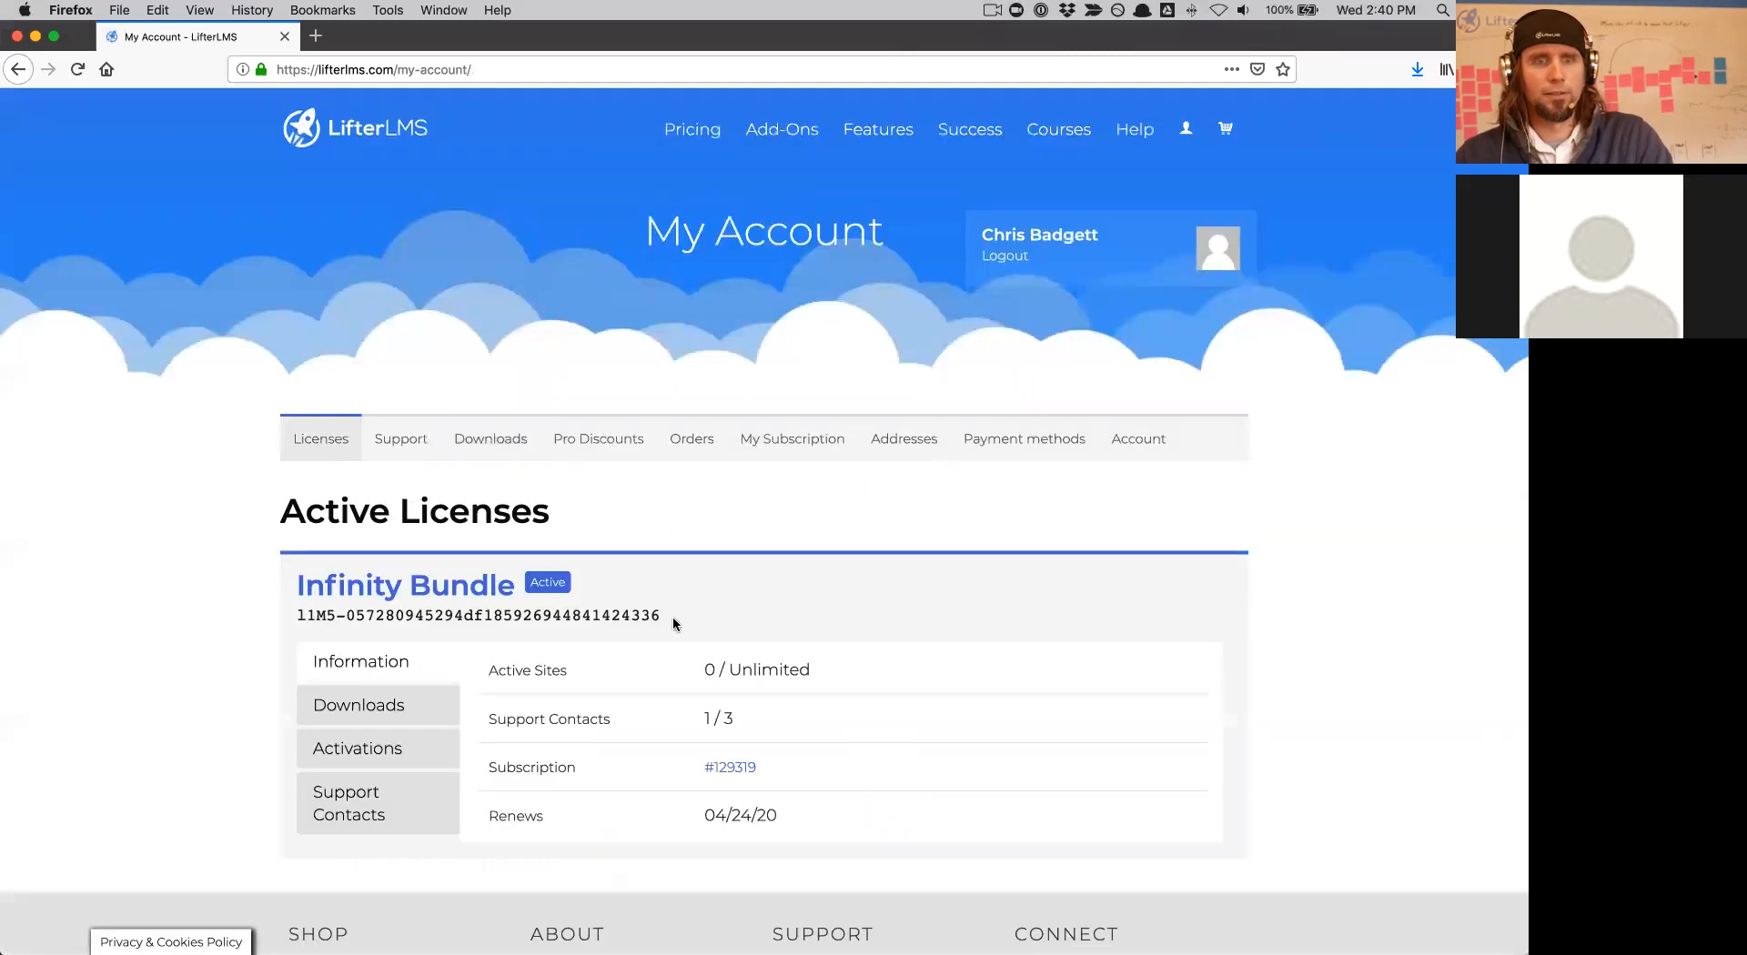
{"action": "left_click_drag", "start_coordinate": [674, 617], "coordinate": [199, 626]}
{"action": "key", "text": "super+c"}
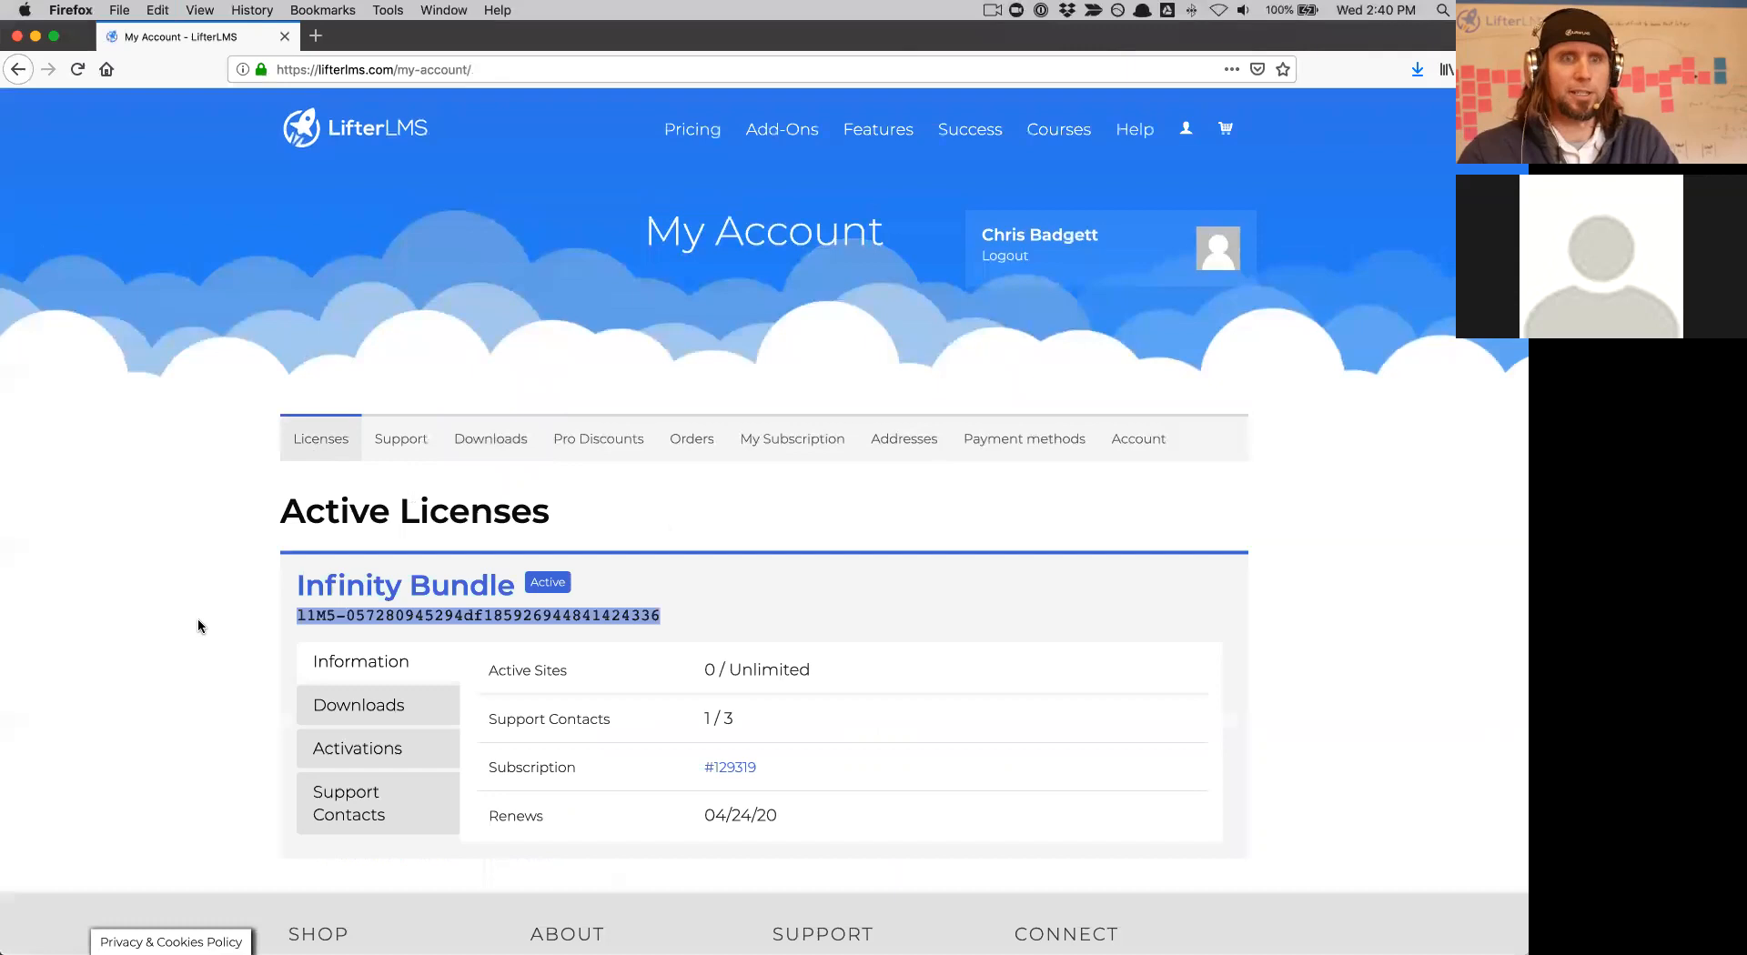
{"action": "key", "text": "ctrl+Up"}
{"action": "left_click", "coordinate": [429, 316]}
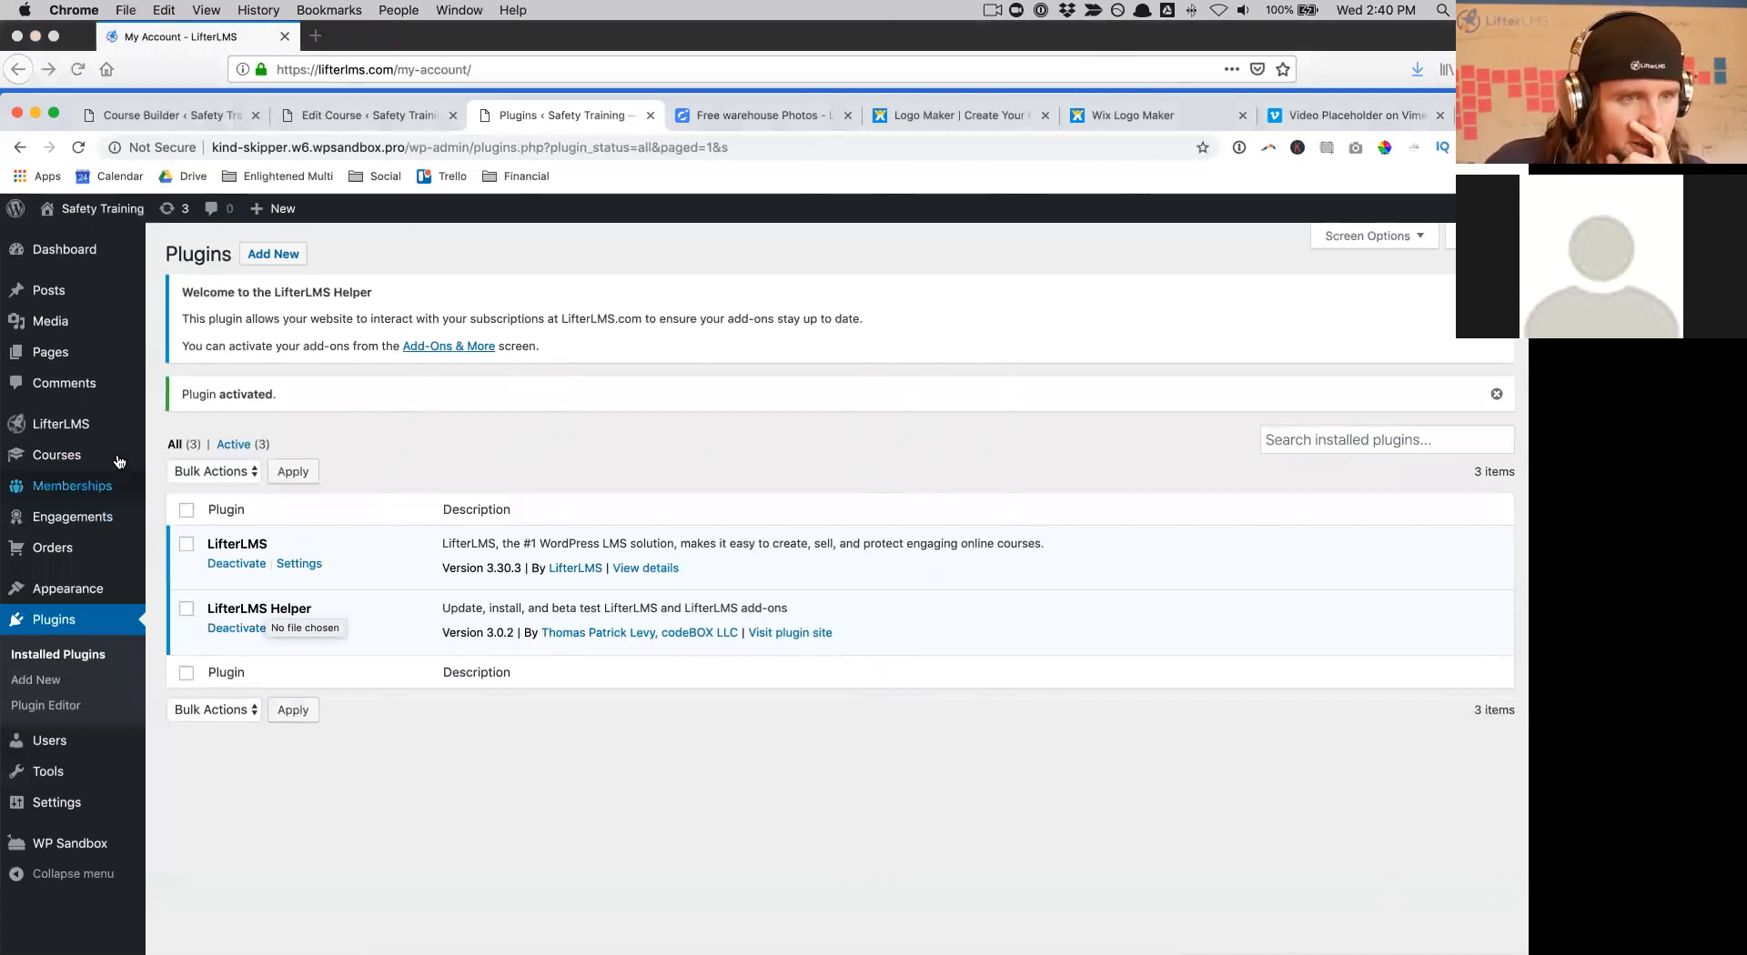
Step: Paste the copied licence key into LifterLMS My License Keys and save it
{"action": "mouse_move", "coordinate": [86, 431]}
{"action": "left_click", "coordinate": [215, 532]}
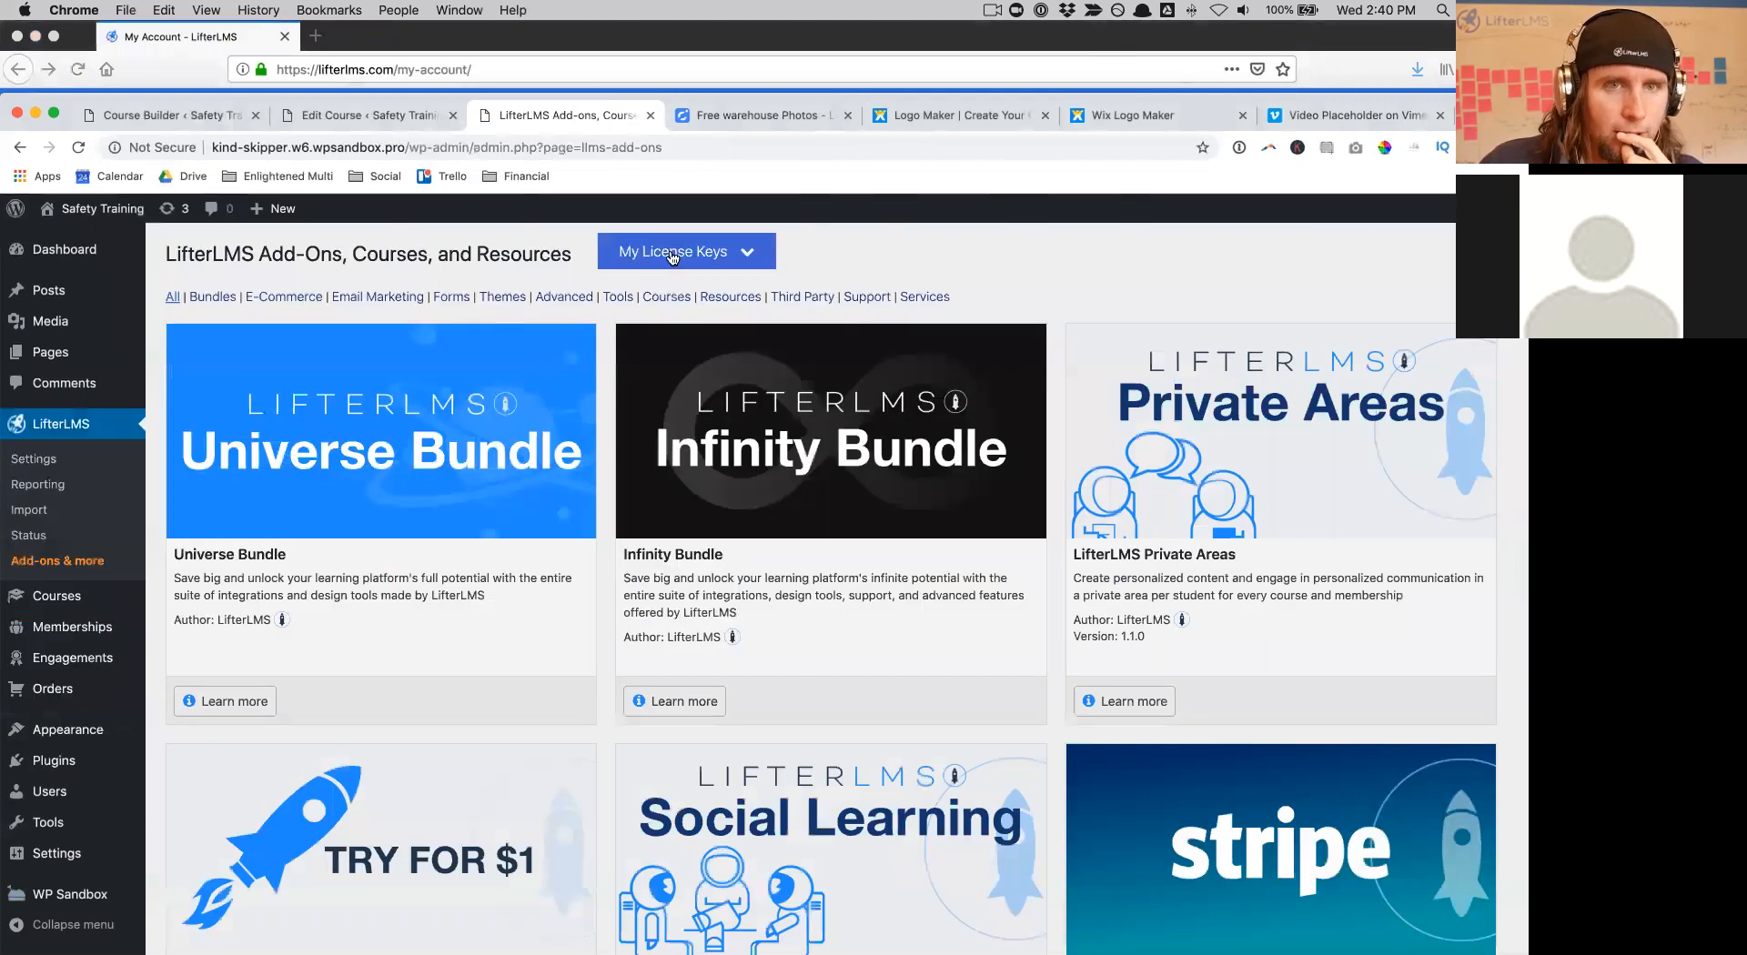
{"action": "left_click", "coordinate": [673, 257]}
{"action": "left_click", "coordinate": [666, 332]}
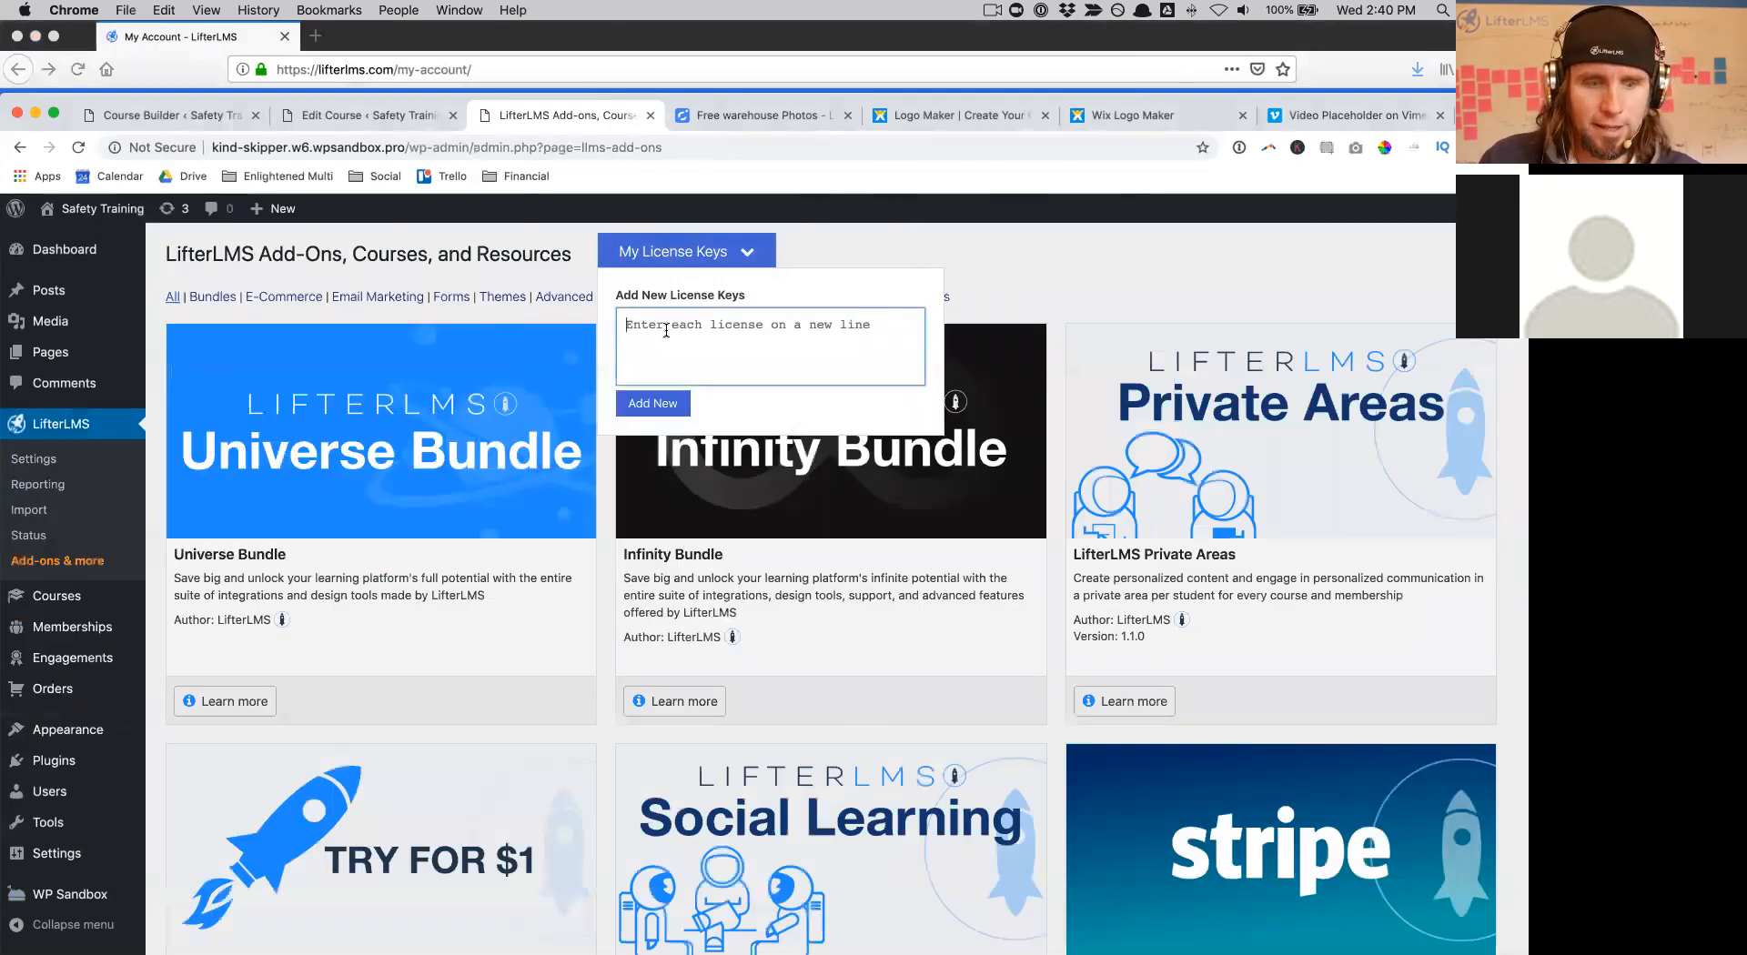
{"action": "key", "text": "super+v"}
{"action": "left_click", "coordinate": [656, 400]}
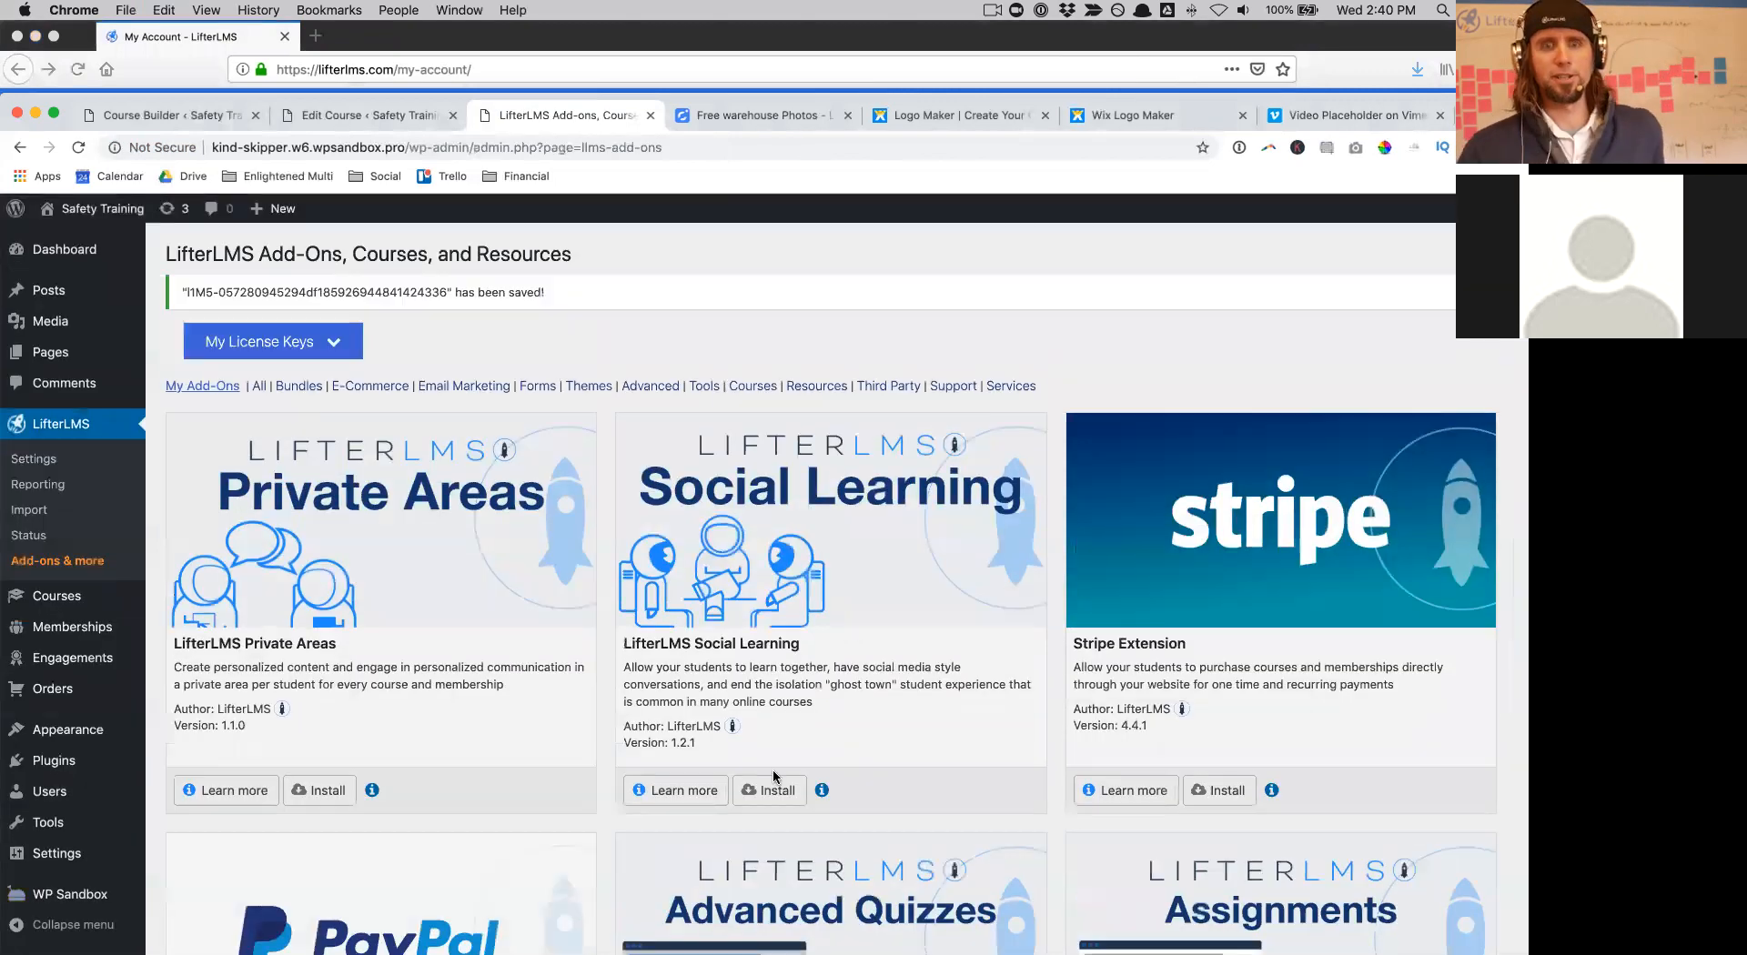
Step: Install and activate the LifterLMS Private Areas add-on
{"action": "scroll", "coordinate": [705, 819], "scroll_direction": "down", "scroll_amount": 15}
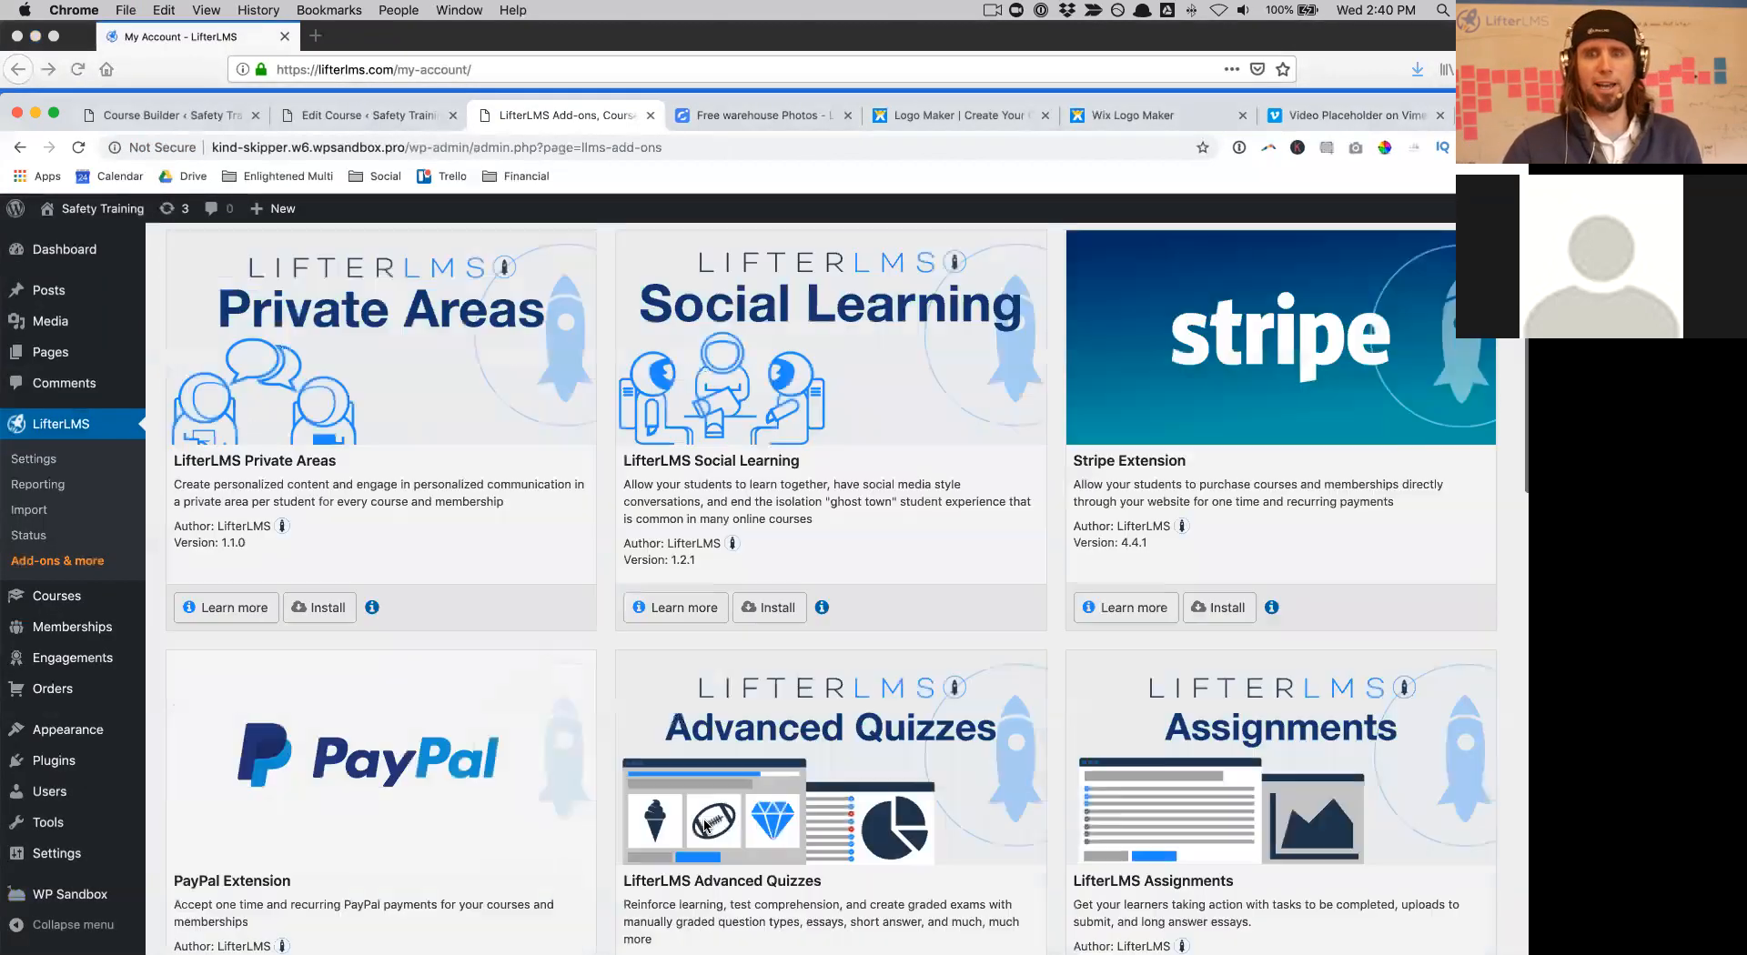
{"action": "scroll", "coordinate": [702, 817], "scroll_direction": "down", "scroll_amount": 7}
{"action": "scroll", "coordinate": [703, 817], "scroll_direction": "up", "scroll_amount": 20}
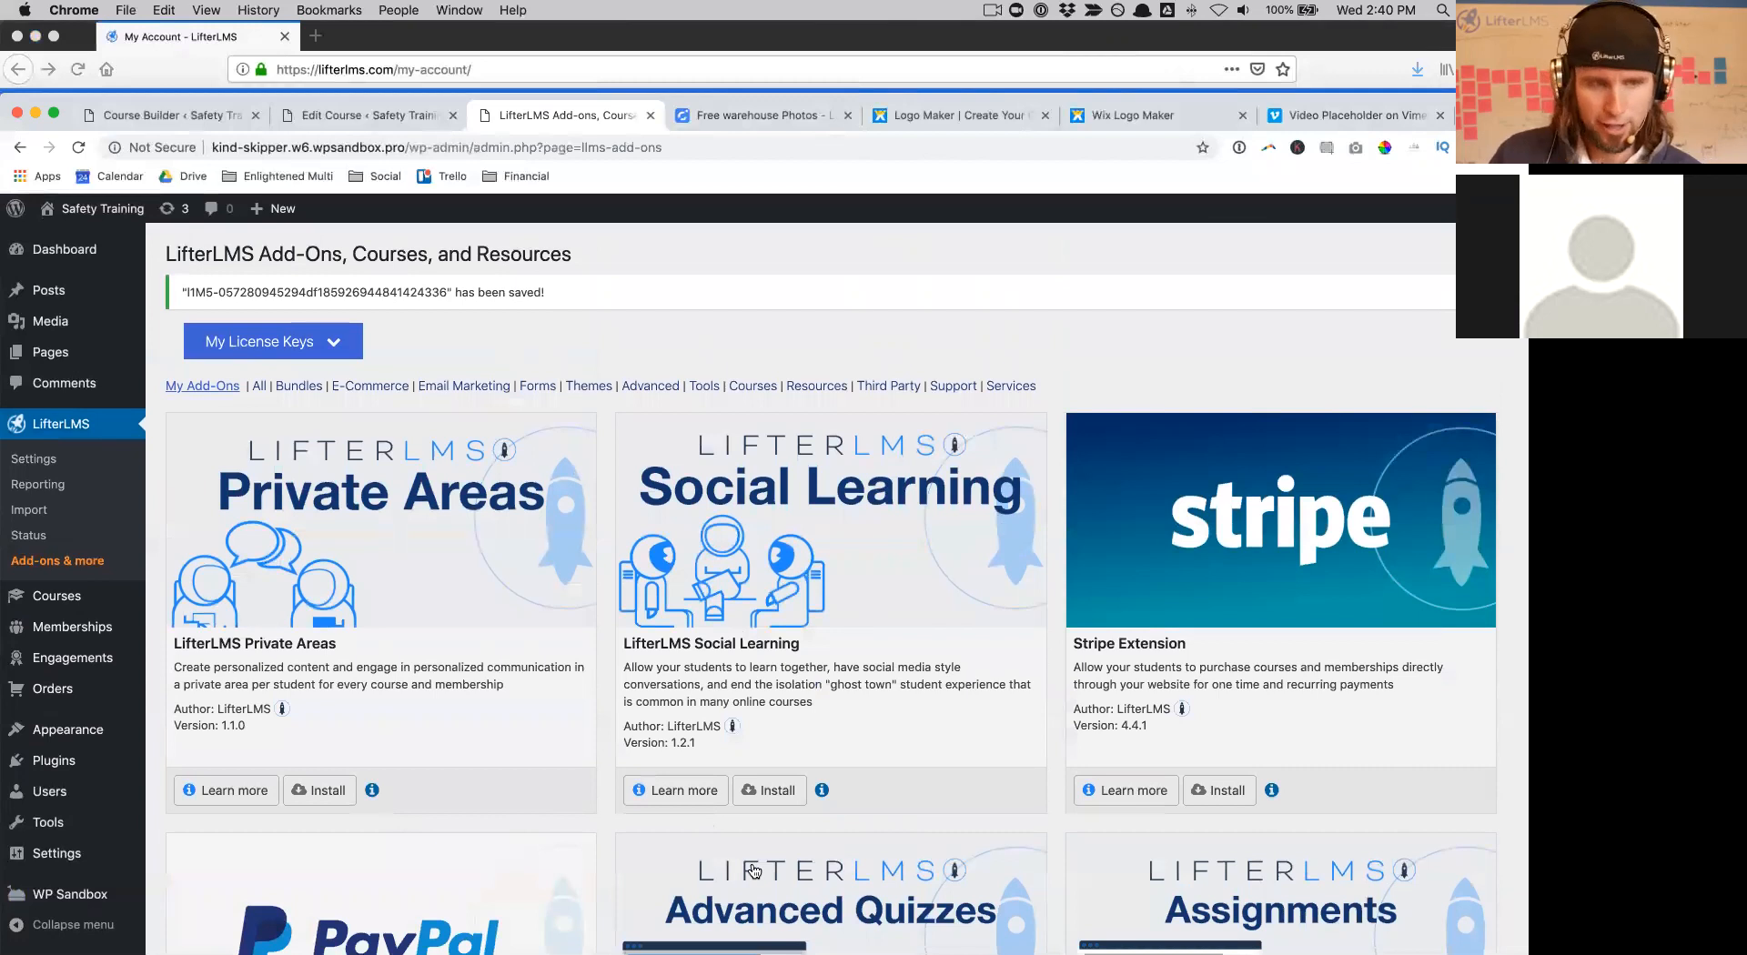
{"action": "left_click", "coordinate": [326, 788]}
{"action": "left_click", "coordinate": [840, 401]}
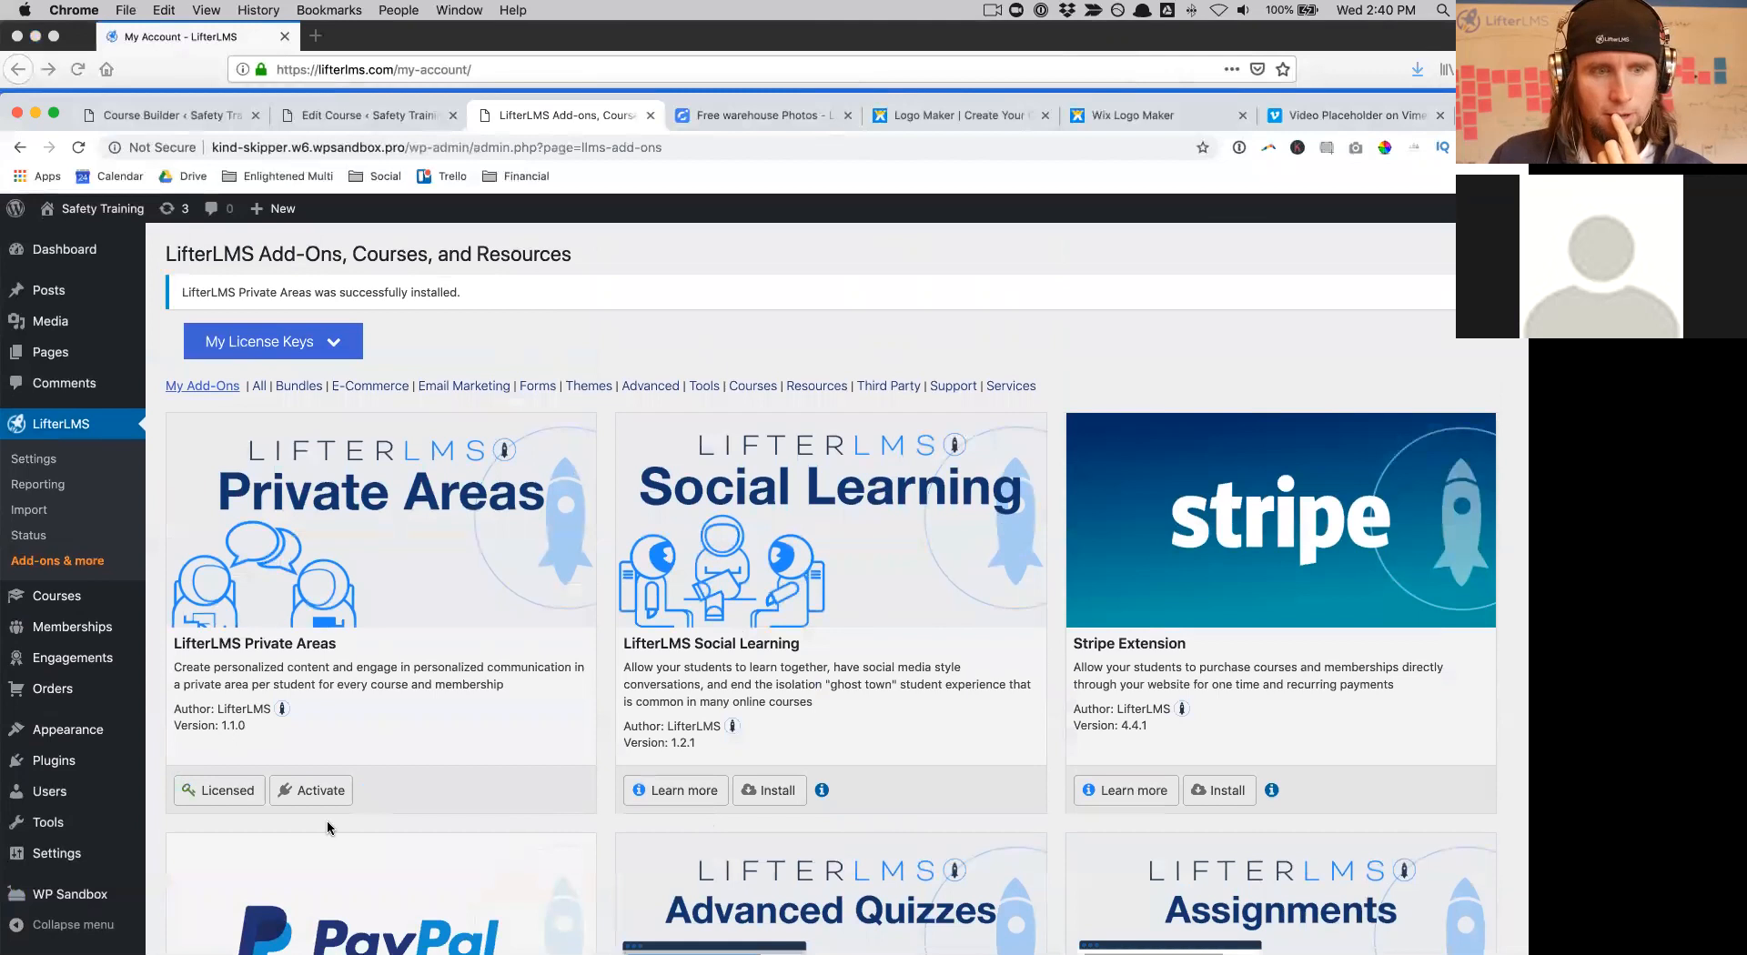
{"action": "left_click", "coordinate": [314, 791]}
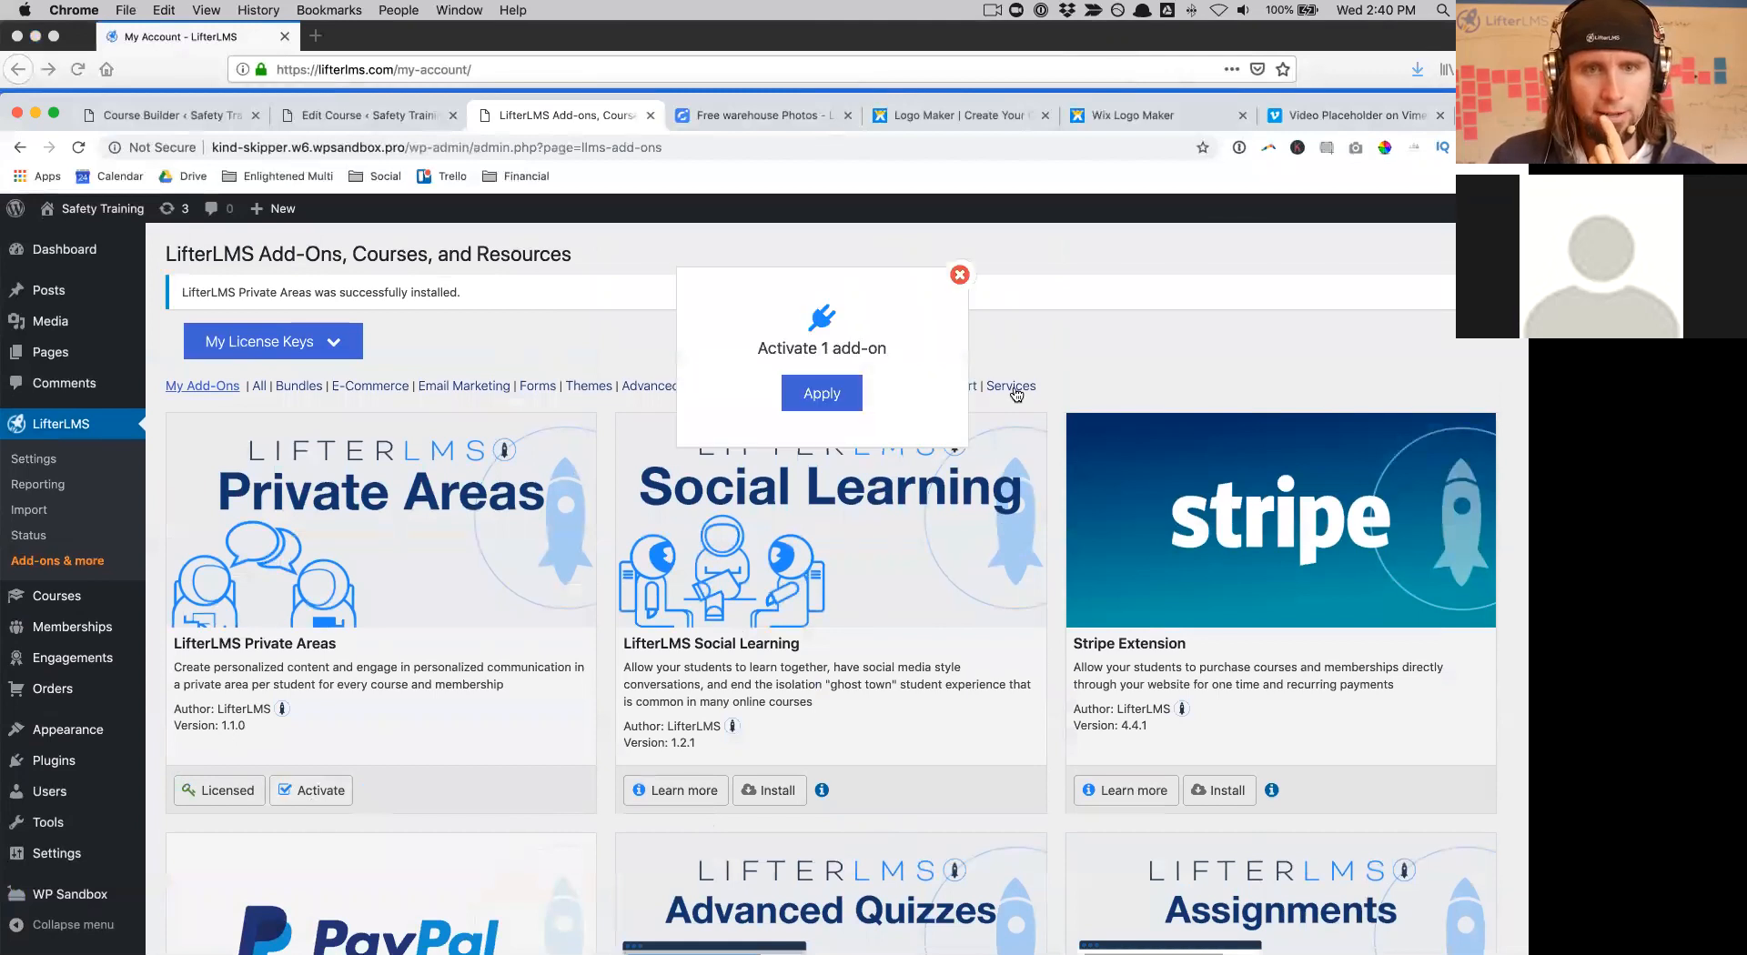
{"action": "left_click", "coordinate": [809, 407]}
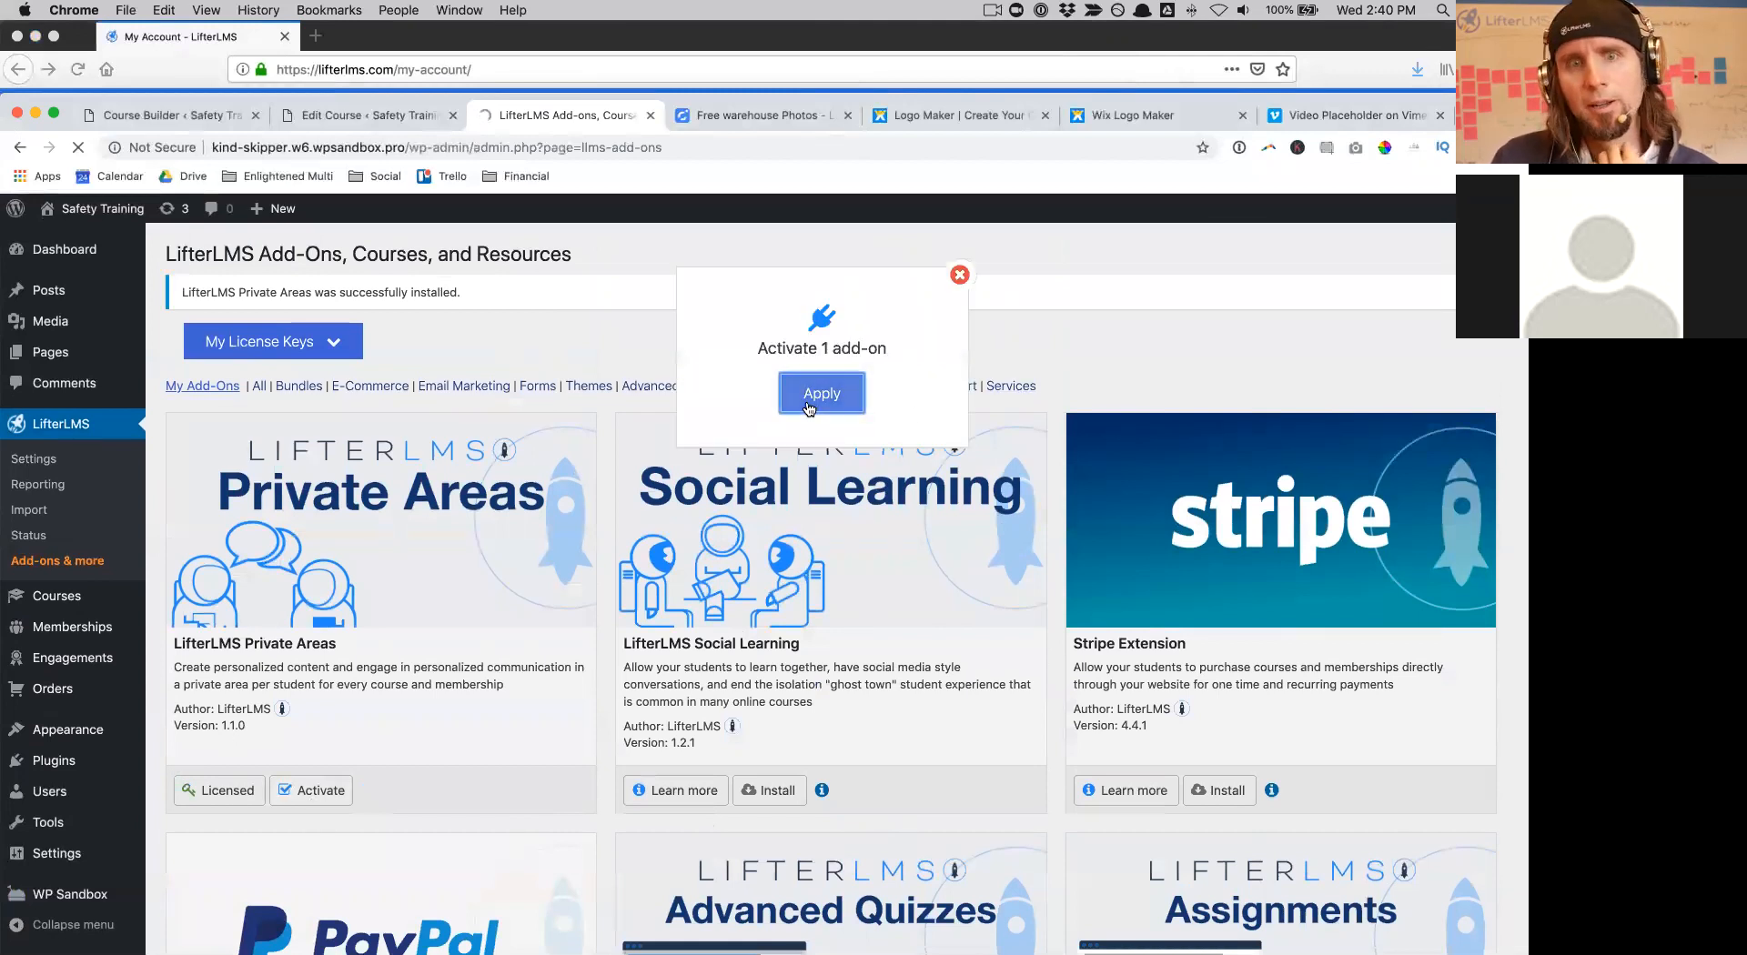
Step: Install the Stripe Extension add-on
{"action": "scroll", "coordinate": [1235, 589], "scroll_direction": "down", "scroll_amount": 4}
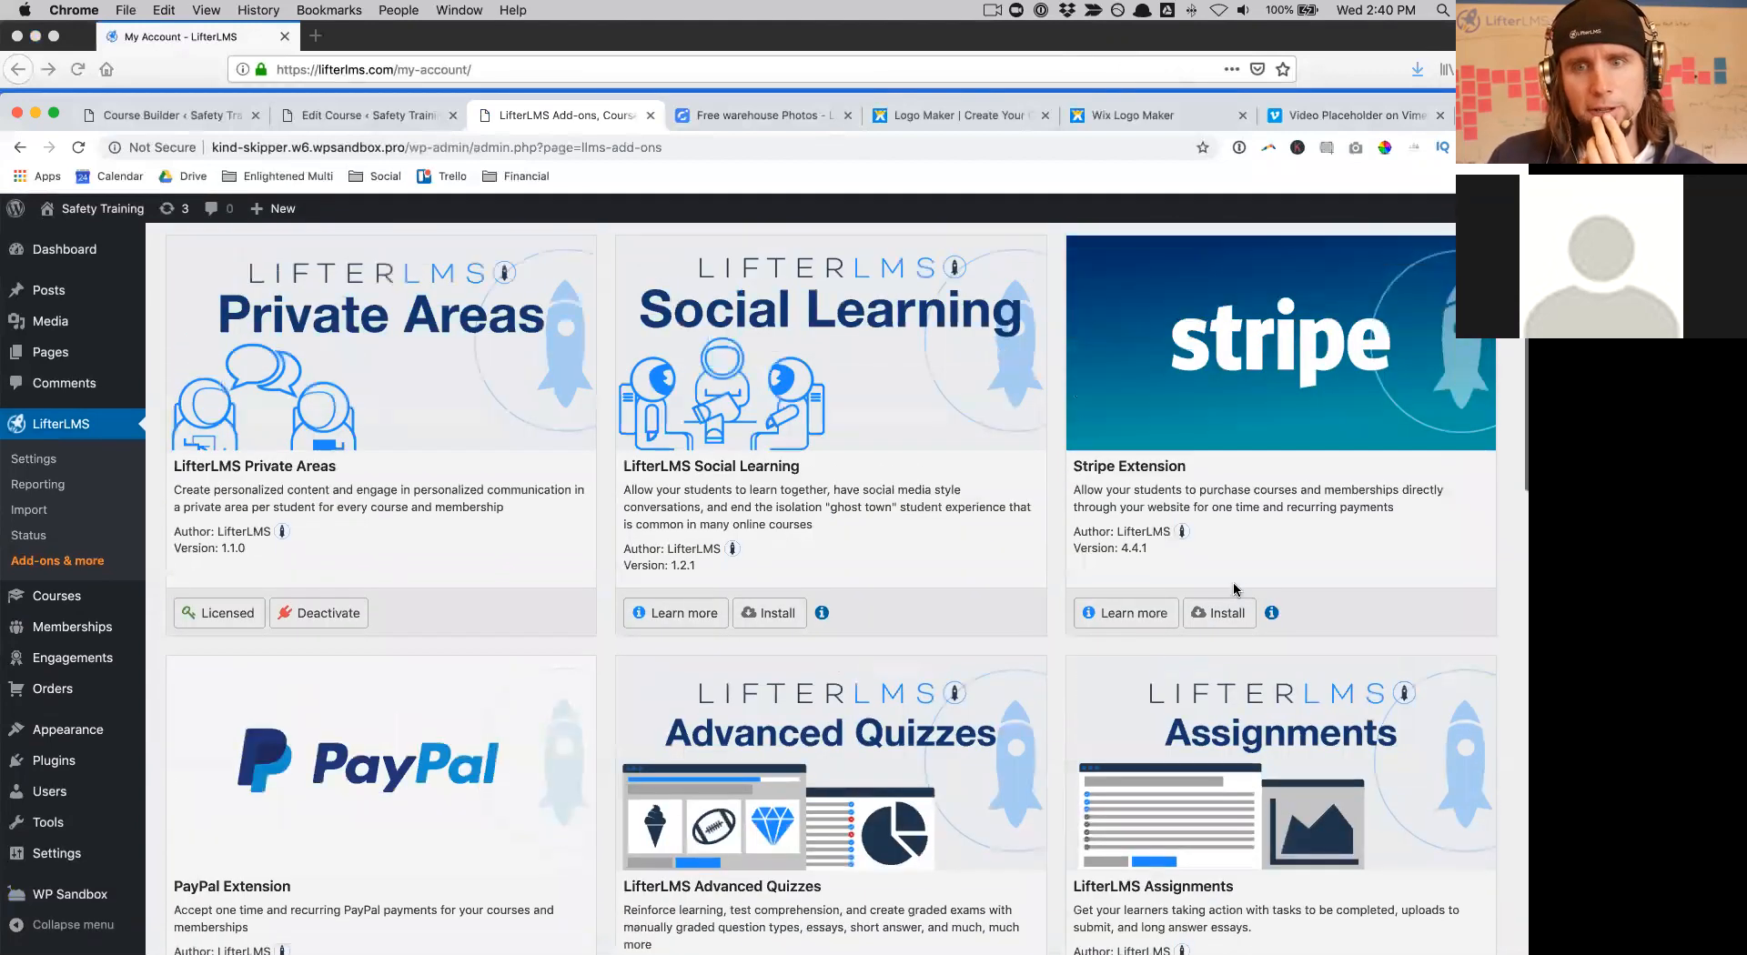
{"action": "left_click", "coordinate": [1240, 612]}
{"action": "left_click", "coordinate": [821, 395]}
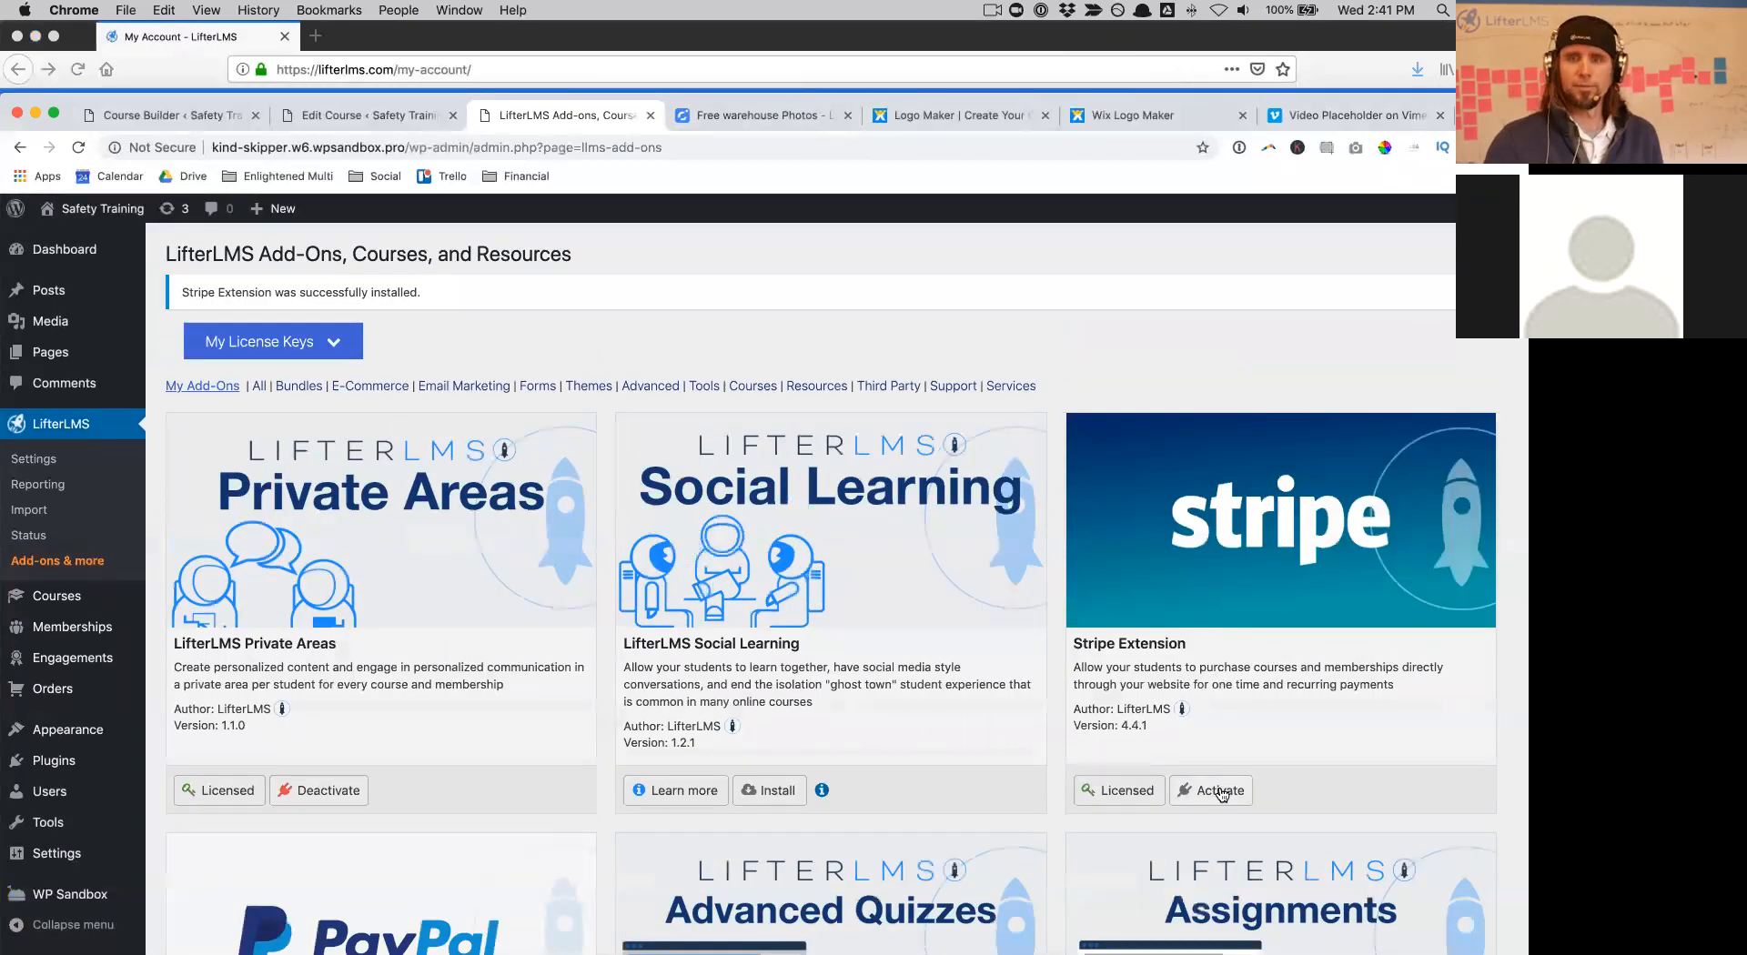
Step: Activate the Stripe Extension add-on
{"action": "left_click", "coordinate": [1220, 791]}
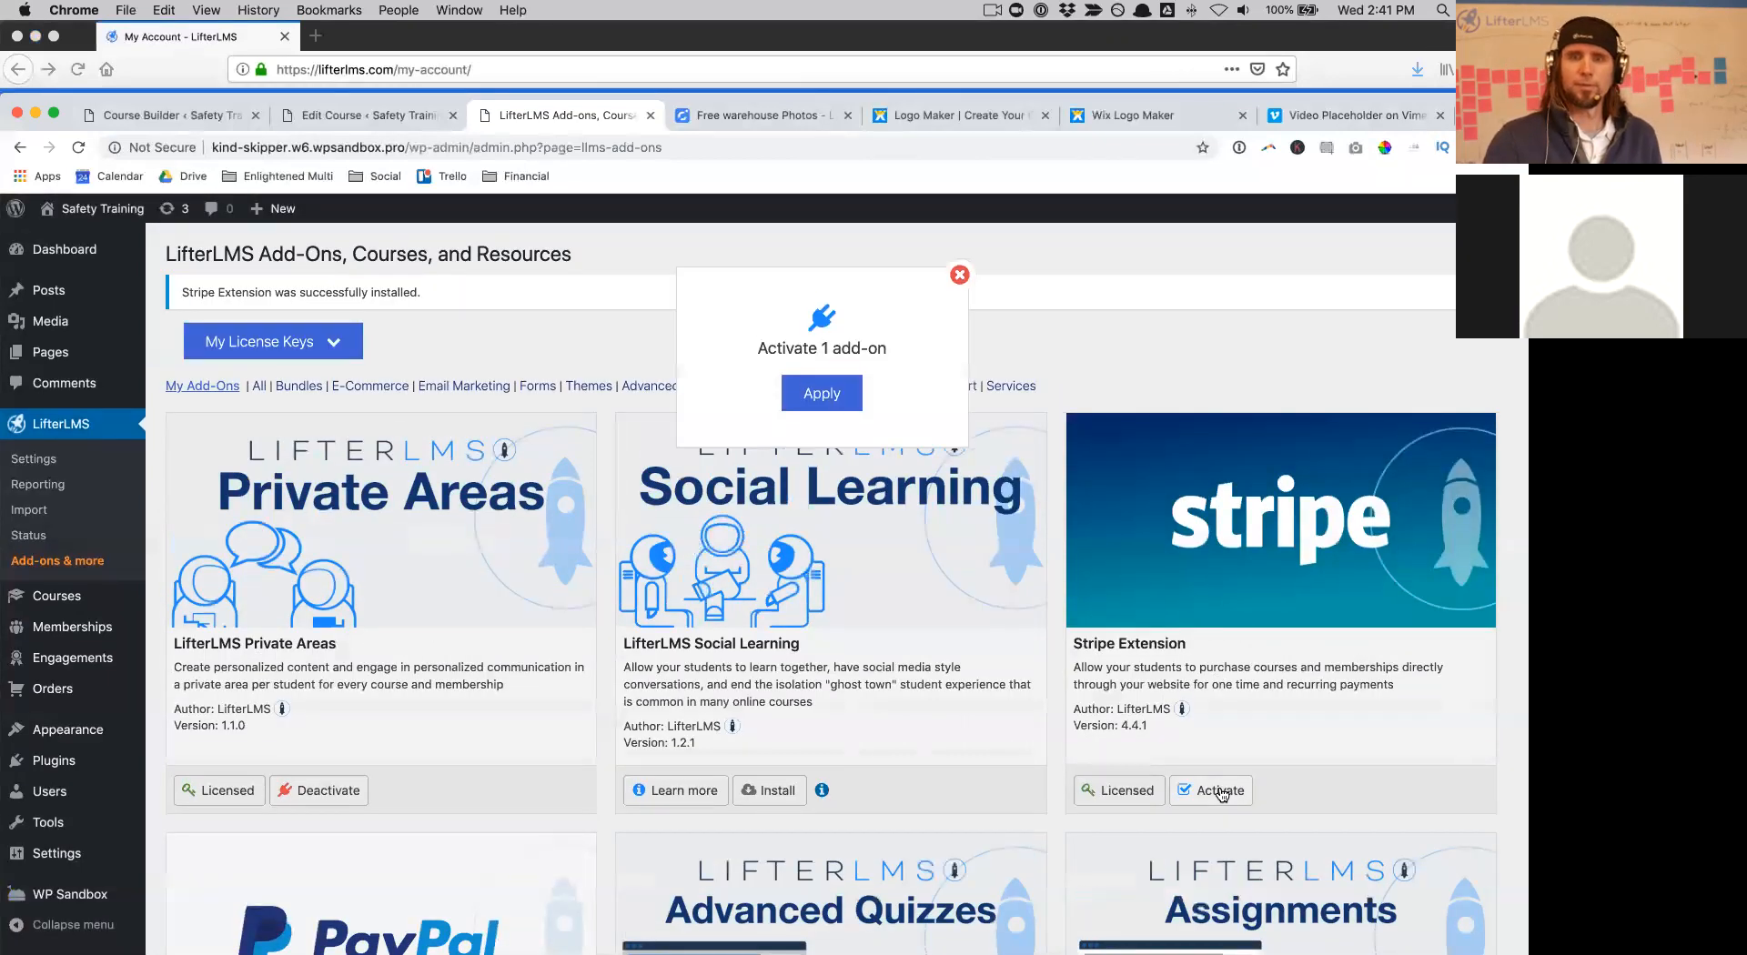
{"action": "left_click", "coordinate": [811, 409]}
{"action": "scroll", "coordinate": [1298, 663], "scroll_direction": "down", "scroll_amount": 5}
{"action": "scroll", "coordinate": [1271, 637], "scroll_direction": "down", "scroll_amount": 3}
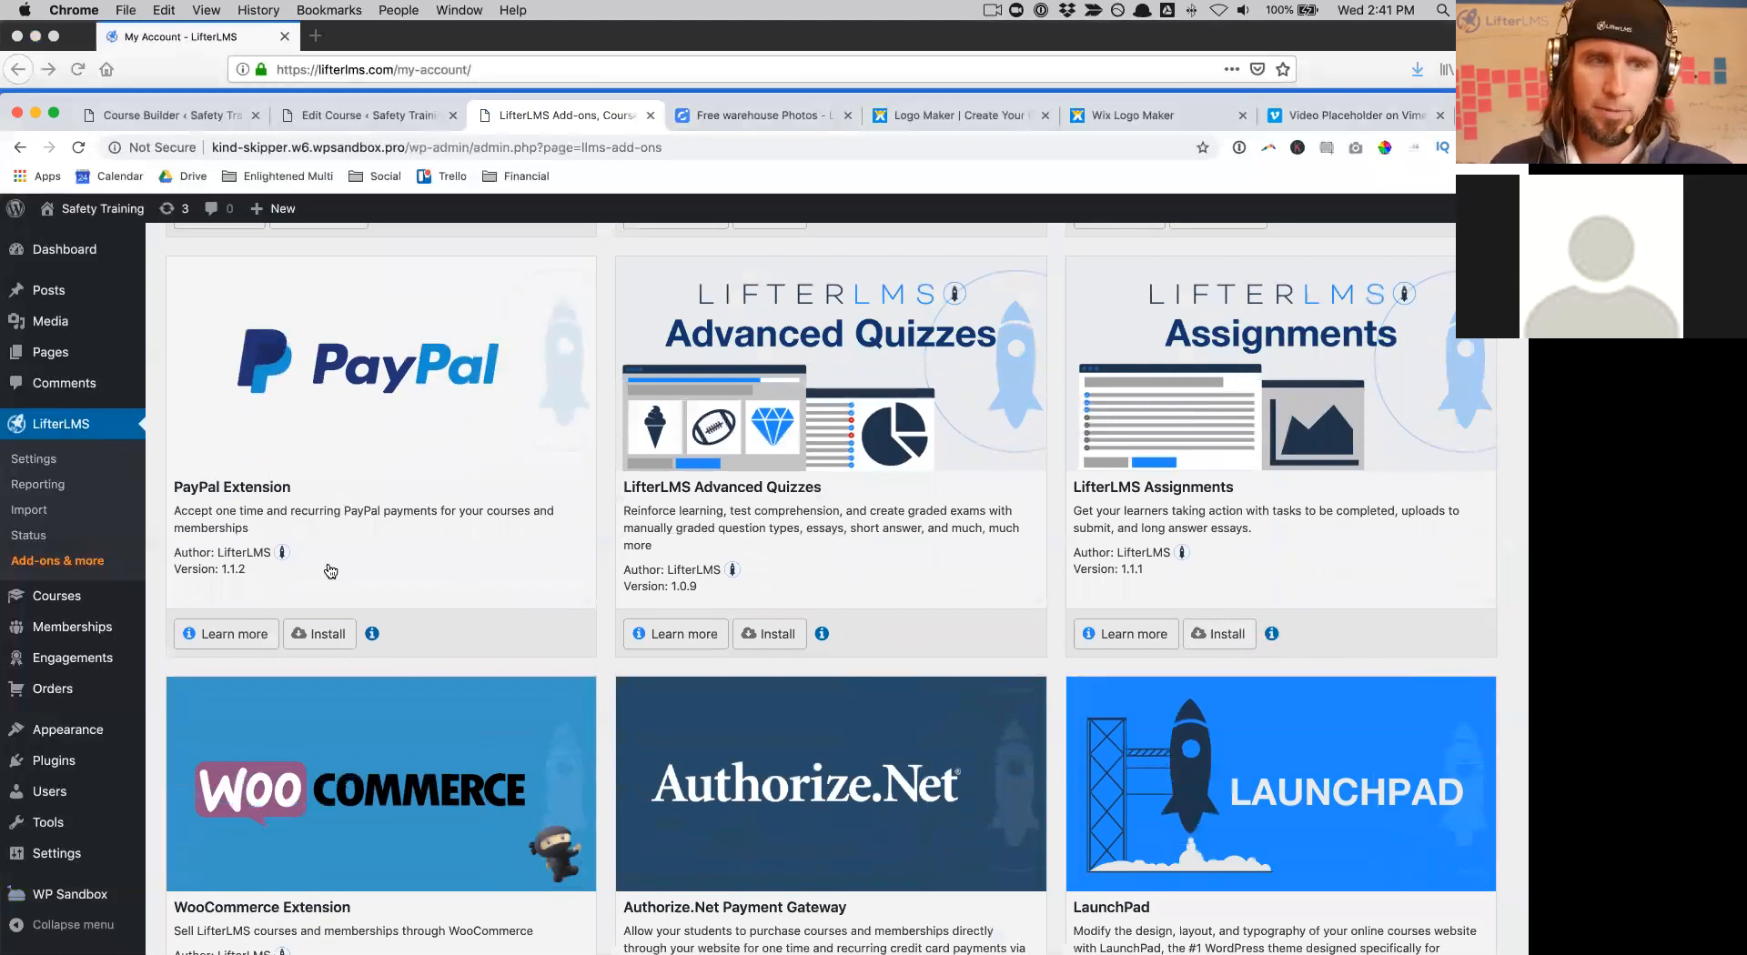
Step: Install and activate the PayPal Extension add-on
{"action": "left_click", "coordinate": [311, 637]}
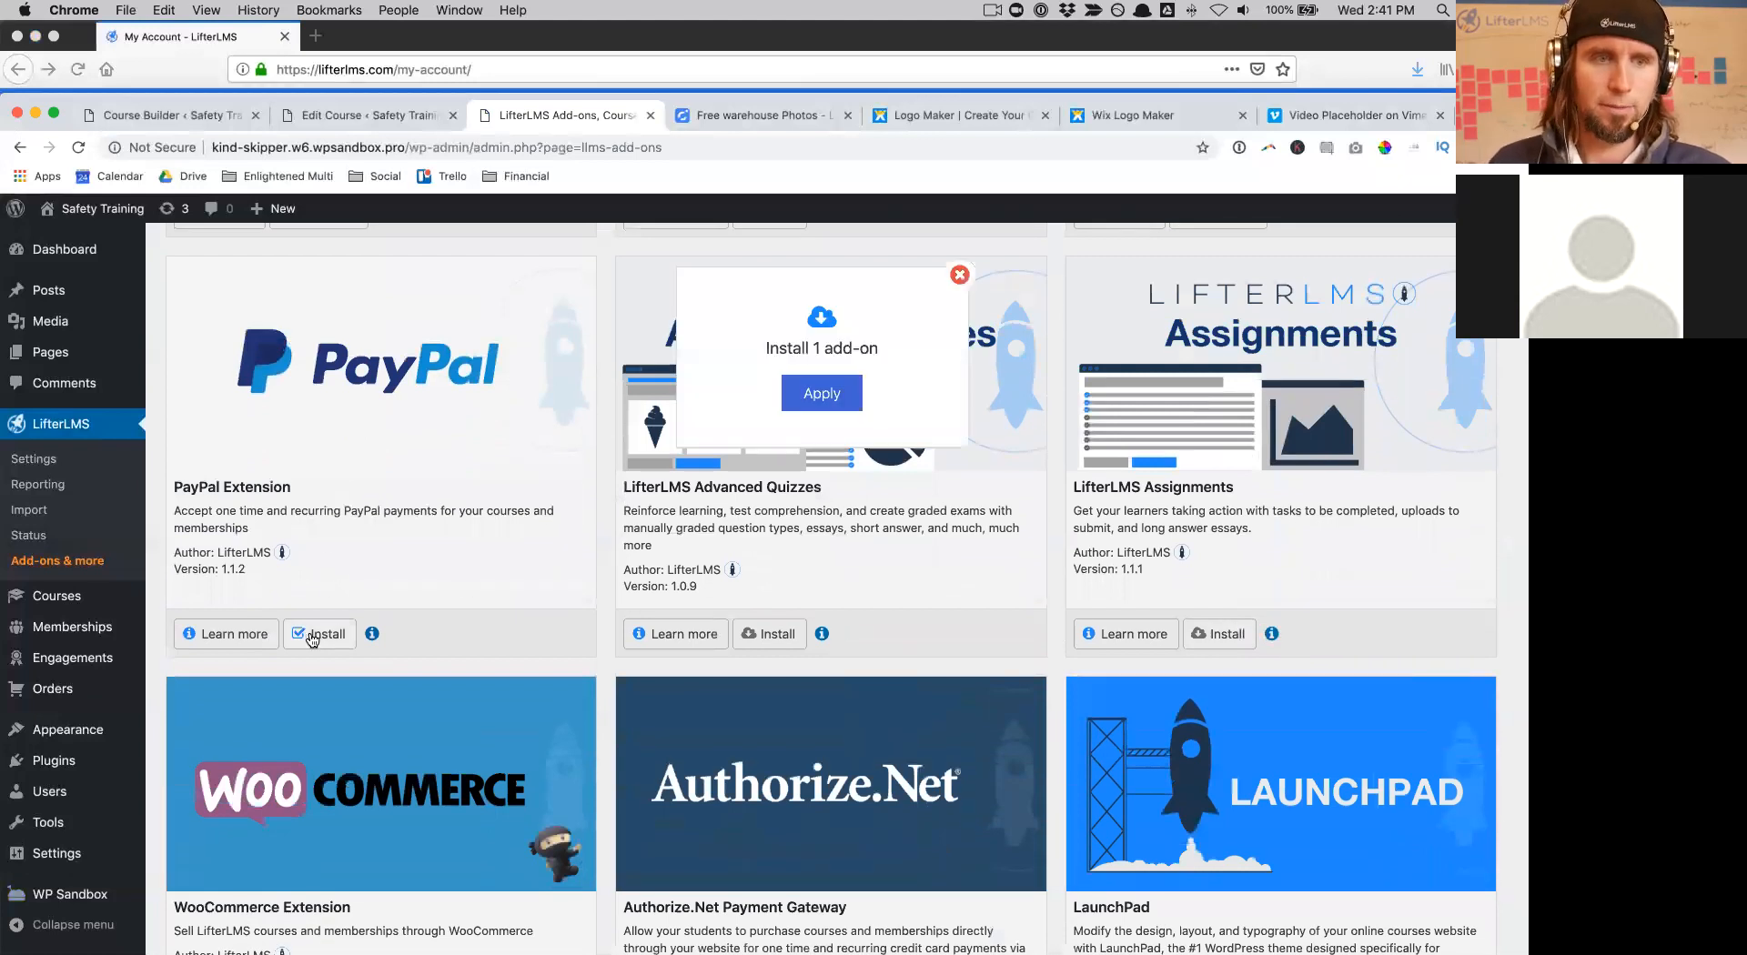
{"action": "left_click", "coordinate": [825, 394]}
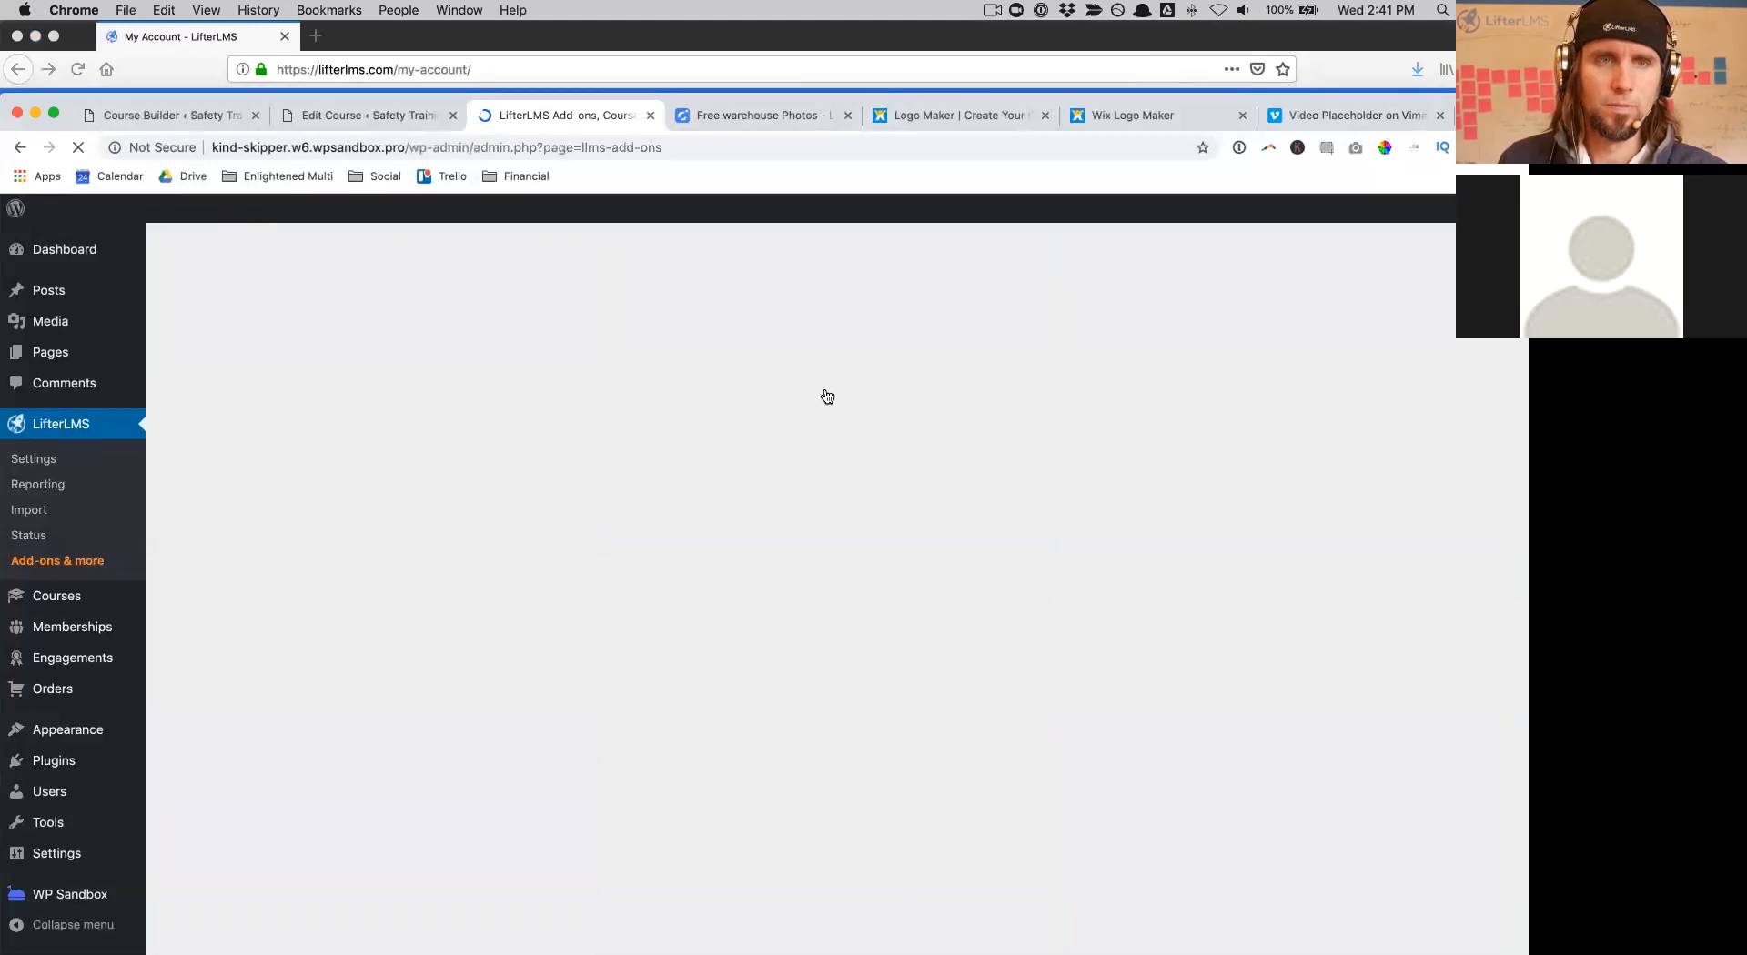
{"action": "scroll", "coordinate": [827, 397], "scroll_direction": "down", "scroll_amount": 6}
{"action": "left_click", "coordinate": [311, 627]}
{"action": "left_click", "coordinate": [805, 403]}
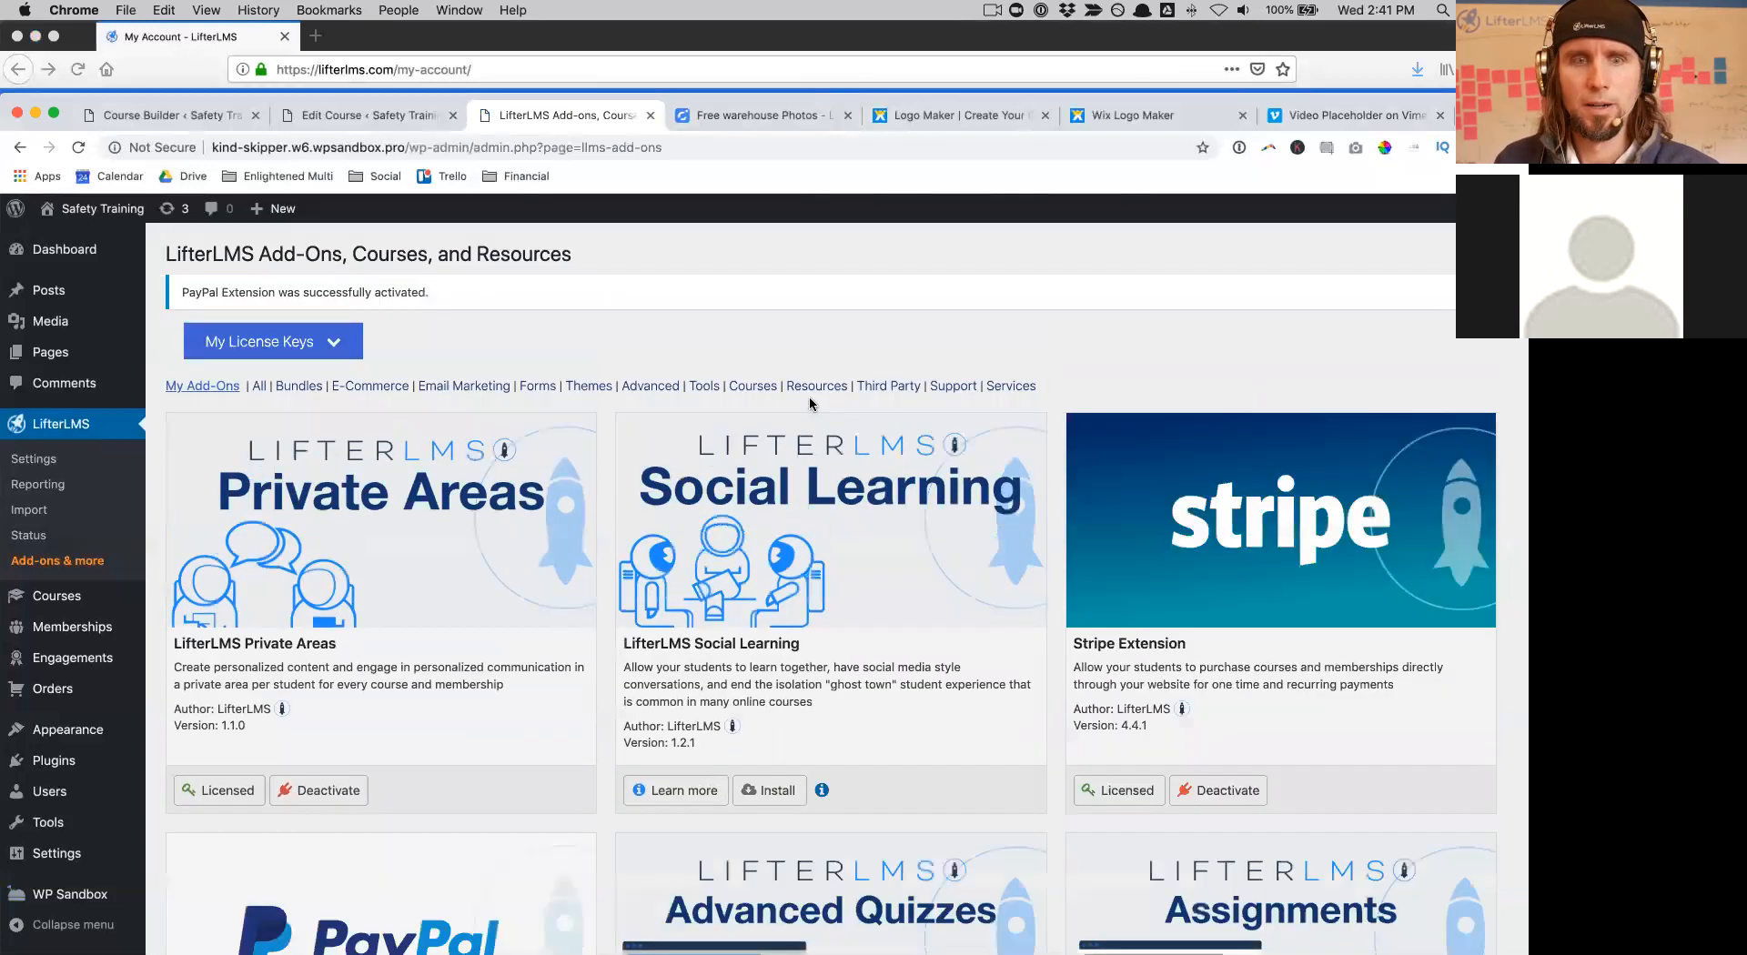
Step: Install and activate the LifterLMS Social Learning add-on
{"action": "scroll", "coordinate": [770, 420], "scroll_direction": "down", "scroll_amount": 2}
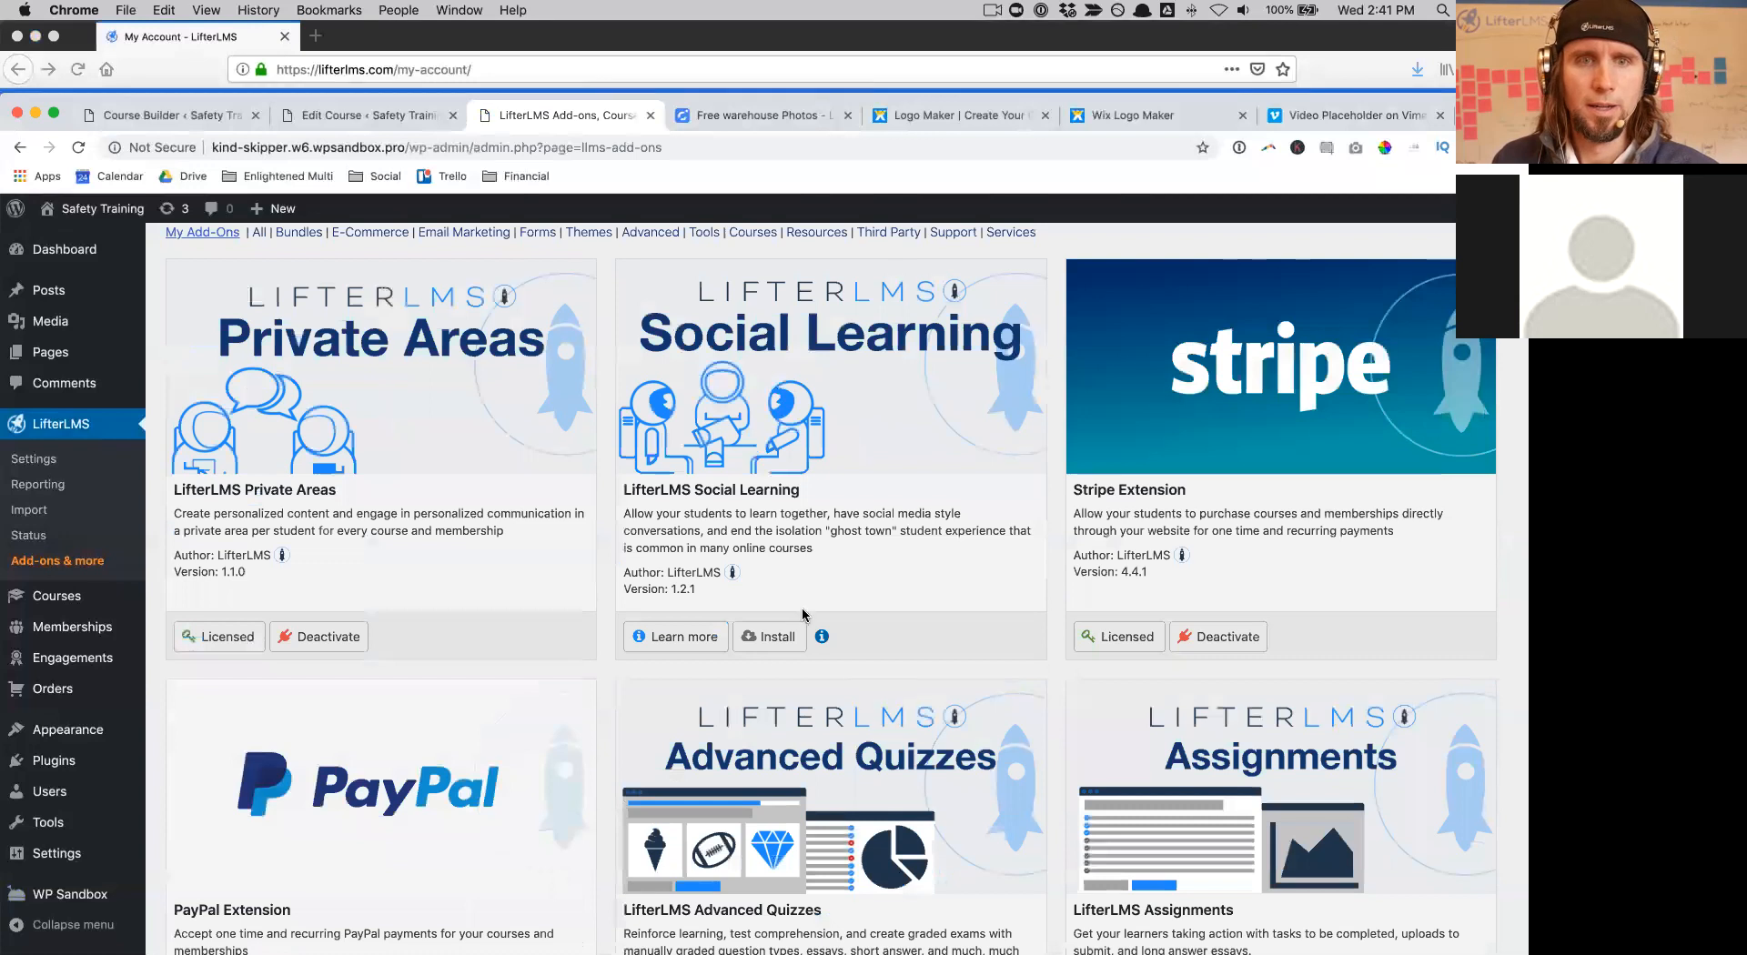
{"action": "left_click", "coordinate": [778, 649]}
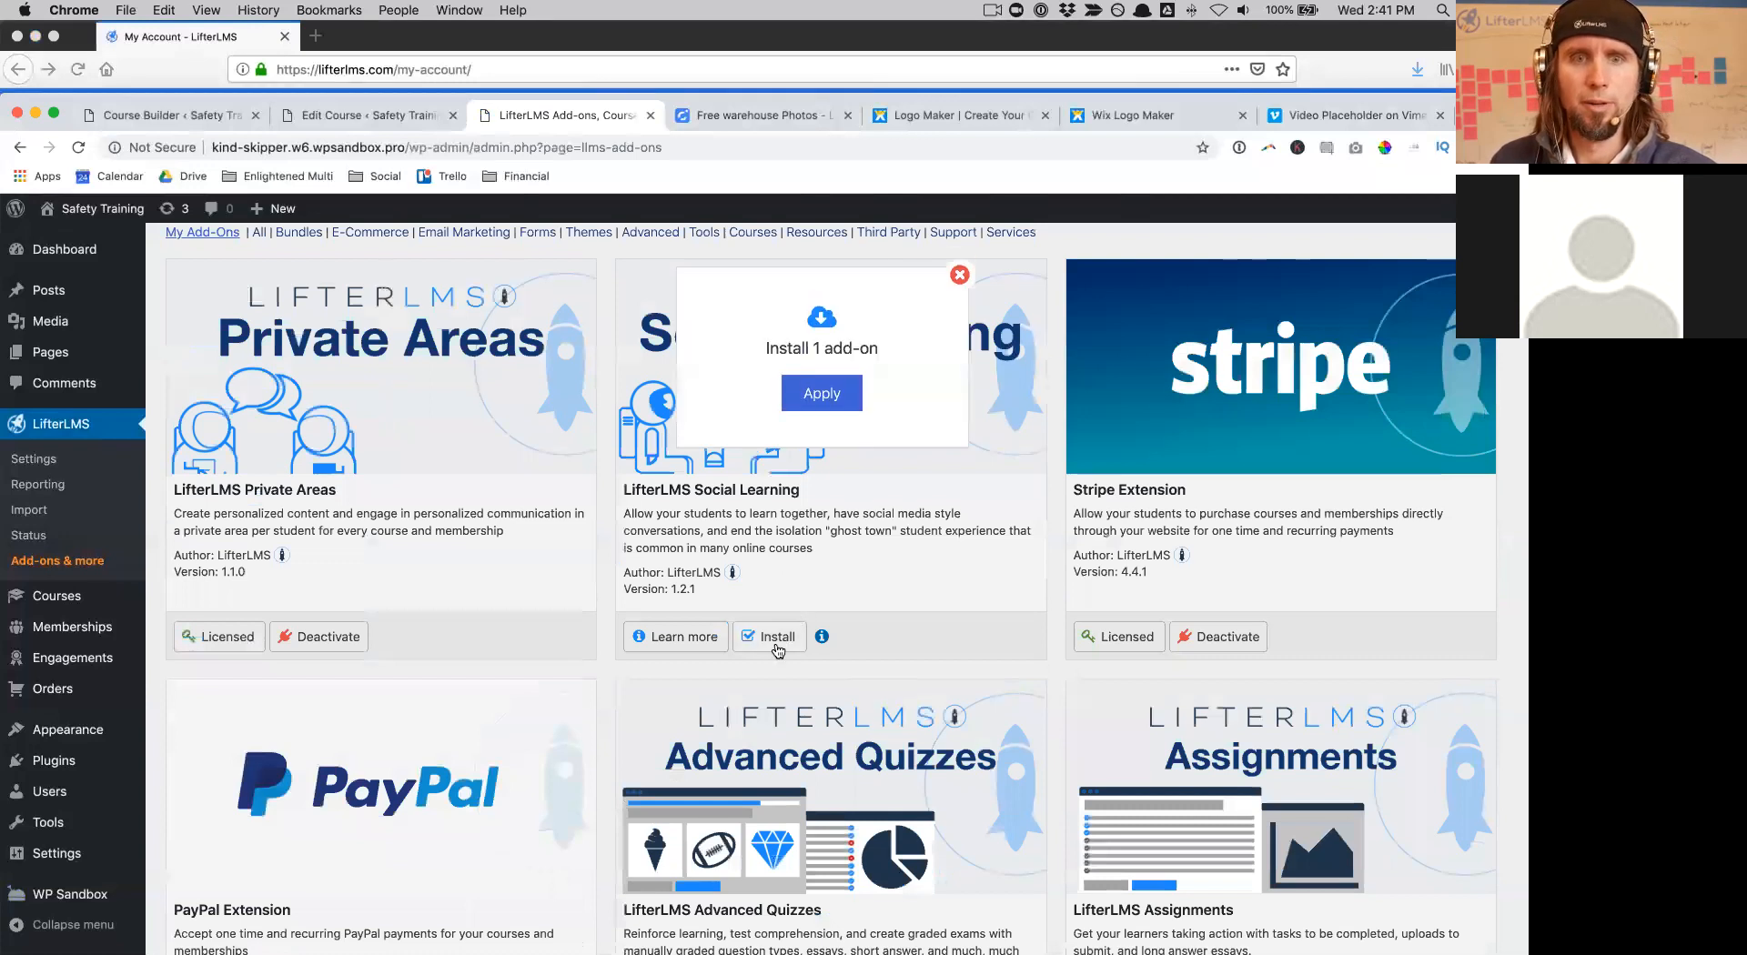
{"action": "left_click", "coordinate": [835, 414]}
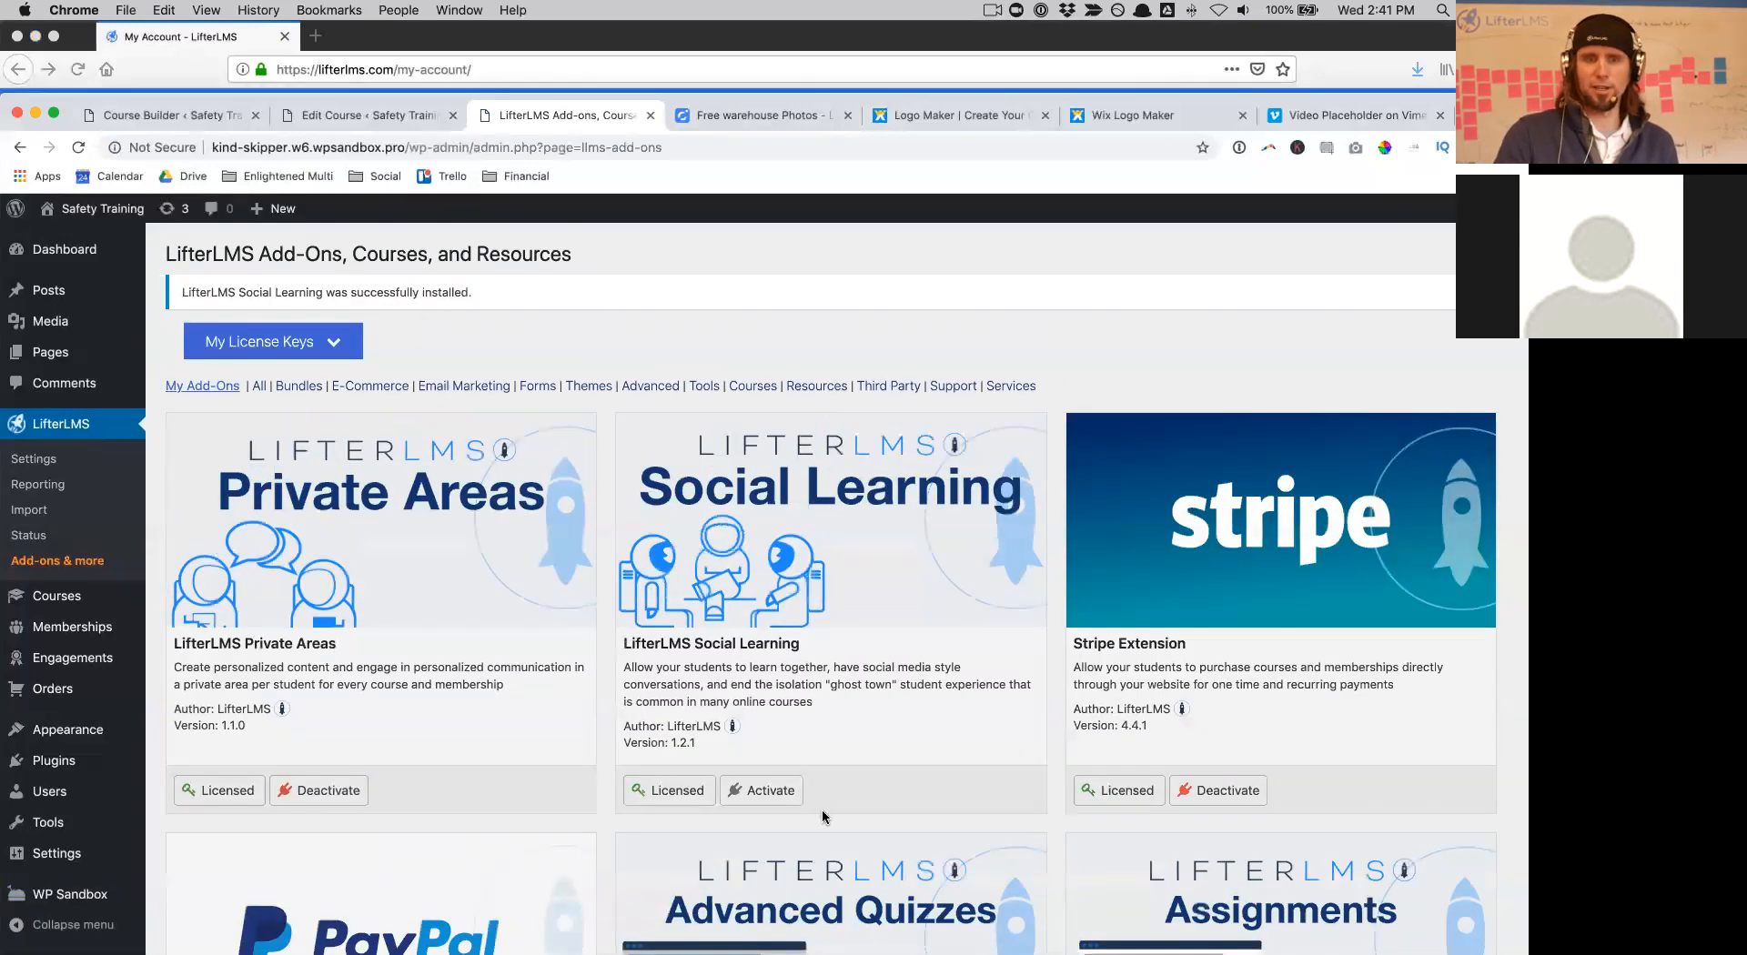
{"action": "left_click", "coordinate": [768, 790]}
{"action": "left_click", "coordinate": [811, 412]}
Step: Install the LifterLMS Advanced Quizzes add-on
{"action": "scroll", "coordinate": [853, 605], "scroll_direction": "down", "scroll_amount": 10}
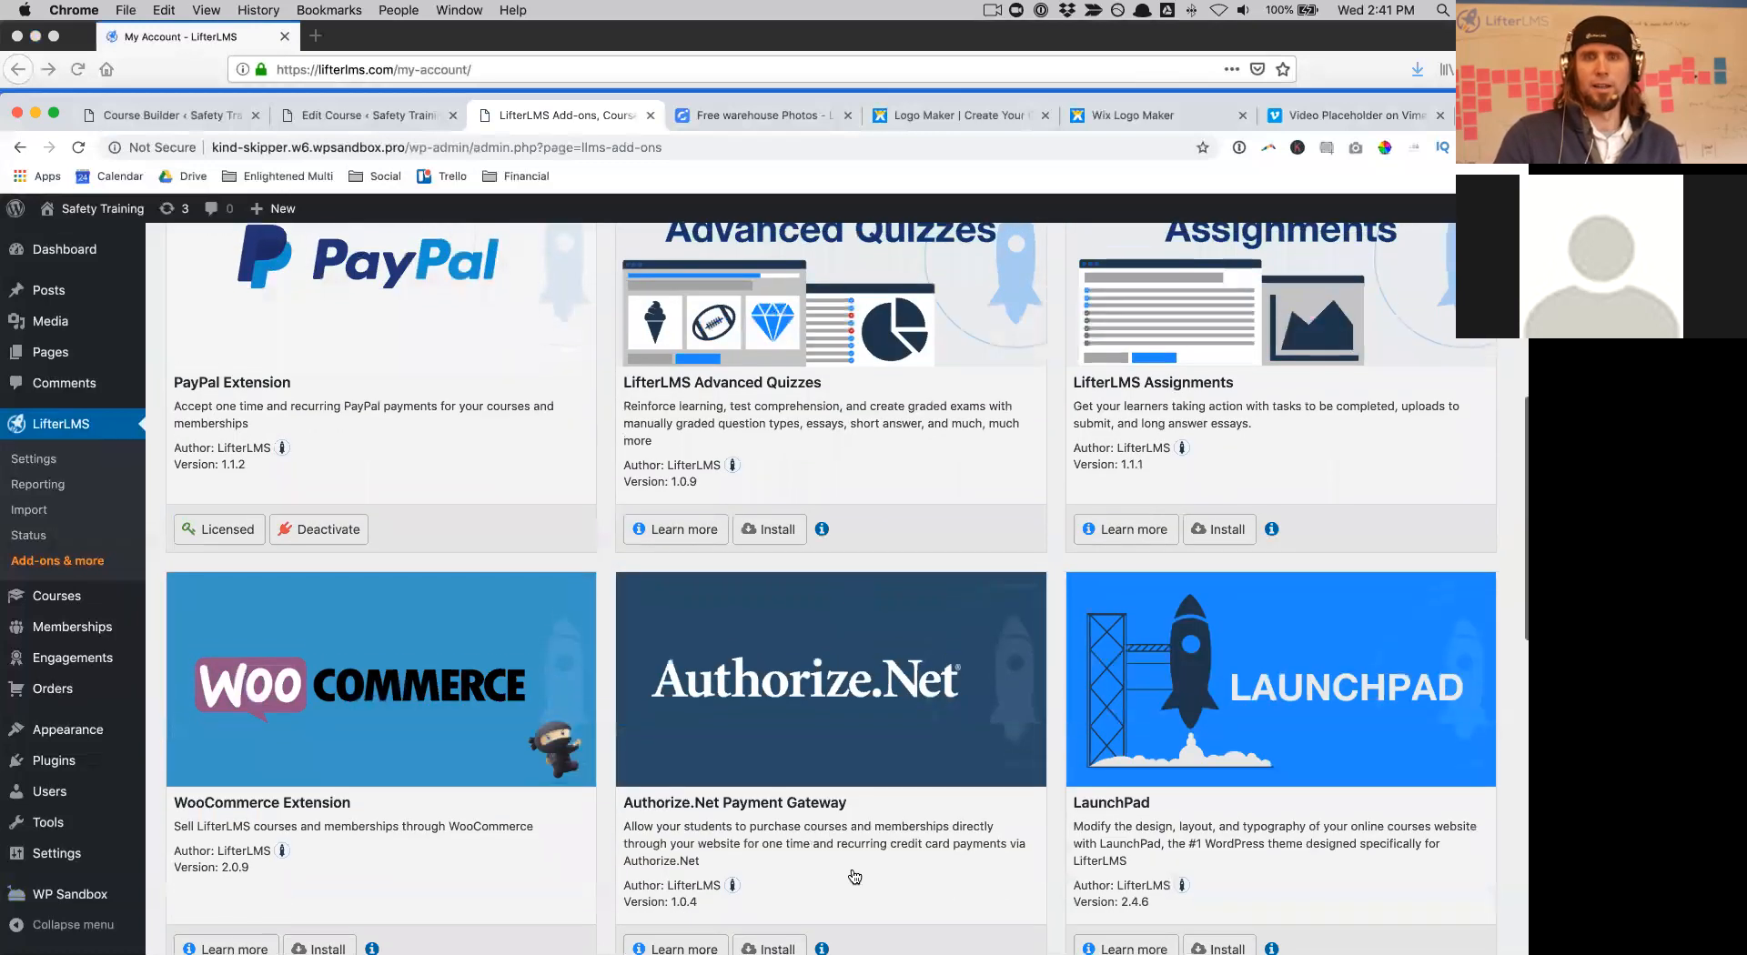
{"action": "scroll", "coordinate": [851, 878], "scroll_direction": "up", "scroll_amount": 3}
{"action": "scroll", "coordinate": [852, 878], "scroll_direction": "up", "scroll_amount": 3}
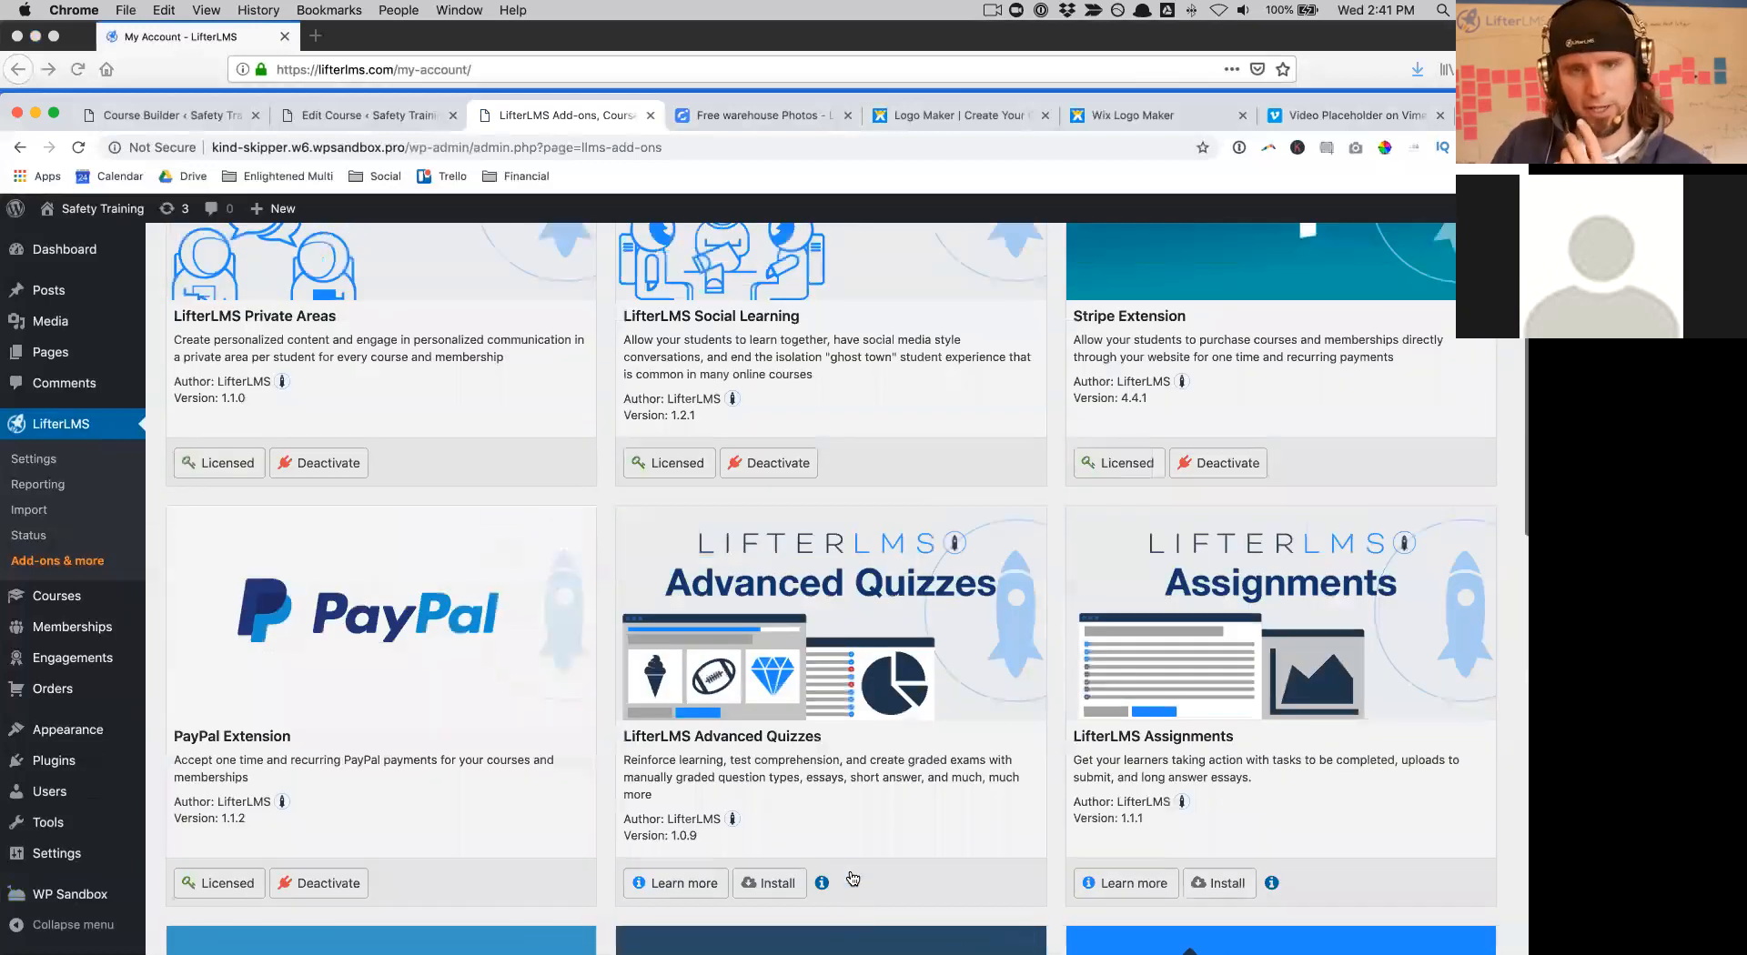
{"action": "scroll", "coordinate": [848, 860], "scroll_direction": "down", "scroll_amount": 2}
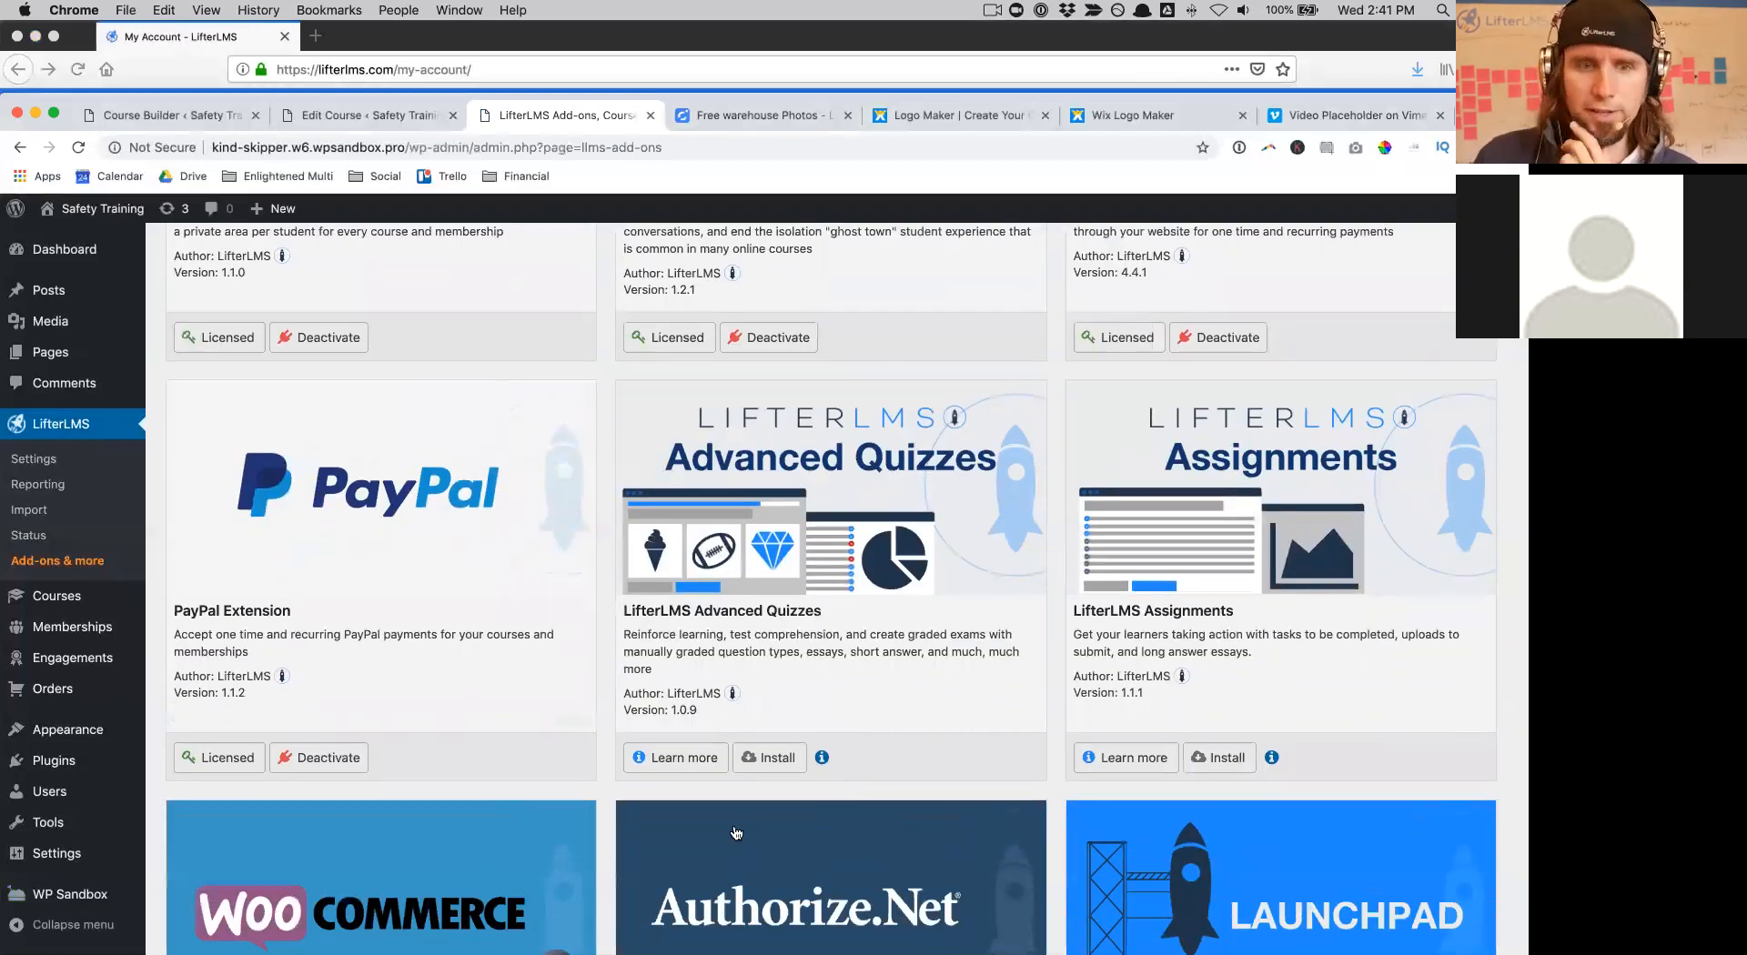
{"action": "left_click", "coordinate": [809, 392]}
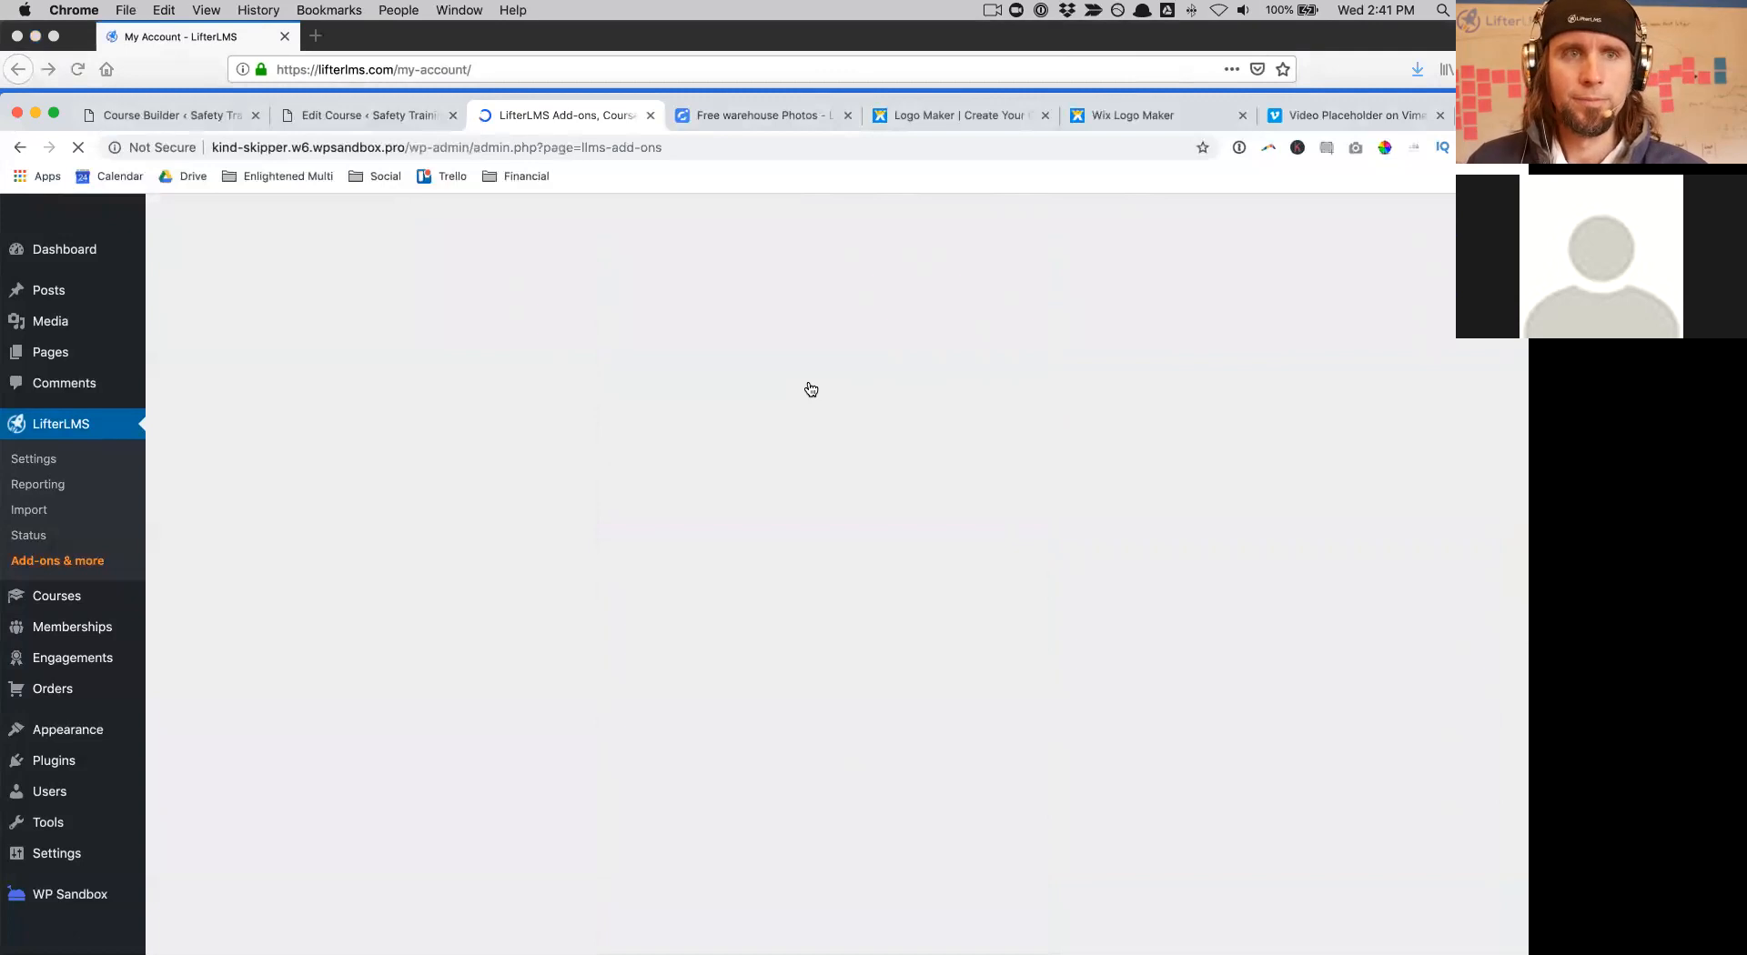
Step: Activate the LifterLMS Advanced Quizzes add-on
{"action": "scroll", "coordinate": [801, 455], "scroll_direction": "down", "scroll_amount": 10}
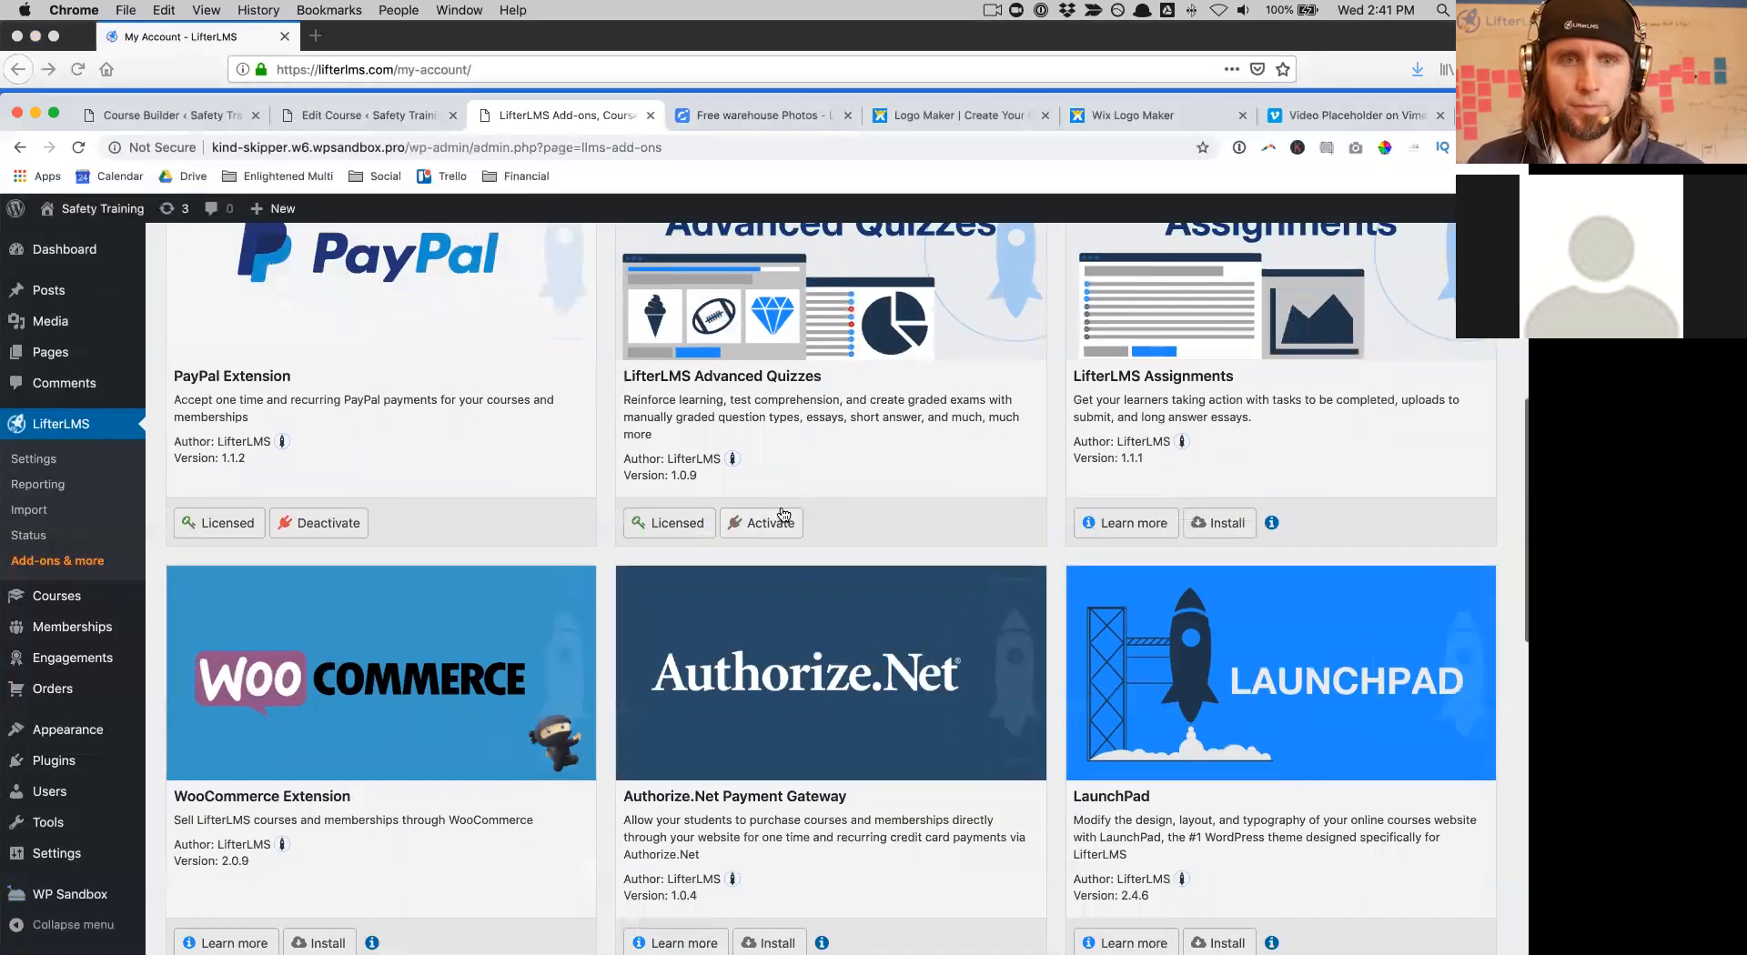
{"action": "left_click", "coordinate": [783, 517]}
{"action": "left_click", "coordinate": [846, 406]}
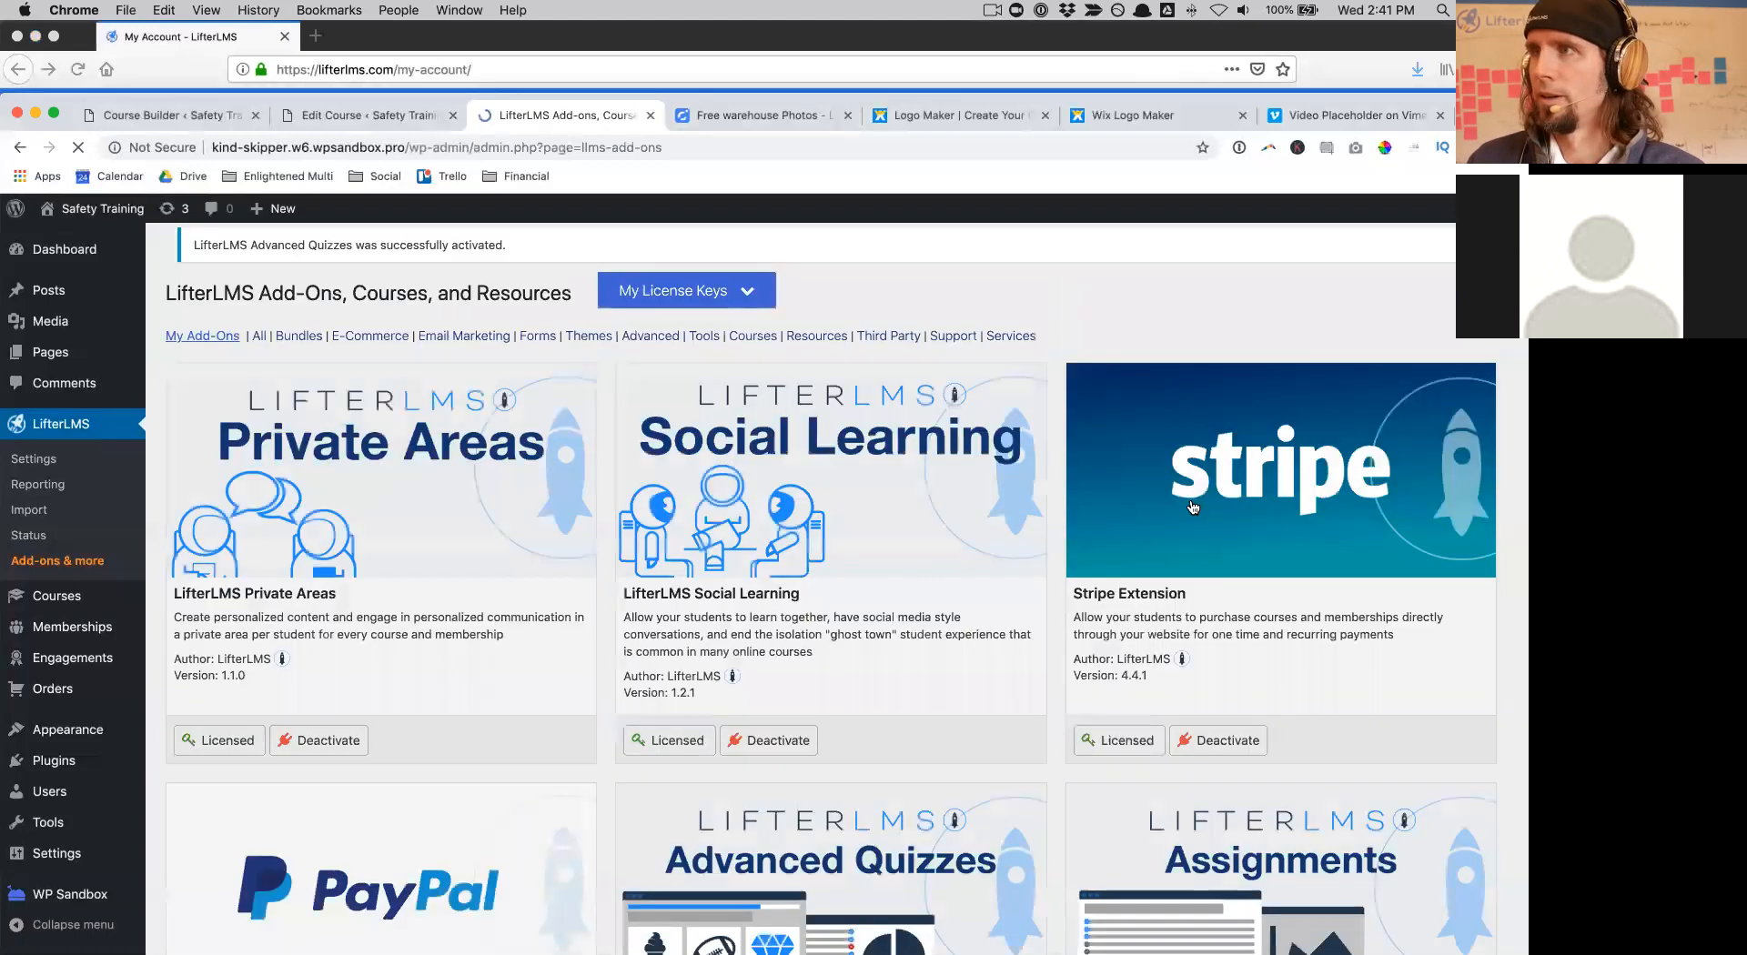
Step: Install the LifterLMS Assignments add-on
{"action": "scroll", "coordinate": [1261, 765], "scroll_direction": "down", "scroll_amount": 6}
{"action": "scroll", "coordinate": [1263, 757], "scroll_direction": "down", "scroll_amount": 2}
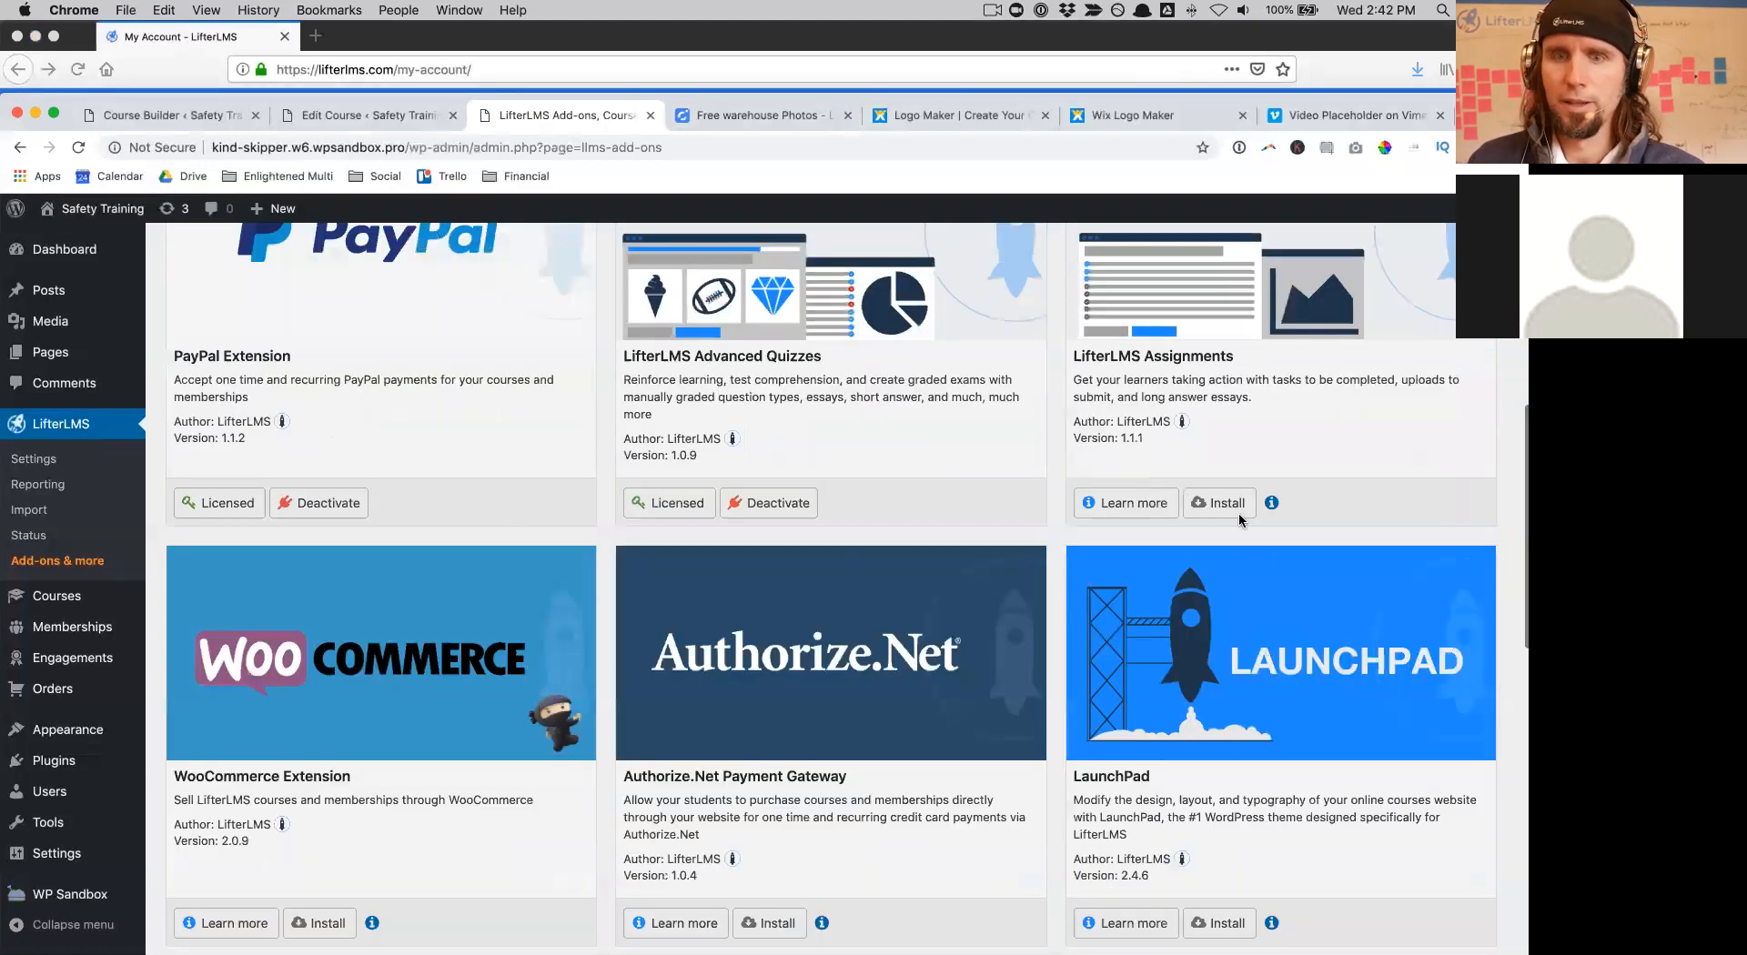
{"action": "left_click", "coordinate": [1225, 505]}
{"action": "left_click", "coordinate": [823, 399]}
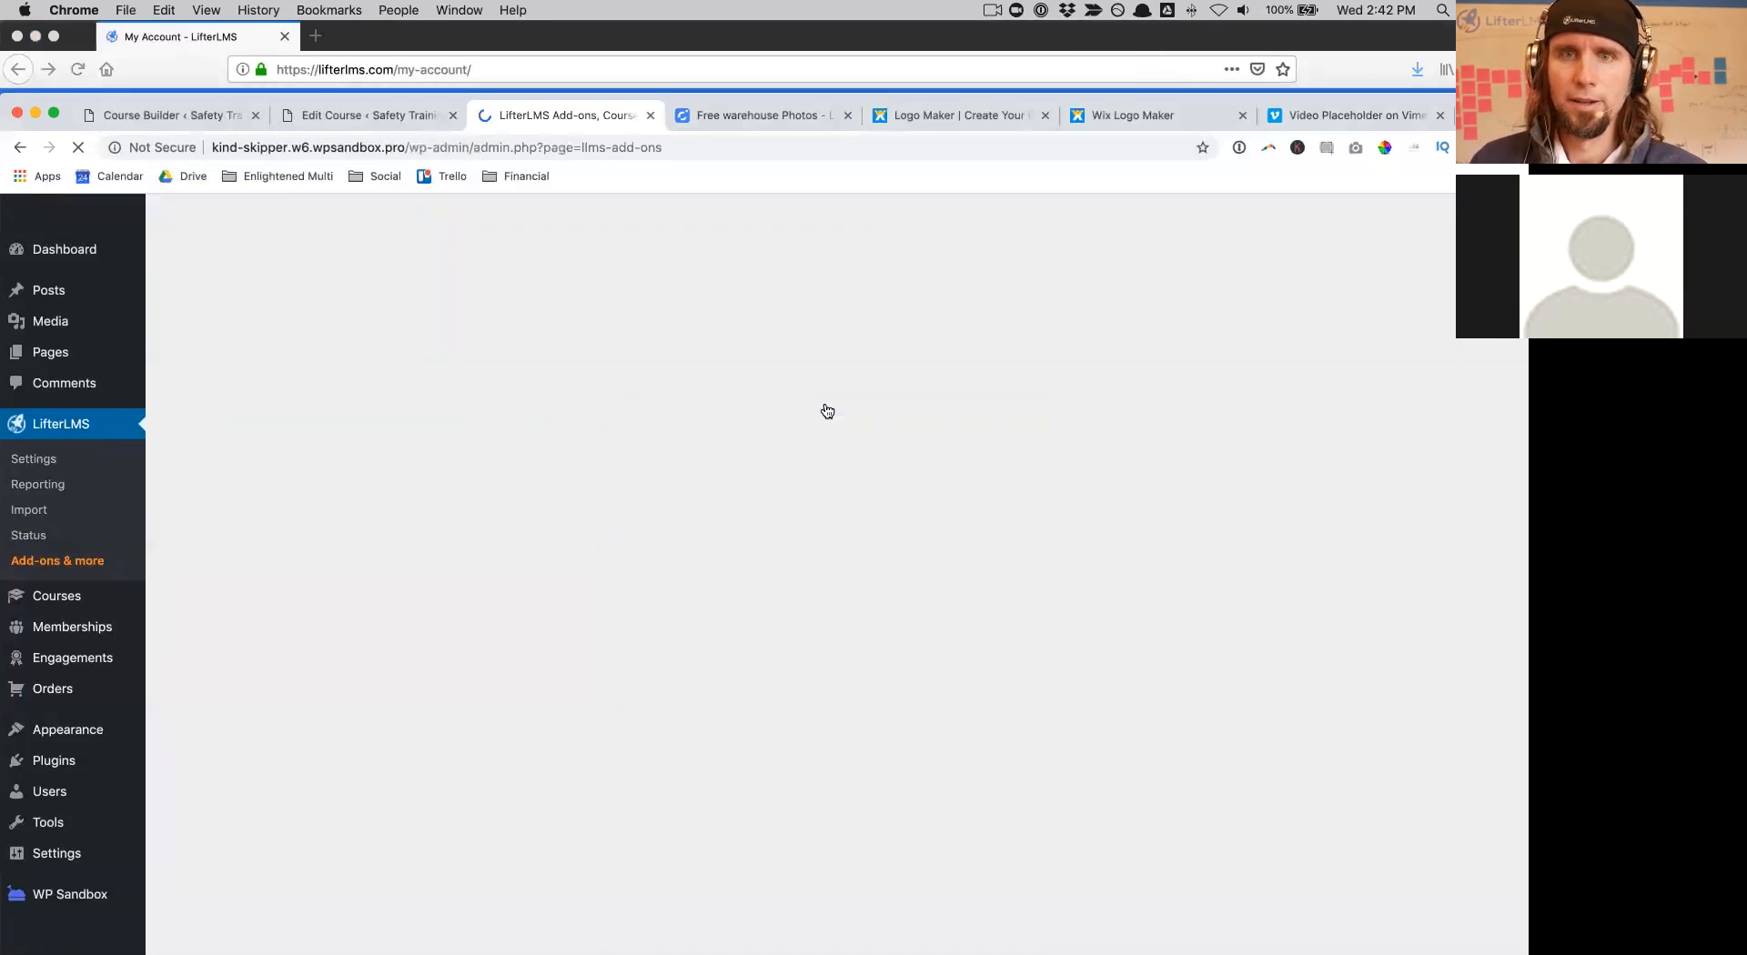
Step: Close the Logo Maker and Wix Logo Maker browser tabs
{"action": "left_click", "coordinate": [1043, 115]}
{"action": "left_click", "coordinate": [1045, 115]}
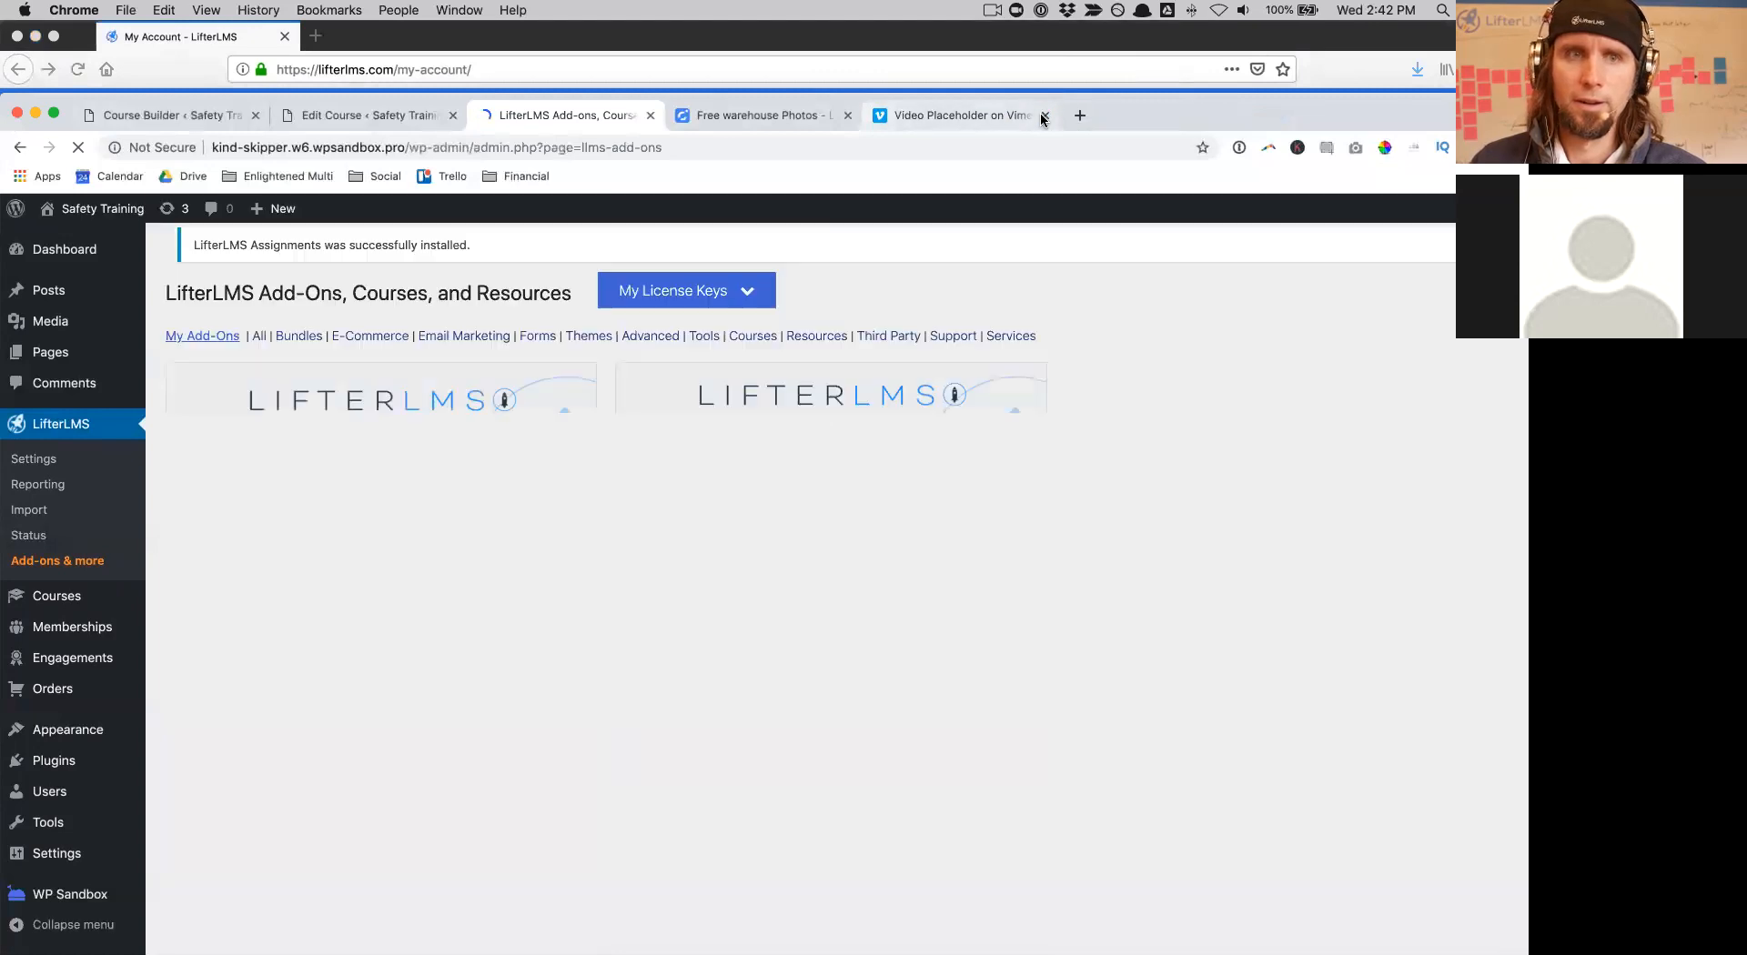
{"action": "scroll", "coordinate": [1122, 623], "scroll_direction": "down", "scroll_amount": 3}
{"action": "scroll", "coordinate": [319, 464], "scroll_direction": "up", "scroll_amount": 3}
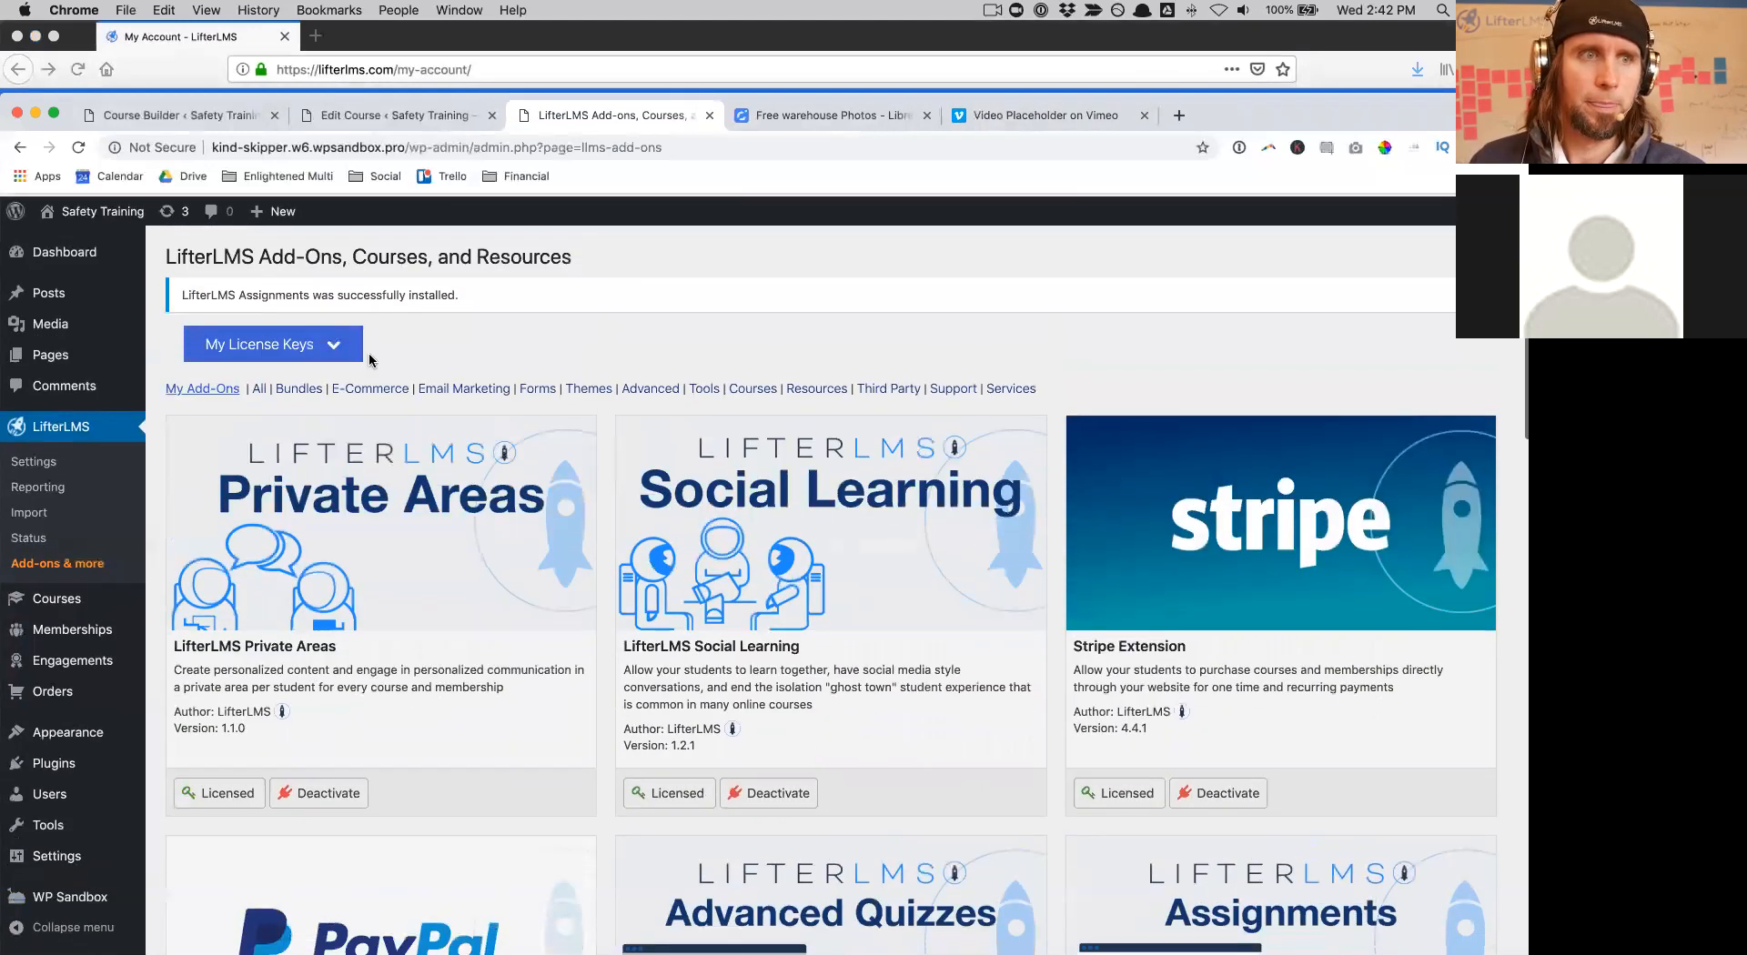
{"action": "mouse_move", "coordinate": [48, 770]}
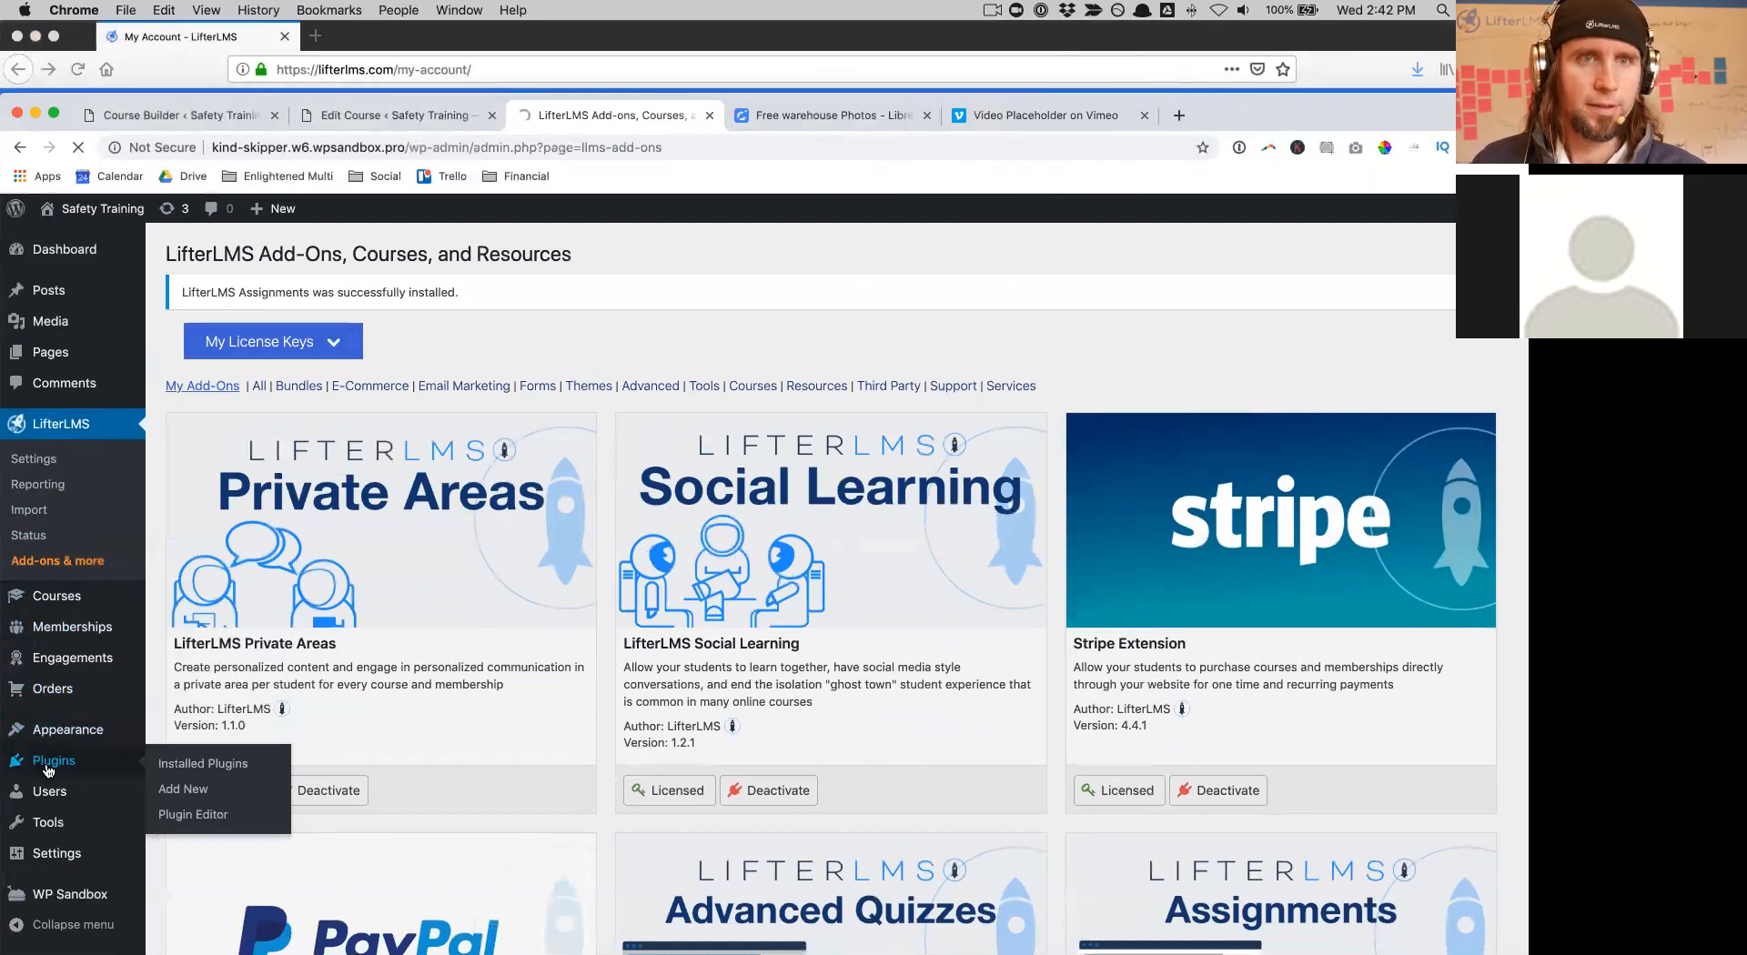
Step: Activate LifterLMS Assignments in Installed Plugins, bringing the active plugin count to nine
{"action": "scroll", "coordinate": [641, 784], "scroll_direction": "down", "scroll_amount": 1}
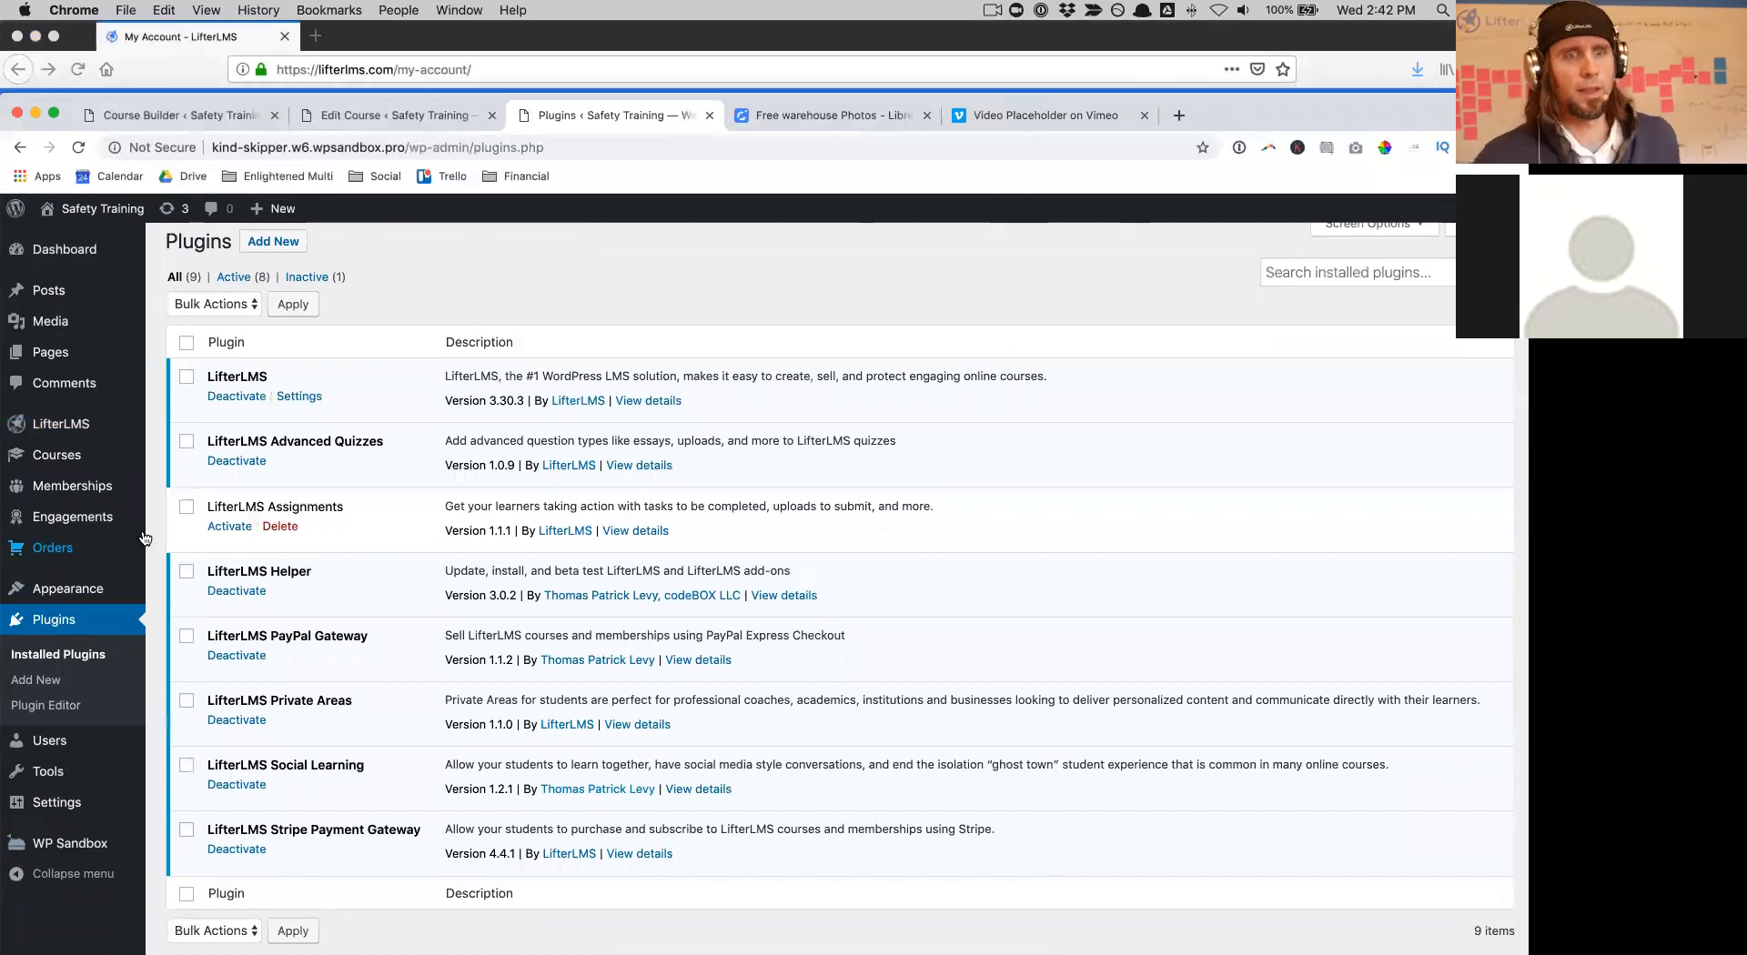
{"action": "left_click", "coordinate": [233, 527]}
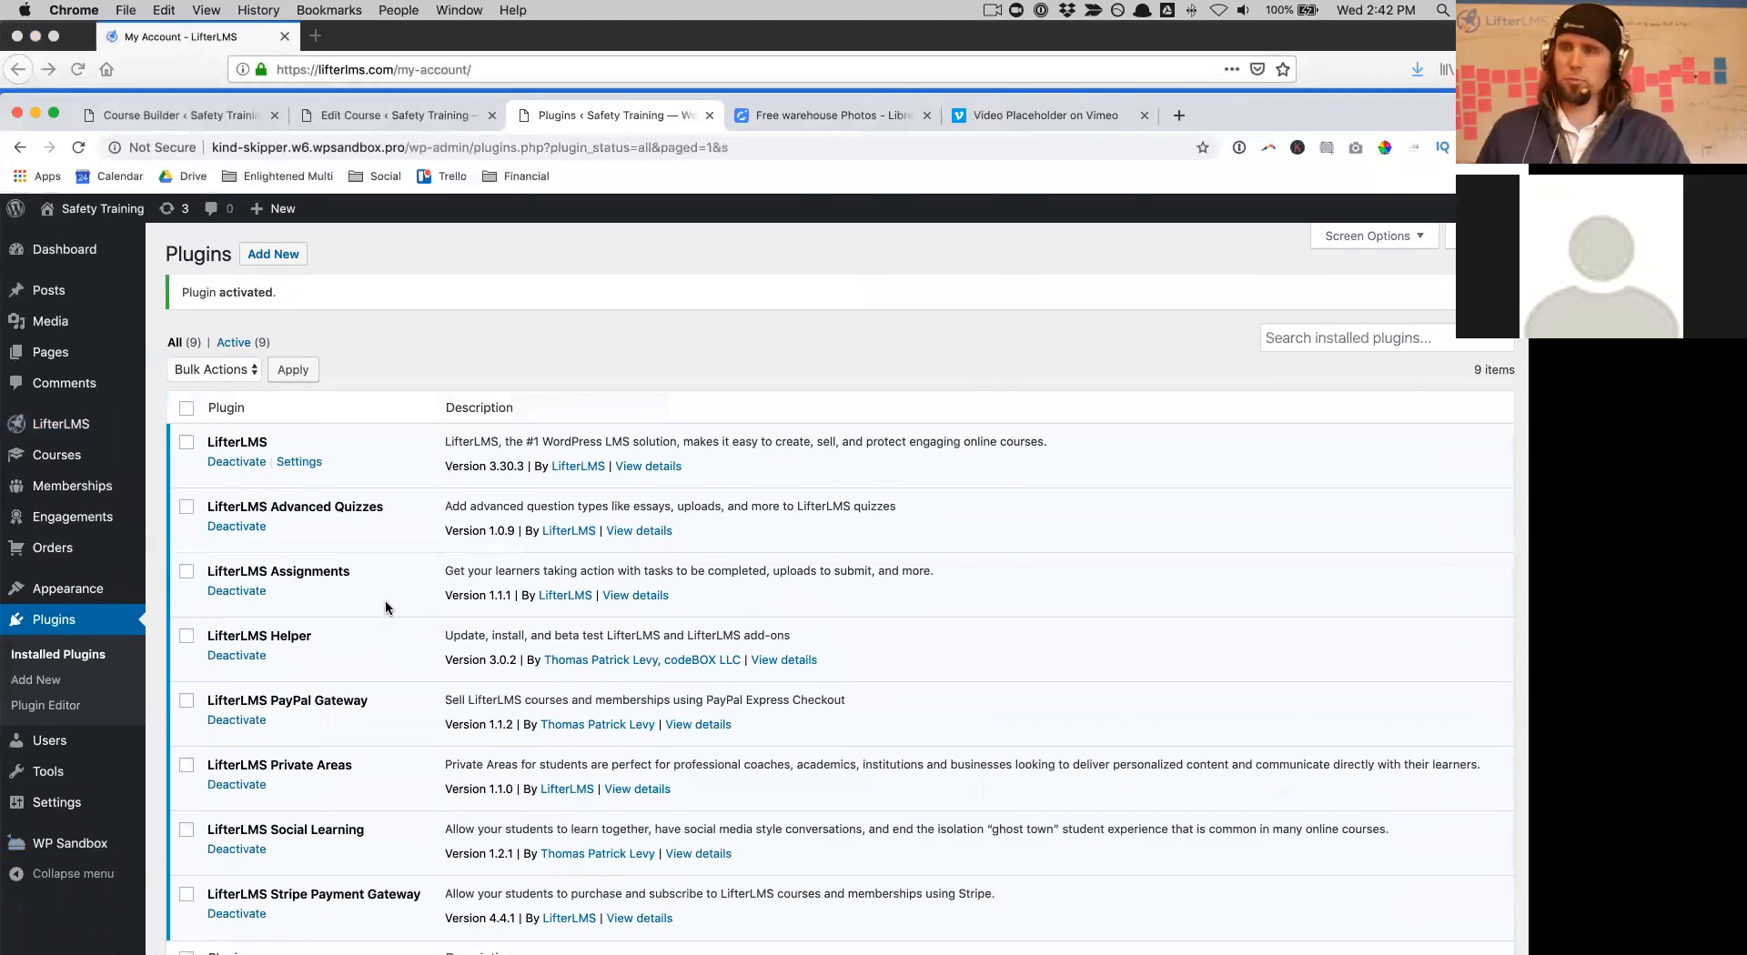
{"action": "scroll", "coordinate": [385, 599], "scroll_direction": "down", "scroll_amount": 2}
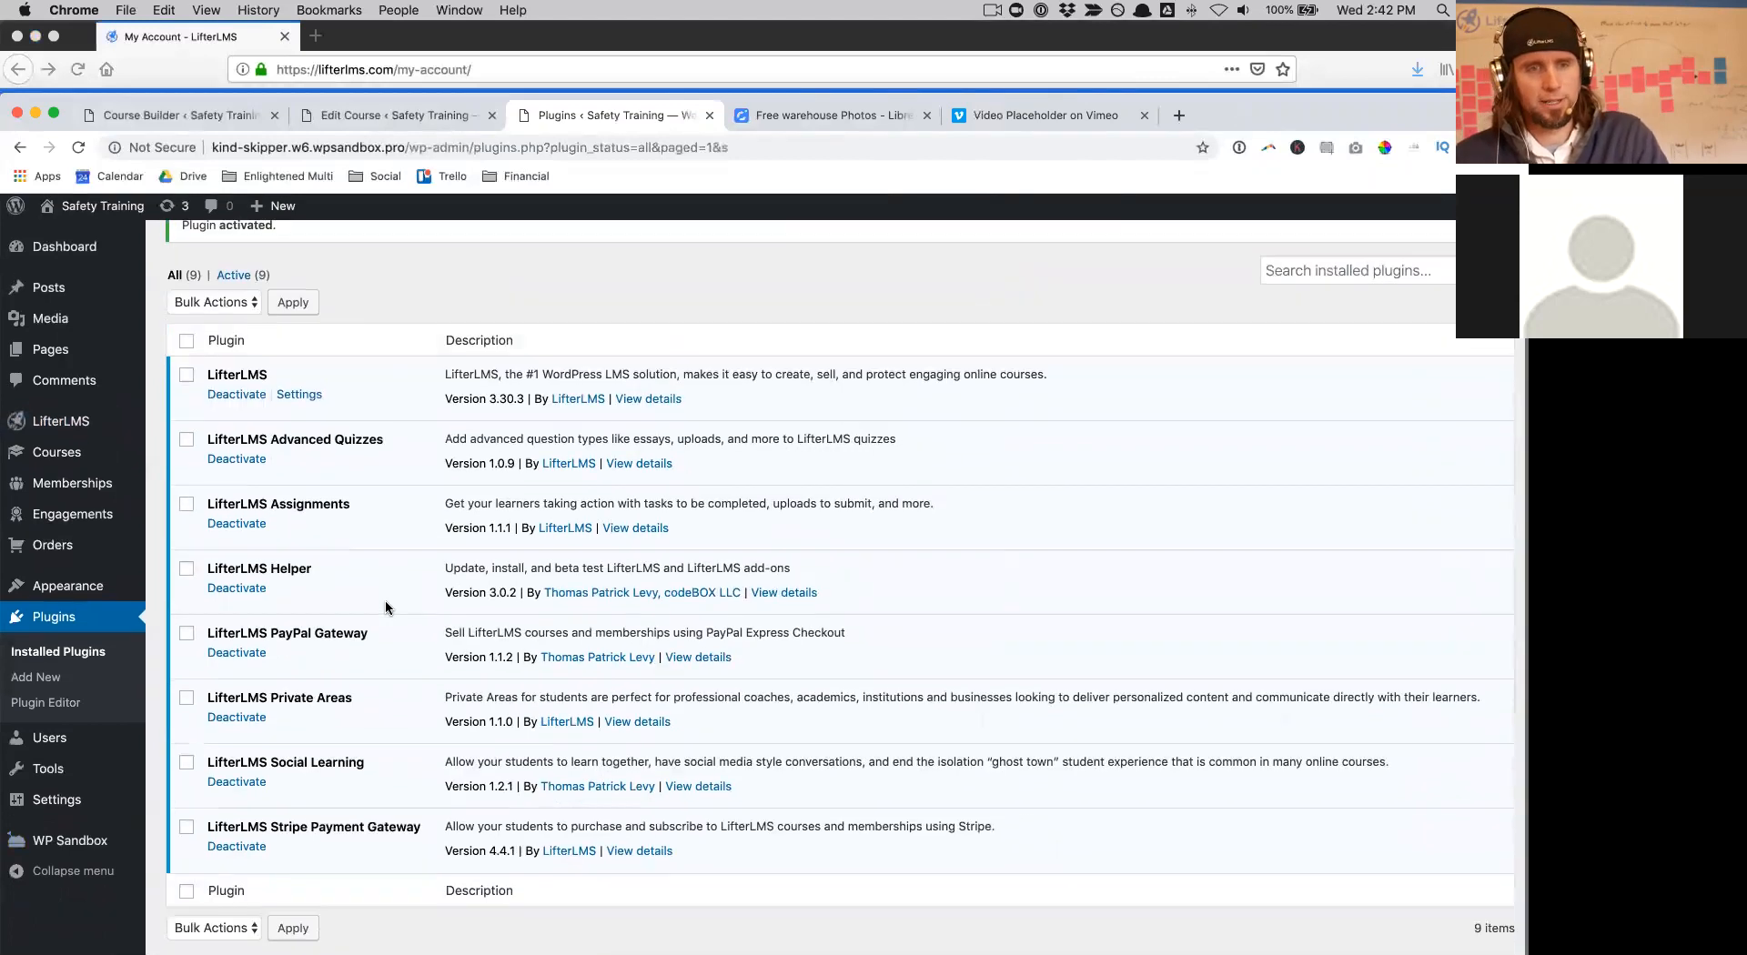
{"action": "scroll", "coordinate": [385, 599], "scroll_direction": "up", "scroll_amount": 2}
{"action": "scroll", "coordinate": [385, 602], "scroll_direction": "down", "scroll_amount": 2}
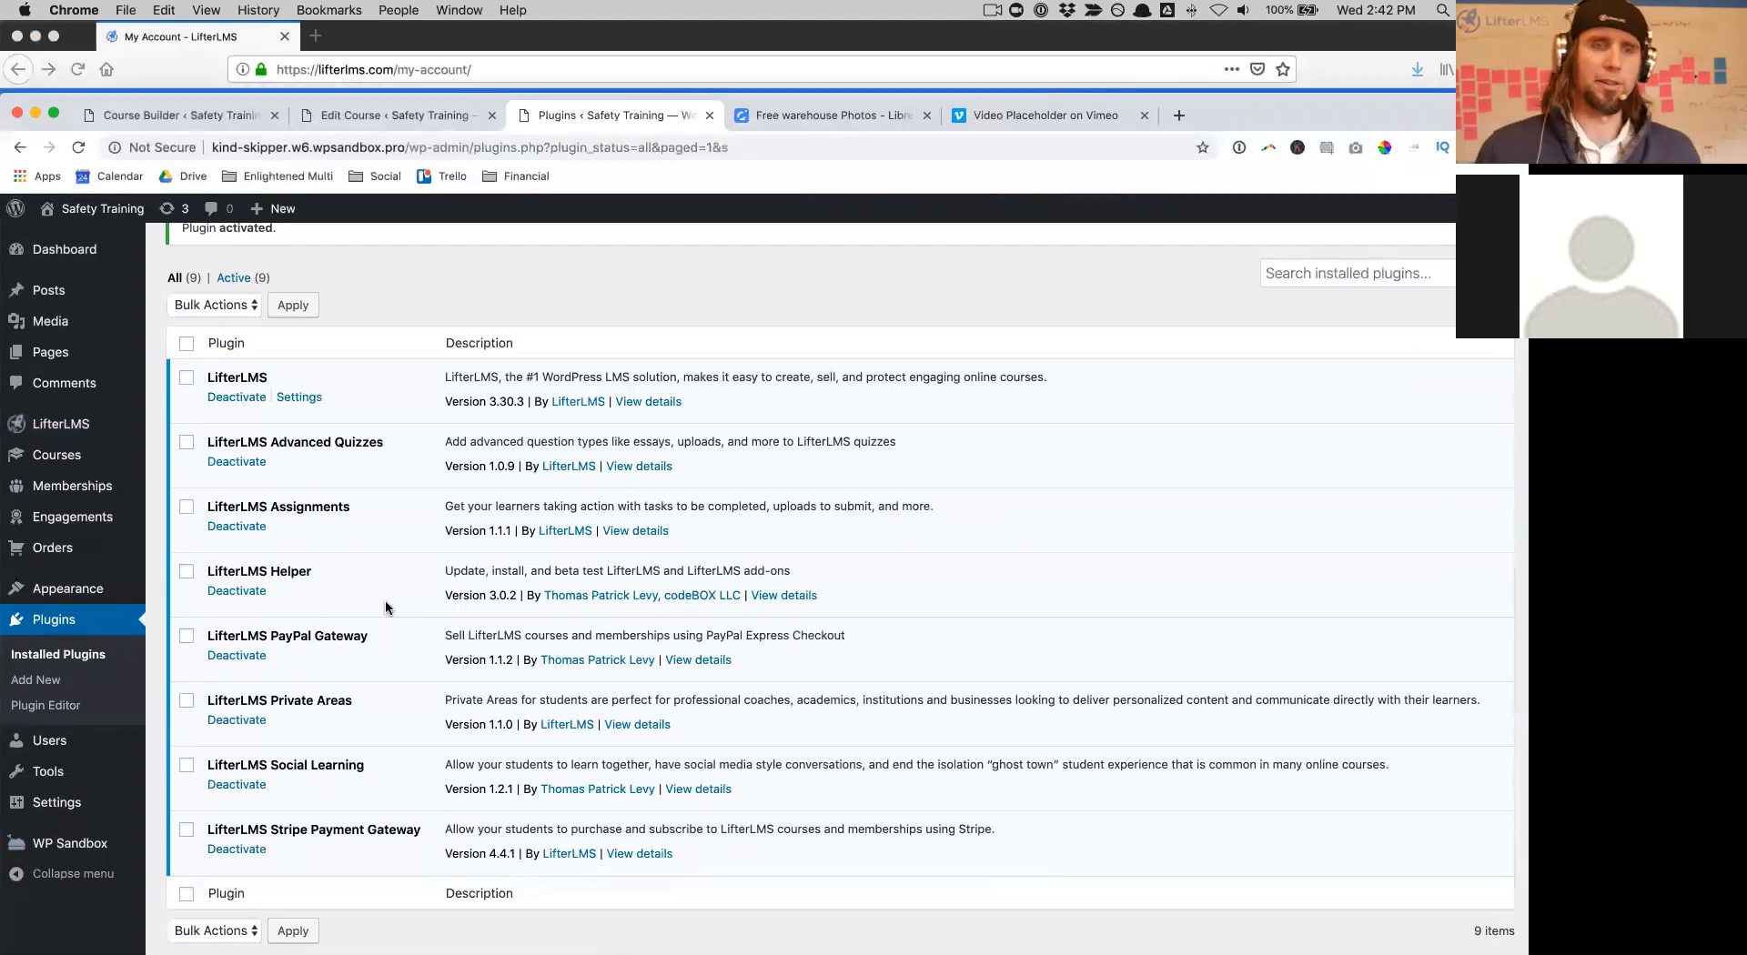
{"action": "scroll", "coordinate": [385, 606], "scroll_direction": "up", "scroll_amount": 2}
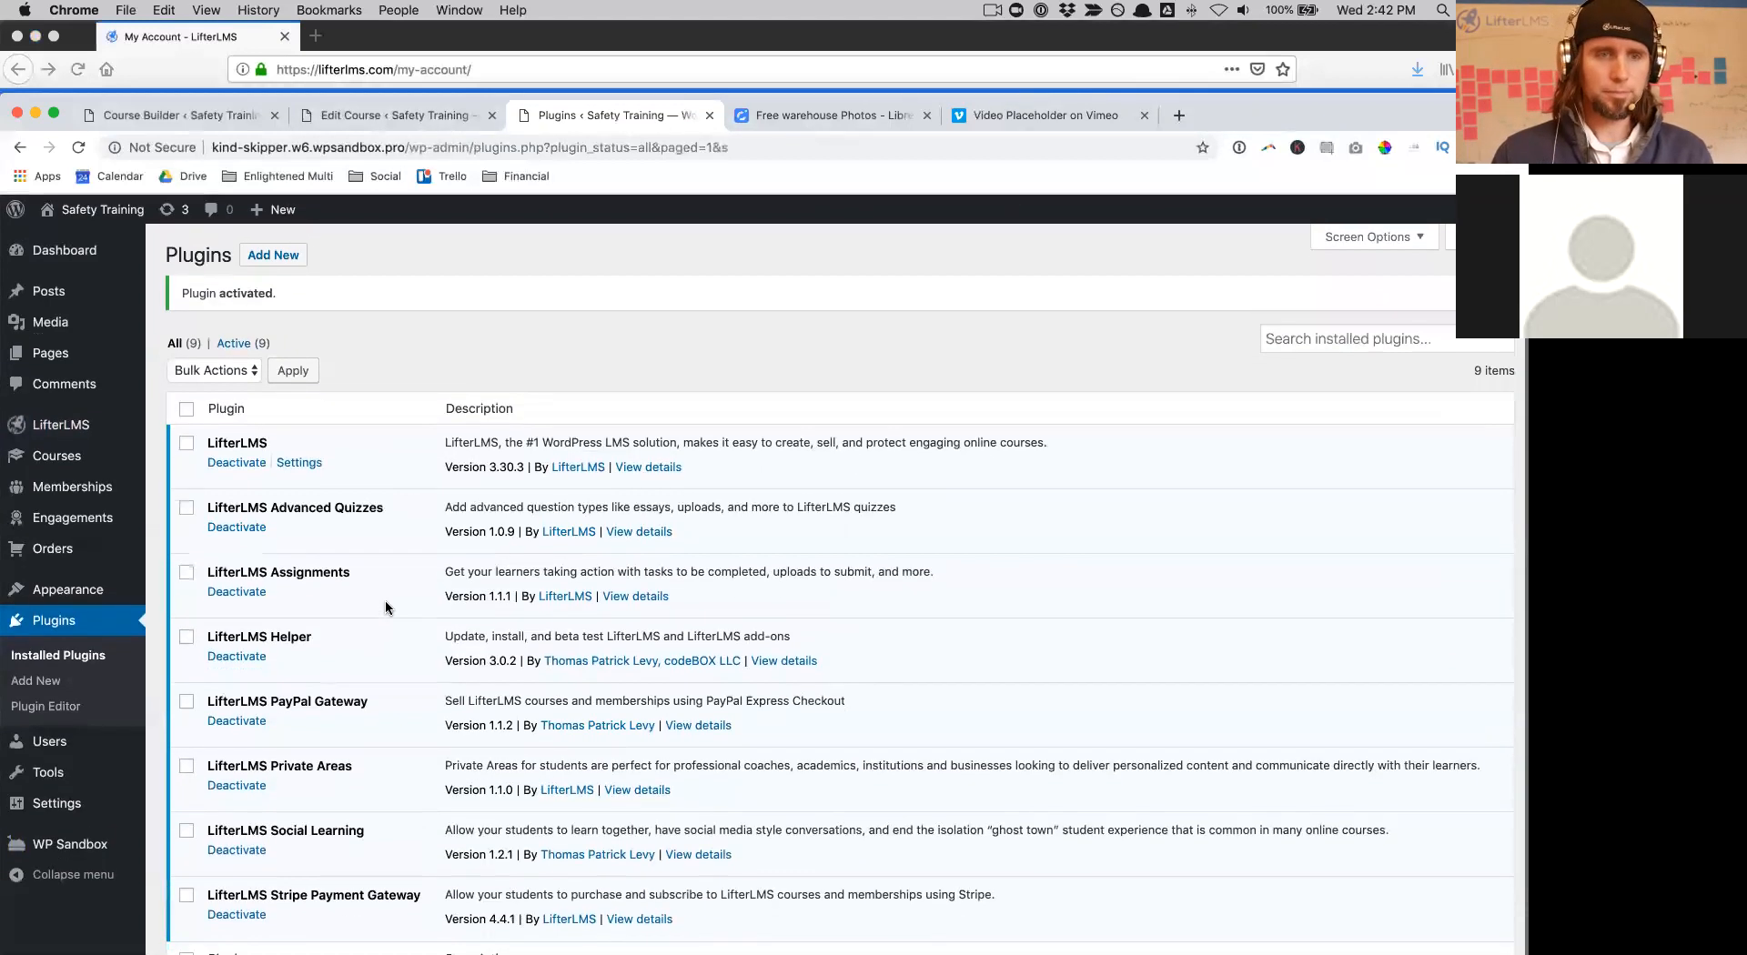
{"action": "scroll", "coordinate": [385, 606], "scroll_direction": "down", "scroll_amount": 2}
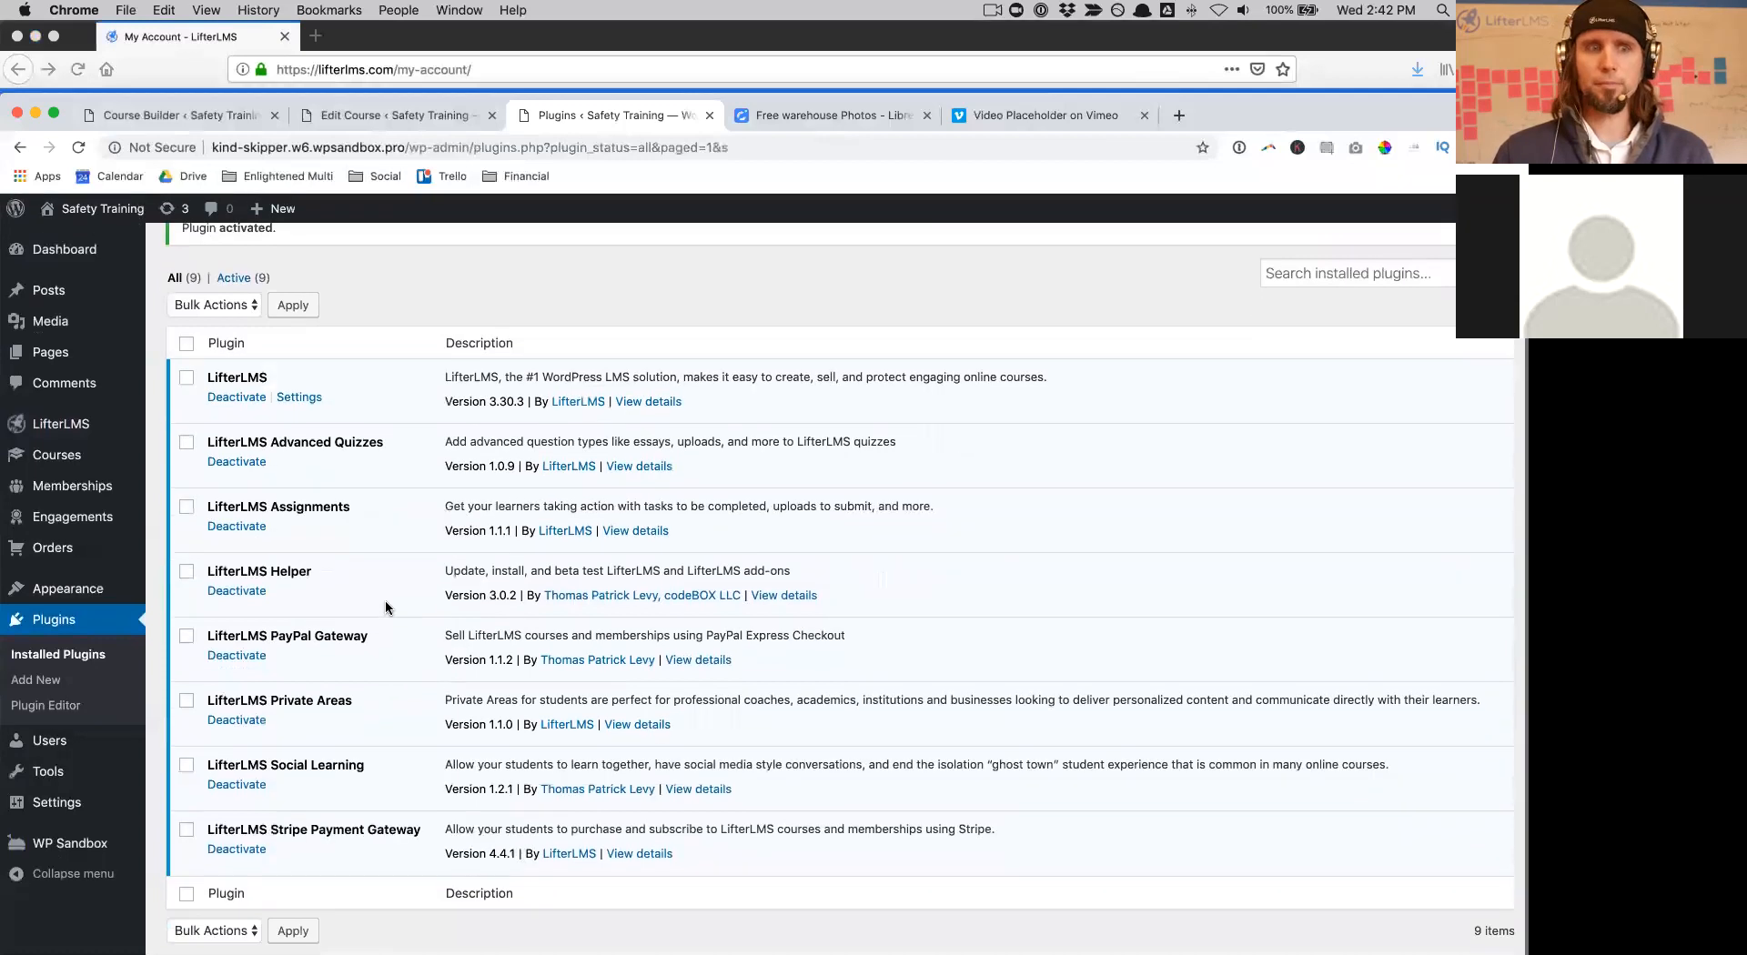
{"action": "scroll", "coordinate": [359, 543], "scroll_direction": "up", "scroll_amount": 2}
{"action": "mouse_move", "coordinate": [91, 208]}
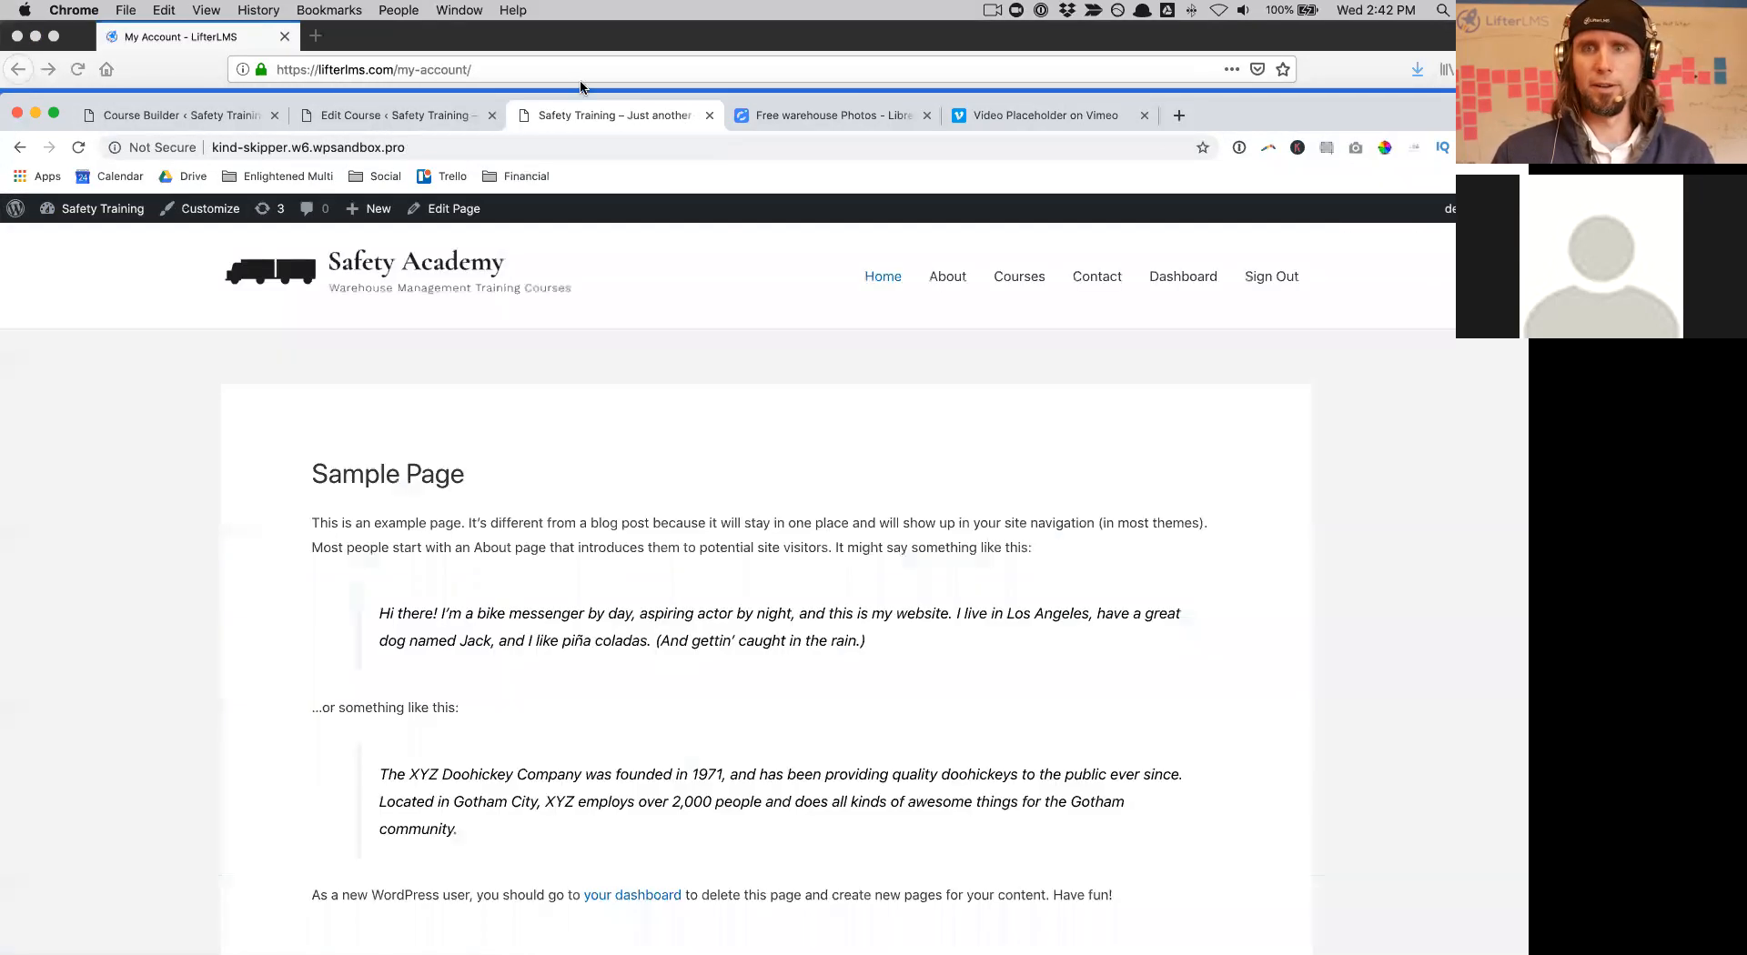
Step: Open the site's Courses catalog from the front-end menu
{"action": "scroll", "coordinate": [863, 325], "scroll_direction": "down", "scroll_amount": 2}
{"action": "scroll", "coordinate": [862, 325], "scroll_direction": "up", "scroll_amount": 2}
{"action": "left_click", "coordinate": [1014, 277]}
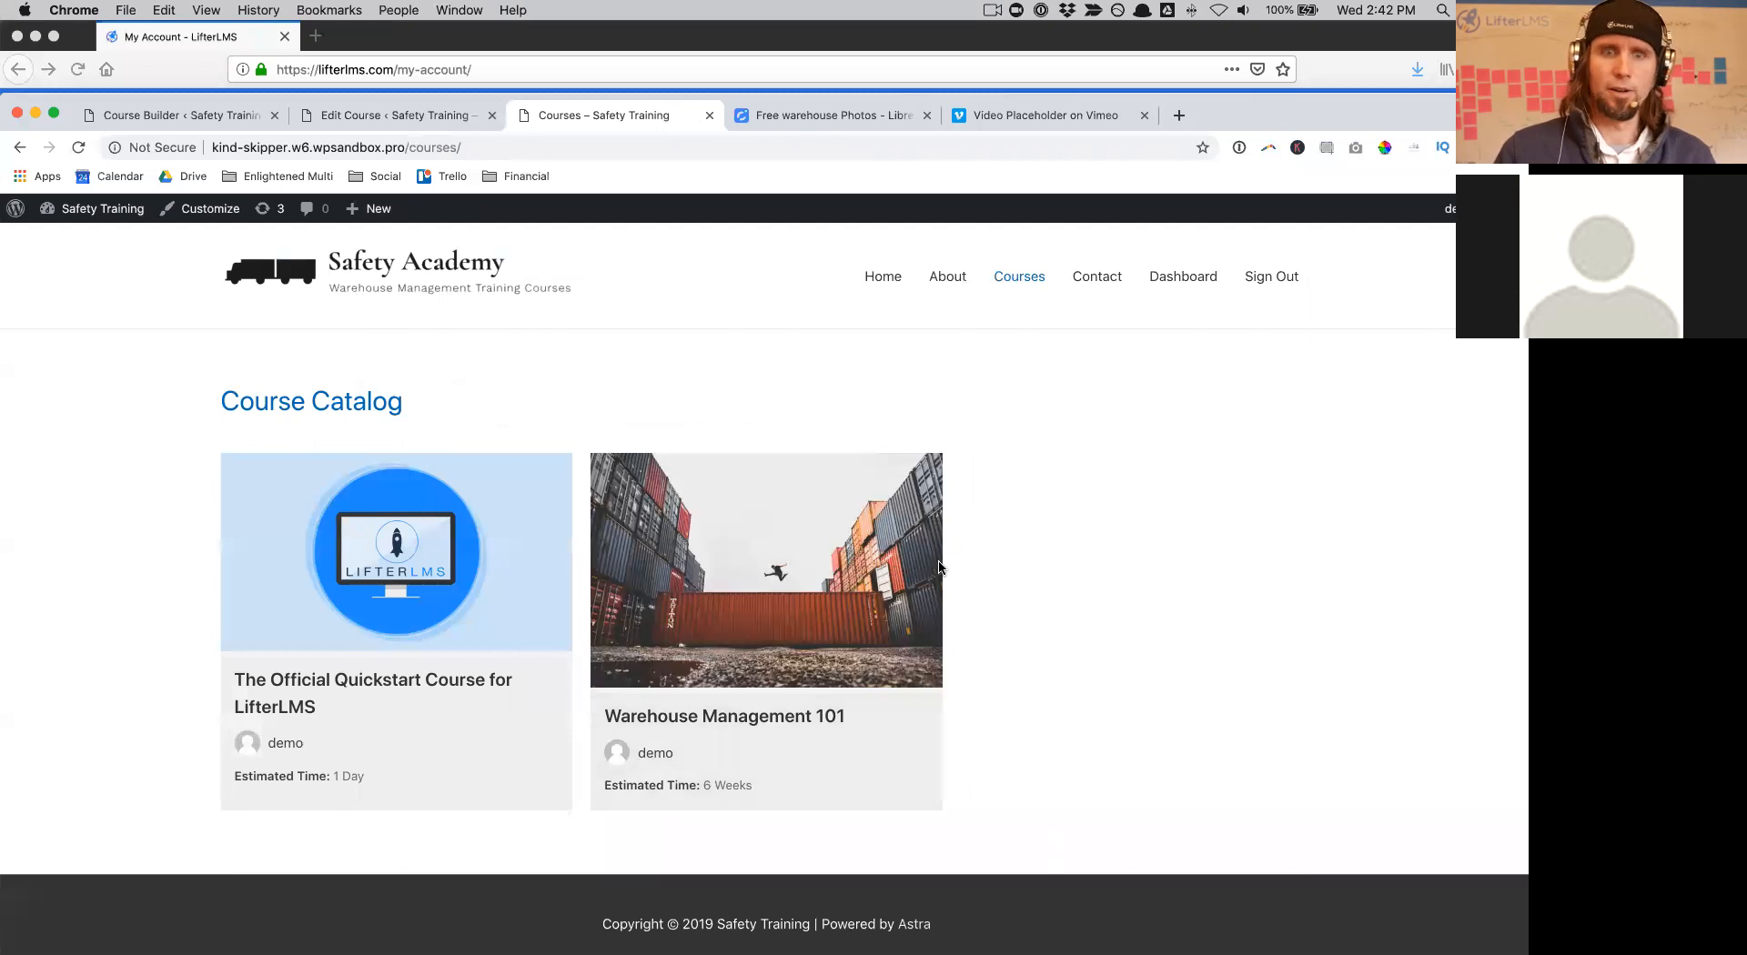
Step: Review Warehouse Management 101's three access plans, then open a new browser tab
{"action": "scroll", "coordinate": [798, 725], "scroll_direction": "down", "scroll_amount": 10}
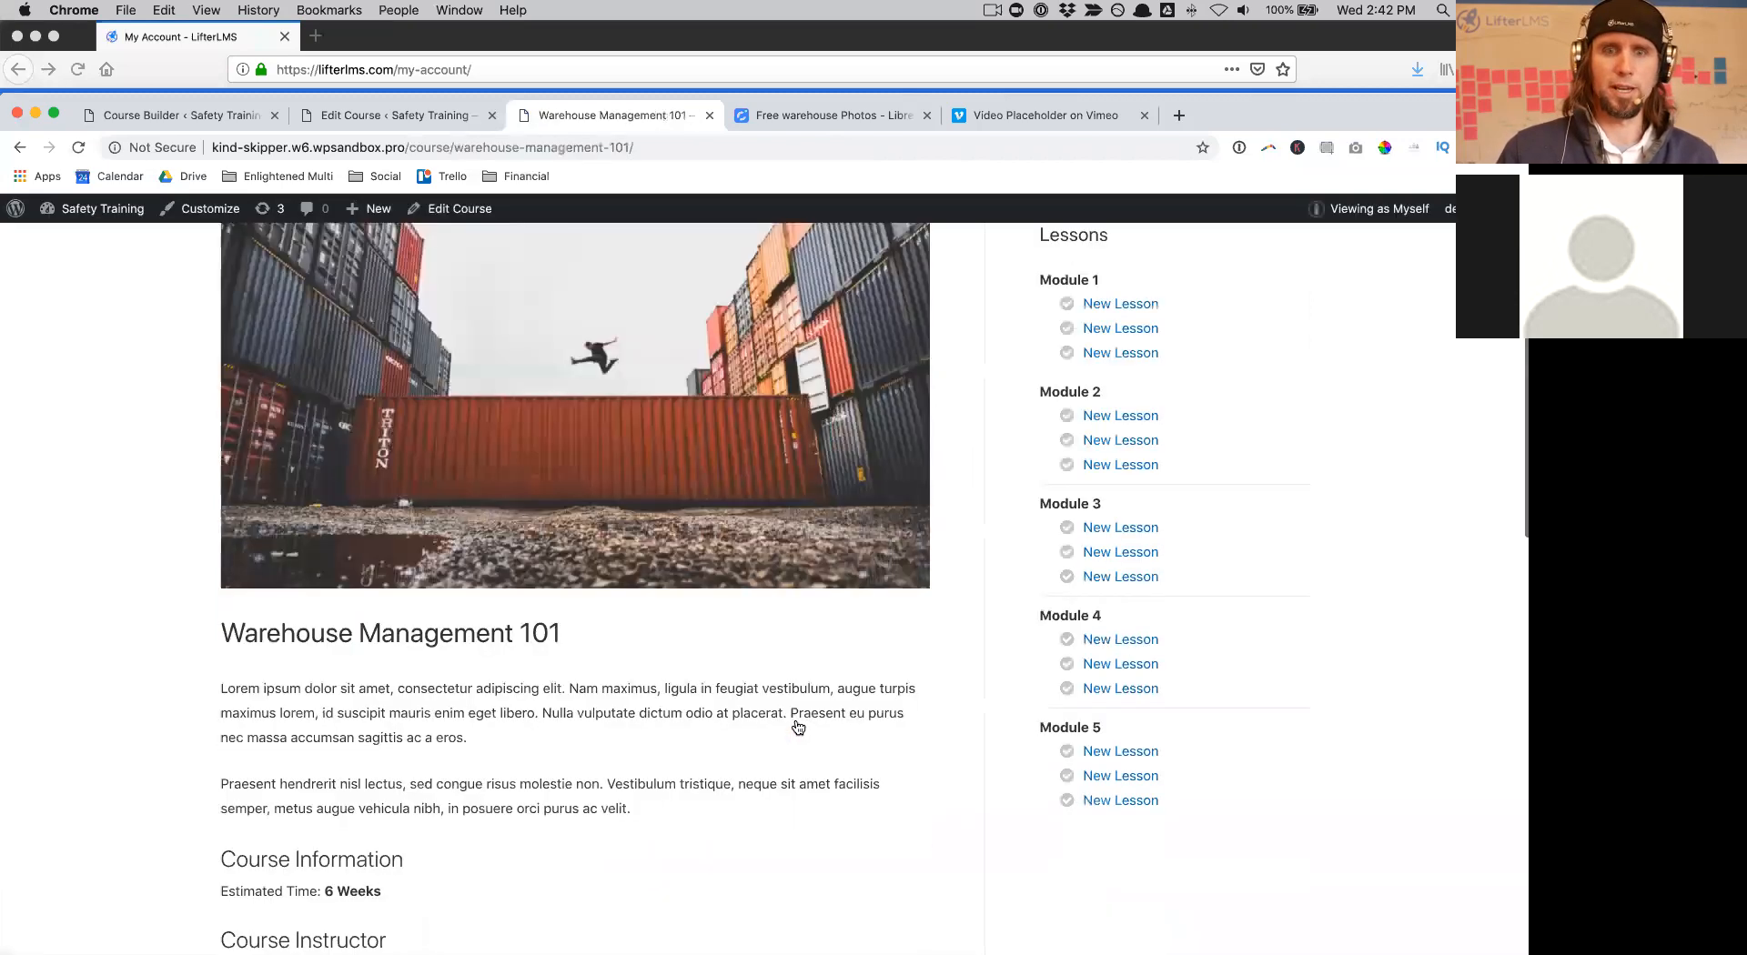
{"action": "scroll", "coordinate": [798, 725], "scroll_direction": "up", "scroll_amount": 5}
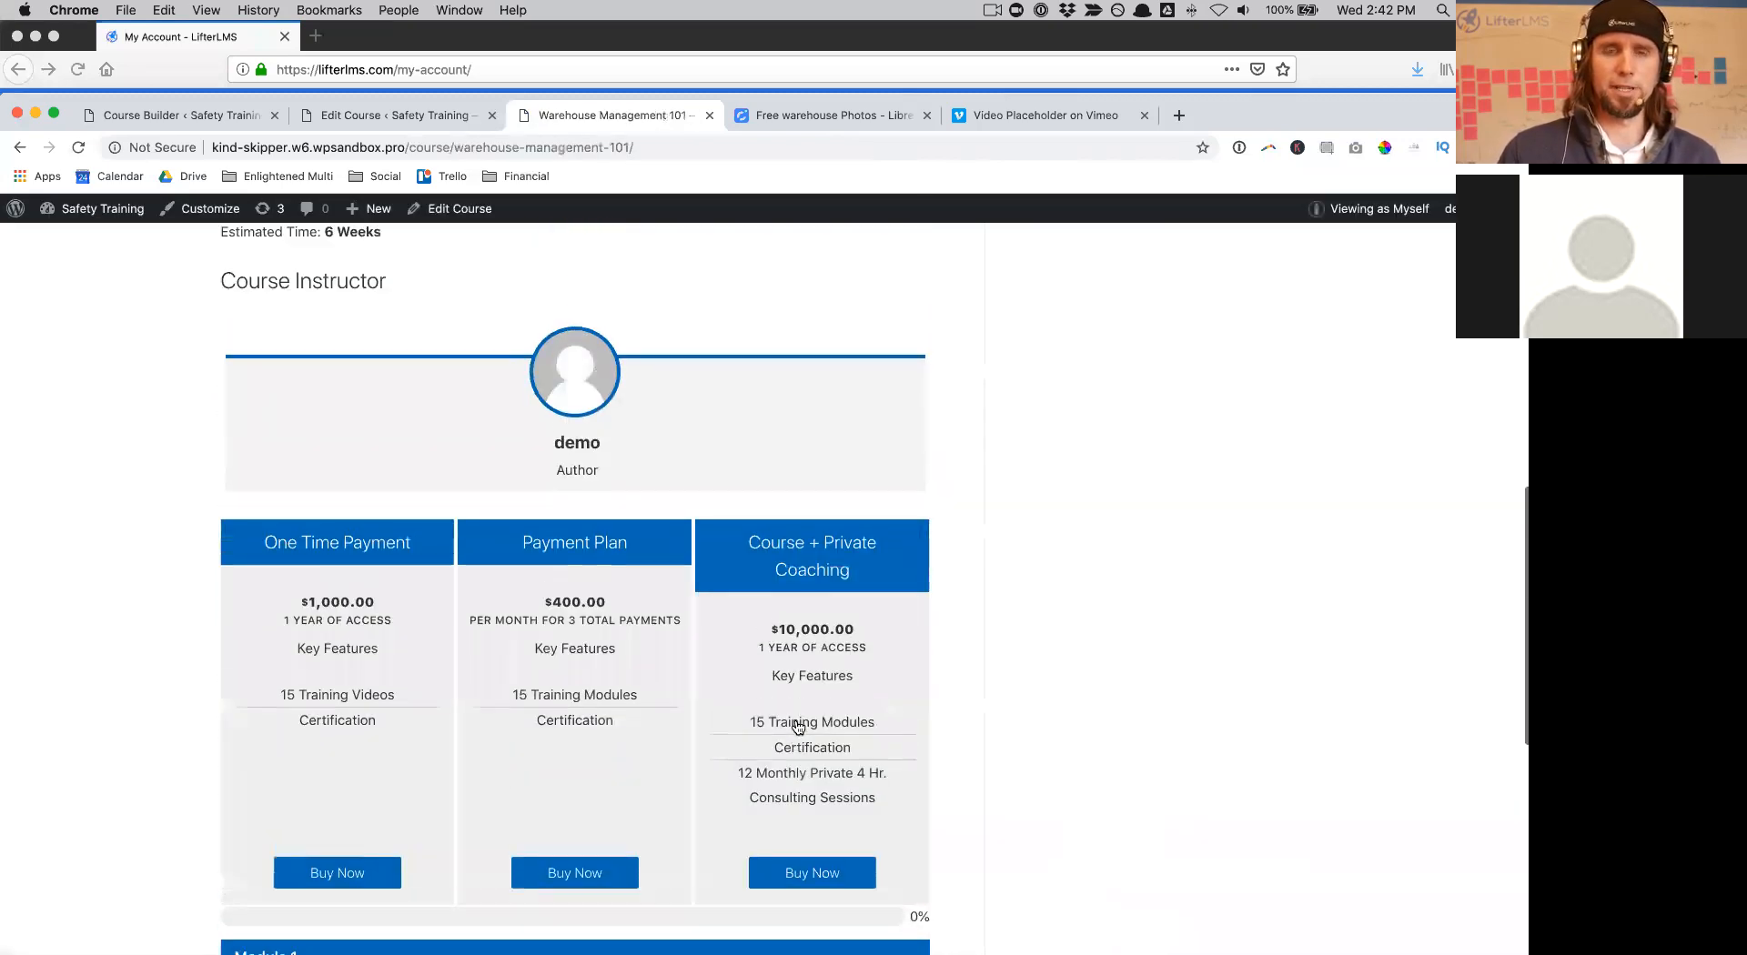
{"action": "scroll", "coordinate": [798, 725], "scroll_direction": "down", "scroll_amount": 4}
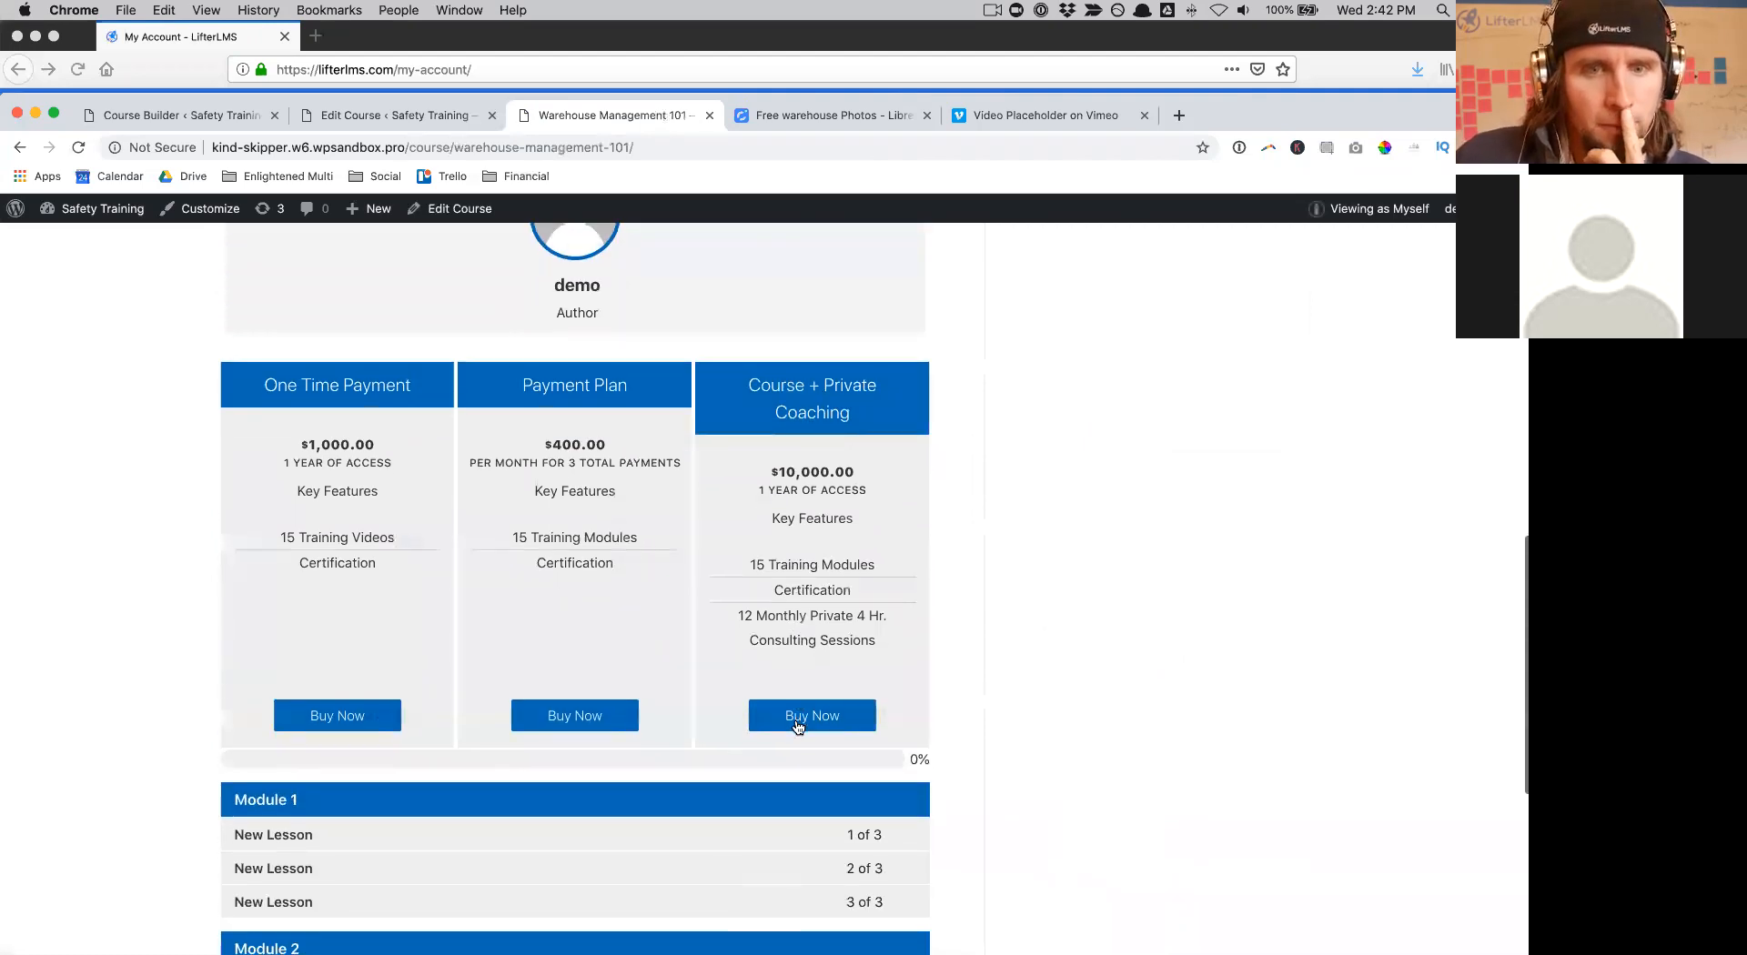
{"action": "scroll", "coordinate": [798, 725], "scroll_direction": "down", "scroll_amount": 12}
{"action": "scroll", "coordinate": [798, 726], "scroll_direction": "up", "scroll_amount": 10}
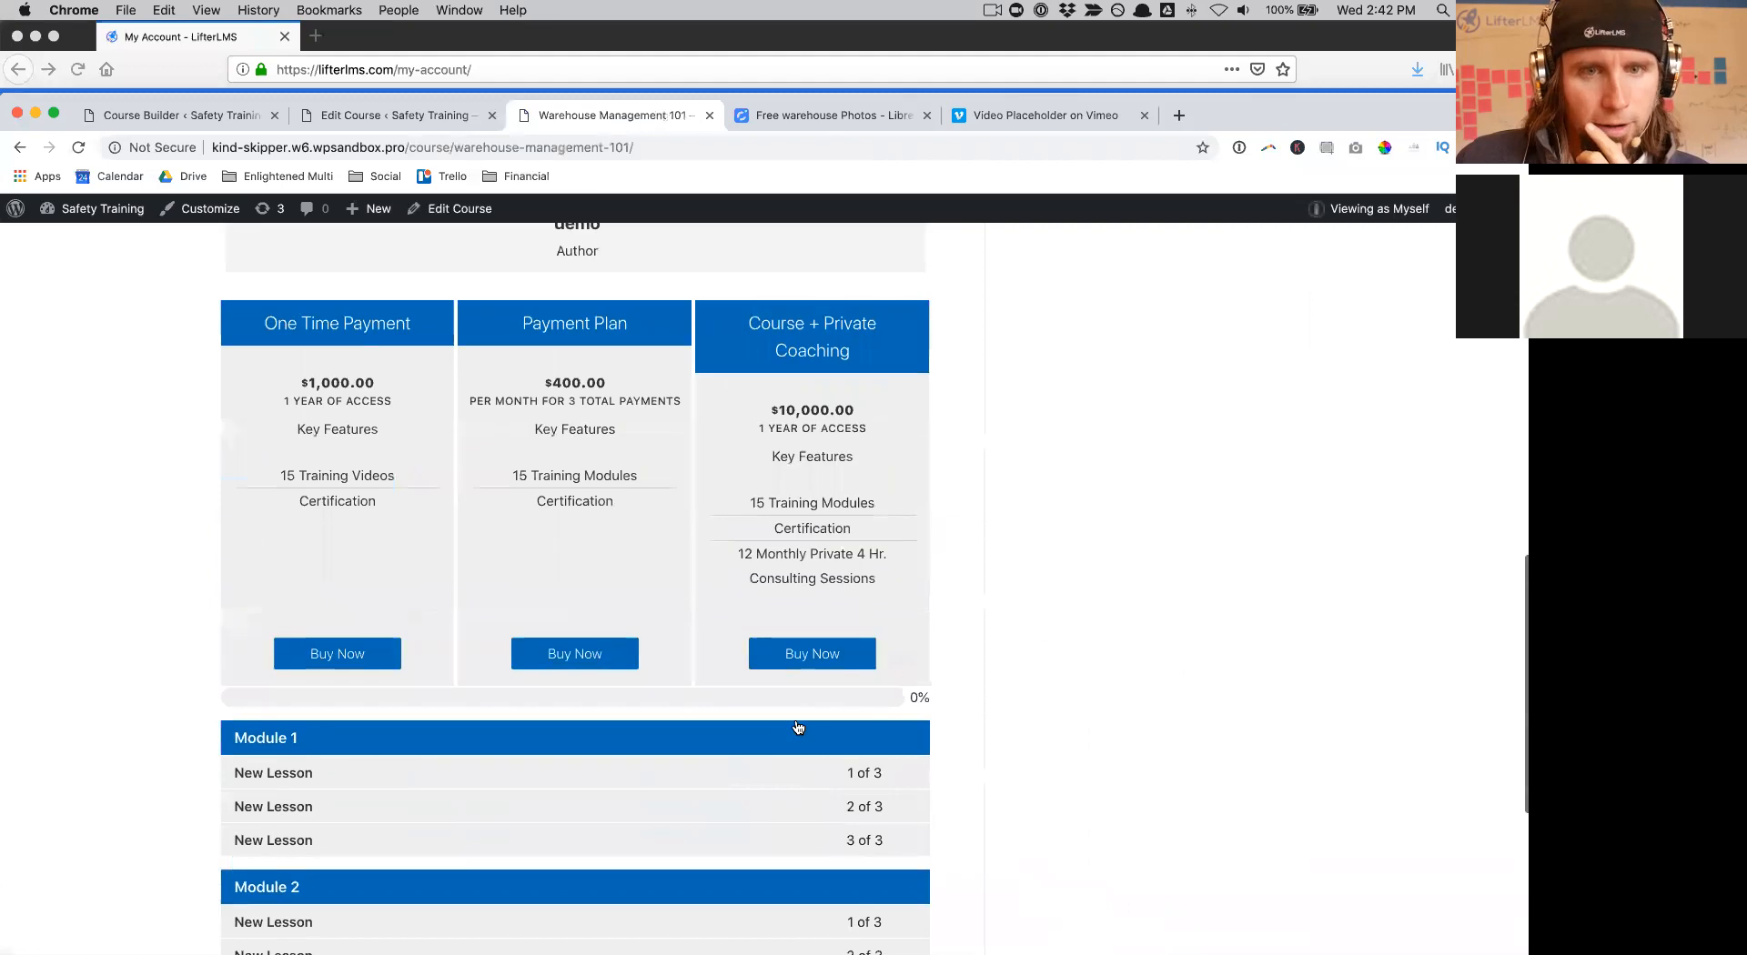
{"action": "scroll", "coordinate": [798, 725], "scroll_direction": "up", "scroll_amount": 2}
{"action": "left_click_drag", "start_coordinate": [1233, 122], "coordinate": [1232, 111]}
{"action": "left_click", "coordinate": [1187, 111]}
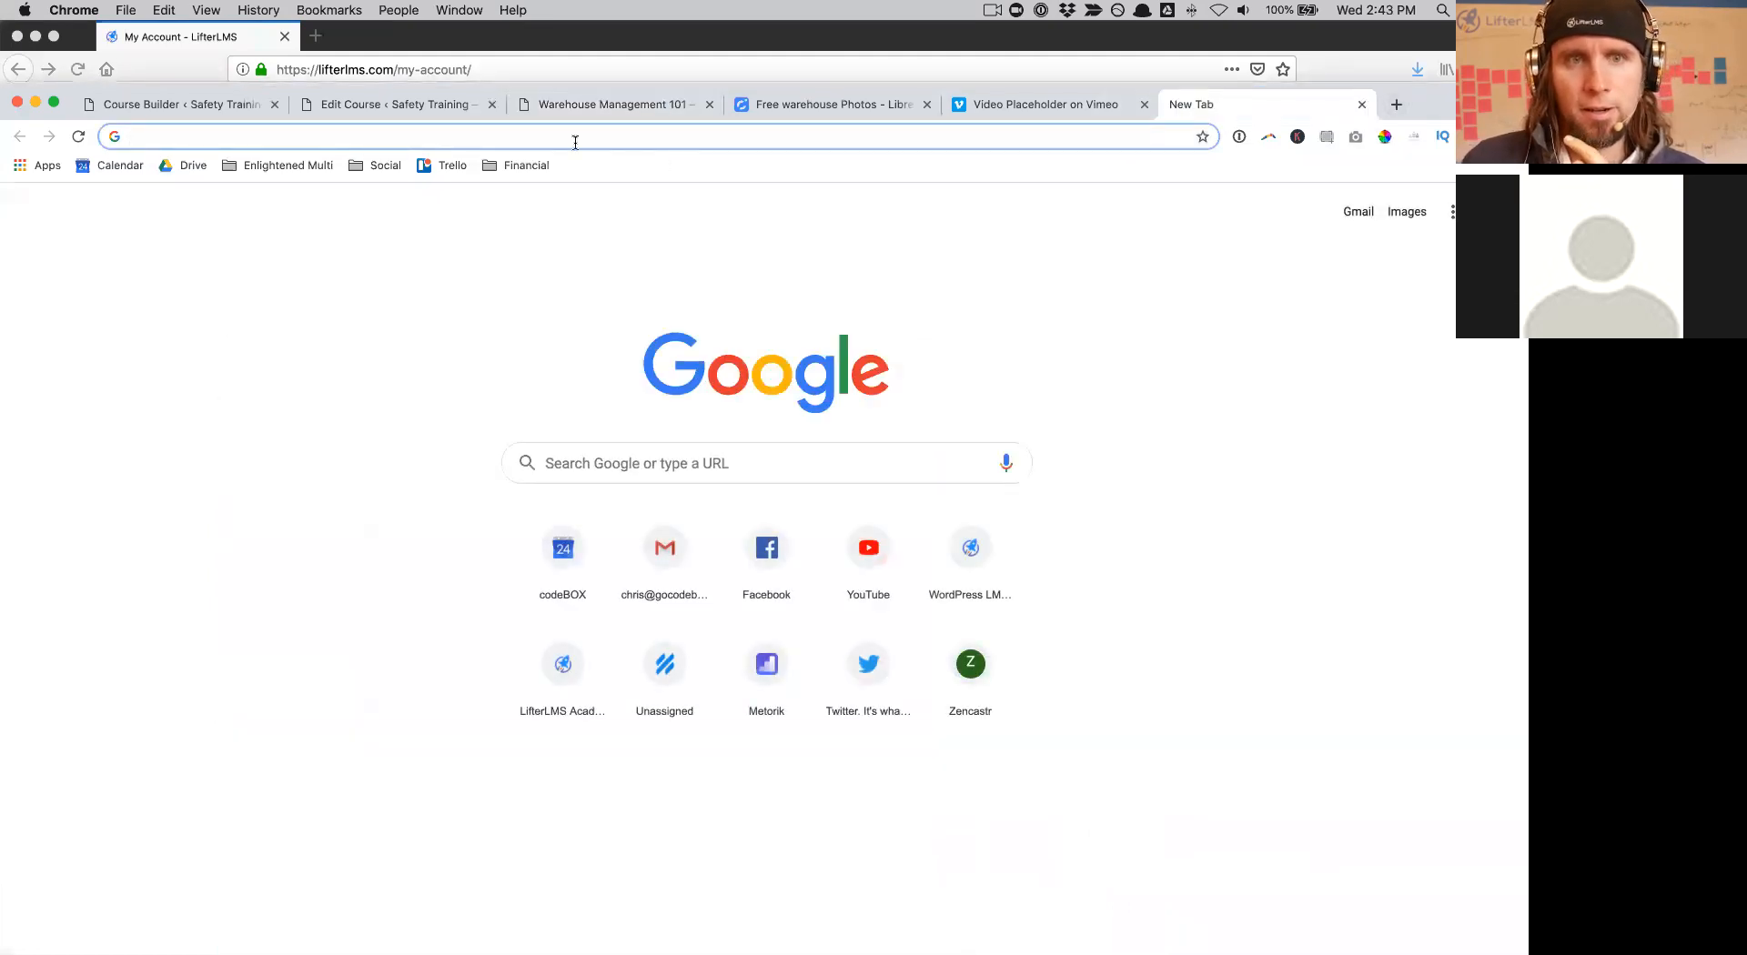
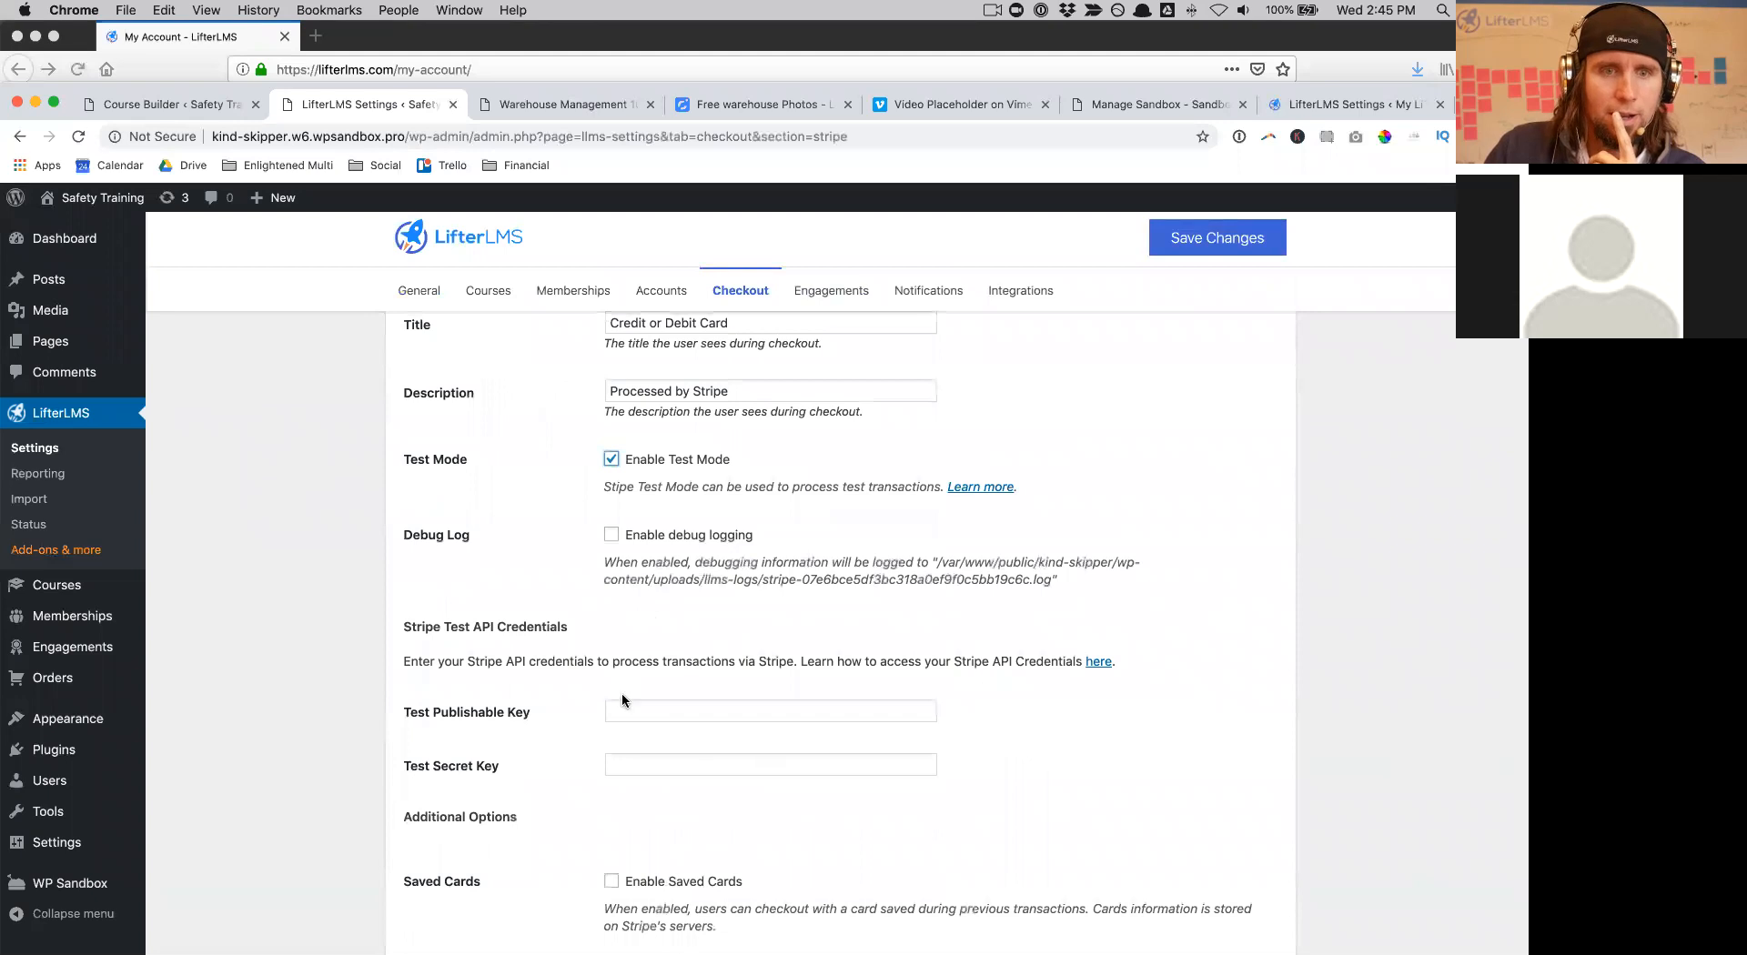
Step: Paste the Stripe test publishable key and test secret key into their fields
{"action": "left_click", "coordinate": [622, 716]}
{"action": "key", "text": "super+v"}
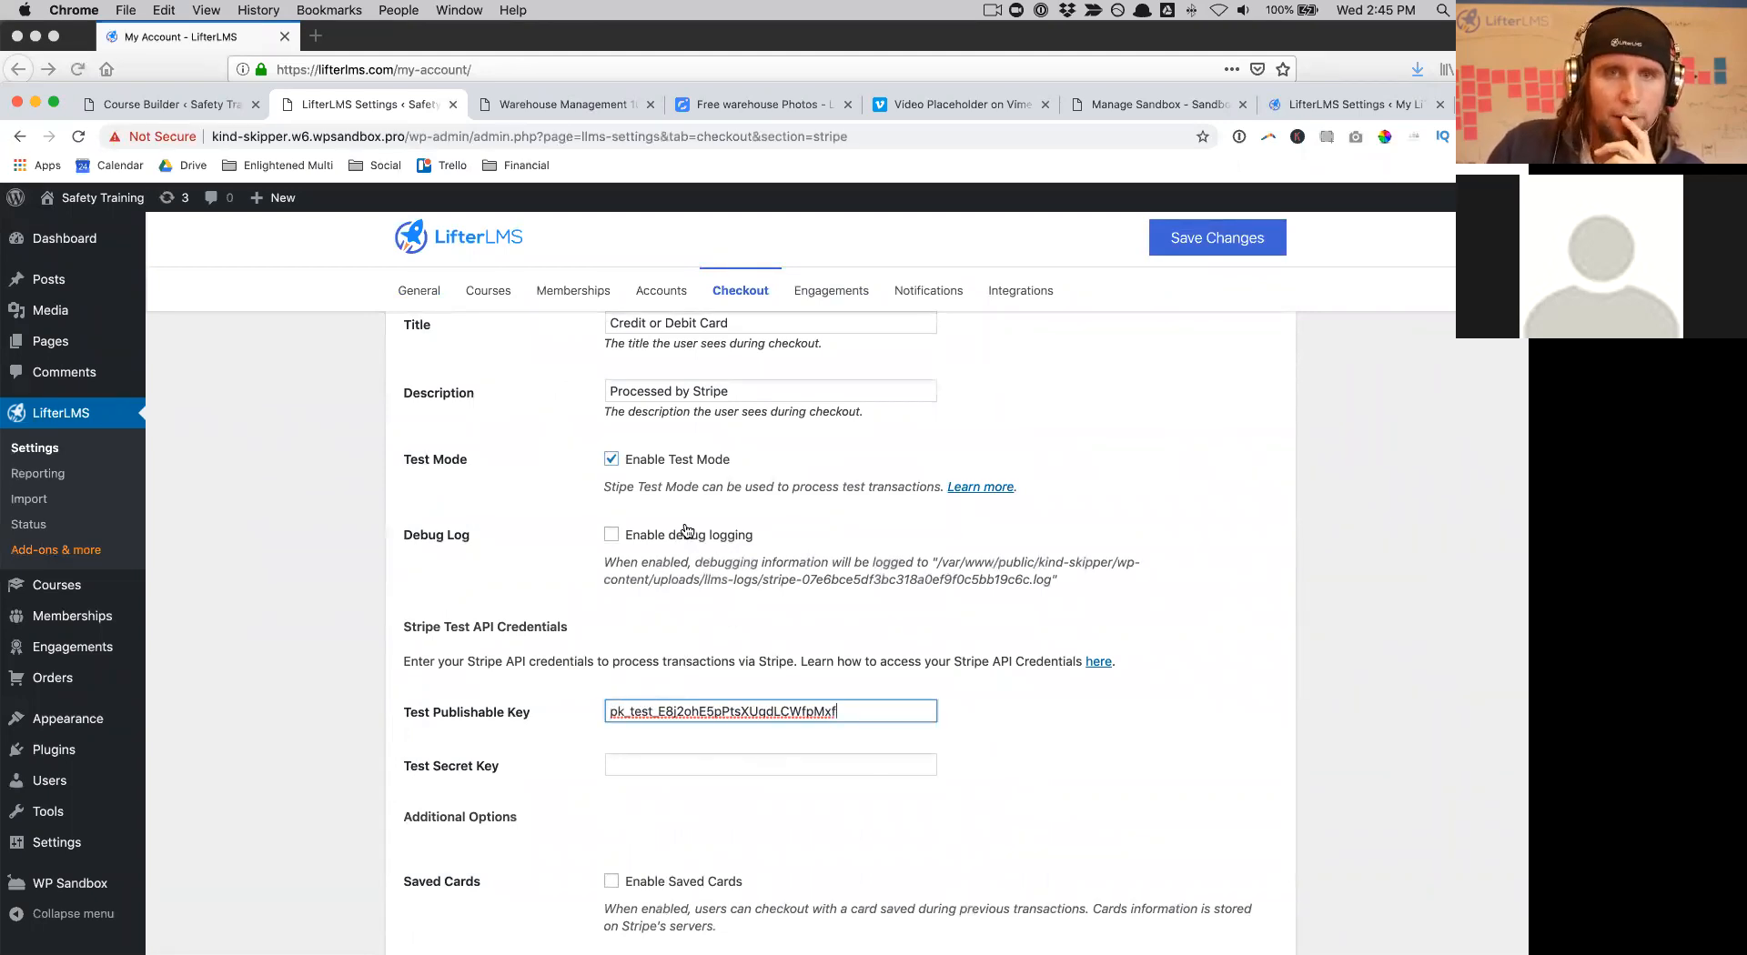
{"action": "left_click", "coordinate": [1346, 104]}
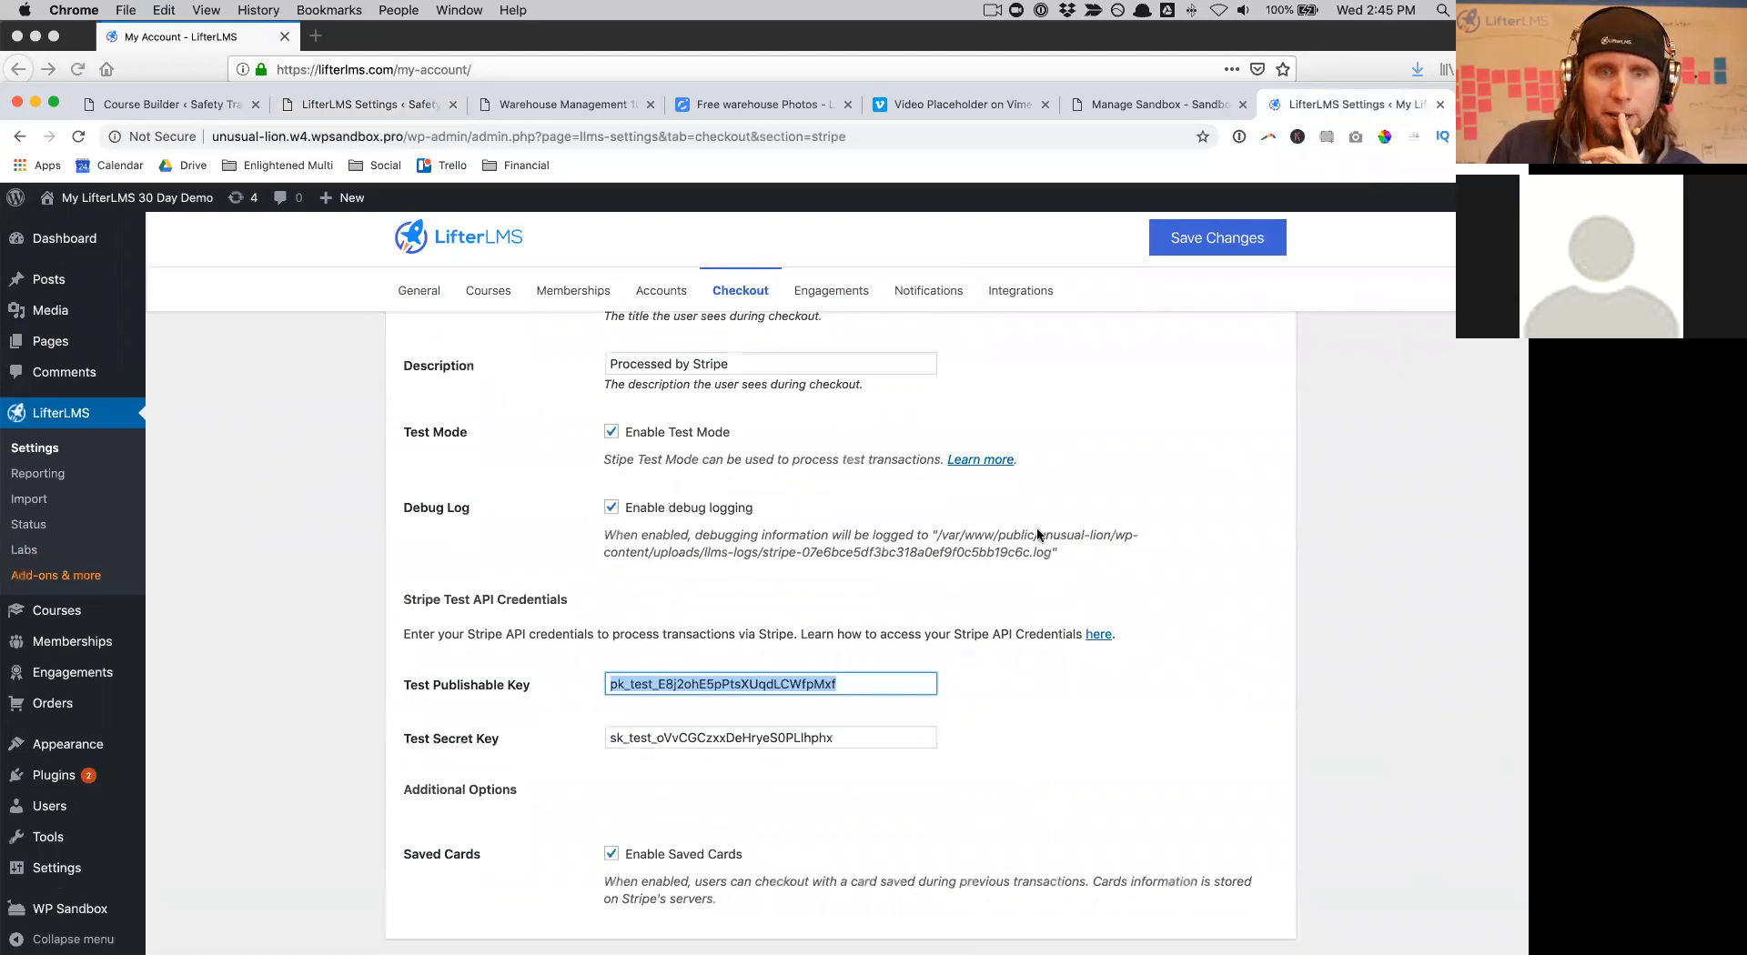
{"action": "key", "text": "Tab"}
{"action": "key", "text": "super+c"}
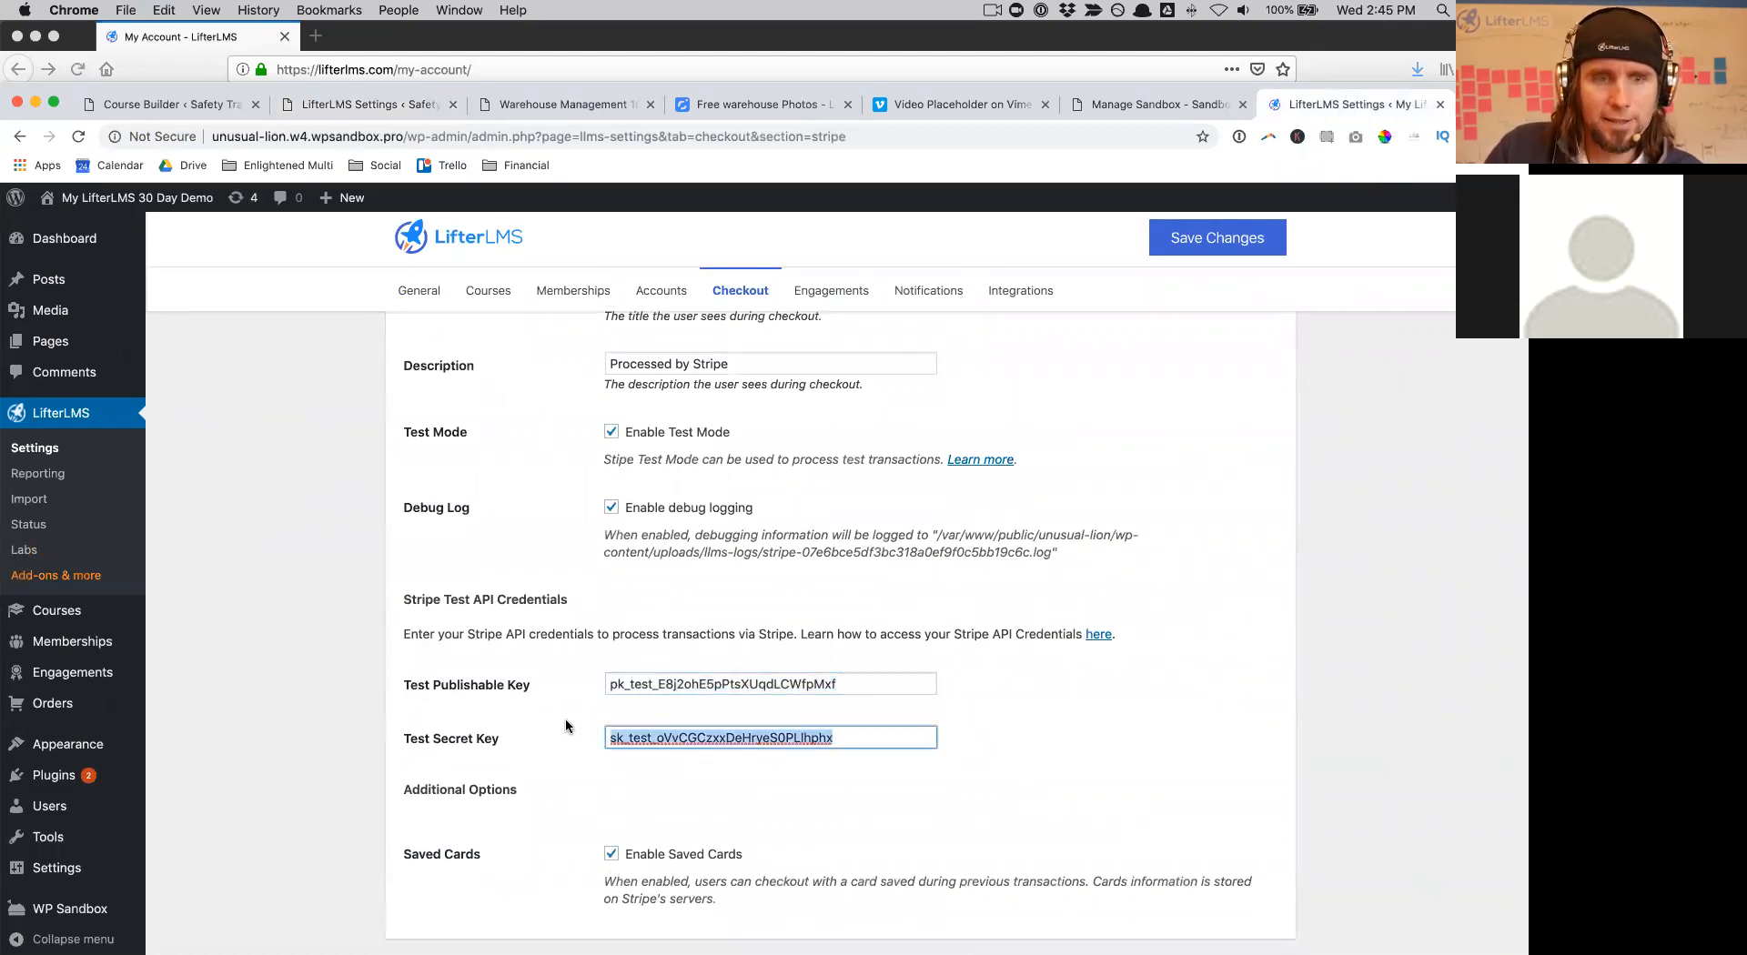
{"action": "key", "text": "super+2"}
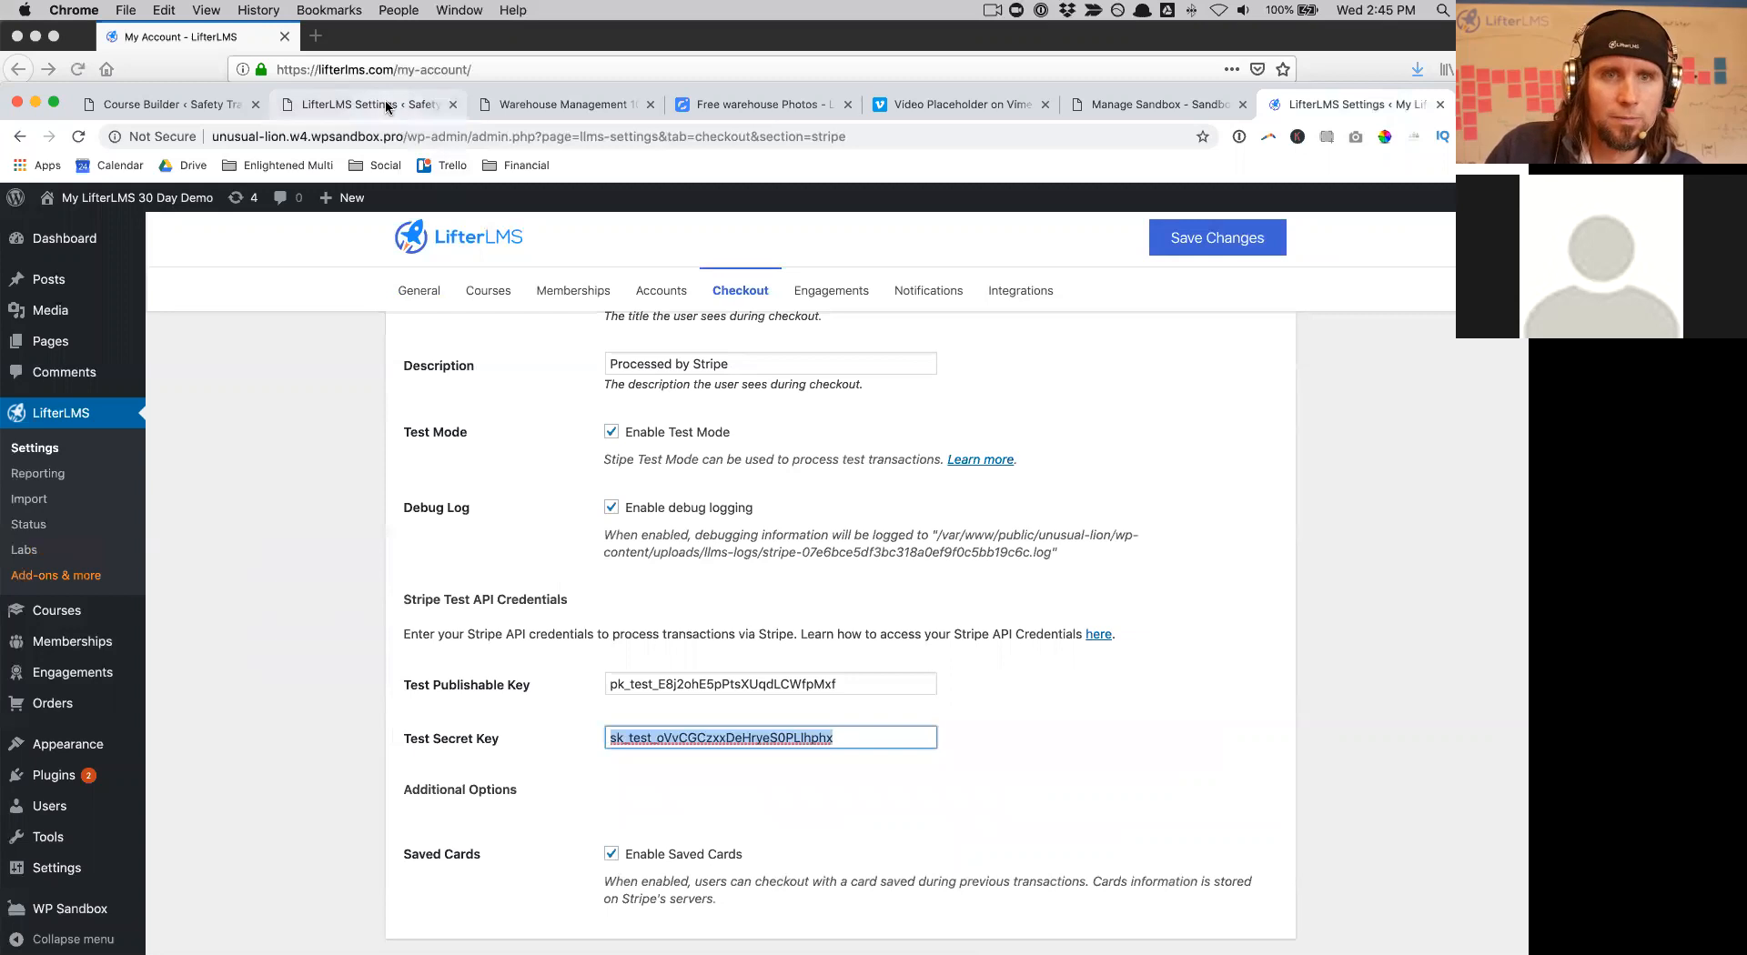
{"action": "left_click", "coordinate": [667, 771]}
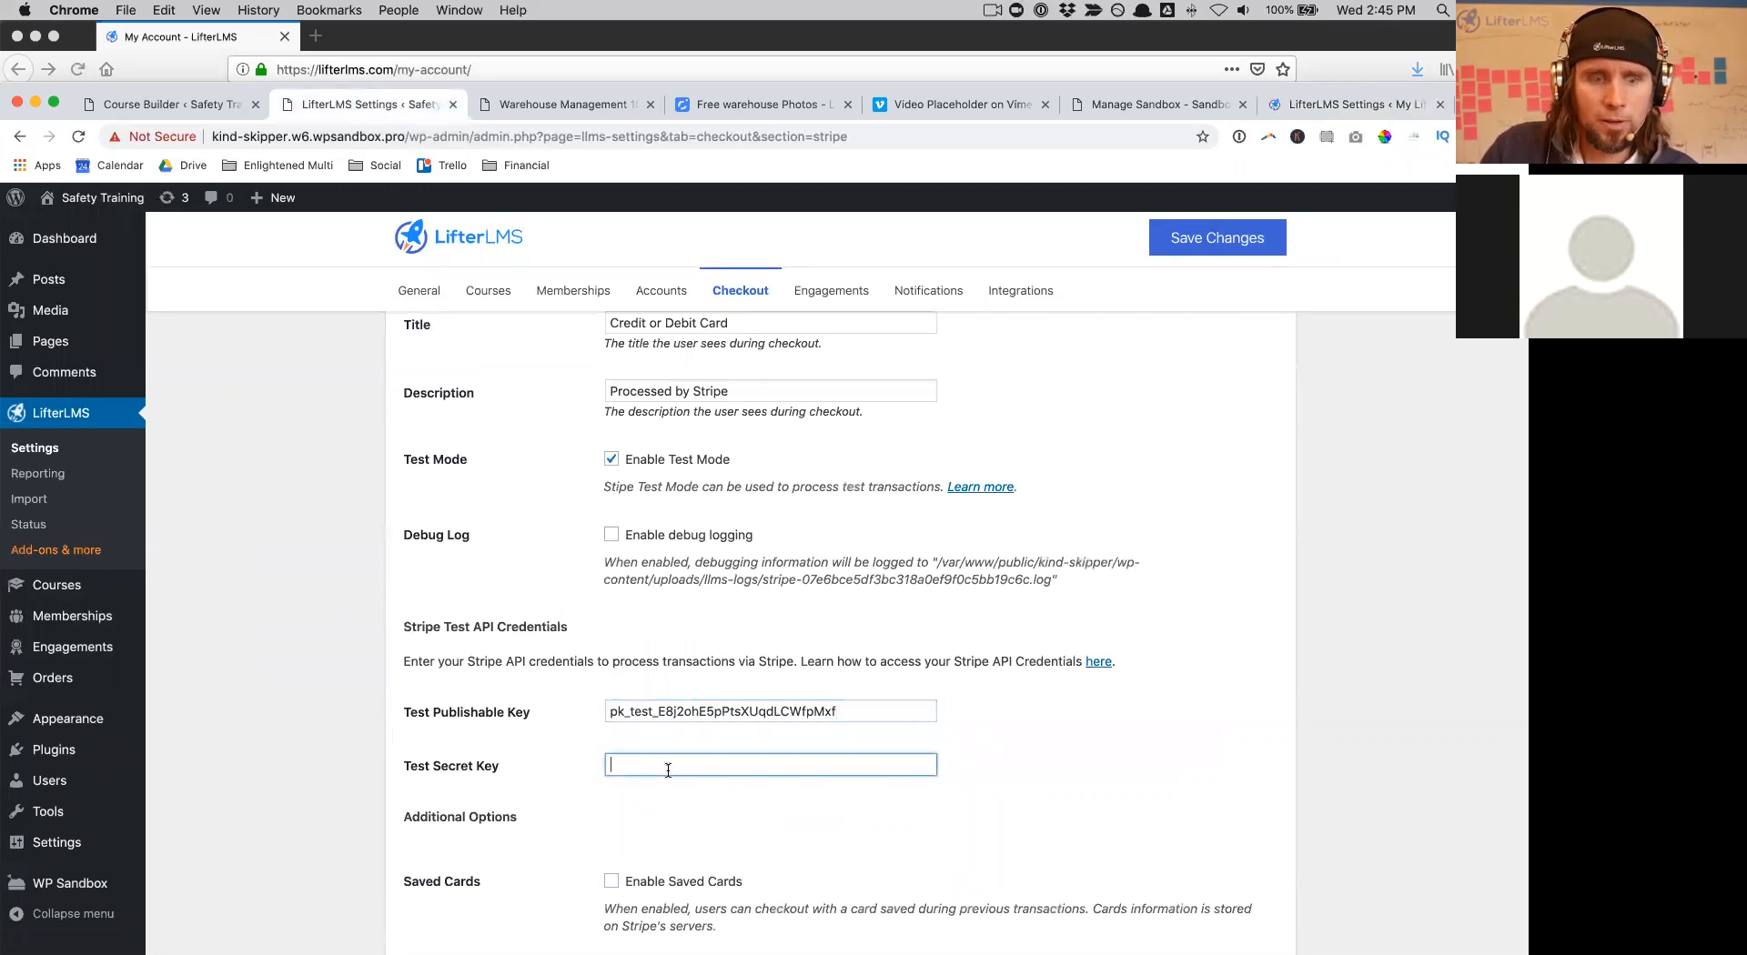
{"action": "key", "text": "super+v"}
Step: Enable Saved Cards and save the Stripe checkout settings
{"action": "scroll", "coordinate": [939, 867], "scroll_direction": "down", "scroll_amount": 1}
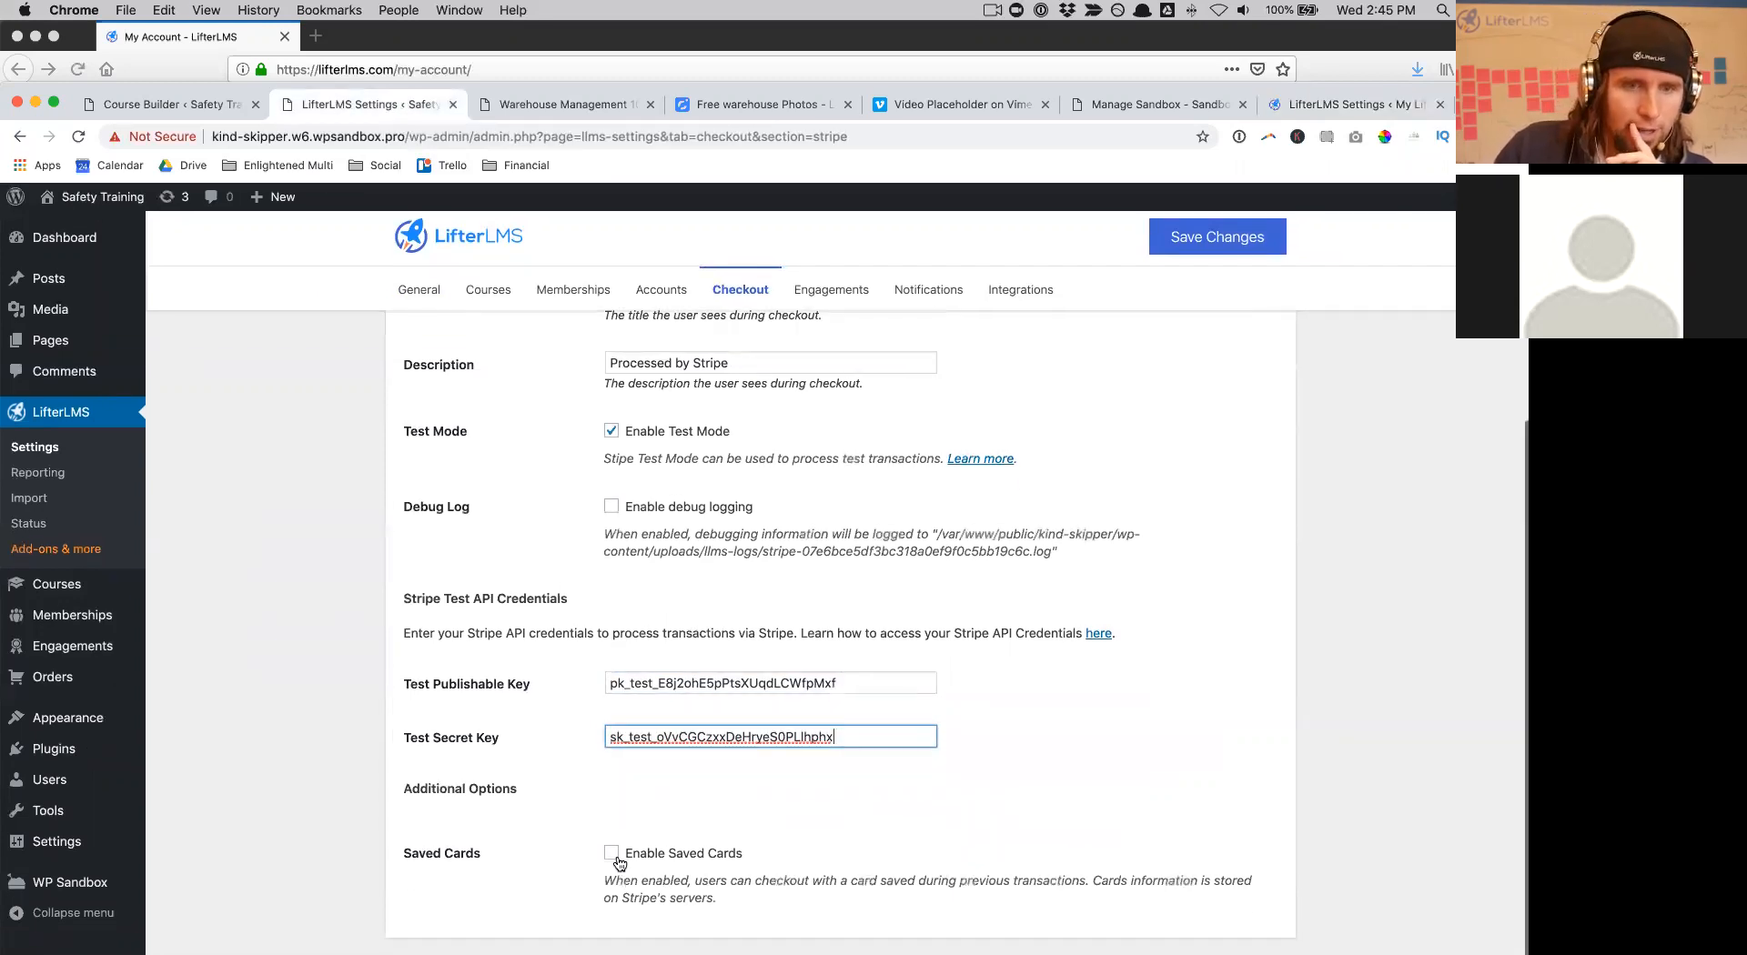
{"action": "left_click", "coordinate": [610, 851]}
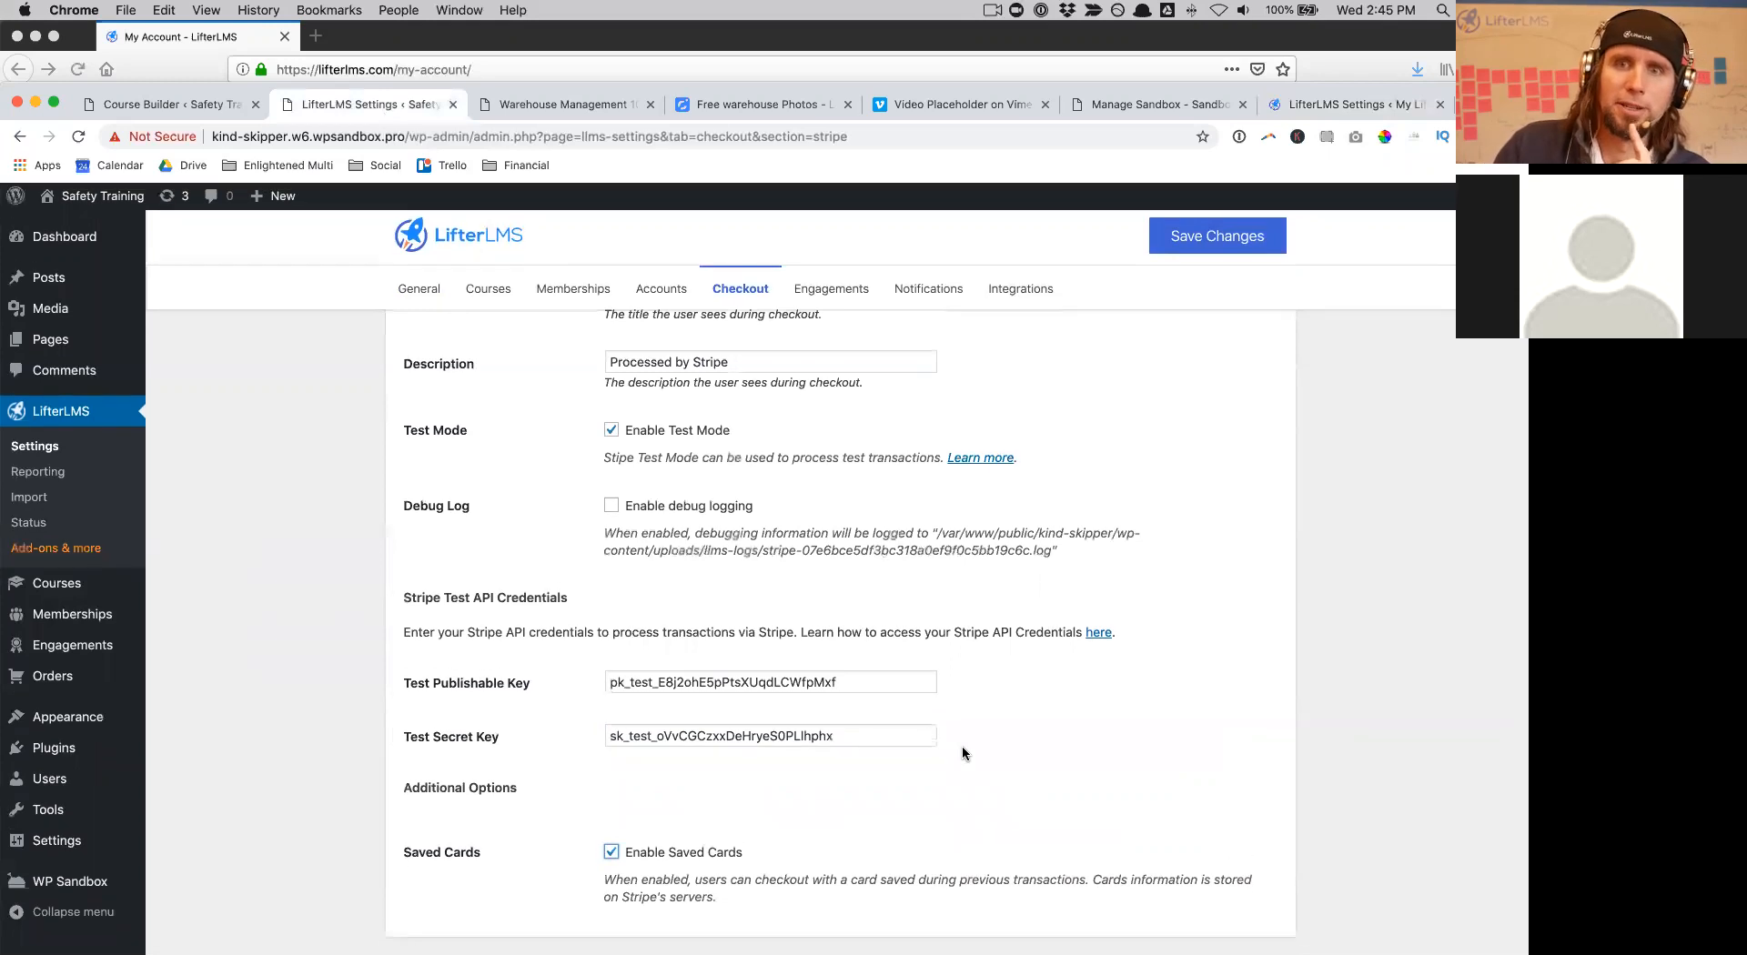
{"action": "scroll", "coordinate": [1092, 455], "scroll_direction": "up", "scroll_amount": 5}
{"action": "left_click", "coordinate": [1189, 246]}
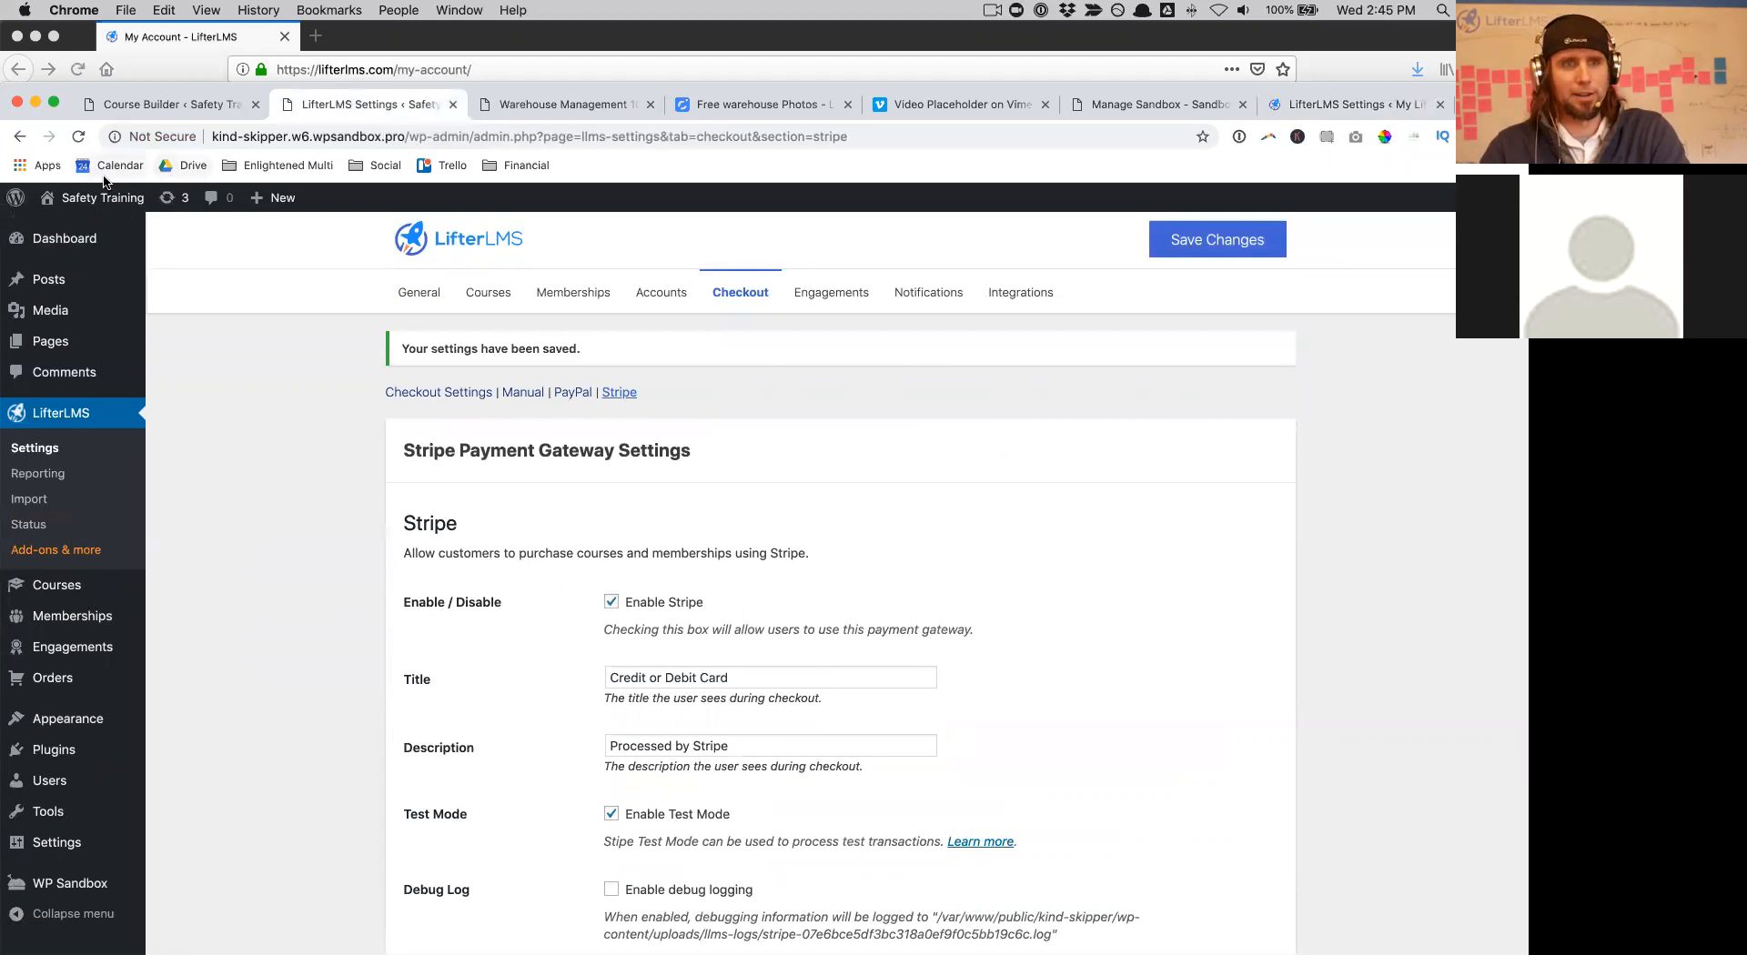
Step: Open the public Safety Training site and load its address in a new incognito window
{"action": "mouse_move", "coordinate": [98, 198]}
{"action": "left_click", "coordinate": [86, 235]}
{"action": "left_click", "coordinate": [479, 137]}
{"action": "key", "text": "super+c"}
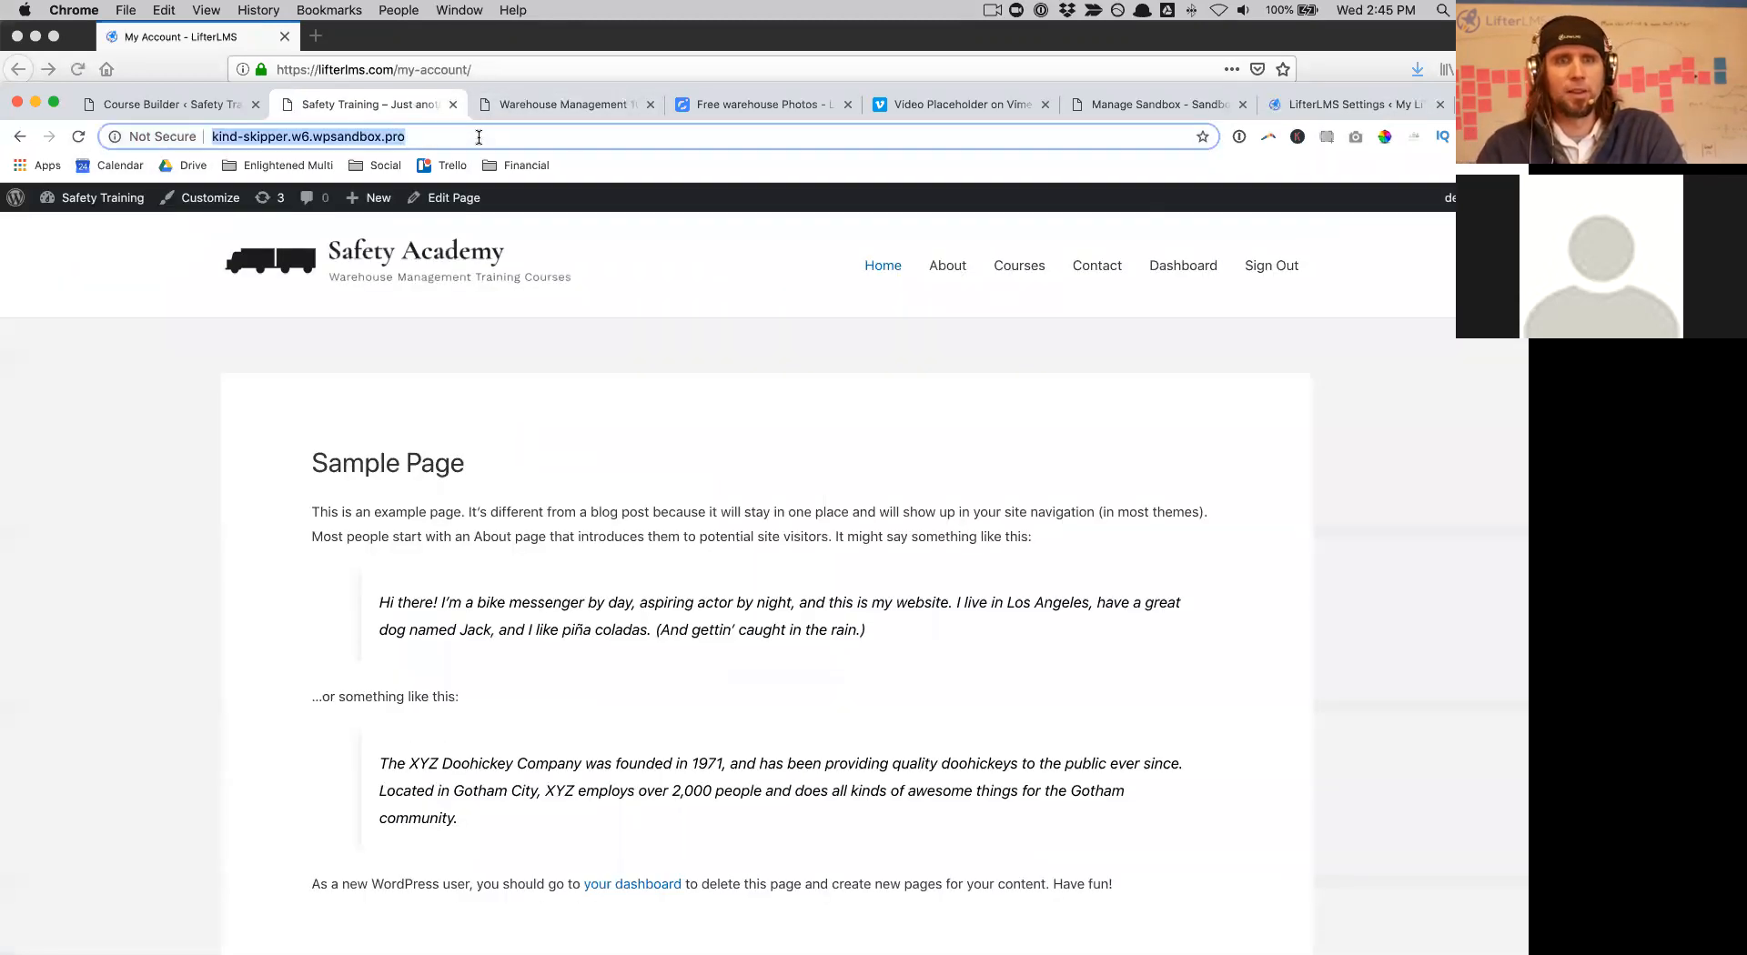
{"action": "left_click", "coordinate": [137, 15]}
{"action": "left_click", "coordinate": [146, 71]}
{"action": "key", "text": "super+v"}
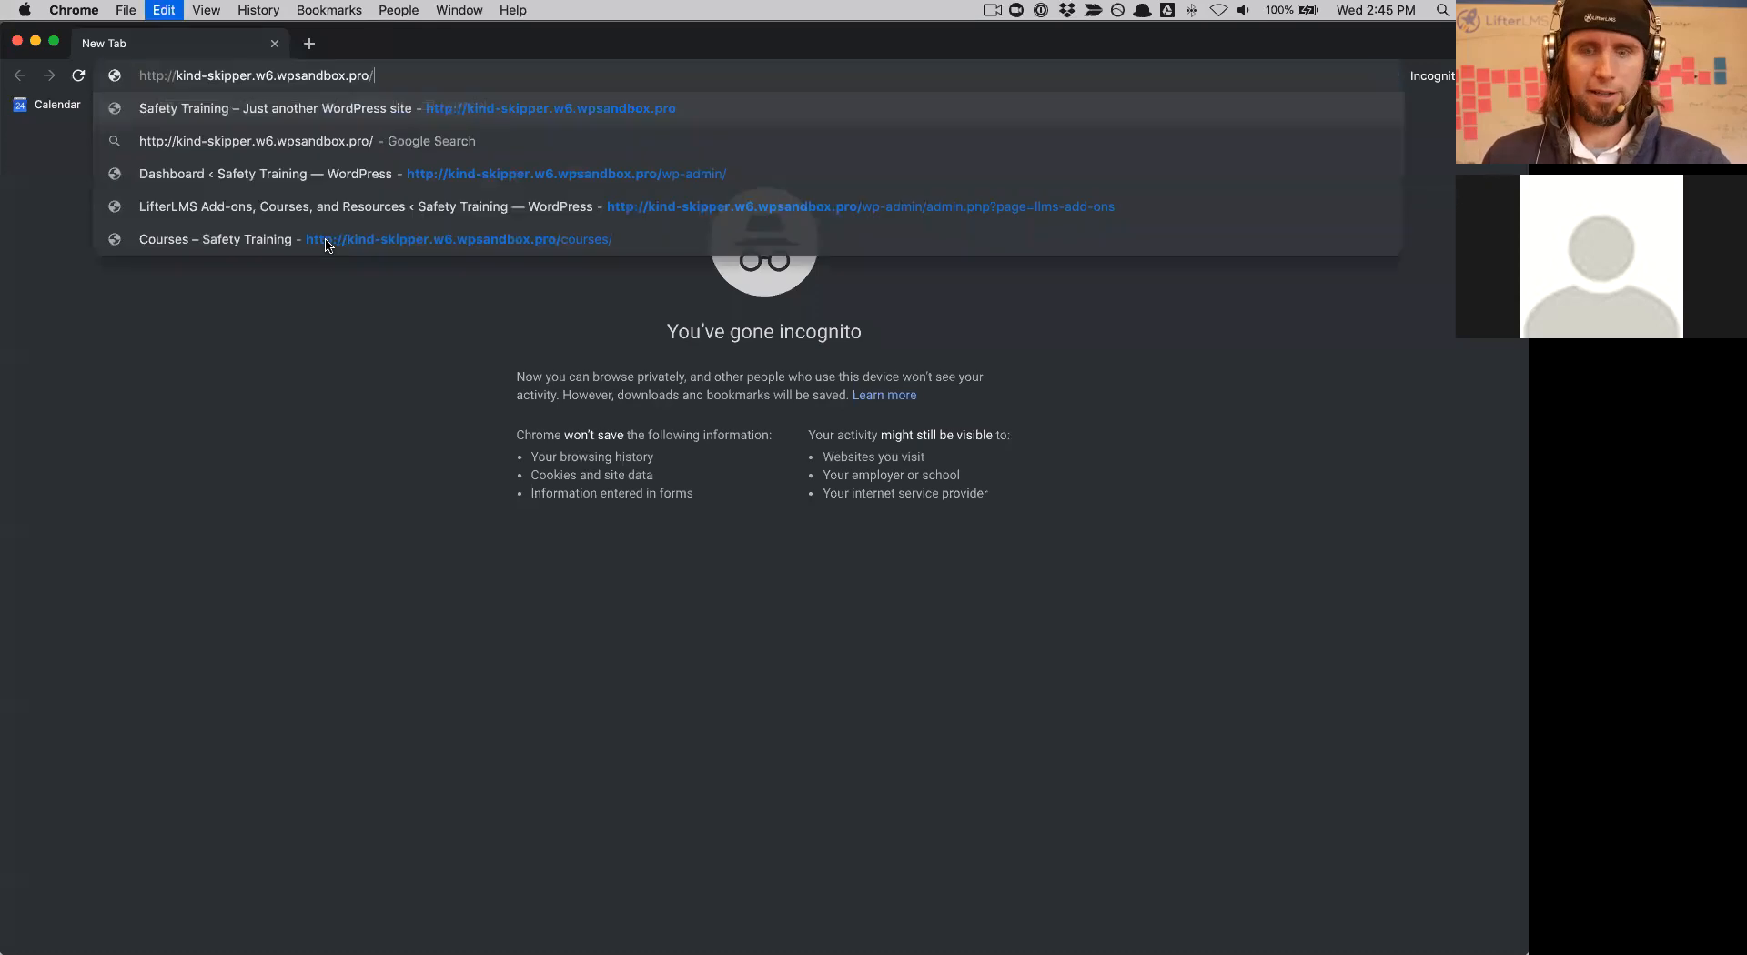
{"action": "key", "text": "Return"}
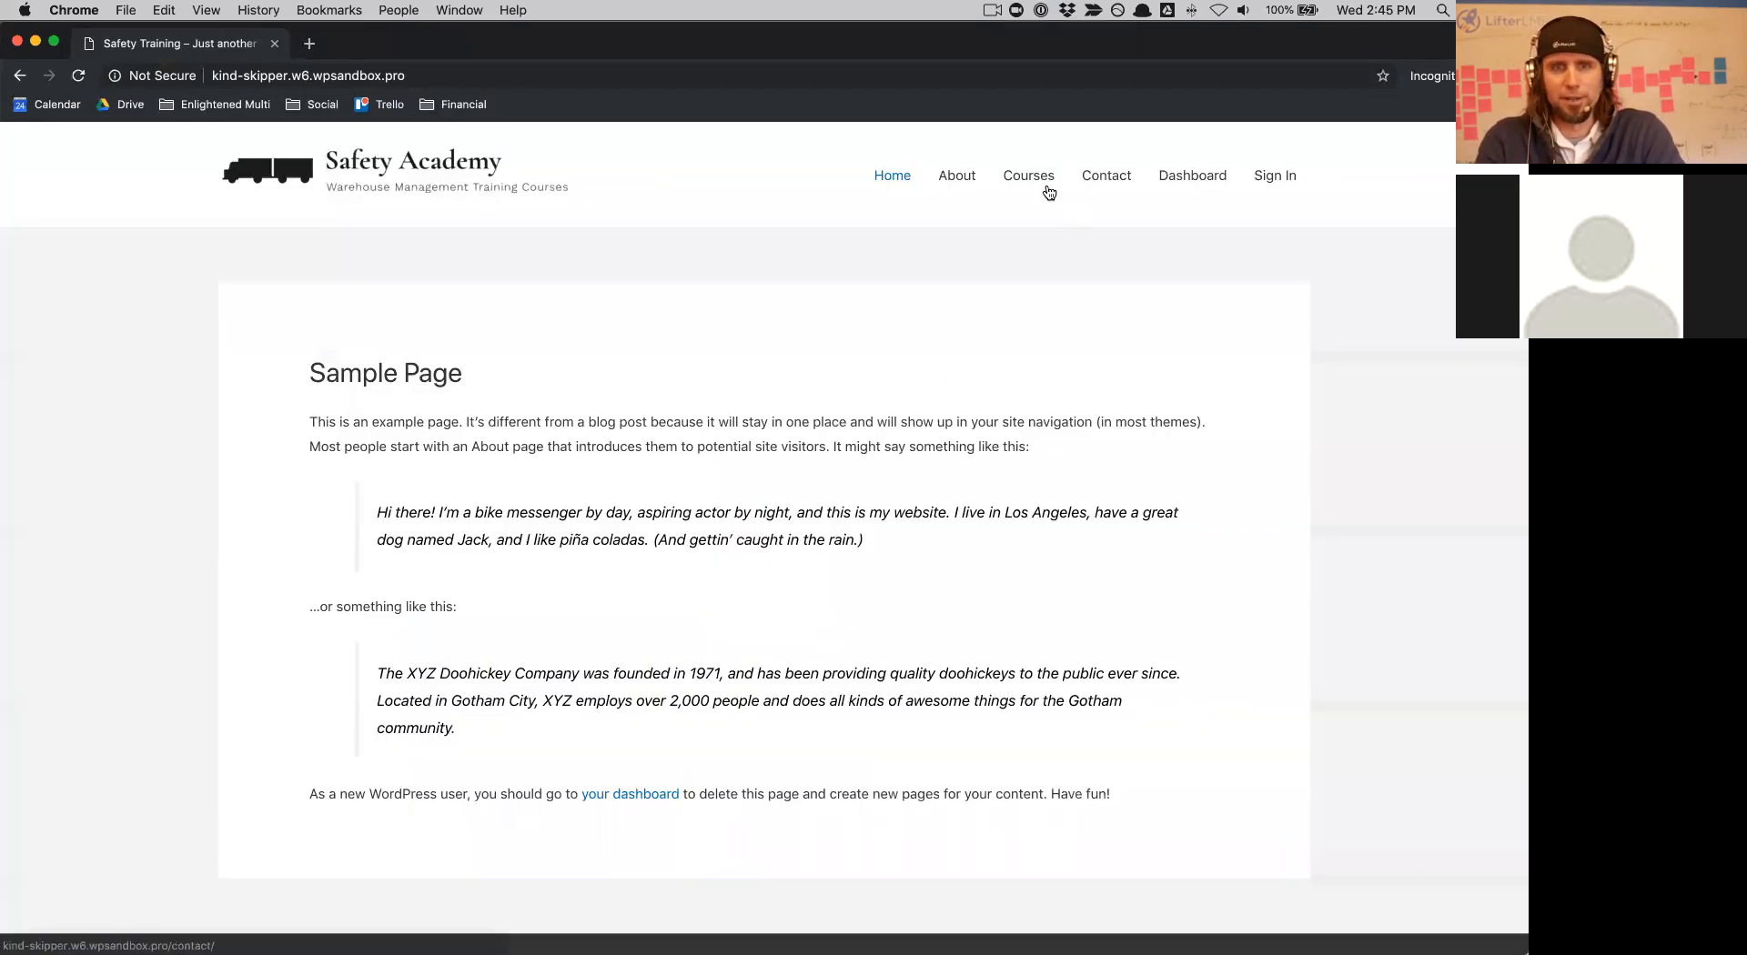
Step: Buy Warehouse Management 101's Course + Private Coaching plan and highlight the test card number
{"action": "left_click", "coordinate": [1043, 186]}
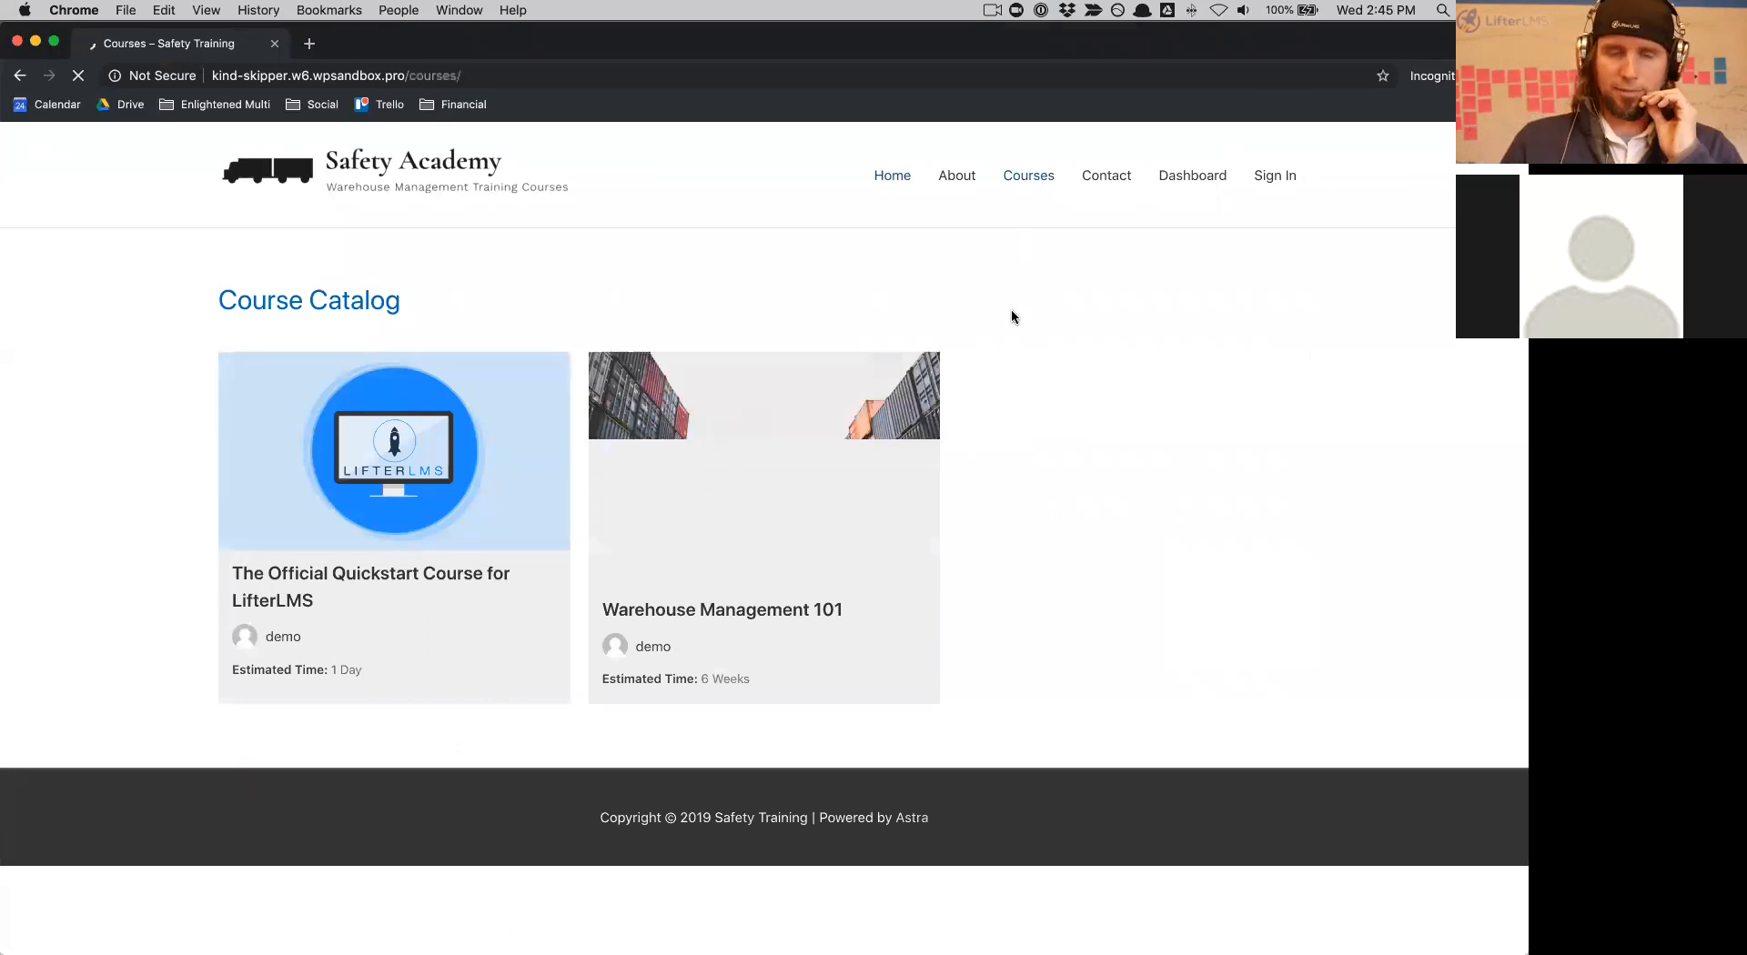
{"action": "left_click", "coordinate": [749, 444]}
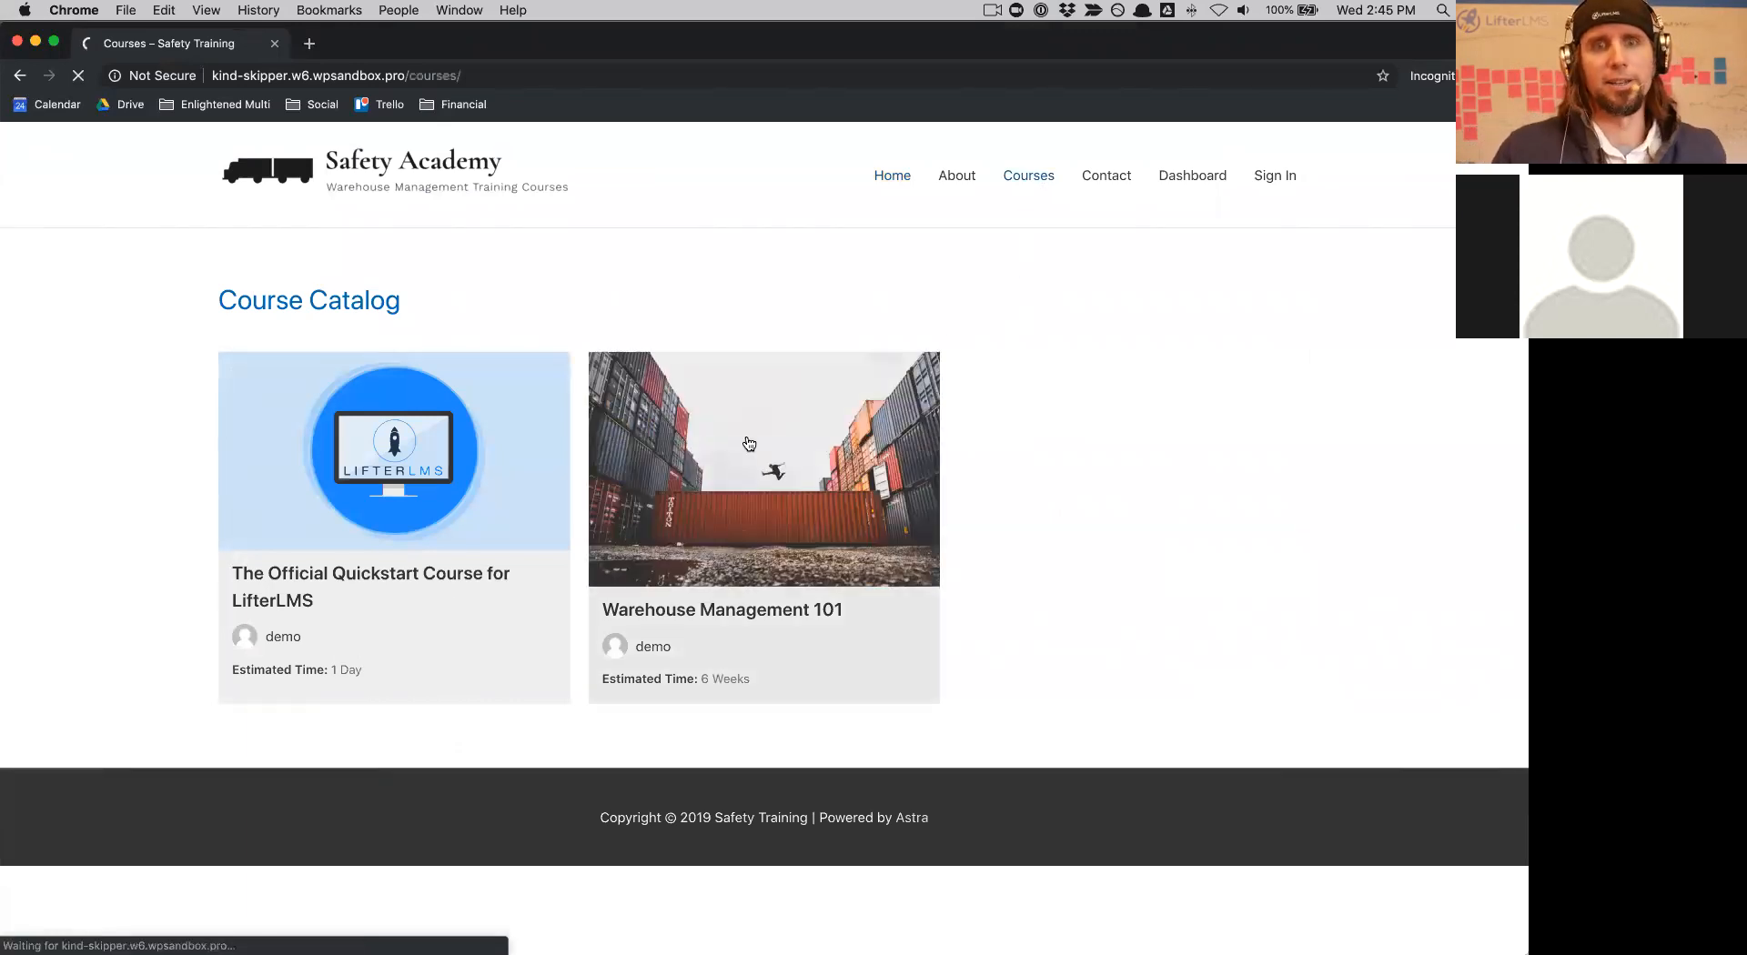
{"action": "scroll", "coordinate": [749, 444], "scroll_direction": "down", "scroll_amount": 7}
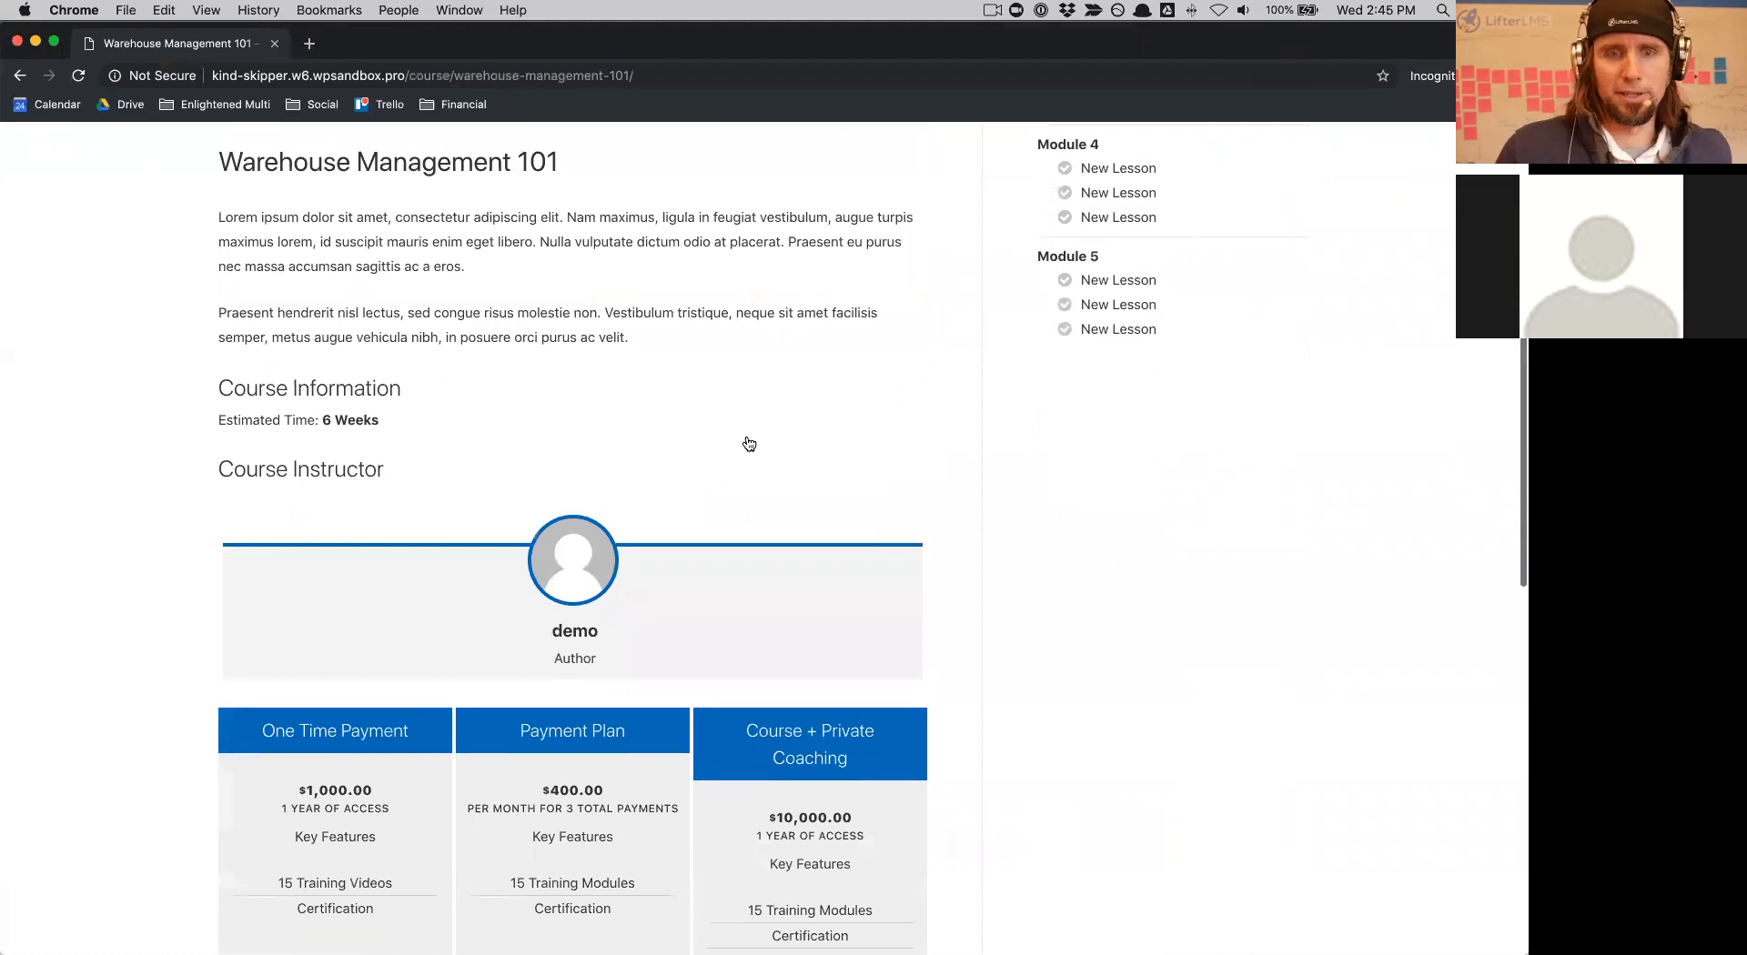
{"action": "scroll", "coordinate": [749, 444], "scroll_direction": "down", "scroll_amount": 4}
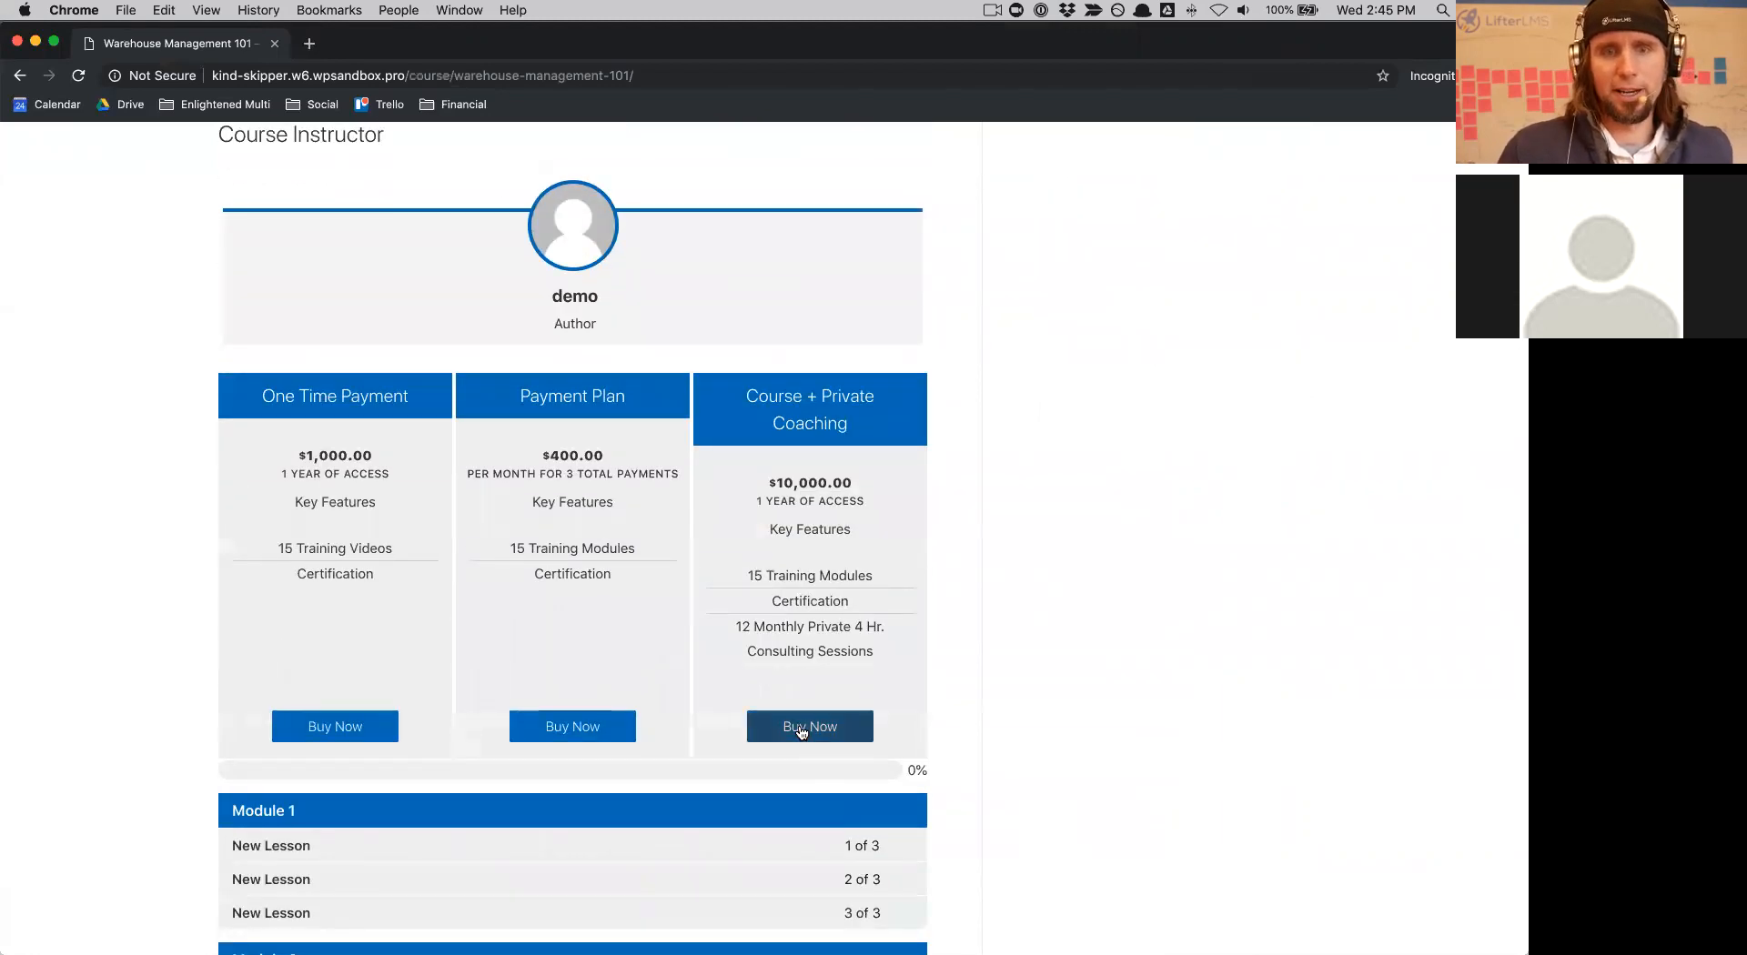
{"action": "left_click", "coordinate": [801, 727]}
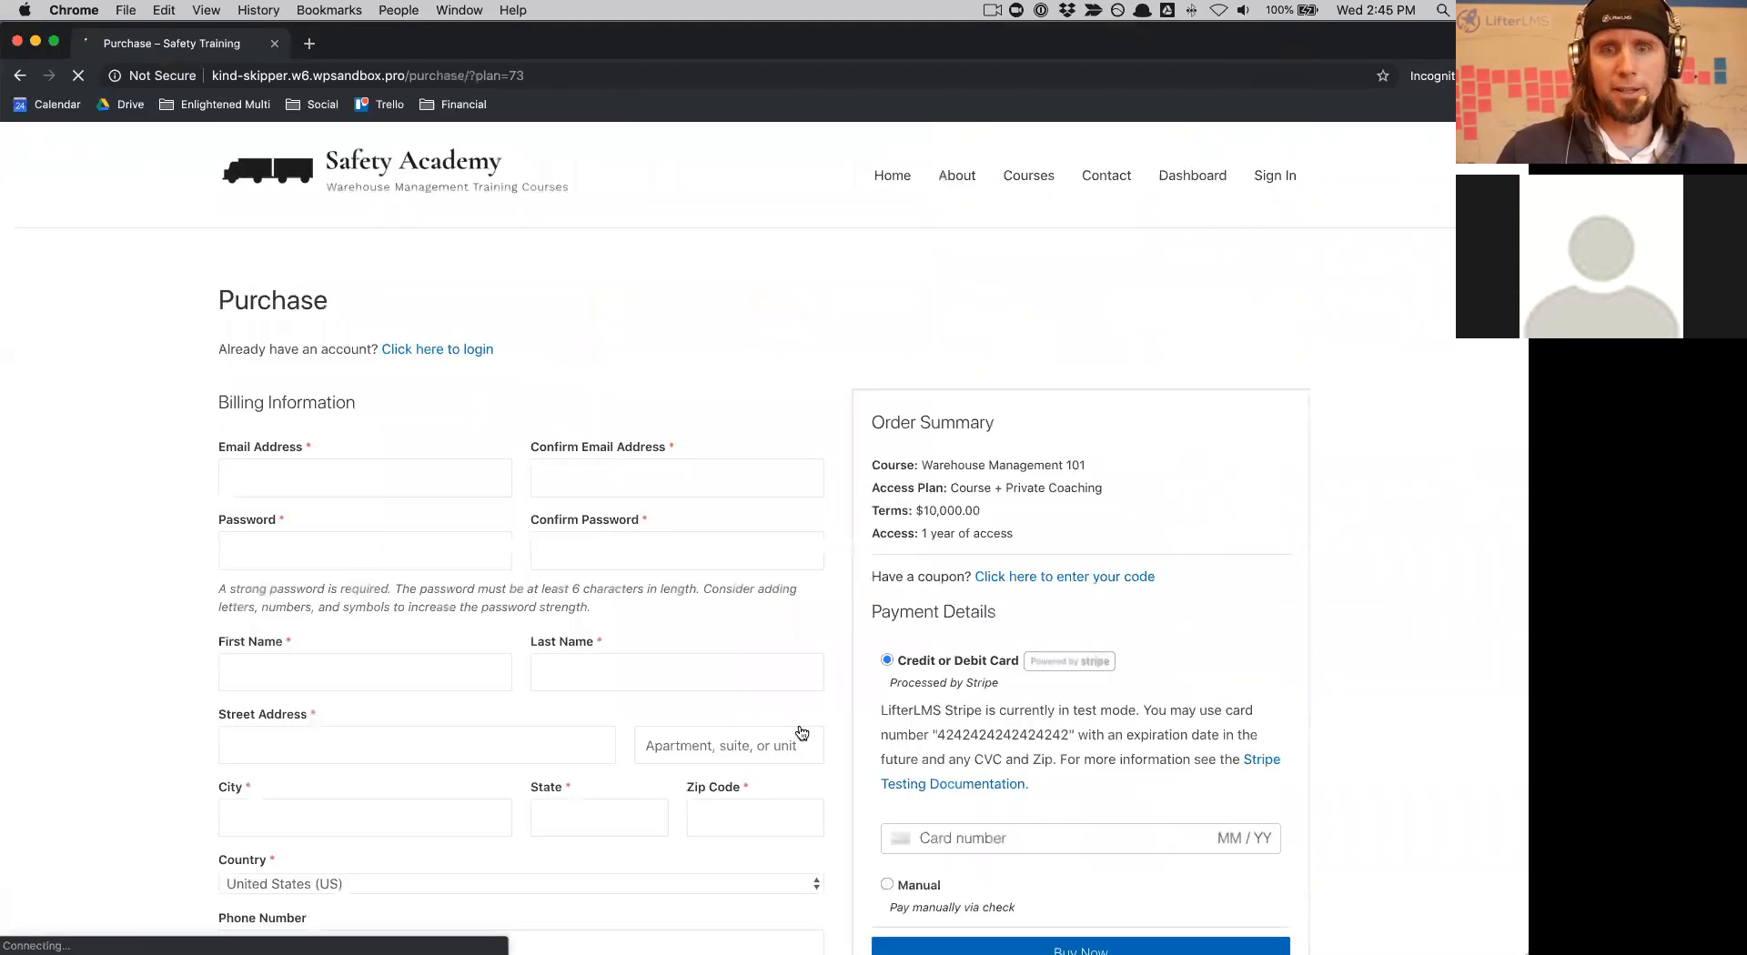
{"action": "scroll", "coordinate": [801, 734], "scroll_direction": "down", "scroll_amount": 3}
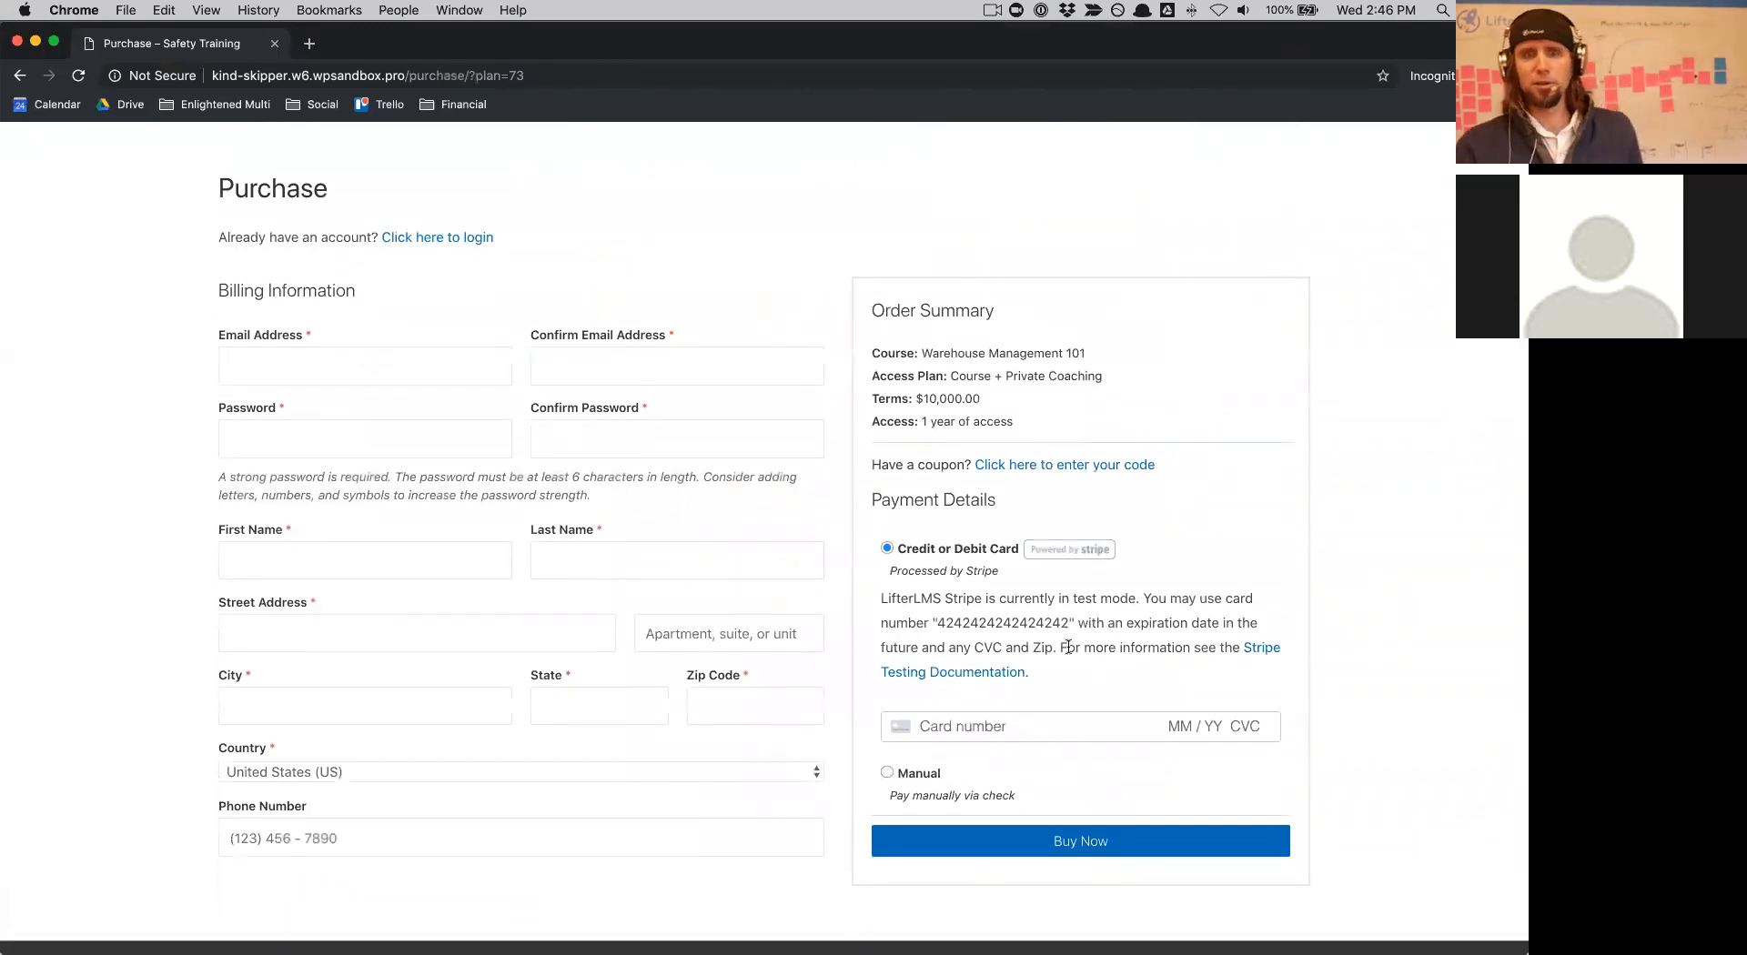
{"action": "left_click_drag", "start_coordinate": [1068, 626], "coordinate": [937, 622]}
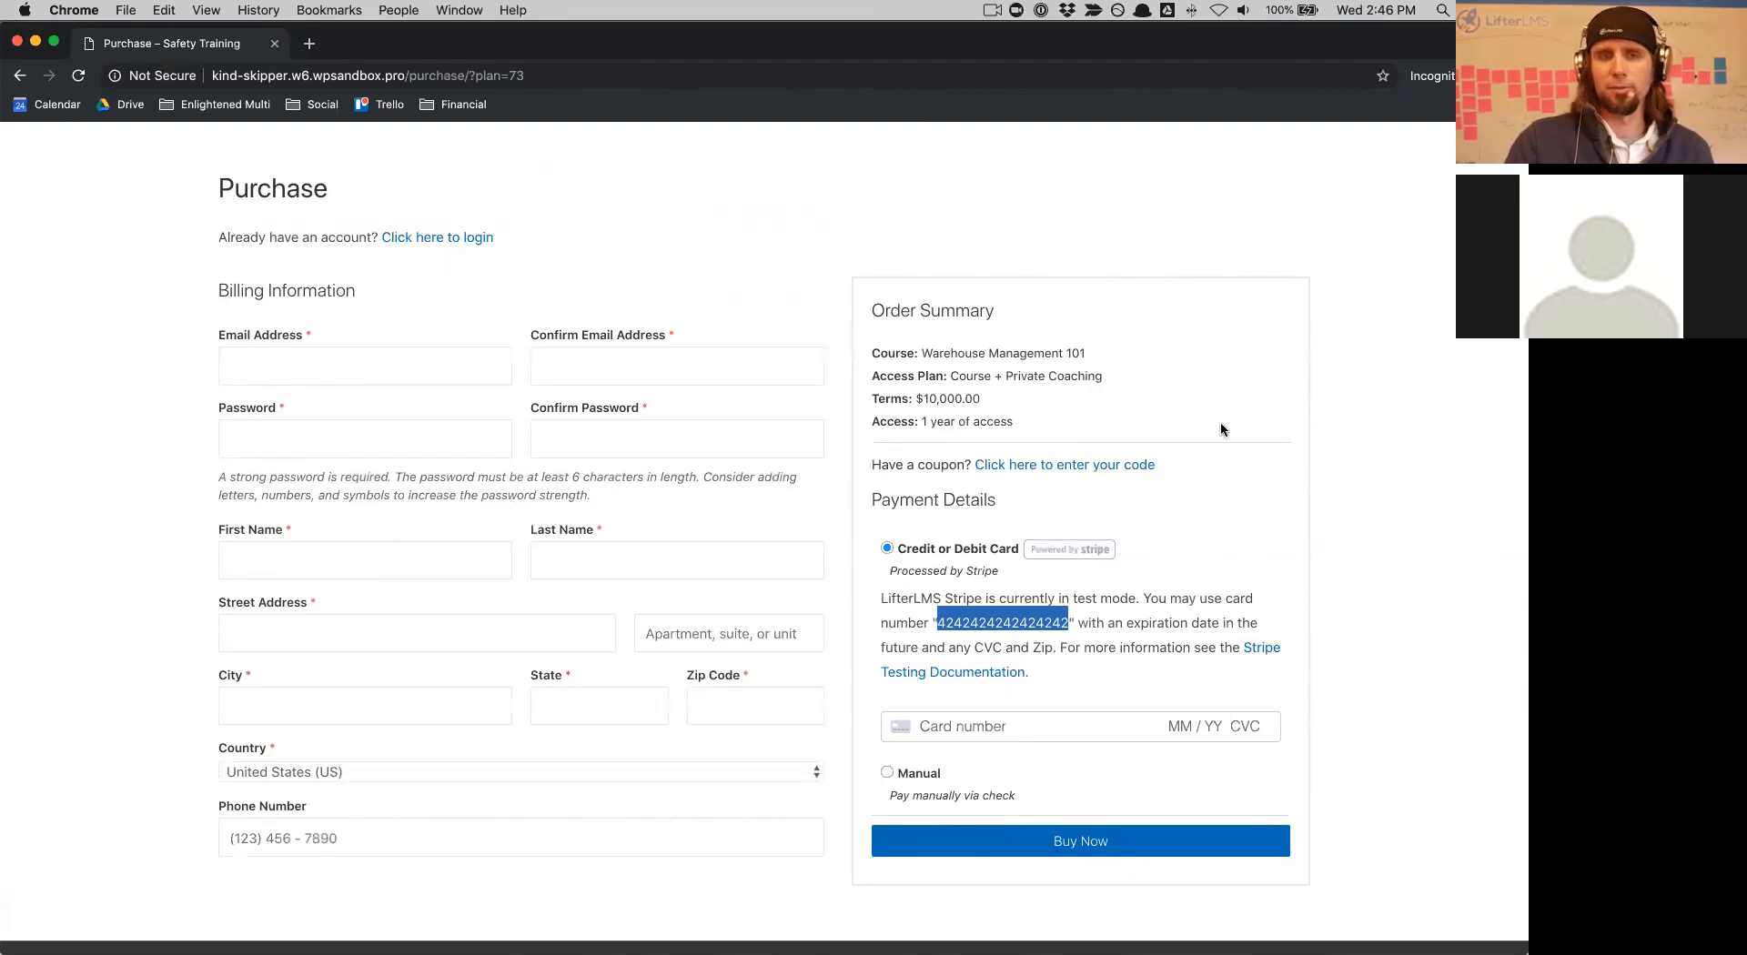
{"action": "scroll", "coordinate": [1128, 643], "scroll_direction": "down", "scroll_amount": 2}
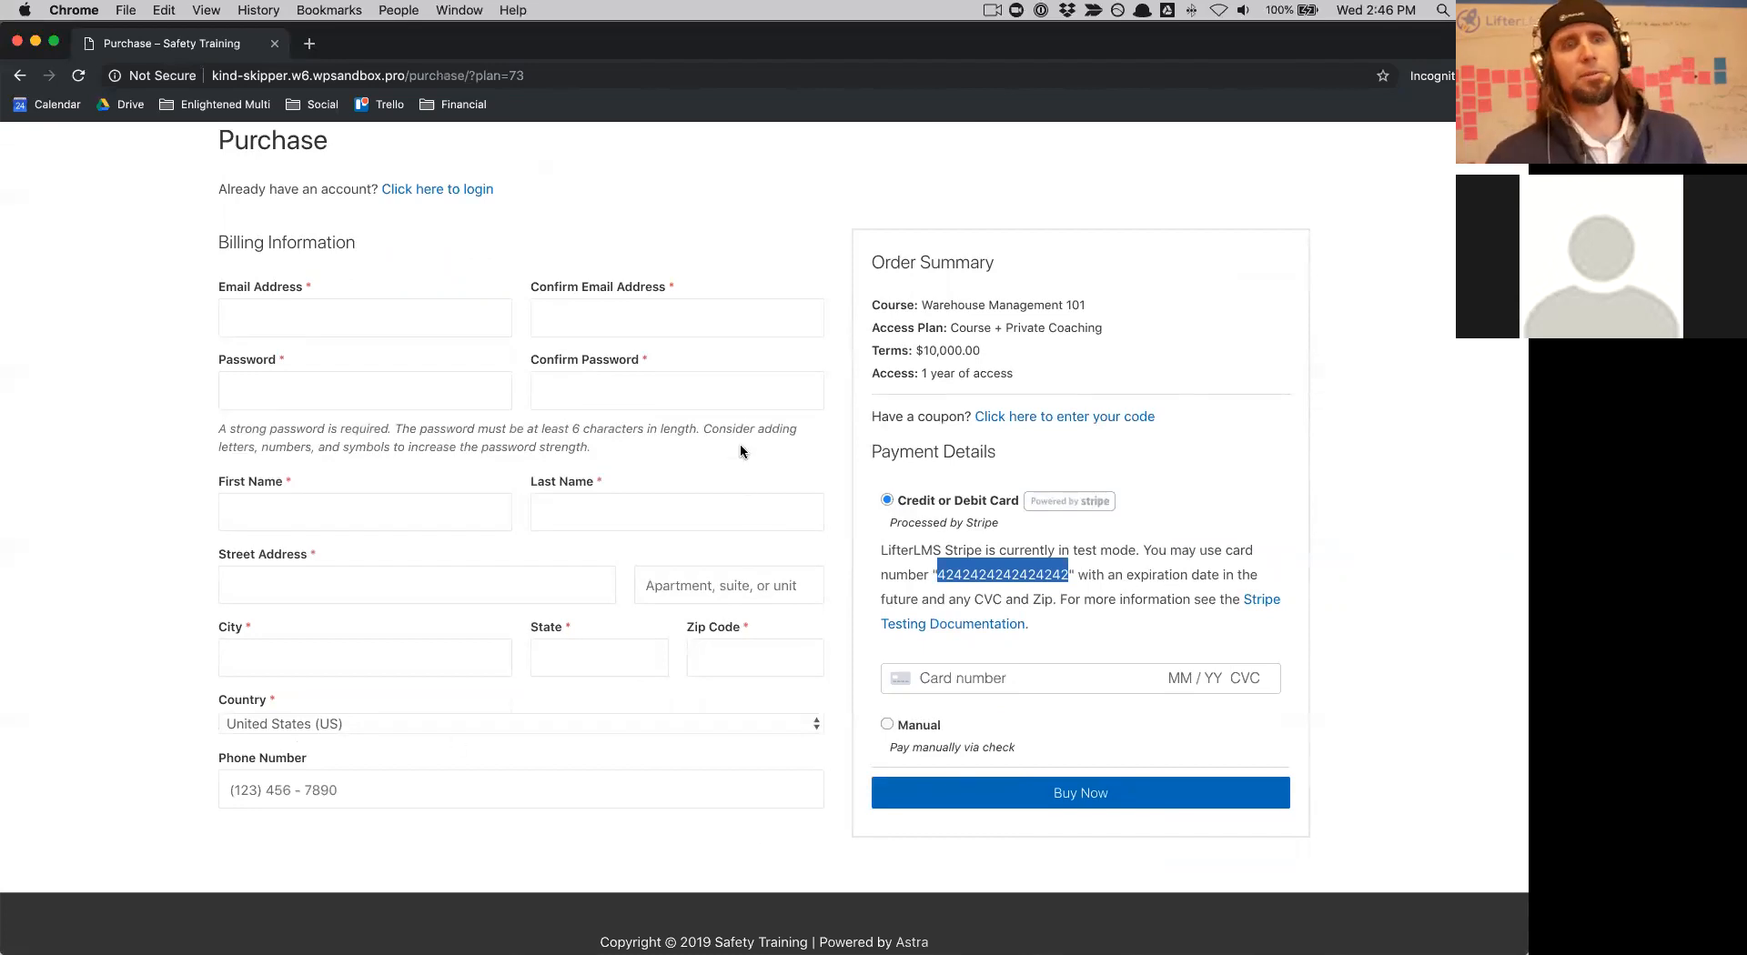
{"action": "key", "text": "ctrl+Up"}
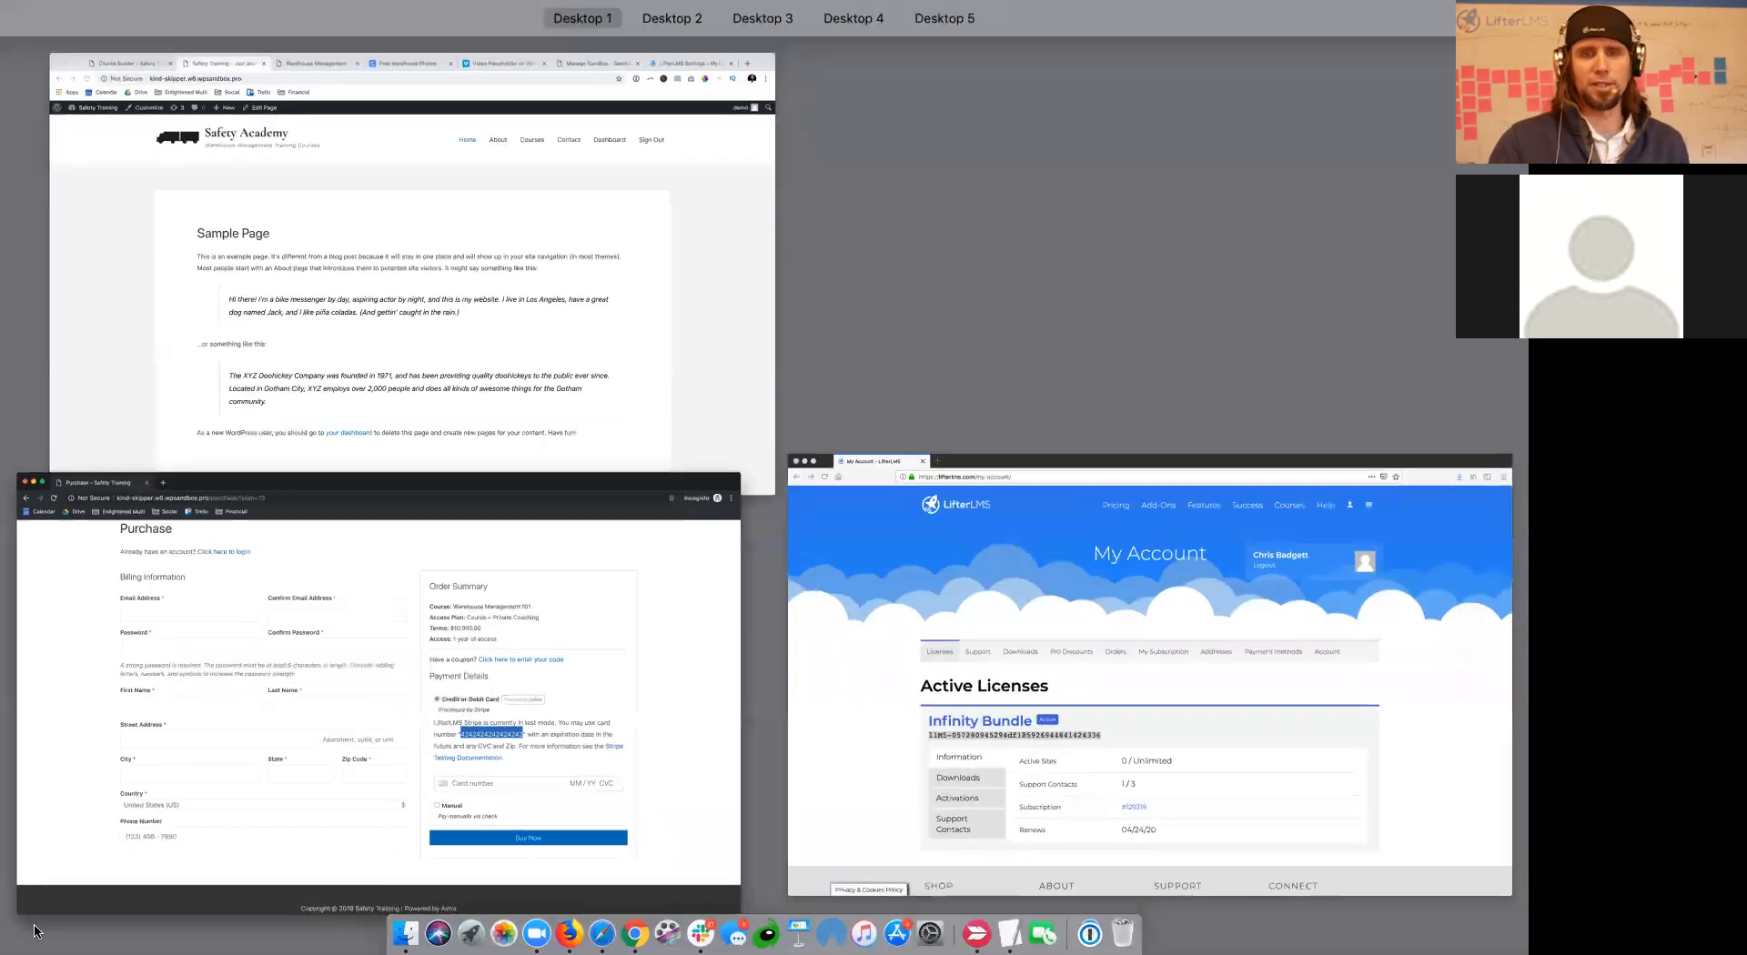
Step: In the admin window, go to LifterLMS Accounts settings and scroll to the checkout fields
{"action": "left_click", "coordinate": [346, 359]}
{"action": "mouse_move", "coordinate": [100, 207]}
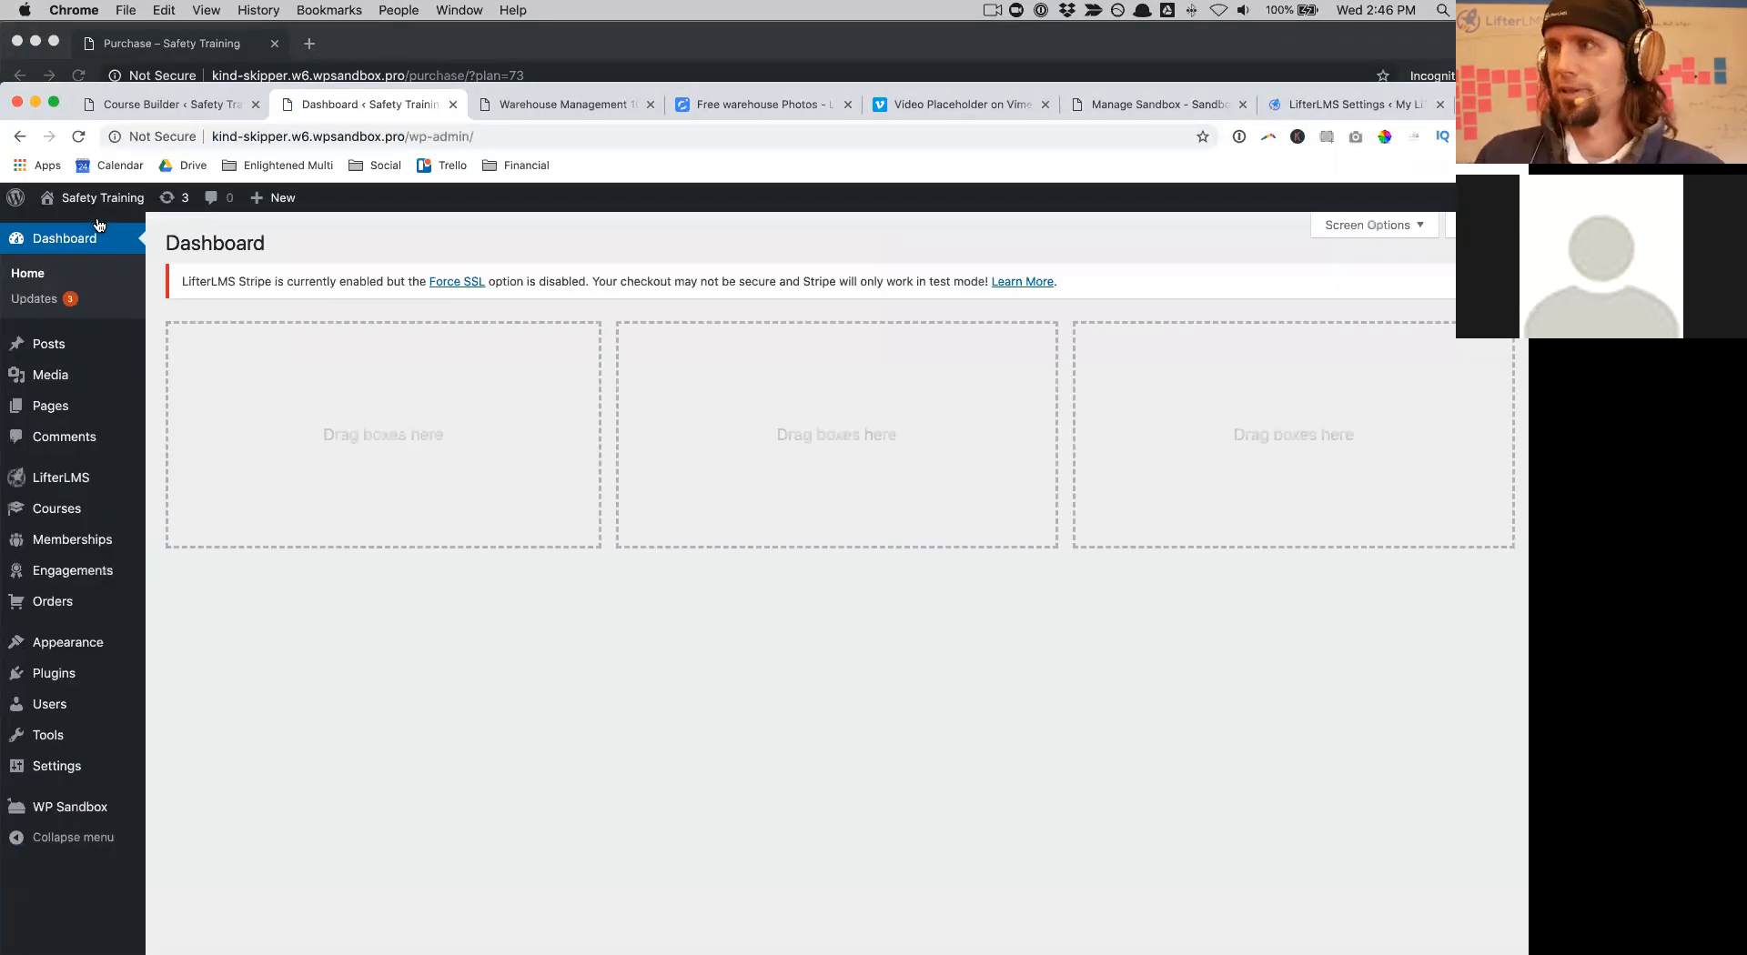
{"action": "mouse_move", "coordinate": [61, 483]}
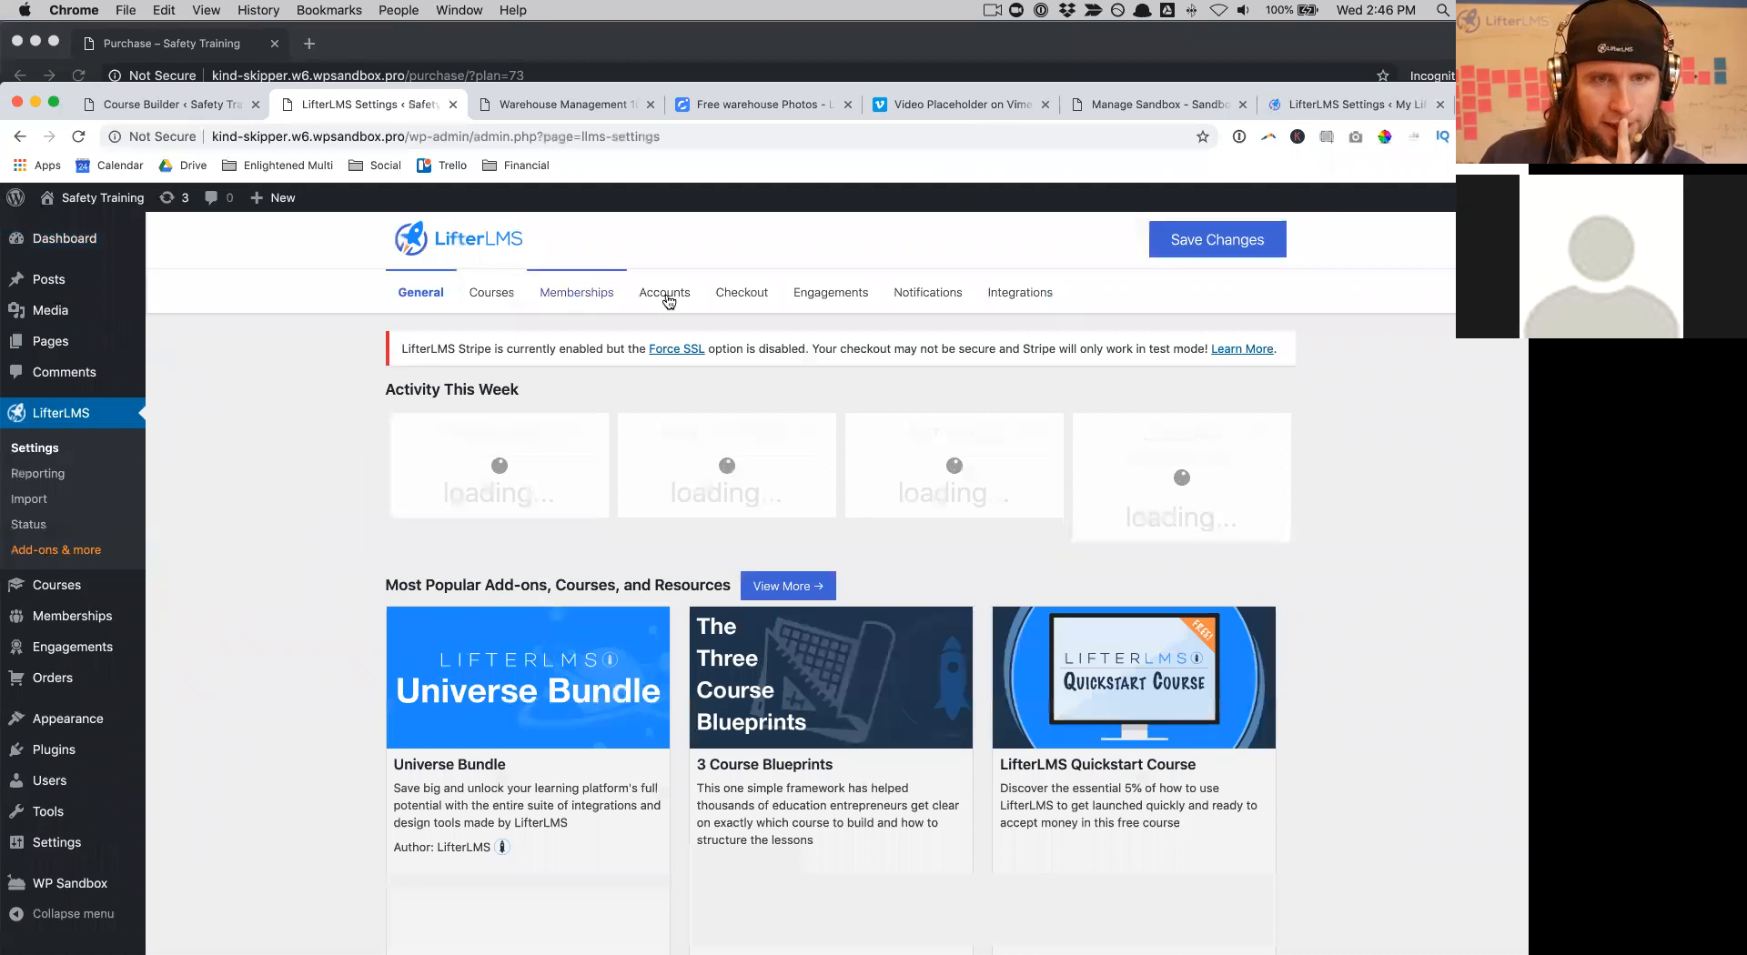
{"action": "left_click", "coordinate": [682, 296]}
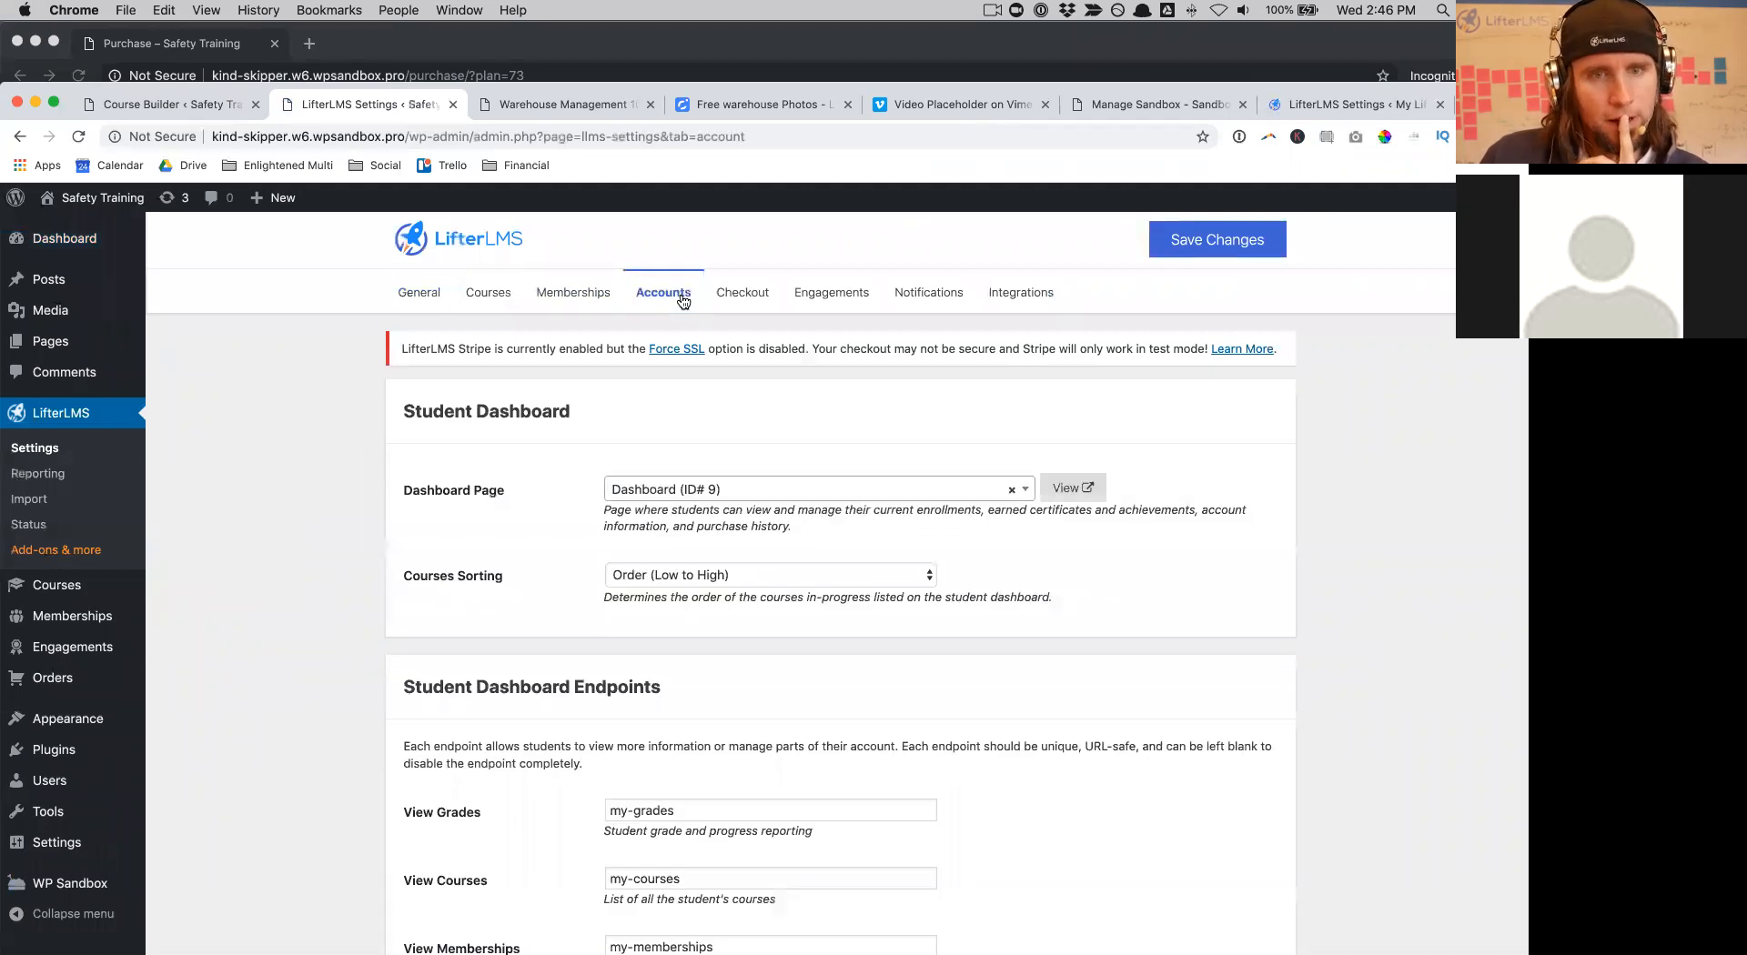
{"action": "scroll", "coordinate": [981, 859], "scroll_direction": "down", "scroll_amount": 4}
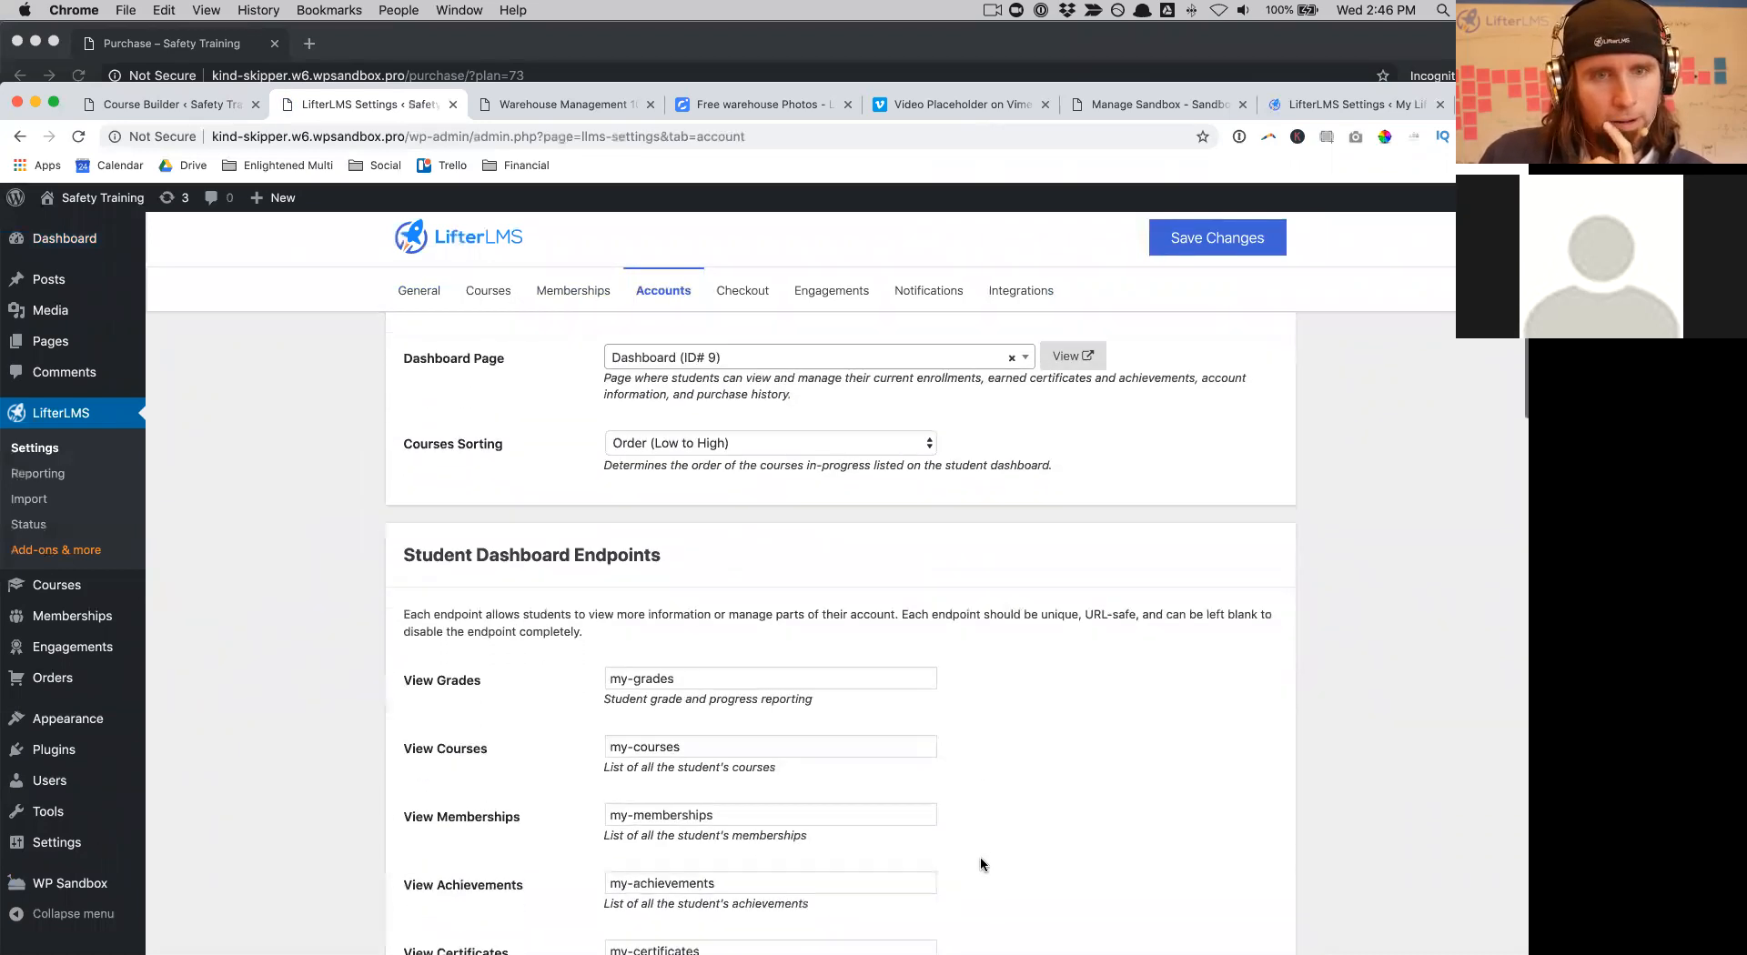
{"action": "scroll", "coordinate": [980, 863], "scroll_direction": "down", "scroll_amount": 12}
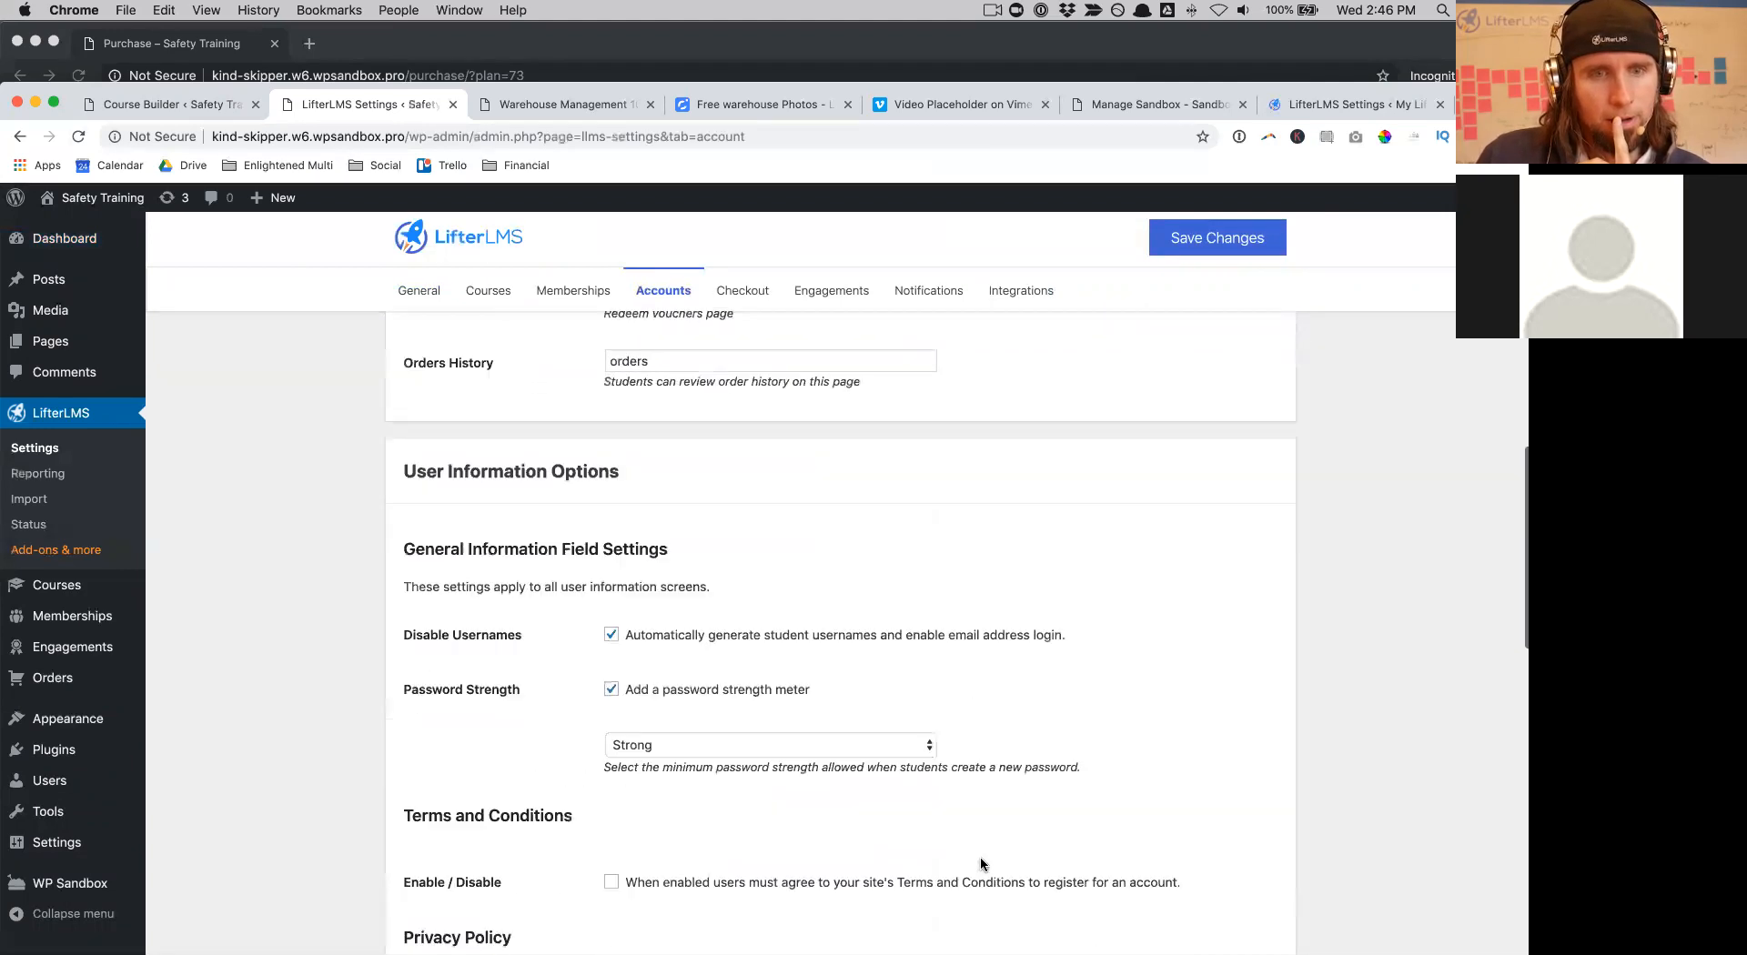
{"action": "scroll", "coordinate": [982, 863], "scroll_direction": "down", "scroll_amount": 5}
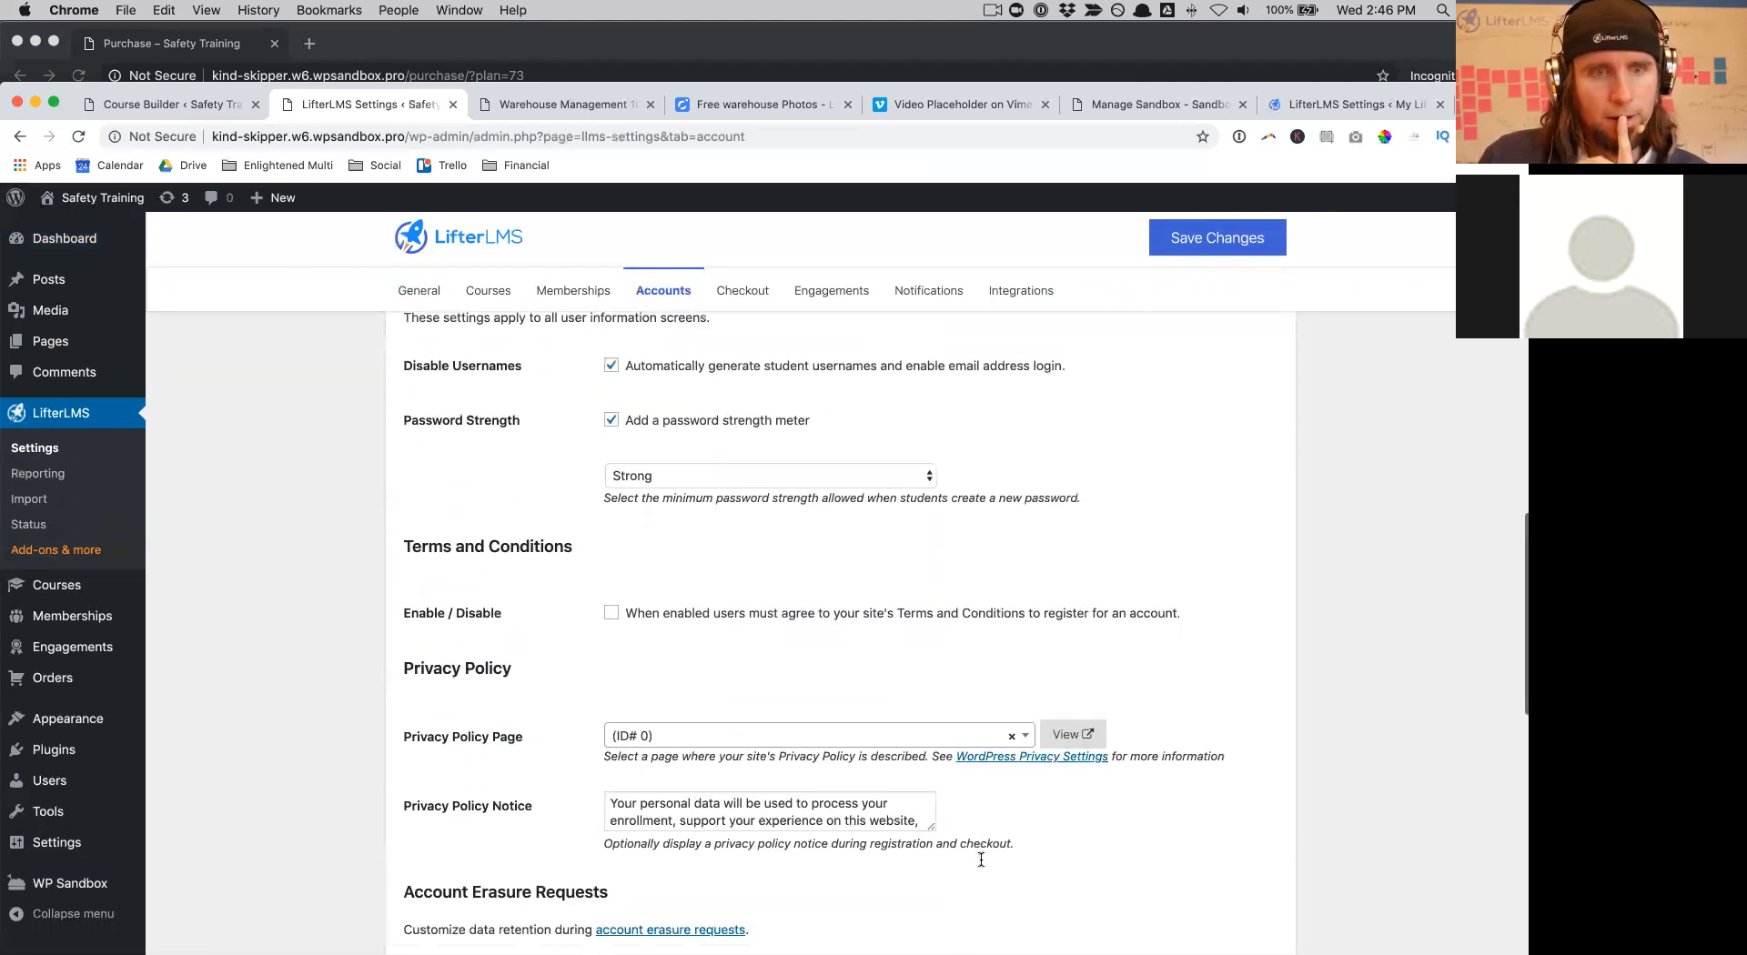
{"action": "scroll", "coordinate": [981, 859], "scroll_direction": "down", "scroll_amount": 5}
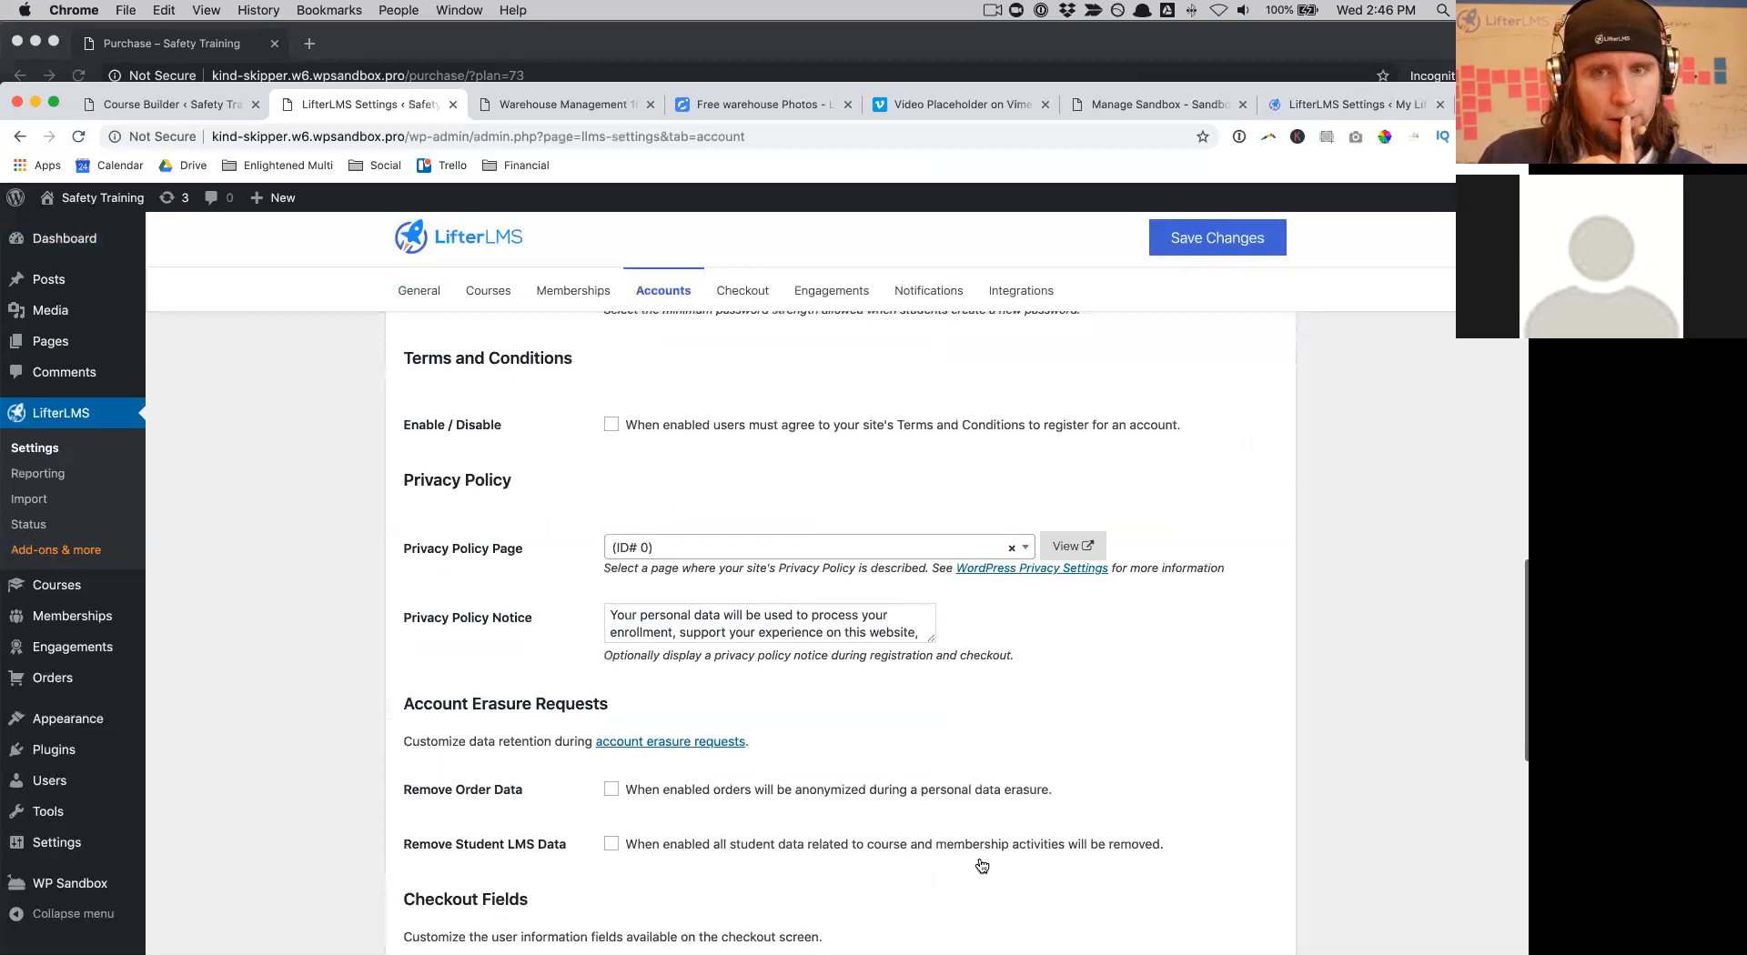
{"action": "scroll", "coordinate": [982, 865], "scroll_direction": "down", "scroll_amount": 9}
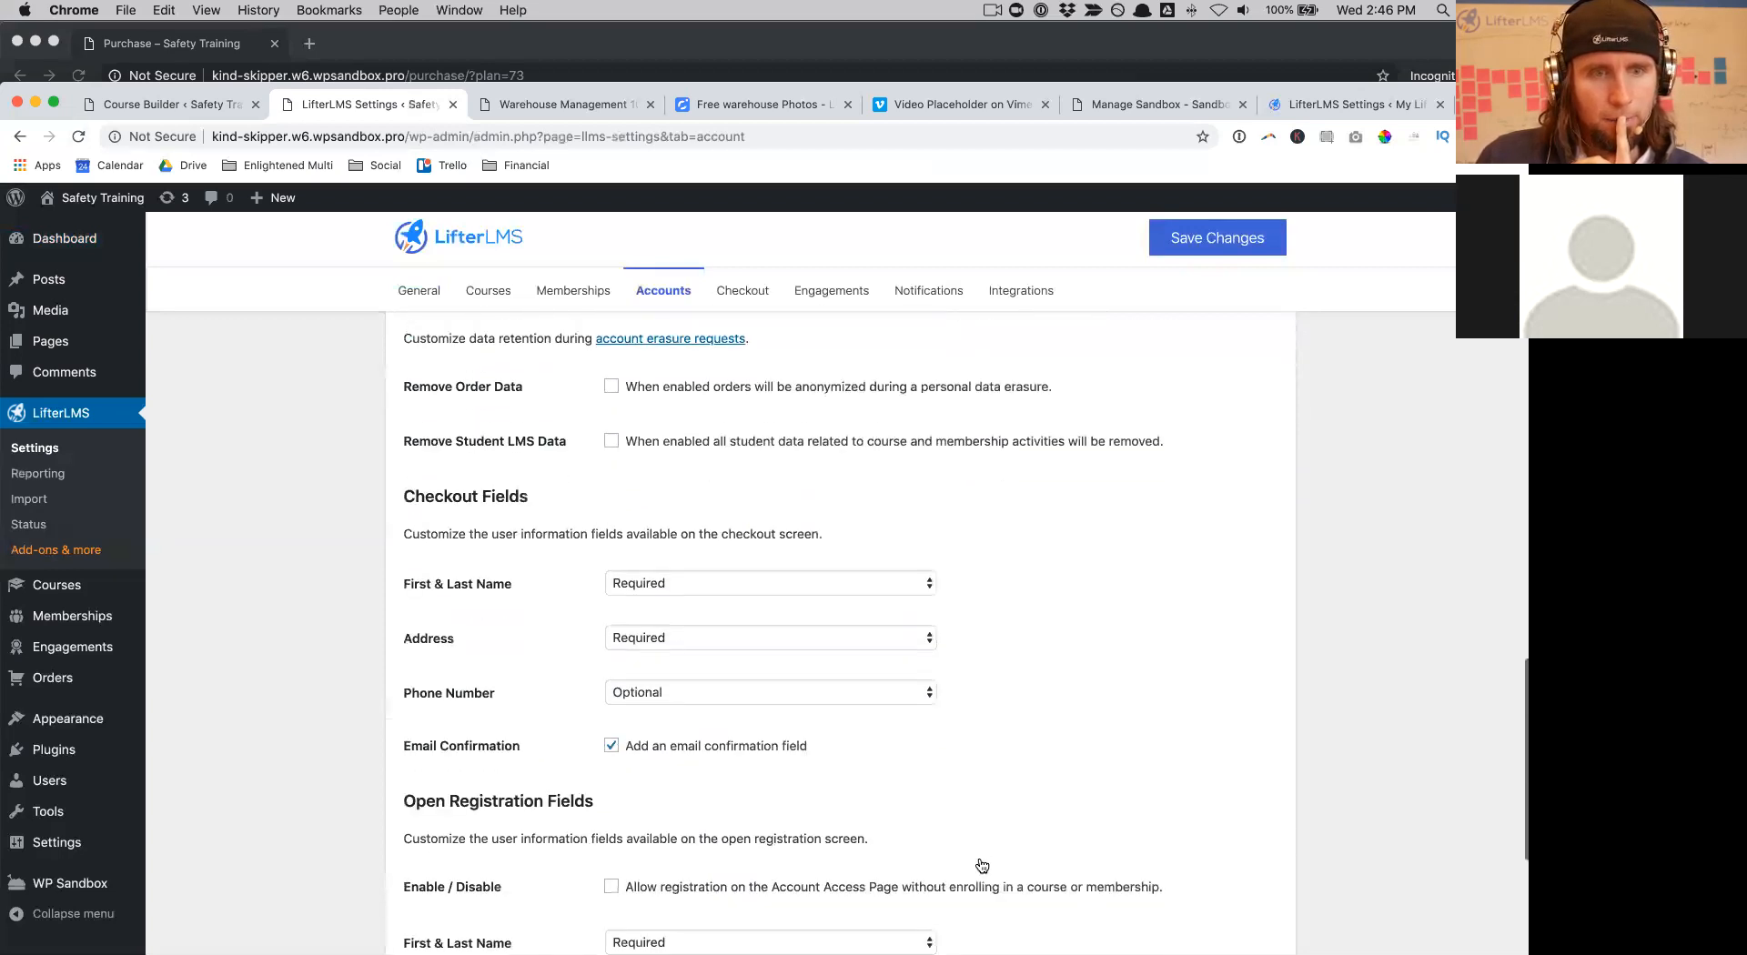
Step: Keep First & Last Name Required, set Address to Hidden, and leave Phone Number Optional
{"action": "left_click", "coordinate": [689, 569]}
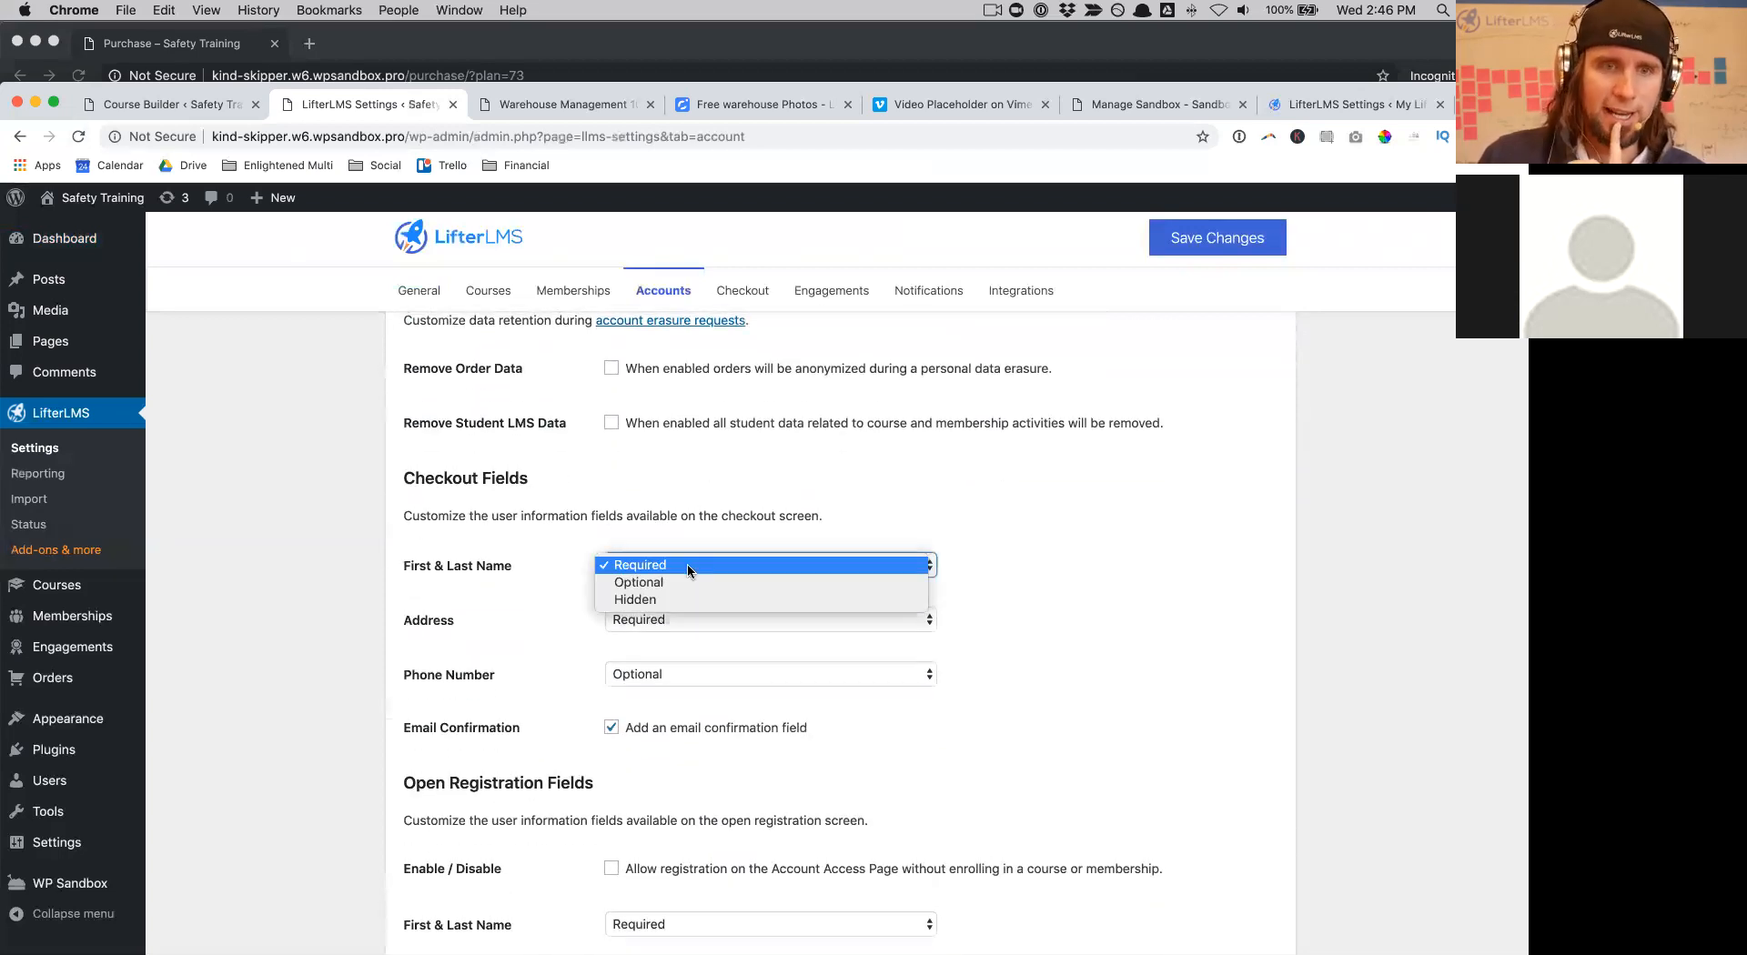
{"action": "left_click", "coordinate": [689, 567]}
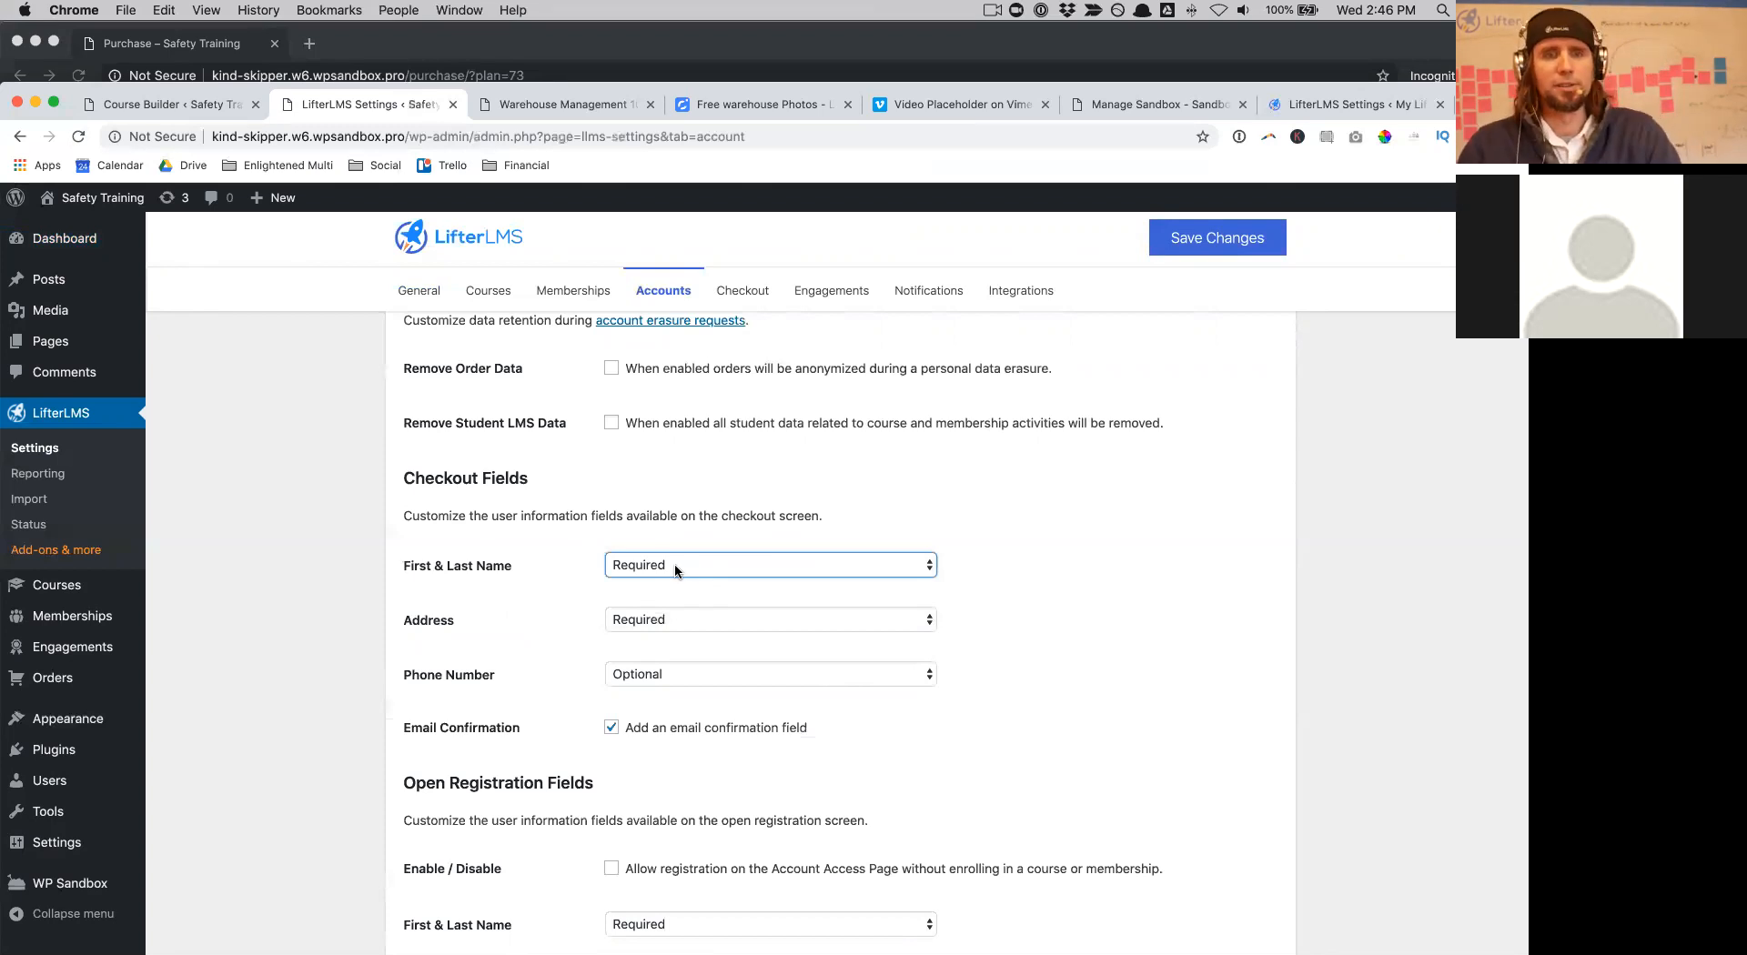
{"action": "left_click", "coordinate": [642, 611]}
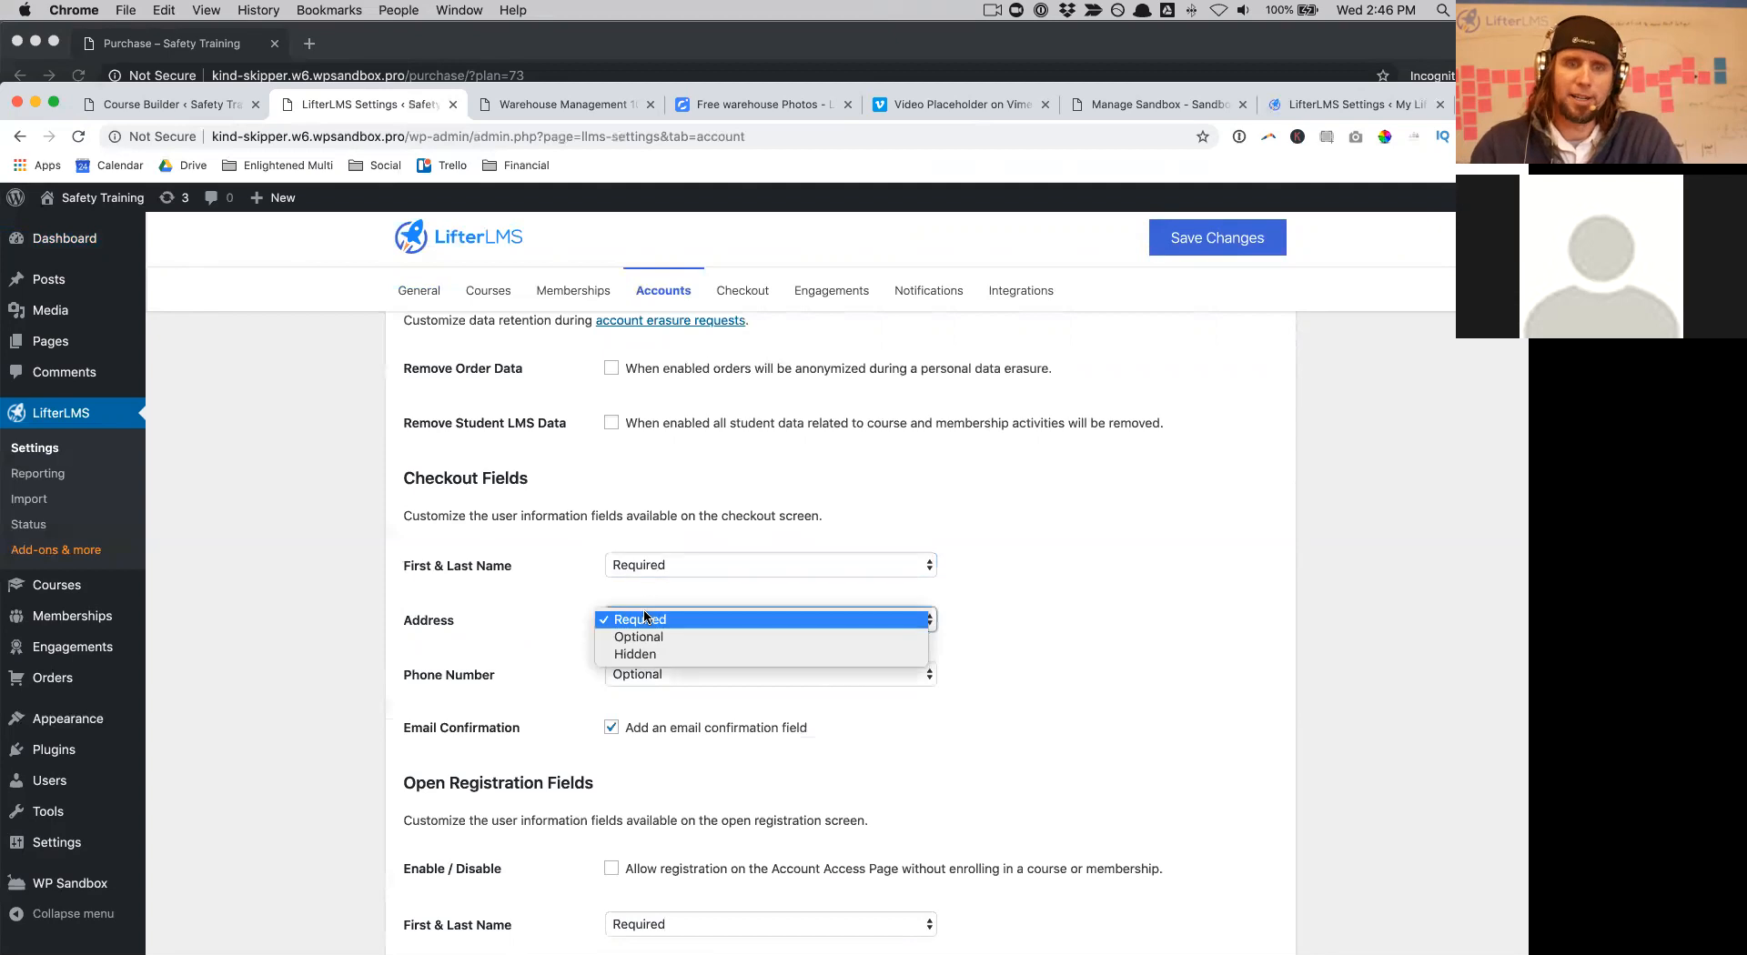
{"action": "left_click", "coordinate": [658, 655]}
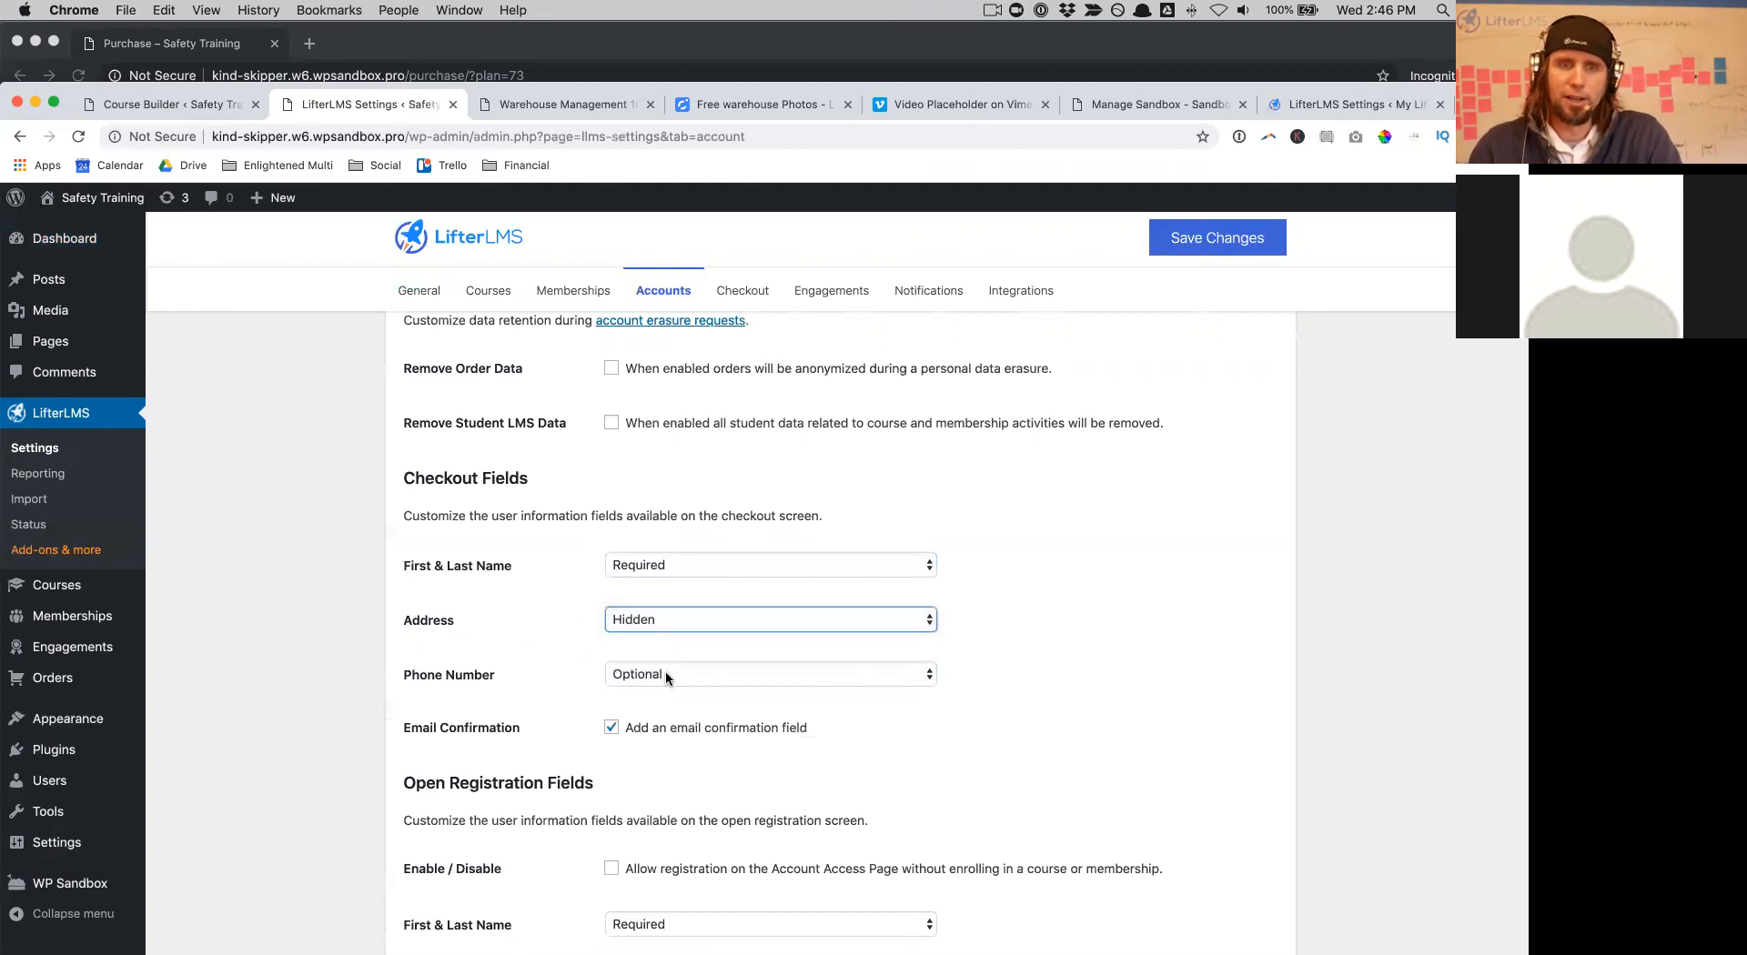
{"action": "left_click", "coordinate": [665, 674]}
{"action": "left_click", "coordinate": [667, 675]}
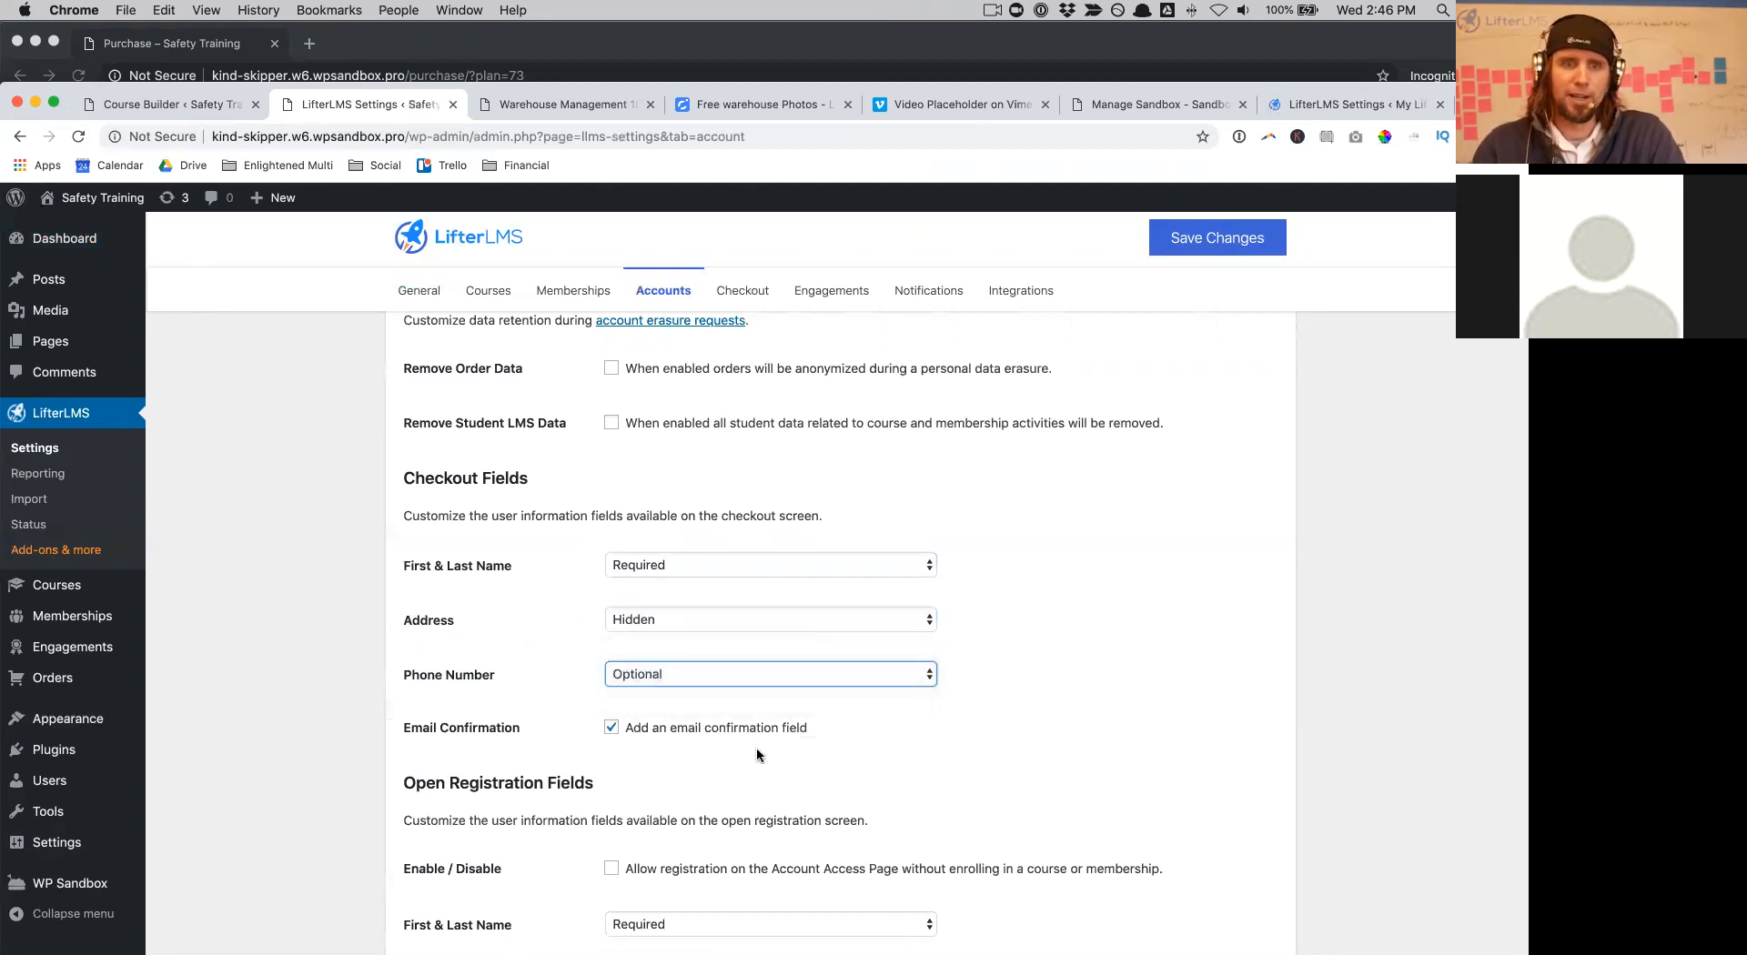
{"action": "scroll", "coordinate": [756, 746], "scroll_direction": "down", "scroll_amount": 2}
Step: Turn off the Email Confirmation field on checkout
{"action": "left_click", "coordinate": [612, 663]}
{"action": "scroll", "coordinate": [731, 741], "scroll_direction": "up", "scroll_amount": 3}
{"action": "scroll", "coordinate": [731, 741], "scroll_direction": "down", "scroll_amount": 7}
{"action": "scroll", "coordinate": [729, 741], "scroll_direction": "down", "scroll_amount": 2}
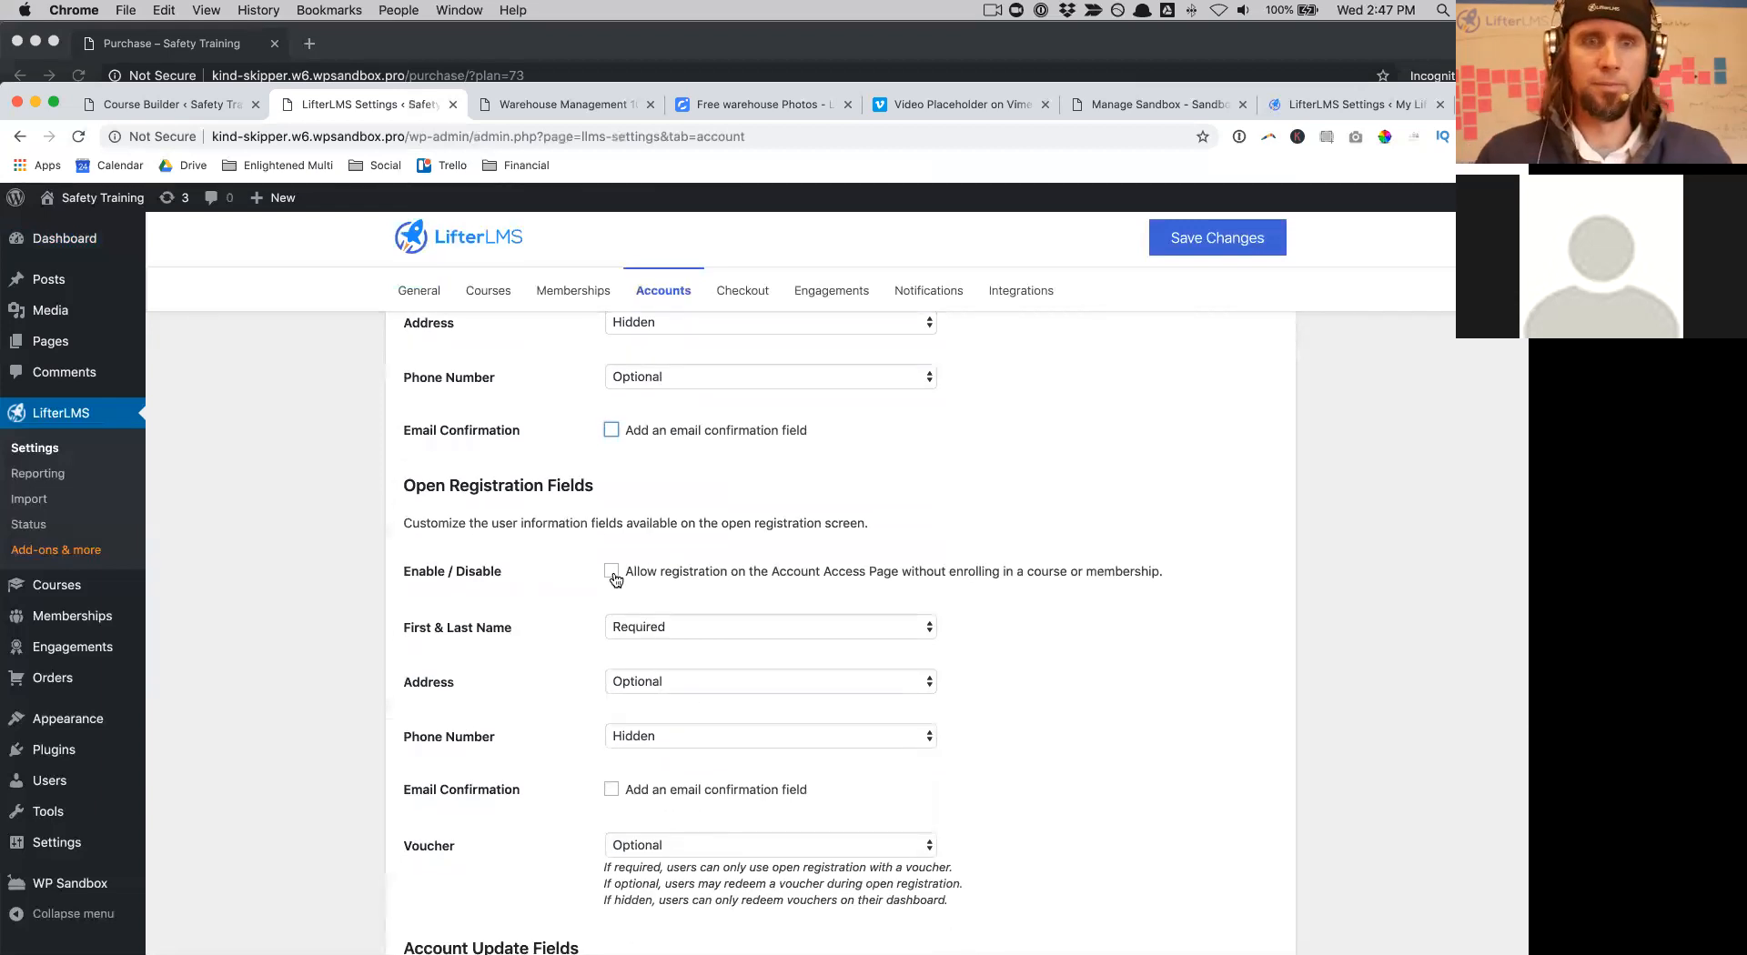
{"action": "scroll", "coordinate": [615, 579], "scroll_direction": "down", "scroll_amount": 9}
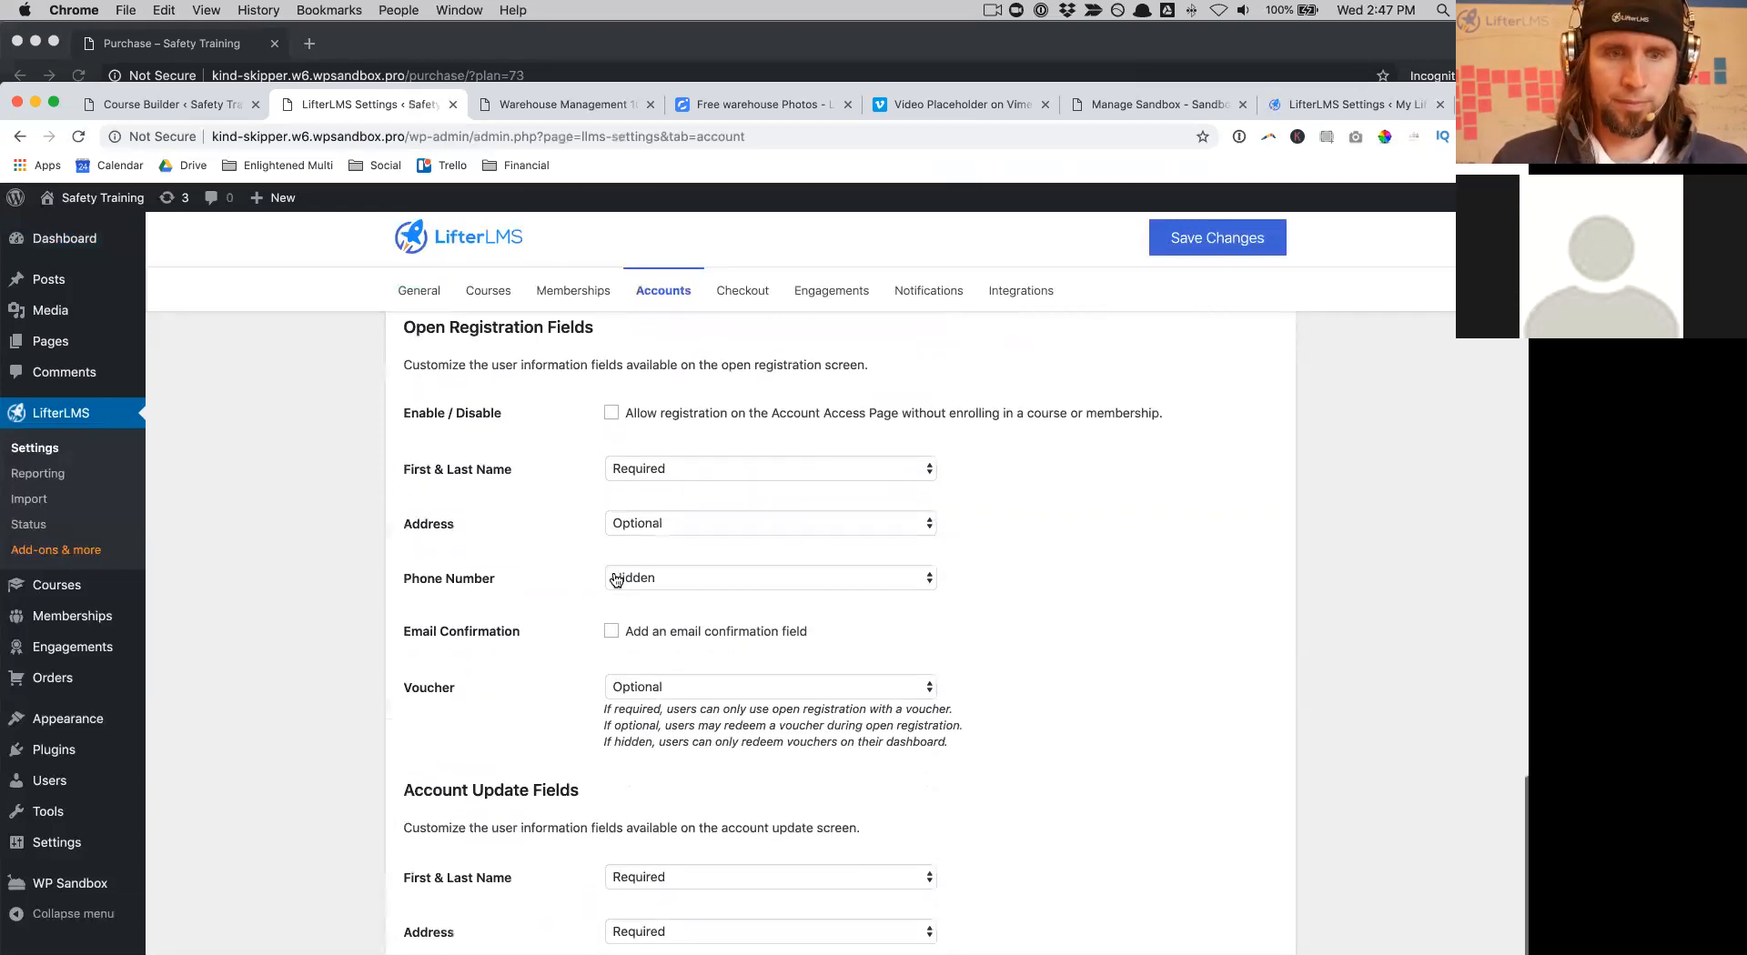
{"action": "scroll", "coordinate": [615, 578], "scroll_direction": "down", "scroll_amount": 2}
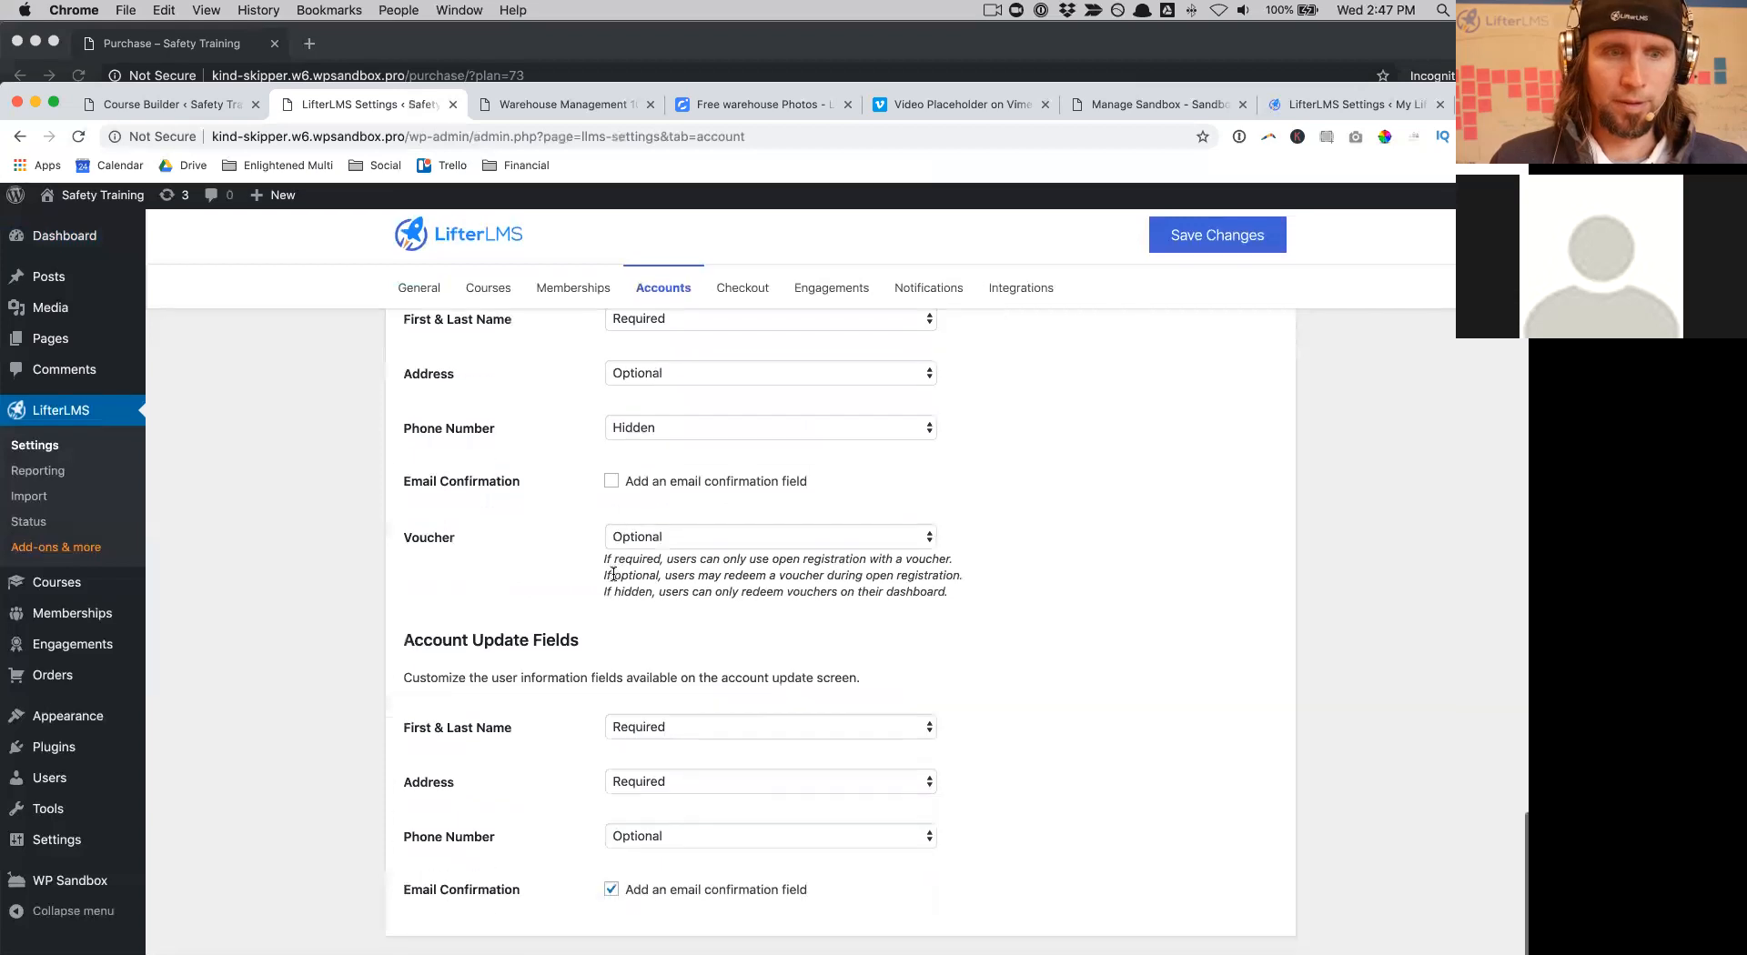
Step: For account updates, keep First & Last Name Required, make Address Optional, disable email confirmation
{"action": "left_click", "coordinate": [666, 730]}
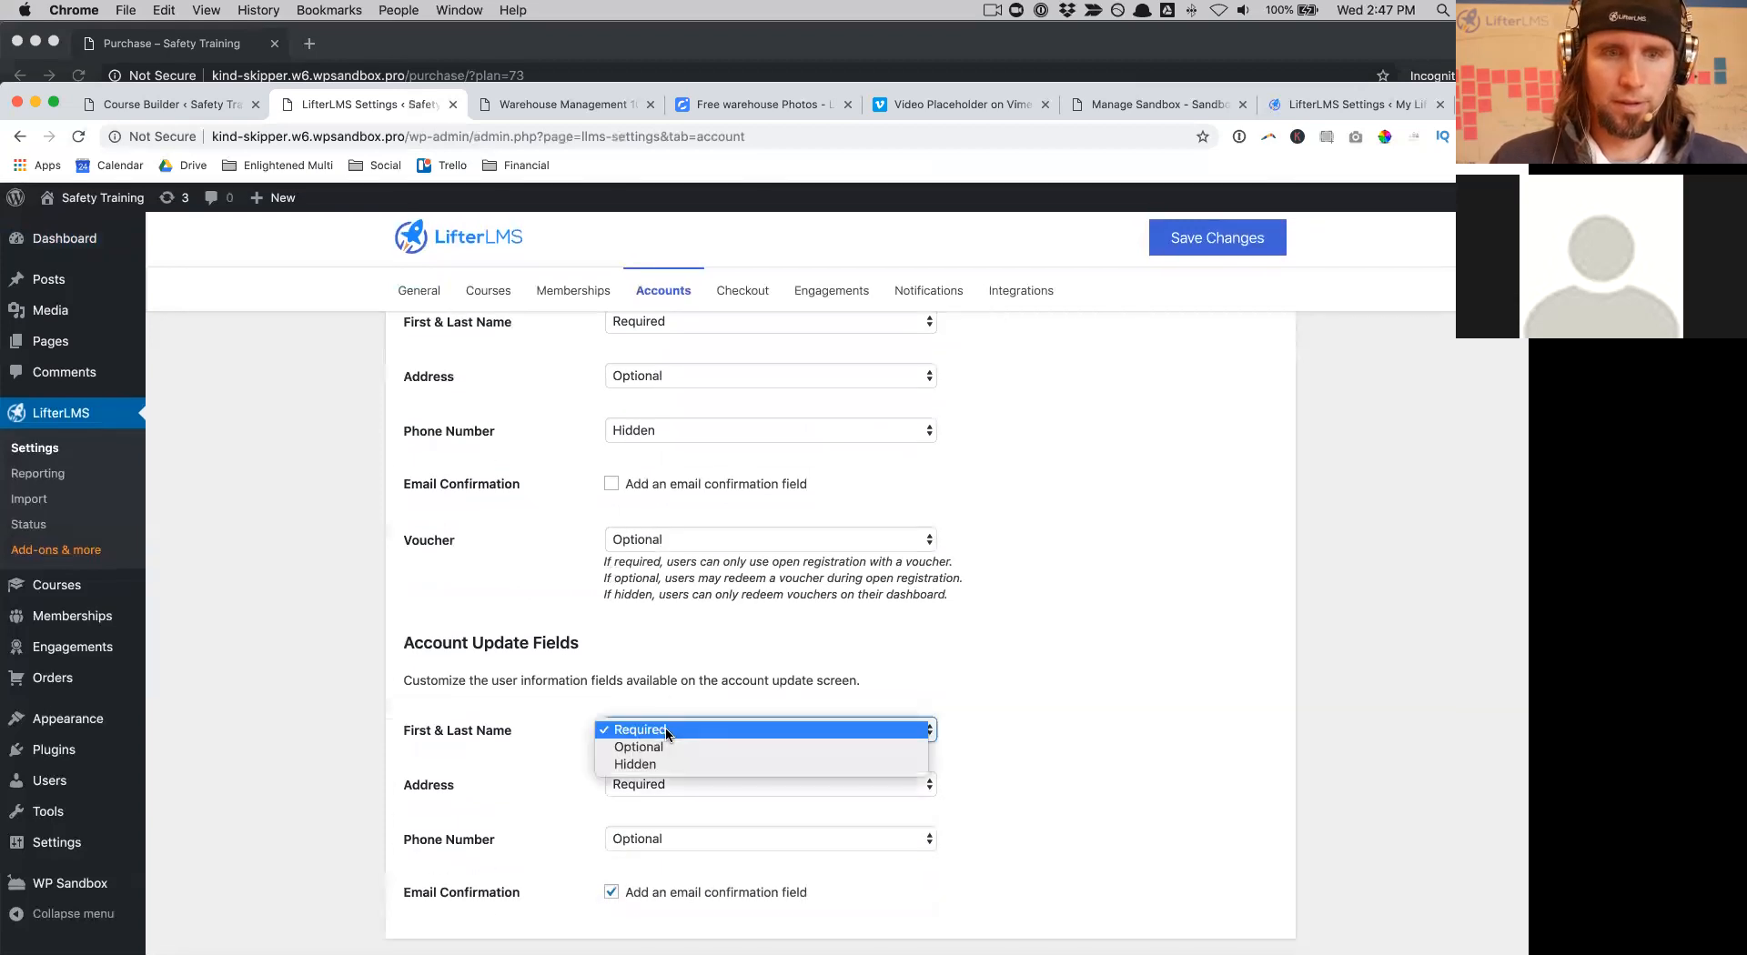
{"action": "left_click", "coordinate": [667, 730]}
{"action": "left_click", "coordinate": [660, 791]}
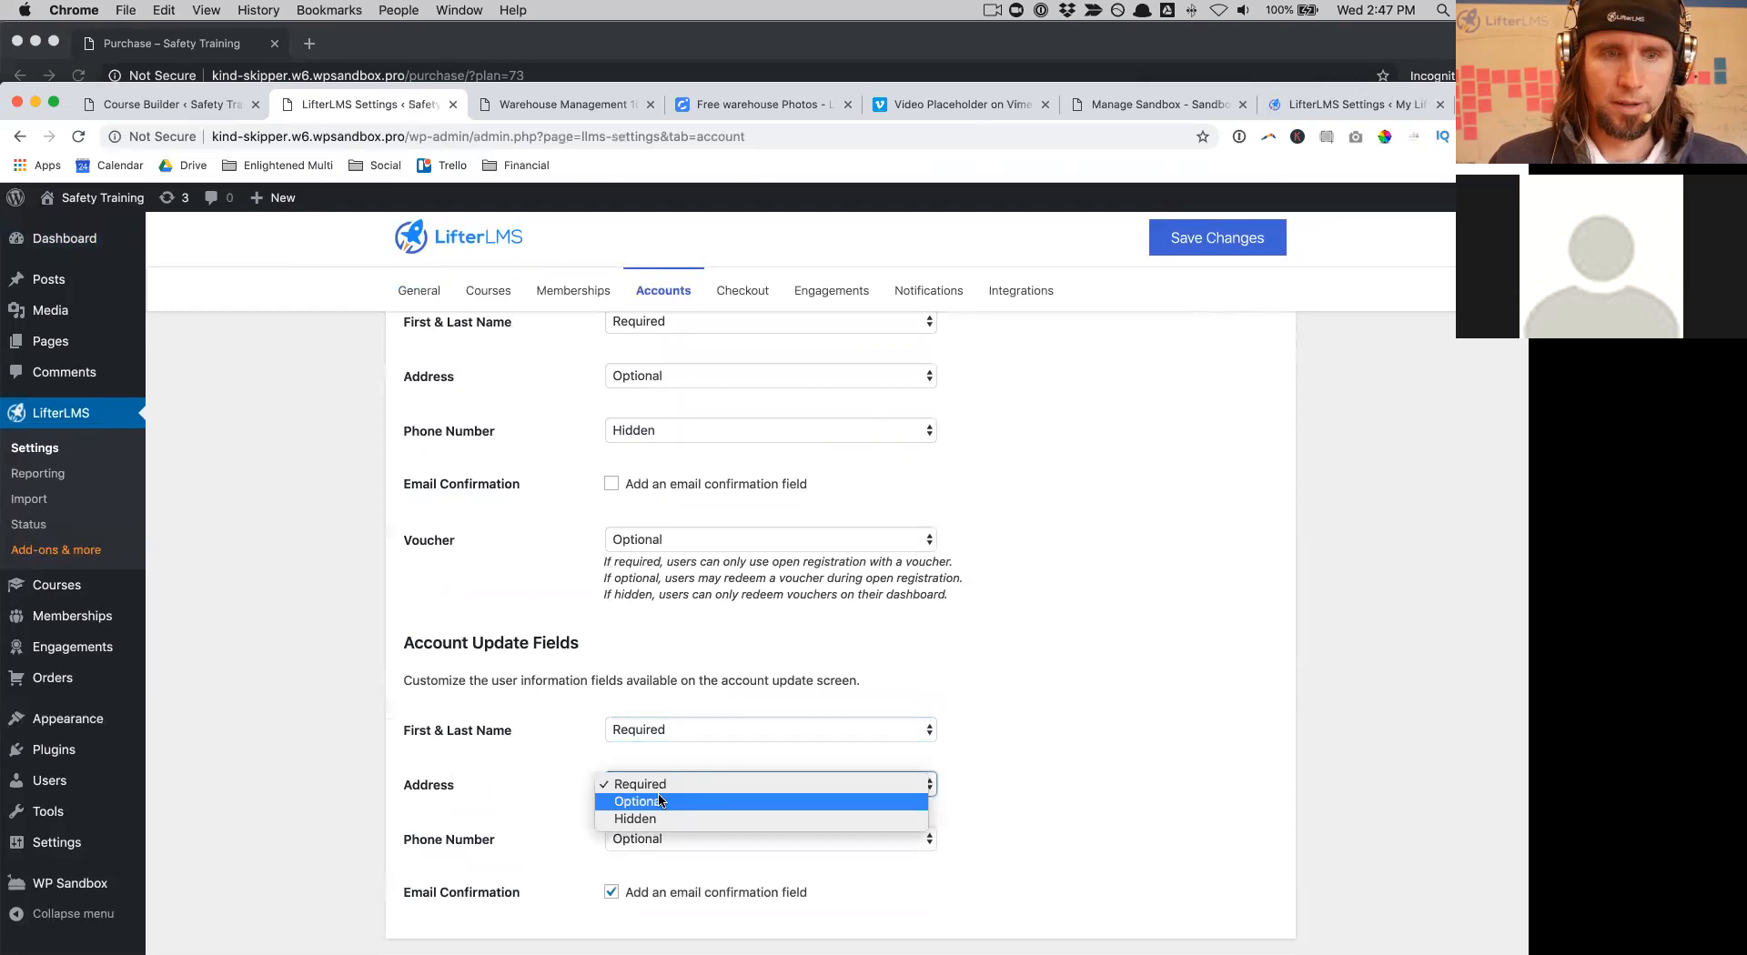
{"action": "left_click", "coordinate": [701, 800]}
{"action": "scroll", "coordinate": [969, 778], "scroll_direction": "up", "scroll_amount": 1}
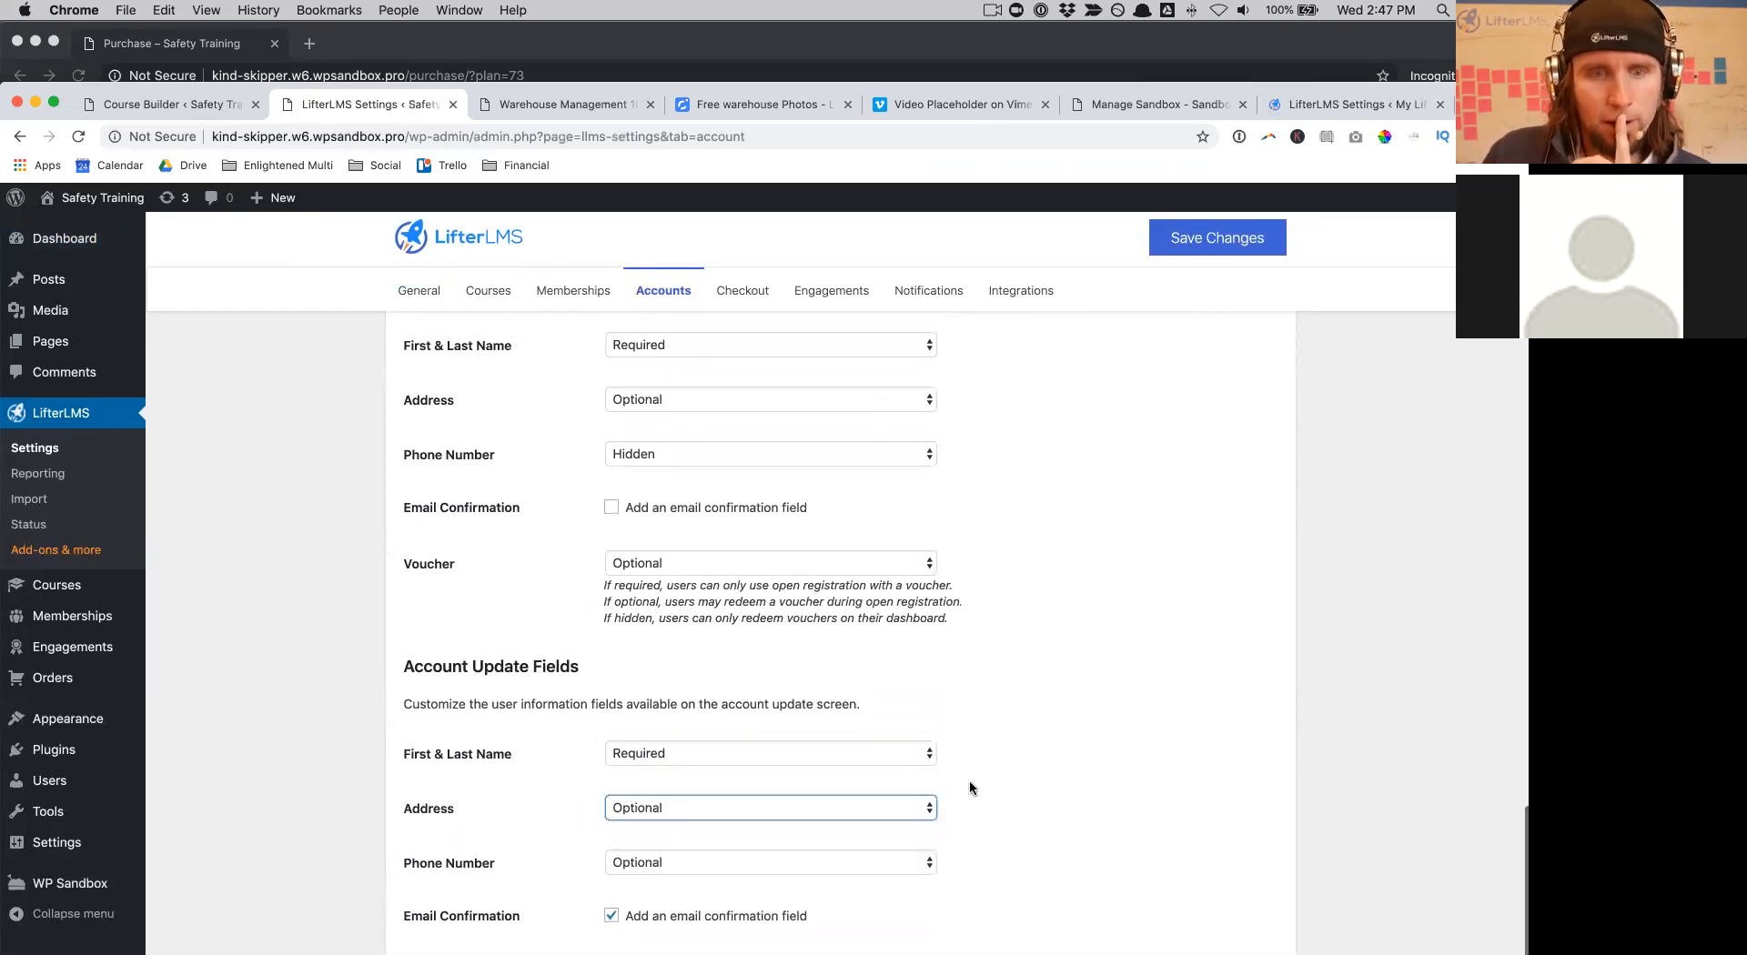
{"action": "left_click", "coordinate": [610, 906]}
Step: Disable the password strength meter, set minimum strength to Weak, and save the settings
{"action": "scroll", "coordinate": [610, 905], "scroll_direction": "up", "scroll_amount": 20}
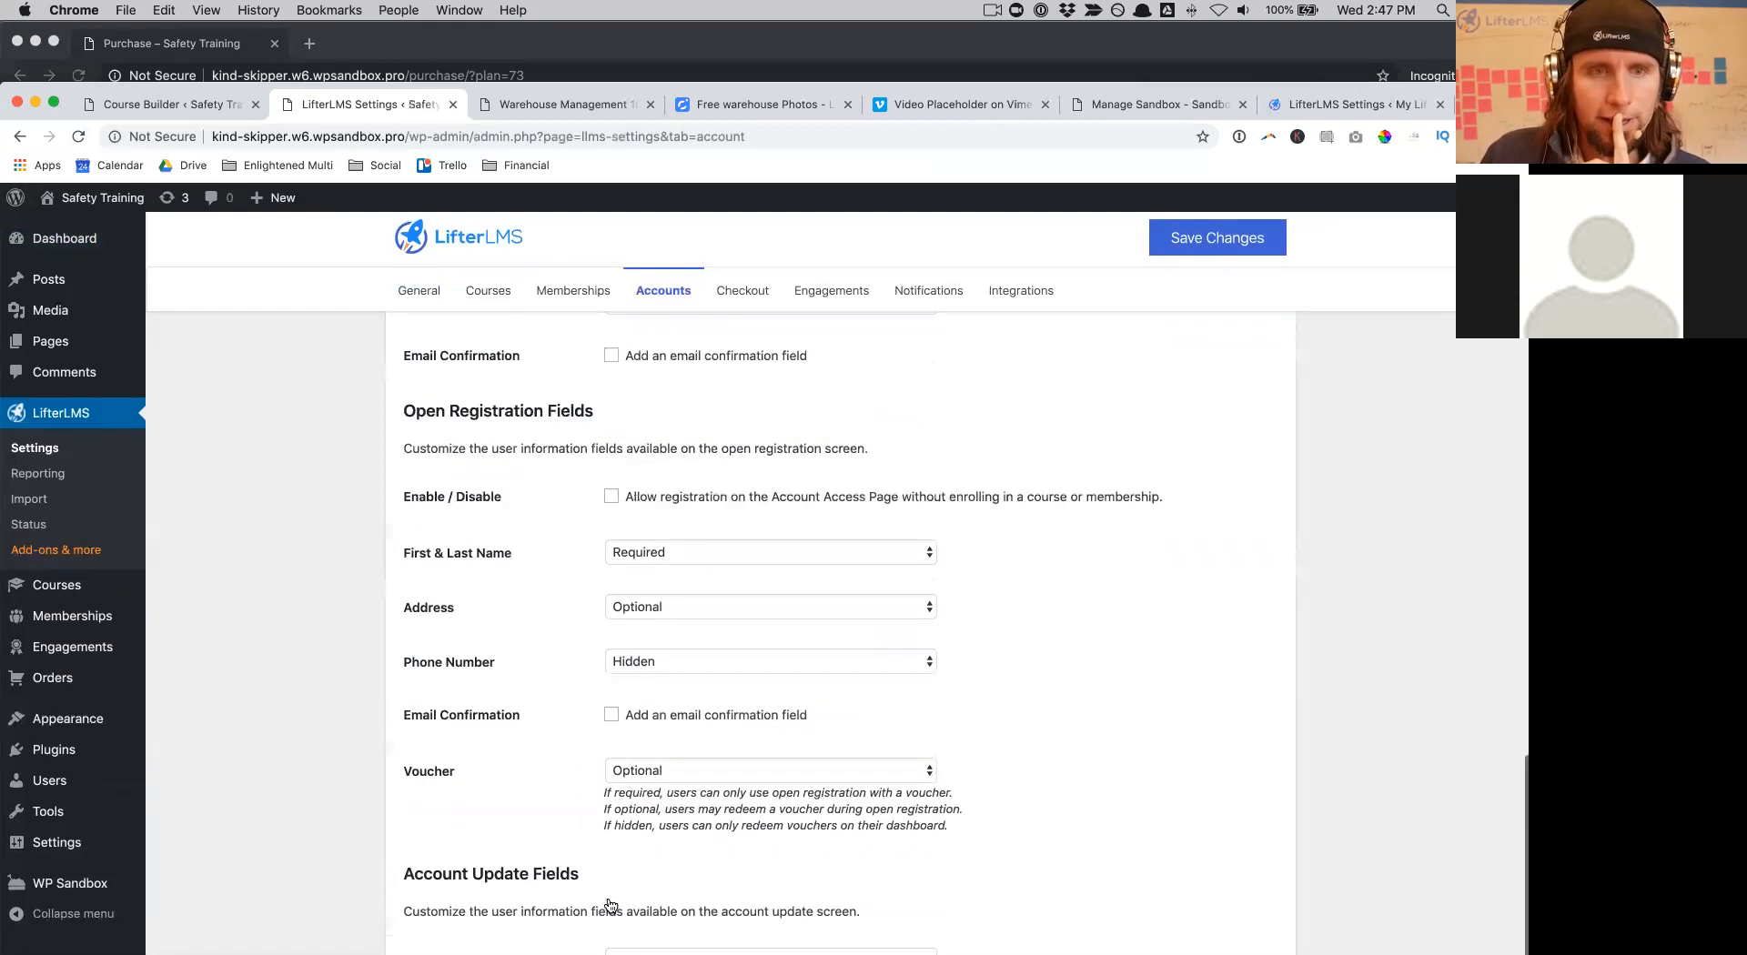
{"action": "scroll", "coordinate": [611, 905], "scroll_direction": "up", "scroll_amount": 5}
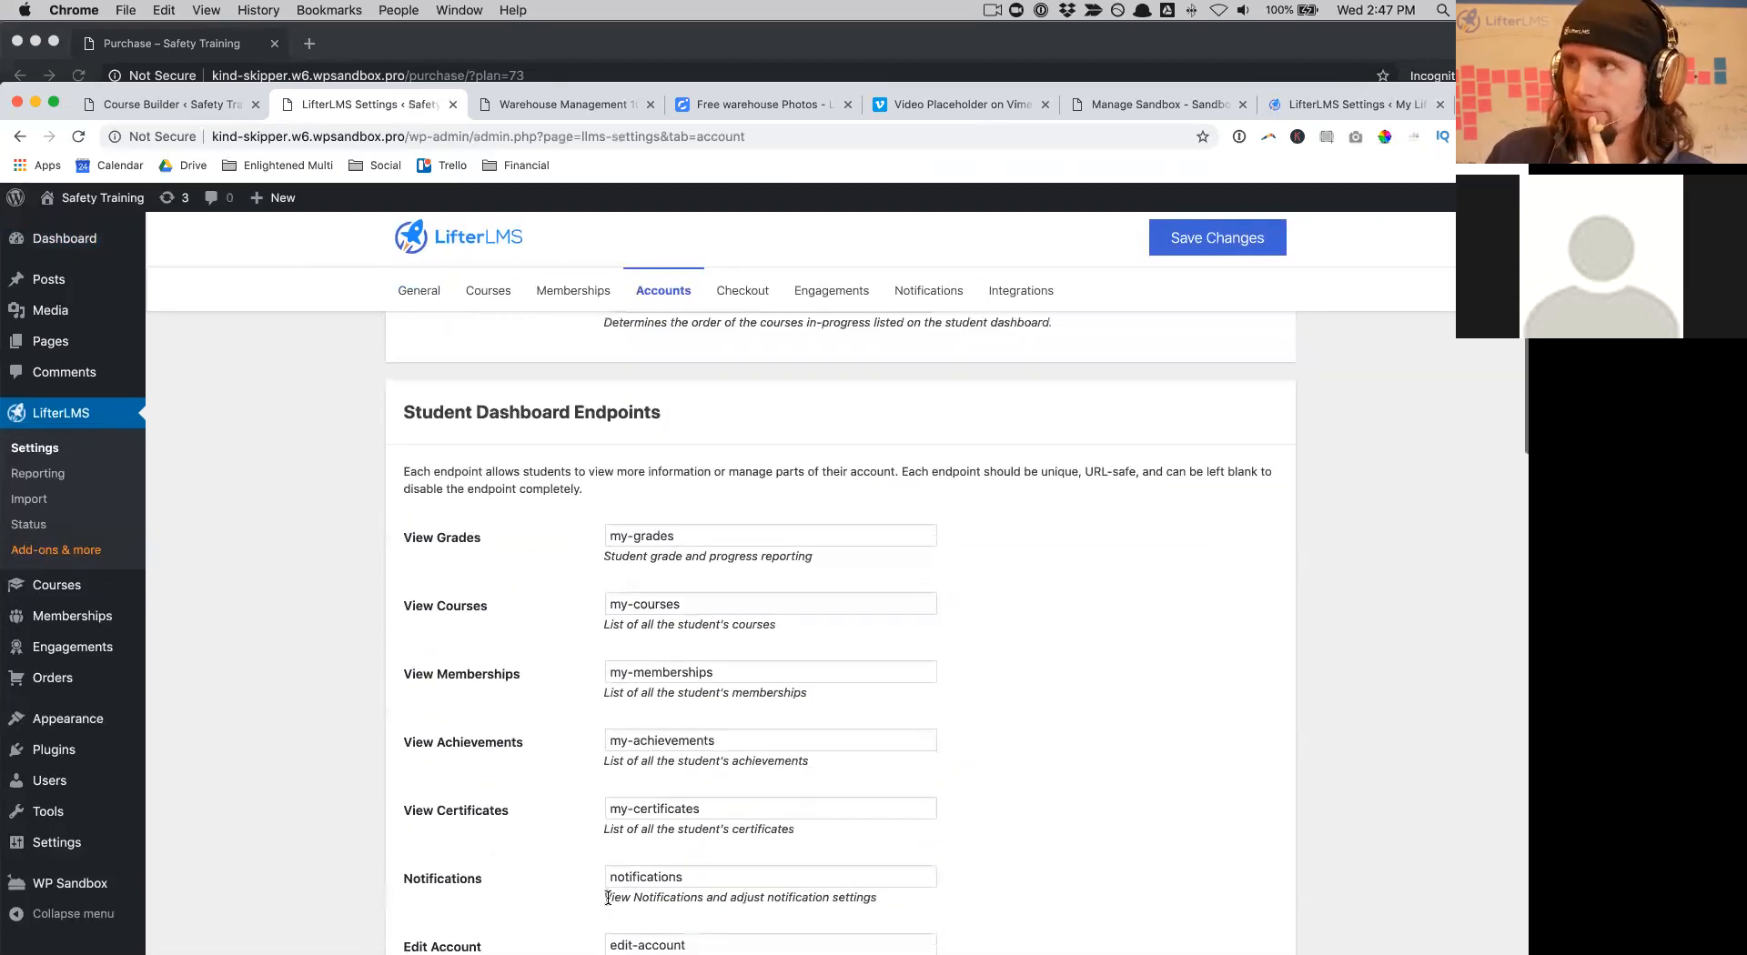
{"action": "scroll", "coordinate": [607, 898], "scroll_direction": "up", "scroll_amount": 4}
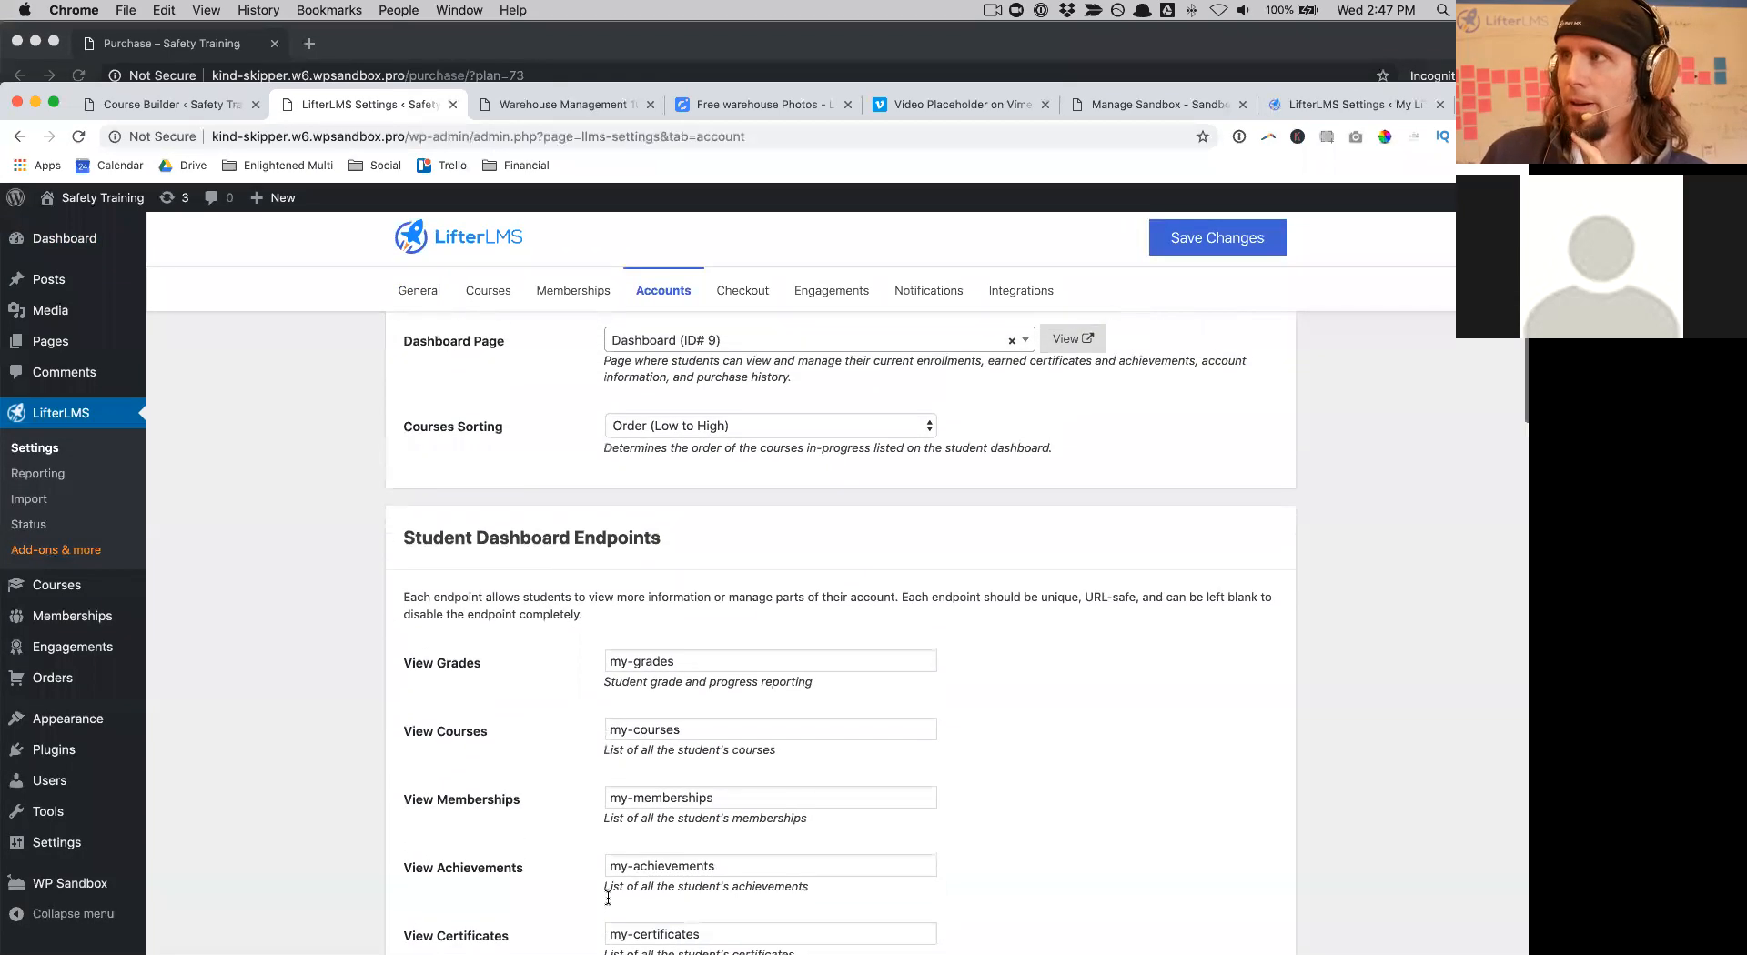
{"action": "scroll", "coordinate": [608, 898], "scroll_direction": "down", "scroll_amount": 1}
{"action": "scroll", "coordinate": [607, 898], "scroll_direction": "up", "scroll_amount": 1}
{"action": "scroll", "coordinate": [608, 898], "scroll_direction": "down", "scroll_amount": 4}
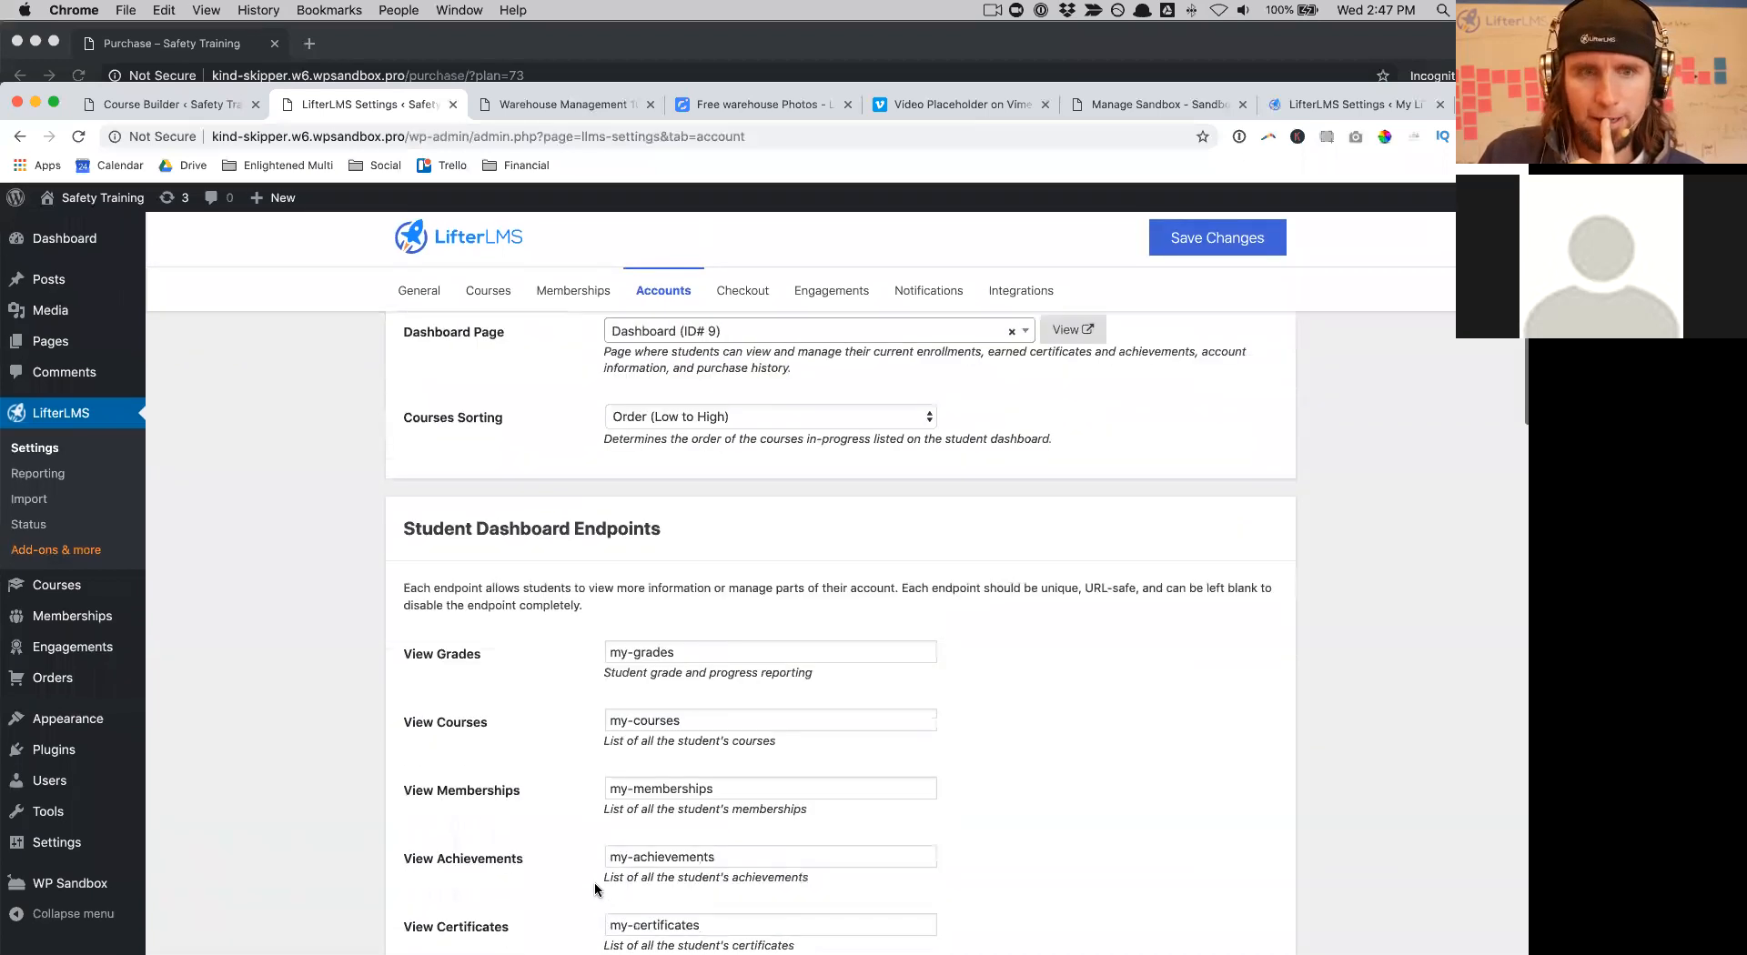
{"action": "scroll", "coordinate": [596, 890], "scroll_direction": "up", "scroll_amount": 2}
{"action": "scroll", "coordinate": [596, 890], "scroll_direction": "down", "scroll_amount": 10}
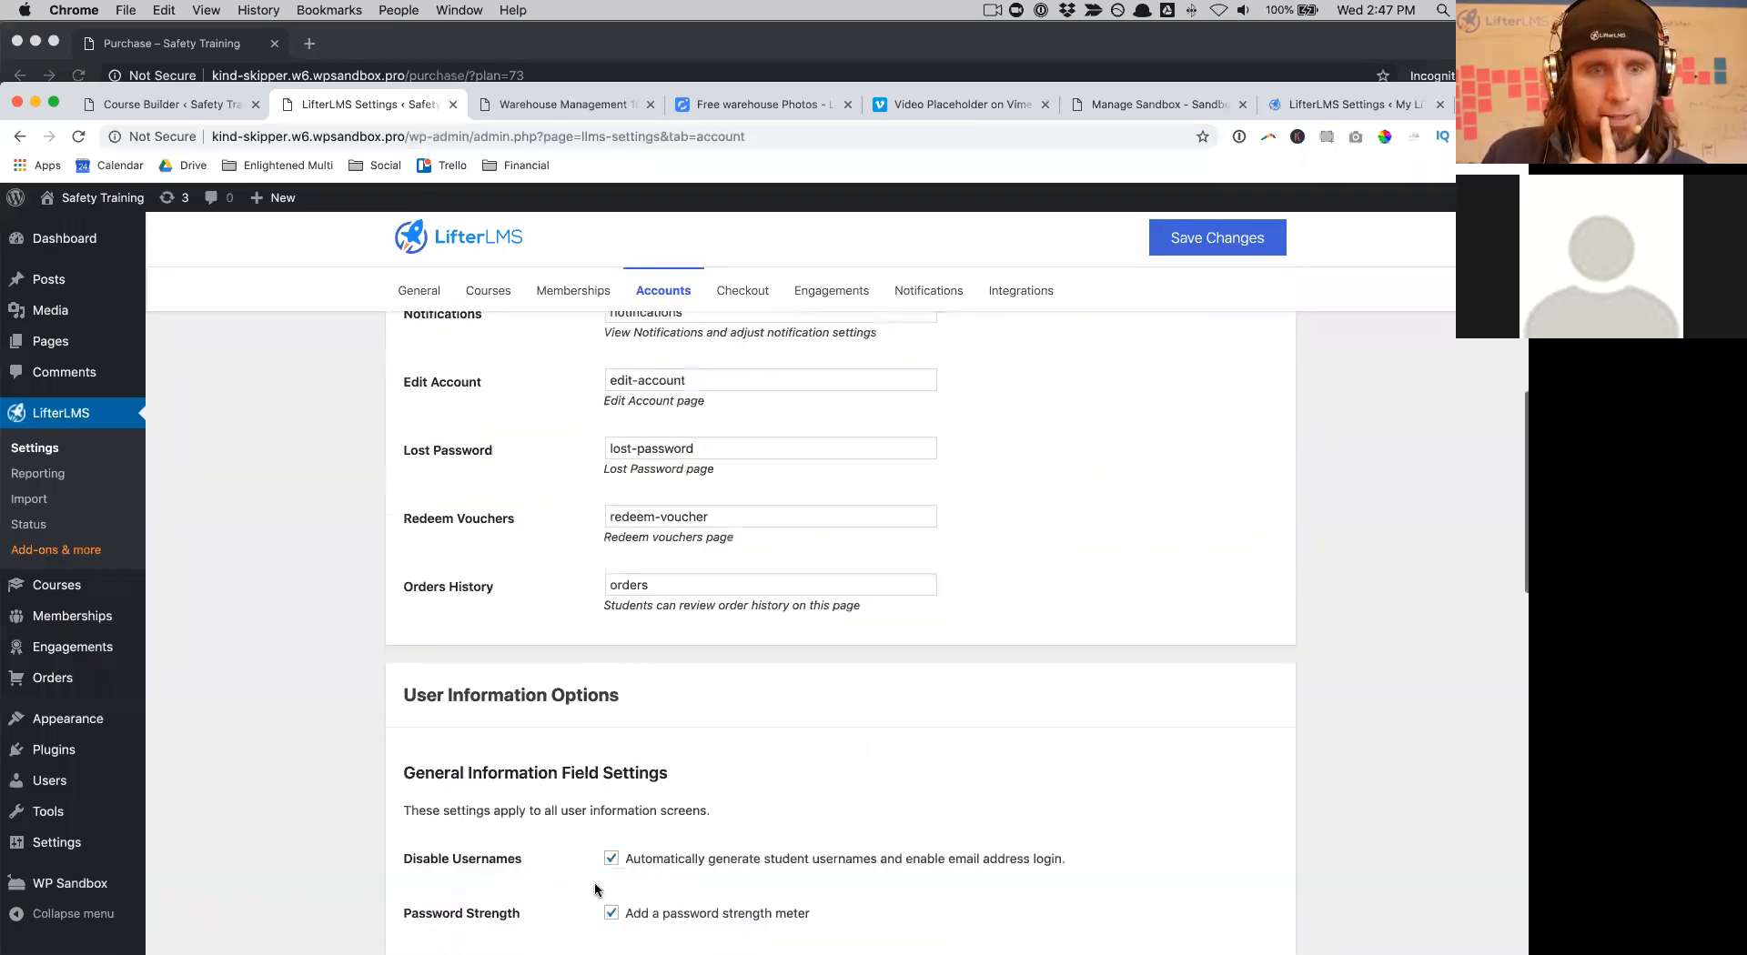
{"action": "scroll", "coordinate": [593, 882], "scroll_direction": "down", "scroll_amount": 1}
{"action": "left_click", "coordinate": [612, 602]}
{"action": "left_click", "coordinate": [641, 663]}
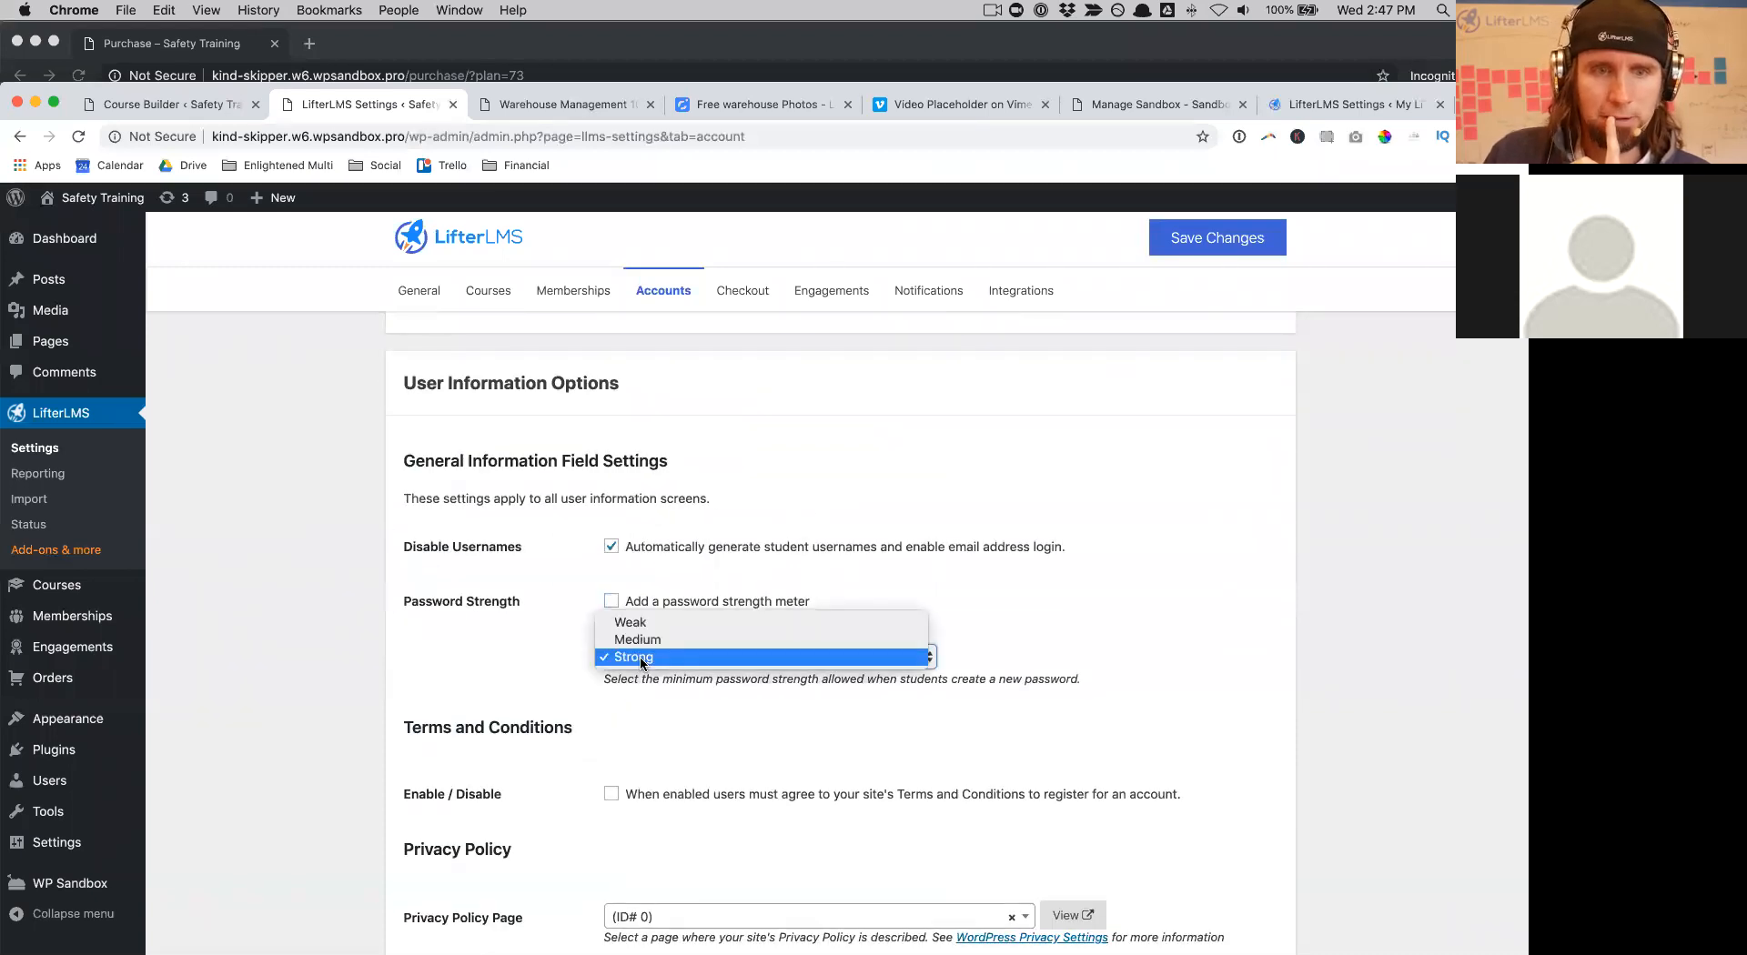
{"action": "left_click", "coordinate": [647, 623]}
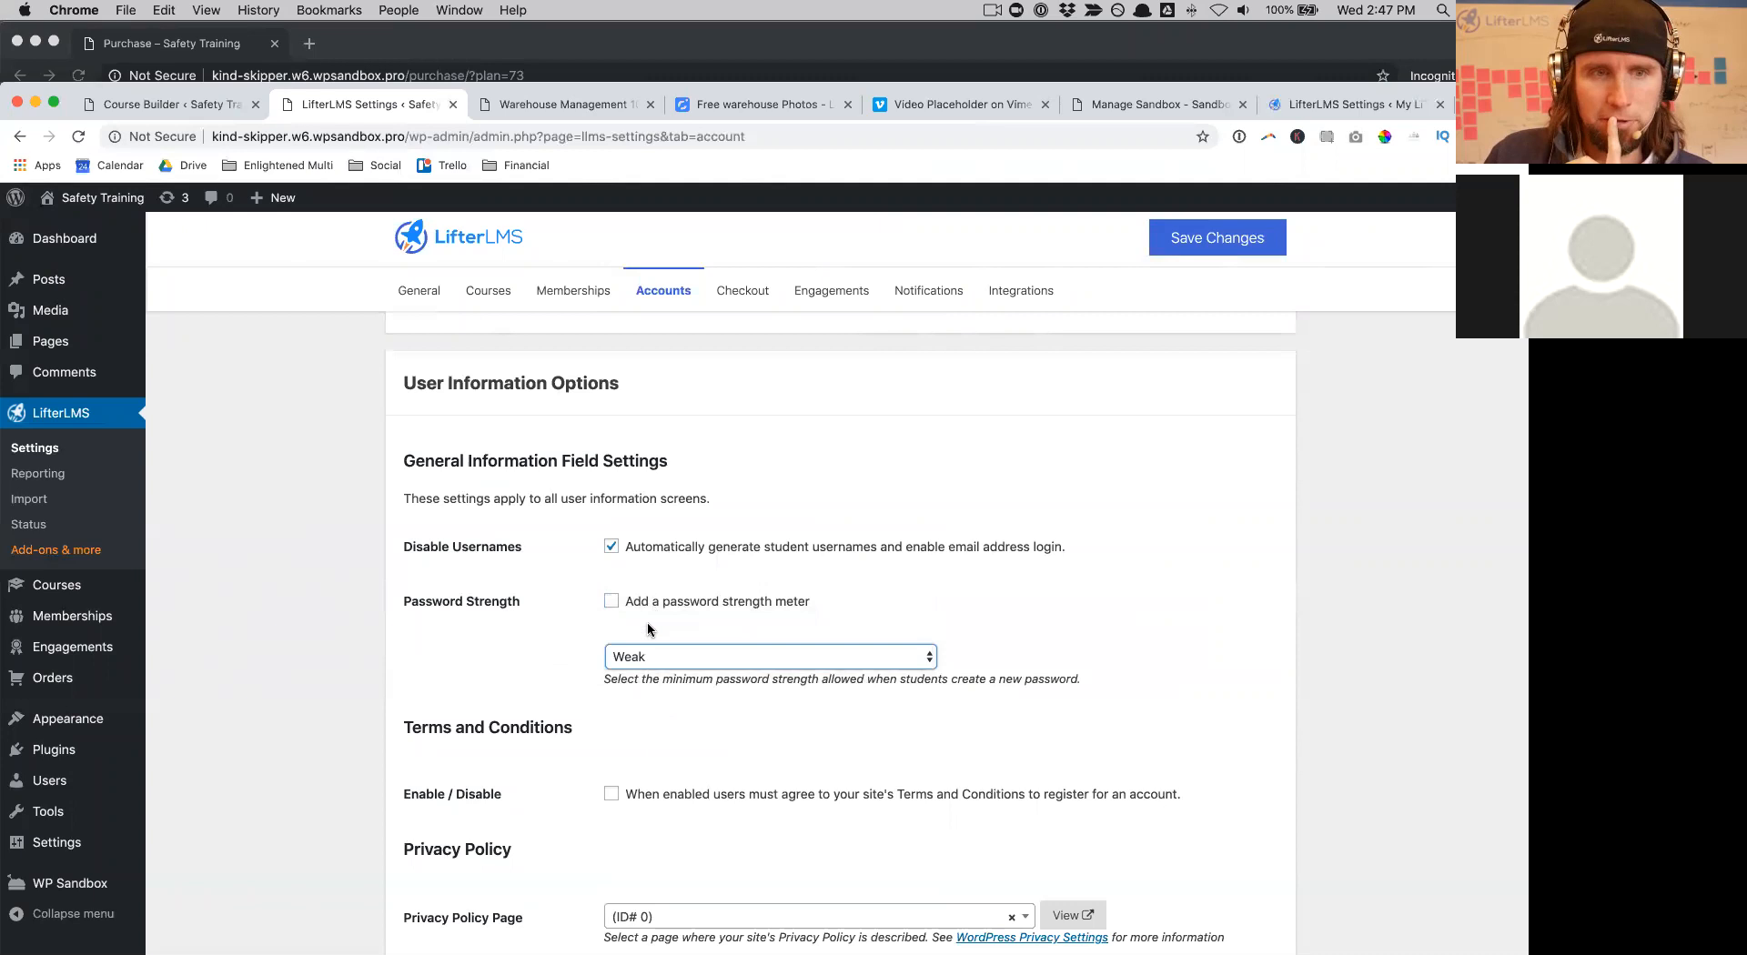
{"action": "scroll", "coordinate": [1092, 642], "scroll_direction": "down", "scroll_amount": 2}
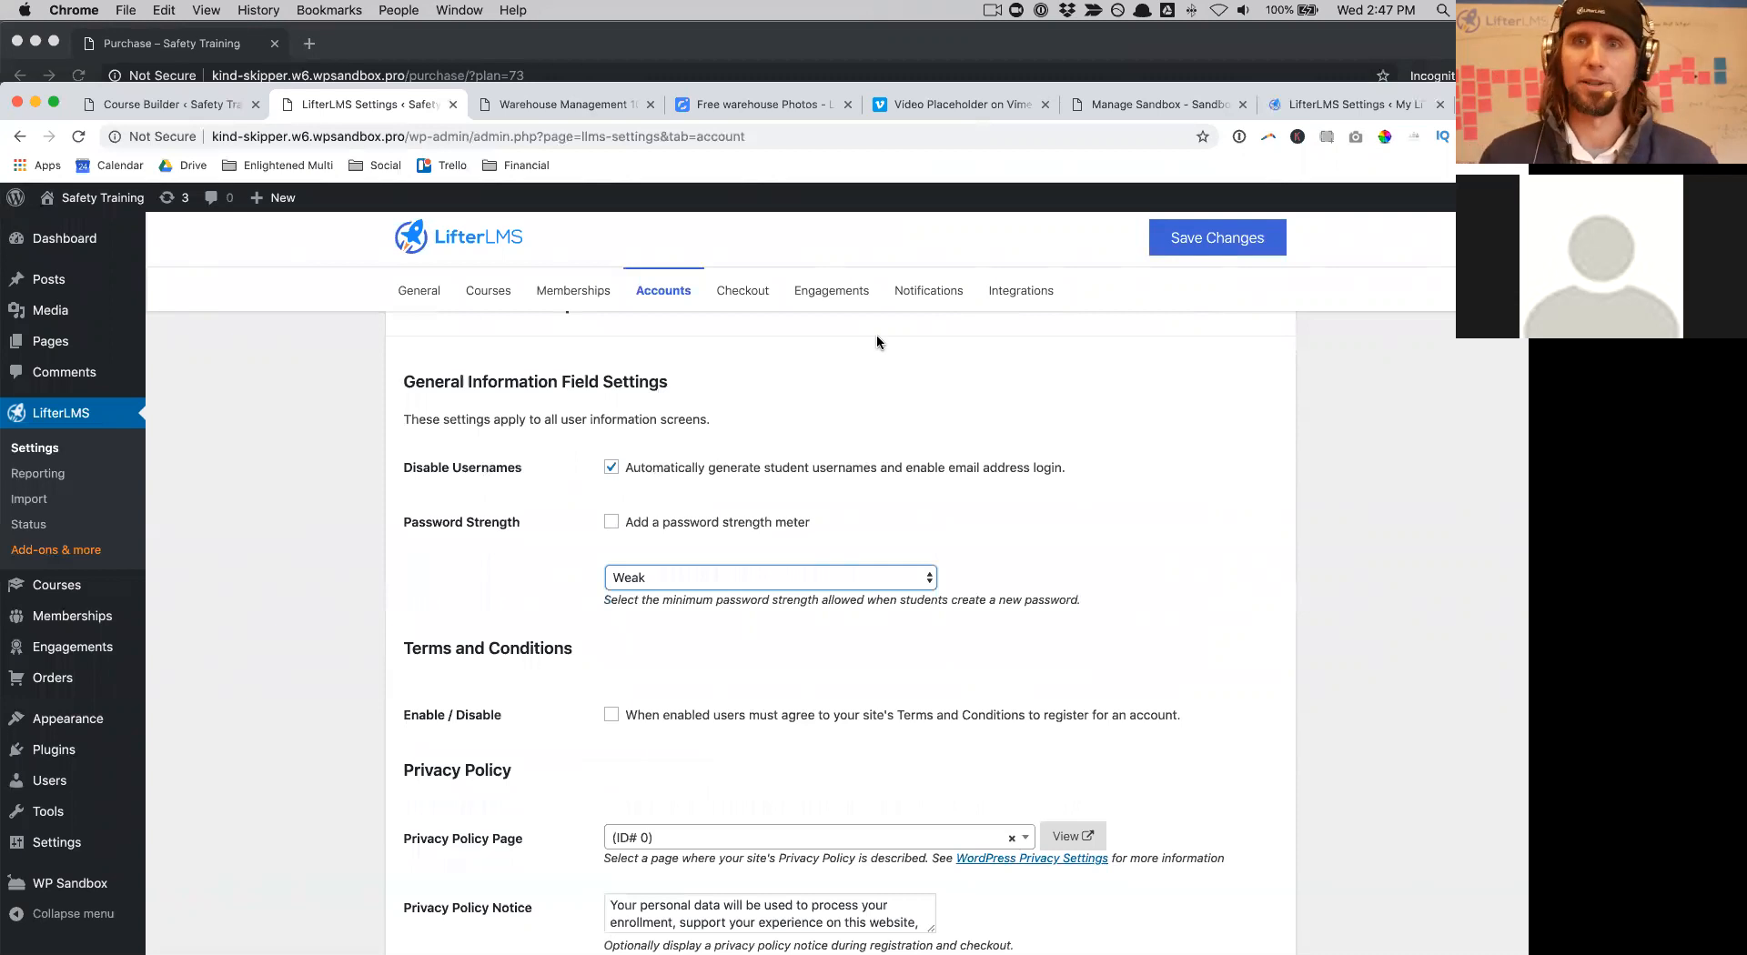
{"action": "left_click", "coordinate": [1204, 257]}
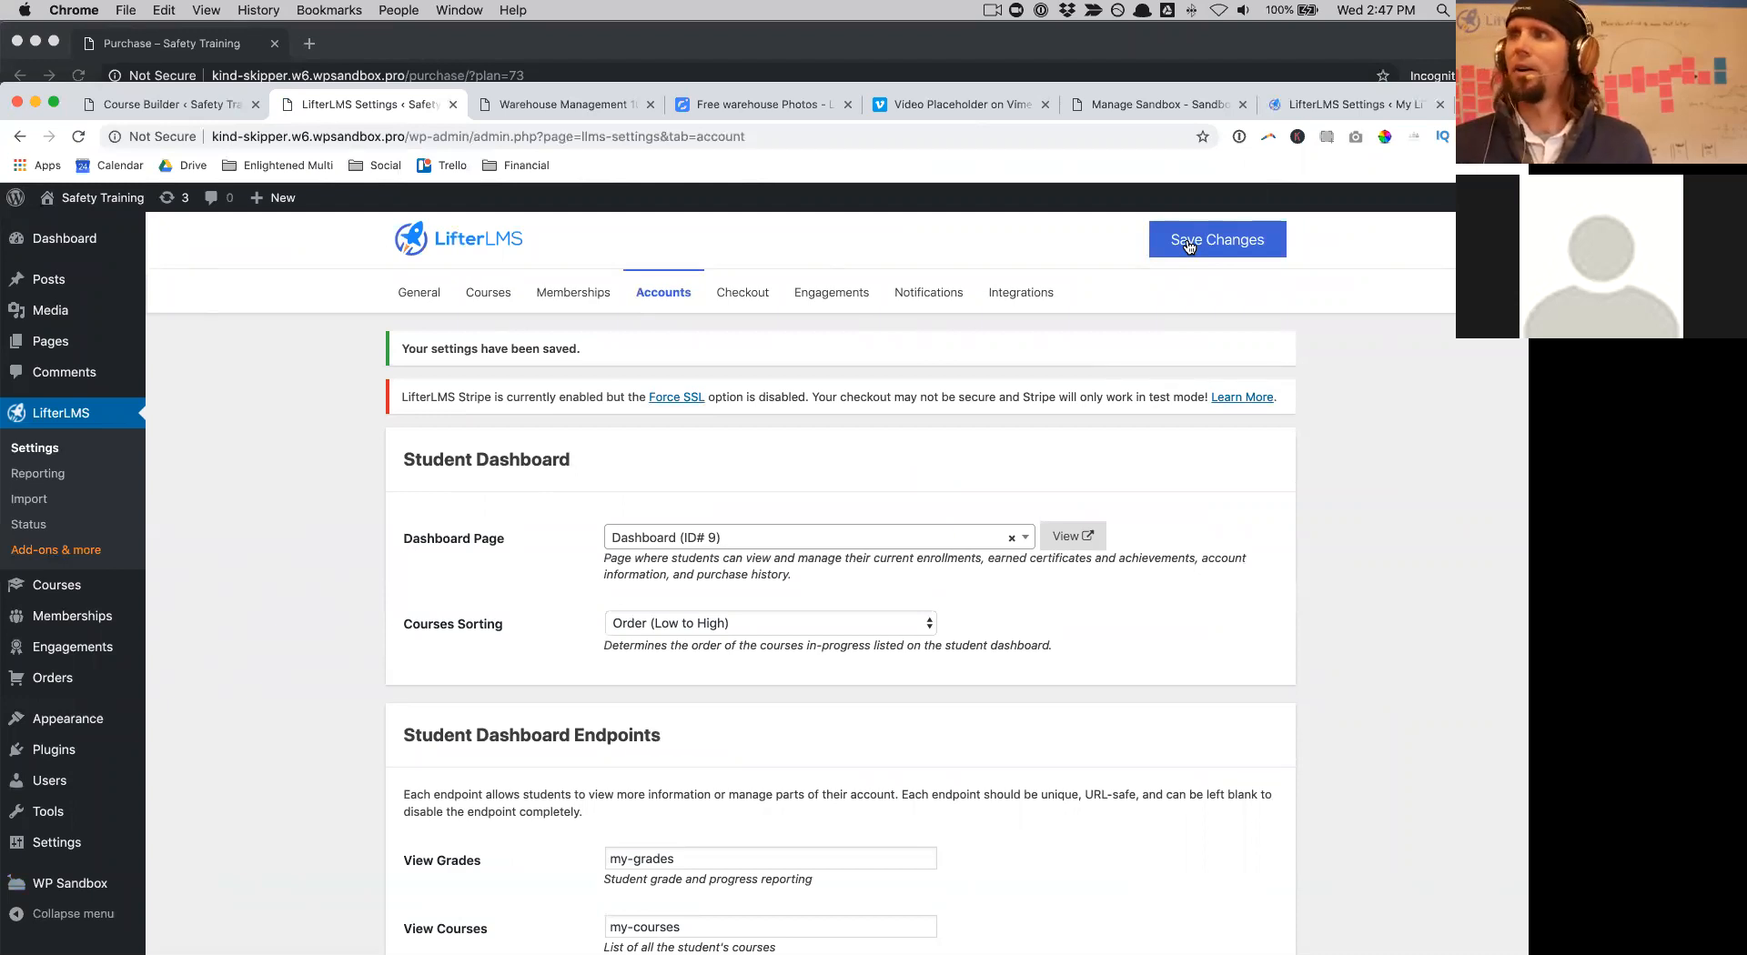
Step: Save the account settings again and reload the incognito purchase page
{"action": "left_click", "coordinate": [1187, 244]}
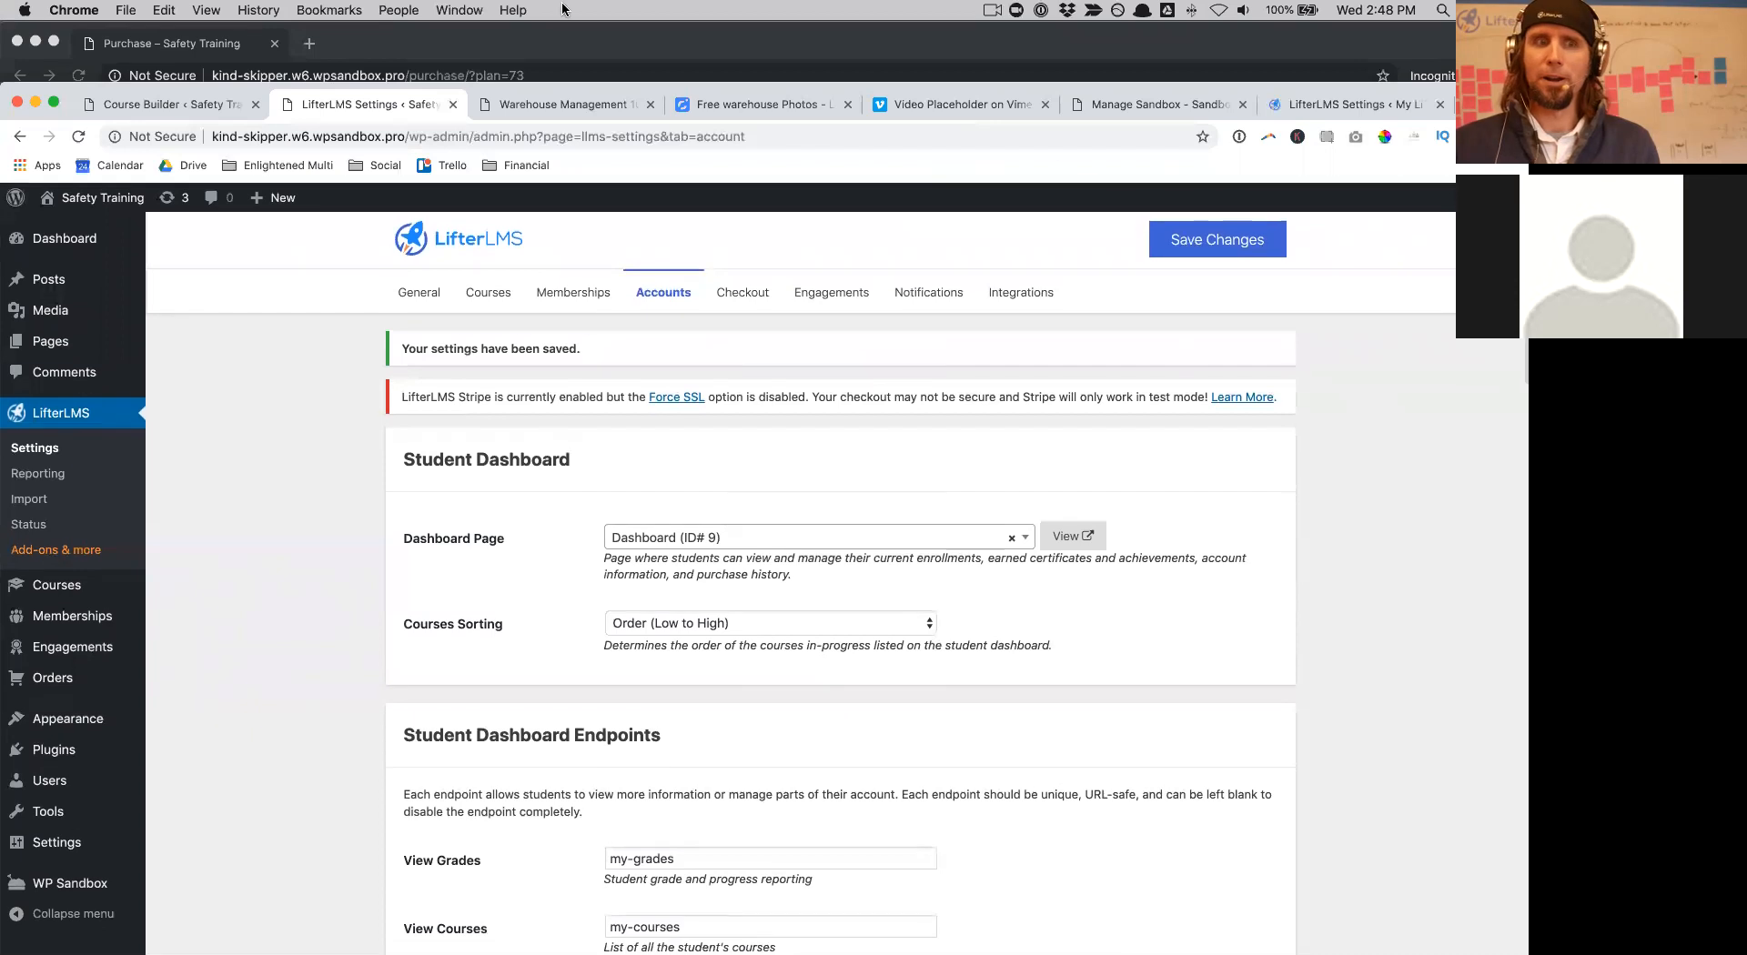
{"action": "mouse_move", "coordinate": [122, 197]}
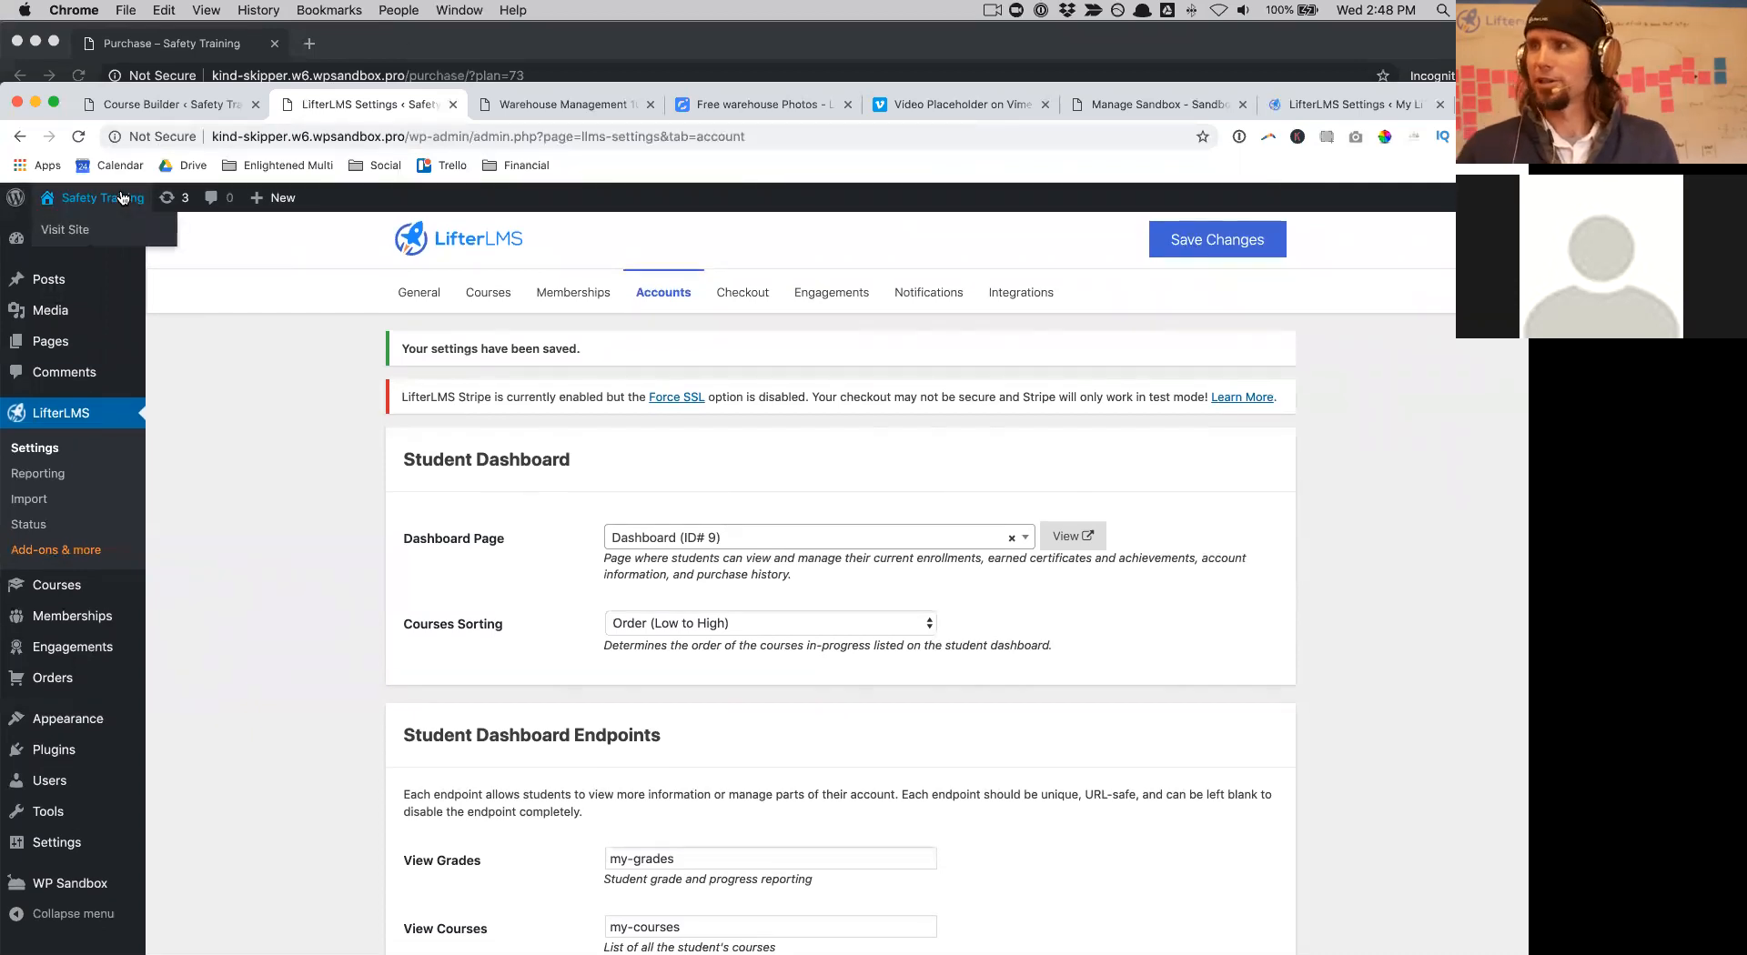
{"action": "left_click", "coordinate": [75, 236]}
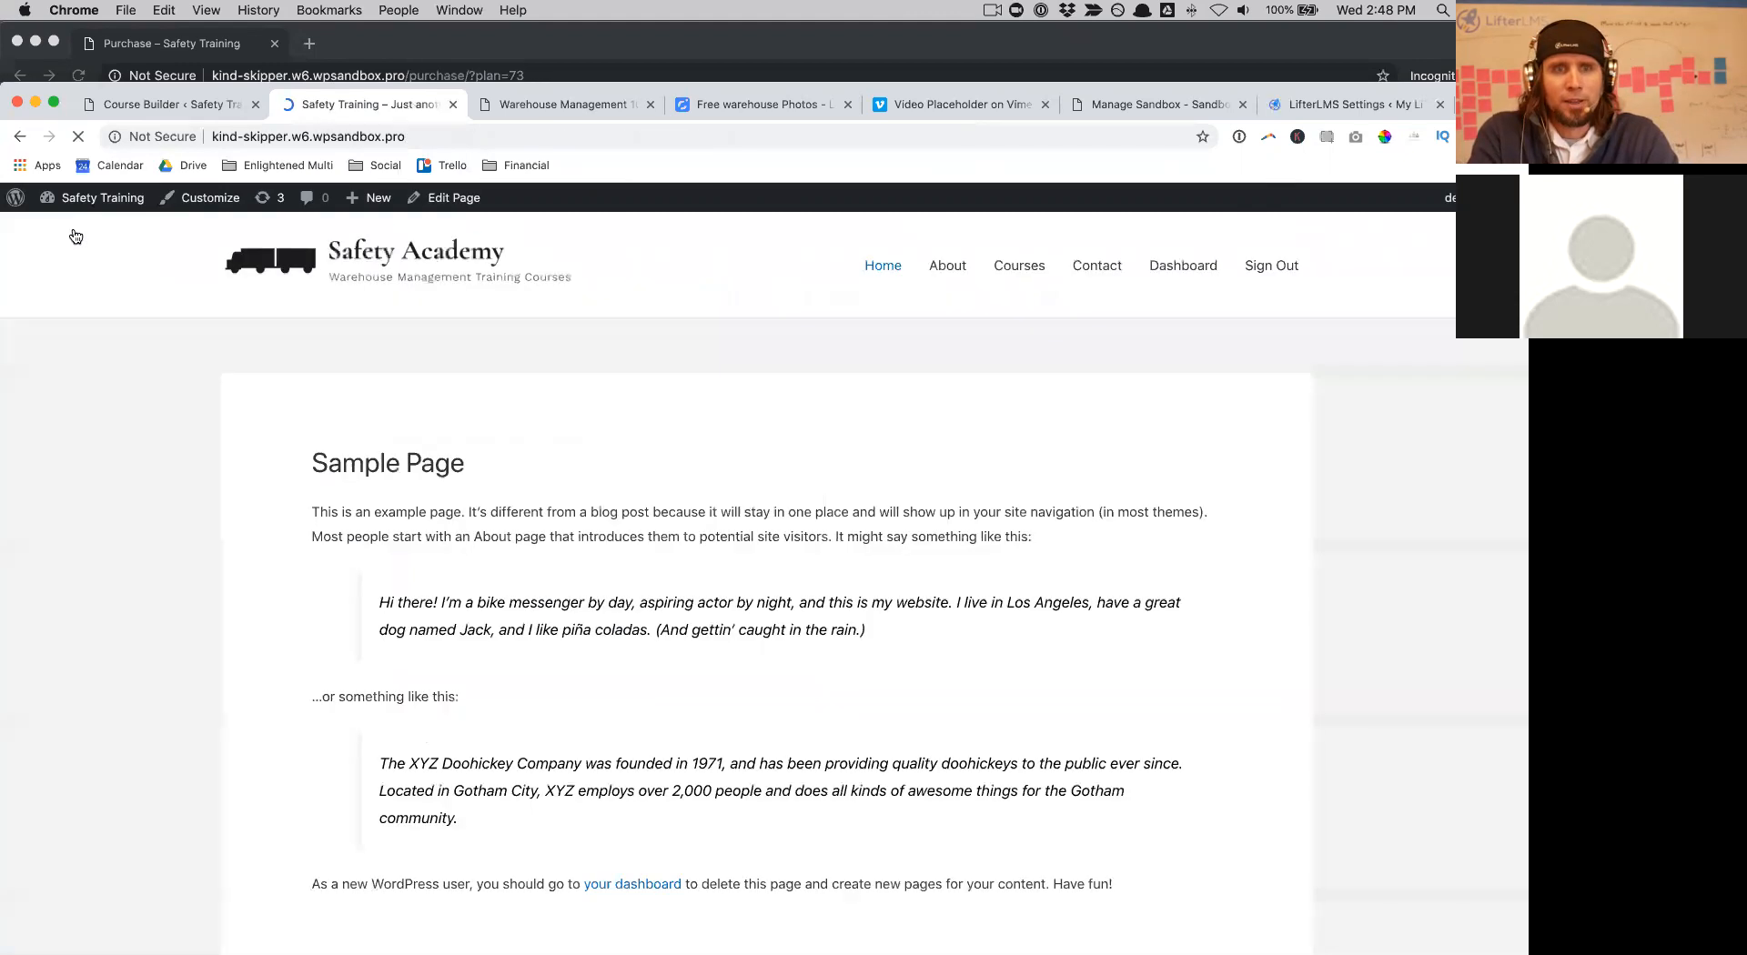
{"action": "key", "text": "ctrl+Up"}
{"action": "left_click", "coordinate": [463, 721]}
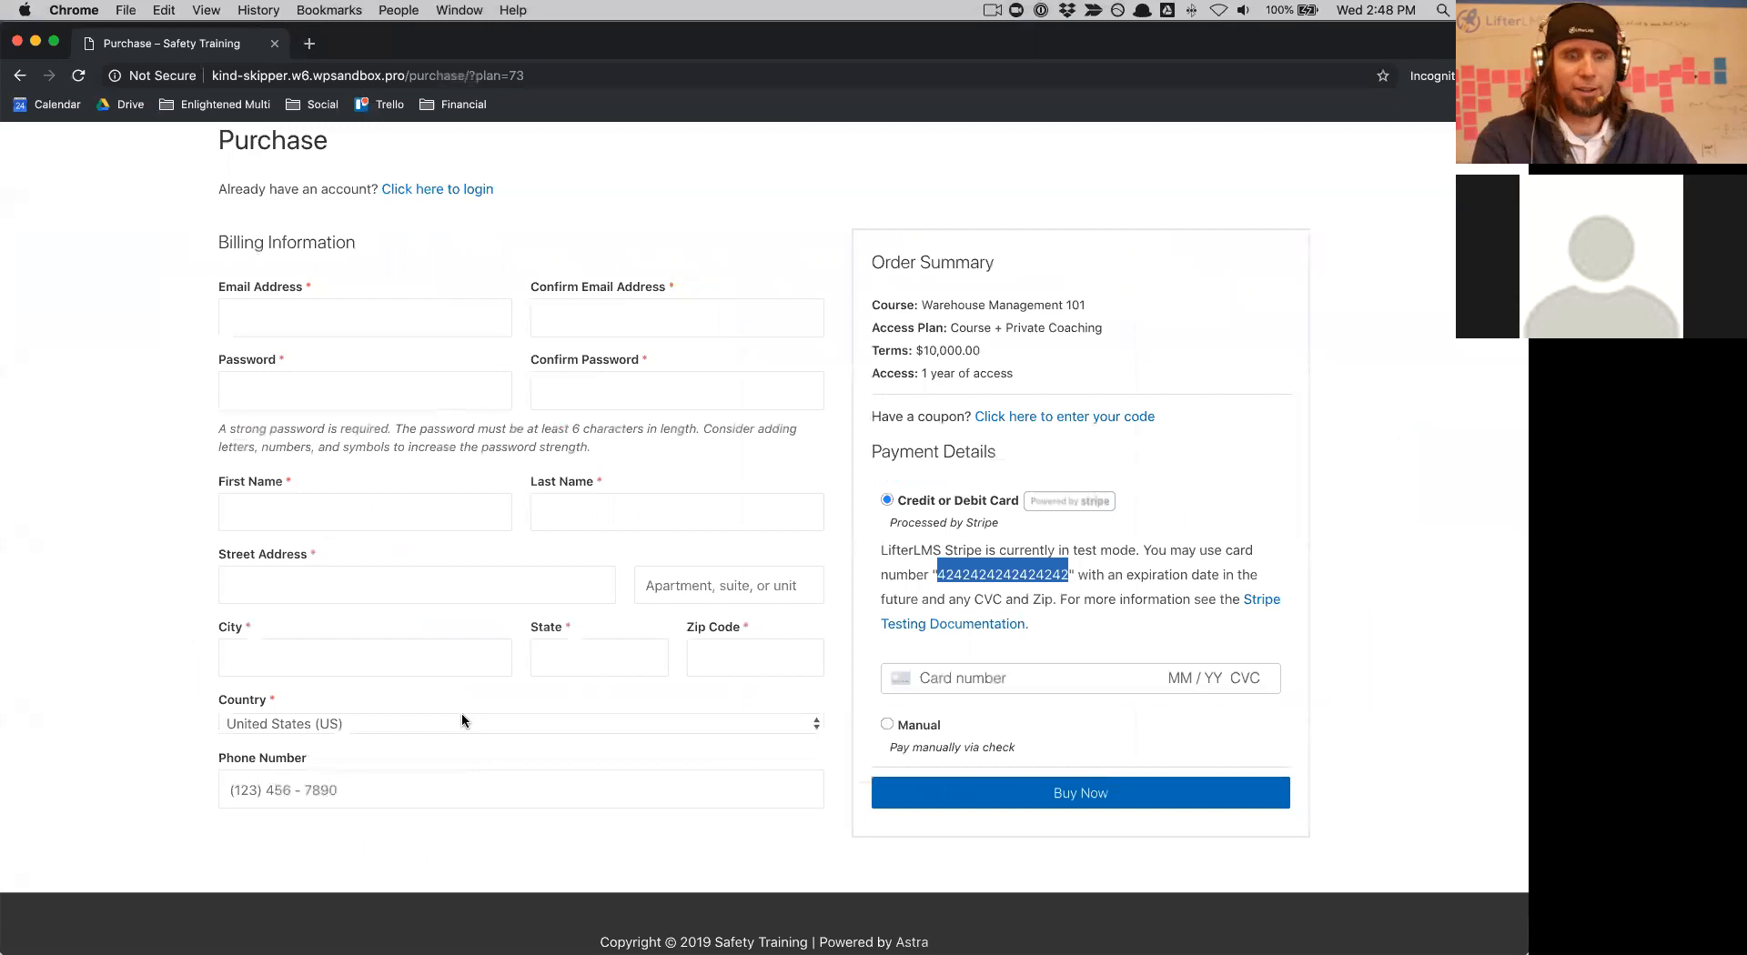
{"action": "key", "text": "super+r"}
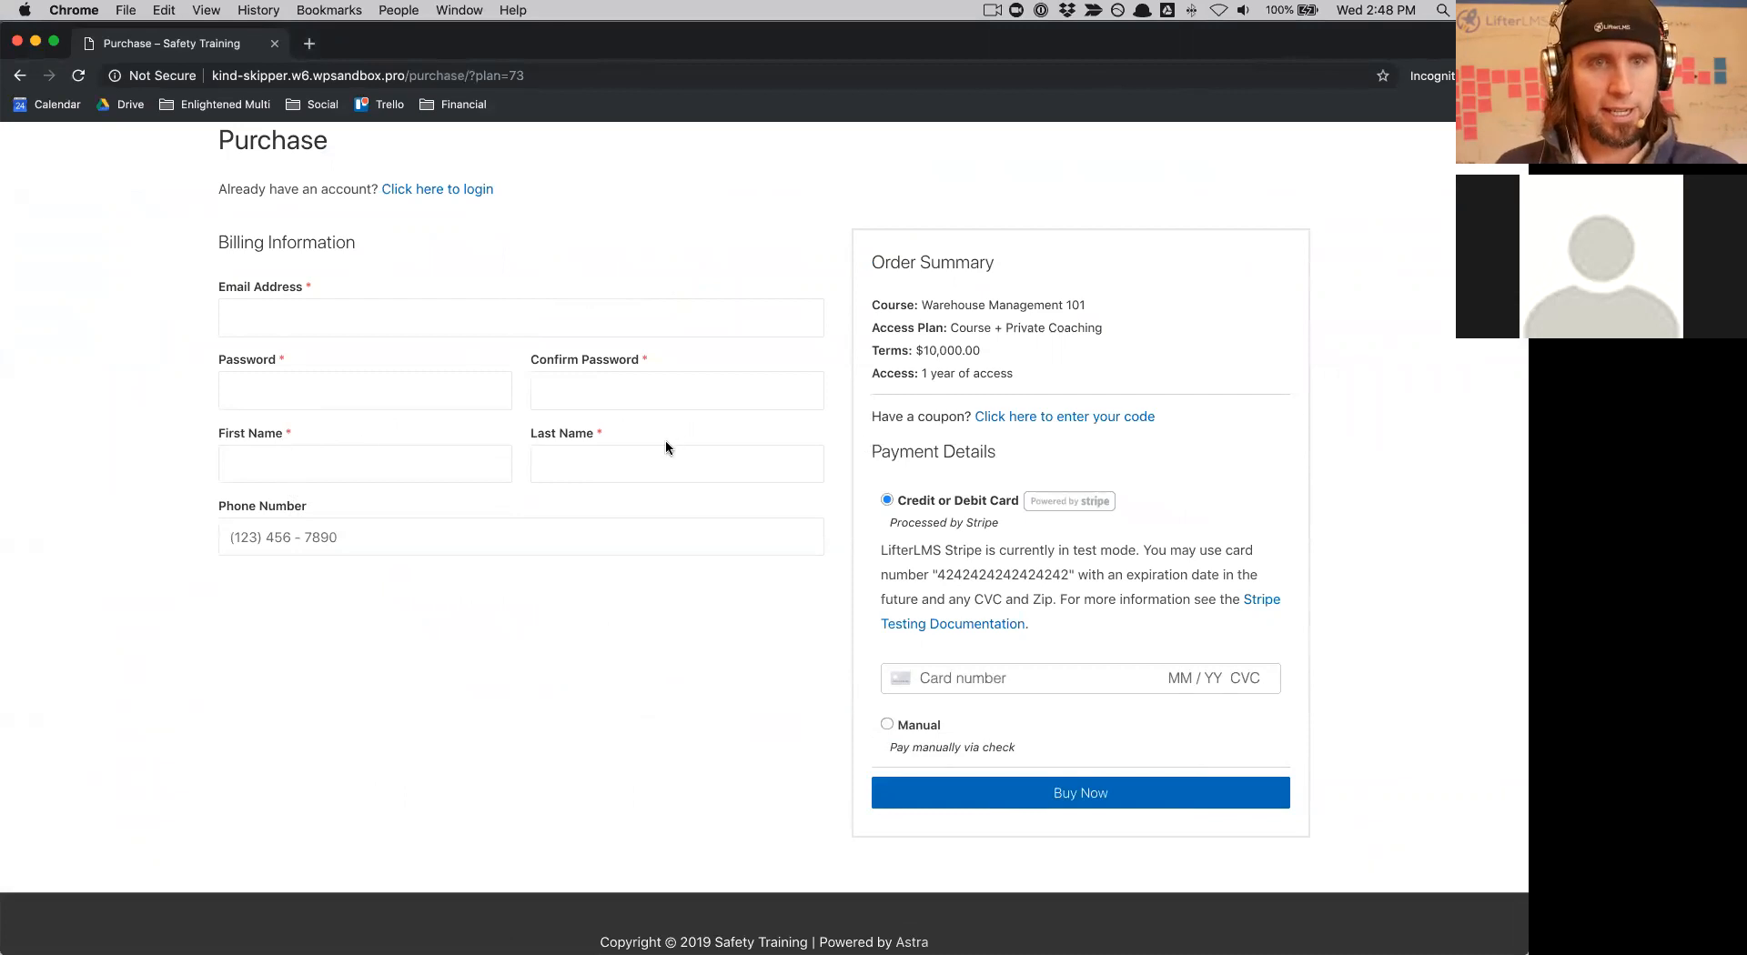
Step: Check the shorter billing form, then go to the Safety Academy Course Catalog
{"action": "left_click", "coordinate": [289, 314]}
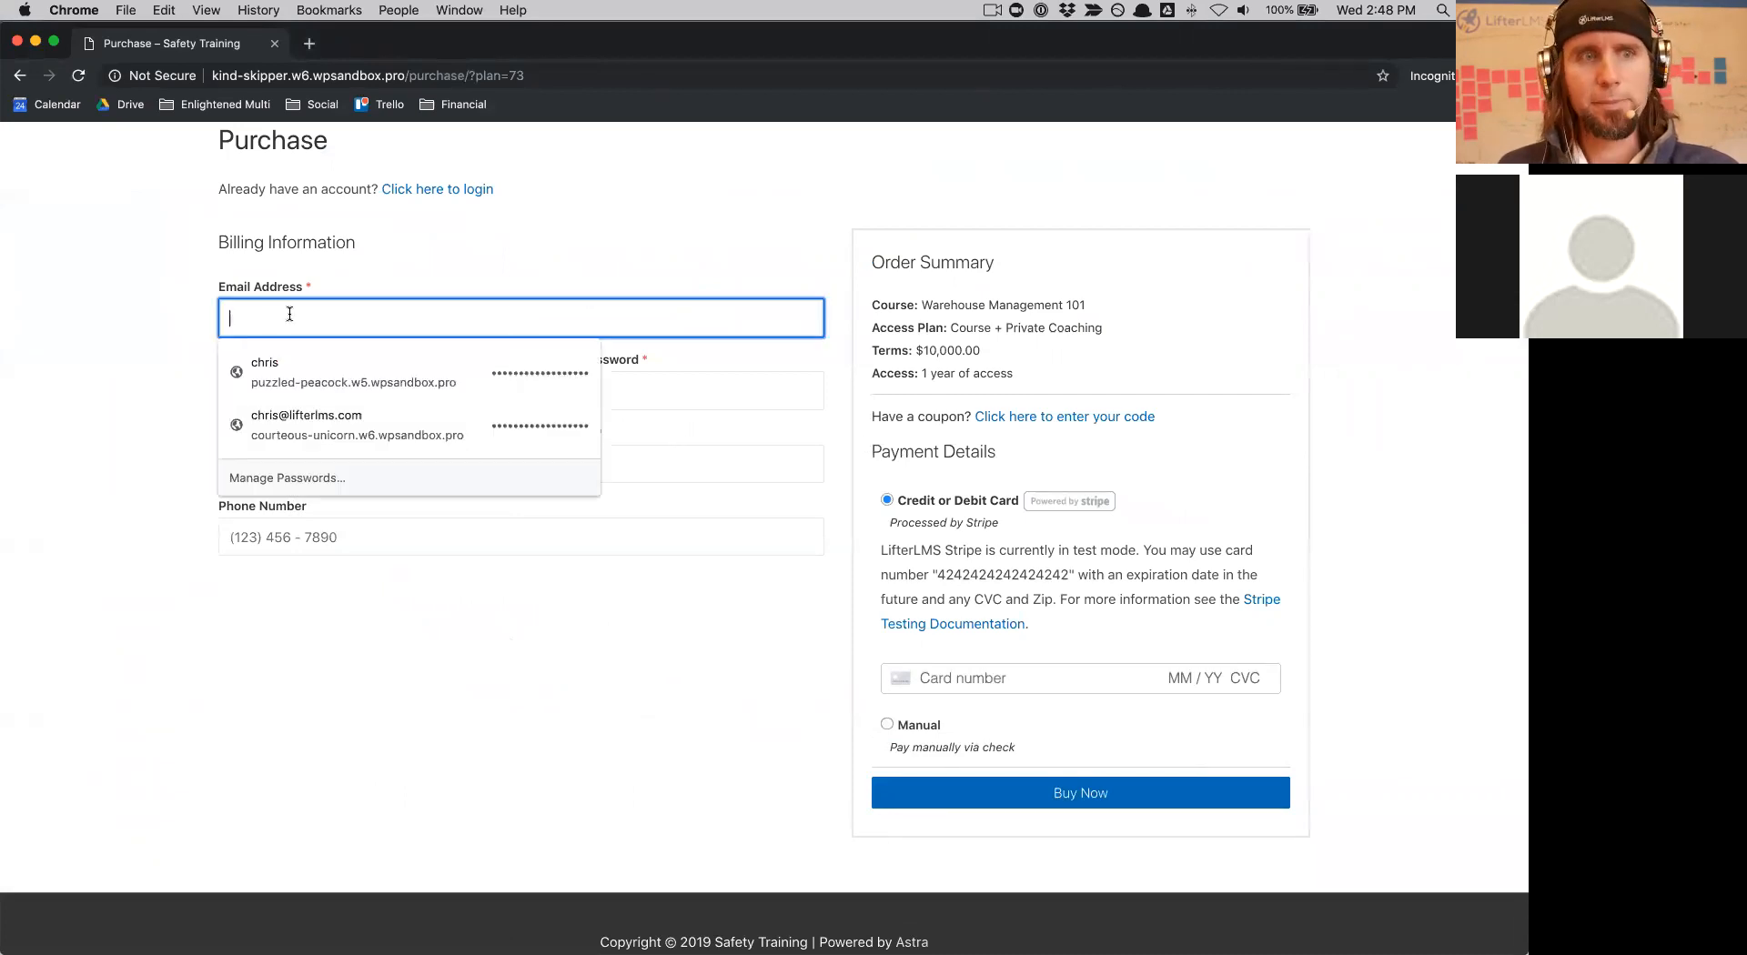
{"action": "left_click", "coordinate": [458, 200]}
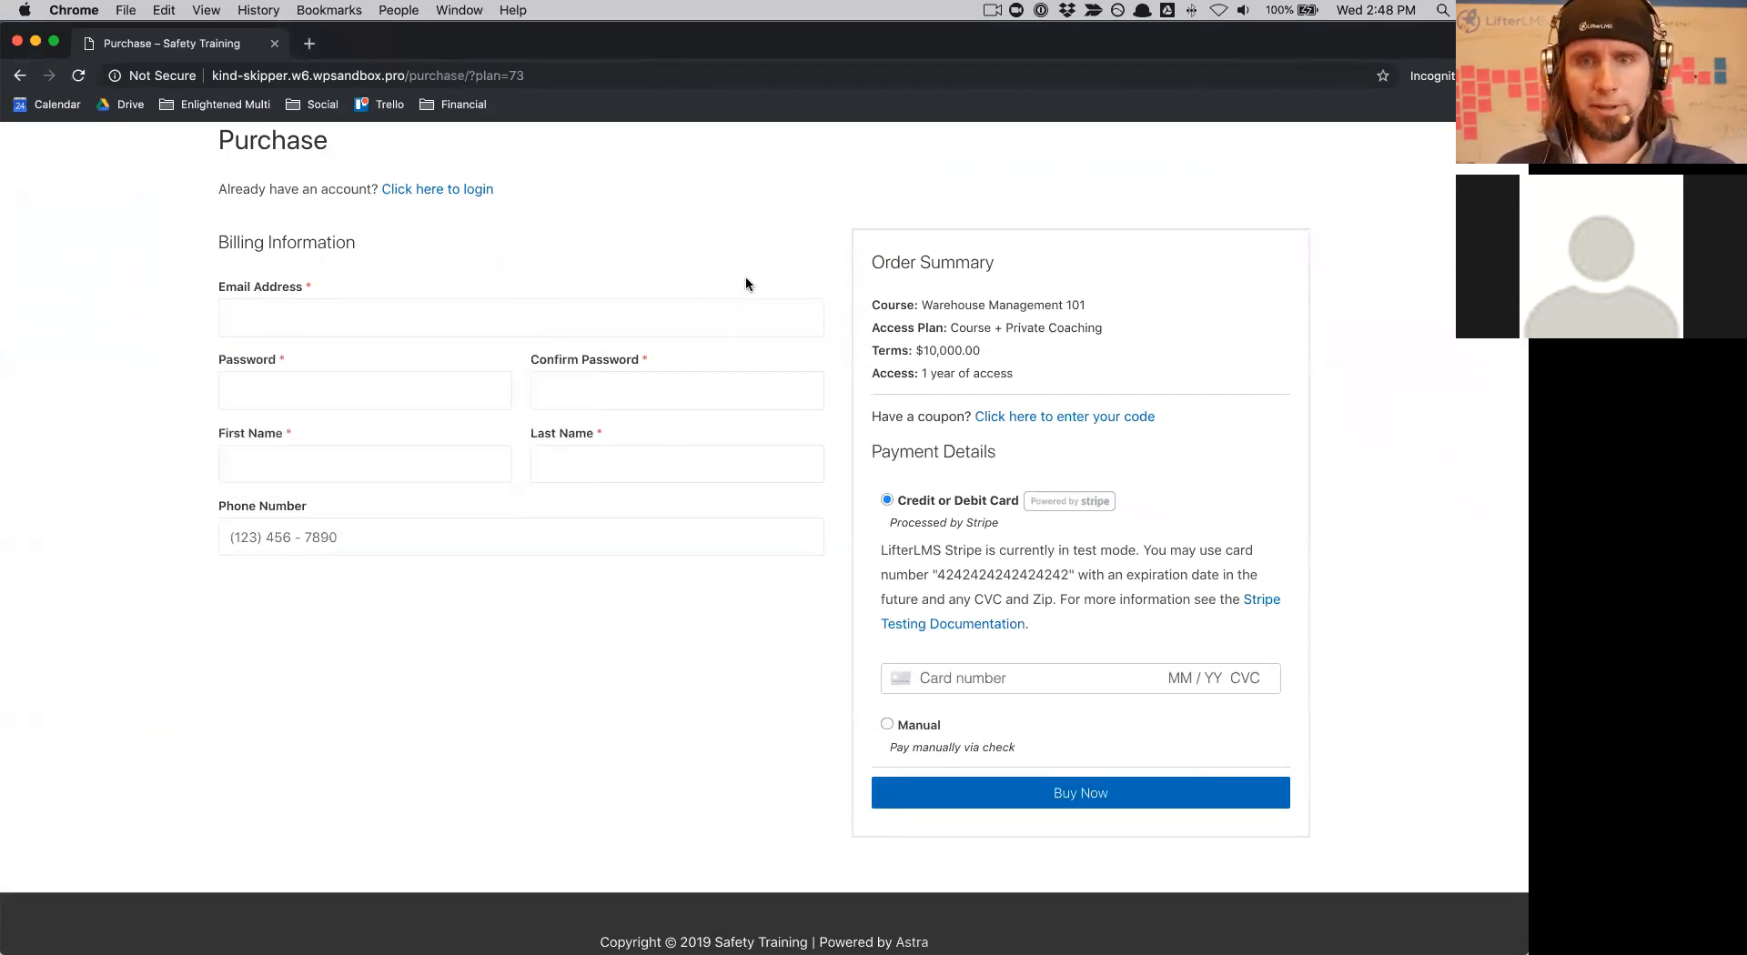
{"action": "scroll", "coordinate": [745, 278], "scroll_direction": "down", "scroll_amount": 1}
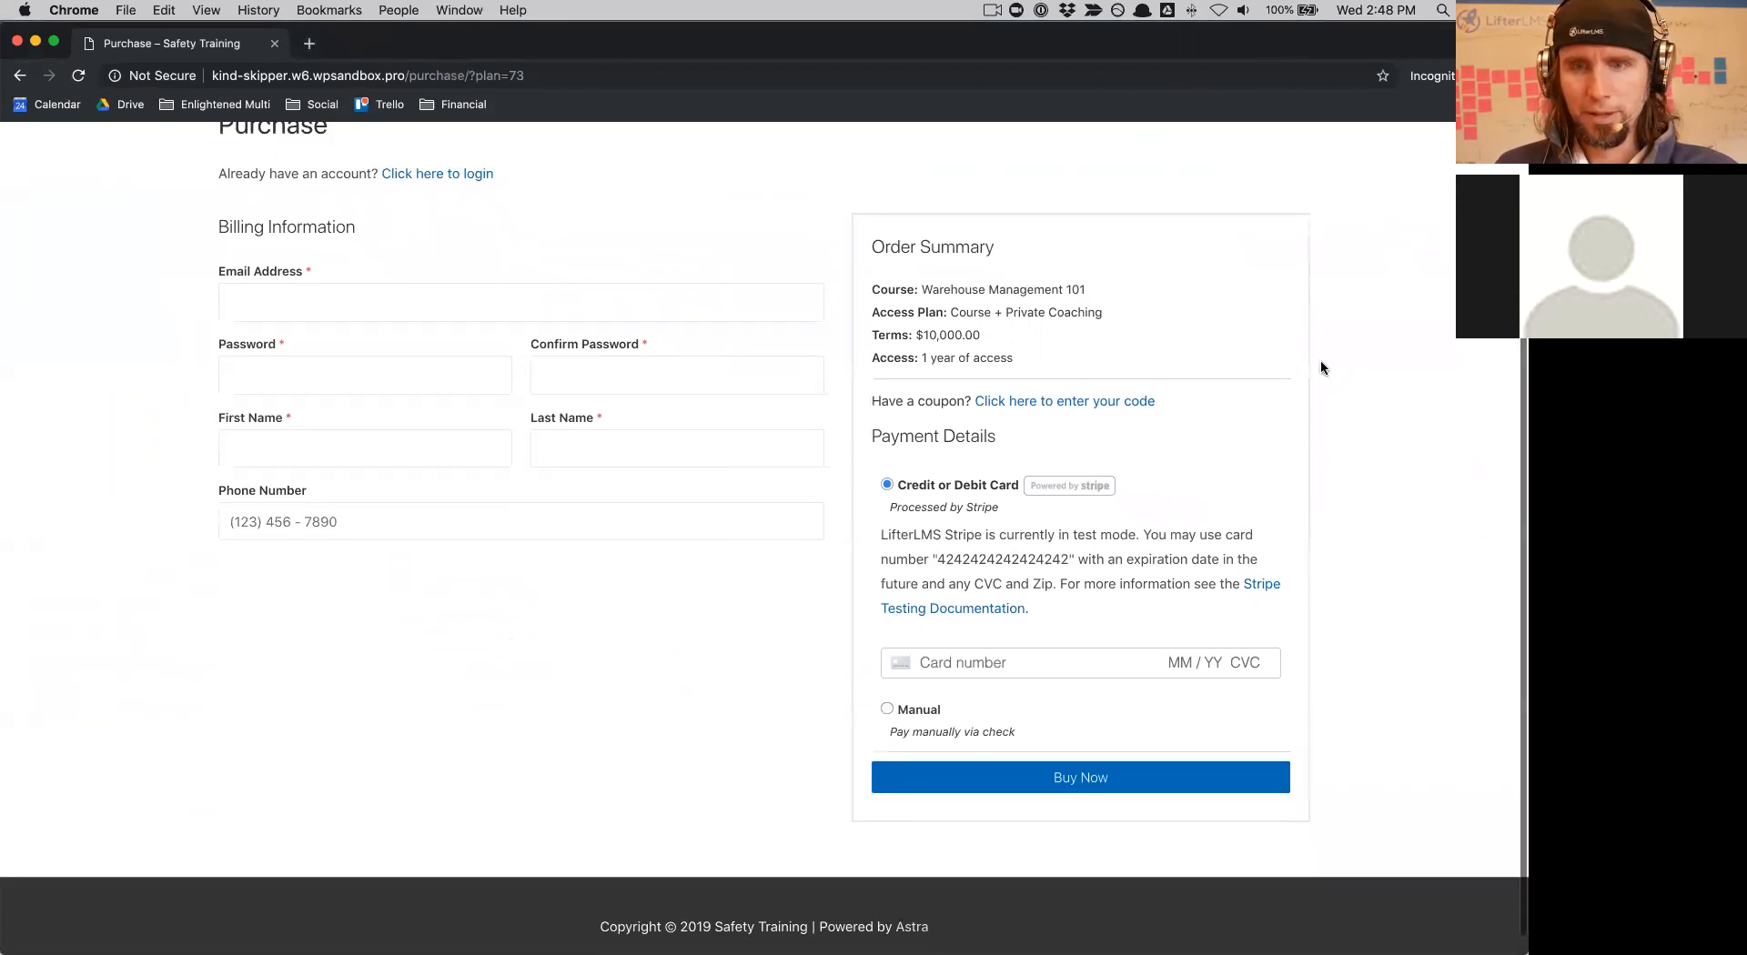
{"action": "scroll", "coordinate": [1319, 358], "scroll_direction": "up", "scroll_amount": 3}
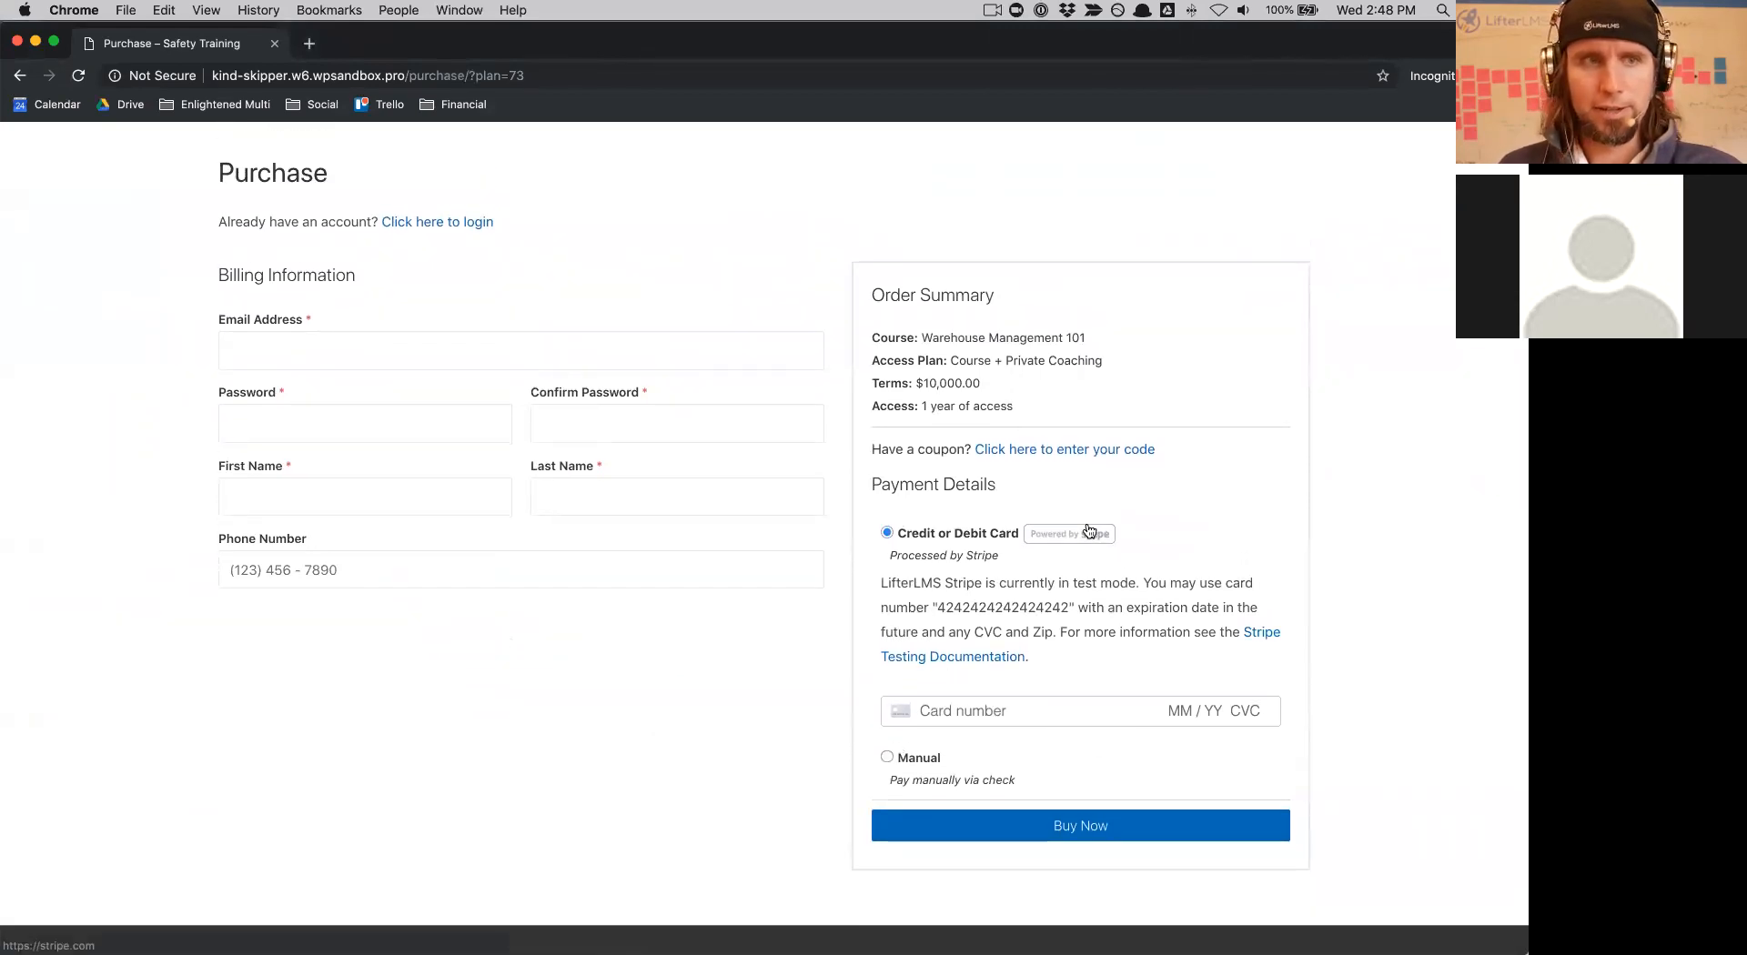
{"action": "scroll", "coordinate": [1088, 530], "scroll_direction": "up", "scroll_amount": 3}
{"action": "left_click", "coordinate": [1040, 173]}
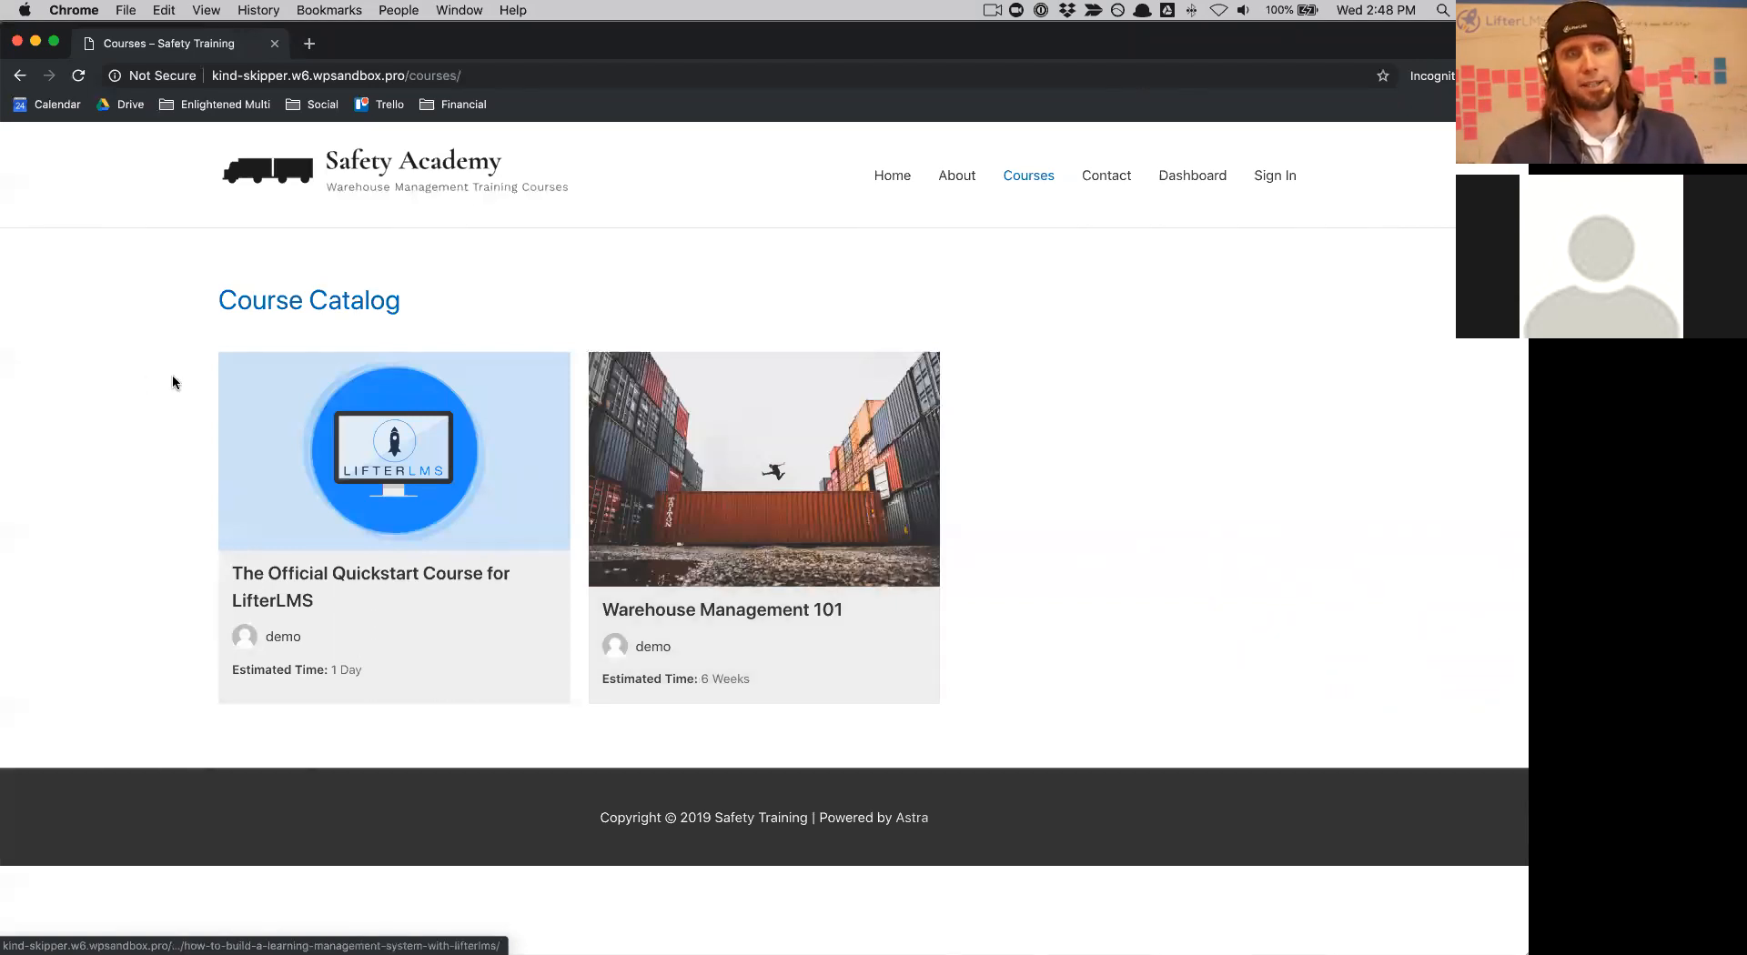
Step: Return to the admin window and open the Courses list from the sidebar
{"action": "key", "text": "ctrl+Up"}
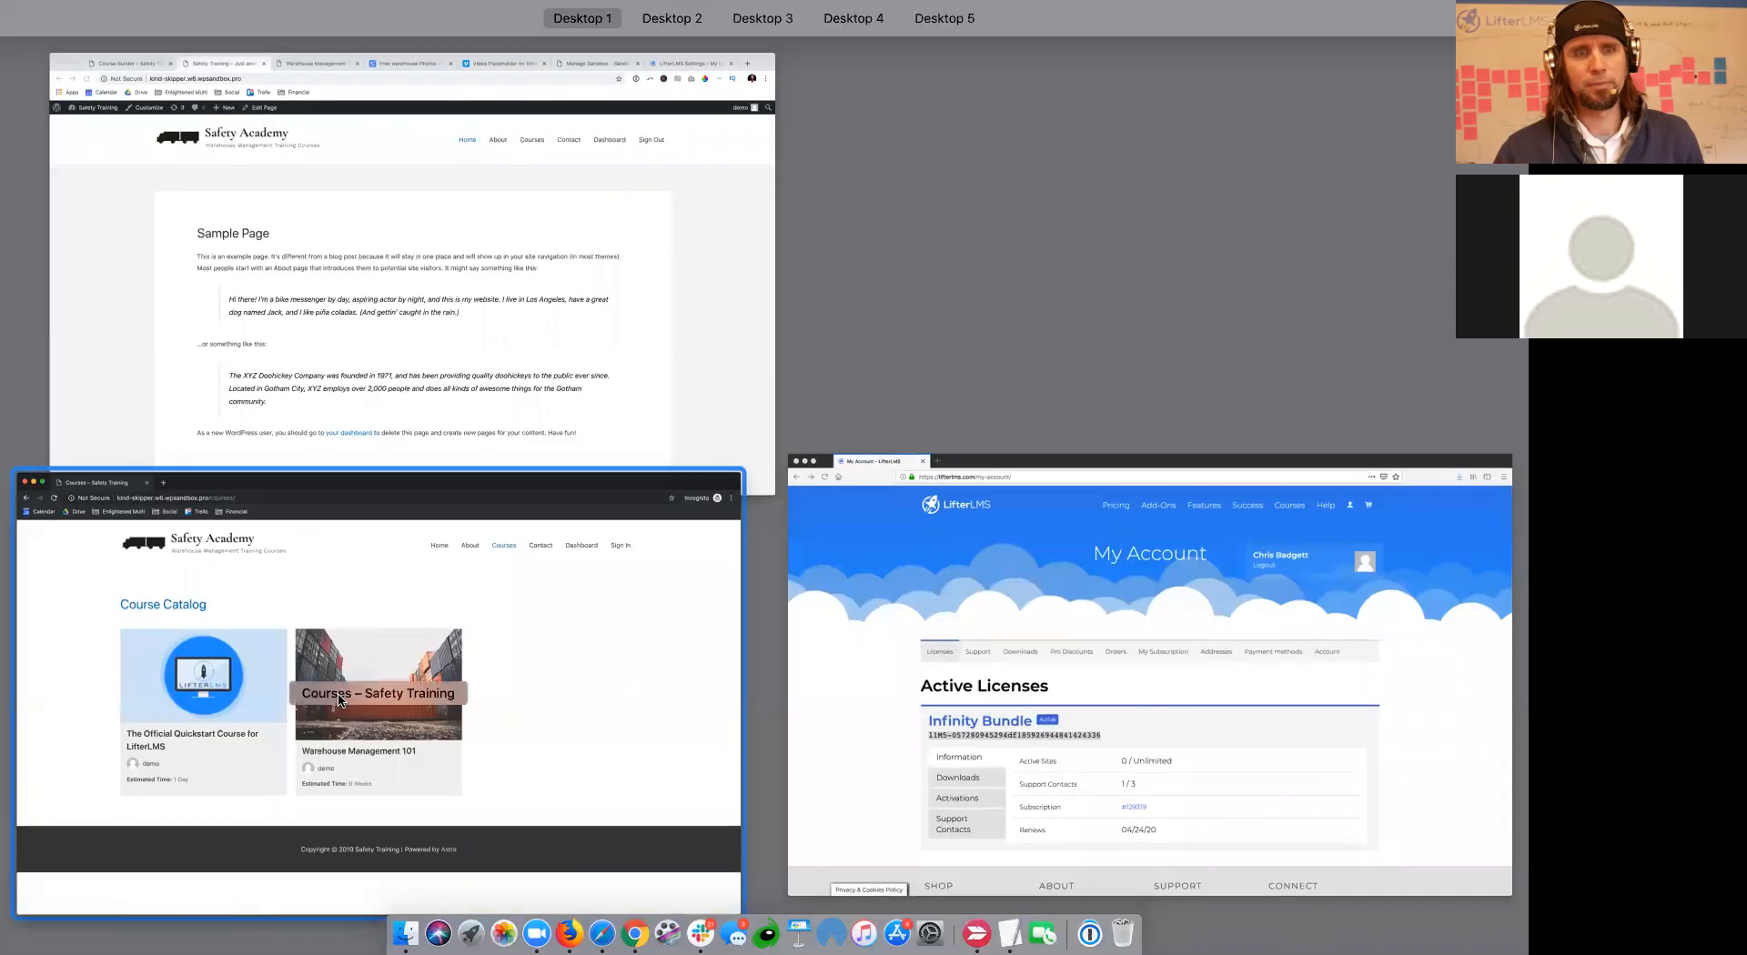
{"action": "left_click", "coordinate": [353, 678]}
{"action": "key", "text": "ctrl+Up"}
{"action": "left_click", "coordinate": [270, 291]}
{"action": "mouse_move", "coordinate": [62, 197]}
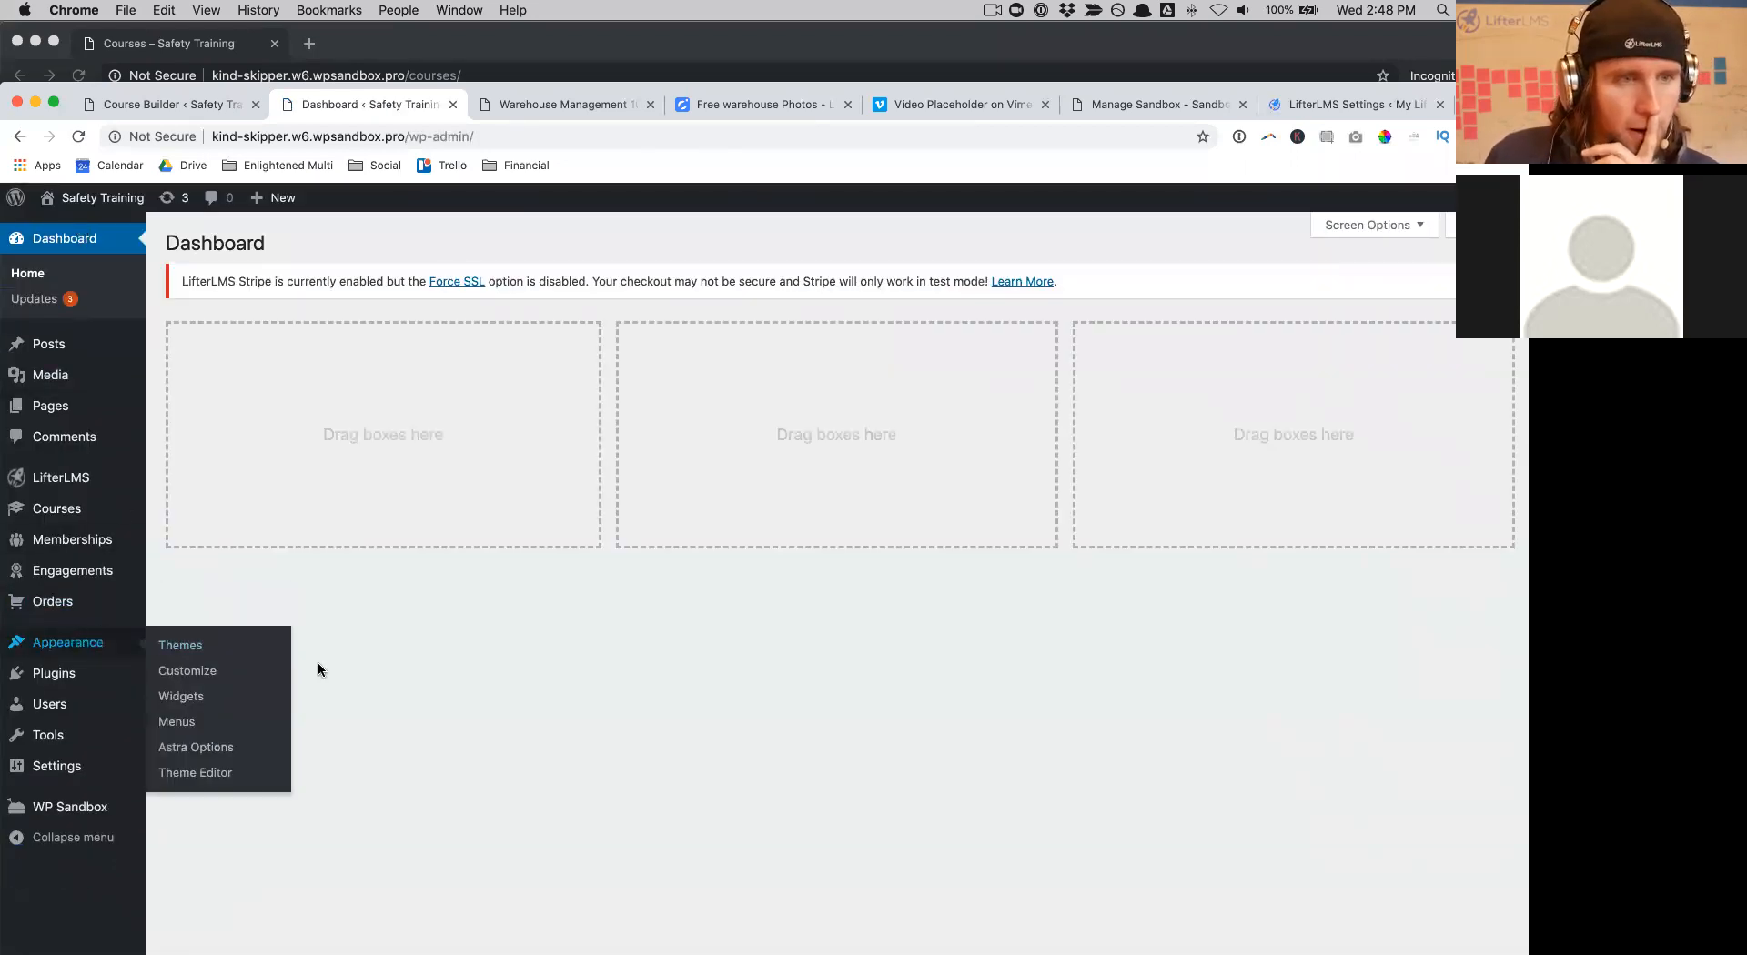
{"action": "mouse_move", "coordinate": [49, 391]}
{"action": "mouse_move", "coordinate": [58, 482]}
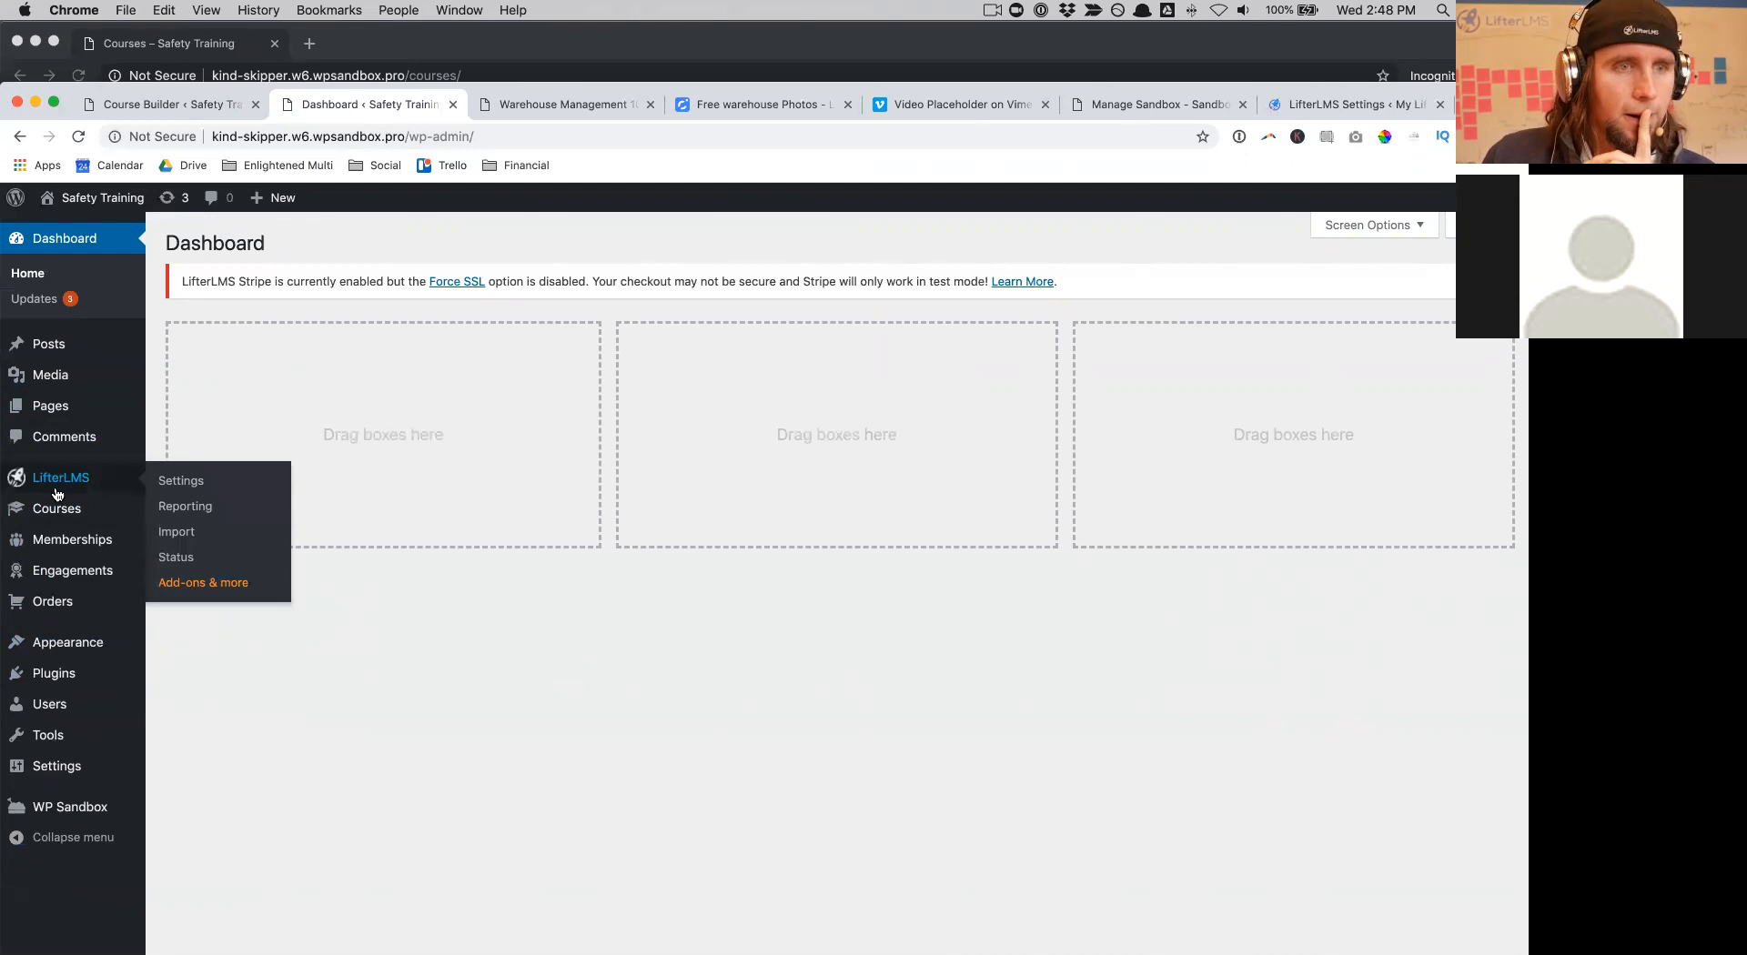
{"action": "mouse_move", "coordinate": [55, 511]}
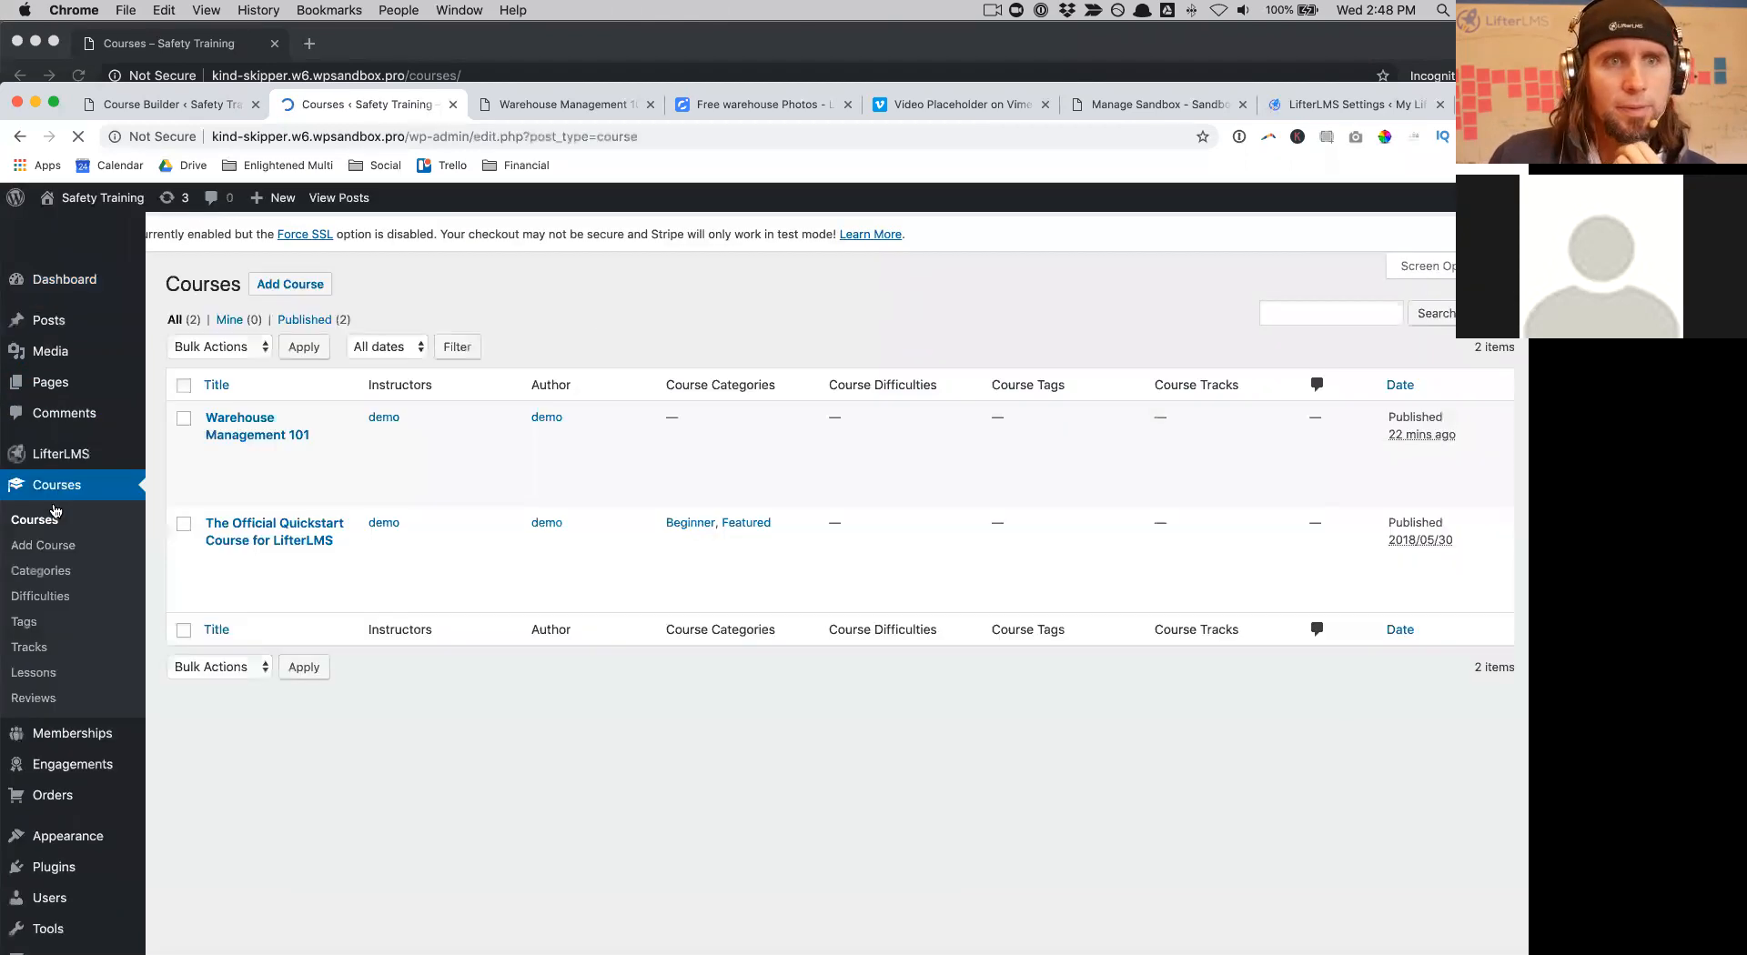
{"action": "mouse_move", "coordinate": [301, 551]}
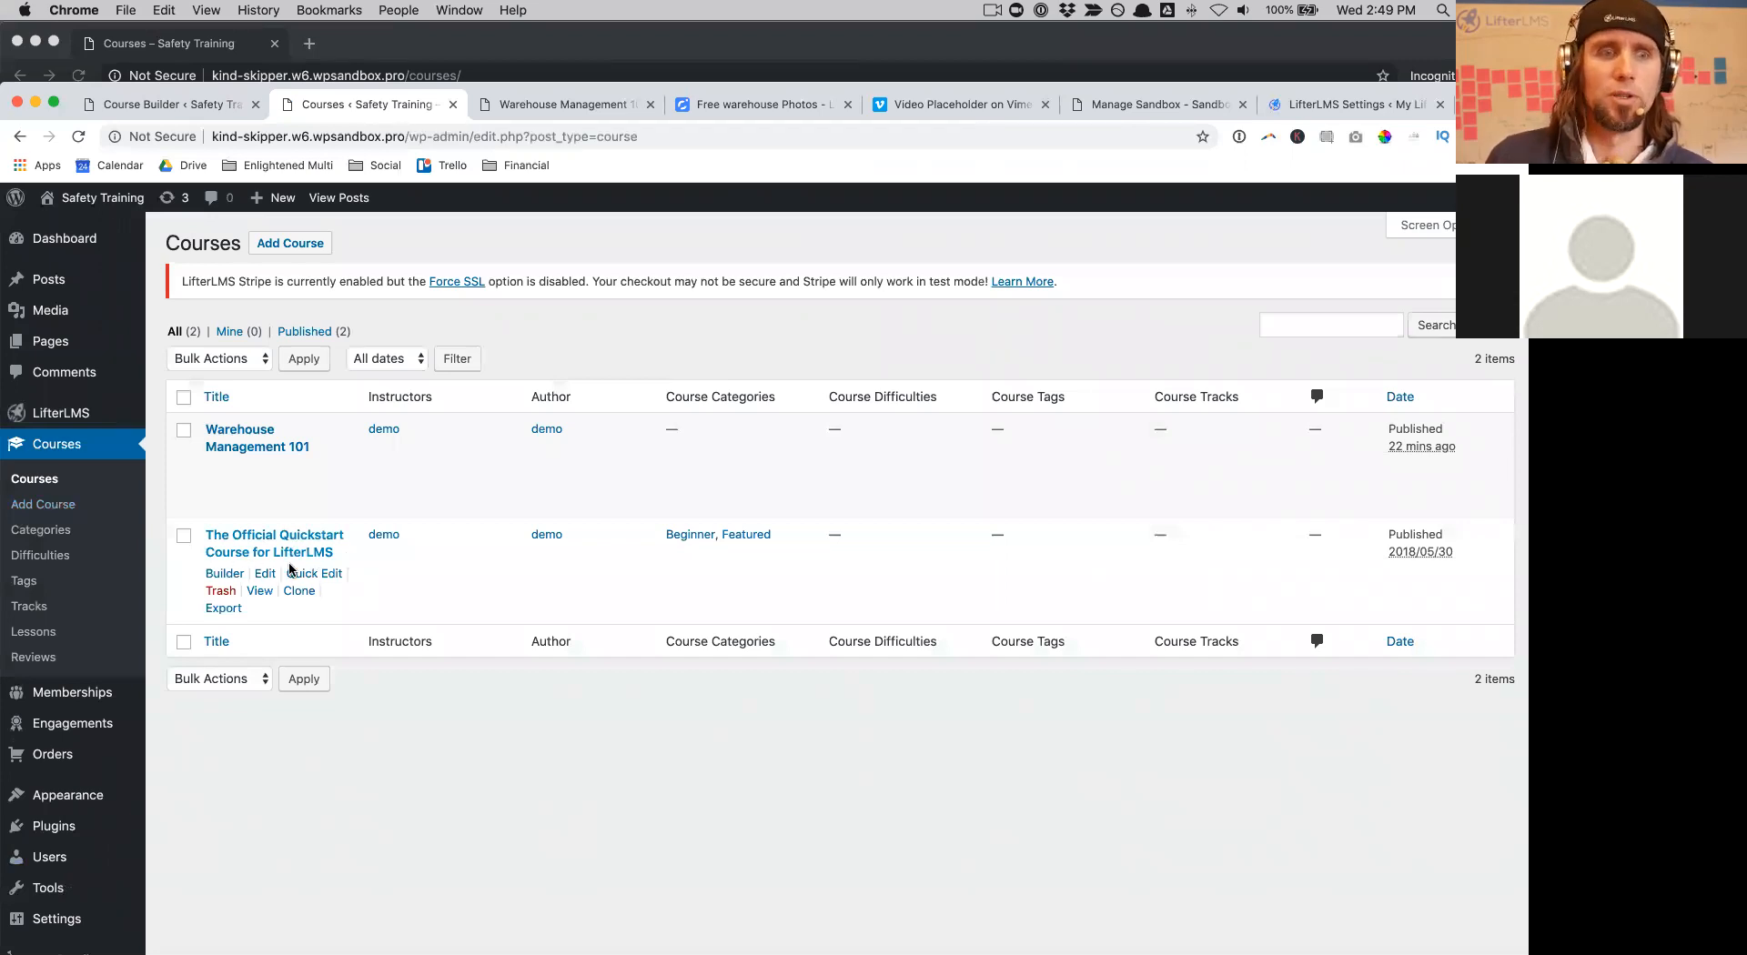
Step: Trash The Official Quickstart Course for LifterLMS and reload the front-end course catalog
{"action": "left_click", "coordinate": [219, 592]}
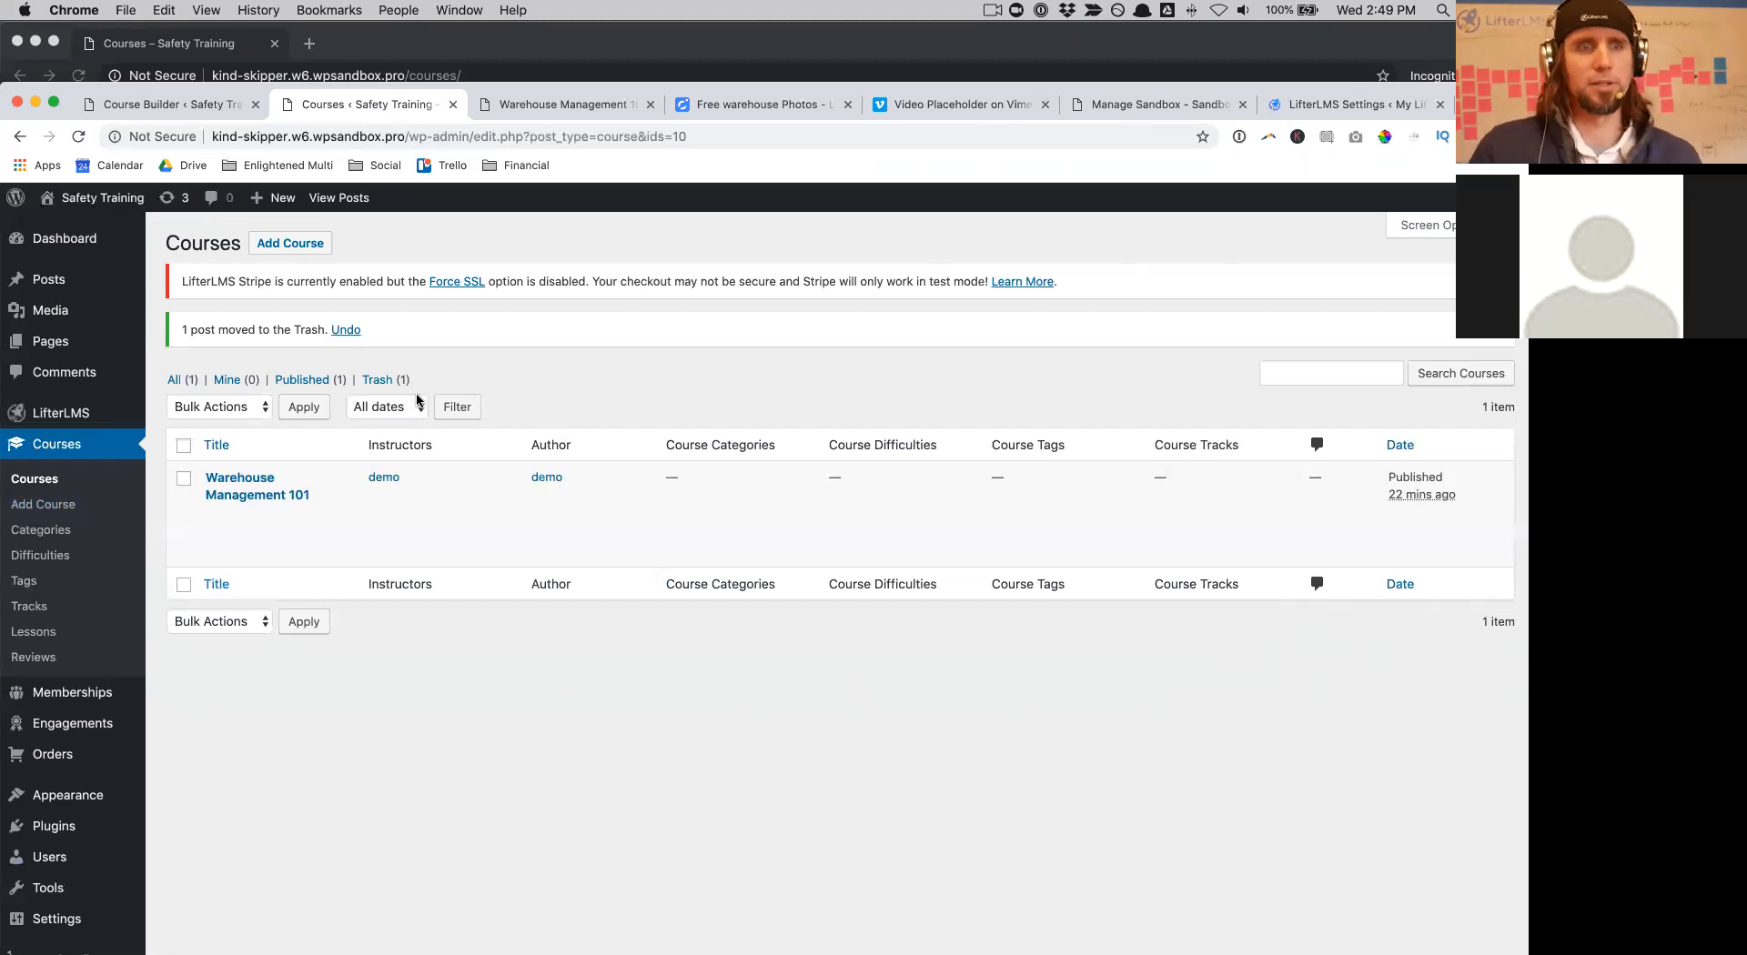
{"action": "mouse_move", "coordinate": [1, 953]}
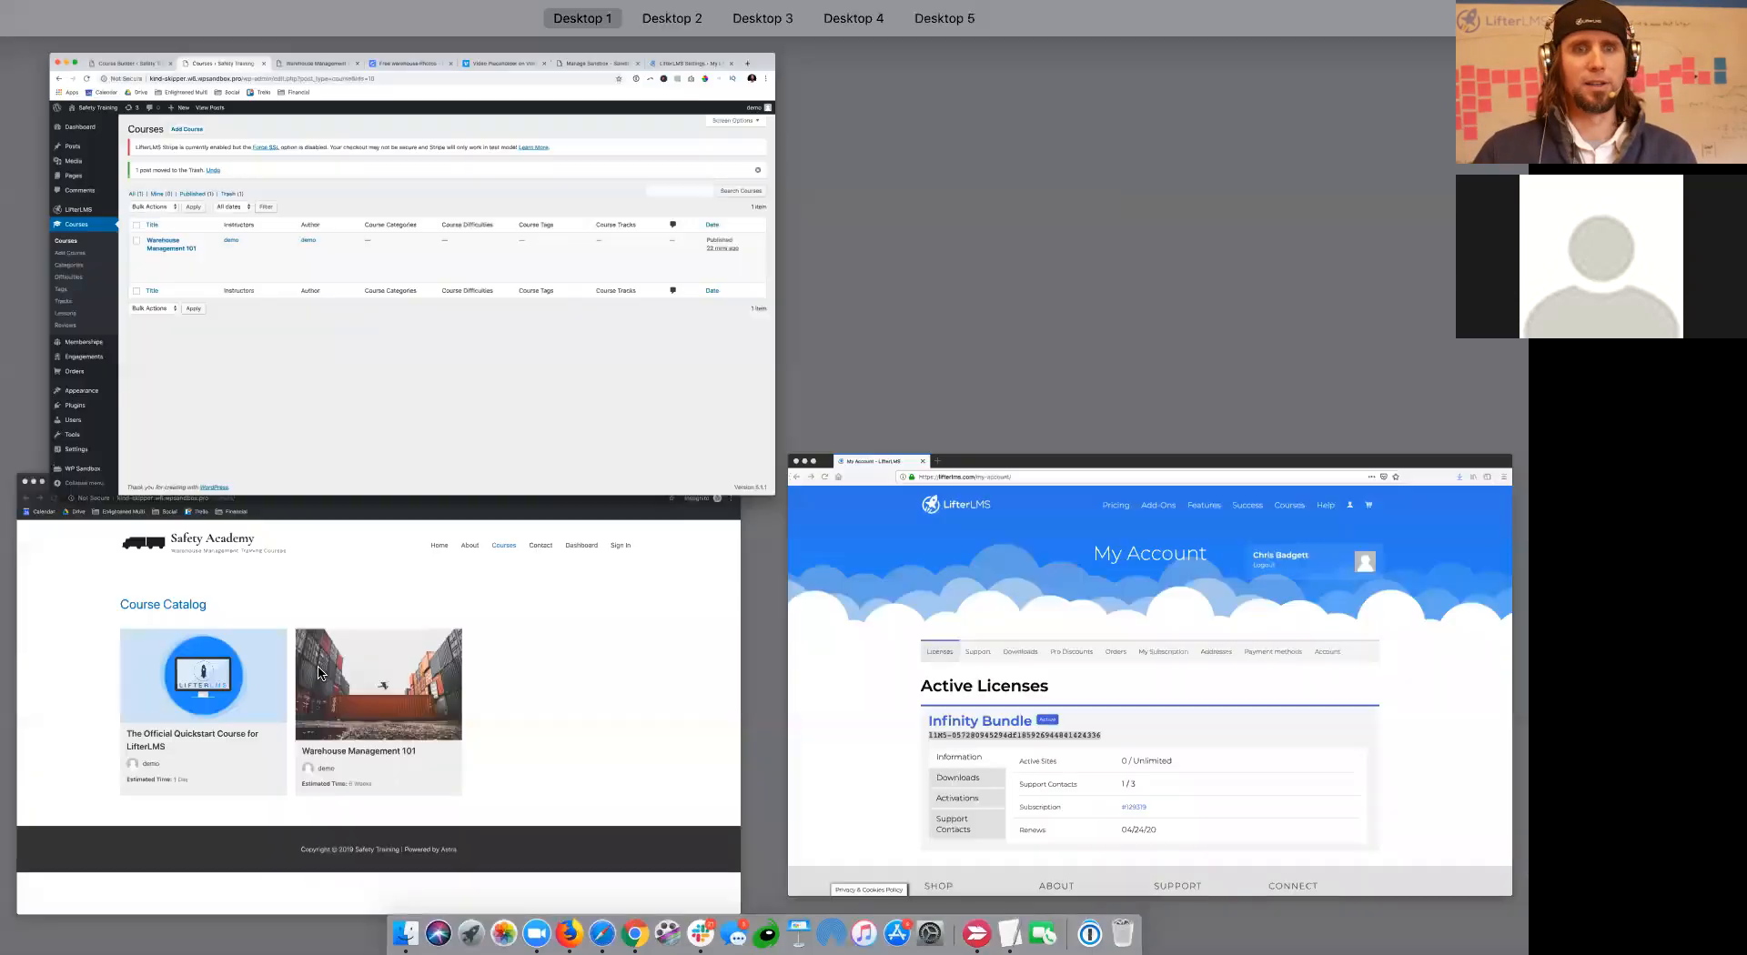
{"action": "left_click", "coordinate": [477, 549]}
{"action": "key", "text": "super+r"}
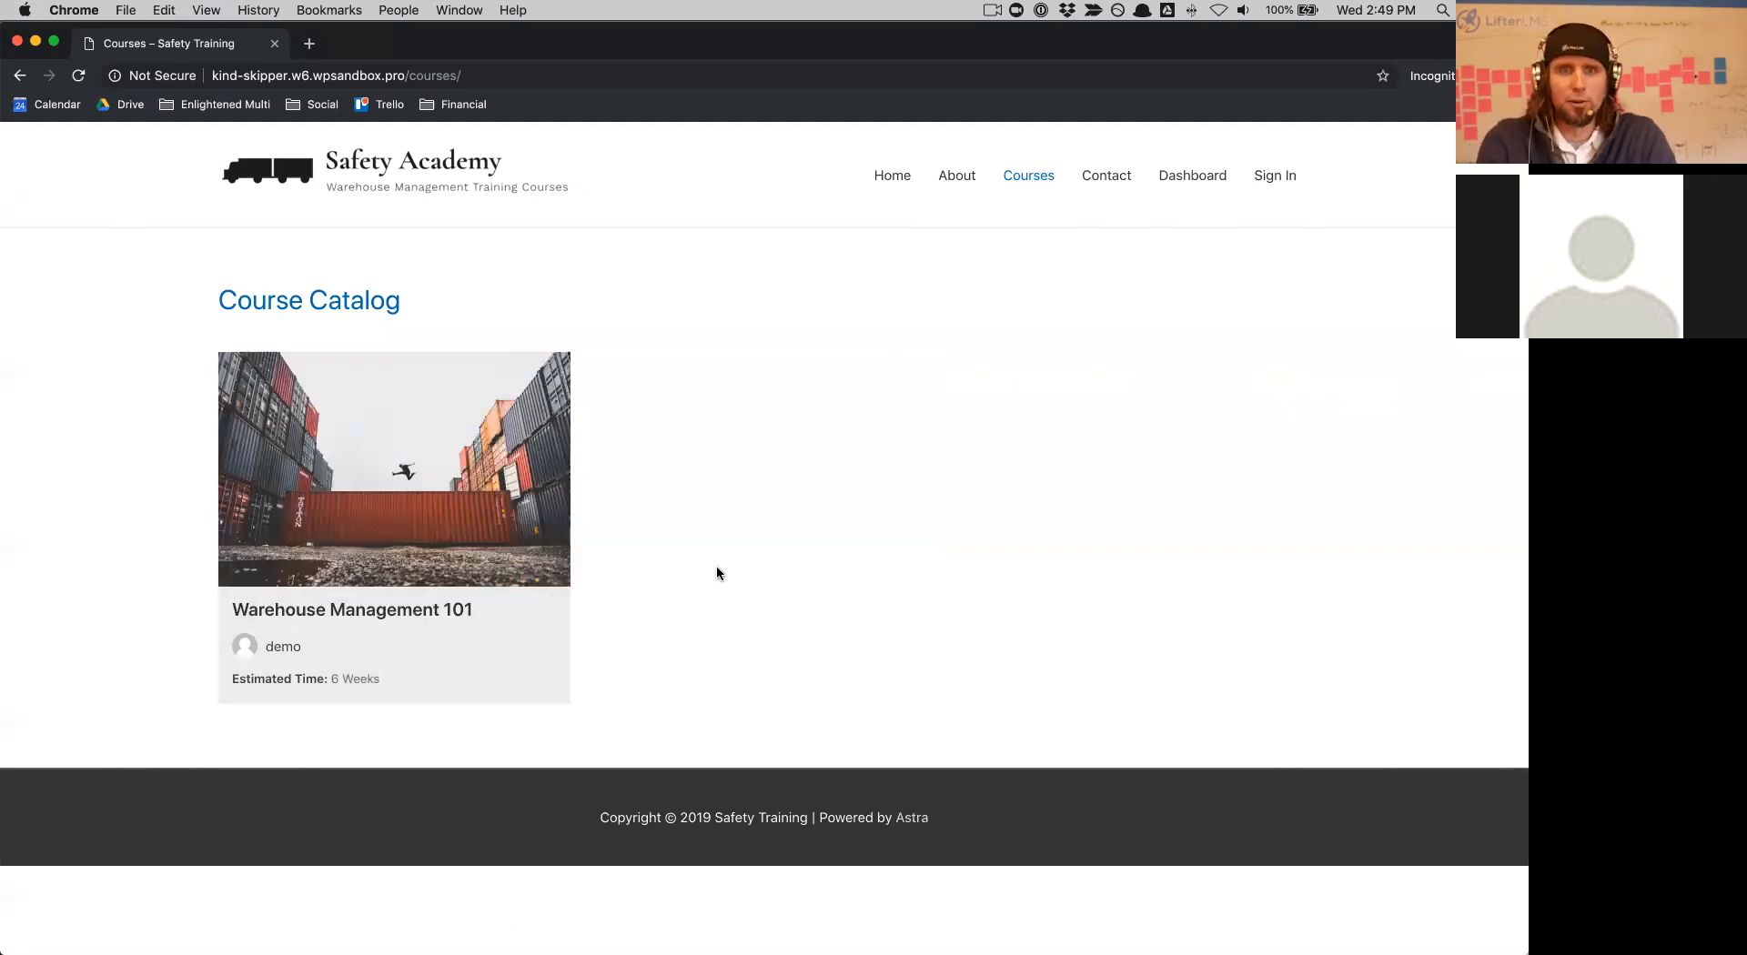
Step: Review the Warehouse Management 101 course page, then return to the admin courses window
{"action": "left_click", "coordinate": [384, 559]}
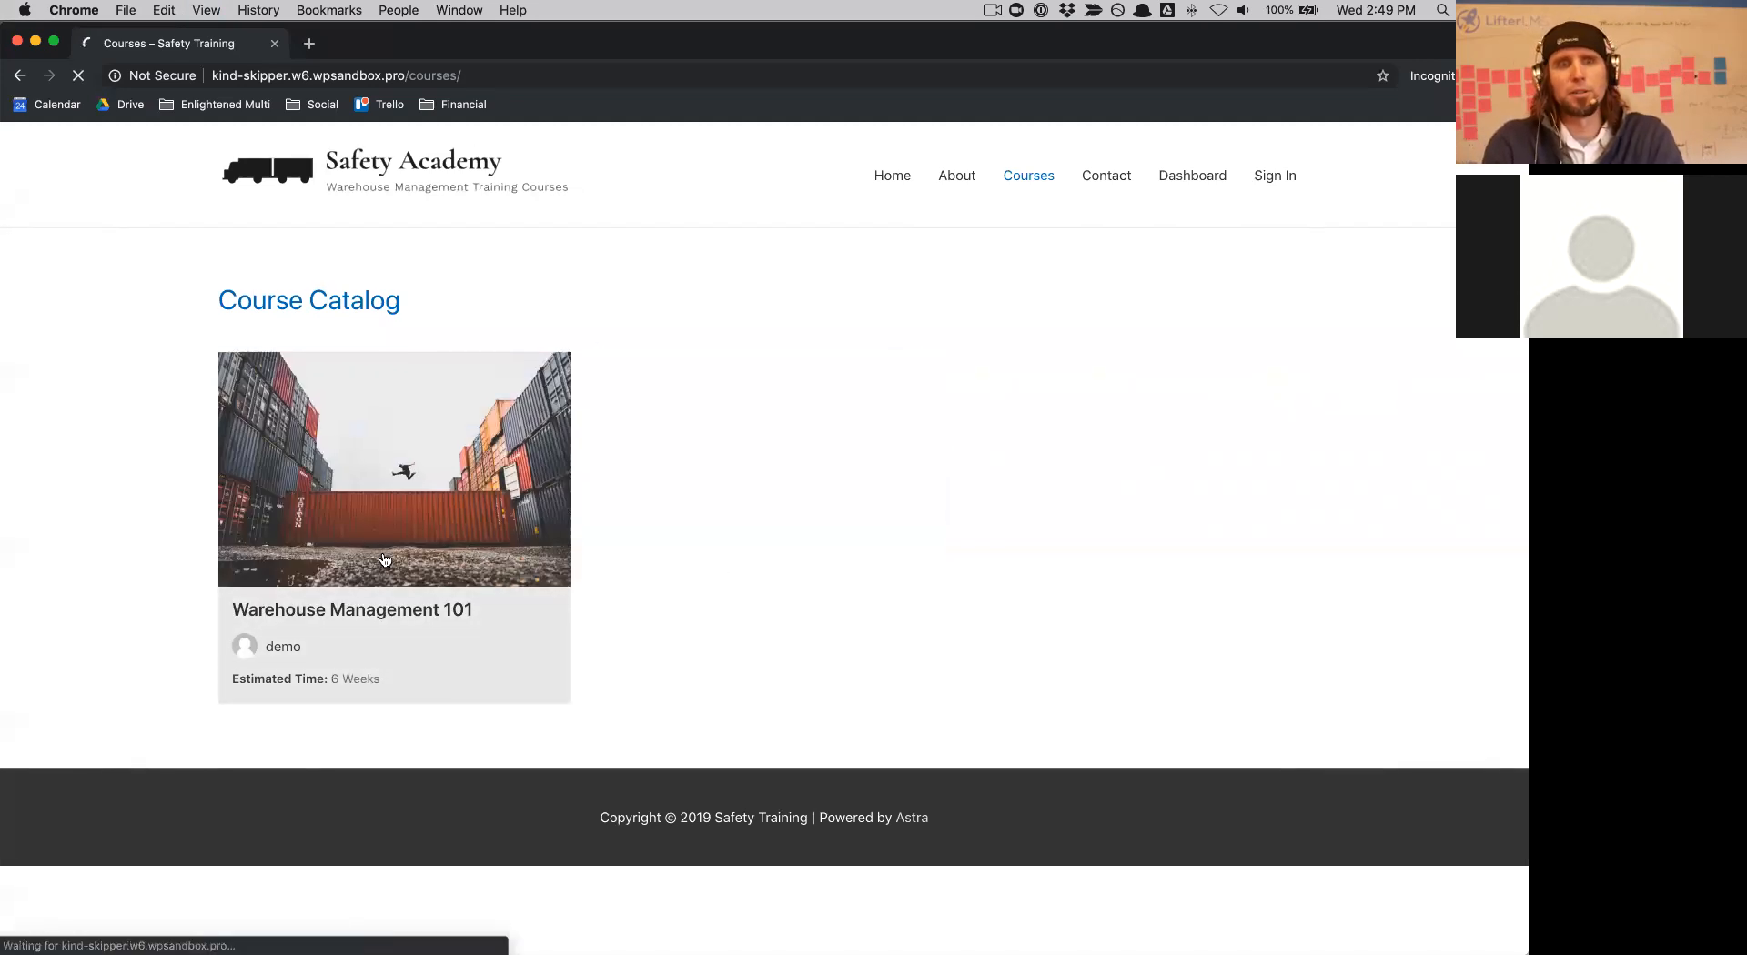
{"action": "scroll", "coordinate": [384, 559], "scroll_direction": "down", "scroll_amount": 12}
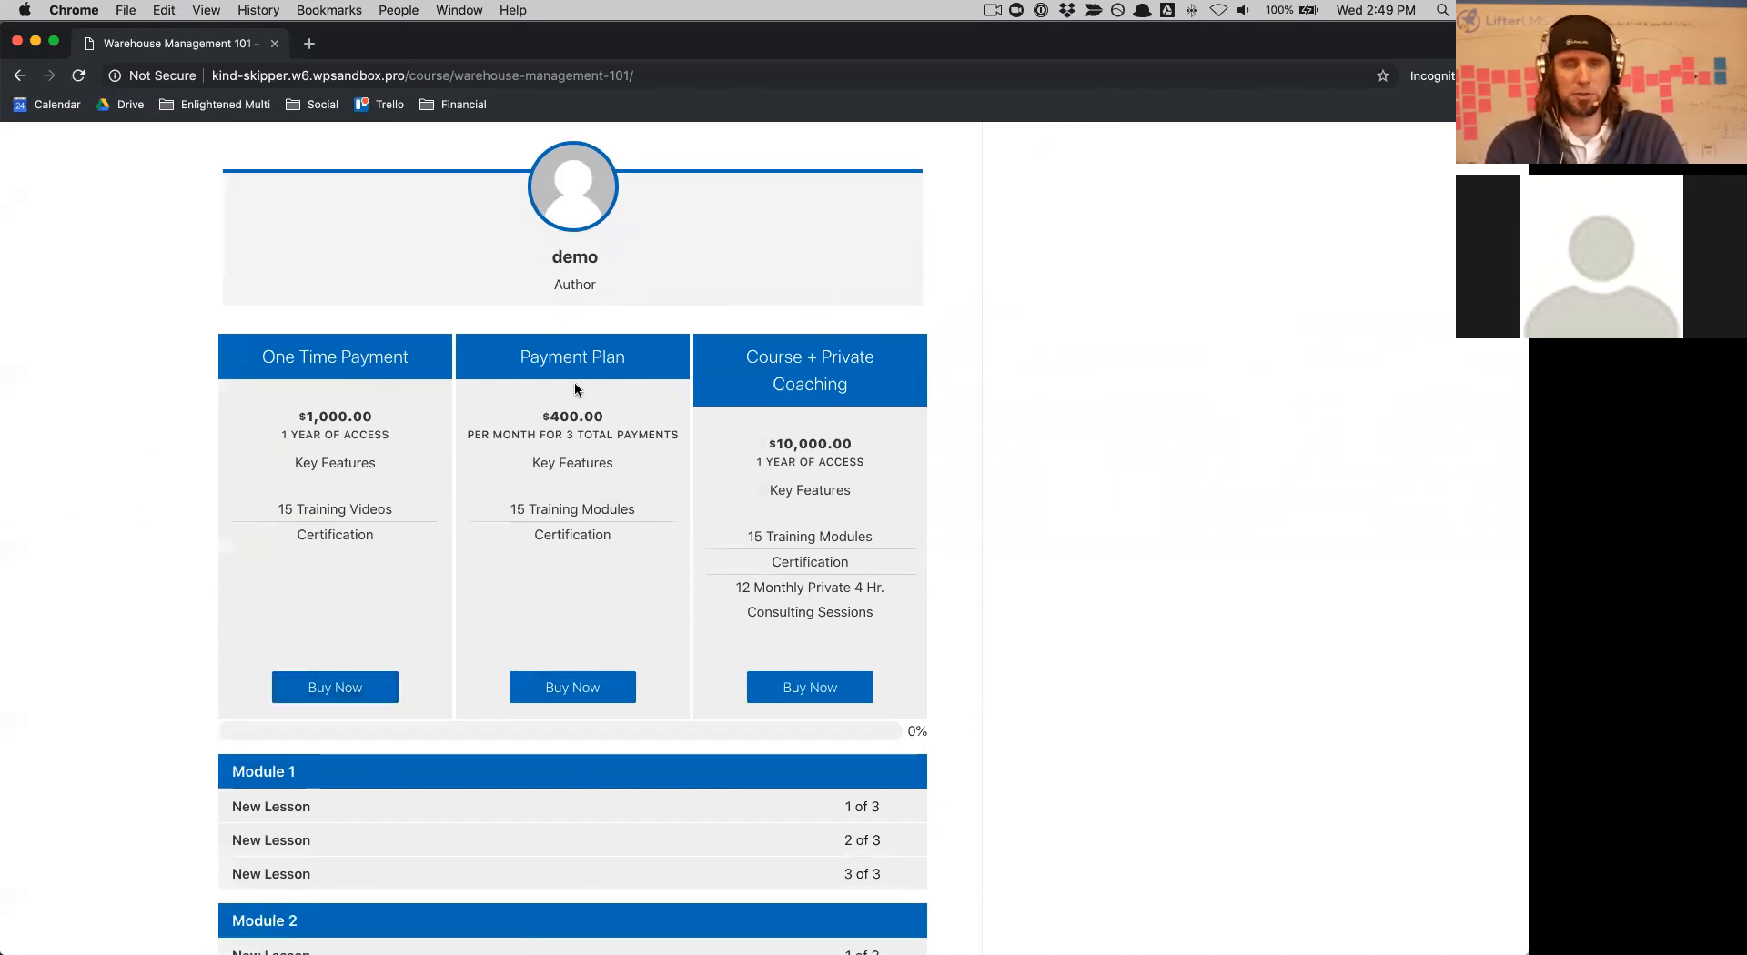
{"action": "scroll", "coordinate": [1067, 436], "scroll_direction": "down", "scroll_amount": 4}
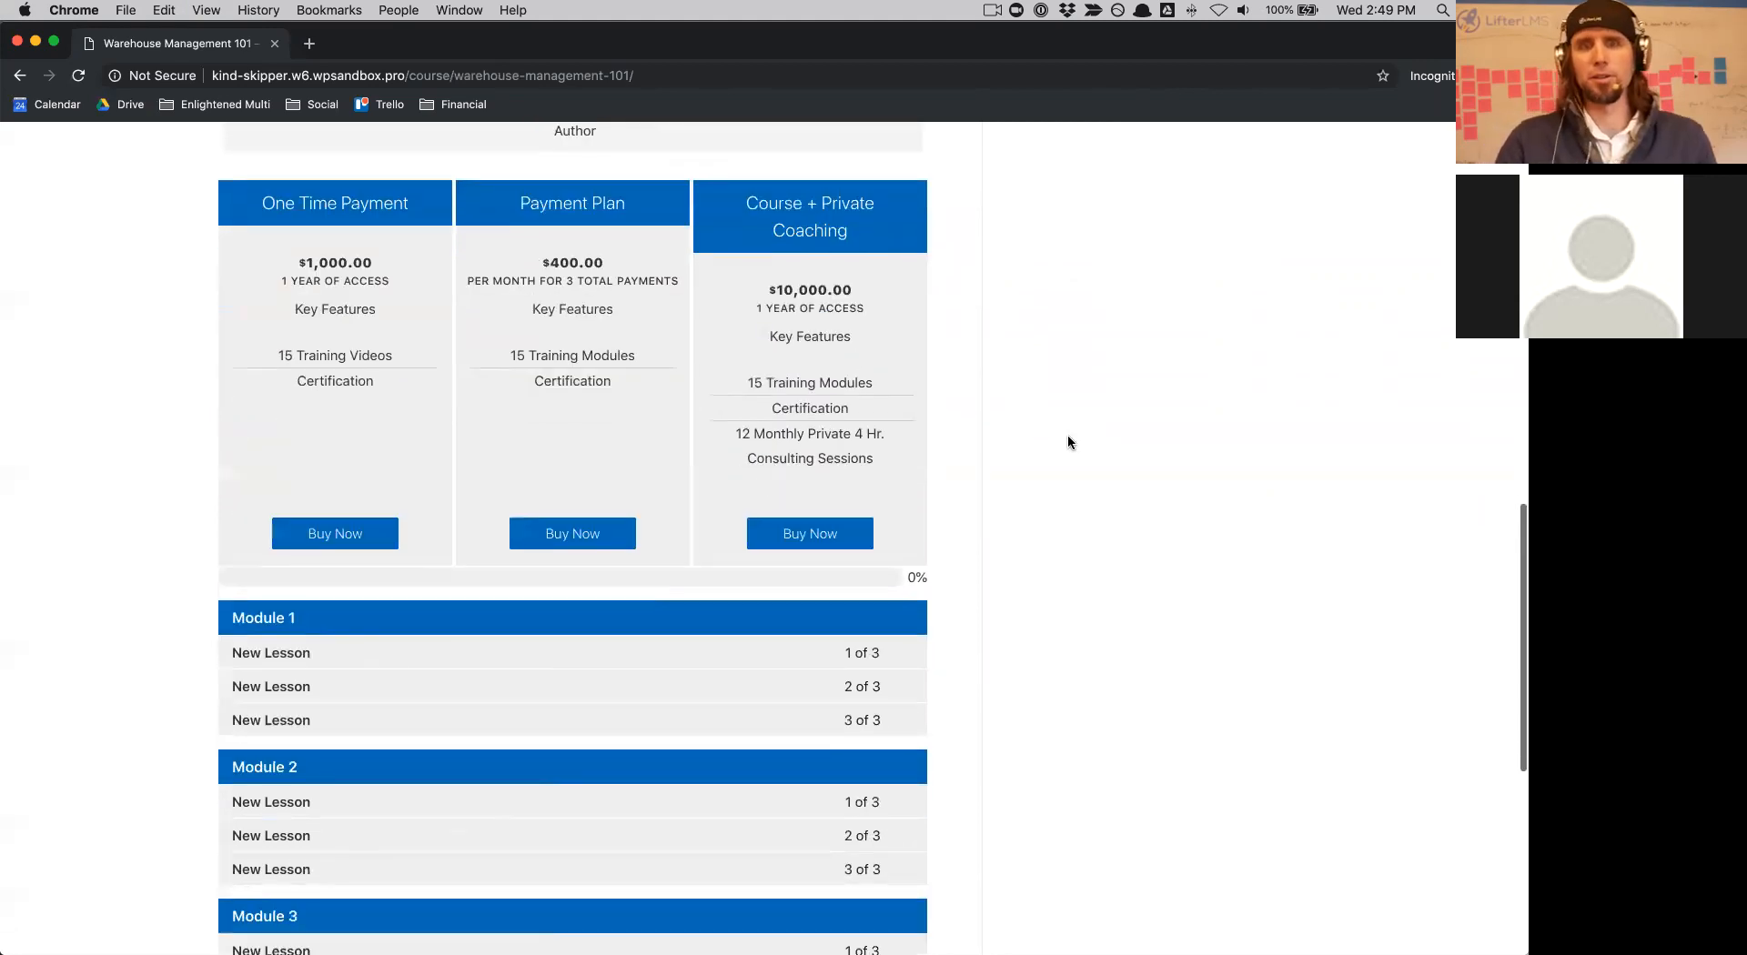
{"action": "scroll", "coordinate": [1068, 442], "scroll_direction": "up", "scroll_amount": 2}
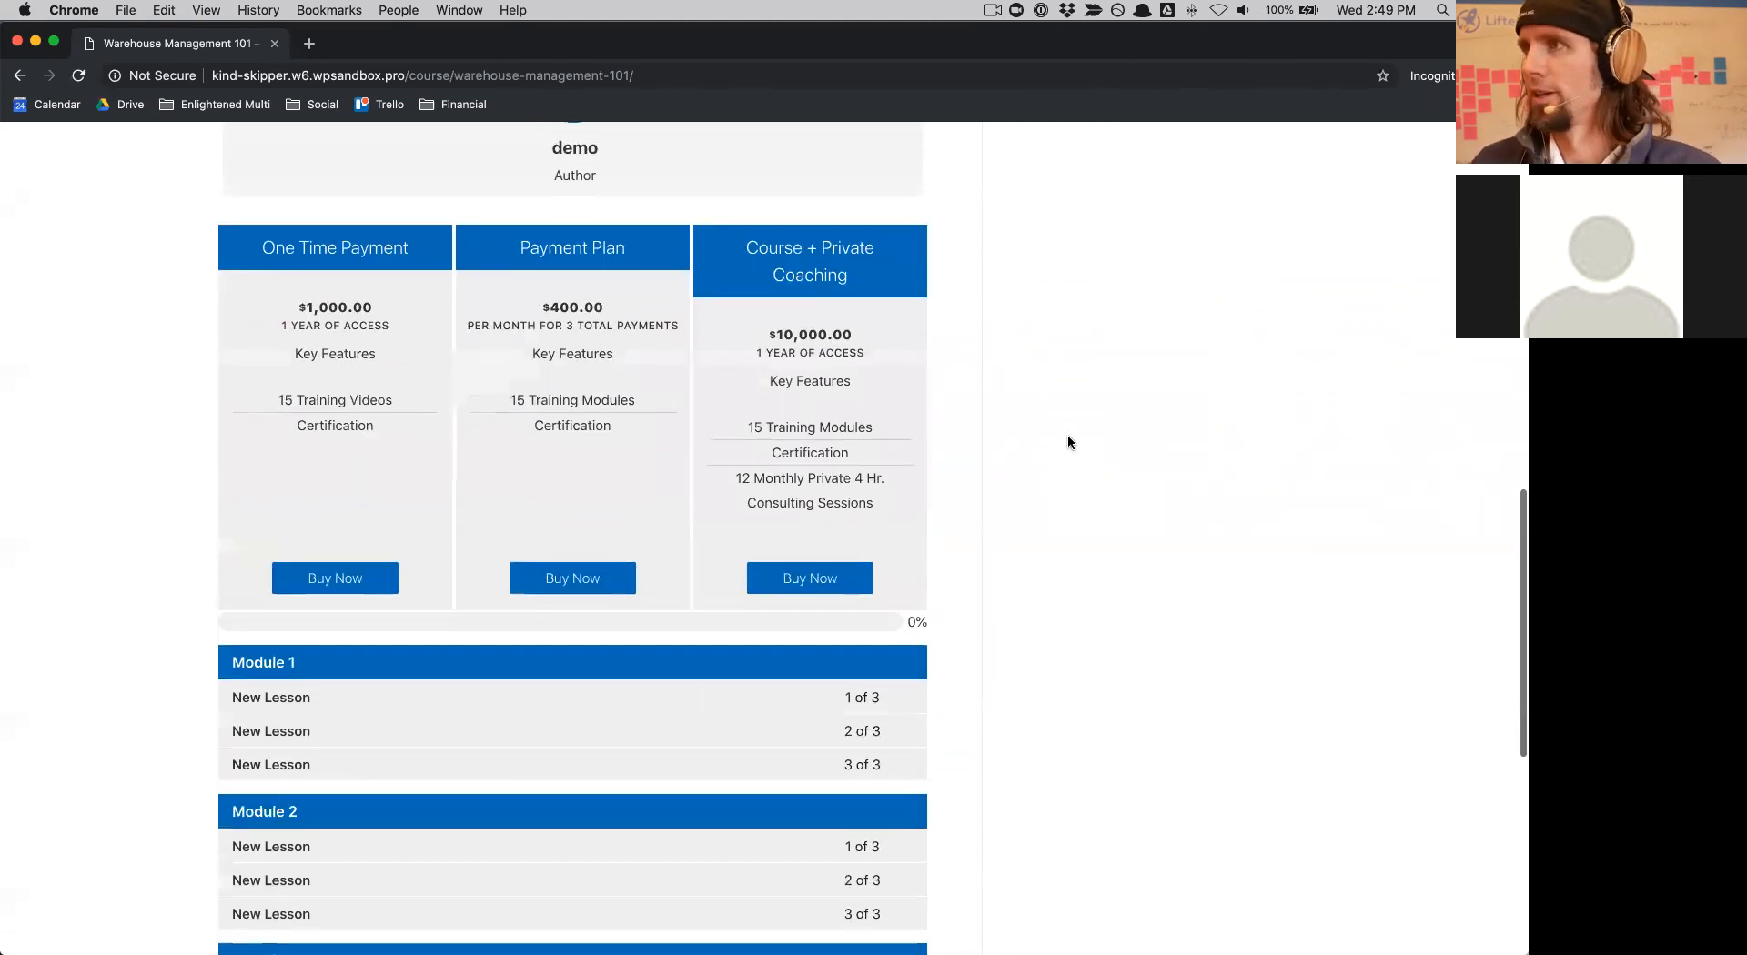
{"action": "scroll", "coordinate": [1068, 441], "scroll_direction": "up", "scroll_amount": 1}
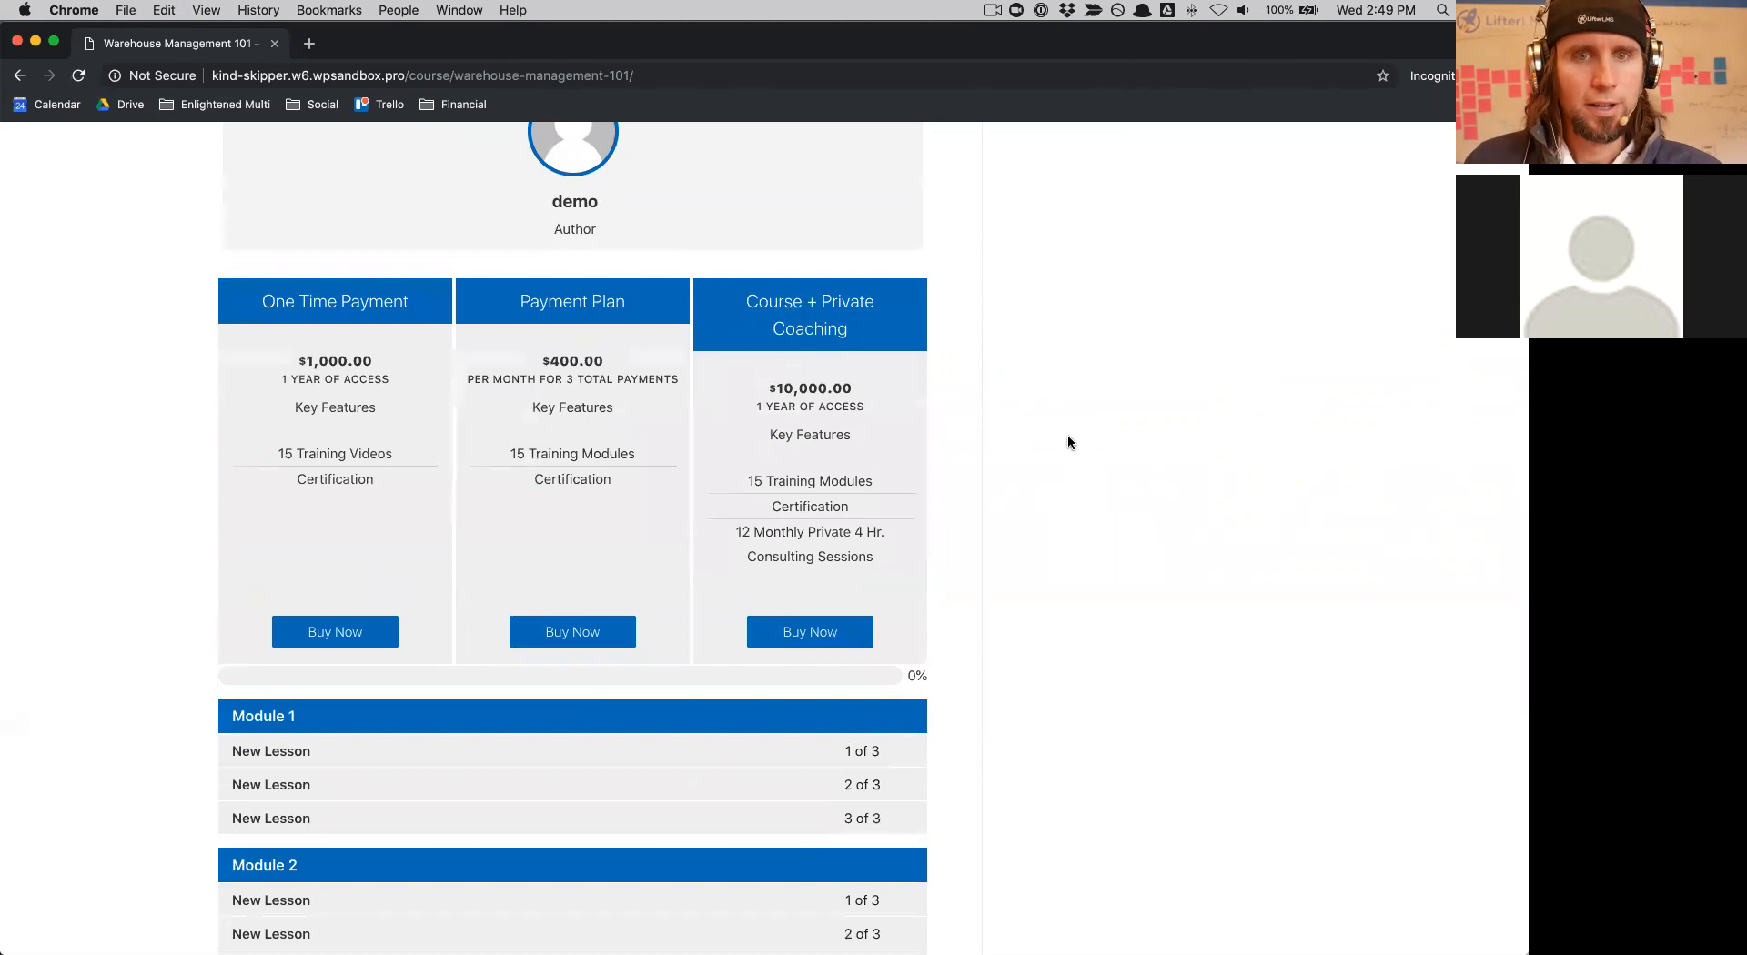
{"action": "scroll", "coordinate": [1068, 441], "scroll_direction": "up", "scroll_amount": 2}
{"action": "scroll", "coordinate": [1067, 441], "scroll_direction": "down", "scroll_amount": 4}
{"action": "scroll", "coordinate": [1067, 434], "scroll_direction": "down", "scroll_amount": 10}
{"action": "mouse_move", "coordinate": [259, 763]}
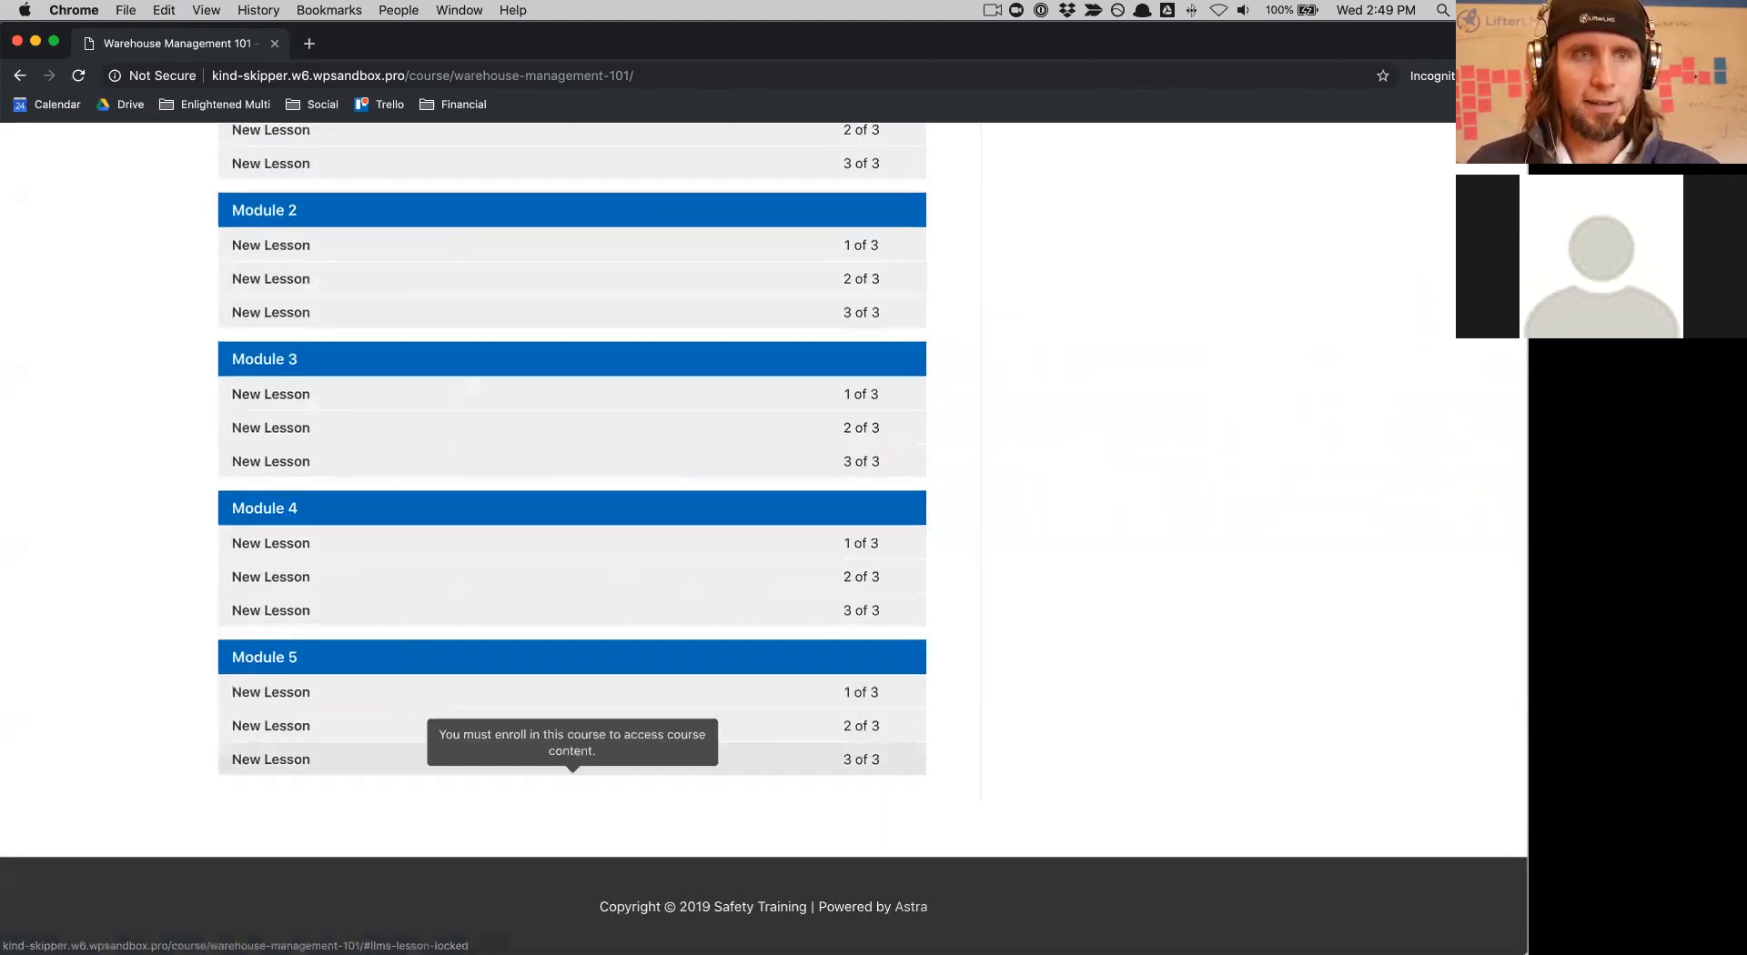
{"action": "key", "text": "ctrl+Up"}
{"action": "left_click", "coordinate": [242, 297]}
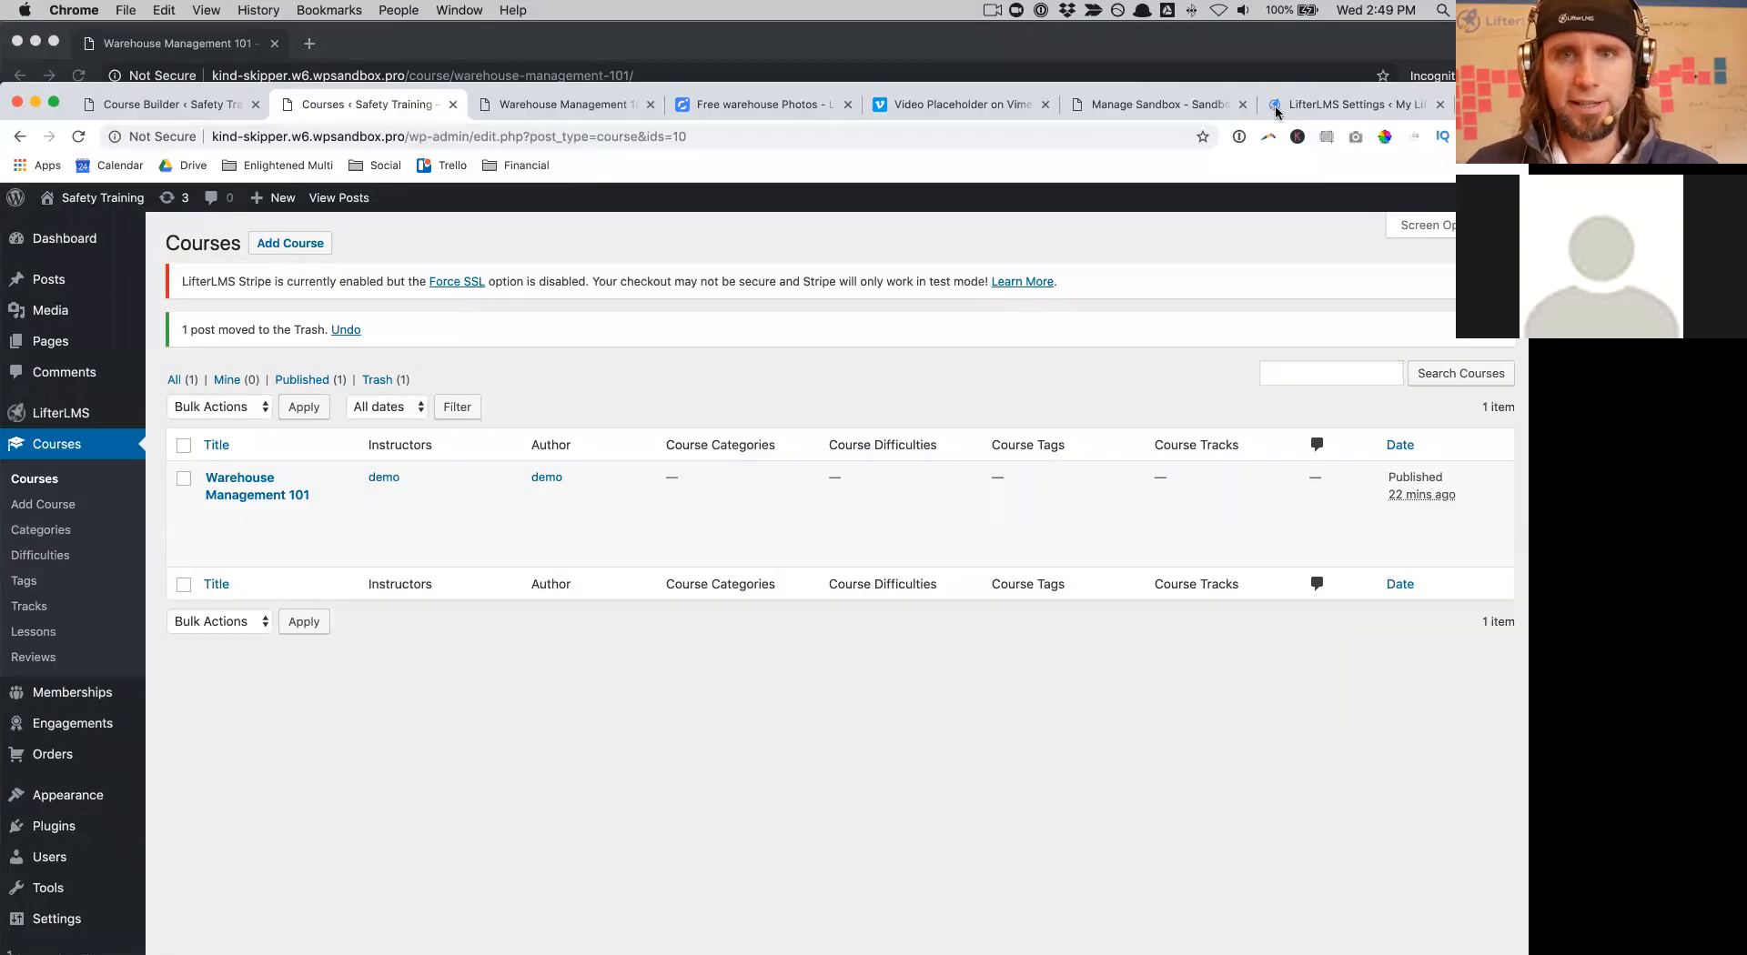
Step: Copy the Vimeo video address from the Vimeo page
{"action": "left_click", "coordinate": [954, 104]}
{"action": "left_click_drag", "start_coordinate": [375, 135], "coordinate": [169, 119]}
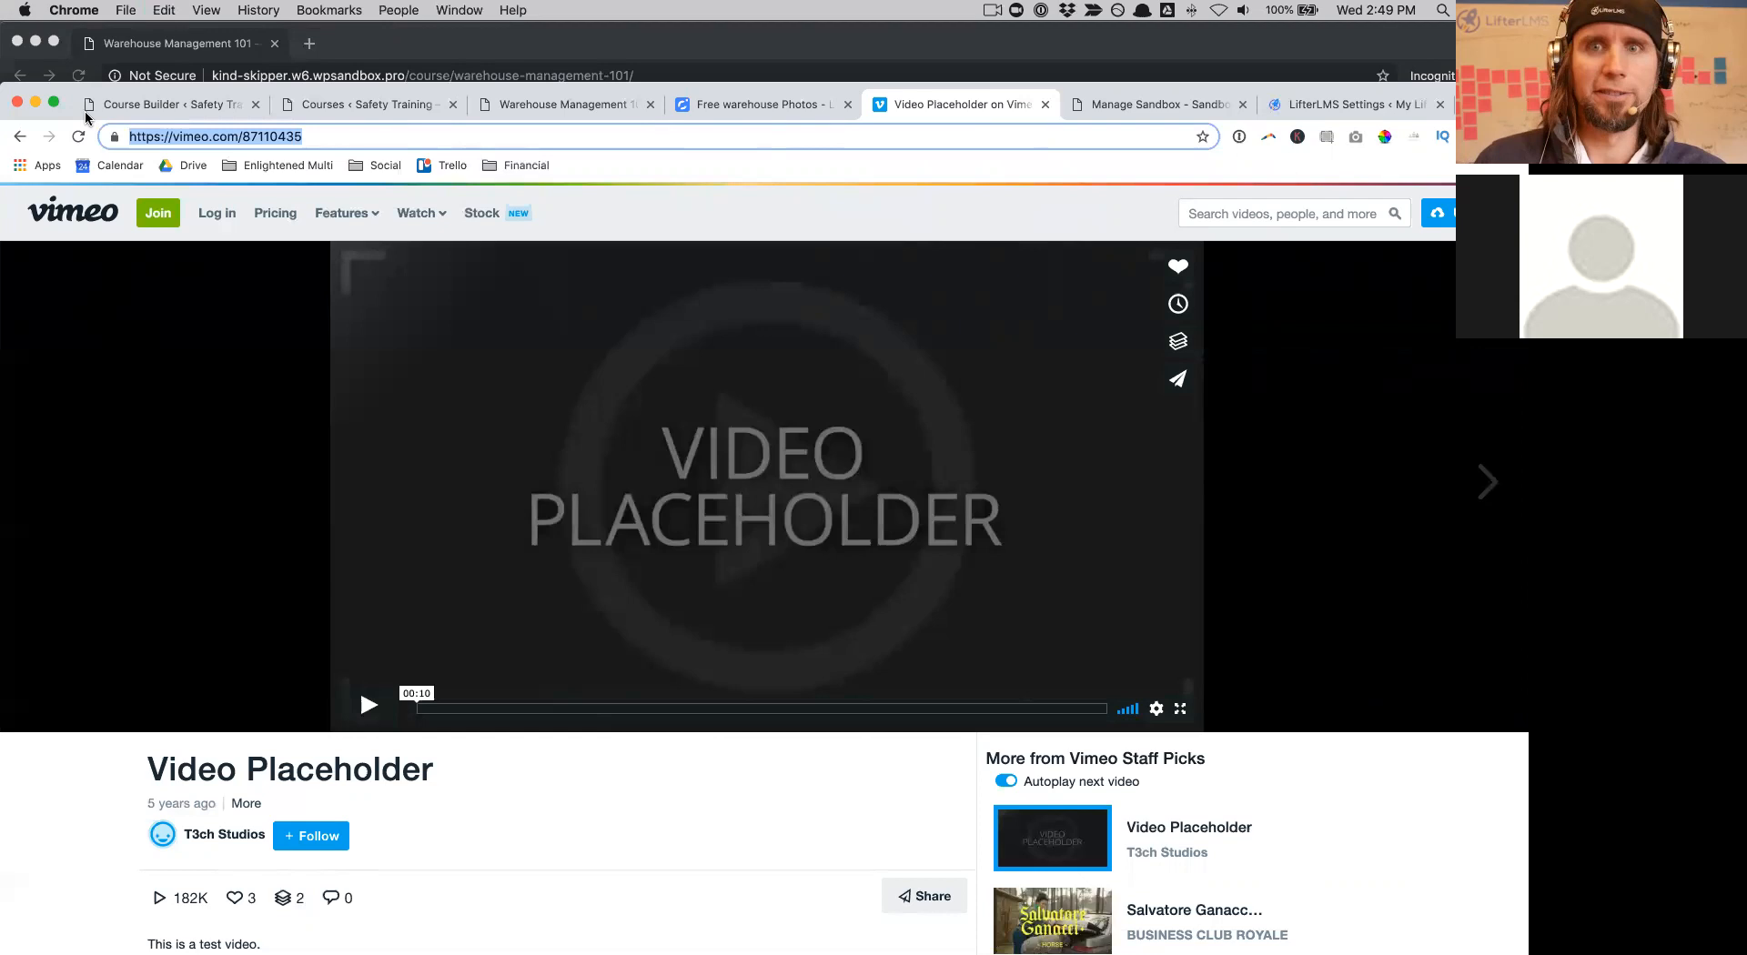
{"action": "left_click", "coordinate": [357, 107]}
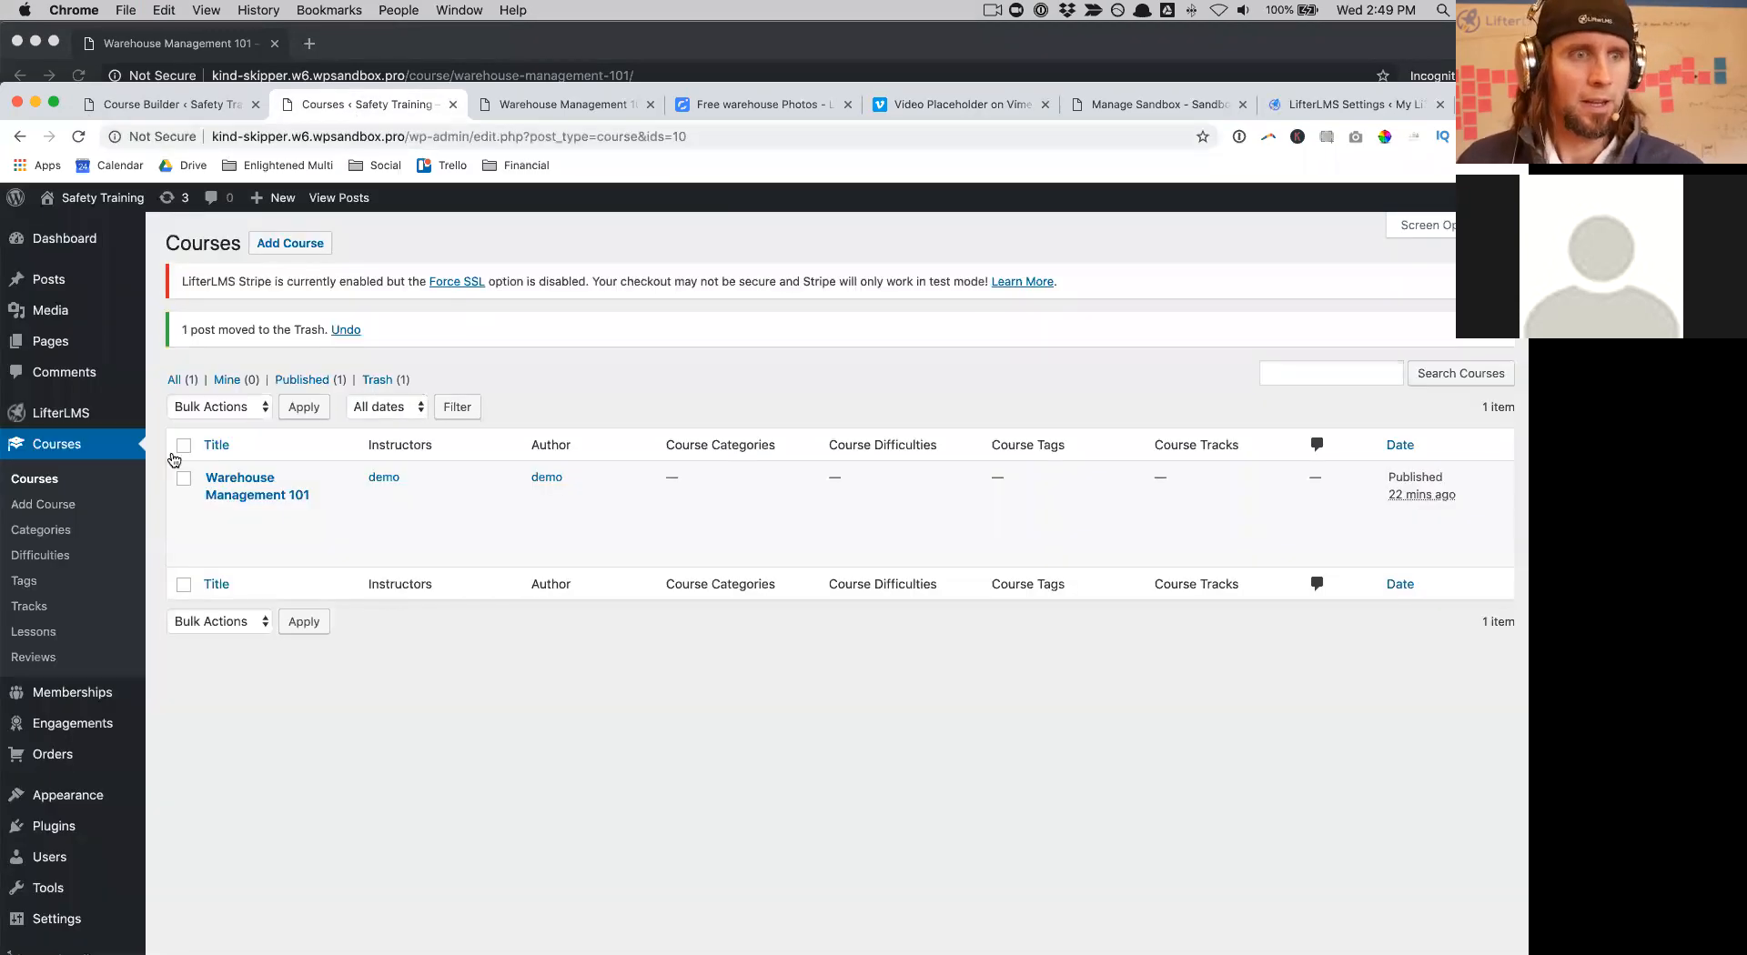
Step: Open Warehouse Management 101's builder, expand all sections, and edit Module 5's last lesson
{"action": "mouse_move", "coordinate": [61, 806]}
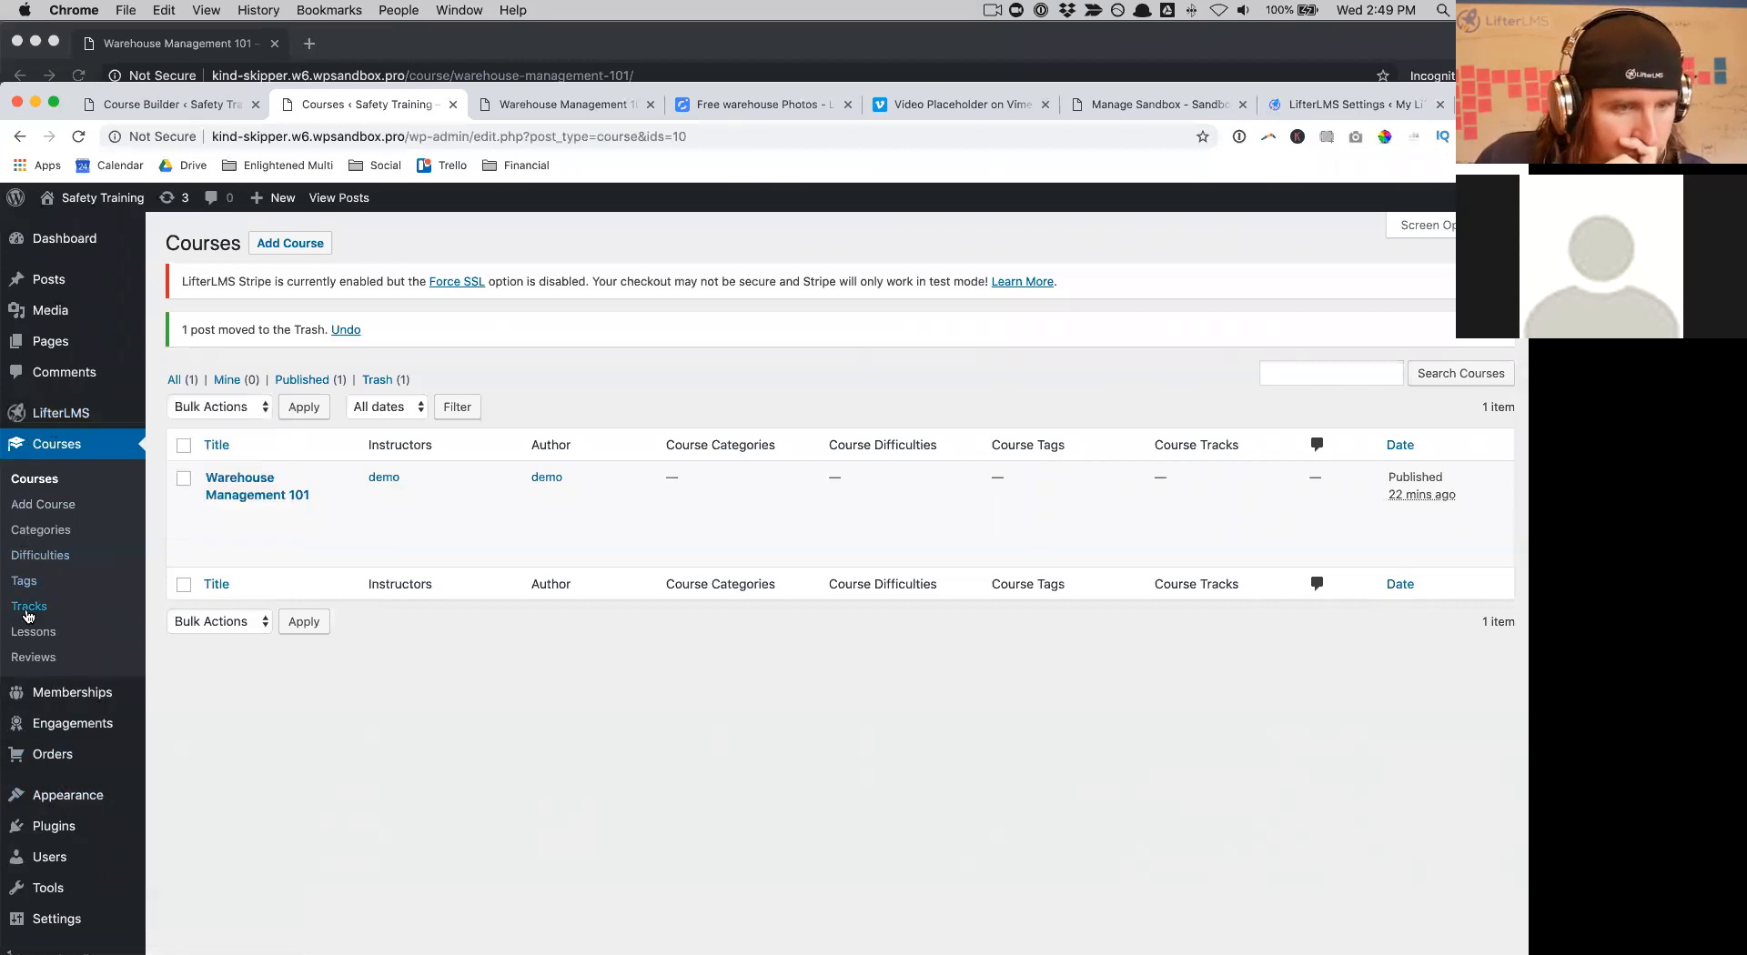
{"action": "scroll", "coordinate": [29, 616], "scroll_direction": "down", "scroll_amount": 1}
{"action": "mouse_move", "coordinate": [270, 485]}
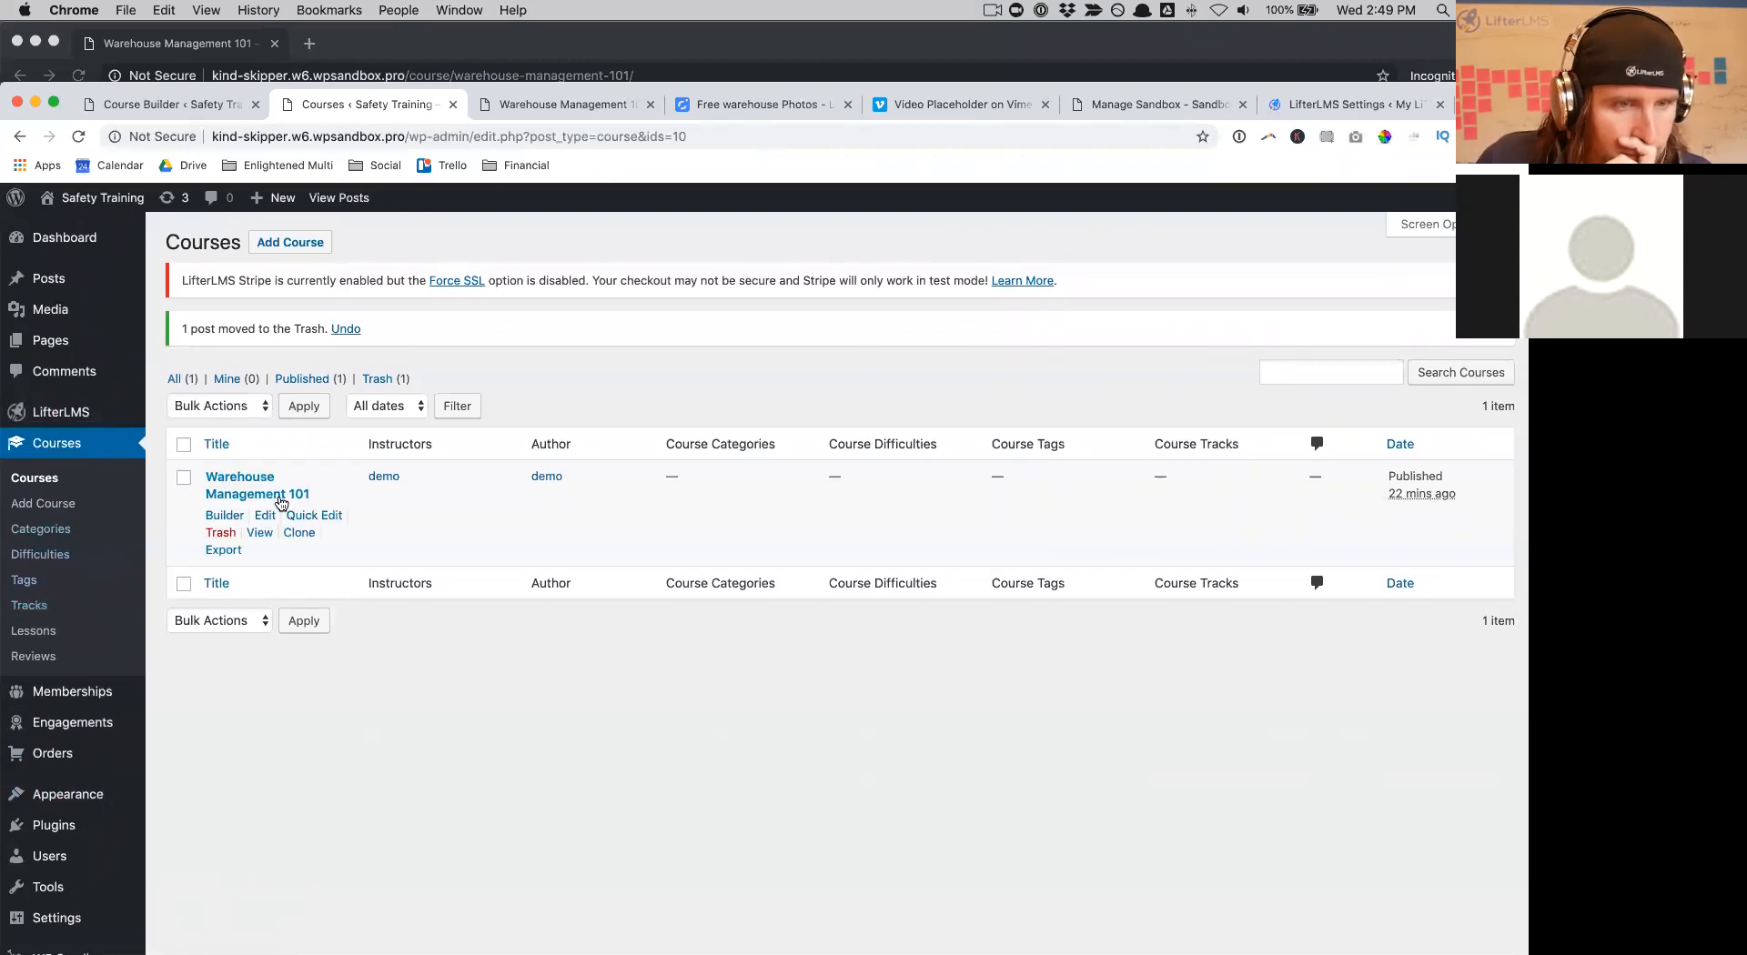
{"action": "left_click", "coordinate": [227, 515]}
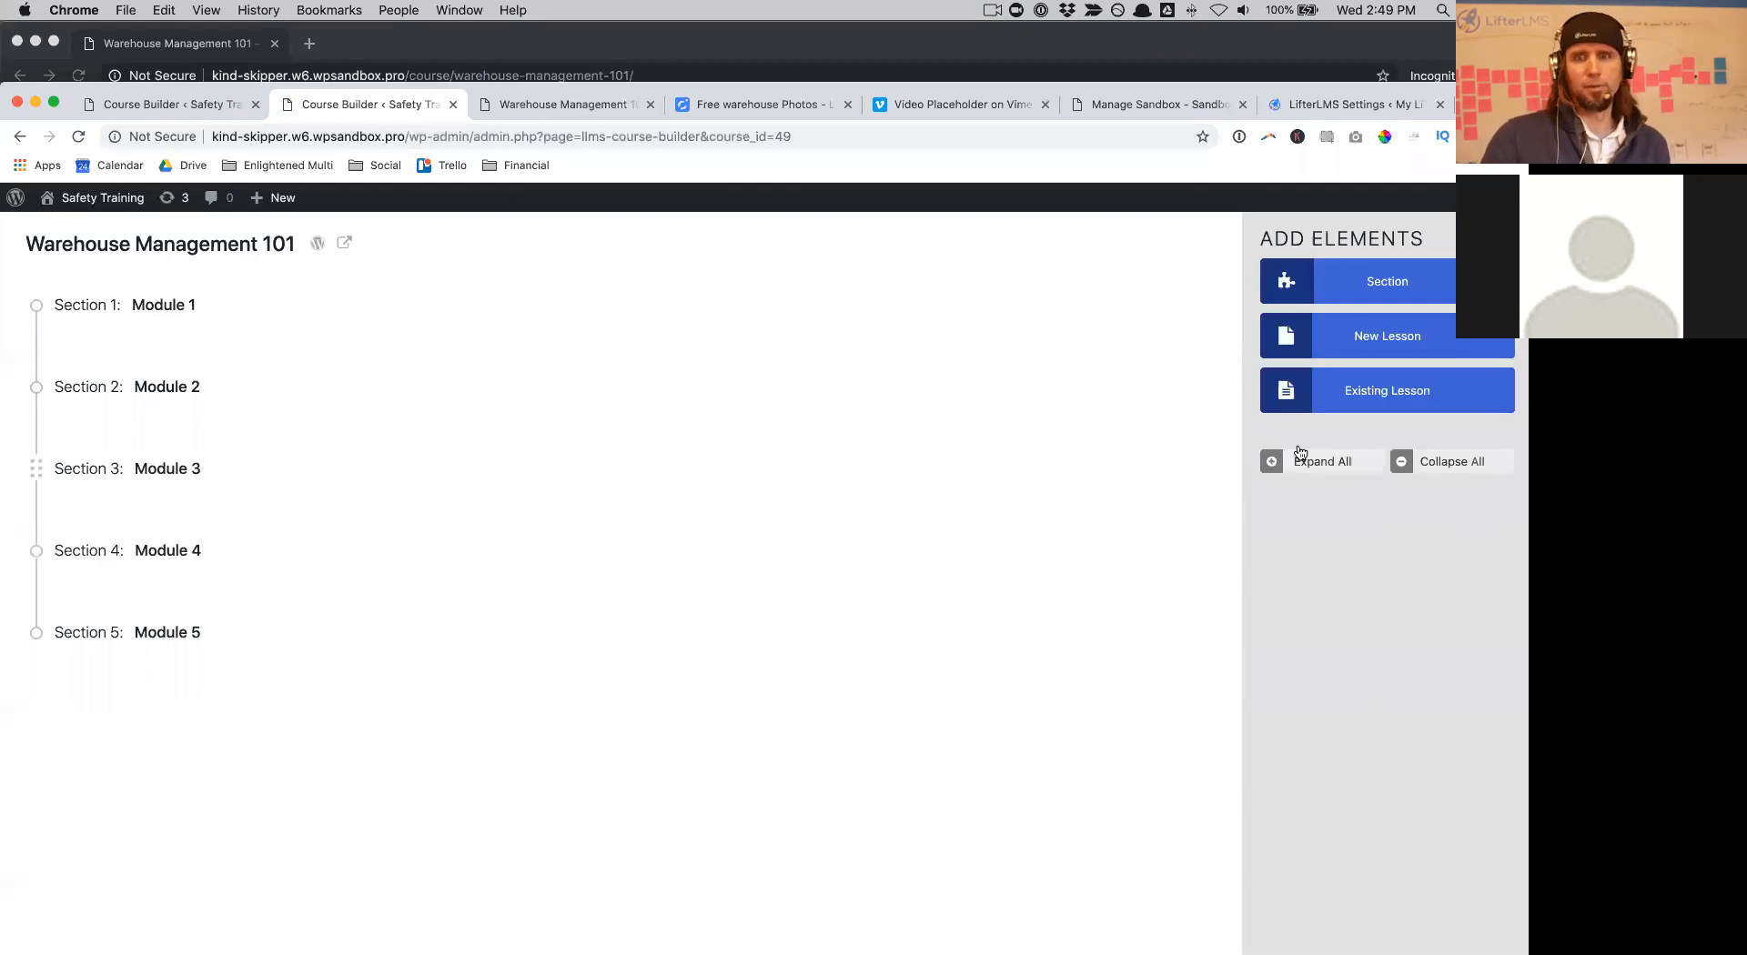
{"action": "left_click", "coordinate": [1345, 462]}
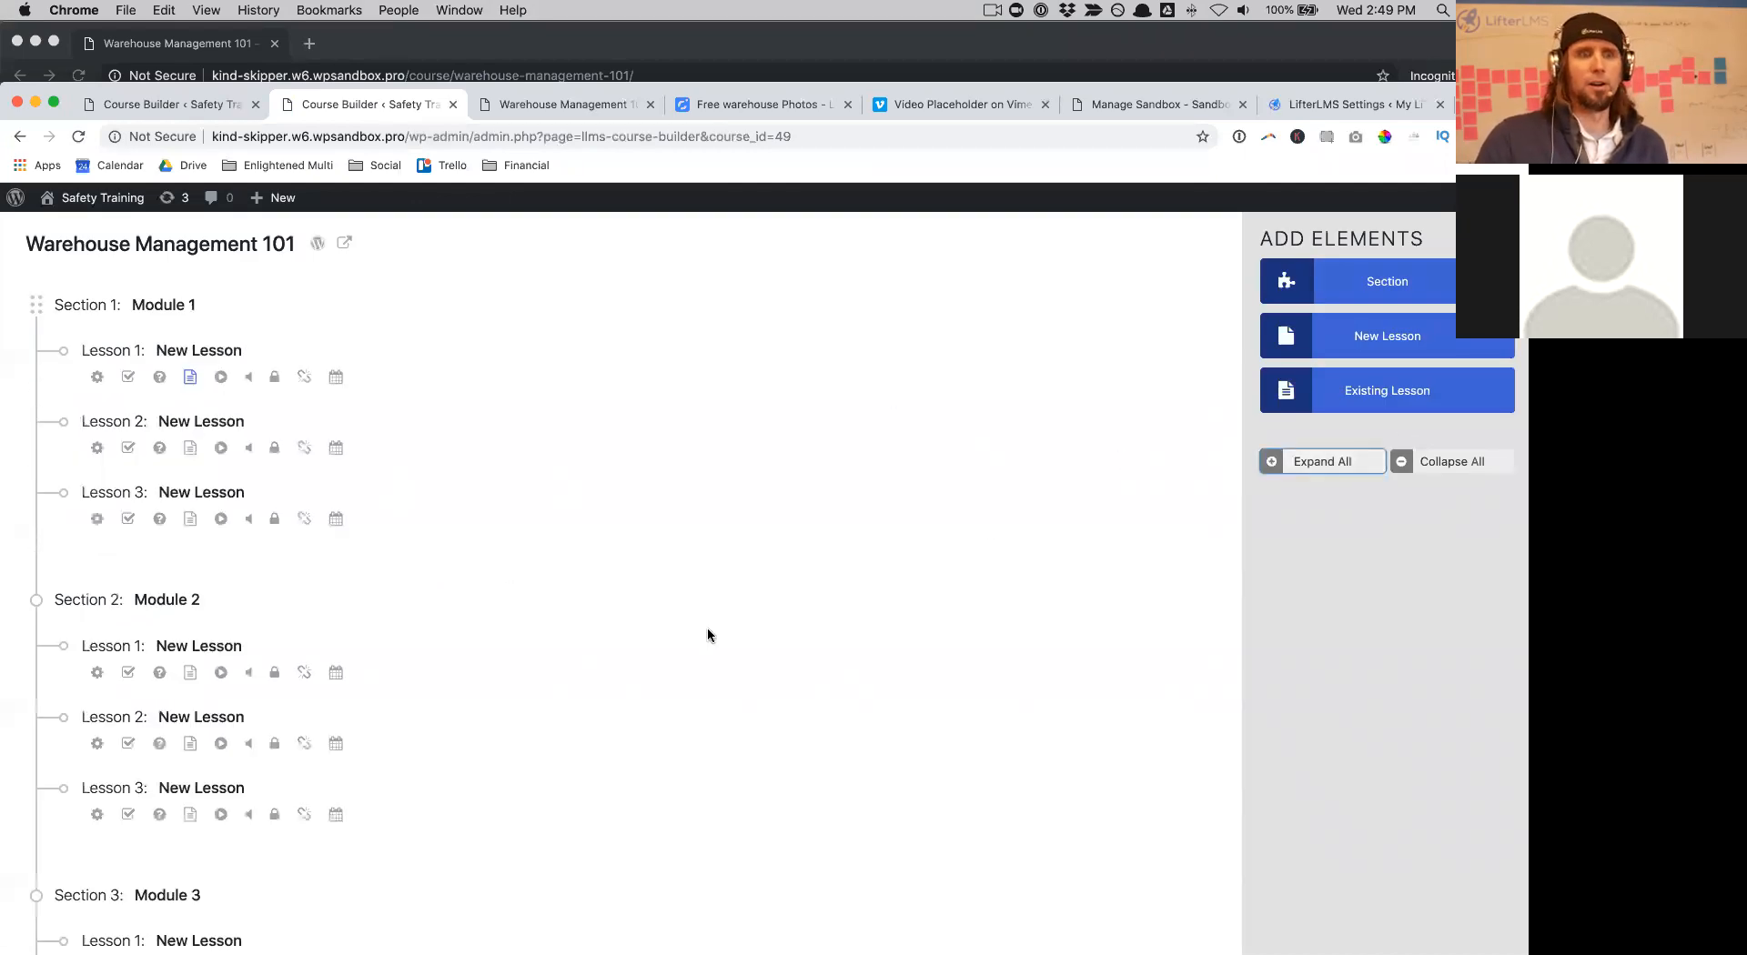
{"action": "scroll", "coordinate": [706, 631], "scroll_direction": "down", "scroll_amount": 10}
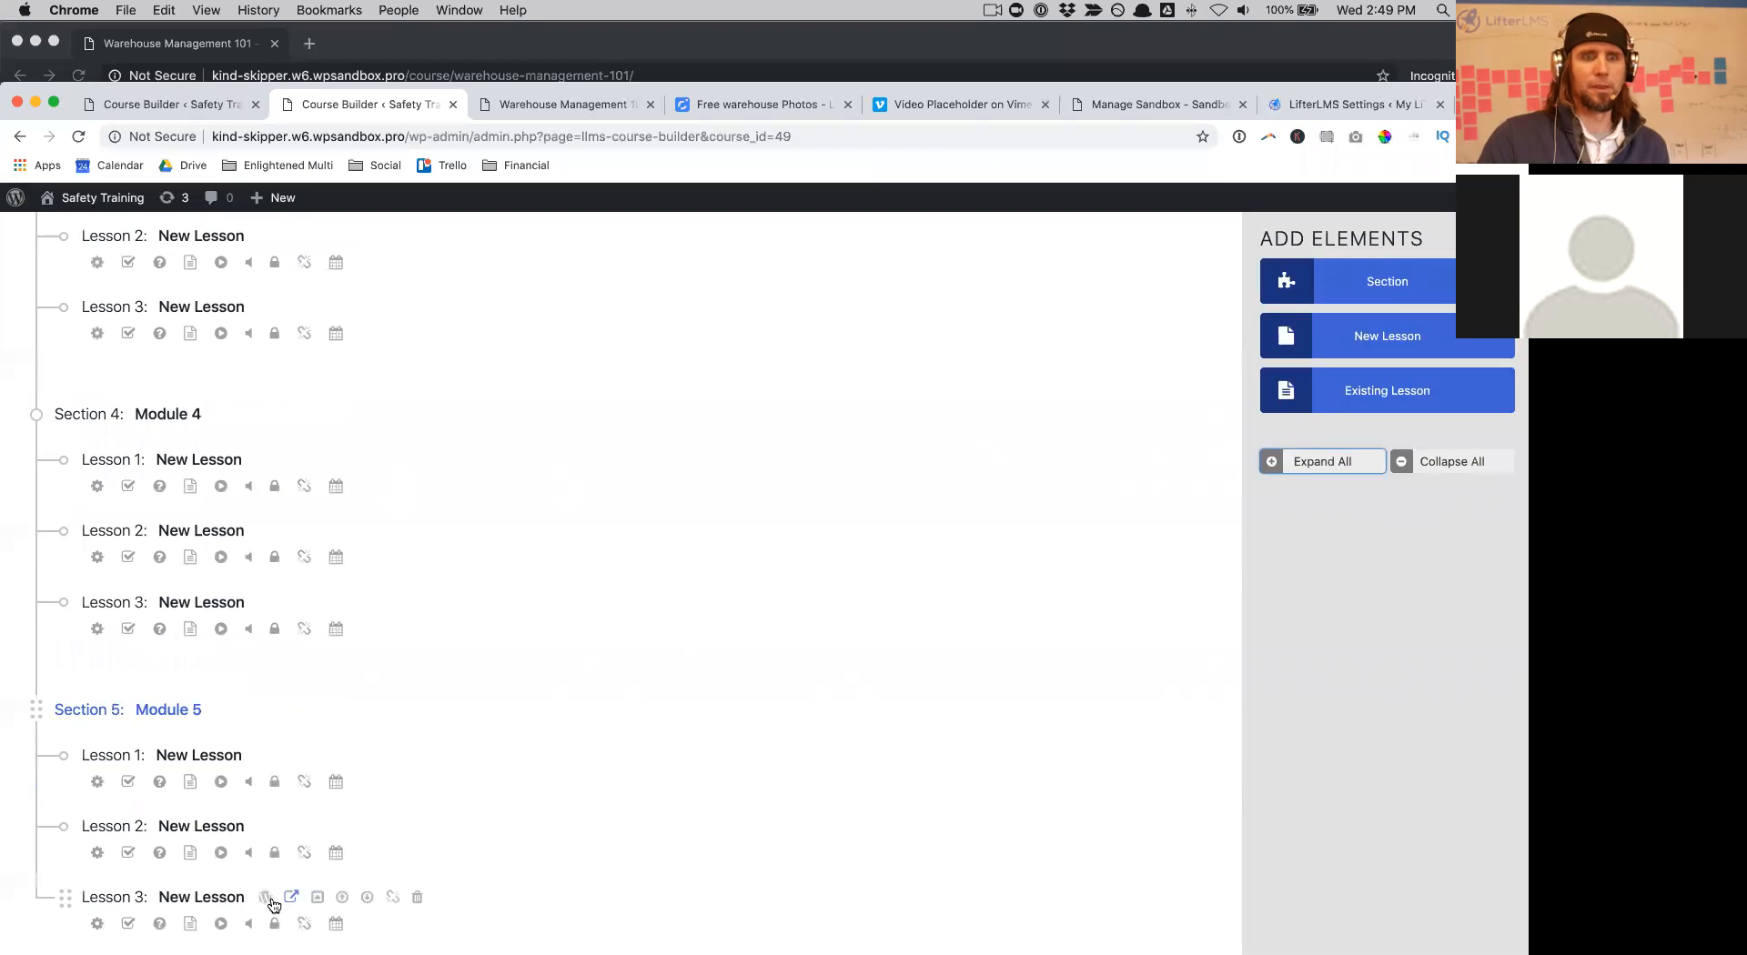
{"action": "left_click", "coordinate": [271, 898]}
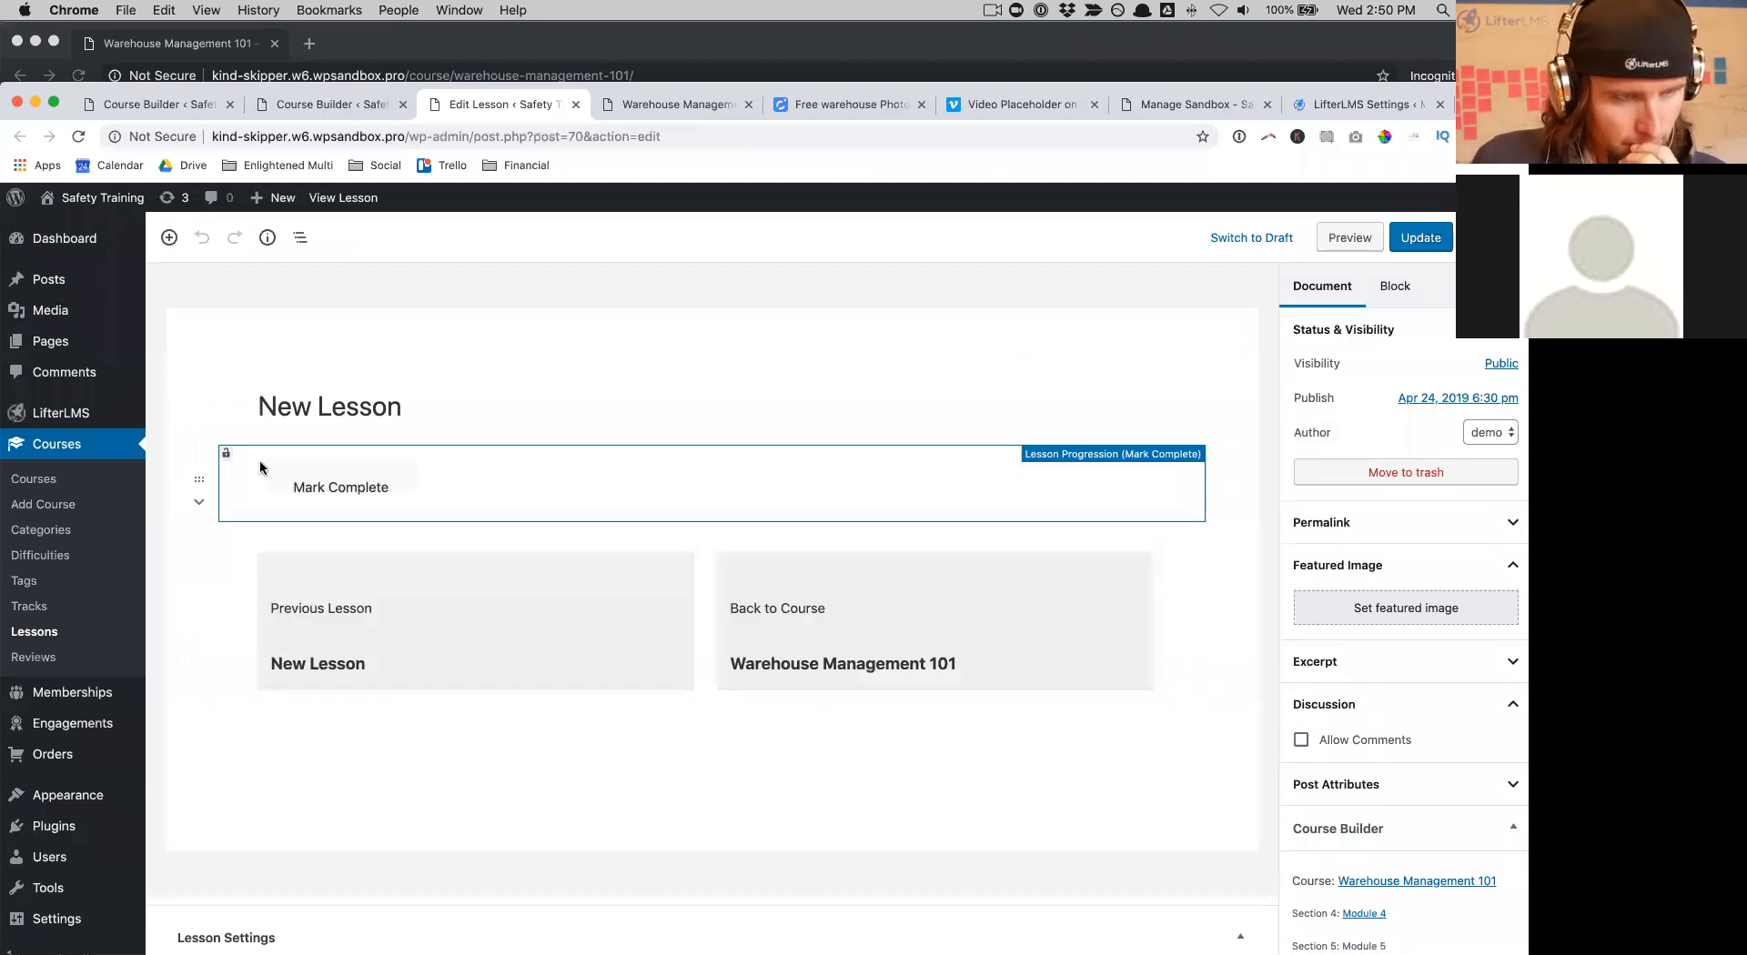
Step: Add a Vimeo embed block with the copied video address
{"action": "left_click", "coordinate": [170, 238]}
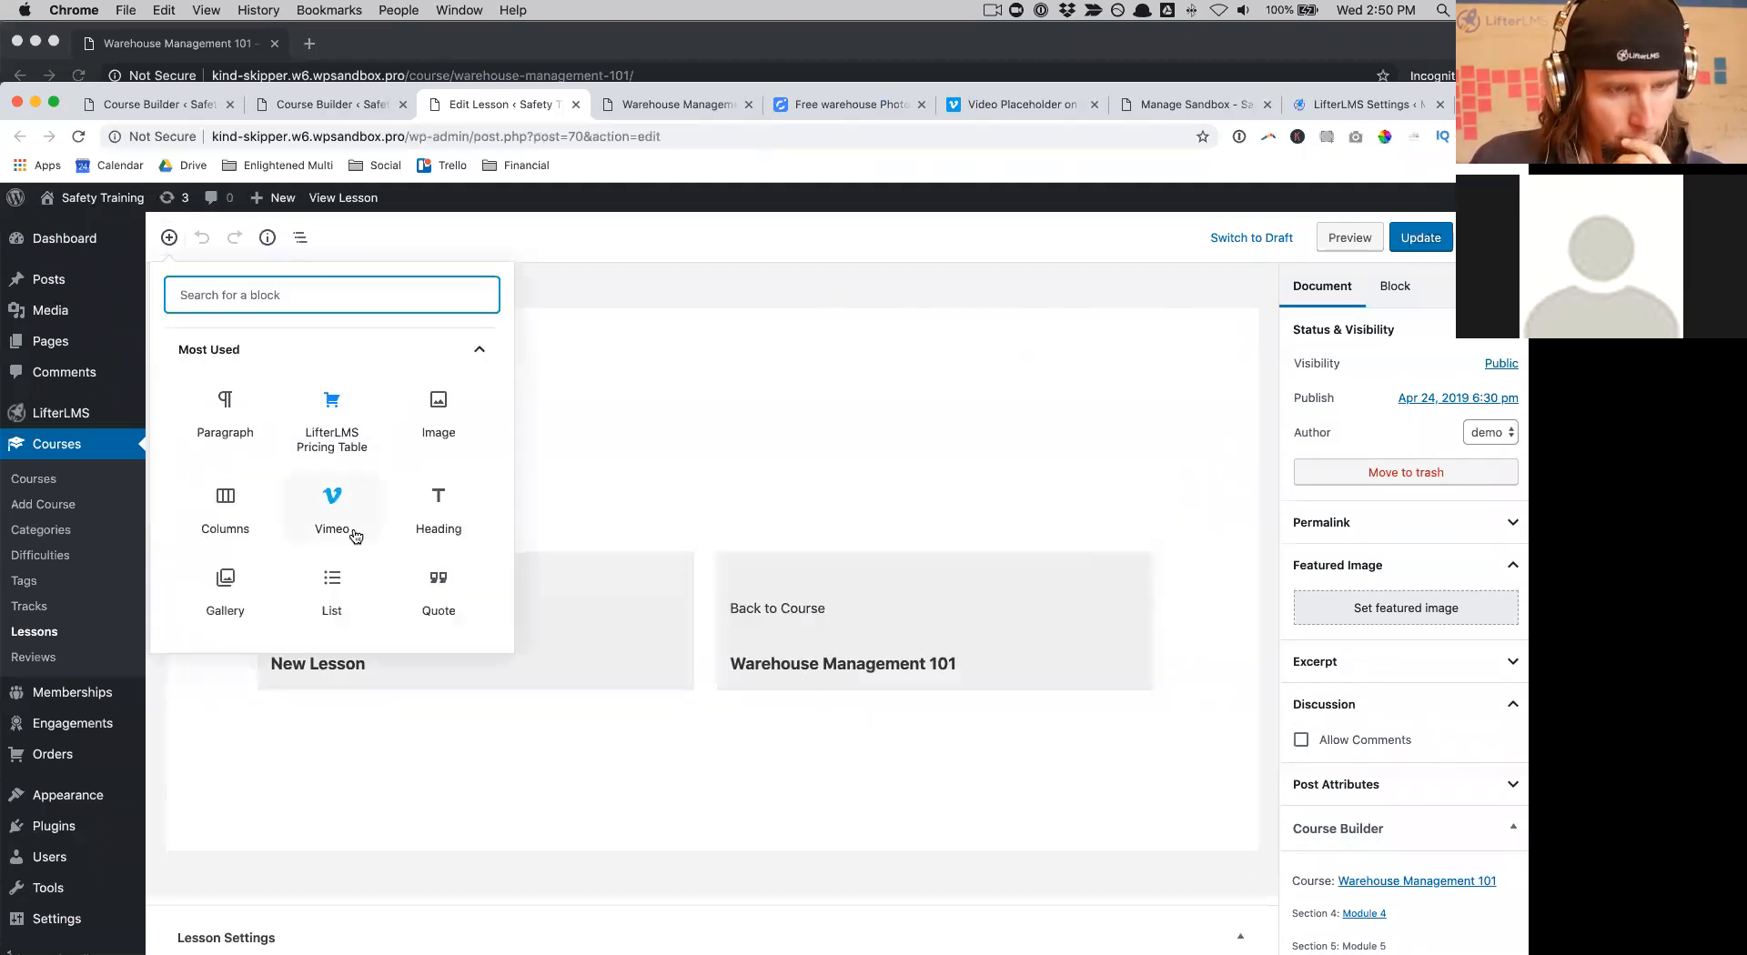
{"action": "scroll", "coordinate": [355, 537], "scroll_direction": "down", "scroll_amount": 5}
{"action": "left_click", "coordinate": [316, 575]}
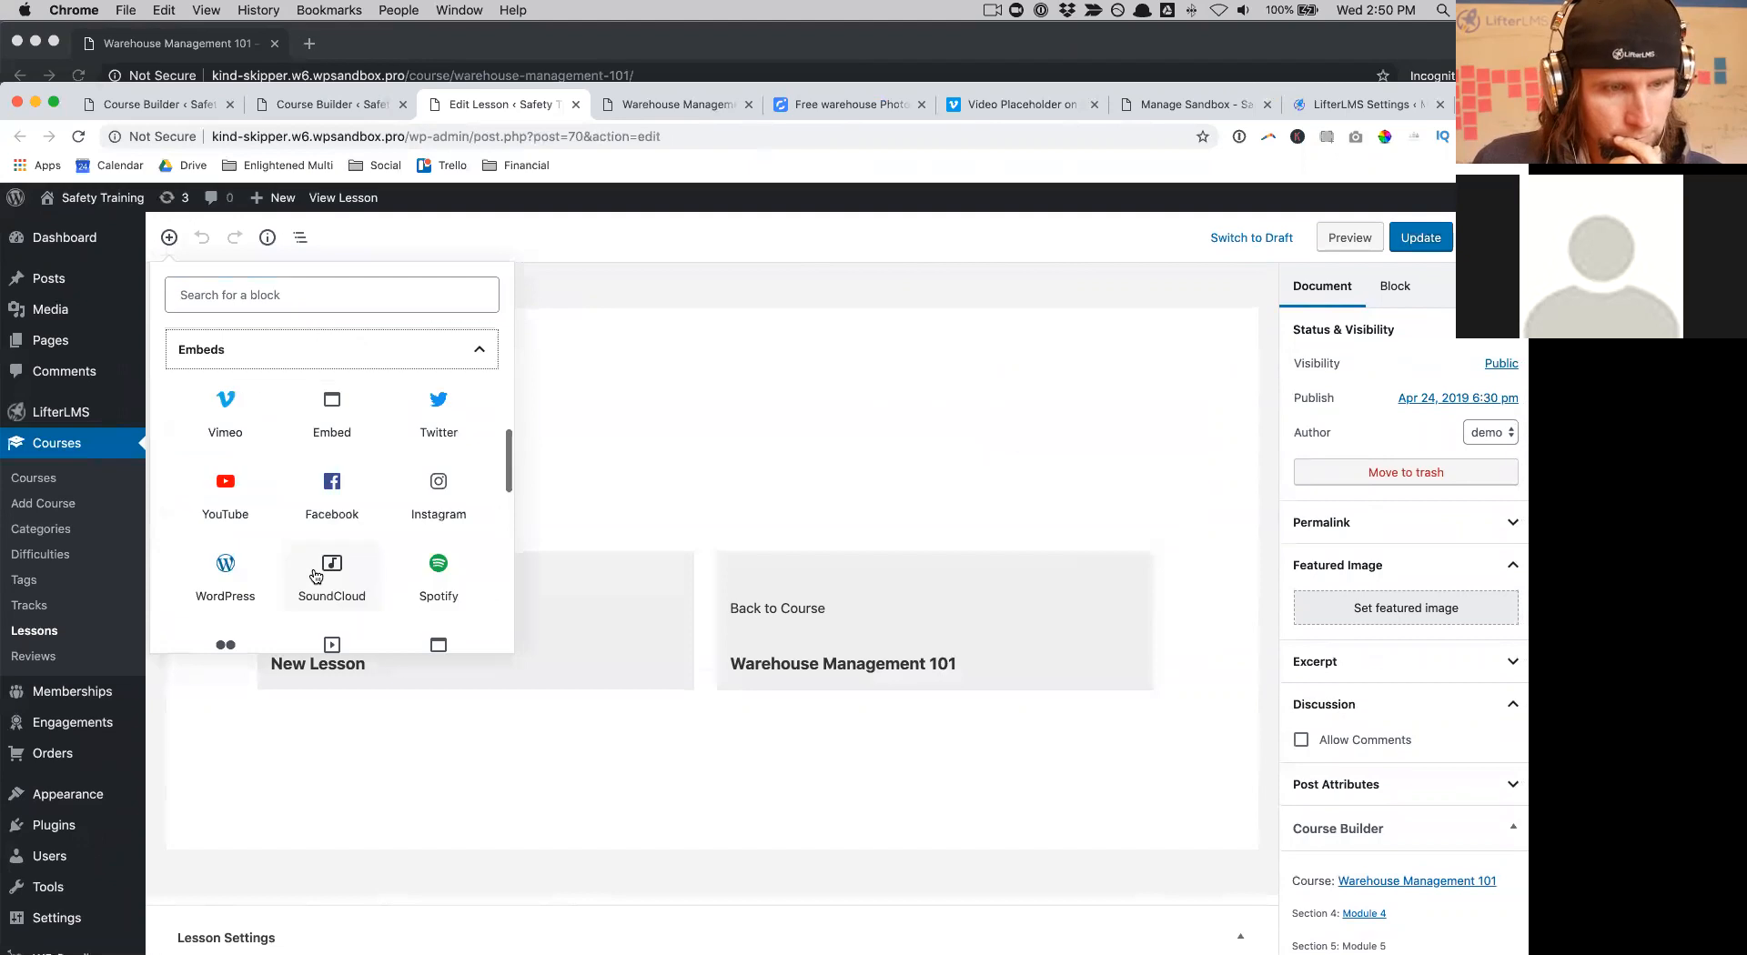
{"action": "scroll", "coordinate": [310, 569], "scroll_direction": "down", "scroll_amount": 5}
{"action": "scroll", "coordinate": [296, 553], "scroll_direction": "up", "scroll_amount": 3}
{"action": "left_click", "coordinate": [224, 593]}
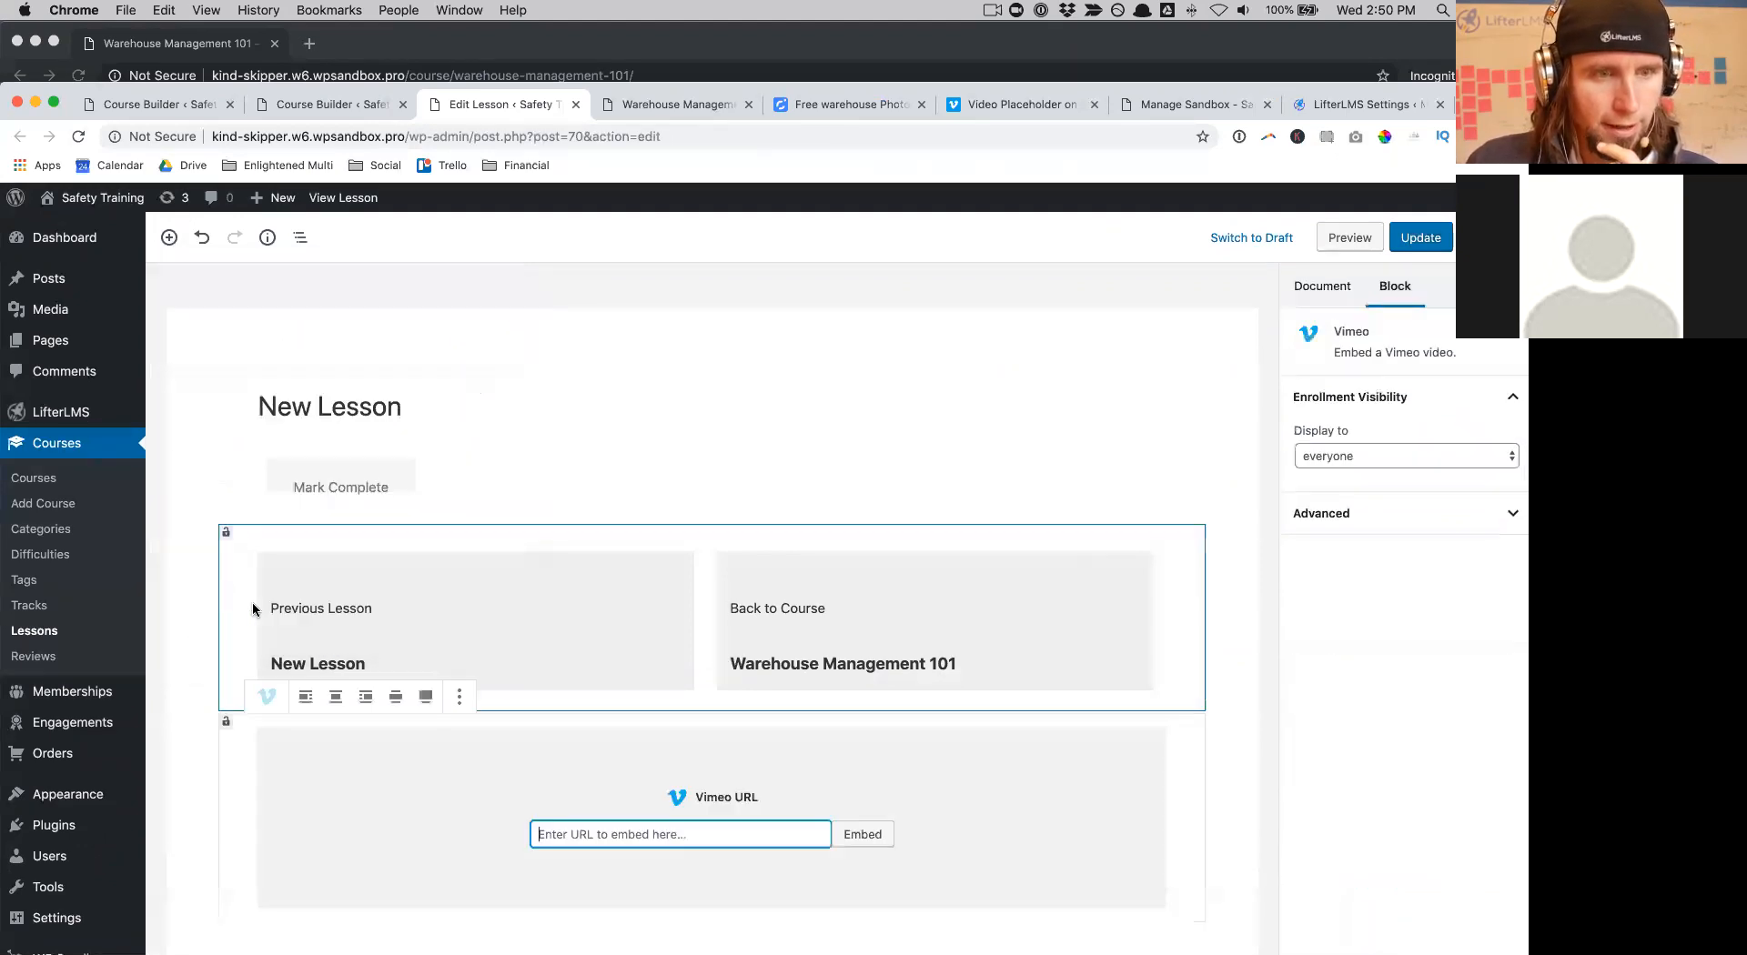
{"action": "key", "text": "super+v"}
{"action": "left_click", "coordinate": [861, 835]}
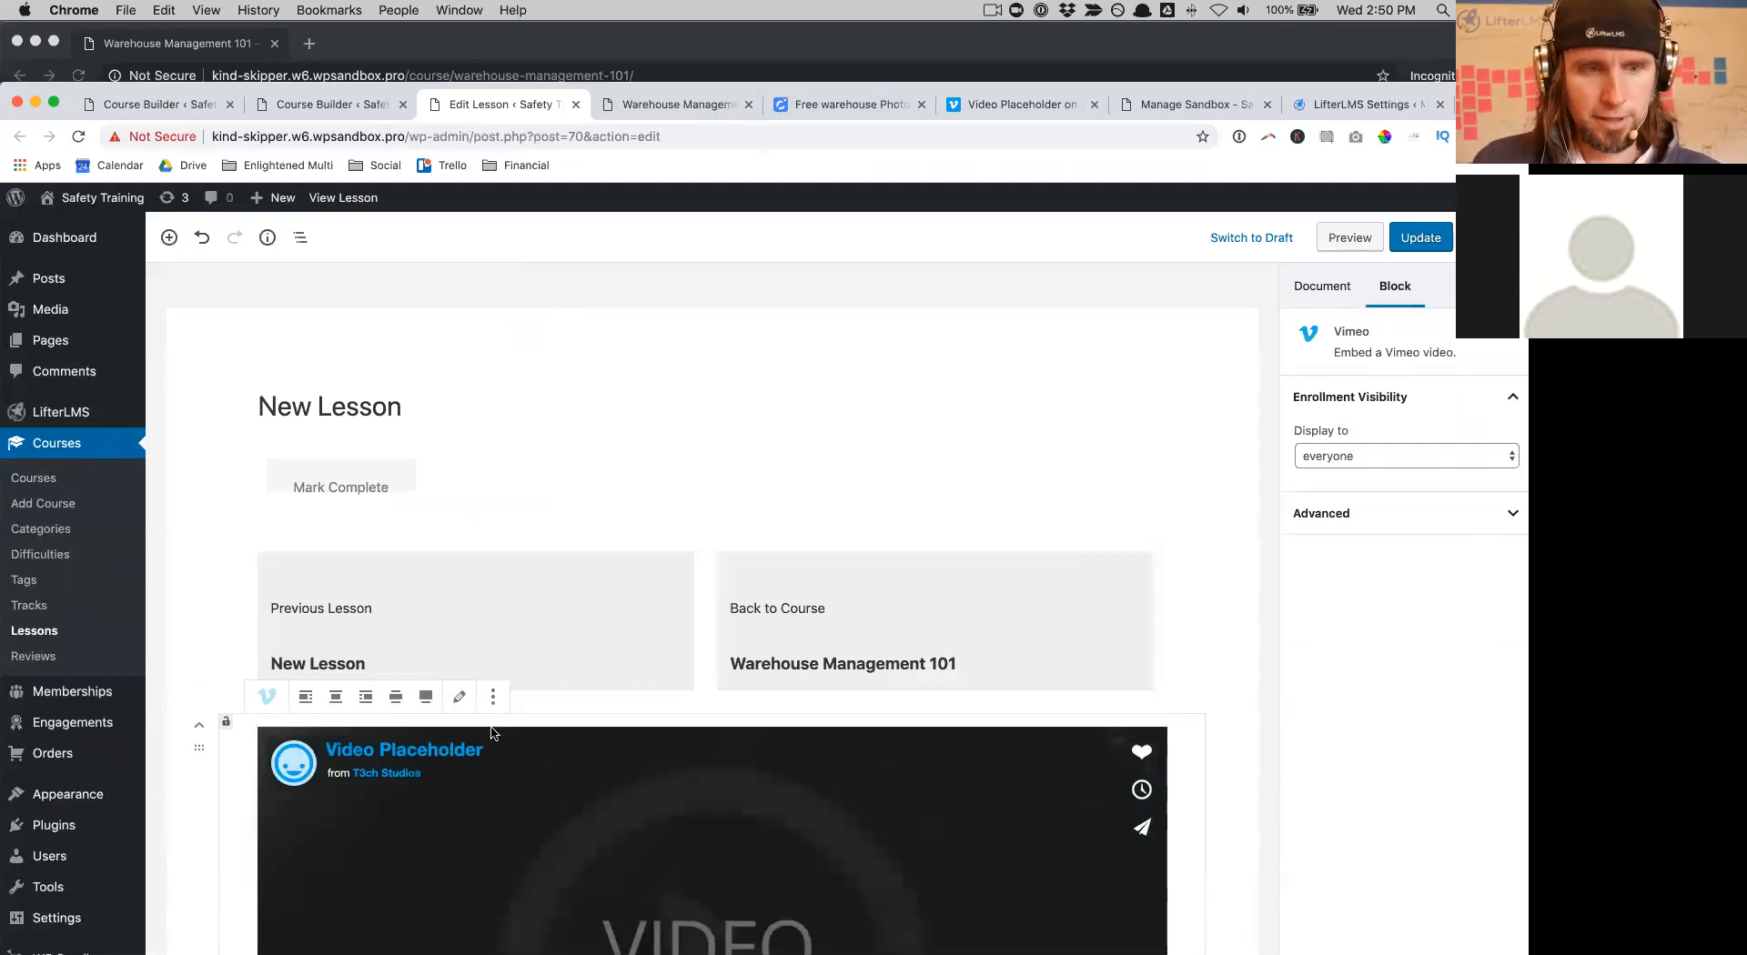
Step: Move the video up twice to sit under the lesson title, then update the lesson
{"action": "left_click", "coordinate": [200, 728]}
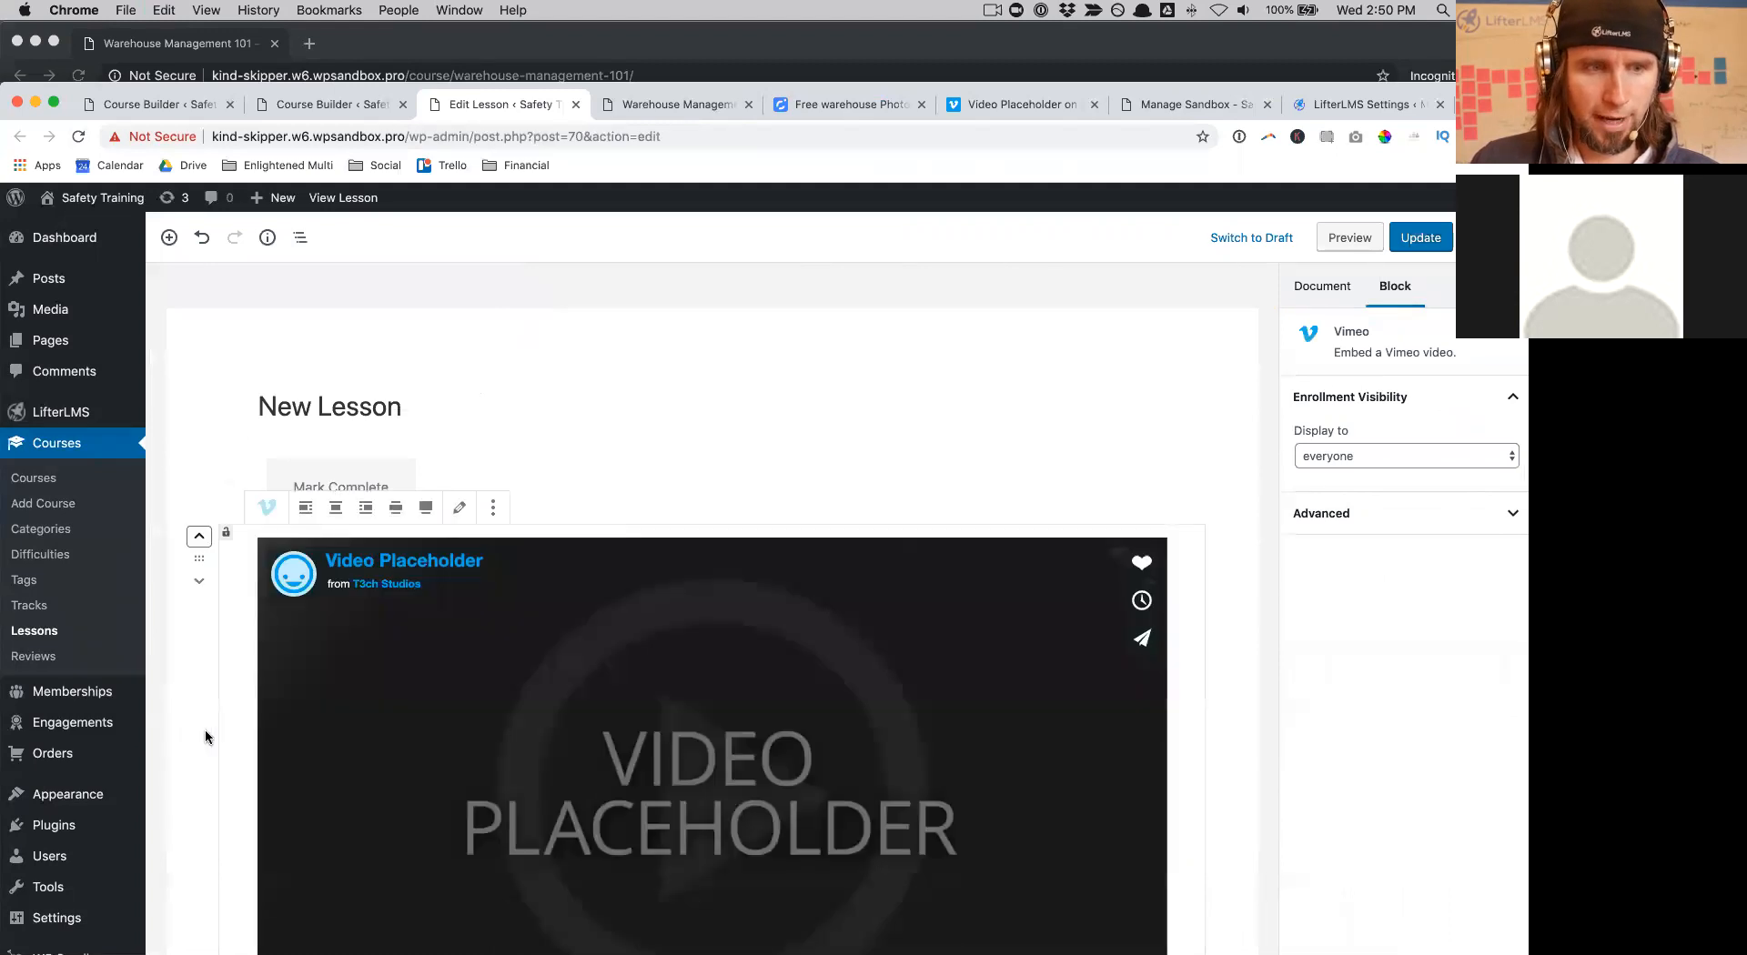
{"action": "left_click", "coordinate": [199, 537]}
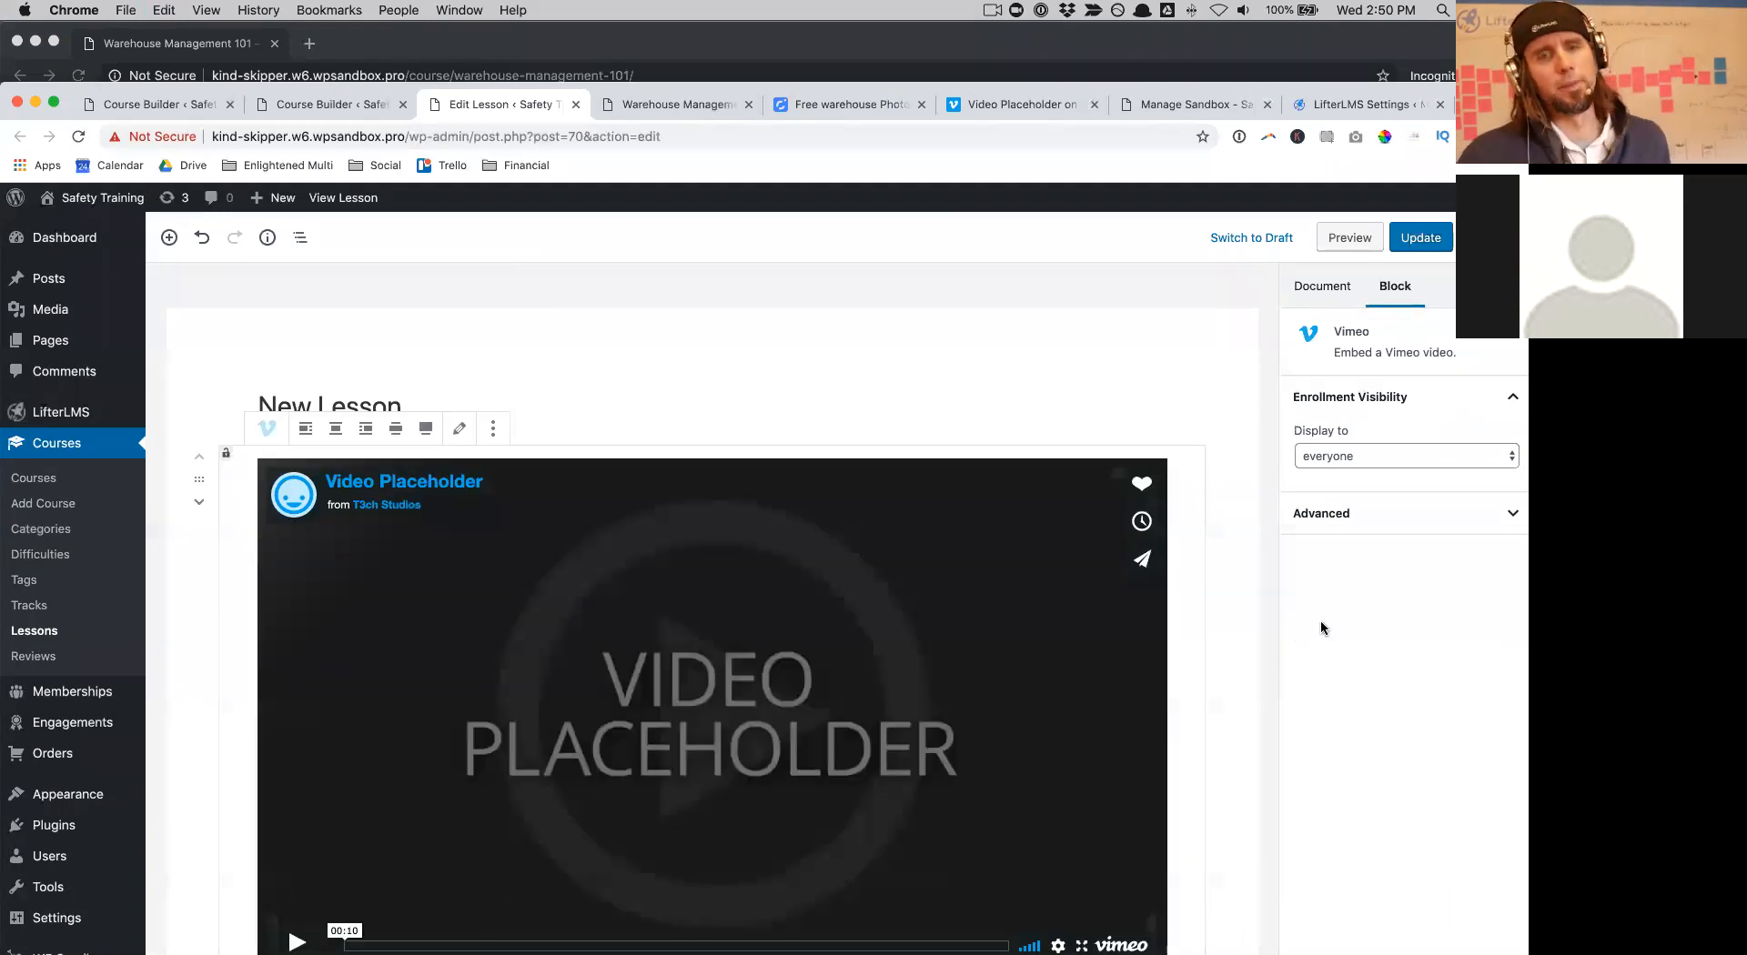
{"action": "scroll", "coordinate": [1204, 674], "scroll_direction": "down", "scroll_amount": 5}
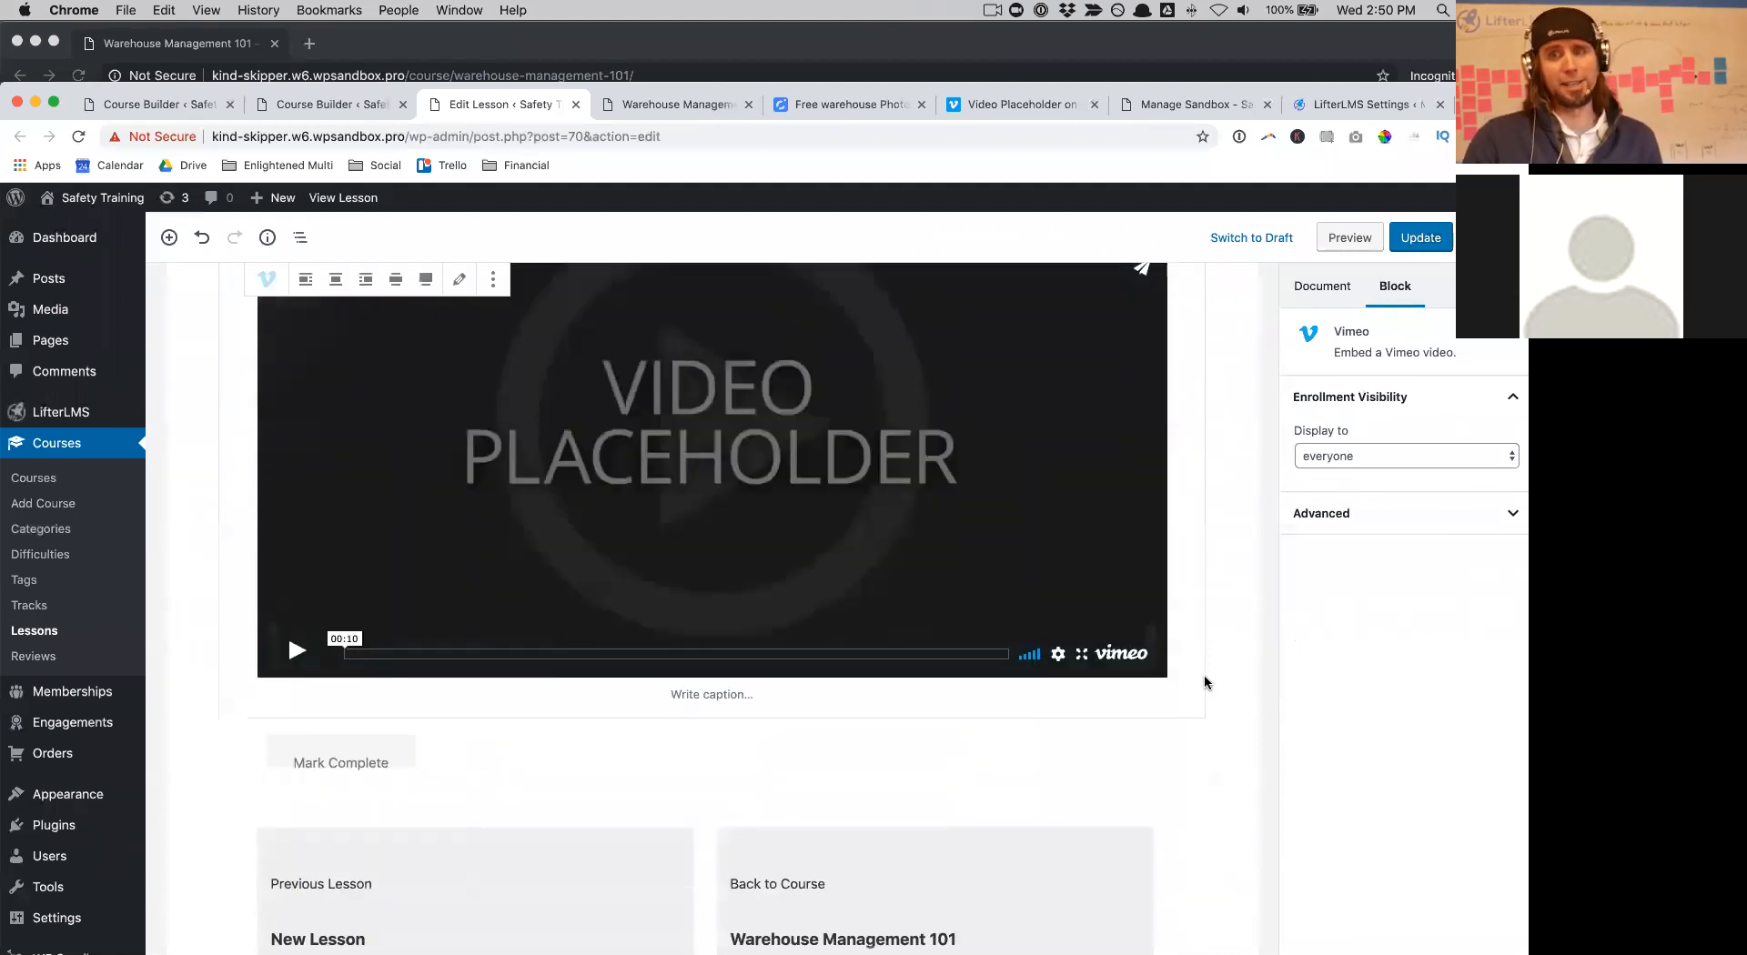
{"action": "left_click", "coordinate": [1441, 250]}
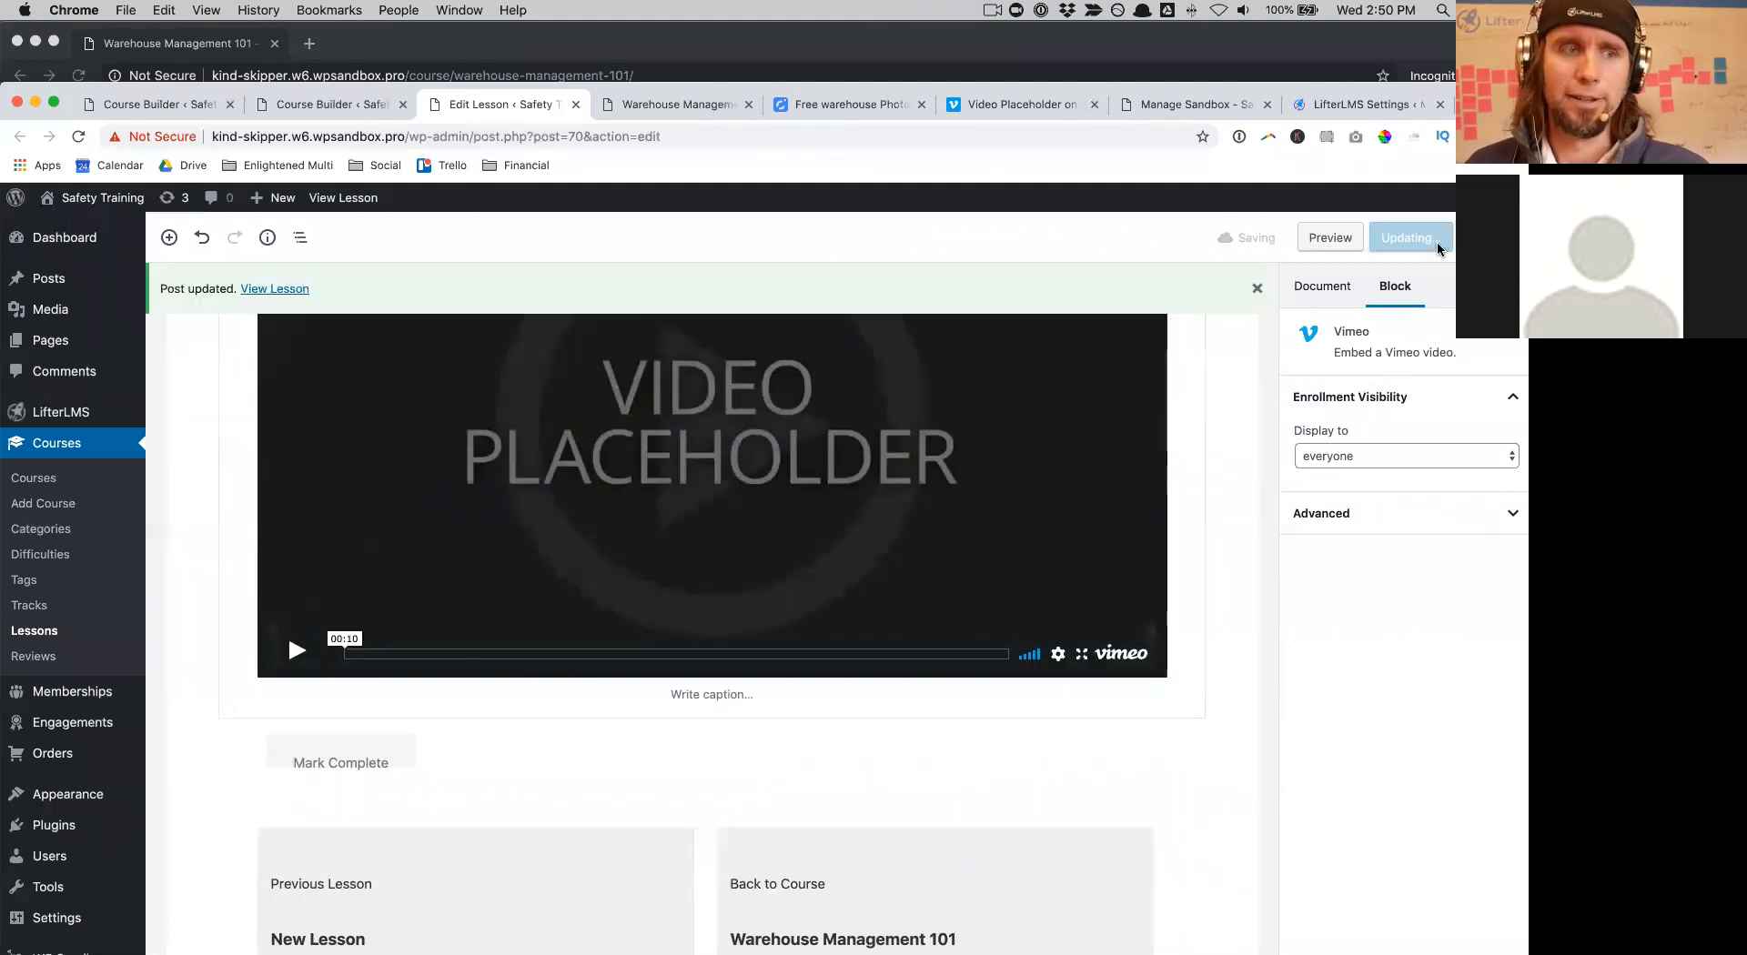
{"action": "scroll", "coordinate": [973, 648], "scroll_direction": "down", "scroll_amount": 5}
{"action": "scroll", "coordinate": [973, 648], "scroll_direction": "up", "scroll_amount": 8}
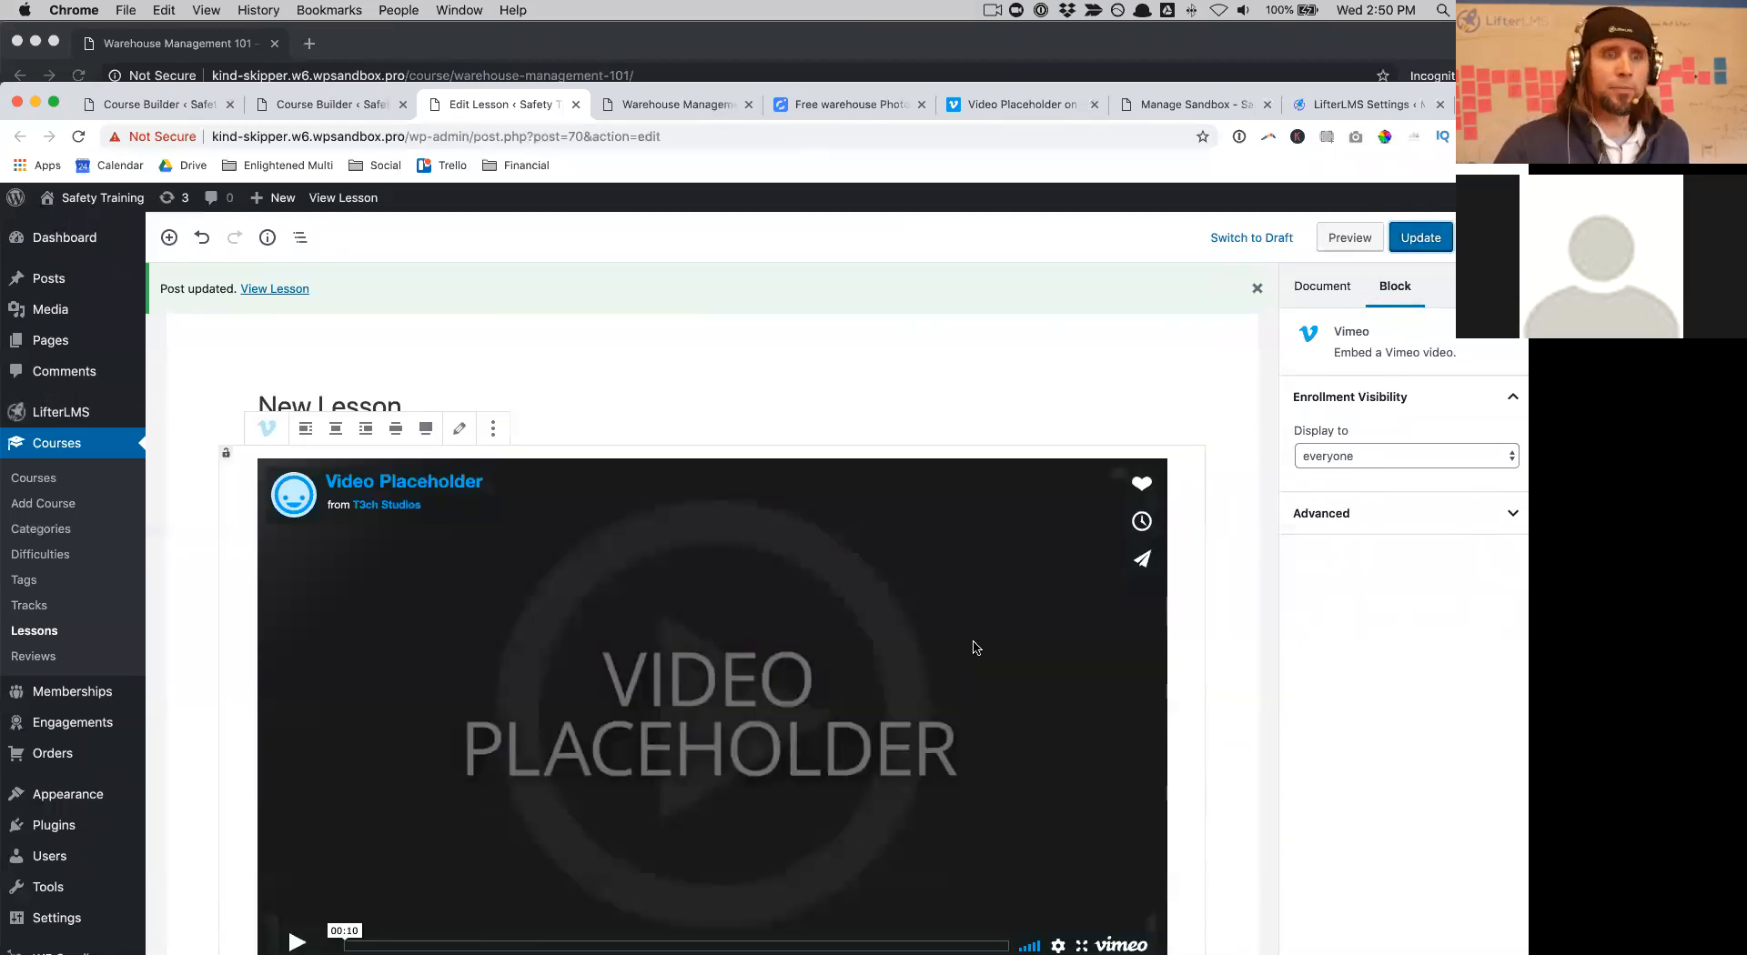
{"action": "scroll", "coordinate": [974, 648], "scroll_direction": "down", "scroll_amount": 2}
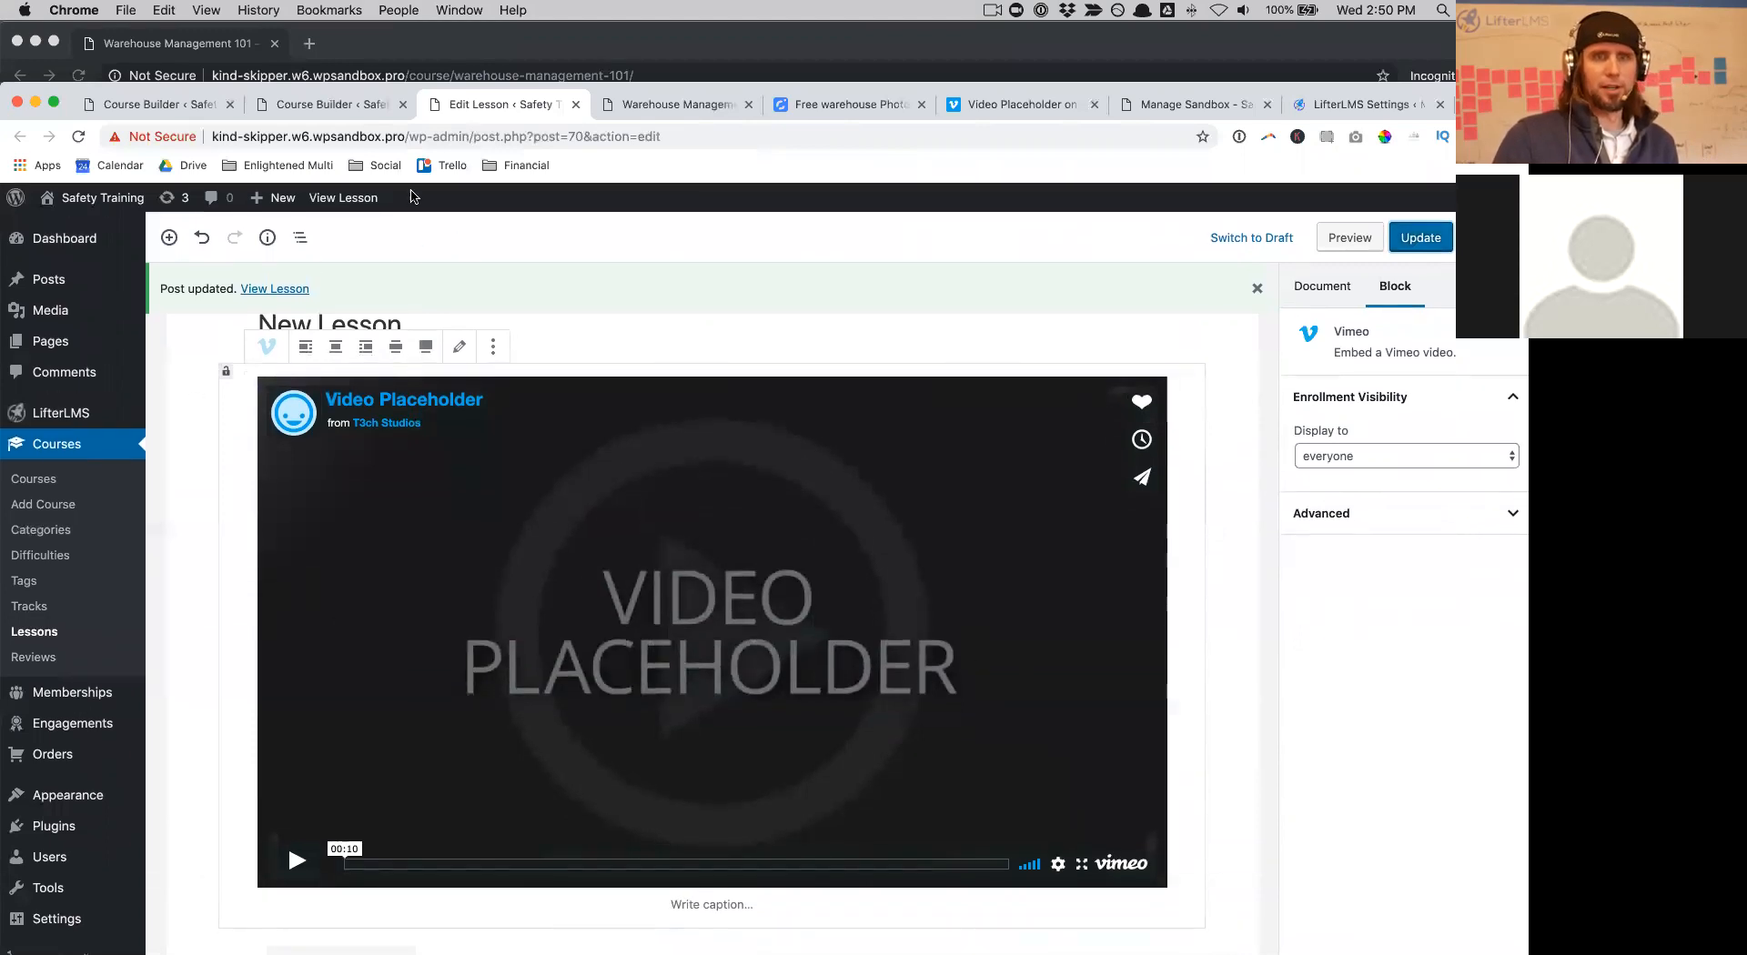
Step: Reload the other course builder tab and expand all sections
{"action": "left_click", "coordinate": [326, 103]}
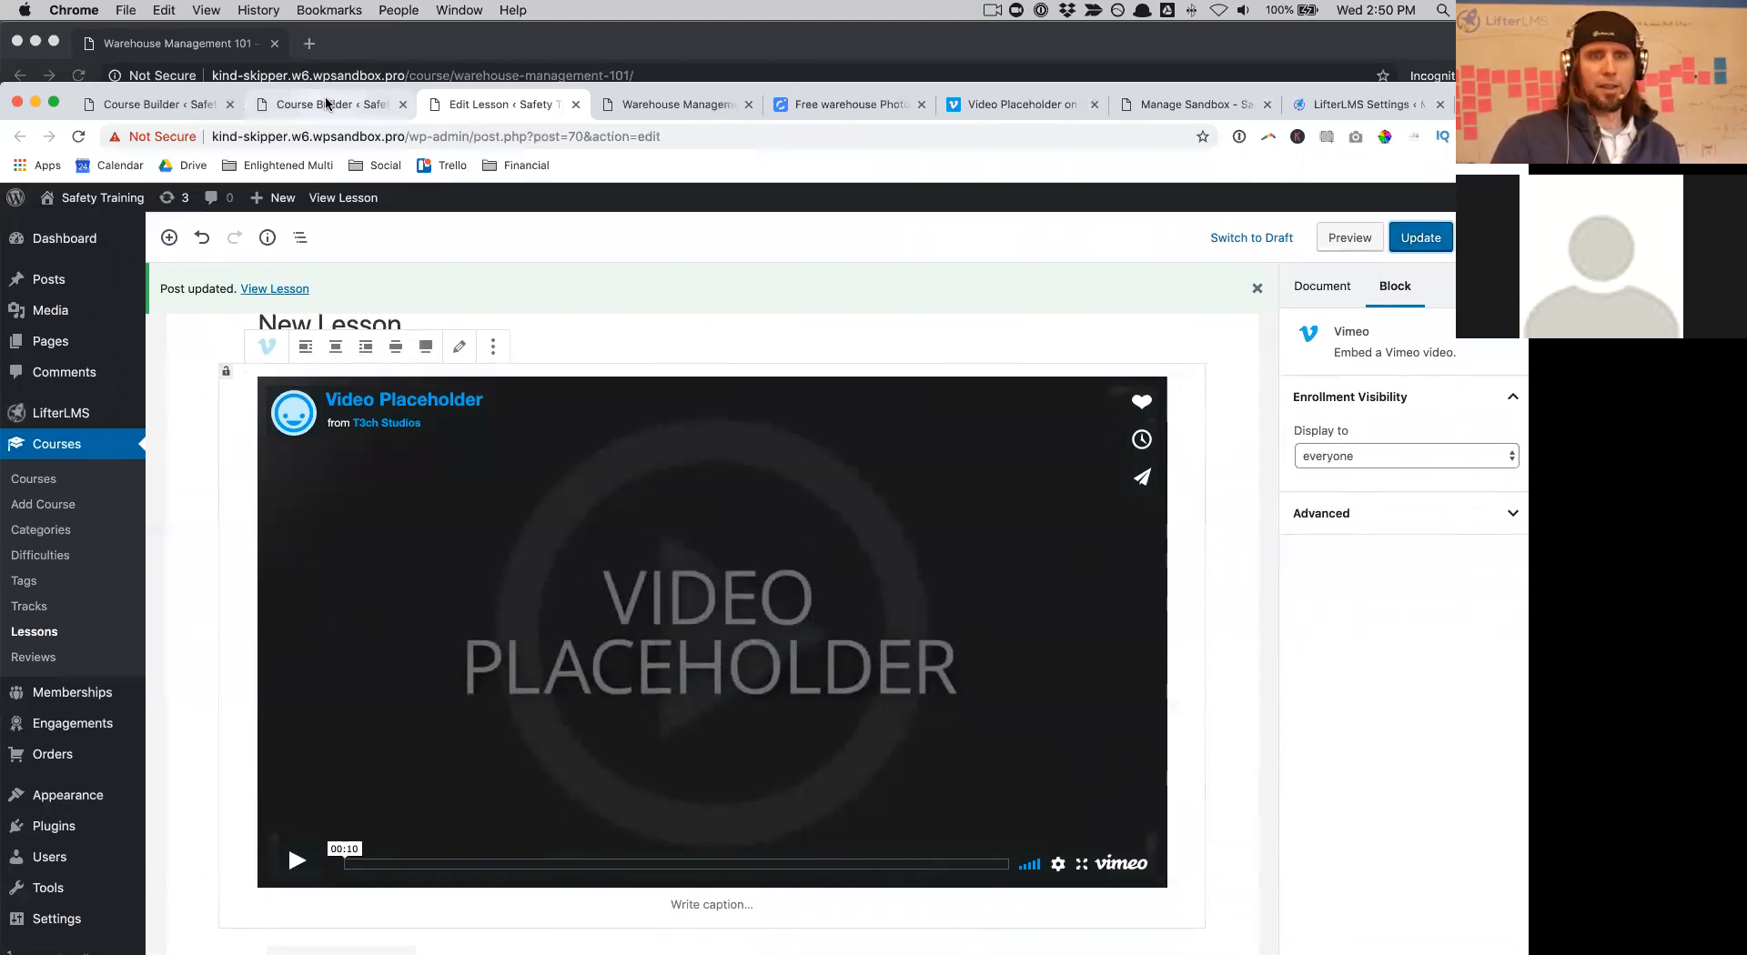
{"action": "key", "text": "super+r"}
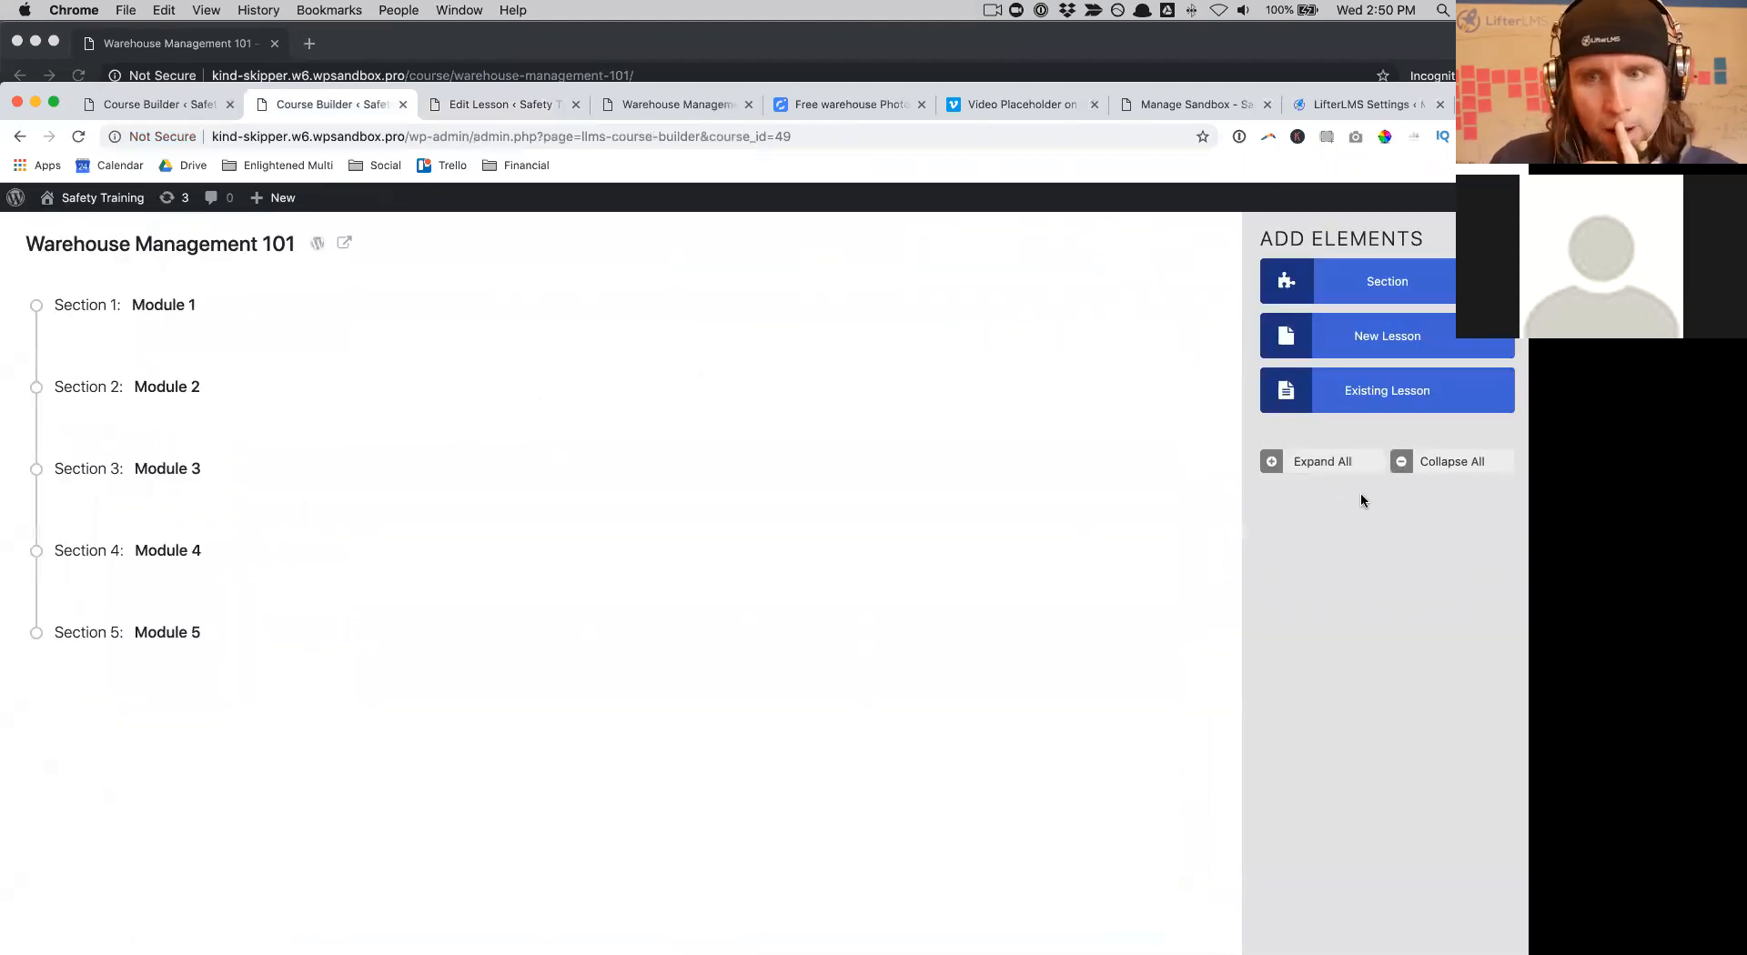
{"action": "left_click", "coordinate": [1303, 463]}
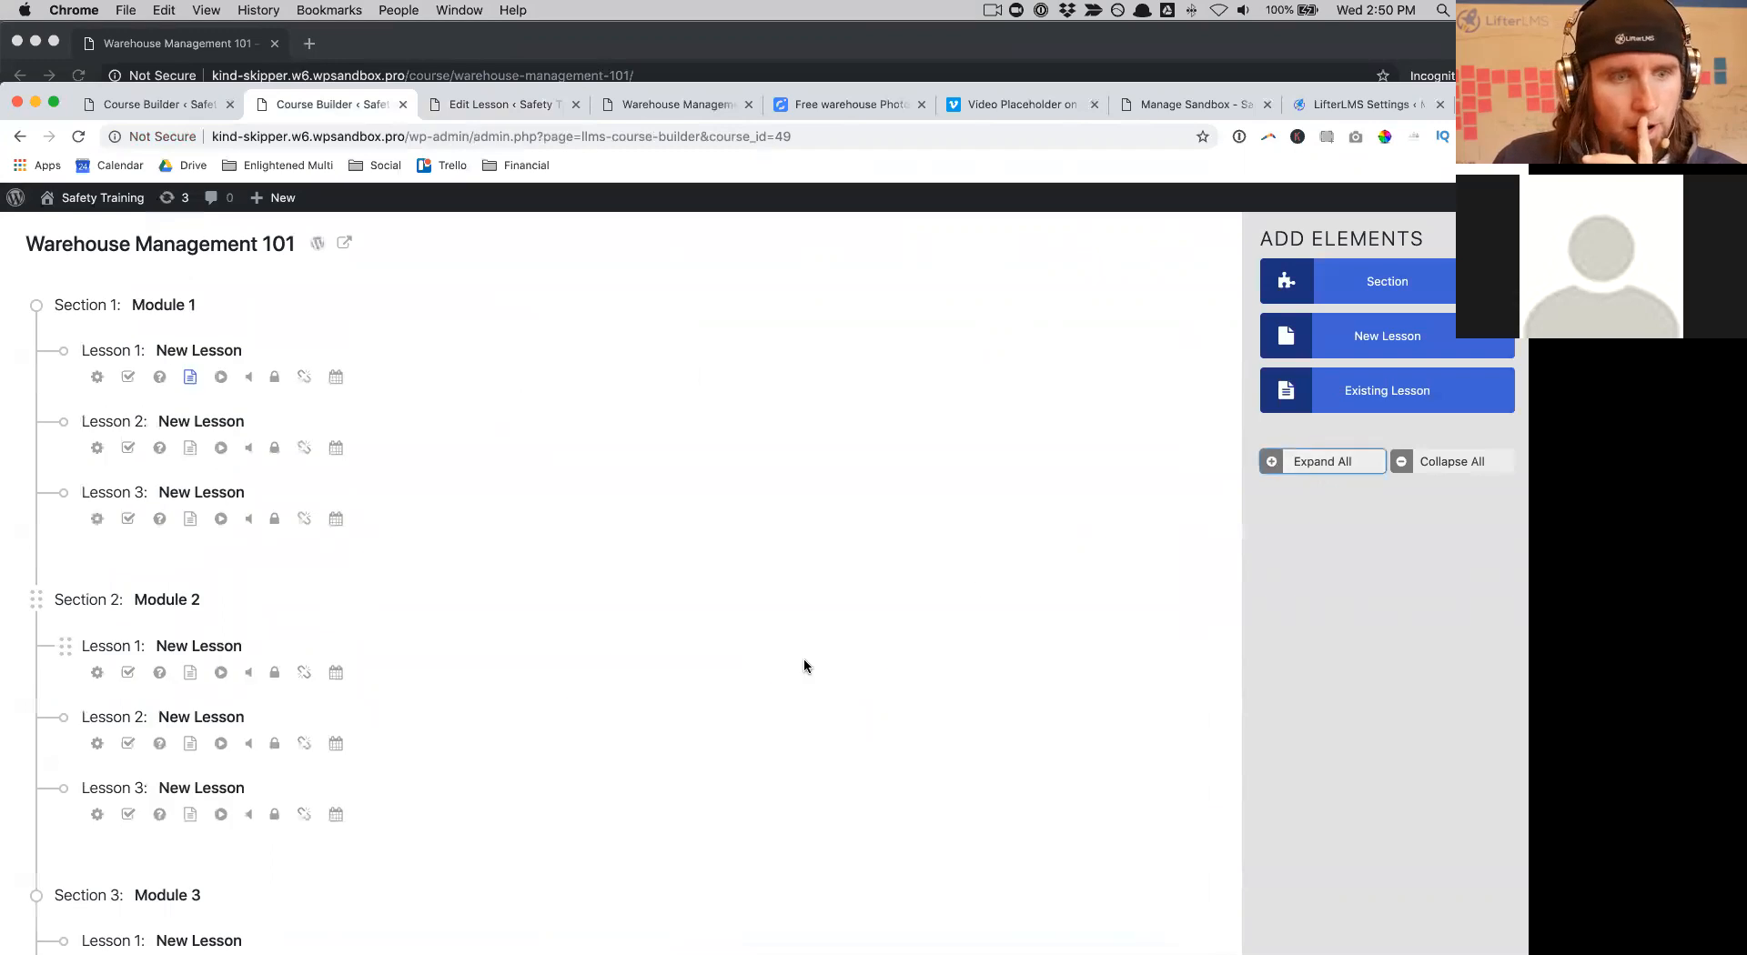
{"action": "scroll", "coordinate": [804, 658], "scroll_direction": "down", "scroll_amount": 9}
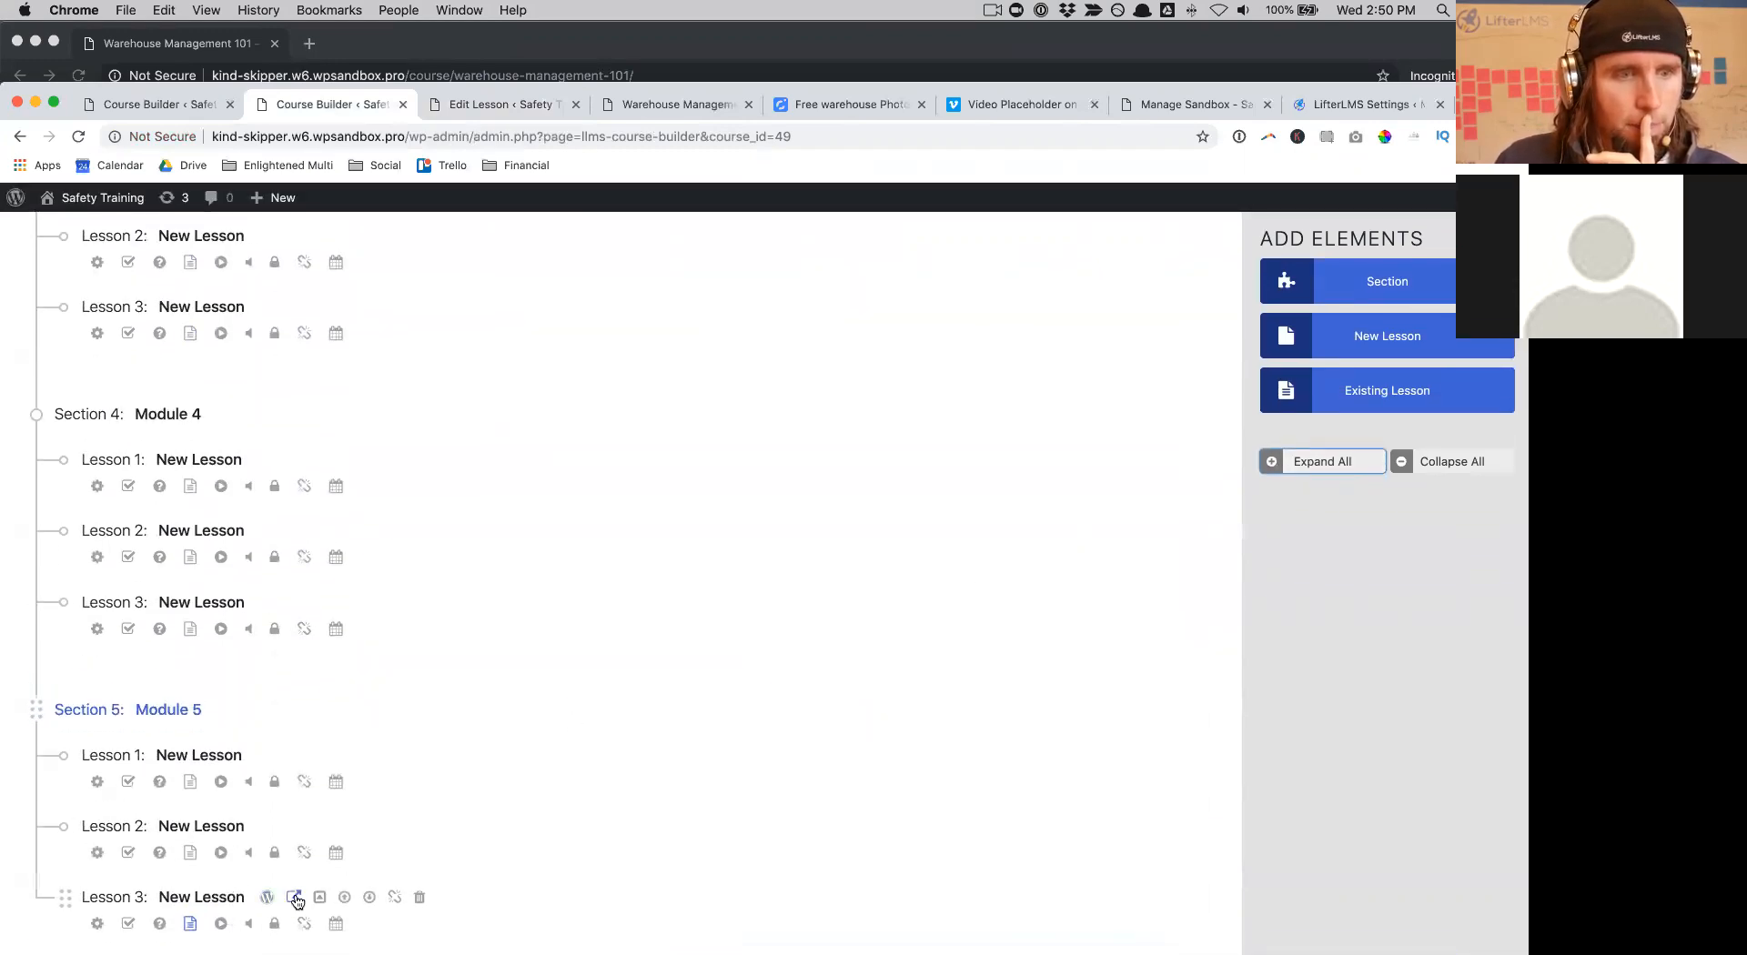
Step: Preview Module 5's third lesson in a new tab, then return to the course builder
{"action": "left_click", "coordinate": [294, 899]}
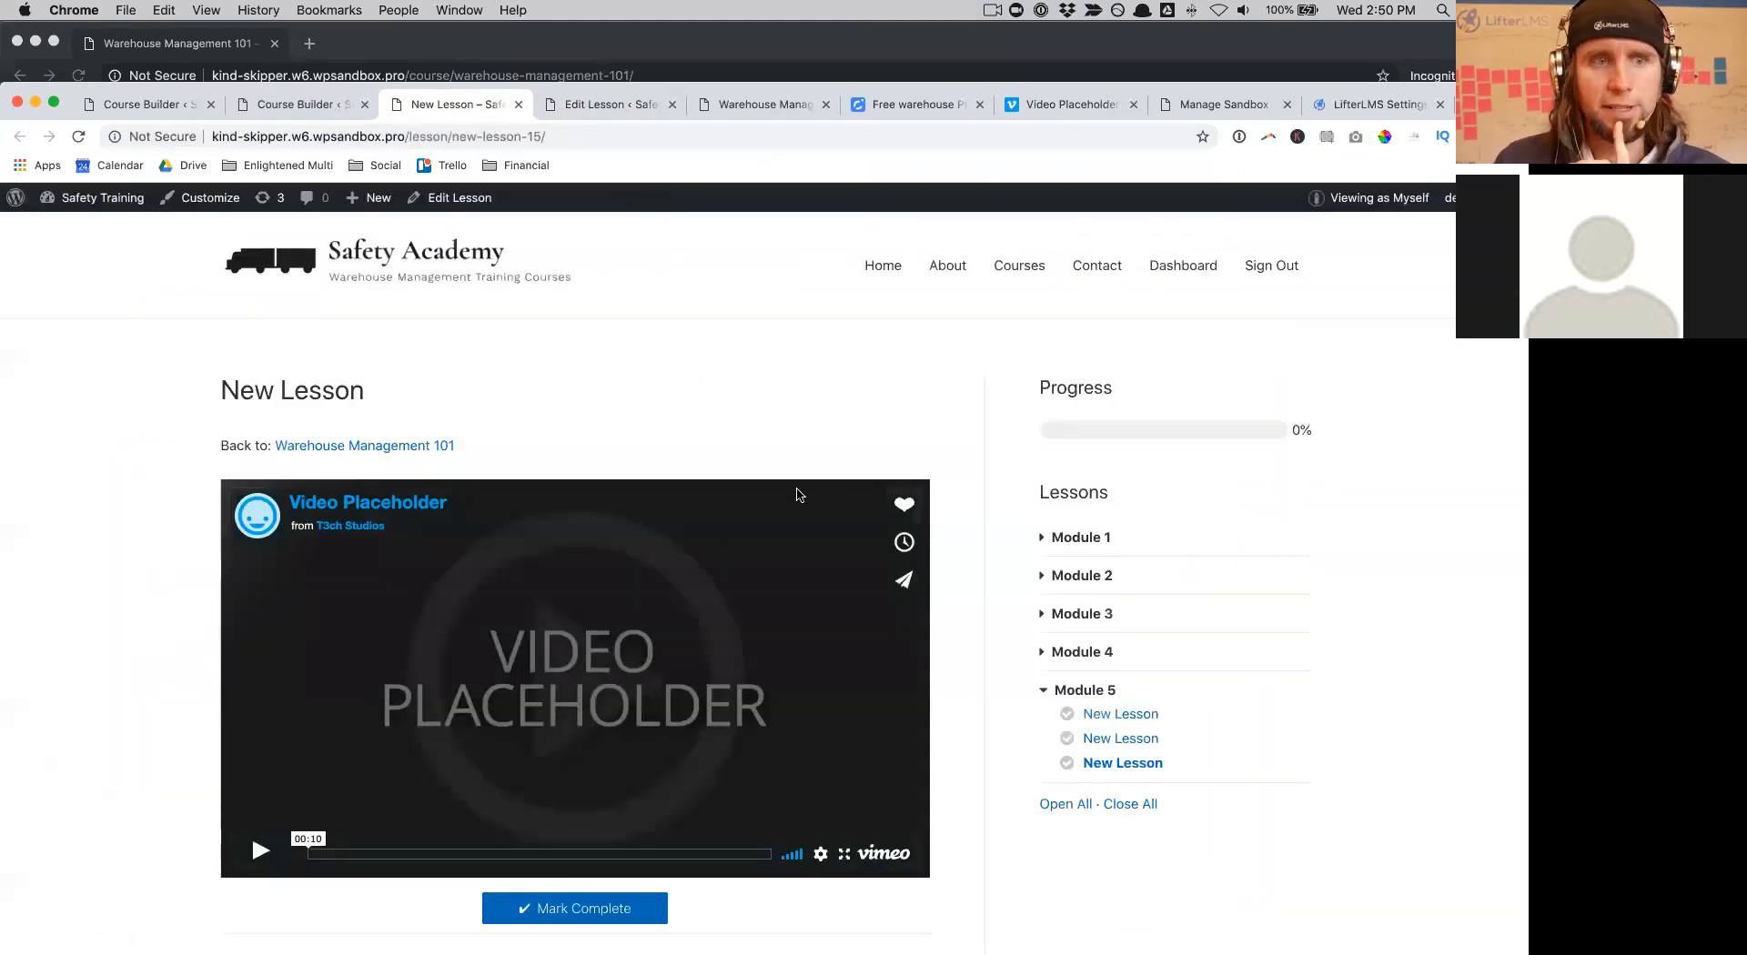
{"action": "left_click", "coordinate": [272, 108]}
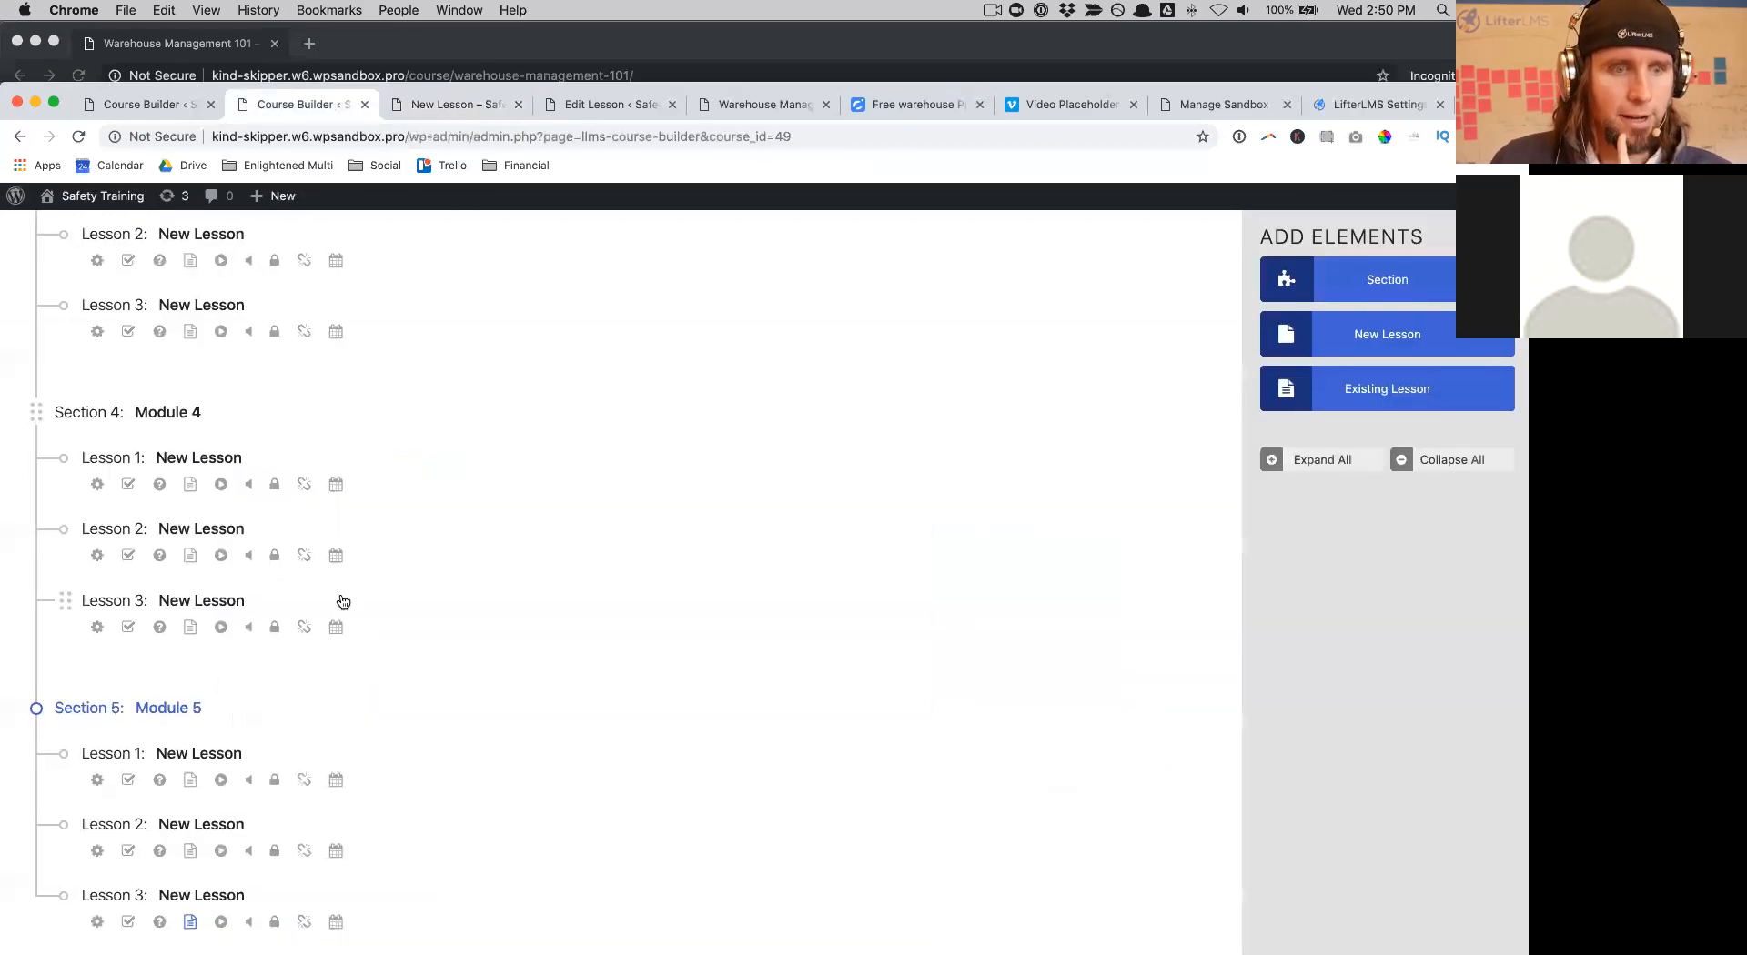
{"action": "left_click", "coordinate": [160, 925]}
Step: Create a new quiz for the lesson with an 85% passing score, 3 attempts and a 60-minute time limit
{"action": "left_click", "coordinate": [1060, 437]}
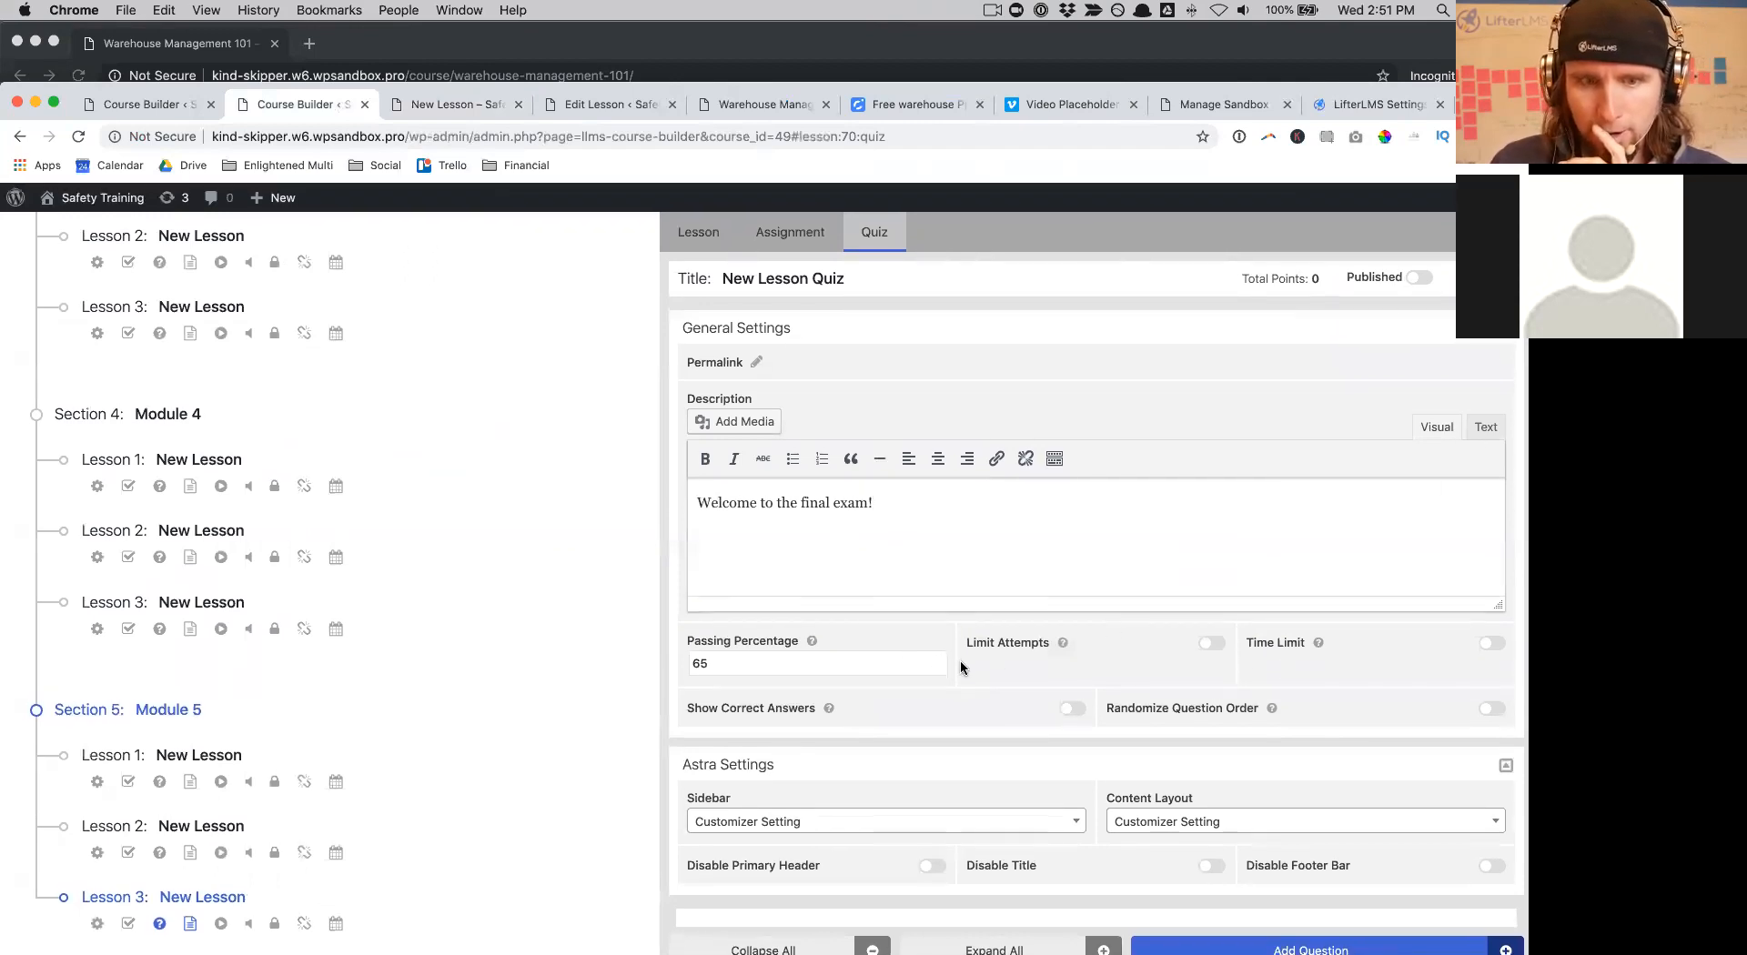
{"action": "left_click", "coordinate": [722, 664]}
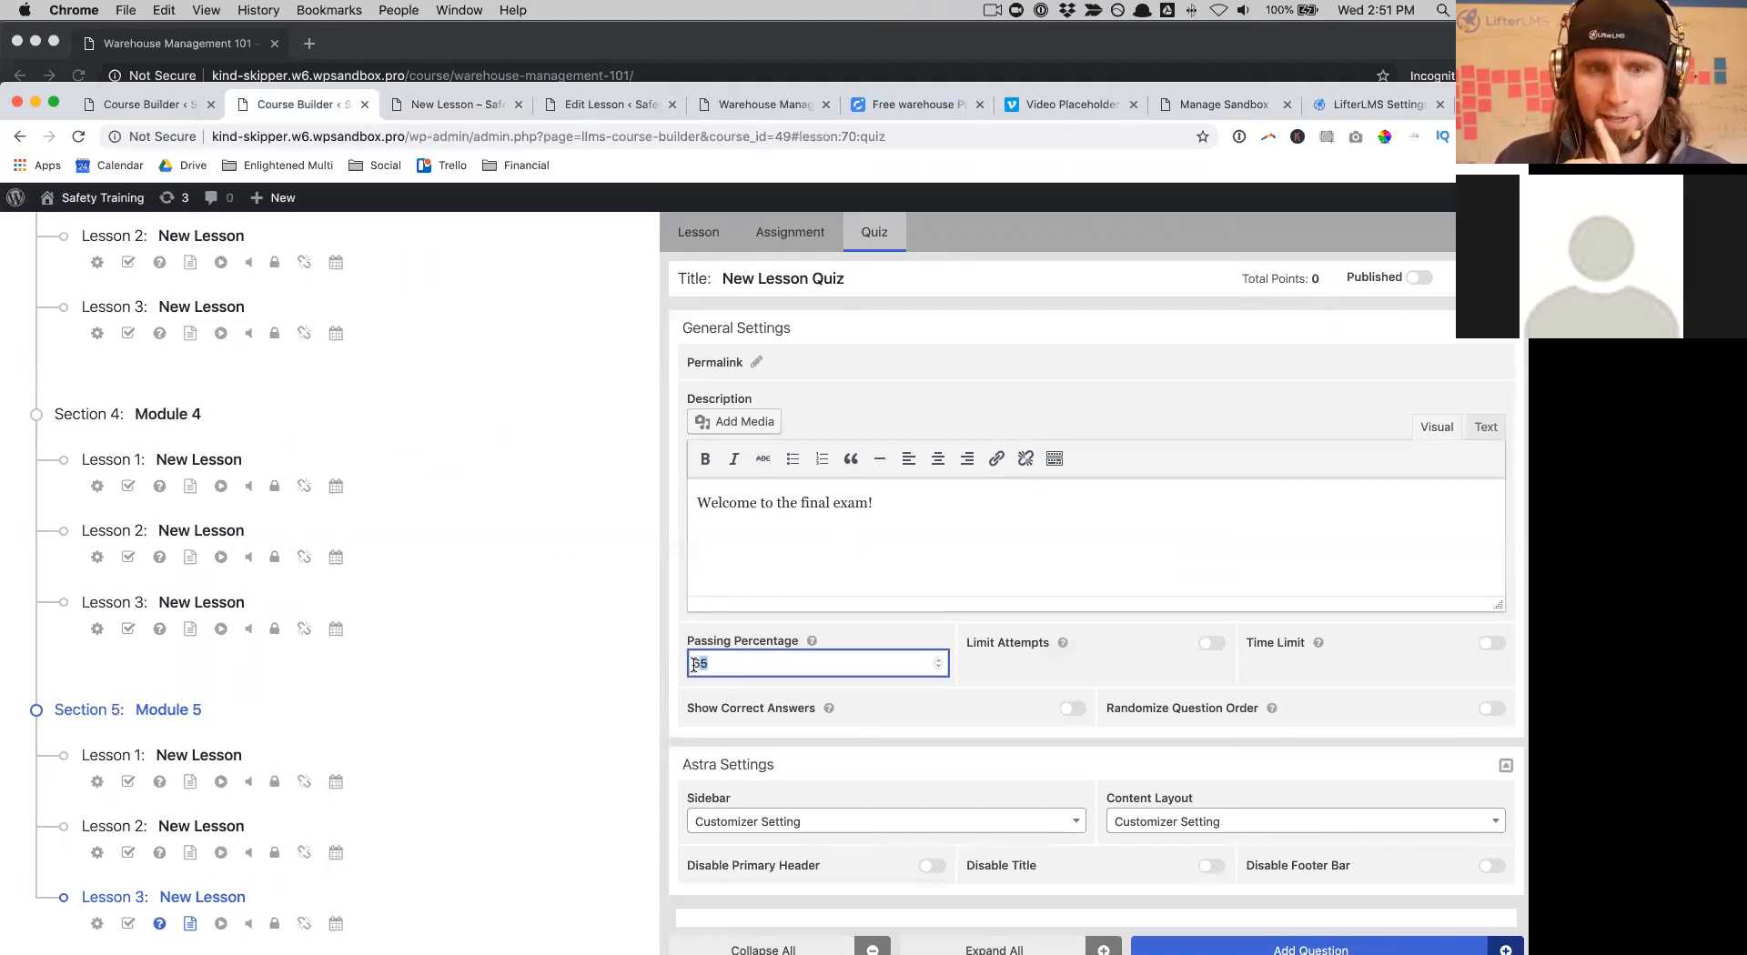
{"action": "type", "text": "85"}
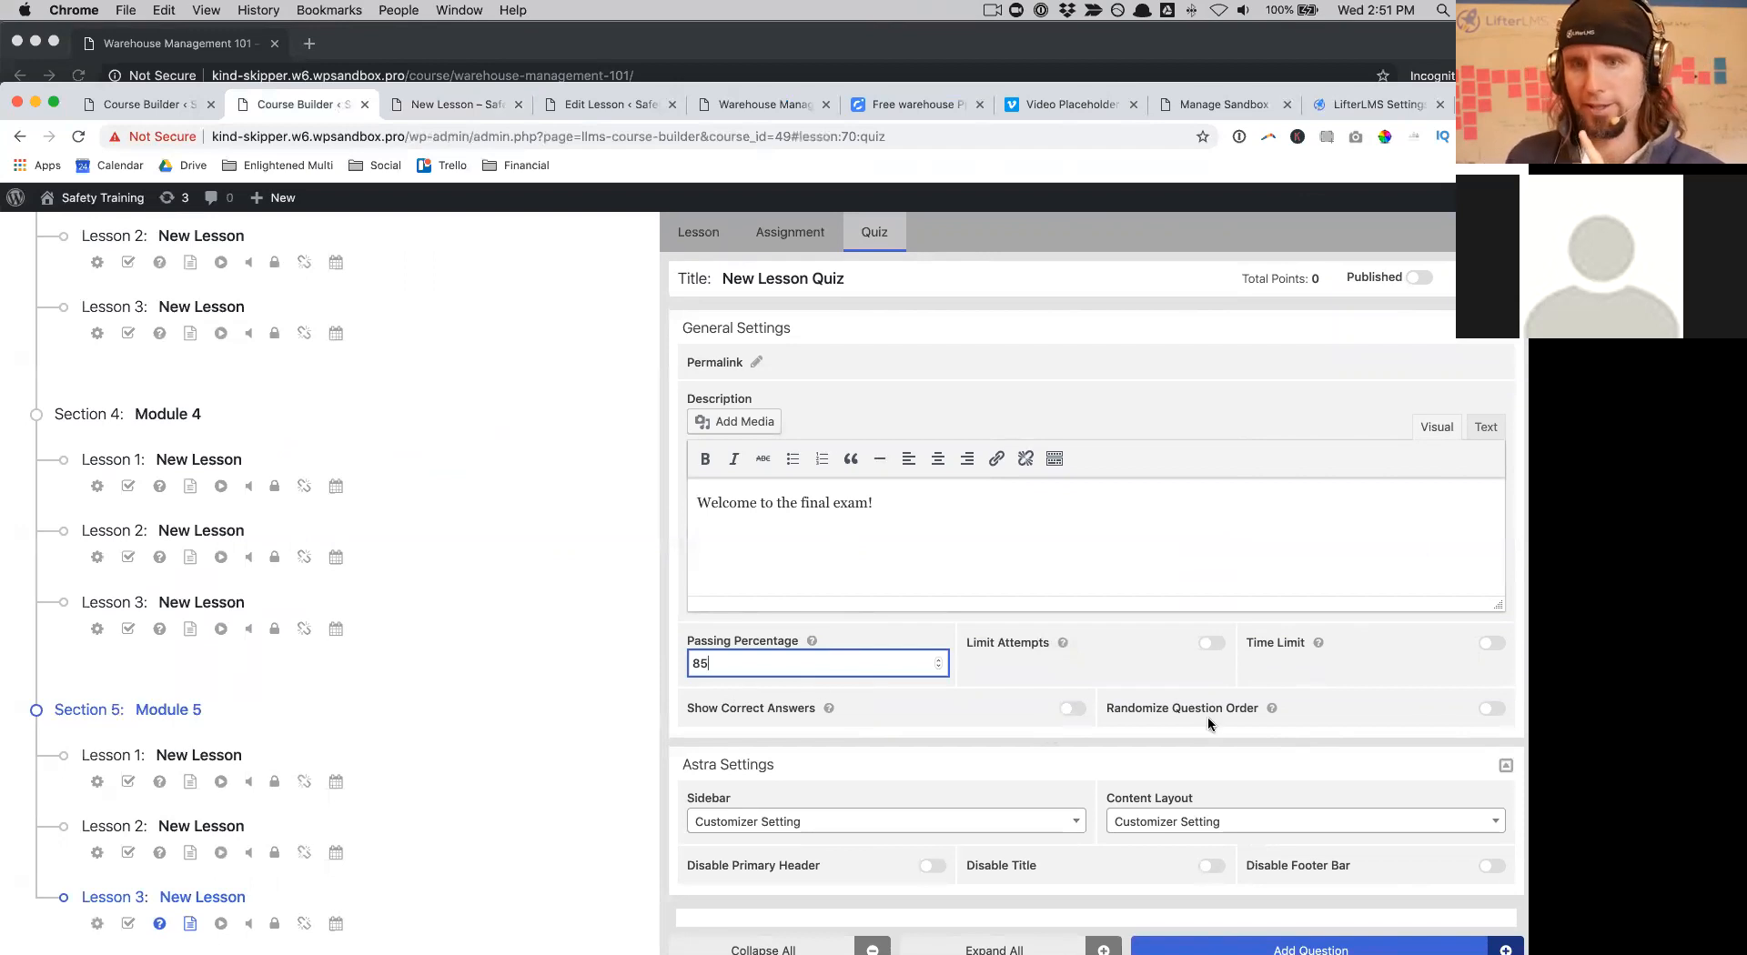
{"action": "left_click", "coordinate": [1211, 644]}
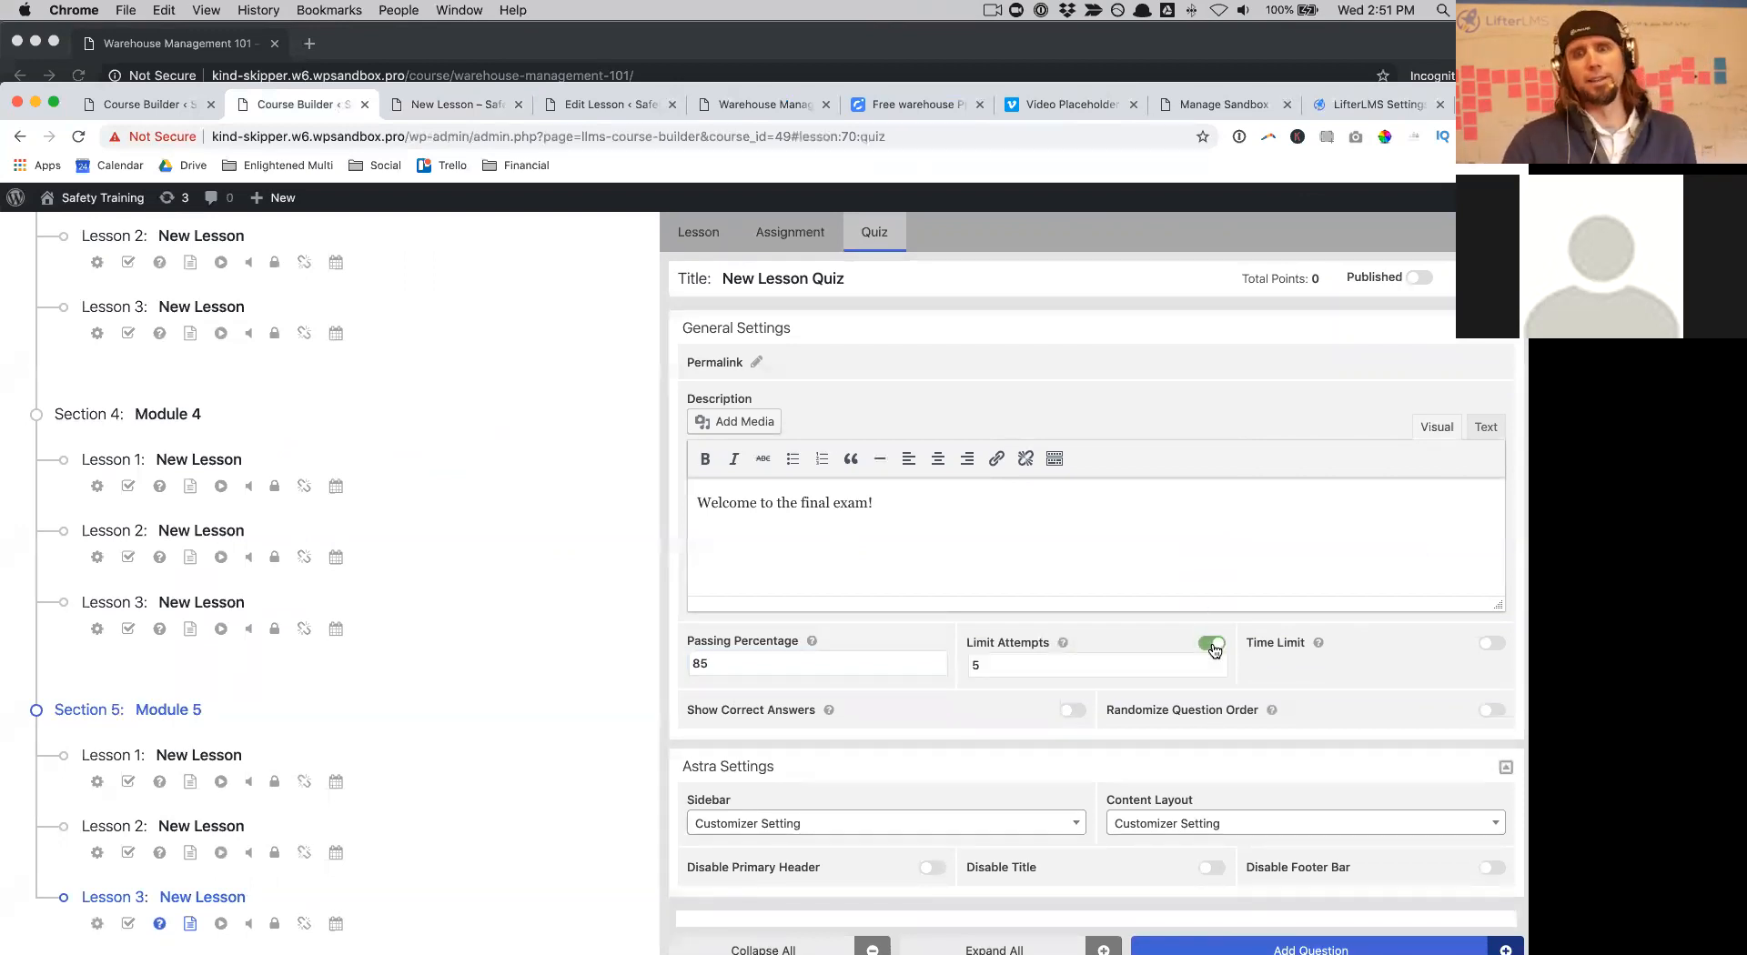
{"action": "left_click_drag", "start_coordinate": [1045, 673], "coordinate": [946, 663]}
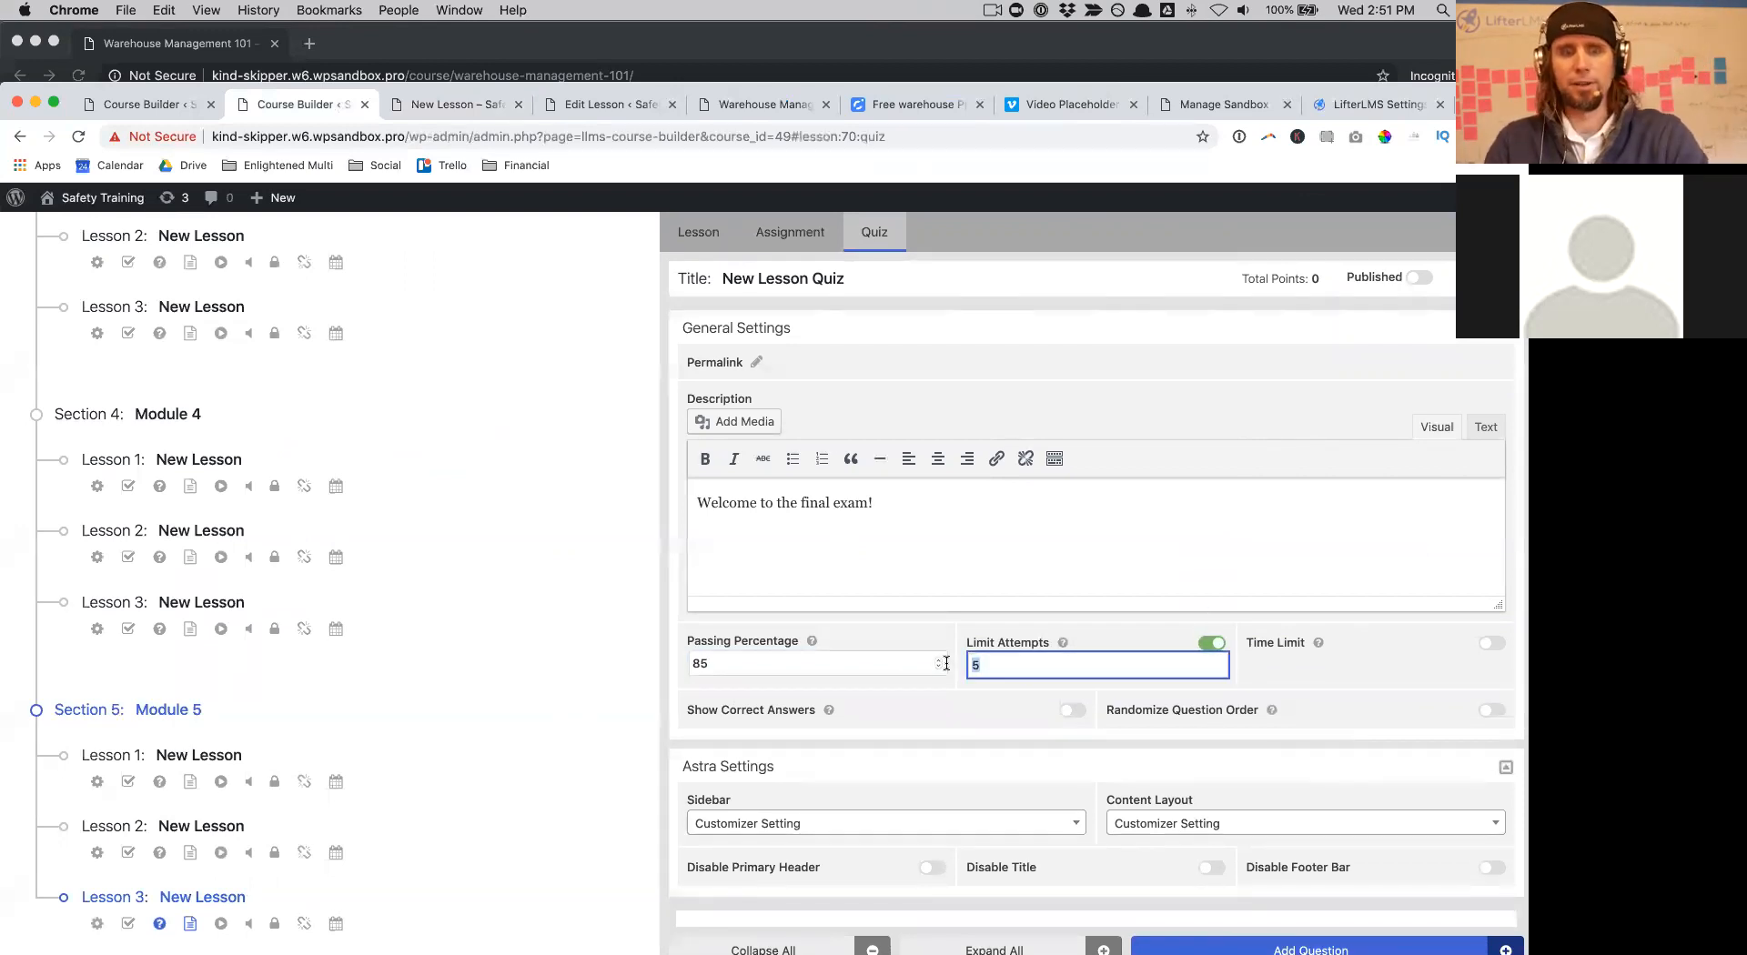
{"action": "left_click", "coordinate": [1490, 645]}
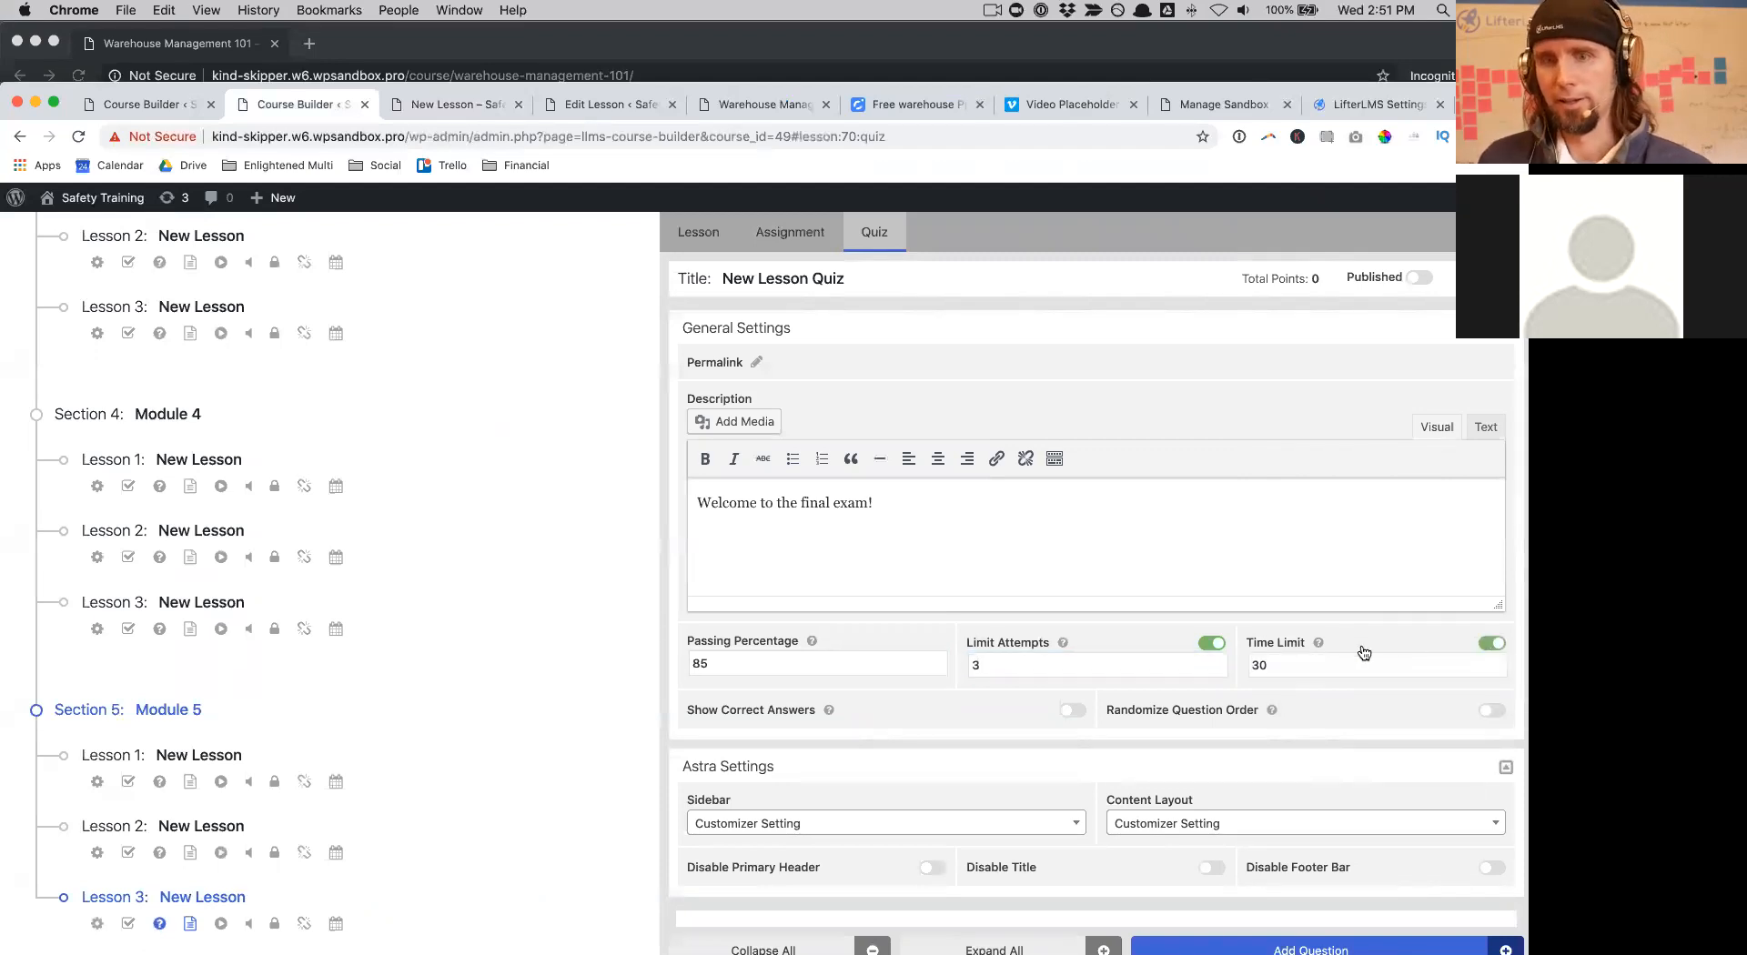
{"action": "left_click", "coordinate": [1320, 646]}
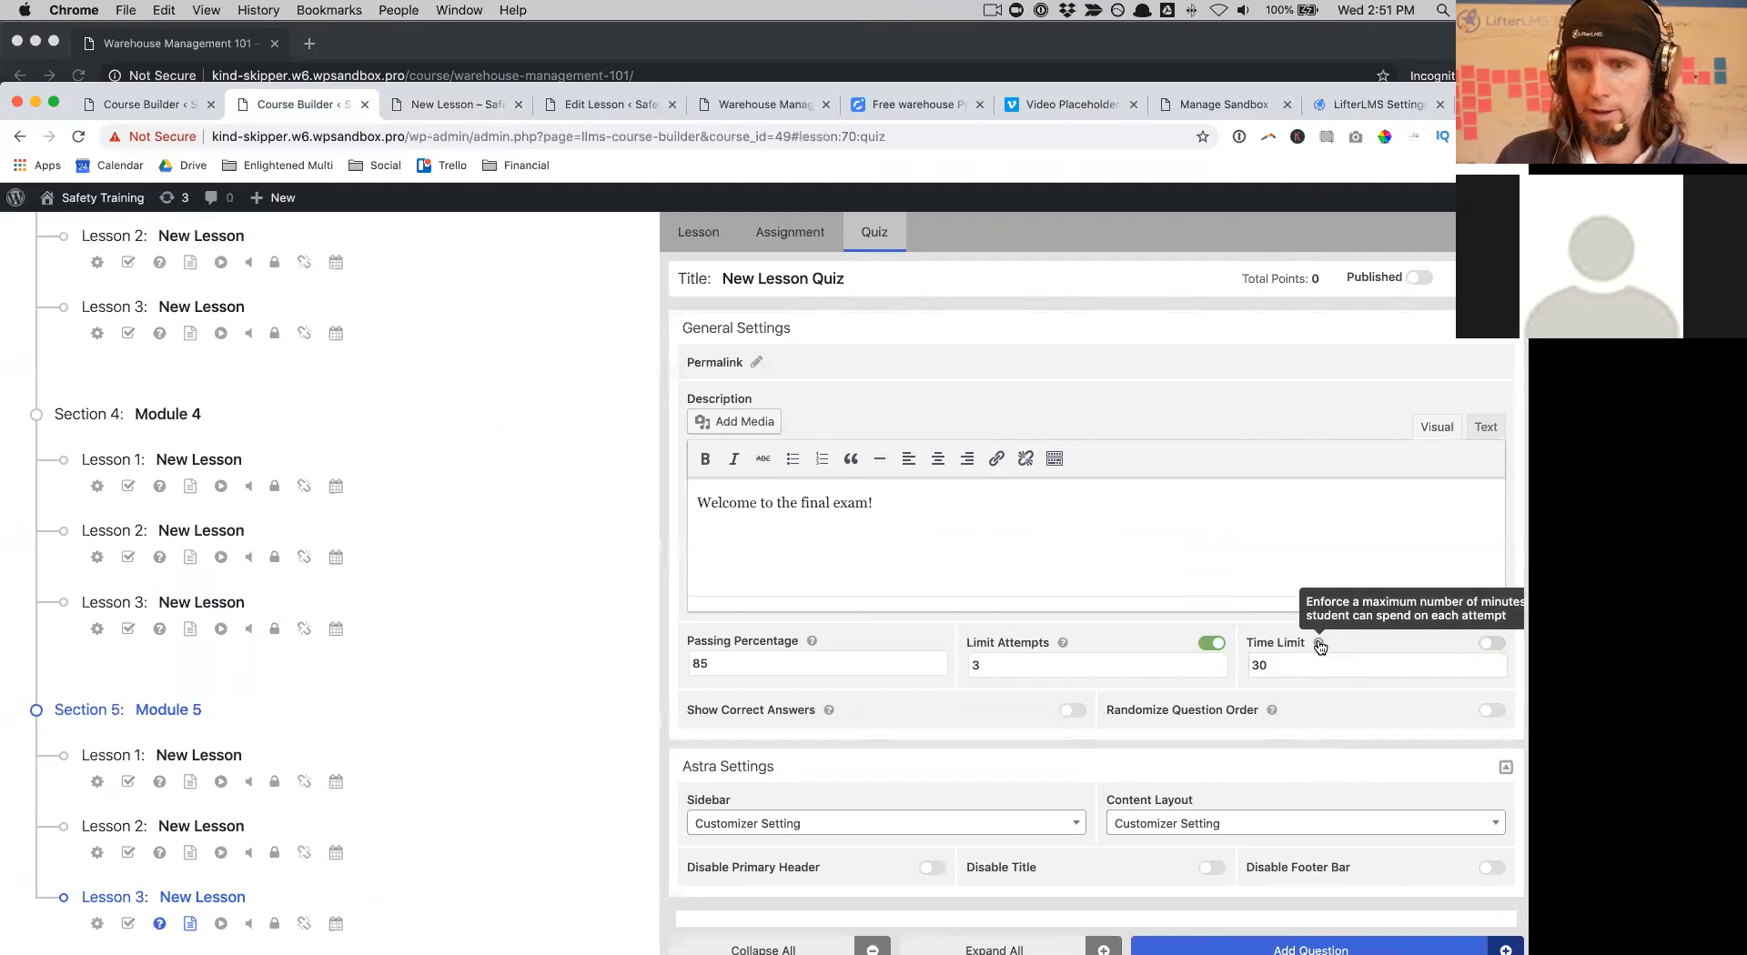
{"action": "left_click", "coordinate": [1320, 646]}
{"action": "left_click", "coordinate": [1276, 666]}
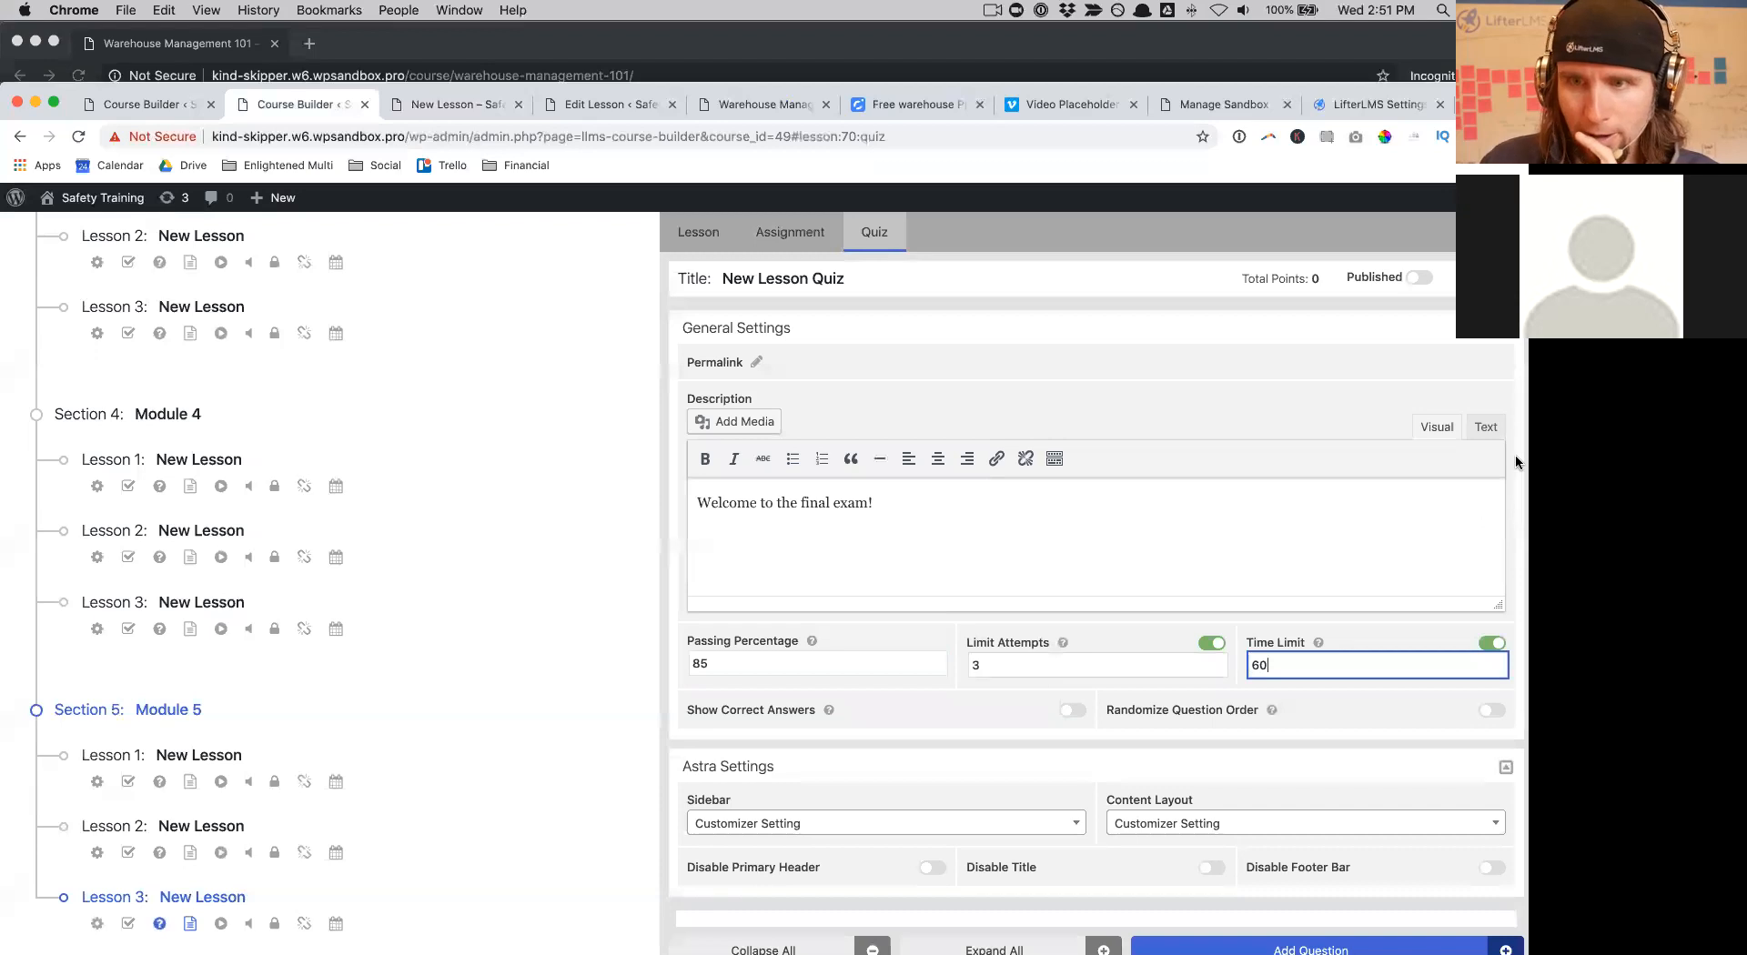
{"action": "left_click", "coordinate": [1506, 329]}
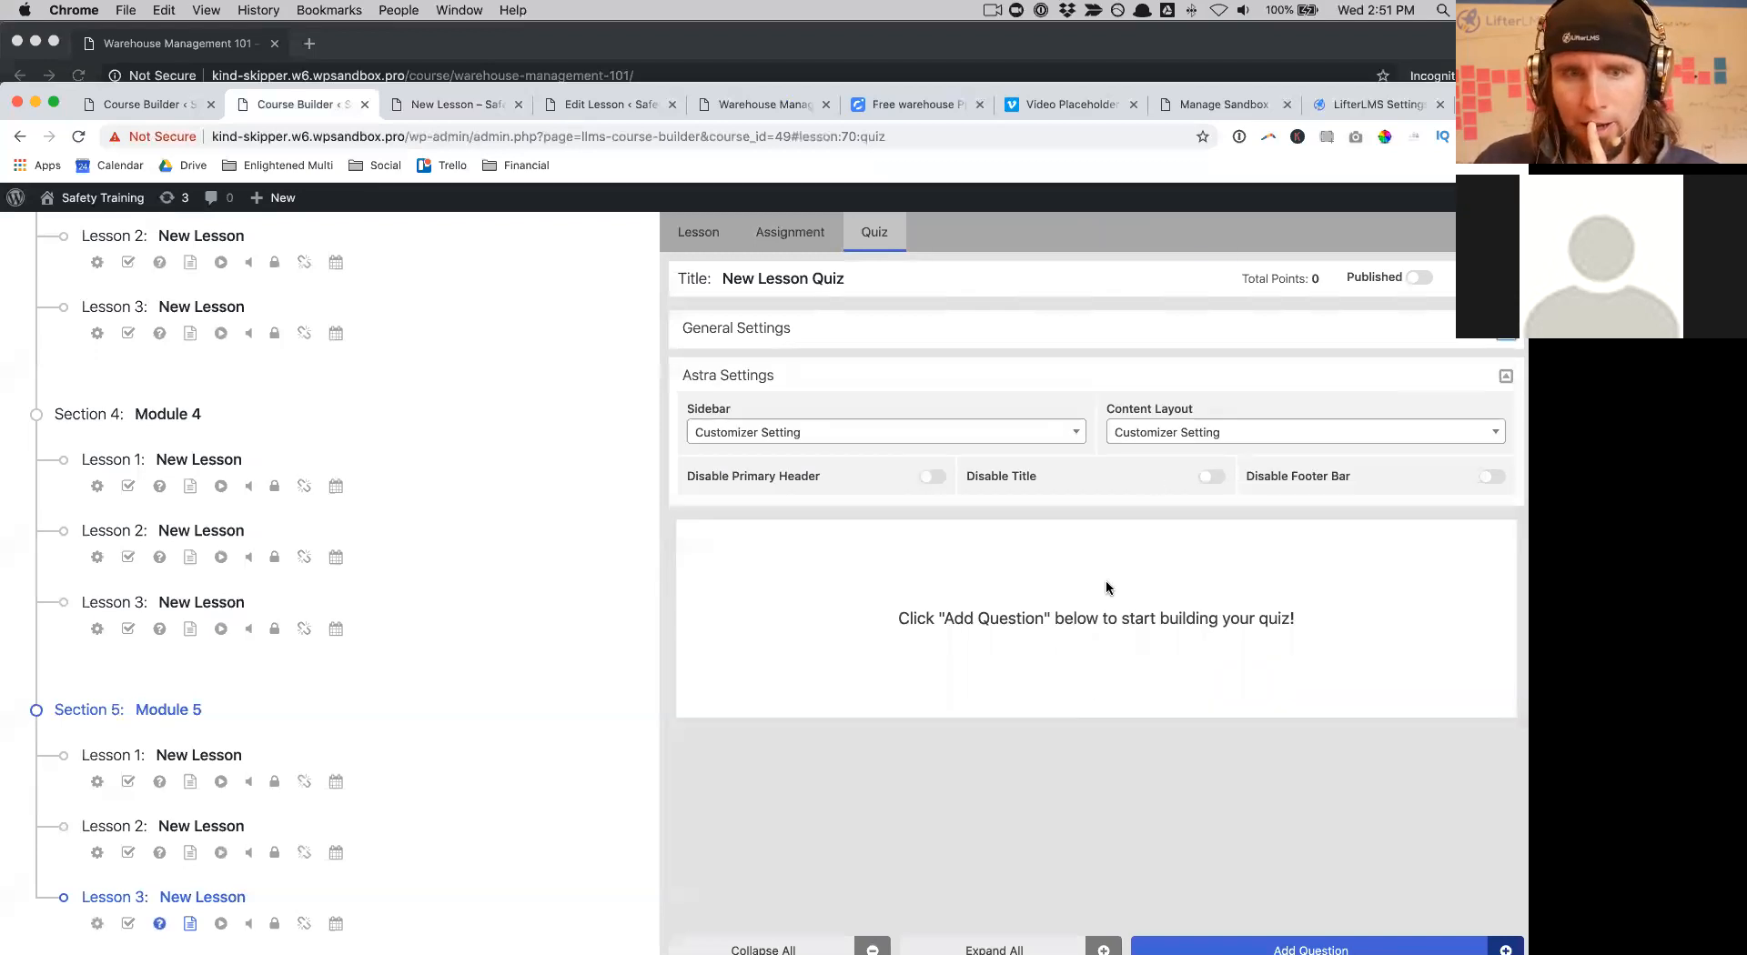
Step: Add a multiple-choice question titled 'What is safe forklift opperation'
{"action": "left_click_drag", "start_coordinate": [1496, 102], "coordinate": [1496, 41]}
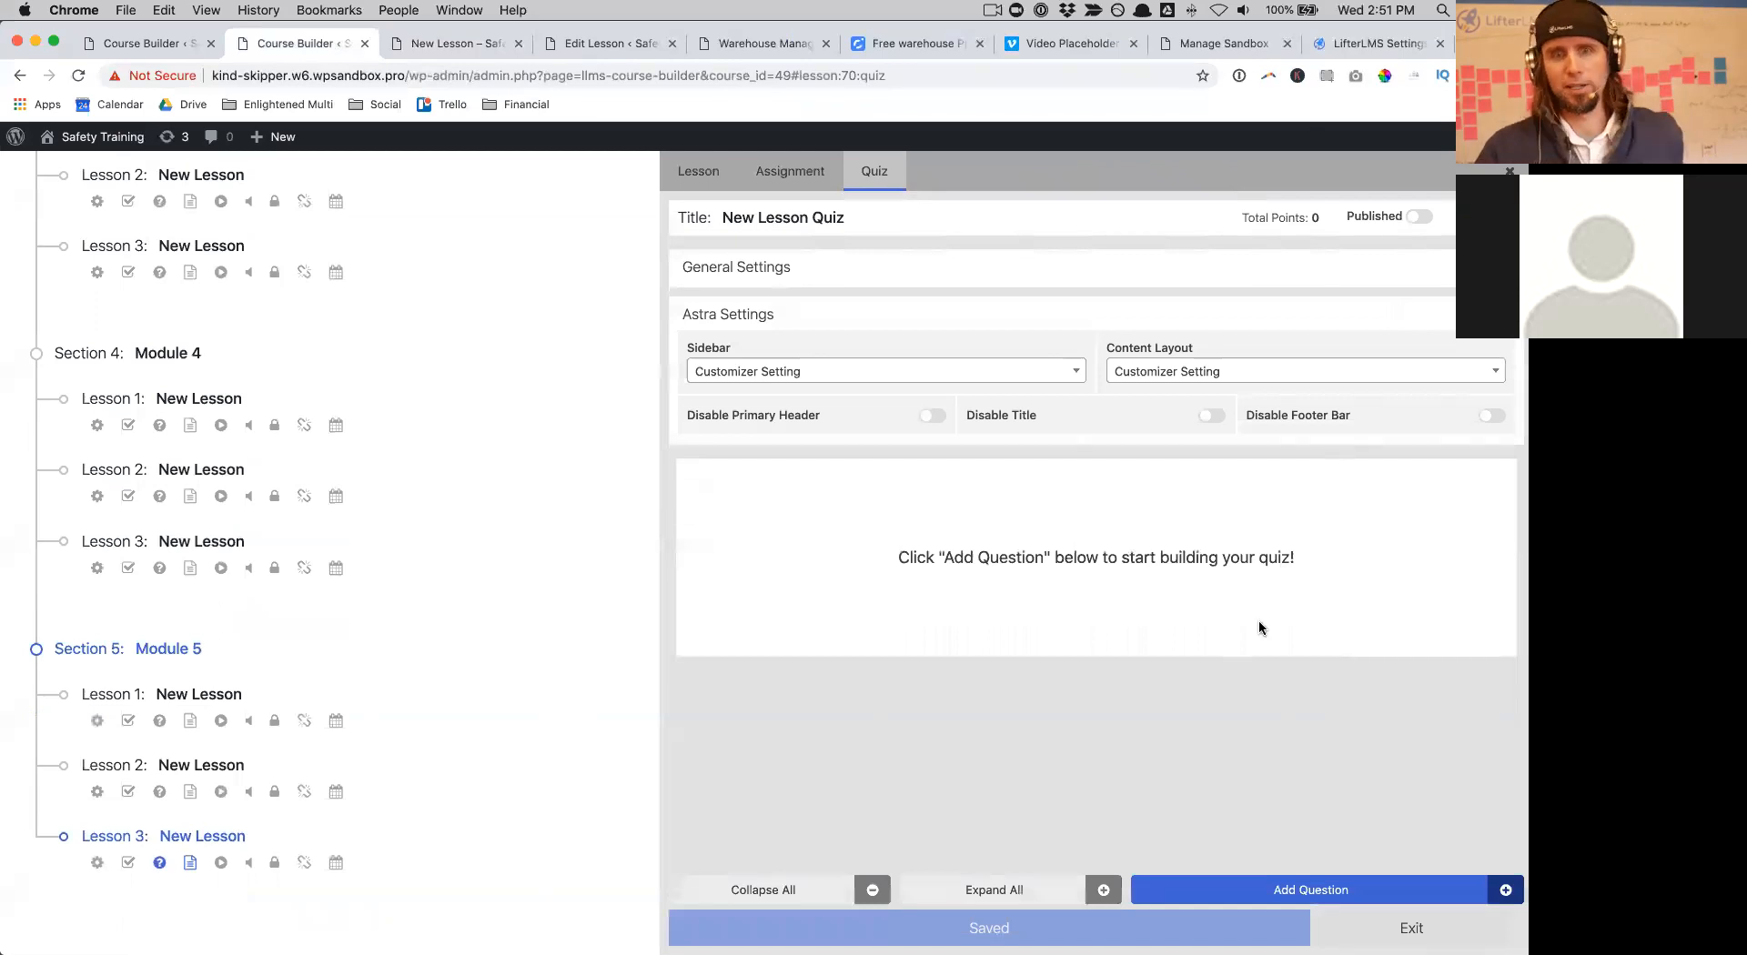
{"action": "left_click", "coordinate": [1329, 892]}
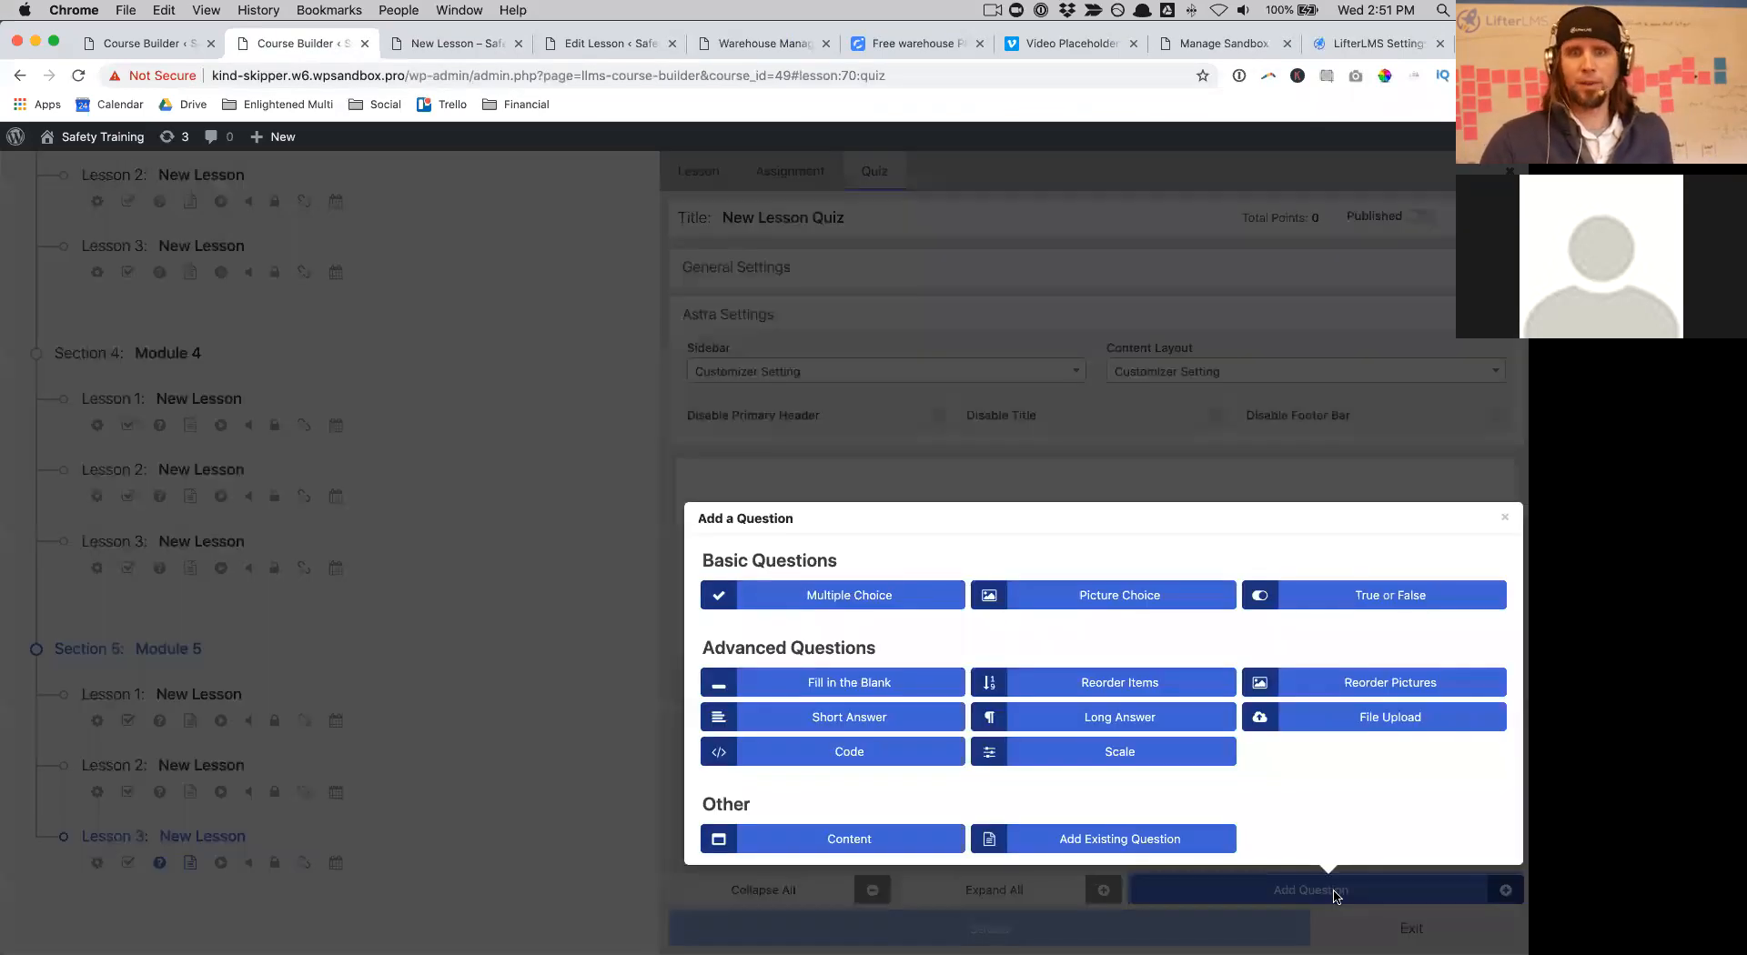
{"action": "left_click", "coordinate": [889, 608]}
{"action": "left_click", "coordinate": [766, 484]}
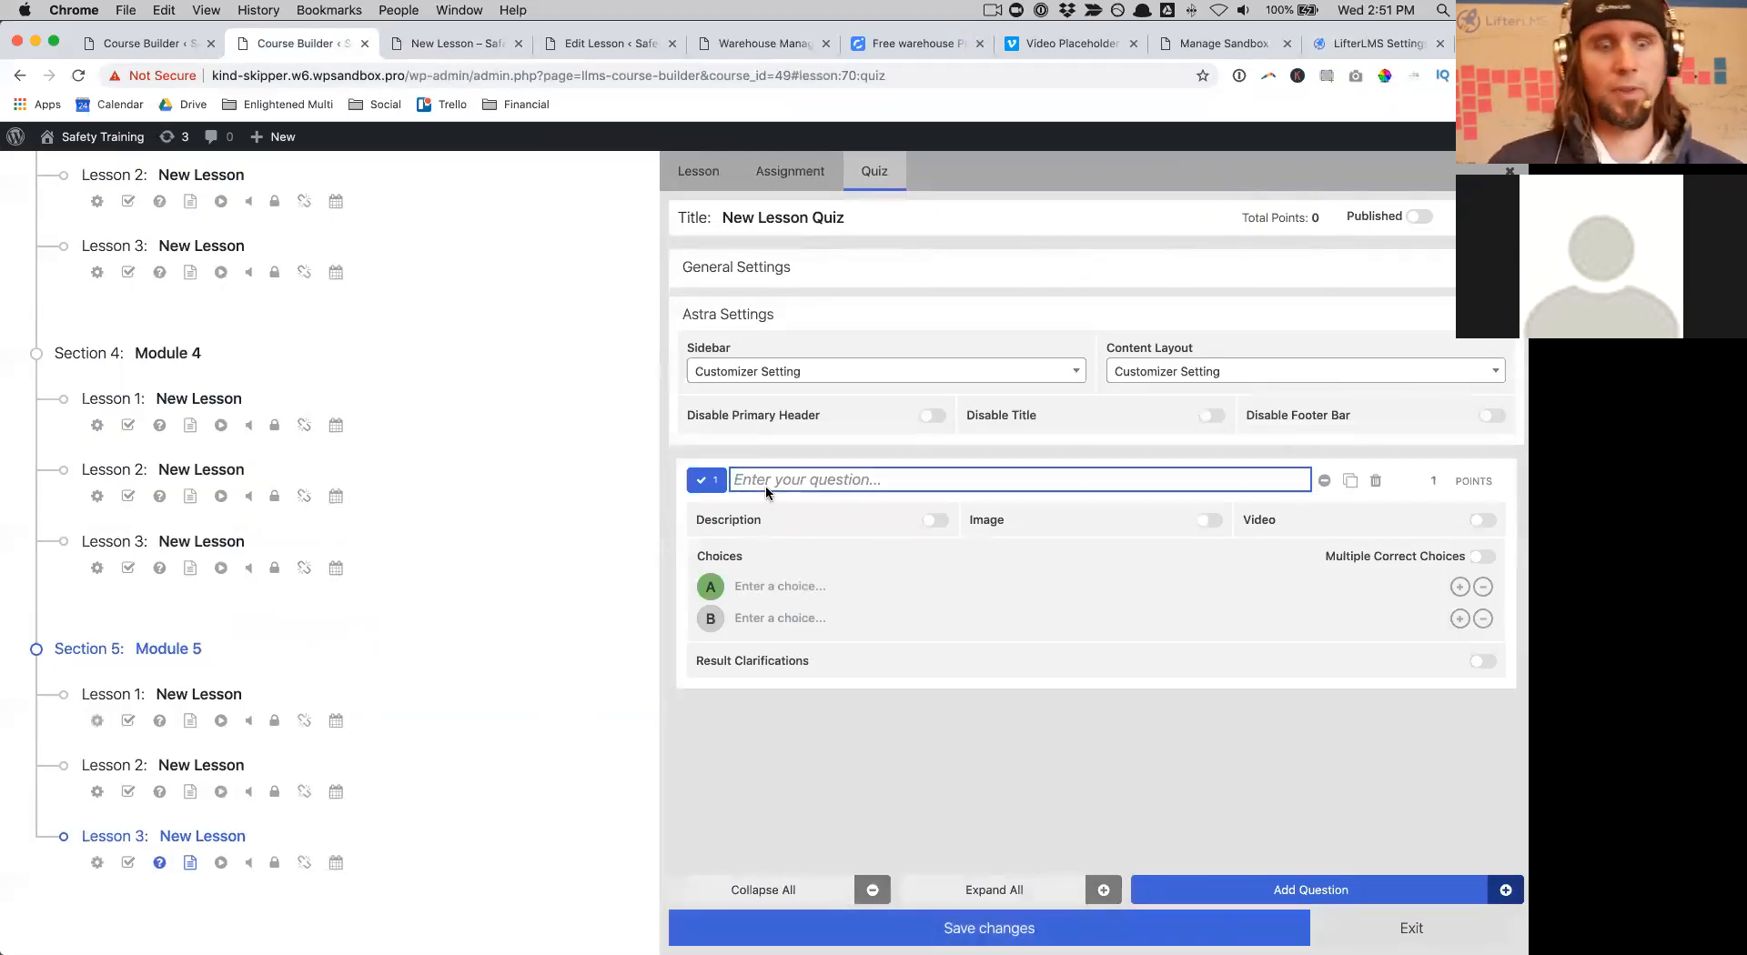
{"action": "type", "text": "What"}
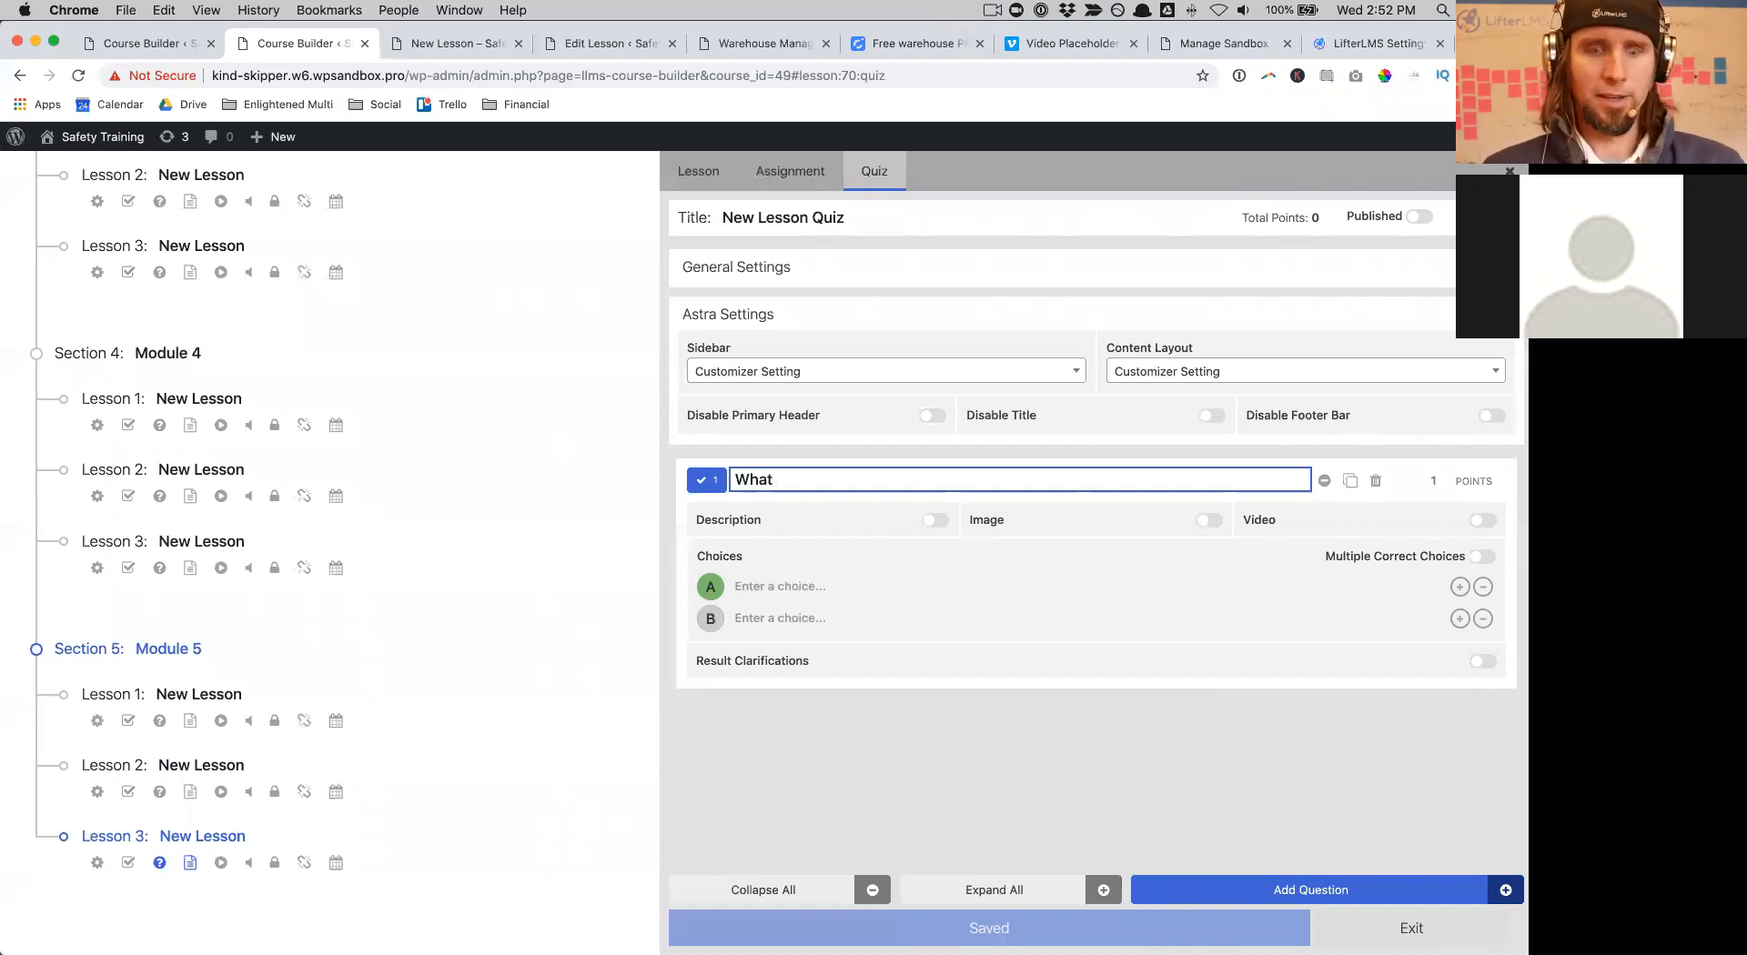
{"action": "type", "text": "is saf"}
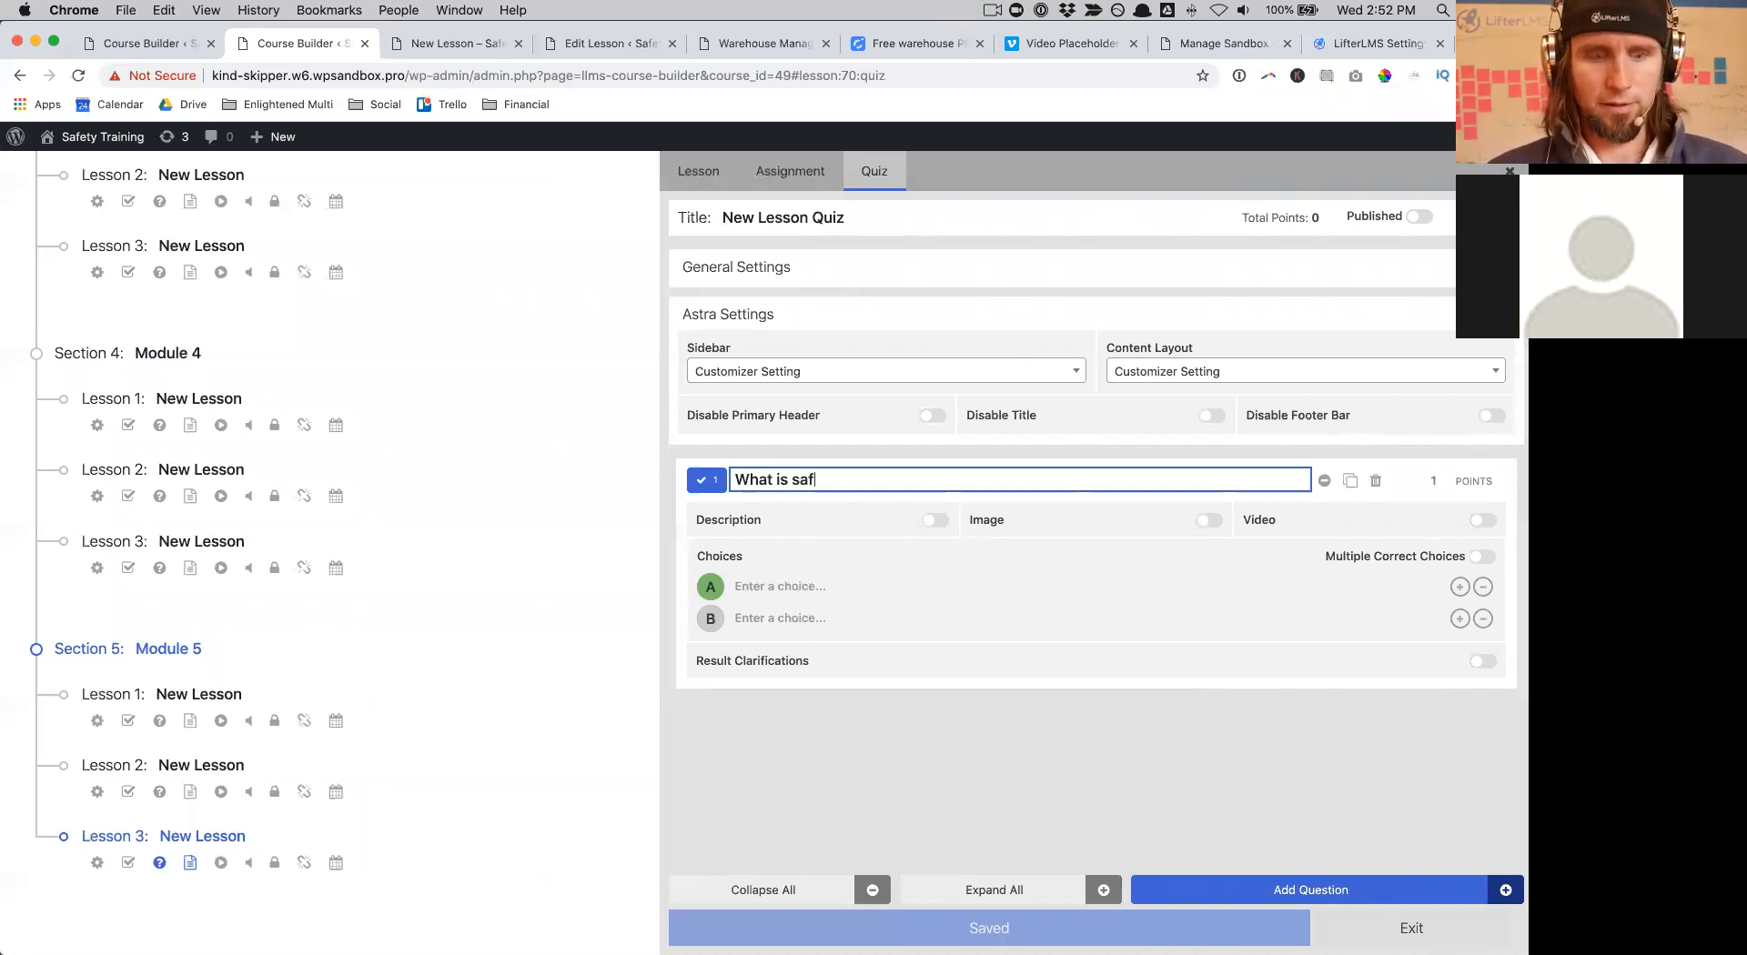
{"action": "type", "text": "e forklift opperation"}
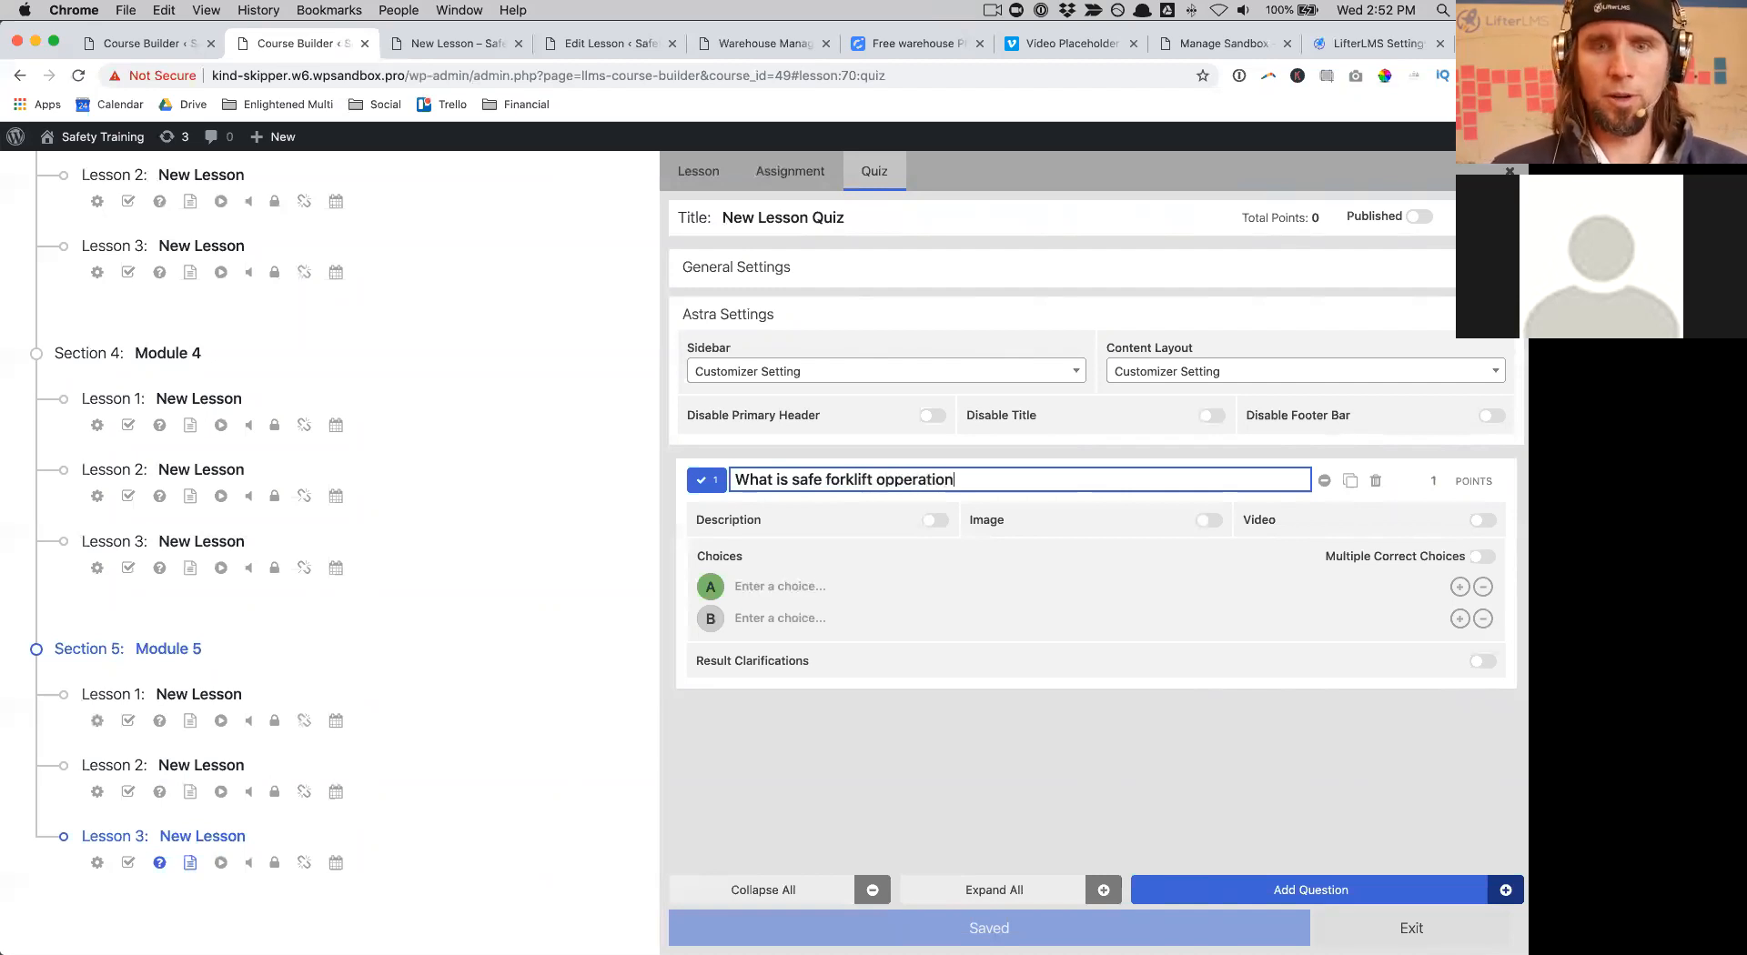
Step: Enter three answer choices and mark 'Go slow and pay attention' as the correct one
{"action": "left_click", "coordinate": [774, 585]}
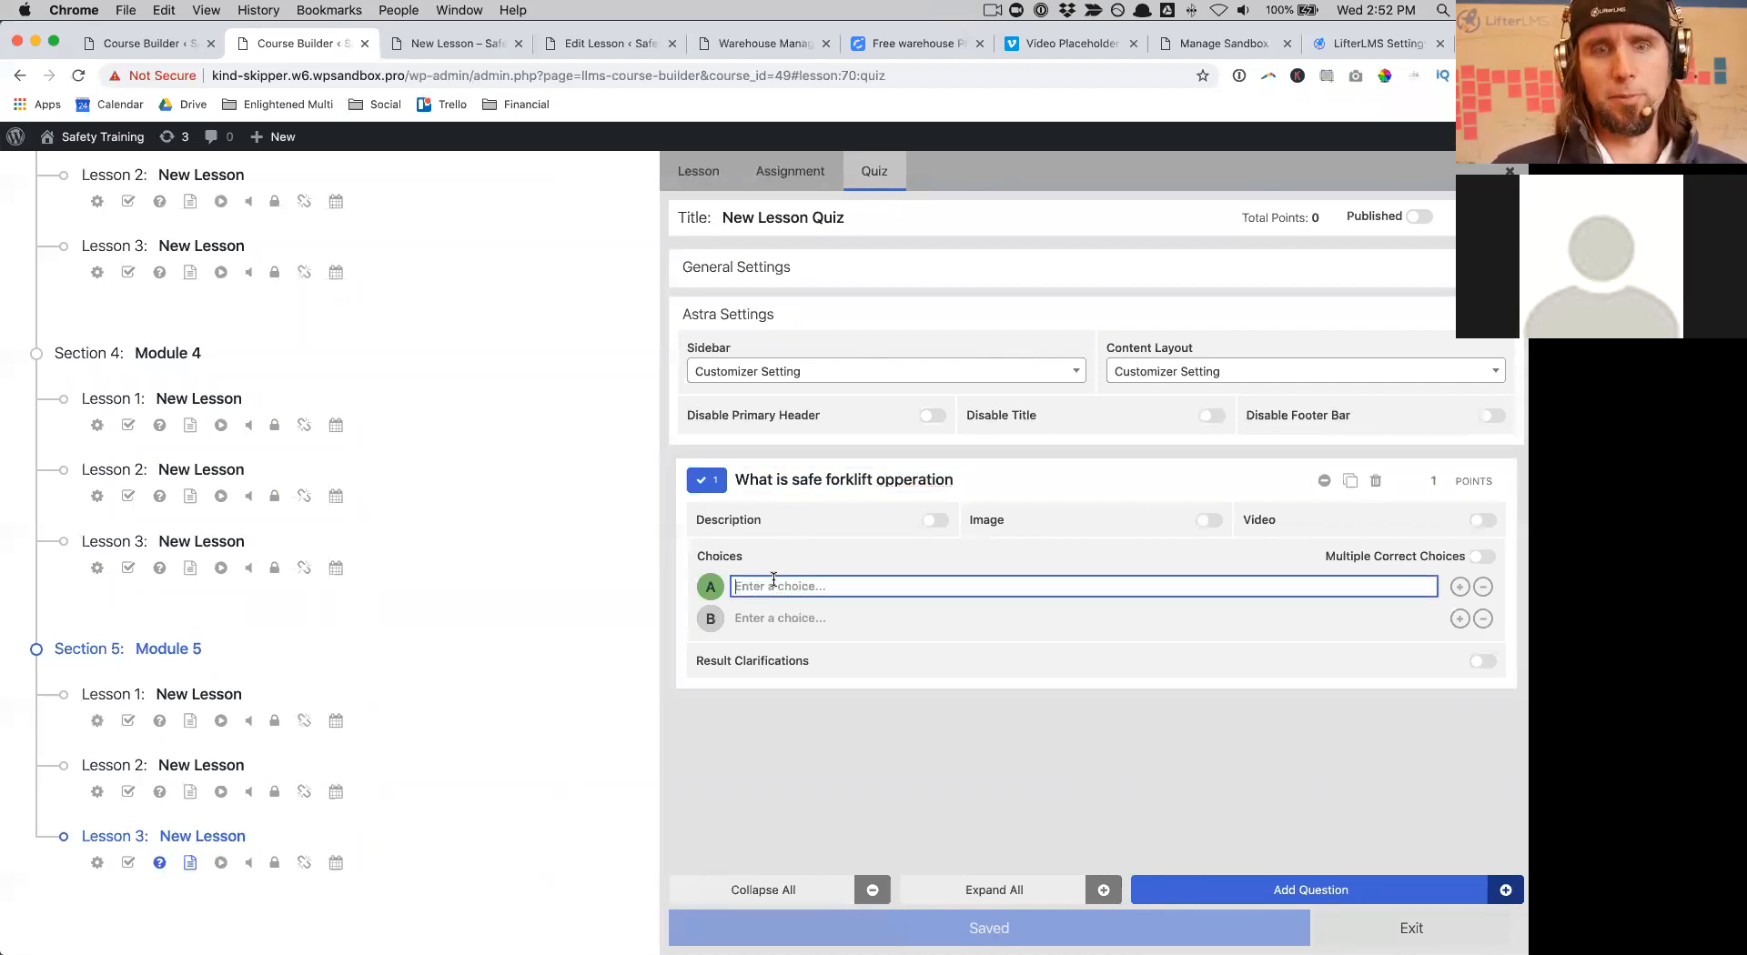
{"action": "type", "text": "Go"}
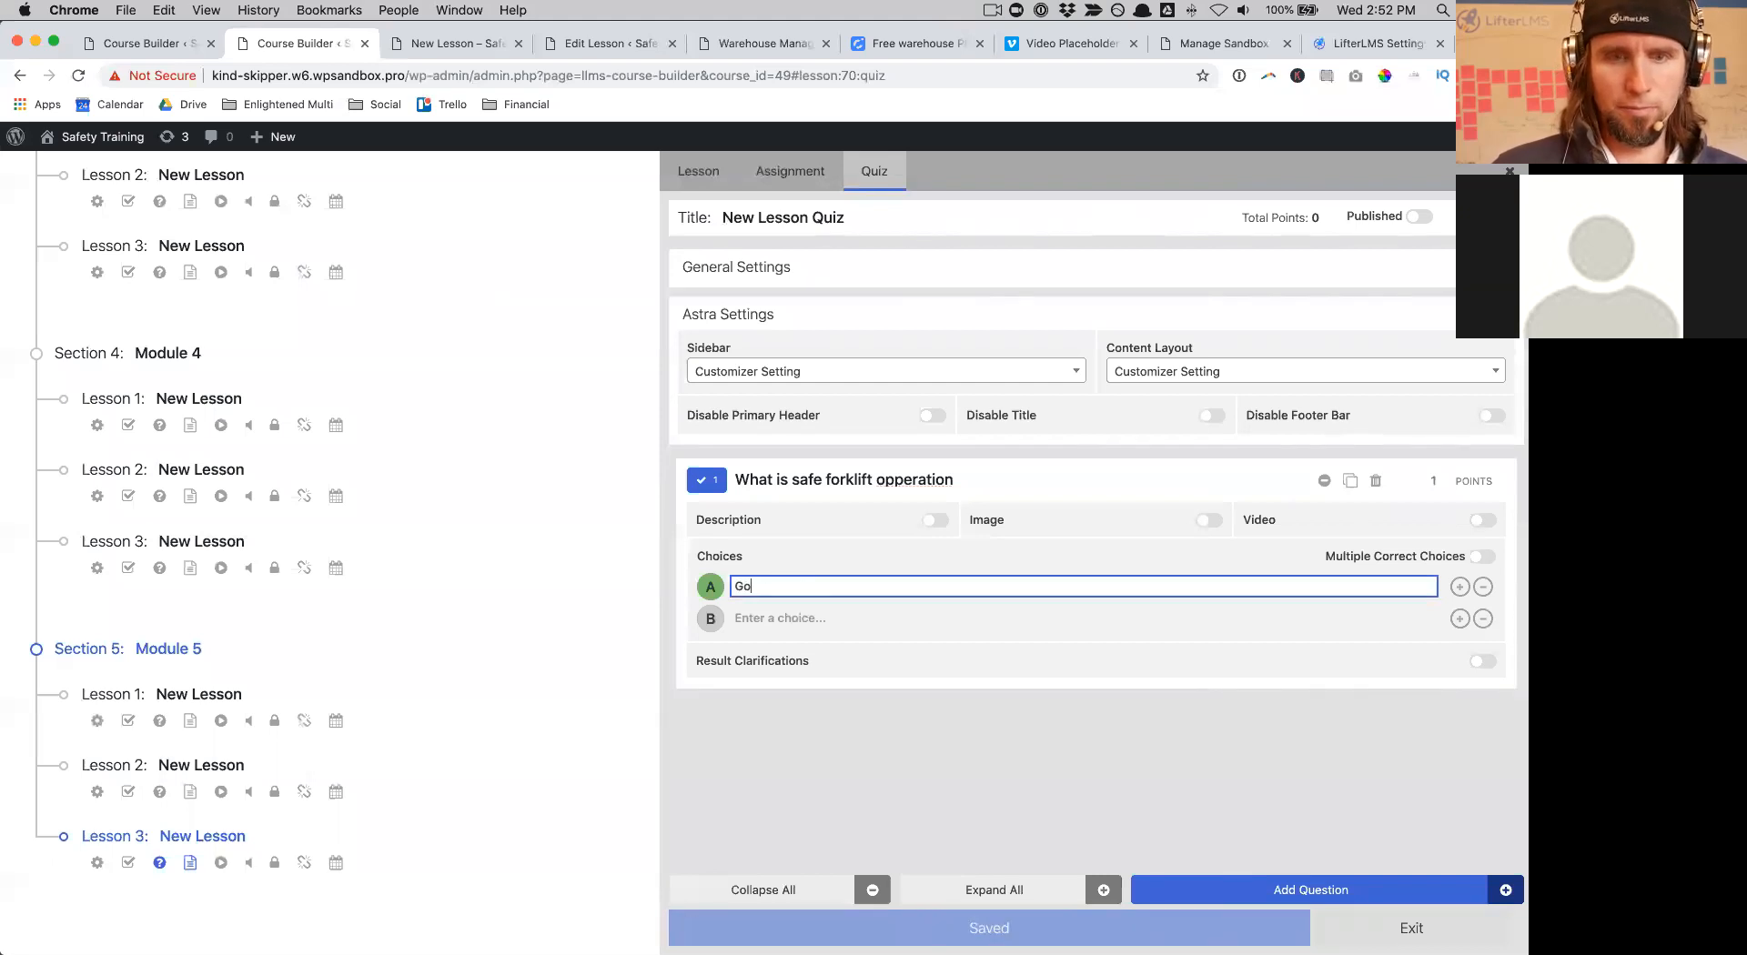
{"action": "type", "text": " slow and pay attention"}
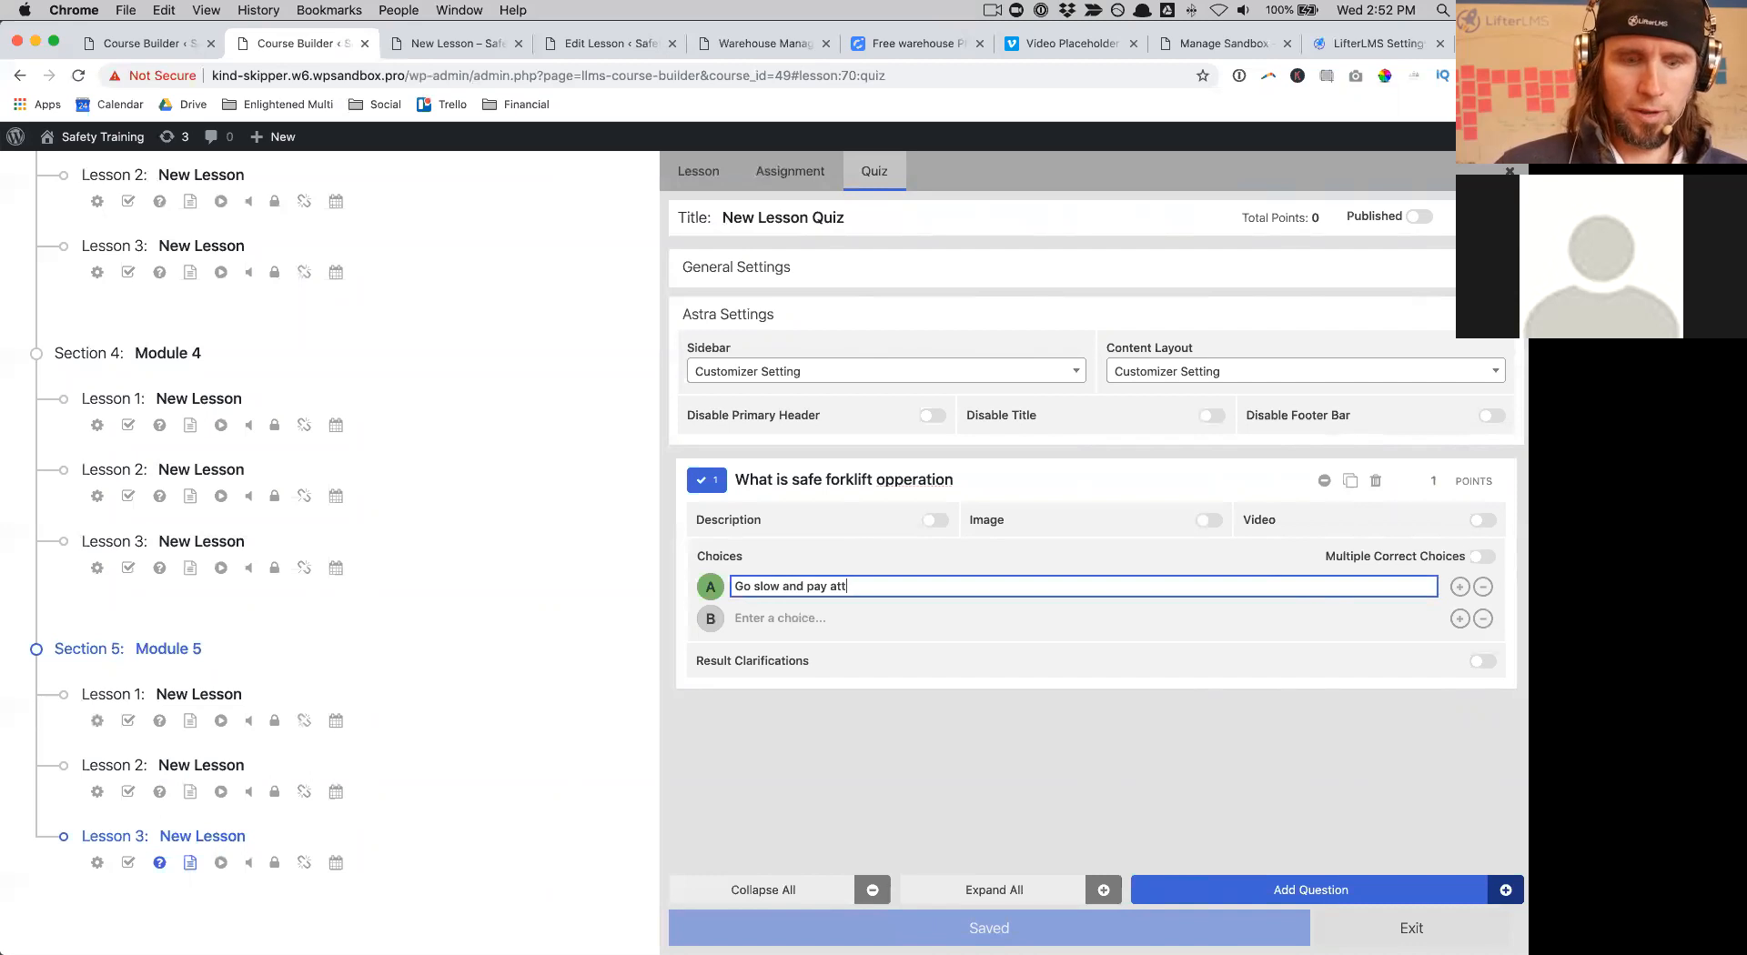
{"action": "left_click", "coordinate": [752, 609]}
{"action": "left_click", "coordinate": [748, 620]}
{"action": "type", "text": "Go fast and mu"}
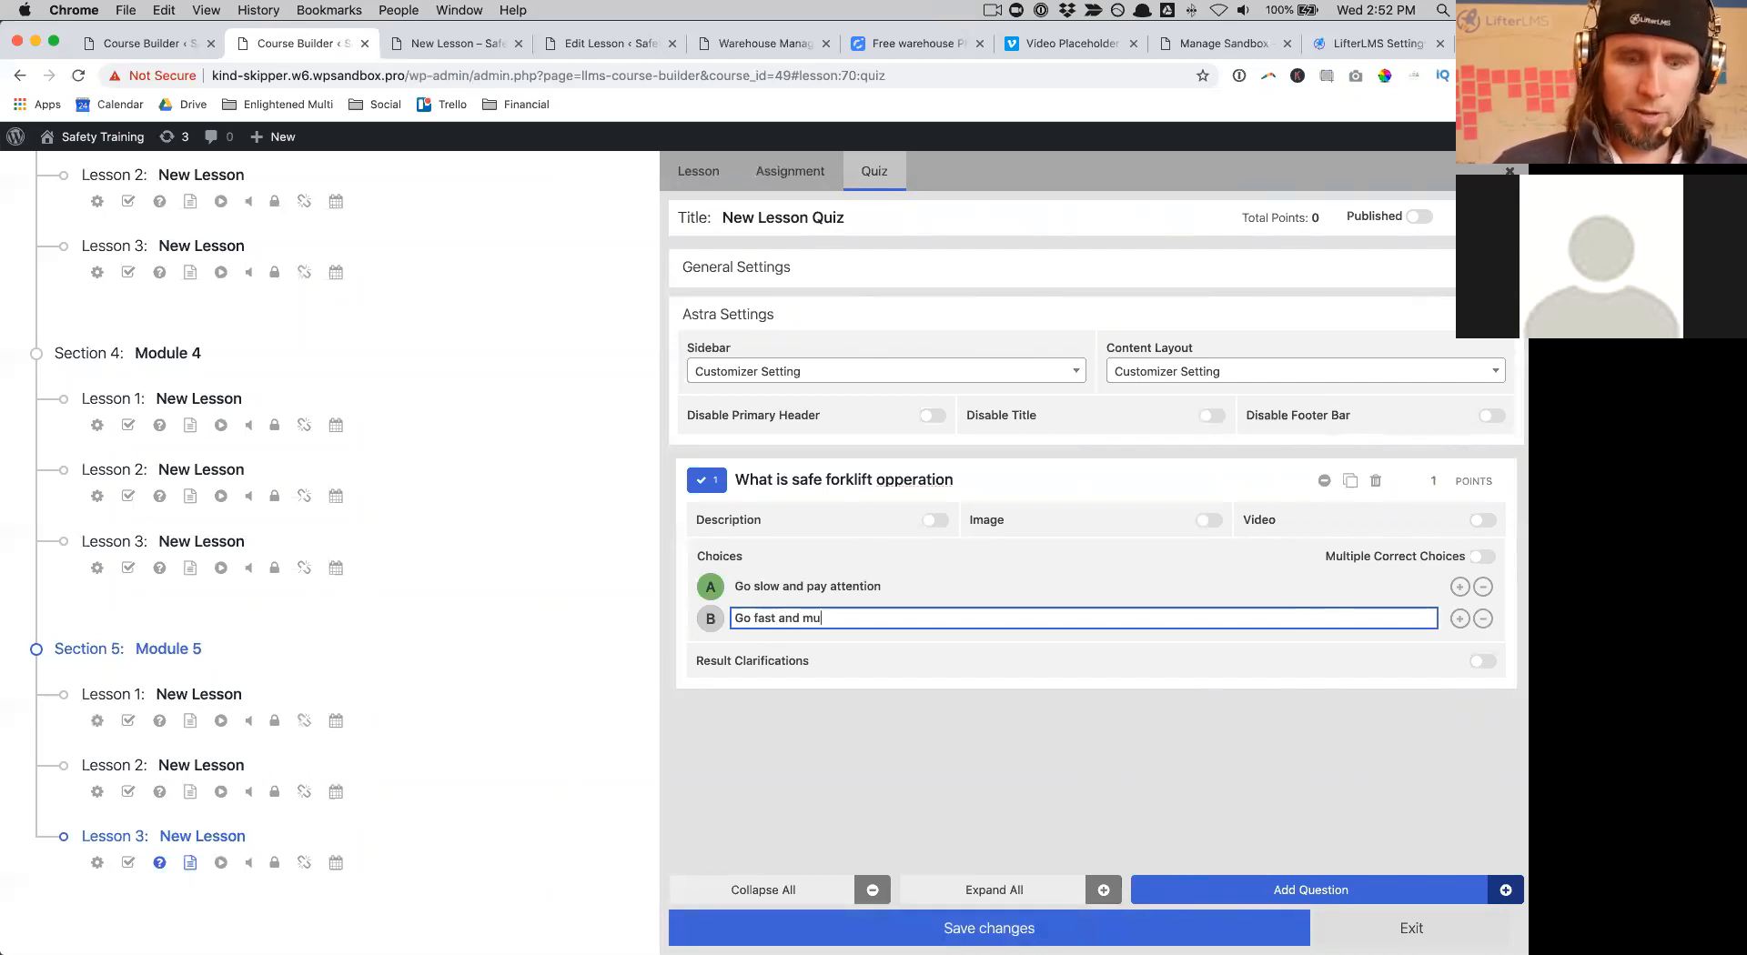
{"action": "type", "text": "lti"}
{"action": "key", "text": "BackSpace"}
{"action": "key", "text": "BackSpace"}
{"action": "key", "text": "BackSpace"}
{"action": "key", "text": "BackSpace"}
{"action": "key", "text": "BackSpace"}
{"action": "type", "text": "talk on your cell phone"}
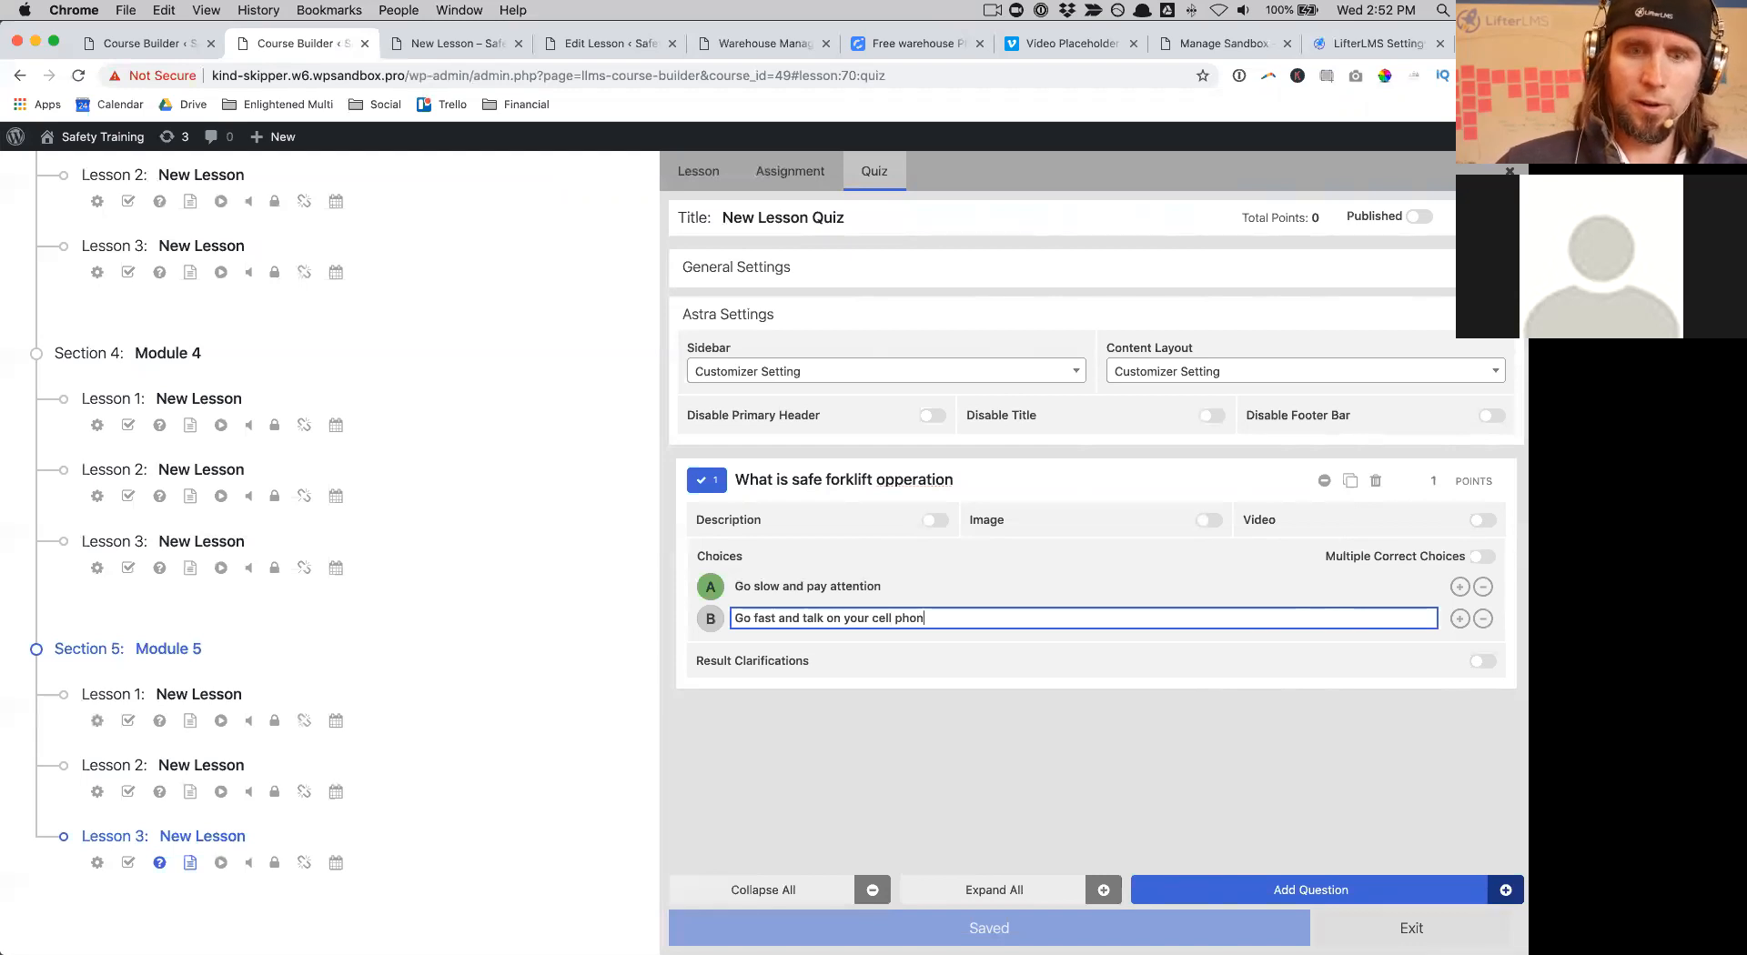
{"action": "left_click", "coordinate": [1459, 619]}
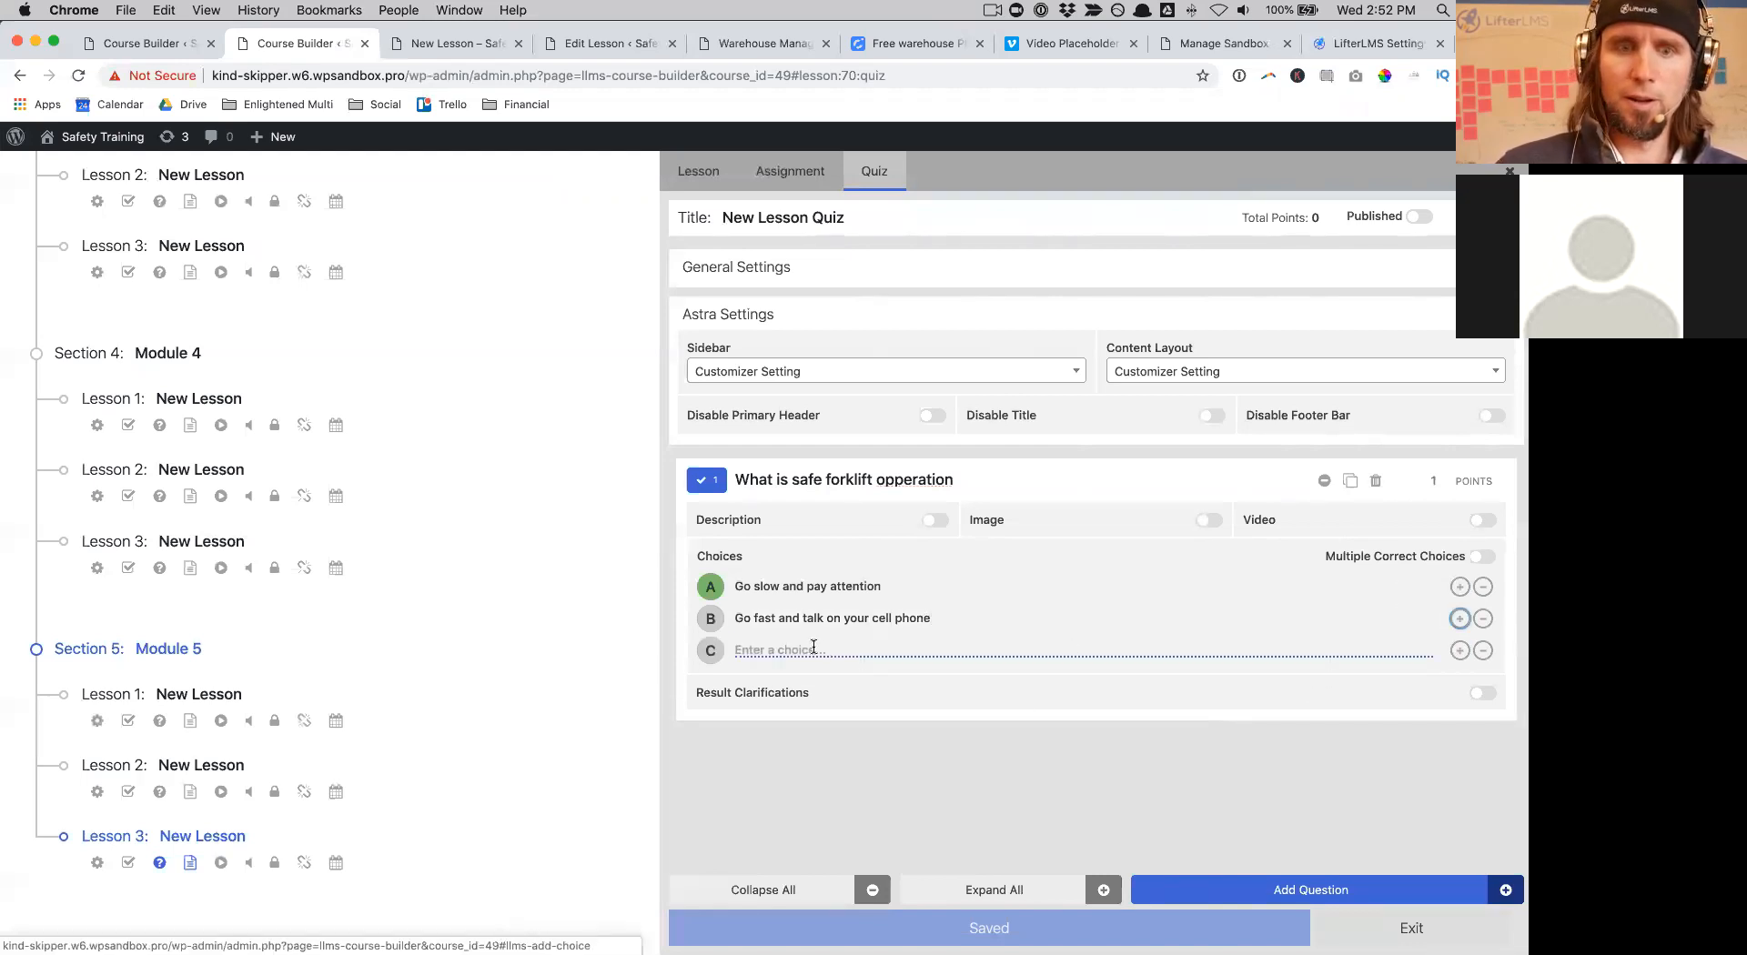
{"action": "left_click", "coordinate": [814, 649]}
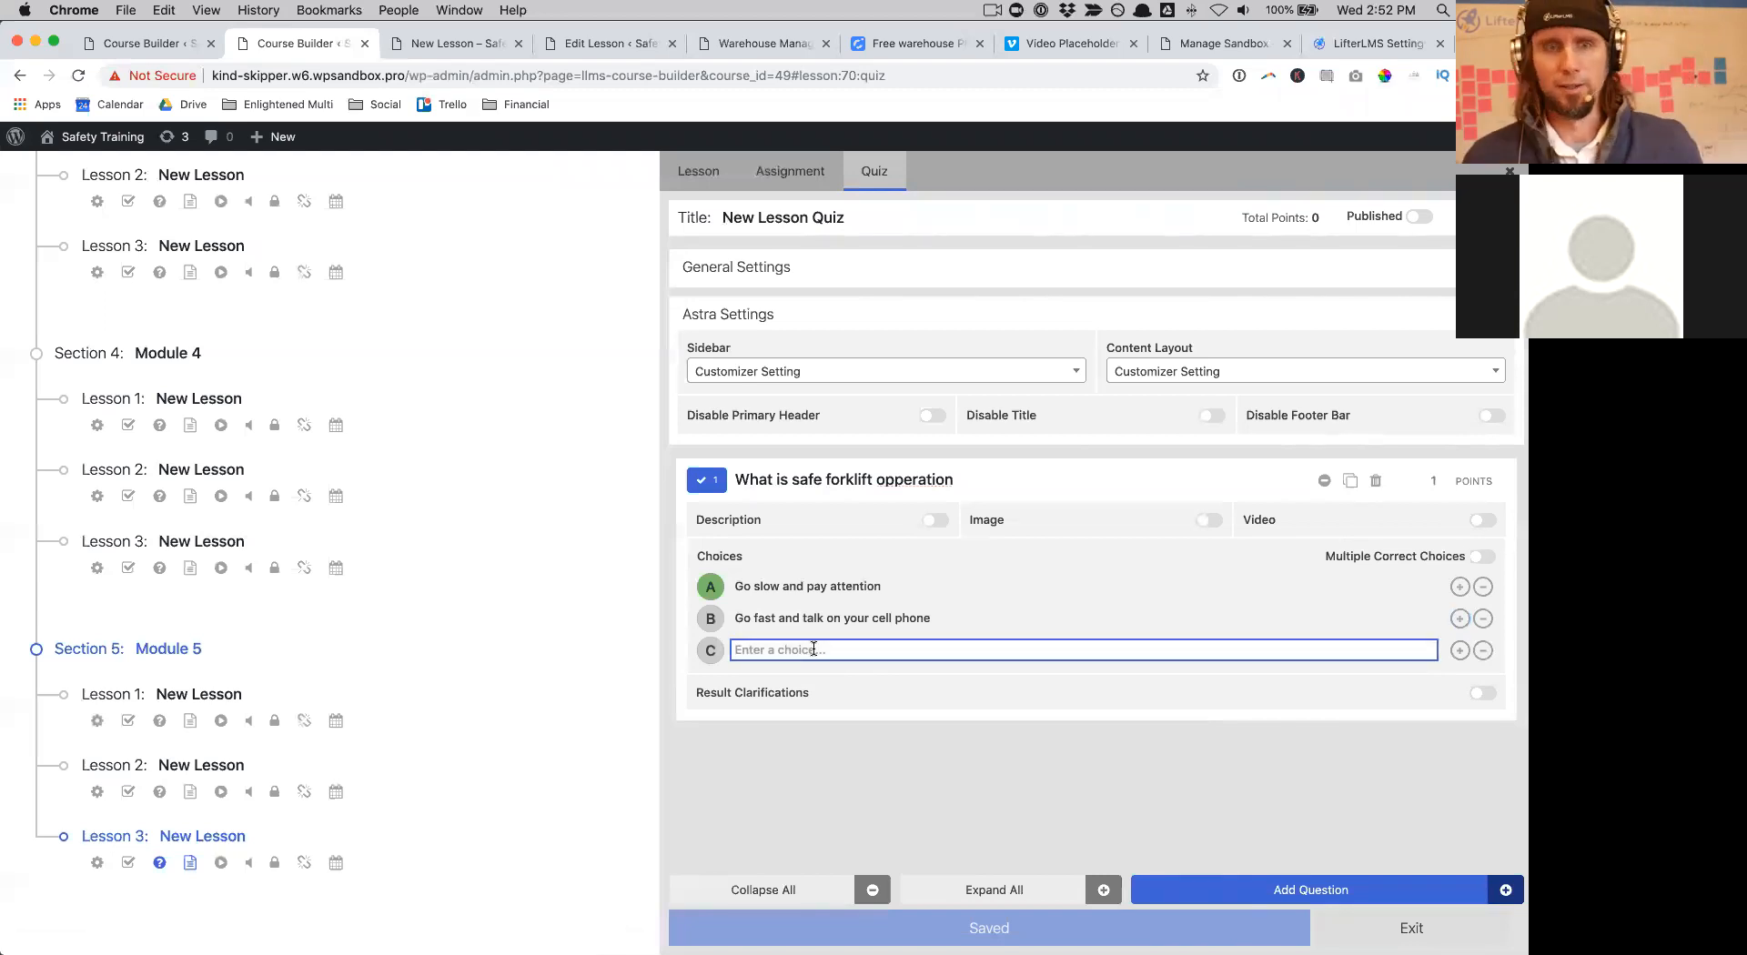
{"action": "type", "text": "blindfolded"}
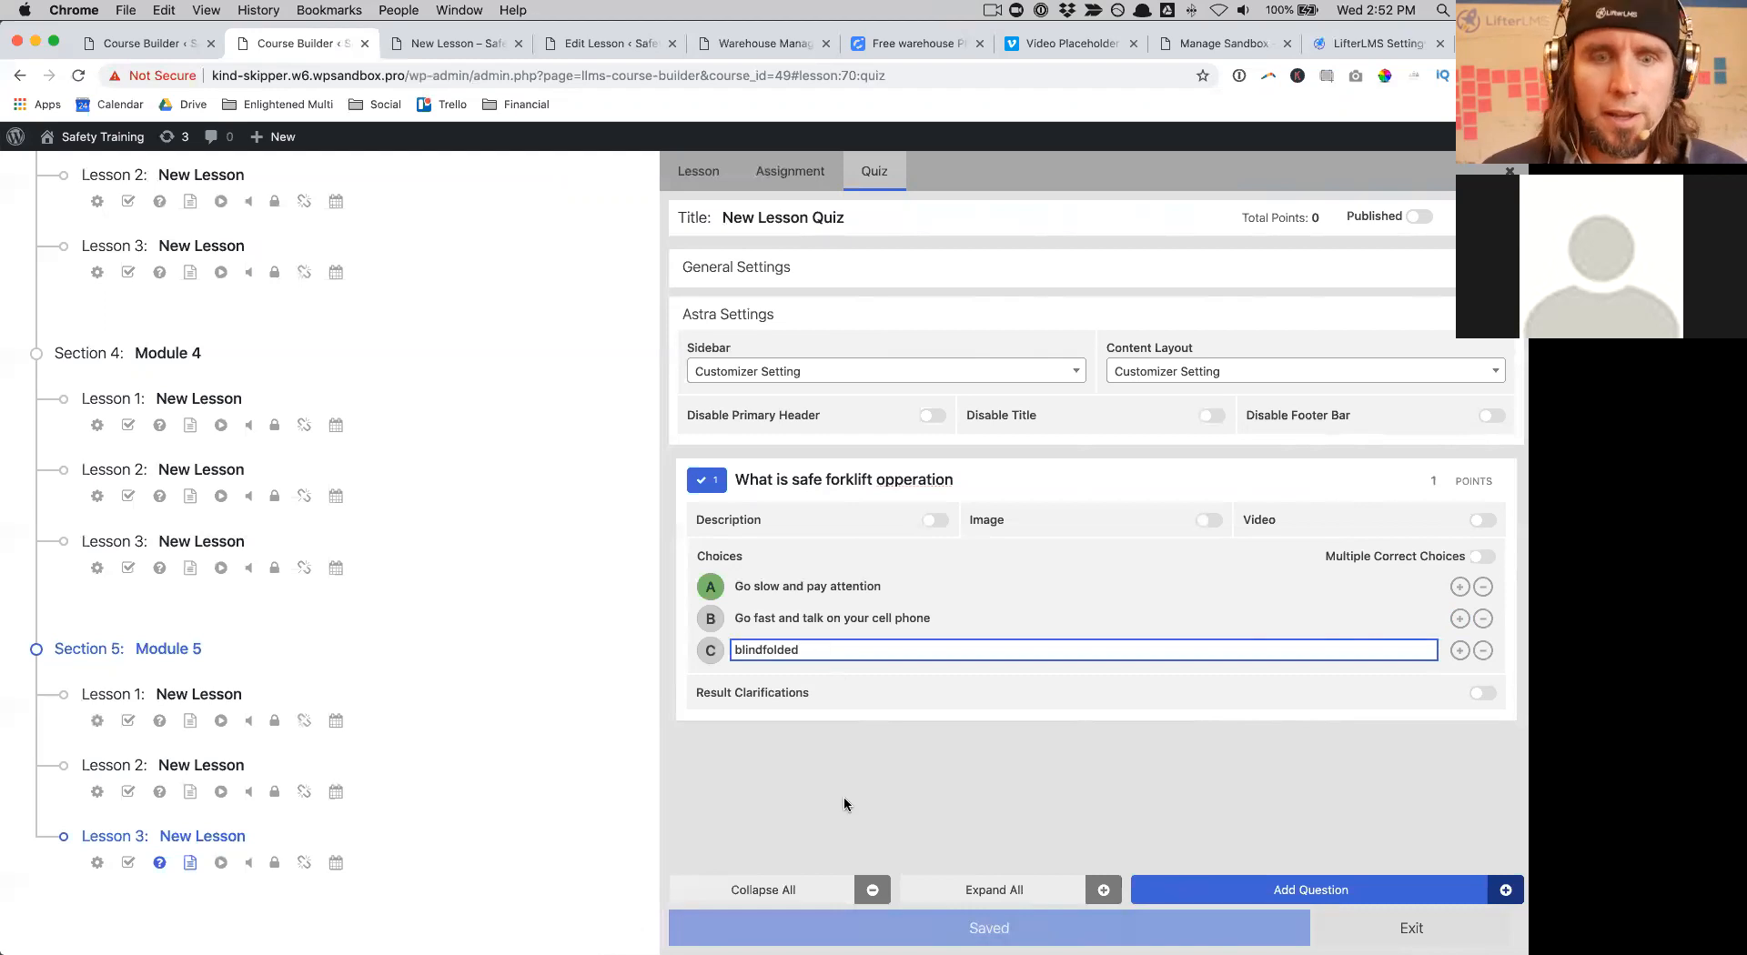
{"action": "type", "text": "B"}
{"action": "left_click", "coordinate": [871, 766]}
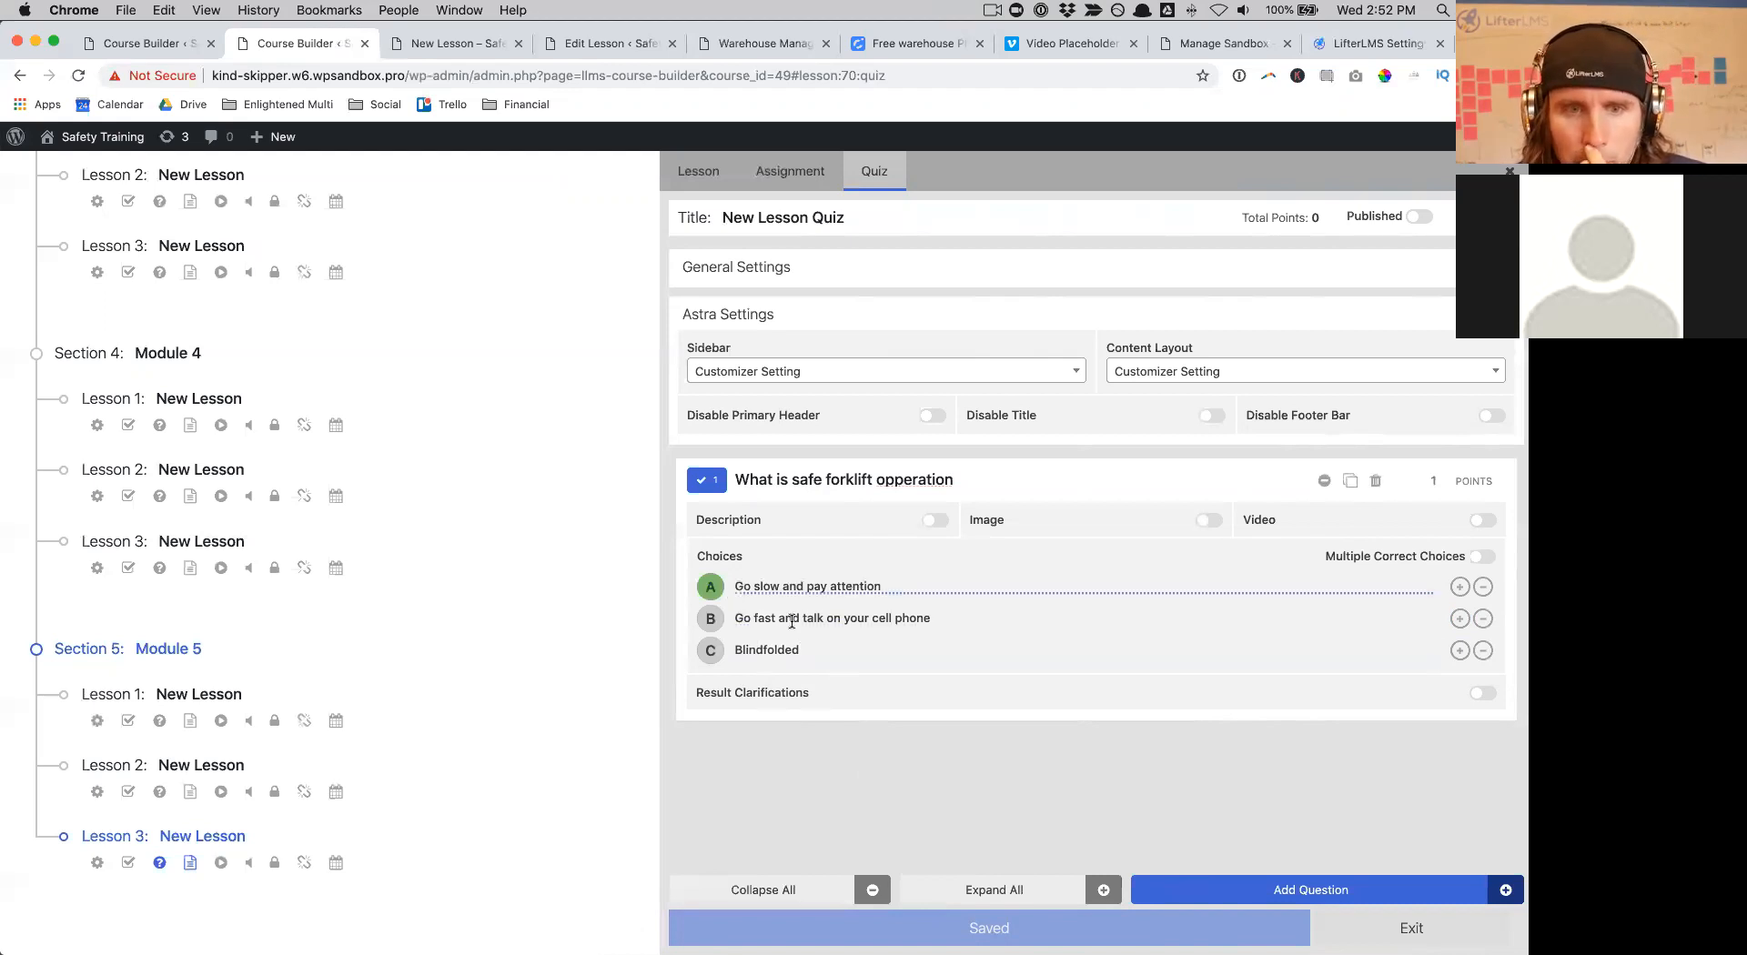
{"action": "left_click", "coordinate": [715, 611]}
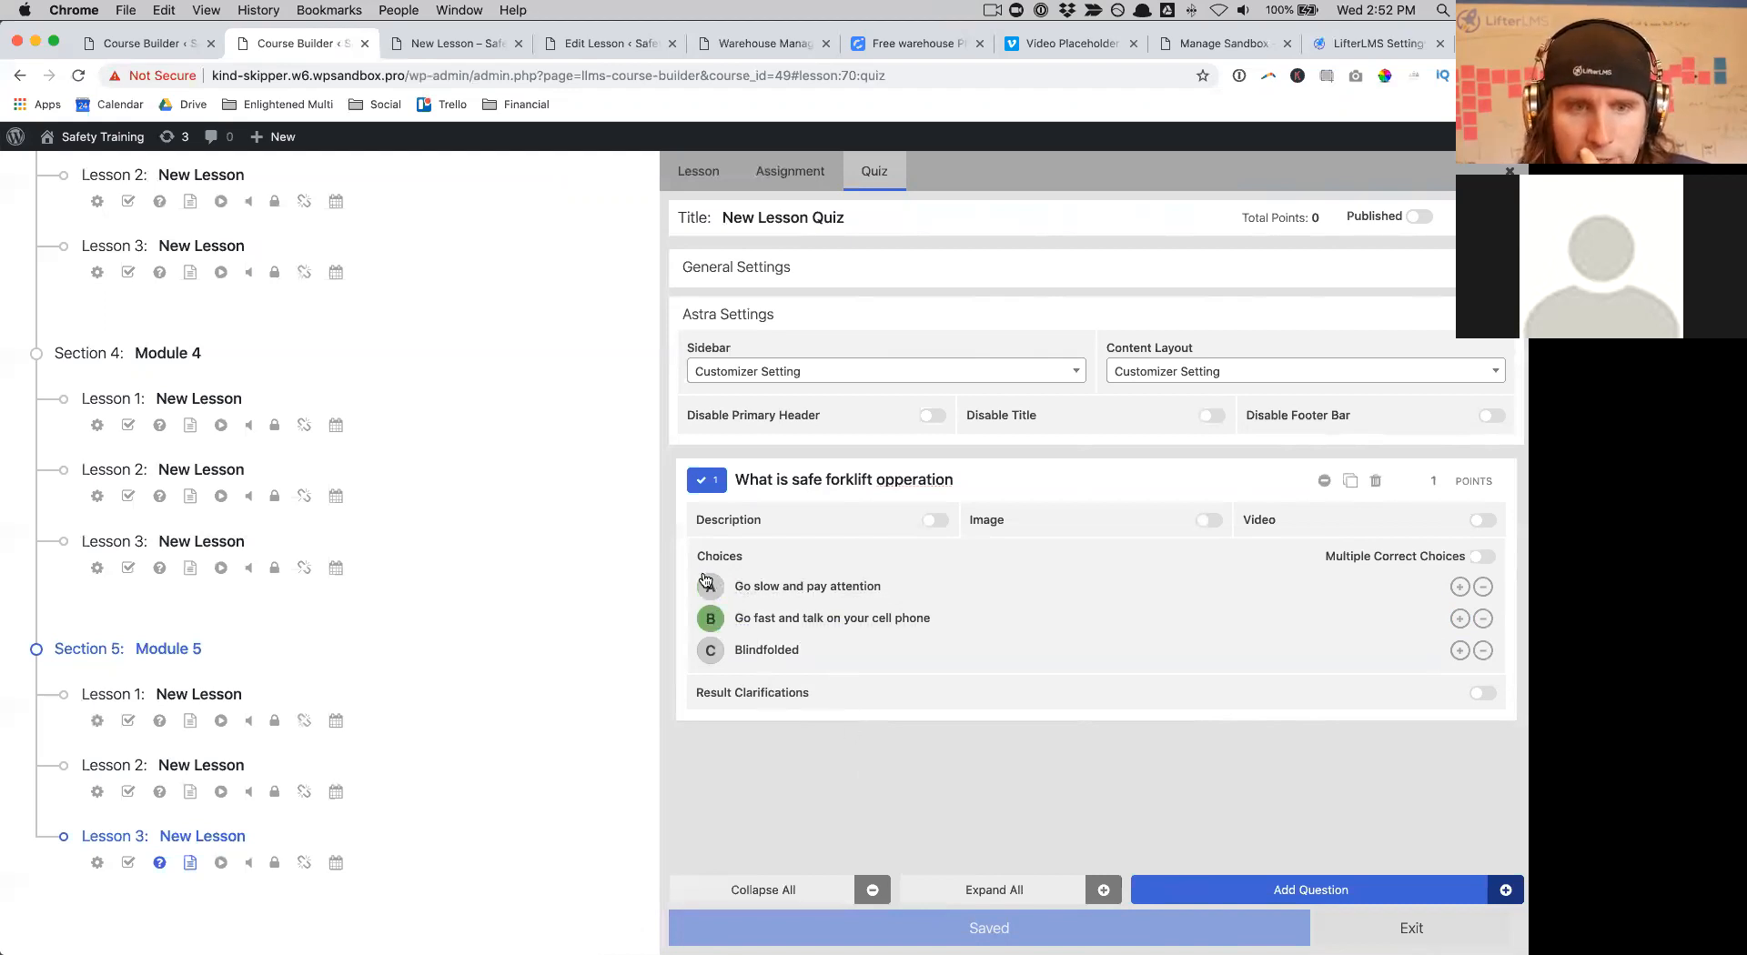
{"action": "left_click", "coordinate": [712, 587]}
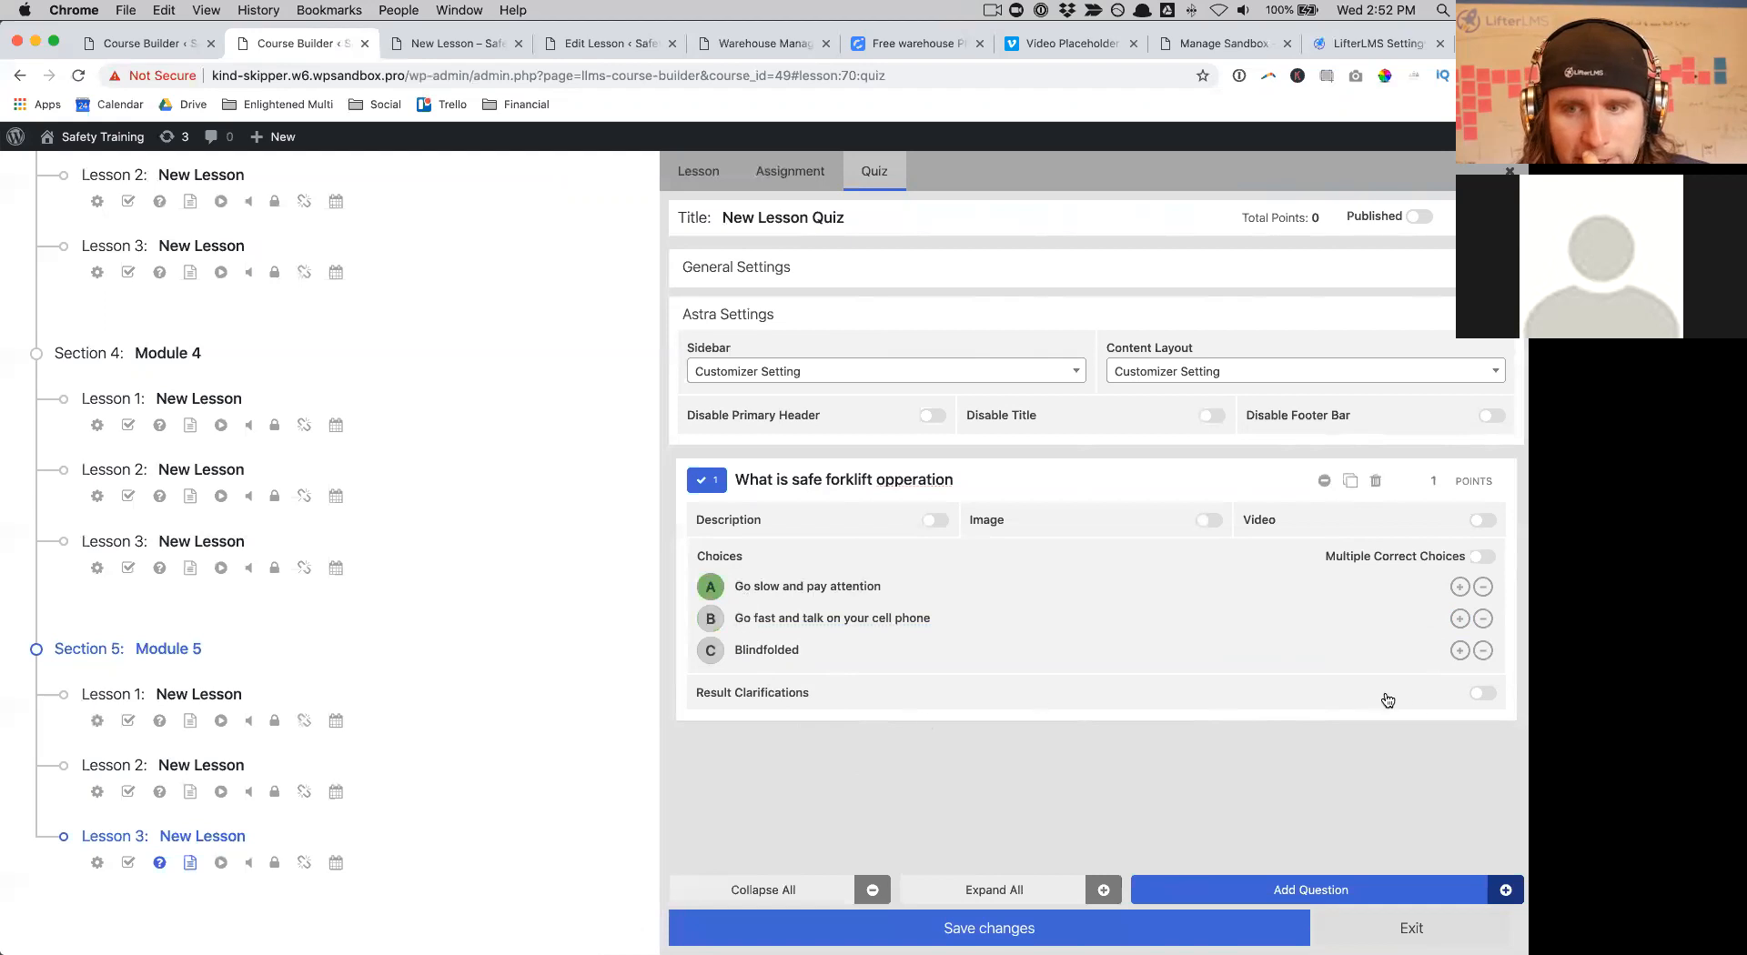
Step: Enable result clarifications, enter 'Seriously?' as the clarification and save the quiz
{"action": "left_click", "coordinate": [1482, 695]}
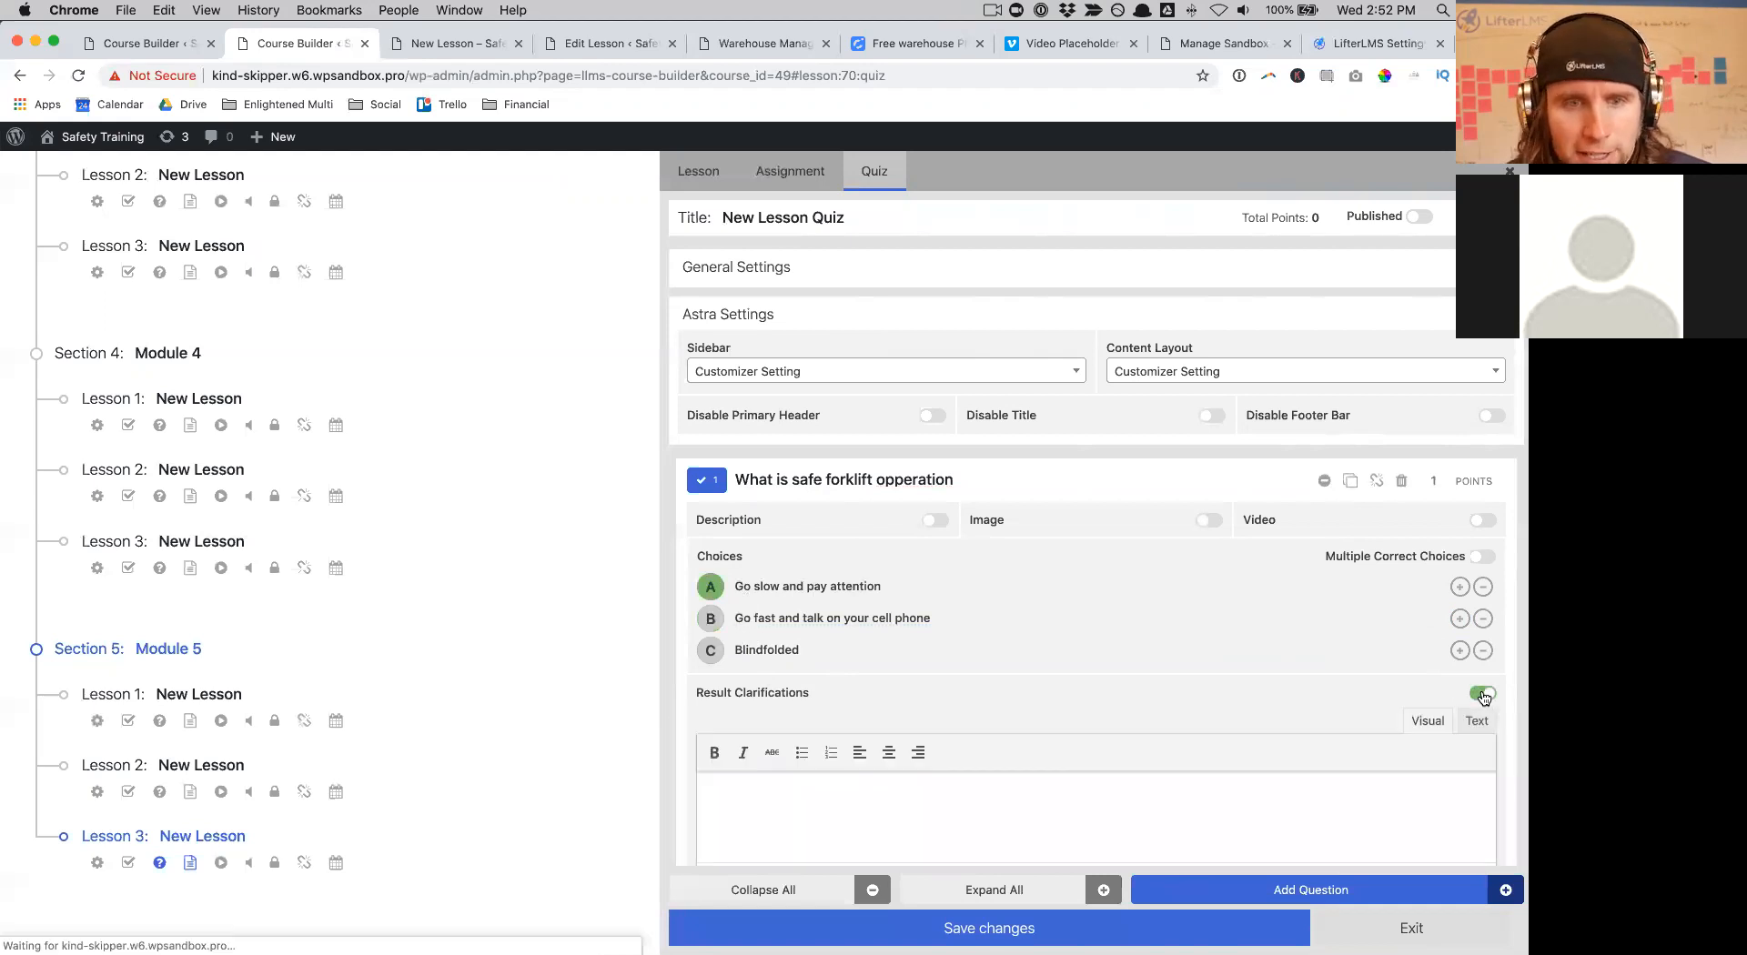
{"action": "left_click", "coordinate": [1482, 695]}
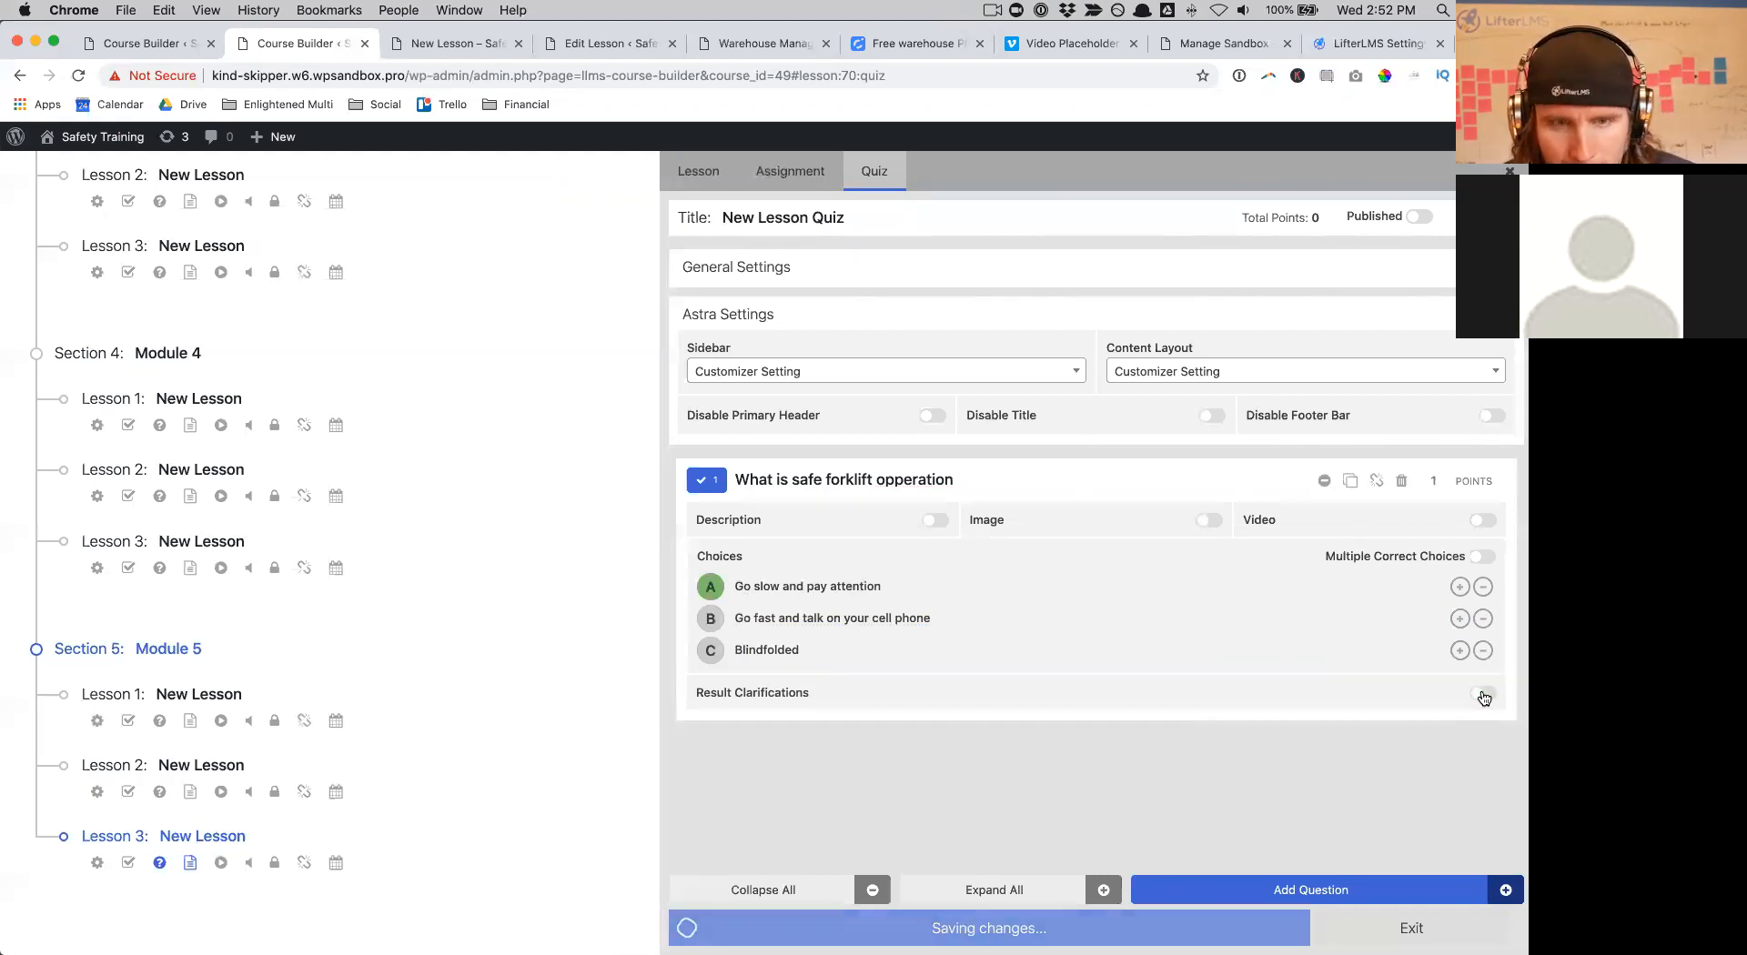
{"action": "left_click", "coordinate": [1482, 695]}
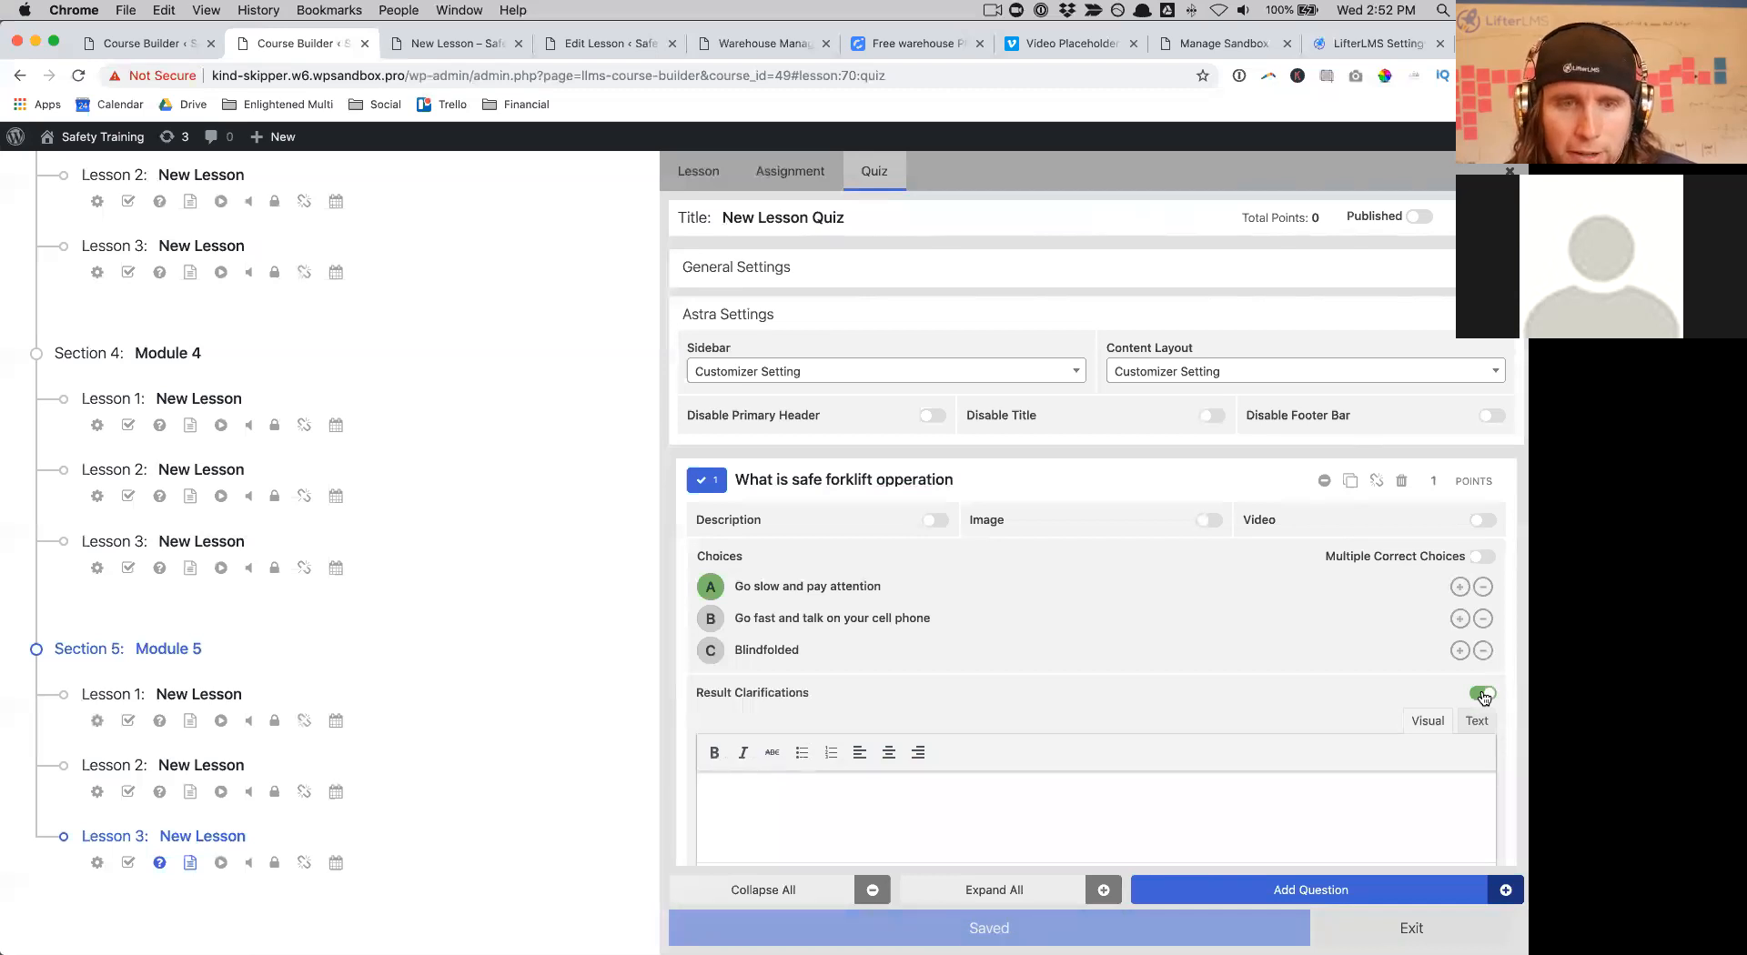
{"action": "scroll", "coordinate": [1482, 697], "scroll_direction": "down", "scroll_amount": 1}
{"action": "left_click", "coordinate": [802, 776]}
{"action": "type", "text": "Seriously"}
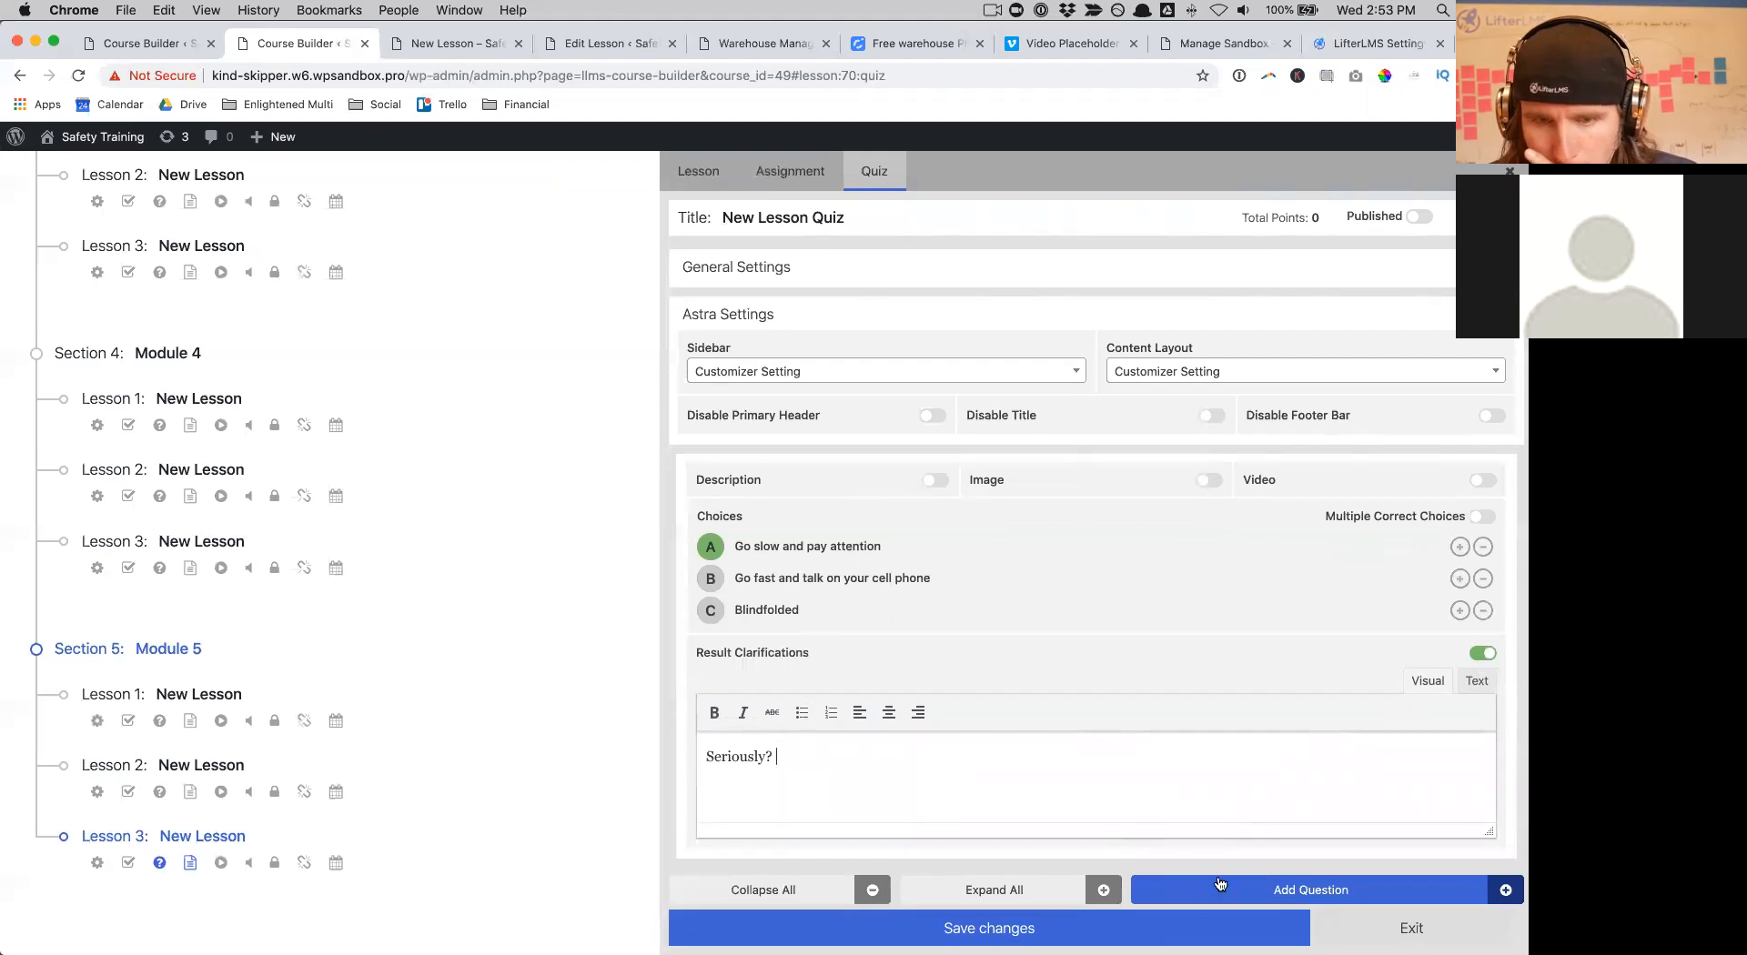
{"action": "left_click", "coordinate": [1173, 925]}
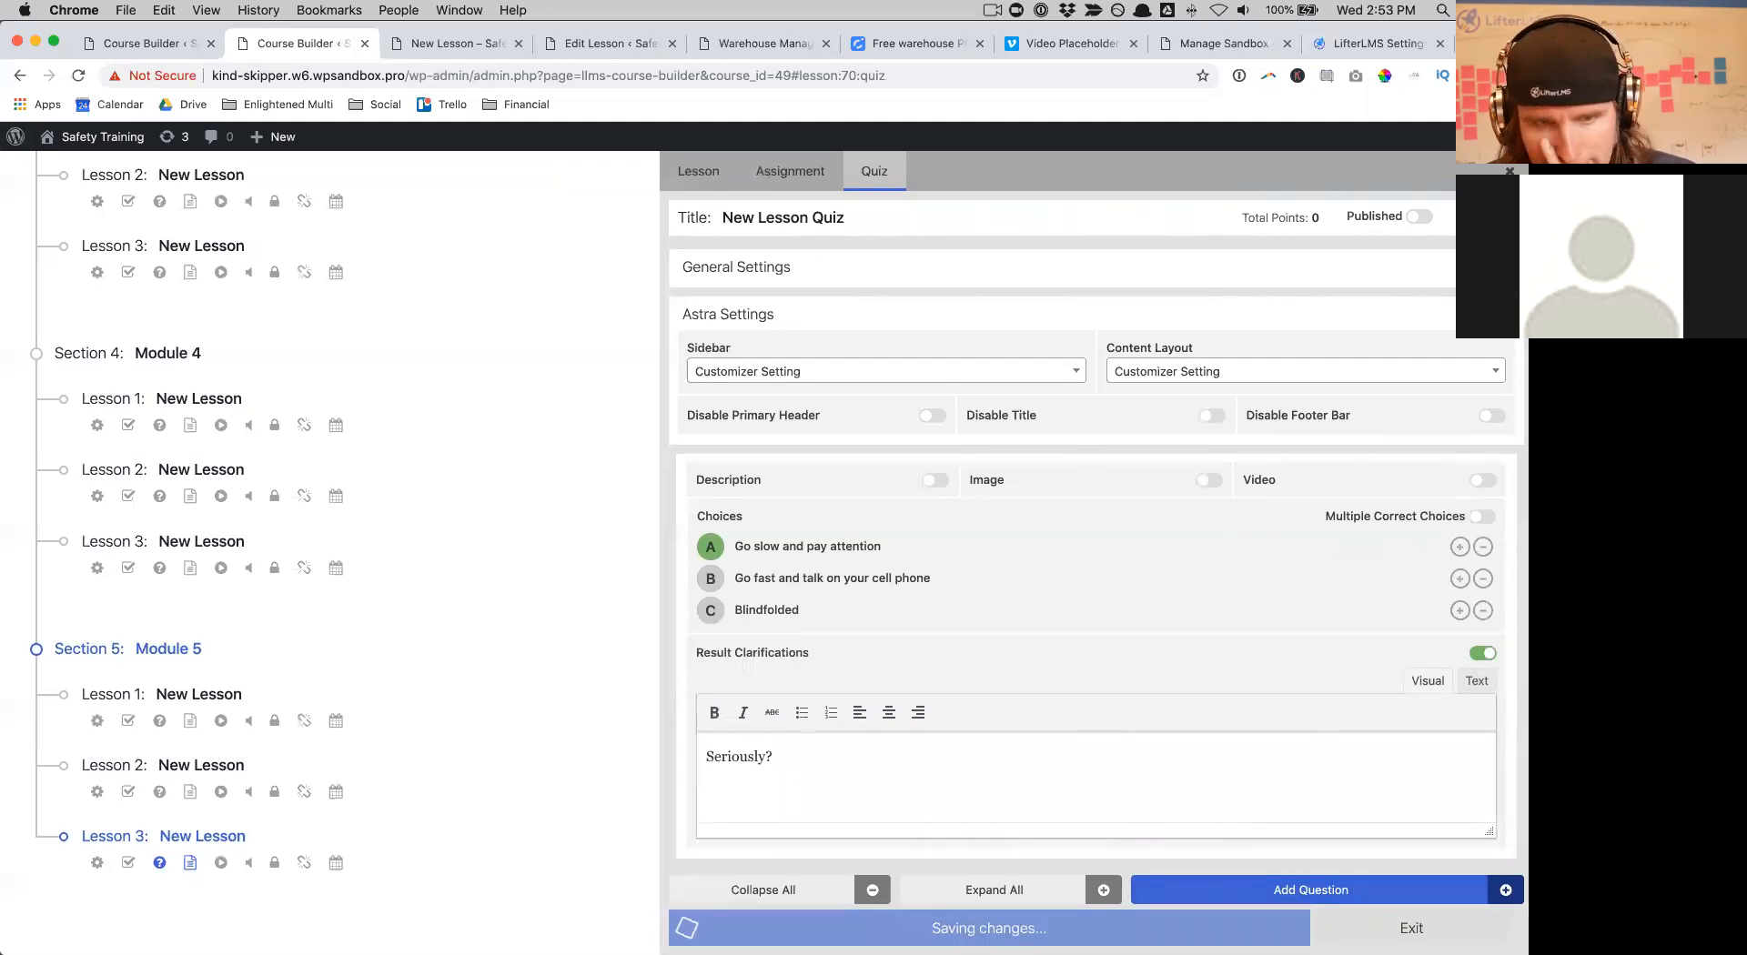
{"action": "left_click", "coordinate": [1228, 892]}
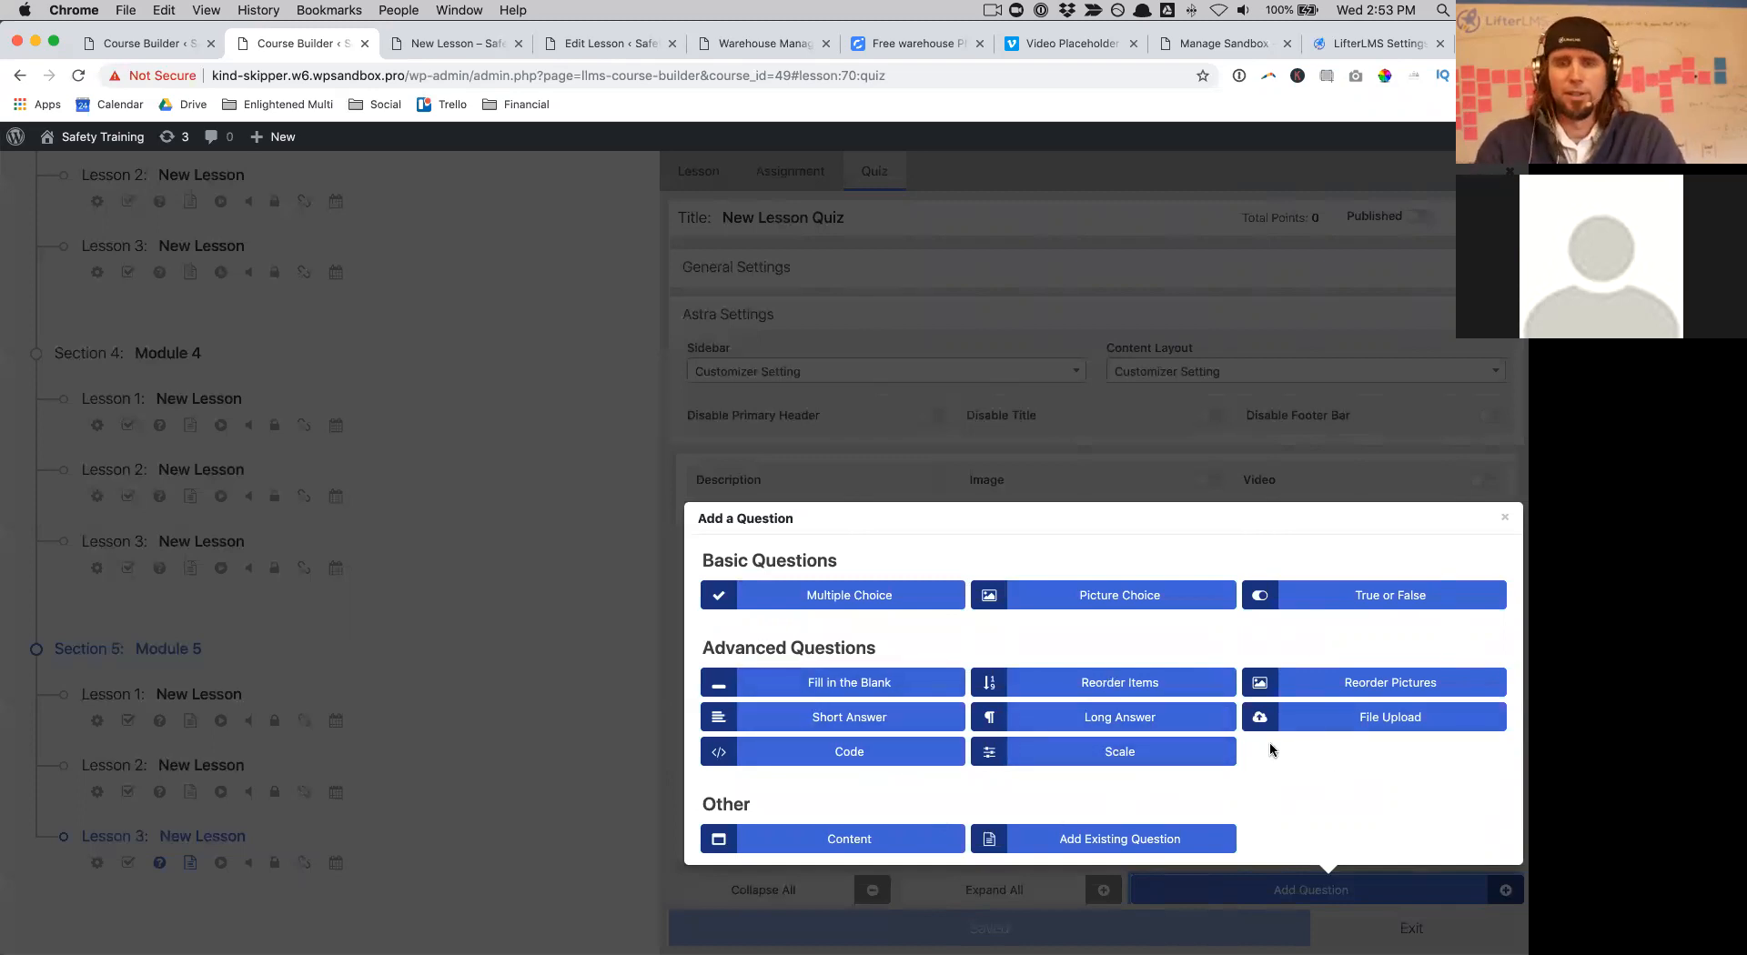
Step: Add a Long Answer question: 'What are the key components of Warehouse safety? Please provide examples.'
{"action": "left_click", "coordinate": [1094, 717]}
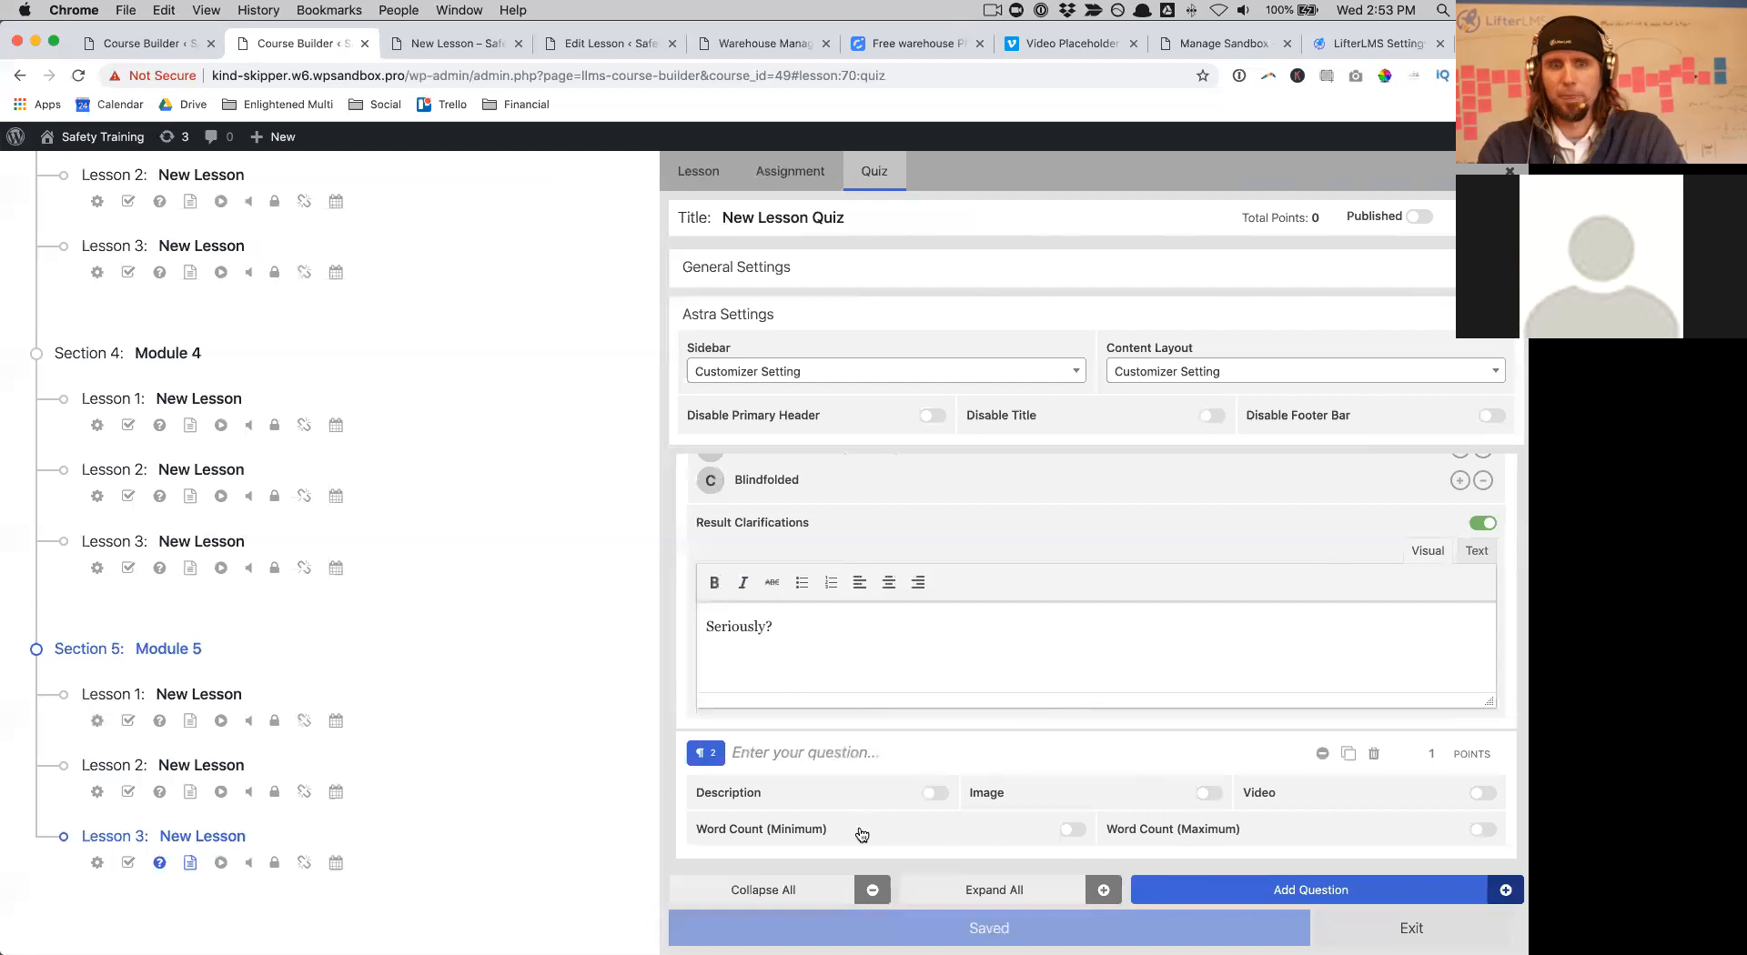
{"action": "left_click", "coordinate": [757, 754]}
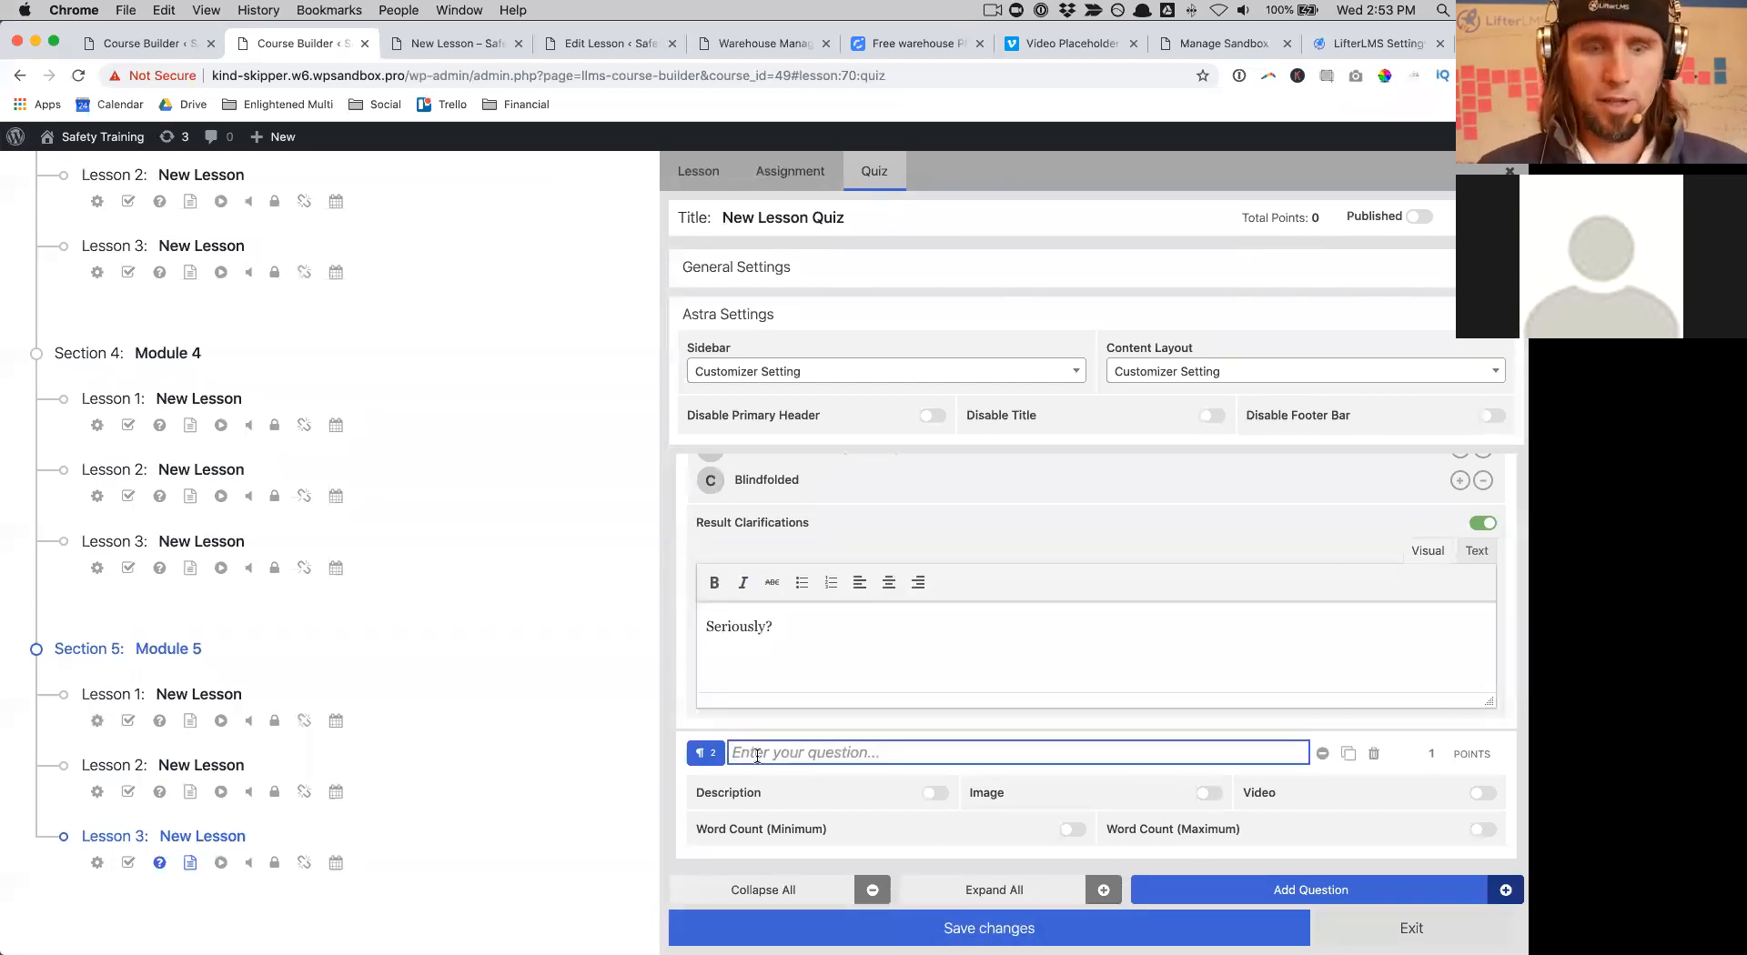
{"action": "type", "text": "What ar"}
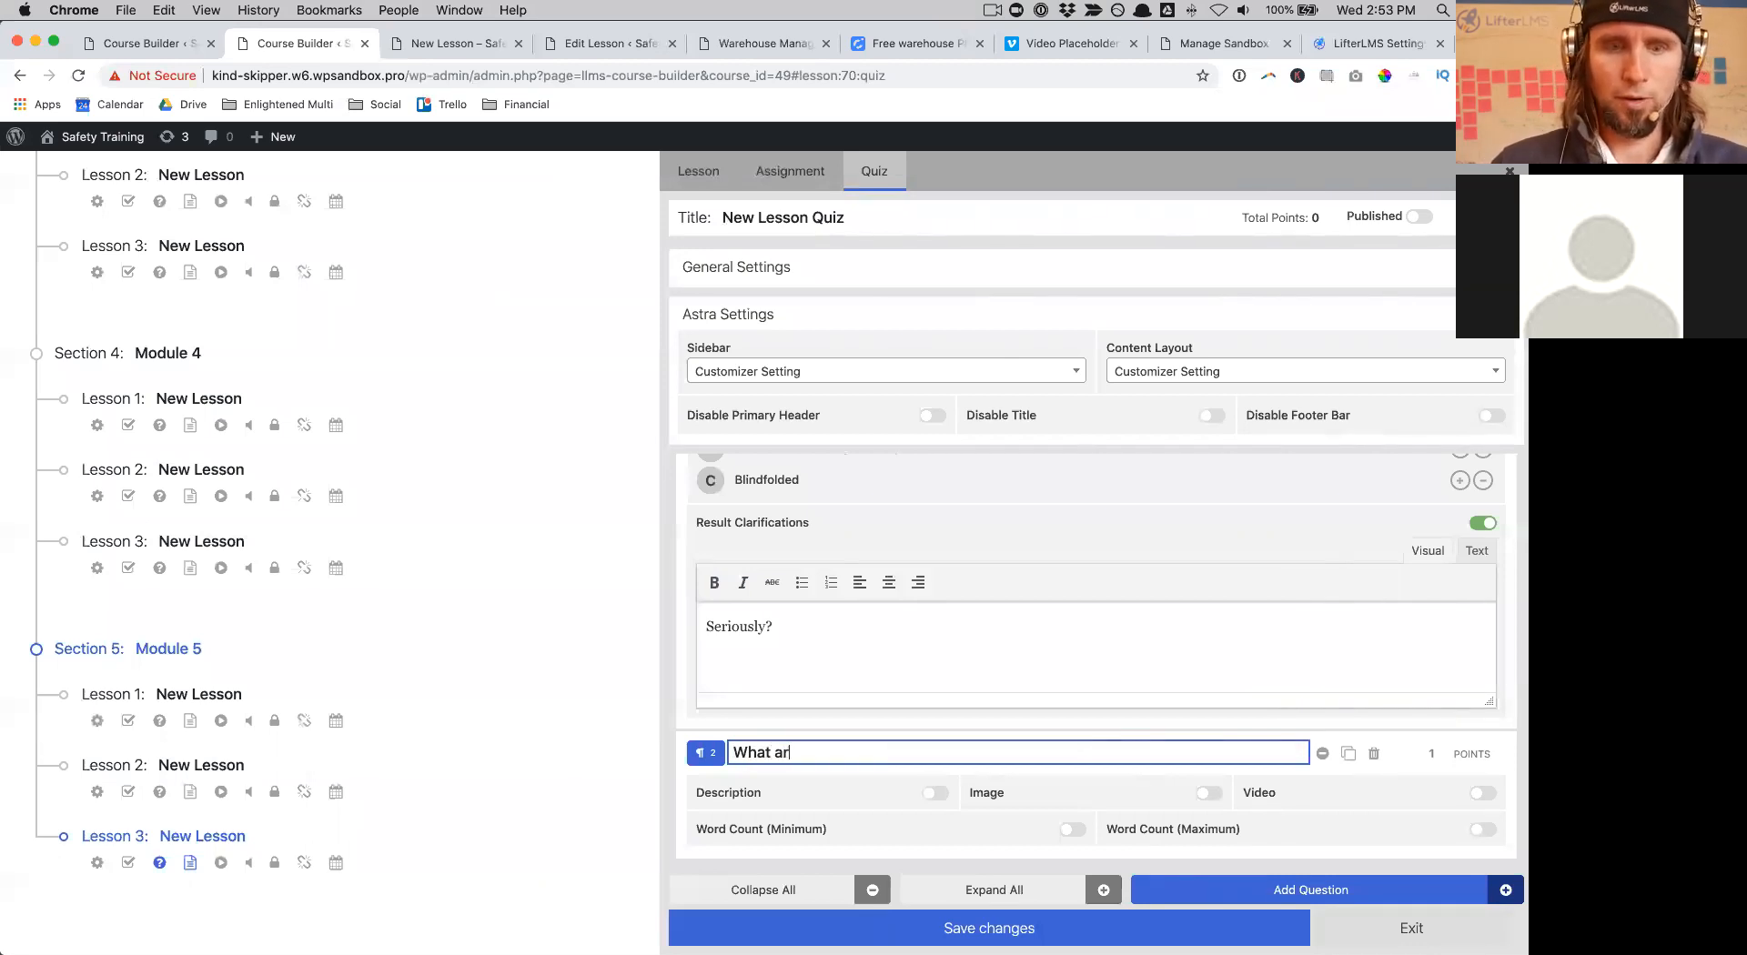
{"action": "type", "text": "e the ke"}
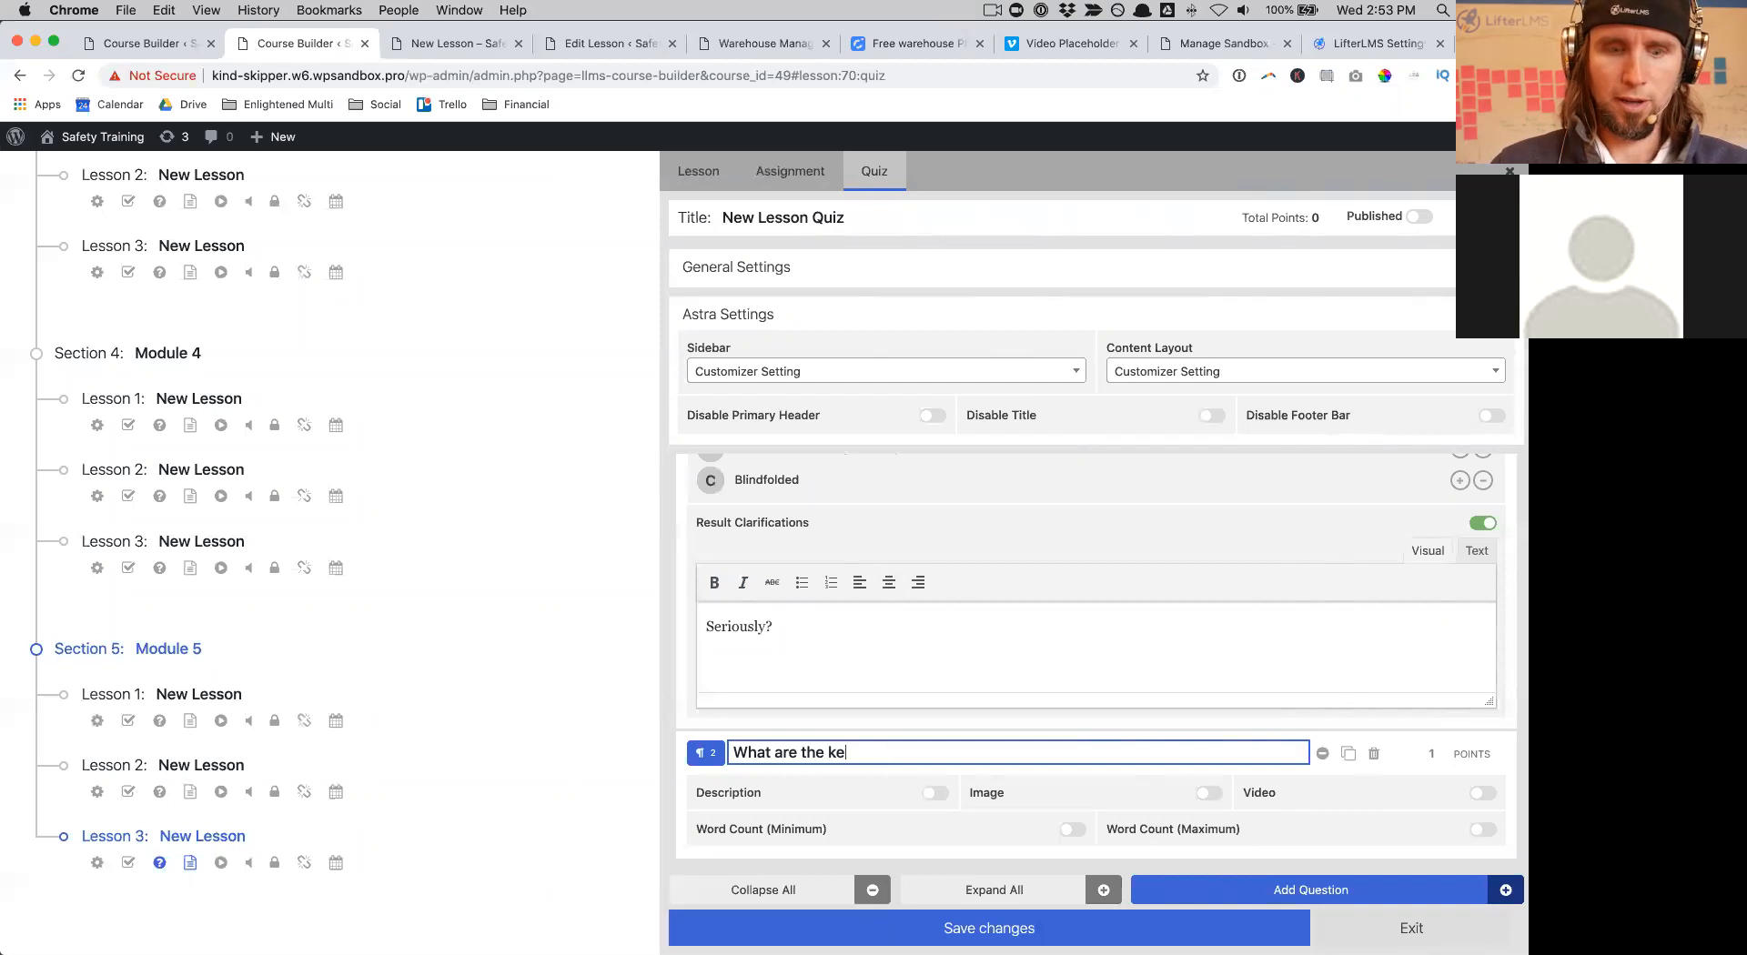
{"action": "type", "text": "y compo"}
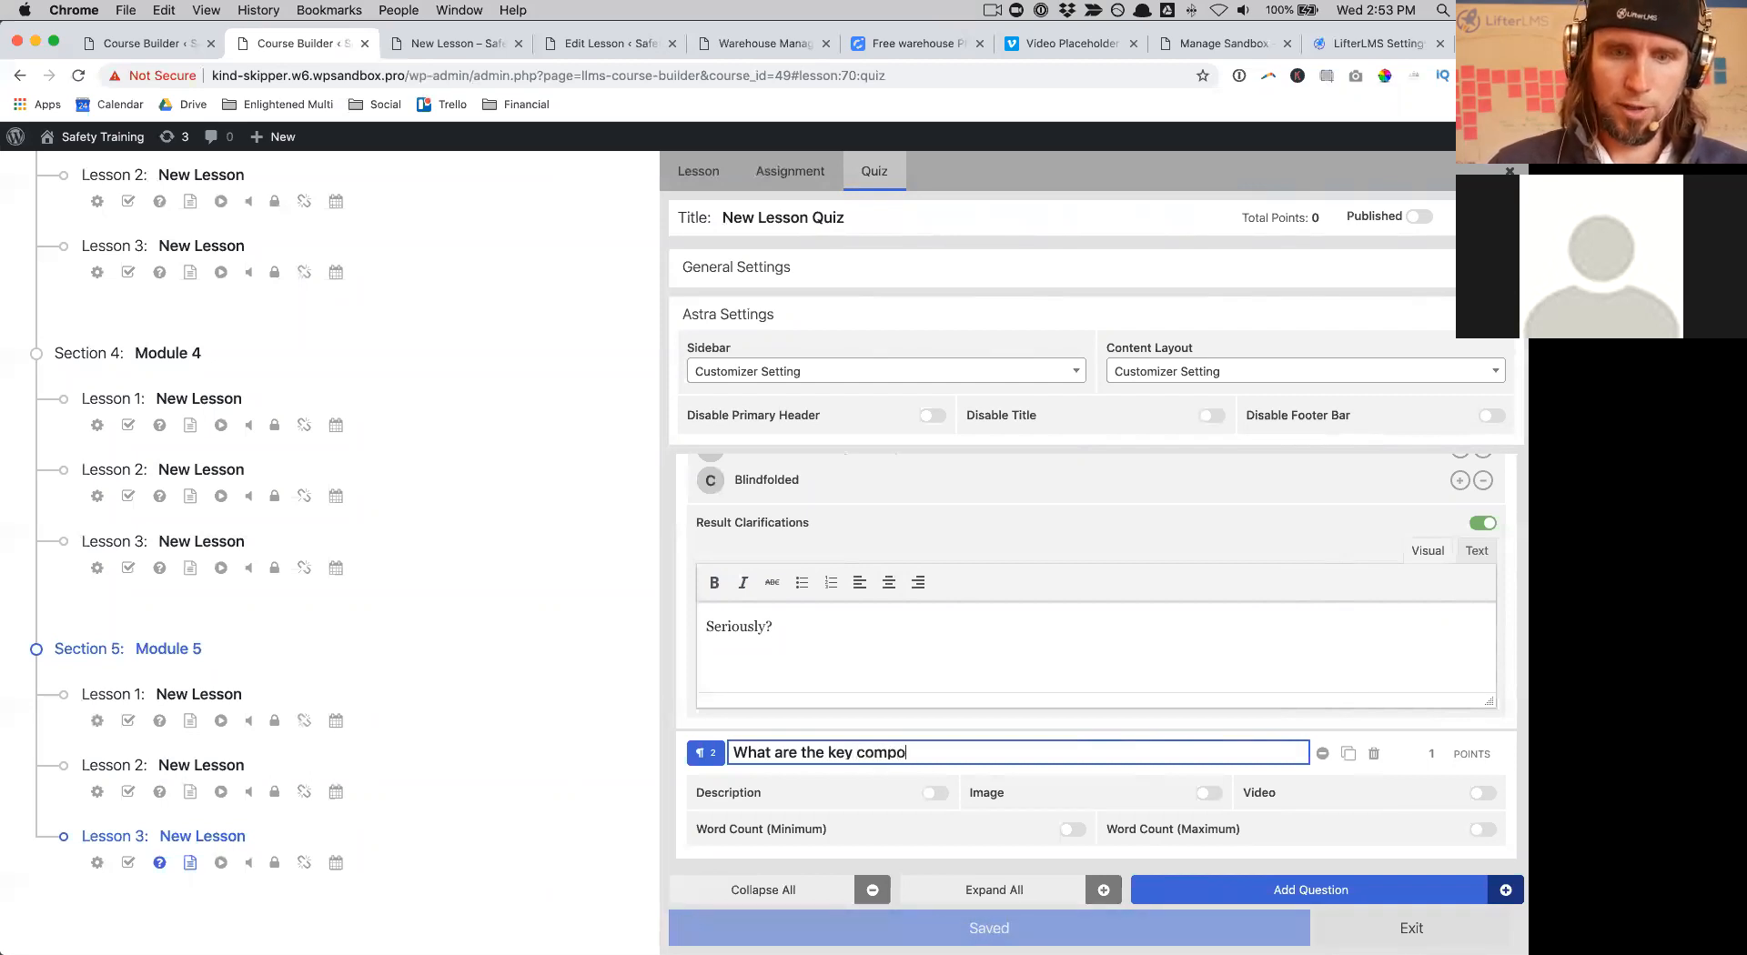
{"action": "type", "text": "nents of"}
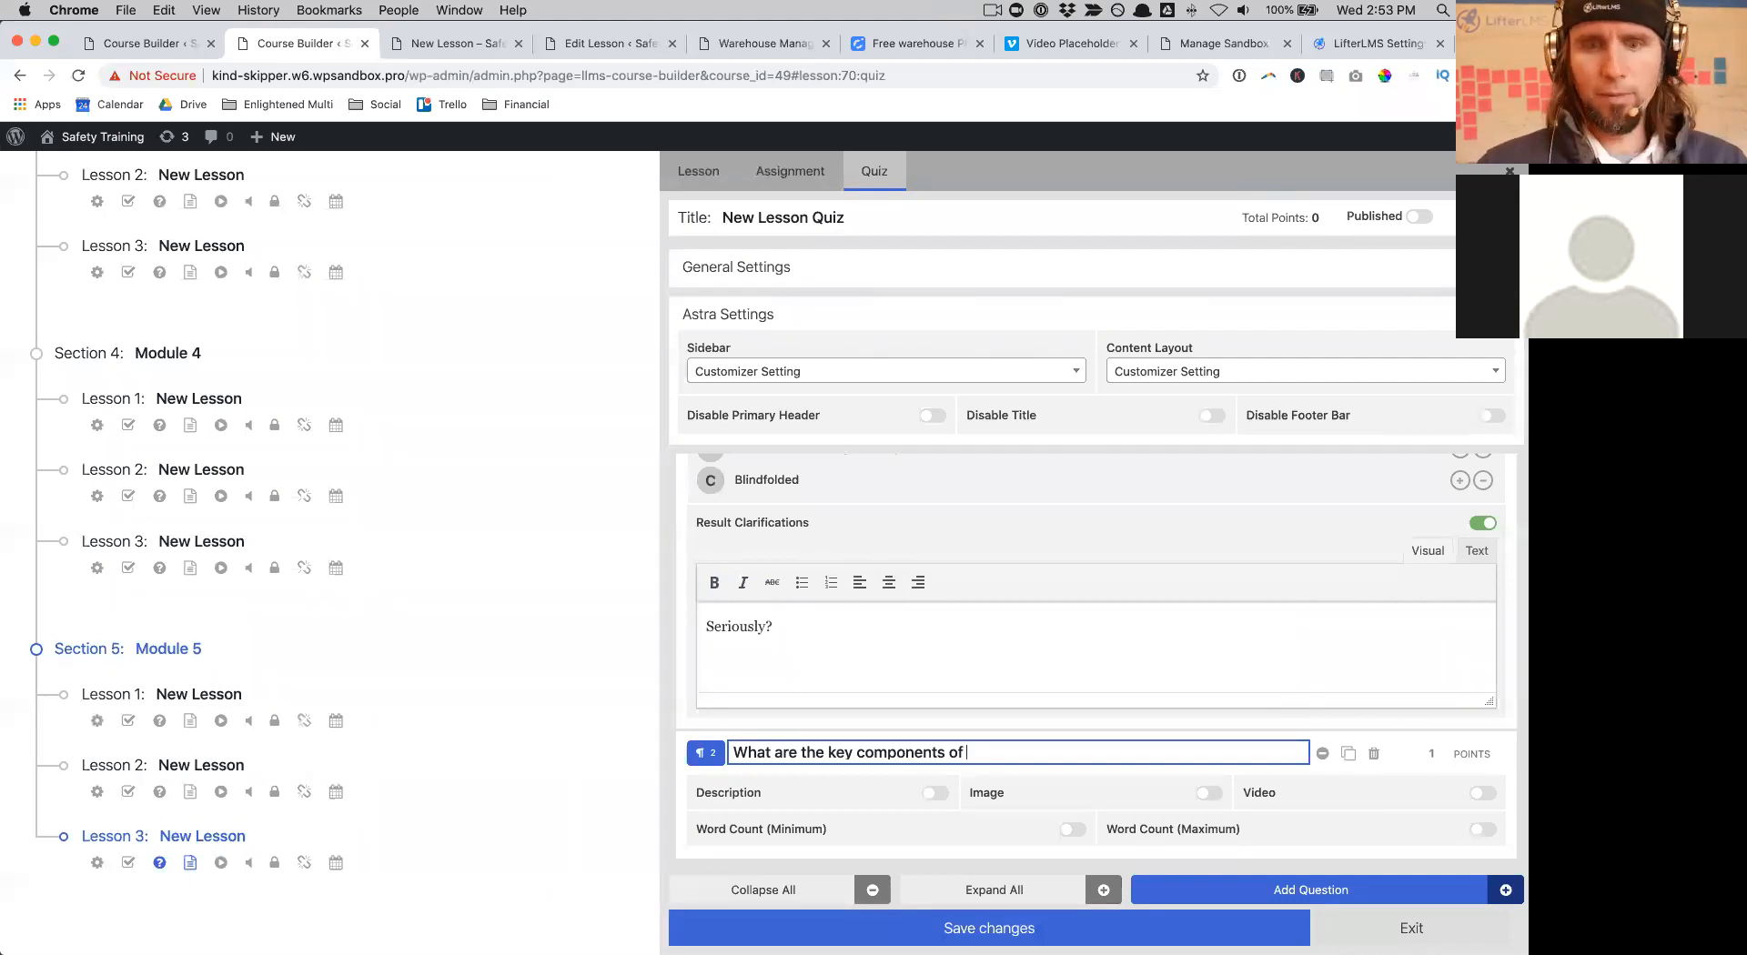
{"action": "type", "text": "Ware"}
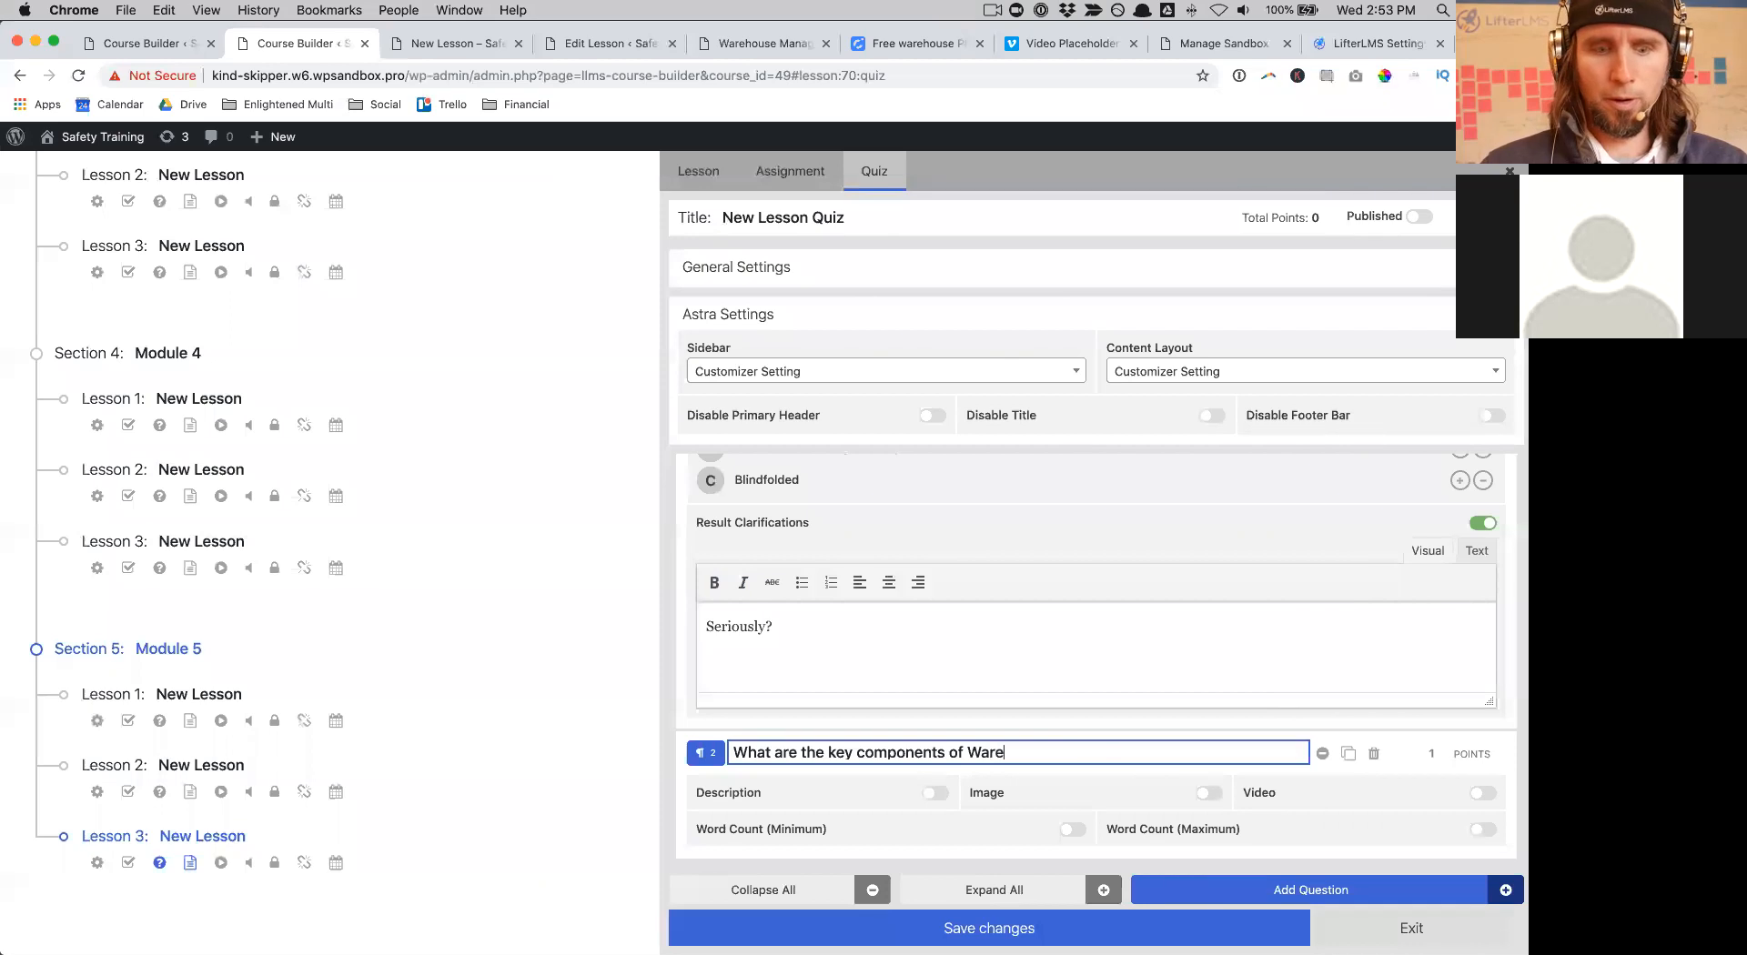
{"action": "type", "text": "house safety"}
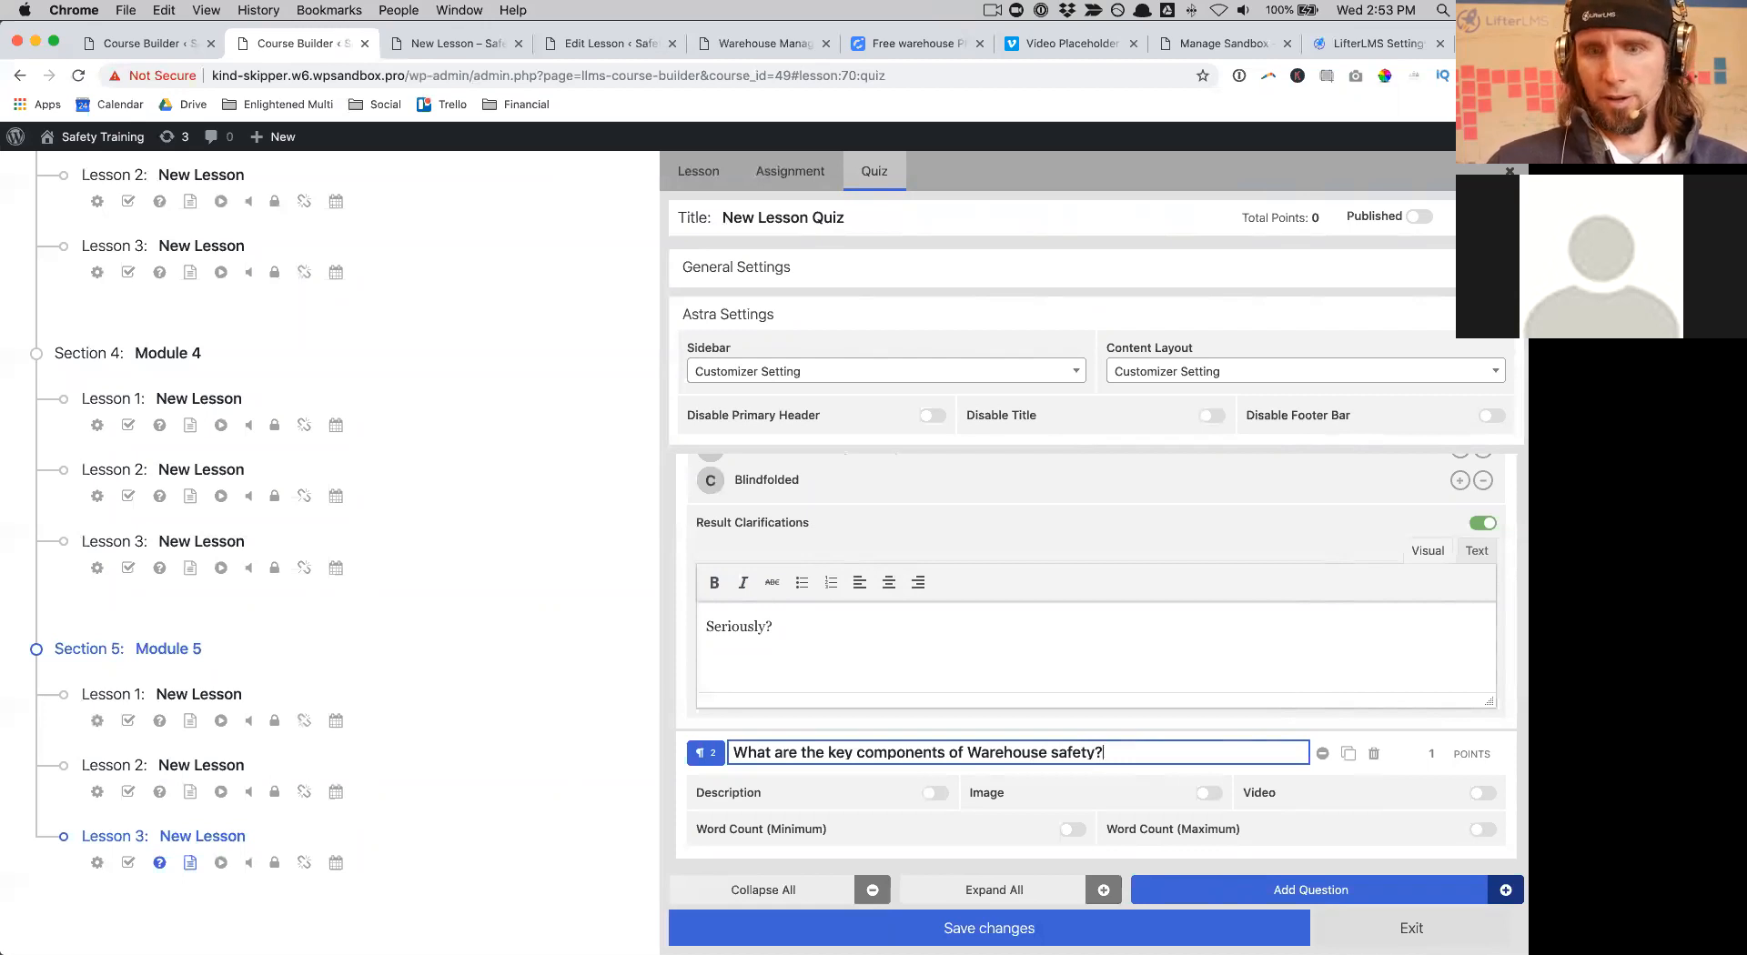
{"action": "type", "text": "?"}
{"action": "key", "text": "BackSpace"}
{"action": "type", "text": "? Please pro"}
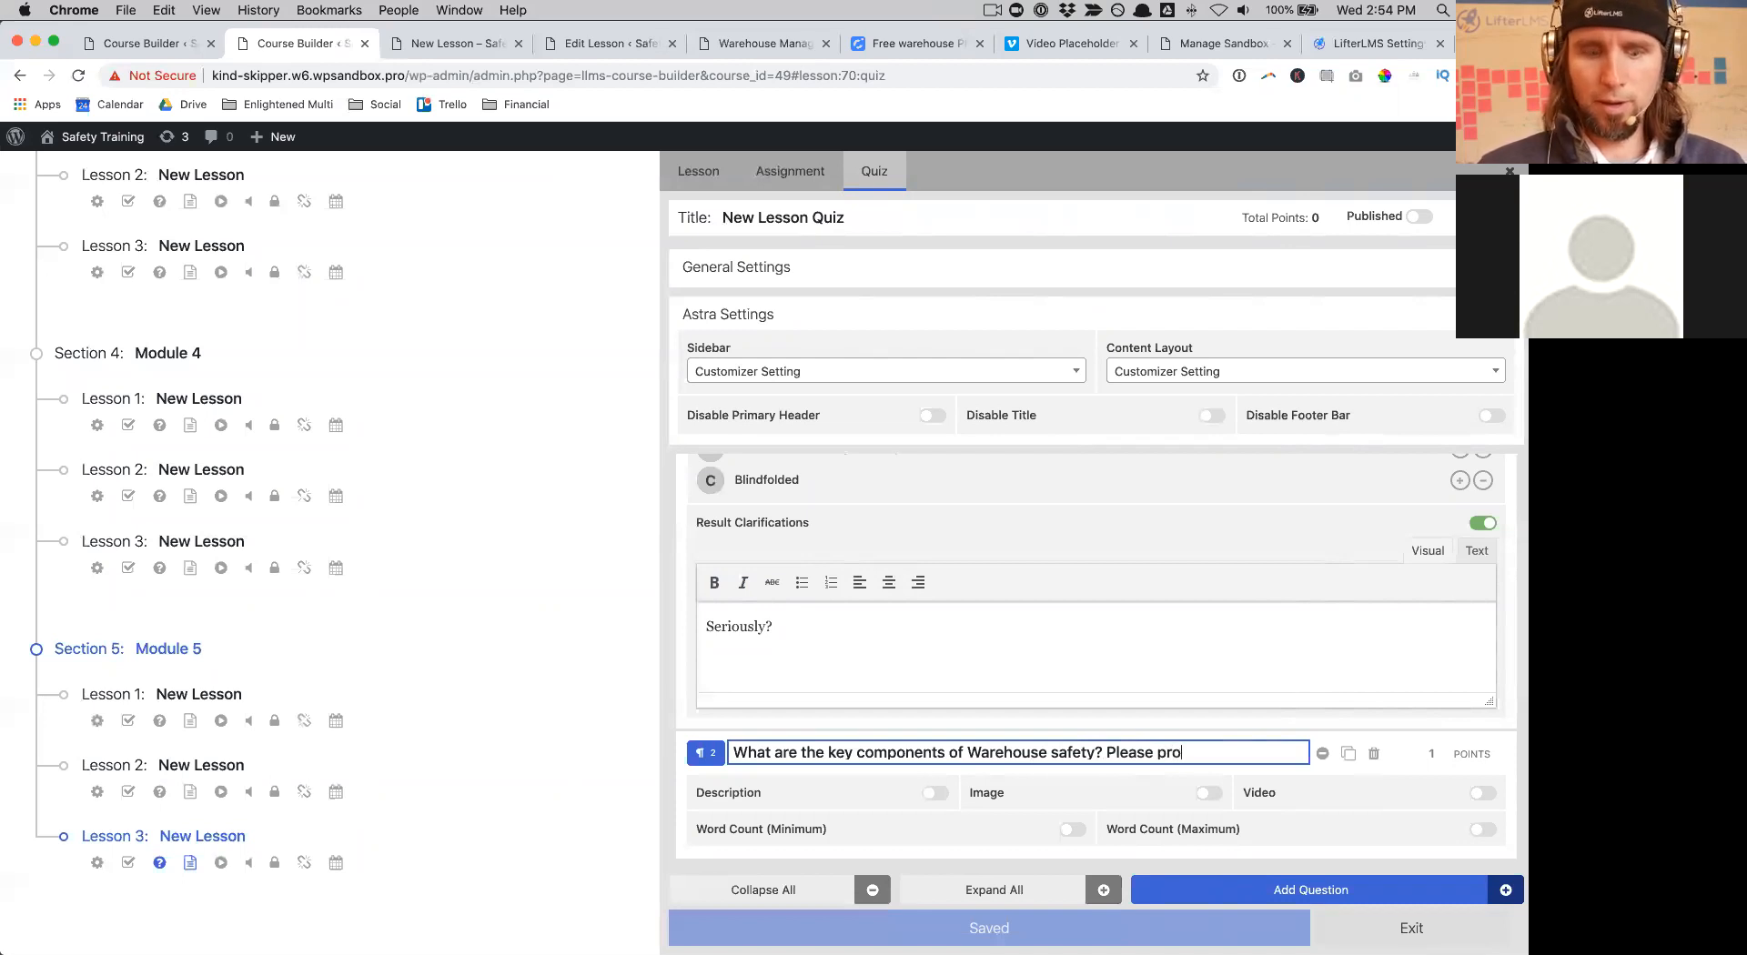
{"action": "type", "text": "vide examples."}
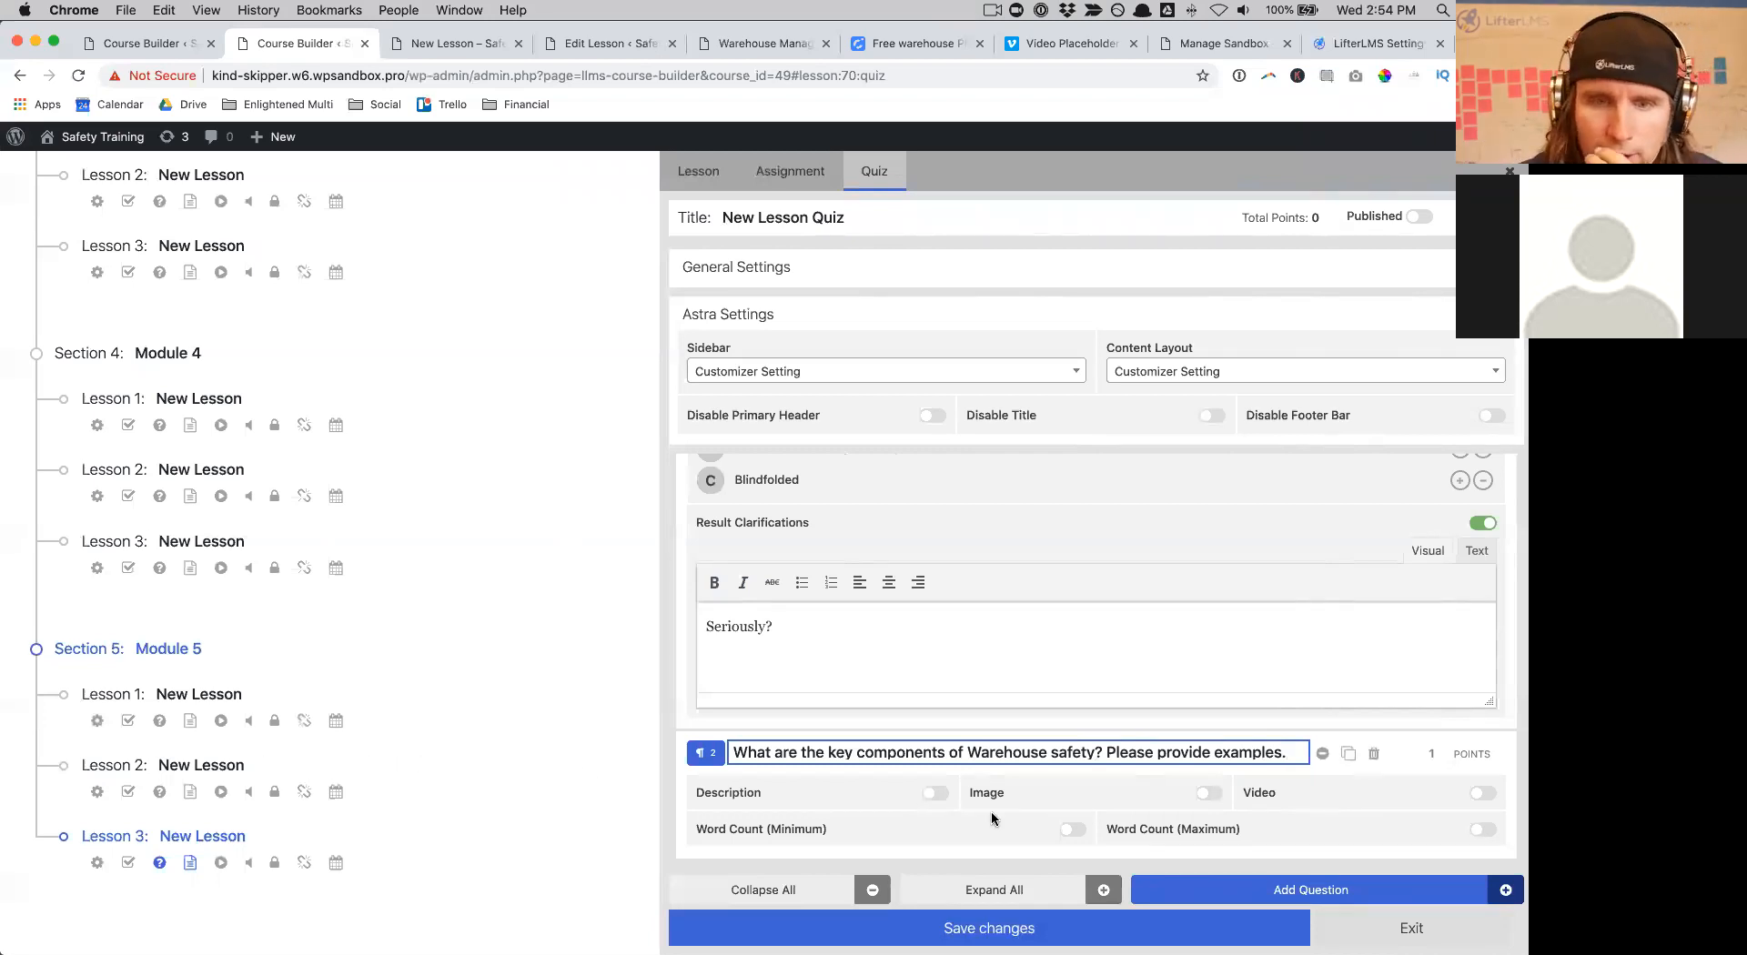
Step: Require a minimum word count of 100 for the answer
{"action": "left_click", "coordinate": [927, 801]}
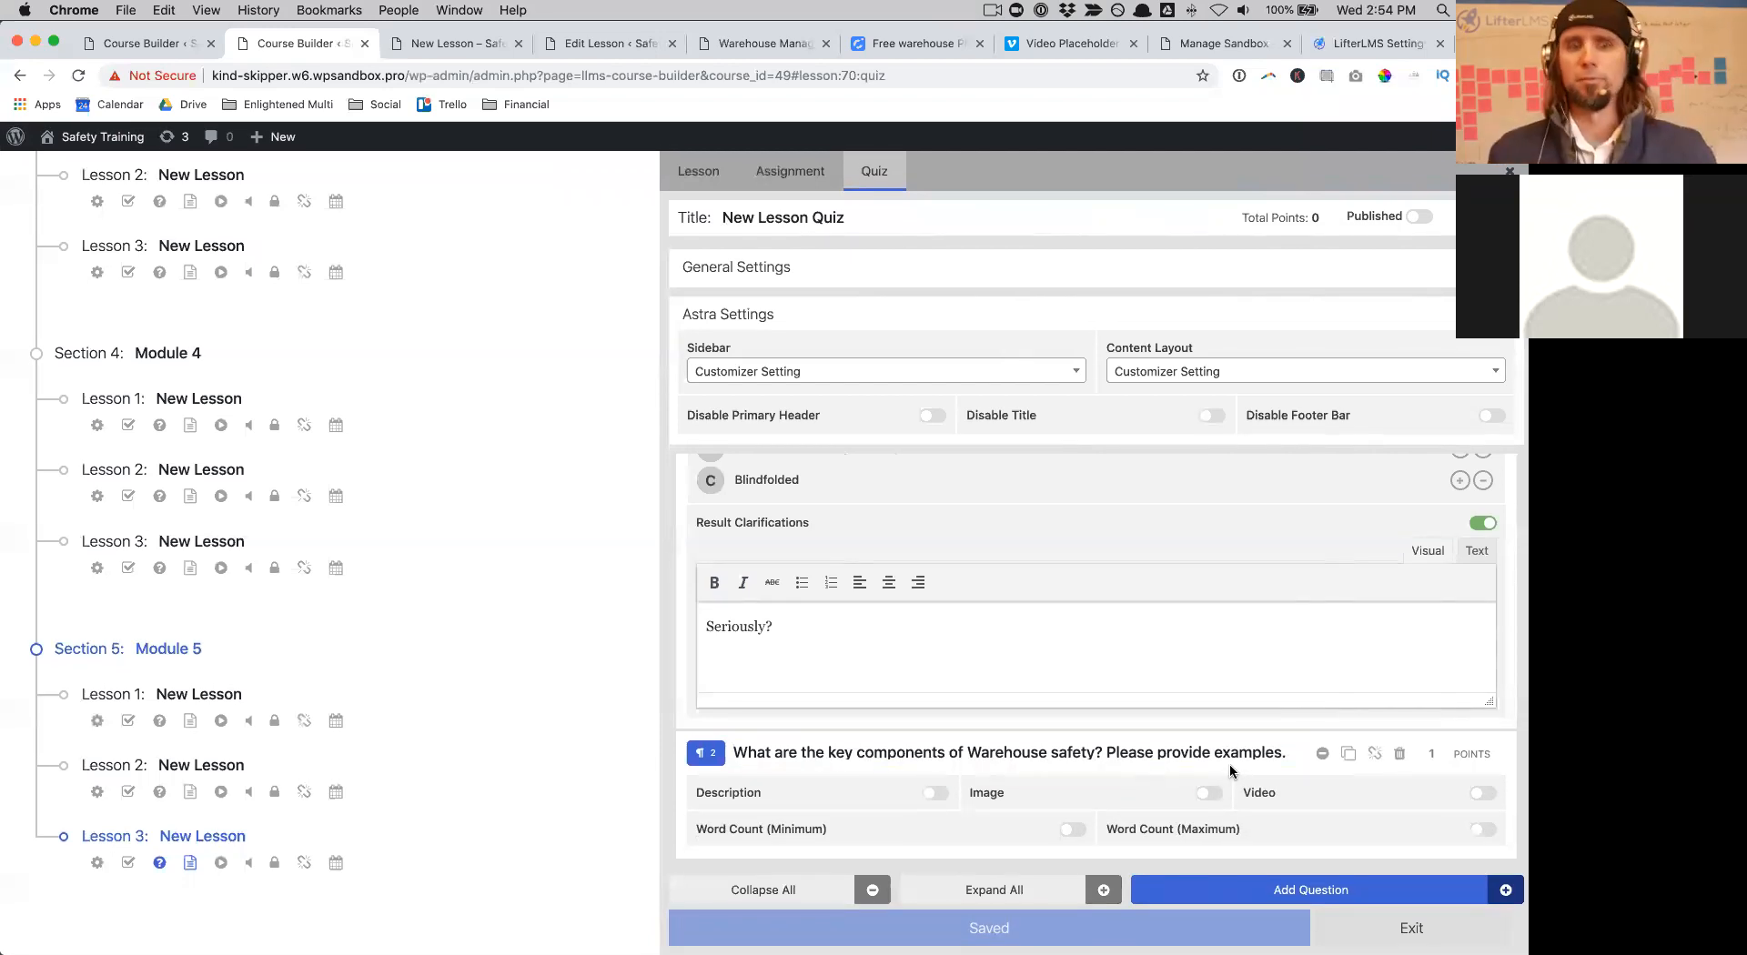
{"action": "left_click", "coordinate": [1073, 831]}
{"action": "left_click", "coordinate": [1073, 830]}
{"action": "left_click", "coordinate": [1073, 830]}
{"action": "scroll", "coordinate": [1013, 839], "scroll_direction": "down", "scroll_amount": 1}
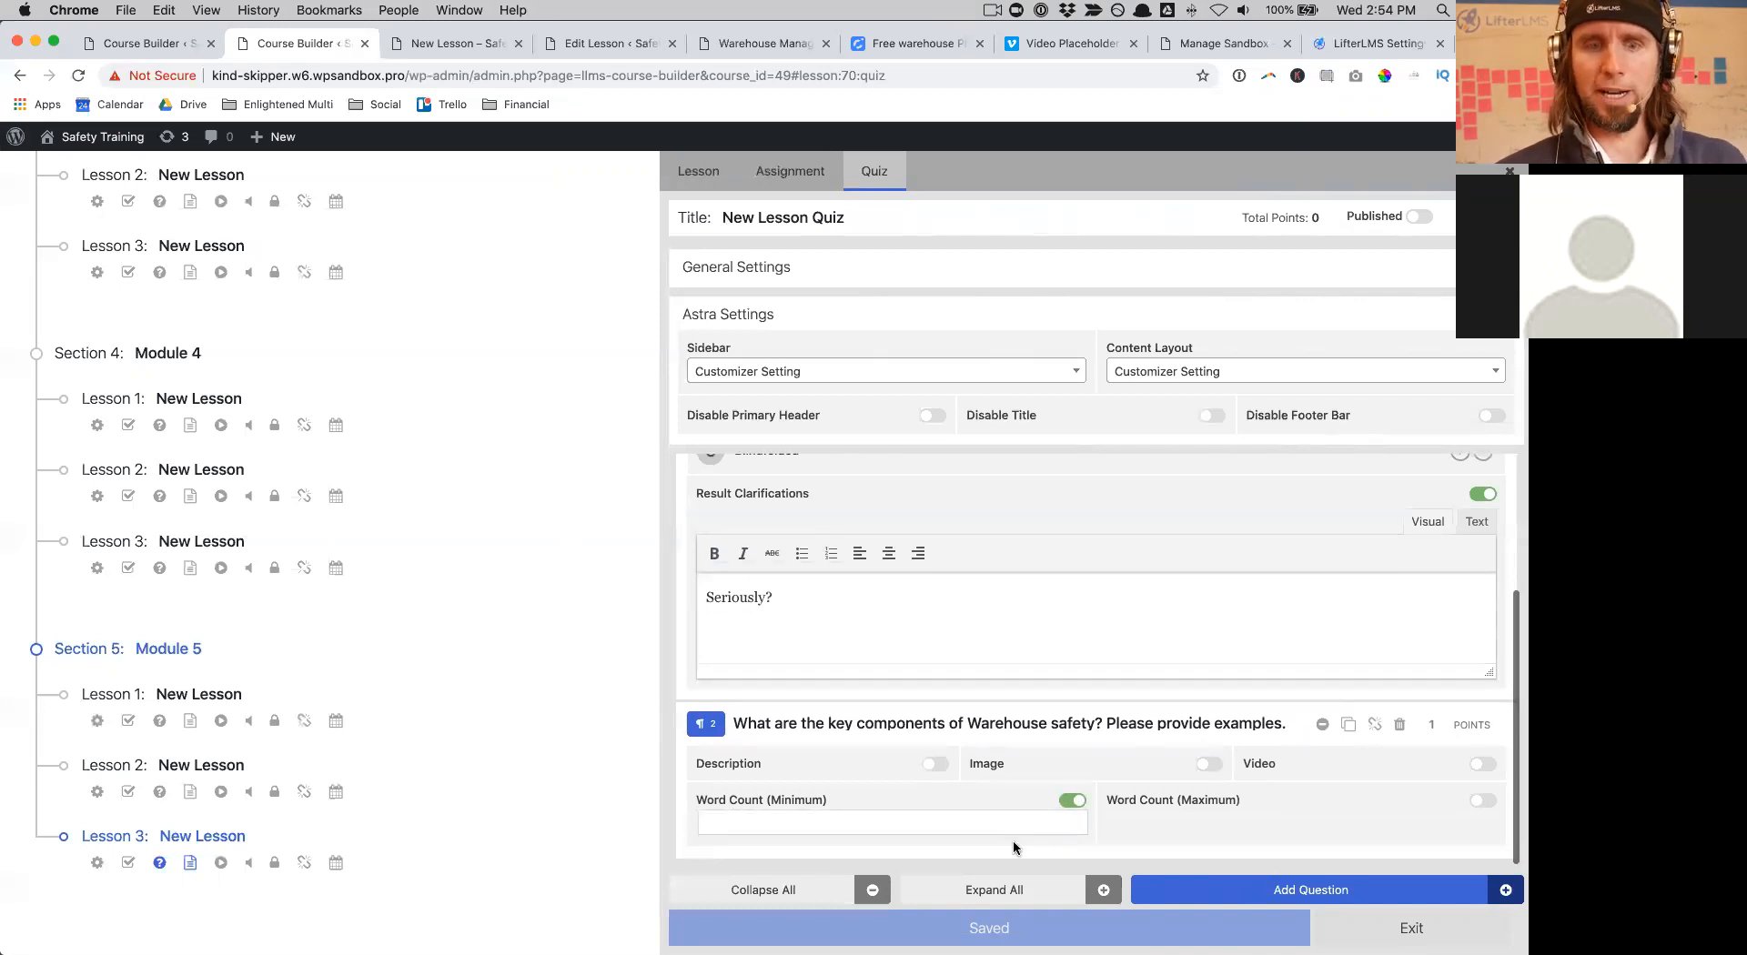
{"action": "left_click", "coordinate": [748, 820]}
{"action": "type", "text": "100"}
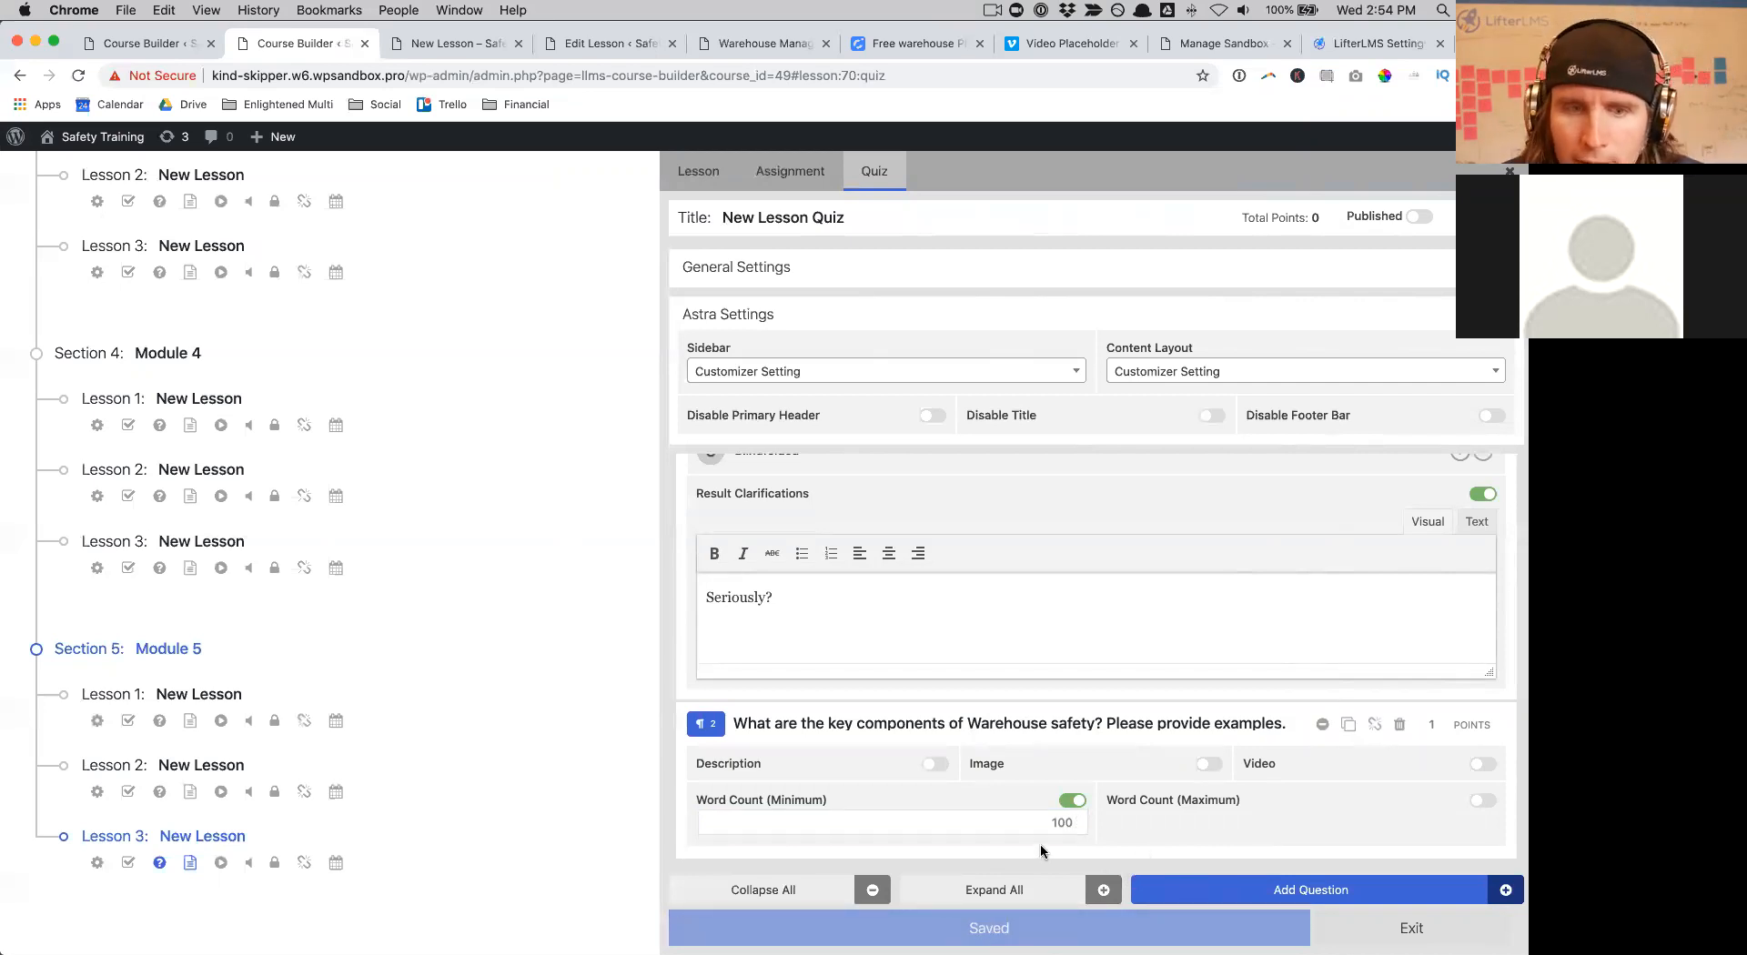
{"action": "left_click", "coordinate": [1221, 892]}
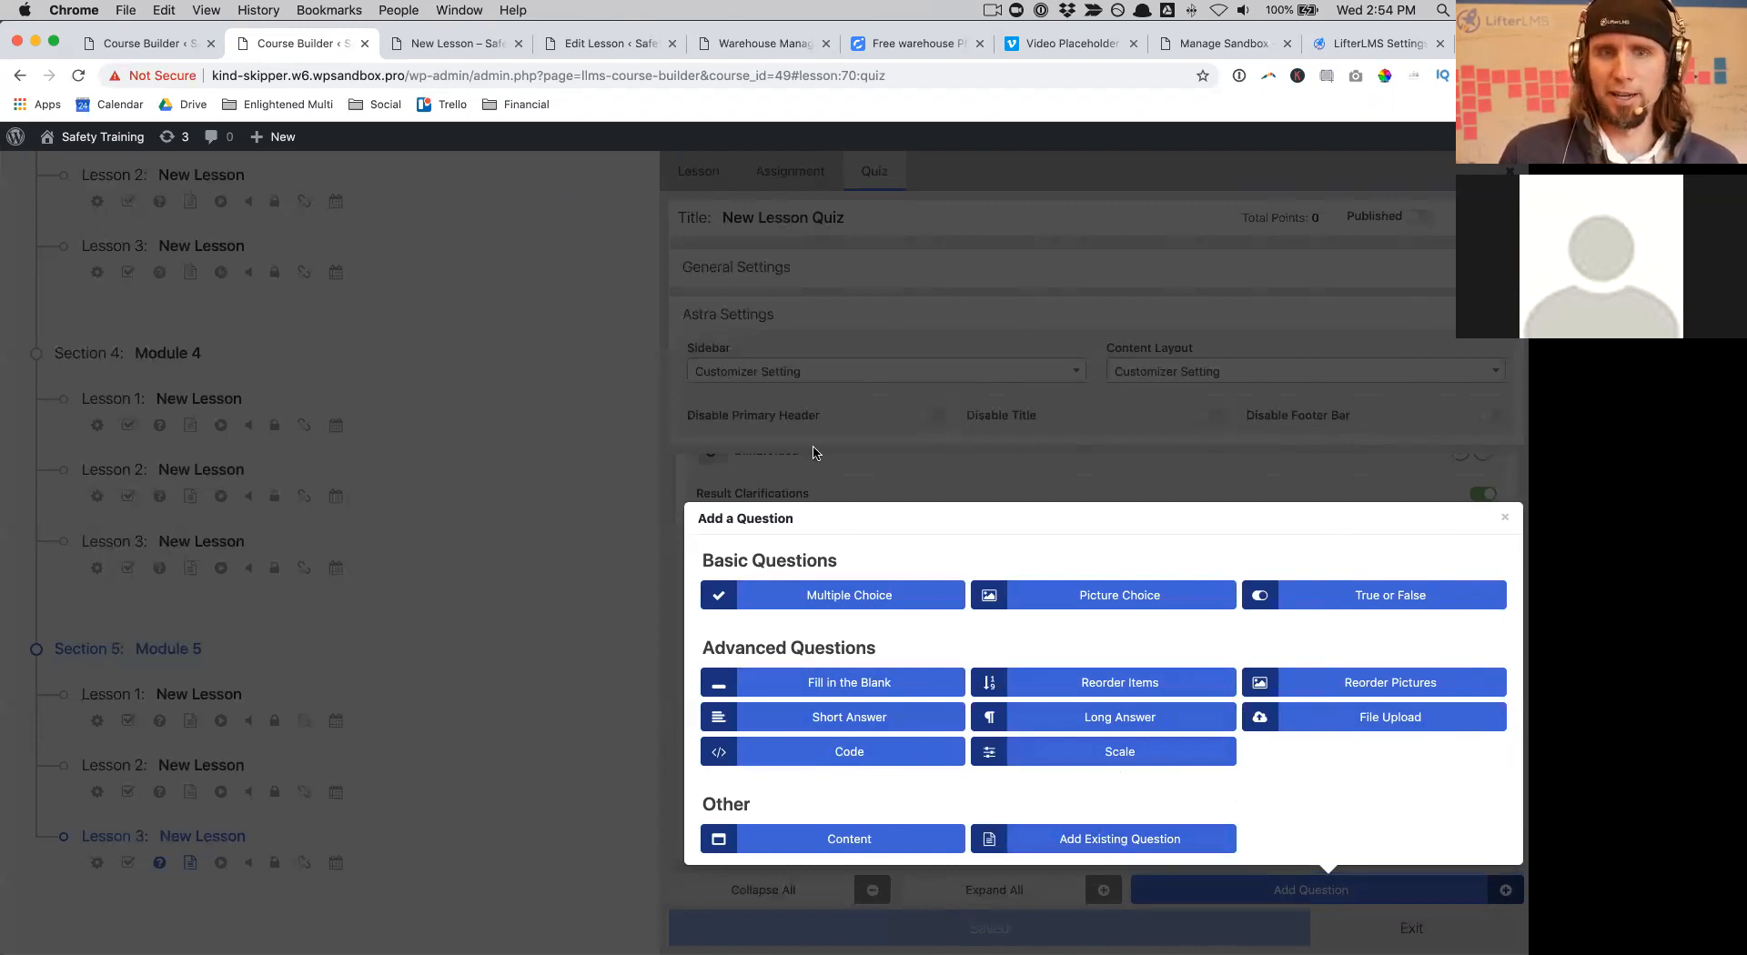
{"action": "left_click", "coordinate": [1506, 521]}
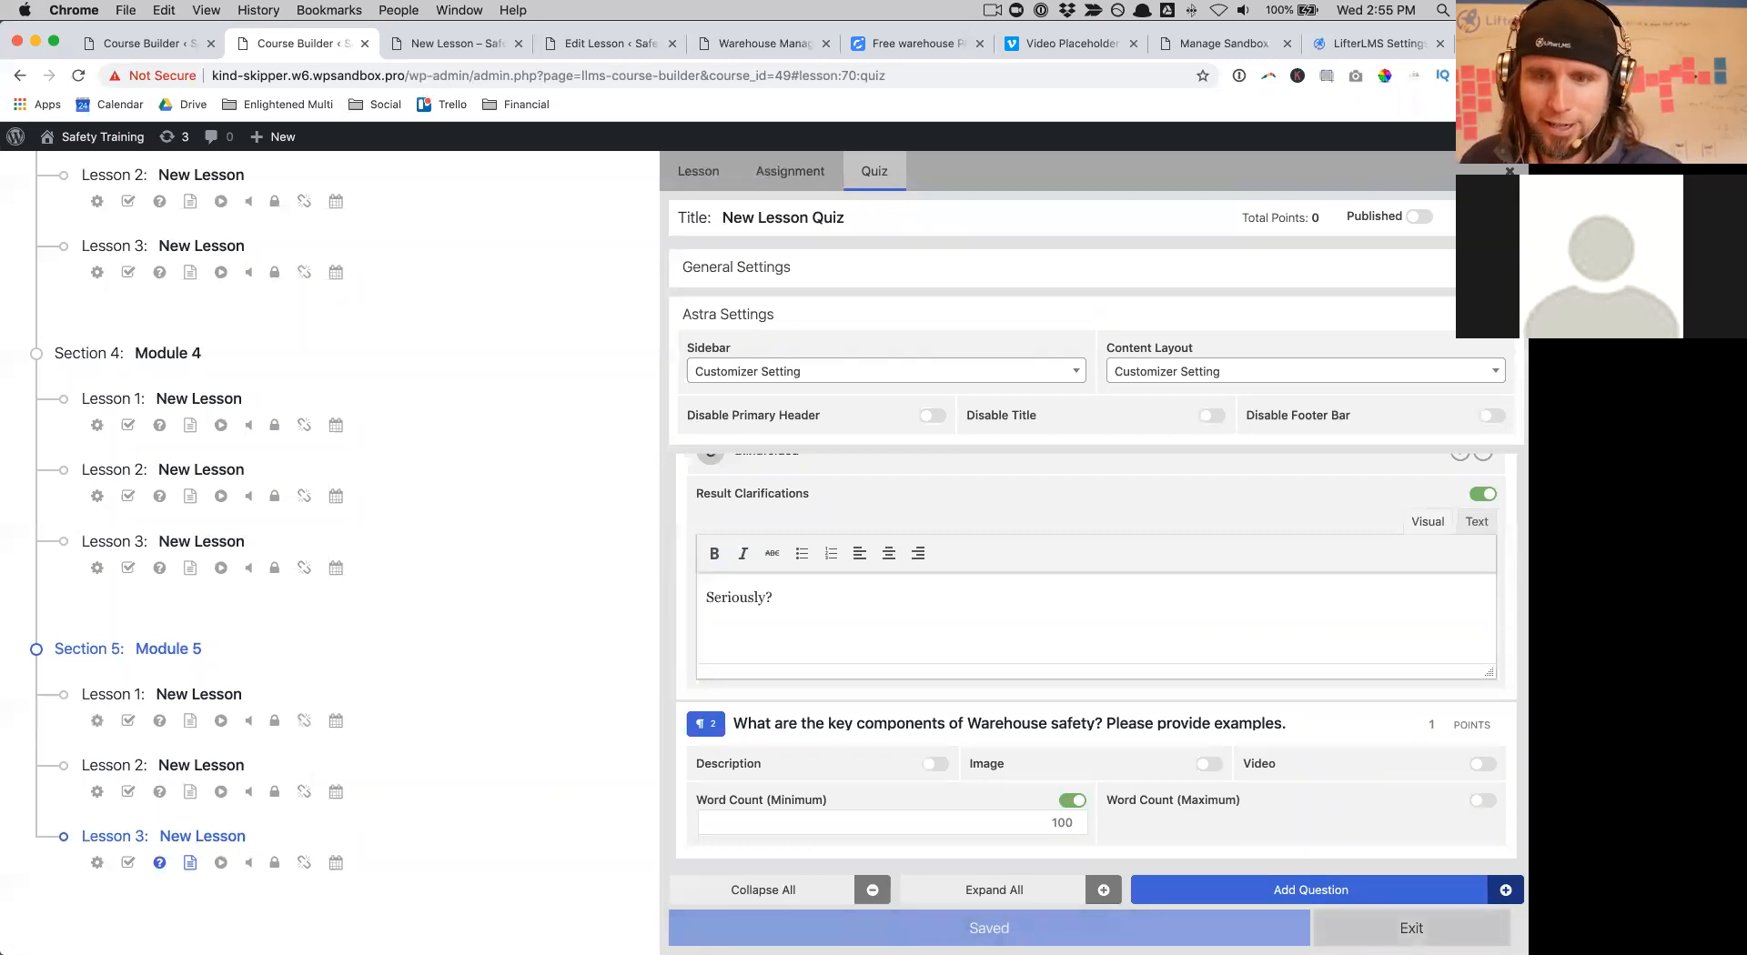
Step: On the course edit page, keep the container photo as the featured image
{"action": "left_click", "coordinate": [1411, 928]}
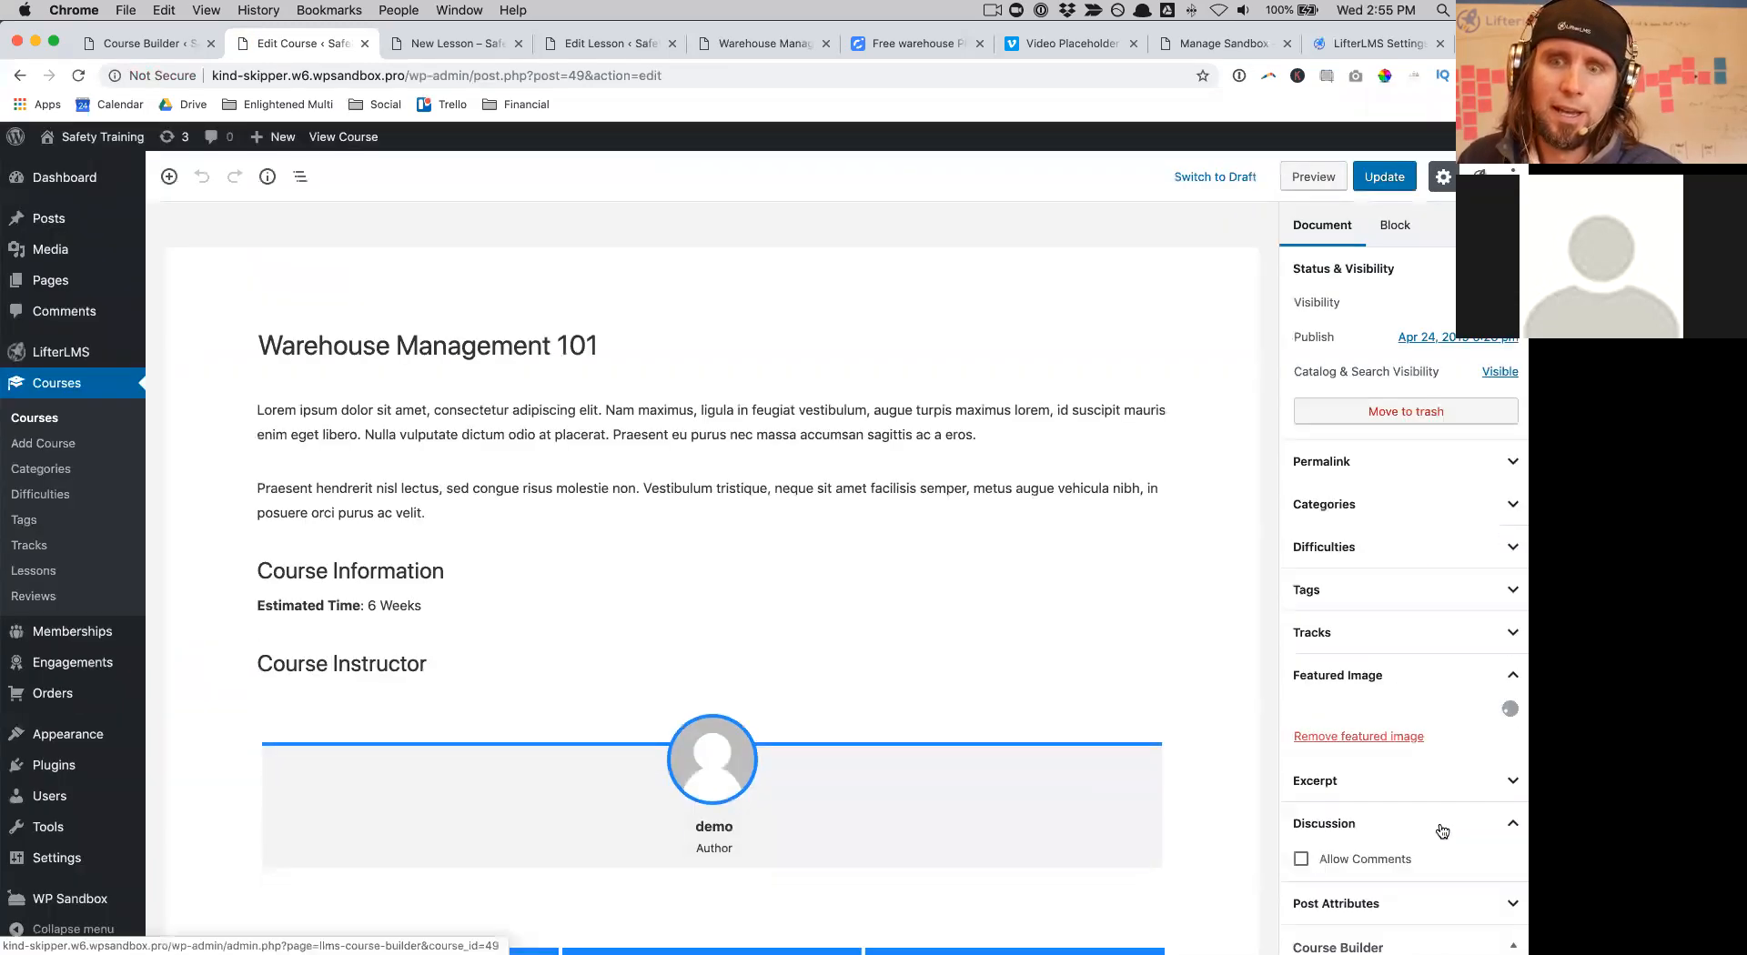
{"action": "left_click", "coordinate": [1440, 827]}
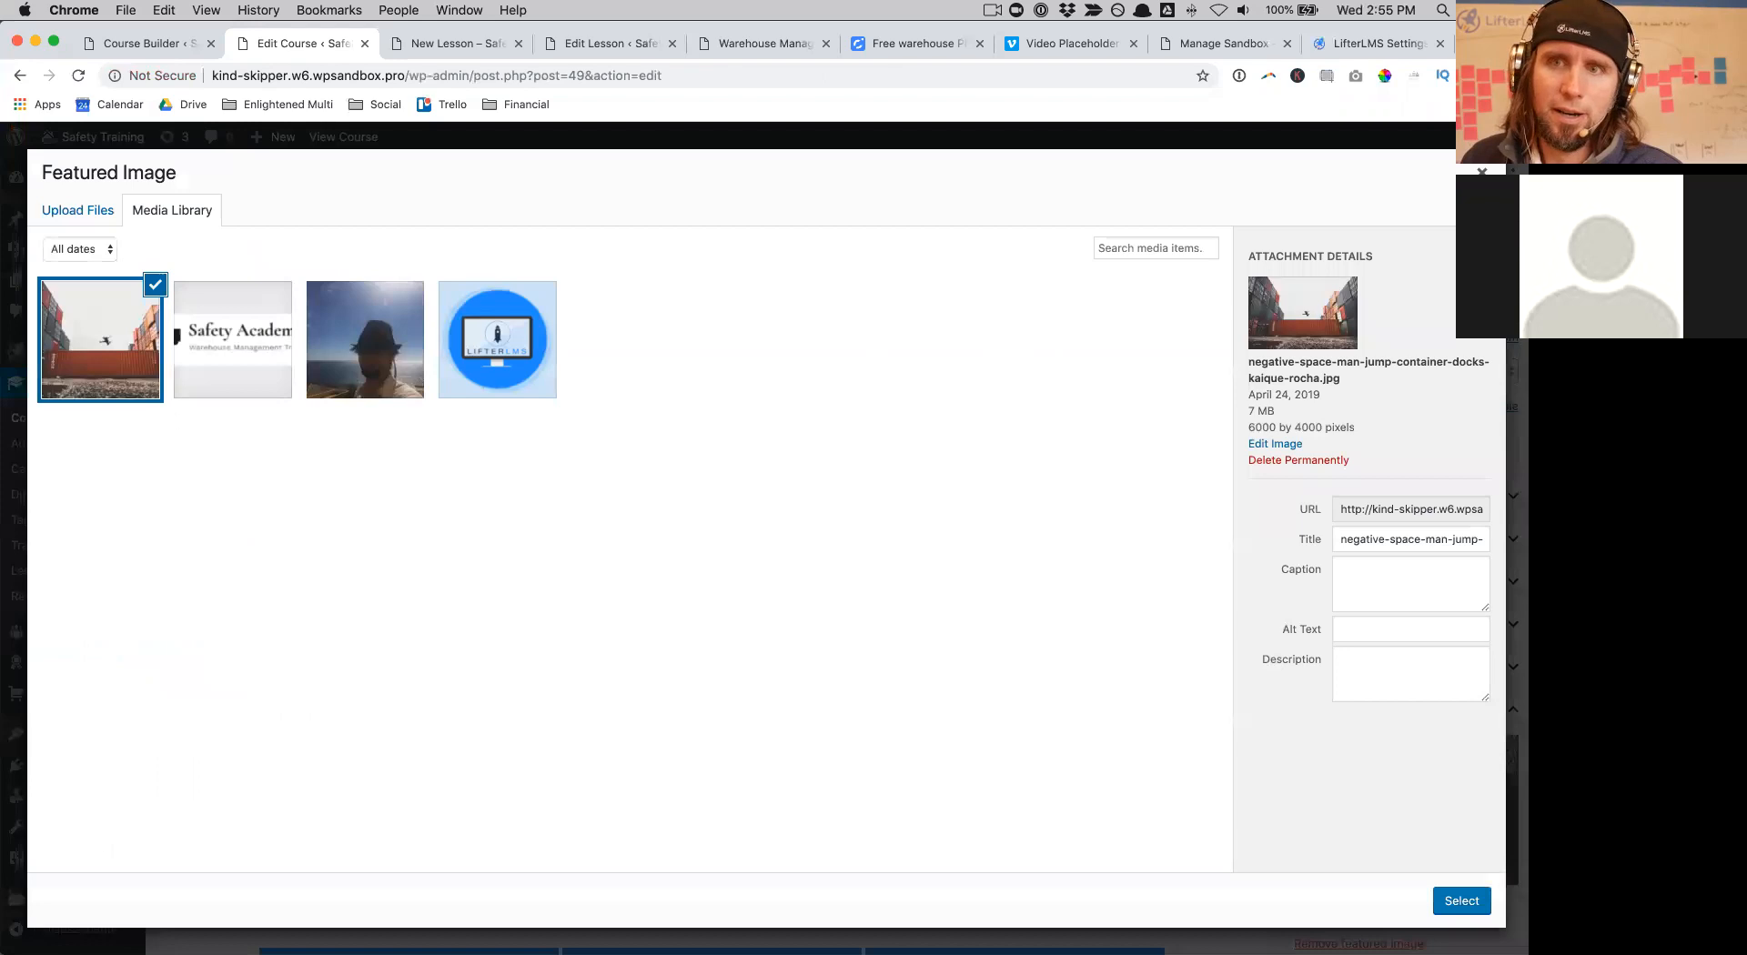
{"action": "left_click", "coordinate": [1483, 173]}
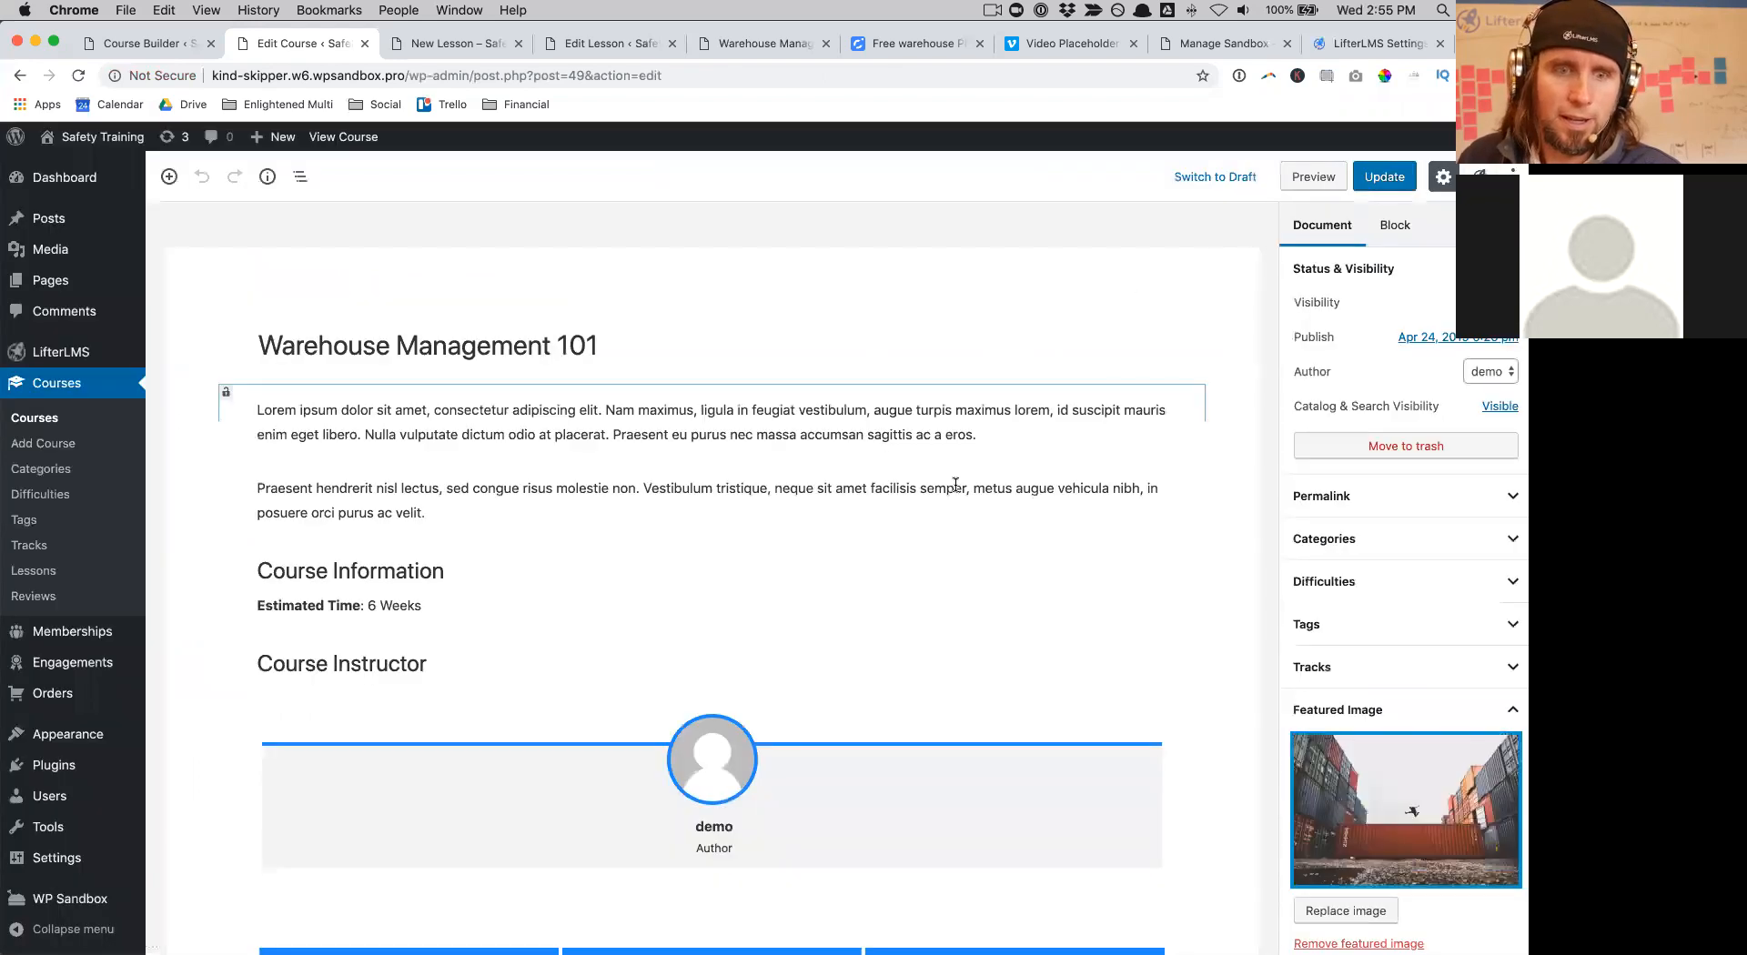
{"action": "scroll", "coordinate": [955, 489], "scroll_direction": "down", "scroll_amount": 13}
{"action": "scroll", "coordinate": [1286, 712], "scroll_direction": "down", "scroll_amount": 7}
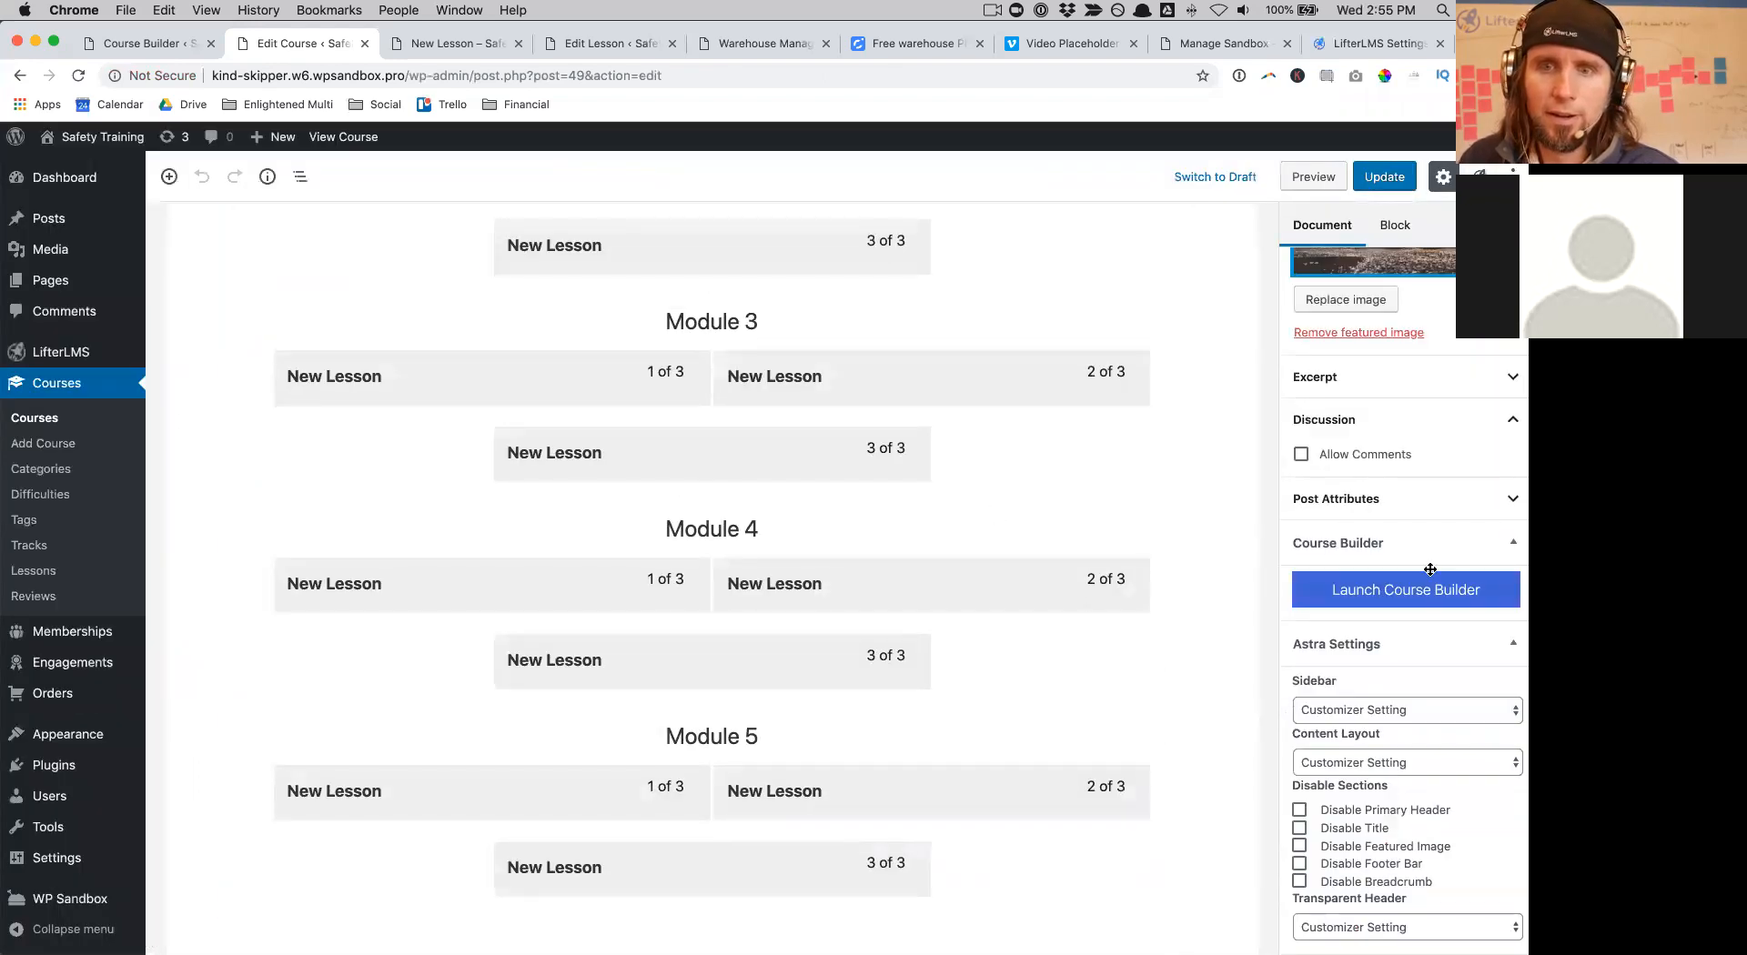
Step: Expand all sections in the course builder and view Module 5's third lesson on the live site
{"action": "left_click", "coordinate": [1413, 593]}
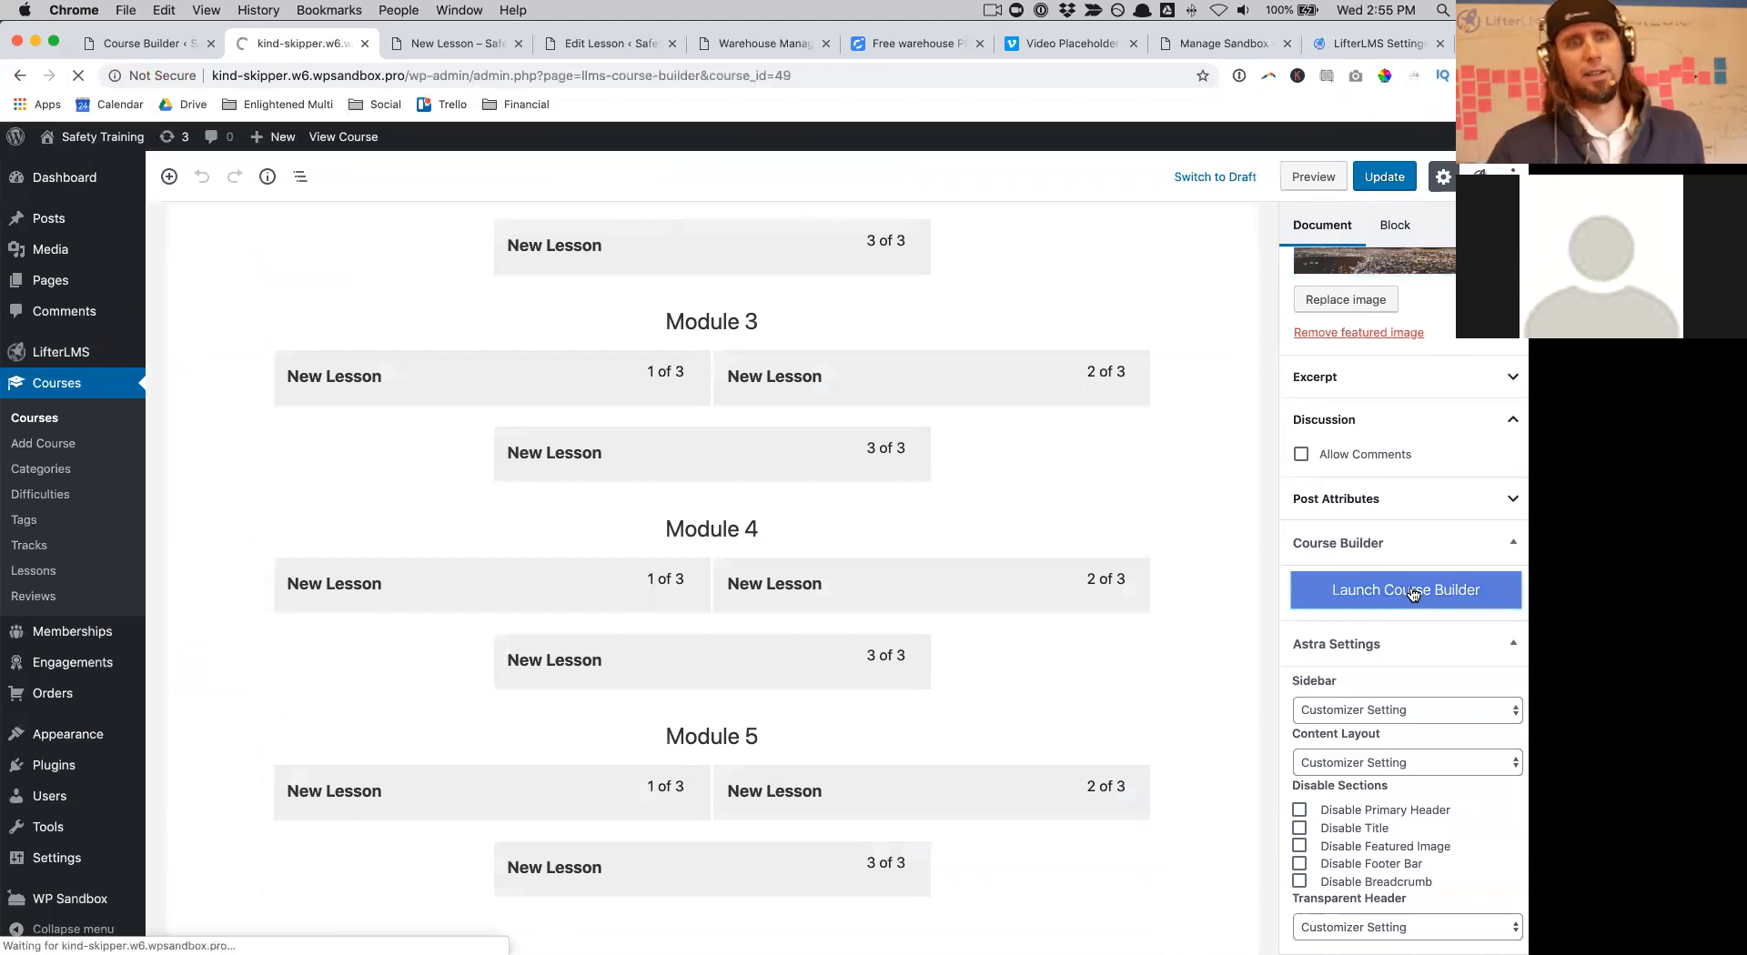
{"action": "left_click", "coordinate": [1324, 403]}
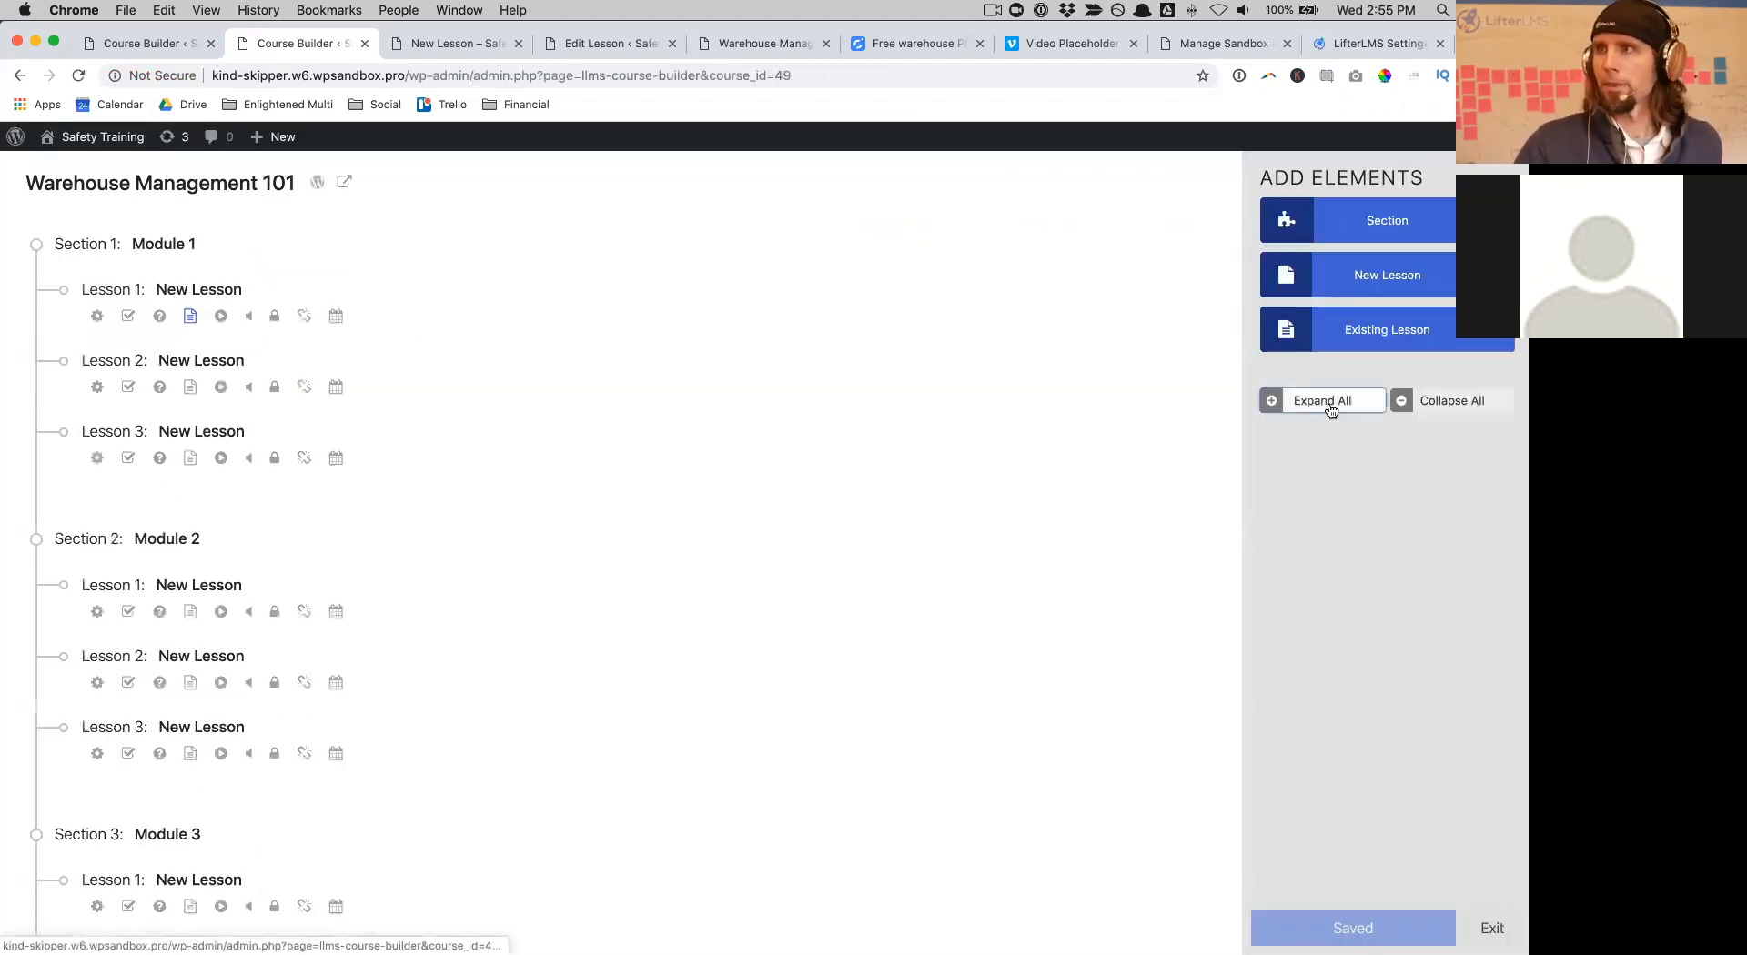
{"action": "scroll", "coordinate": [741, 511], "scroll_direction": "down", "scroll_amount": 2}
{"action": "scroll", "coordinate": [741, 520], "scroll_direction": "down", "scroll_amount": 6}
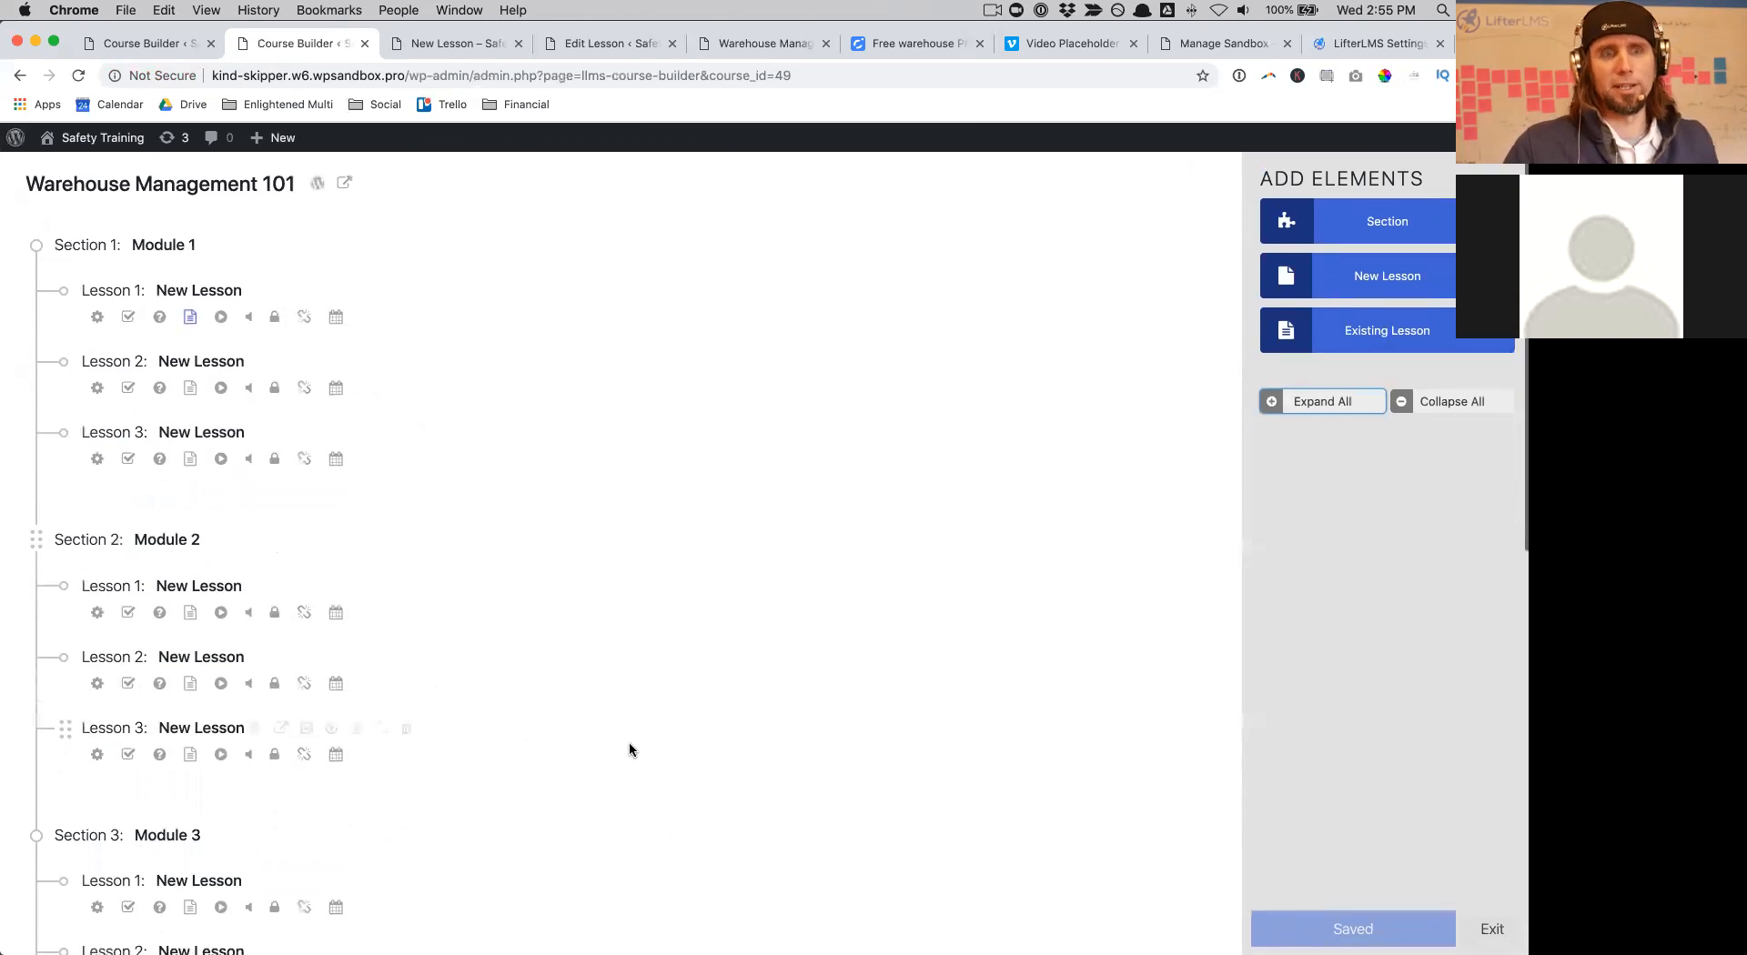
{"action": "scroll", "coordinate": [630, 745], "scroll_direction": "up", "scroll_amount": 15}
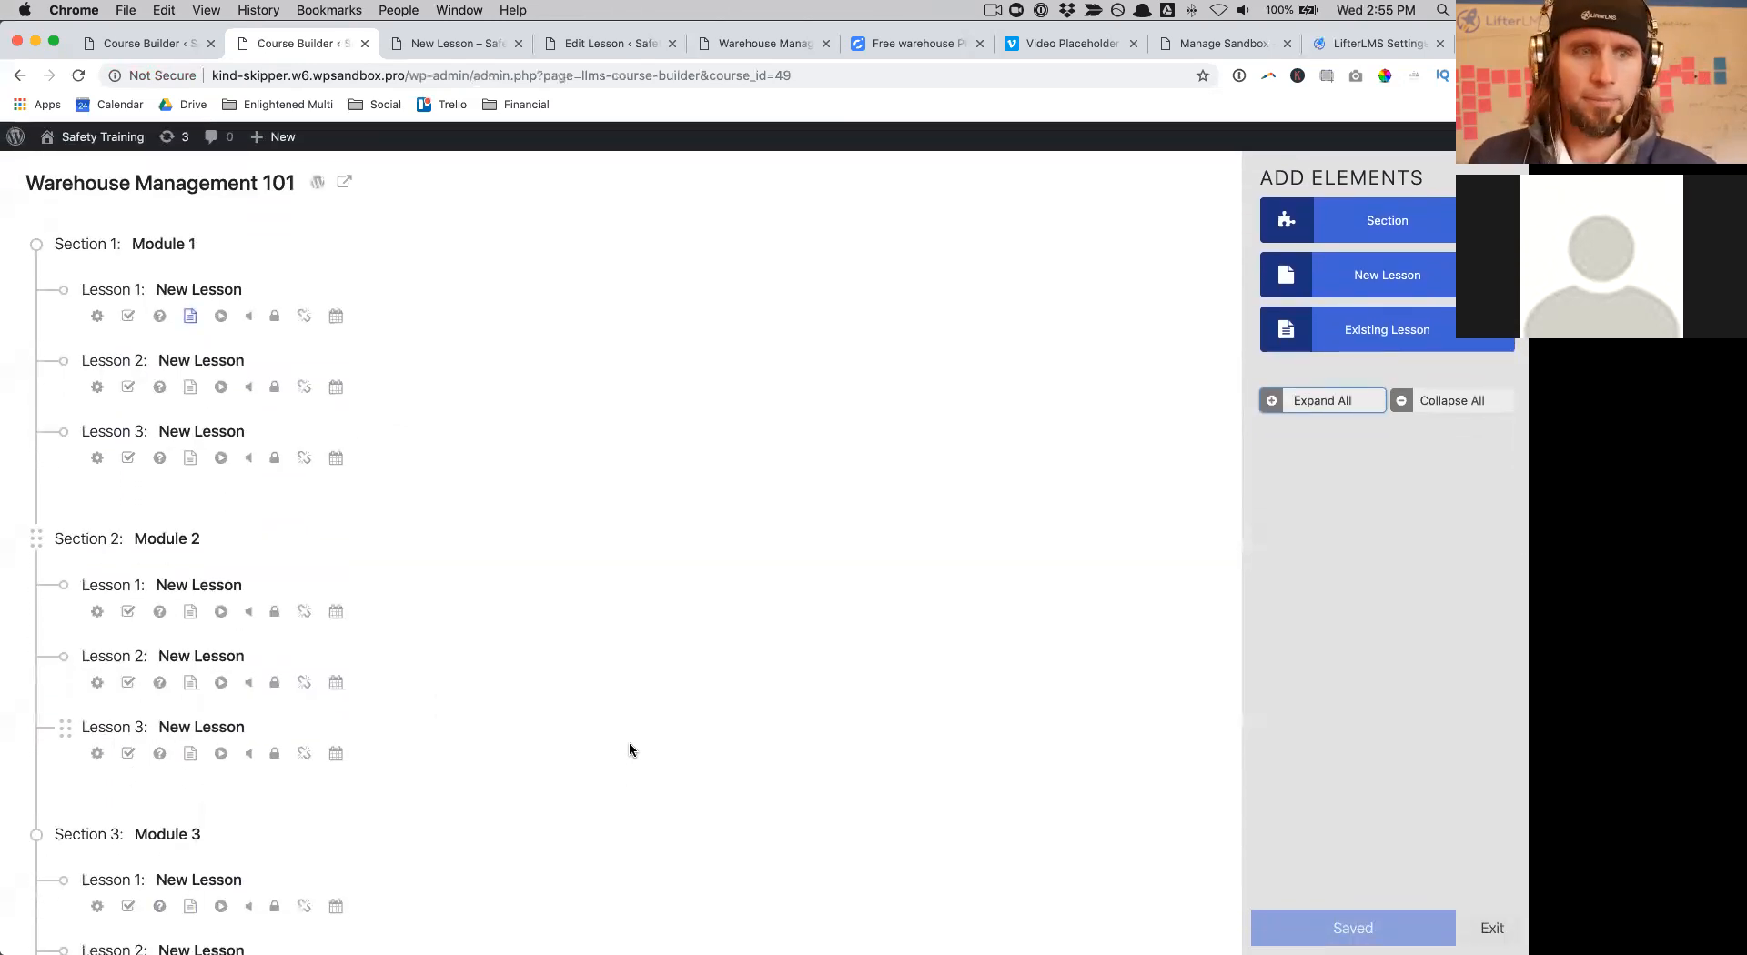
{"action": "scroll", "coordinate": [630, 740], "scroll_direction": "down", "scroll_amount": 15}
{"action": "mouse_move", "coordinate": [201, 834]}
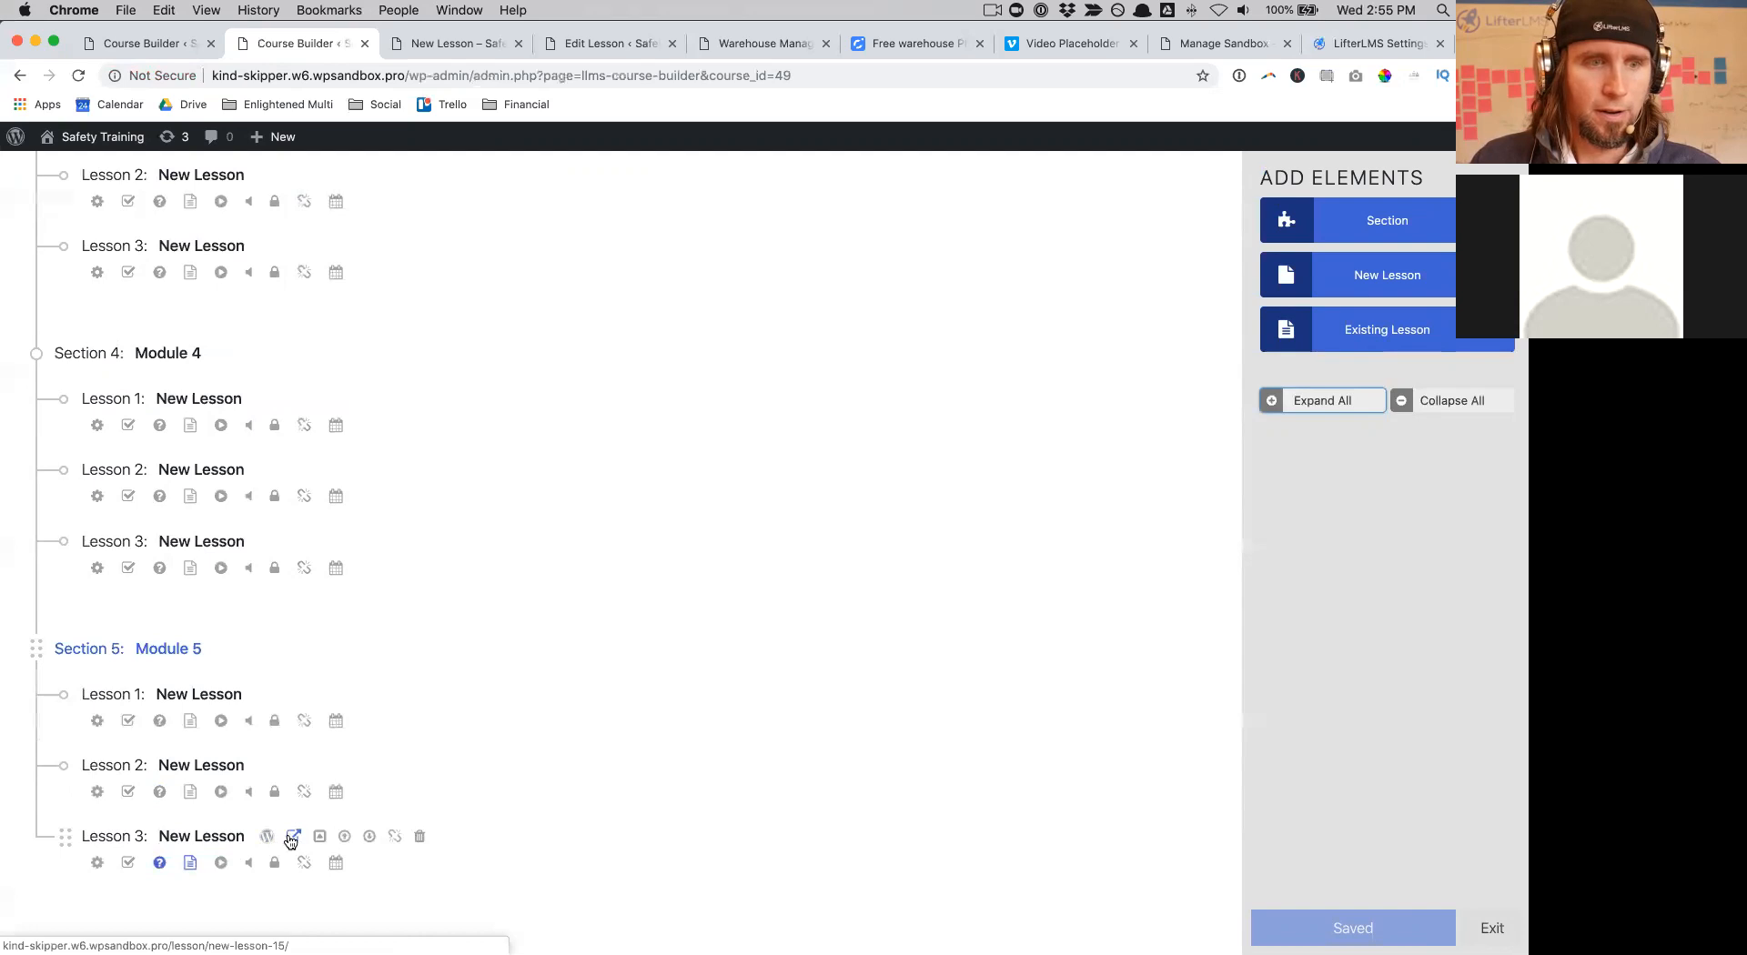
{"action": "left_click", "coordinate": [294, 836]}
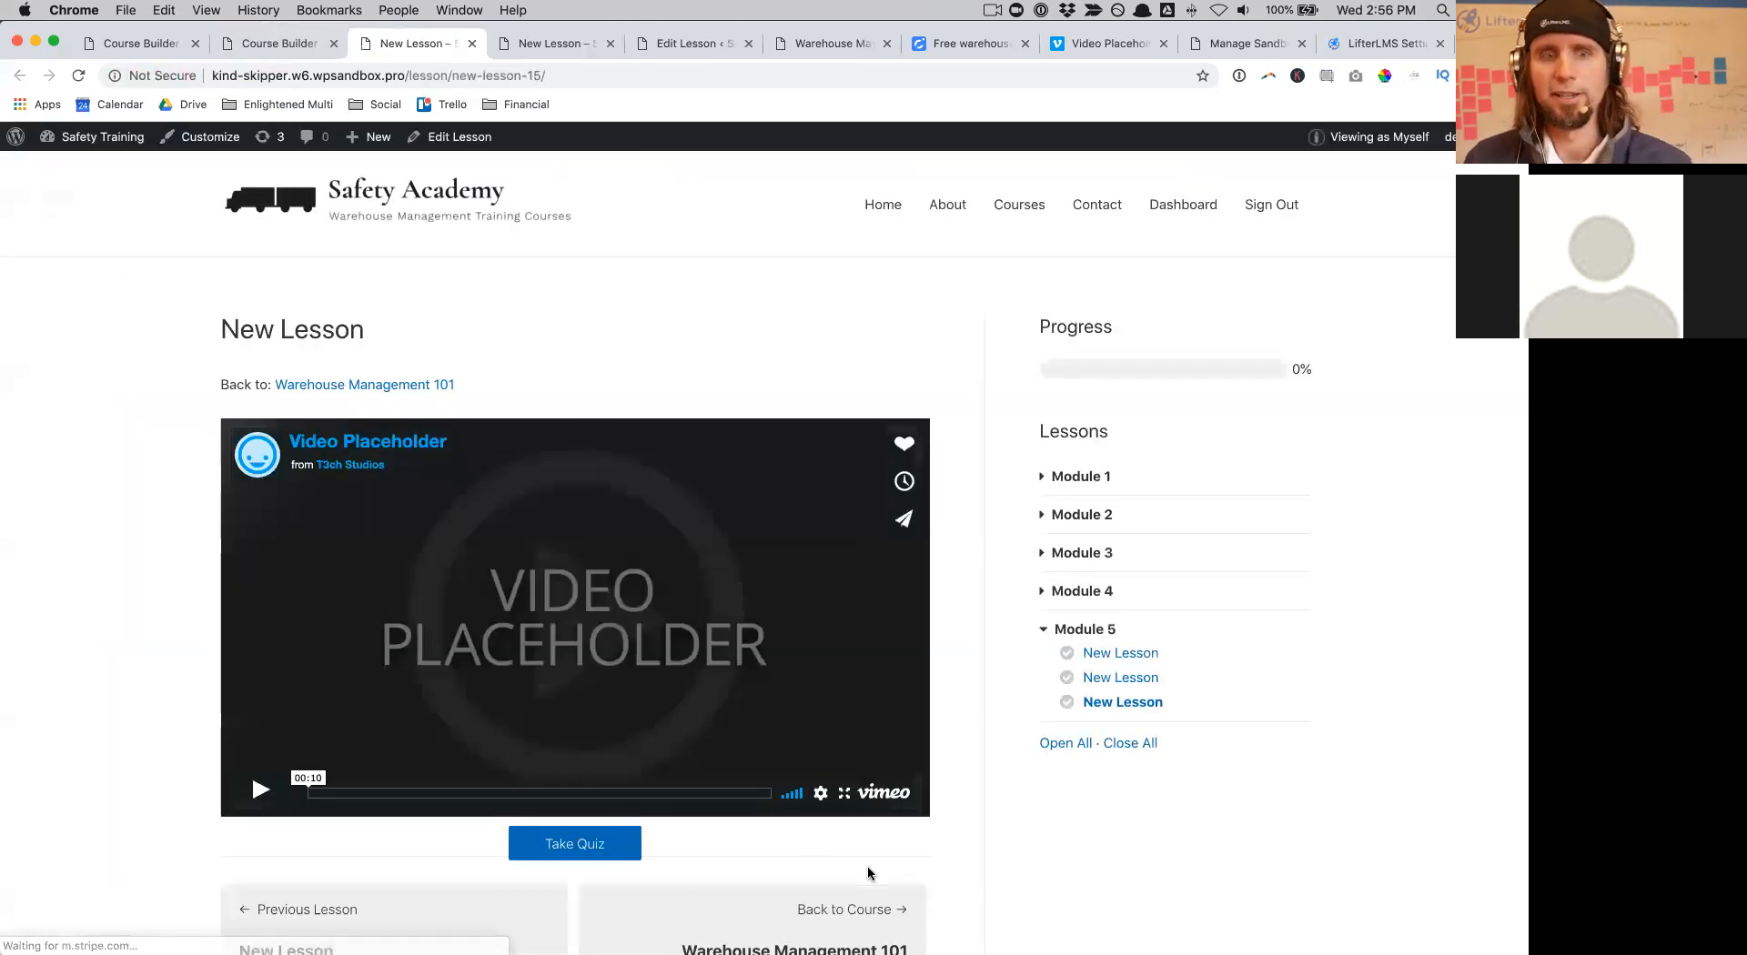
{"action": "scroll", "coordinate": [918, 880], "scroll_direction": "down", "scroll_amount": 3}
{"action": "scroll", "coordinate": [919, 883], "scroll_direction": "up", "scroll_amount": 3}
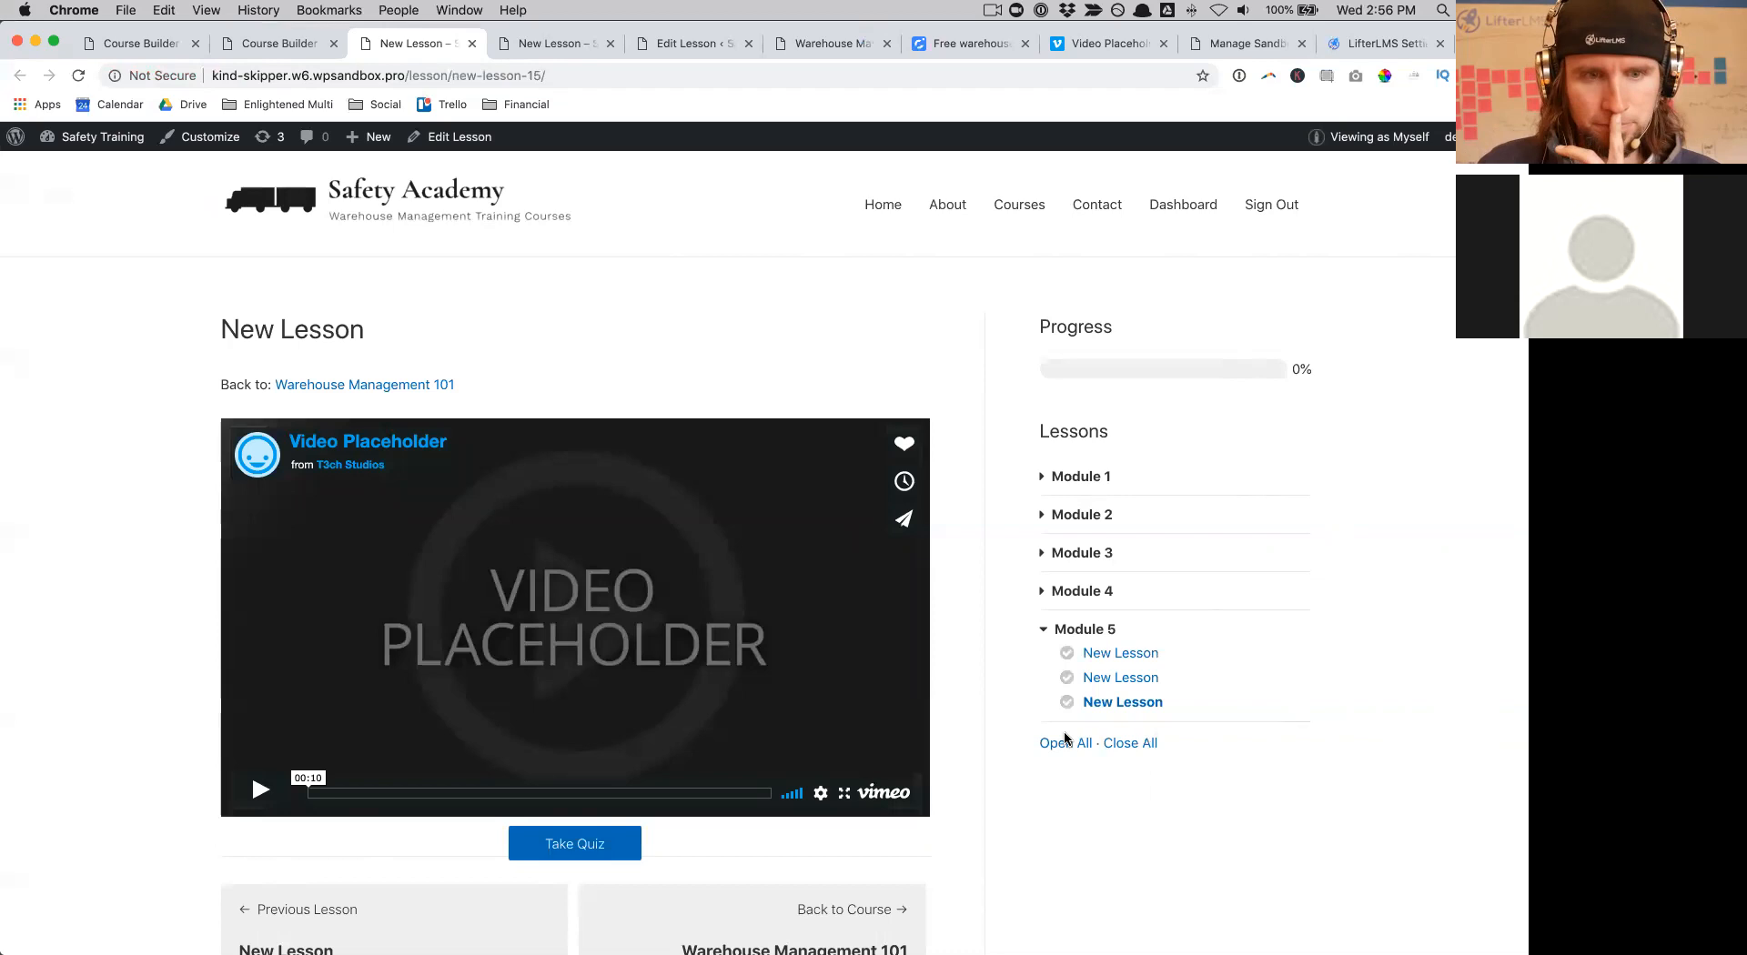
Step: In Firefox, open the My Account Downloads list and request the Graphics Pack v3.6.0 download
{"action": "key", "text": "ctrl+Up"}
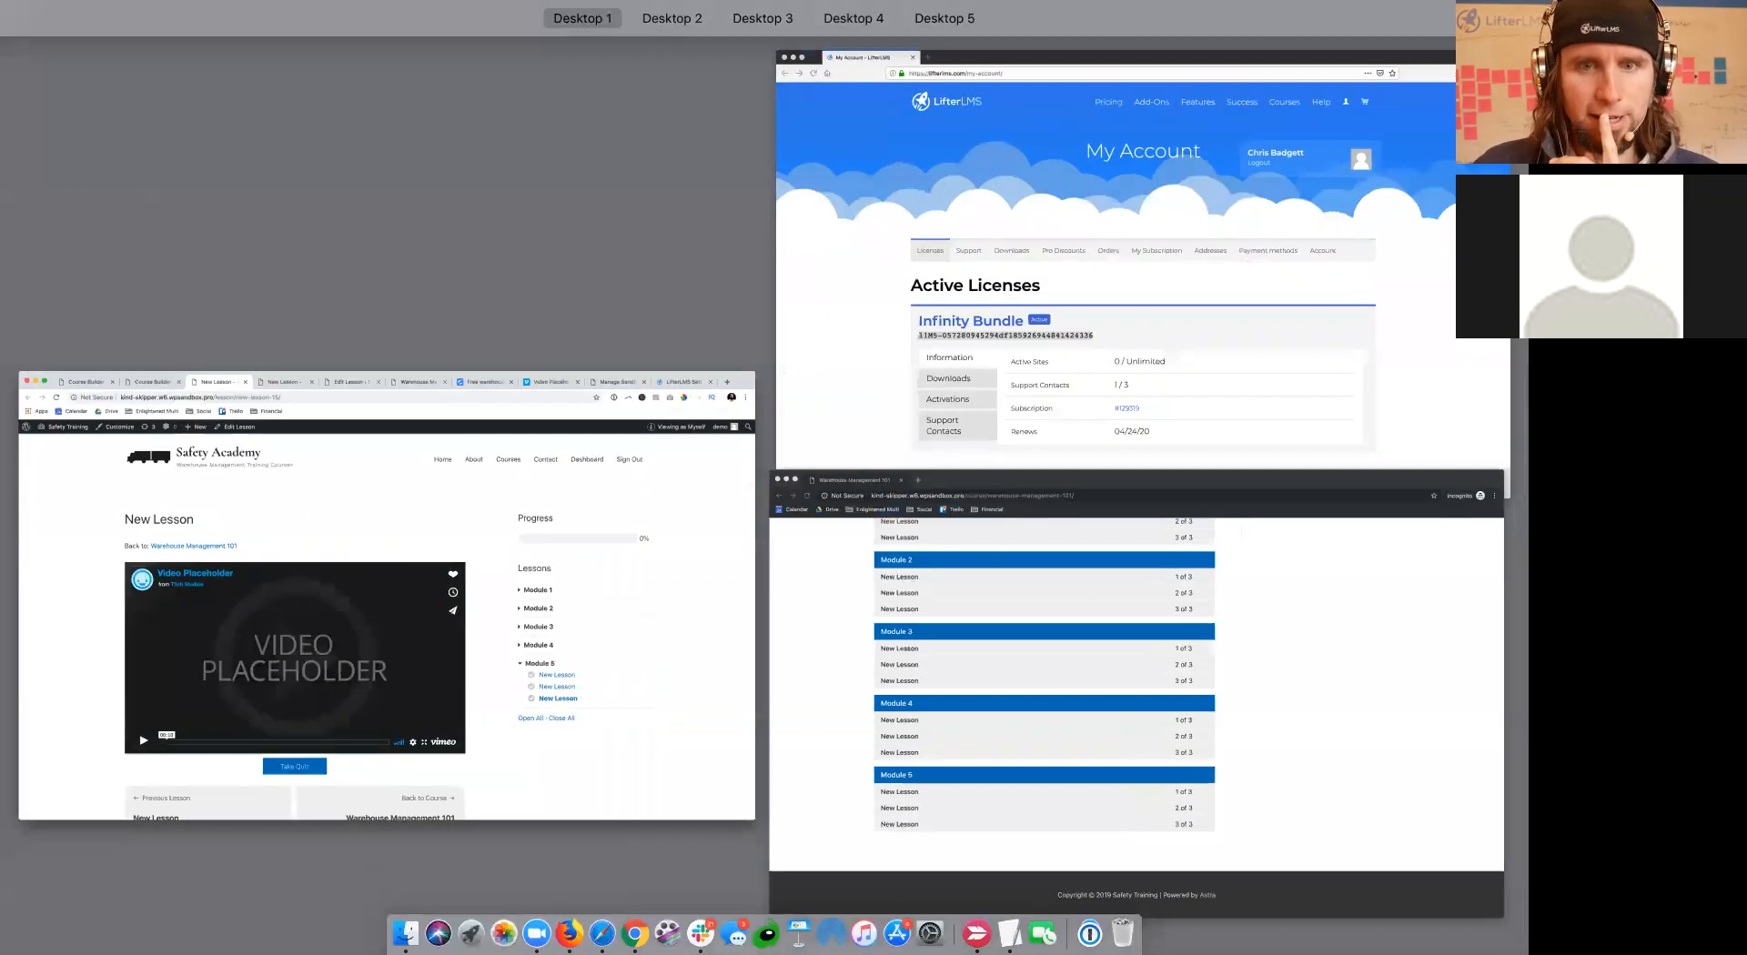
{"action": "left_click", "coordinate": [905, 382]}
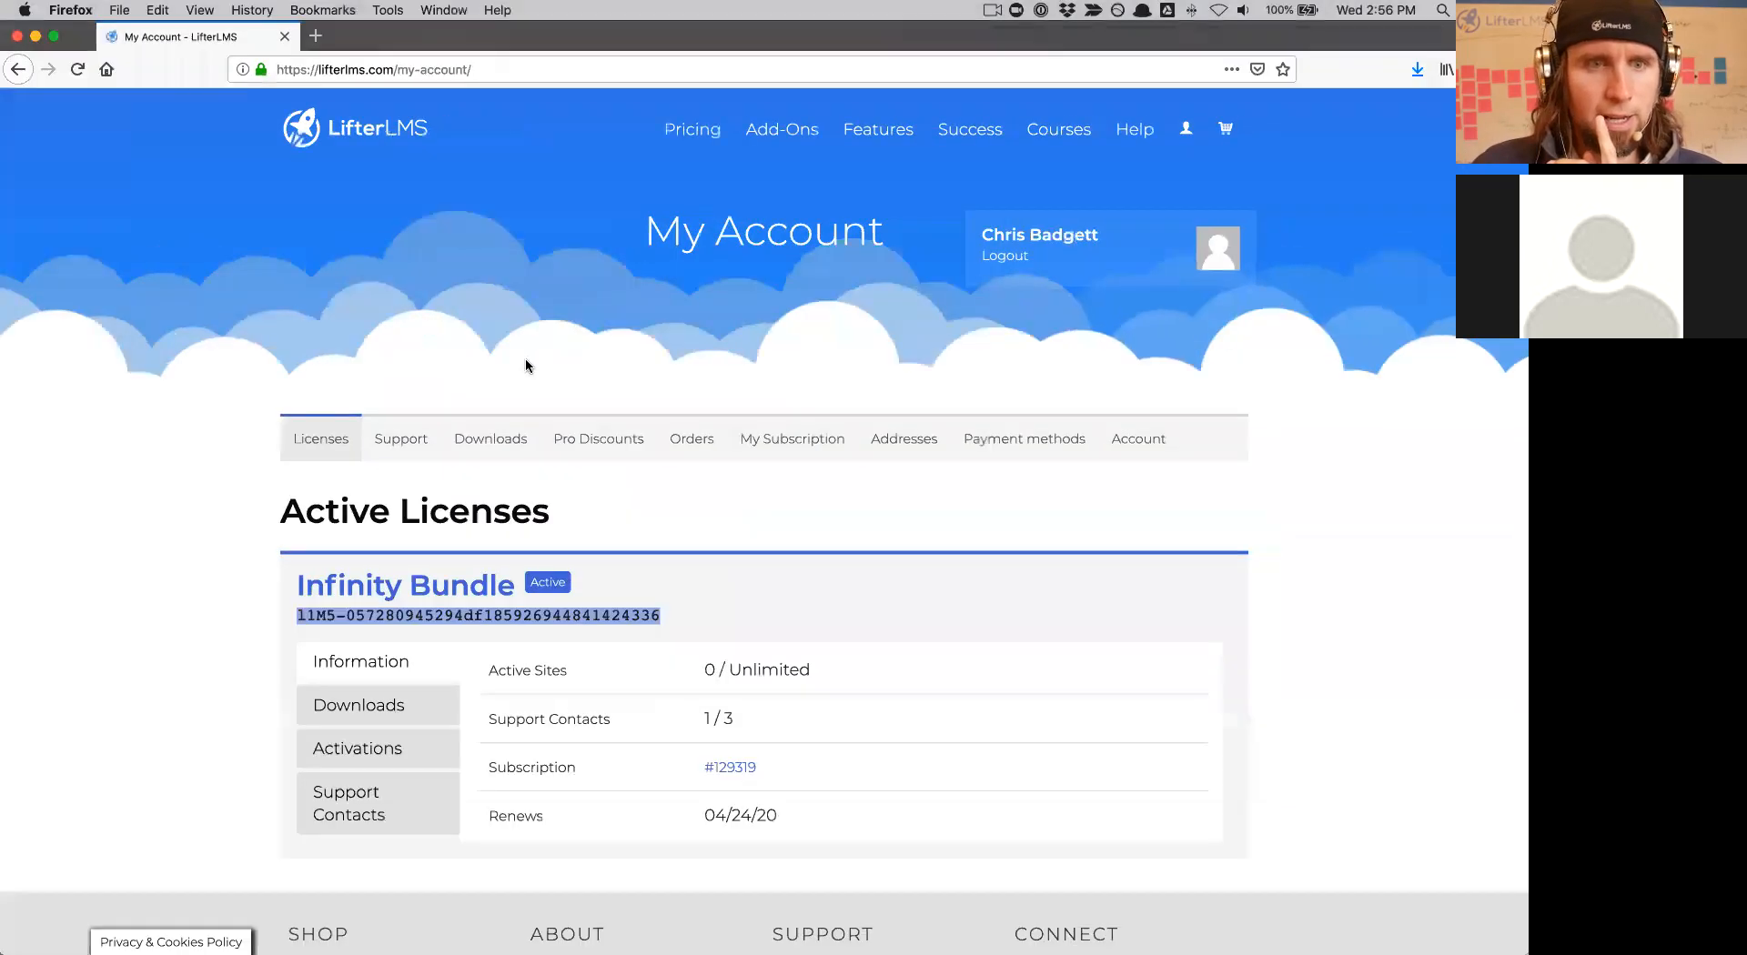
{"action": "left_click", "coordinate": [473, 441]}
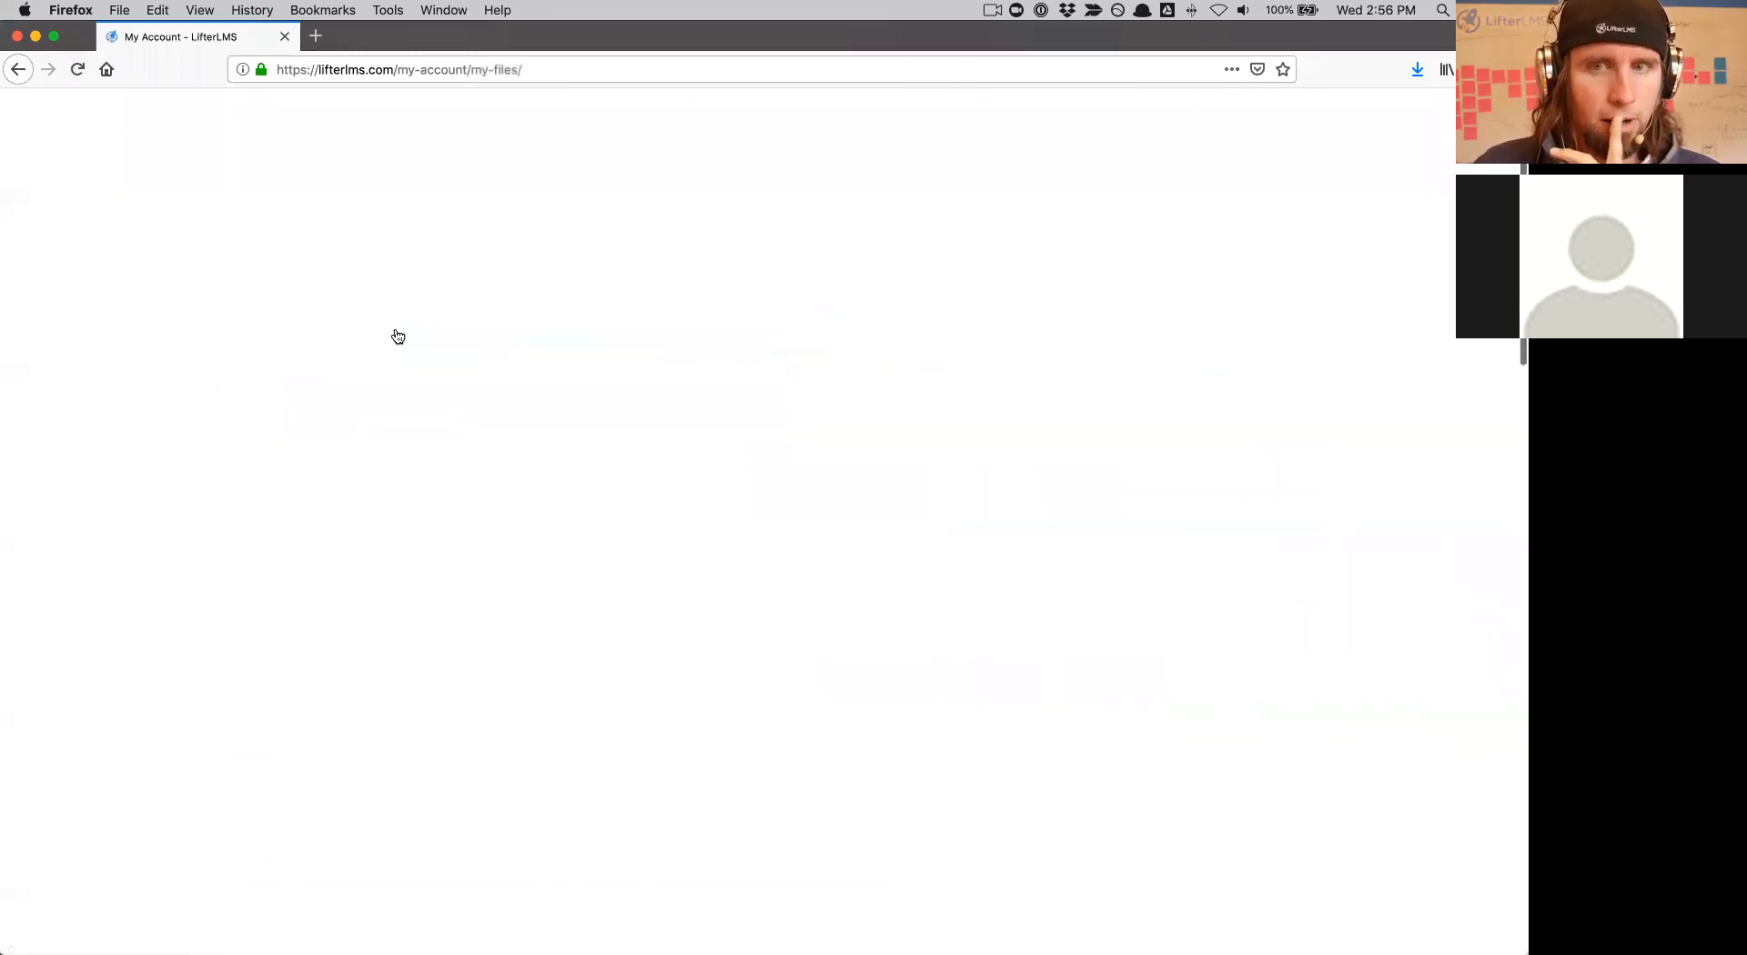
{"action": "scroll", "coordinate": [397, 335], "scroll_direction": "down", "scroll_amount": 7}
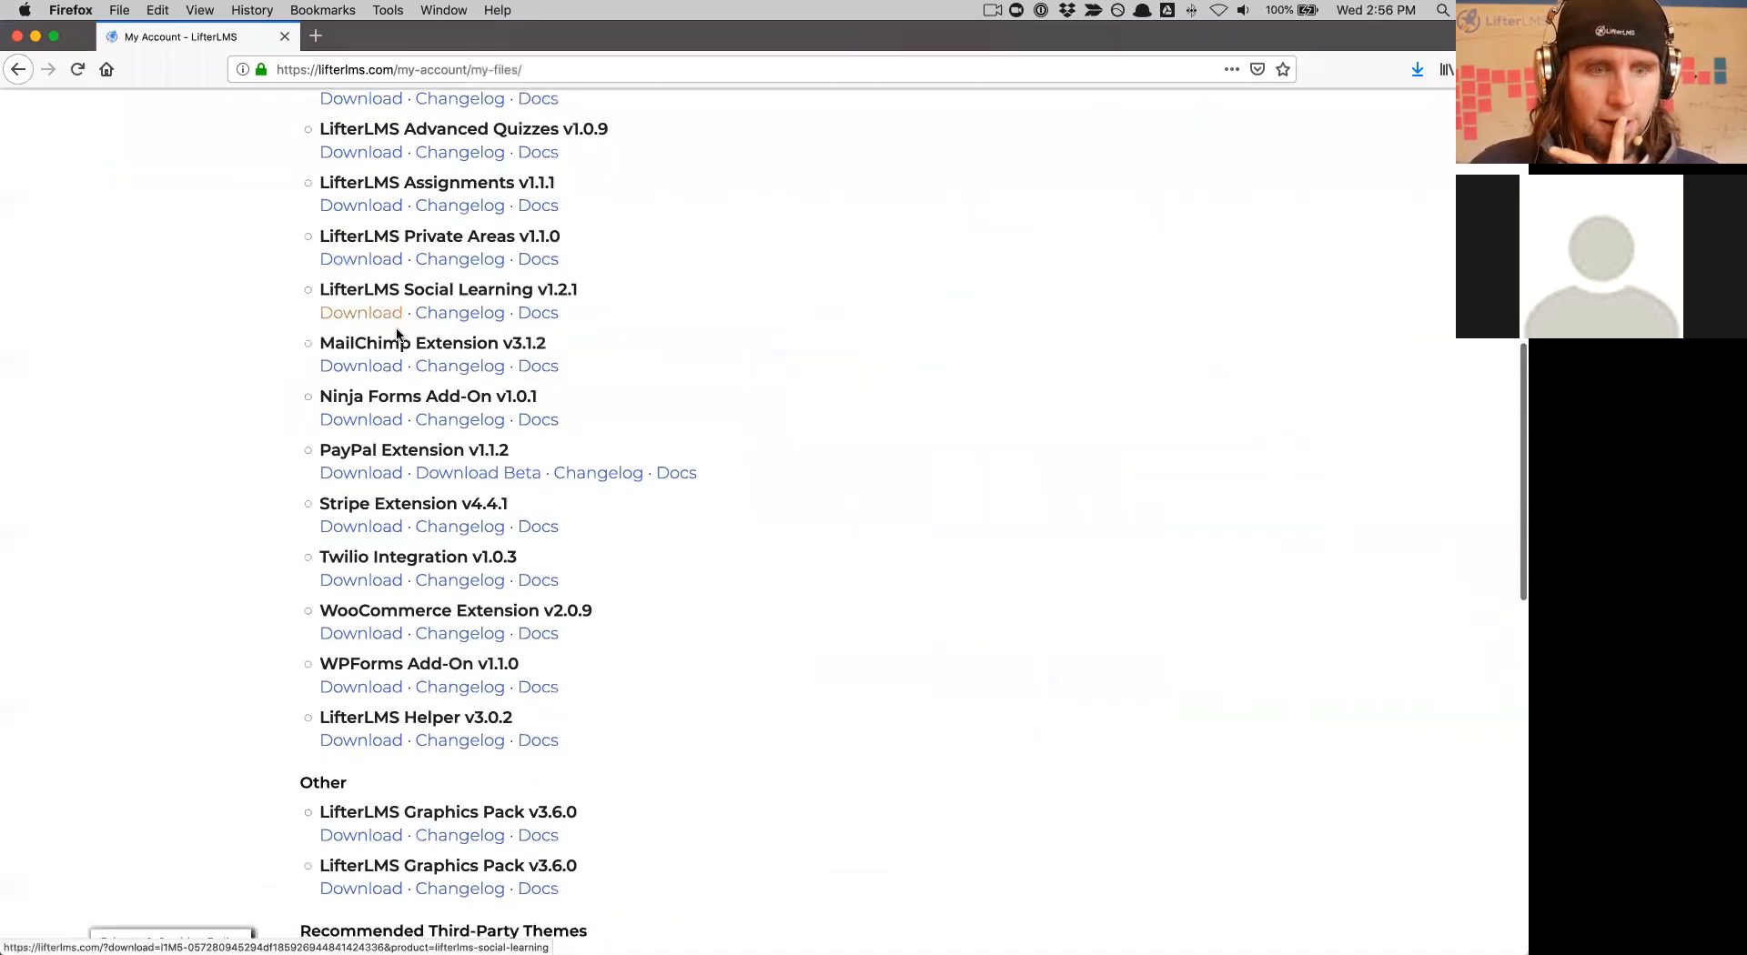
{"action": "scroll", "coordinate": [379, 374], "scroll_direction": "up", "scroll_amount": 1}
{"action": "scroll", "coordinate": [380, 383], "scroll_direction": "down", "scroll_amount": 1}
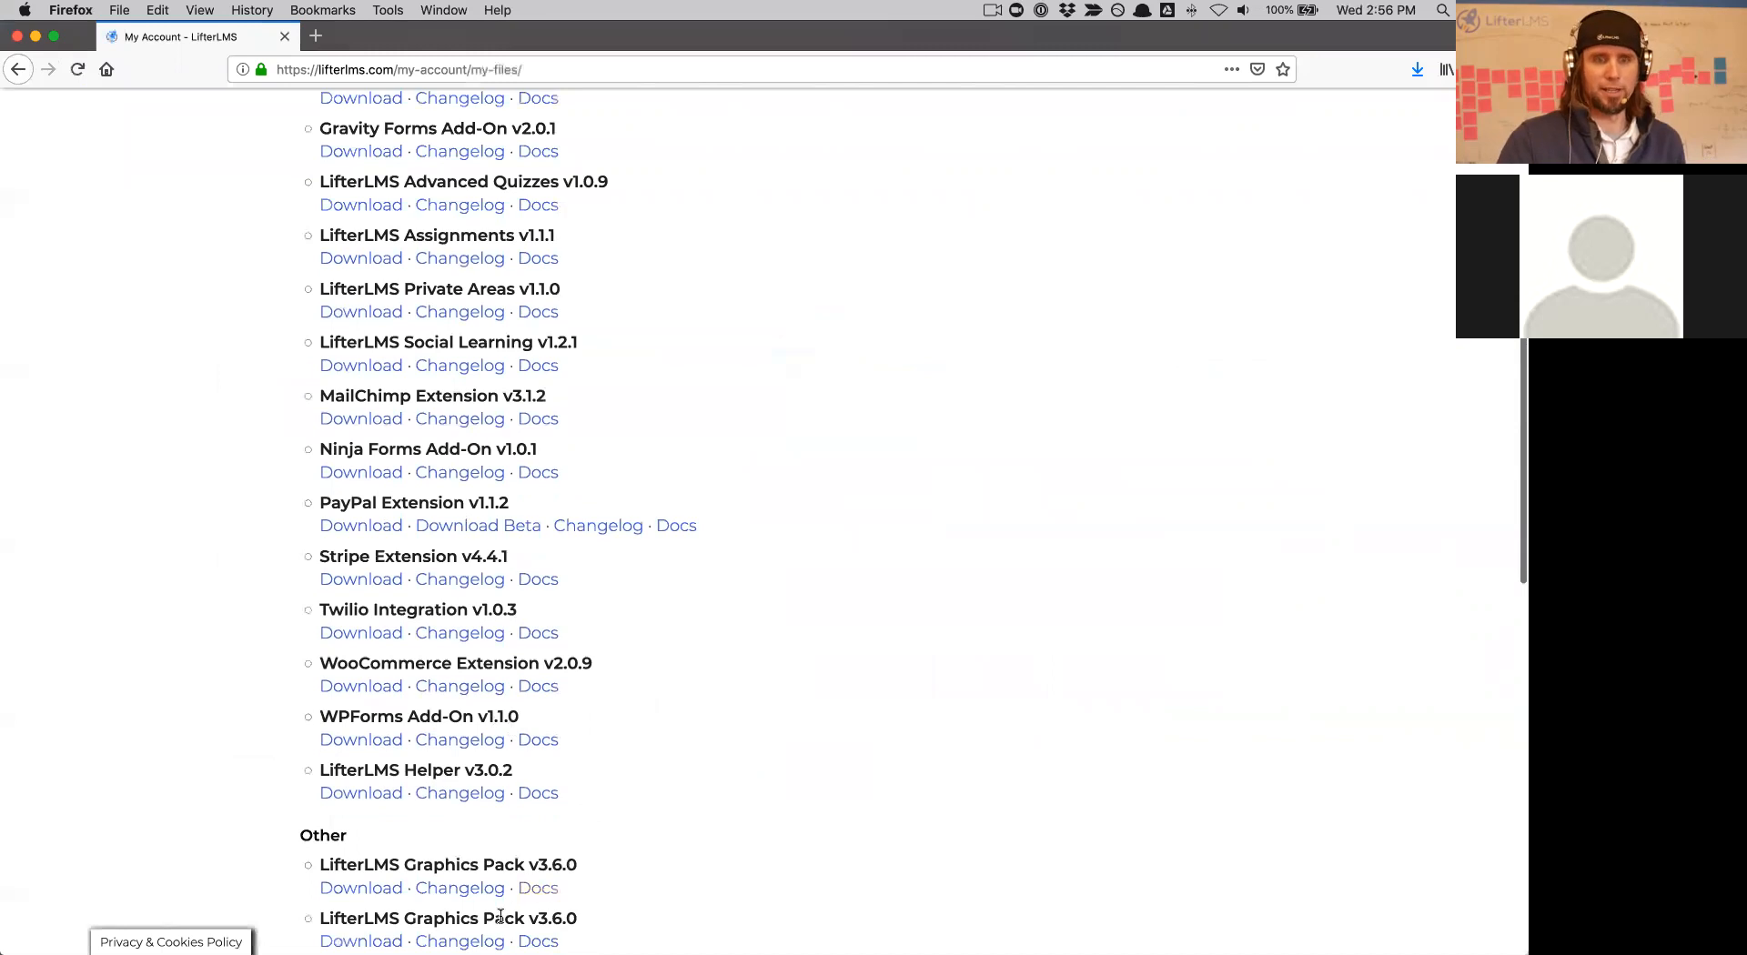
{"action": "left_click", "coordinate": [373, 940]}
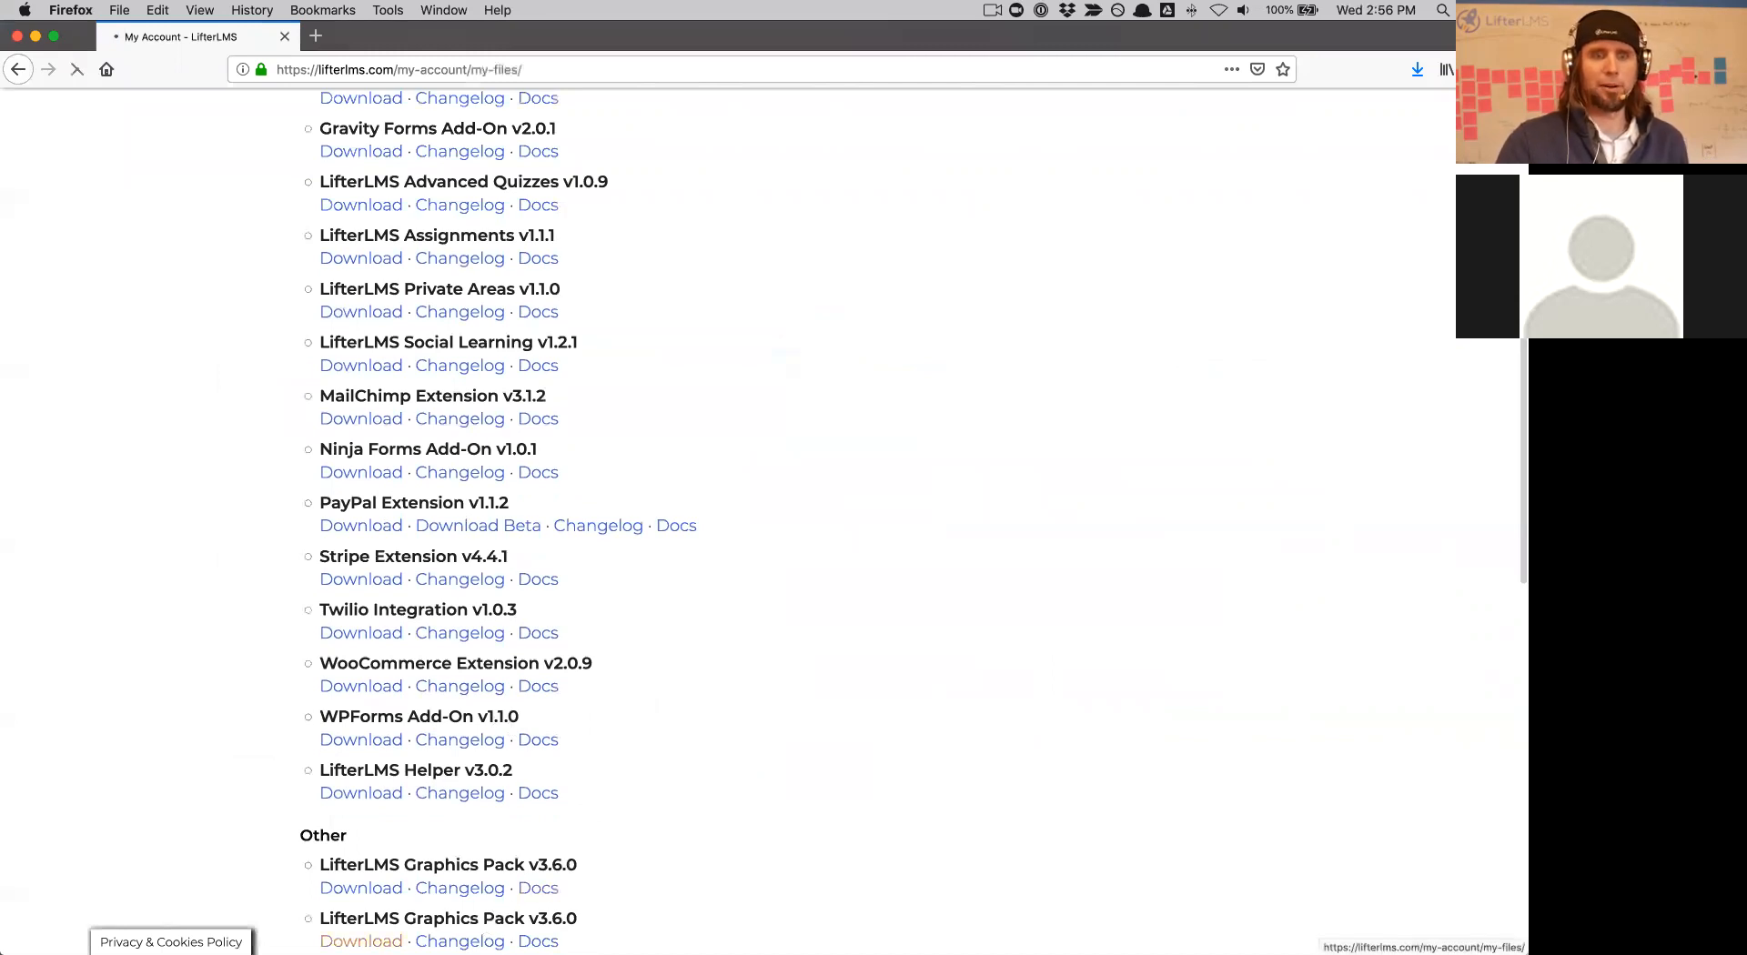
{"action": "scroll", "coordinate": [375, 936], "scroll_direction": "down", "scroll_amount": 1}
{"action": "scroll", "coordinate": [375, 936], "scroll_direction": "down", "scroll_amount": 3}
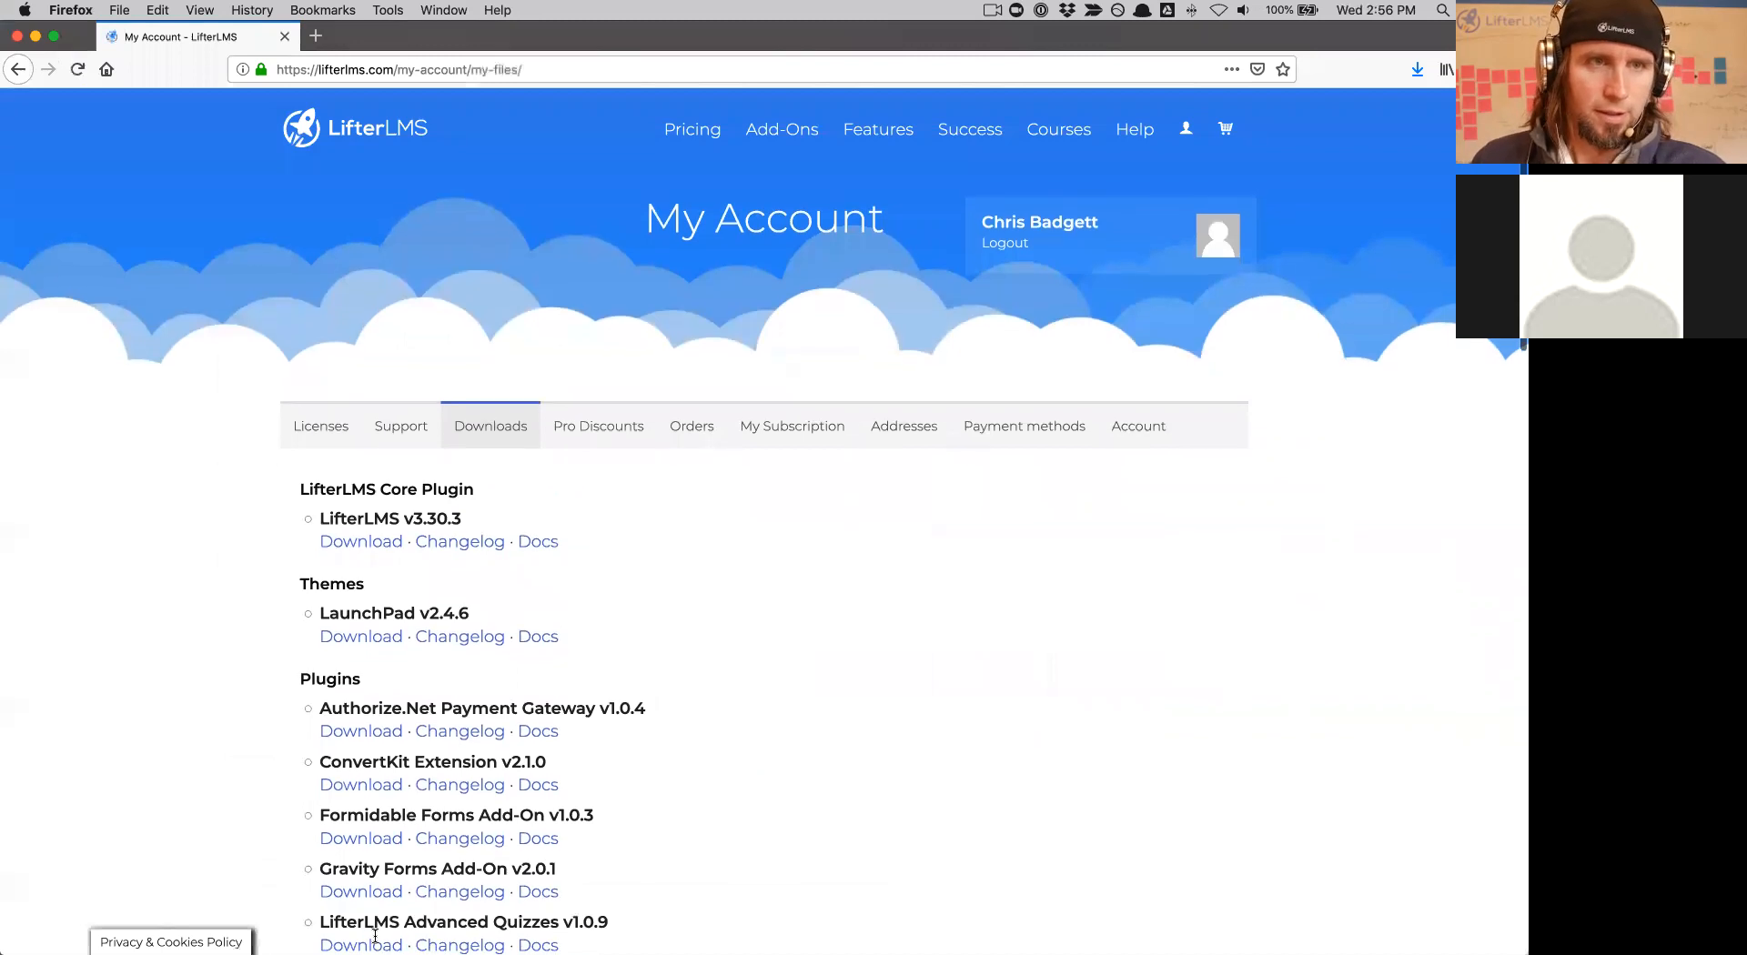
{"action": "scroll", "coordinate": [375, 937], "scroll_direction": "up", "scroll_amount": 5}
Step: Switch back to the Safety Academy lesson window in Chrome
{"action": "key", "text": "ctrl+Up"}
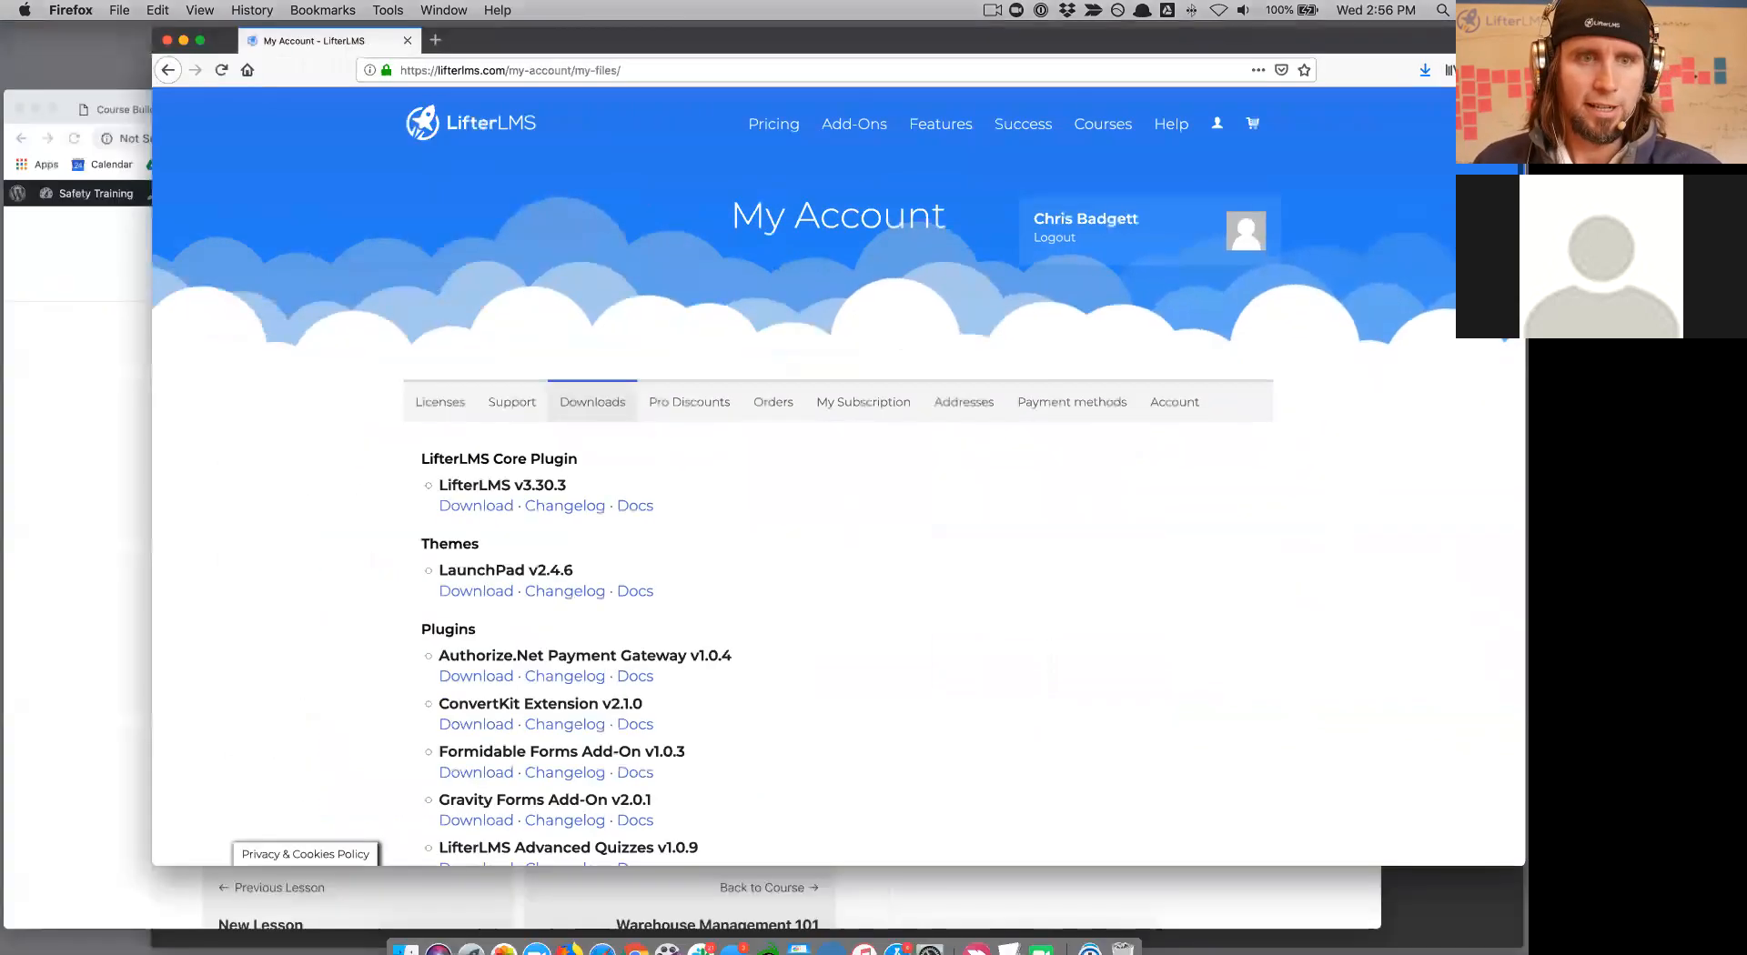
{"action": "left_click", "coordinate": [476, 417]}
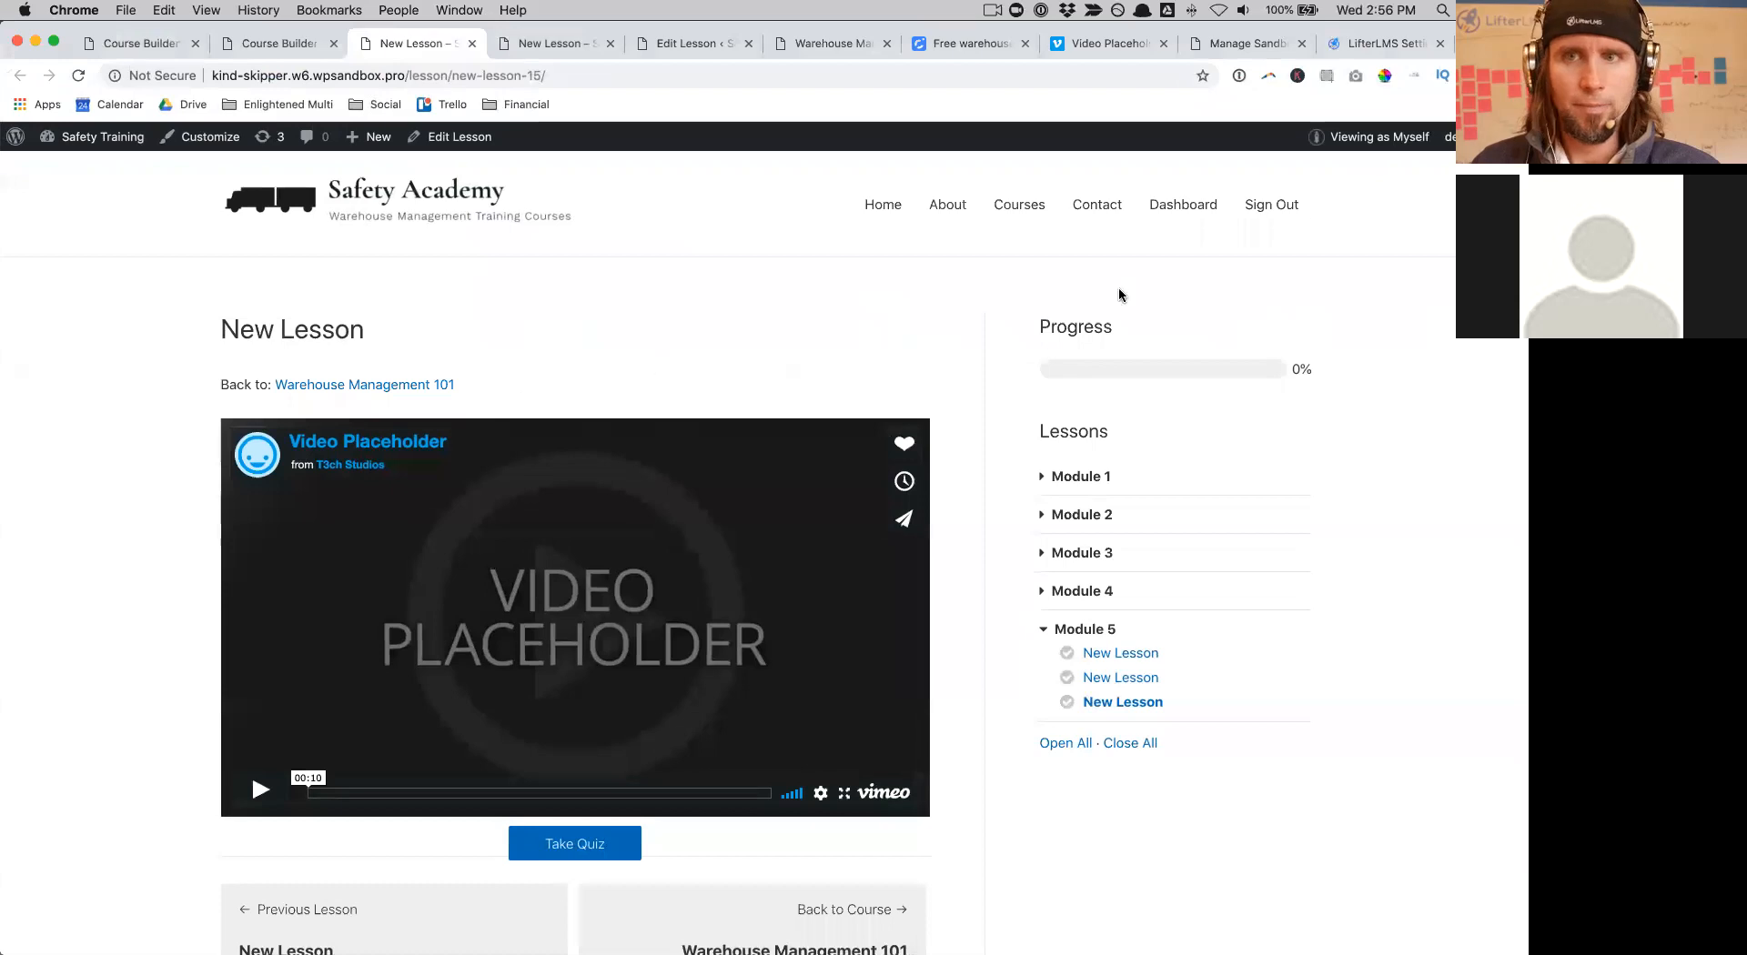
{"action": "mouse_move", "coordinate": [75, 137]}
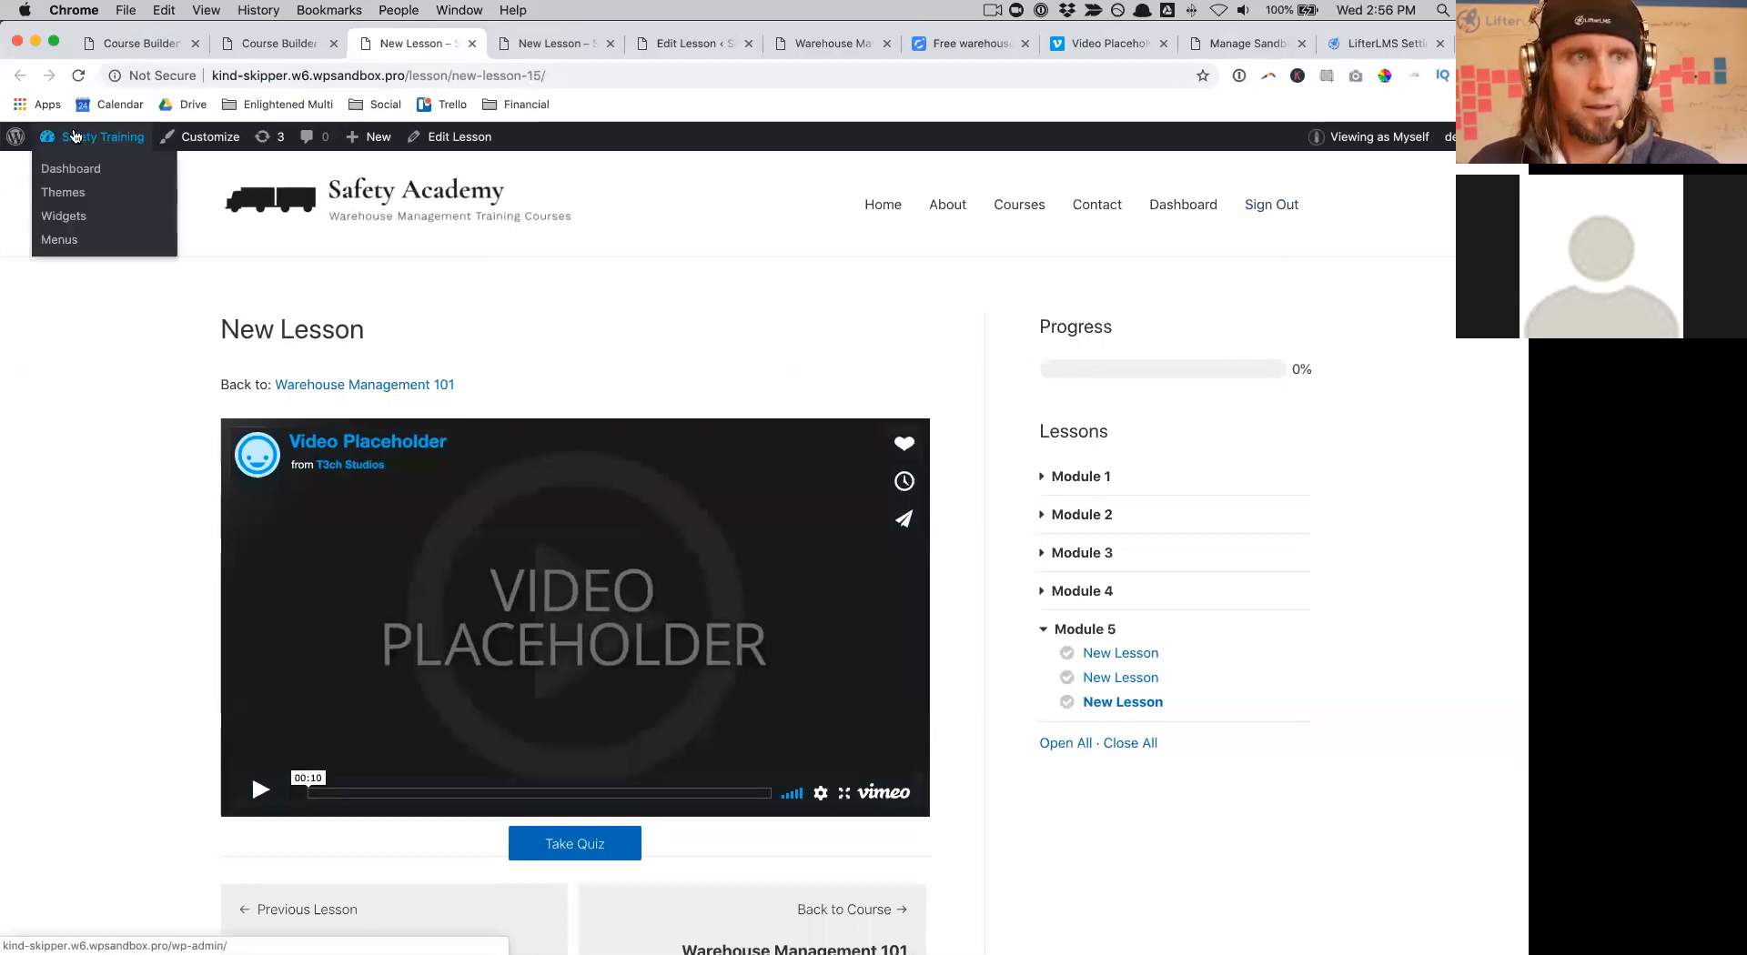
{"action": "key", "text": "ctrl+Up"}
Step: On Desktop 3, open the Downloads folder in Finder sorted by Date Modified, newest first
{"action": "mouse_move", "coordinate": [678, 9]}
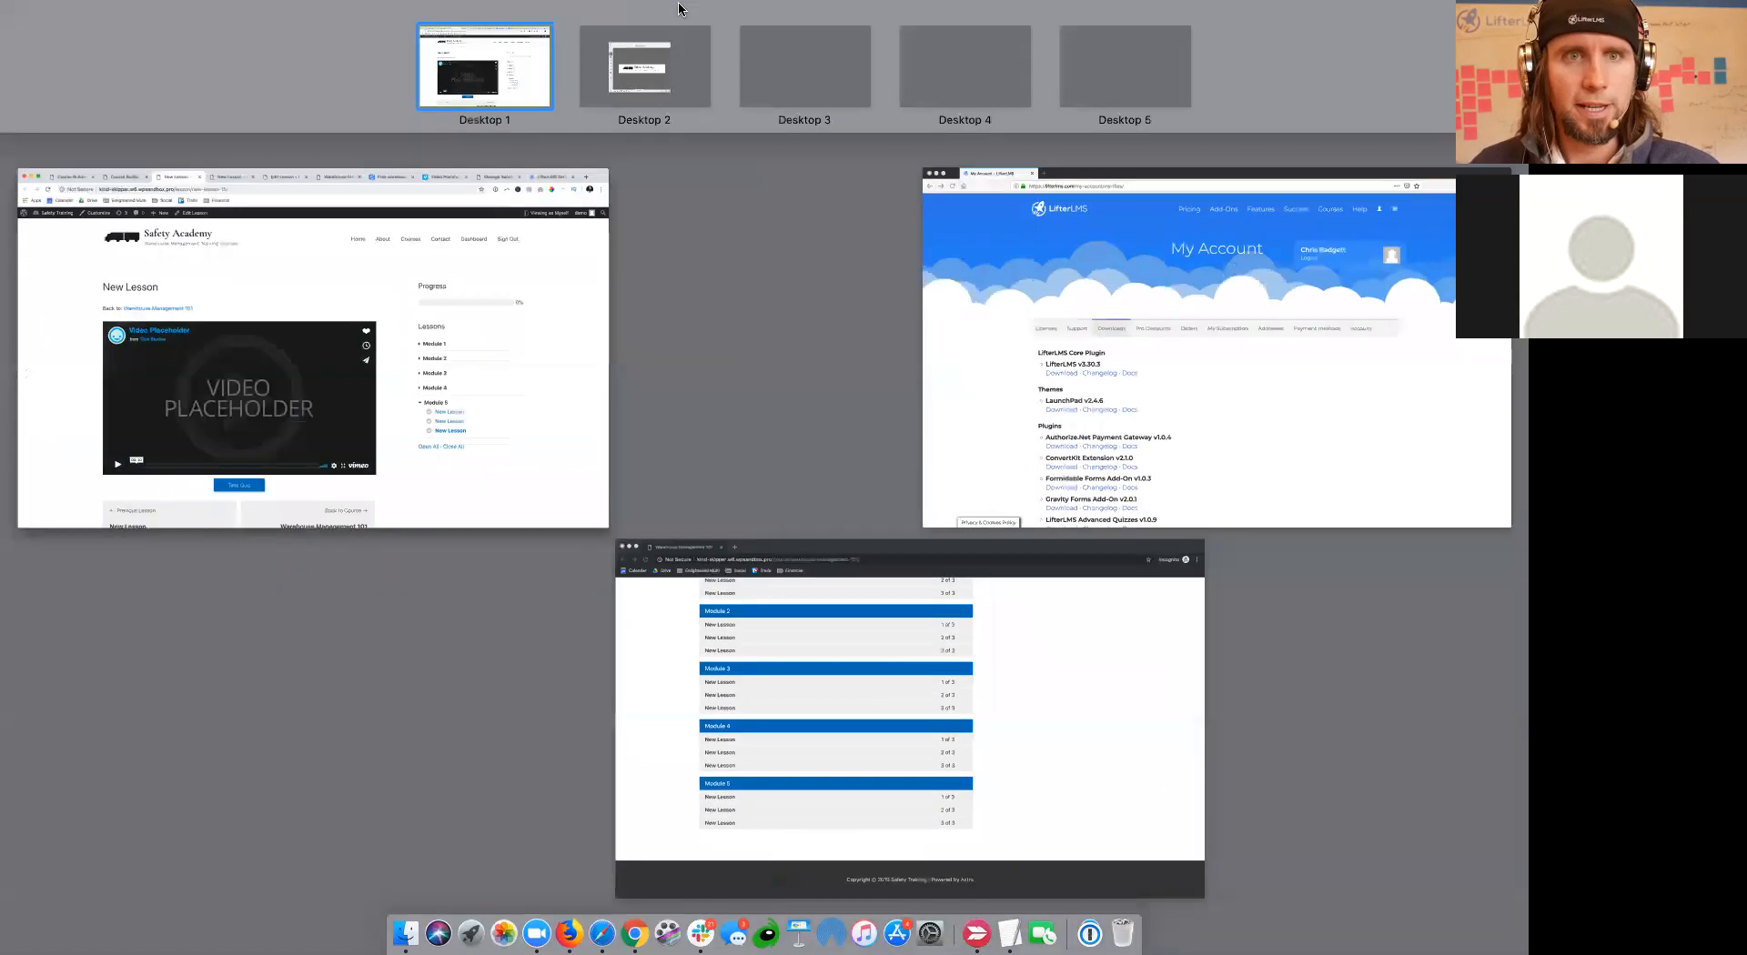
{"action": "left_click", "coordinate": [798, 83]}
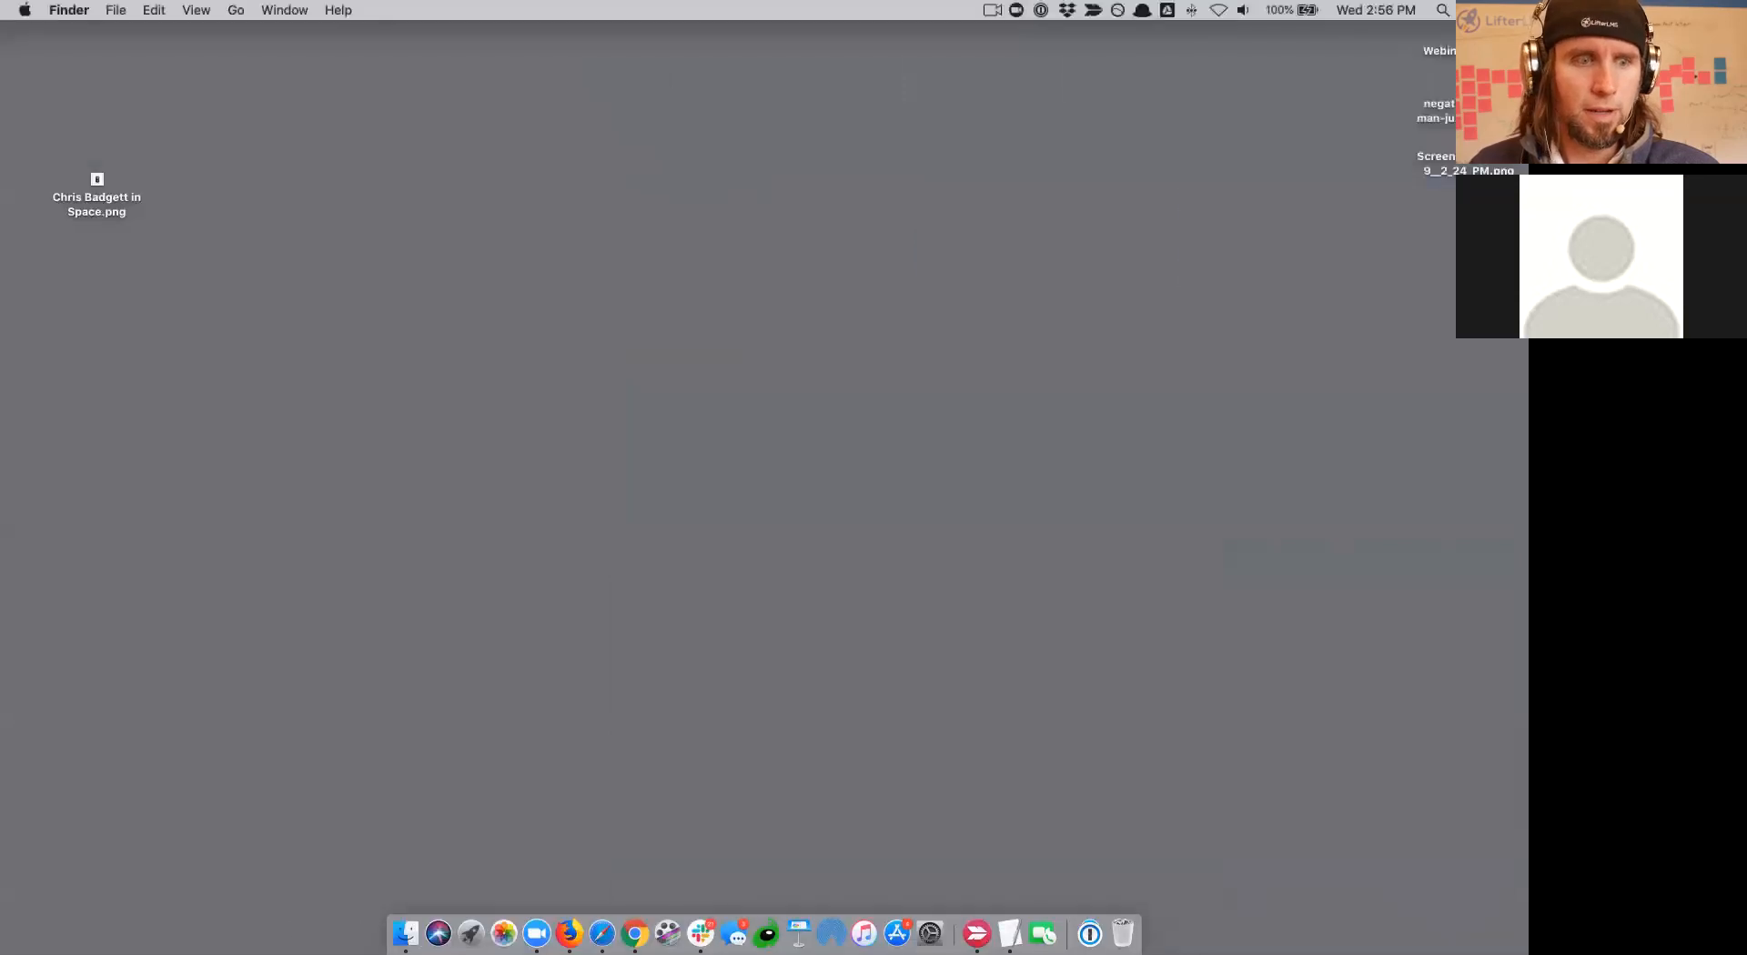
{"action": "left_click", "coordinate": [417, 892]}
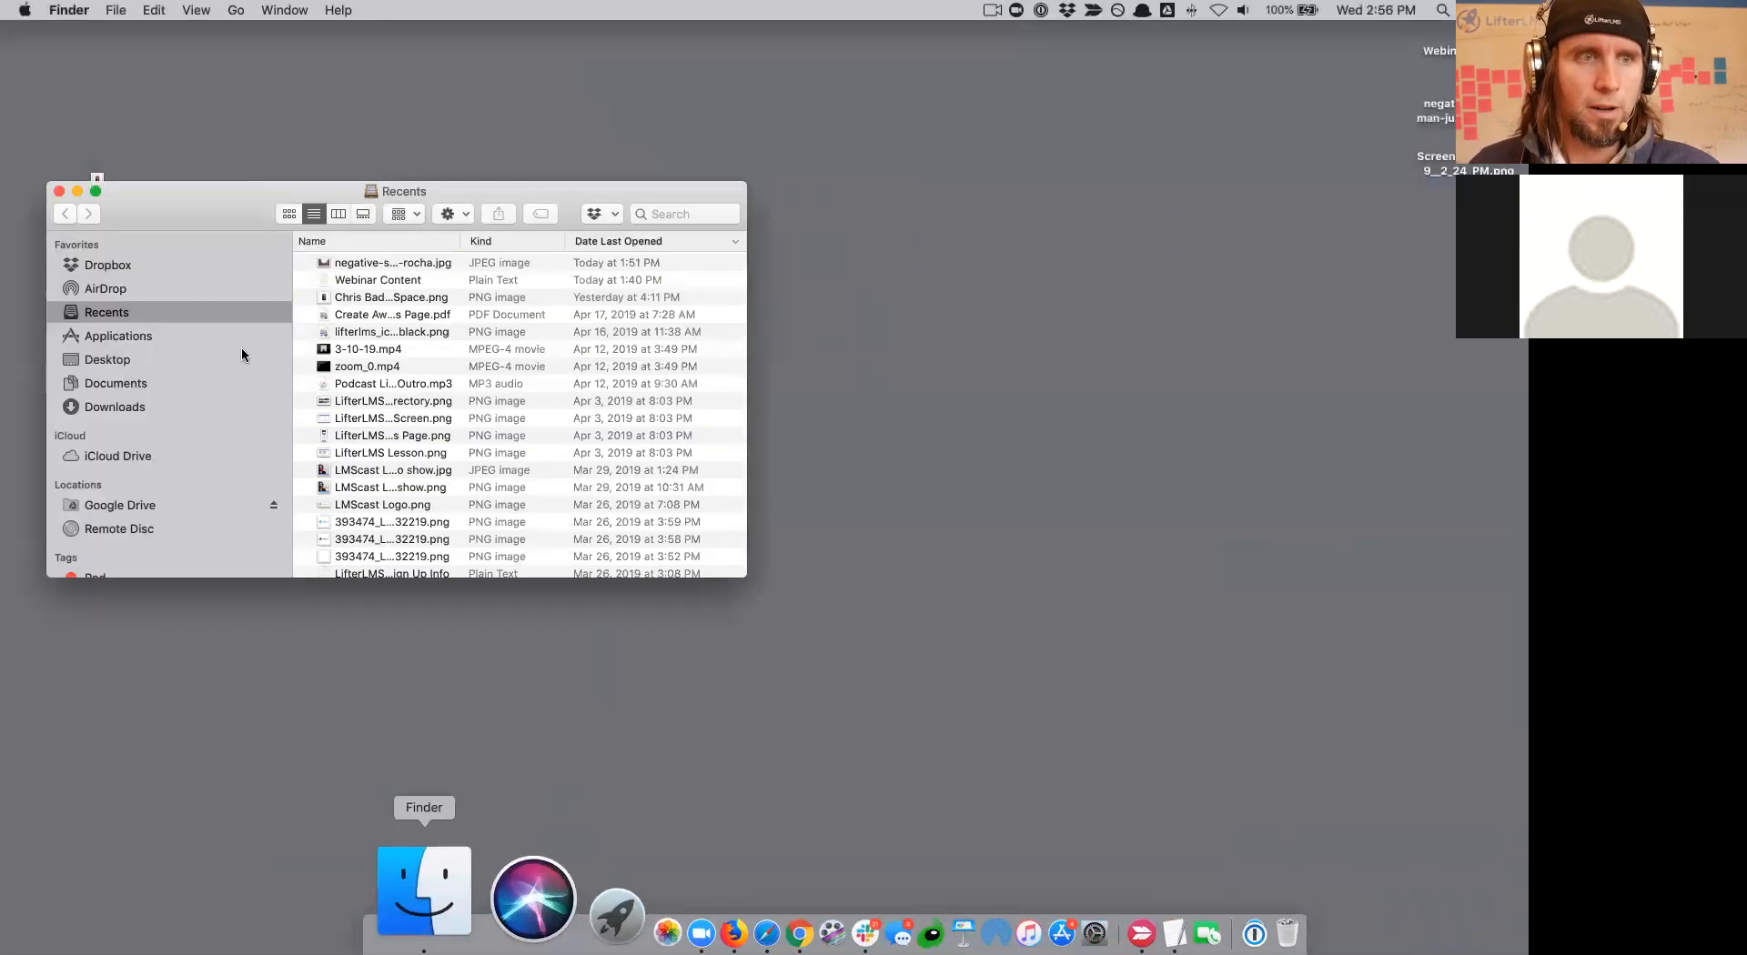
{"action": "left_click", "coordinate": [115, 408]}
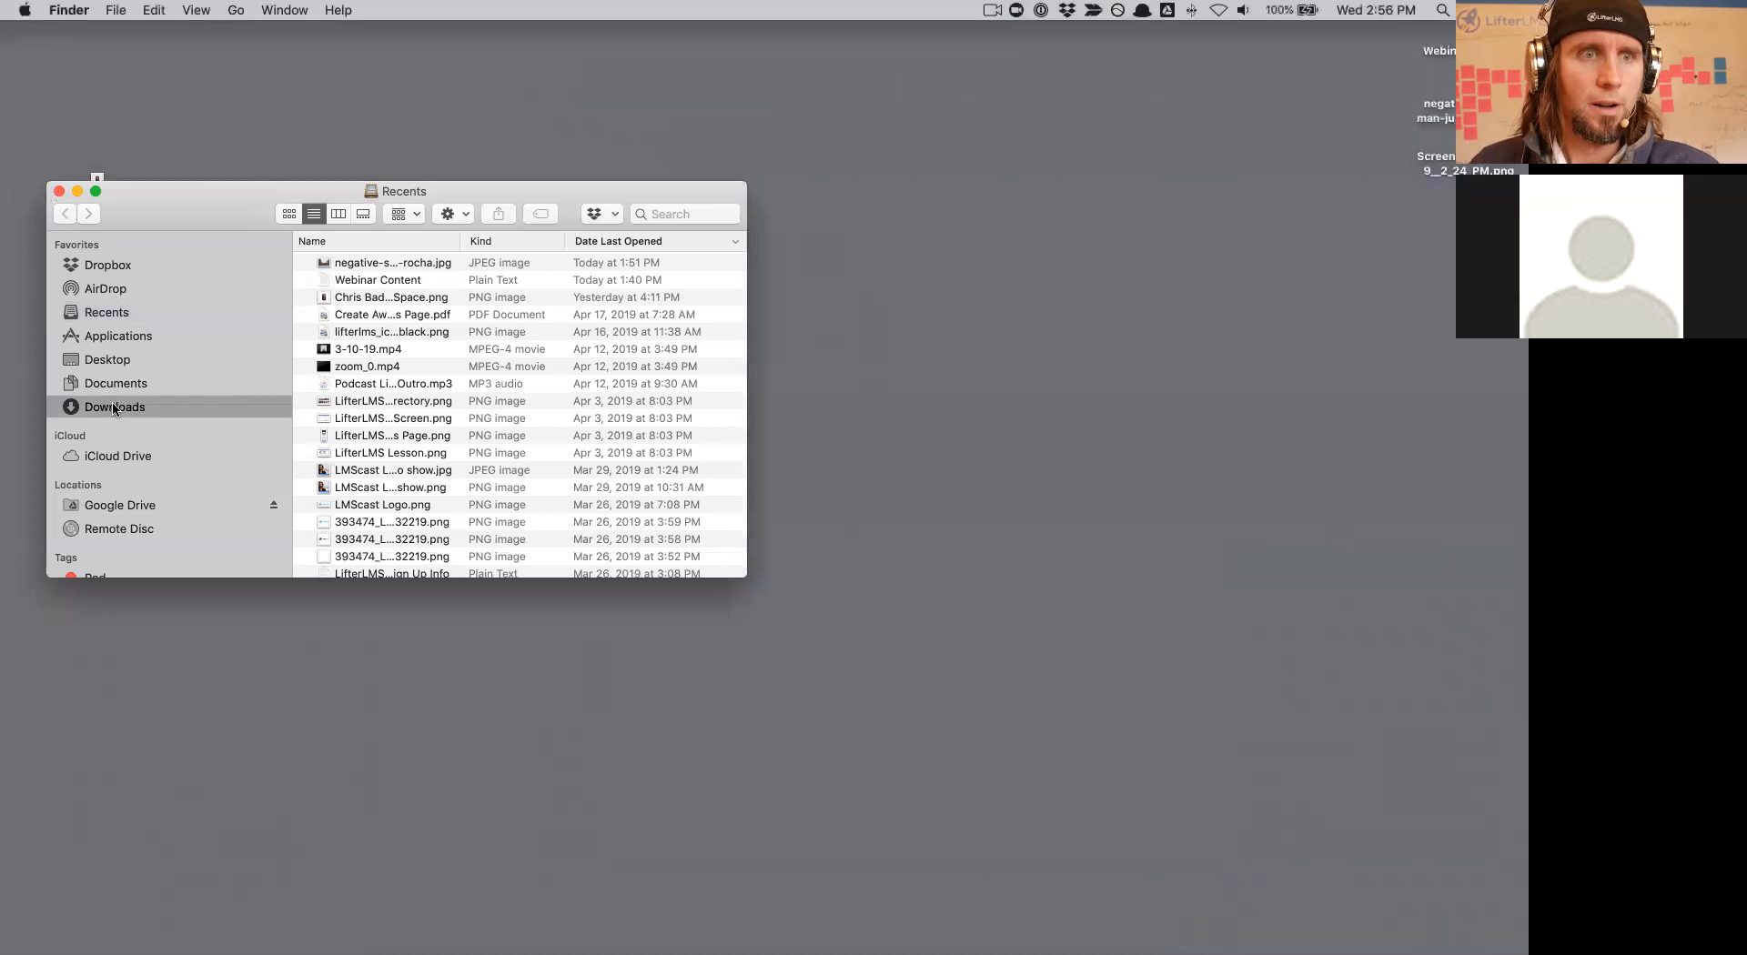
{"action": "scroll", "coordinate": [359, 285], "scroll_direction": "right", "scroll_amount": 5}
{"action": "scroll", "coordinate": [330, 363], "scroll_direction": "left", "scroll_amount": 1}
{"action": "scroll", "coordinate": [330, 363], "scroll_direction": "left", "scroll_amount": 3}
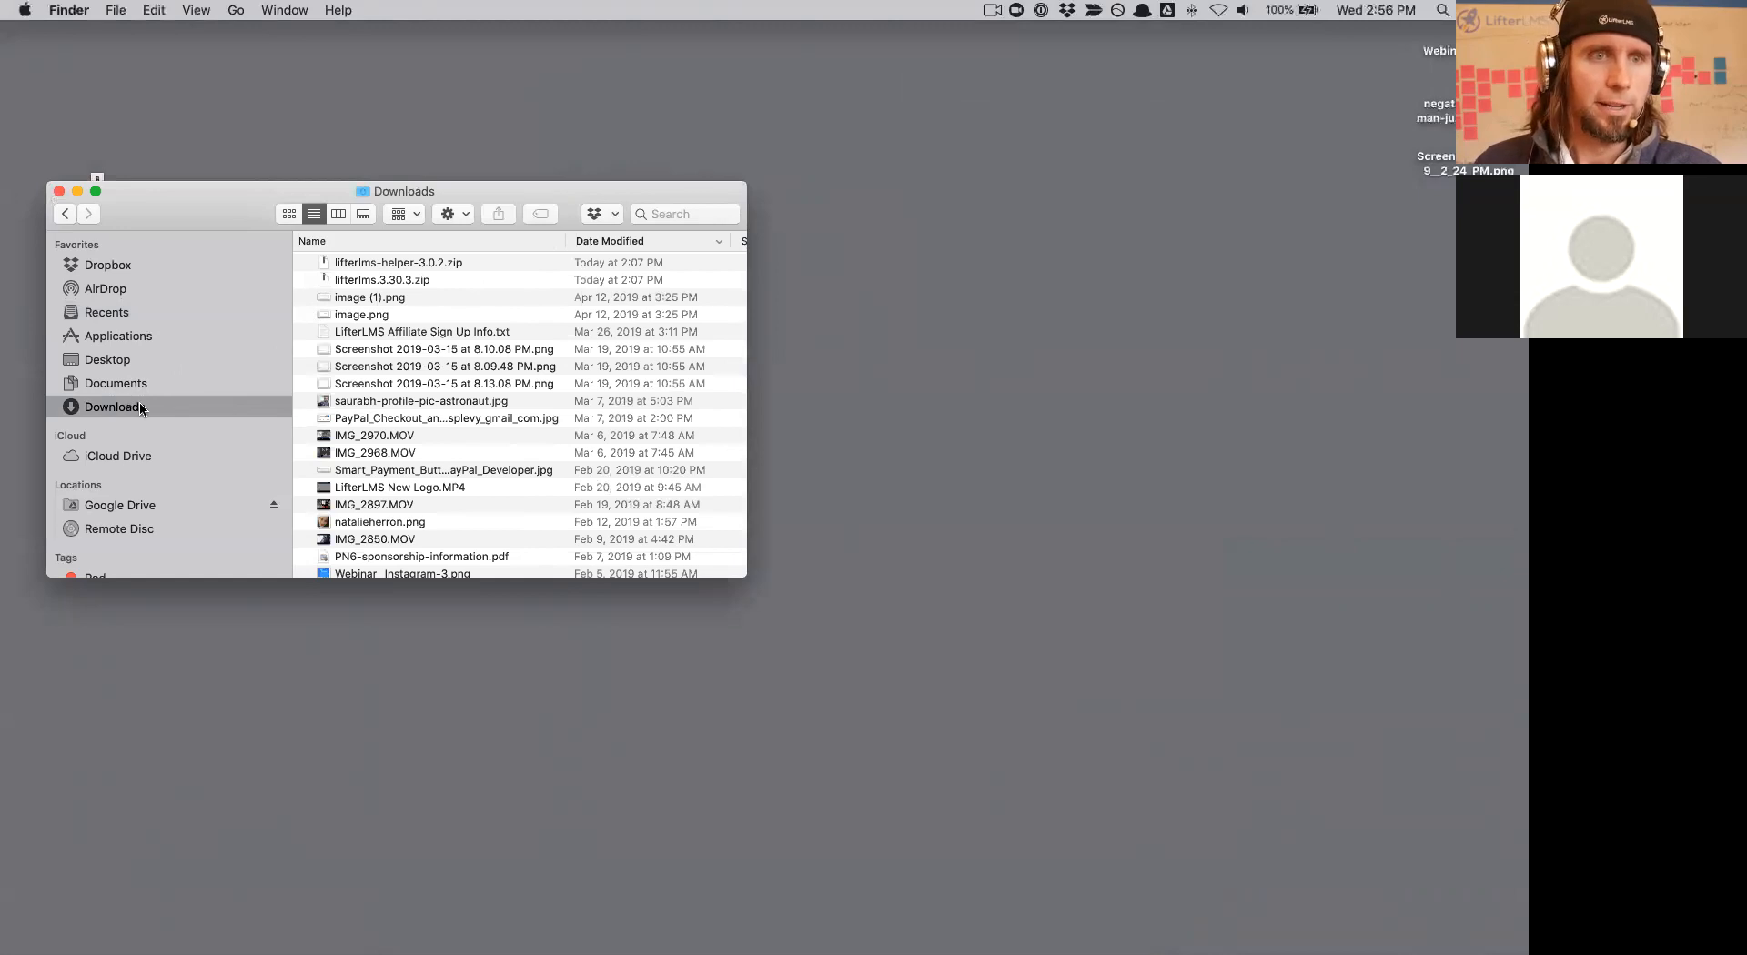
{"action": "left_click", "coordinate": [593, 244]}
{"action": "left_click", "coordinate": [594, 244]}
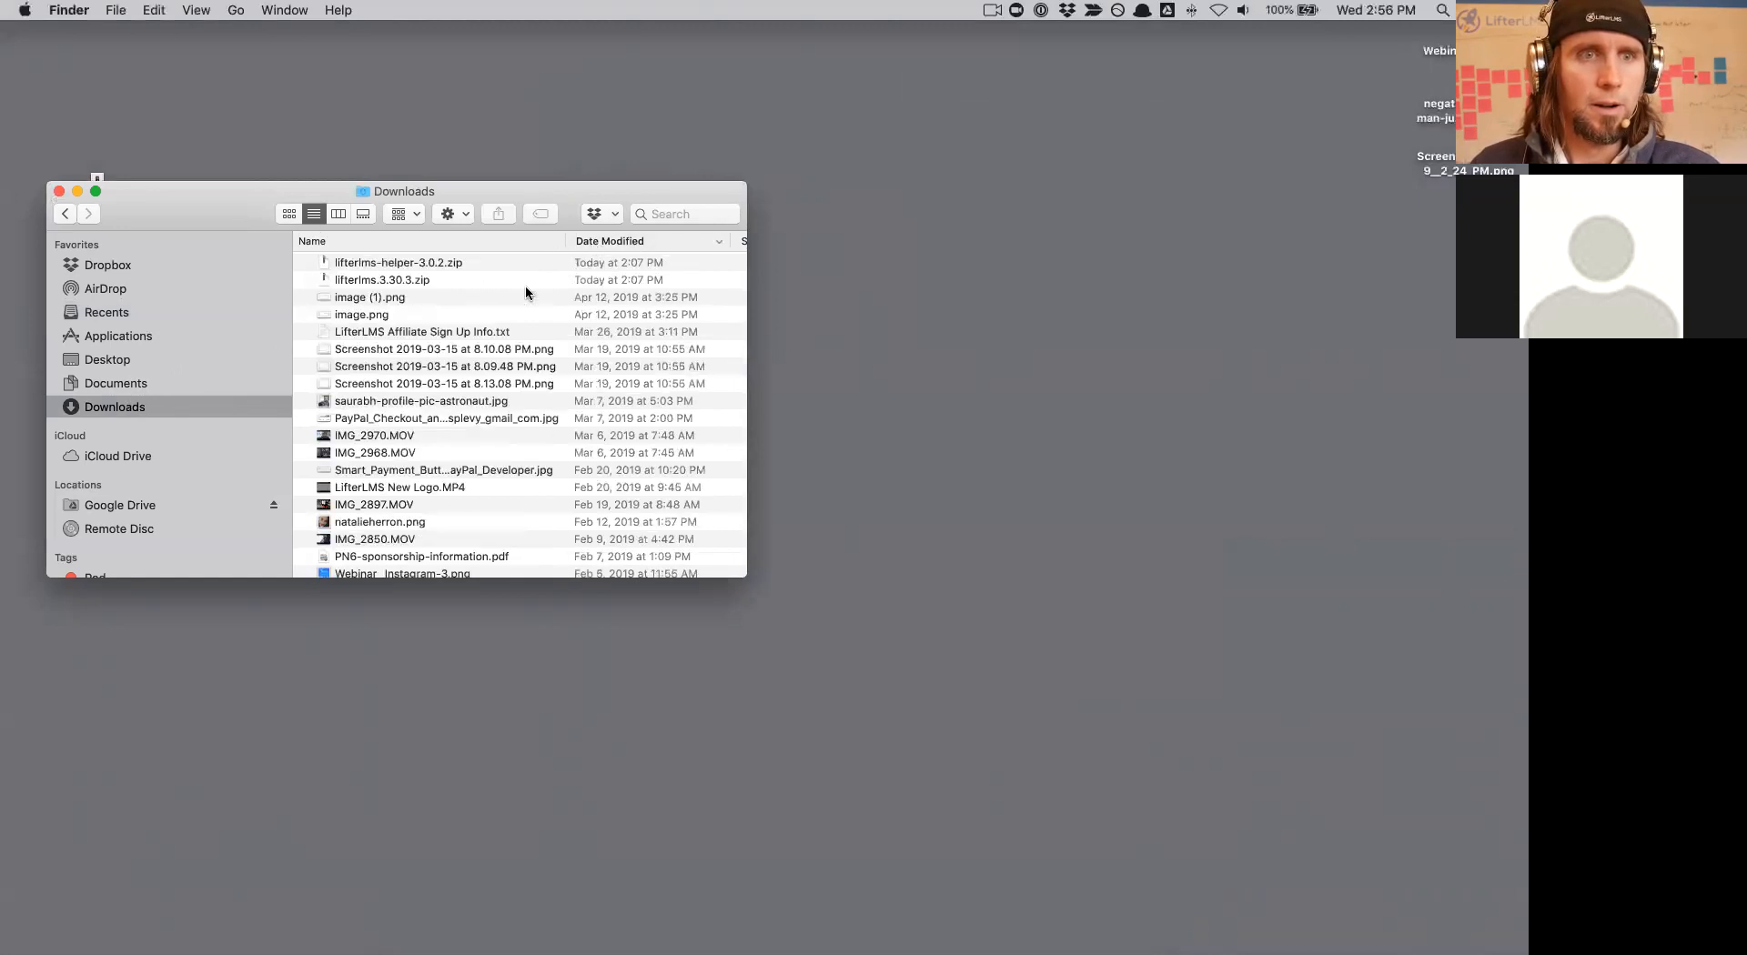
Step: Back in Firefox, download Graphics Pack v3.6.0 and save lifterlms-graphics-pack-3.6.0.zip (15.7 MB)
{"action": "mouse_move", "coordinate": [2, 952]}
{"action": "mouse_move", "coordinate": [762, 20]}
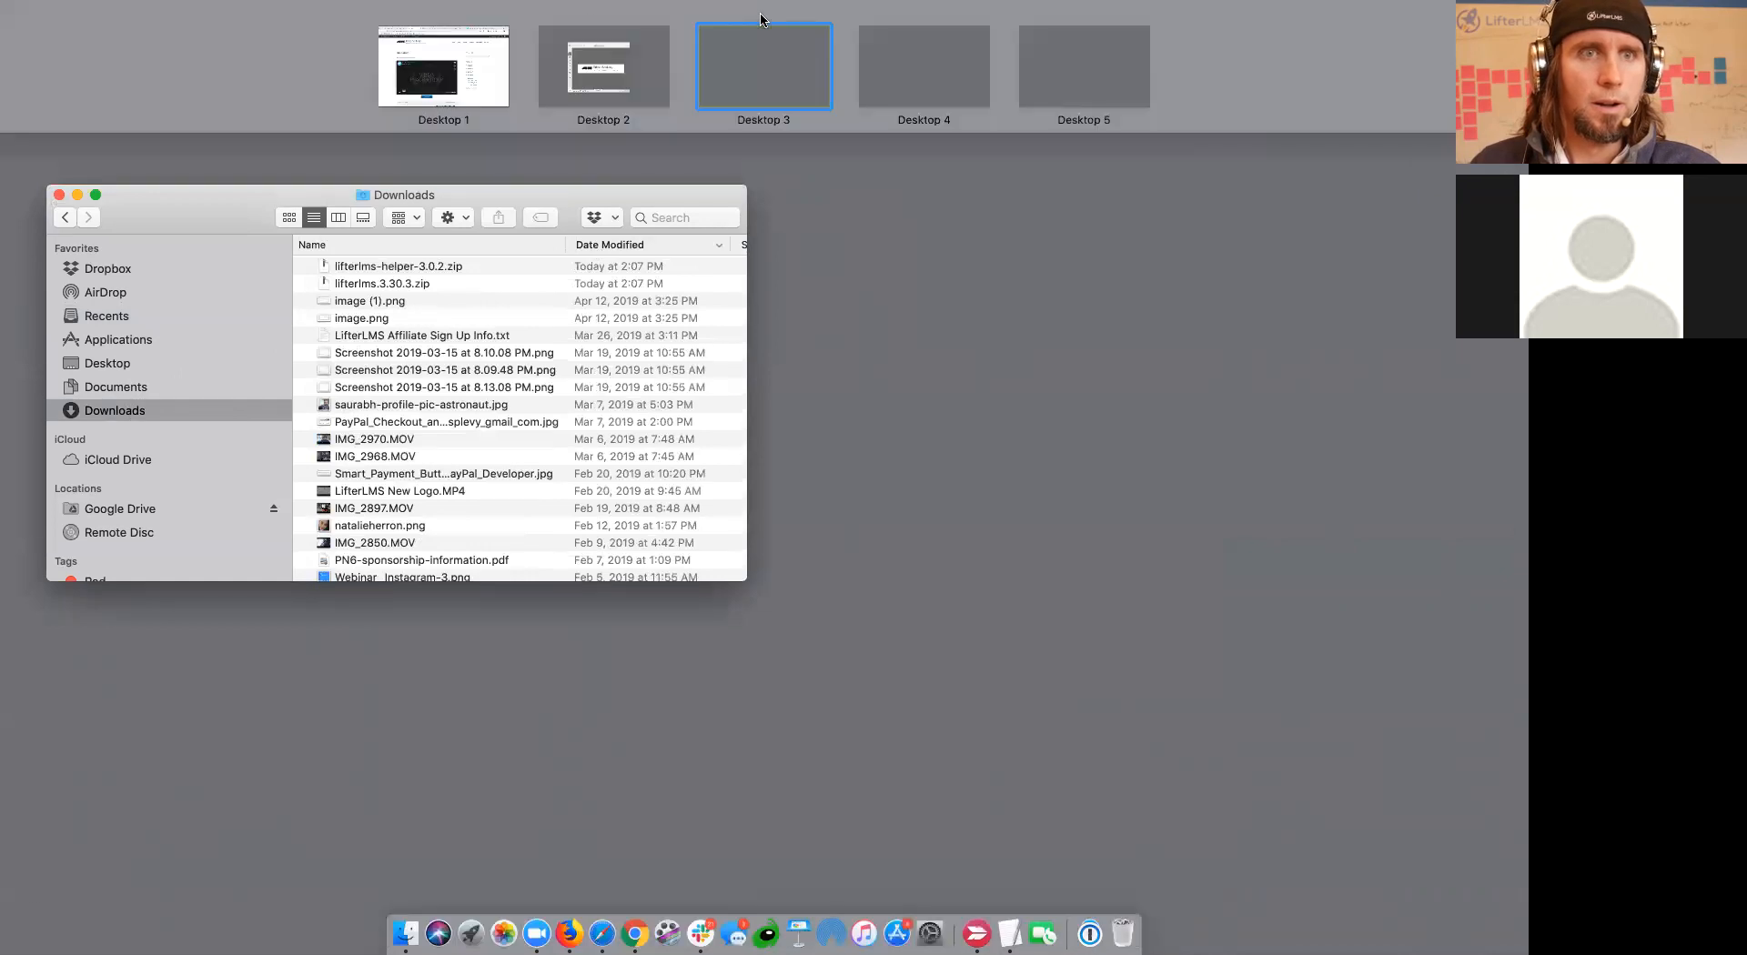
{"action": "left_click", "coordinate": [463, 73]}
{"action": "mouse_move", "coordinate": [2, 952]}
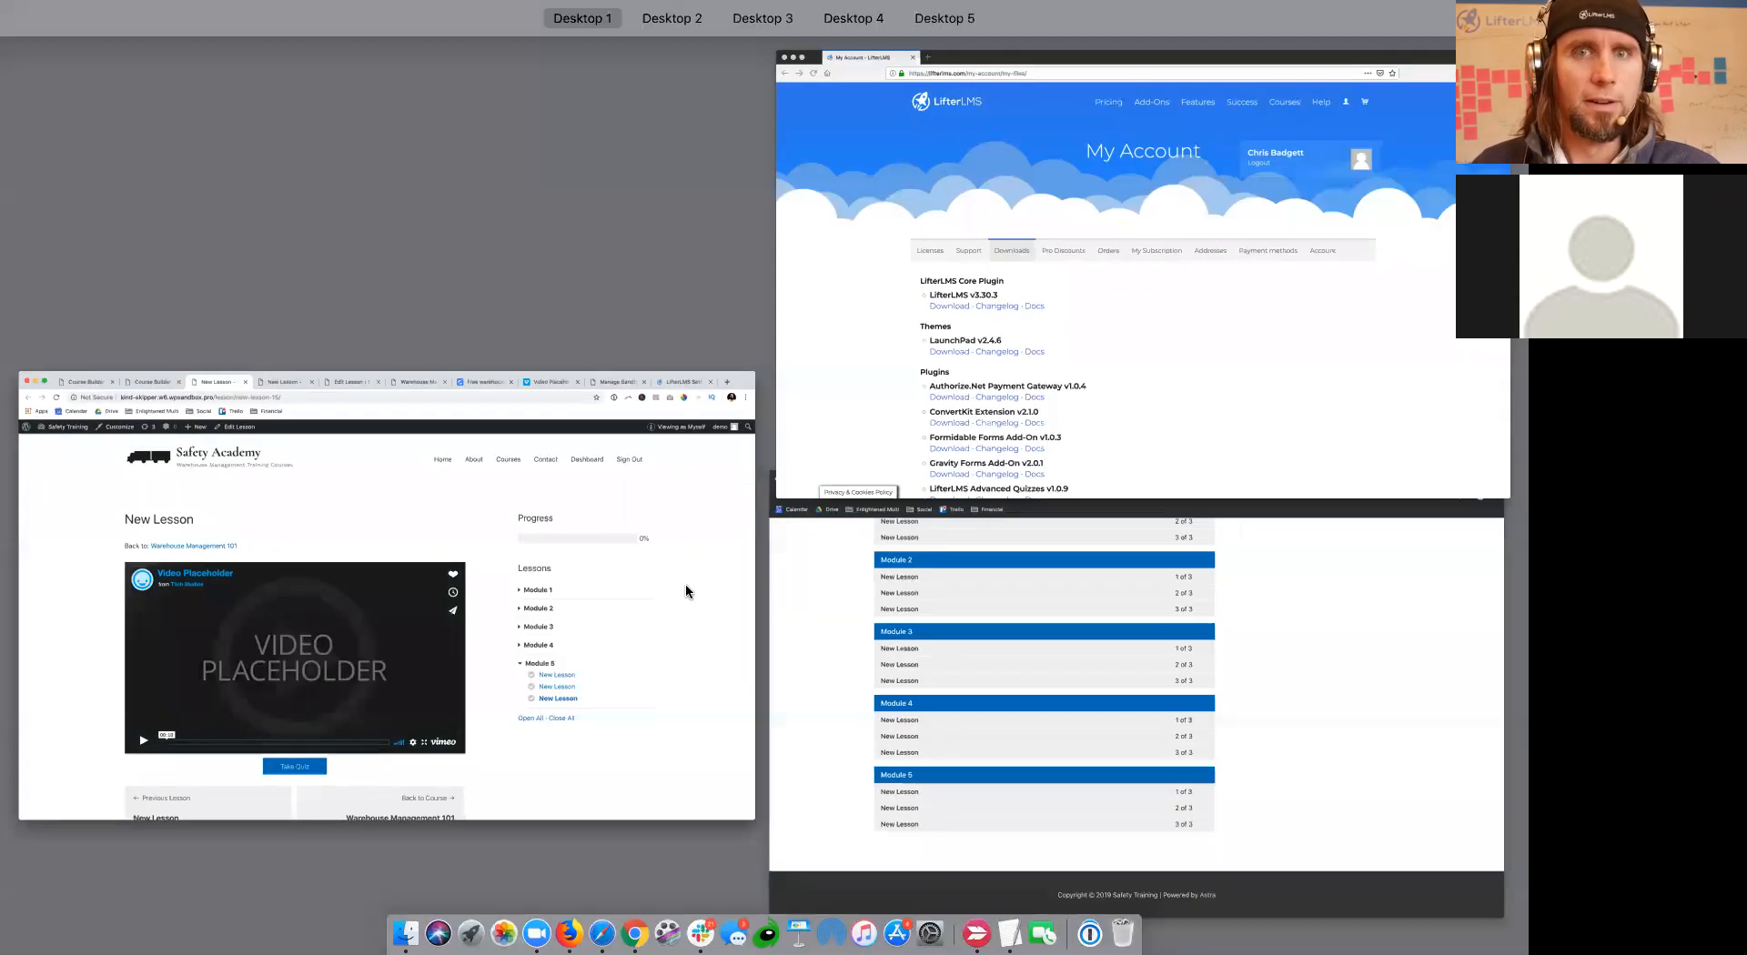
{"action": "left_click", "coordinate": [1008, 383]}
{"action": "scroll", "coordinate": [932, 468], "scroll_direction": "down", "scroll_amount": 10}
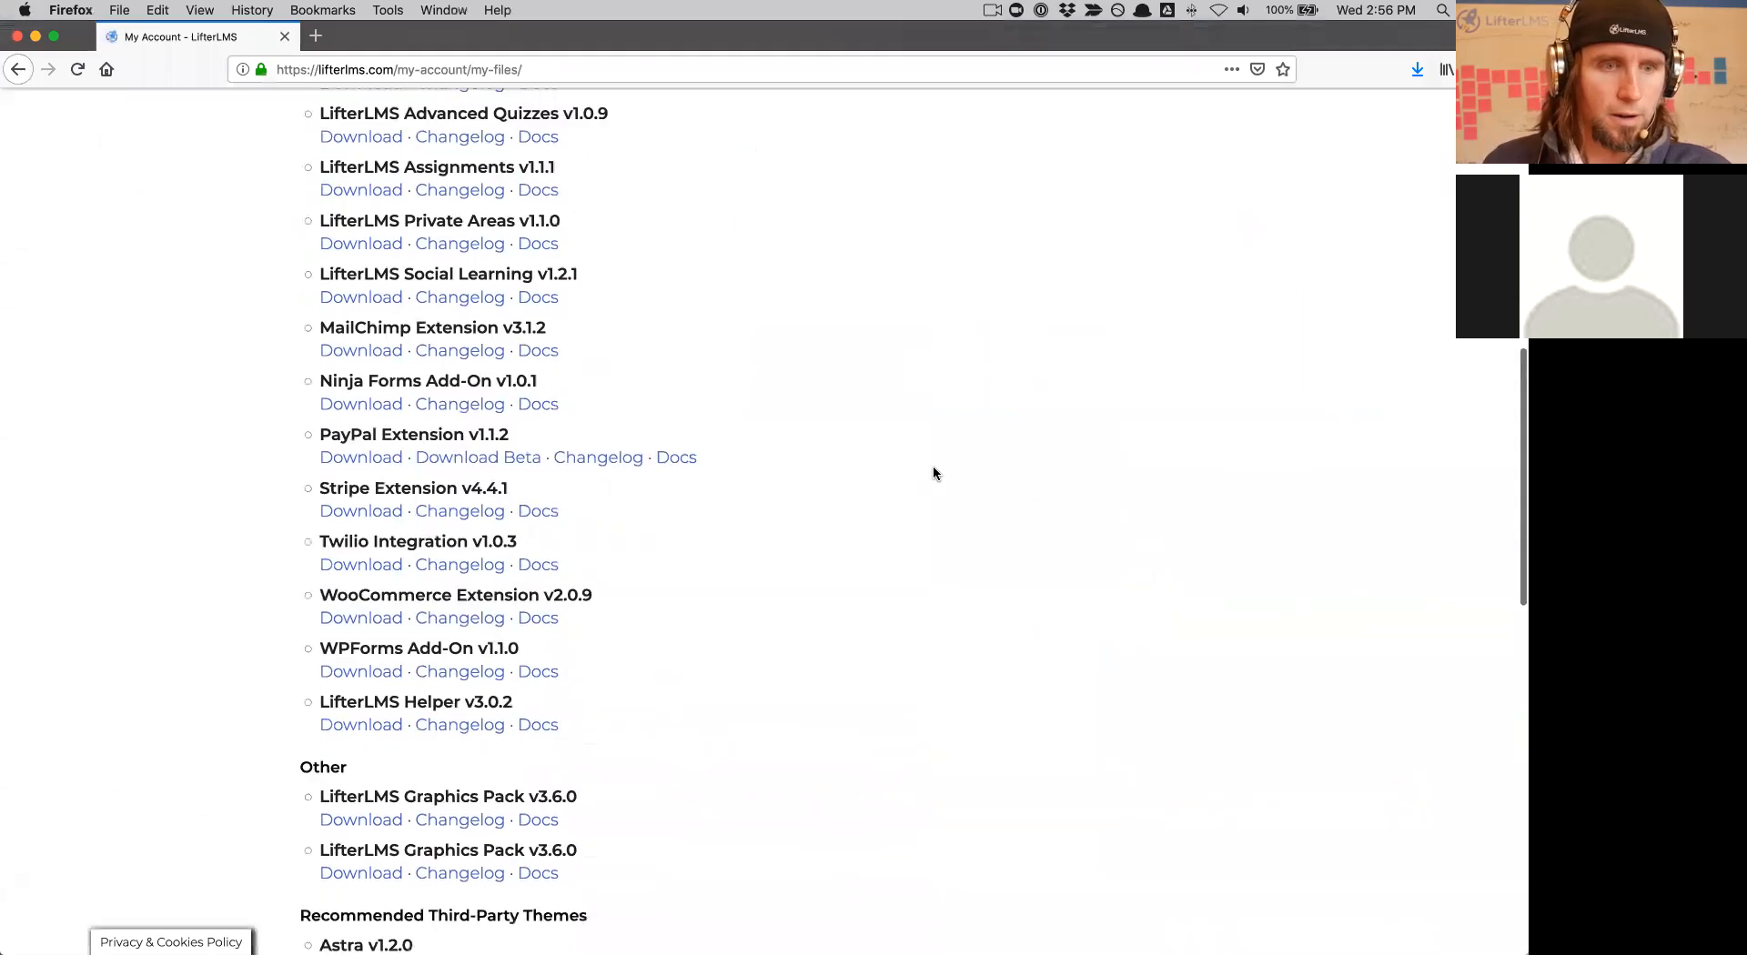
{"action": "scroll", "coordinate": [933, 473], "scroll_direction": "down", "scroll_amount": 1}
{"action": "left_click", "coordinate": [362, 759]}
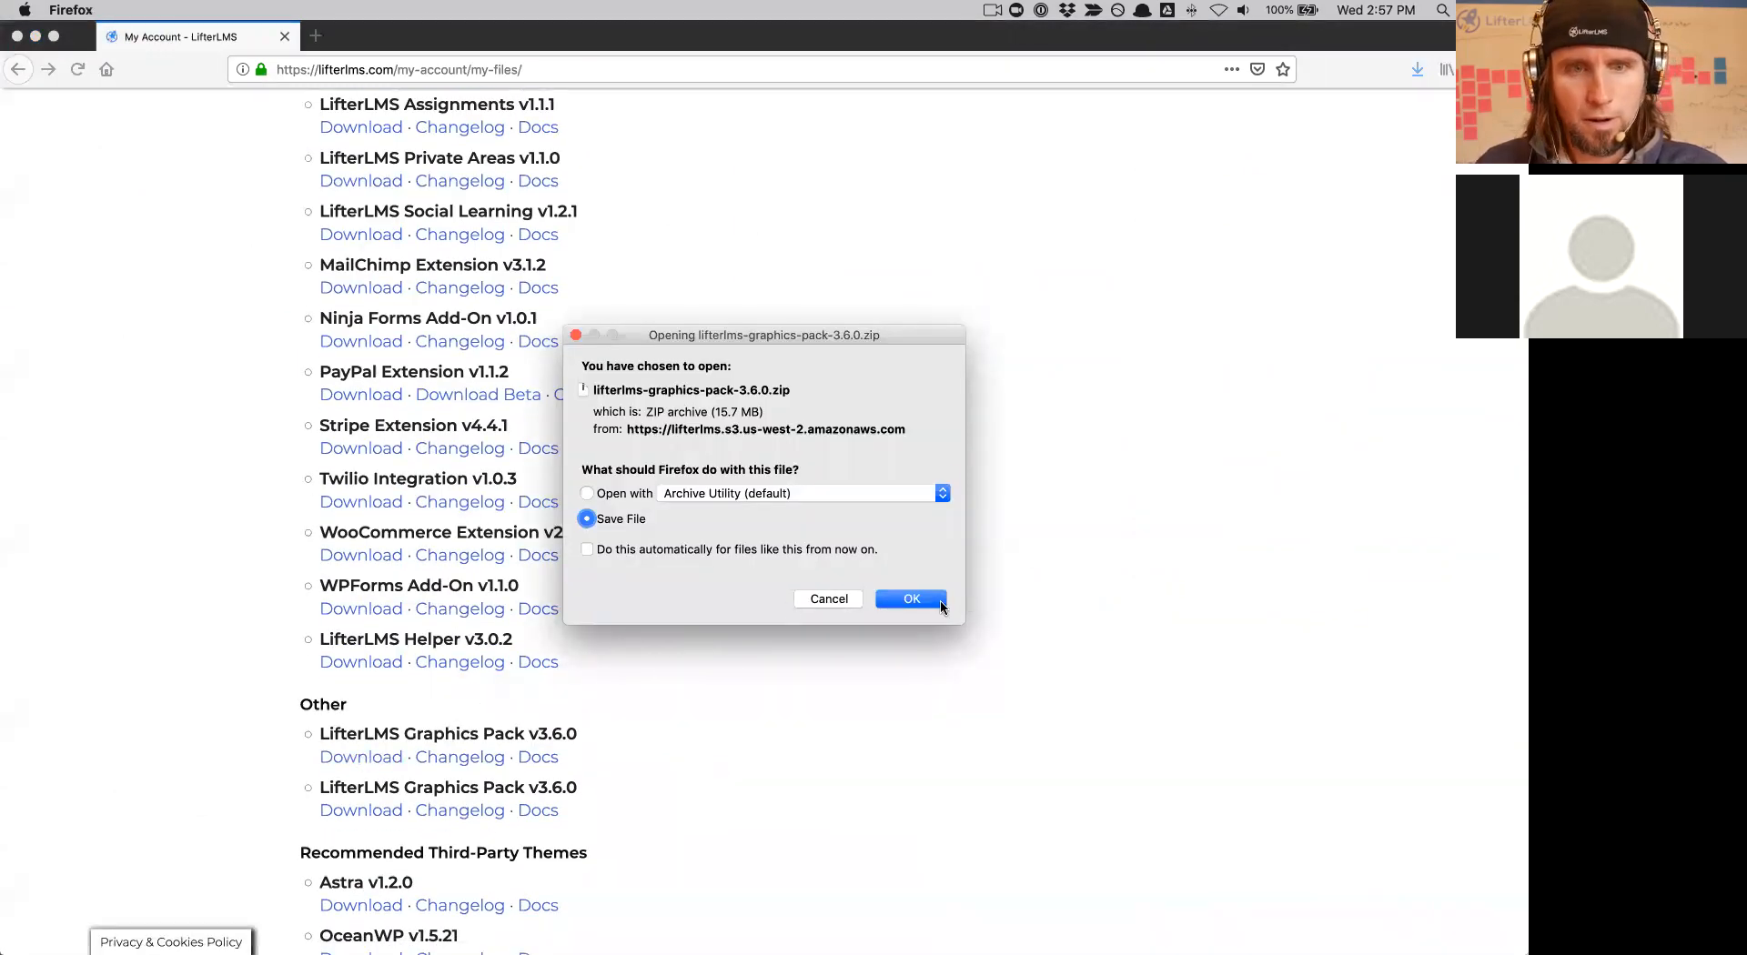
{"action": "left_click", "coordinate": [913, 599]}
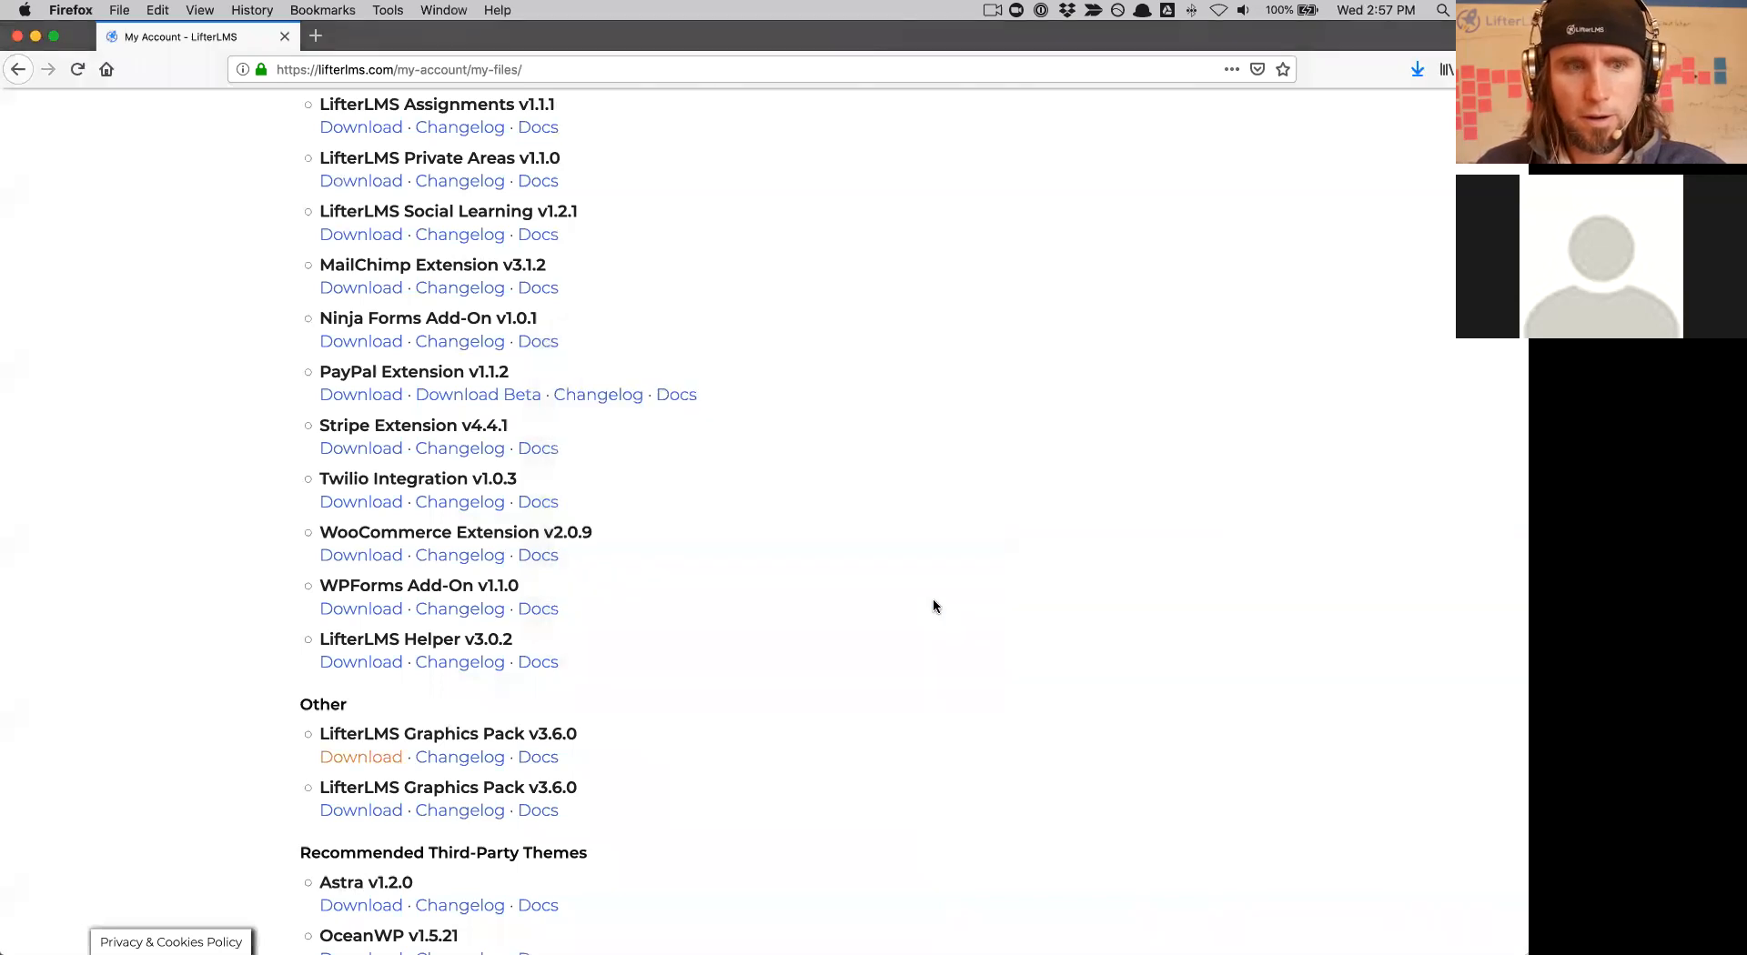
{"action": "key", "text": "ctrl+Up"}
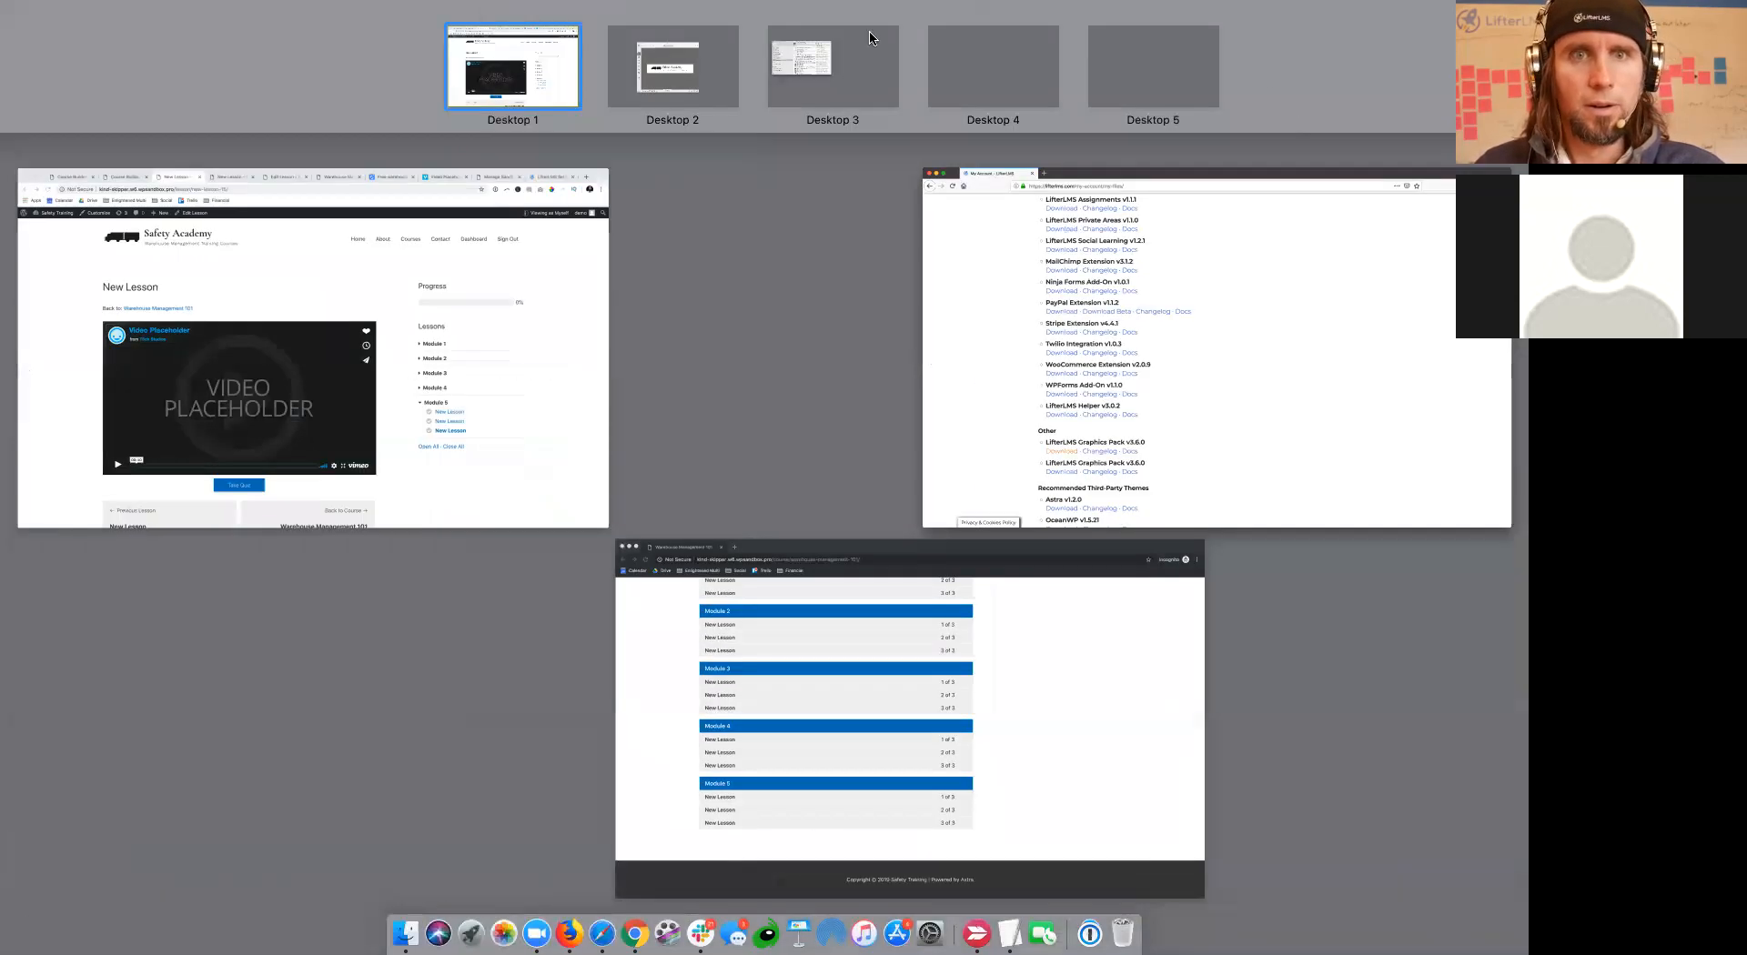
Step: Move the graphics pack zip from Downloads onto the desktop and close the Downloads window
{"action": "left_click", "coordinate": [869, 37]}
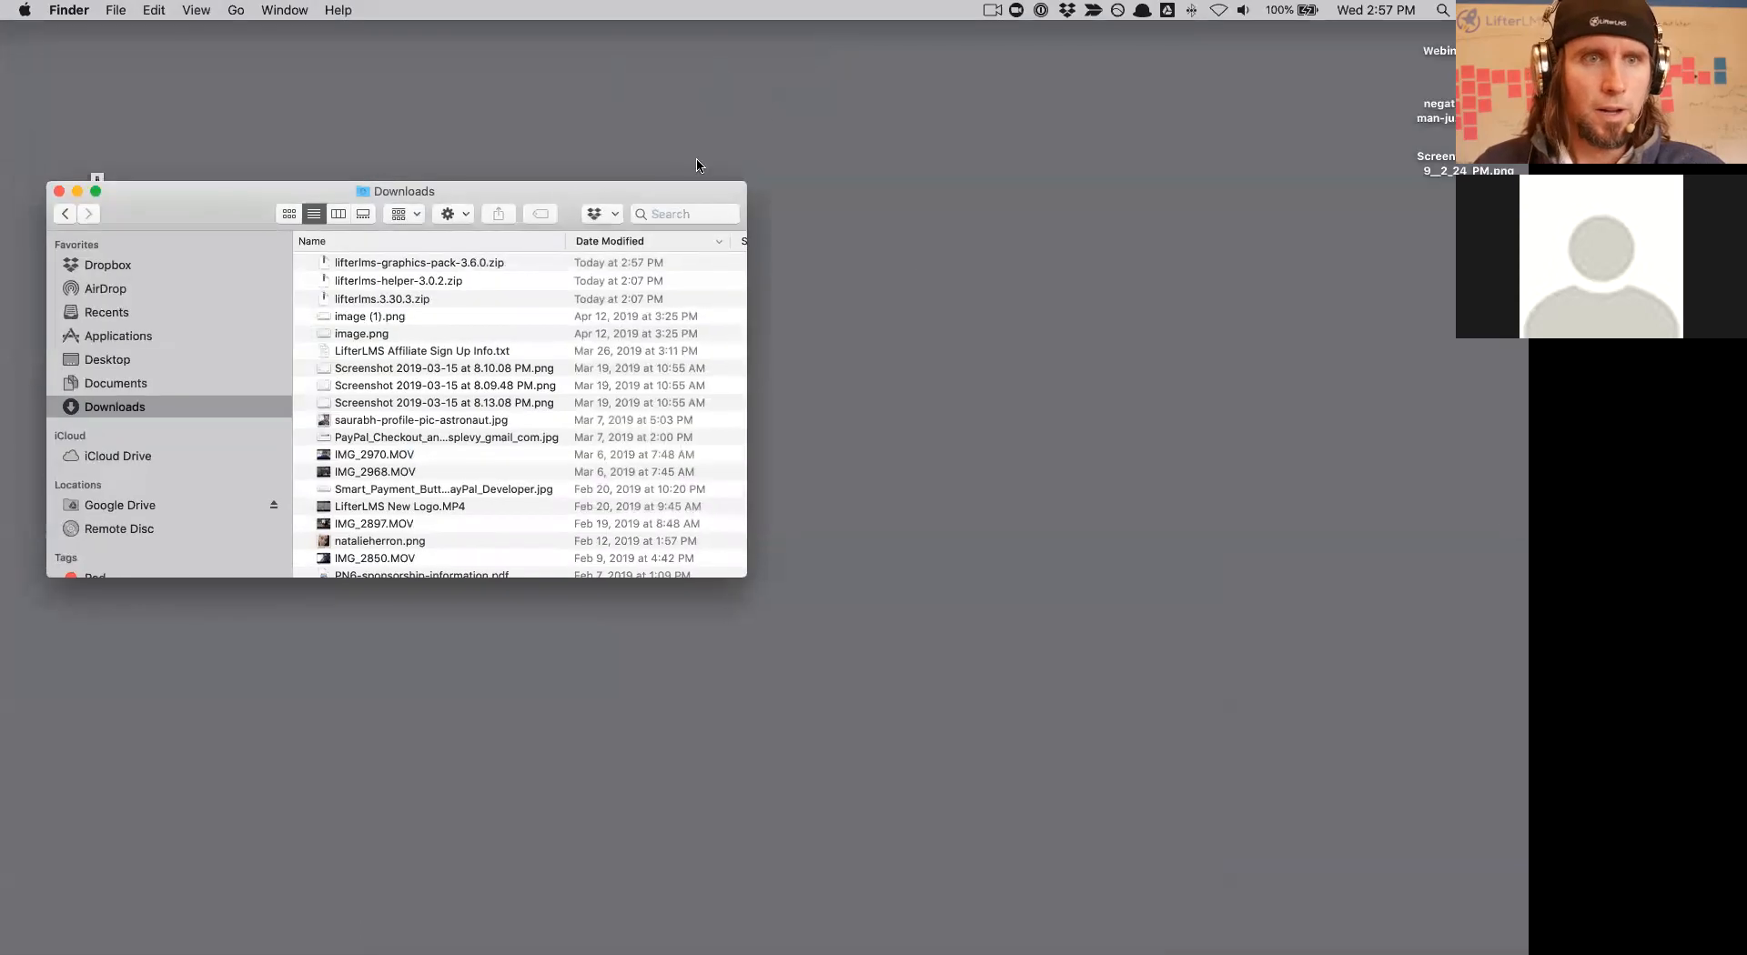
{"action": "left_click_drag", "start_coordinate": [439, 265], "coordinate": [1490, 233]}
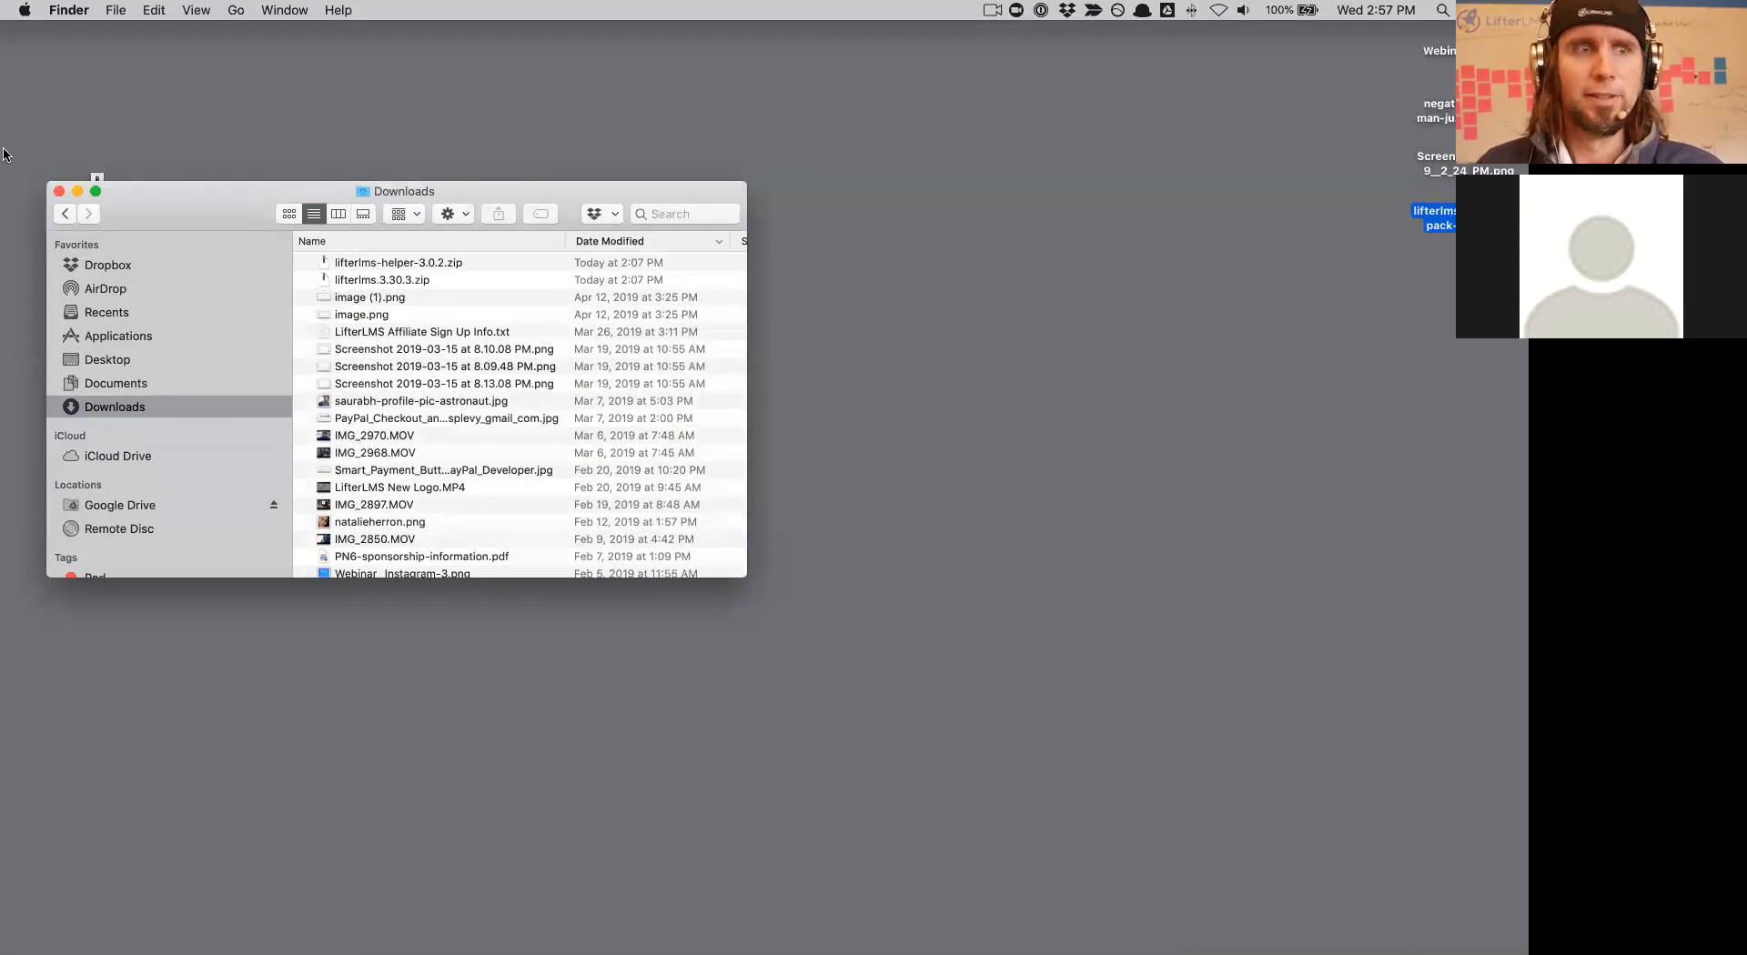
{"action": "left_click", "coordinate": [59, 192]}
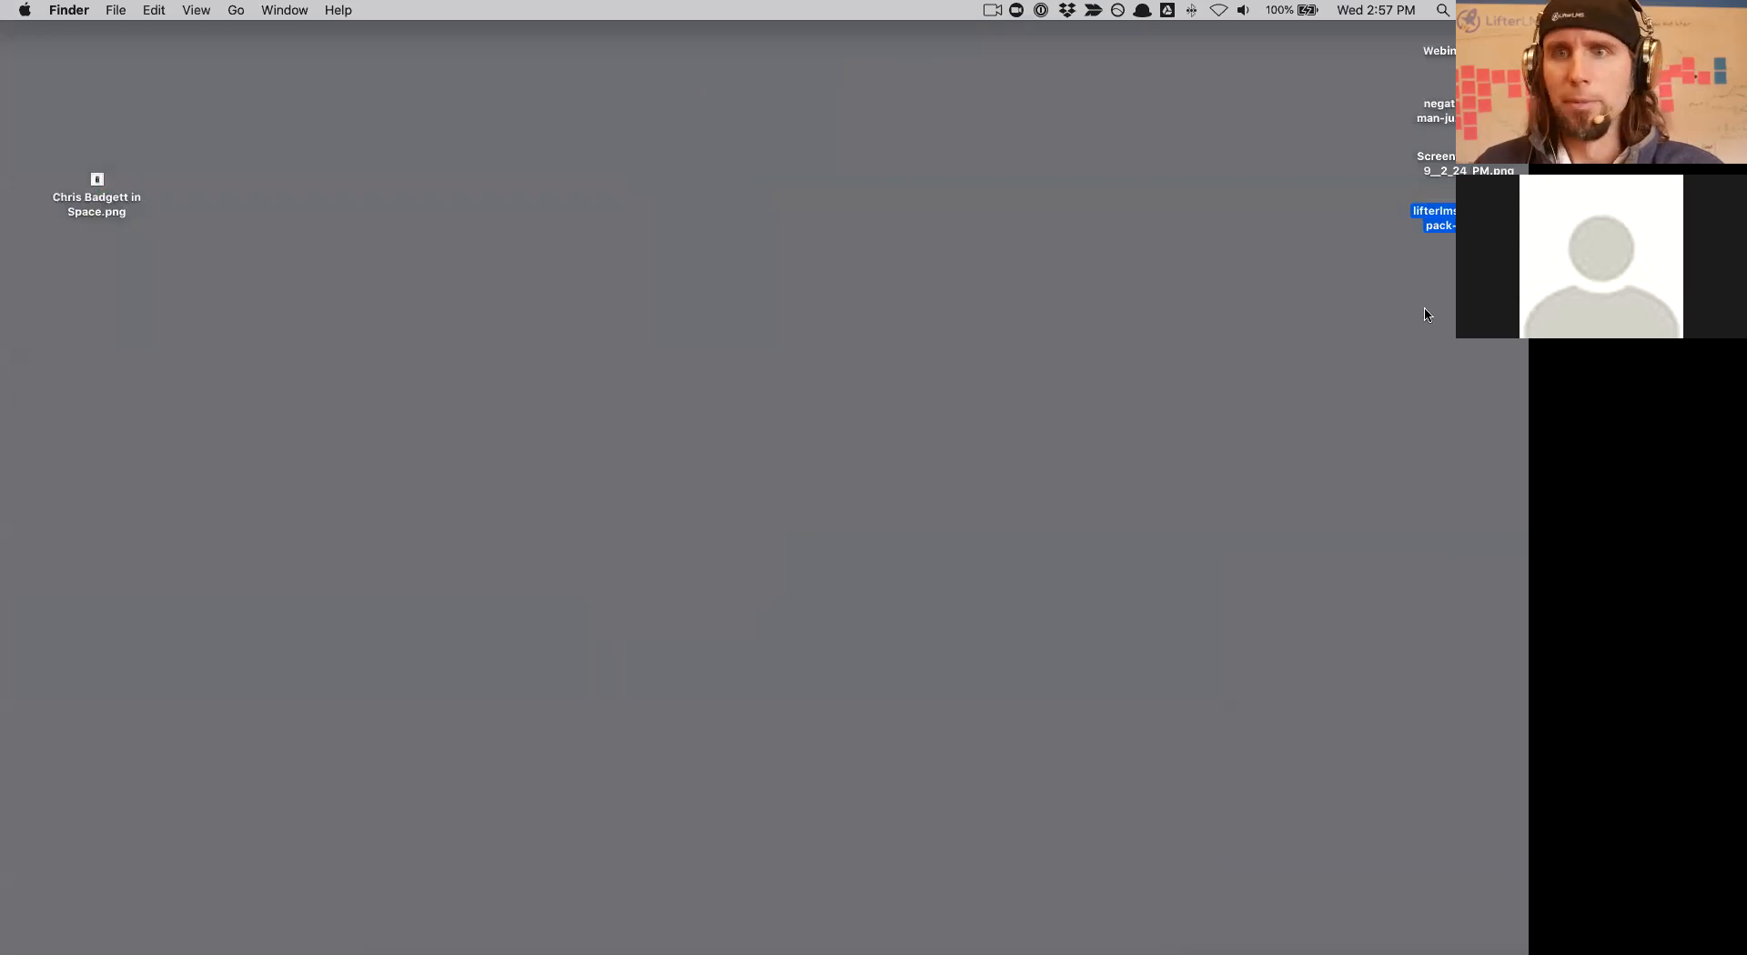
Step: Unzip the archive, open lifterlms-graphics-pack and expand Illustrated Achievement Badges
{"action": "double_click", "coordinate": [1469, 194]}
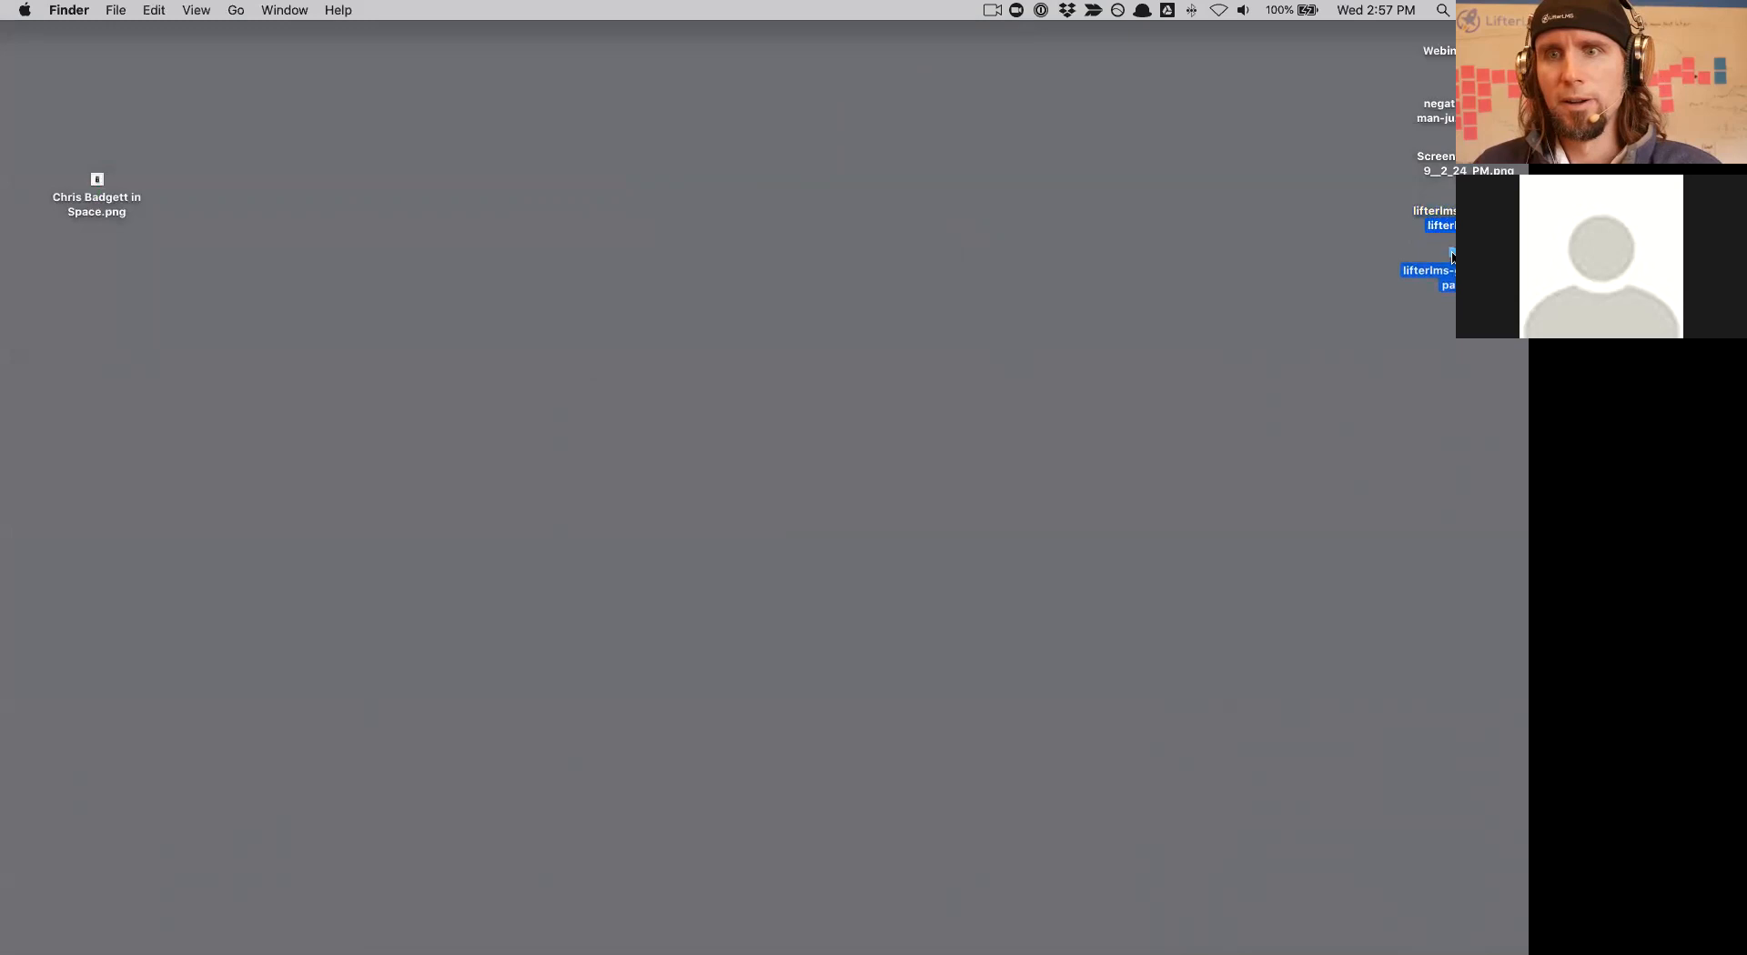
{"action": "double_click", "coordinate": [1452, 255]}
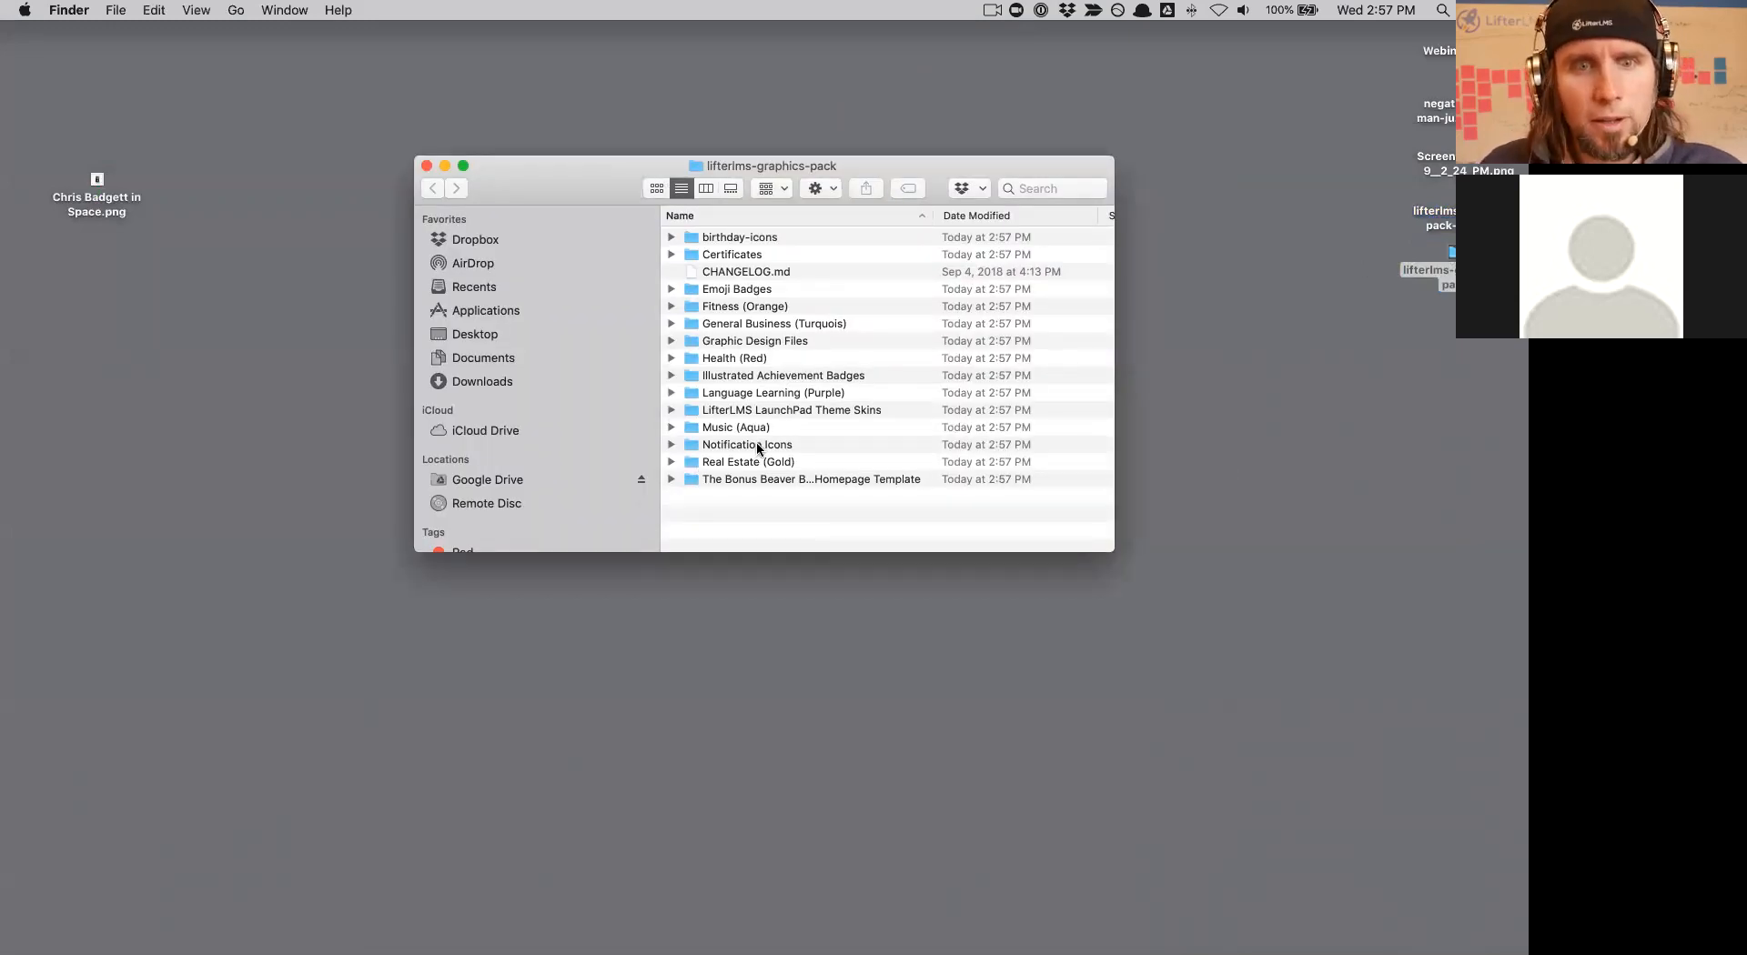
{"action": "left_click", "coordinate": [670, 376]}
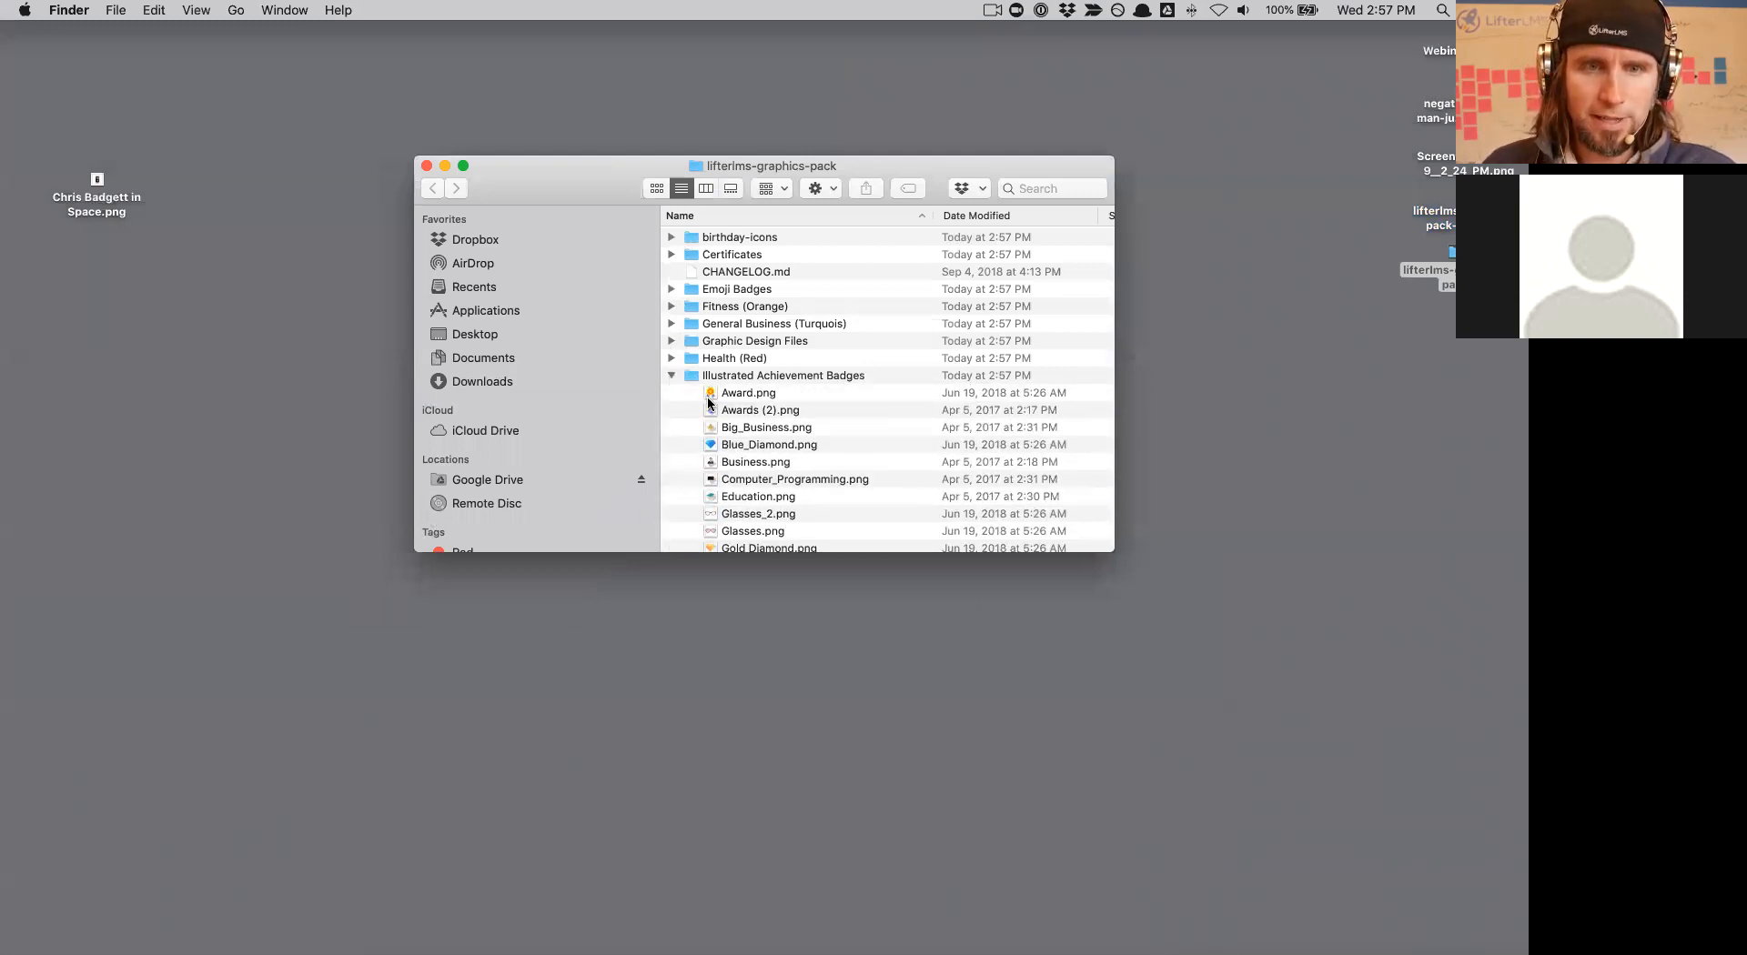
{"action": "scroll", "coordinate": [709, 401], "scroll_direction": "down", "scroll_amount": 15}
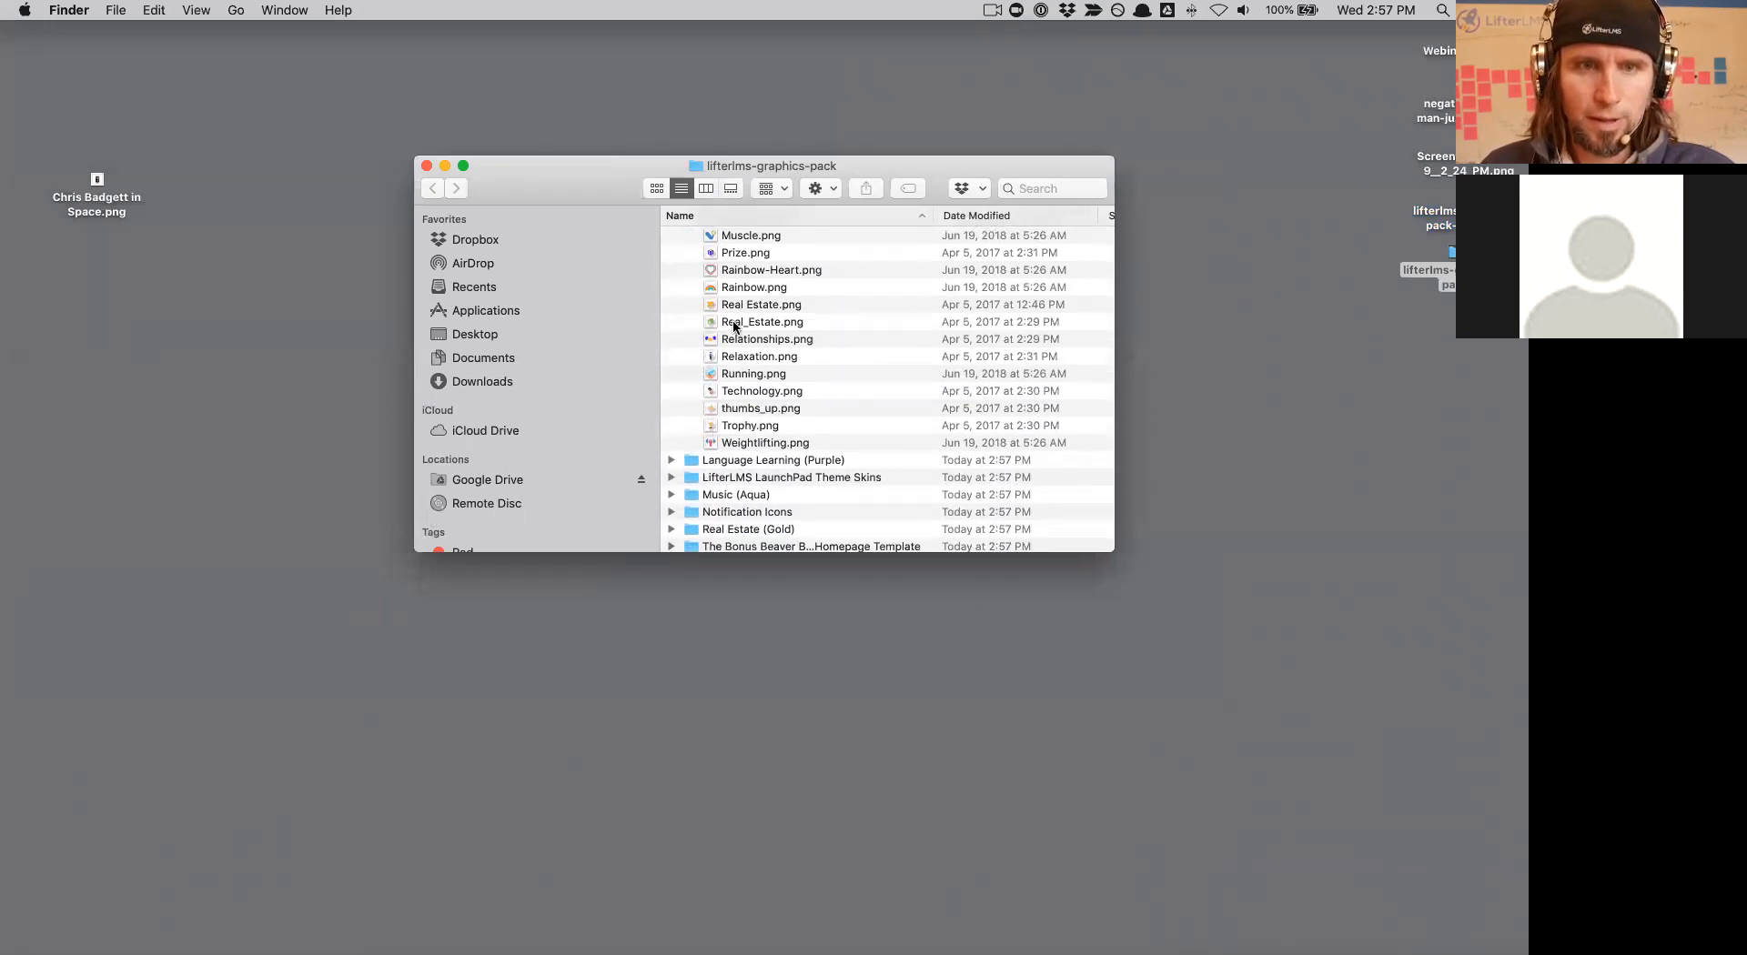
Step: Select Award.png through Weightlifting.png and open all 36 badge images together
{"action": "scroll", "coordinate": [734, 326], "scroll_direction": "up", "scroll_amount": 12}
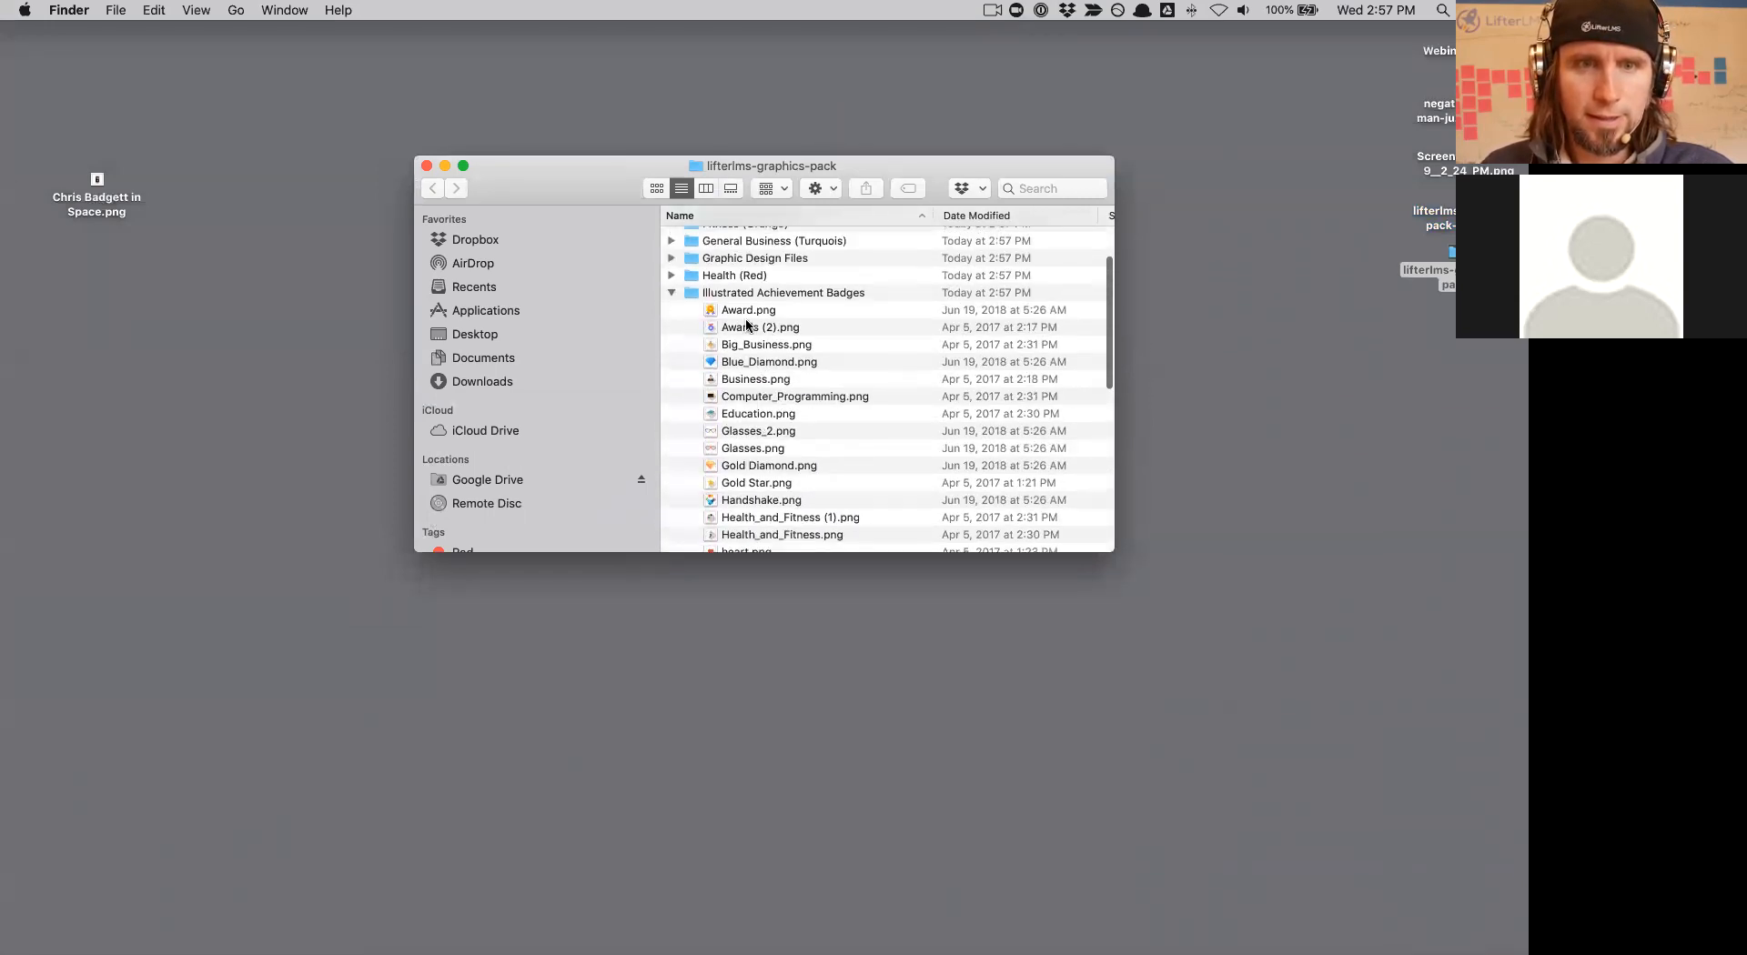
{"action": "left_click", "coordinate": [744, 313]}
{"action": "scroll", "coordinate": [737, 482], "scroll_direction": "down", "scroll_amount": 12}
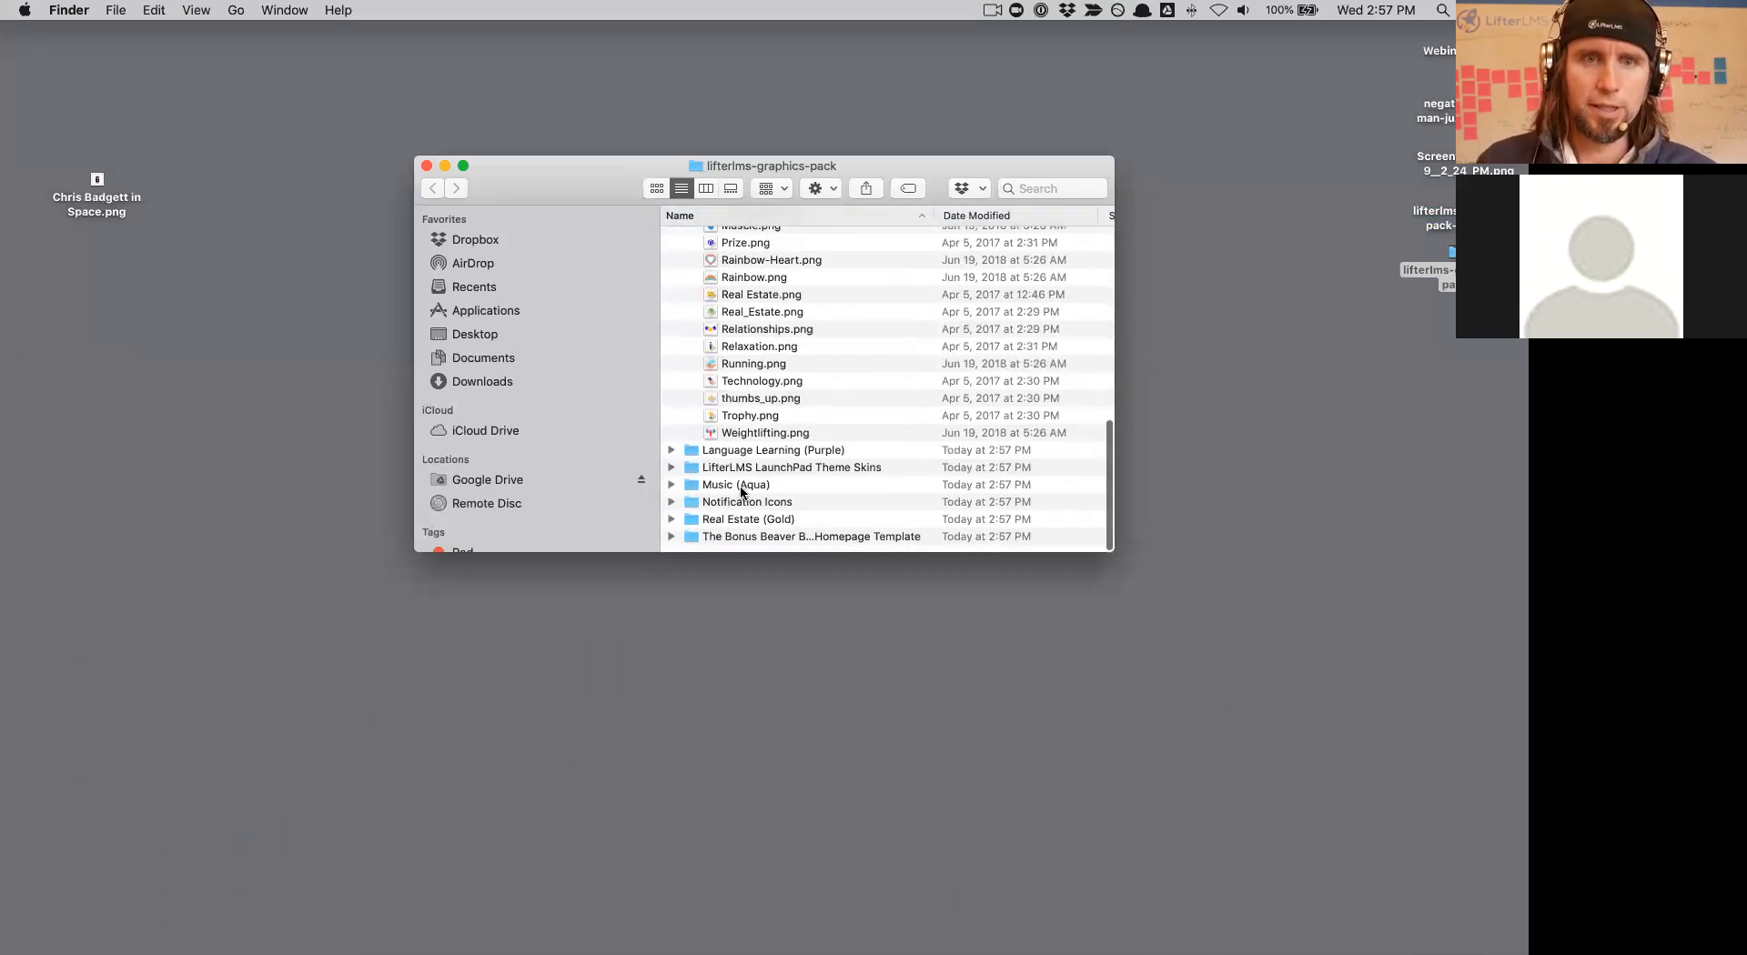
{"action": "left_click", "coordinate": [734, 439], "text": "shift"}
{"action": "double_click", "coordinate": [772, 400]}
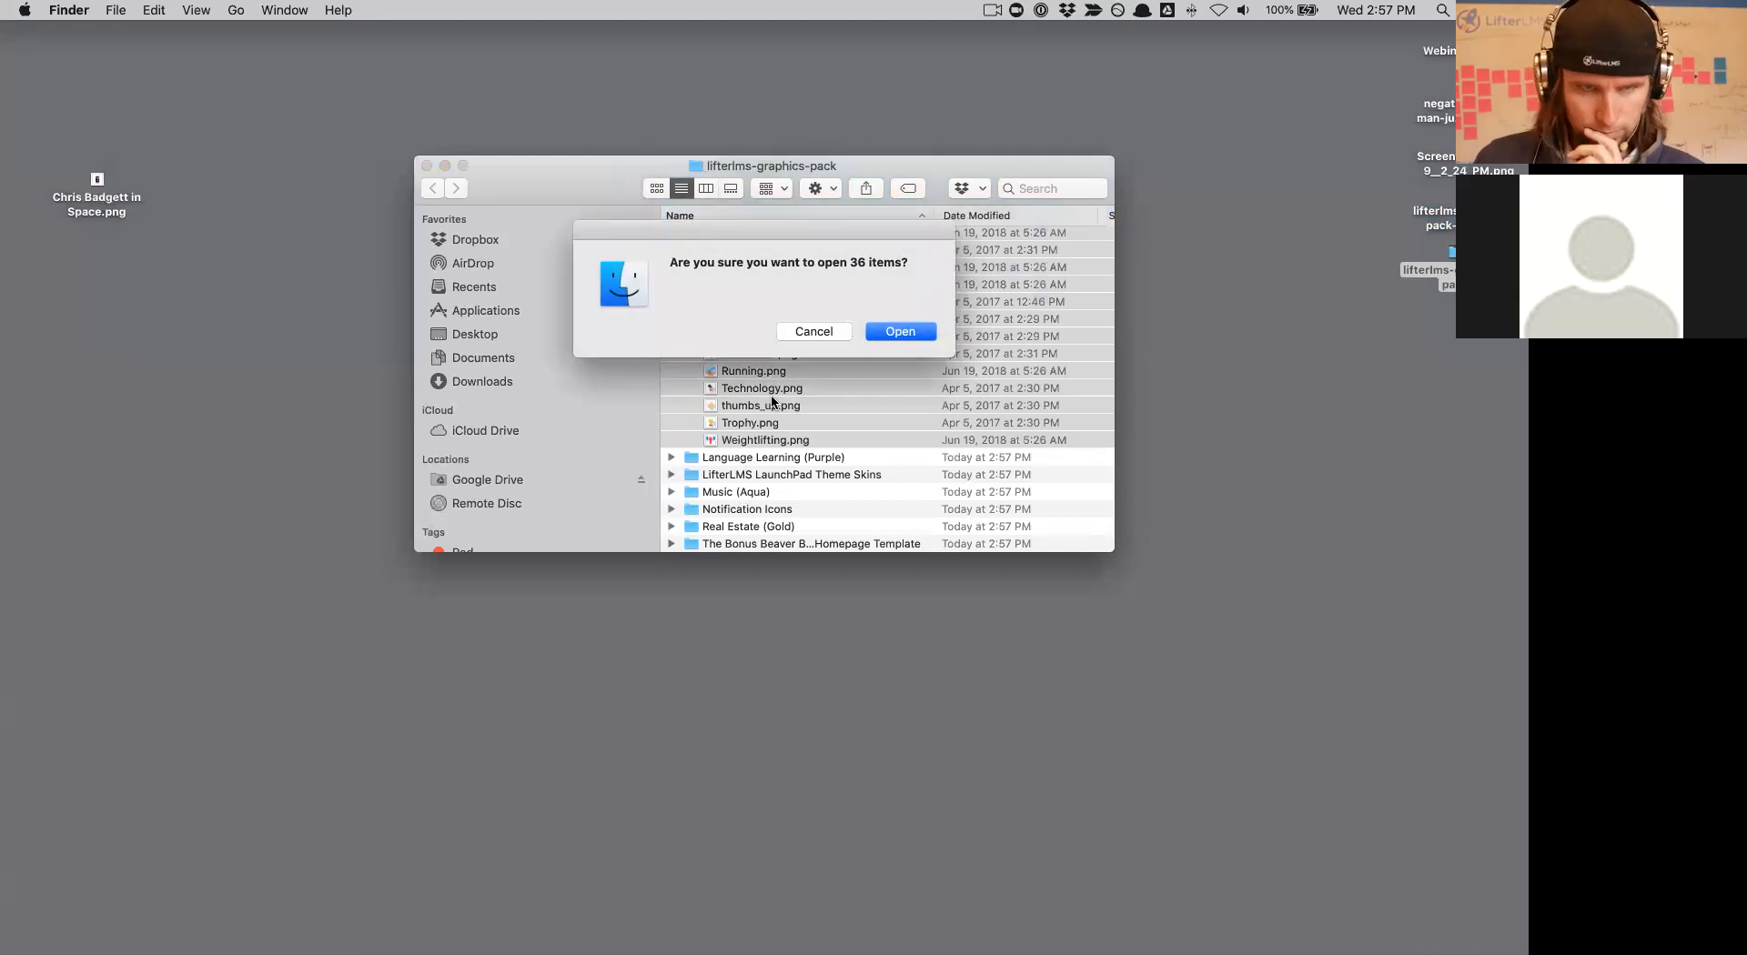
Step: Open all 36 achievement badge images in Preview, look through them, and close the window
{"action": "left_click", "coordinate": [898, 333]}
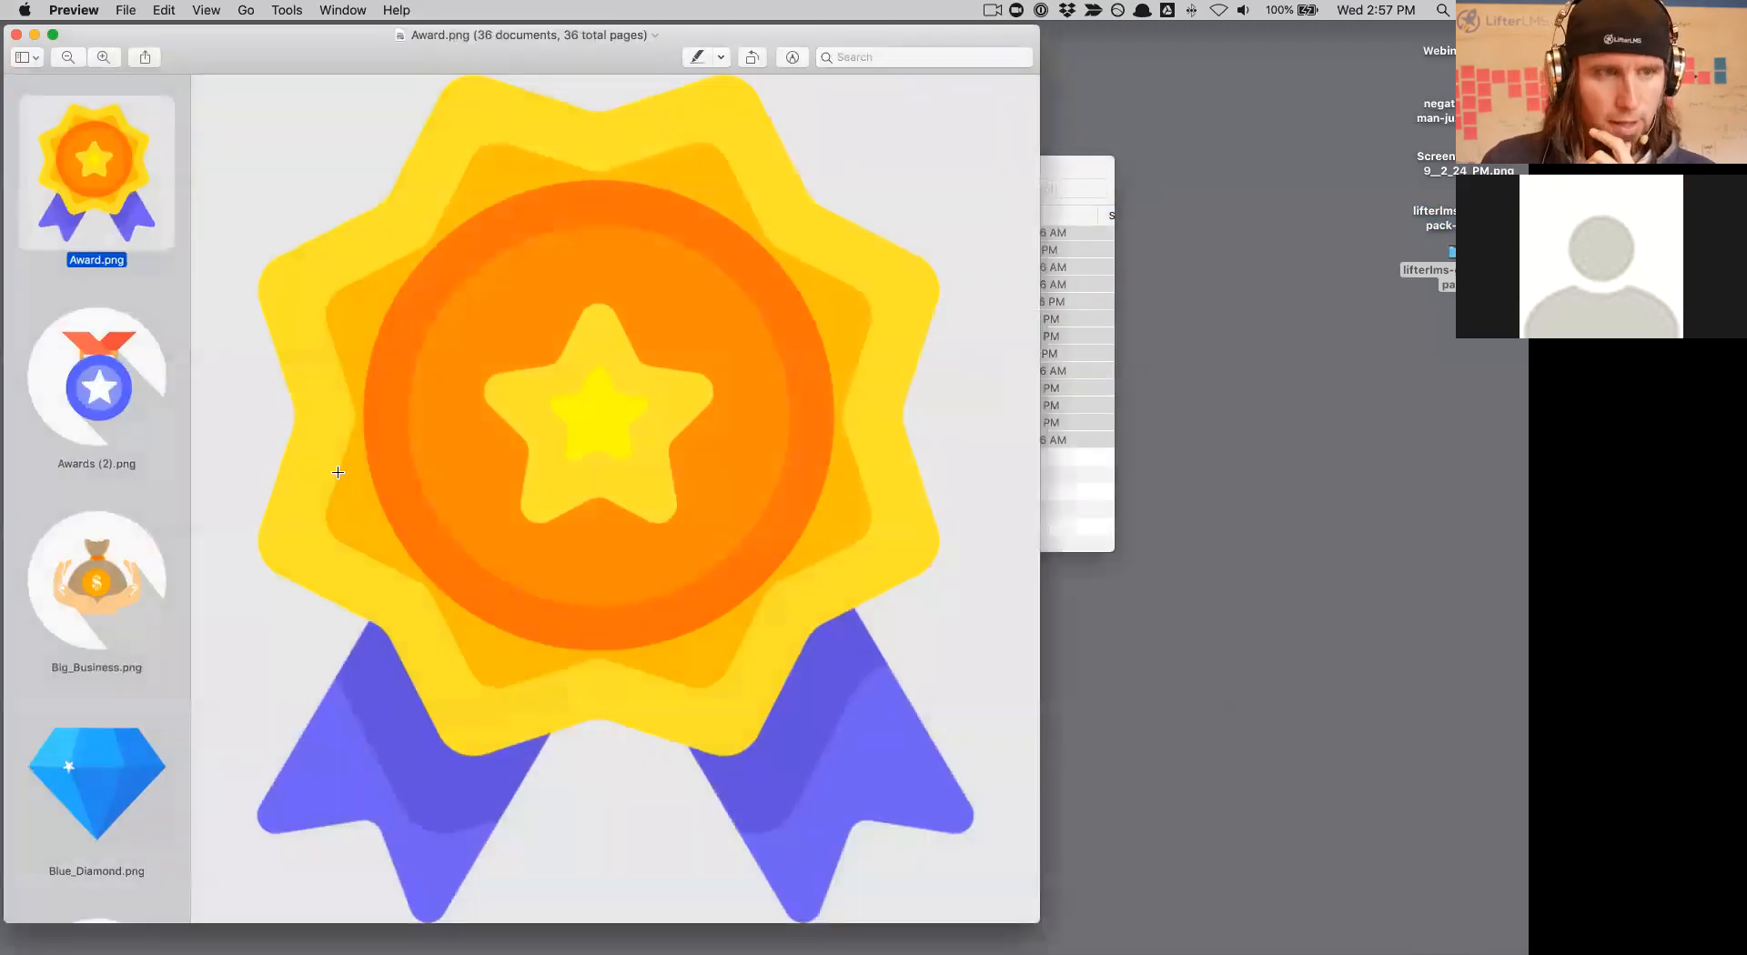
{"action": "scroll", "coordinate": [284, 484], "scroll_direction": "down", "scroll_amount": 5}
{"action": "scroll", "coordinate": [538, 565], "scroll_direction": "down", "scroll_amount": 10}
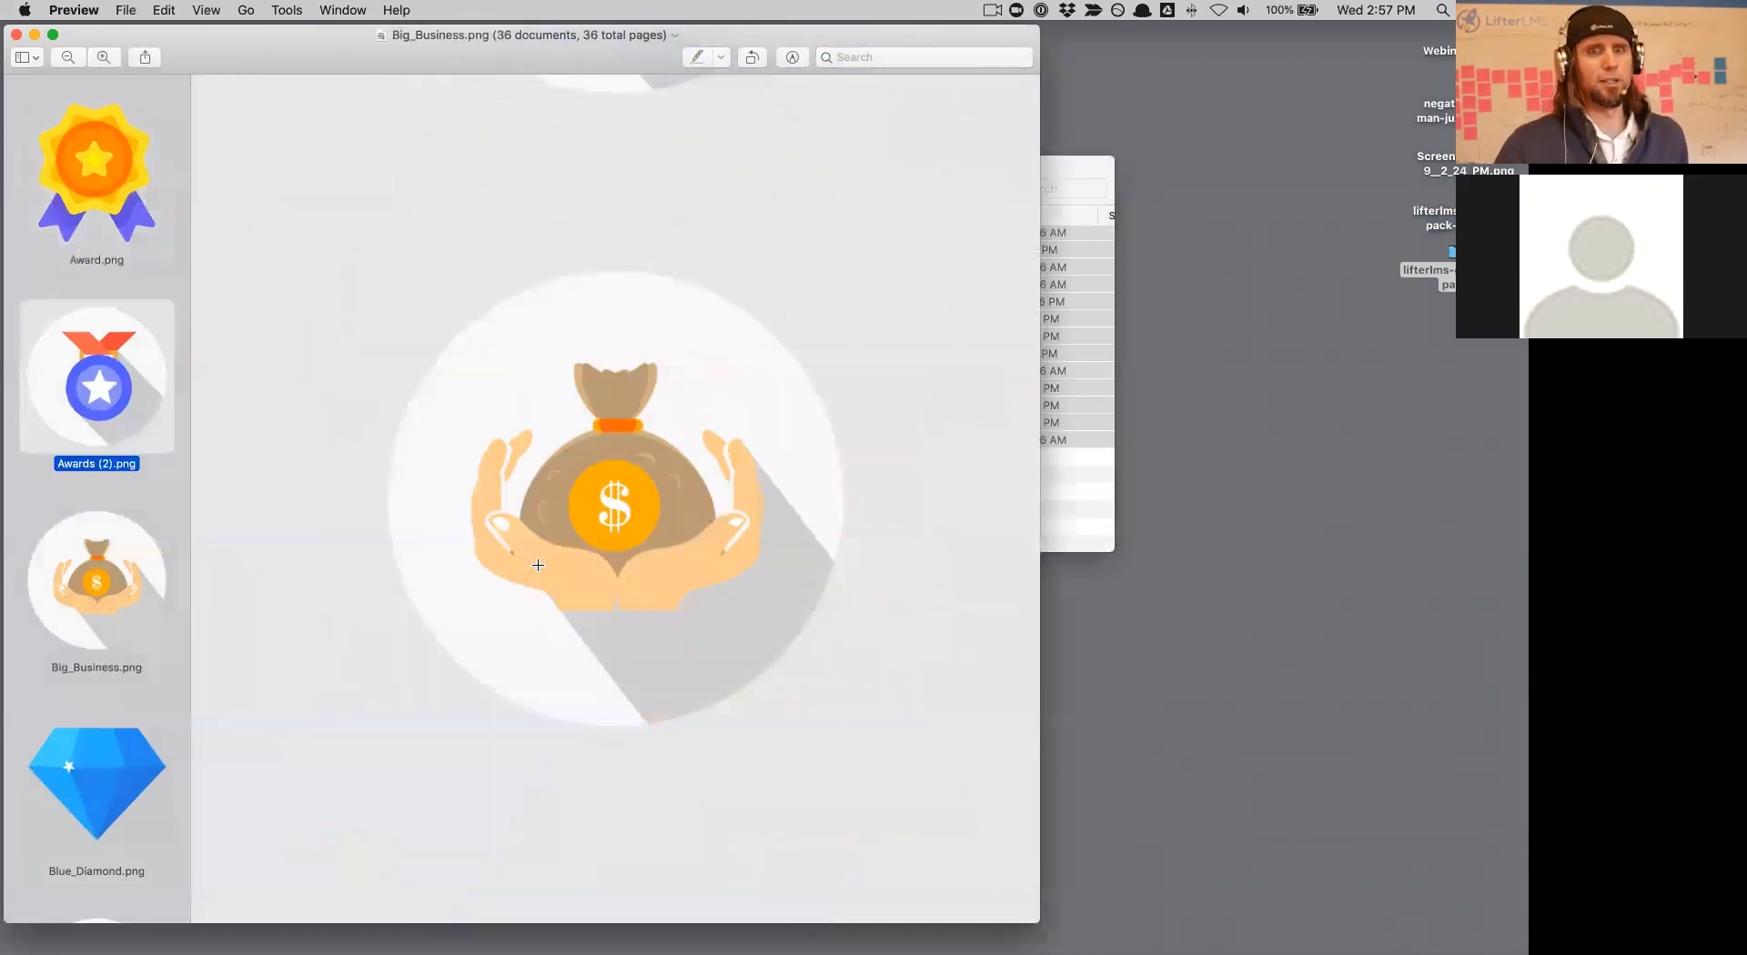
{"action": "scroll", "coordinate": [537, 565], "scroll_direction": "down", "scroll_amount": 12}
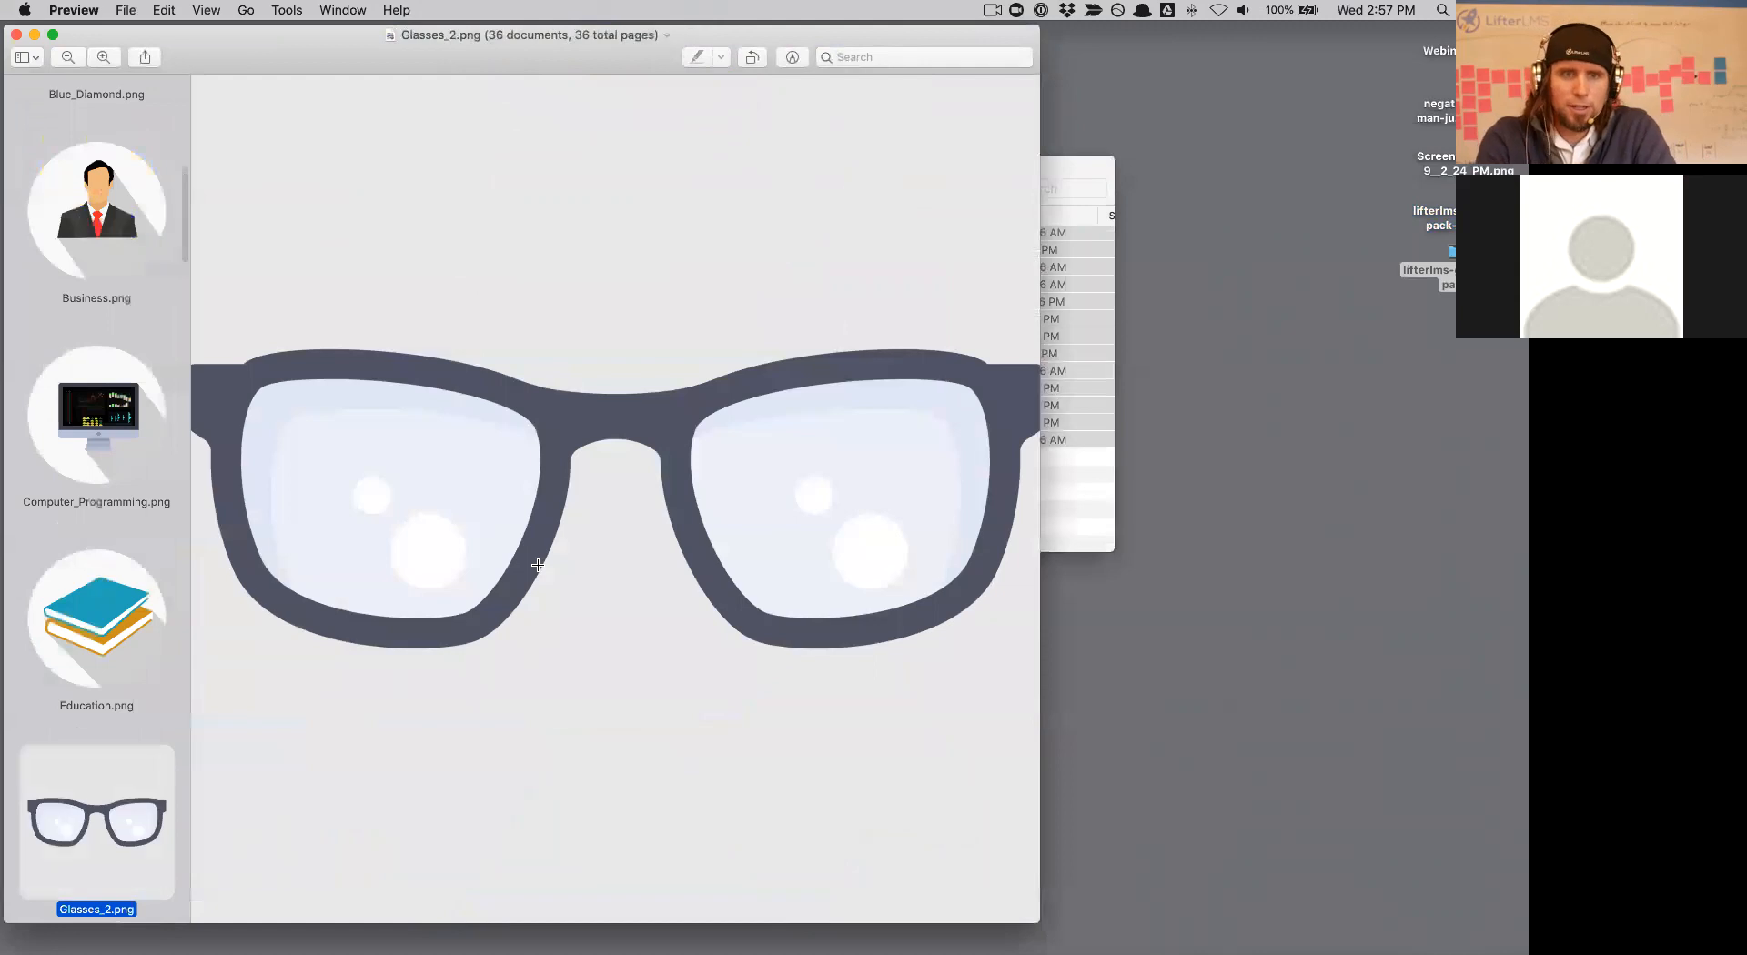
{"action": "scroll", "coordinate": [538, 565], "scroll_direction": "down", "scroll_amount": 6}
{"action": "scroll", "coordinate": [538, 565], "scroll_direction": "down", "scroll_amount": 12}
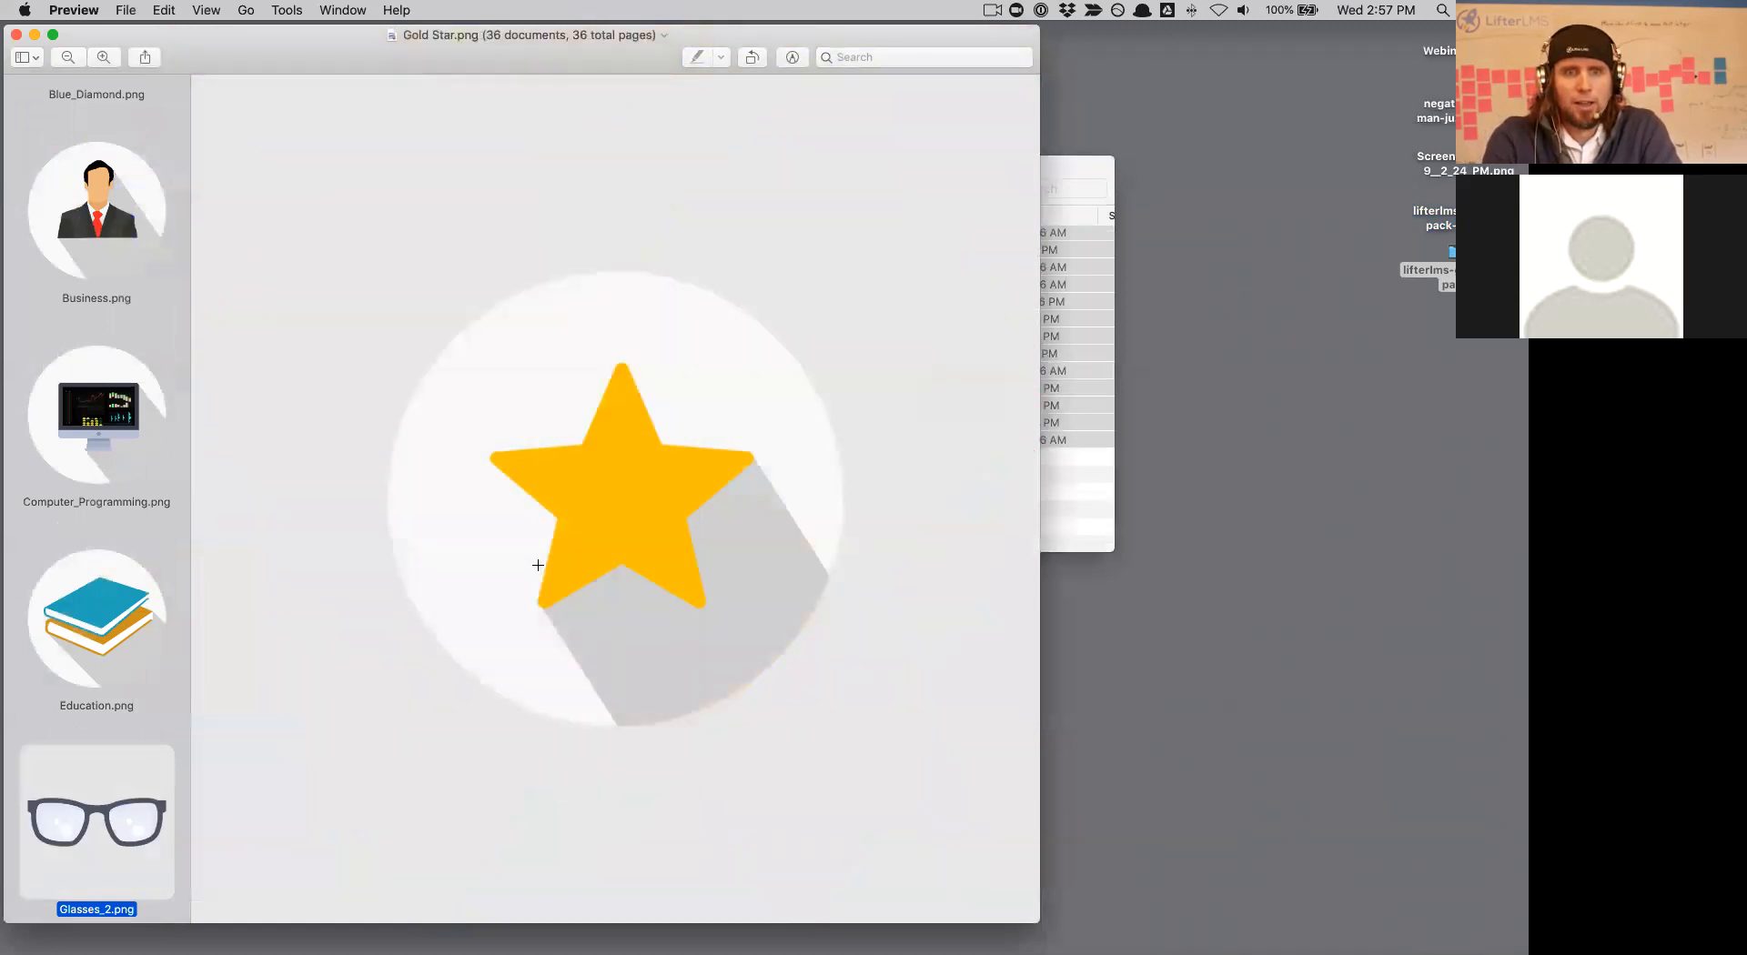
{"action": "scroll", "coordinate": [538, 565], "scroll_direction": "down", "scroll_amount": 12}
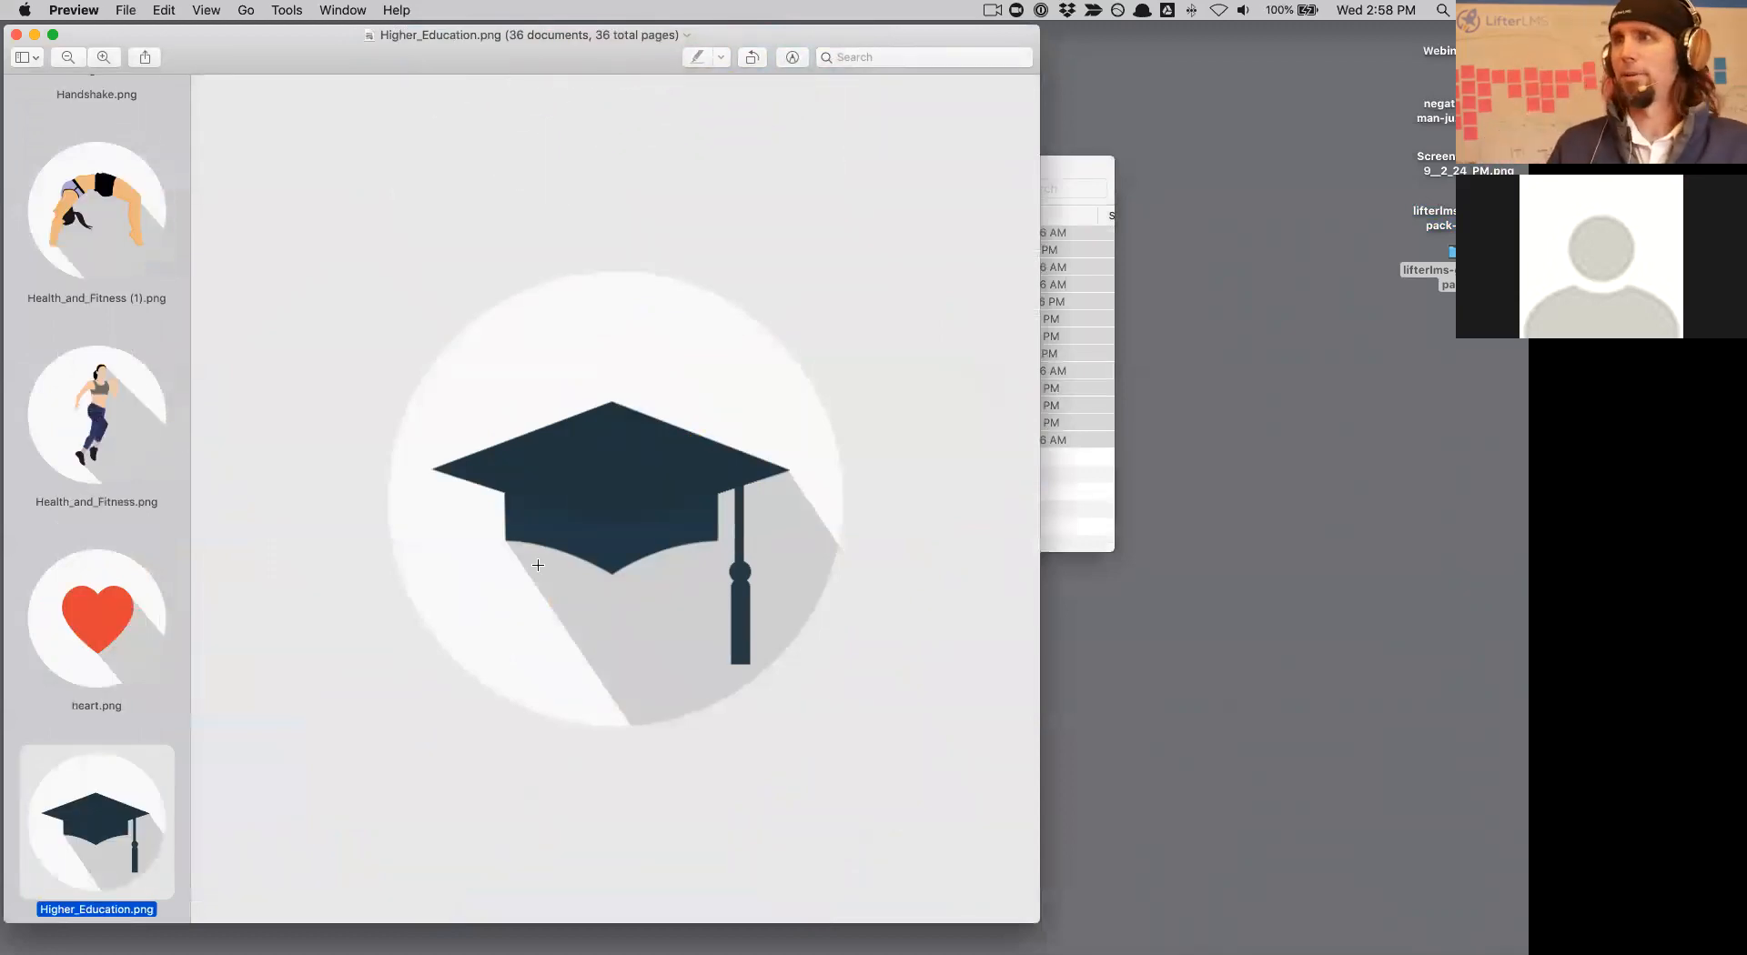
{"action": "scroll", "coordinate": [538, 565], "scroll_direction": "down", "scroll_amount": 12}
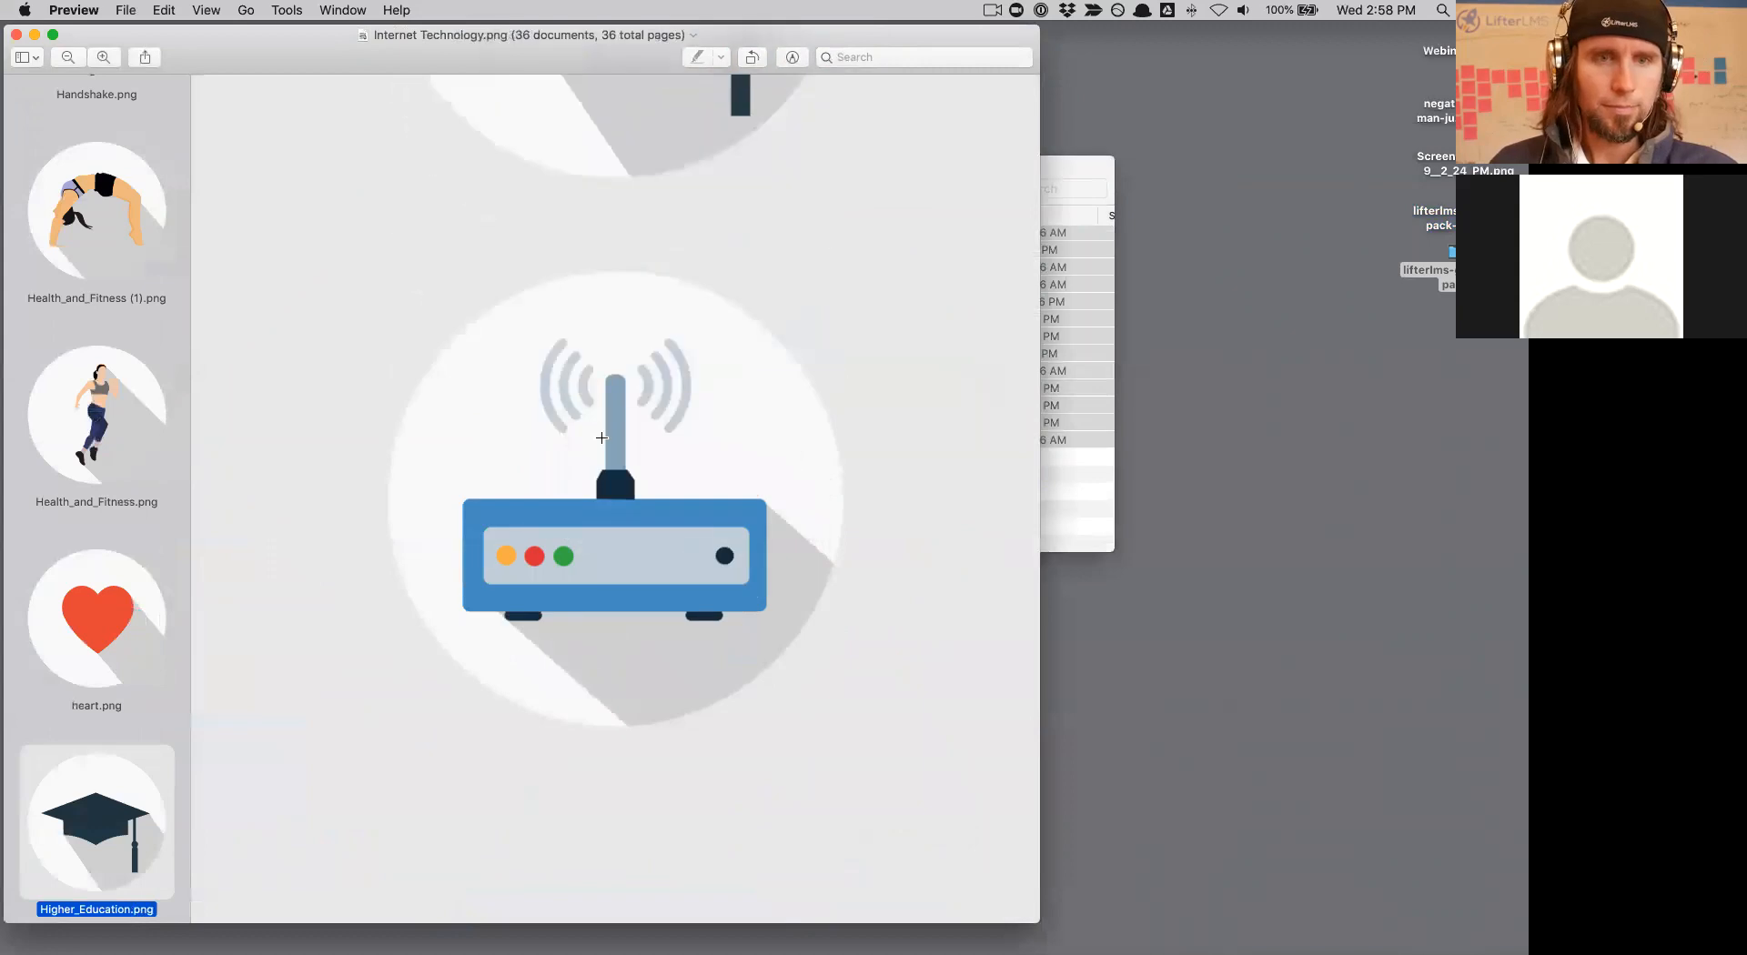
{"action": "scroll", "coordinate": [602, 439], "scroll_direction": "down", "scroll_amount": 10}
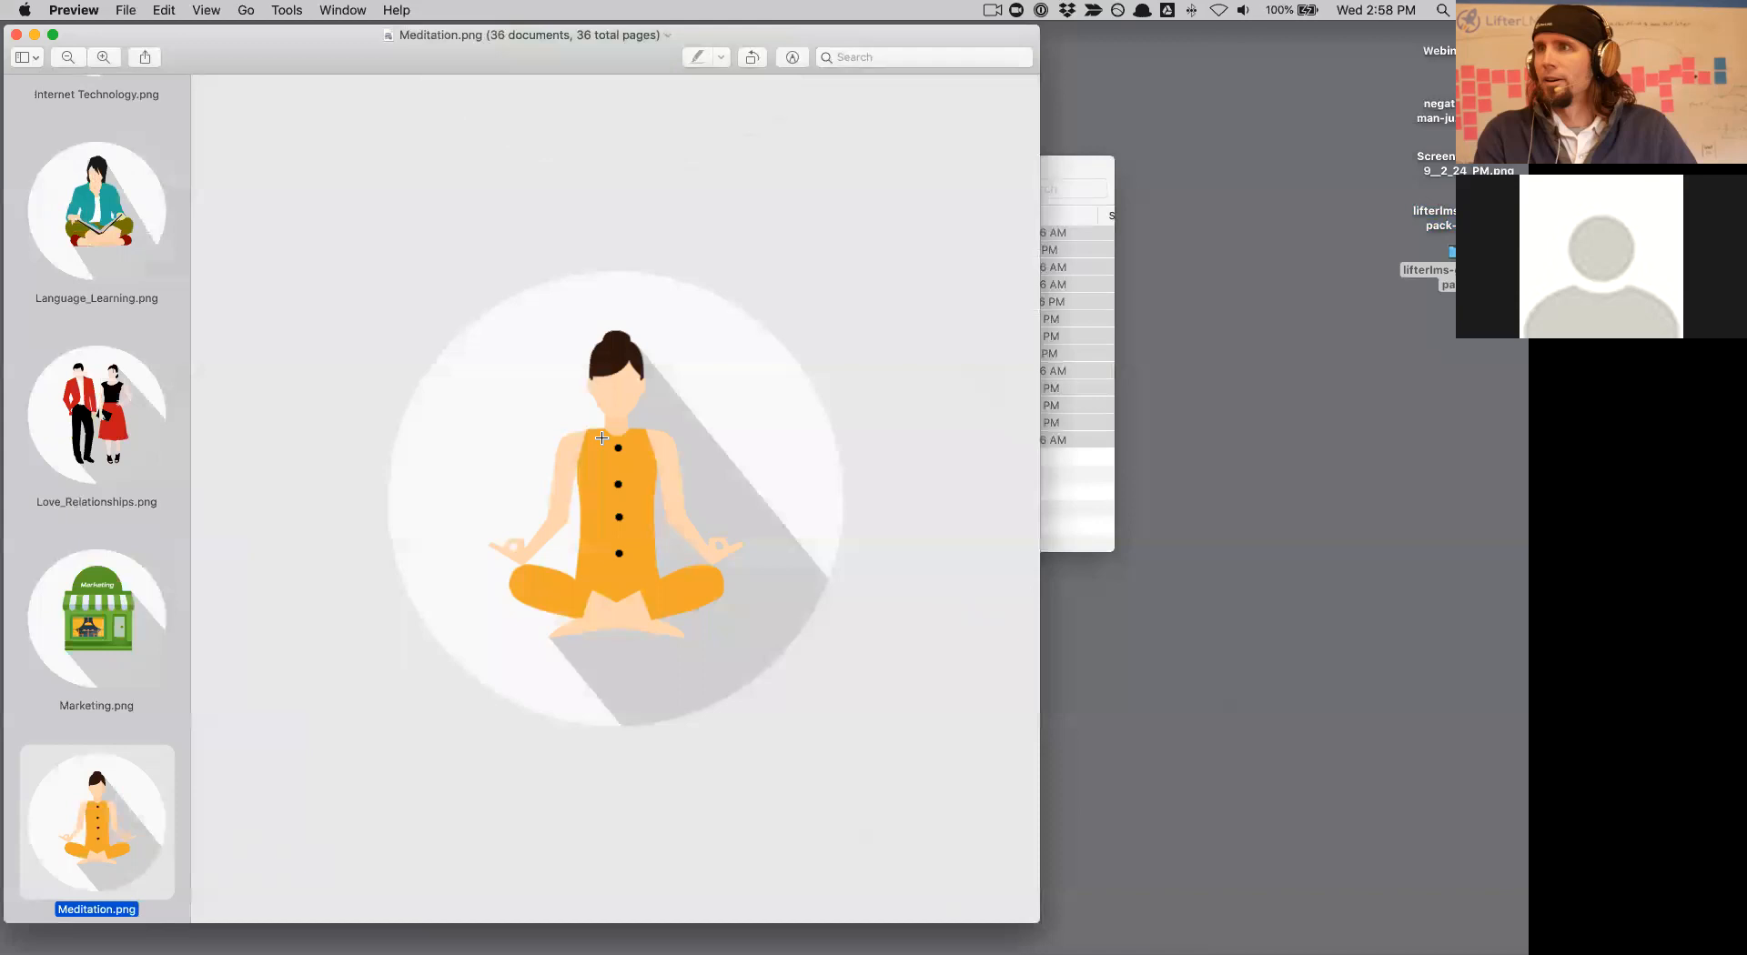
{"action": "scroll", "coordinate": [602, 438], "scroll_direction": "down", "scroll_amount": 5}
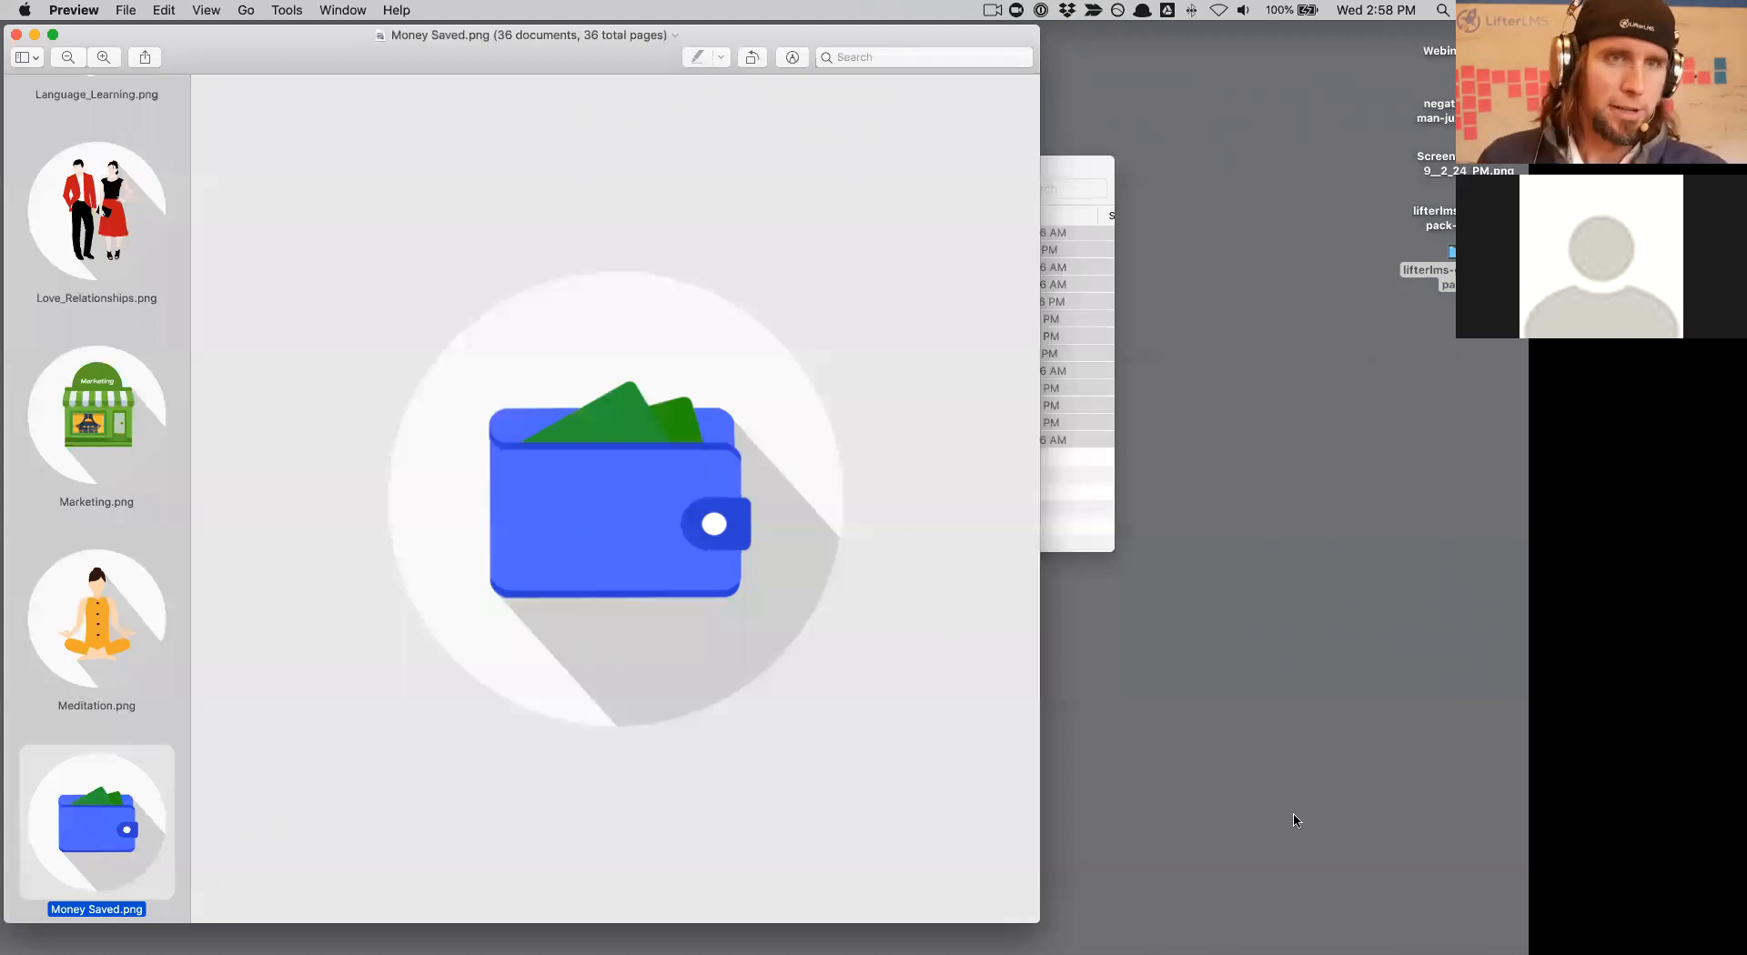
{"action": "left_click", "coordinate": [16, 37]}
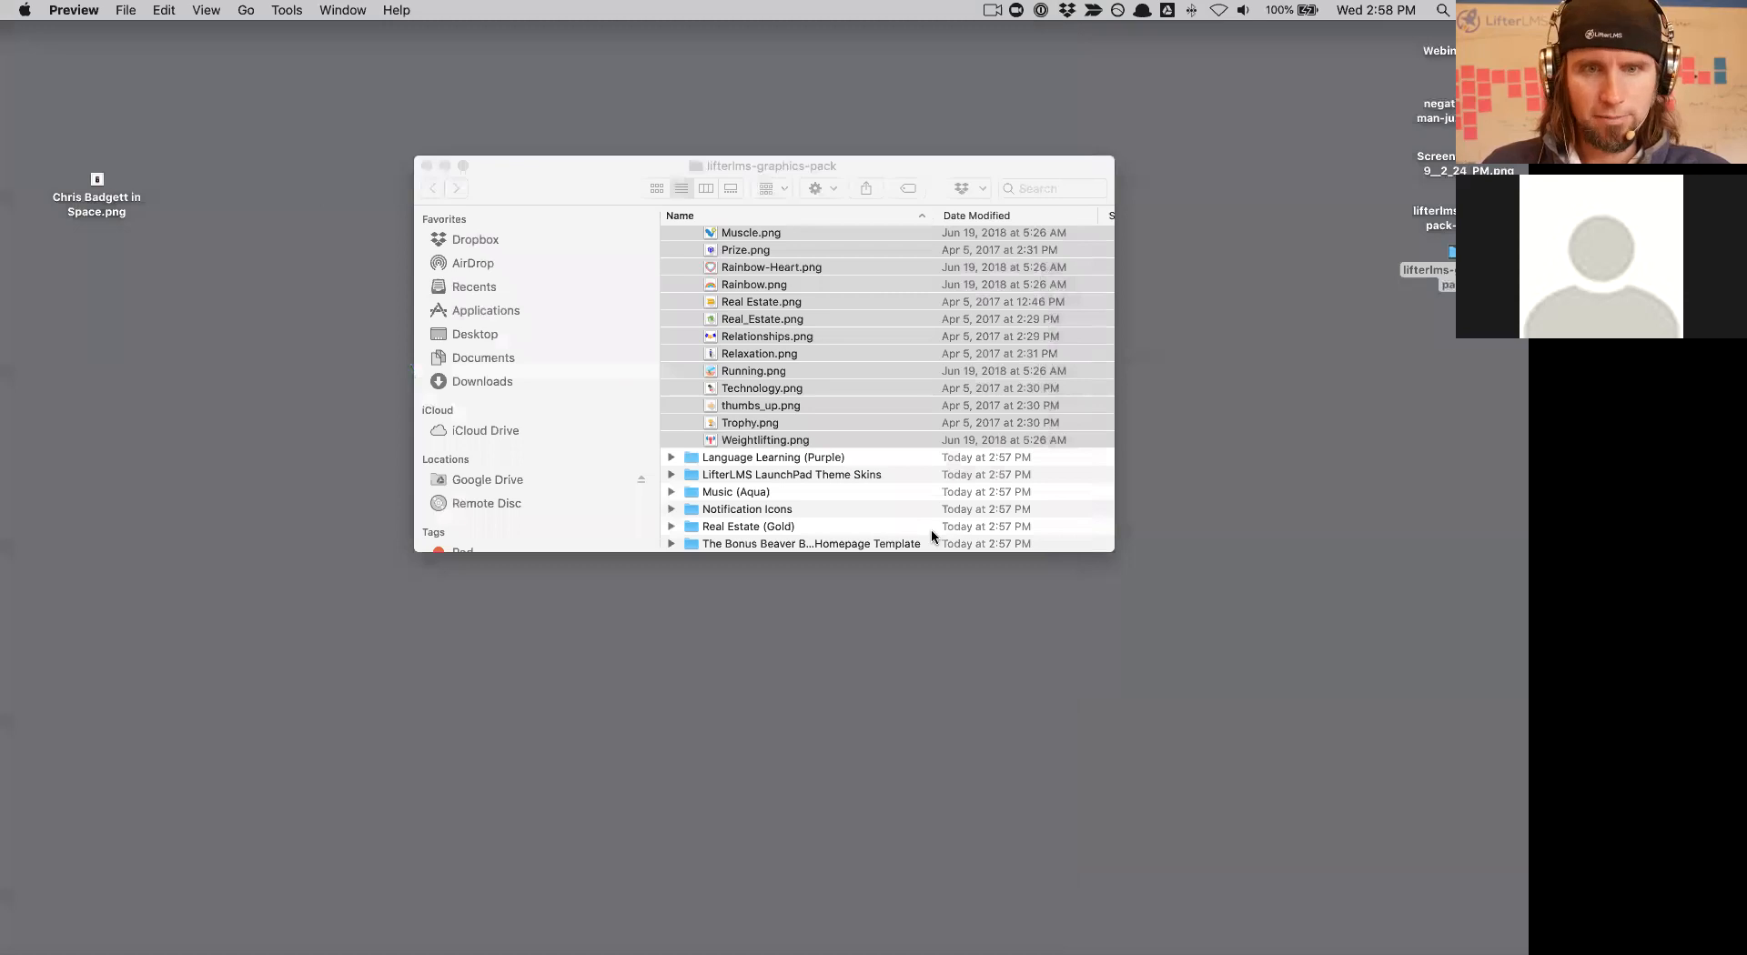
Step: Expand the Certificates folder and select its images from LifterLMS_rust.jpg up to LifterLMS_black.jpg
{"action": "scroll", "coordinate": [870, 483], "scroll_direction": "down", "scroll_amount": 3}
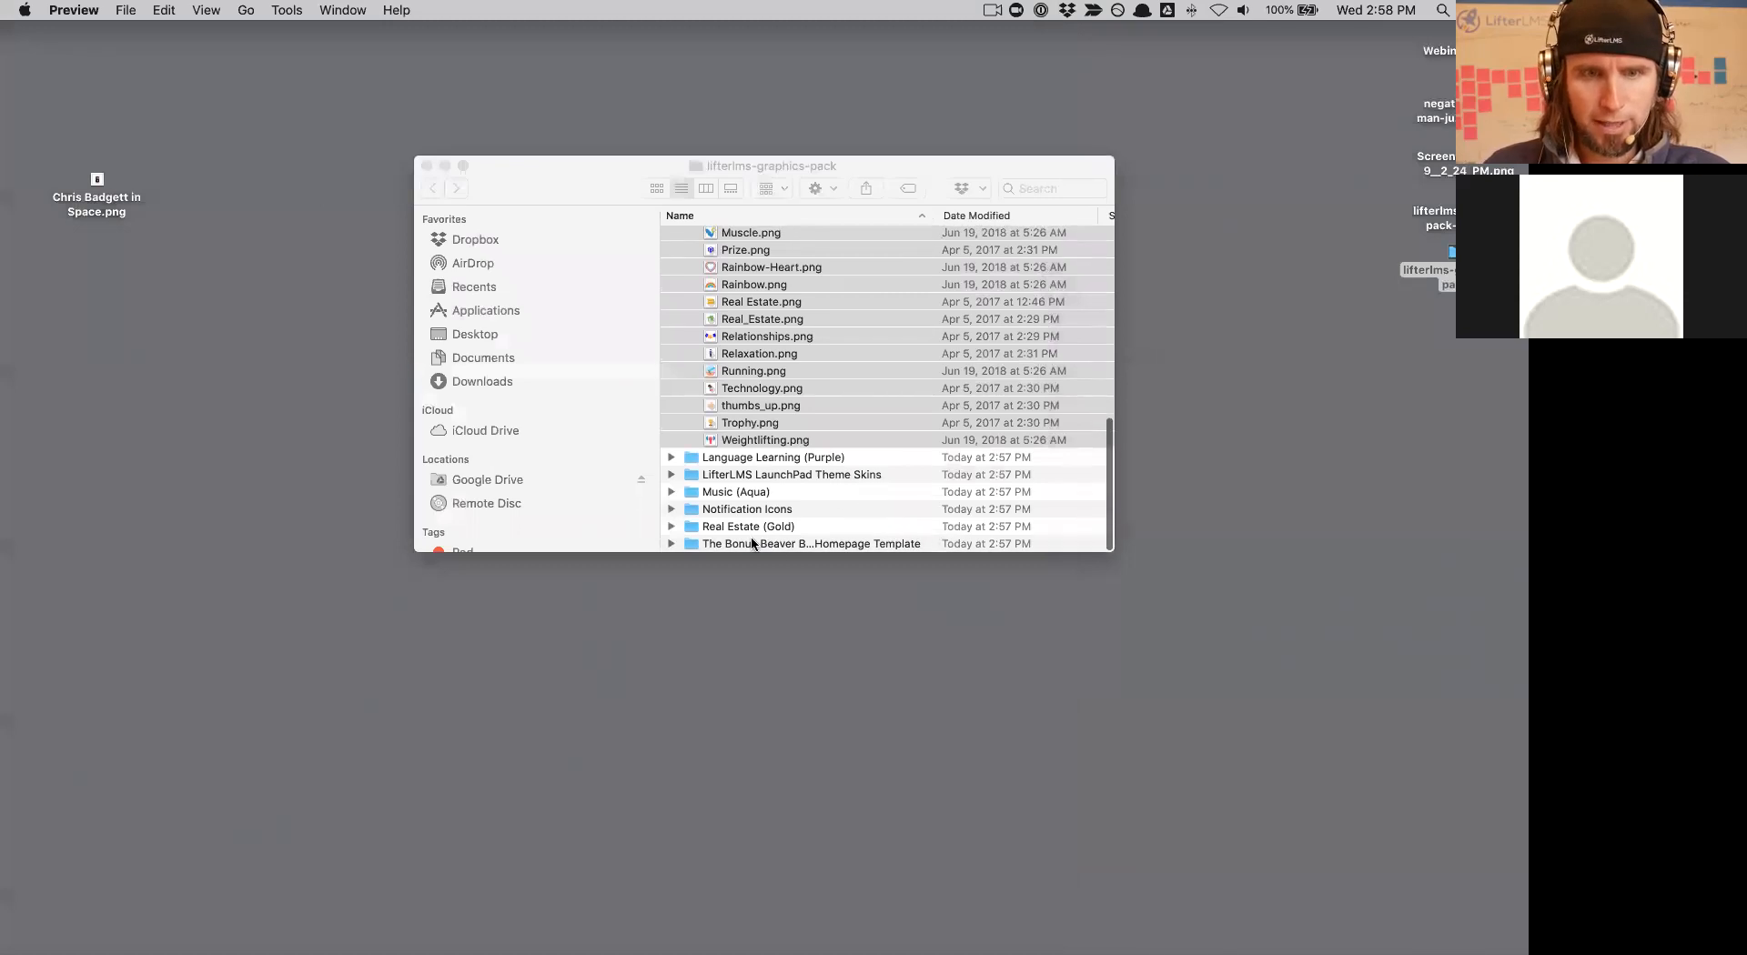
{"action": "scroll", "coordinate": [754, 440], "scroll_direction": "up", "scroll_amount": 5}
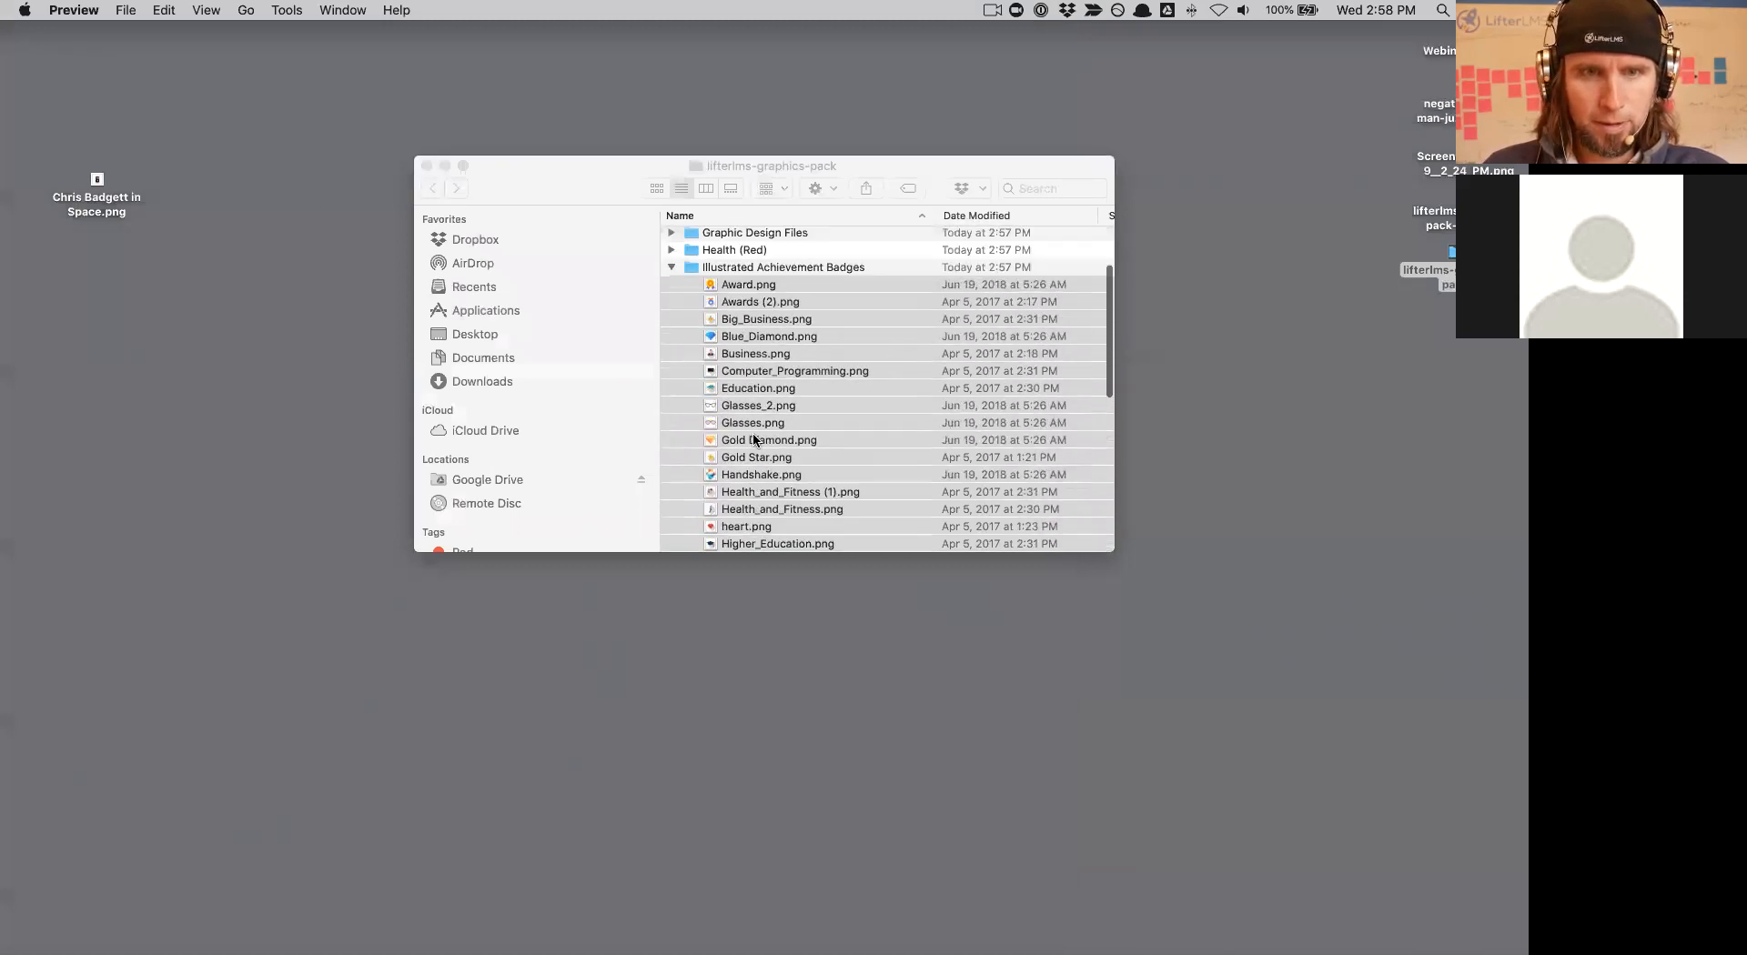
{"action": "scroll", "coordinate": [754, 440], "scroll_direction": "up", "scroll_amount": 4}
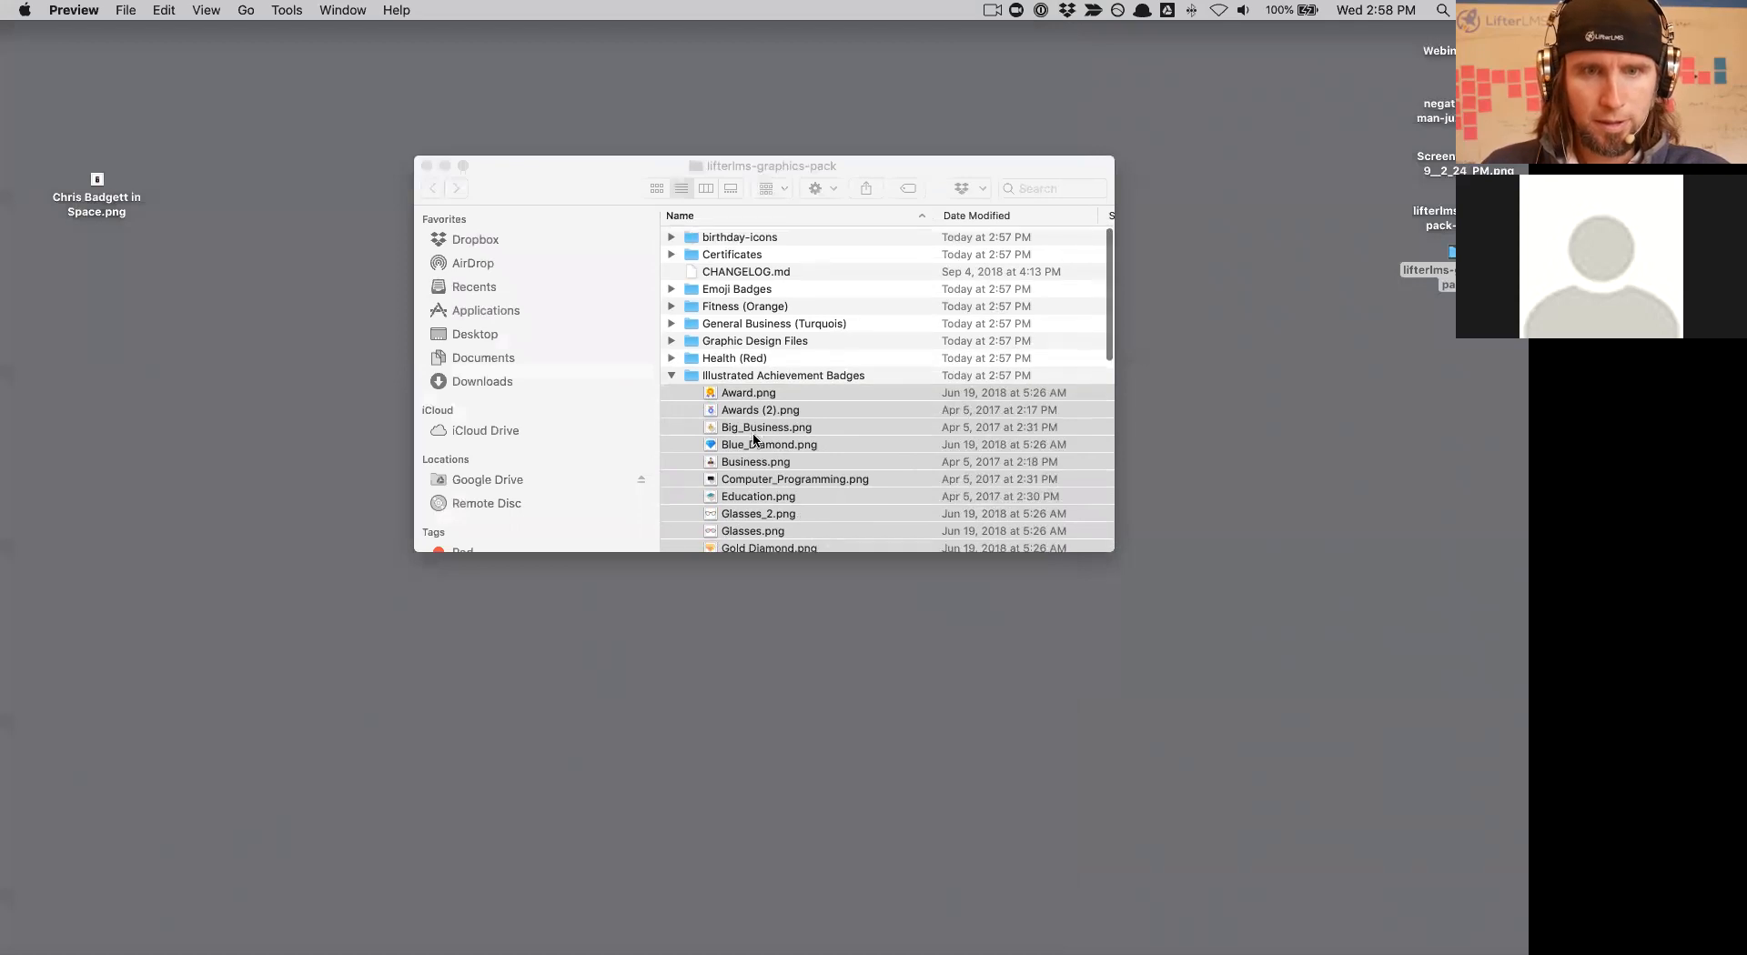
{"action": "left_click", "coordinate": [677, 258]}
{"action": "left_click", "coordinate": [672, 257]}
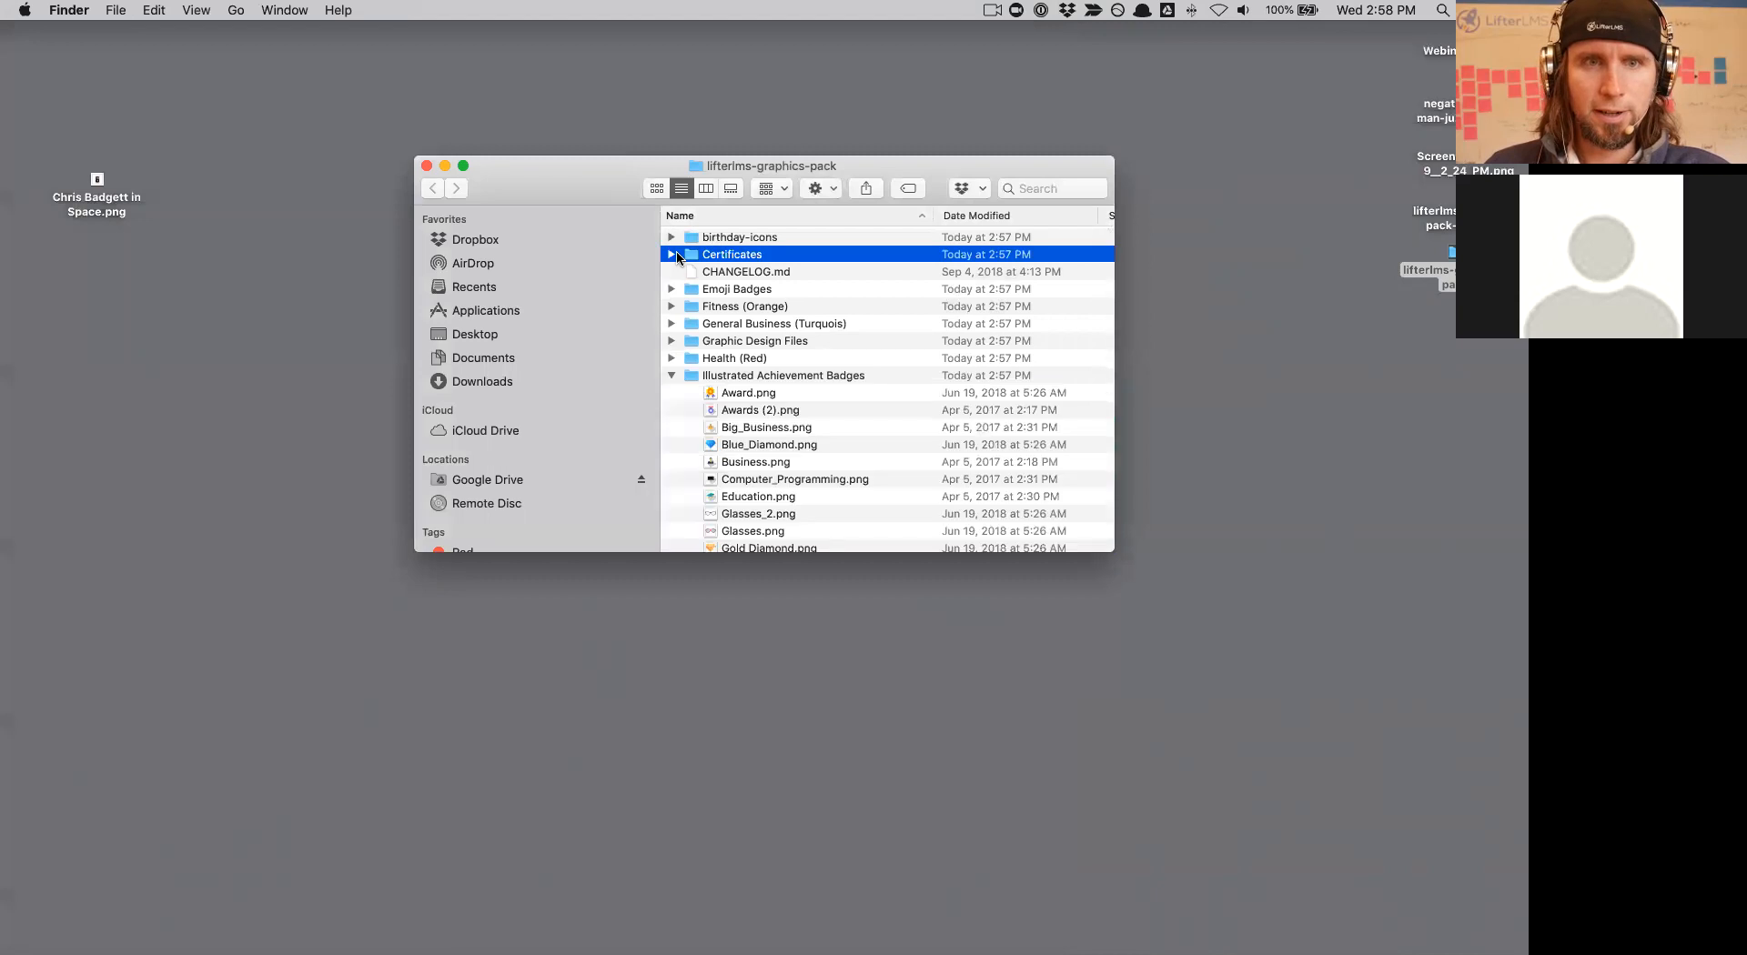
{"action": "left_click", "coordinate": [670, 255]}
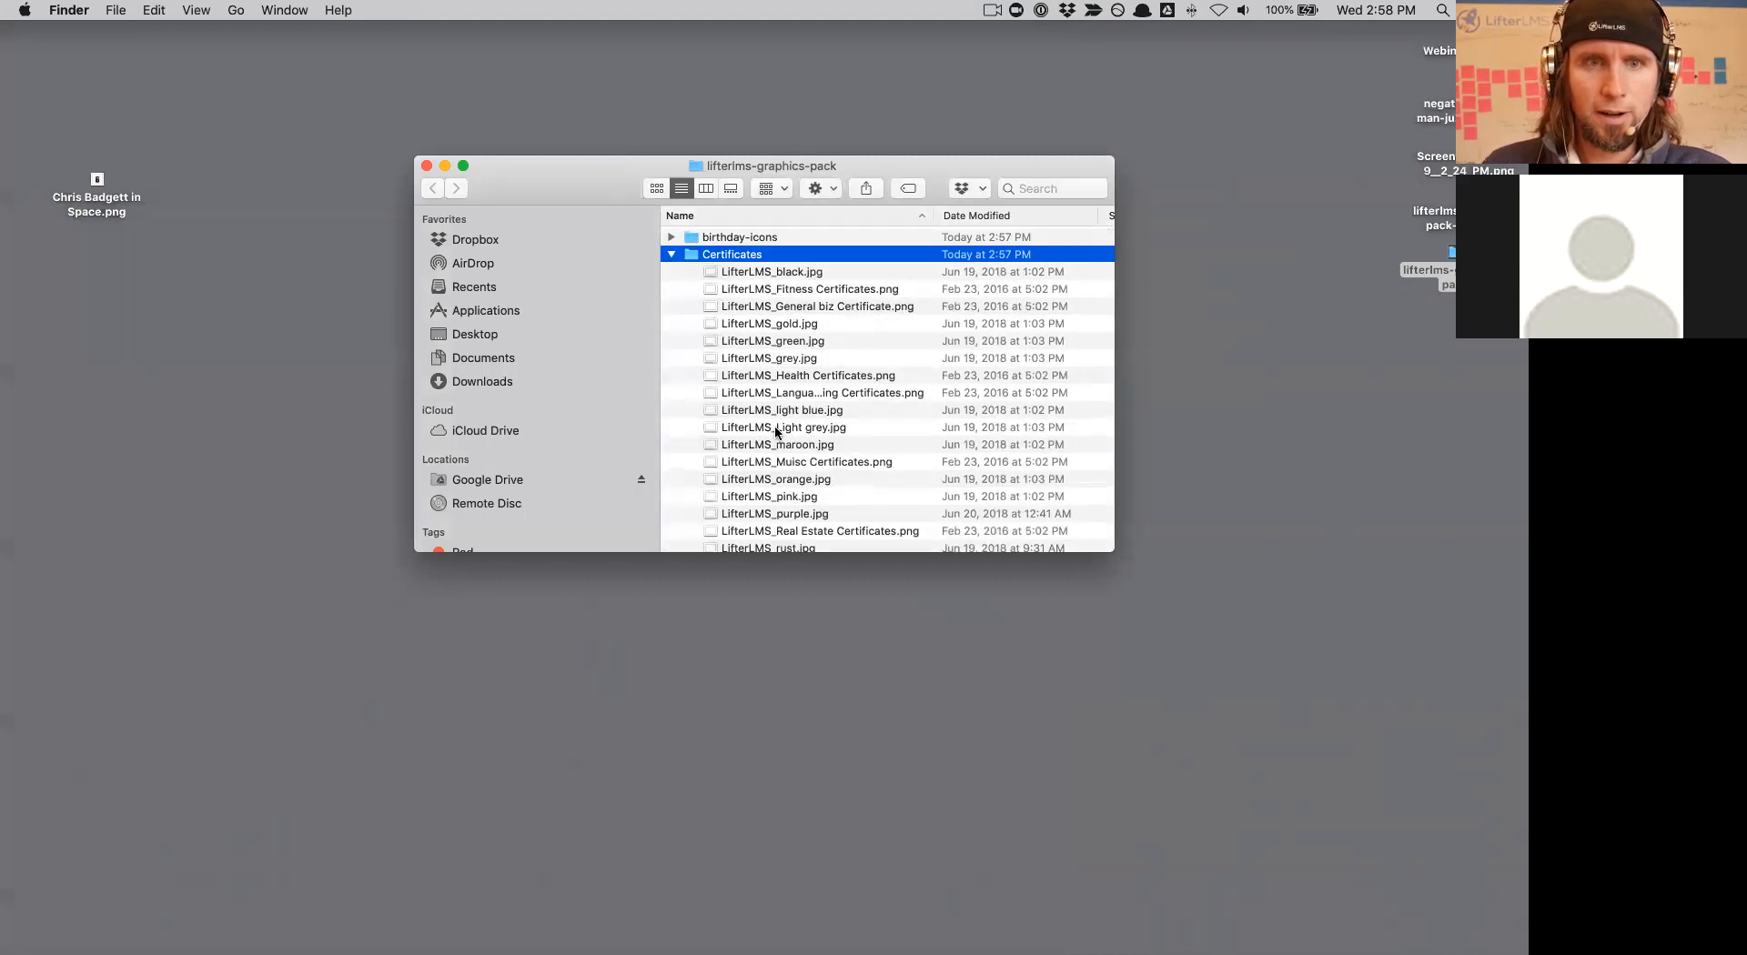
{"action": "scroll", "coordinate": [776, 432], "scroll_direction": "down", "scroll_amount": 10}
{"action": "scroll", "coordinate": [776, 432], "scroll_direction": "up", "scroll_amount": 15}
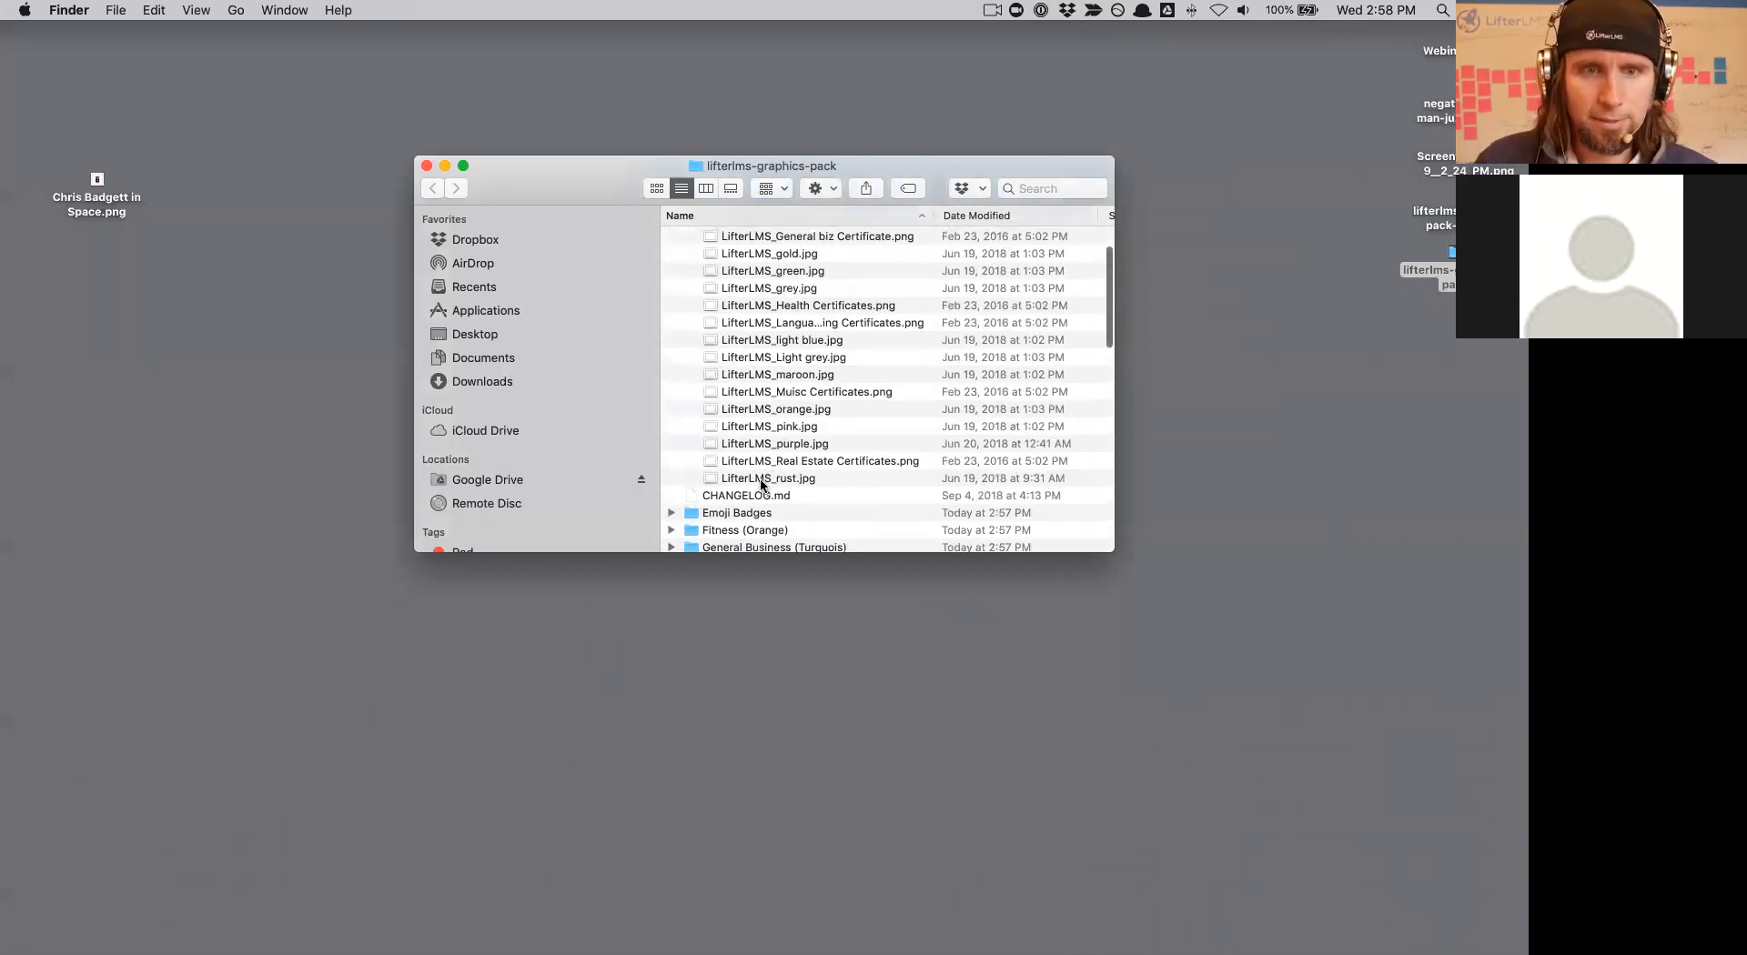
{"action": "left_click", "coordinate": [759, 481]}
{"action": "scroll", "coordinate": [746, 400], "scroll_direction": "up", "scroll_amount": 4}
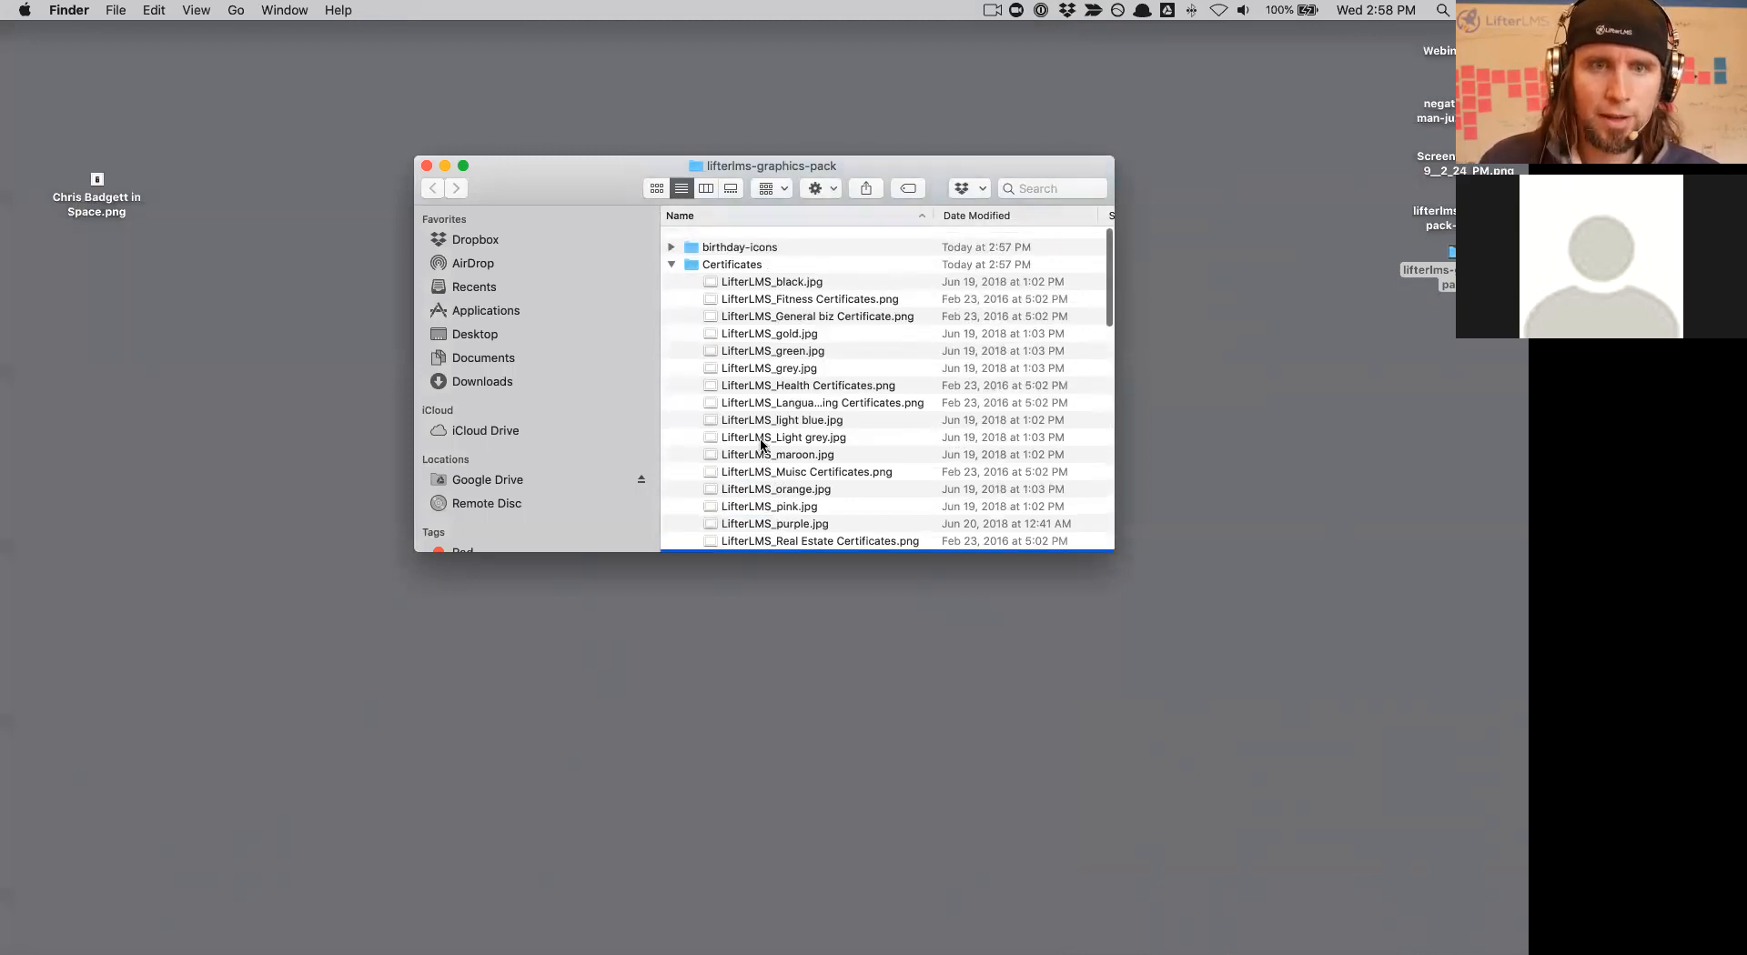
{"action": "left_click", "coordinate": [736, 273], "text": "shift"}
Step: Open the 17 certificate backgrounds and view the black, orange, General biz, gold, green, grey and light blue ones
{"action": "double_click", "coordinate": [736, 273]}
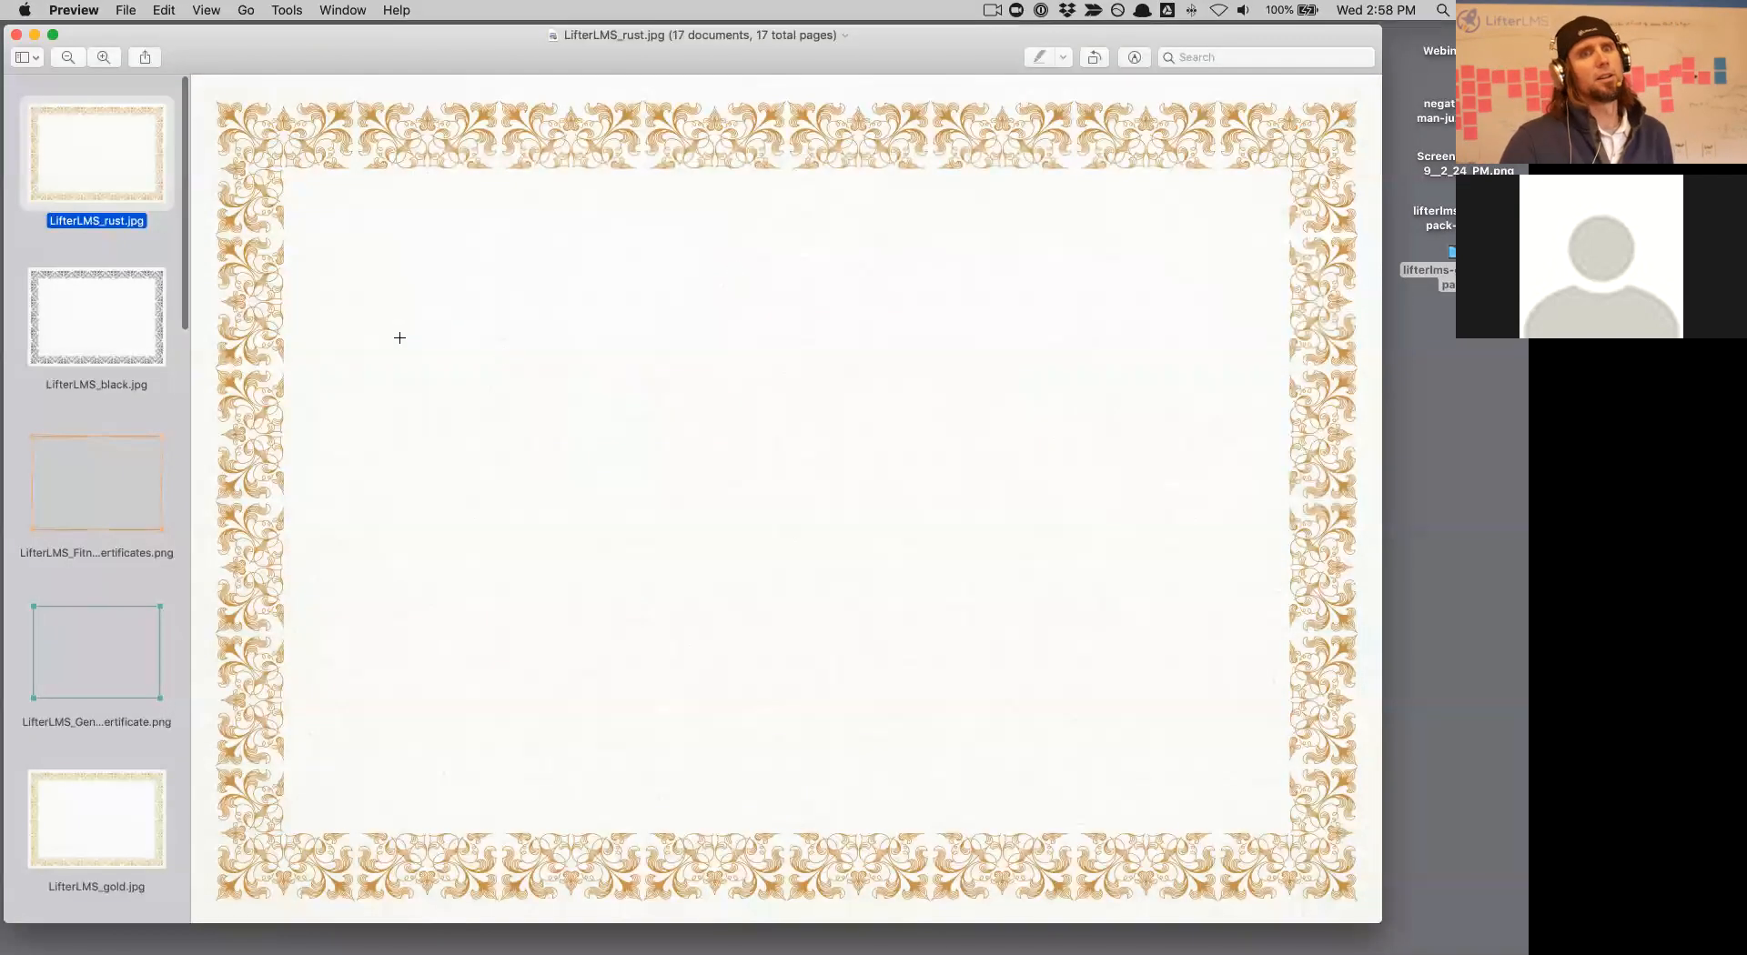
{"action": "left_click", "coordinate": [105, 313]}
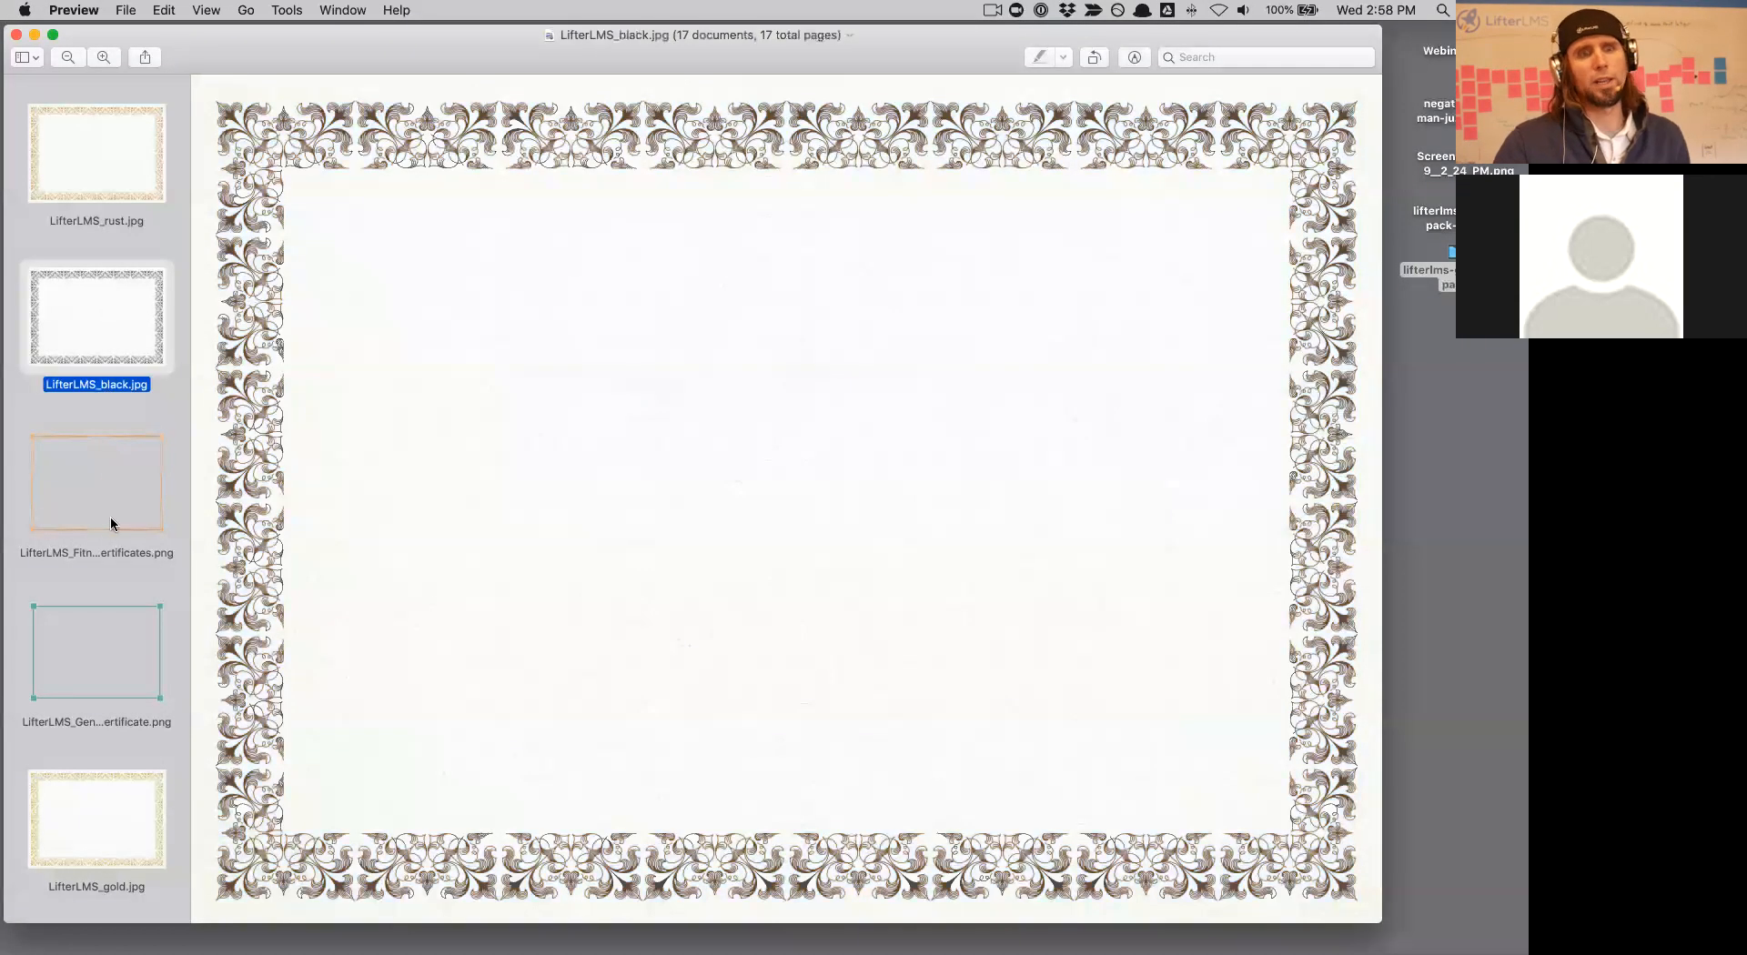
{"action": "left_click", "coordinate": [131, 470]}
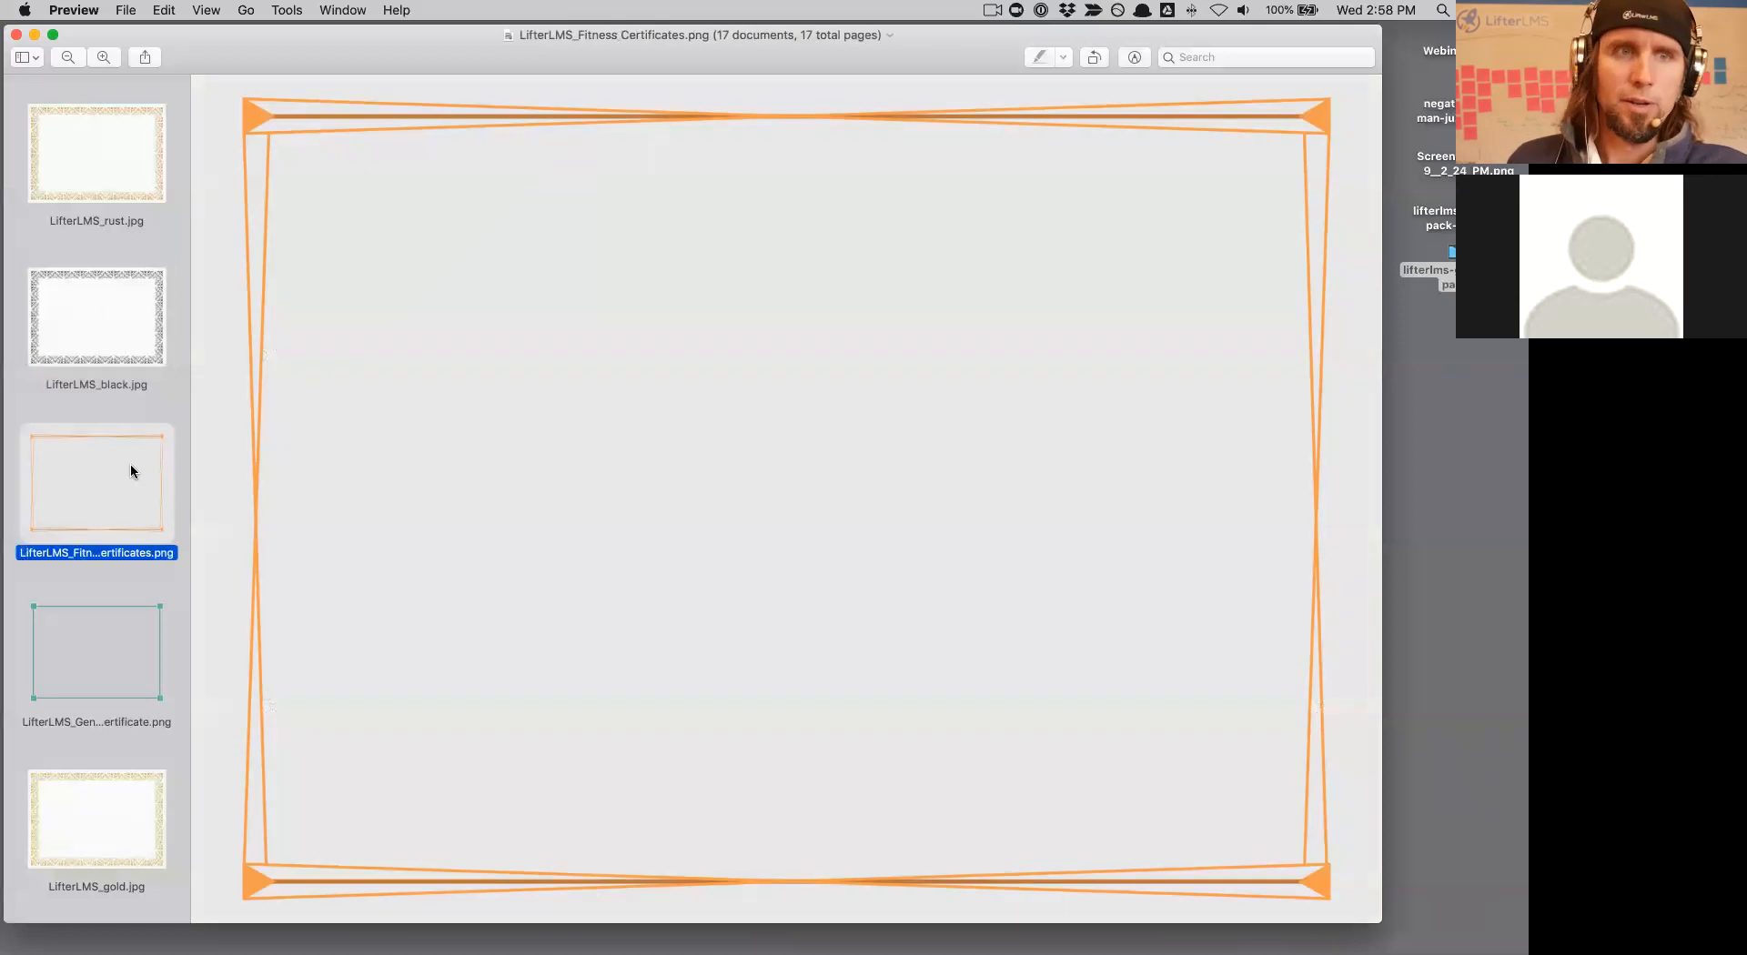
{"action": "left_click", "coordinate": [73, 653]}
{"action": "left_click", "coordinate": [74, 811]}
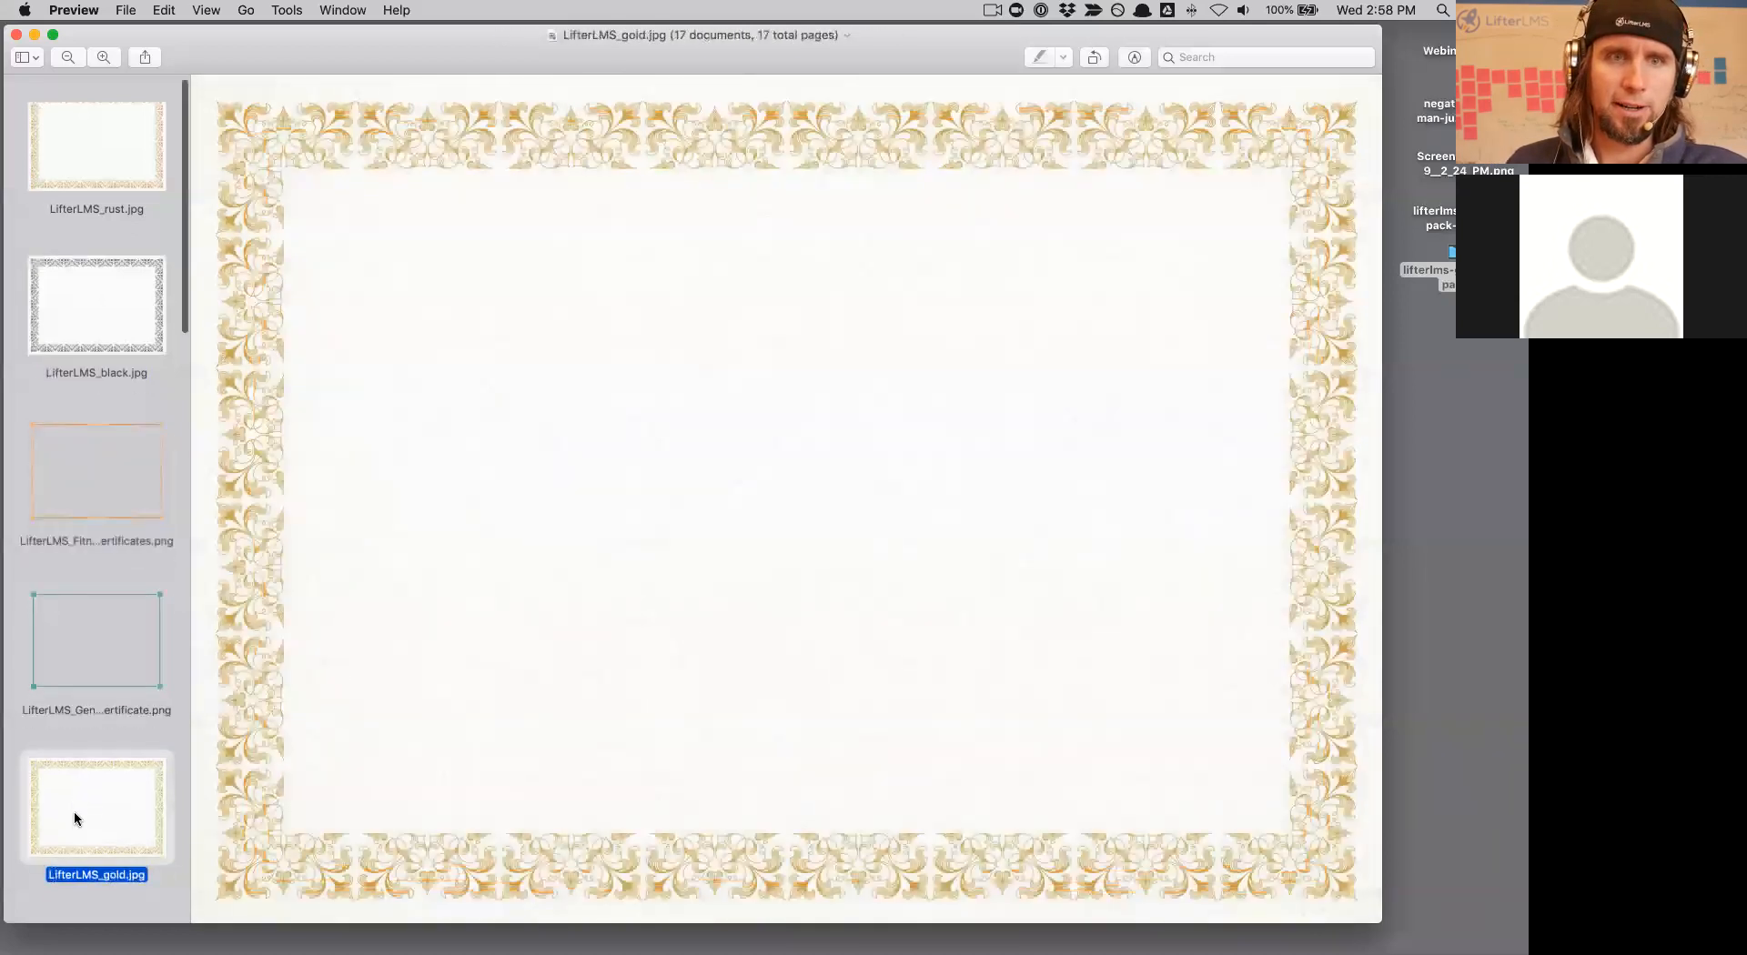
{"action": "scroll", "coordinate": [74, 811], "scroll_direction": "down", "scroll_amount": 5}
{"action": "left_click", "coordinate": [101, 696]}
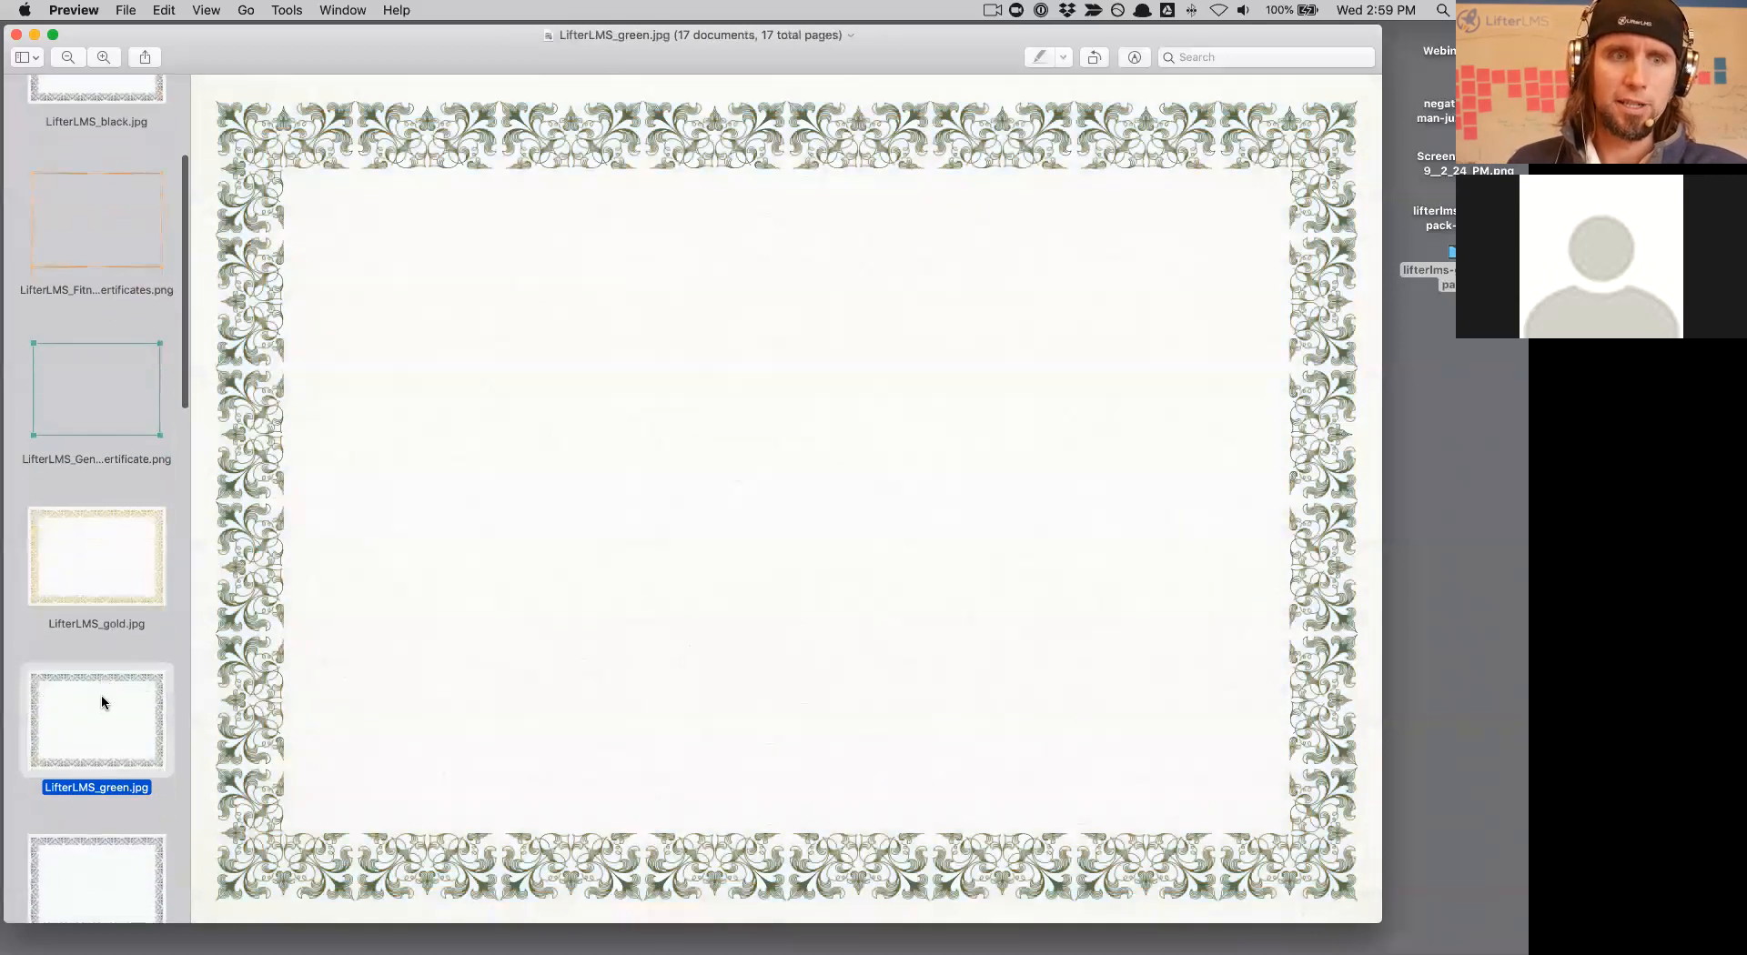
{"action": "scroll", "coordinate": [101, 696], "scroll_direction": "down", "scroll_amount": 3}
{"action": "left_click", "coordinate": [89, 762]}
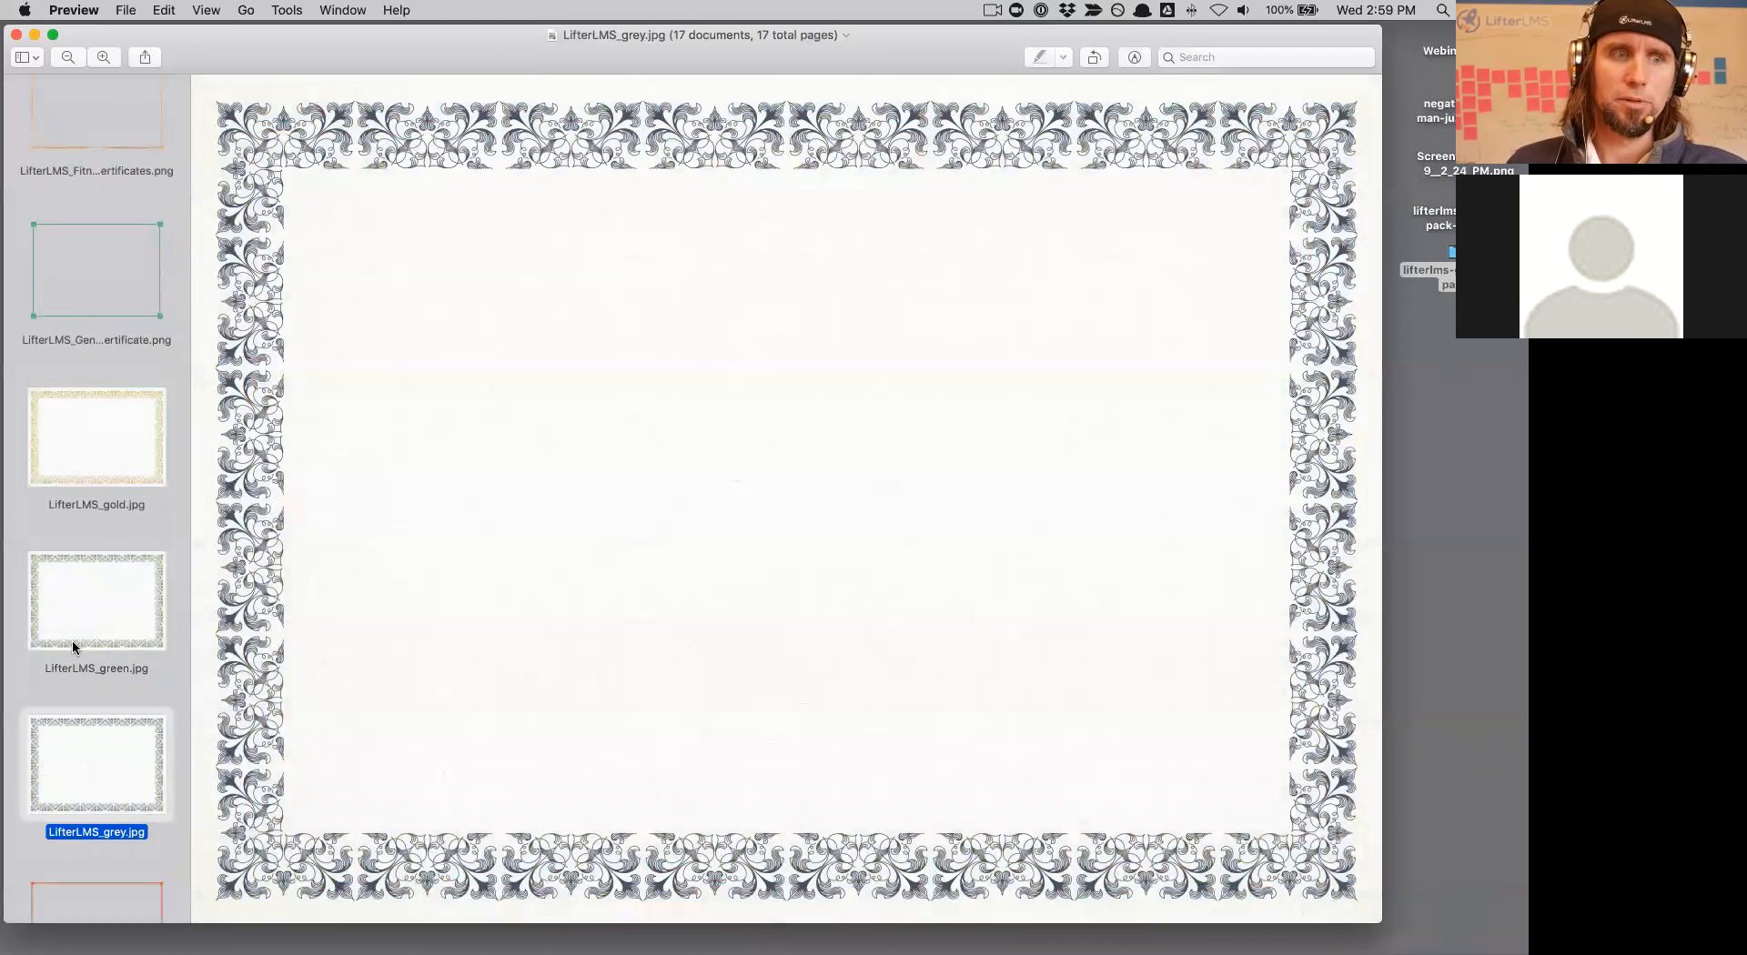
{"action": "left_click", "coordinate": [73, 592]}
{"action": "scroll", "coordinate": [95, 516], "scroll_direction": "down", "scroll_amount": 10}
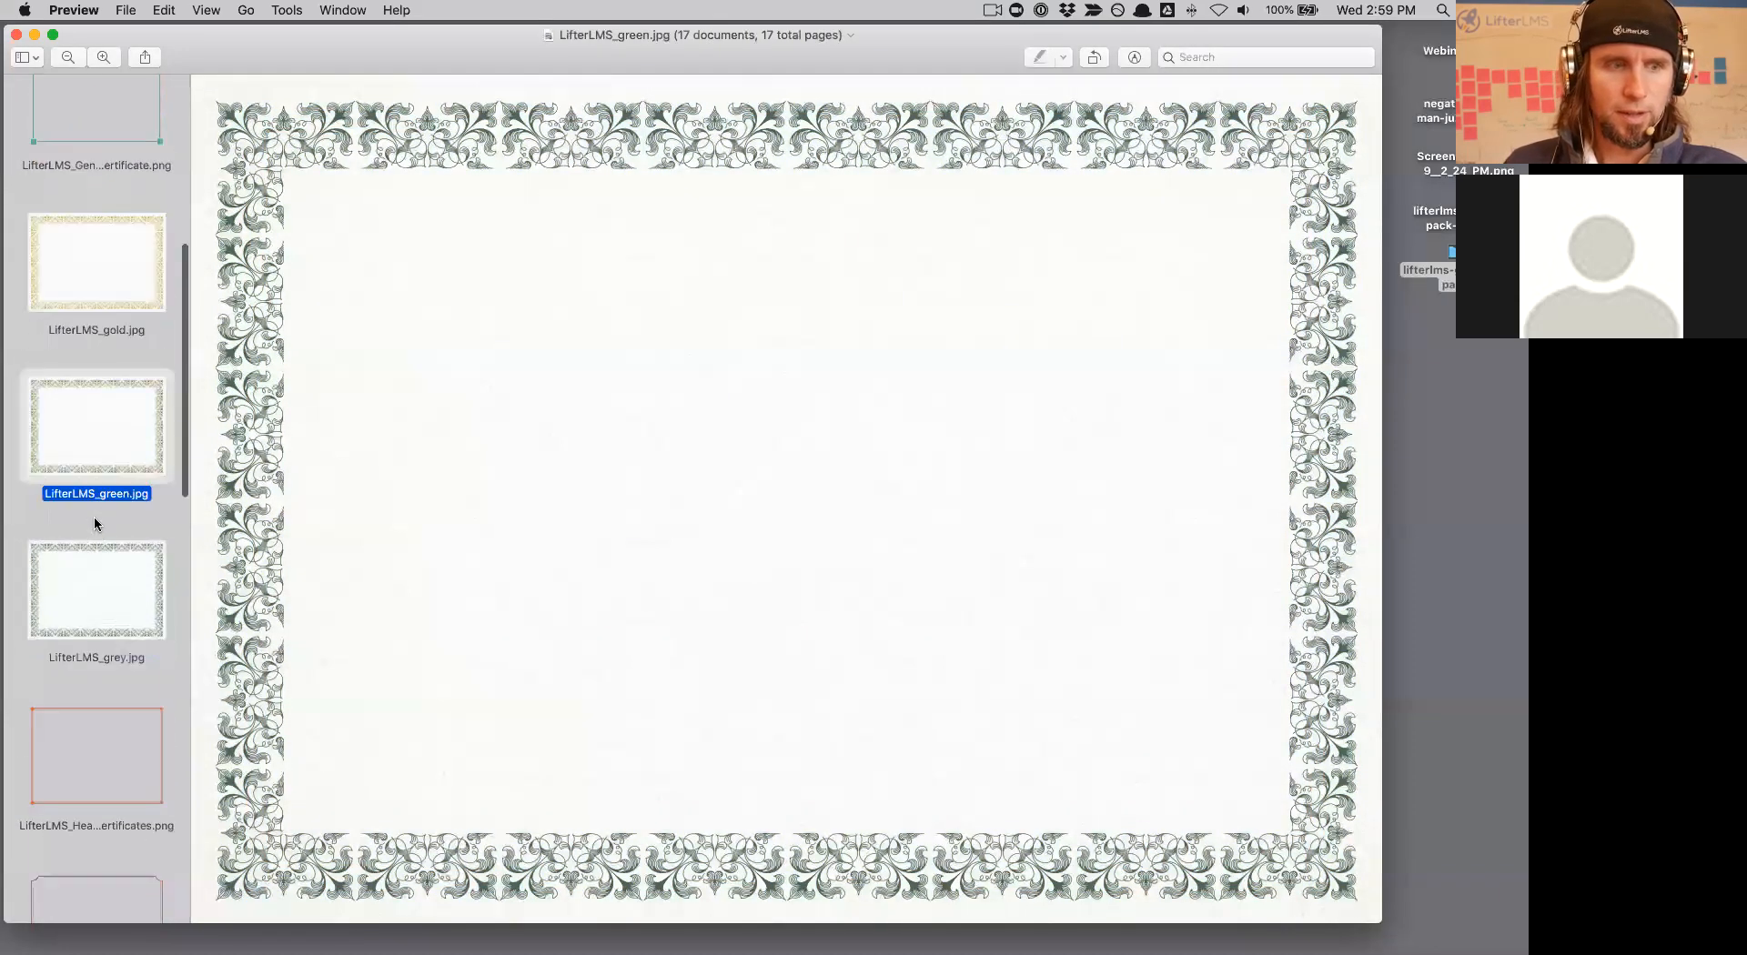
{"action": "left_click", "coordinate": [94, 524]}
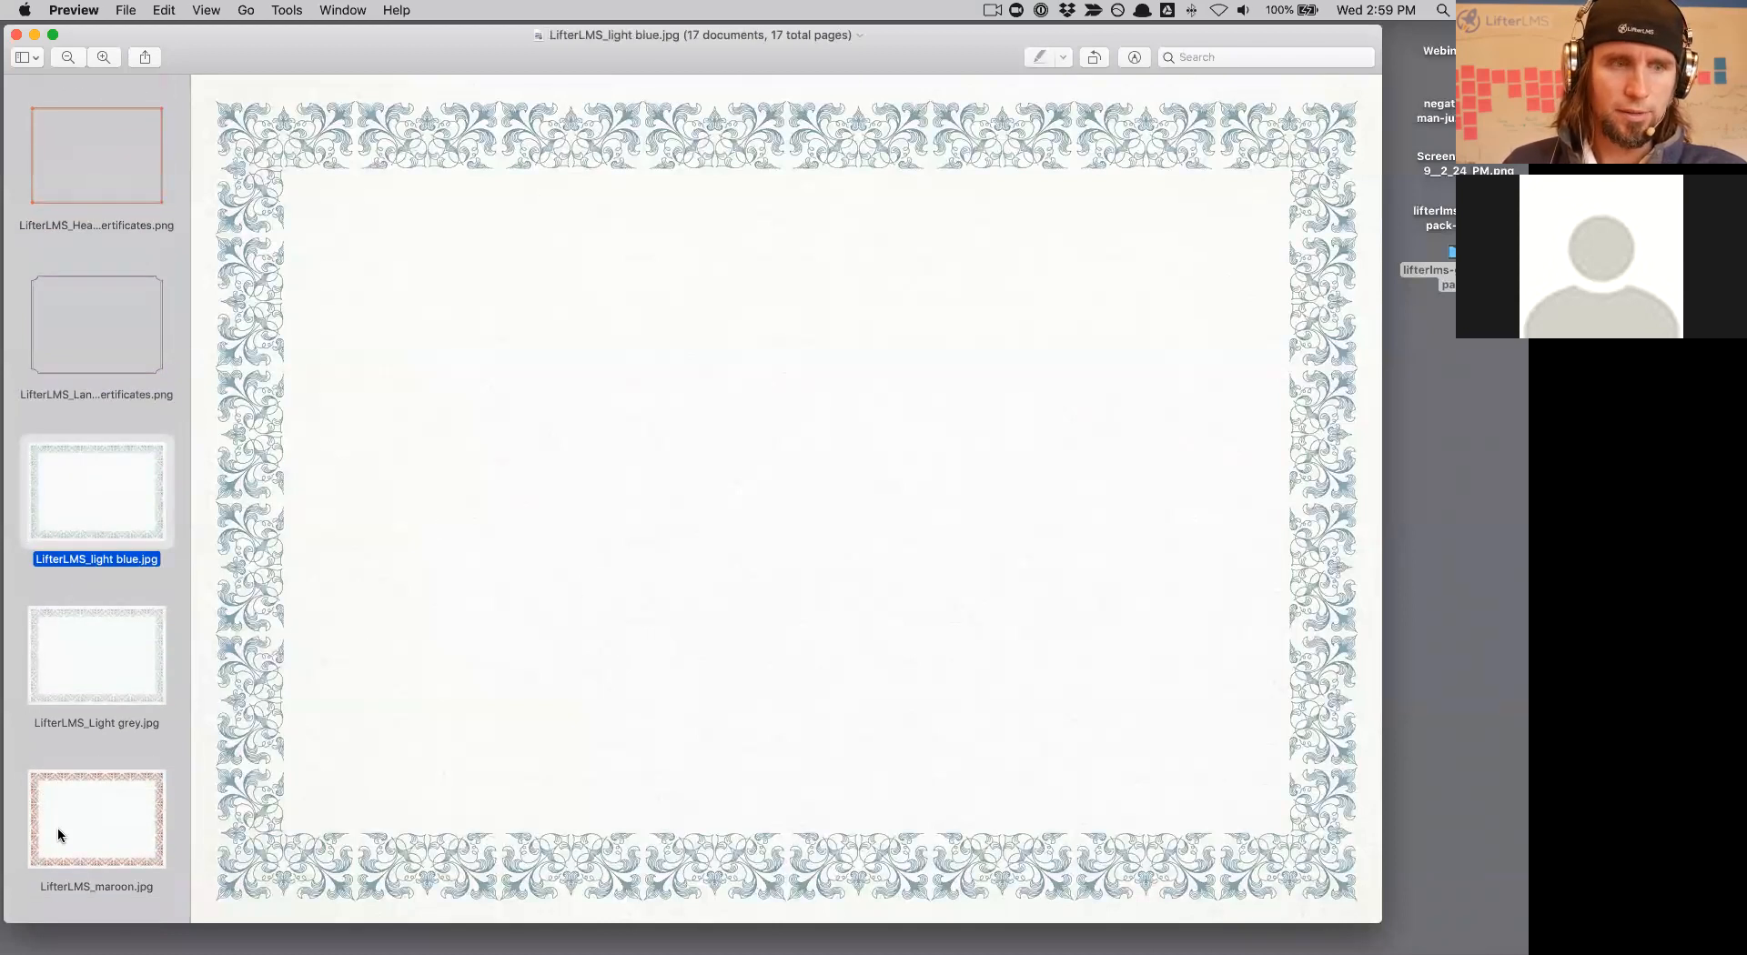
Step: Close Preview, move the Certificates folder onto the desktop, and close the Finder window
{"action": "scroll", "coordinate": [271, 310], "scroll_direction": "up", "scroll_amount": 5}
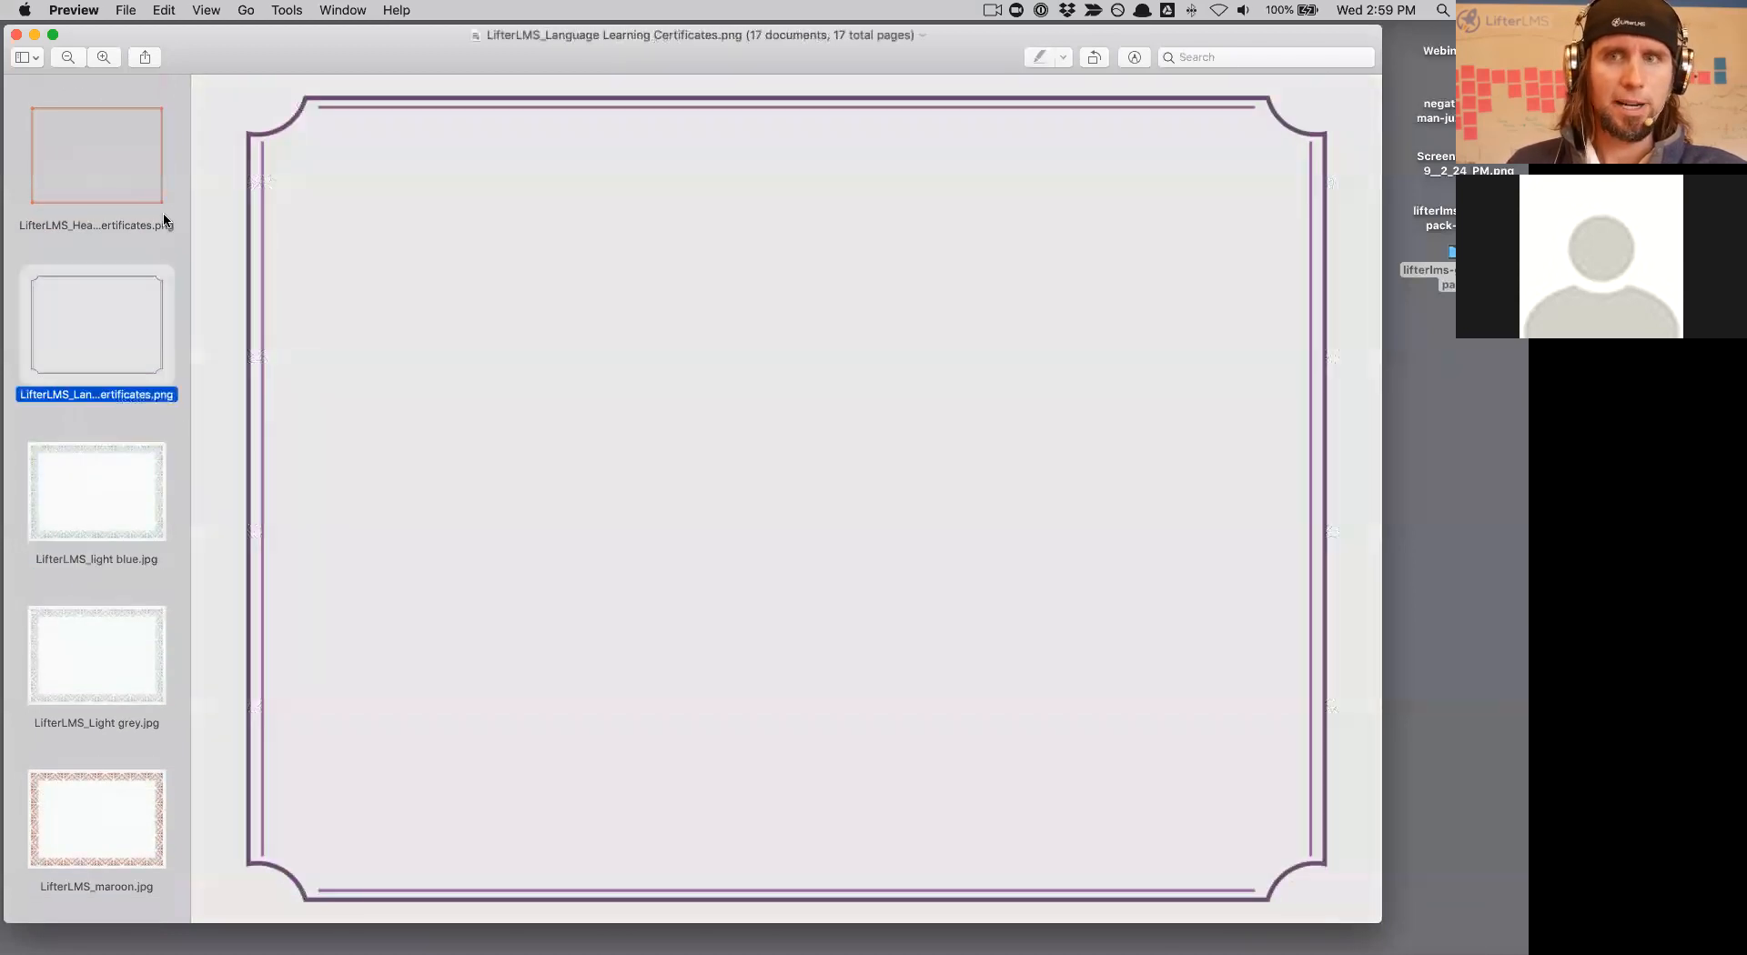
{"action": "scroll", "coordinate": [164, 218], "scroll_direction": "up", "scroll_amount": 5}
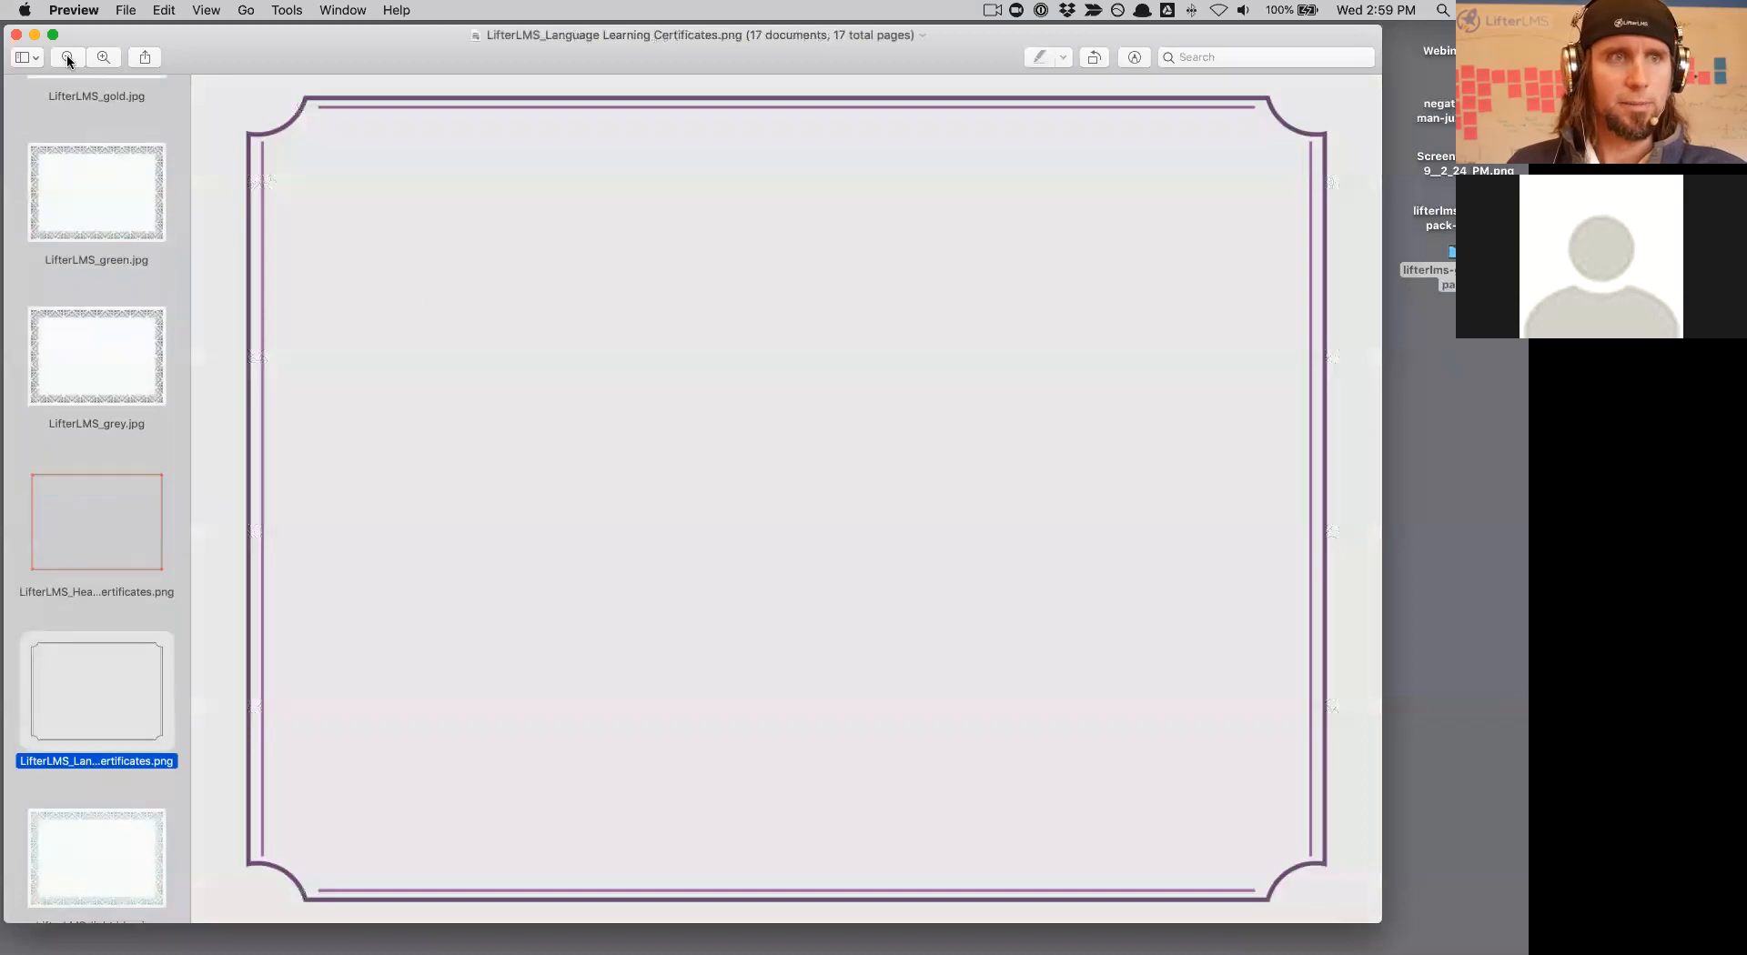
{"action": "left_click", "coordinate": [16, 35]}
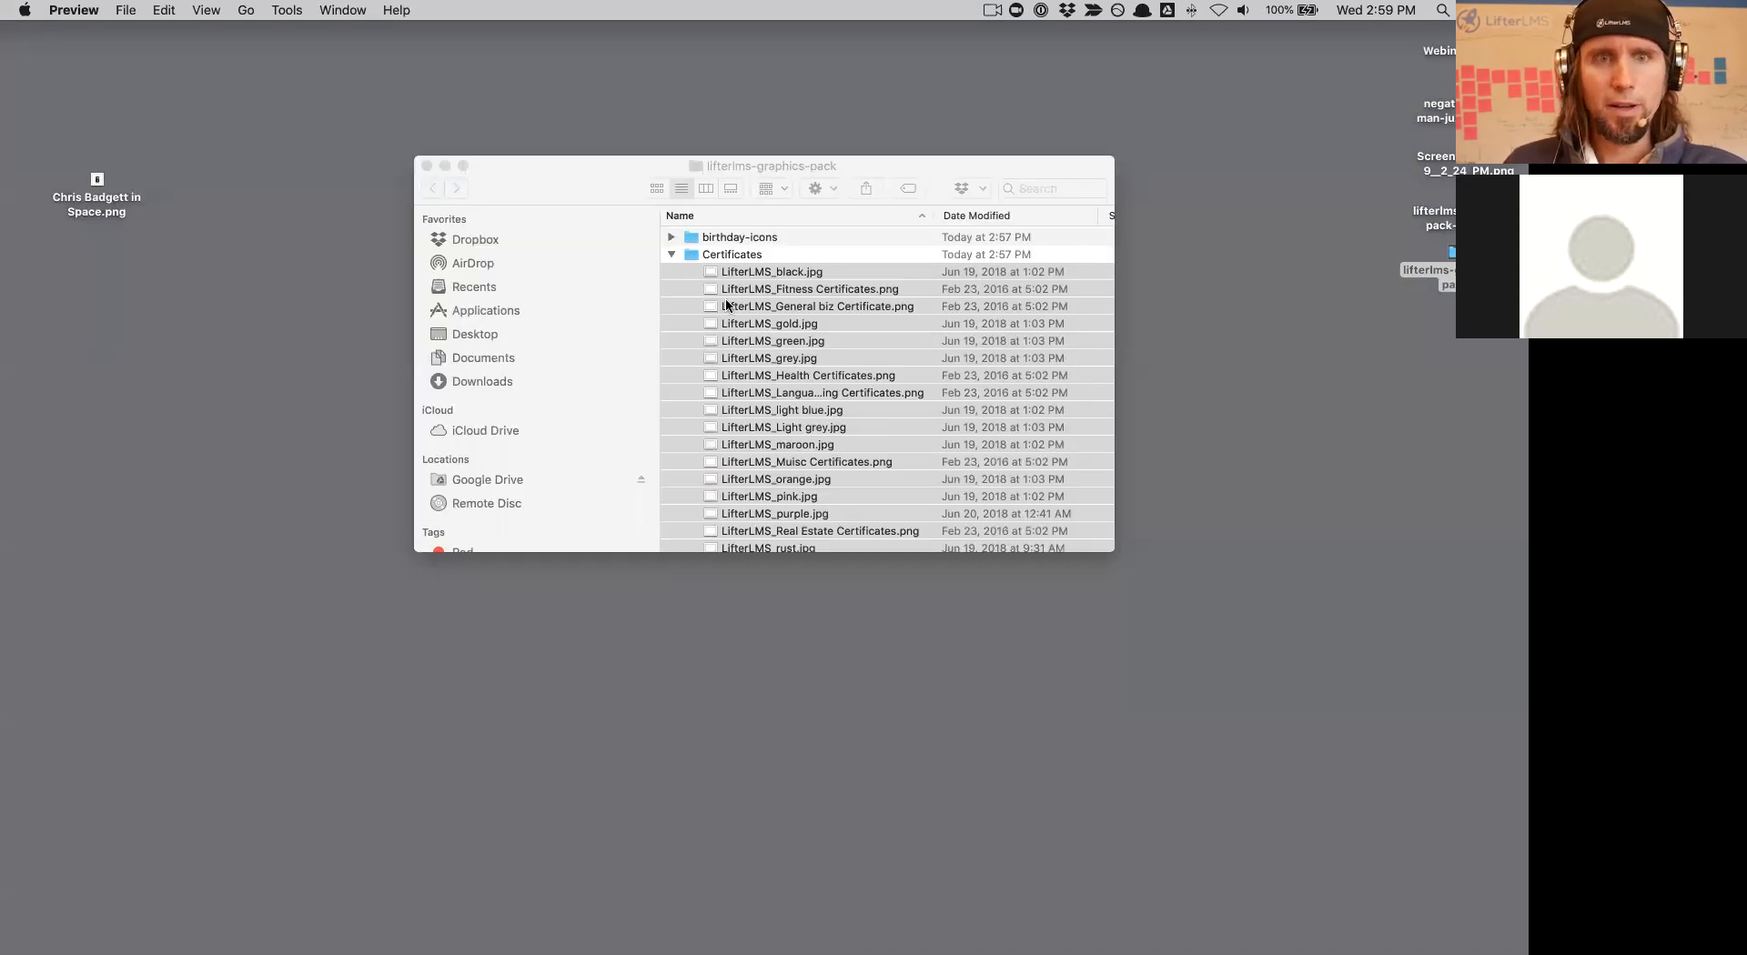
{"action": "left_click_drag", "start_coordinate": [690, 255], "coordinate": [1435, 350]}
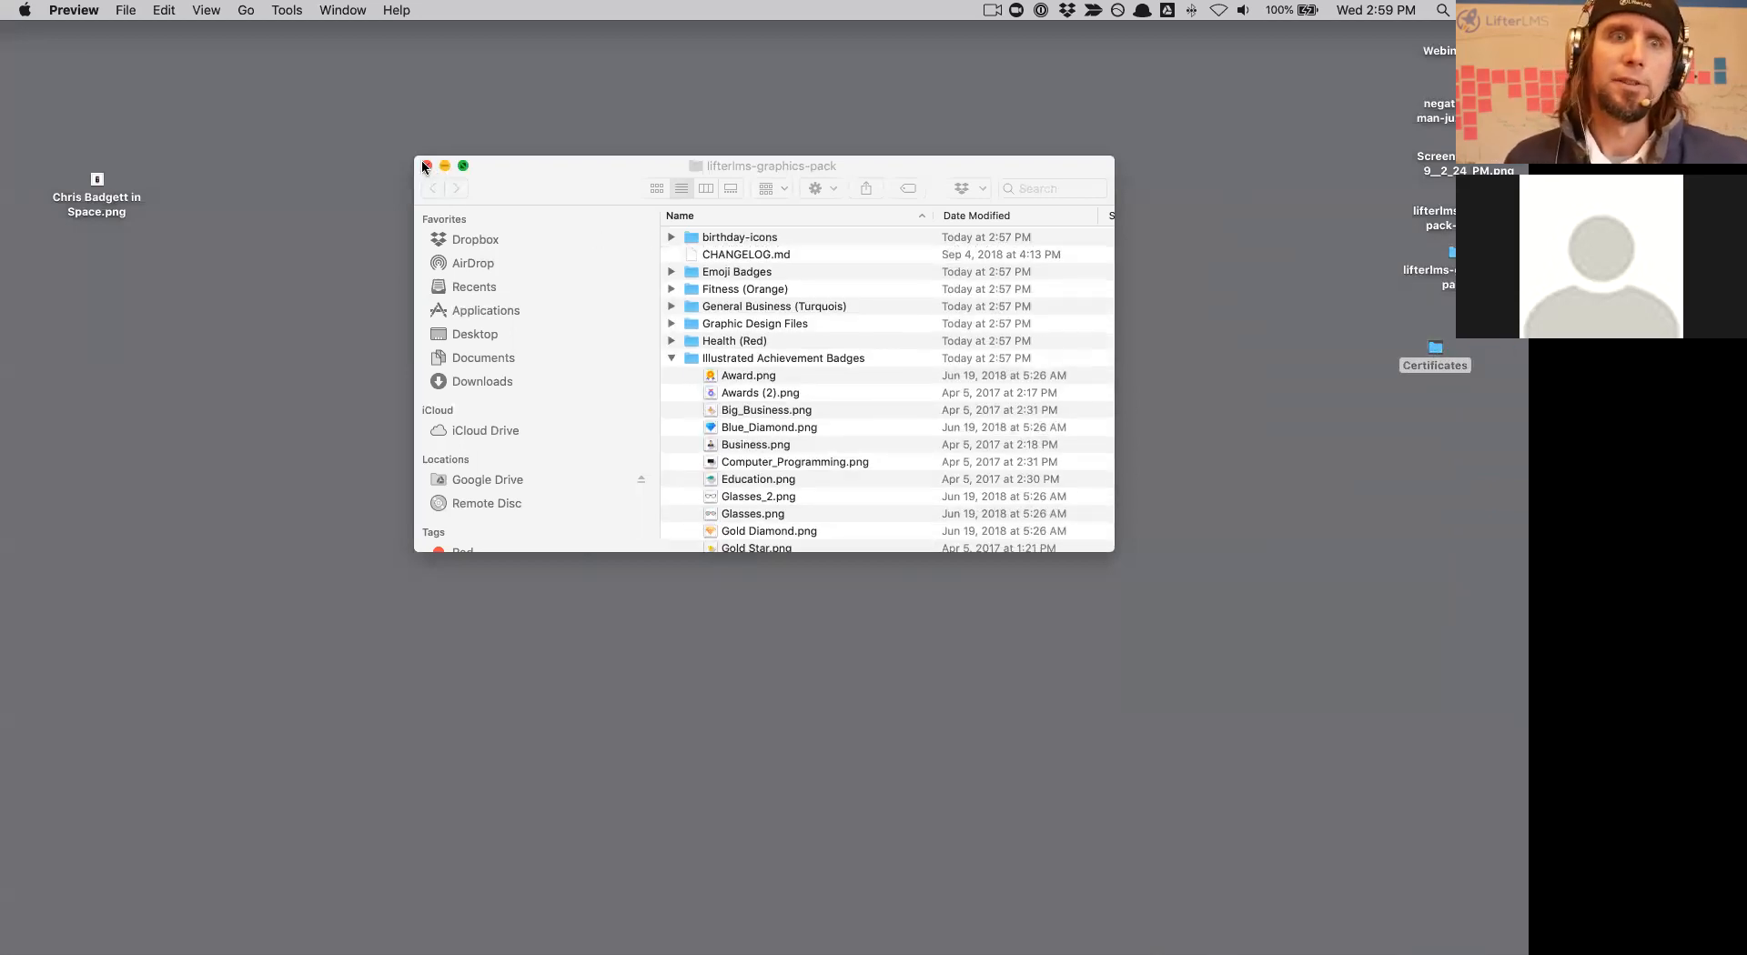
{"action": "left_click", "coordinate": [427, 166]}
Step: Back in Chrome, open the Warehouse Management 101 course page from the Courses catalog
{"action": "mouse_move", "coordinate": [733, 910]}
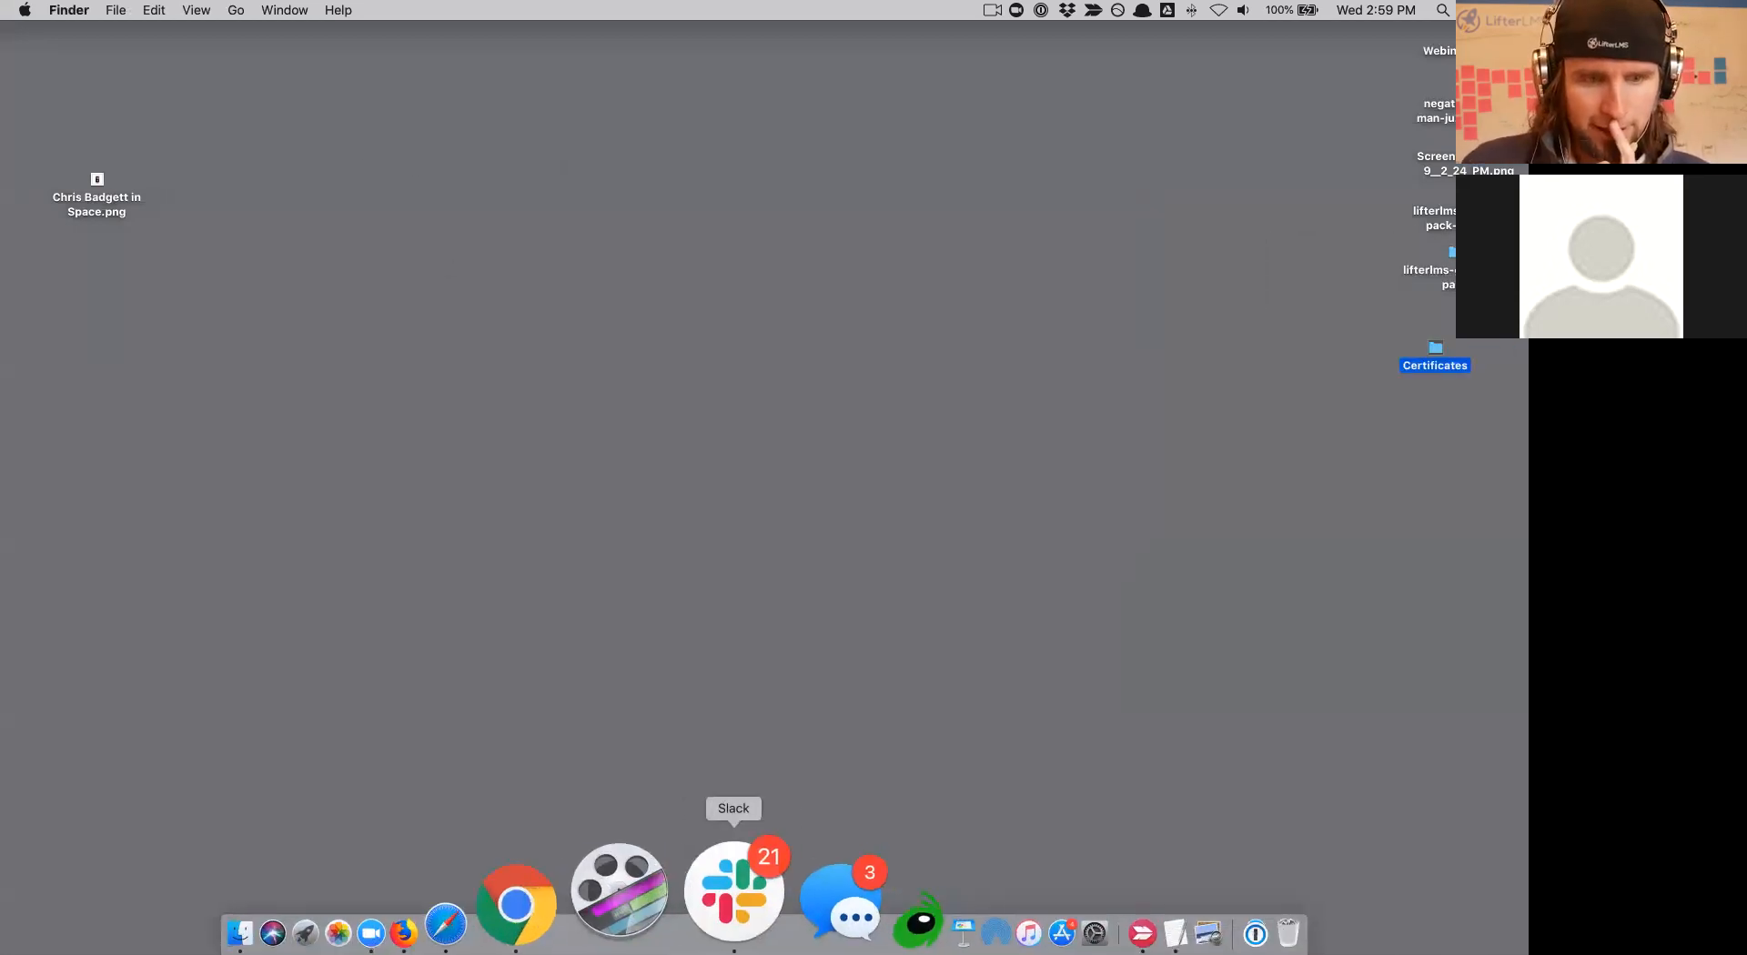
{"action": "left_click", "coordinate": [637, 896]}
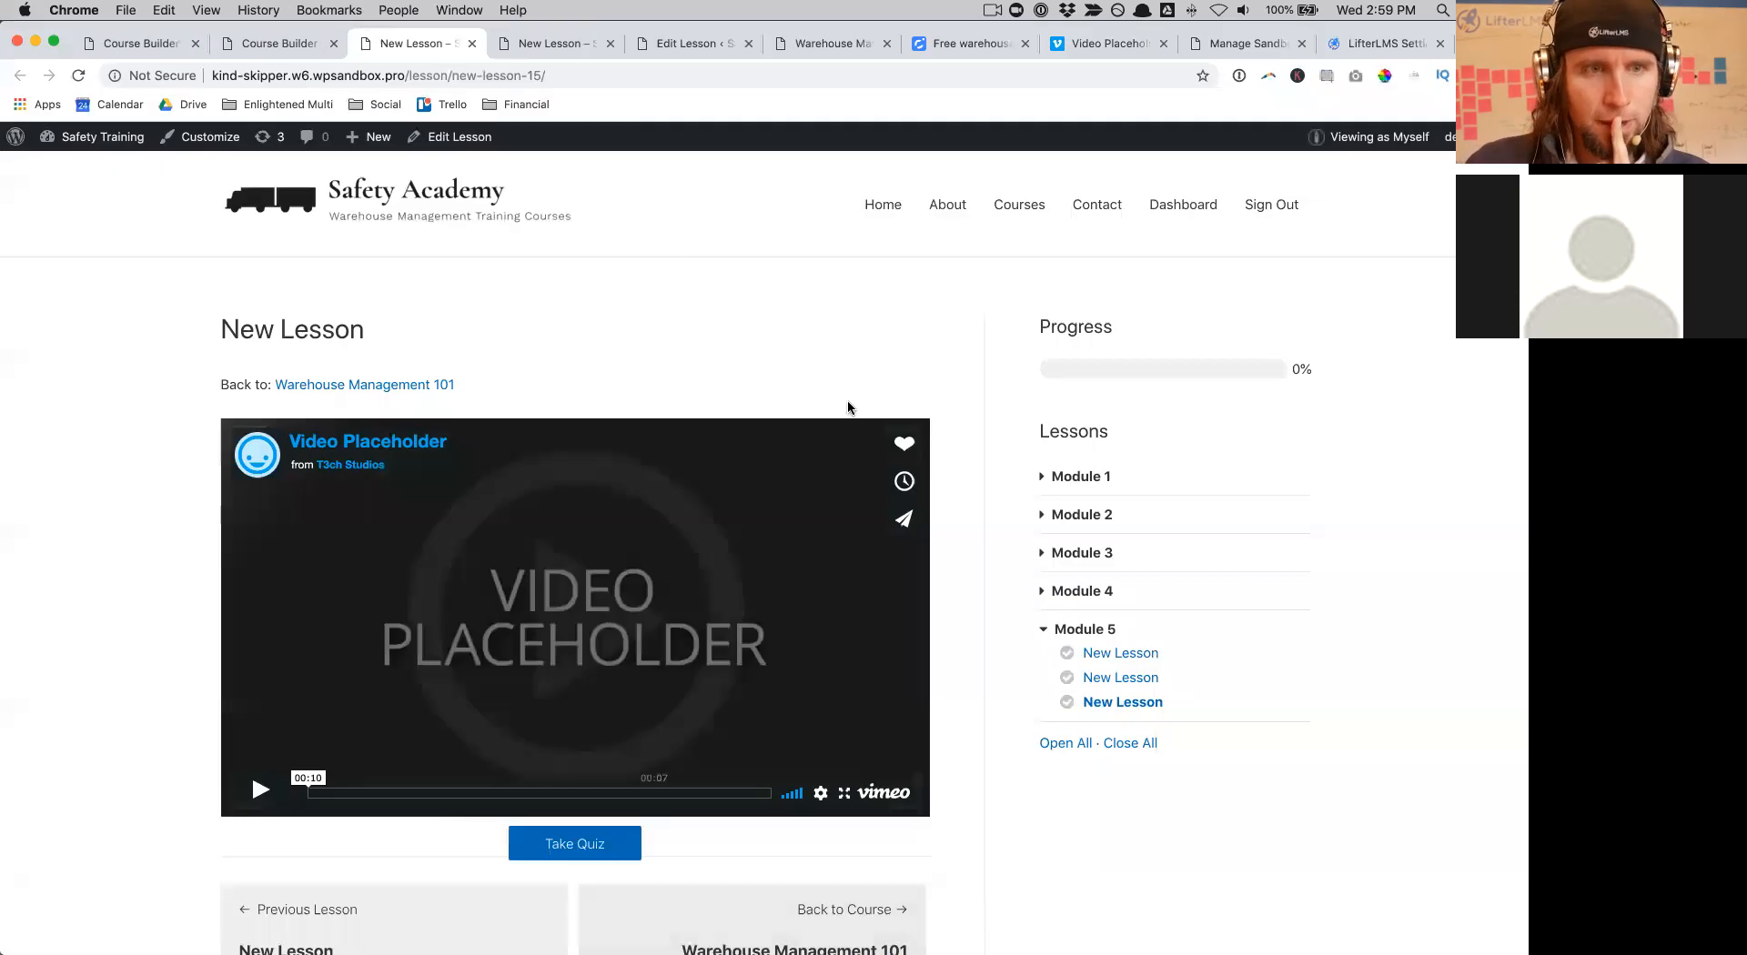
{"action": "scroll", "coordinate": [877, 308], "scroll_direction": "down", "scroll_amount": 10}
{"action": "scroll", "coordinate": [877, 309], "scroll_direction": "up", "scroll_amount": 10}
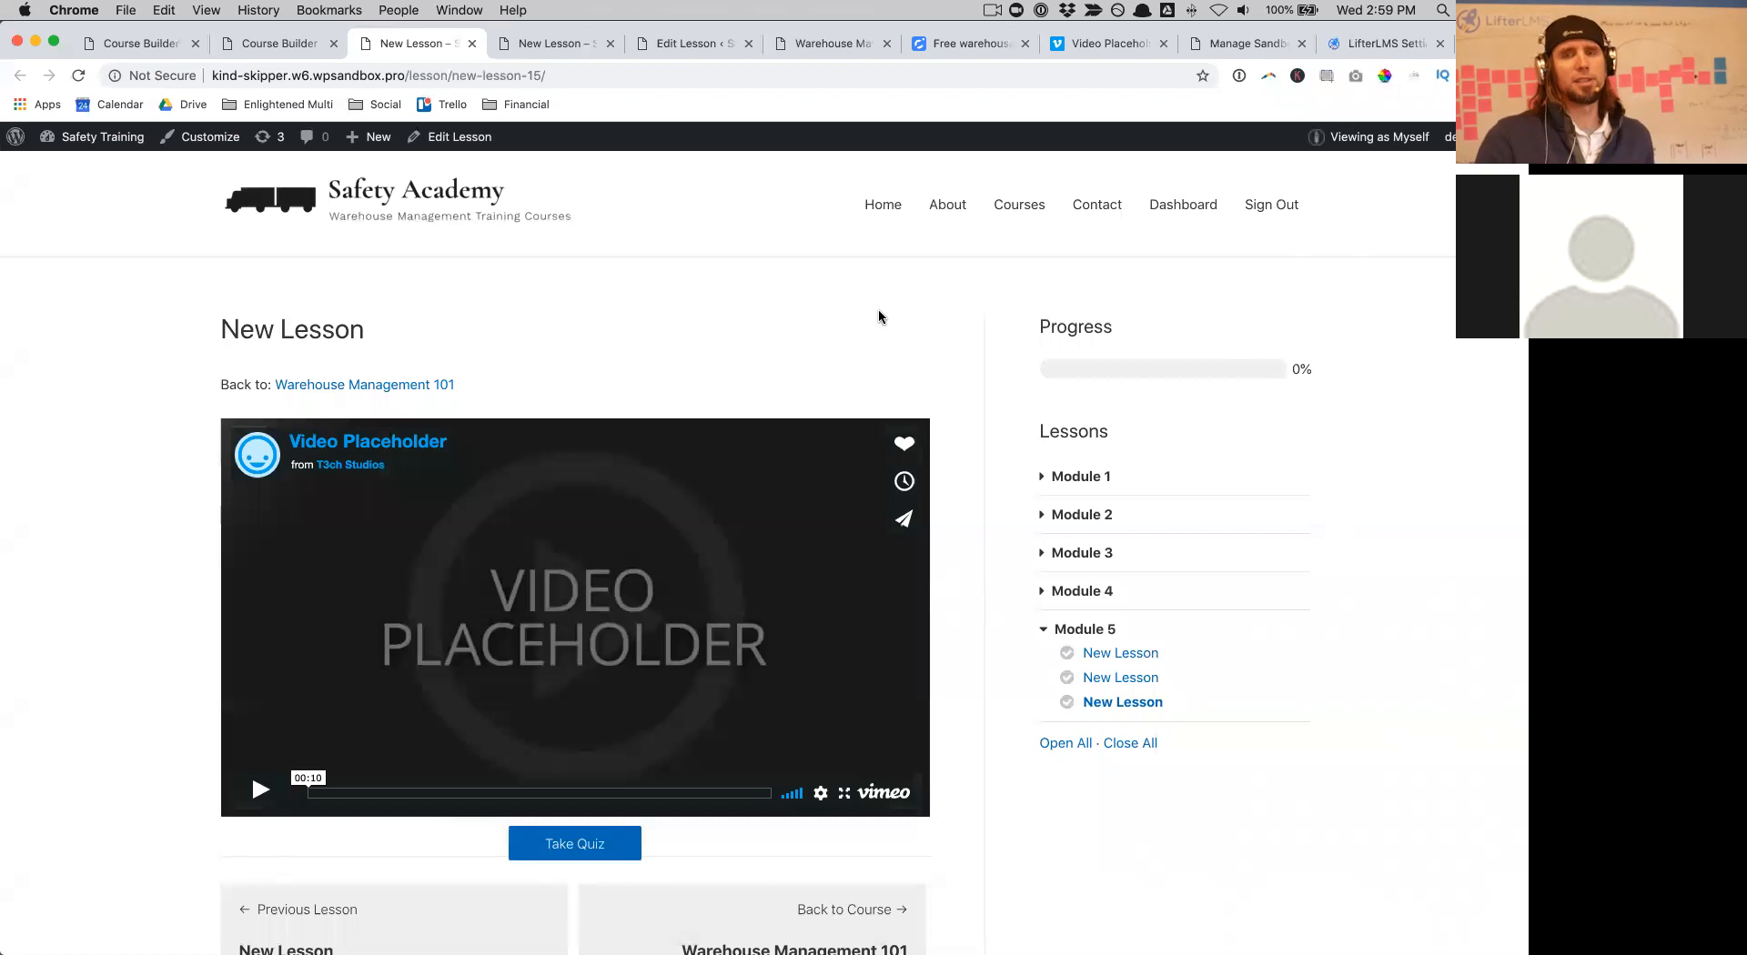
{"action": "left_click", "coordinate": [1016, 219]}
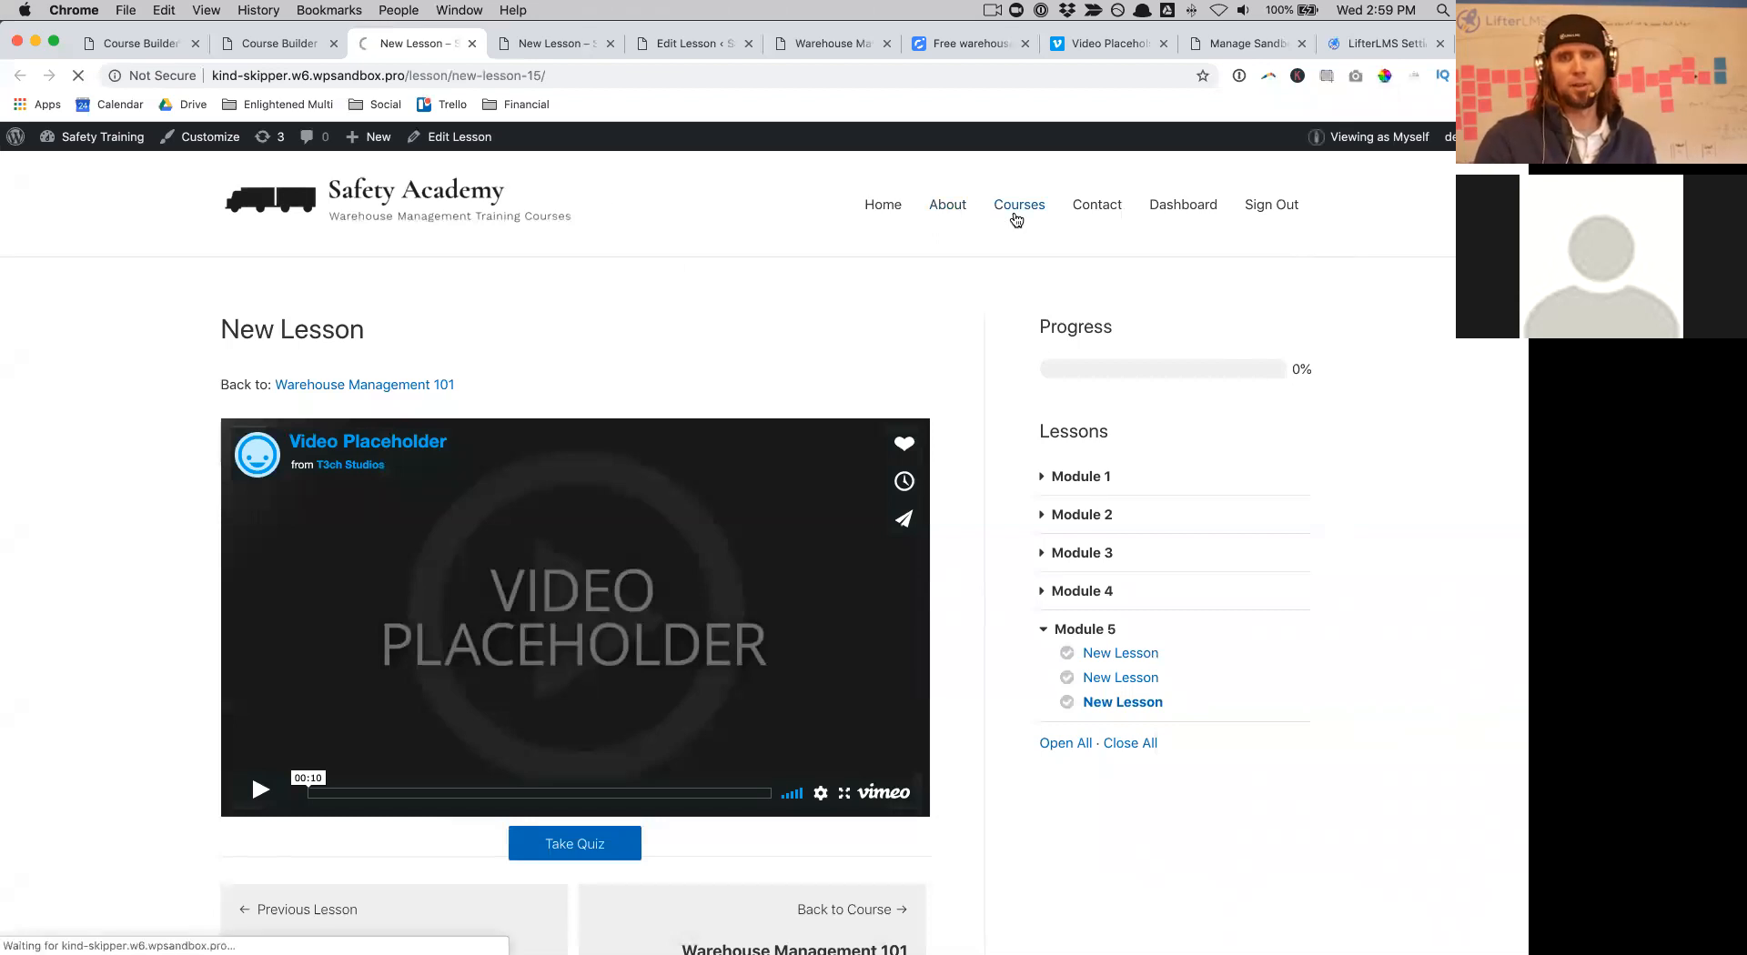
{"action": "left_click", "coordinate": [444, 627]}
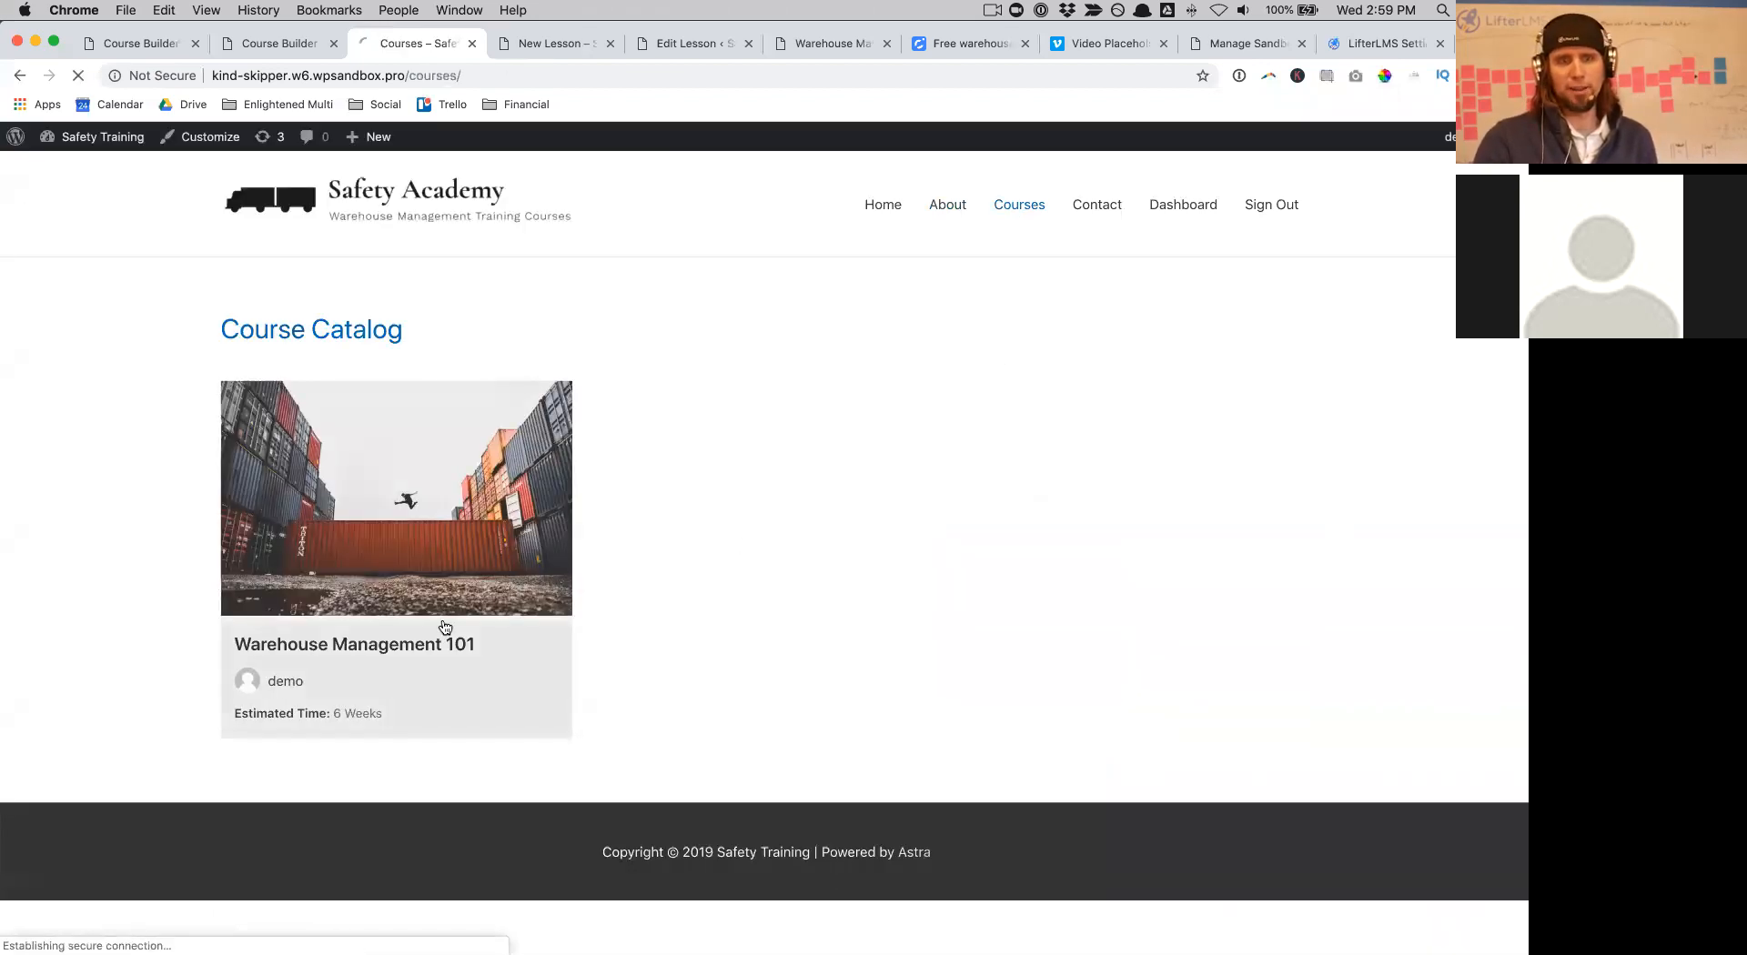
Step: Go to the Safety Training site's admin Dashboard
{"action": "scroll", "coordinate": [445, 627], "scroll_direction": "down", "scroll_amount": 10}
{"action": "scroll", "coordinate": [928, 534], "scroll_direction": "up", "scroll_amount": 3}
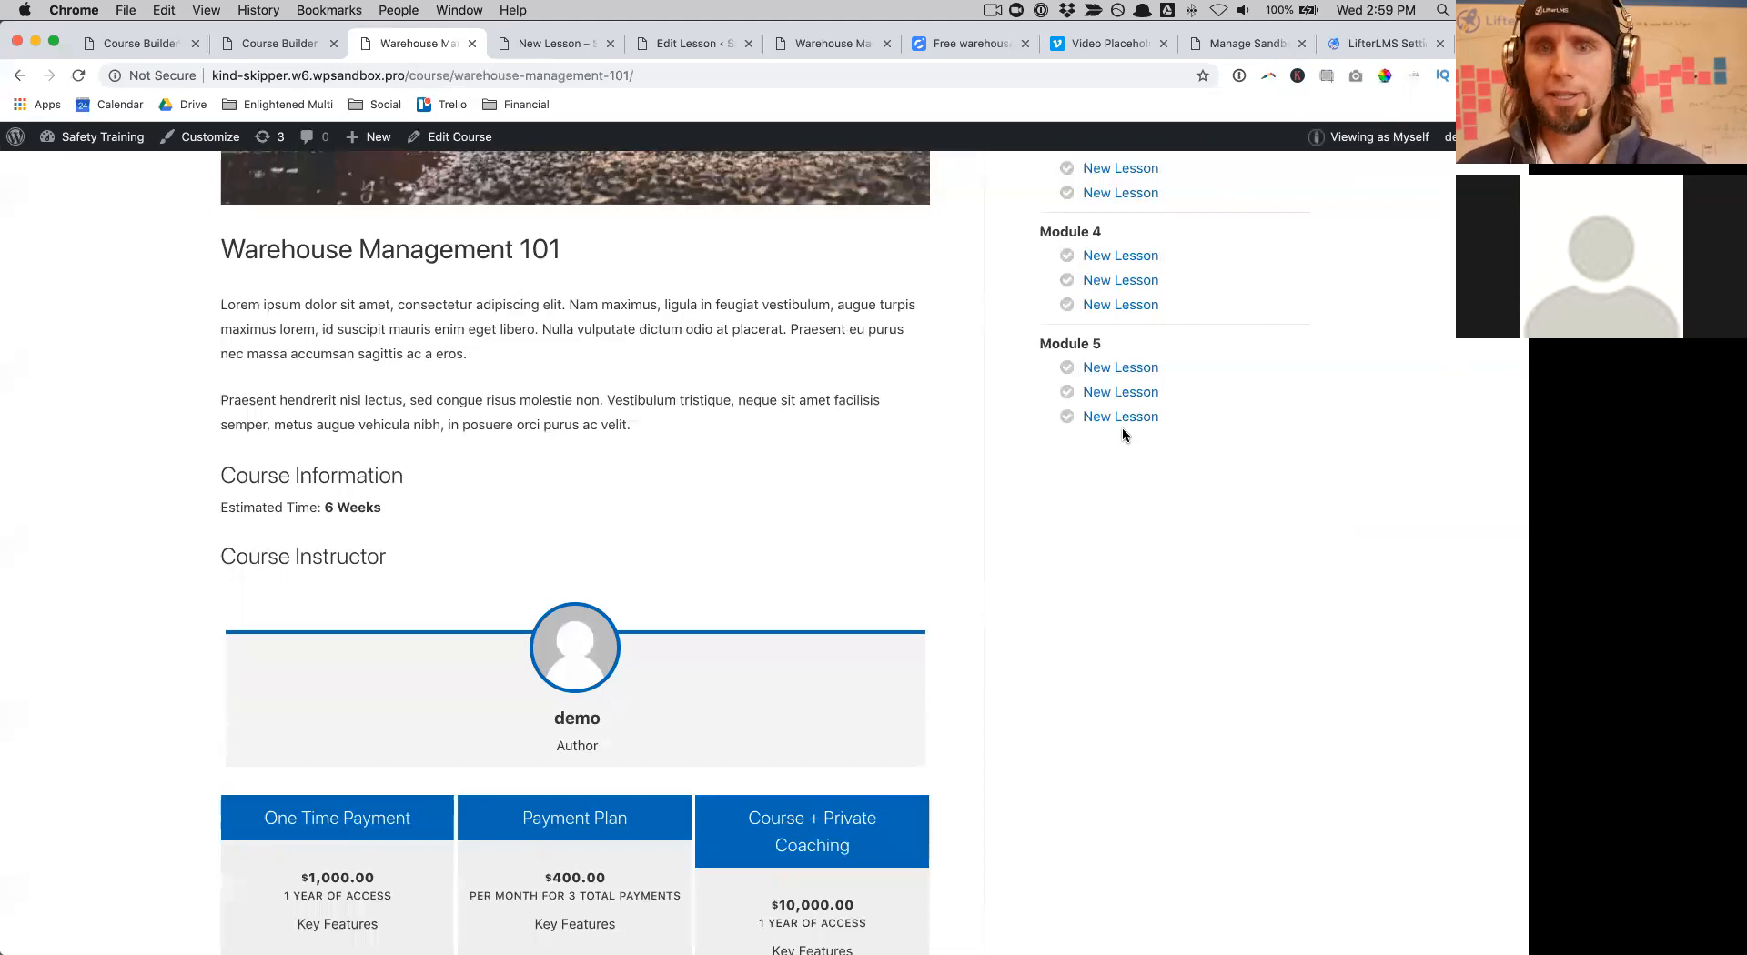
{"action": "scroll", "coordinate": [1131, 413], "scroll_direction": "down", "scroll_amount": 1}
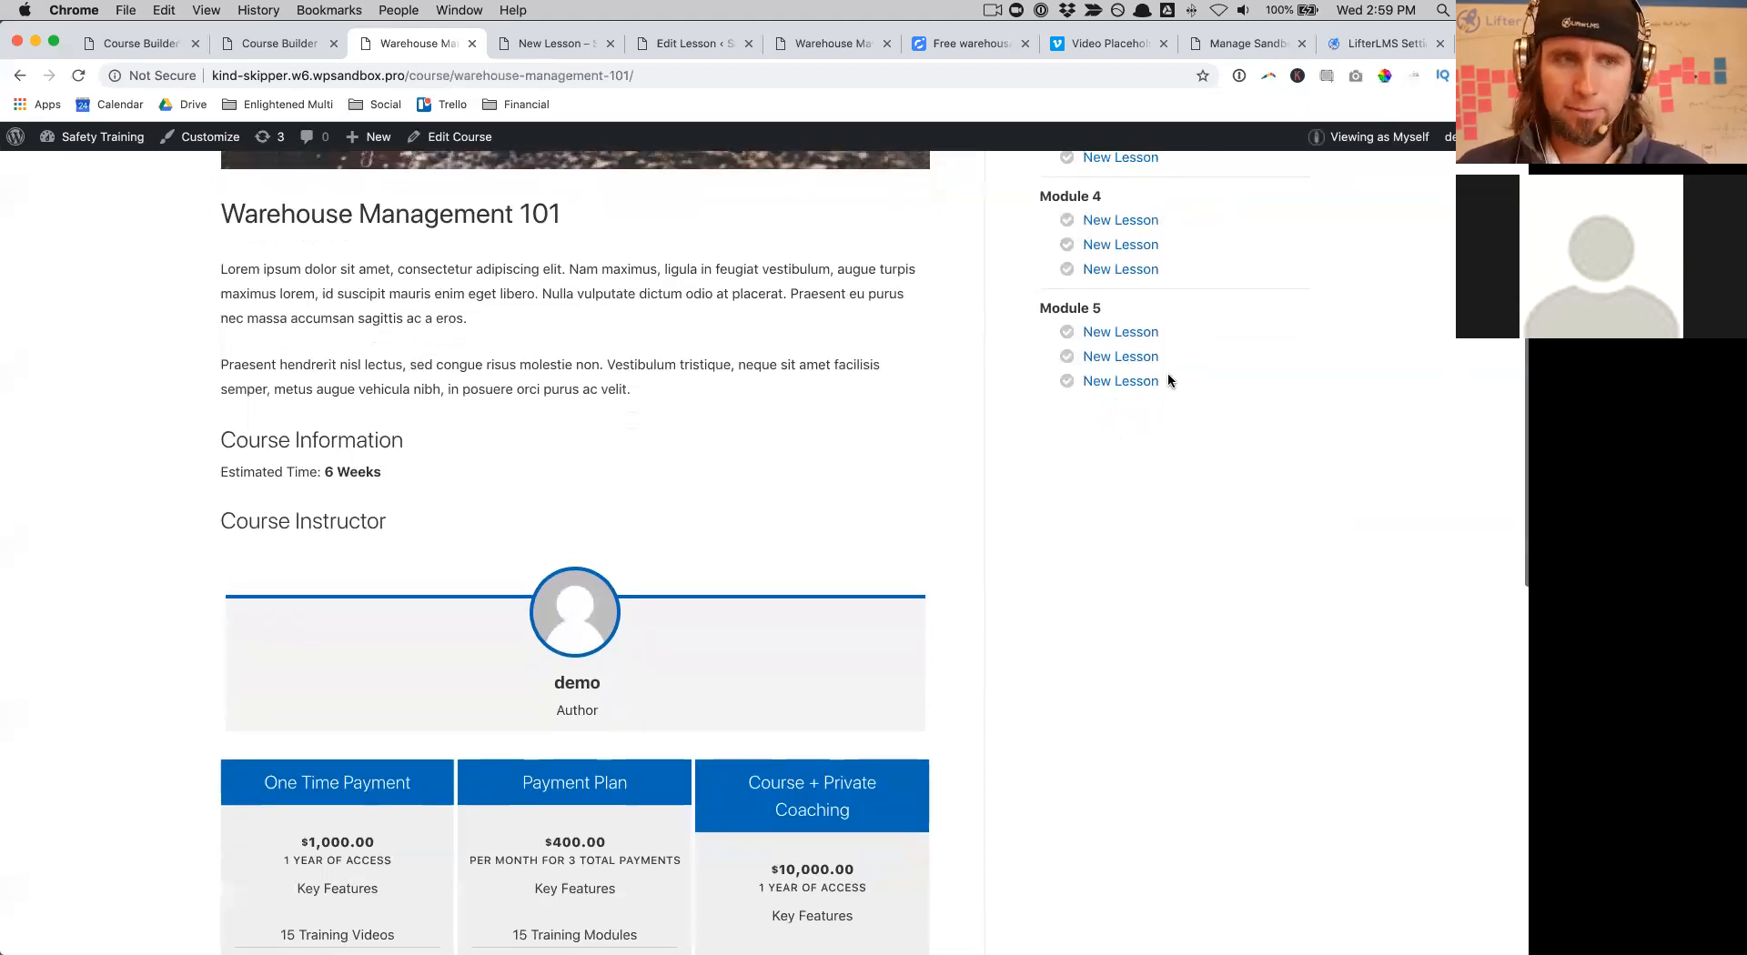
{"action": "scroll", "coordinate": [1168, 380], "scroll_direction": "up", "scroll_amount": 8}
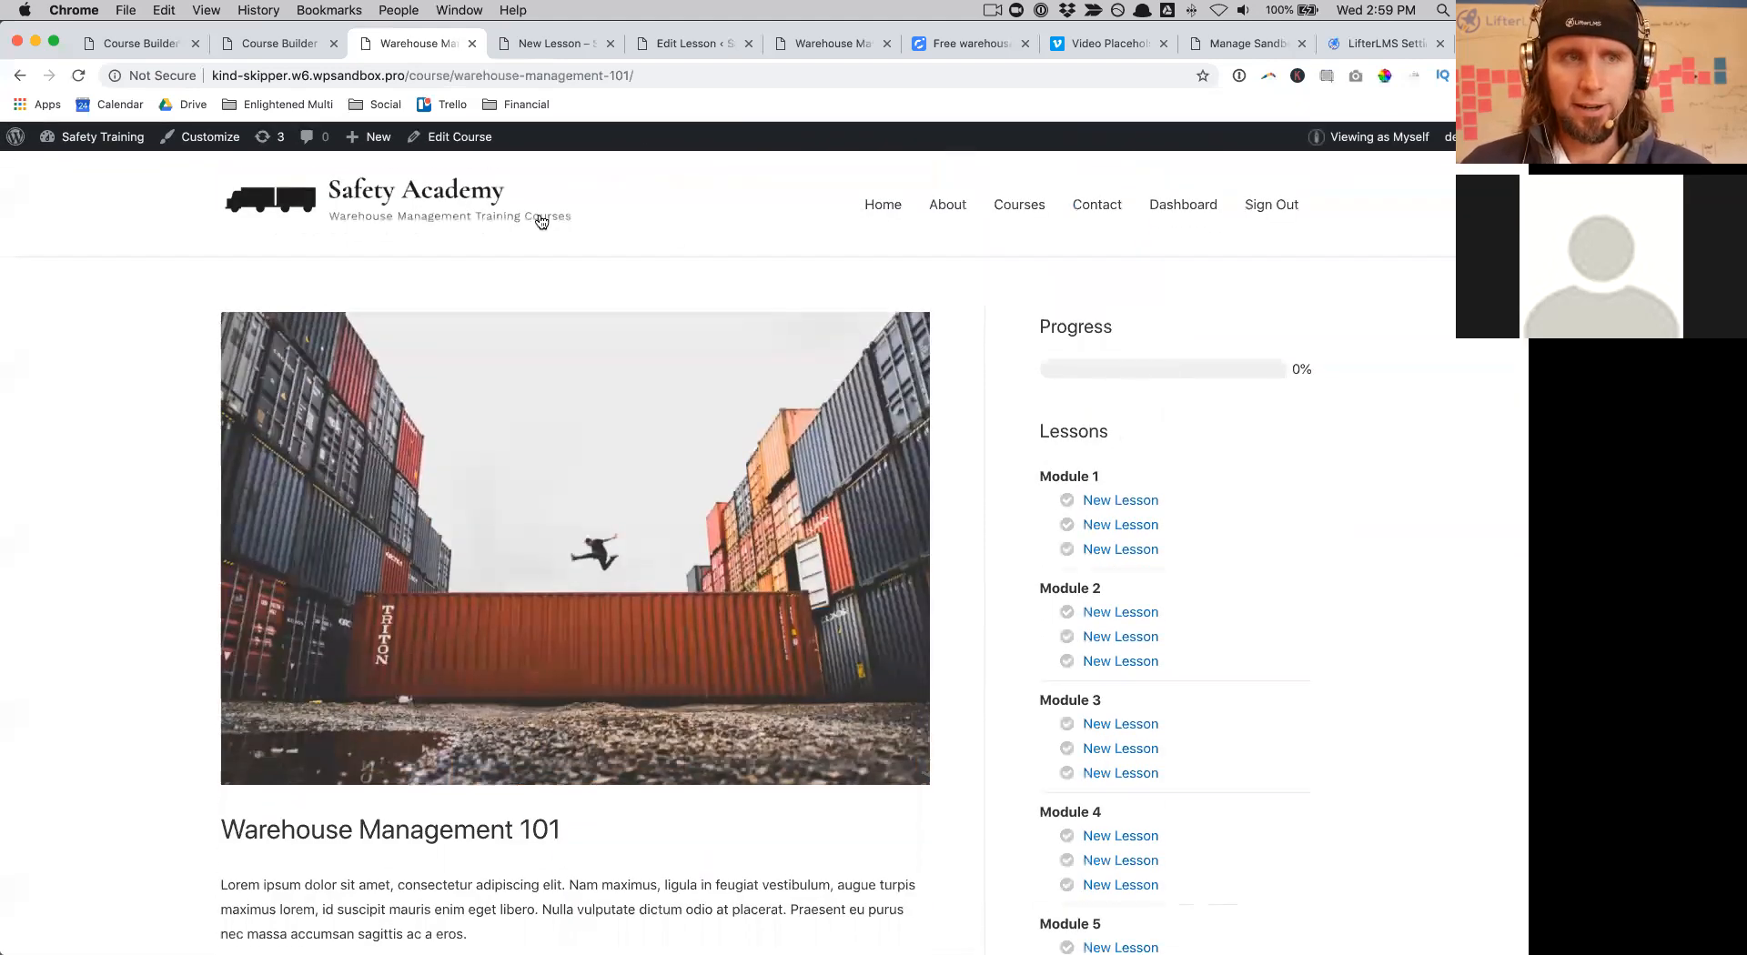
{"action": "mouse_move", "coordinate": [103, 136]}
{"action": "left_click", "coordinate": [88, 169]}
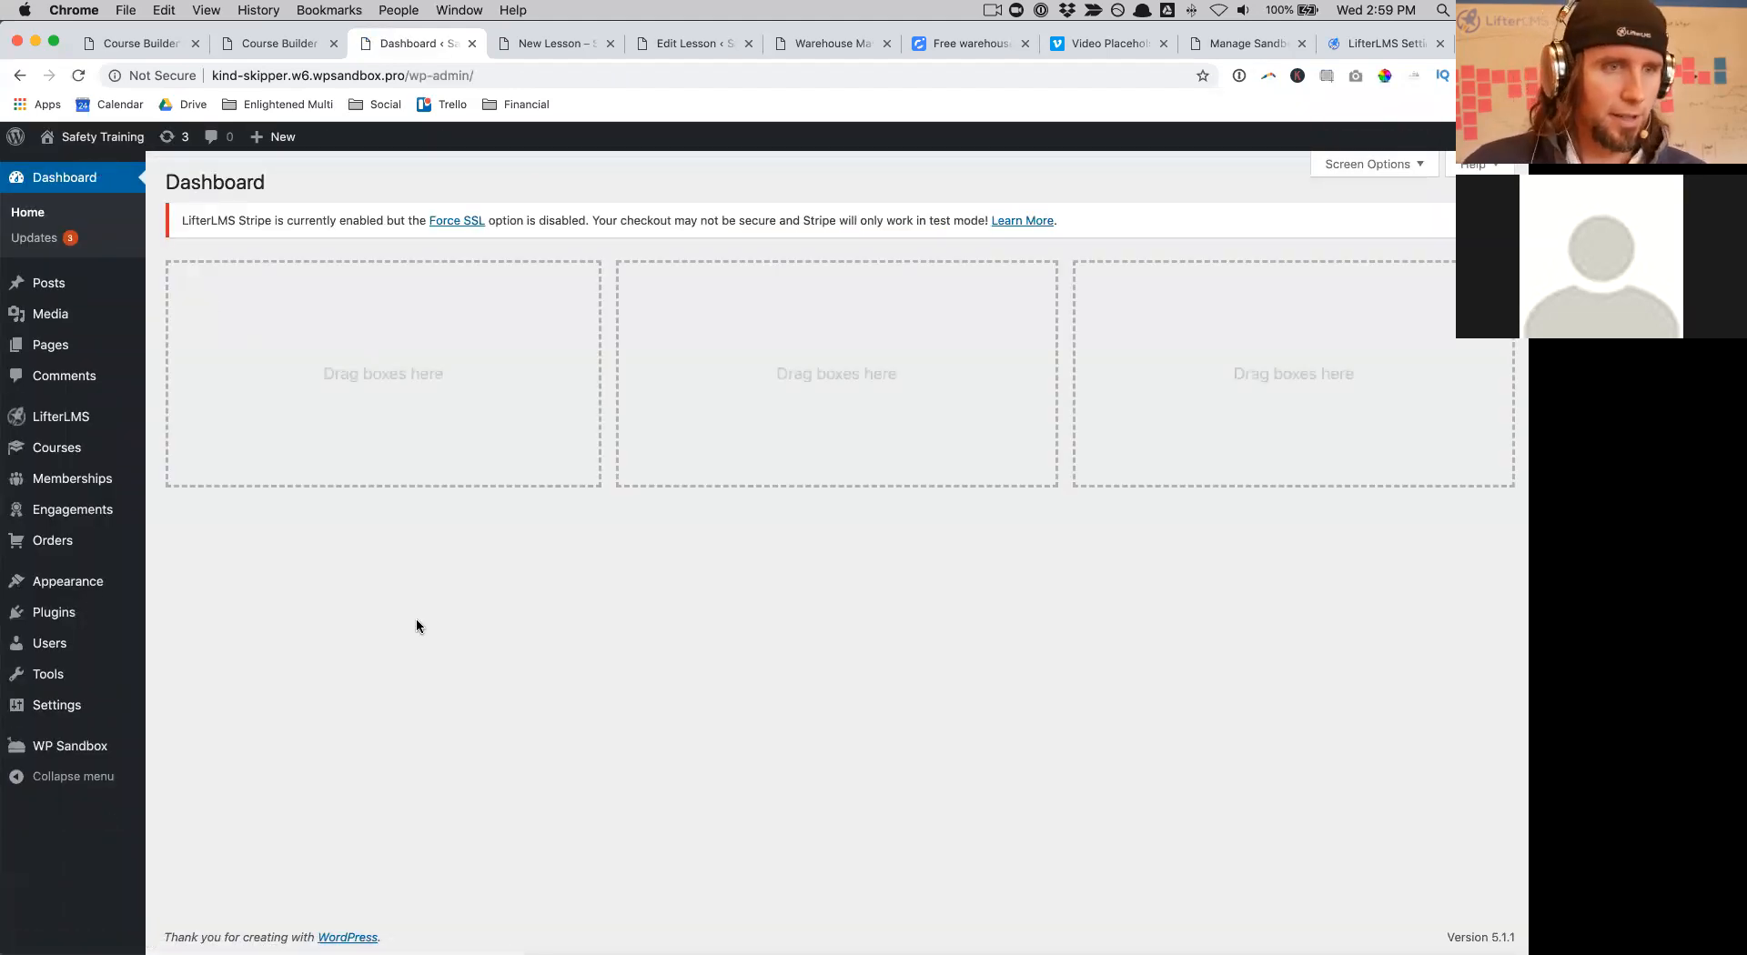
Step: Go to Engagements > Certificates and start a new certificate
{"action": "mouse_move", "coordinate": [56, 584]}
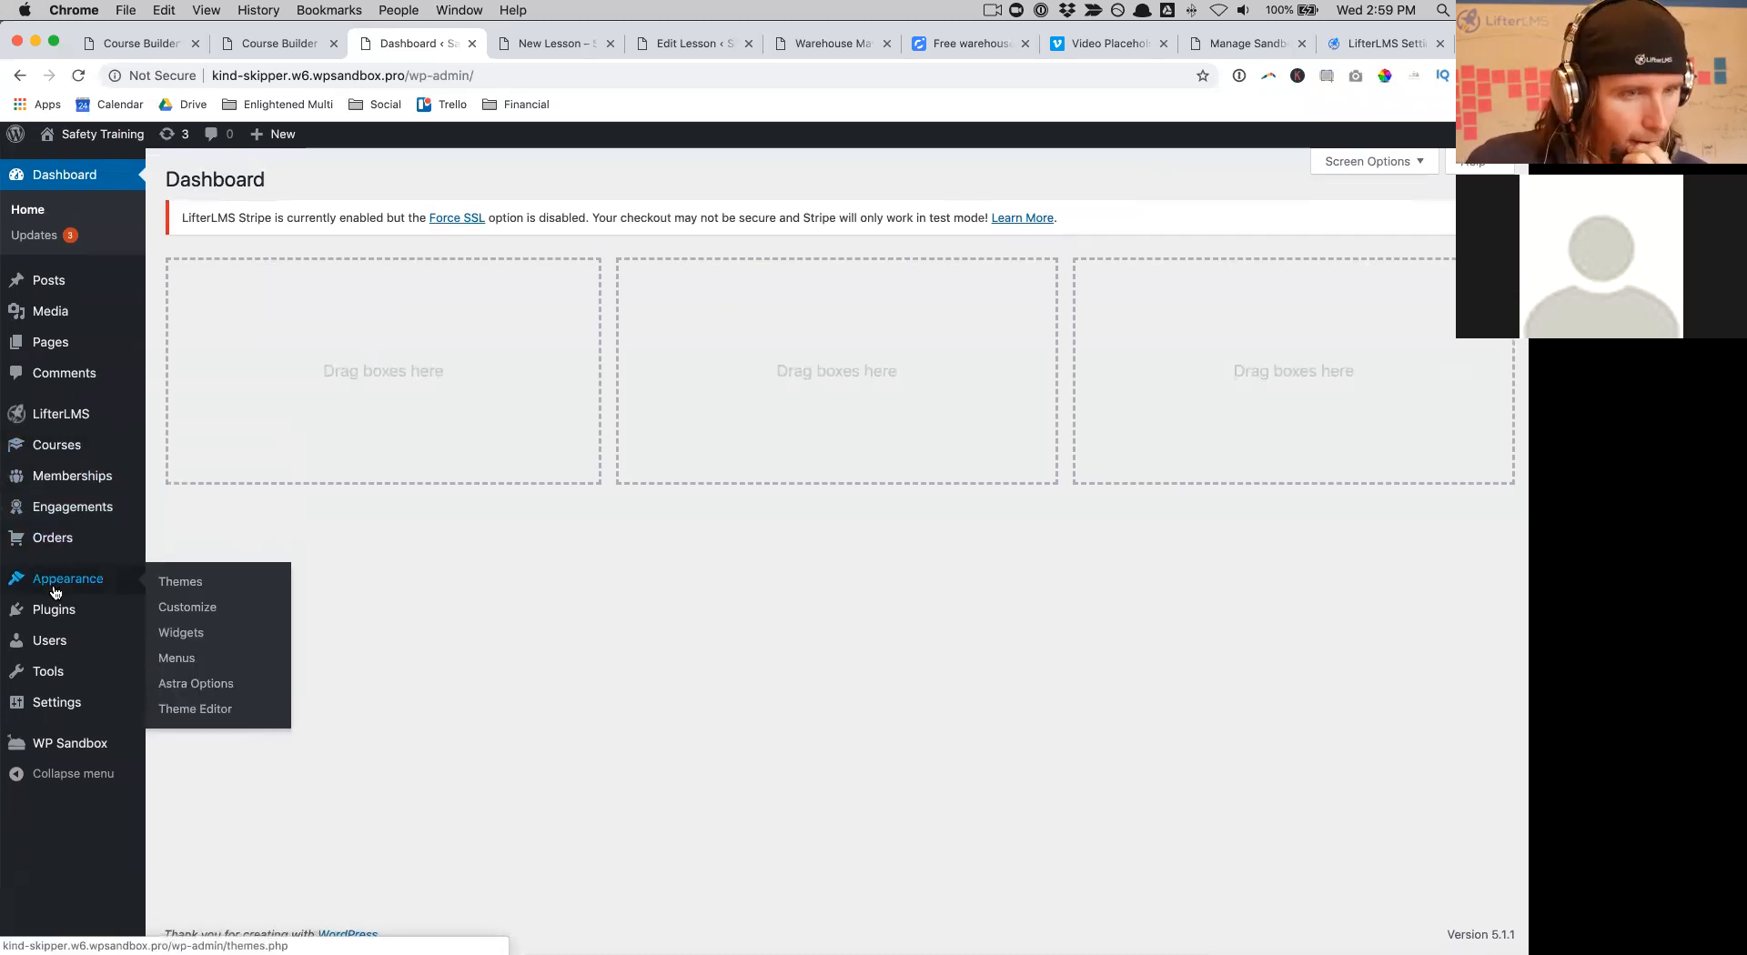
{"action": "mouse_move", "coordinate": [67, 507]}
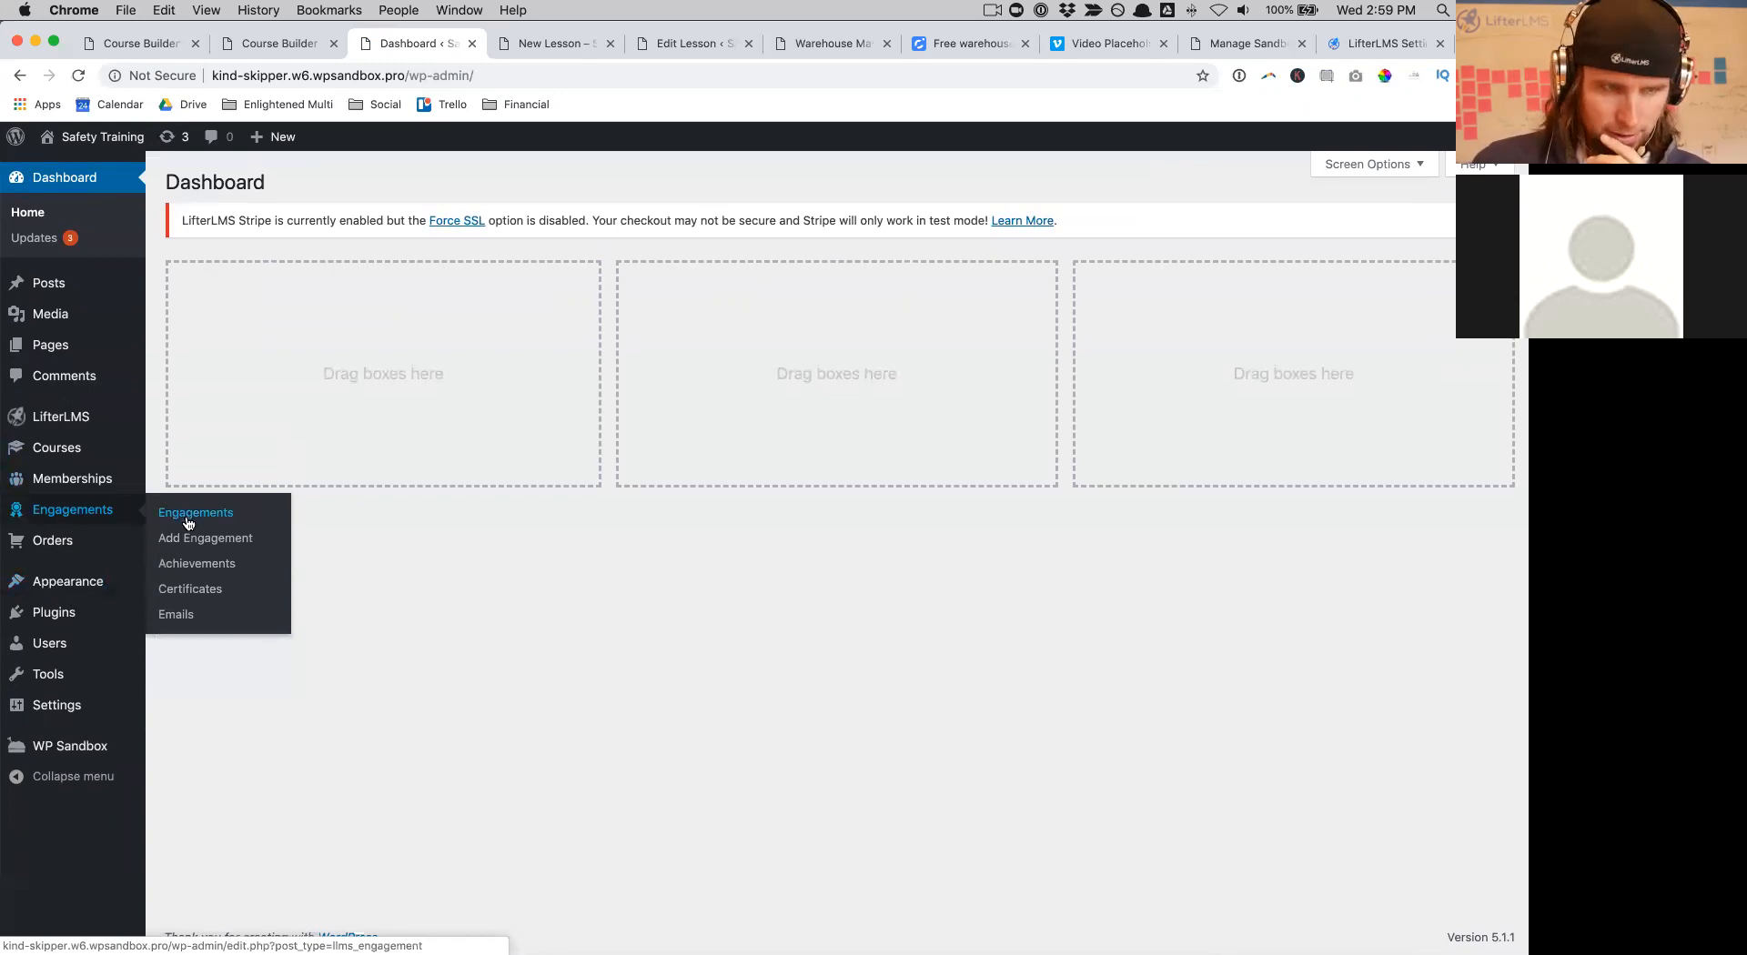
{"action": "left_click", "coordinate": [185, 590]}
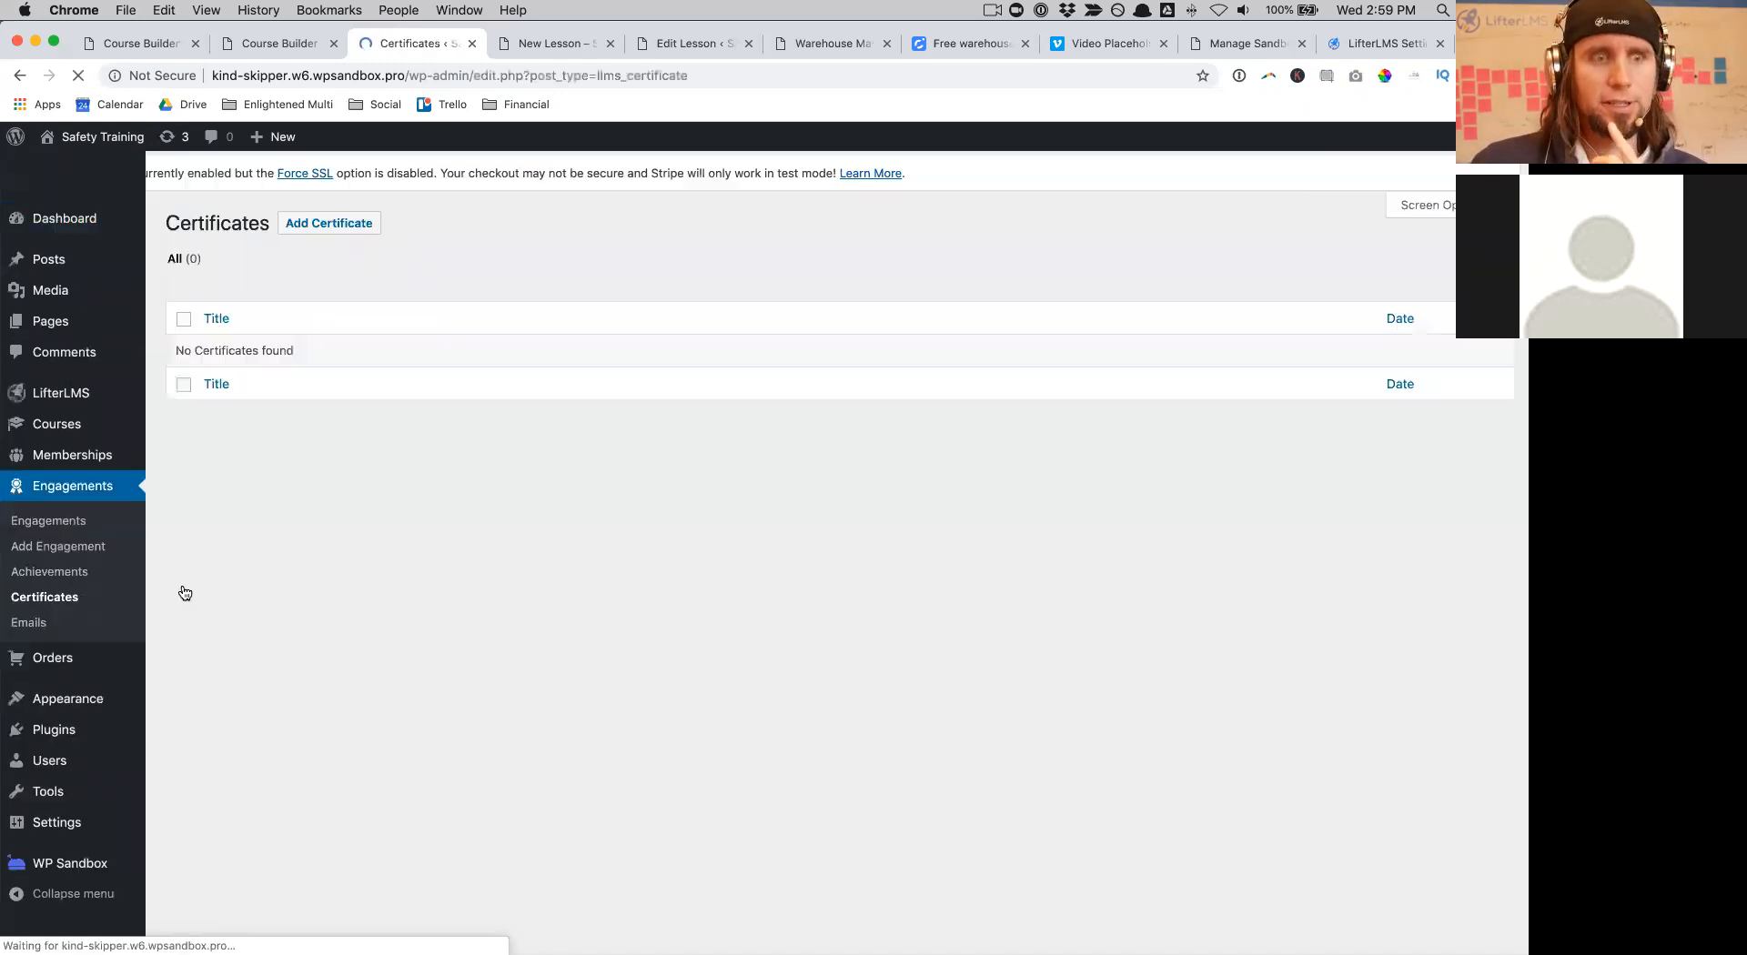
{"action": "left_click", "coordinate": [330, 183]}
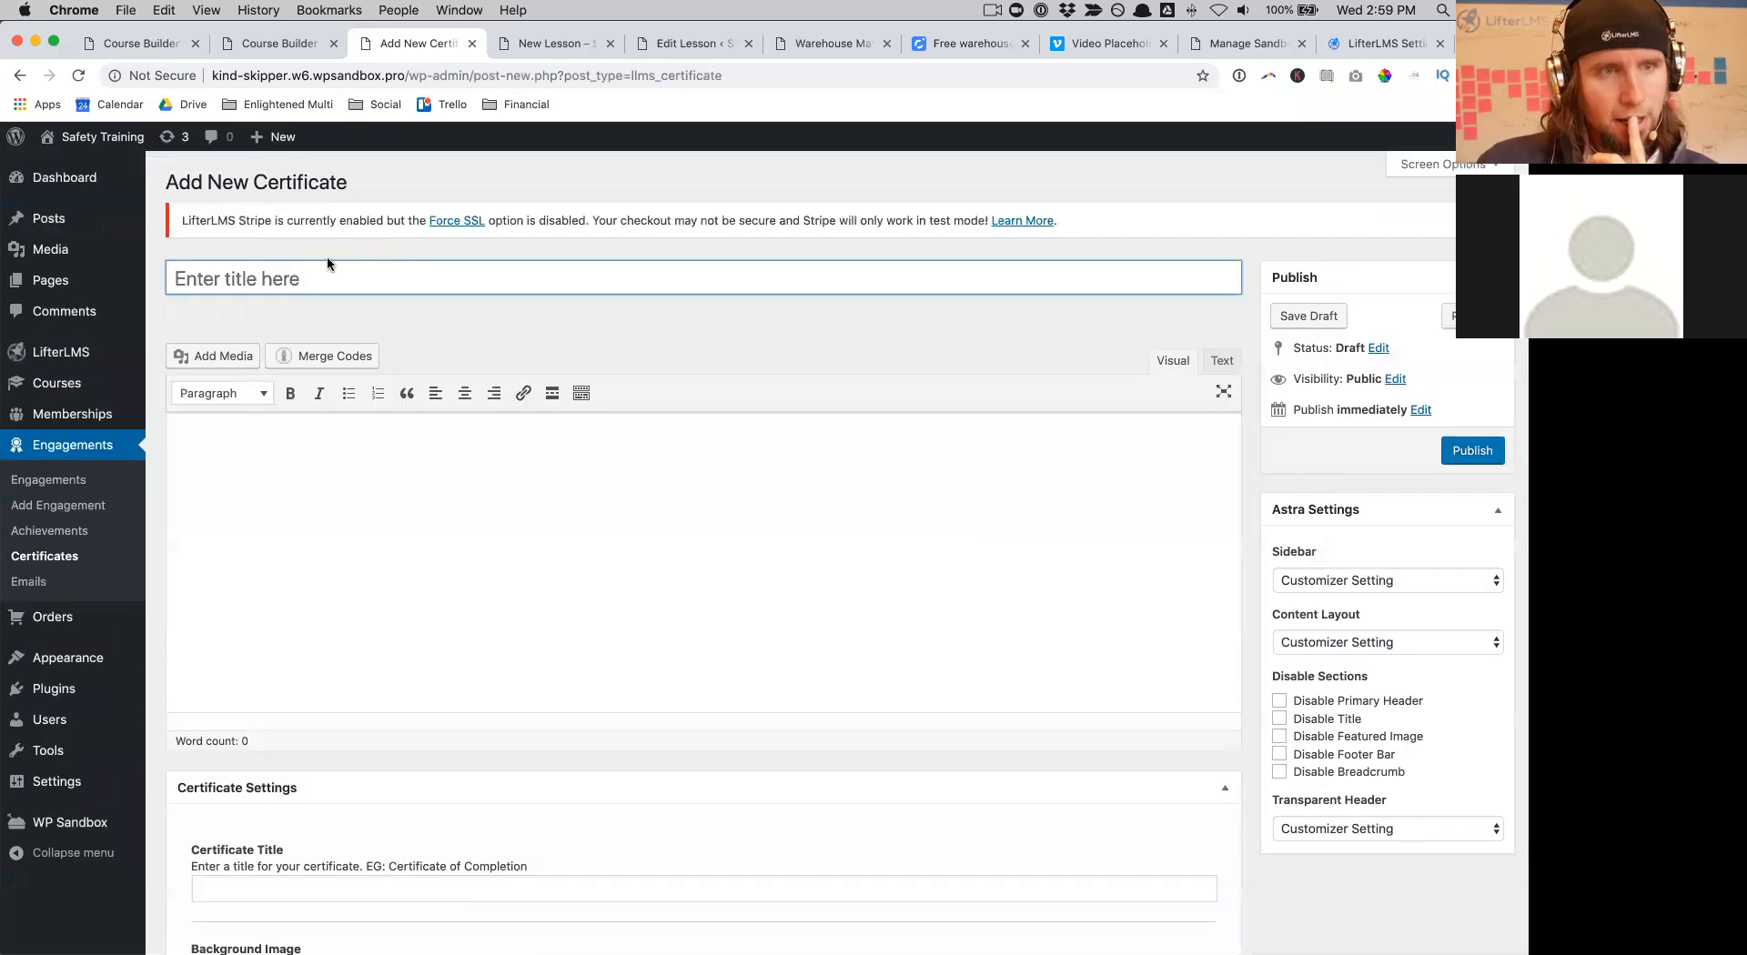
Step: Title the certificate 'Warehouse Management 101' and show the editor's extra formatting row
{"action": "left_click", "coordinate": [284, 279]}
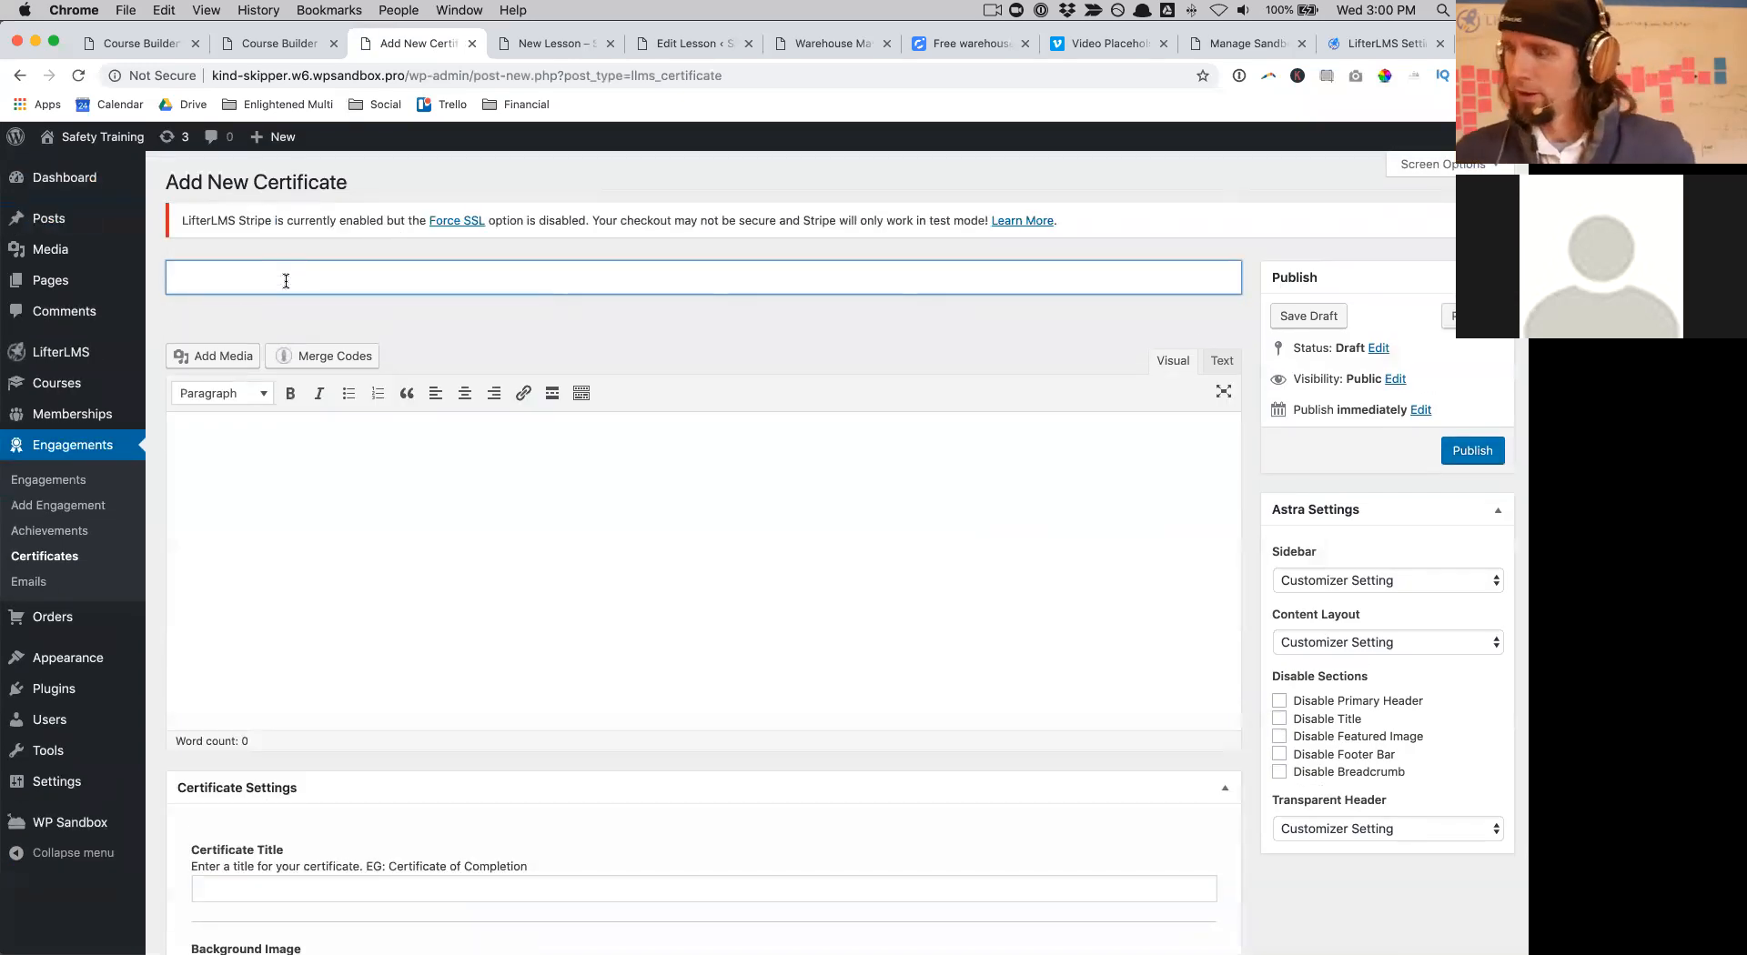
{"action": "type", "text": "Warehouse "}
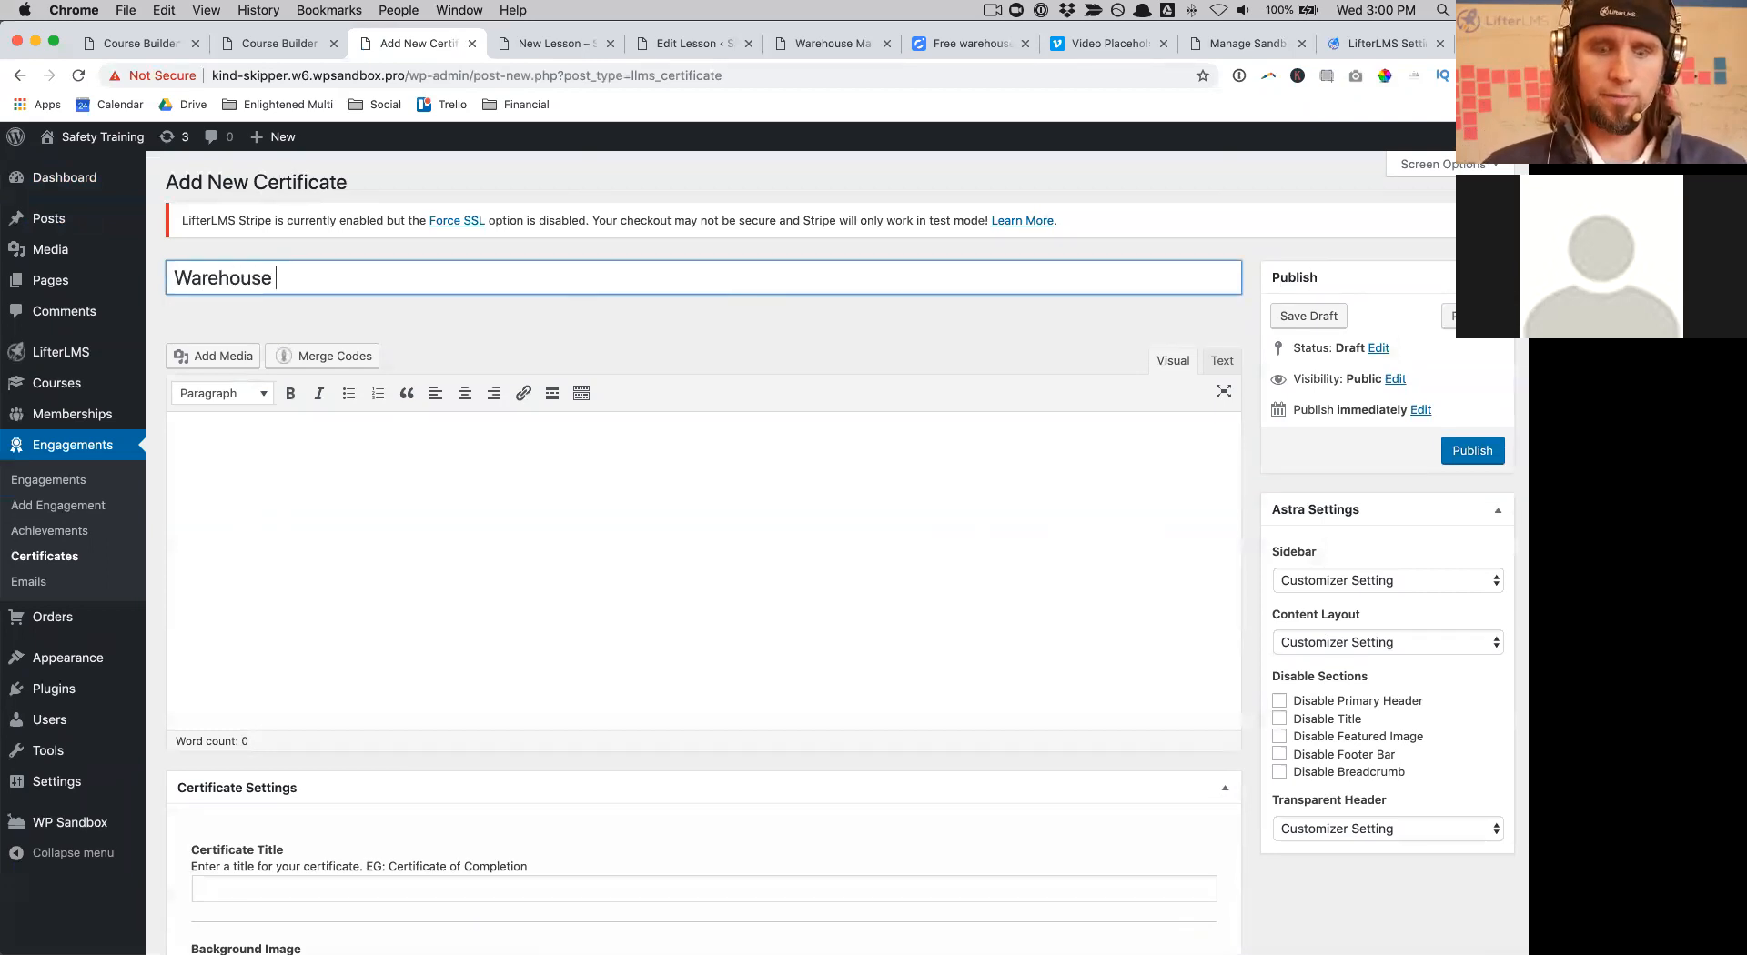
{"action": "type", "text": "Management 101"}
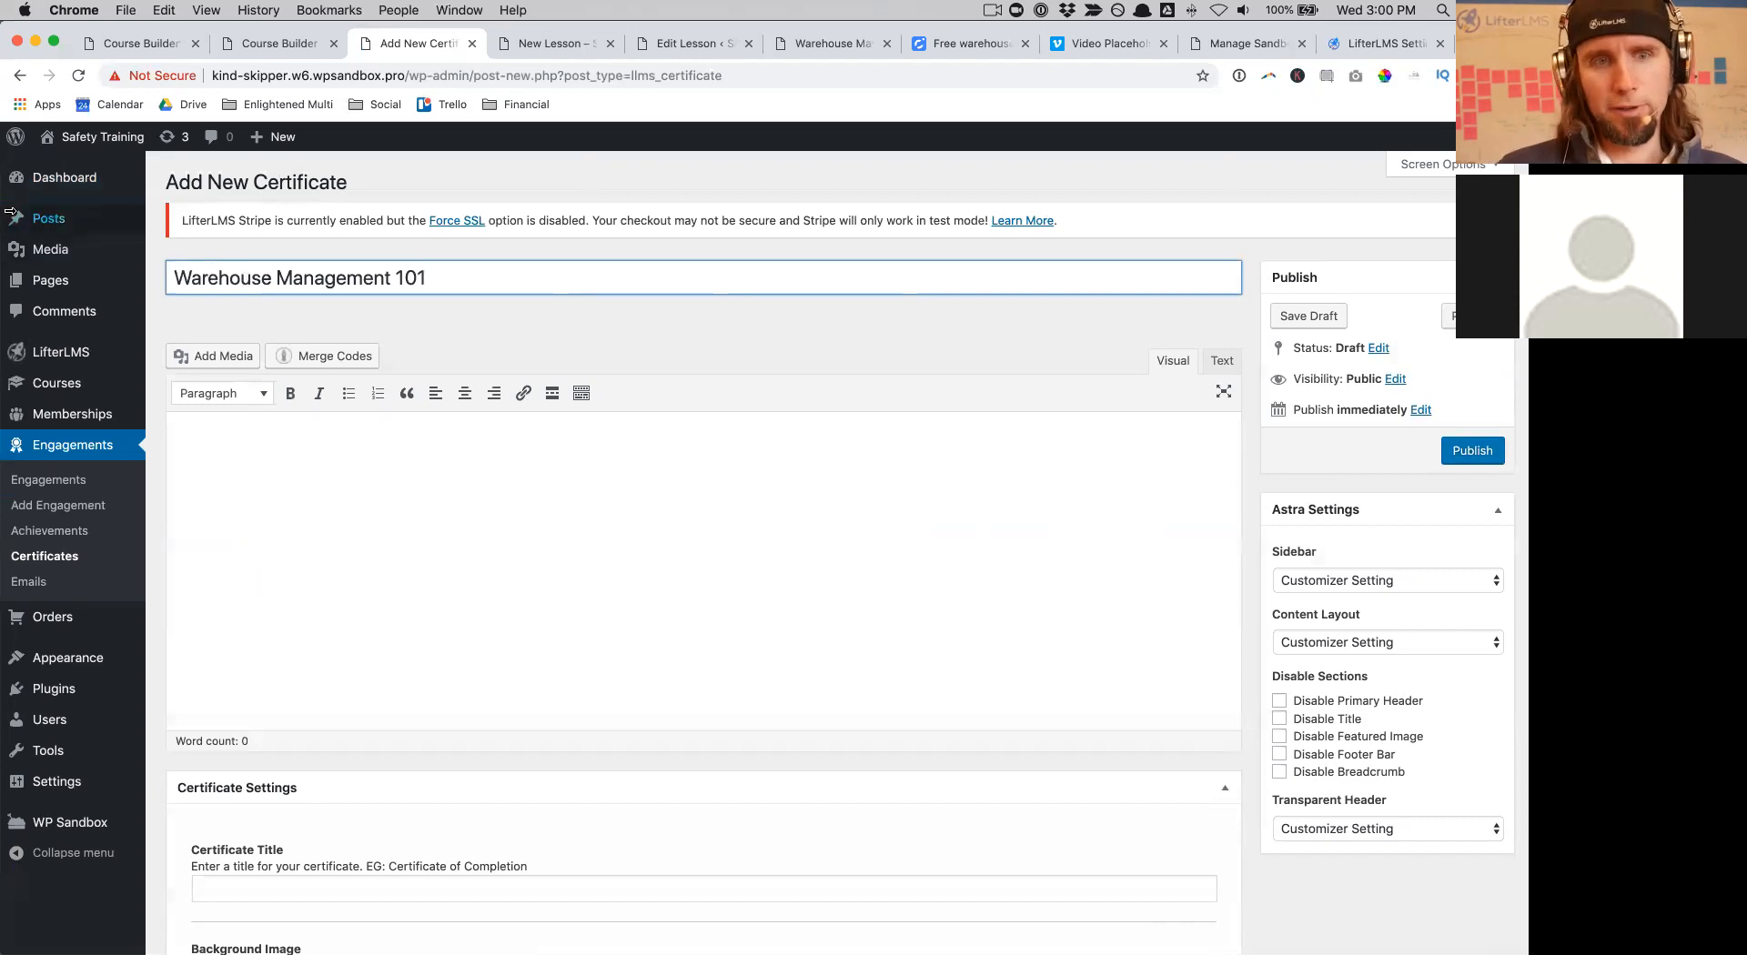
{"action": "left_click", "coordinate": [581, 393]}
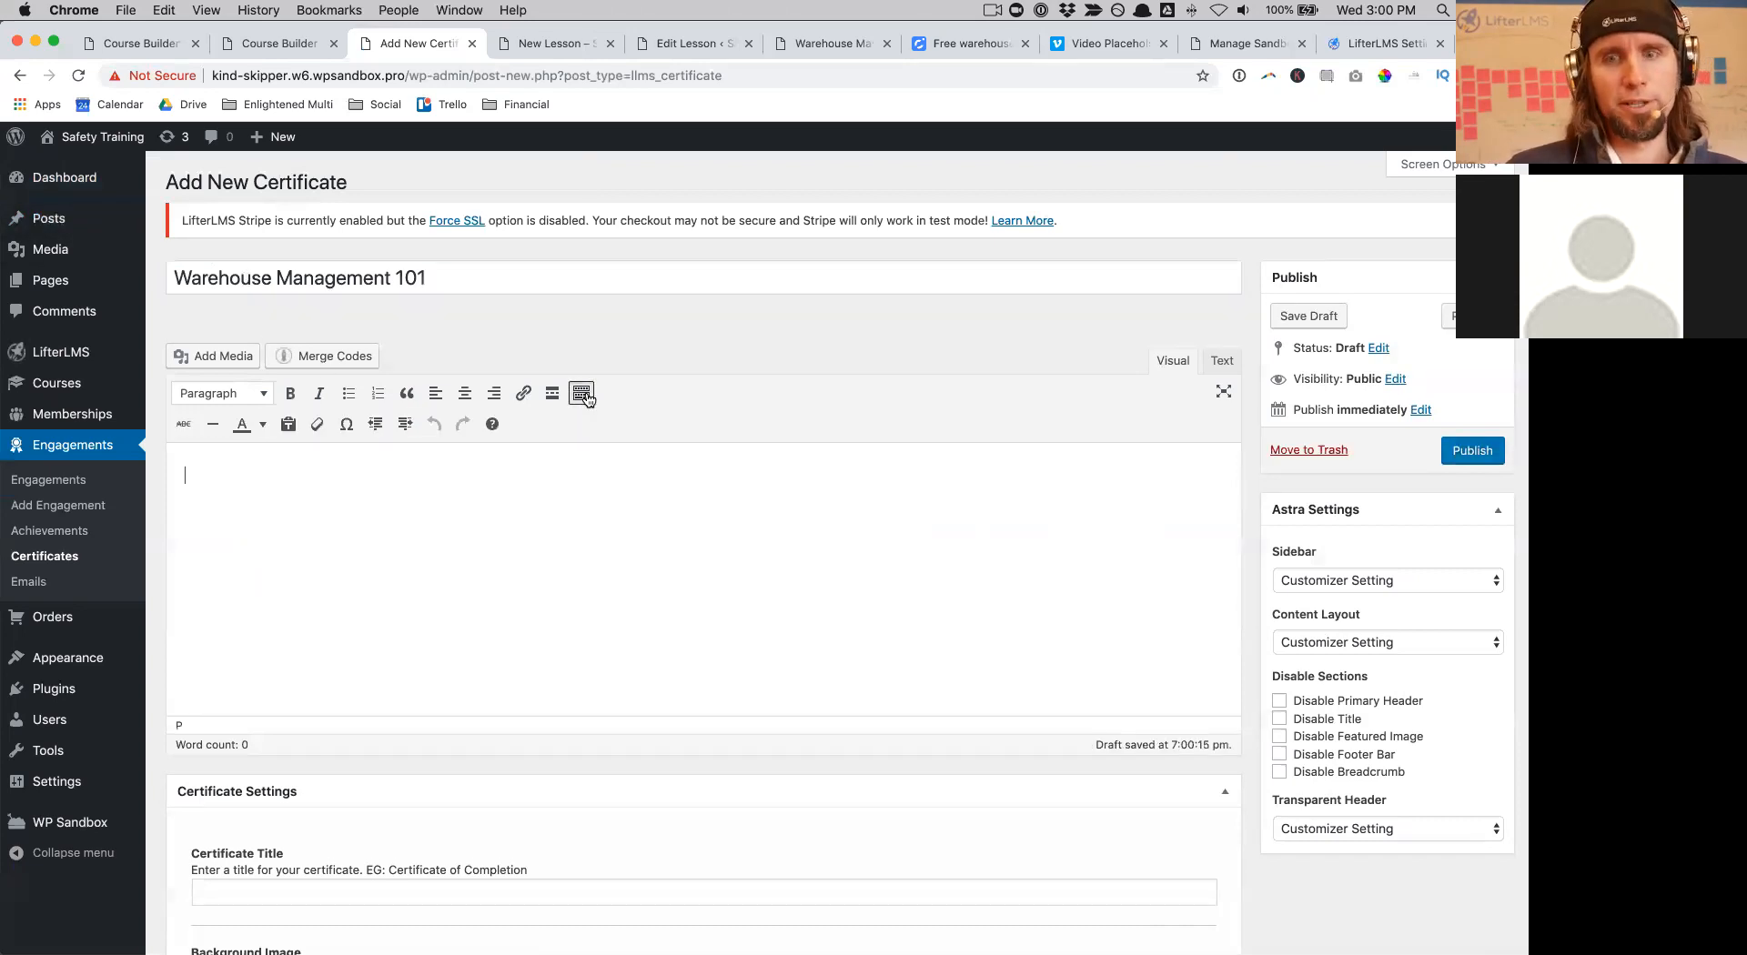
{"action": "scroll", "coordinate": [696, 622], "scroll_direction": "down", "scroll_amount": 3}
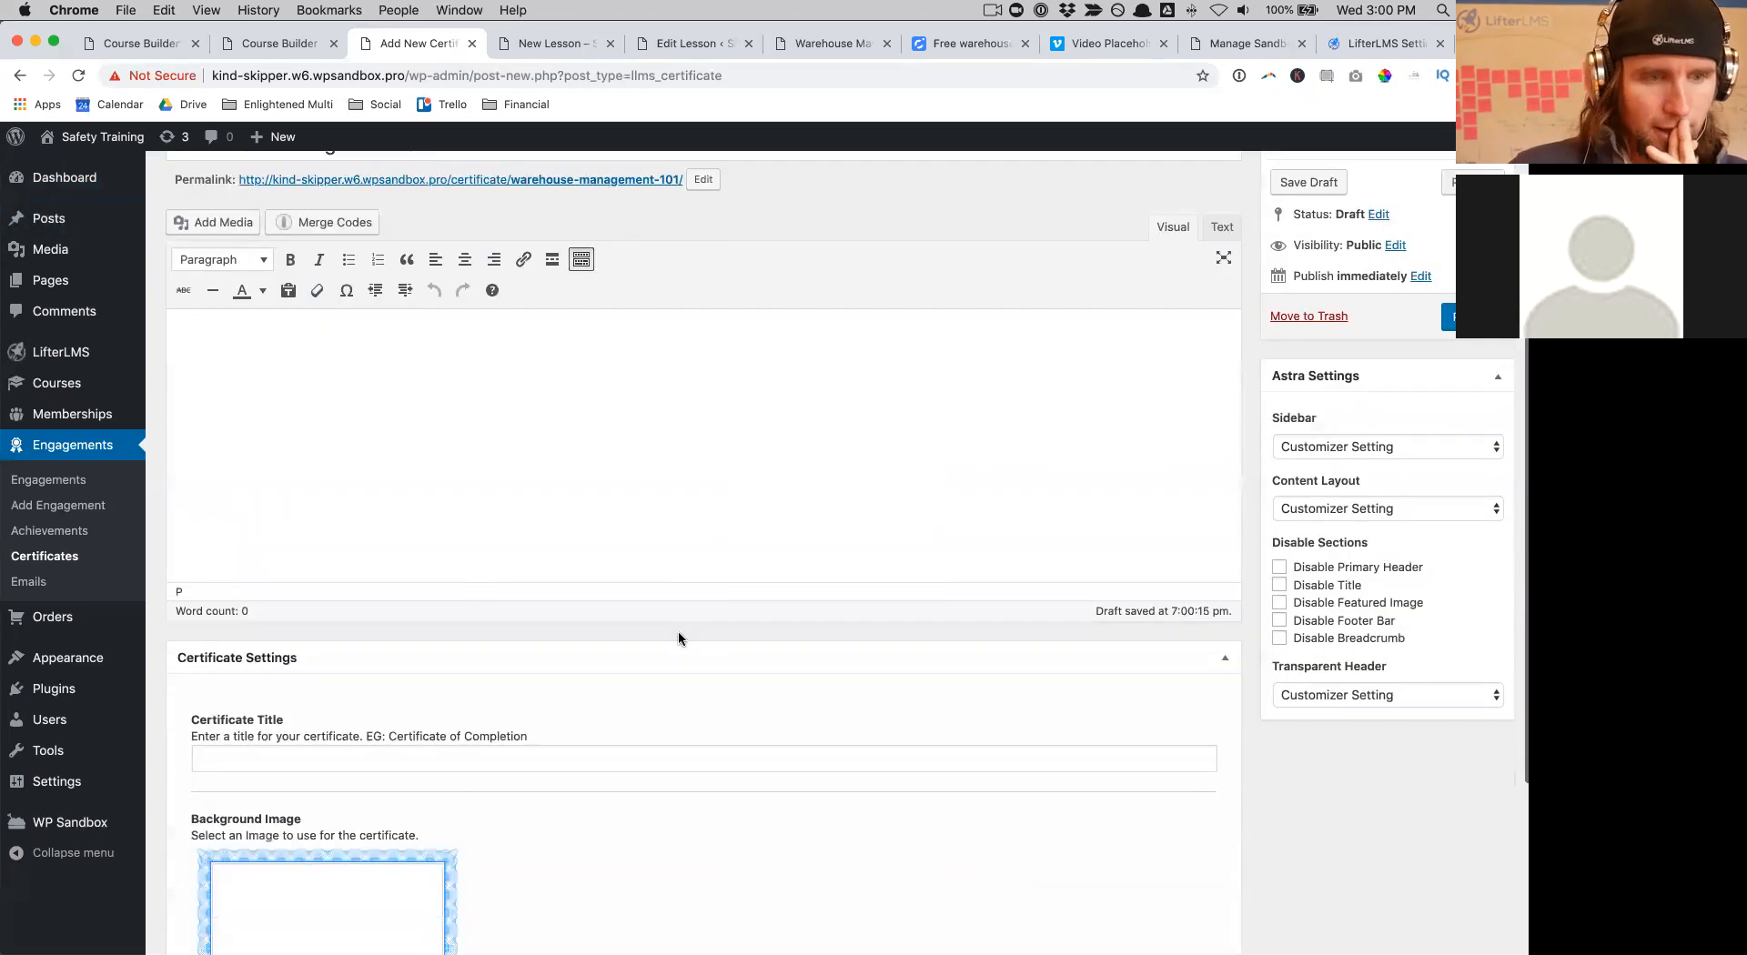
{"action": "scroll", "coordinate": [425, 535], "scroll_direction": "up", "scroll_amount": 3}
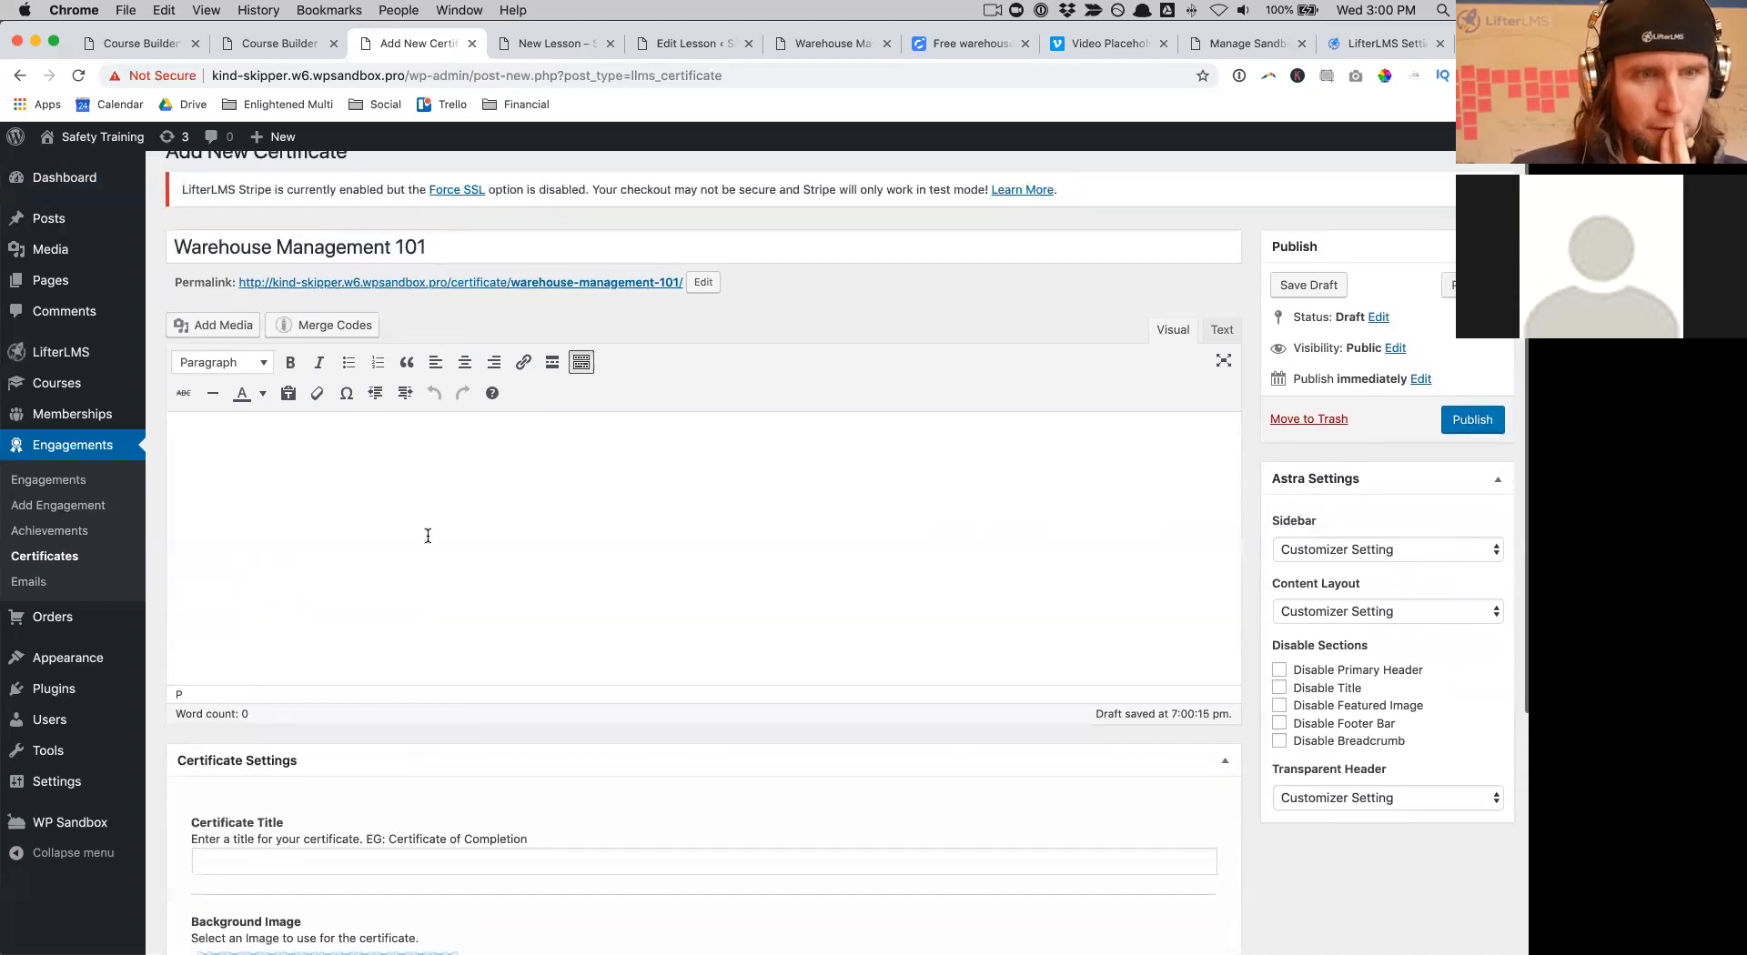
{"action": "scroll", "coordinate": [504, 553], "scroll_direction": "down", "scroll_amount": 8}
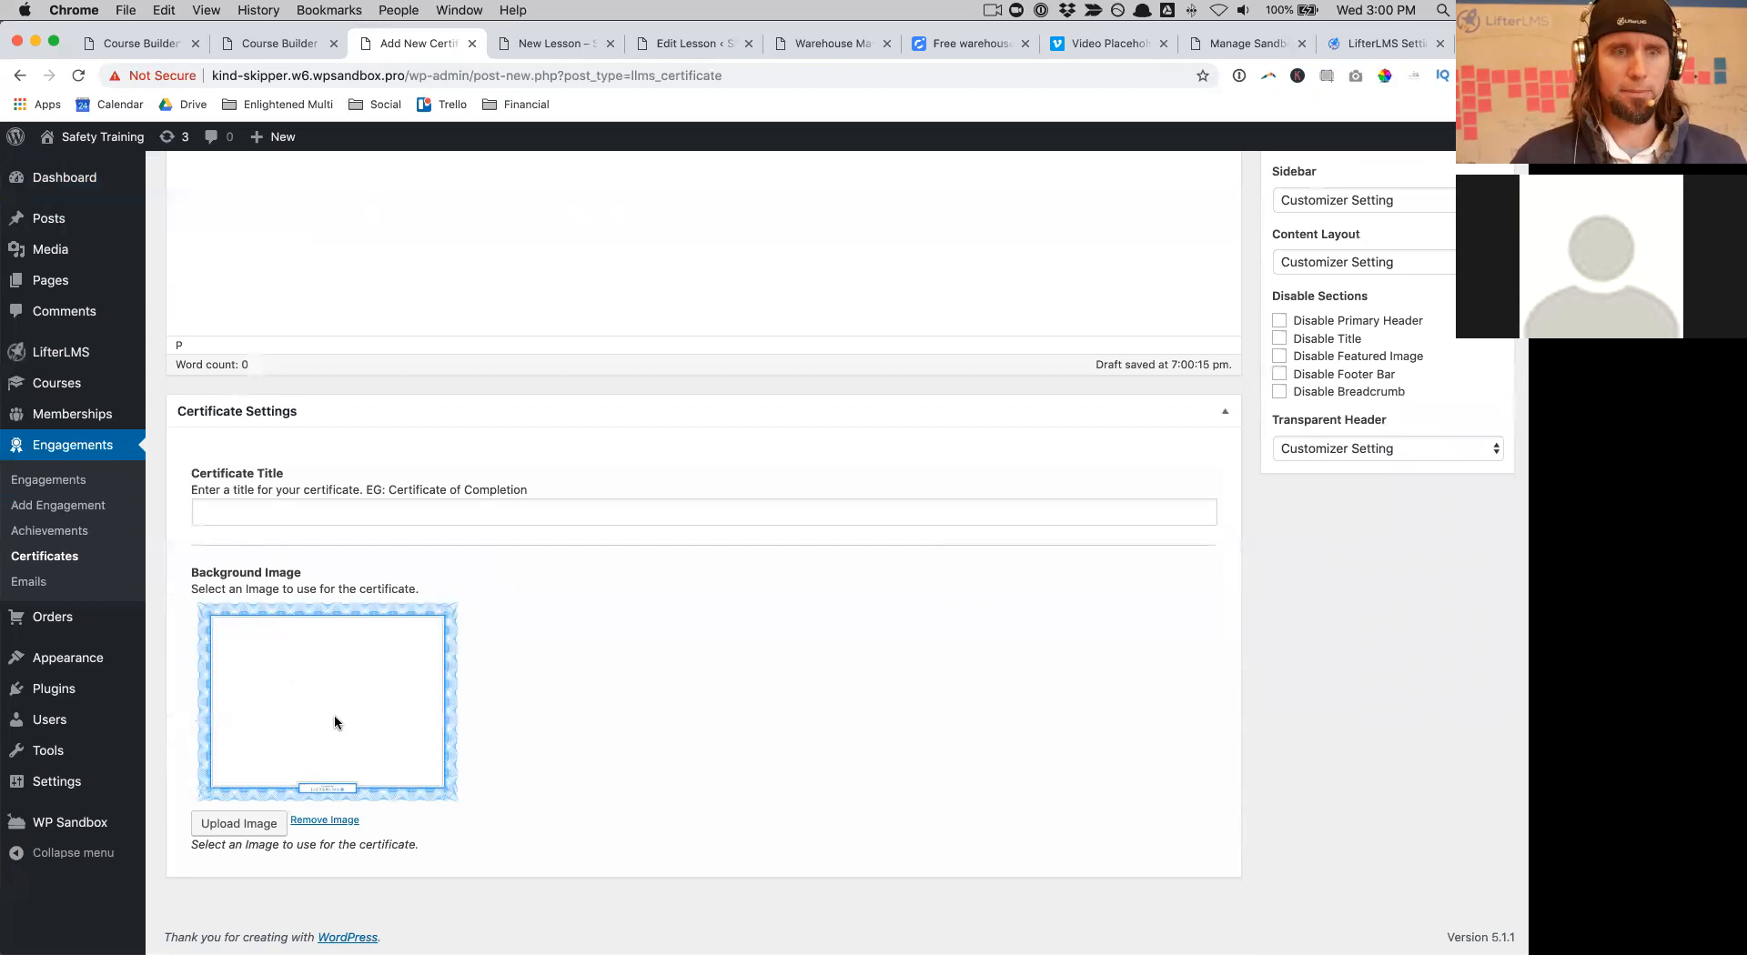
Step: Upload Desktop/Certificates/LifterLMS_Muisc Certificates.png and set it as the certificate's background image
{"action": "left_click", "coordinate": [227, 830]}
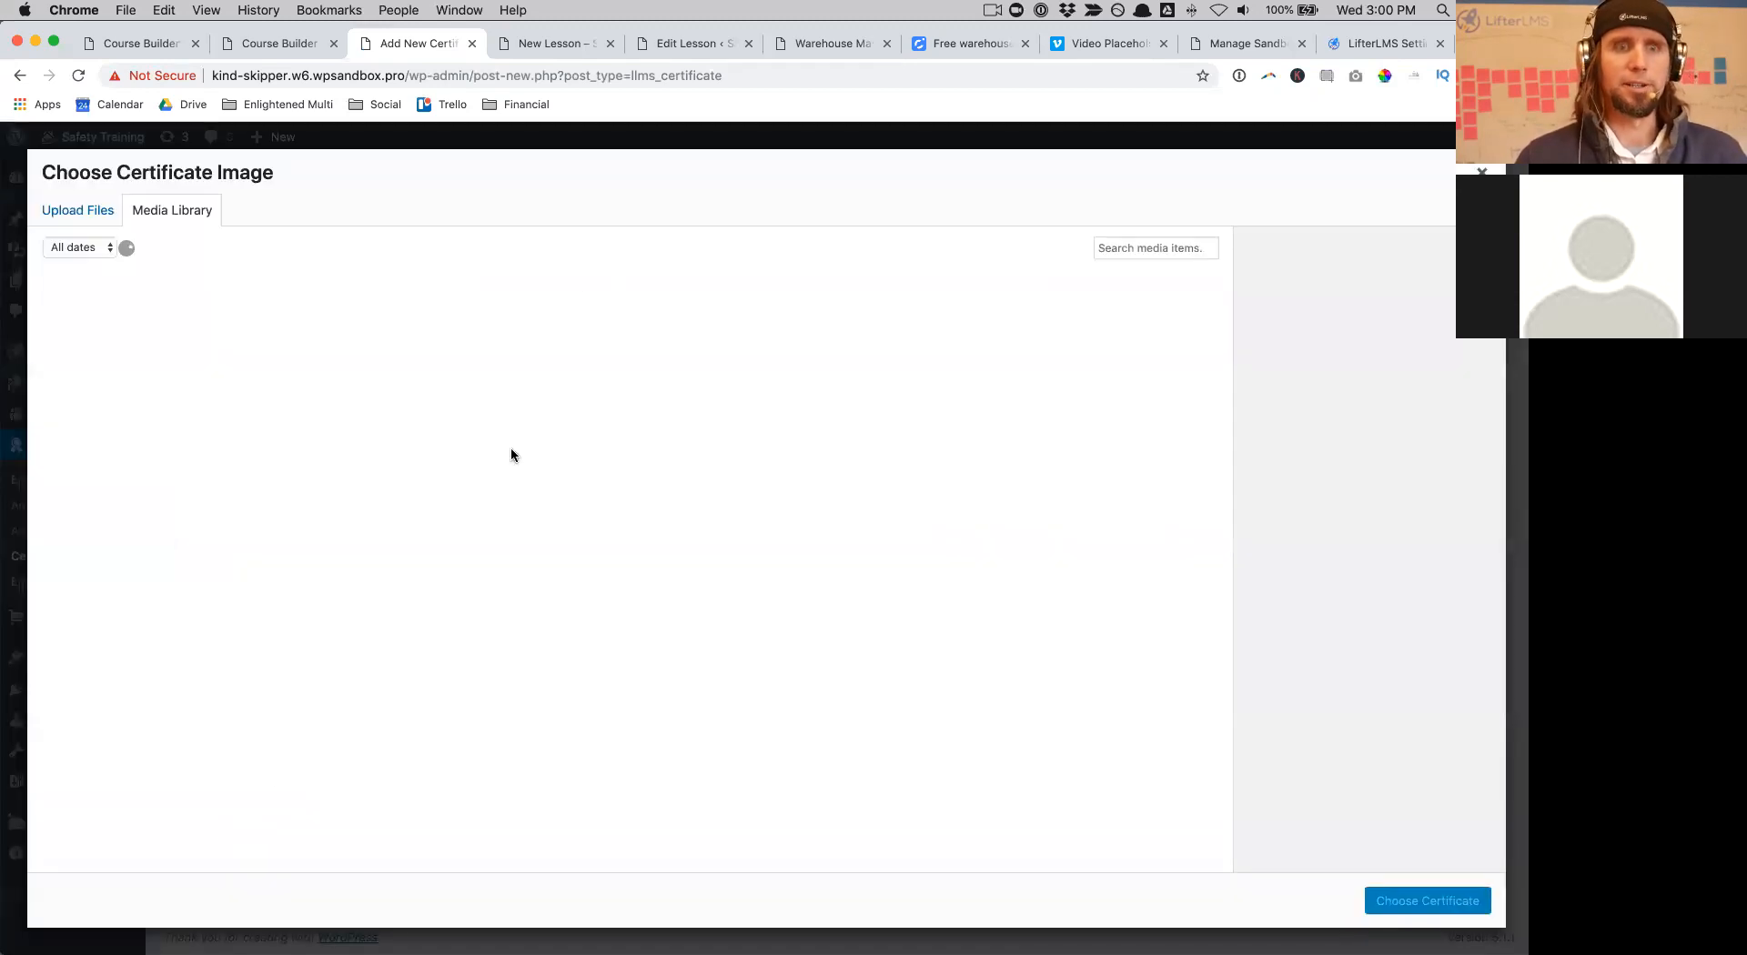
{"action": "left_click", "coordinate": [65, 208]}
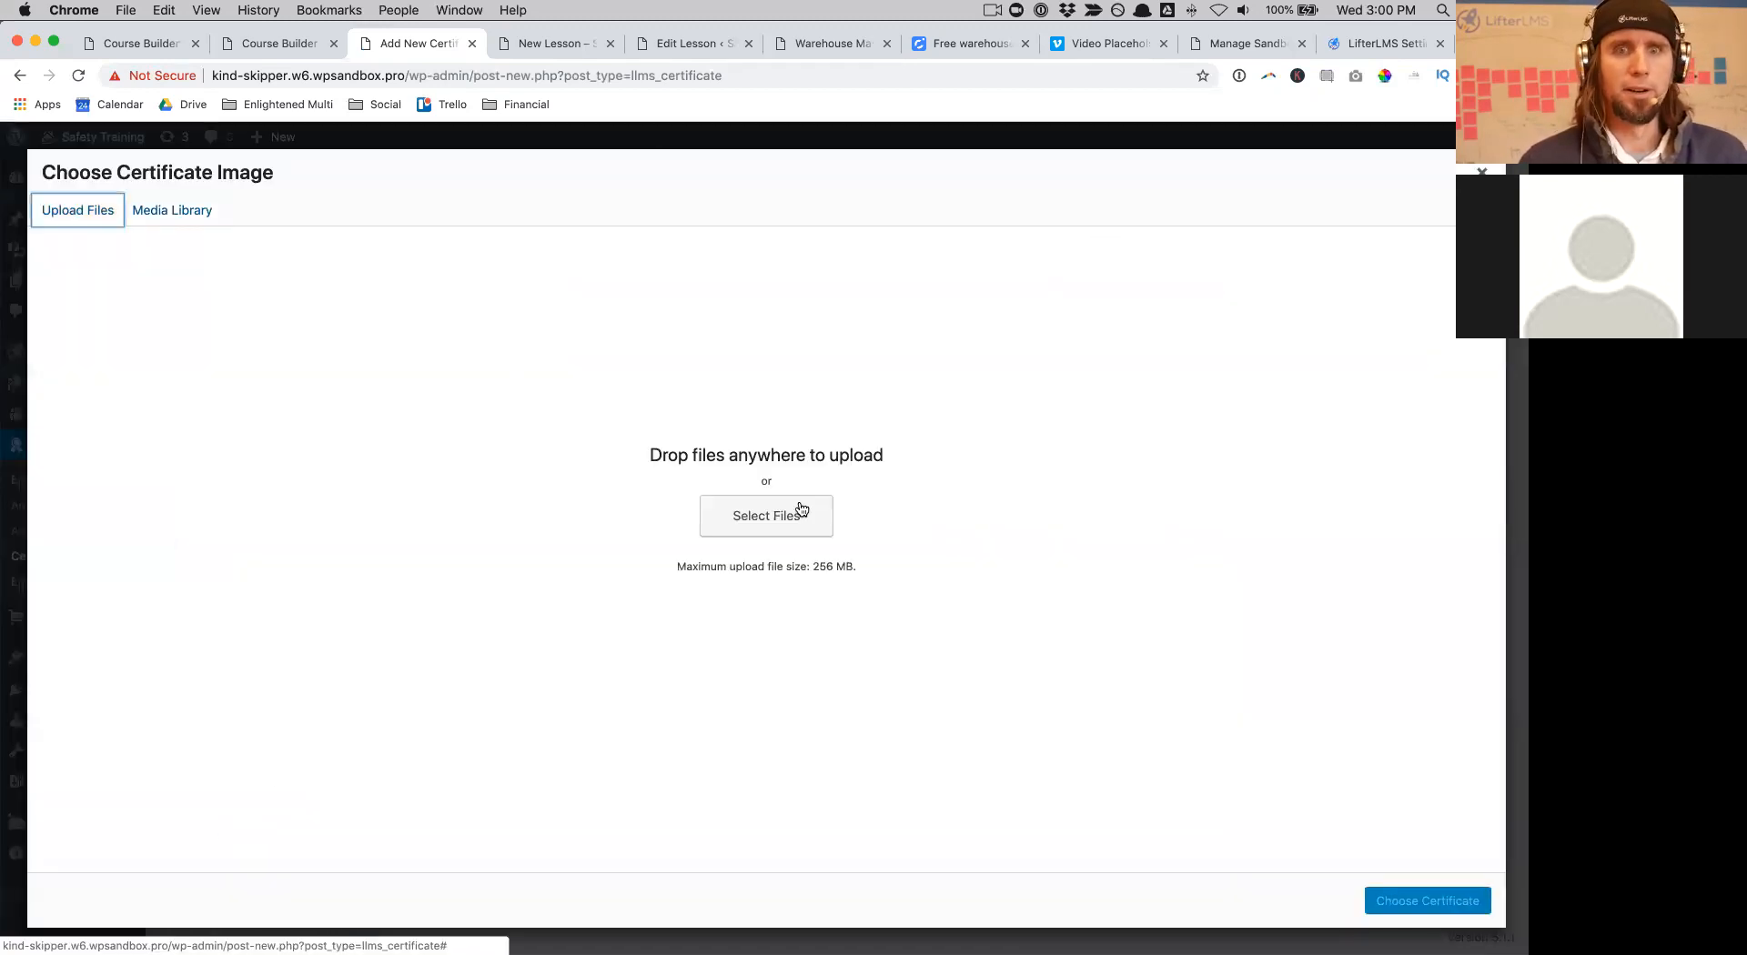
{"action": "left_click", "coordinate": [766, 515]}
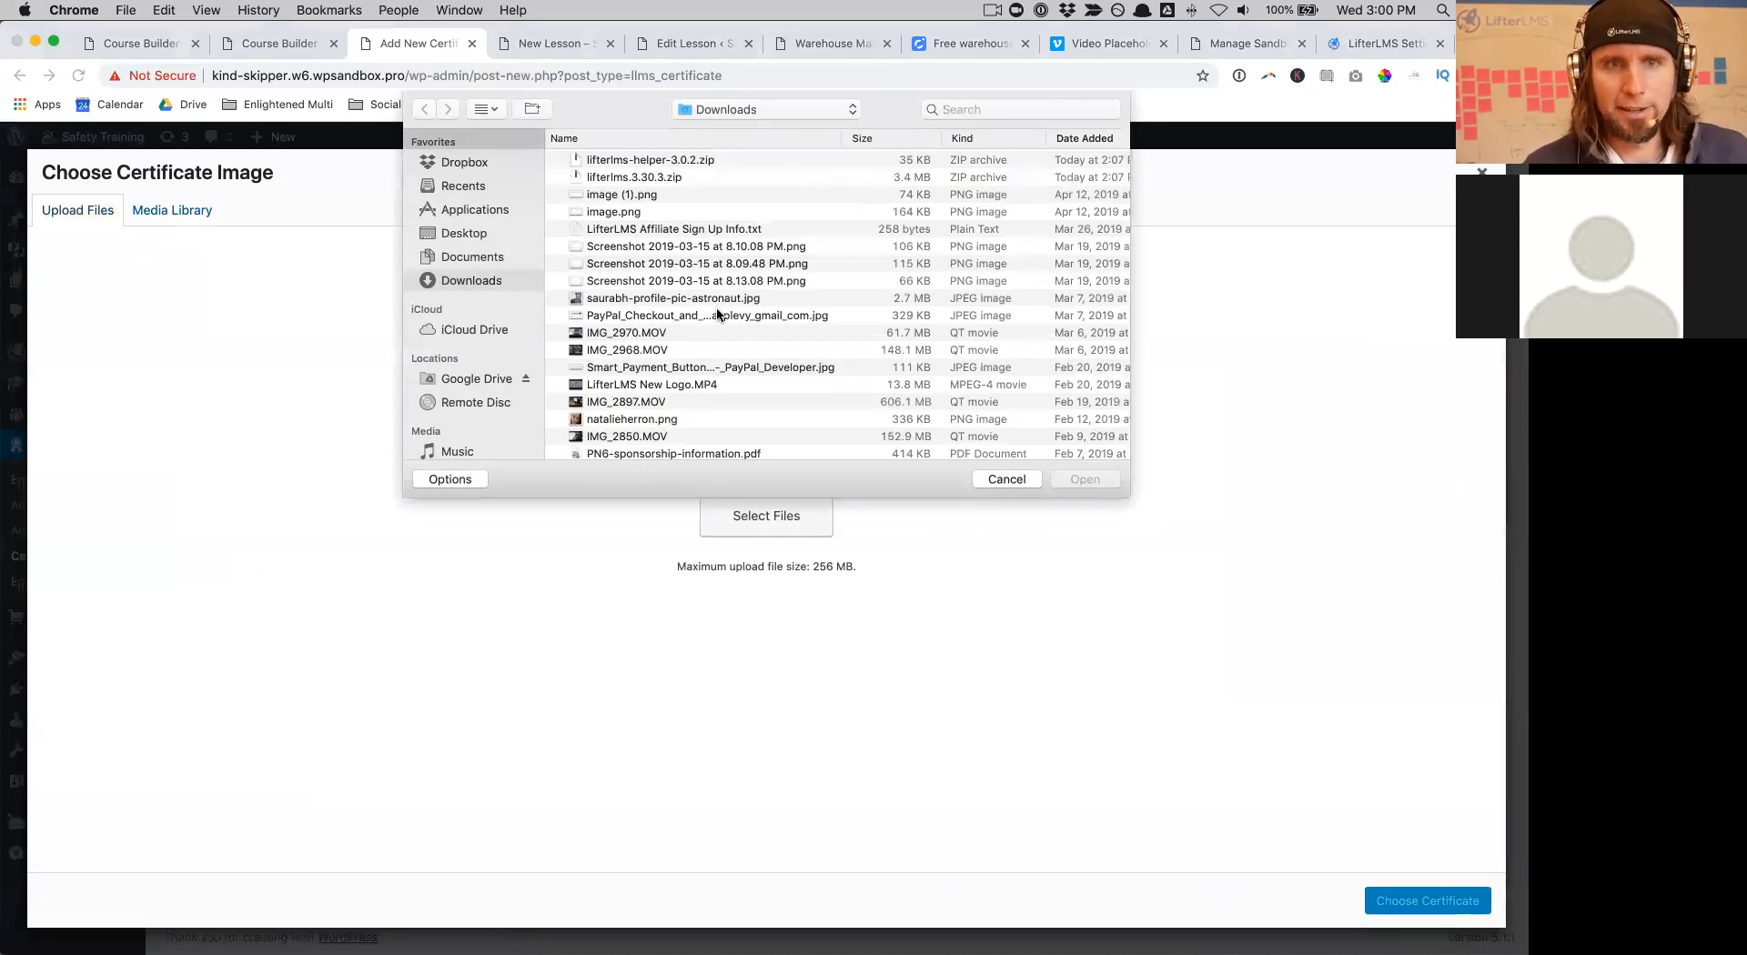
{"action": "left_click", "coordinate": [464, 232]}
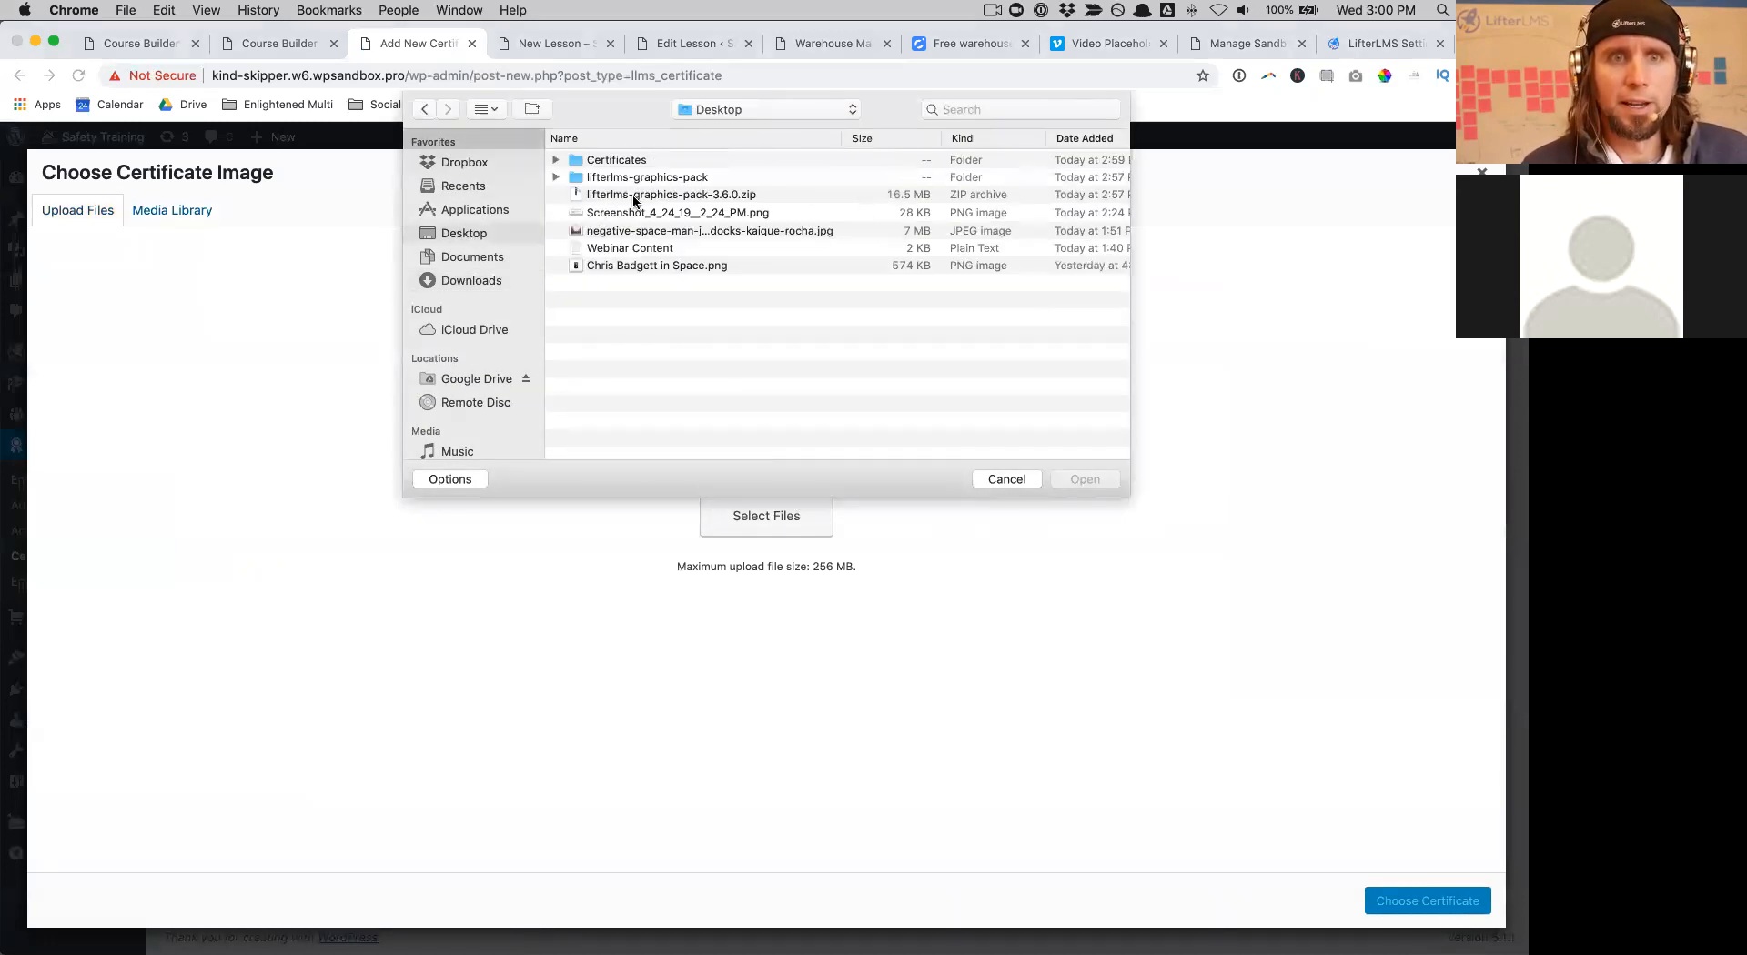
{"action": "left_click", "coordinate": [551, 161]}
{"action": "left_click", "coordinate": [555, 160]}
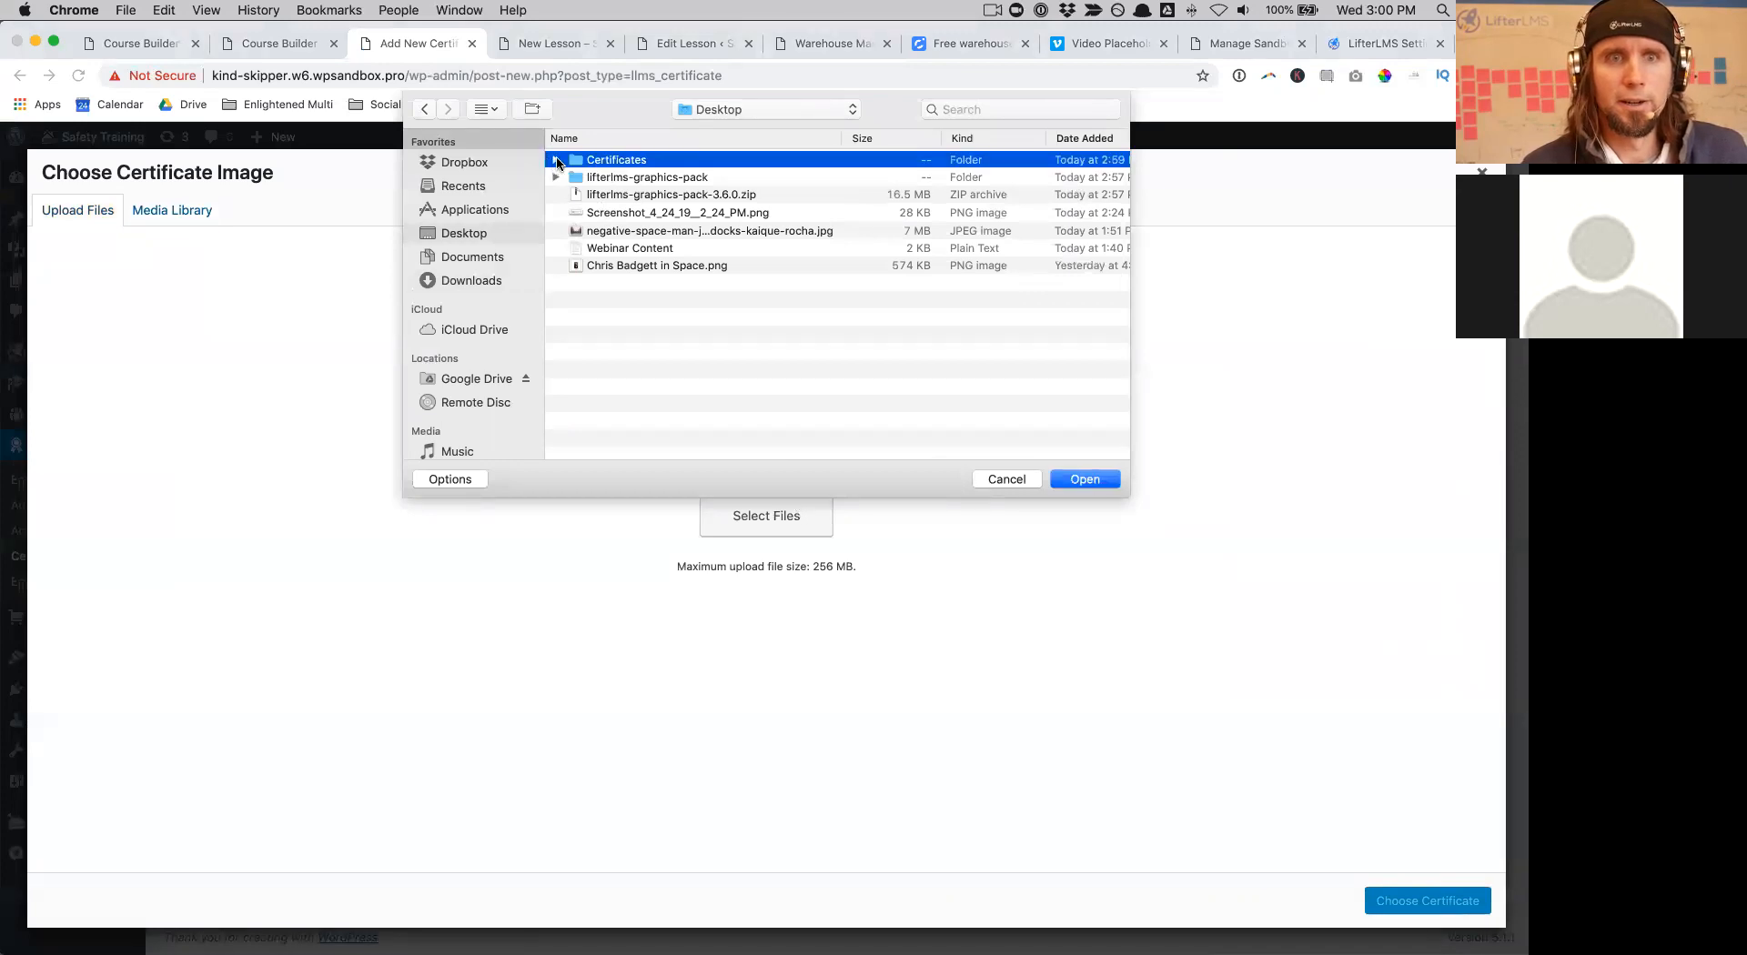
{"action": "scroll", "coordinate": [655, 260], "scroll_direction": "down", "scroll_amount": 4}
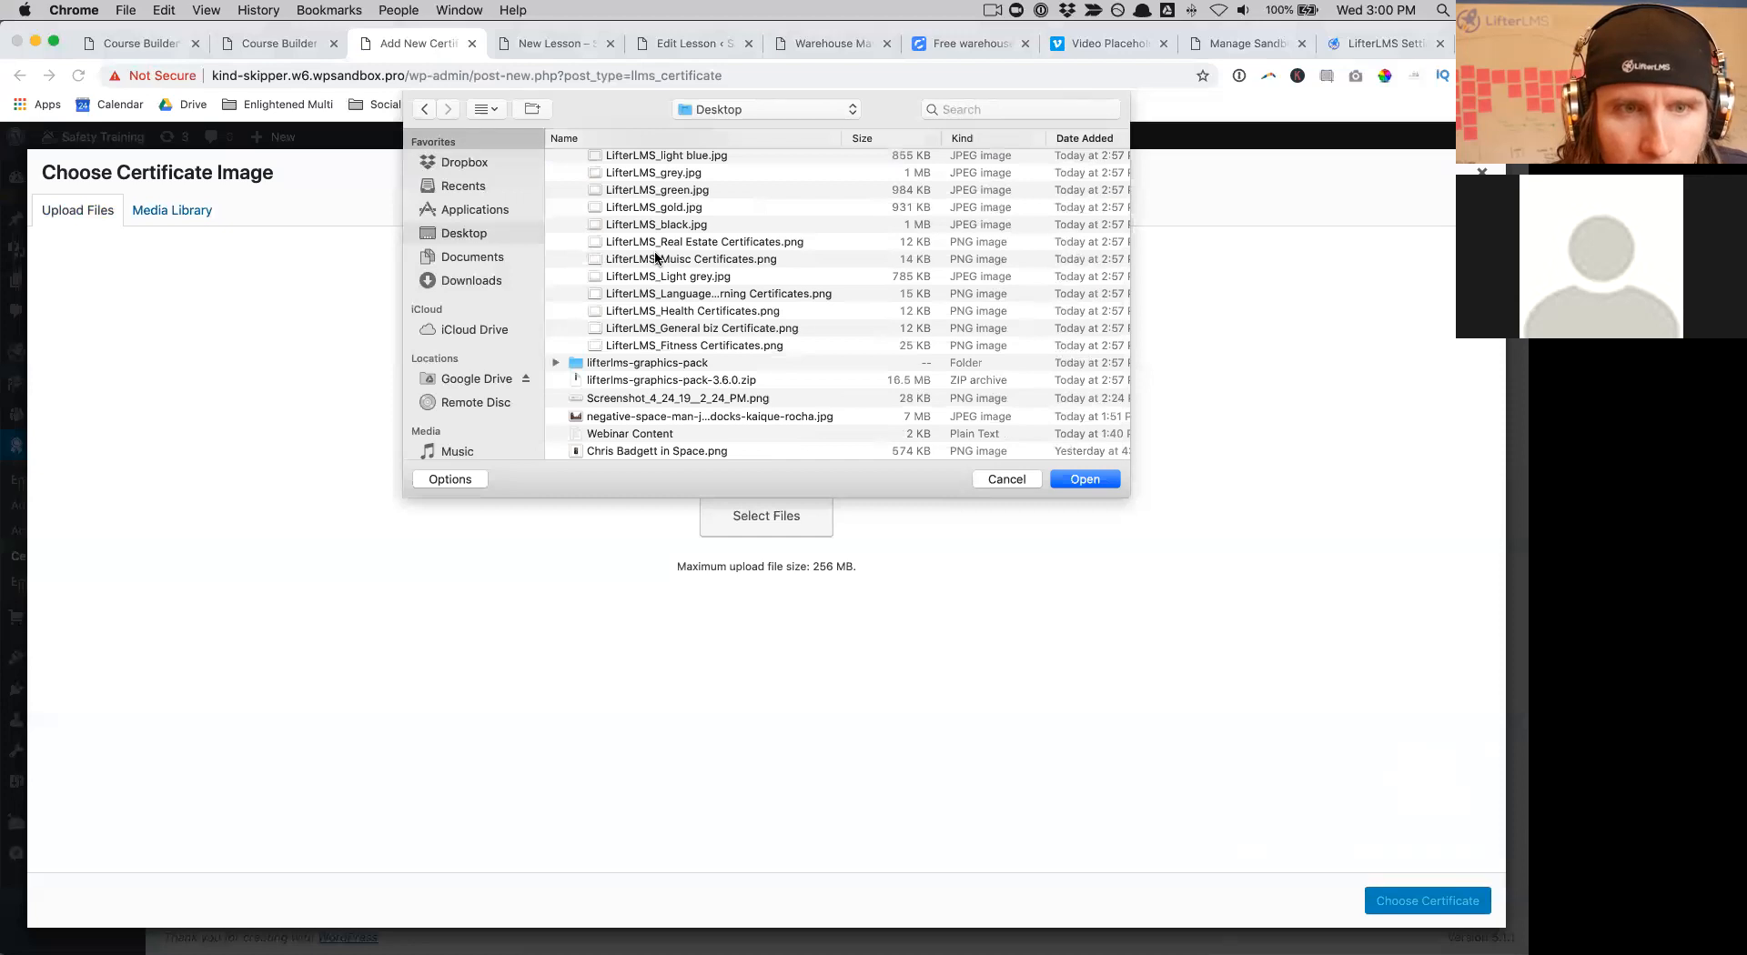
{"action": "left_click", "coordinate": [653, 261]}
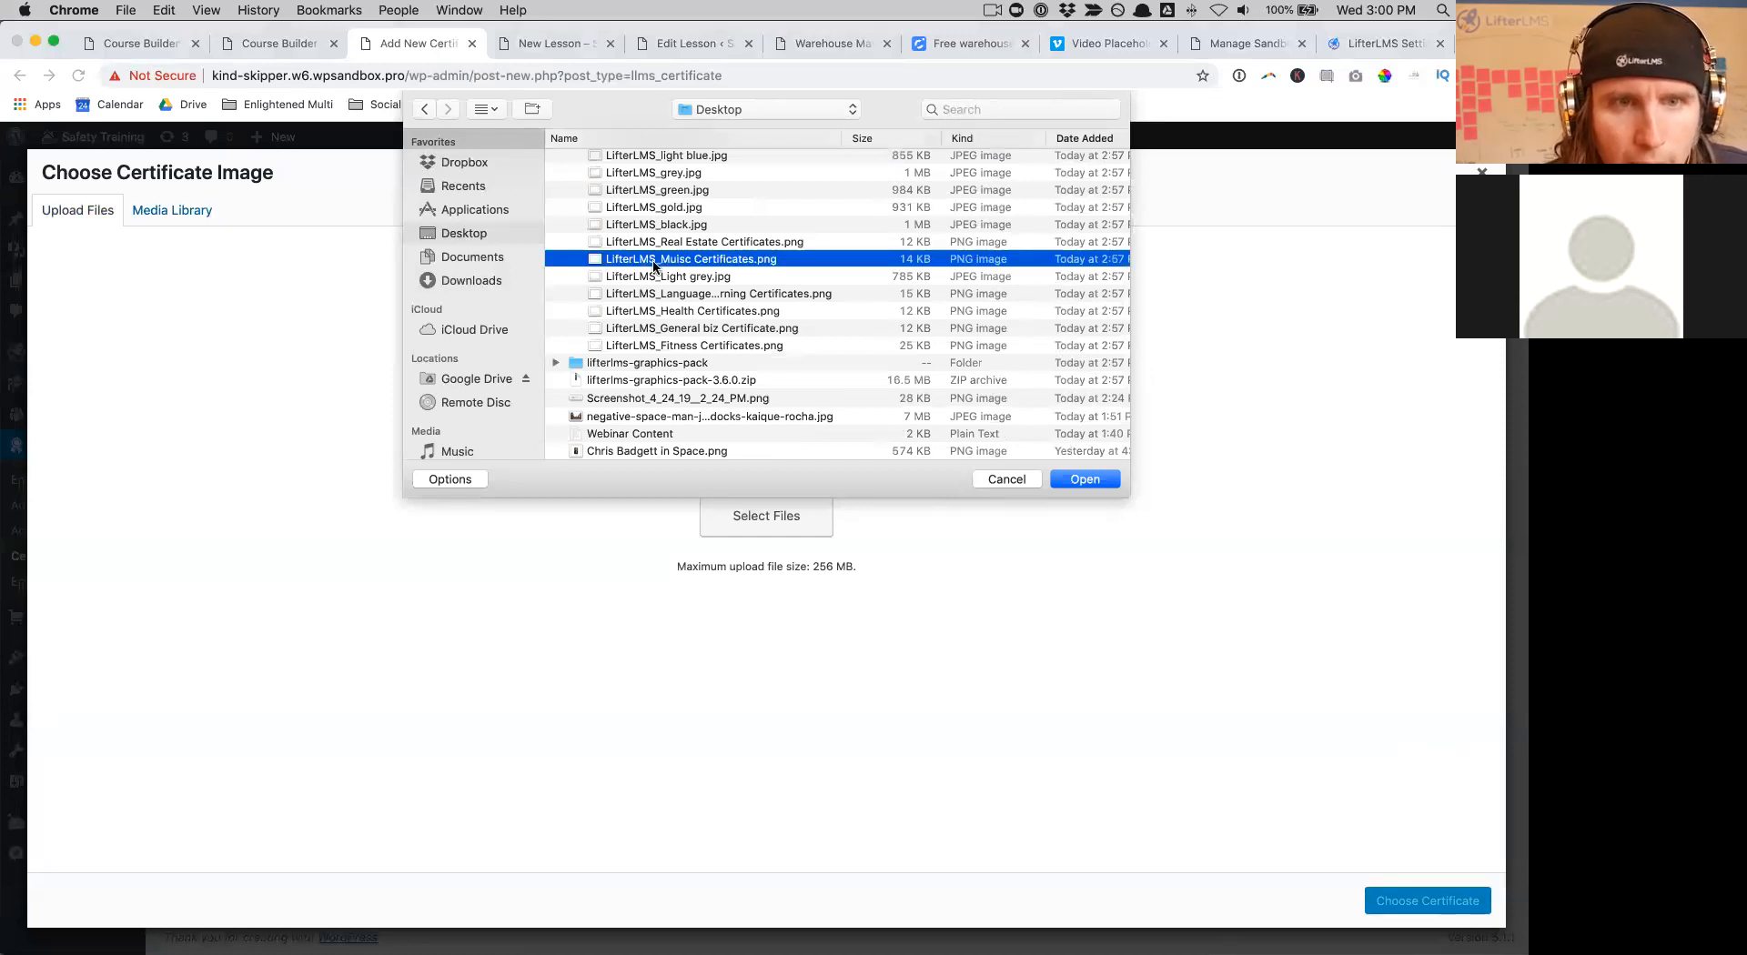
{"action": "left_click", "coordinate": [1083, 487]}
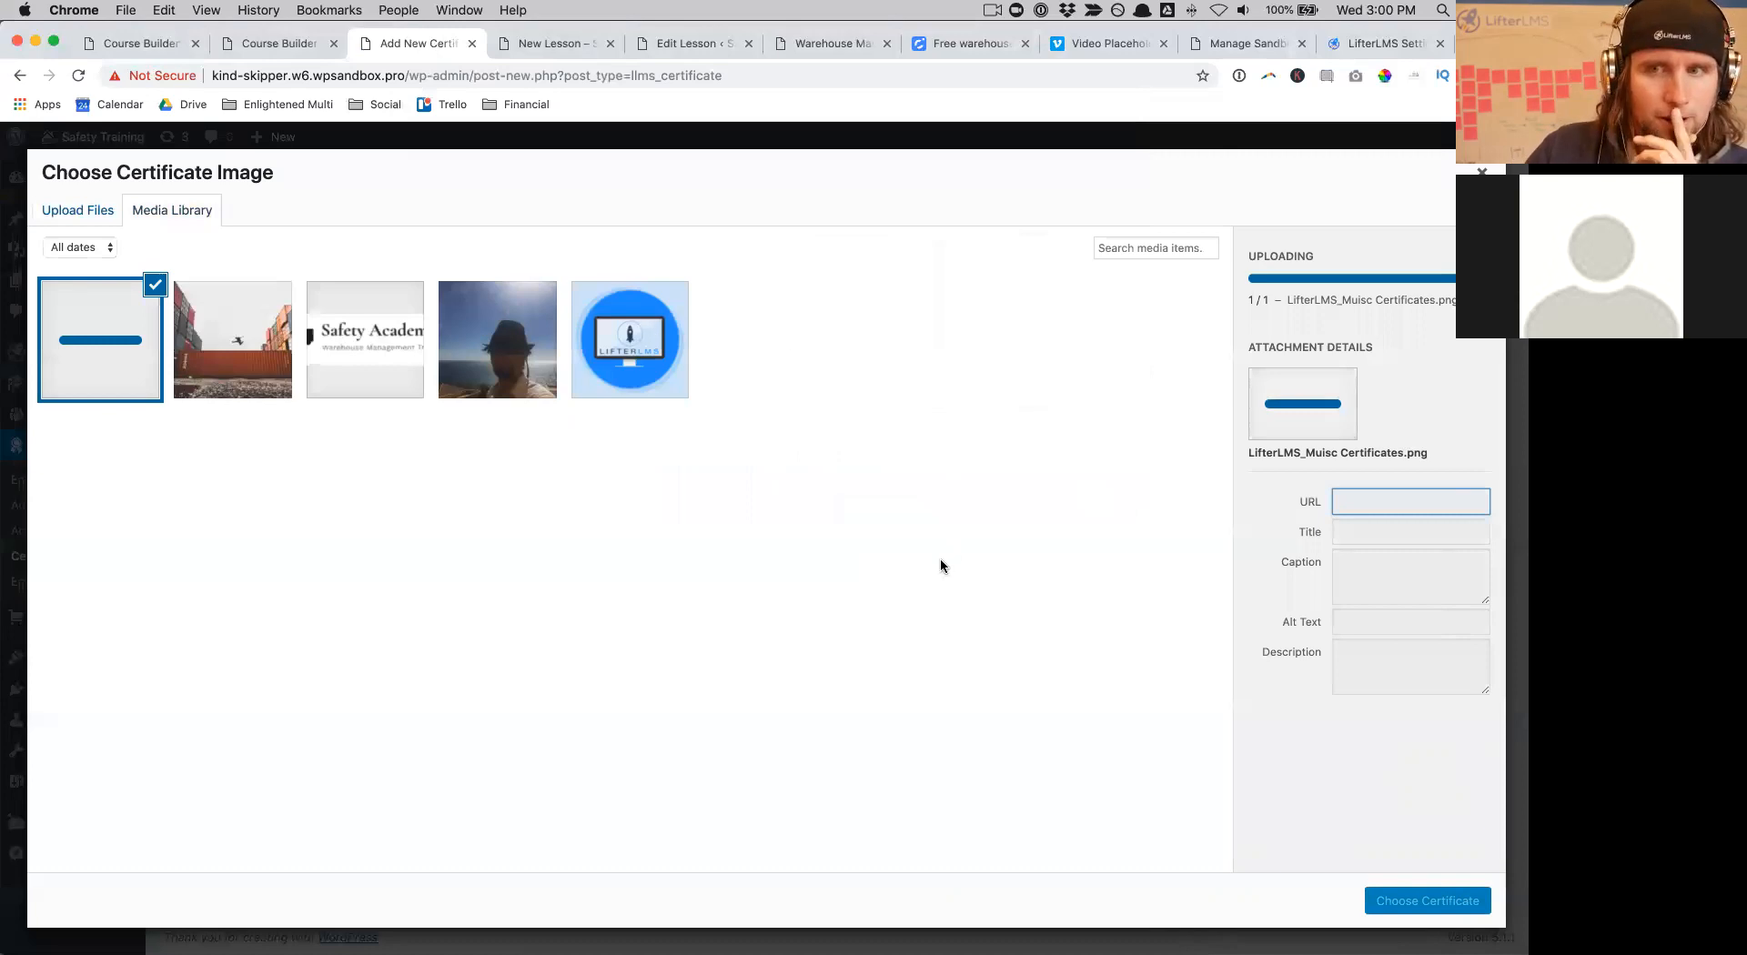
{"action": "left_click", "coordinate": [80, 336]}
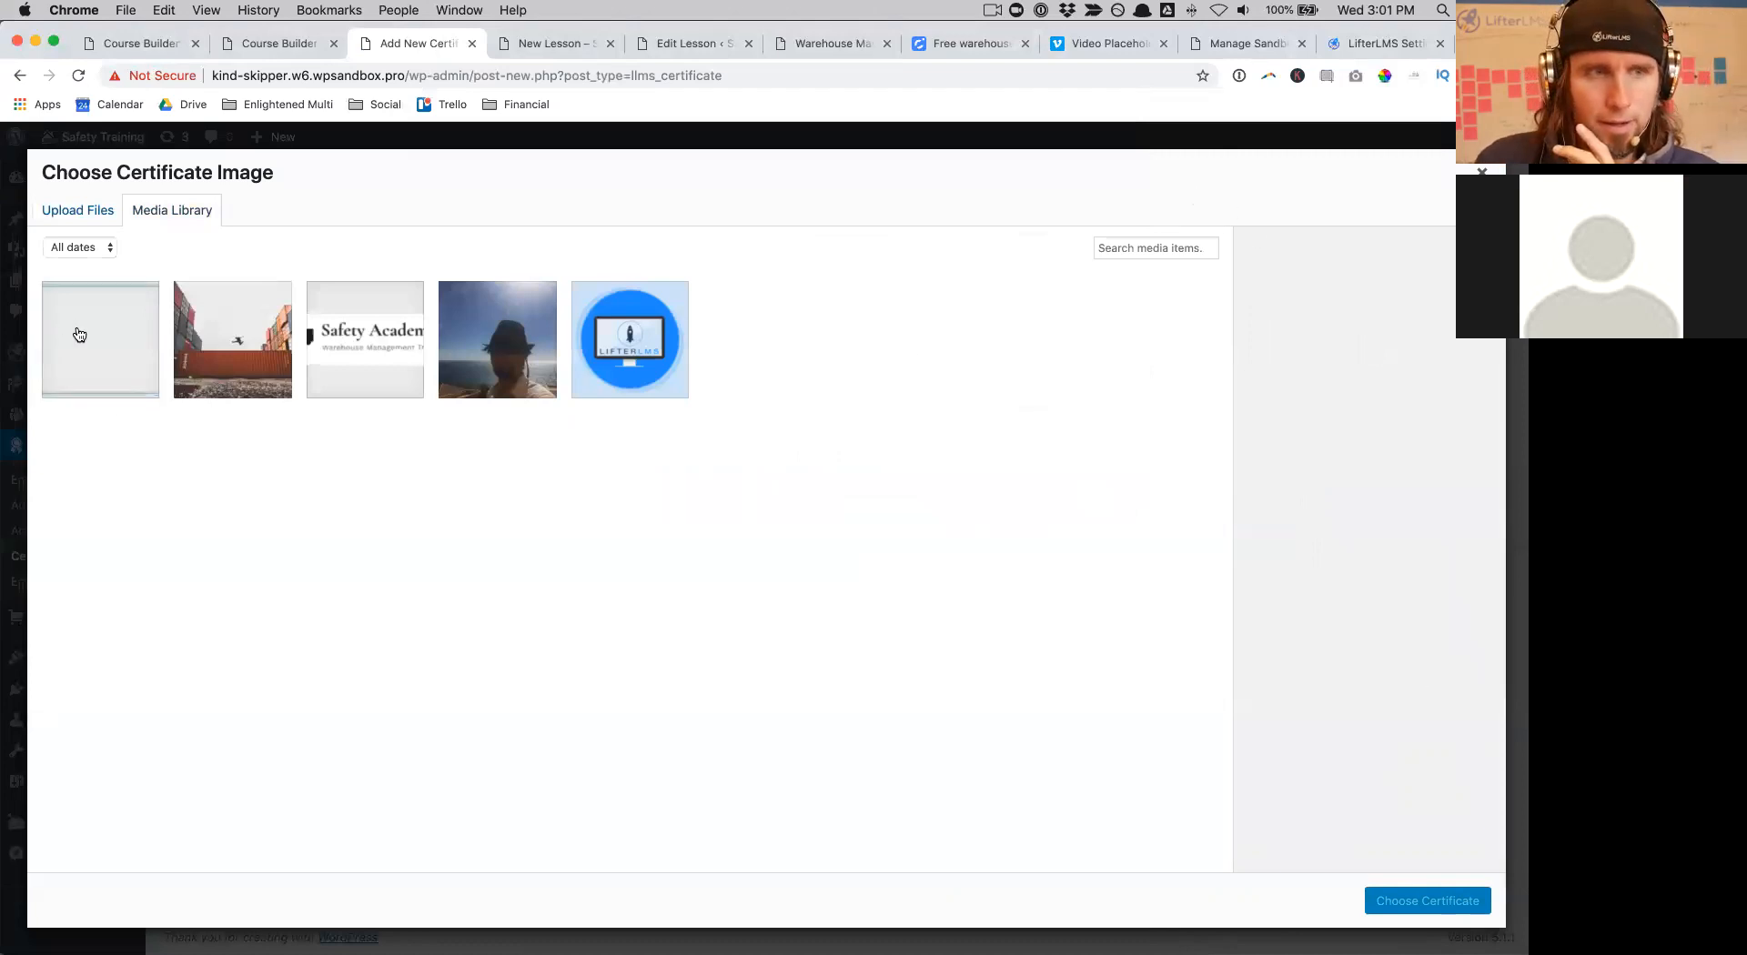
{"action": "left_click", "coordinate": [79, 335]}
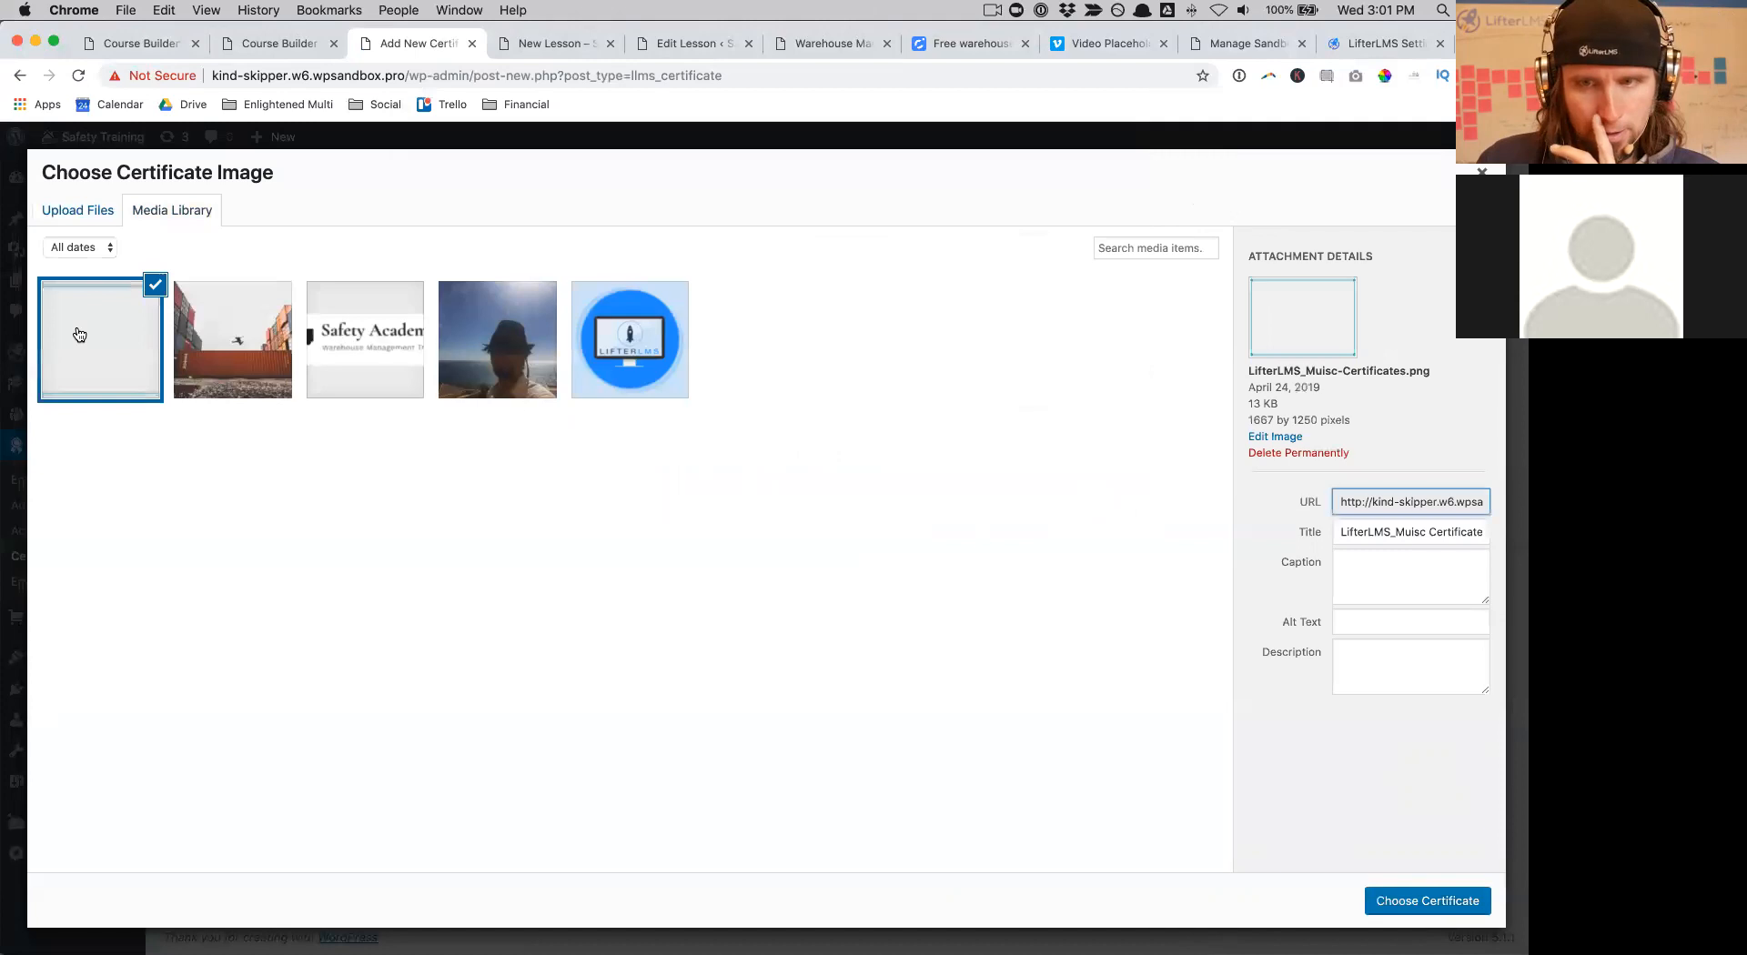
{"action": "left_click", "coordinate": [1409, 898]}
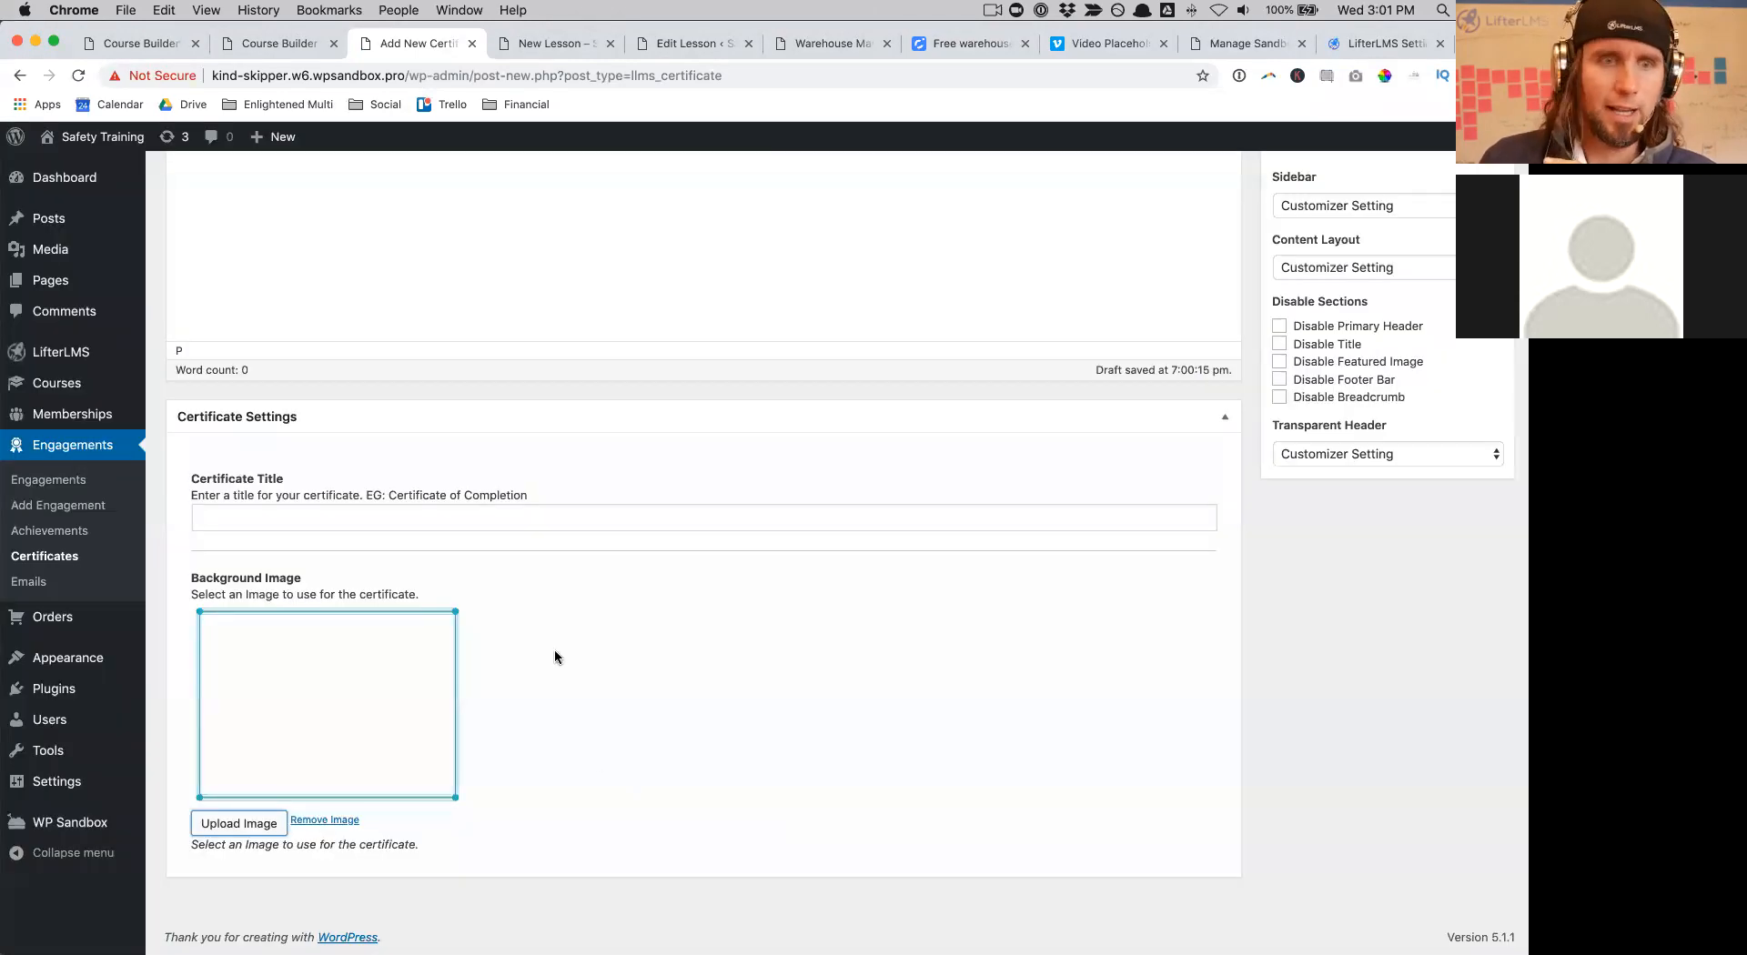
Step: Fill in 'Certificate of Completion' as the certificate's Certificate Title setting
{"action": "scroll", "coordinate": [536, 690], "scroll_direction": "up", "scroll_amount": 5}
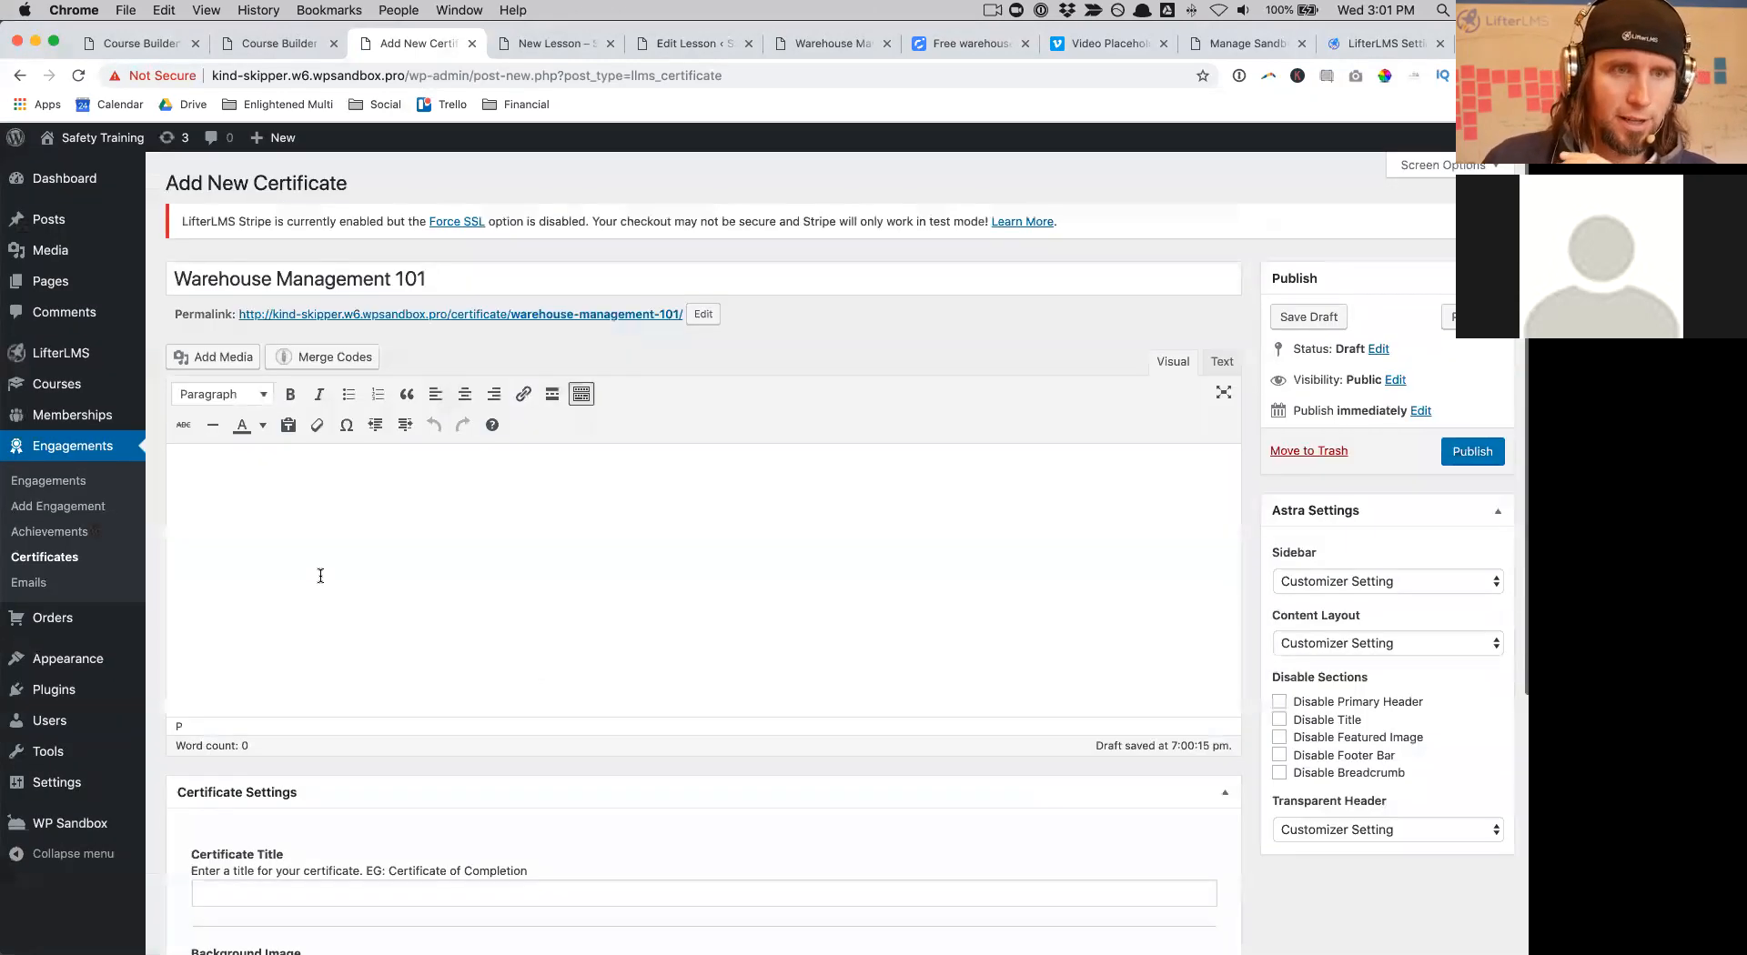
{"action": "scroll", "coordinate": [311, 572], "scroll_direction": "down", "scroll_amount": 3}
{"action": "scroll", "coordinate": [311, 571], "scroll_direction": "down", "scroll_amount": 3}
{"action": "left_click", "coordinate": [250, 524]}
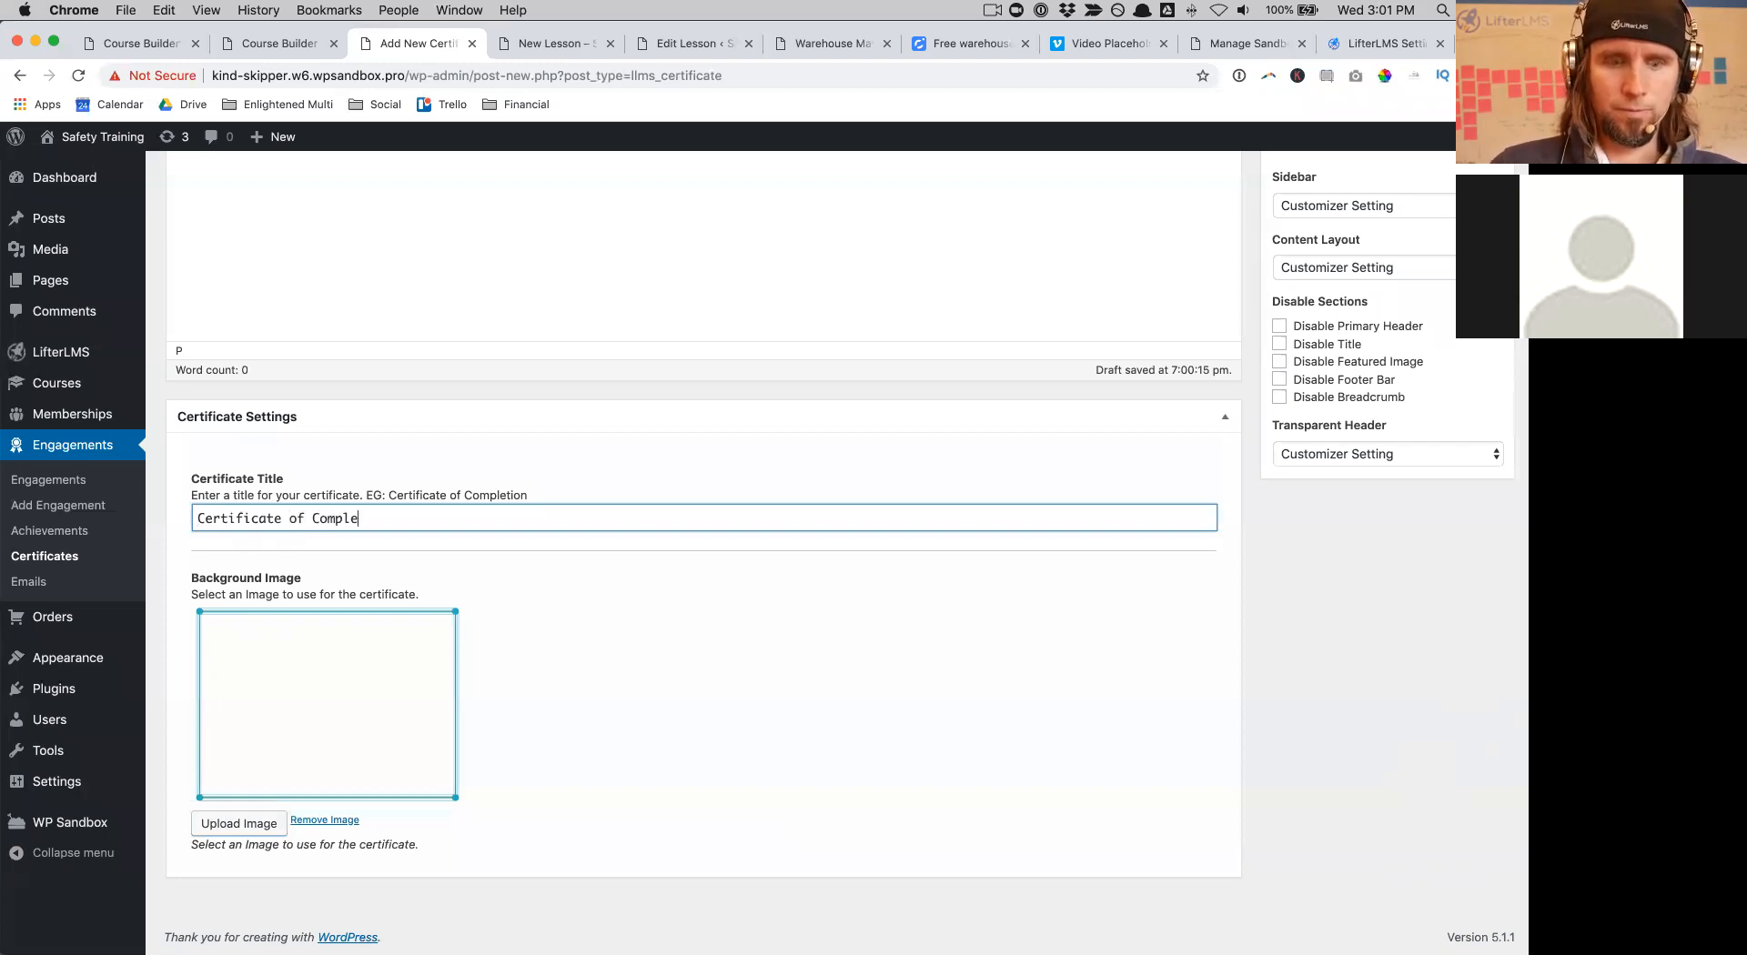
{"action": "scroll", "coordinate": [175, 448], "scroll_direction": "up", "scroll_amount": 5}
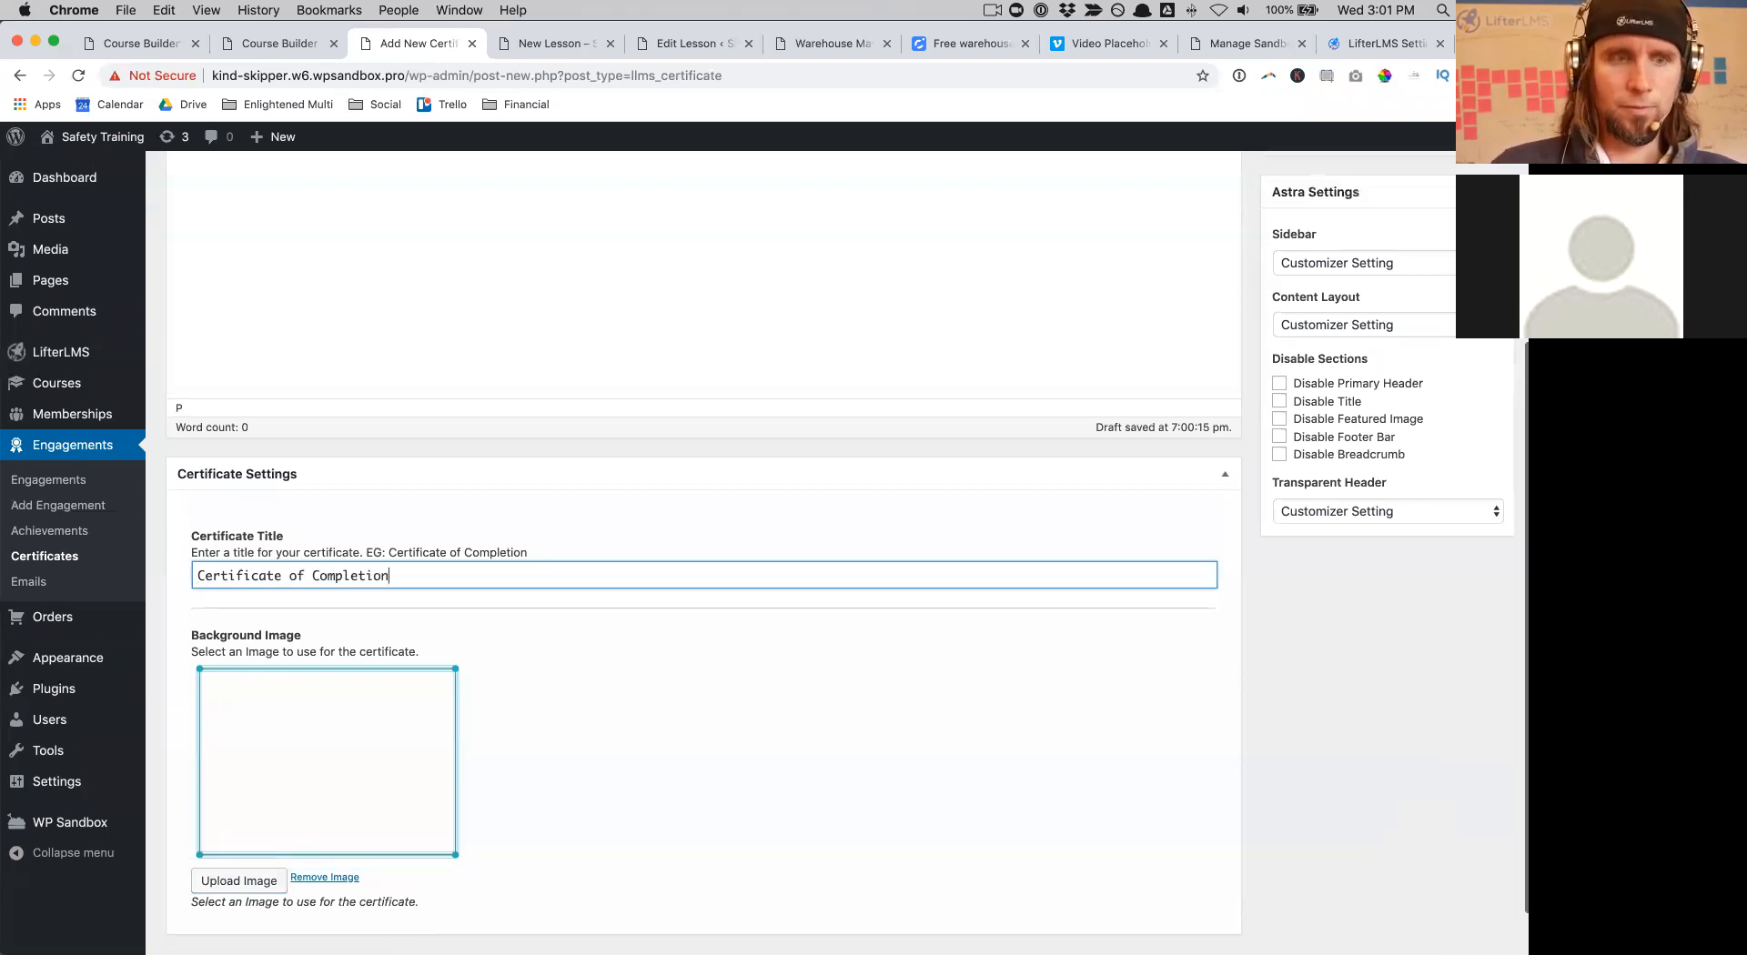
{"action": "left_click", "coordinate": [254, 494]}
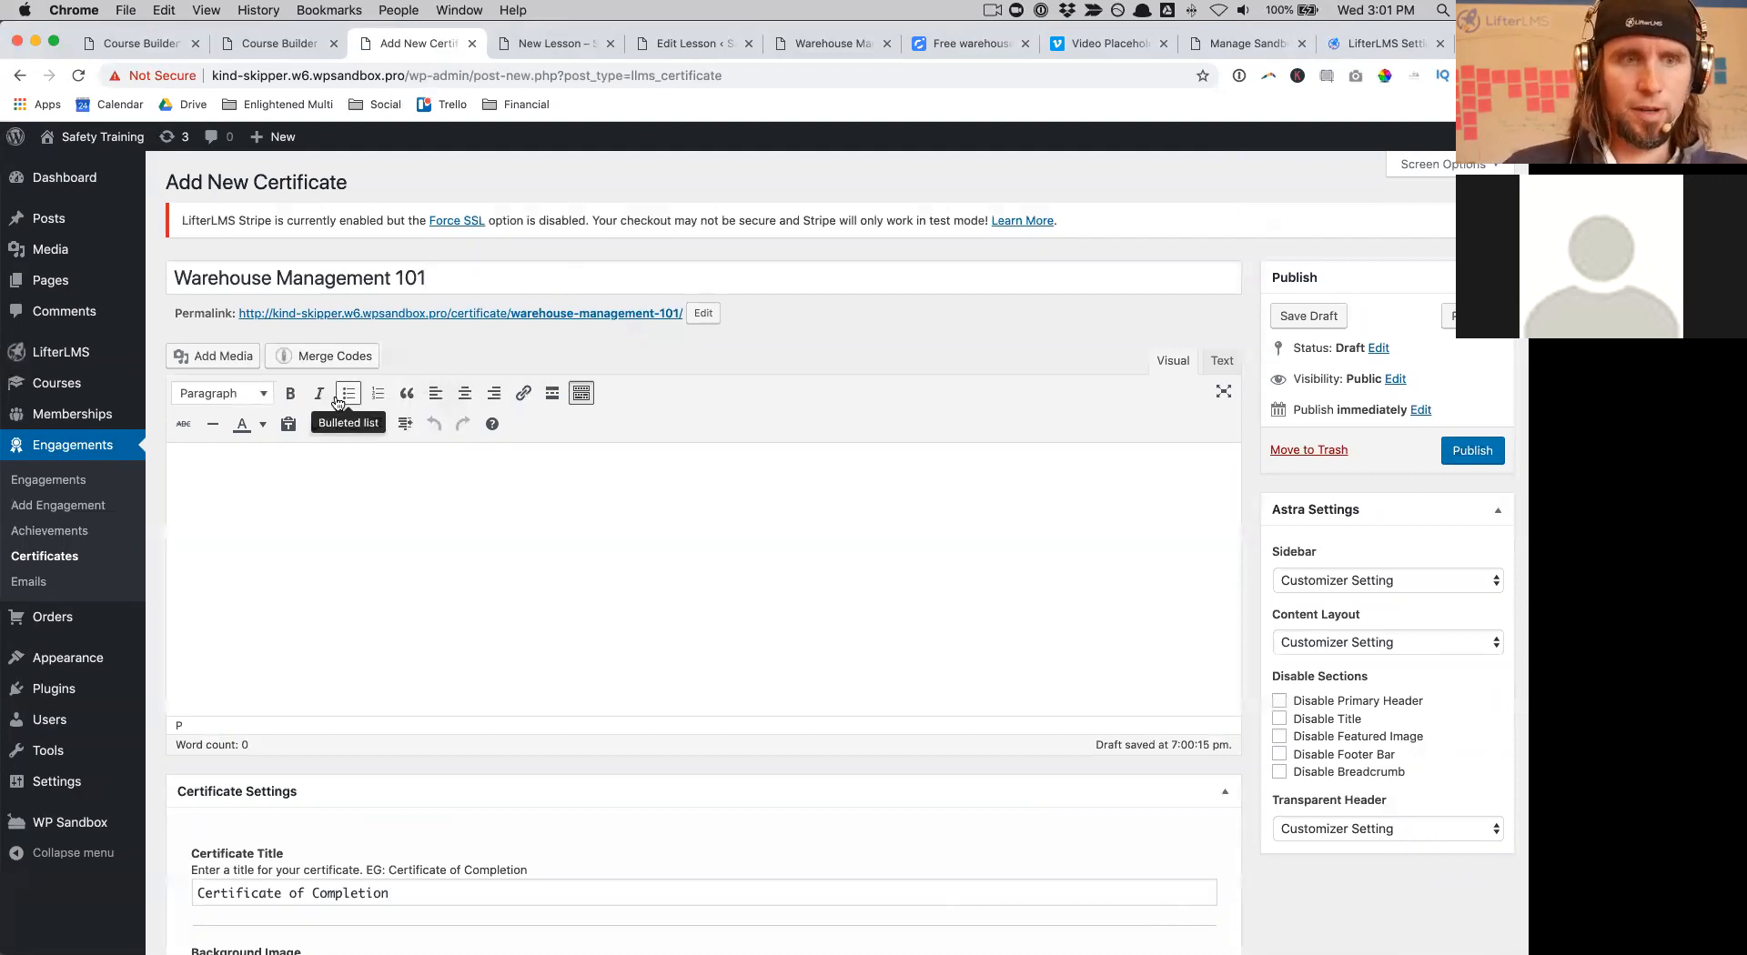
Step: Insert the {first_name} and {last_name} merge codes into the certificate body
{"action": "left_click", "coordinate": [350, 355]}
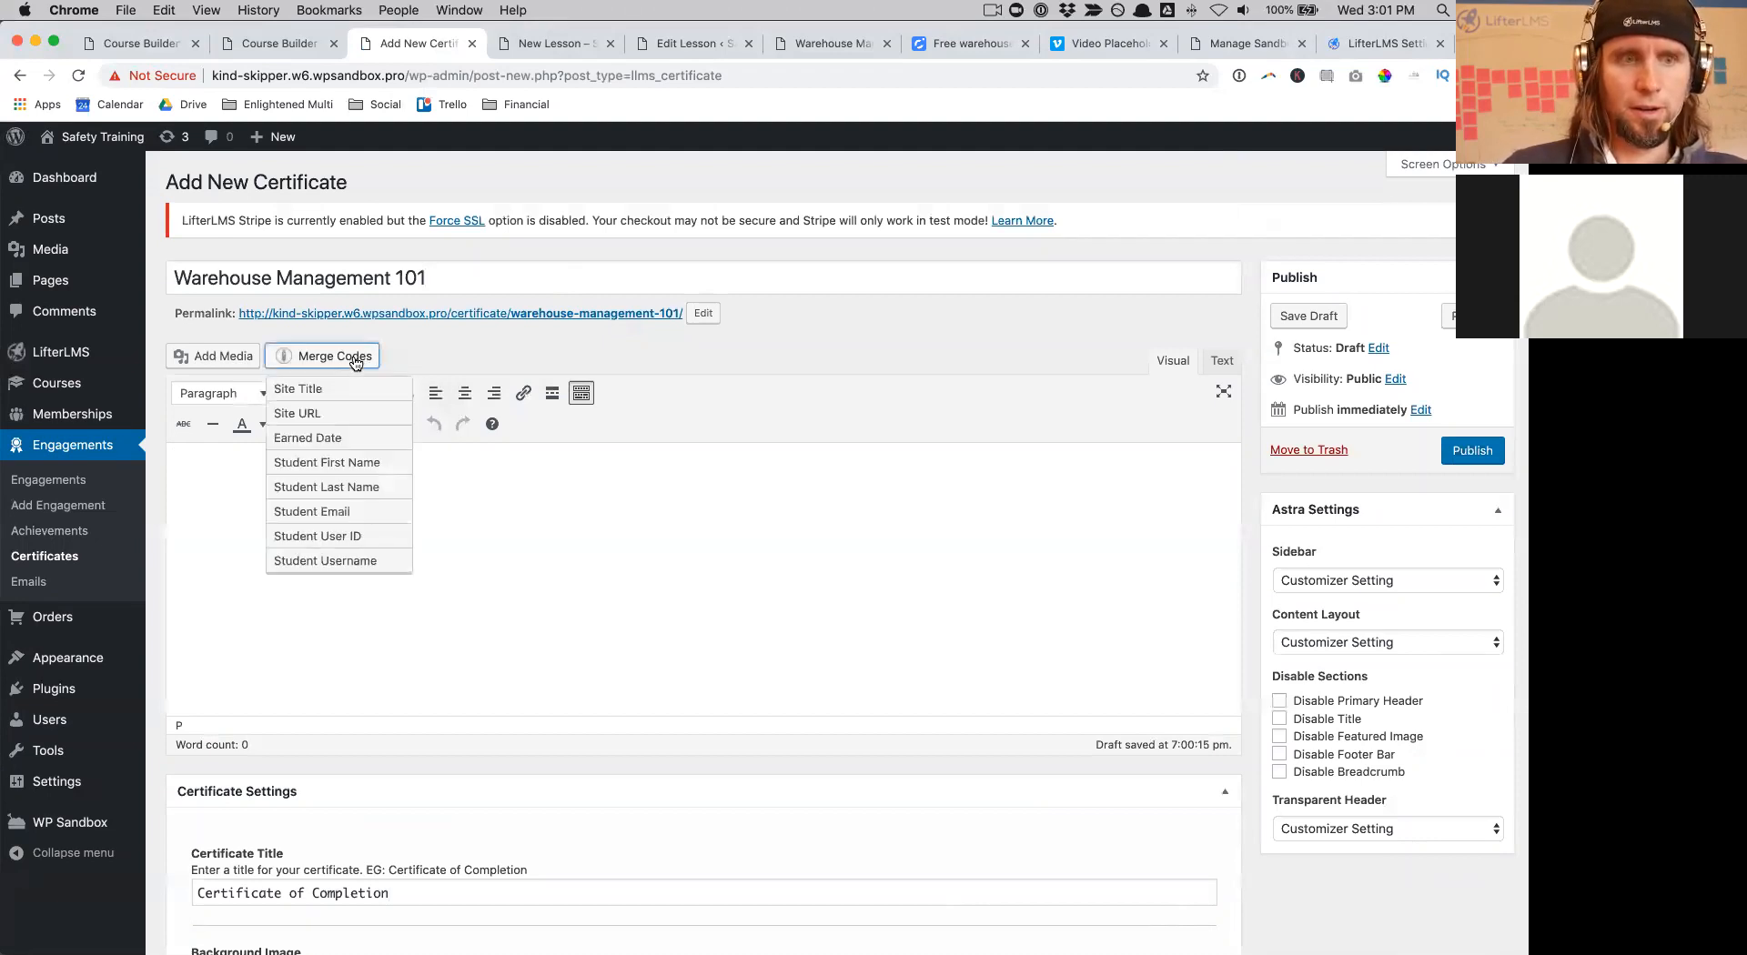
{"action": "left_click", "coordinate": [341, 462]}
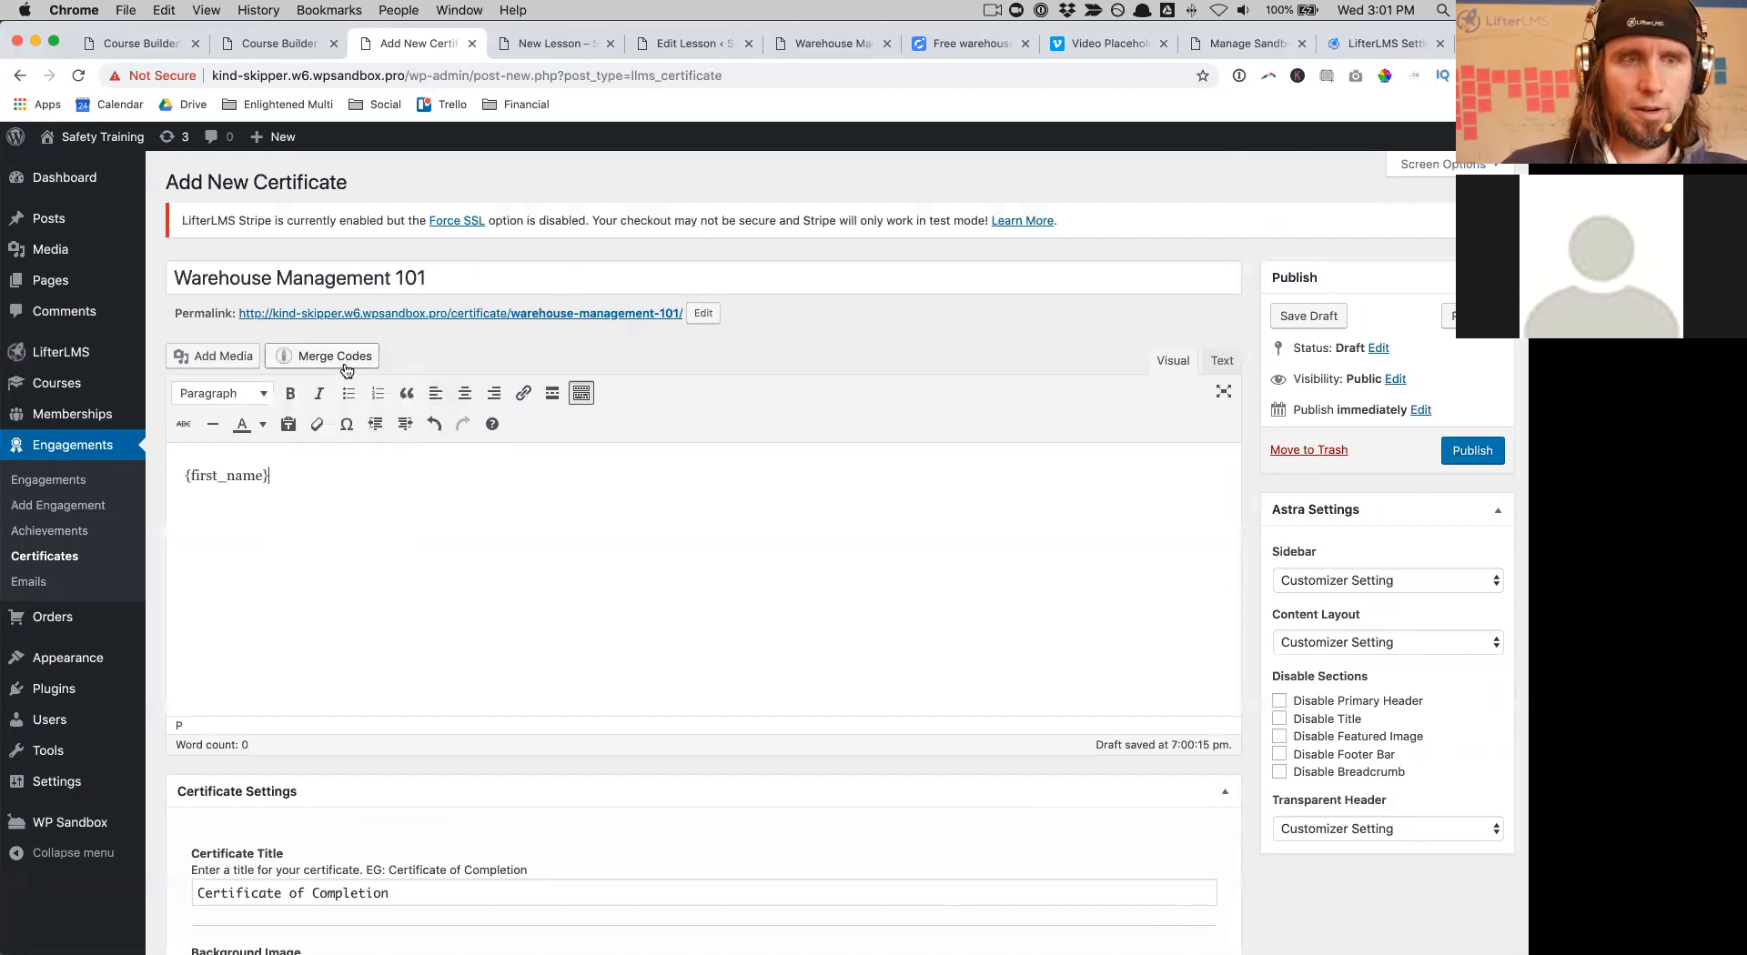
{"action": "left_click", "coordinate": [344, 358]}
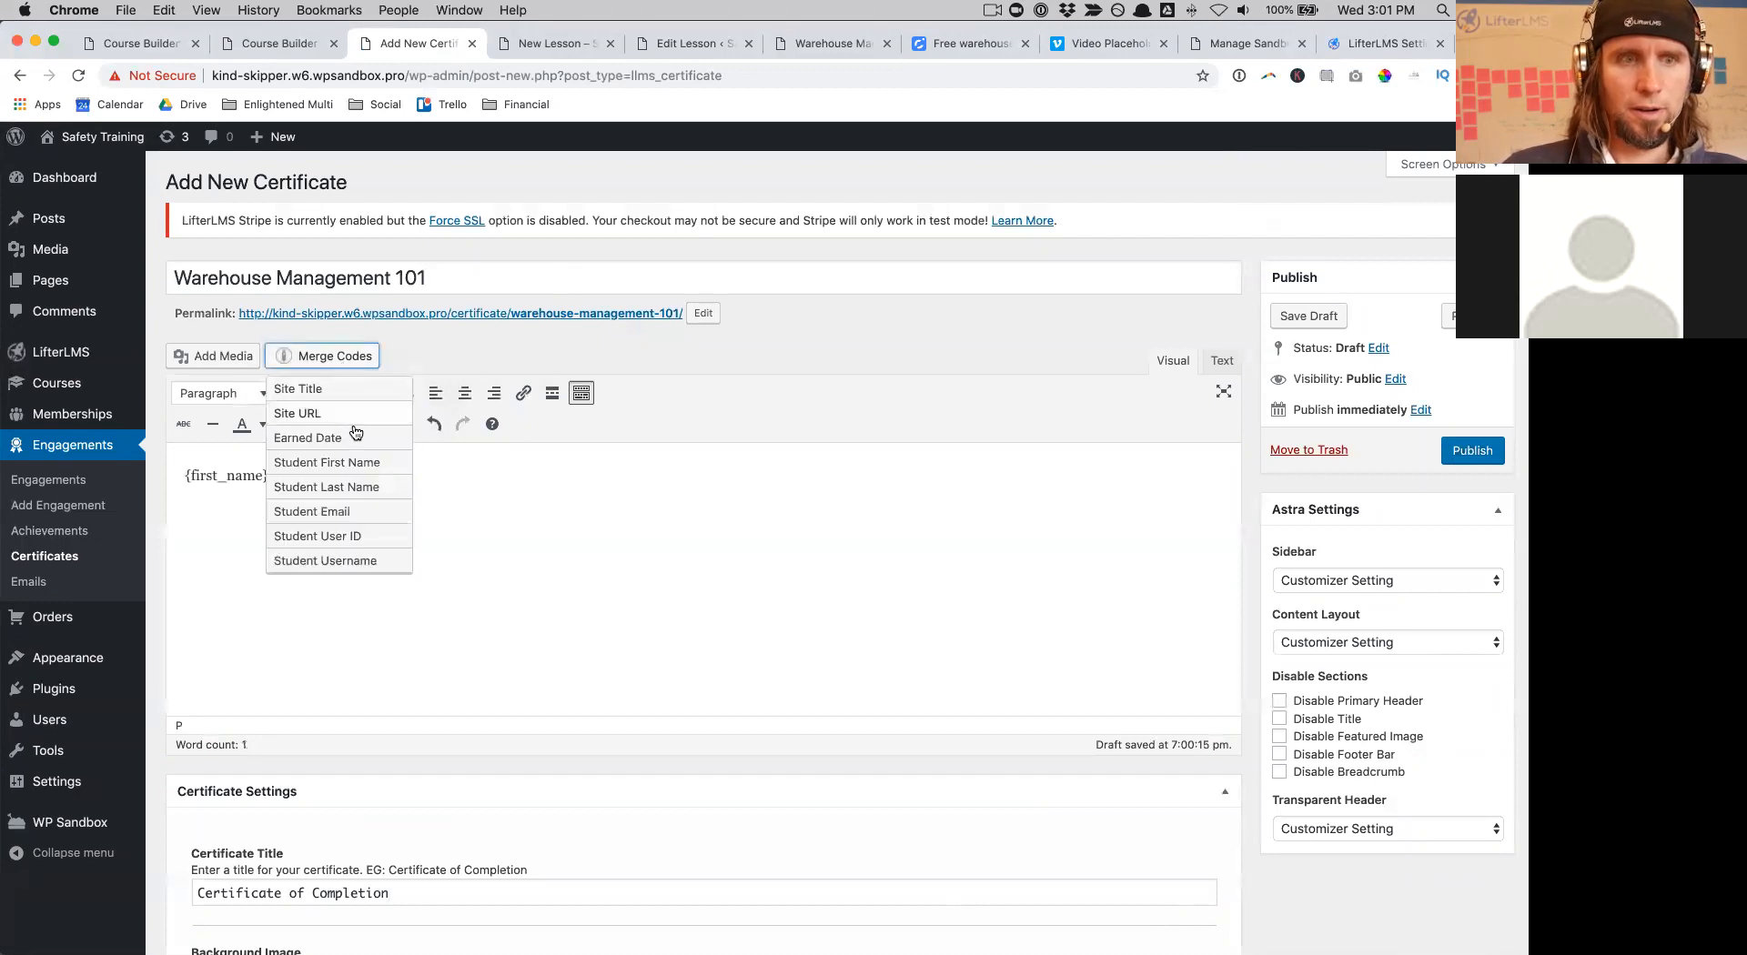
{"action": "left_click", "coordinate": [355, 484]}
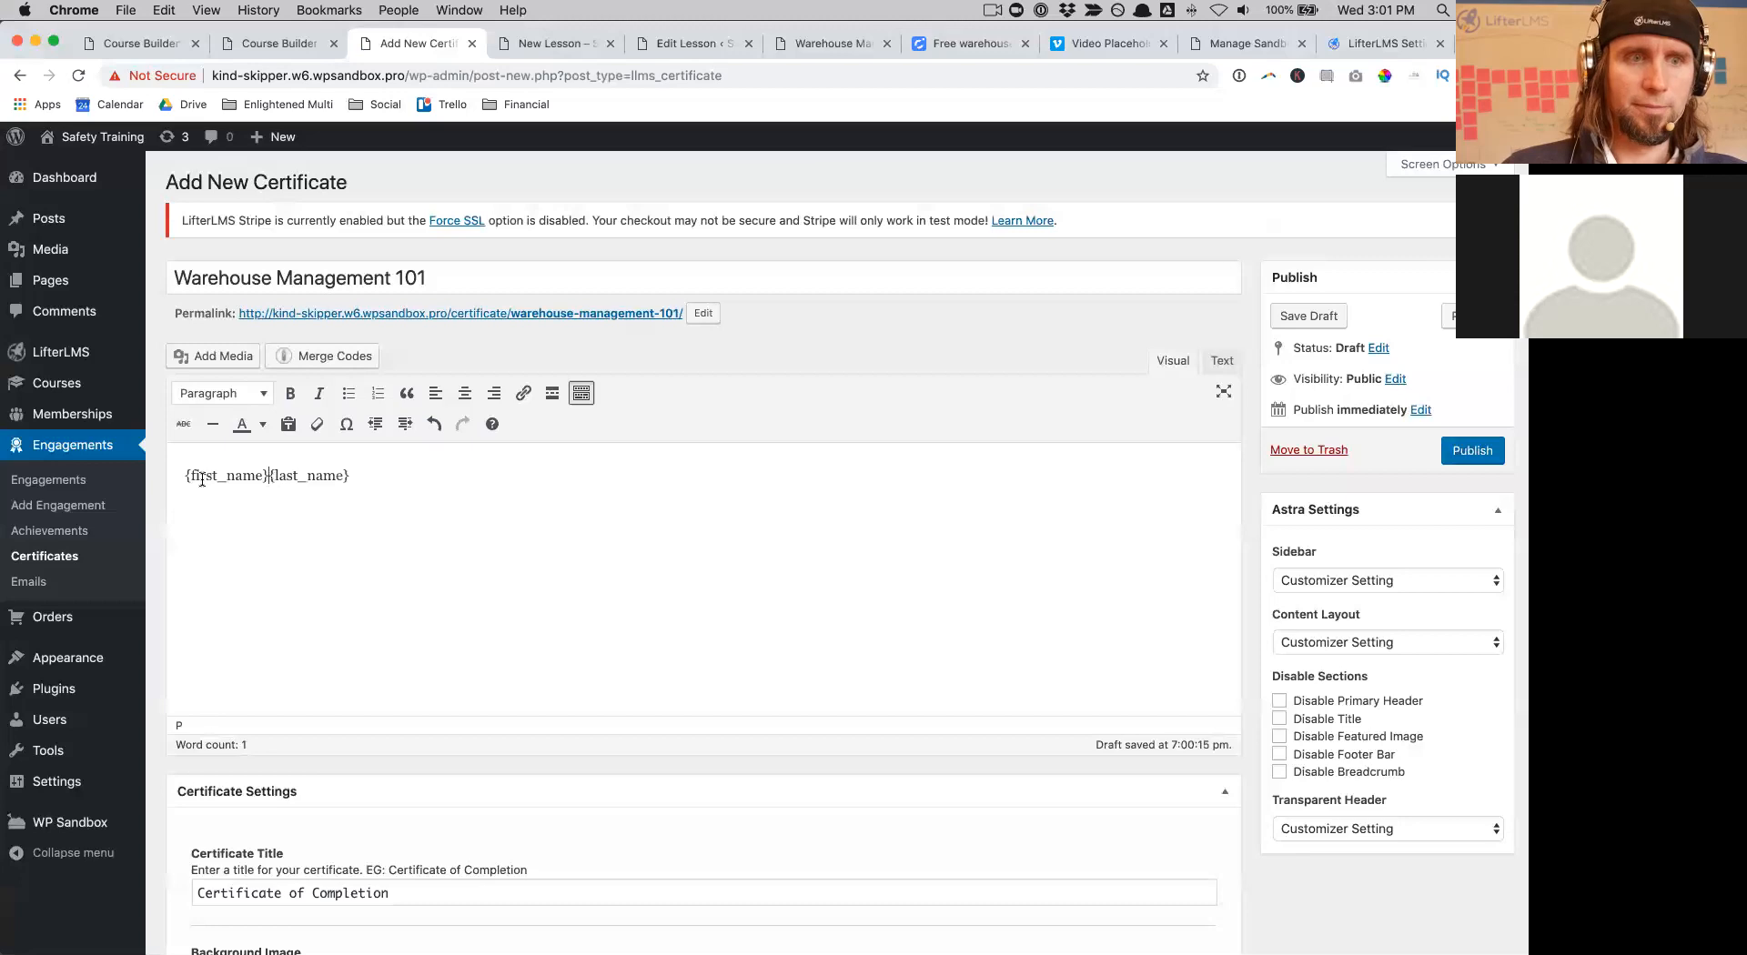
Step: Add the line 'Completed Warehouse Management 101 on' followed by the {current_date} merge code
{"action": "left_click", "coordinate": [269, 475]}
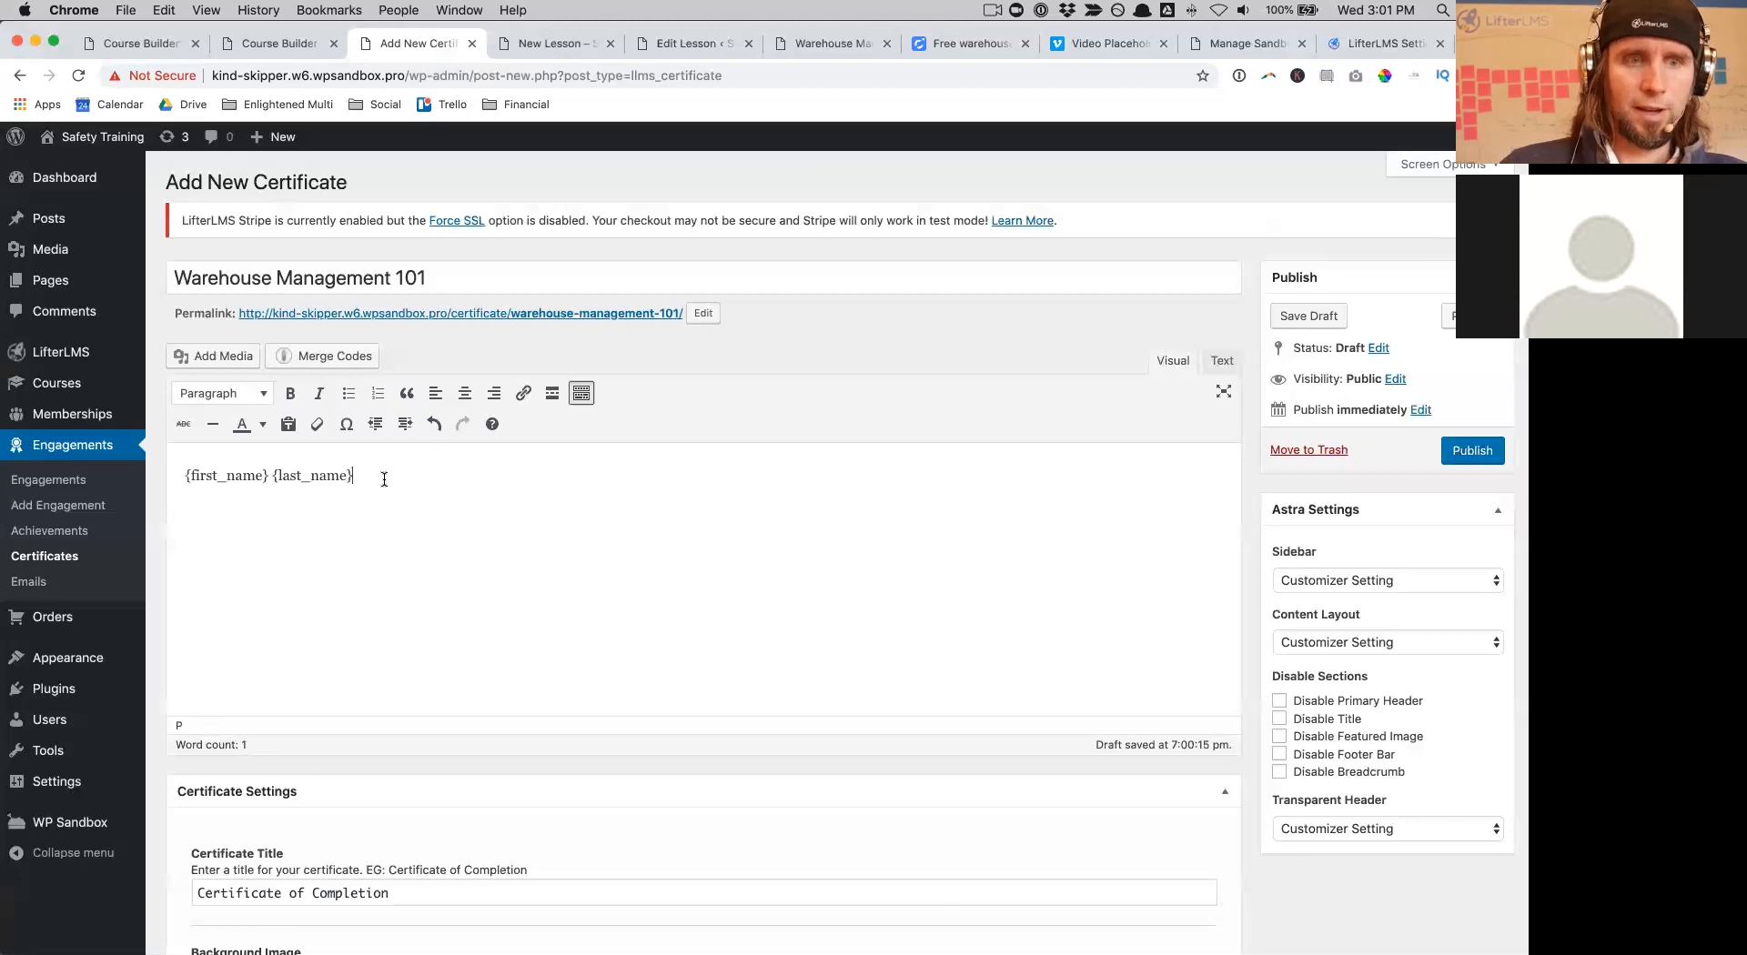
{"action": "type", "text": "comp"}
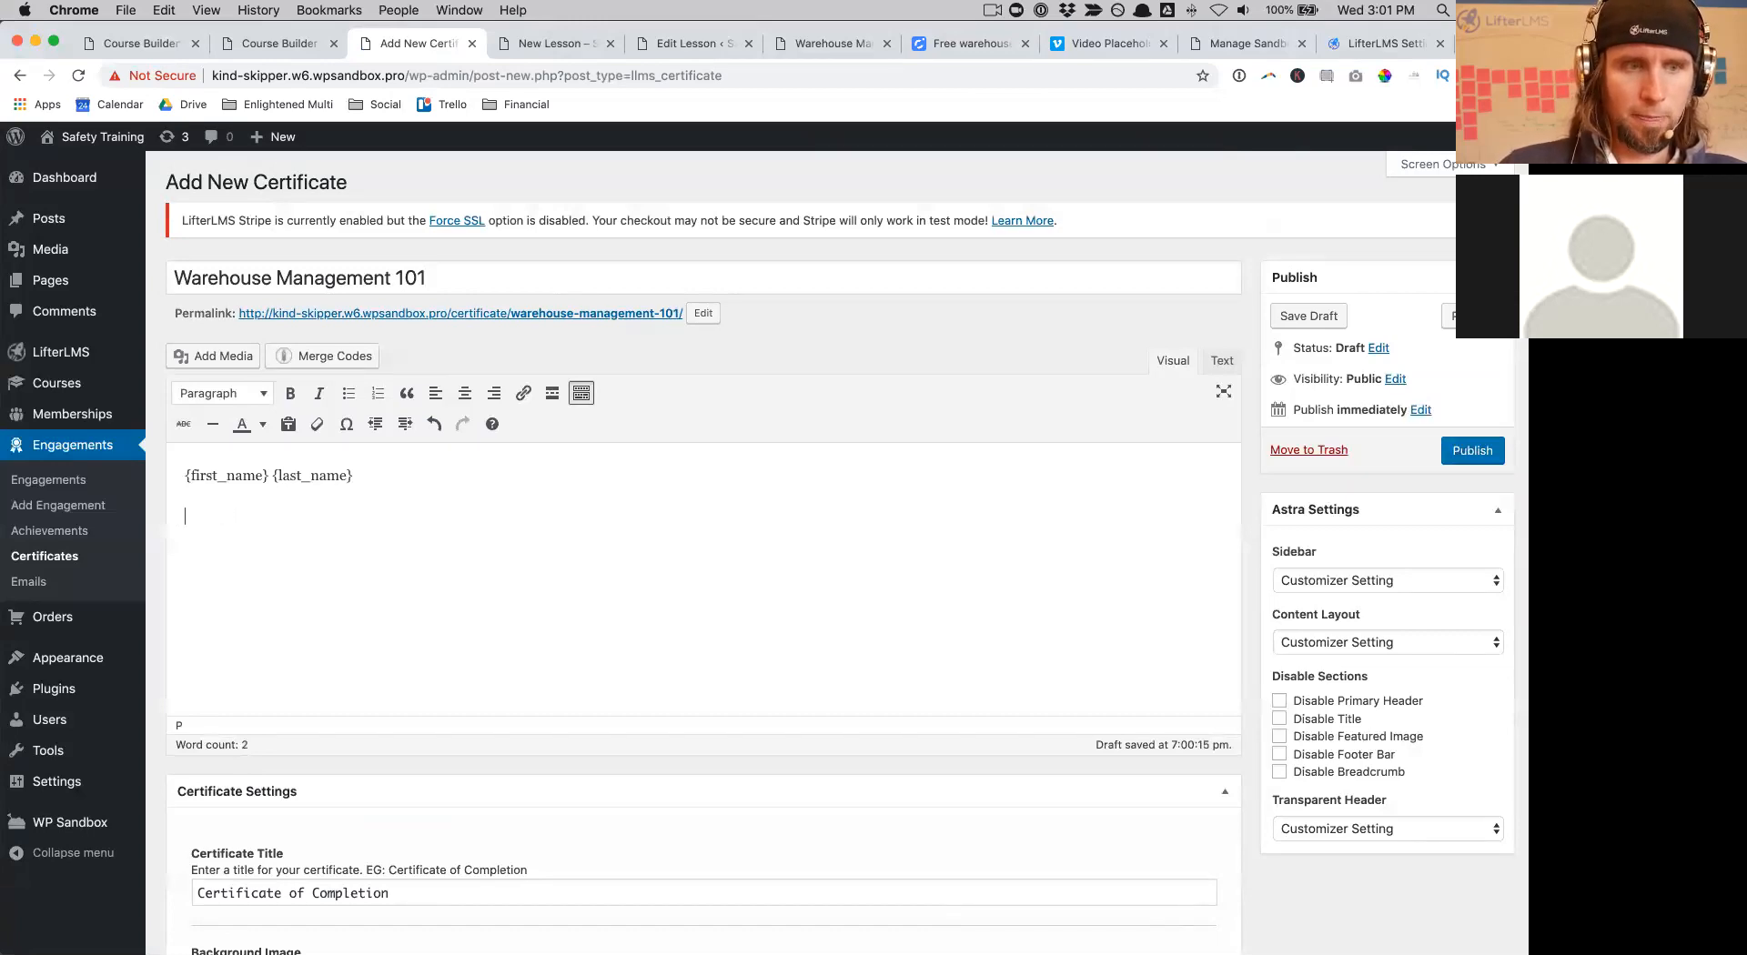
{"action": "type", "text": "leteds"}
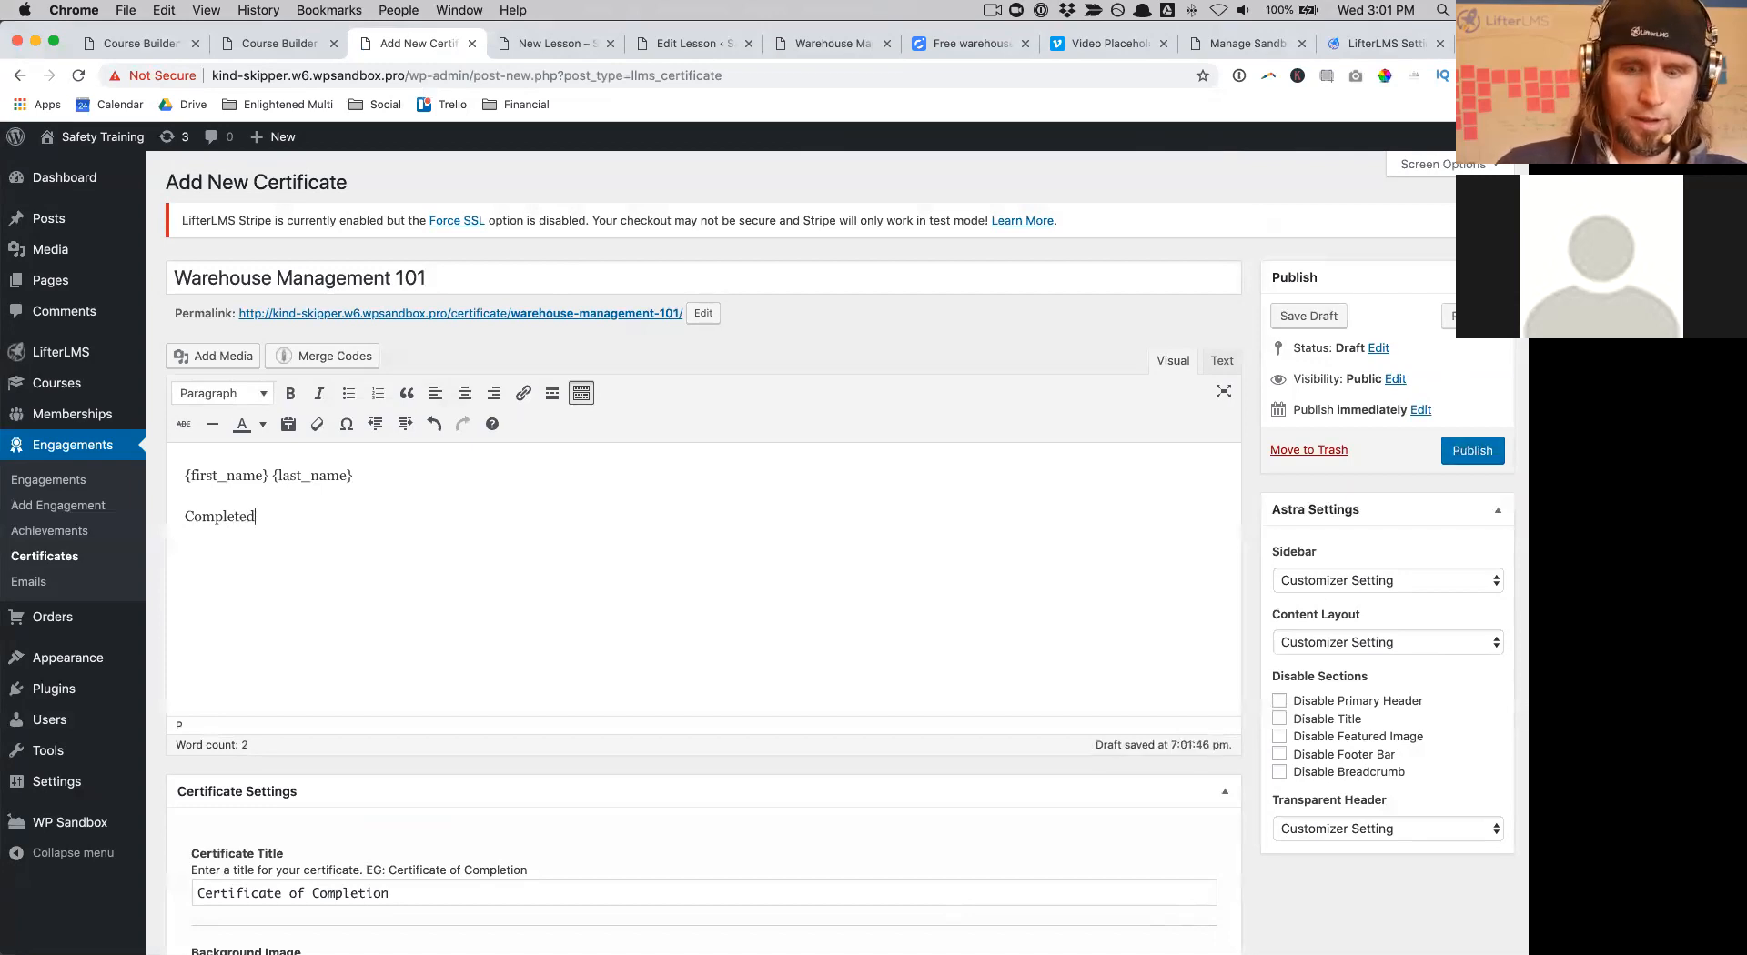
{"action": "type", "text": "Ware"}
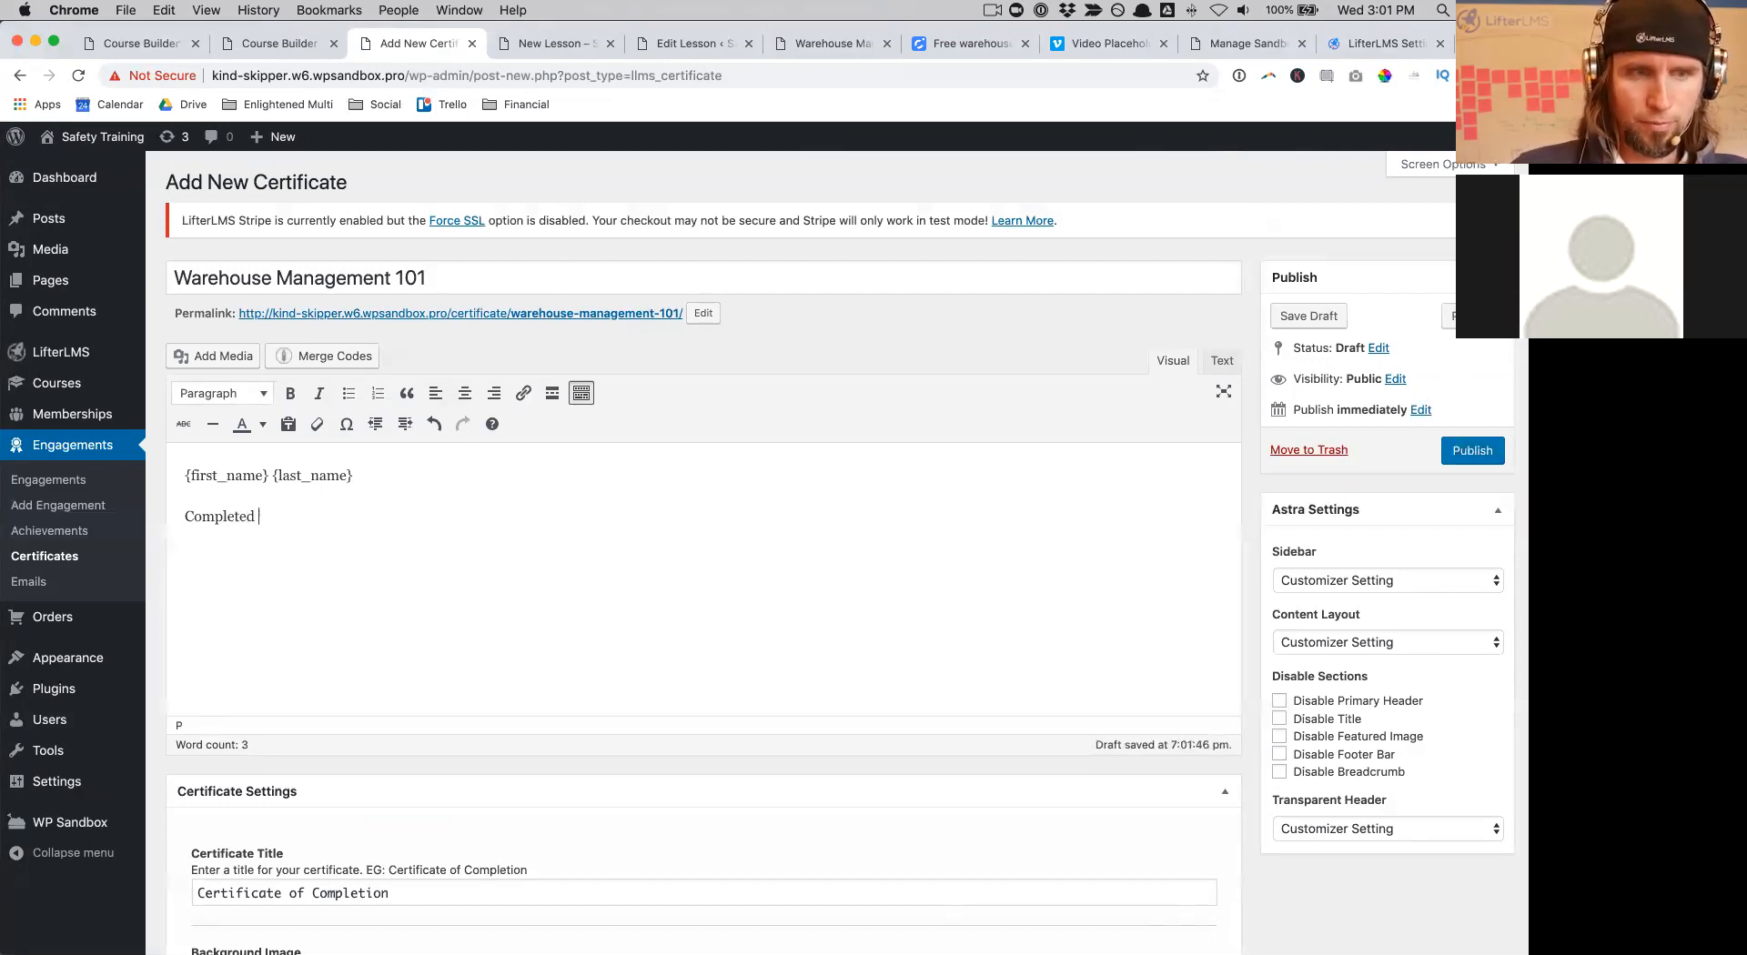
{"action": "type", "text": "ho"}
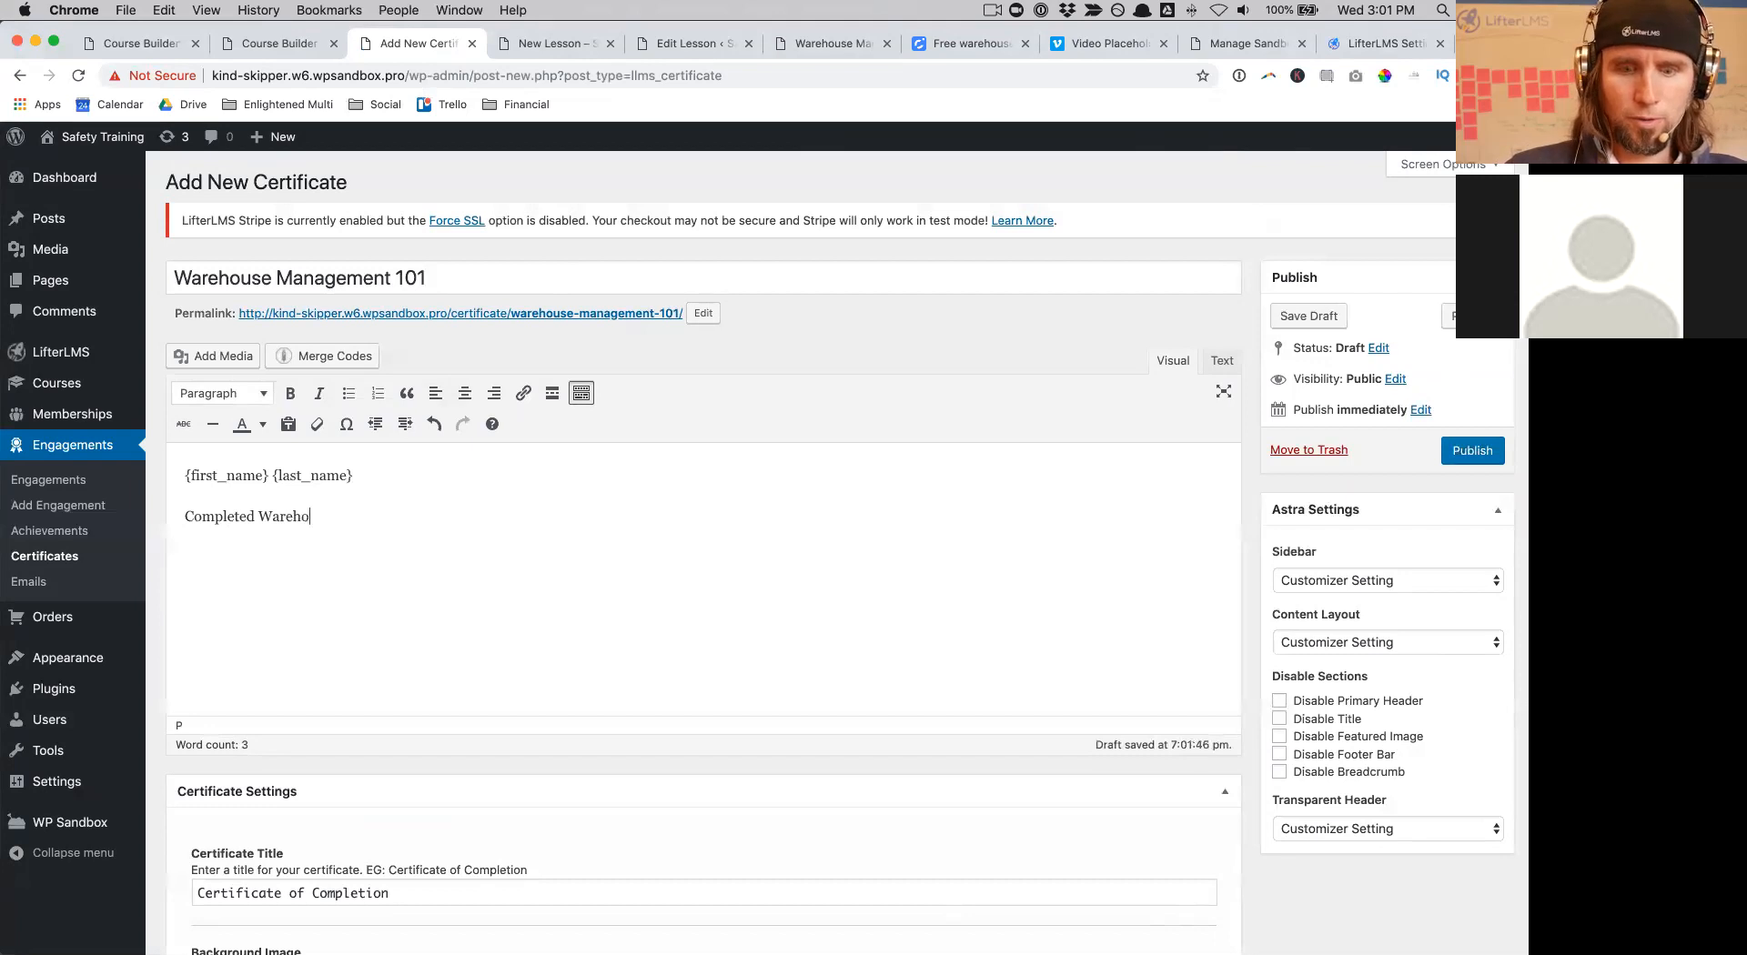
{"action": "type", "text": "use Manageme"}
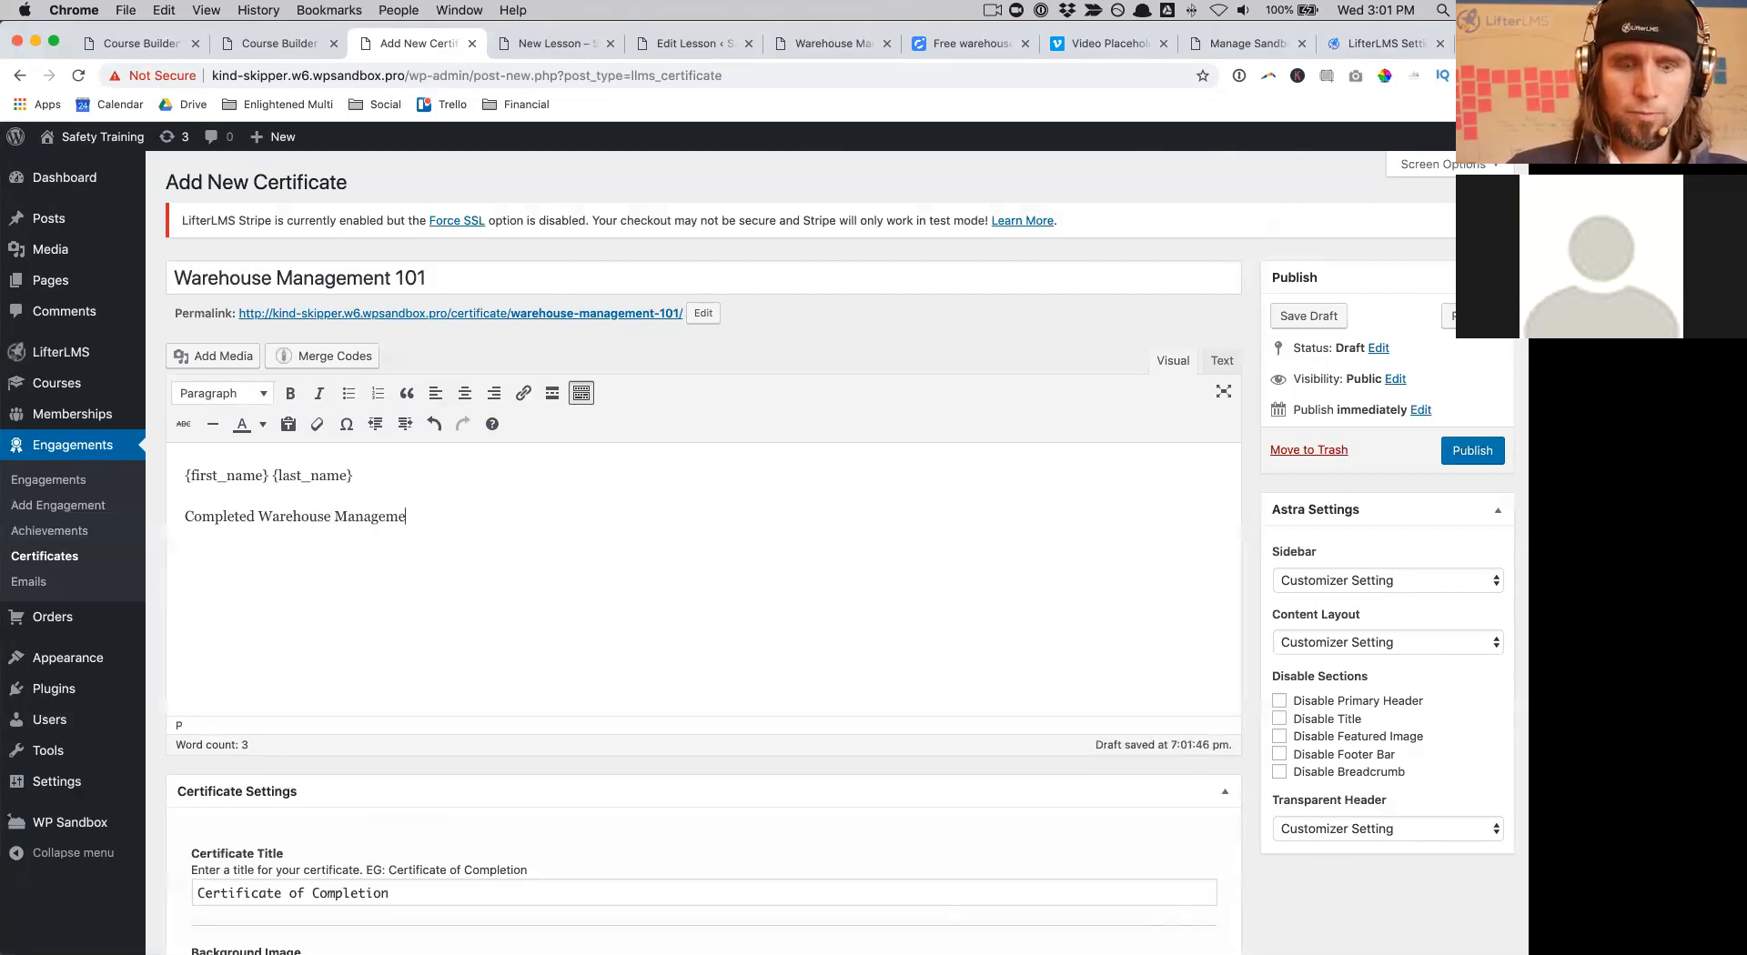
{"action": "type", "text": "nt 101 on"}
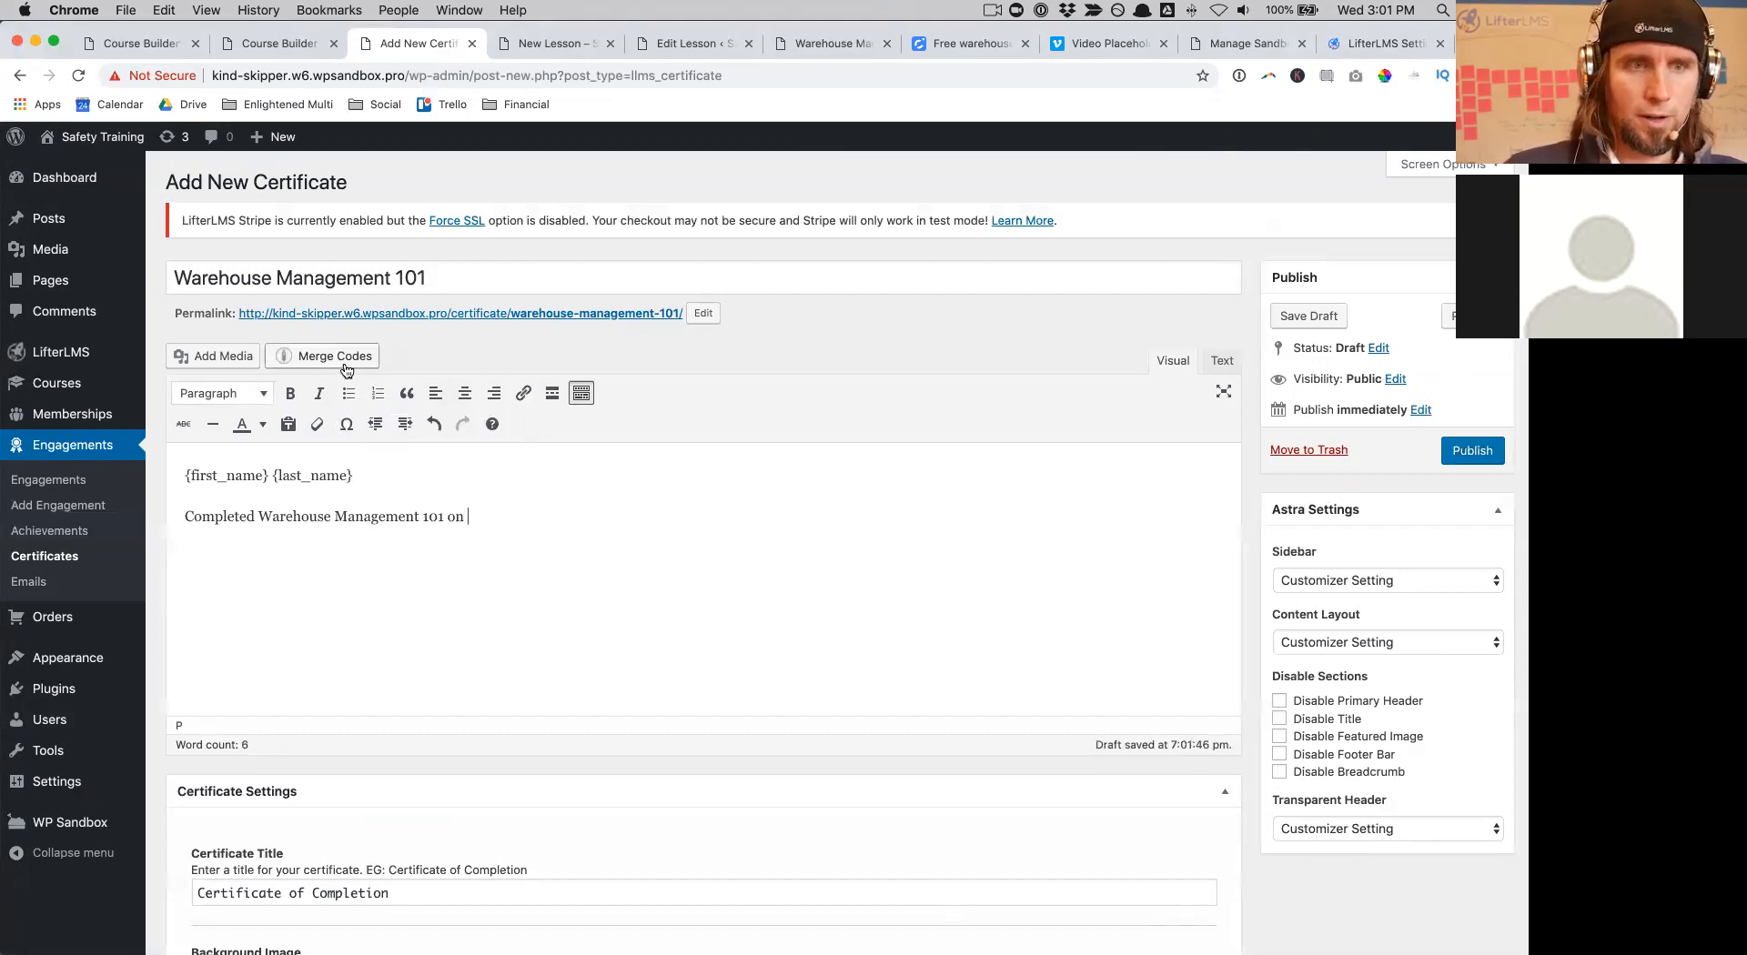
{"action": "left_click", "coordinate": [346, 364]}
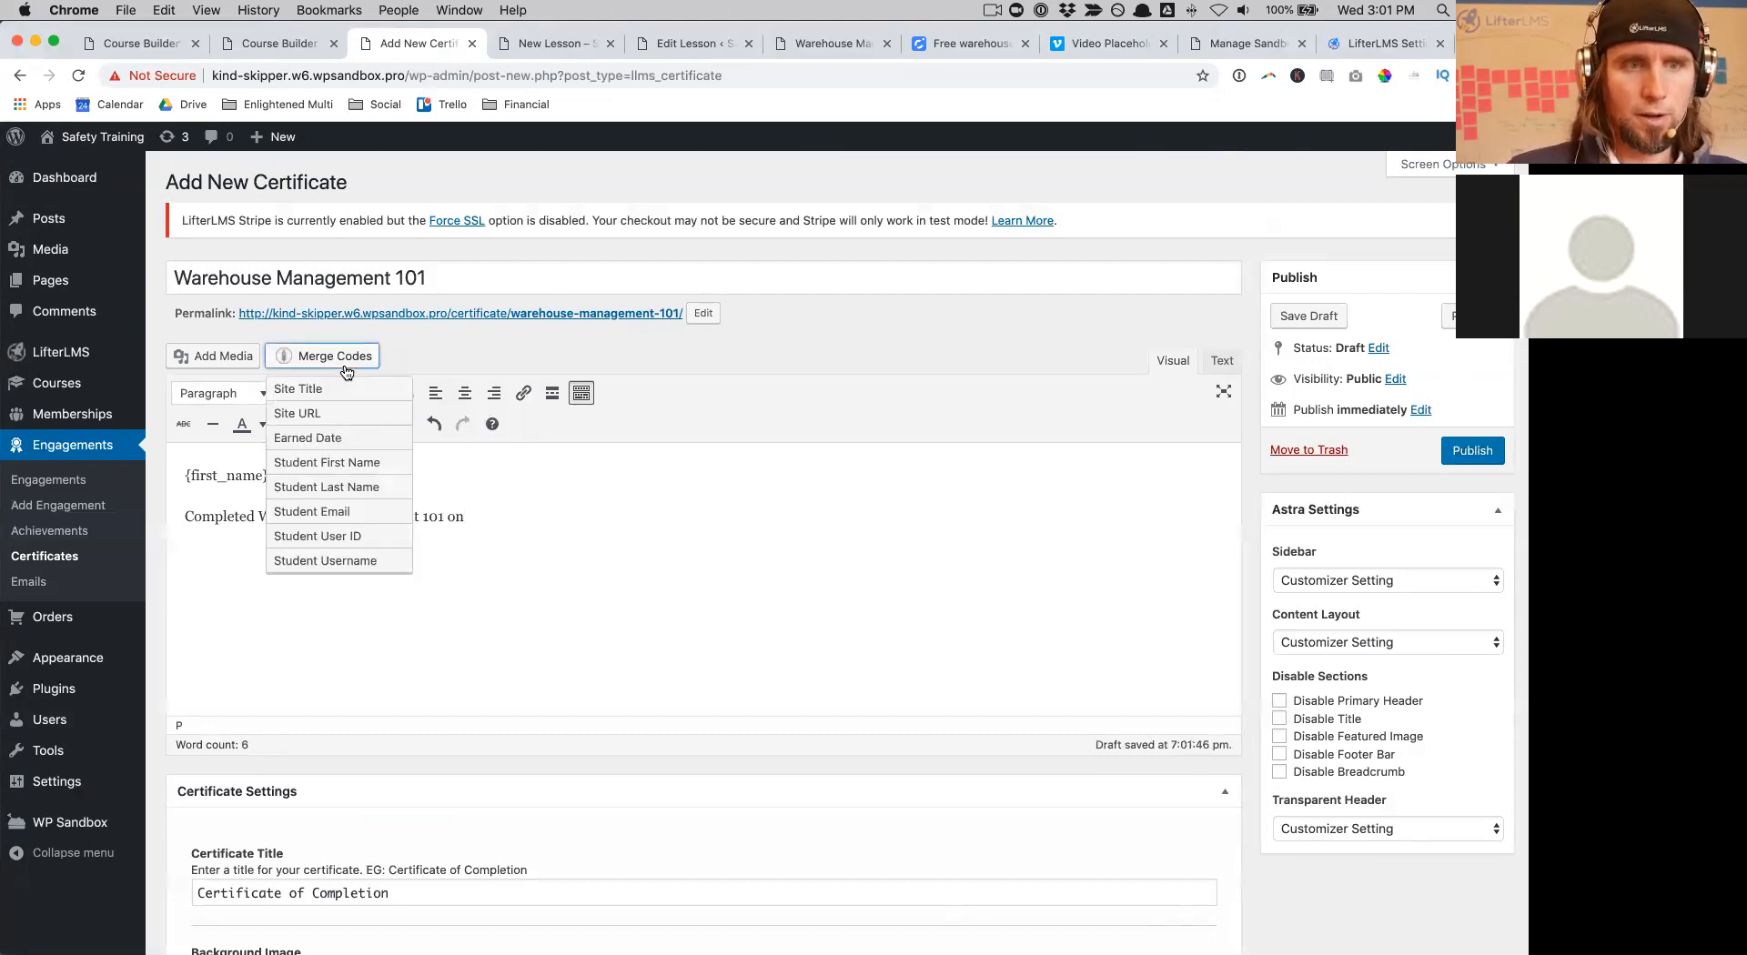
{"action": "left_click", "coordinate": [352, 440]}
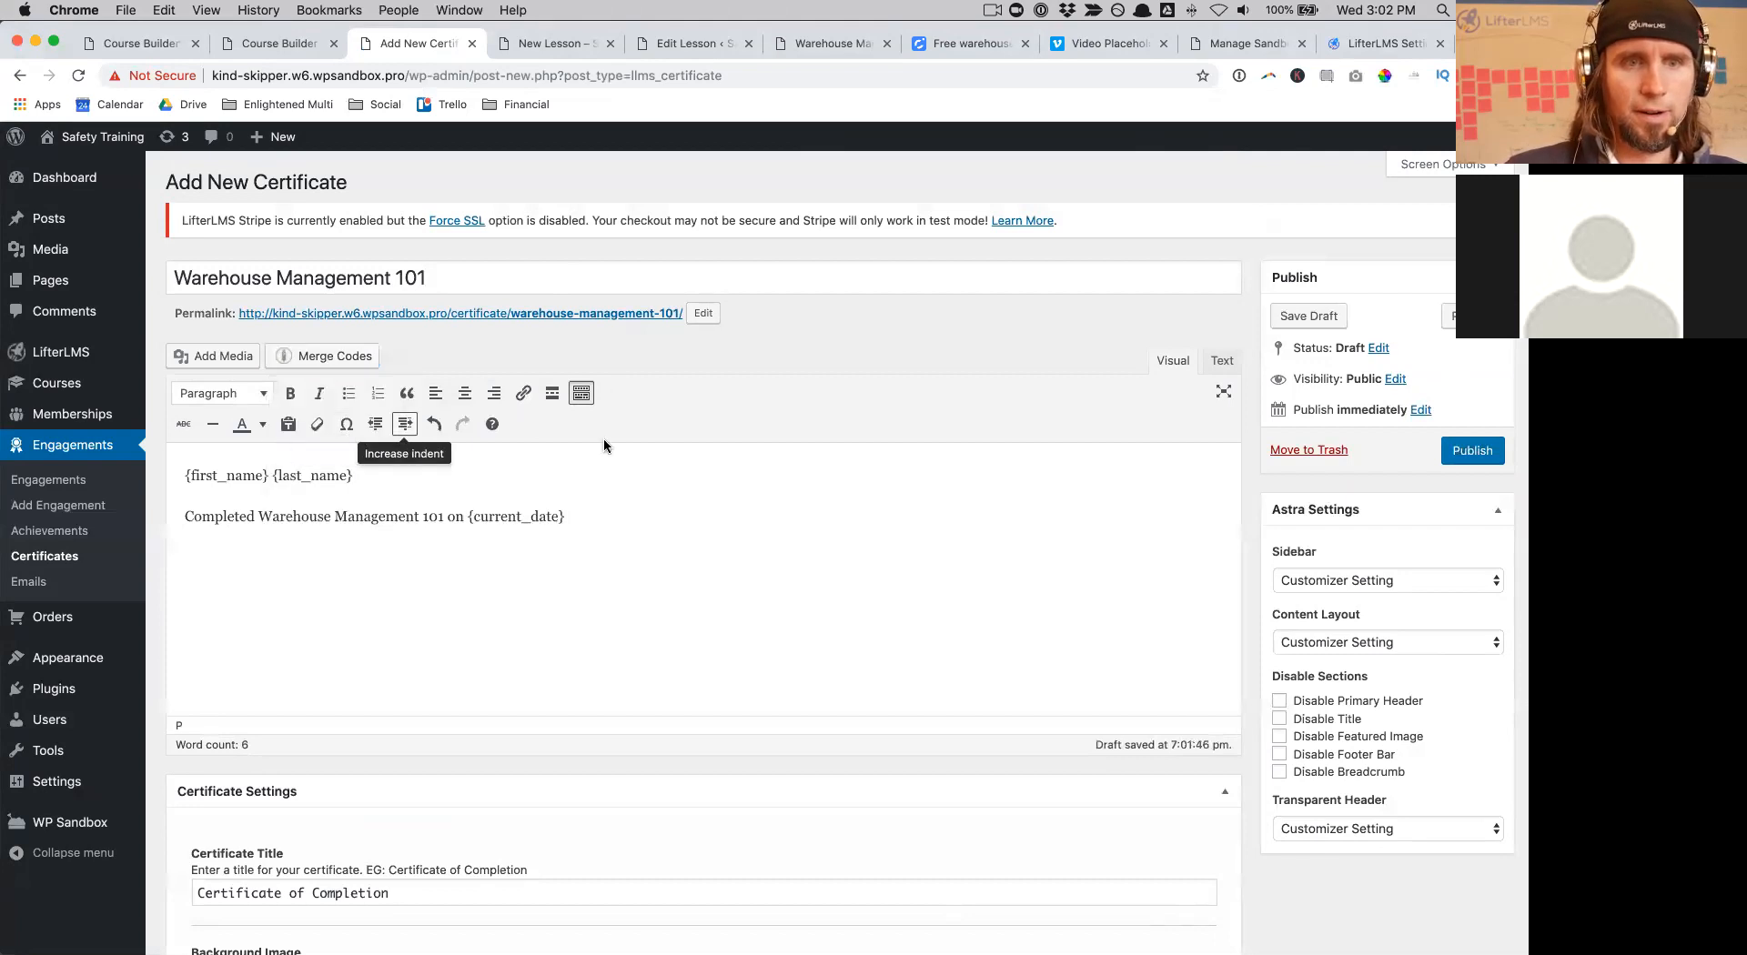
{"action": "left_click", "coordinate": [403, 472]}
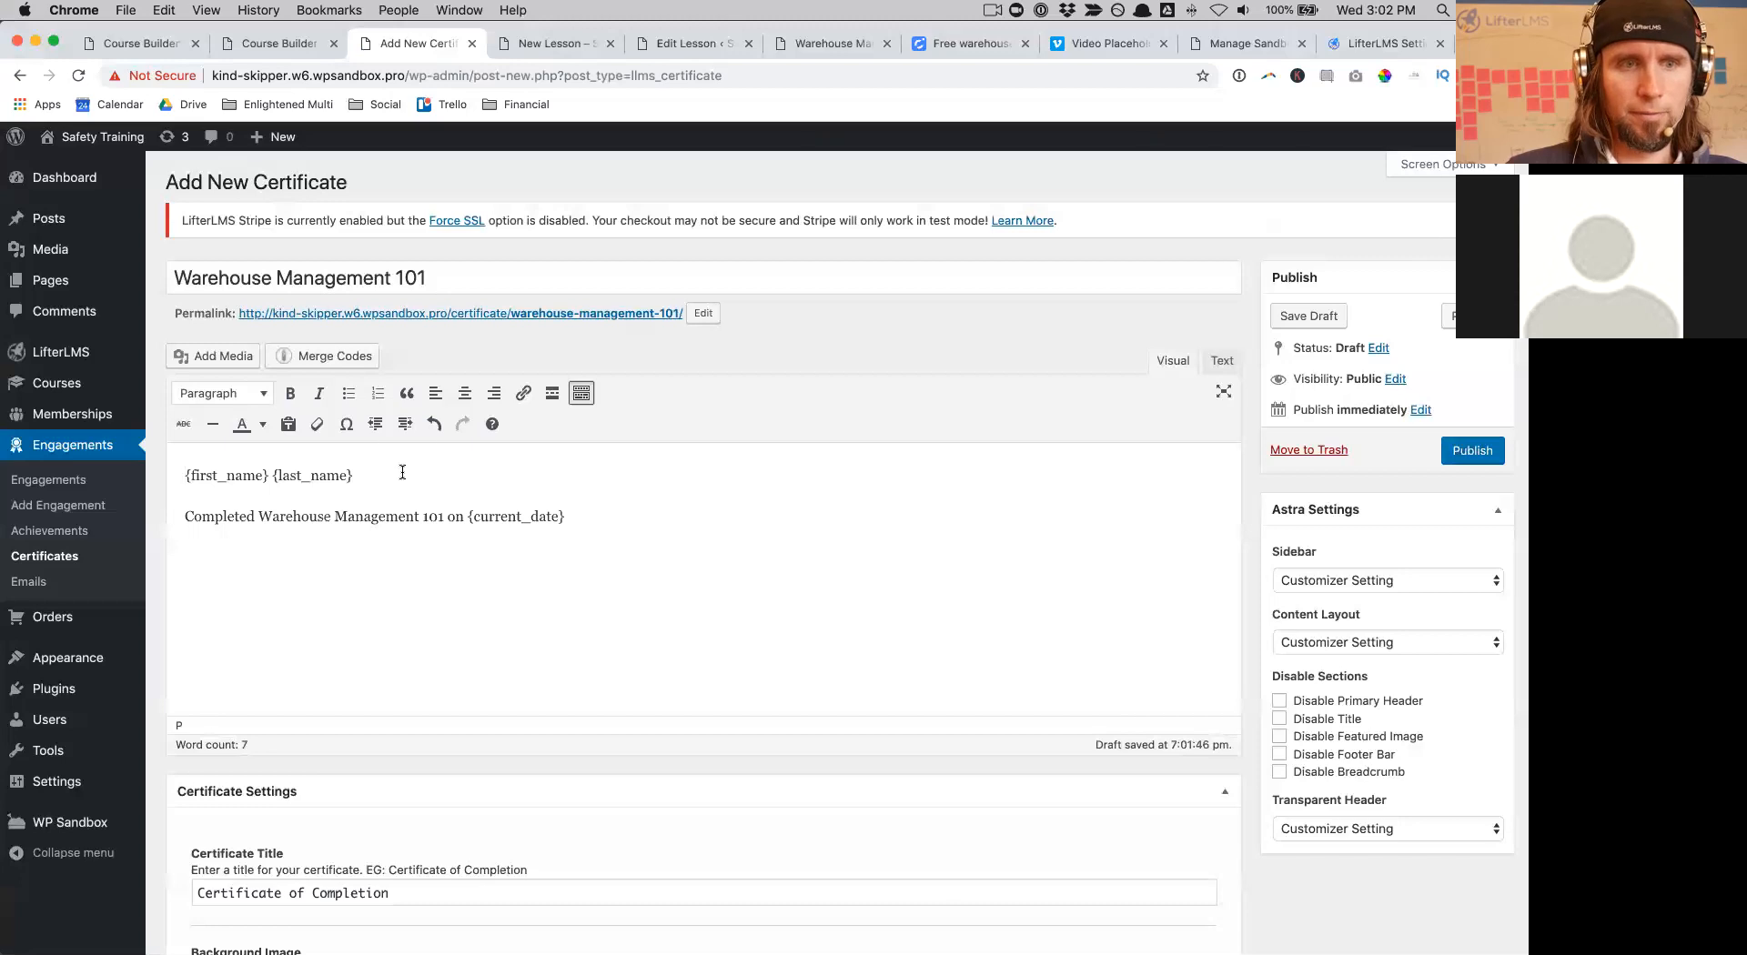
Step: Center the name line and the completion line, adding an empty paragraph below the date
{"action": "left_click", "coordinate": [466, 398]}
{"action": "left_click", "coordinate": [575, 510]}
{"action": "left_click", "coordinate": [464, 393]}
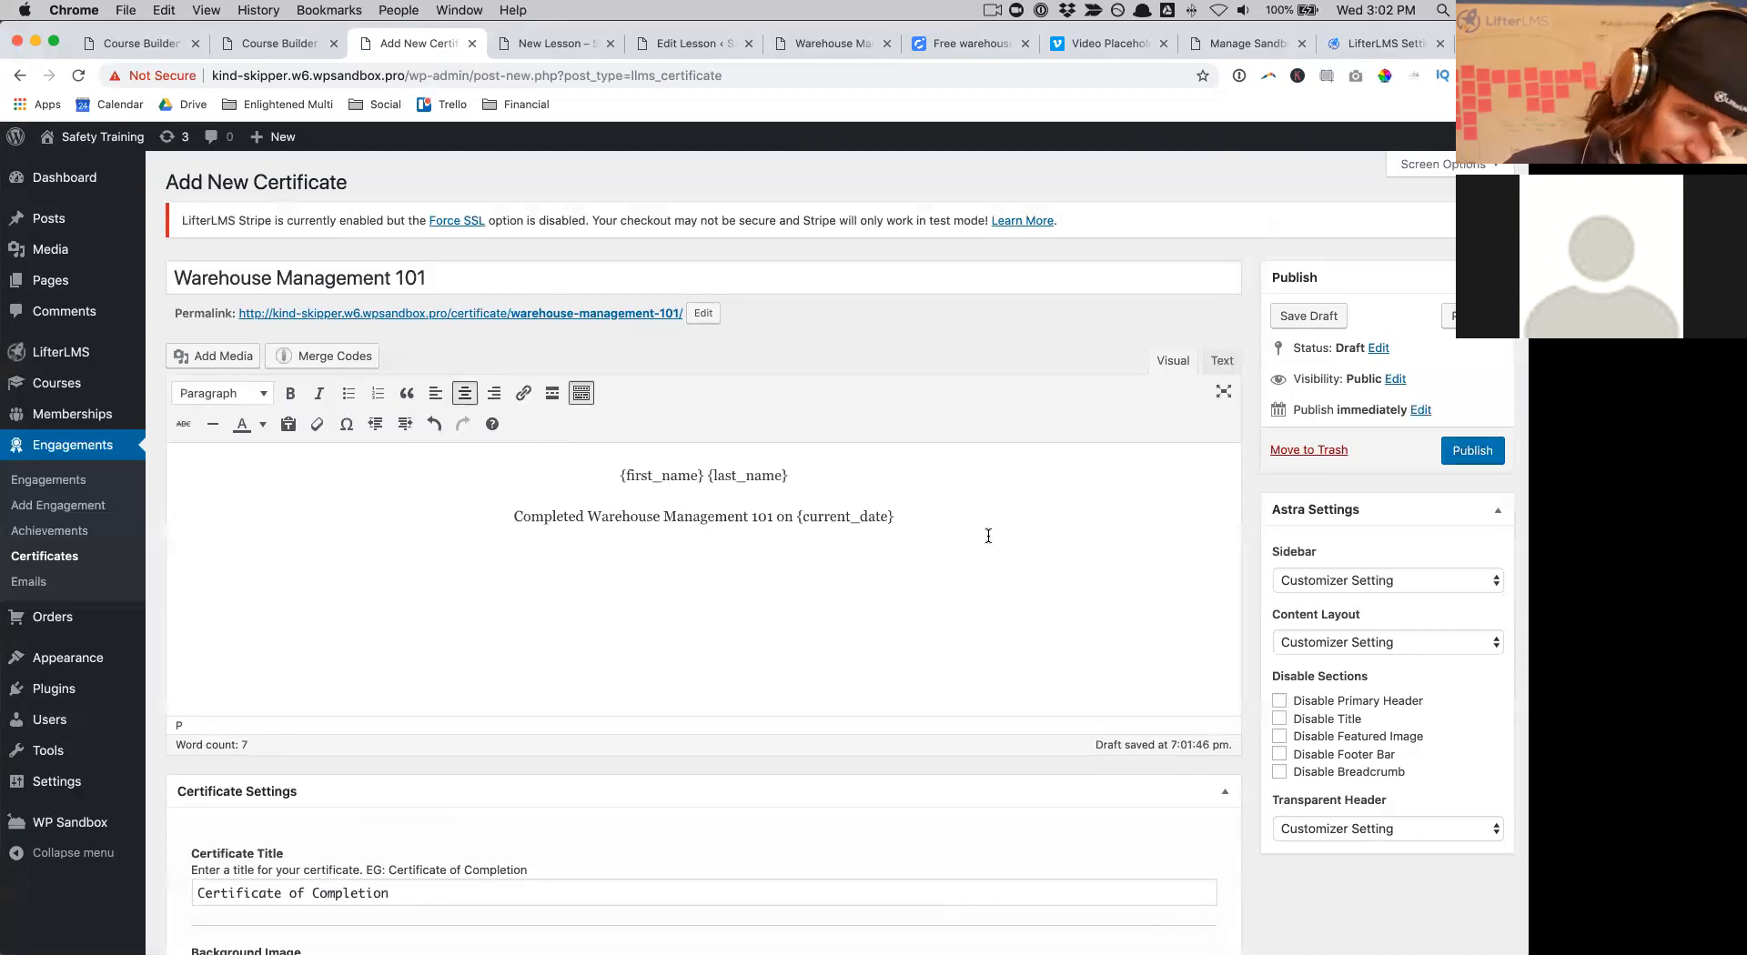
{"action": "left_click", "coordinate": [939, 522]}
{"action": "key", "text": "Return"}
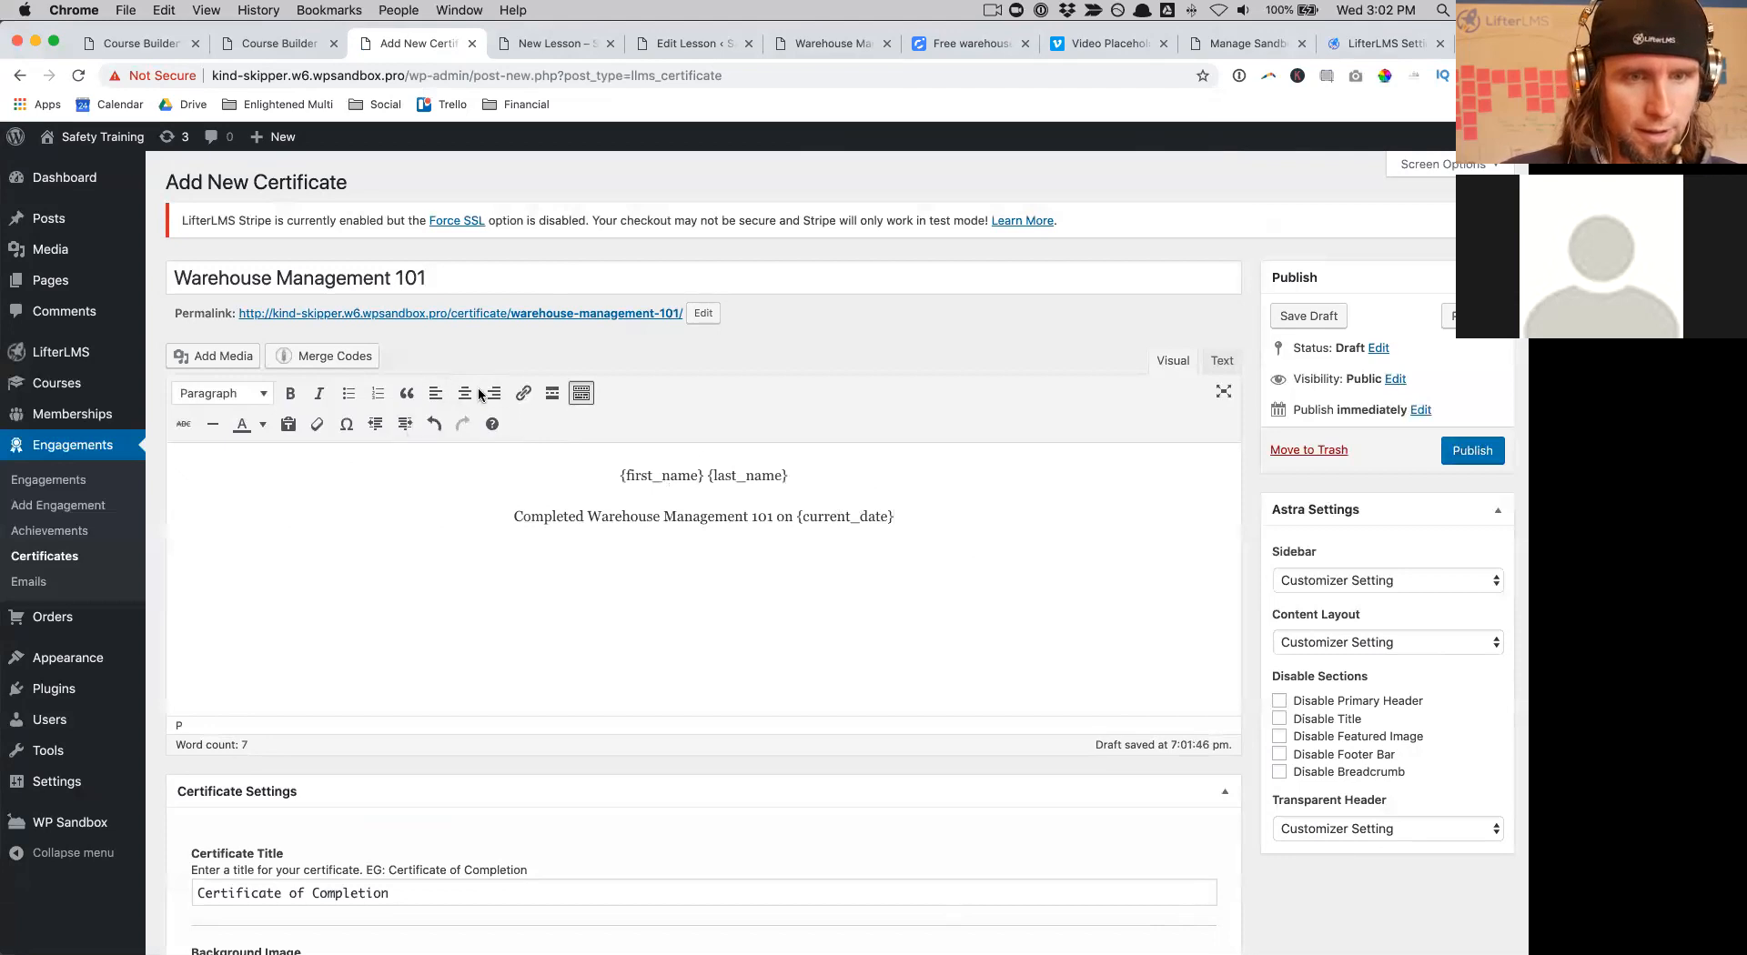
Step: Make the name line a bold Heading 3 and the completion line a Heading 4, then publish
{"action": "triple_click", "coordinate": [404, 480]}
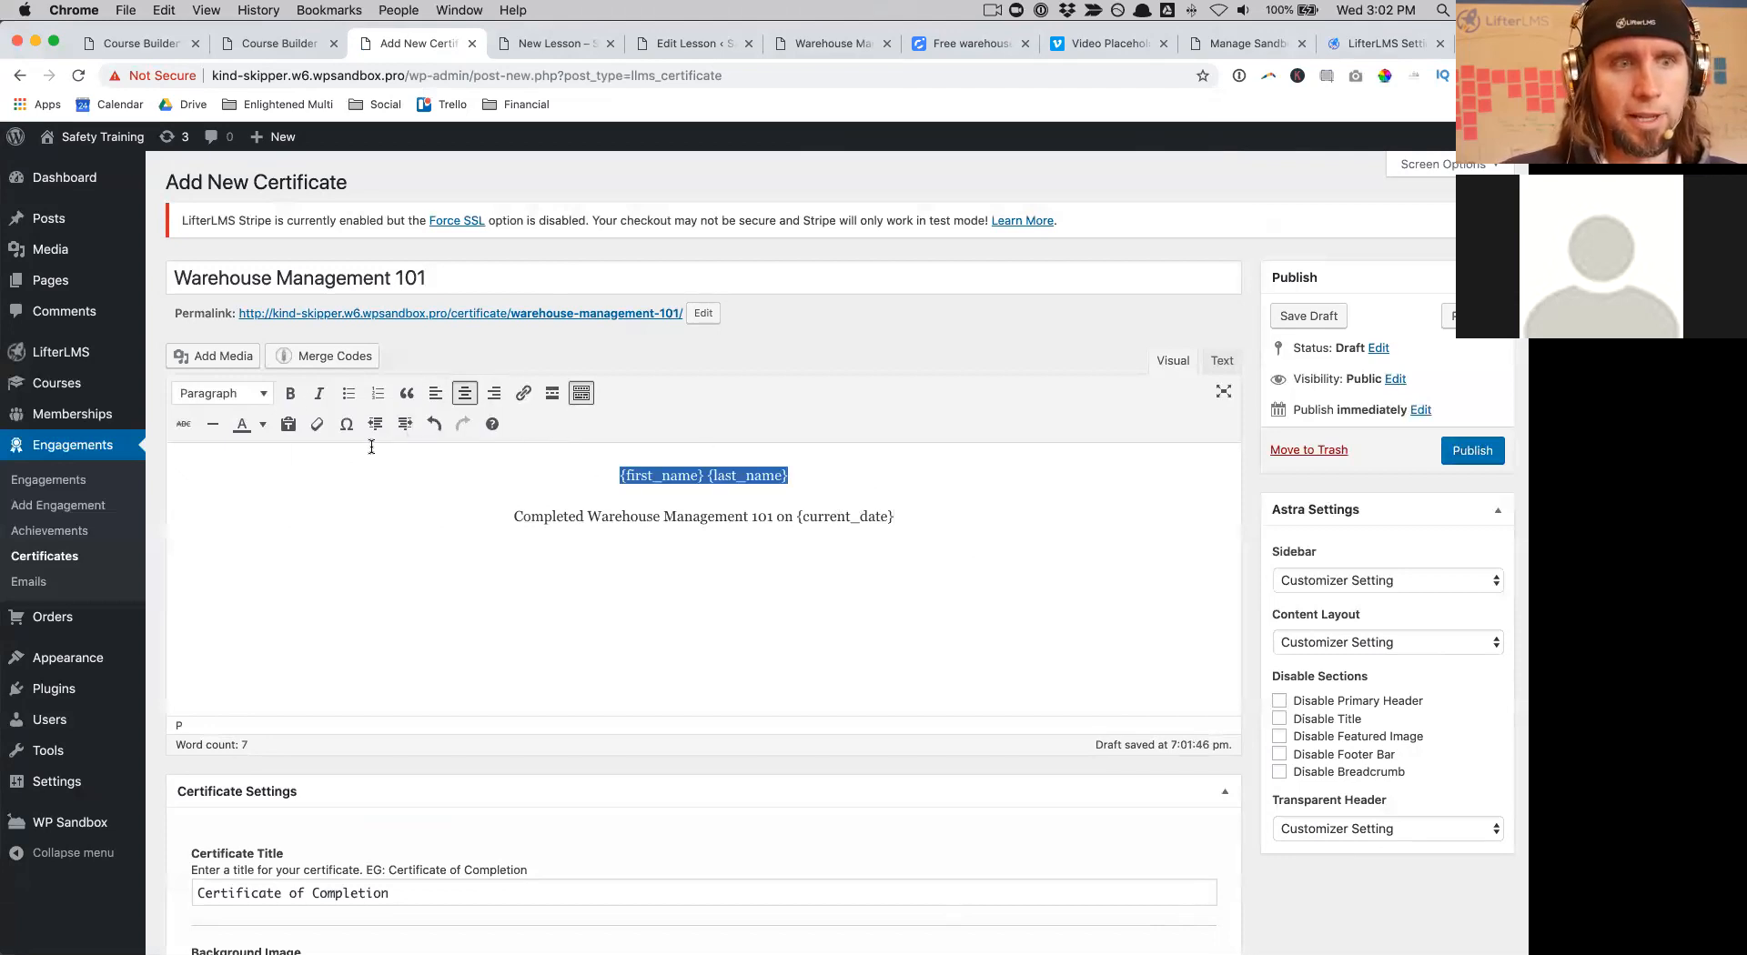
{"action": "left_click", "coordinate": [266, 395]}
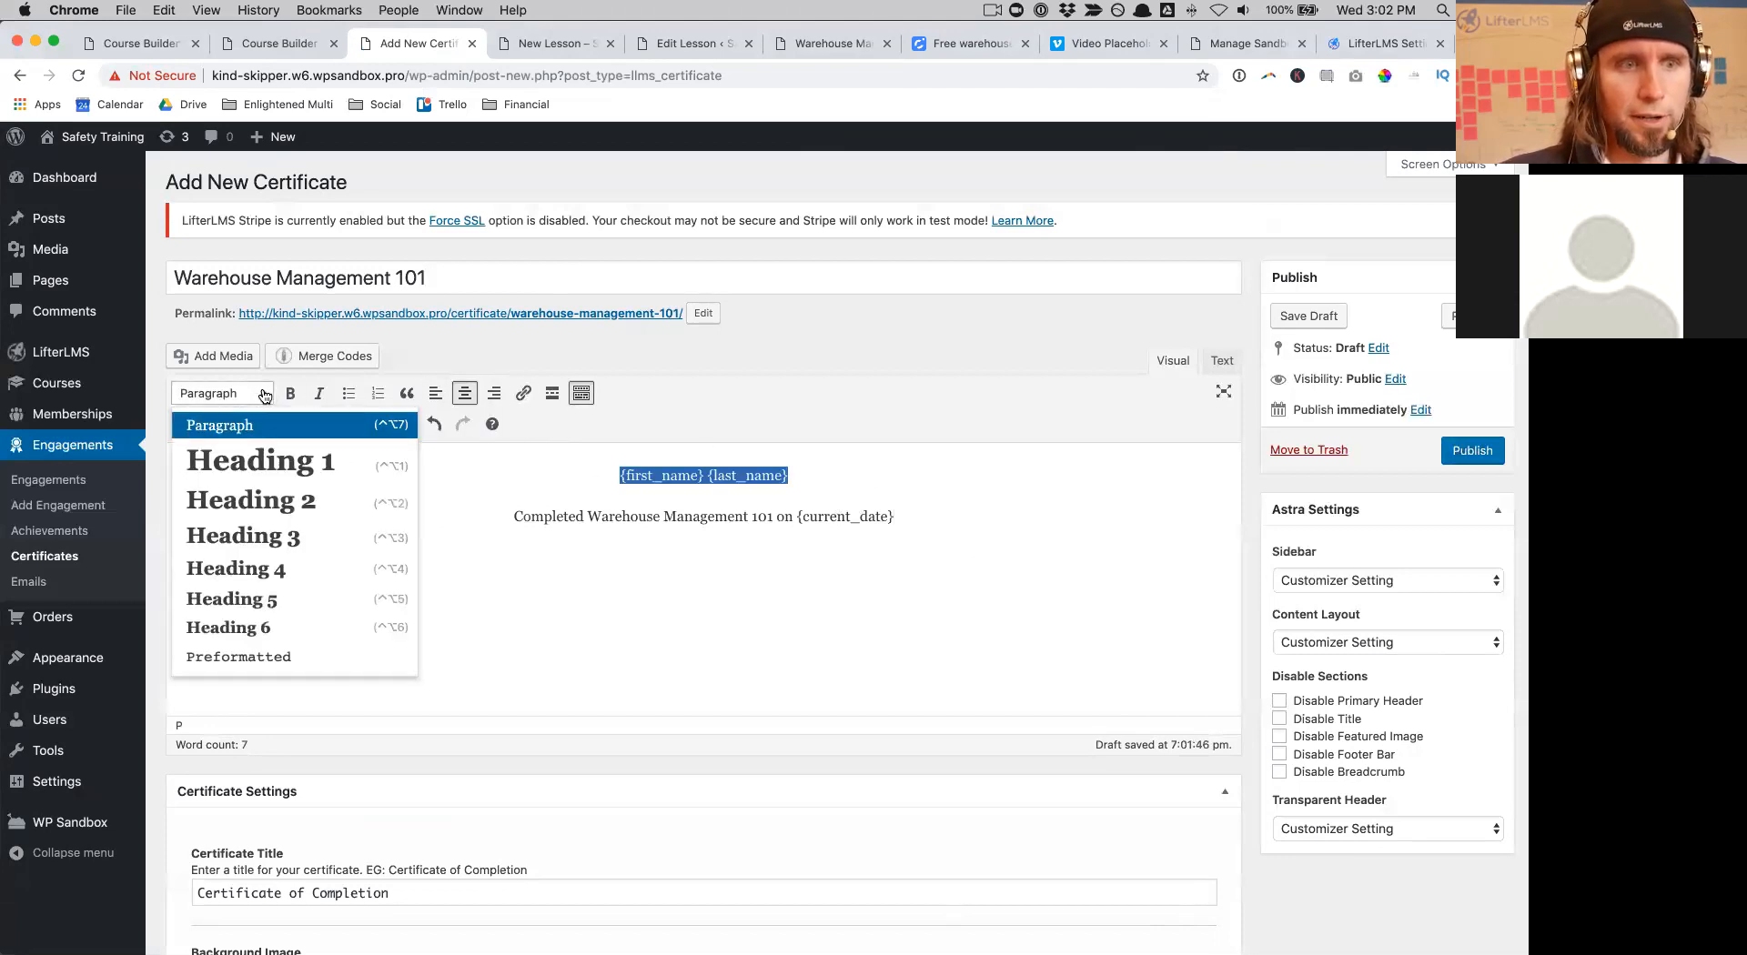
{"action": "left_click", "coordinate": [257, 536]}
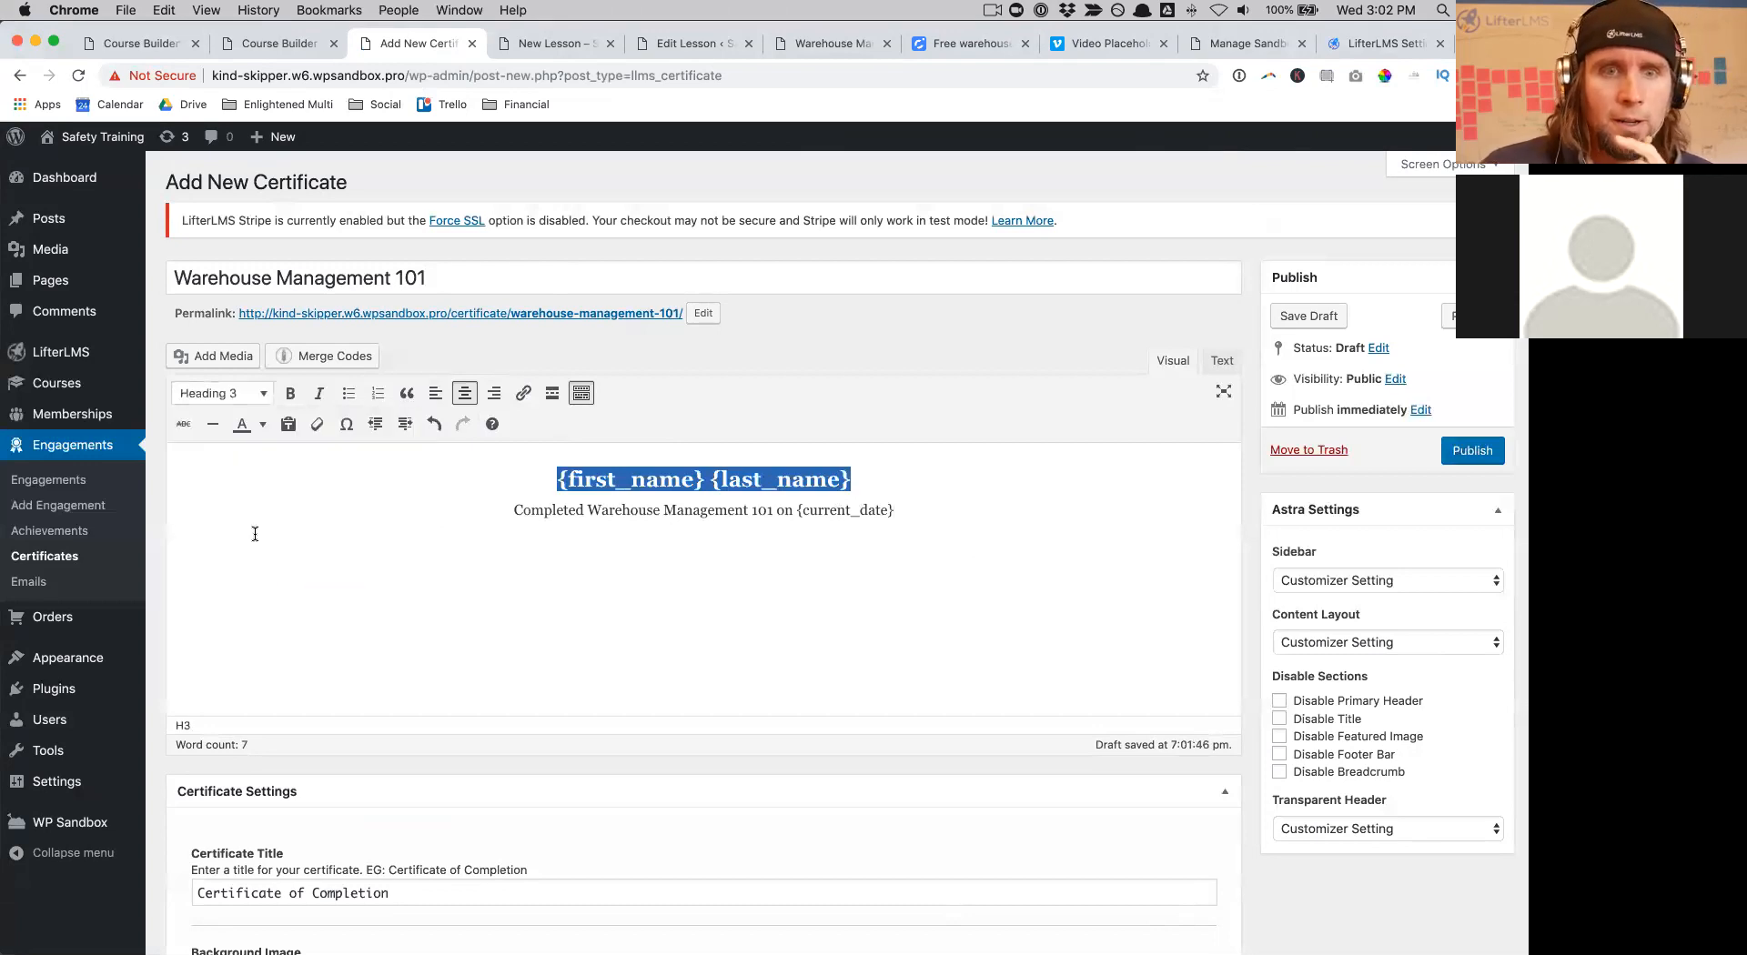
{"action": "left_click_drag", "start_coordinate": [901, 512], "coordinate": [514, 510]}
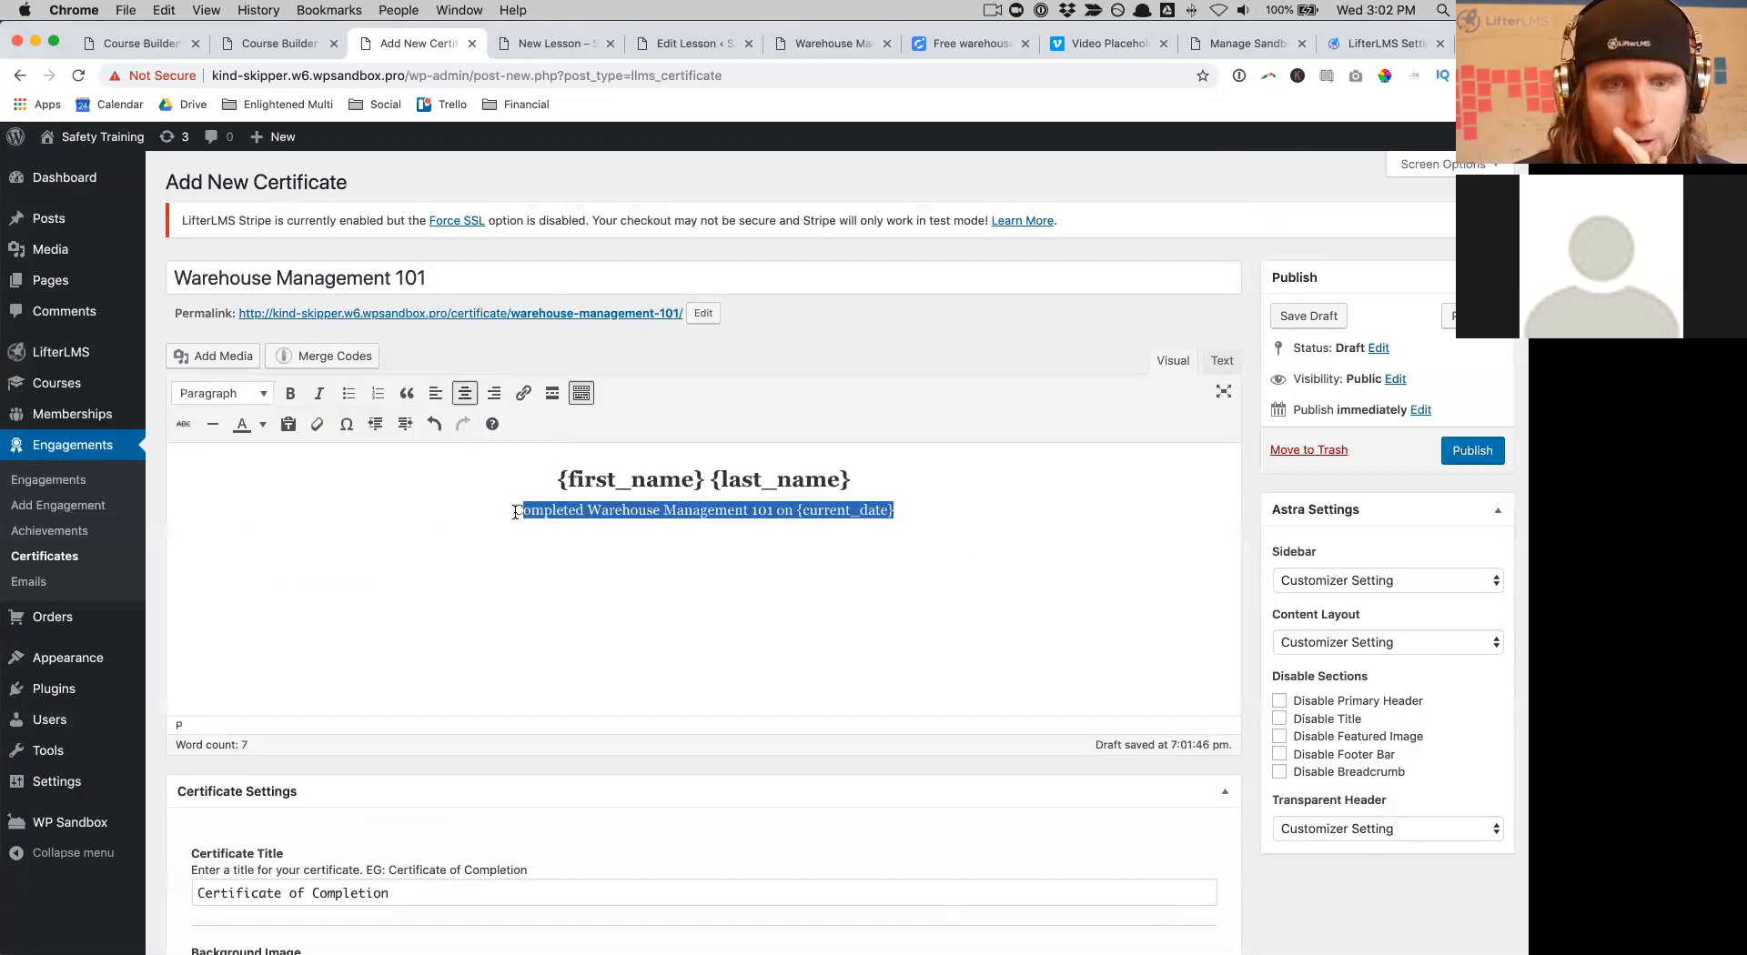
{"action": "left_click", "coordinate": [255, 394]}
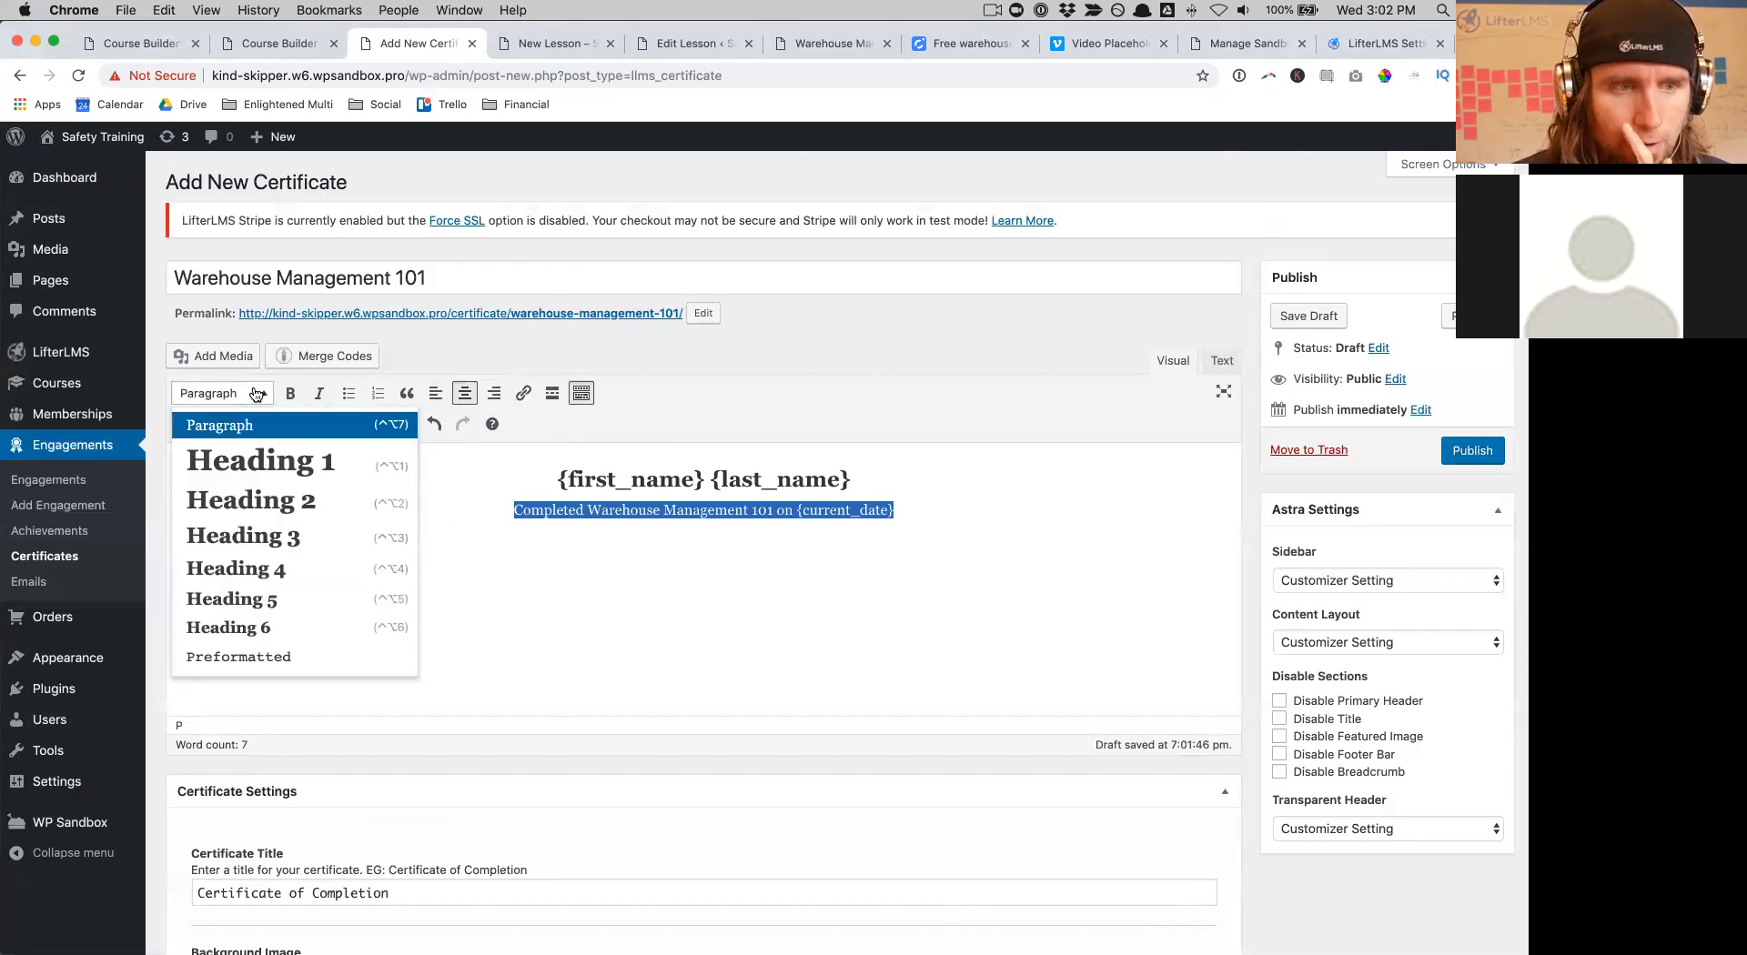
{"action": "left_click", "coordinate": [264, 568]}
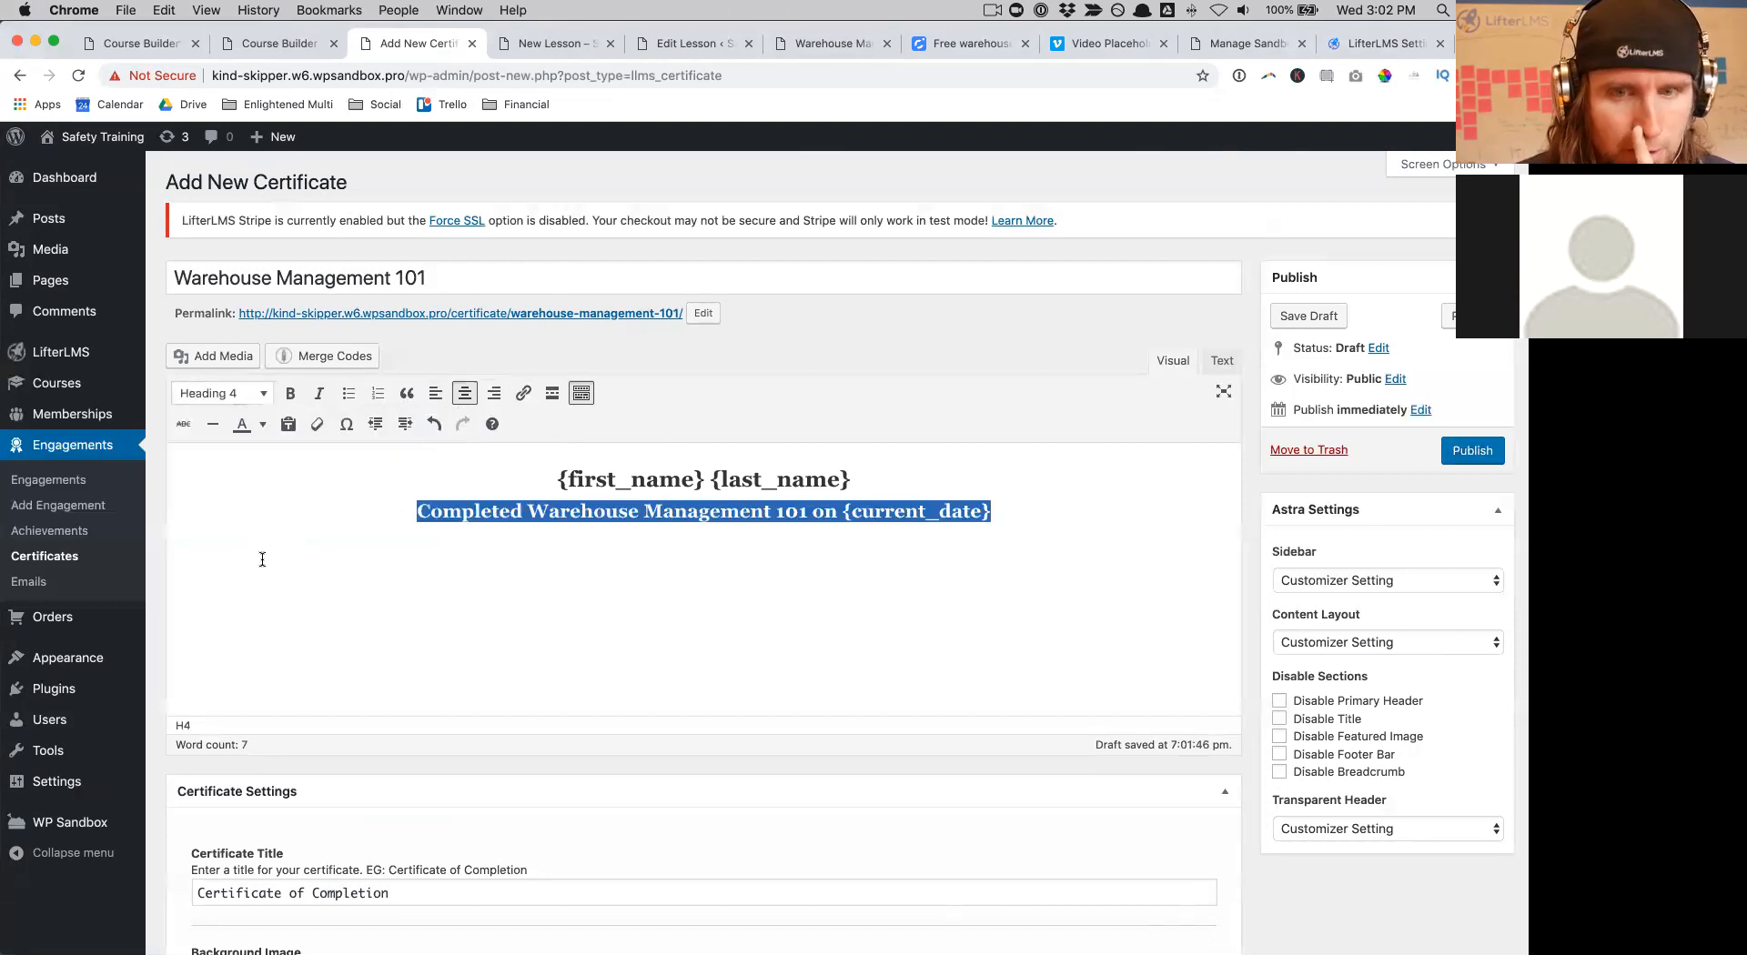
{"action": "left_click", "coordinate": [557, 674]}
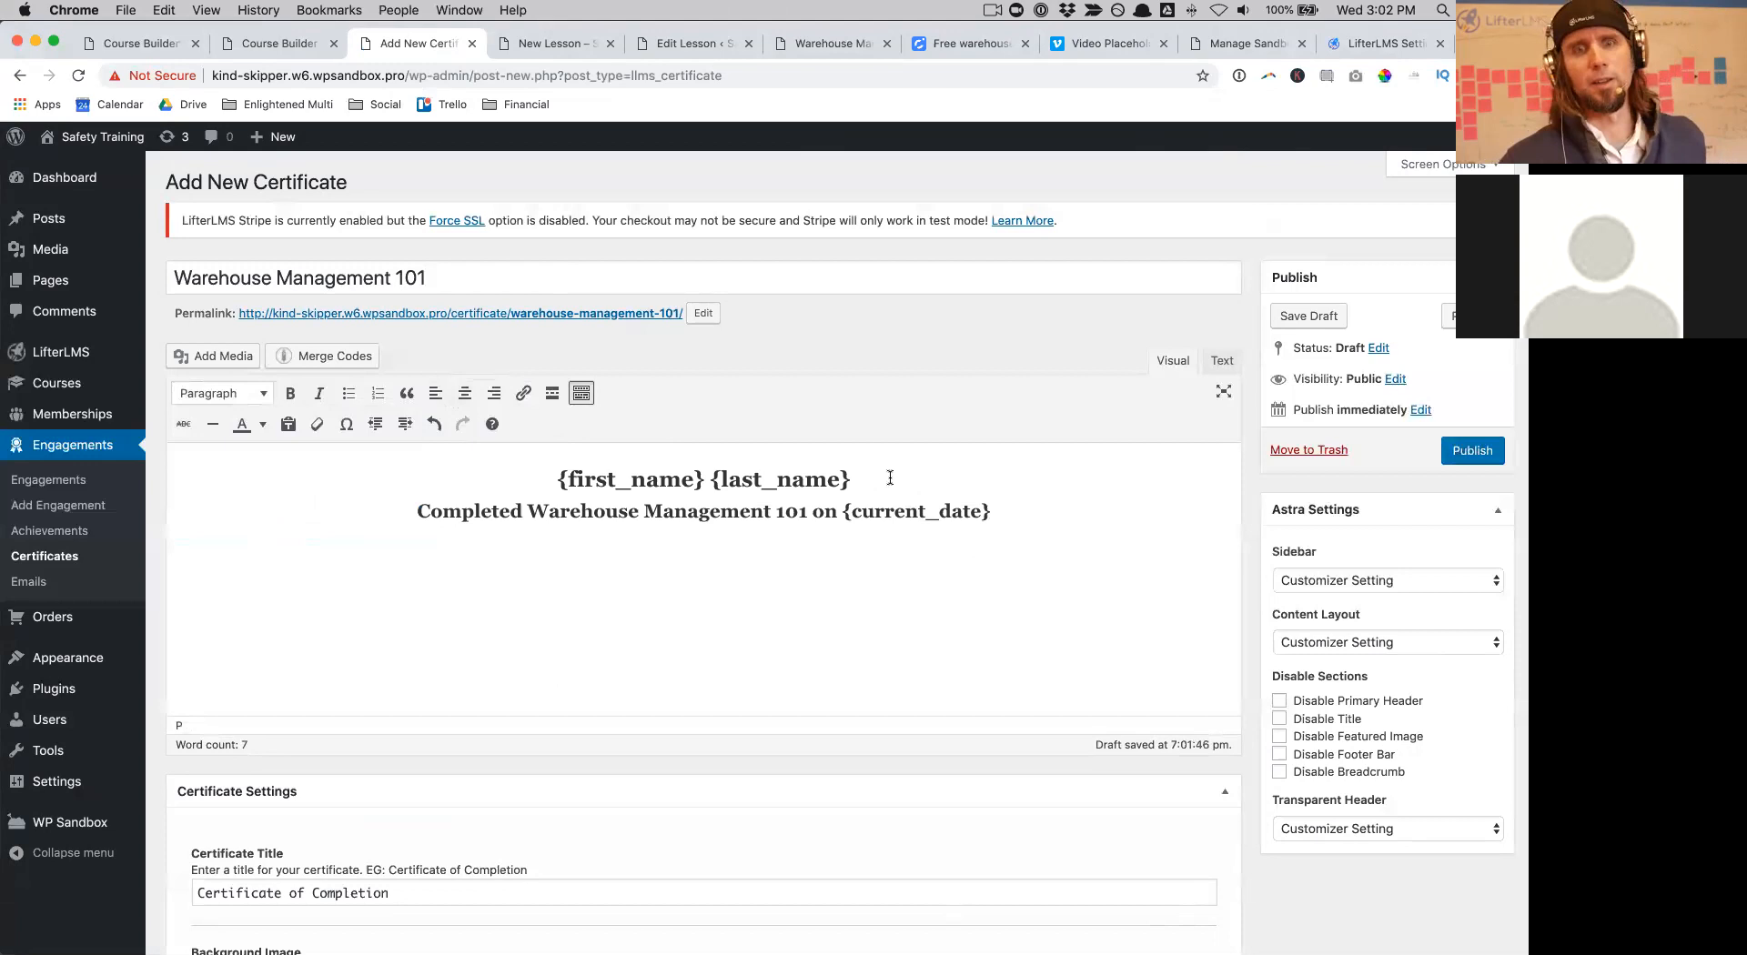
{"action": "left_click_drag", "start_coordinate": [892, 479], "coordinate": [391, 473]}
{"action": "left_click", "coordinate": [291, 393]}
{"action": "left_click", "coordinate": [1458, 453]}
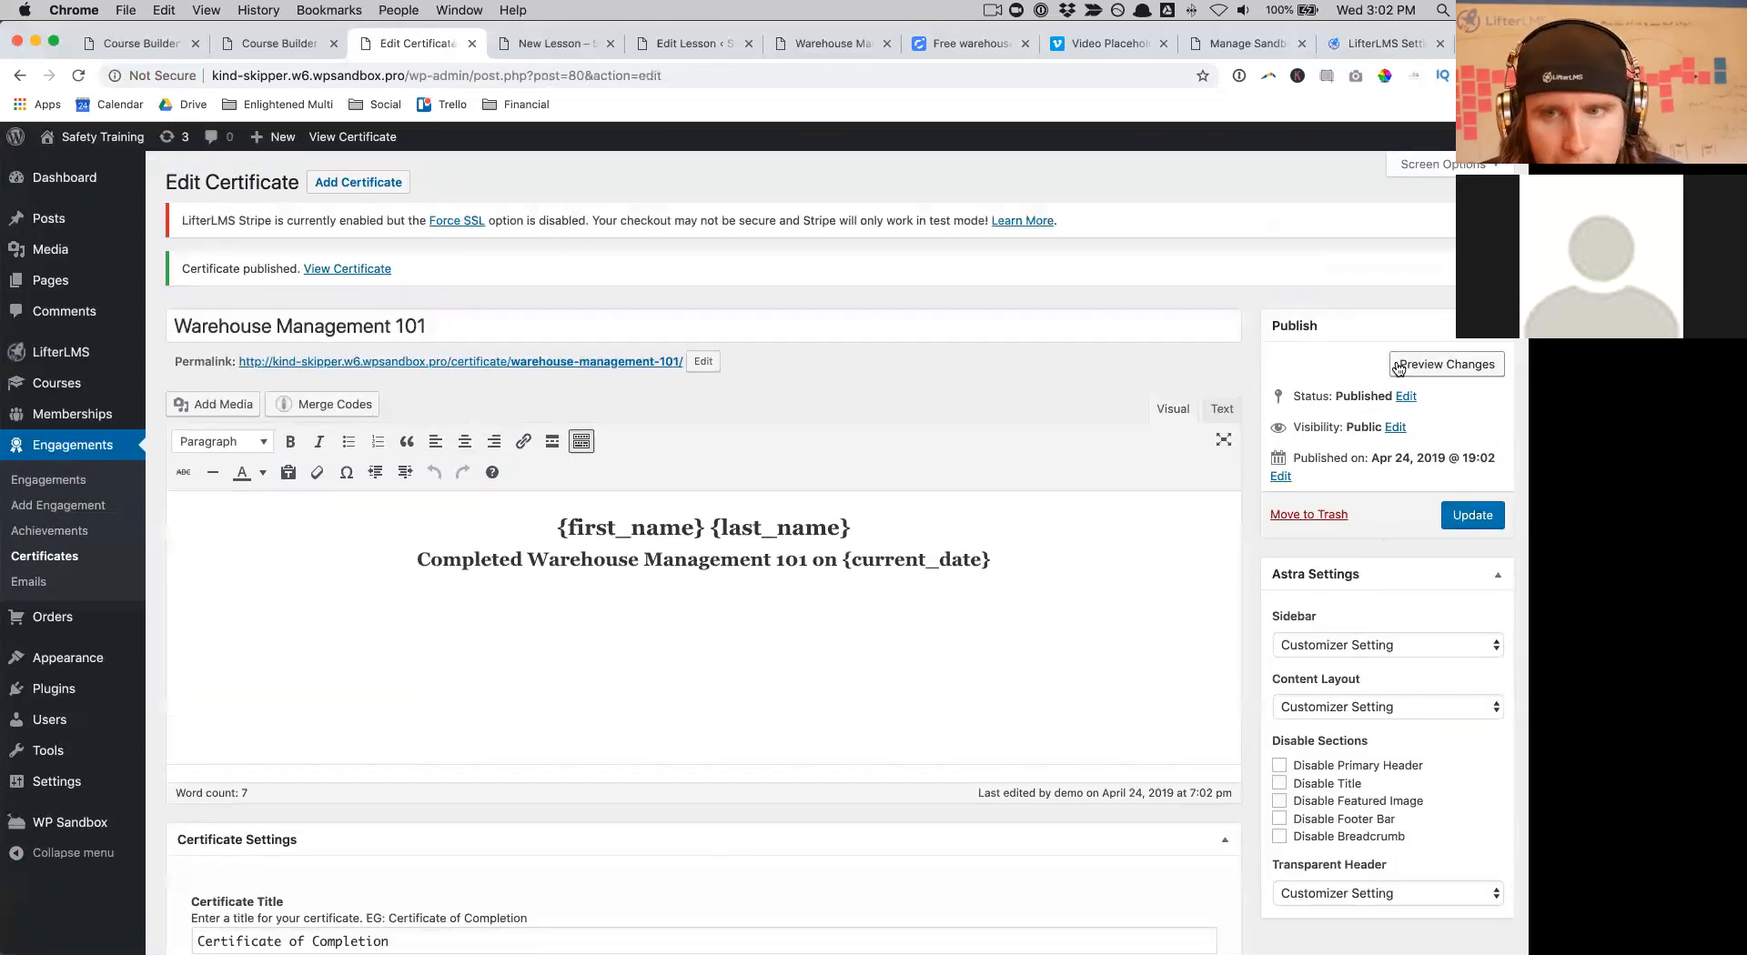
Step: Preview the published certificate showing Certificate of Completion dated April 24, 2019
{"action": "left_click", "coordinate": [1398, 365]}
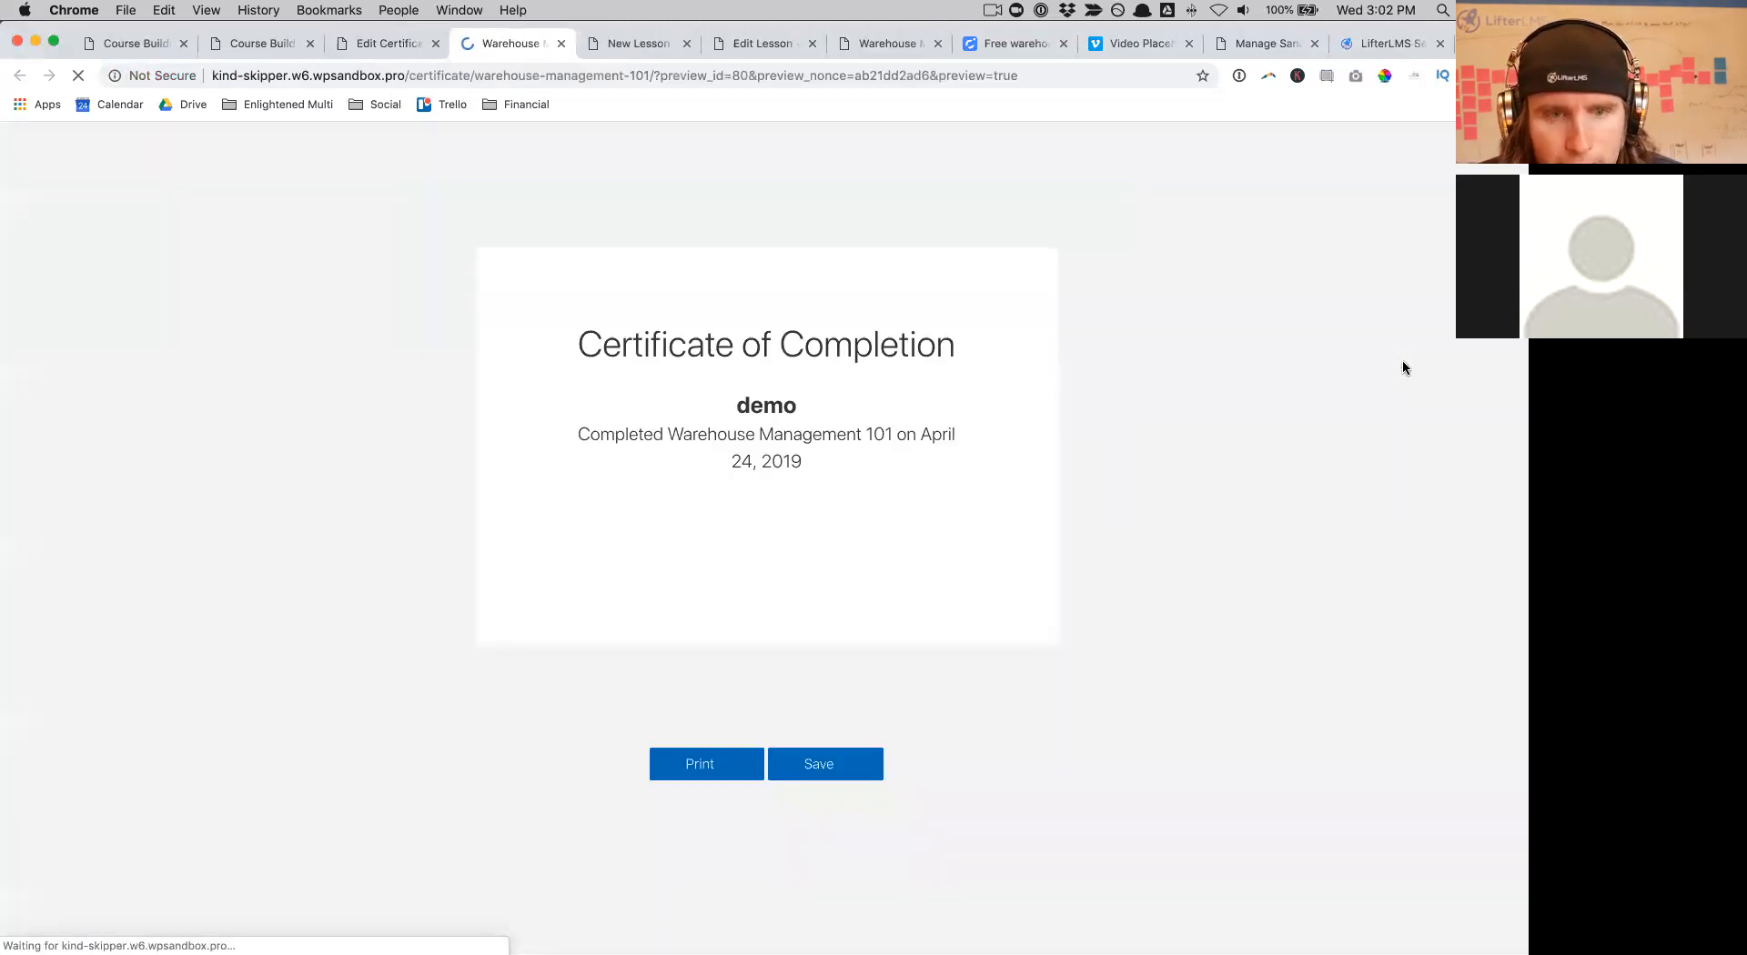
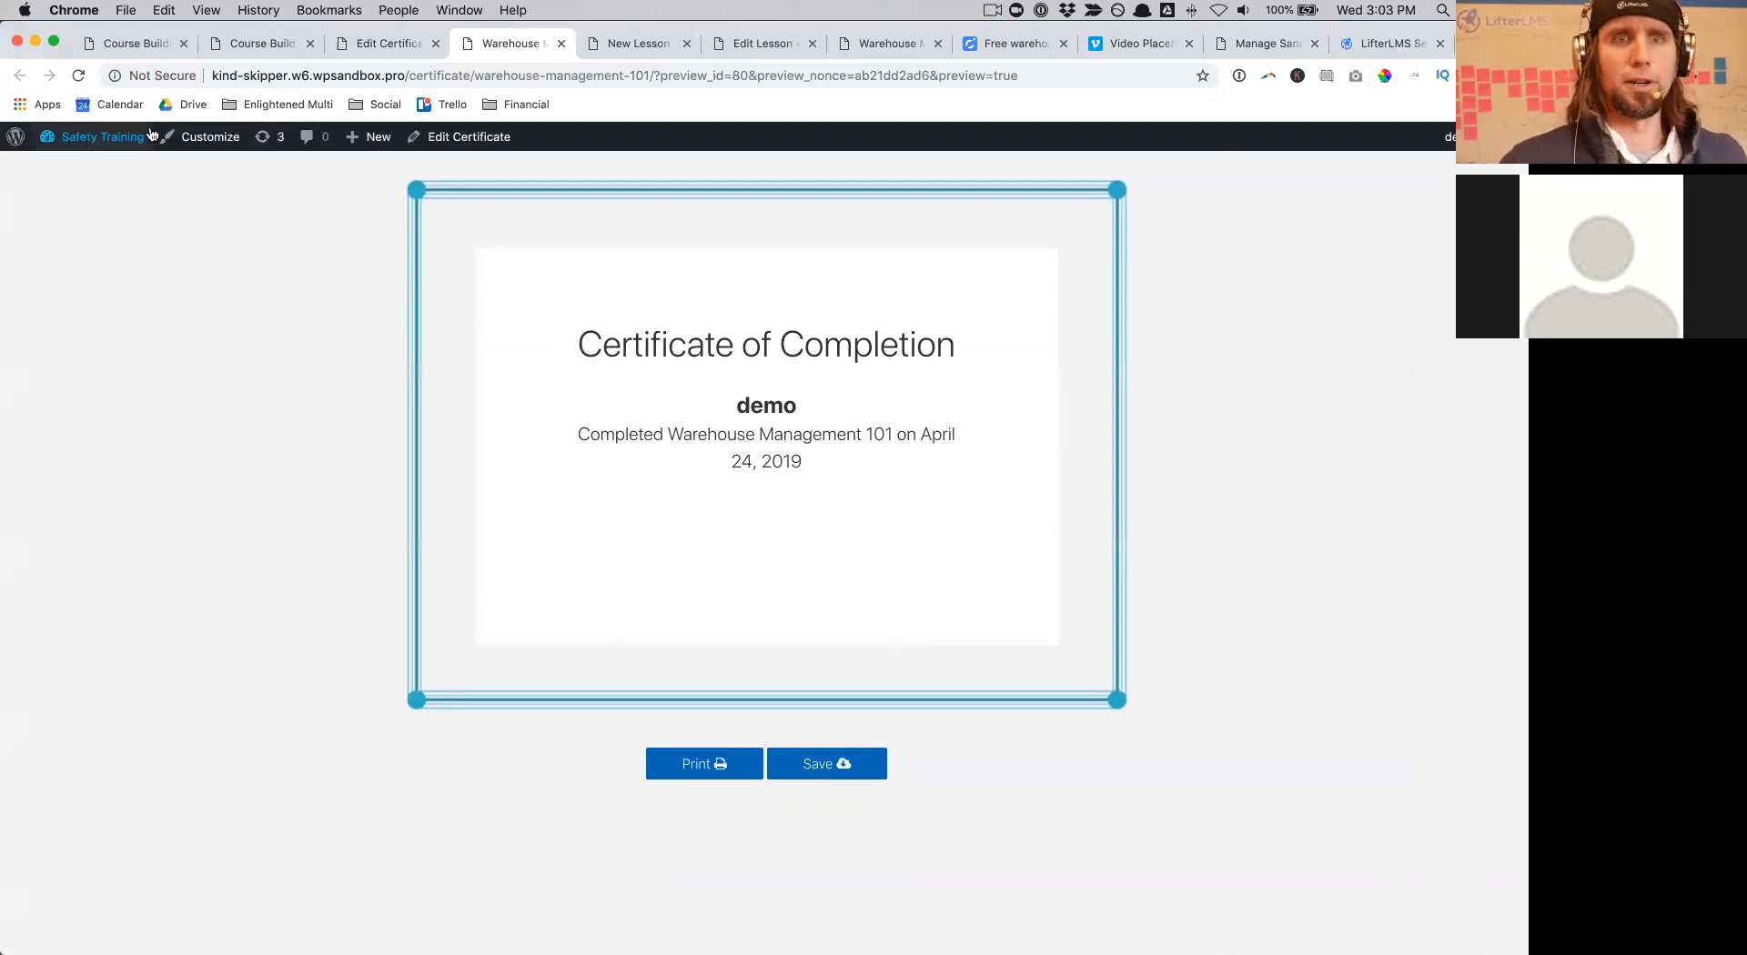
Step: Return to the certificate editor and select the 'Completed Warehouse Management 101 on {current_date}' line
{"action": "left_click_drag", "start_coordinate": [1492, 43], "coordinate": [1492, 92]}
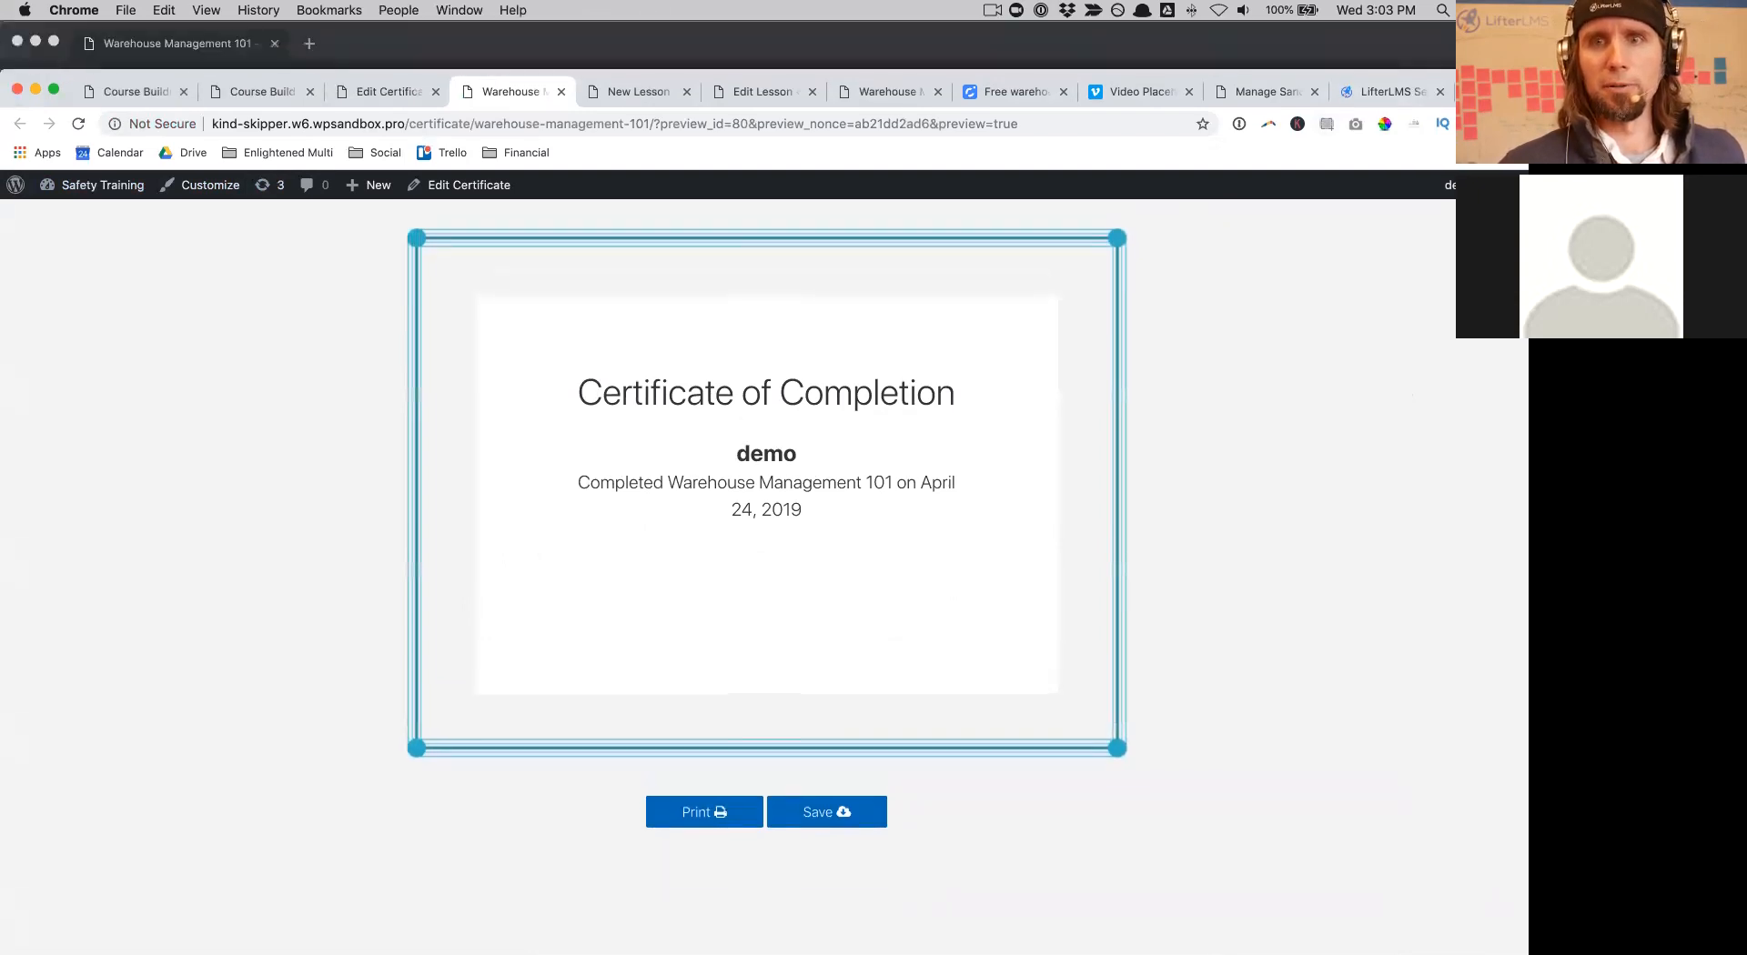
{"action": "left_click", "coordinate": [373, 102]}
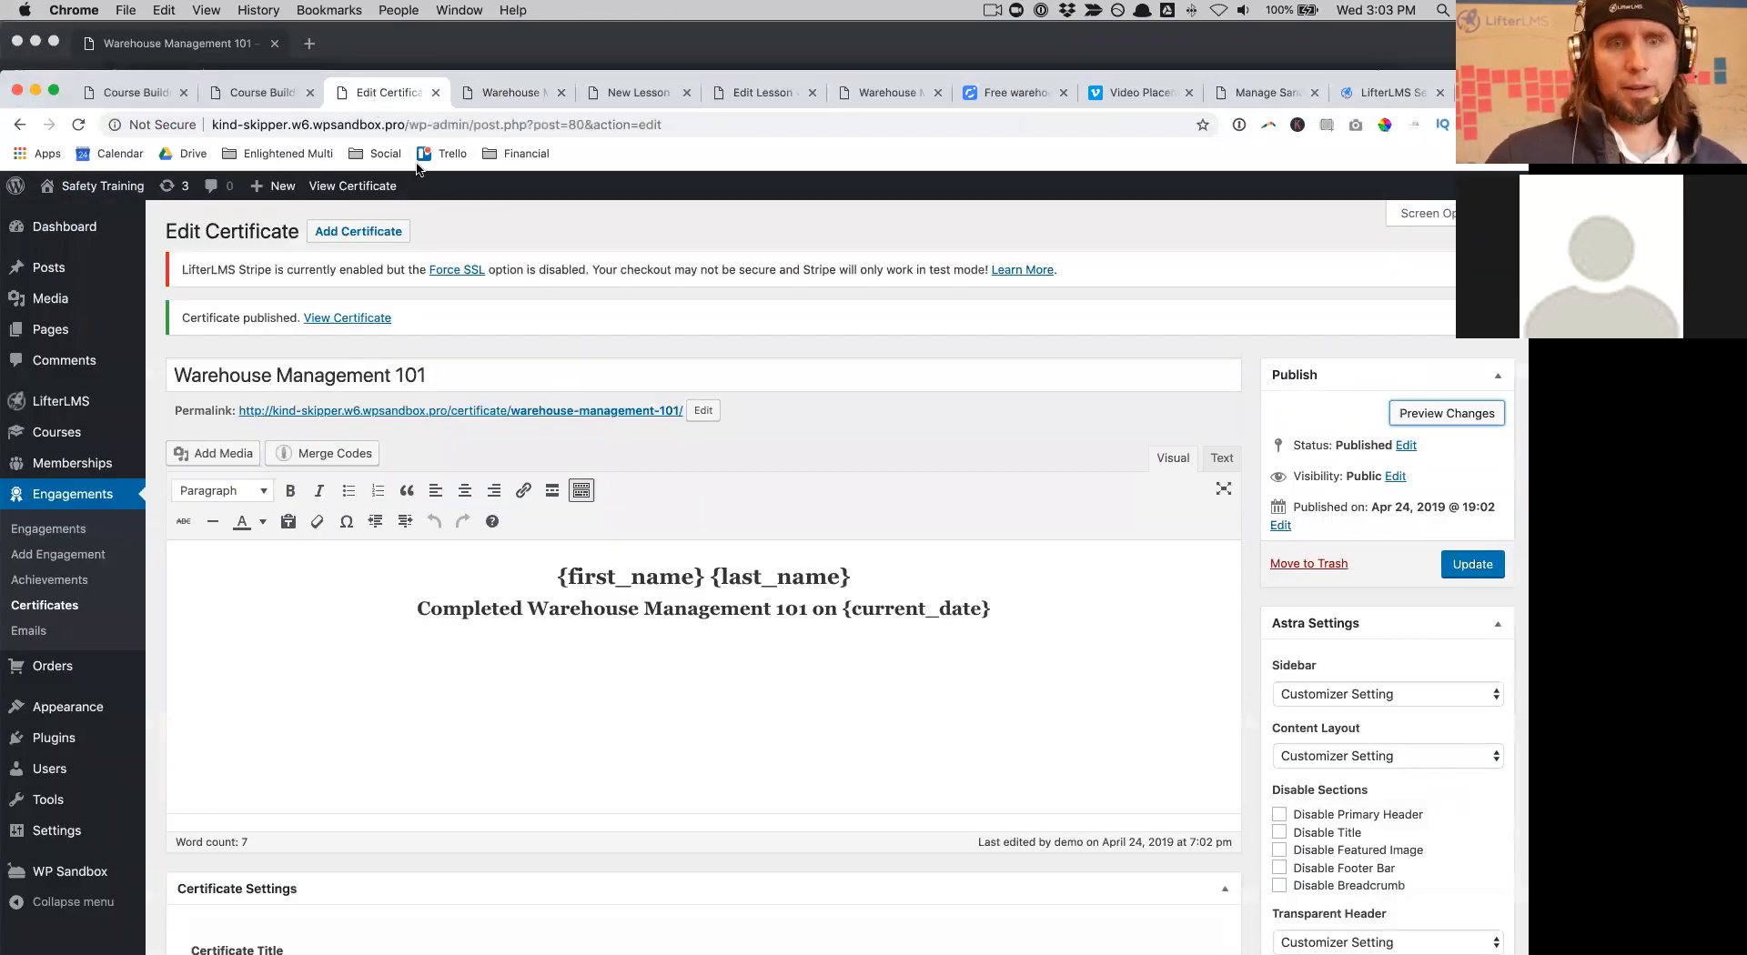
{"action": "left_click_drag", "start_coordinate": [1051, 607], "coordinate": [405, 612]}
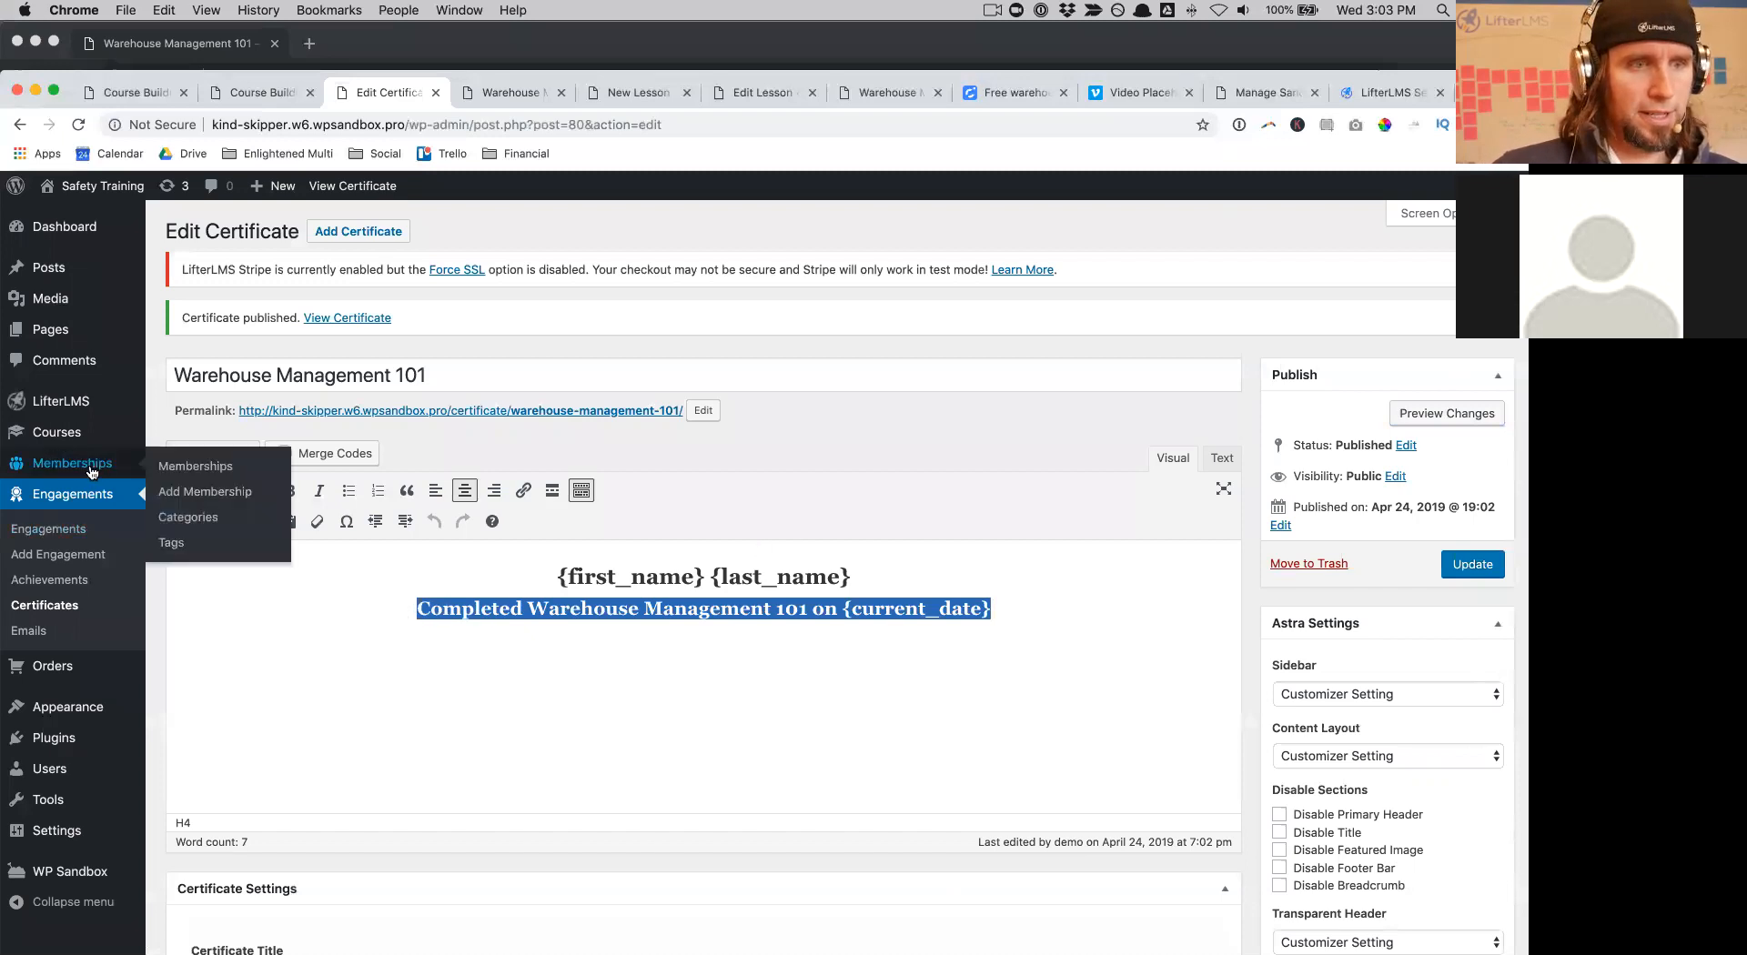
Step: Start an engagement titled 'Warehouse 101 Certificate', triggered by completing Warehouse Management 101
{"action": "left_click", "coordinate": [91, 556]}
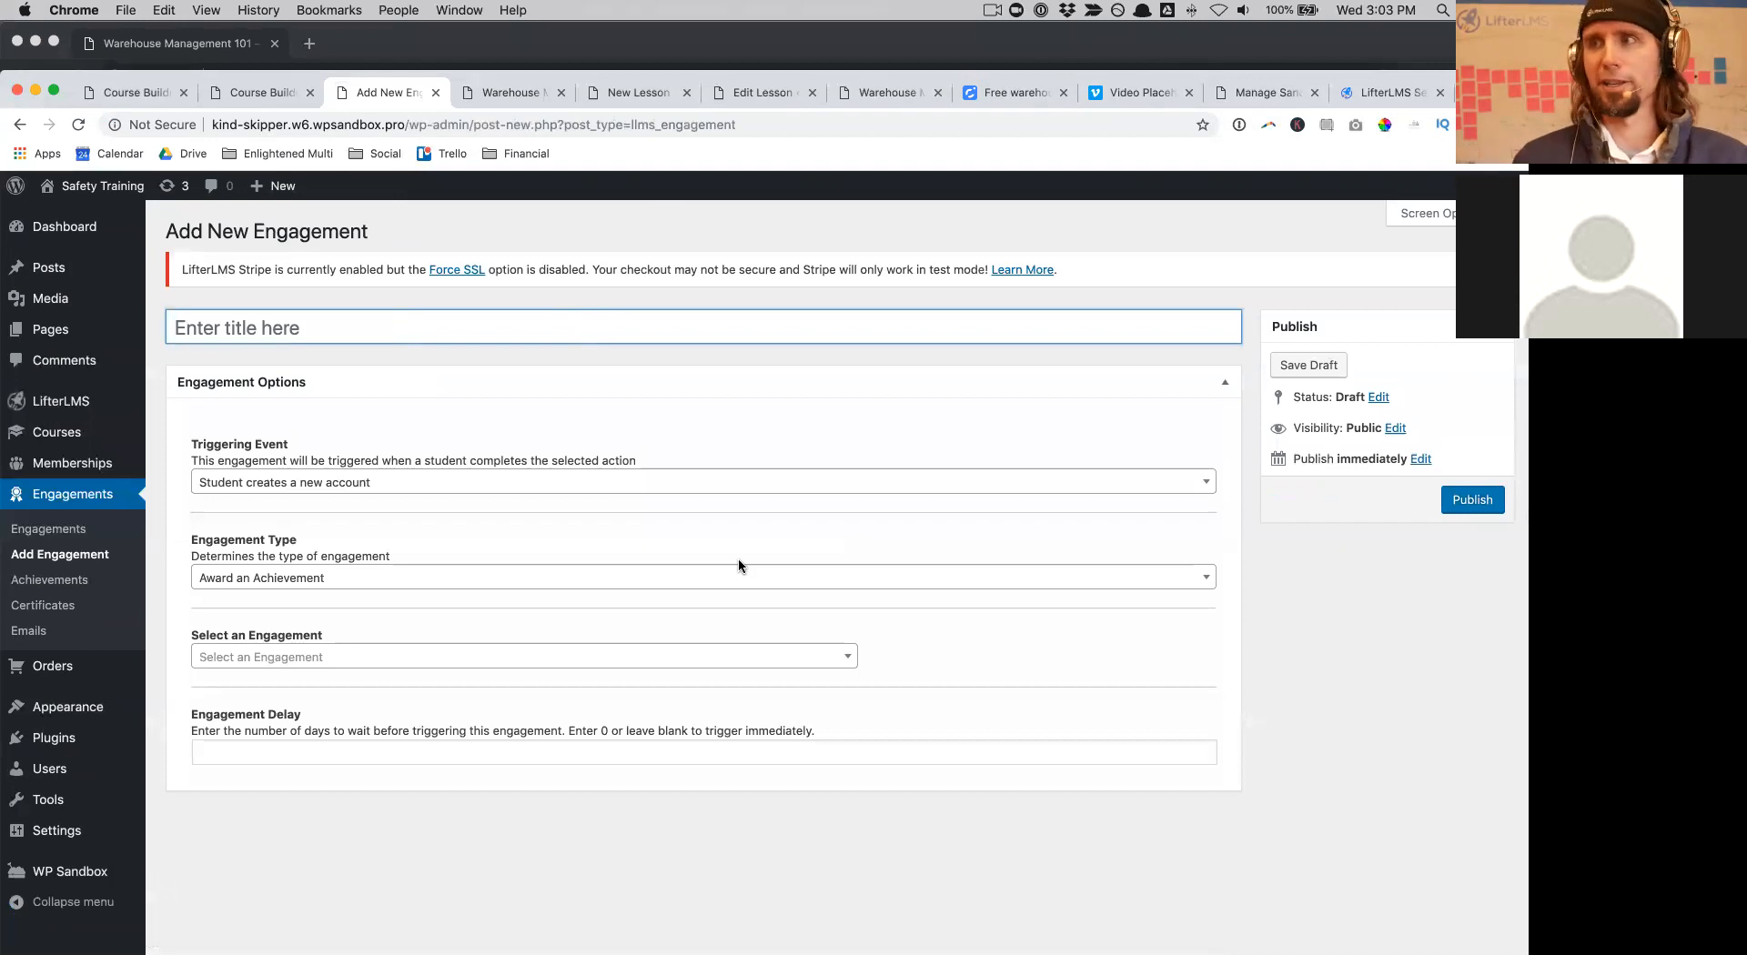
{"action": "key", "text": "shift"}
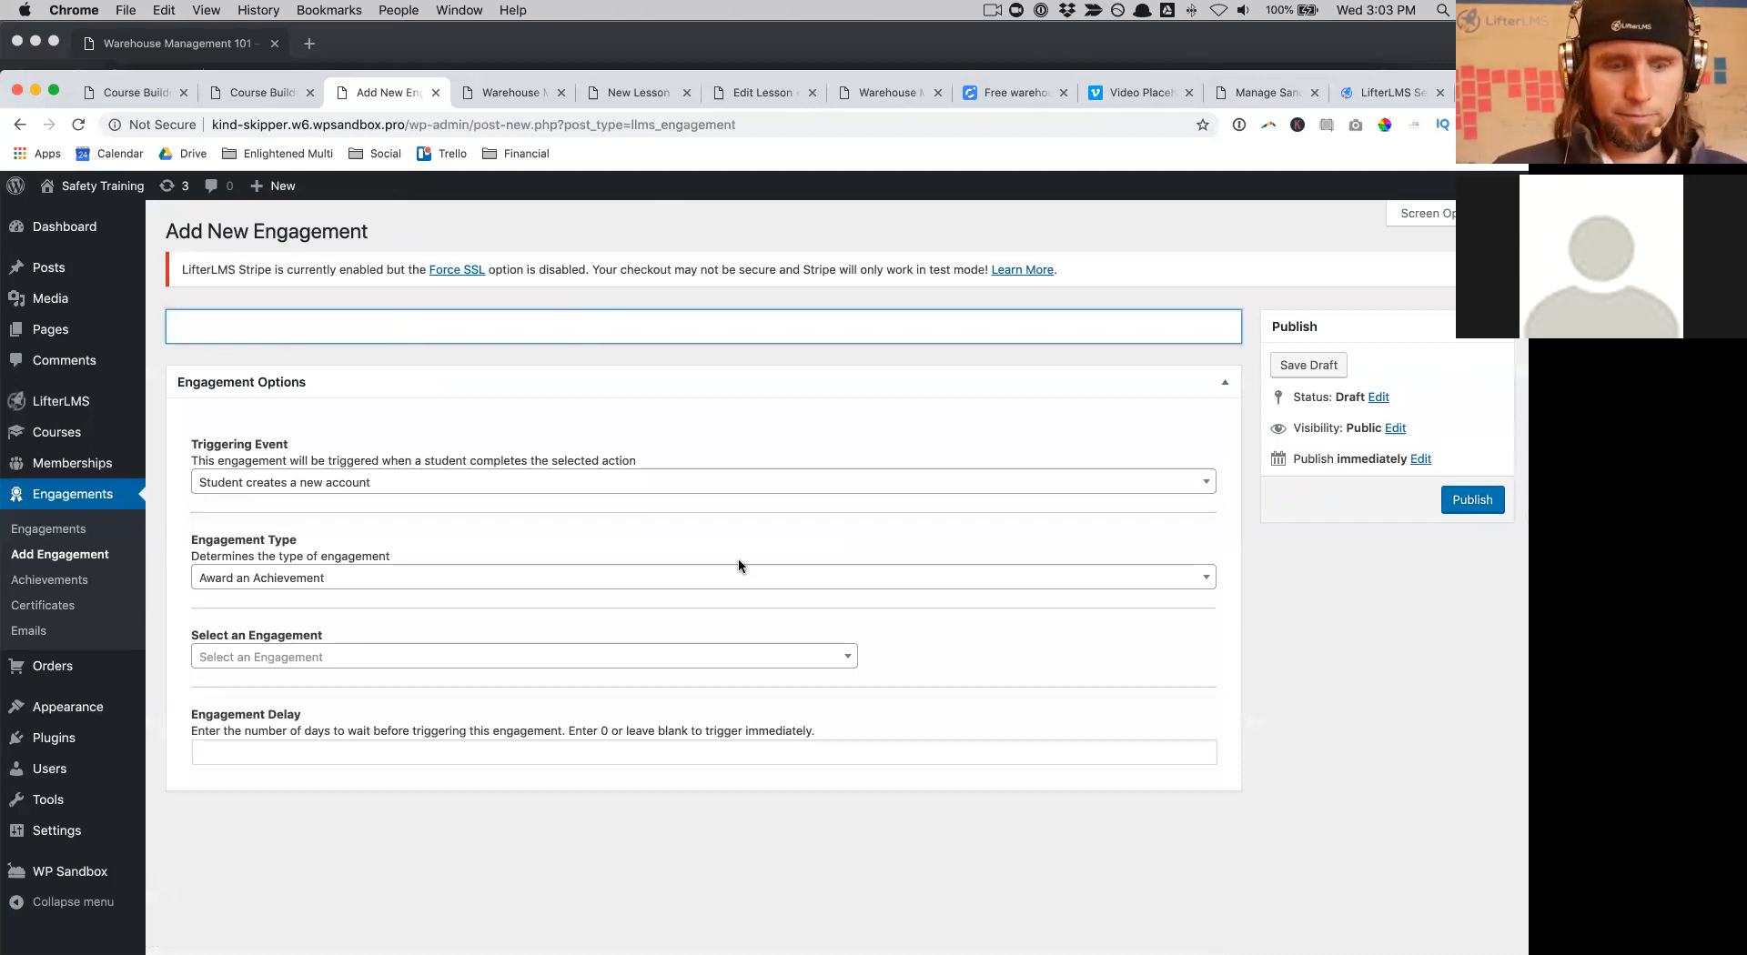
{"action": "type", "text": "War"}
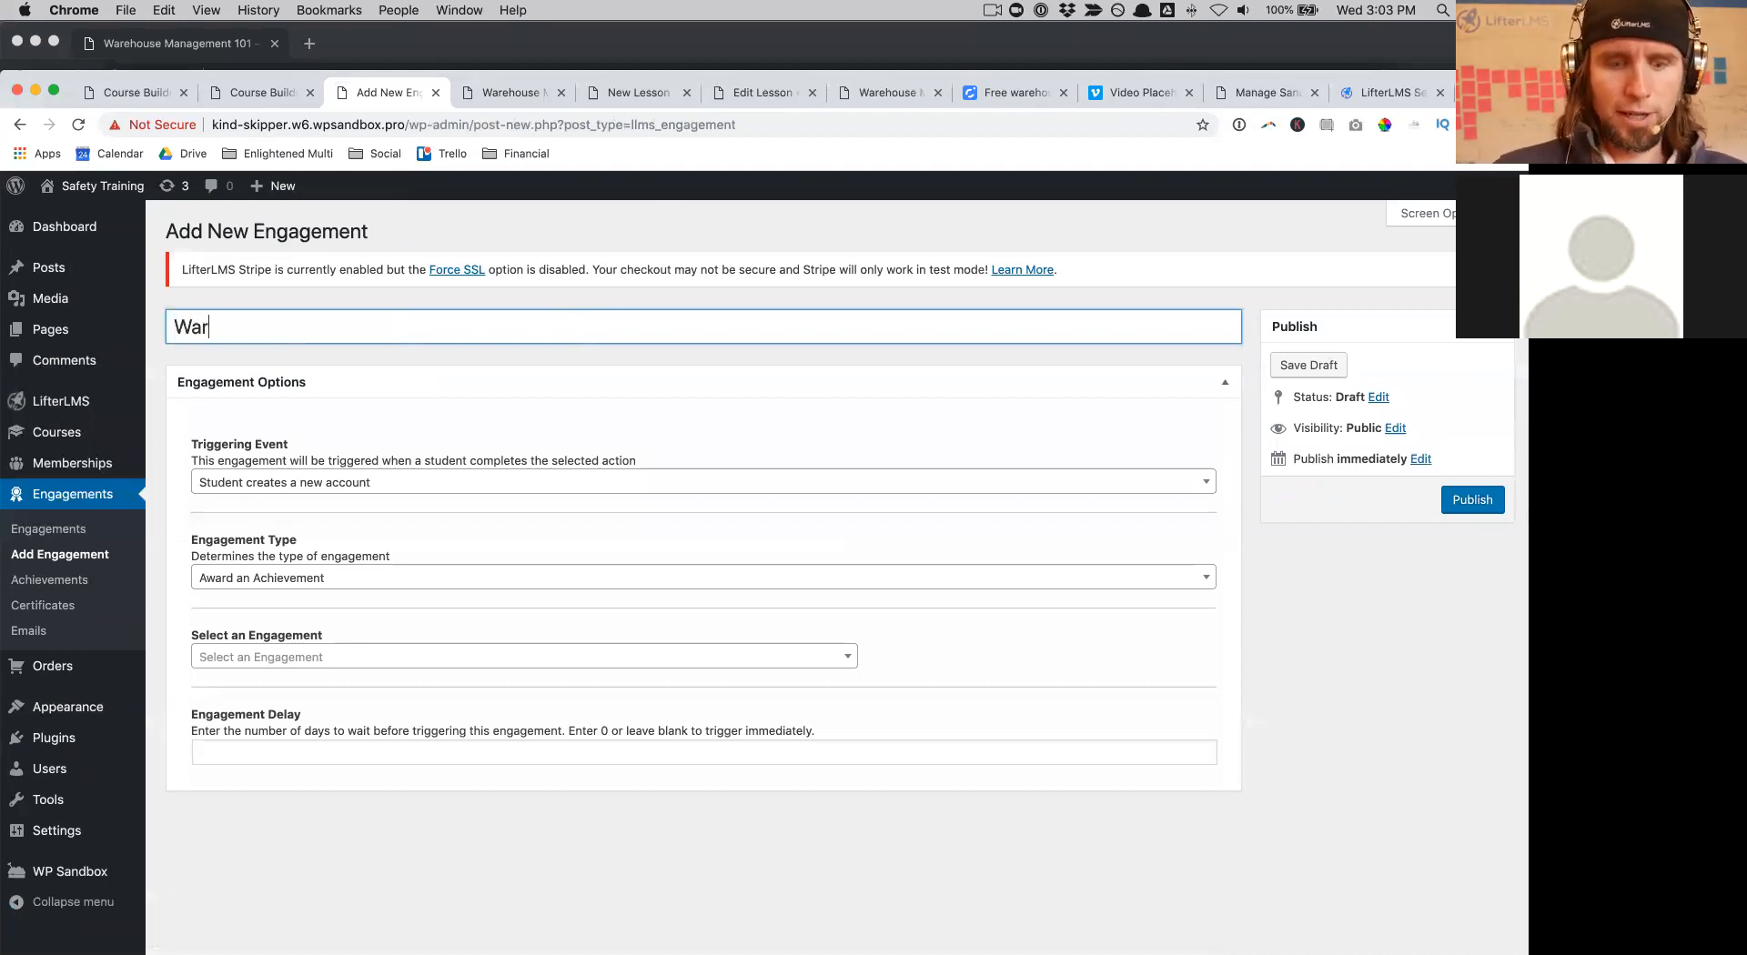
{"action": "type", "text": "ehouse 101 Cer"}
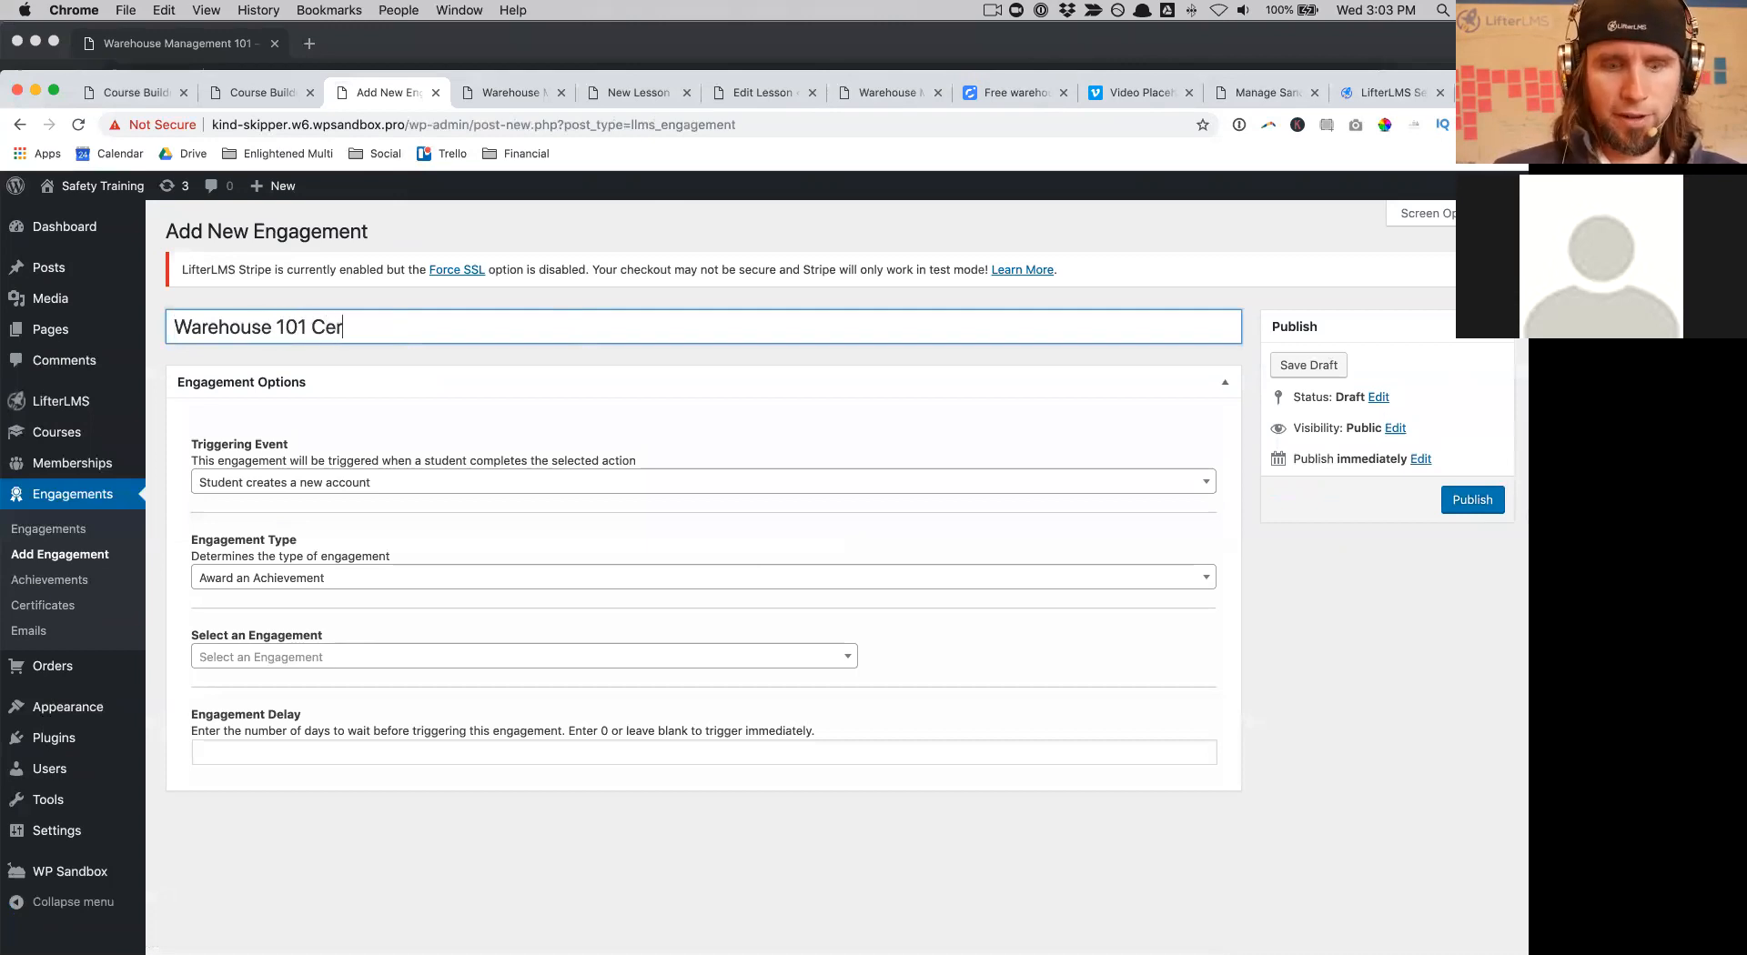
{"action": "type", "text": "tificate"}
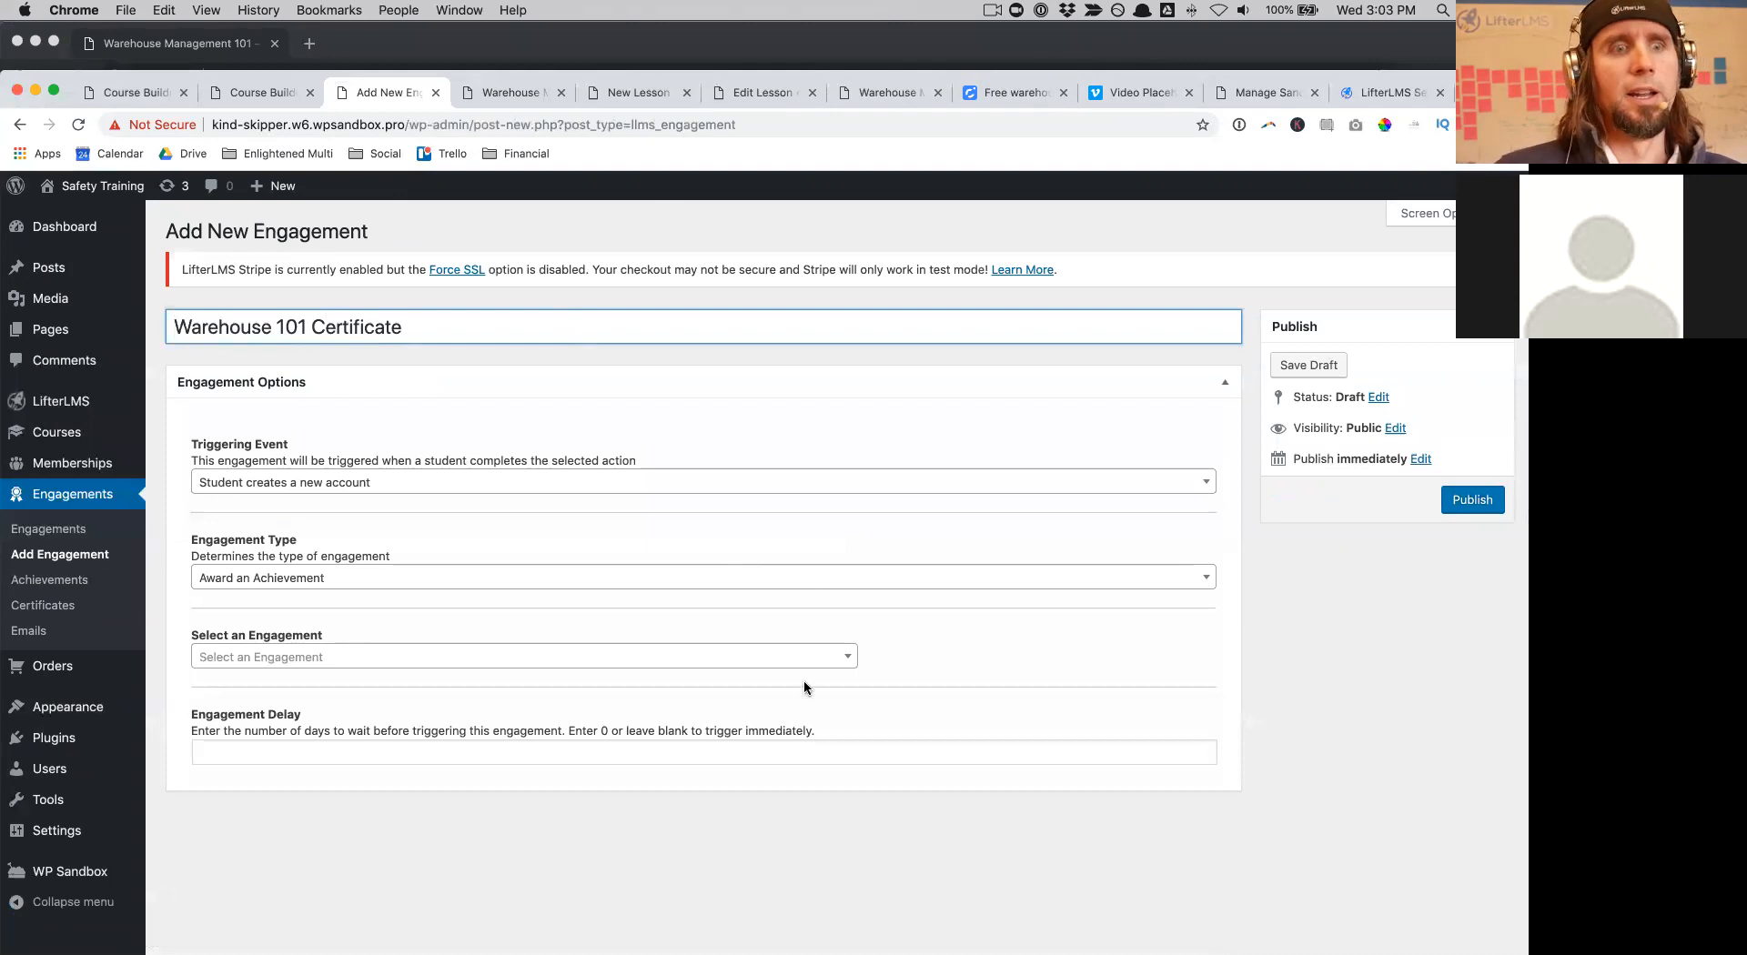
{"action": "left_click", "coordinate": [245, 483]}
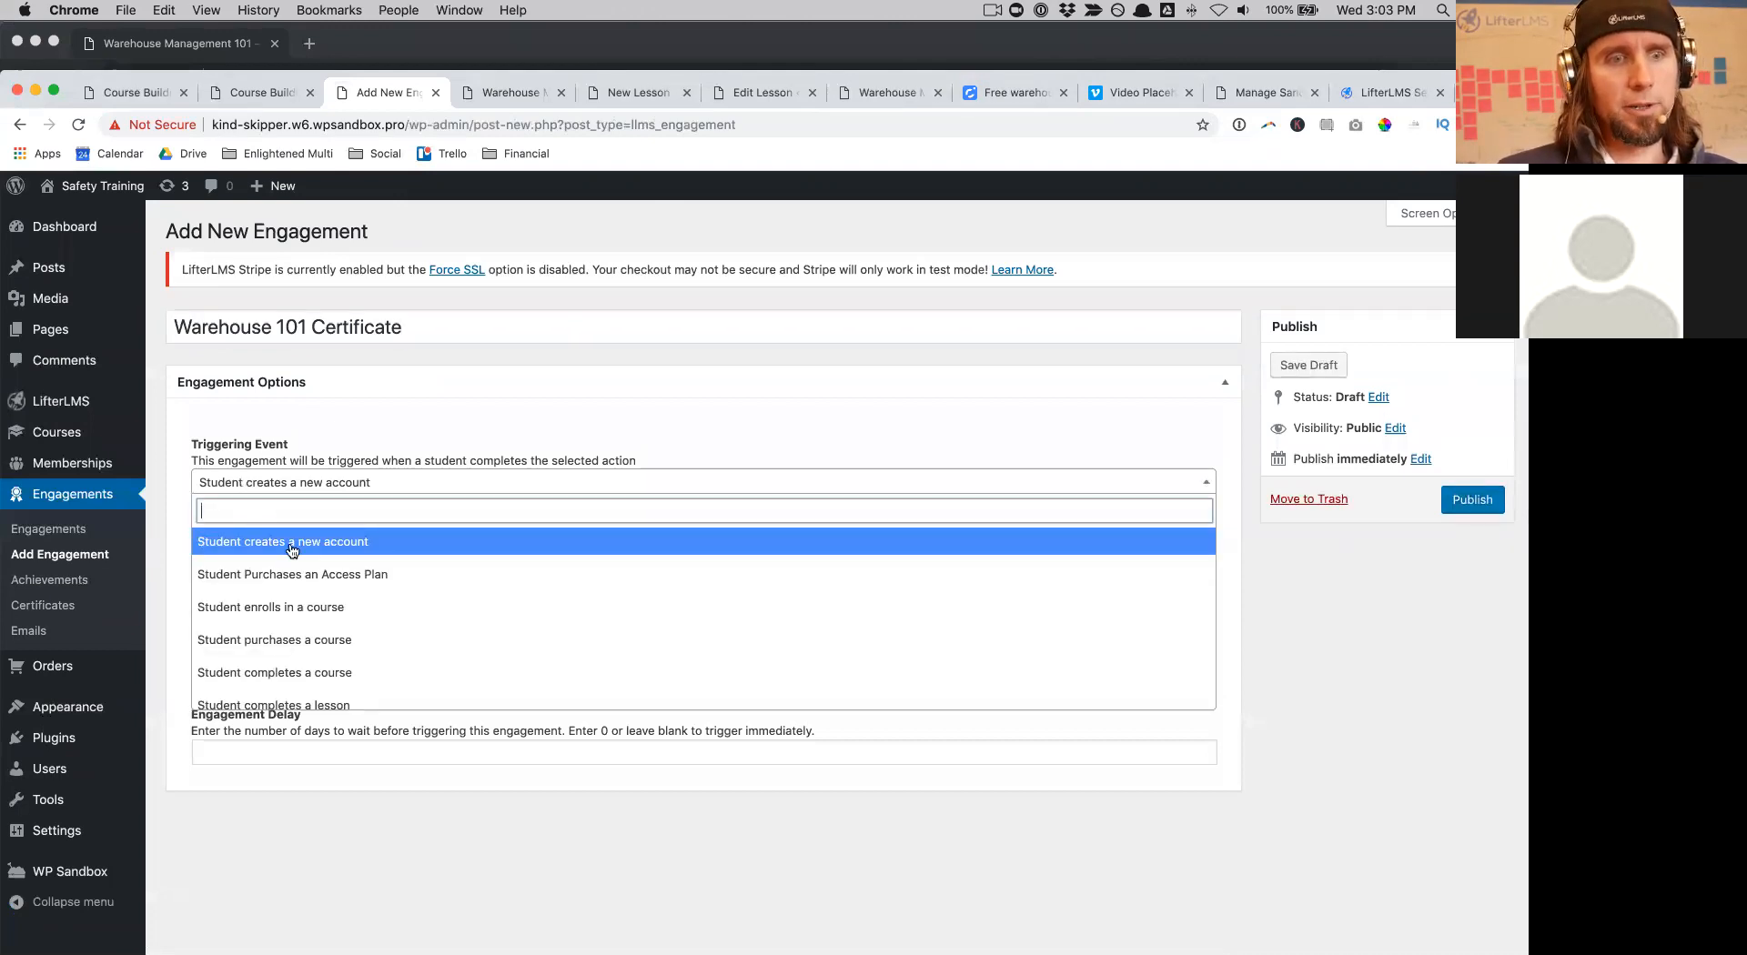
{"action": "left_click", "coordinate": [307, 673]}
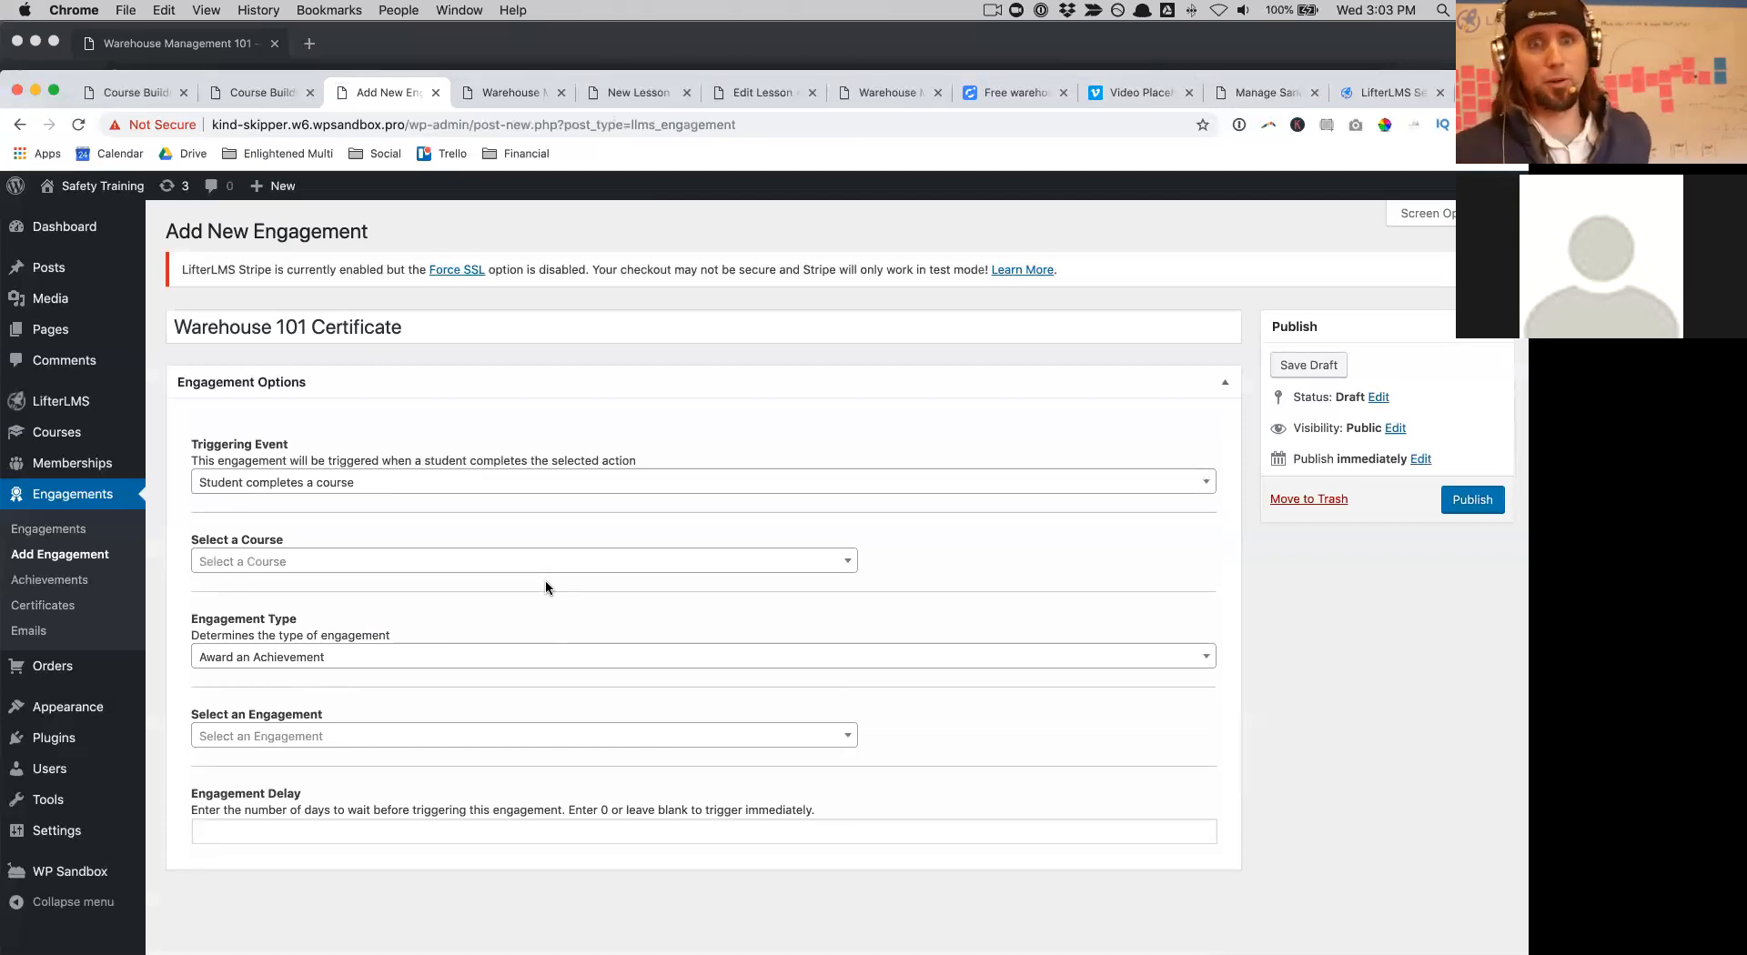
{"action": "left_click", "coordinate": [361, 561]}
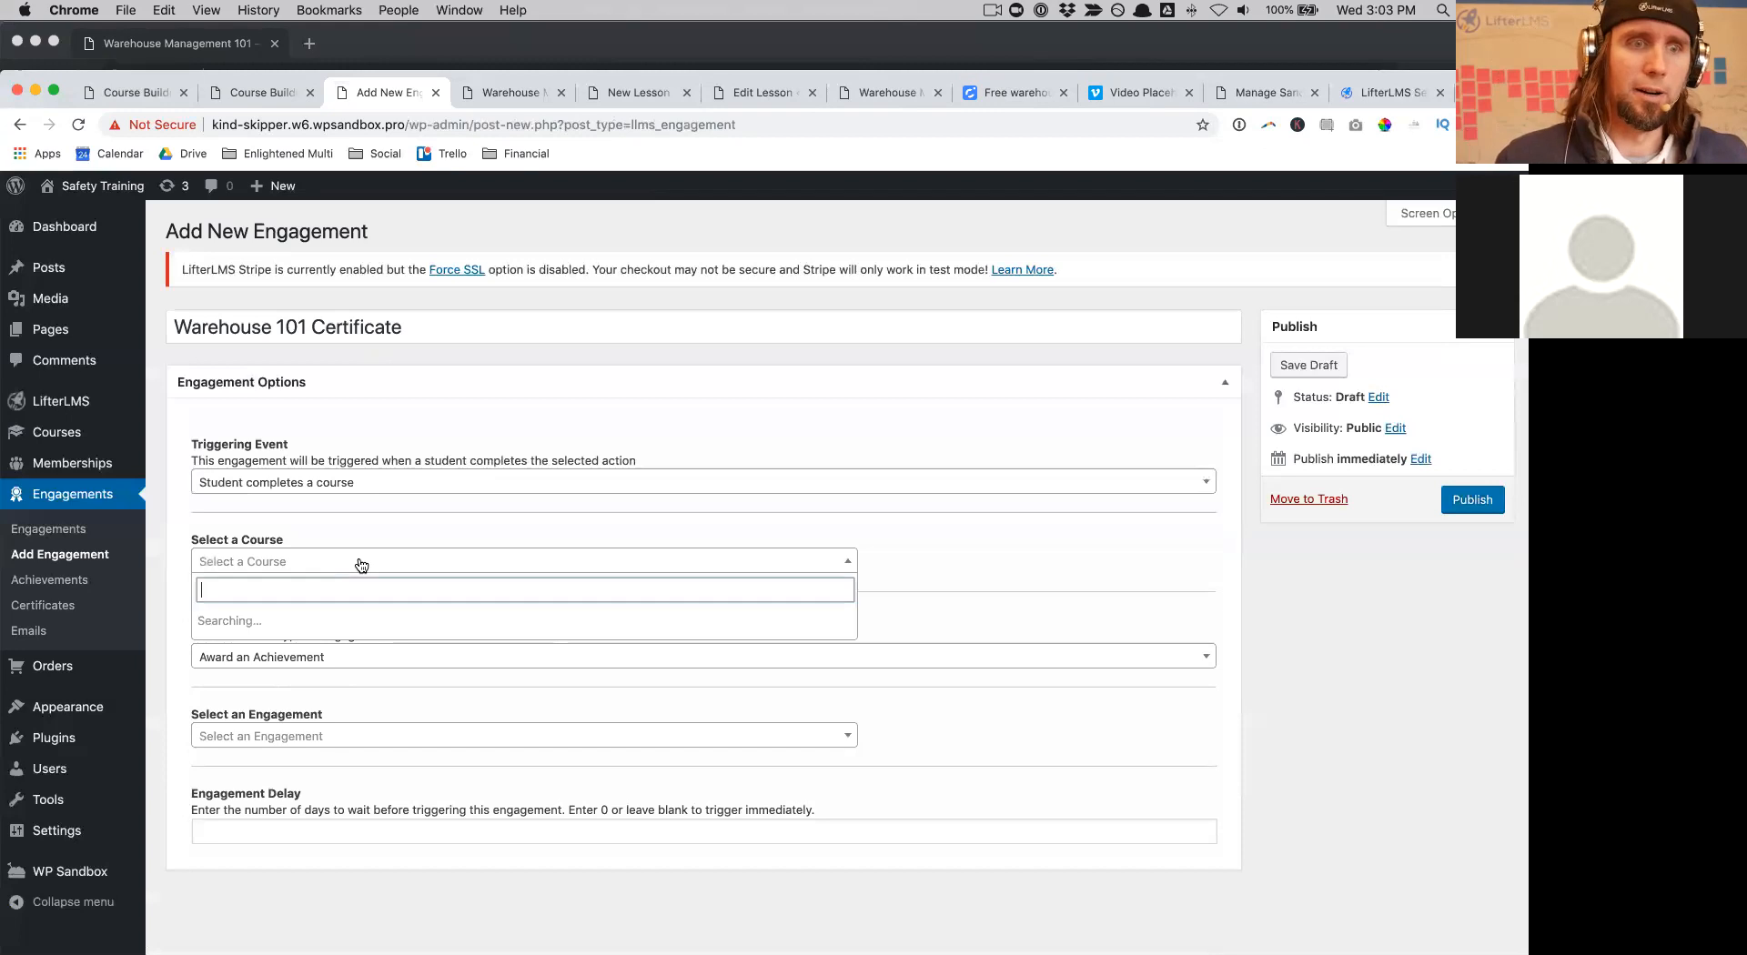
{"action": "left_click", "coordinate": [317, 622]}
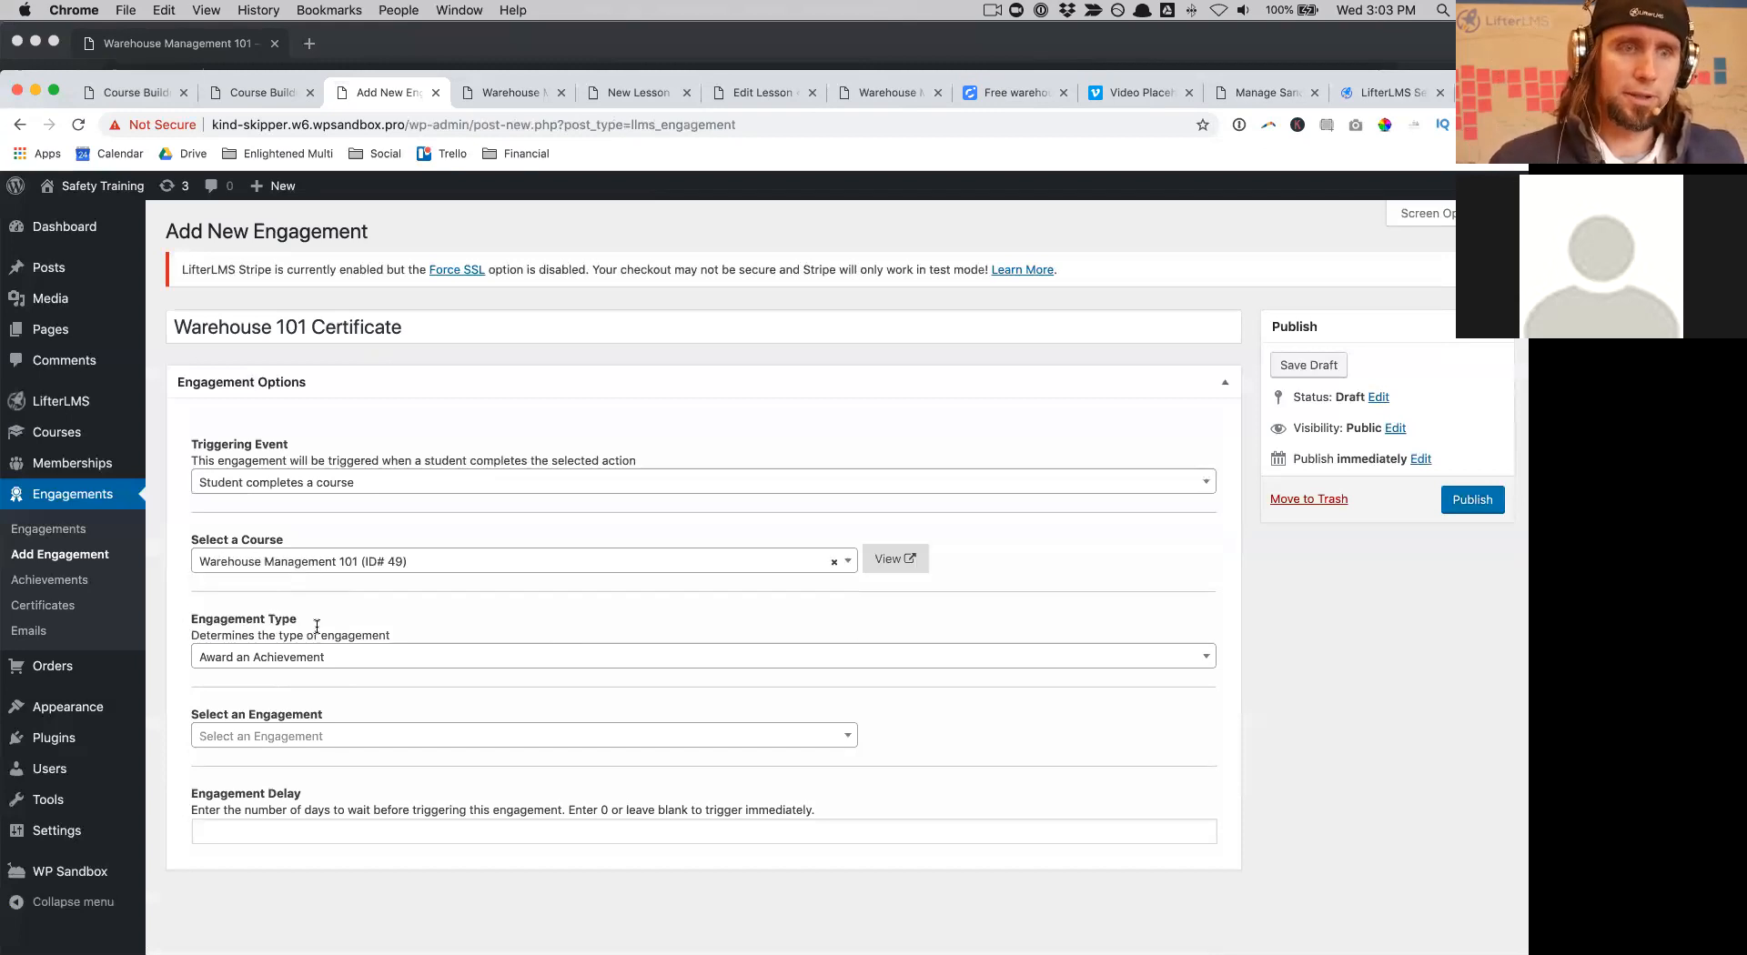
Step: Make the engagement award the Warehouse Management 101 certificate and publish it
{"action": "left_click", "coordinate": [286, 654]}
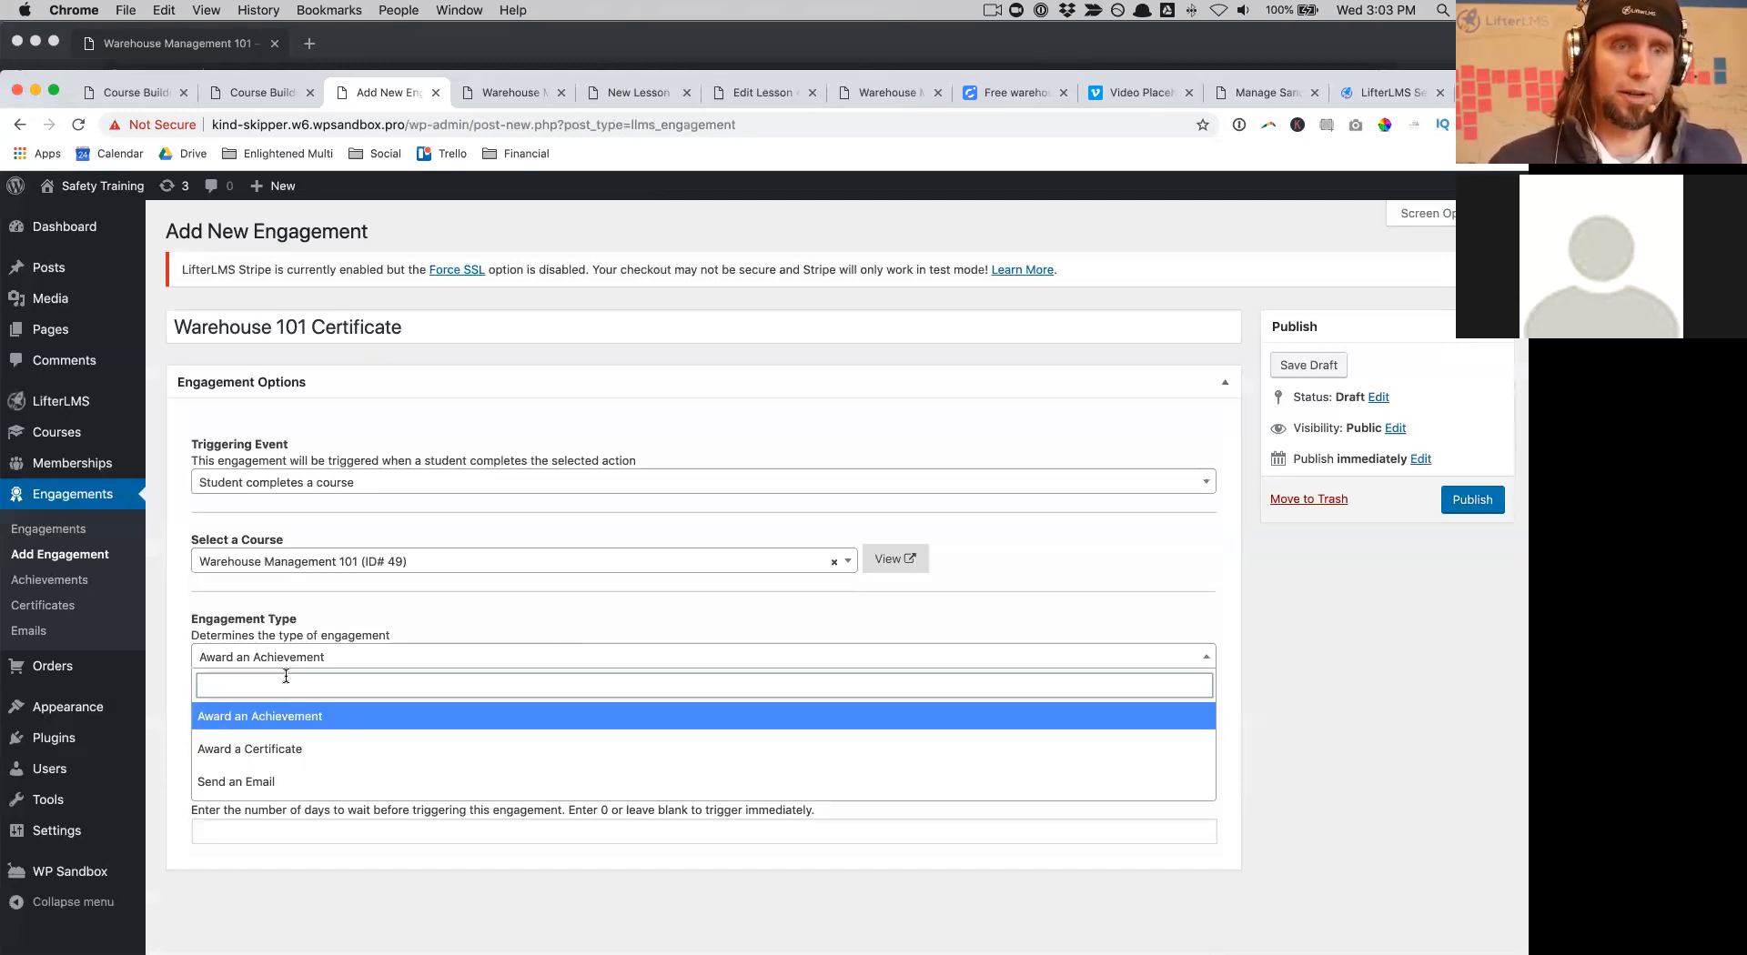
{"action": "left_click", "coordinate": [268, 749]}
{"action": "left_click", "coordinate": [352, 746]}
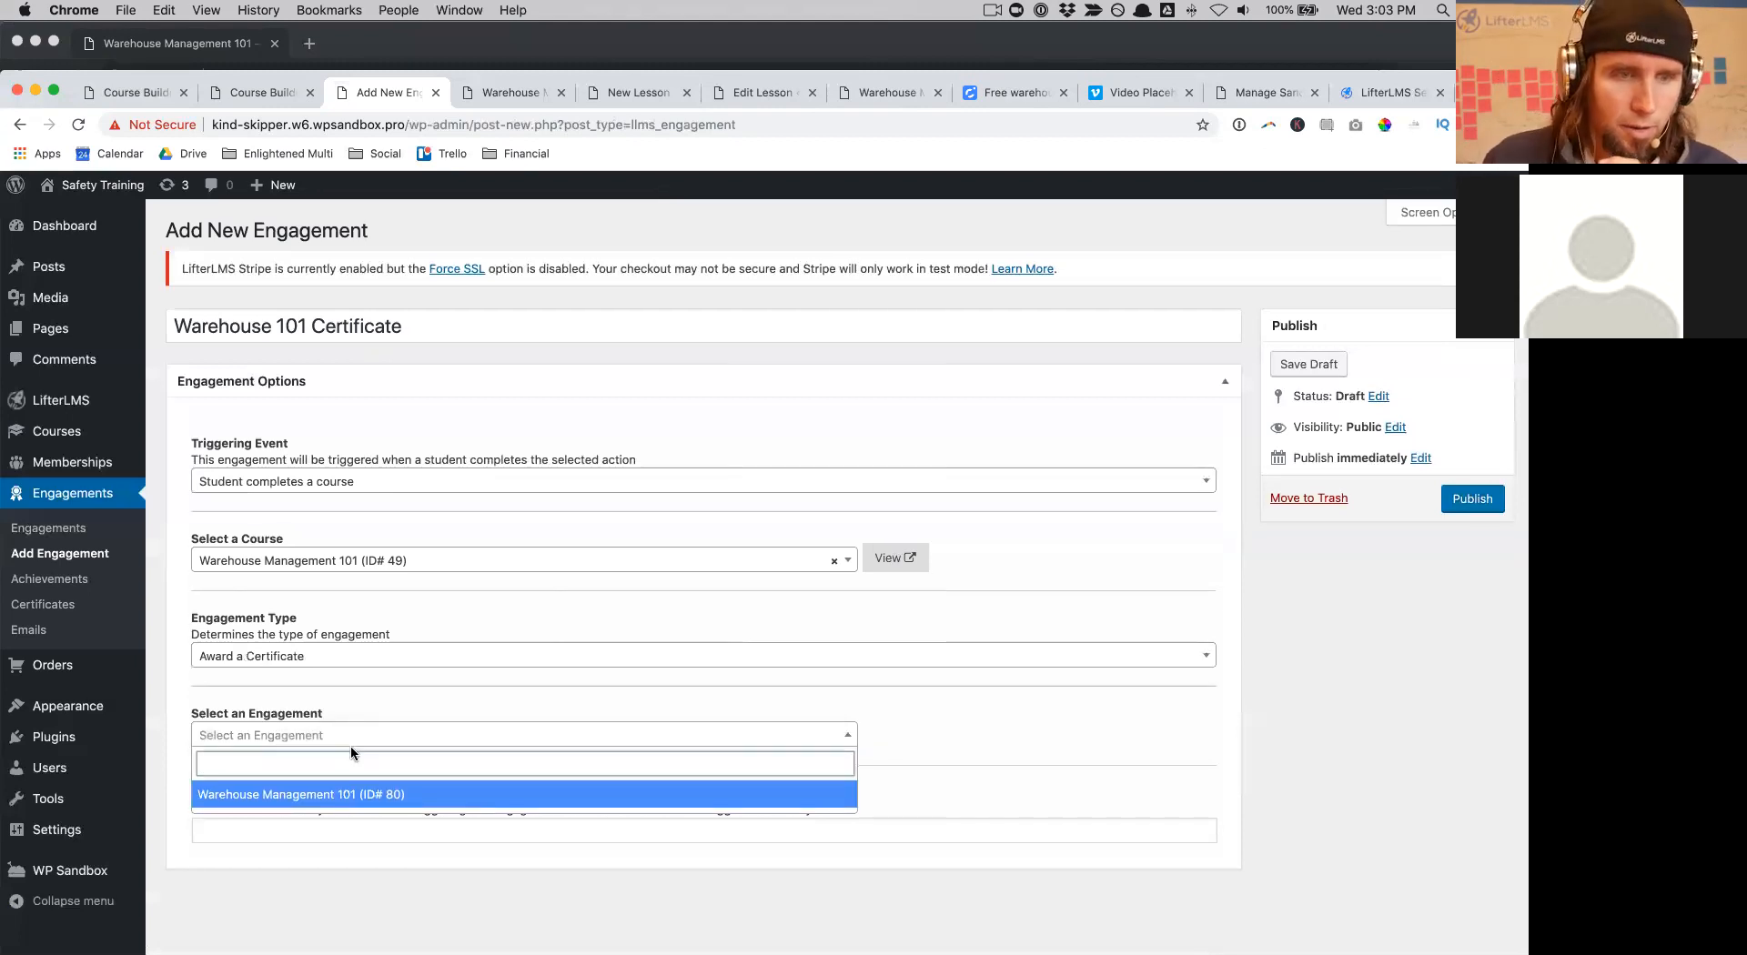
{"action": "left_click", "coordinate": [316, 797]}
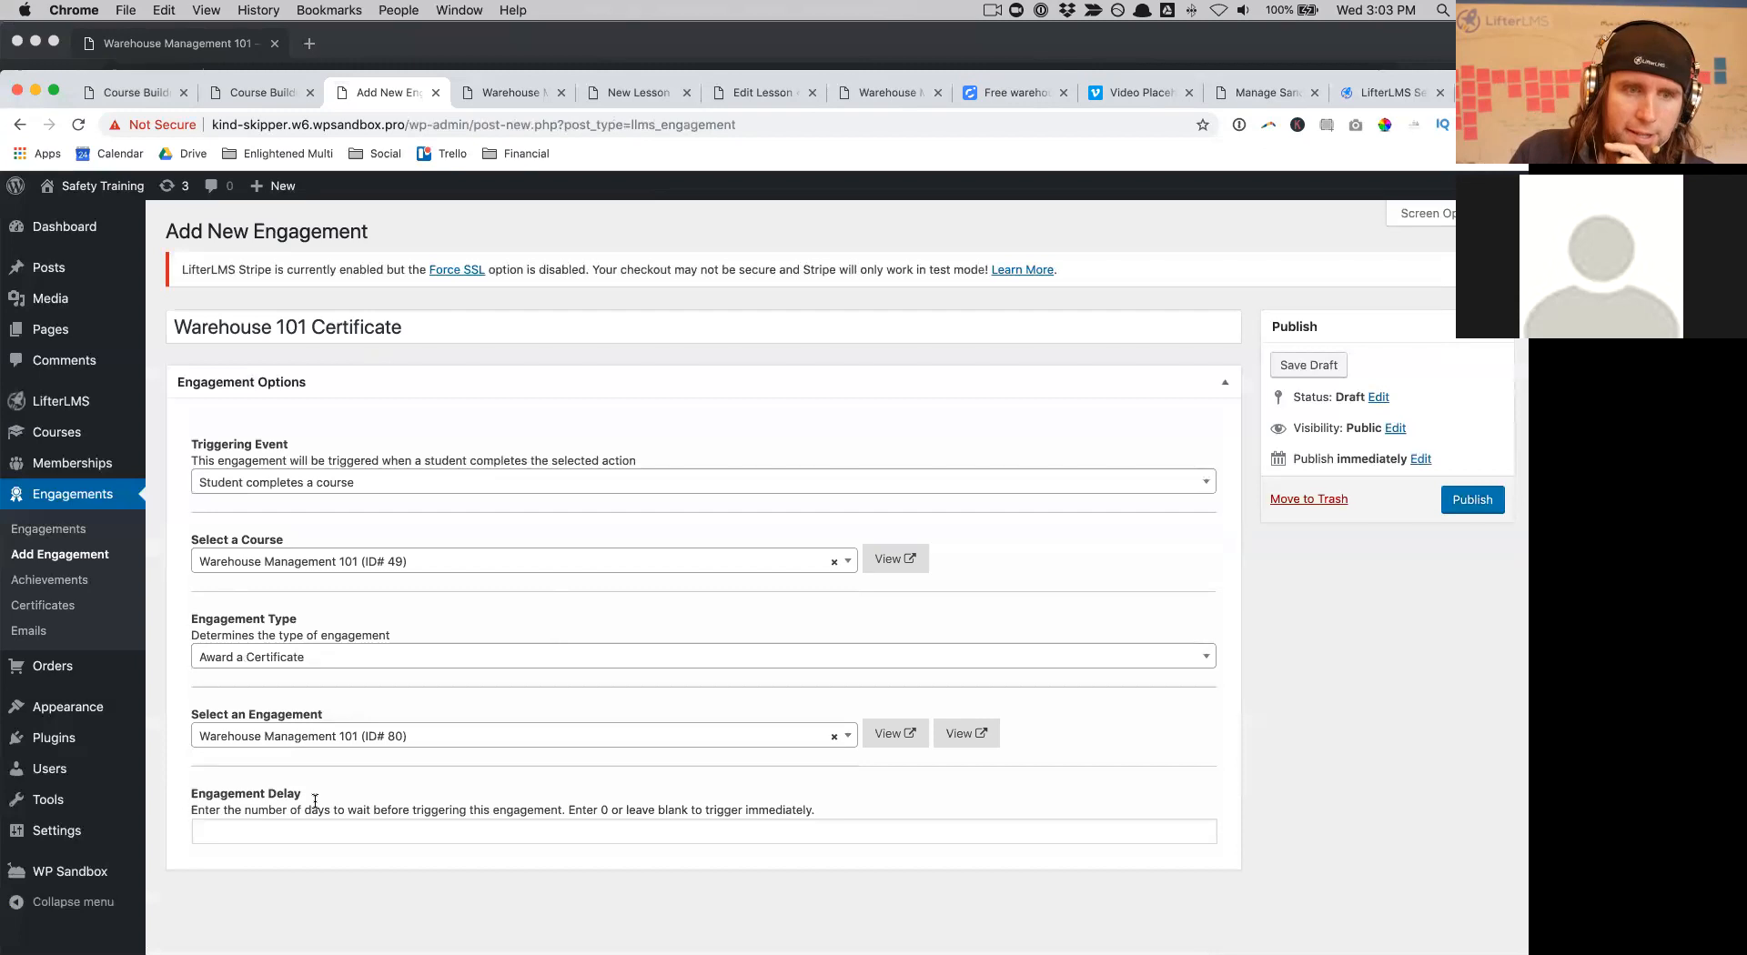
{"action": "left_click", "coordinate": [301, 839]}
{"action": "left_click", "coordinate": [1459, 514]}
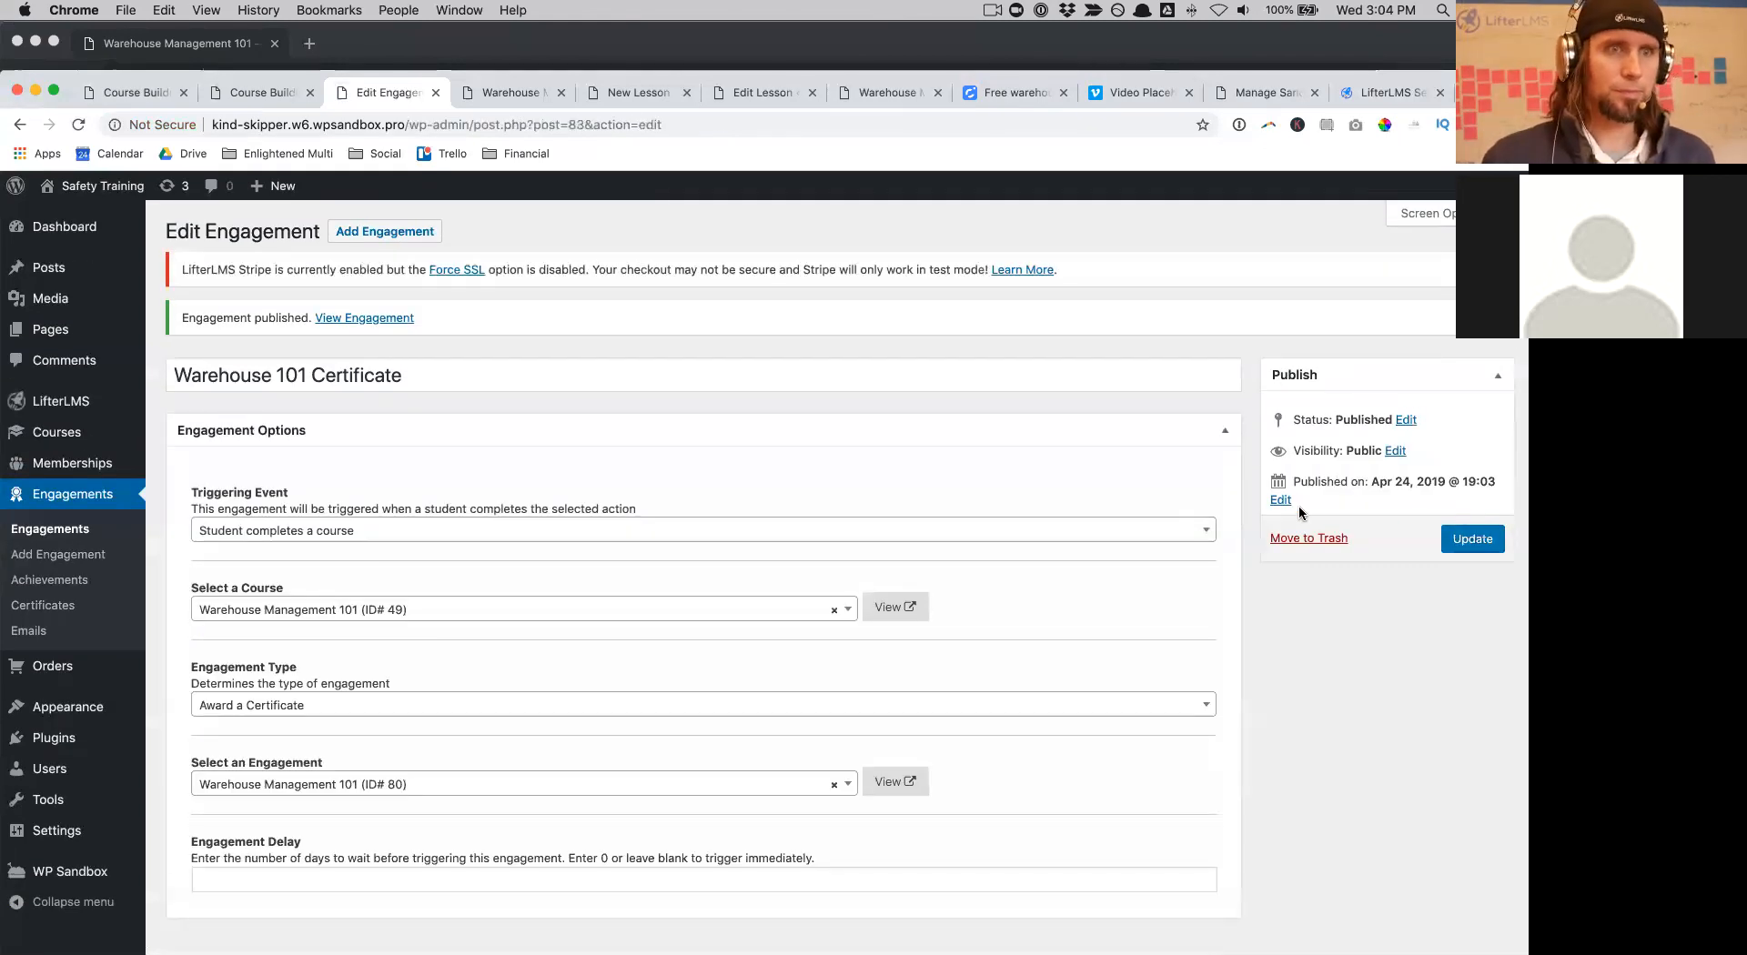
Step: On the front end, open the Warehouse Management 101 course and the last Module 5 lesson
{"action": "left_click", "coordinate": [82, 228]}
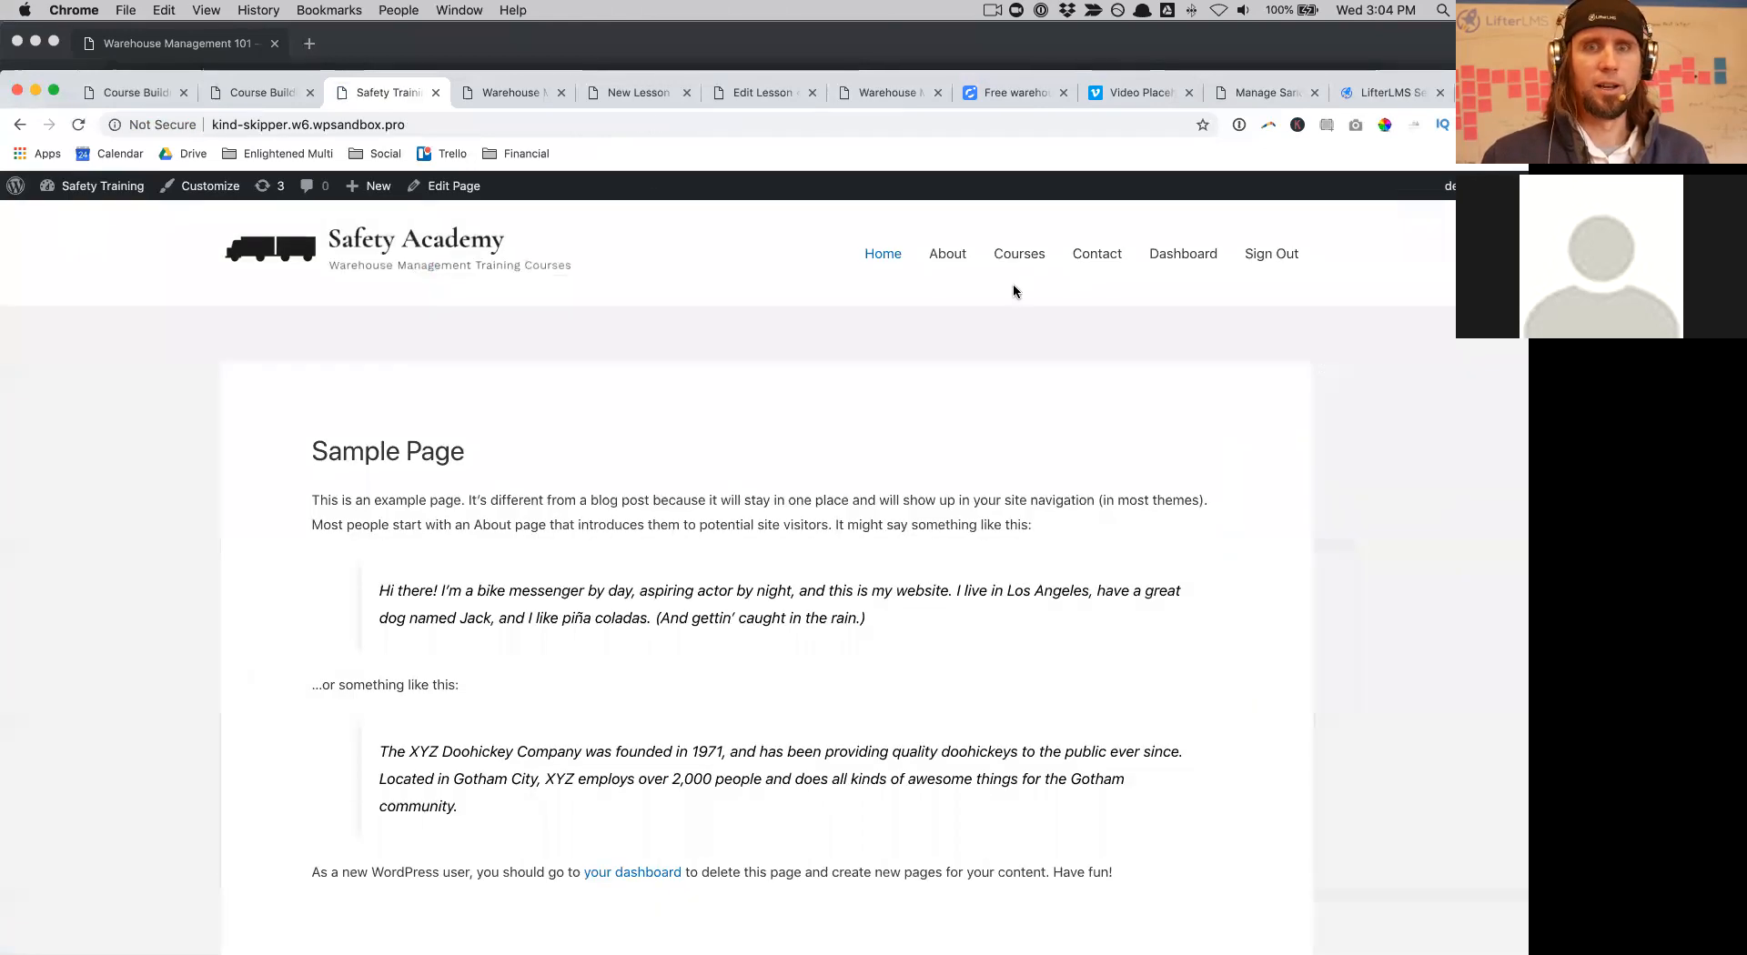
{"action": "left_click", "coordinate": [1029, 254]}
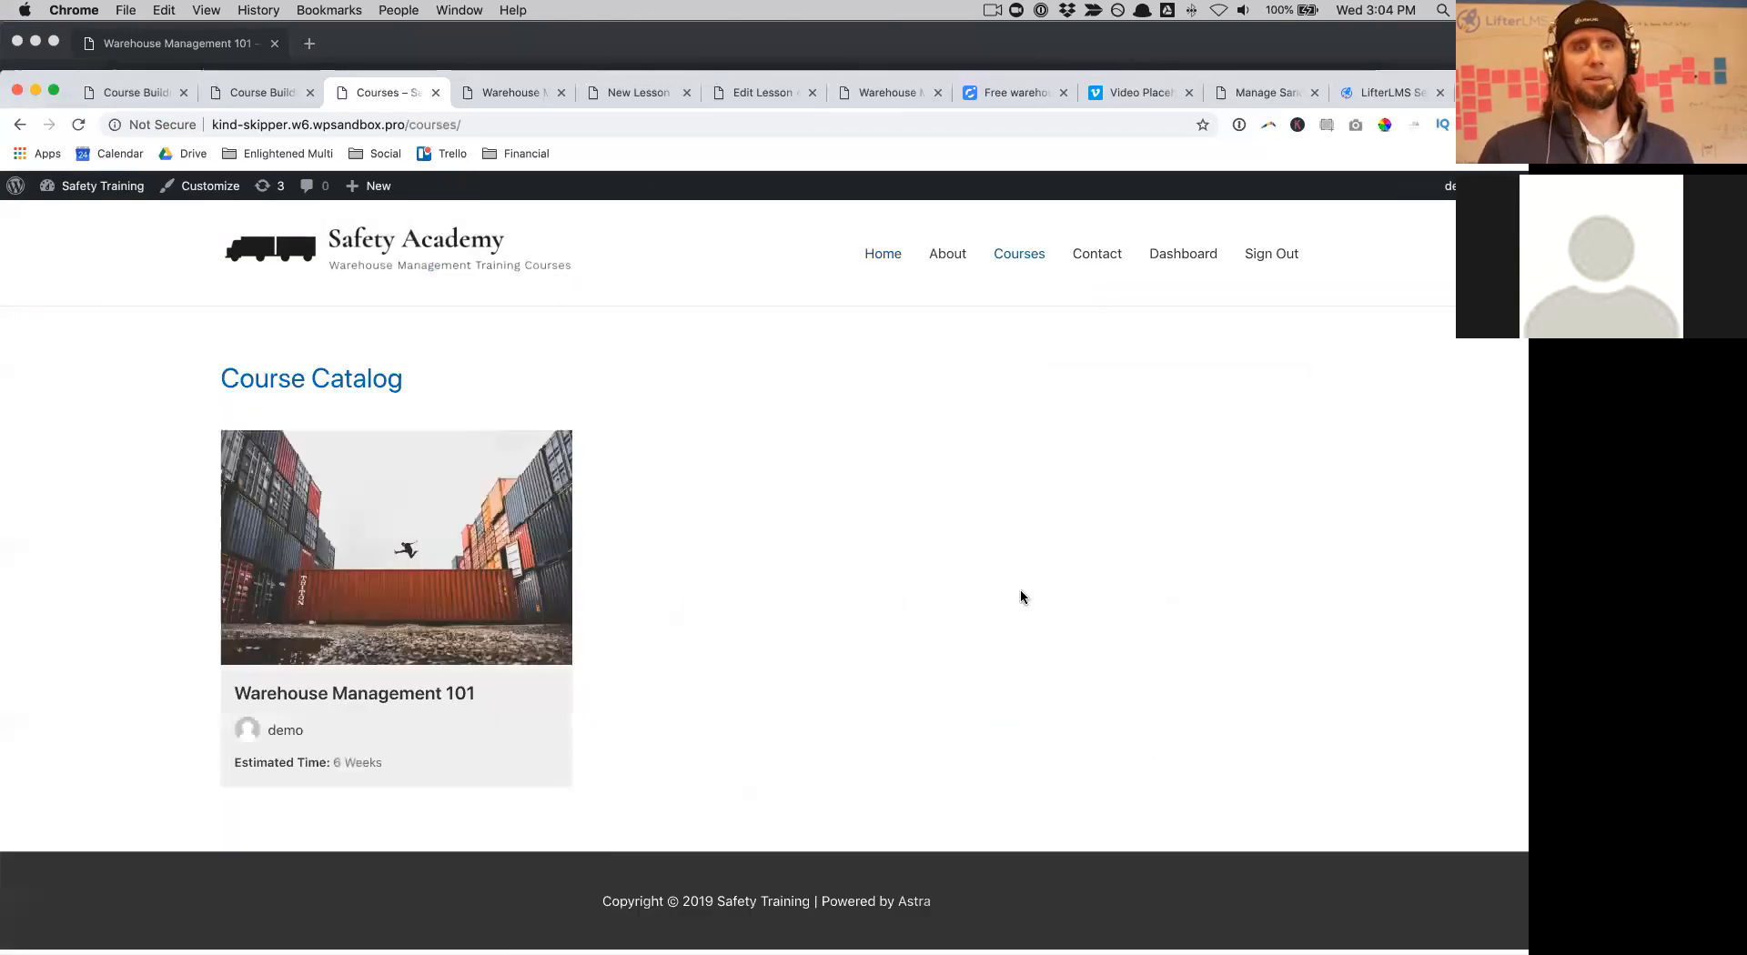
{"action": "left_click", "coordinate": [244, 601]}
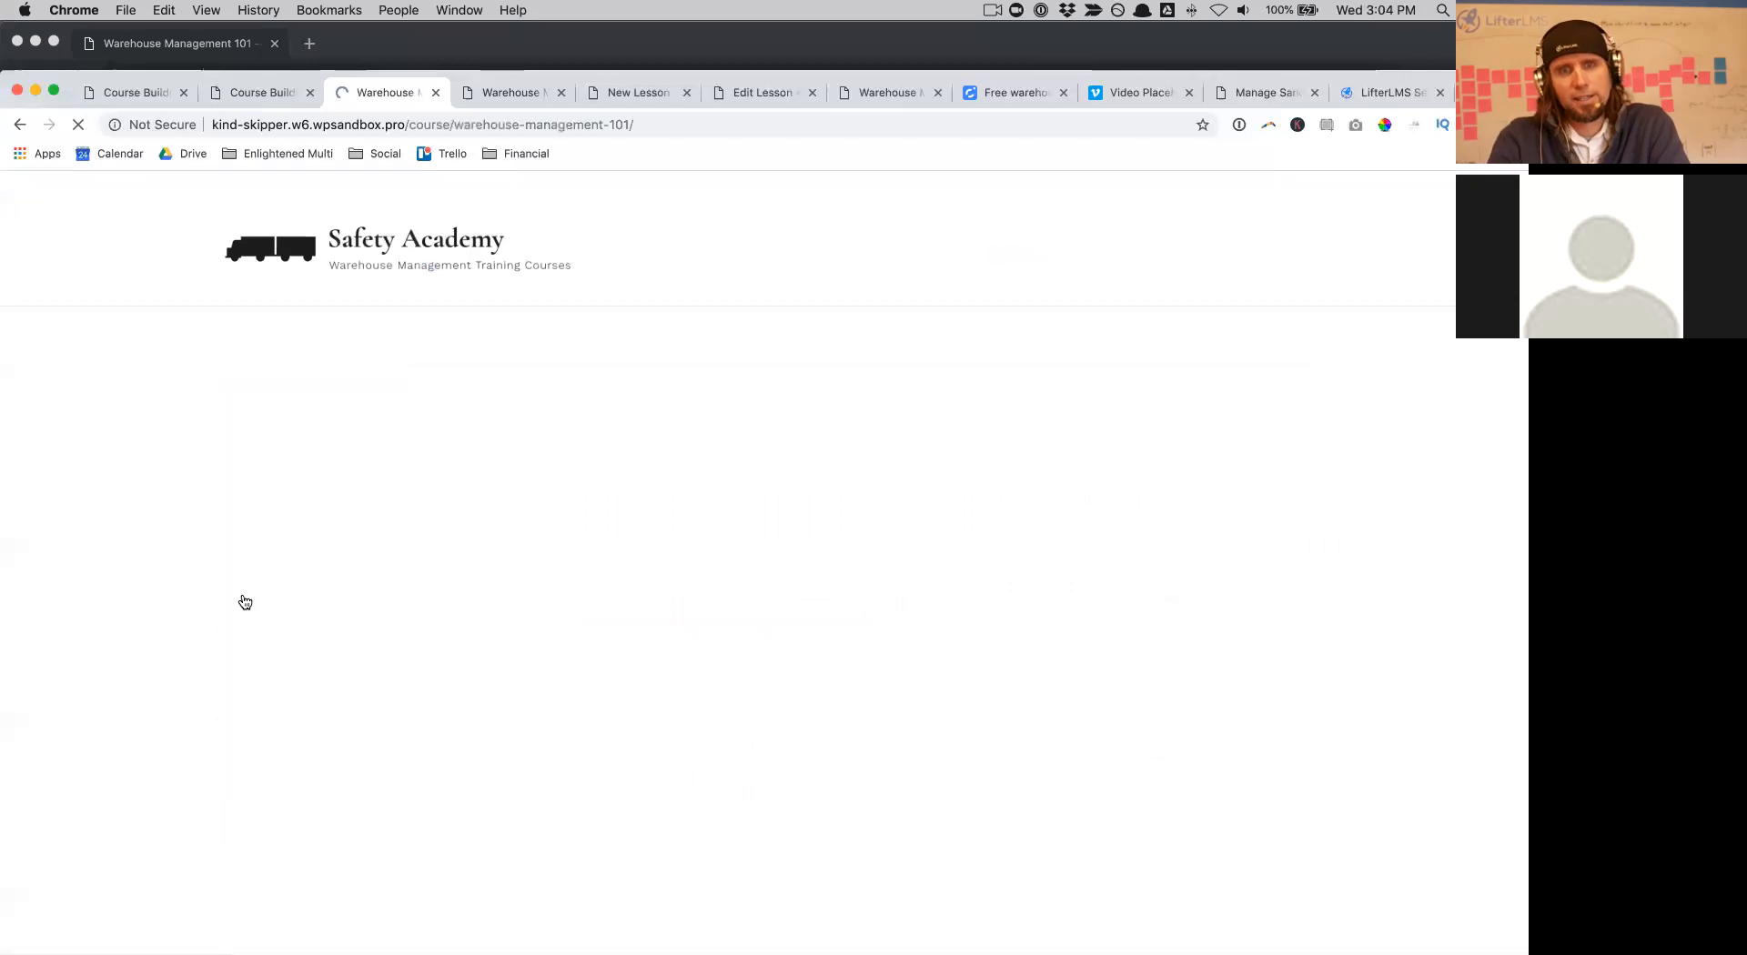
{"action": "scroll", "coordinate": [1029, 232], "scroll_direction": "down", "scroll_amount": 3}
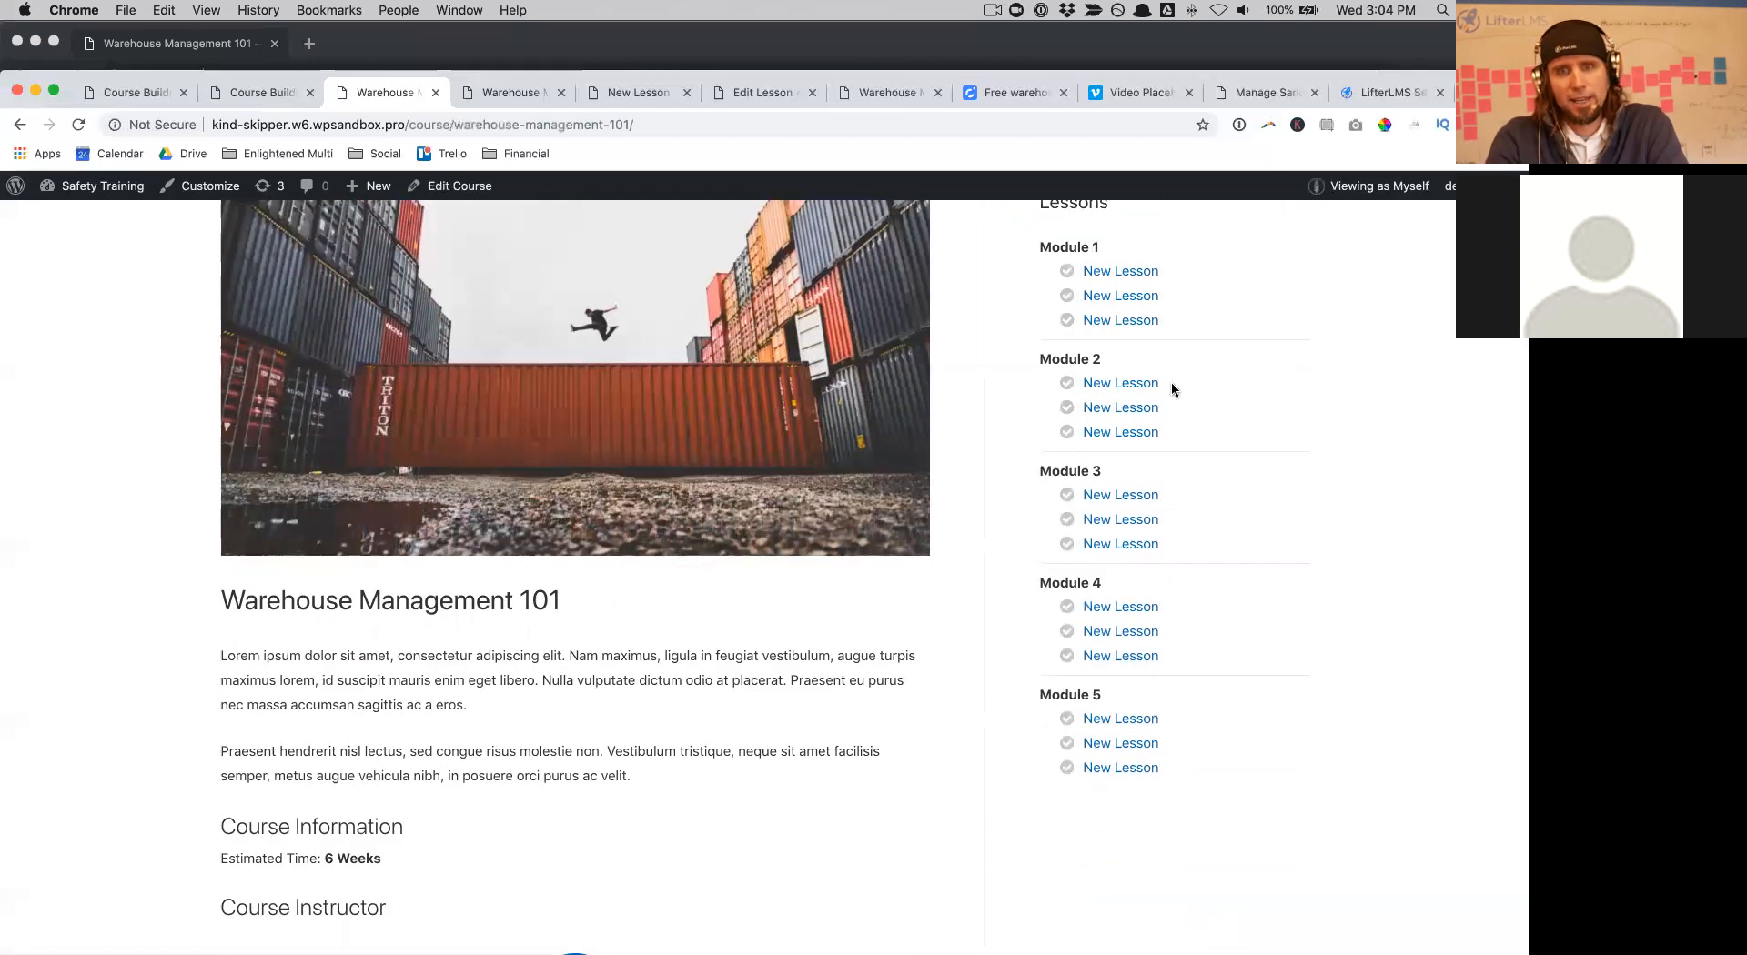
{"action": "scroll", "coordinate": [850, 570], "scroll_direction": "down", "scroll_amount": 2}
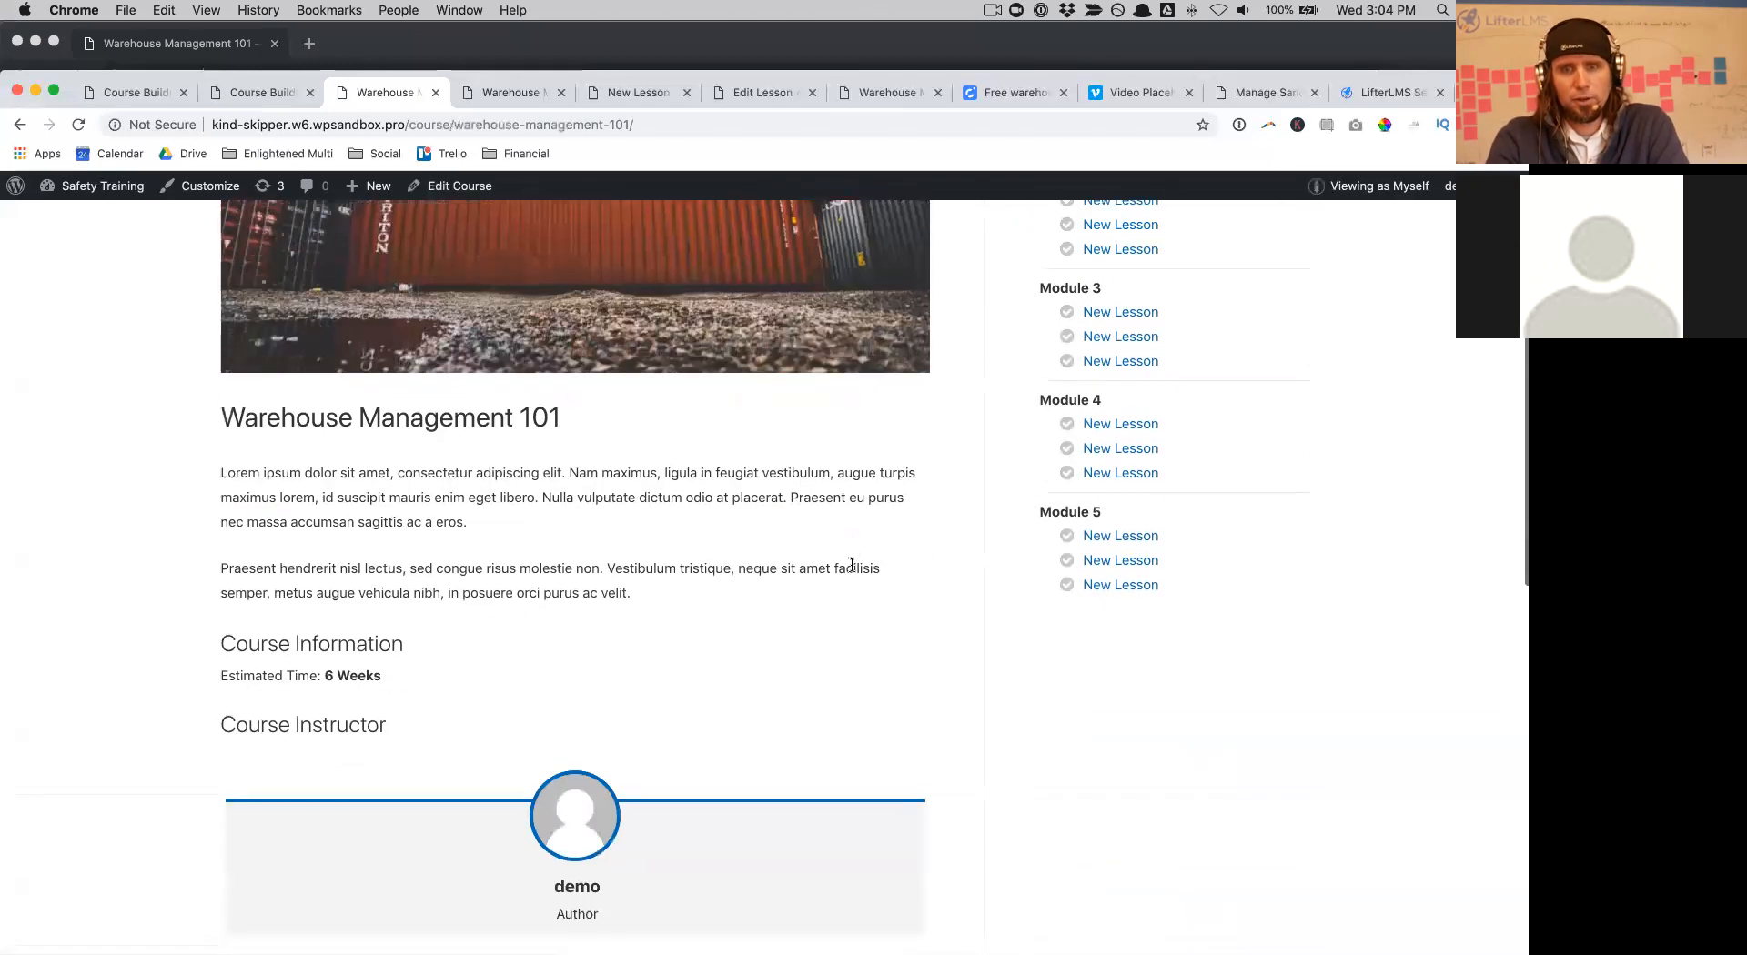
{"action": "left_click", "coordinate": [1116, 585]}
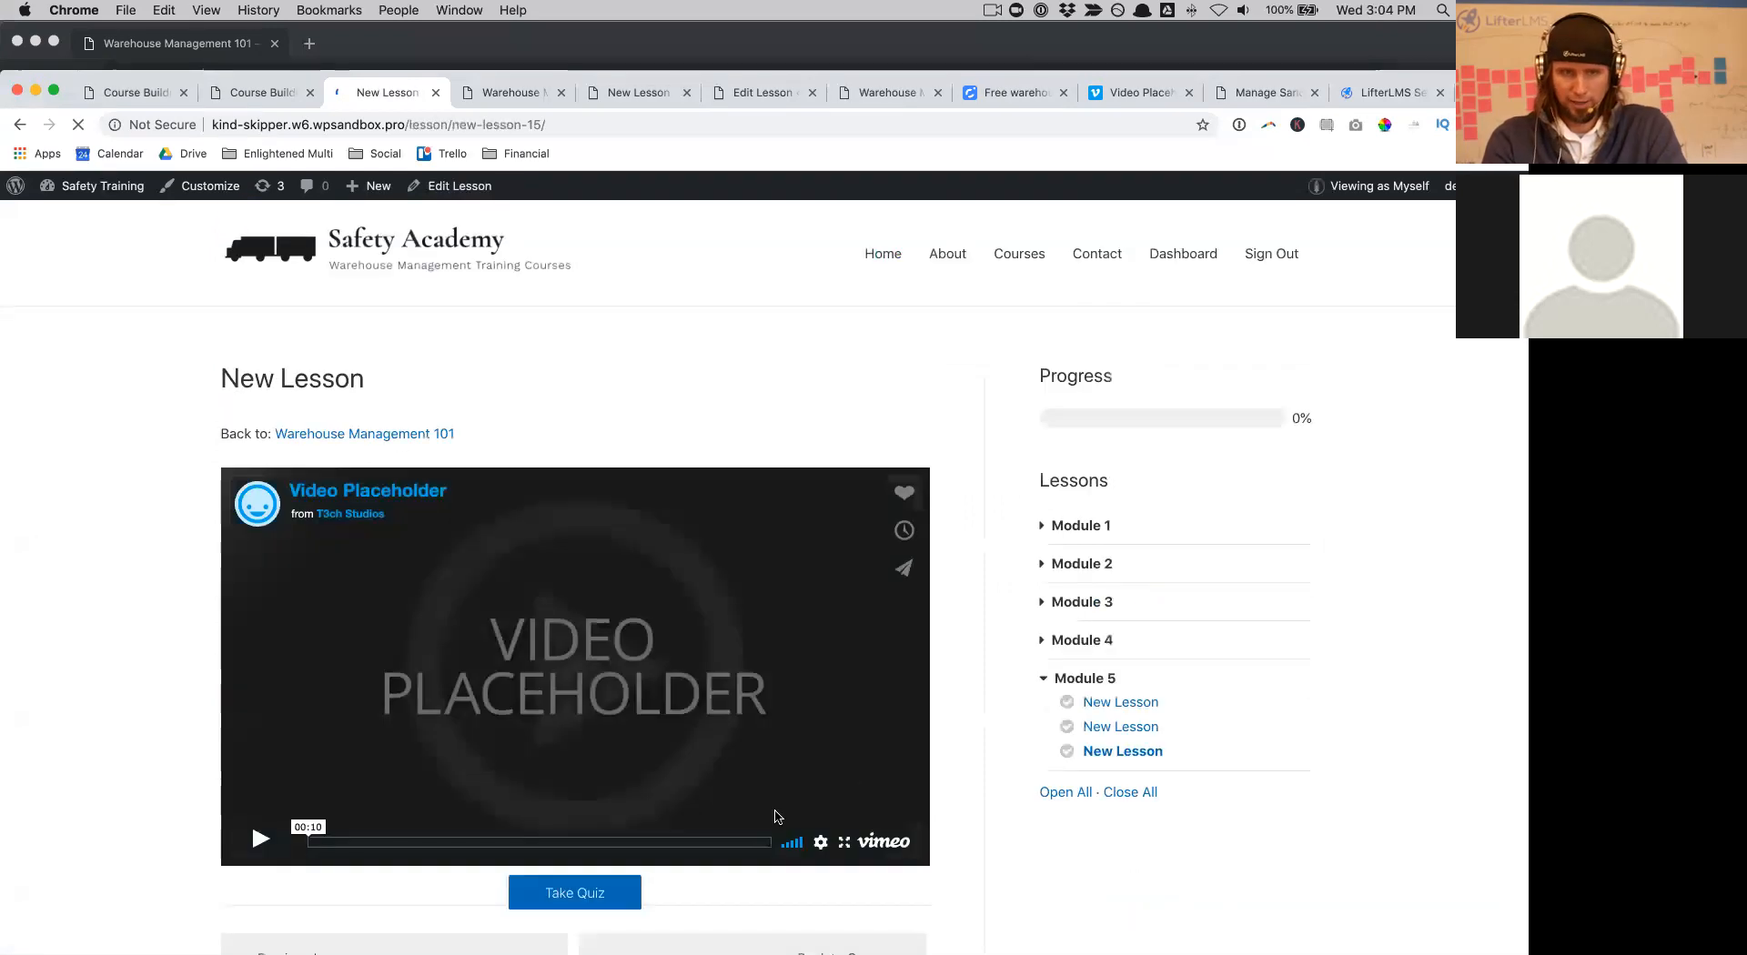
{"action": "scroll", "coordinate": [734, 628], "scroll_direction": "down", "scroll_amount": 2}
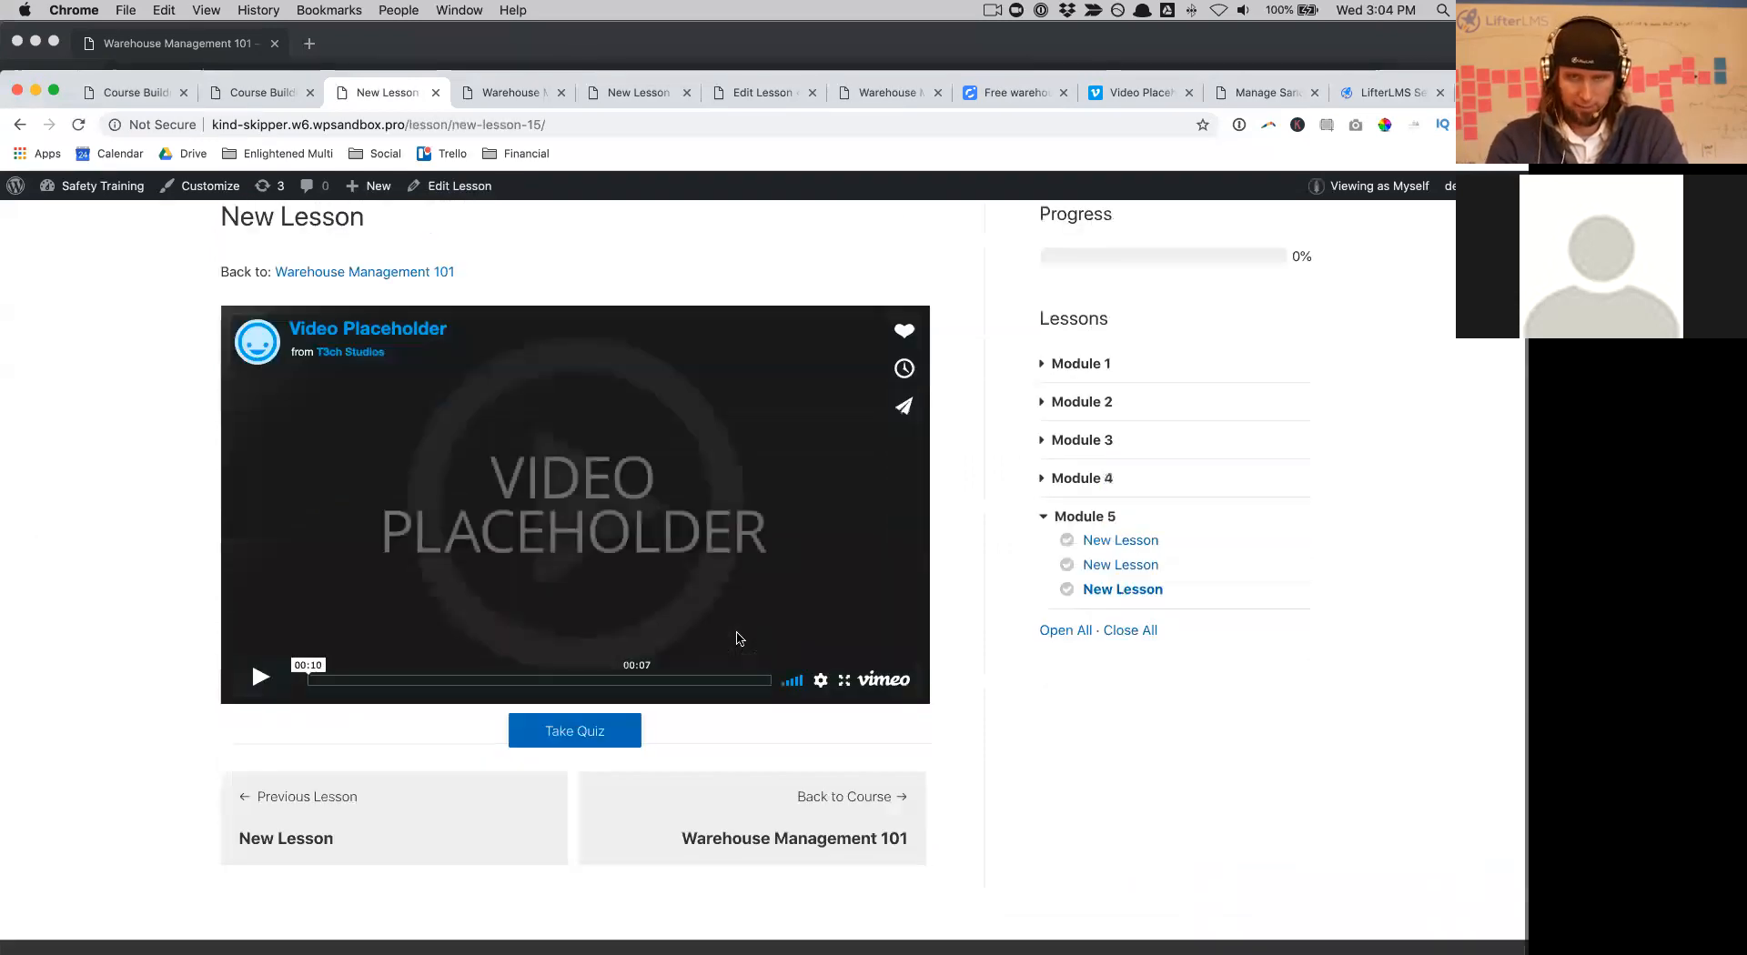
{"action": "scroll", "coordinate": [737, 638], "scroll_direction": "up", "scroll_amount": 2}
Step: View the student Dashboard, which lists no courses, achievements or certificates yet
{"action": "left_click", "coordinate": [1149, 258]}
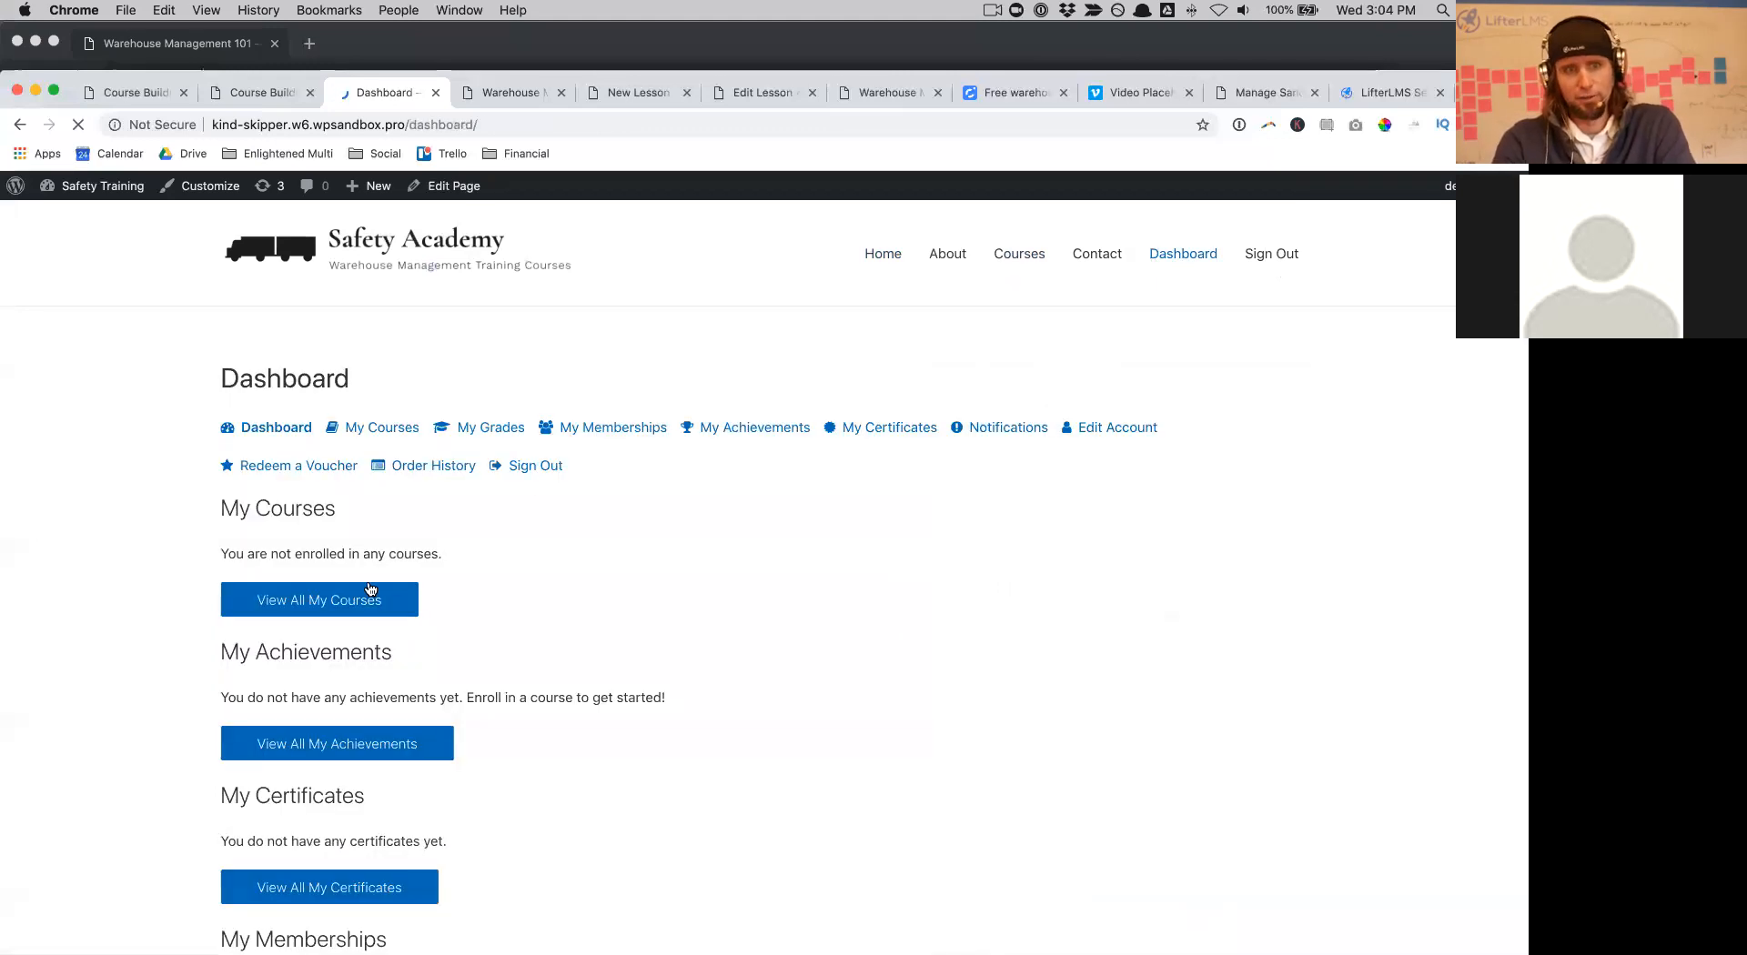
{"action": "scroll", "coordinate": [500, 756], "scroll_direction": "down", "scroll_amount": 3}
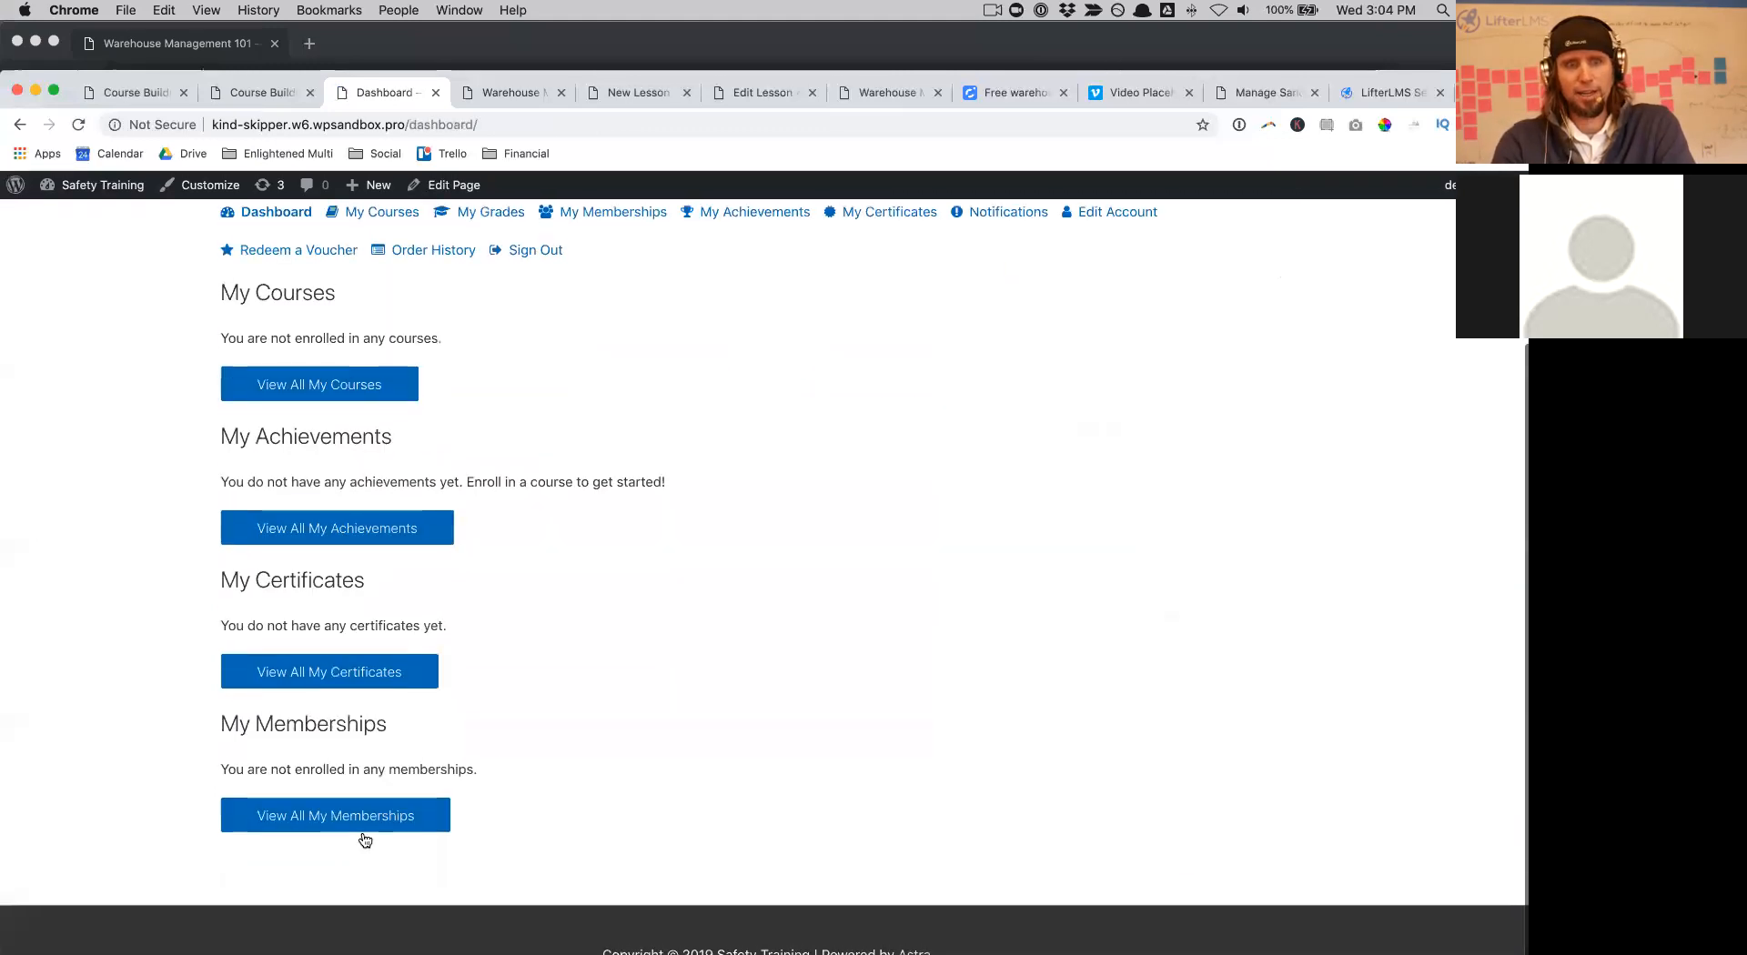
{"action": "scroll", "coordinate": [581, 351], "scroll_direction": "up", "scroll_amount": 2}
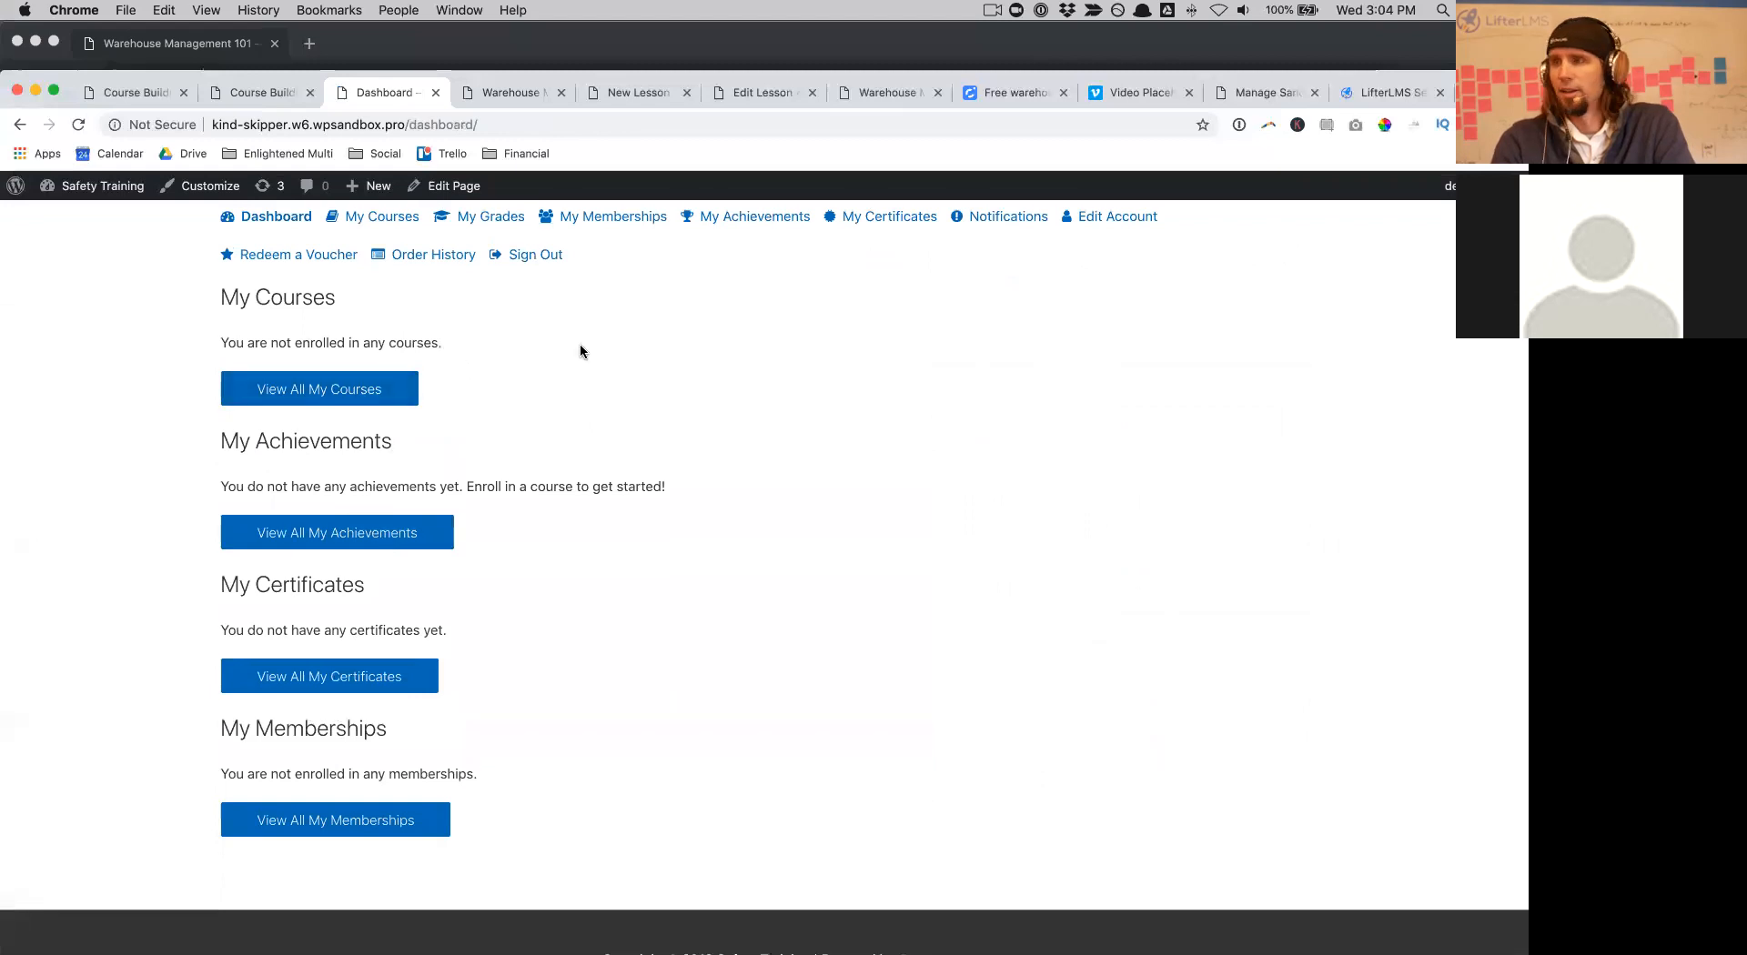
{"action": "scroll", "coordinate": [581, 352], "scroll_direction": "up", "scroll_amount": 1}
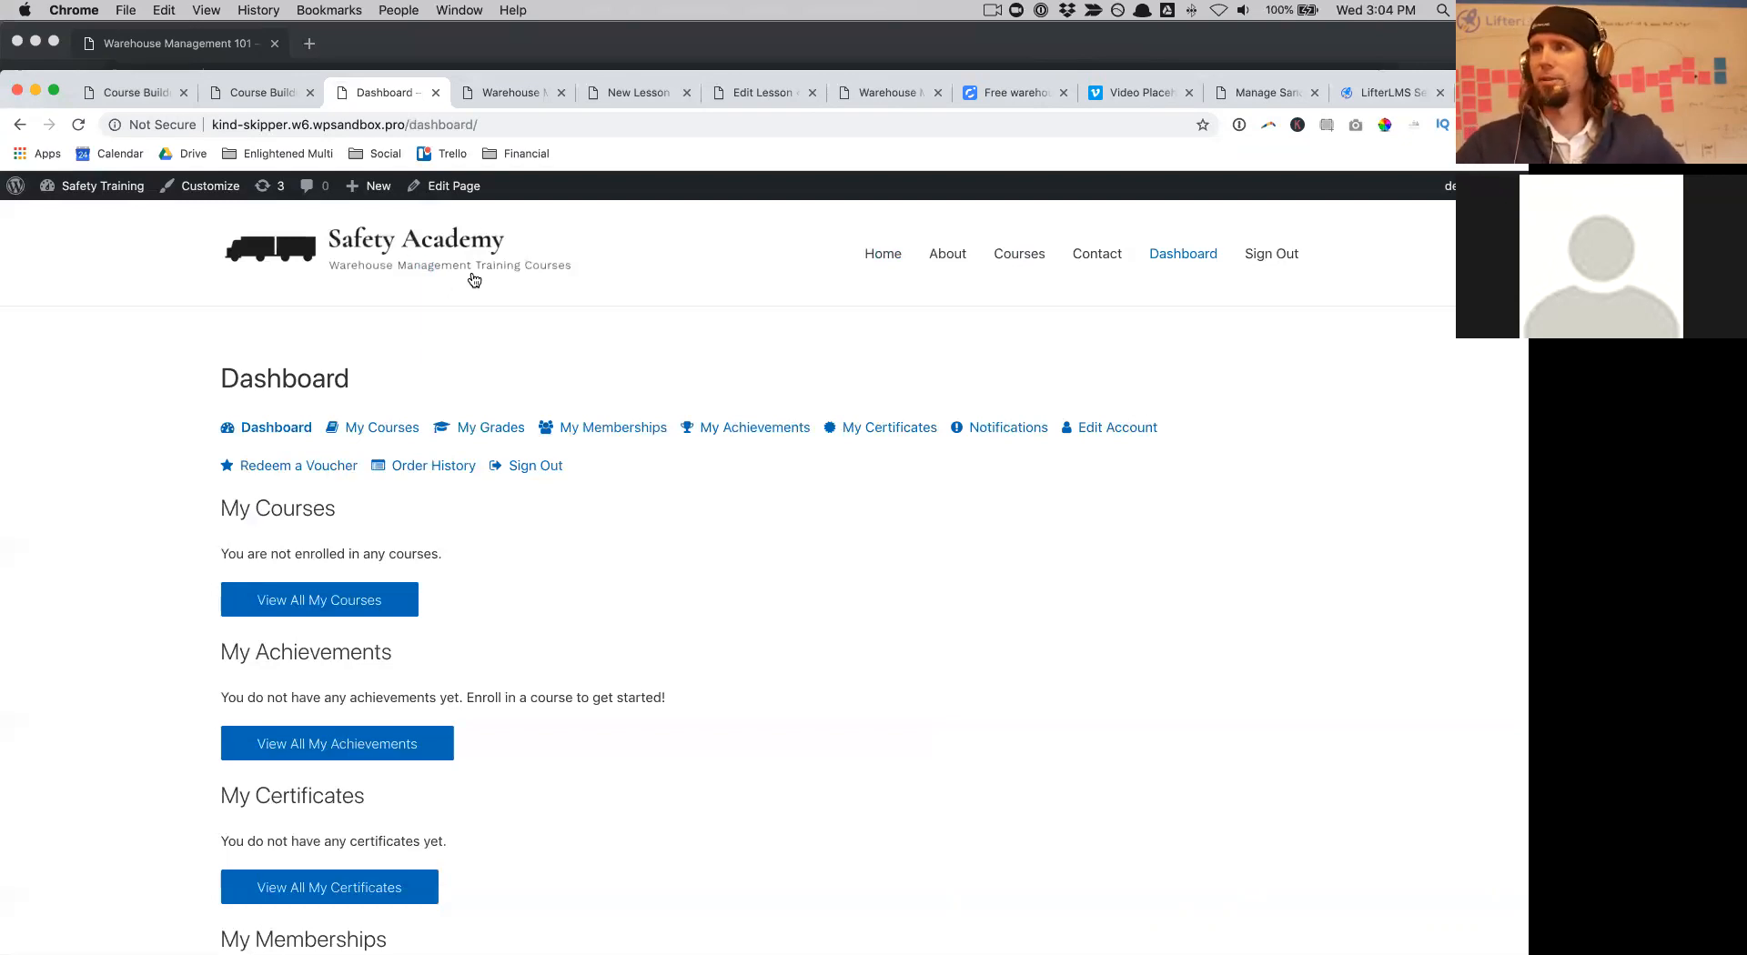
Step: From the home page, reach Warehouse Management 101 via the catalog and open it for editing
{"action": "left_click", "coordinate": [379, 252]}
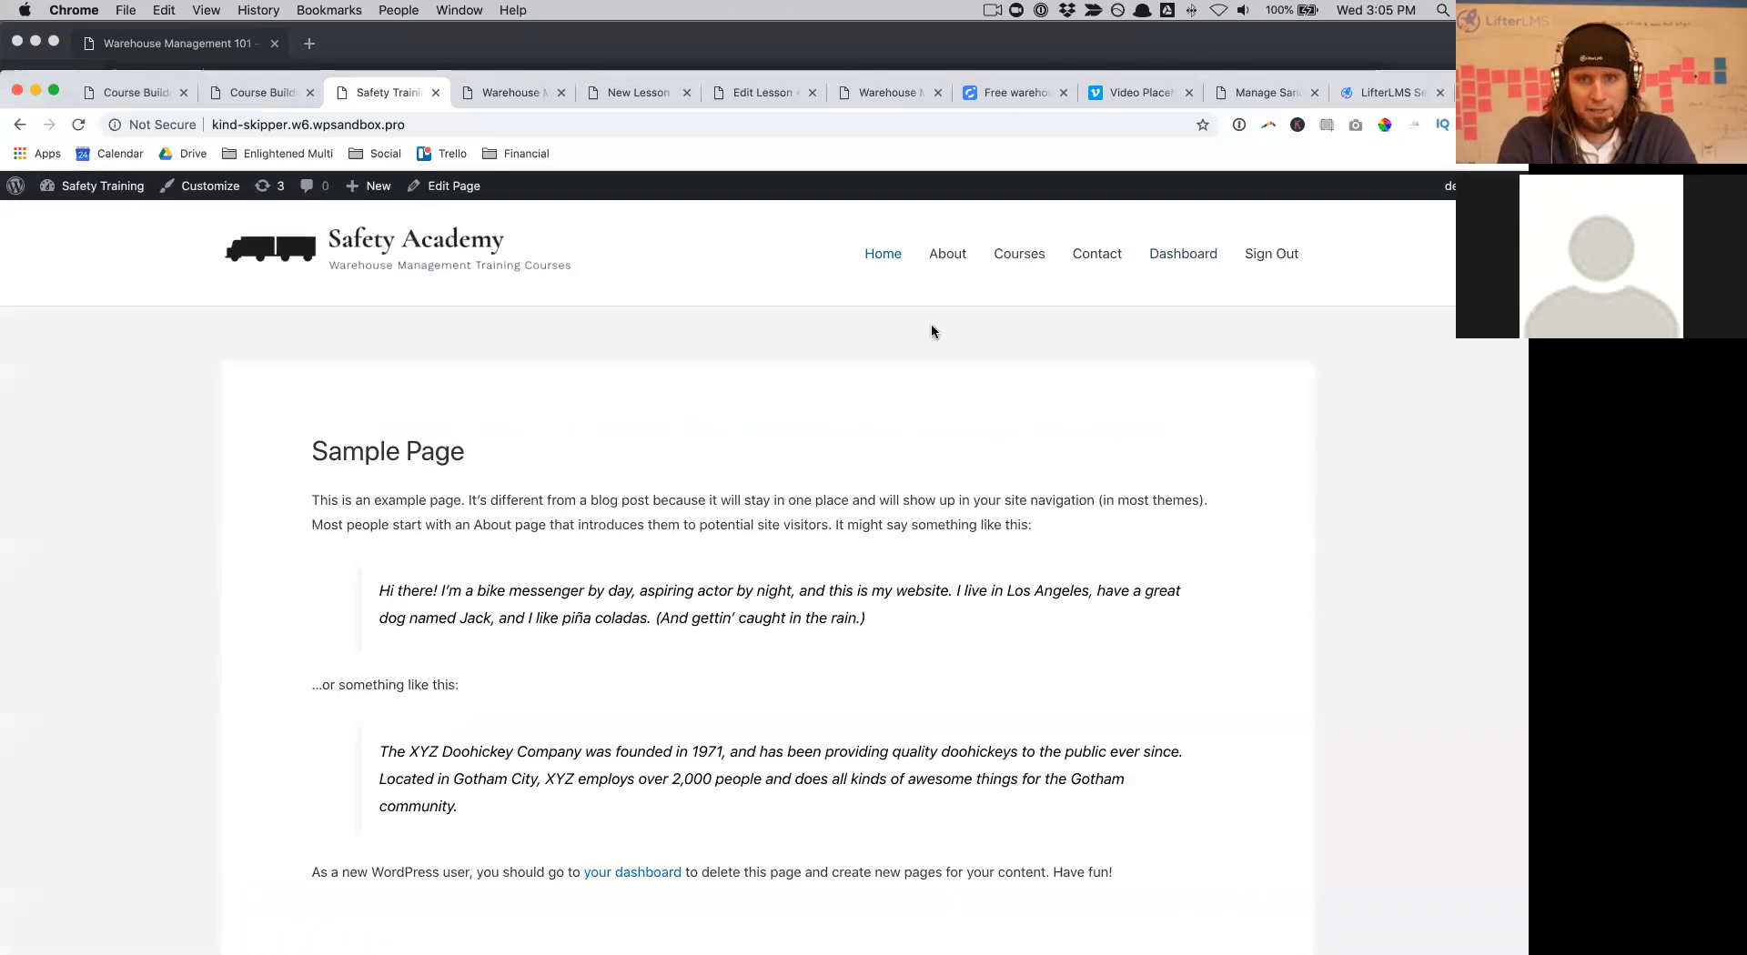
{"action": "left_click", "coordinate": [1009, 257]}
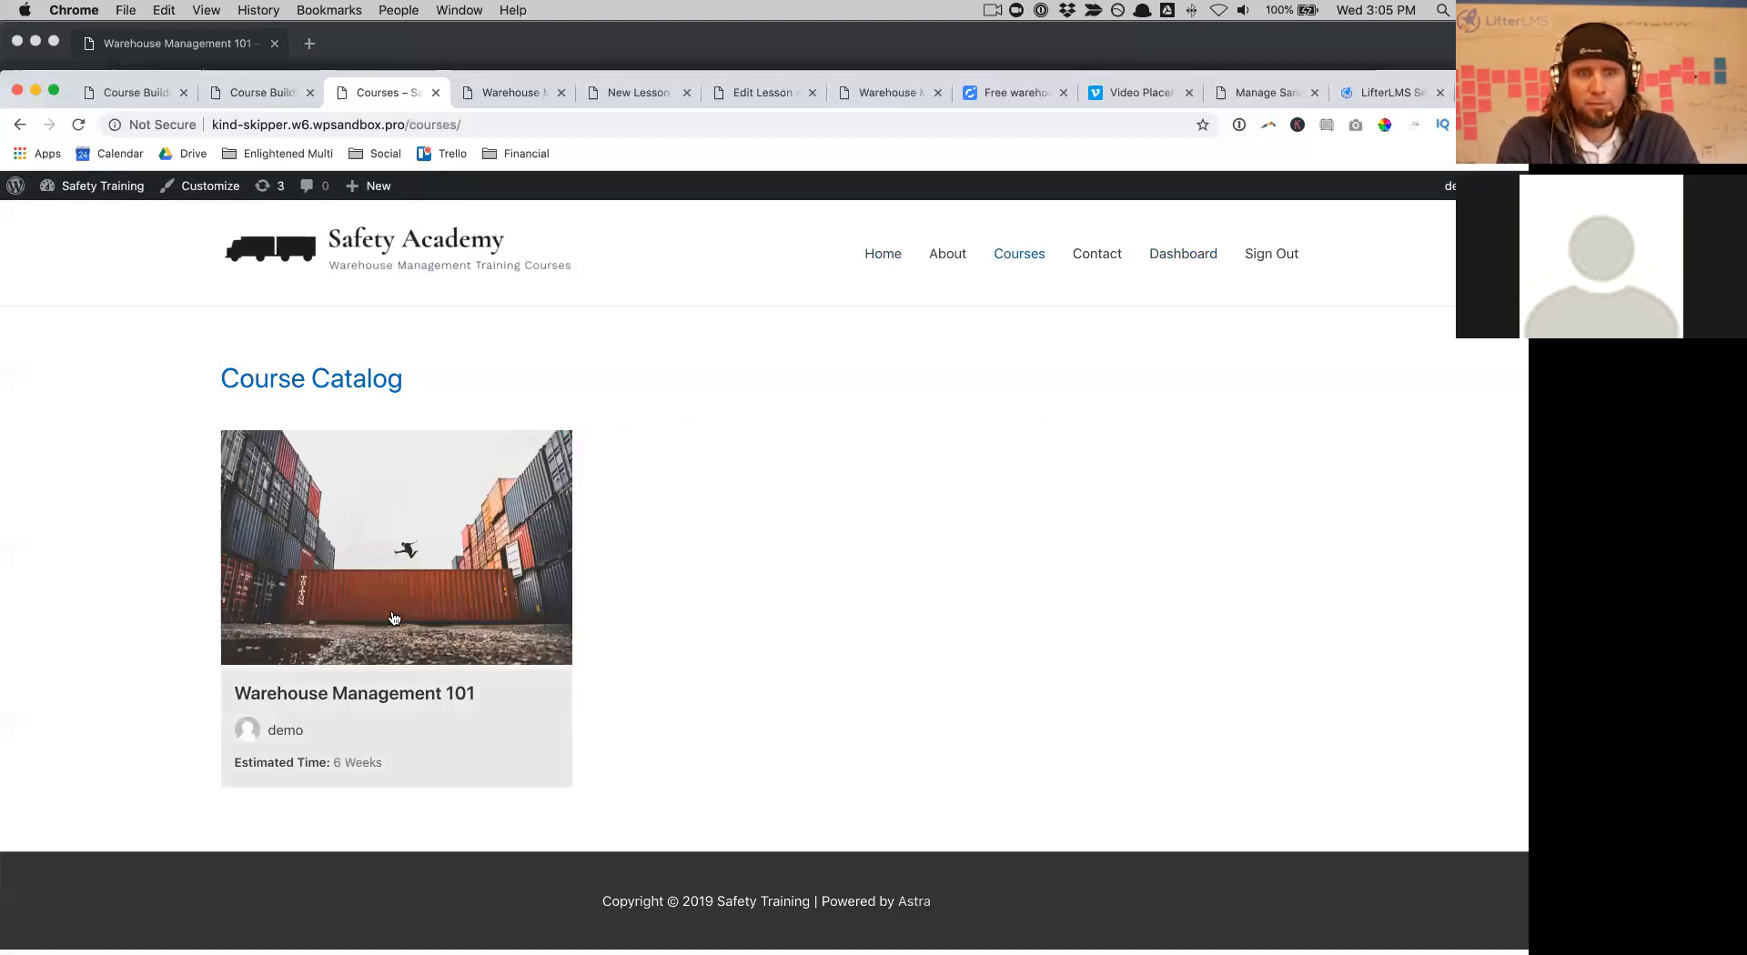
{"action": "left_click", "coordinate": [354, 657]}
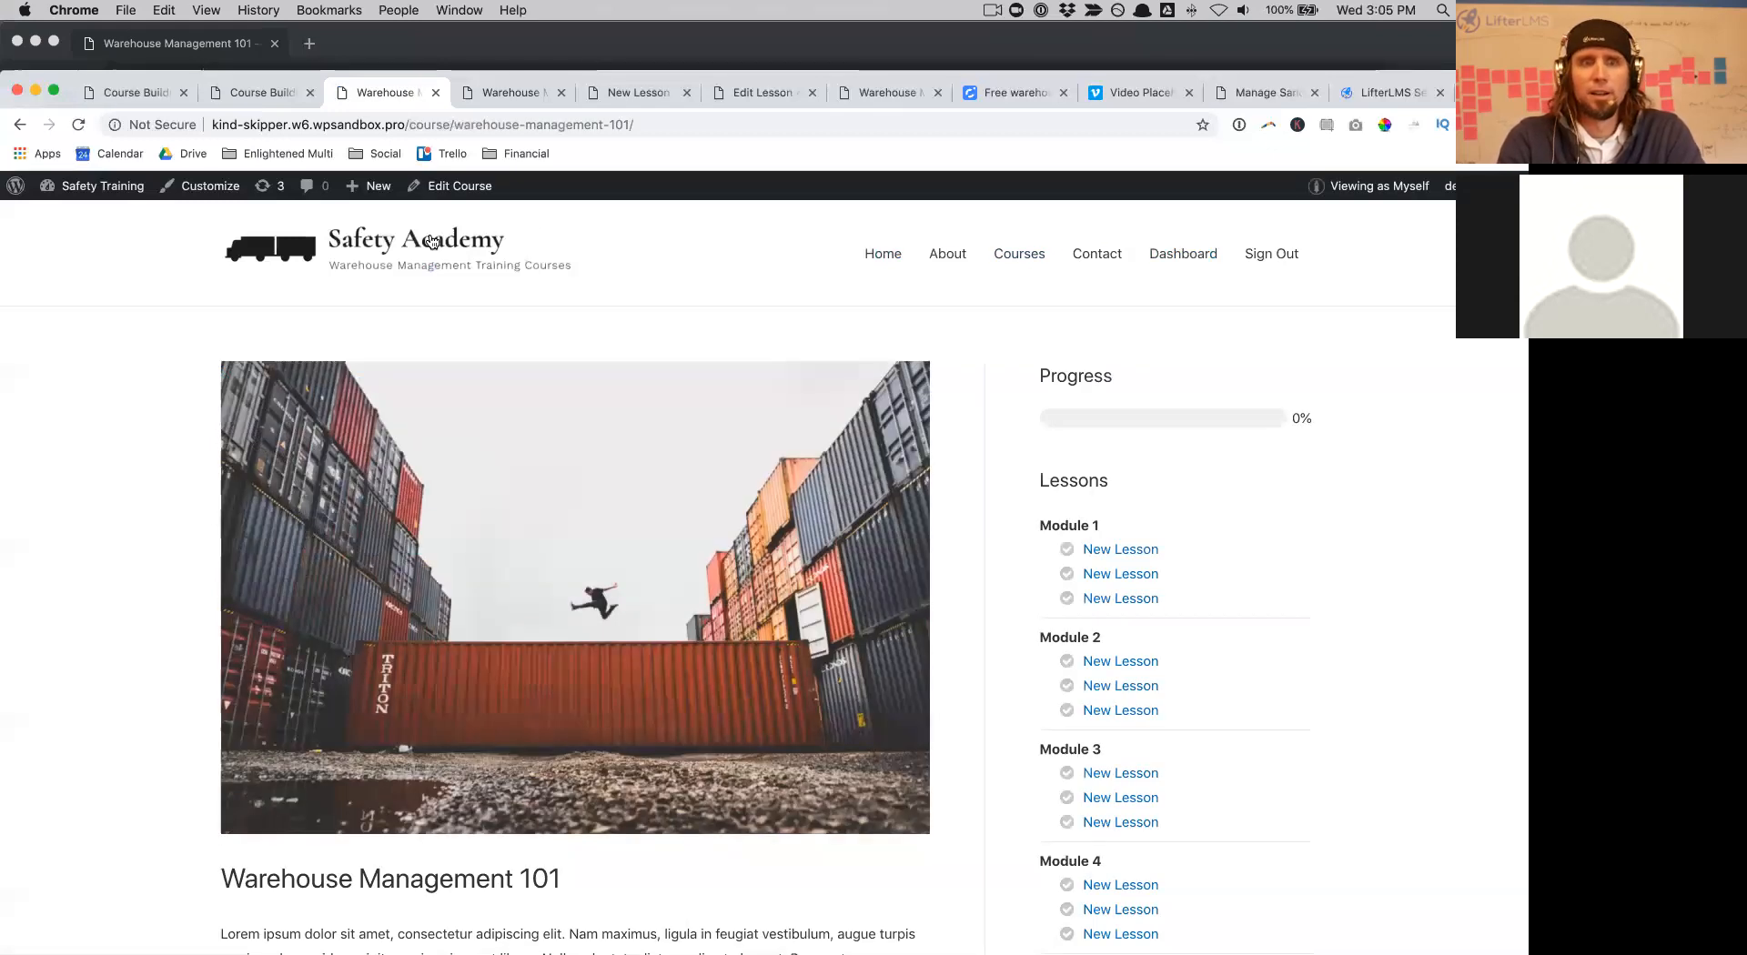
{"action": "left_click", "coordinate": [448, 187]}
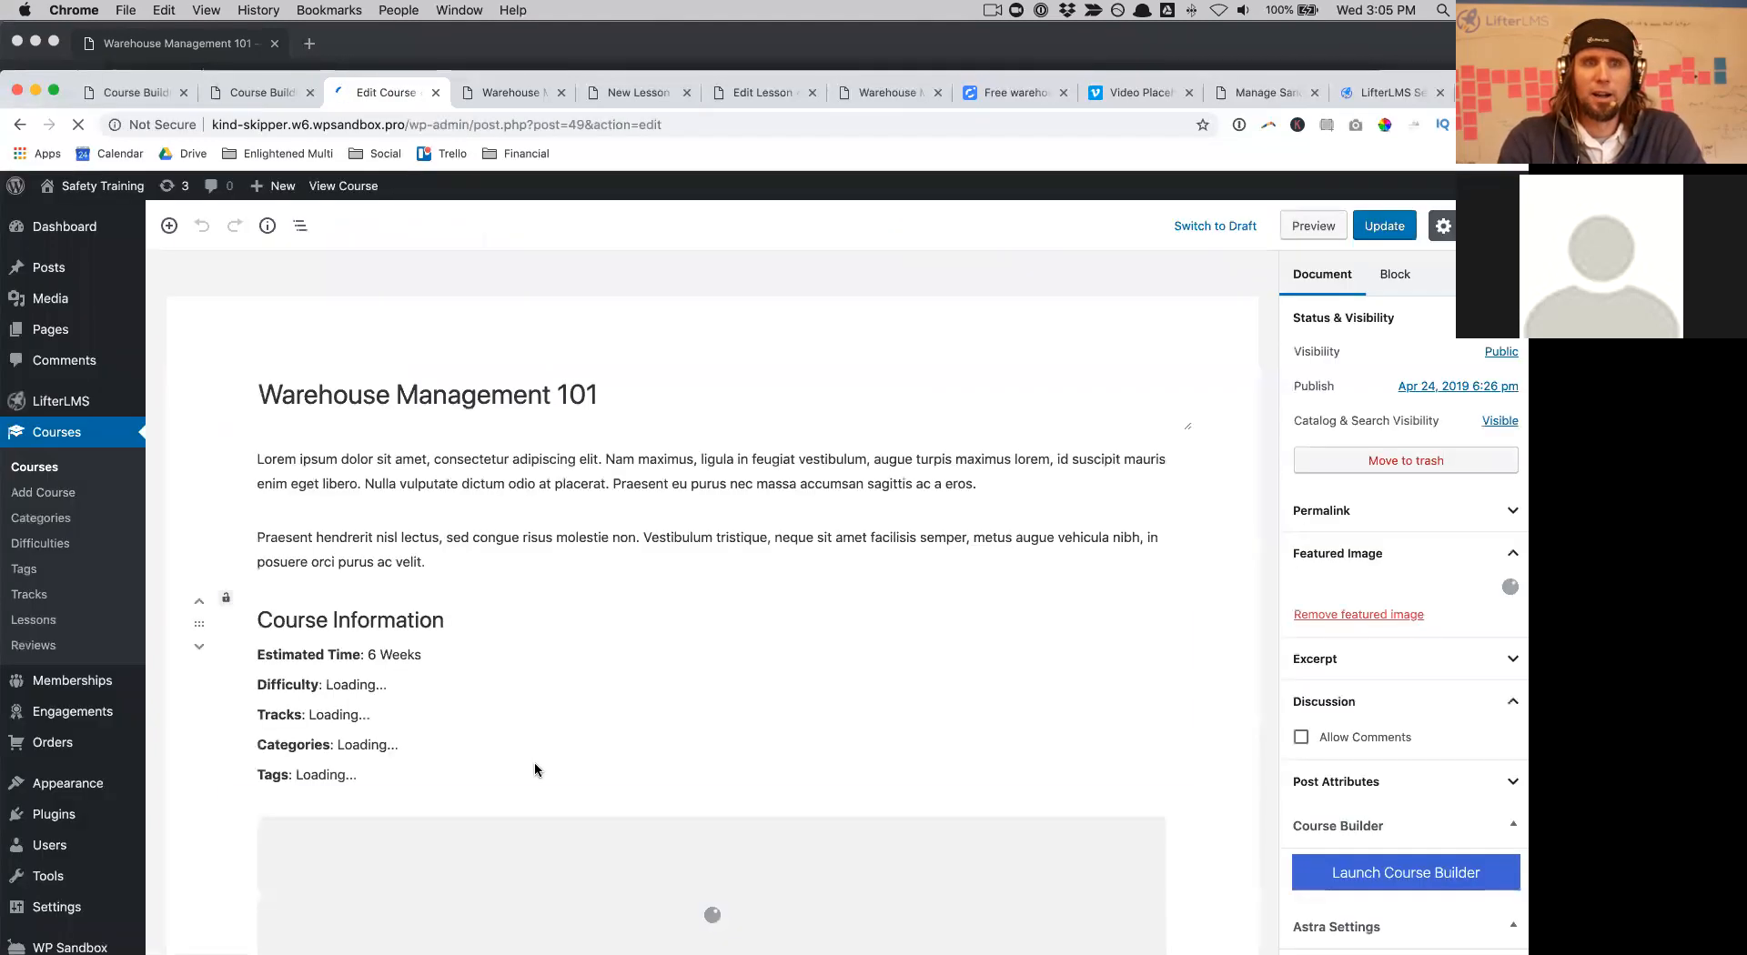
Step: Append ' Certification' to the course title and update the course
{"action": "left_click", "coordinate": [604, 393]}
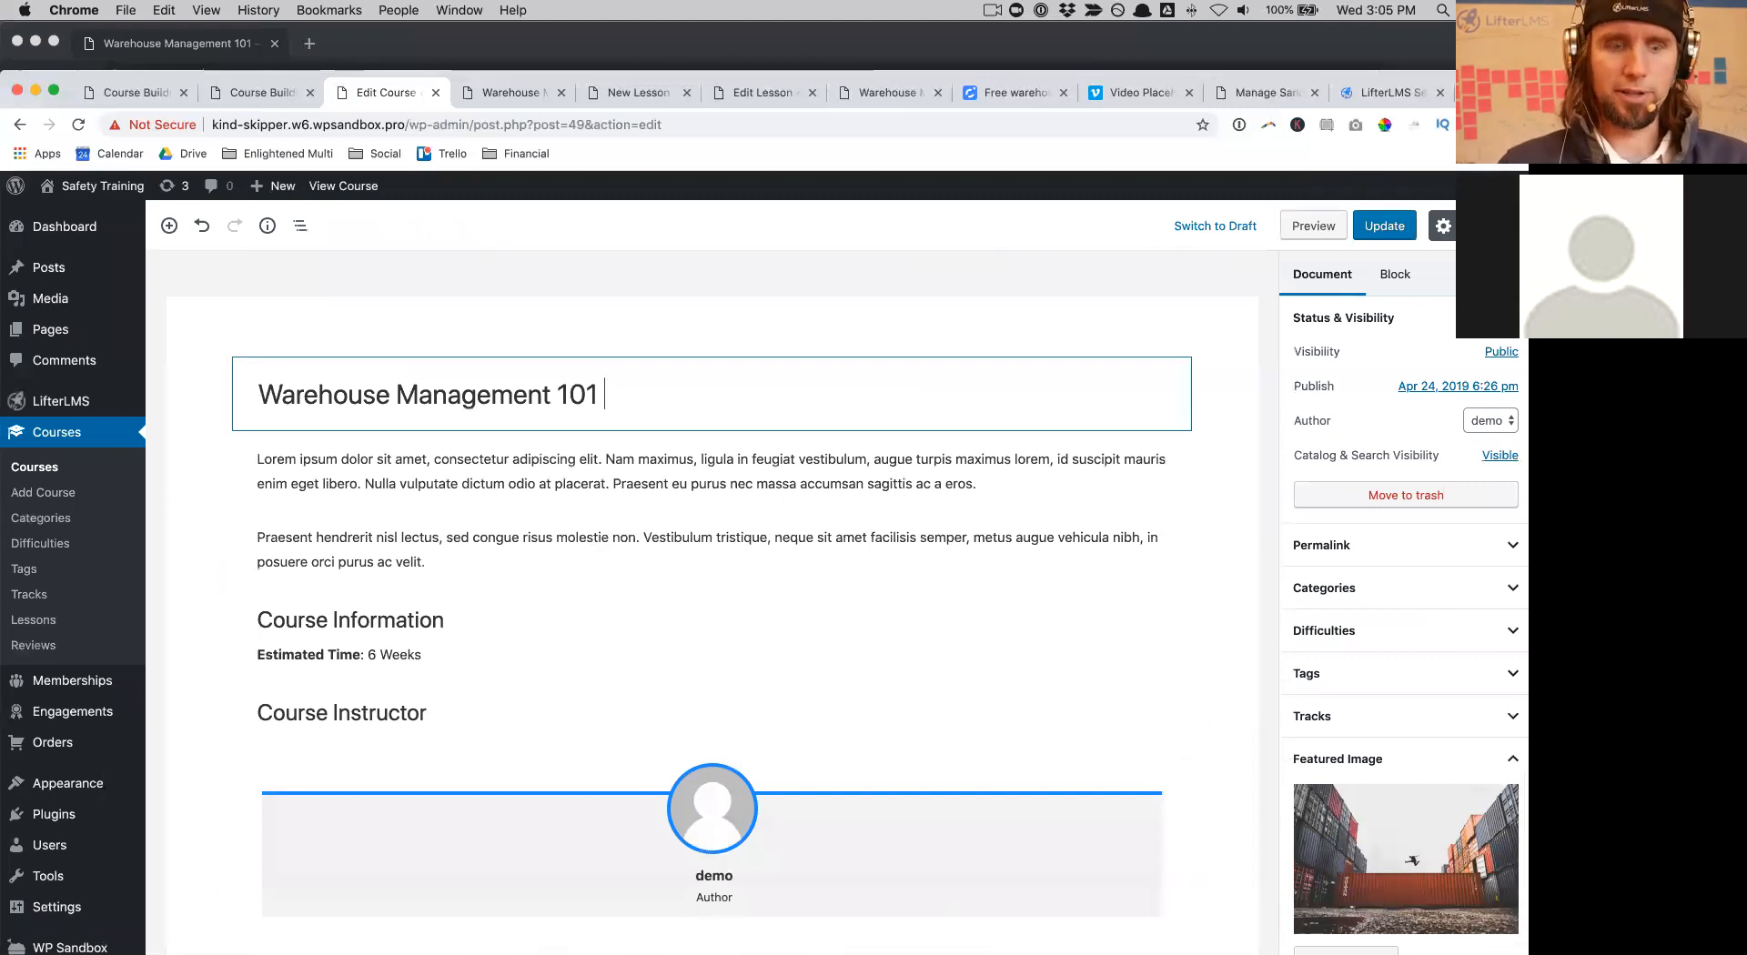
{"action": "type", "text": "Certifi"}
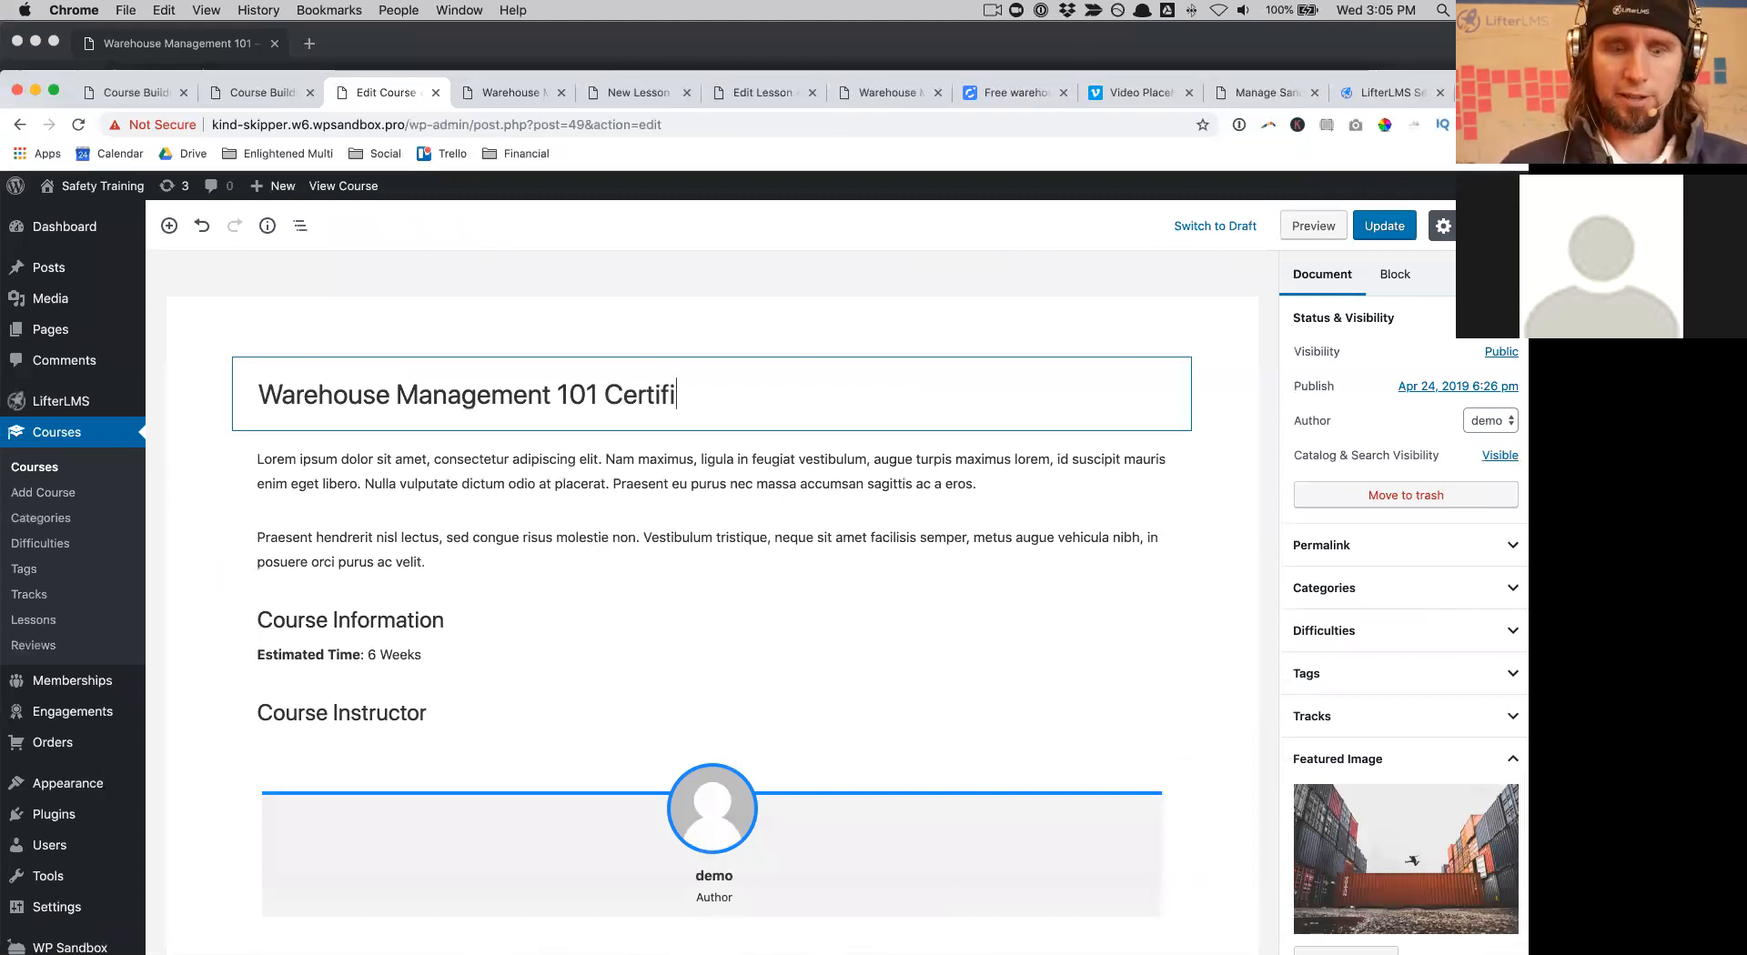
{"action": "type", "text": "cation"}
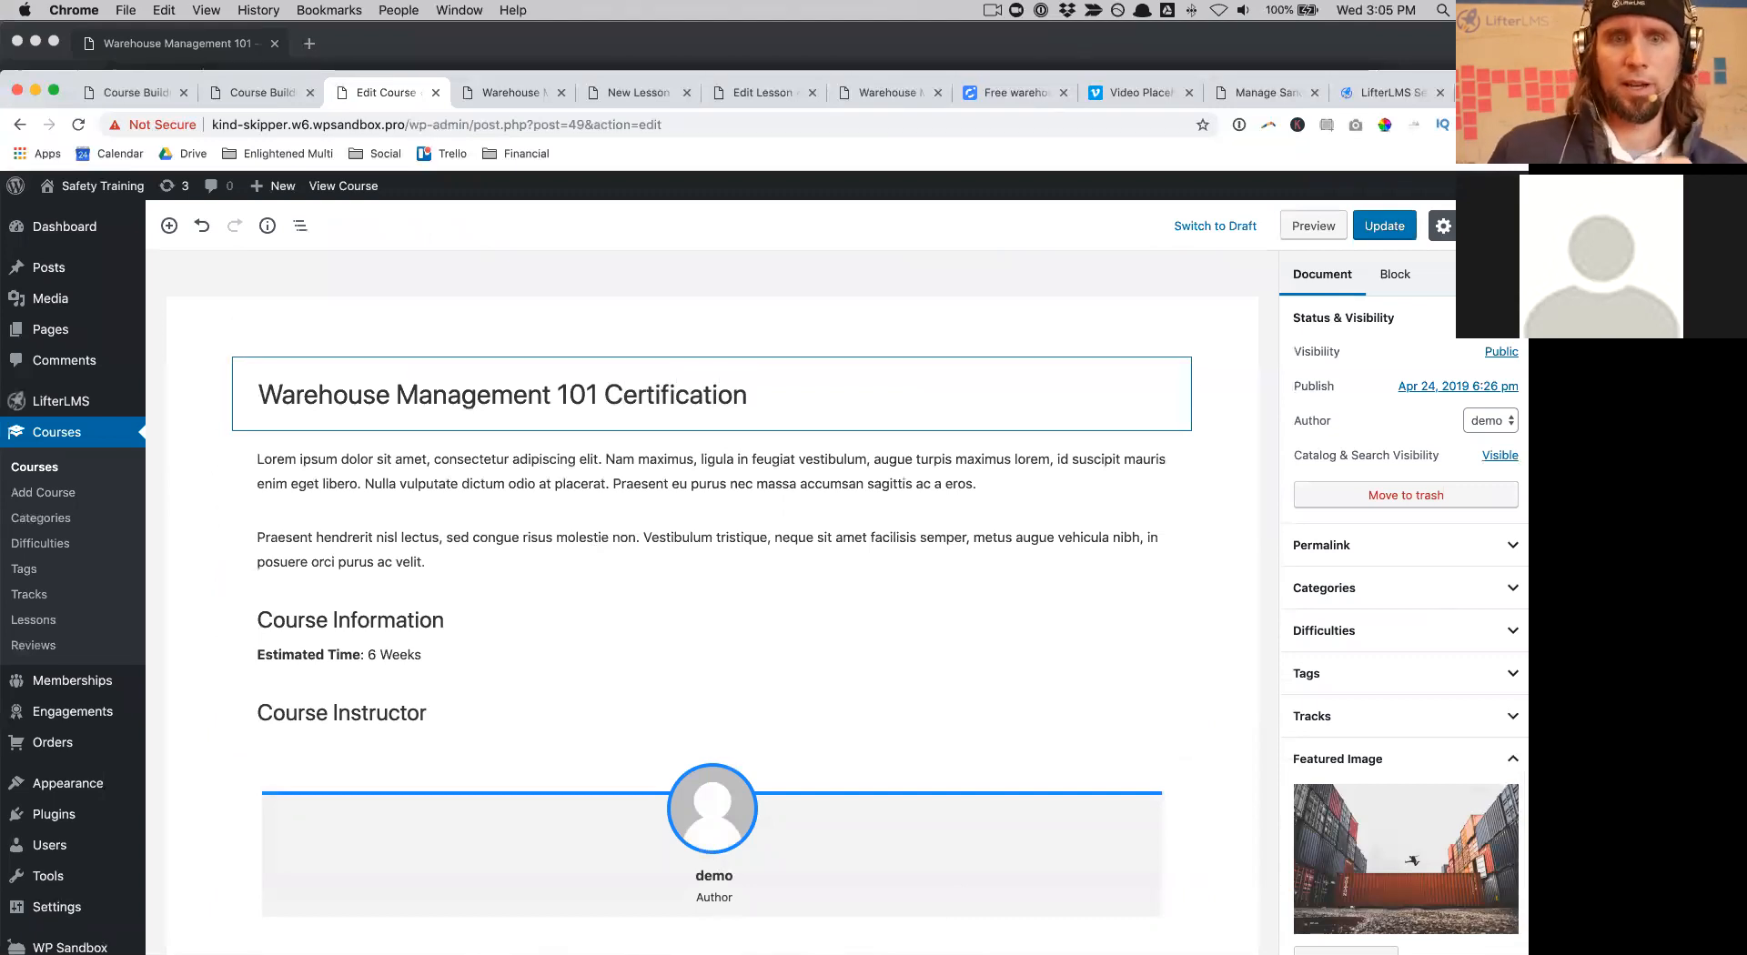
{"action": "left_click", "coordinate": [1369, 238]}
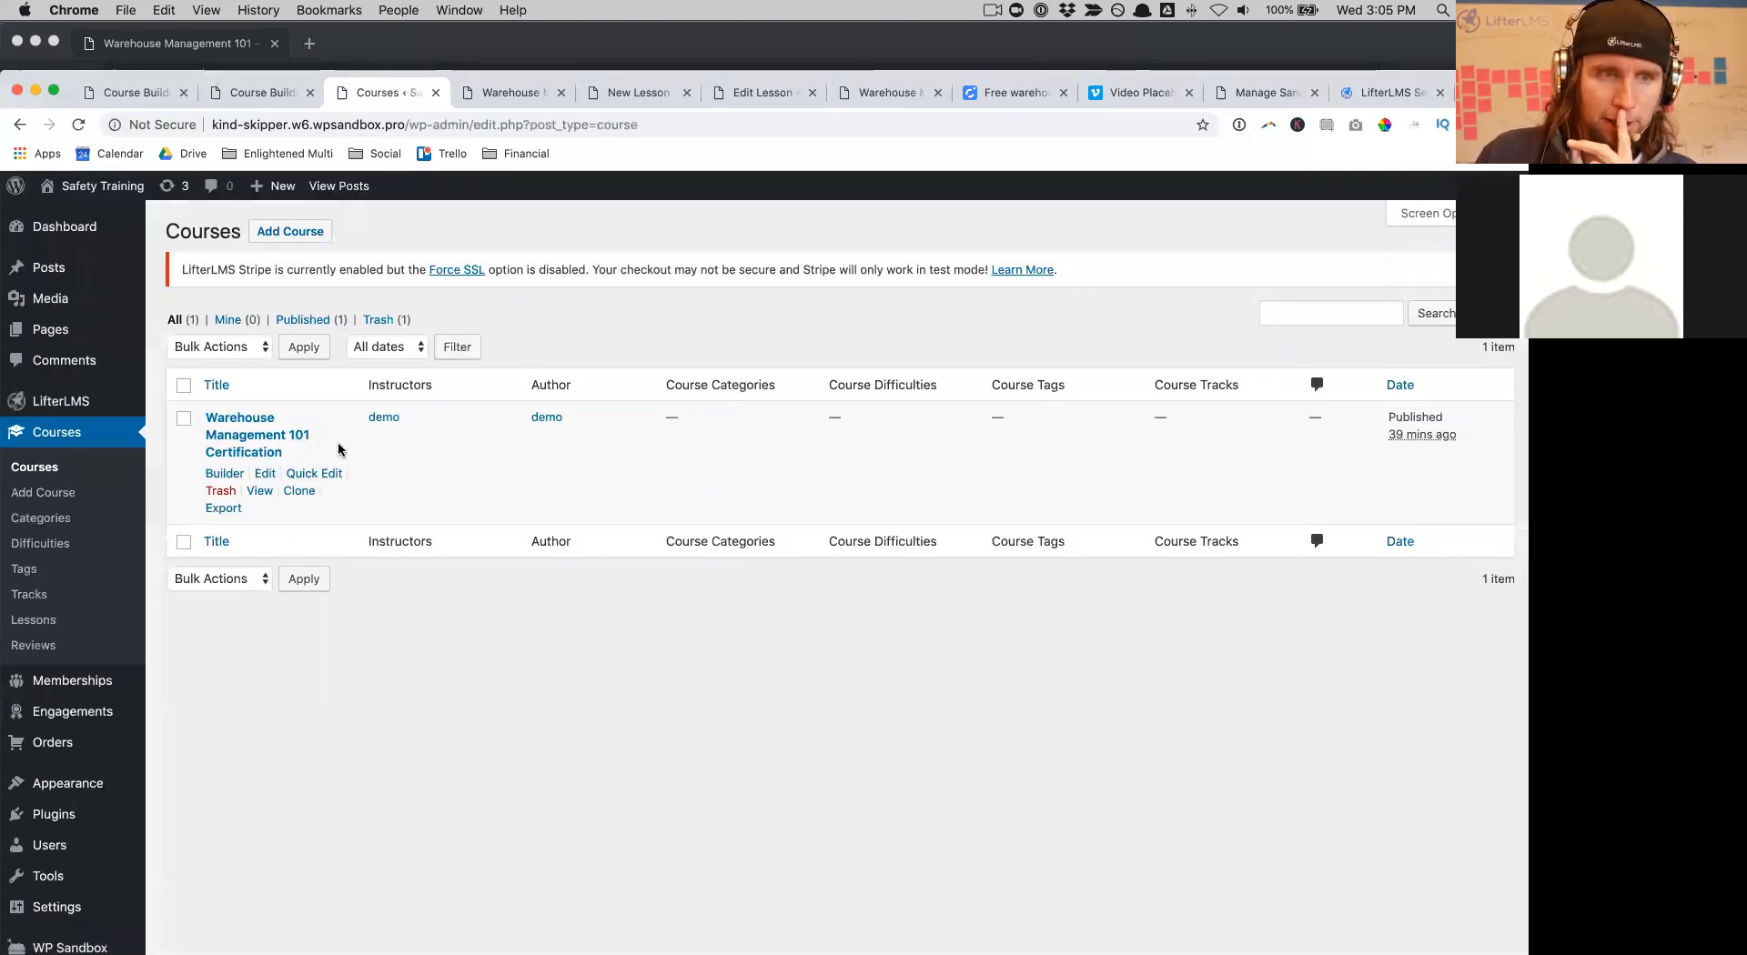
Step: Clone the course, remove ' Certification' from the clone's title, and update it
{"action": "left_click", "coordinate": [306, 496]}
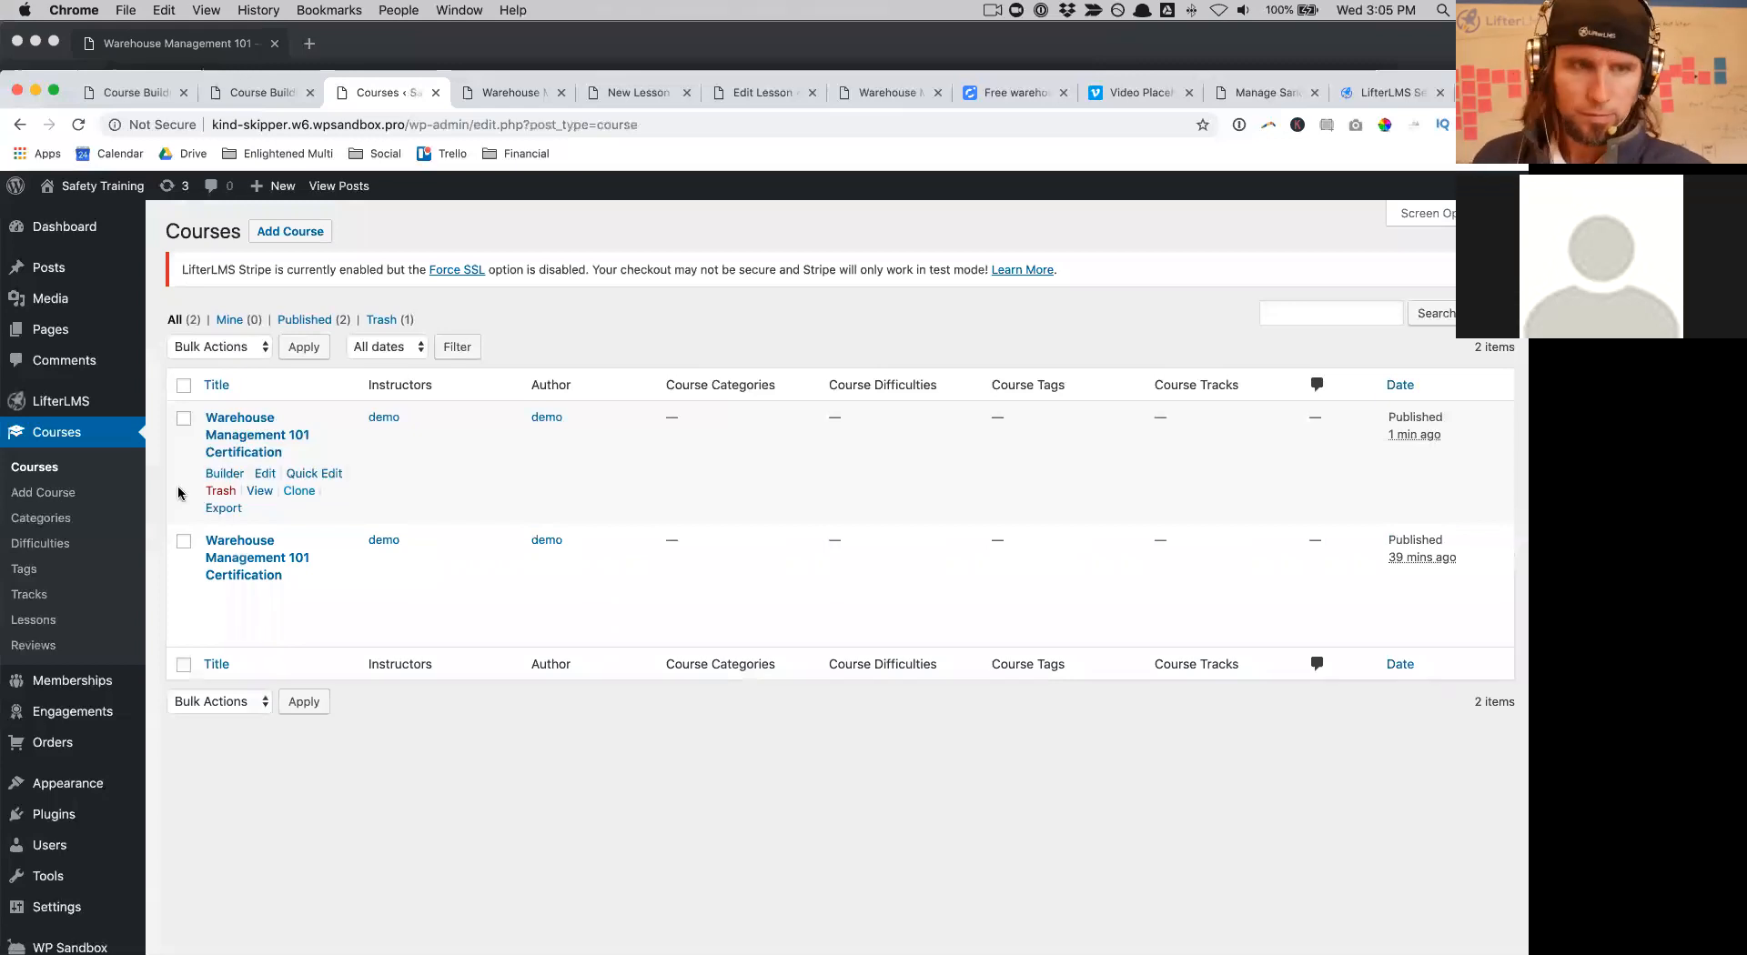
{"action": "left_click", "coordinate": [248, 442]}
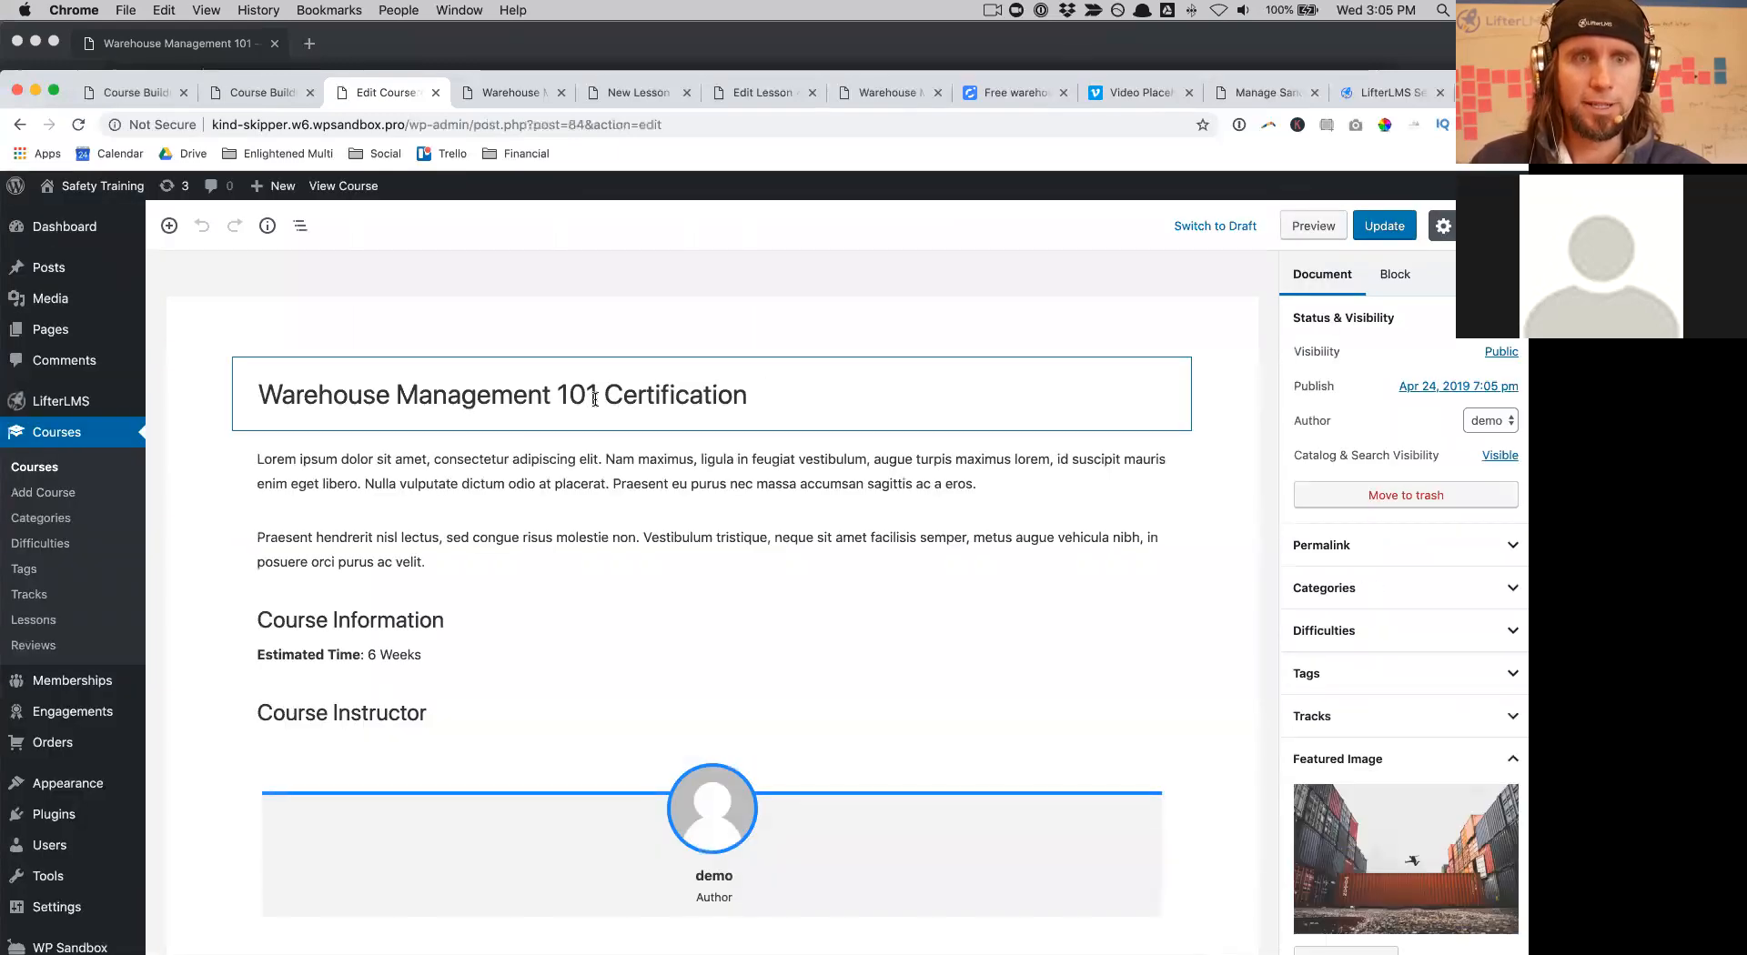
{"action": "left_click_drag", "start_coordinate": [595, 398], "coordinate": [826, 428]}
{"action": "key", "text": "BackSpace"}
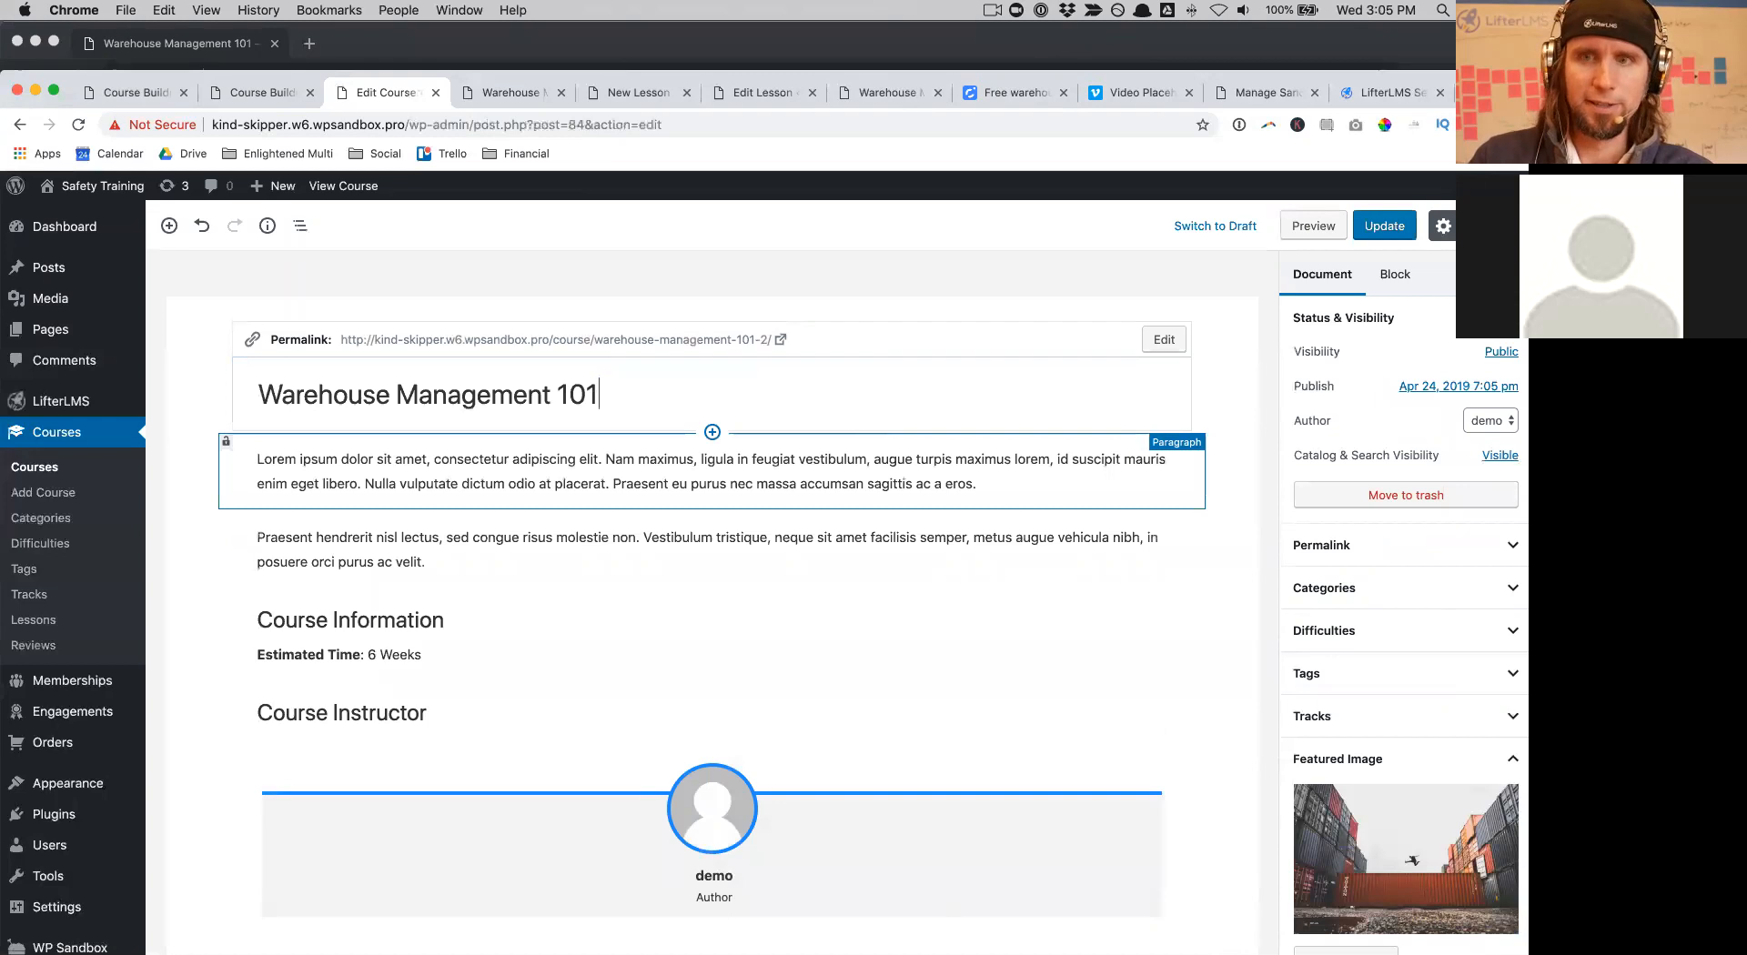
{"action": "left_click", "coordinate": [1379, 225]}
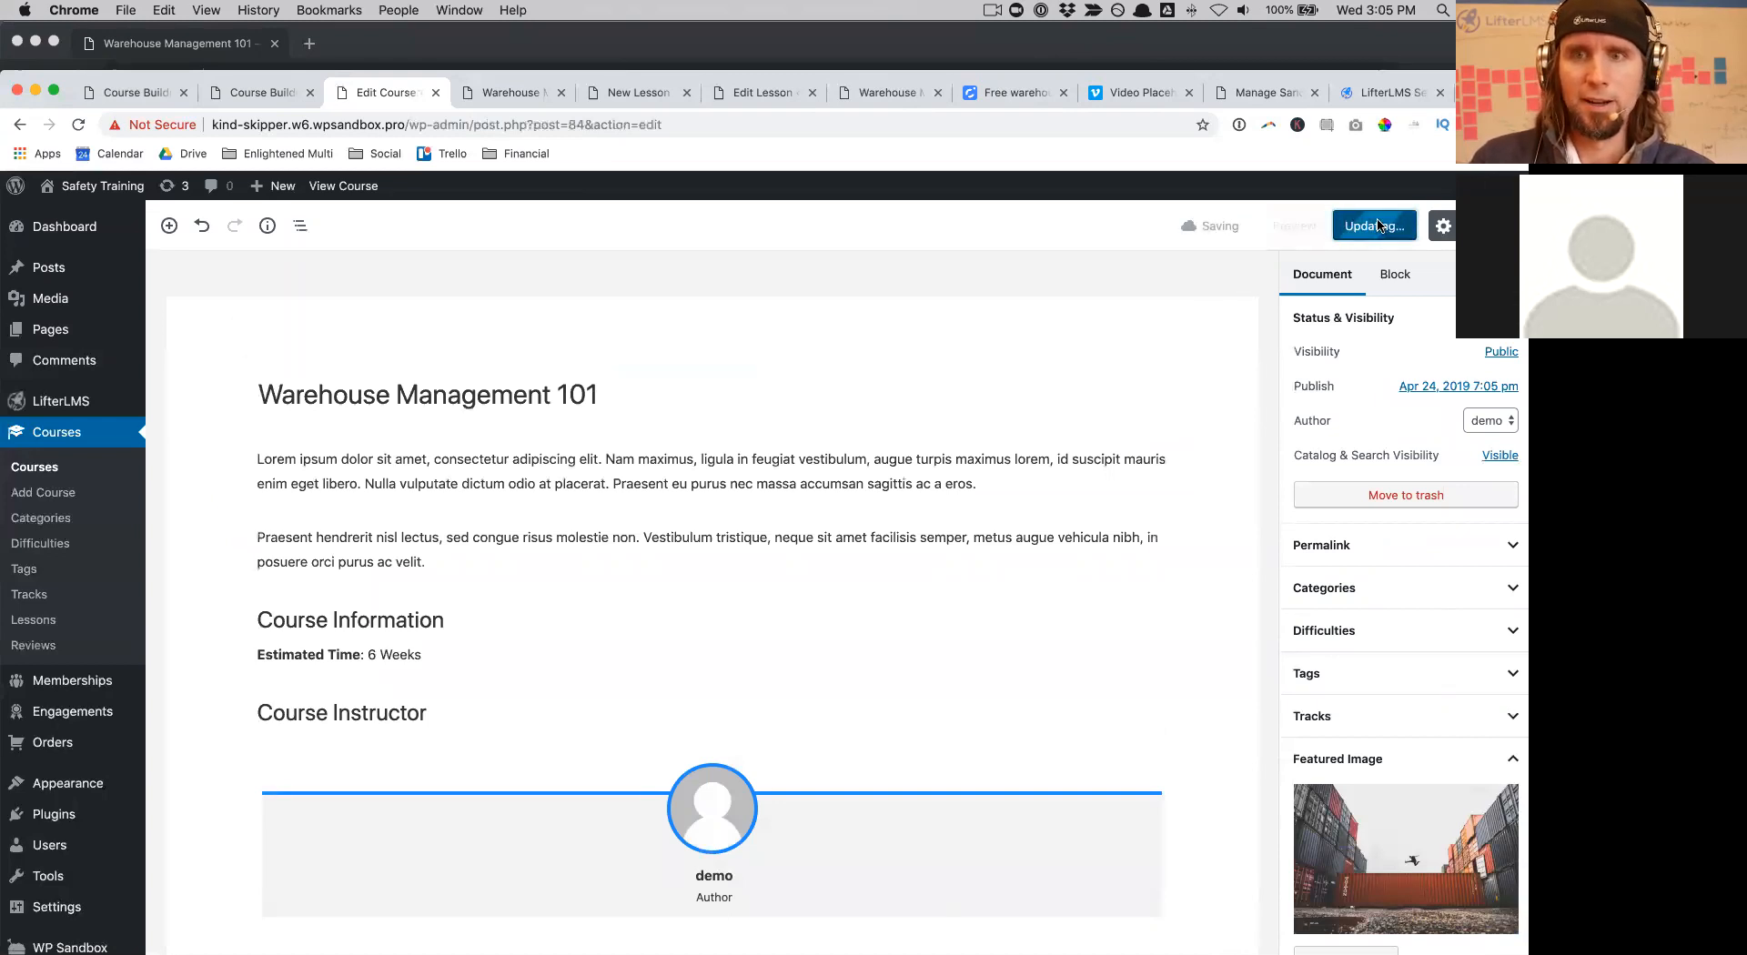
Step: Delete the One Time Payment, Payment Plan and Course + Private Coaching access plans
{"action": "scroll", "coordinate": [1119, 418], "scroll_direction": "down", "scroll_amount": 10}
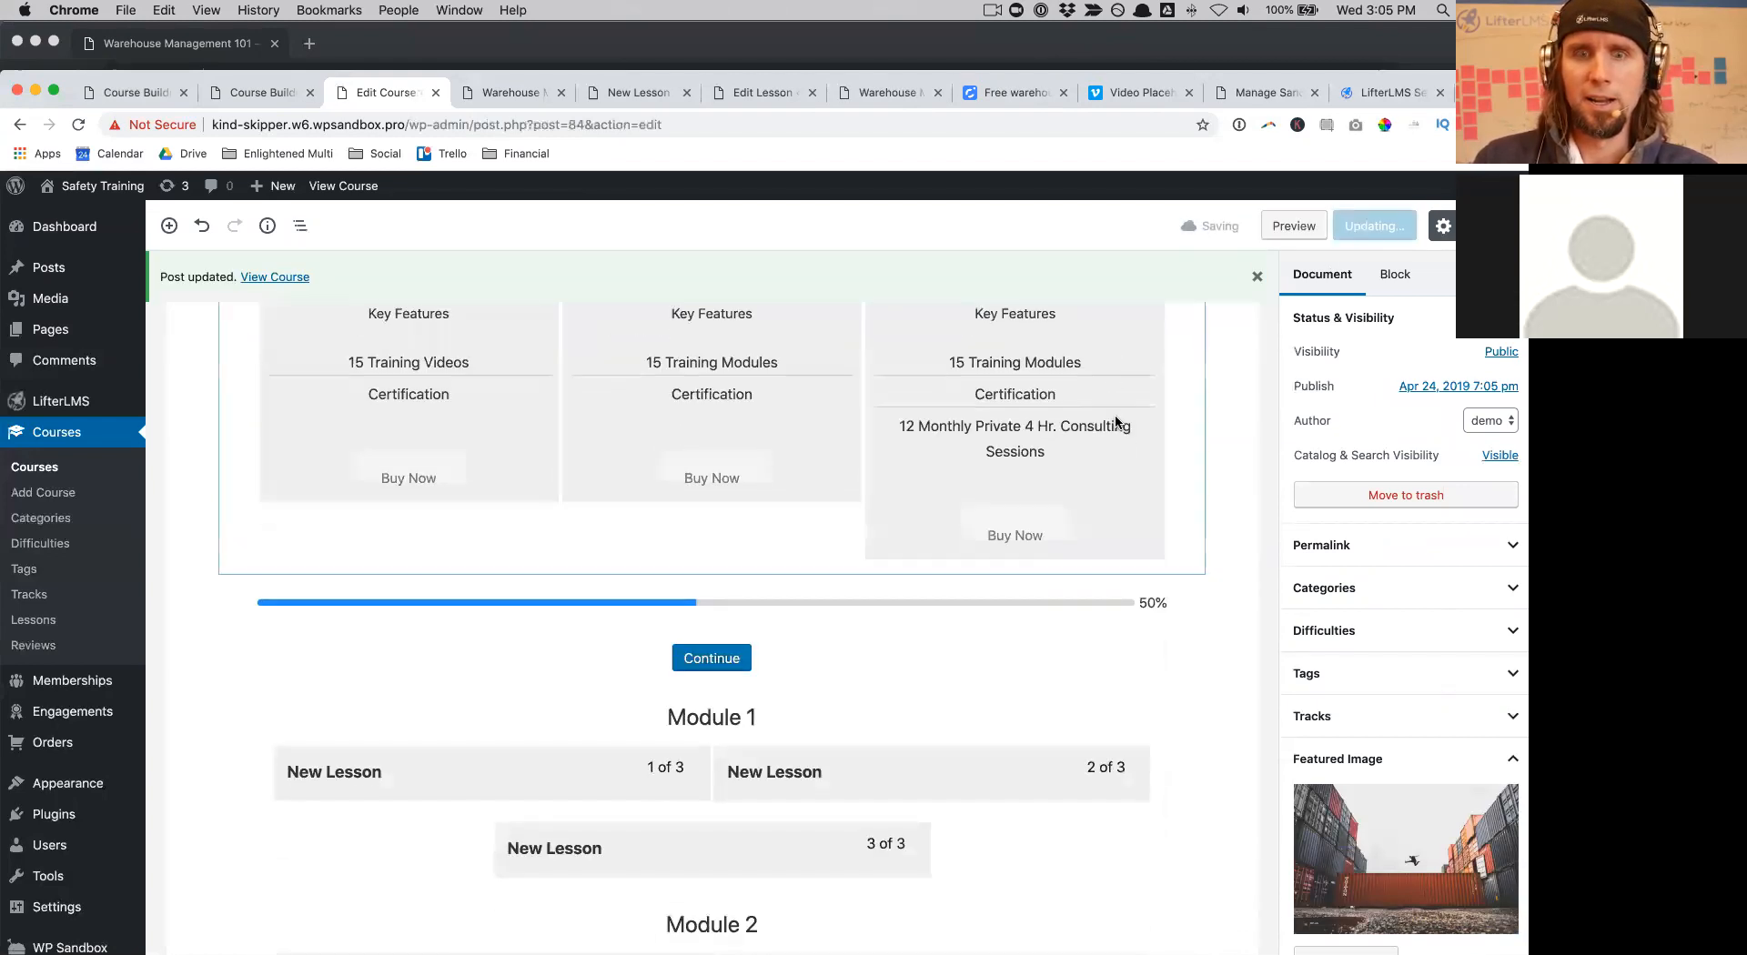
{"action": "scroll", "coordinate": [1116, 423], "scroll_direction": "up", "scroll_amount": 5}
{"action": "scroll", "coordinate": [1116, 421], "scroll_direction": "down", "scroll_amount": 15}
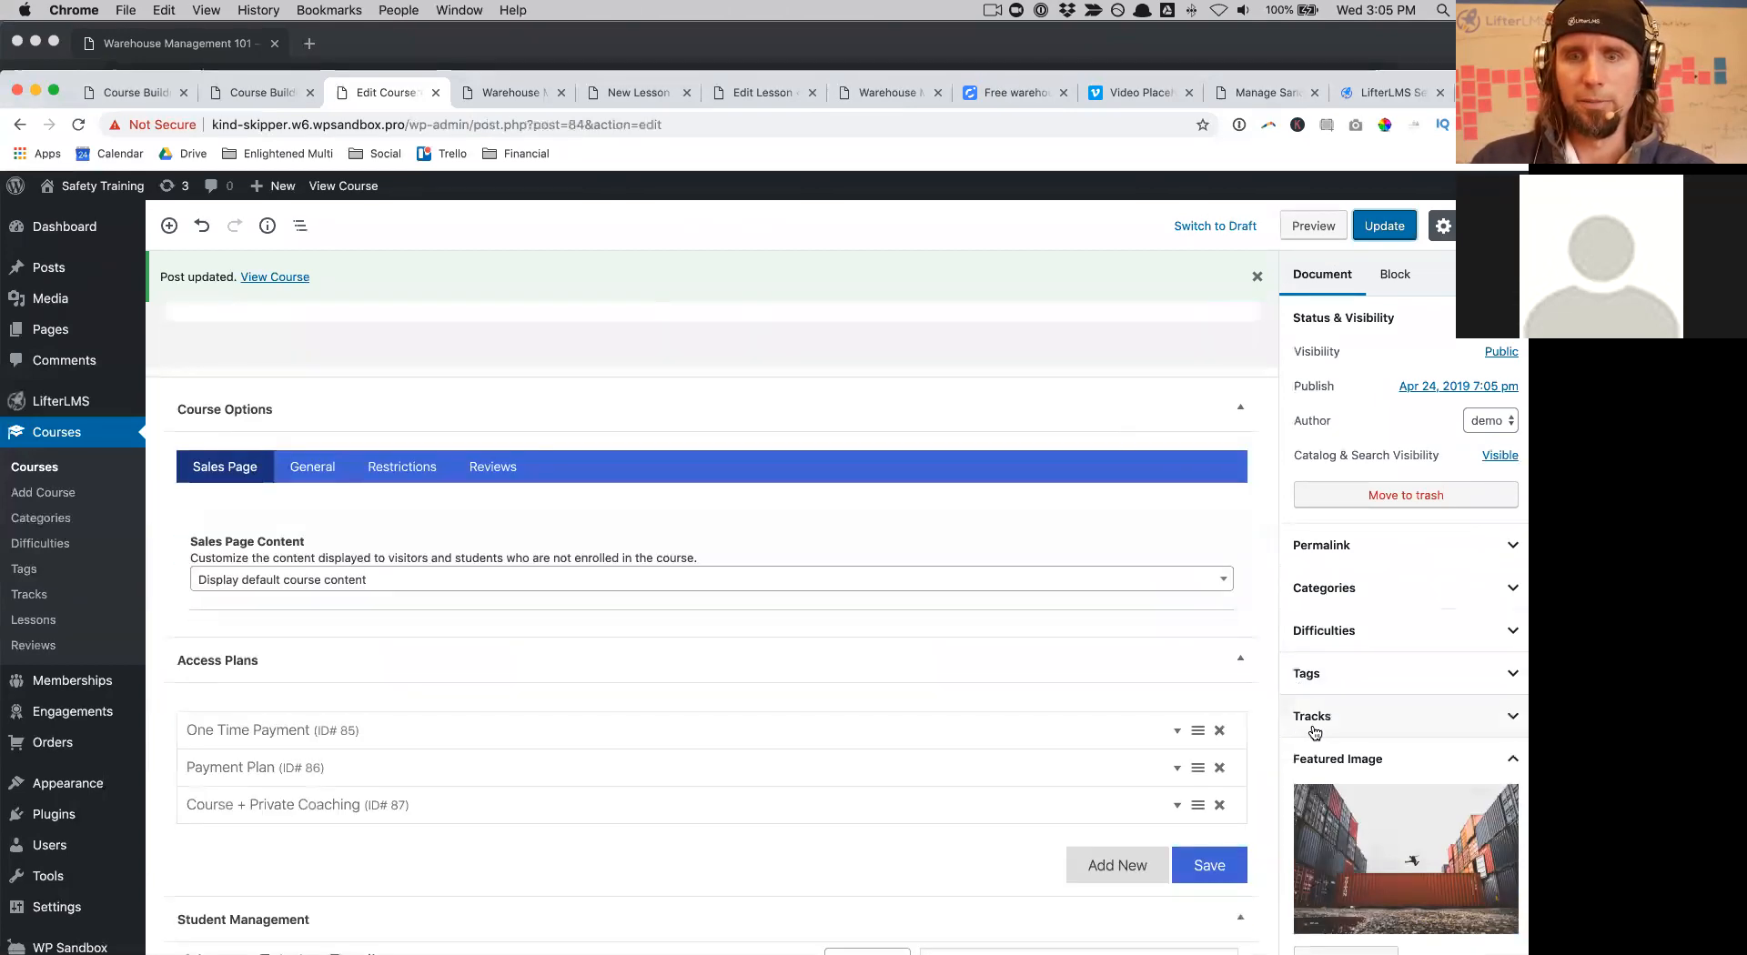
{"action": "scroll", "coordinate": [1310, 692], "scroll_direction": "down", "scroll_amount": 3}
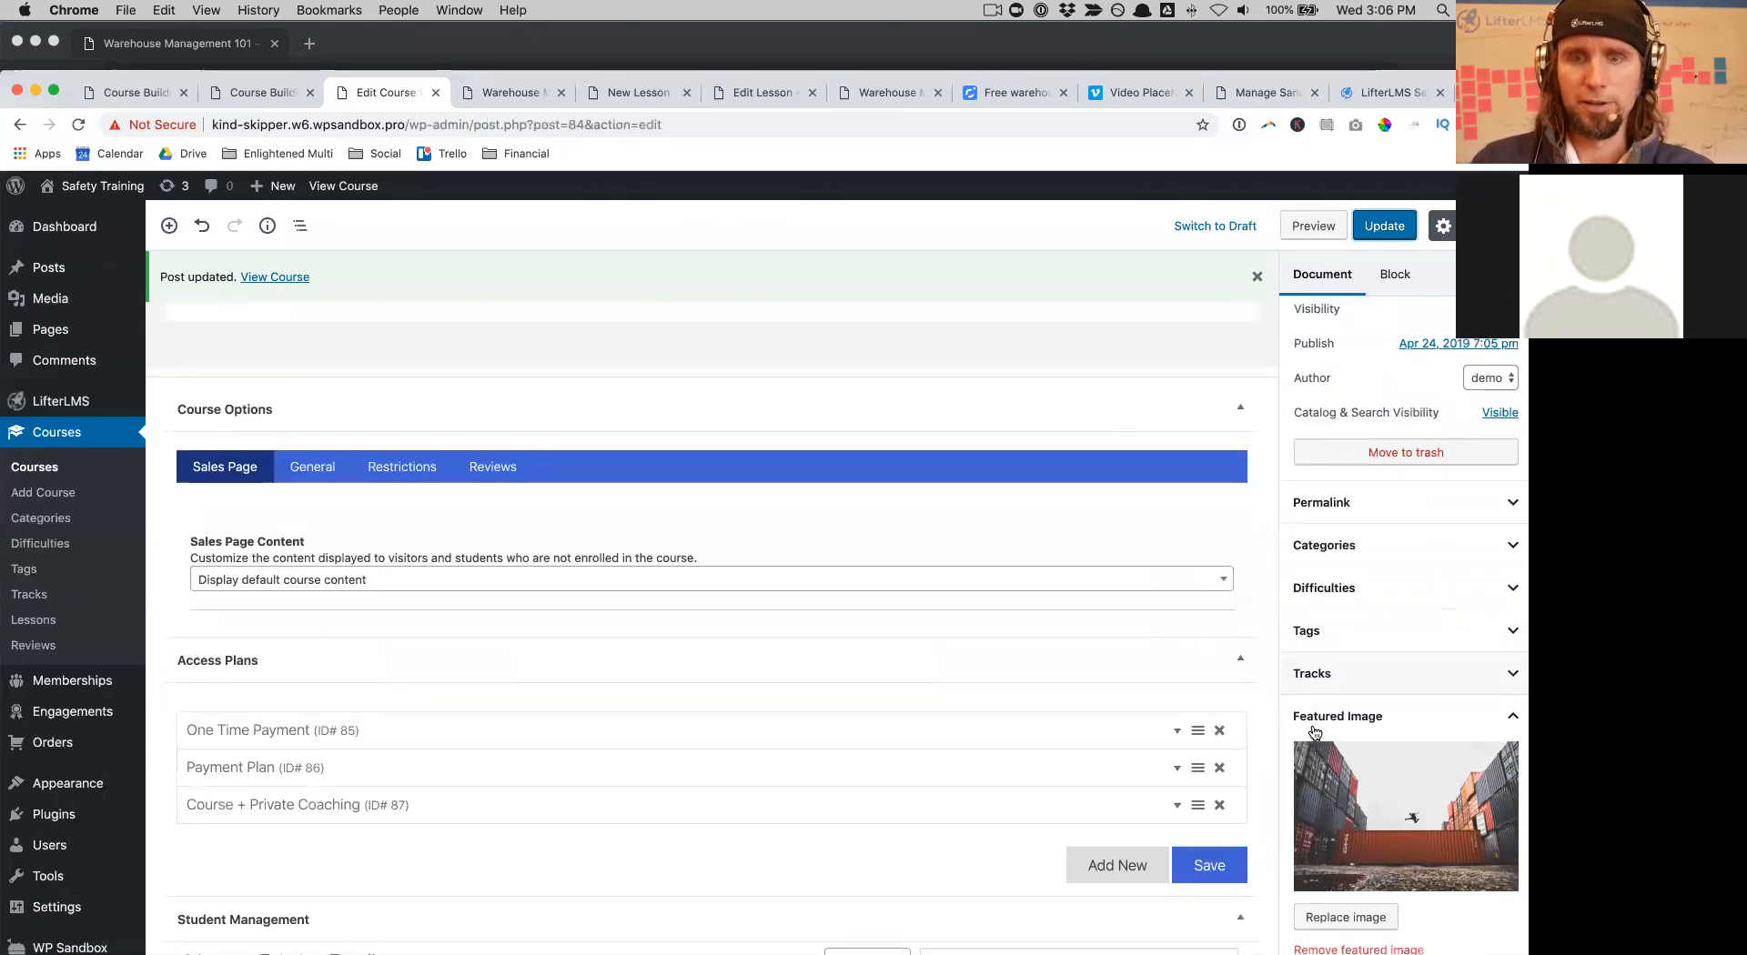
{"action": "left_click", "coordinate": [1220, 732]}
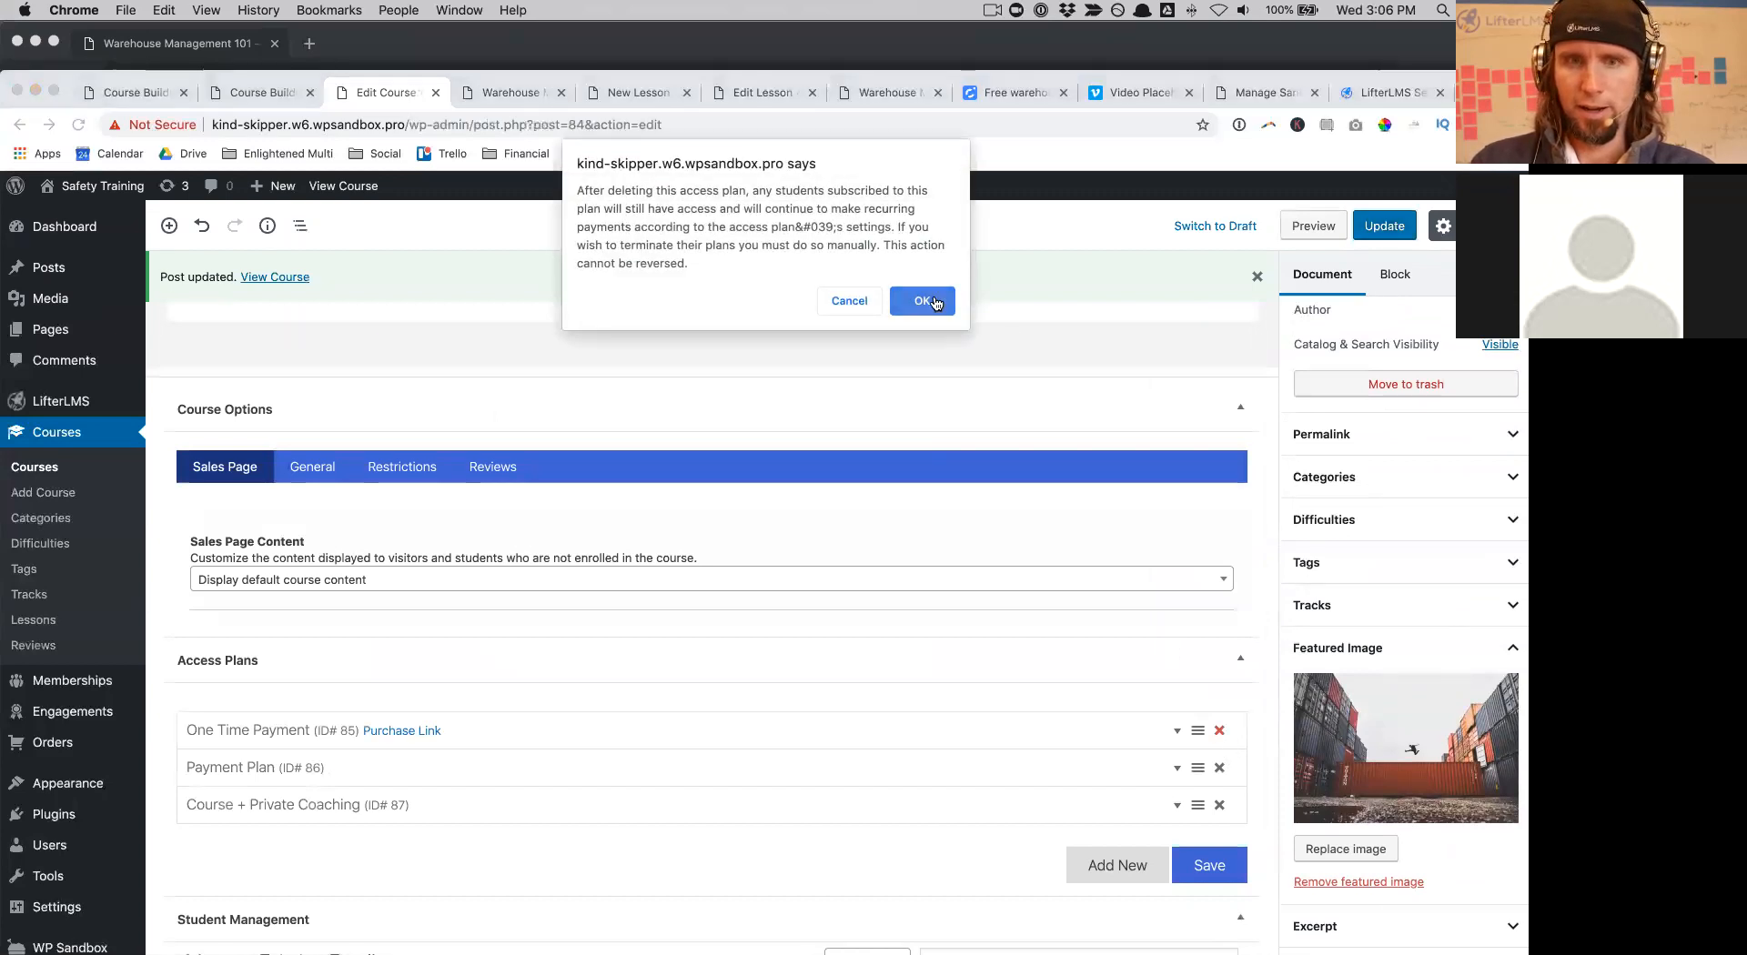
{"action": "left_click", "coordinate": [926, 303]}
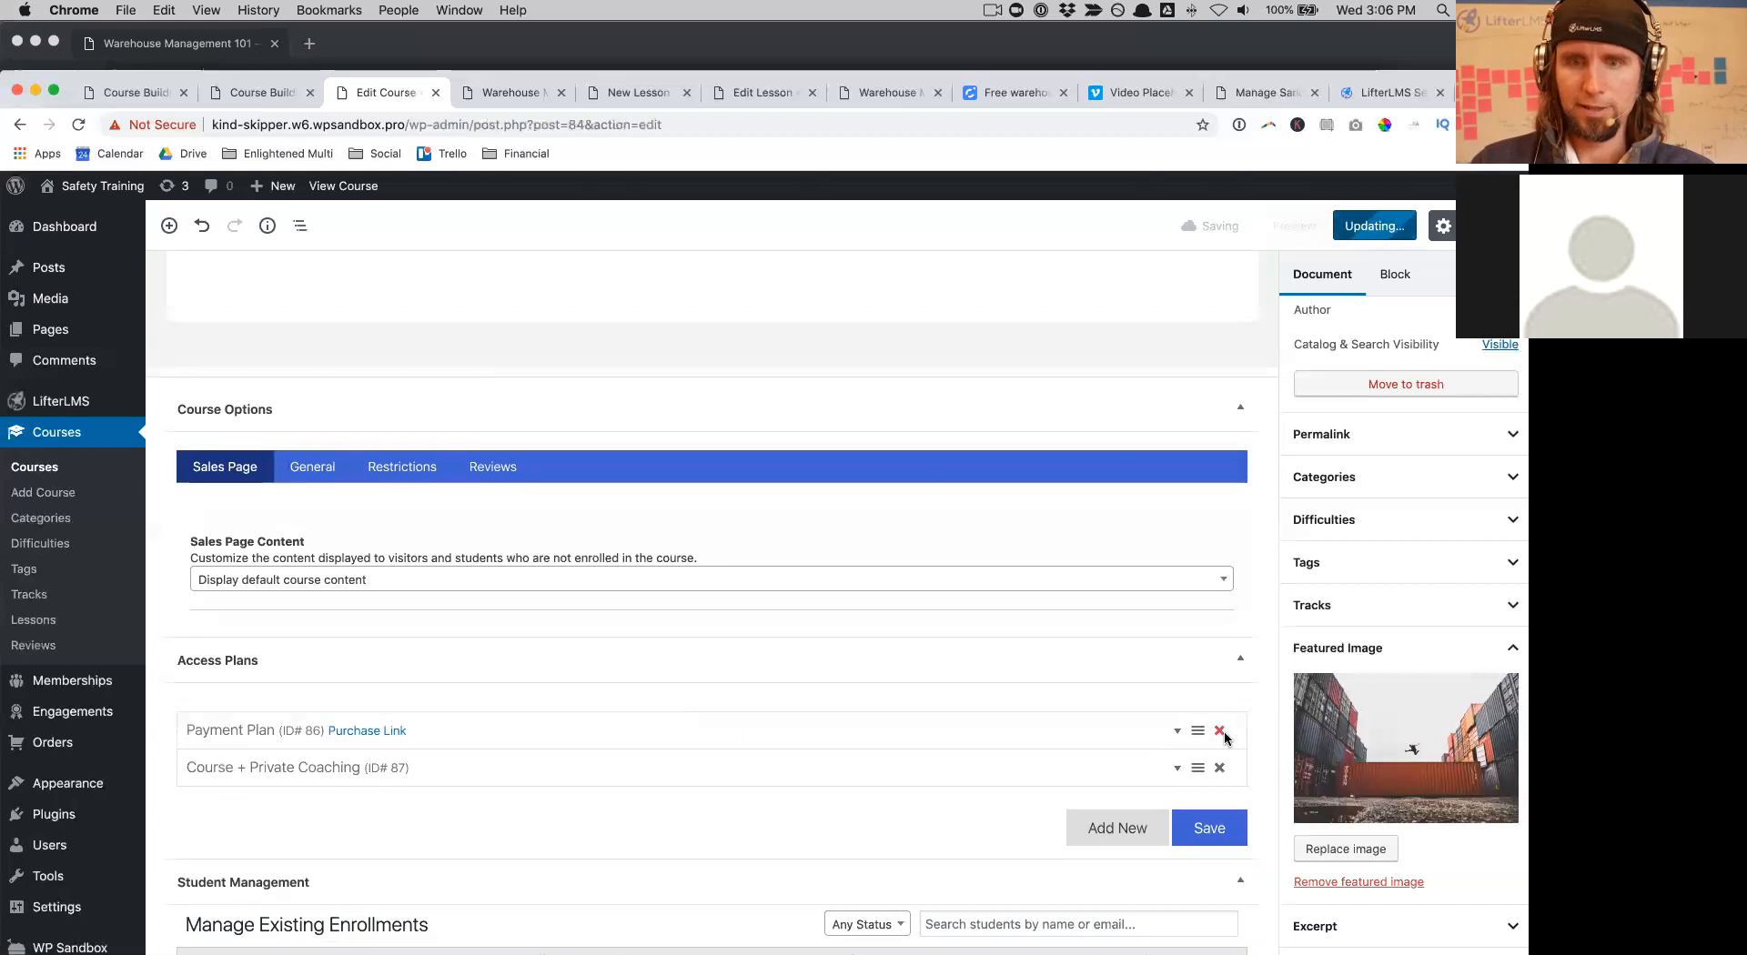
{"action": "left_click", "coordinate": [1220, 731]}
{"action": "left_click", "coordinate": [921, 300]}
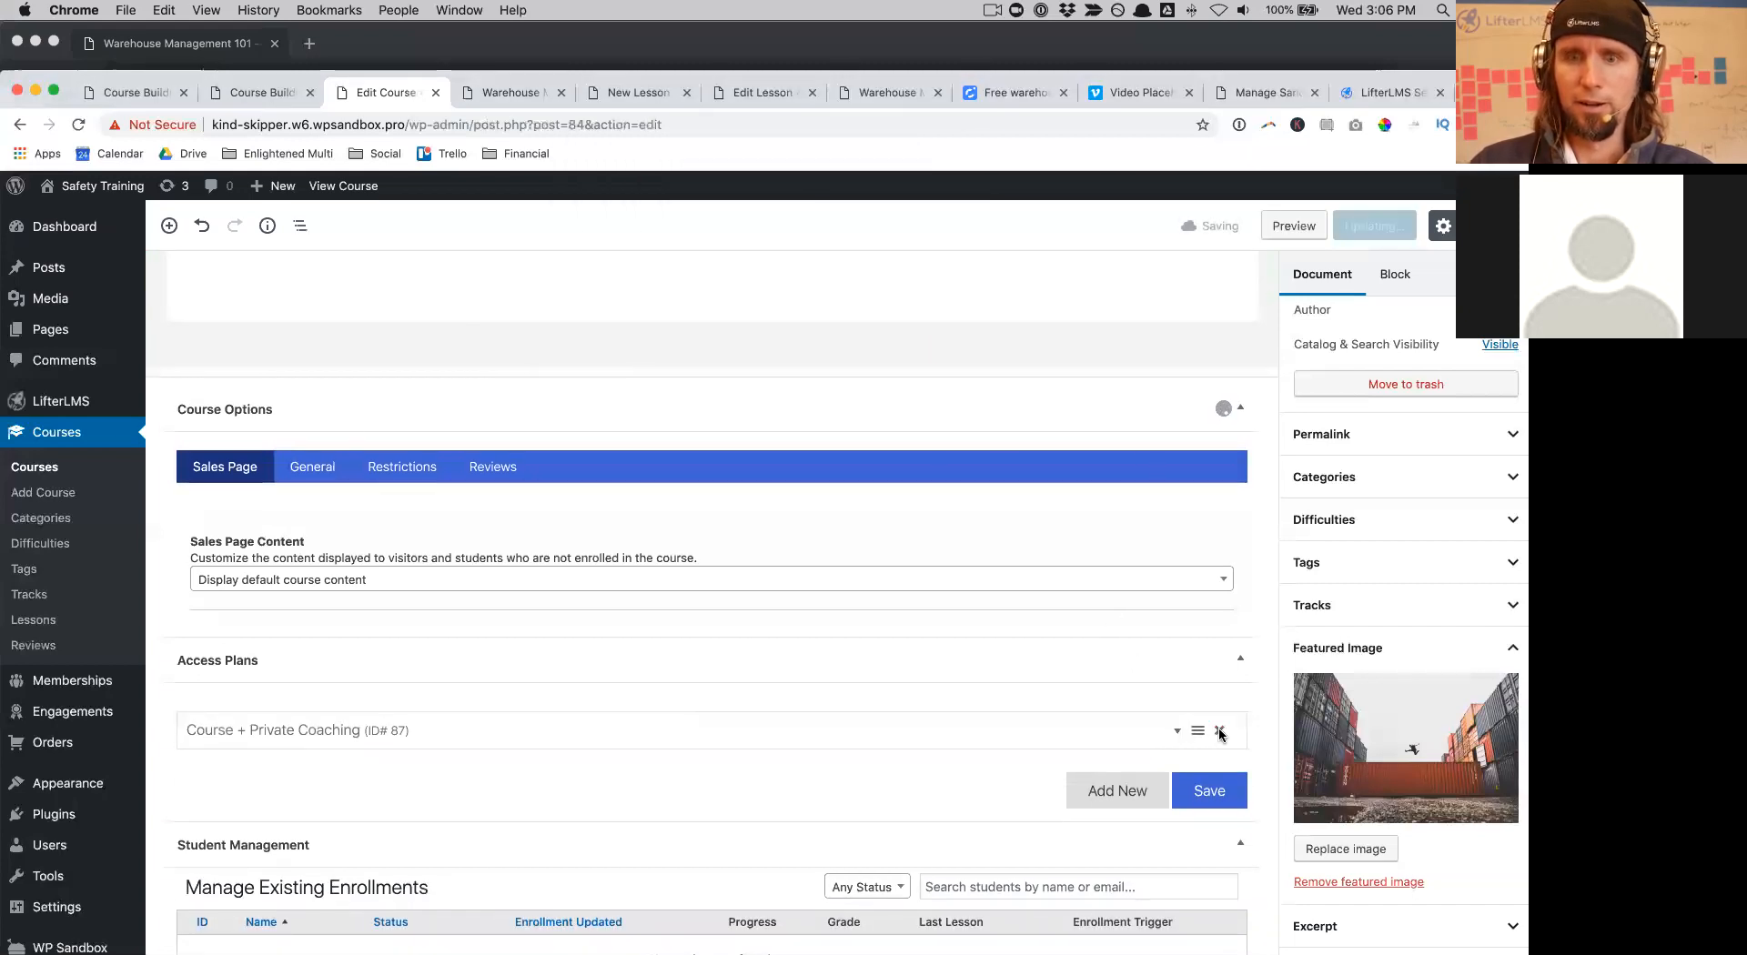
{"action": "left_click", "coordinate": [1220, 731]}
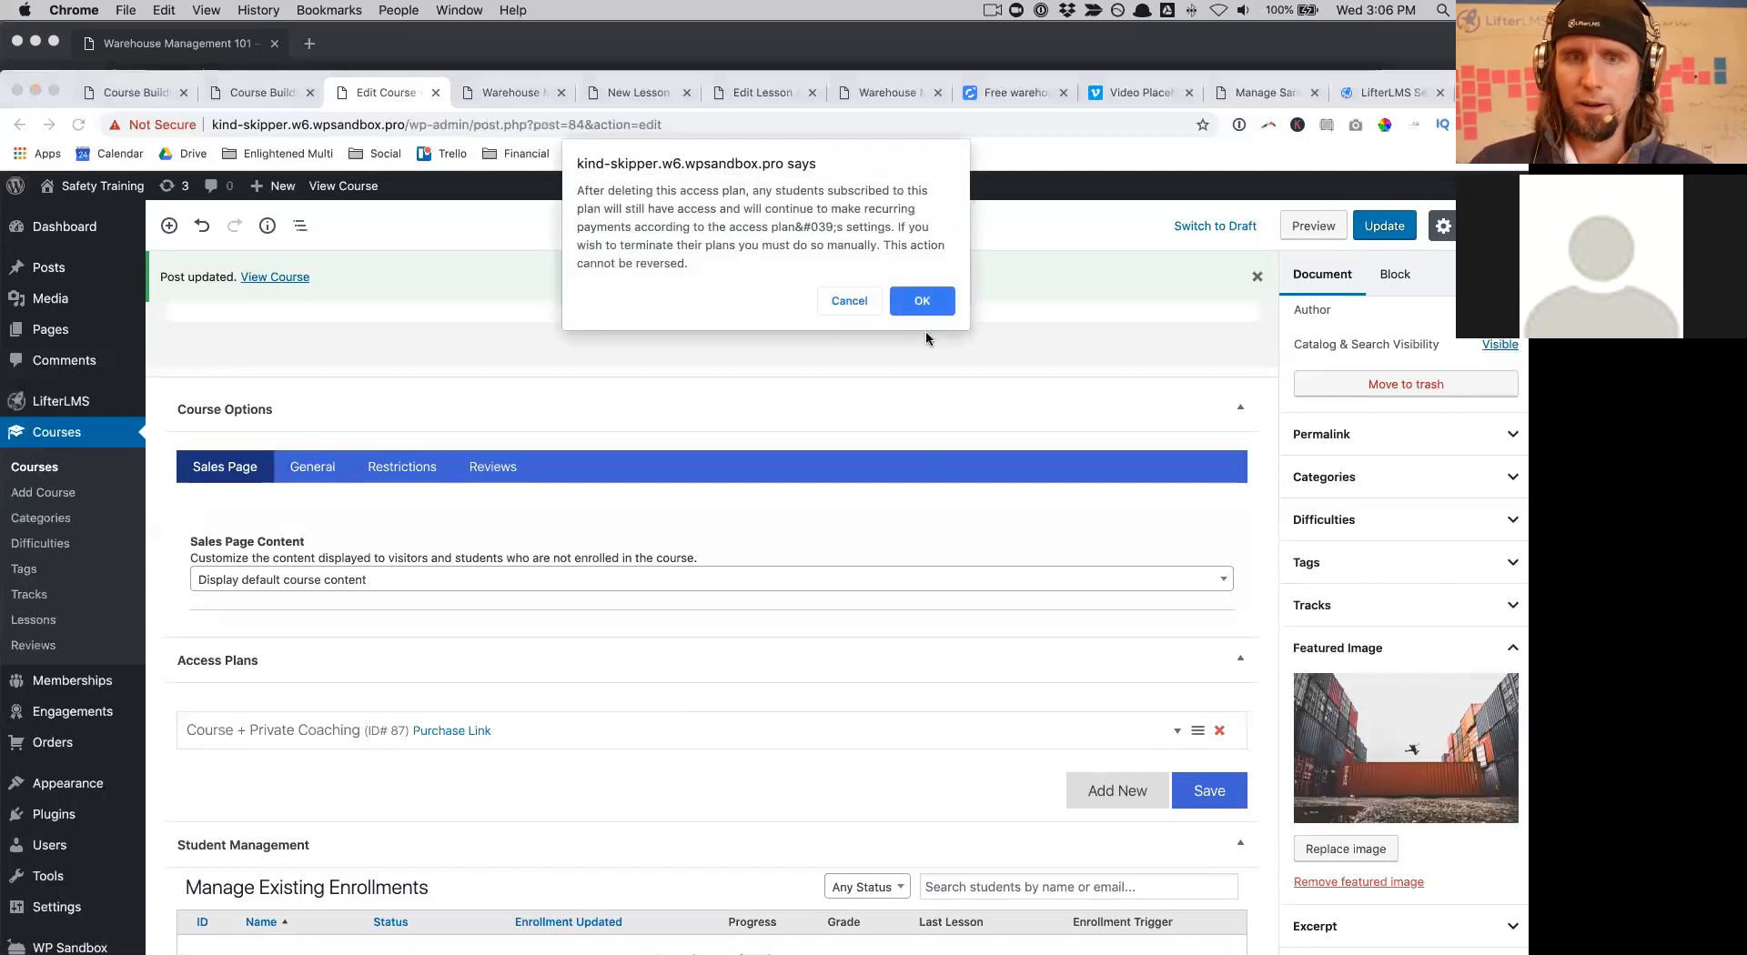
{"action": "left_click", "coordinate": [919, 301]}
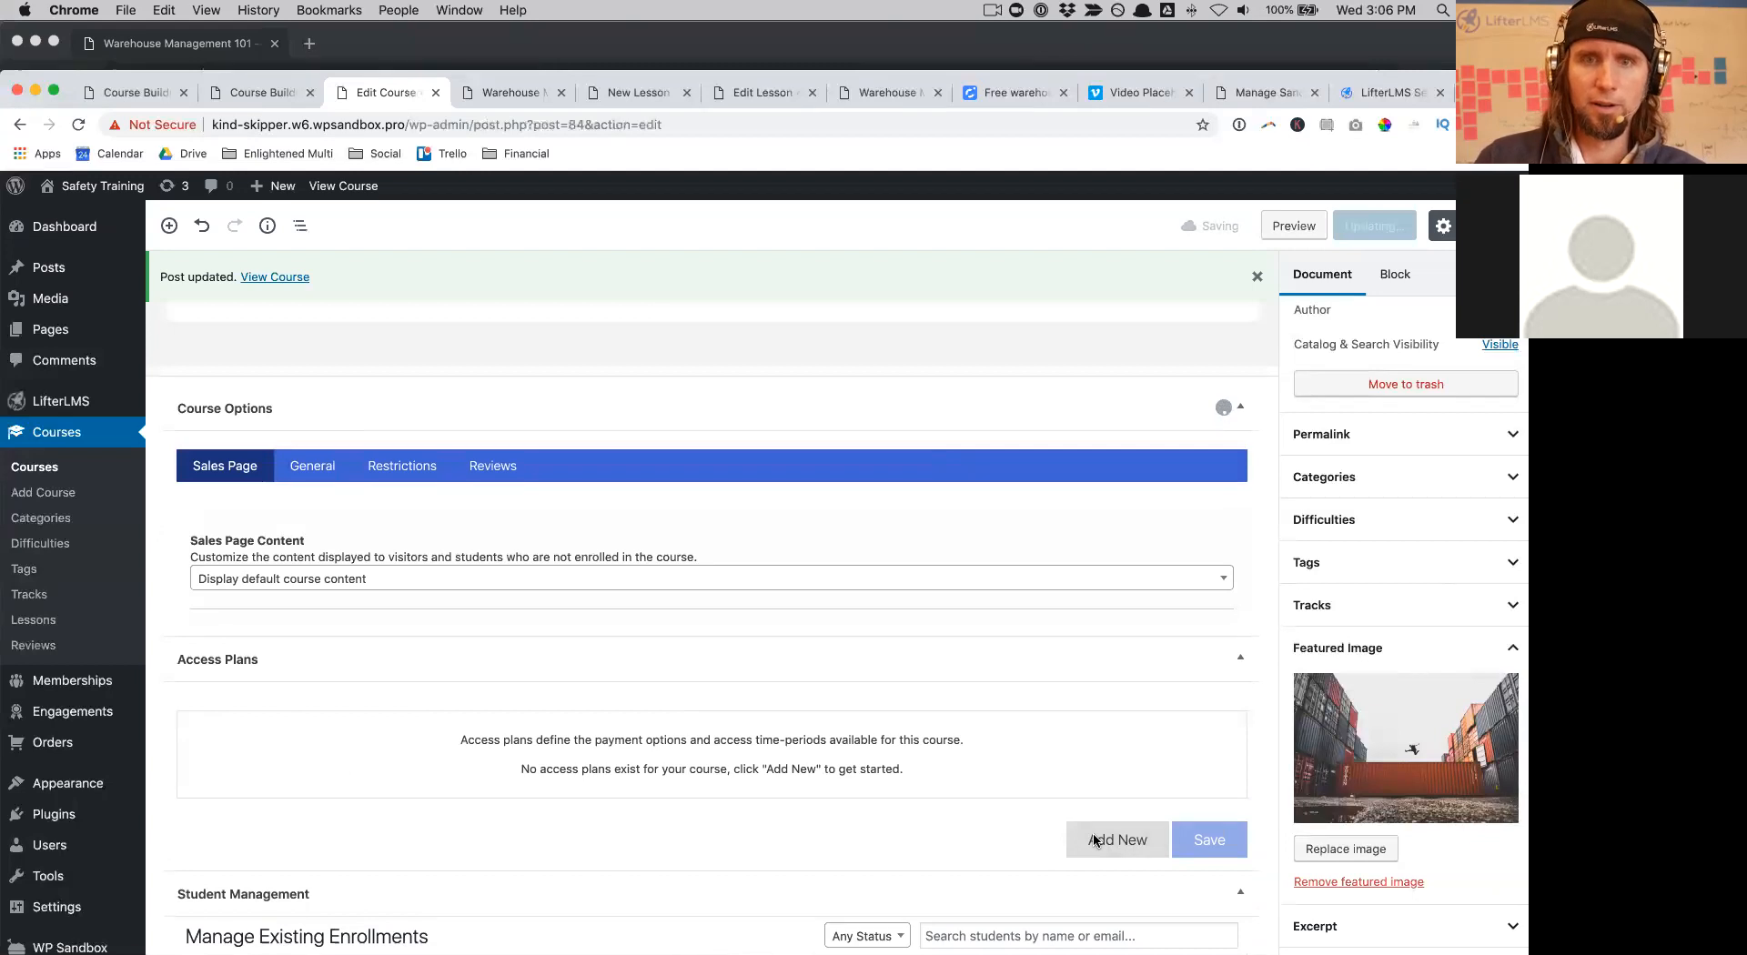
Step: Add a free 'Enroll Now' access plan described 'Course only, no certificate' and update
{"action": "left_click", "coordinate": [1078, 859]}
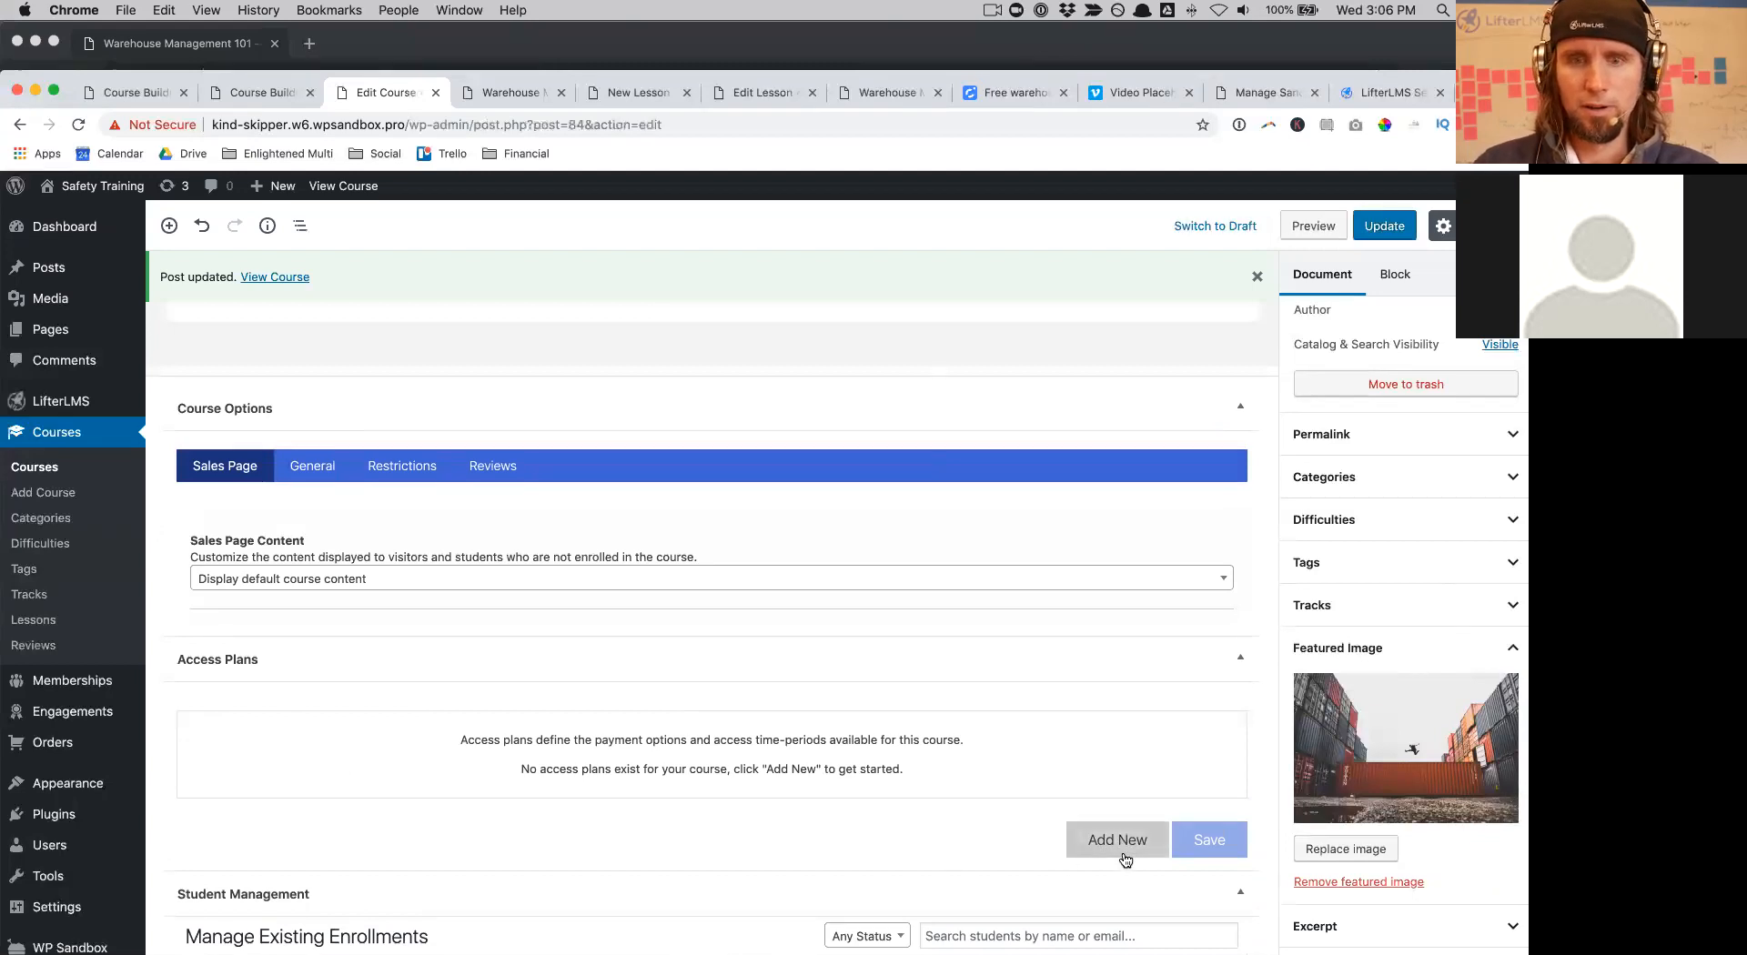
{"action": "scroll", "coordinate": [773, 744], "scroll_direction": "down", "scroll_amount": 2}
{"action": "scroll", "coordinate": [773, 751], "scroll_direction": "down", "scroll_amount": 2}
{"action": "left_click", "coordinate": [309, 571]}
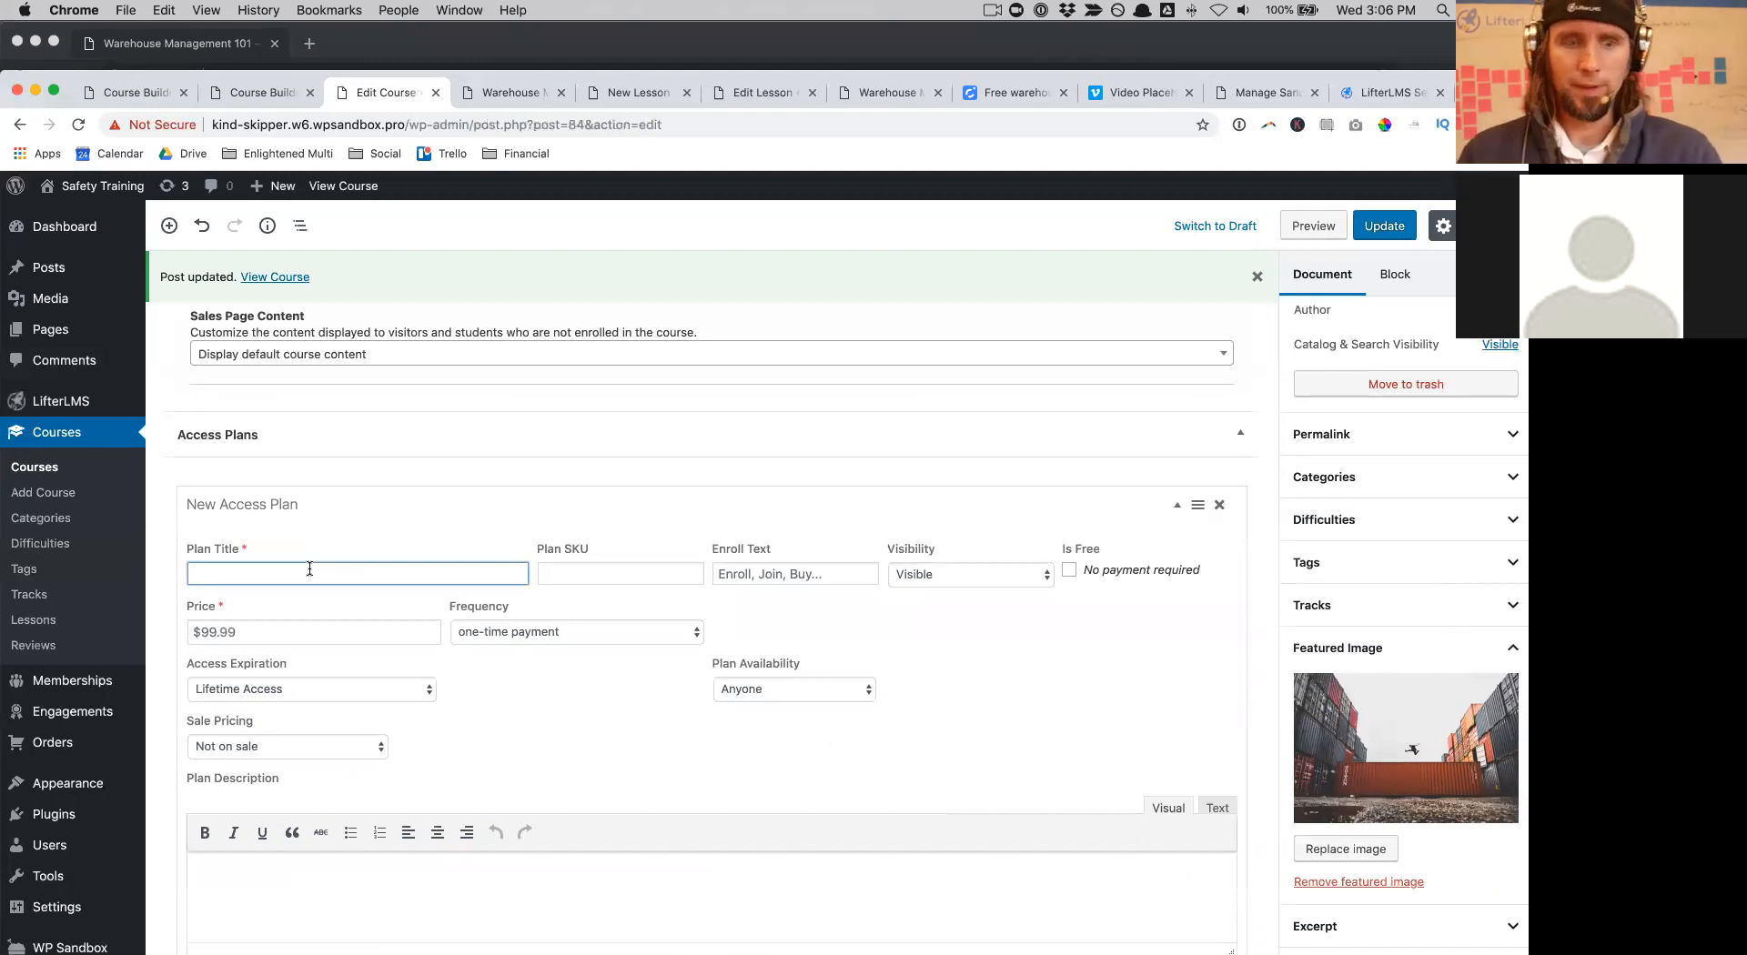
{"action": "type", "text": "Enroll Now"}
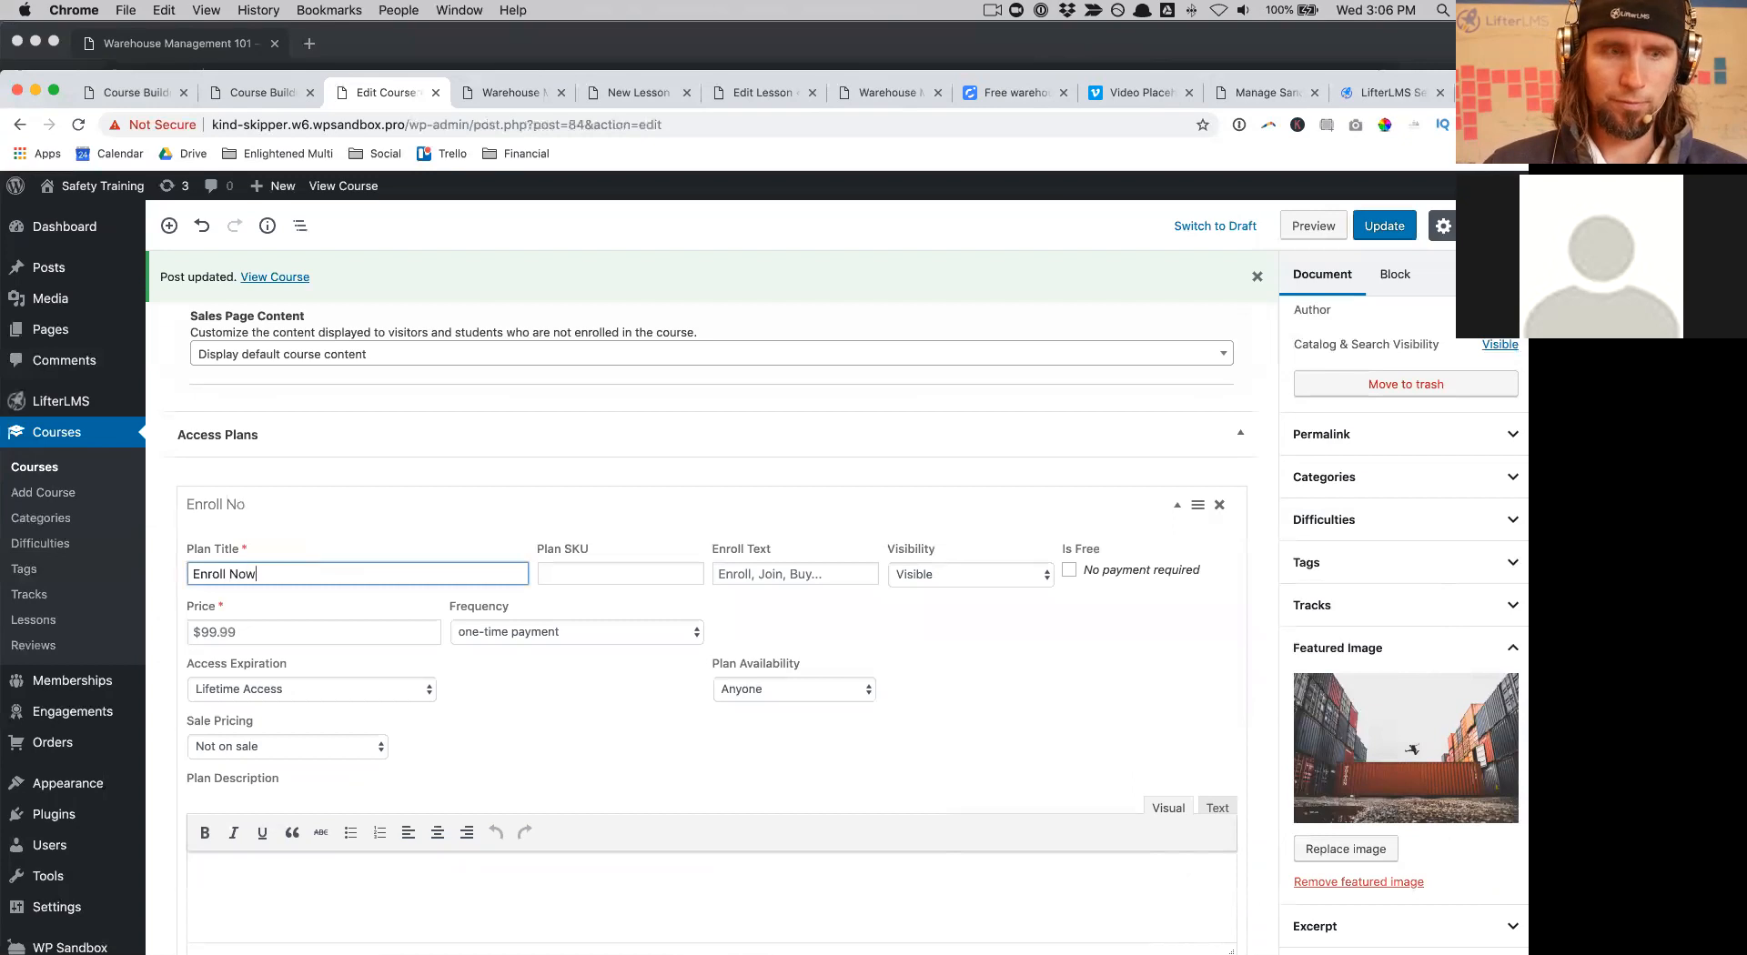
{"action": "left_click", "coordinate": [1069, 571]}
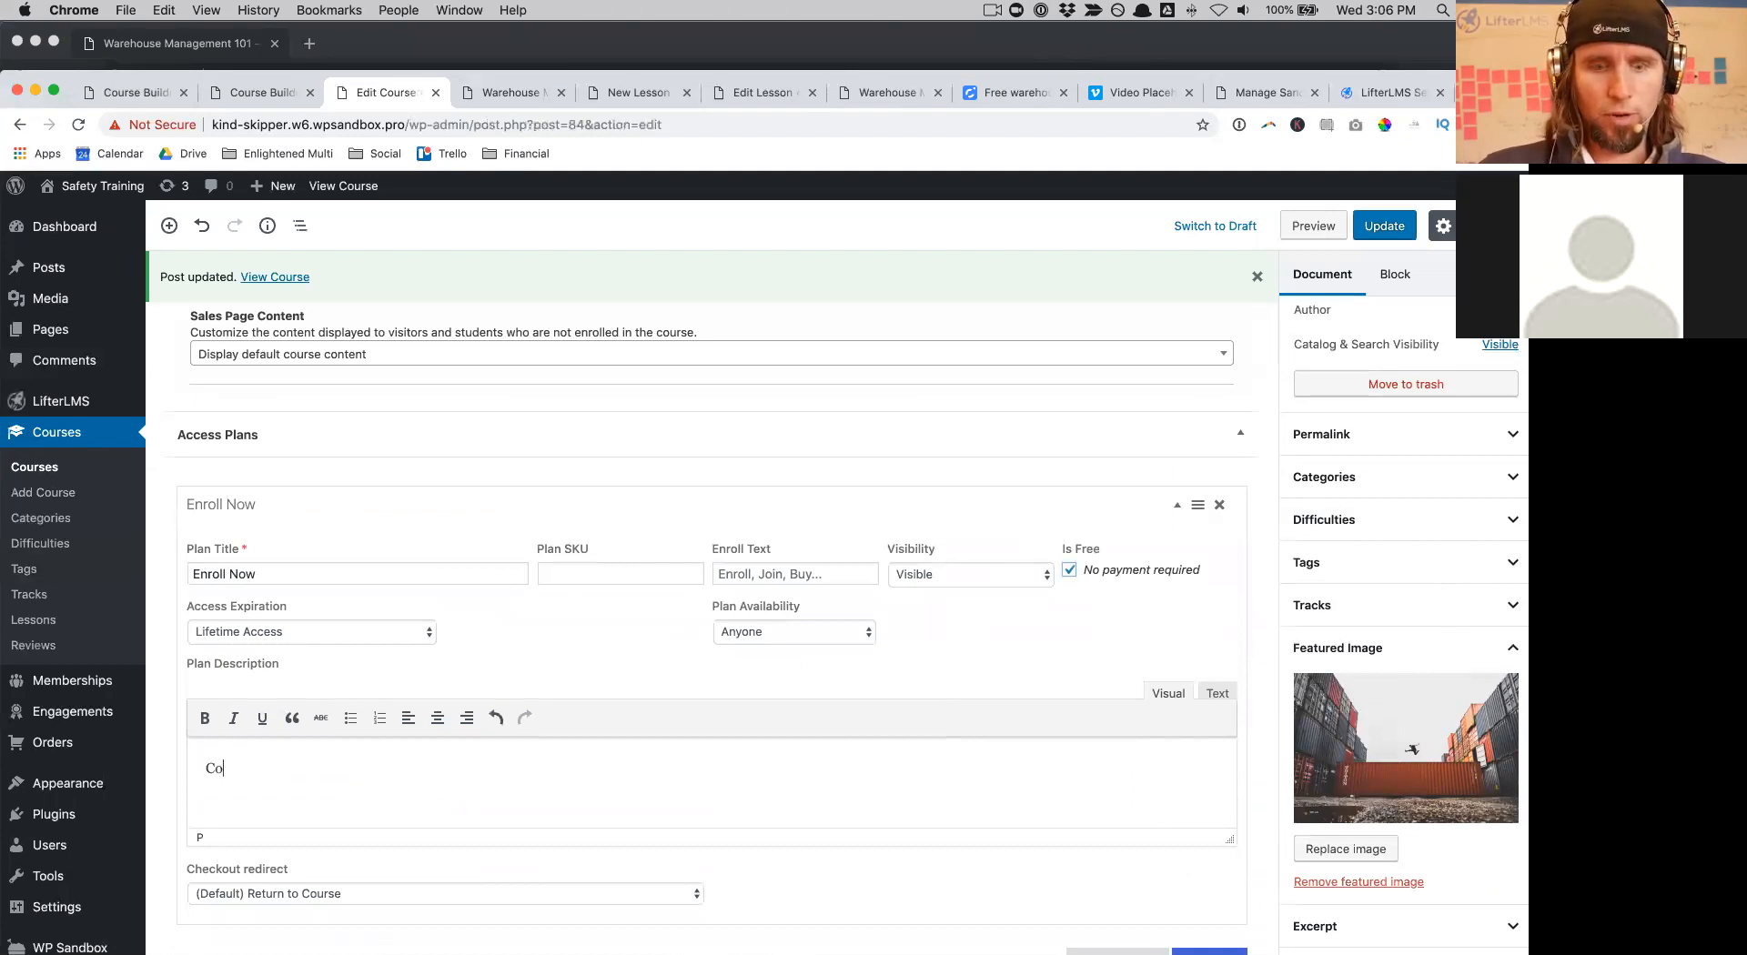
{"action": "type", "text": "e only, no certificate"}
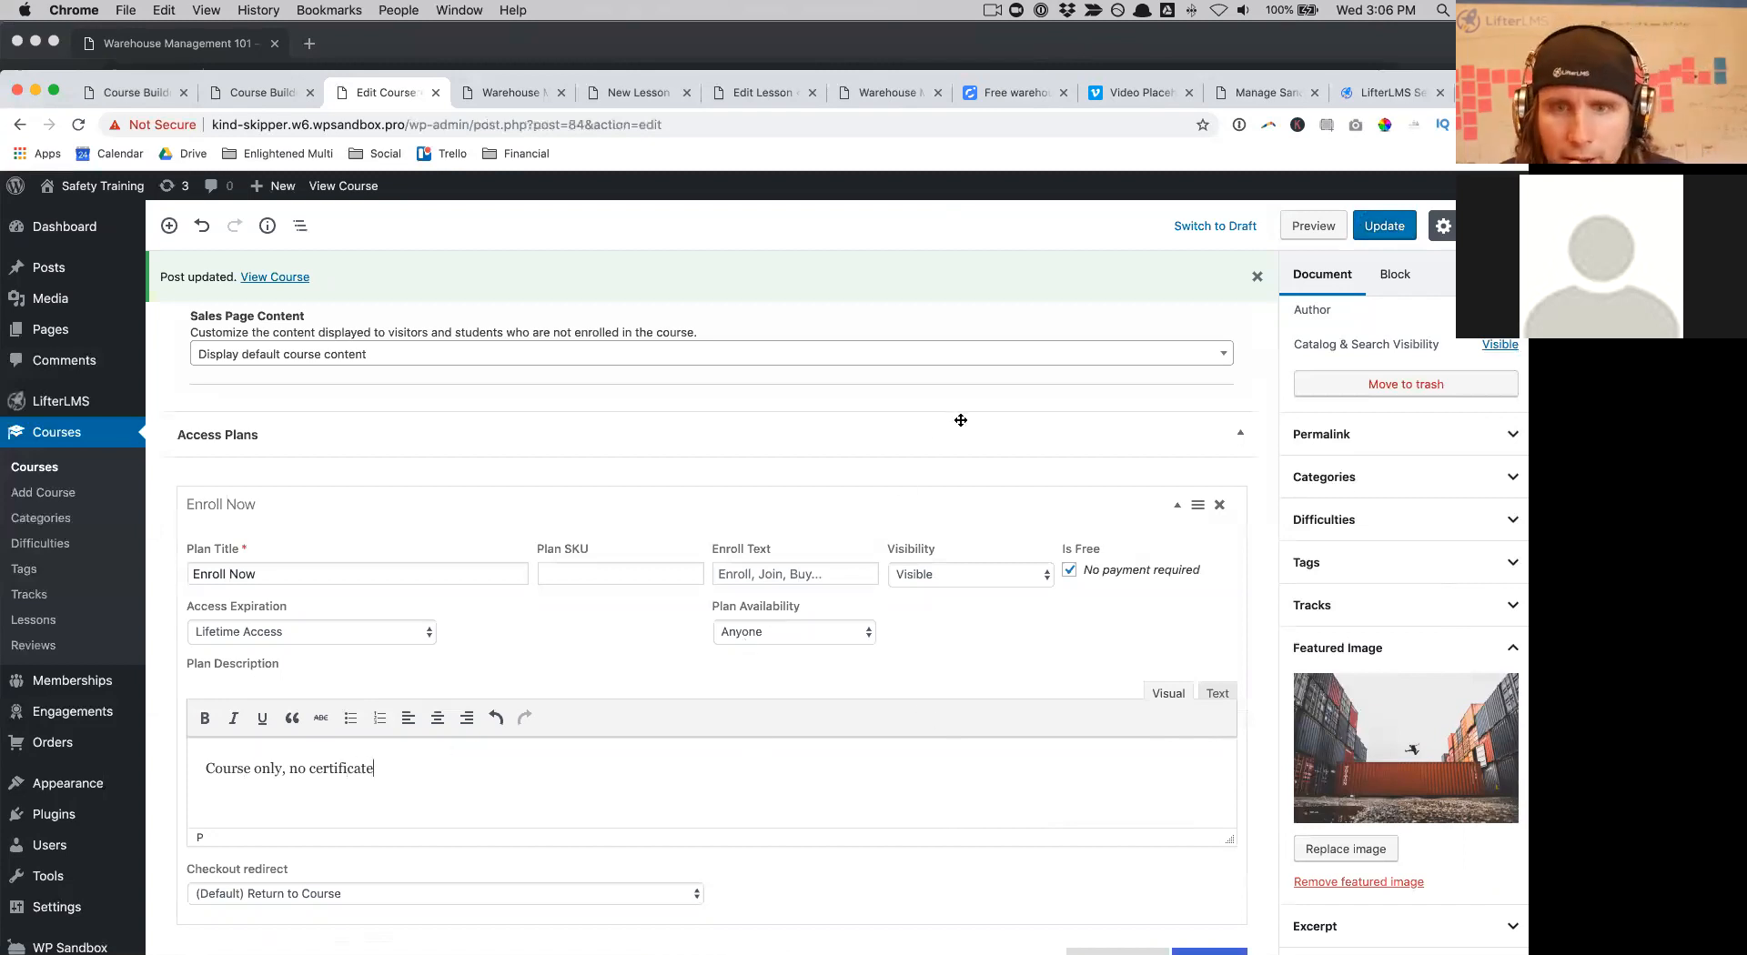
{"action": "left_click", "coordinate": [1387, 227]}
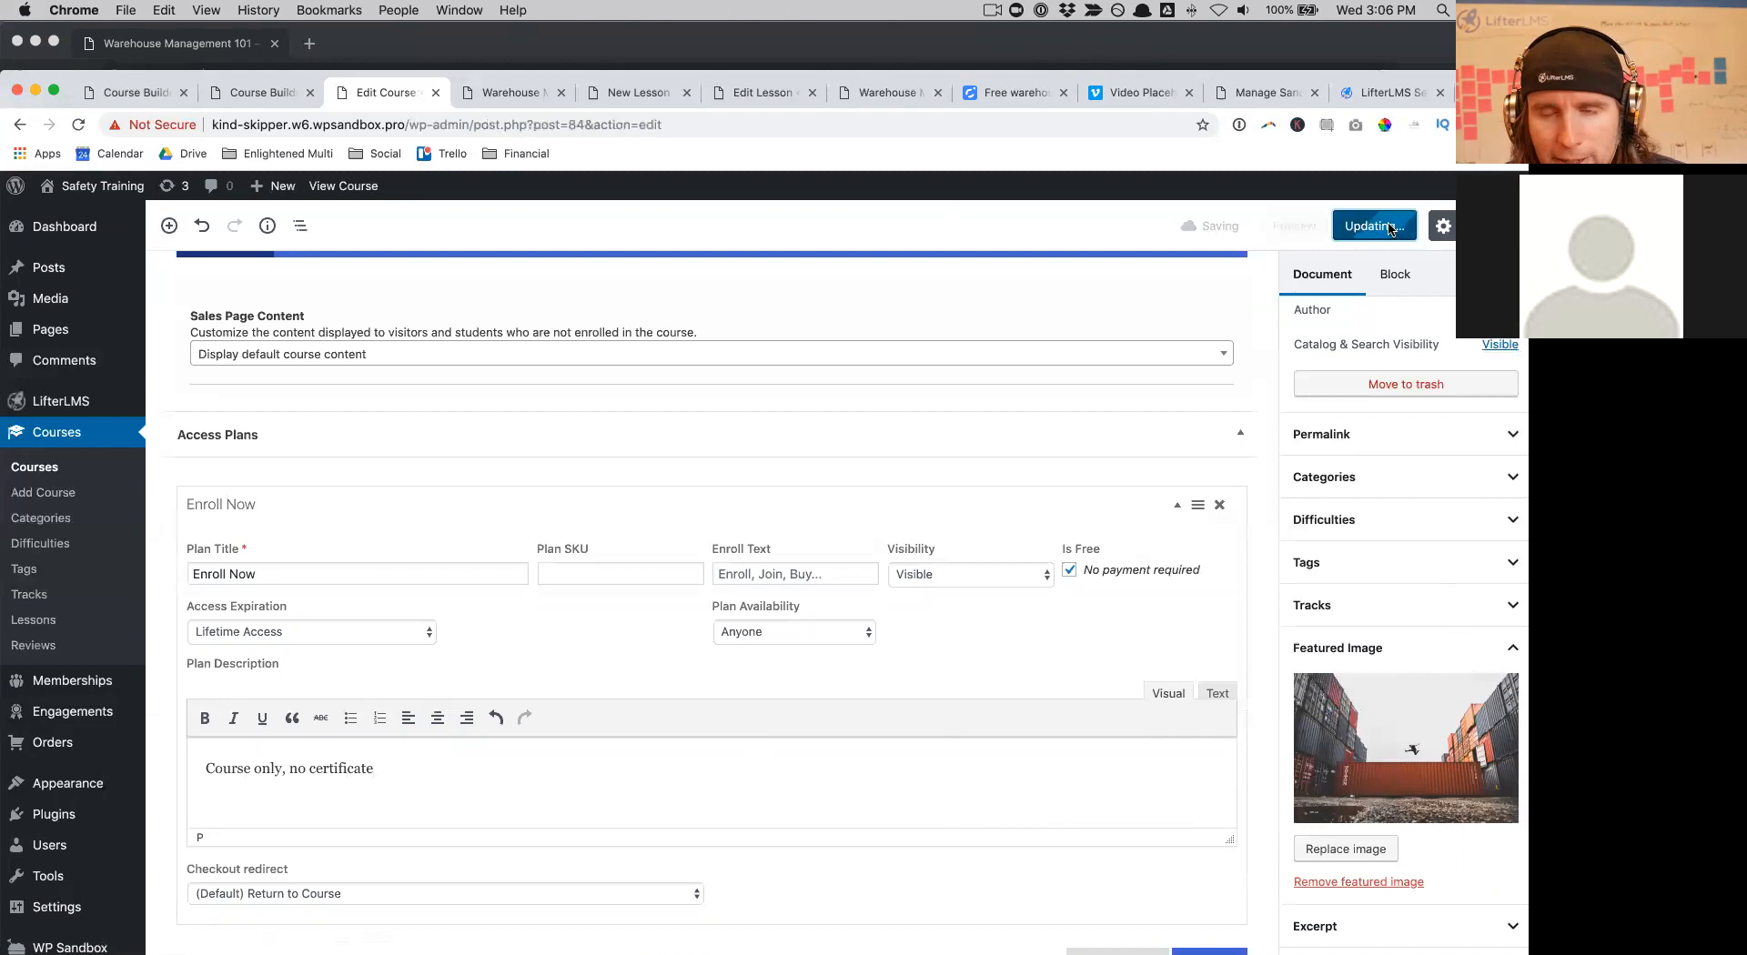
{"action": "scroll", "coordinate": [1396, 517], "scroll_direction": "down", "scroll_amount": 5}
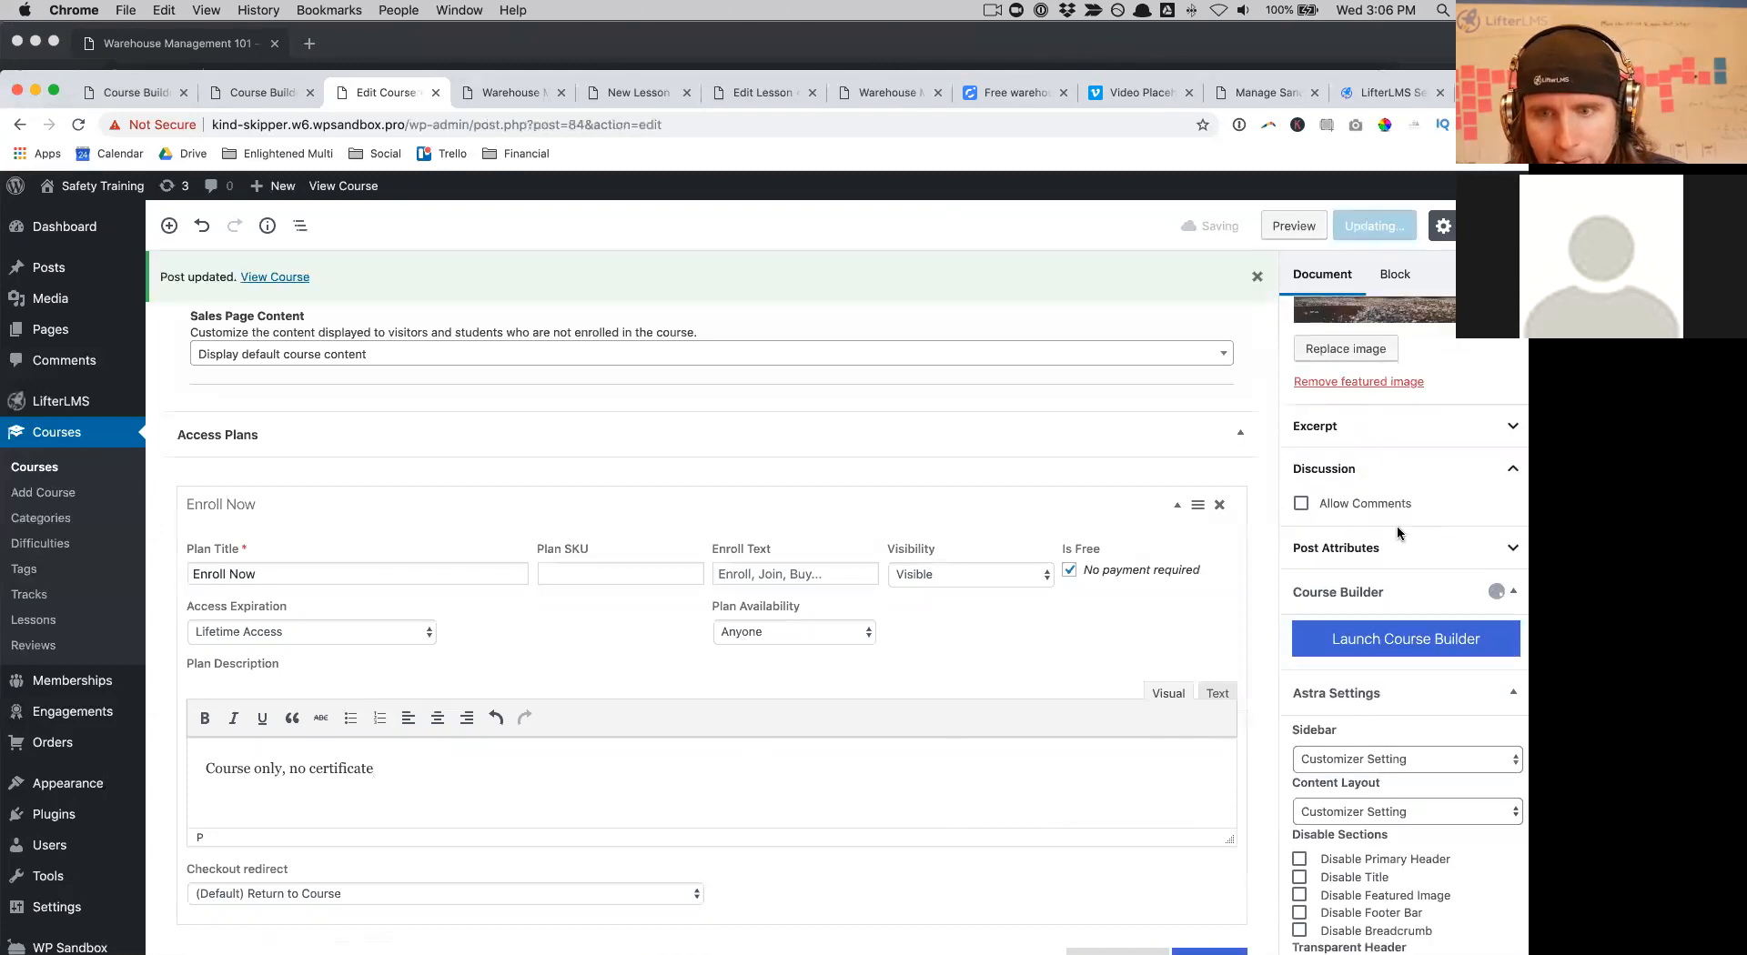
Step: Trash the Module 5 Lesson 3 quiz in the Course Builder, then view the front-end Course Catalog
{"action": "left_click", "coordinate": [1380, 637]}
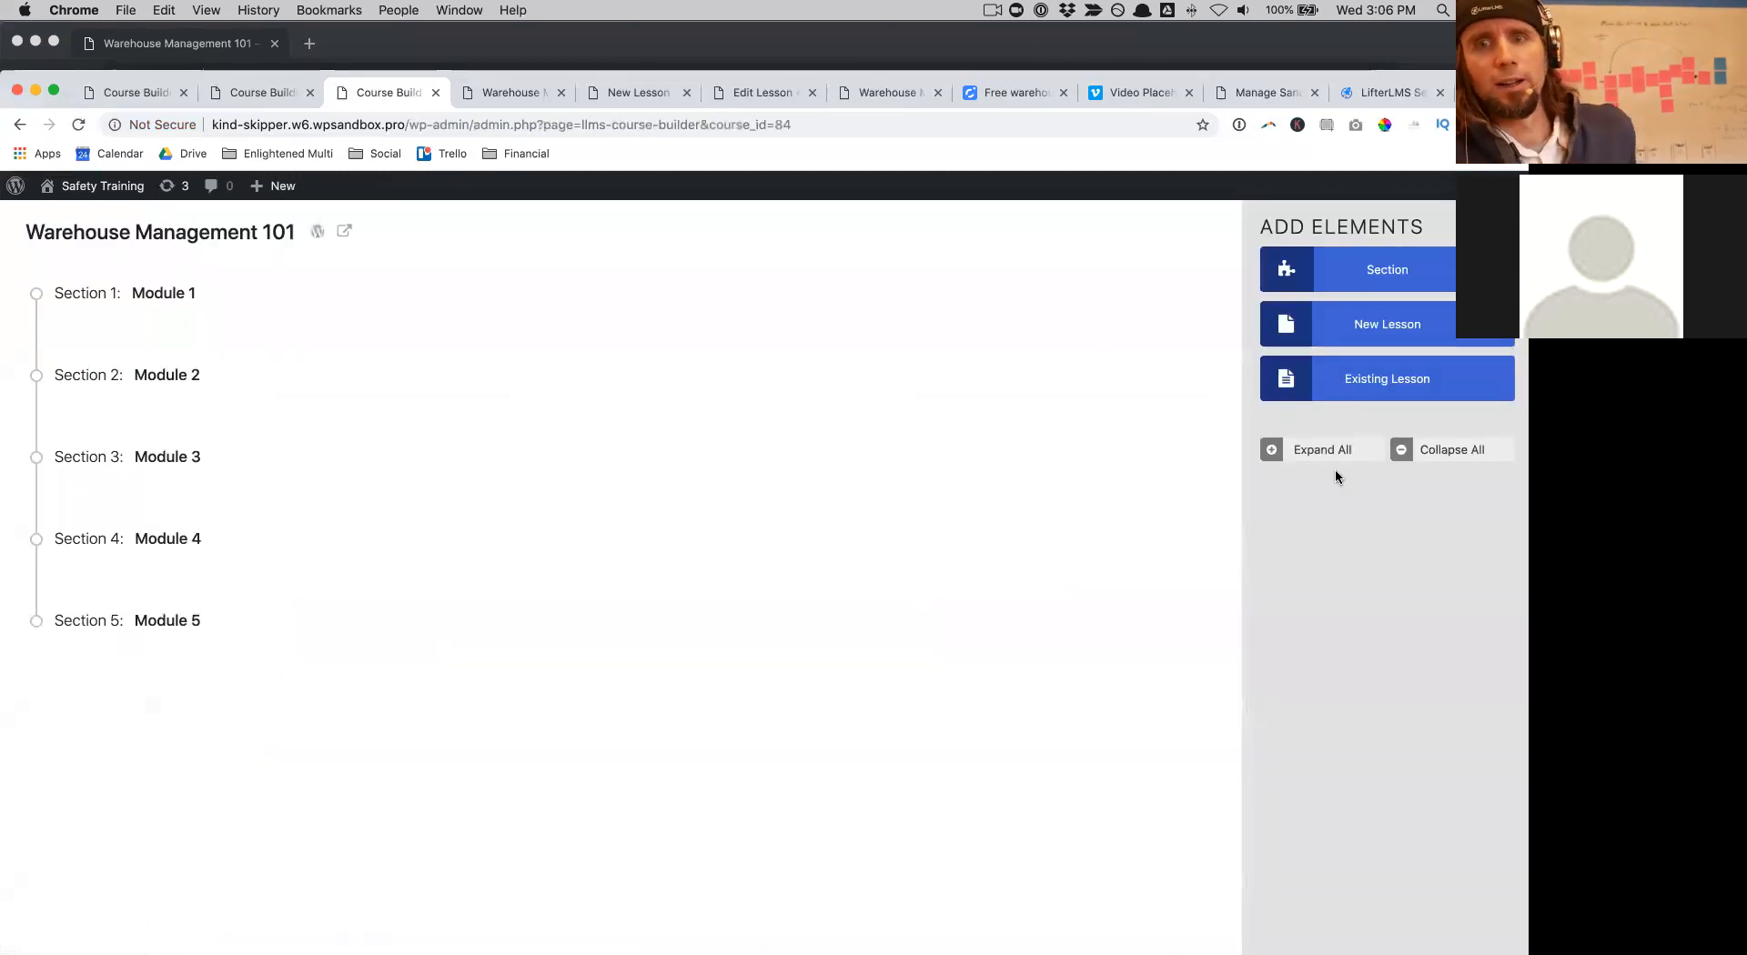
{"action": "left_click", "coordinate": [1340, 451]}
{"action": "scroll", "coordinate": [778, 695], "scroll_direction": "down", "scroll_amount": 10}
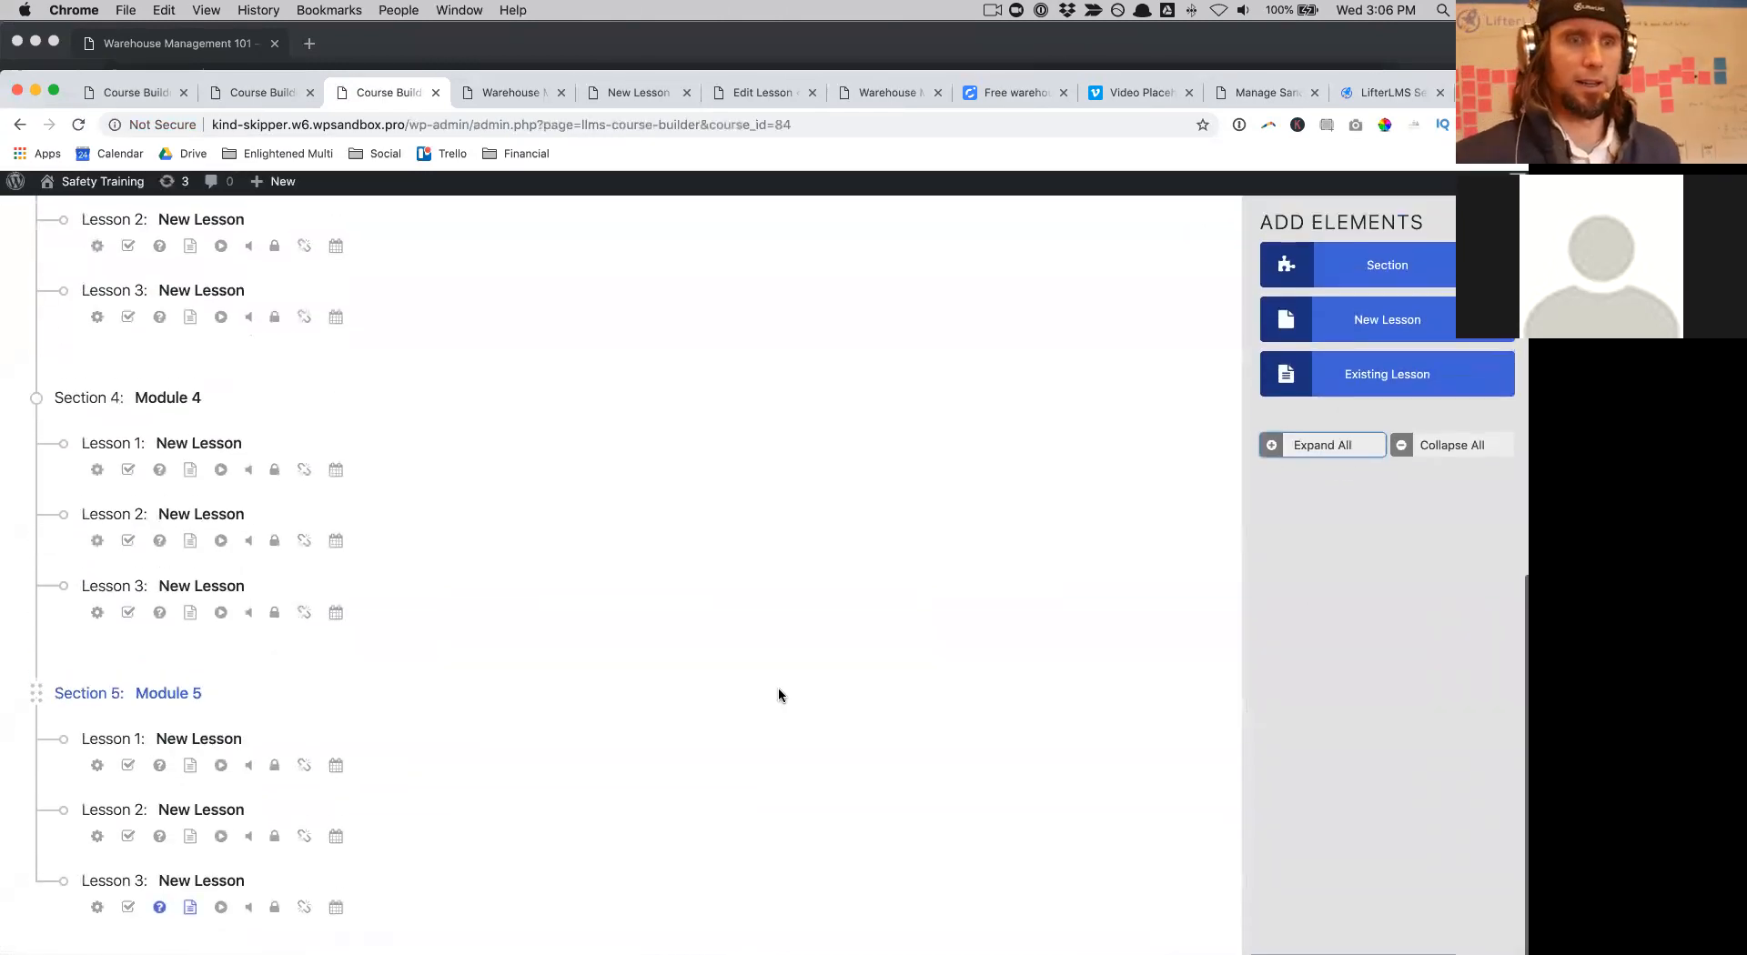
{"action": "left_click", "coordinate": [159, 913]}
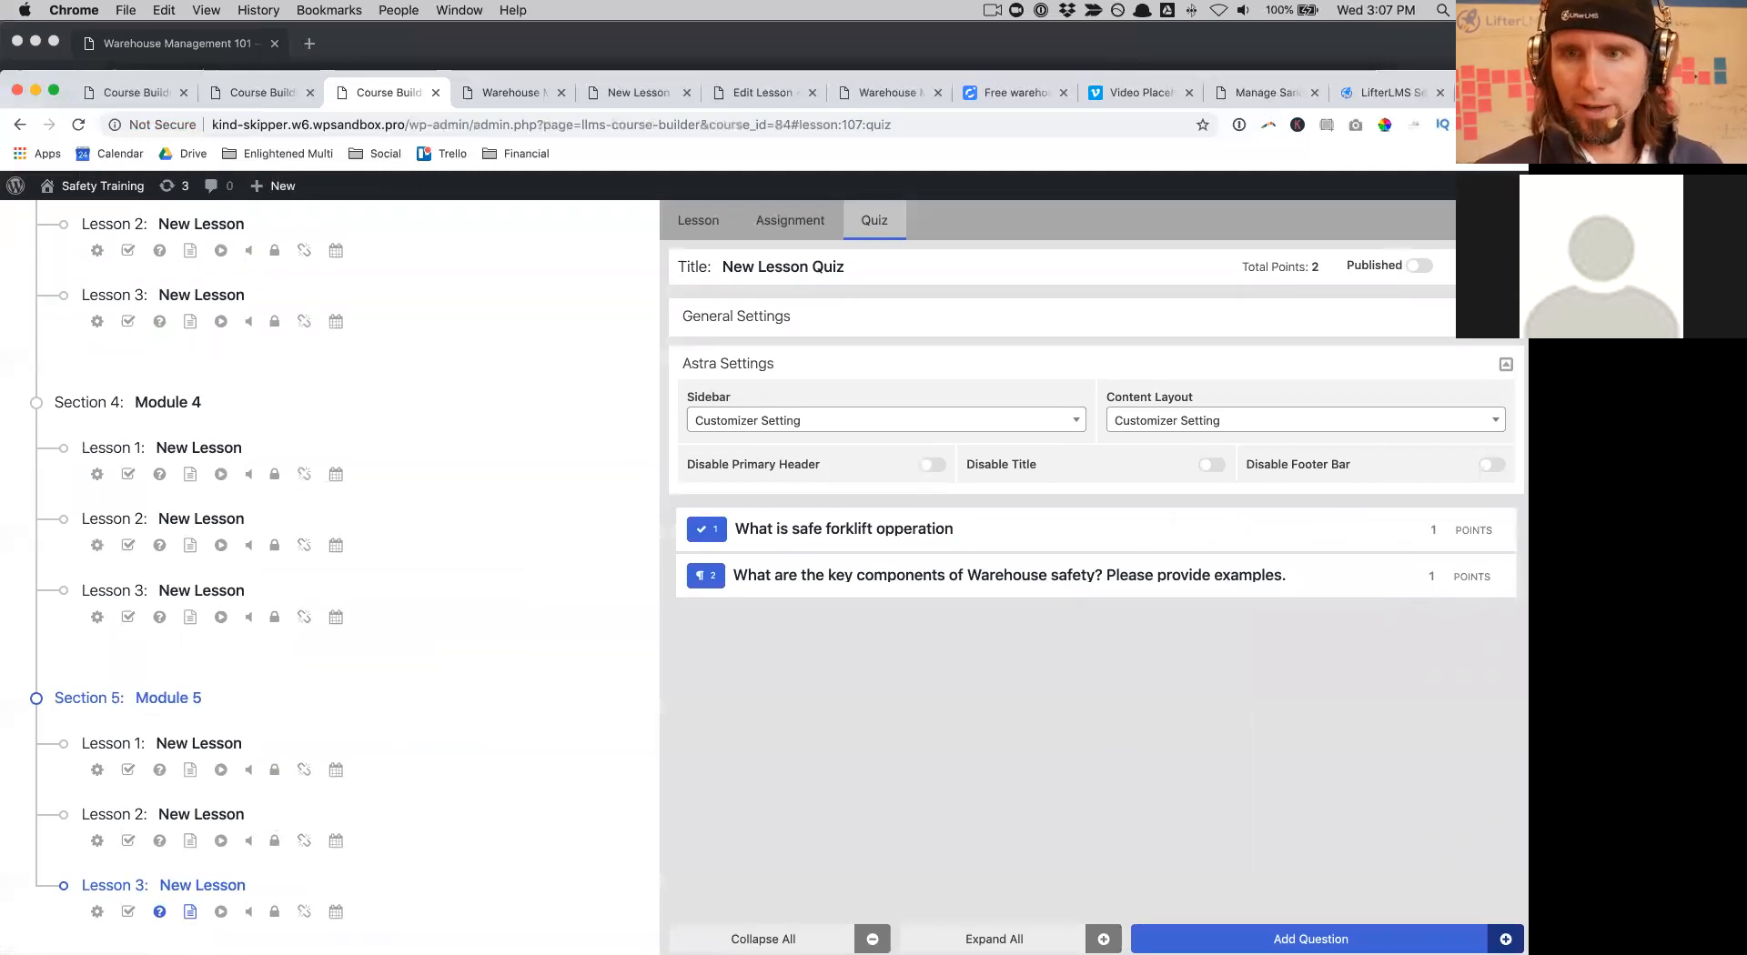
{"action": "left_click", "coordinate": [1289, 265]}
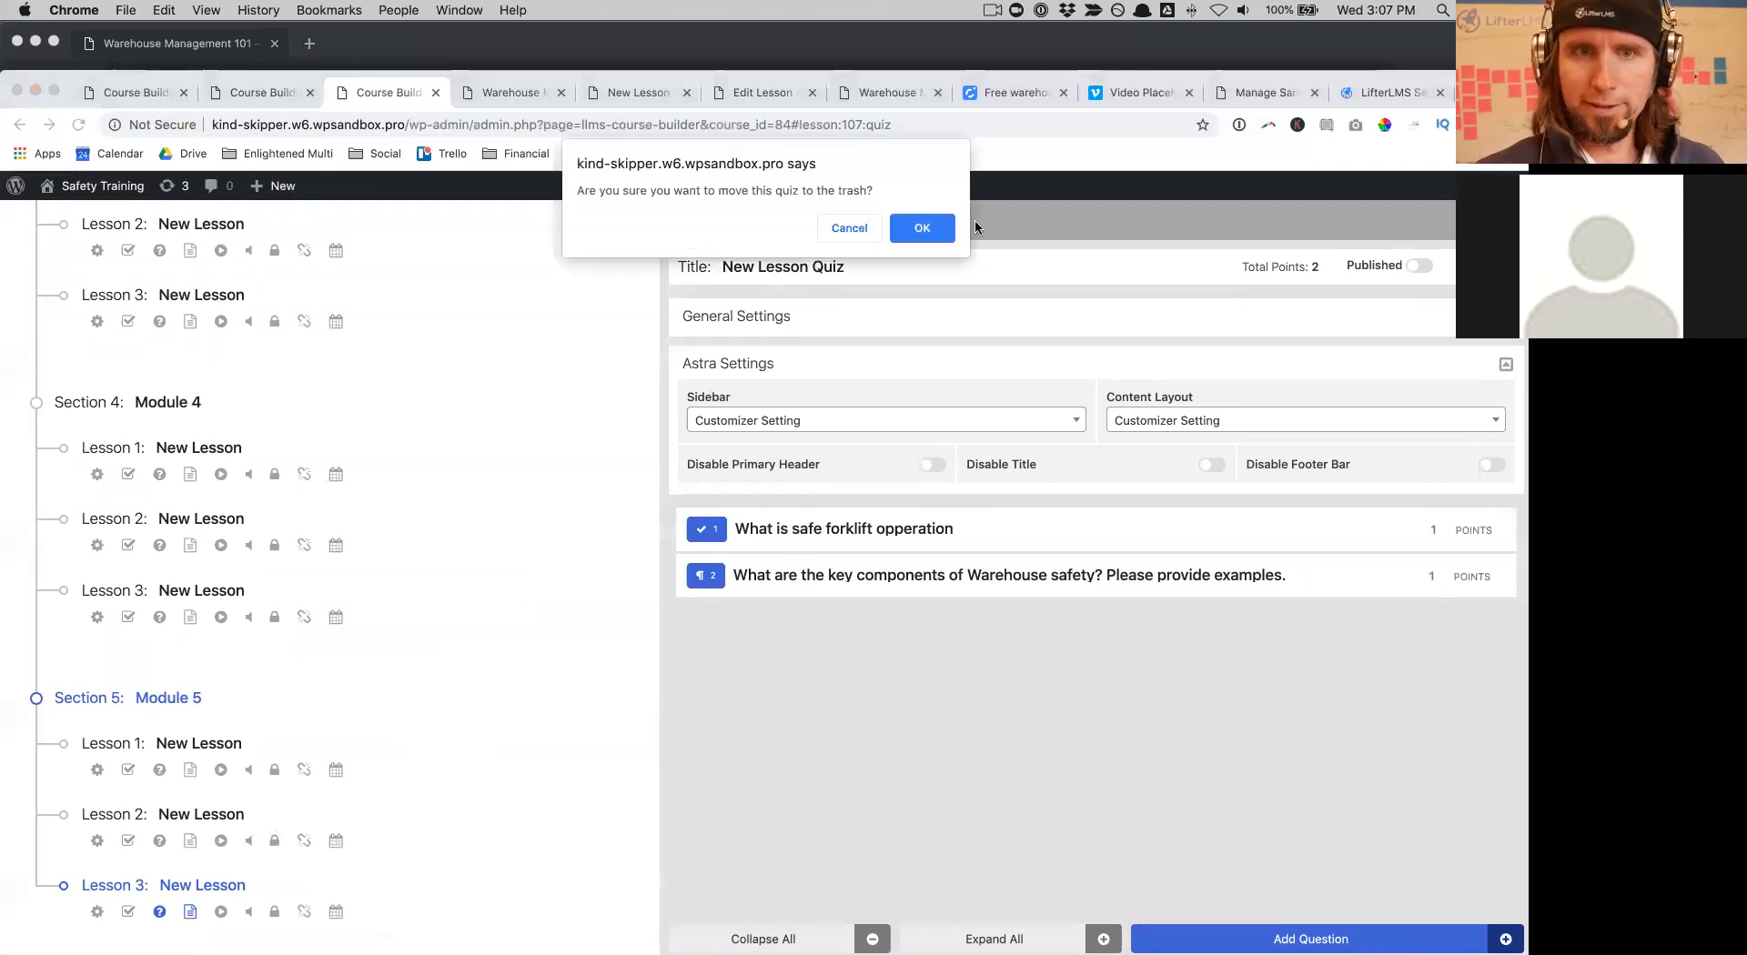
{"action": "left_click", "coordinate": [922, 228]}
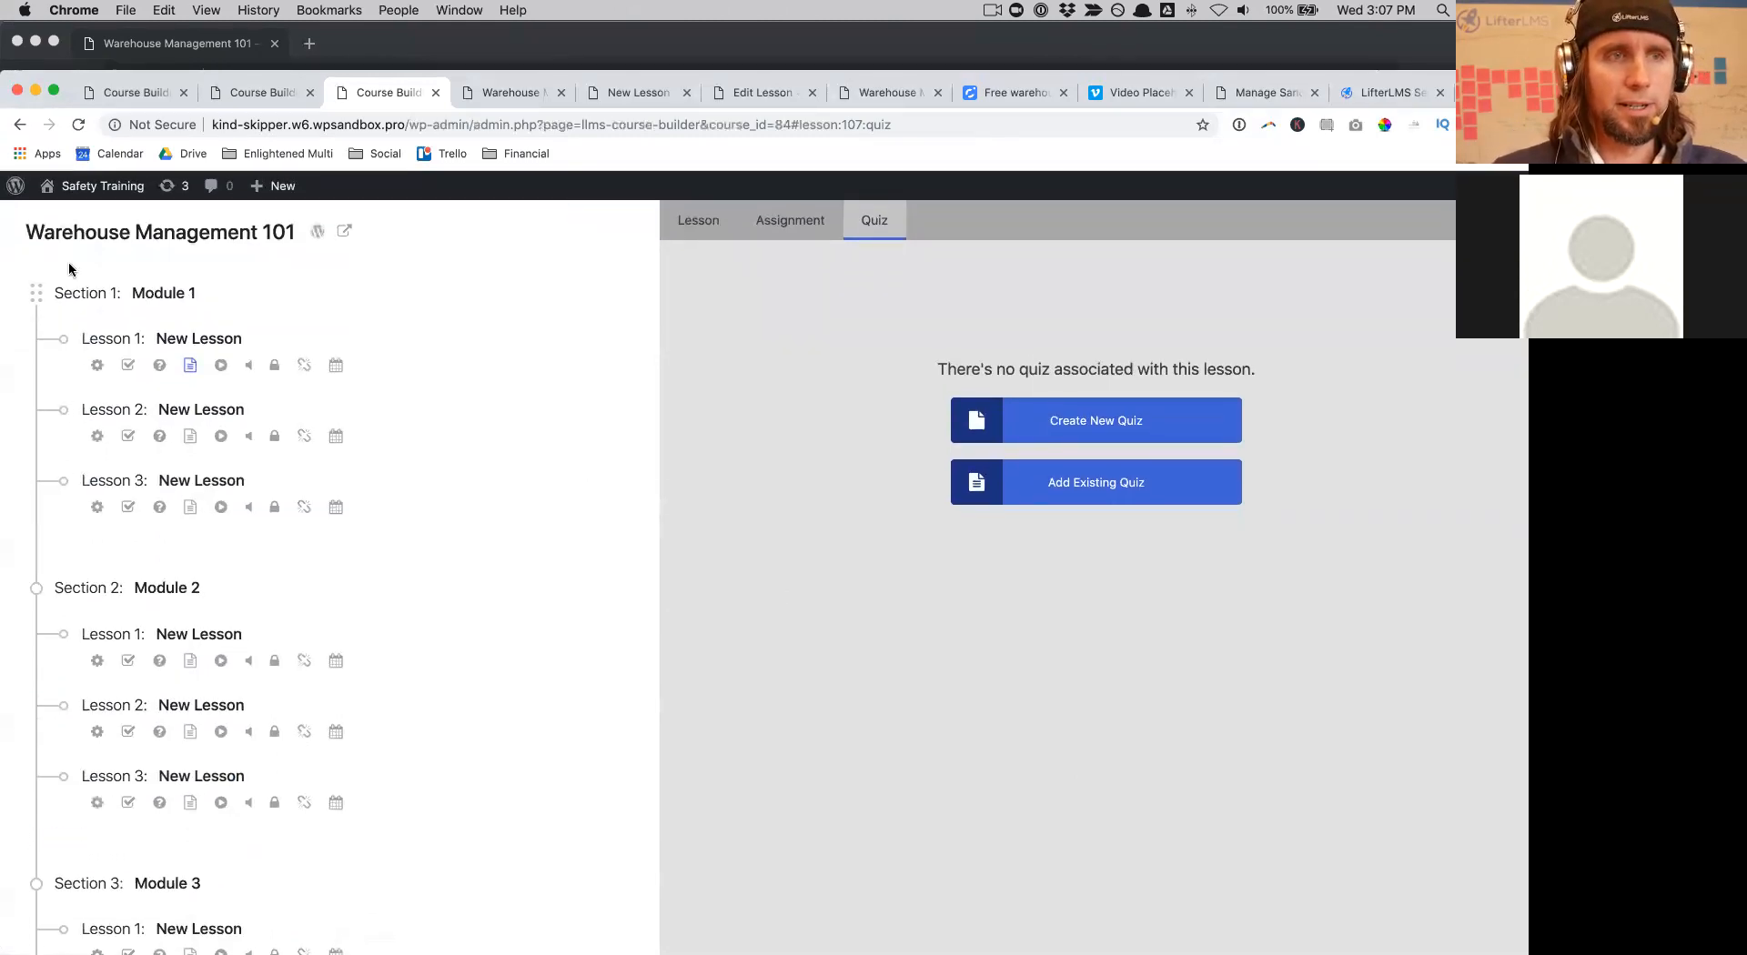
{"action": "left_click", "coordinate": [89, 219]}
{"action": "left_click", "coordinate": [1019, 258]}
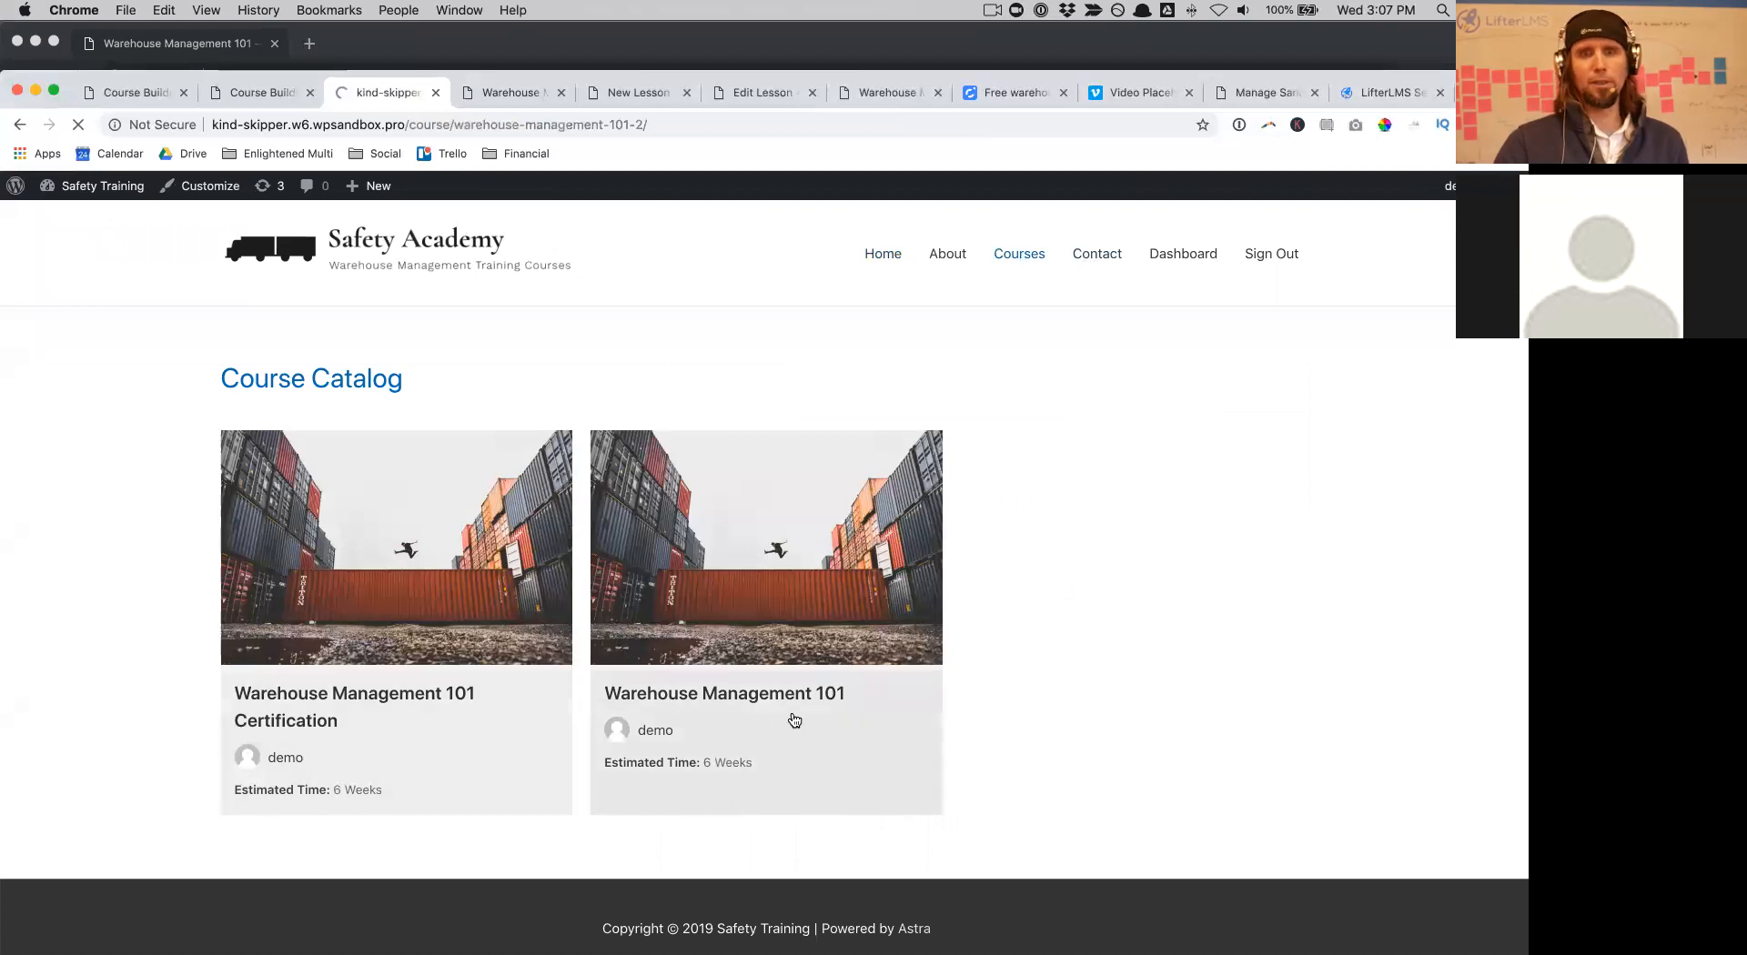
Step: Load the course page's URL in a new incognito window as a logged-out visitor
{"action": "scroll", "coordinate": [794, 720], "scroll_direction": "down", "scroll_amount": 10}
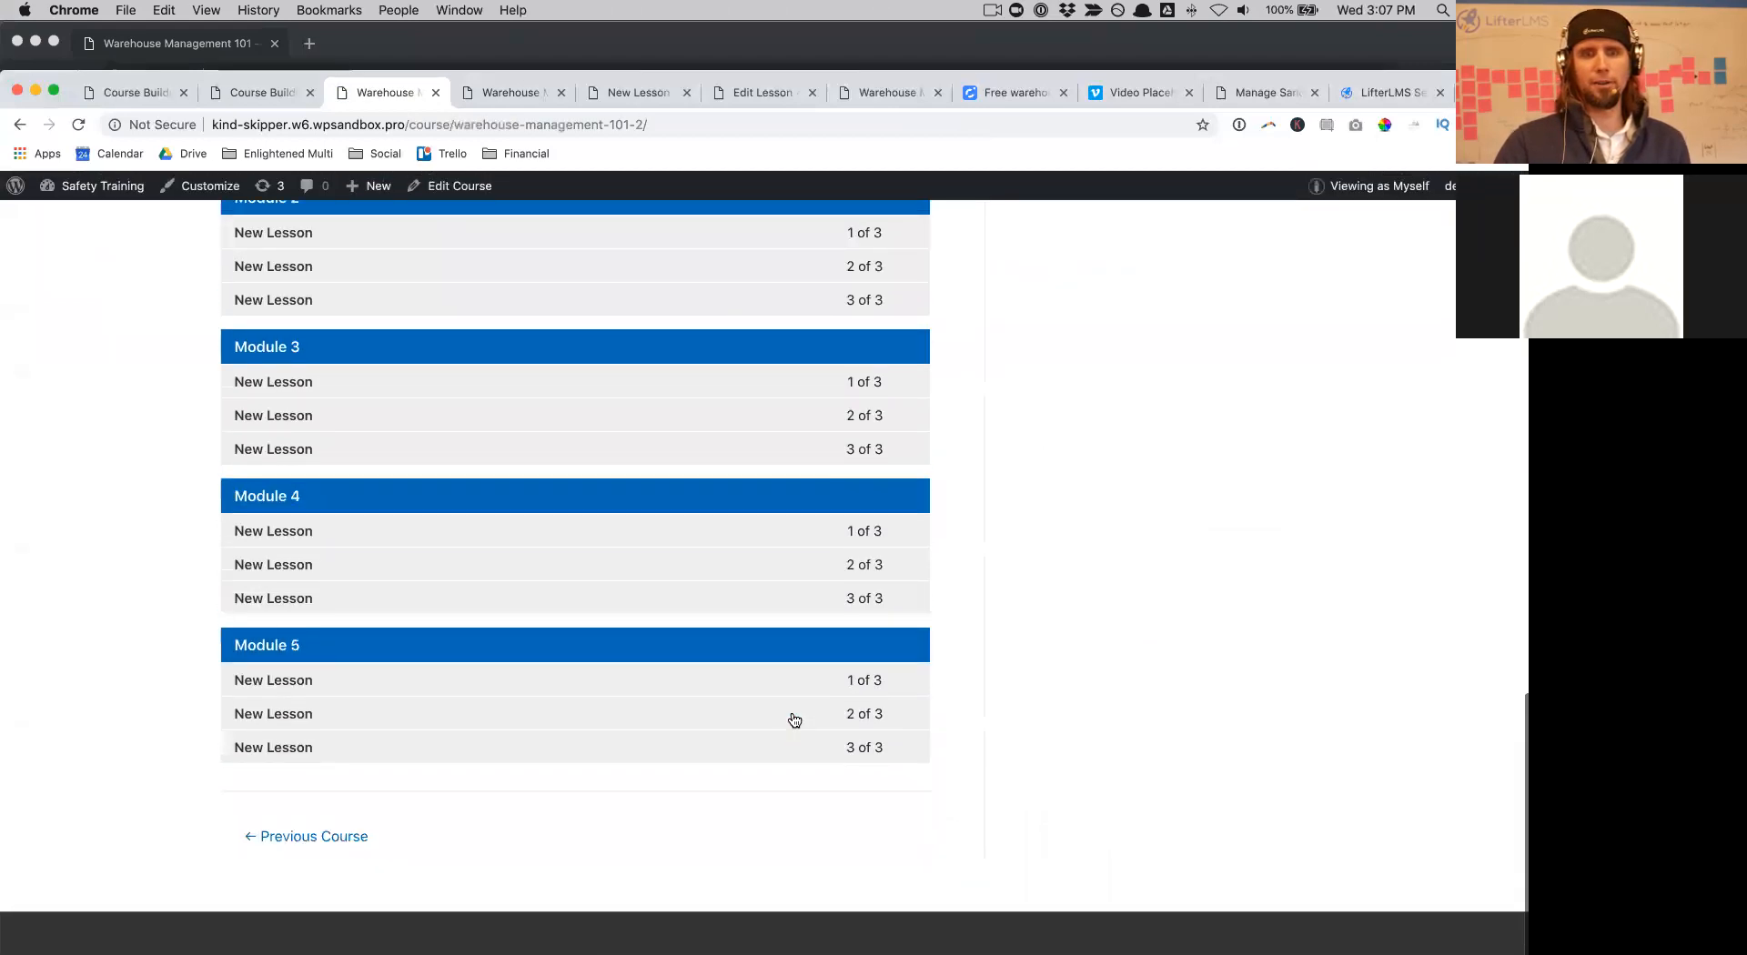
{"action": "scroll", "coordinate": [792, 718], "scroll_direction": "up", "scroll_amount": 10}
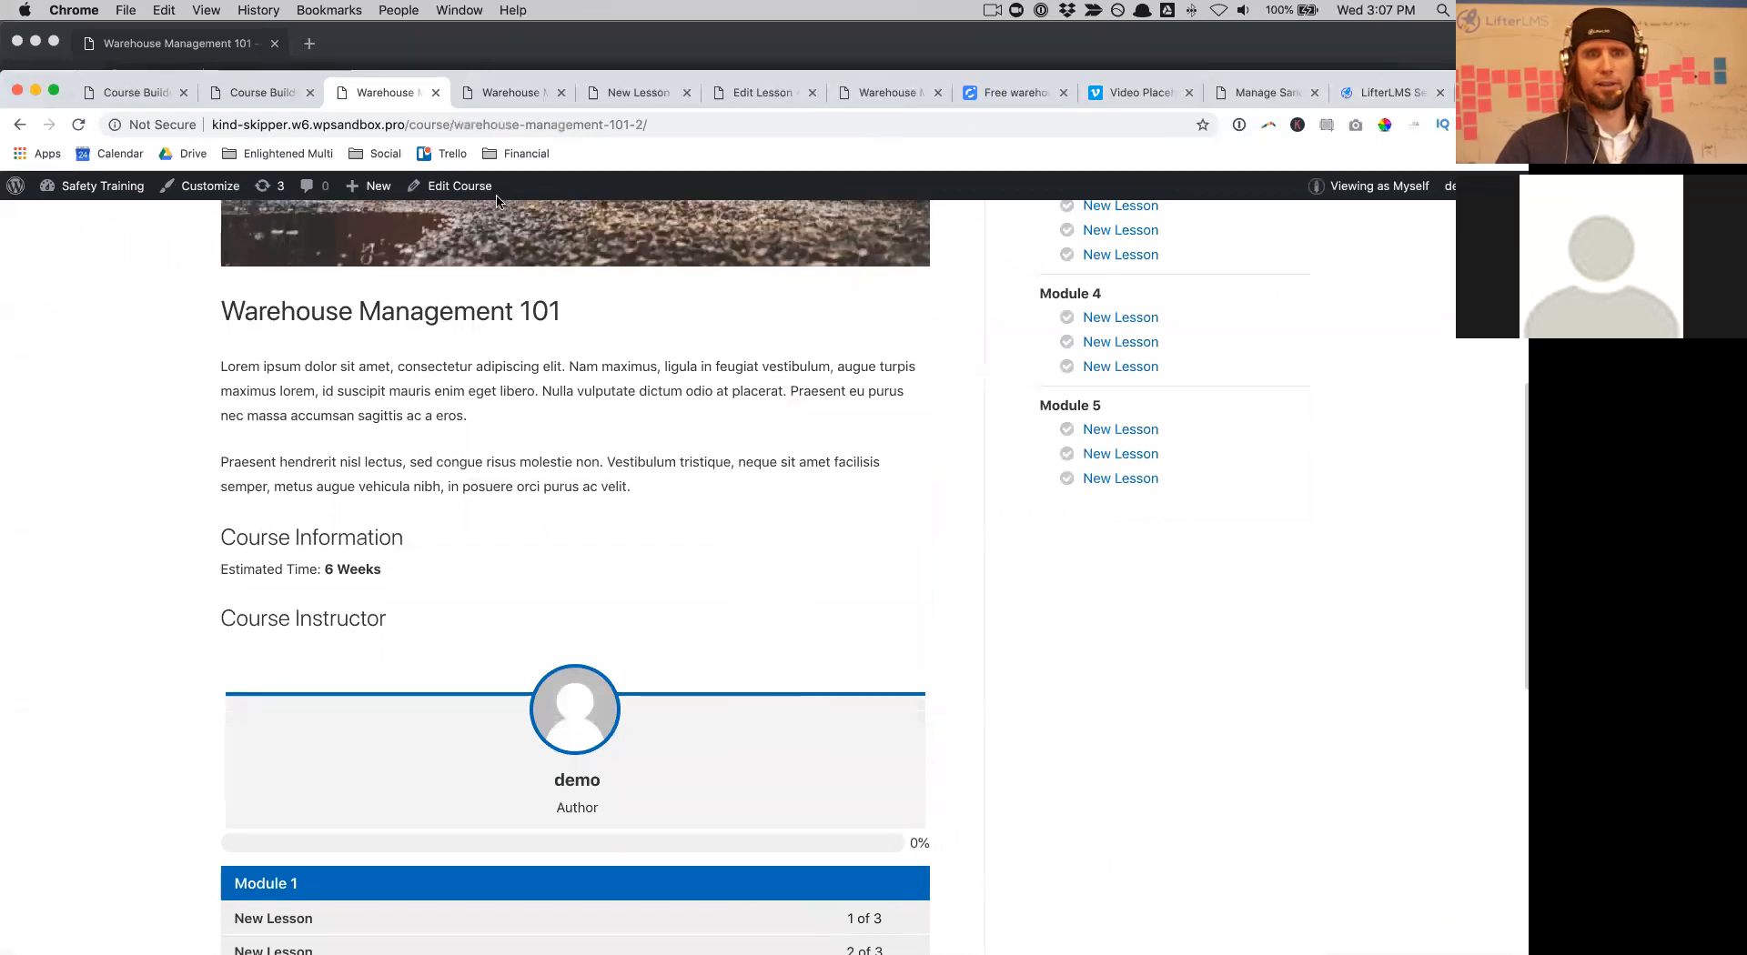
{"action": "left_click", "coordinate": [436, 126]}
{"action": "key", "text": "super+c"}
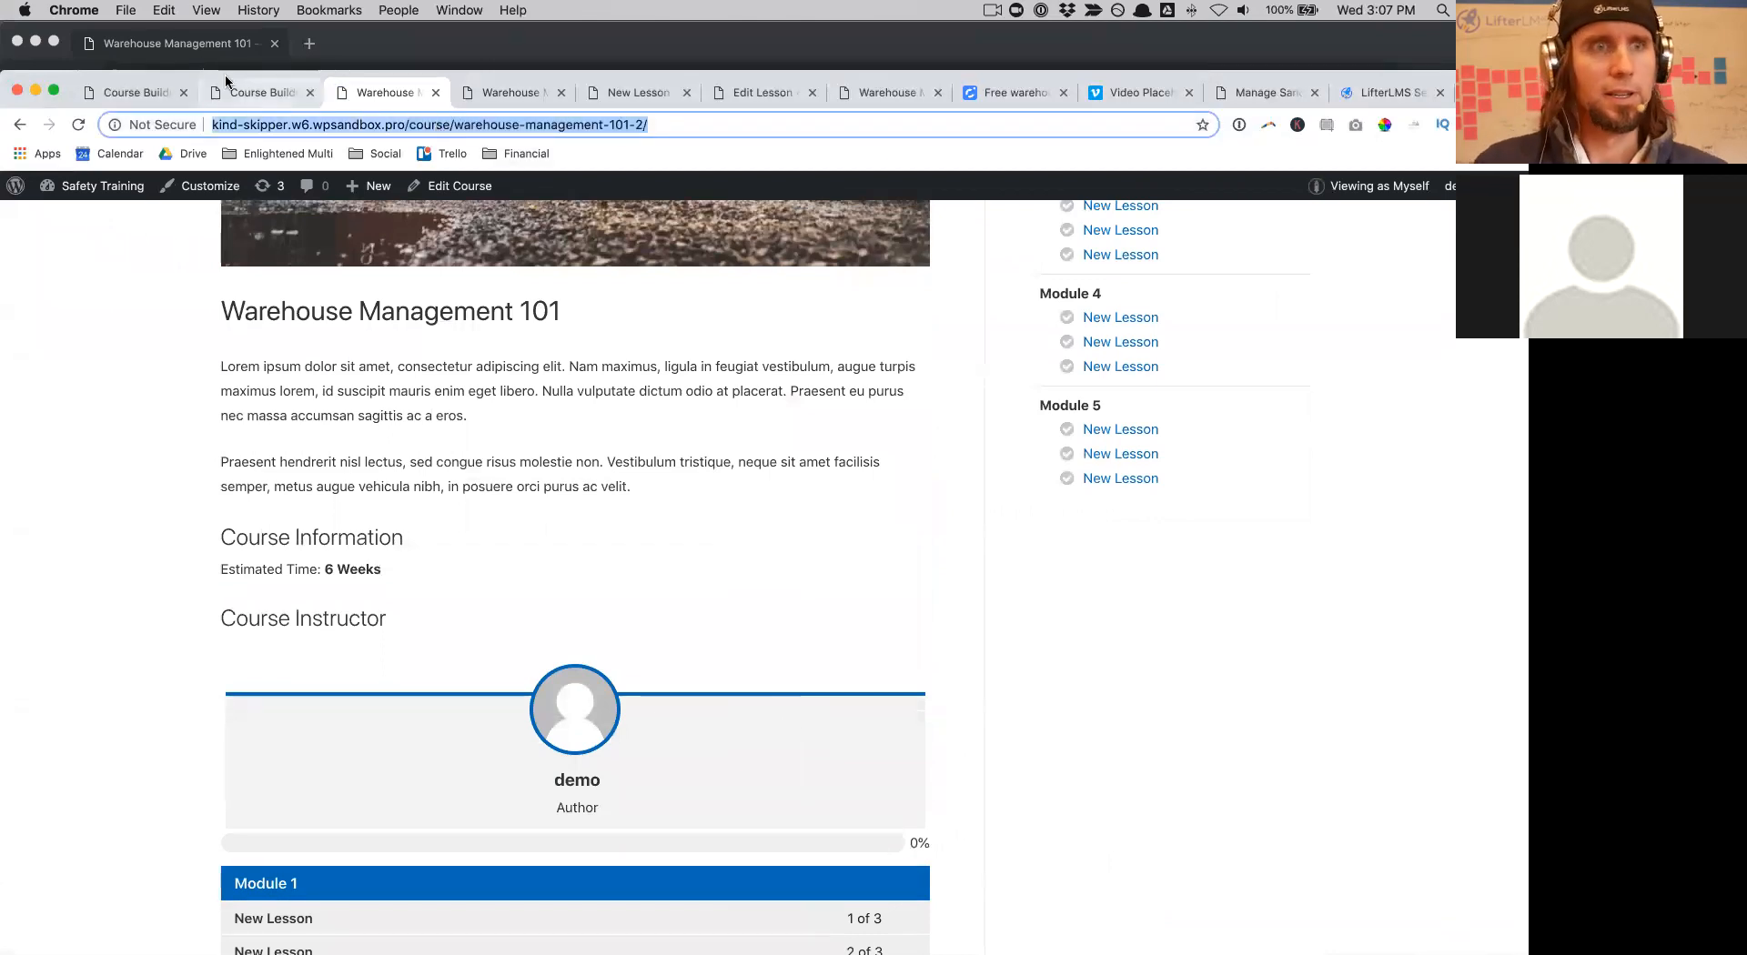
{"action": "left_click", "coordinate": [128, 11]}
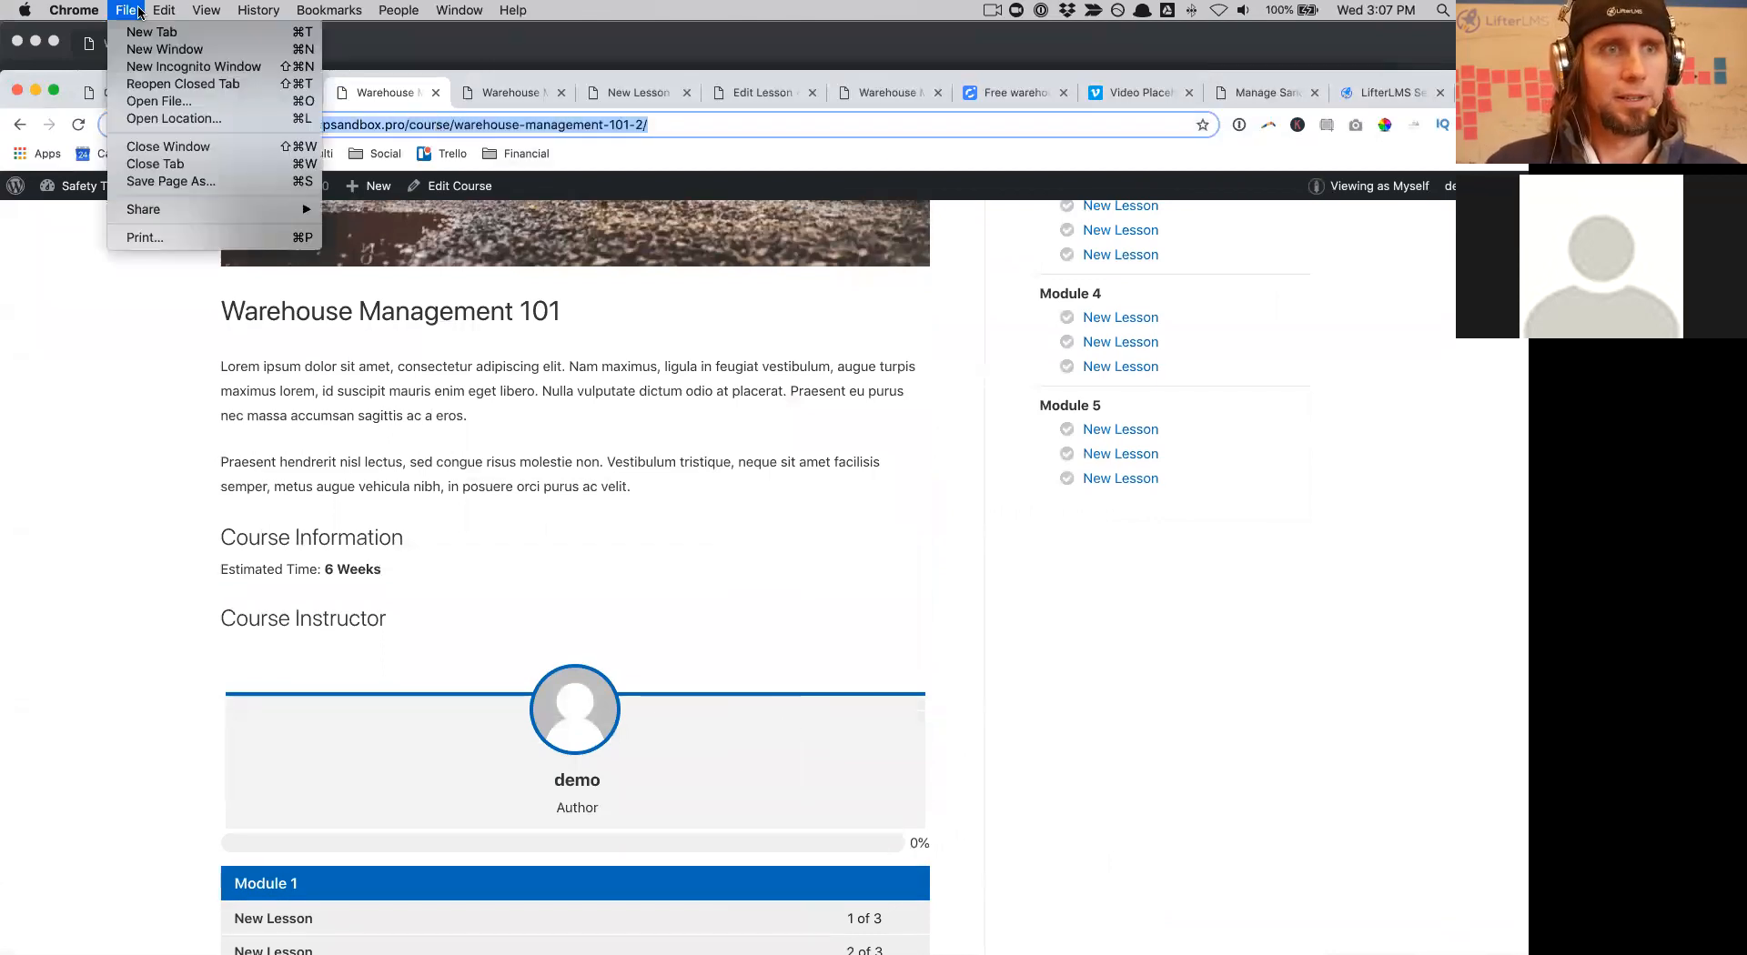
{"action": "left_click", "coordinate": [171, 69]}
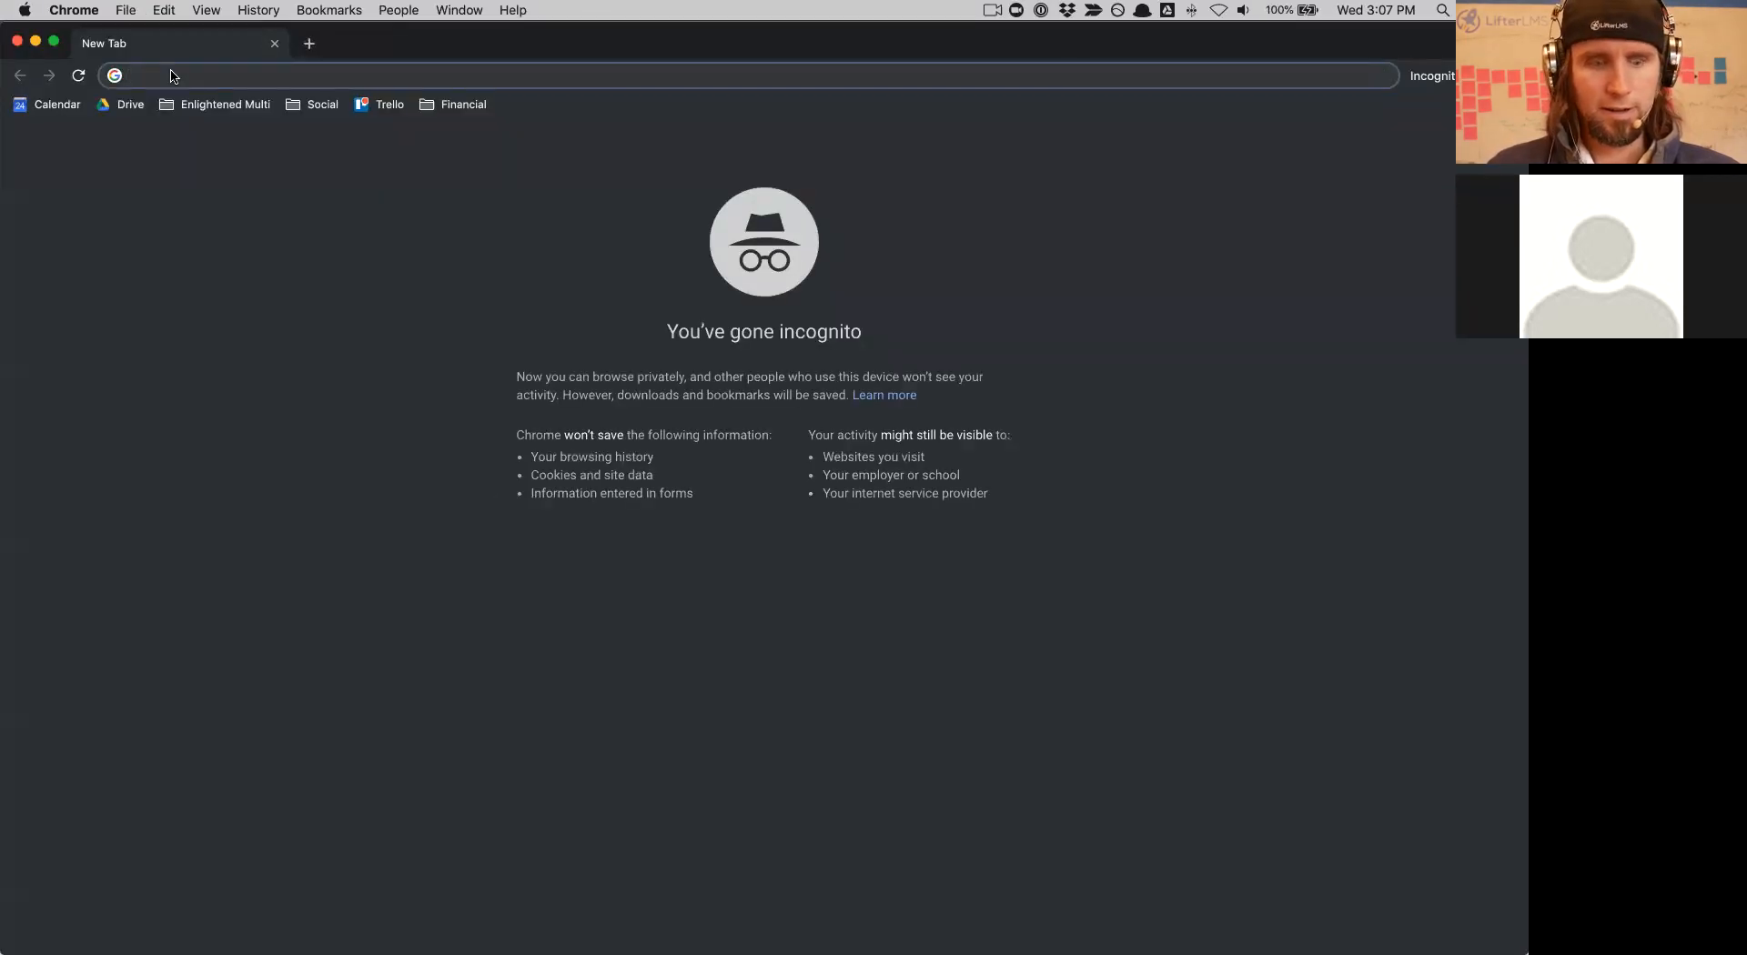
{"action": "key", "text": "super+v"}
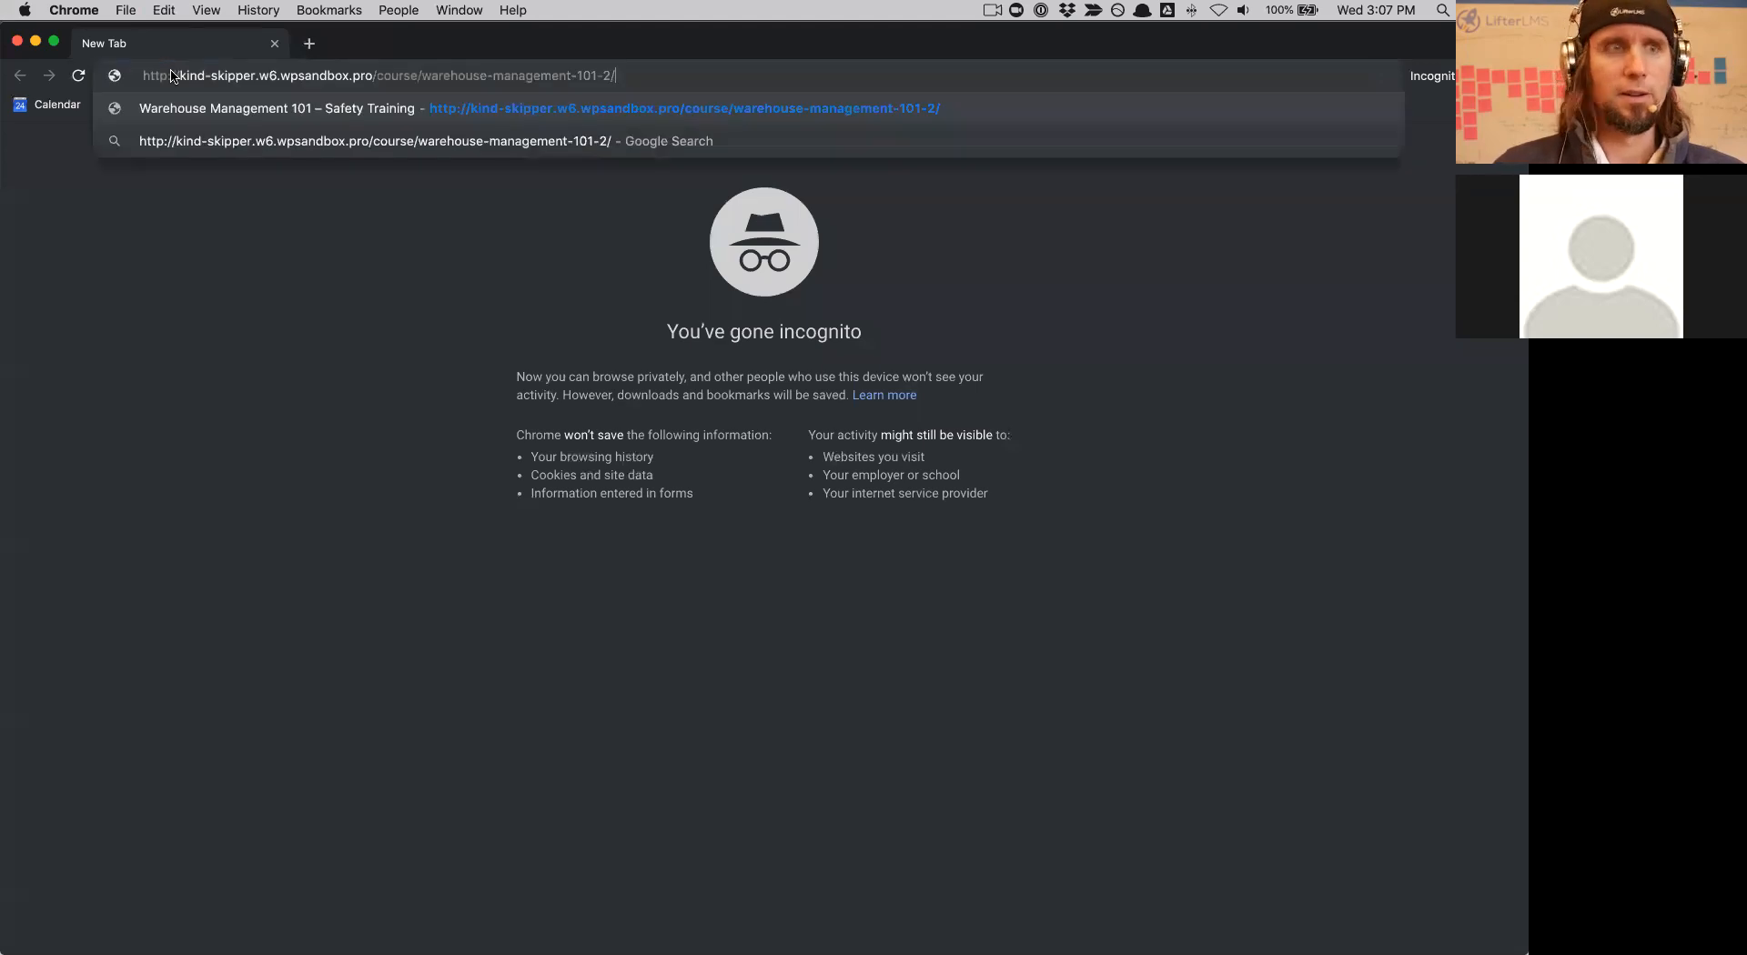
{"action": "key", "text": "Return"}
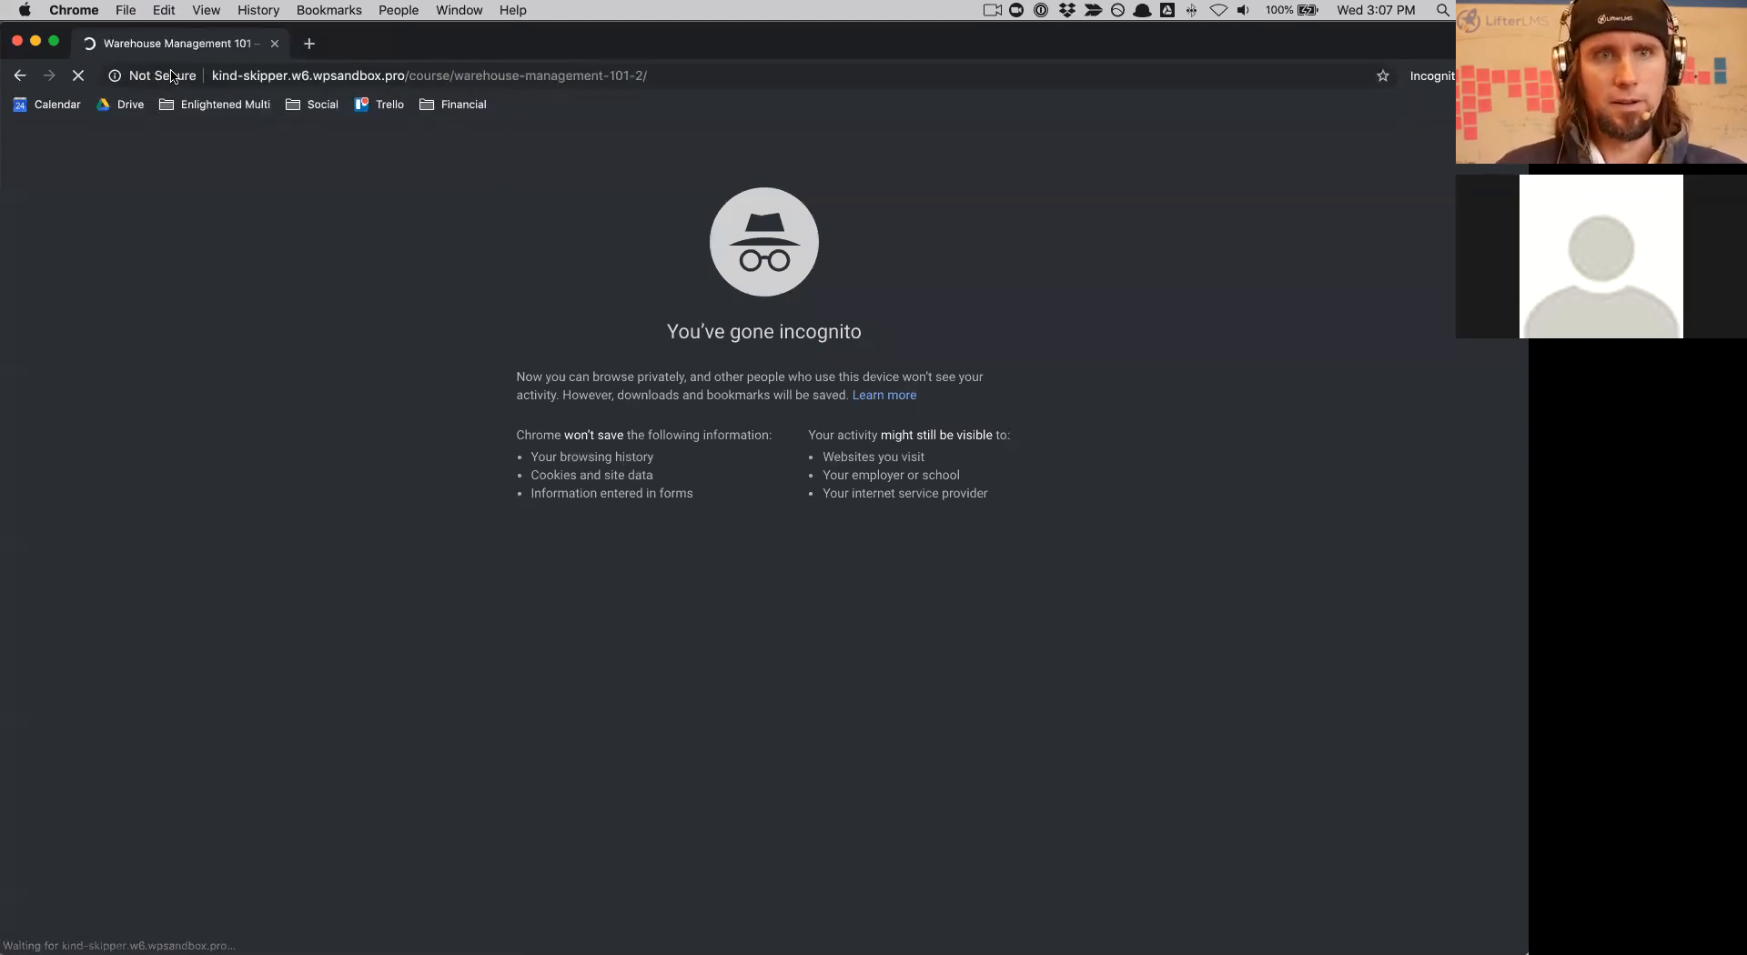
{"action": "scroll", "coordinate": [565, 468], "scroll_direction": "down", "scroll_amount": 15}
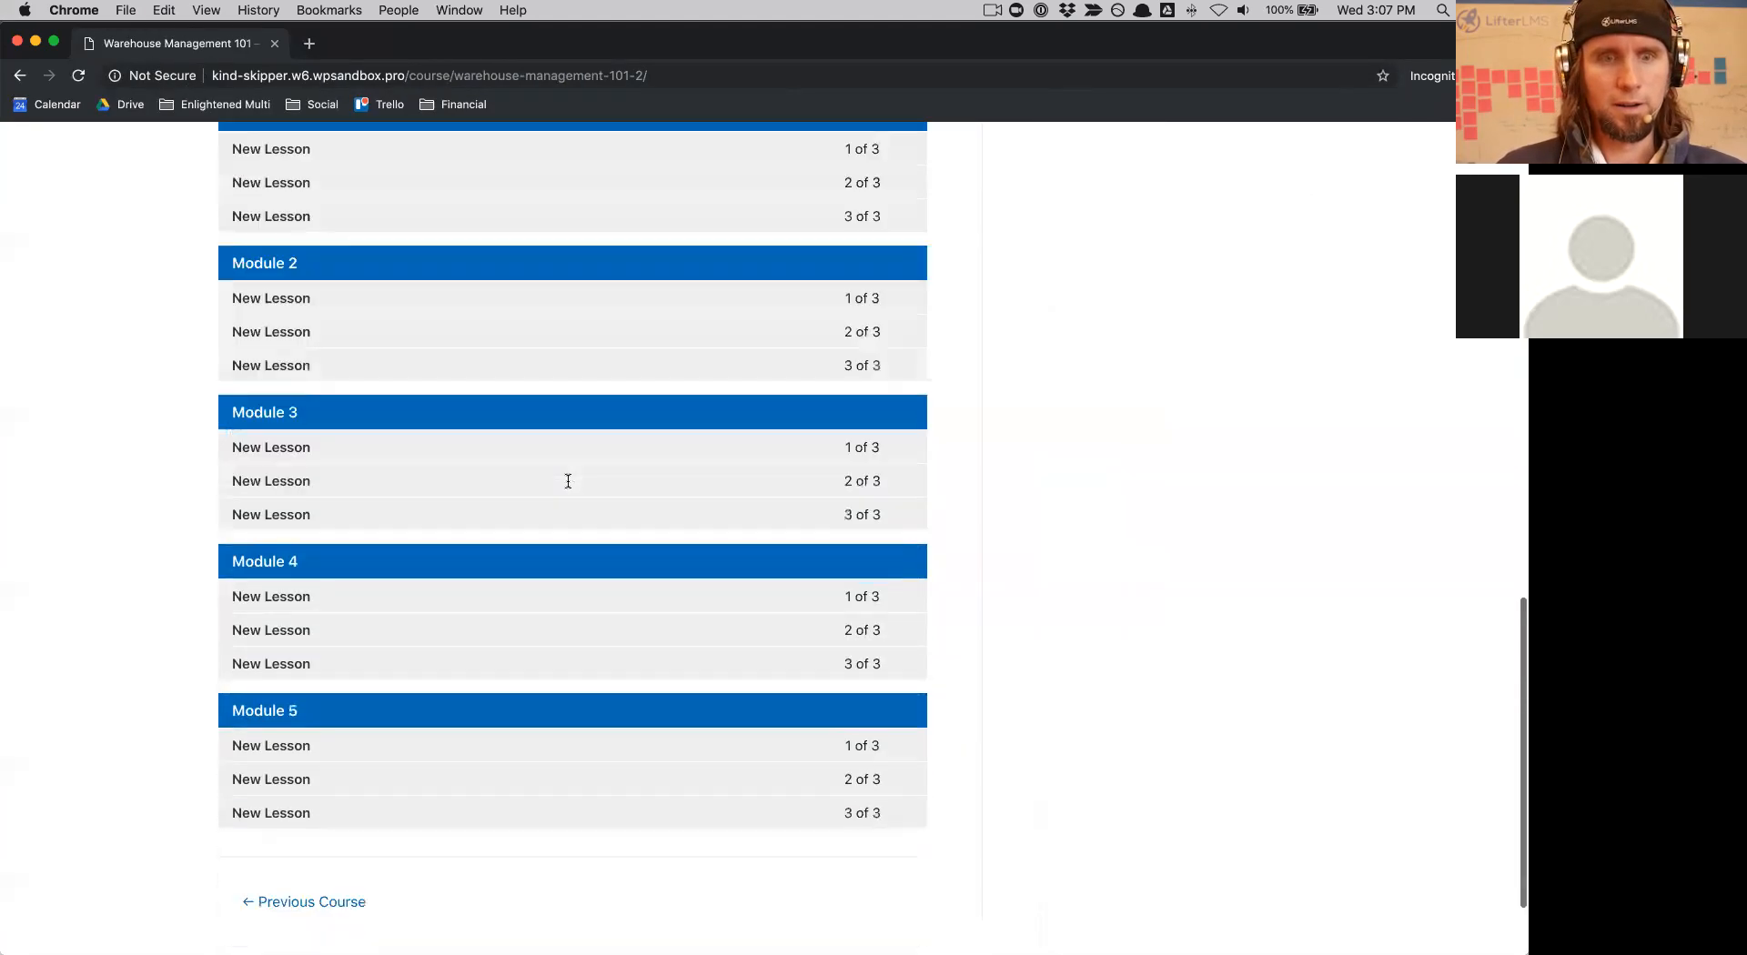
{"action": "scroll", "coordinate": [570, 488], "scroll_direction": "up", "scroll_amount": 15}
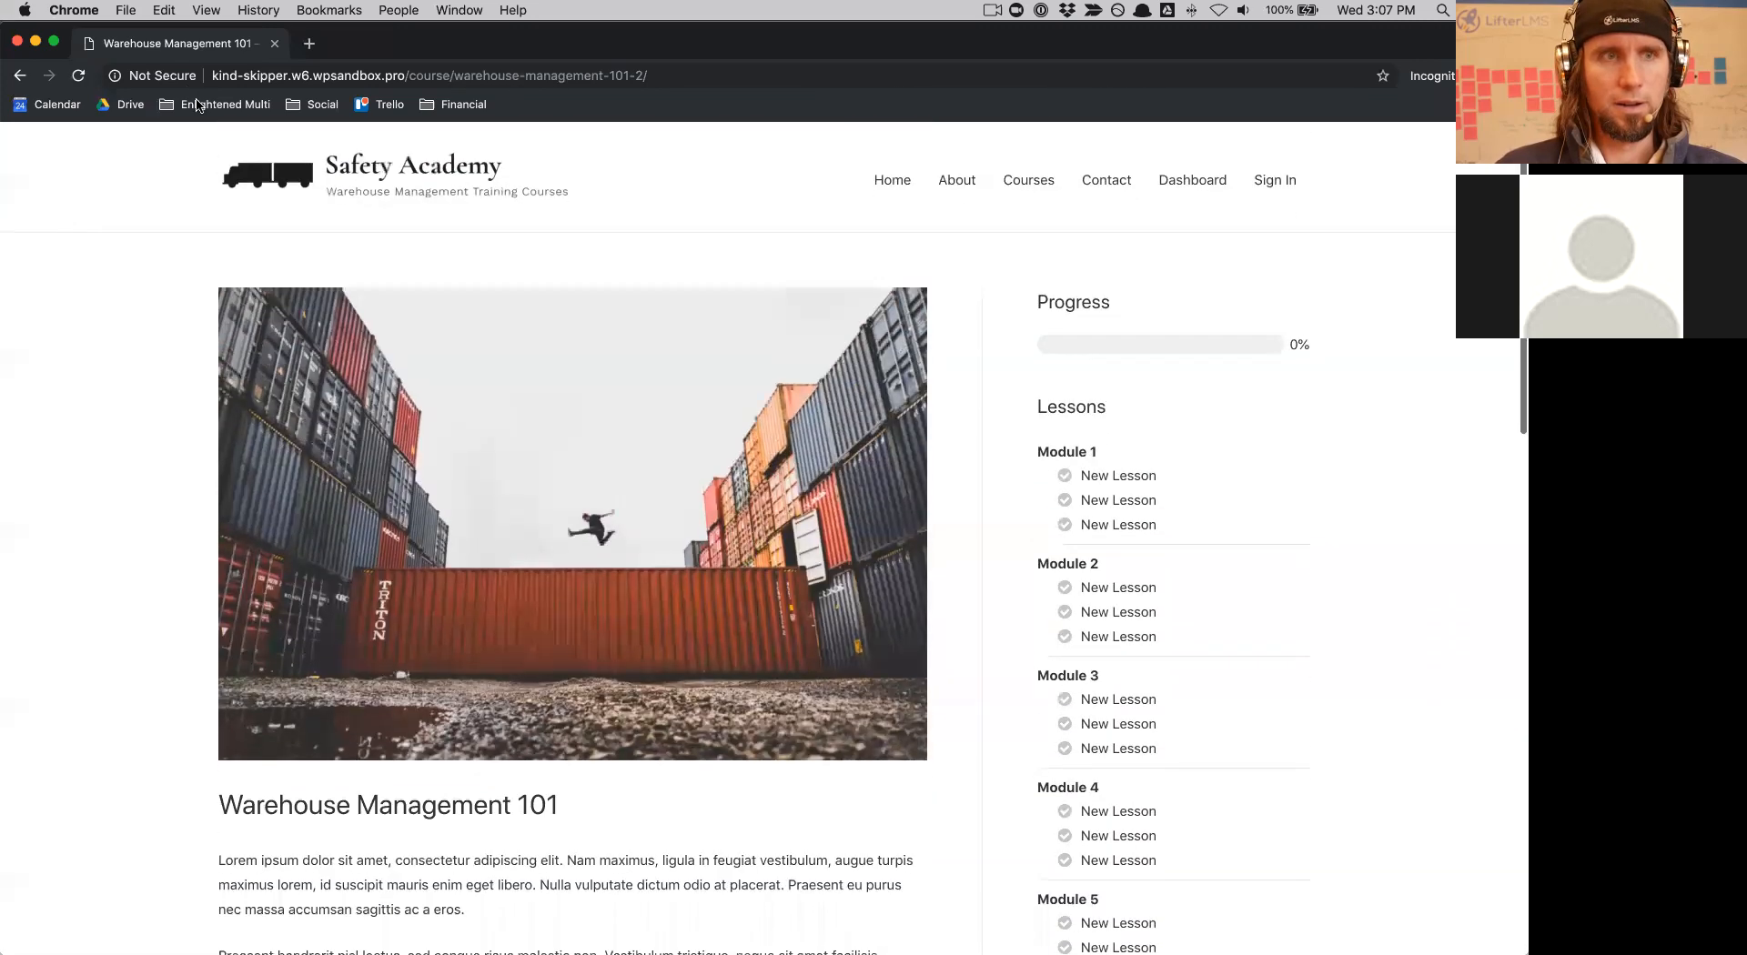
Step: Return to the logged-in window and open the course for editing
{"action": "key", "text": "ctrl+Up"}
{"action": "left_click", "coordinate": [429, 423]}
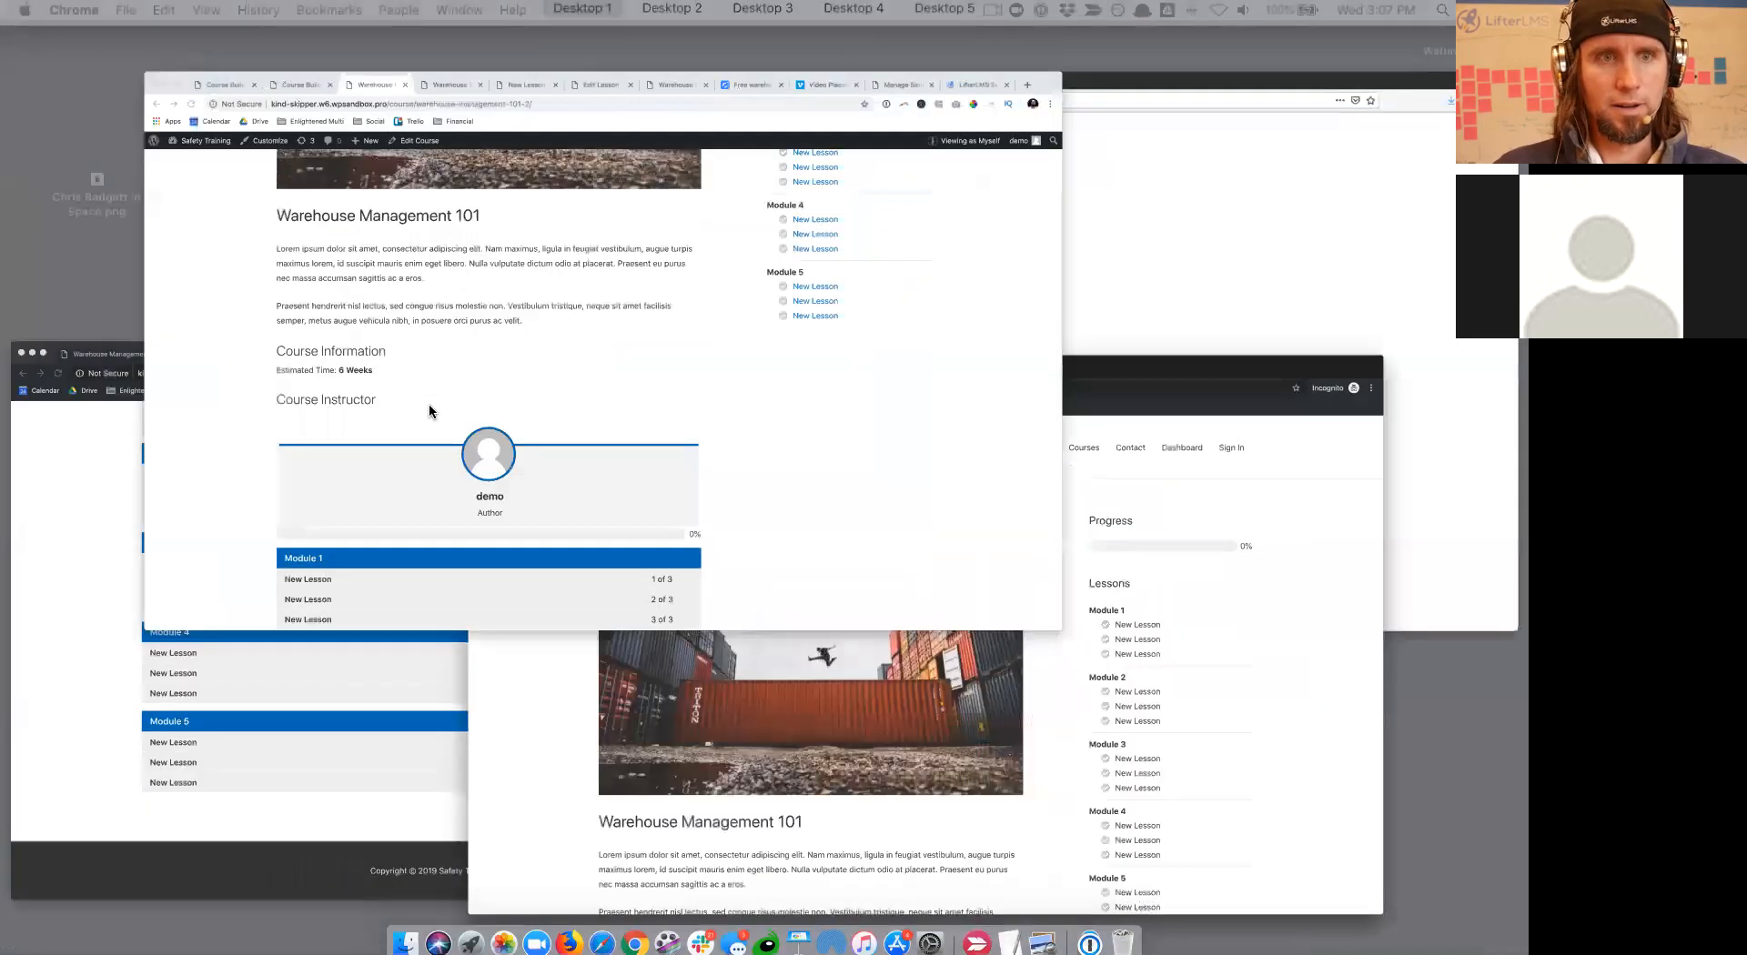
{"action": "scroll", "coordinate": [430, 404], "scroll_direction": "down", "scroll_amount": 15}
{"action": "scroll", "coordinate": [430, 409], "scroll_direction": "up", "scroll_amount": 15}
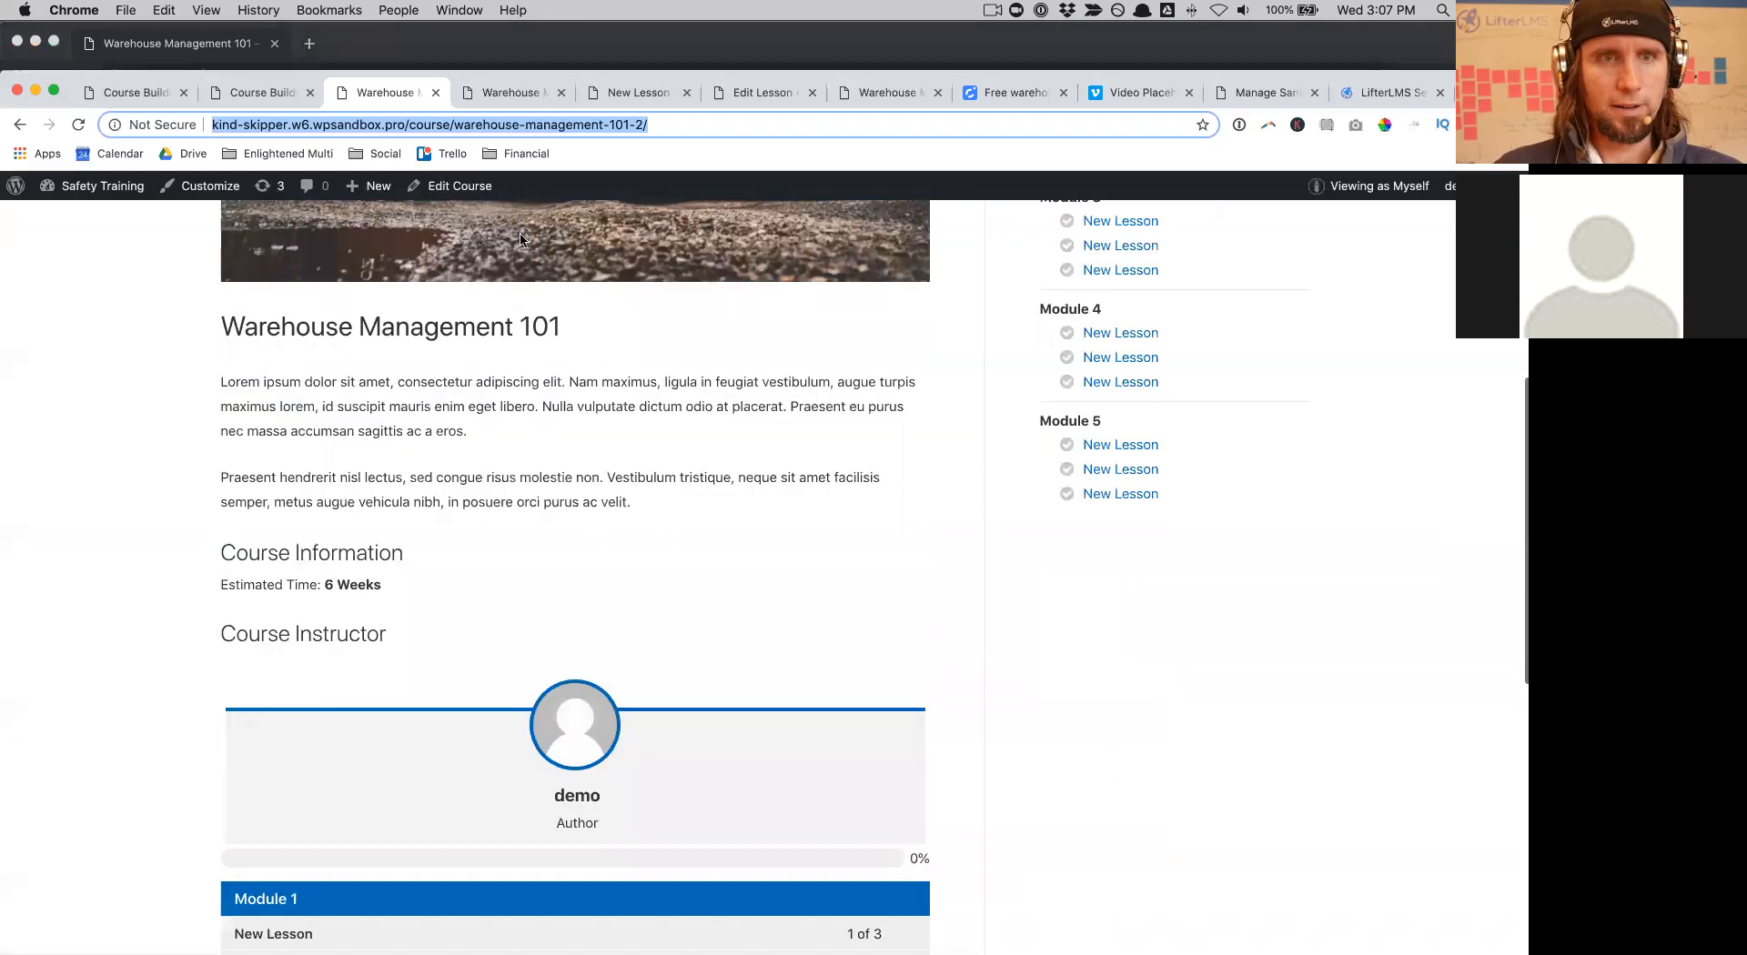
{"action": "left_click", "coordinate": [456, 184]}
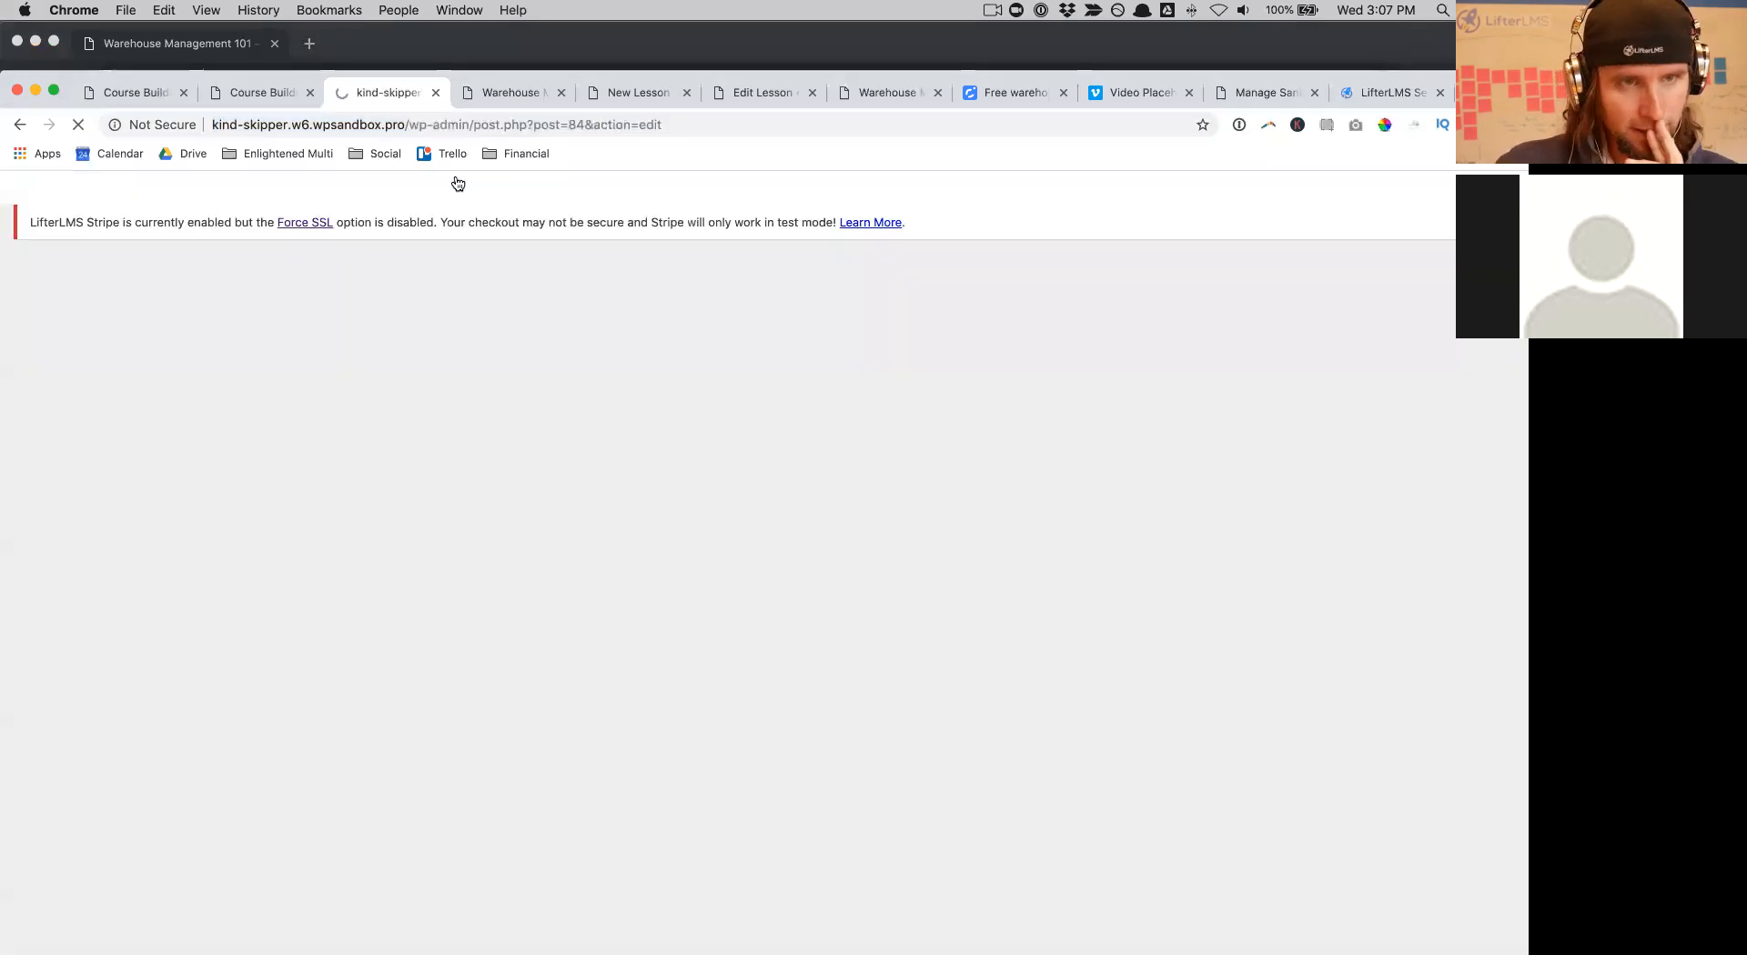
Step: Add a new access plan titled 'Enroll now' with the description 'Free access, no certificate'
{"action": "scroll", "coordinate": [606, 470], "scroll_direction": "down", "scroll_amount": 15}
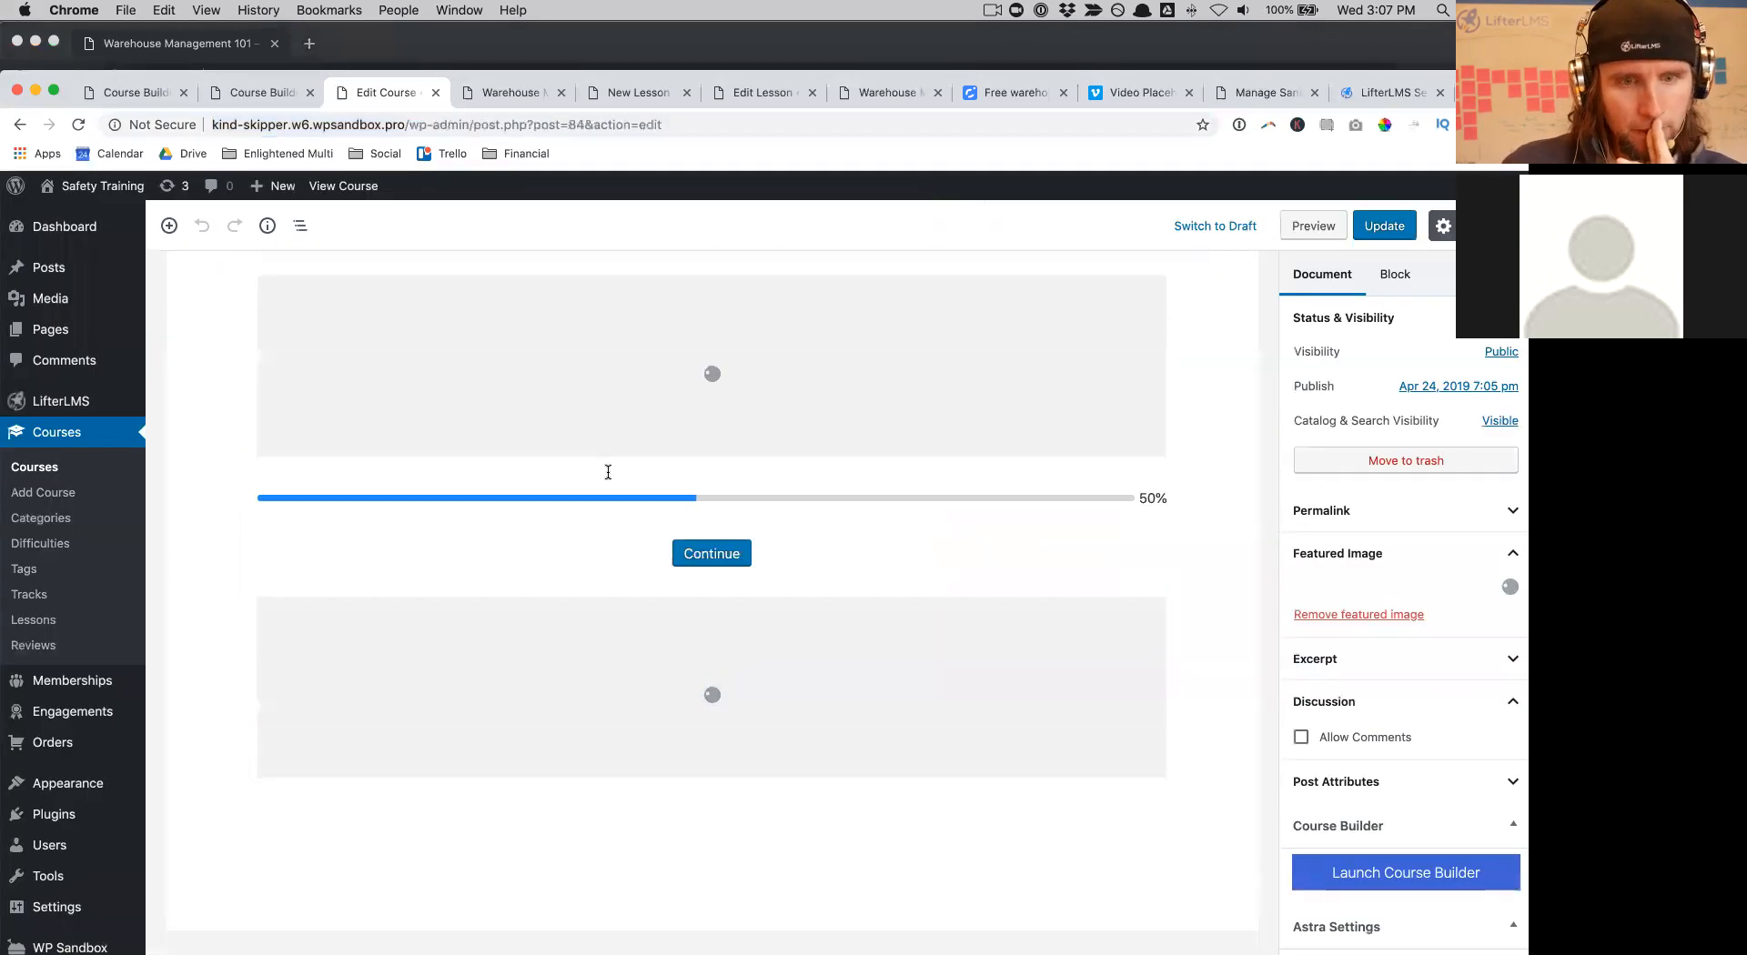
{"action": "left_click", "coordinate": [1080, 642]}
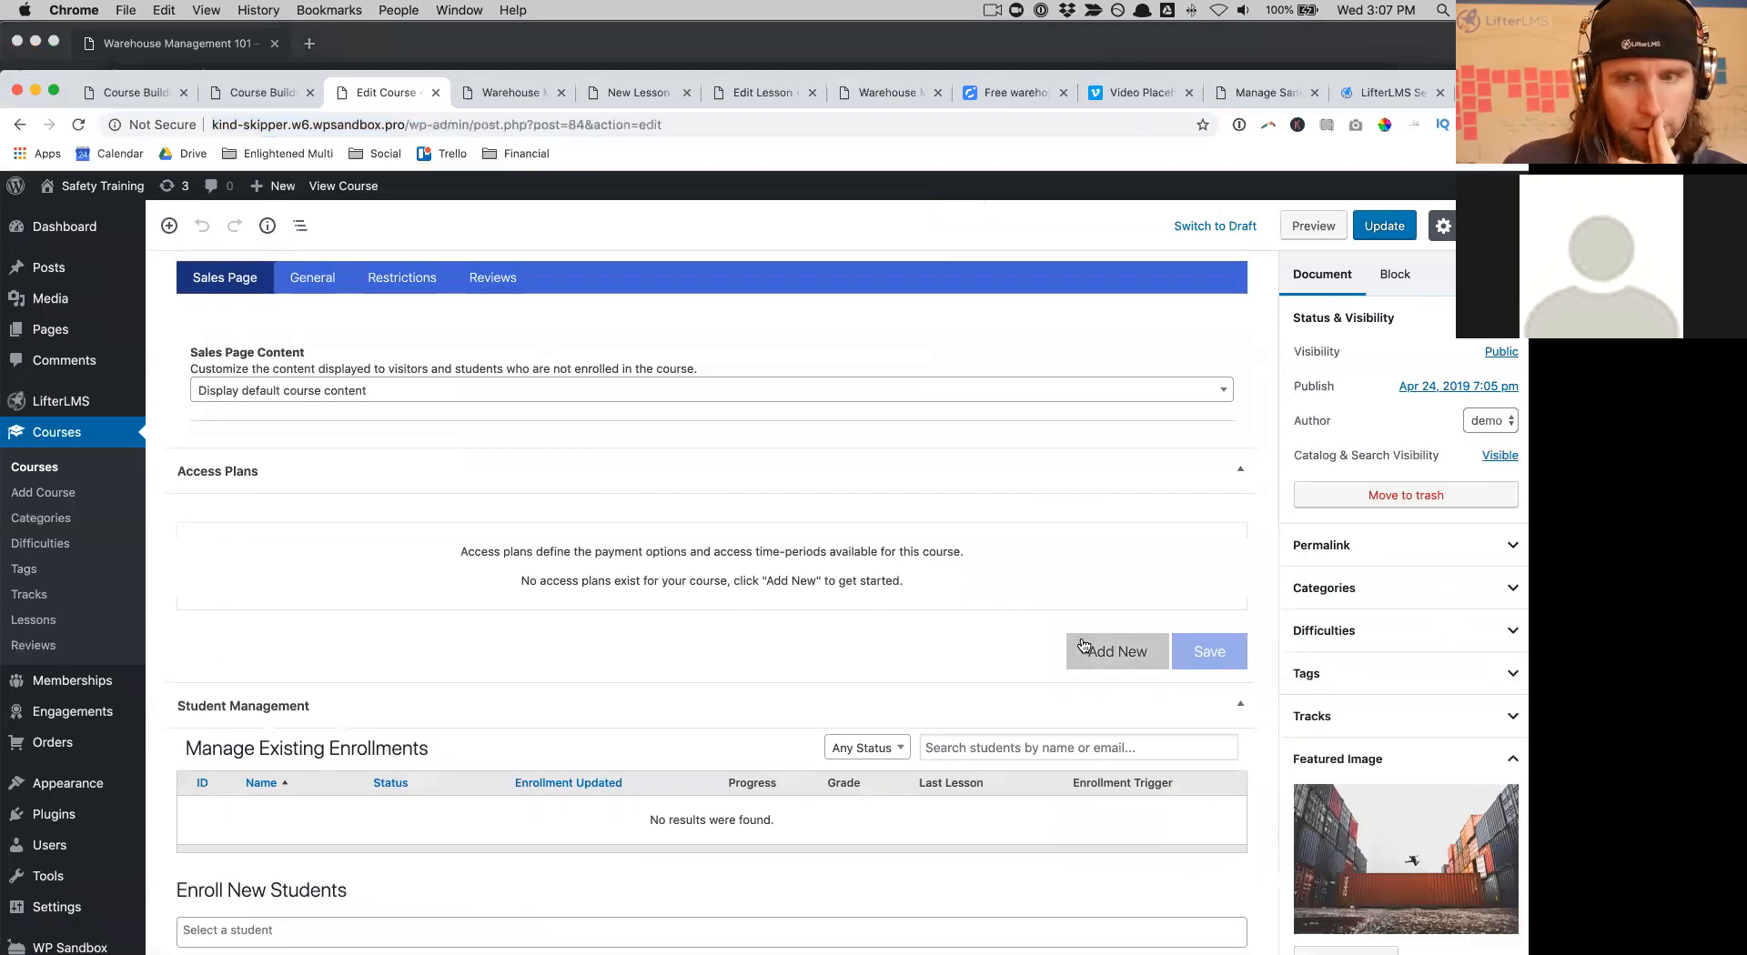
{"action": "left_click", "coordinate": [333, 608]}
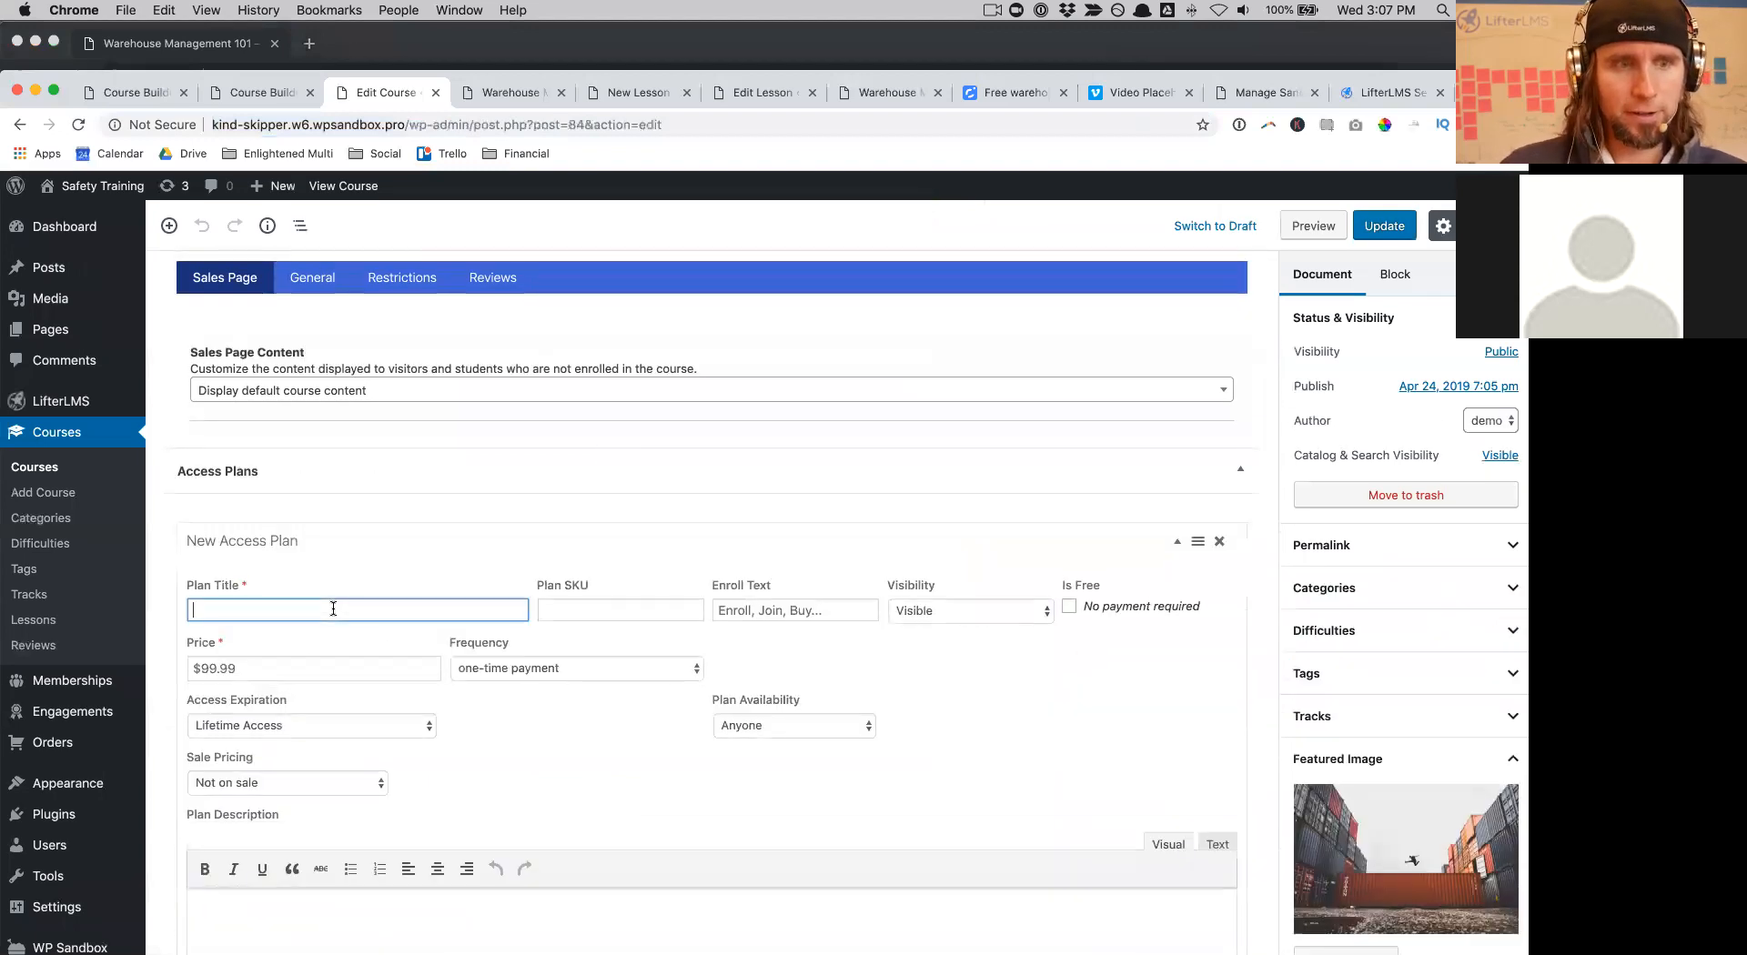
{"action": "type", "text": "Enroll now"}
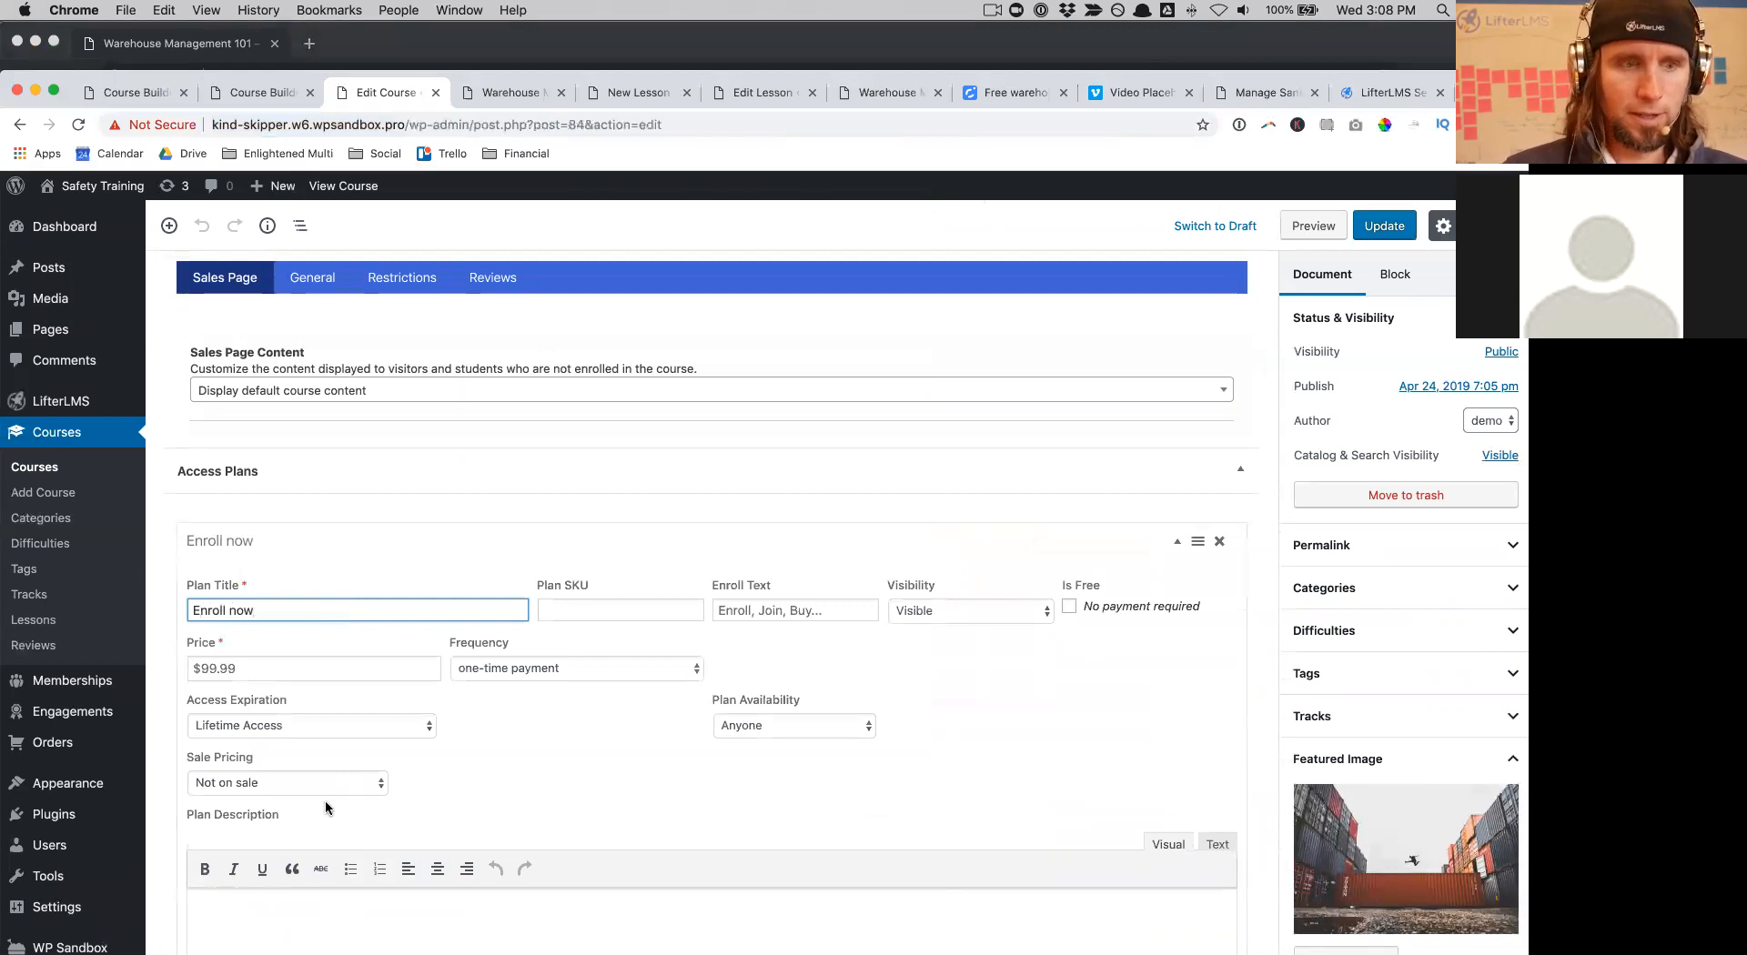
{"action": "left_click", "coordinate": [296, 891]}
{"action": "scroll", "coordinate": [293, 886], "scroll_direction": "down", "scroll_amount": 2}
{"action": "scroll", "coordinate": [293, 886], "scroll_direction": "down", "scroll_amount": 2}
{"action": "type", "text": "Free access, no certificate"}
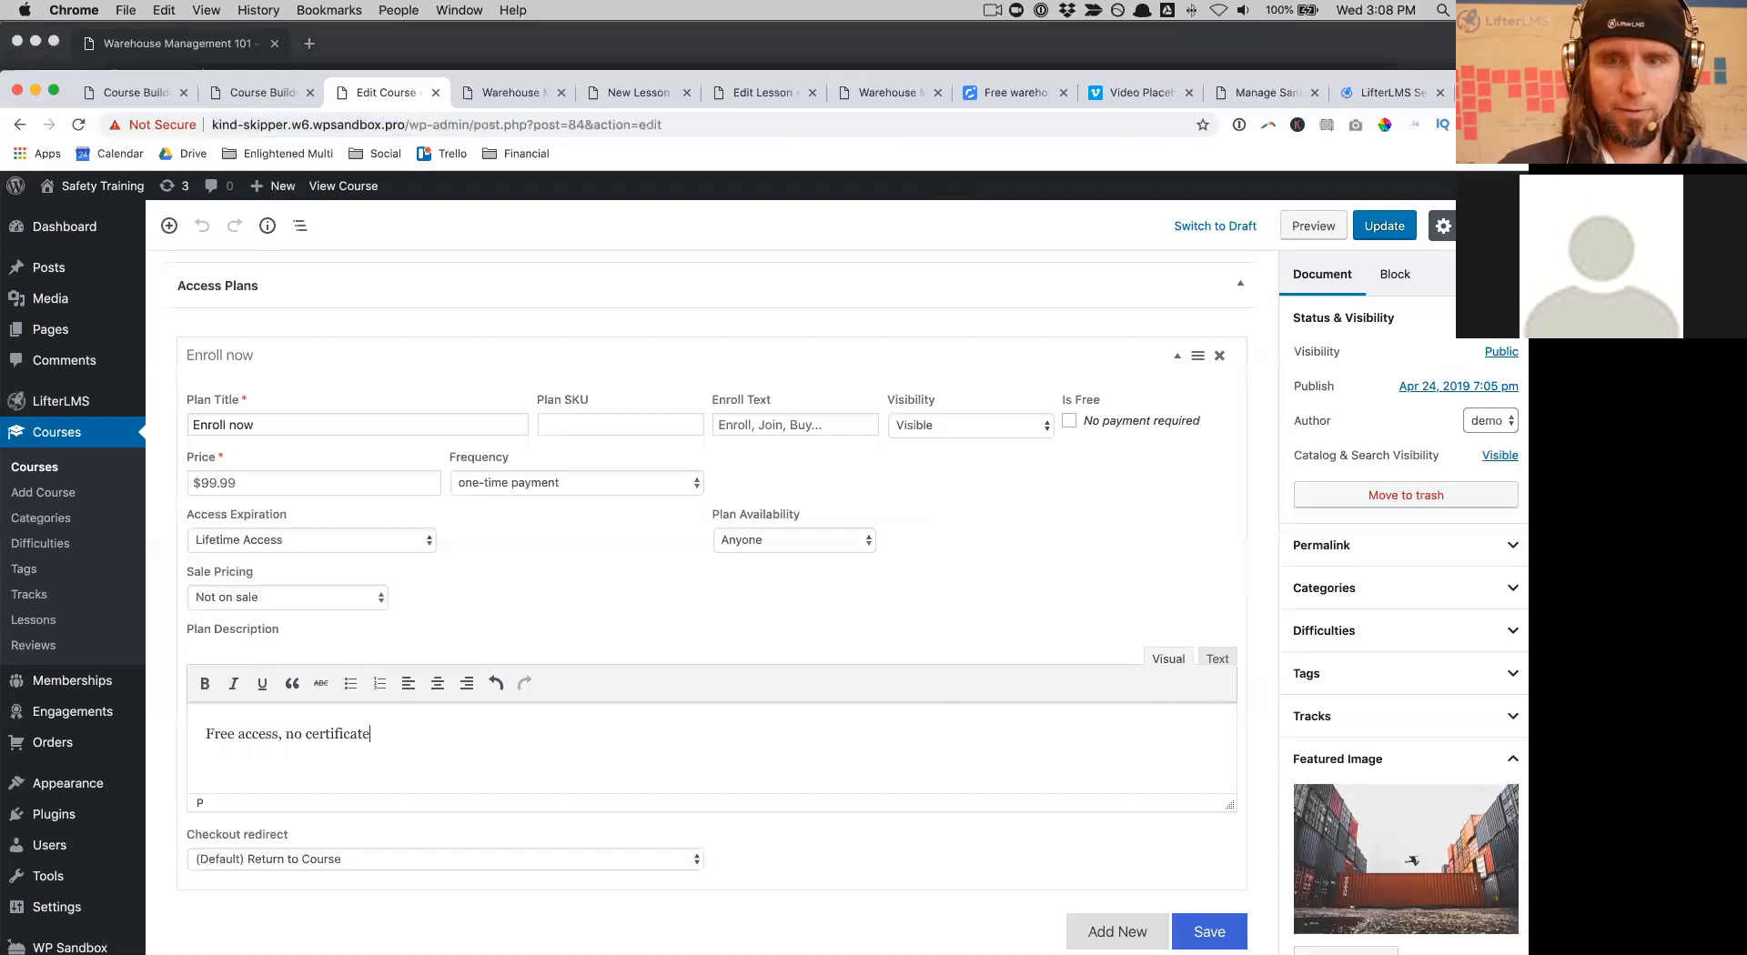
Step: Mark the Enroll now plan as free, save it, and update the course
{"action": "left_click", "coordinate": [1067, 426]}
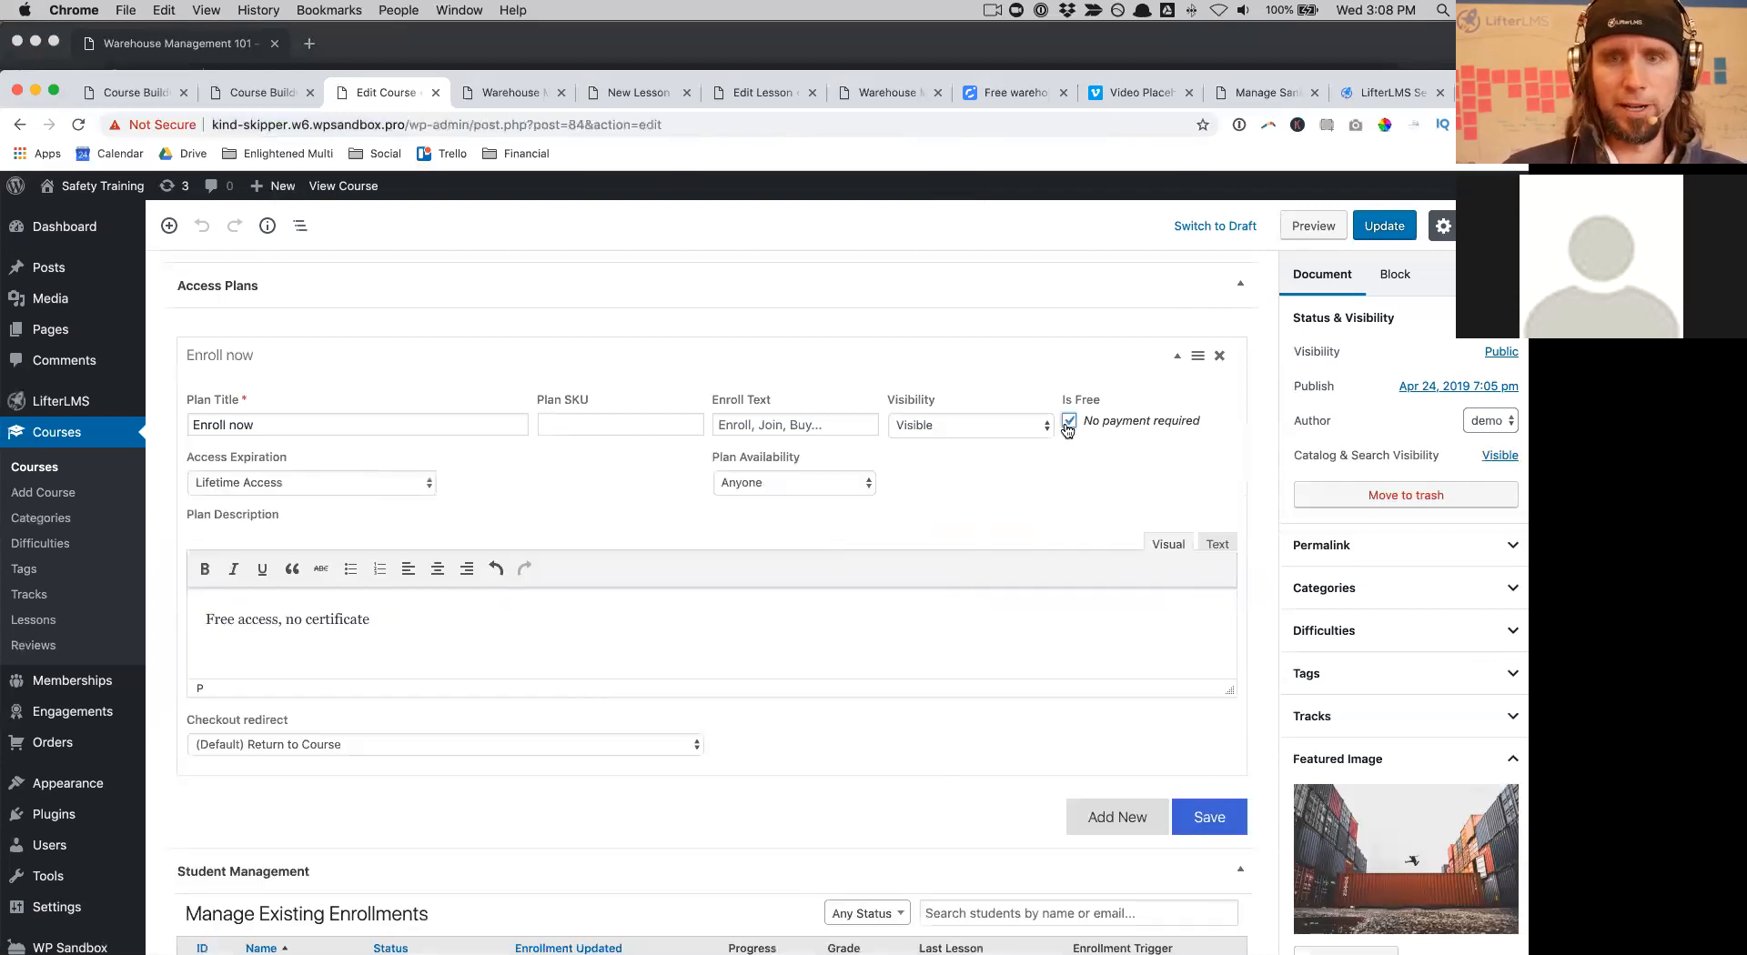
{"action": "left_click", "coordinate": [1188, 815]}
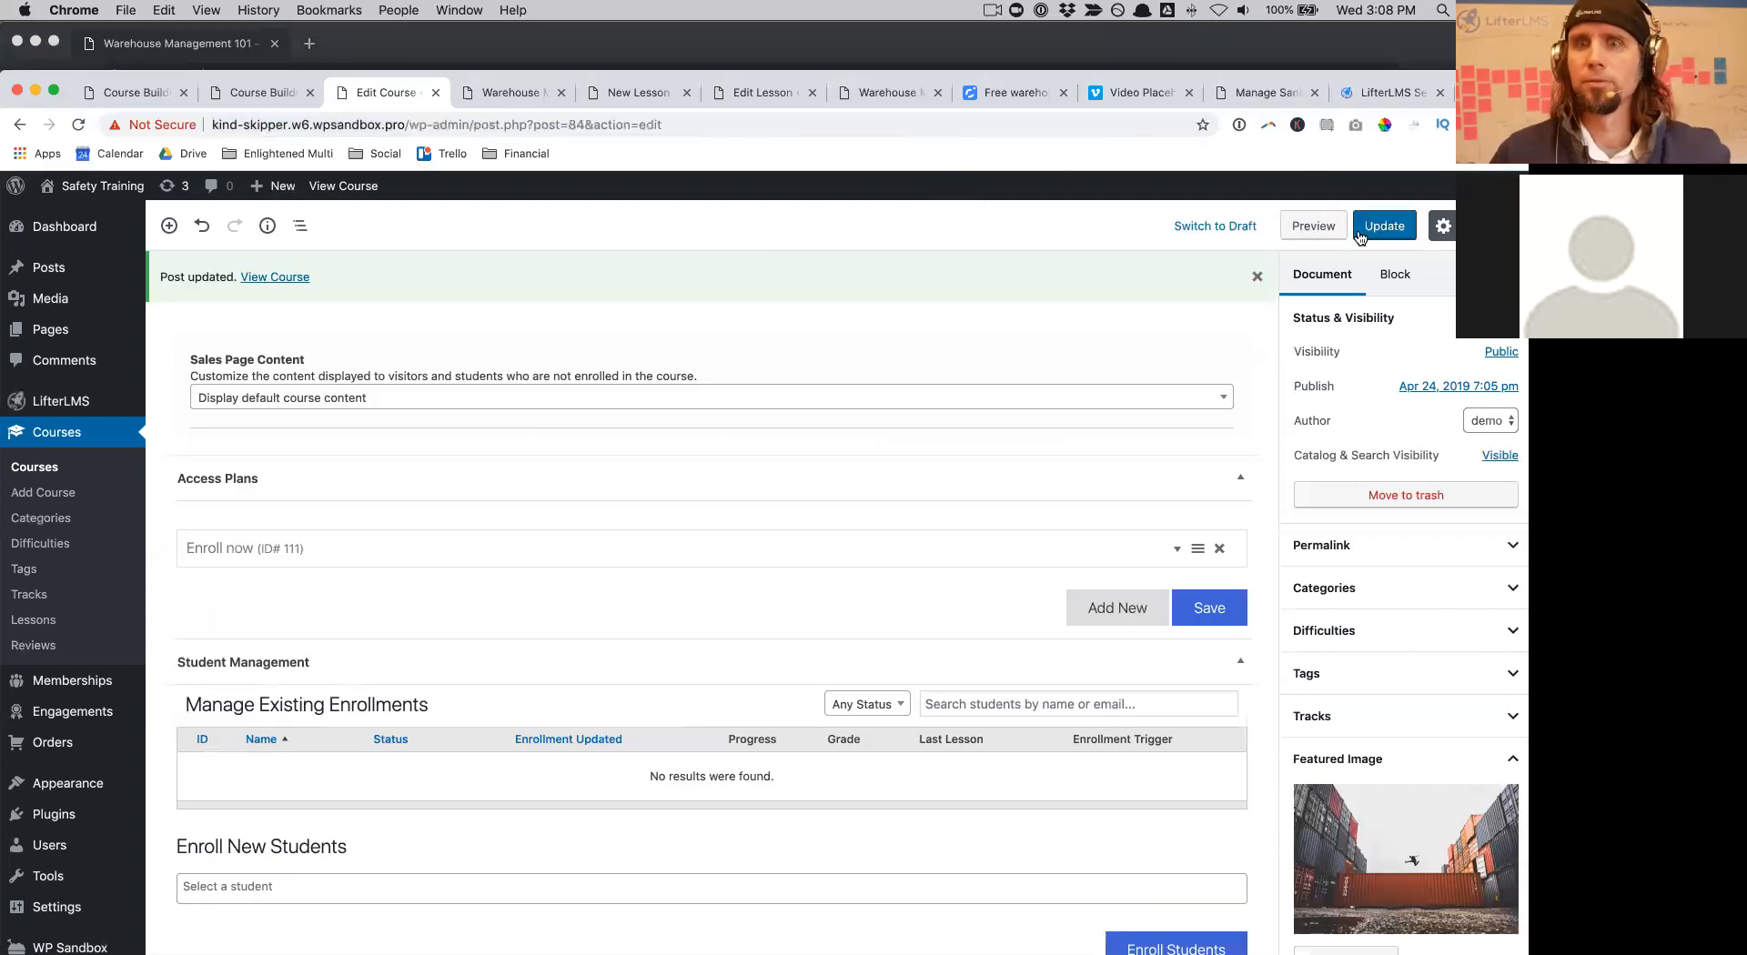
{"action": "left_click", "coordinate": [1378, 231]}
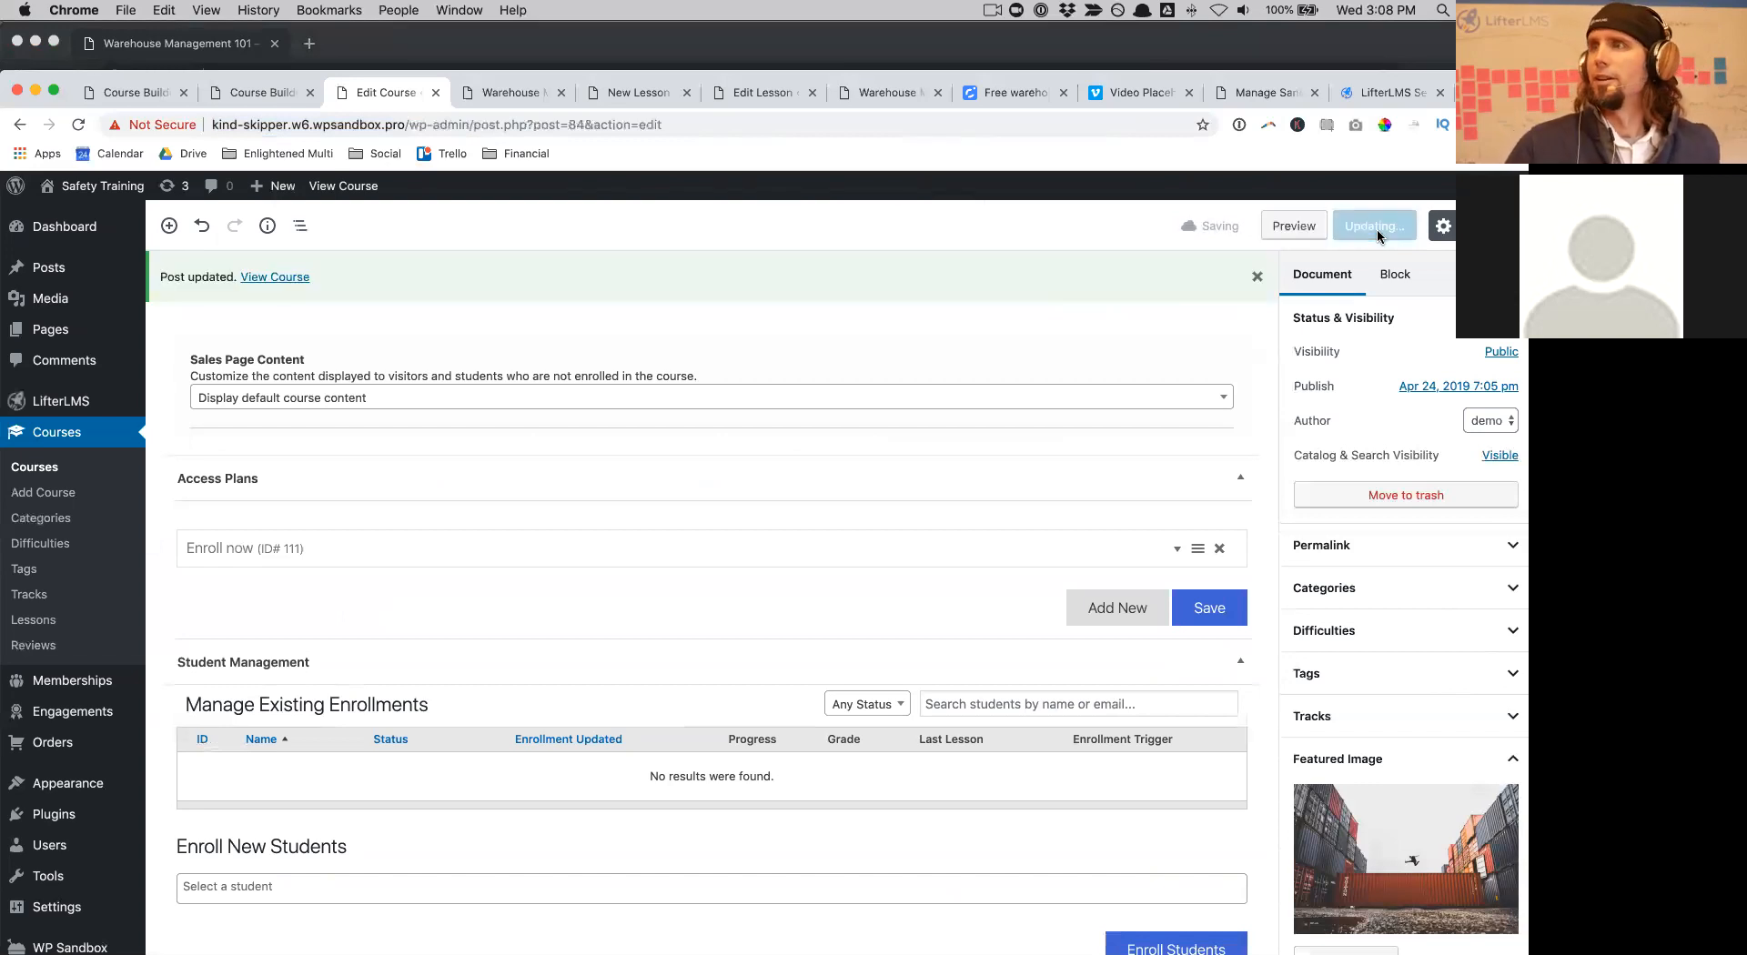
Step: View the course on the front end to check the FREE Enroll now plan
{"action": "left_click", "coordinate": [288, 277]}
{"action": "scroll", "coordinate": [505, 568], "scroll_direction": "down", "scroll_amount": 5}
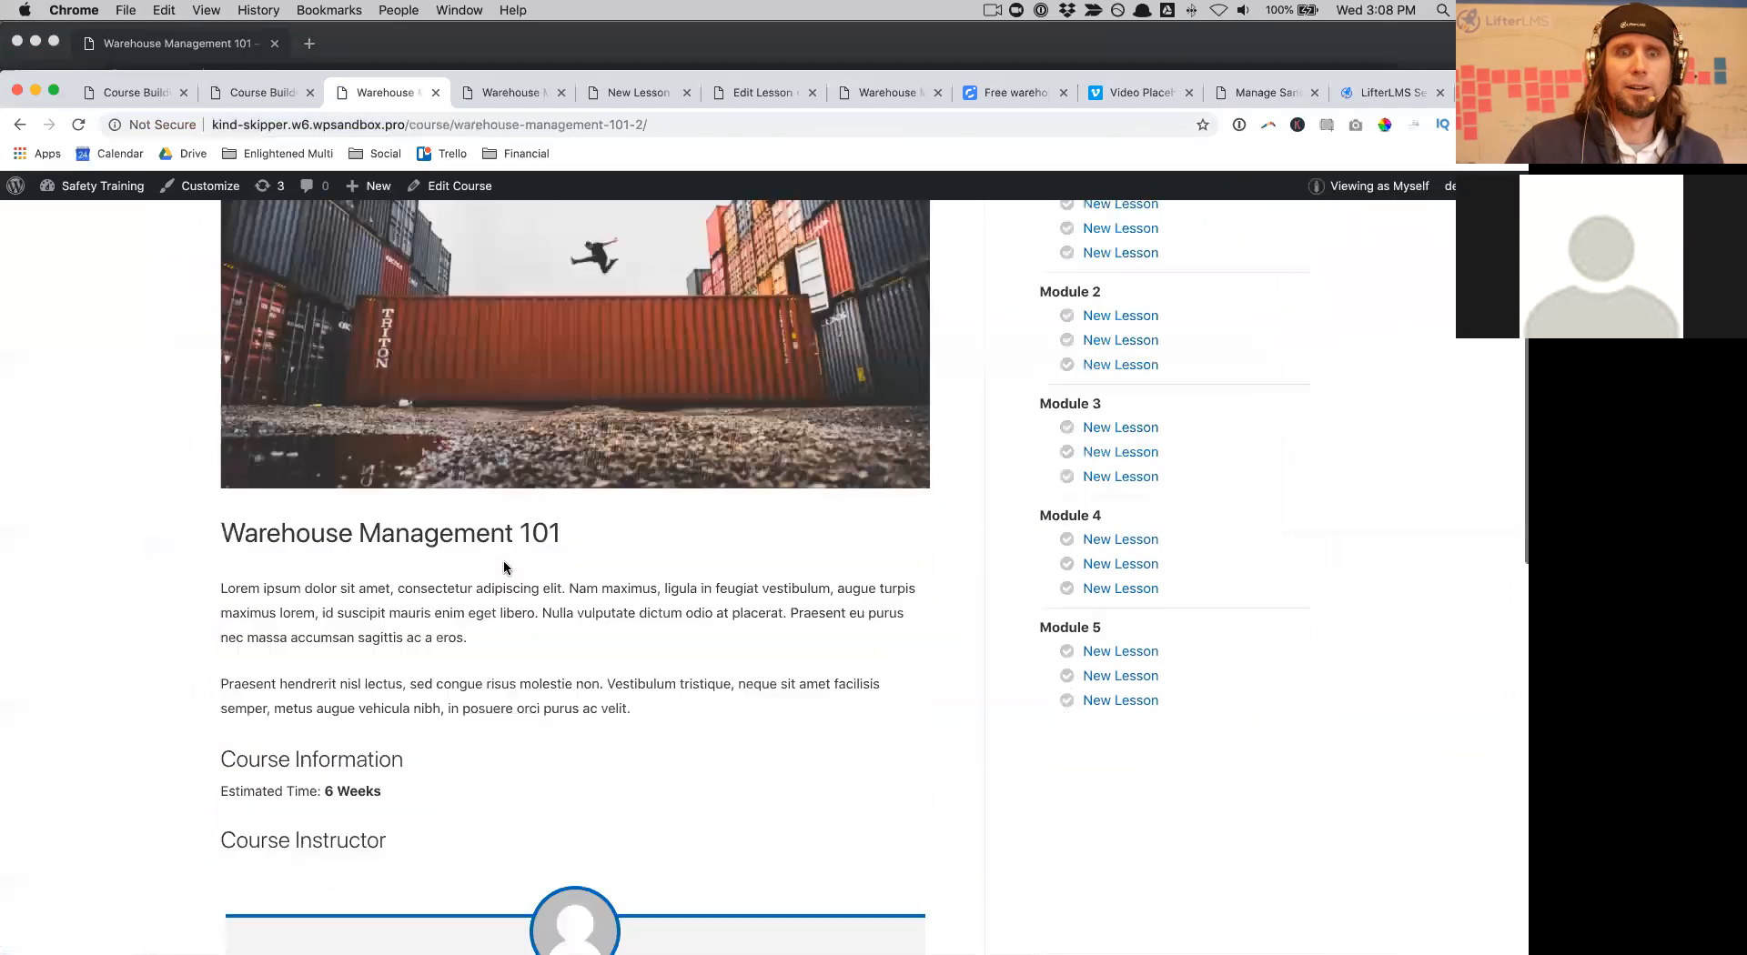
{"action": "scroll", "coordinate": [505, 564], "scroll_direction": "down", "scroll_amount": 8}
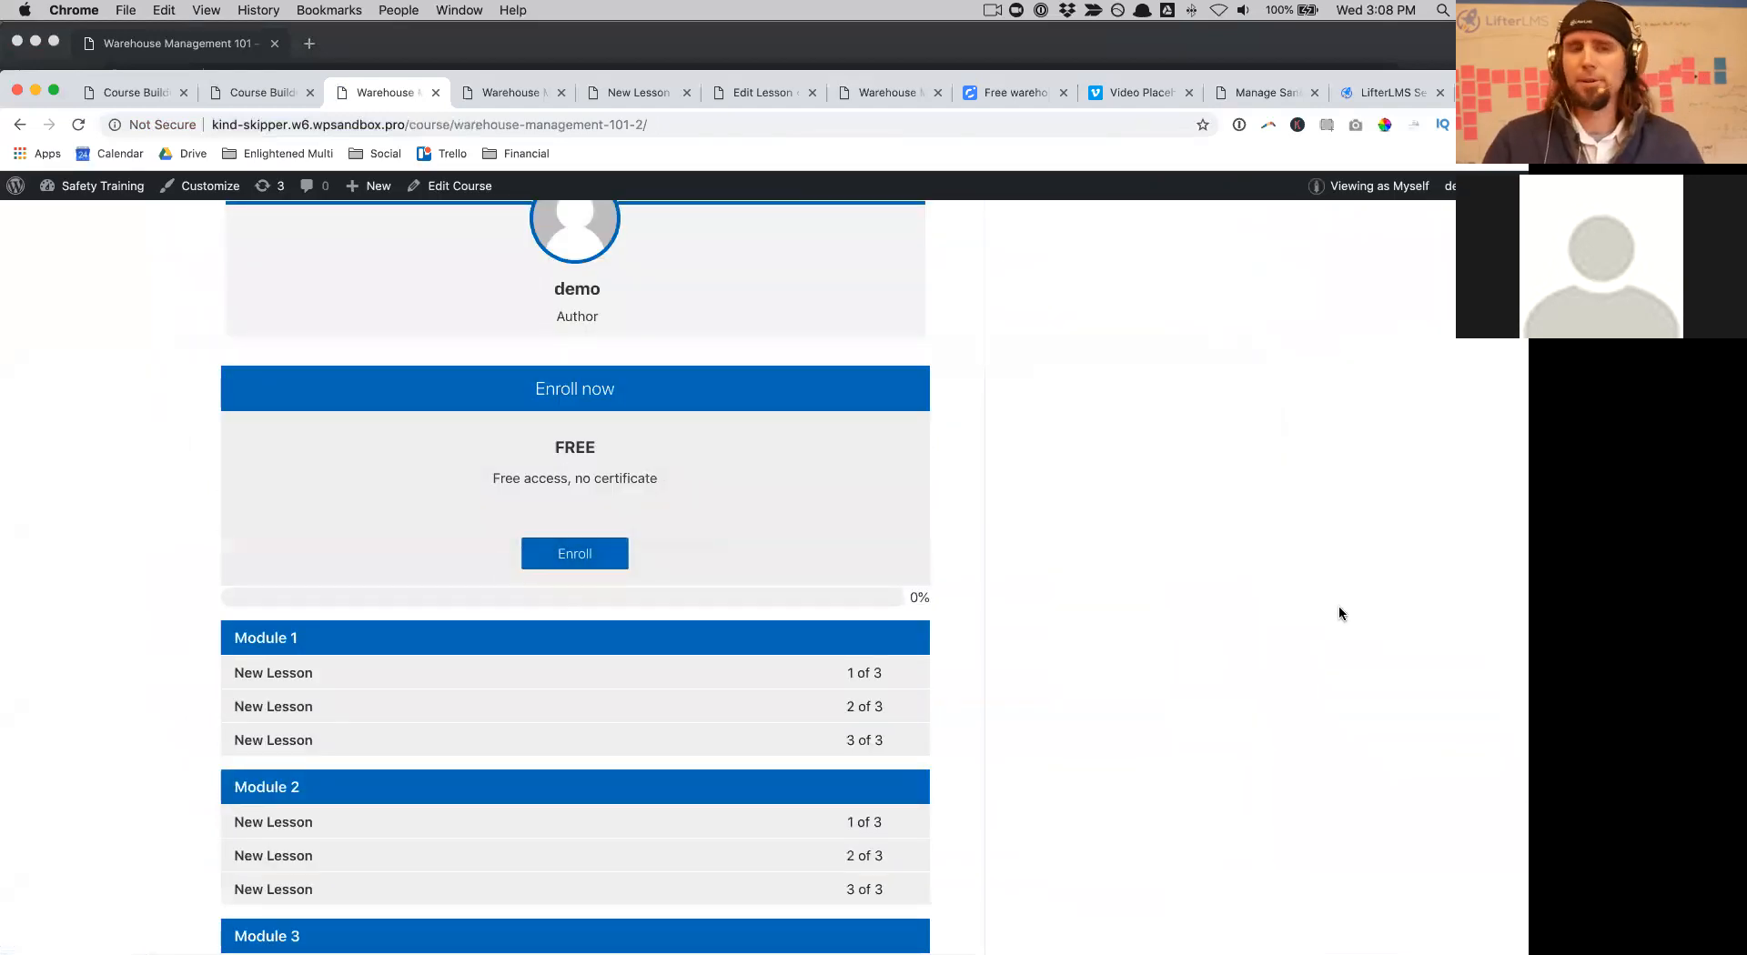
{"action": "scroll", "coordinate": [1297, 597], "scroll_direction": "up", "scroll_amount": 15}
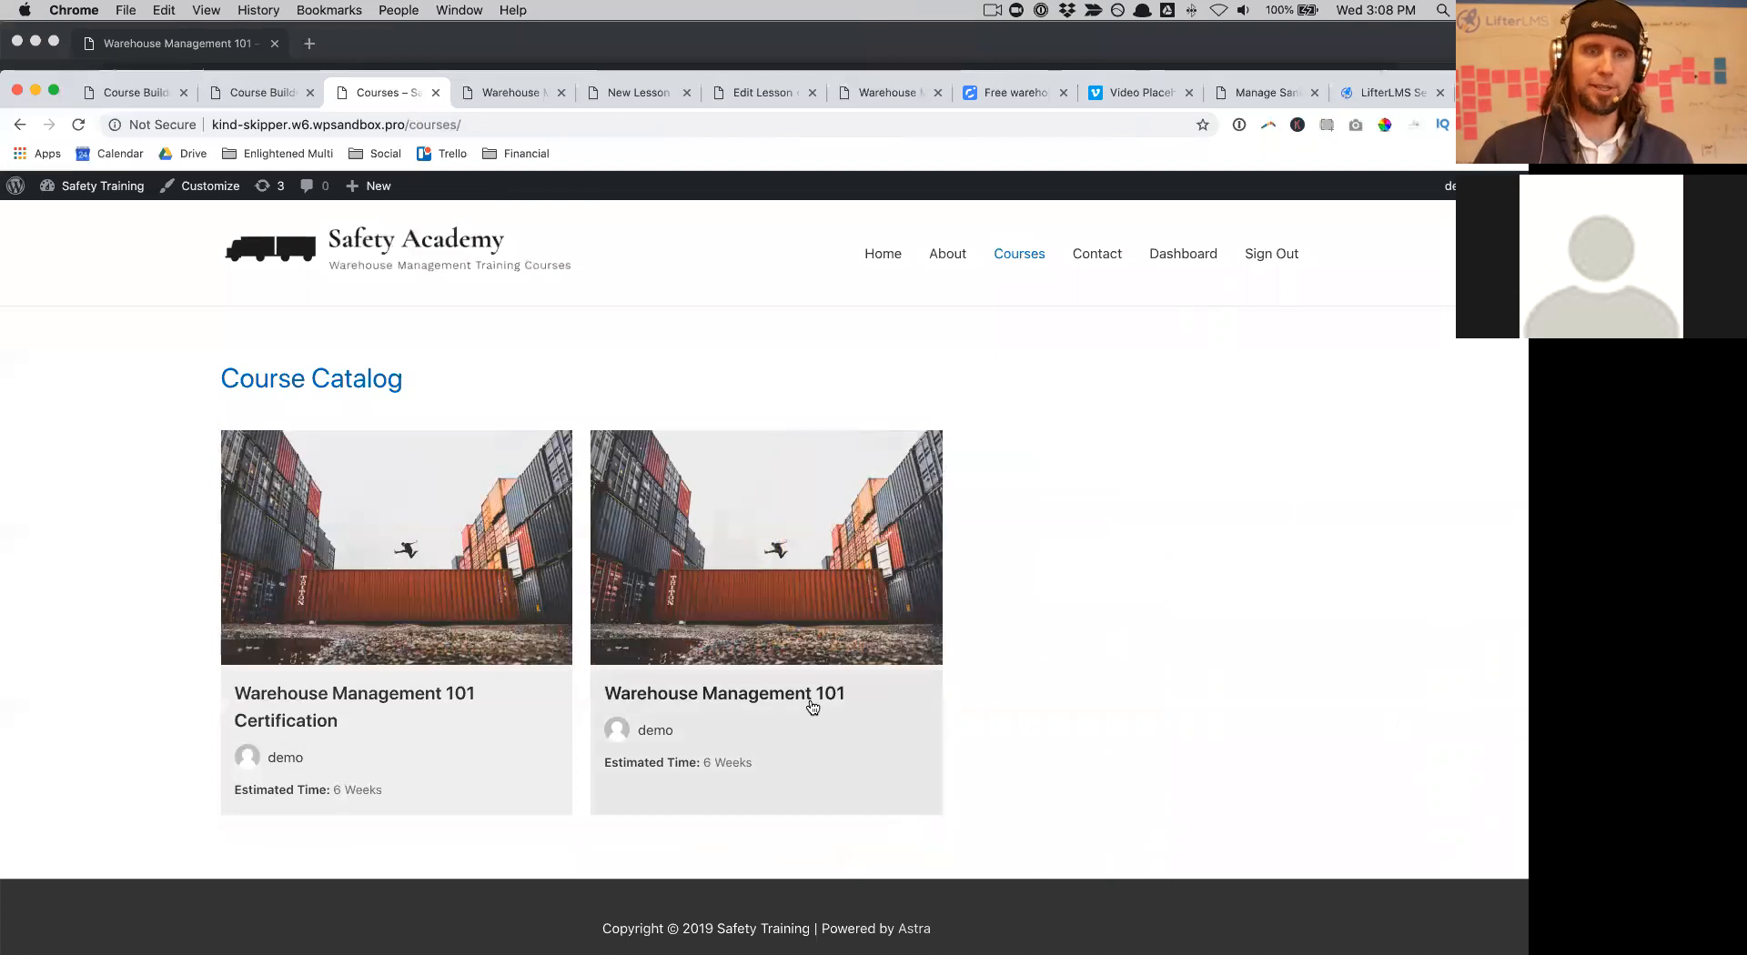
Step: Open the Warehouse Management 101 Certification course's first New Lesson
{"action": "left_click", "coordinate": [410, 746]}
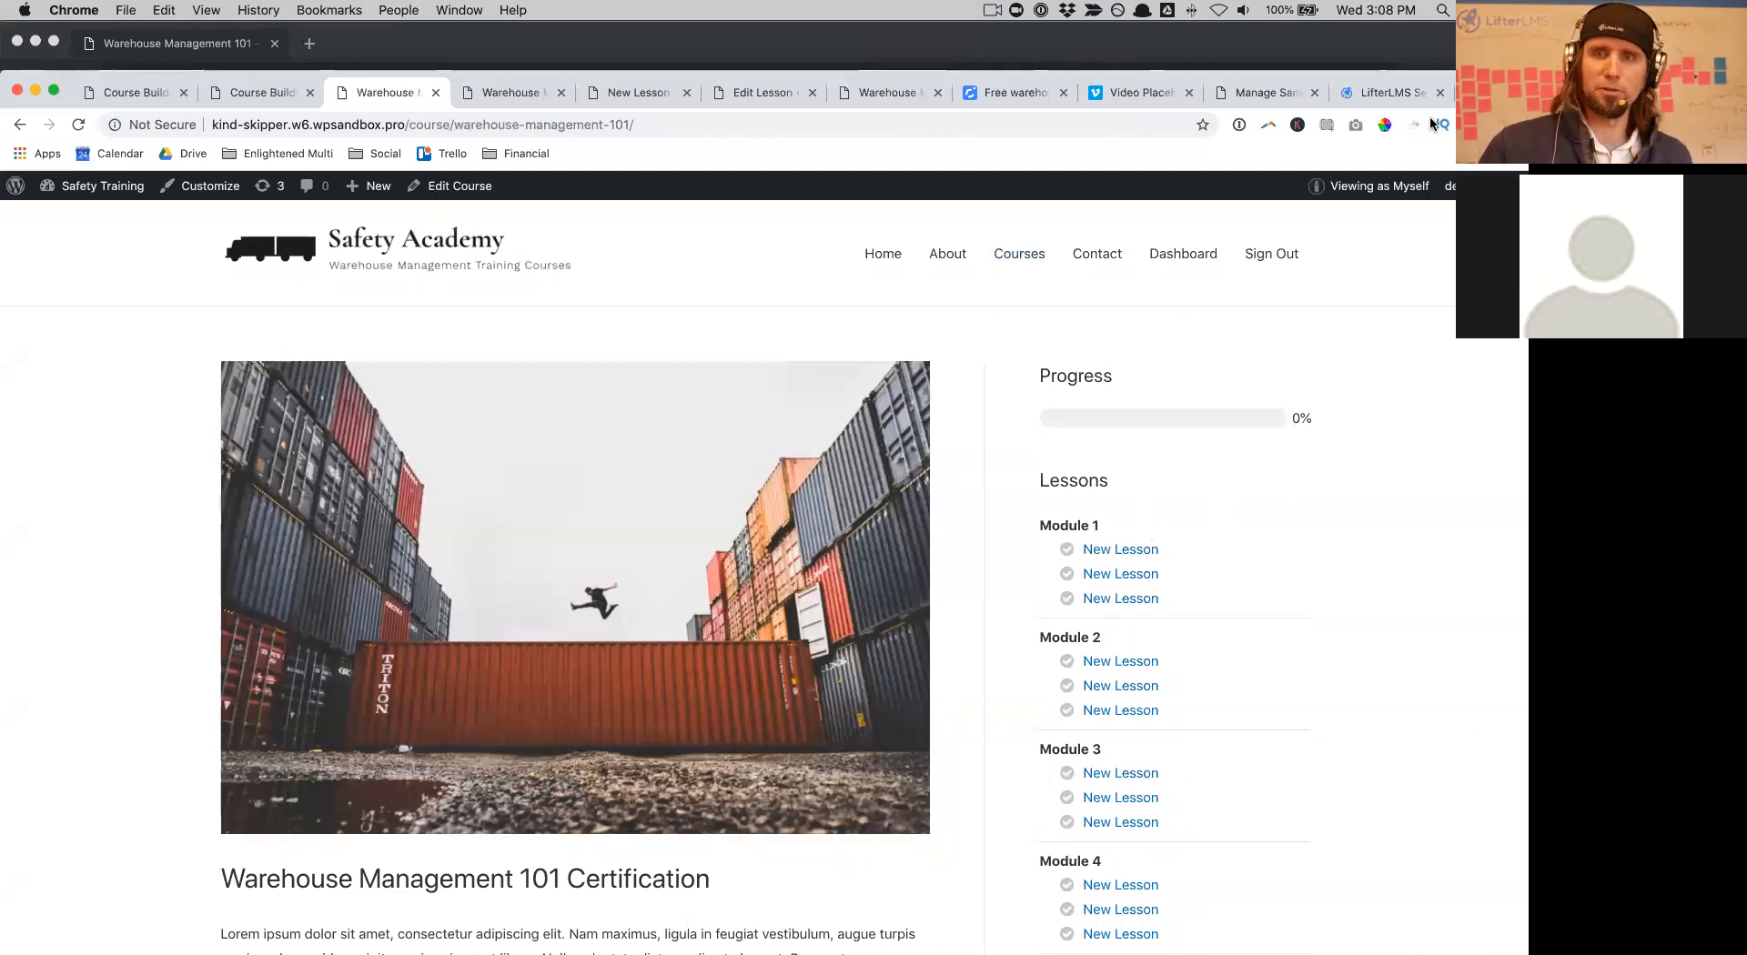
{"action": "left_click_drag", "start_coordinate": [1502, 90], "coordinate": [1501, 40]}
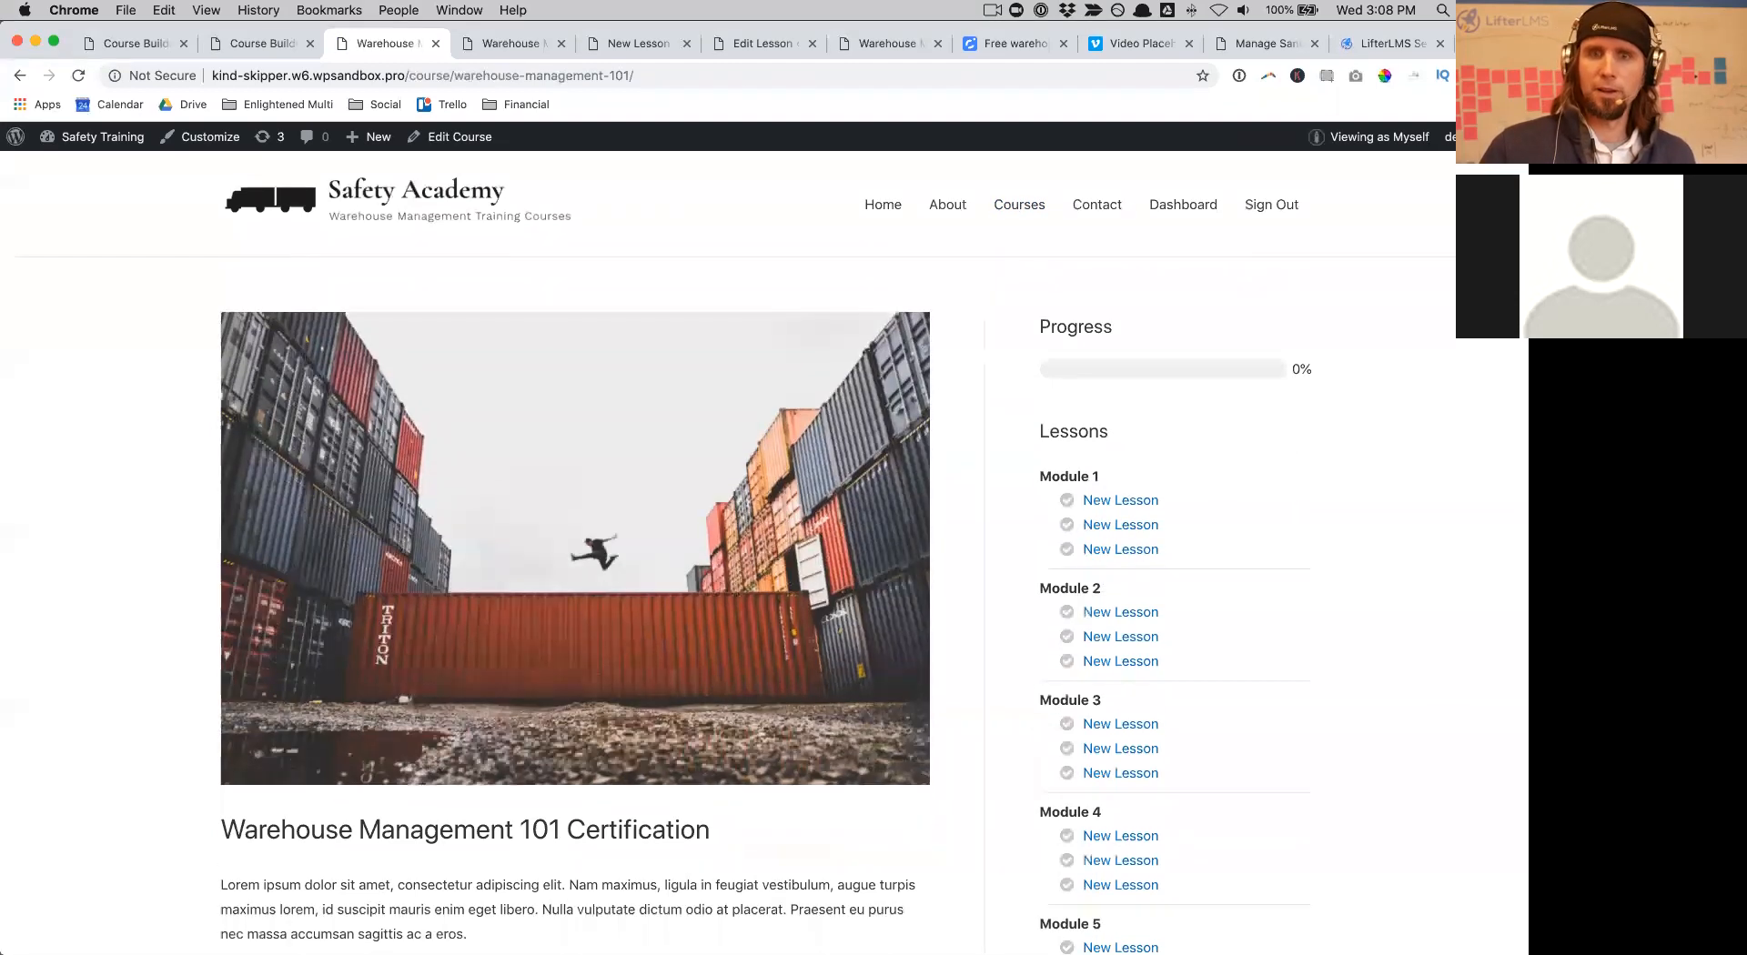
{"action": "left_click", "coordinate": [1097, 502]}
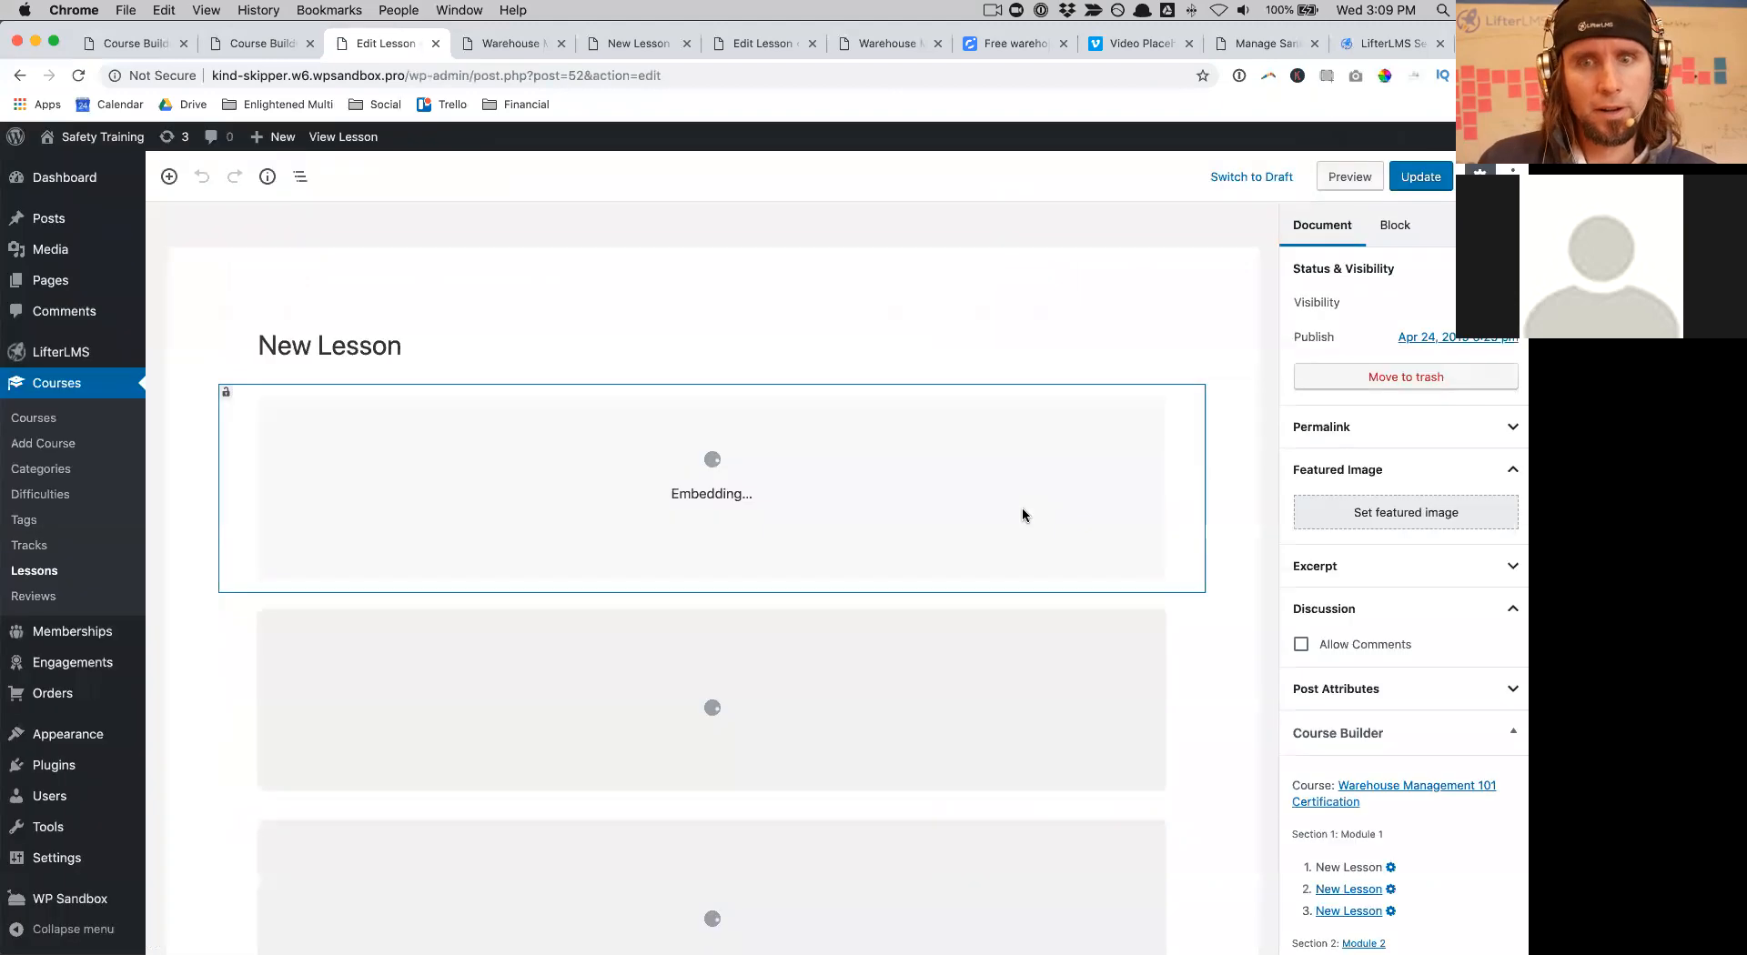
Step: Expand the lesson's Post Attributes panel to show its Order of 0
{"action": "scroll", "coordinate": [1369, 781], "scroll_direction": "down", "scroll_amount": 4}
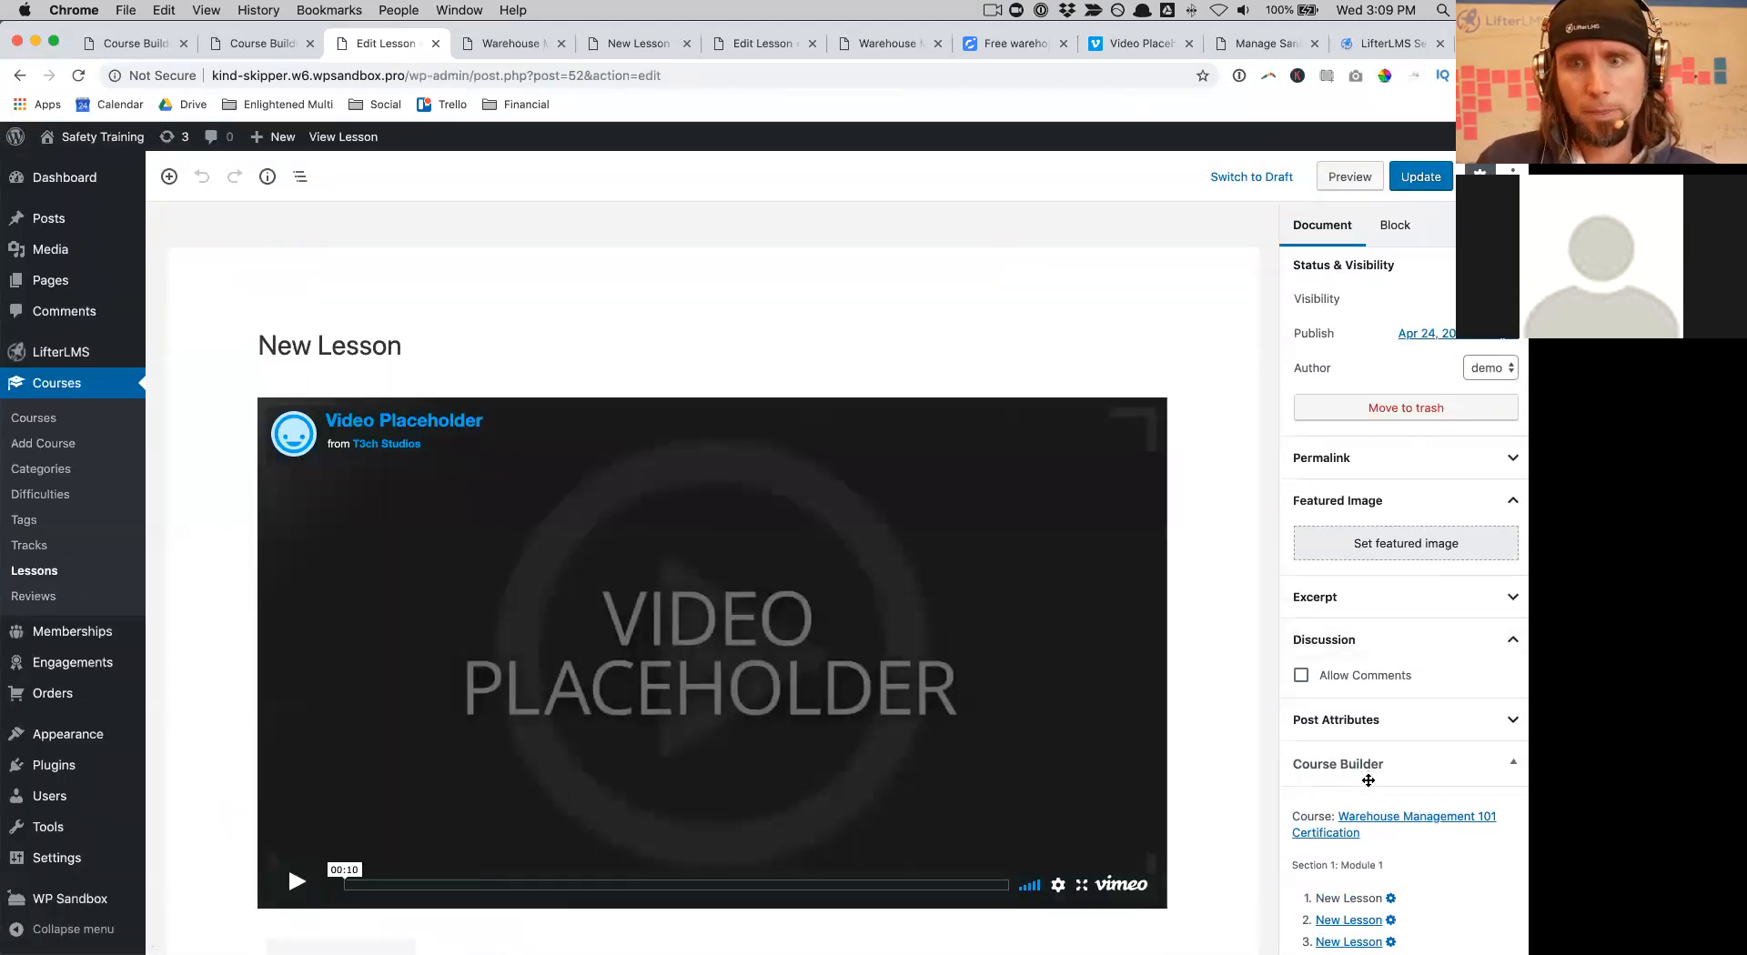
{"action": "scroll", "coordinate": [1368, 780], "scroll_direction": "down", "scroll_amount": 4}
{"action": "scroll", "coordinate": [1101, 814], "scroll_direction": "down", "scroll_amount": 10}
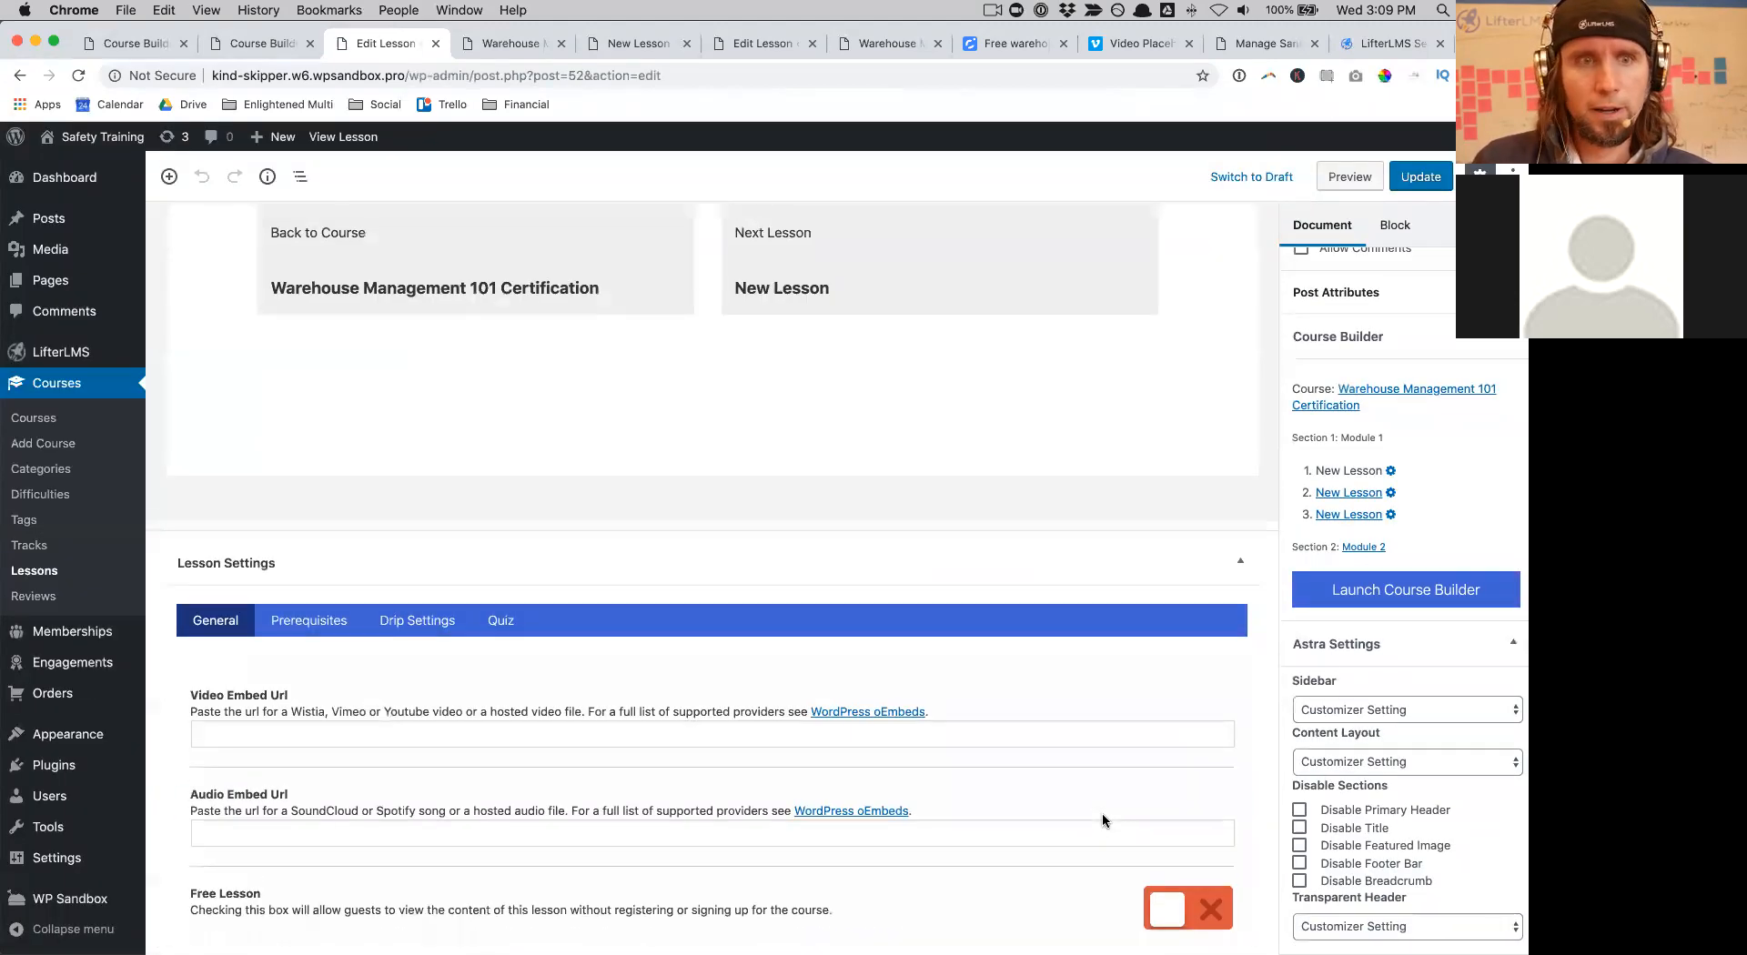
{"action": "scroll", "coordinate": [1101, 812], "scroll_direction": "up", "scroll_amount": 10}
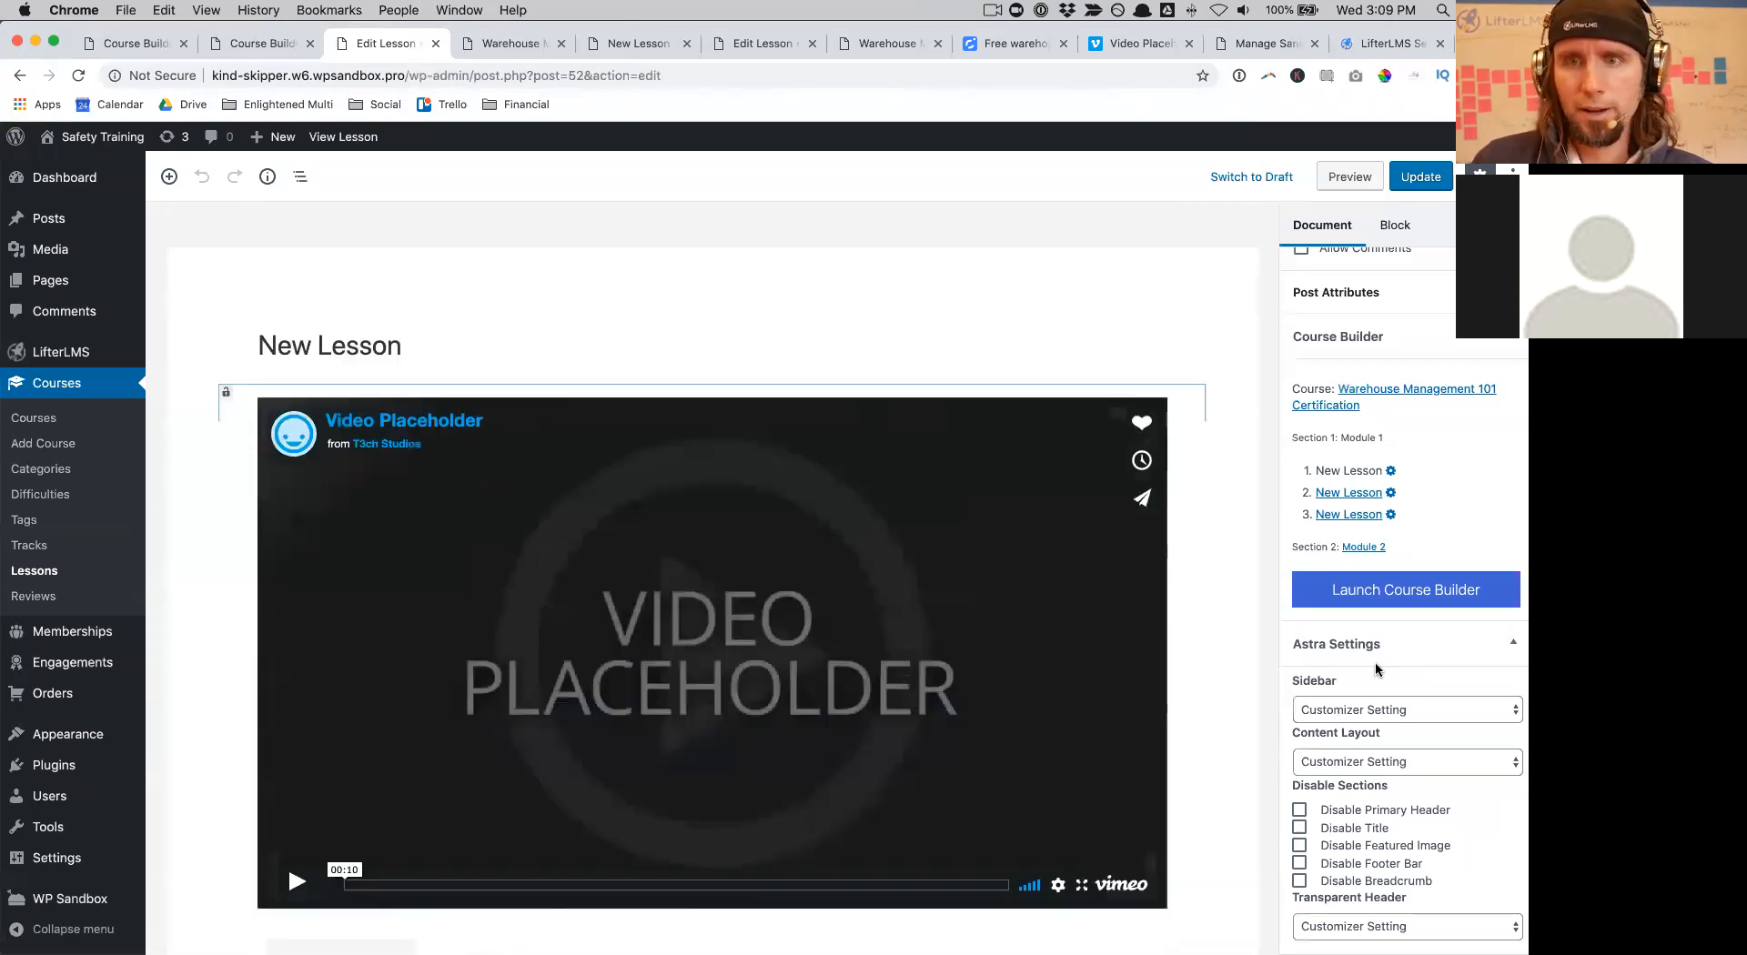
{"action": "scroll", "coordinate": [1325, 610], "scroll_direction": "up", "scroll_amount": 6}
{"action": "scroll", "coordinate": [1326, 611], "scroll_direction": "down", "scroll_amount": 3}
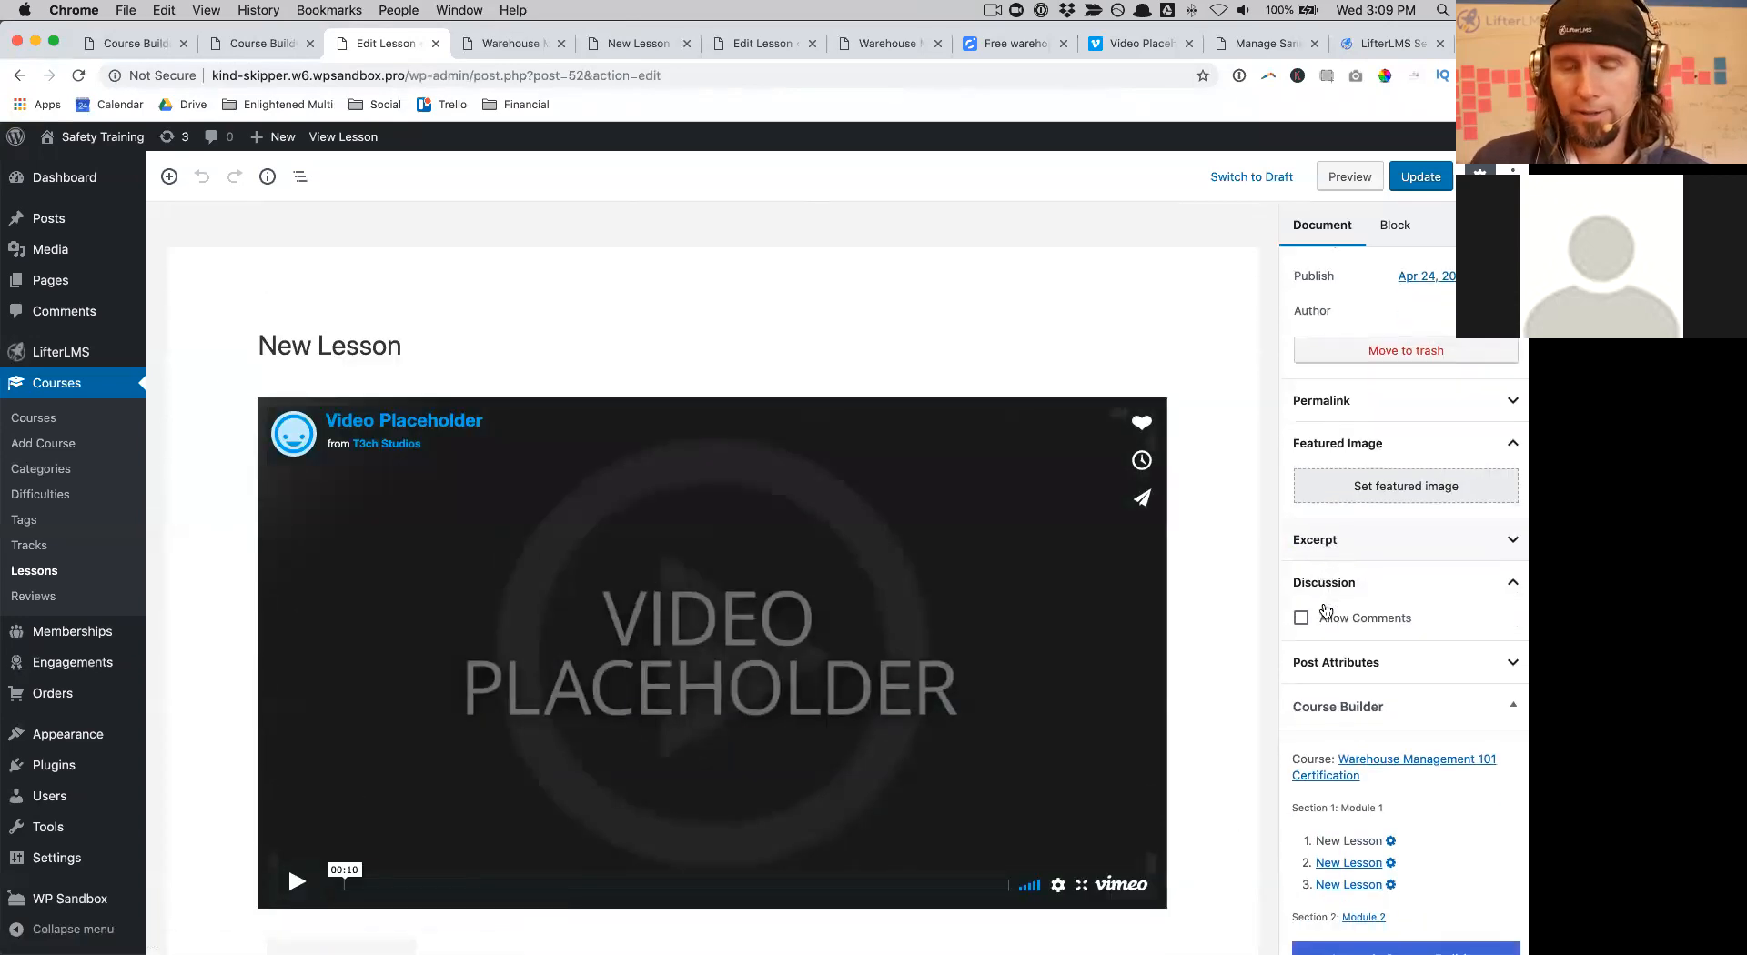
{"action": "scroll", "coordinate": [1325, 610], "scroll_direction": "down", "scroll_amount": 3}
{"action": "scroll", "coordinate": [1326, 605], "scroll_direction": "up", "scroll_amount": 5}
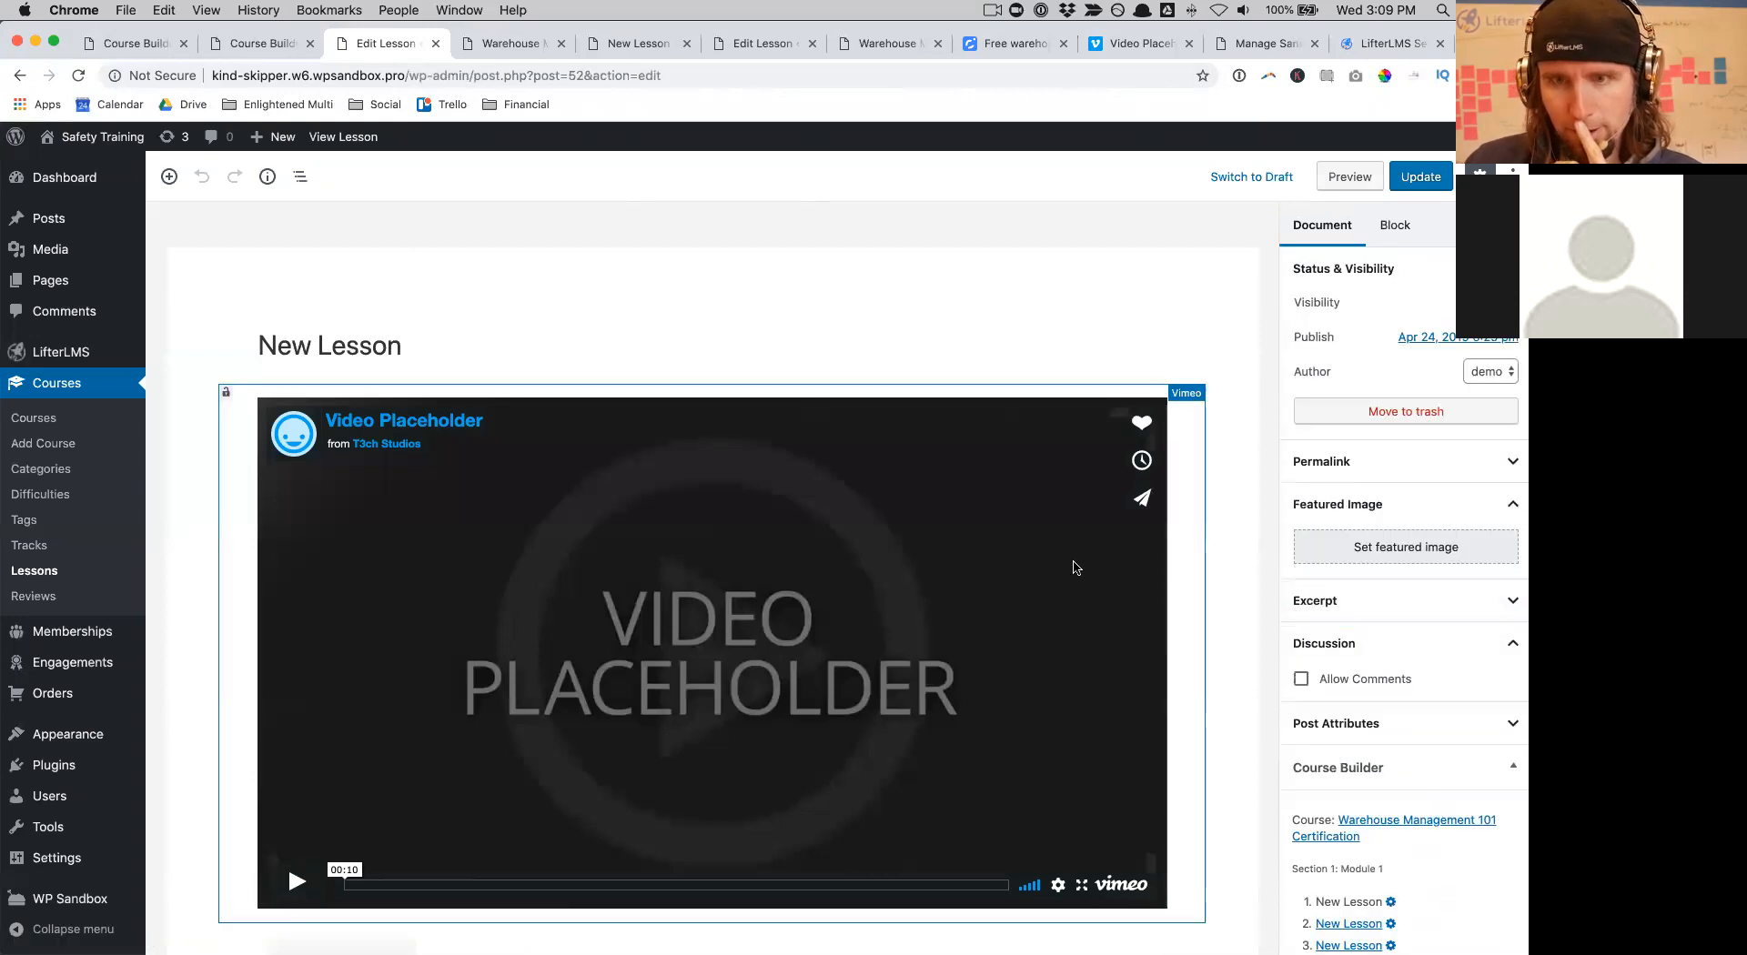
{"action": "scroll", "coordinate": [1225, 534], "scroll_direction": "down", "scroll_amount": 5}
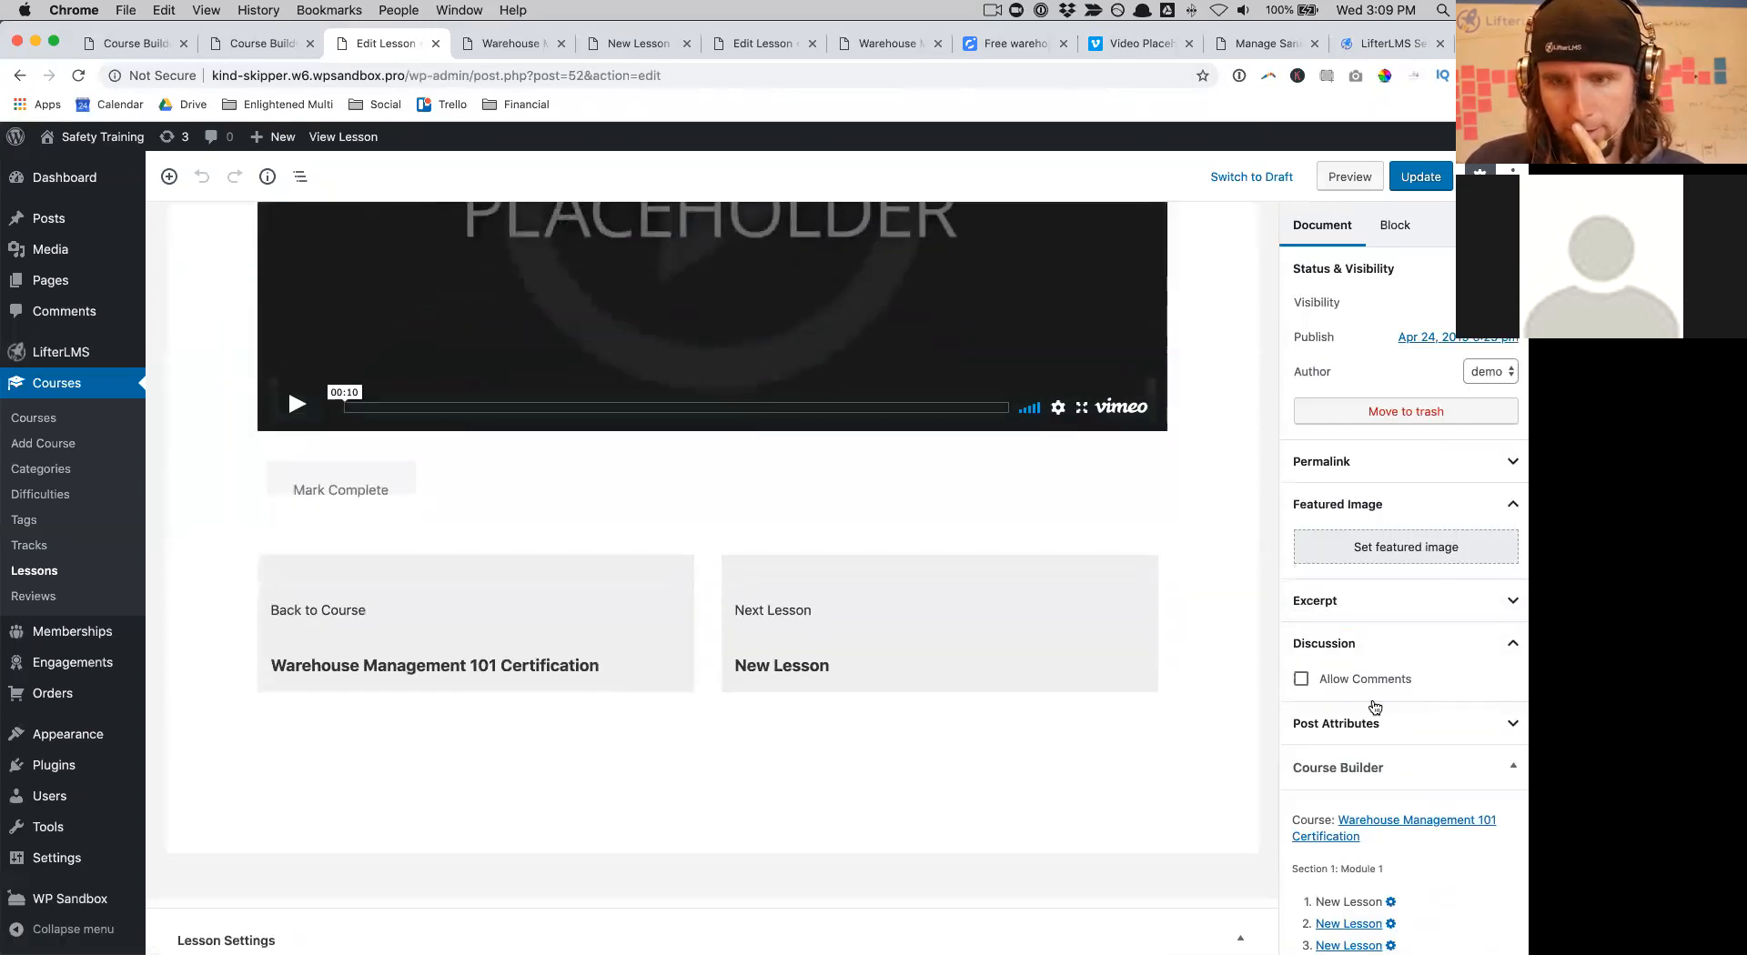
{"action": "left_click", "coordinate": [1385, 739]}
Step: Switch to the Course Builder outline for Warehouse Management 101 Certification
{"action": "scroll", "coordinate": [1403, 751], "scroll_direction": "down", "scroll_amount": 5}
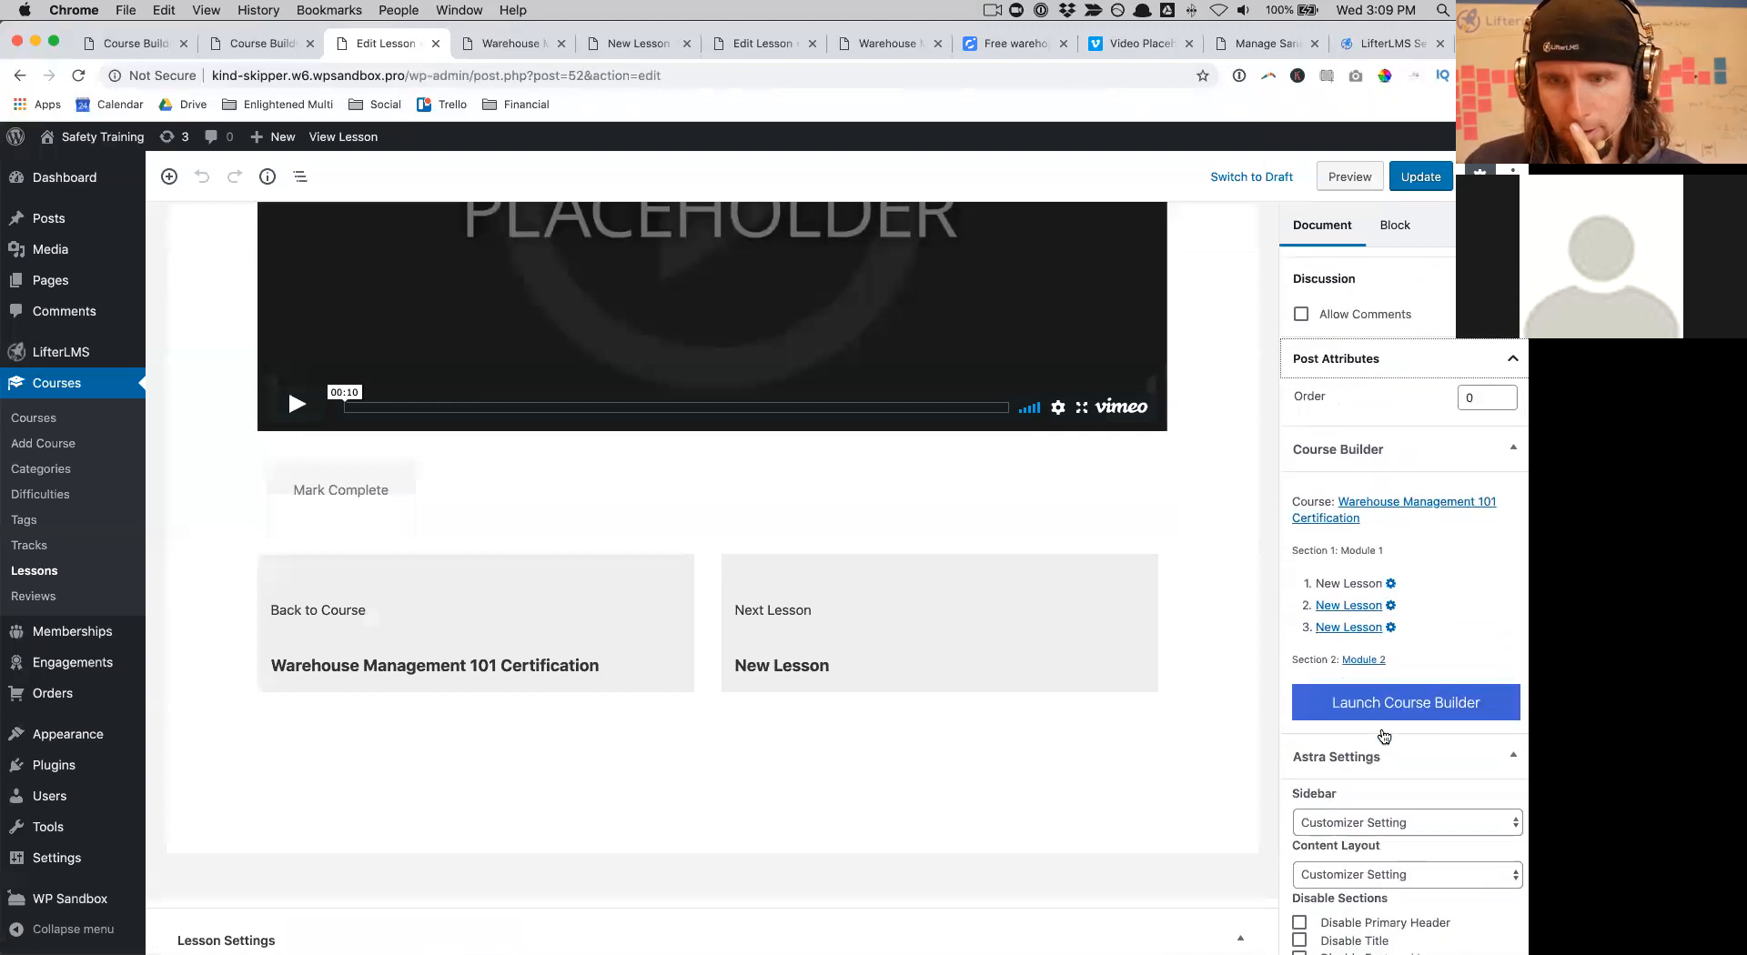
{"action": "scroll", "coordinate": [1418, 480], "scroll_direction": "up", "scroll_amount": 5}
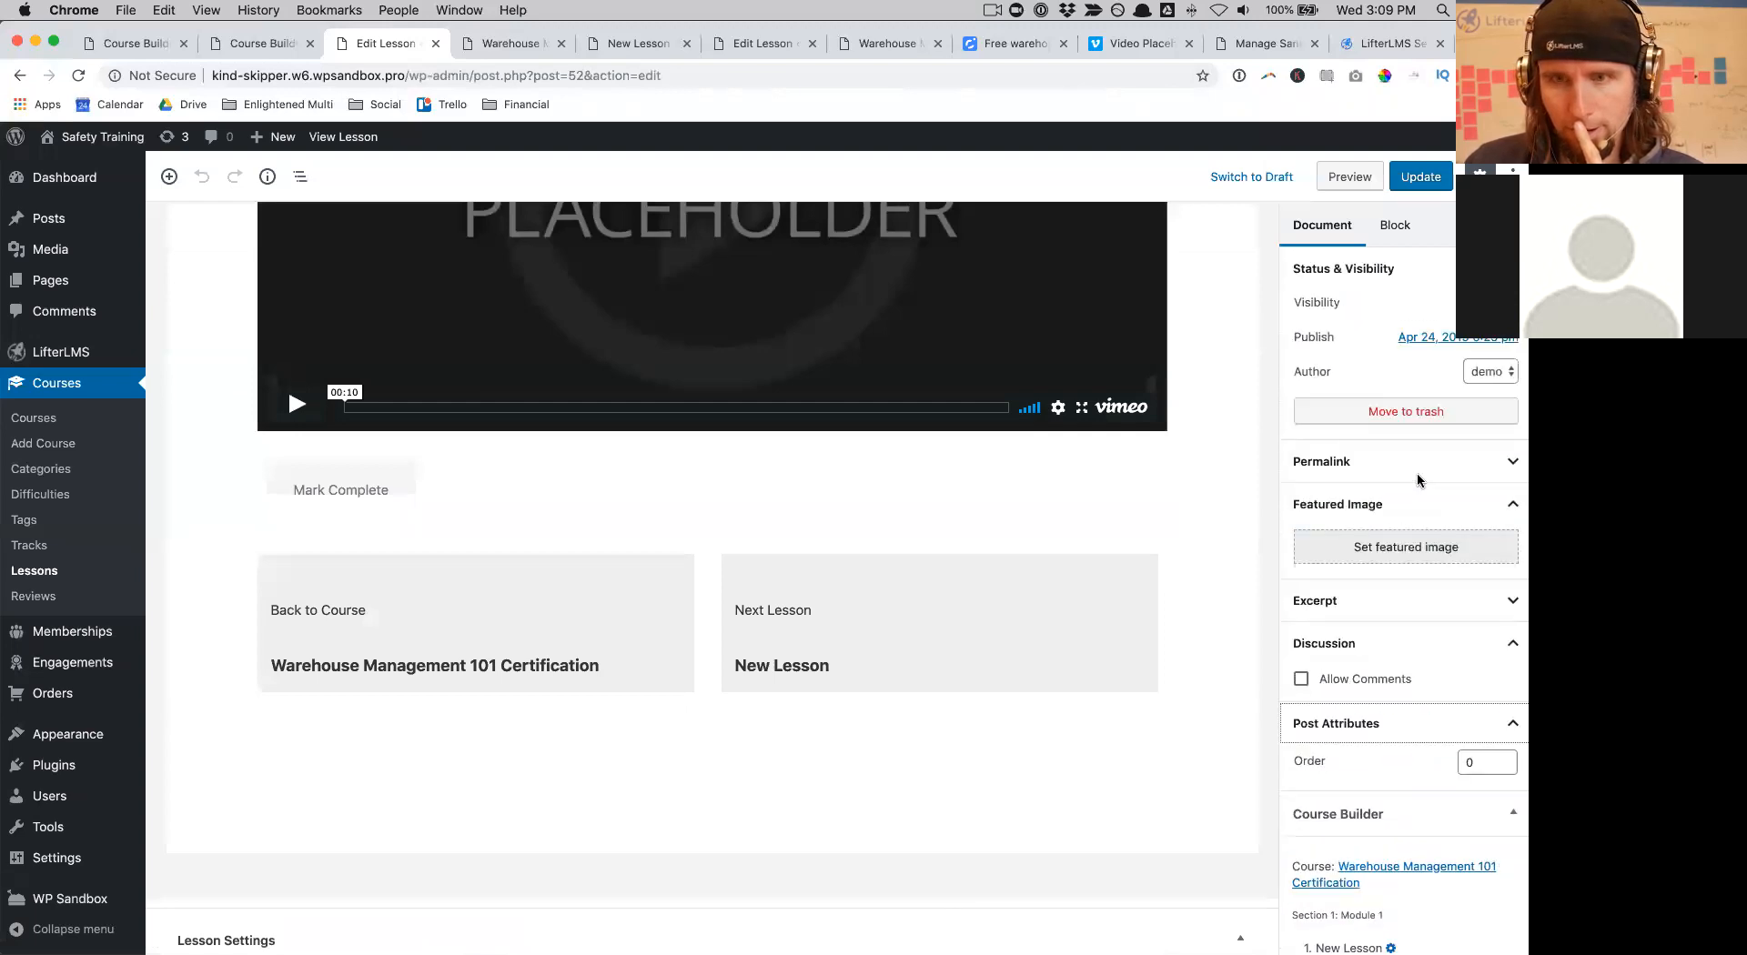
{"action": "scroll", "coordinate": [1022, 495], "scroll_direction": "up", "scroll_amount": 5}
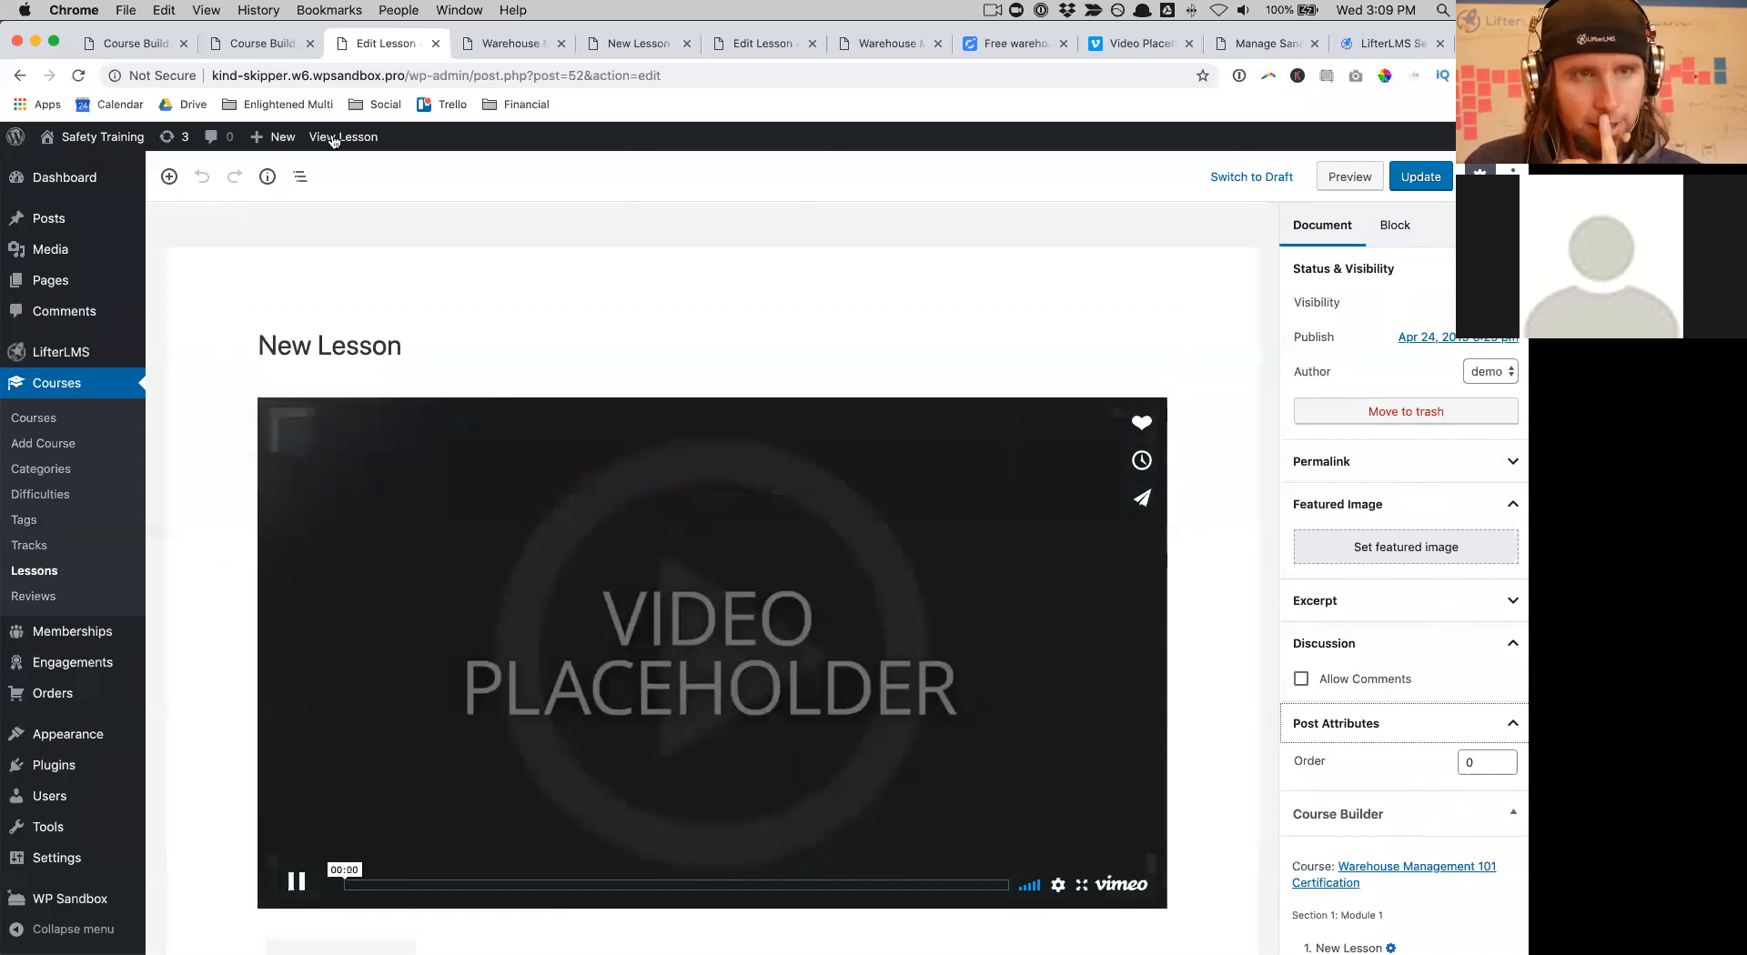
{"action": "left_click", "coordinate": [259, 44]}
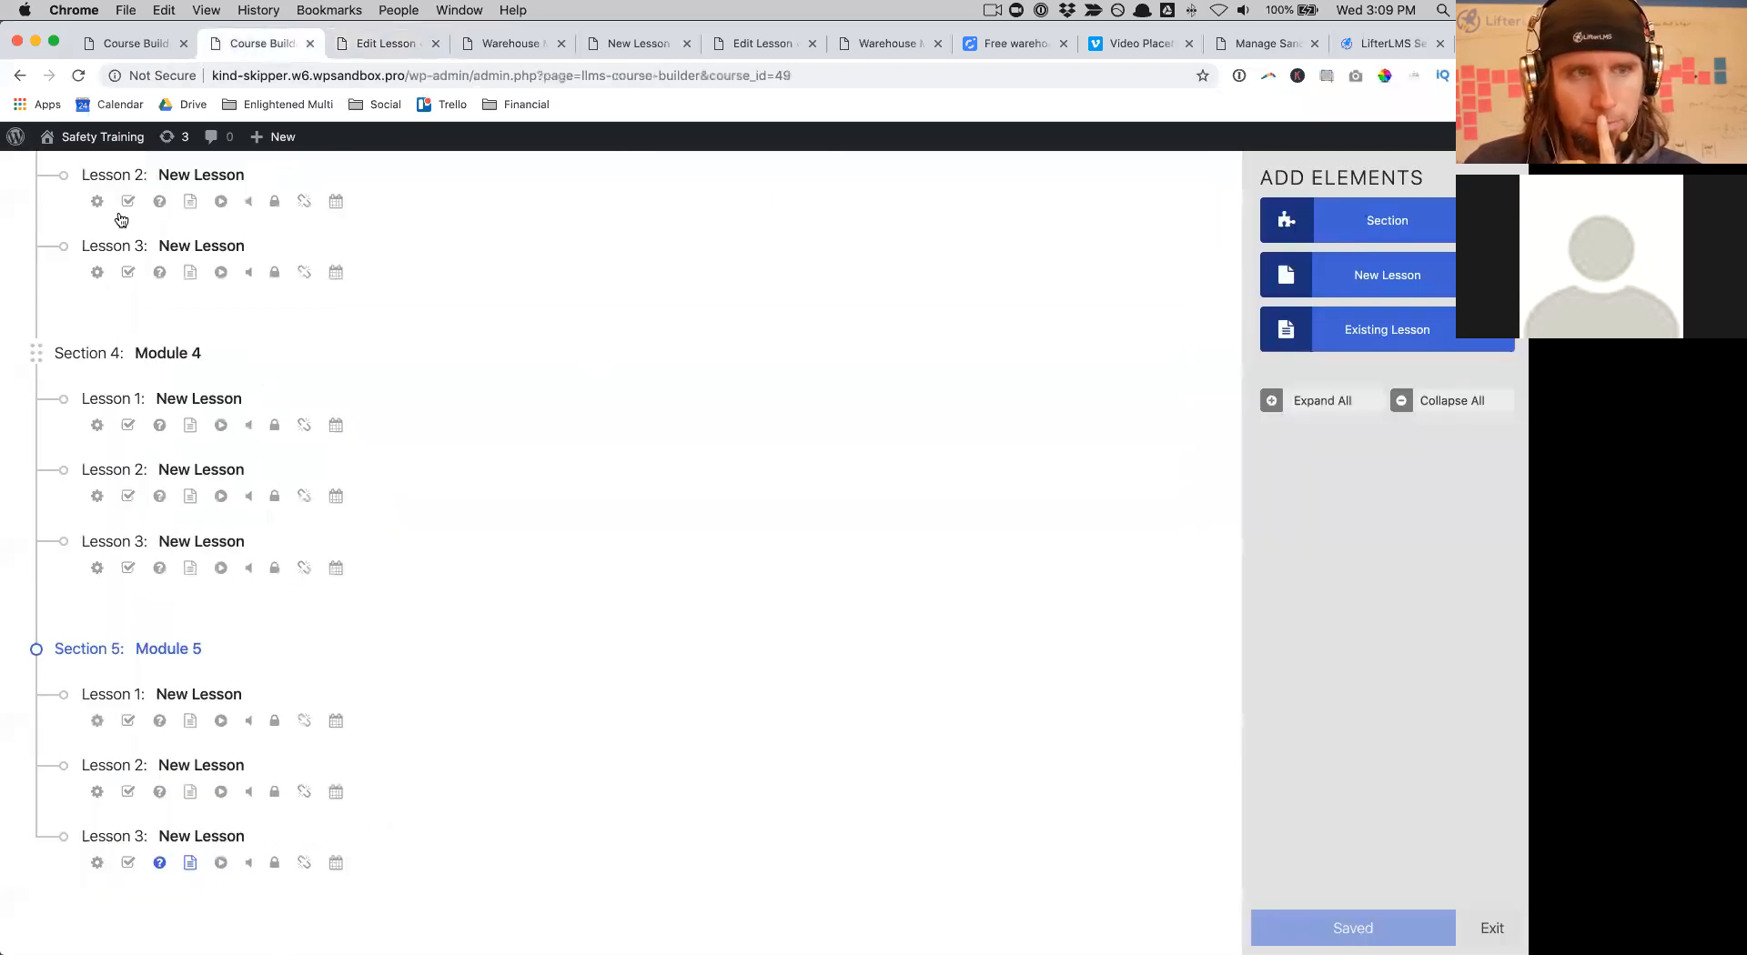
Step: Turn Free Lesson on for Lessons 1, 2 and 3 of Module 1
{"action": "scroll", "coordinate": [151, 264], "scroll_direction": "up", "scroll_amount": 10}
{"action": "mouse_move", "coordinate": [189, 291]}
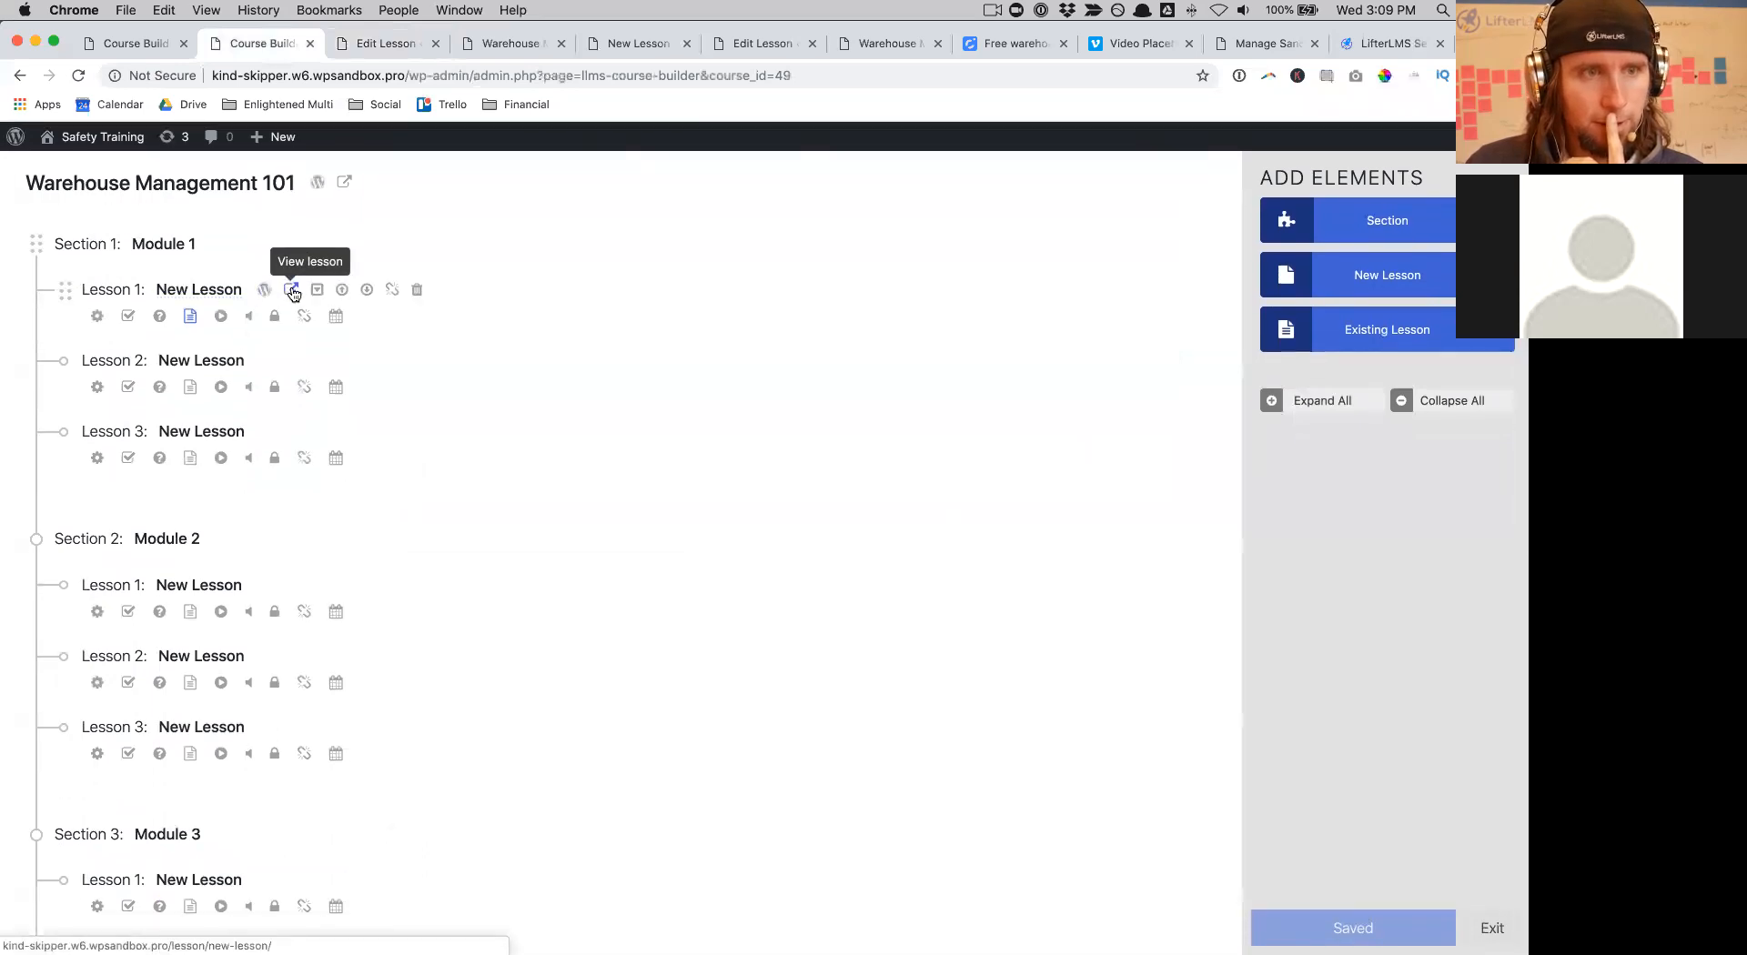
{"action": "left_click", "coordinate": [96, 318]}
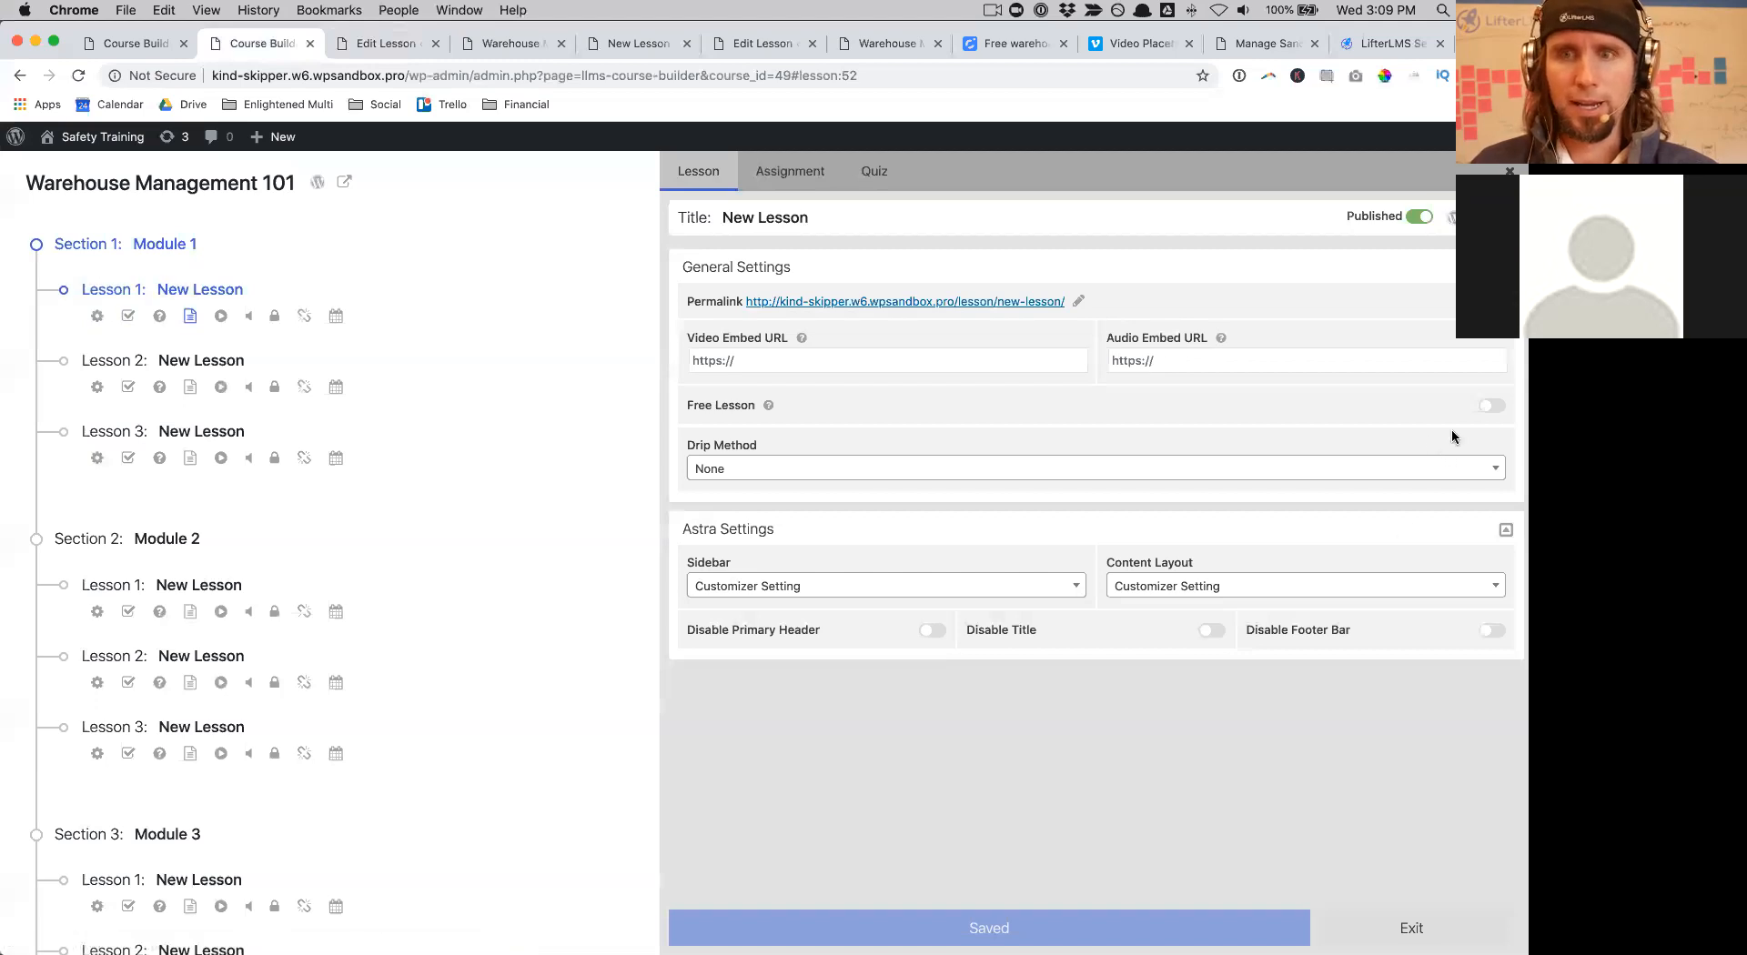
{"action": "left_click", "coordinate": [1491, 406]}
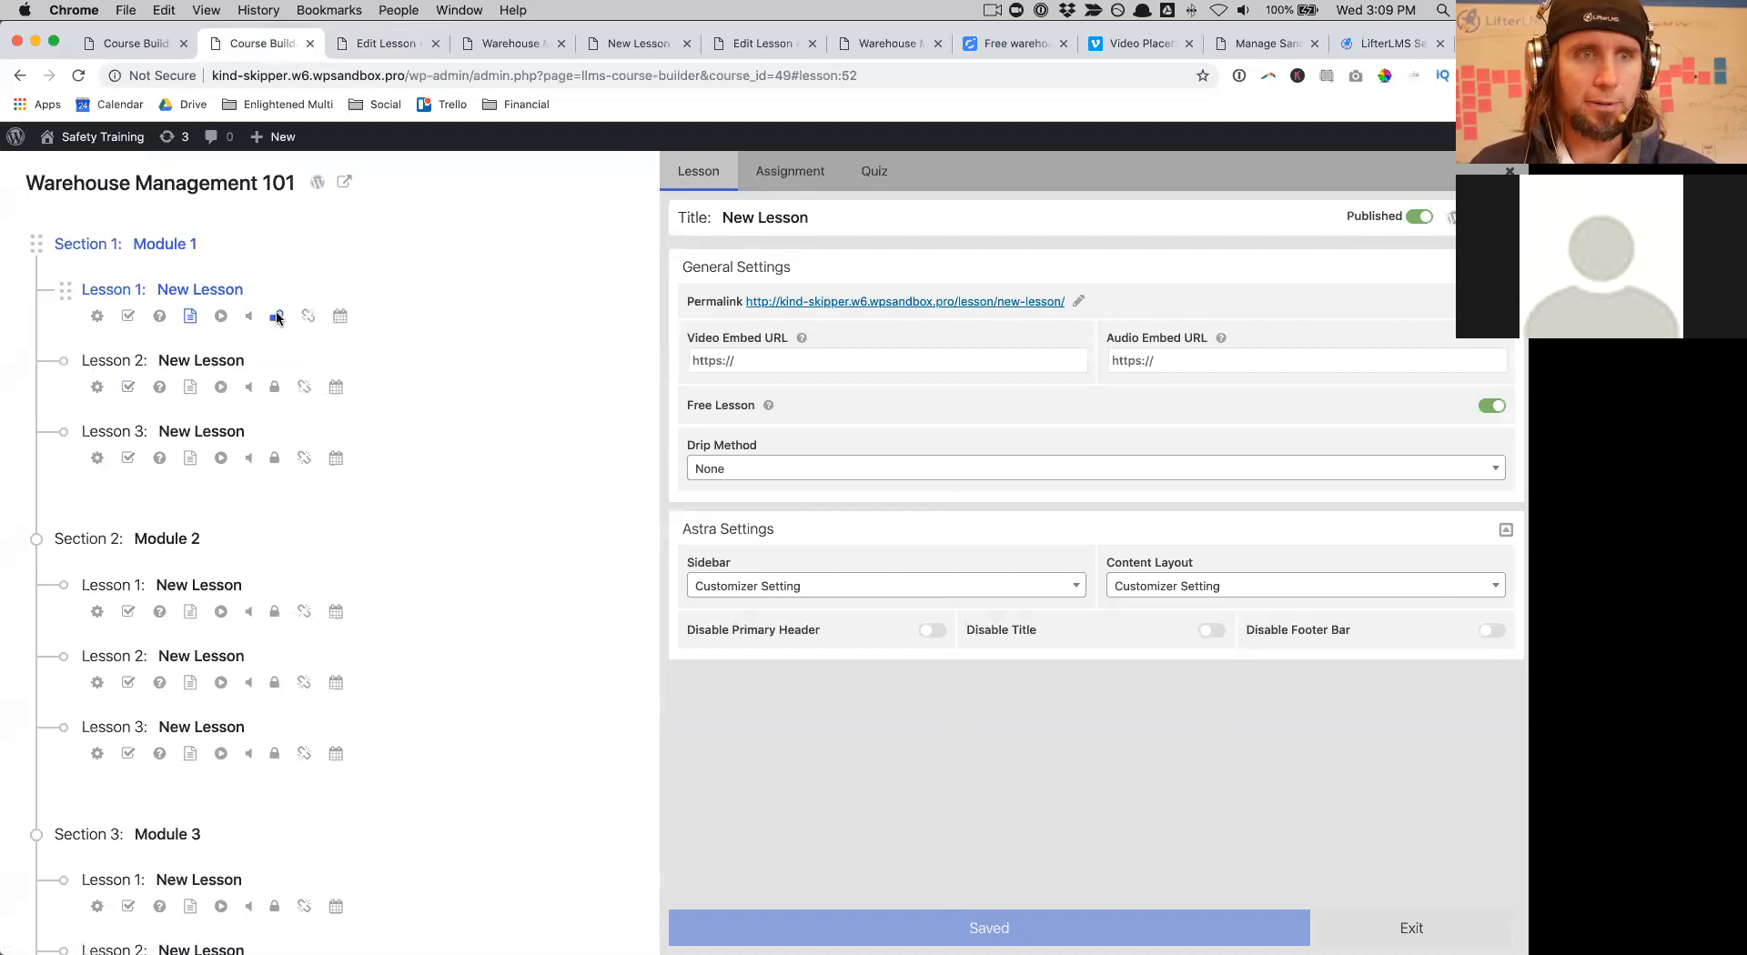
{"action": "left_click", "coordinate": [96, 389]}
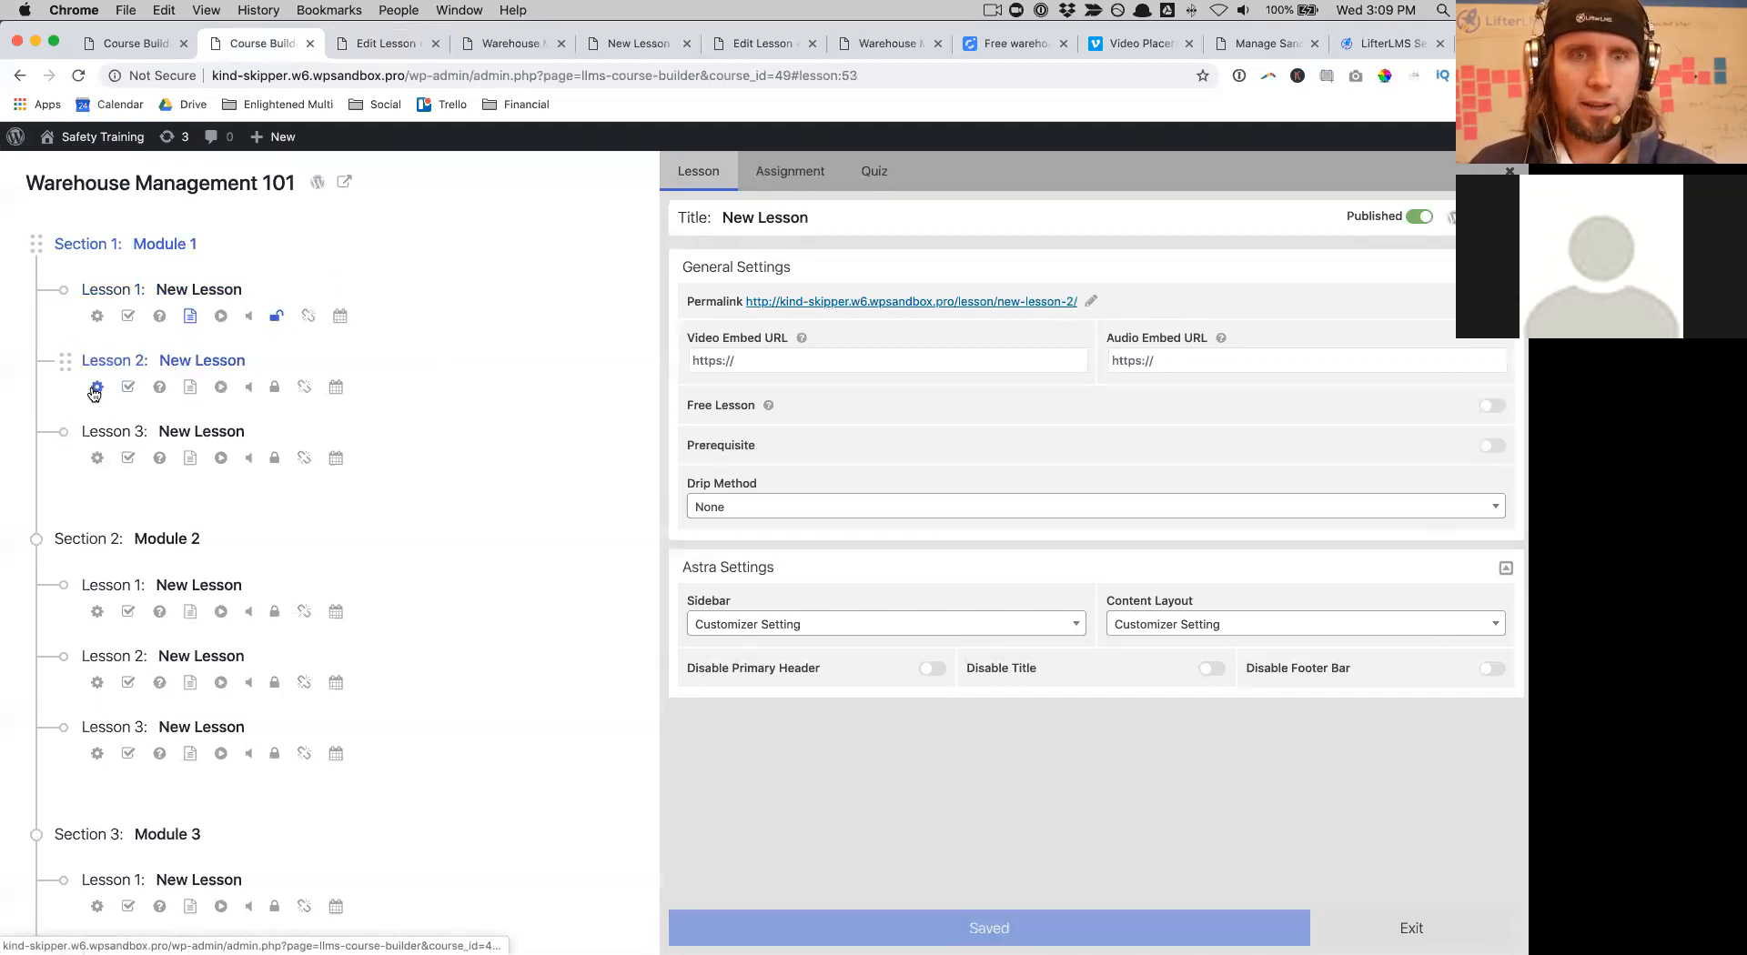
{"action": "left_click", "coordinate": [1492, 407]}
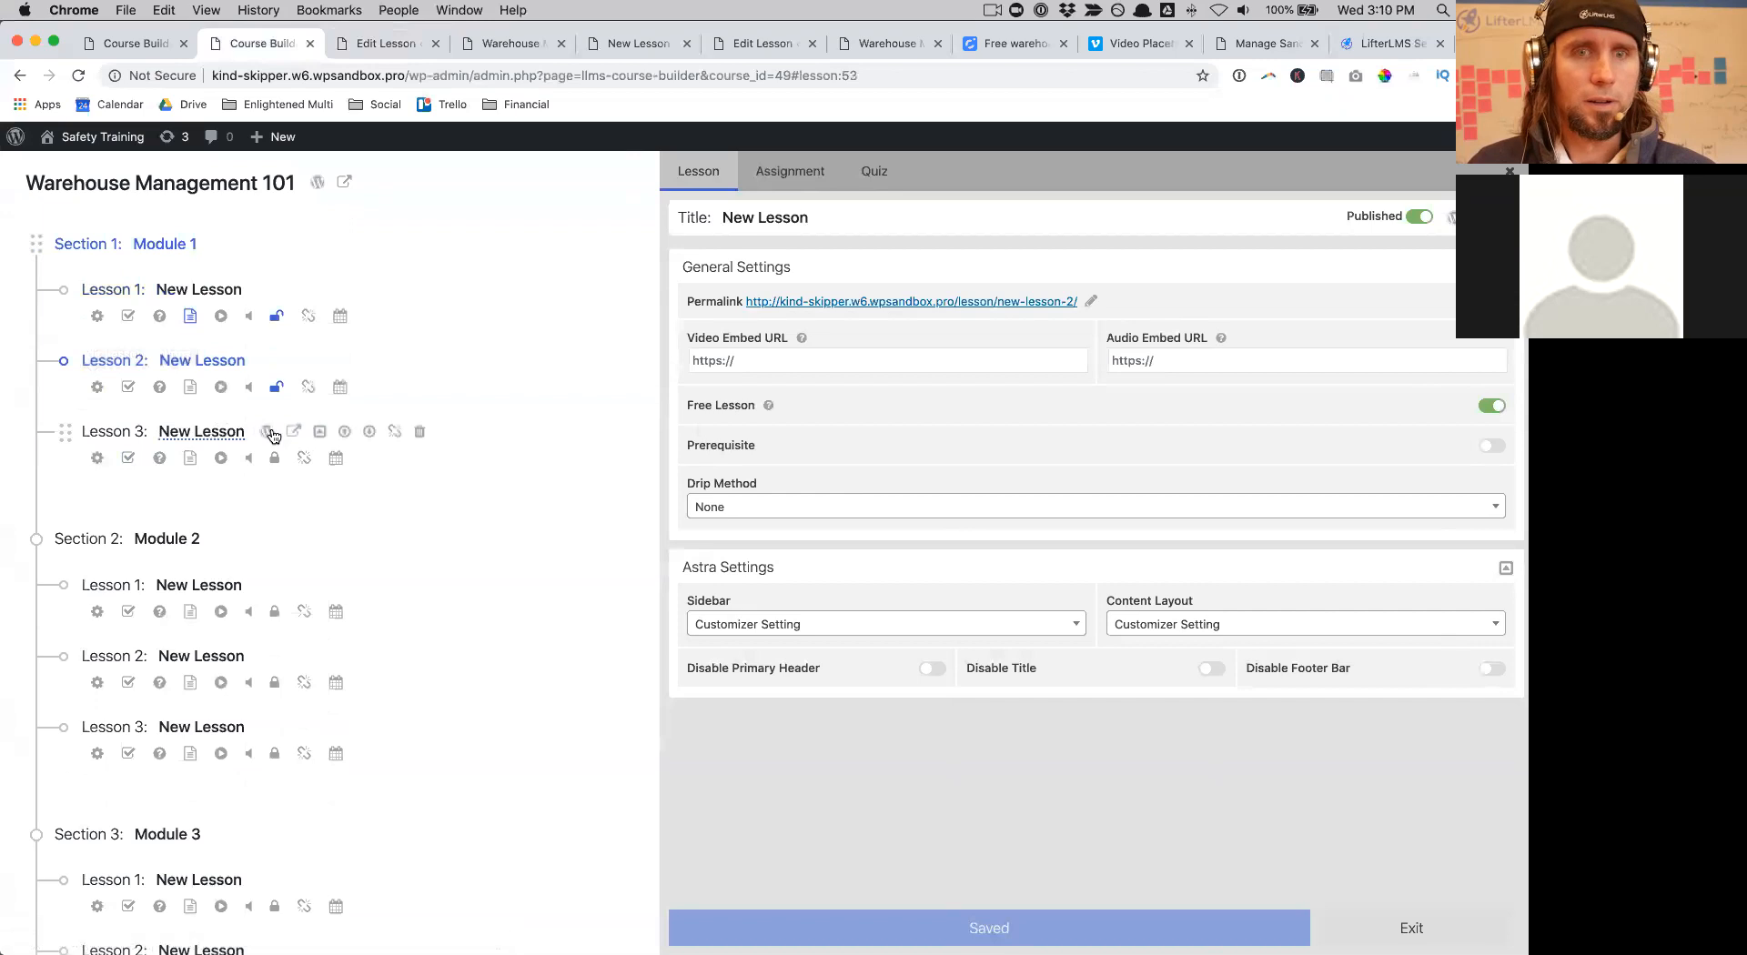
{"action": "left_click", "coordinate": [223, 428]}
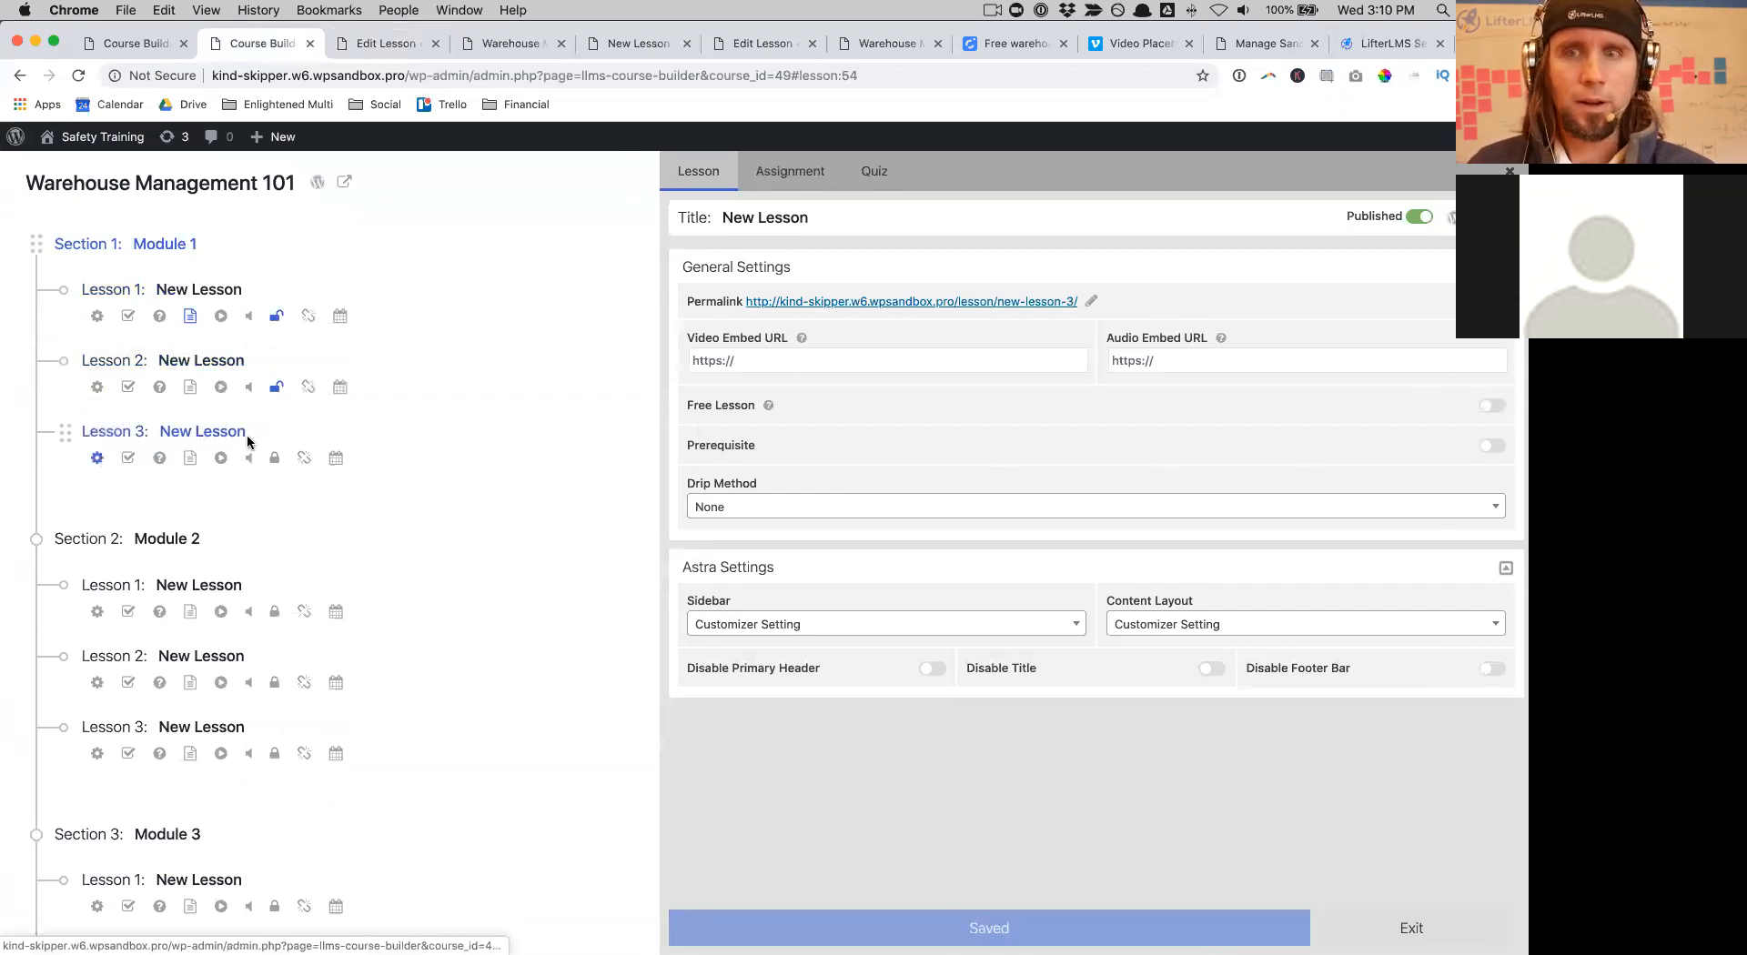
{"action": "left_click", "coordinate": [1492, 406]}
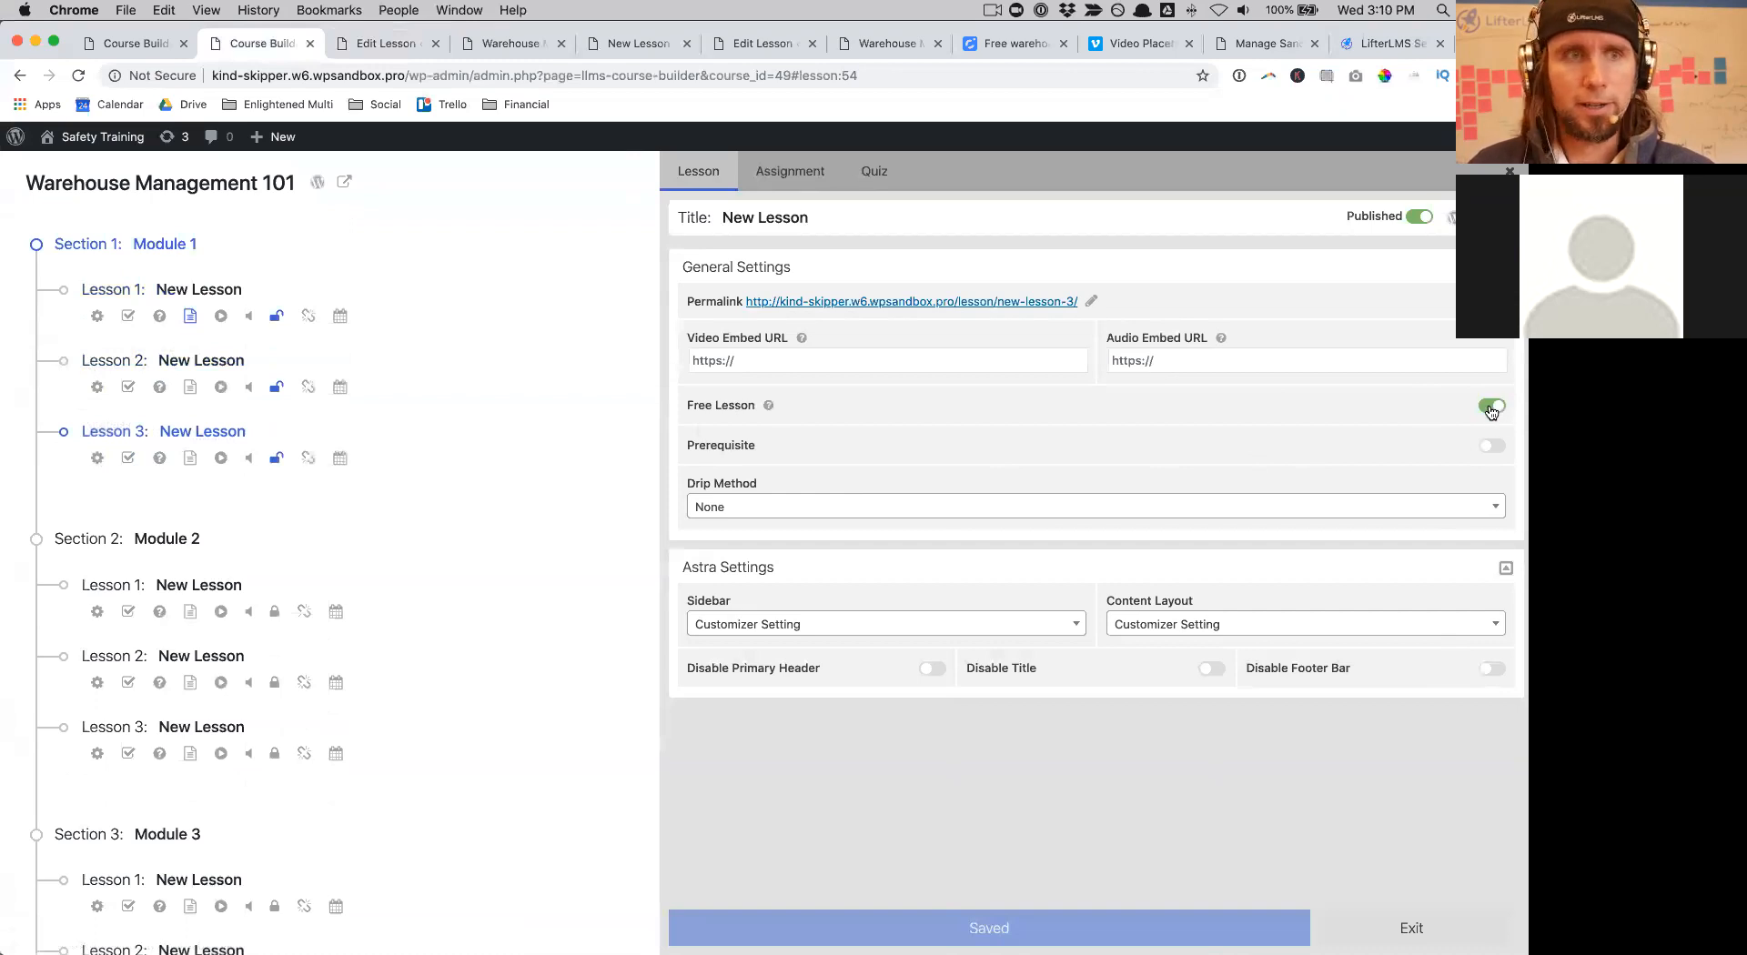
Step: Save the course builder changes and open the public course page in a new tab
{"action": "scroll", "coordinate": [1363, 473], "scroll_direction": "down", "scroll_amount": 8}
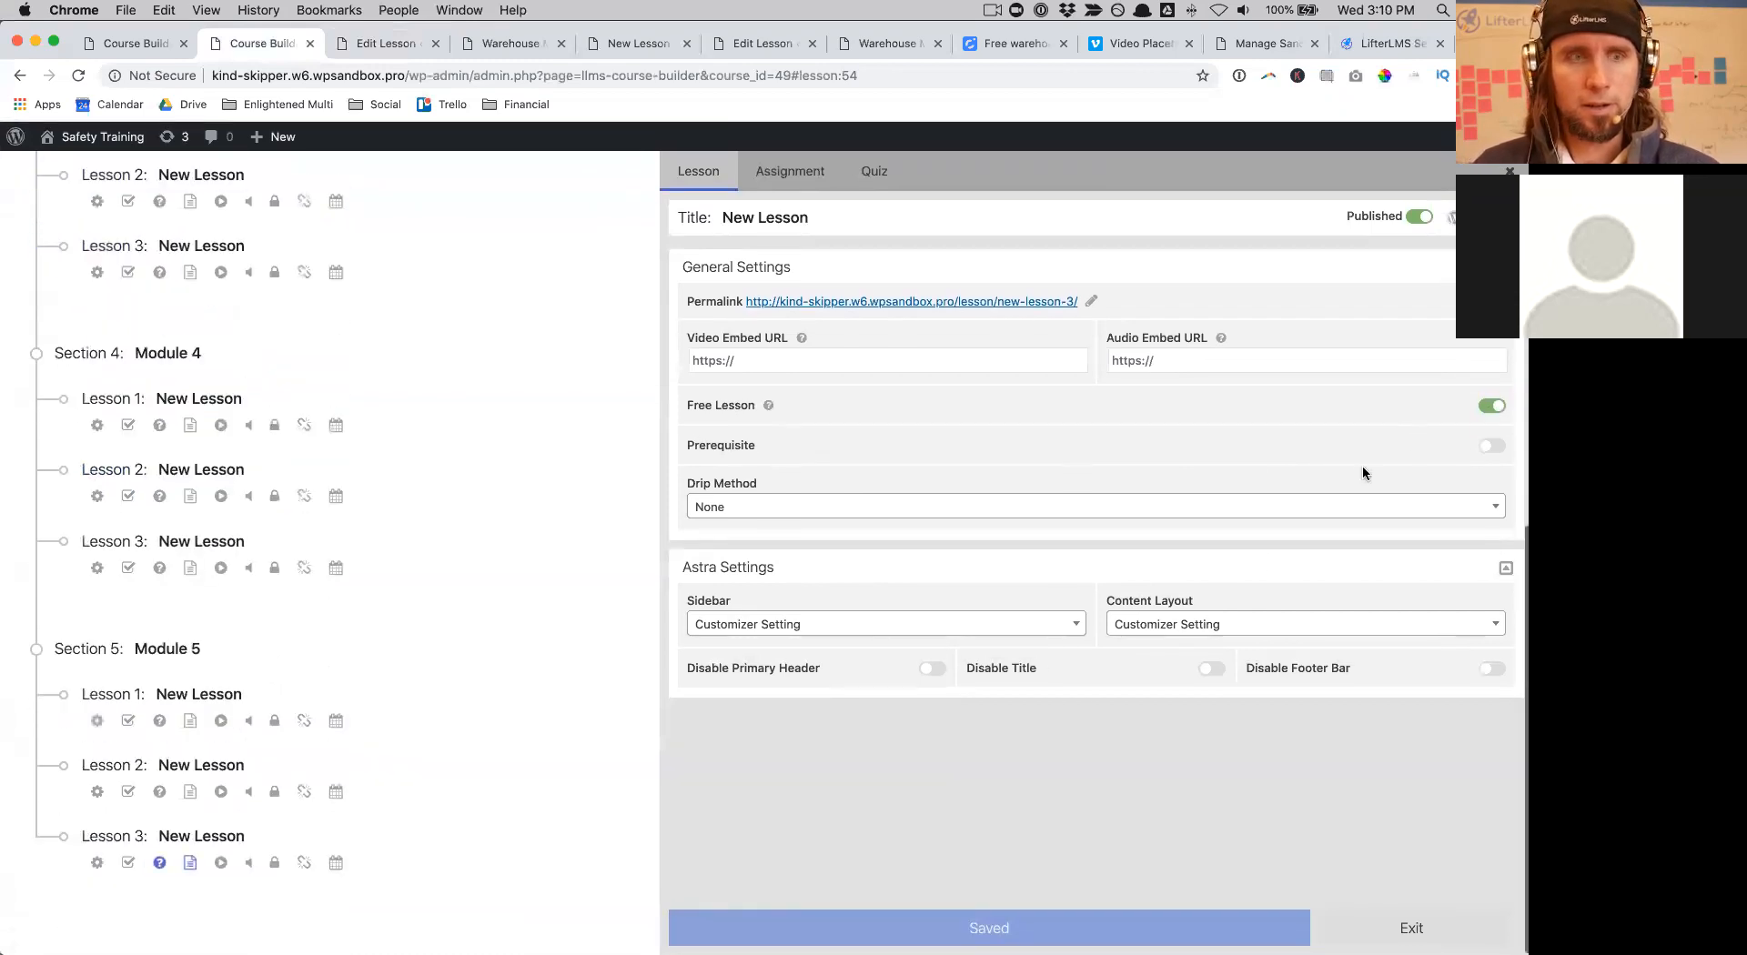
{"action": "scroll", "coordinate": [1237, 558], "scroll_direction": "up", "scroll_amount": 8}
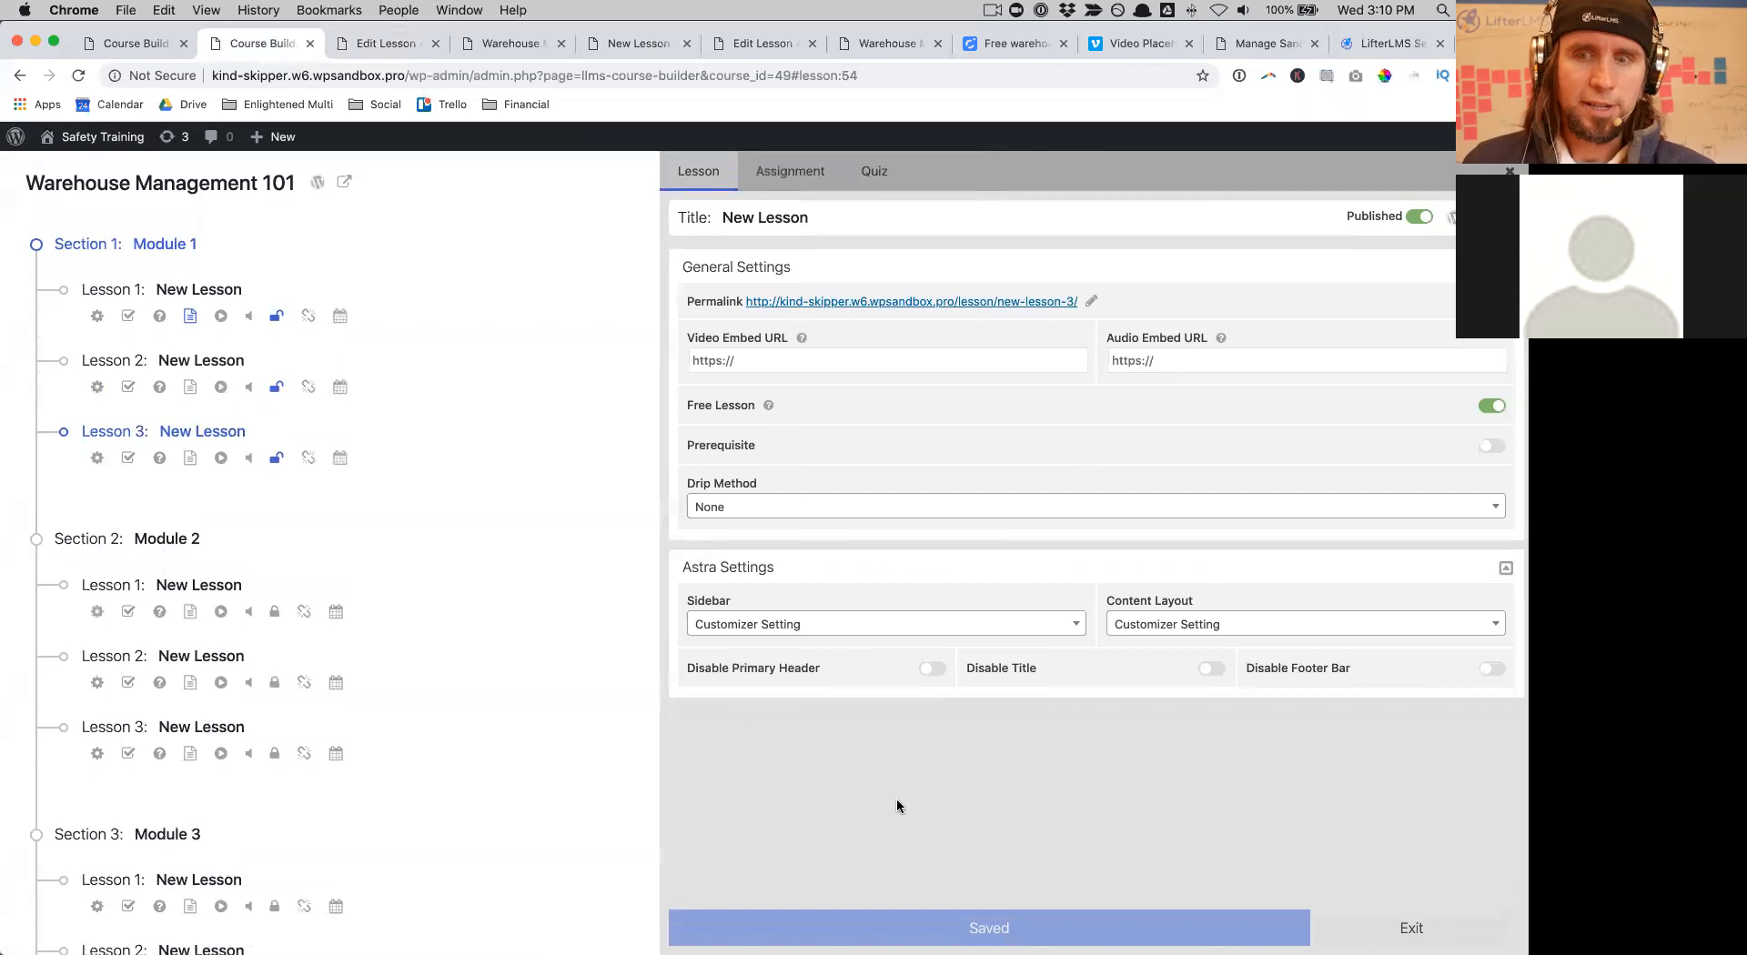
{"action": "left_click", "coordinate": [1010, 923]}
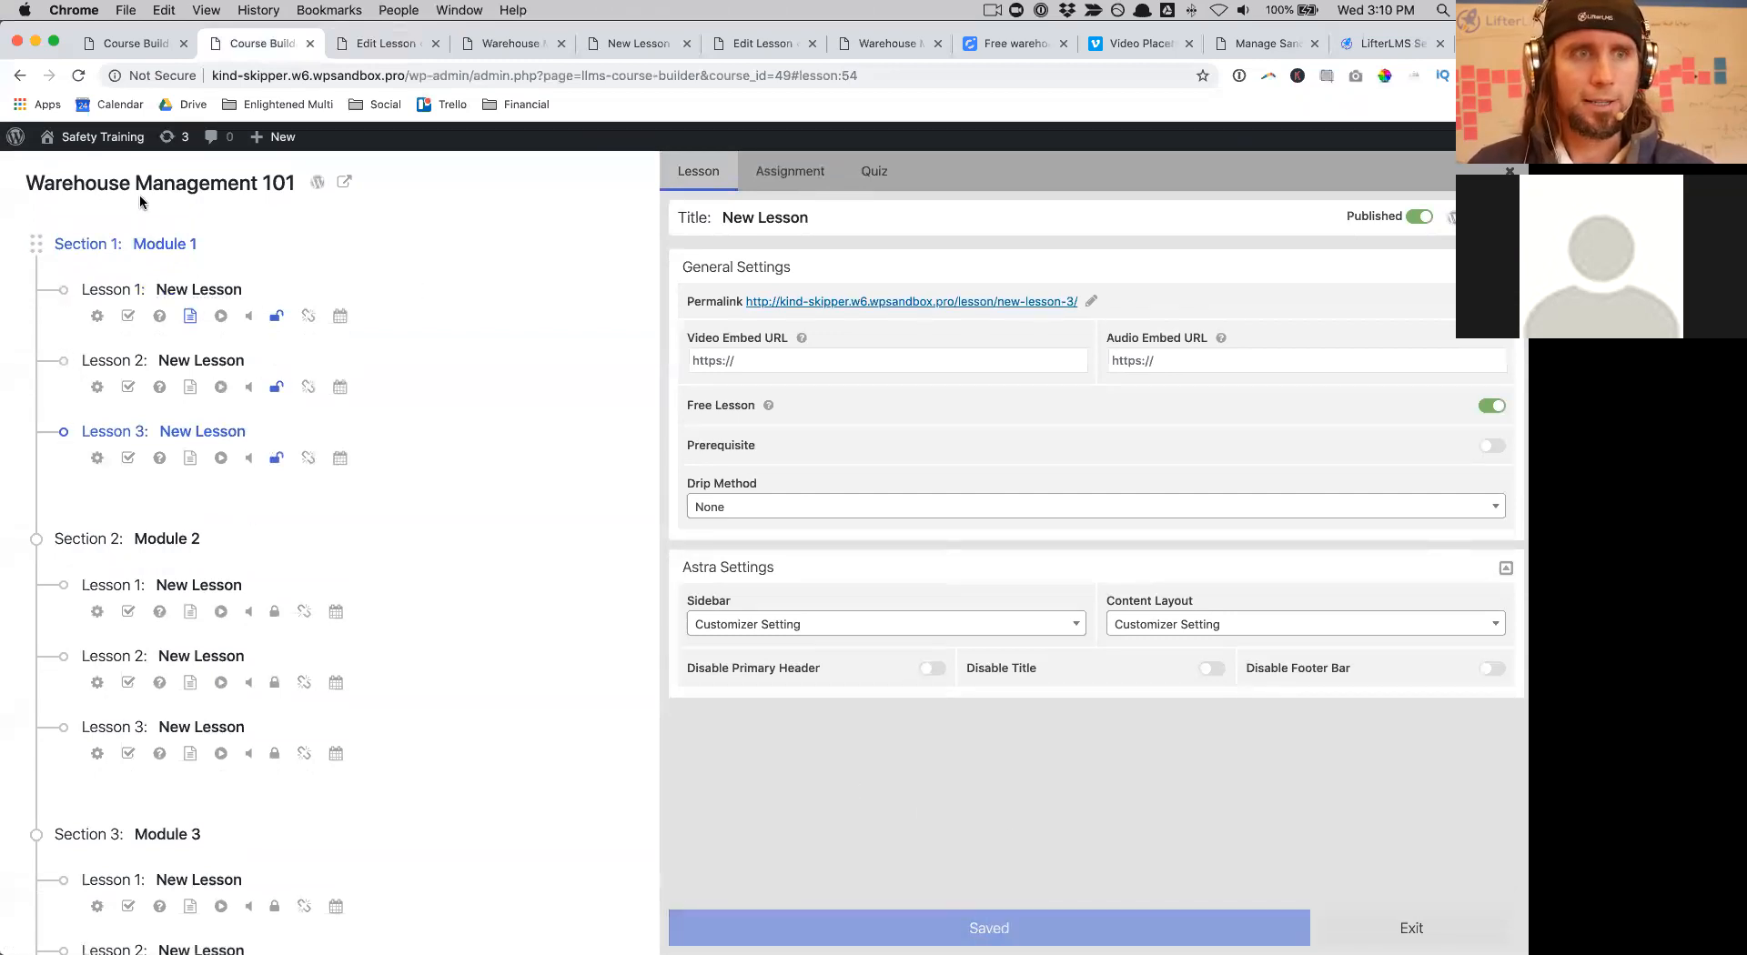
{"action": "left_click", "coordinate": [348, 180]}
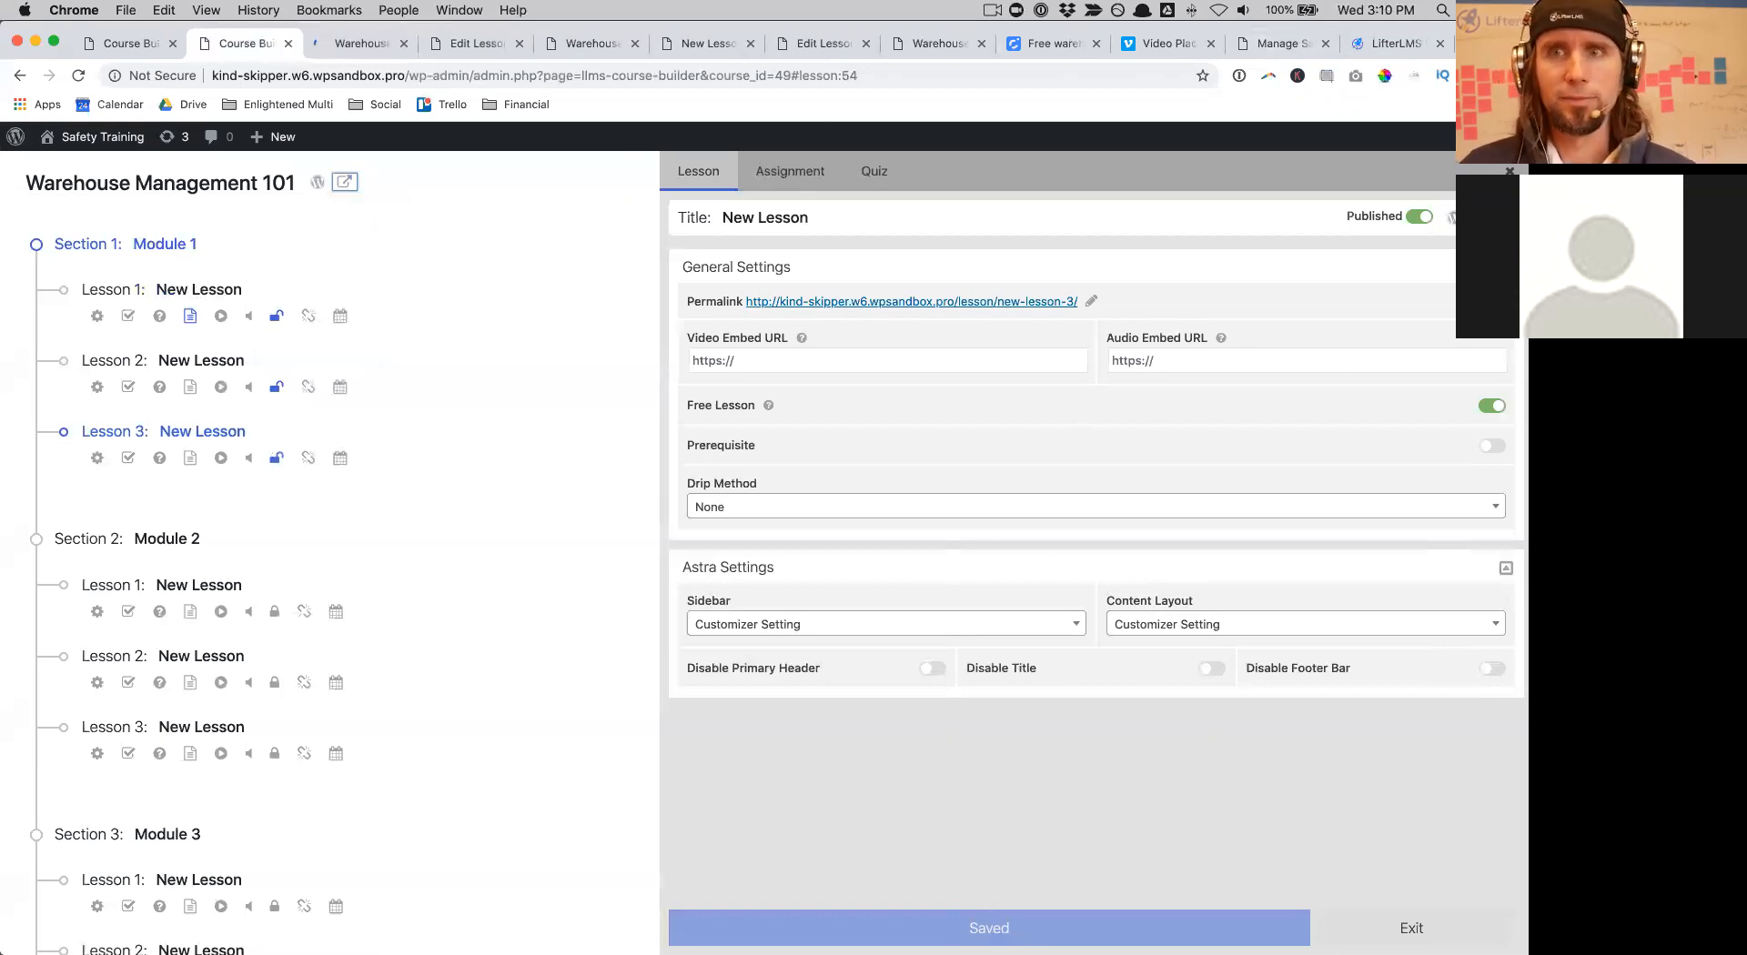
Step: Load the course page's address in the incognito window as a logged-out visitor
{"action": "left_click_drag", "start_coordinate": [600, 27], "coordinate": [600, 89]}
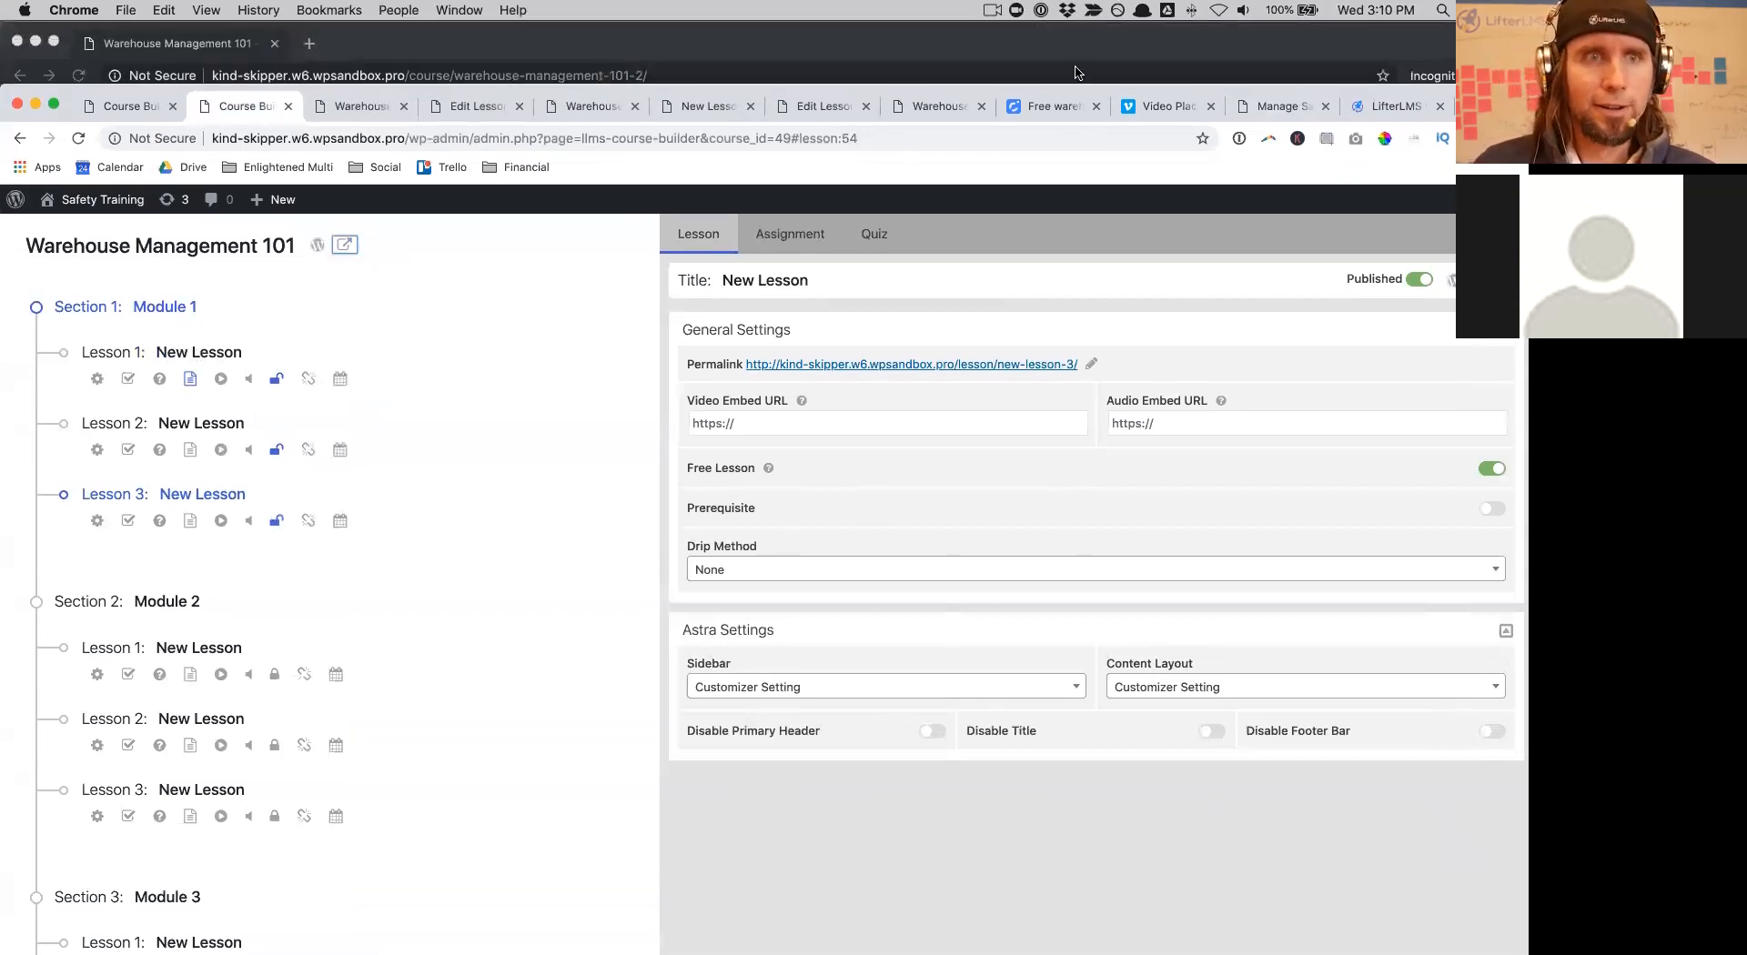
{"action": "left_click", "coordinate": [373, 108]}
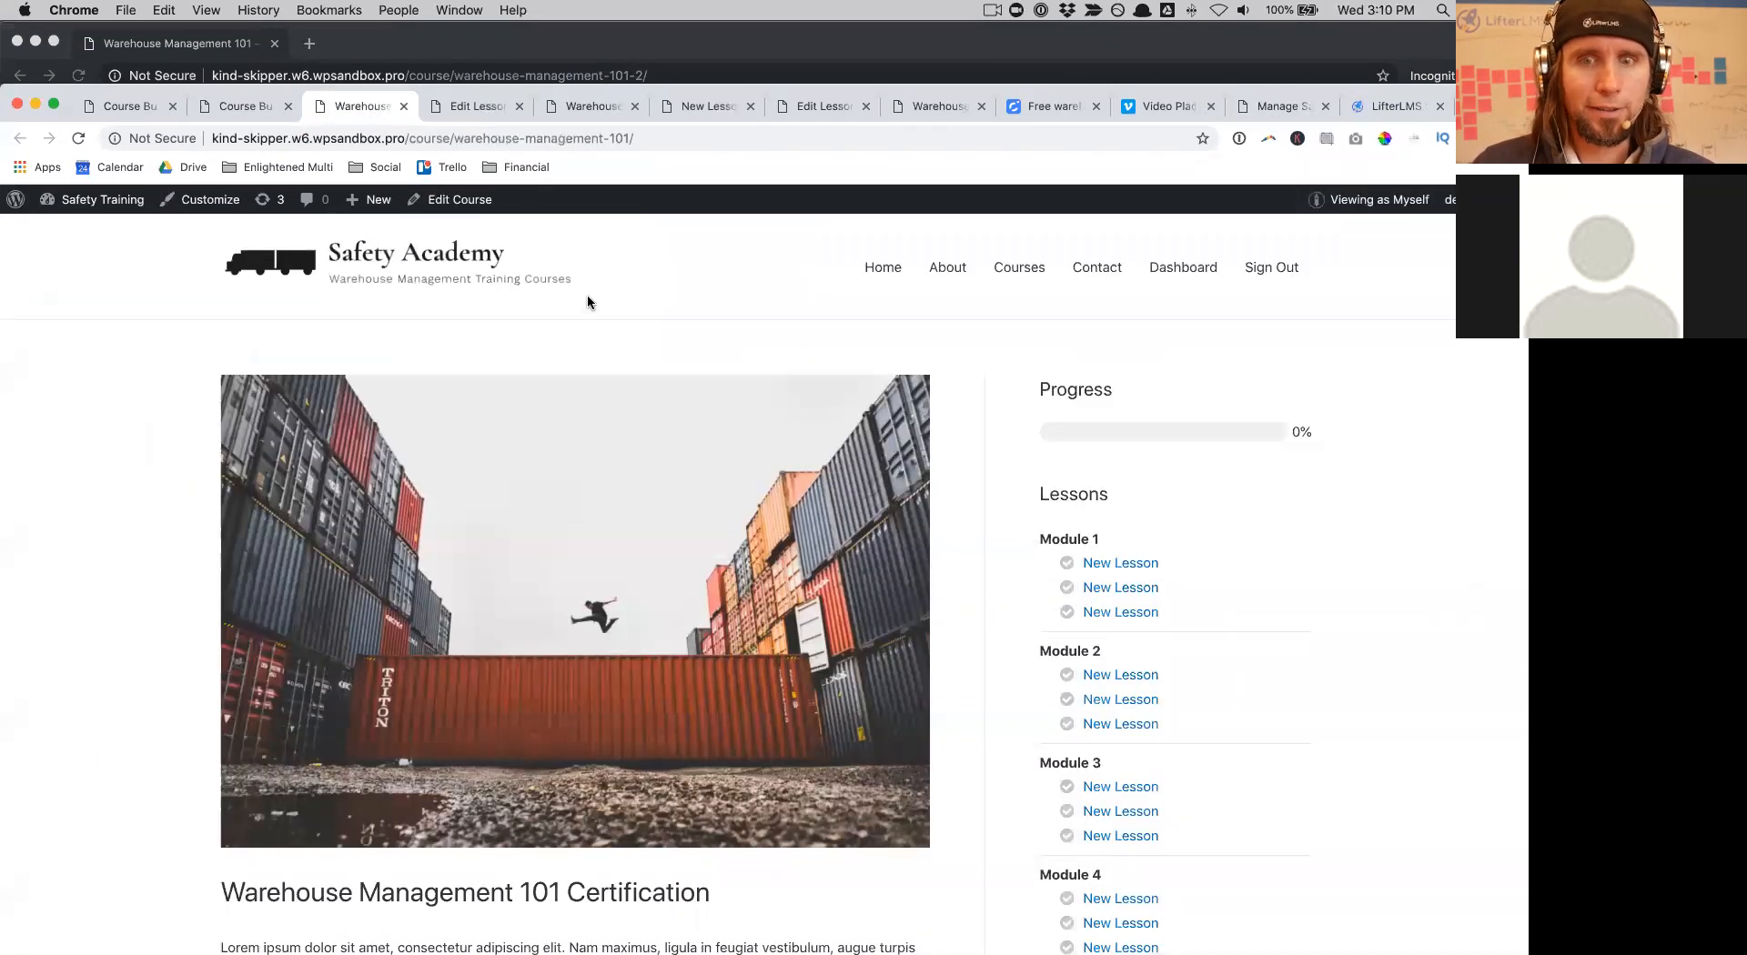
{"action": "left_click", "coordinate": [553, 134]}
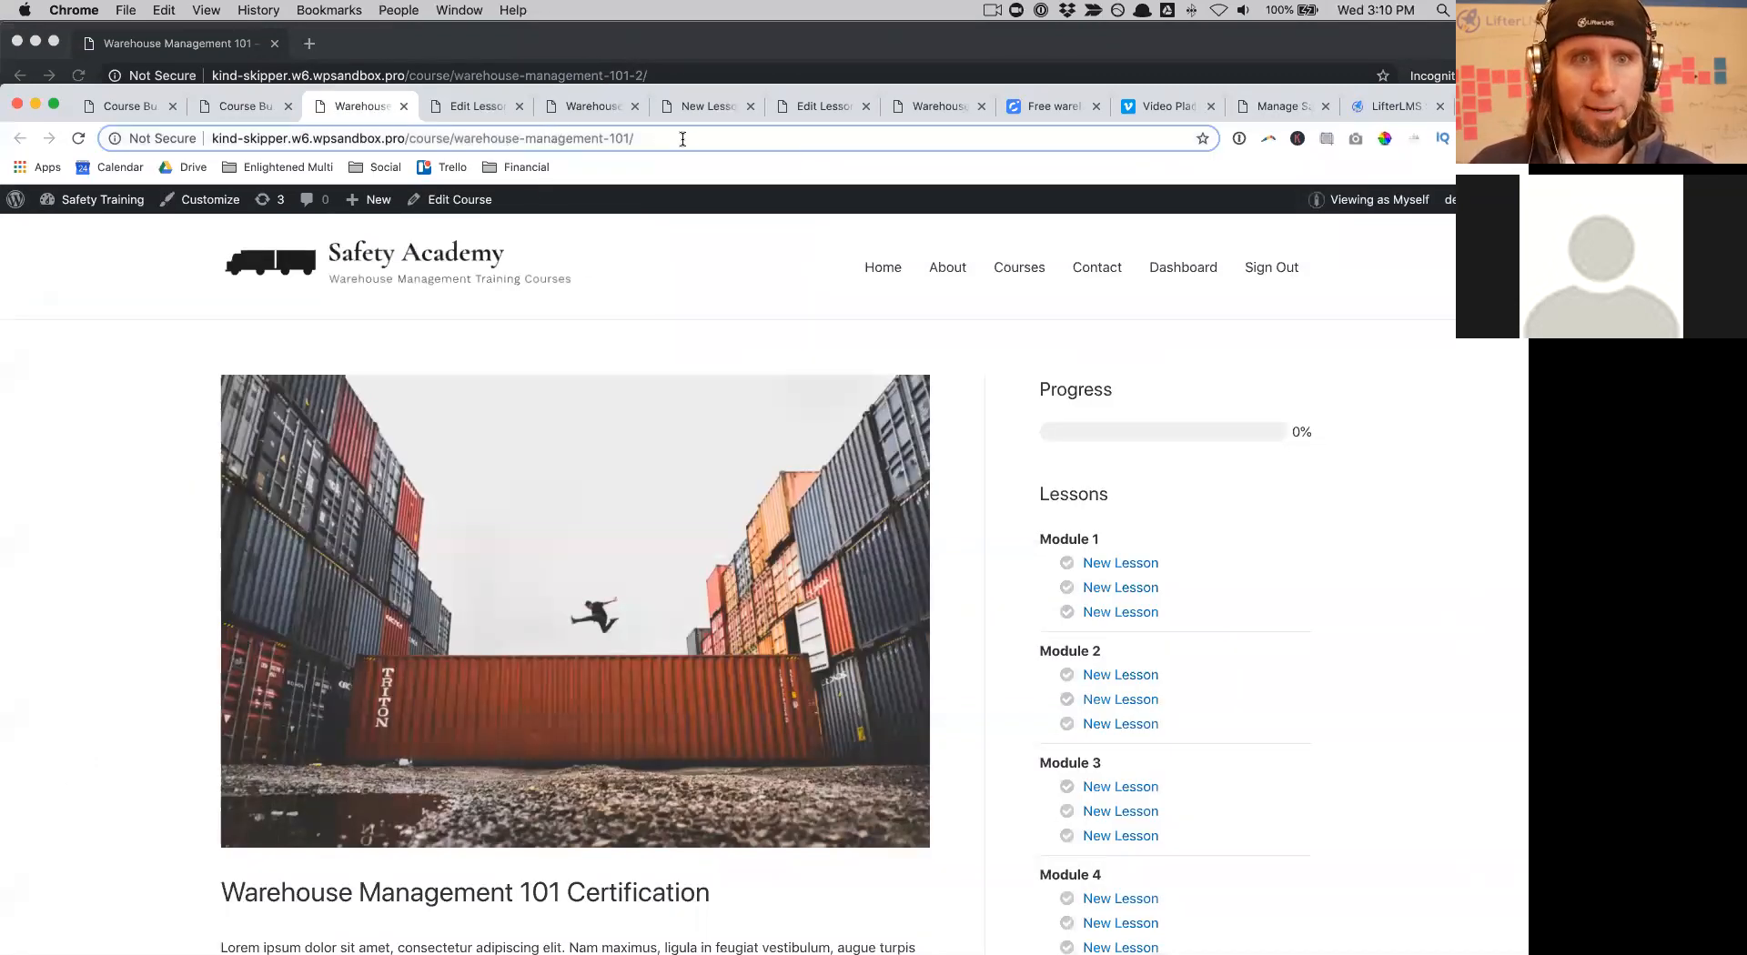
{"action": "key", "text": "super+a"}
{"action": "mouse_move", "coordinate": [1, 0]}
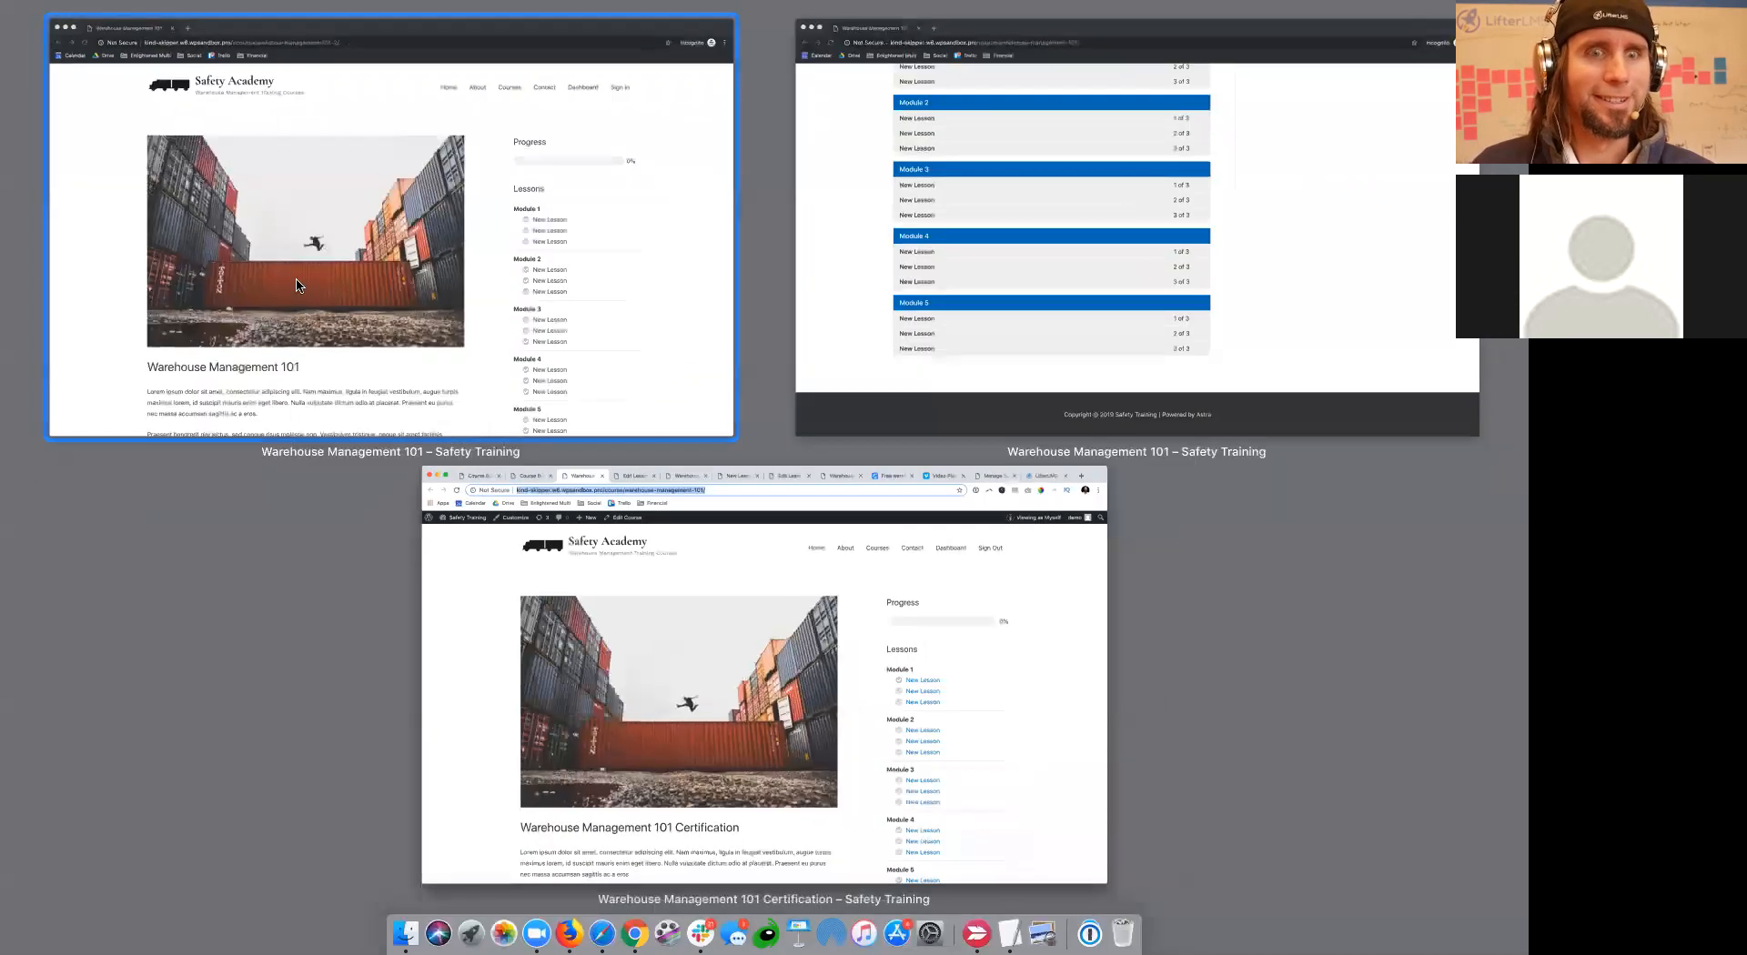
{"action": "left_click", "coordinate": [475, 469]}
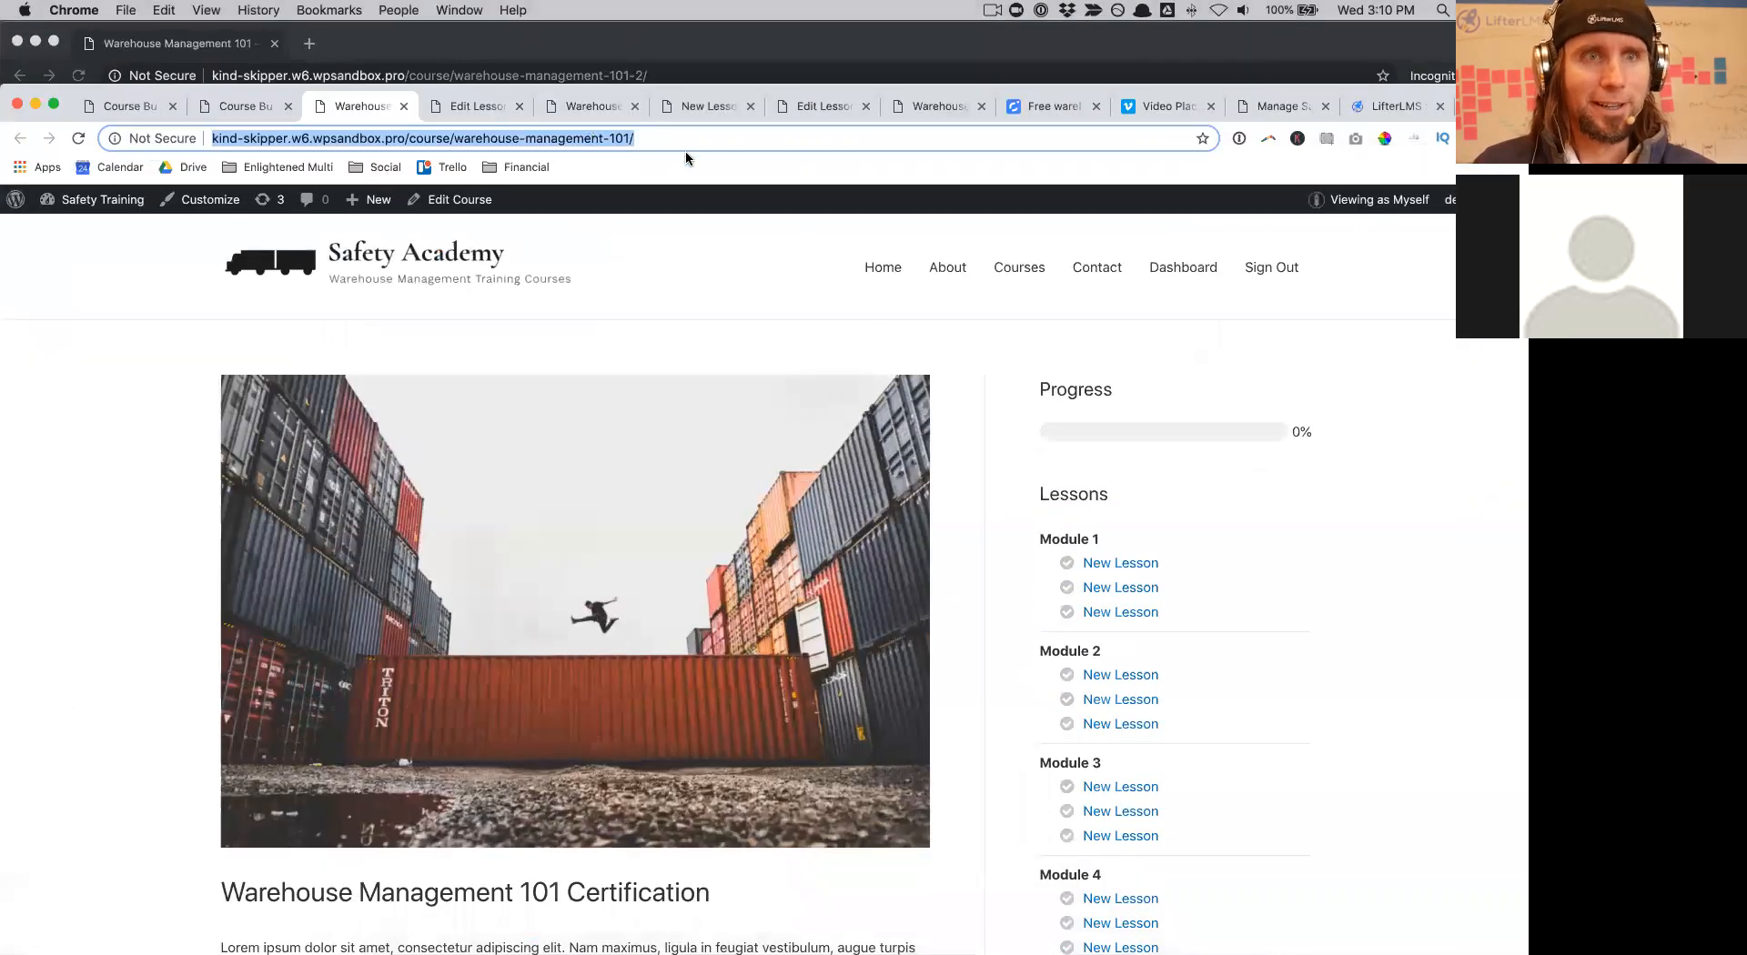
{"action": "key", "text": "ctrl+Up"}
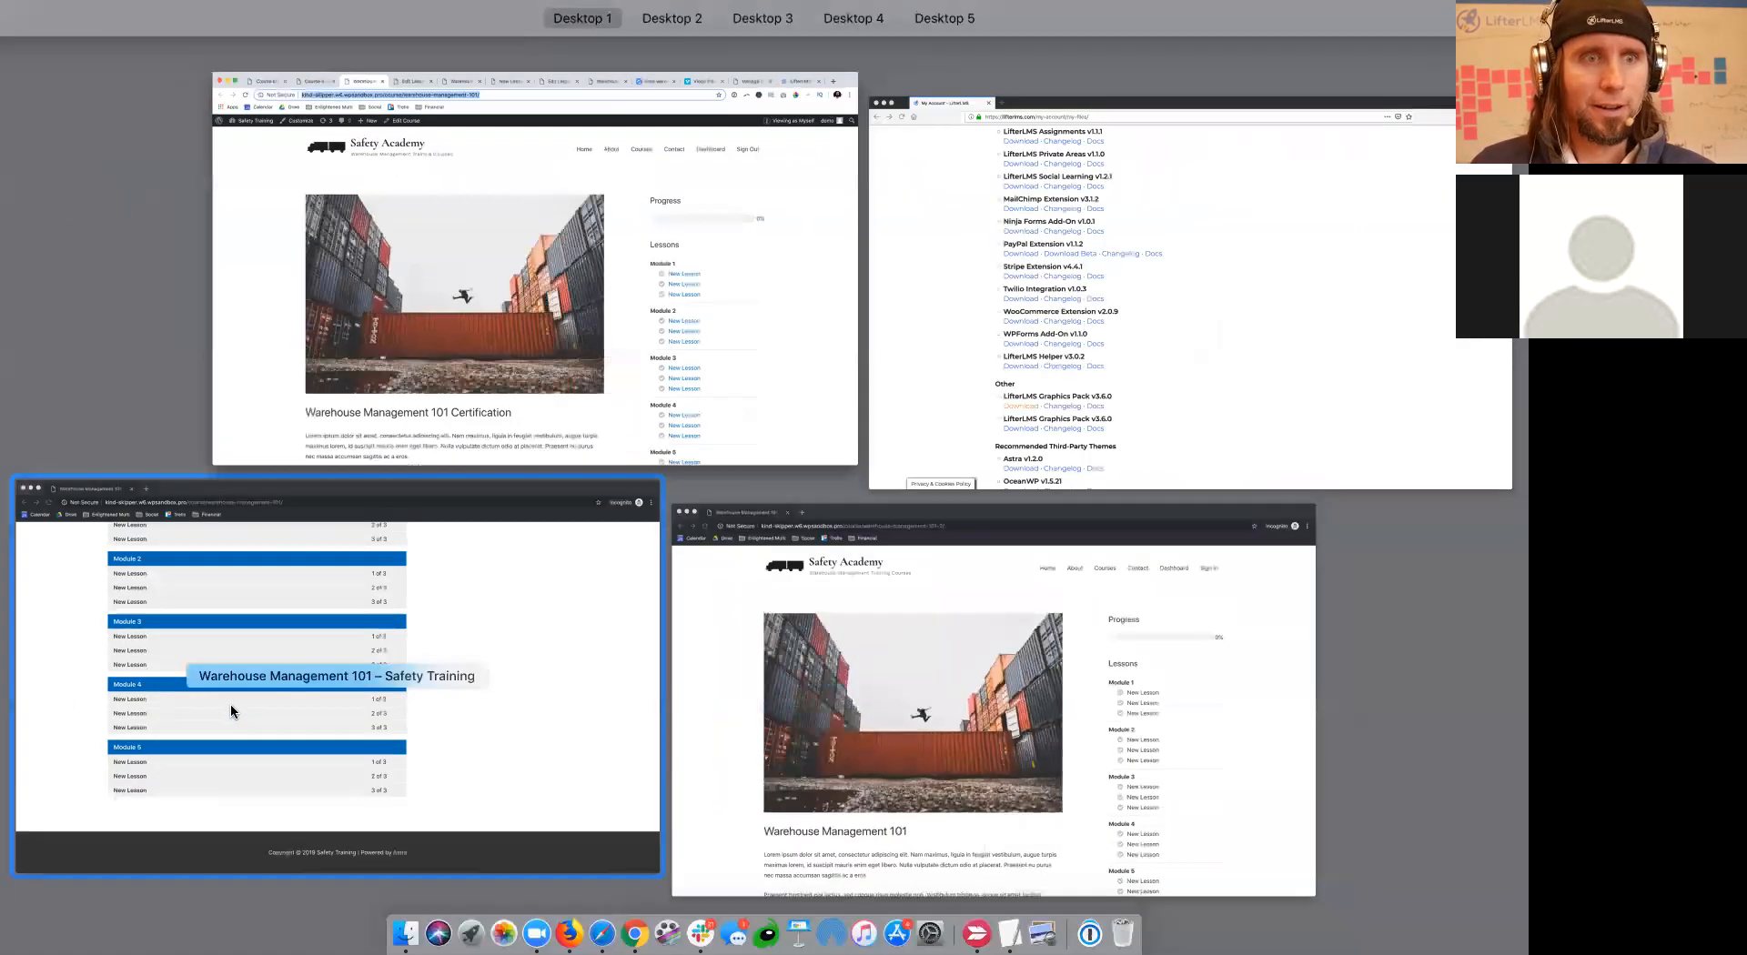
{"action": "left_click", "coordinate": [231, 710]}
{"action": "left_click", "coordinate": [395, 76]}
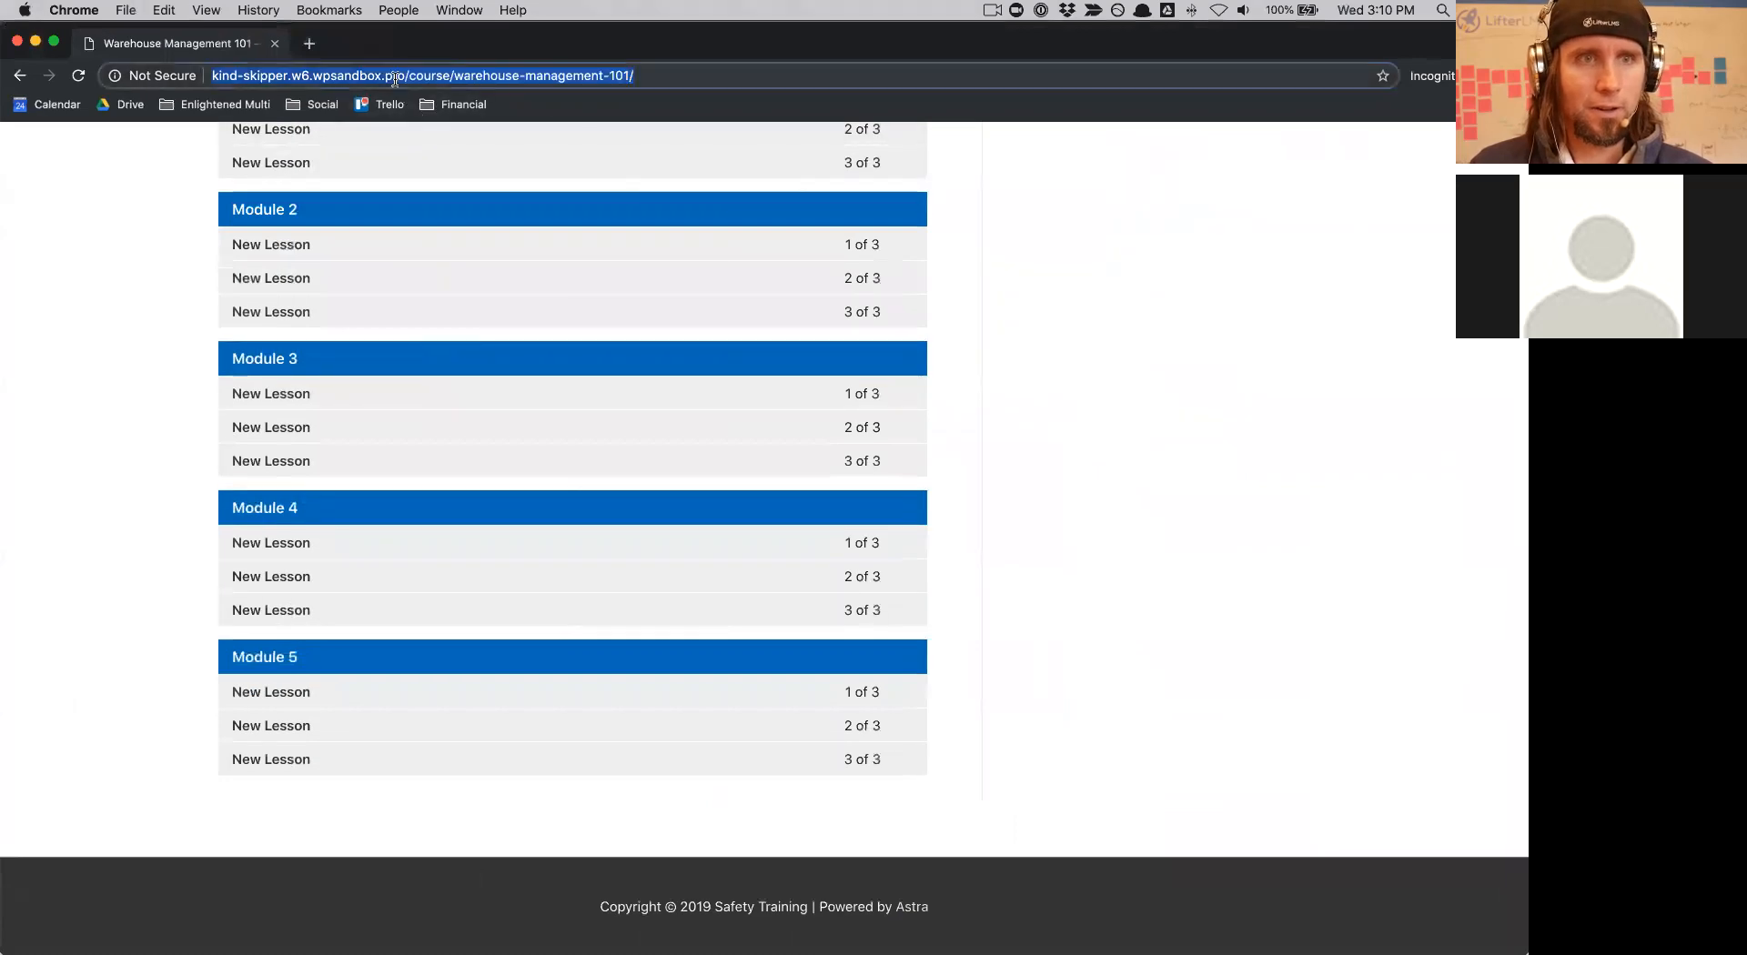
{"action": "key", "text": "Return"}
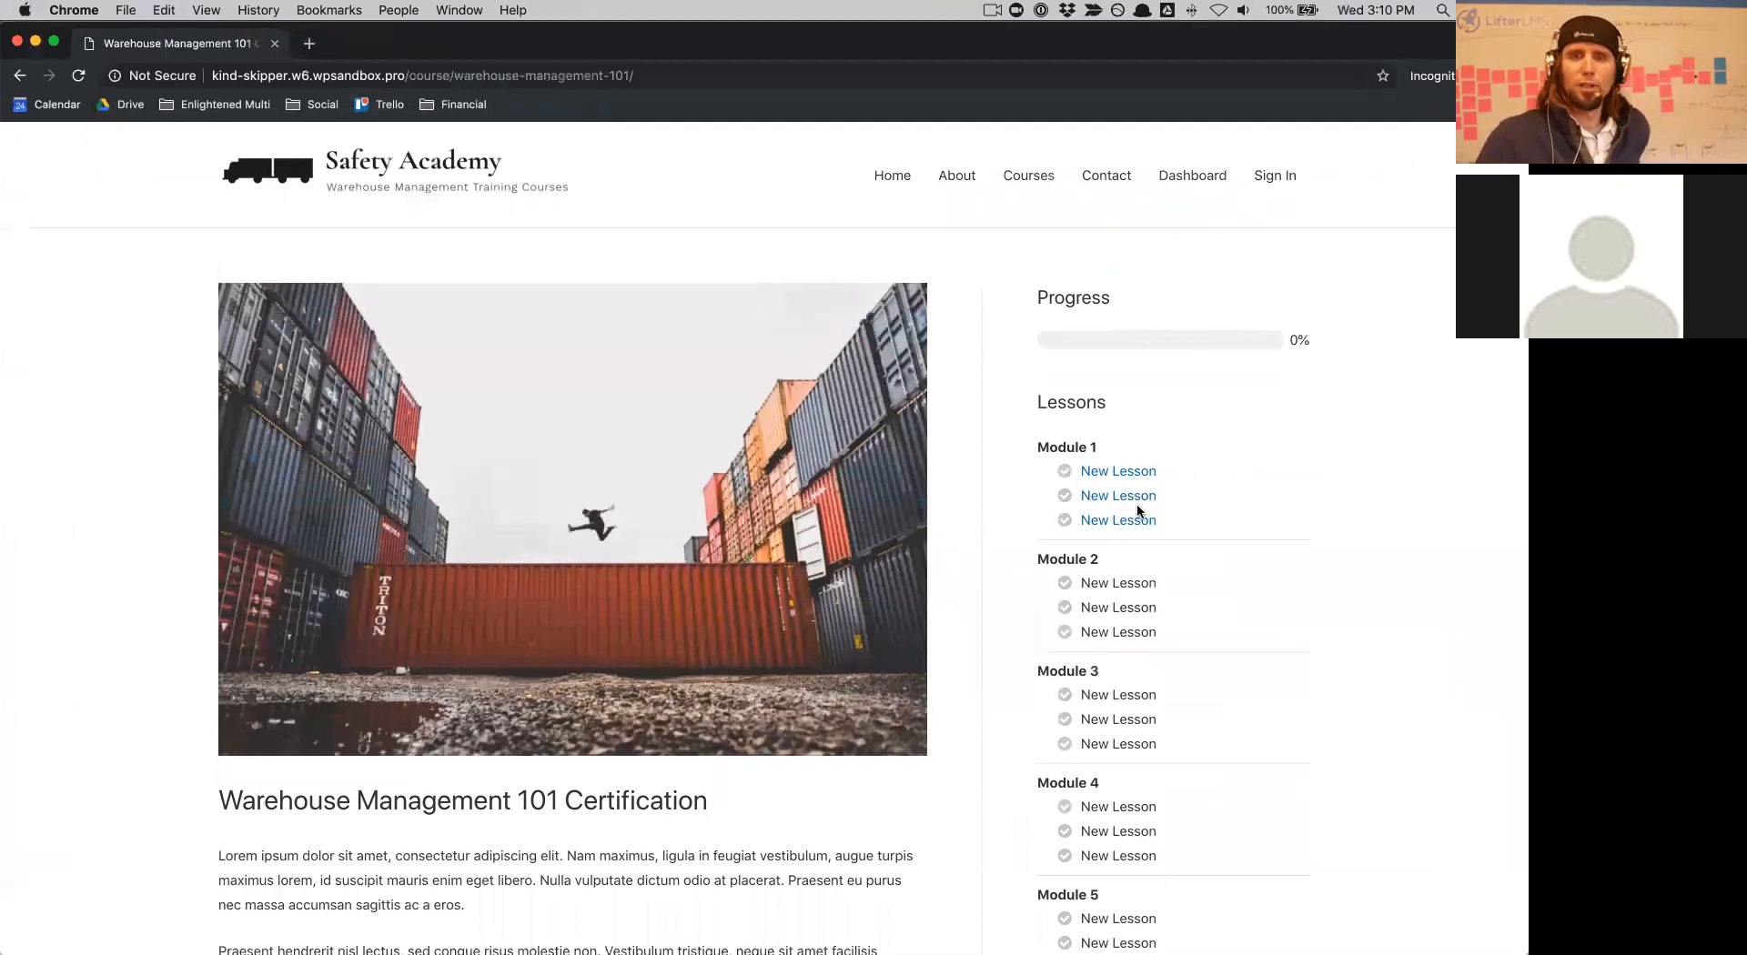
Step: Preview Module 1's free first lesson, then go back to the course page
{"action": "scroll", "coordinate": [589, 460], "scroll_direction": "down", "scroll_amount": 15}
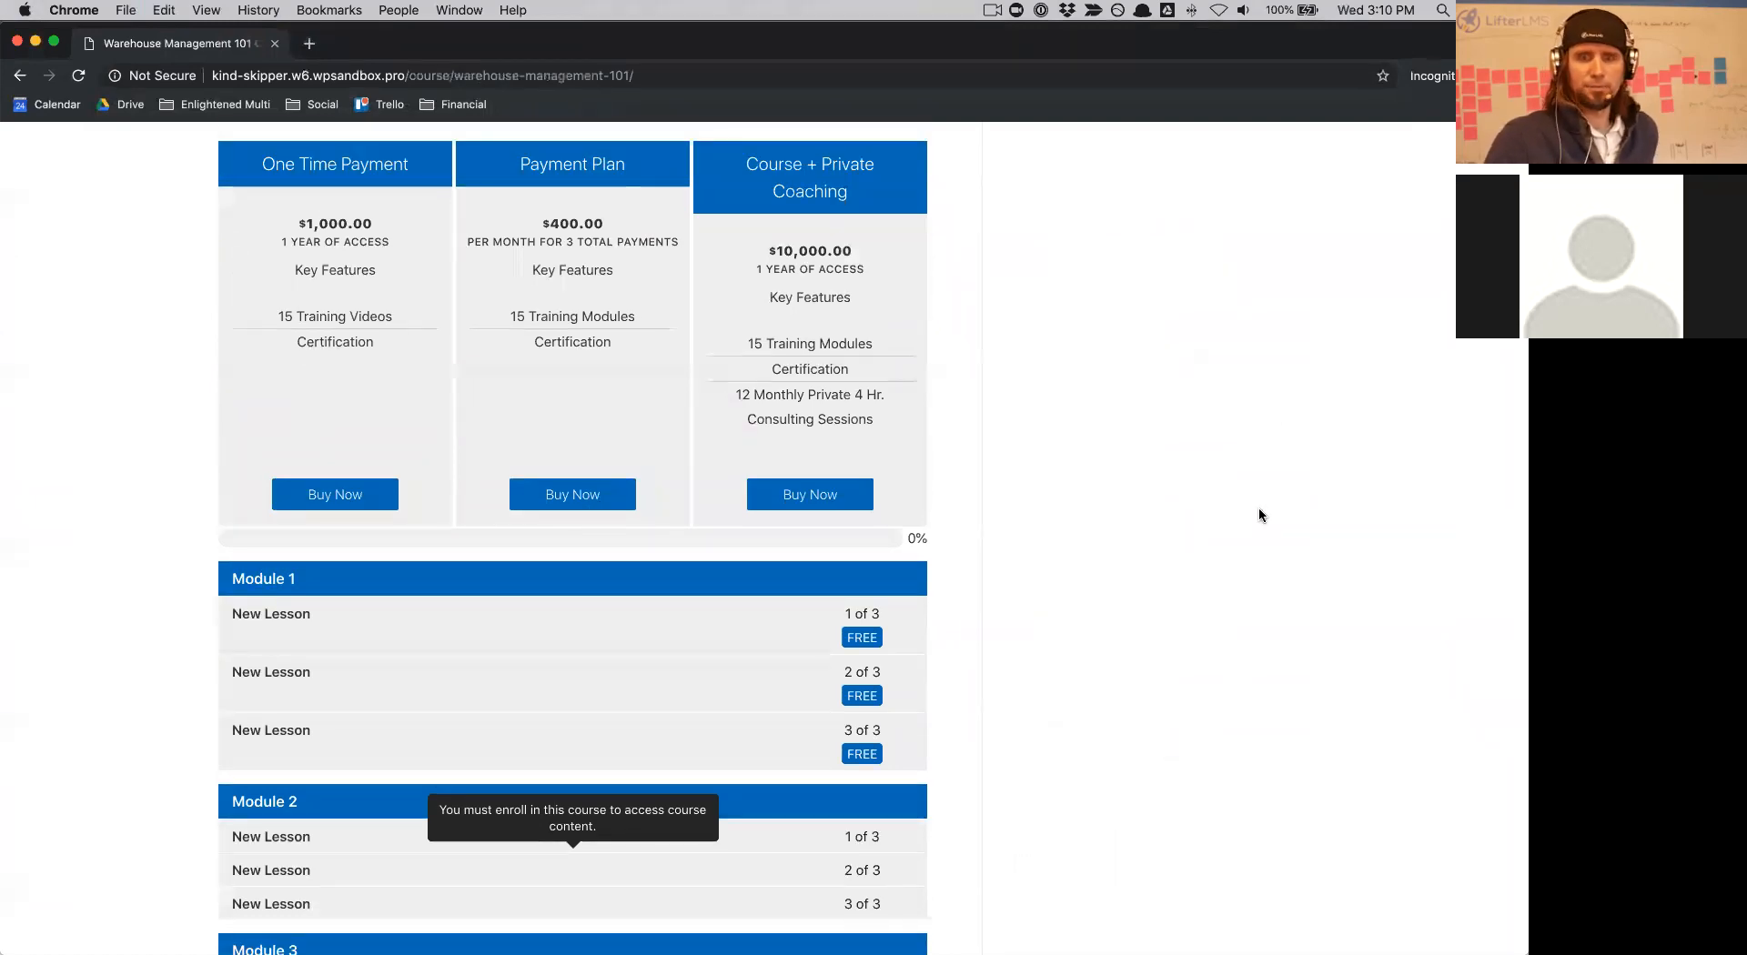
{"action": "scroll", "coordinate": [1259, 515], "scroll_direction": "up", "scroll_amount": 15}
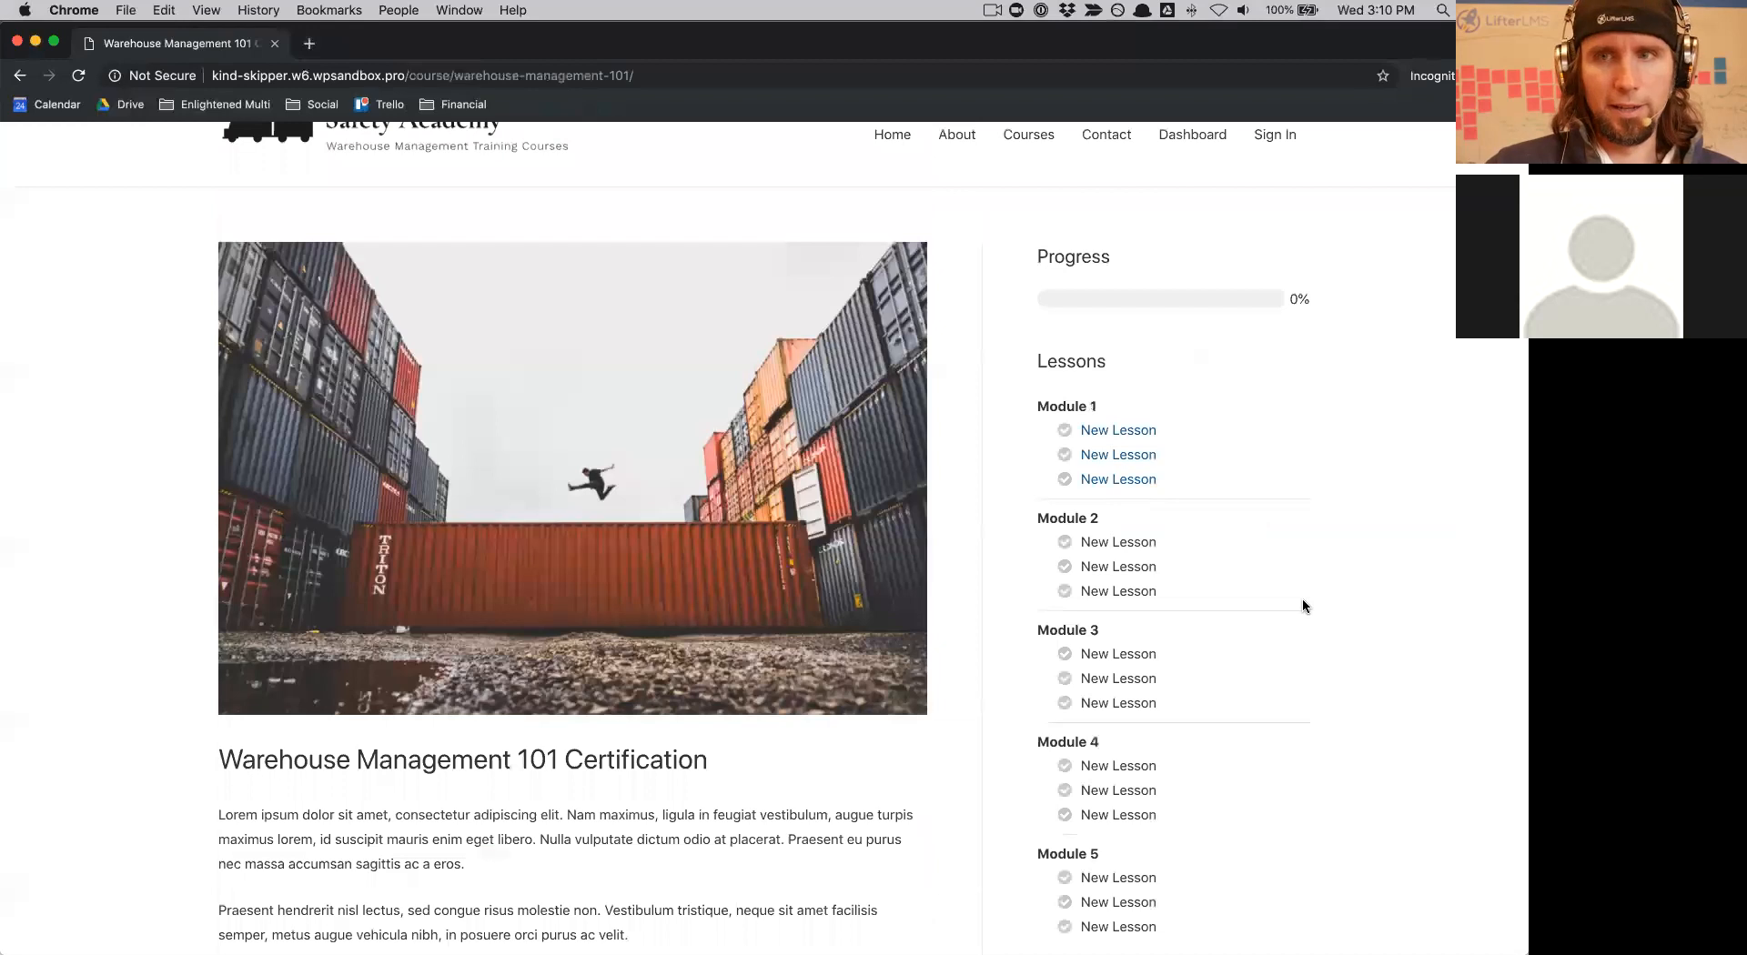
{"action": "scroll", "coordinate": [1298, 484], "scroll_direction": "down", "scroll_amount": 3}
{"action": "left_click", "coordinate": [1134, 300]}
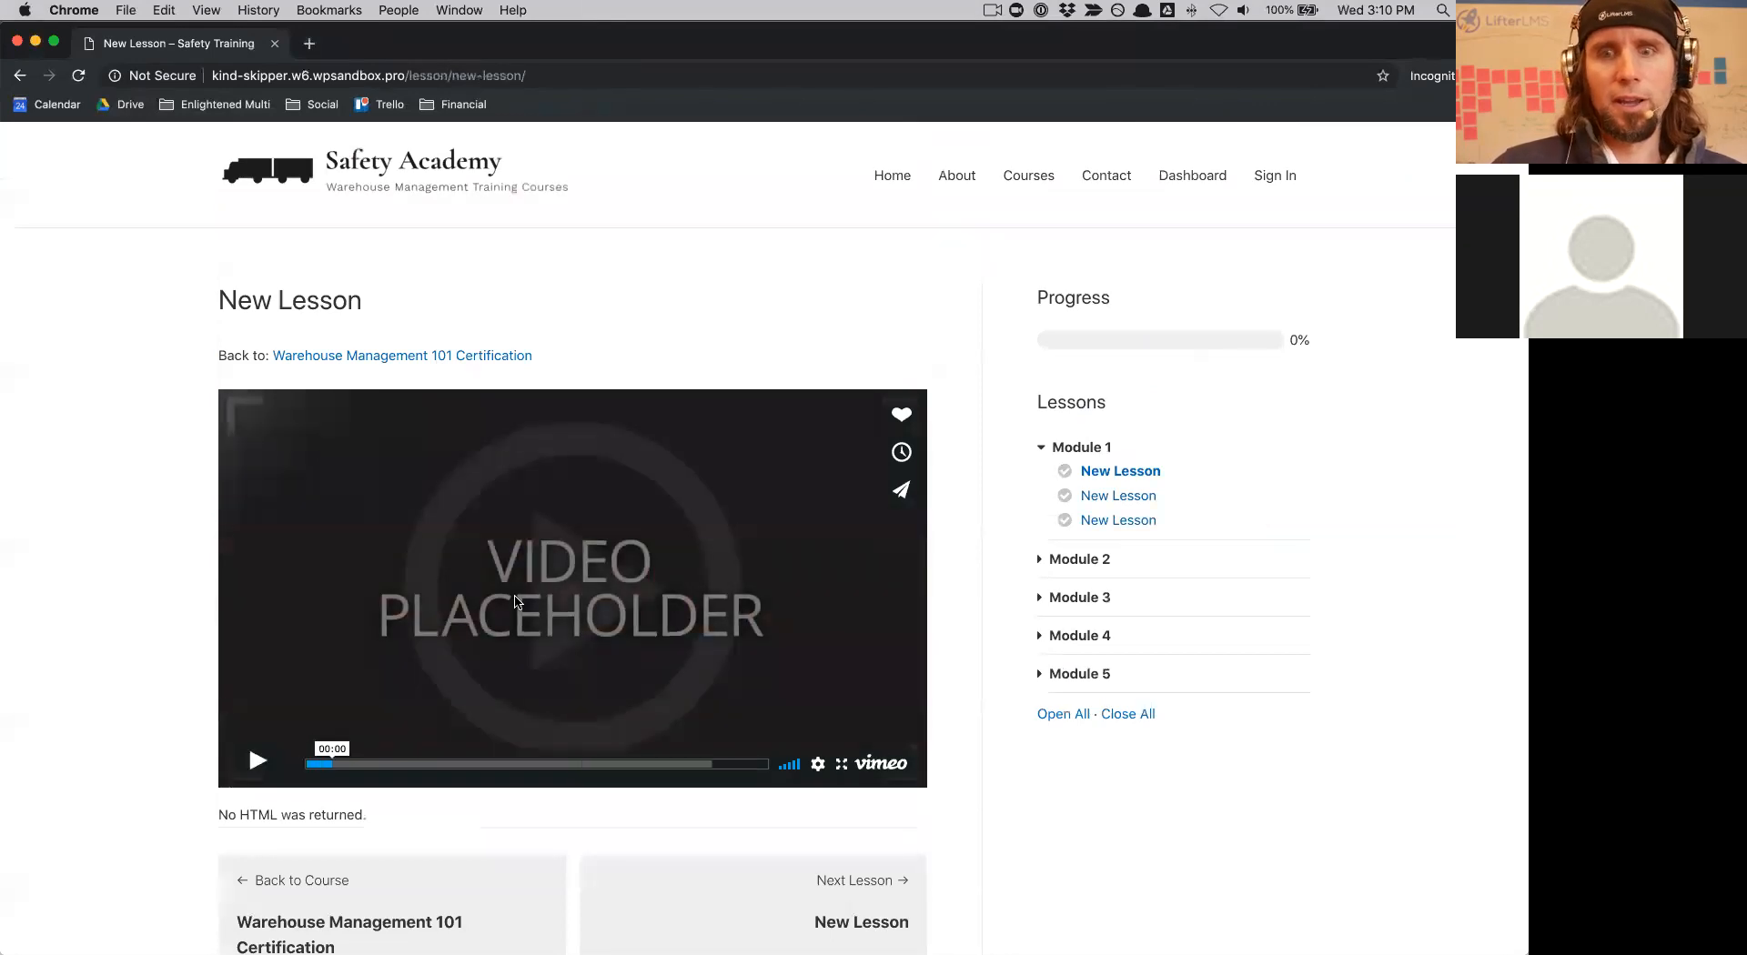
{"action": "scroll", "coordinate": [515, 602], "scroll_direction": "down", "scroll_amount": 5}
{"action": "scroll", "coordinate": [515, 602], "scroll_direction": "up", "scroll_amount": 5}
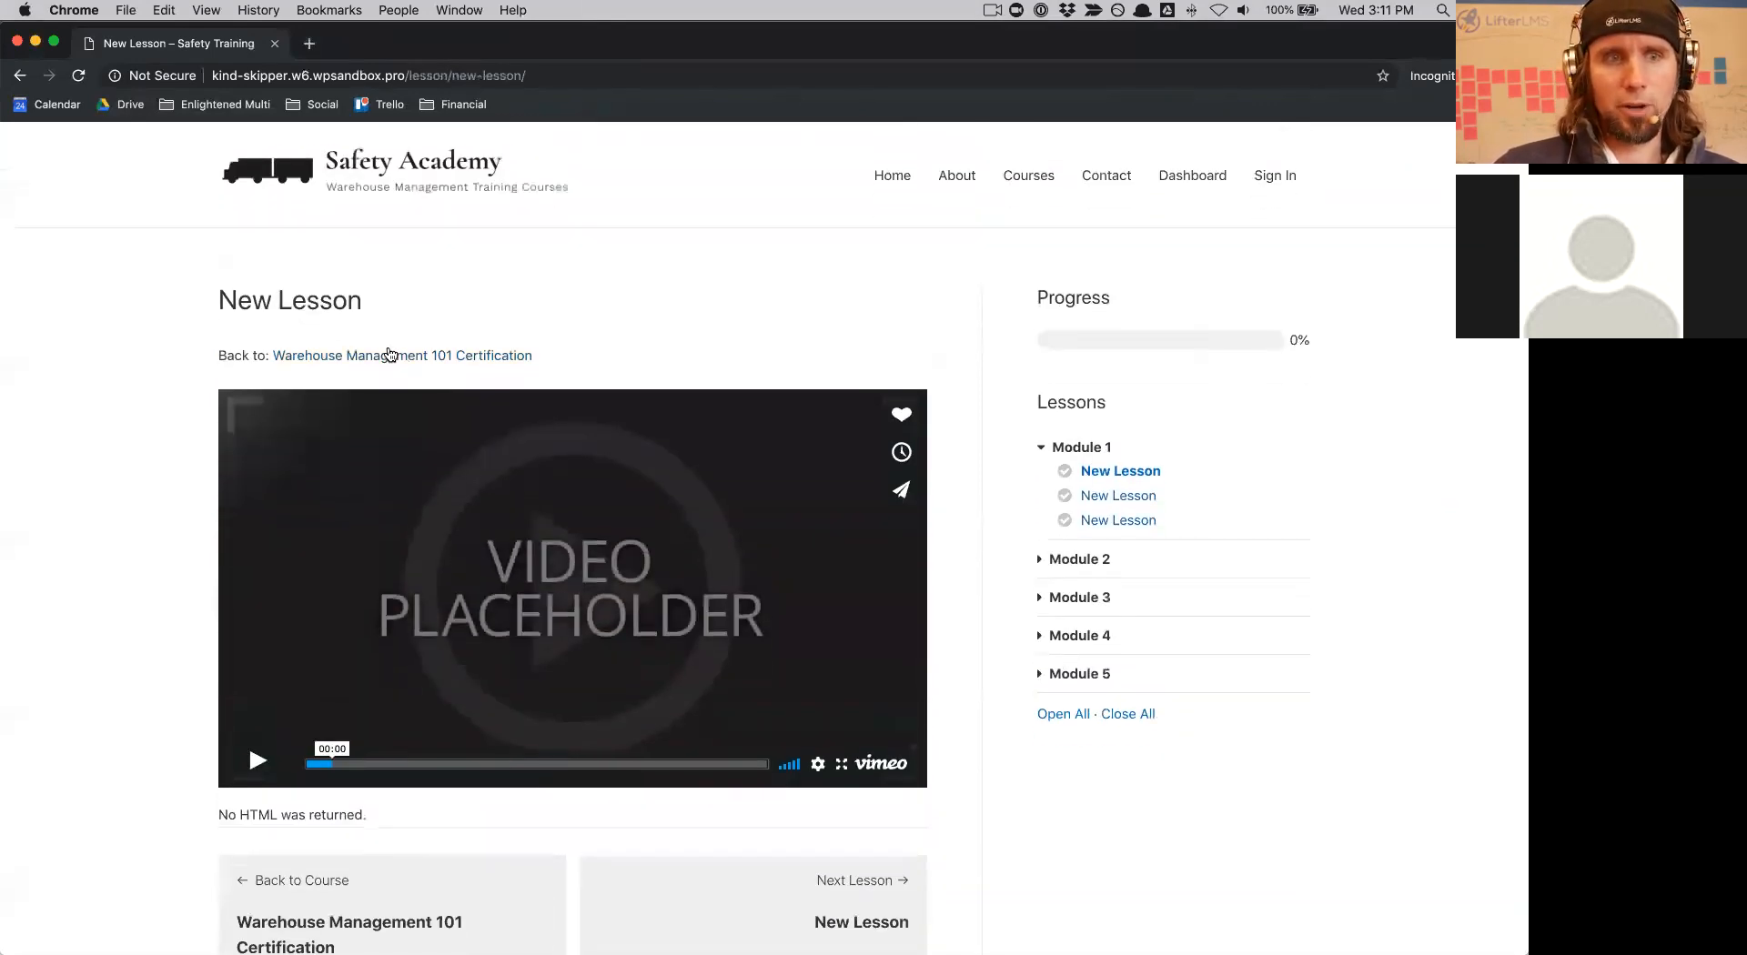
{"action": "left_click", "coordinate": [388, 358]}
Step: Check a locked lesson on the course page, then show all open windows side by side
{"action": "scroll", "coordinate": [619, 544], "scroll_direction": "down", "scroll_amount": 10}
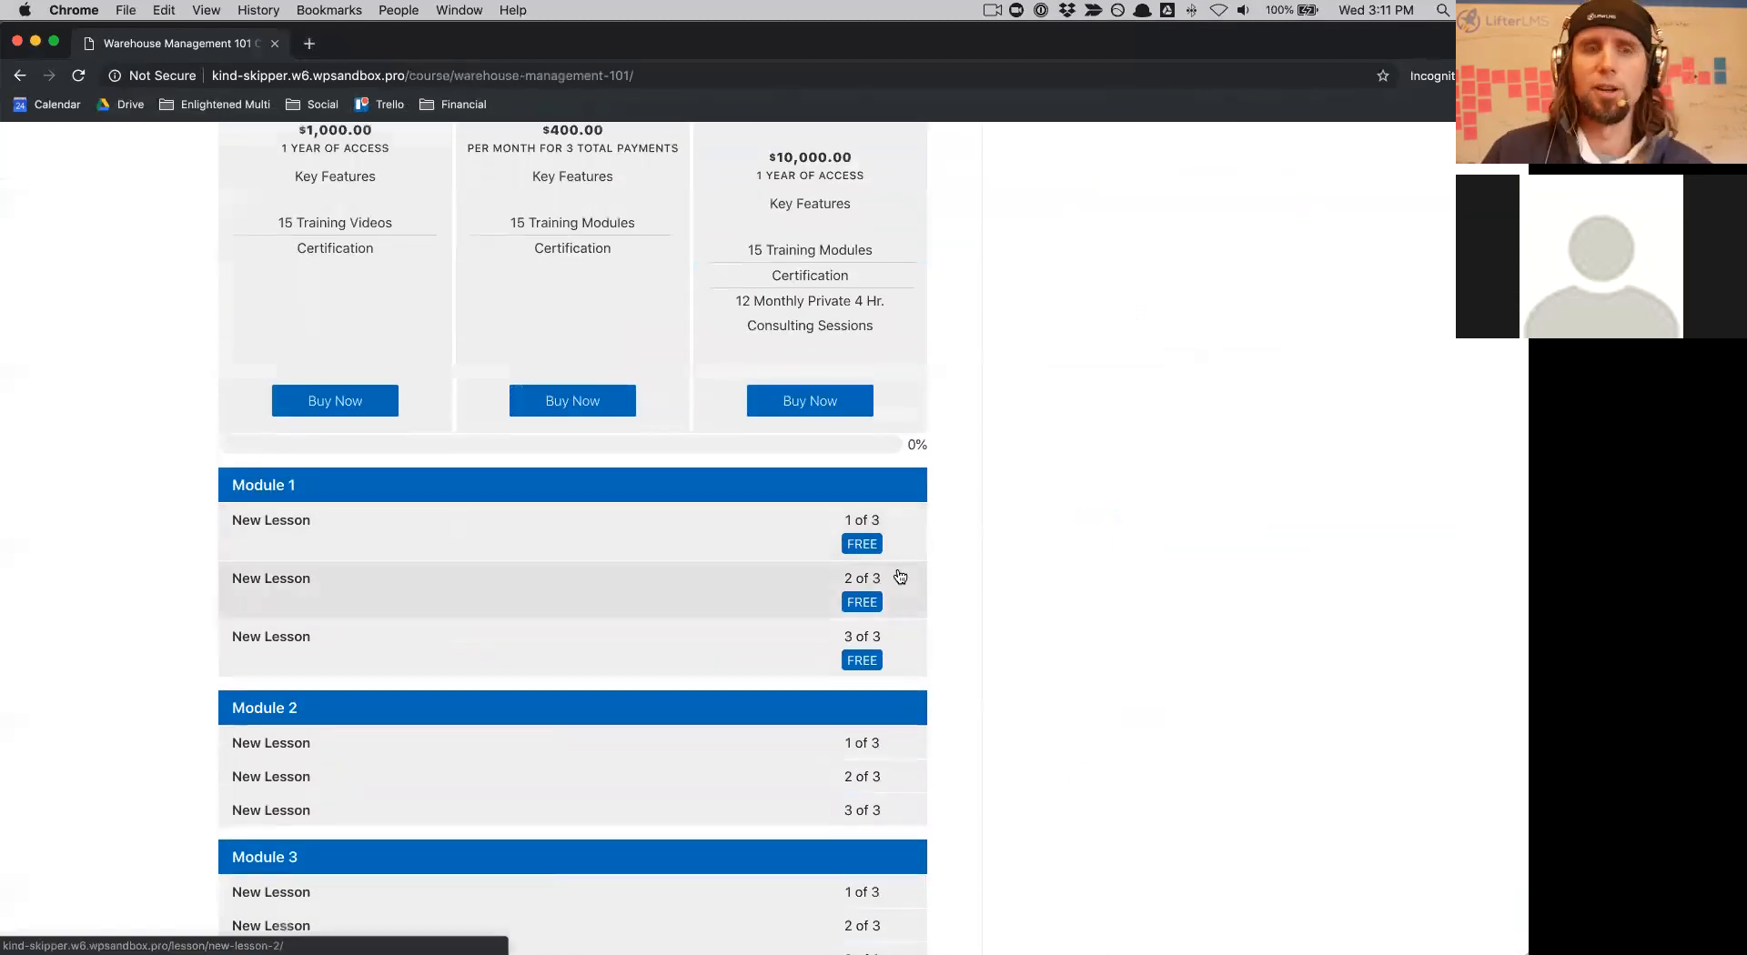
{"action": "mouse_move", "coordinate": [383, 739]}
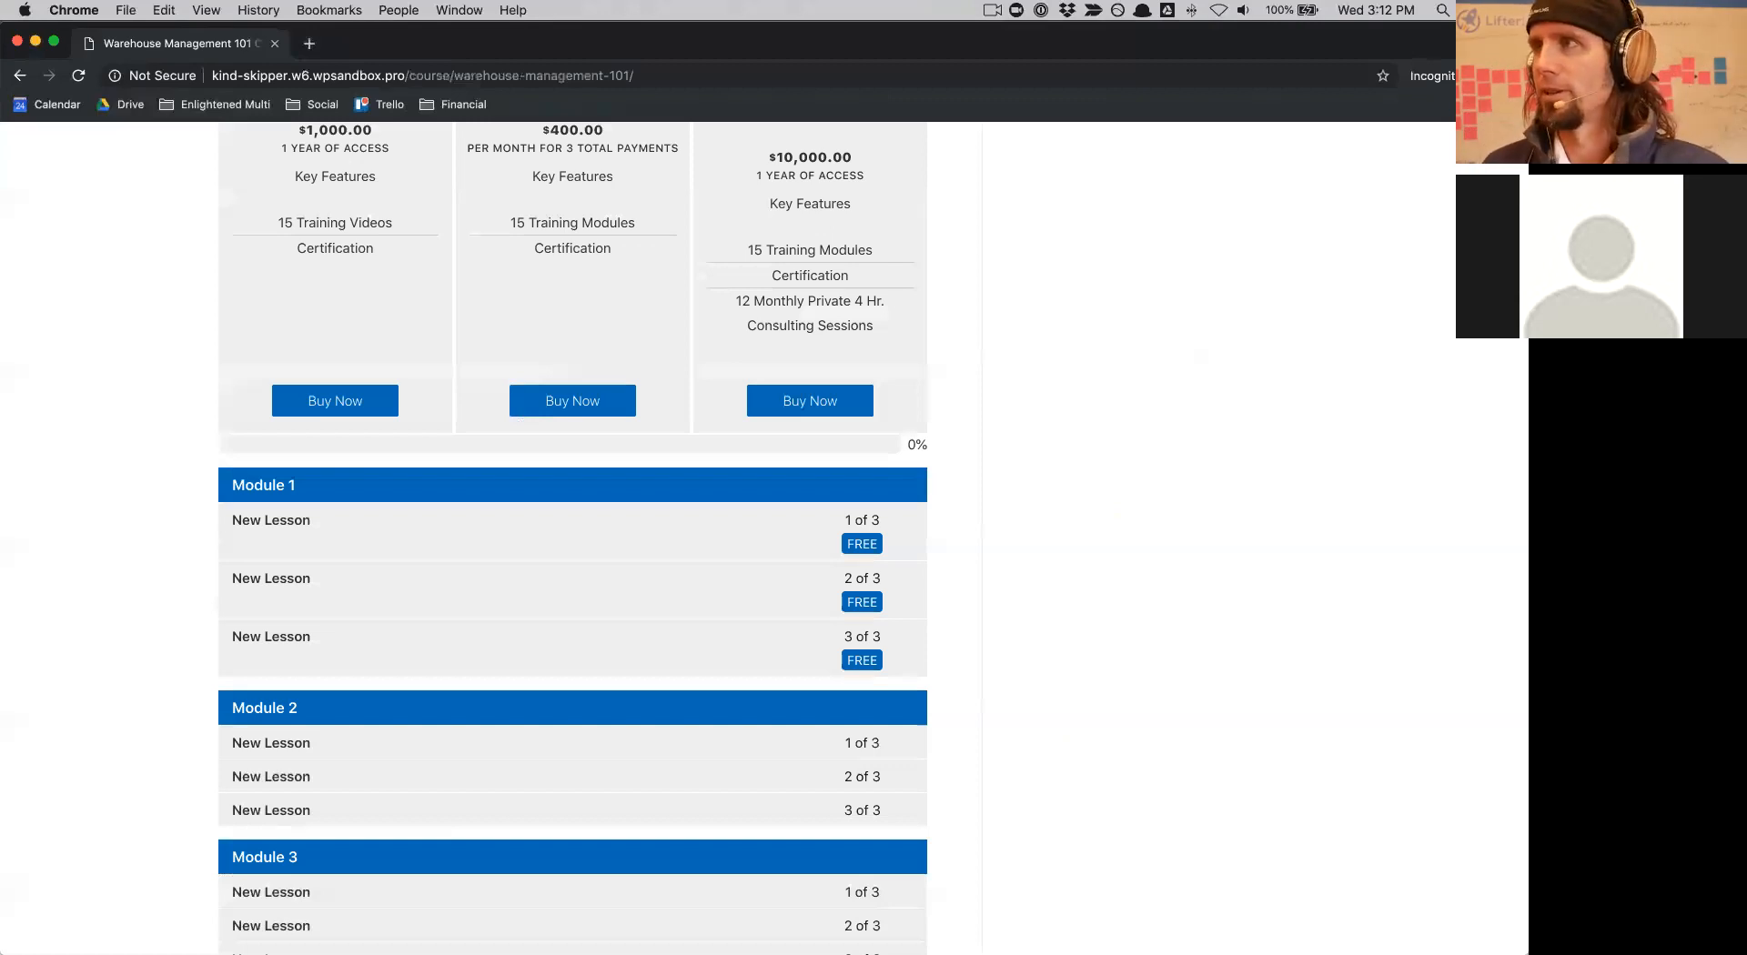
{"action": "key", "text": "ctrl+Up"}
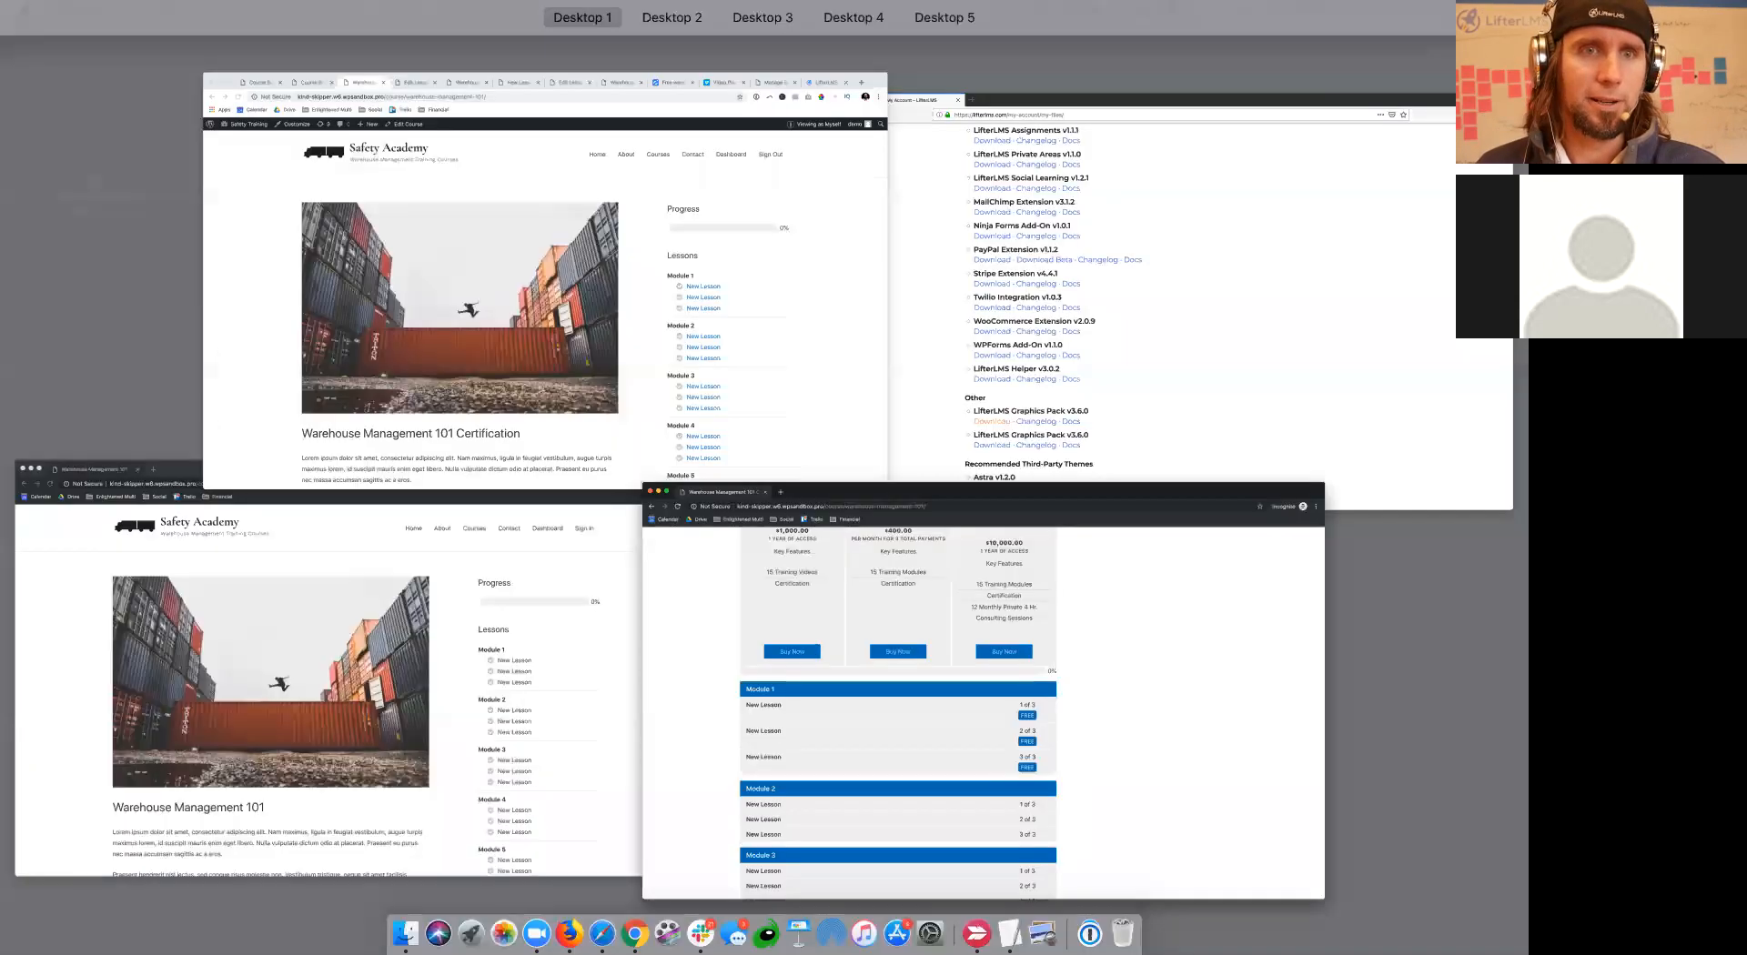
Step: In the admin window, open Warehouse Management 101 Certification from the Courses list for editing
{"action": "left_click", "coordinate": [526, 192]}
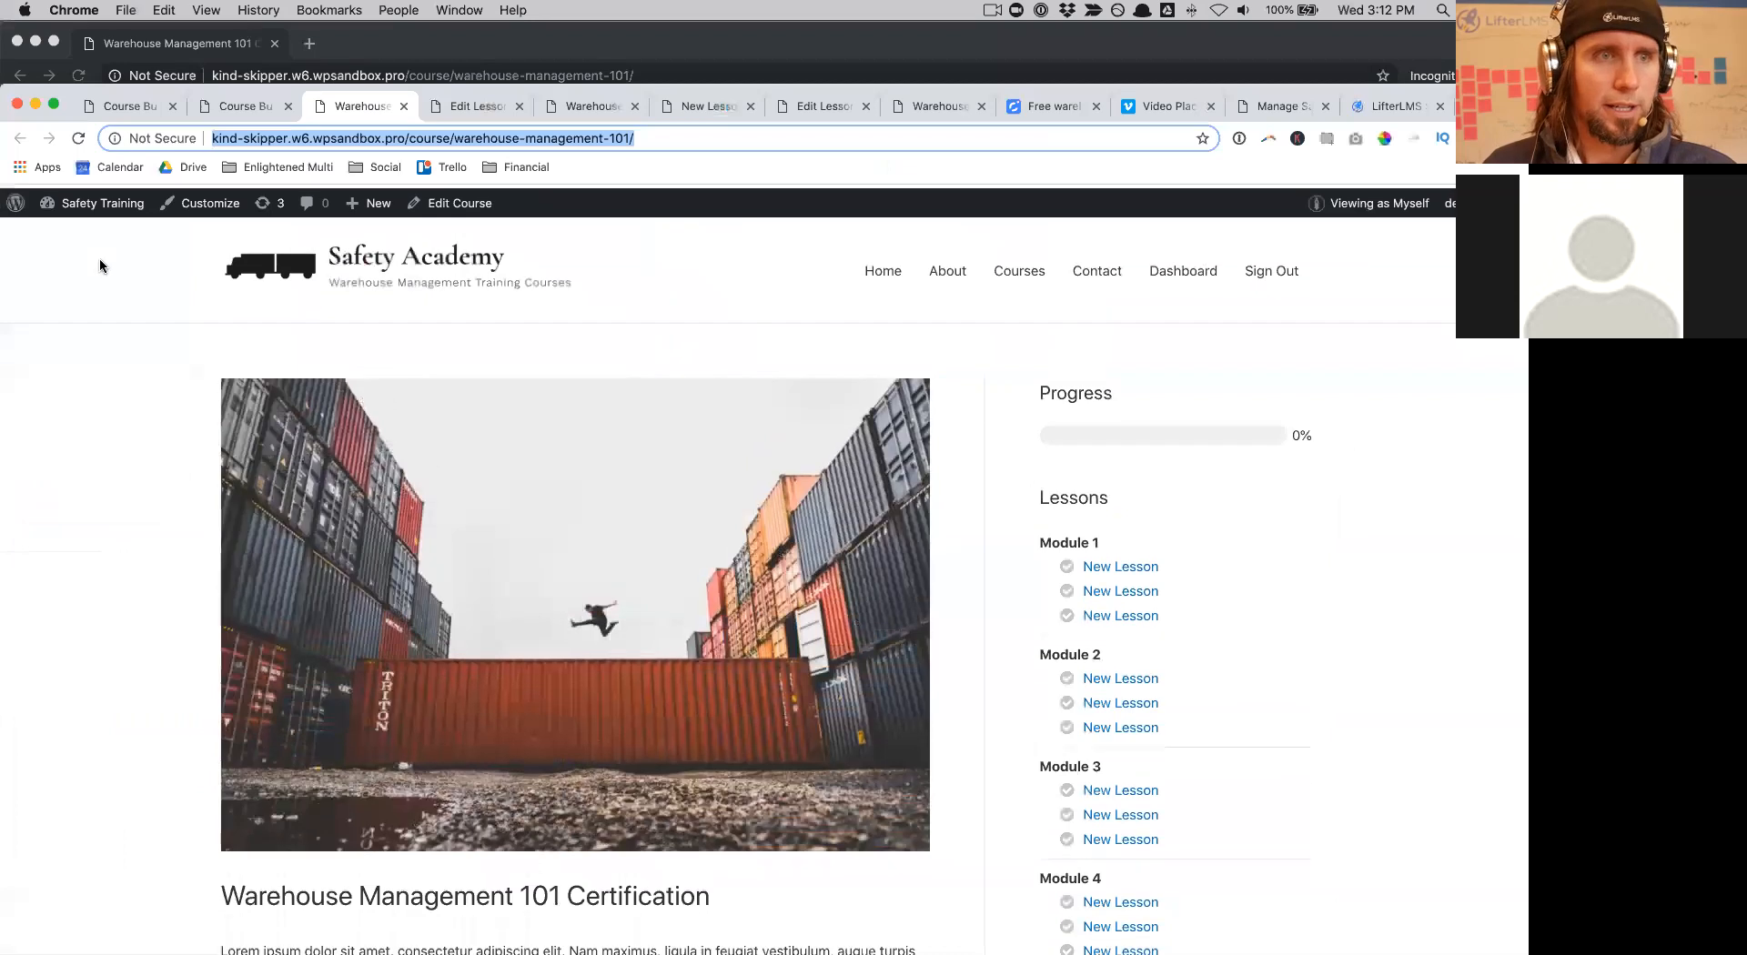
{"action": "left_click", "coordinate": [73, 232]}
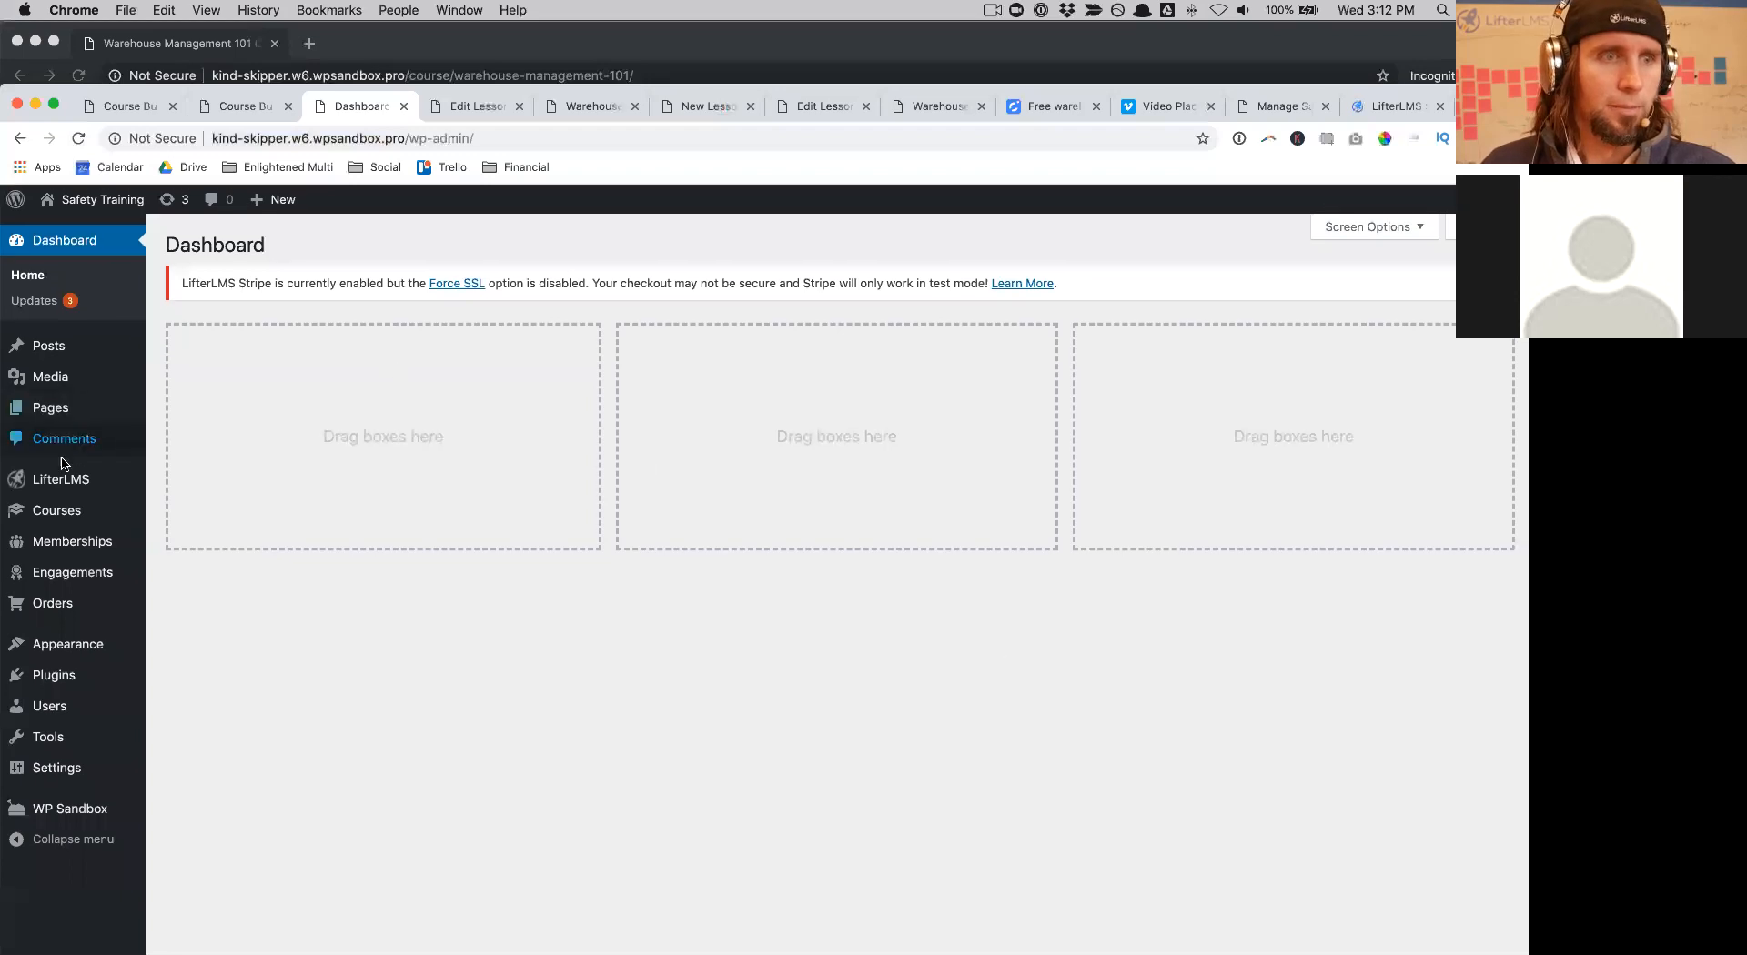
{"action": "left_click", "coordinate": [65, 516]}
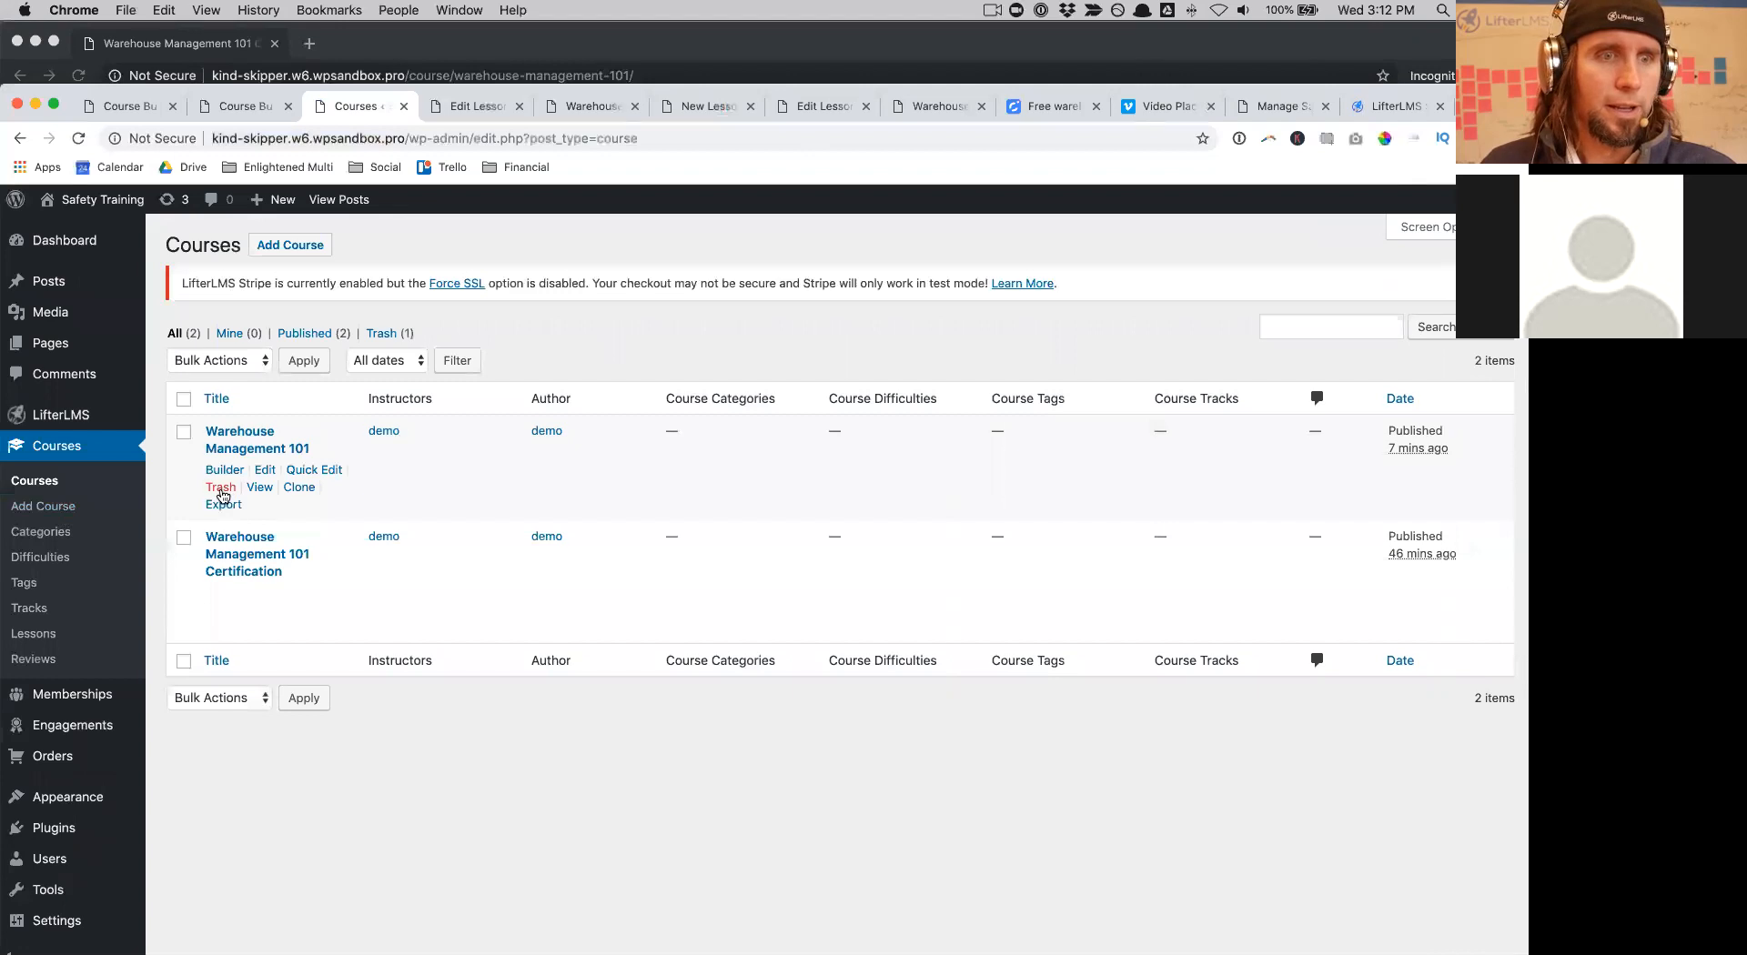
{"action": "left_click", "coordinate": [241, 564]}
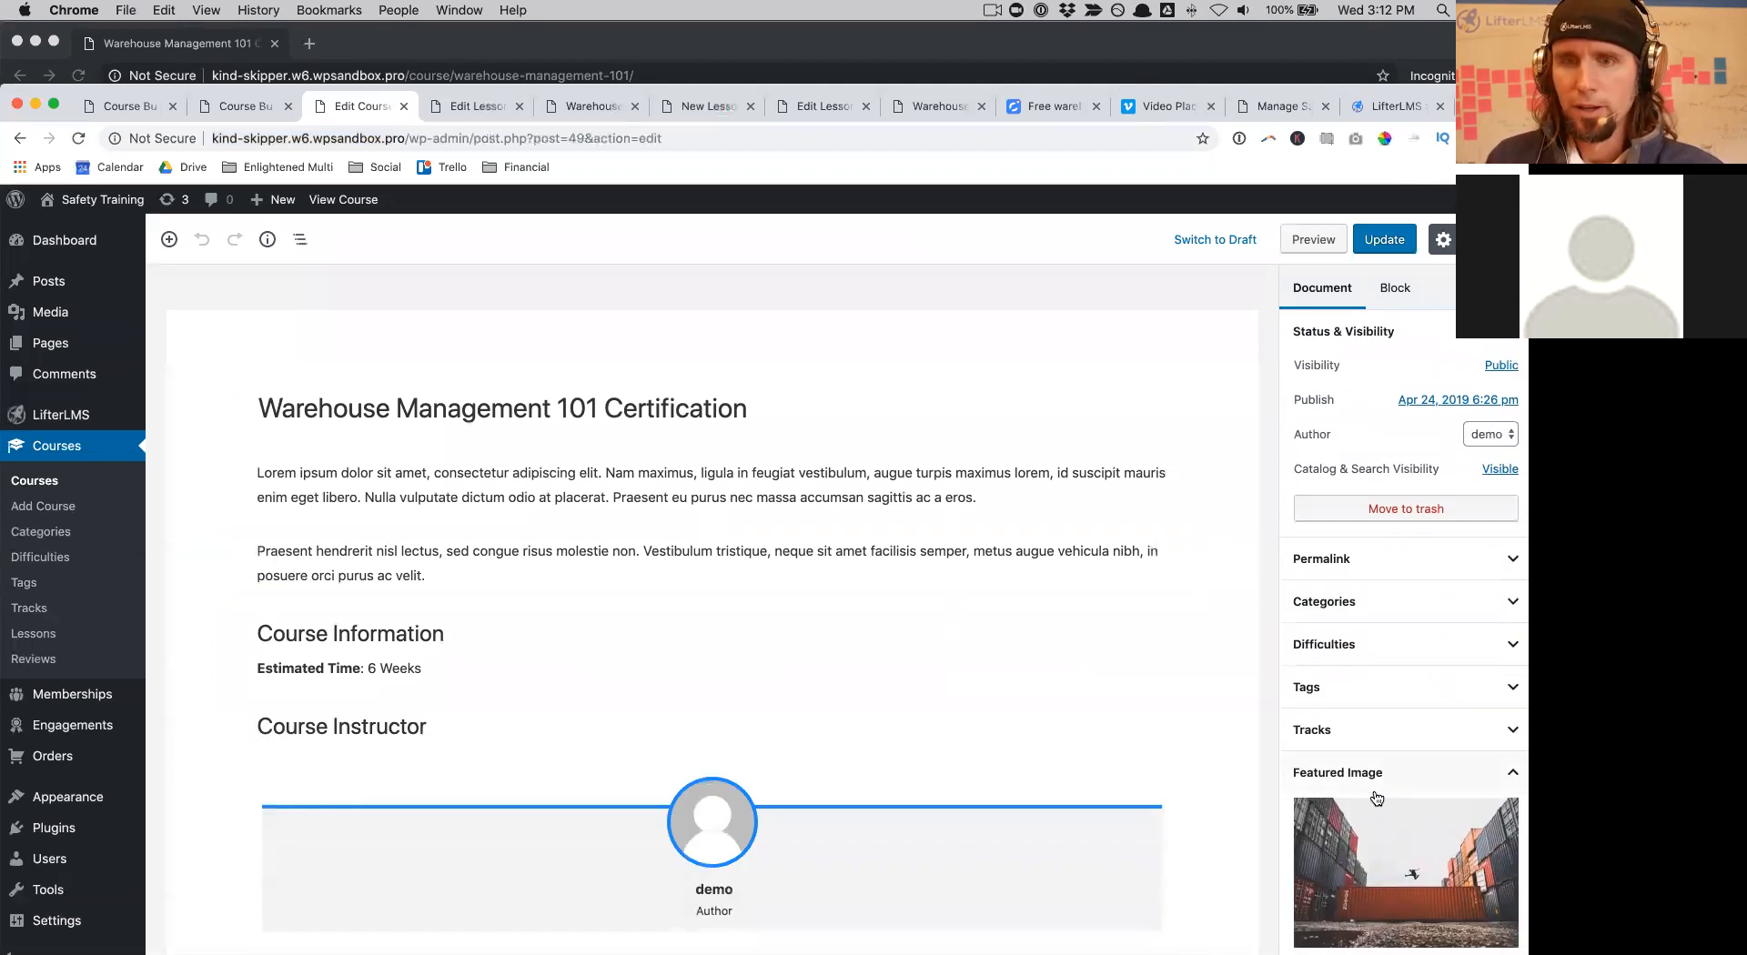
Step: Launch the Course Builder, then return to the course edit screen
{"action": "scroll", "coordinate": [1376, 798], "scroll_direction": "down", "scroll_amount": 7}
{"action": "scroll", "coordinate": [1377, 798], "scroll_direction": "up", "scroll_amount": 8}
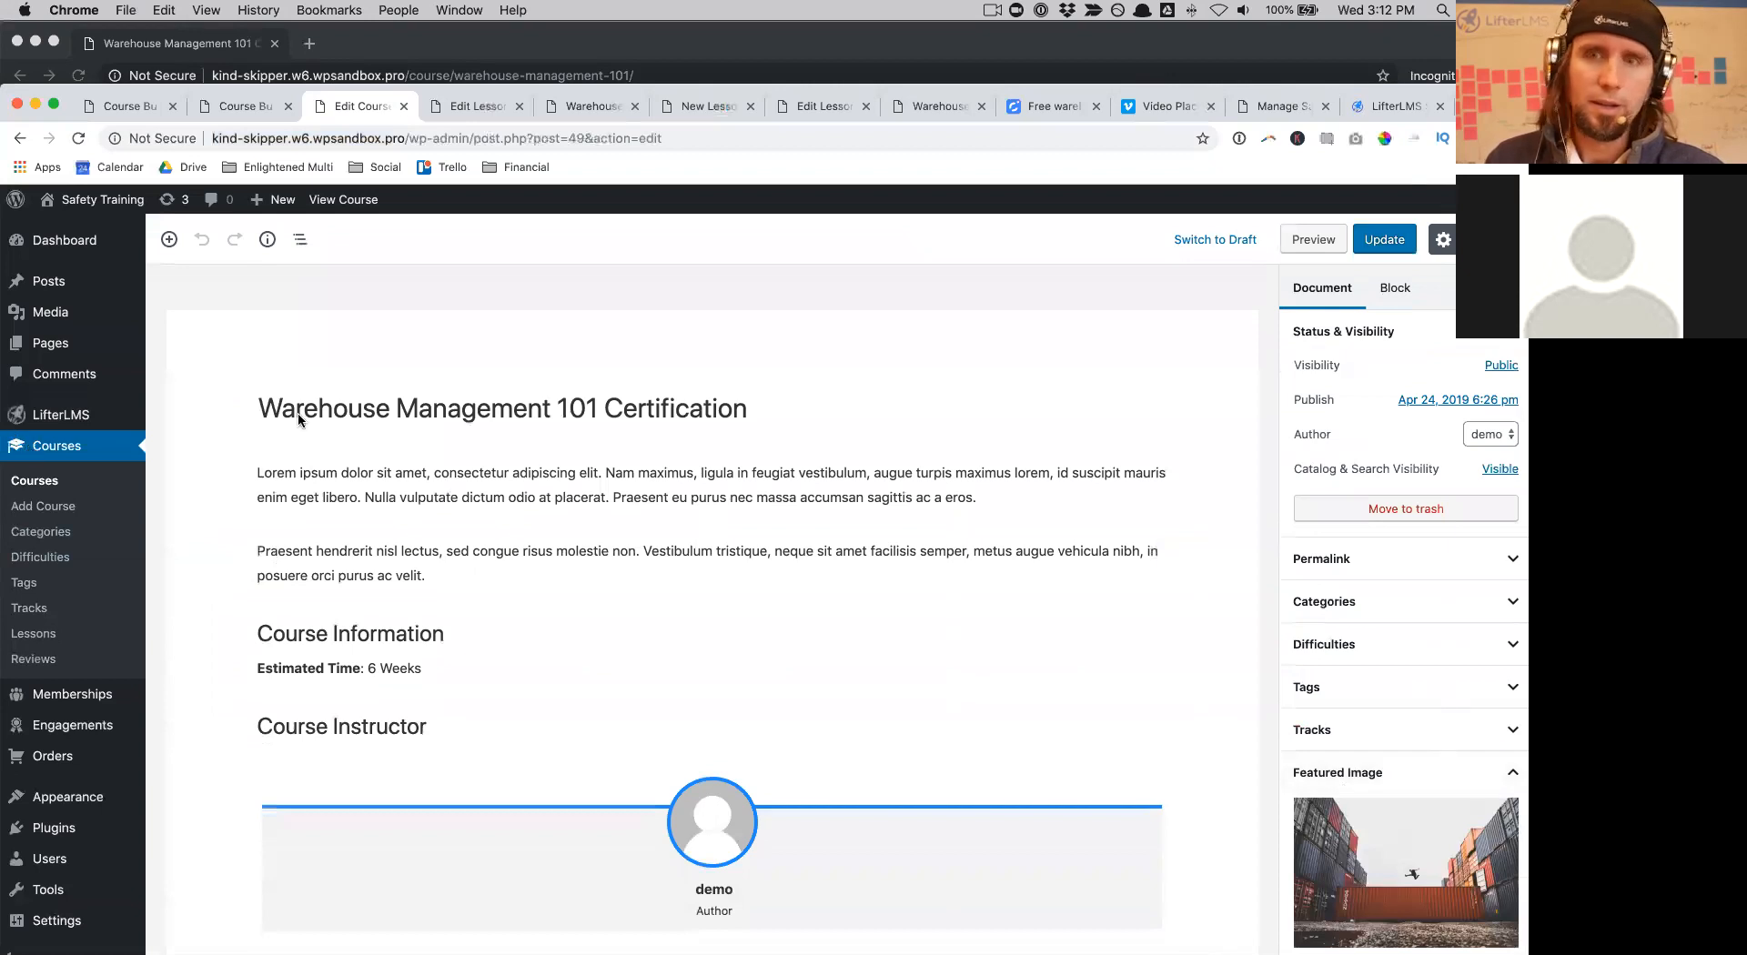
{"action": "scroll", "coordinate": [1430, 543], "scroll_direction": "down", "scroll_amount": 8}
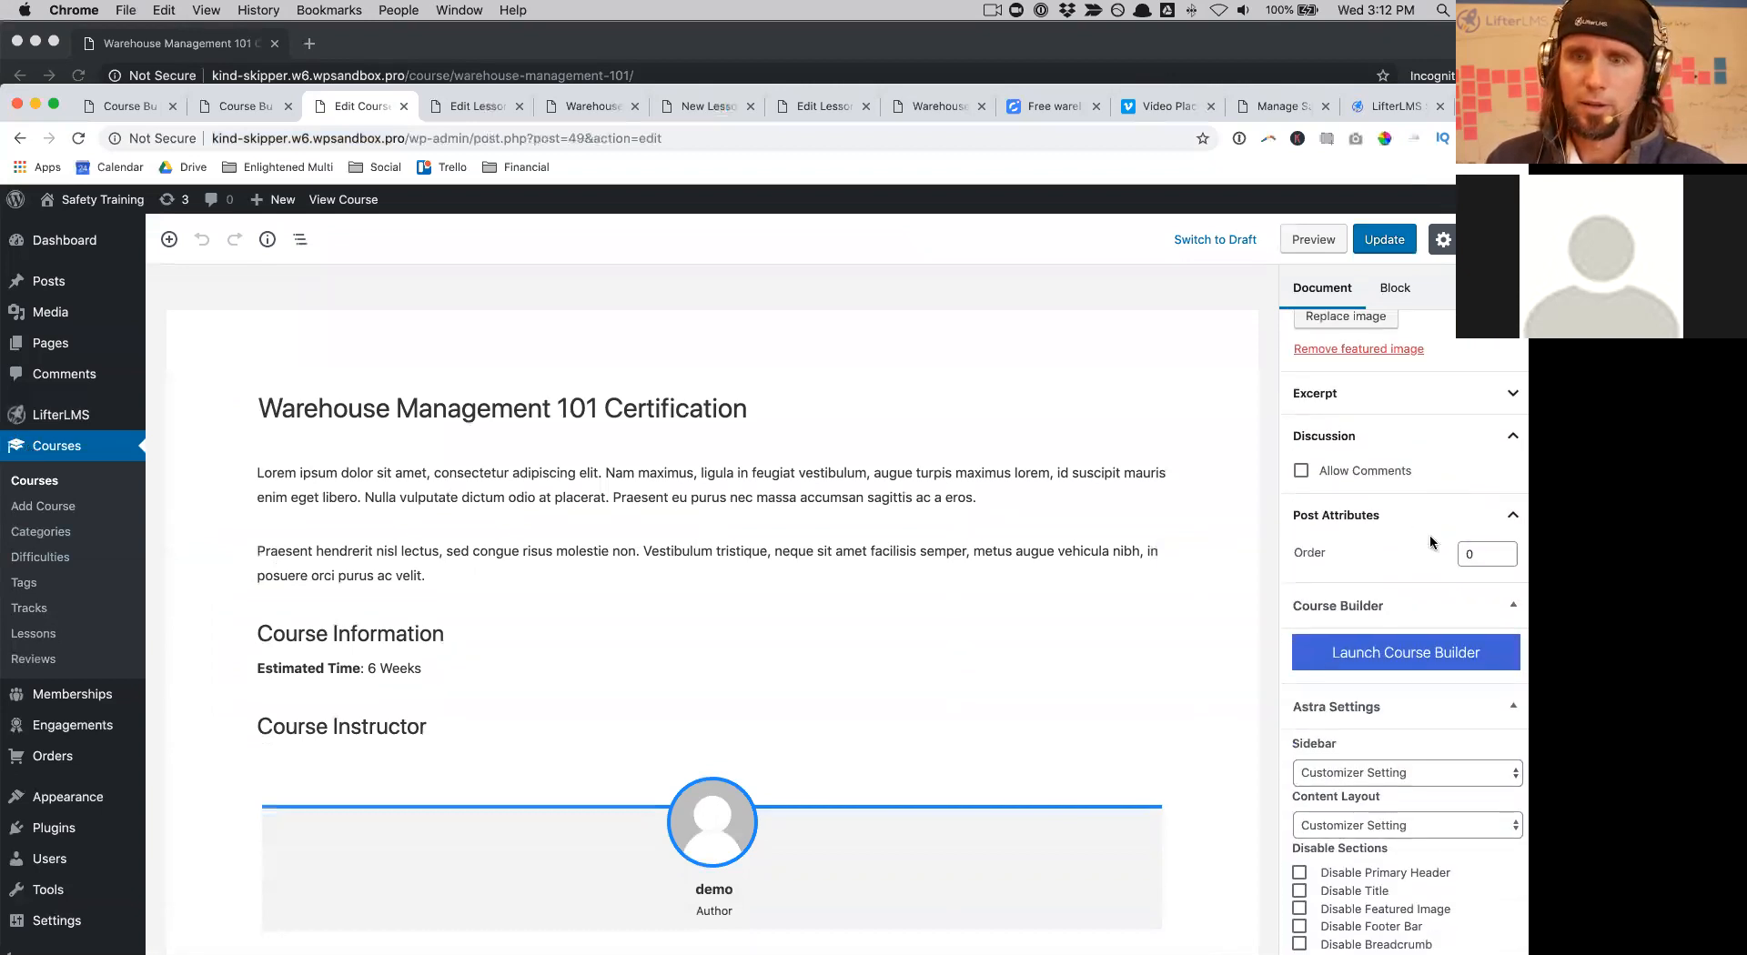
{"action": "scroll", "coordinate": [1429, 537], "scroll_direction": "up", "scroll_amount": 8}
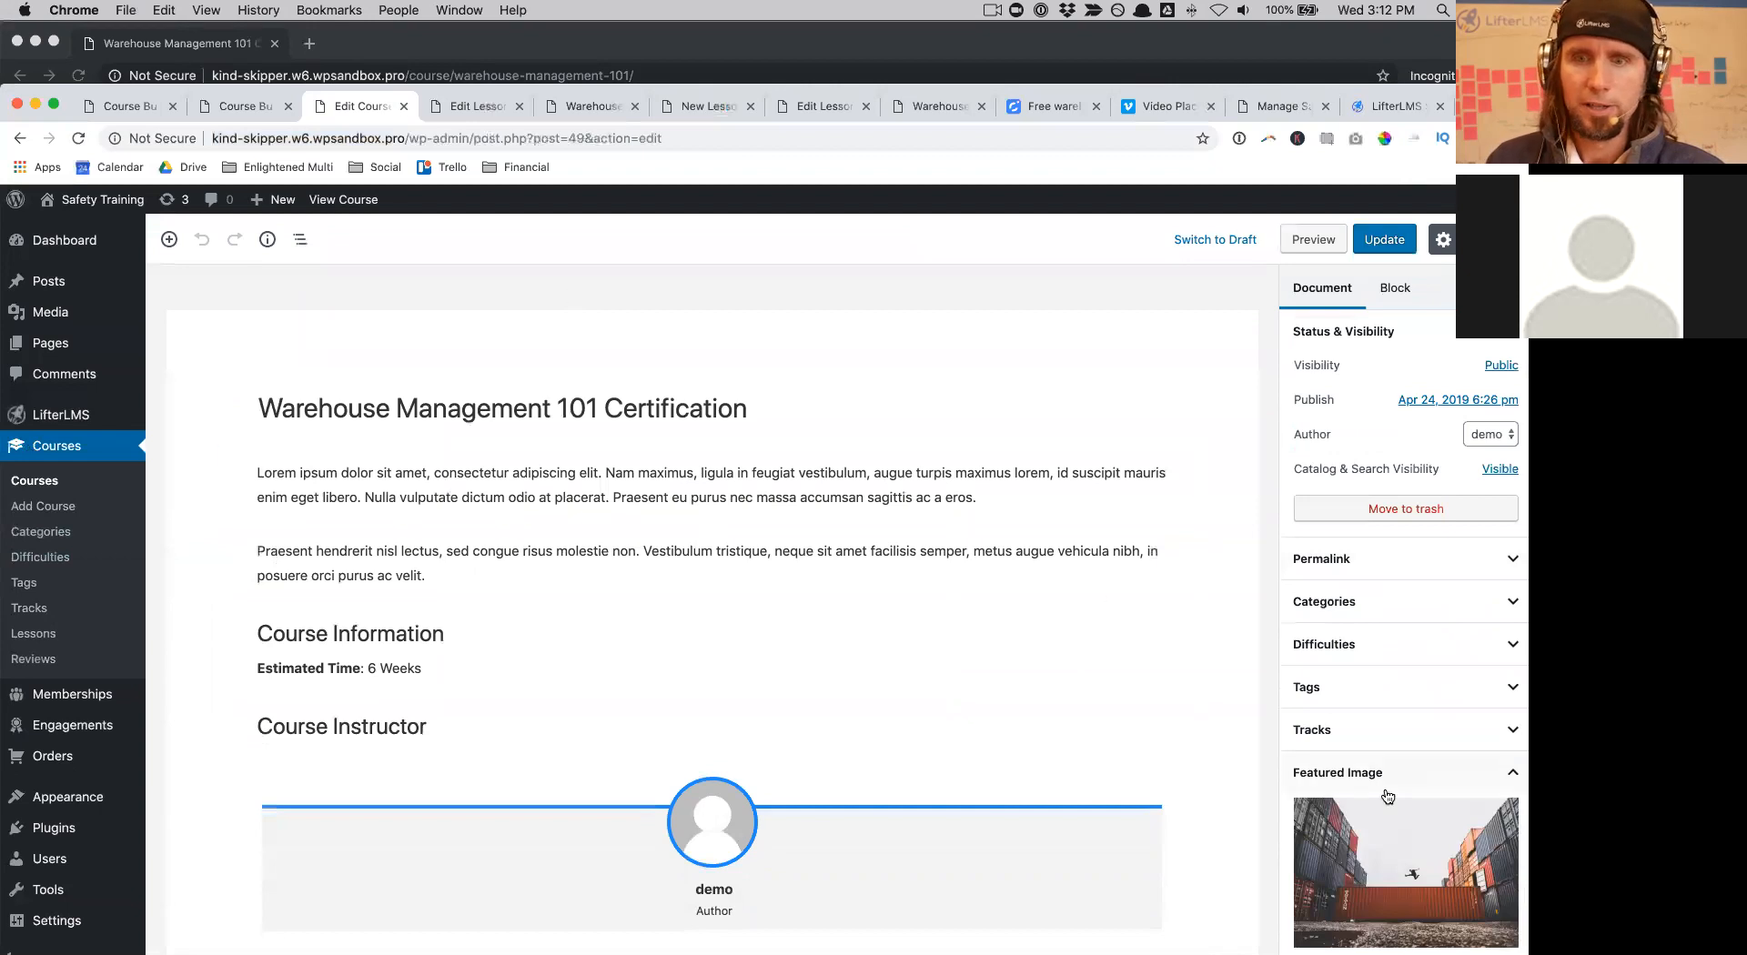
{"action": "scroll", "coordinate": [1388, 797], "scroll_direction": "down", "scroll_amount": 8}
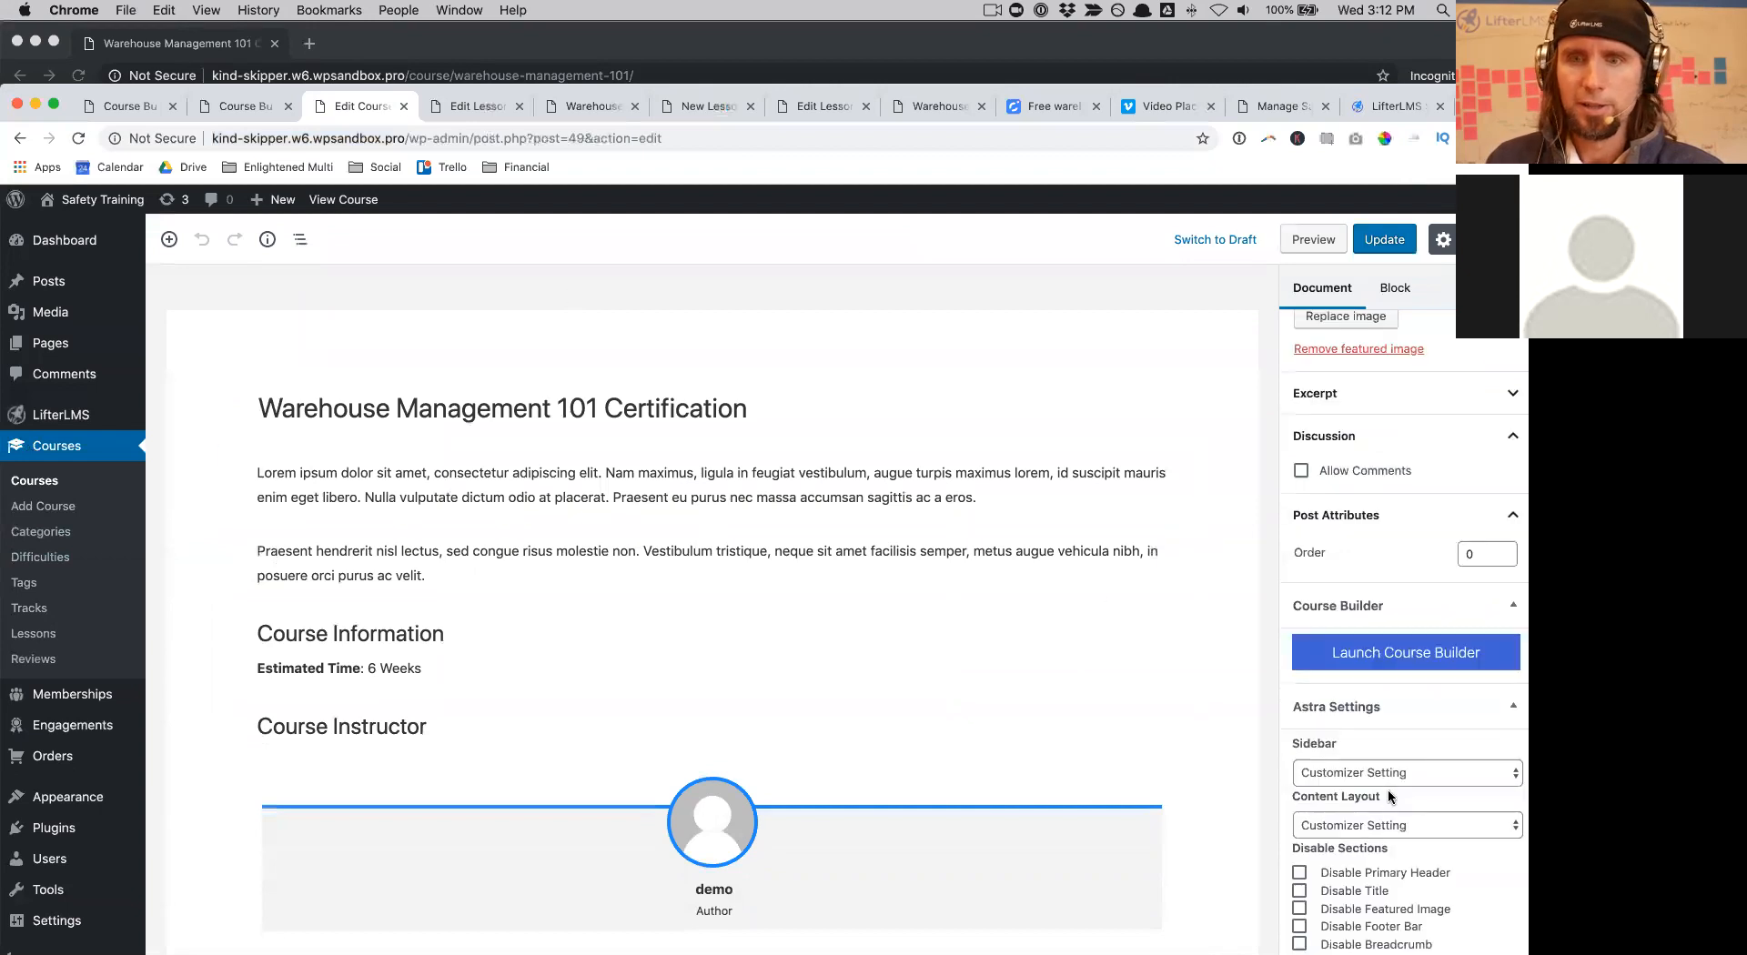
{"action": "left_click", "coordinate": [1432, 661]}
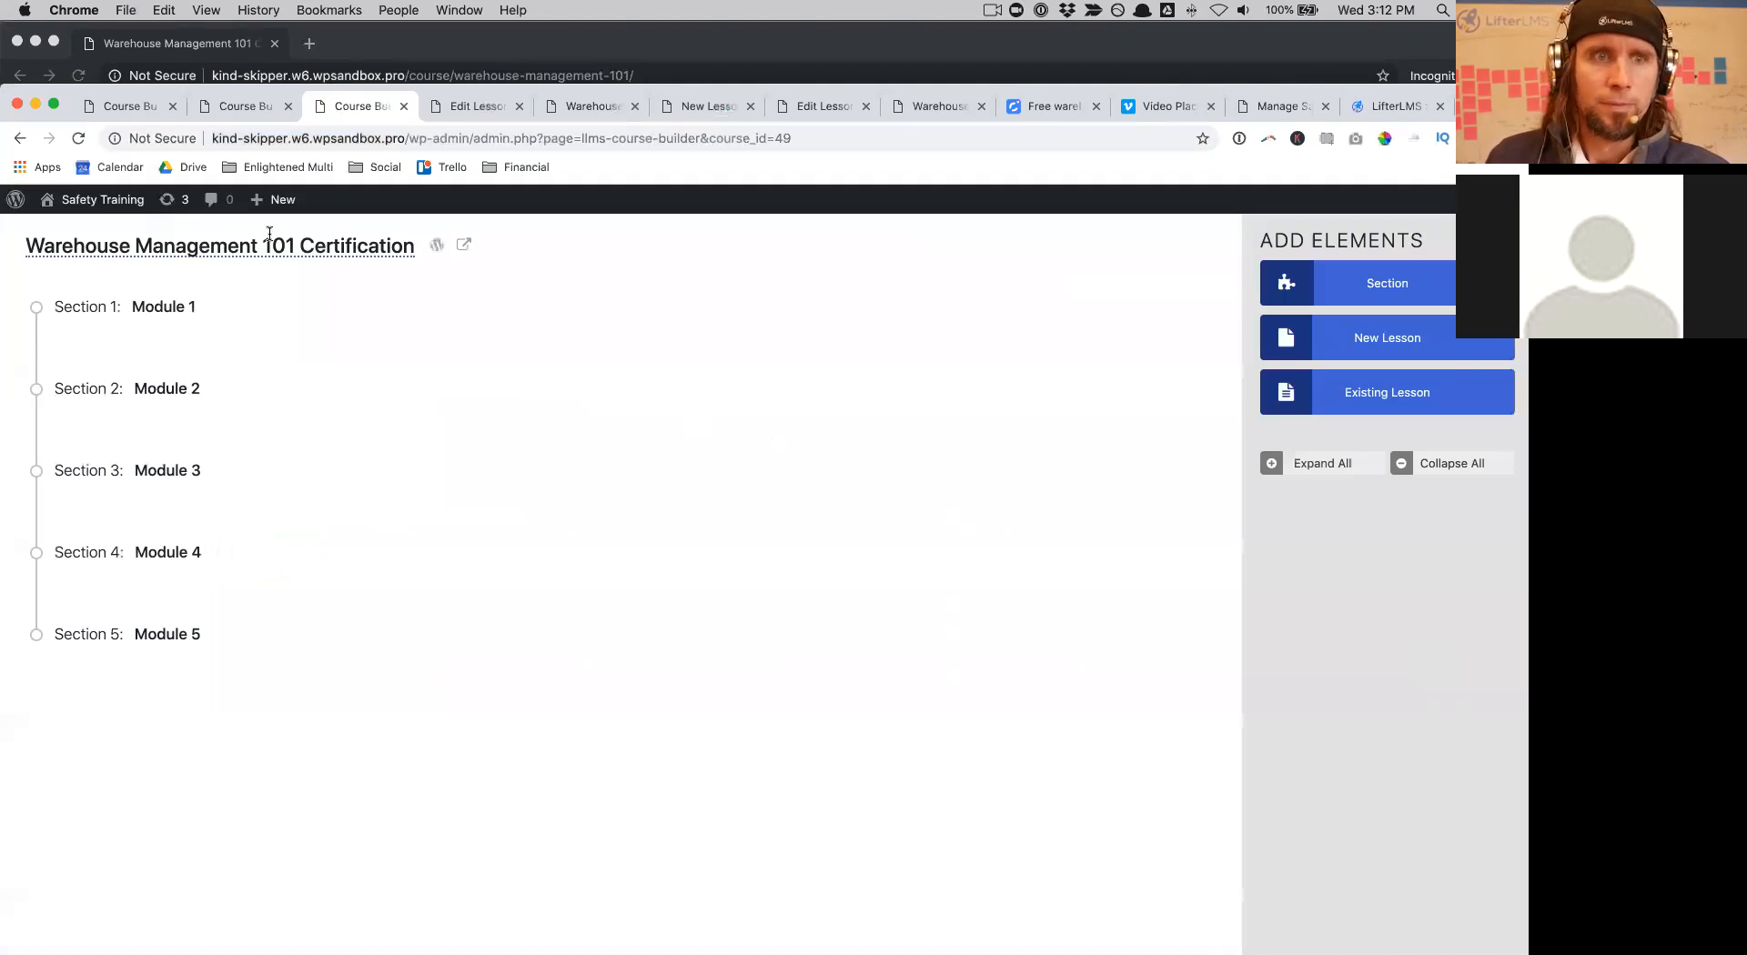
{"action": "left_click", "coordinate": [143, 250]}
{"action": "left_click", "coordinate": [20, 138]}
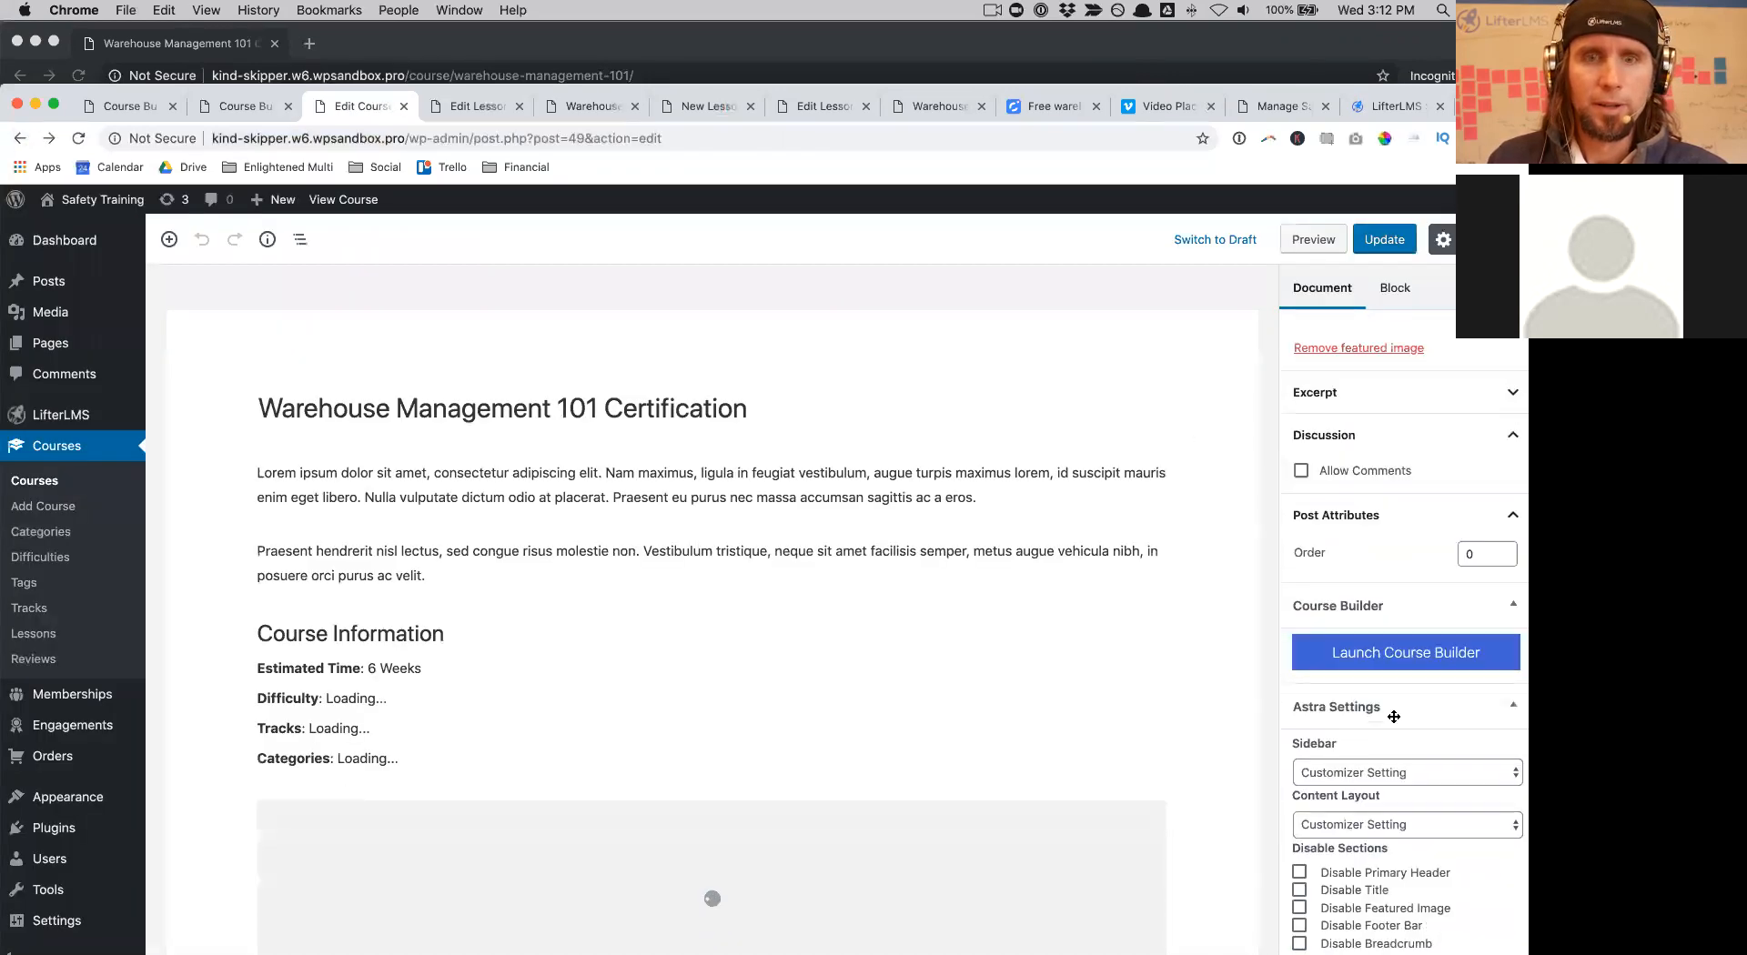
Step: In the Restrictions tab, try Enable Prerequisite and its course list, then leave it switched off
{"action": "scroll", "coordinate": [1100, 741], "scroll_direction": "down", "scroll_amount": 10}
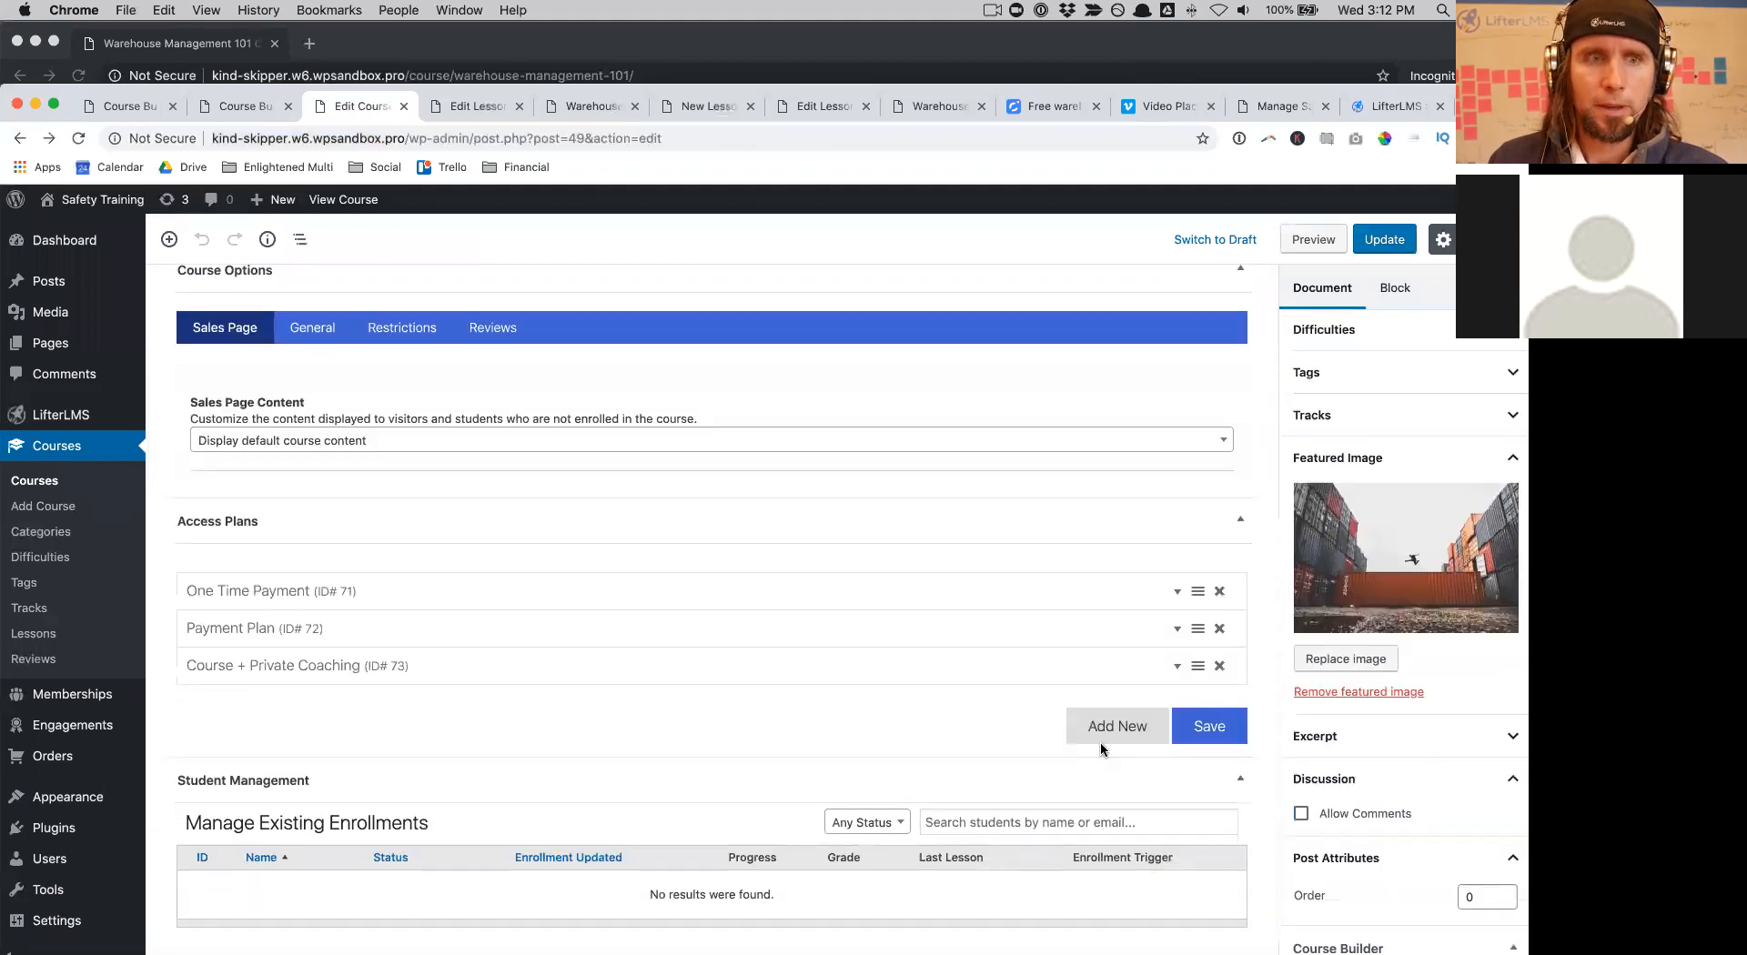
{"action": "left_click", "coordinate": [405, 329]}
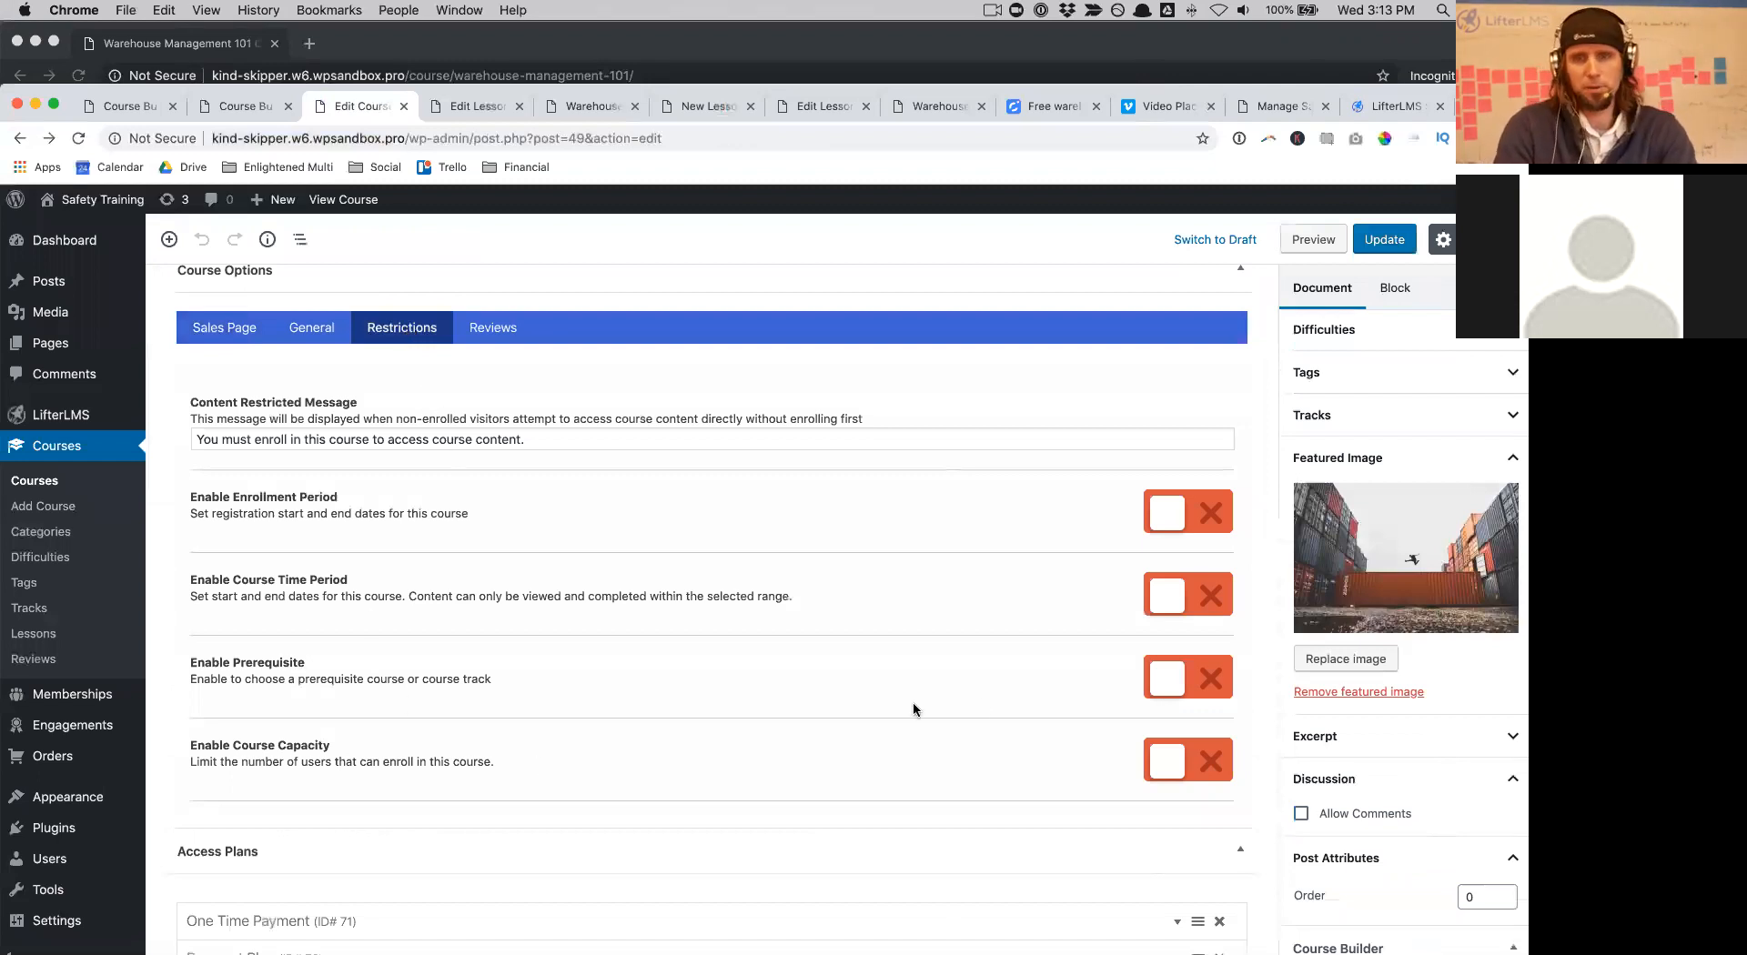
{"action": "left_click", "coordinate": [1160, 669]}
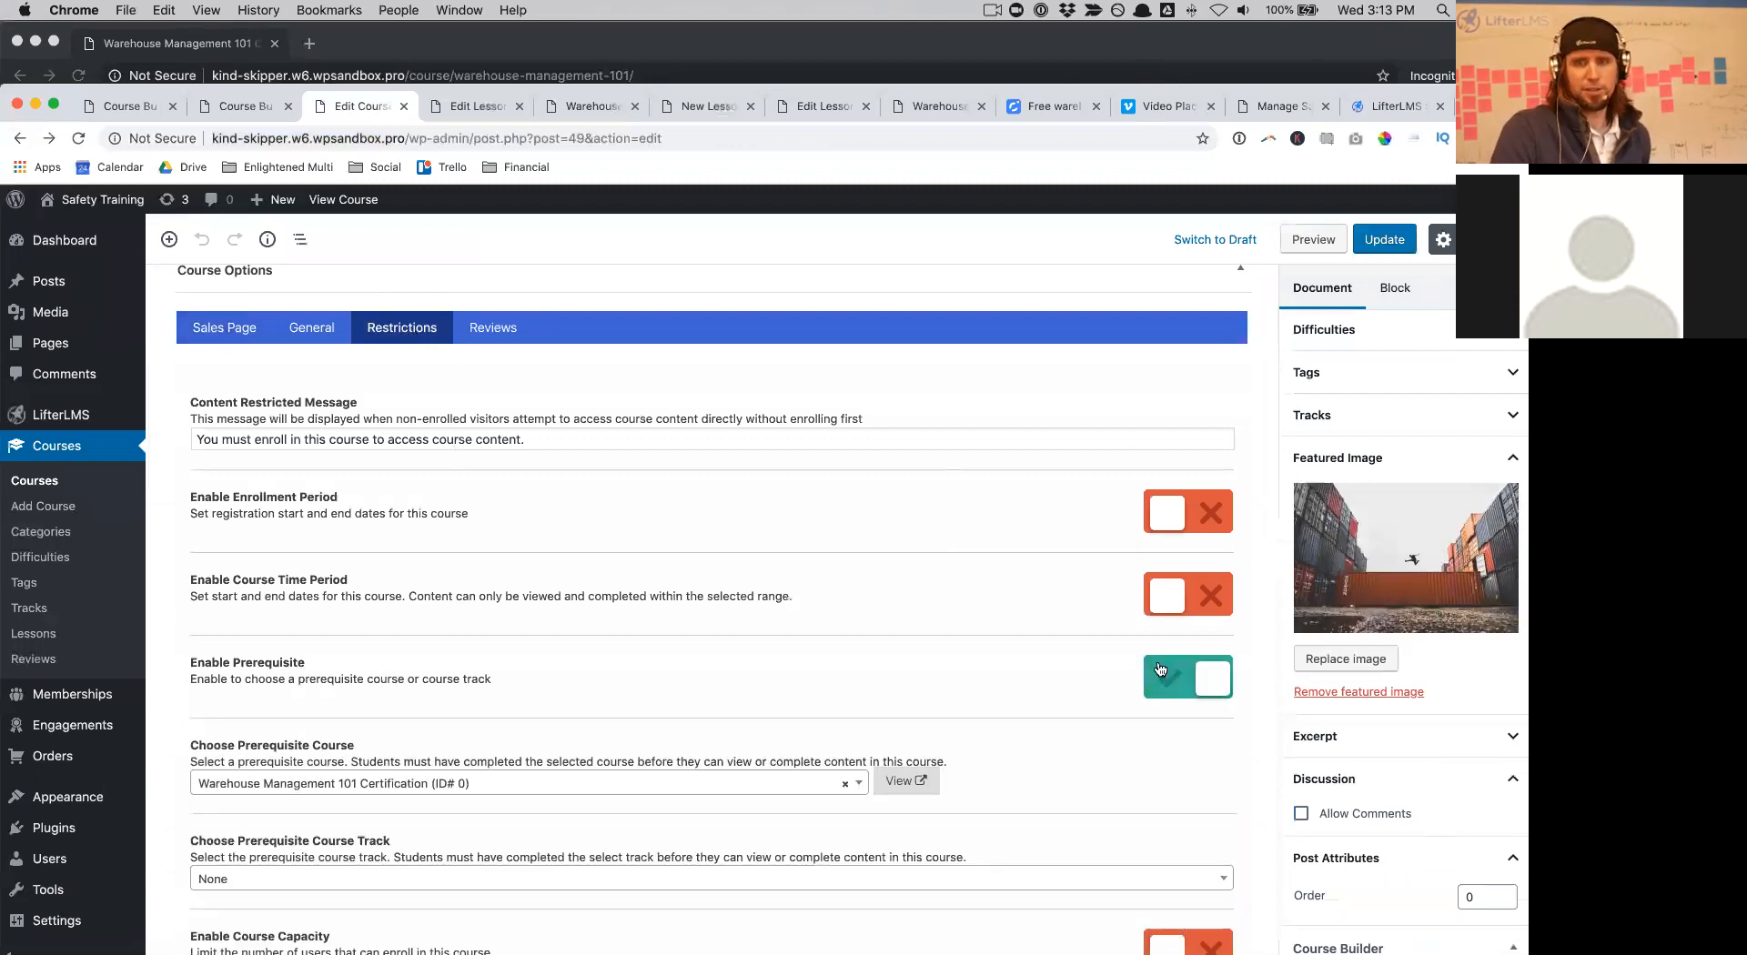
{"action": "left_click", "coordinate": [525, 785]}
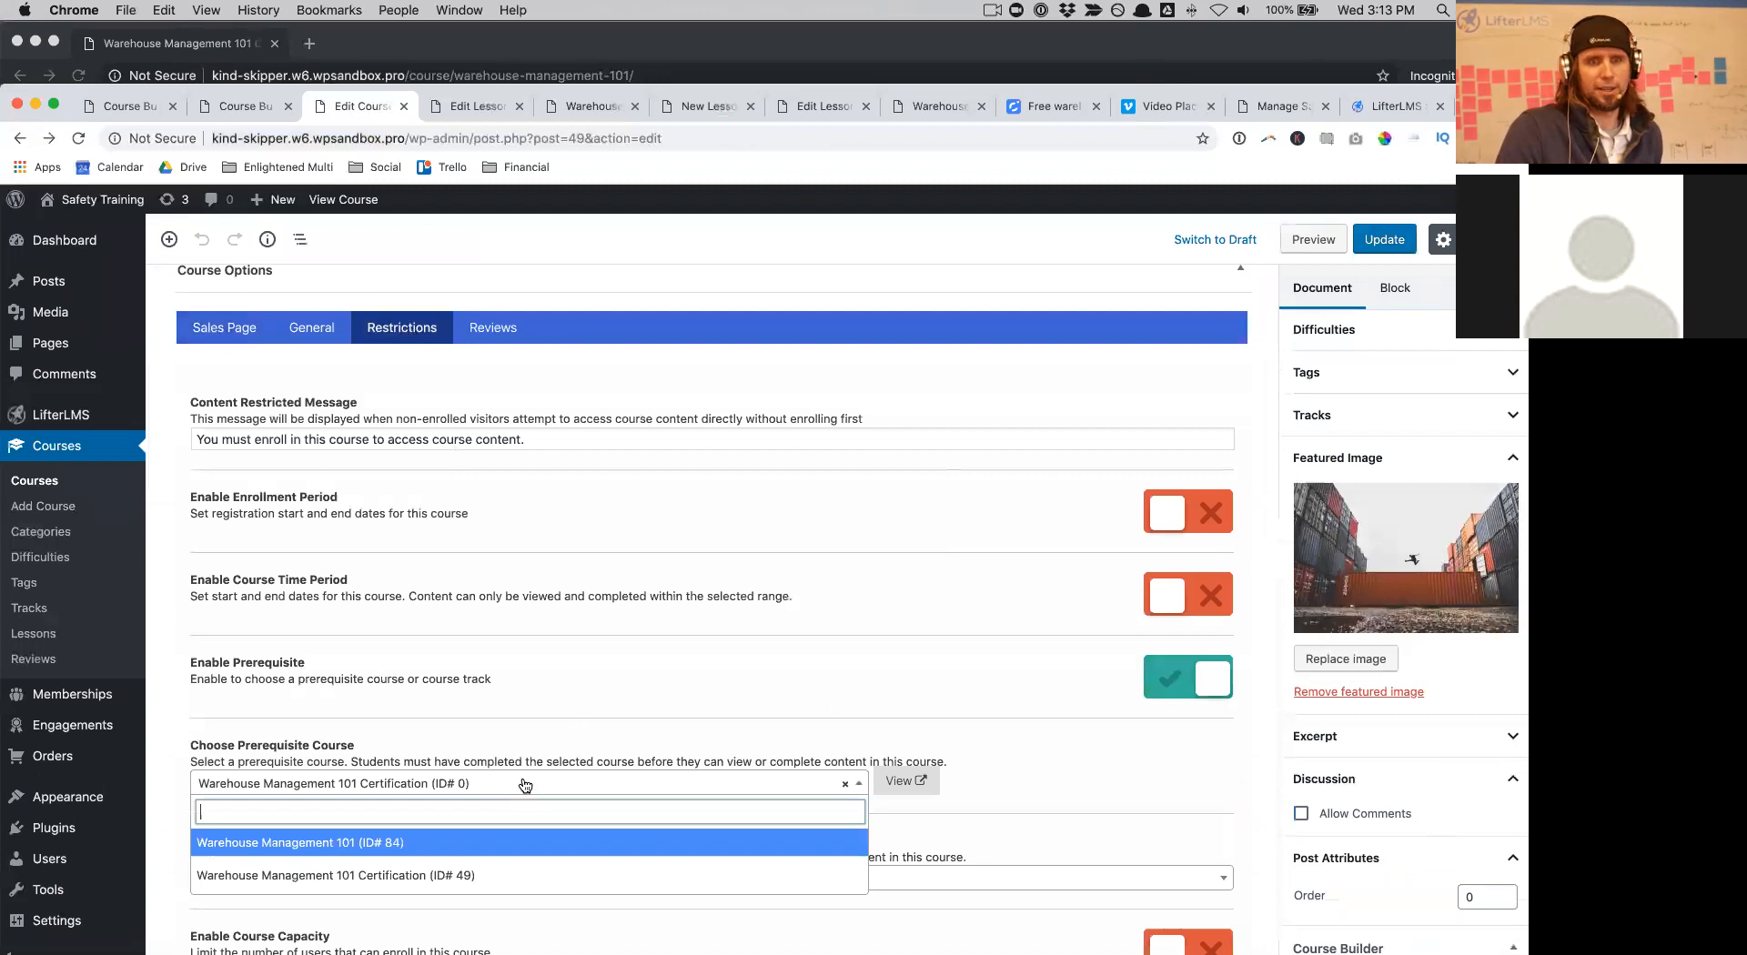
{"action": "left_click", "coordinate": [524, 785]}
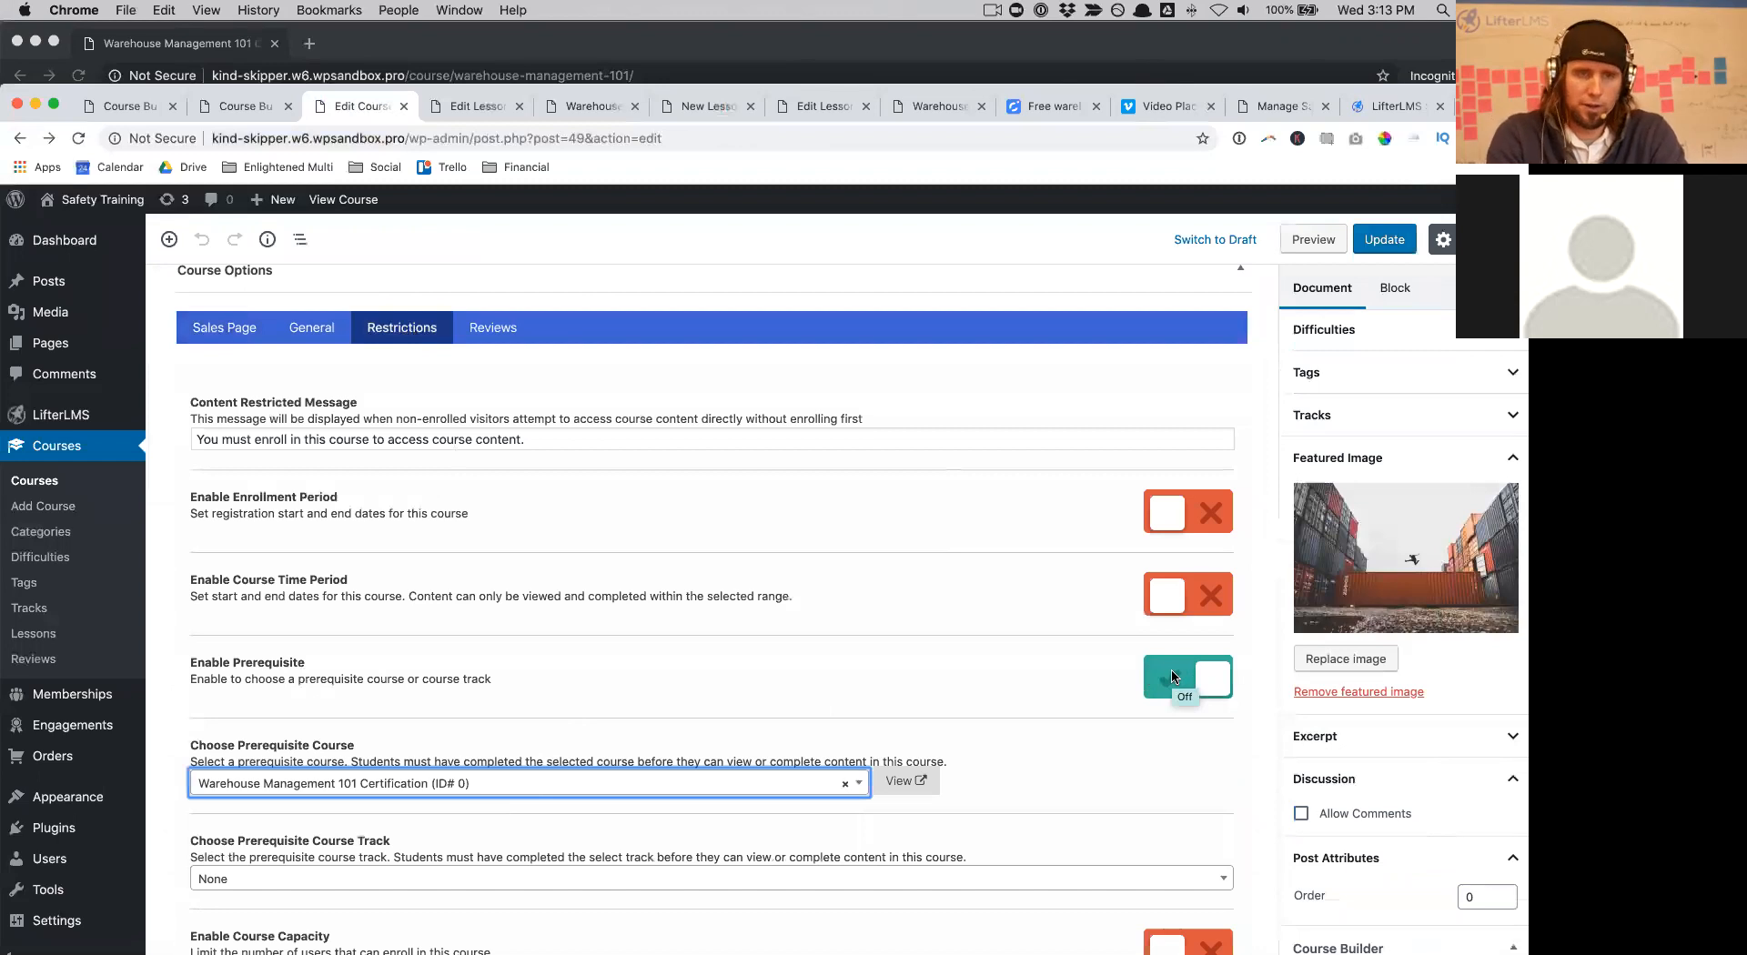
{"action": "left_click", "coordinate": [1171, 677]}
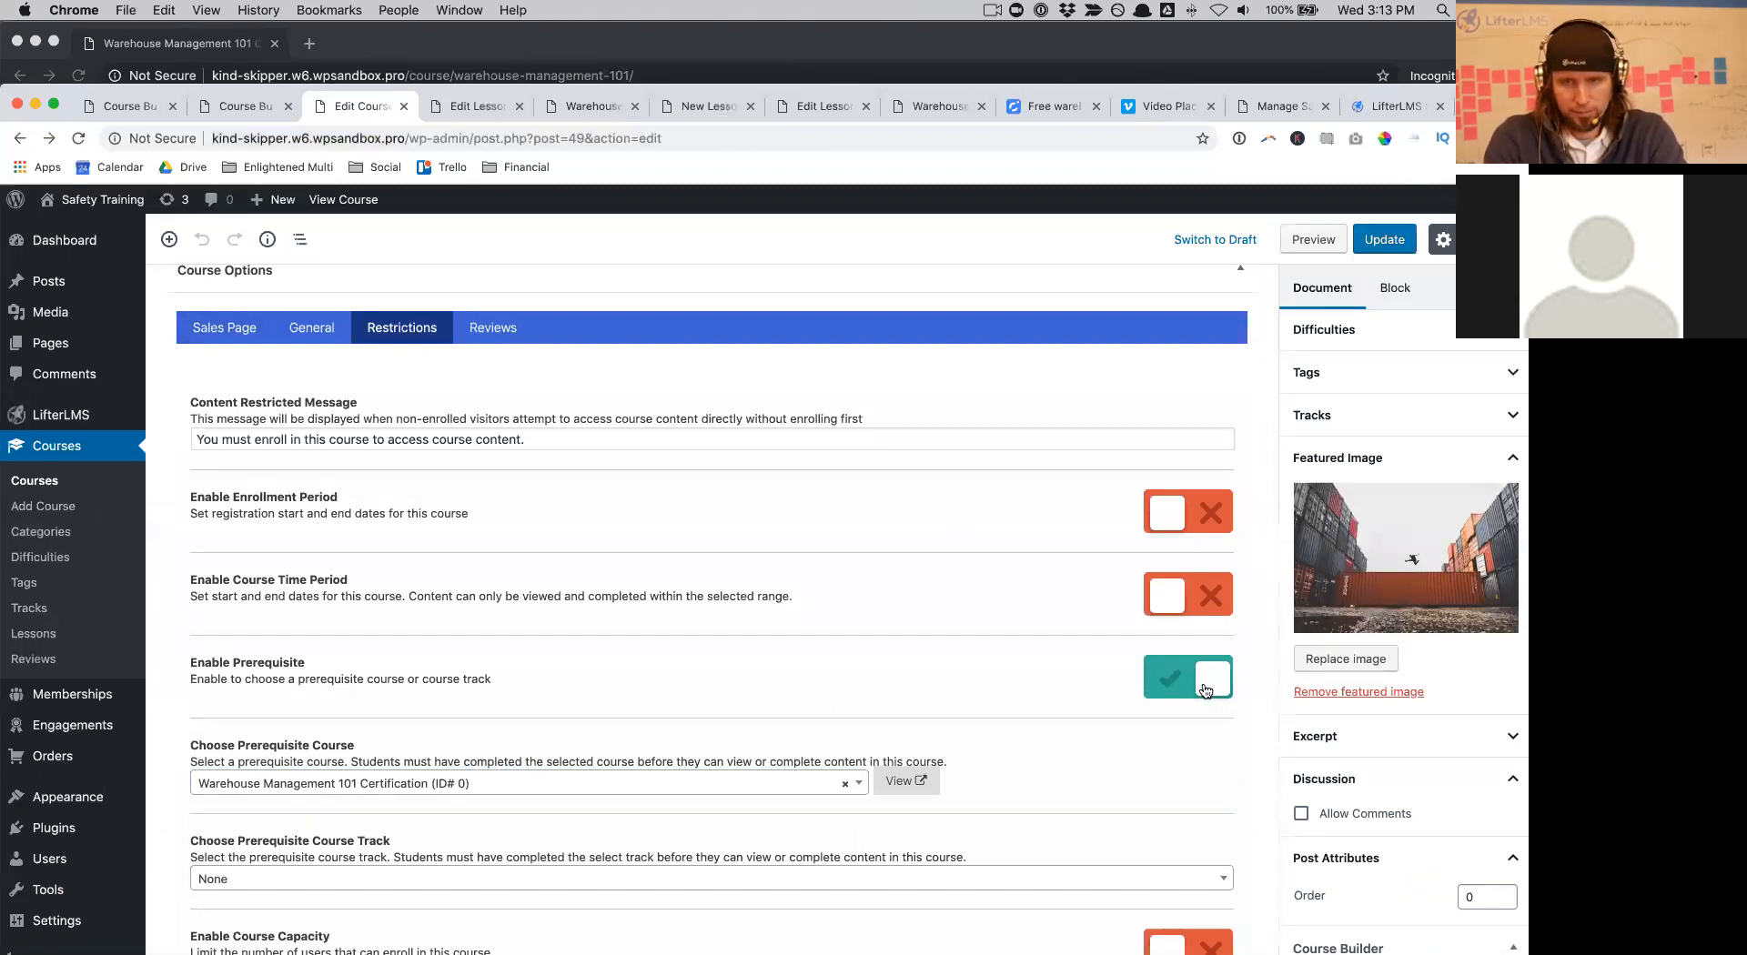
{"action": "left_click", "coordinate": [1203, 689]}
{"action": "scroll", "coordinate": [1404, 613], "scroll_direction": "down", "scroll_amount": 3}
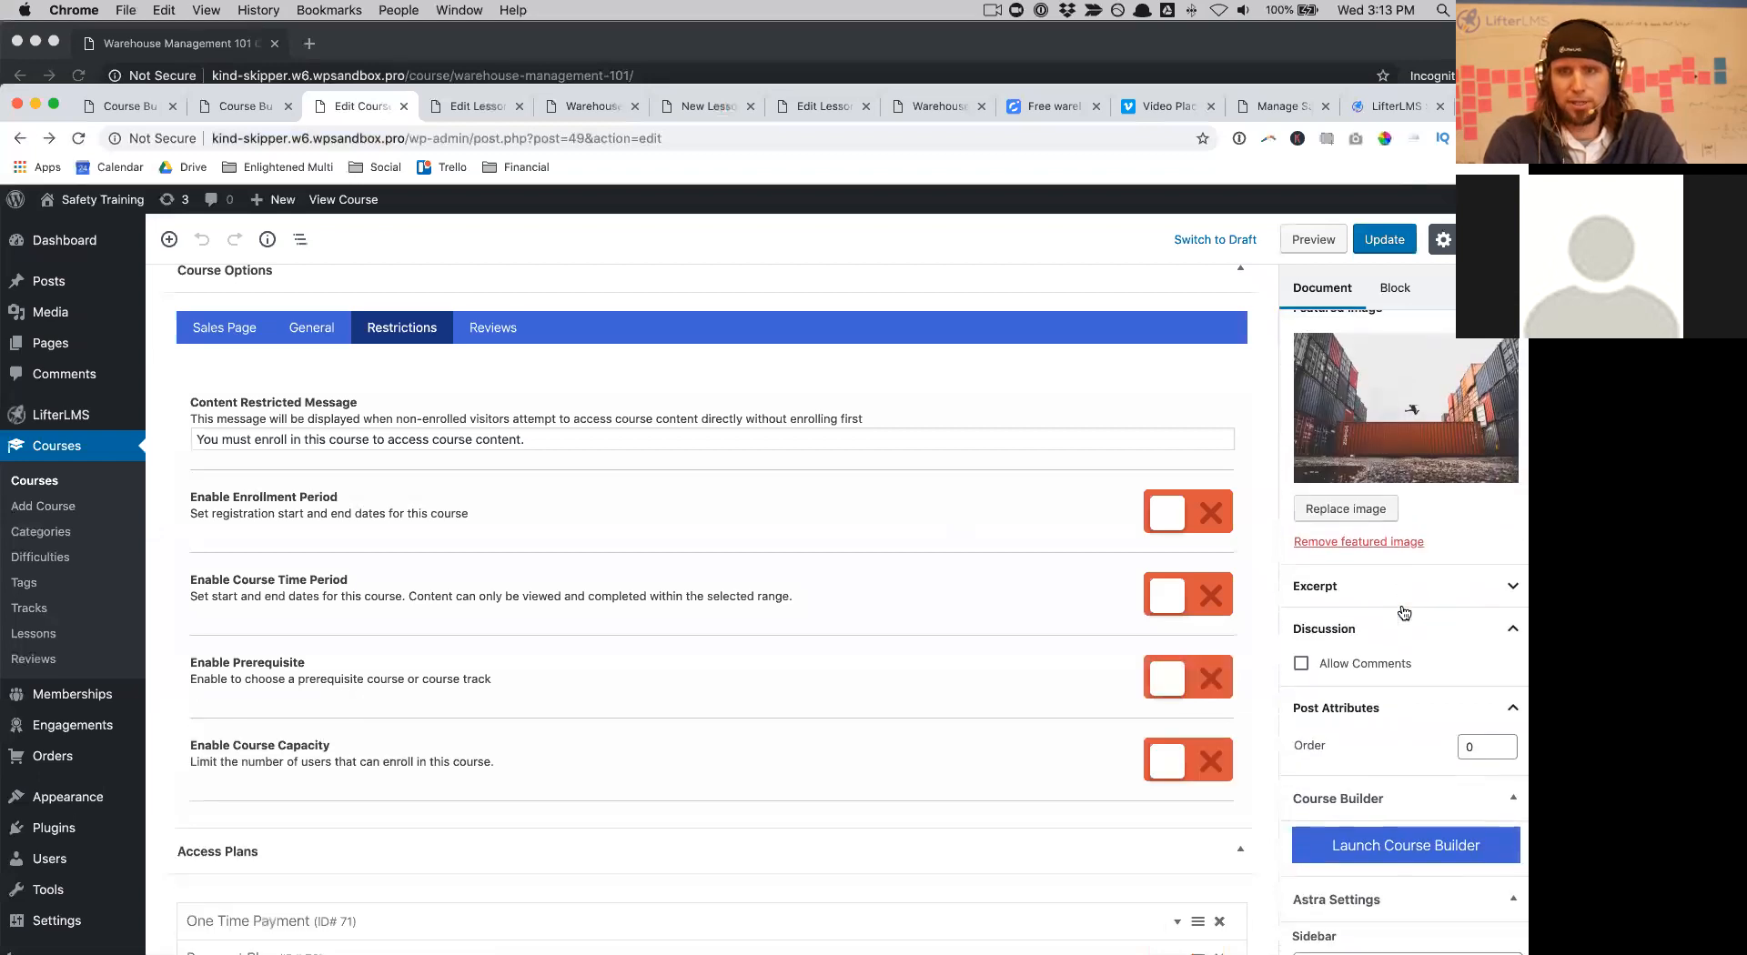
Step: Add a new course category 'Warehouse Management', fixing its spelling, and update the course
{"action": "scroll", "coordinate": [1403, 613], "scroll_direction": "up", "scroll_amount": 5}
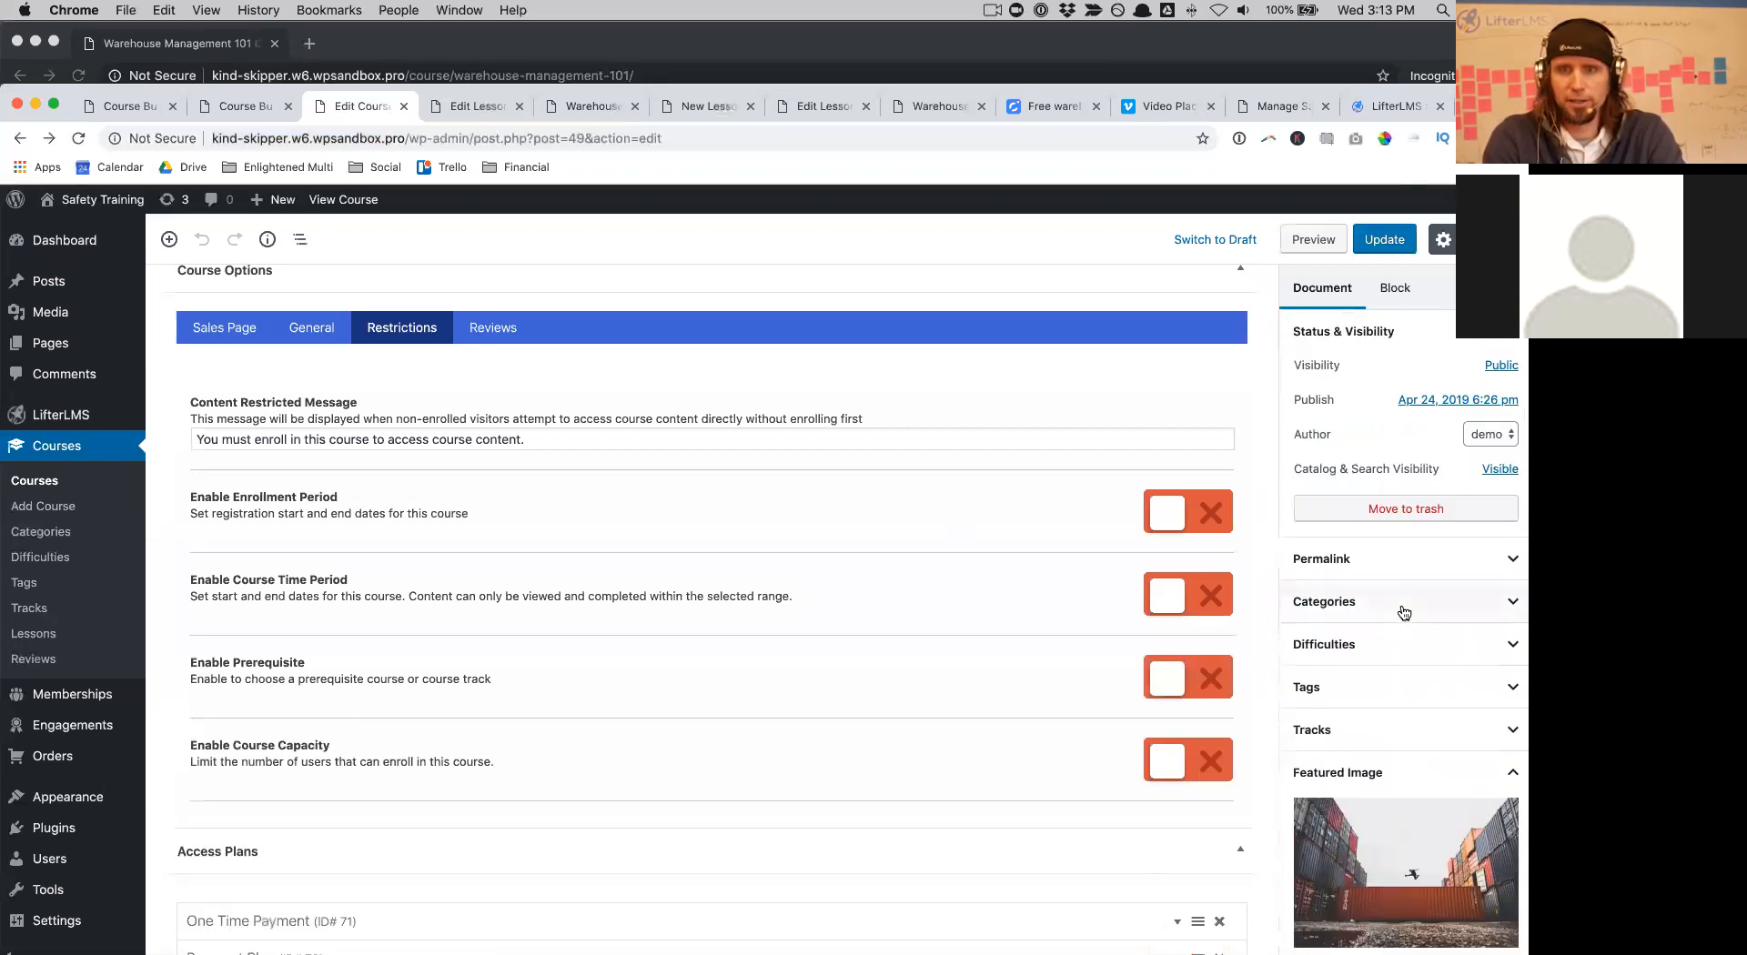
{"action": "left_click", "coordinate": [1396, 605]}
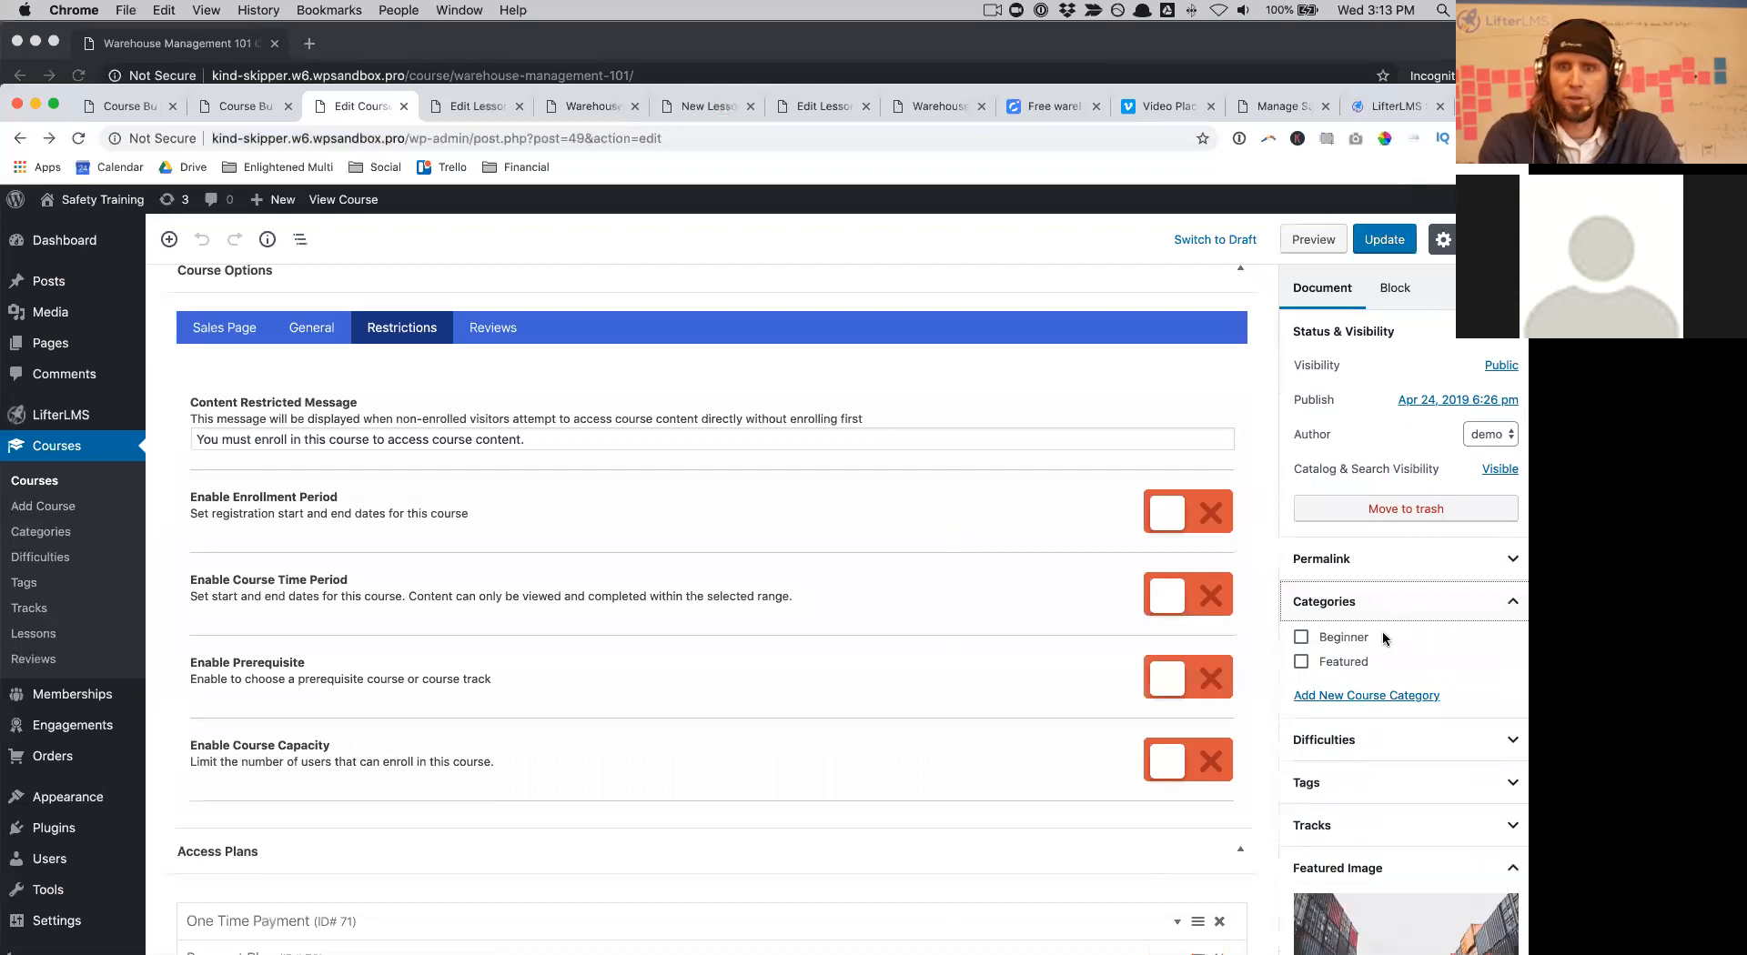
{"action": "left_click", "coordinate": [1360, 697]}
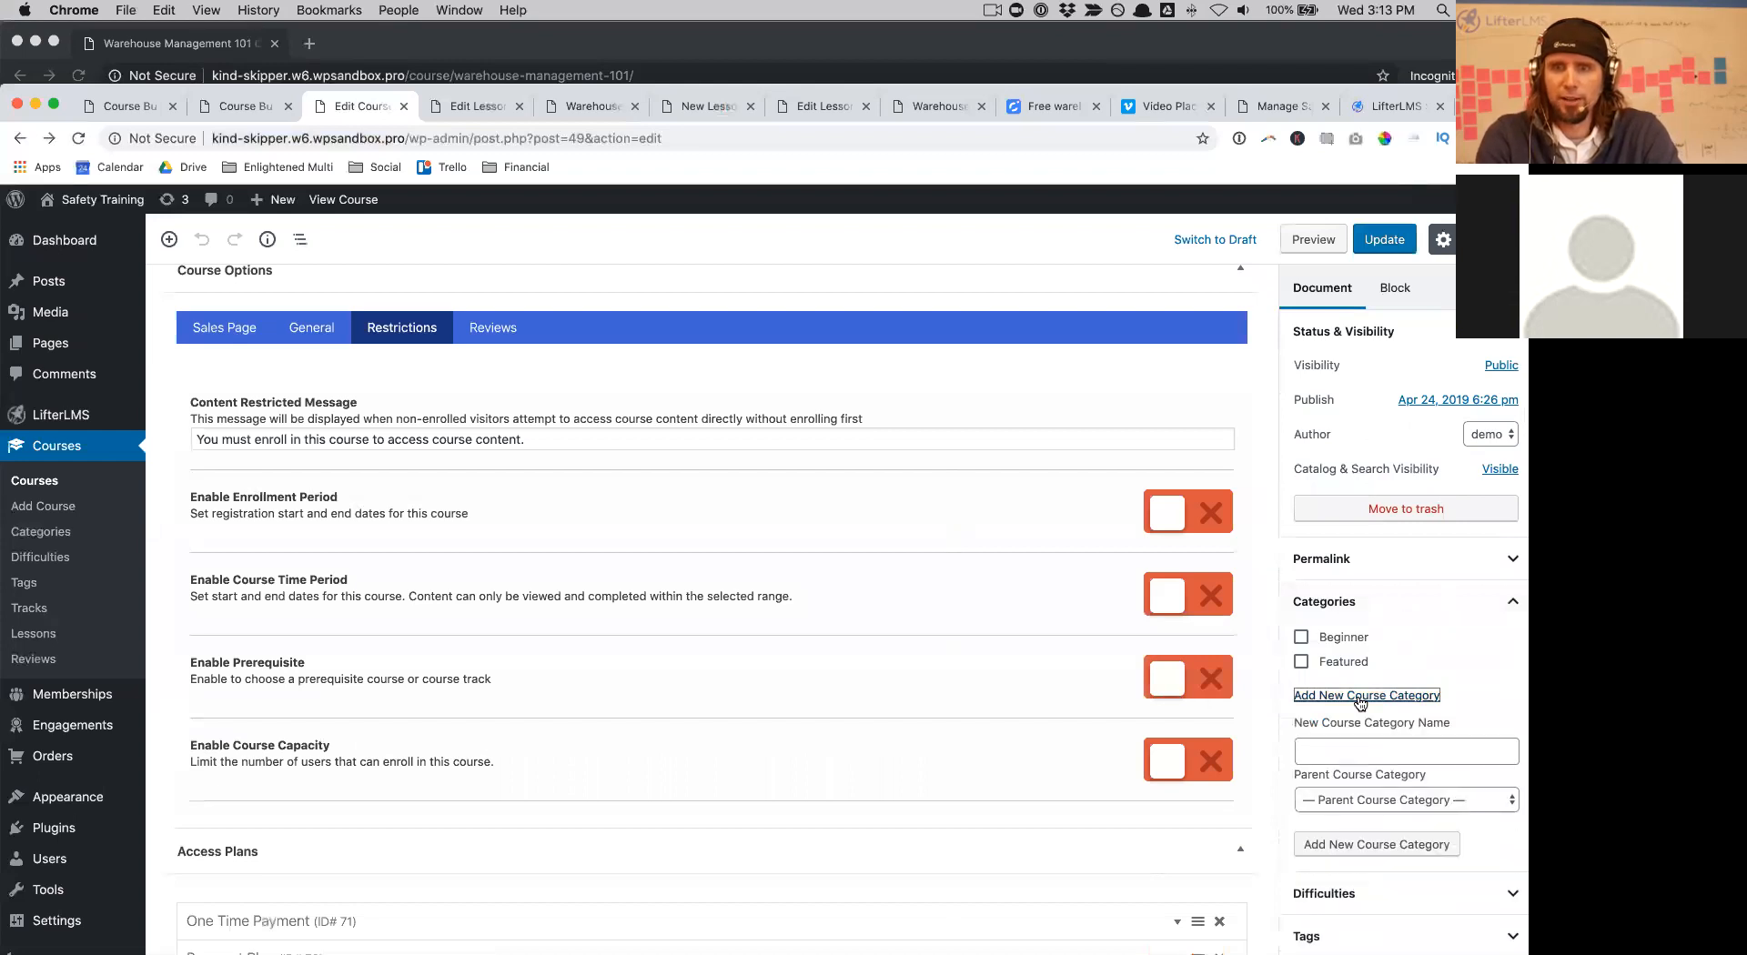
{"action": "left_click", "coordinate": [1330, 751]}
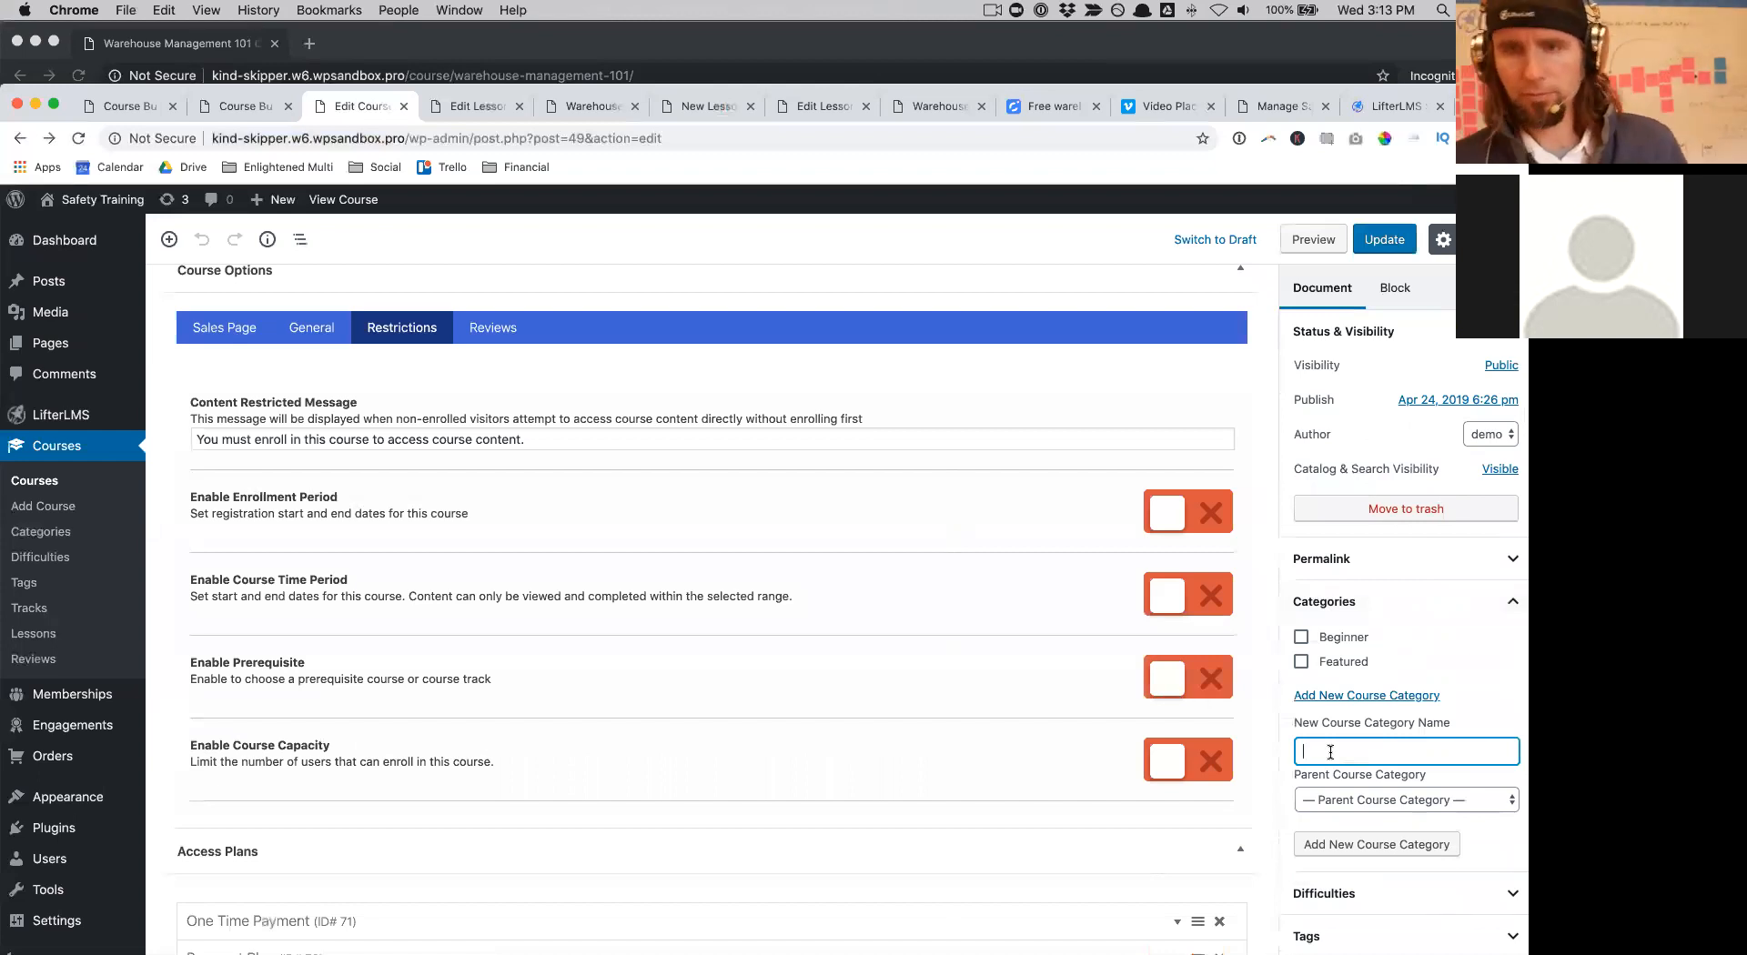
{"action": "type", "text": "Wareh"}
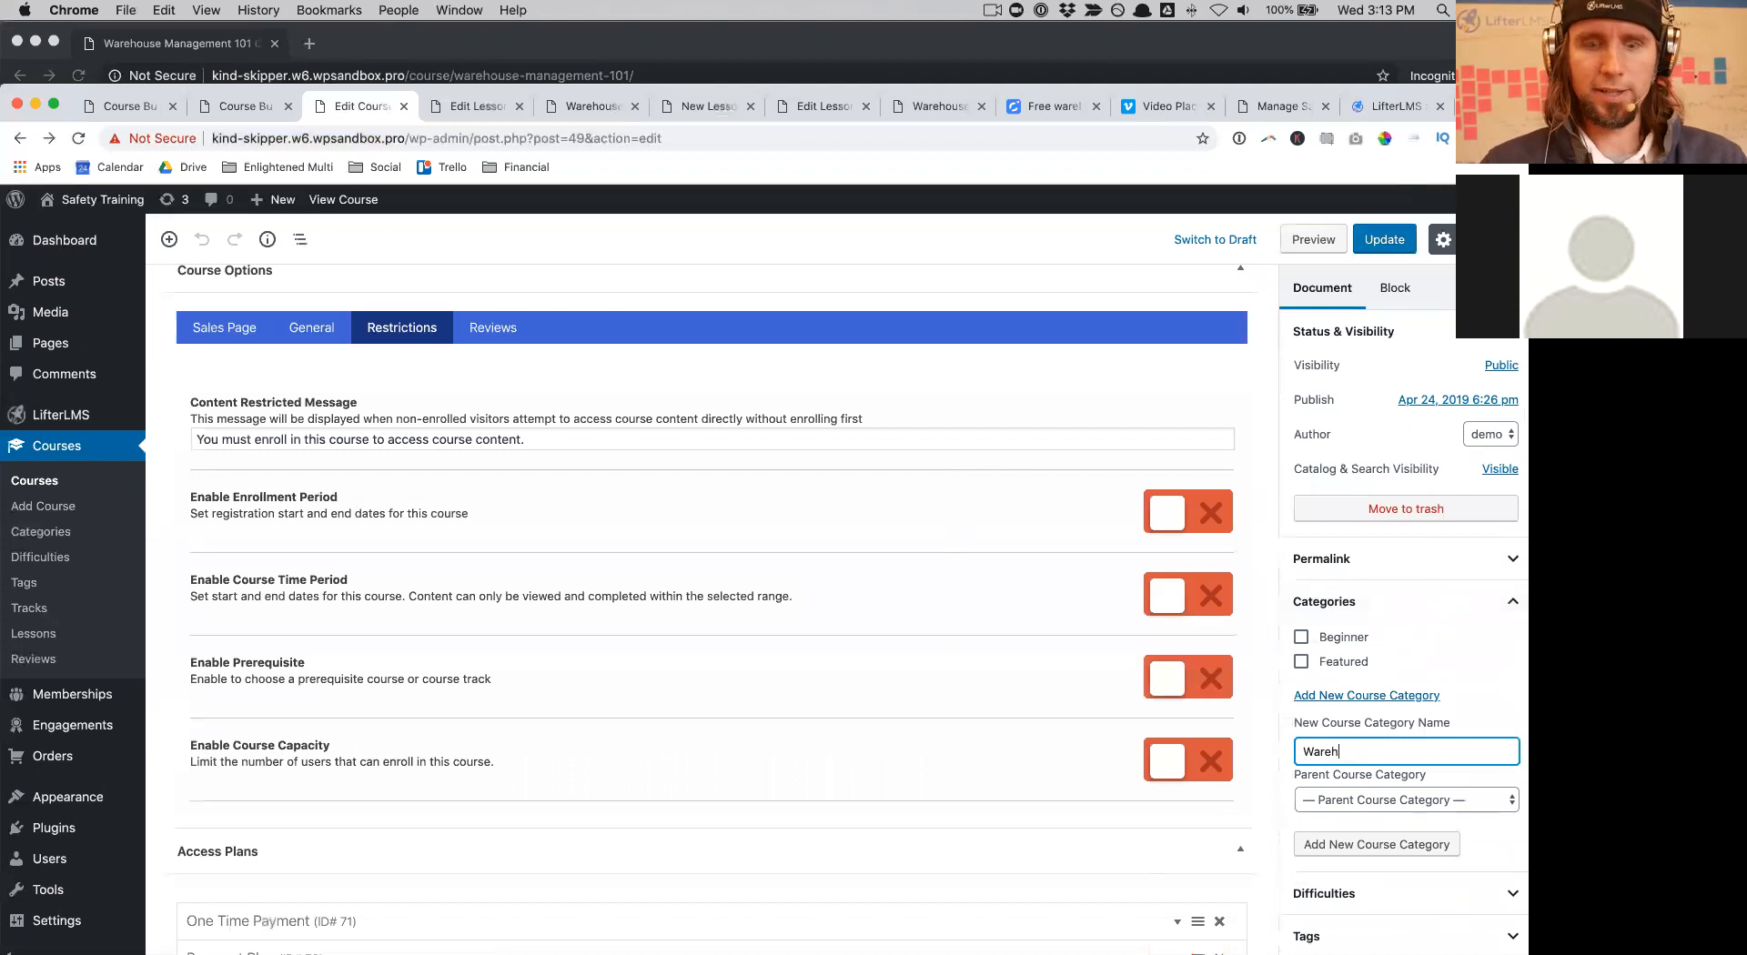
{"action": "type", "text": "ouse Managment"}
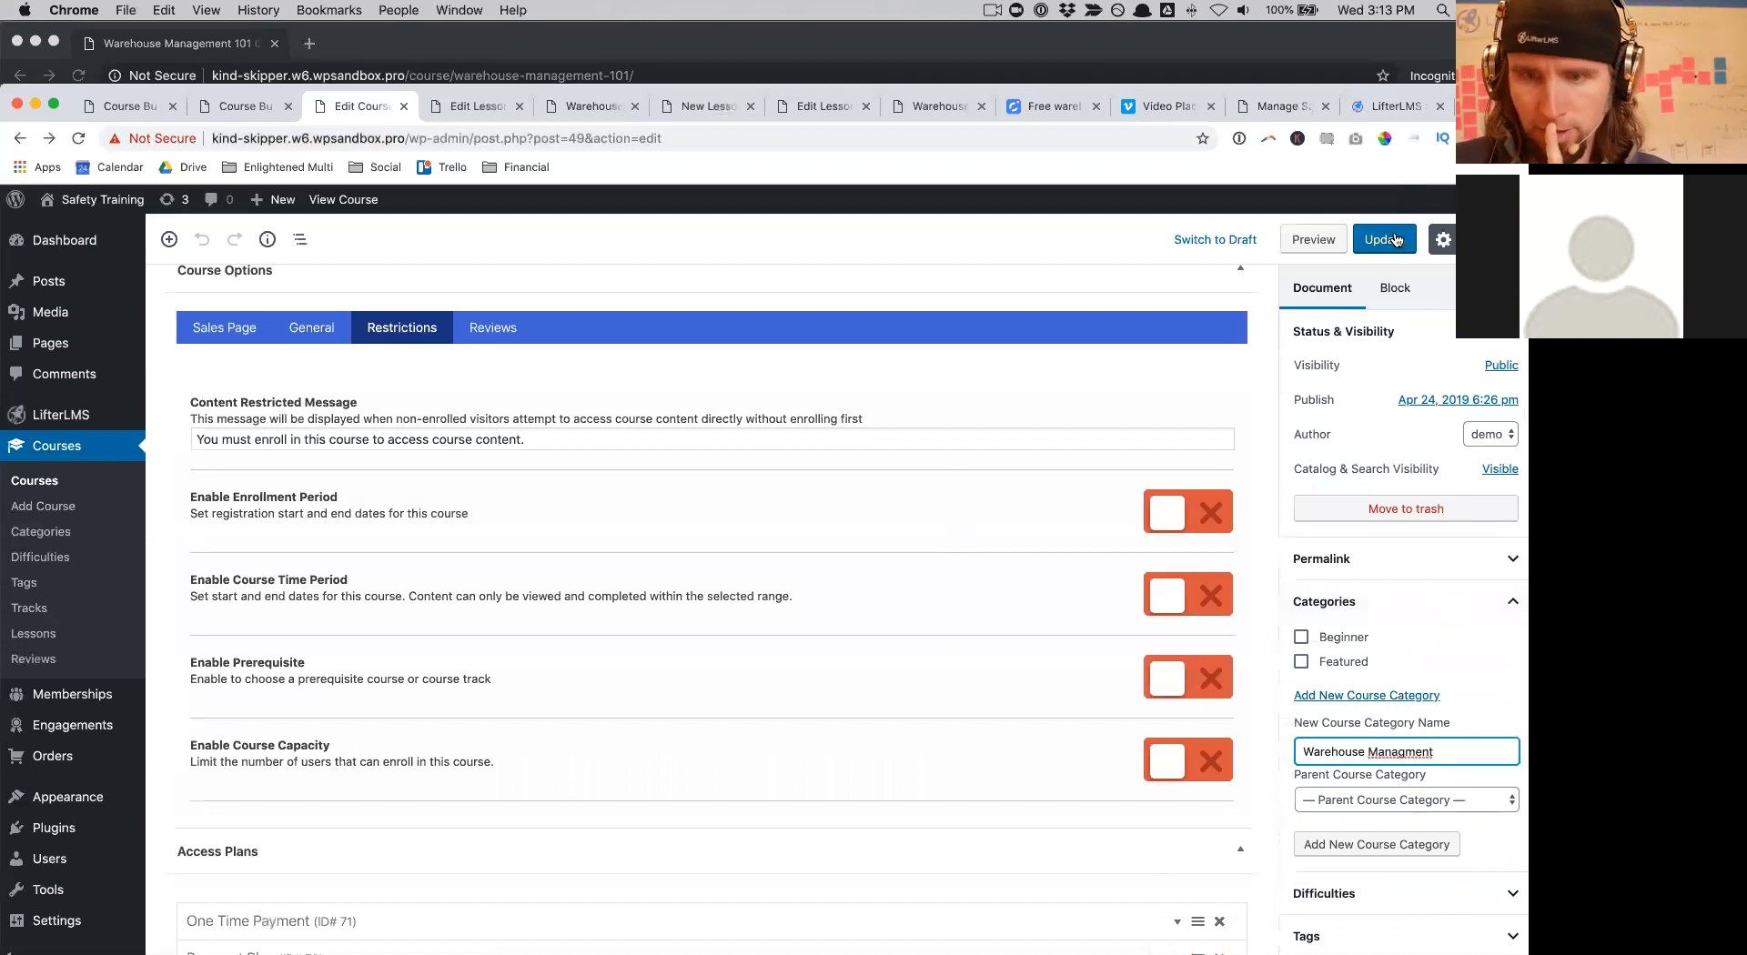
{"action": "left_click", "coordinate": [1405, 751]}
{"action": "type", "text": "e"}
{"action": "left_click", "coordinate": [1378, 236]}
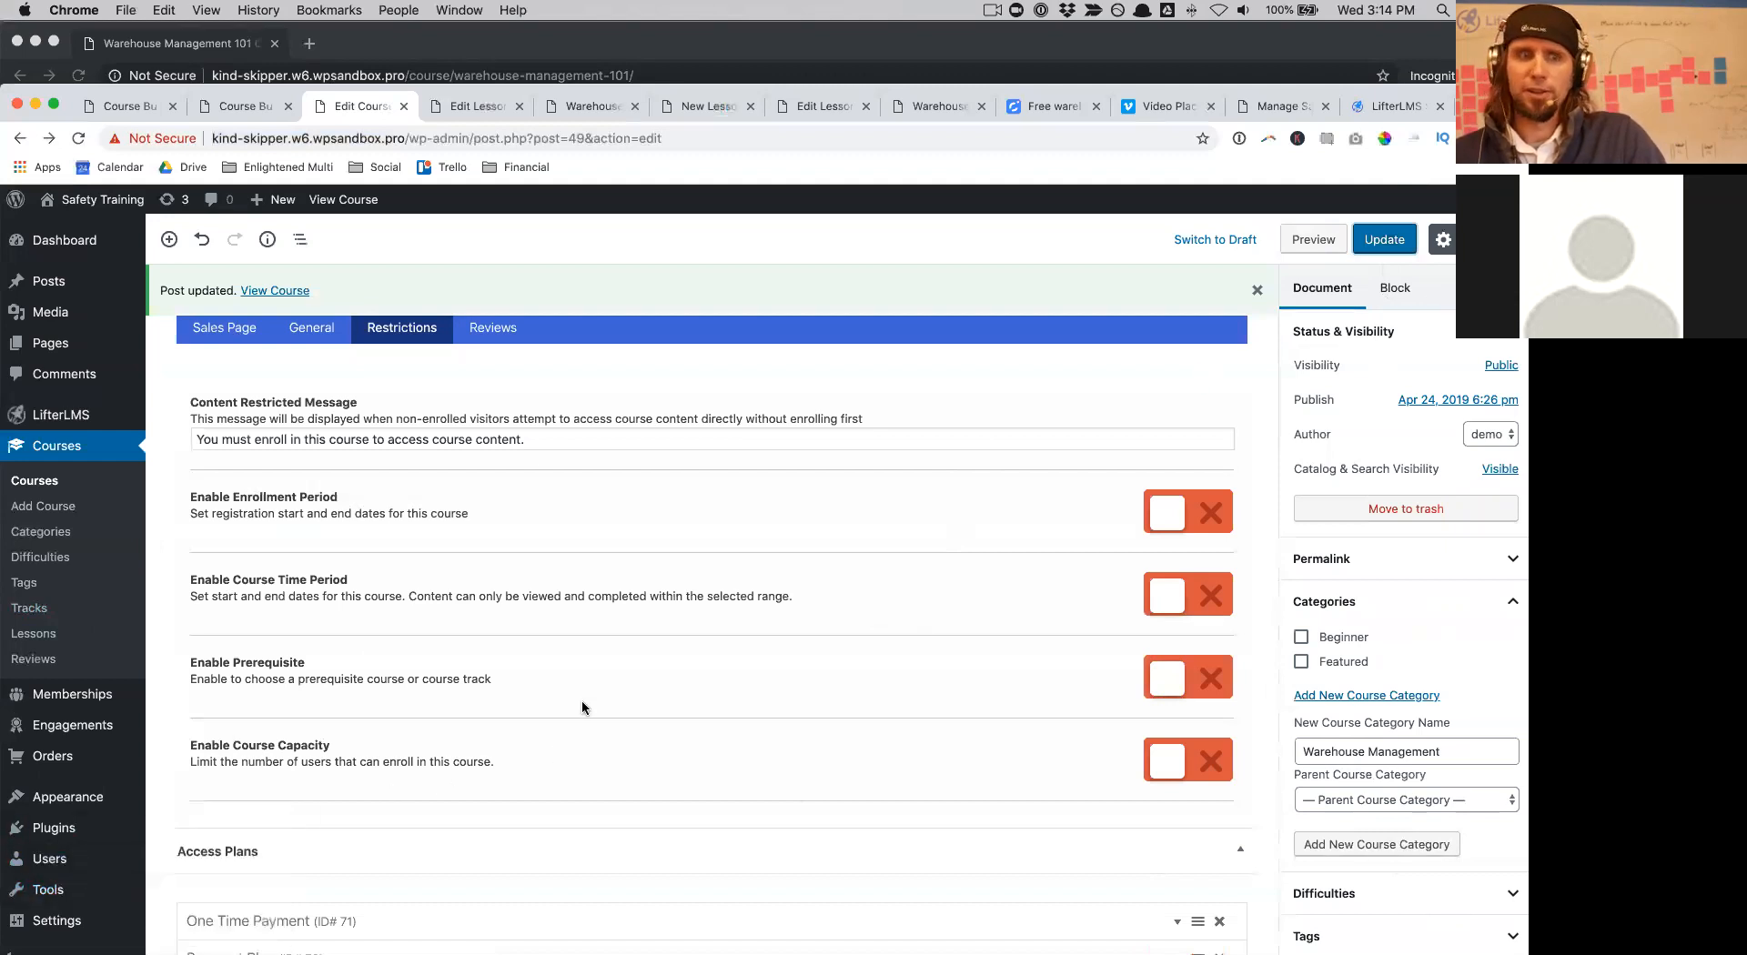
{"action": "scroll", "coordinate": [513, 492], "scroll_direction": "down", "scroll_amount": 1}
Step: Look through the Restrictions options, then visit the live Safety Academy site's Sample Page
{"action": "left_click", "coordinate": [434, 429]}
{"action": "scroll", "coordinate": [737, 594], "scroll_direction": "down", "scroll_amount": 3}
{"action": "scroll", "coordinate": [736, 593], "scroll_direction": "up", "scroll_amount": 5}
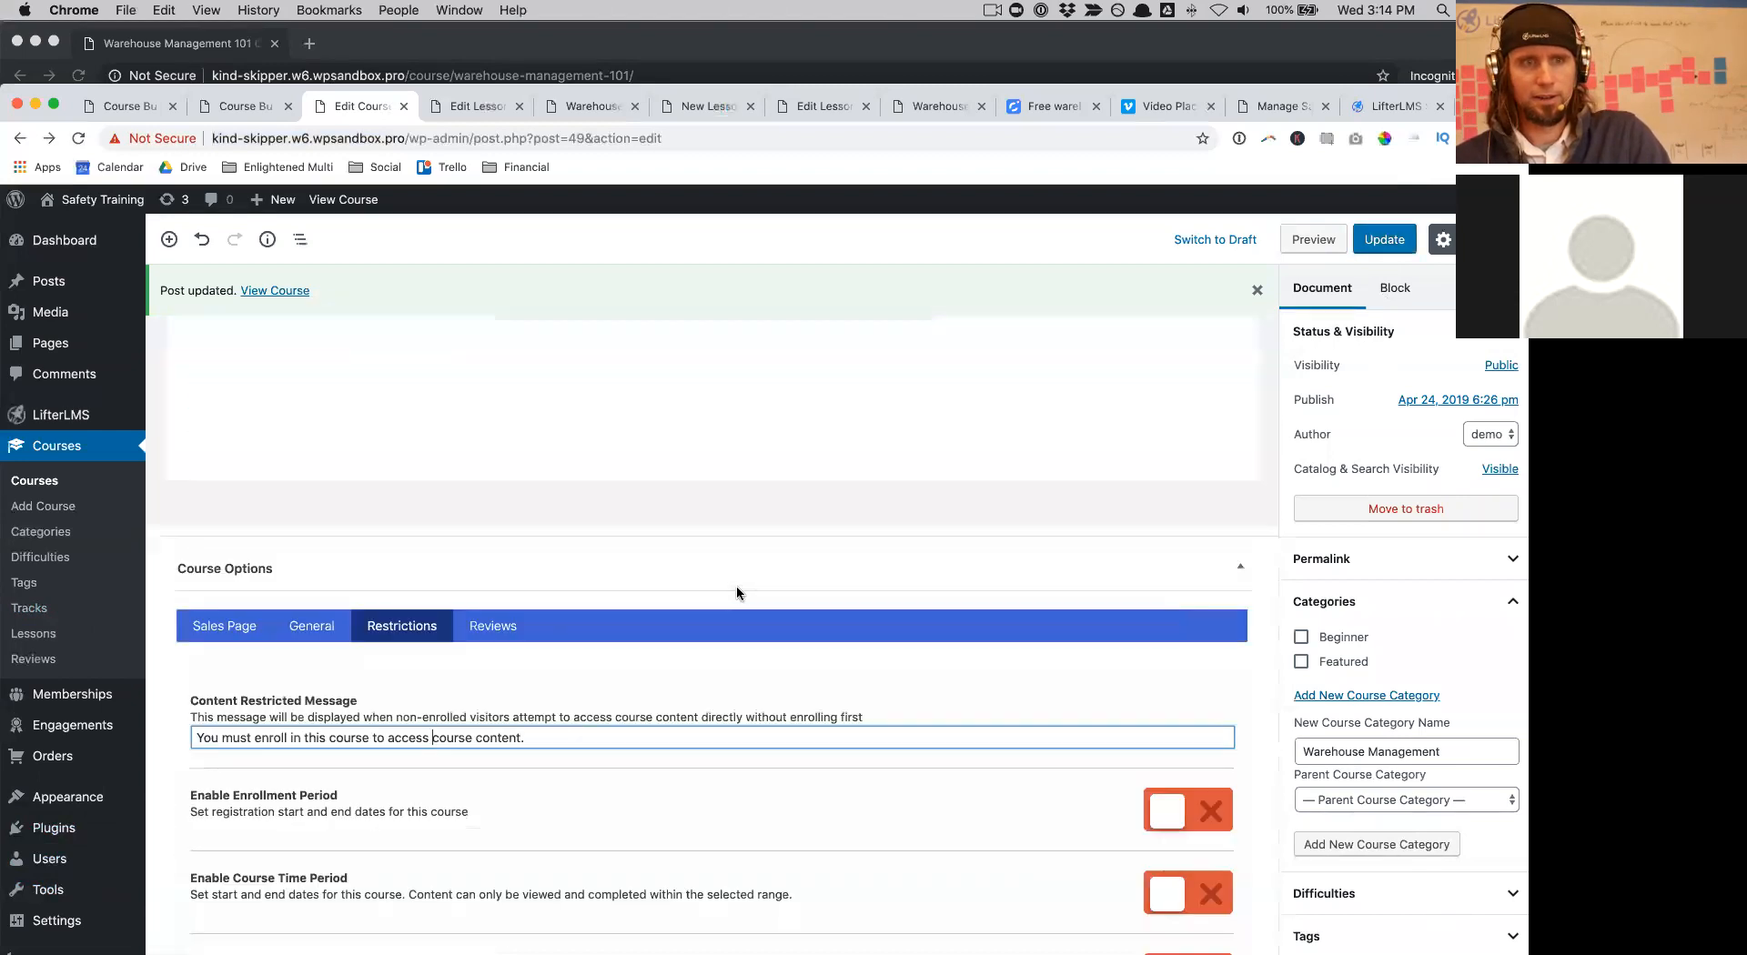
{"action": "scroll", "coordinate": [737, 593], "scroll_direction": "down", "scroll_amount": 2}
{"action": "scroll", "coordinate": [708, 592], "scroll_direction": "down", "scroll_amount": 4}
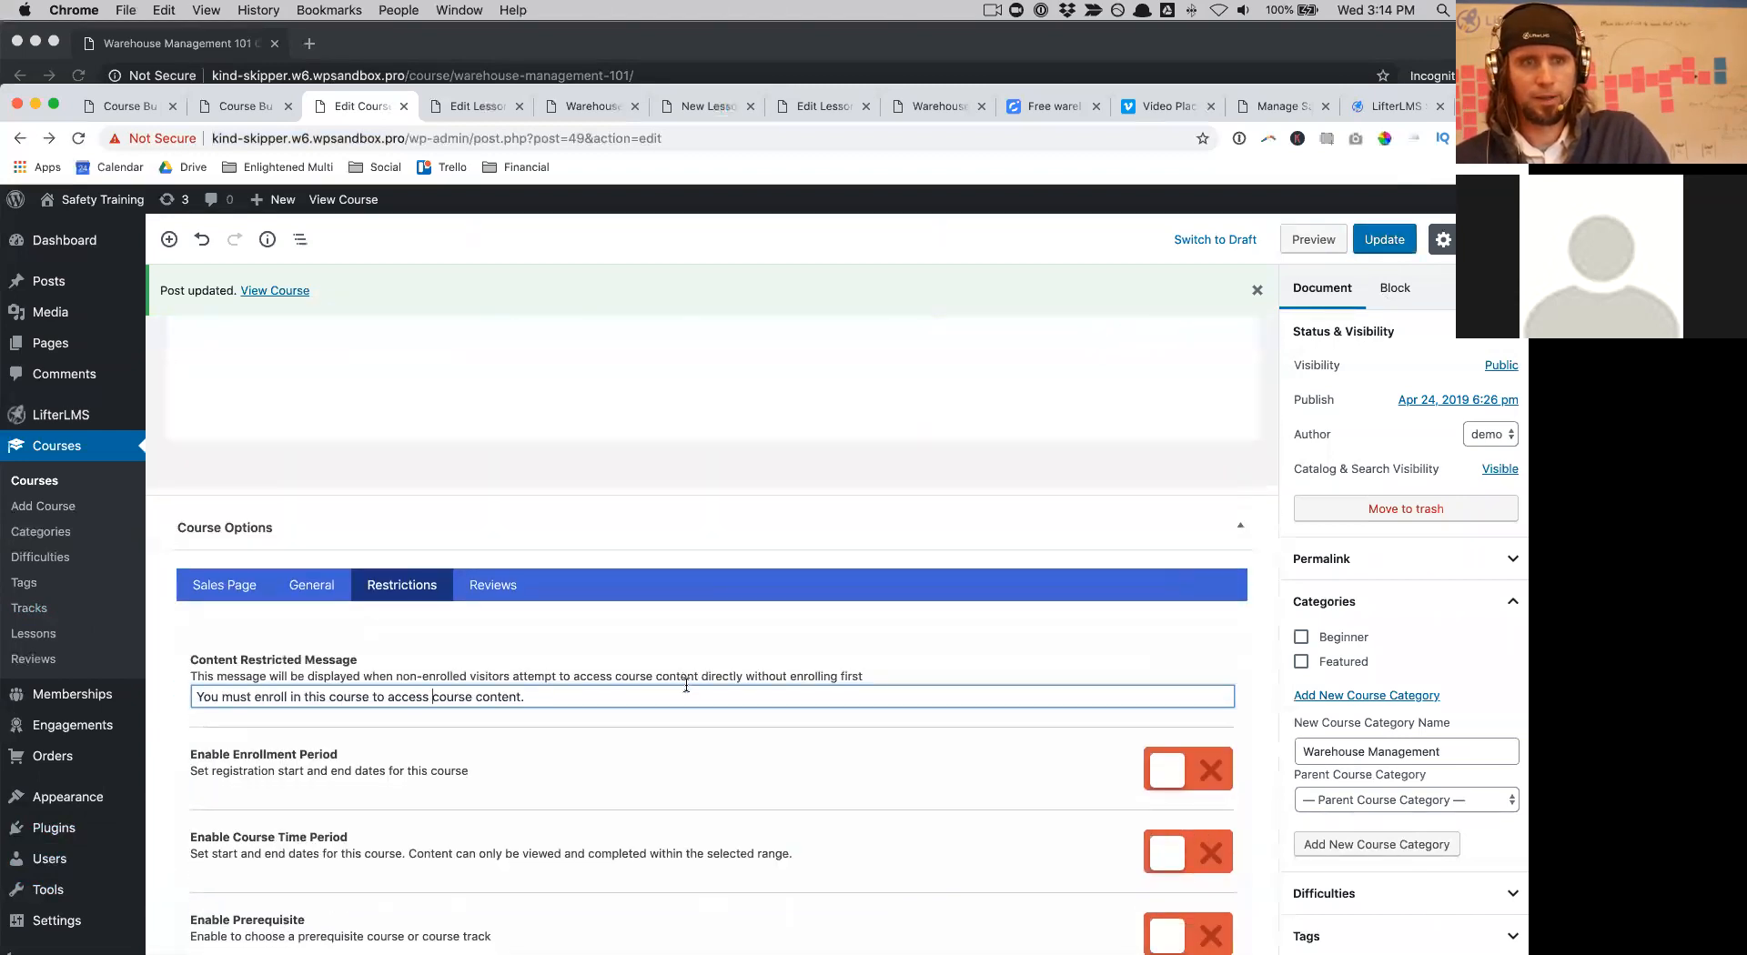
{"action": "scroll", "coordinate": [566, 708], "scroll_direction": "down", "scroll_amount": 3}
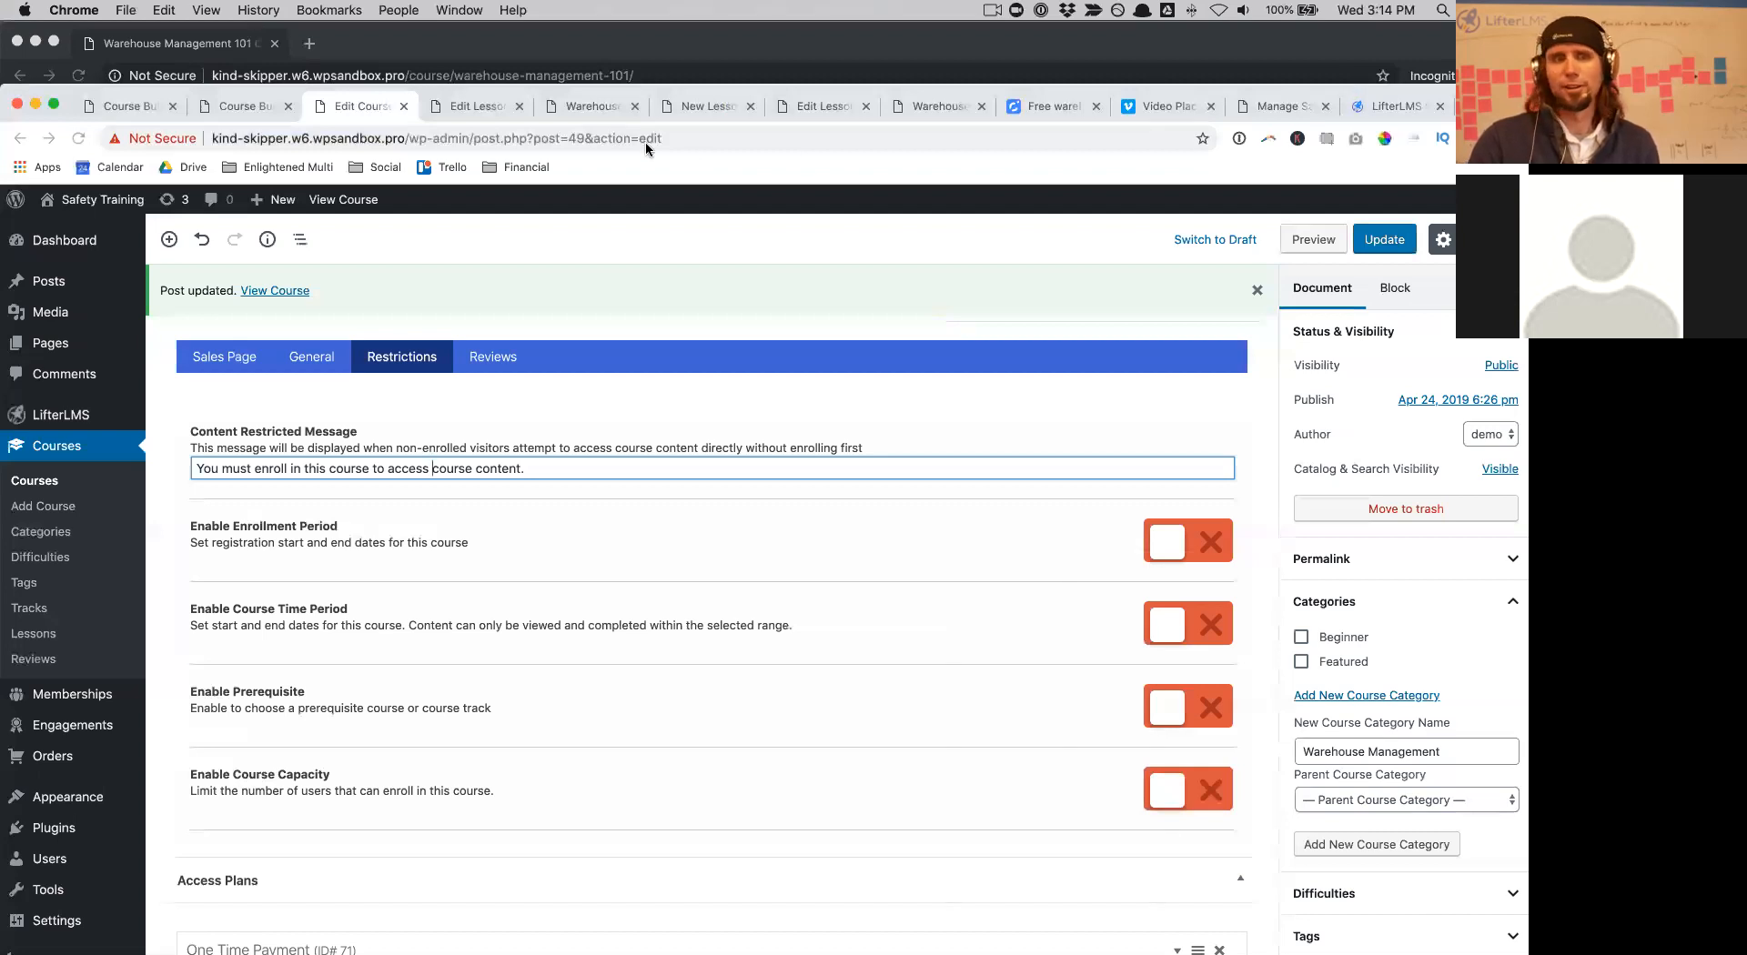
{"action": "left_click", "coordinate": [88, 204]}
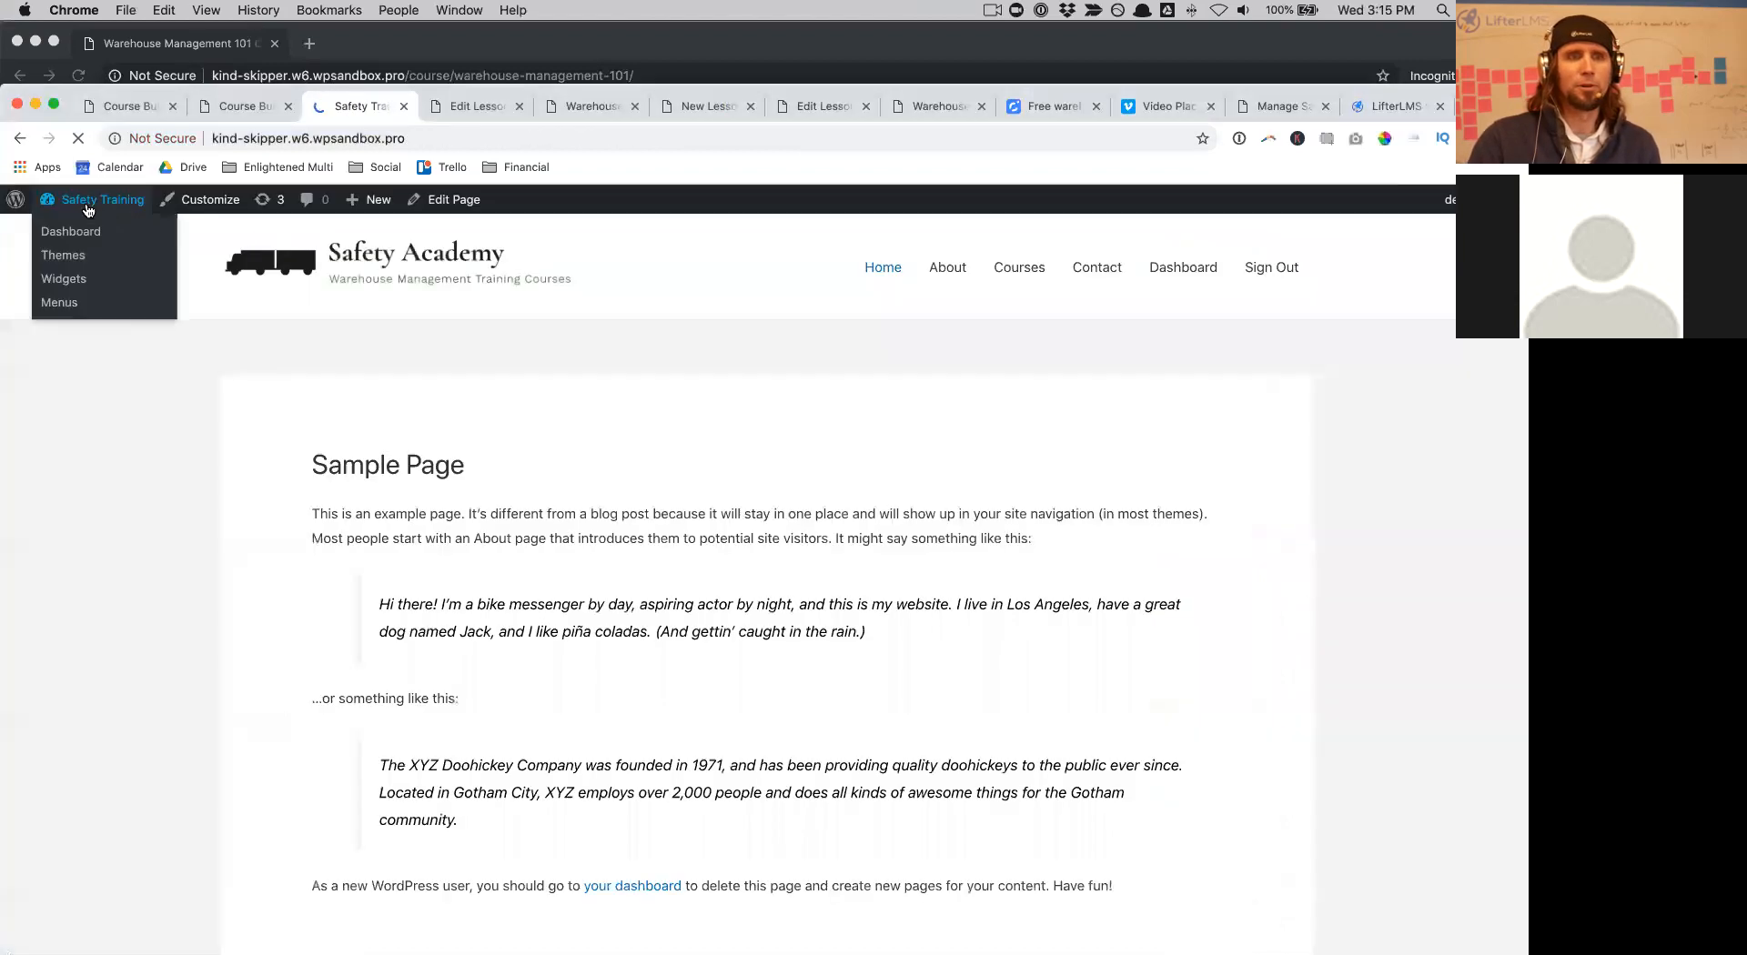
Step: From the Courses catalog, open Warehouse Management 101 Certification's first Module 1 New Lesson
{"action": "left_click", "coordinate": [1039, 268]}
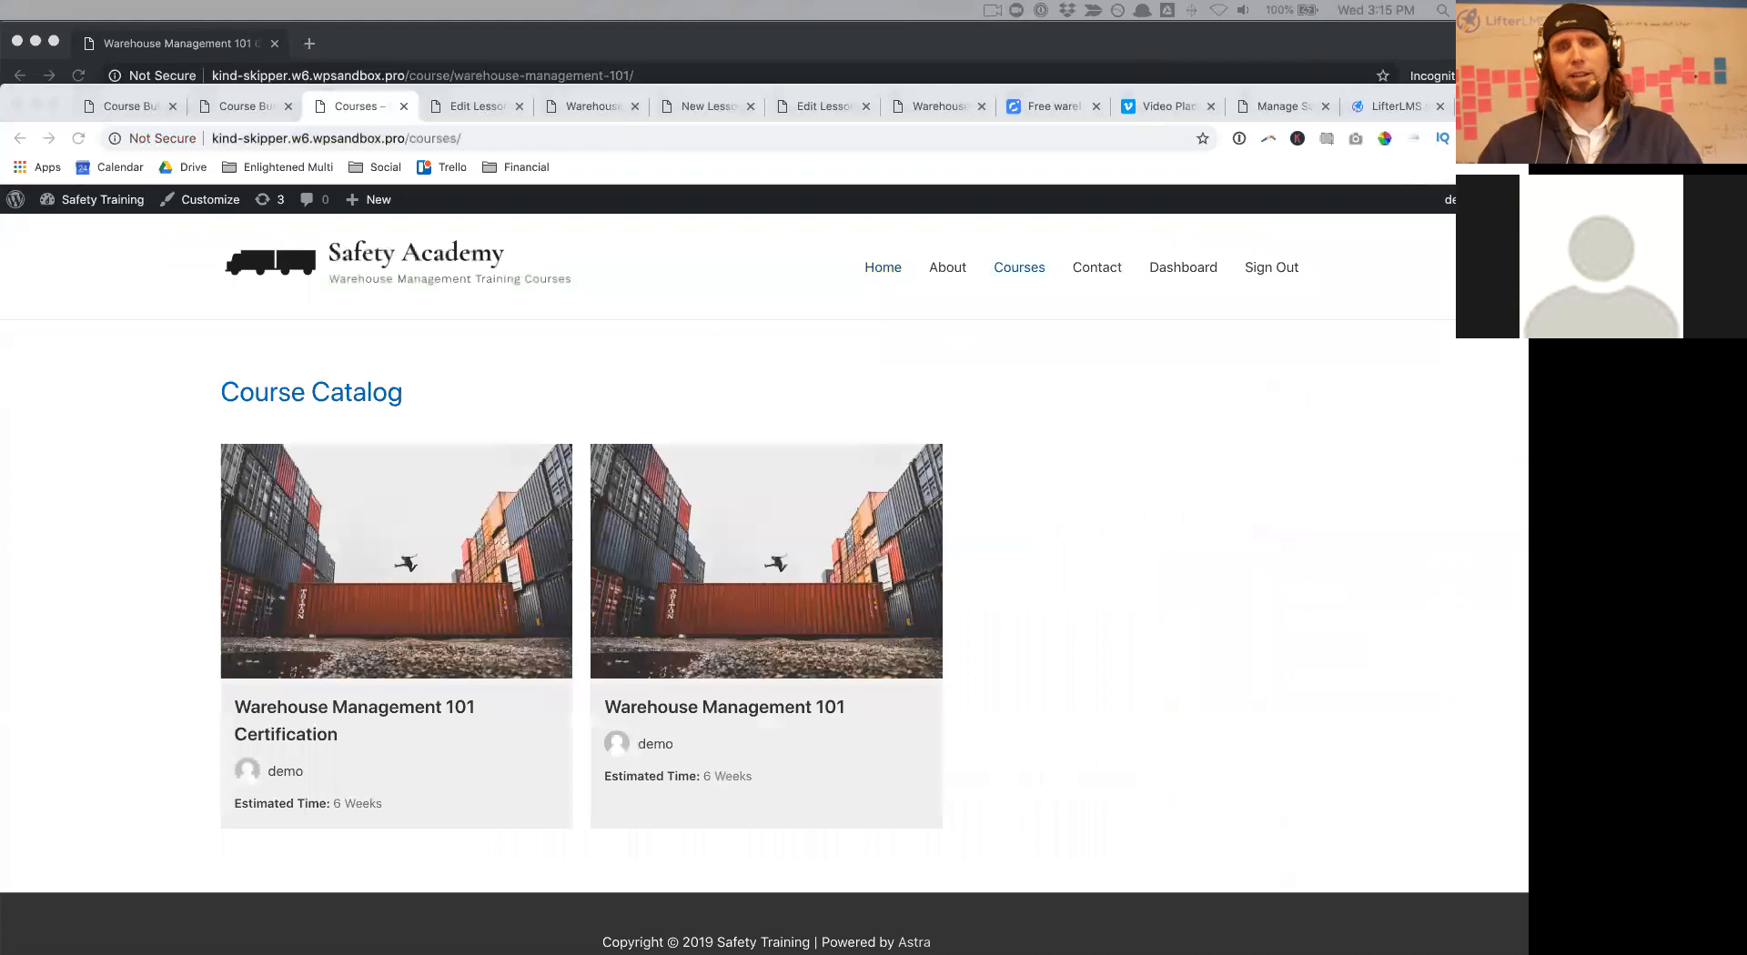
{"action": "key", "text": "ctrl+Up"}
{"action": "key", "text": "ctrl+Up"}
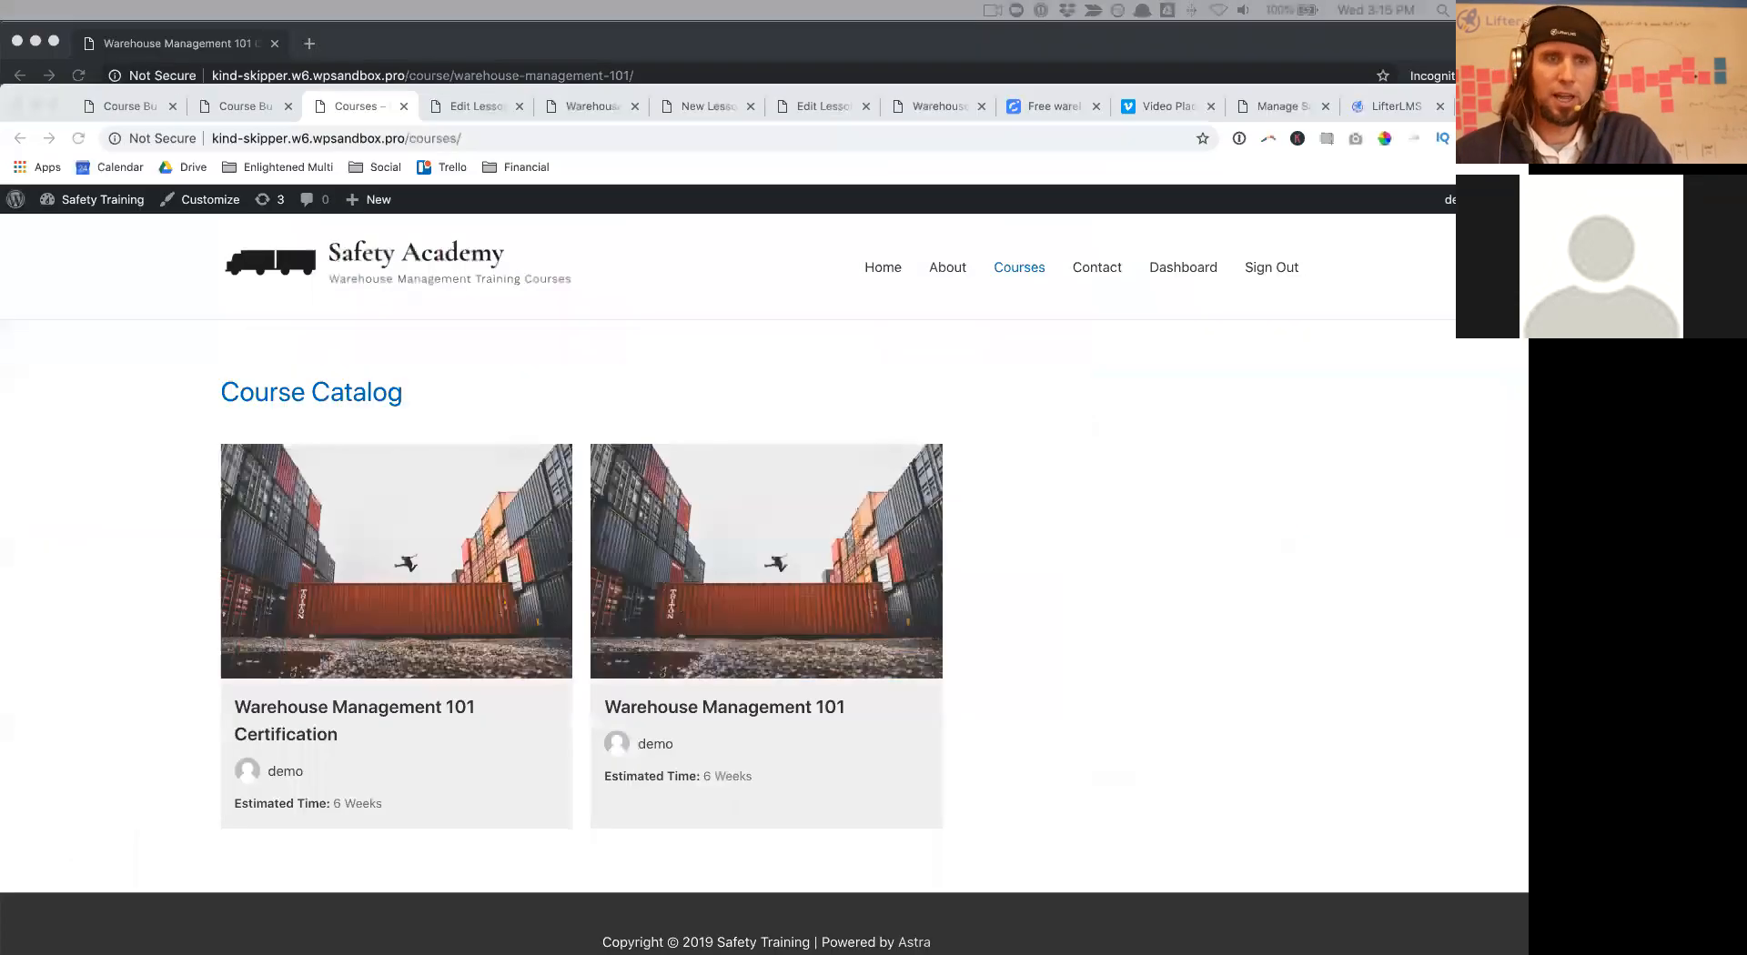
{"action": "left_click", "coordinate": [382, 708]}
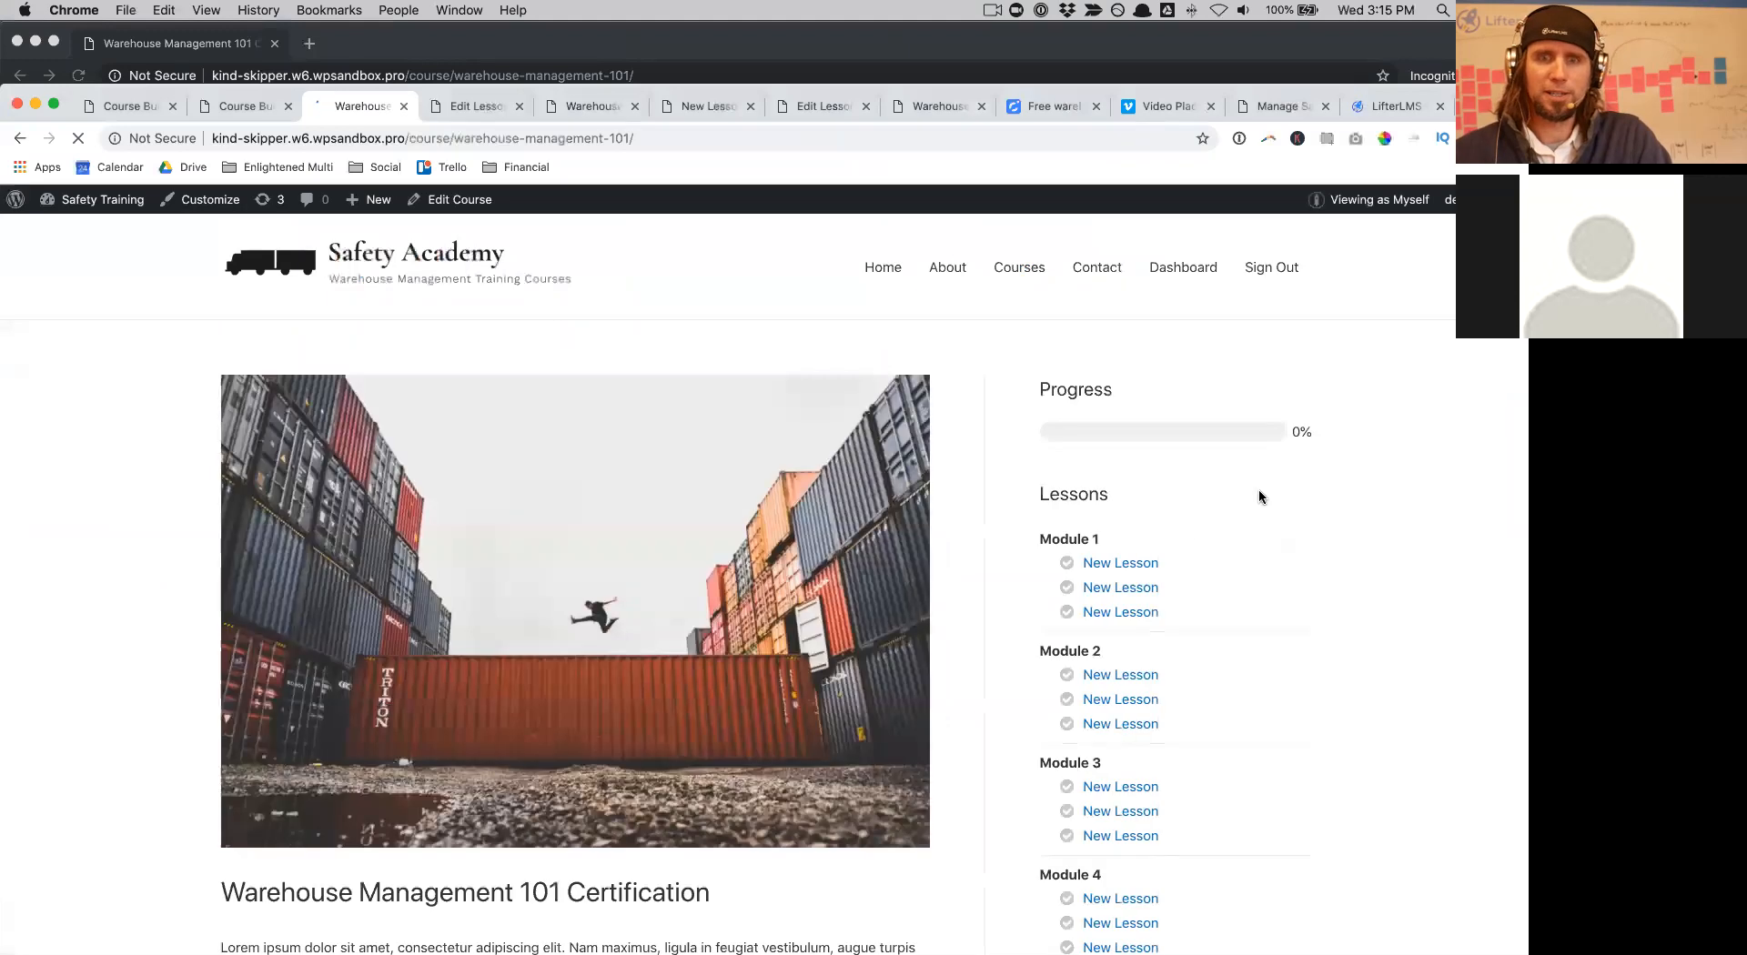
{"action": "left_click", "coordinate": [1128, 563]}
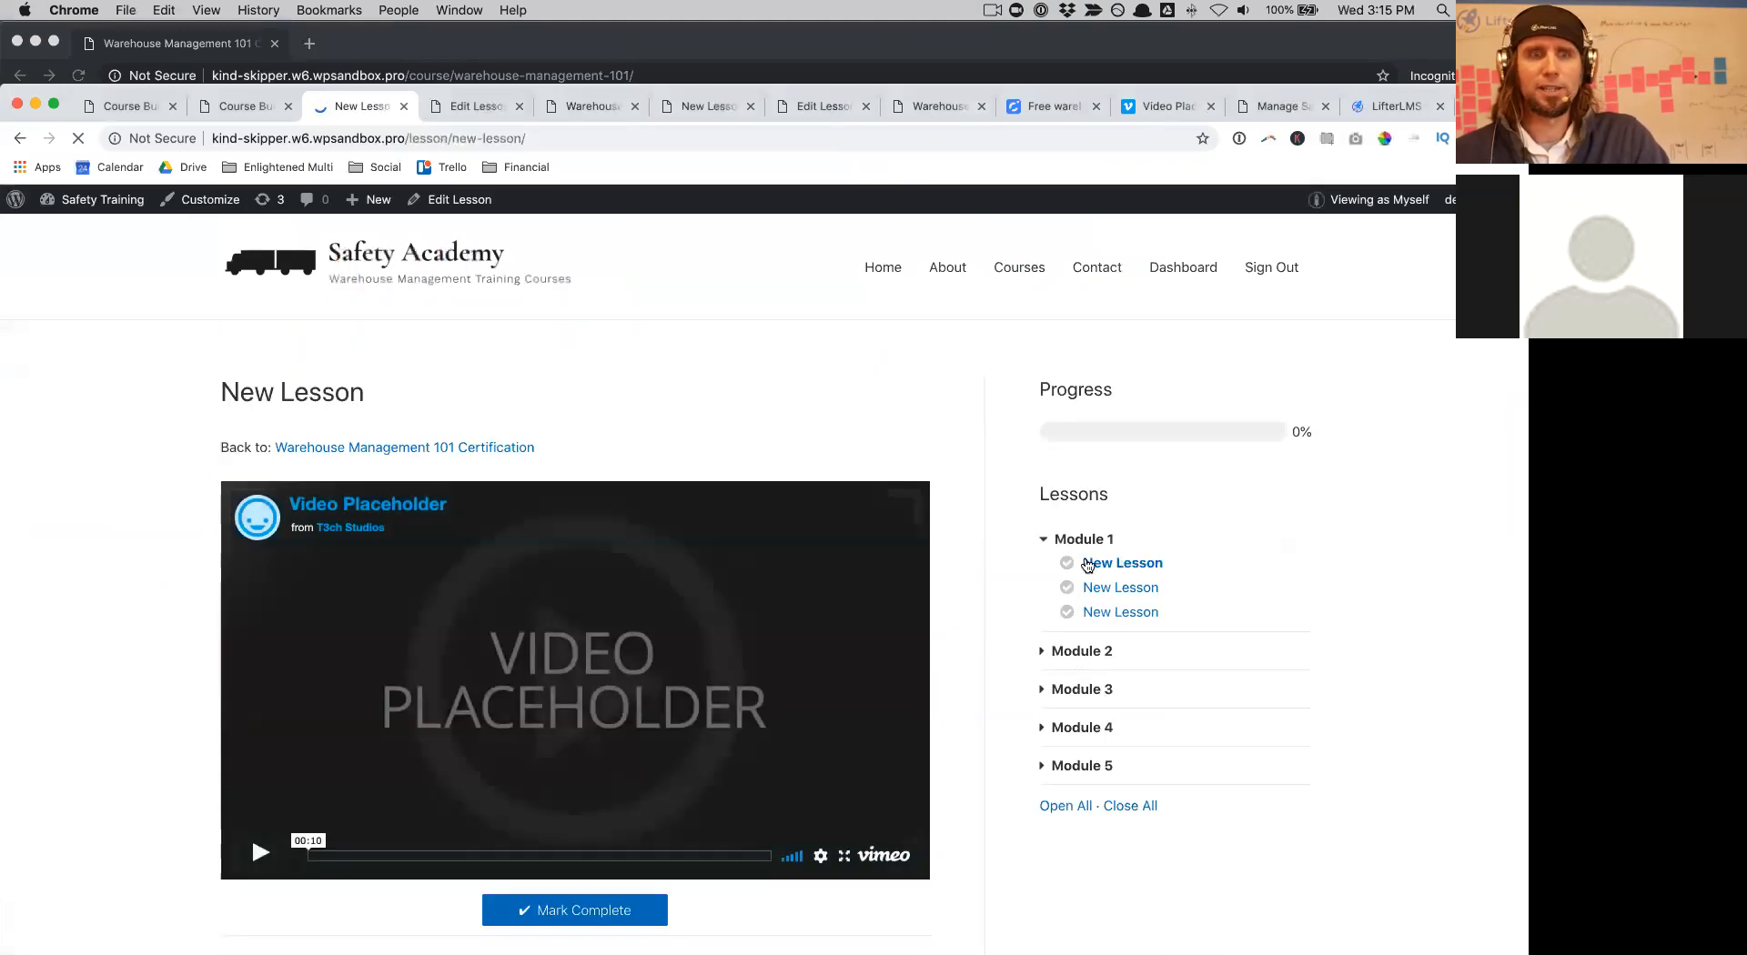
Step: Open the New Lesson in the editor and add an empty generic Embed block below the navigation
{"action": "left_click", "coordinate": [469, 209]}
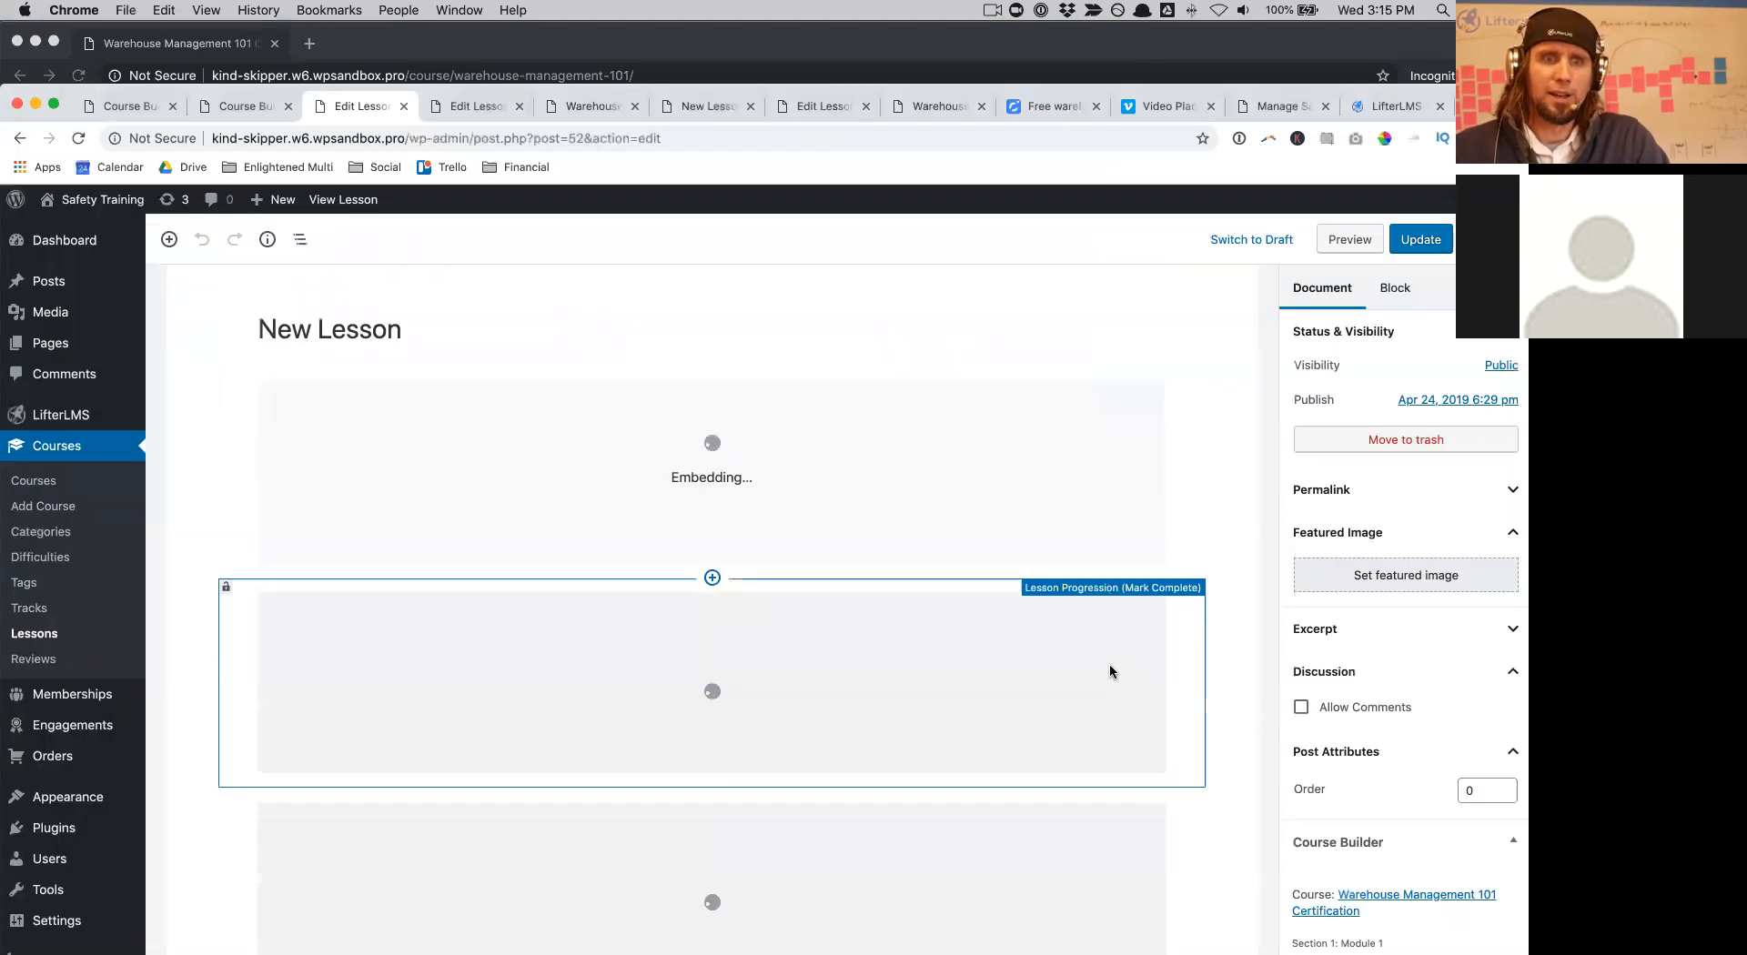
{"action": "left_click", "coordinate": [170, 240]}
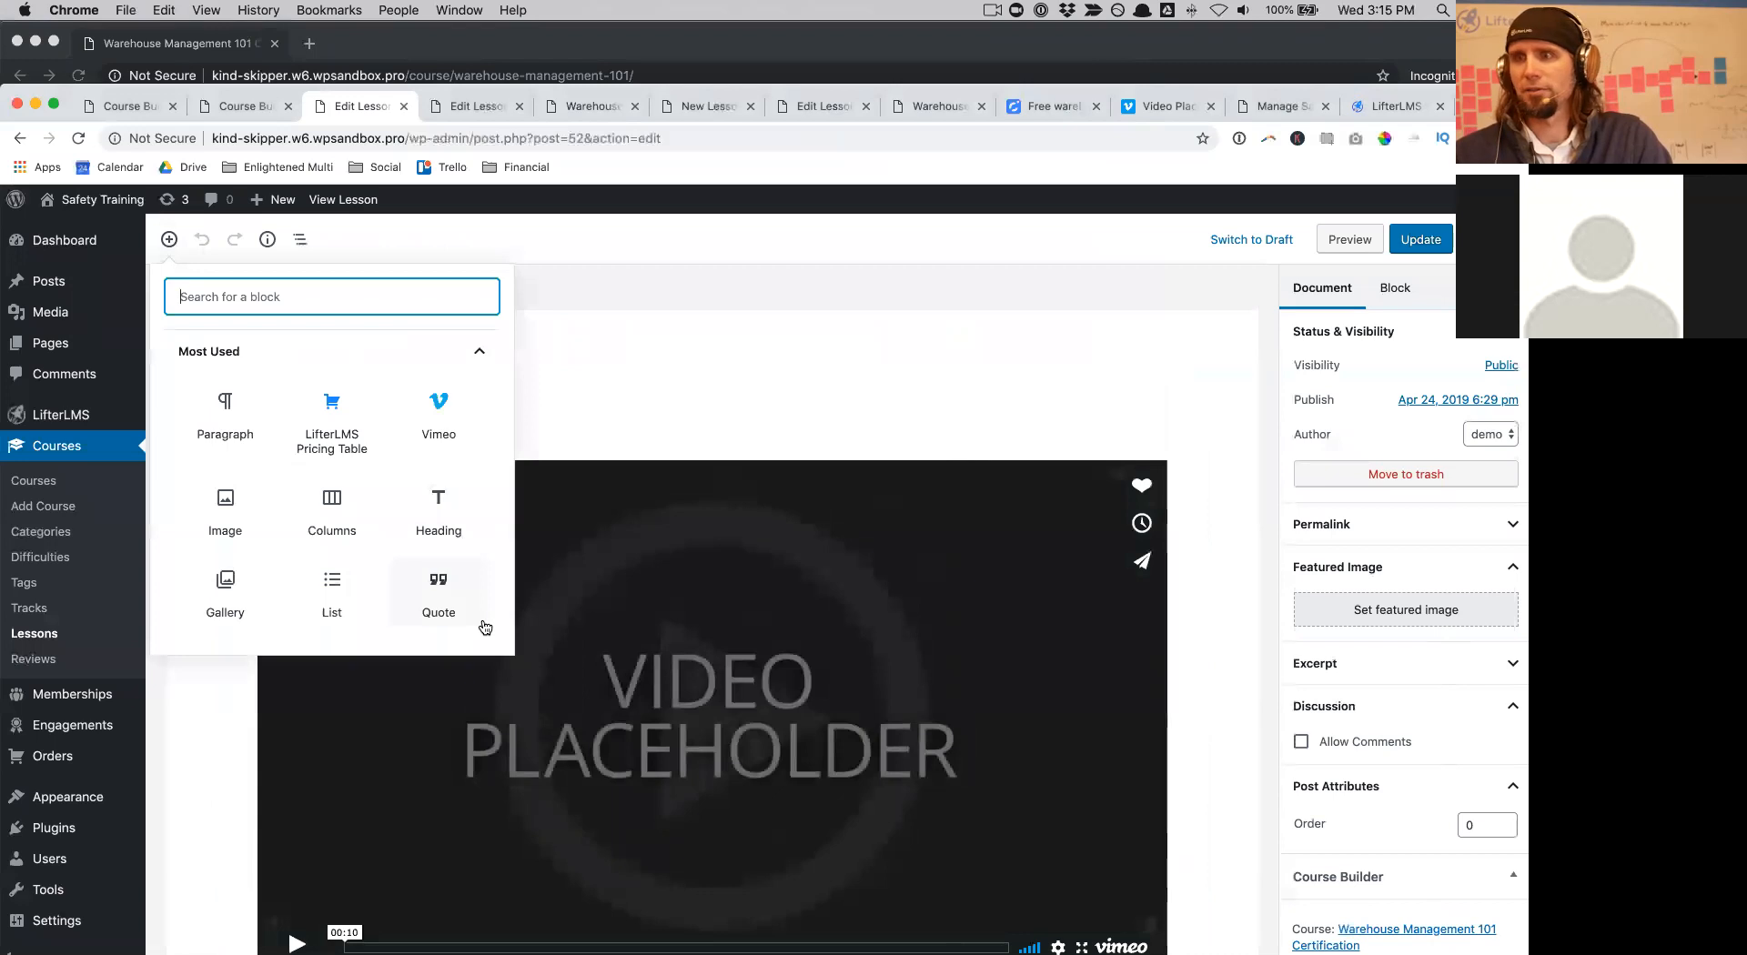
{"action": "scroll", "coordinate": [485, 628], "scroll_direction": "down", "scroll_amount": 2}
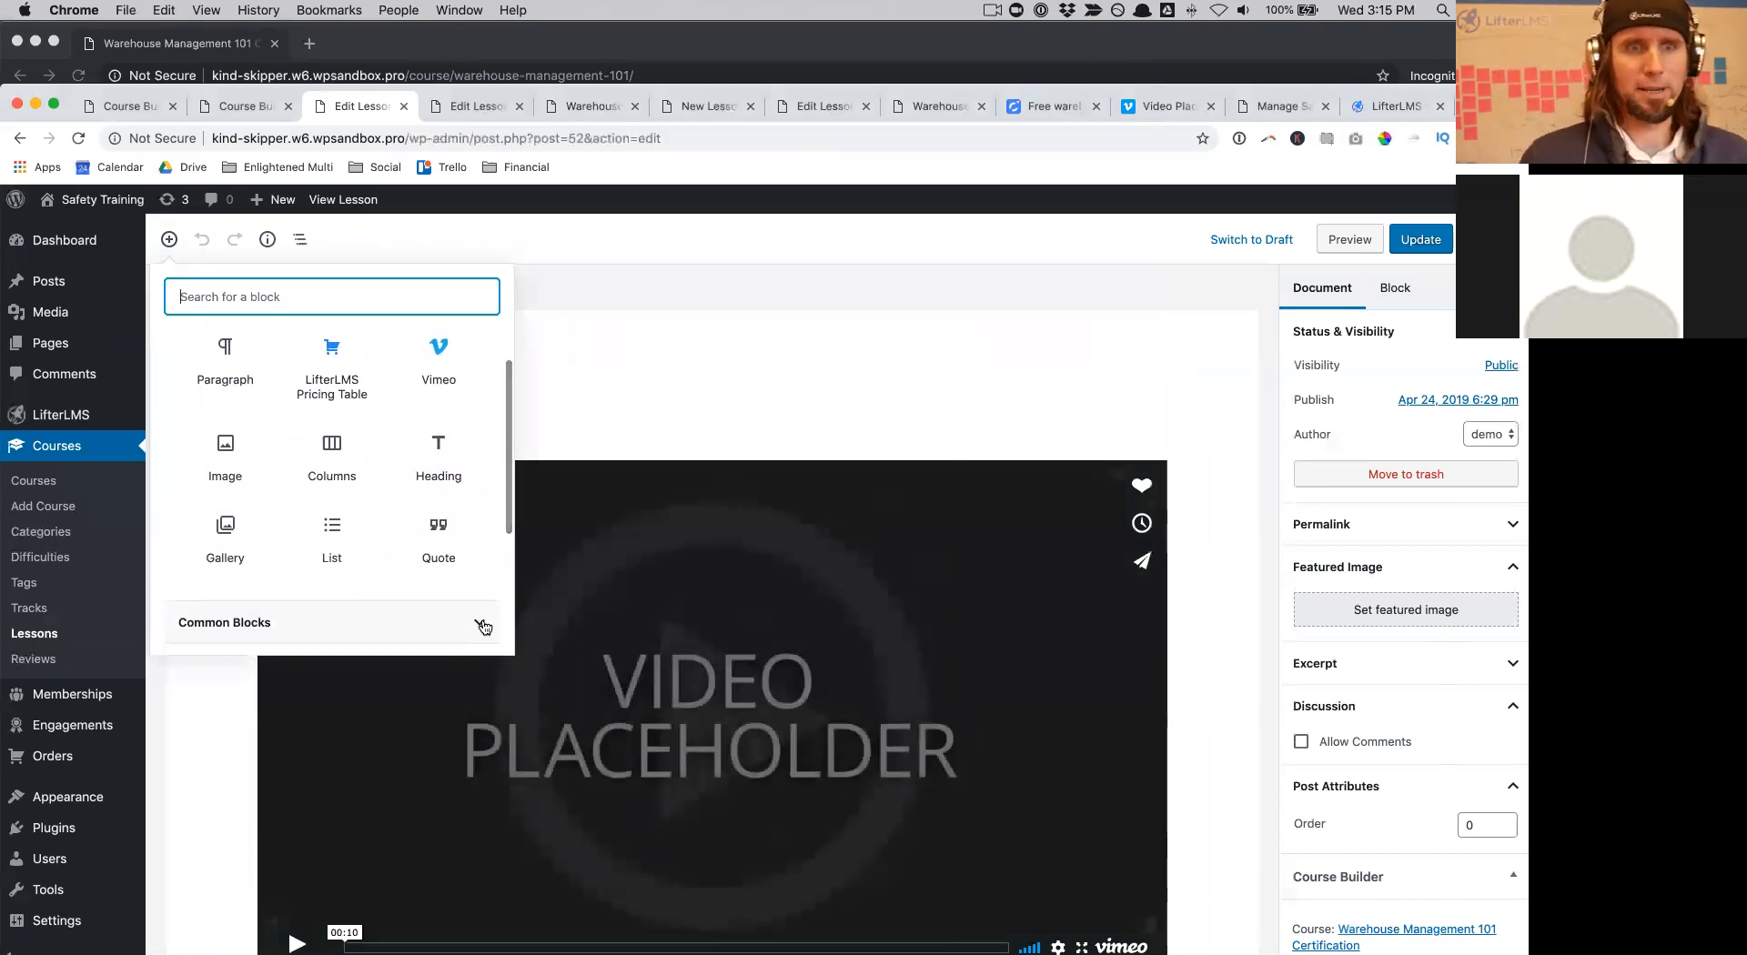
{"action": "scroll", "coordinate": [484, 628], "scroll_direction": "down", "scroll_amount": 3}
{"action": "scroll", "coordinate": [485, 628], "scroll_direction": "down", "scroll_amount": 2}
{"action": "left_click", "coordinate": [343, 573]}
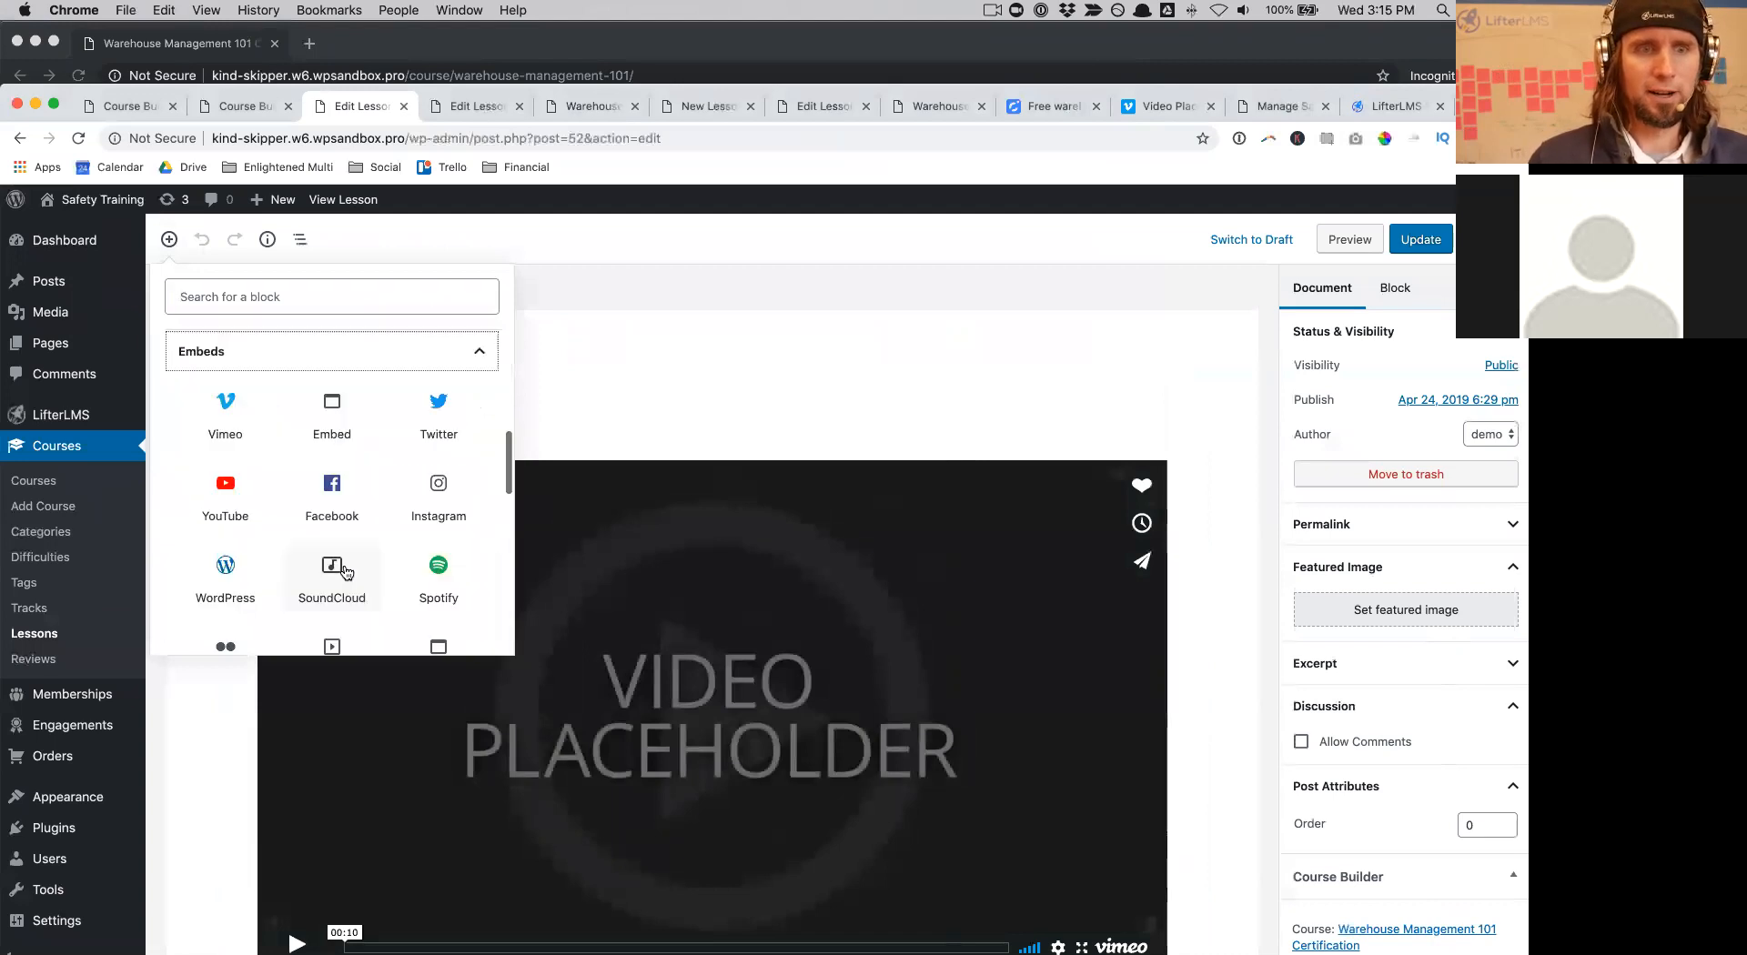
{"action": "left_click", "coordinate": [333, 405]}
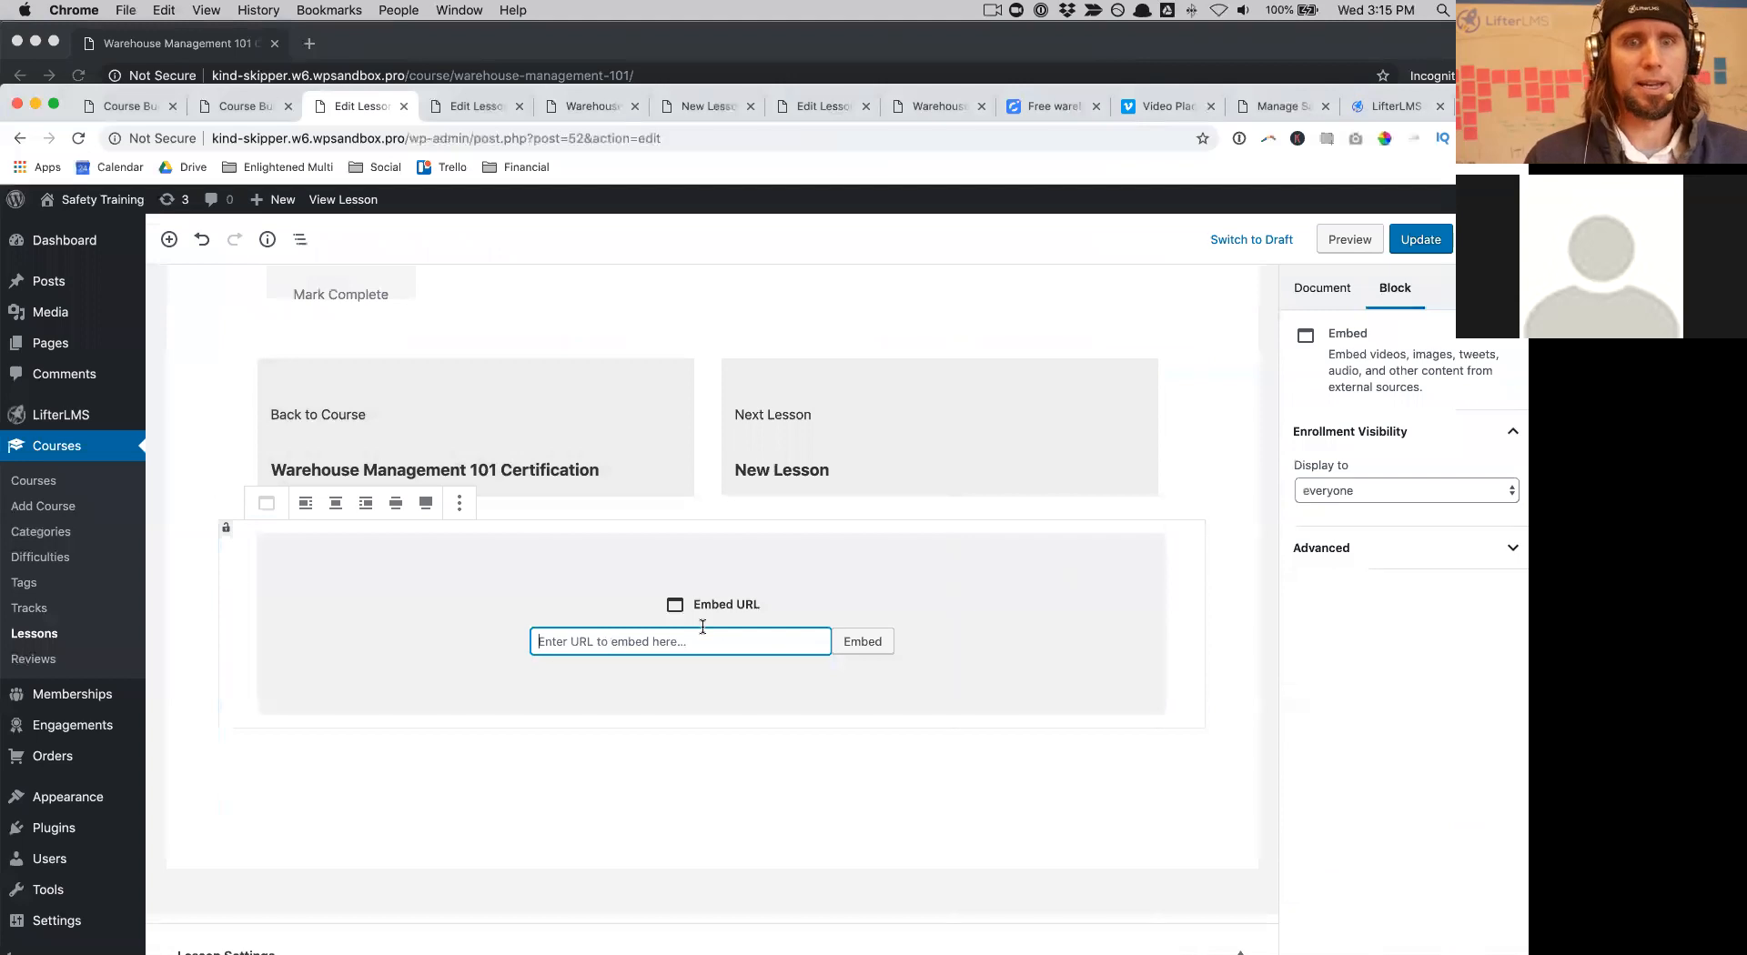
Step: Reopen the block inserter to browse the available blocks, then close it again
{"action": "scroll", "coordinate": [218, 382], "scroll_direction": "up", "scroll_amount": 10}
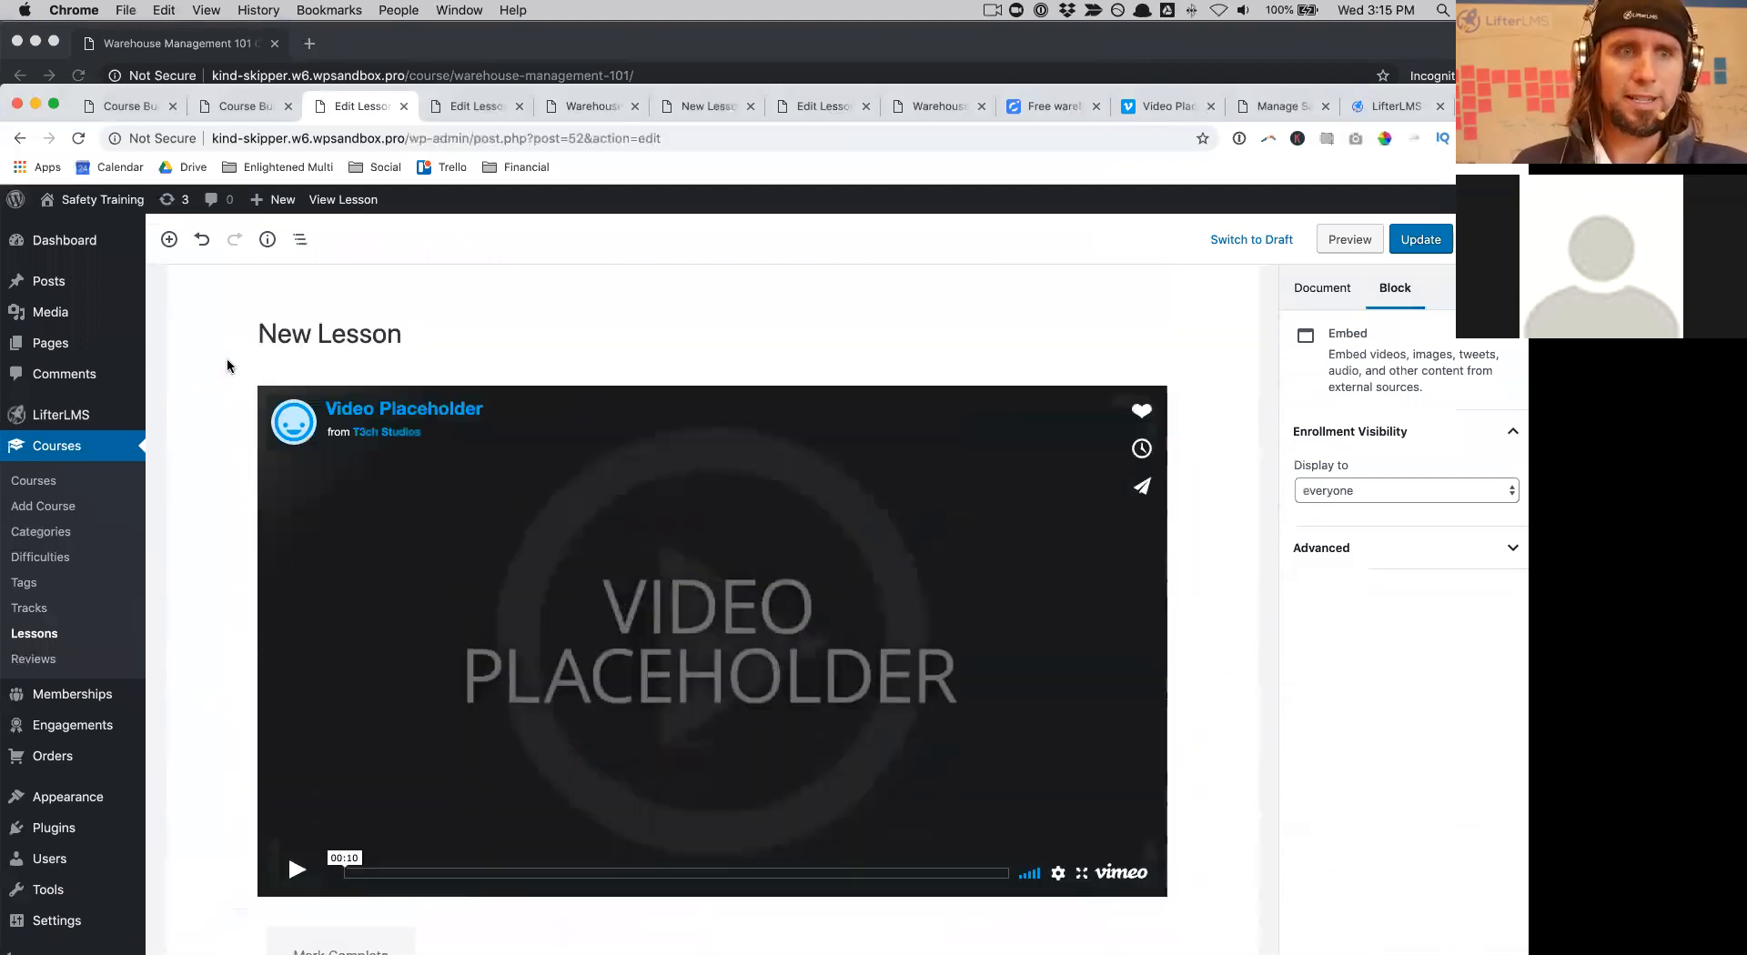
{"action": "left_click", "coordinate": [170, 239]}
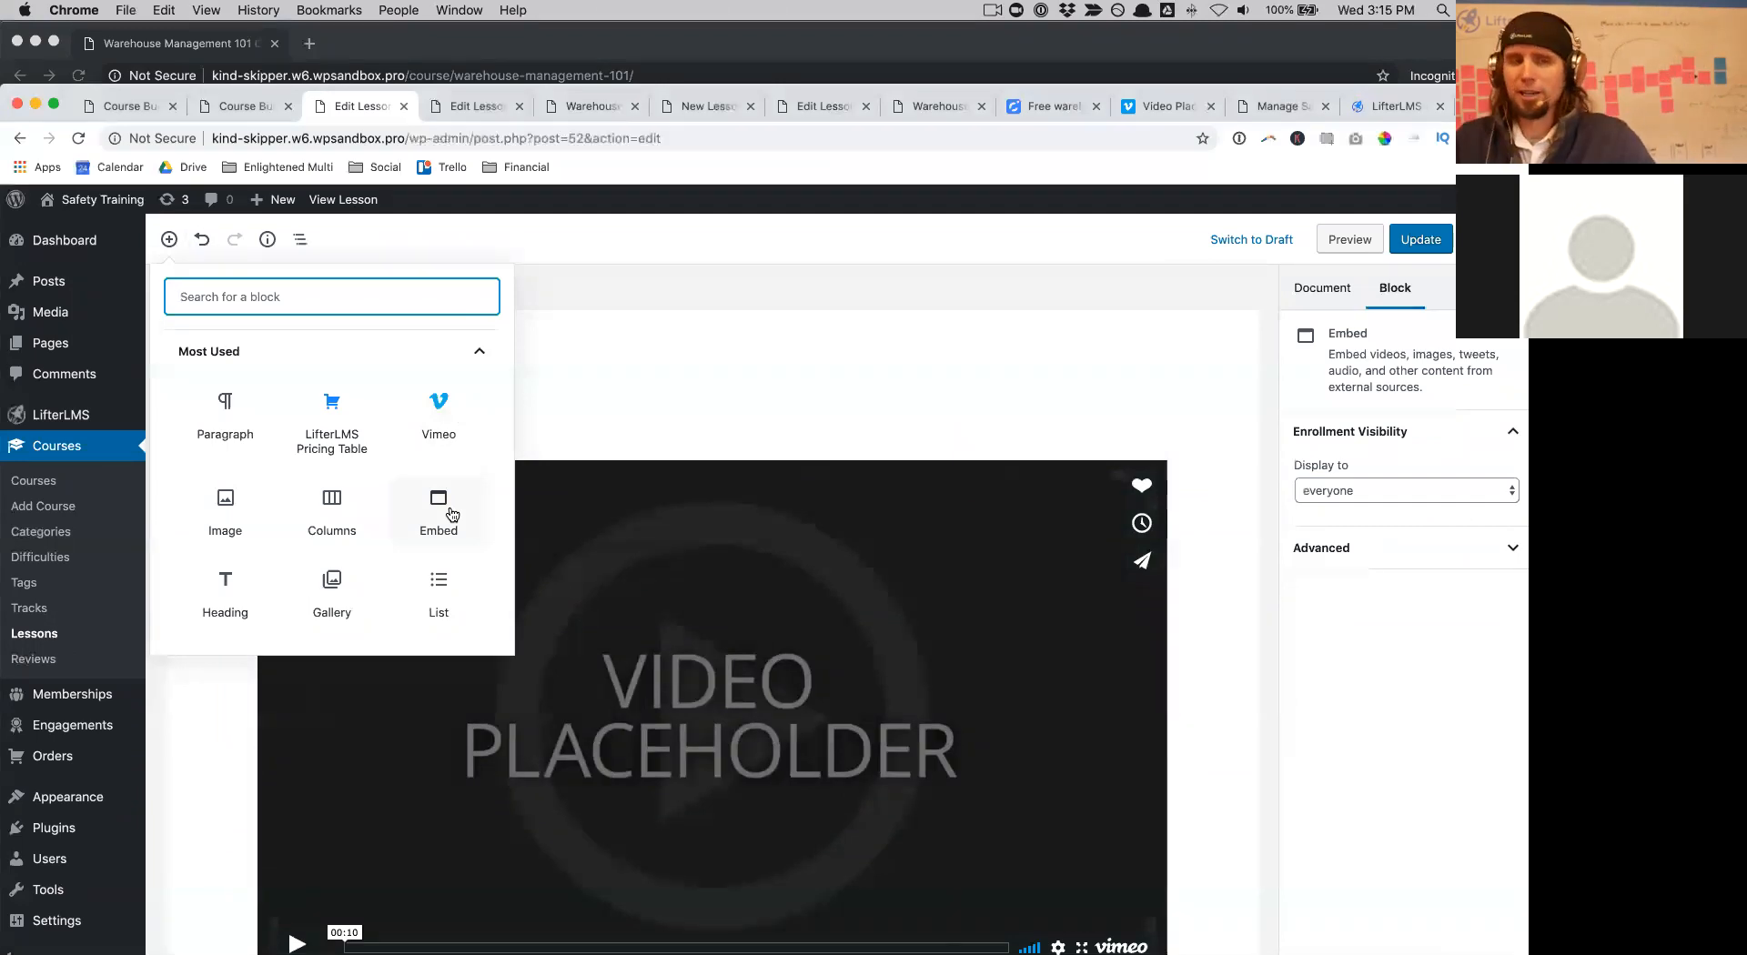
{"action": "scroll", "coordinate": [453, 514], "scroll_direction": "down", "scroll_amount": 5}
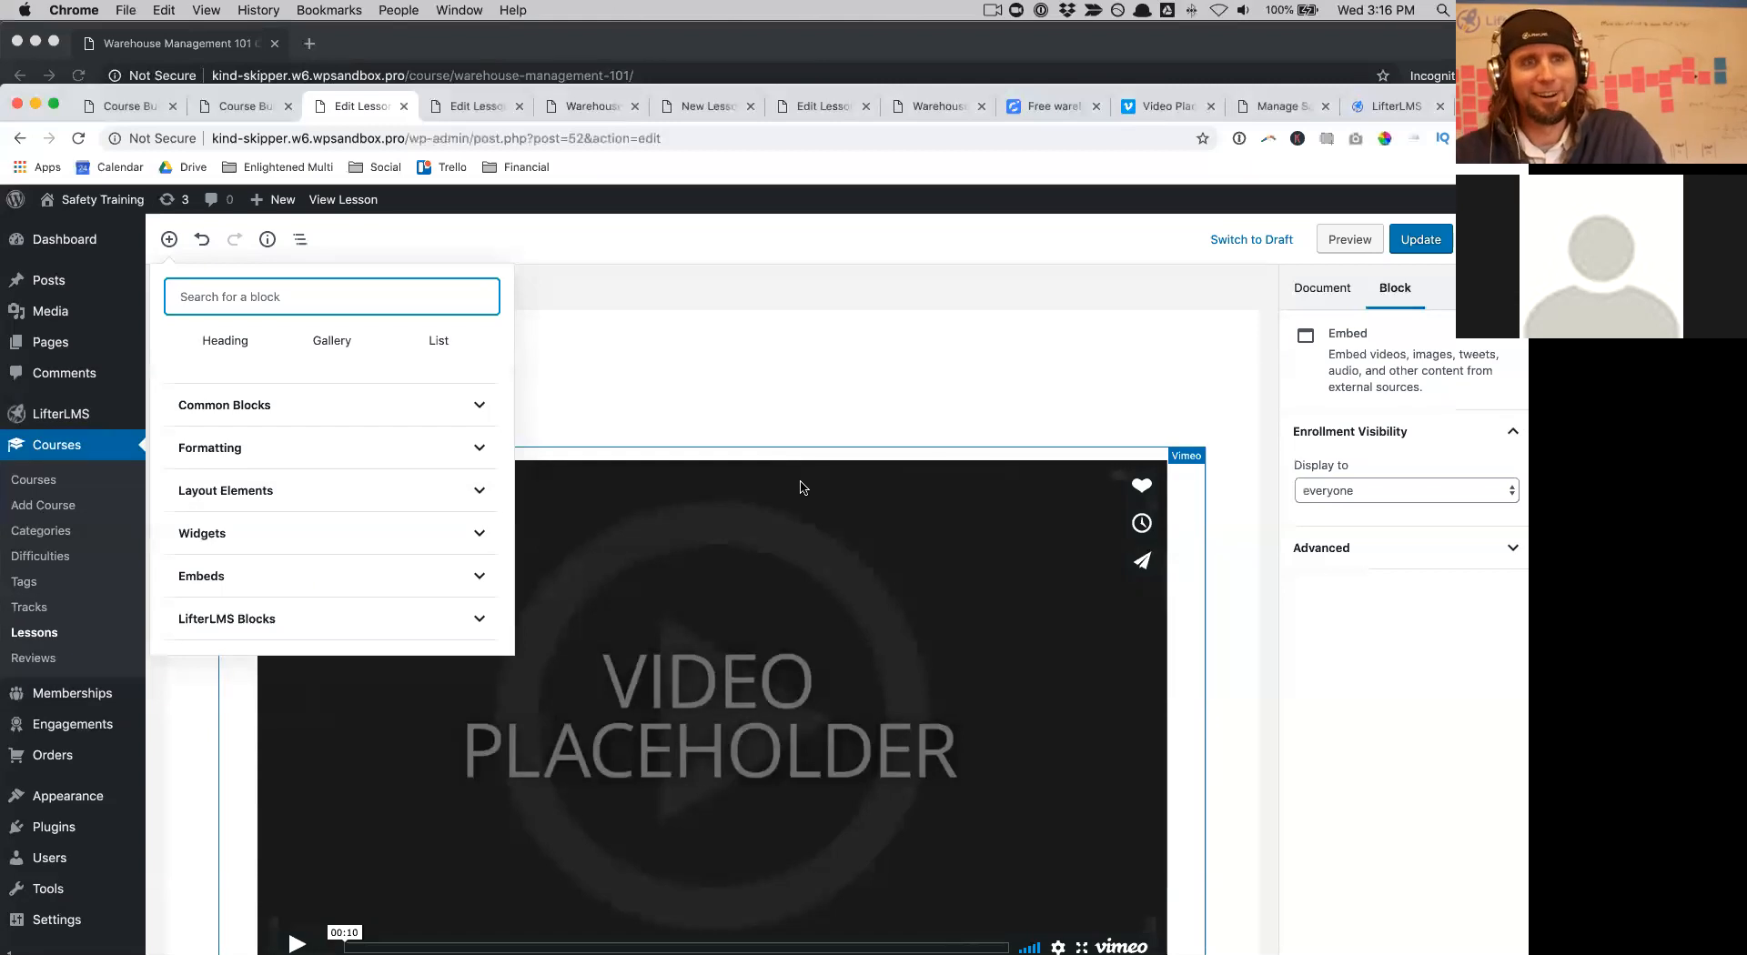
{"action": "left_click", "coordinate": [168, 239]}
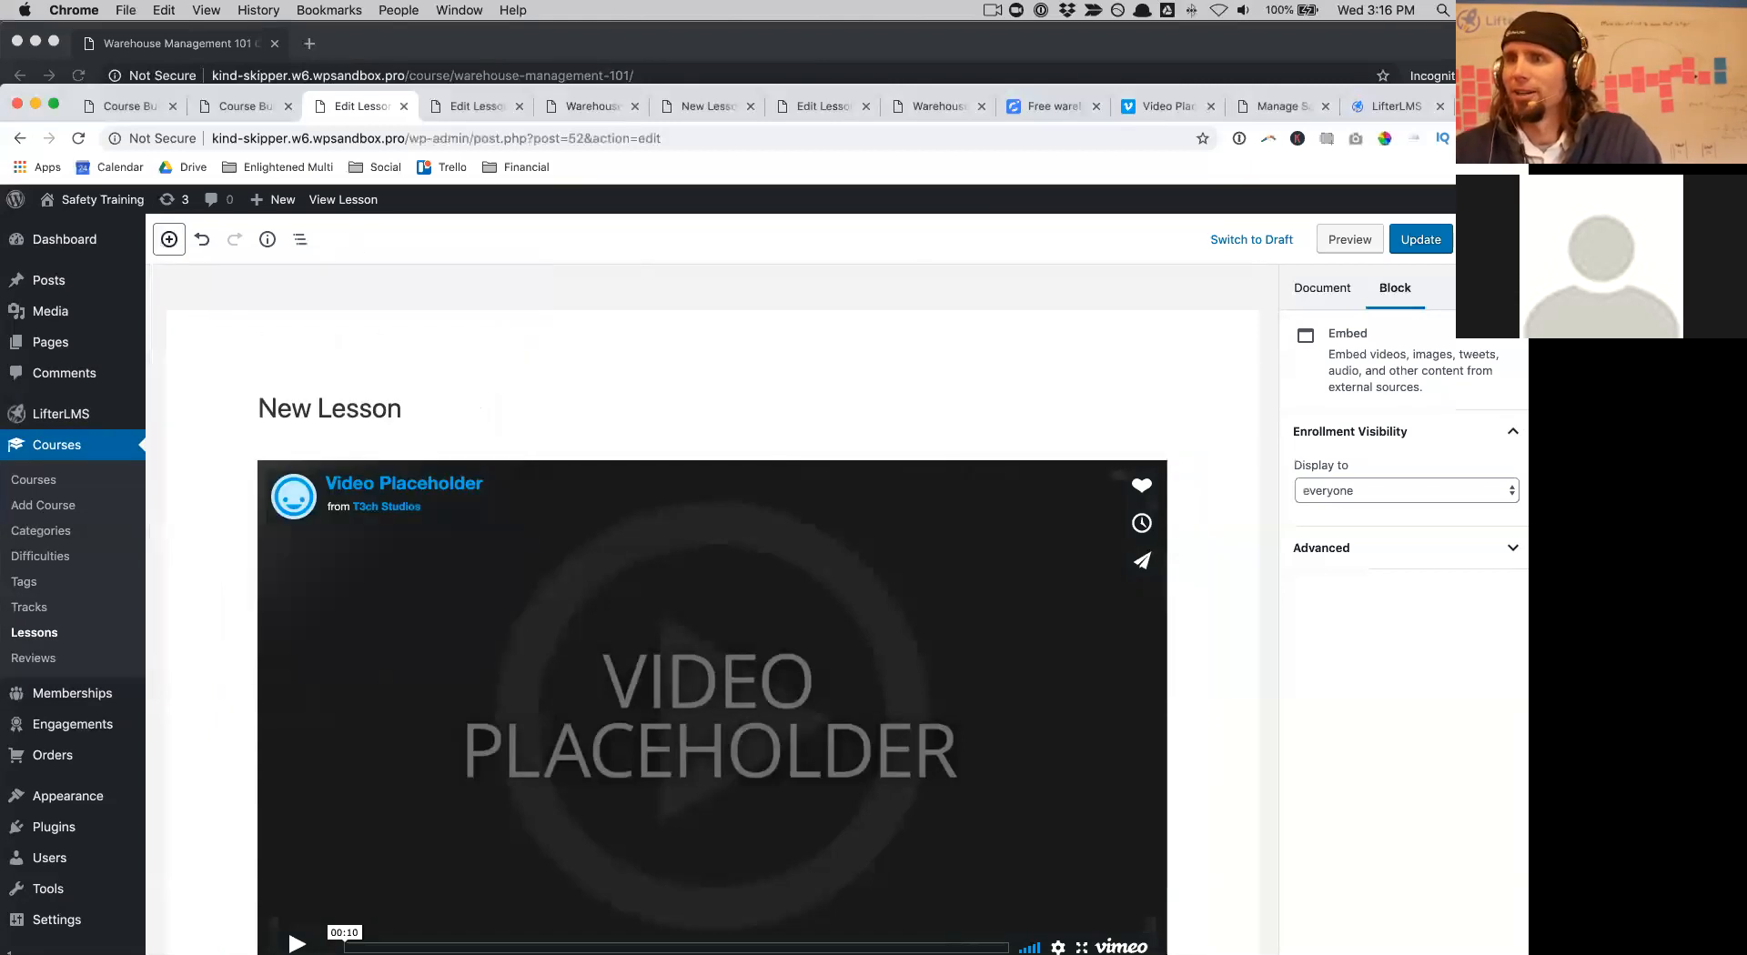
Step: Leave the lesson editor without saving and view the live Safety Training site
{"action": "mouse_move", "coordinate": [98, 200]}
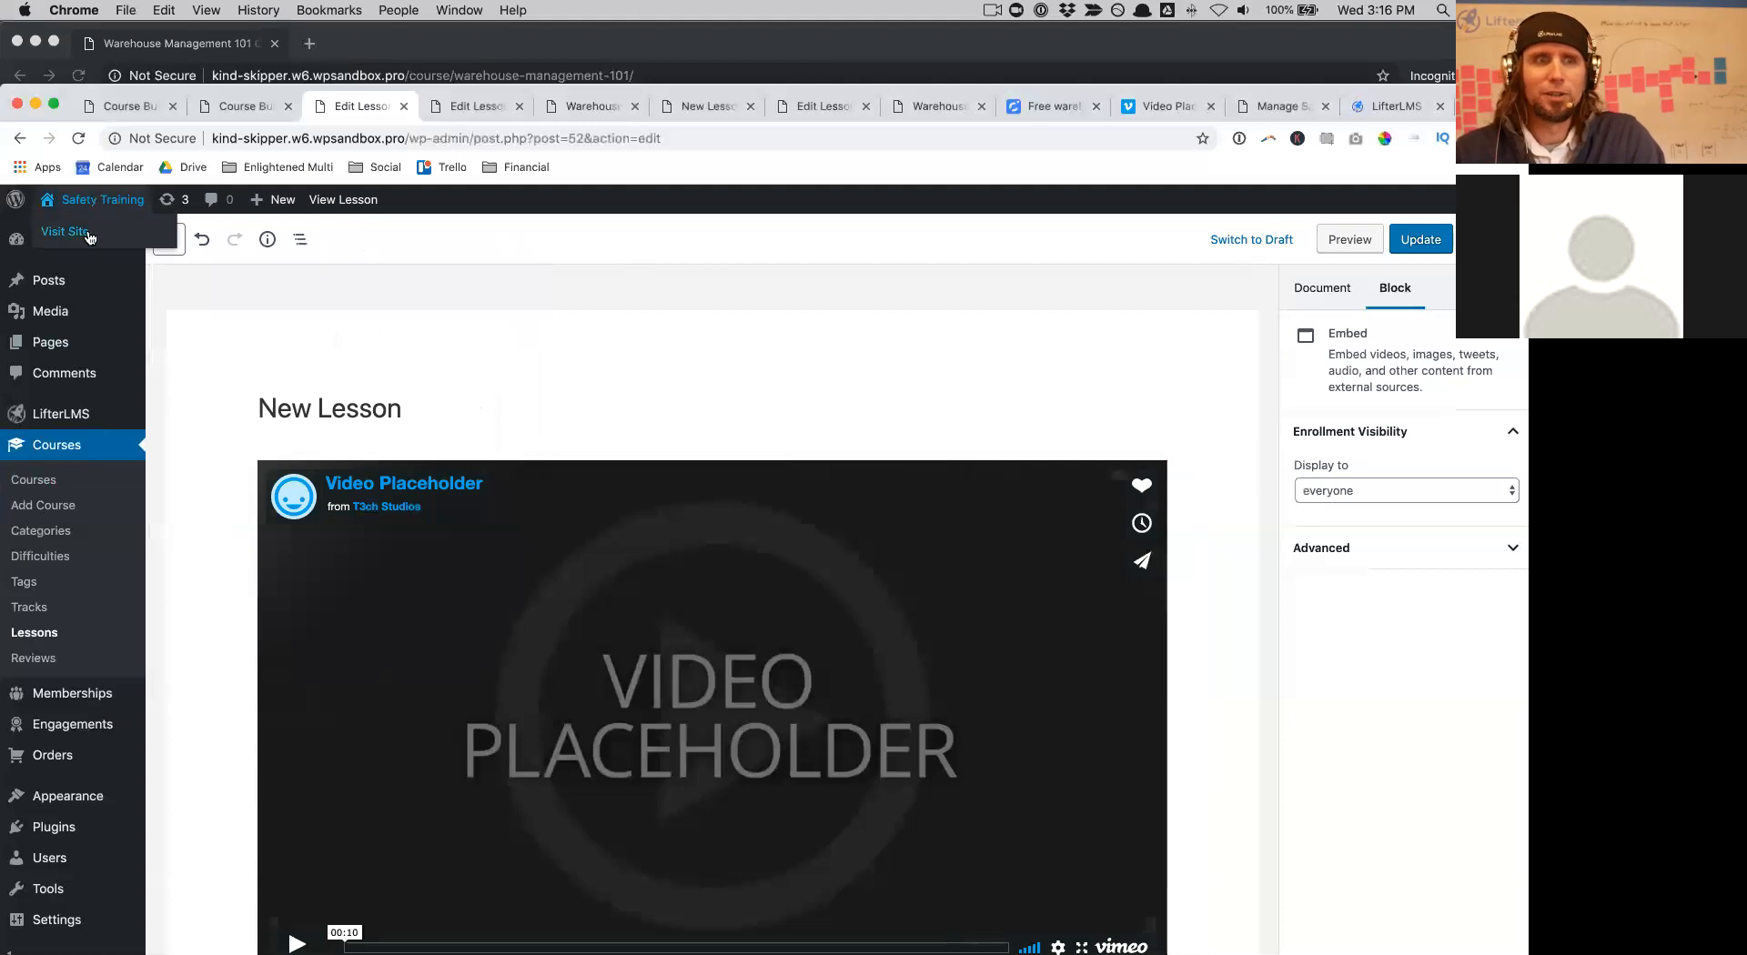
{"action": "left_click", "coordinate": [89, 235]}
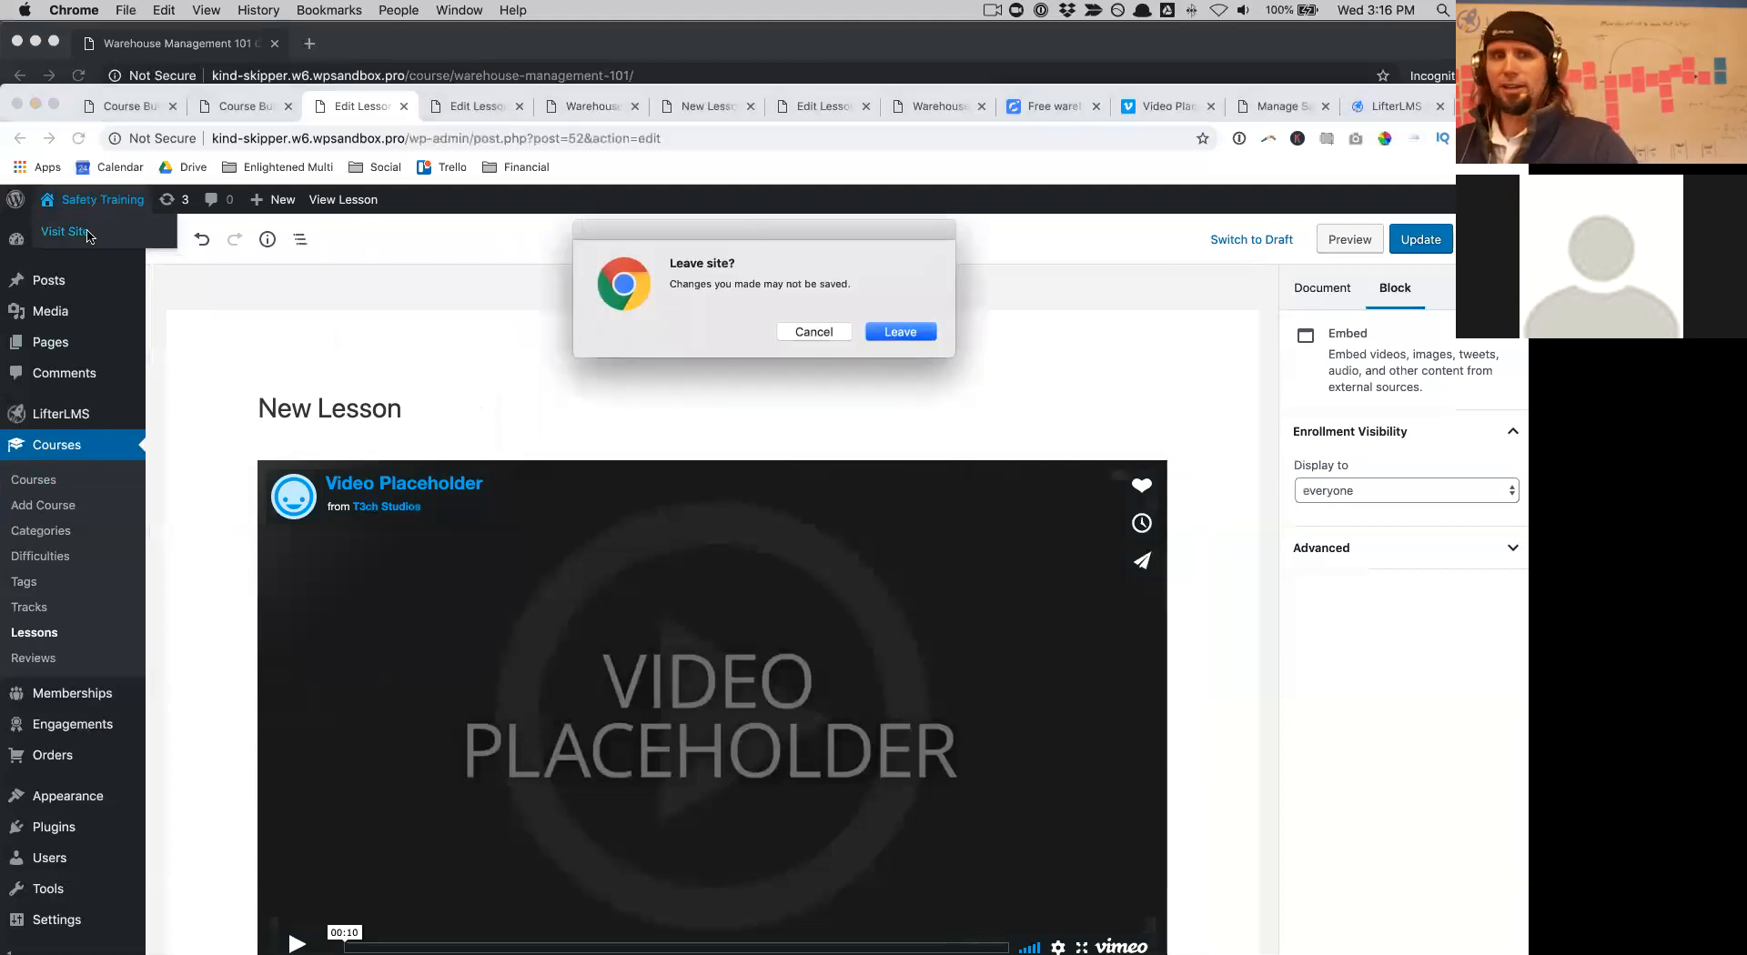
{"action": "left_click", "coordinate": [925, 330]}
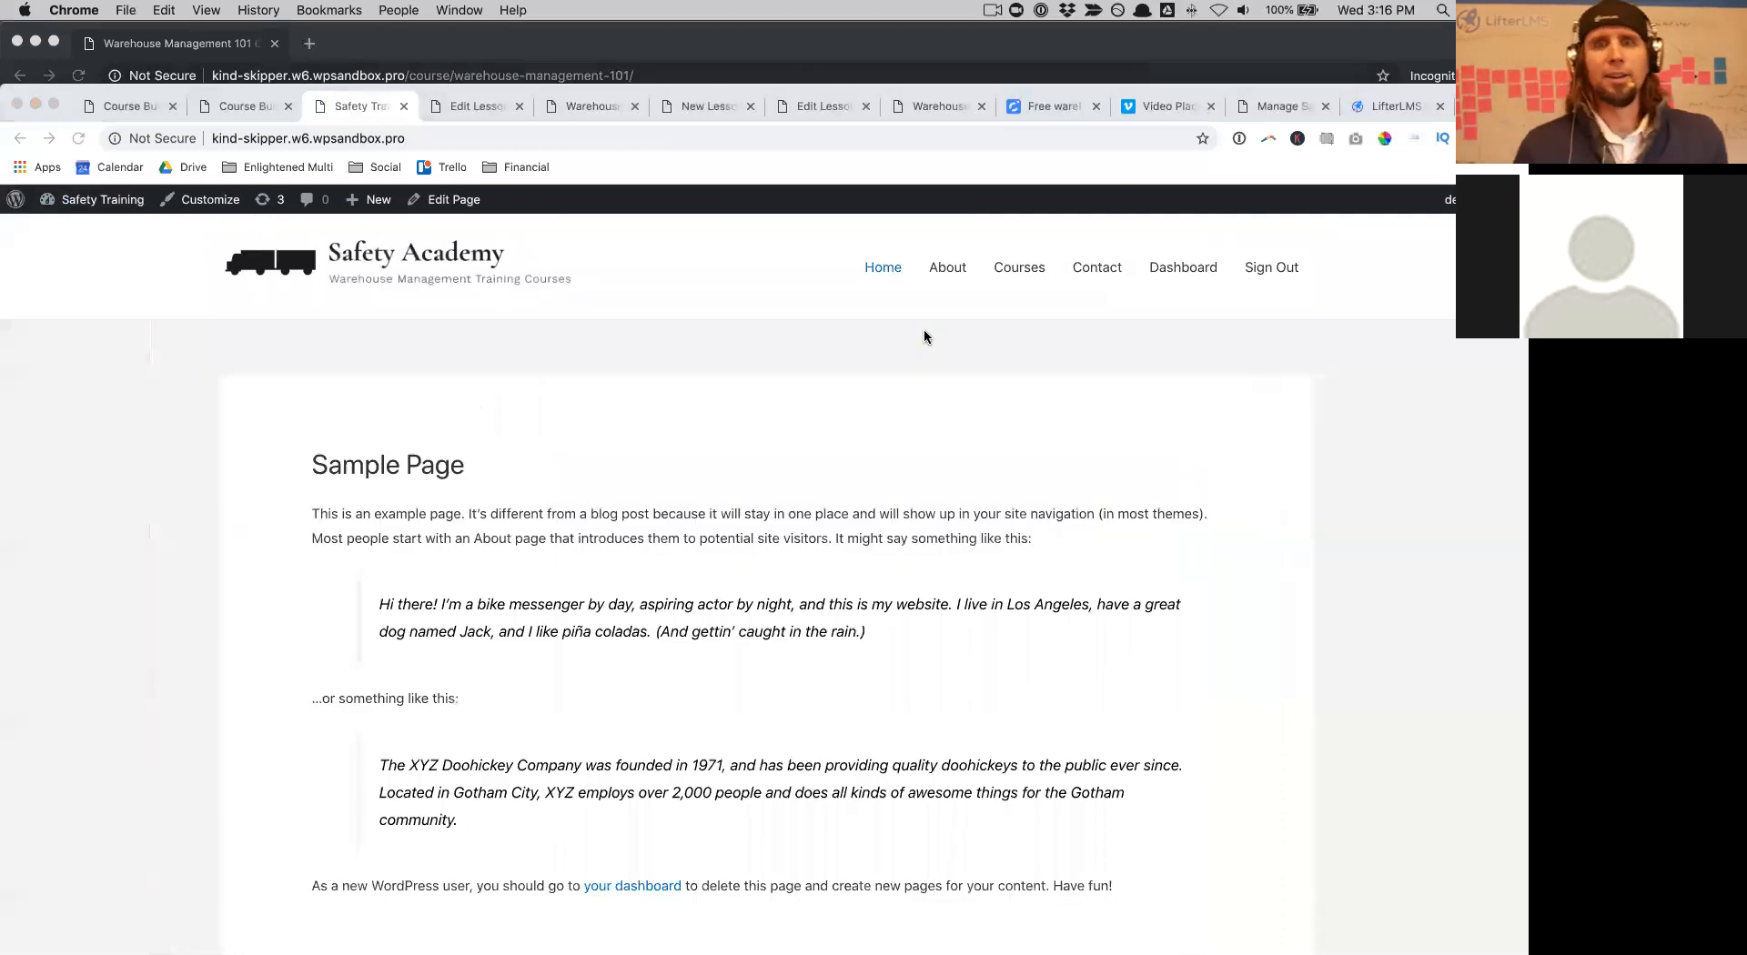
{"action": "scroll", "coordinate": [924, 338], "scroll_direction": "down", "scroll_amount": 3}
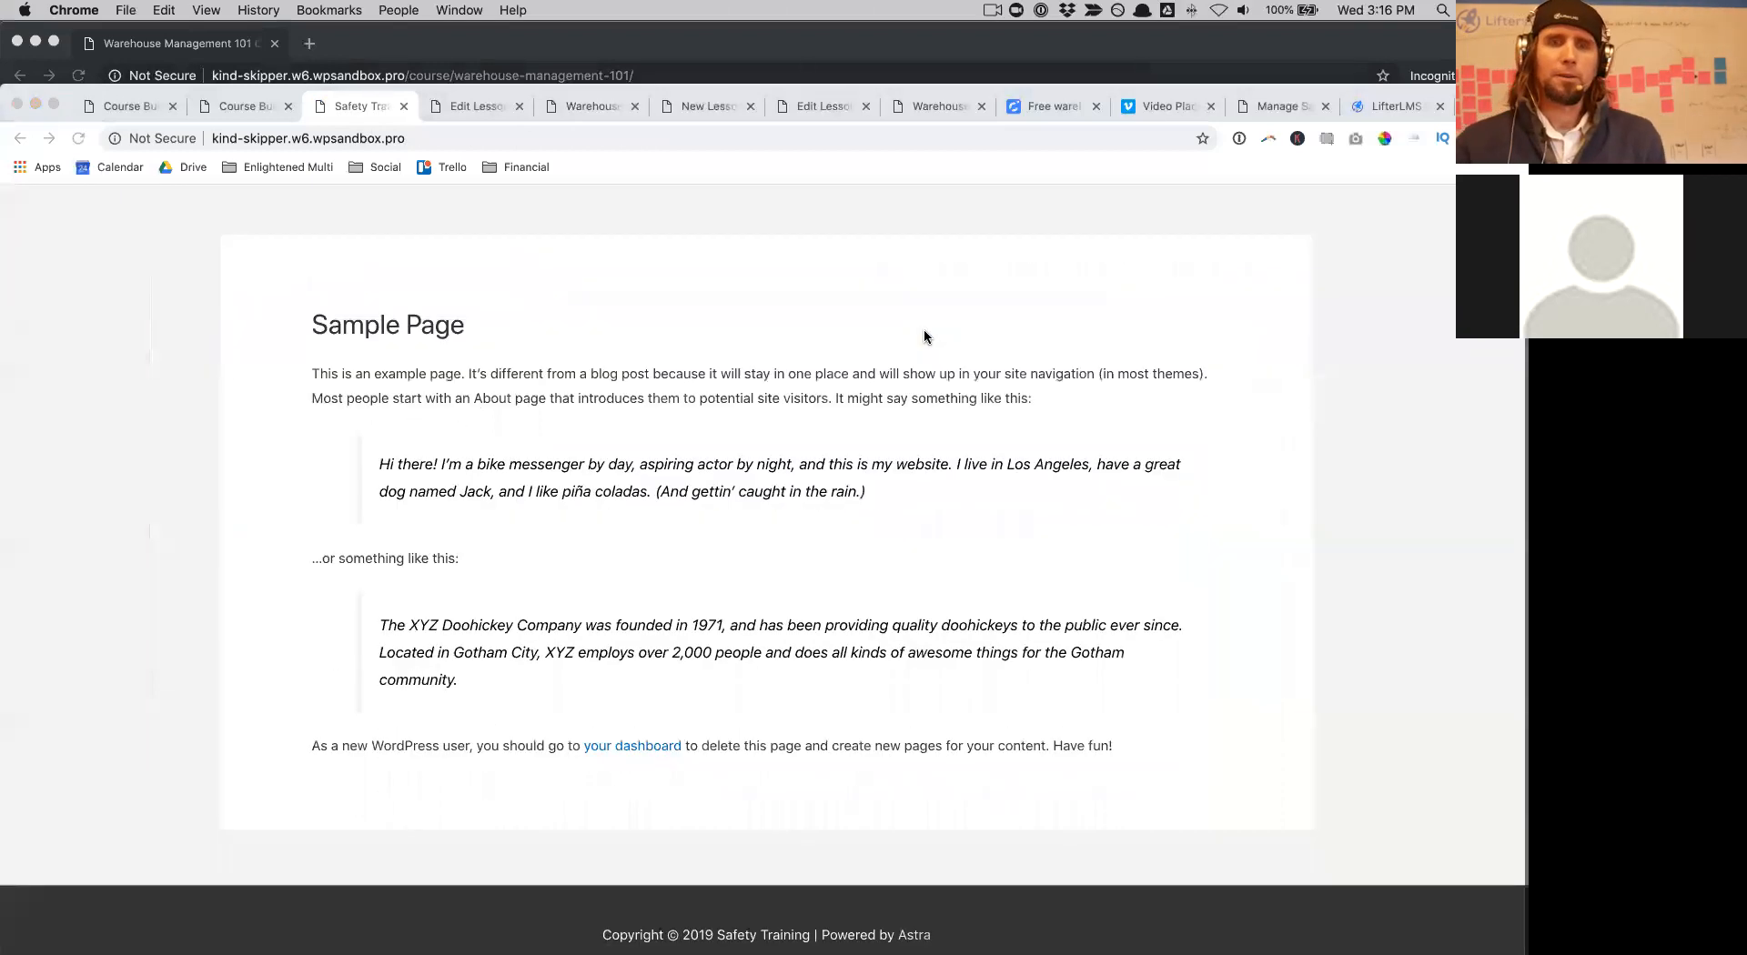
{"action": "scroll", "coordinate": [924, 337], "scroll_direction": "up", "scroll_amount": 3}
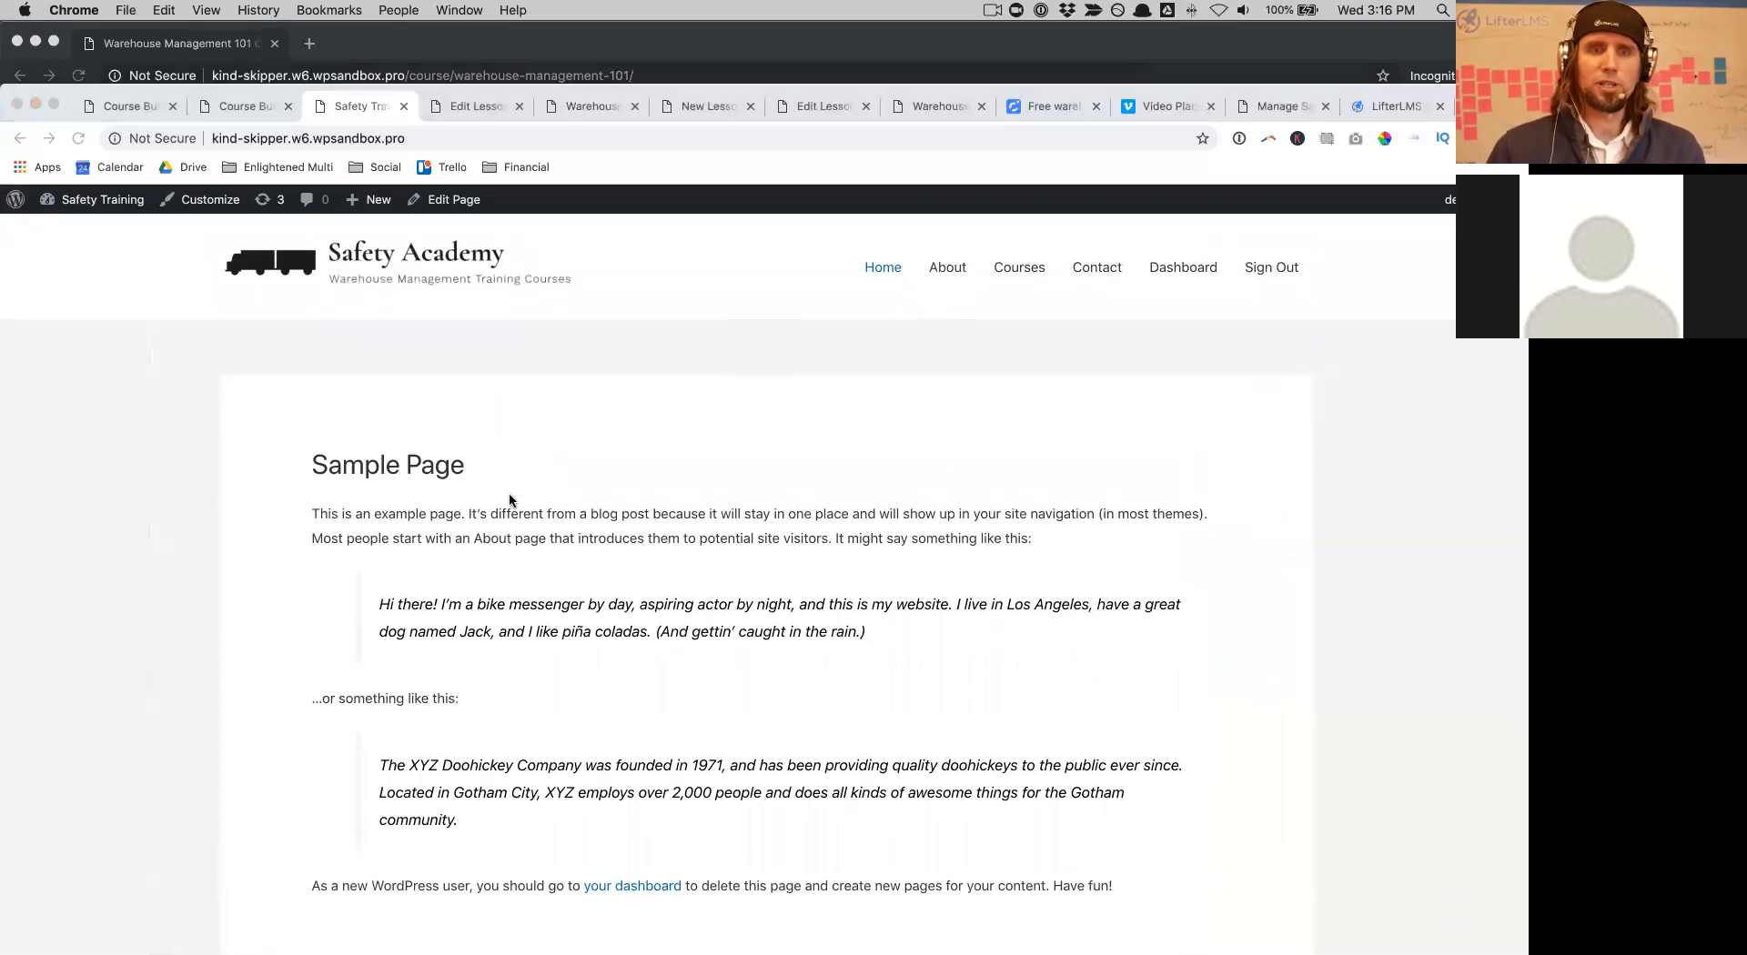
{"action": "scroll", "coordinate": [509, 493], "scroll_direction": "down", "scroll_amount": 3}
{"action": "scroll", "coordinate": [509, 494], "scroll_direction": "up", "scroll_amount": 3}
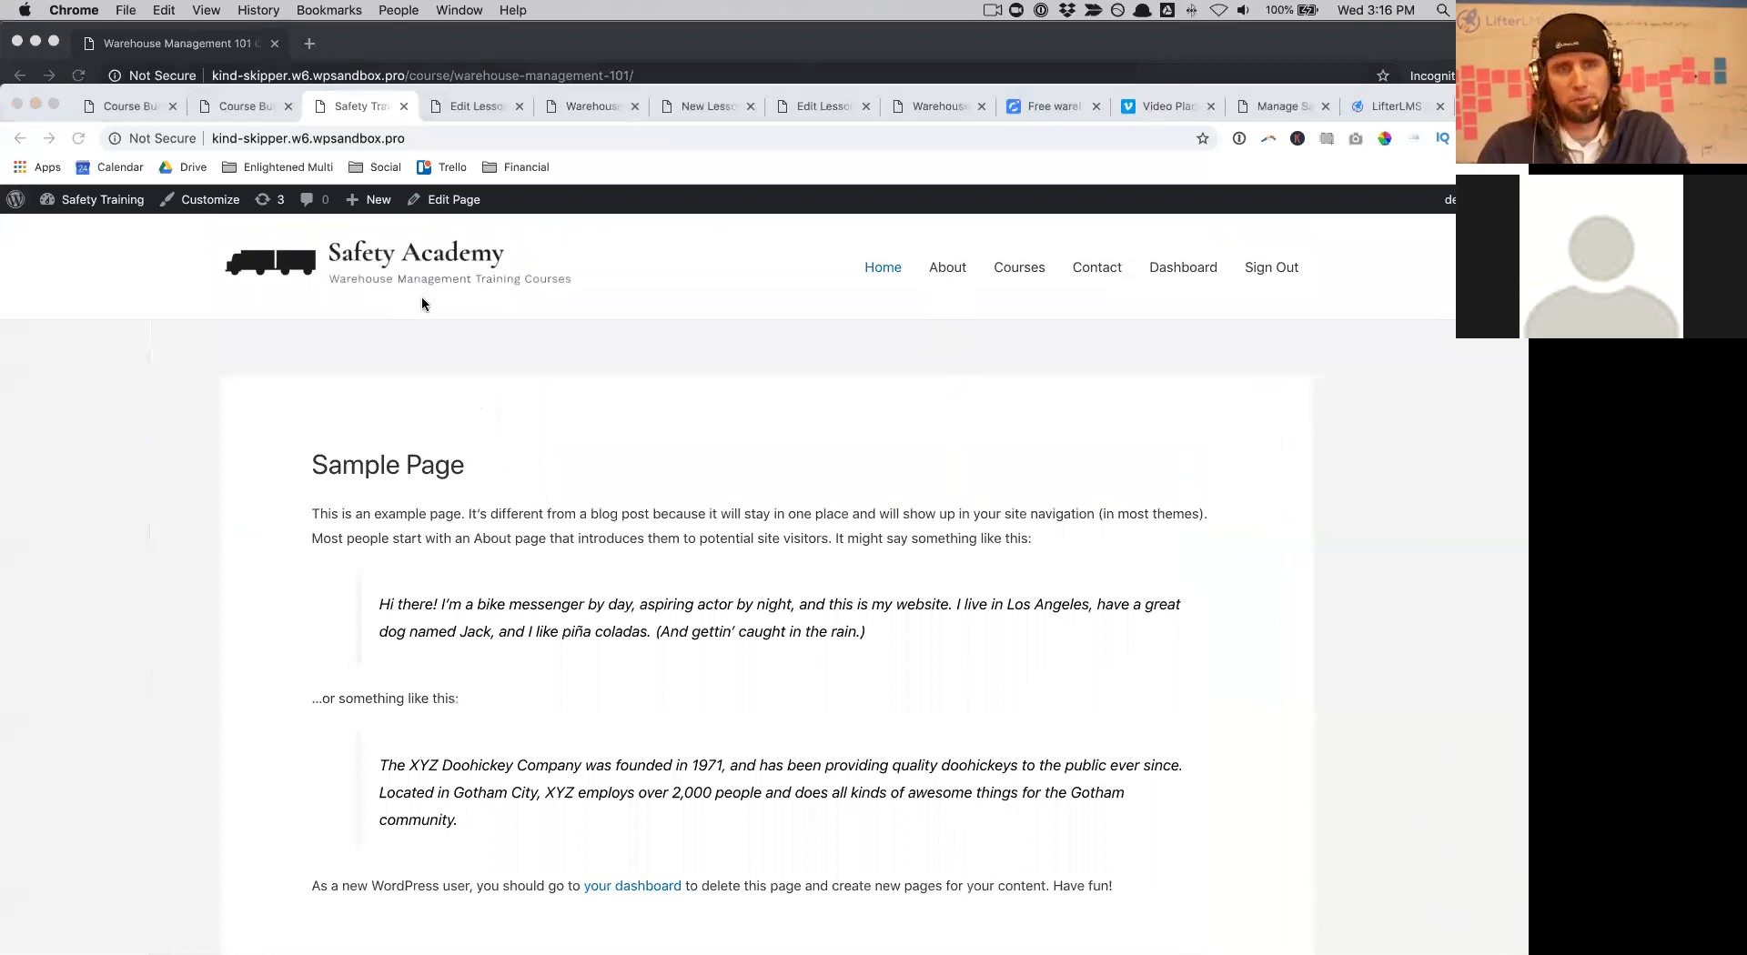
Step: Navigate from the home page through About to the Courses catalog
{"action": "left_click", "coordinate": [409, 262]}
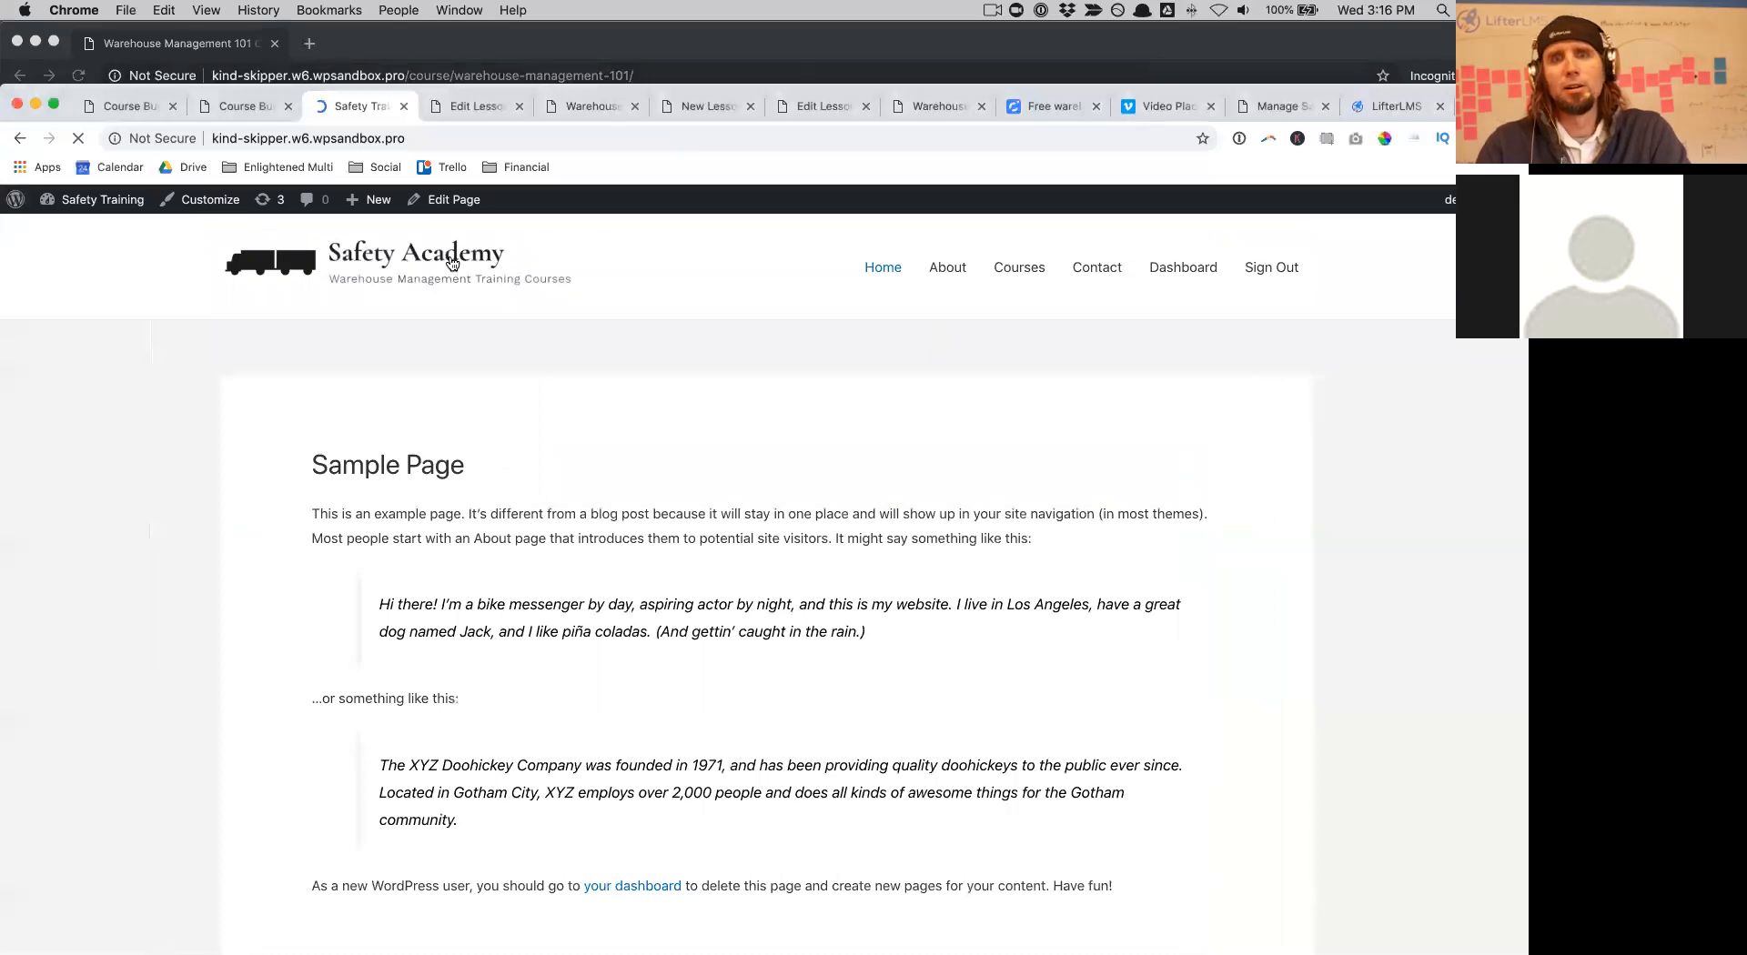
{"action": "left_click", "coordinate": [951, 275]}
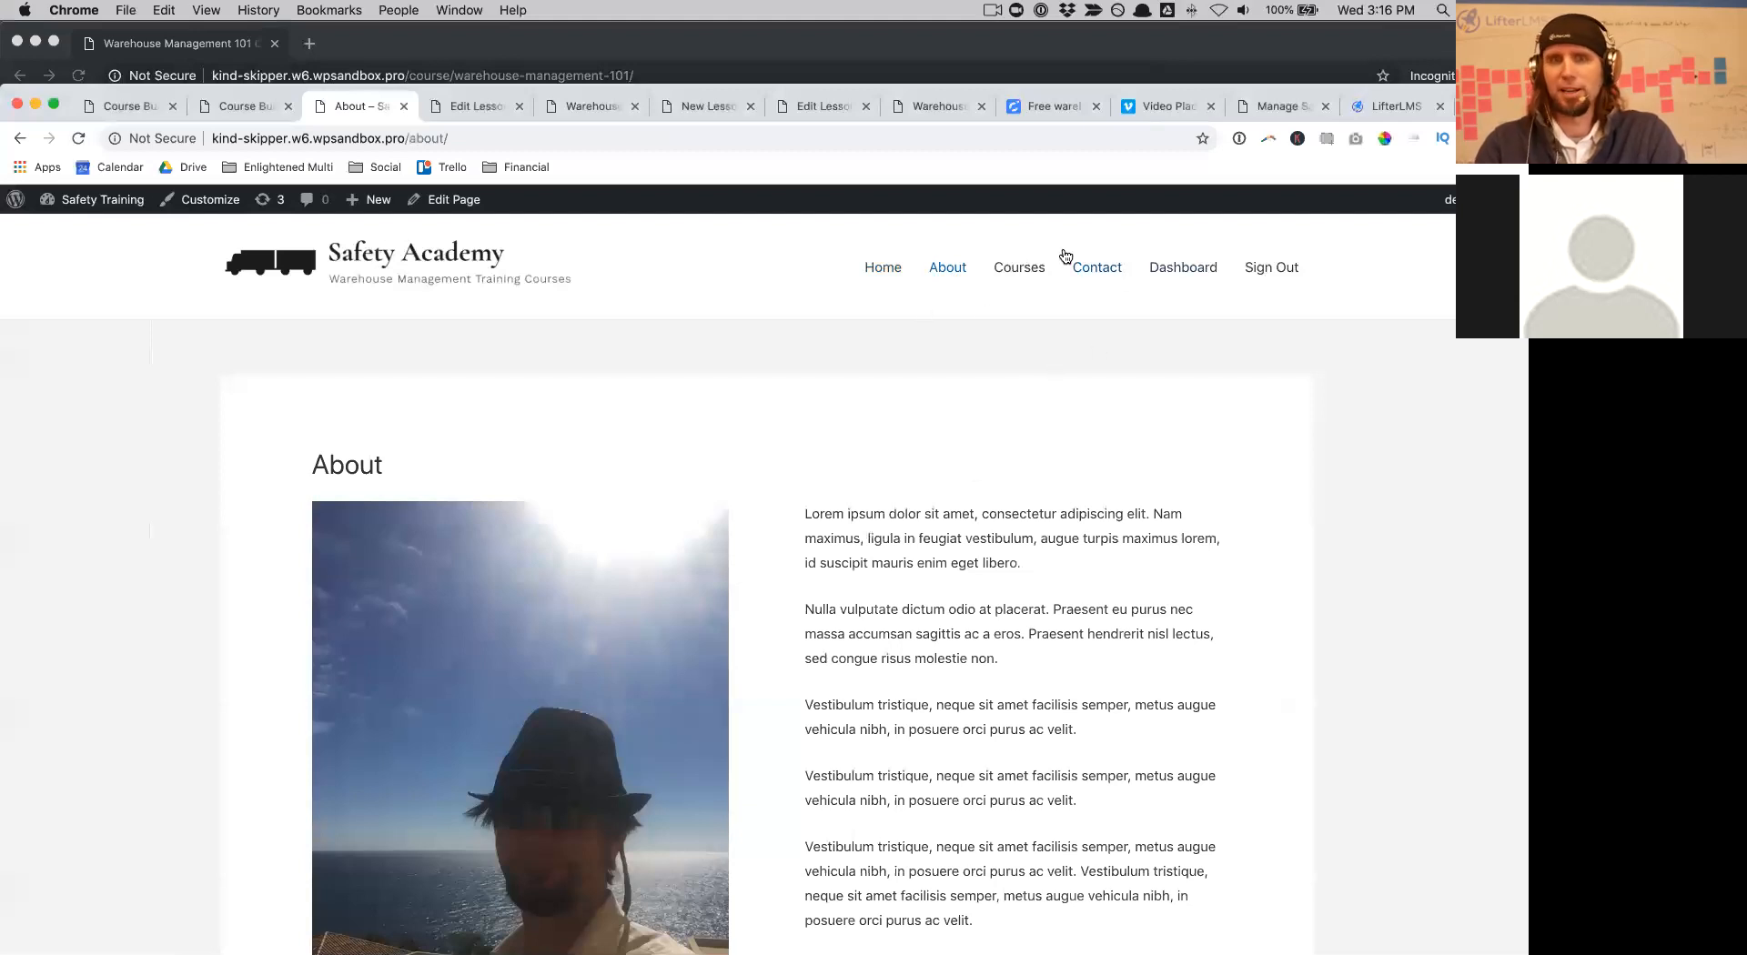
{"action": "left_click", "coordinate": [1026, 267]}
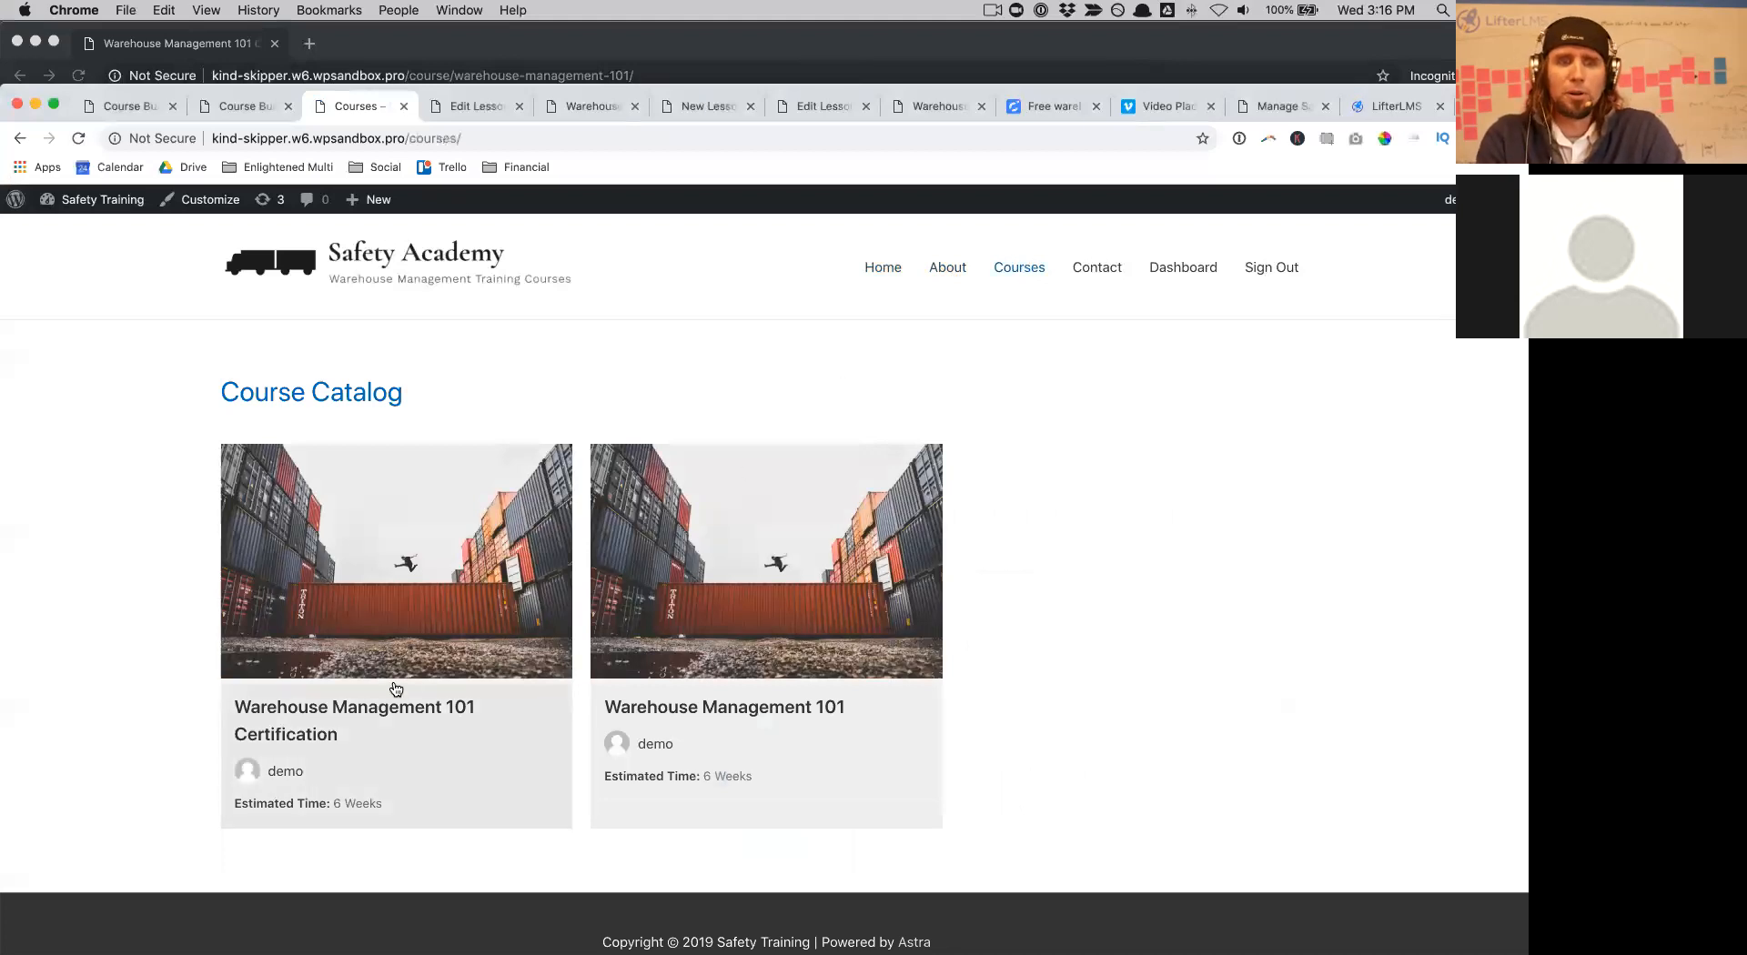
{"action": "left_click", "coordinate": [372, 725]}
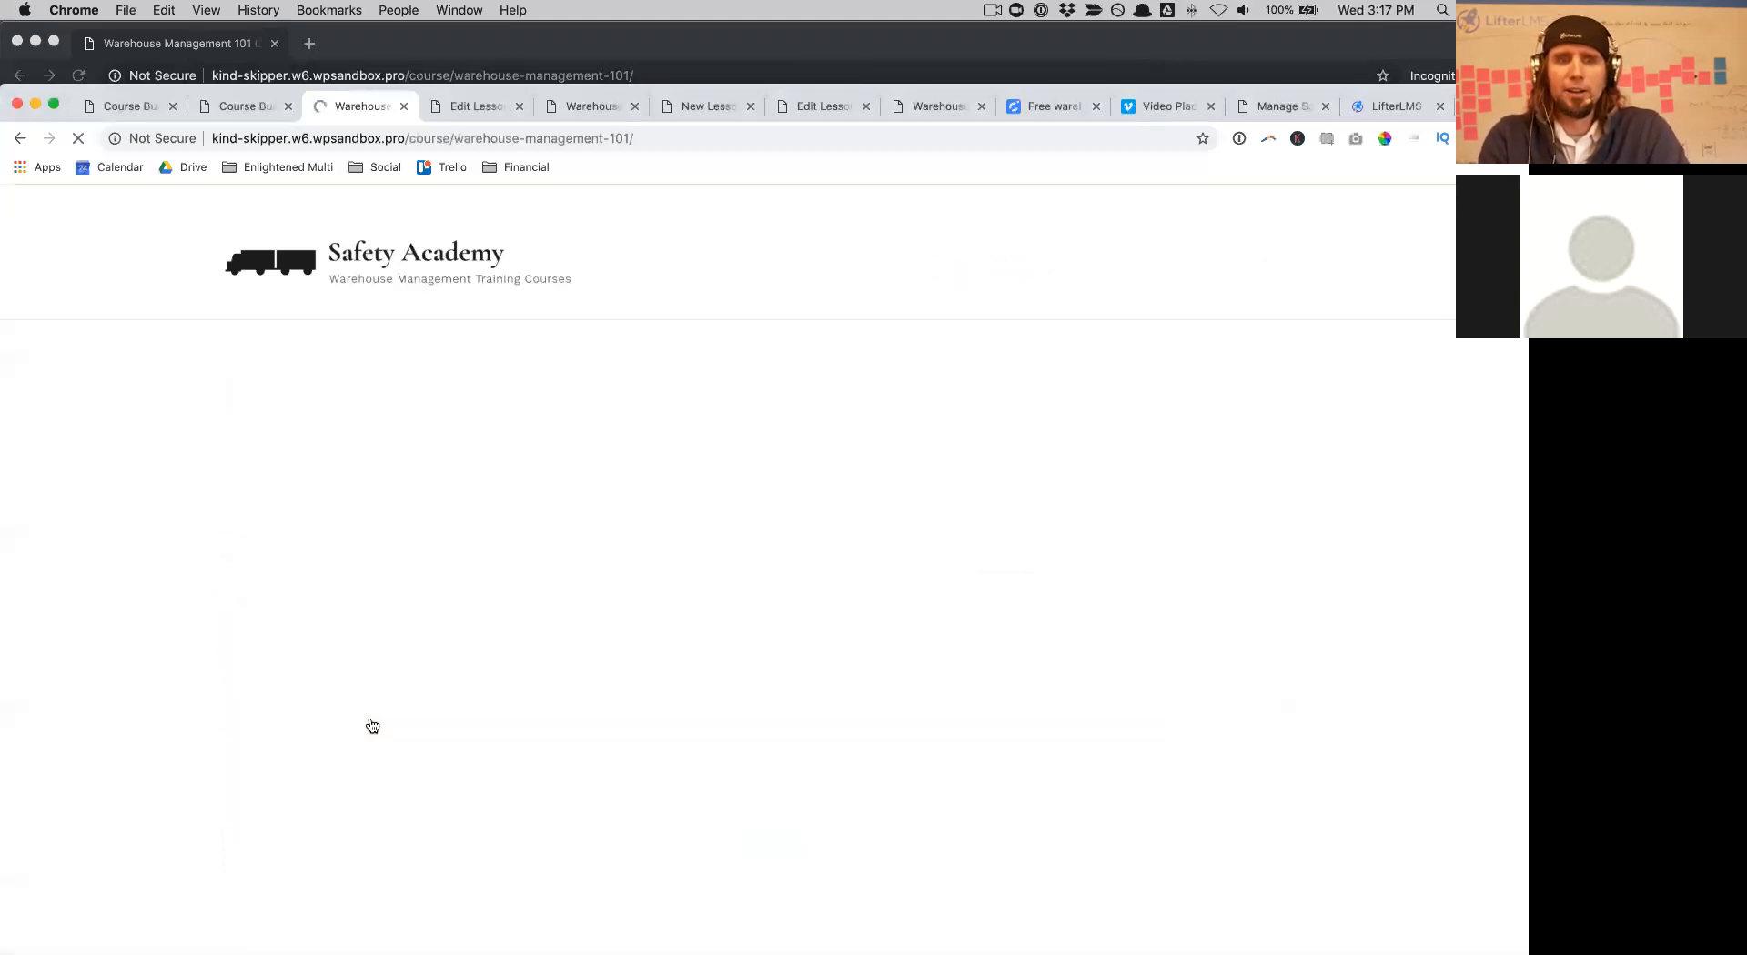
{"action": "scroll", "coordinate": [372, 725], "scroll_direction": "down", "scroll_amount": 5}
{"action": "scroll", "coordinate": [372, 724], "scroll_direction": "down", "scroll_amount": 4}
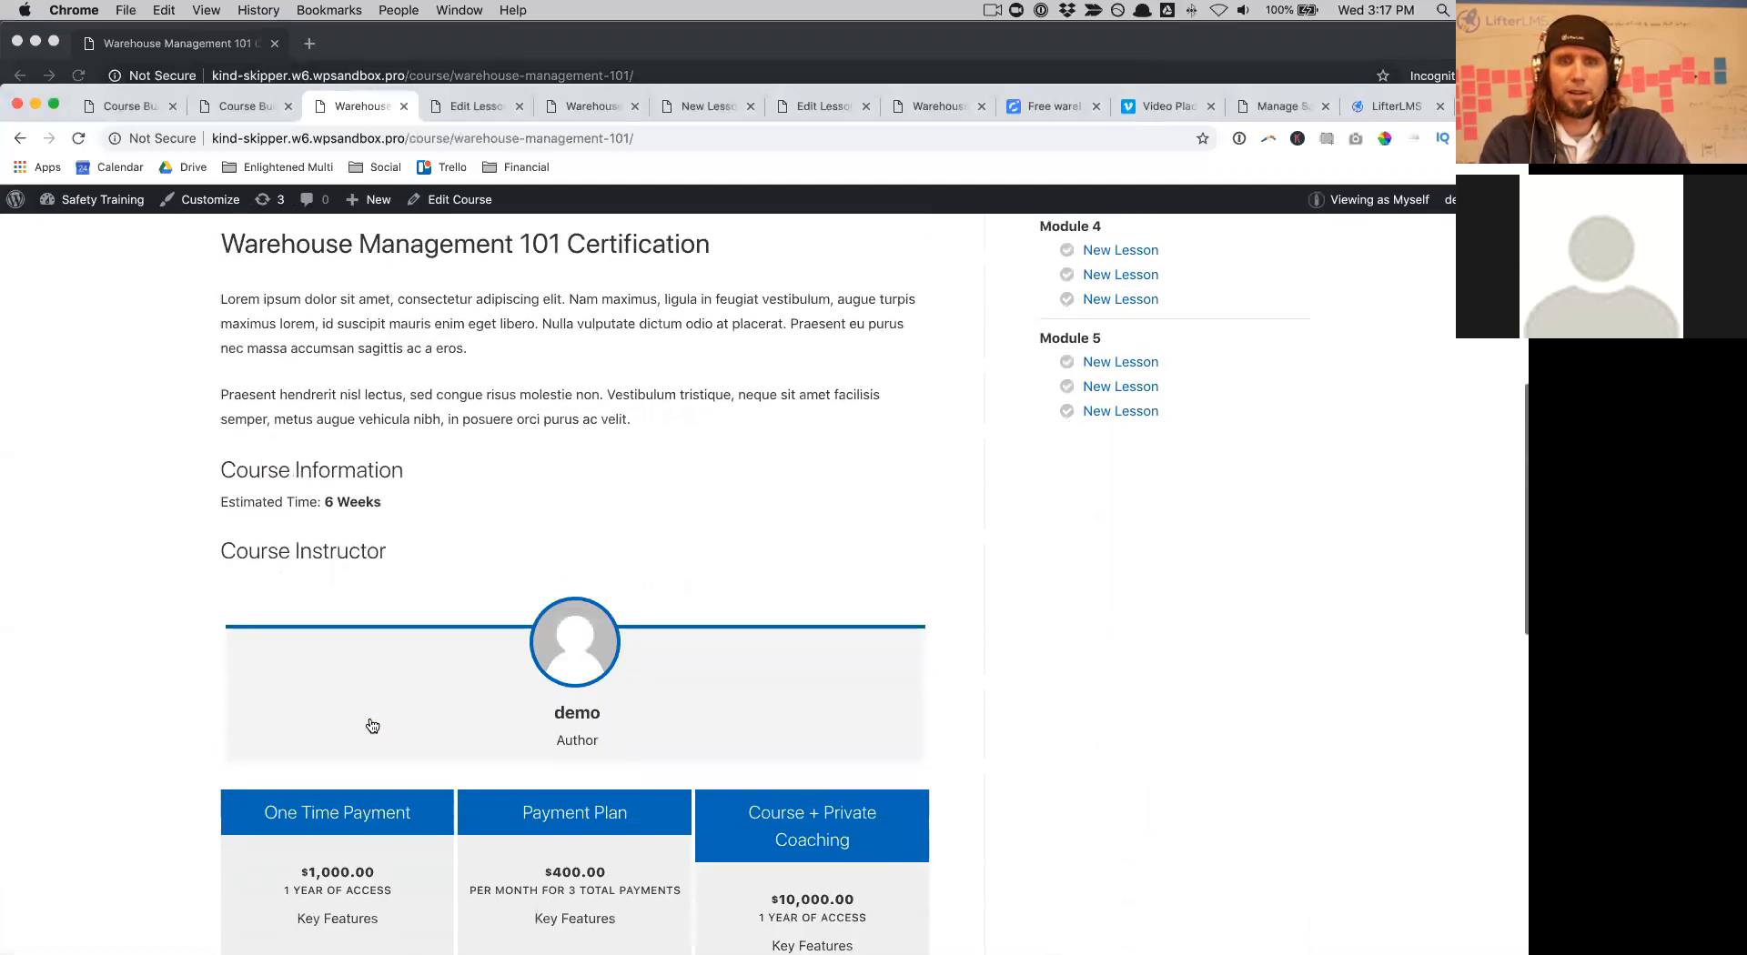
{"action": "scroll", "coordinate": [372, 724], "scroll_direction": "up", "scroll_amount": 10}
{"action": "scroll", "coordinate": [372, 724], "scroll_direction": "down", "scroll_amount": 5}
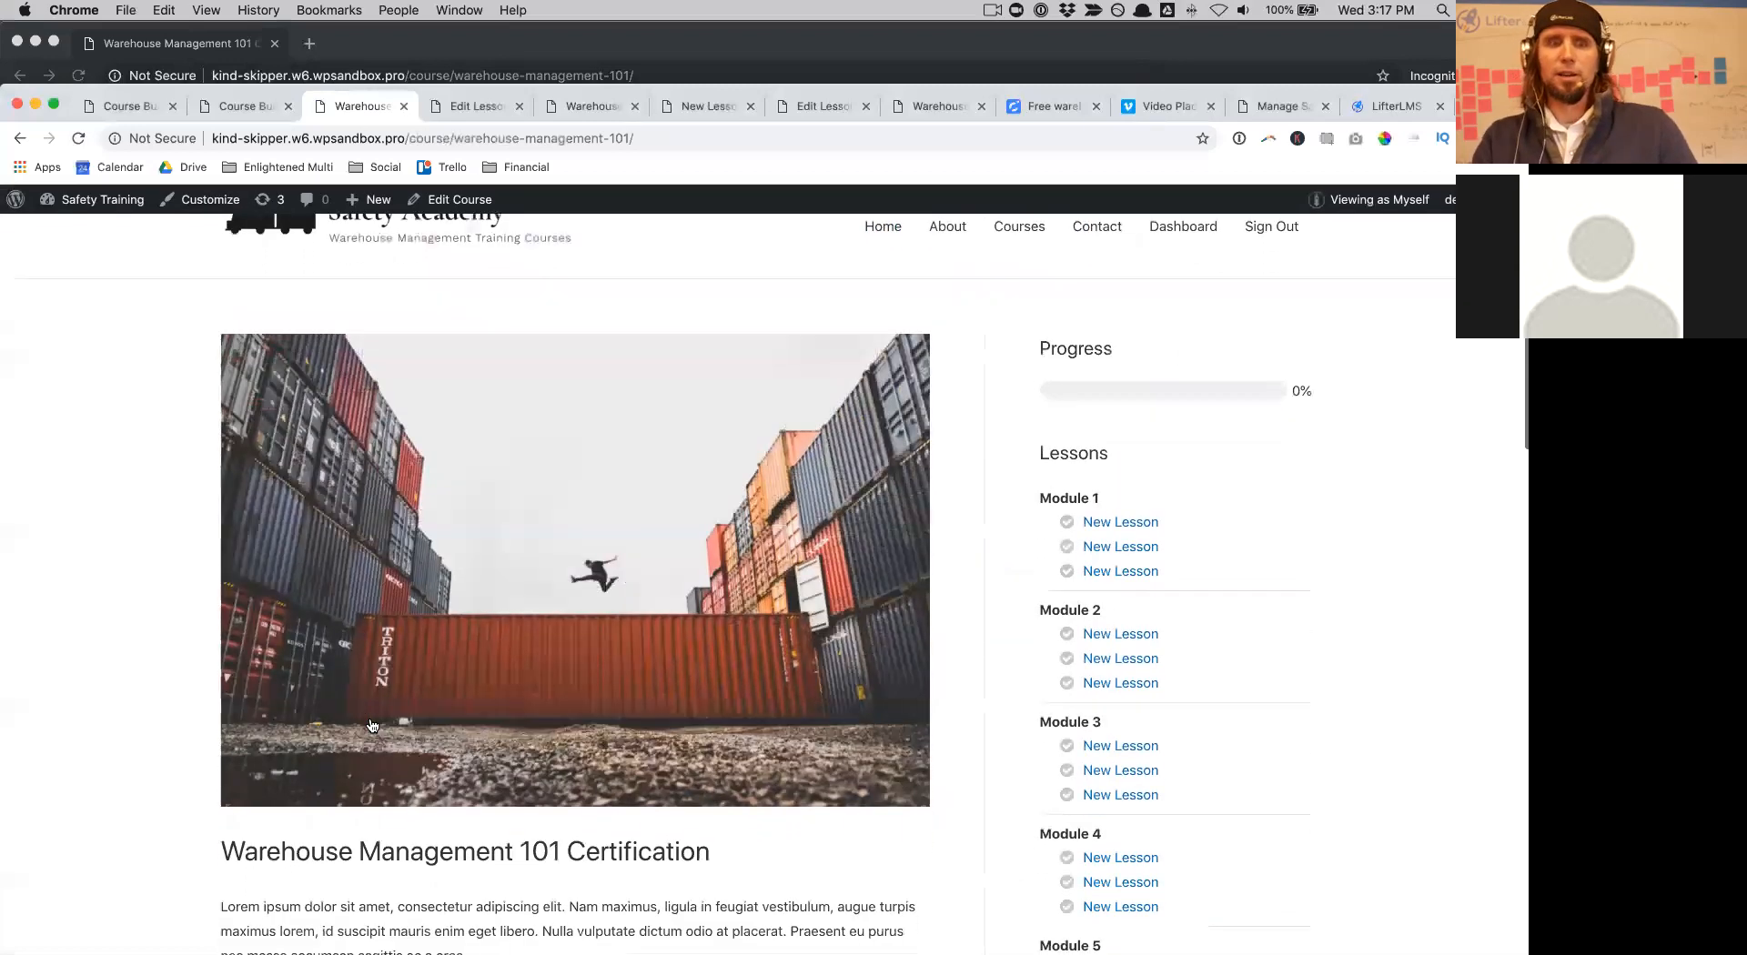
{"action": "scroll", "coordinate": [372, 724], "scroll_direction": "down", "scroll_amount": 1}
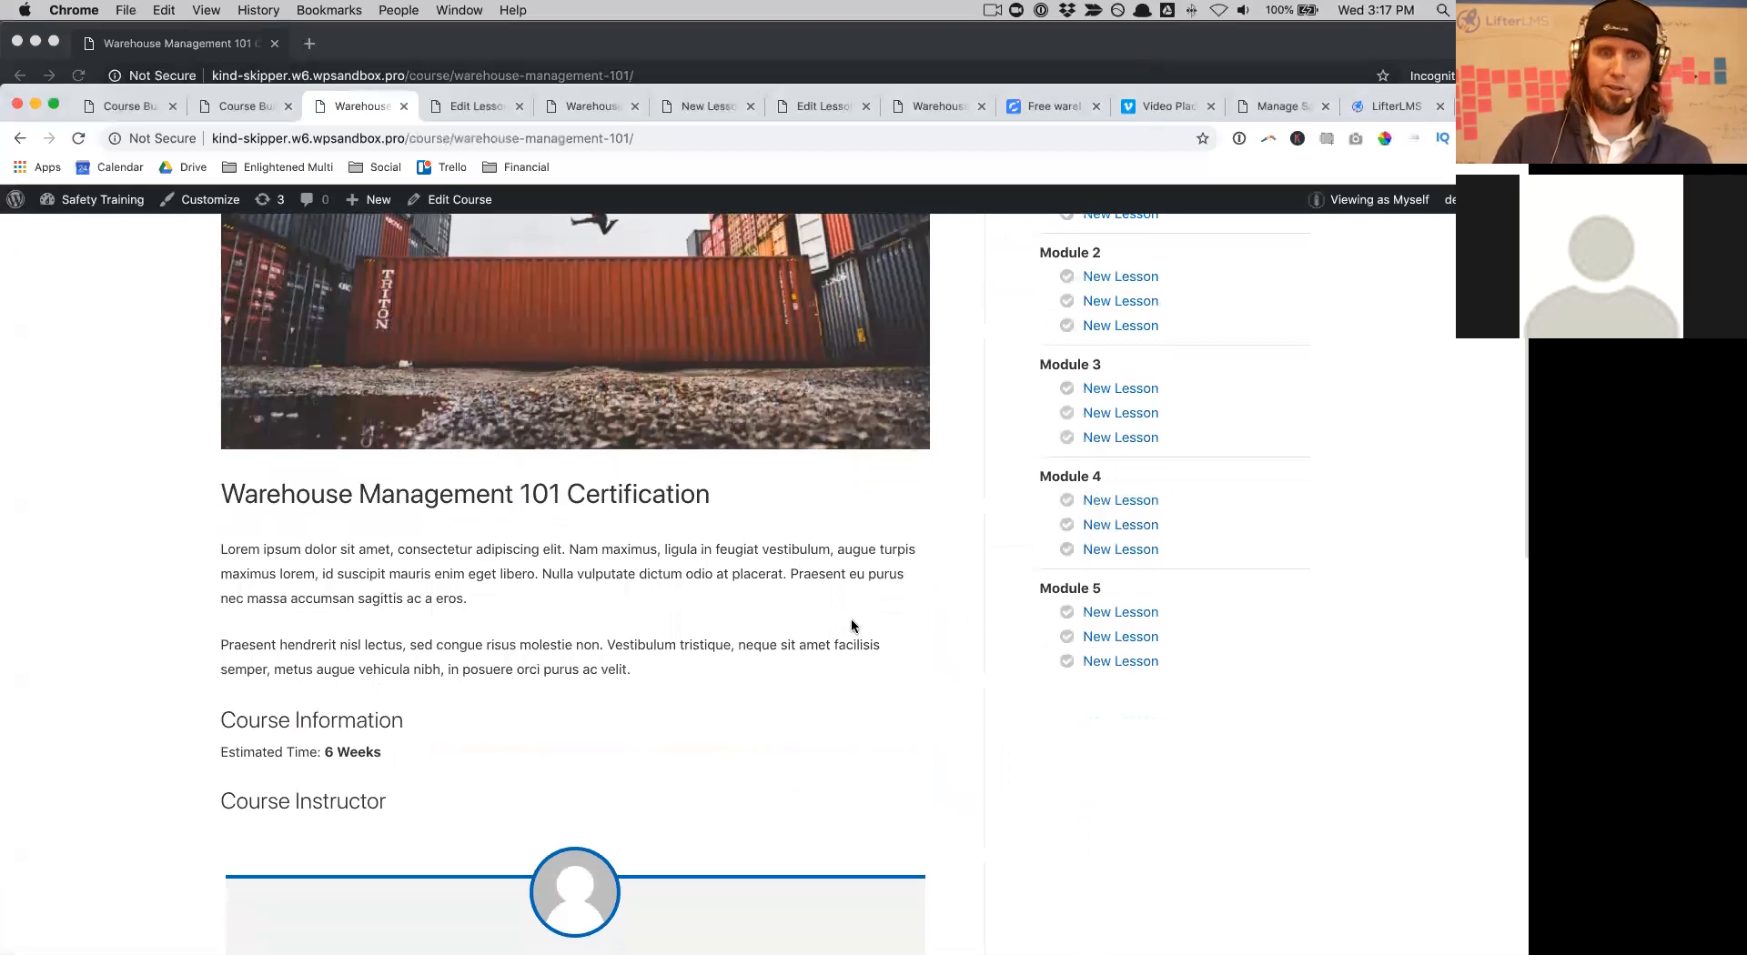
{"action": "scroll", "coordinate": [826, 589], "scroll_direction": "up", "scroll_amount": 5}
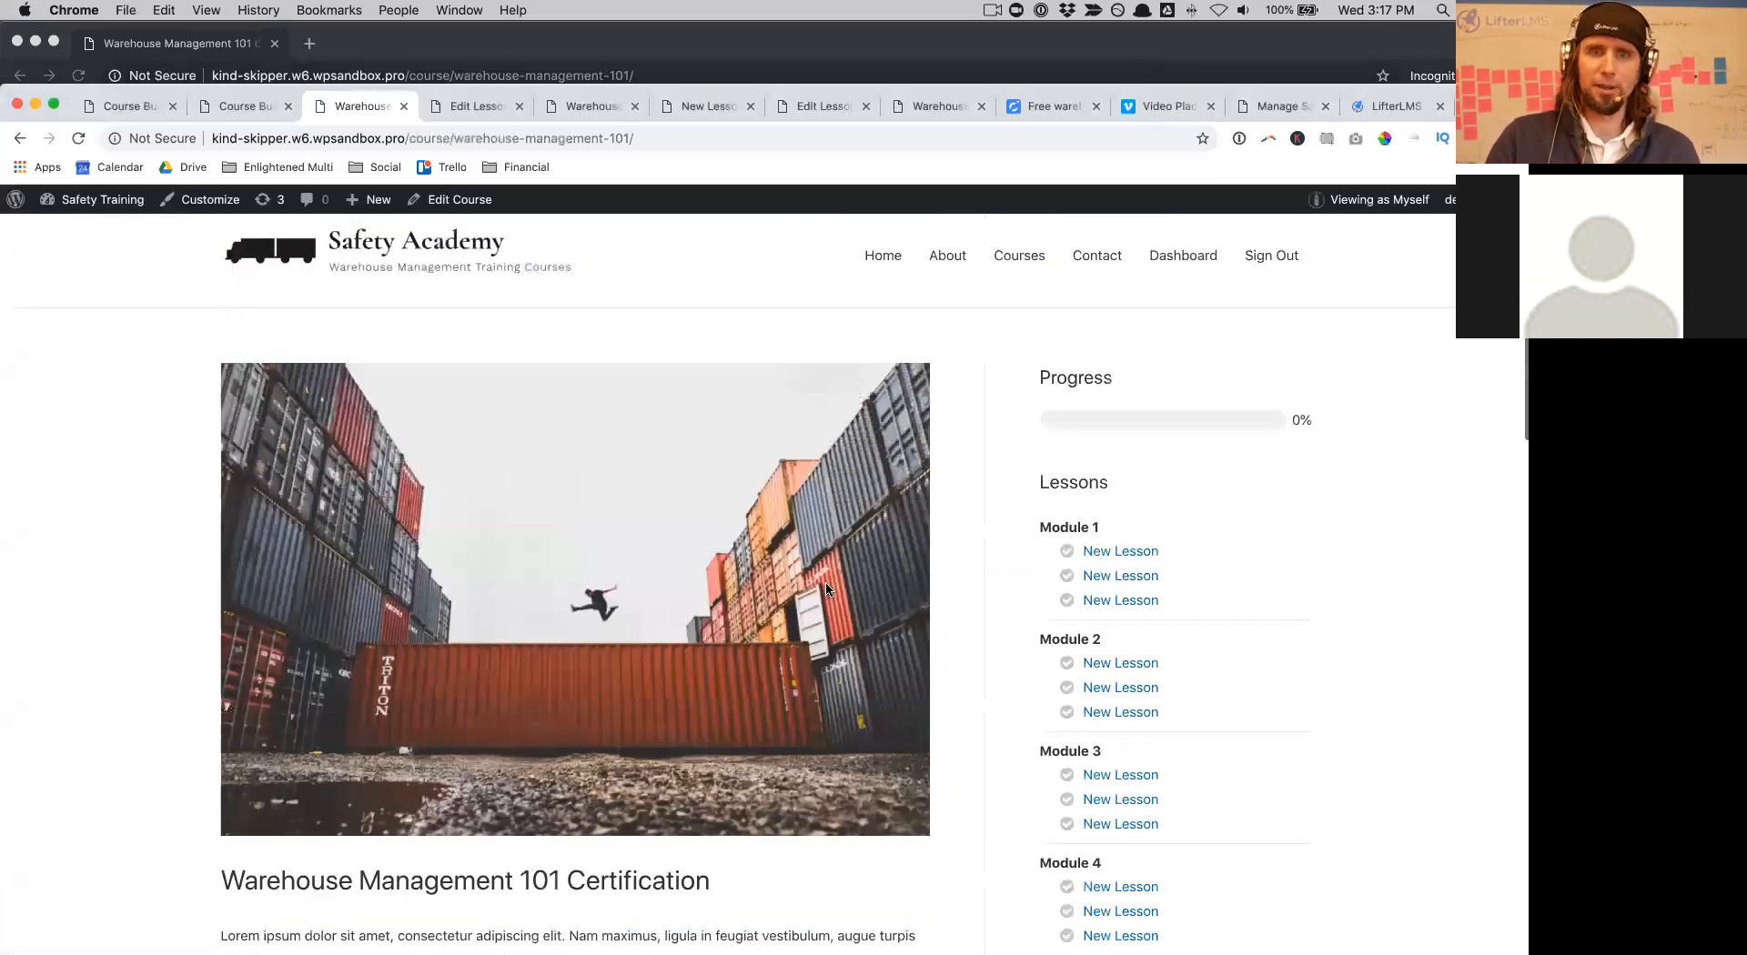
{"action": "left_click", "coordinate": [1185, 270]}
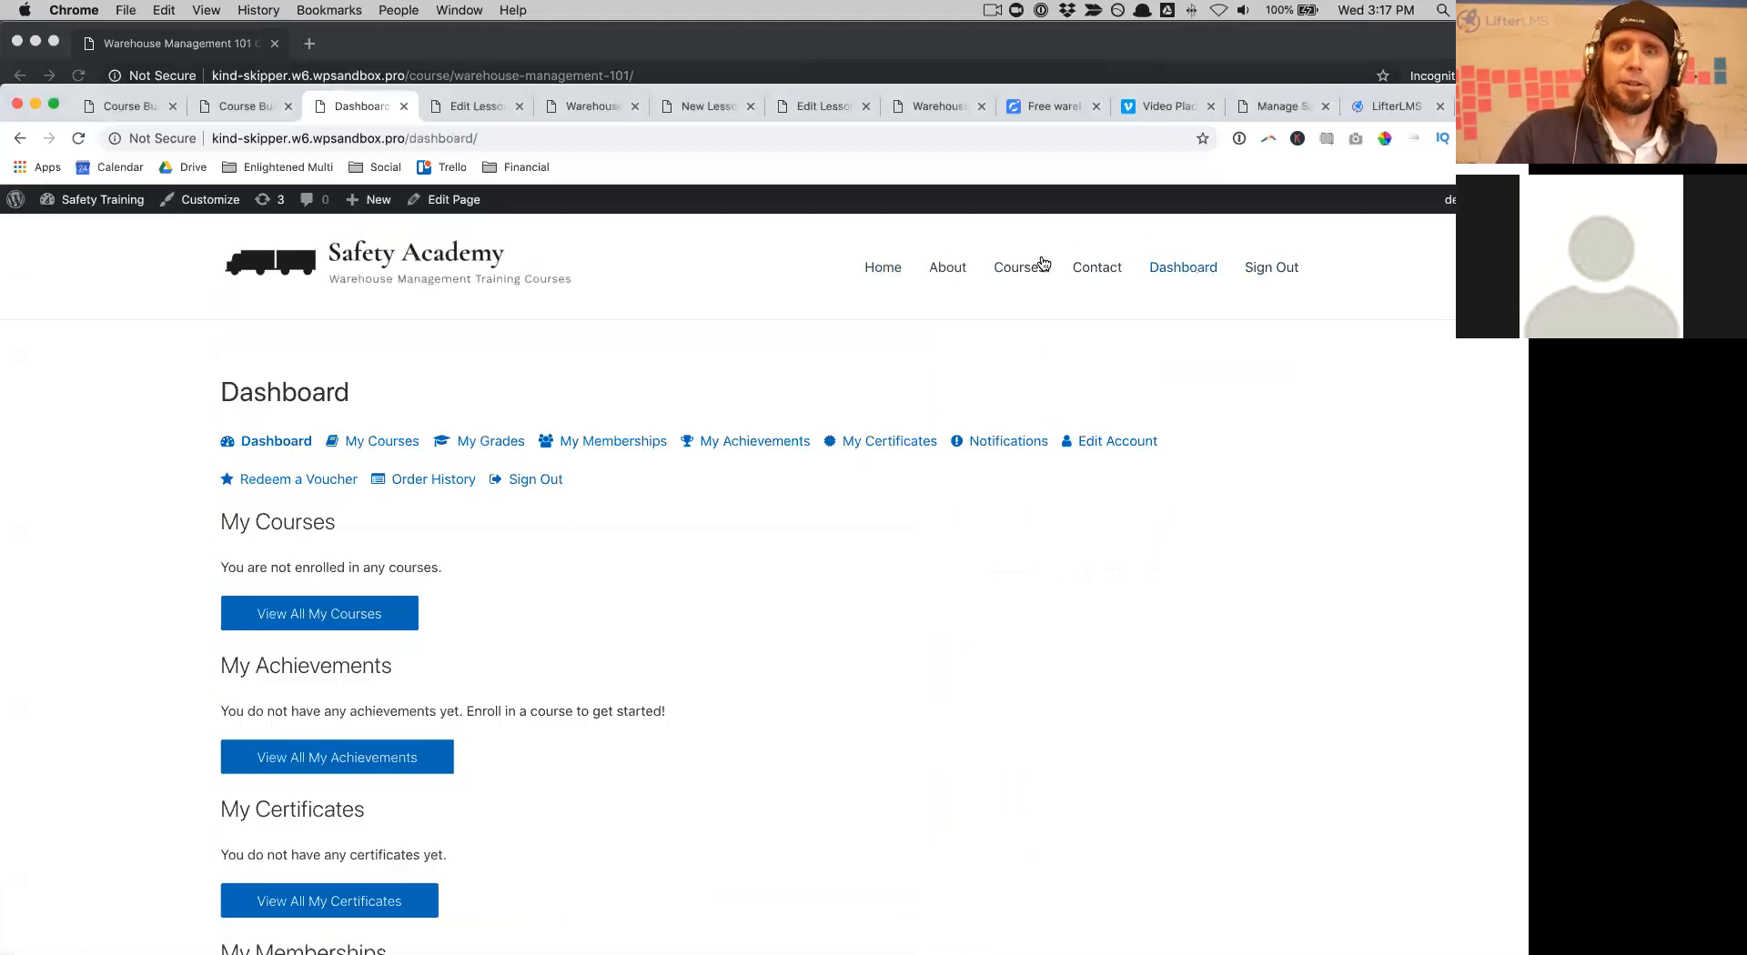
{"action": "left_click", "coordinate": [1028, 269]}
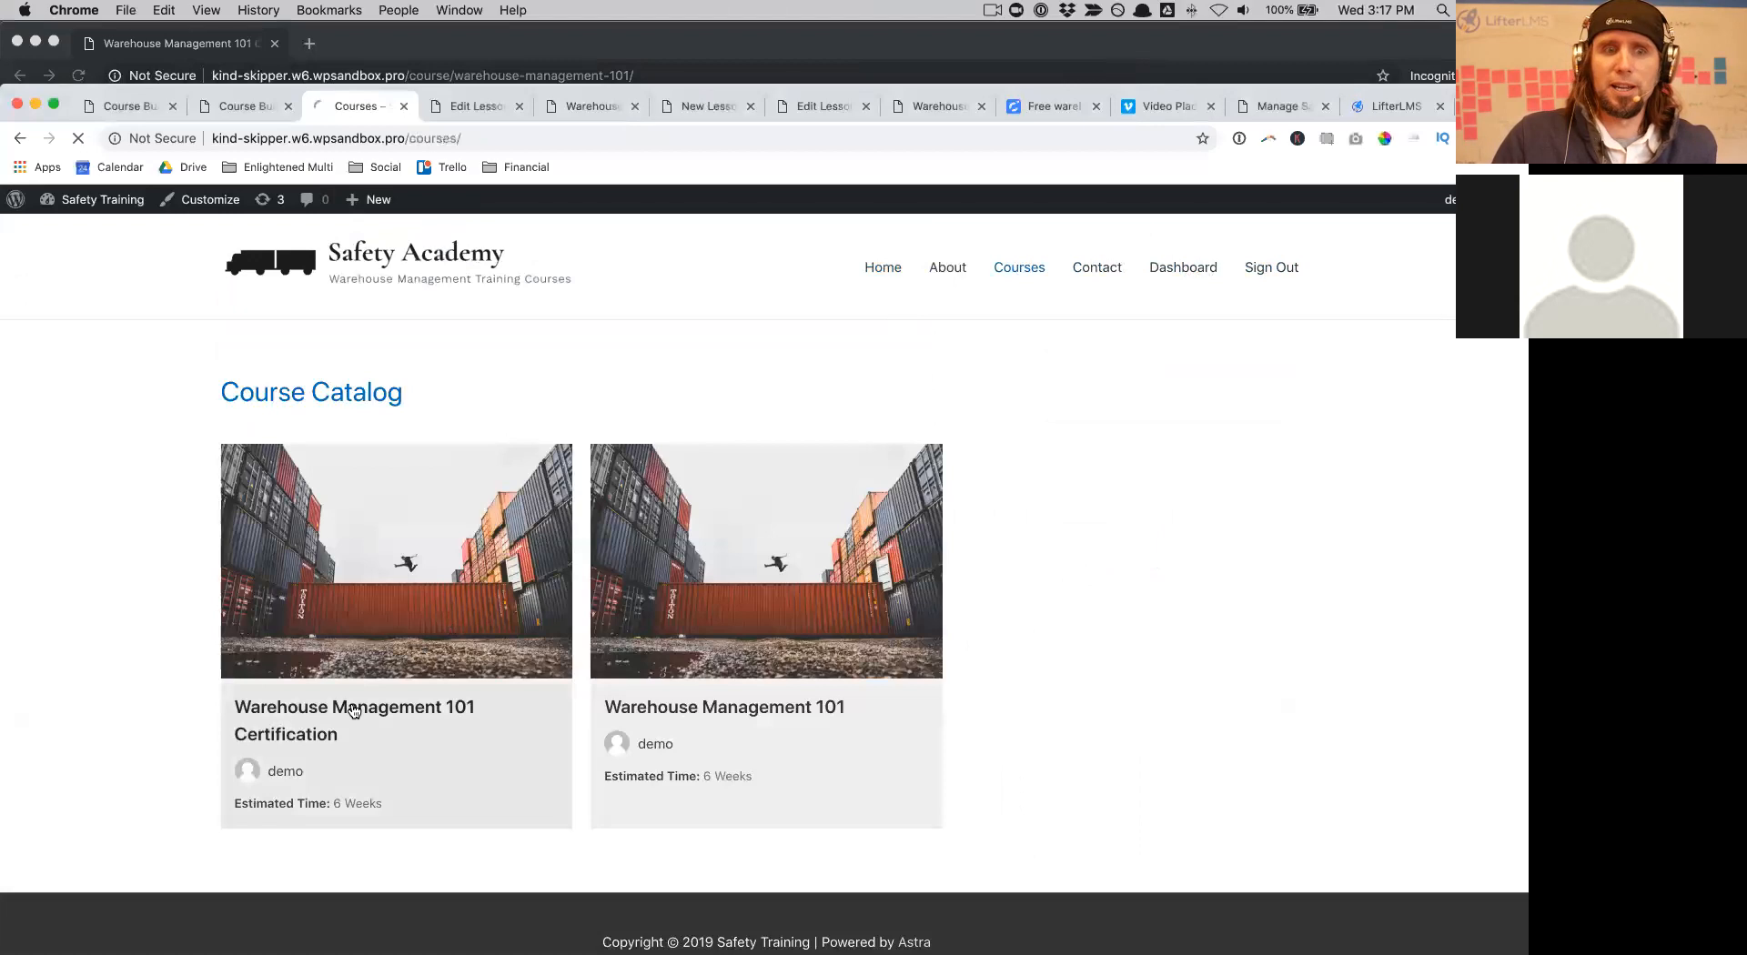
{"action": "left_click", "coordinate": [354, 711]}
{"action": "scroll", "coordinate": [354, 711], "scroll_direction": "down", "scroll_amount": 15}
{"action": "scroll", "coordinate": [354, 711], "scroll_direction": "up", "scroll_amount": 5}
{"action": "scroll", "coordinate": [354, 711], "scroll_direction": "up", "scroll_amount": 5}
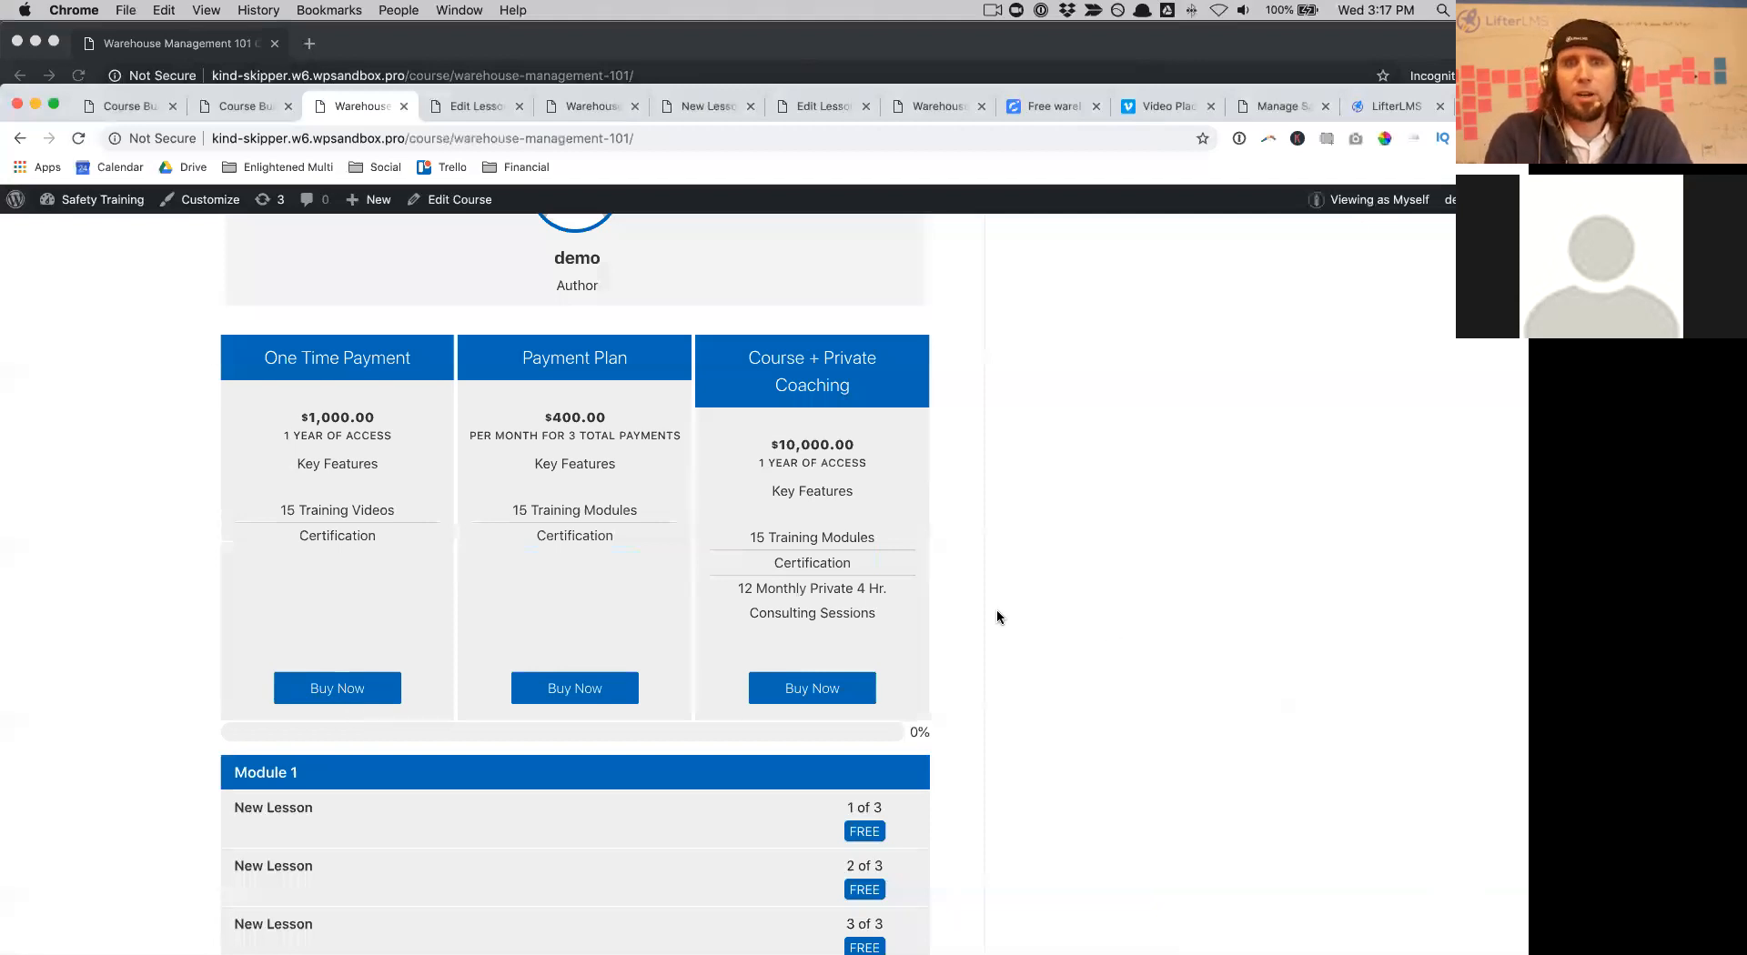
{"action": "scroll", "coordinate": [998, 617], "scroll_direction": "down", "scroll_amount": 1}
{"action": "scroll", "coordinate": [997, 617], "scroll_direction": "up", "scroll_amount": 2}
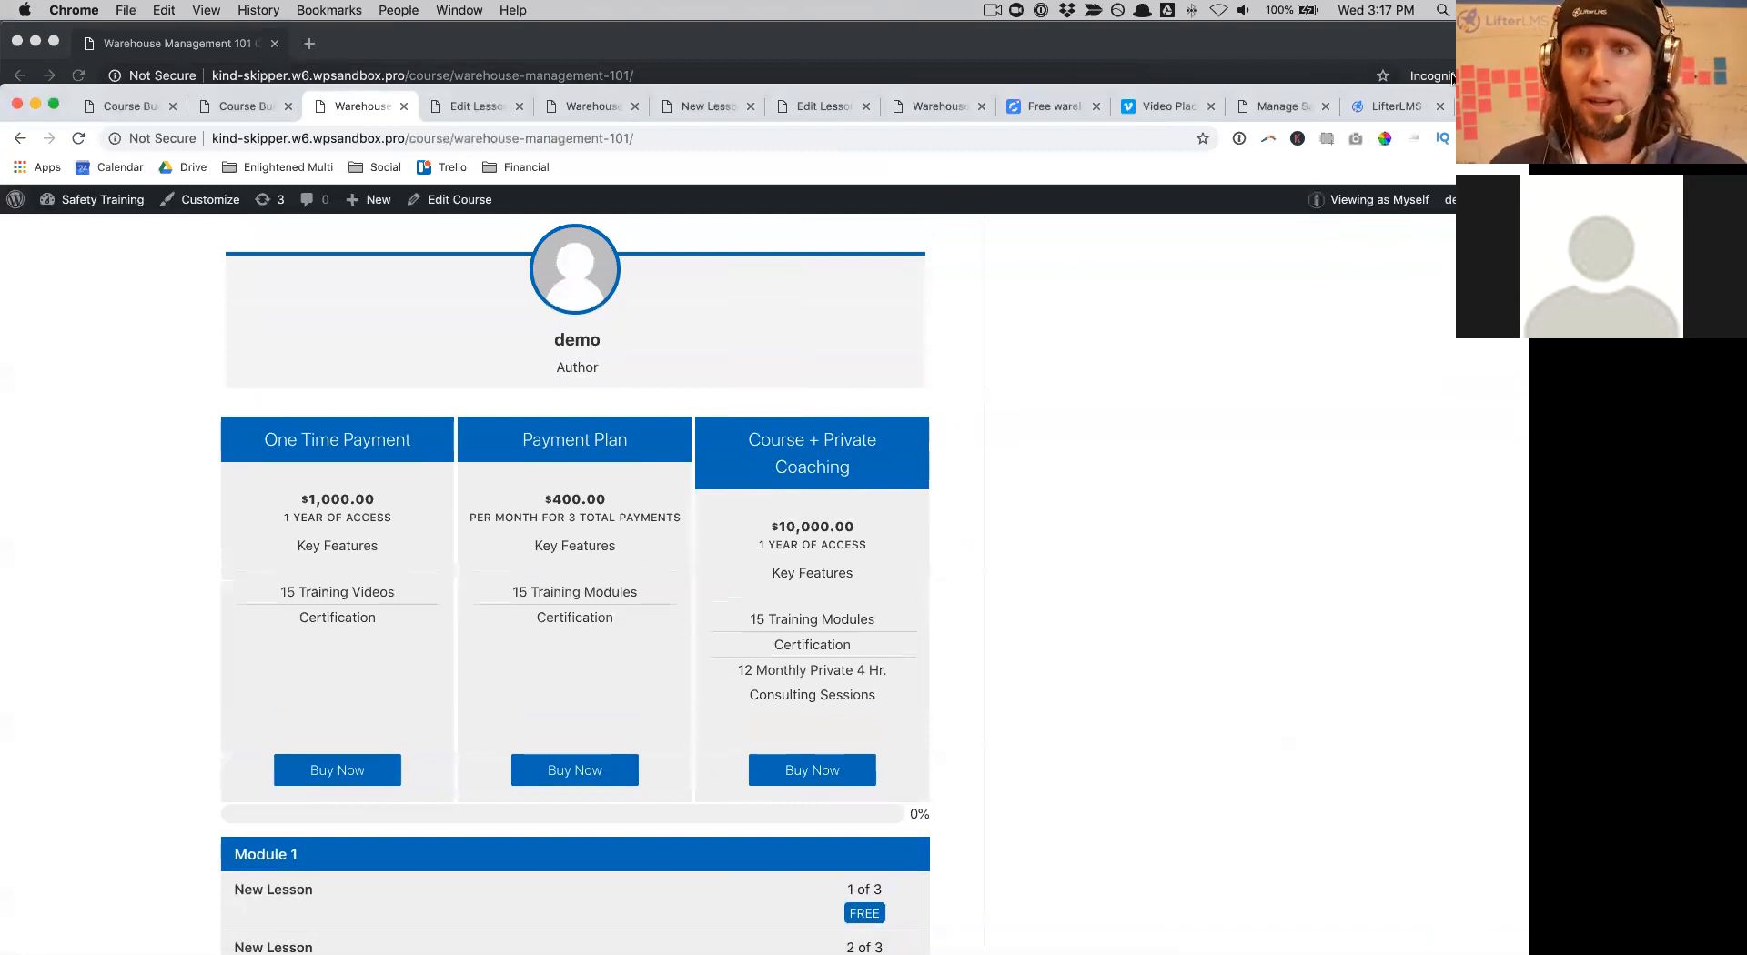
Step: Open lifterlms.com in a new tab from the LifterLMS window and raise the browser window
{"action": "left_click", "coordinate": [1396, 106]}
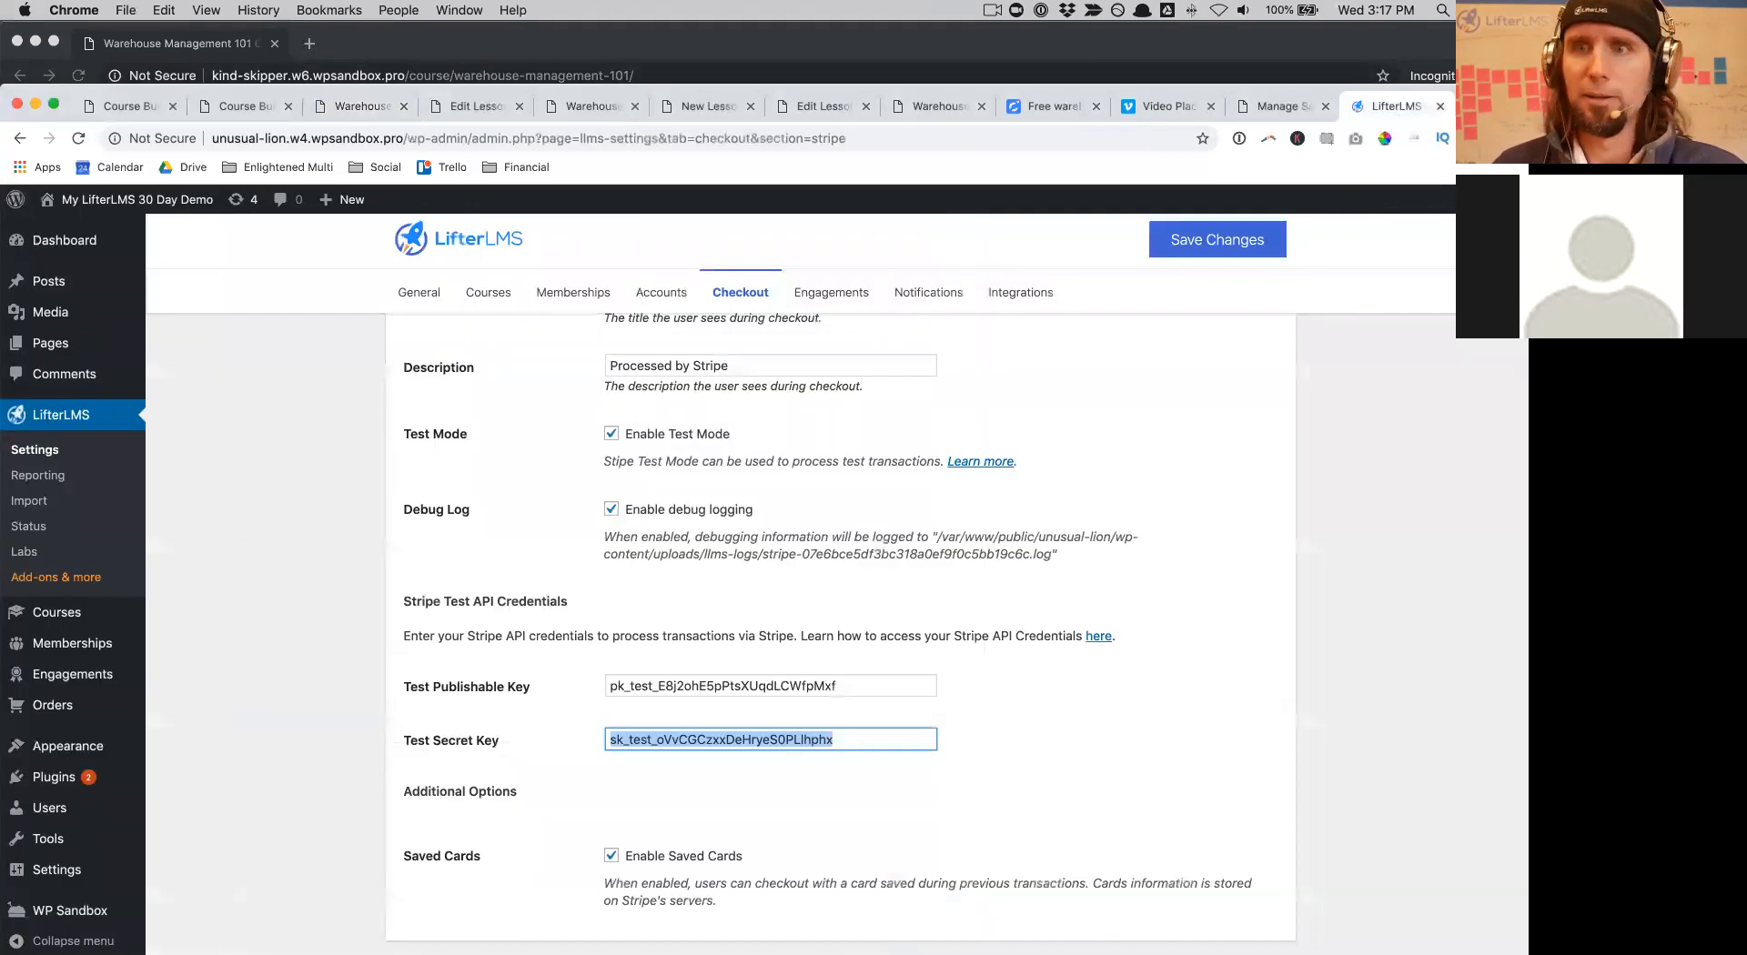
{"action": "key", "text": "super+t"}
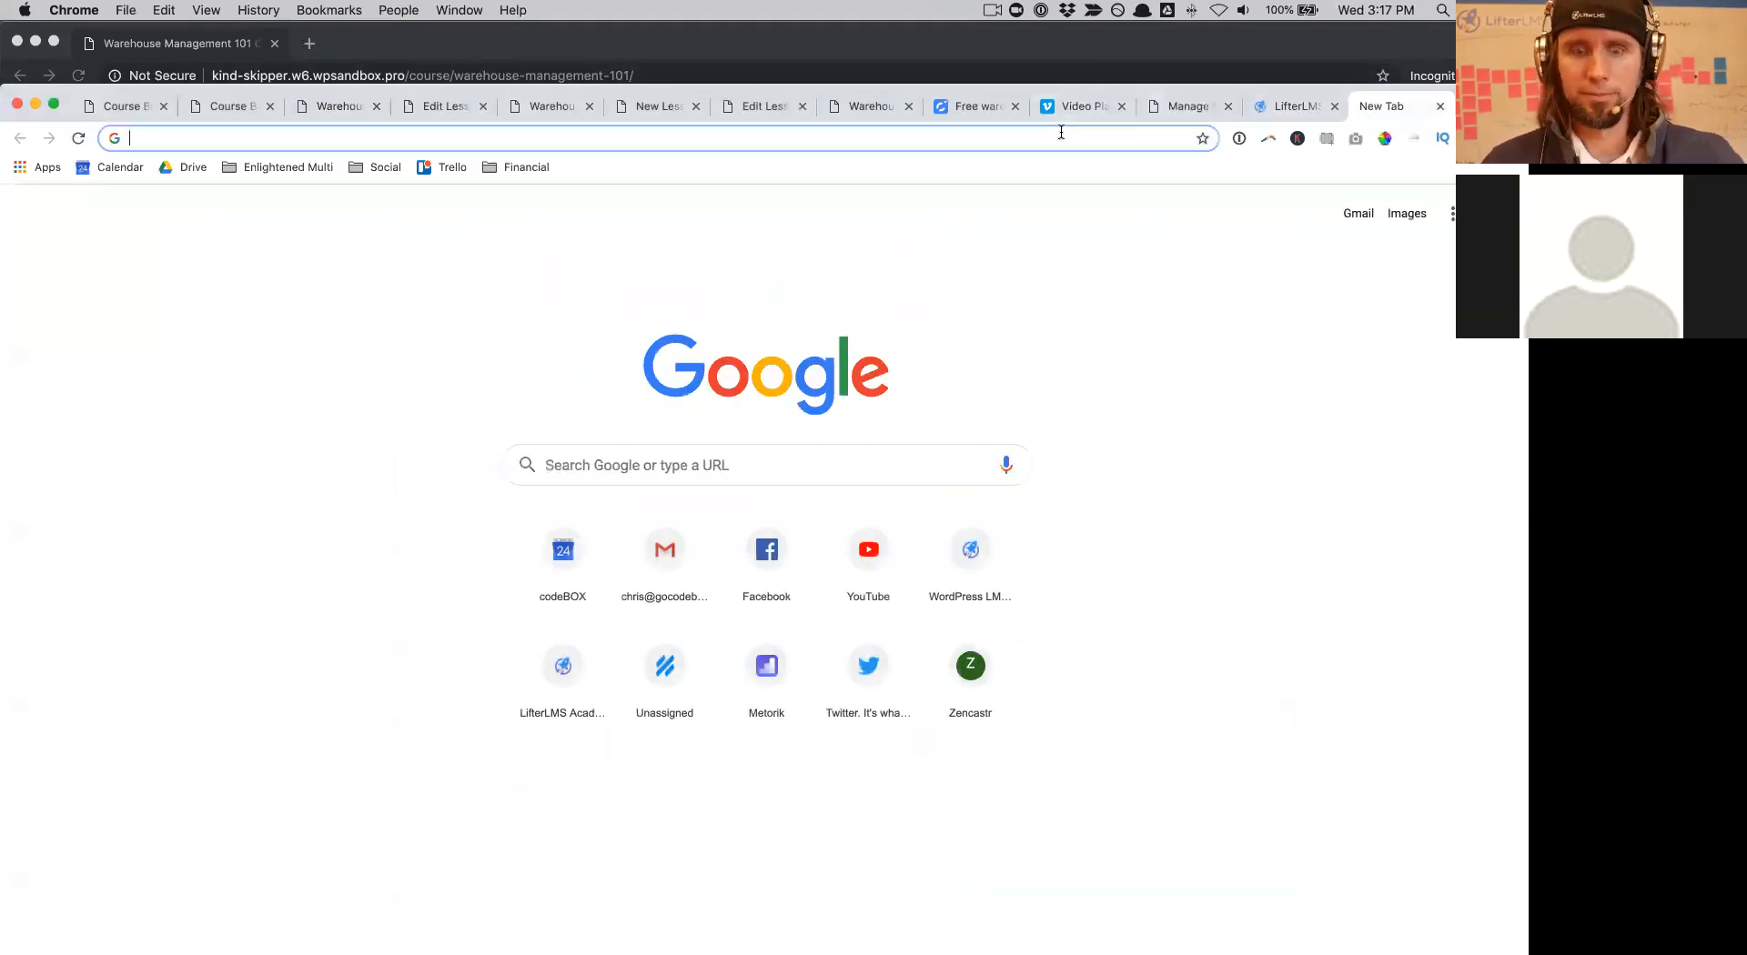
{"action": "type", "text": "li"}
{"action": "key", "text": "Return"}
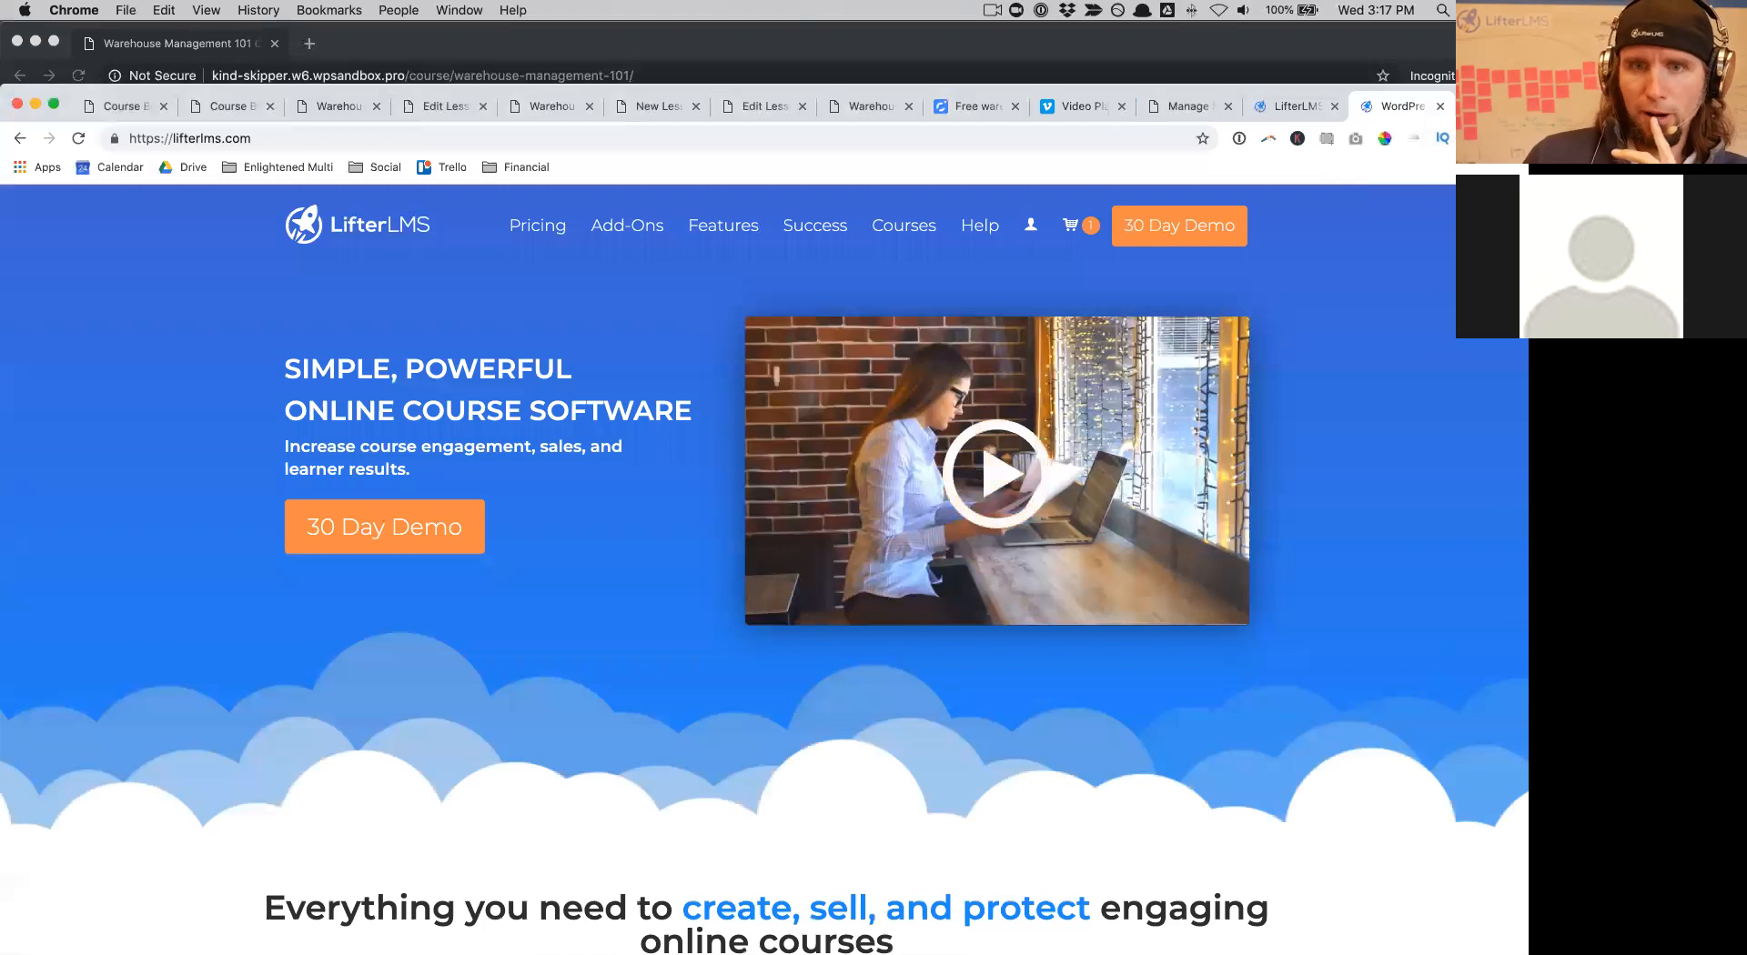
{"action": "left_click_drag", "start_coordinate": [1497, 104], "coordinate": [1496, 49]}
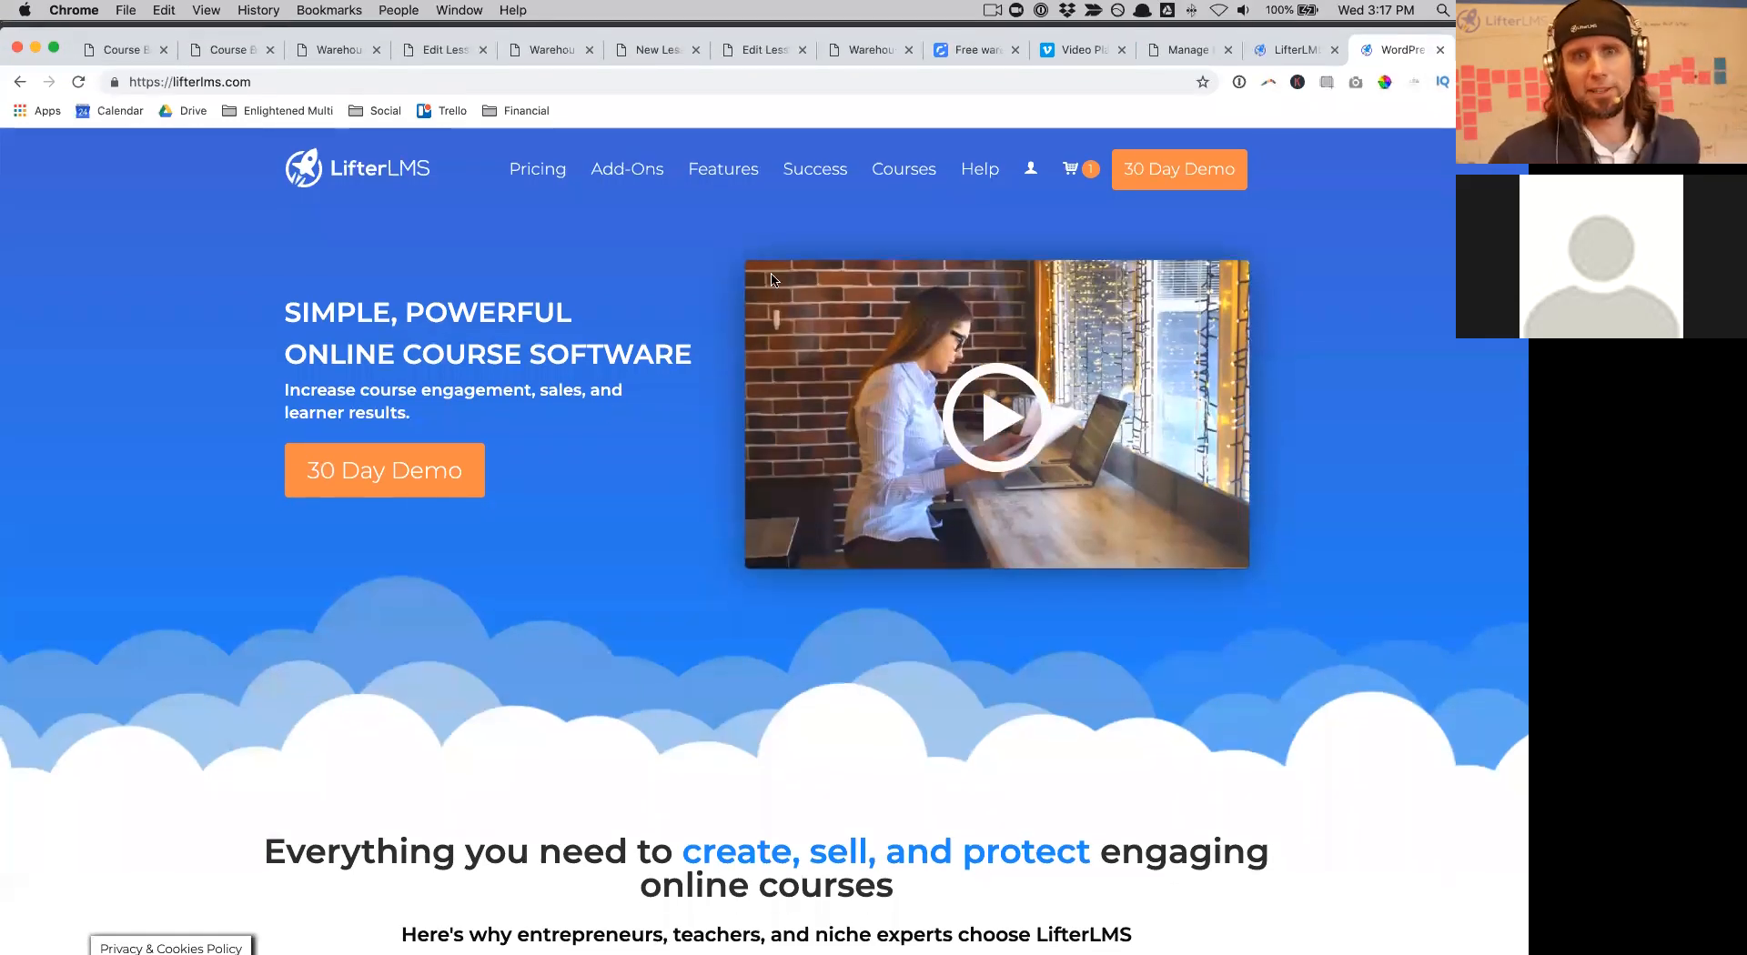
Step: Open the LifterLMS Pricing page and scroll down through the plans to the footer
{"action": "left_click", "coordinate": [540, 174]}
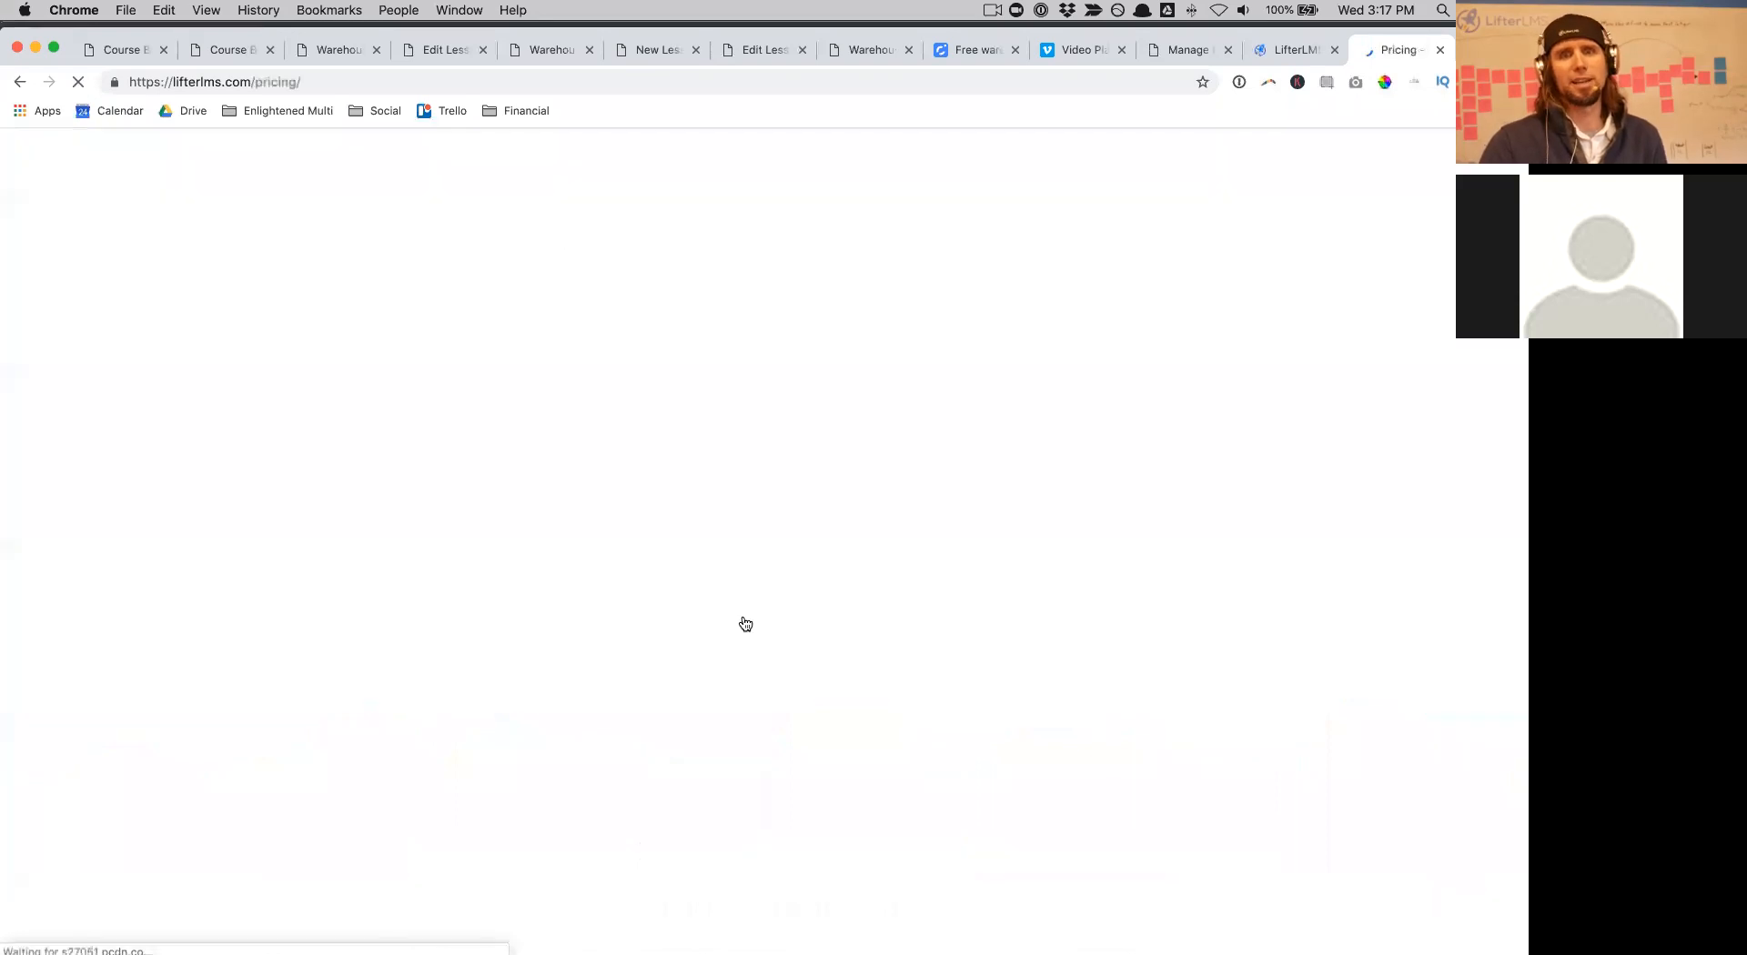
{"action": "scroll", "coordinate": [742, 615], "scroll_direction": "down", "scroll_amount": 5}
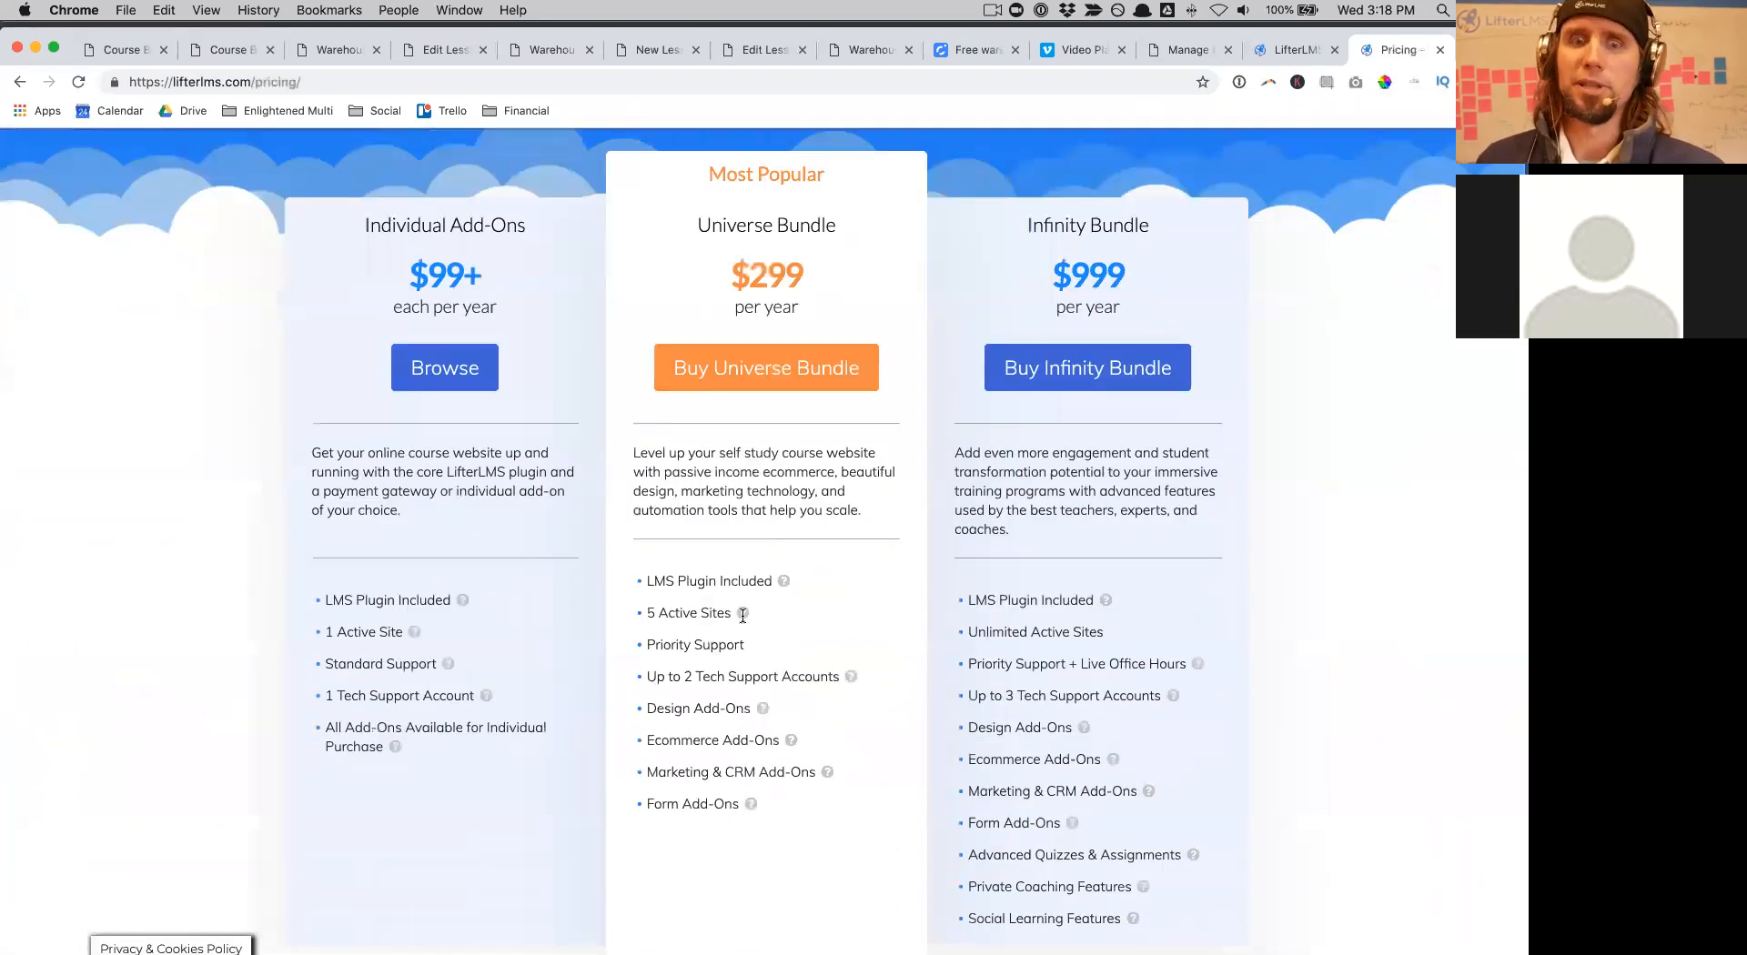
{"action": "scroll", "coordinate": [742, 615], "scroll_direction": "down", "scroll_amount": 15}
{"action": "scroll", "coordinate": [742, 621], "scroll_direction": "down", "scroll_amount": 20}
{"action": "scroll", "coordinate": [742, 621], "scroll_direction": "down", "scroll_amount": 20}
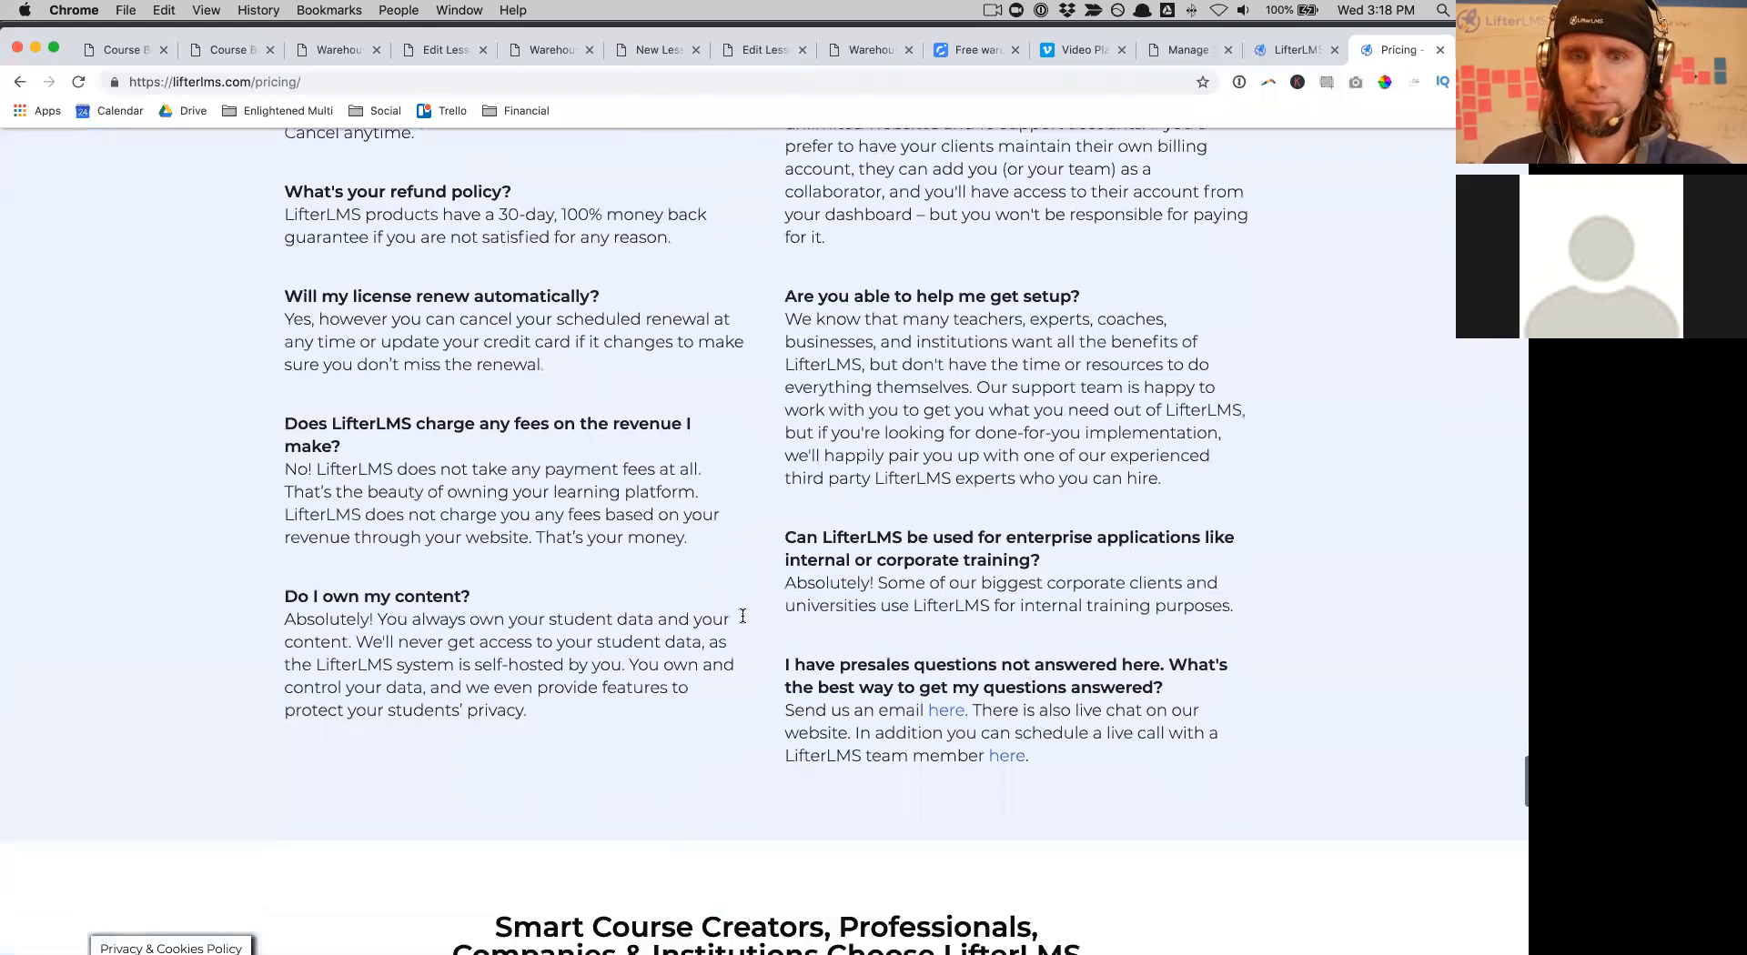
{"action": "scroll", "coordinate": [742, 616], "scroll_direction": "down", "scroll_amount": 20}
{"action": "scroll", "coordinate": [743, 616], "scroll_direction": "down", "scroll_amount": 5}
{"action": "scroll", "coordinate": [744, 621], "scroll_direction": "down", "scroll_amount": 2}
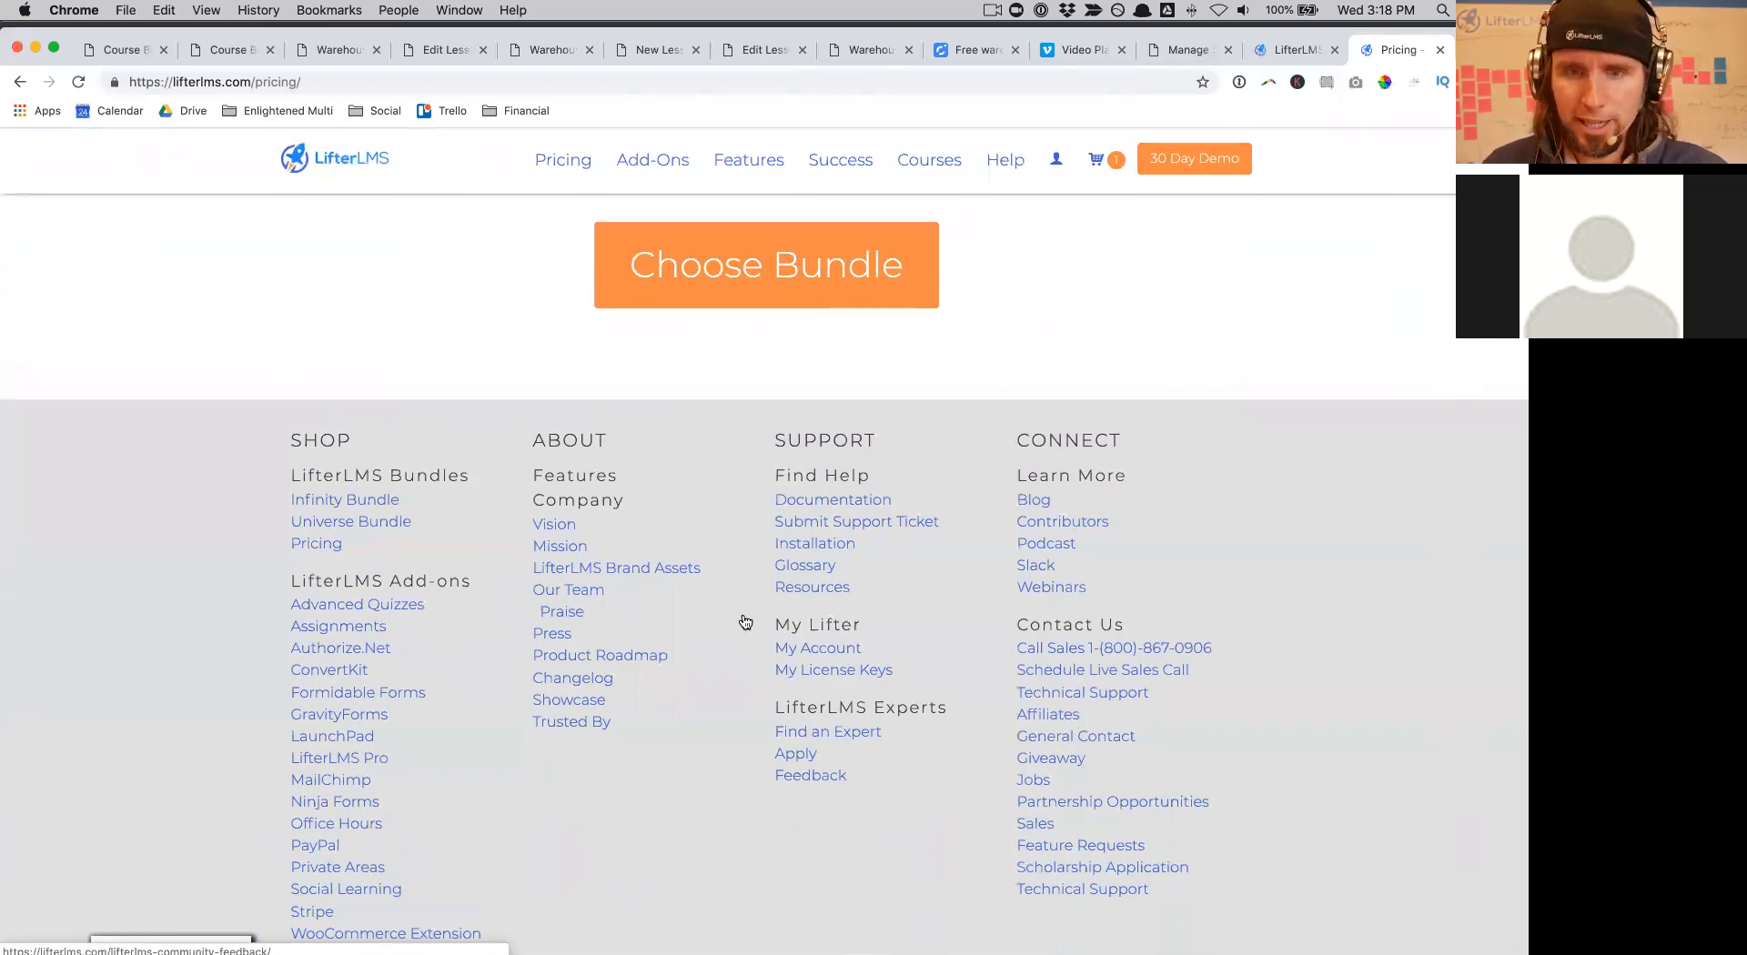
Step: Open the Webinars page from the footer, browse the webinar list, then show all windows in Mission Control
{"action": "left_click", "coordinate": [1057, 588]}
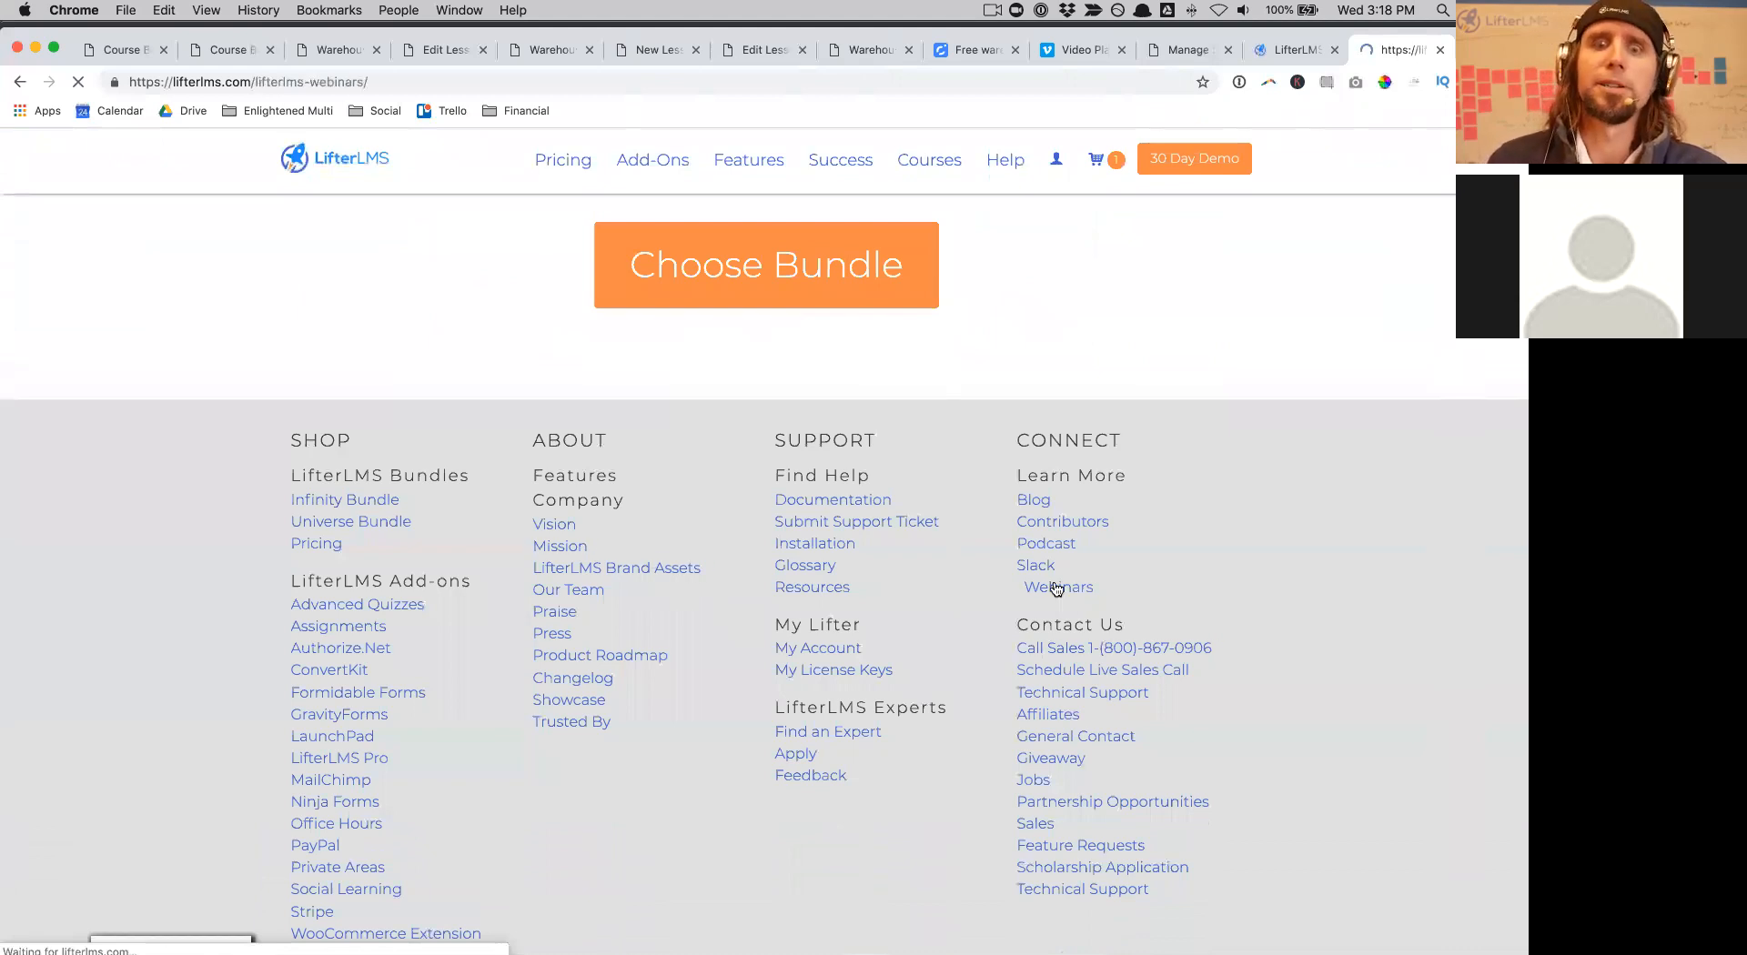
{"action": "scroll", "coordinate": [1057, 589], "scroll_direction": "down", "scroll_amount": 4}
{"action": "scroll", "coordinate": [1056, 590], "scroll_direction": "up", "scroll_amount": 3}
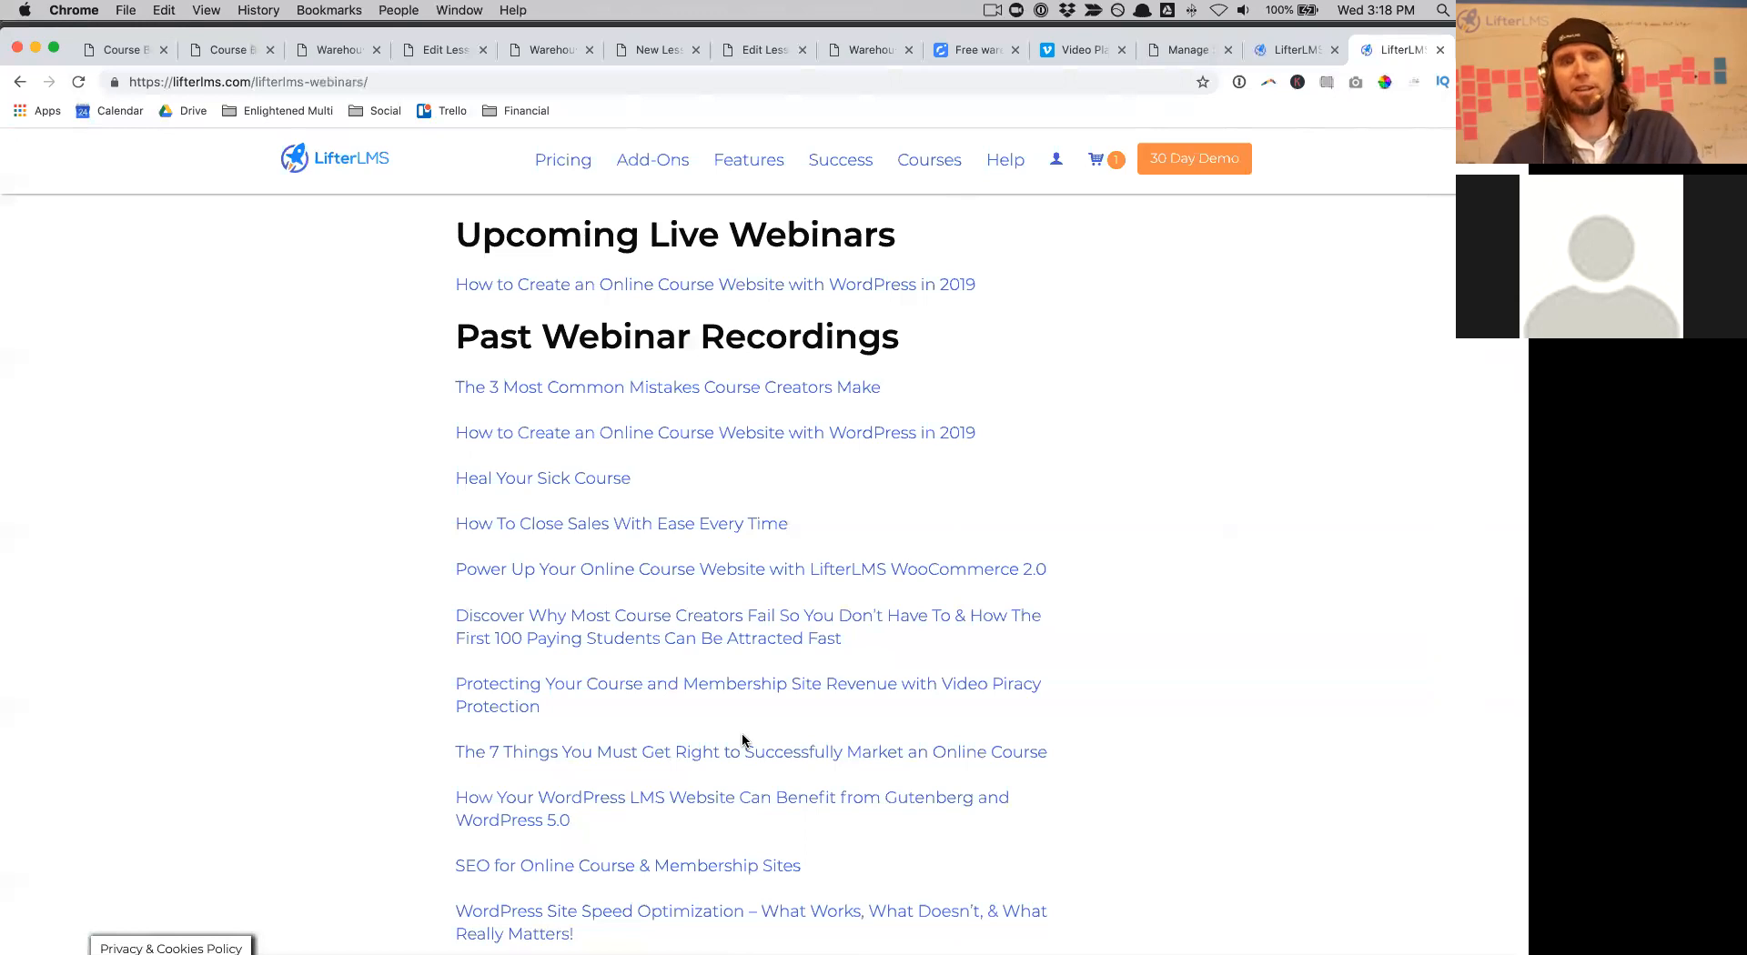
{"action": "scroll", "coordinate": [741, 735], "scroll_direction": "up", "scroll_amount": 3}
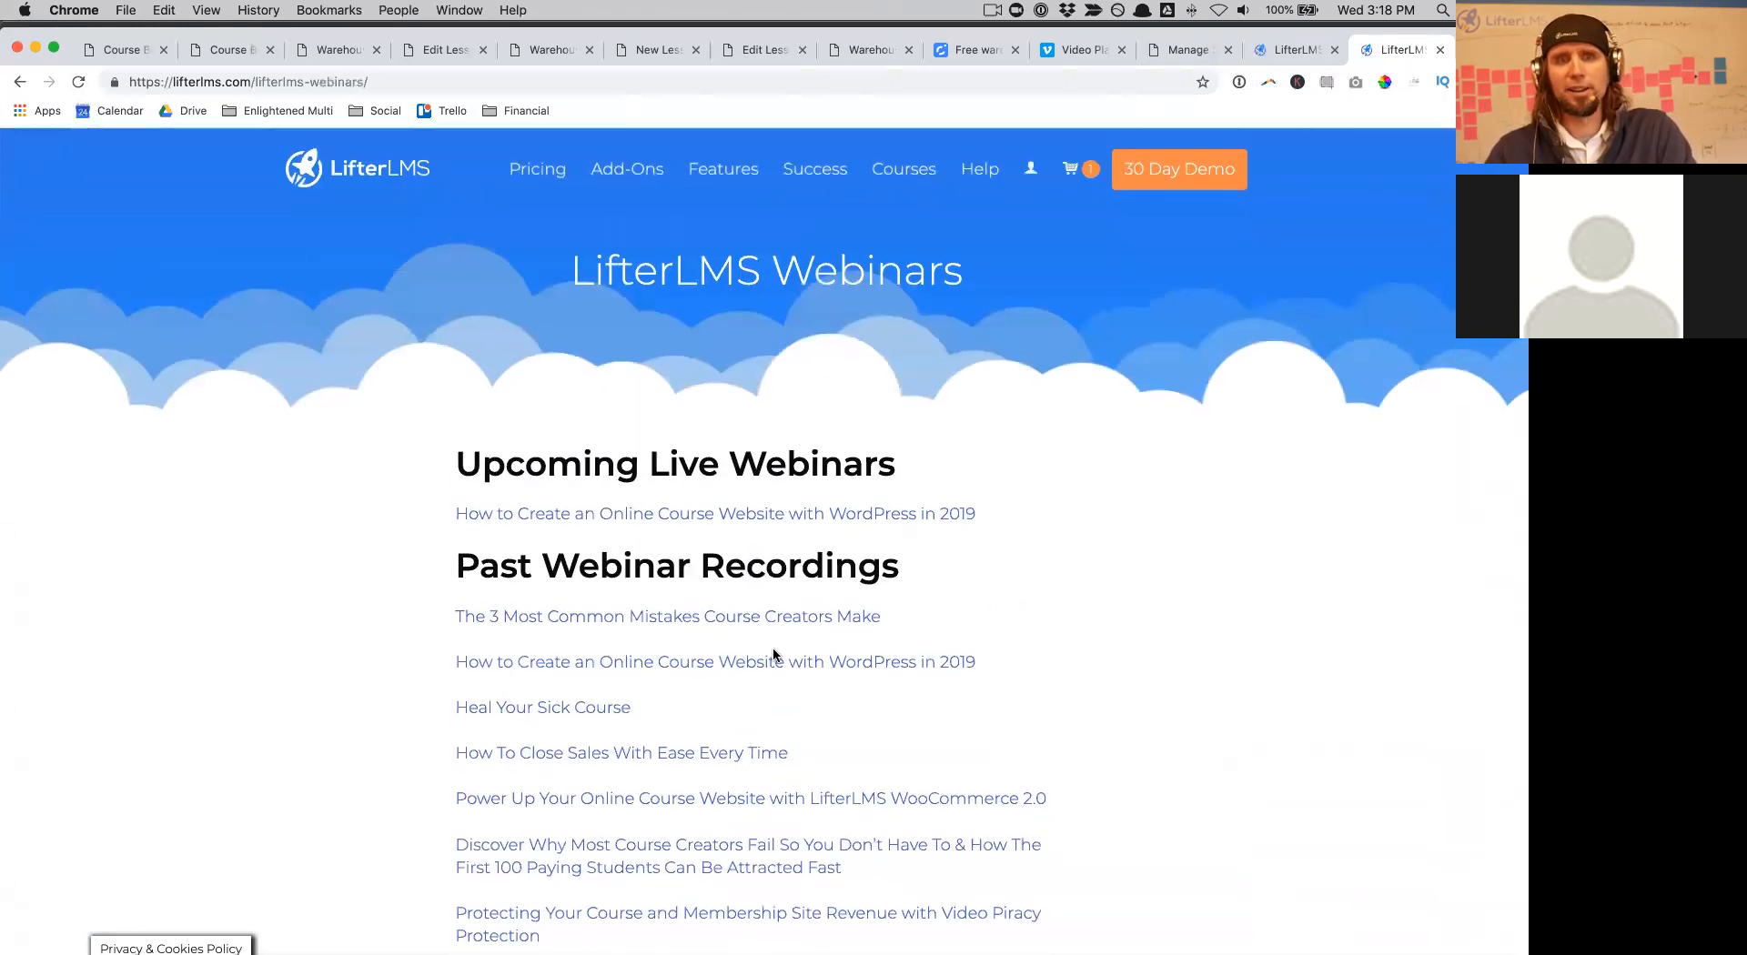
{"action": "scroll", "coordinate": [676, 611], "scroll_direction": "down", "scroll_amount": 1}
{"action": "scroll", "coordinate": [676, 611], "scroll_direction": "up", "scroll_amount": 1}
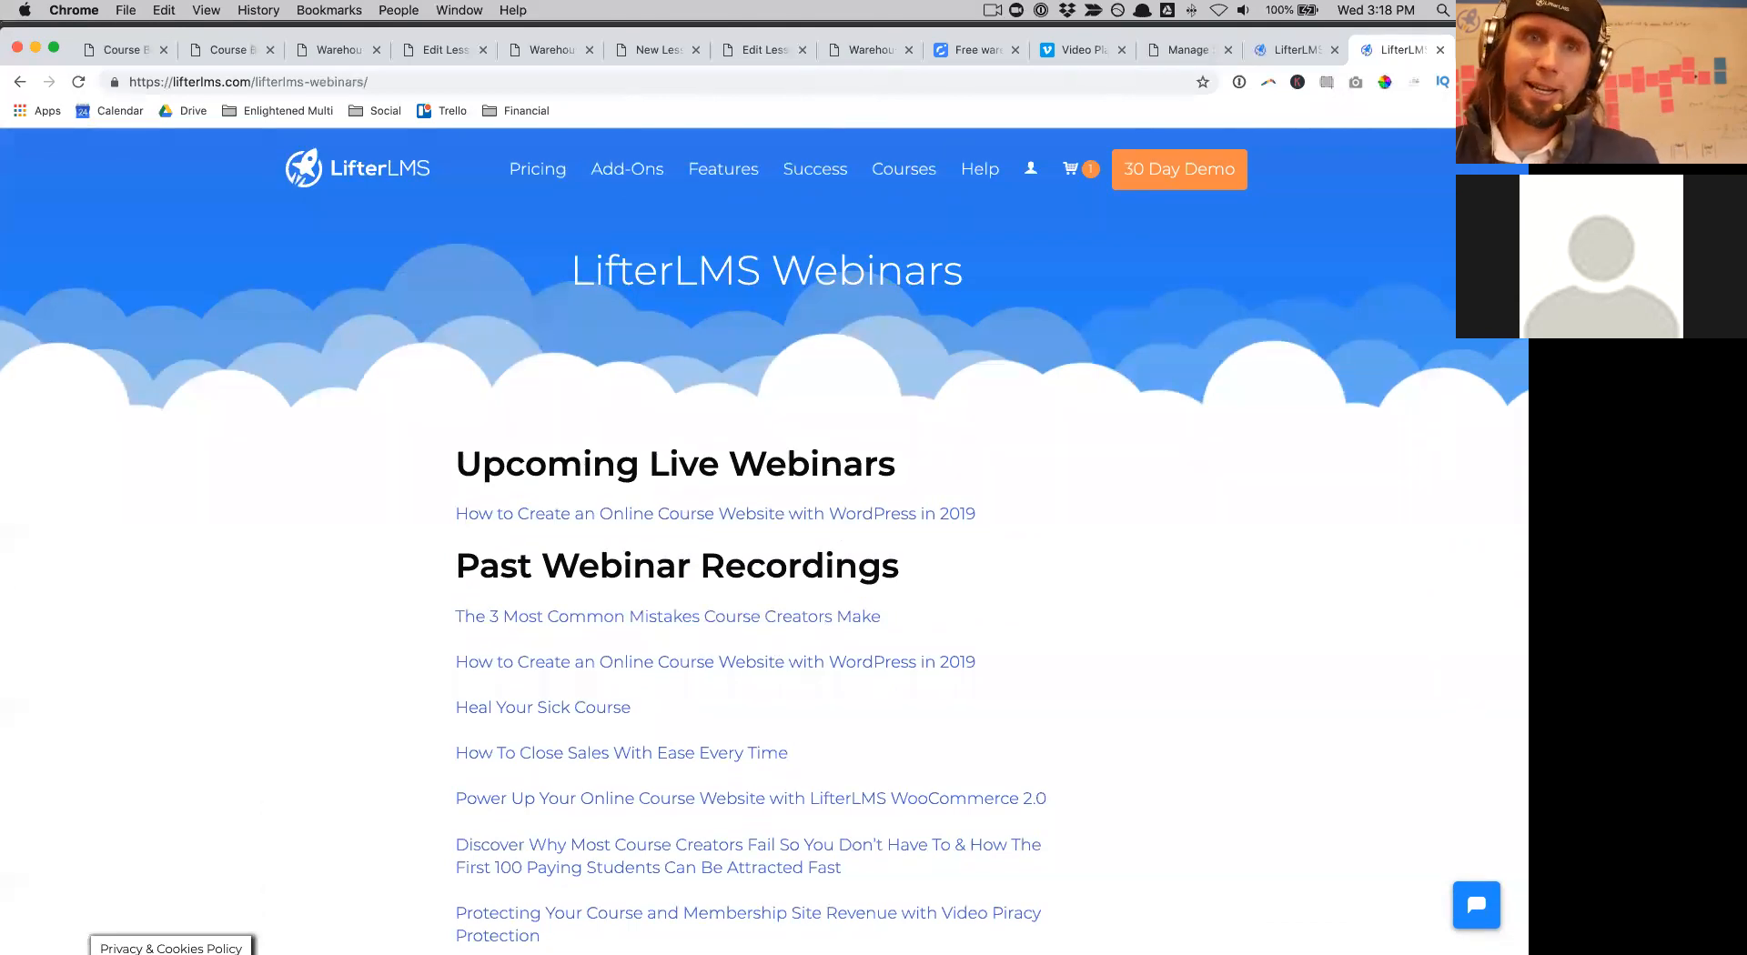
{"action": "key", "text": "ctrl+Up"}
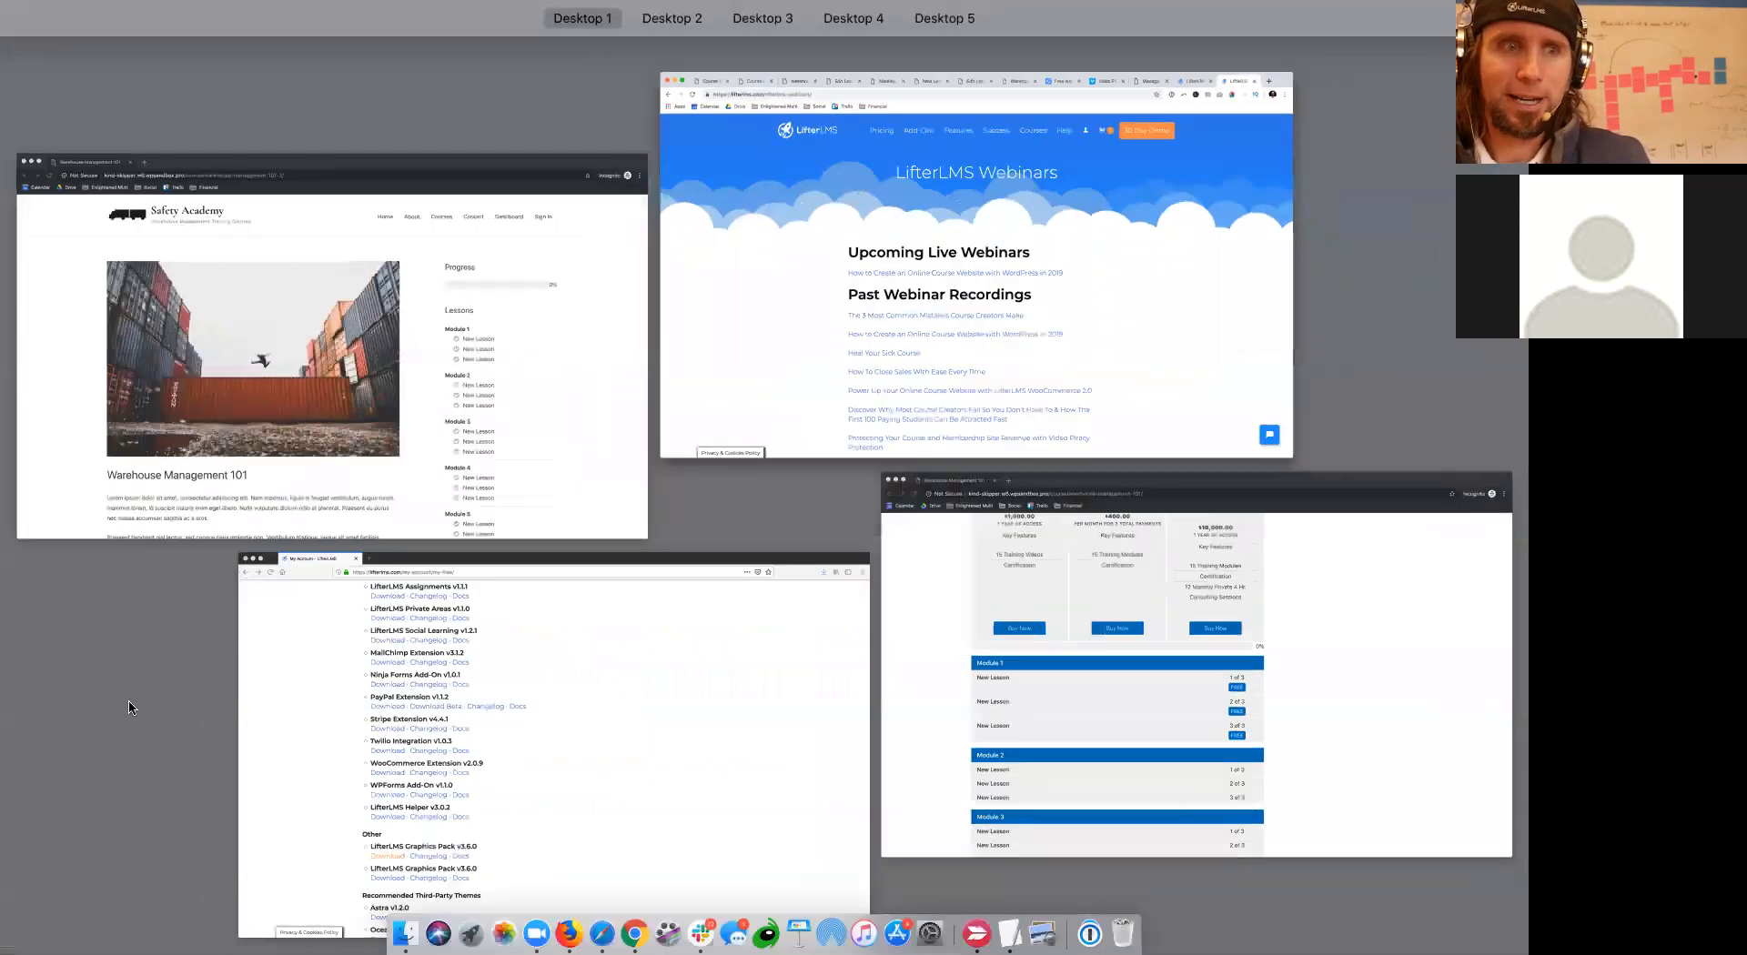
Step: Bring the Safety Academy incognito course window to the front and lower it on screen
{"action": "left_click", "coordinate": [172, 368]}
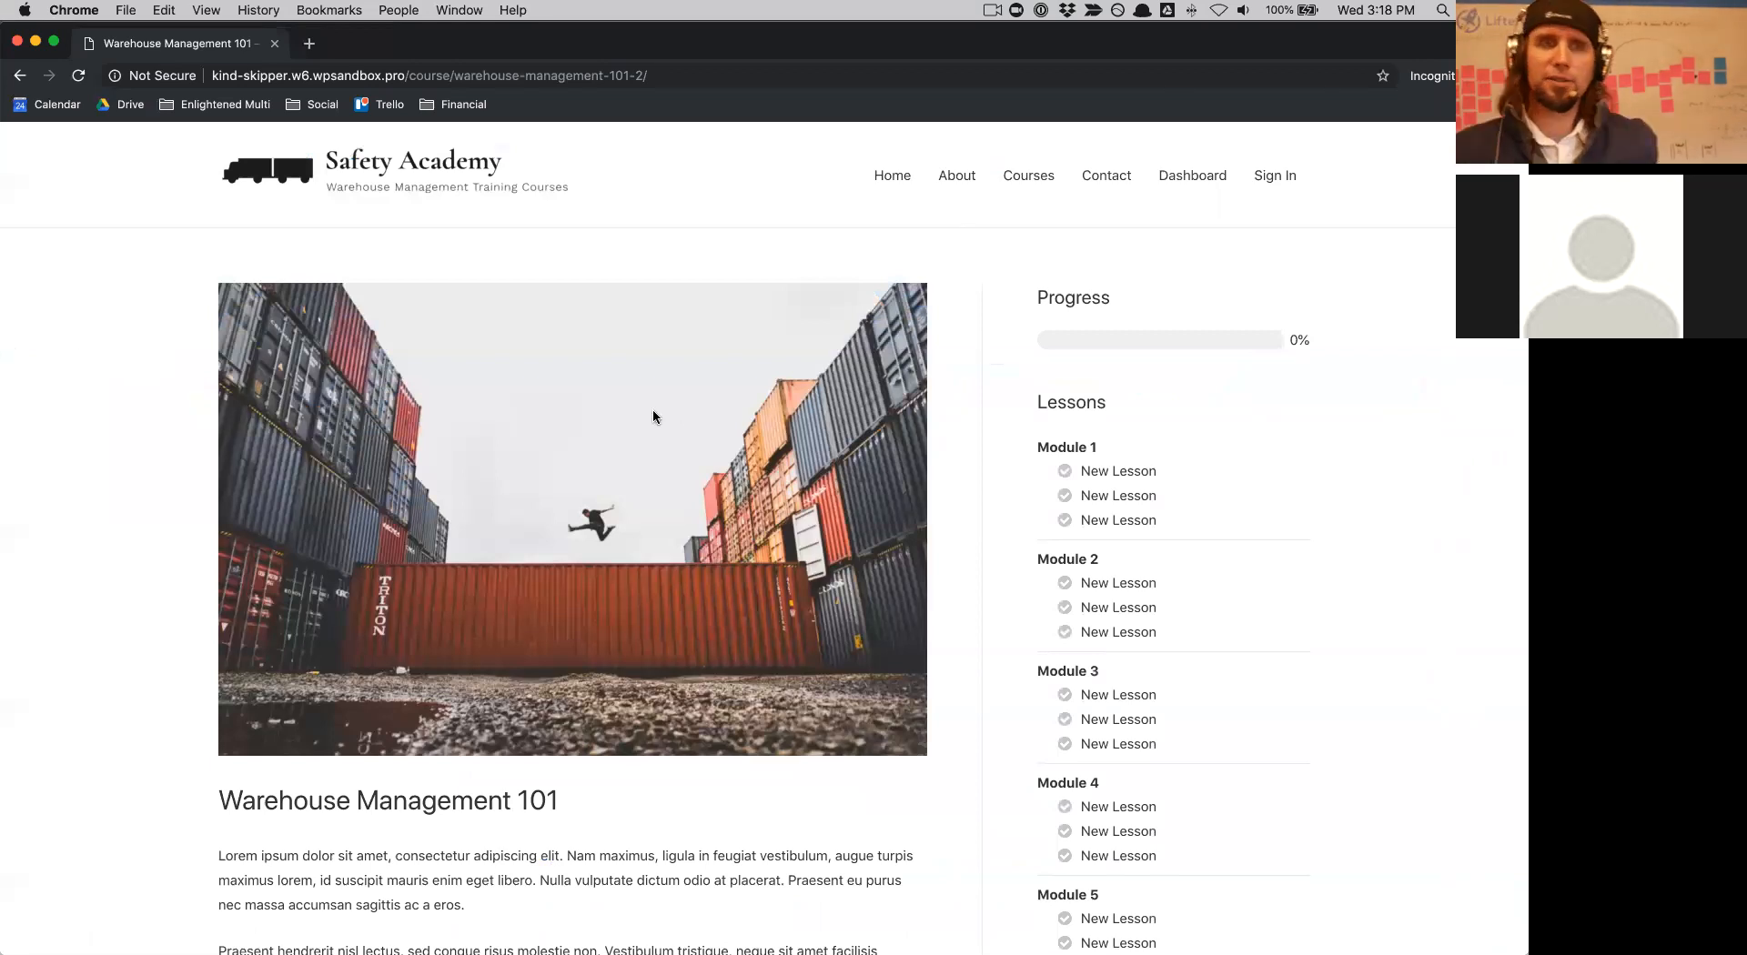
{"action": "left_click_drag", "start_coordinate": [1145, 50], "coordinate": [1143, 92]}
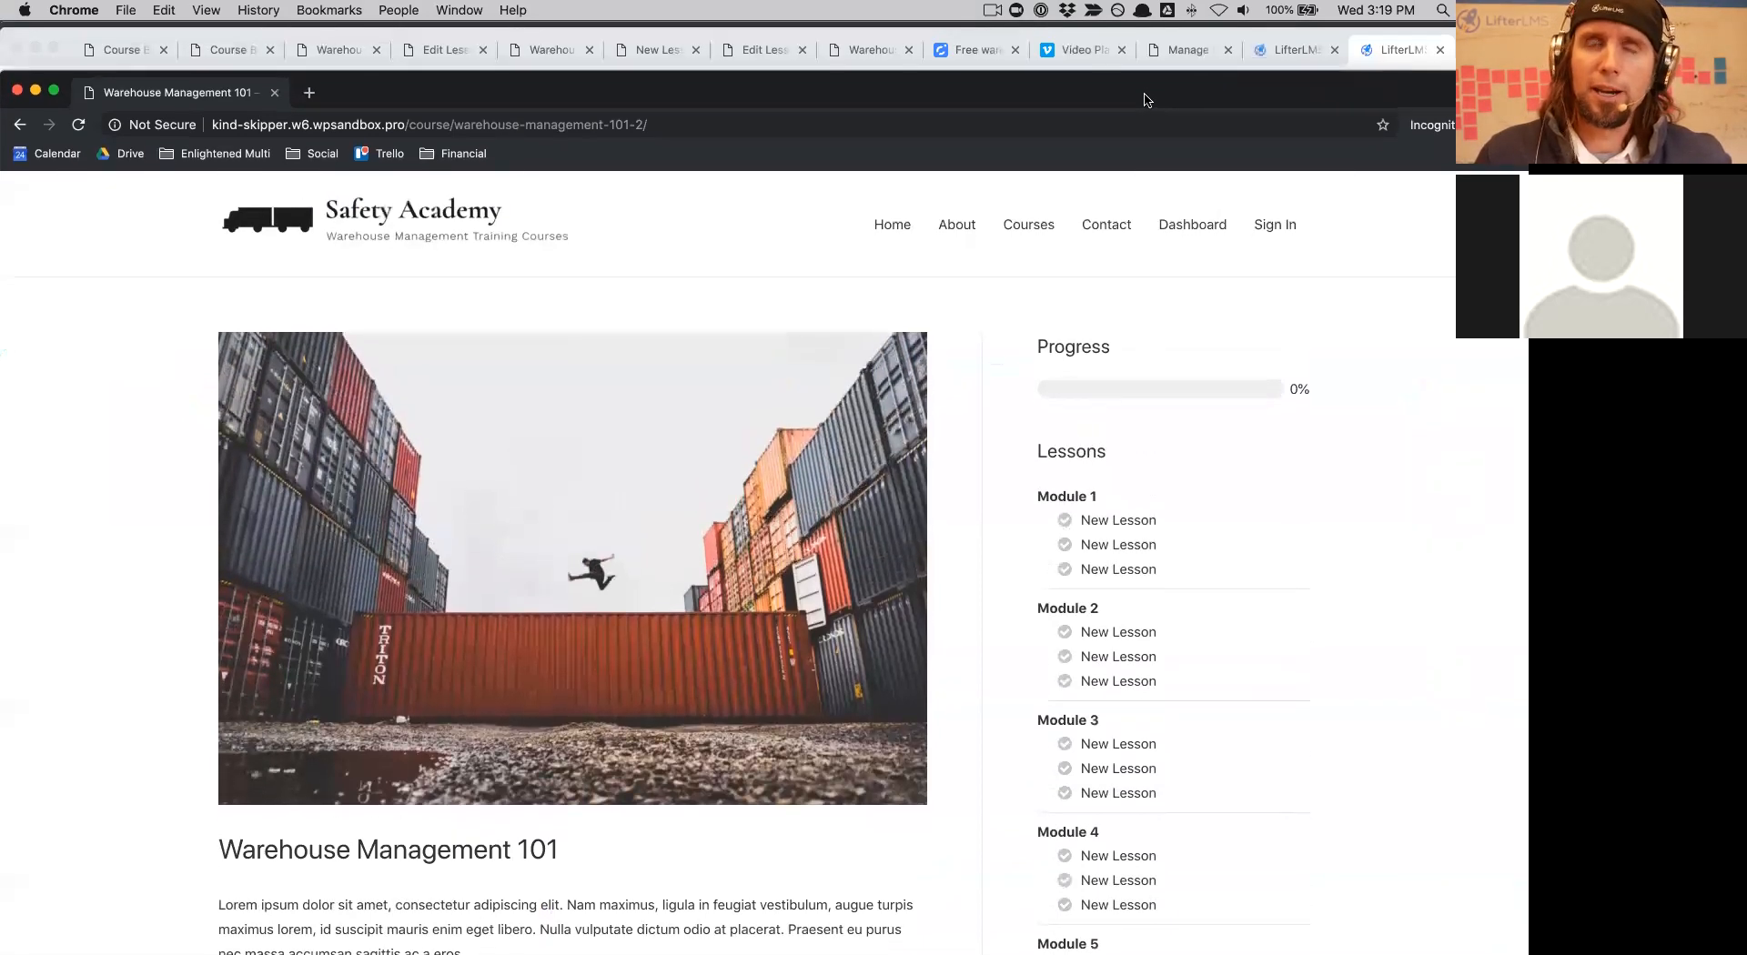